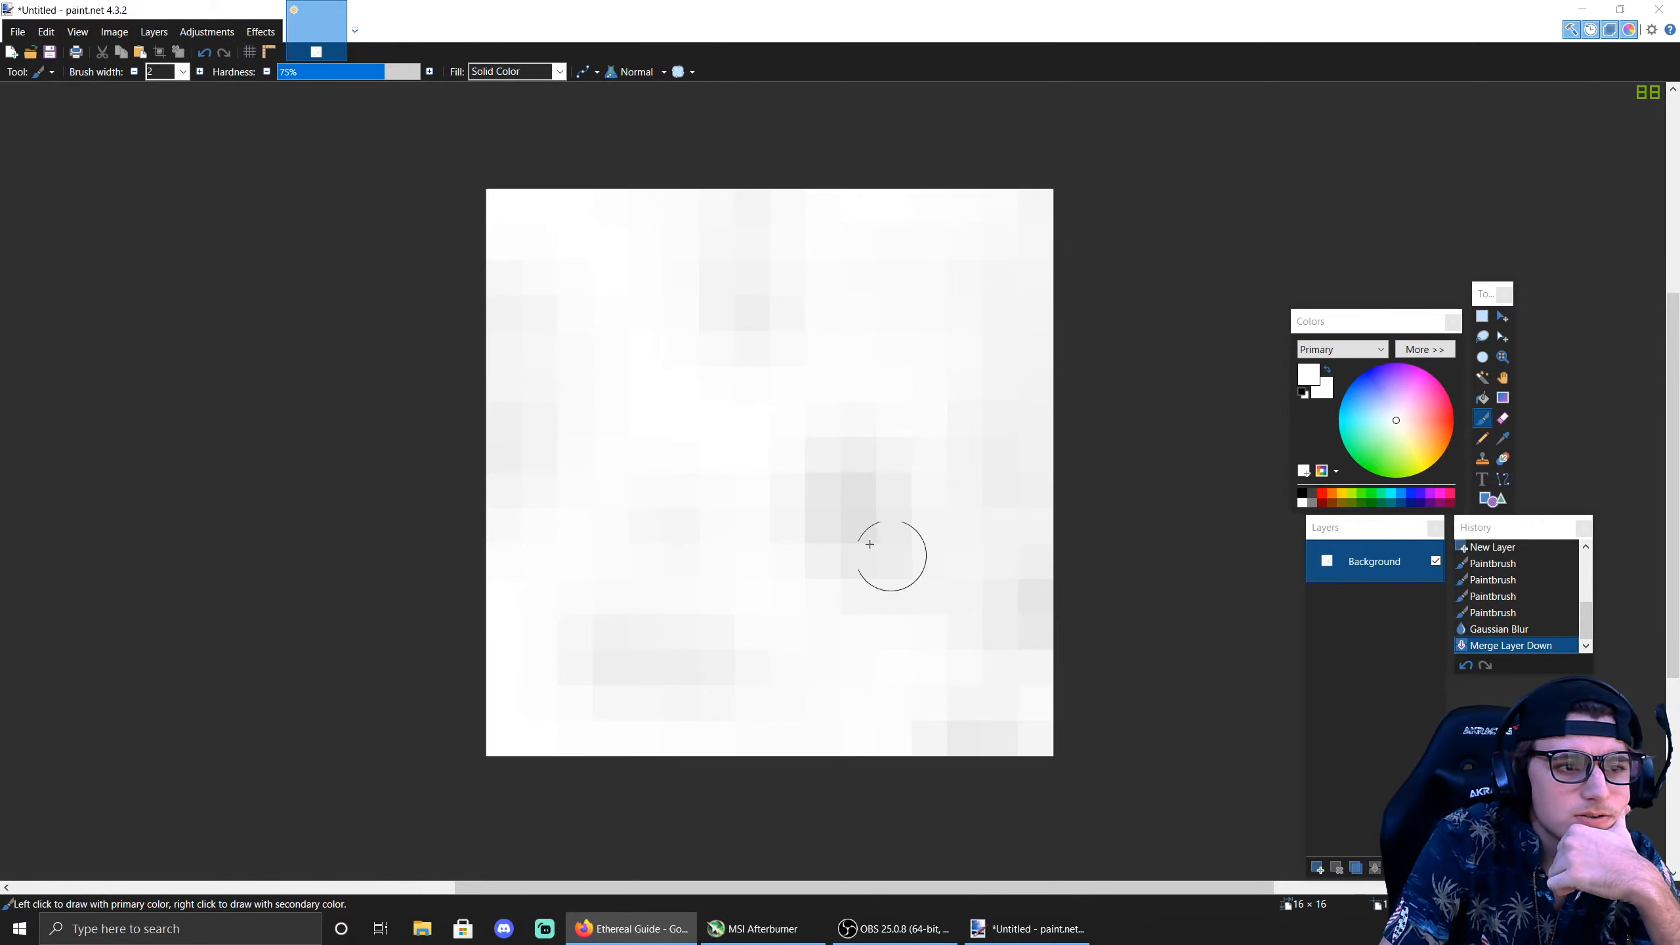
Step: Apply a centered Motion Blur to the Background layer with an angle of 25 and a distance of 10
left_click(260, 31)
mouse_move(290, 117)
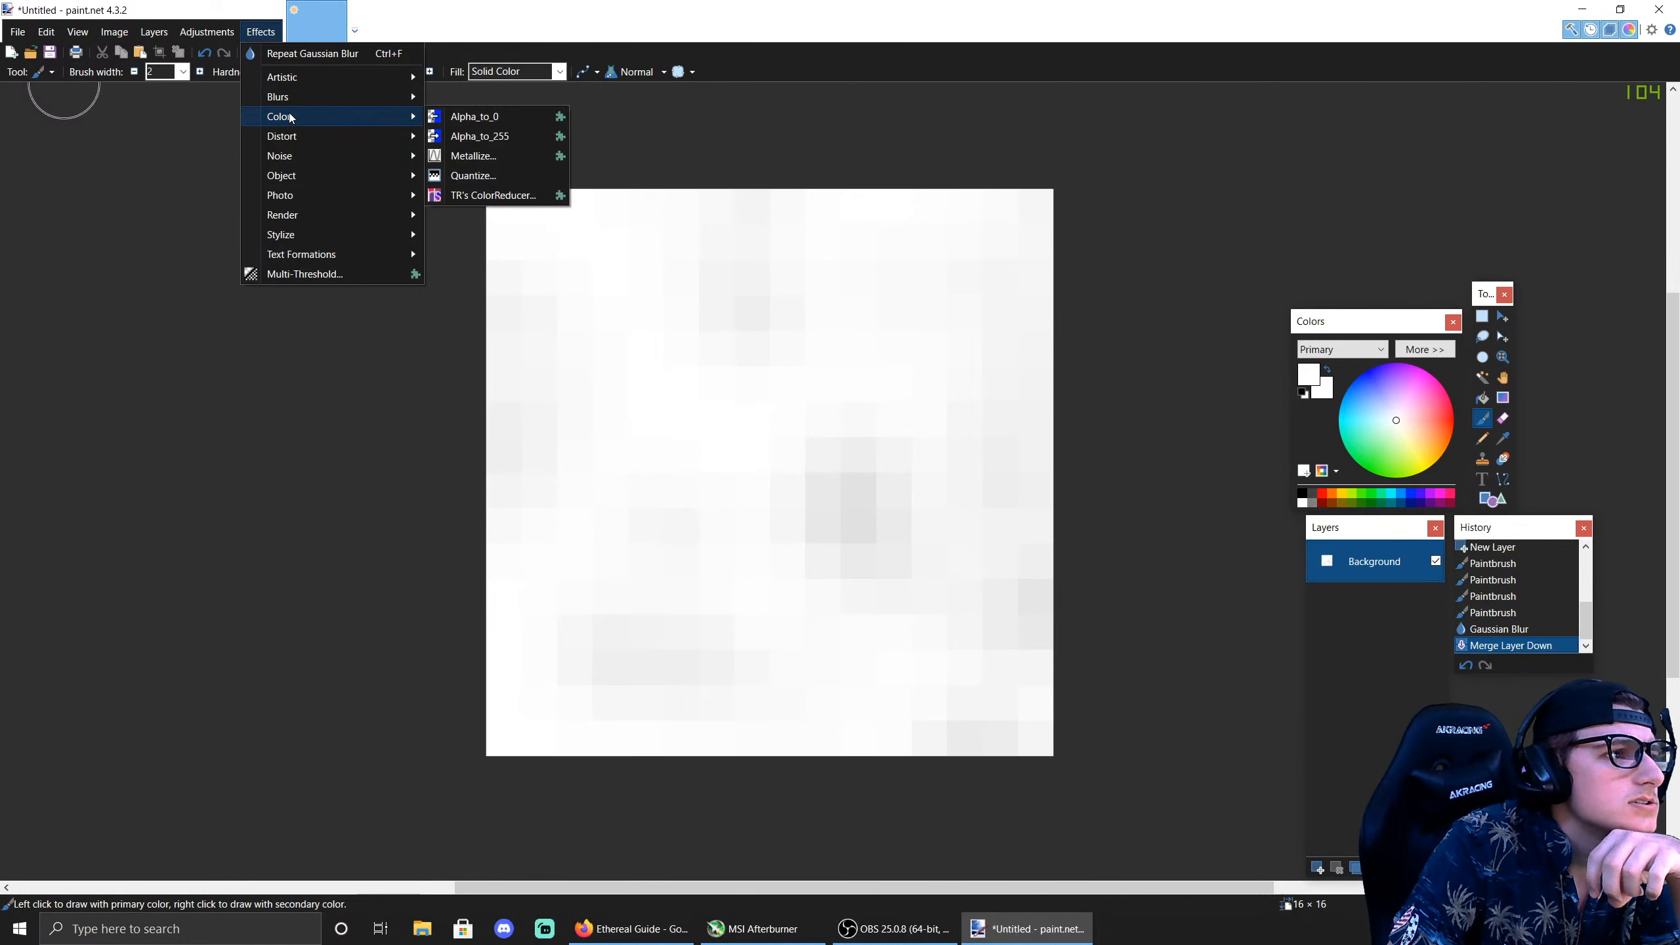
mouse_move(312, 236)
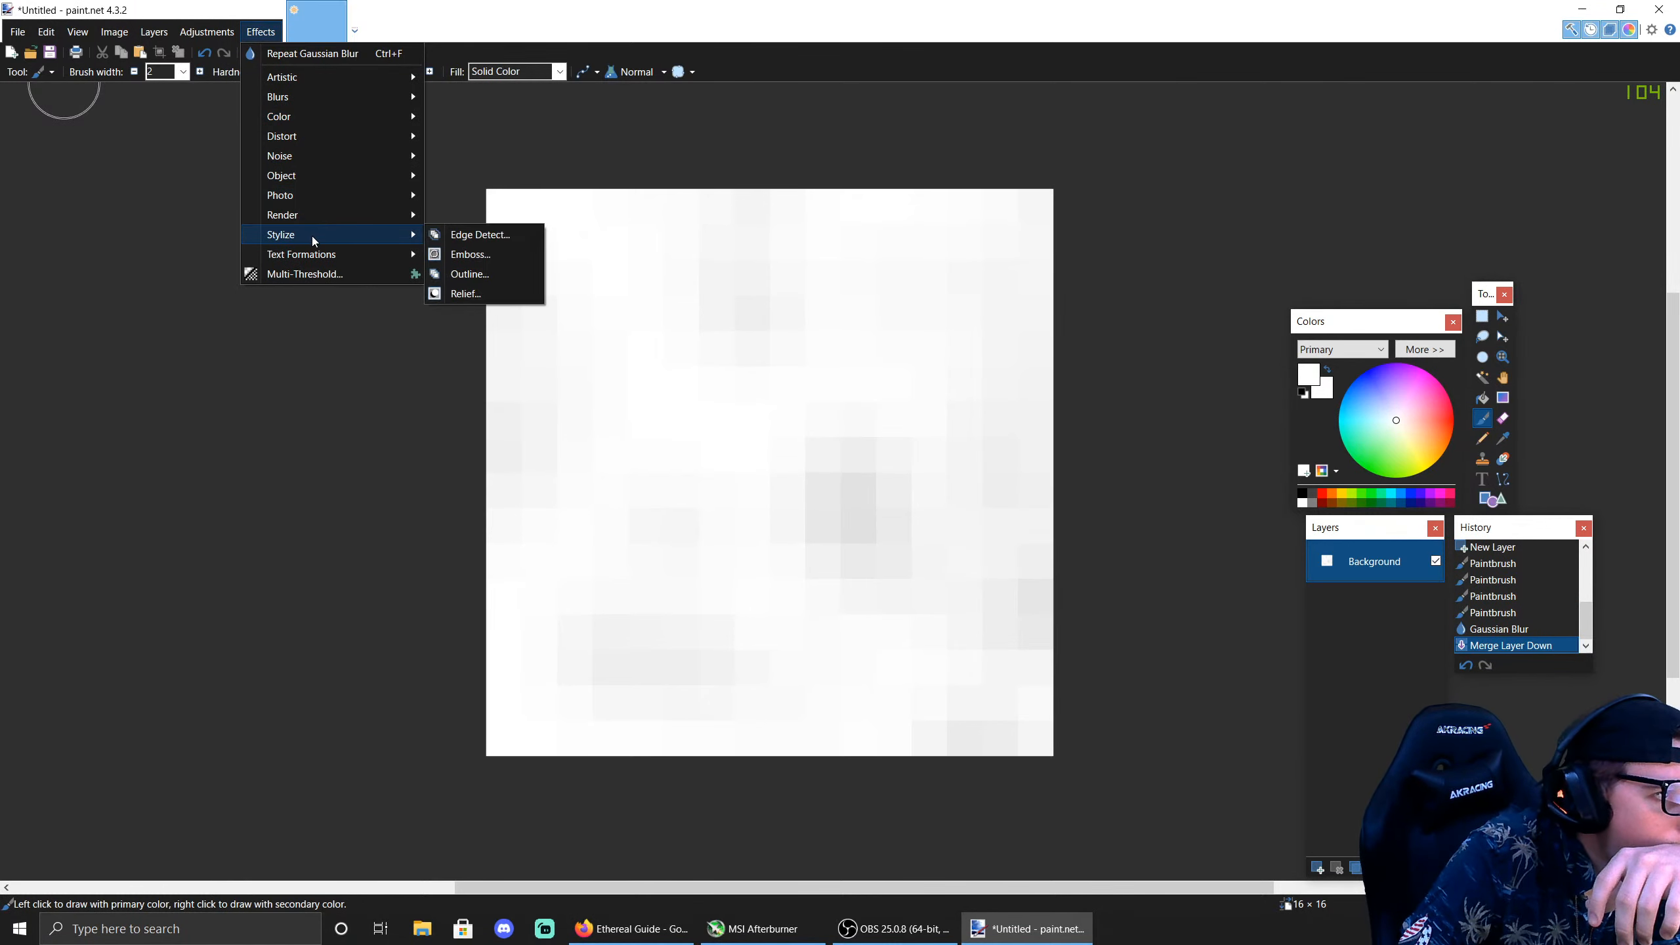
mouse_move(328, 93)
left_click(493, 140)
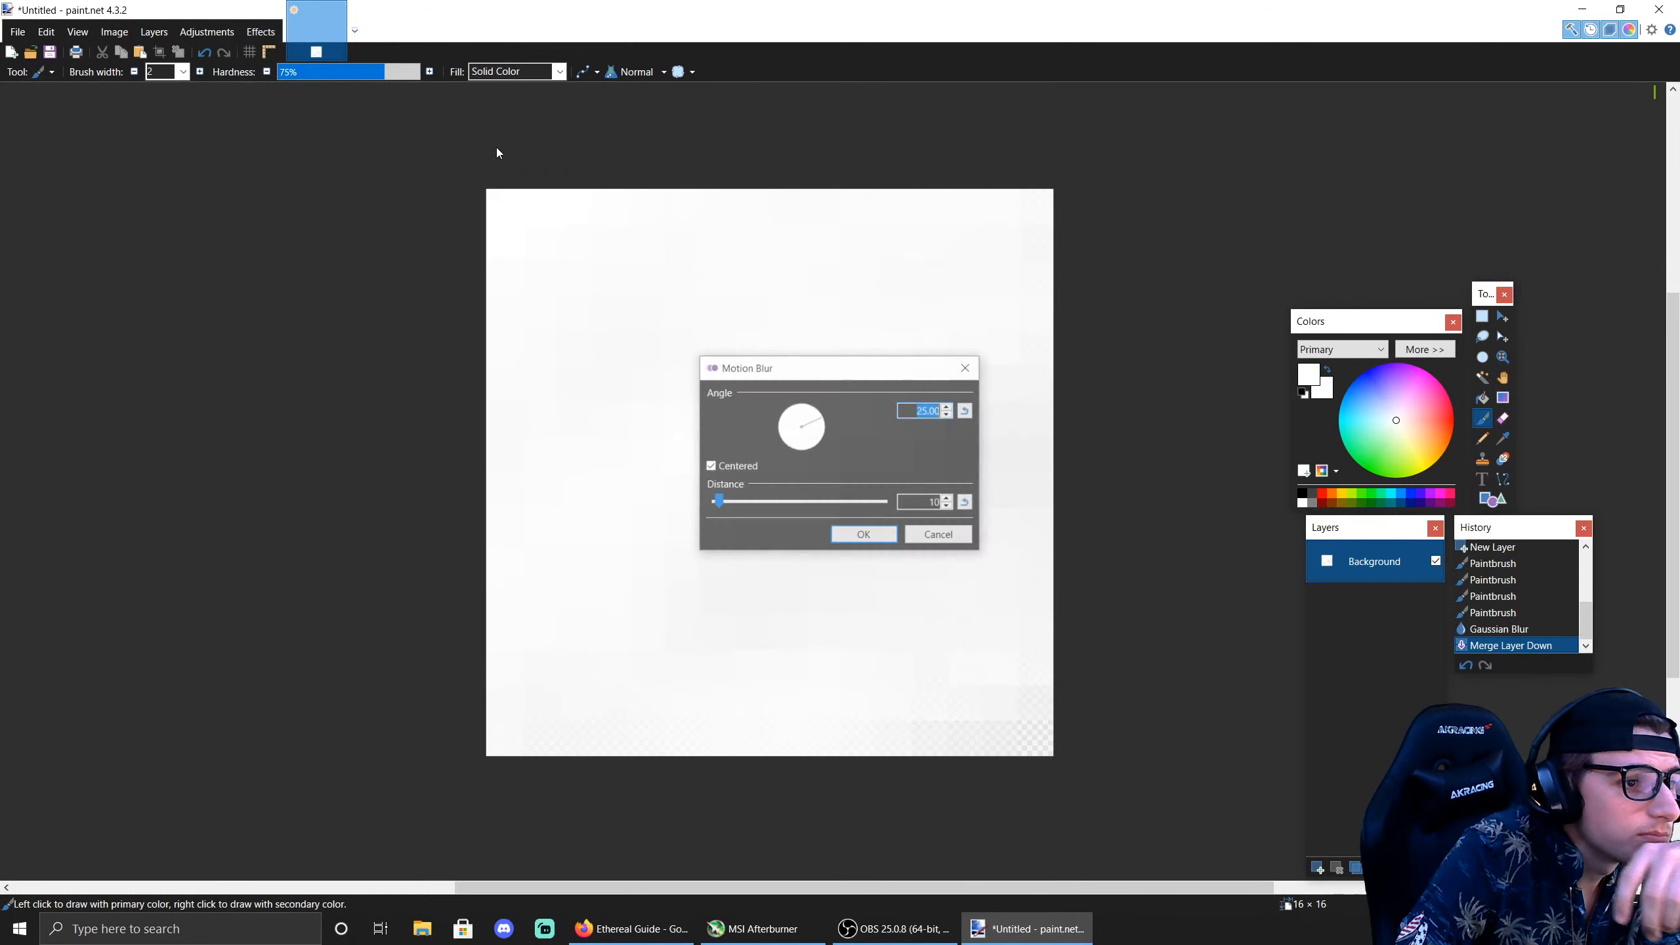
left_click_drag(814, 368, 819, 568)
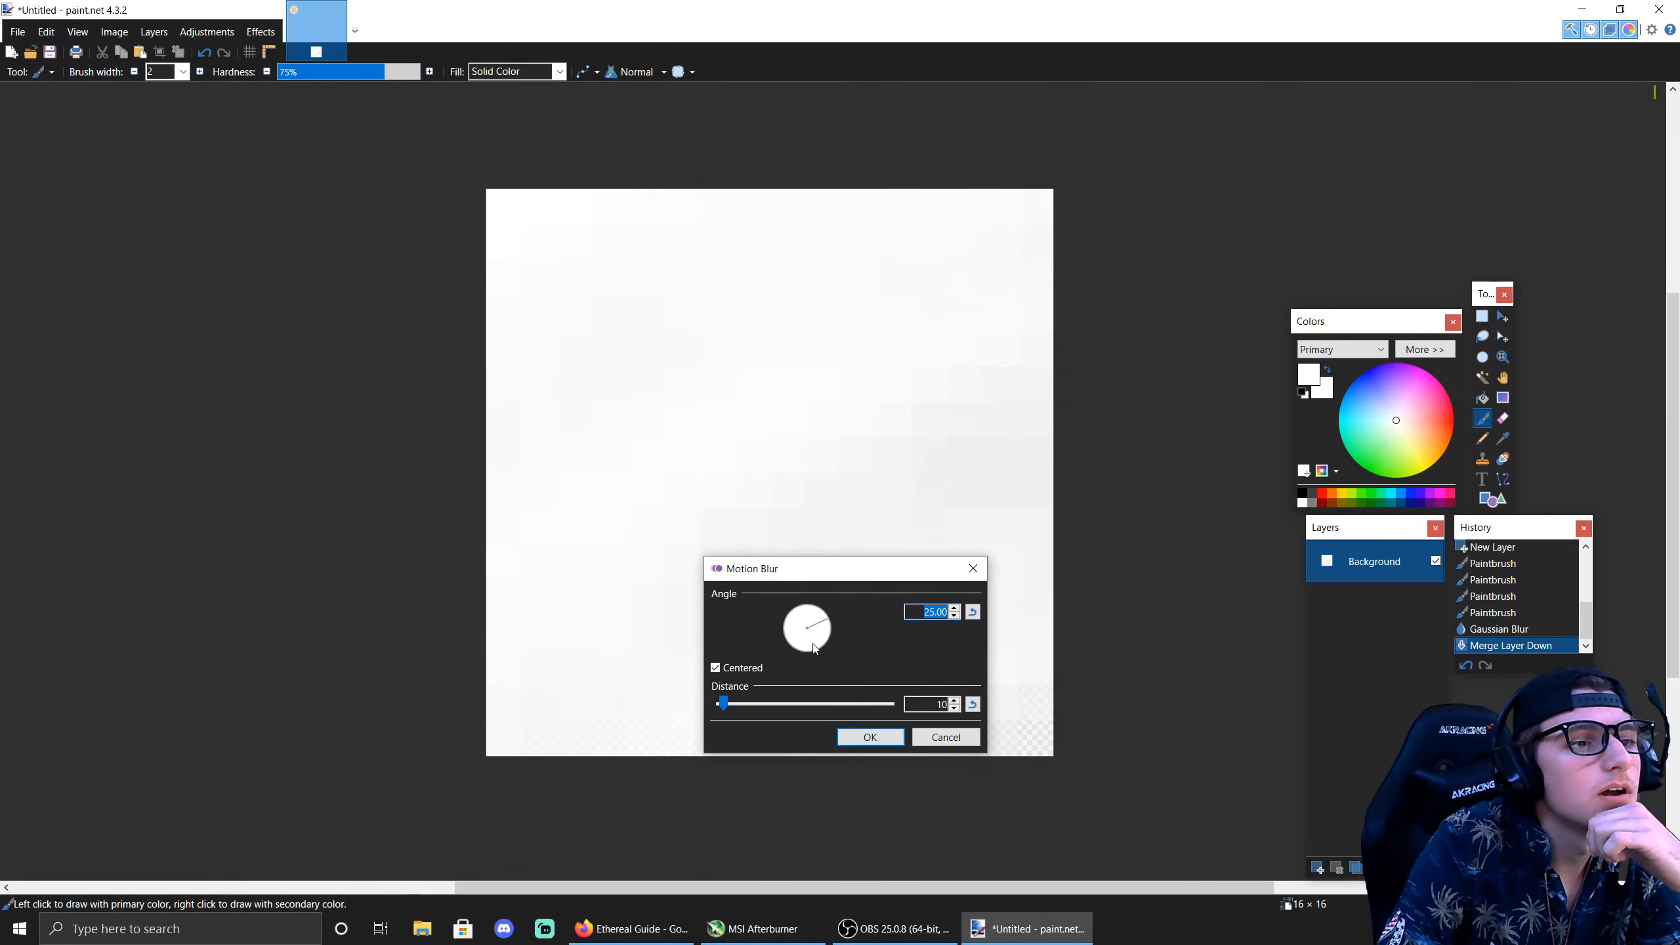
left_click(870, 736)
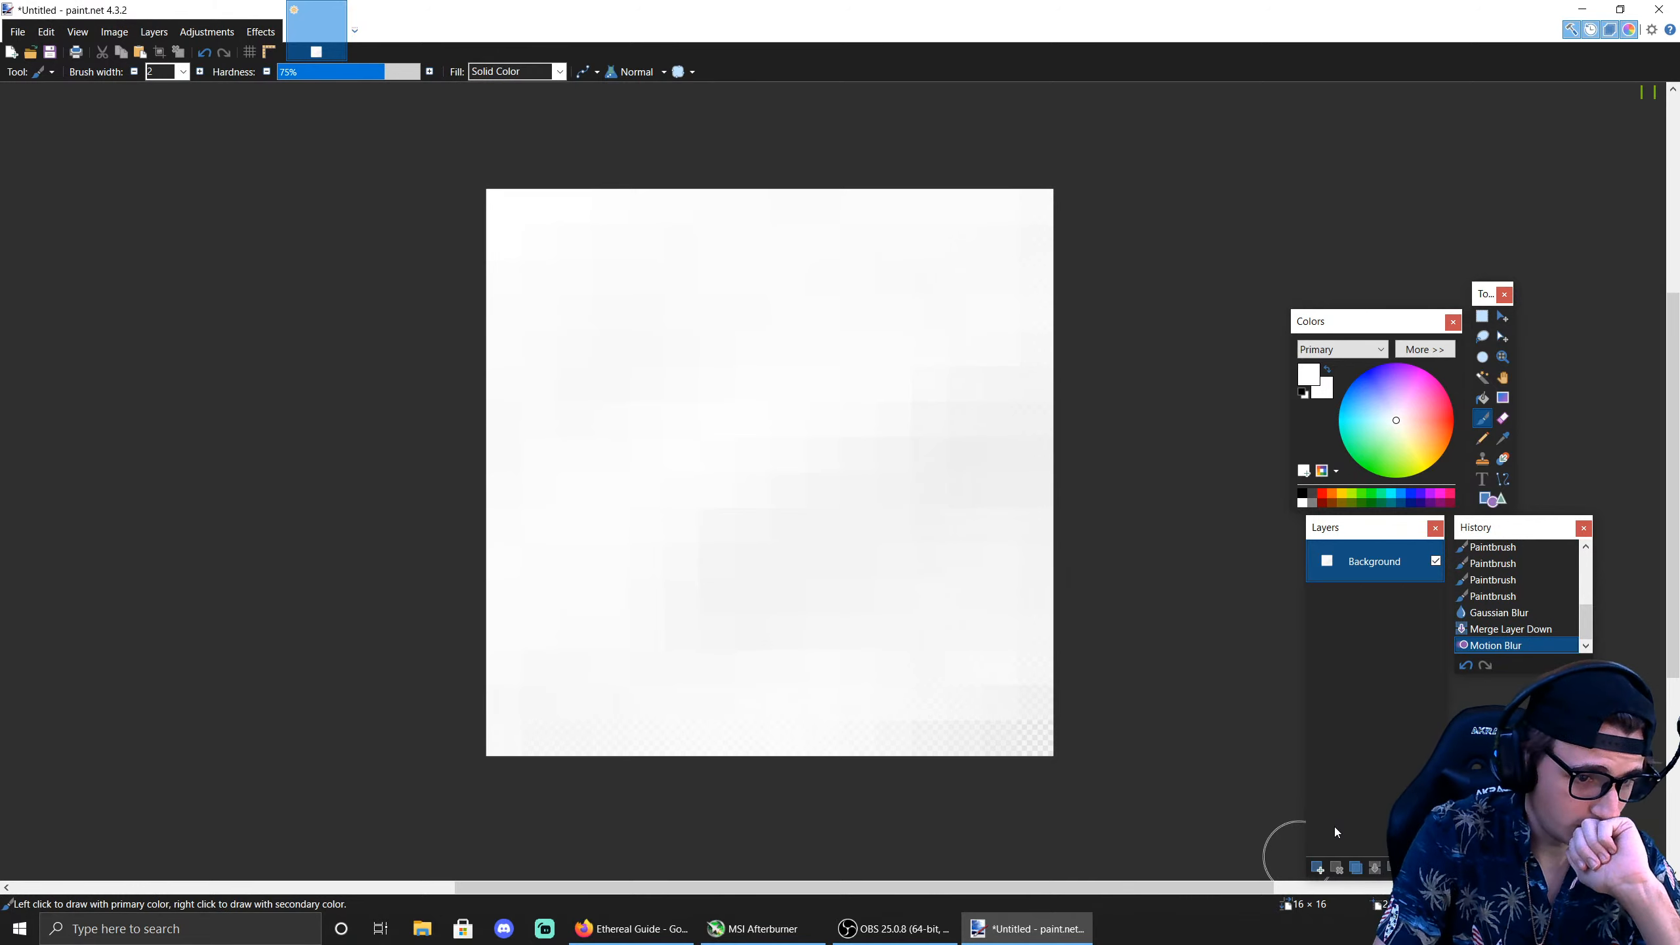
Step: Add a new layer beneath the Background layer and fill it with solid white
left_click(1317, 867)
left_click(1413, 867)
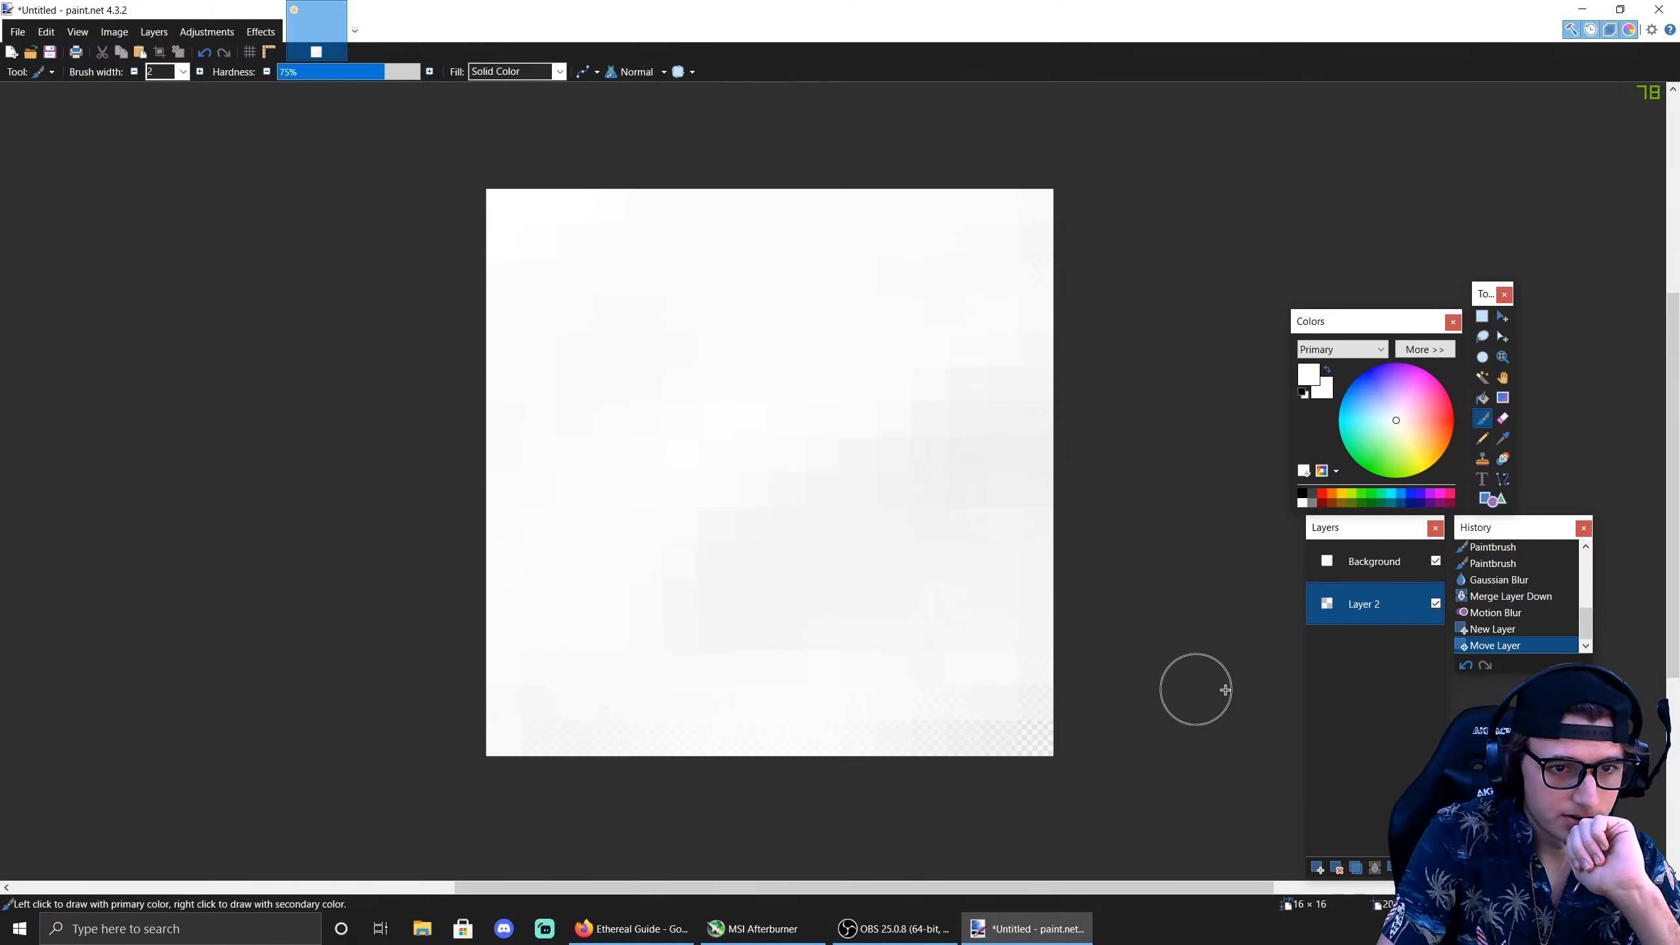
key("f")
left_click(858, 490)
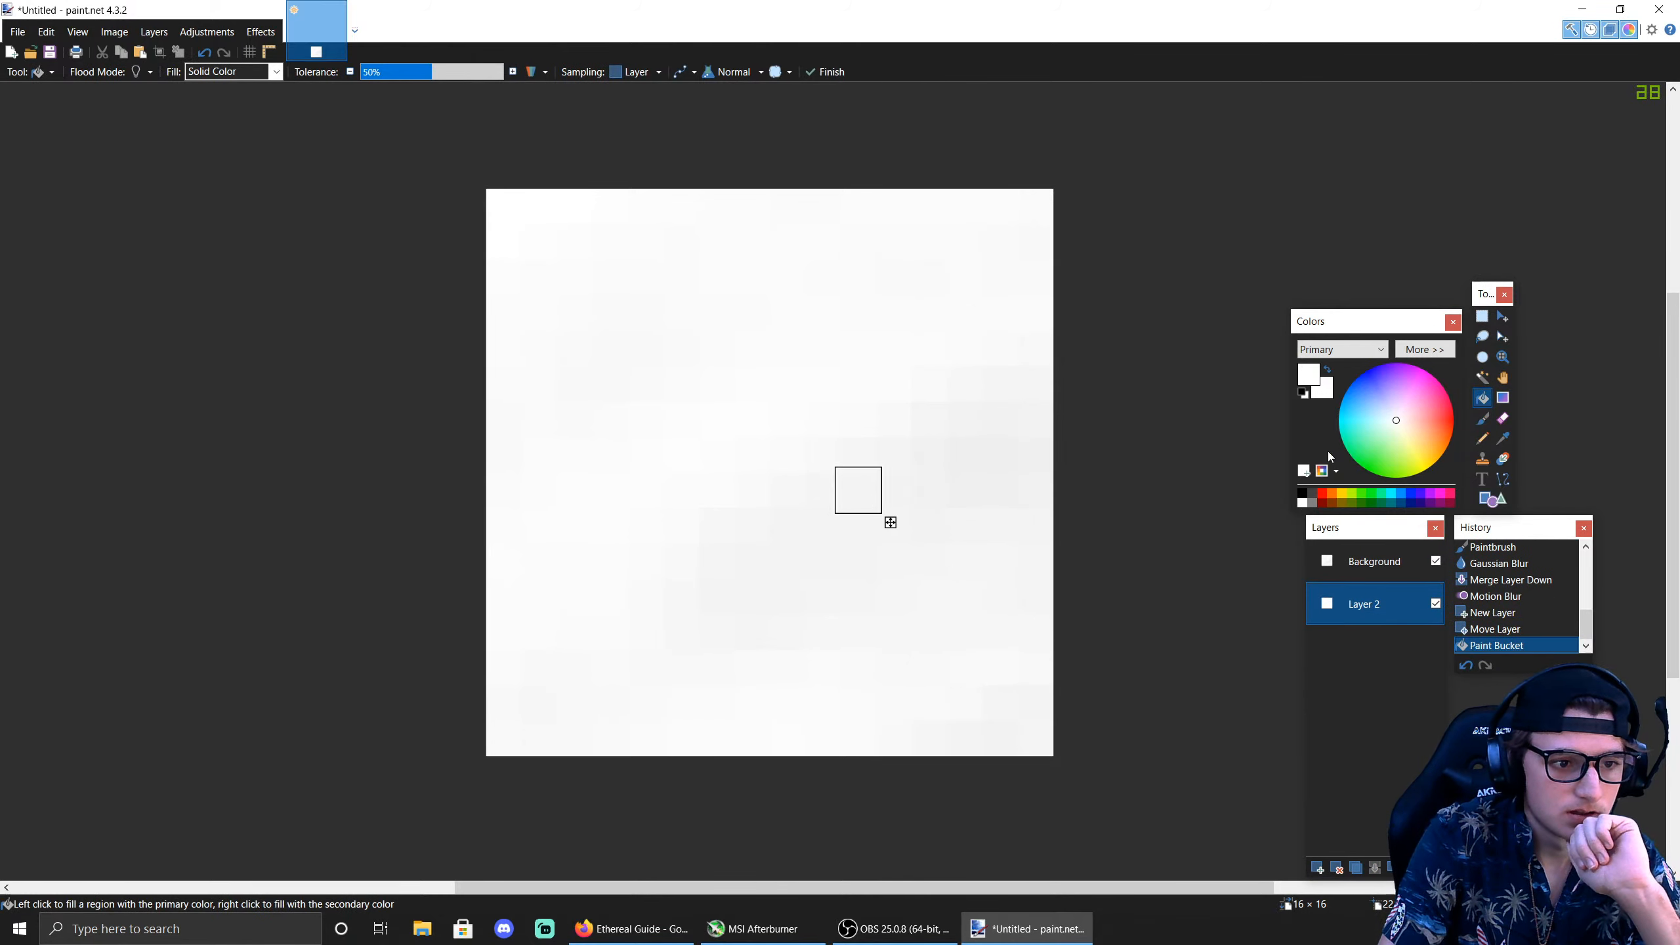
Step: Darken the Background layer's grey tones with a Luminosity curve bowed downward through a single control point
left_click(1333, 561)
left_click(206, 32)
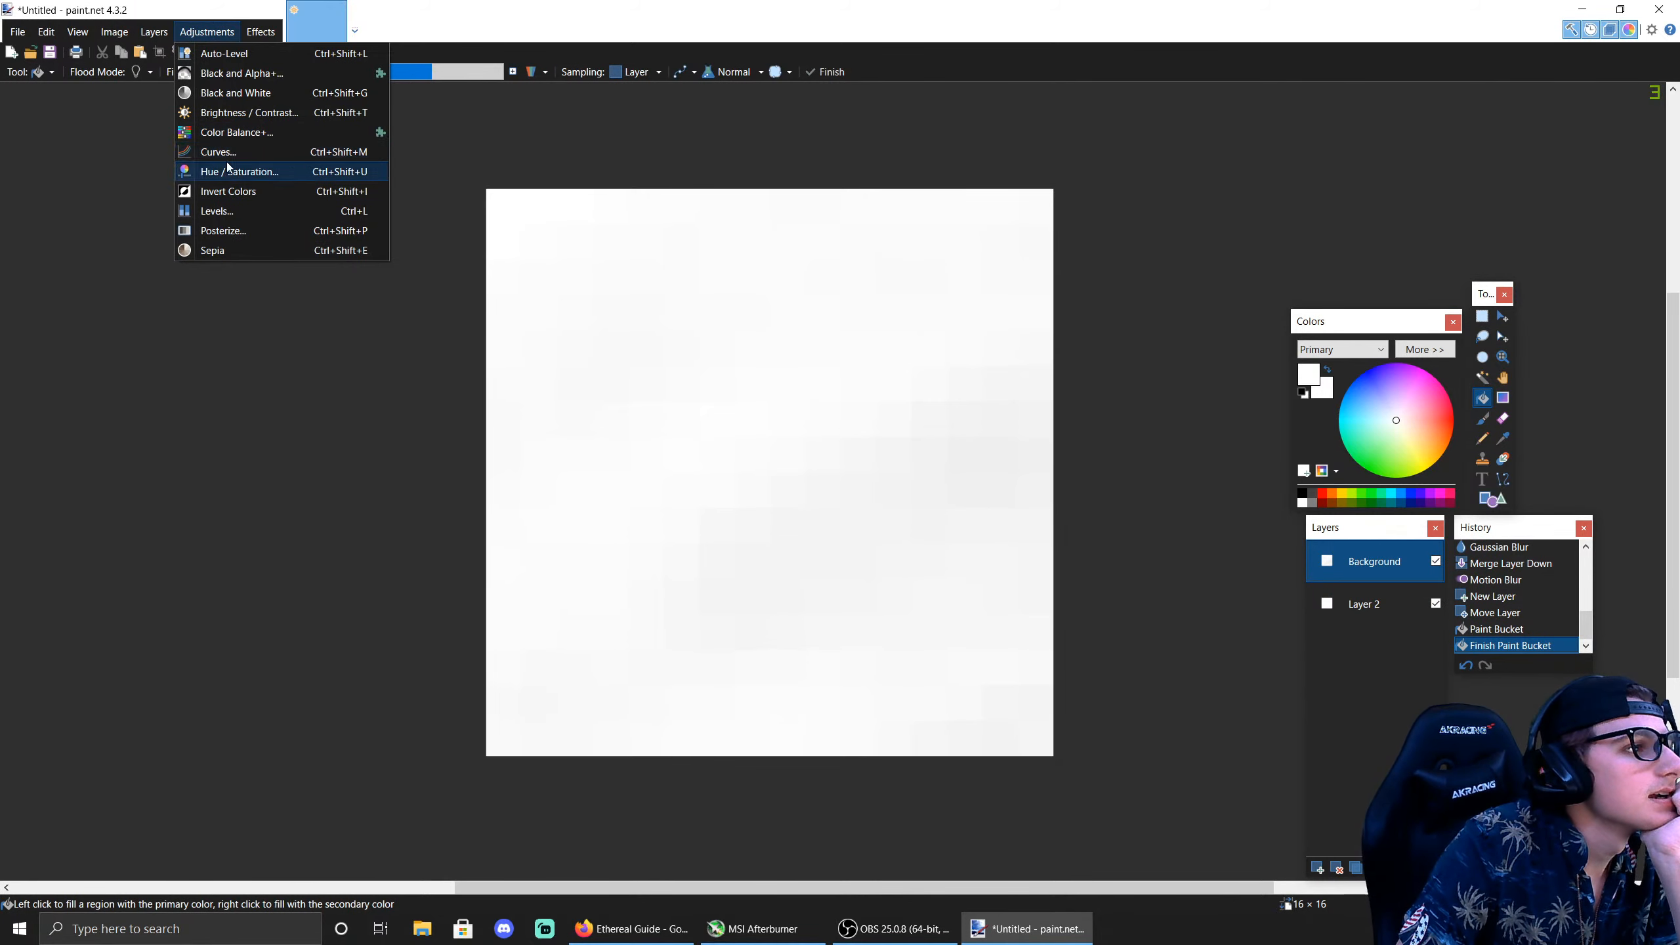
left_click(226, 158)
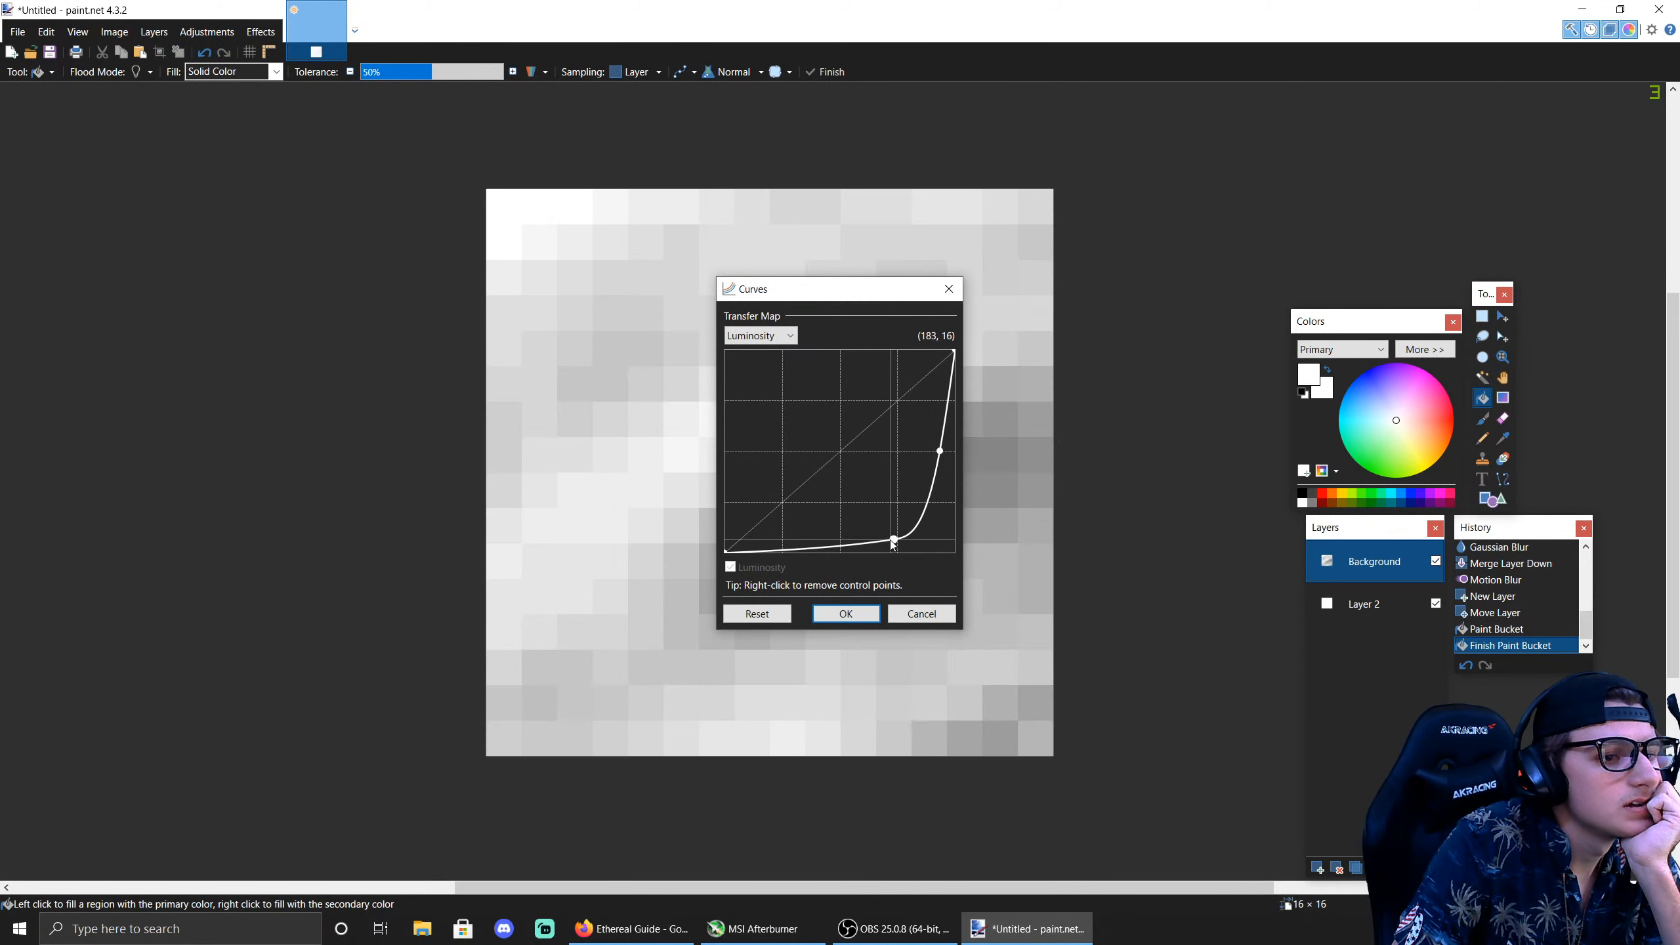
left_click_drag(893, 543, 884, 473)
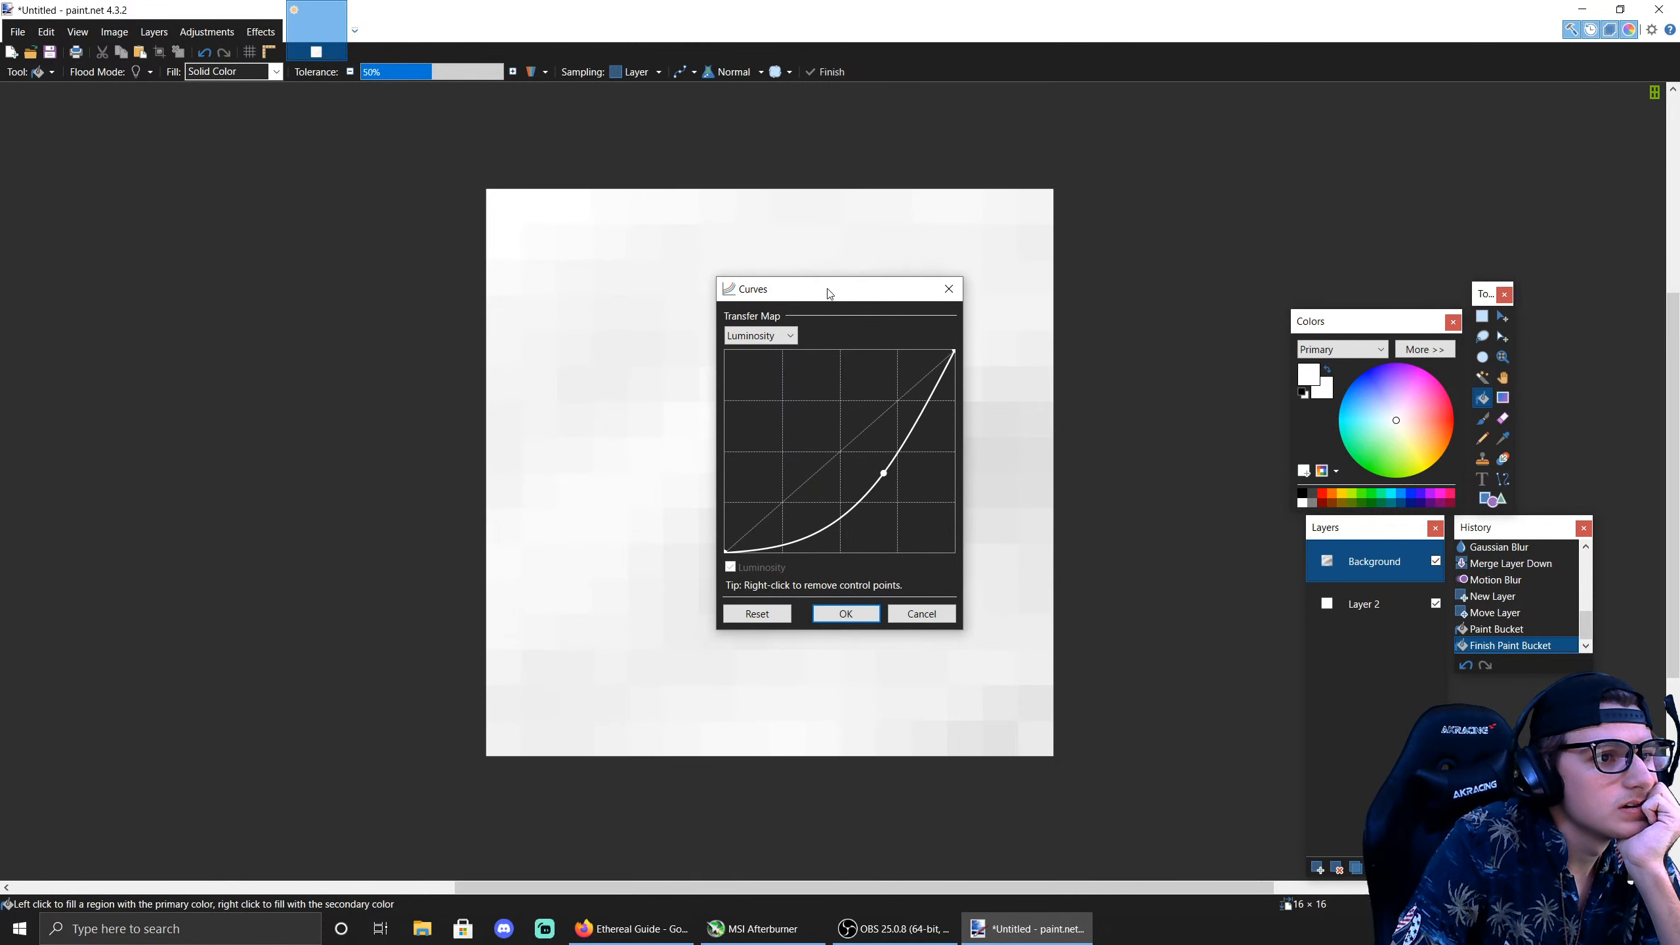
left_click_drag(830, 293, 1247, 372)
left_click(1231, 681)
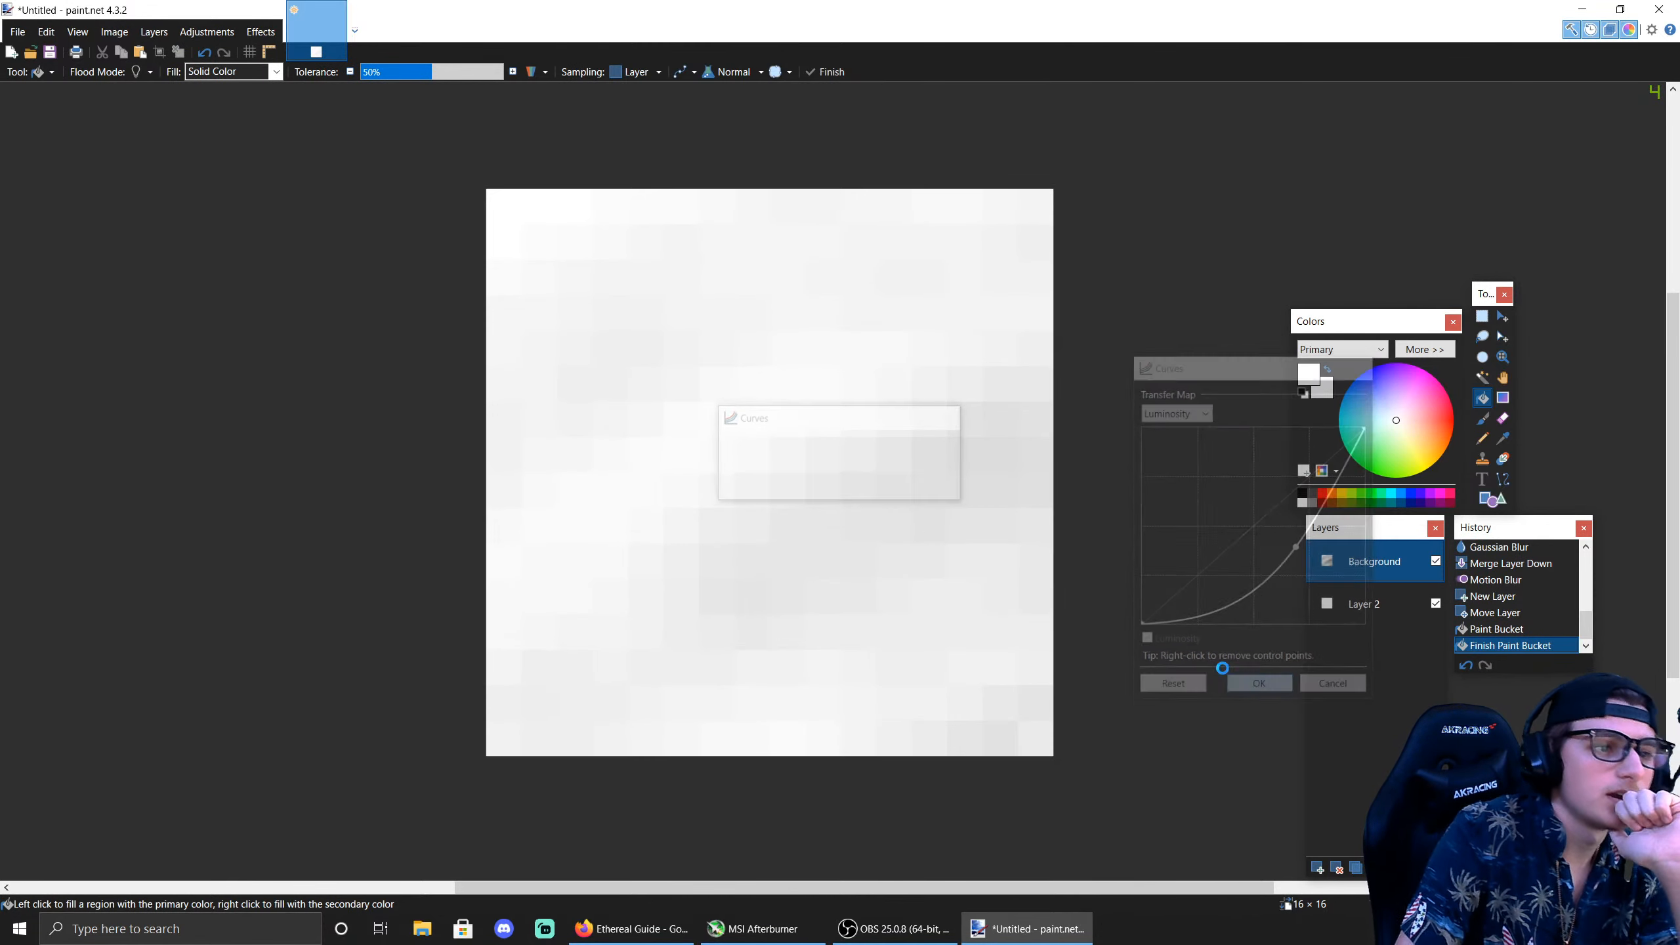
Step: Save the texture to the Desktop as a flattened PNG named vasium, accepting the default save settings
left_click(17, 31)
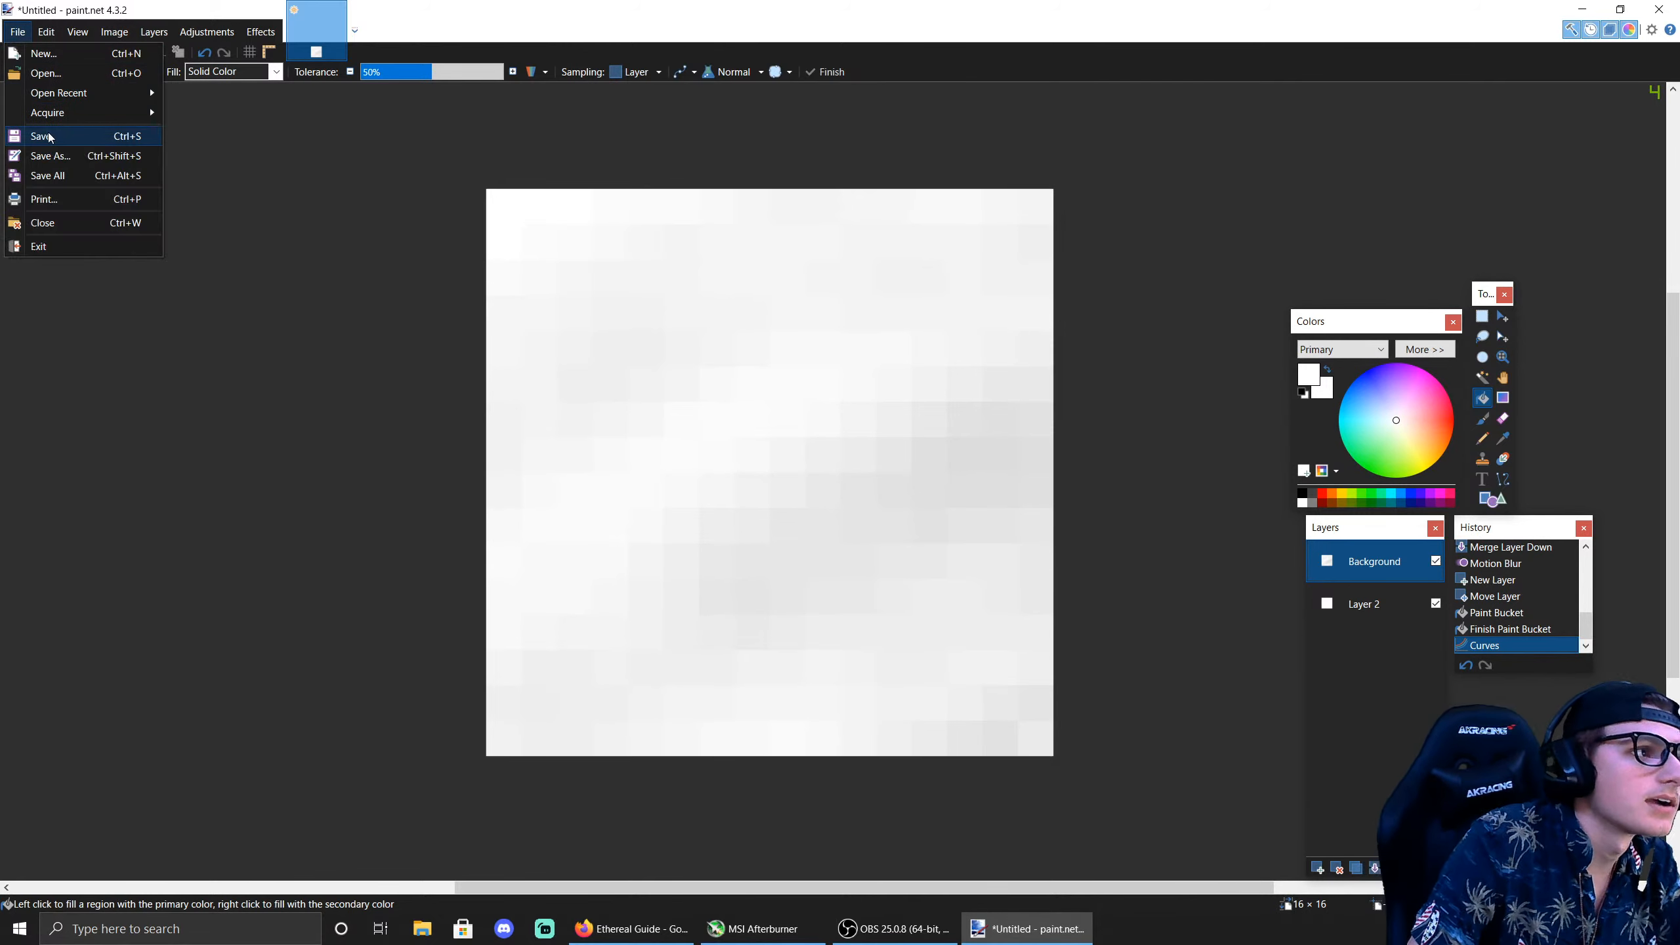
left_click(76, 157)
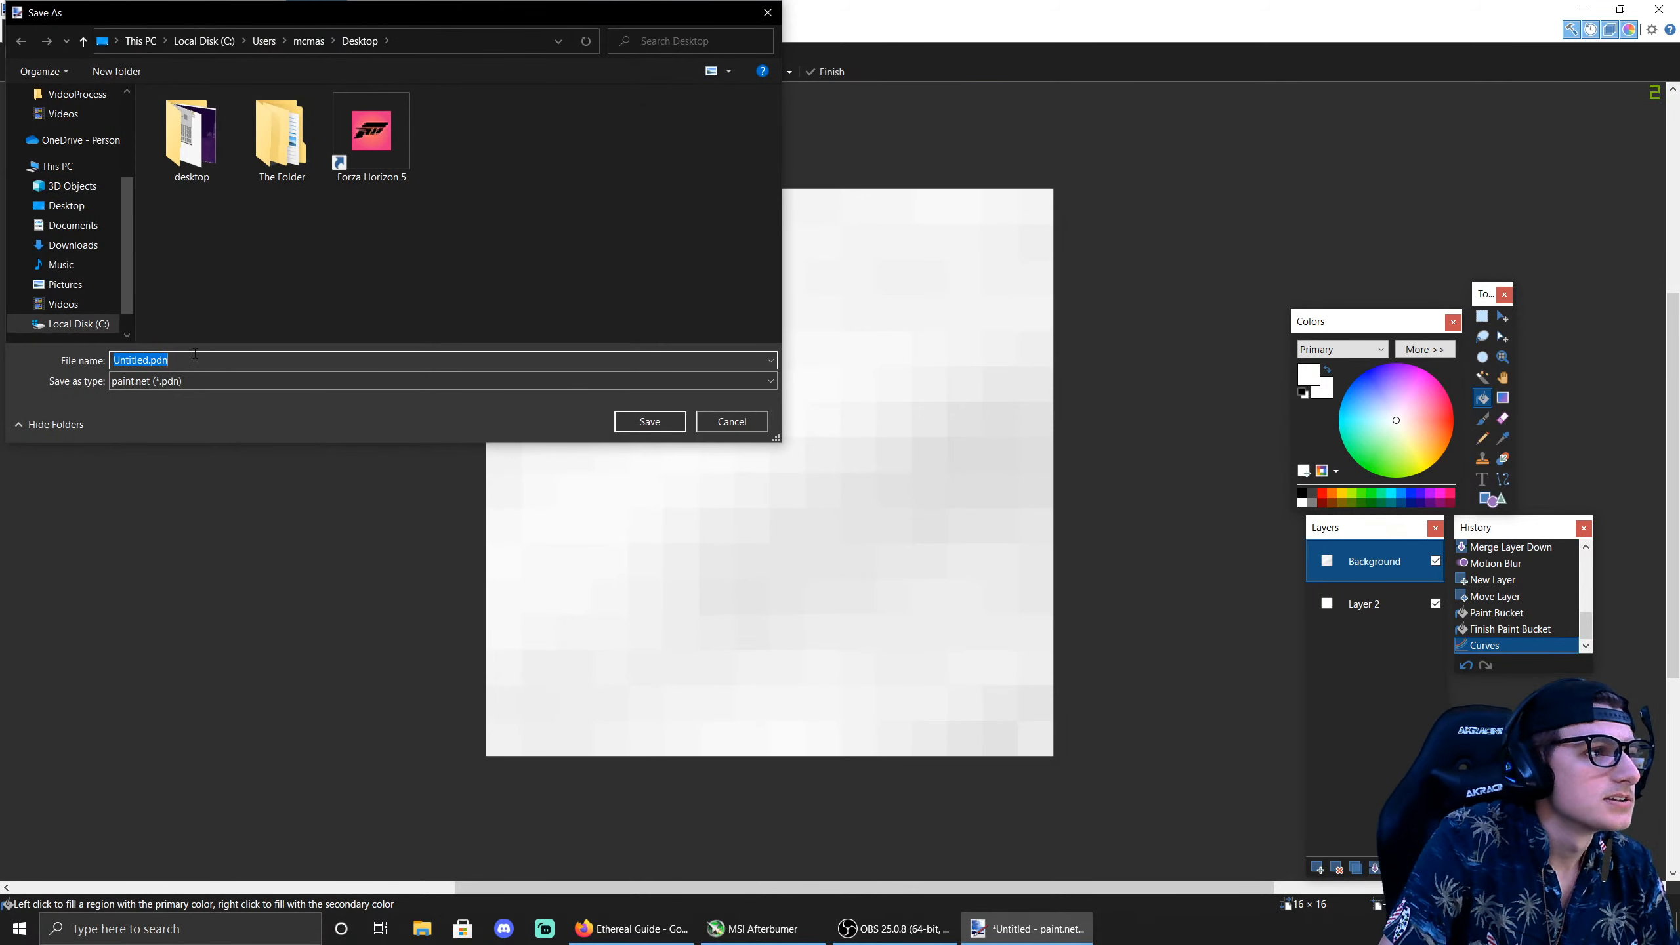
left_click(205, 380)
left_click(196, 415)
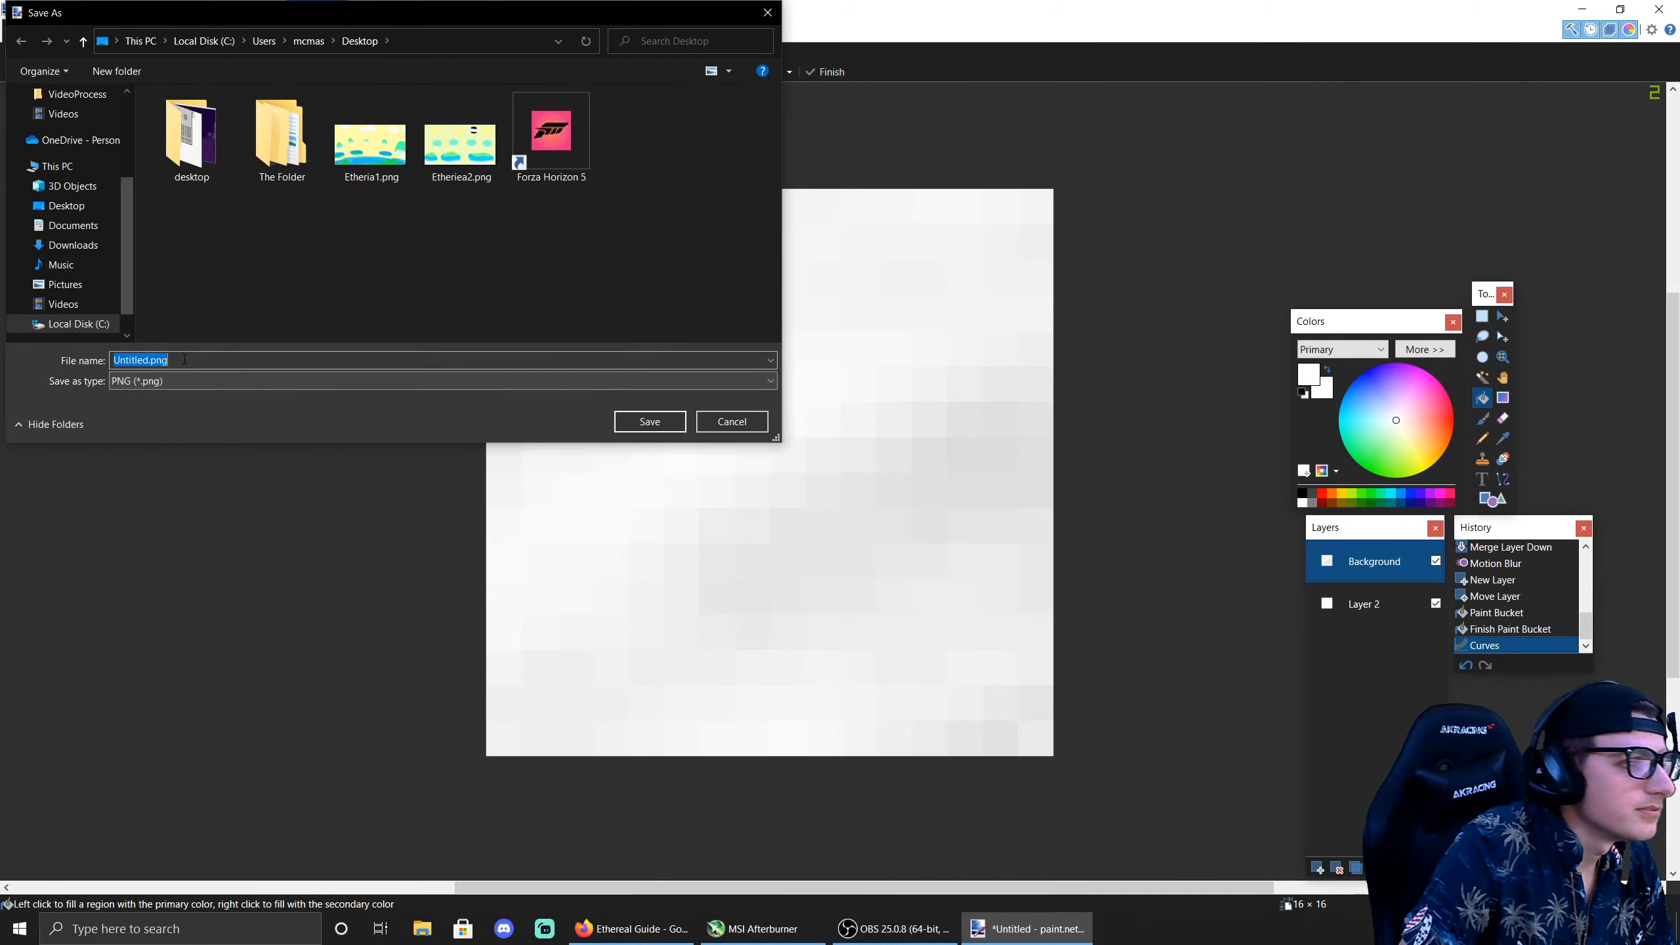
type("vasi")
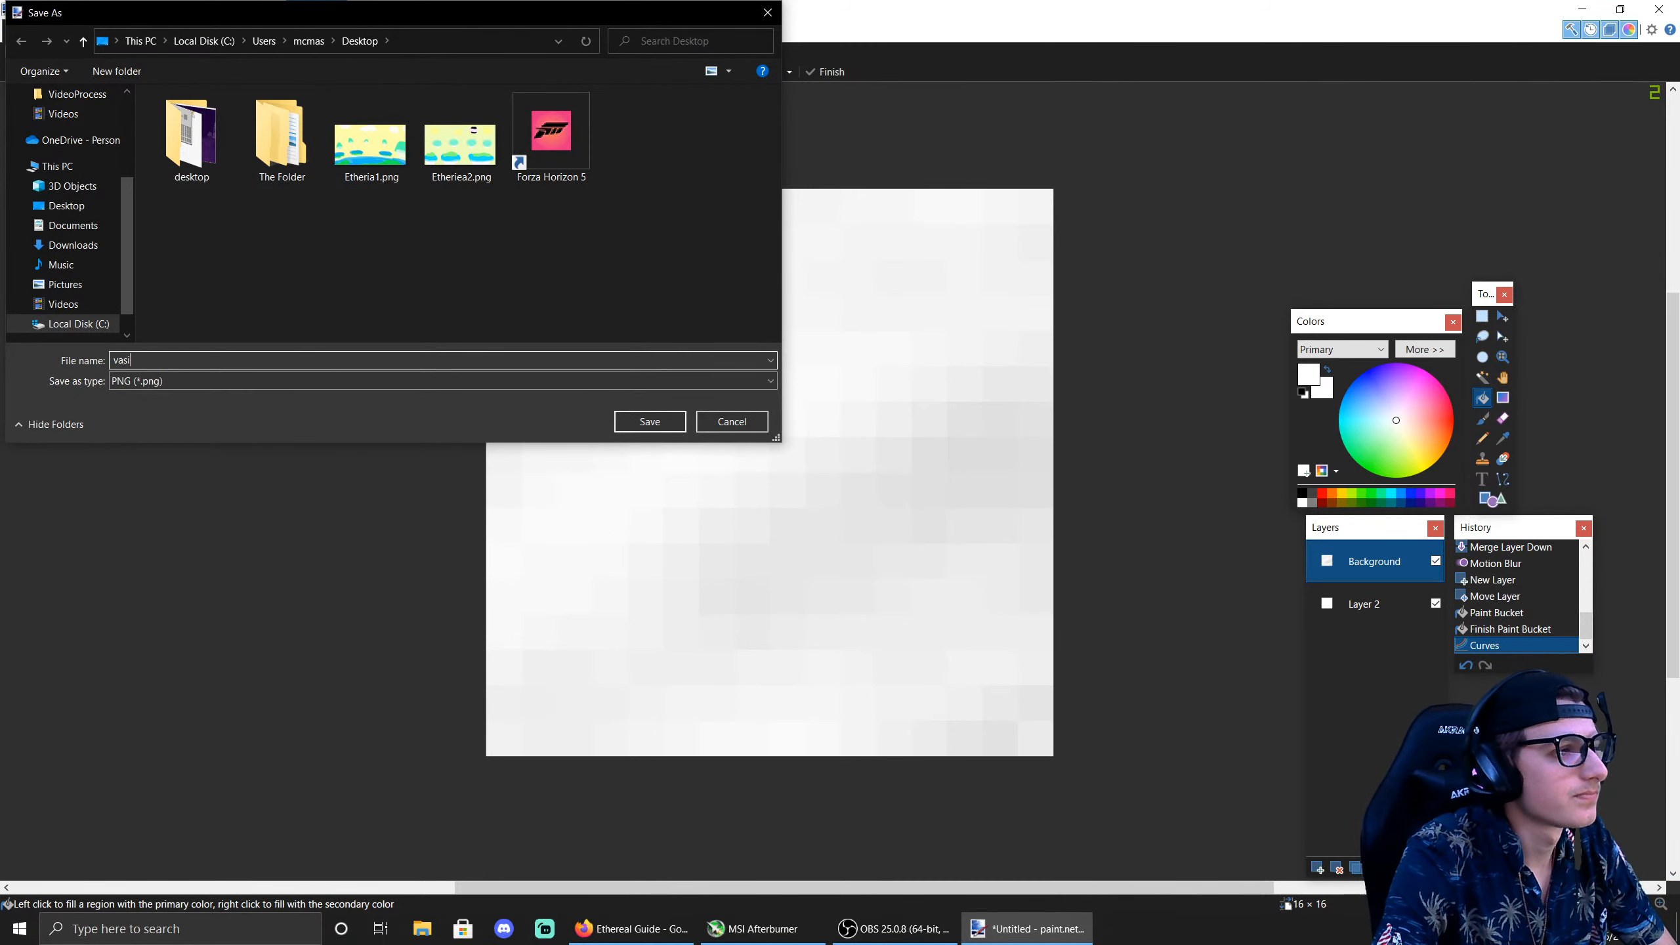
type("um")
key("Return")
key("Return")
key("Return")
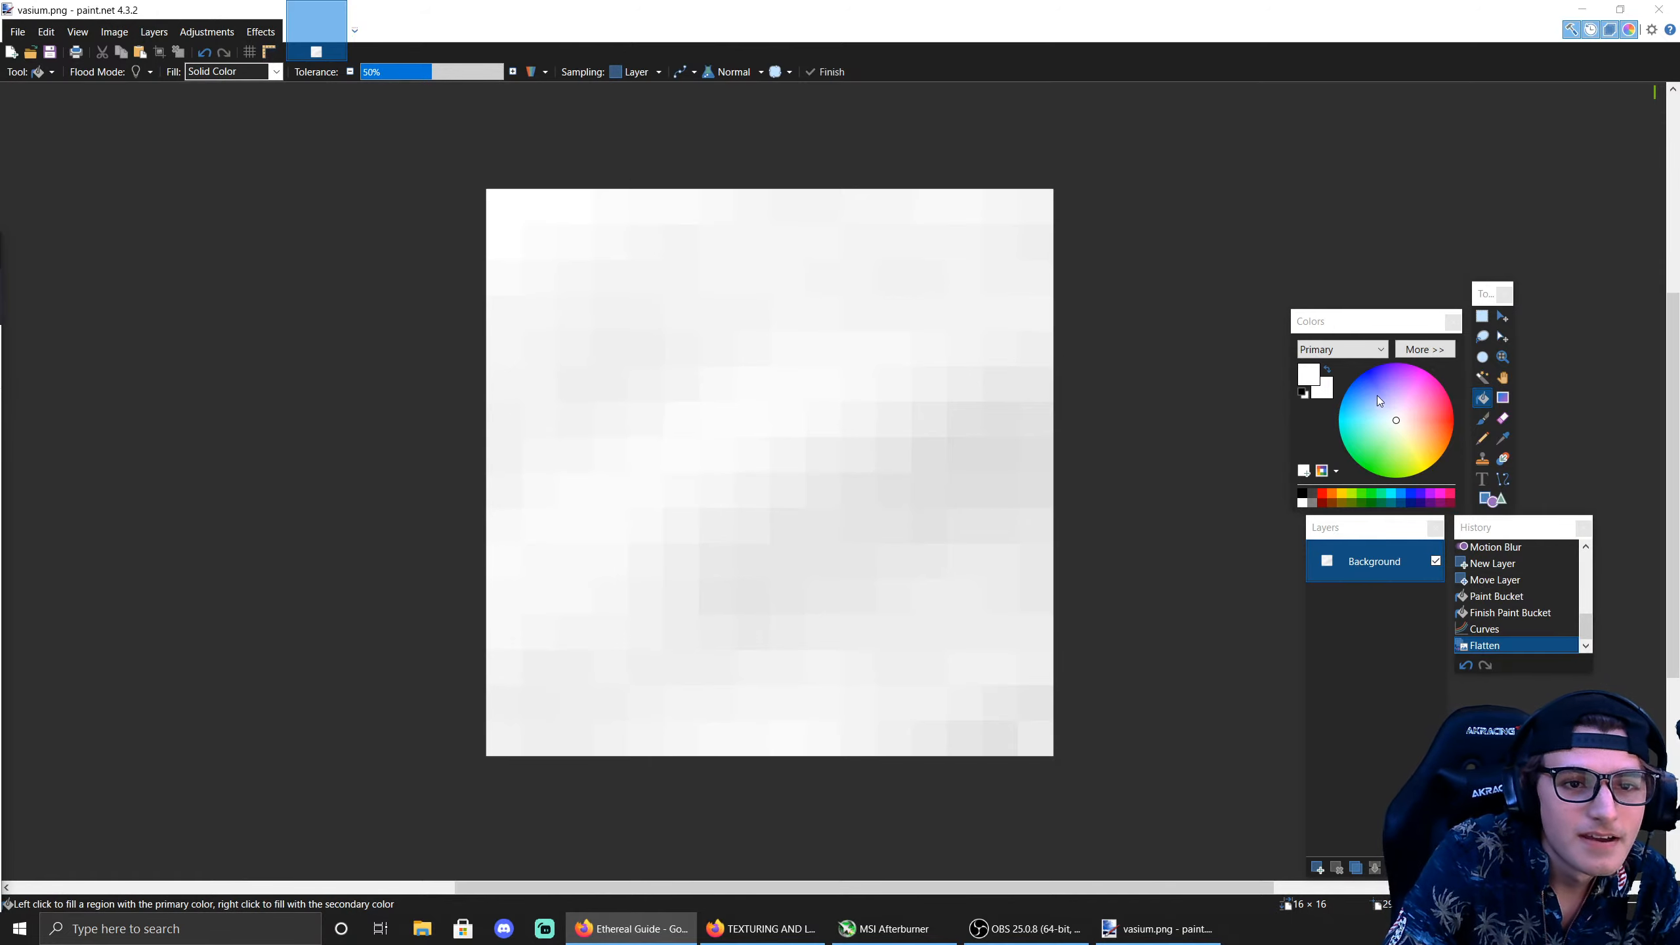
Step: Fill the whole canvas with blue and lighten the fill colour to a soft light blue
left_click(1354, 380)
left_click(681, 419)
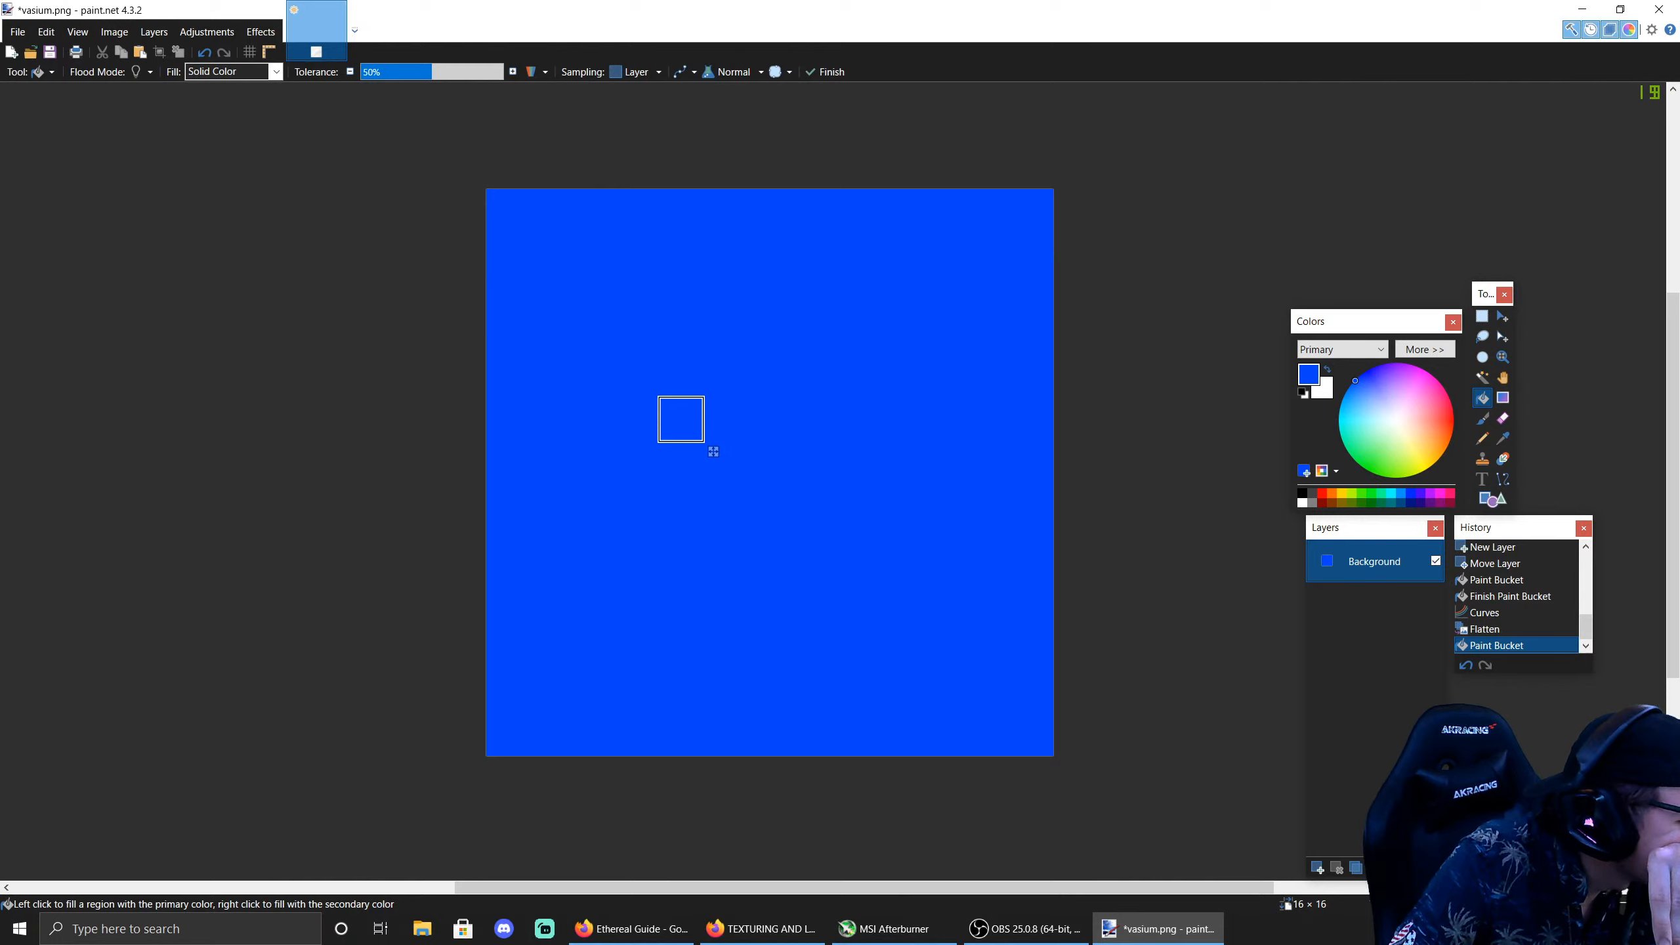
key("alt+Tab")
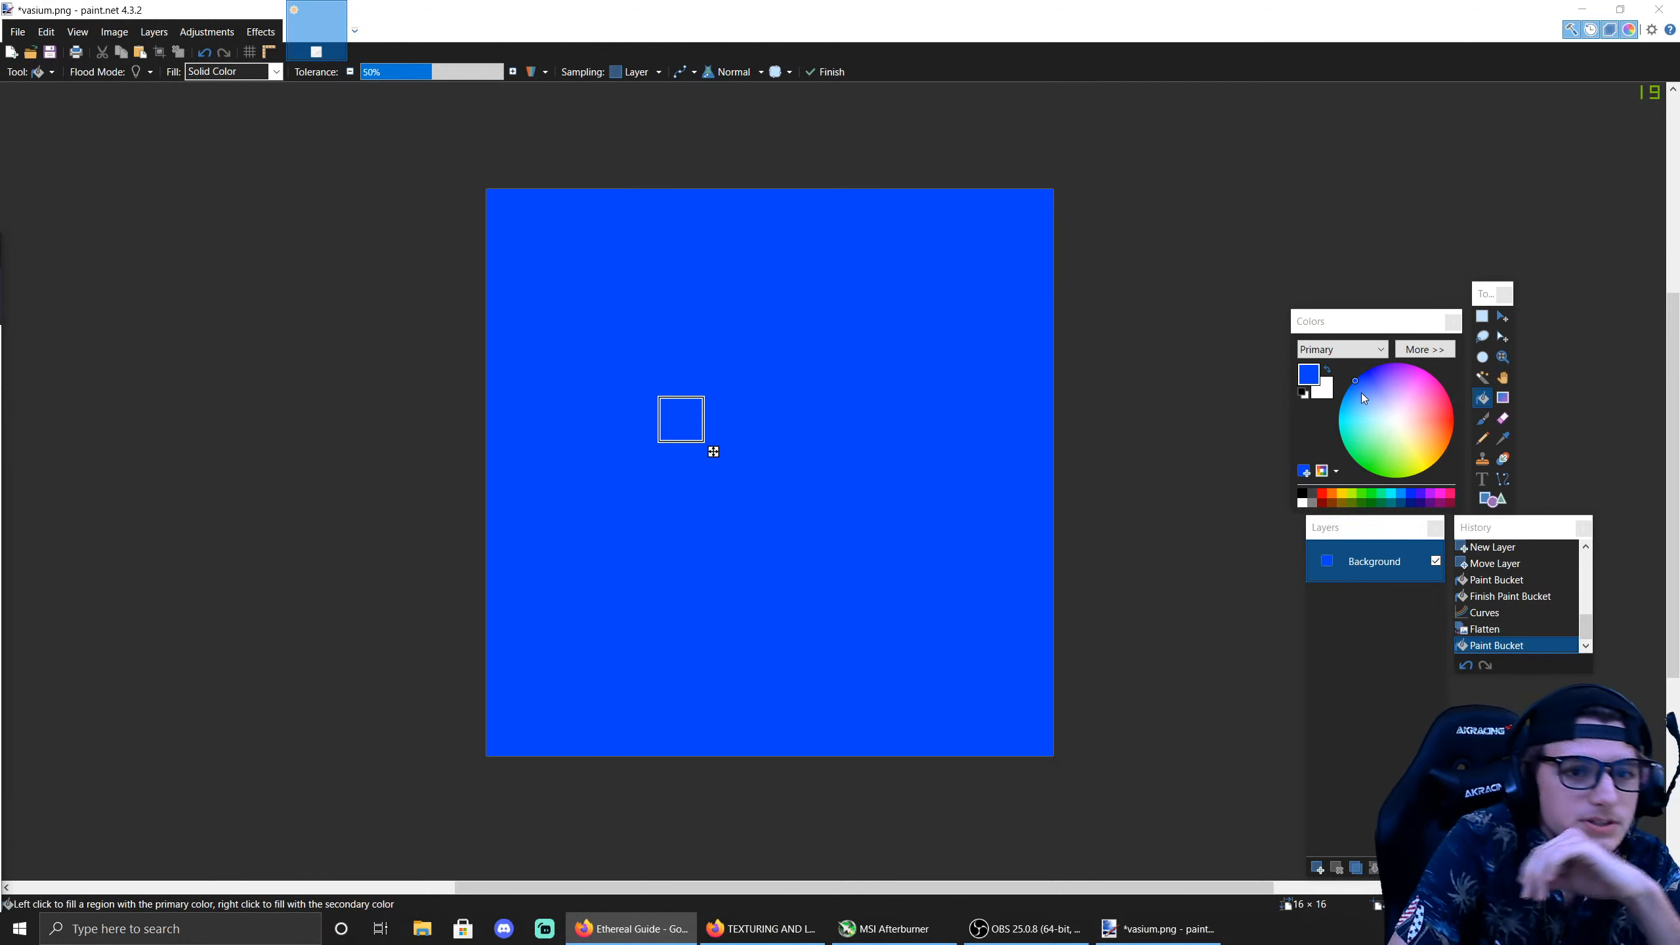
left_click_drag(1365, 394, 1366, 393)
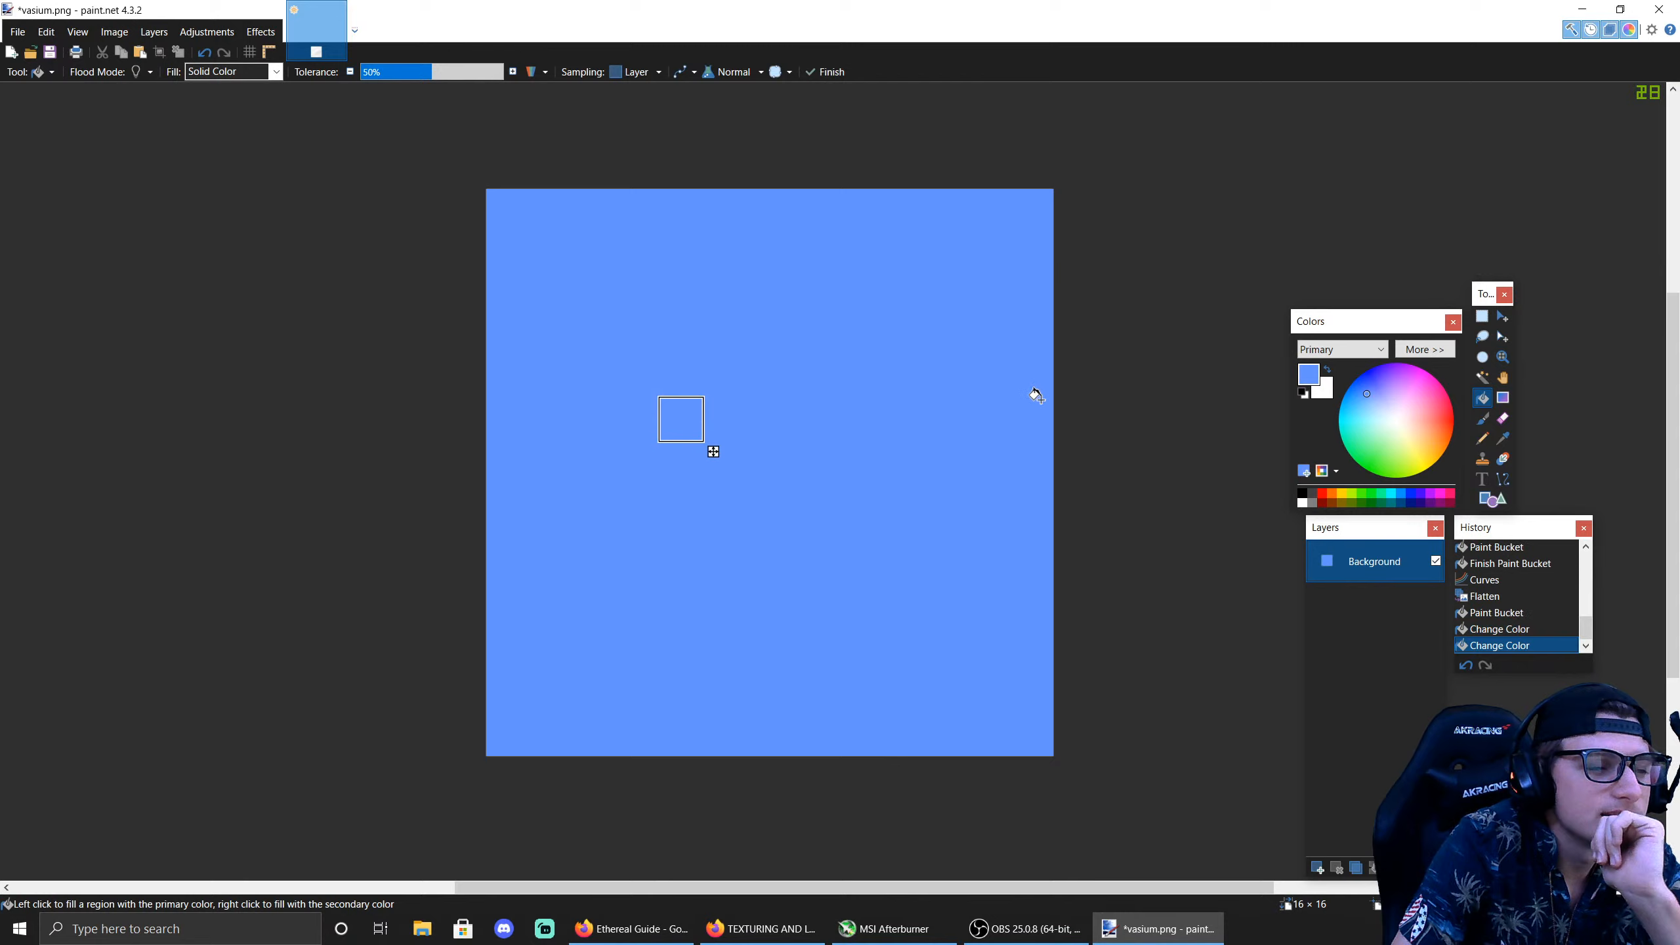
Step: Start an Add Noise effect on the blue canvas and set its intensity to 24
left_click(270, 37)
mouse_move(319, 156)
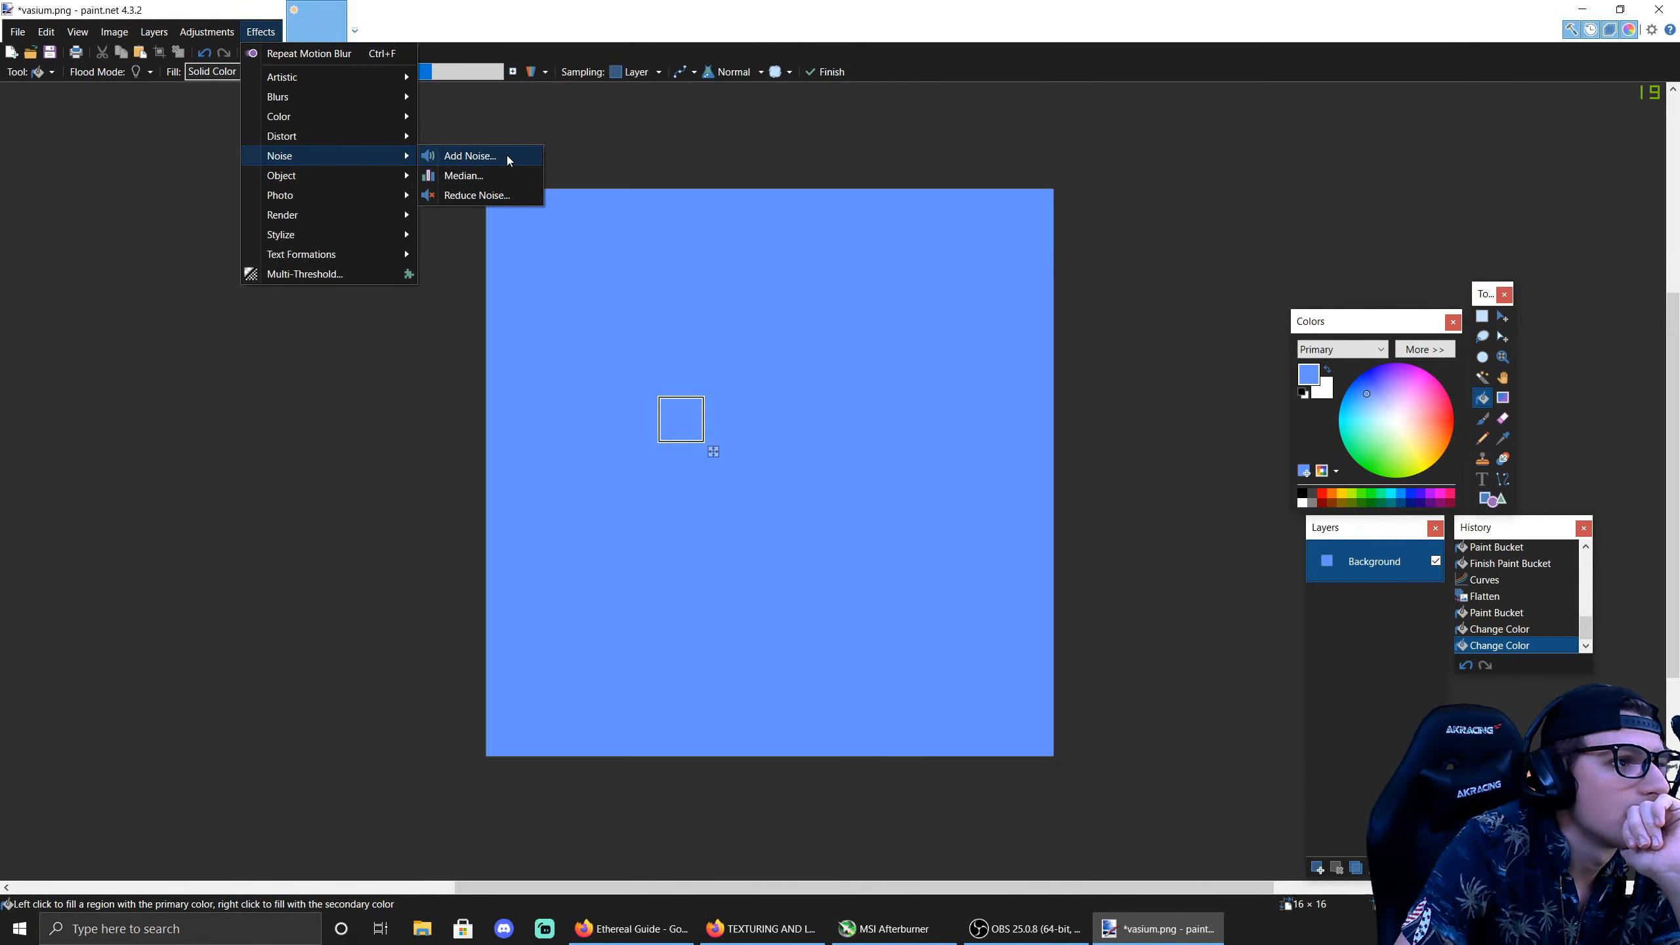
left_click(470, 156)
left_click_drag(1020, 587, 1054, 620)
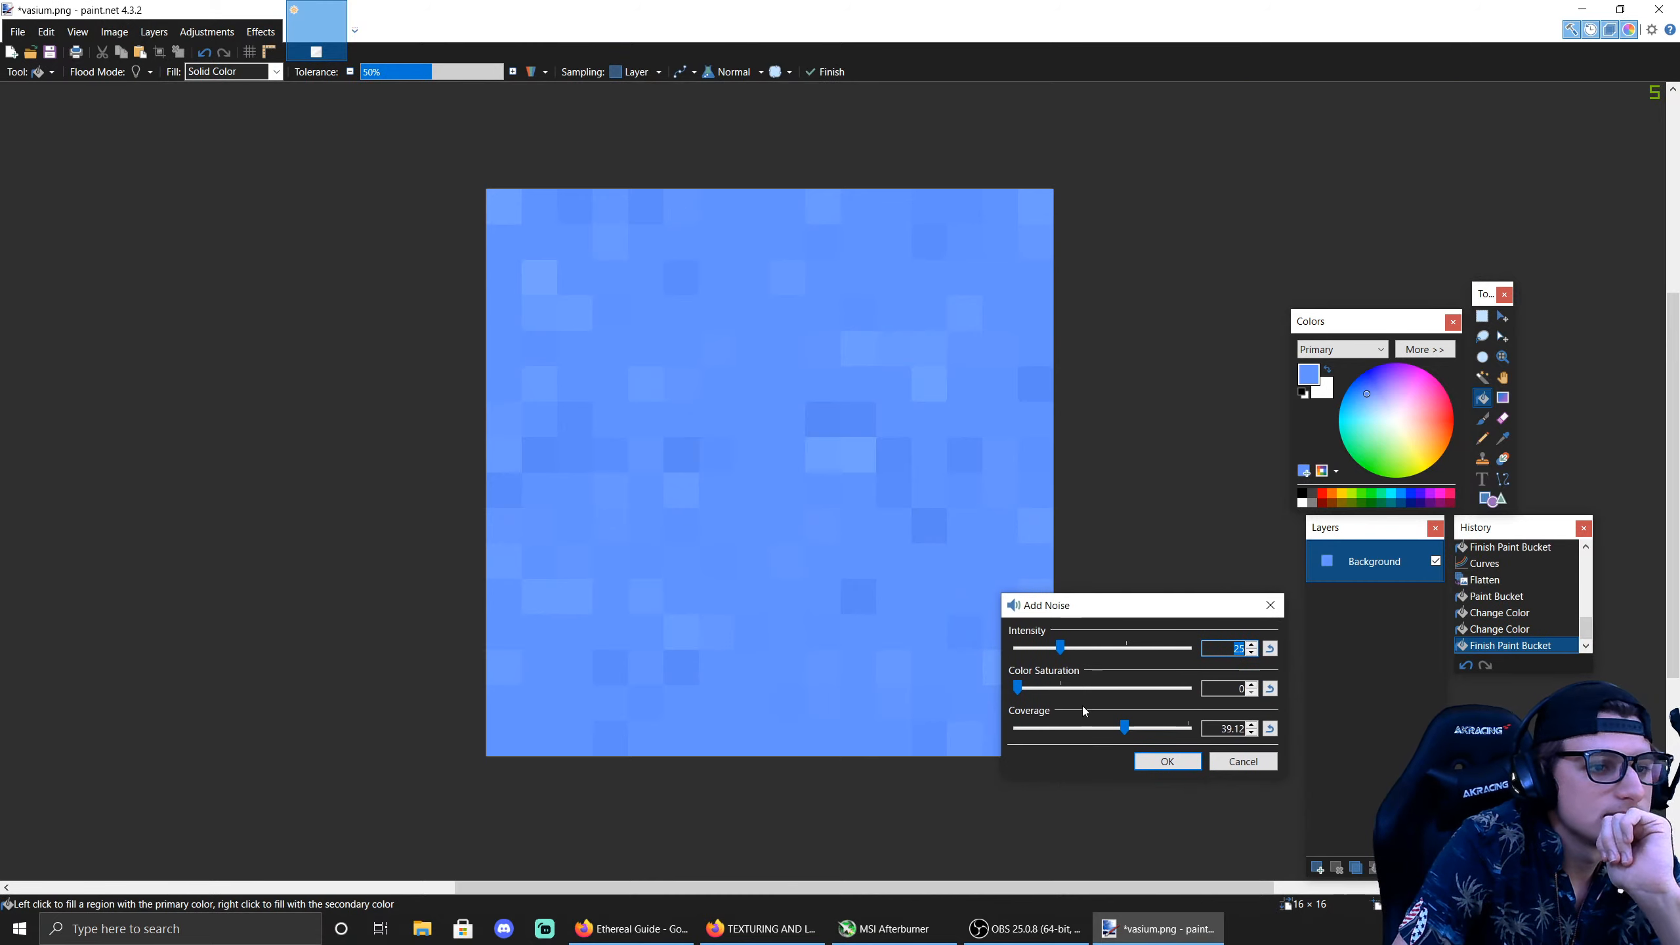
left_click(1255, 644)
left_click(1250, 644)
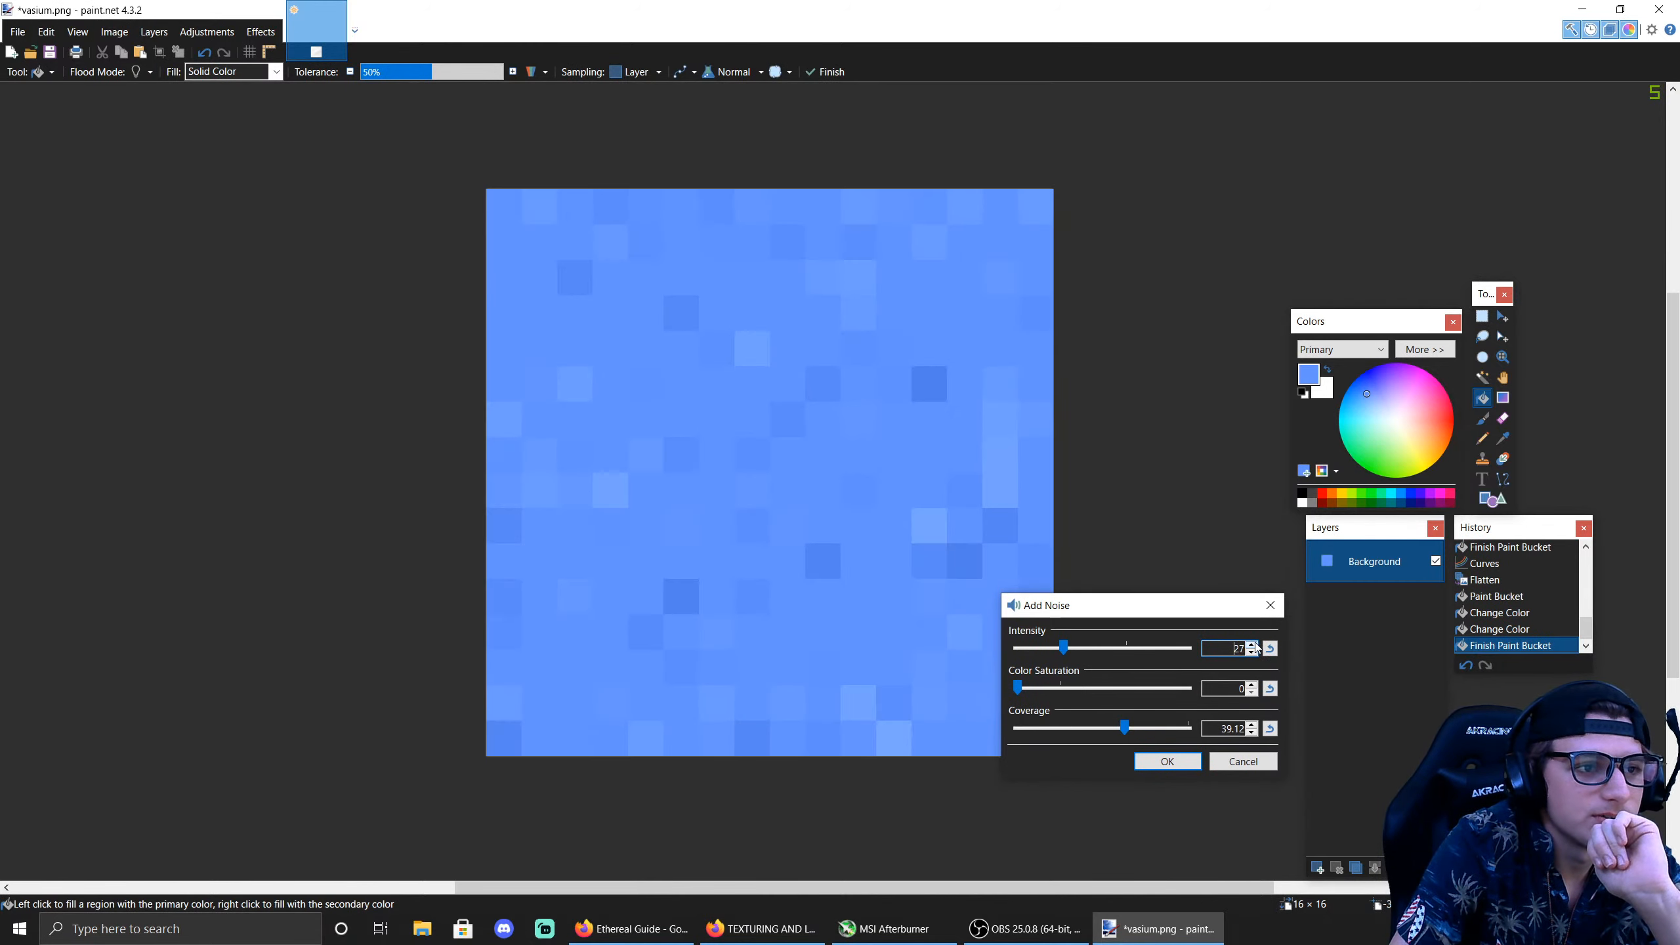
left_click(1251, 644)
left_click(1250, 644)
left_click(1251, 644)
left_click(1251, 644)
left_click(1252, 644)
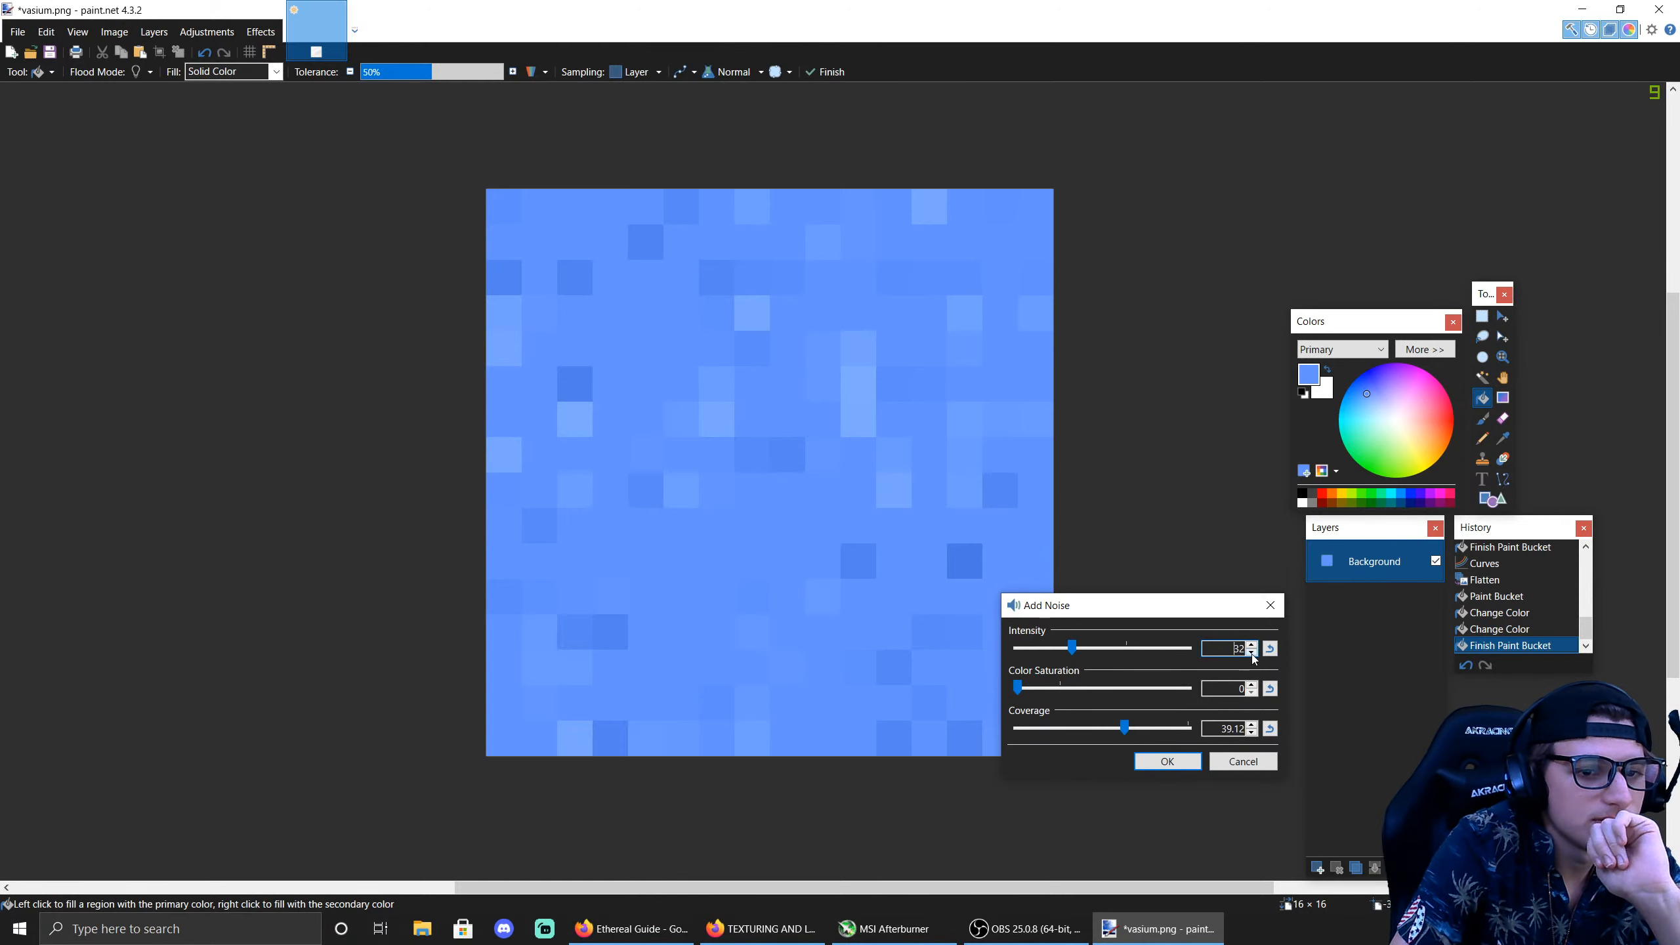
left_click(1252, 652)
left_click(1252, 653)
left_click(1252, 653)
left_click(1252, 653)
left_click(1251, 652)
left_click(1252, 653)
left_click(1252, 653)
left_click(1252, 653)
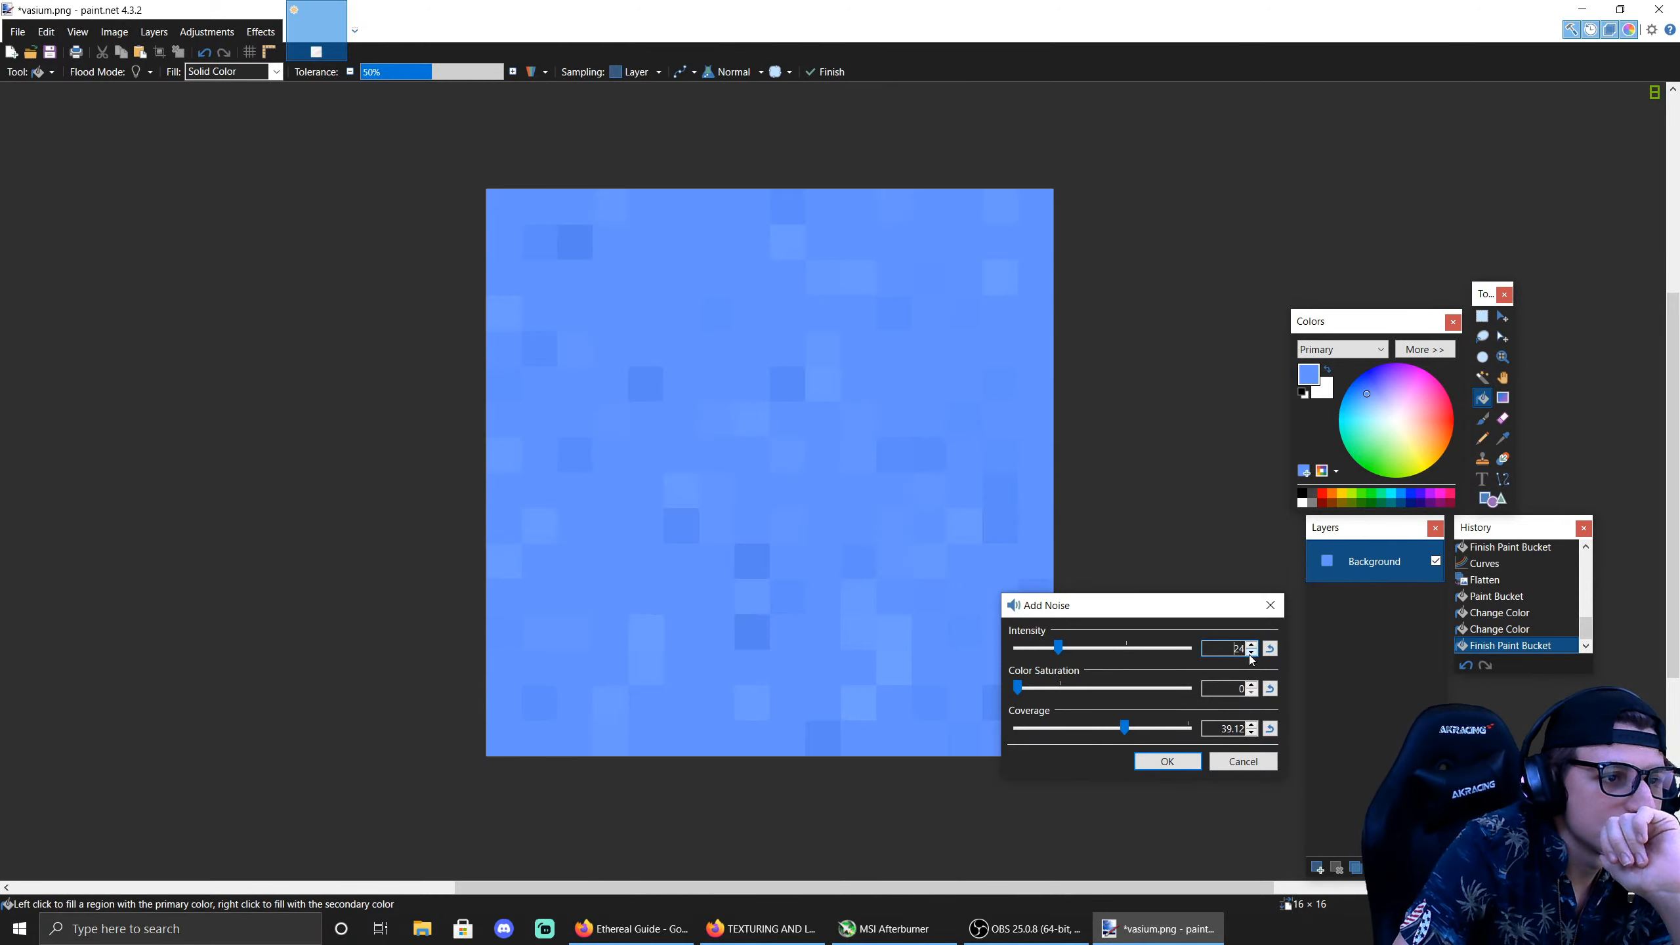
Step: Raise the noise coverage to about 59.7
left_click_drag(1124, 727, 1146, 730)
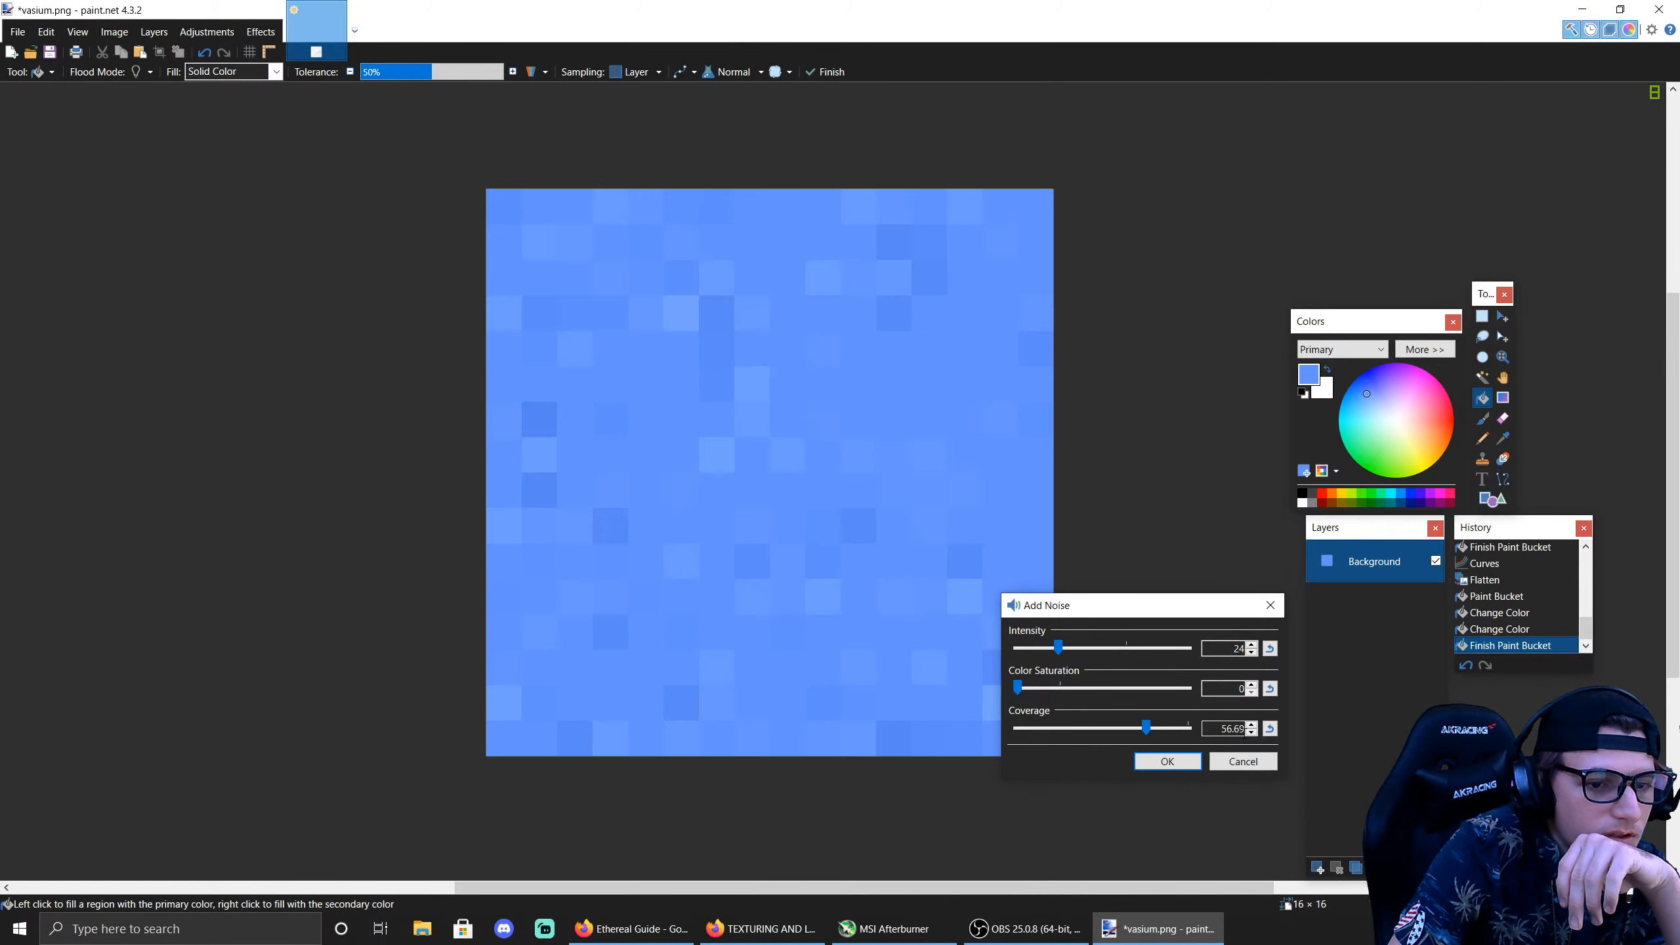
left_click(1252, 725)
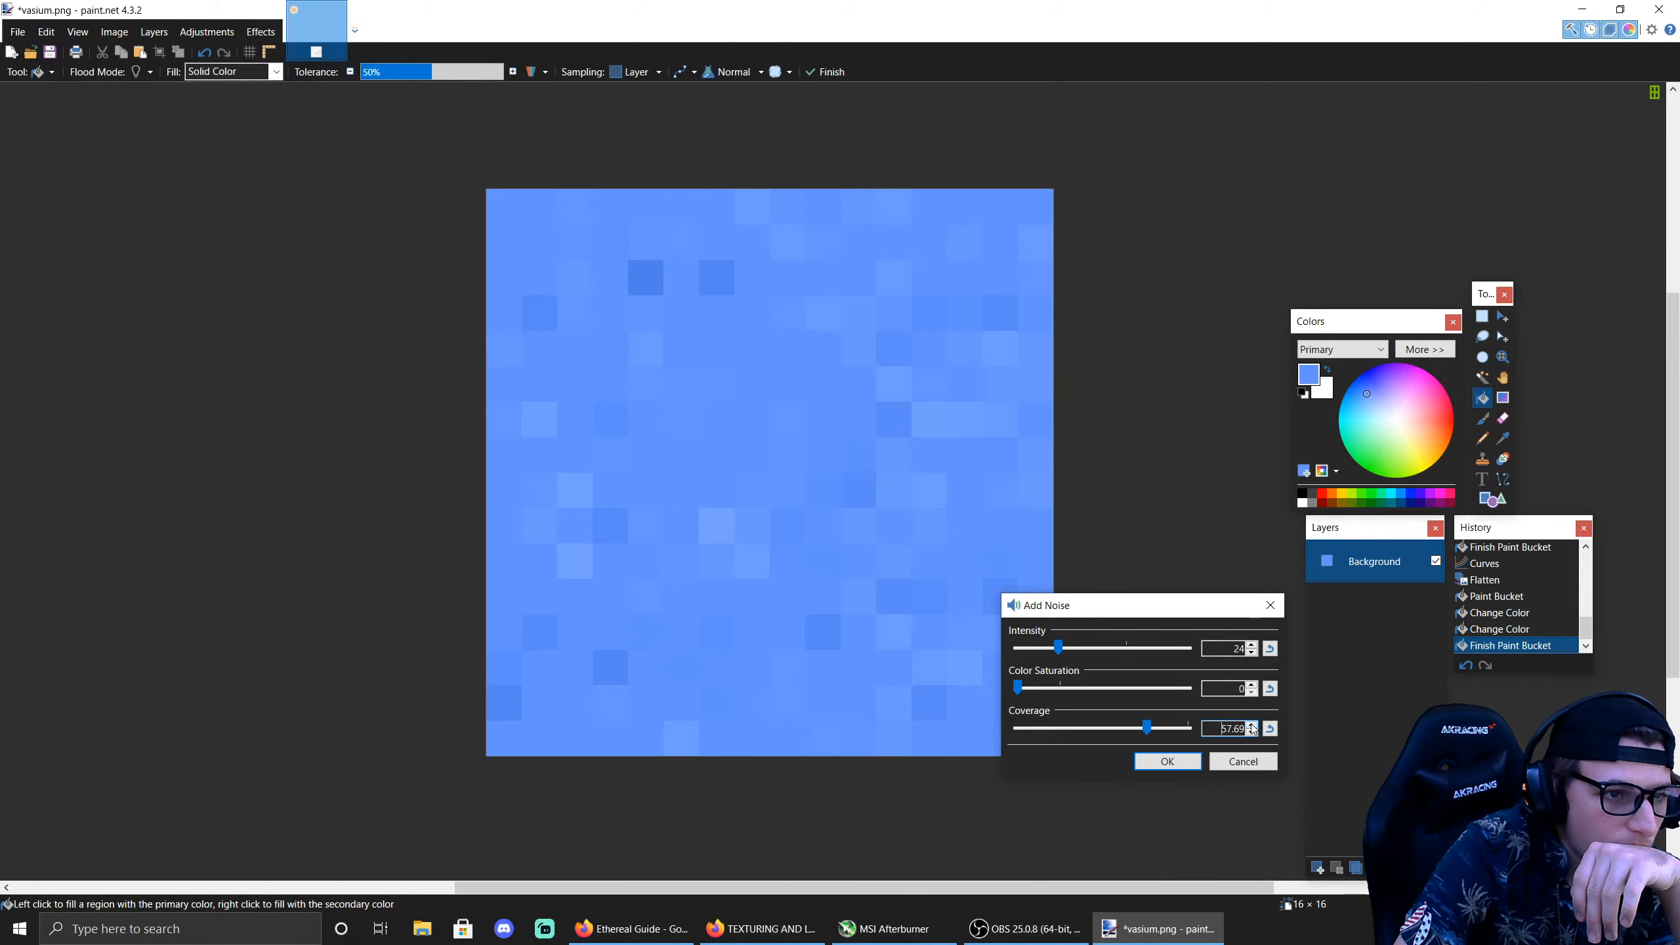
left_click(1252, 725)
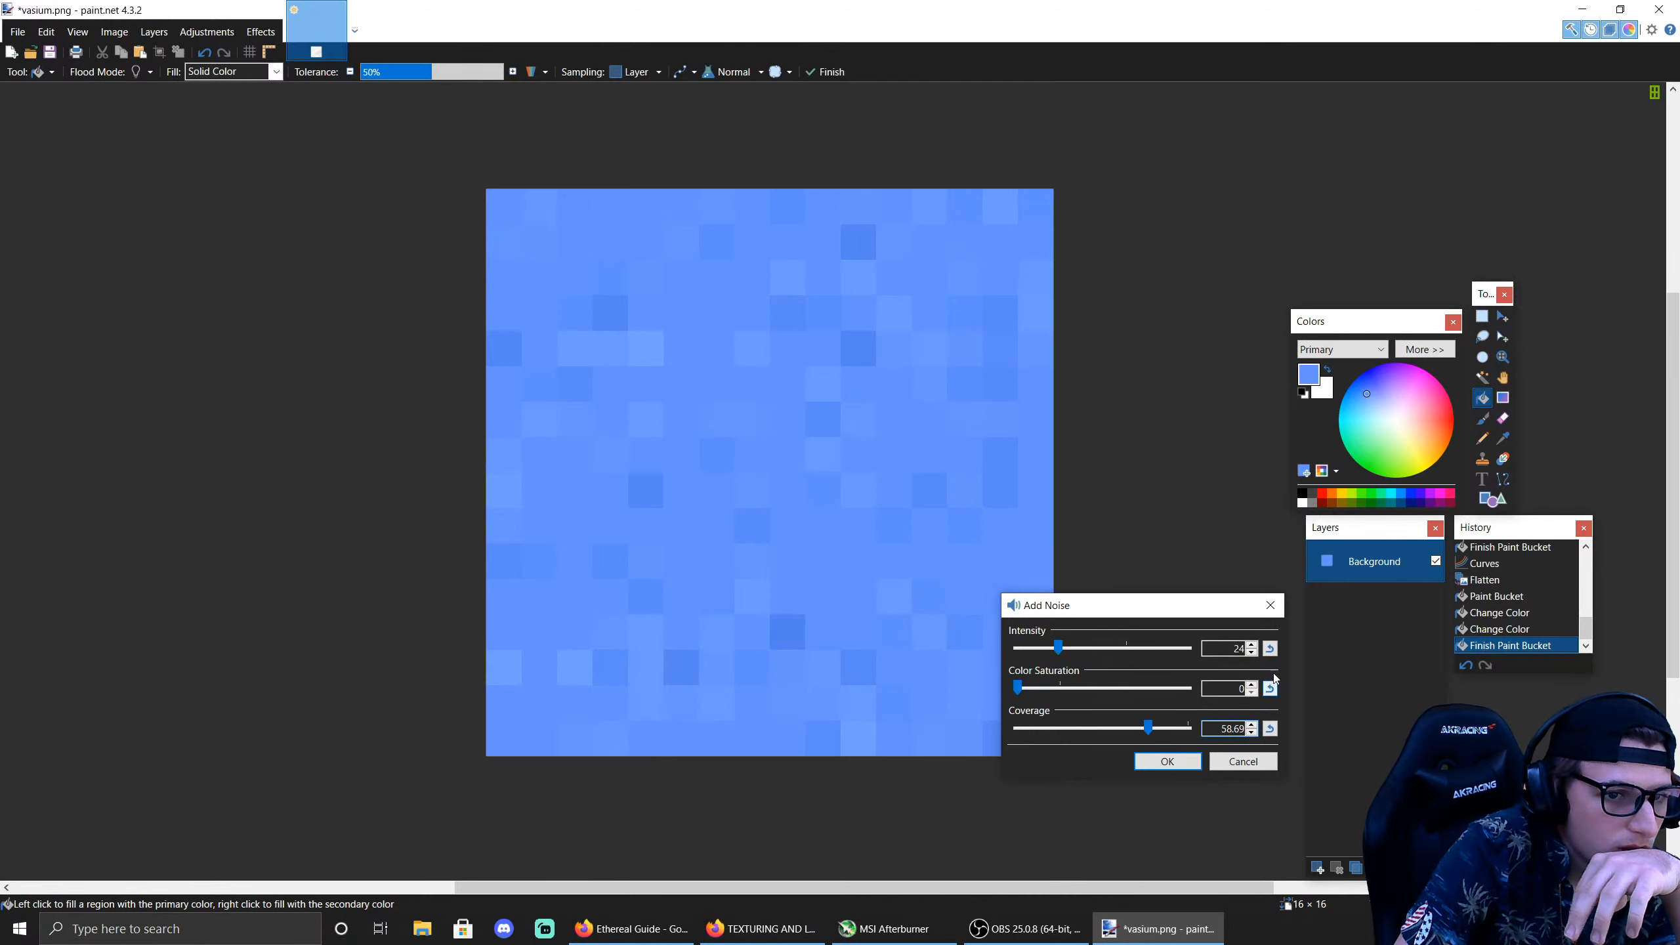
left_click(1252, 724)
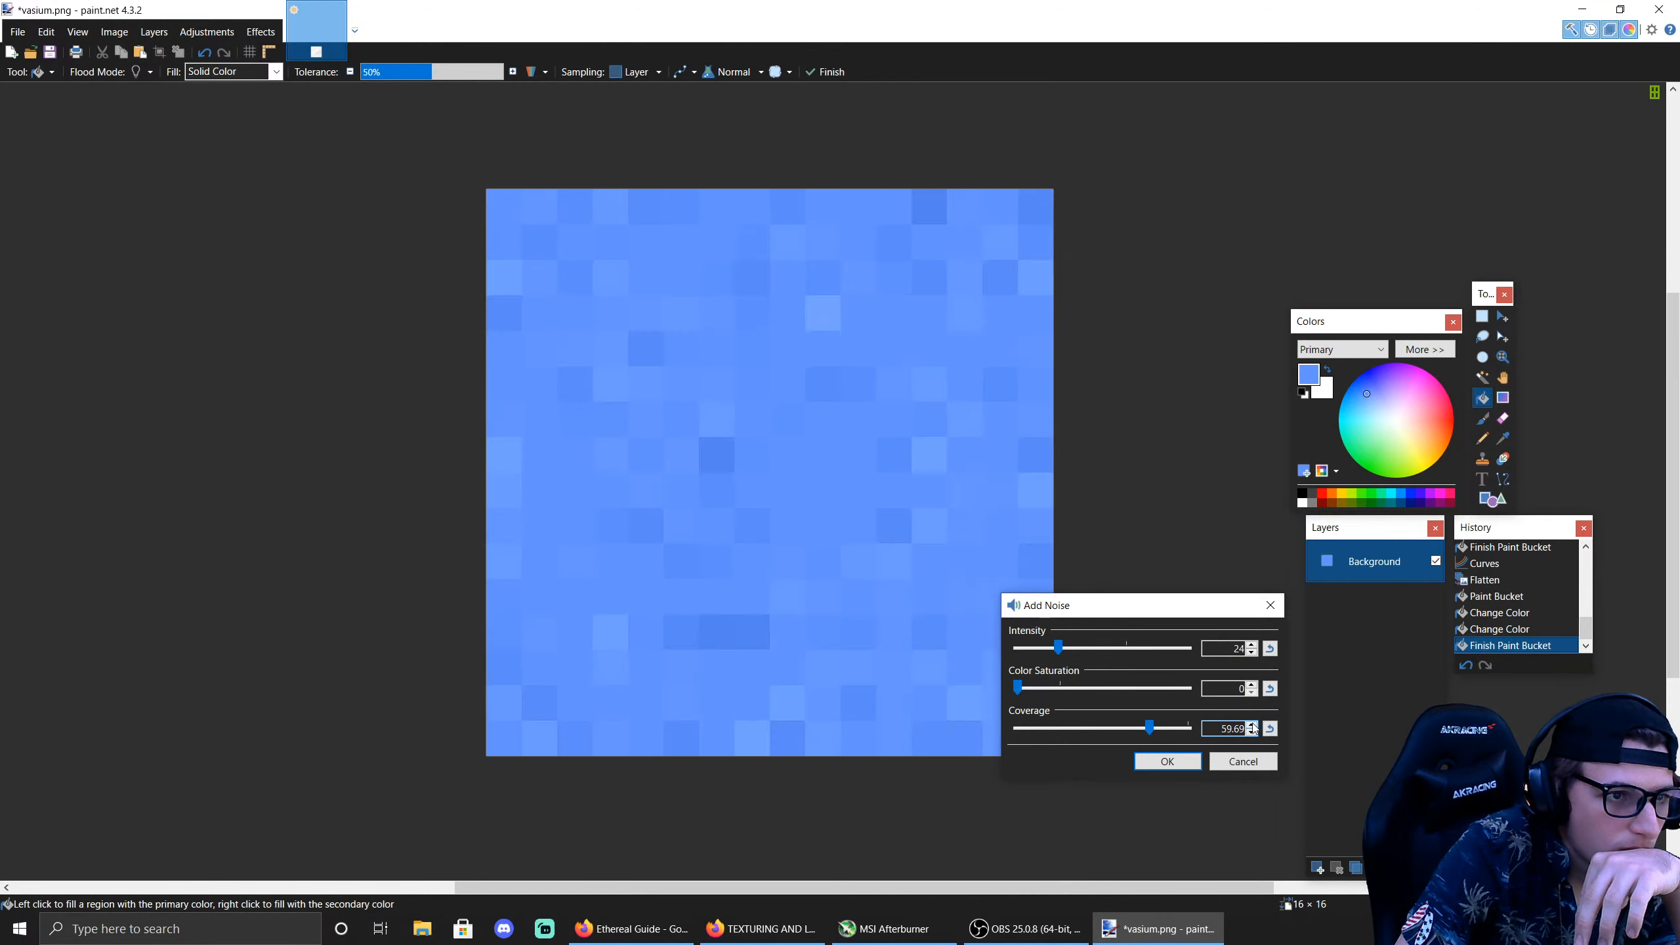
Step: Lower the noise intensity to 20 and apply the noise to the blue texture
left_click(1252, 653)
left_click(1251, 653)
left_click(1252, 653)
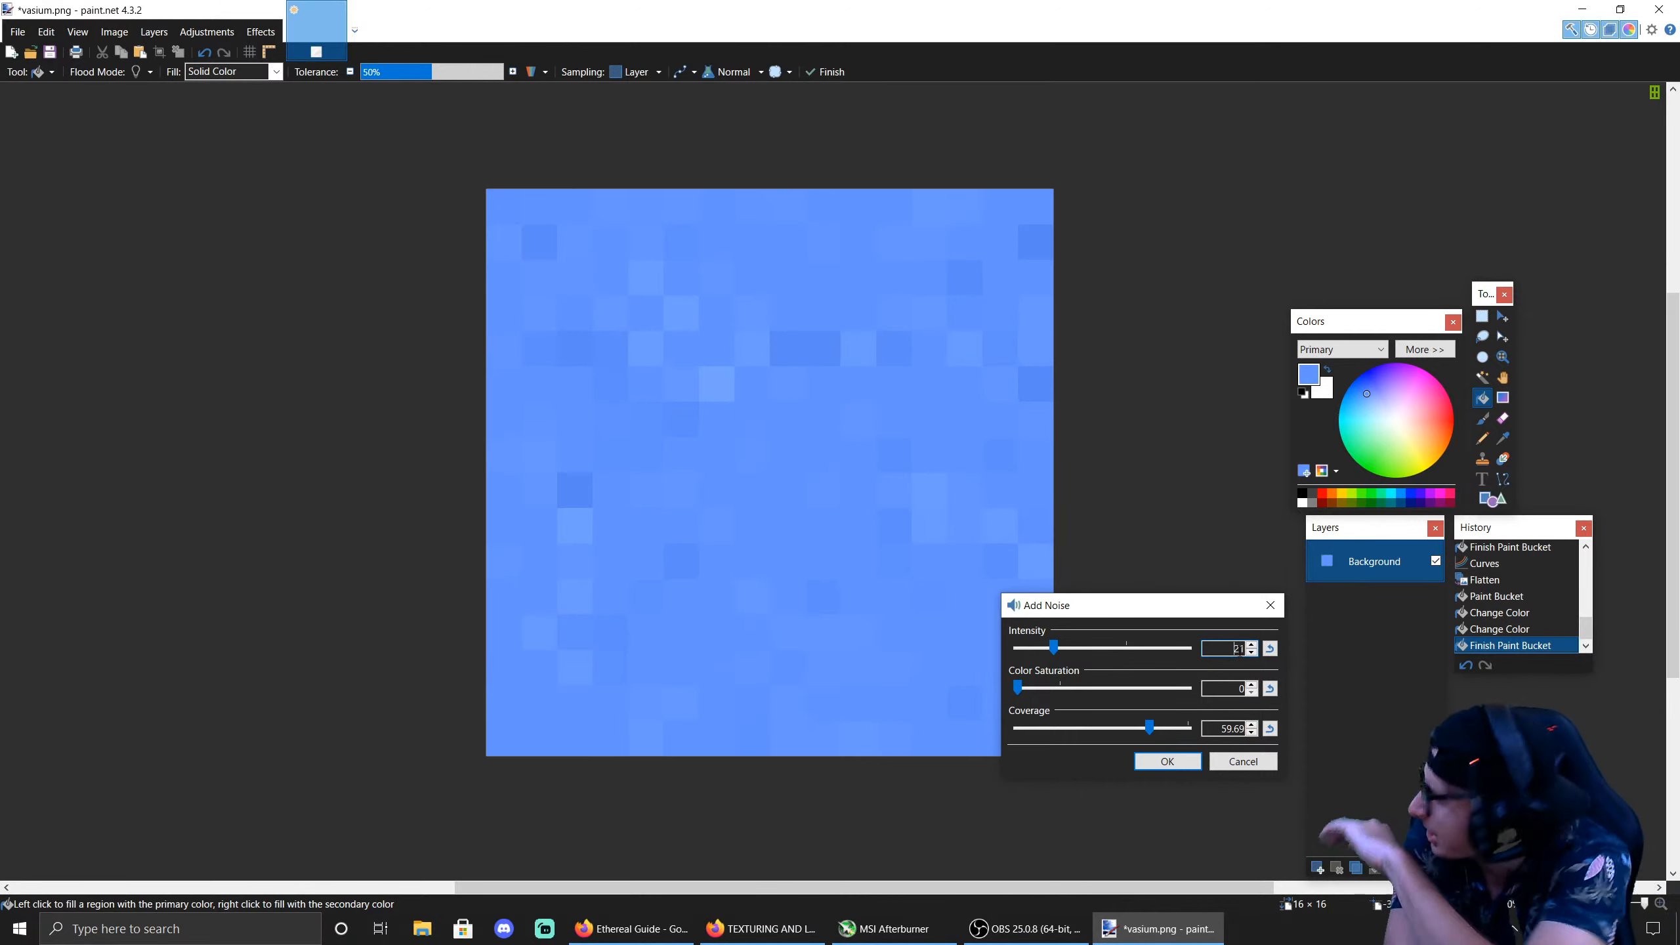
left_click(1257, 654)
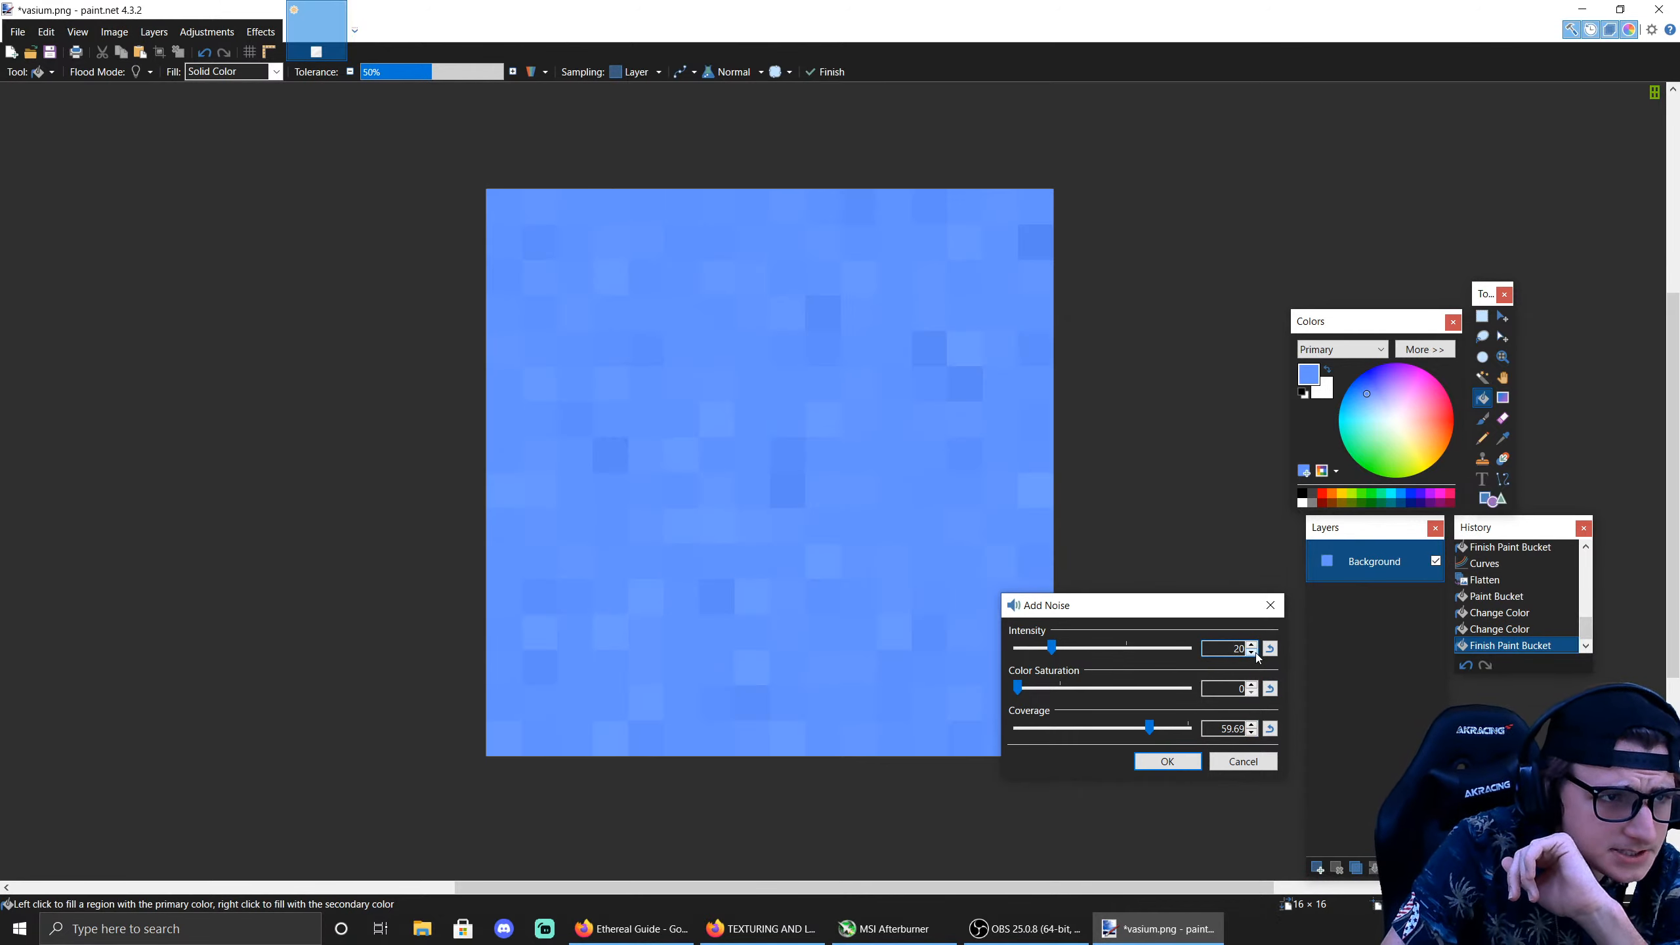
left_click(1167, 761)
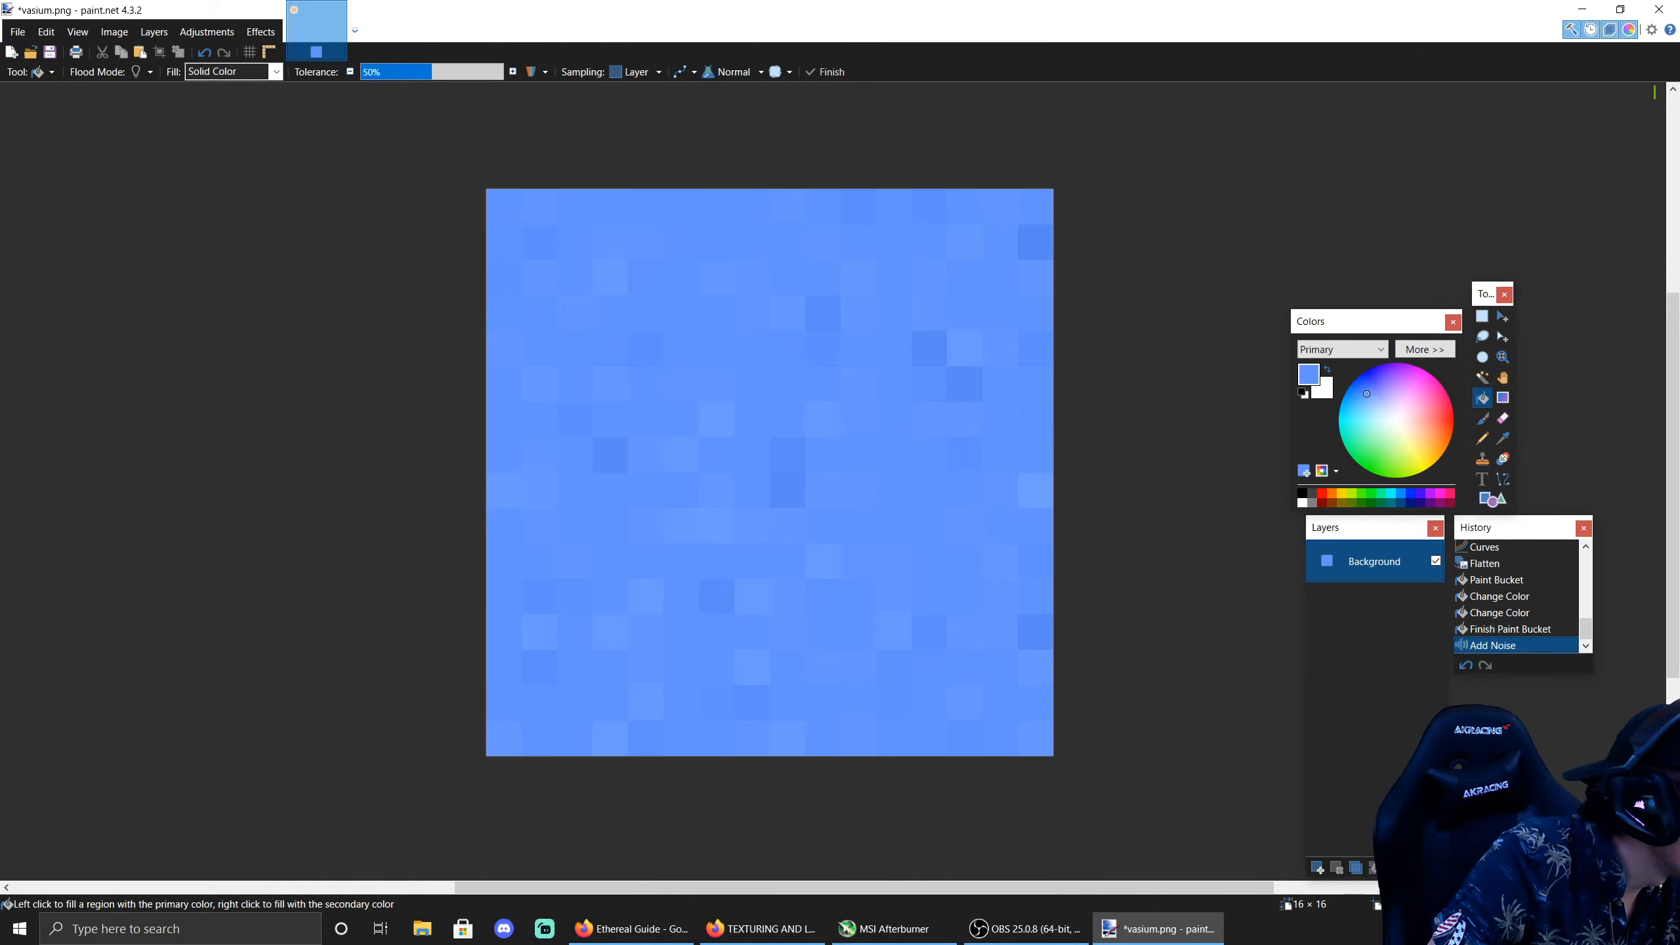
Step: Save the noisy blue texture as a separate PNG named nifidai on the Desktop
key("alt+Tab")
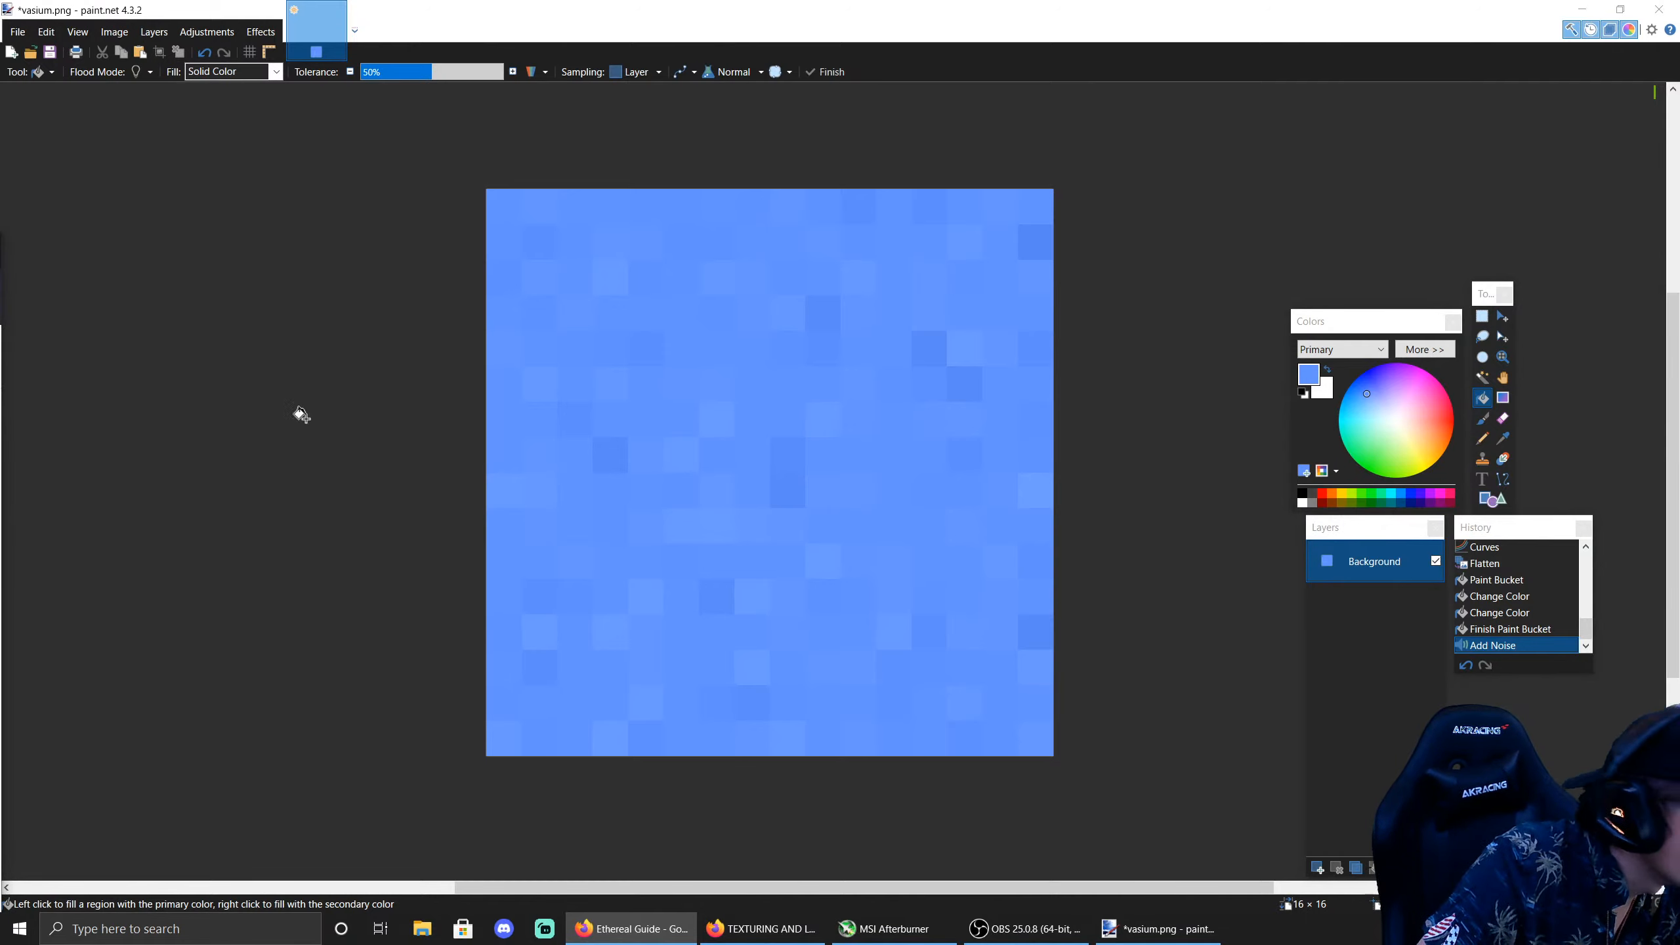
left_click(18, 33)
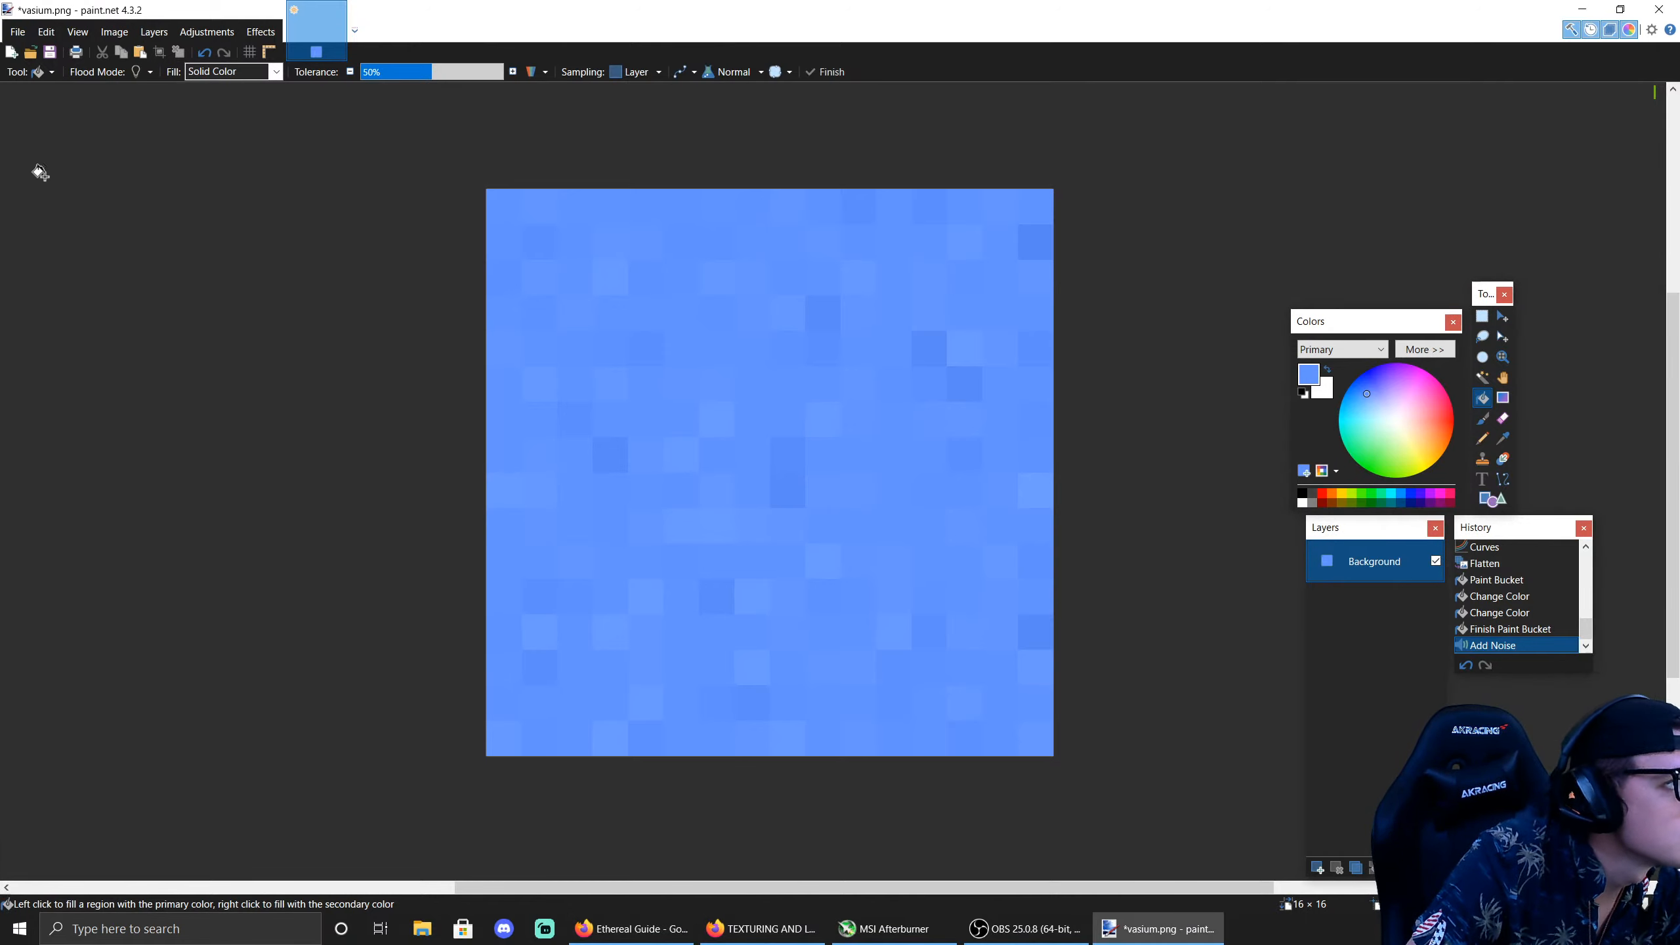
left_click(17, 32)
left_click(72, 158)
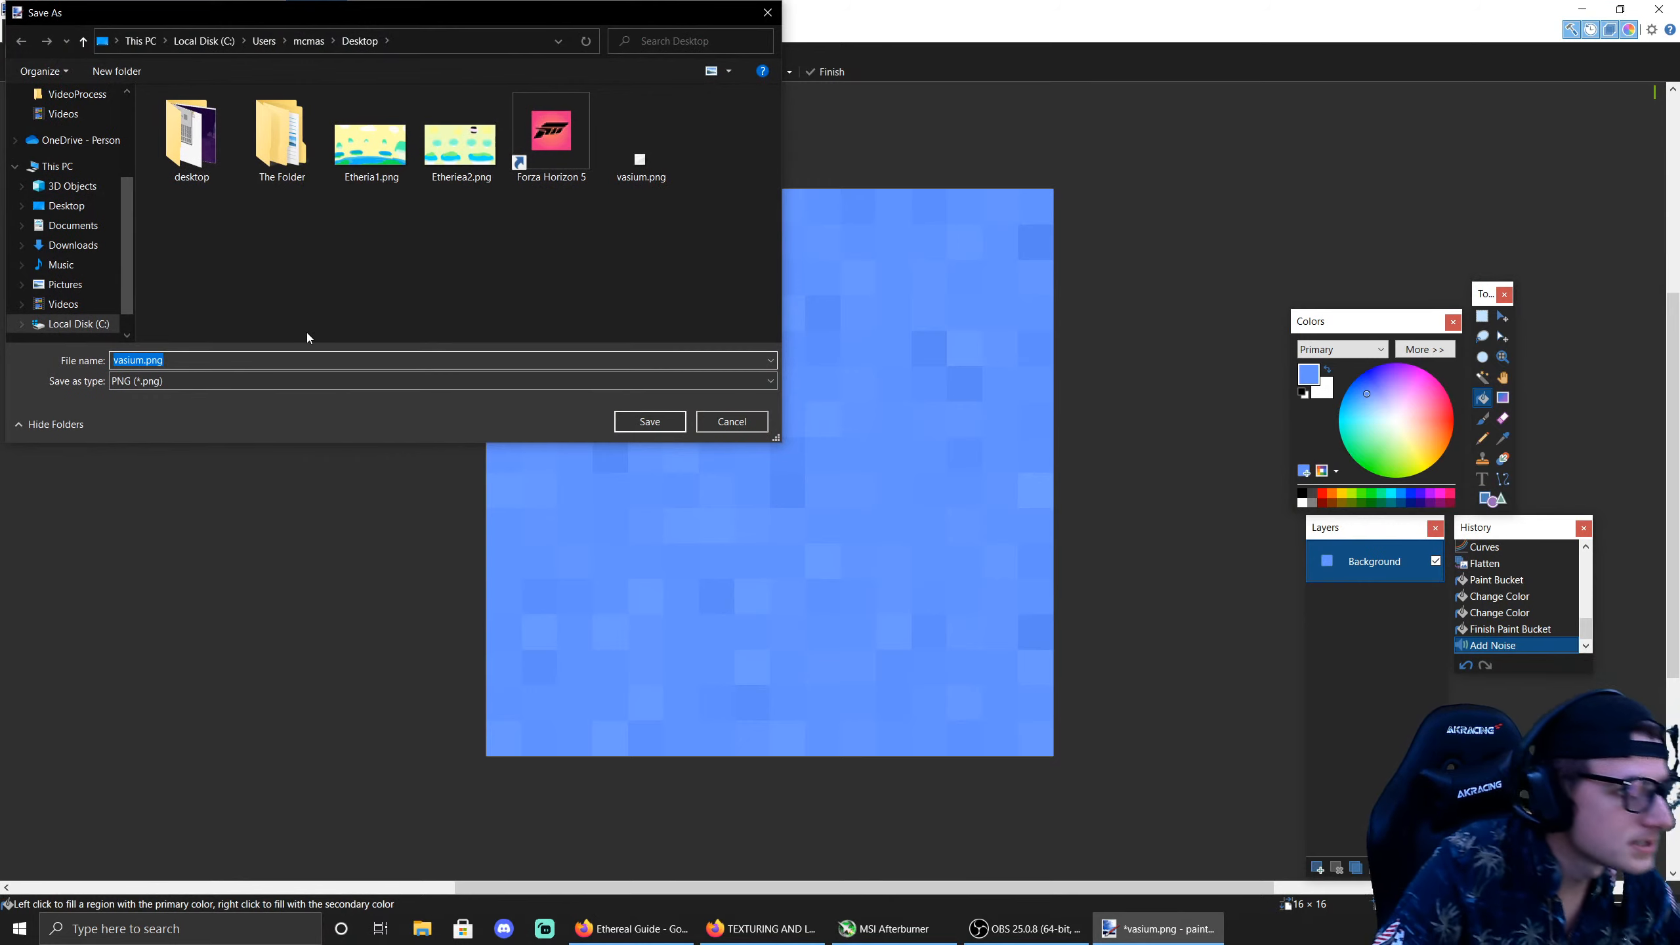
type("nifida")
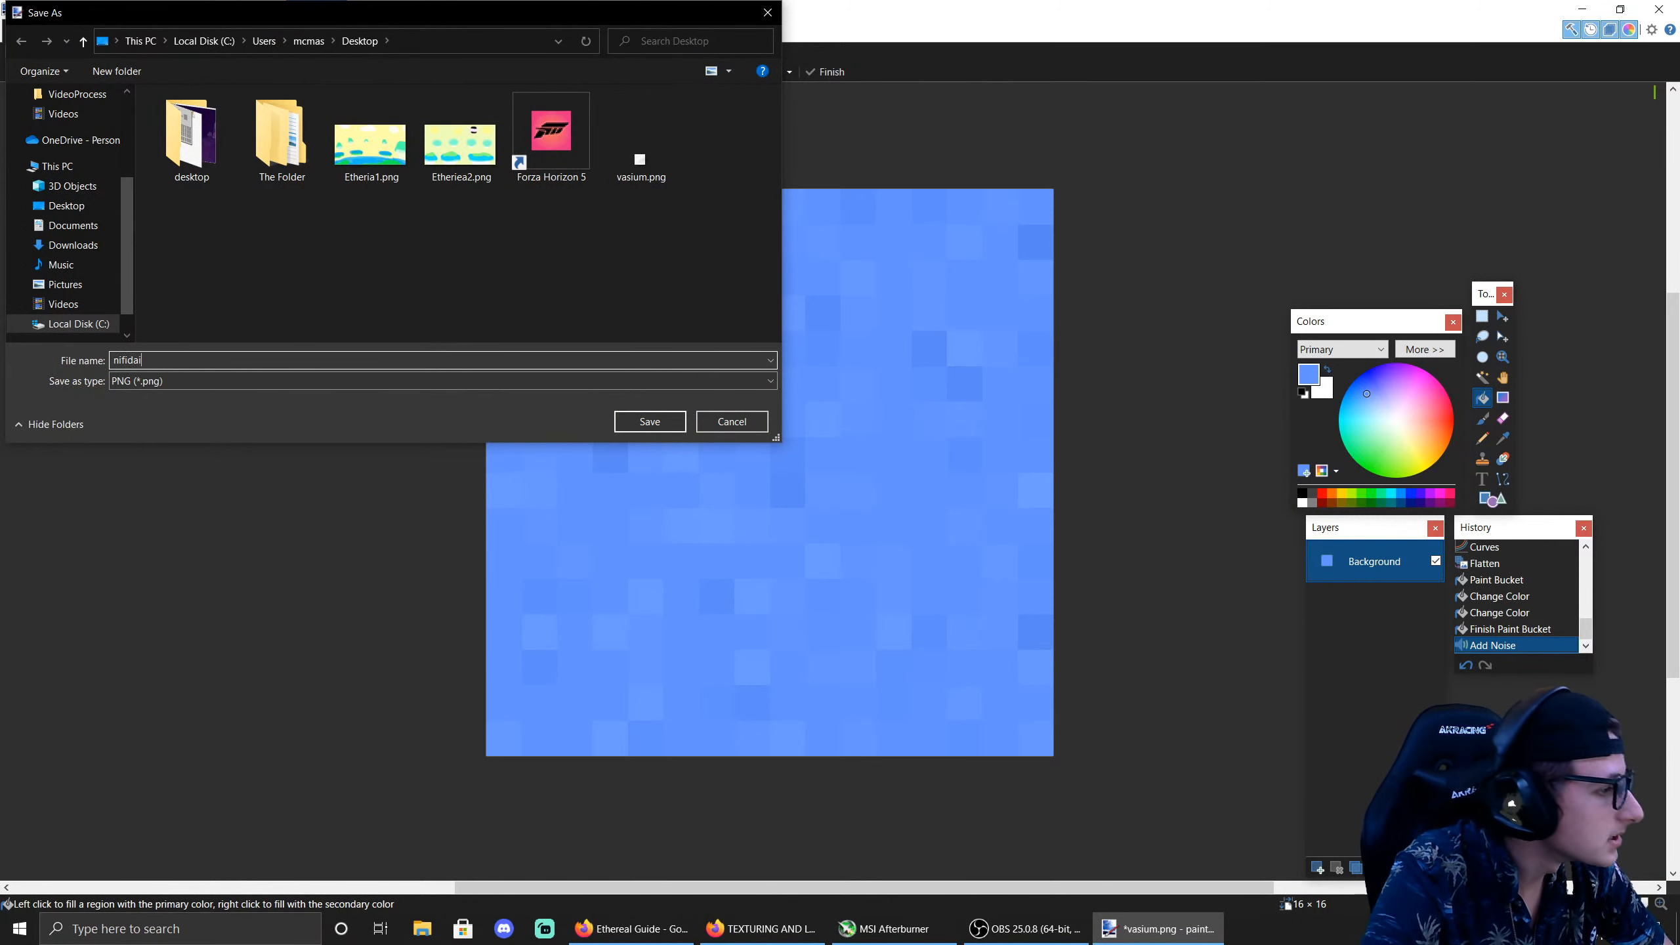
type("i")
key("Return")
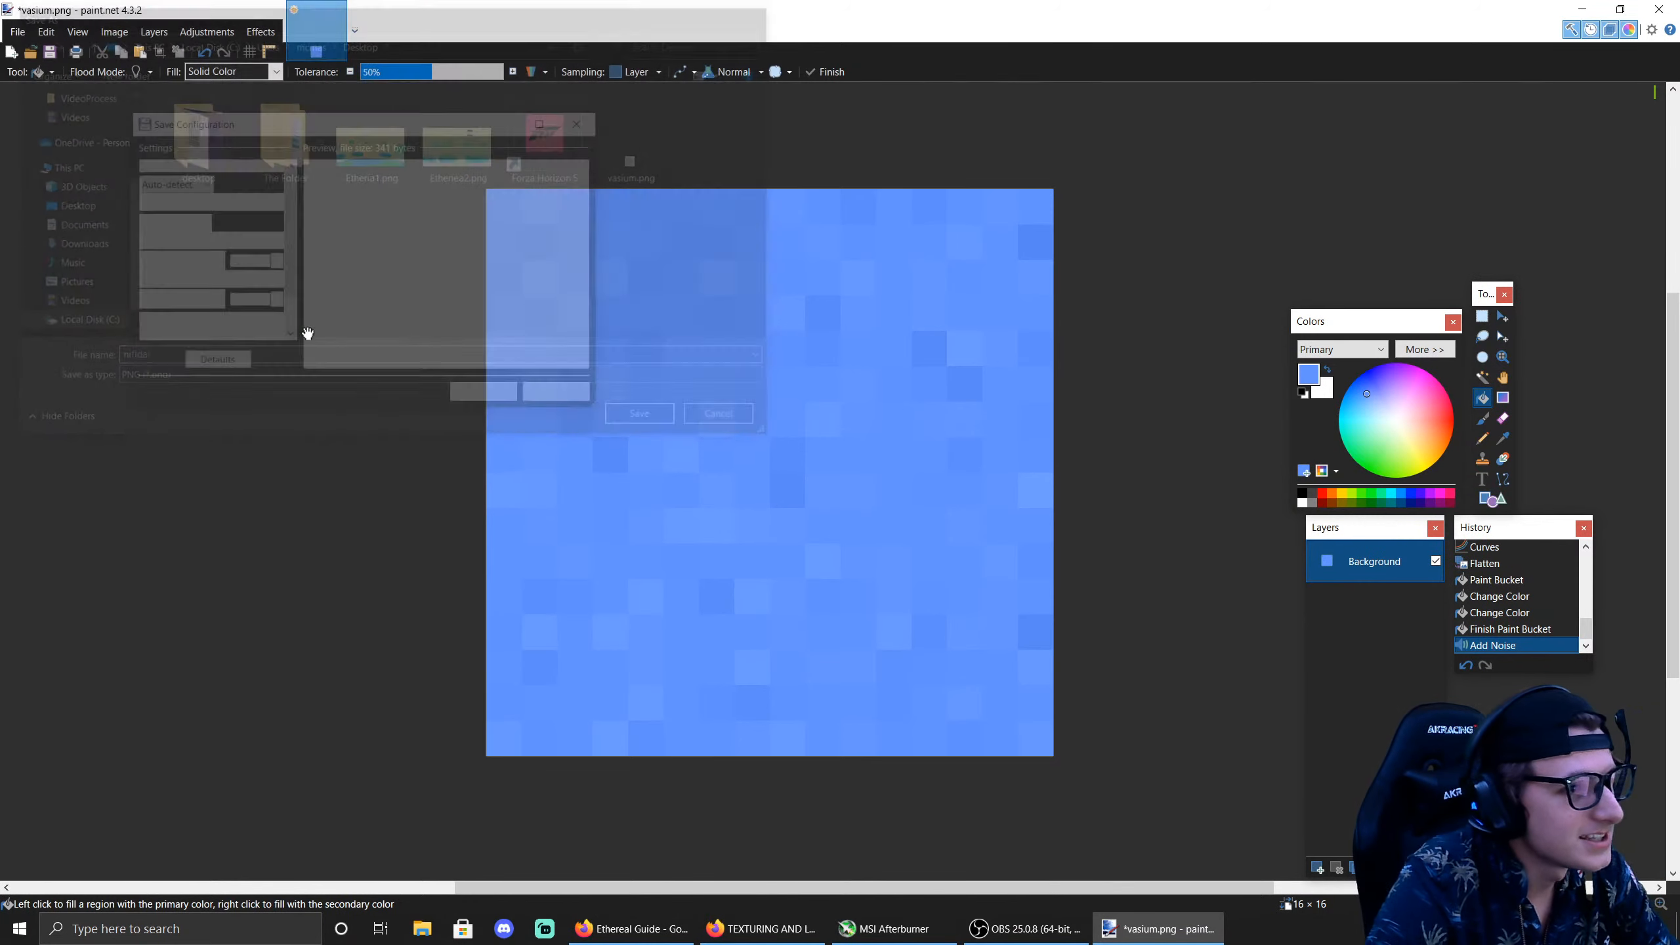
key("Return")
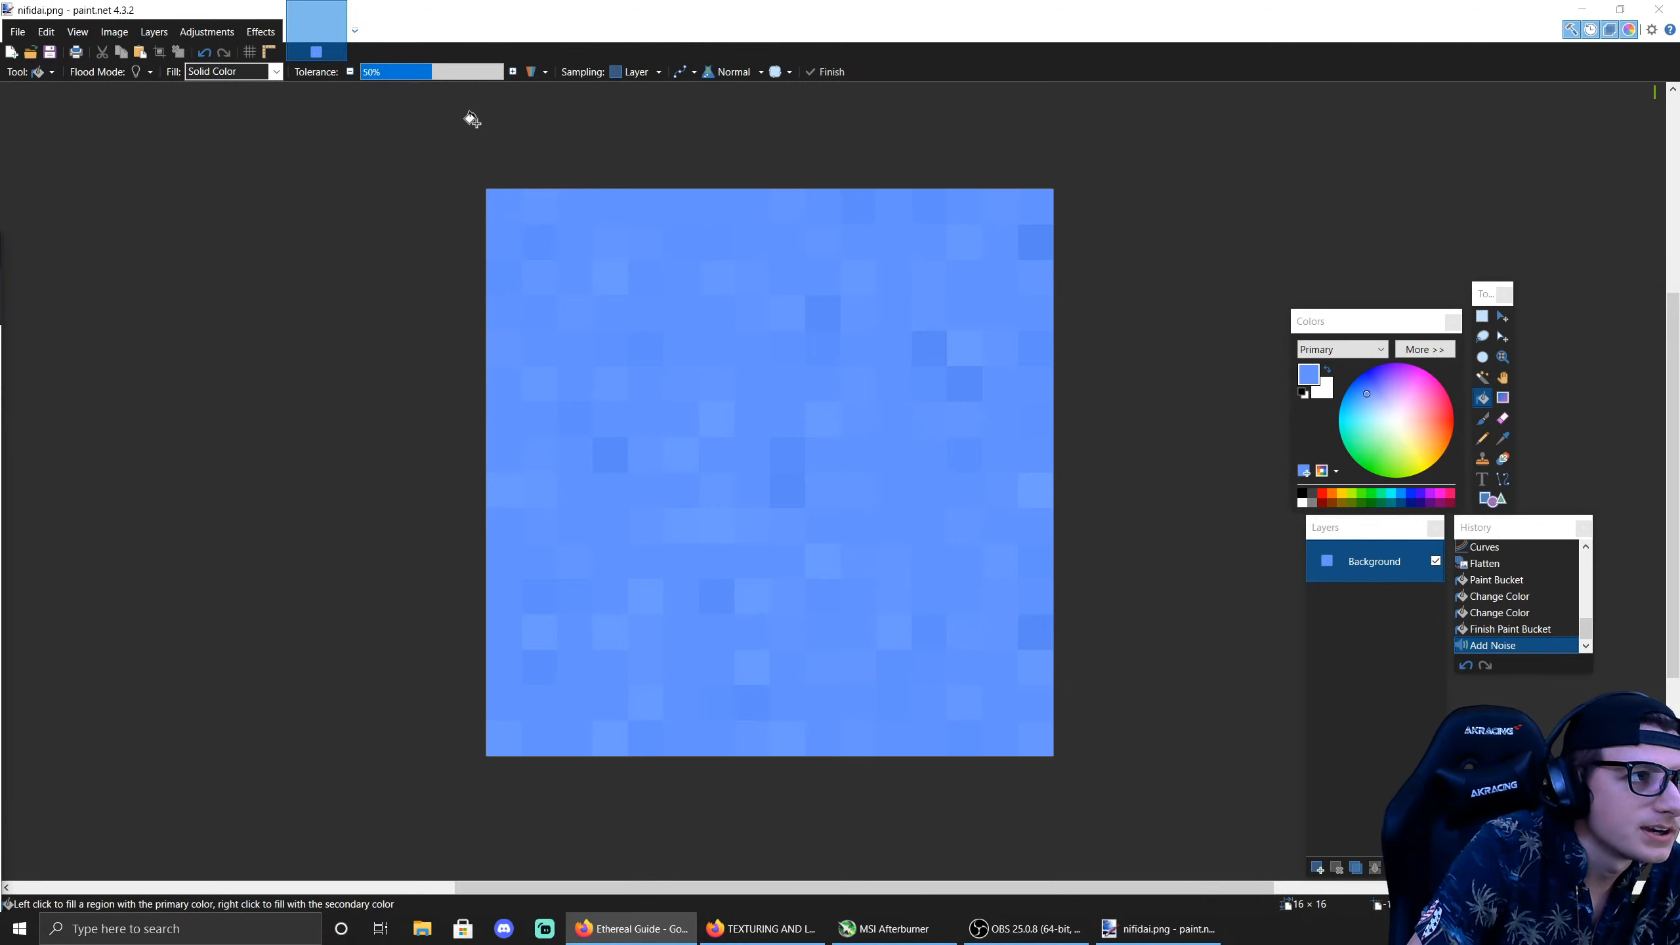
Step: Undo the noise on the blue canvas and change the still-editable fill colour to light green
left_click(1124, 497)
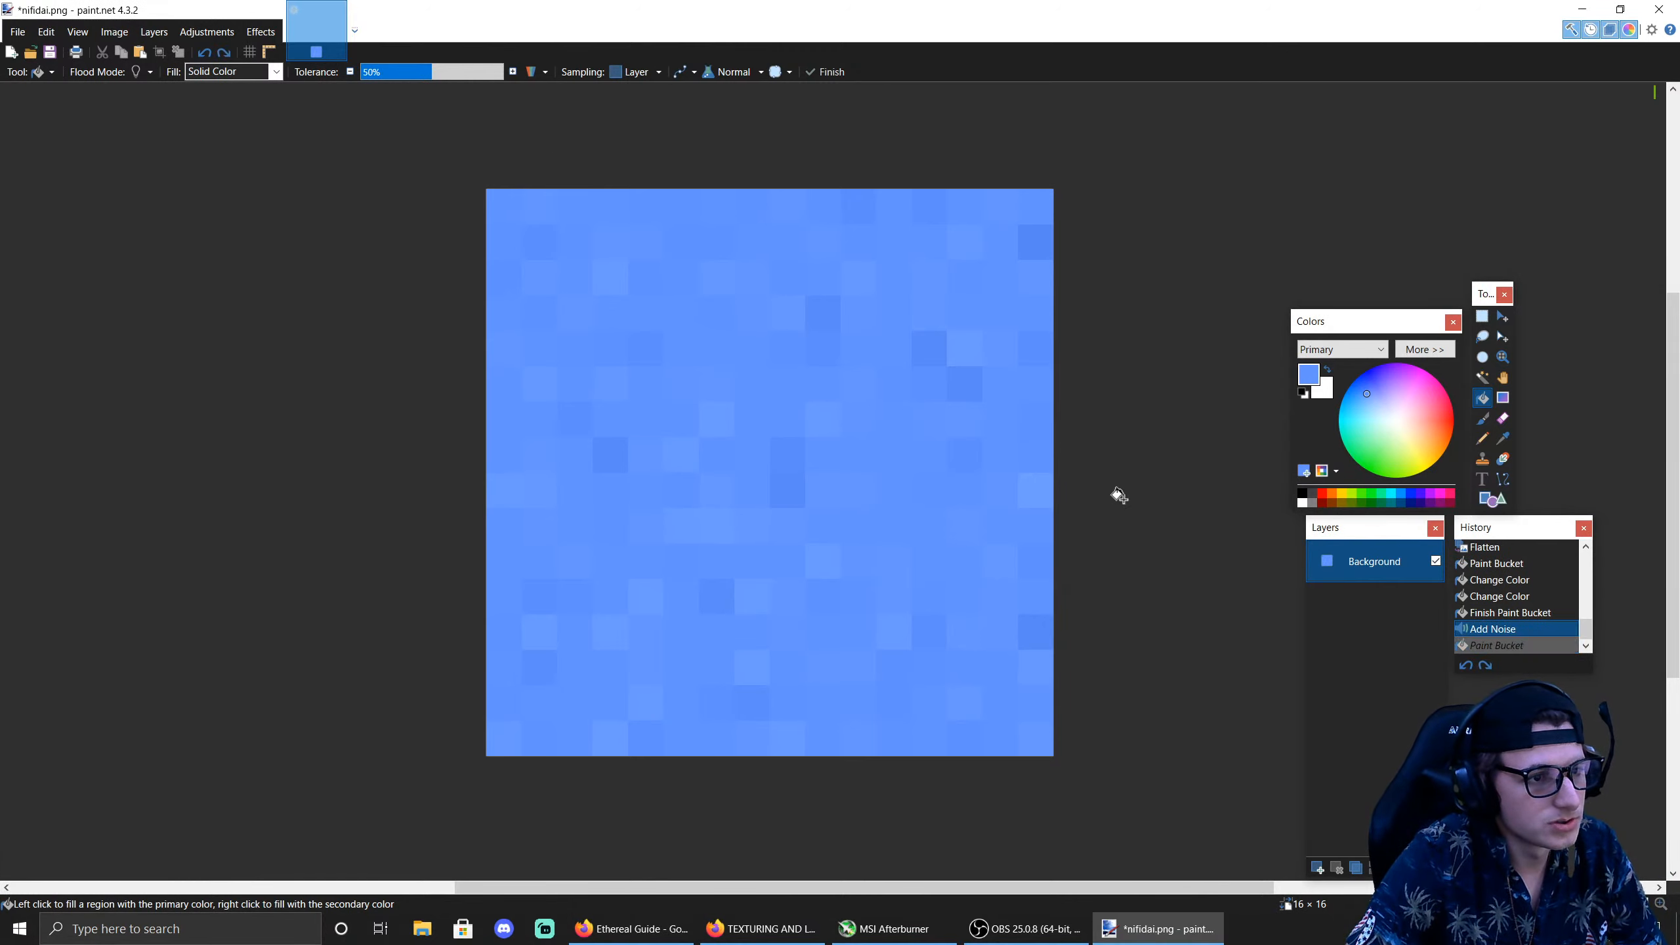
key("ctrl+z")
key("ctrl+z")
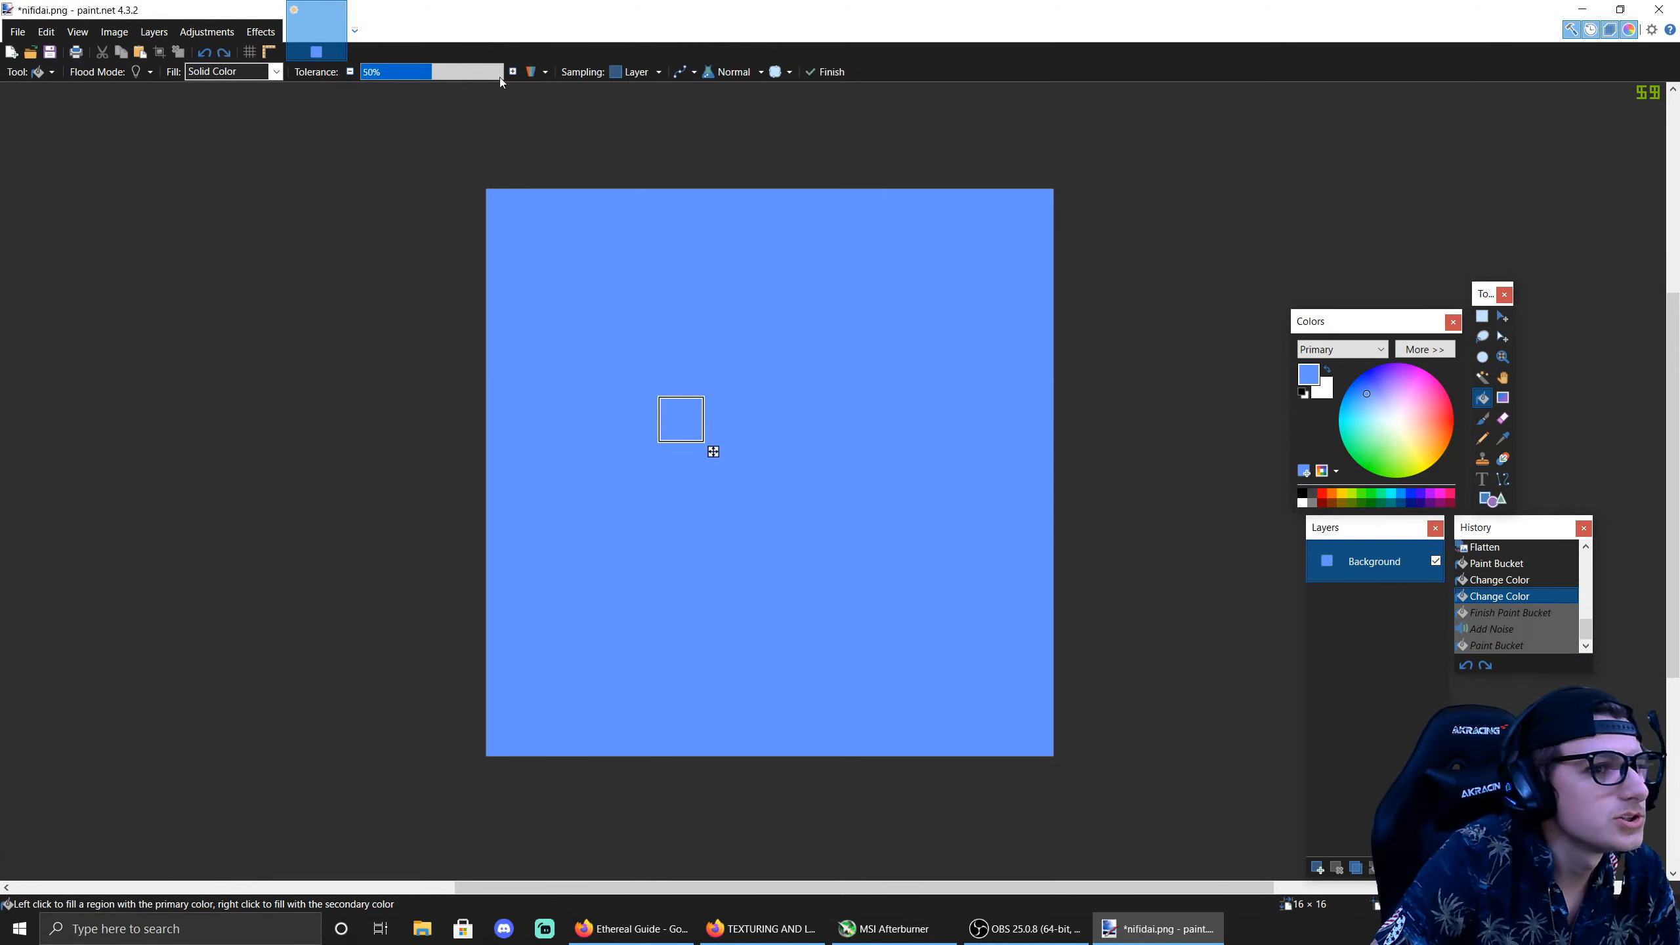
left_click_drag(1373, 397, 1391, 459)
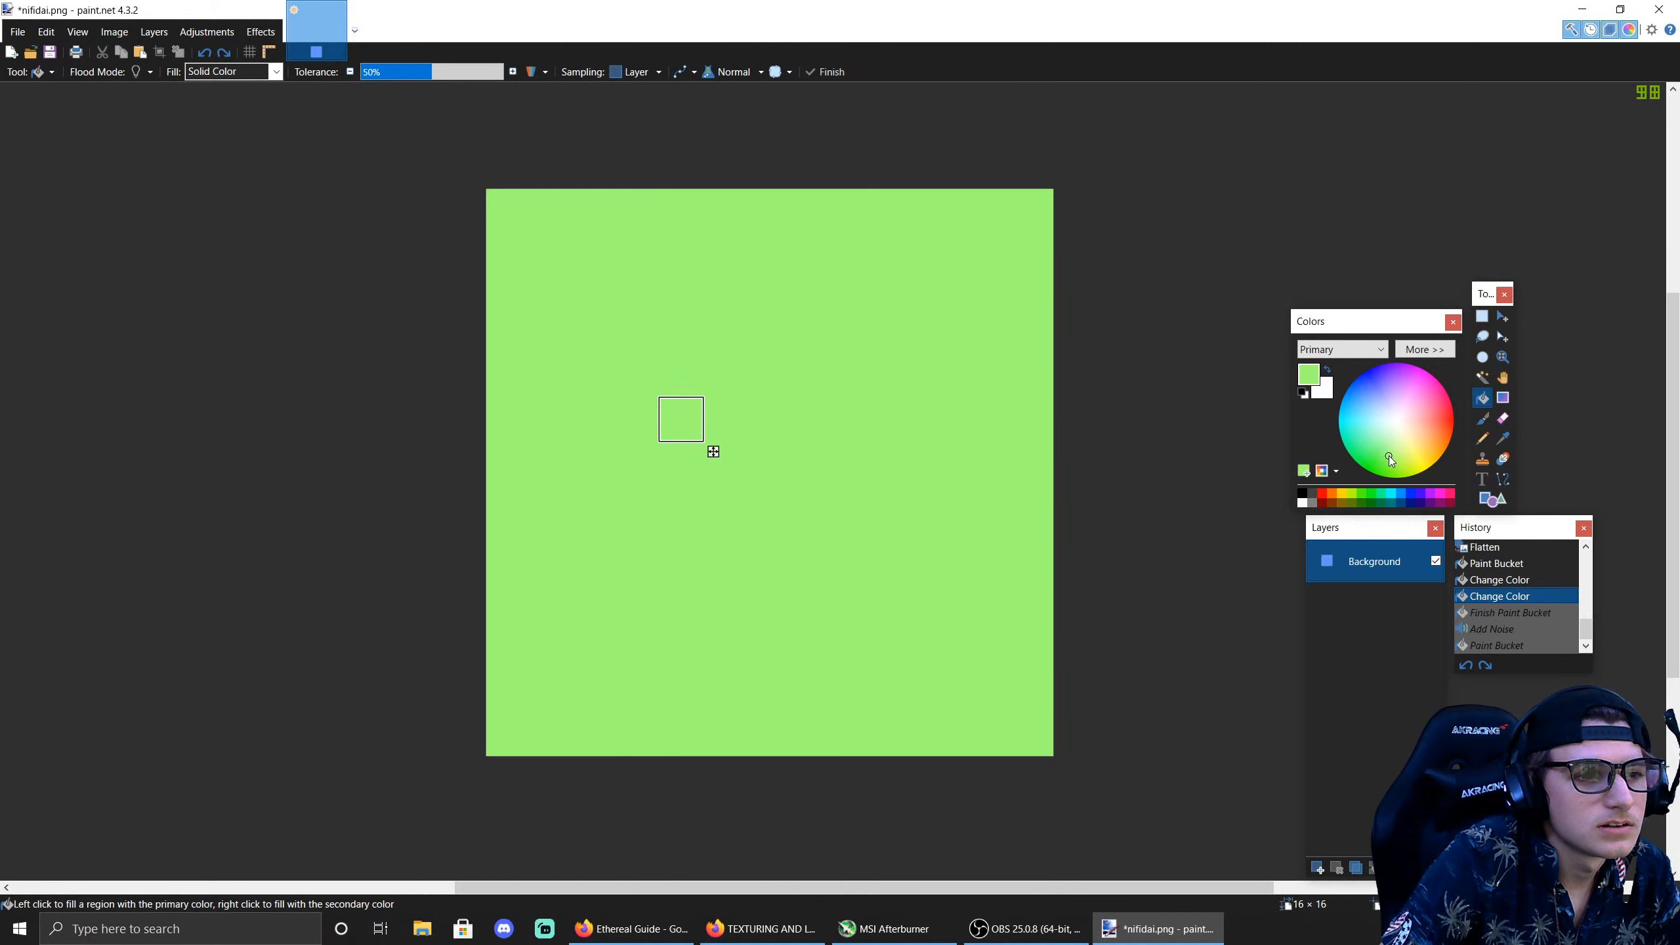
left_click_drag(1389, 456, 1387, 455)
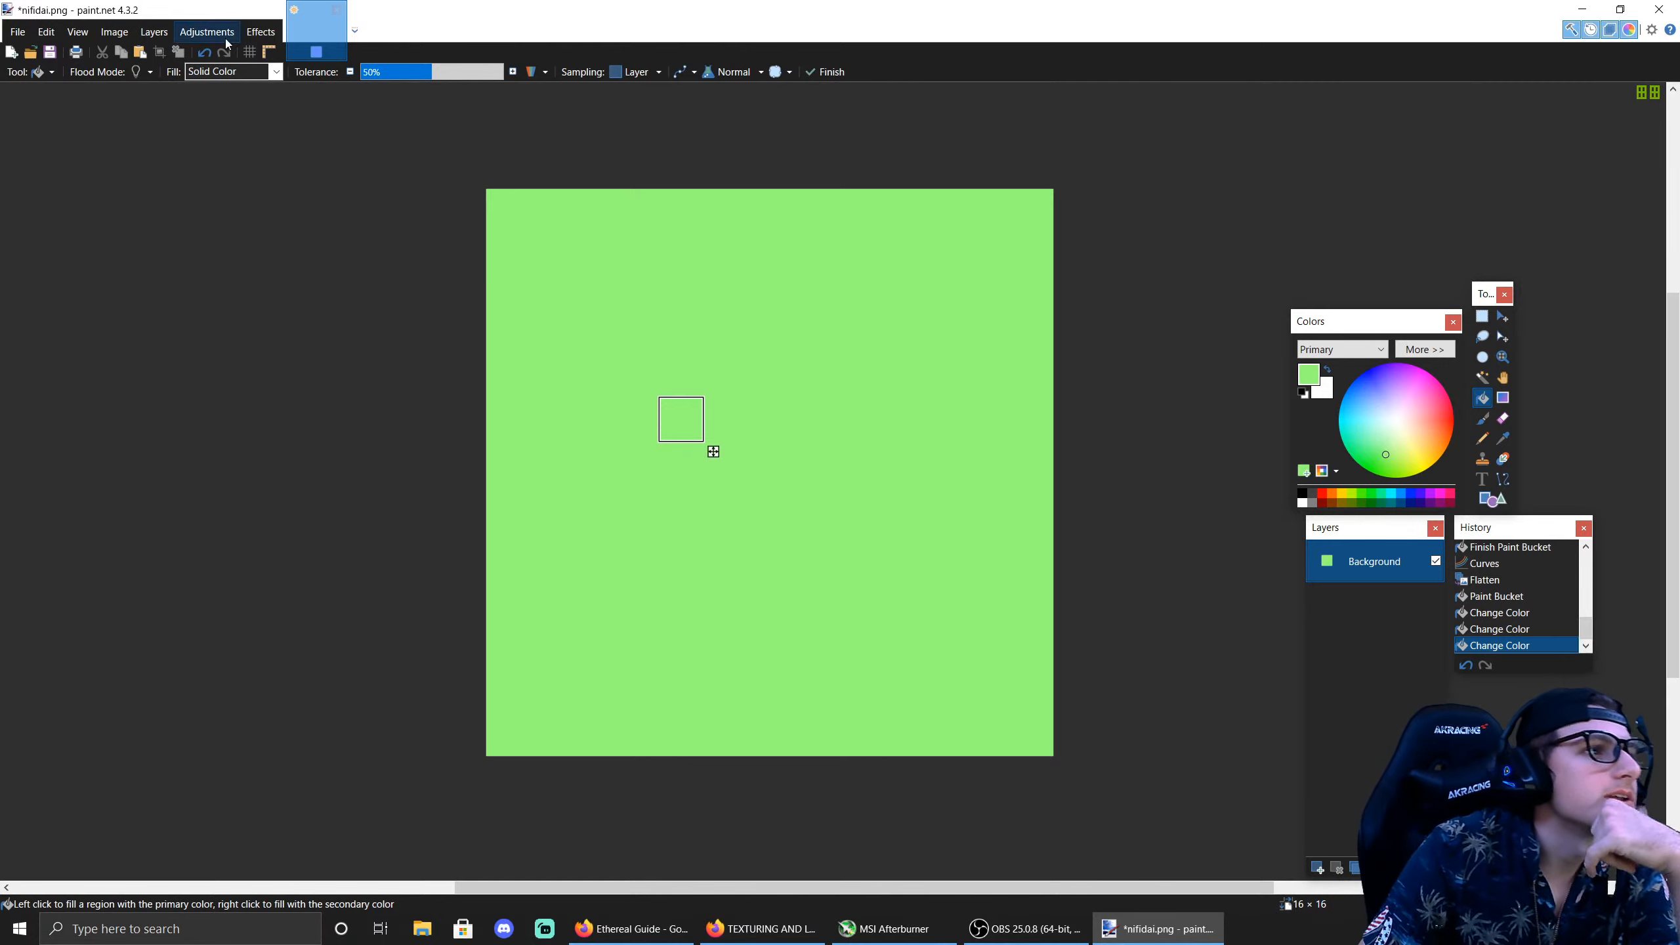
Step: Apply Add Noise to the green canvas with intensity 22, colour saturation 0 and coverage 100
left_click(259, 32)
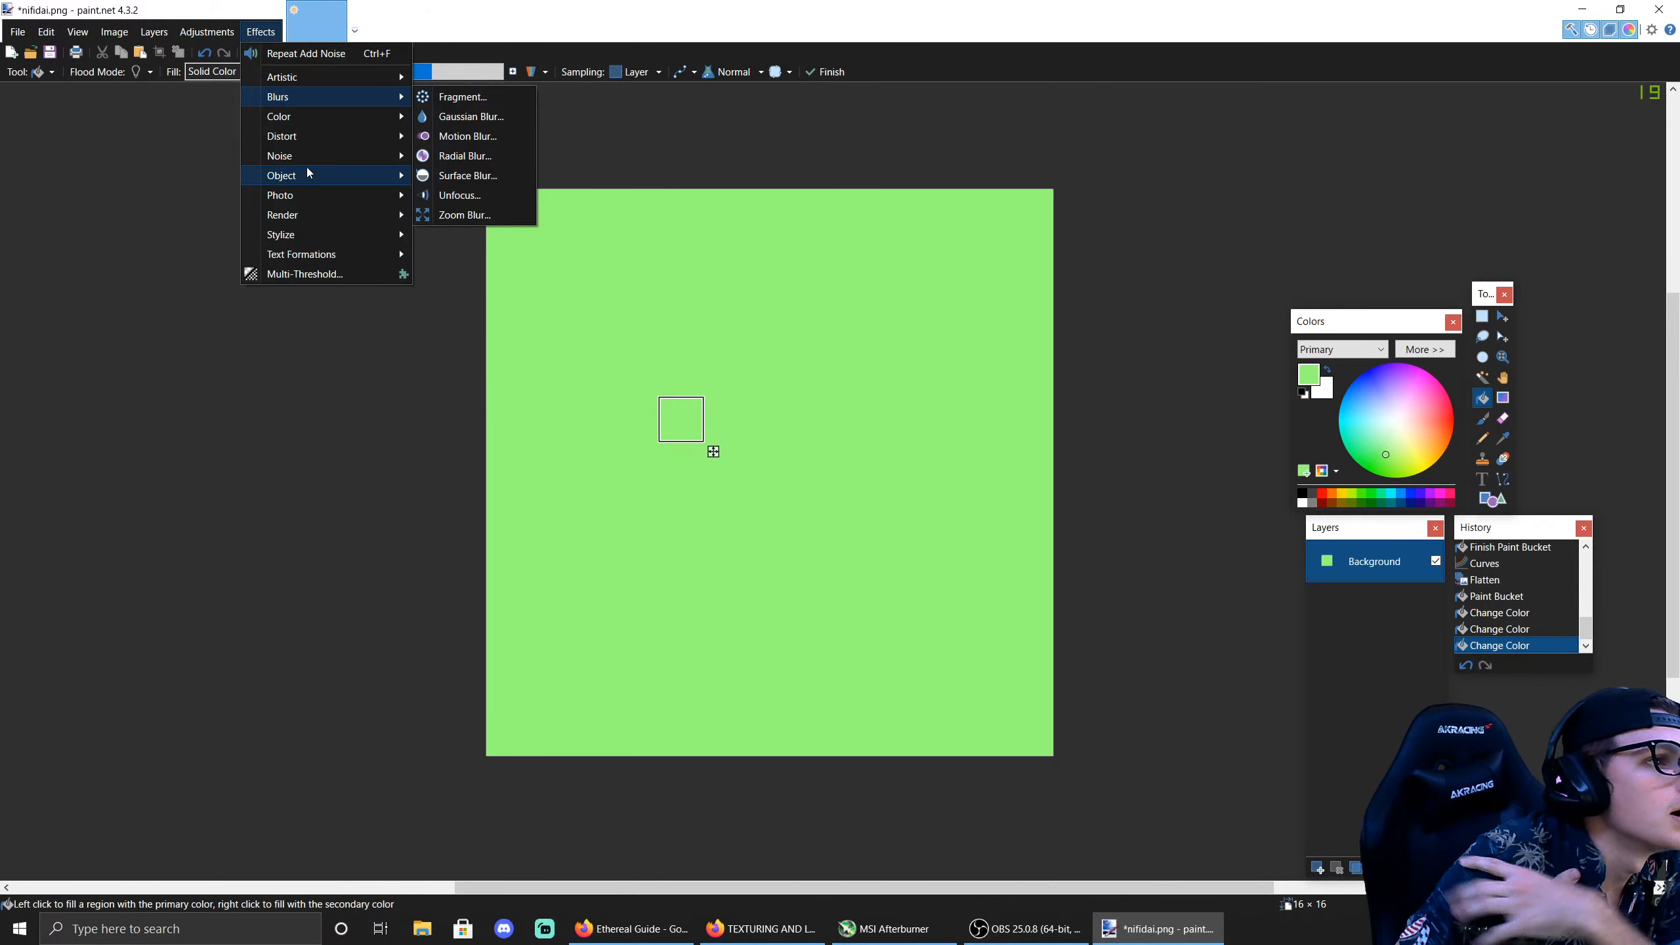
mouse_move(309, 161)
left_click(469, 164)
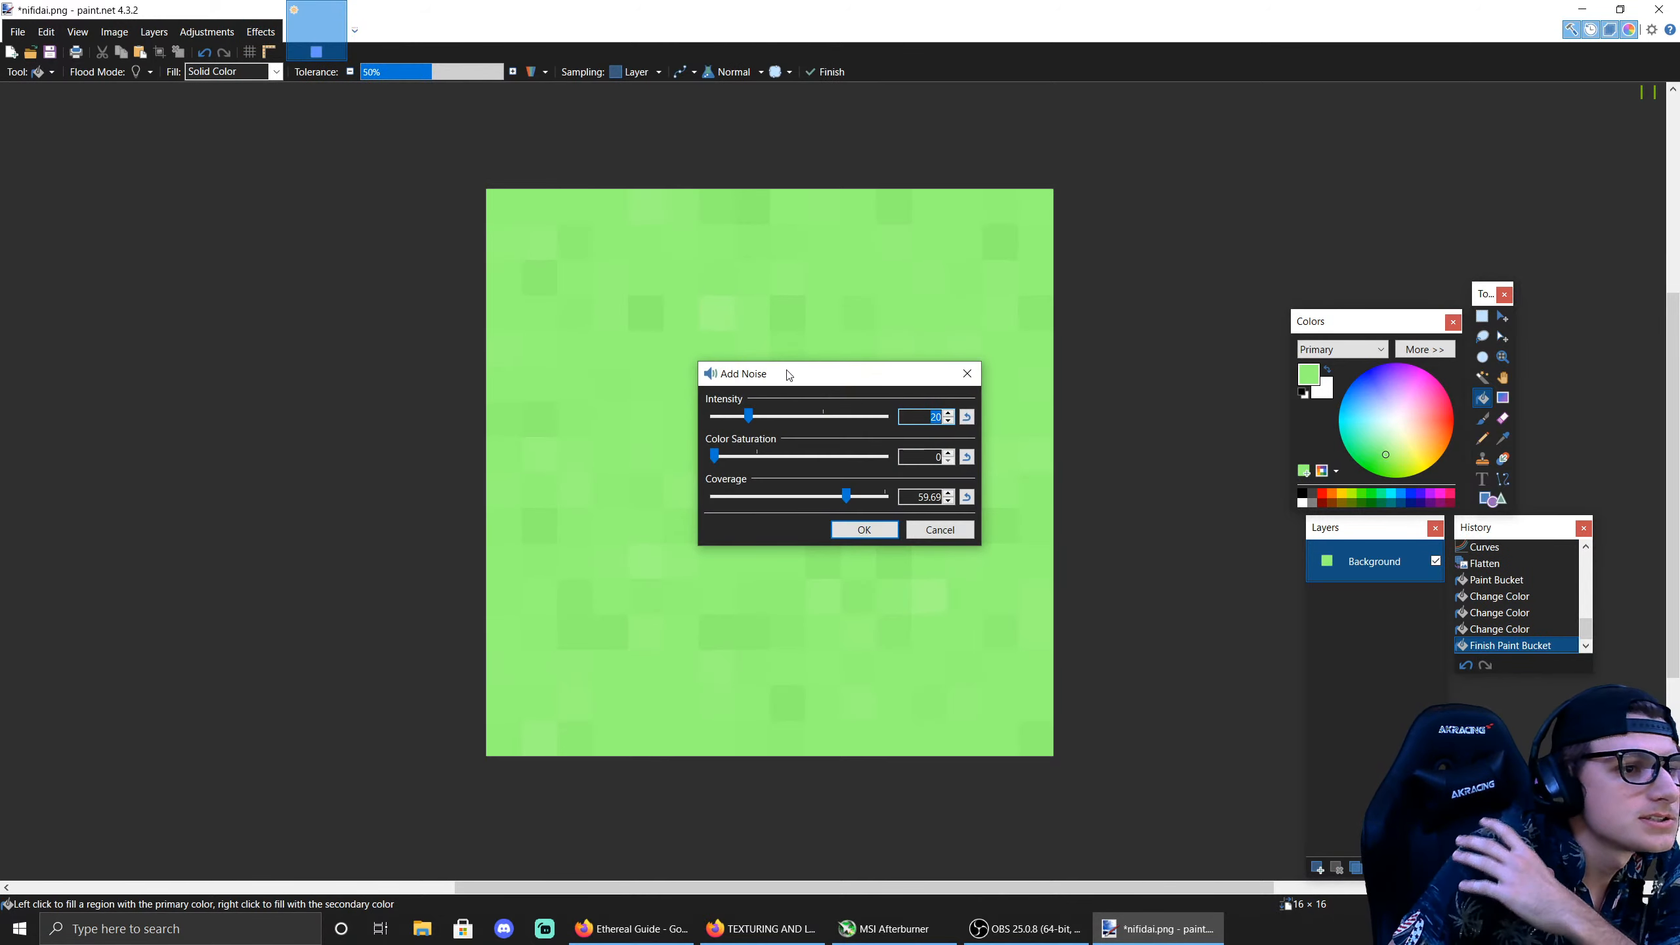
left_click_drag(789, 378, 1124, 480)
left_click(1285, 517)
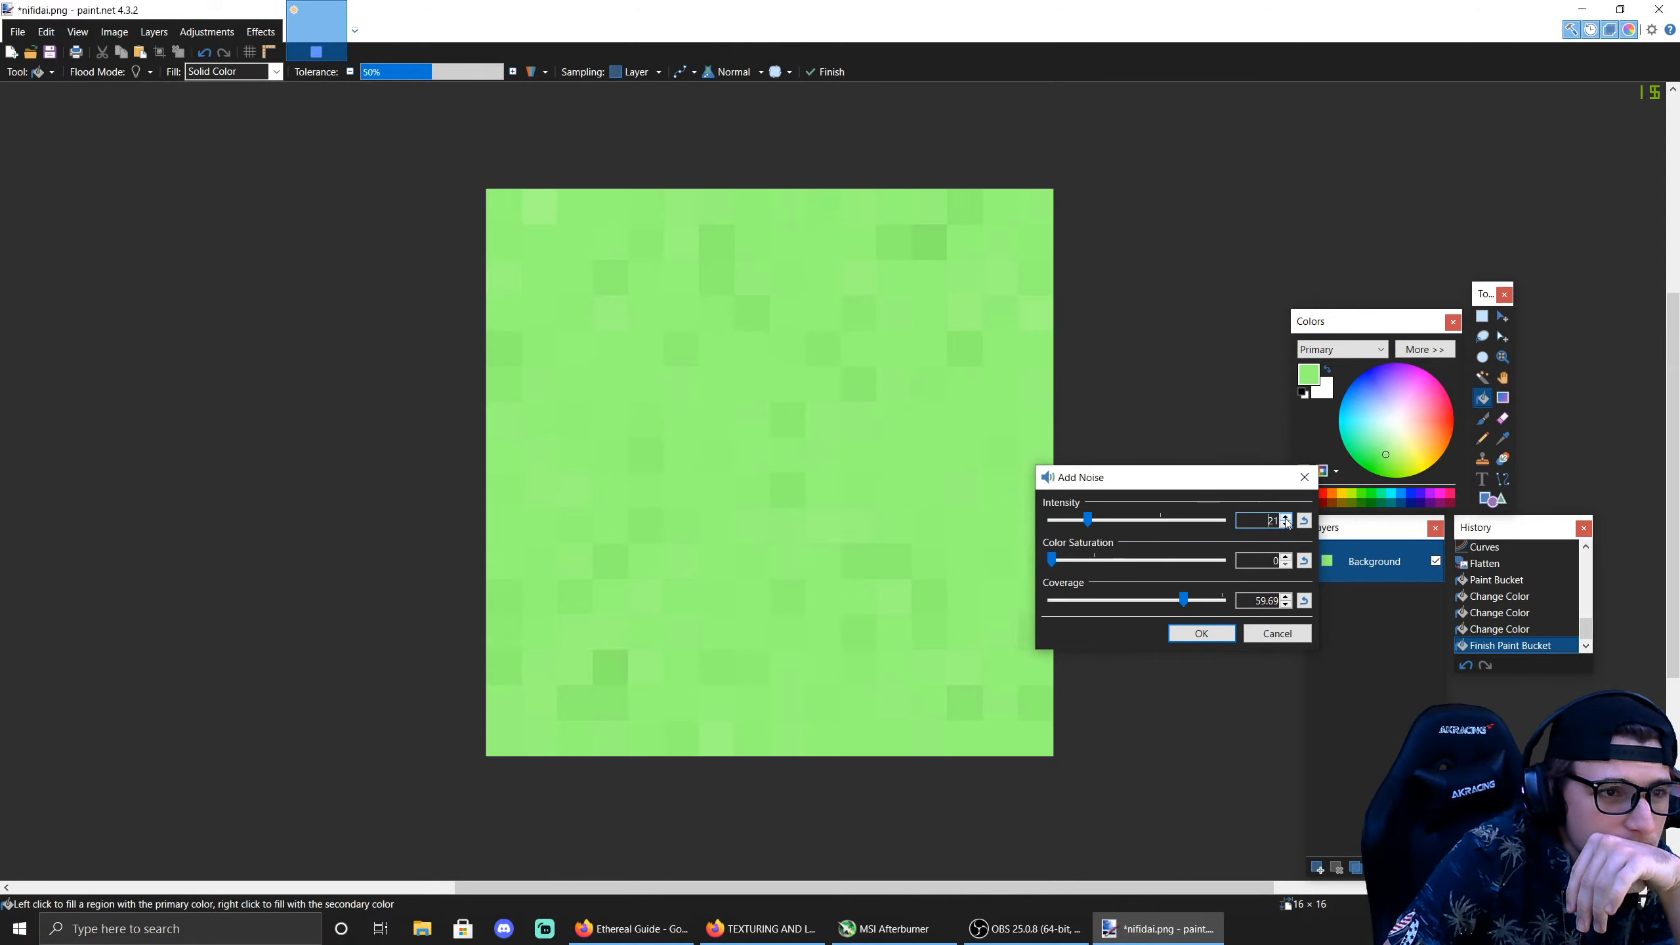
left_click(1285, 517)
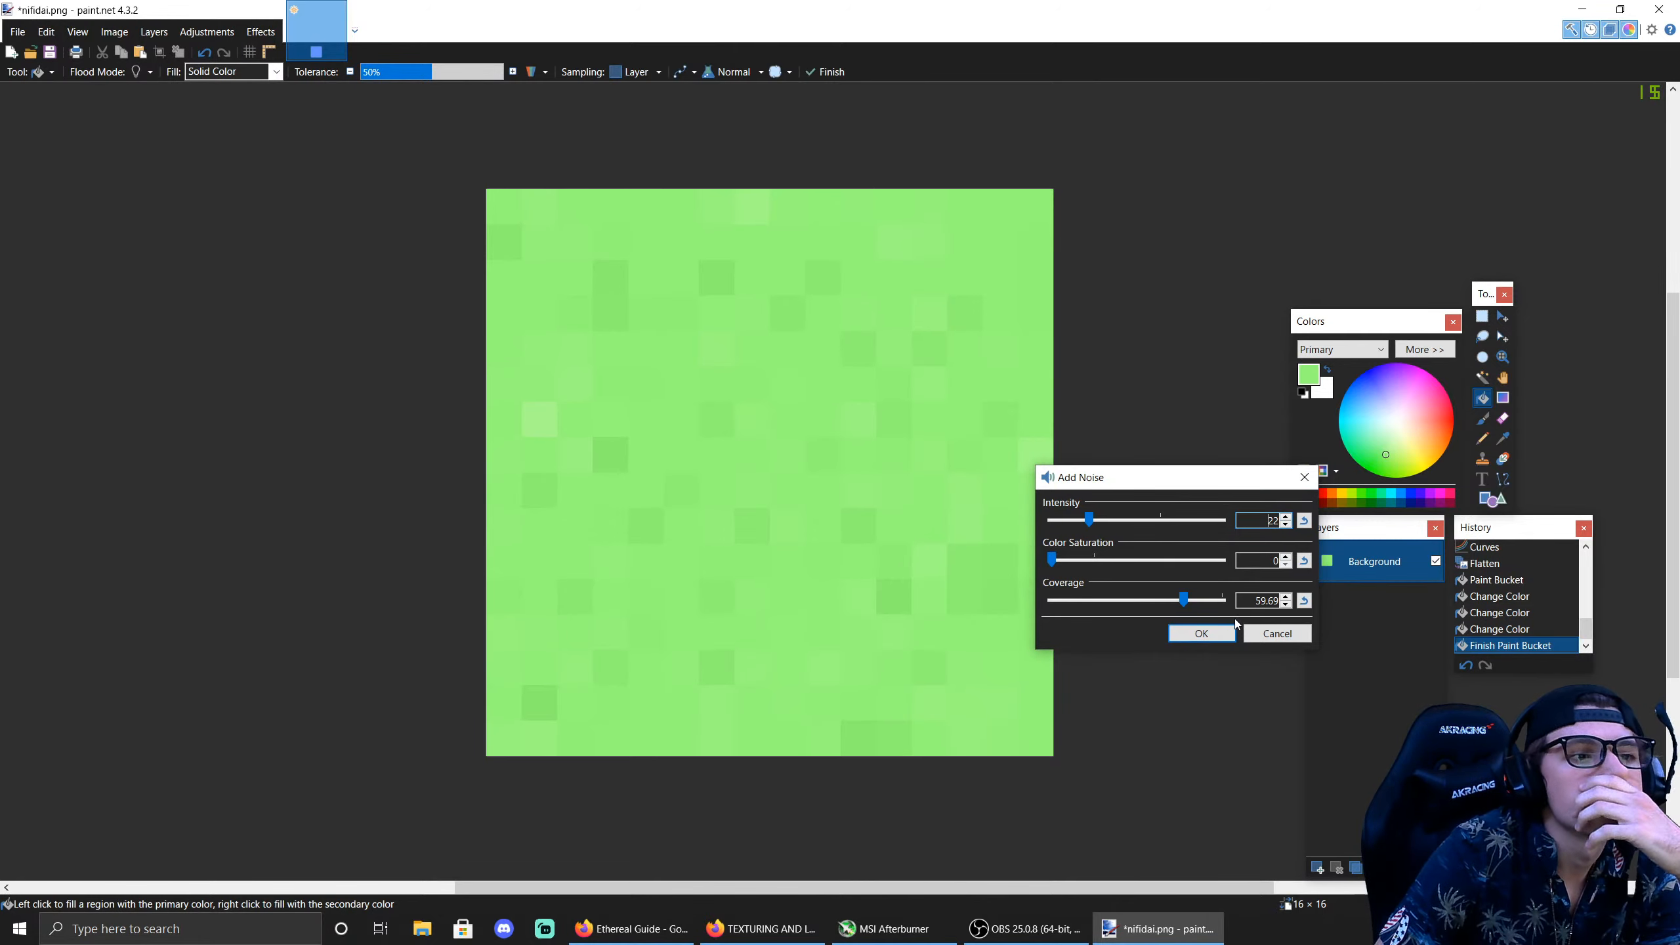
left_click_drag(1193, 603, 1225, 599)
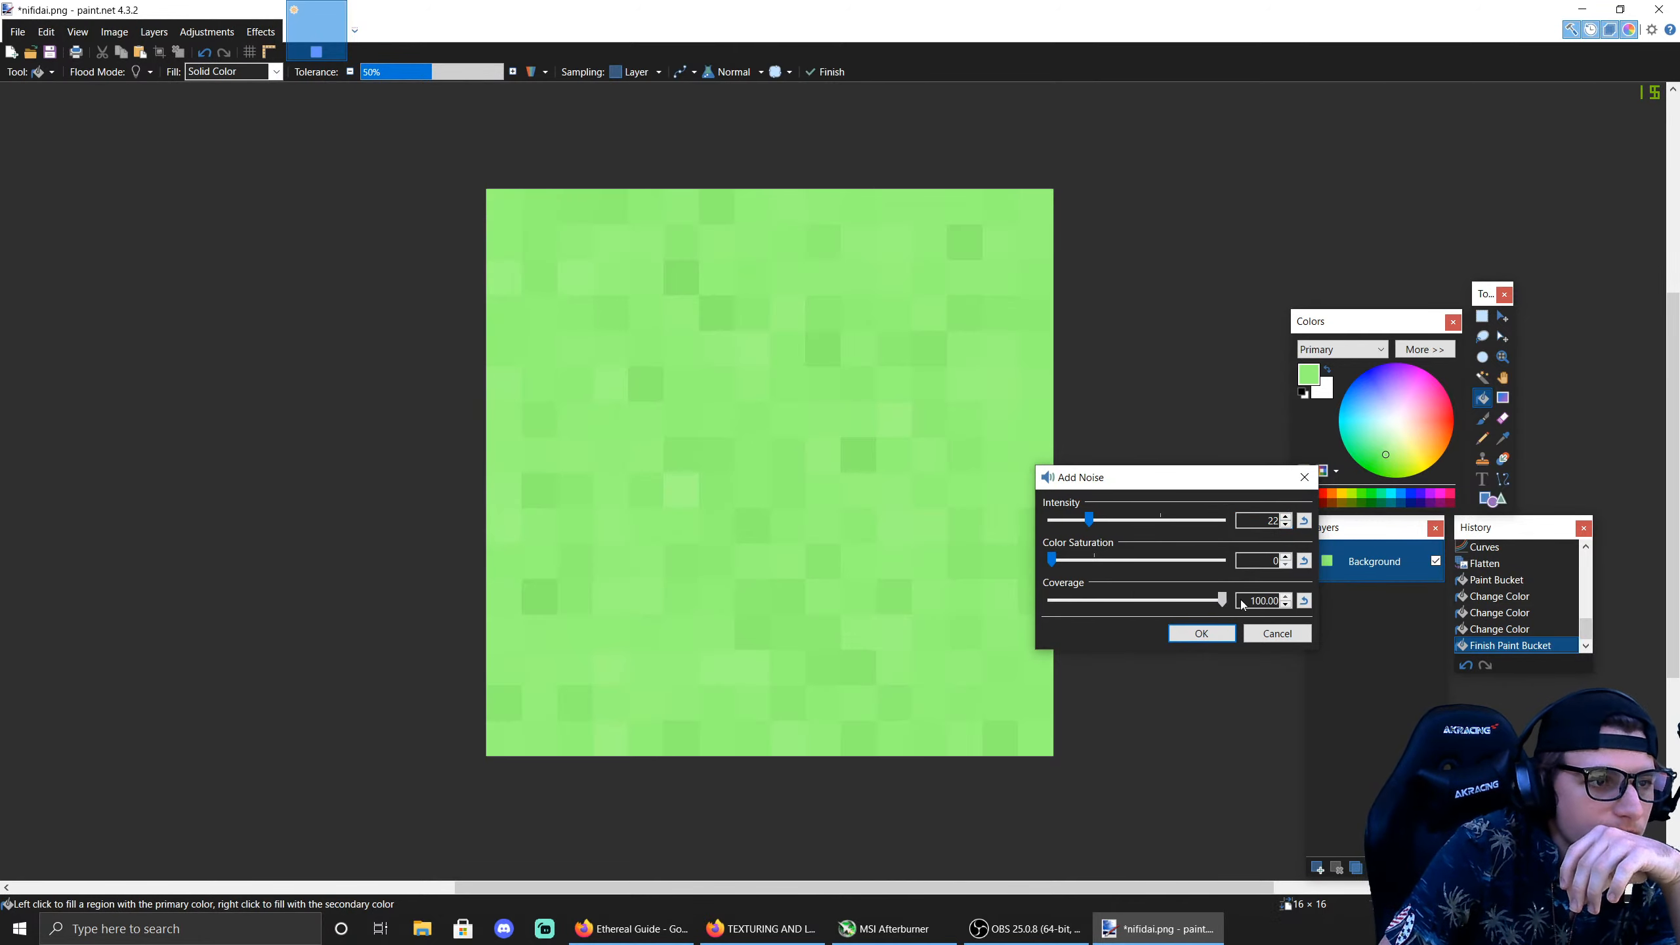
left_click(1197, 633)
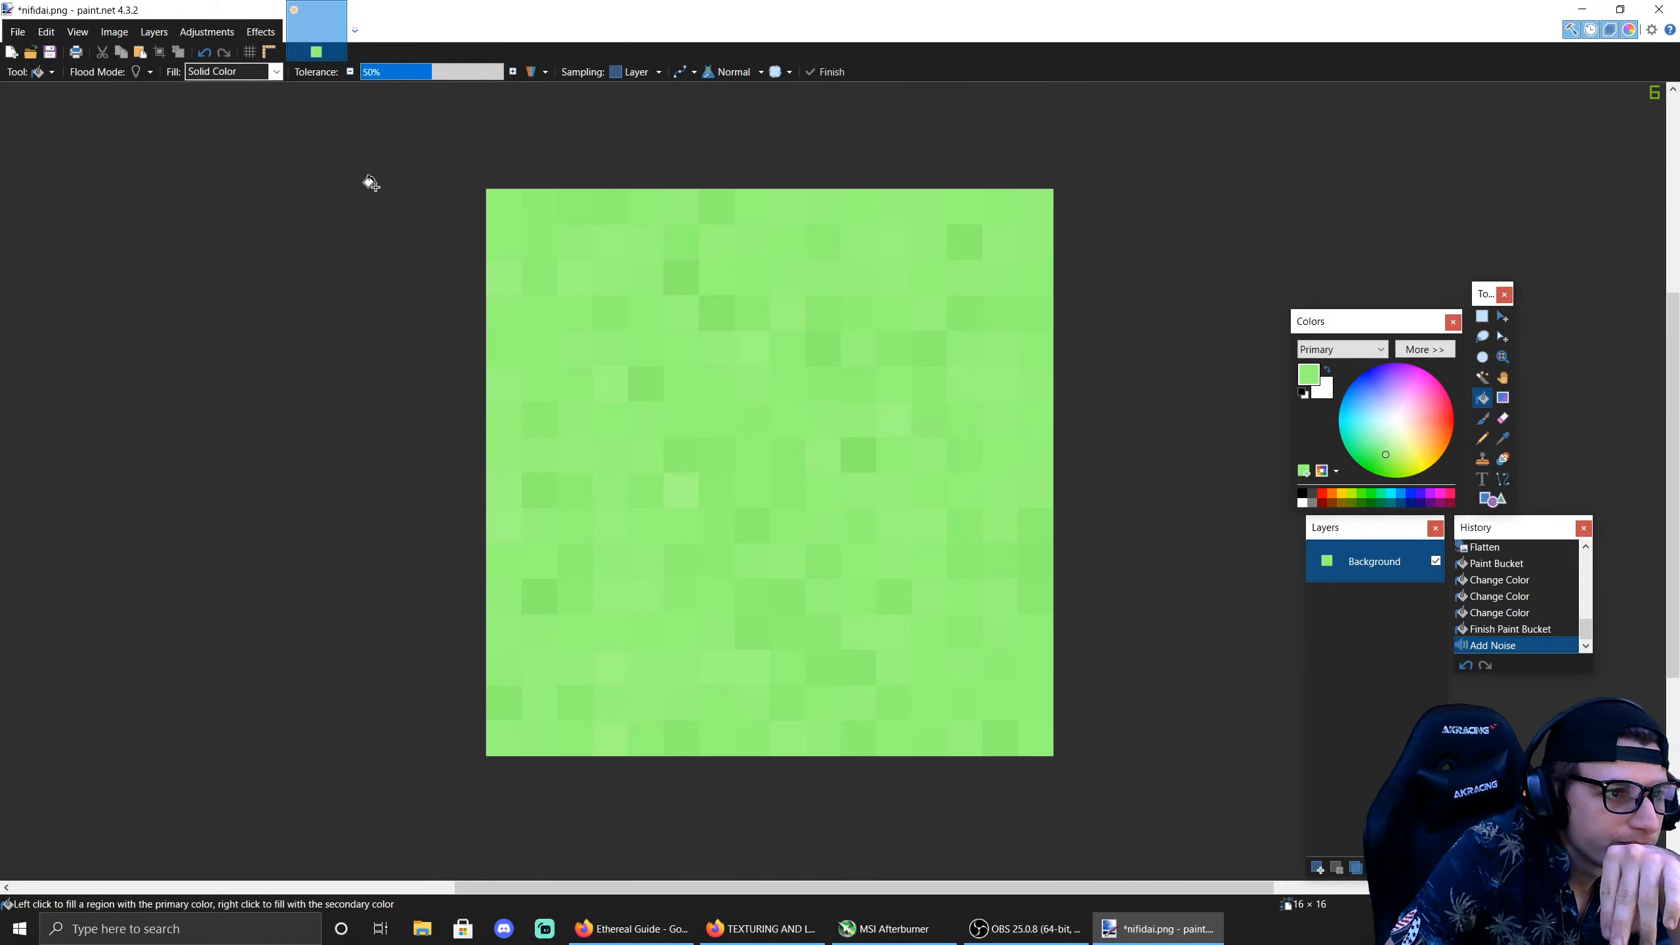
Step: Save the noisy green texture as a separate PNG named zoiski on the Desktop
left_click(17, 32)
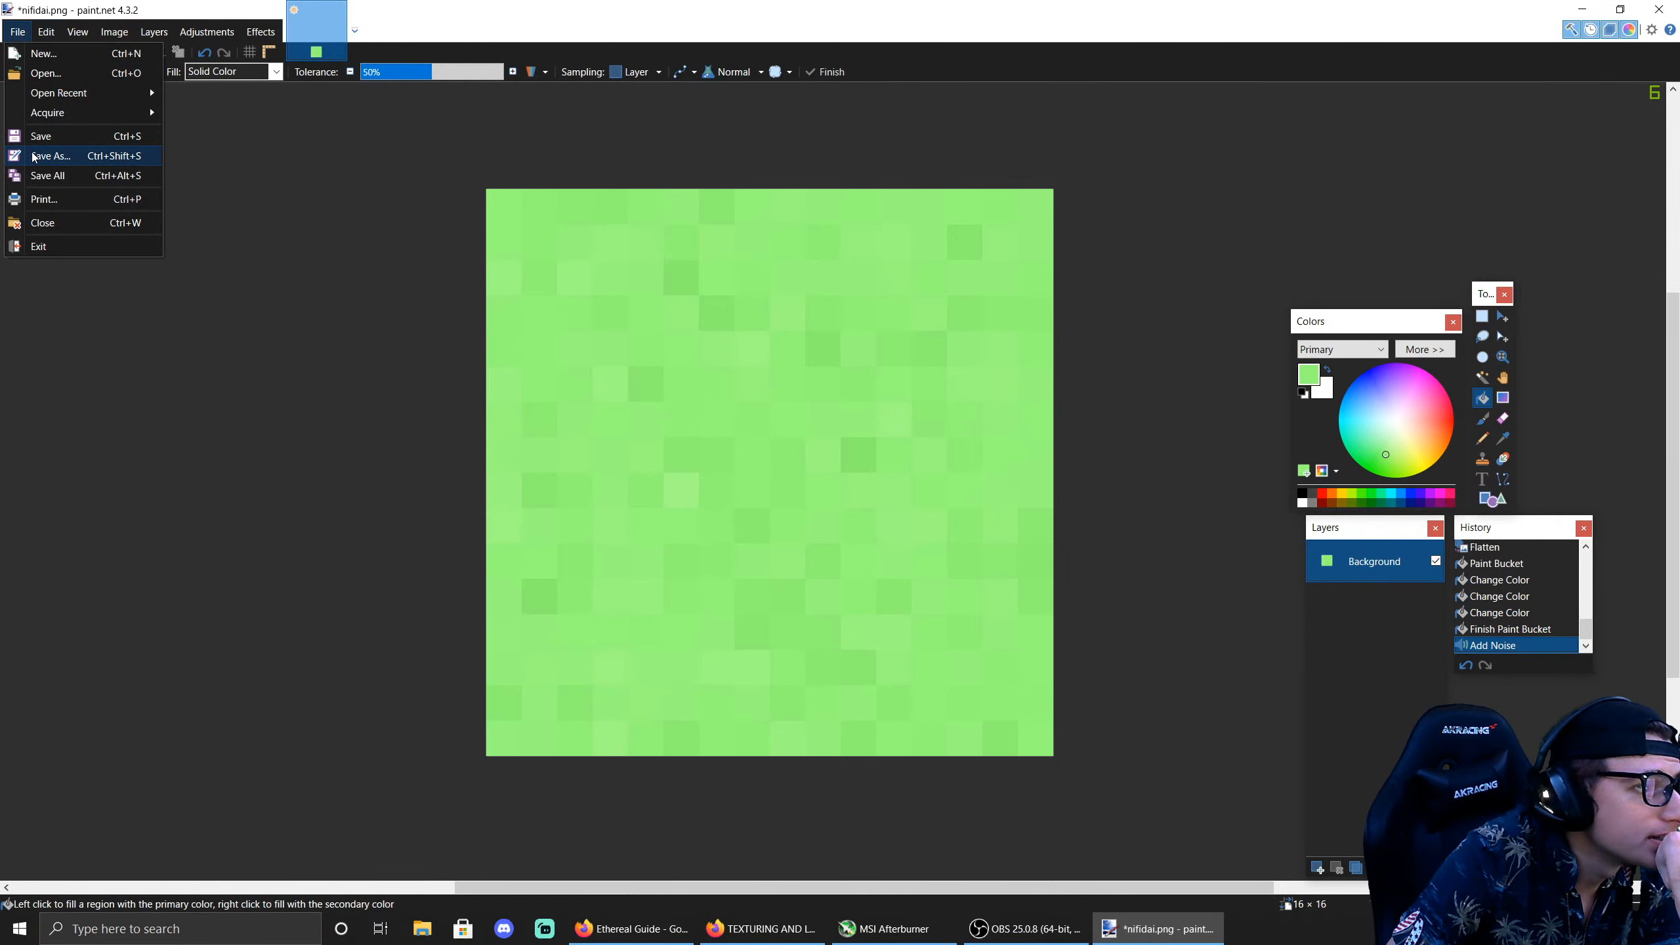
left_click(60, 156)
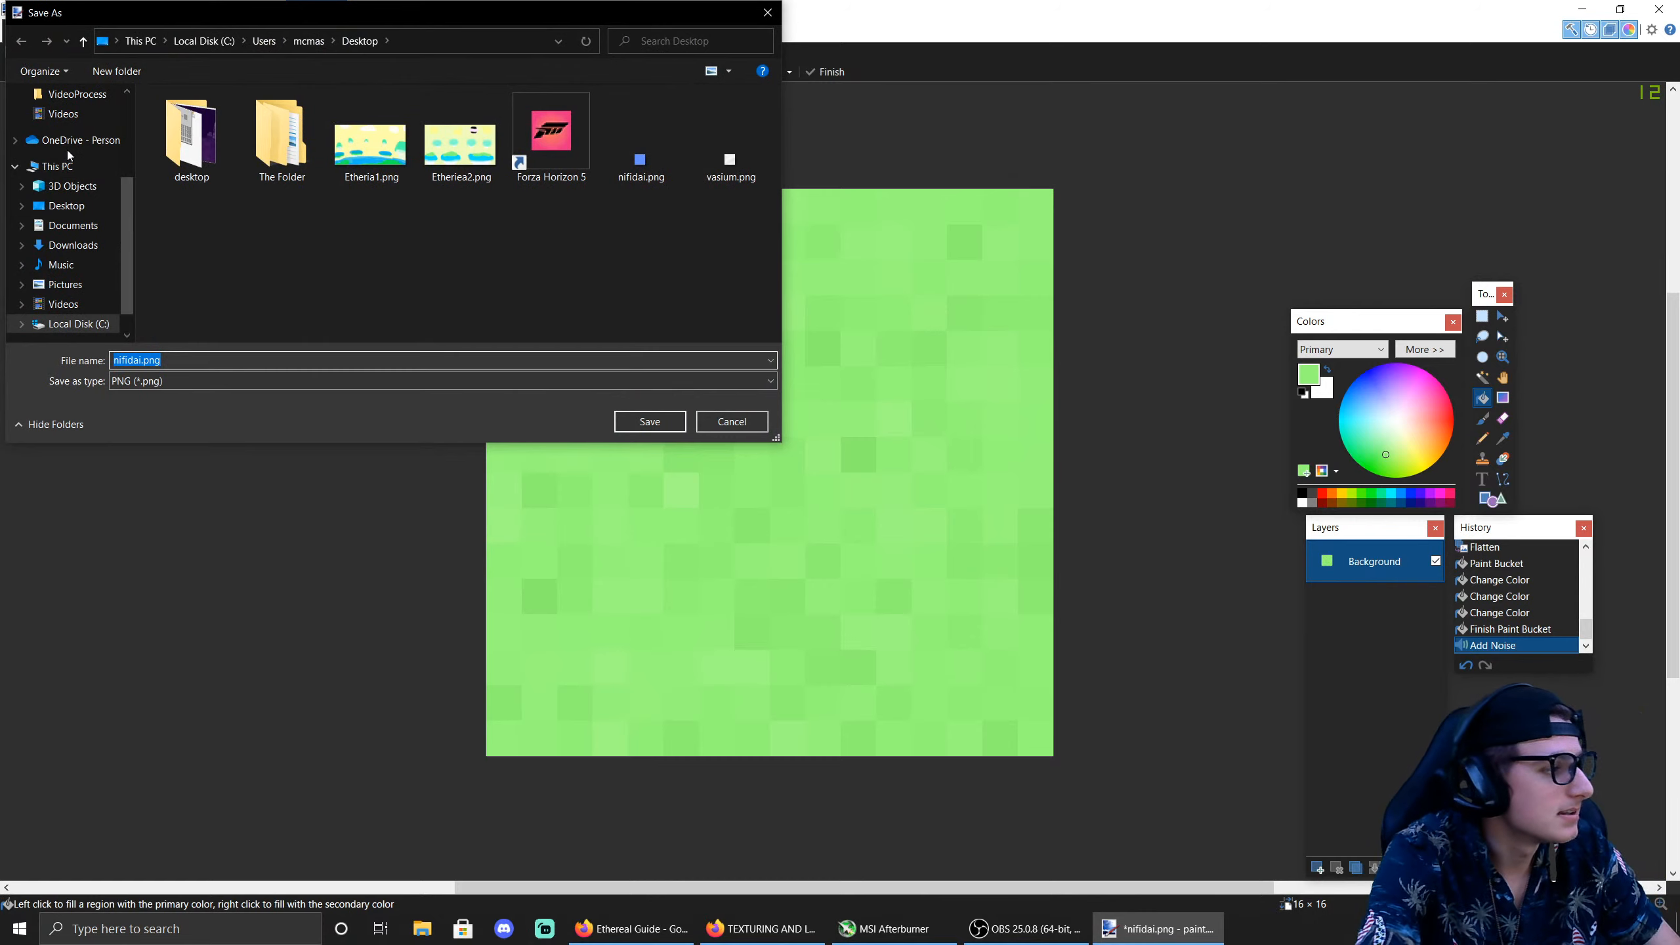
type("zoi")
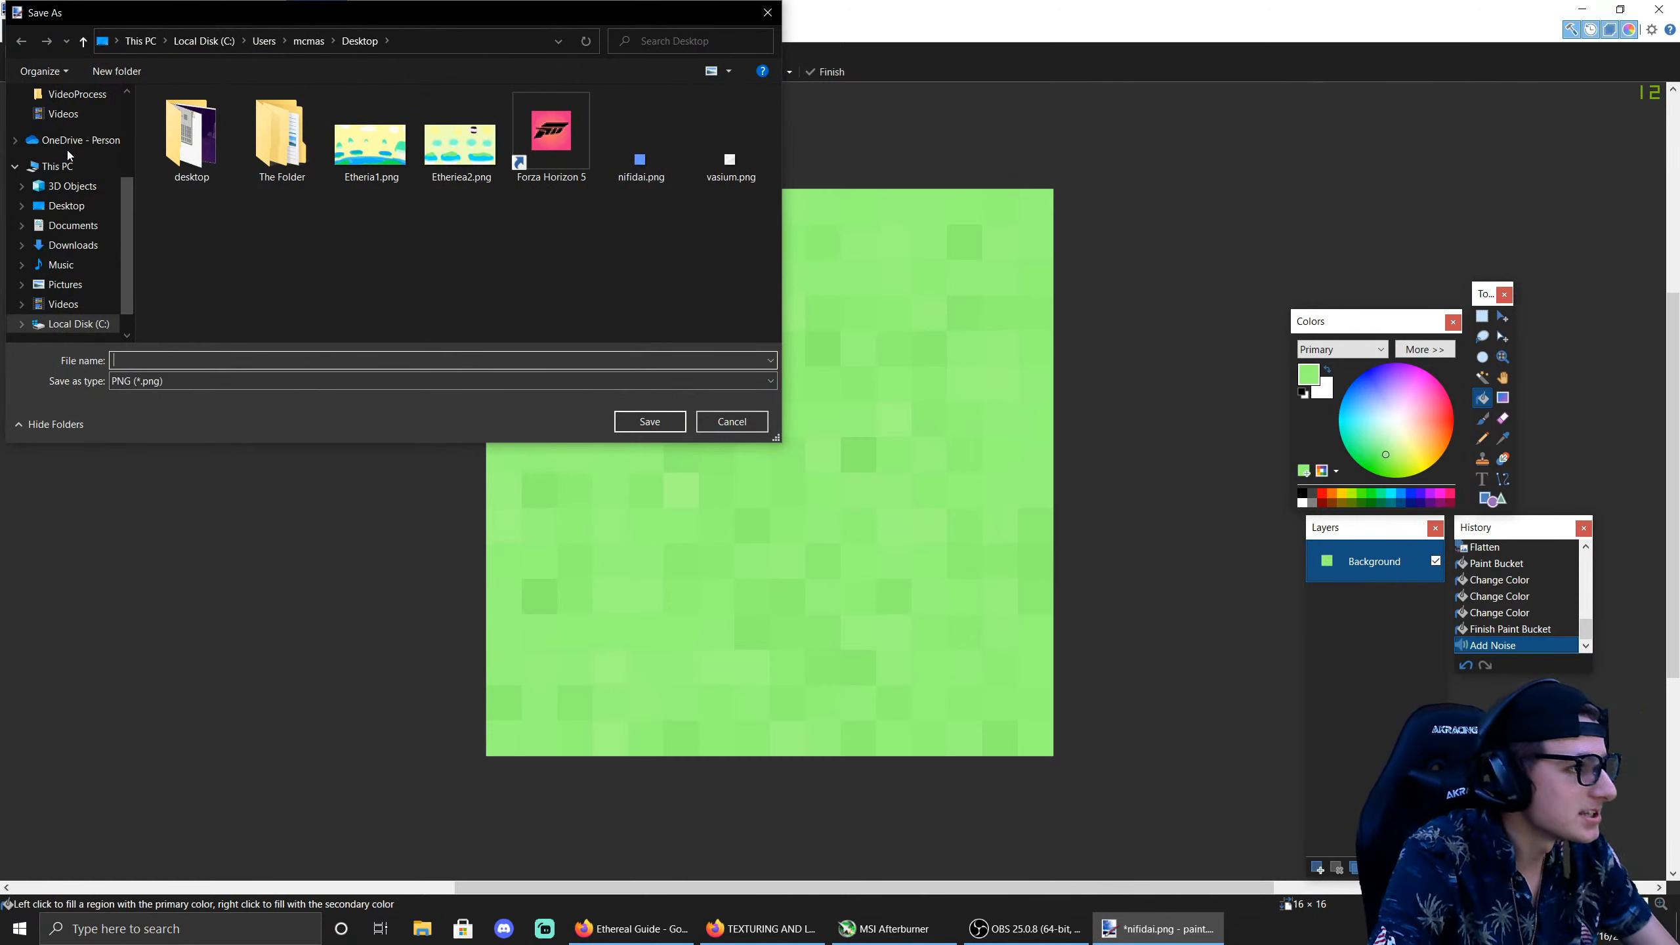
type("s")
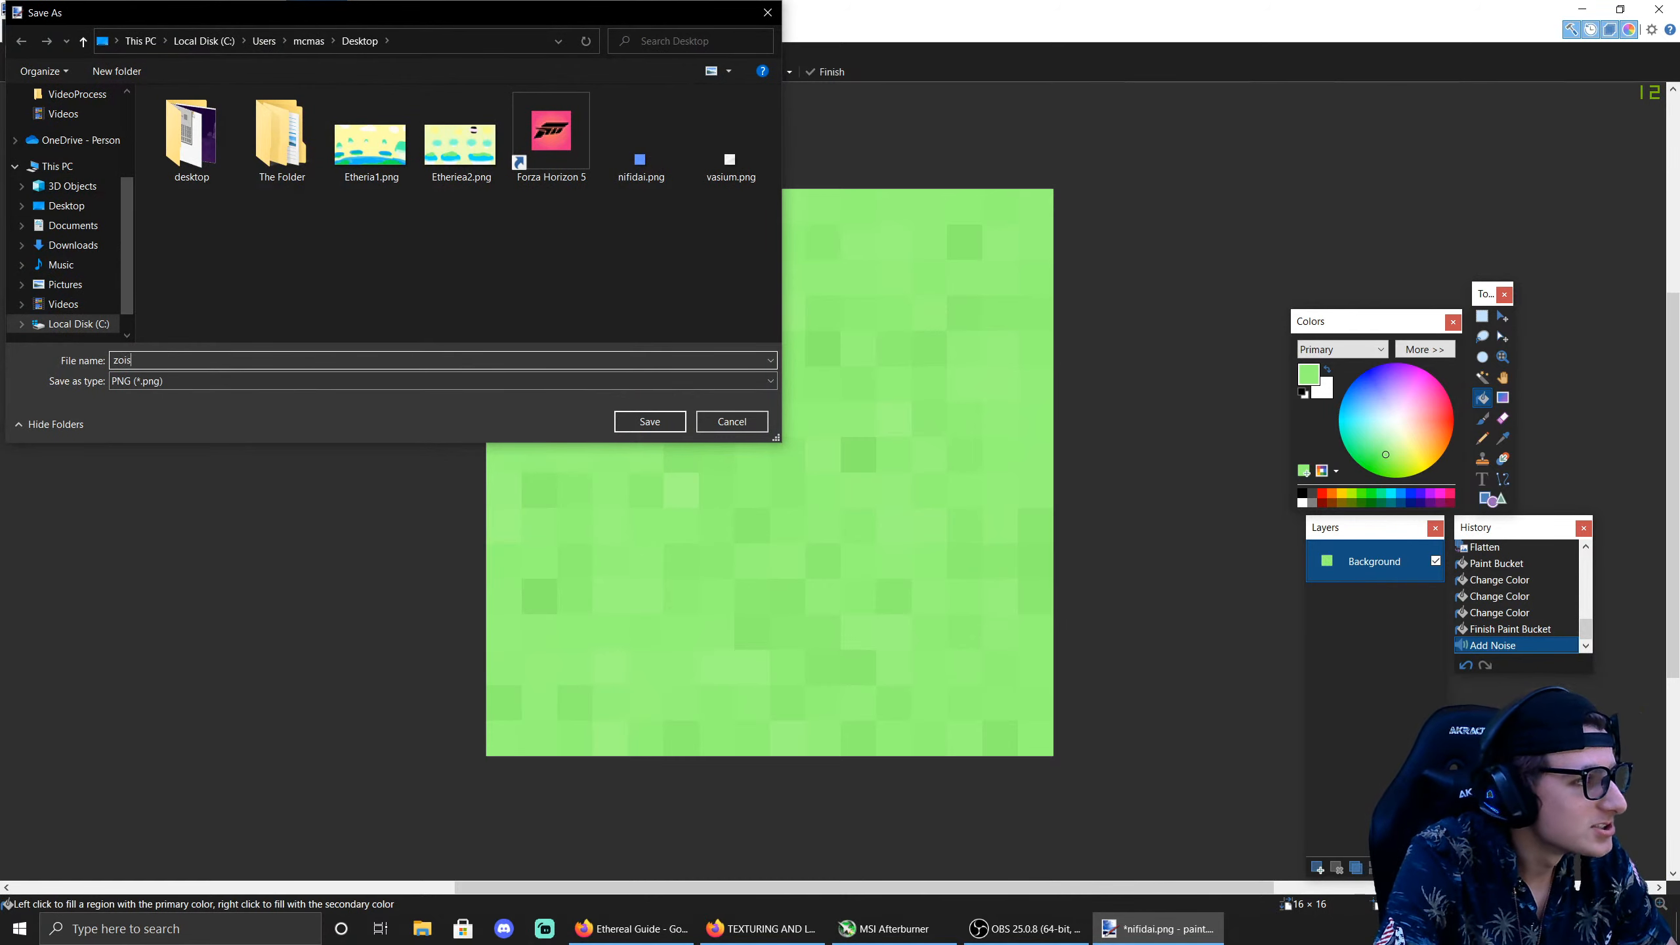
type("ki")
key("Return")
key("Return")
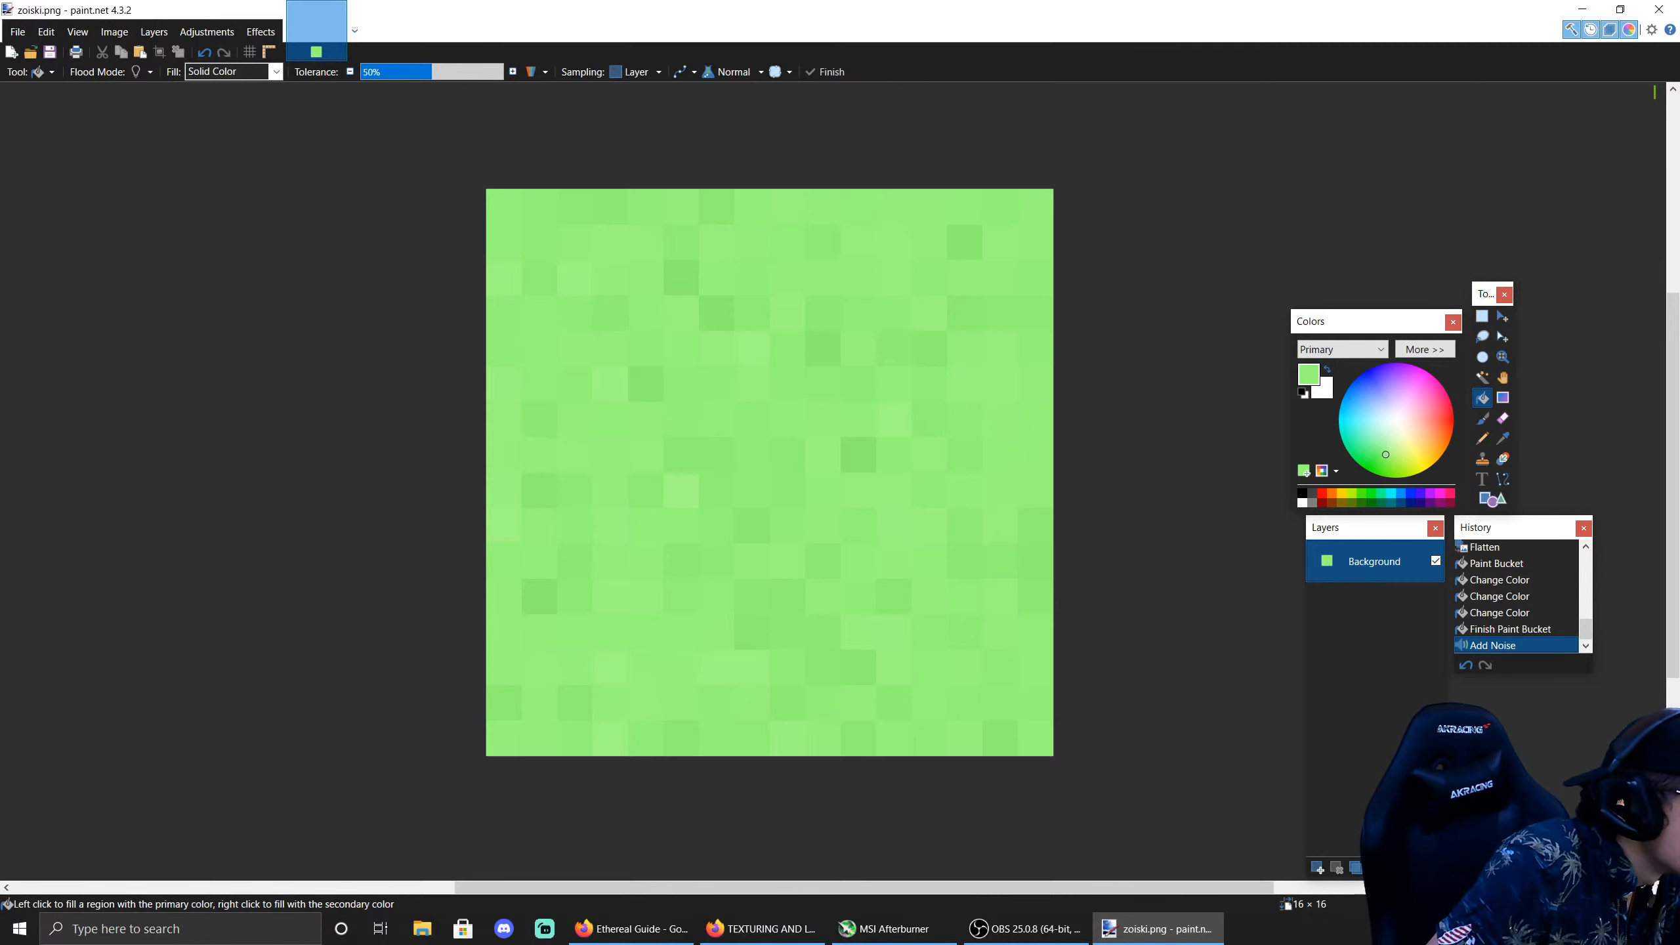
Step: Switch to Firefox and save the ancient_debris_side and ancient_debris_top images to the Desktop
left_click(632, 929)
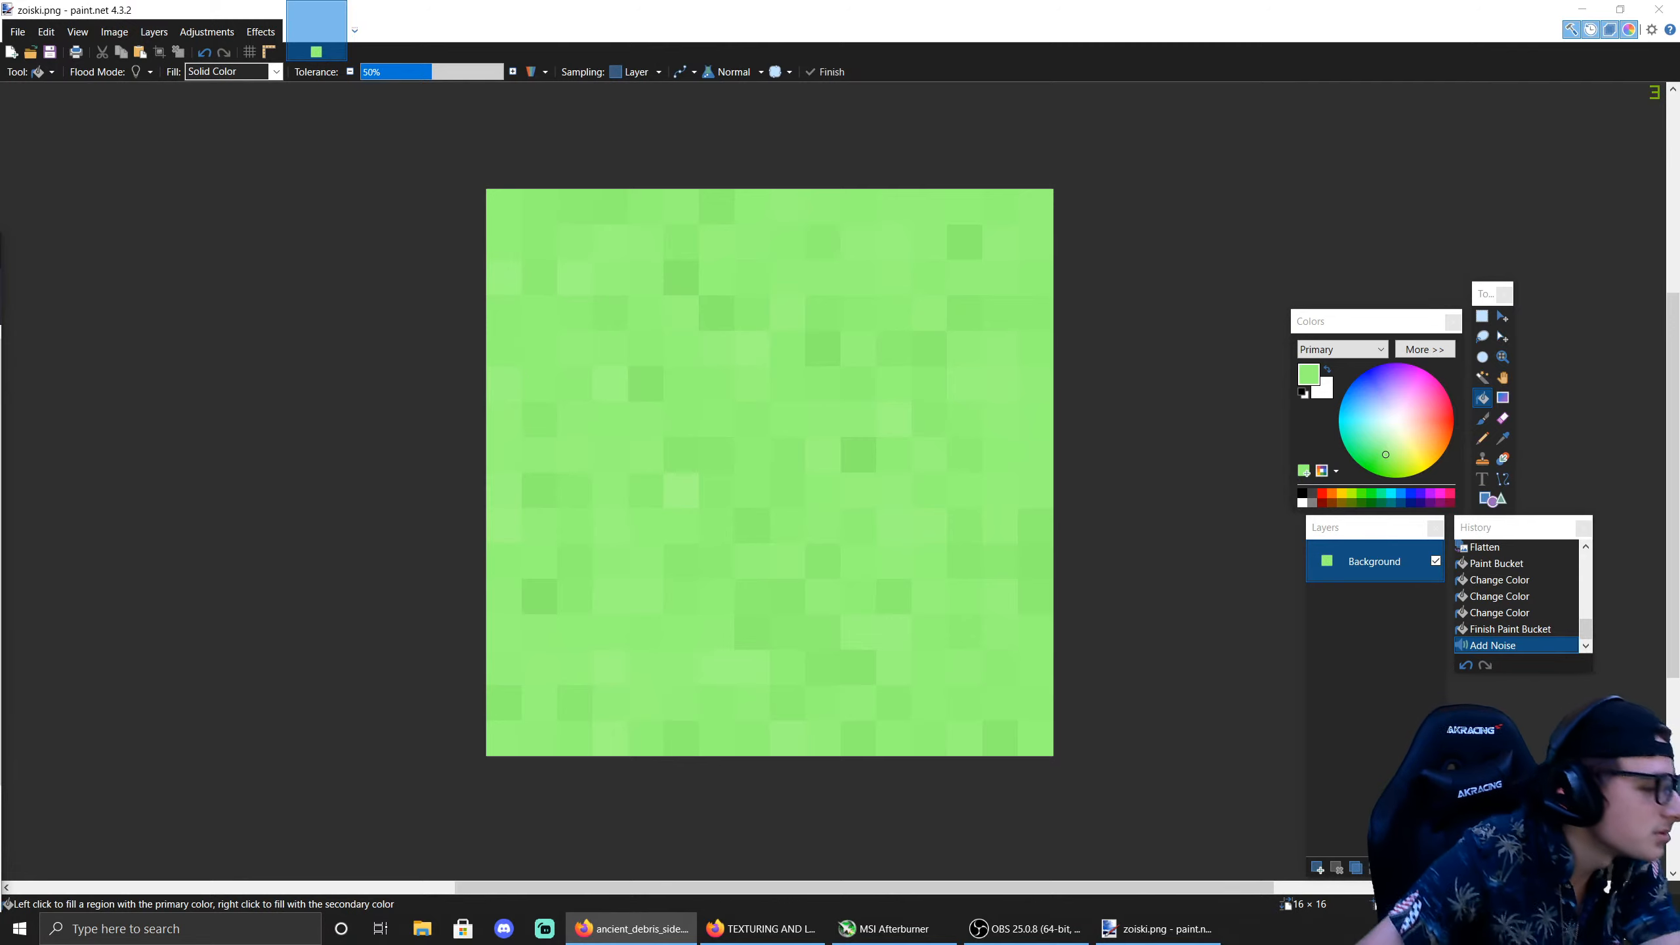
key("ctrl+shift+s")
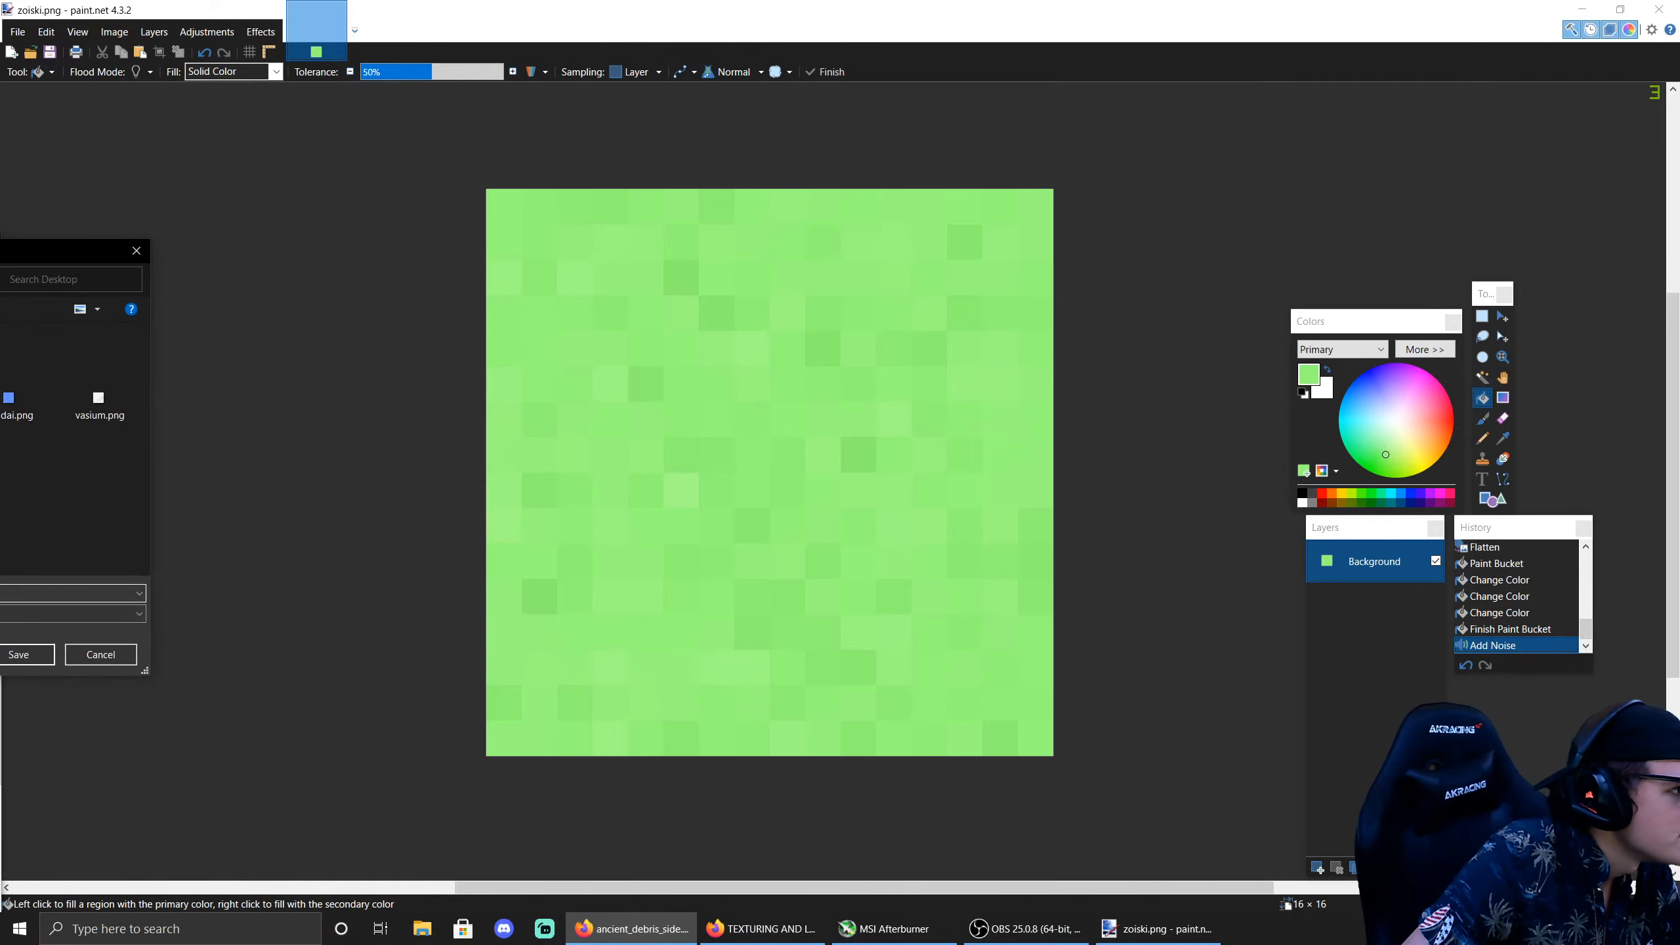
left_click(19, 653)
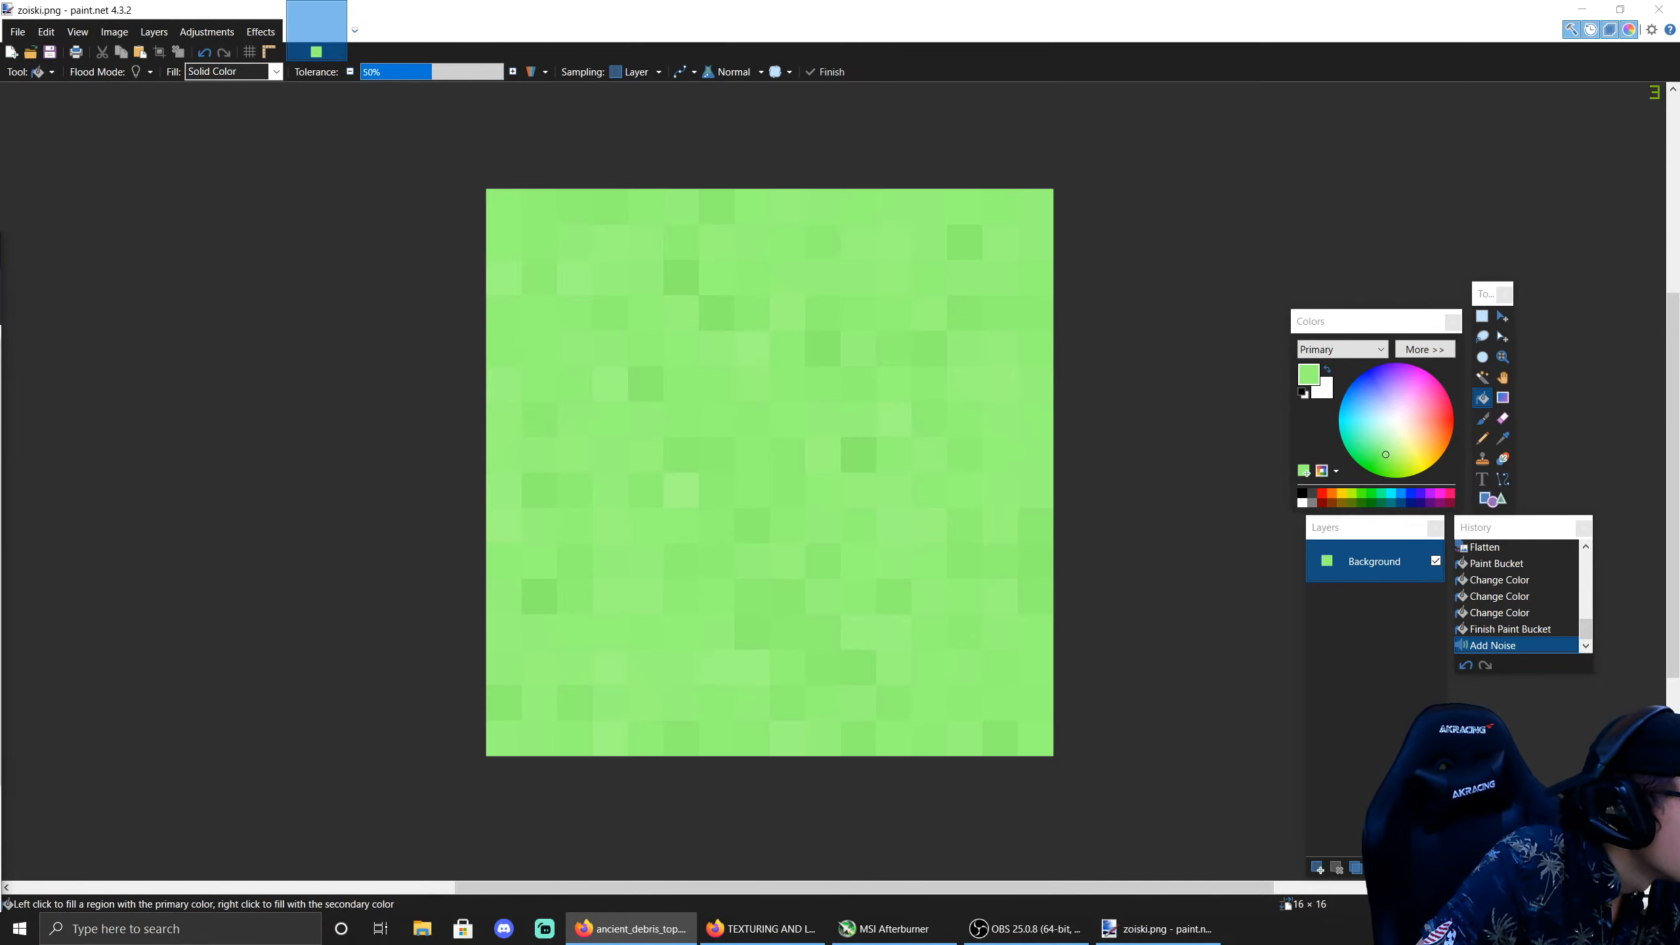
key("ctrl+shift+s")
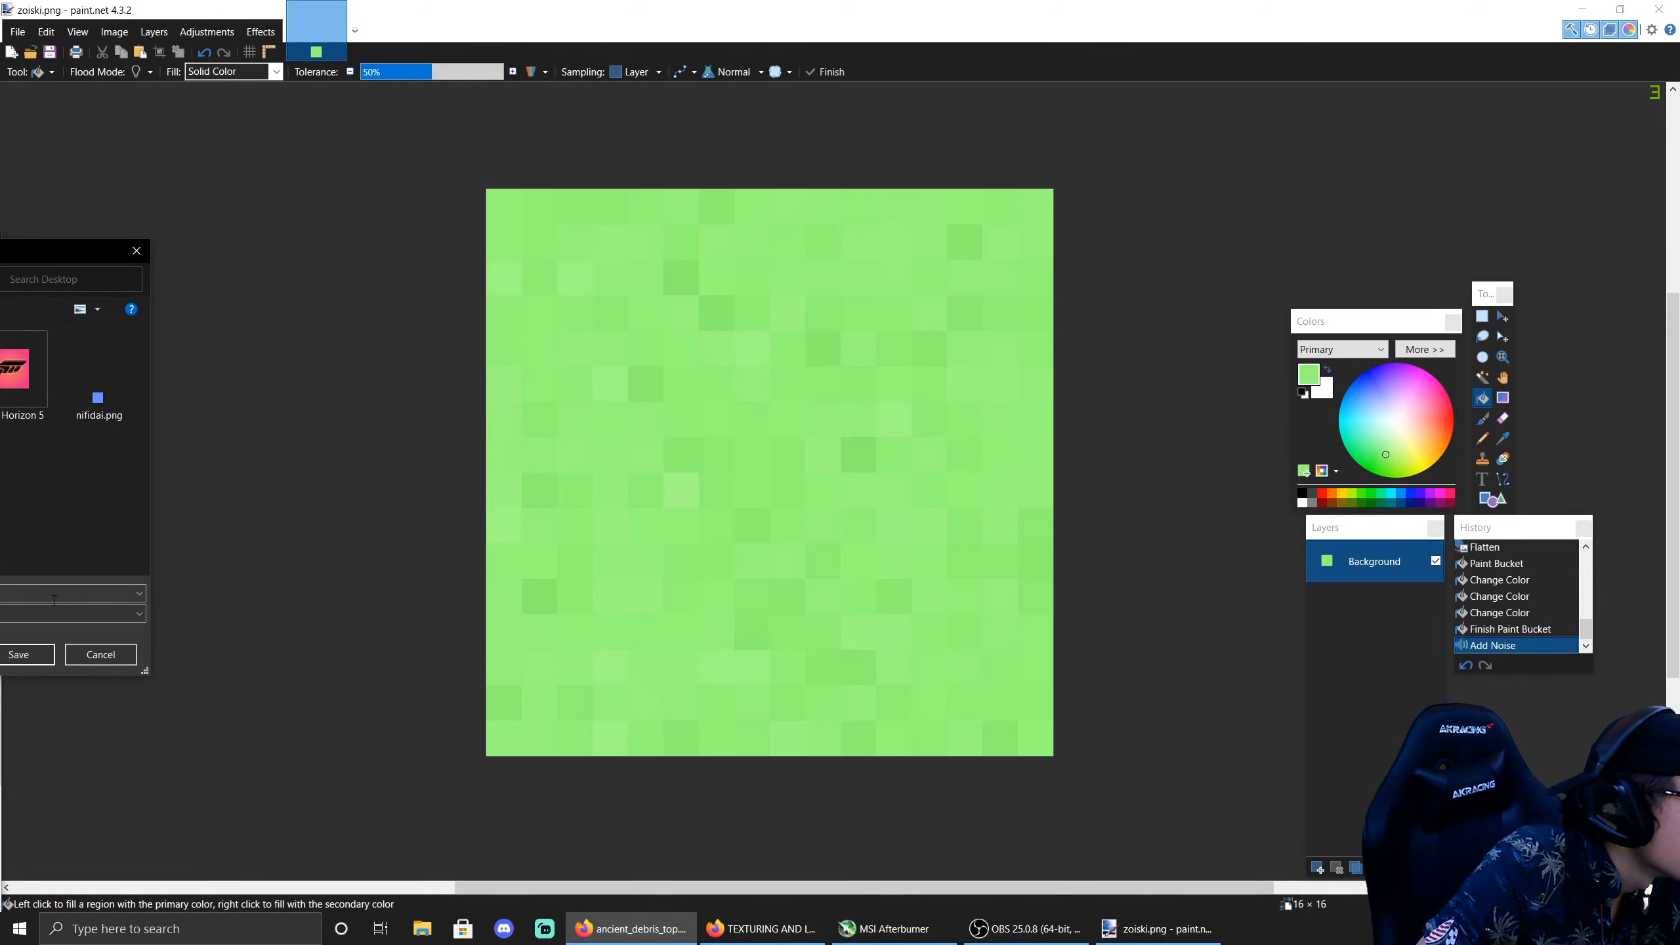
left_click(19, 653)
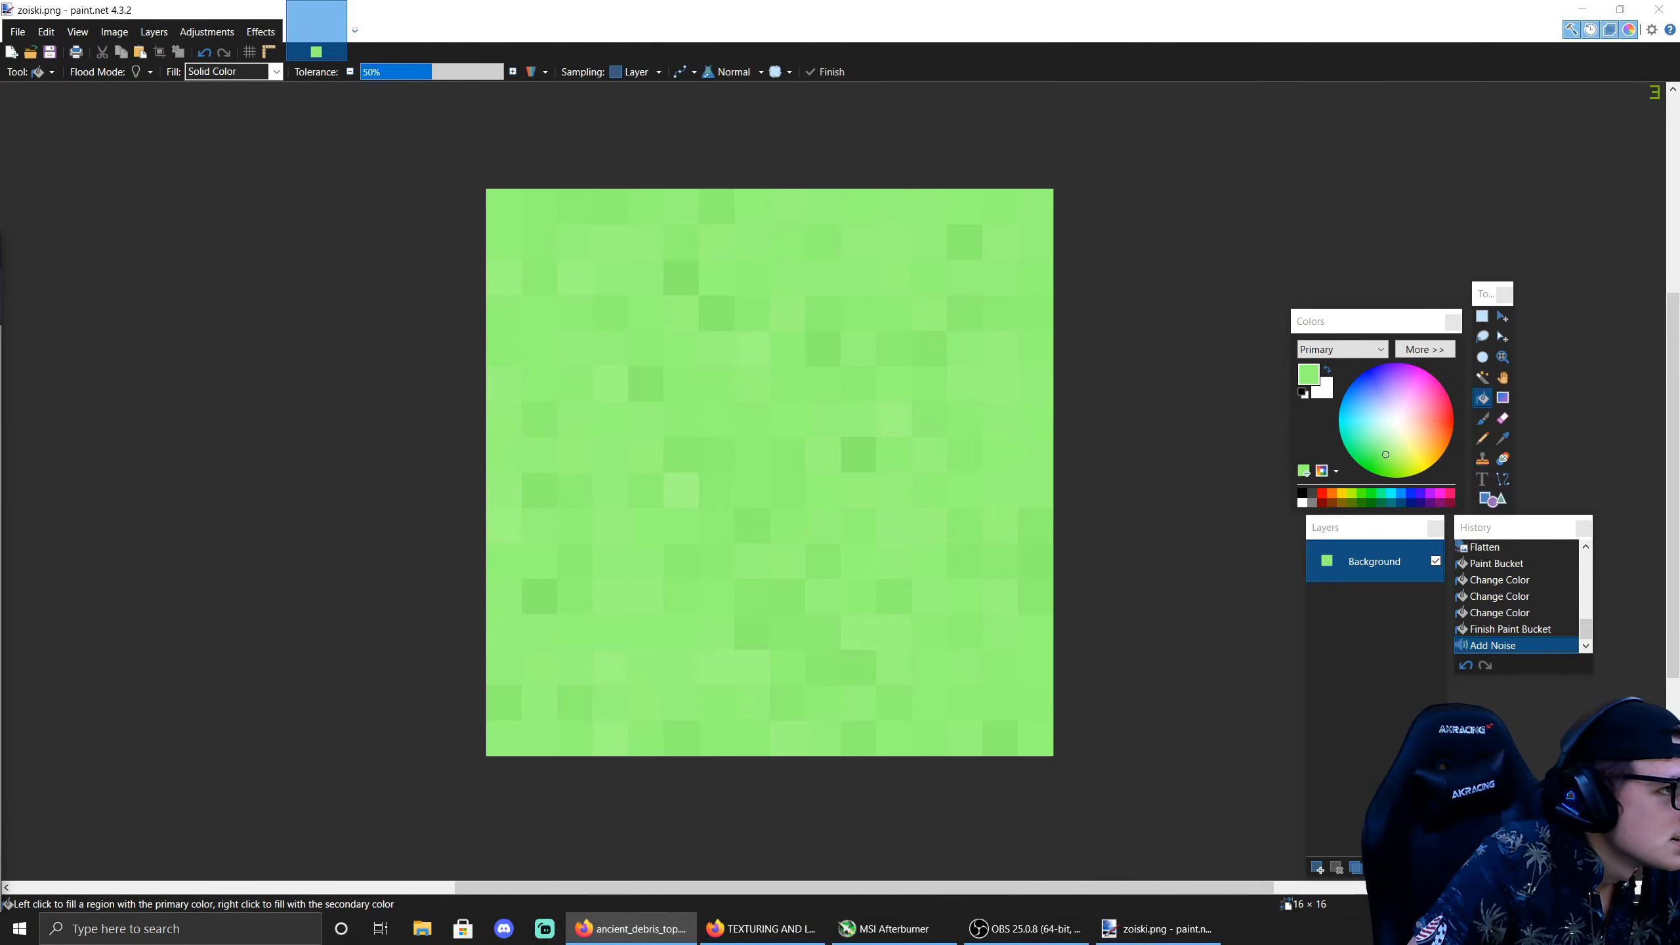
Step: Shrink the paint.net window to reveal the desktop and copy the ancient_debris_side.png file
key("super+Down")
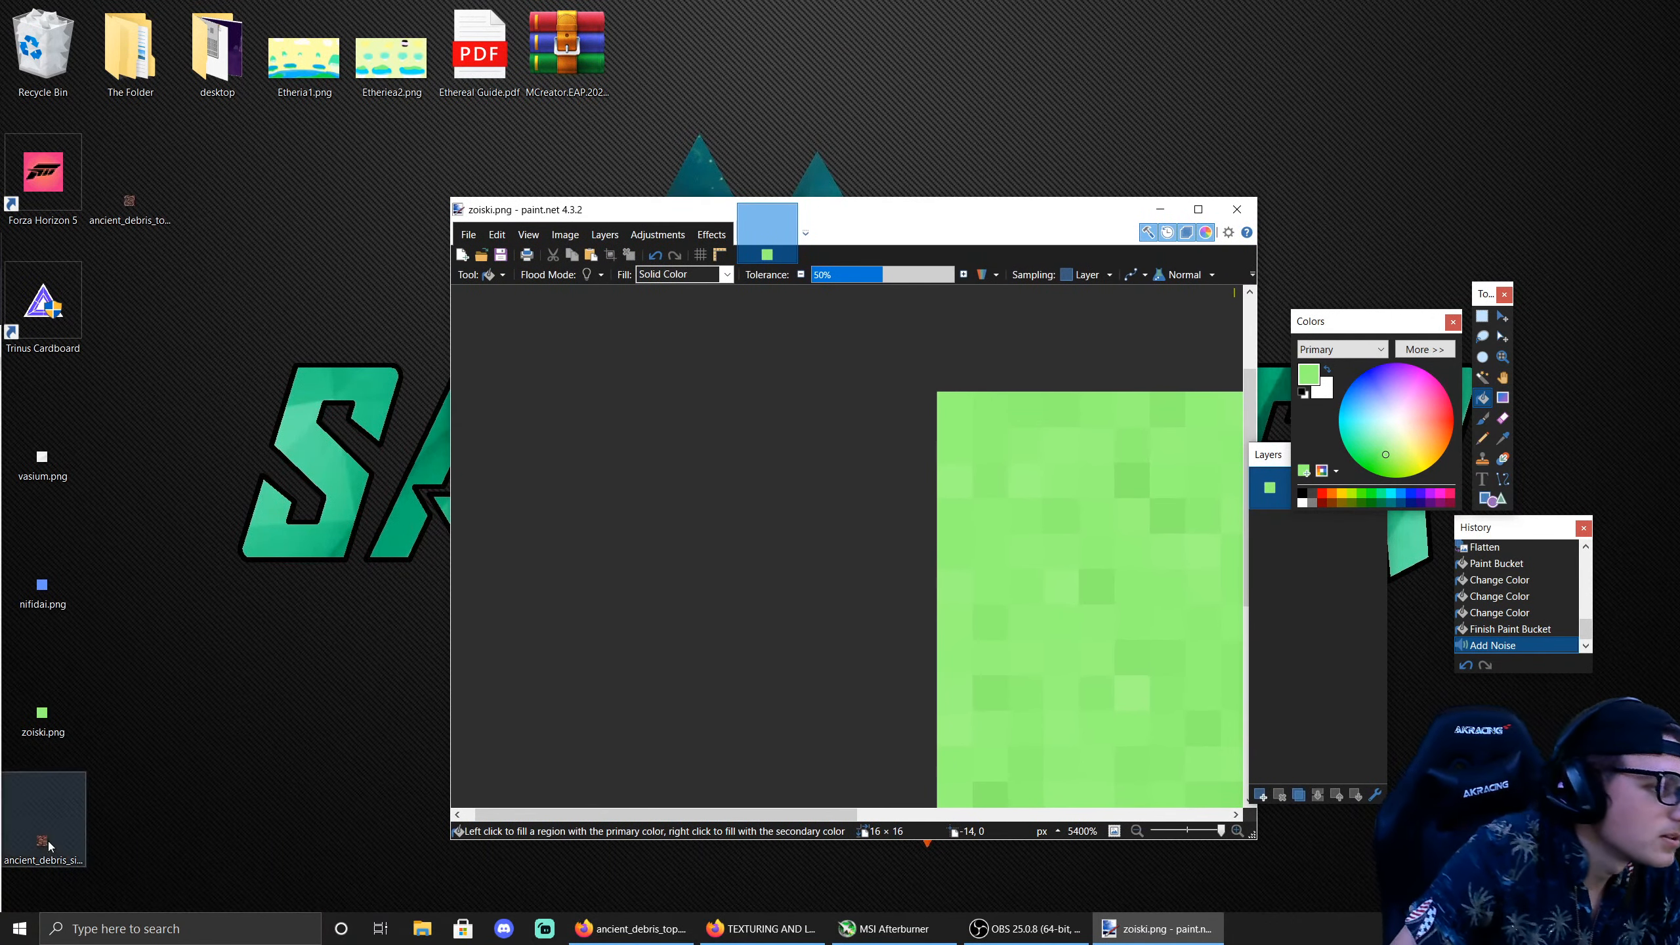
right_click(50, 827)
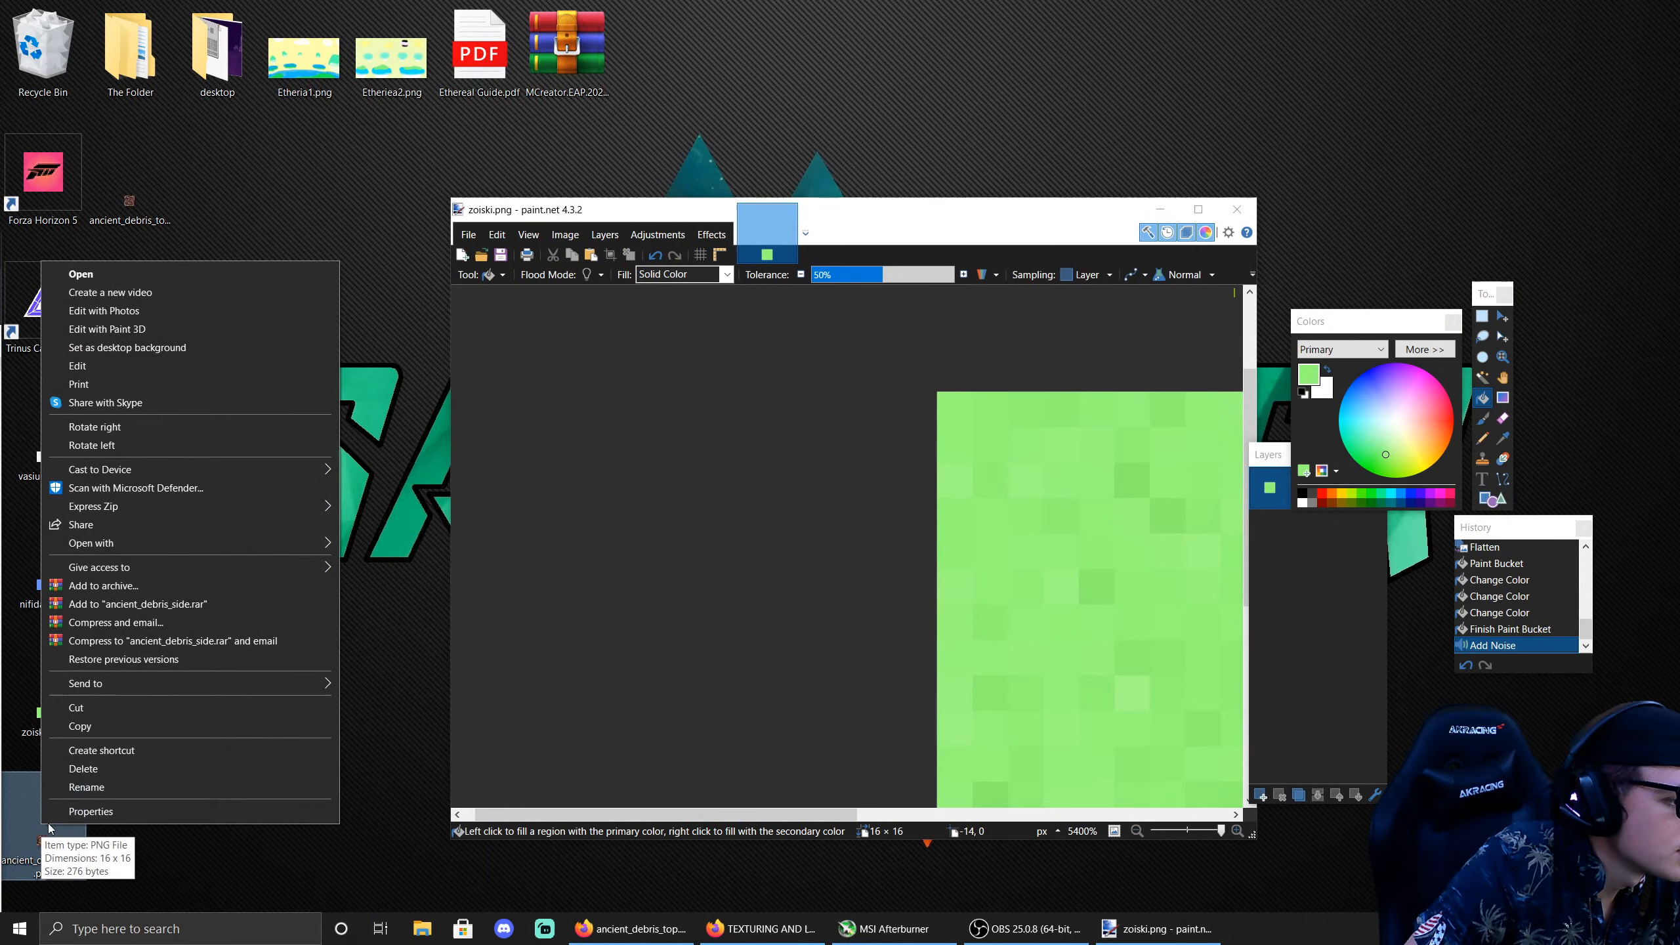
left_click(79, 725)
Step: Paste the copied ancient debris texture over the whole green canvas and invert its colours
left_click(1186, 211)
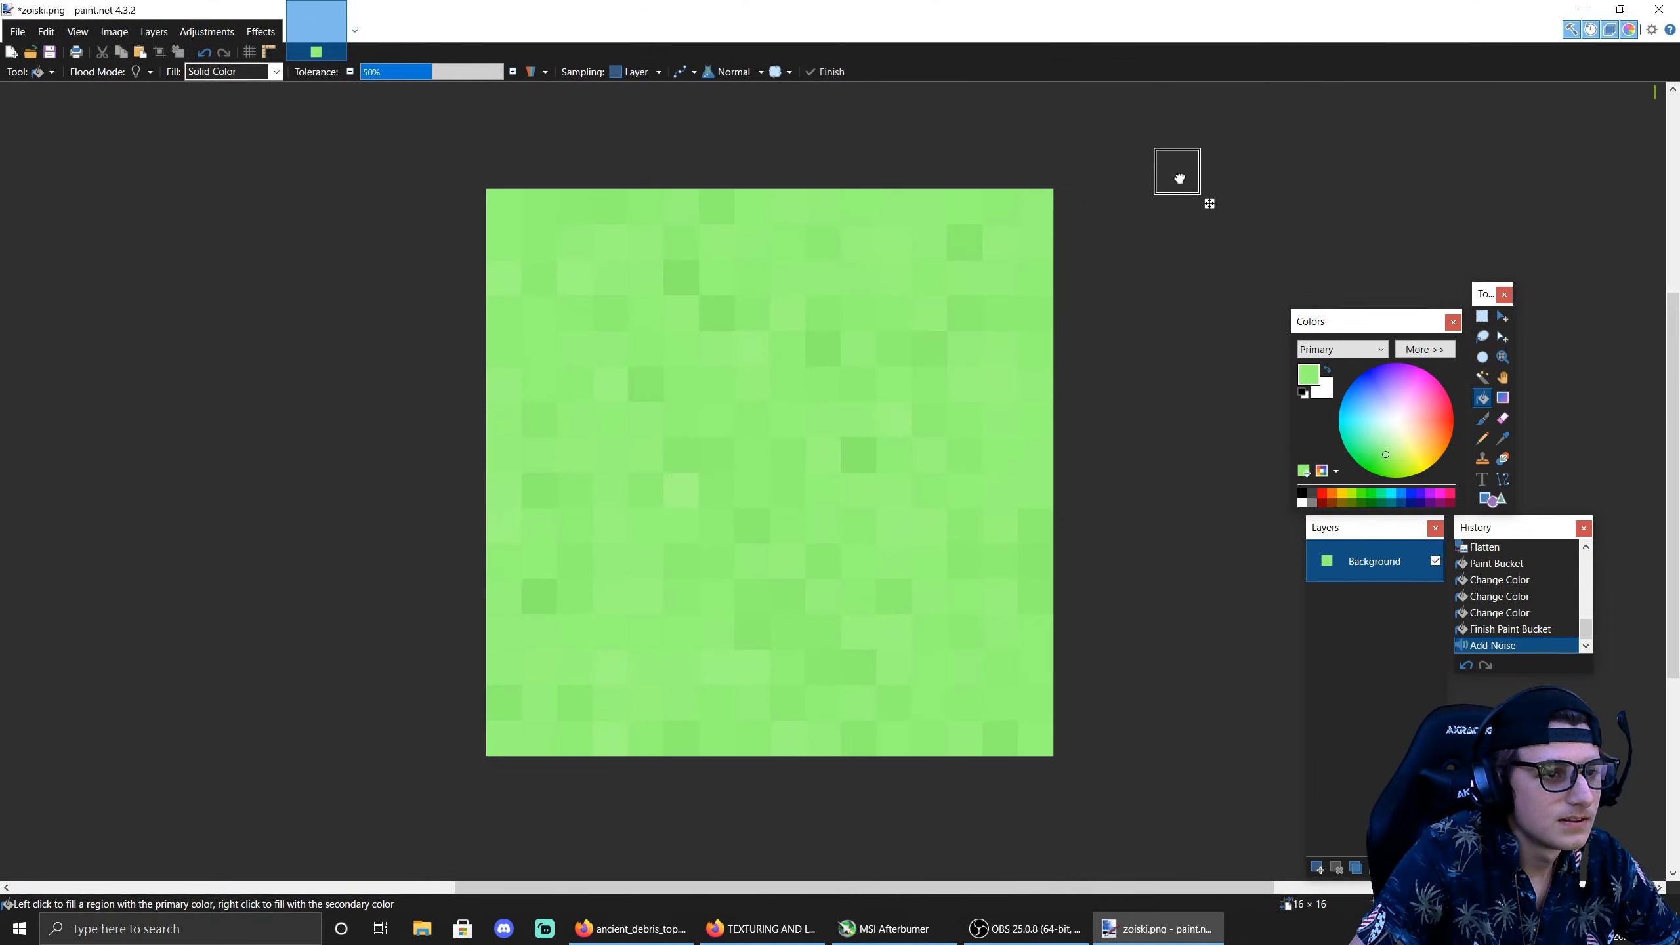
key("ctrl+v")
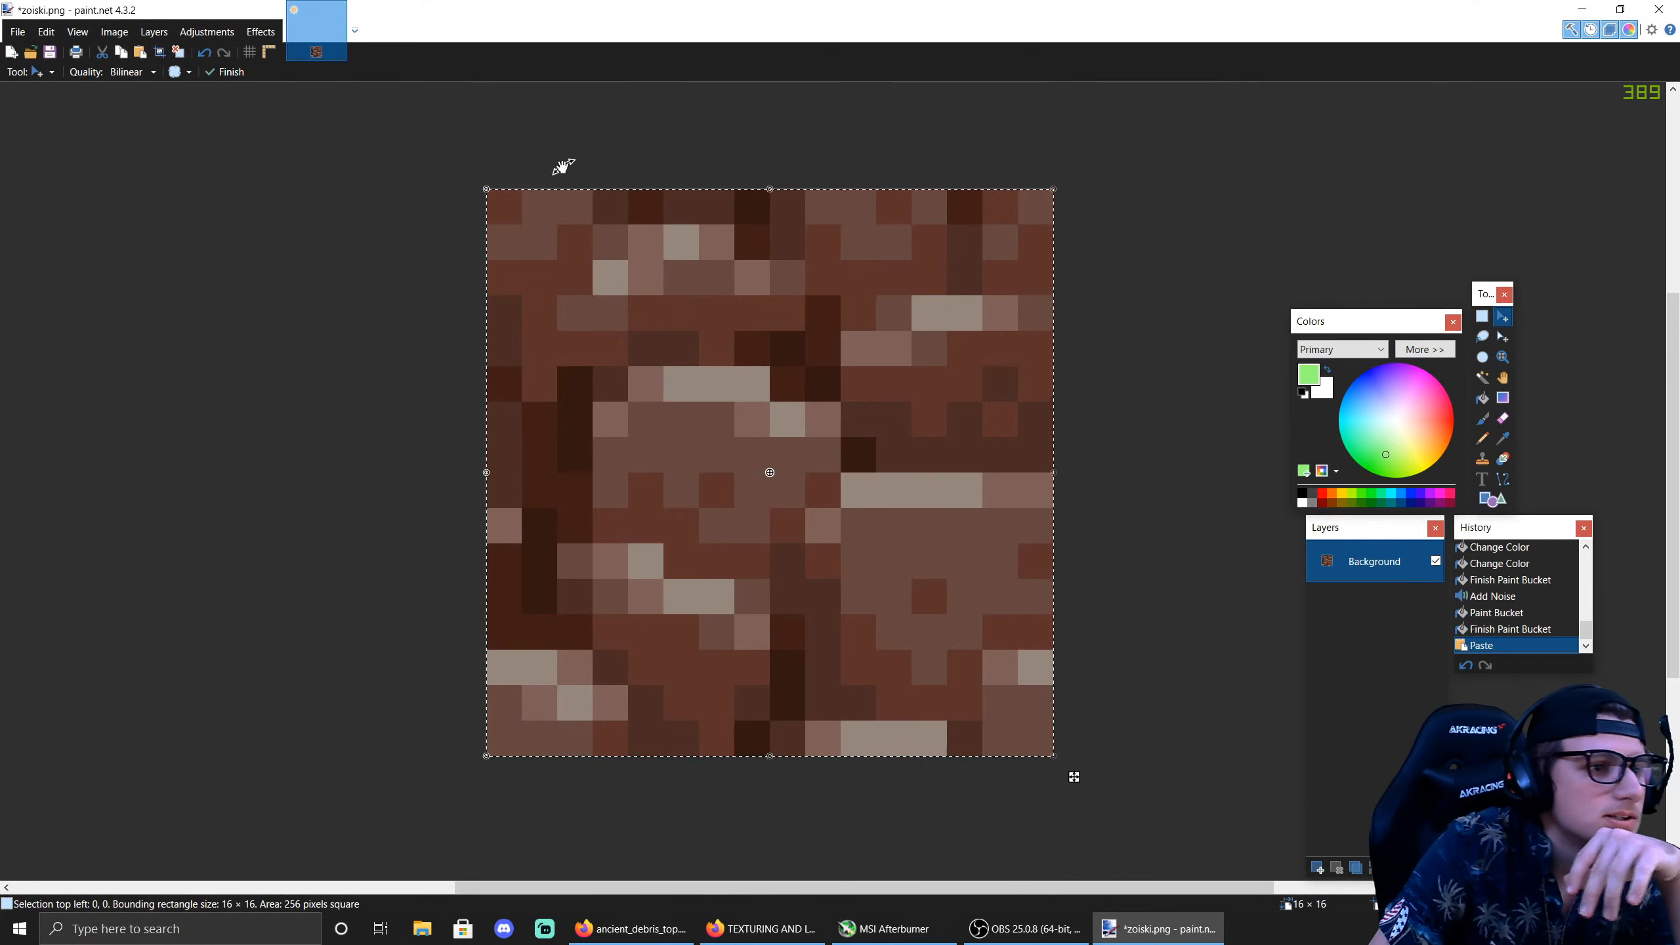
left_click(161, 31)
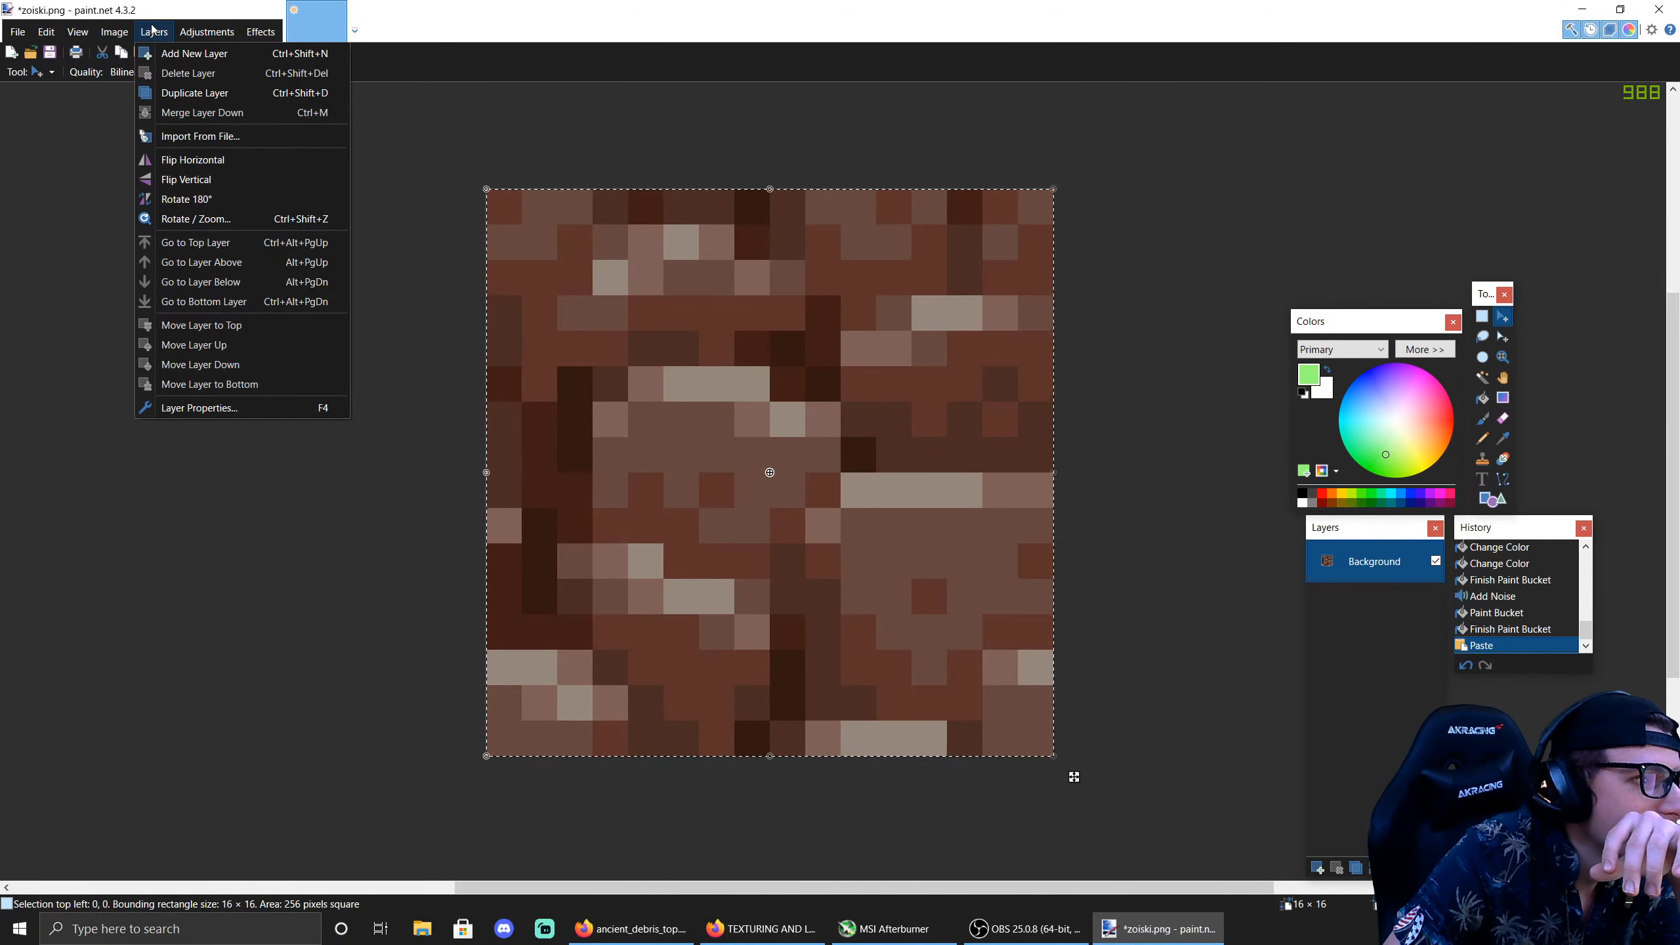
left_click(245, 202)
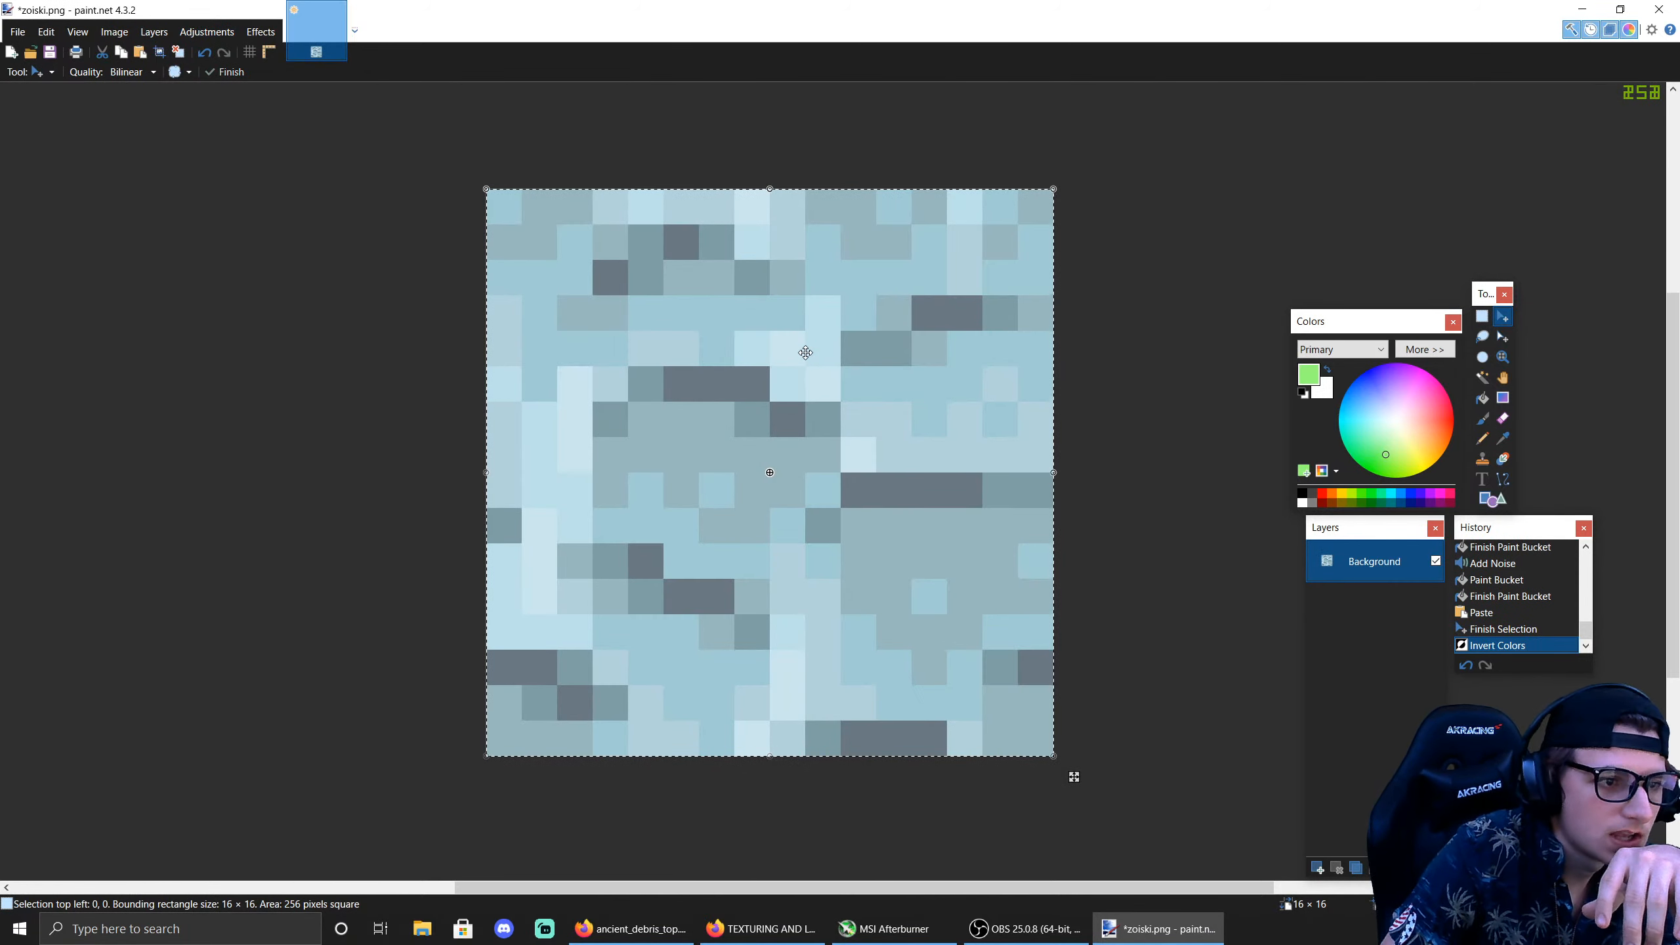
Step: Save the inverted ancient debris texture as a PNG named mellontikos_side on the Desktop and close paint.net
left_click(20, 31)
left_click(36, 155)
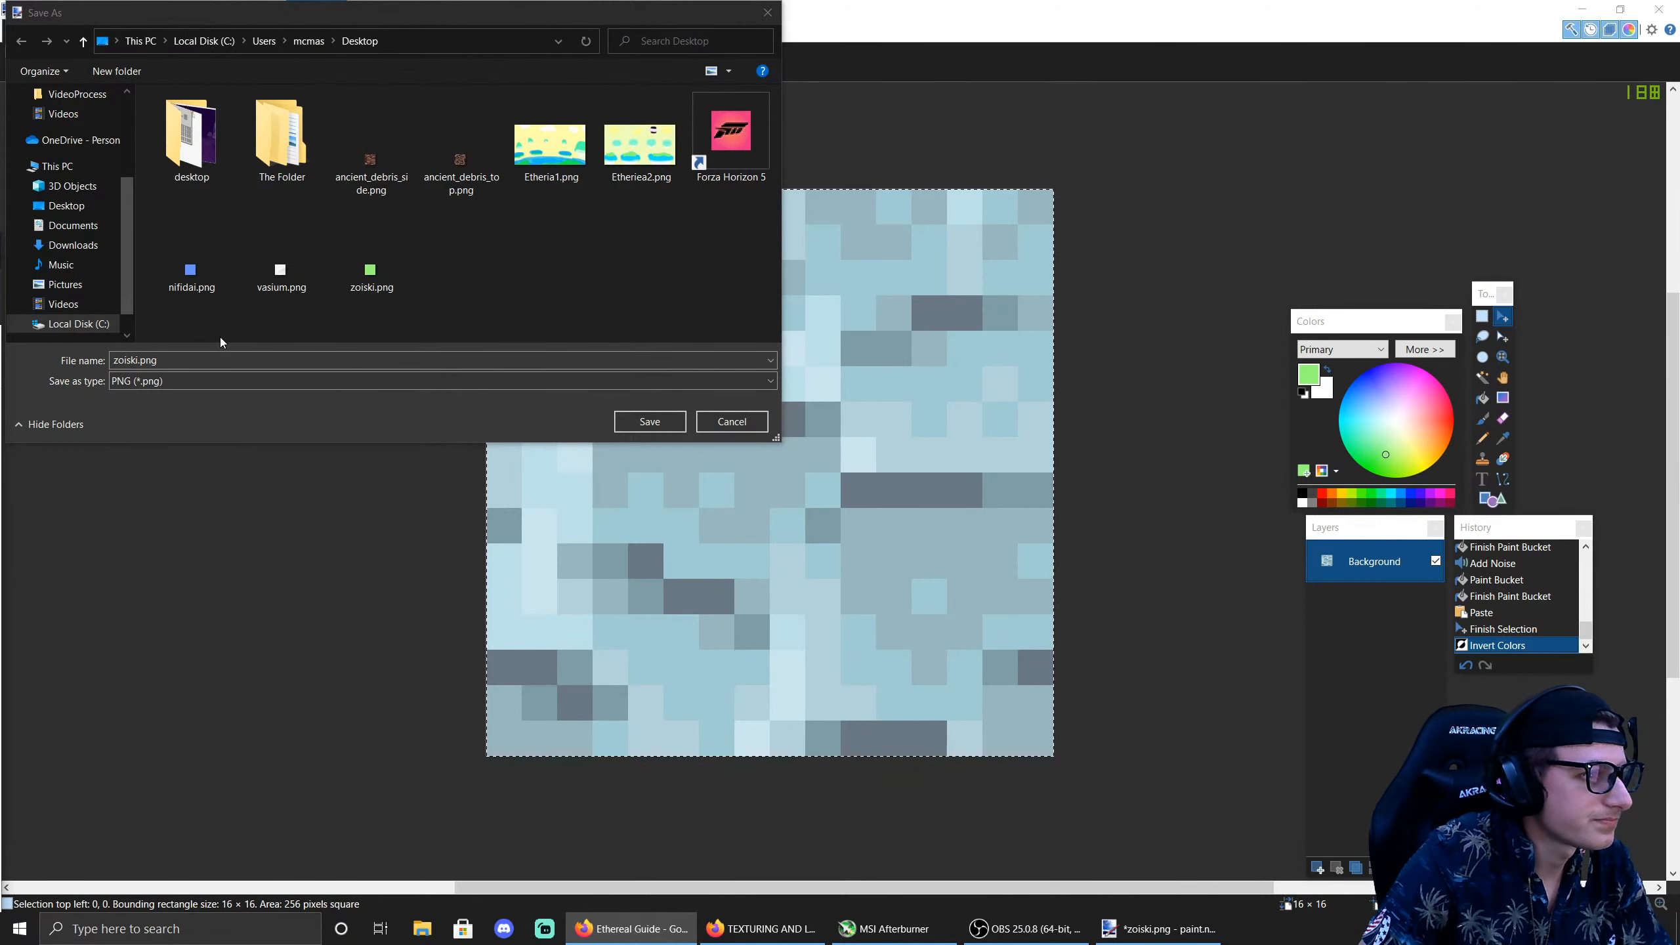
left_click(201, 357)
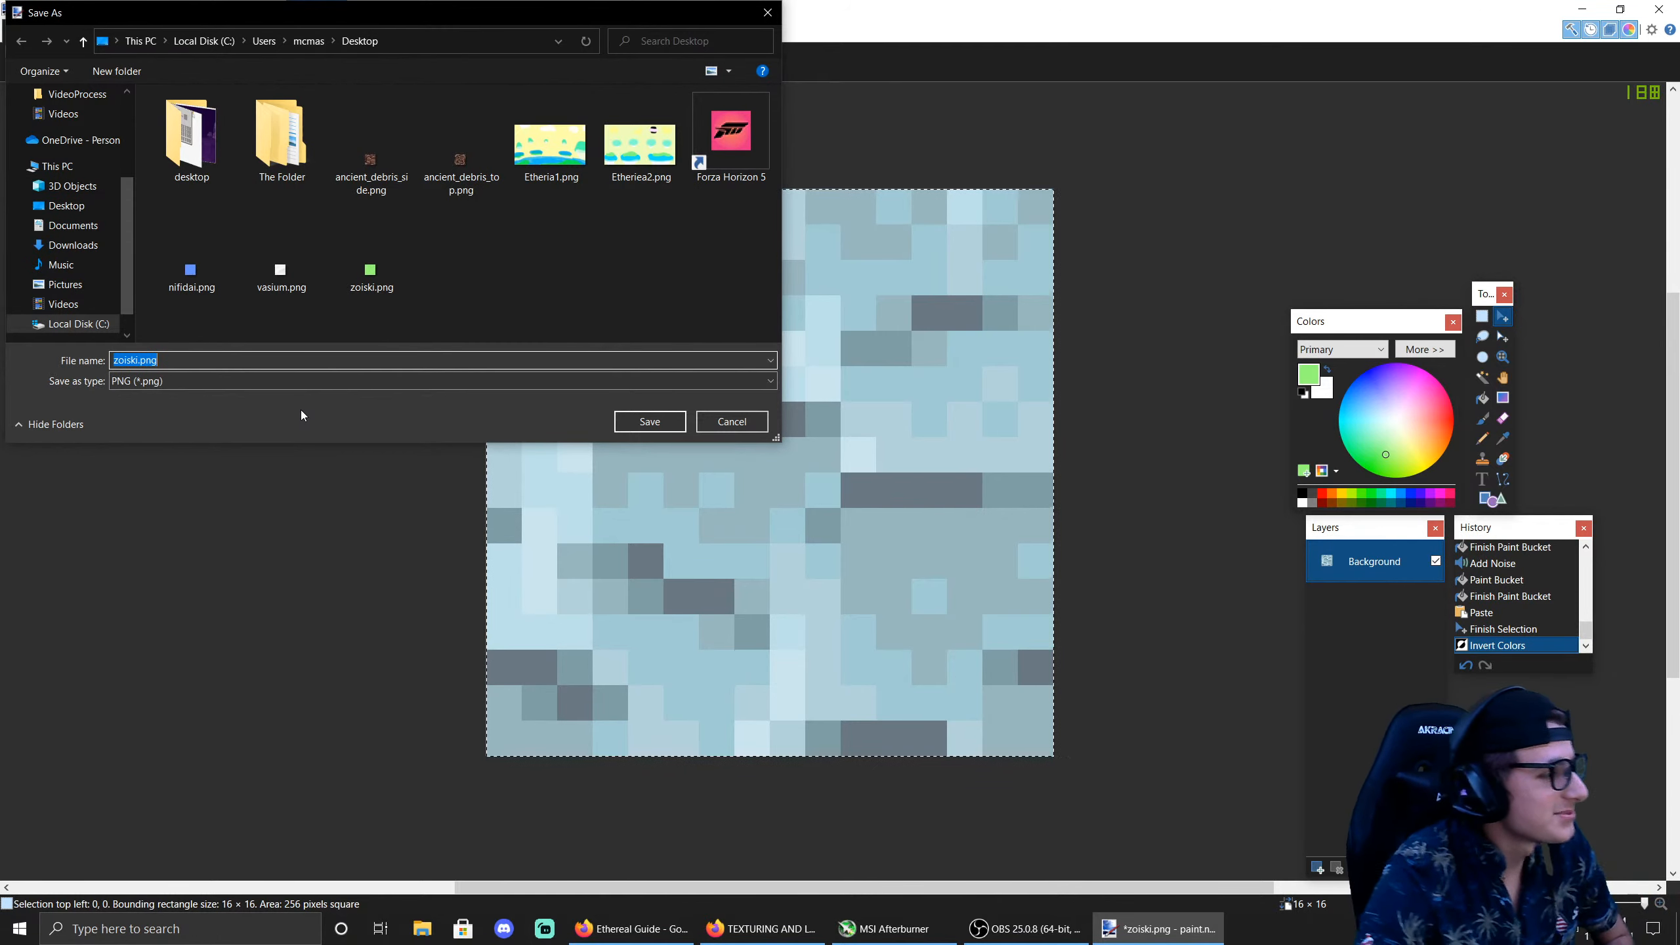
type("mellonti")
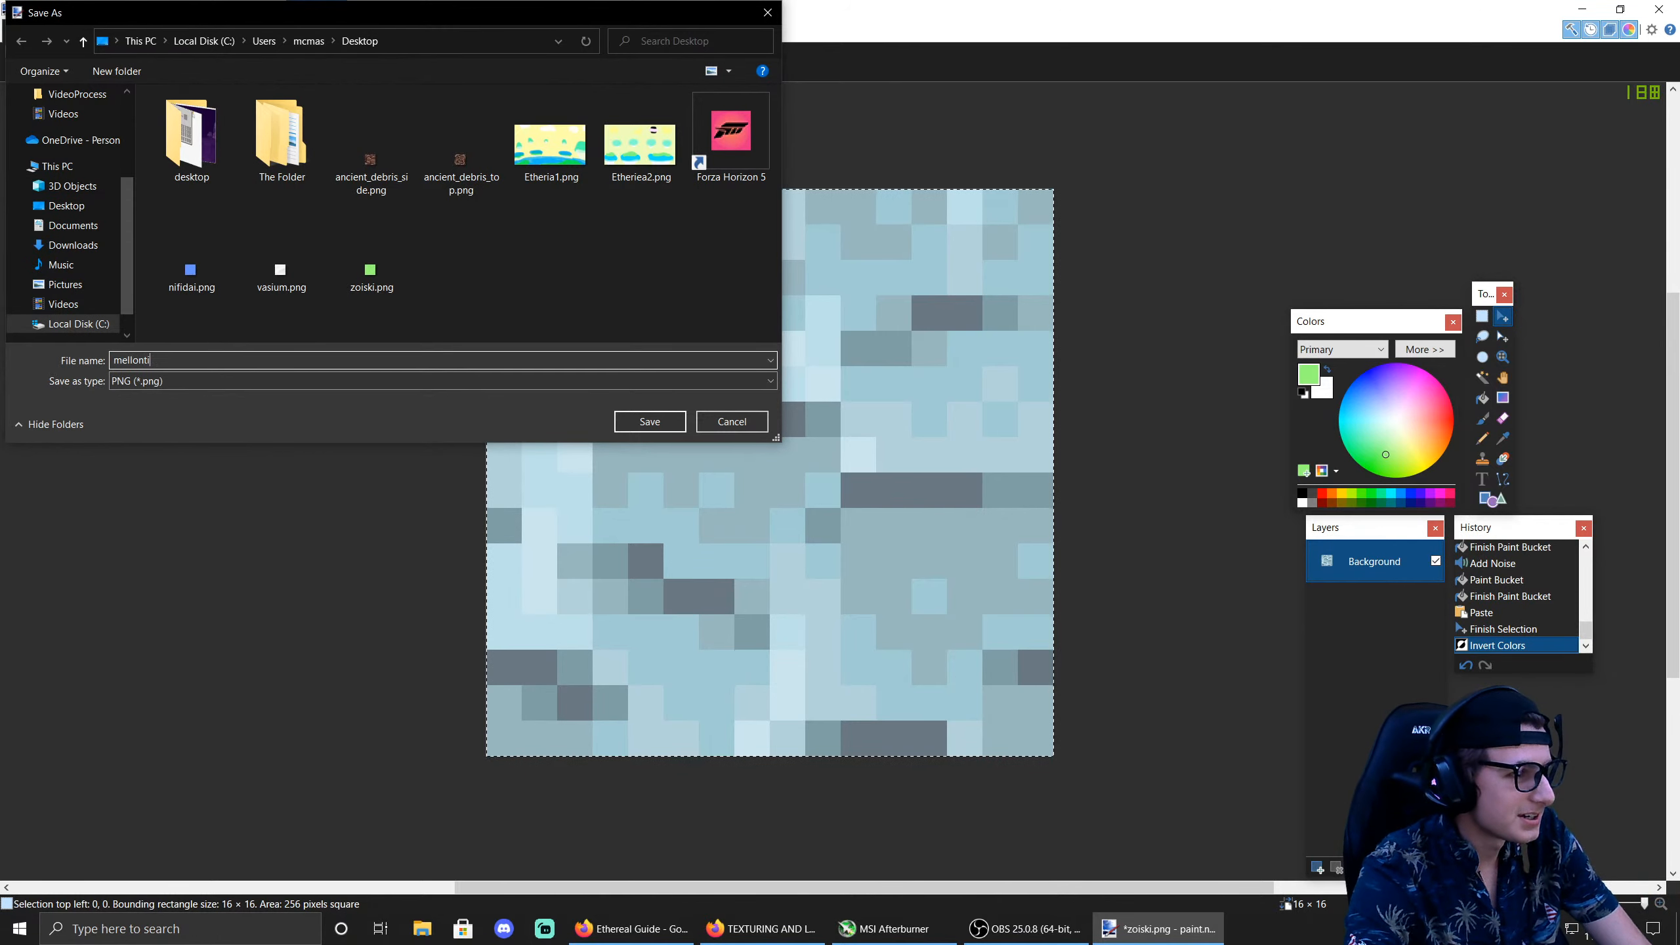
type("kos")
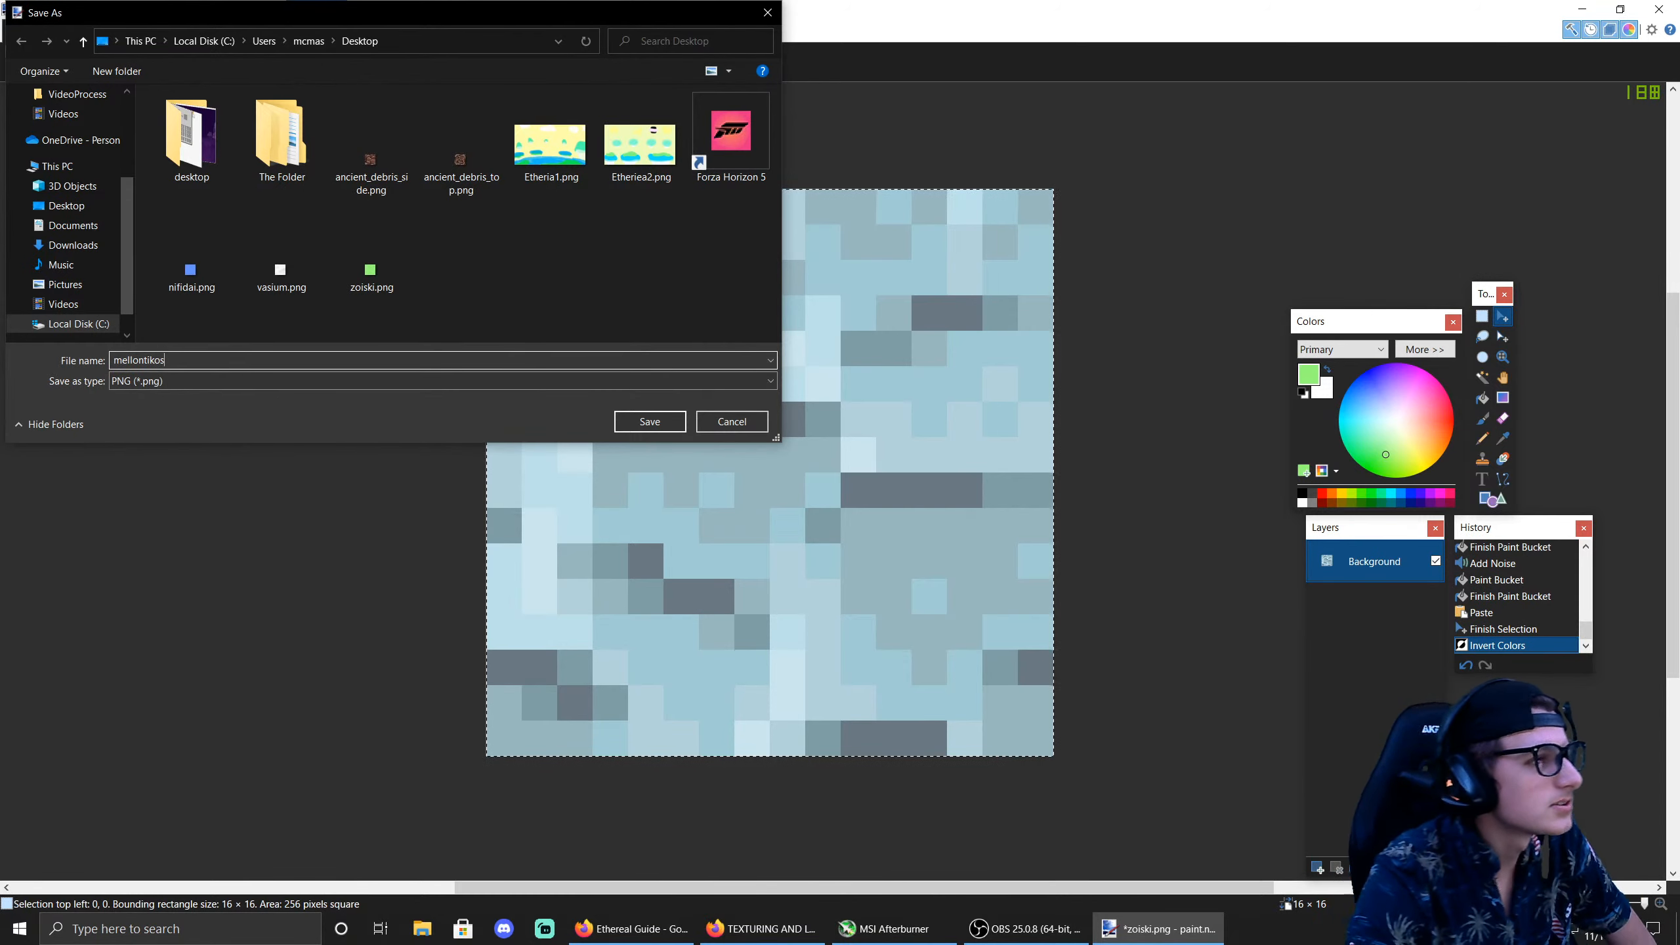
type("_")
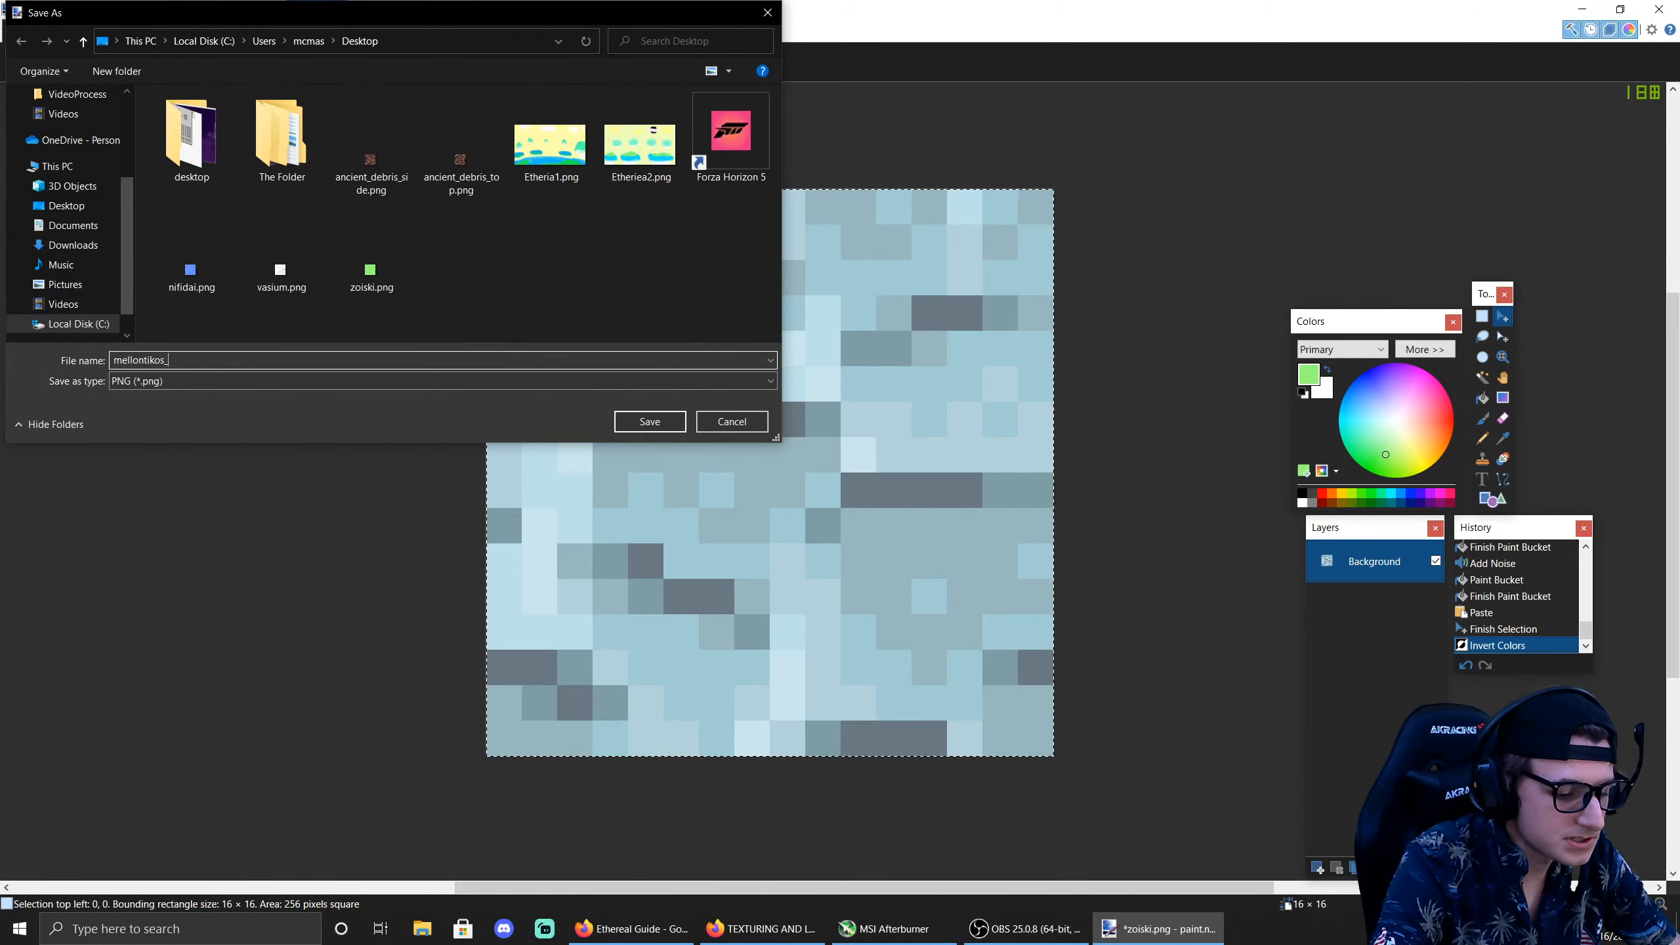
type("side")
key("Return")
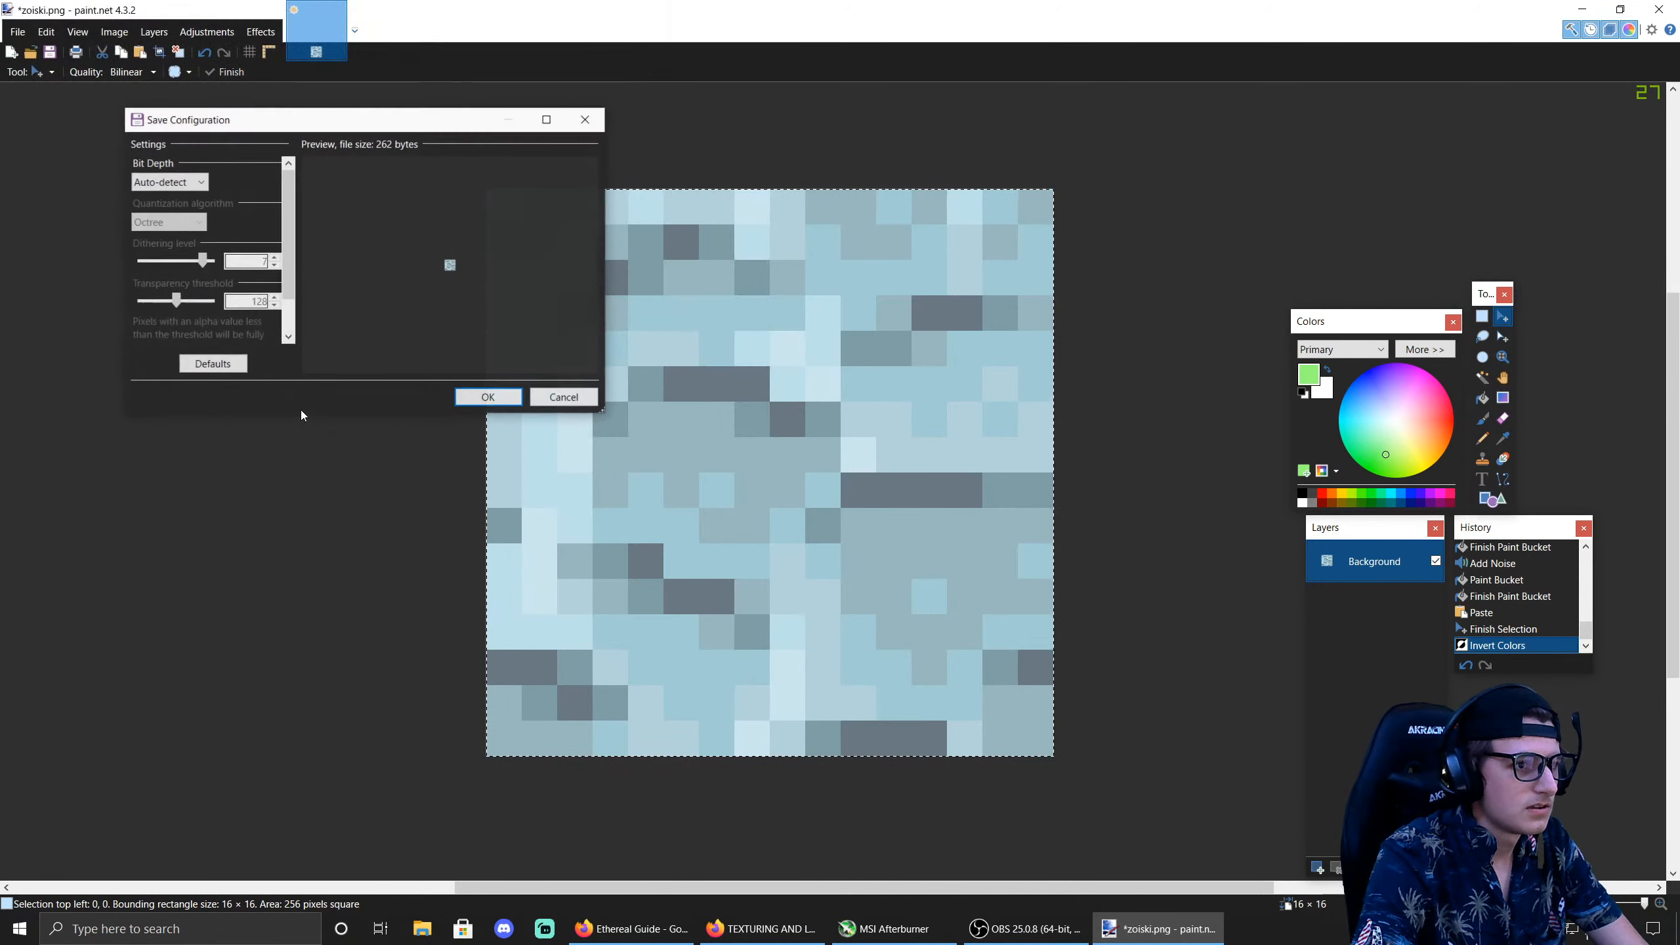
key("Return")
key("alt+F4")
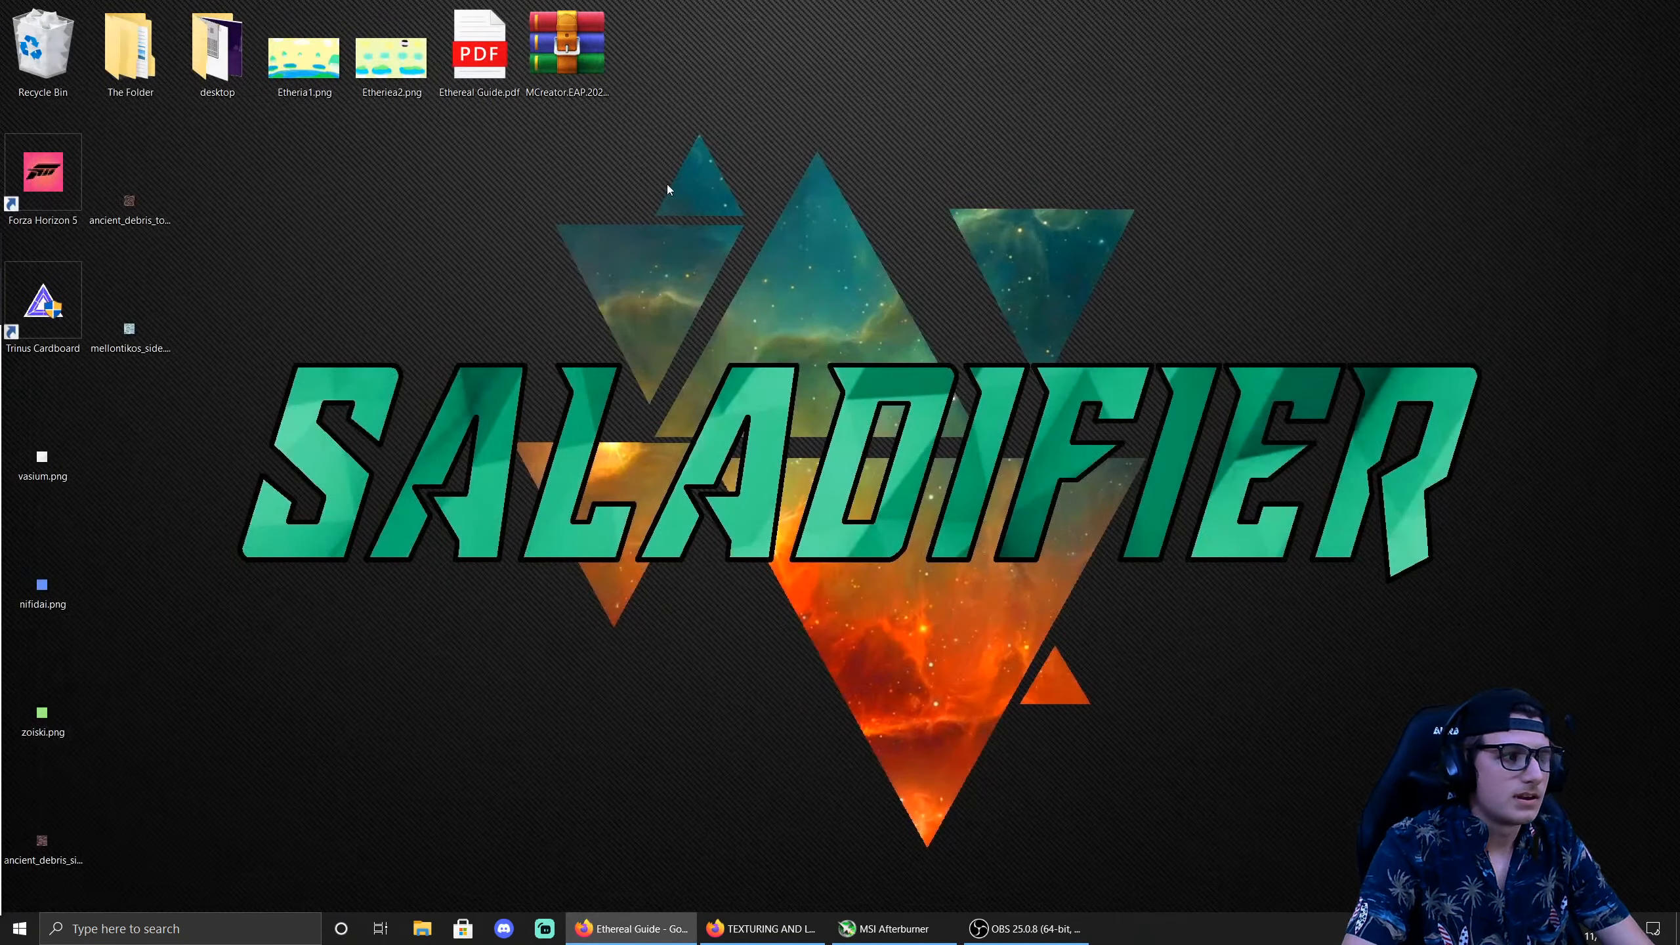
Step: Open ancient_debris_top.png from the desktop in paint.net and invert its colours
right_click(143, 200)
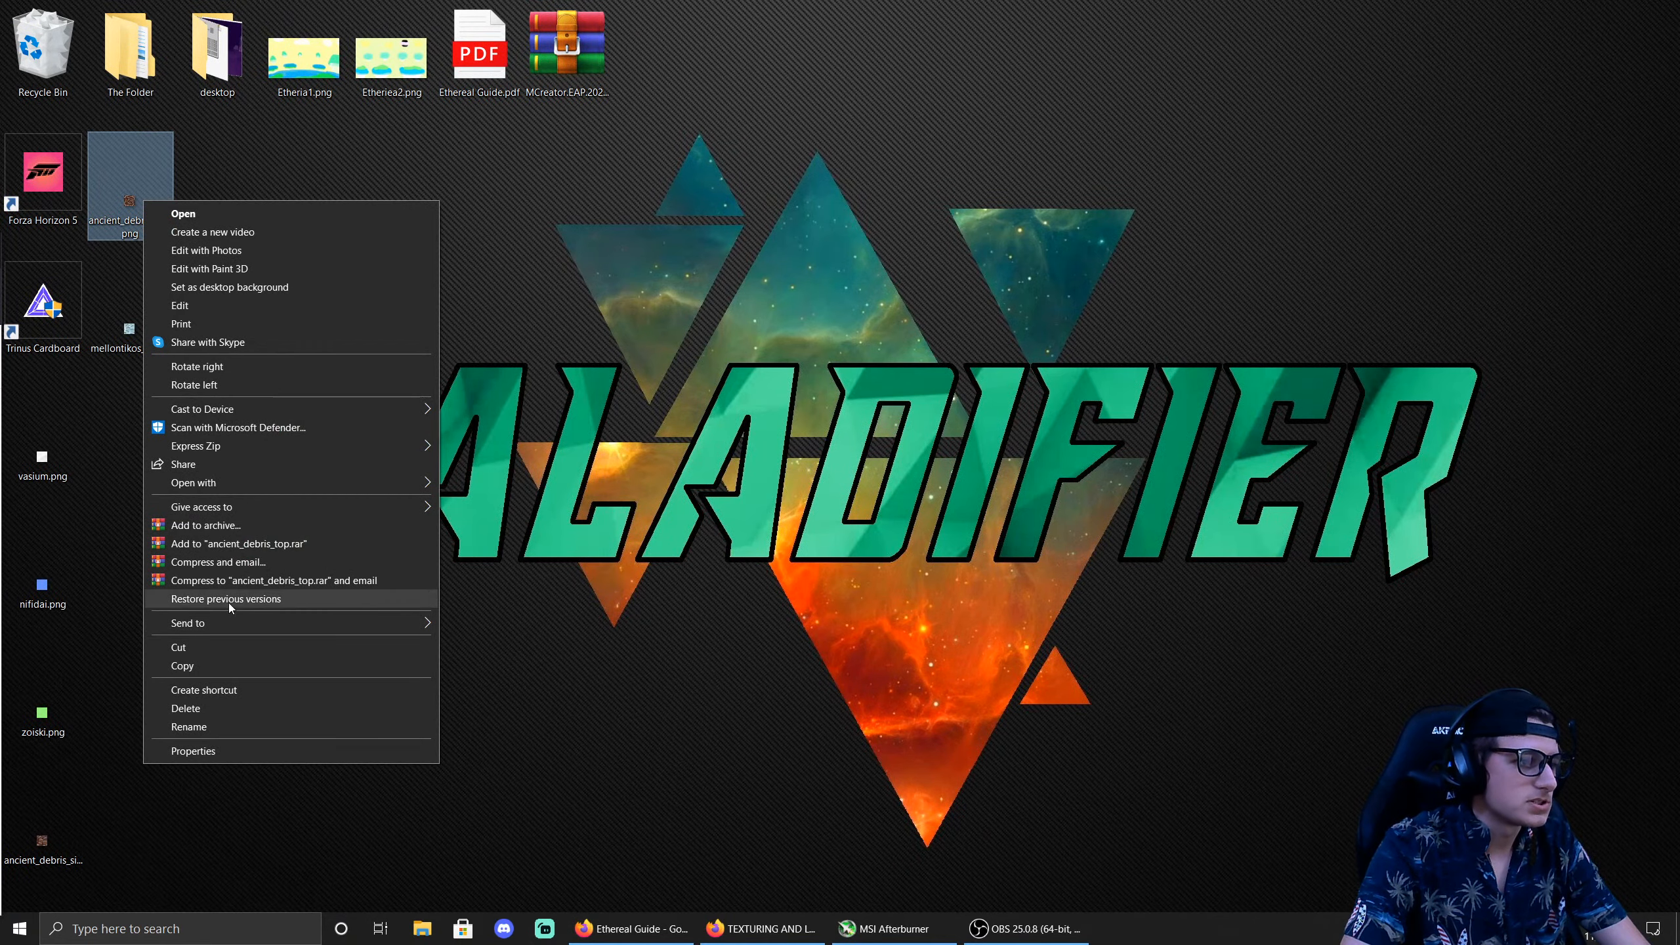
mouse_move(229, 487)
left_click(523, 544)
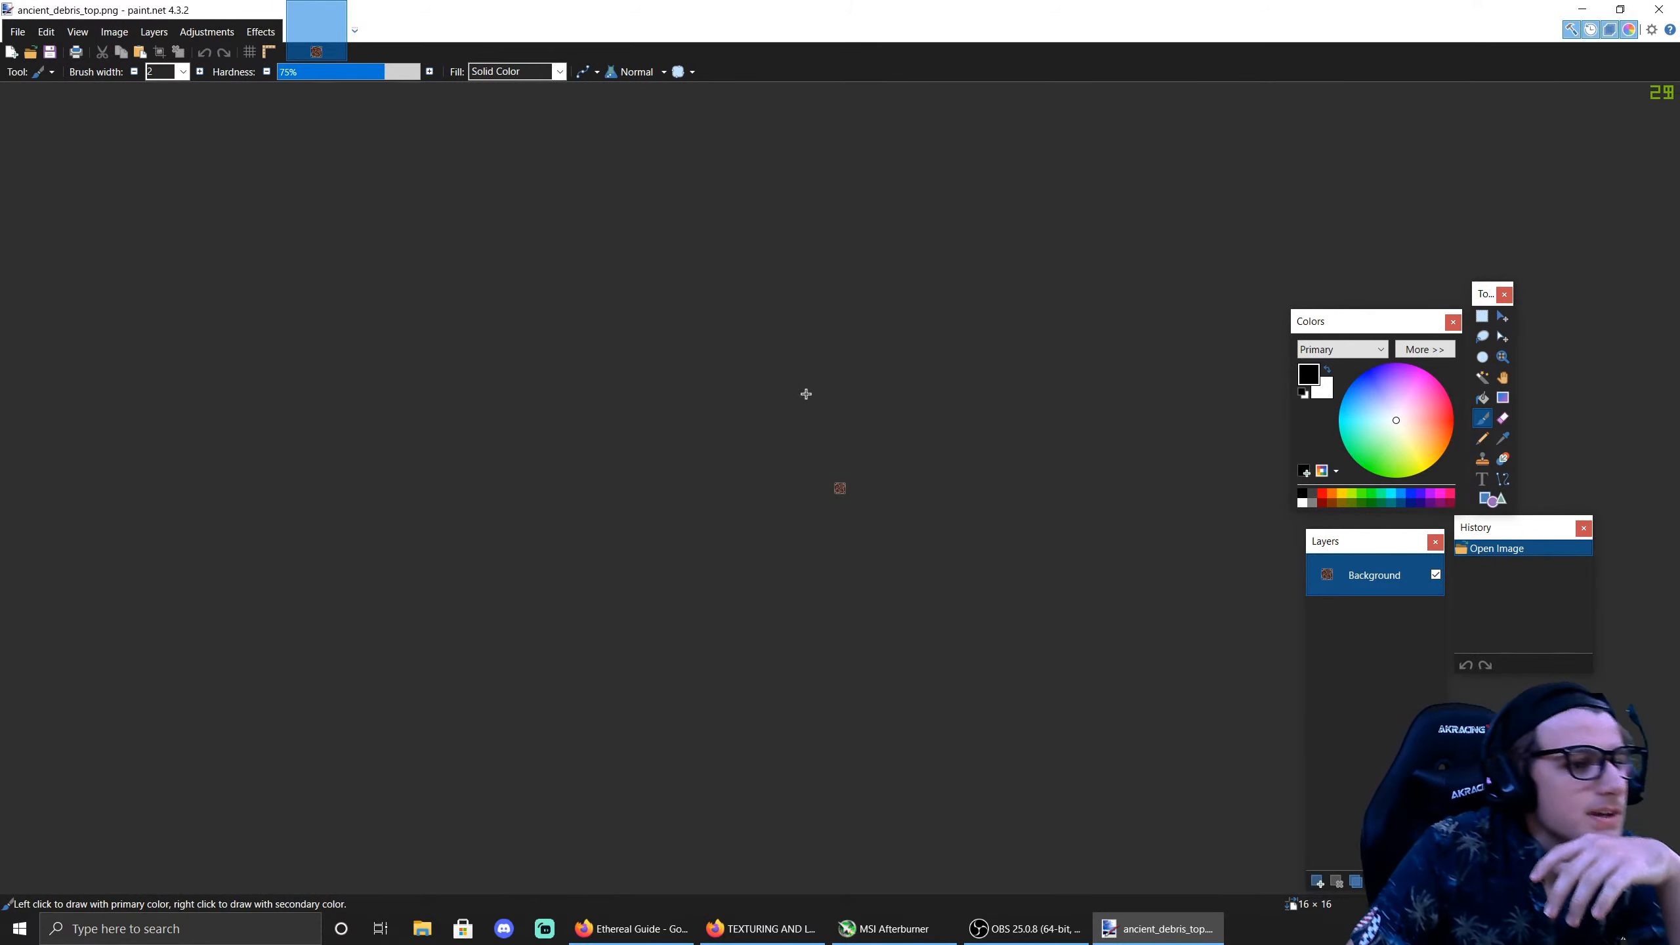
left_click(153, 32)
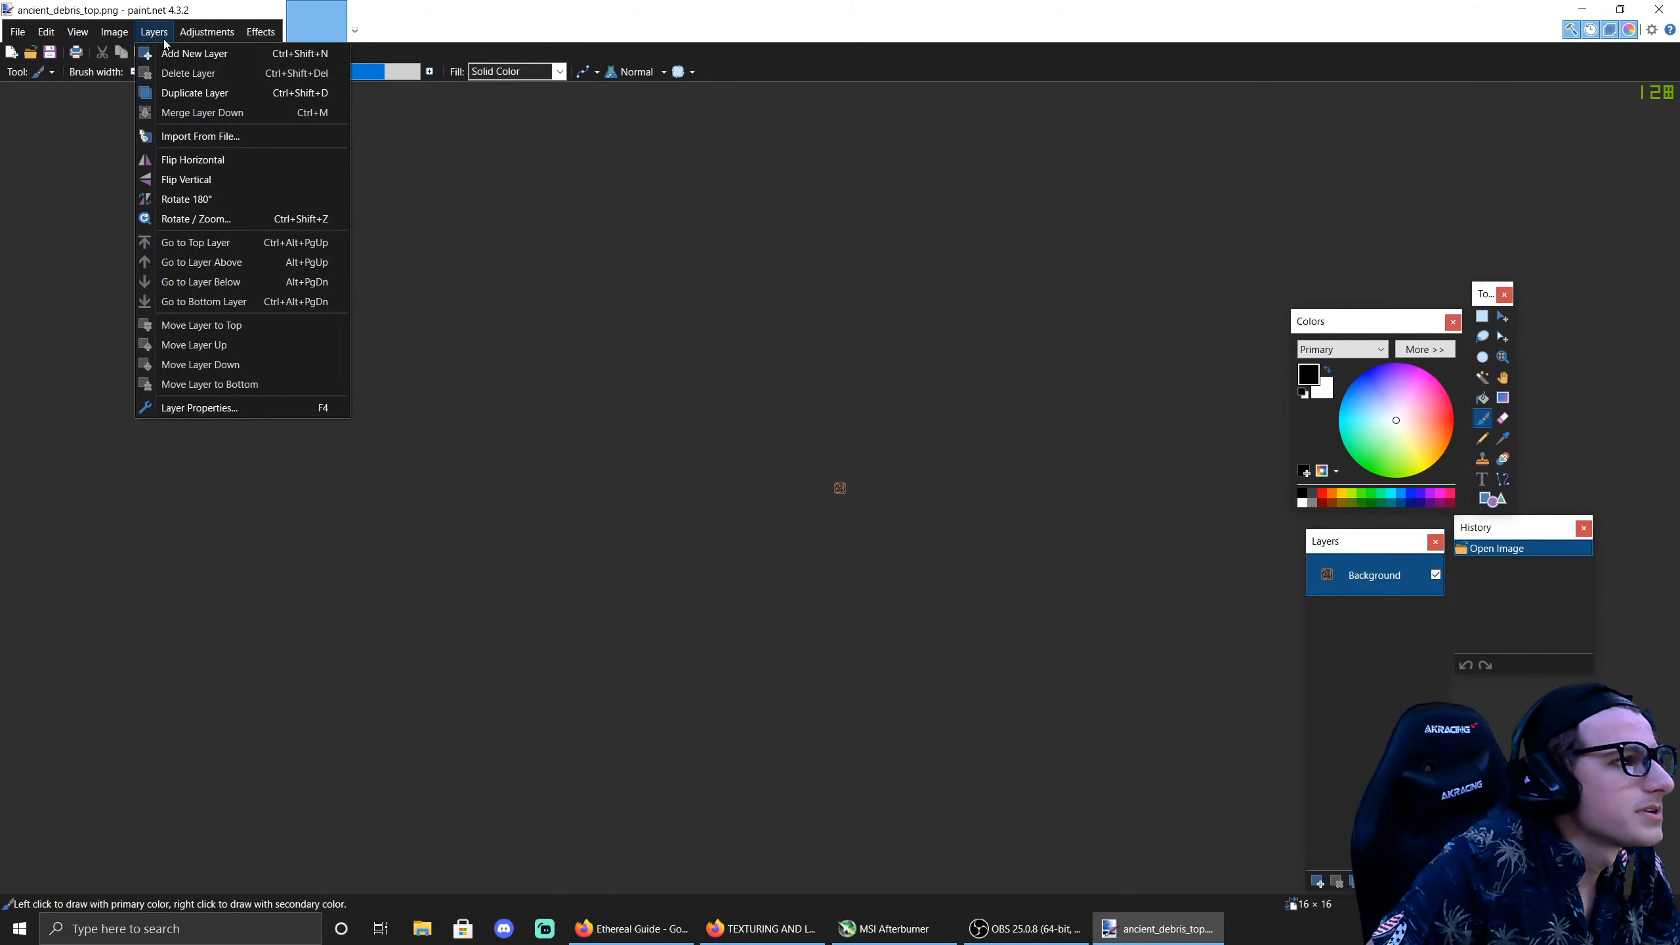
mouse_move(123, 42)
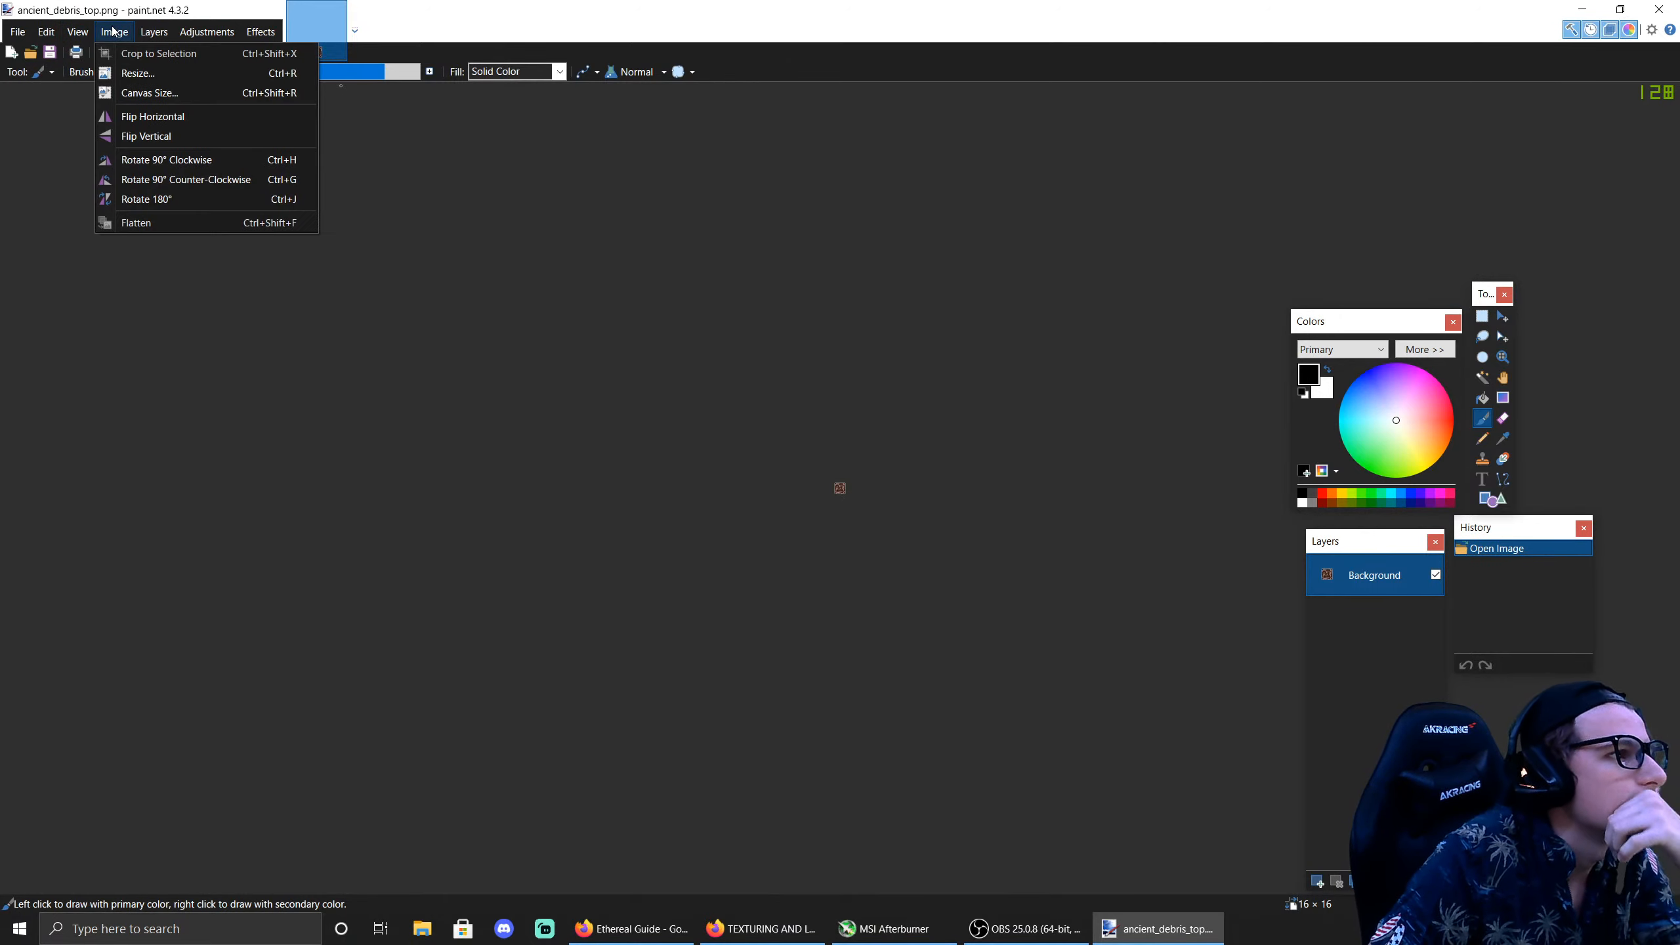
mouse_move(182, 37)
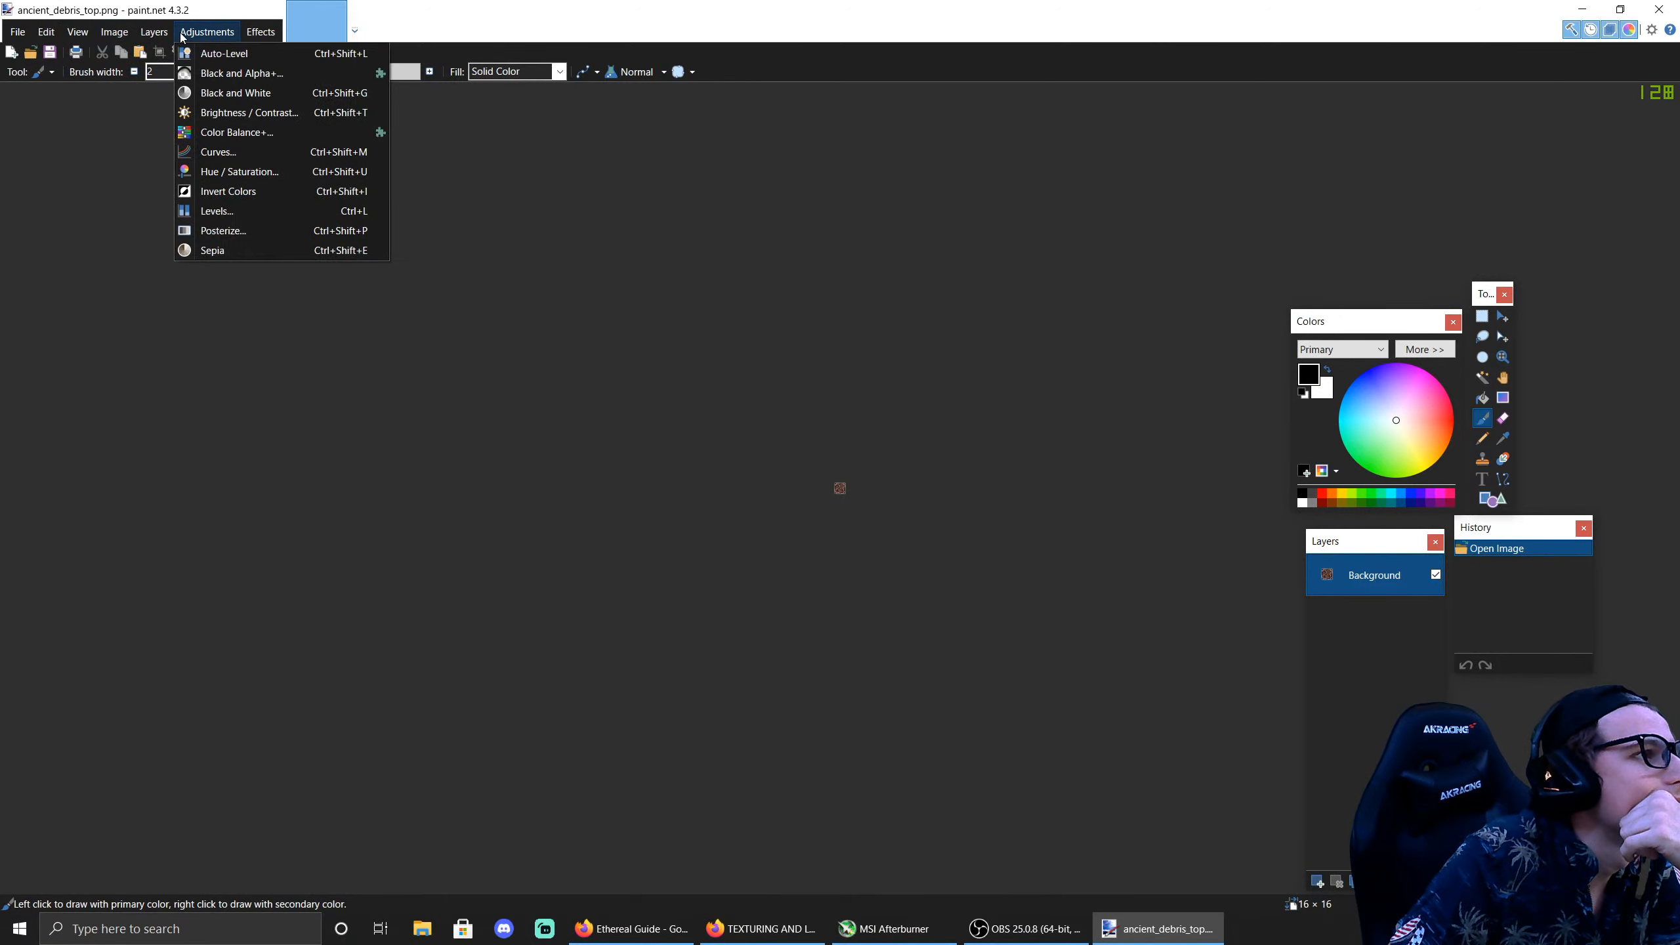
left_click(233, 191)
Step: Save the inverted top texture as mellontikos_top.png on the Desktop and close paint.net
left_click(28, 36)
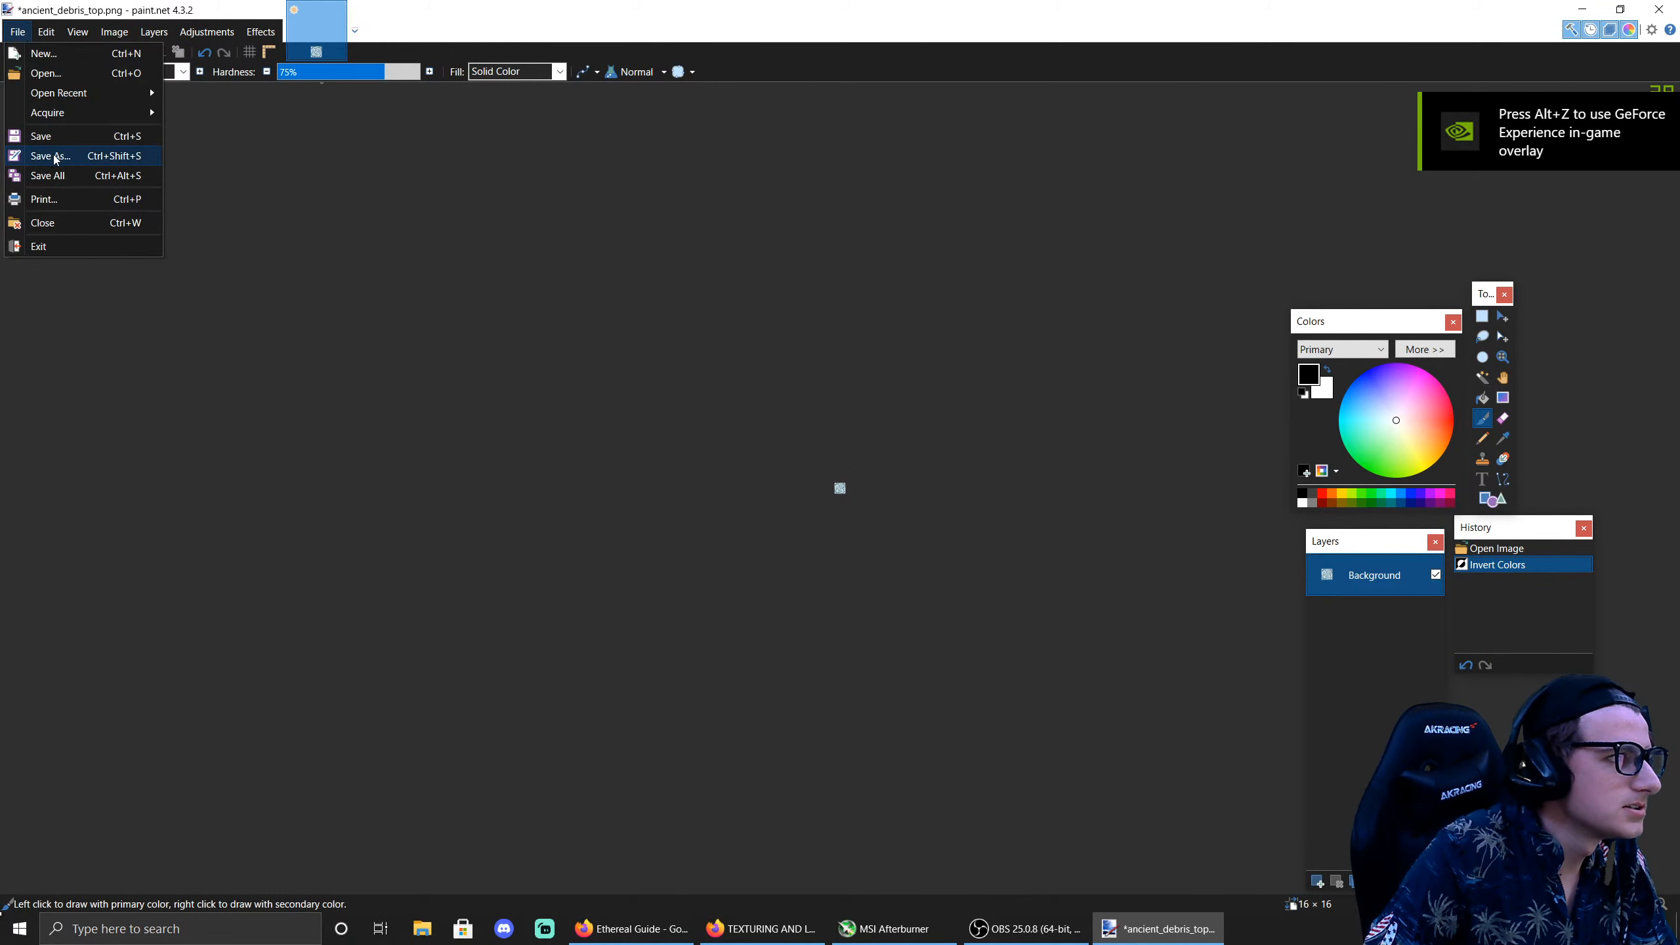
left_click(52, 155)
left_click_drag(177, 360, 89, 344)
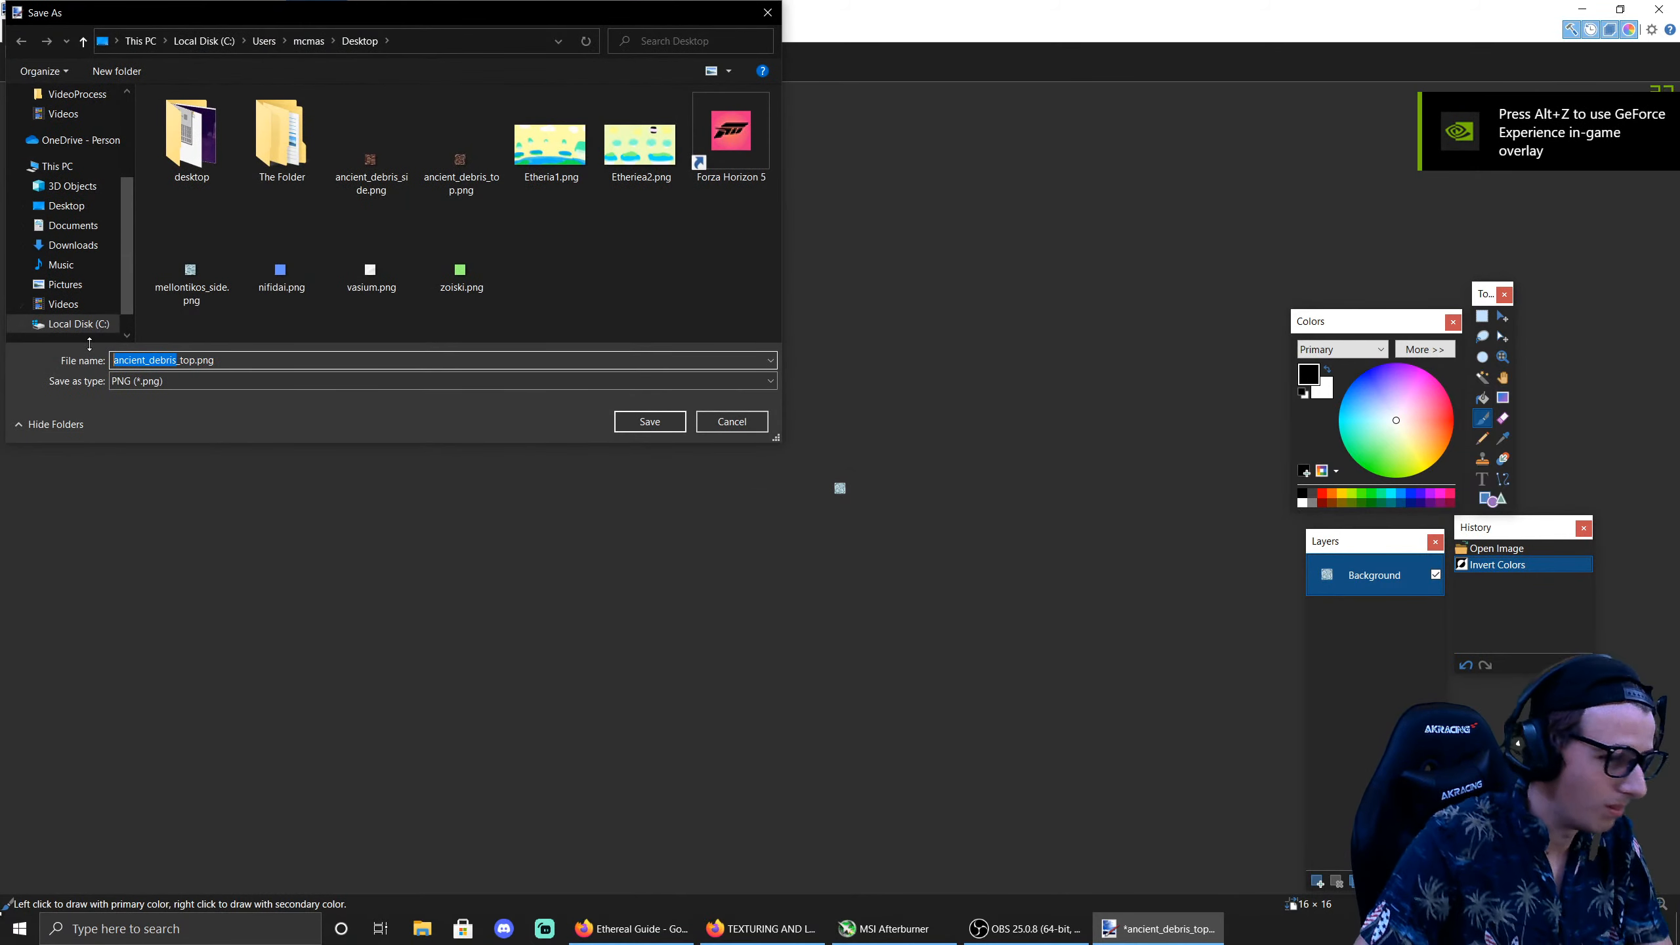
type("mellontikos")
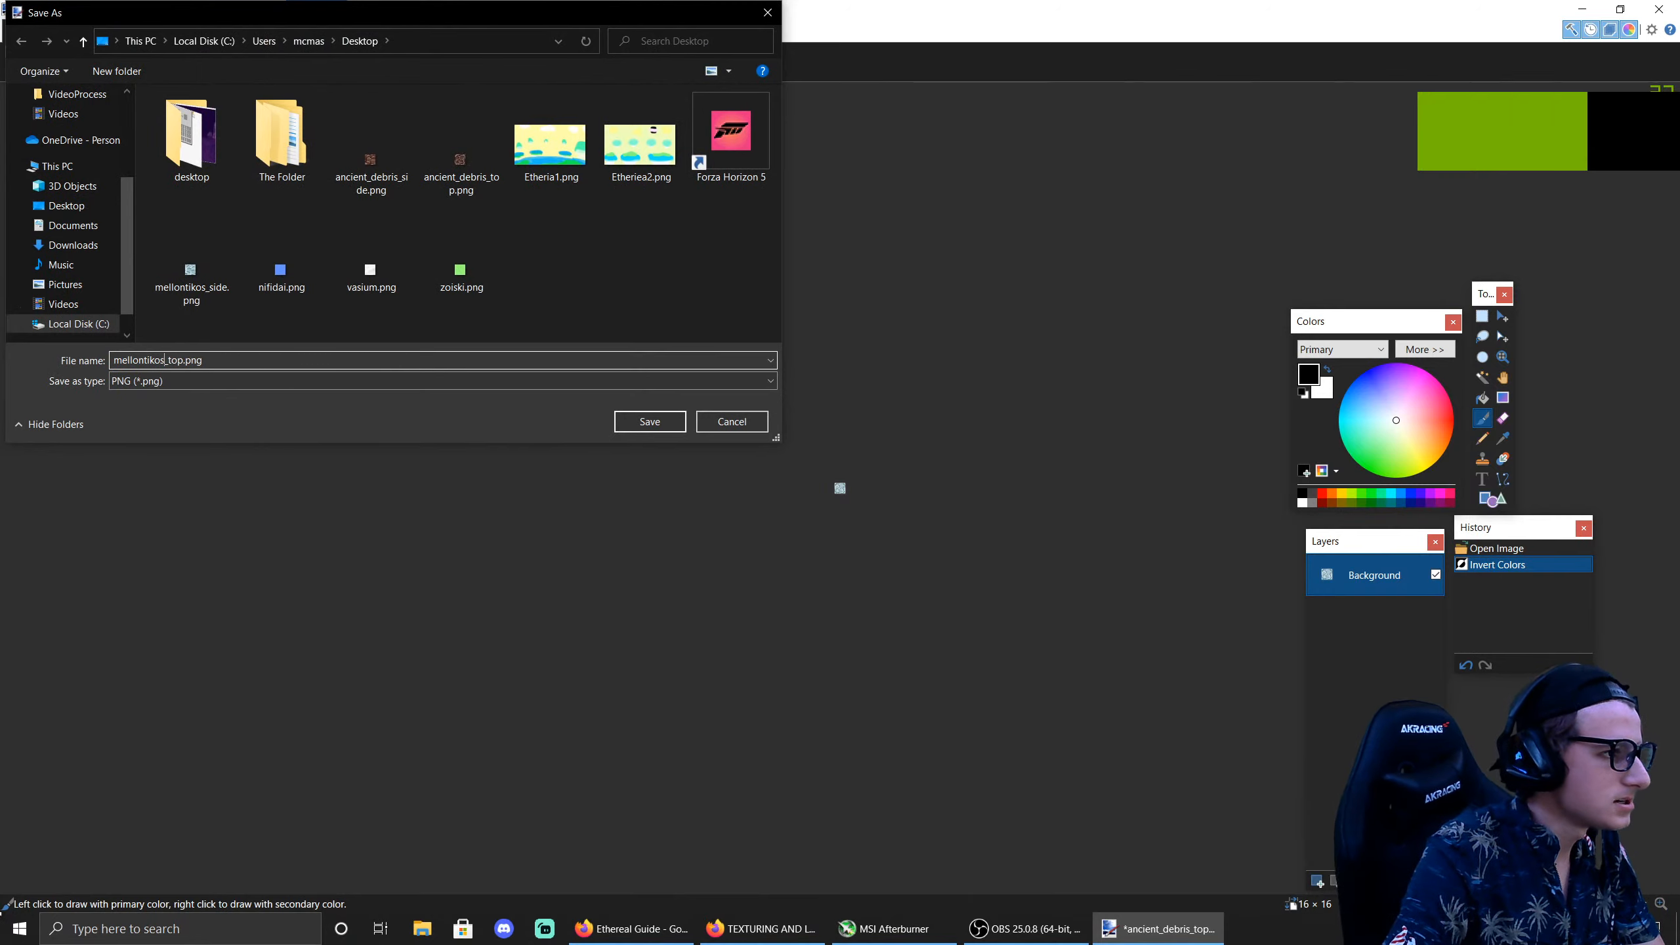
key("Return")
key("Return")
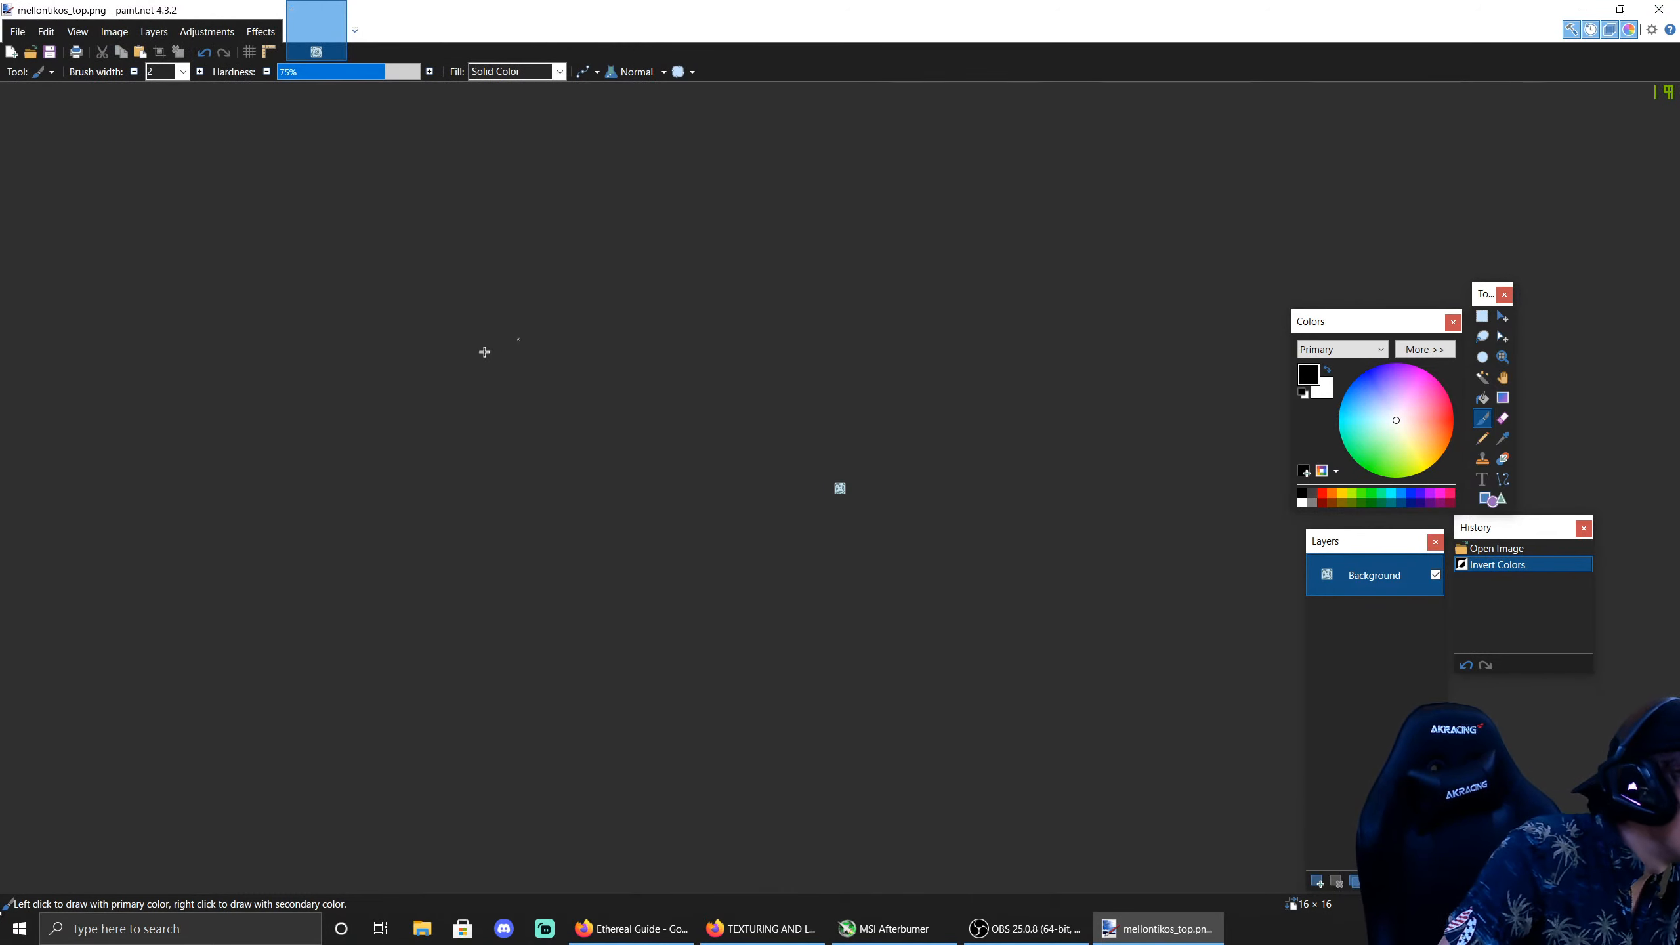
key("alt+Tab")
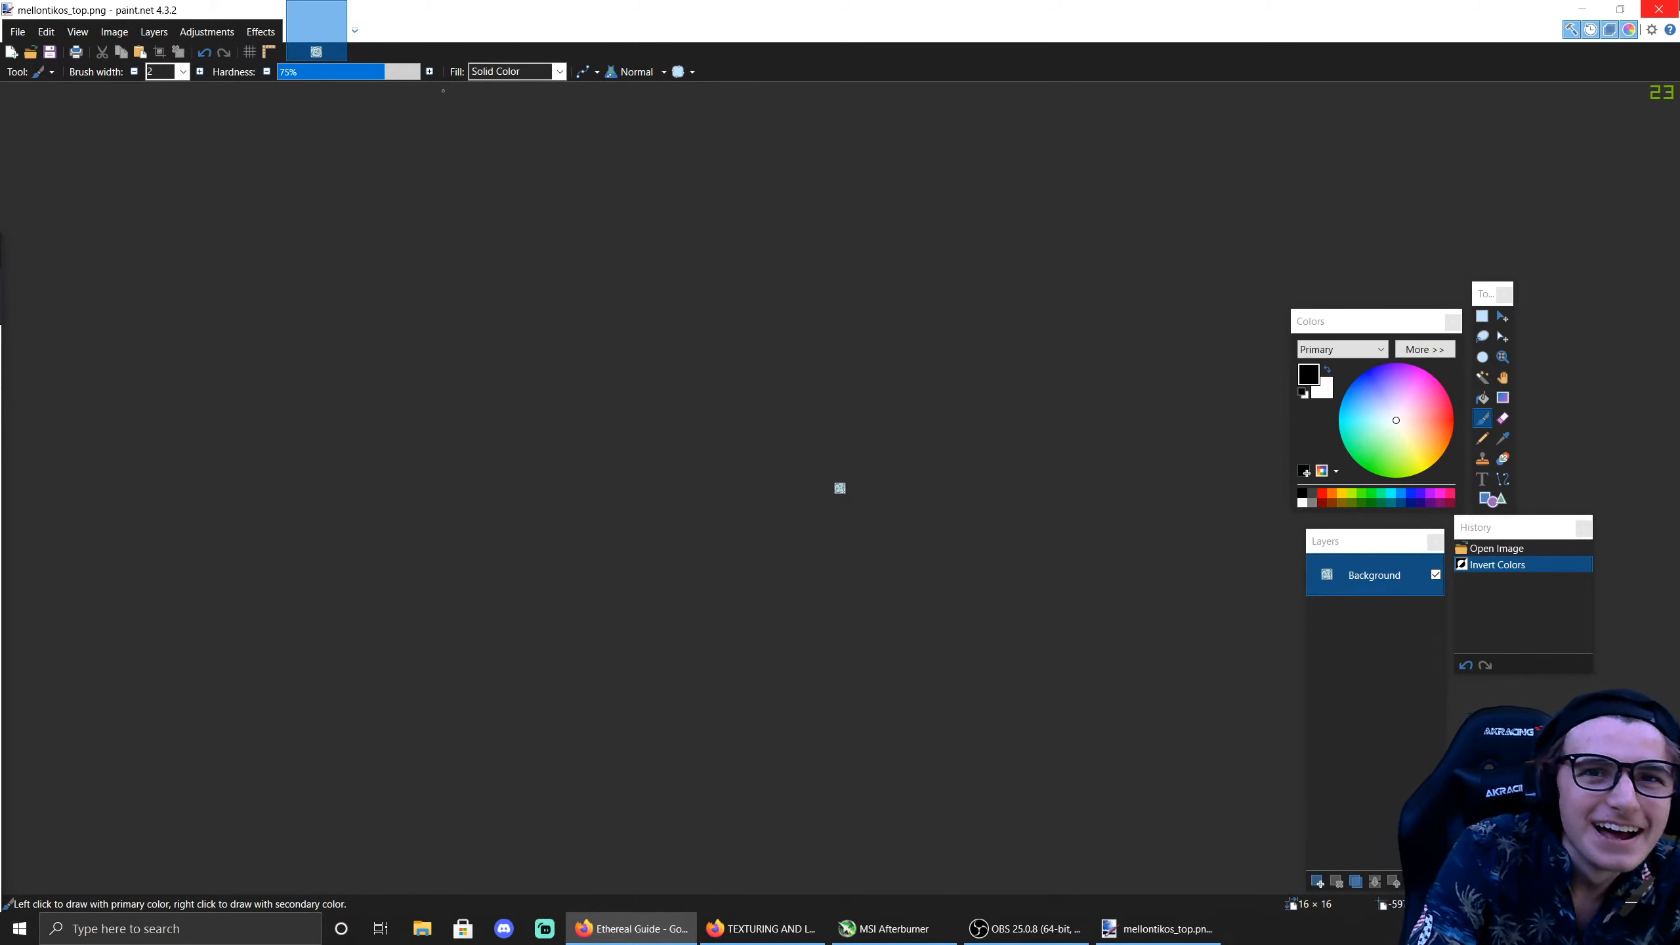
left_click(1659, 9)
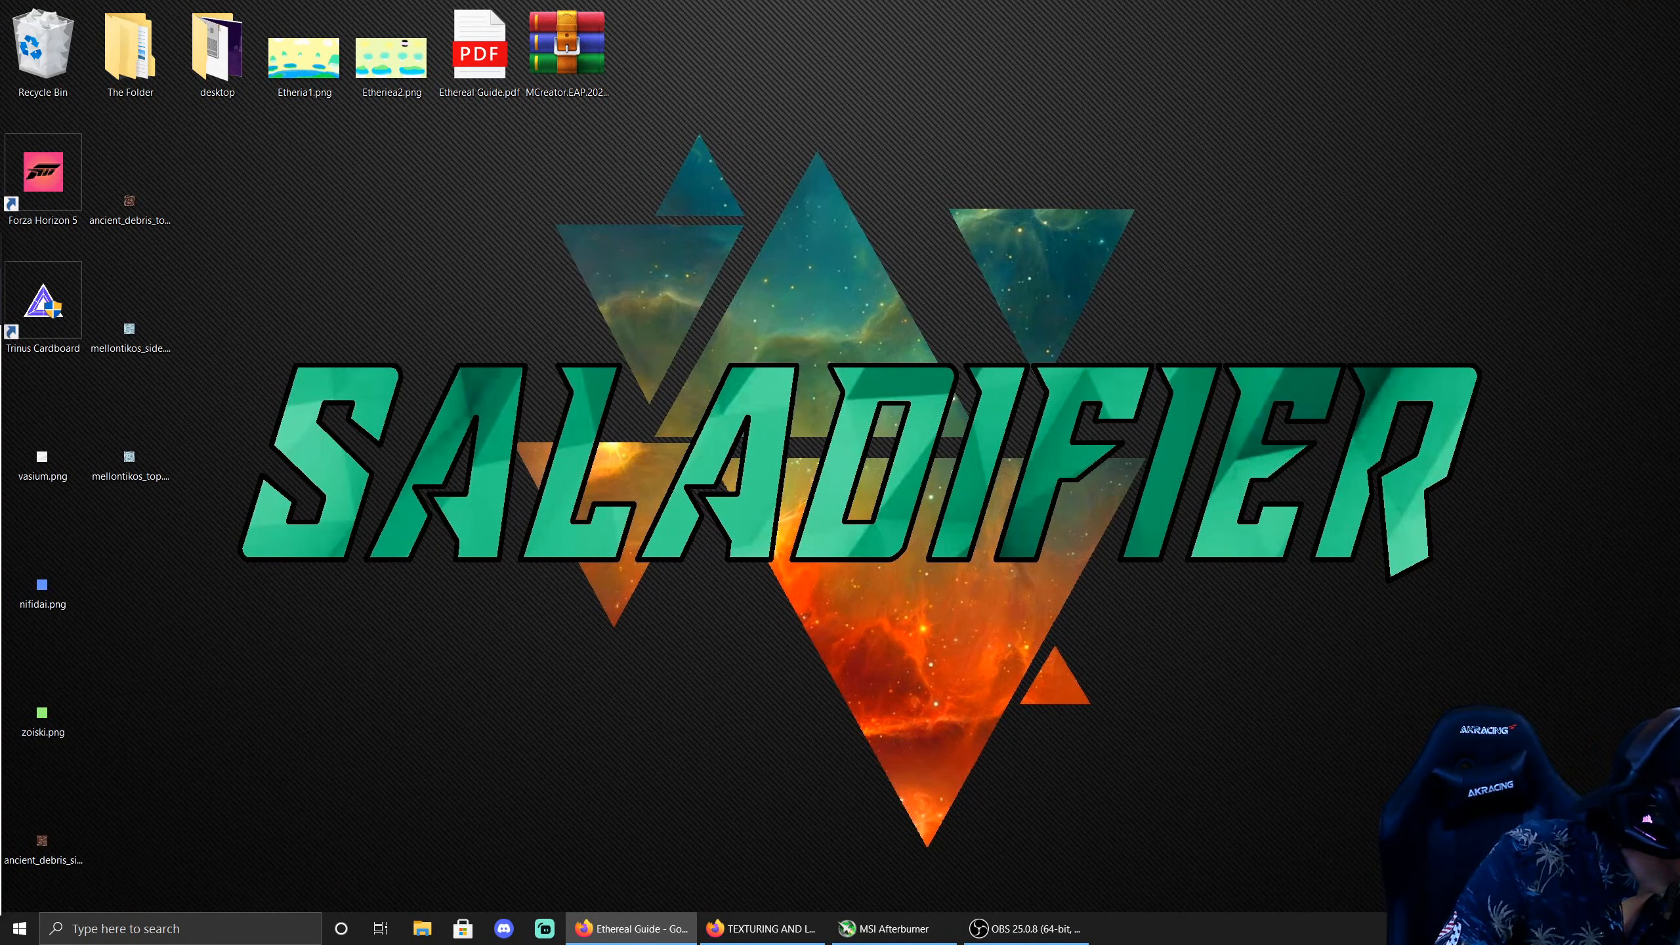
Step: Search Windows for paint.net and launch it again
left_click(160, 933)
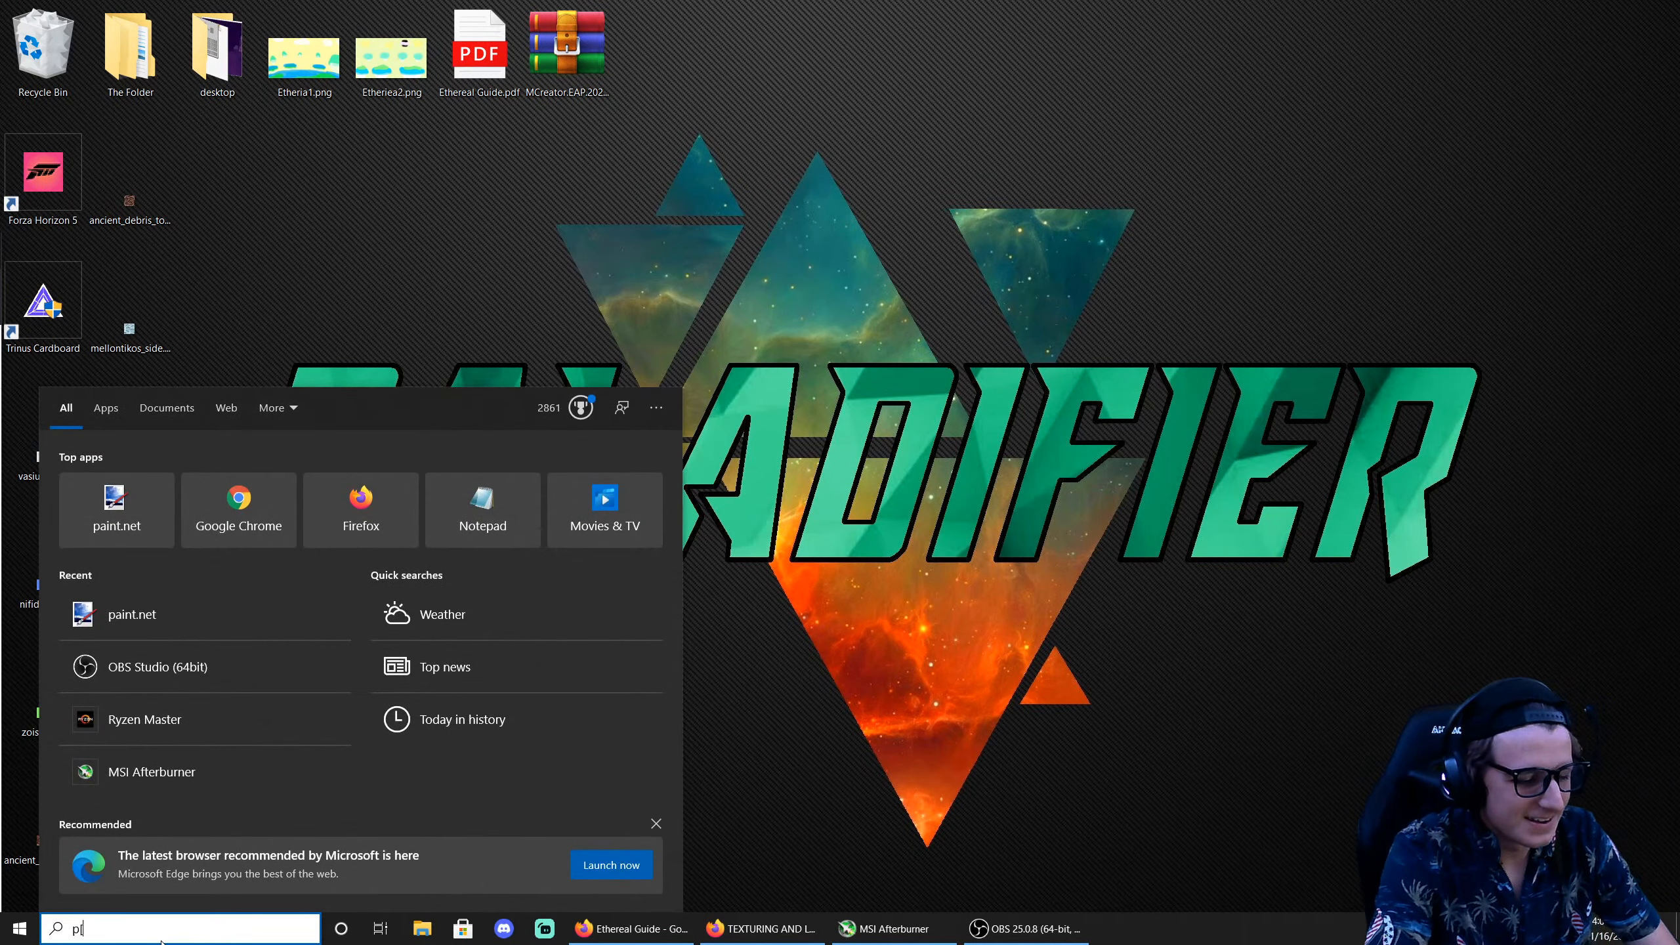
type("p[aint")
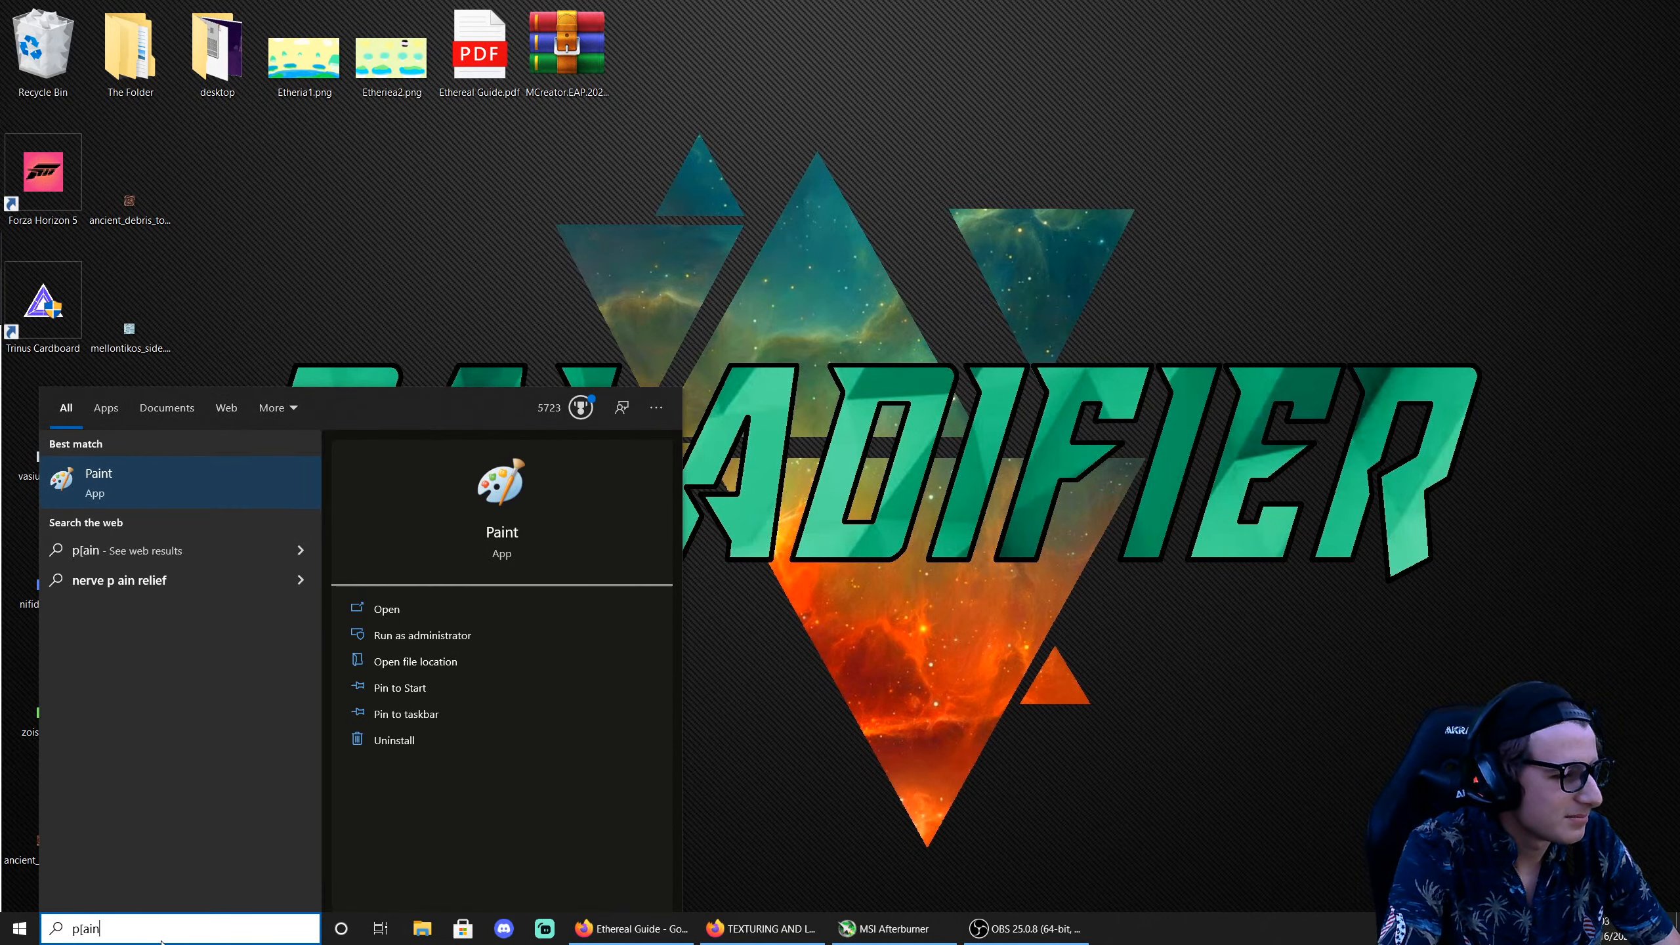
key("BackSpace")
key("BackSpace")
key("BackSpace")
key("BackSpace")
key("BackSpace")
type("aint.n")
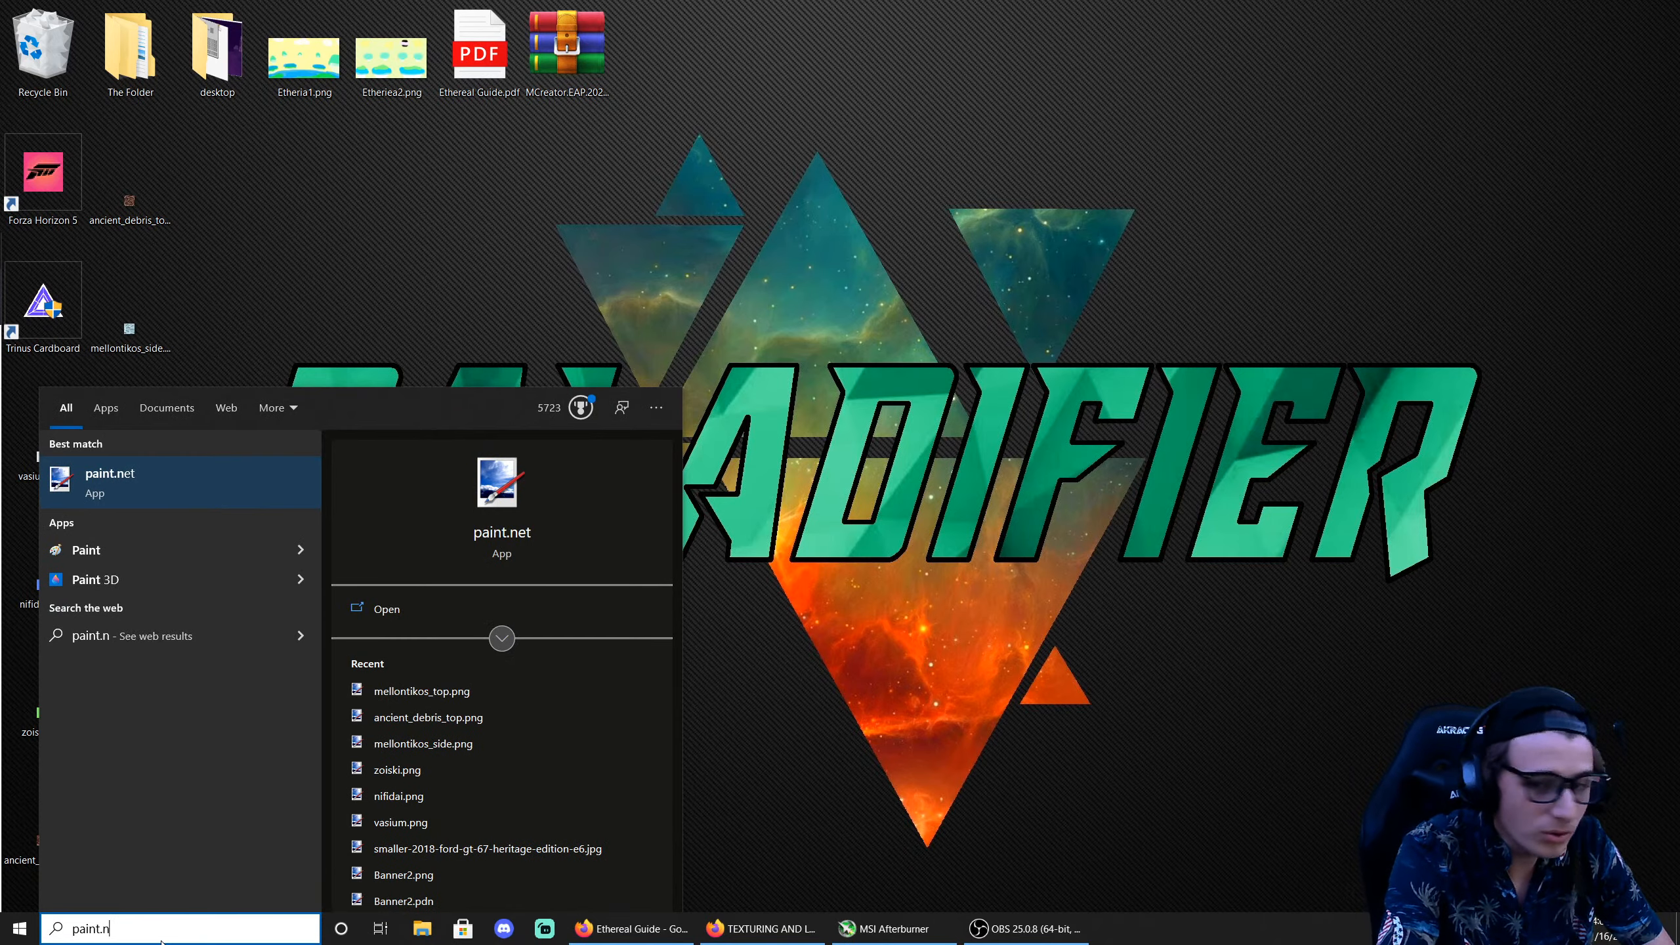
key("Return")
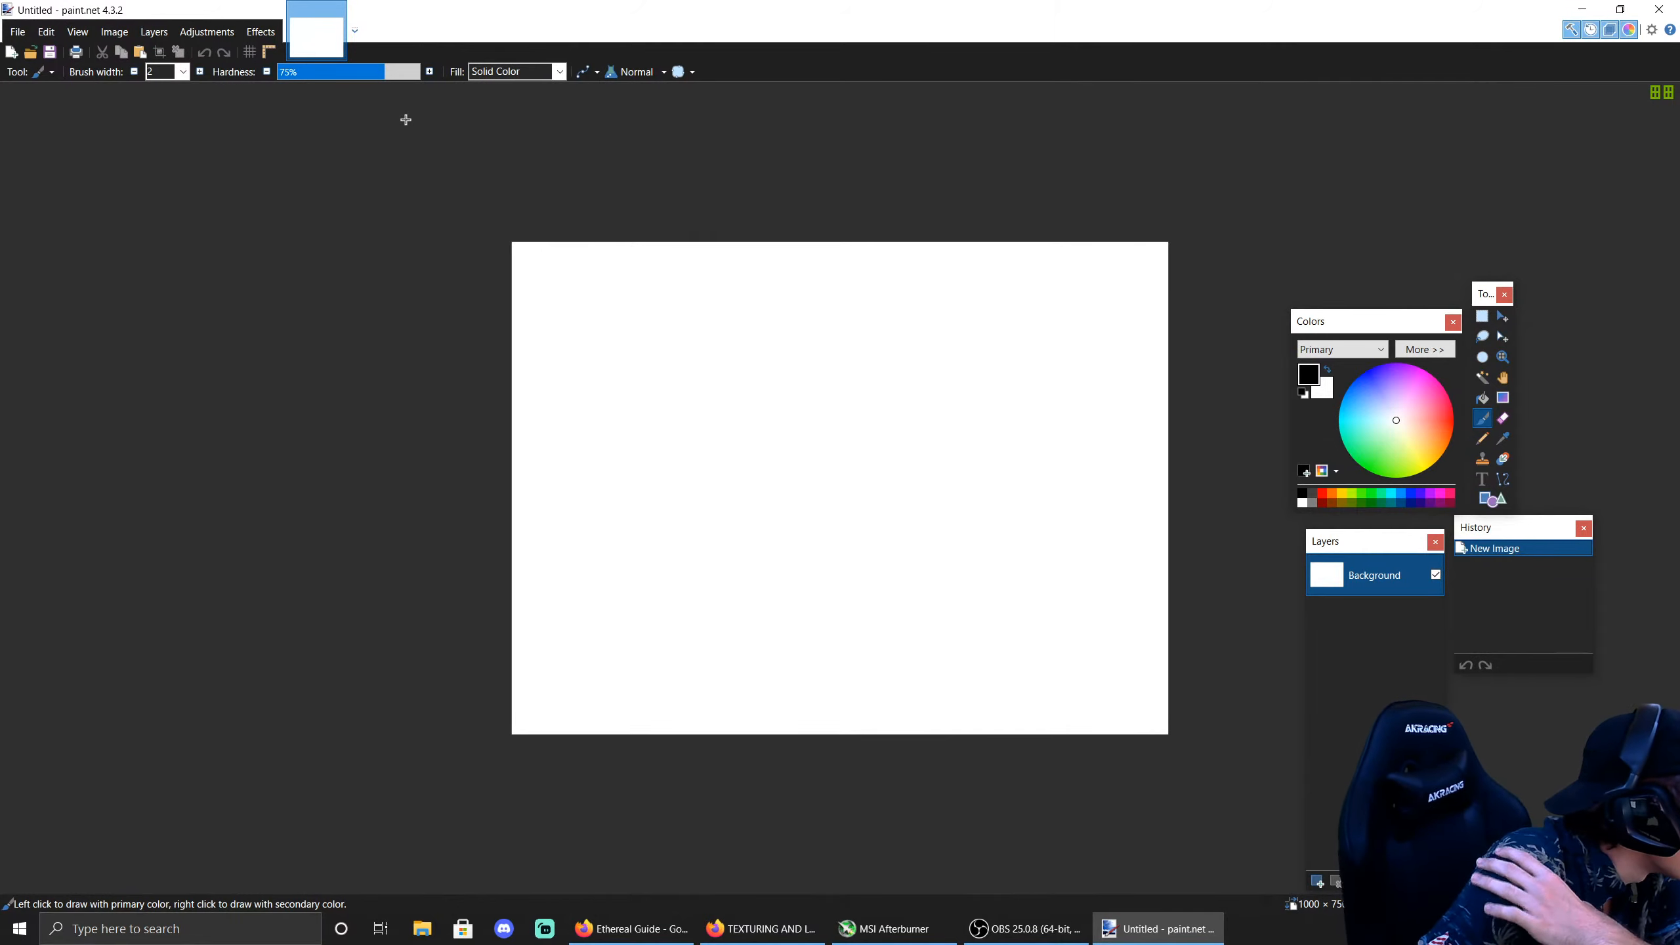
Step: Create a new blank image of 16 × 16 pixels
left_click(18, 31)
left_click(26, 53)
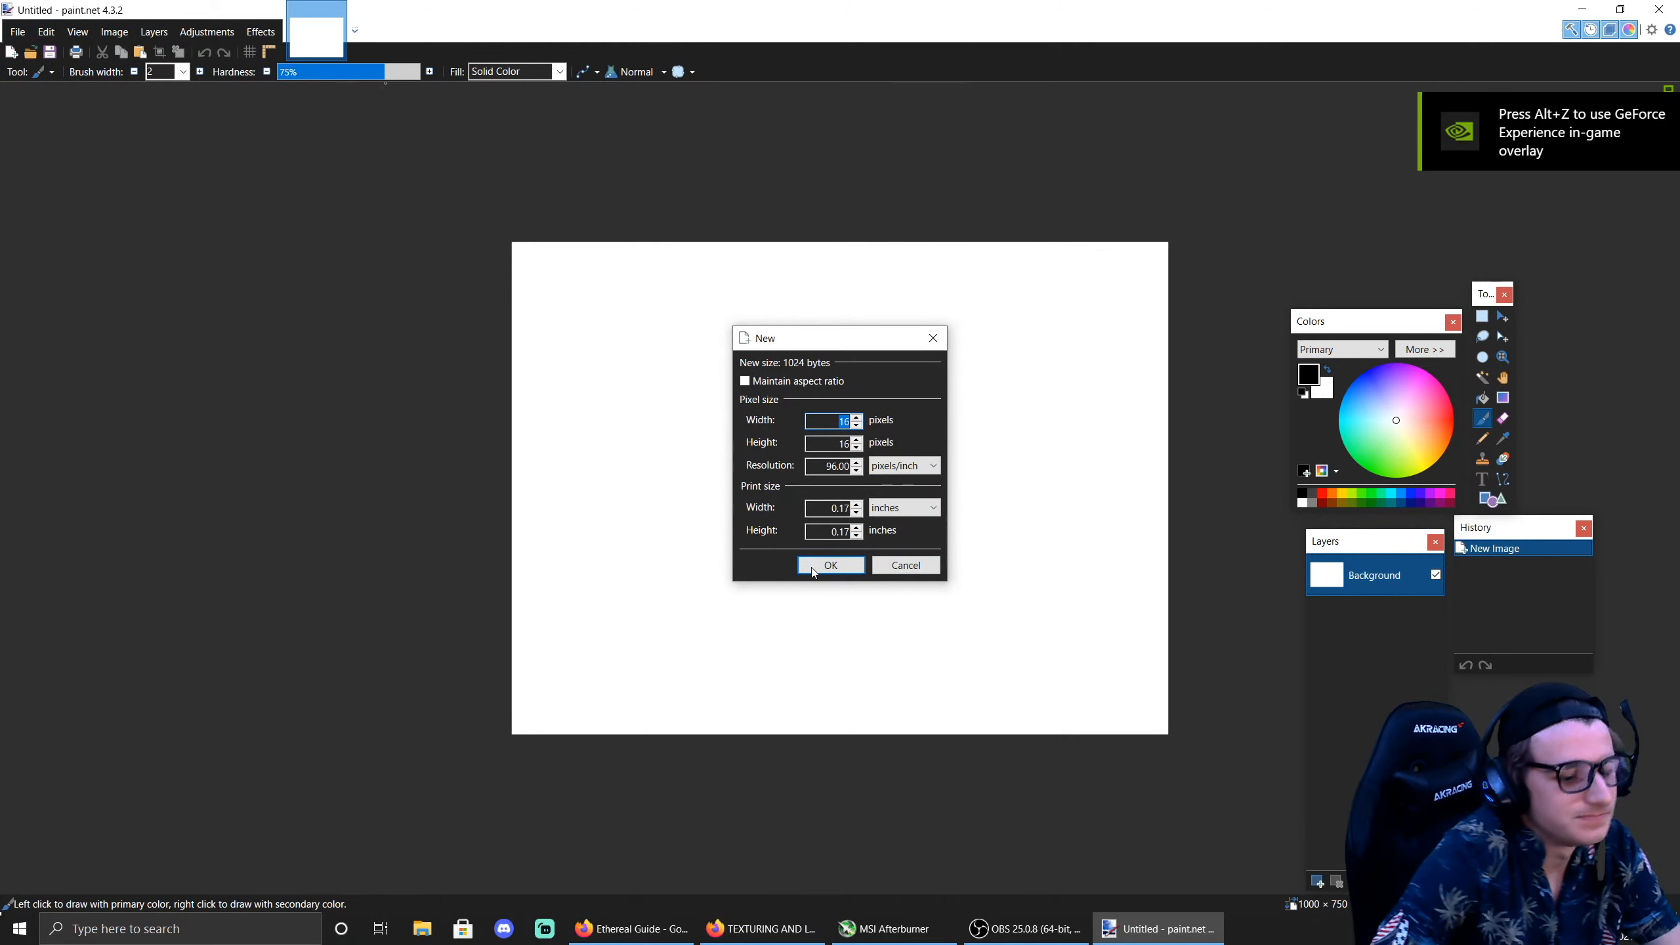
left_click(832, 565)
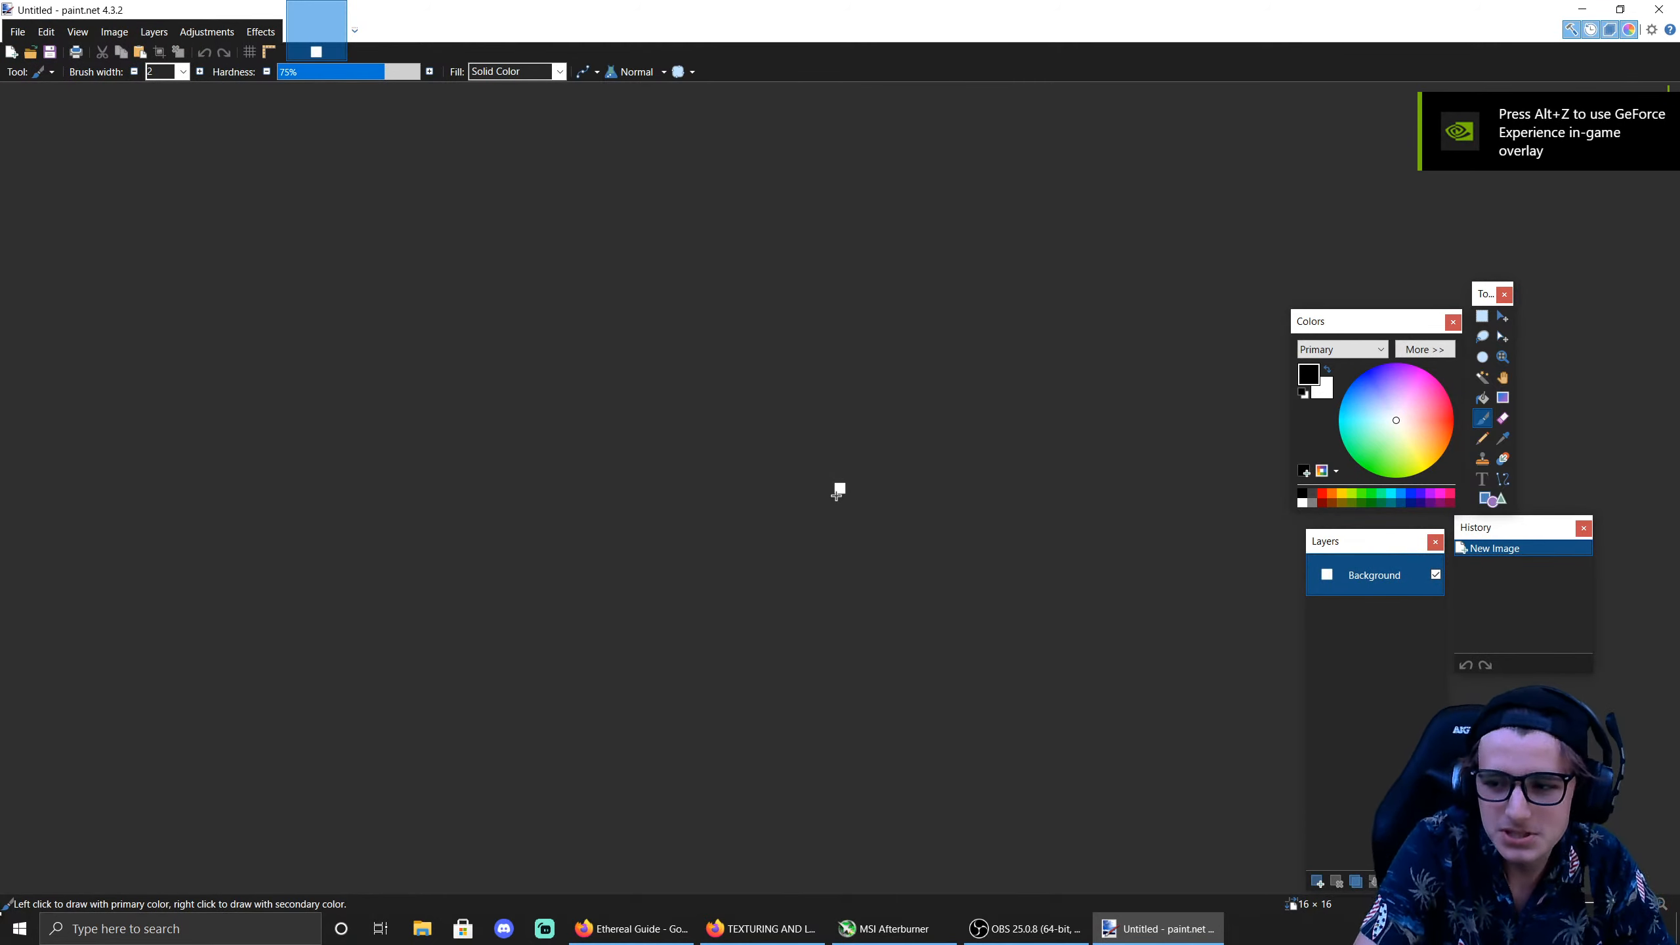
scroll(836, 495, "up", 15)
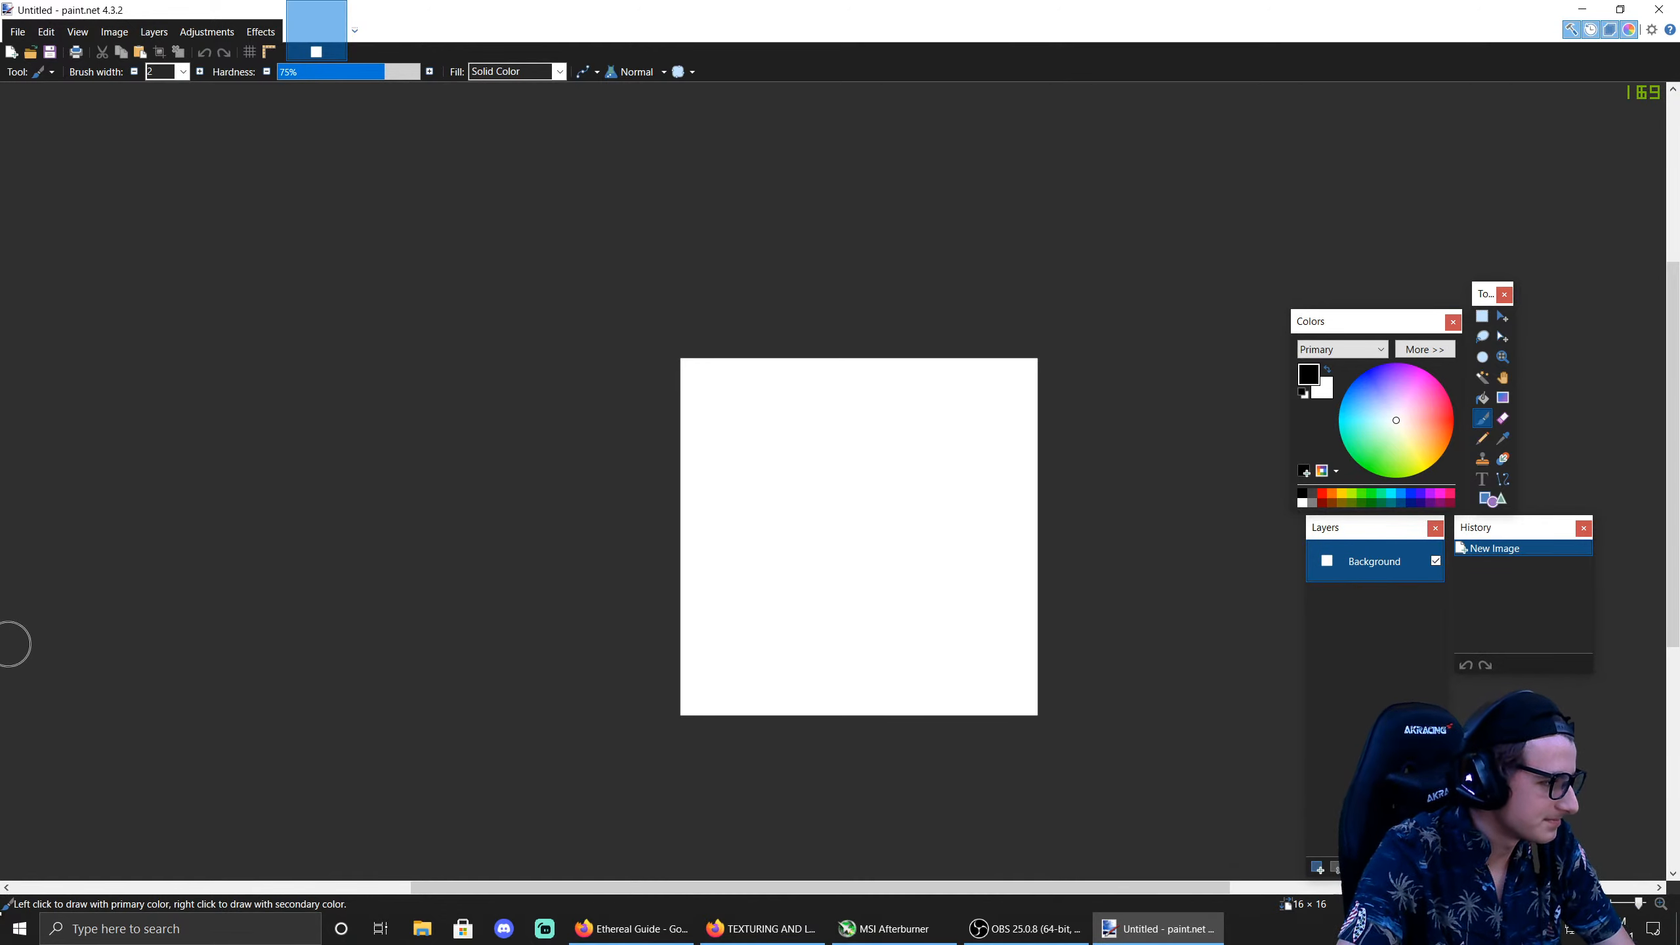
Step: Choose a turquoise green as the primary colour and fill the whole canvas with it using the Paint Bucket
key("alt+Tab")
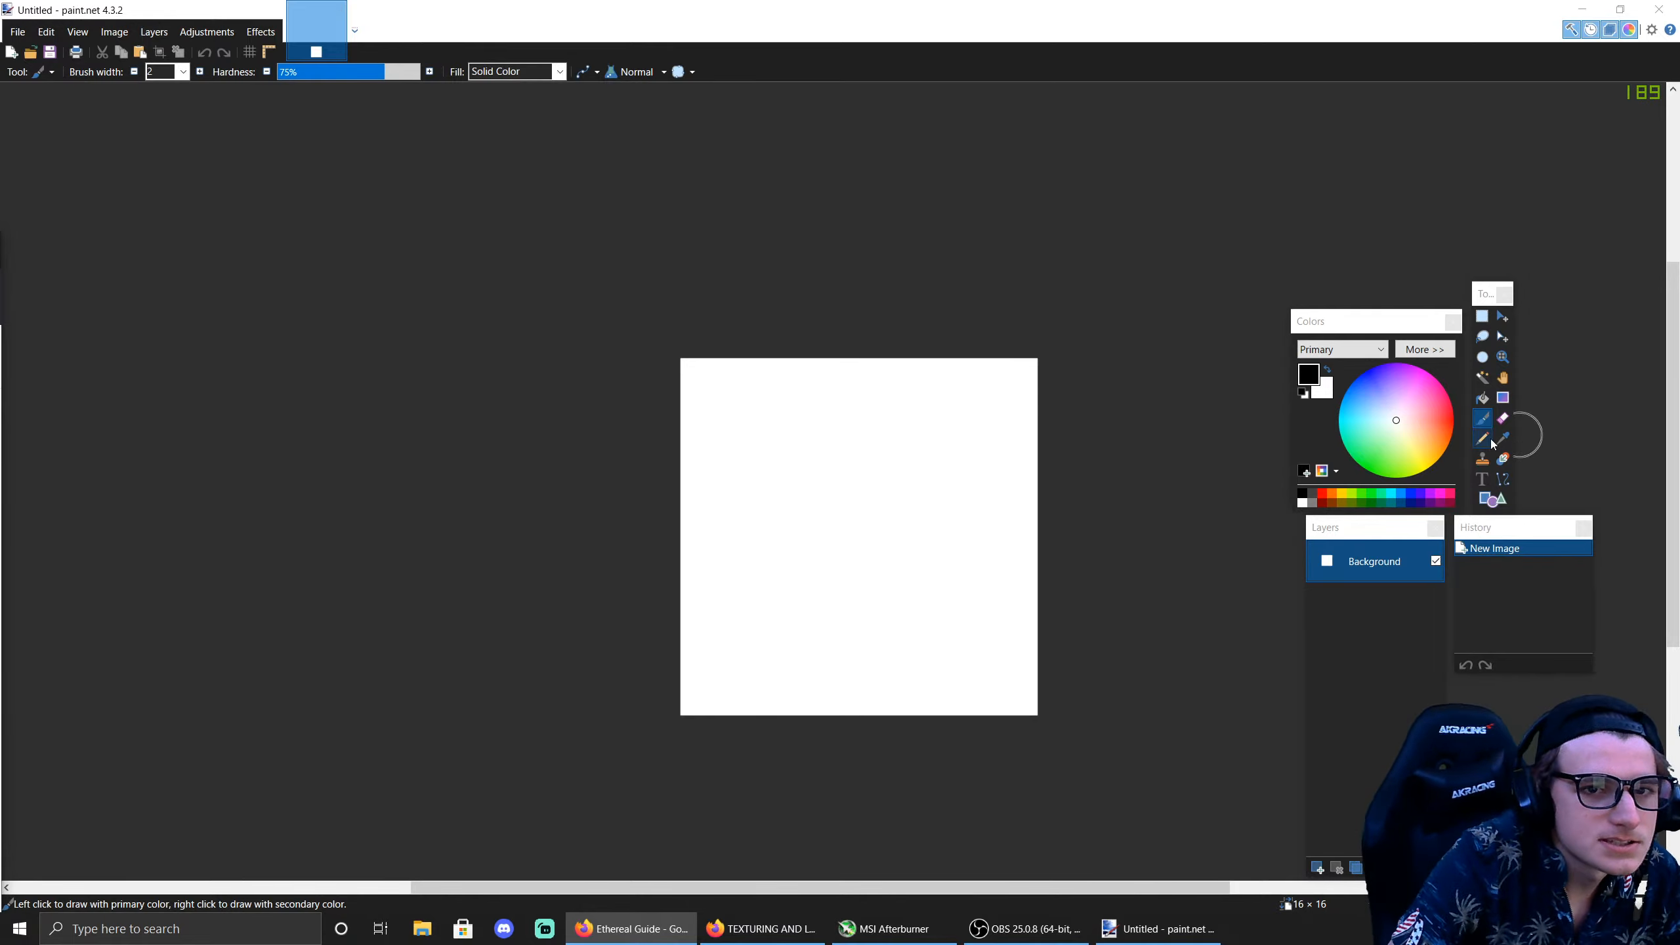
left_click(1362, 399)
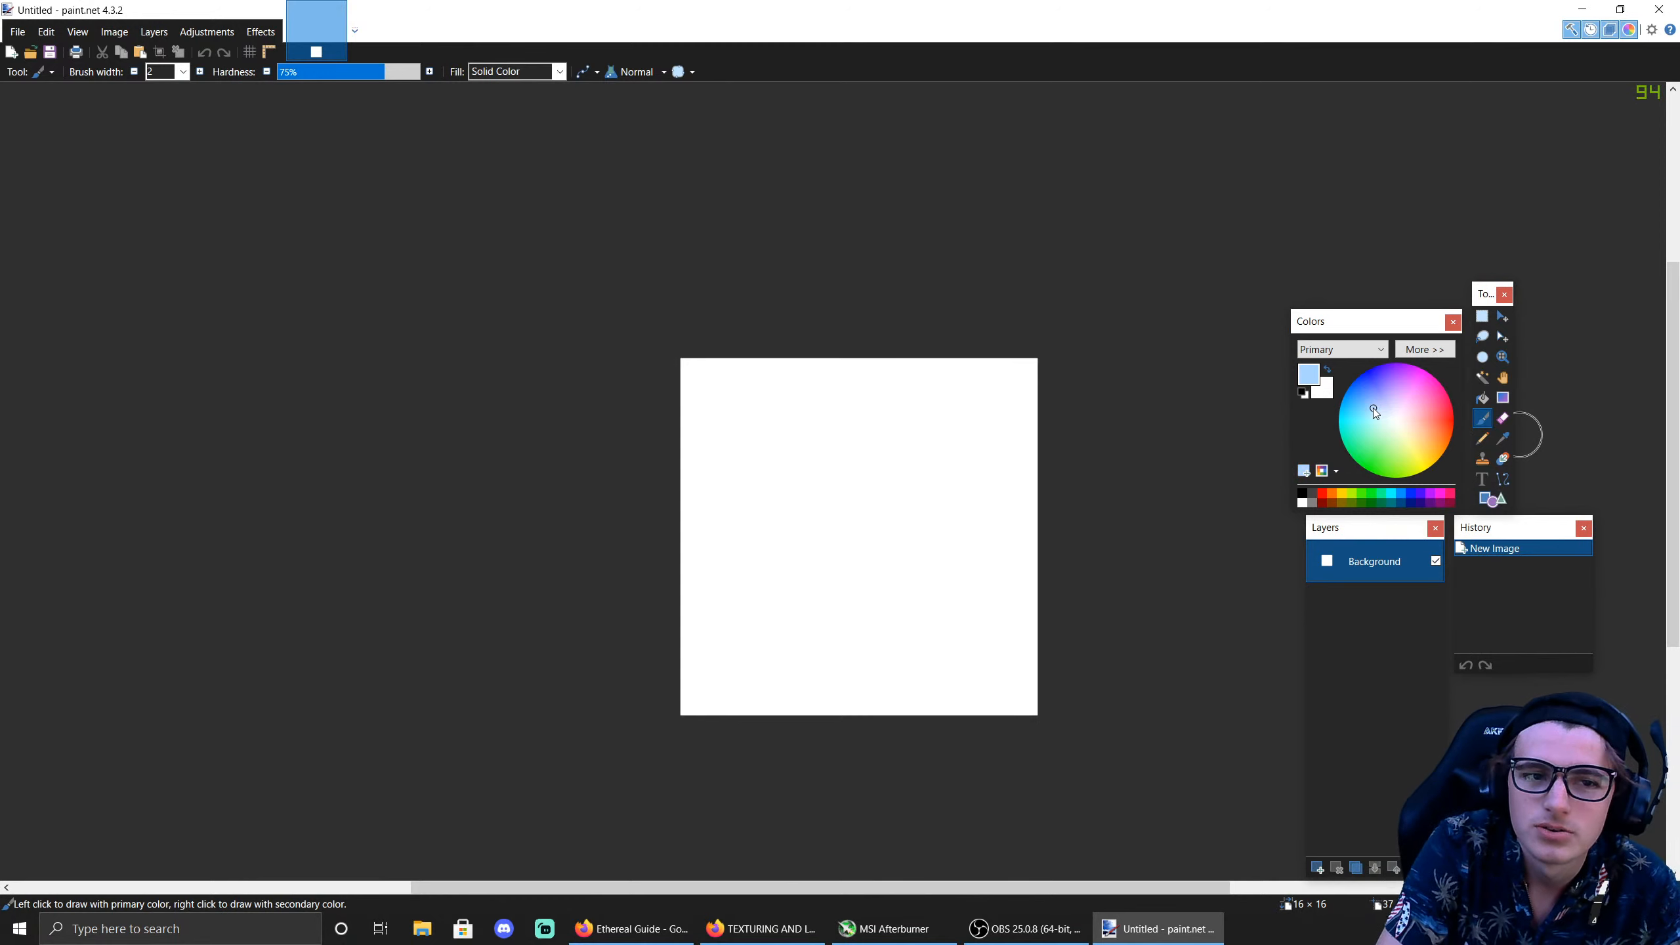
left_click(1371, 419)
left_click_drag(1371, 419, 1370, 428)
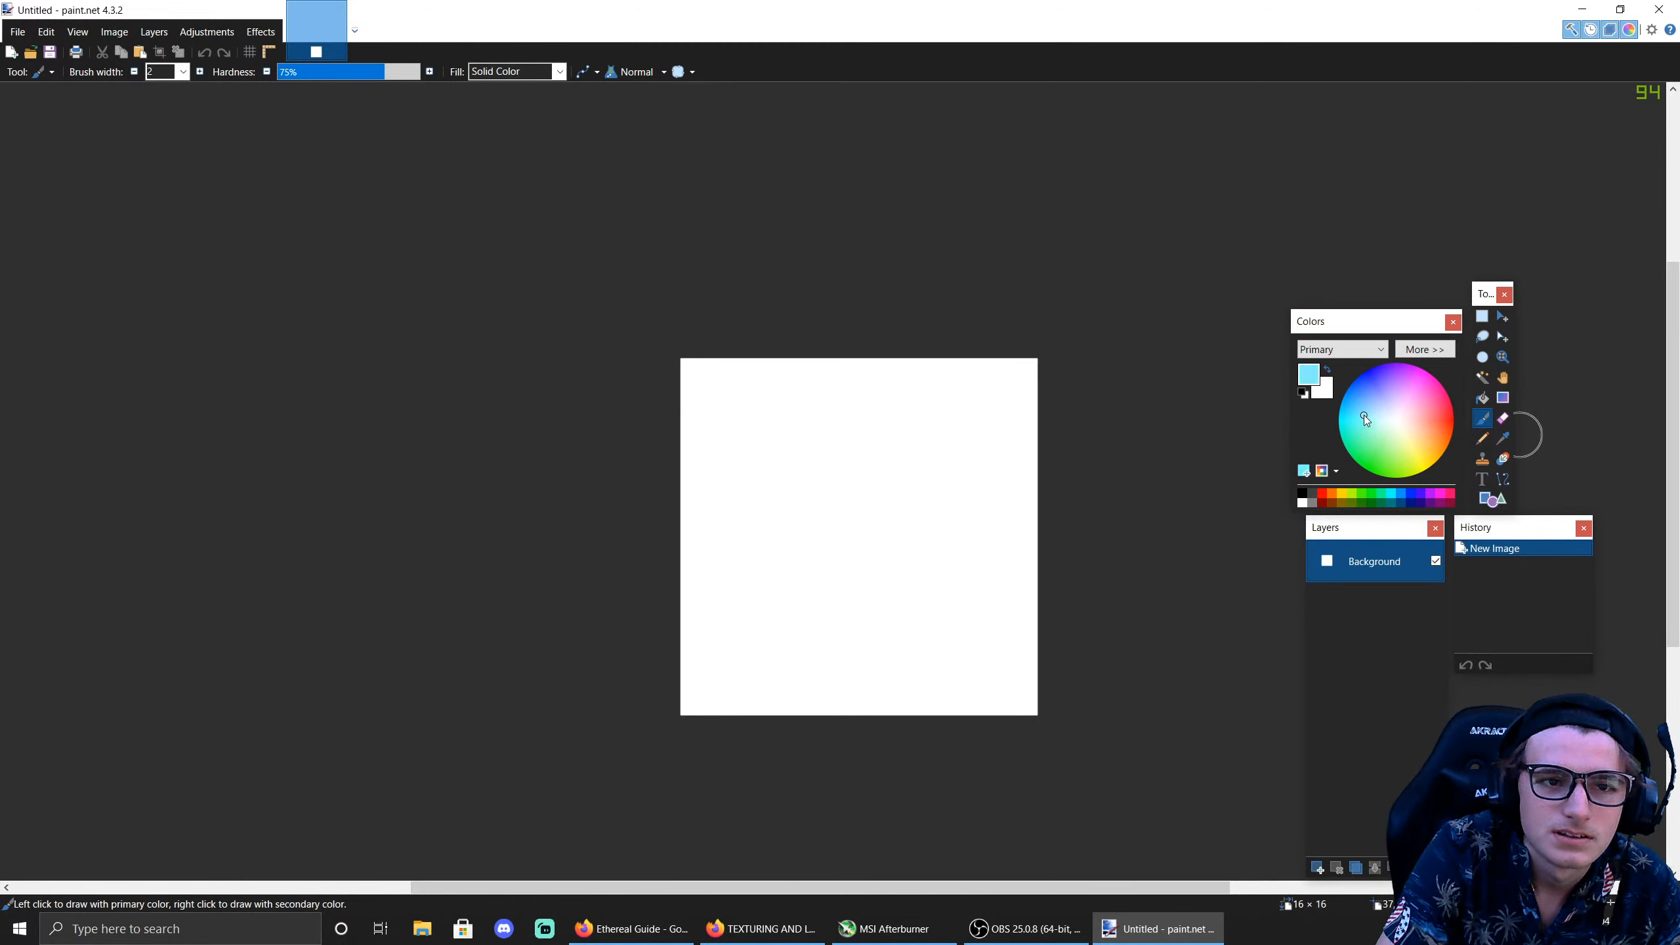
left_click_drag(1365, 414, 1357, 437)
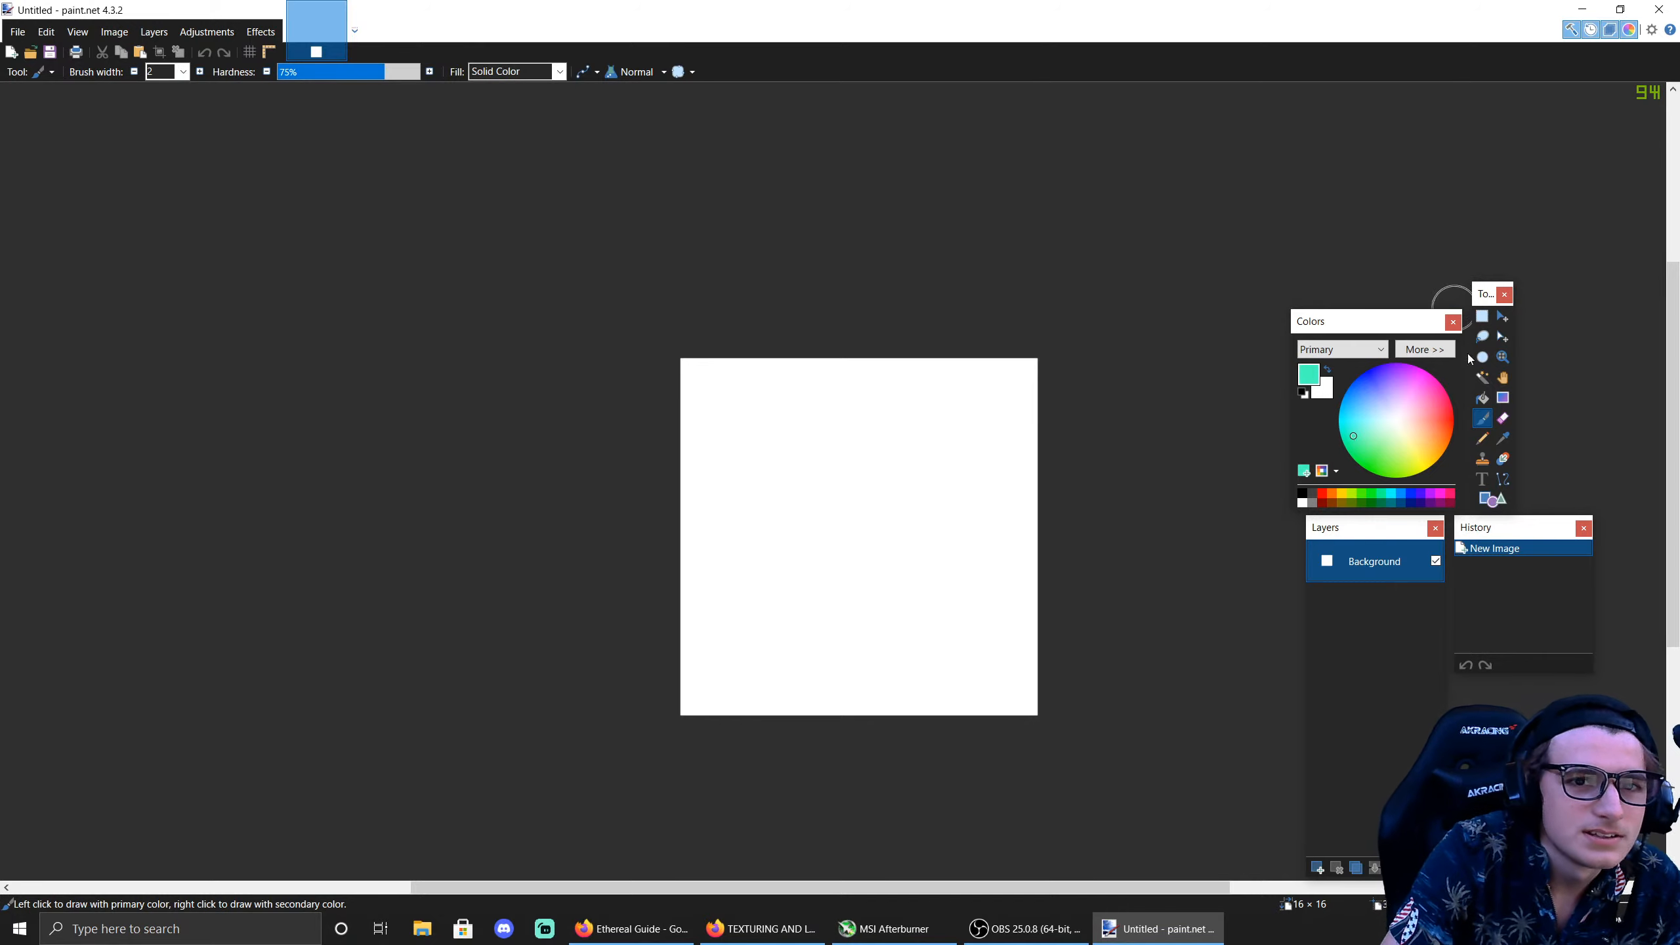
left_click(1482, 398)
left_click(784, 573)
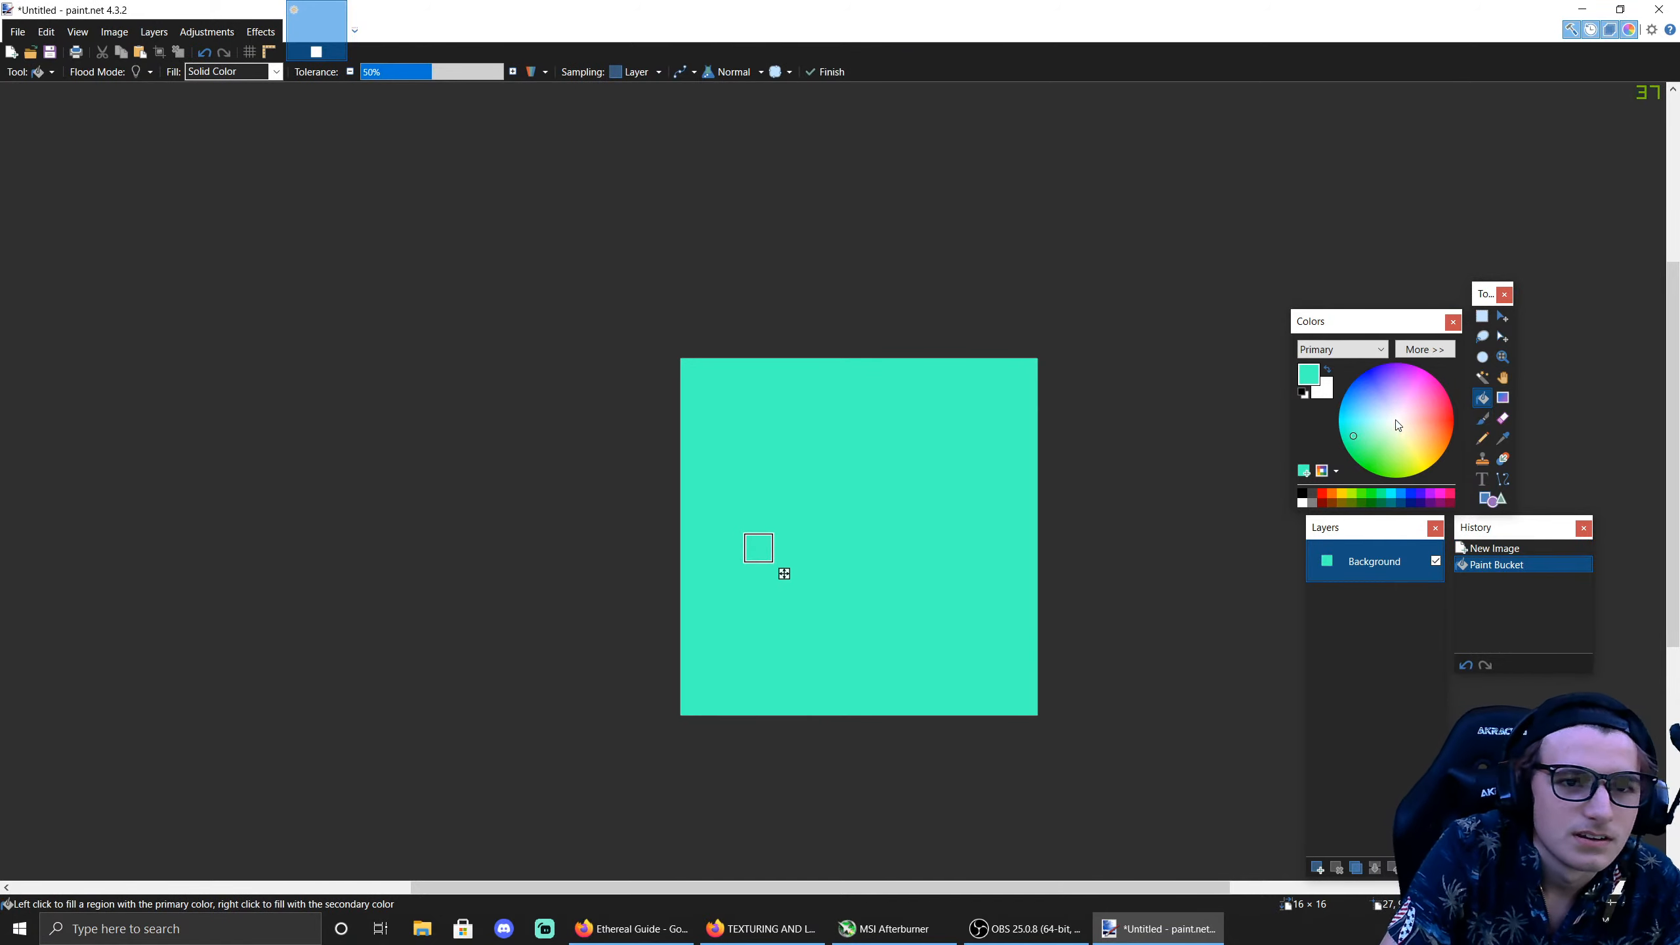
Step: Adjust the canvas fill to a lighter turquoise, hex 7CFFDA, and lower its opacity to 128
left_click(1361, 432)
left_click(1354, 434)
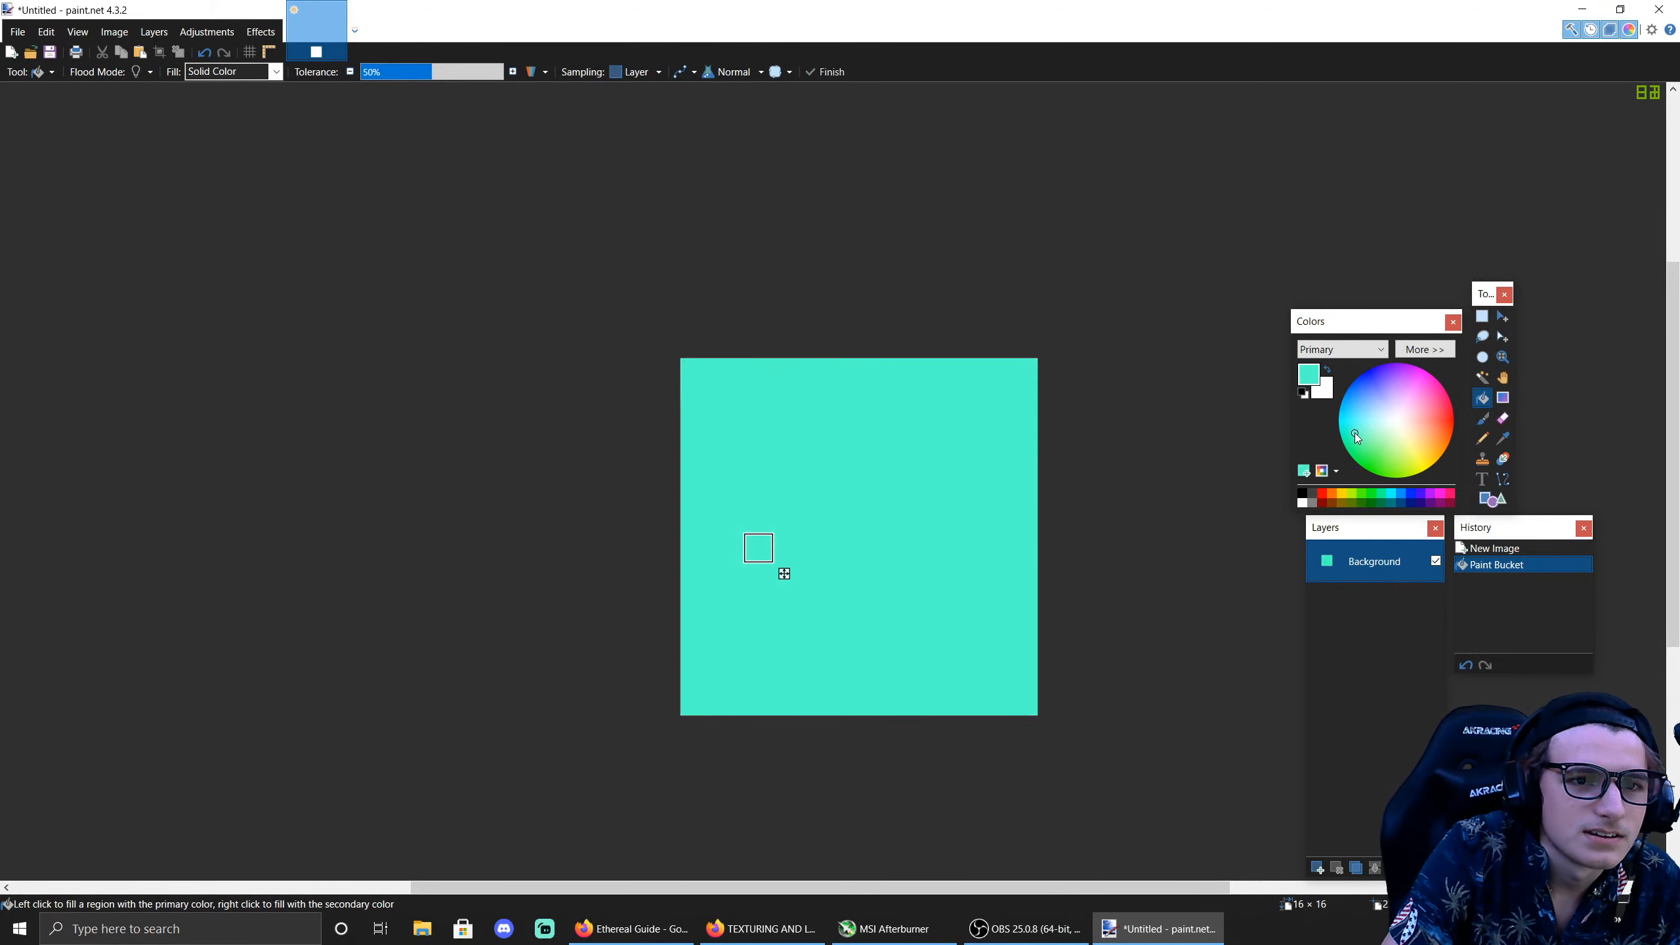
left_click(1424, 348)
mouse_move(1543, 496)
left_mouse_down()
mouse_move(1558, 501)
mouse_move(1521, 473)
mouse_move(1526, 496)
mouse_move(1551, 496)
left_mouse_up()
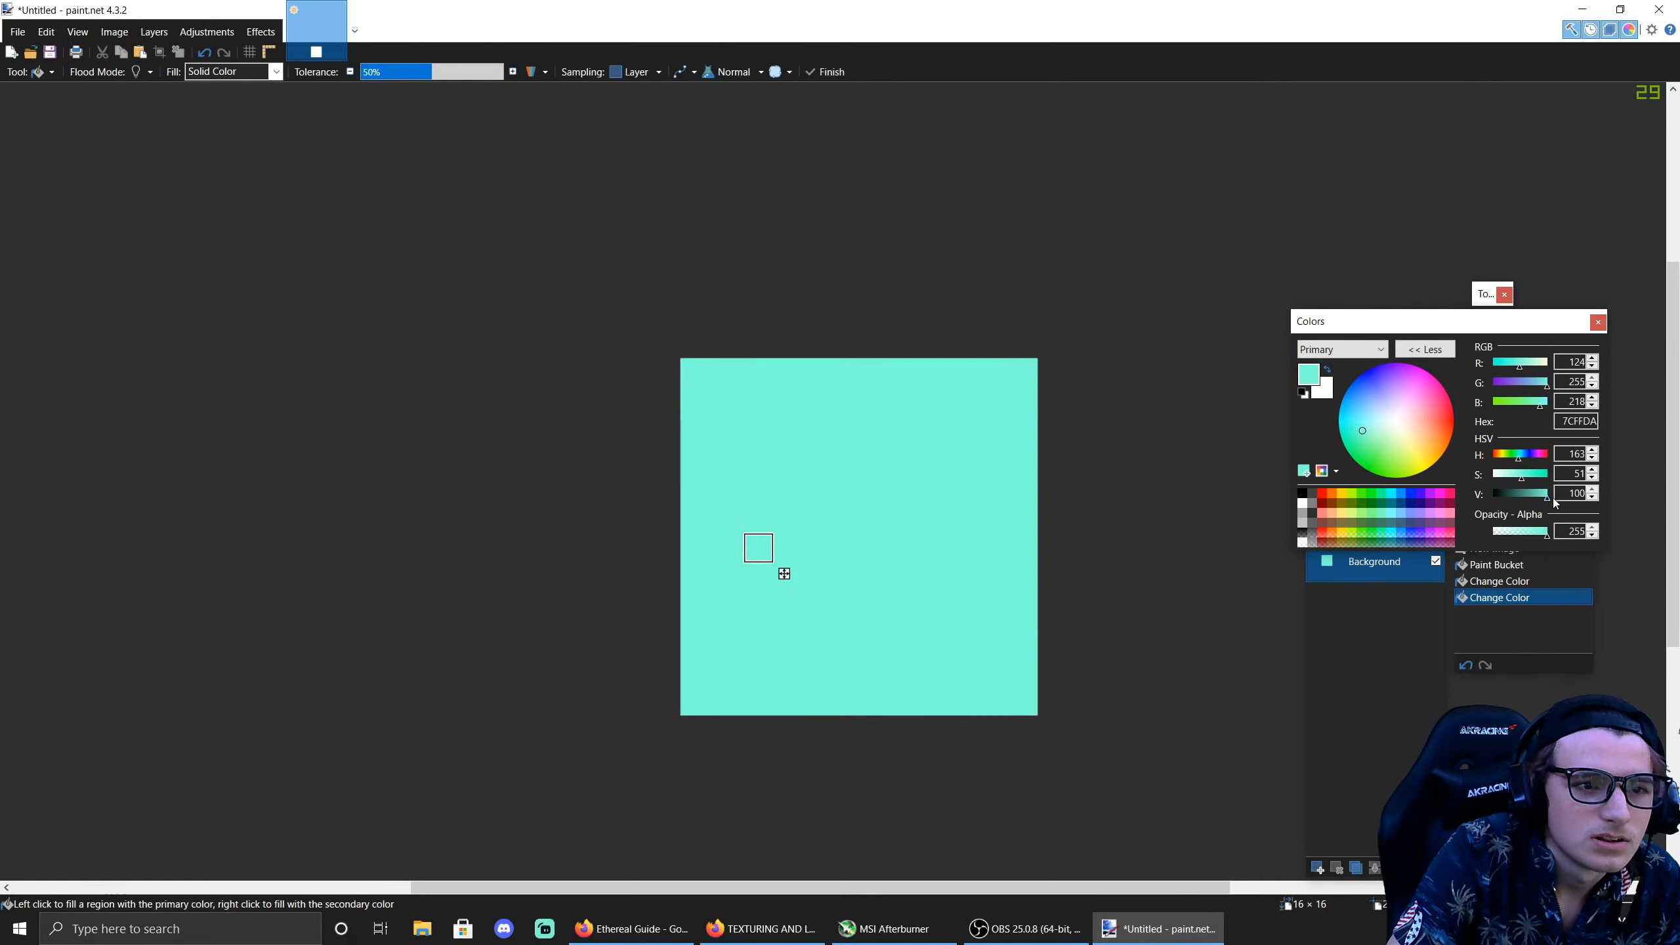
left_click_drag(1485, 335, 1291, 250)
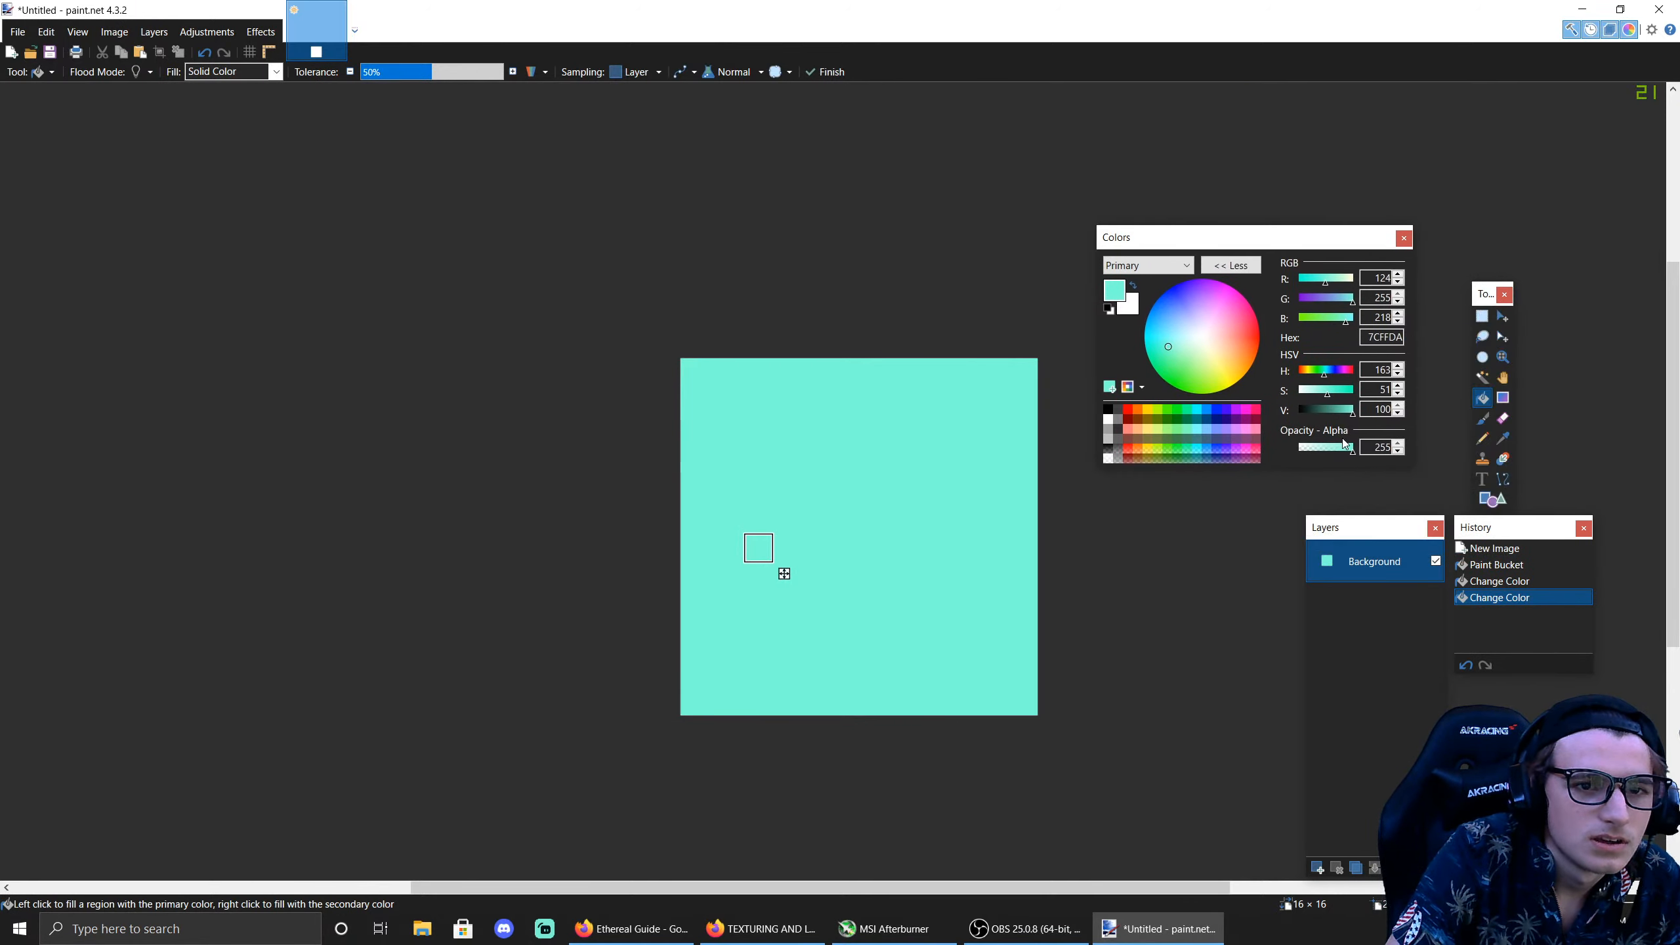
left_click_drag(1350, 448, 1326, 450)
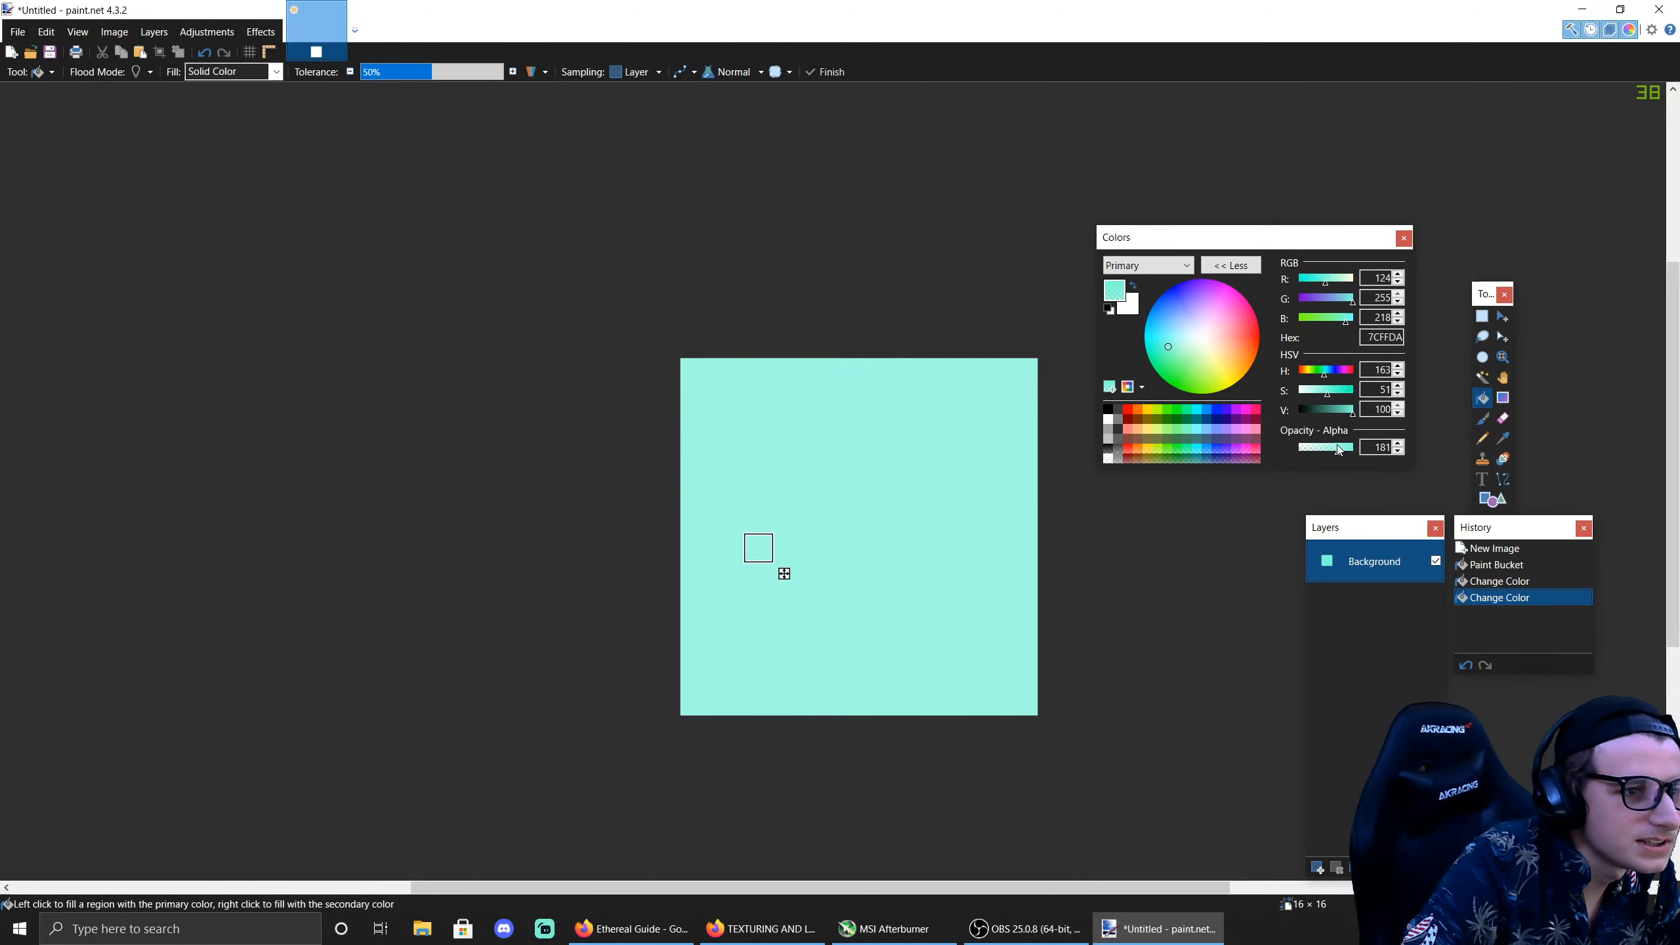
Step: Add a new layer and move it beneath the Background layer
left_click(1317, 867)
left_click_drag(1364, 615, 1366, 618)
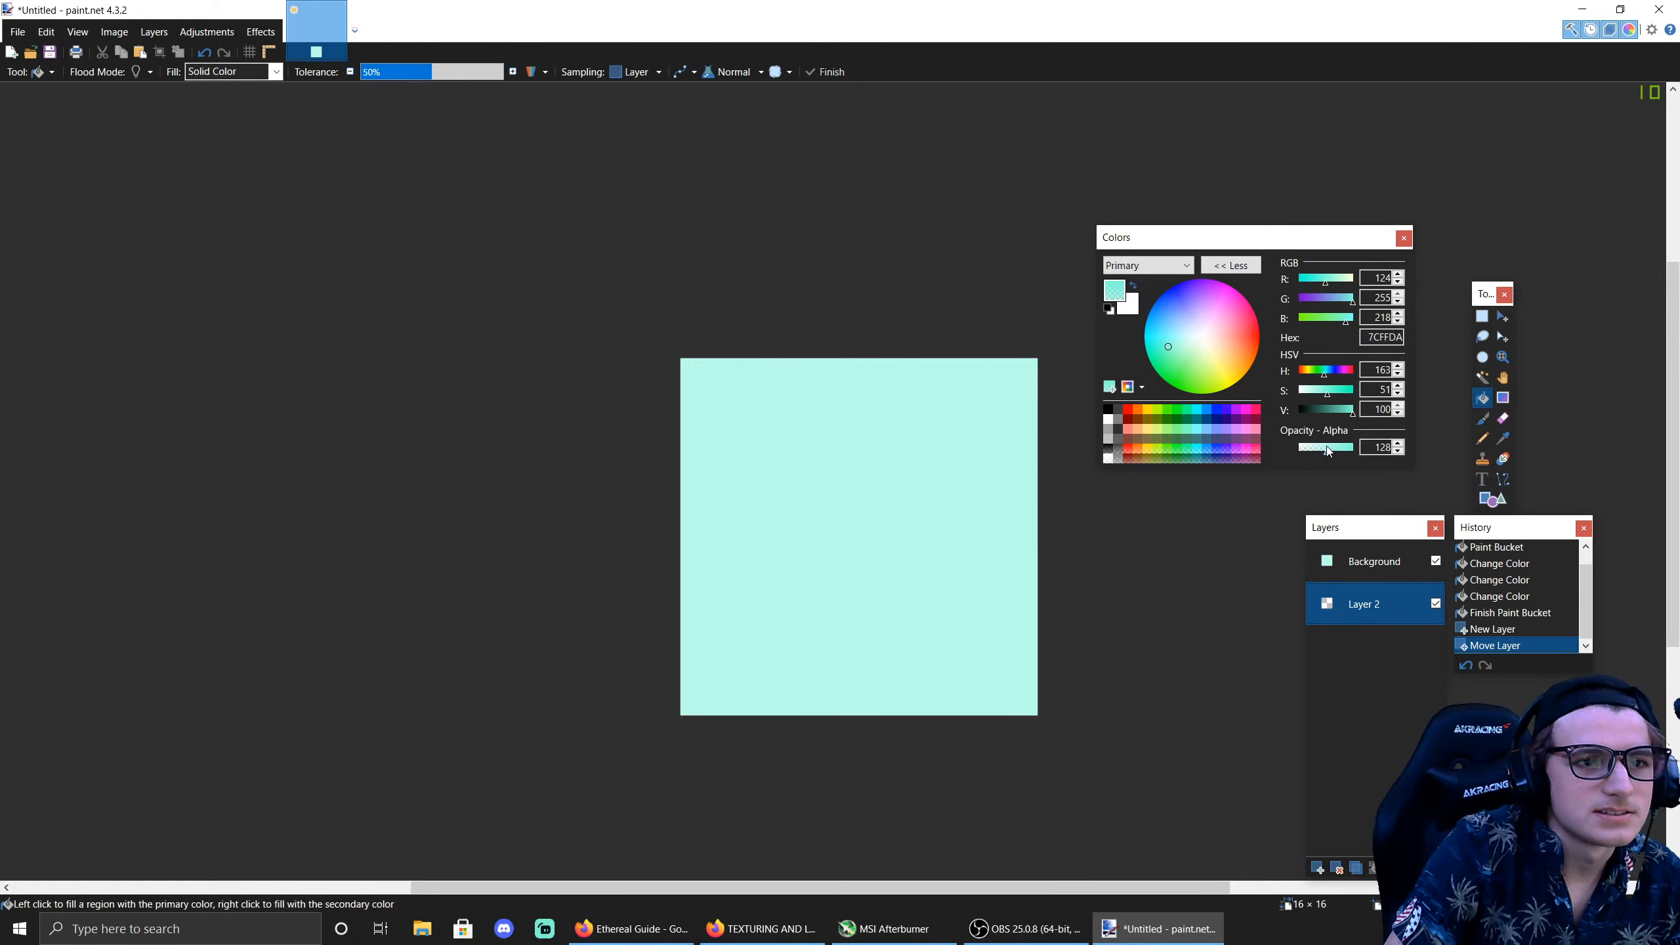
Step: Try to deepen the turquoise by filling Layer 2 and, in its place, refilling the Background layer with the Paint Bucket
left_click(847, 493)
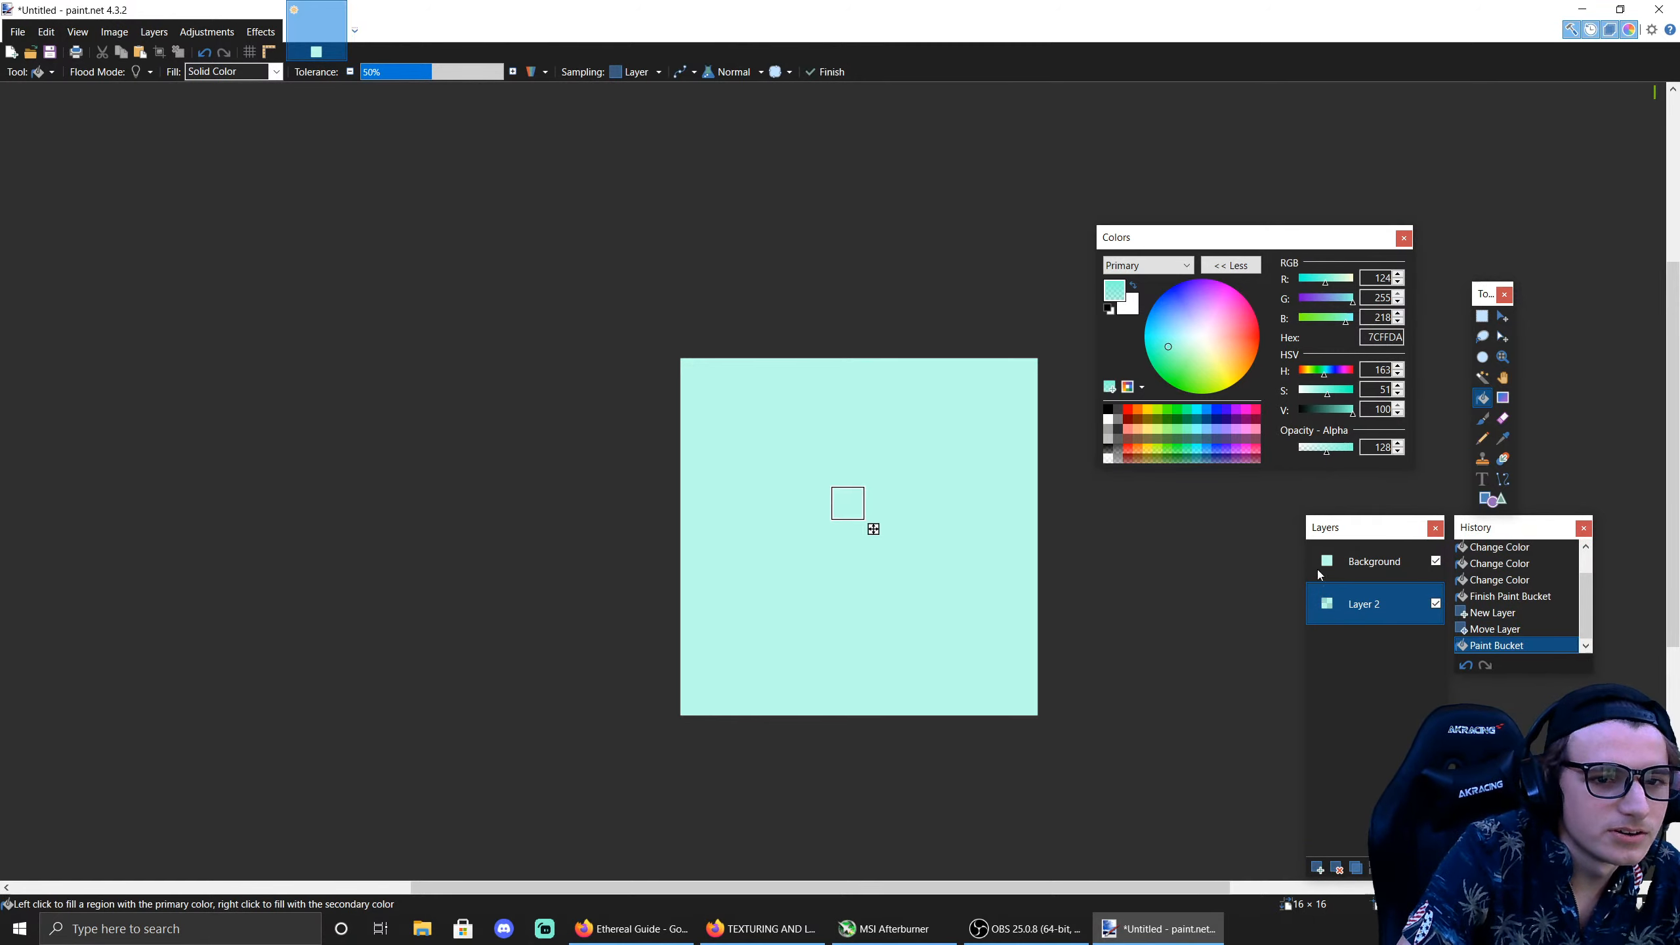
left_click(1360, 560)
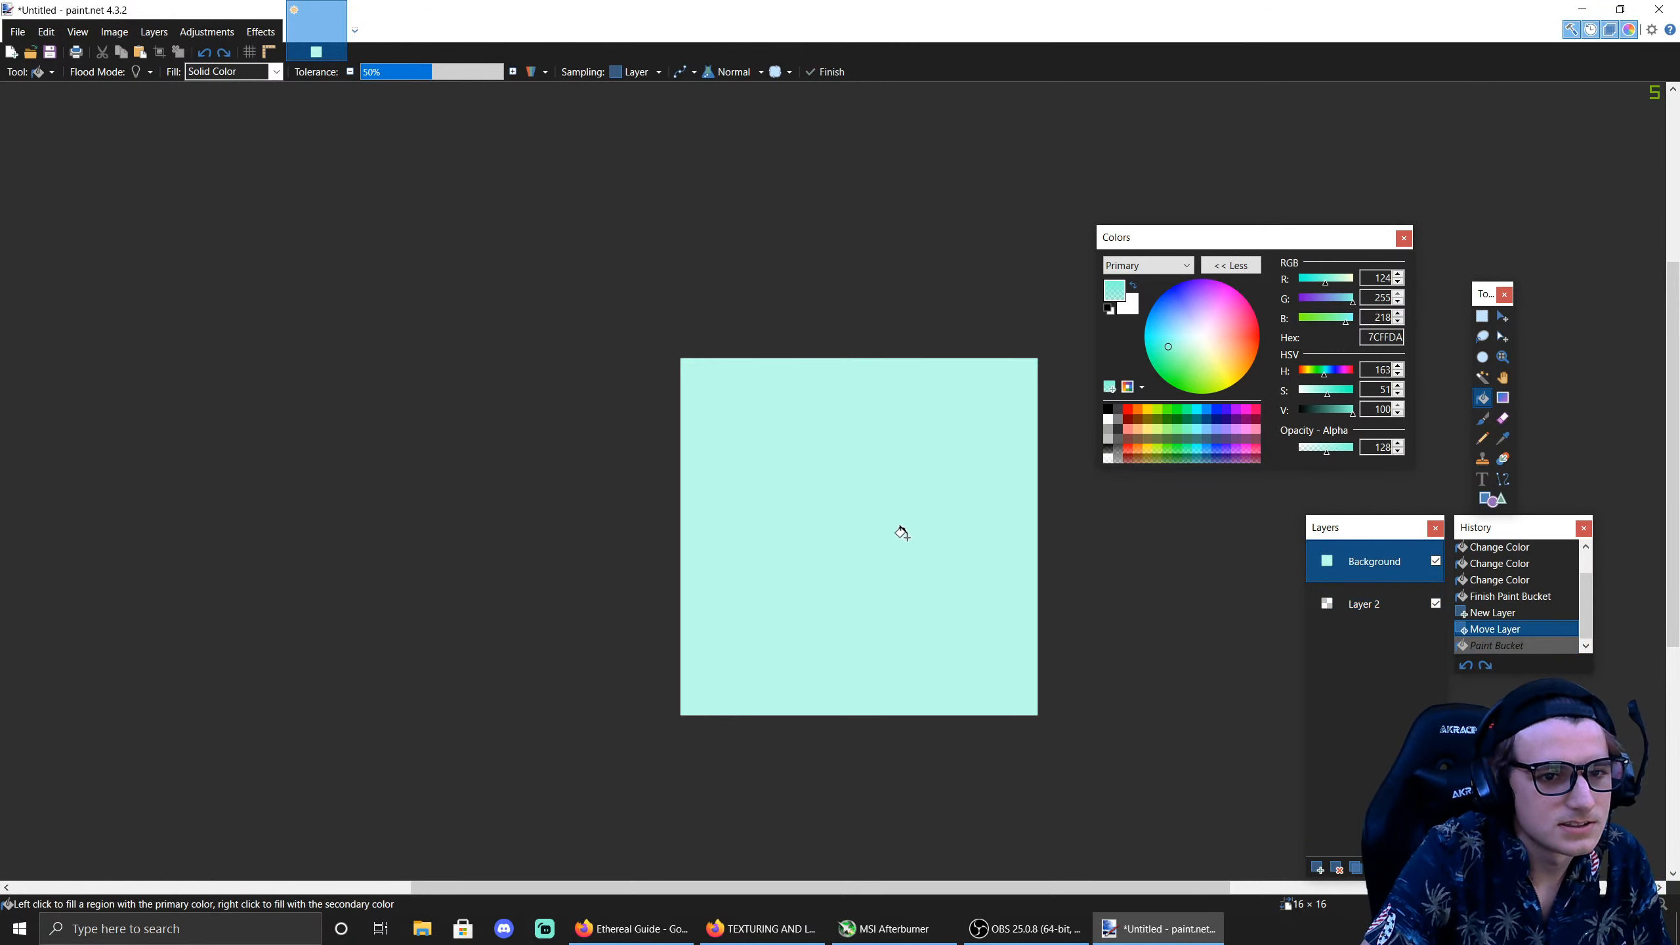
left_click(869, 523)
Step: Erase the whole Background layer and refill it with the translucent turquoise using the Paint Bucket
key("s")
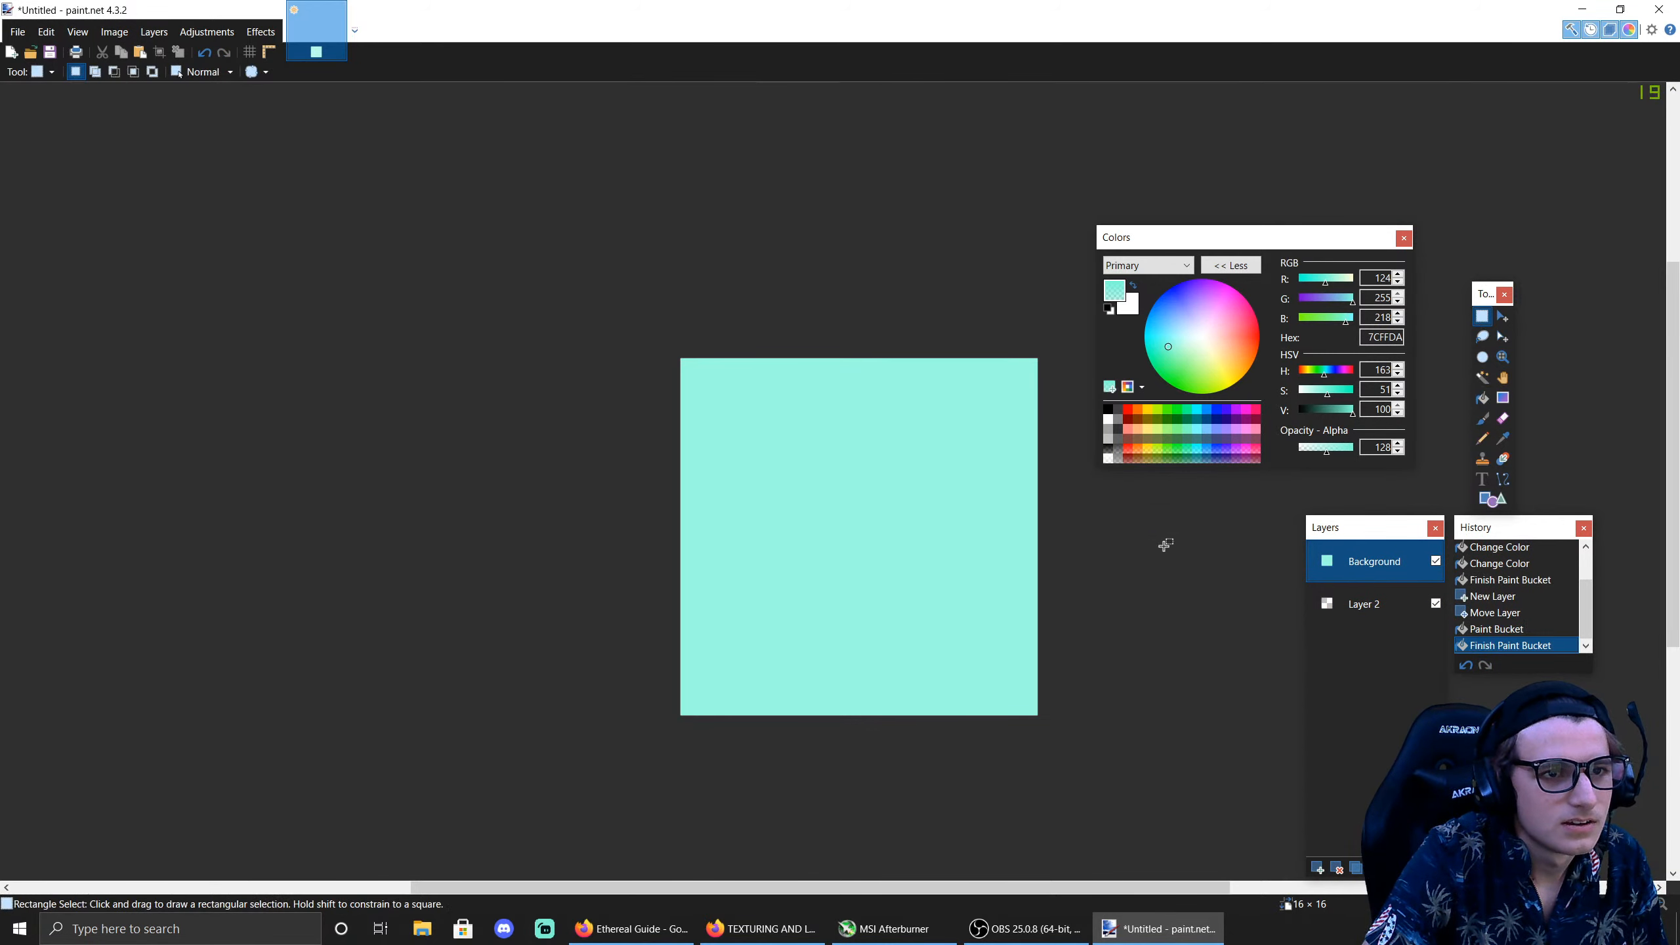
left_click_drag(671, 305, 1117, 754)
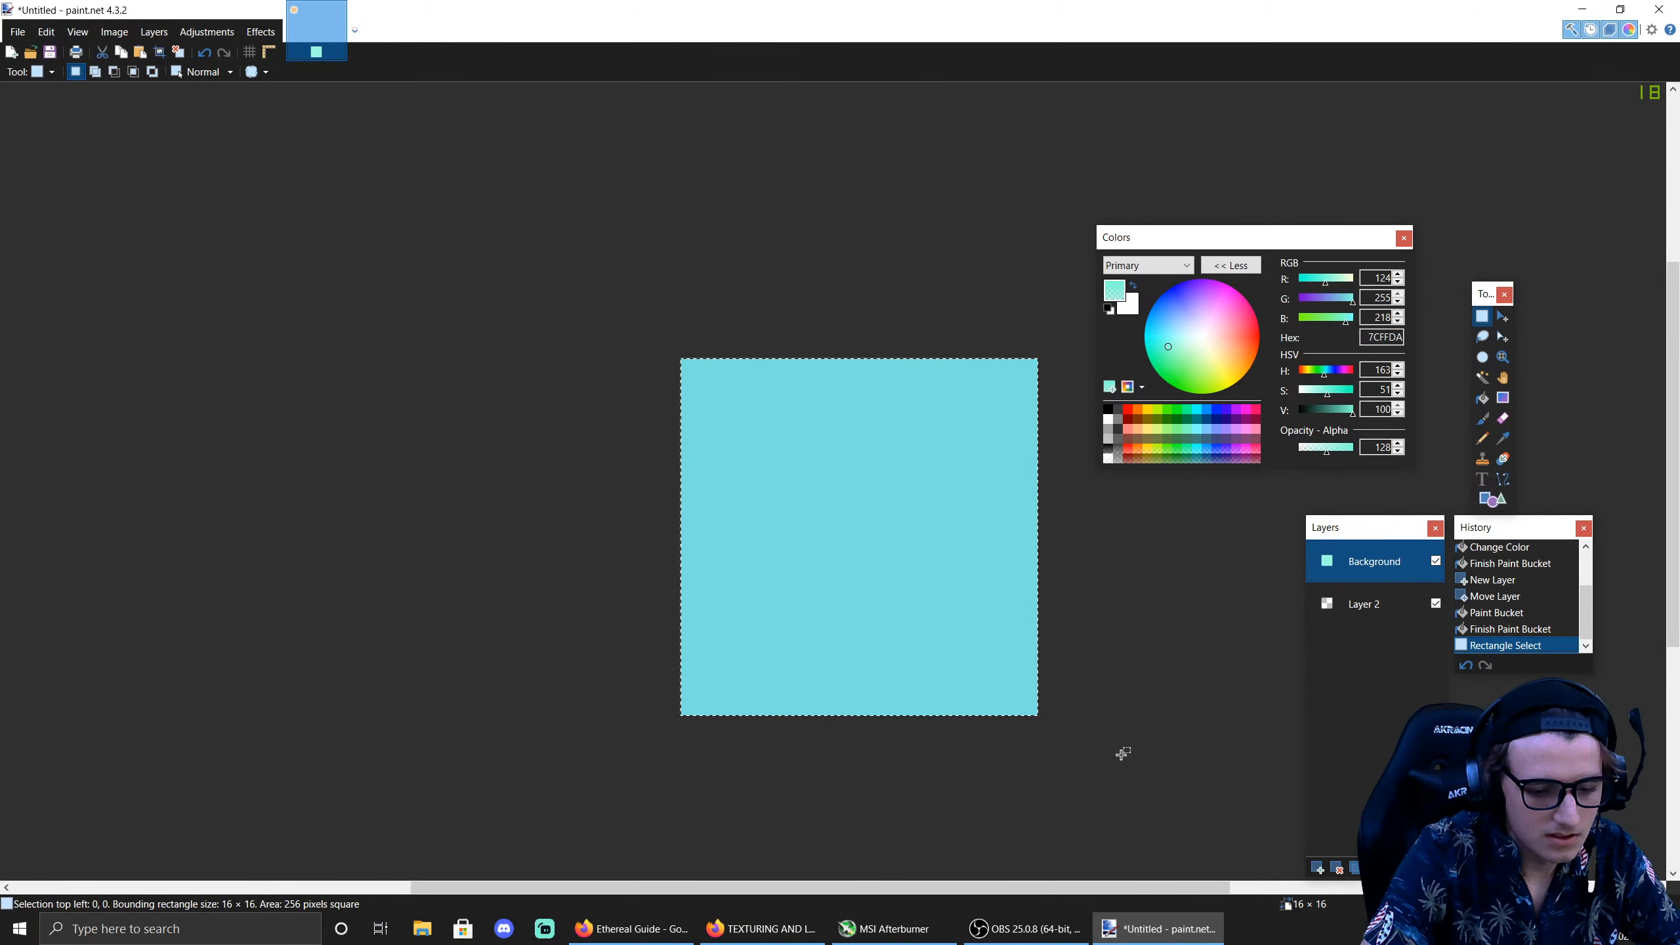
key("Delete")
left_click(1483, 399)
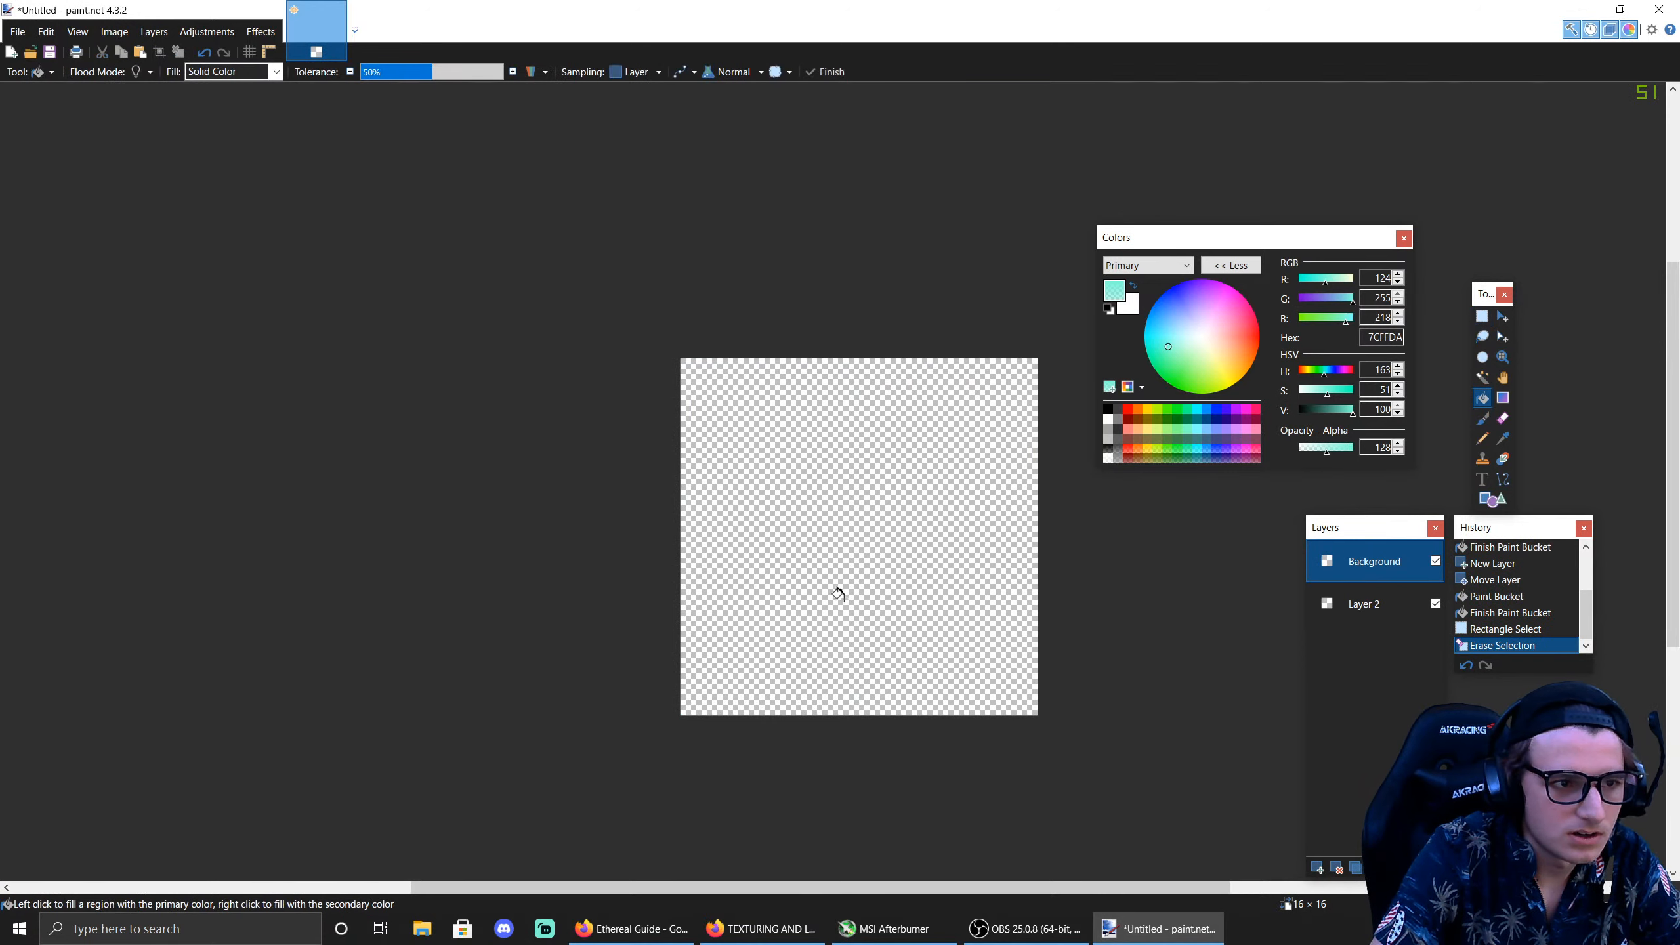
left_click(893, 592)
left_click(1483, 316)
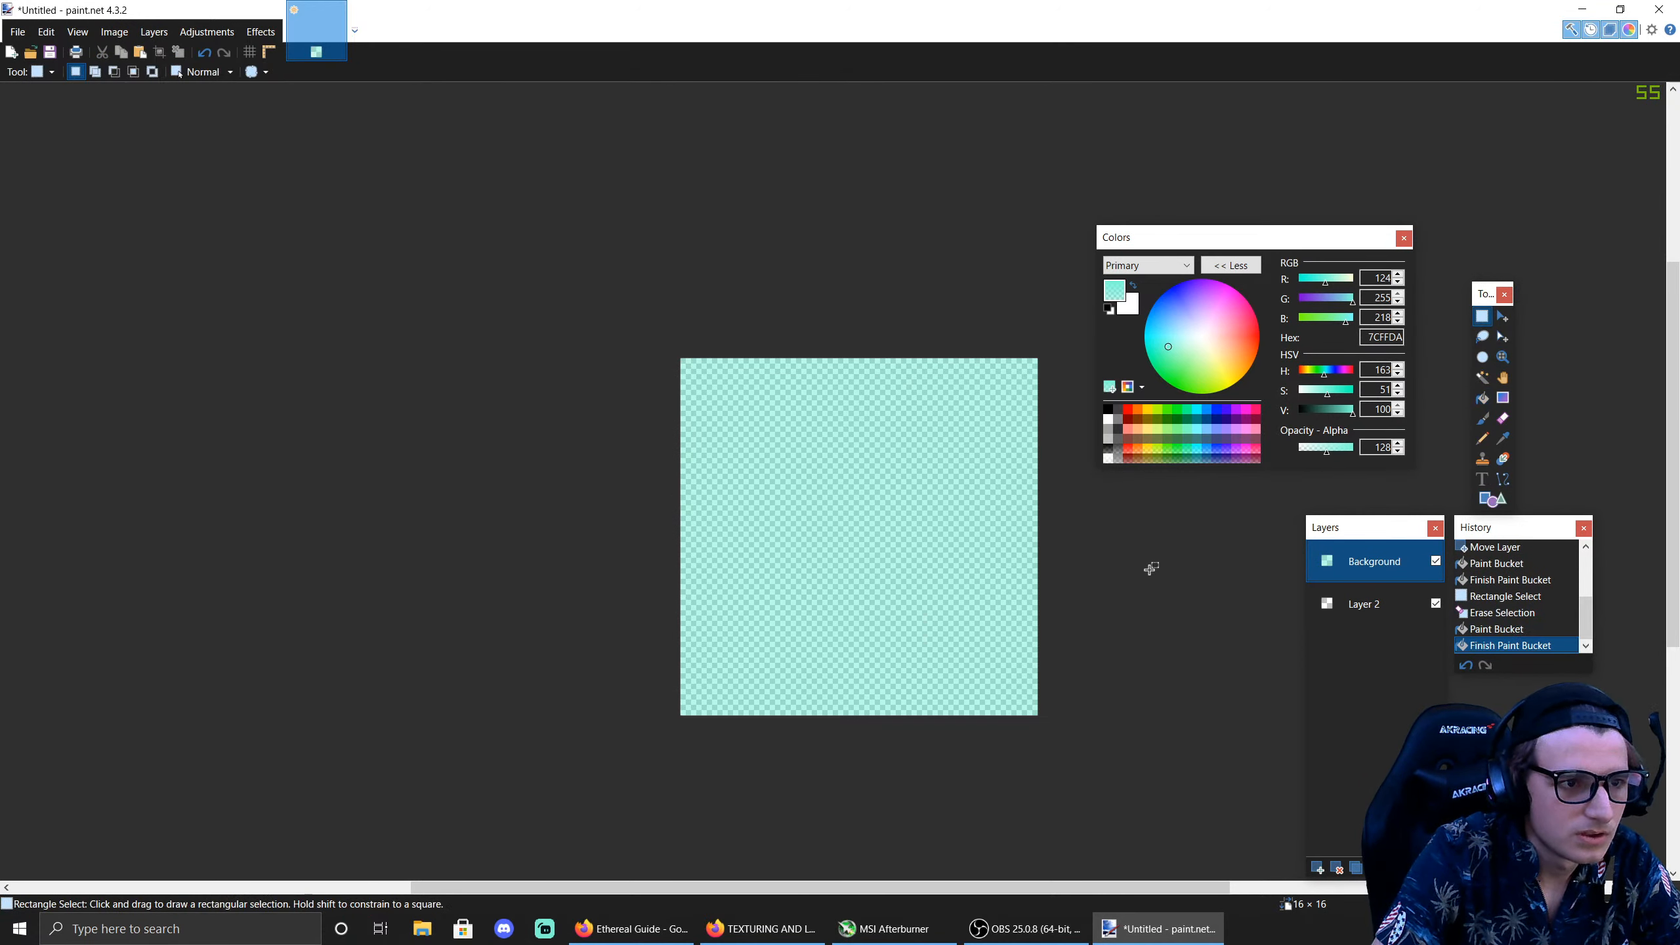
Step: Add noise to the Background layer with intensity 64, colour saturation 0 and coverage 100
left_click(259, 33)
mouse_move(284, 78)
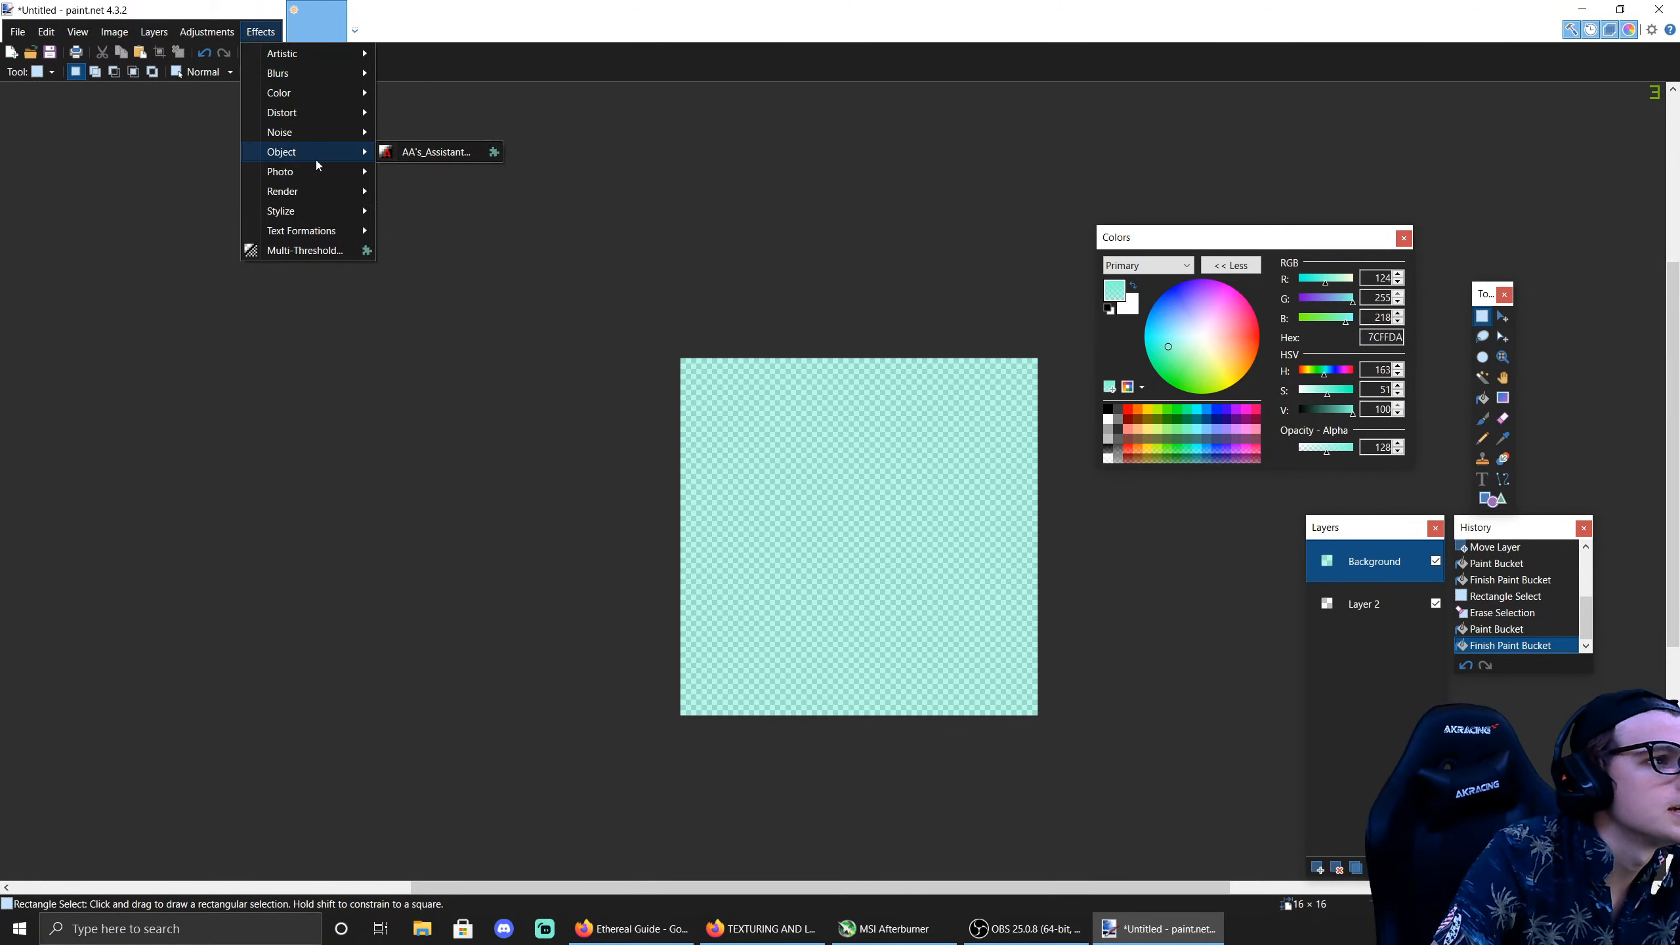
left_click(456, 134)
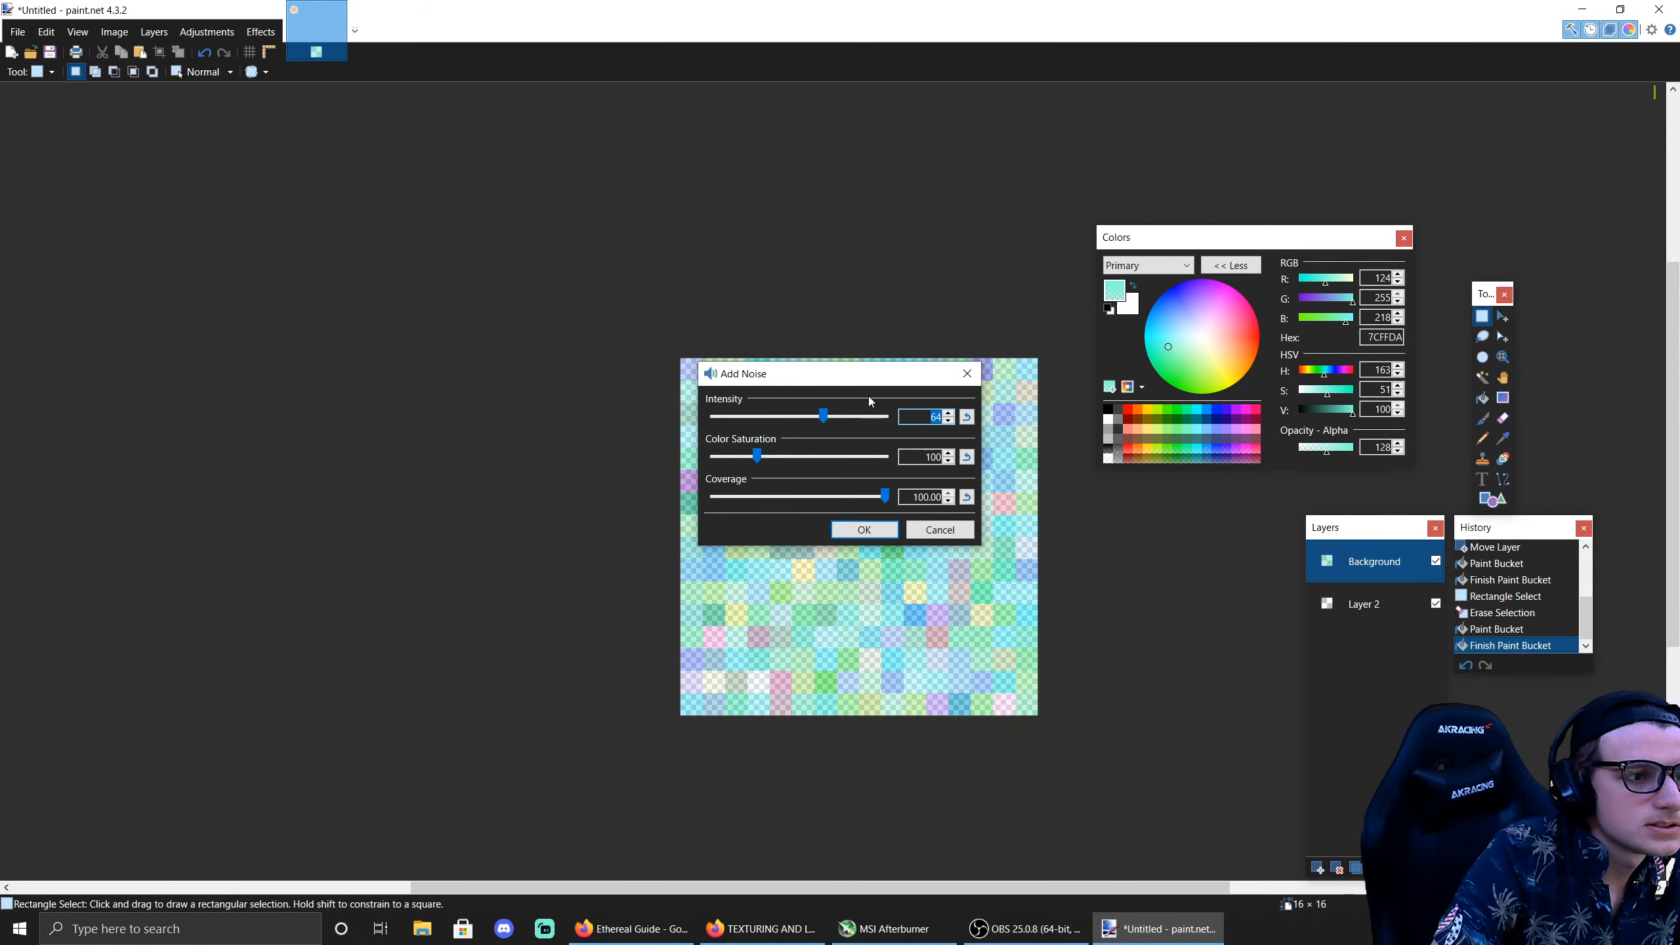
left_click_drag(869, 396, 610, 420)
left_click_drag(517, 484, 463, 488)
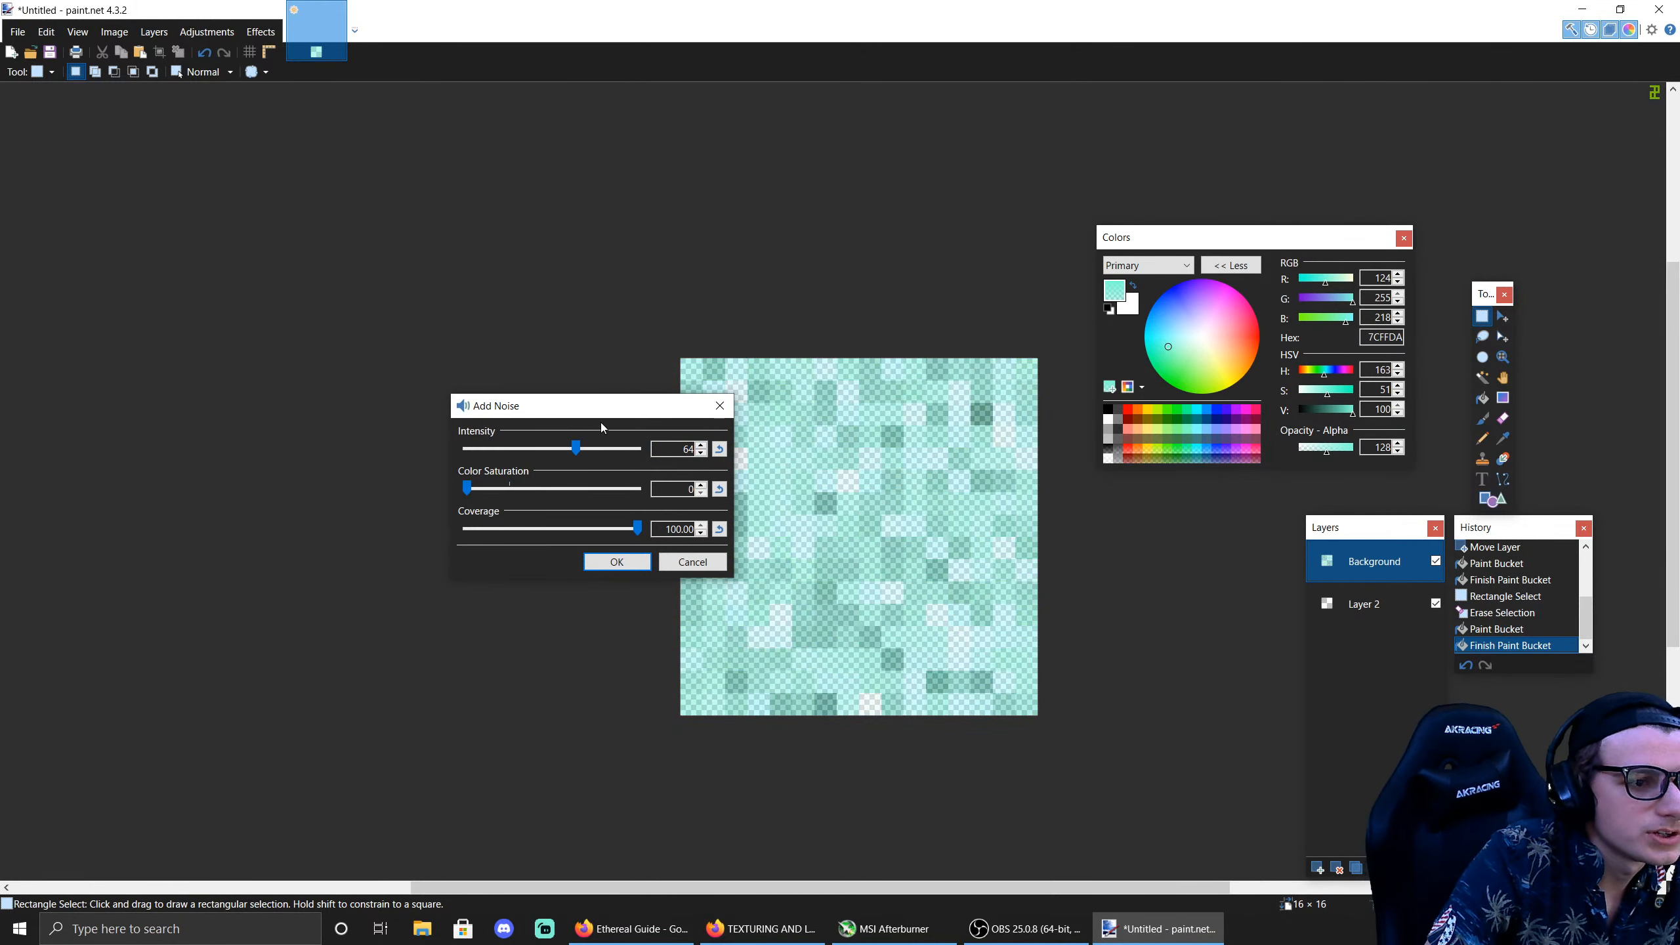
left_click_drag(598, 409, 434, 471)
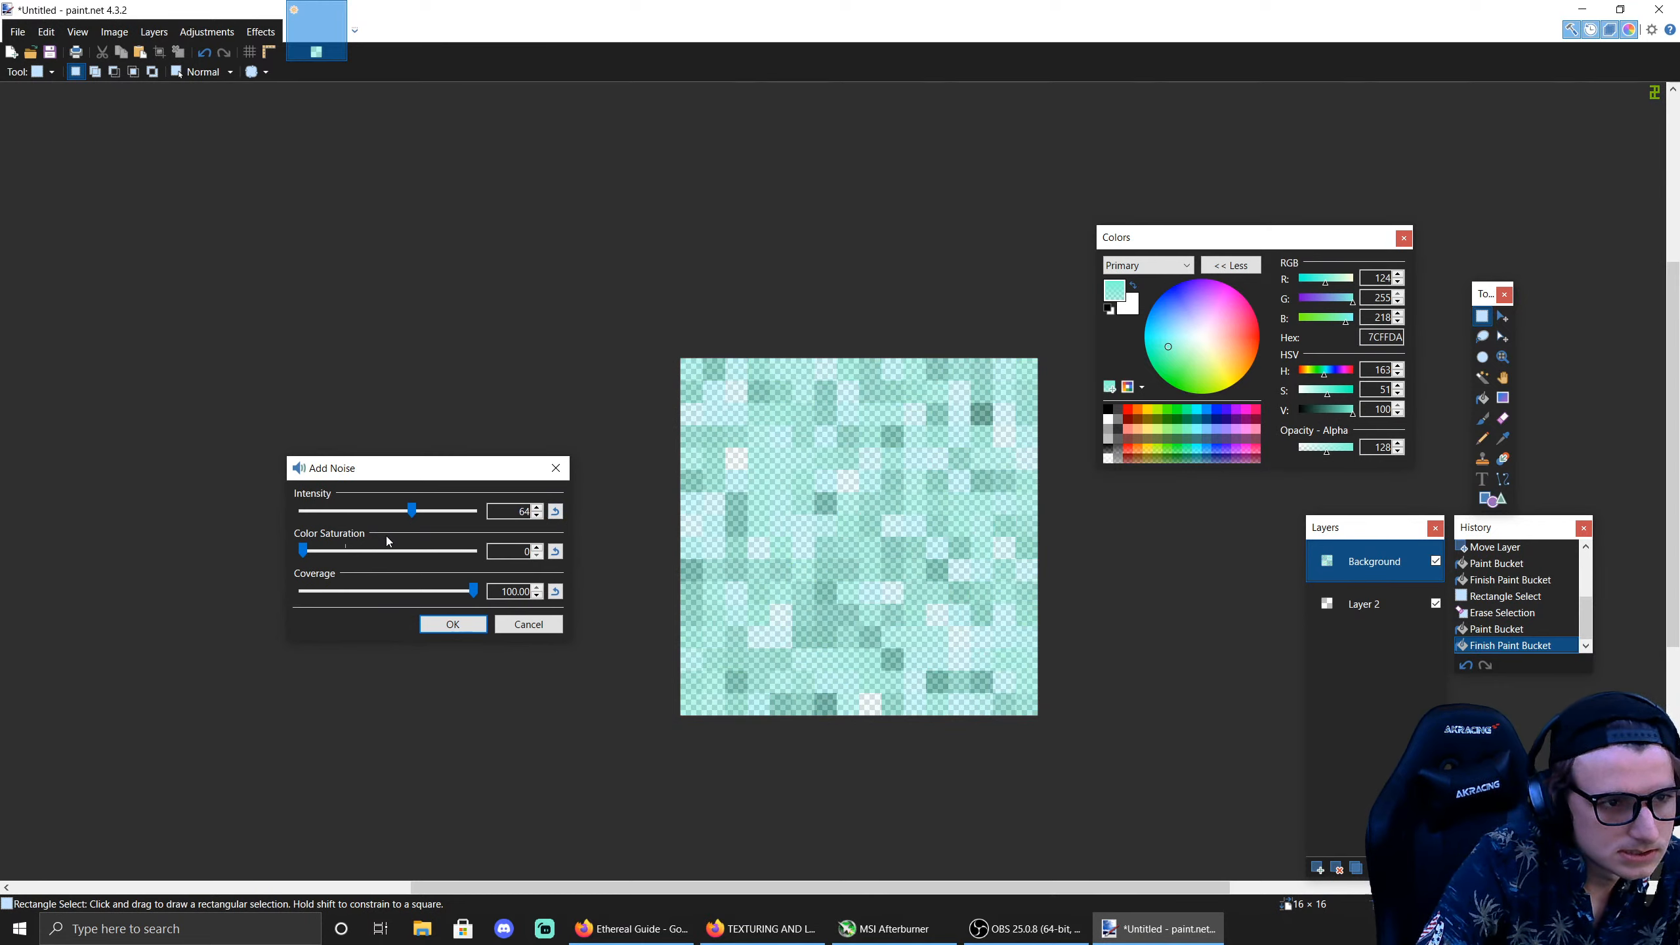
left_click(452, 624)
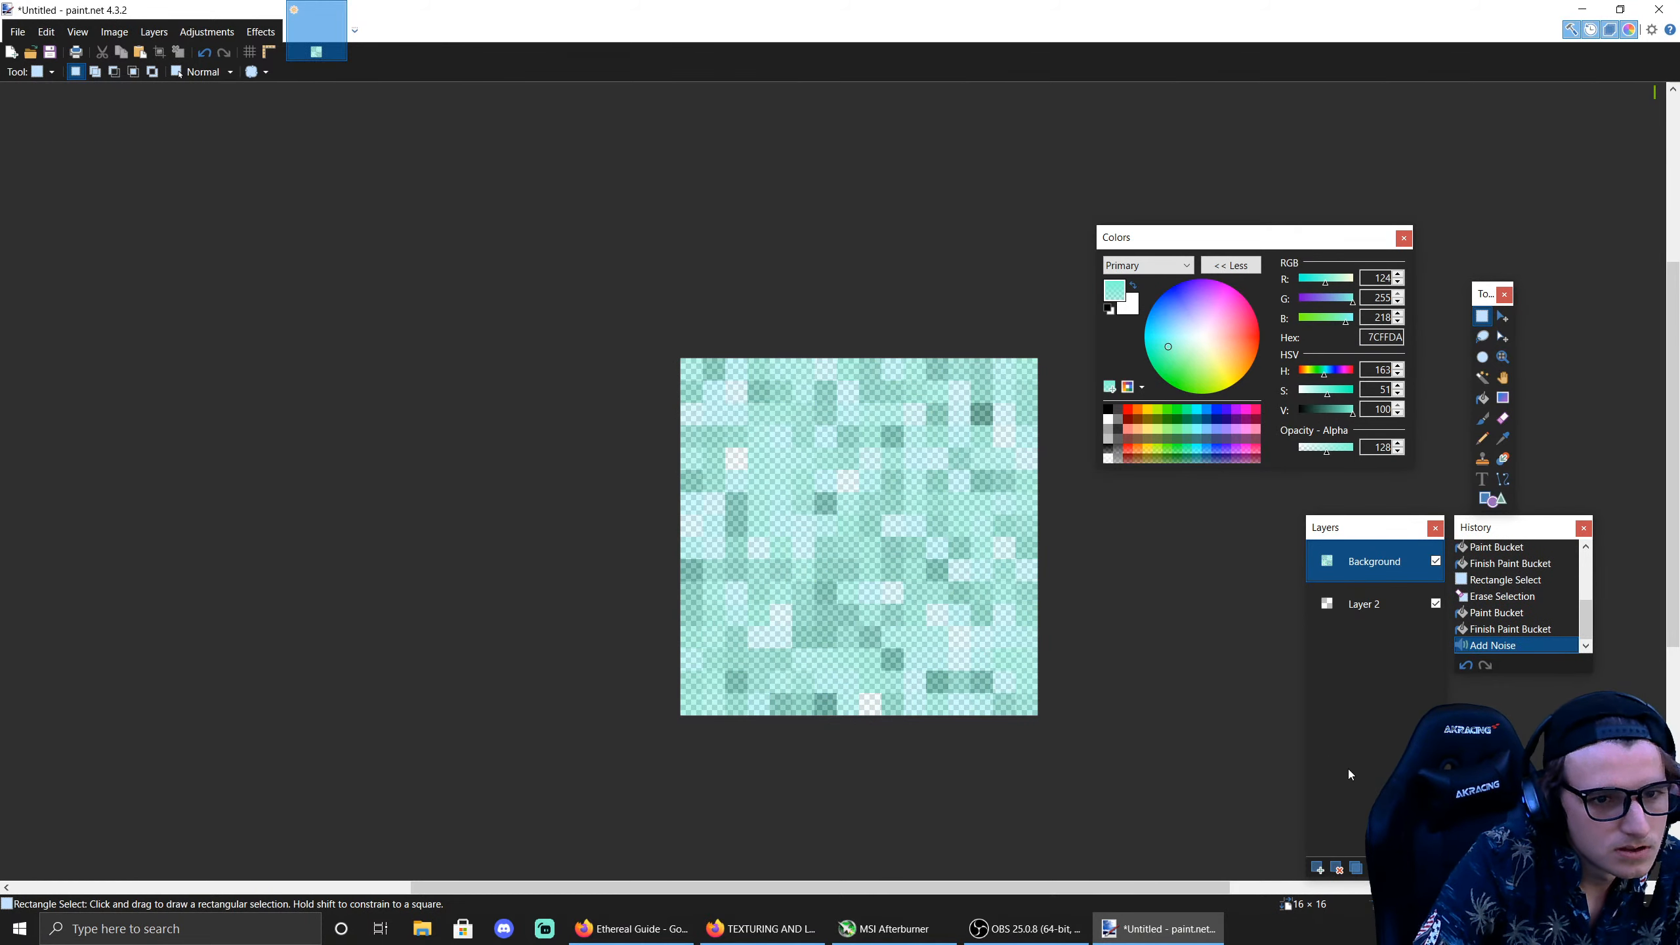
Step: Add a new layer directly beneath the Background layer and fill it with the translucent turquoise
left_click(1324, 862)
left_click_drag(1375, 548, 1378, 583)
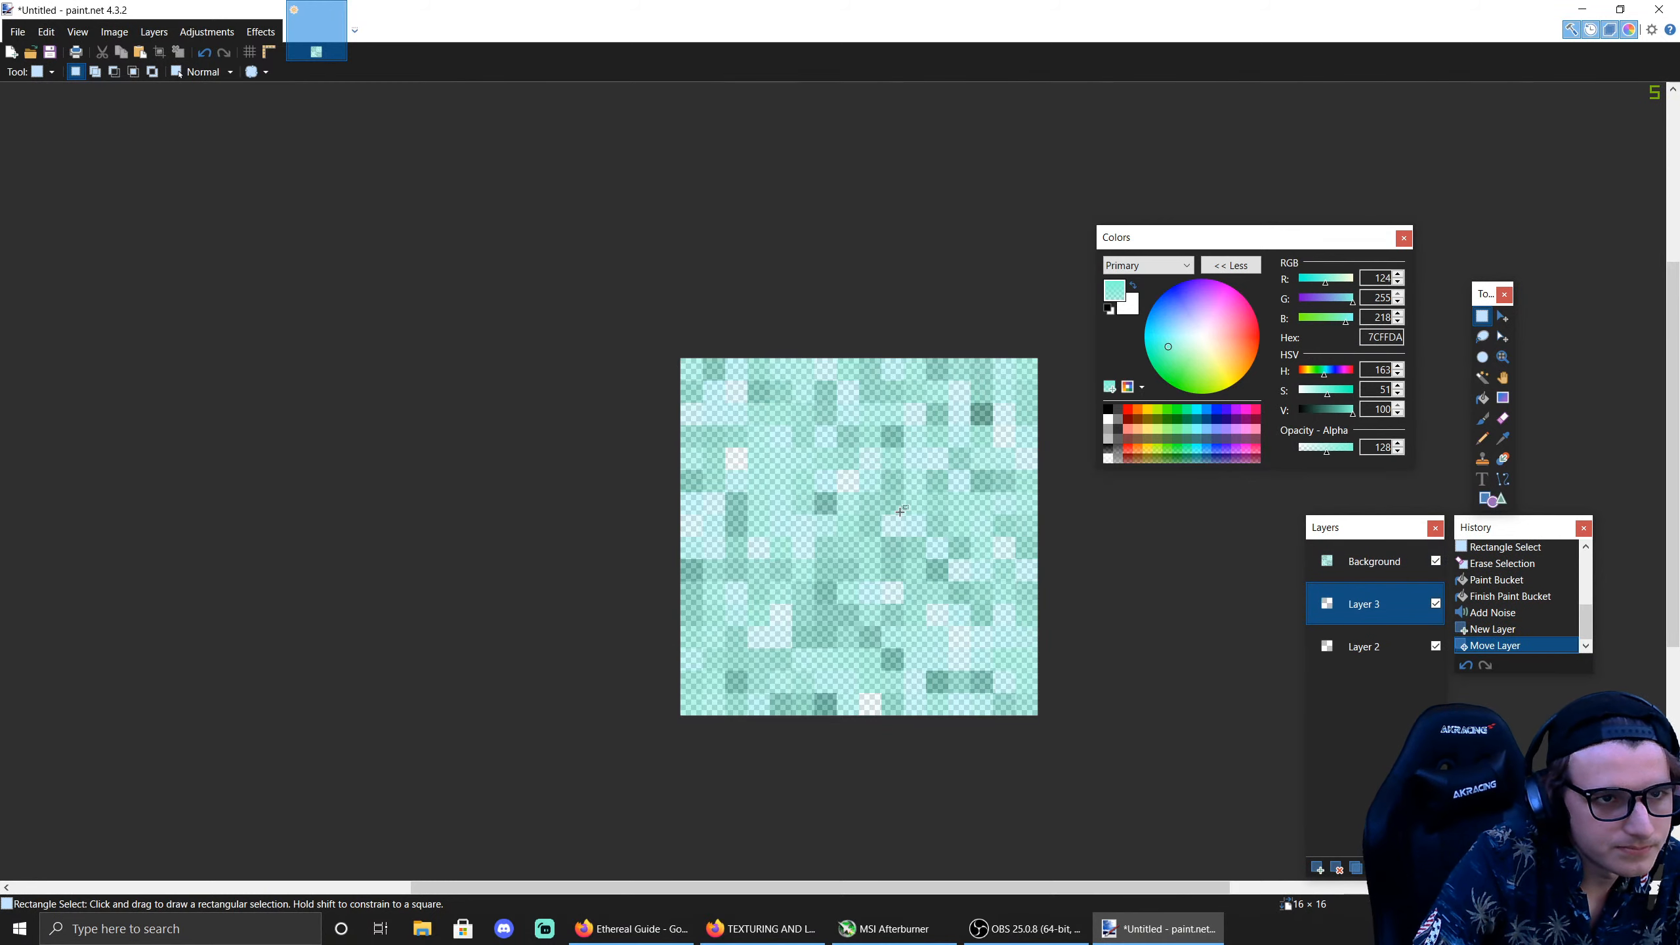
left_click(1483, 397)
left_click(936, 458)
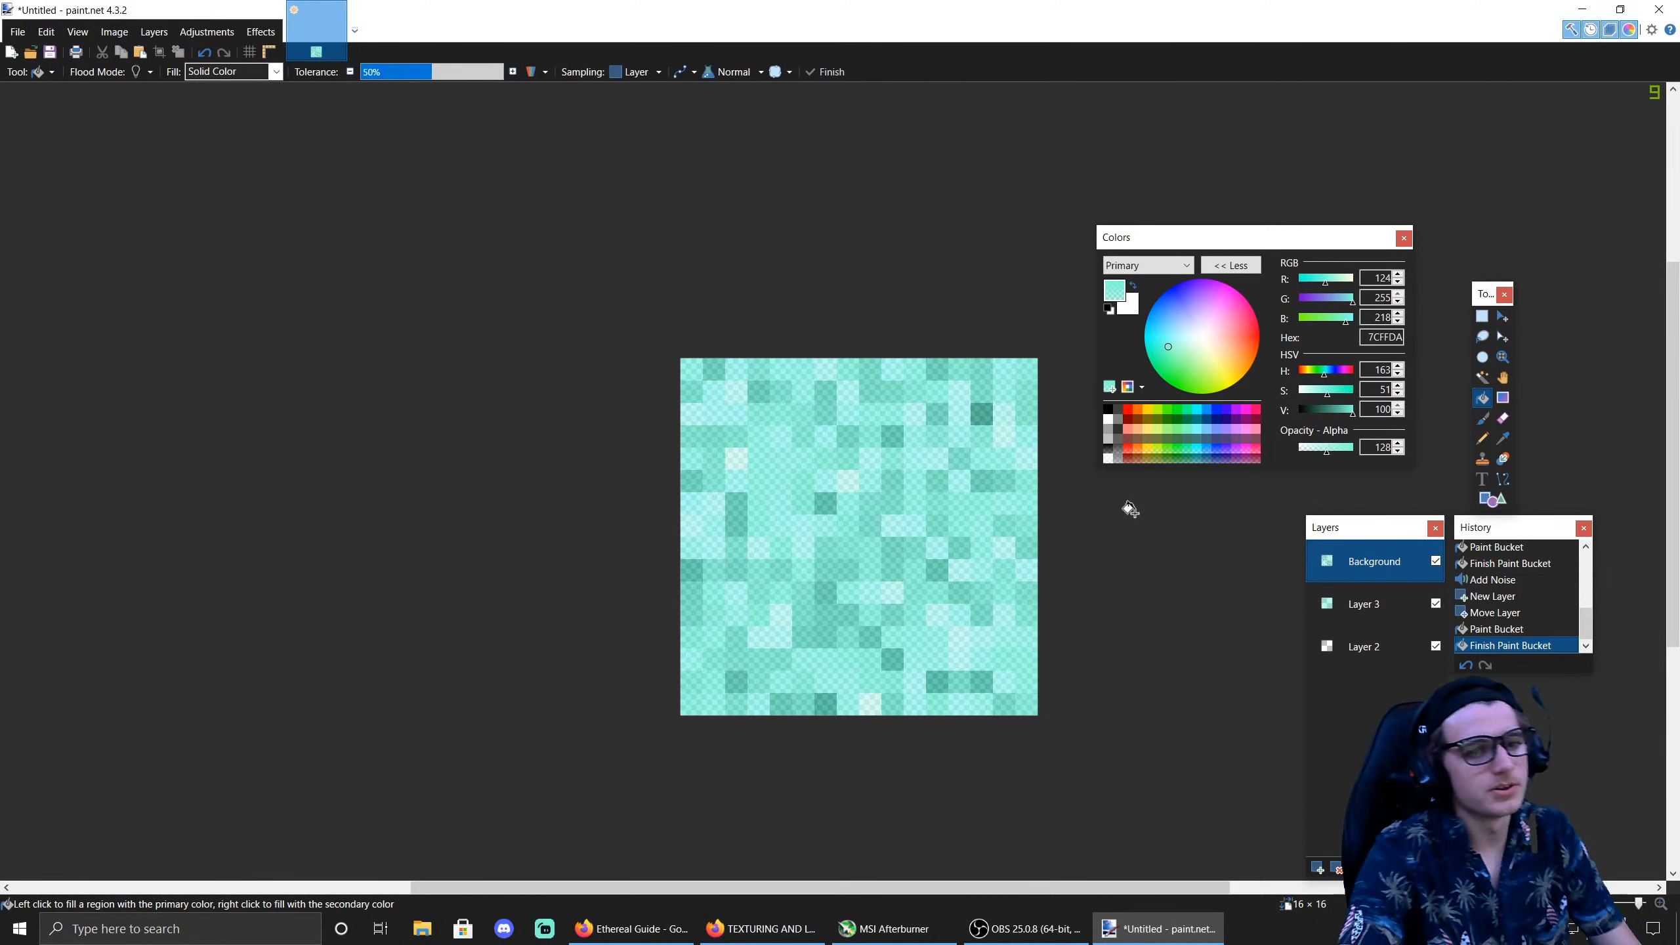
Step: Undo the new layer with its fill and the noise effect on the Background layer
key("ctrl+z")
key("ctrl+z")
key("ctrl+z")
key("ctrl+z")
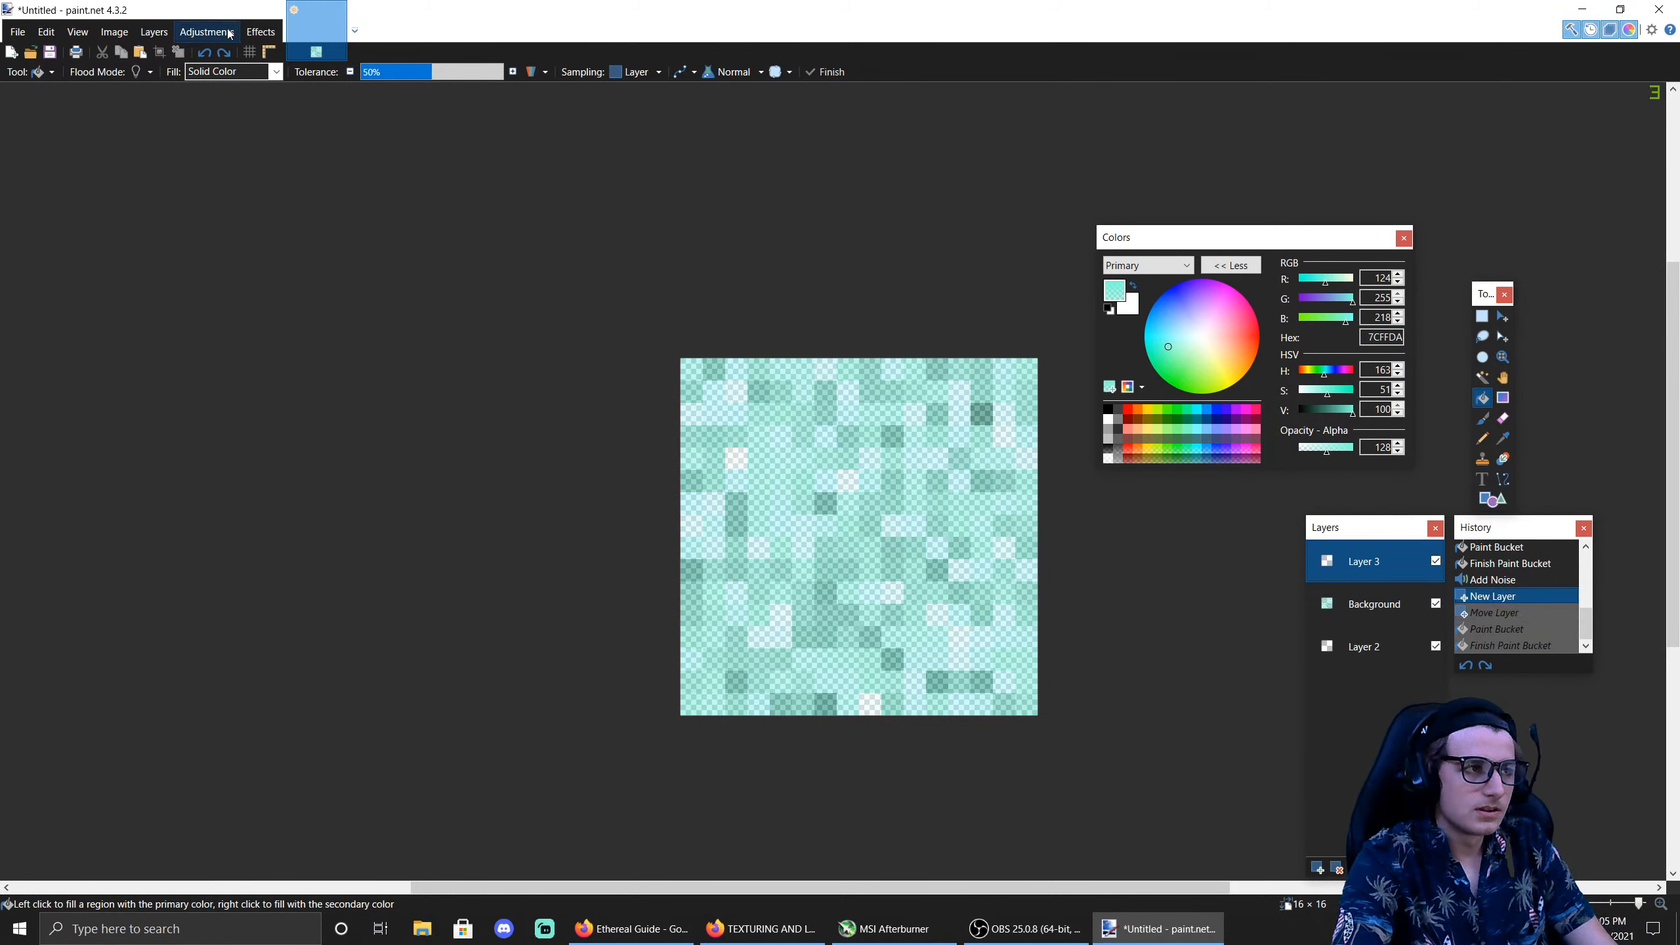
key("ctrl+z")
Step: Add sparser noise to the Background layer with intensity 55, colour saturation 0 and coverage 30.50
left_click(261, 32)
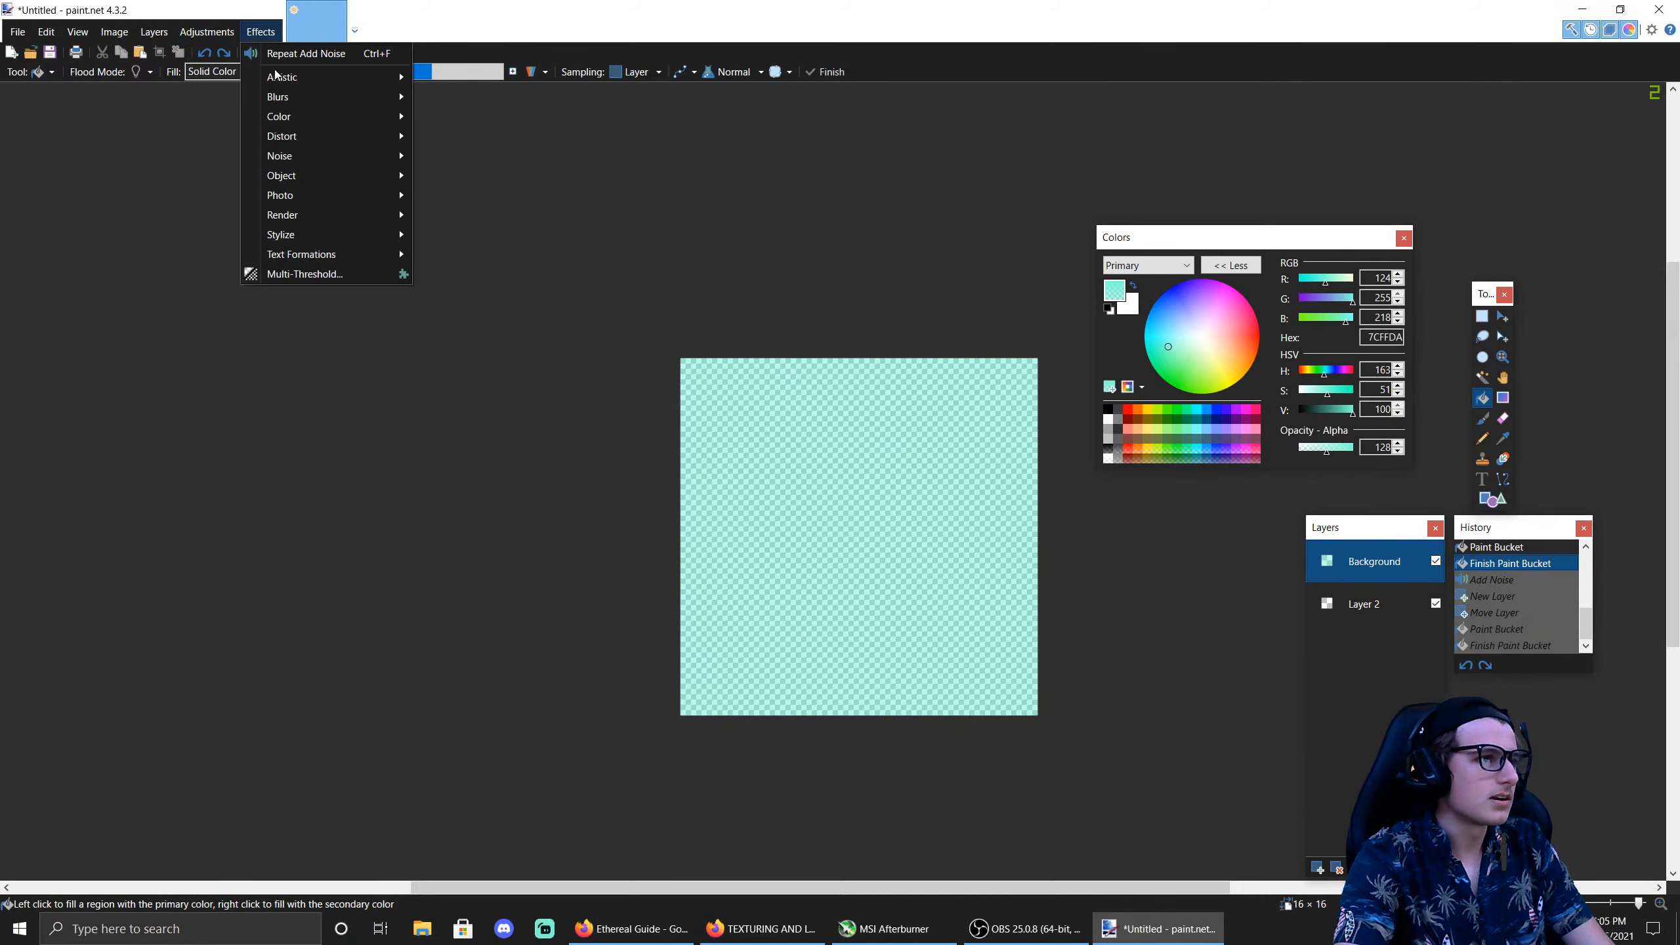
mouse_move(307, 155)
left_click(517, 157)
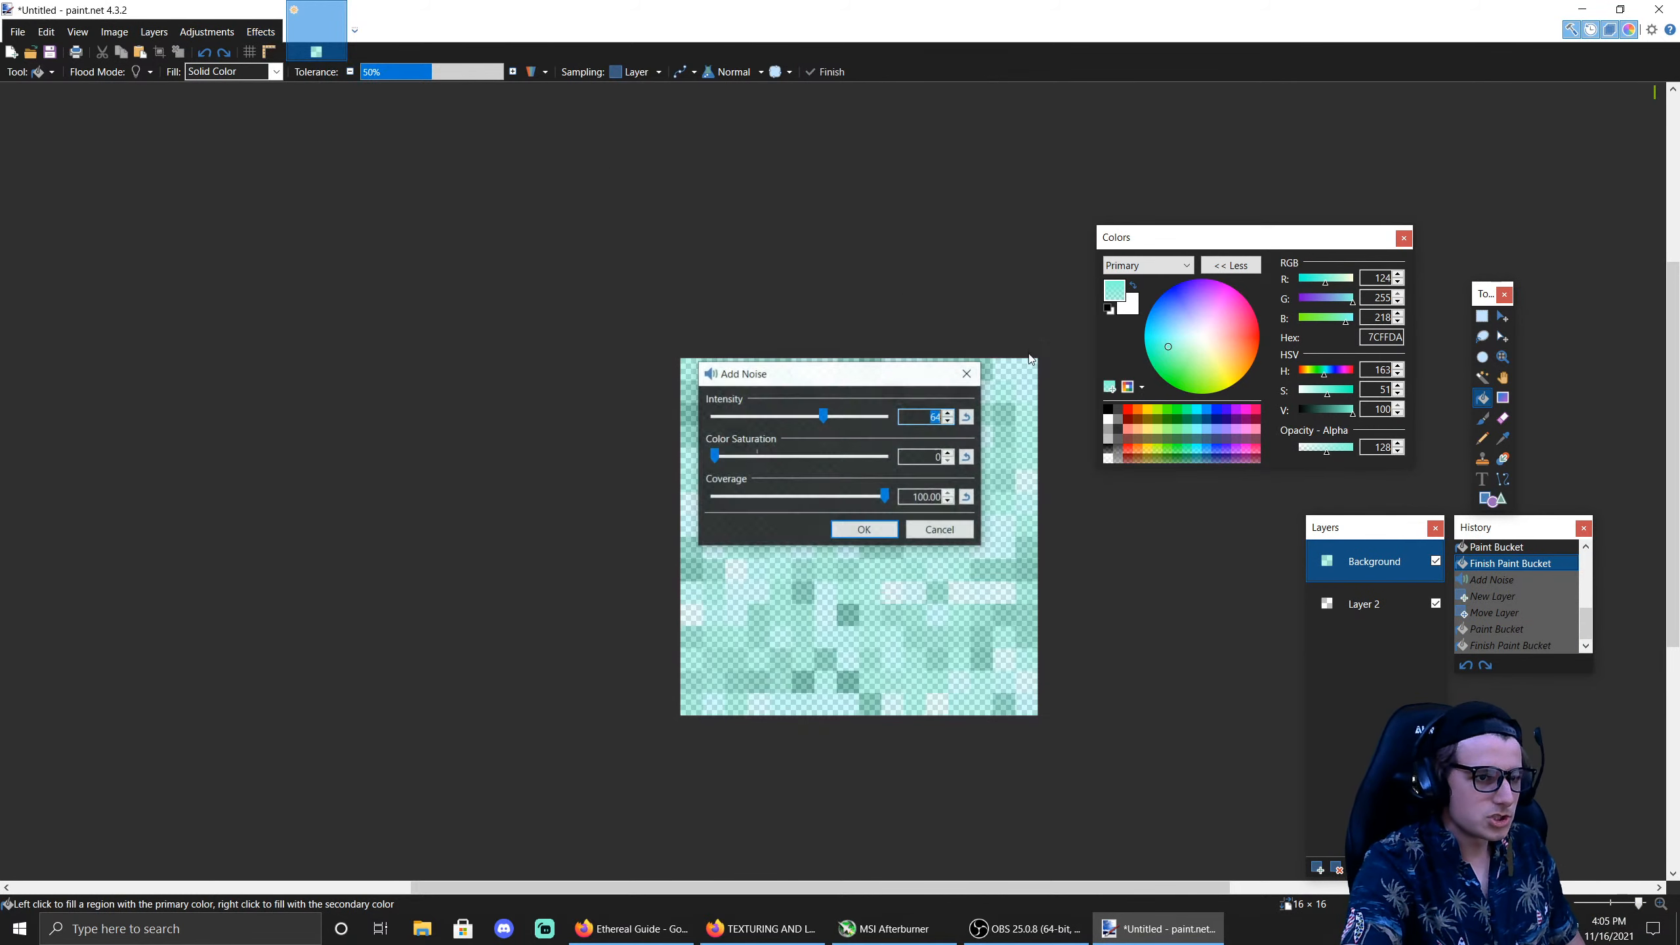
left_click_drag(853, 374, 537, 381)
left_click_drag(568, 501, 482, 503)
left_click_drag(507, 421, 492, 421)
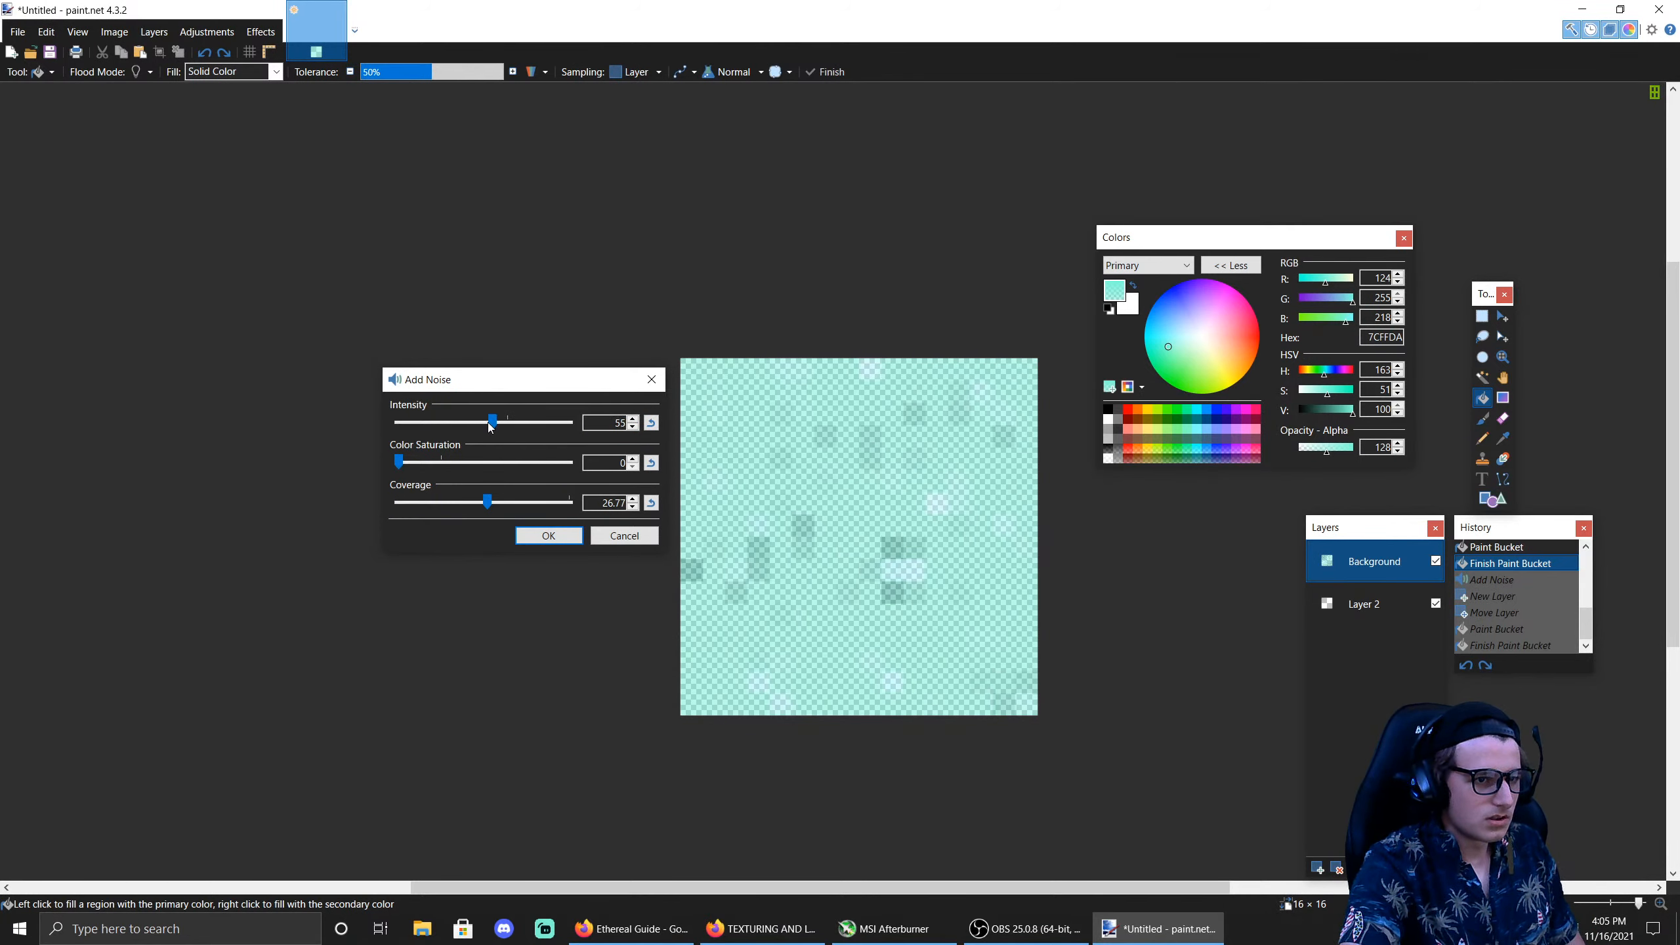
left_click_drag(487, 502, 495, 503)
left_click_drag(497, 497, 498, 497)
left_click(633, 507)
left_click(633, 506)
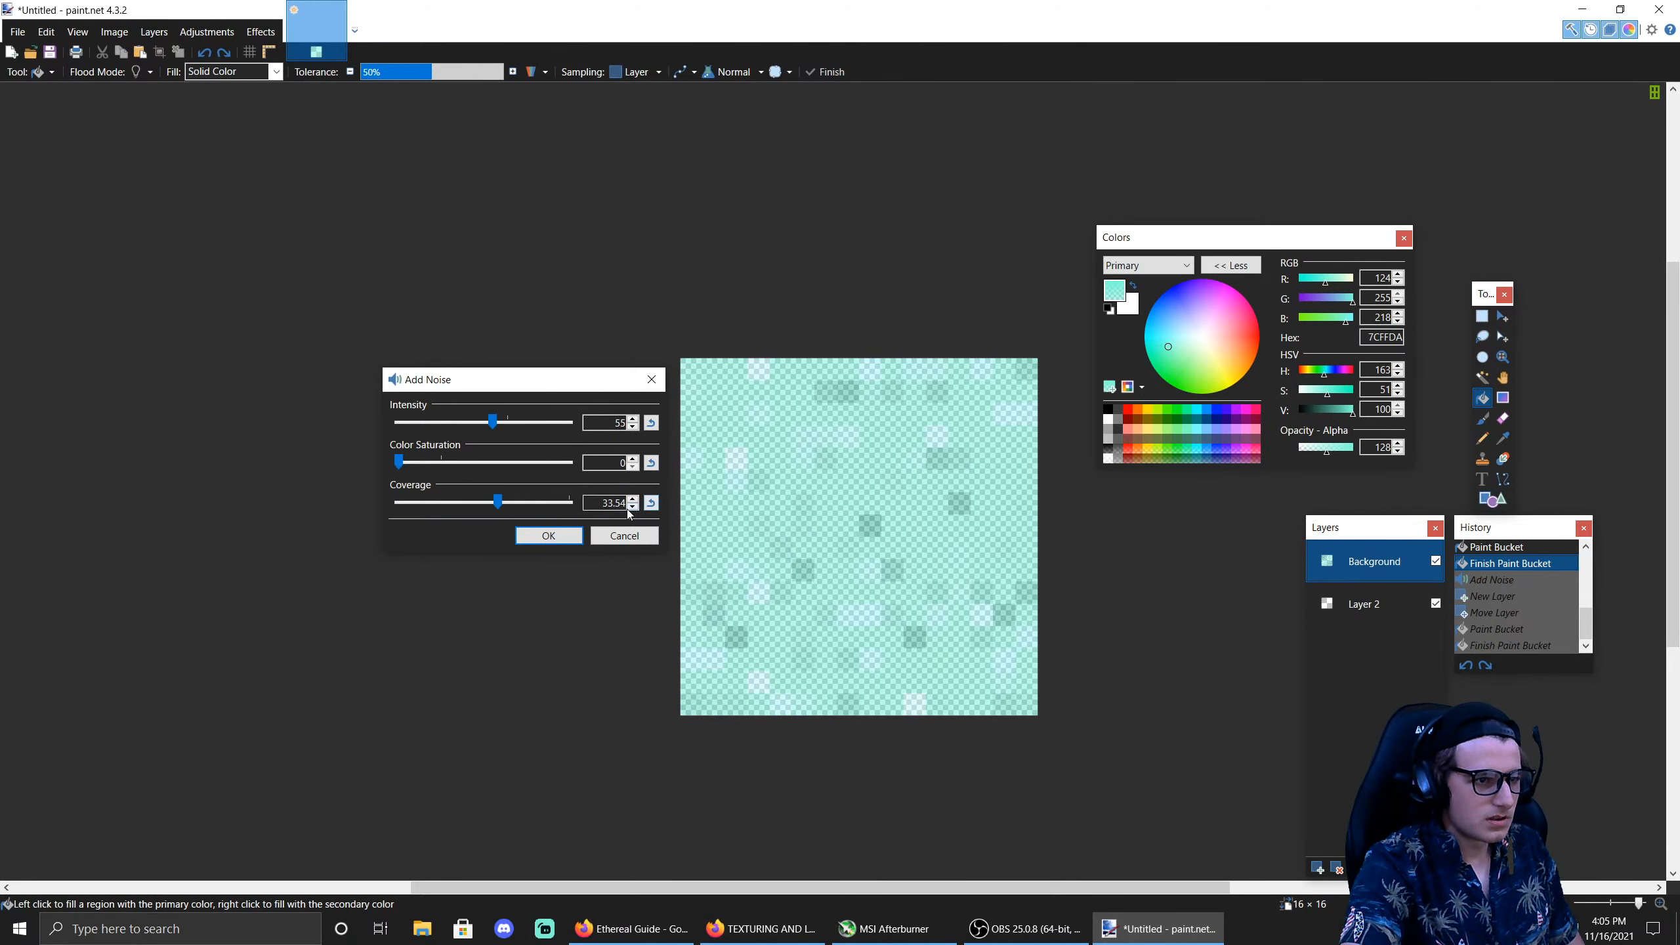
left_click(632, 508)
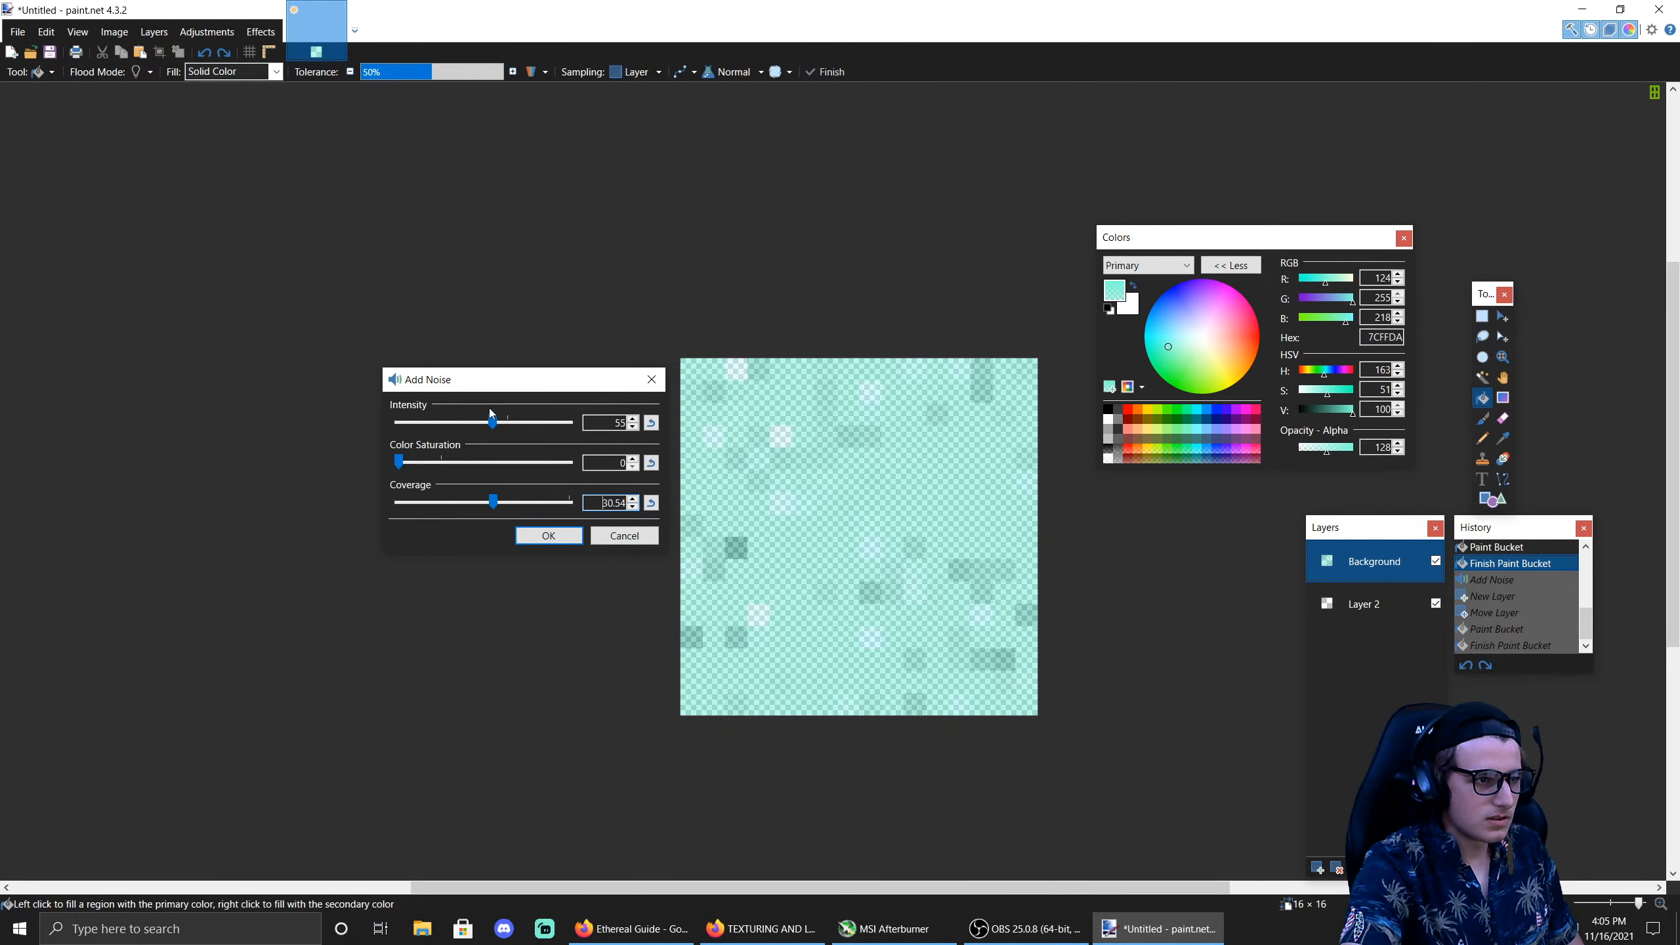
left_click(538, 538)
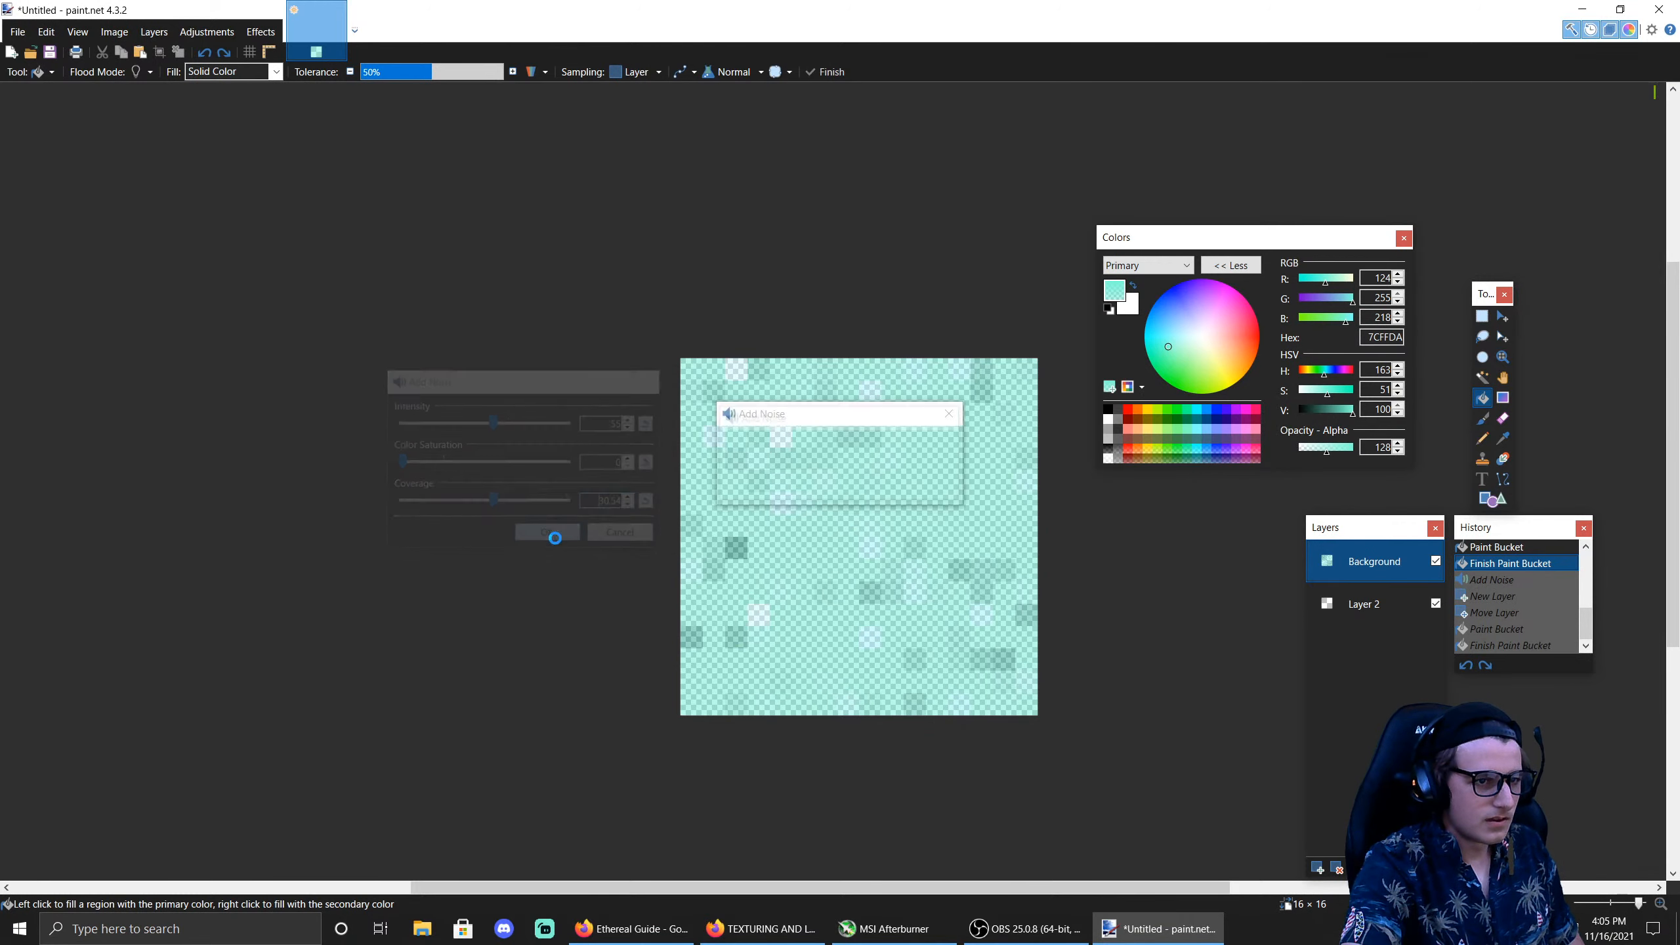
Step: Insert a new layer between the noisy Background layer and Layer 2, and fill it with the translucent turquoise
left_click(1319, 872)
left_click_drag(1360, 585, 1360, 619)
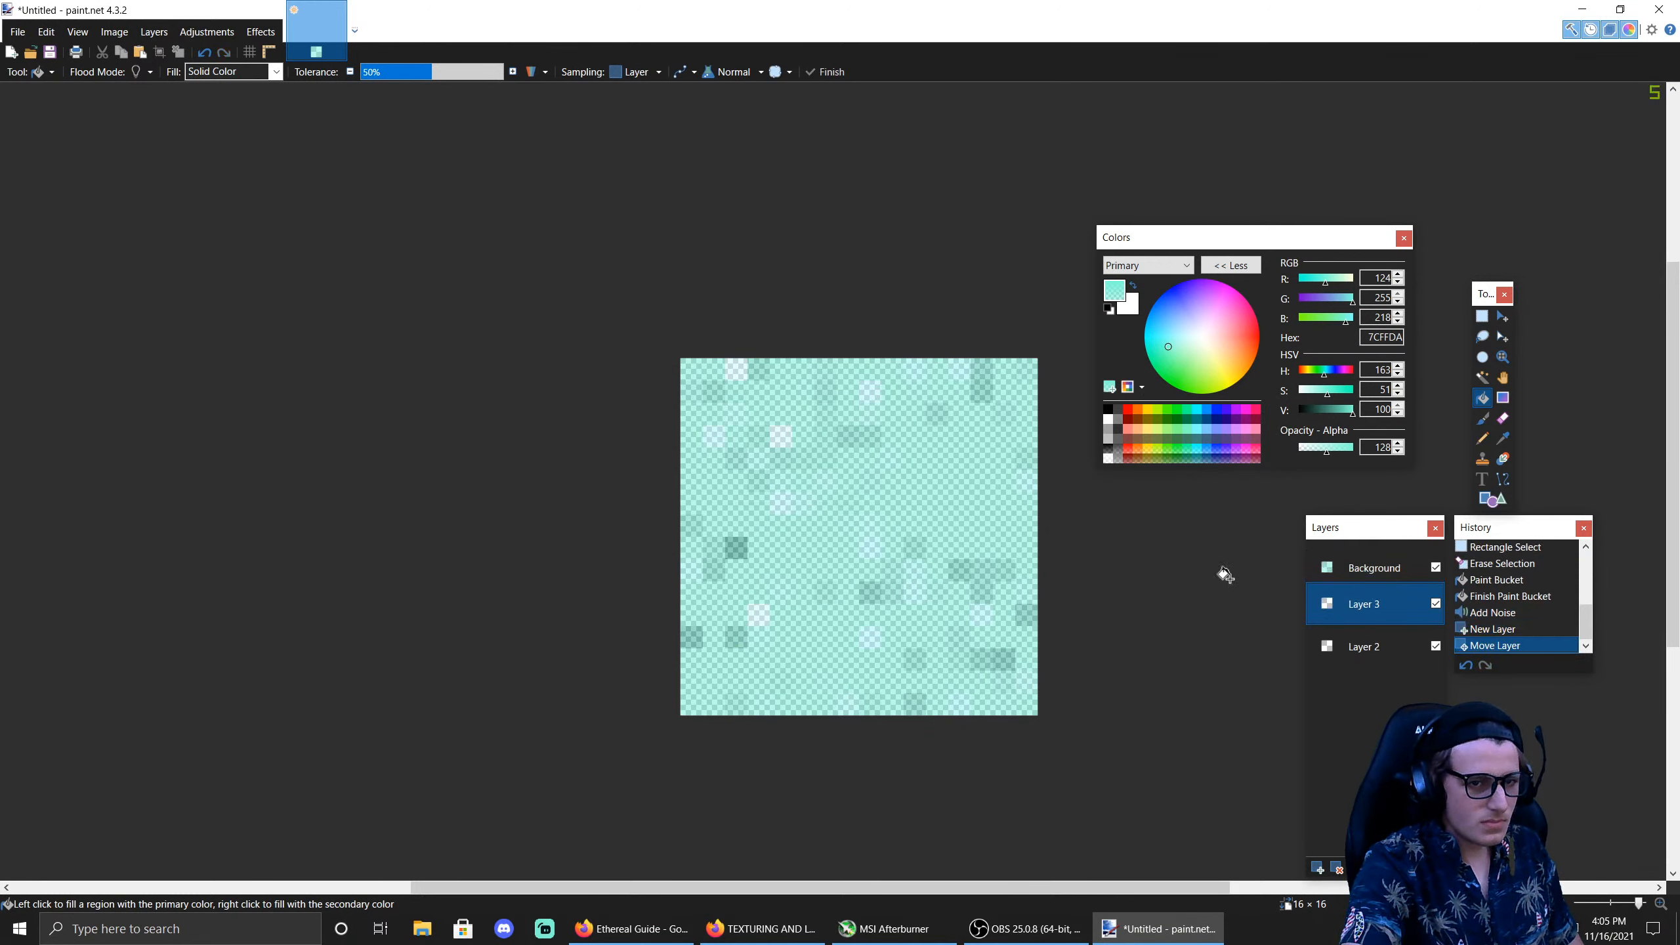
left_click(941, 572)
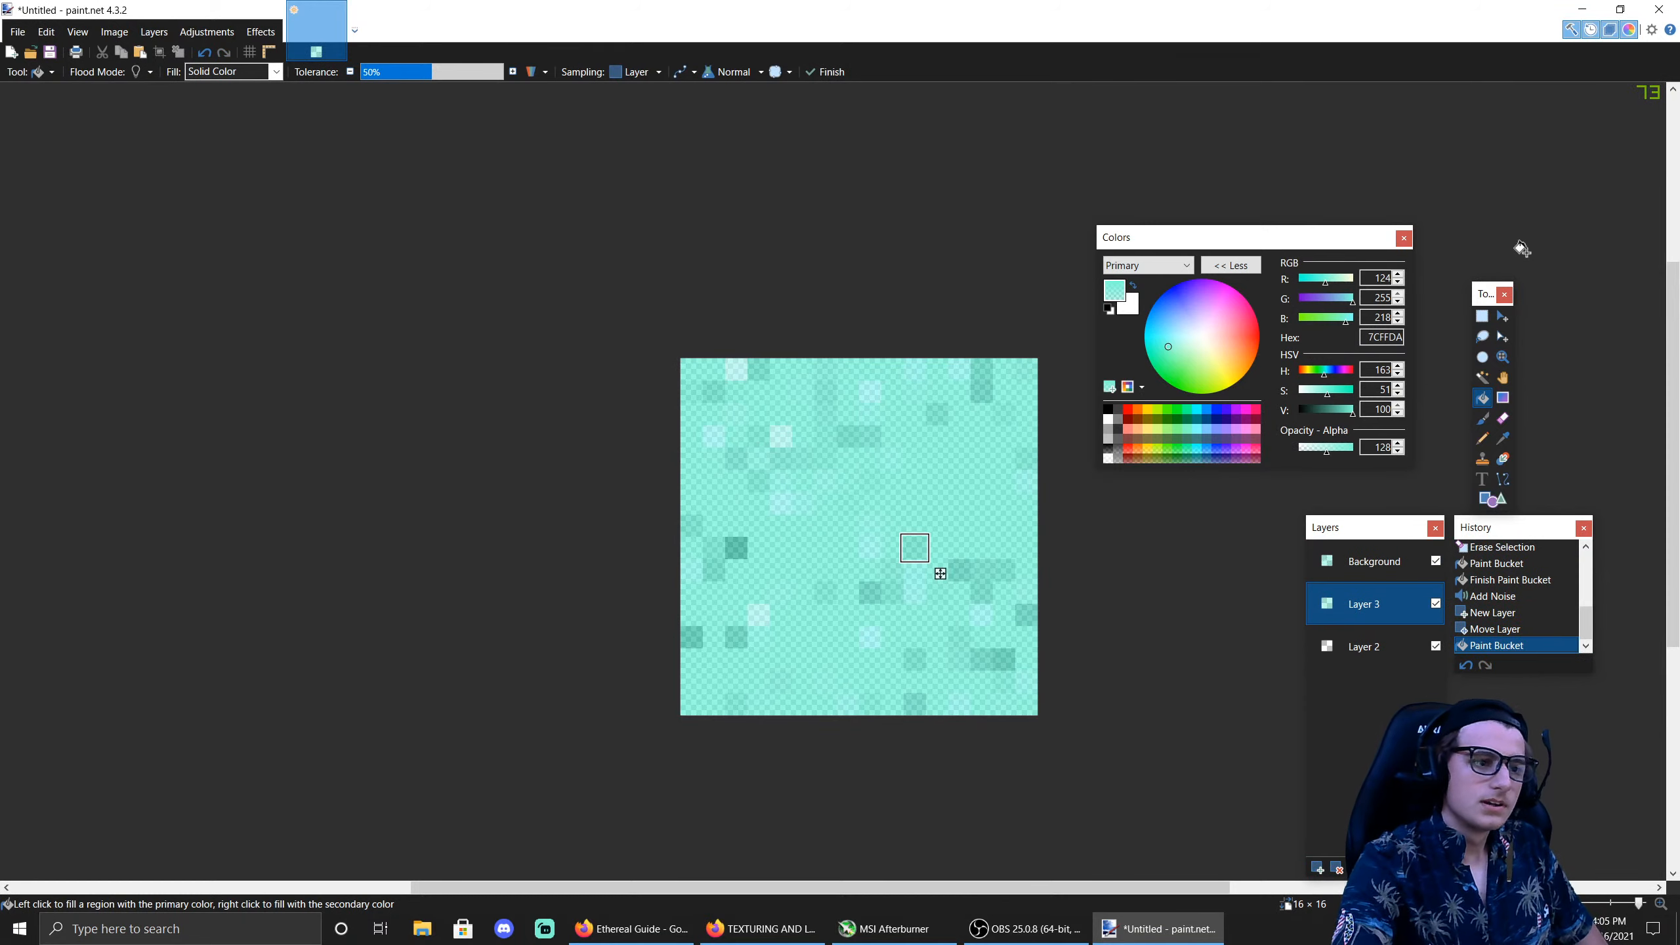
left_click(1481, 316)
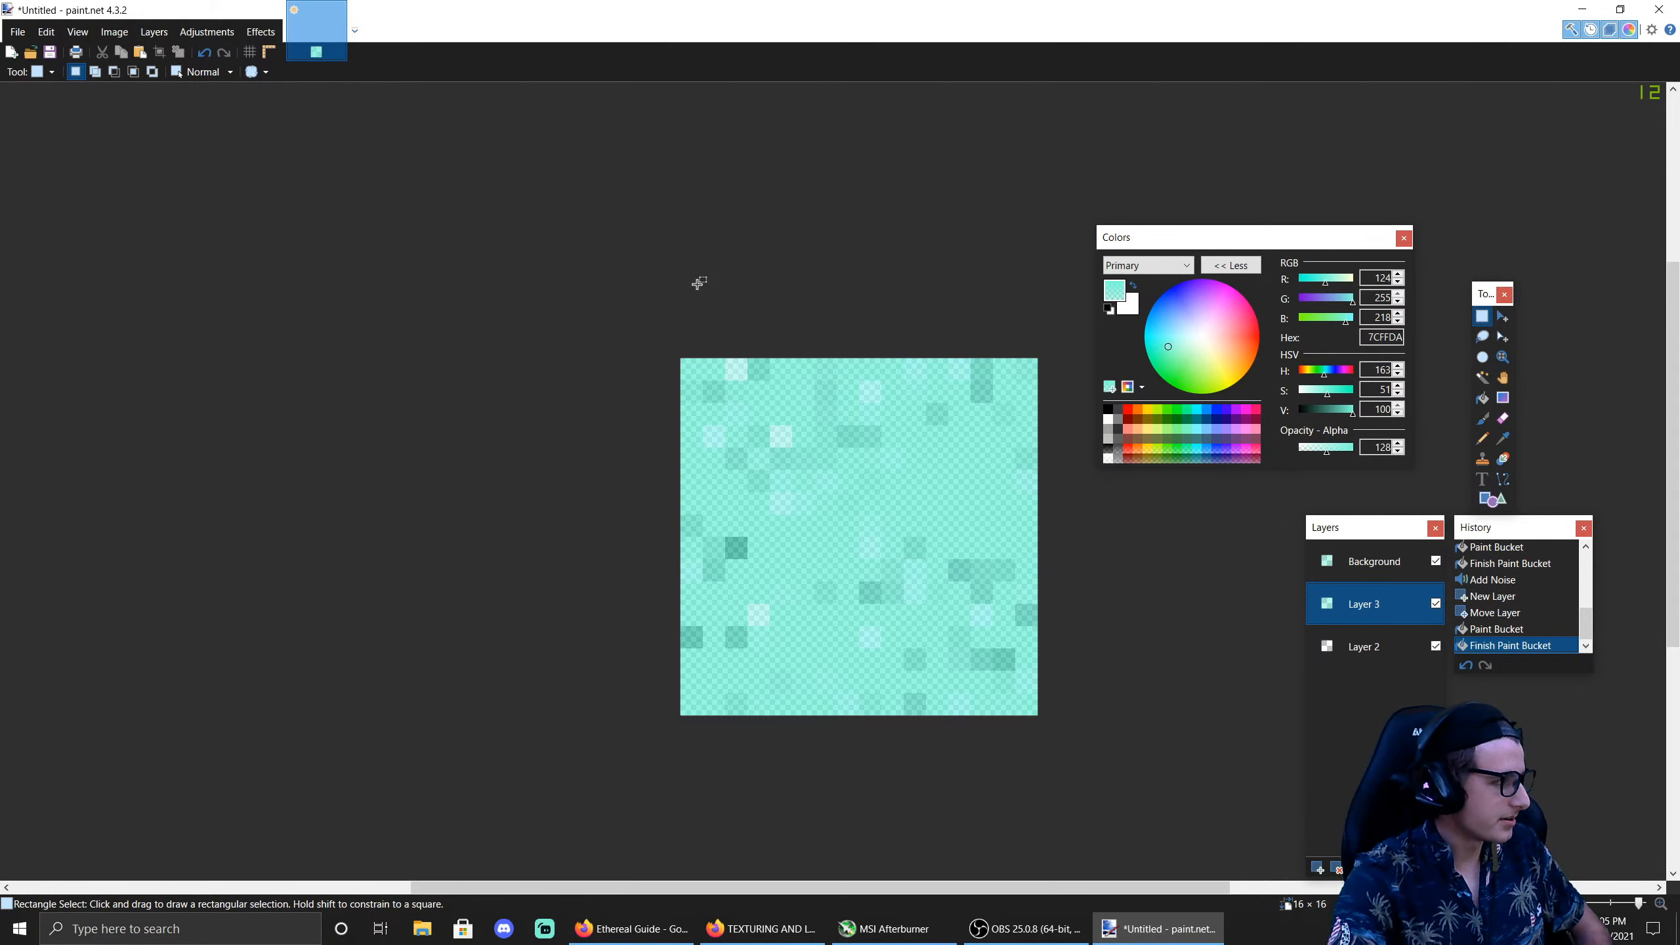
Step: Save the texture to the Desktop as a PNG named aurapoti, flattening the layers
left_click(17, 31)
left_click(58, 156)
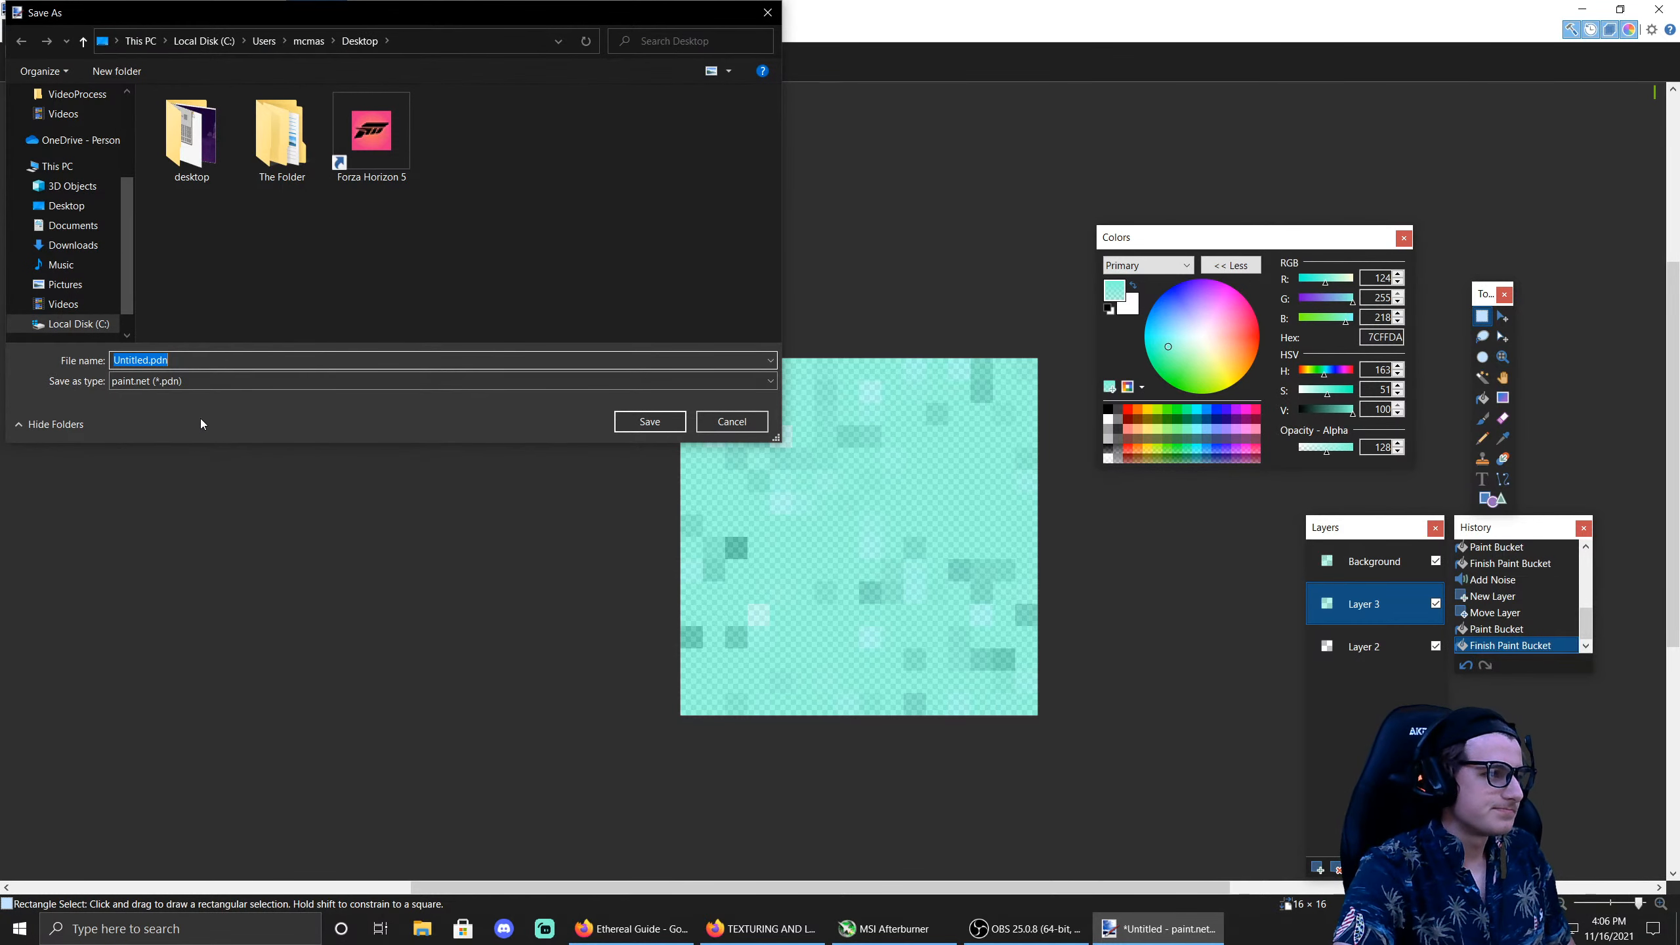
left_click(168, 383)
left_click(158, 493)
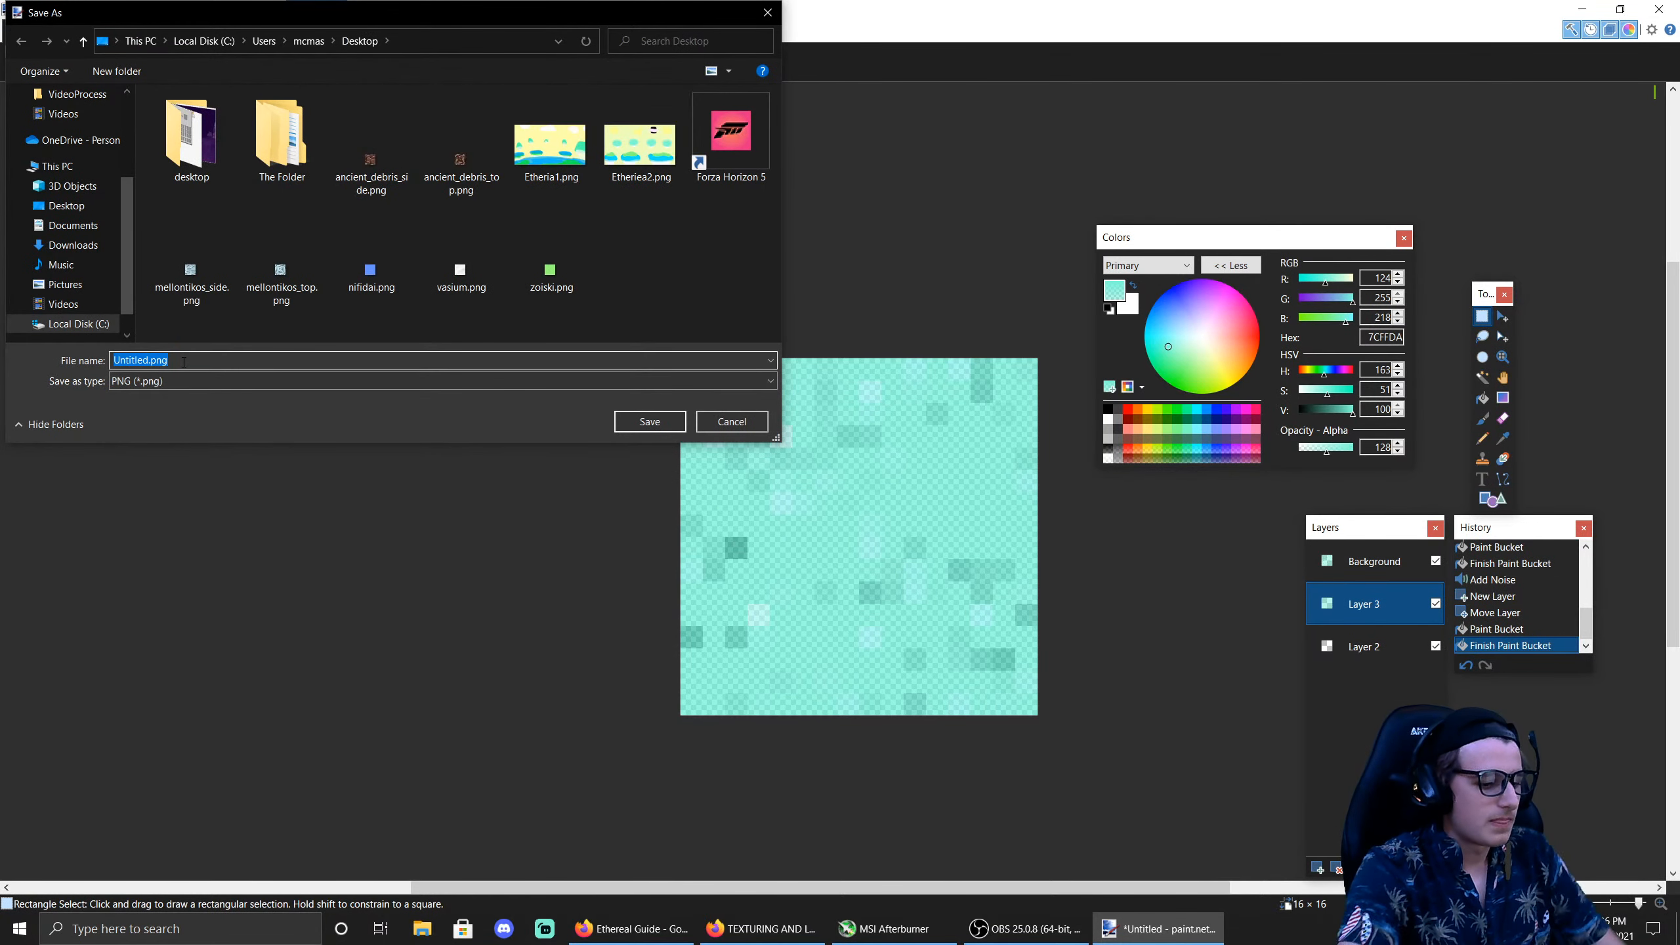
type("aurapoti")
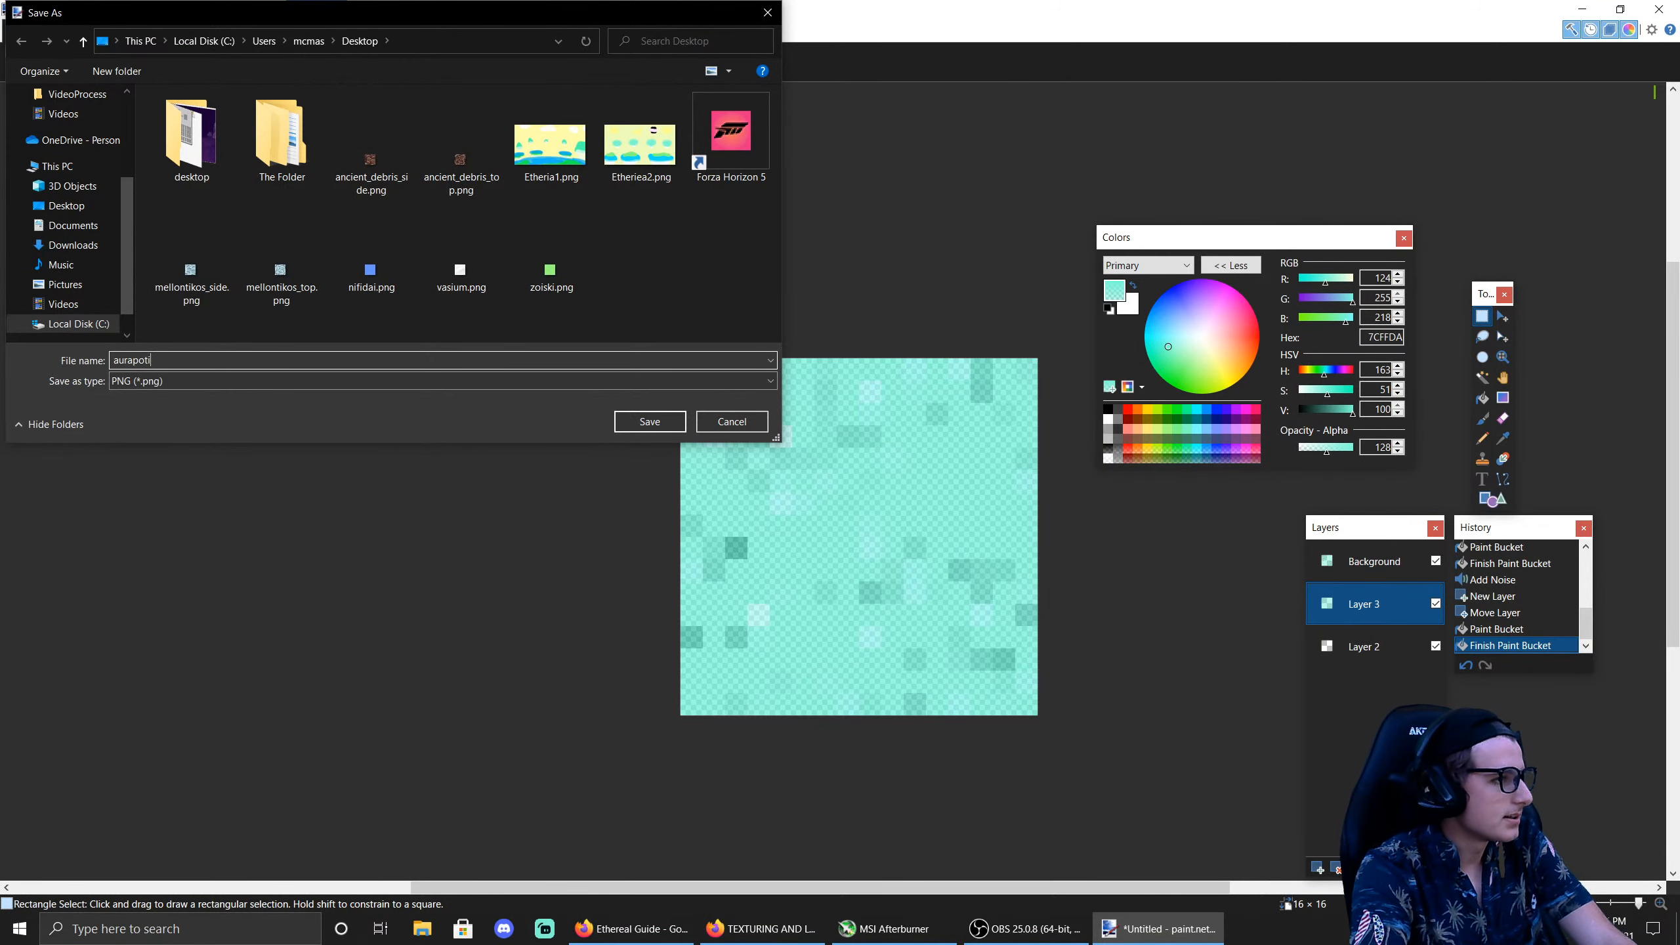
key("Return")
key("Return")
key("Return")
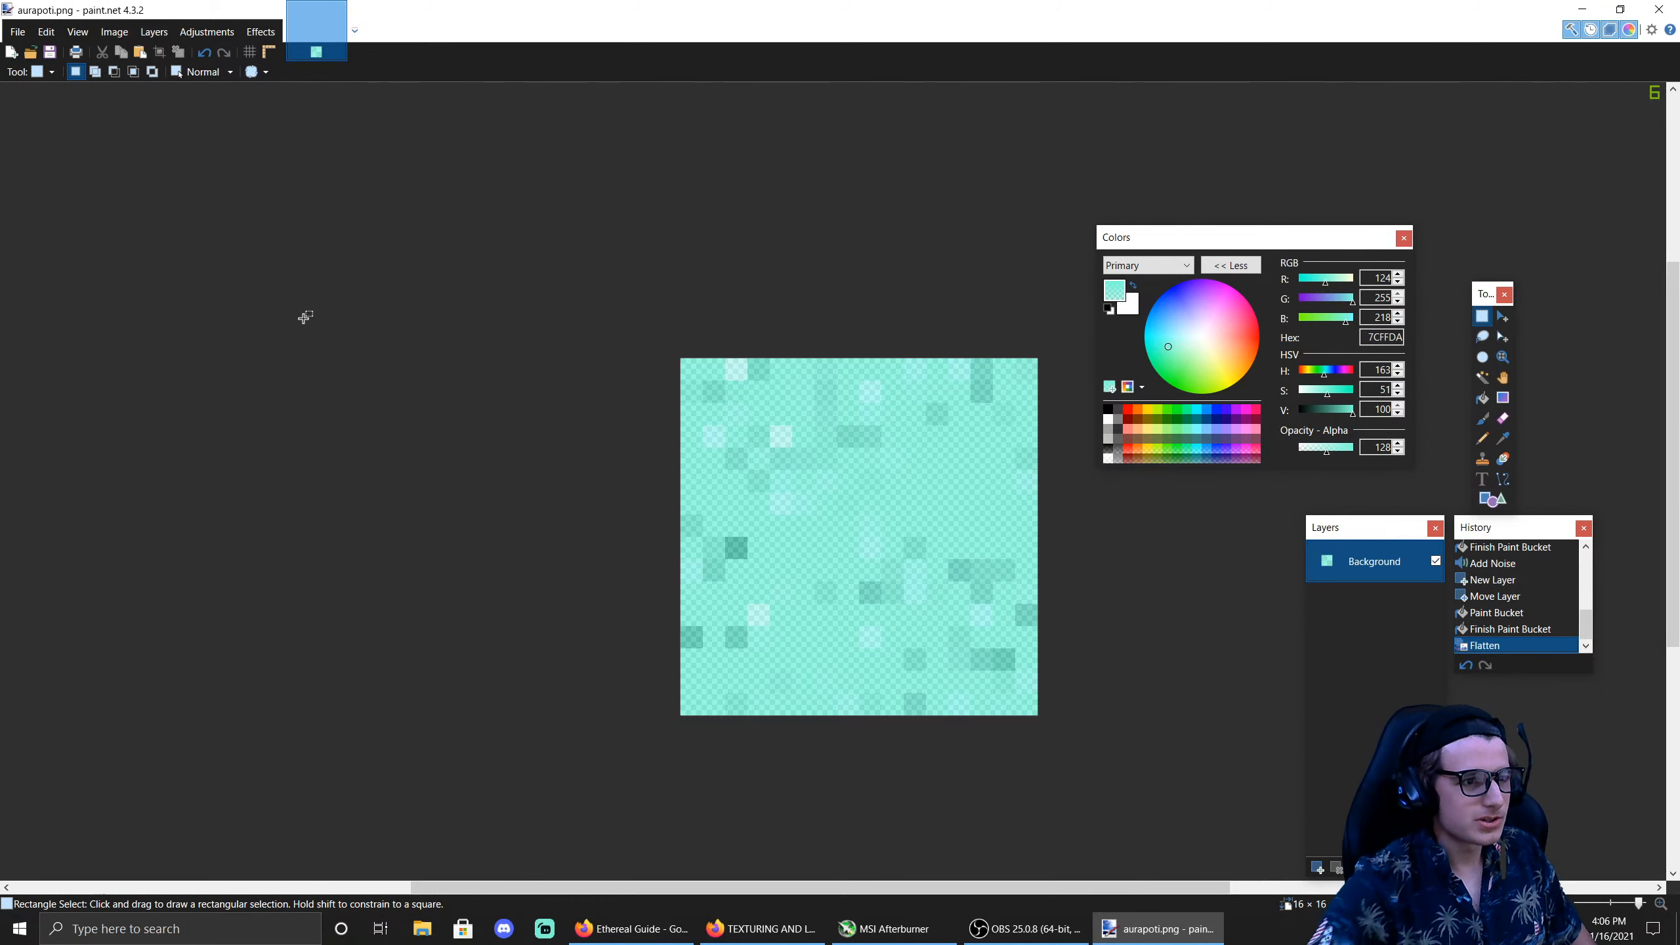
Step: Erase the entire canvas and choose black as the primary colour
left_click_drag(625, 312, 1086, 744)
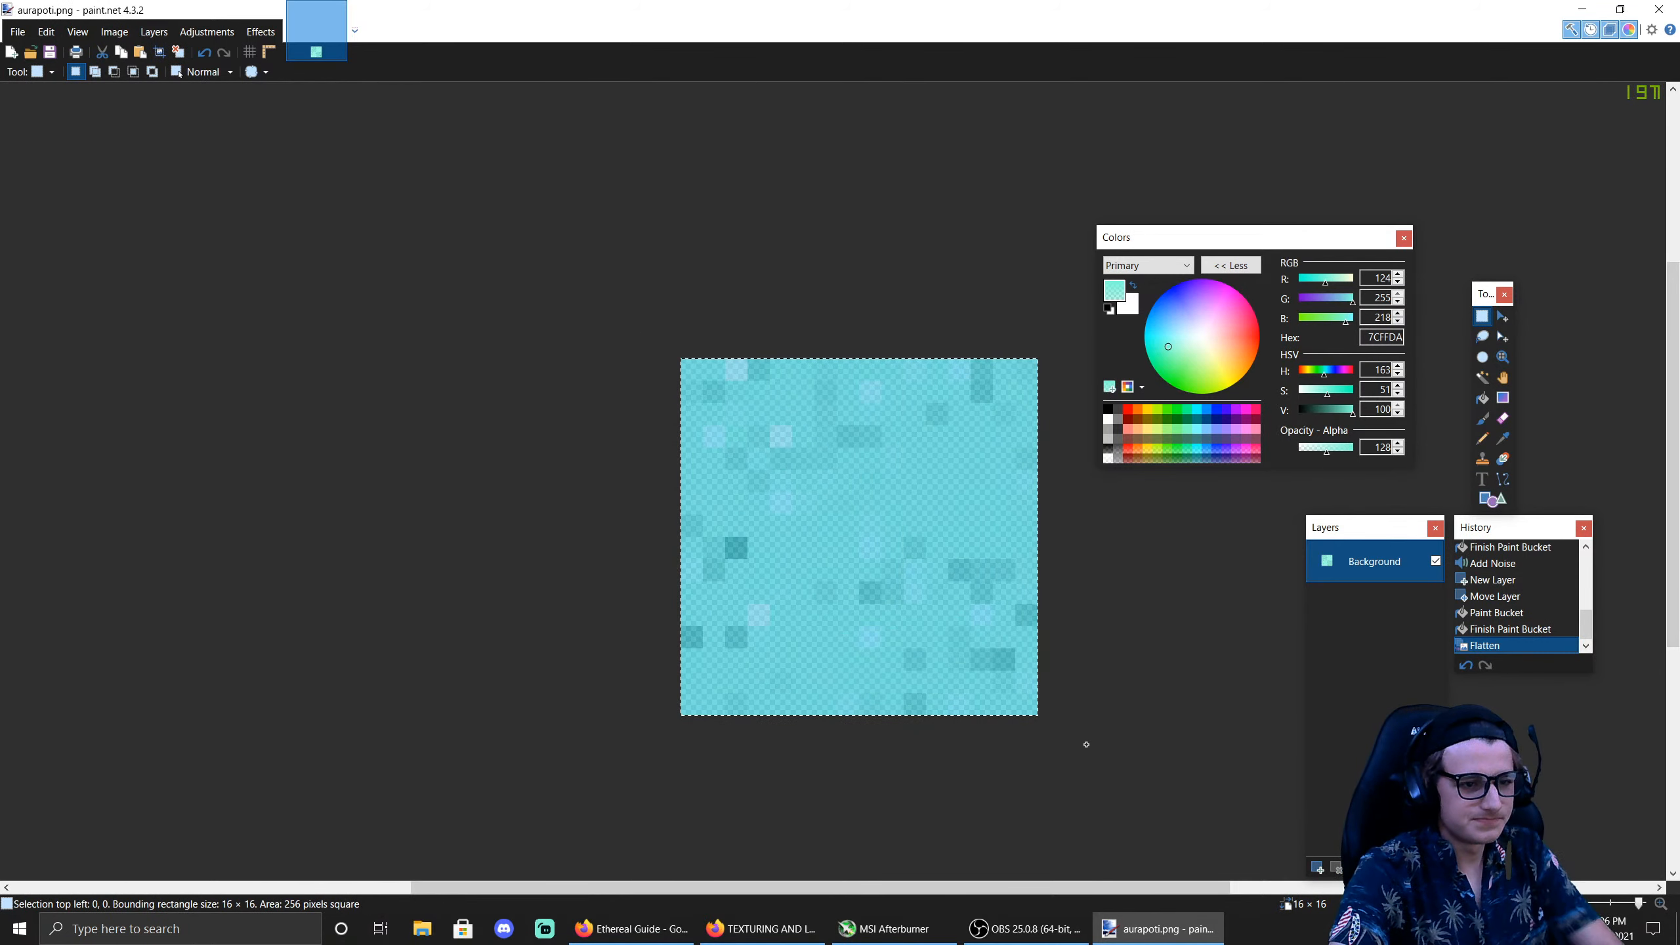
key("Delete")
left_click(1482, 417)
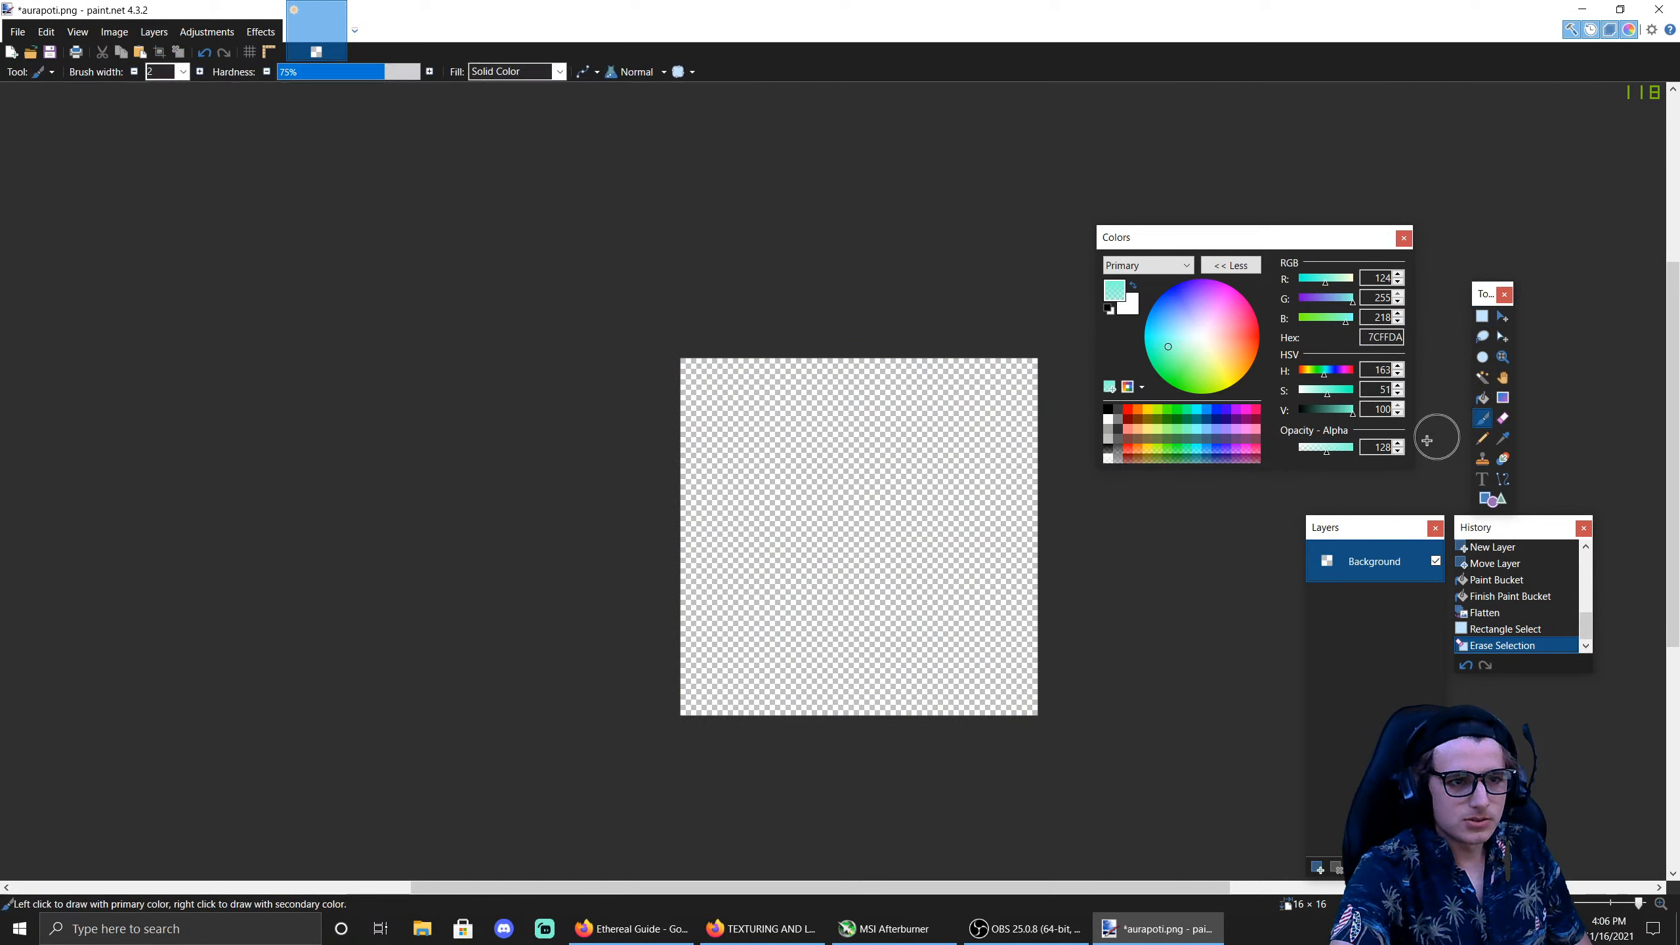
left_click(1109, 410)
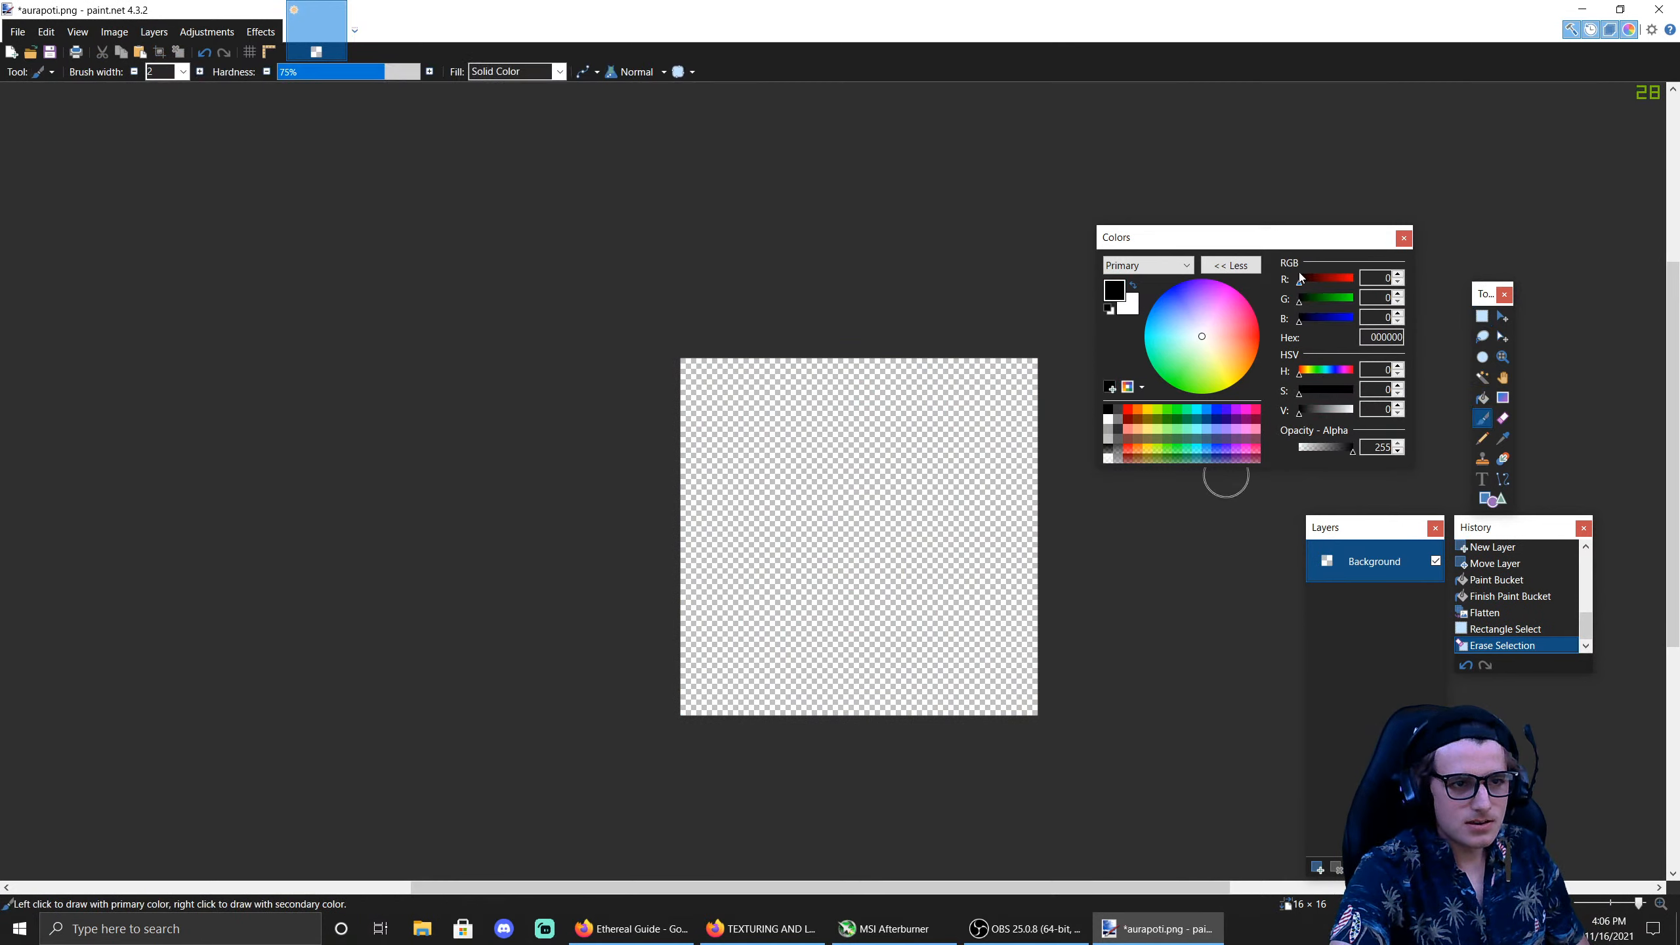
Step: Try to draw black lines on the empty canvas with the Paintbrush at a brush width of 1
left_click(179, 72)
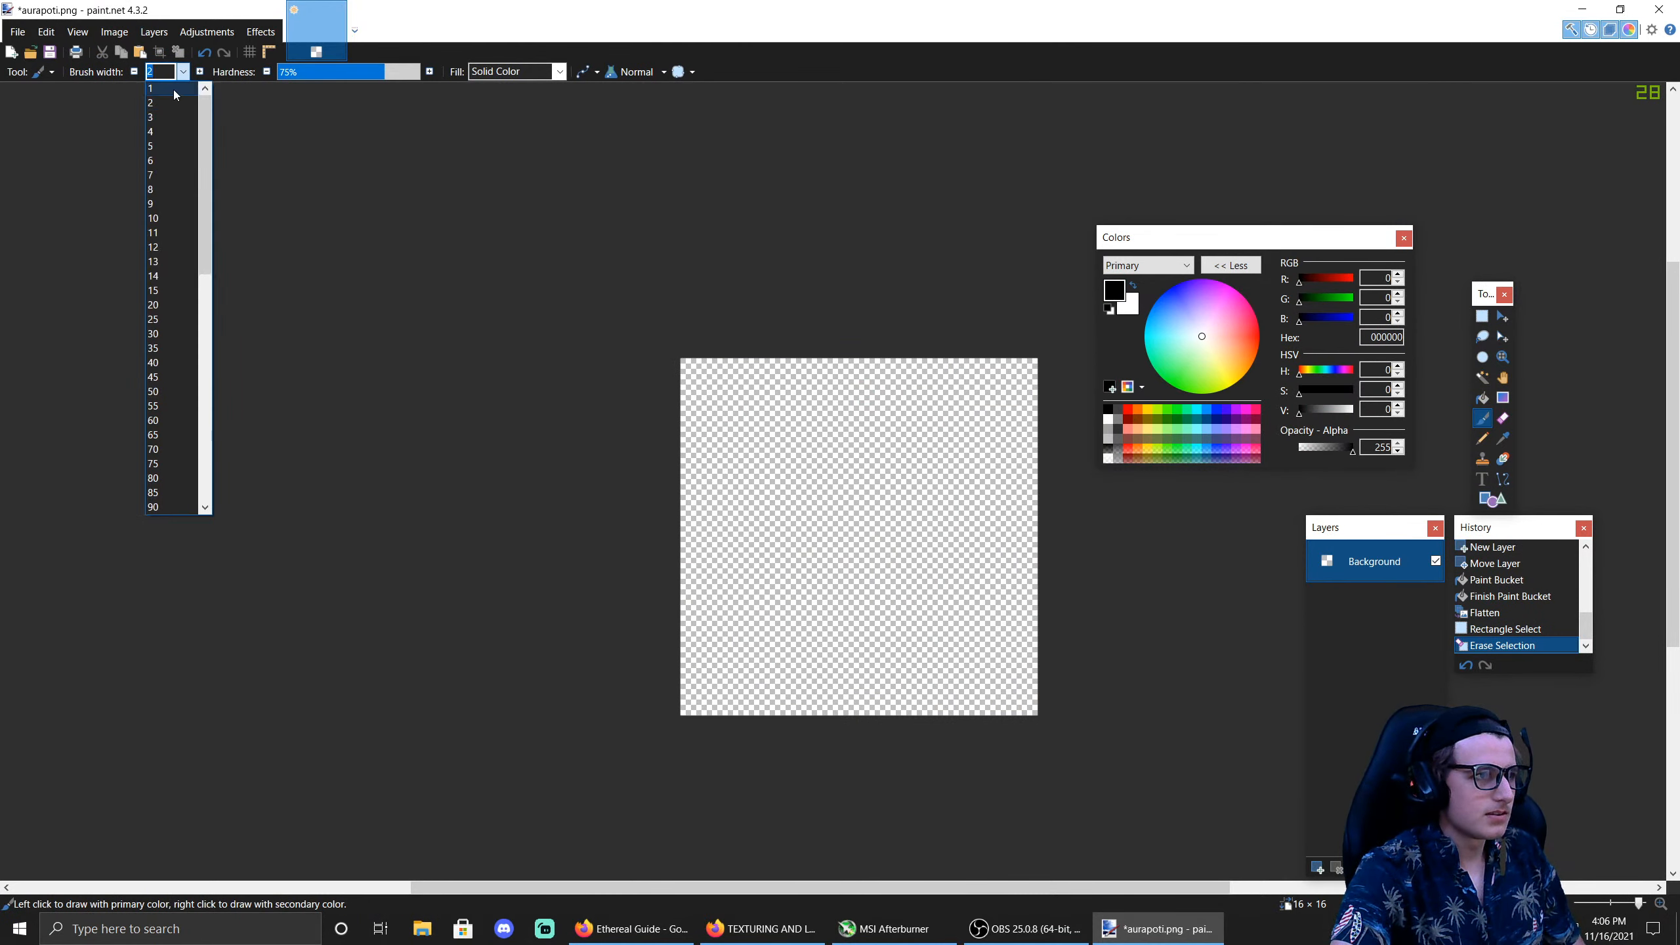
left_click(159, 88)
mouse_move(668, 460)
left_mouse_down()
mouse_move(728, 464)
mouse_move(779, 415)
mouse_move(796, 357)
mouse_move(784, 349)
left_mouse_up()
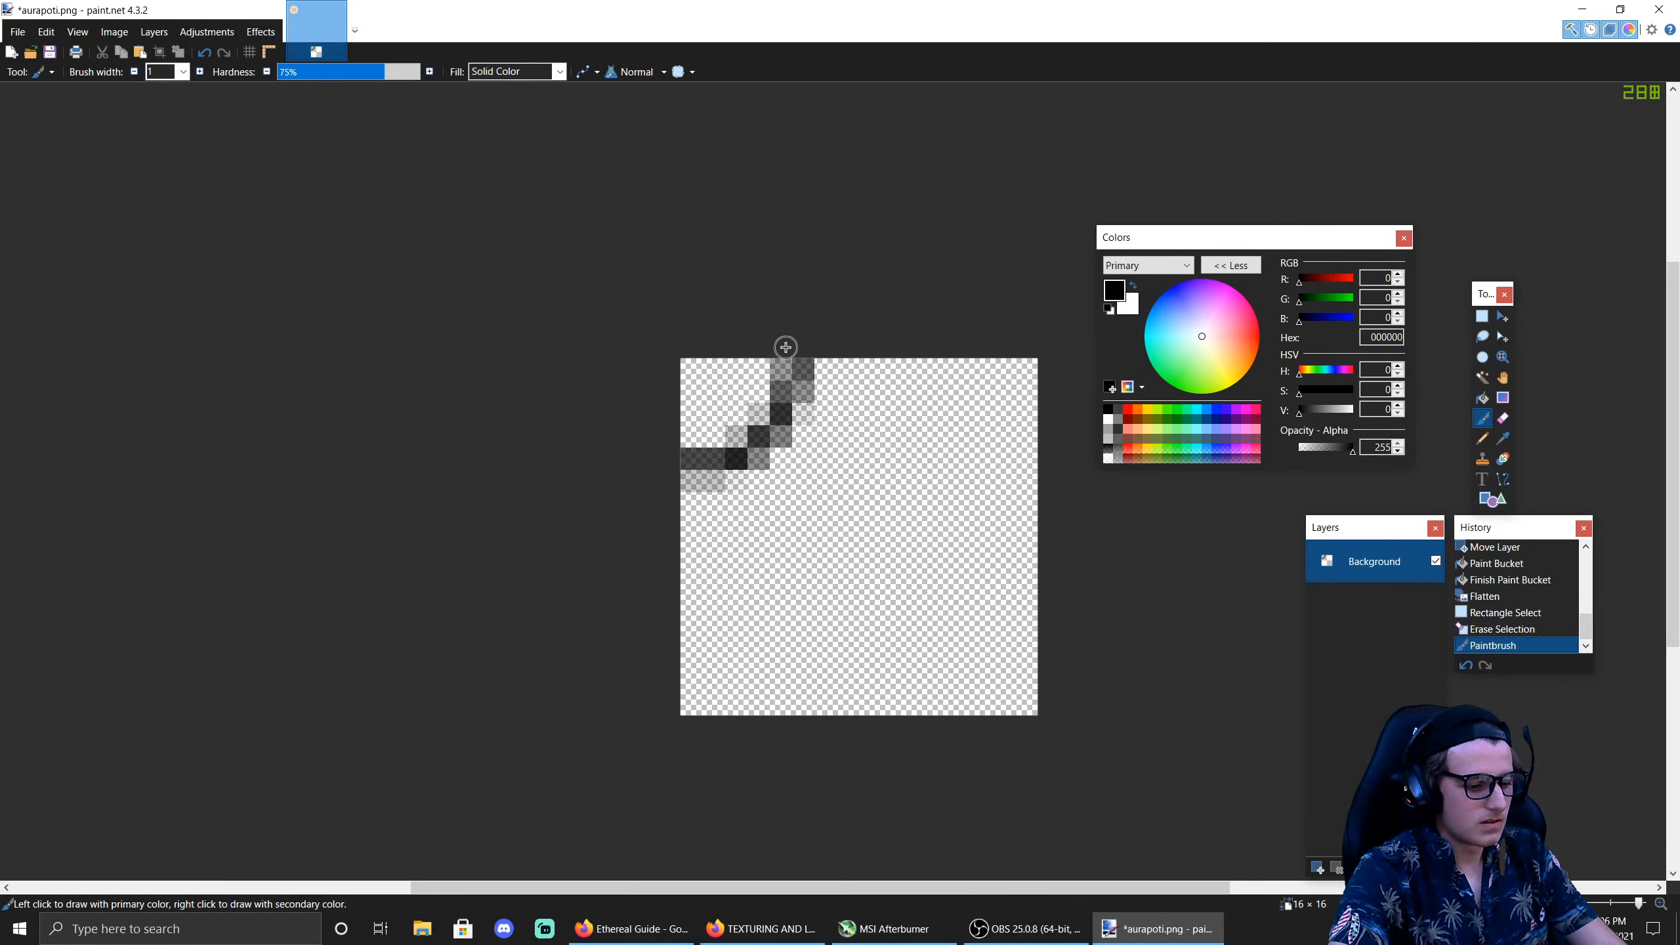
key("ctrl+z")
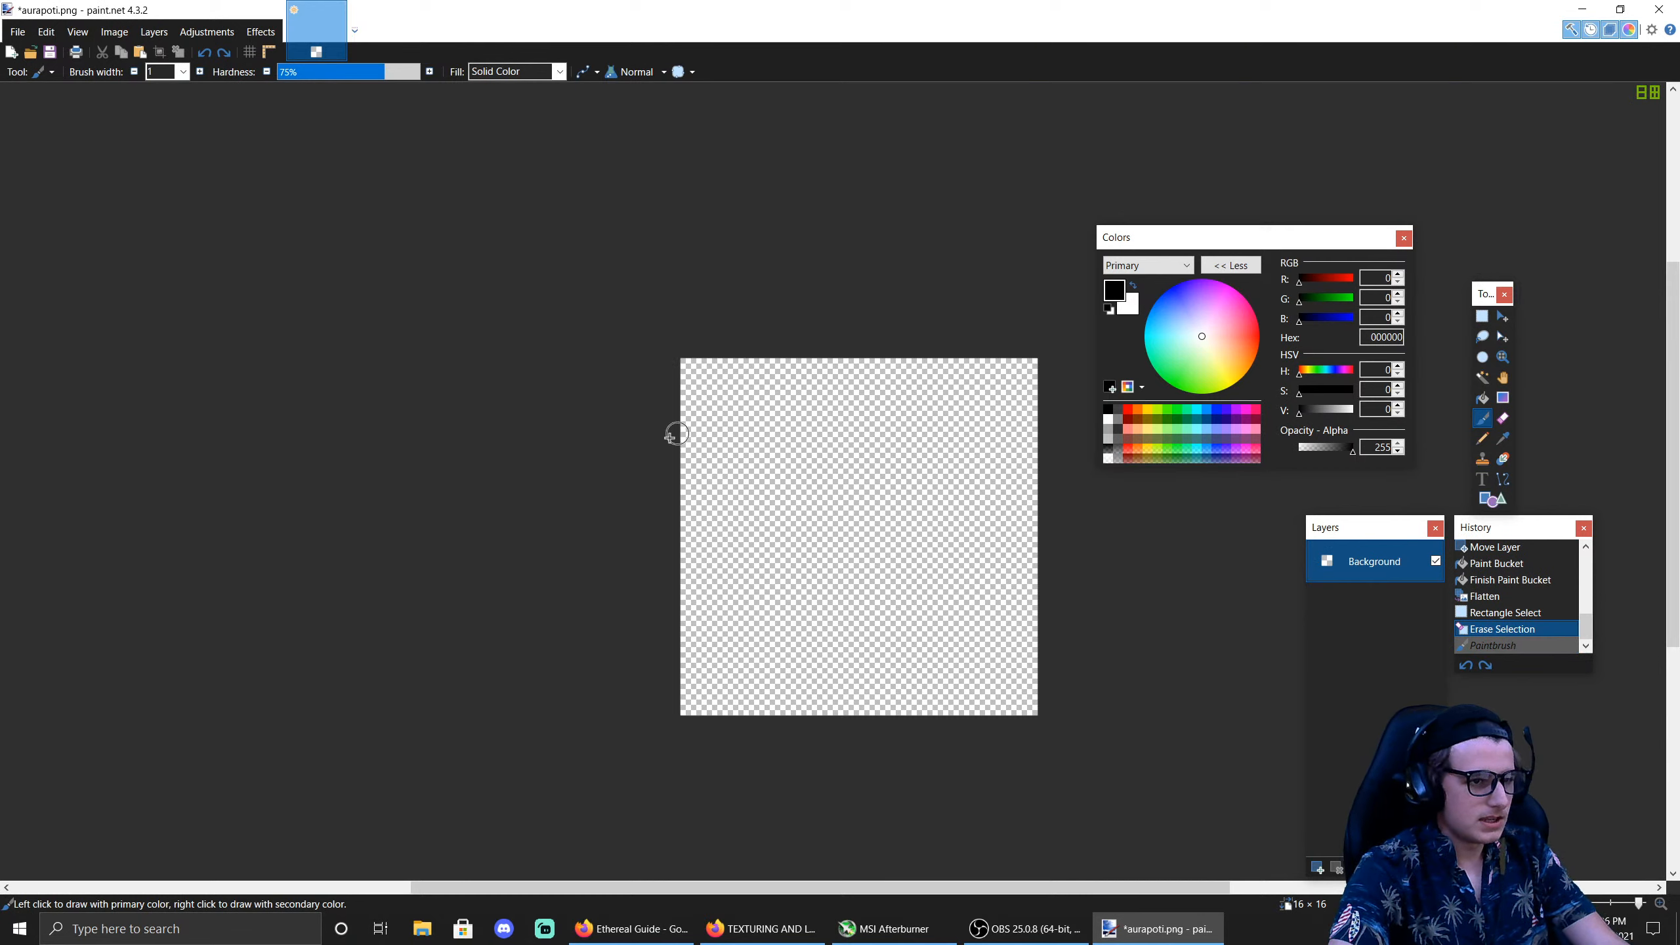
mouse_move(767, 573)
left_mouse_down()
mouse_move(720, 637)
mouse_move(764, 670)
mouse_move(827, 651)
mouse_move(825, 576)
mouse_move(794, 557)
mouse_move(732, 575)
mouse_move(771, 544)
mouse_move(797, 575)
mouse_move(794, 645)
mouse_move(740, 649)
mouse_move(733, 592)
left_mouse_up()
key("ctrl+z")
Step: Switch from the Paintbrush to the Pencil tool for one-pixel-wide black lines
left_click(1483, 442)
key("ctrl+z")
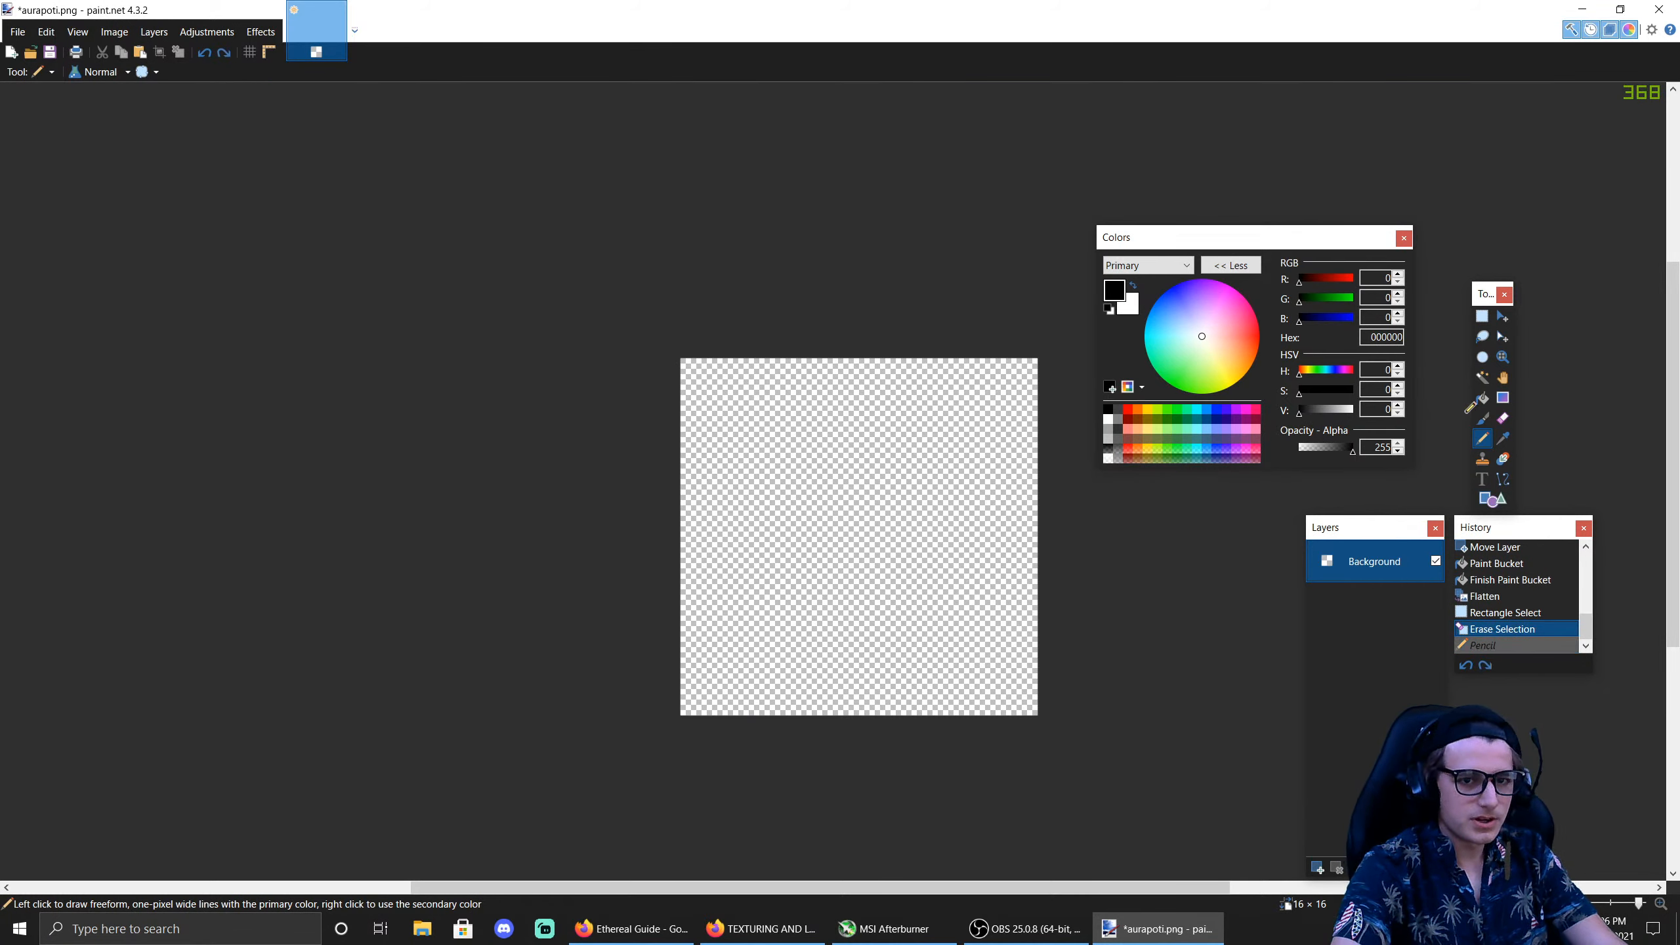
left_click(780, 370)
left_click(803, 391)
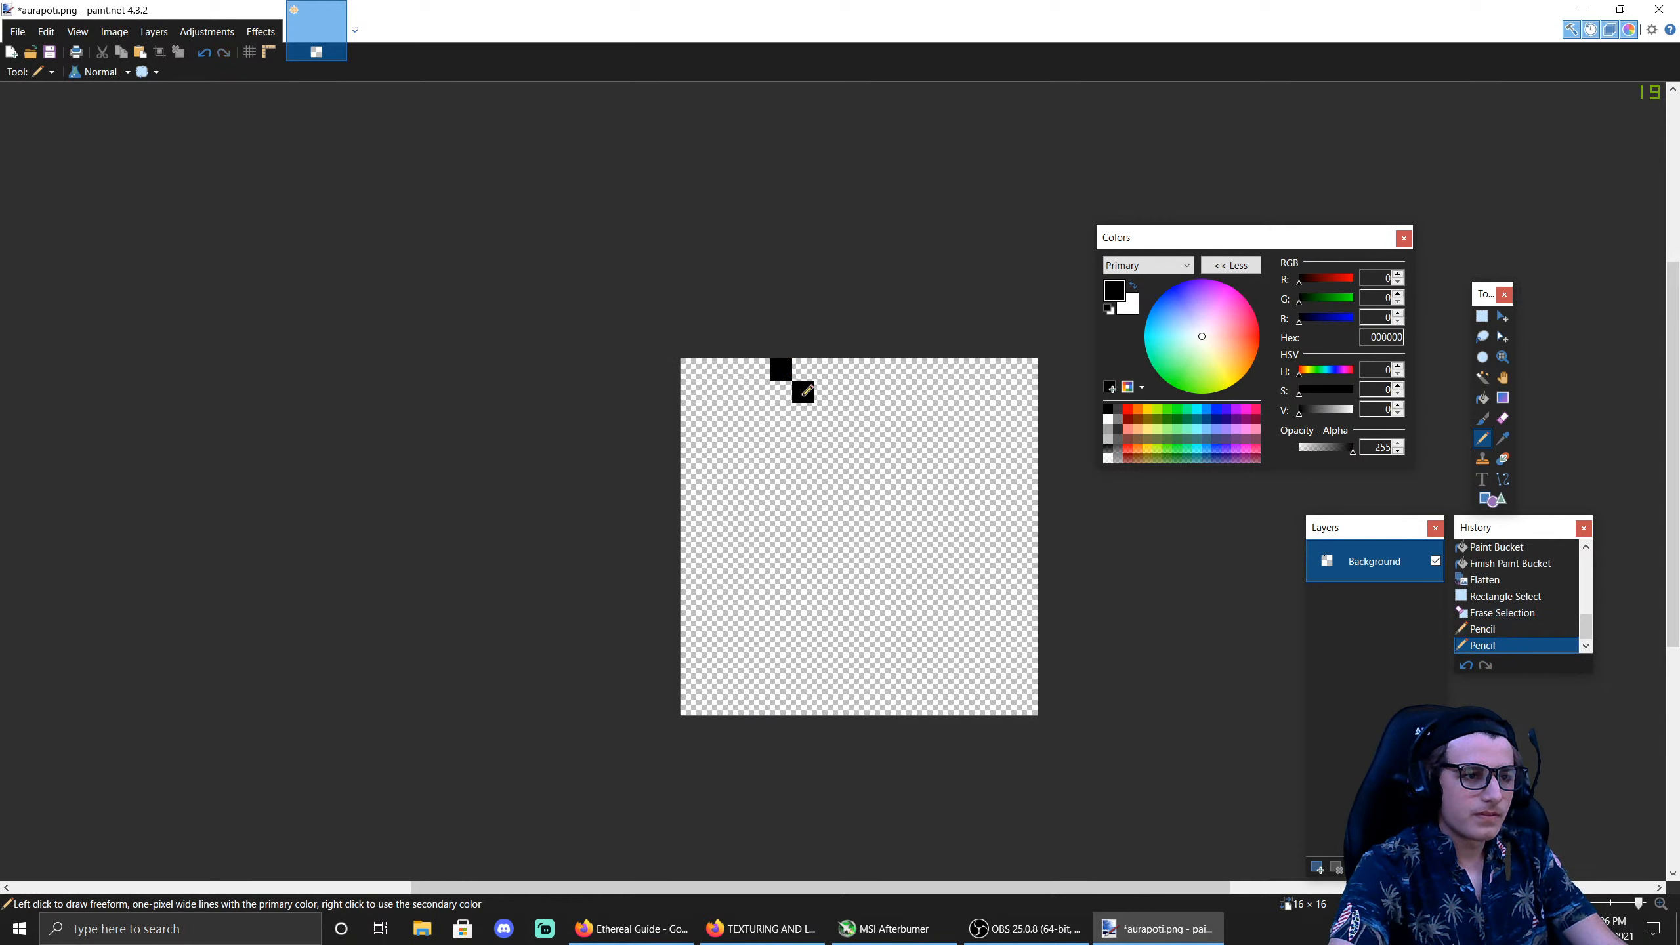
left_click(824, 405)
key("ctrl+z")
key("ctrl+z")
key("ctrl+z")
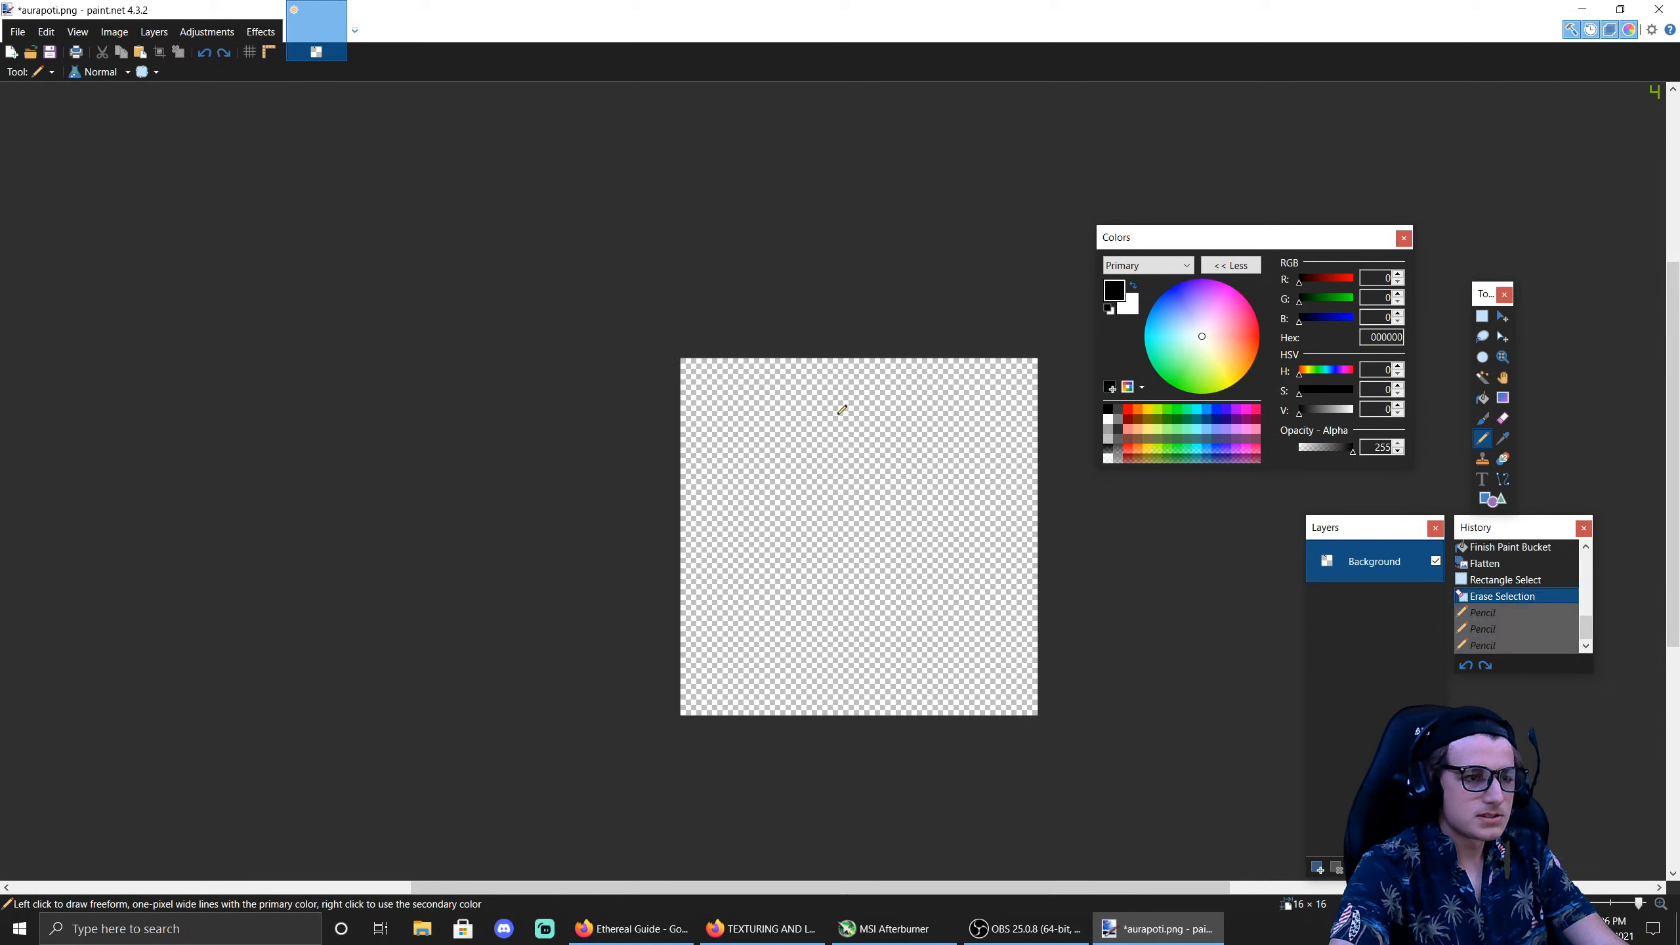
Step: Pencil the top, right and lower-right edges of a rounded black outline in the canvas's upper-left area
left_click(768, 406)
left_click(772, 406)
left_click(794, 407)
left_click(817, 429)
left_click(838, 451)
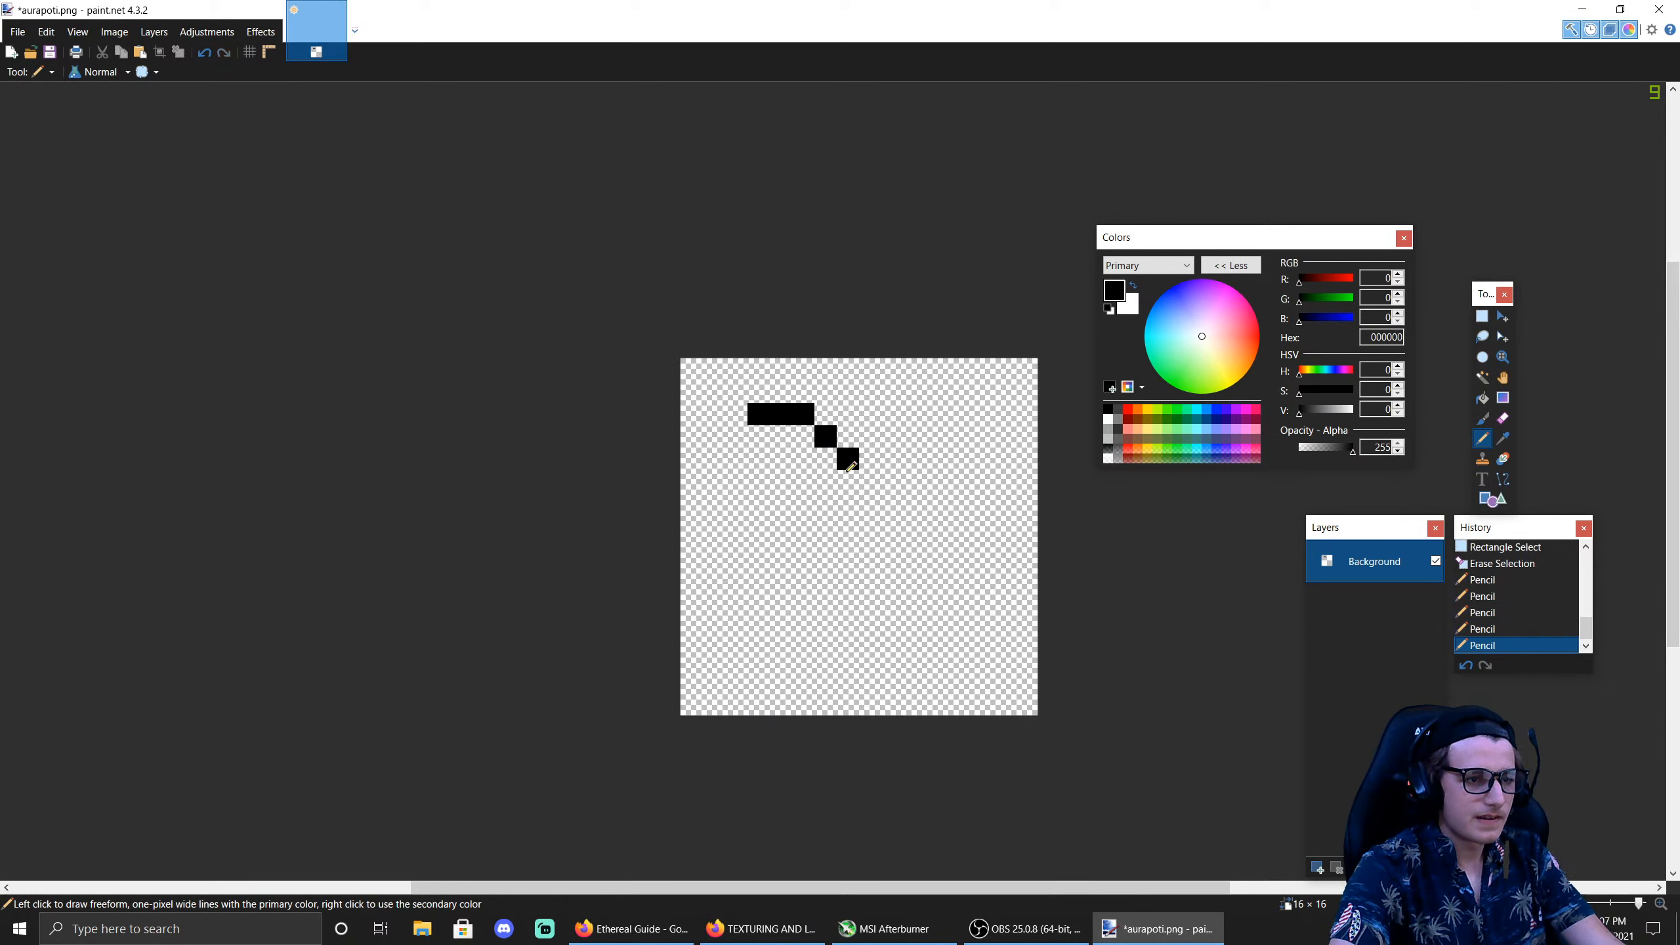
left_click(839, 496)
left_click(848, 481)
left_click(826, 527)
left_click(803, 526)
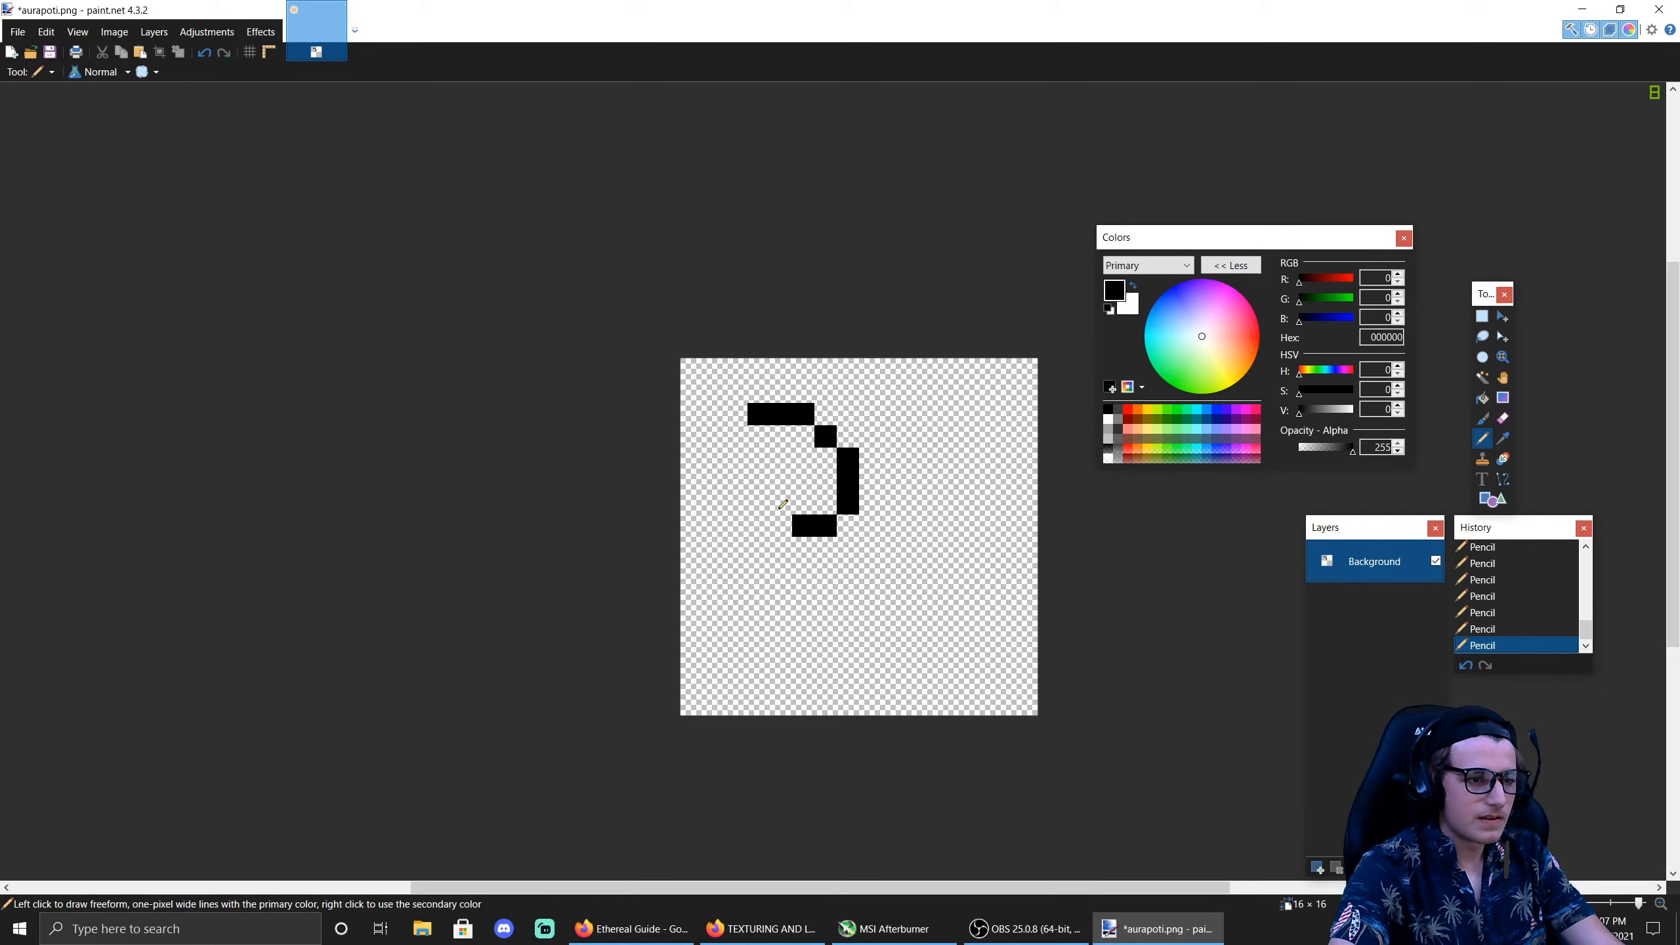
Step: Close the upper-left rounded outline by pencilling its lower-left and left edges in black
left_click(781, 503)
left_click(759, 500)
left_click(746, 486)
left_click(736, 458)
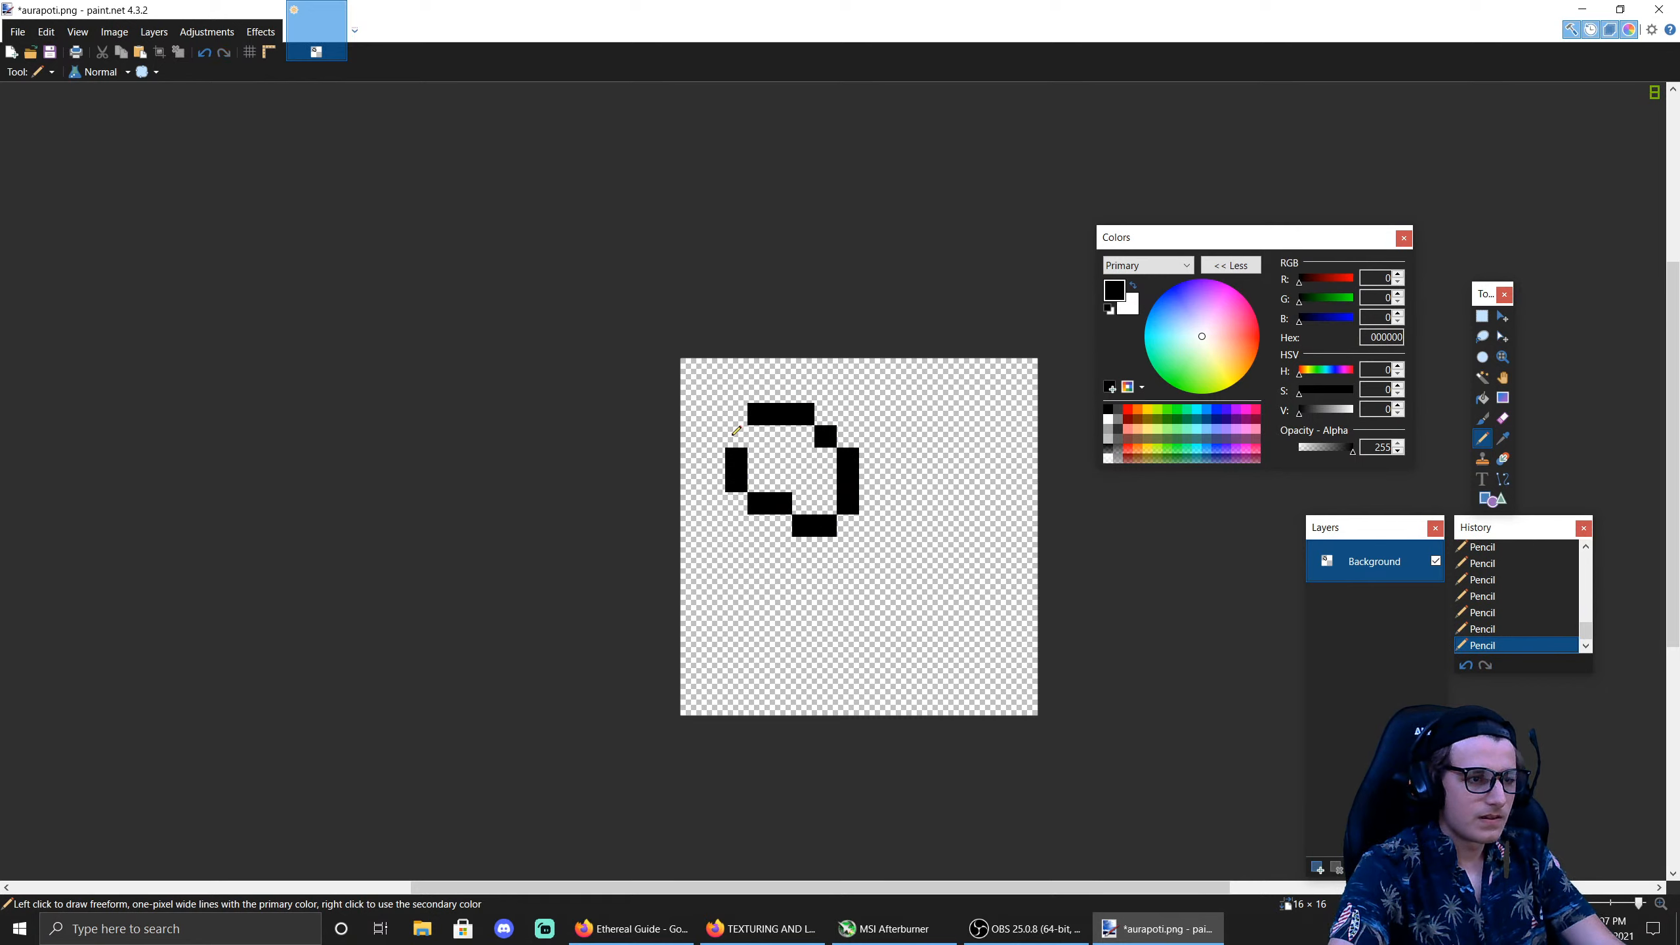
left_click(737, 437)
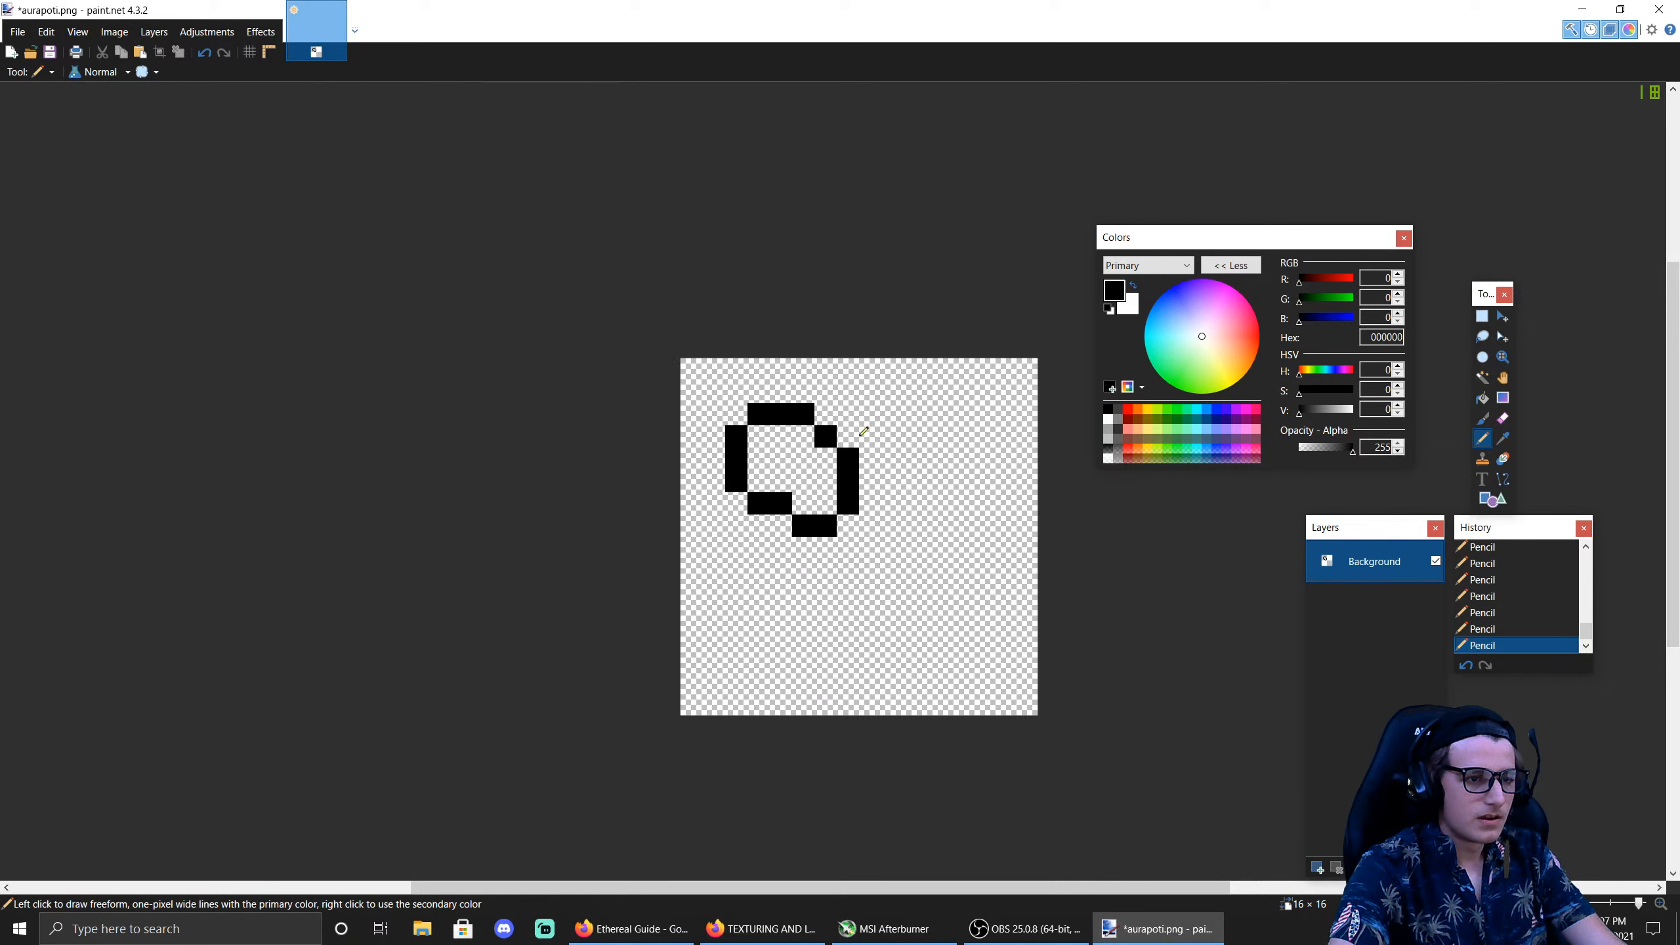
Step: Pencil the arched top and right side of a second black outline adjoining the first one's right side
left_click(867, 434)
left_click(892, 414)
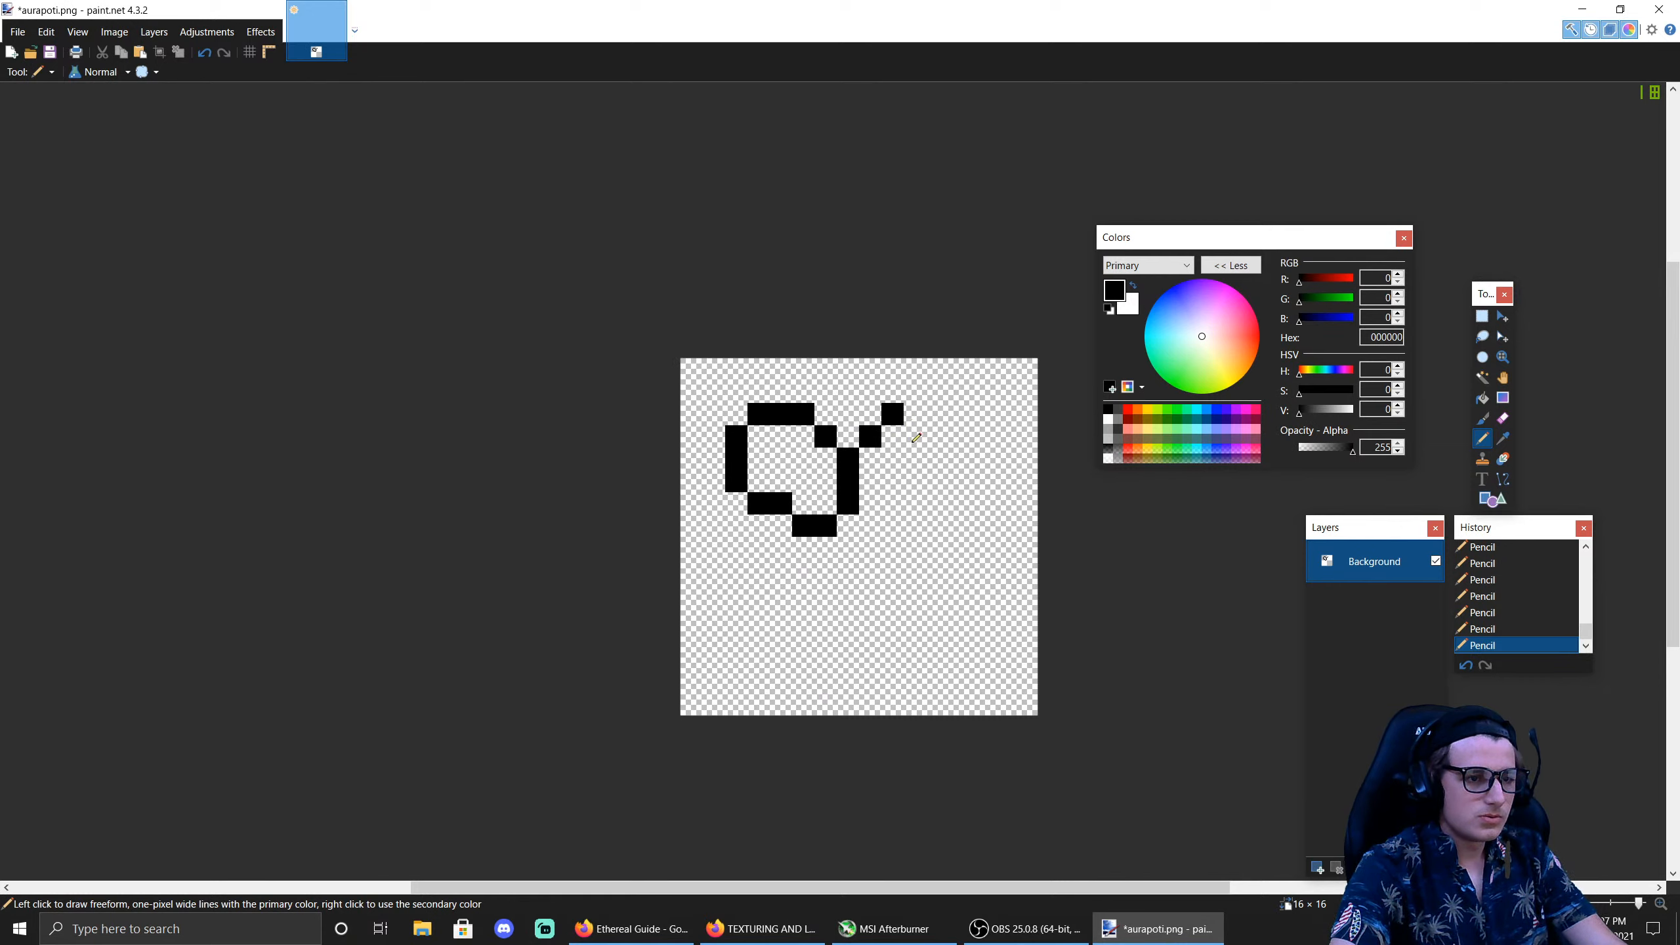
left_click(937, 437)
left_click(937, 414)
key("ctrl+z")
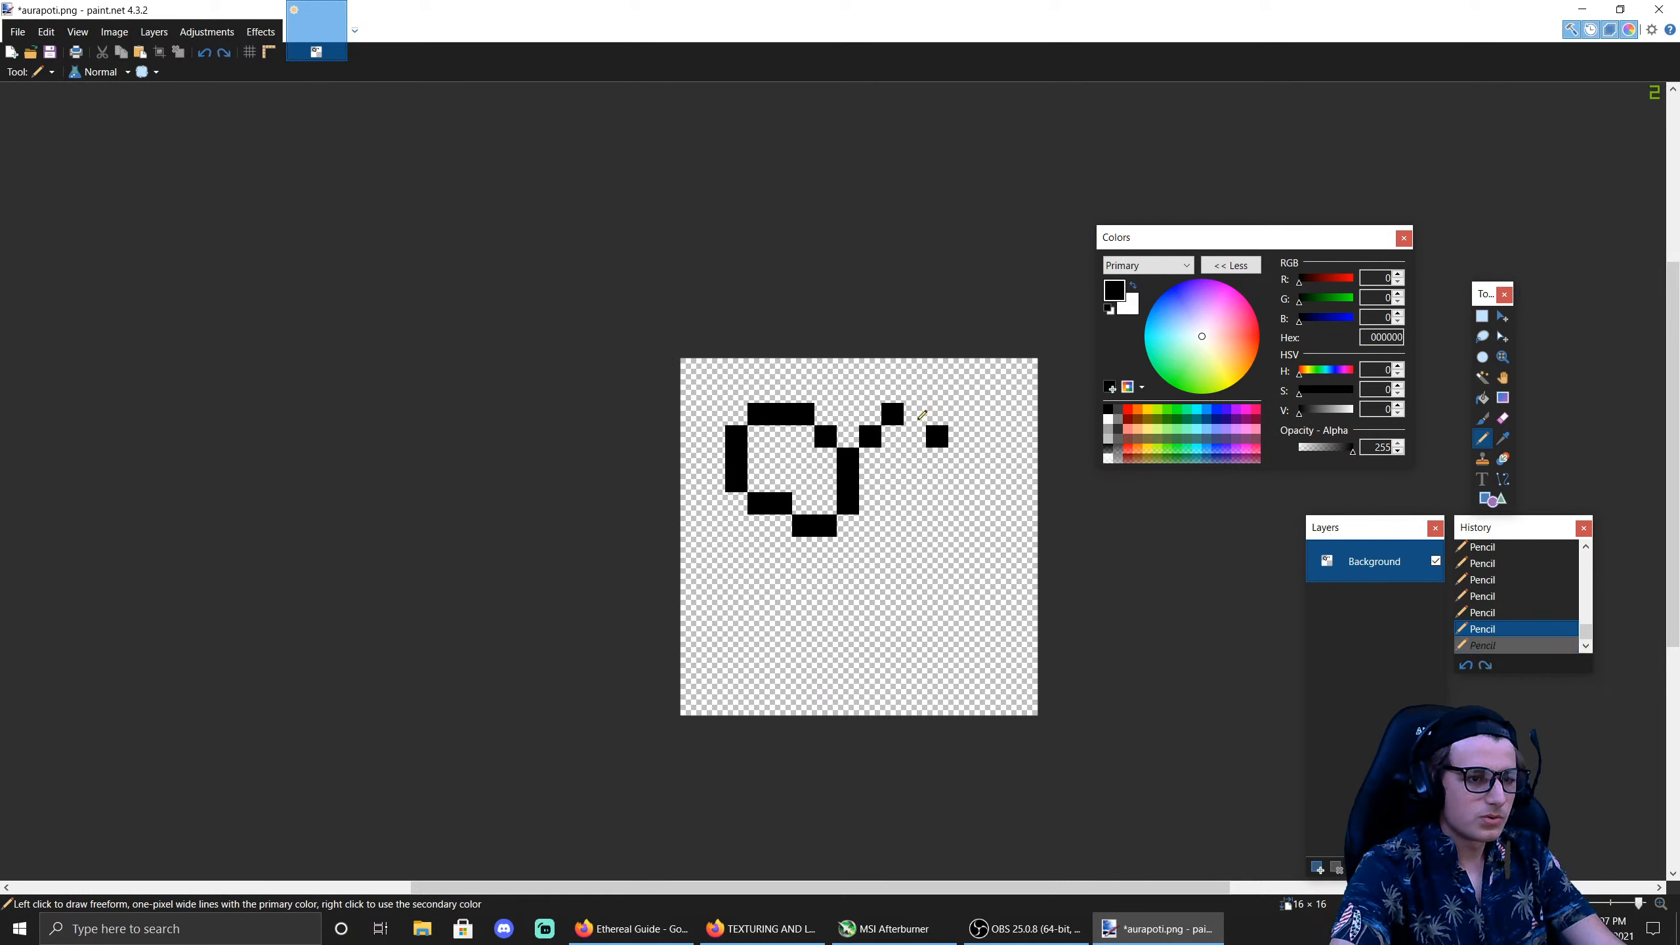
left_click(915, 414)
left_click(959, 459)
left_click(959, 502)
left_click(959, 481)
left_click(935, 522)
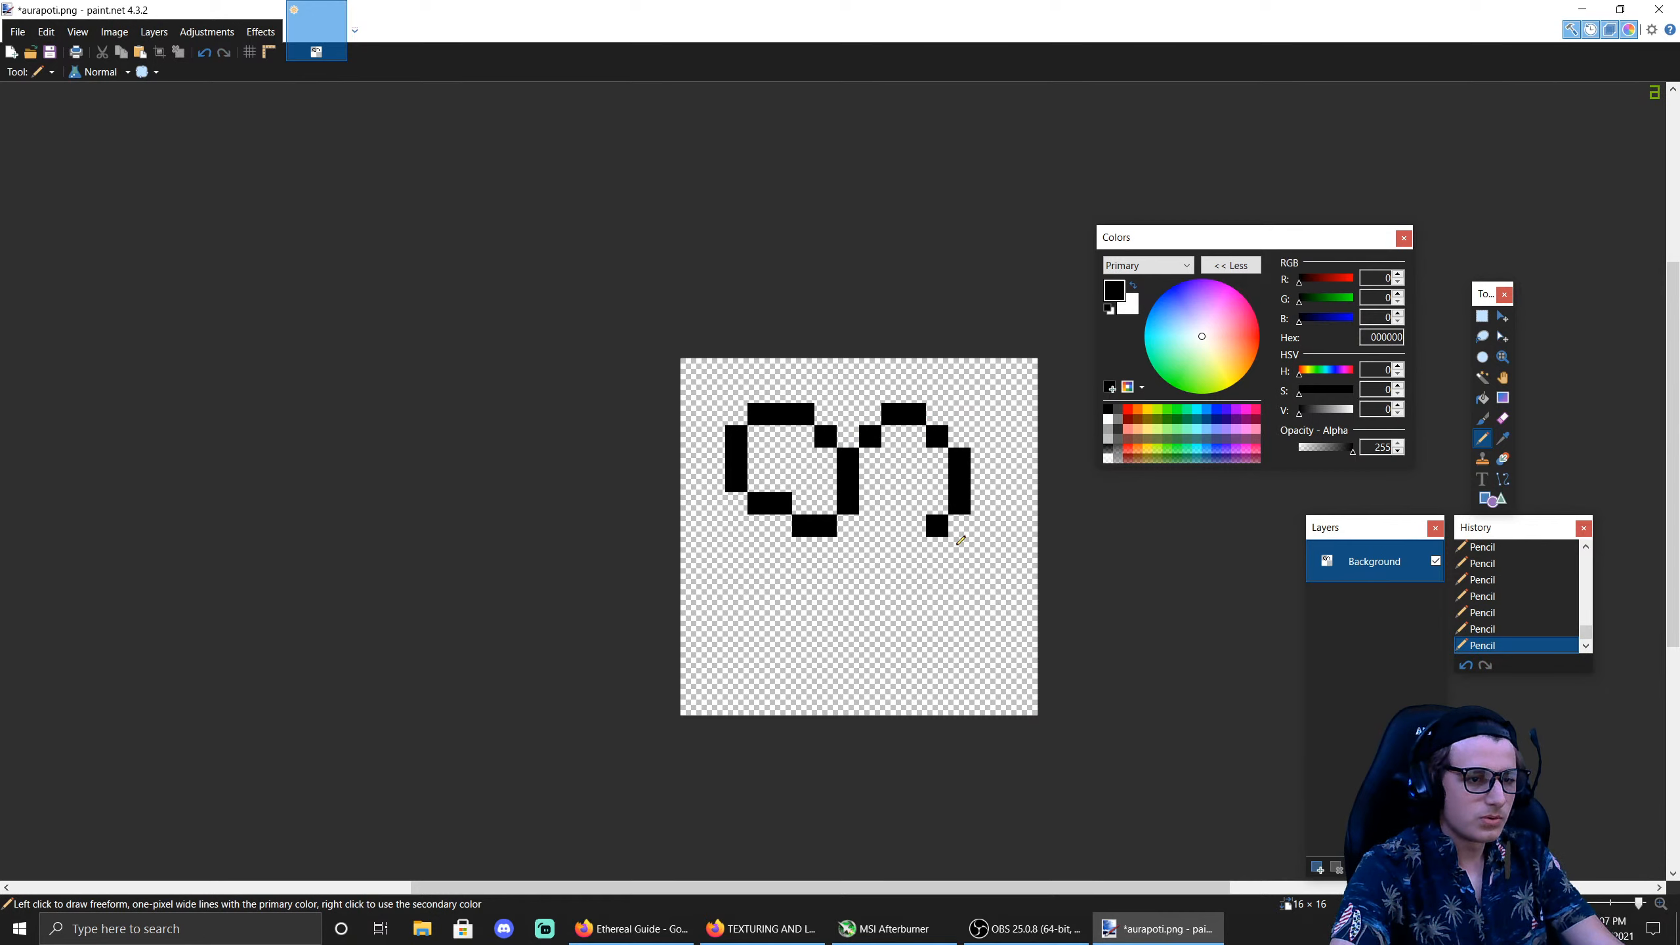
Step: Close the second outline with a stepped bottom edge that runs back up to the first shape
left_click(933, 549)
left_click(915, 570)
left_click(893, 569)
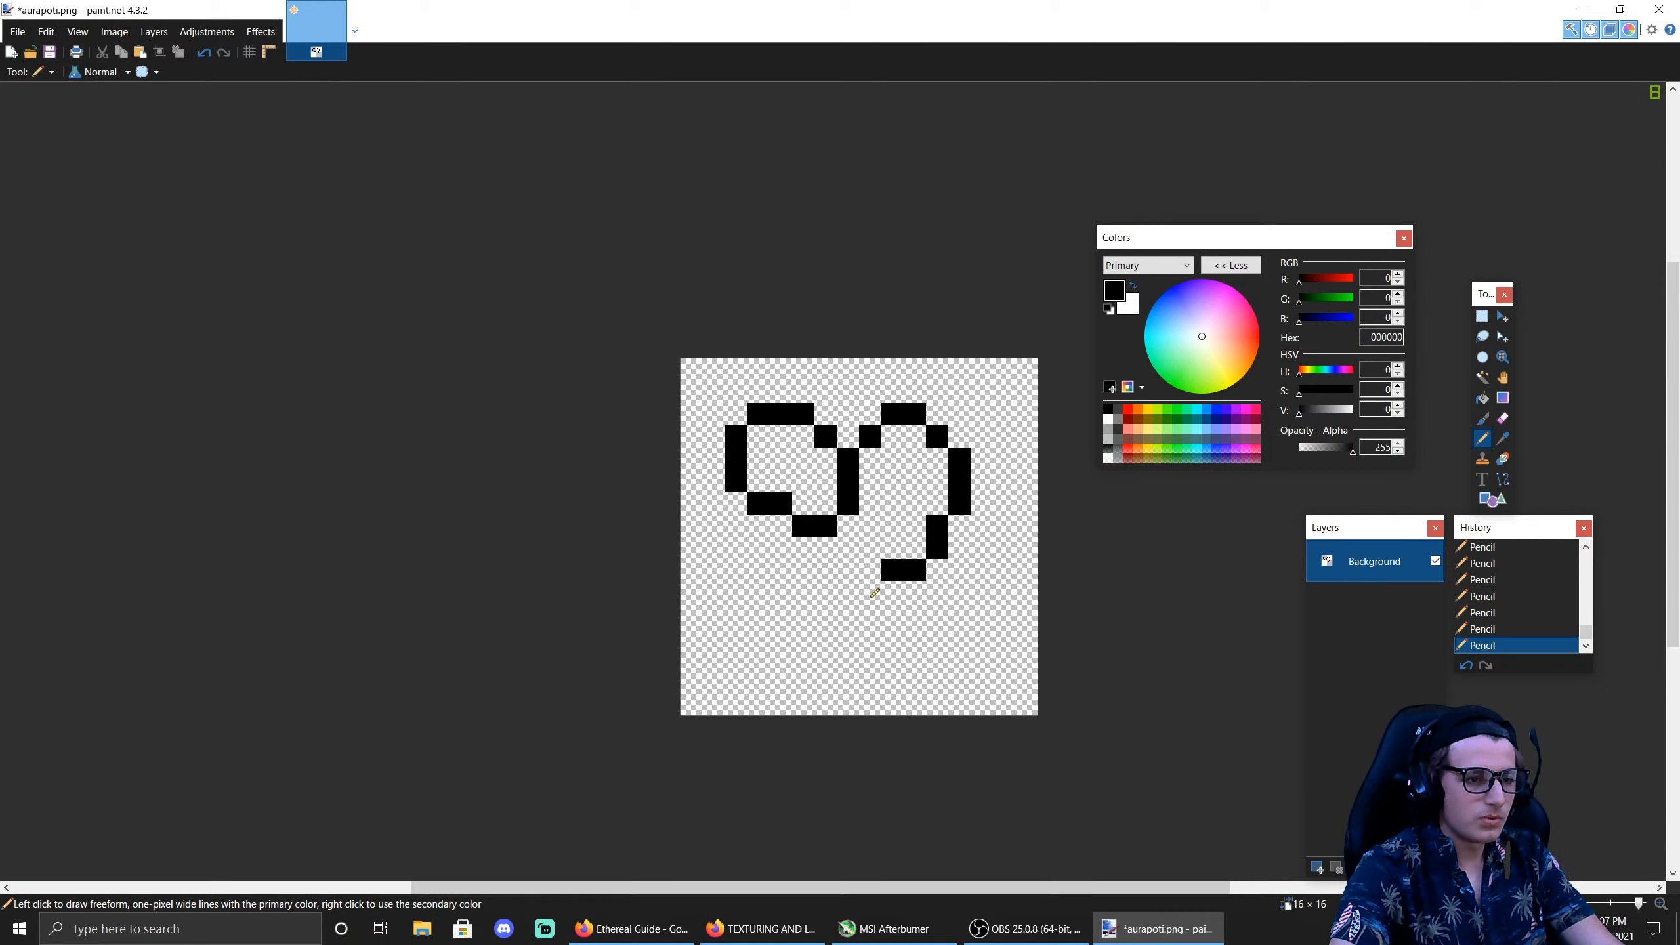
left_click(870, 592)
left_click(848, 591)
left_click(826, 570)
left_click(826, 548)
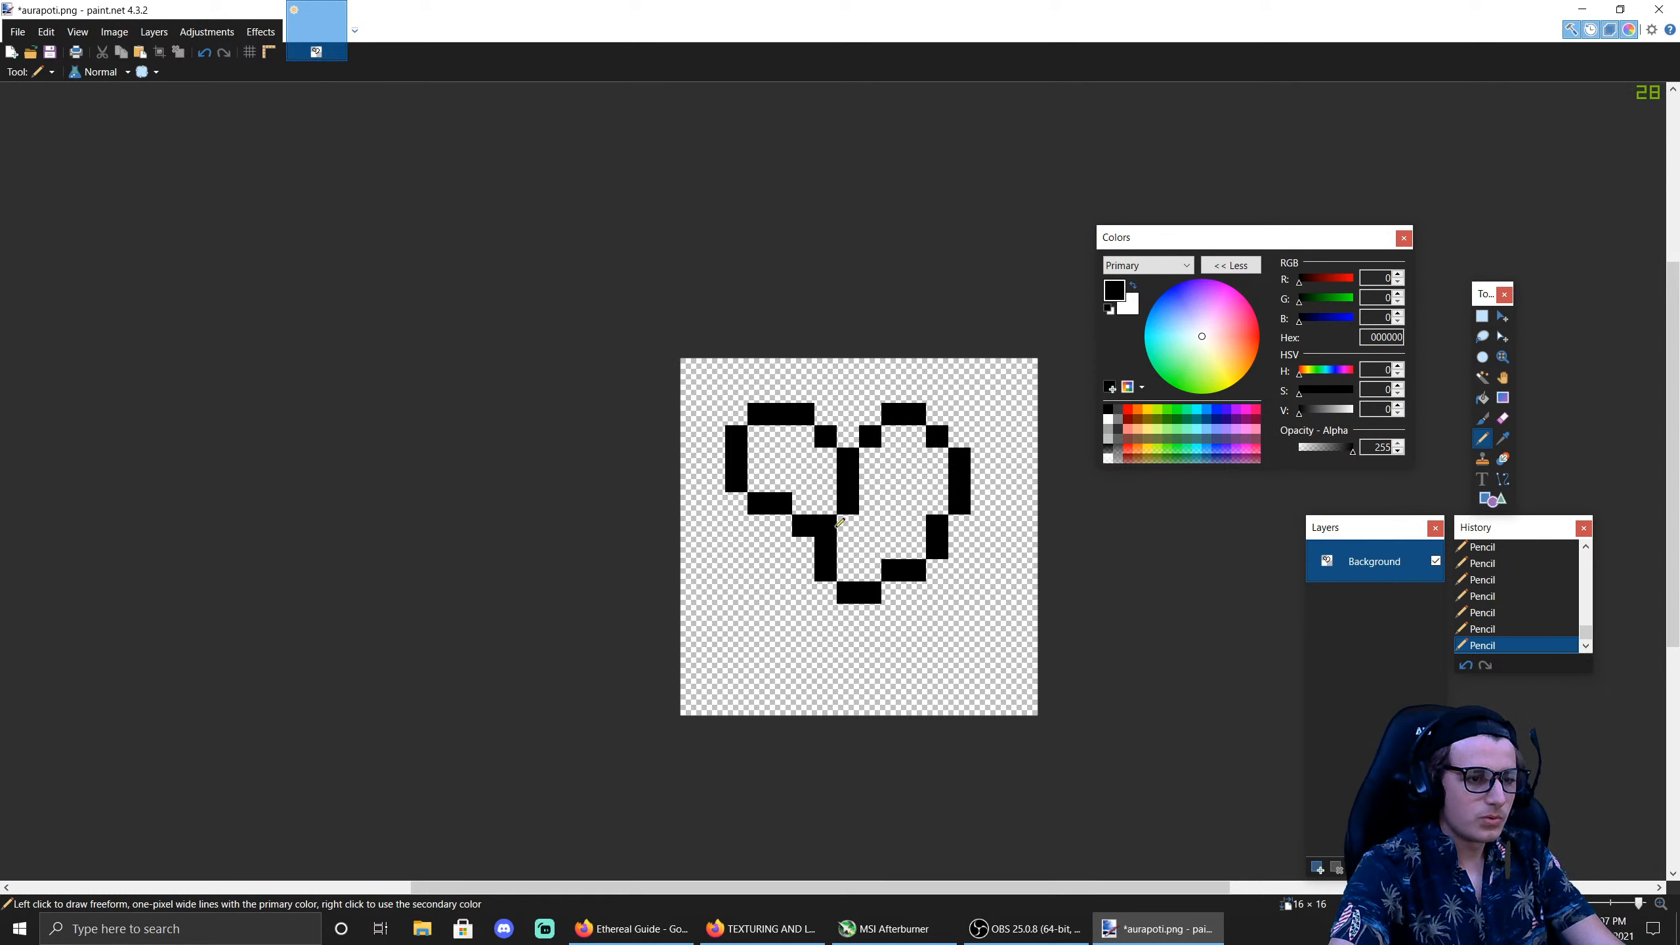
Step: Pencil the bottom and left edges of a third black outline below the first shape
left_click(824, 617)
left_click(804, 636)
key("ctrl+z")
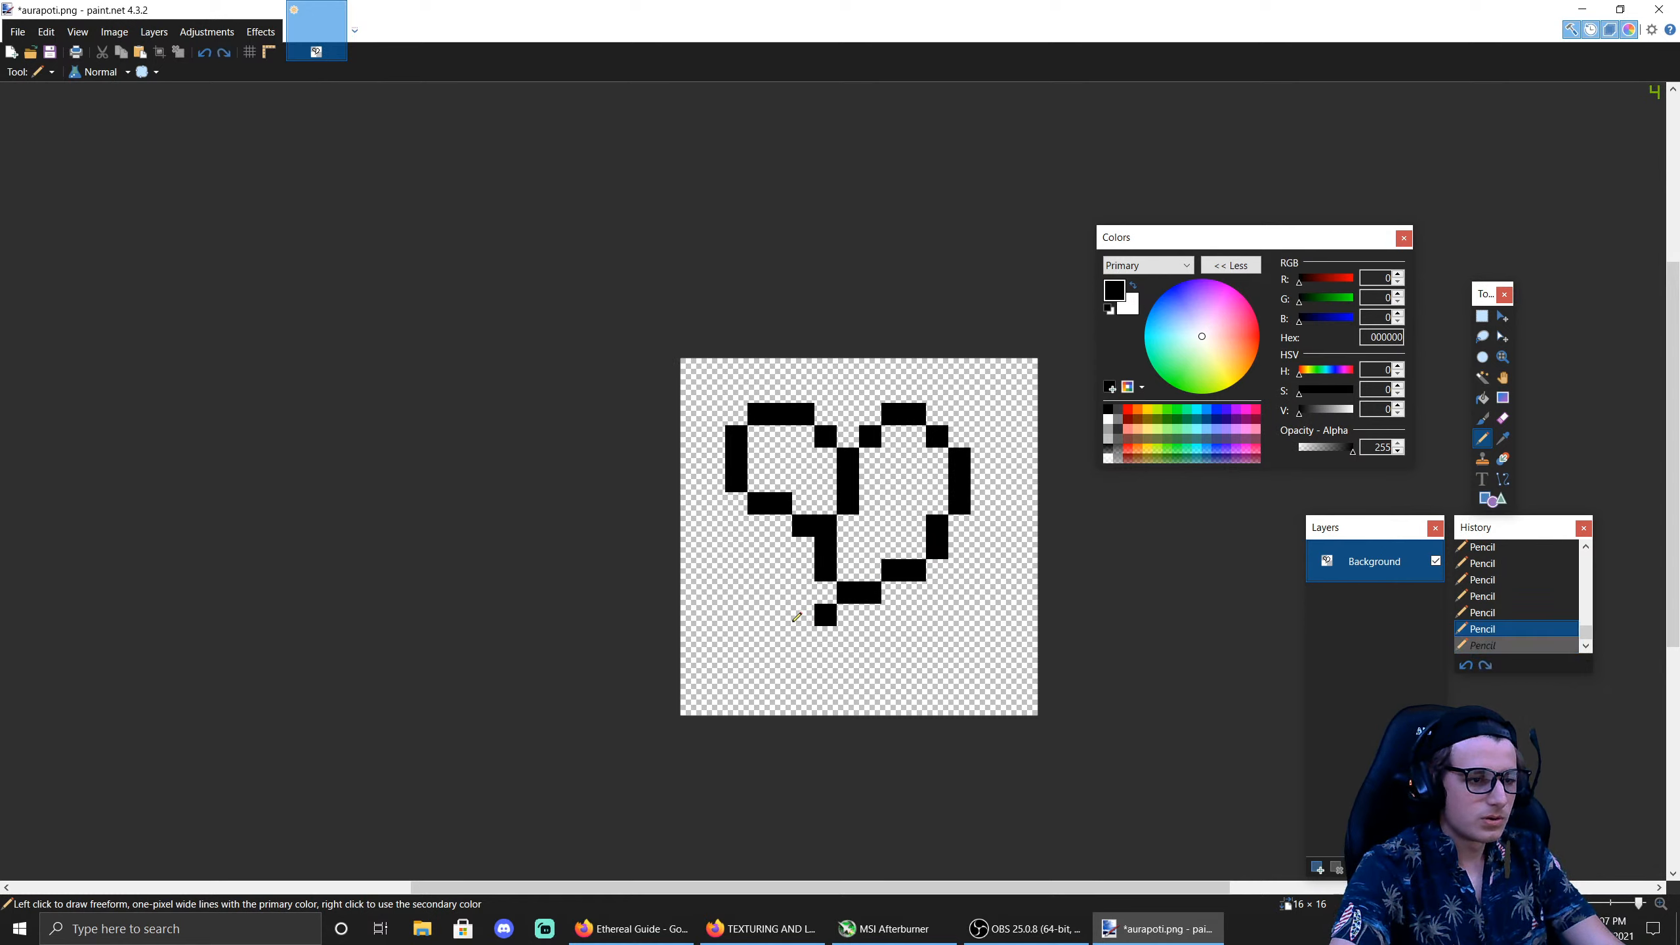
left_click(803, 615)
left_click(781, 636)
left_click(758, 637)
left_click(736, 615)
left_click_drag(738, 610, 736, 569)
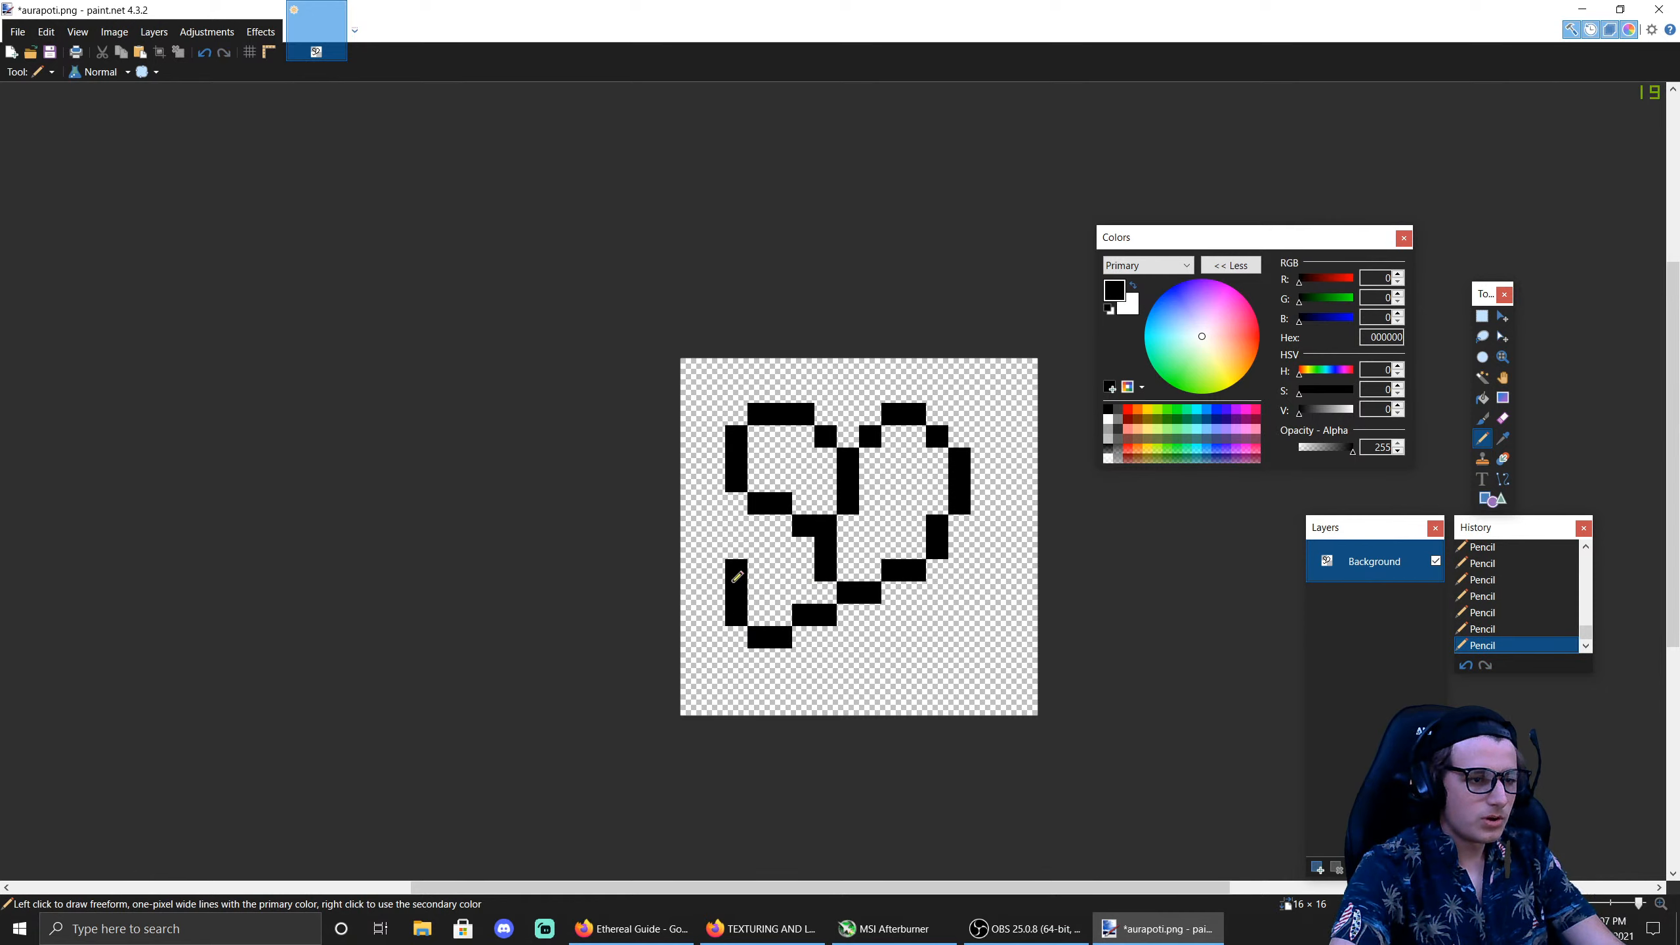
Step: Add a two-pixel top edge to the third outline and pencil a small shape against the canvas's left edge
left_click(760, 551)
left_click(786, 544)
left_click_drag(717, 562, 694, 497)
left_click(721, 483)
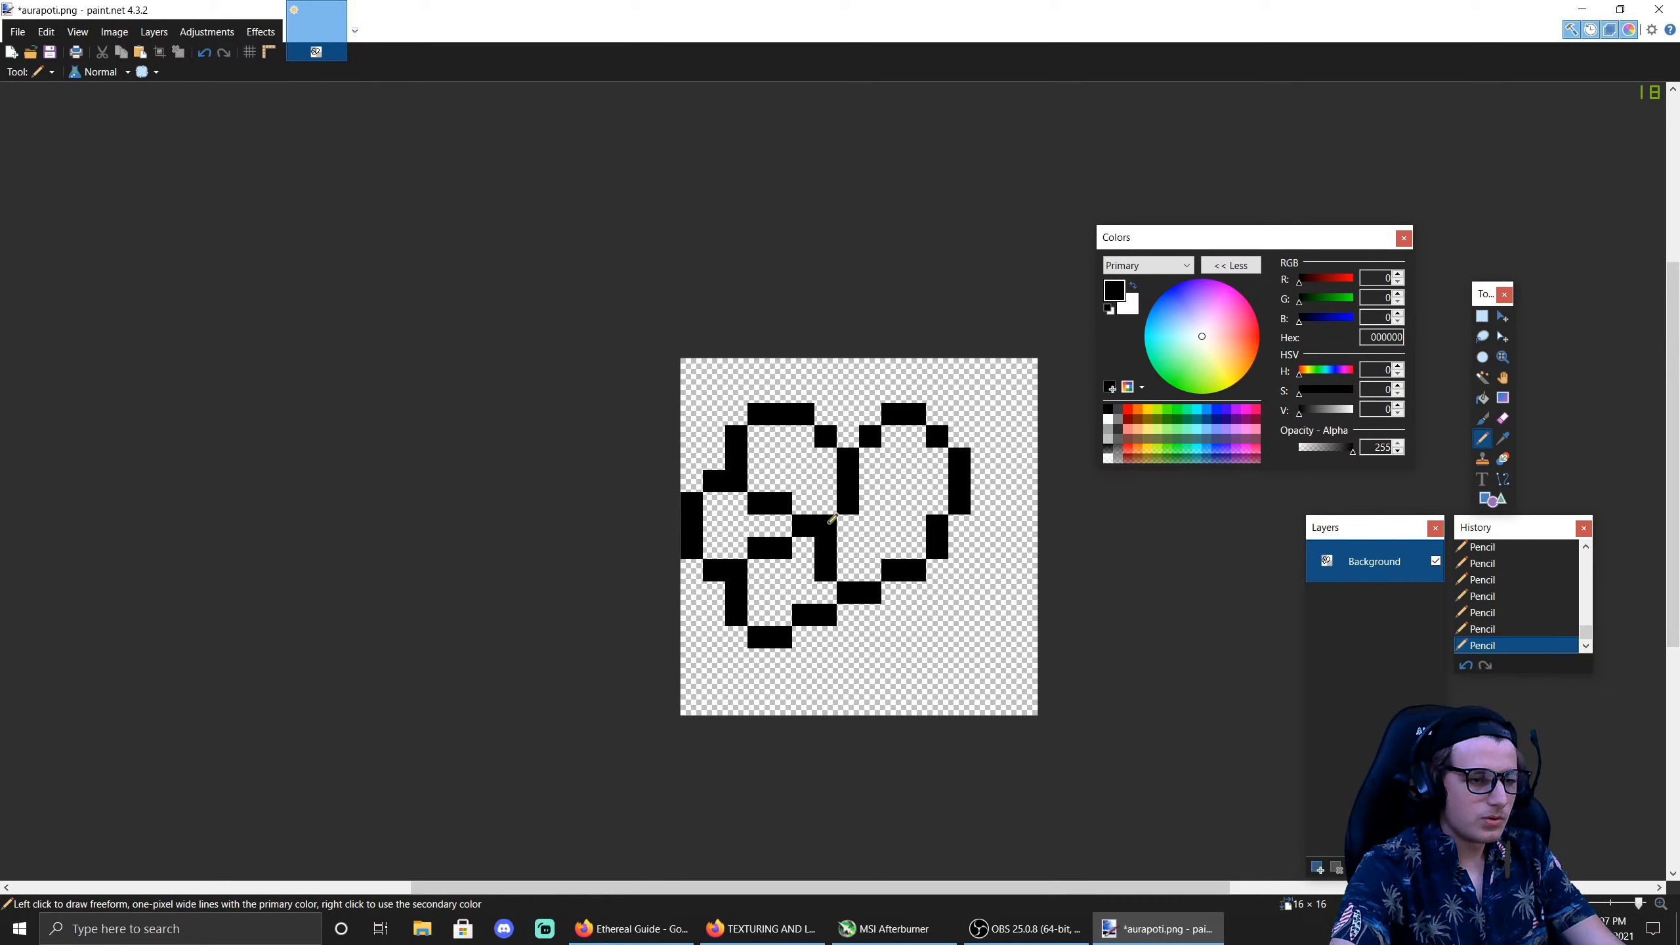
Step: Pencil a black outline wrapping under the second shape, from the third shape up to the second one's lower-right side
left_click(849, 635)
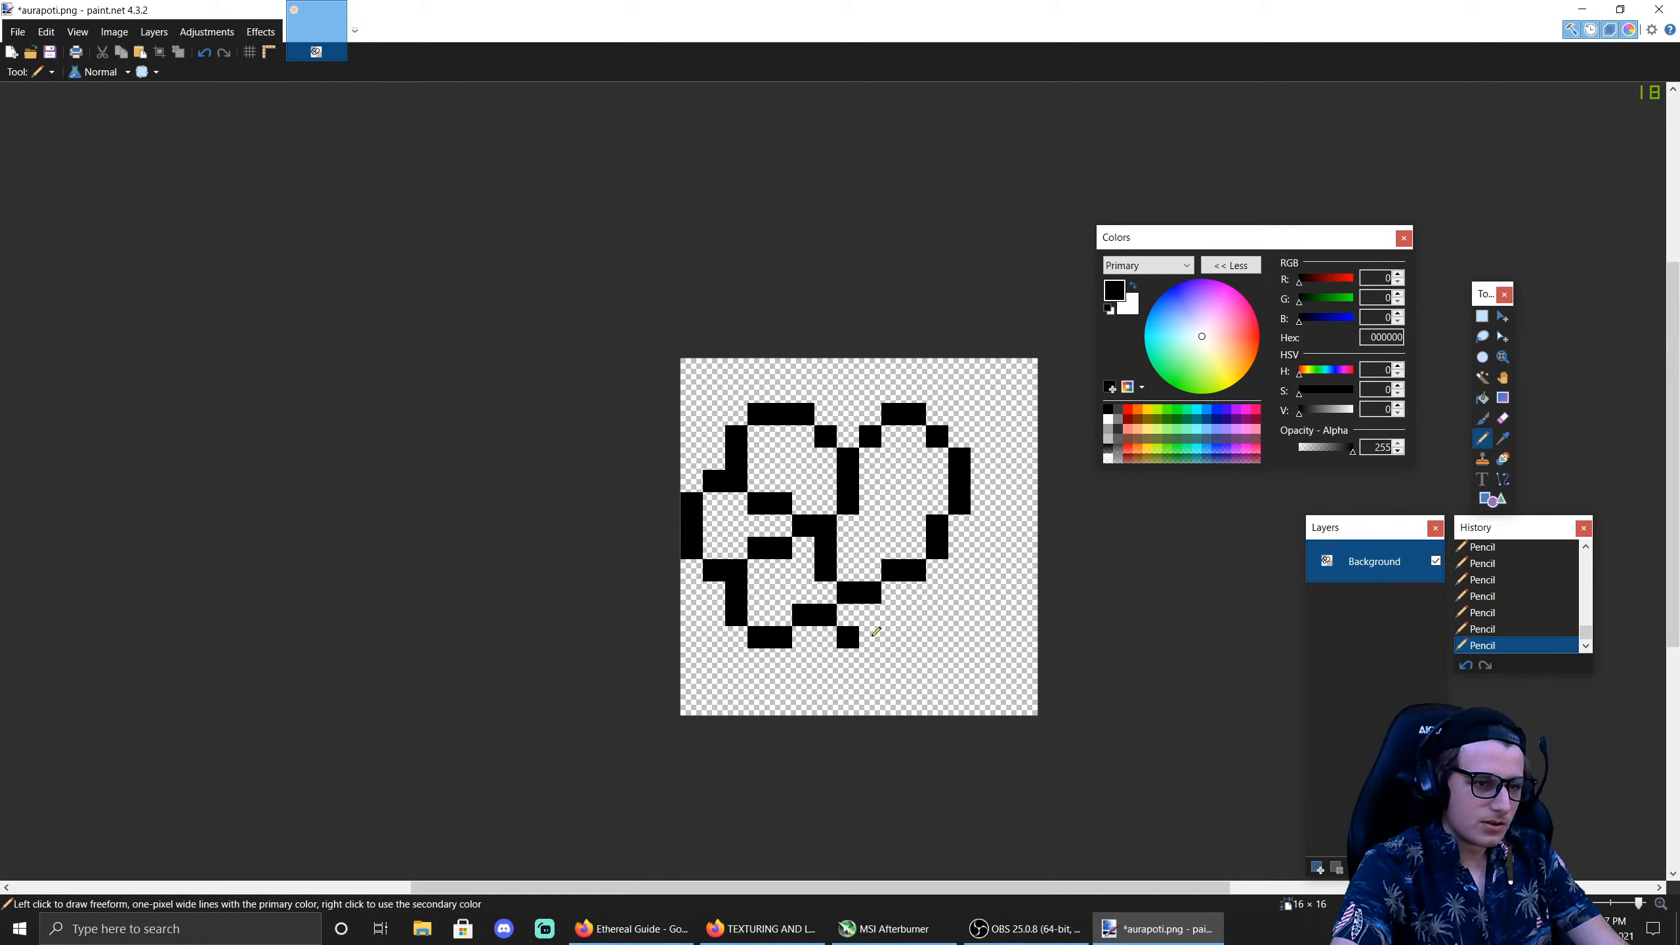
left_click(872, 658)
left_click(900, 657)
left_click(924, 642)
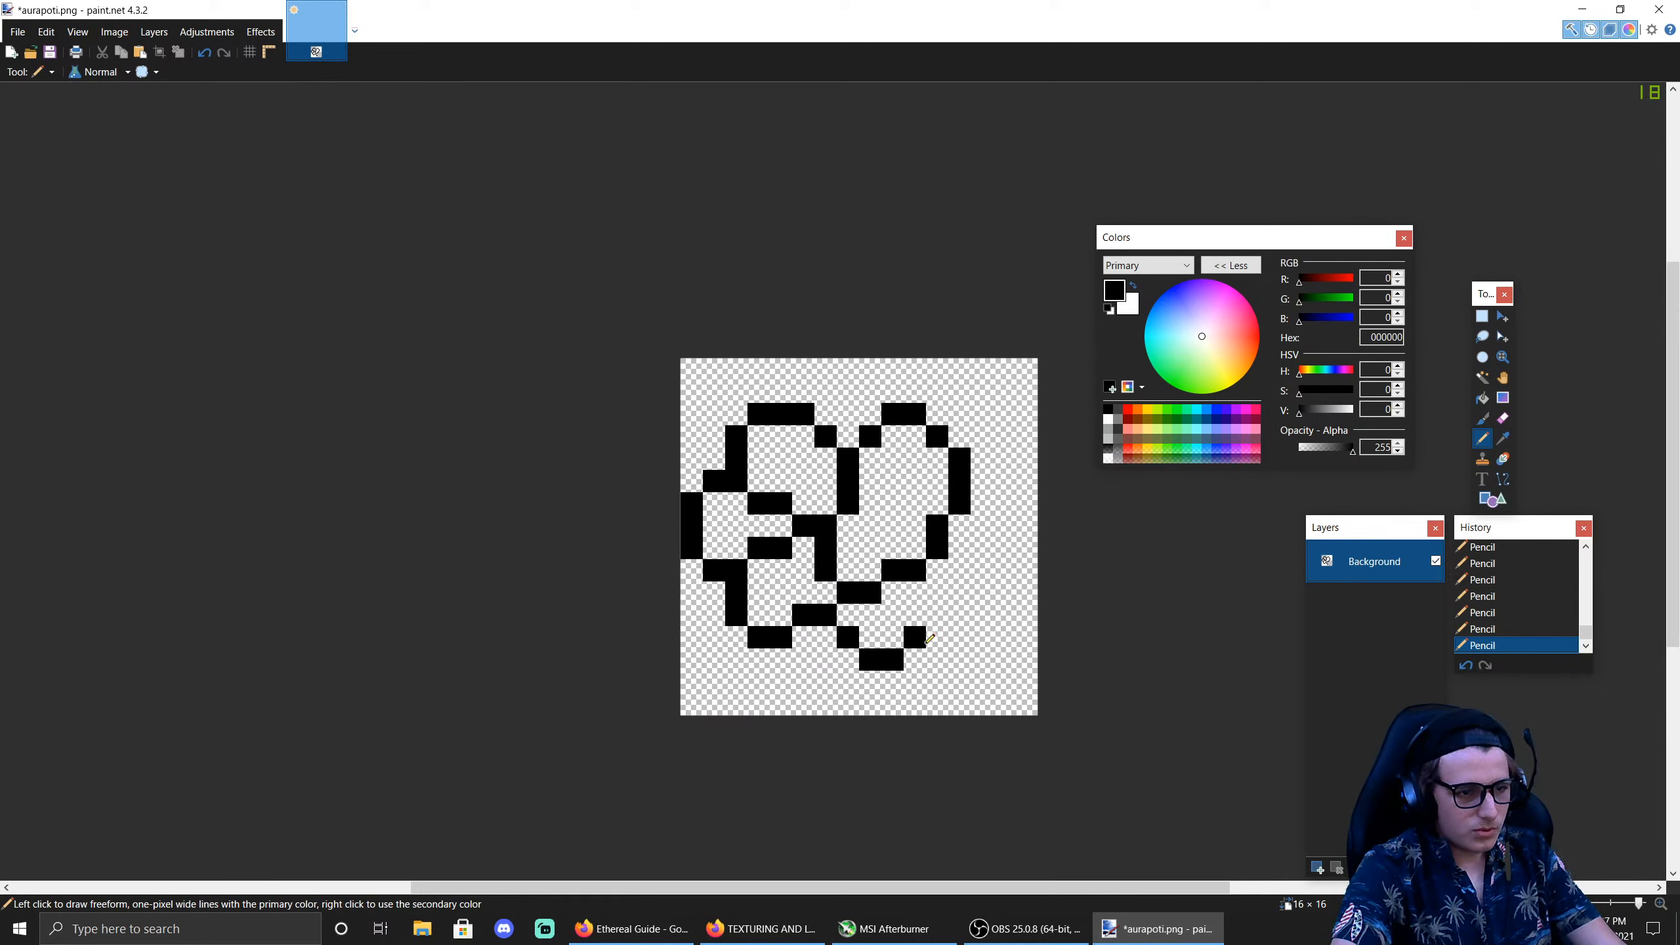
left_click_drag(946, 639, 962, 596)
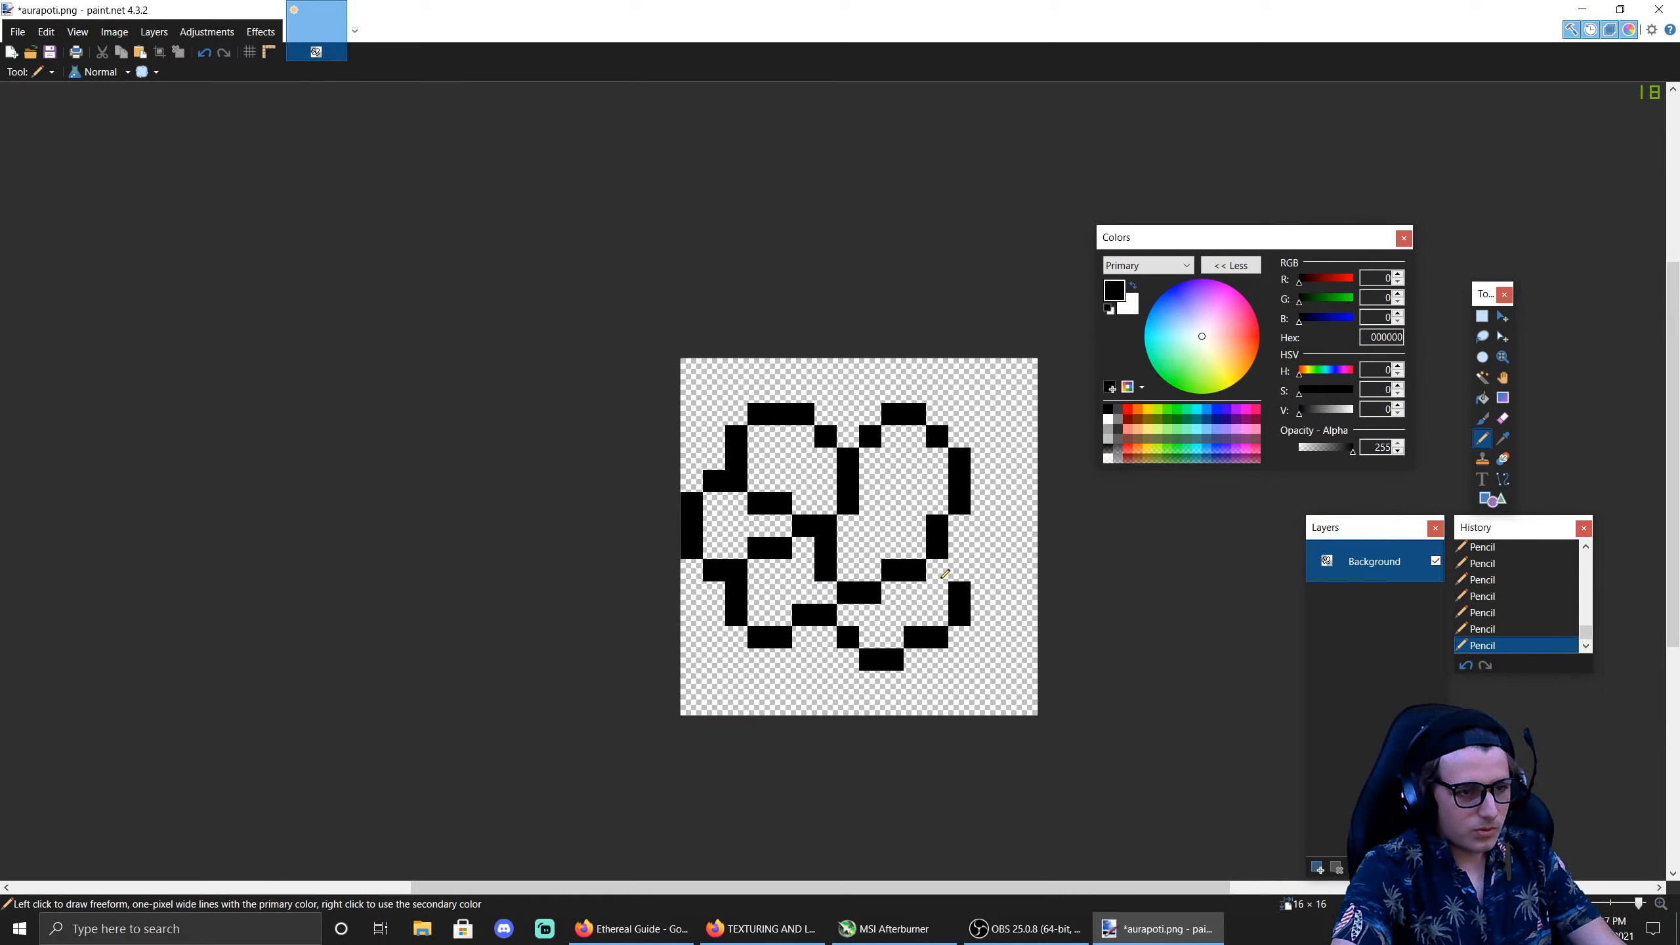
left_click(965, 568)
Step: Pencil a rounded black outline between the second shape's right side and the canvas's right edge
left_click(982, 481)
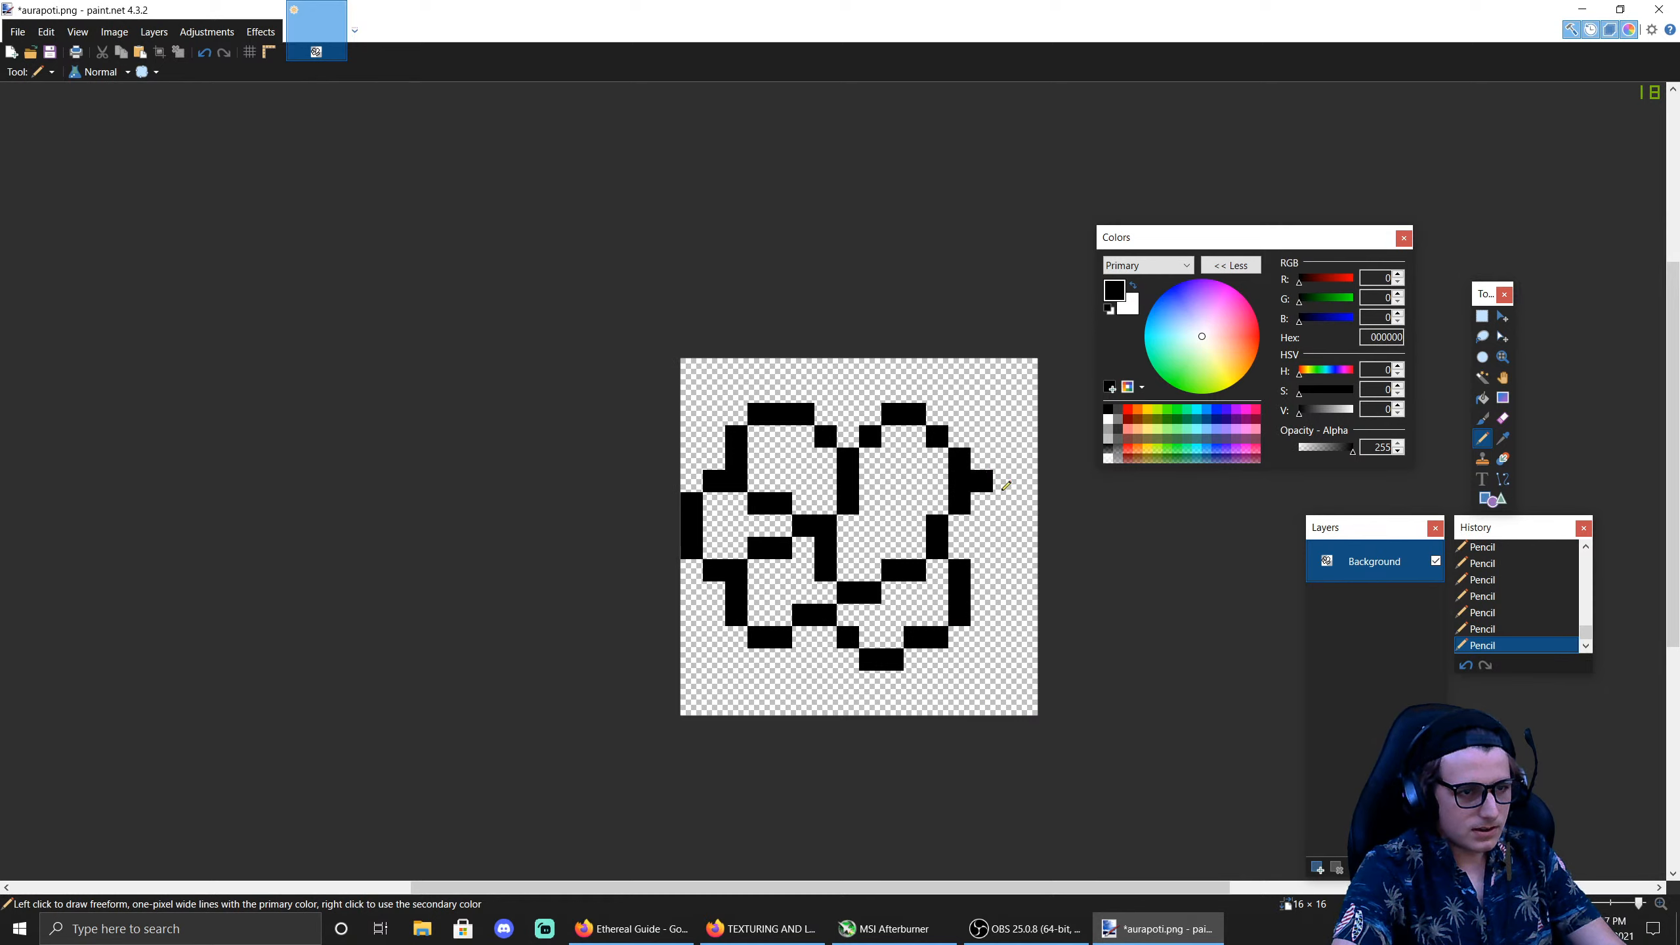
left_click(1003, 481)
key("ctrl+z")
left_click(1004, 503)
mouse_move(1010, 503)
left_mouse_down()
mouse_move(1023, 582)
mouse_move(1015, 591)
left_mouse_up()
left_click(1011, 593)
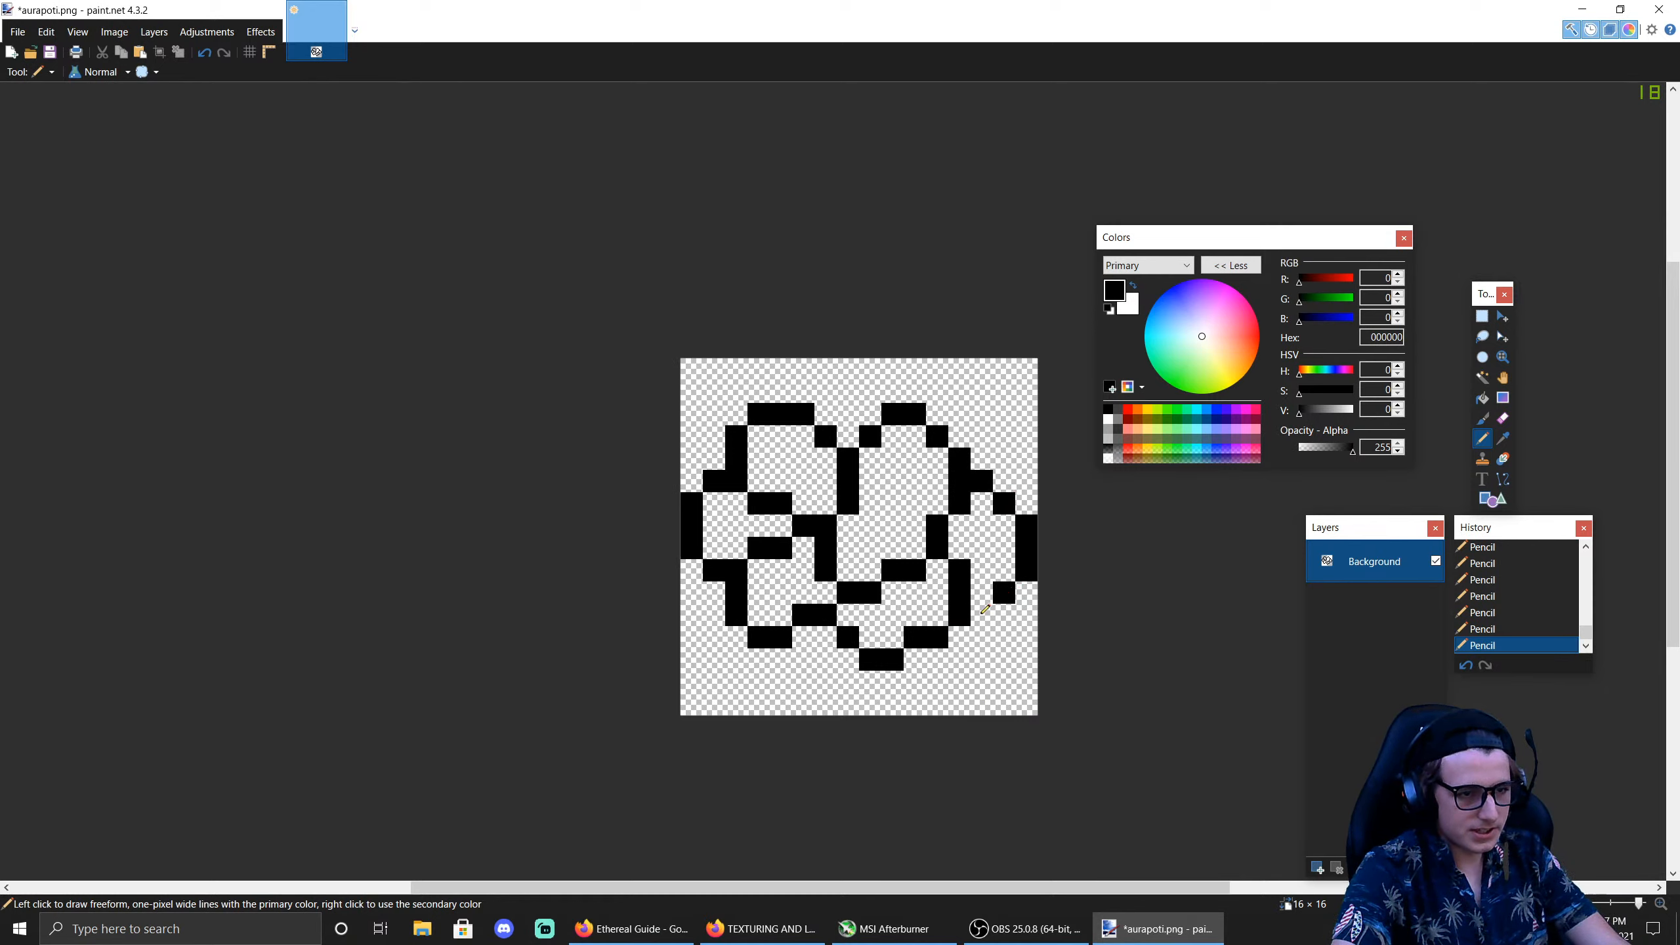
left_click(982, 592)
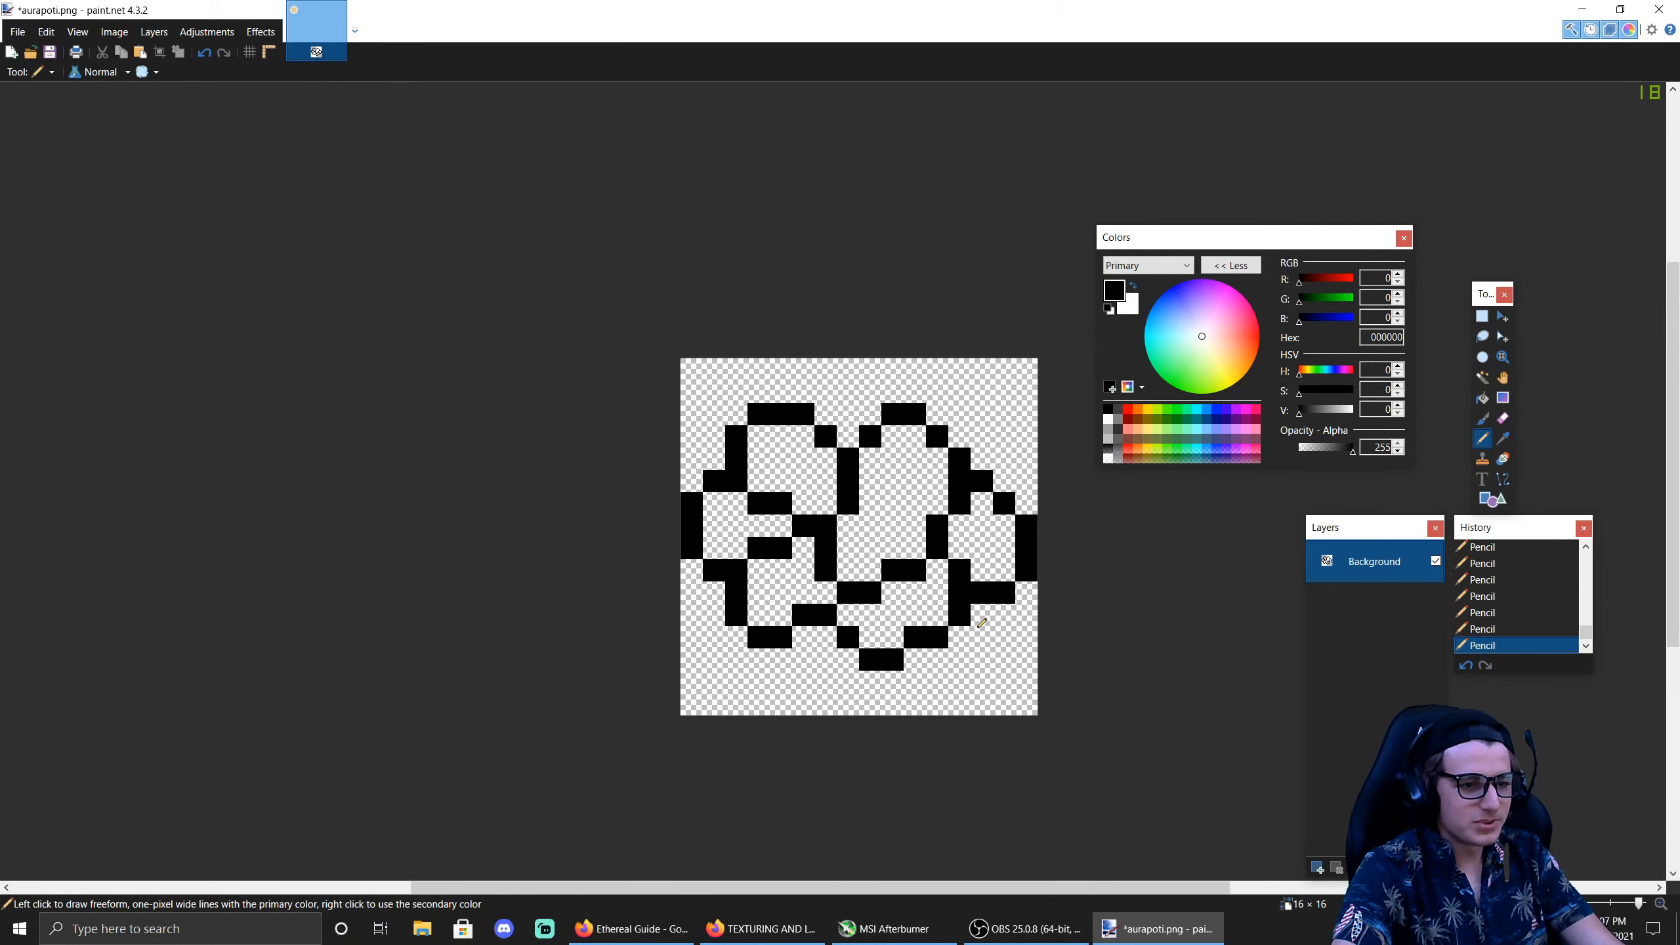
Step: Pencil a rounded black outline below the third shape, reaching the canvas's bottom edge
left_click(759, 659)
left_click_drag(780, 682, 826, 703)
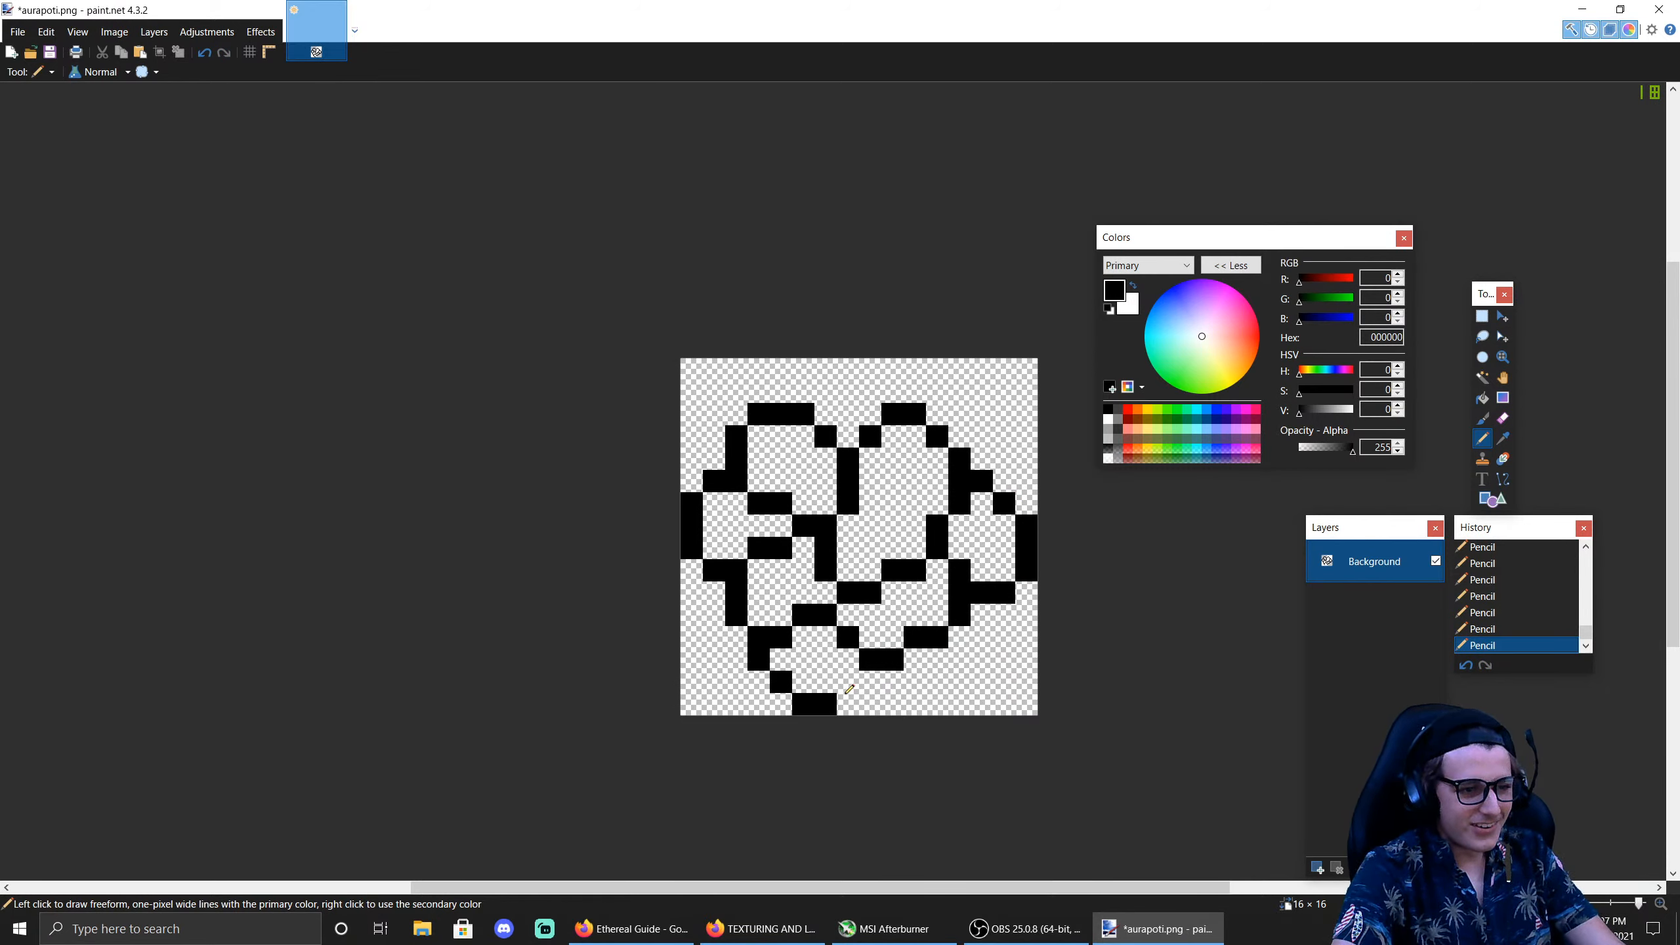
left_click(849, 683)
Step: Pencil a rounded black outline in the canvas's lower-right area, plus one pixel on the right edge beside it
left_click(900, 704)
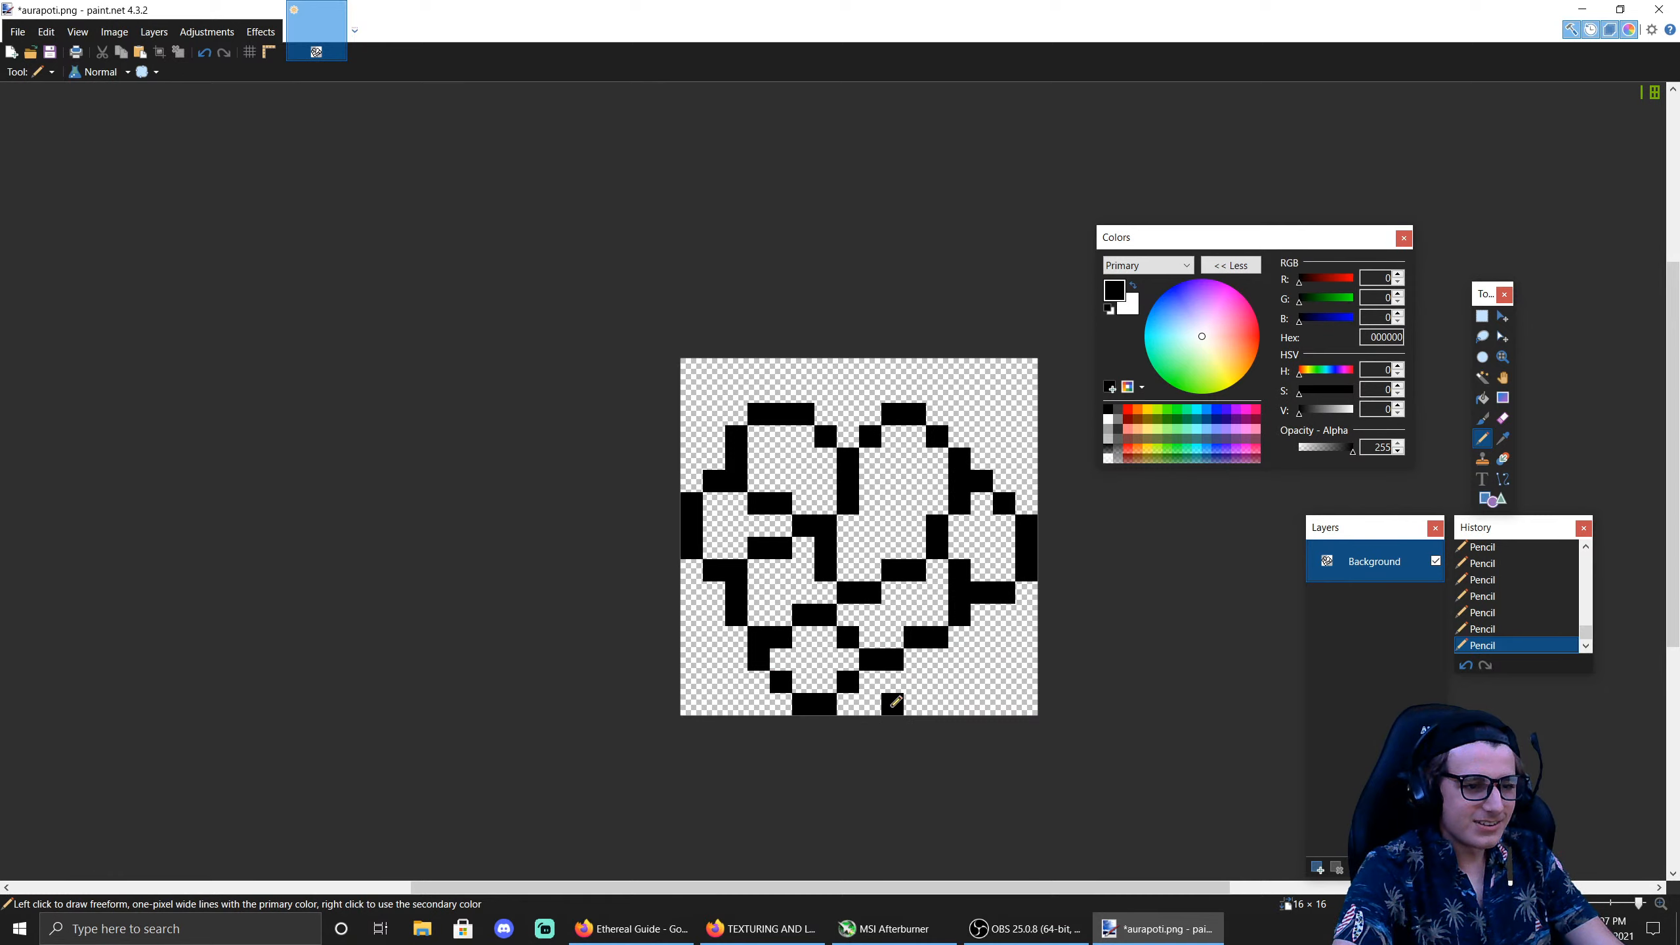
key("ctrl+z")
left_click(914, 681)
left_click(936, 704)
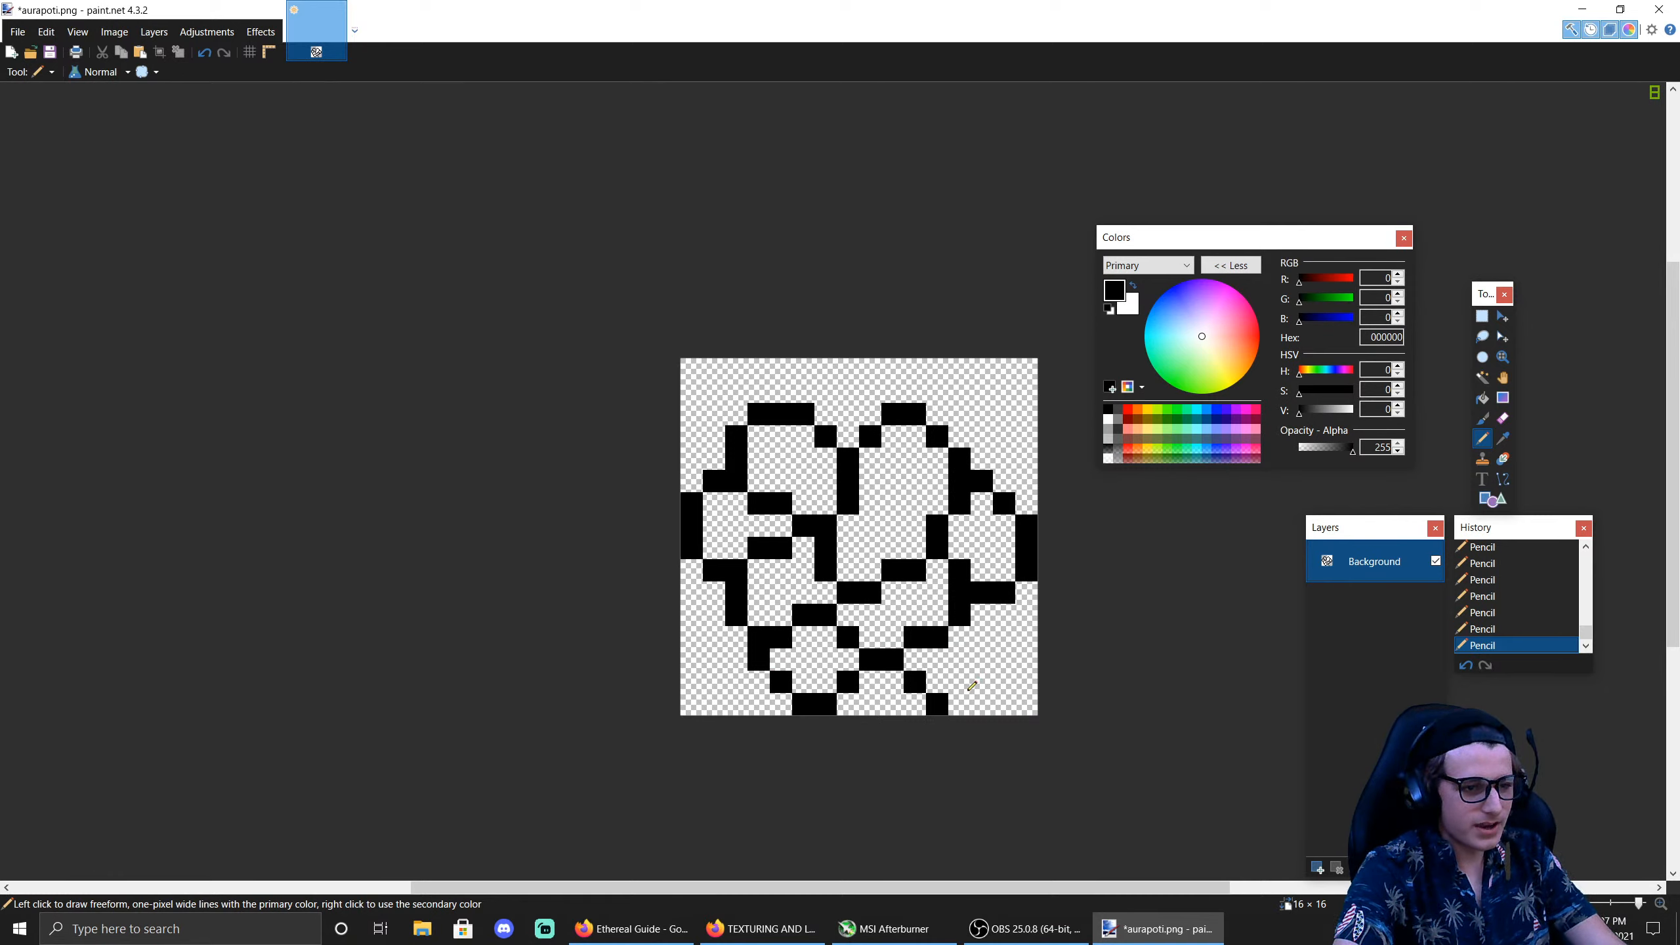
left_click(959, 706)
left_click(982, 683)
left_click(1004, 660)
left_click(983, 638)
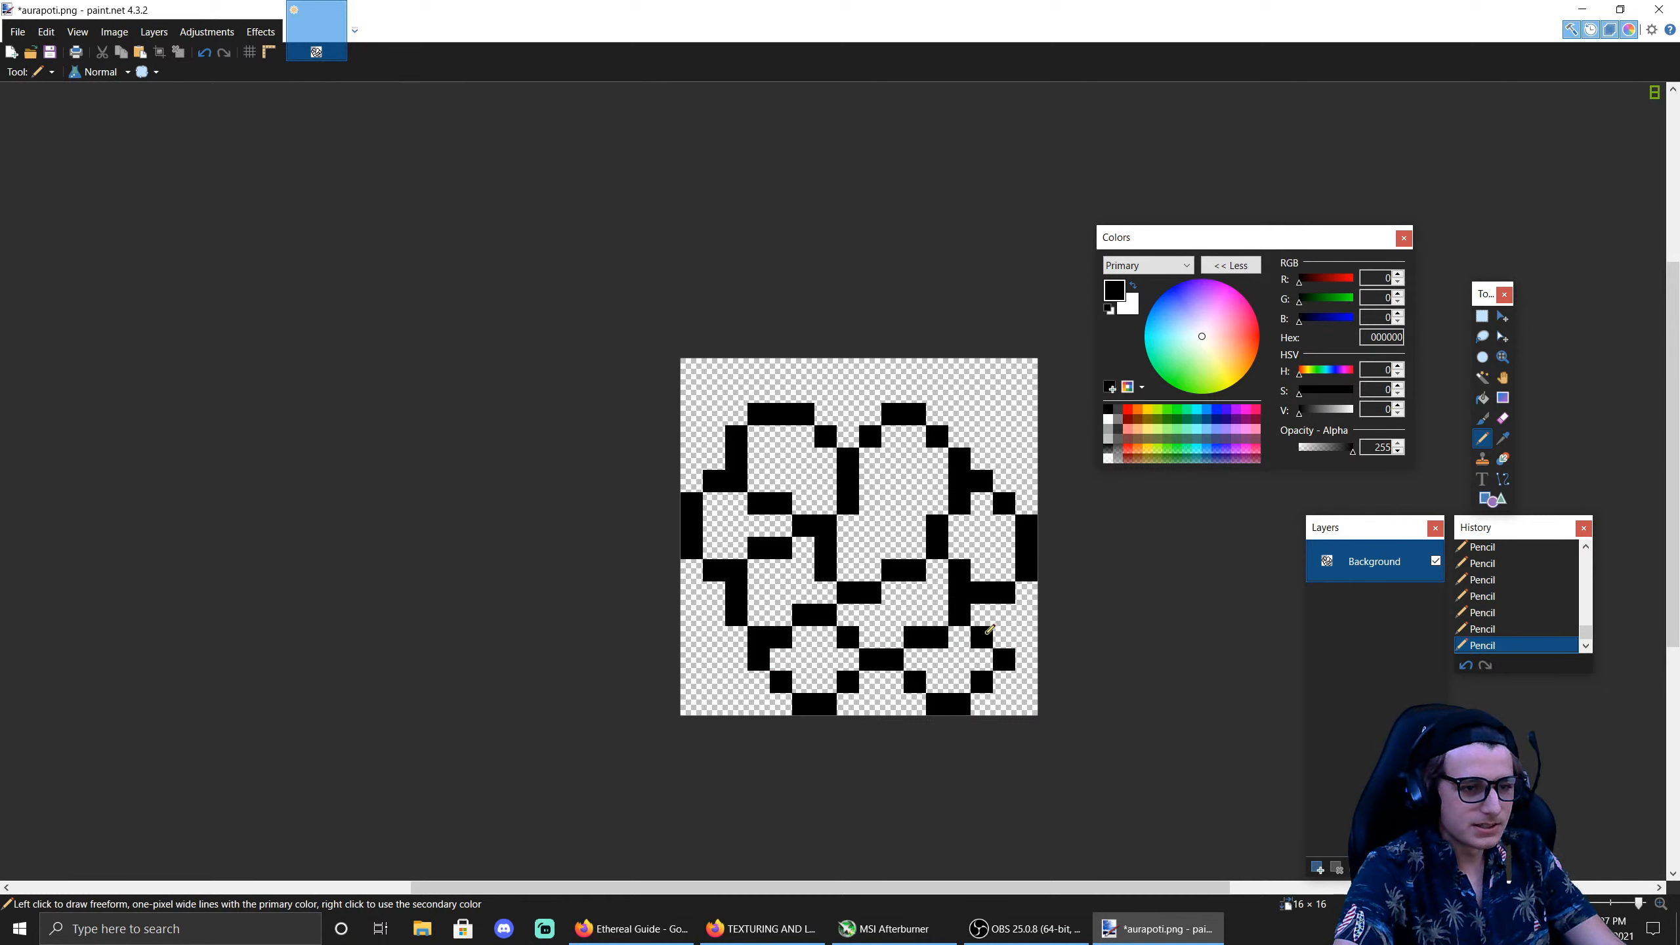
left_click(1026, 635)
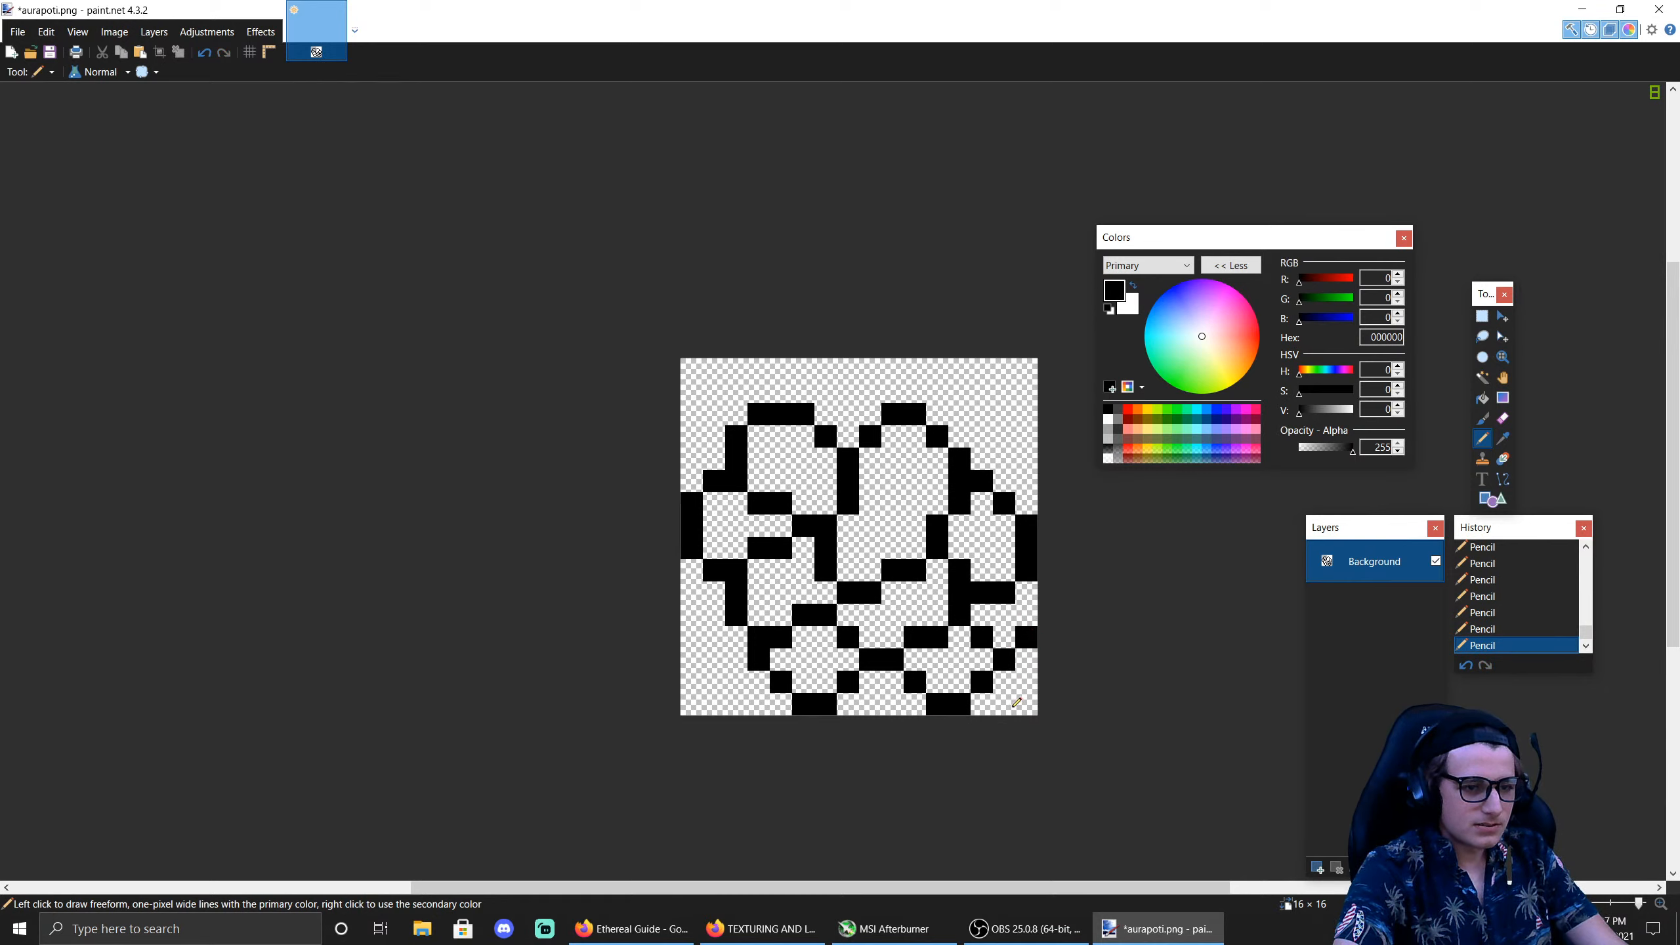
Step: Pencil short black lines from the upper shapes out to the canvas's right and top edges, dividing the upper gaps
left_click(984, 437)
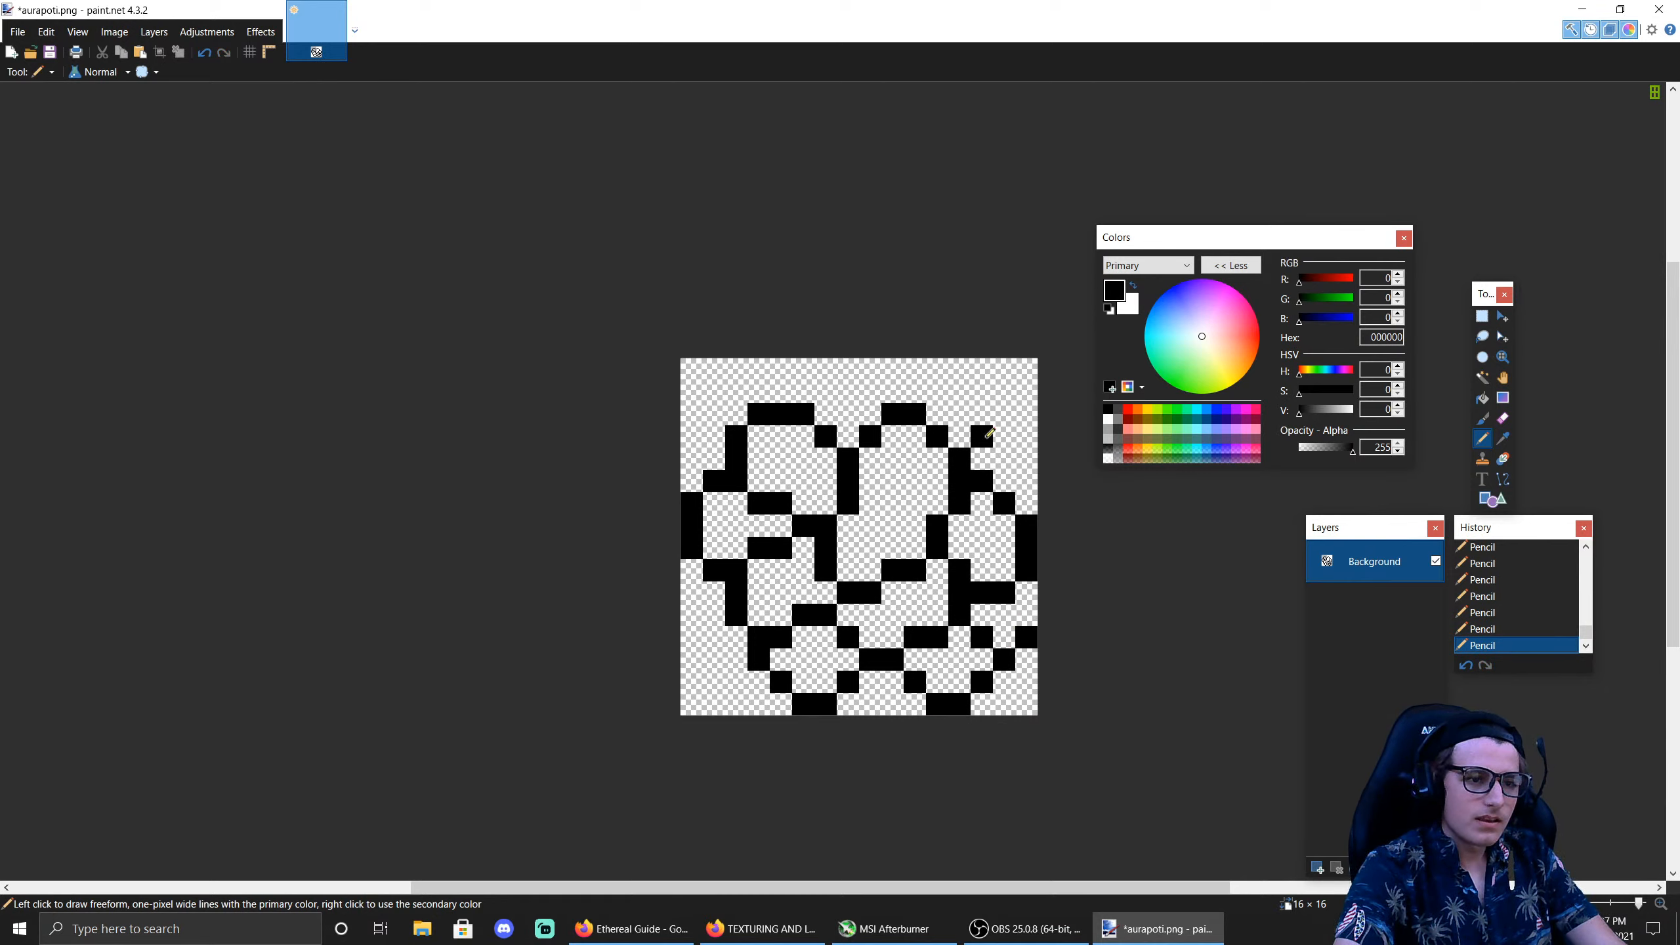
left_click(1004, 413)
left_click(1026, 413)
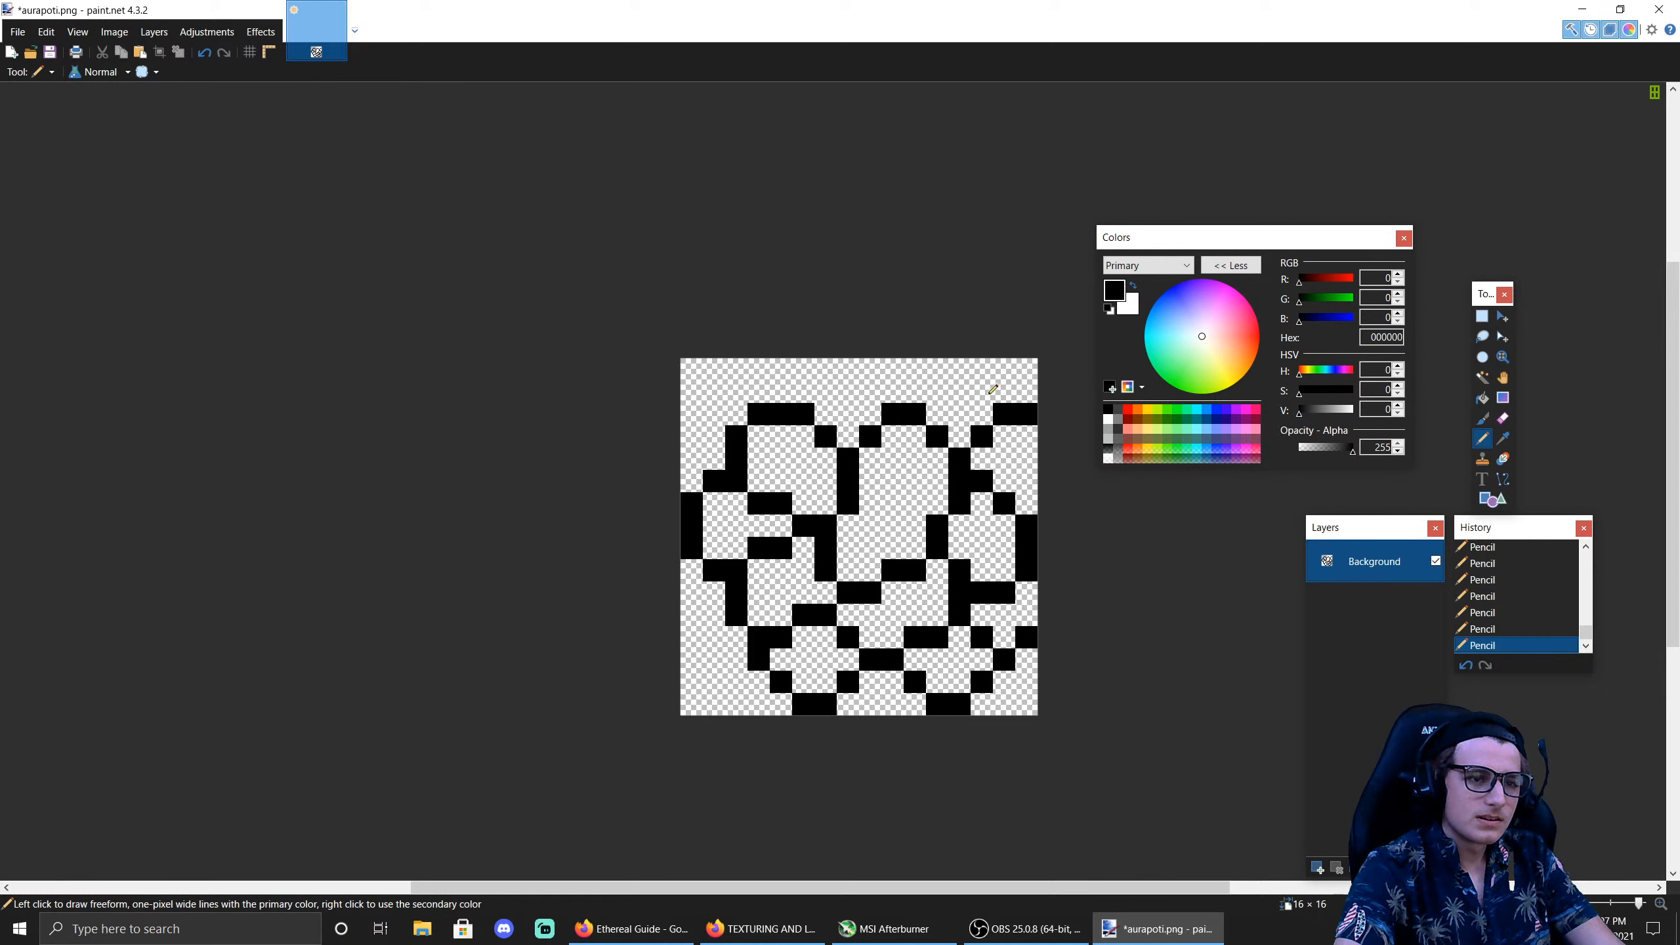
left_click_drag(990, 392, 979, 375)
left_click(895, 384)
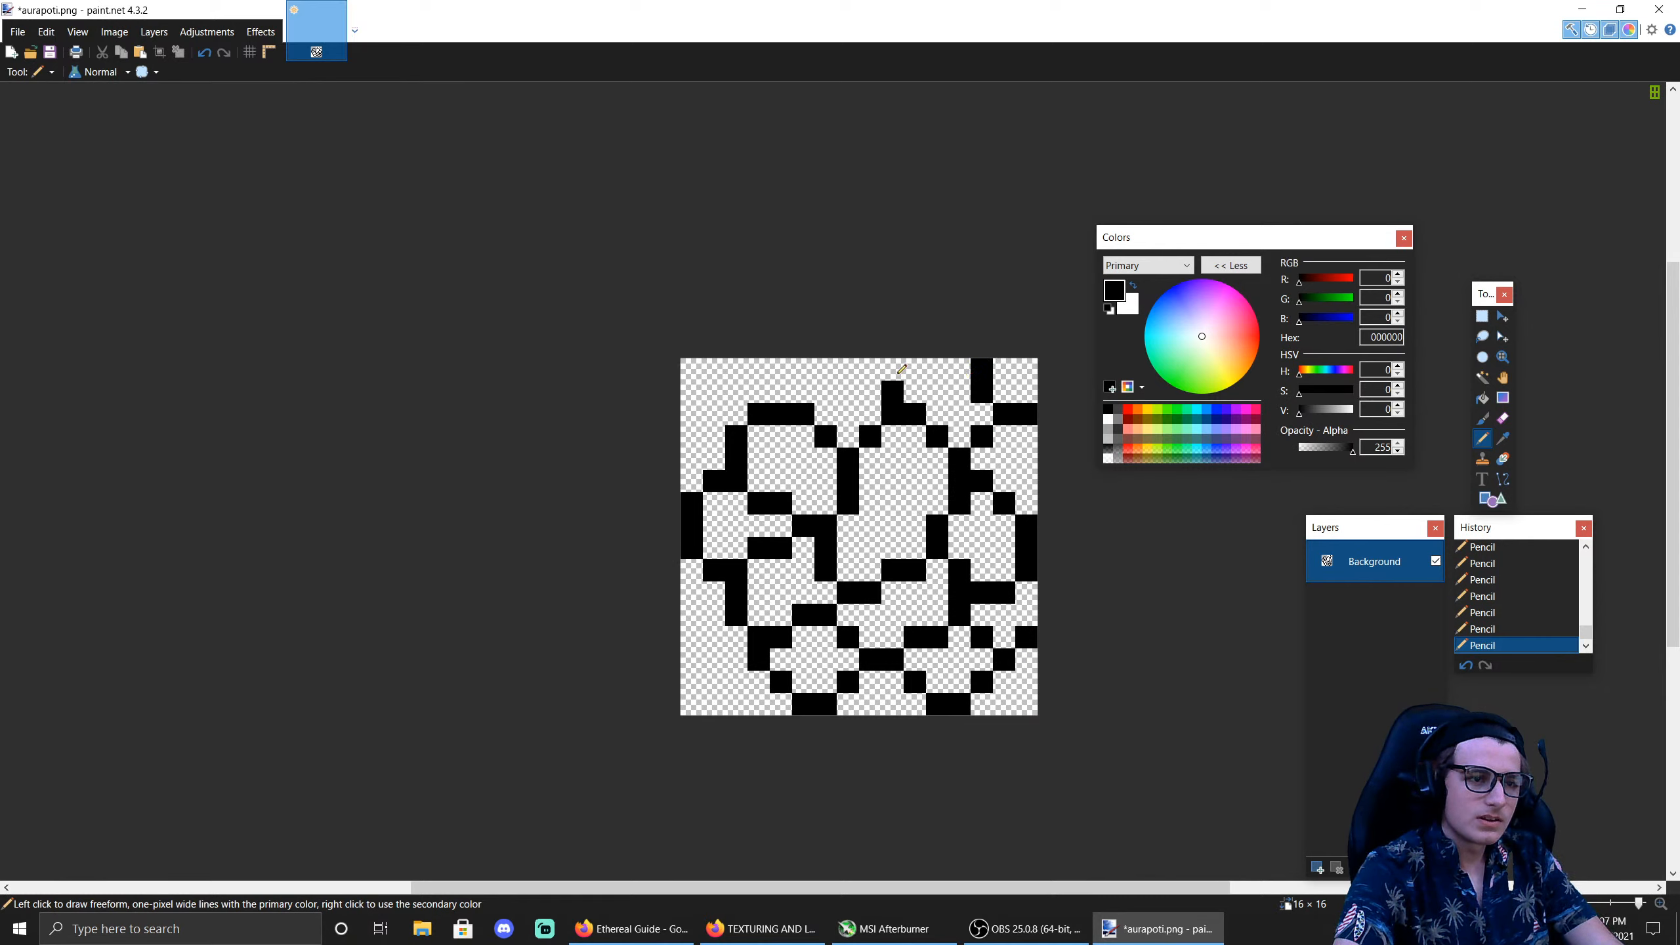
left_click(900, 366)
left_click(830, 368)
left_click(811, 390)
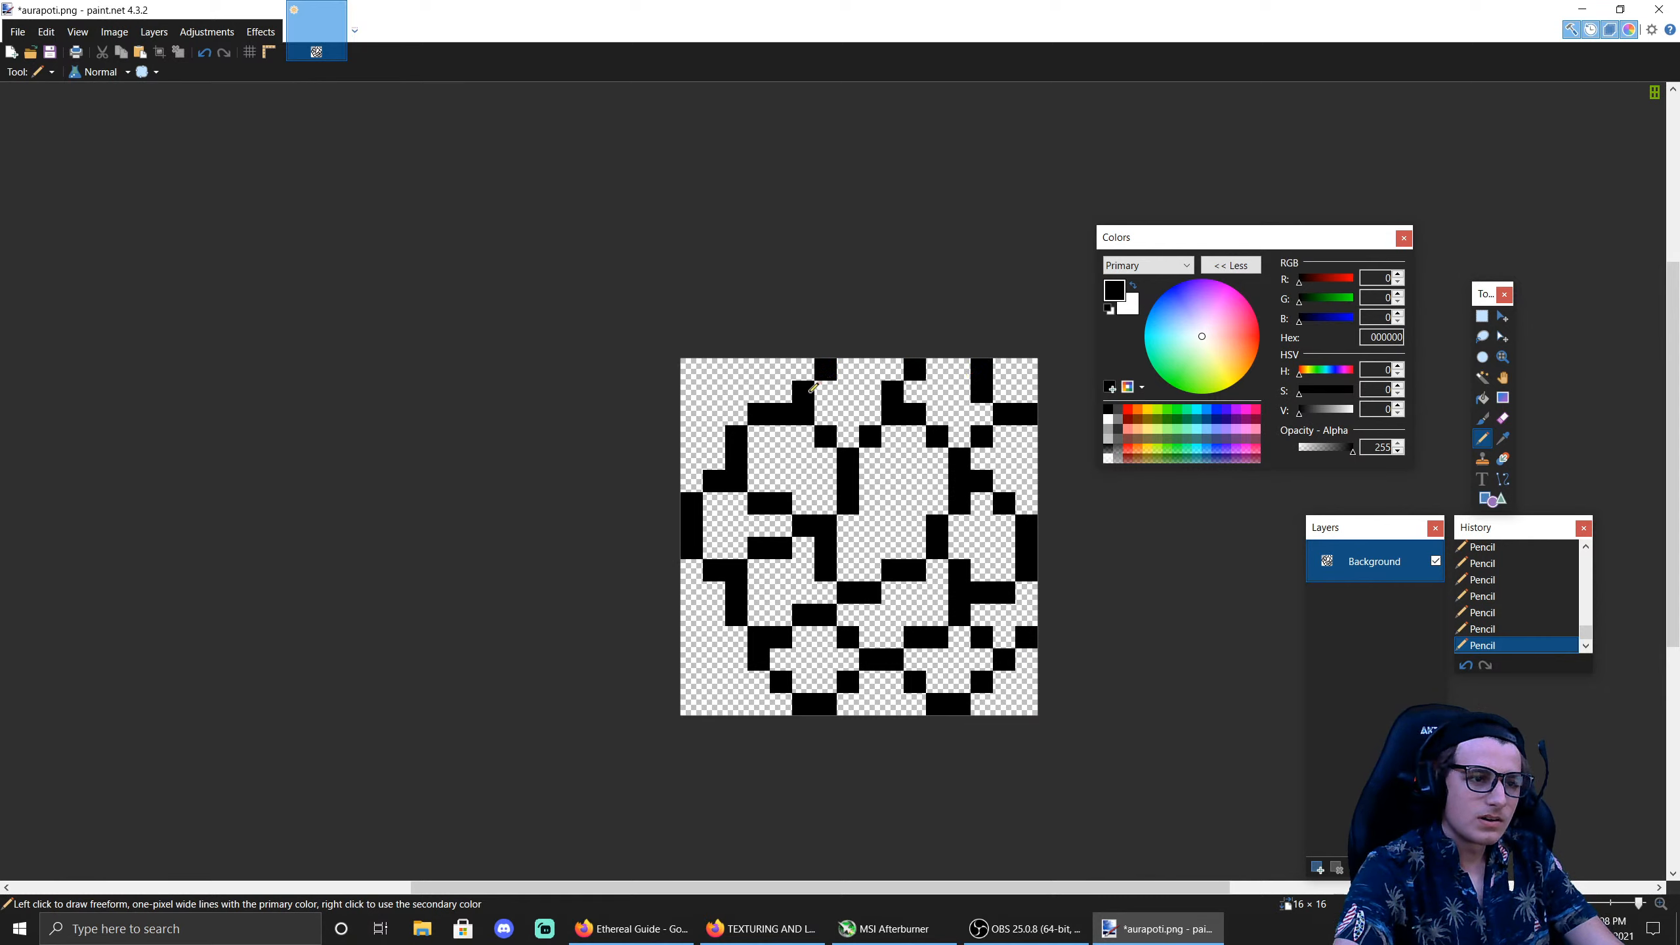
Step: Pencil short black lines into the canvas's upper-left corner and down to the lower part of its left edge
left_click(736, 392)
left_click(715, 392)
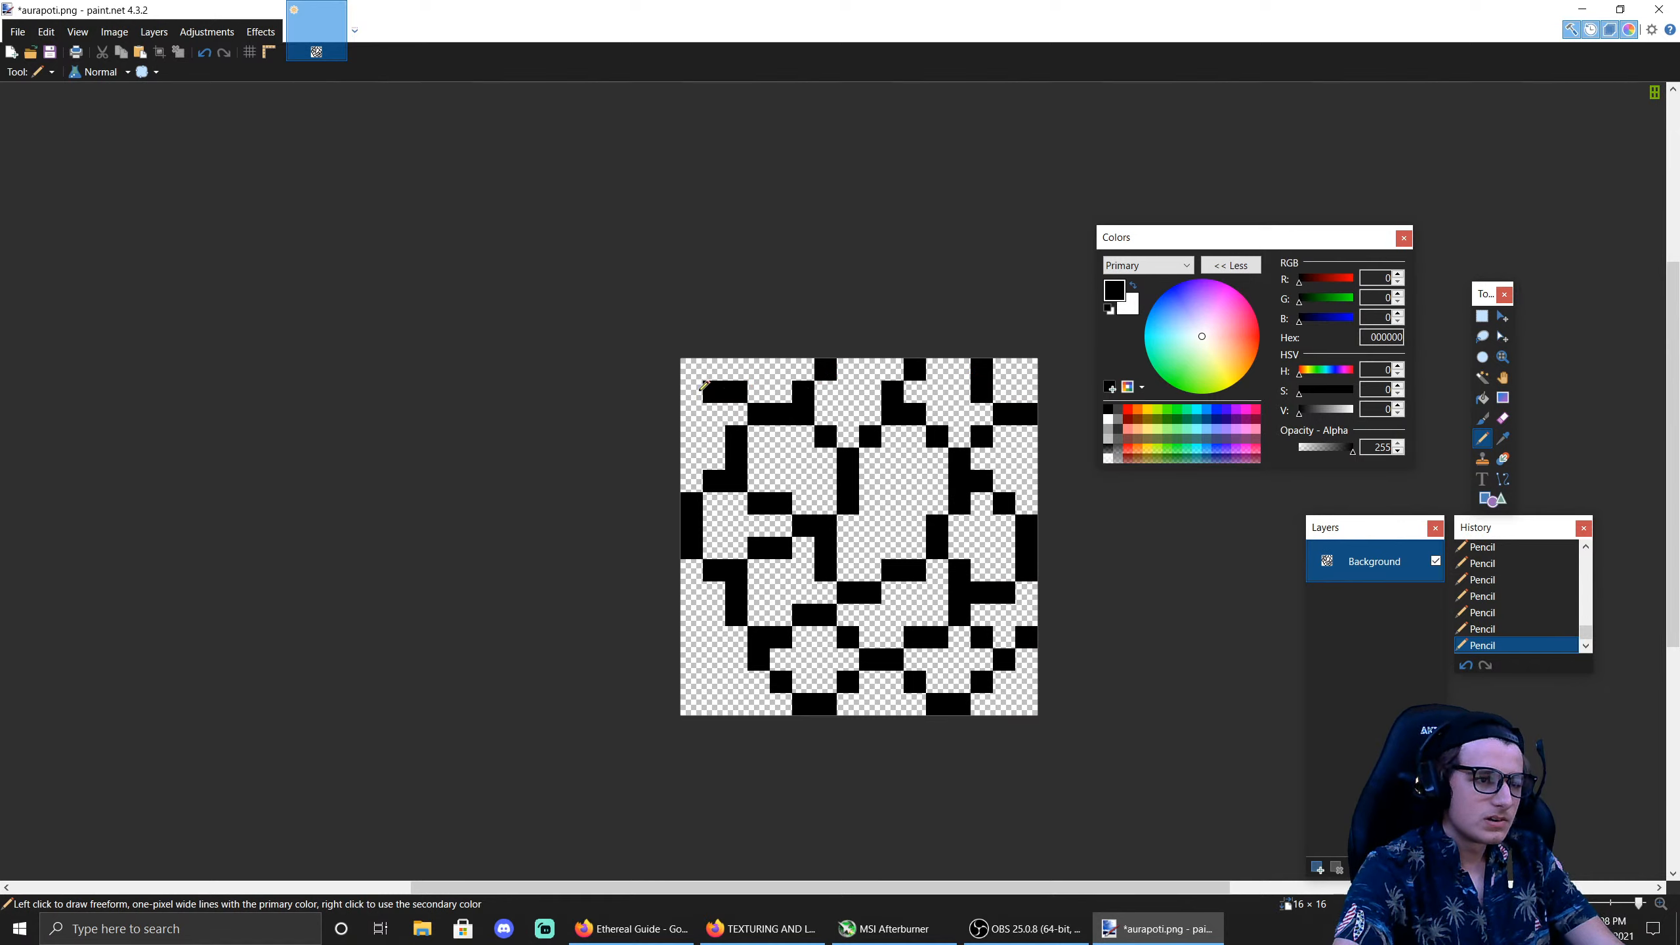
left_click(691, 369)
left_click(715, 658)
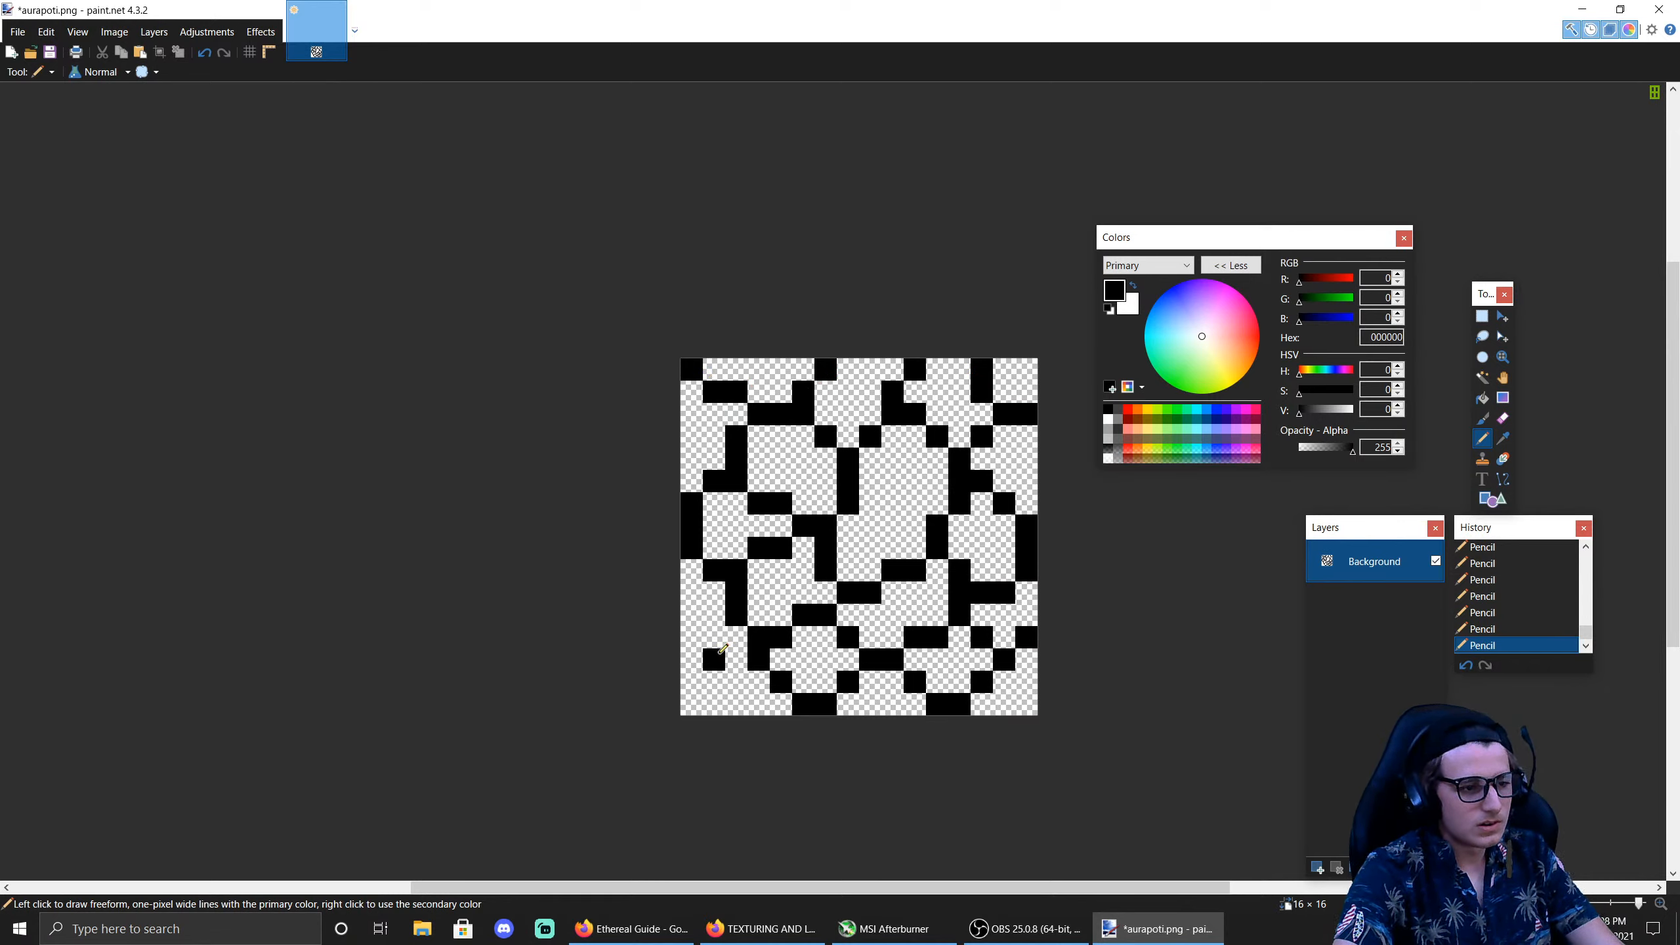
left_click(714, 637)
left_click(695, 675)
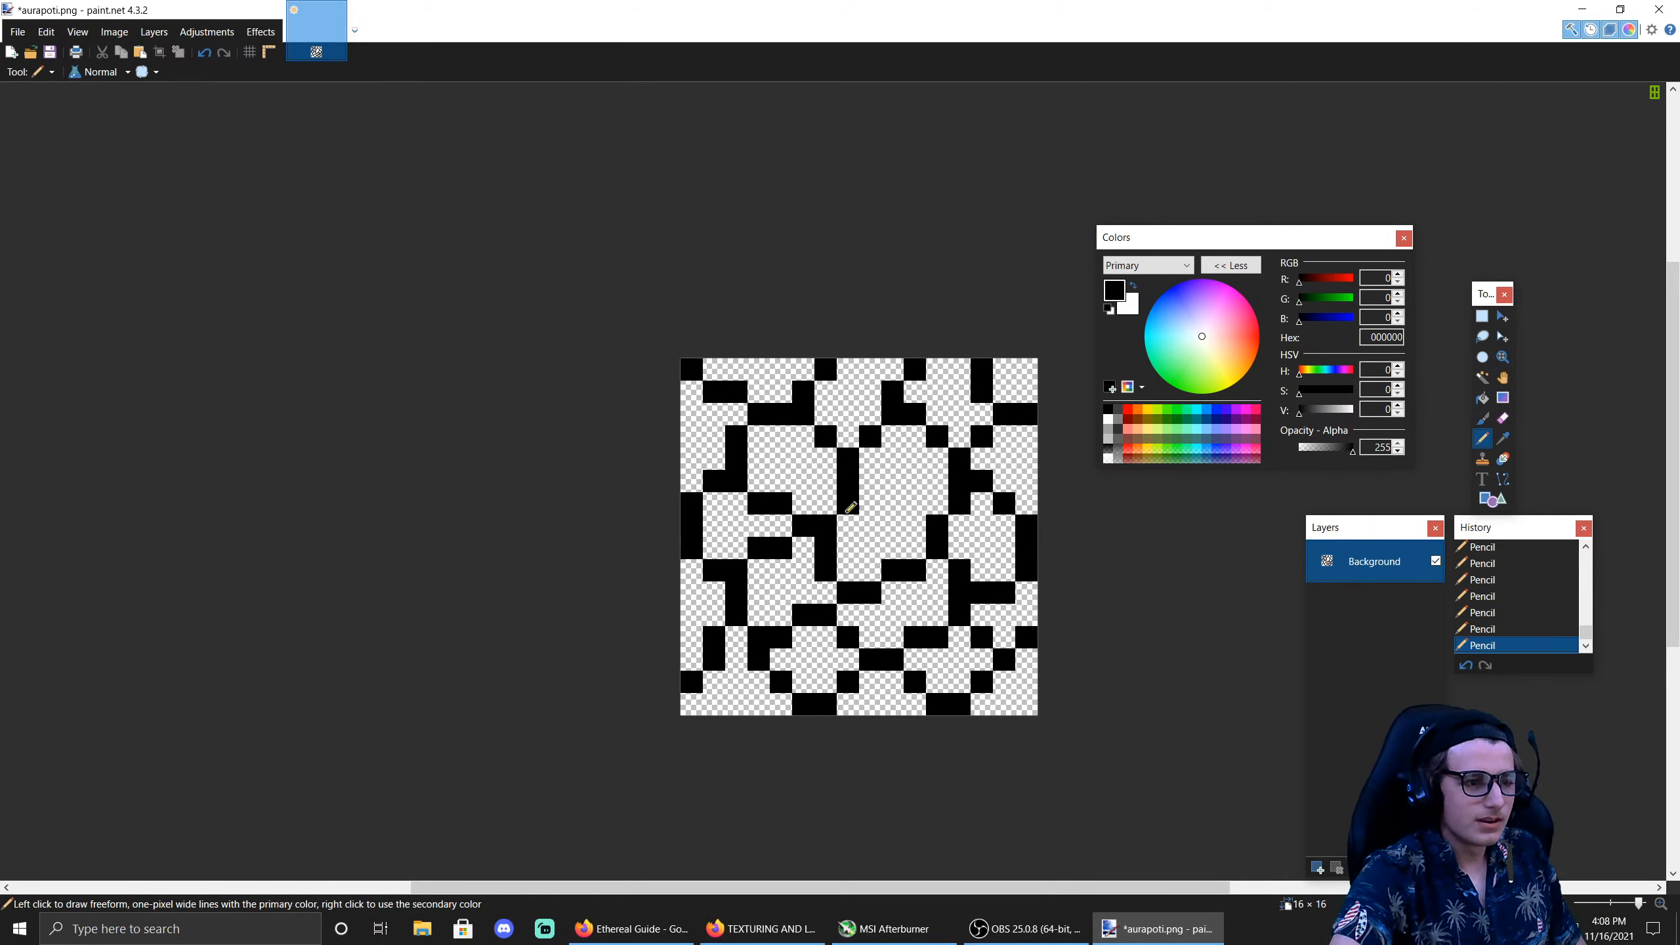
Step: Select and erase the two-pixel black bar between the left-edge shape and the third shape
left_click(1482, 316)
left_click_drag(749, 544, 790, 556)
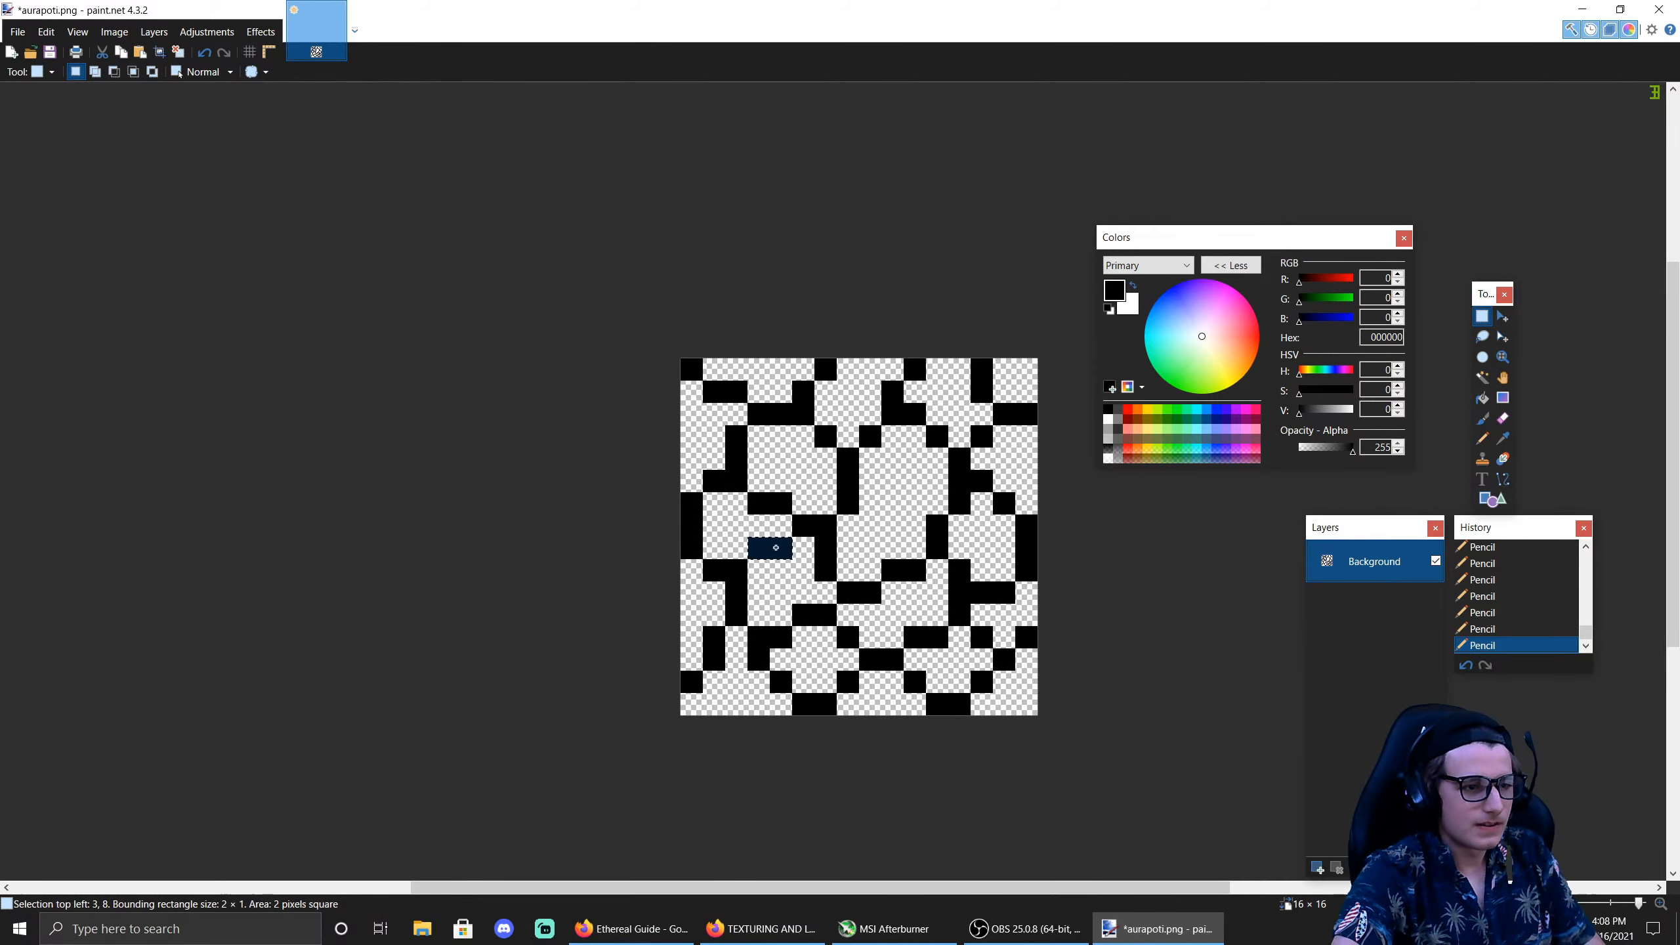
key("Delete")
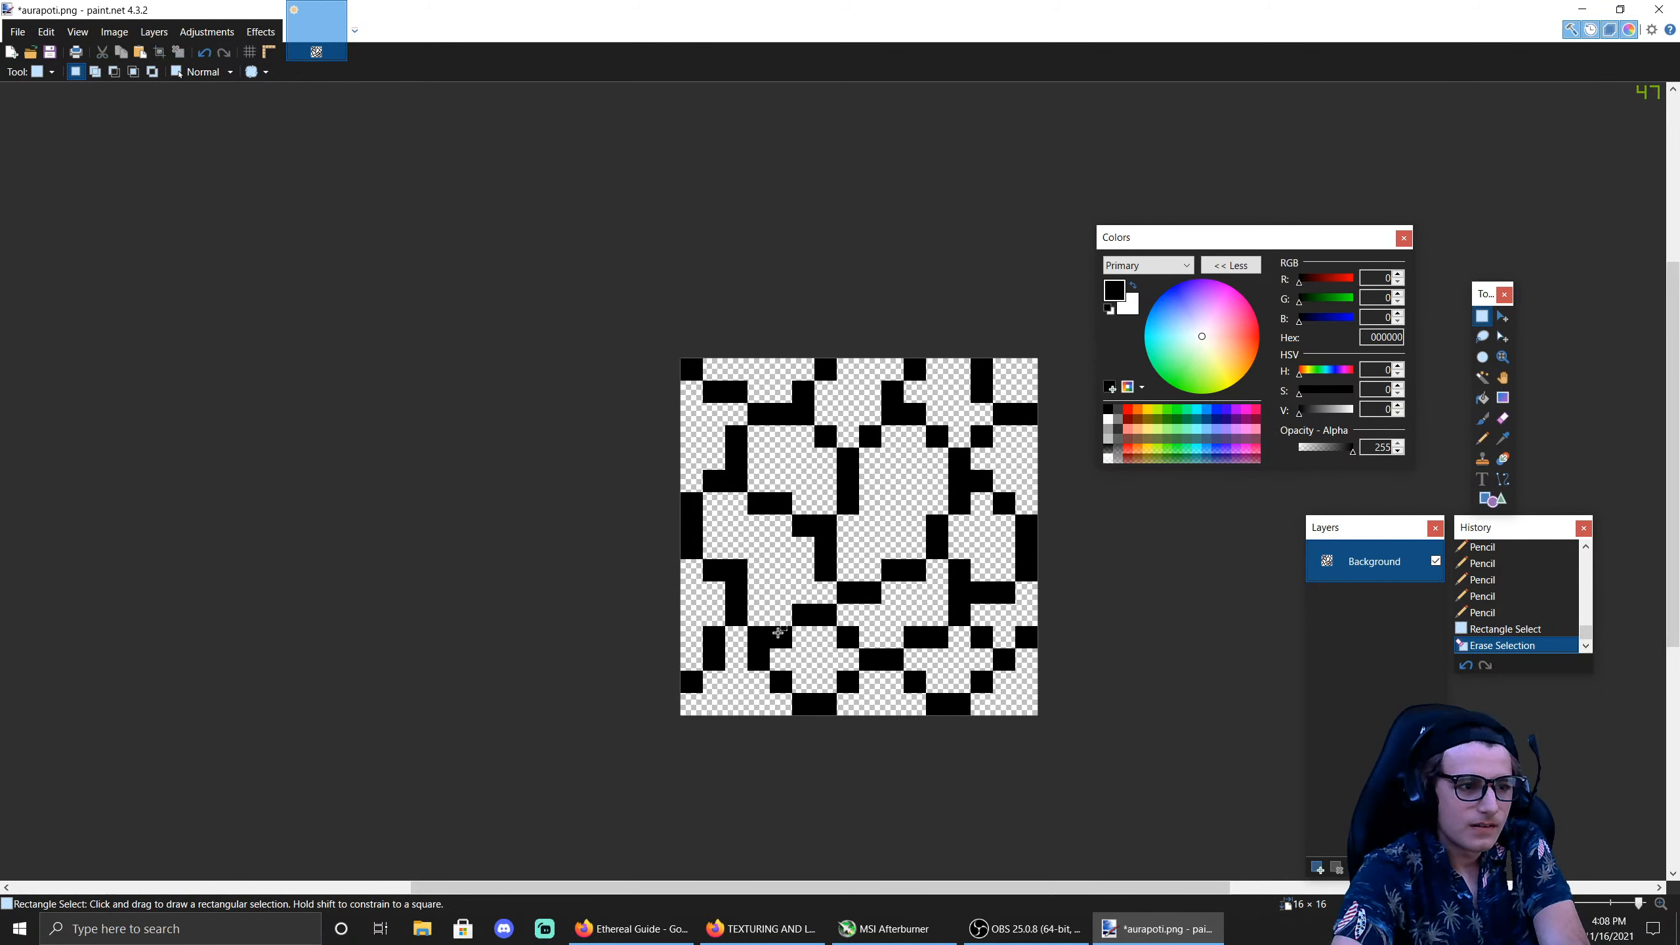
Step: Erase the black corner pixels from the lower-left outline, the central outline and the right-hand outline so the lines turn diagonally
left_click_drag(732, 565, 740, 575)
key("Delete")
left_click_drag(820, 520, 829, 525)
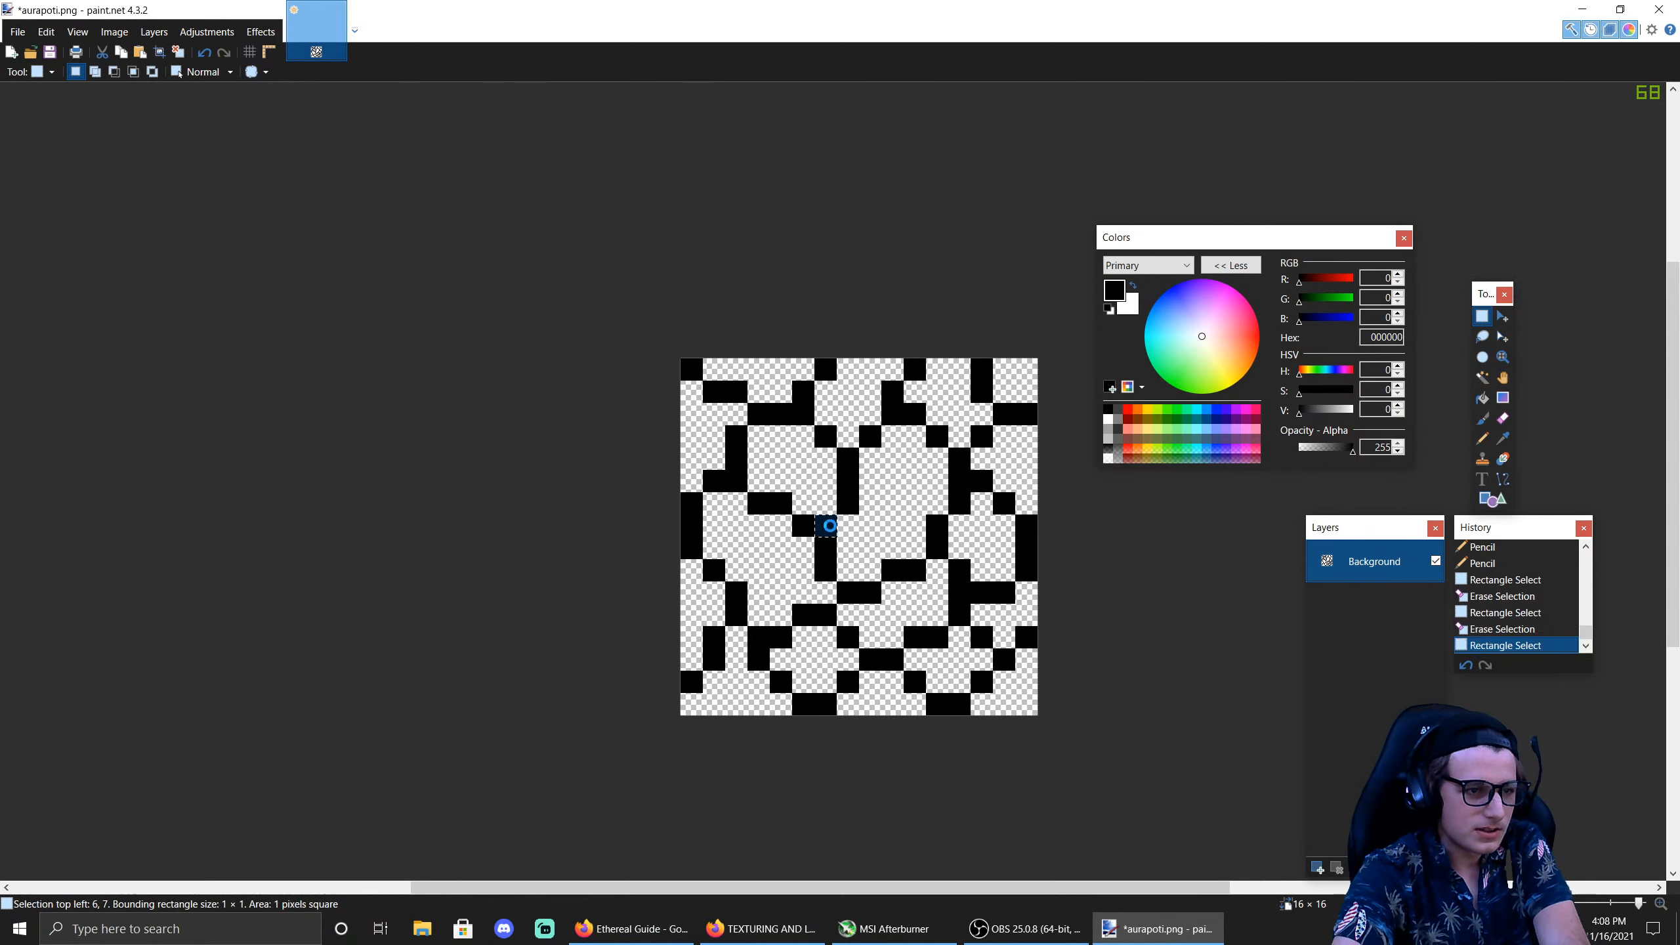
key("Delete")
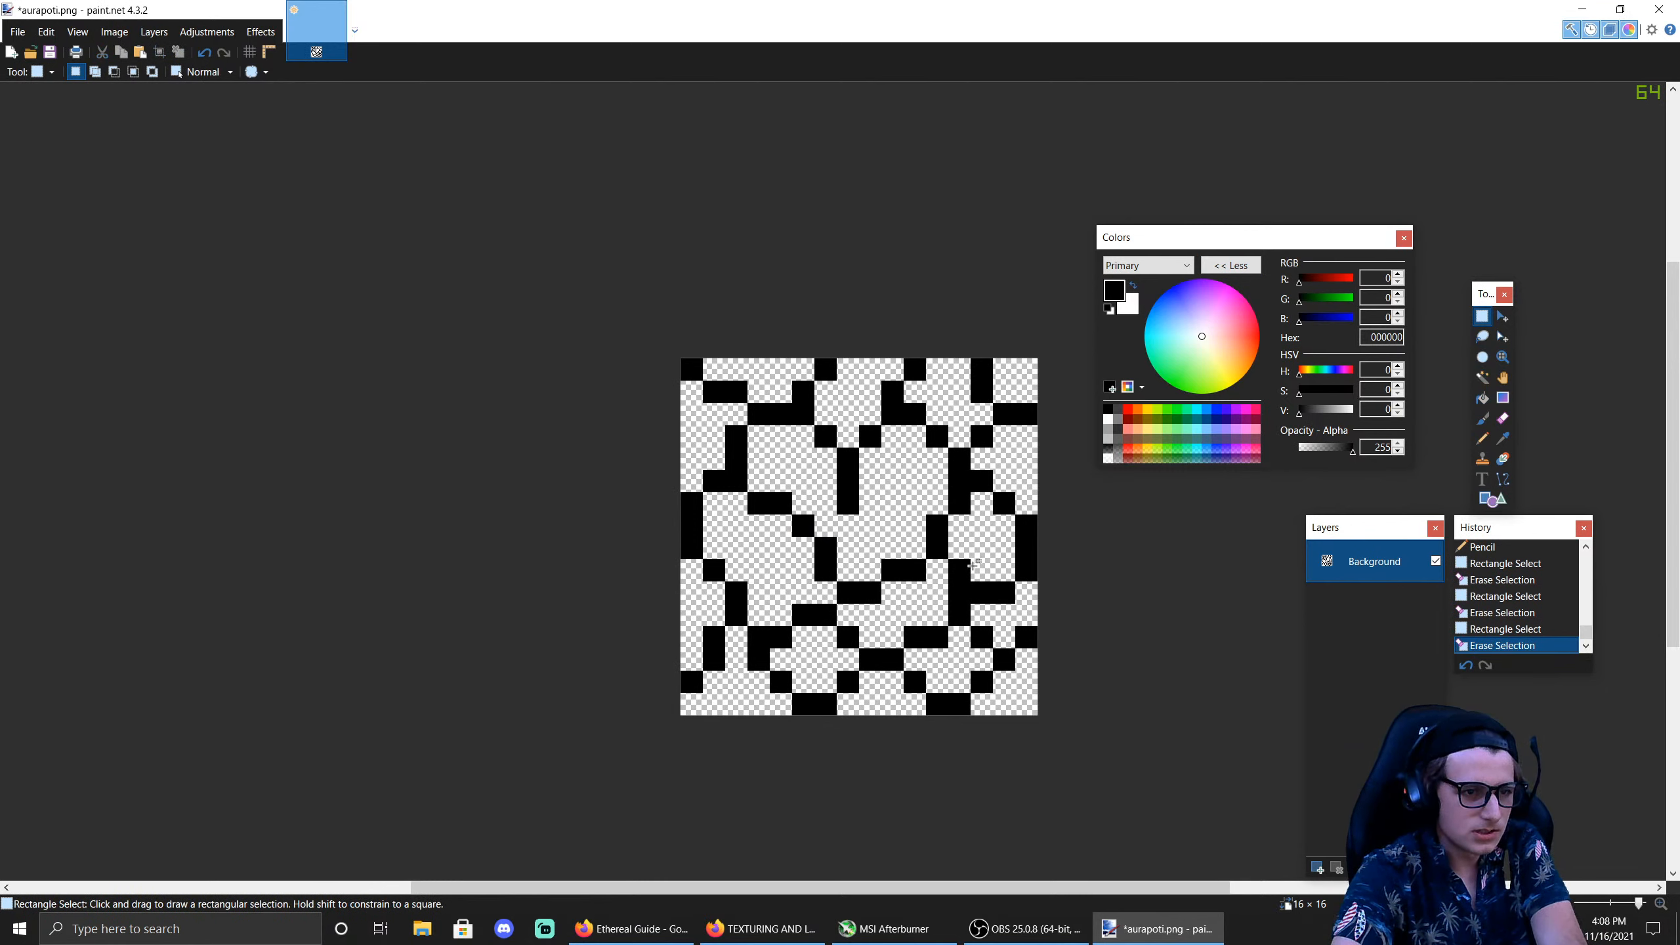
left_click_drag(952, 472, 967, 488)
key("Delete")
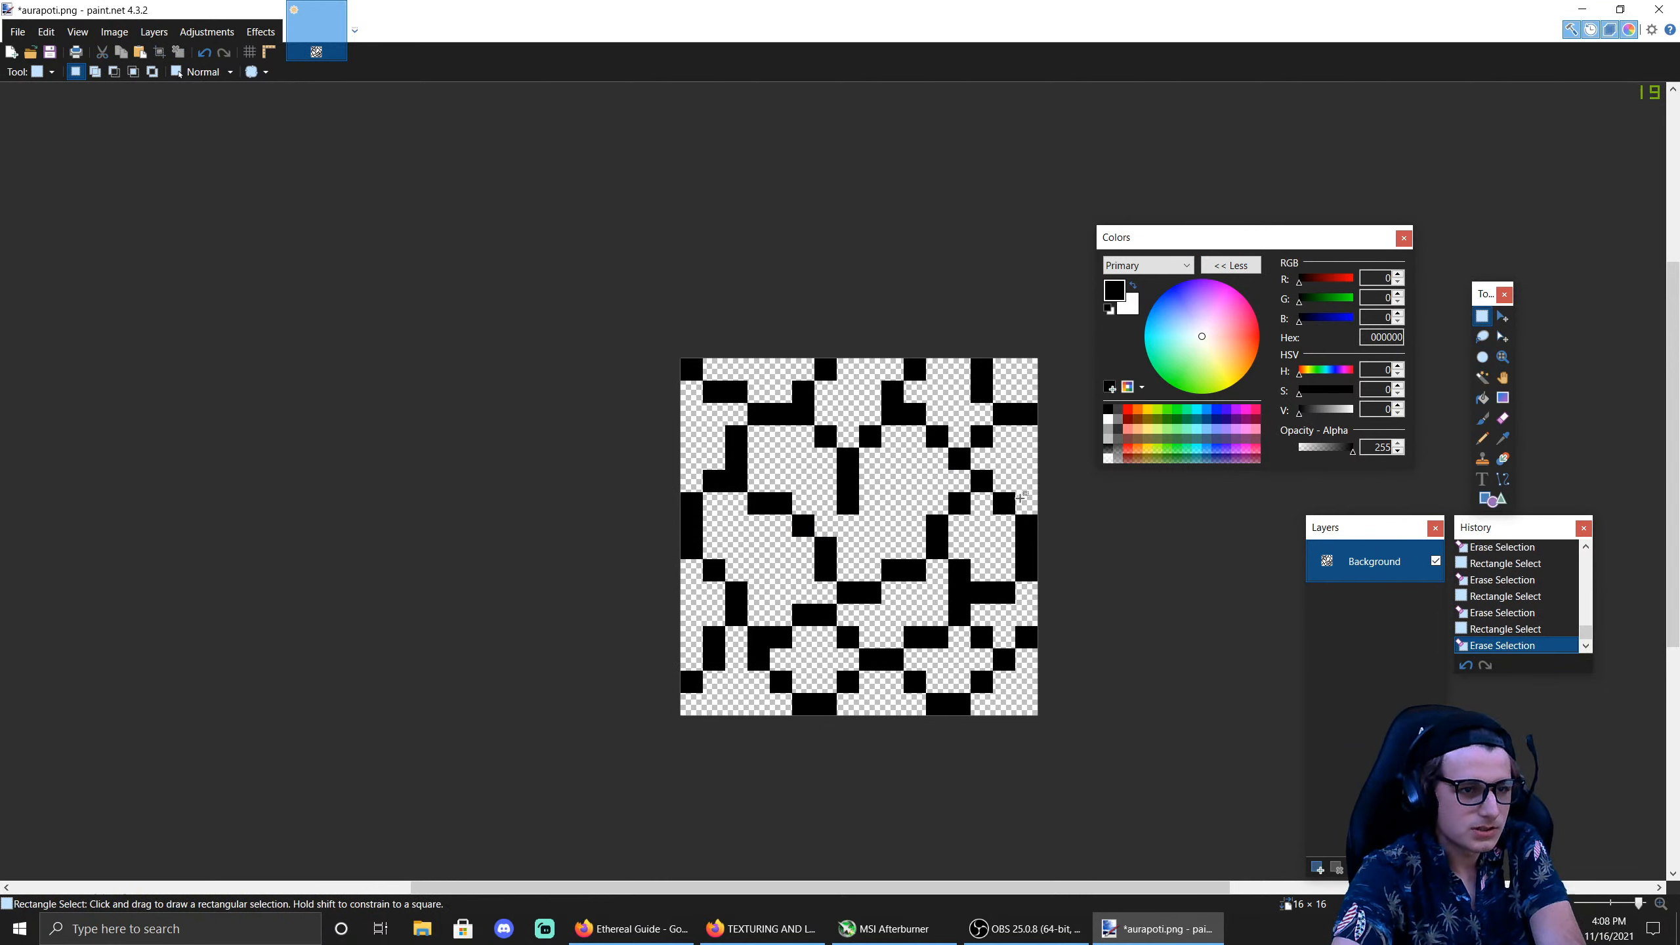
Step: Erase three black corner pixels along the upper-middle, upper-left and left outlines
left_click_drag(885, 405, 903, 421)
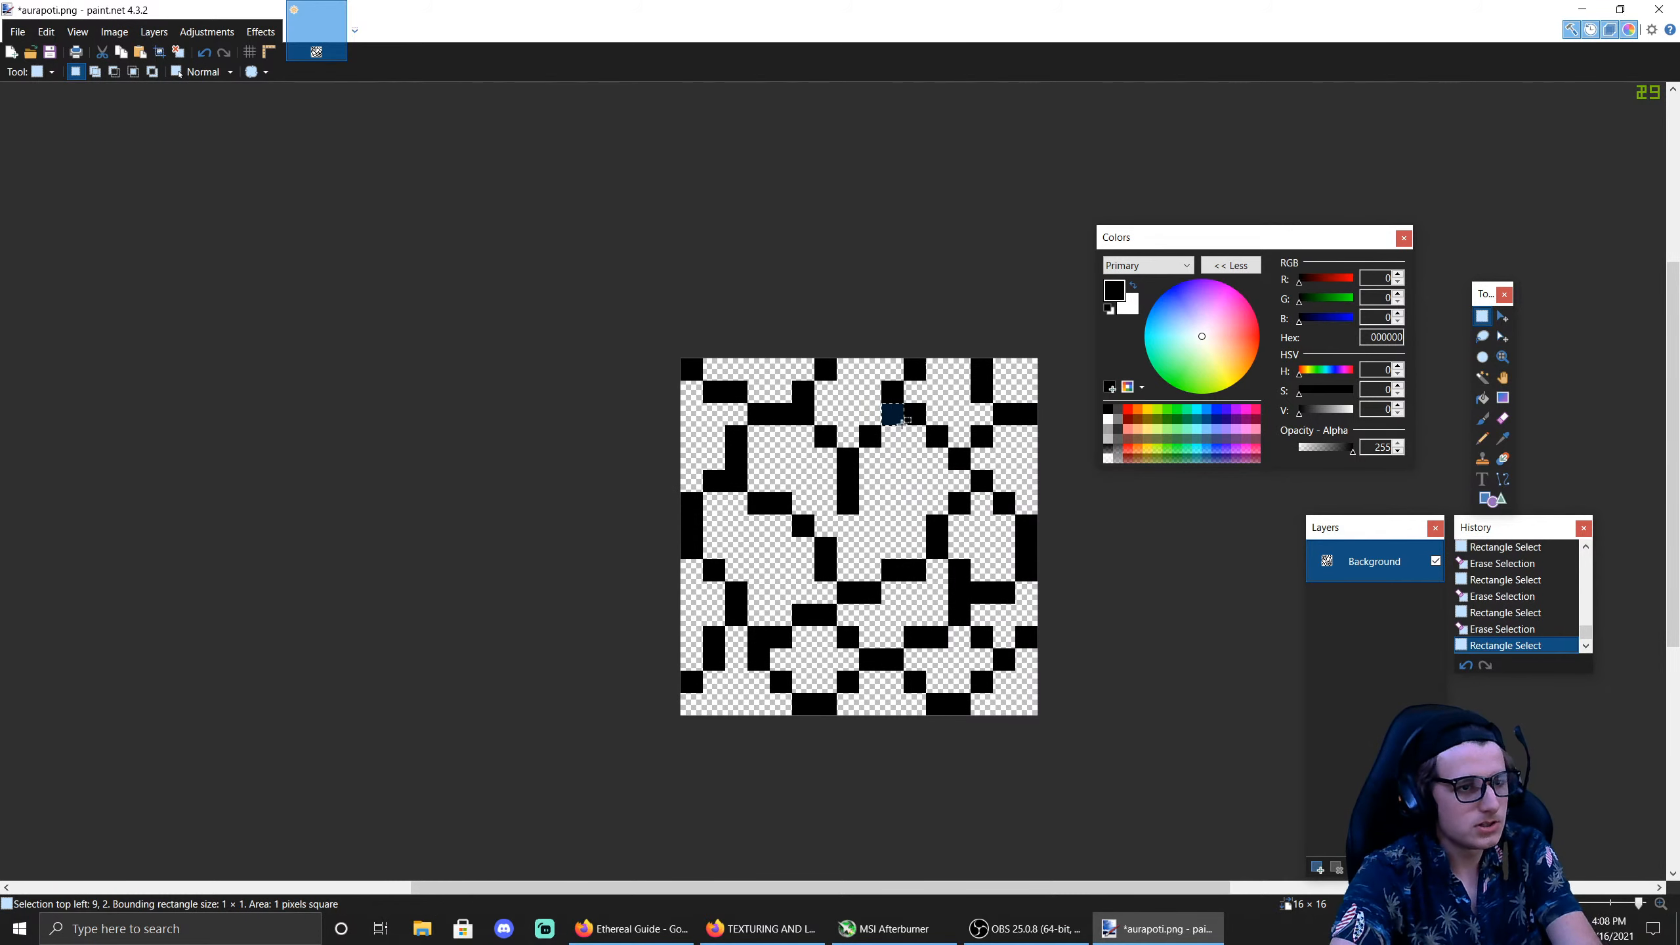
key("Delete")
left_click_drag(793, 405, 810, 422)
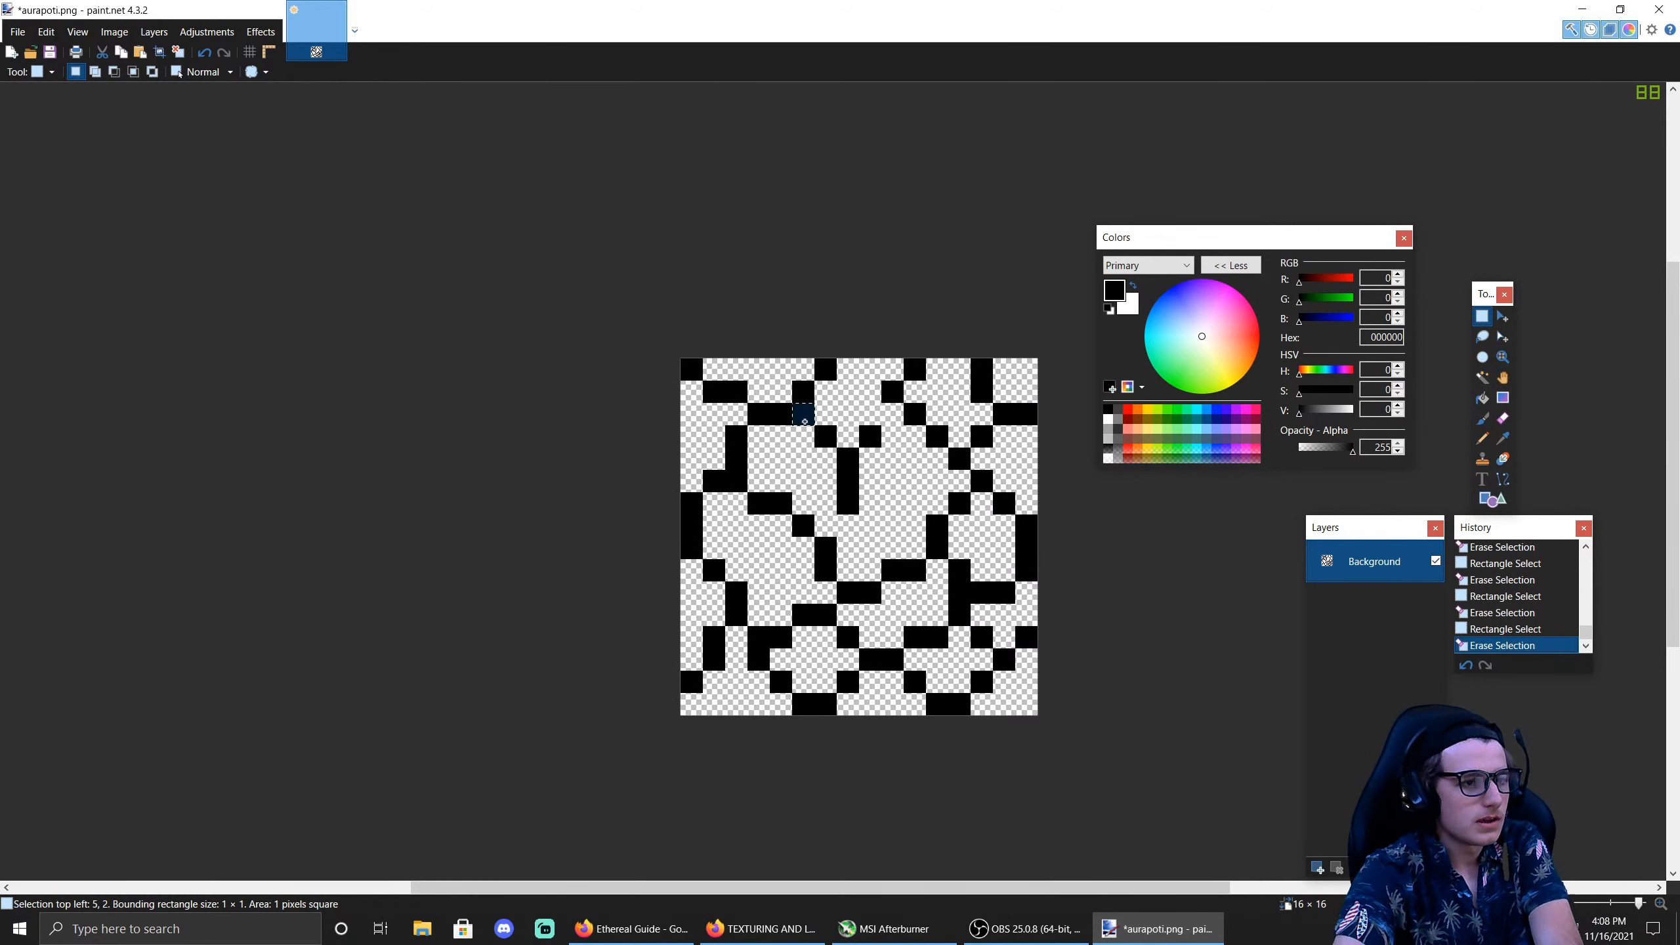
key("Delete")
left_click_drag(727, 471, 744, 489)
key("Delete")
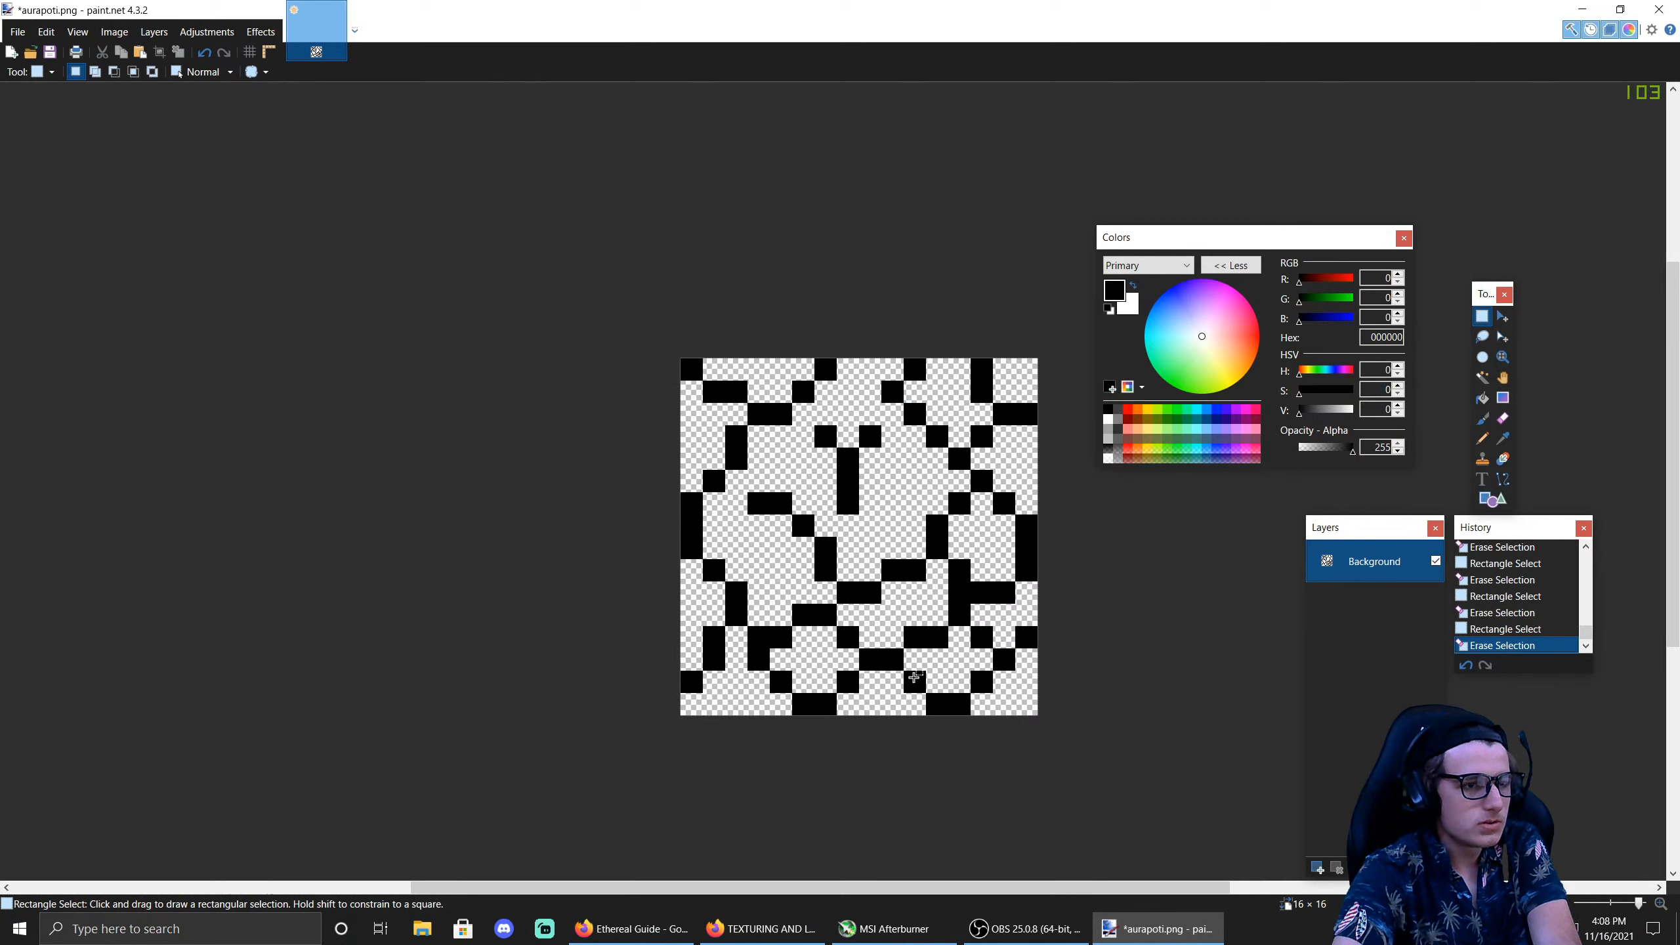
Step: Erase the upper-left corner pixel of the lower-left shape and the junction pixel below the right-hand shape
left_click_drag(754, 630, 760, 648)
key("Delete")
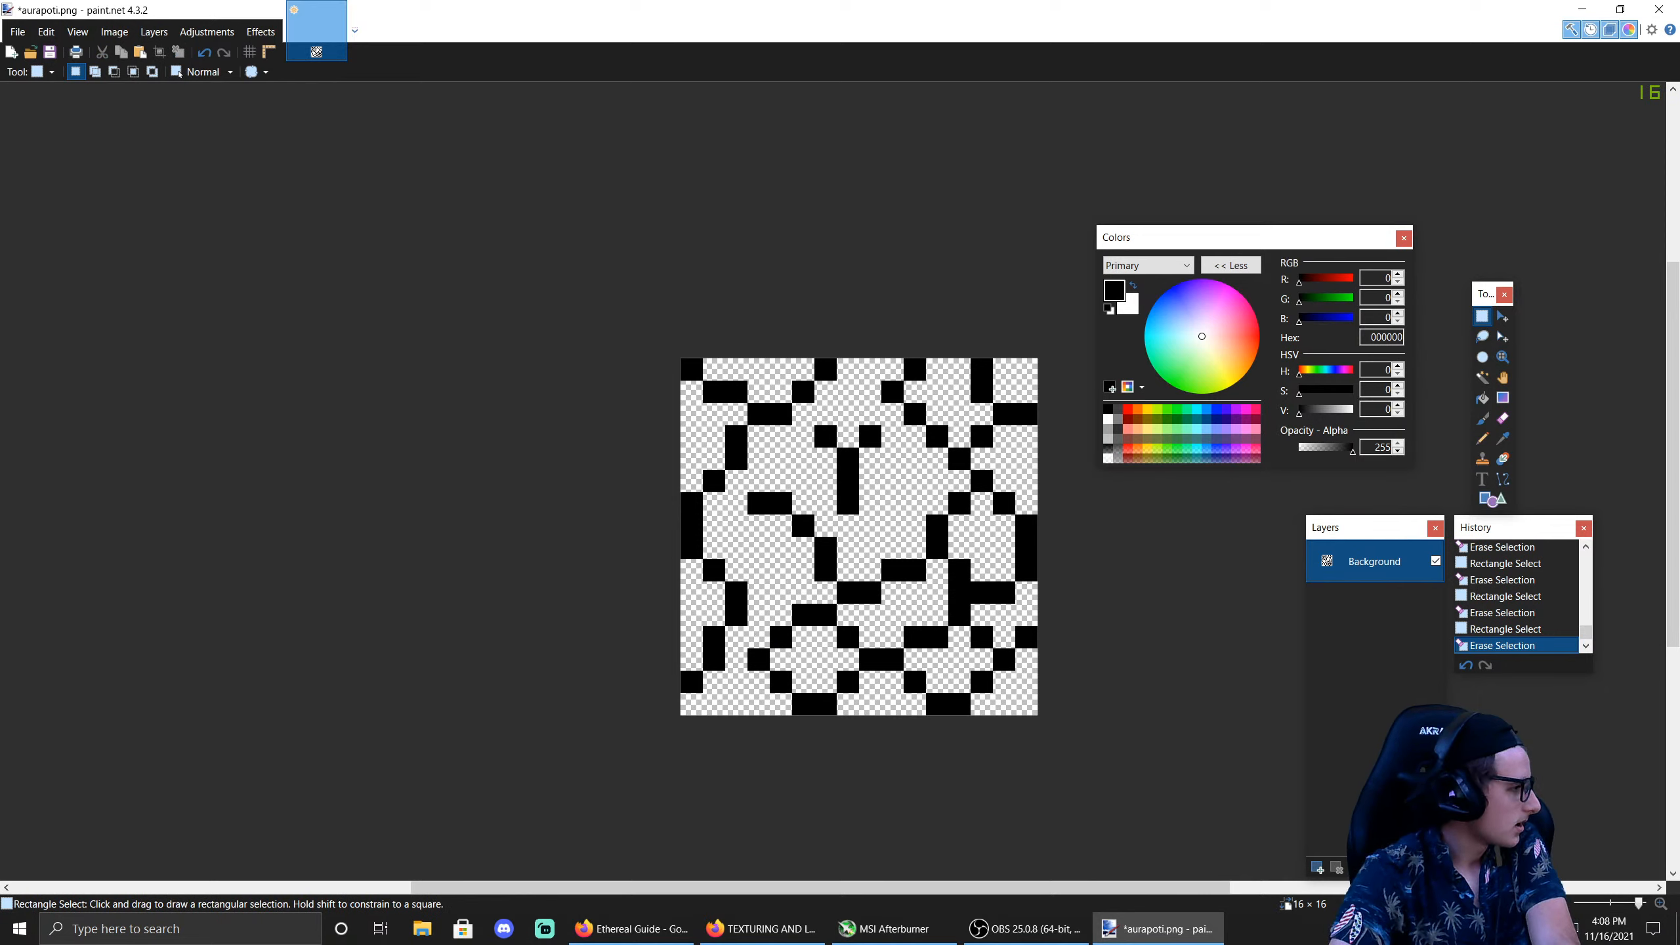
key("alt+Tab")
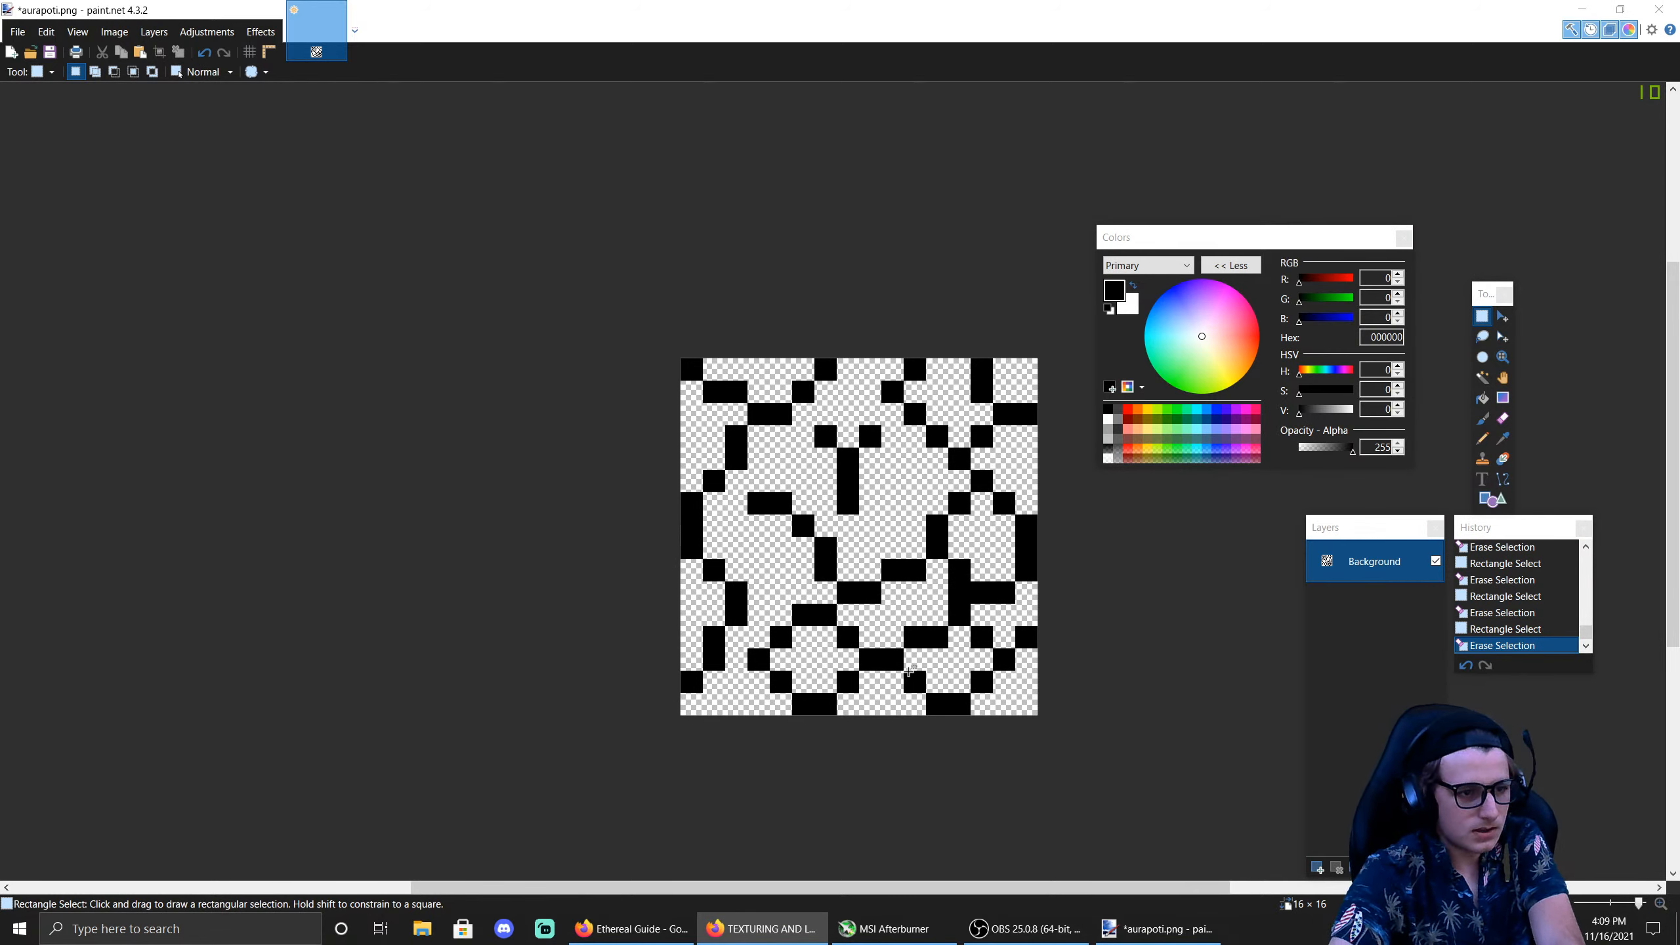
left_click_drag(953, 586, 963, 599)
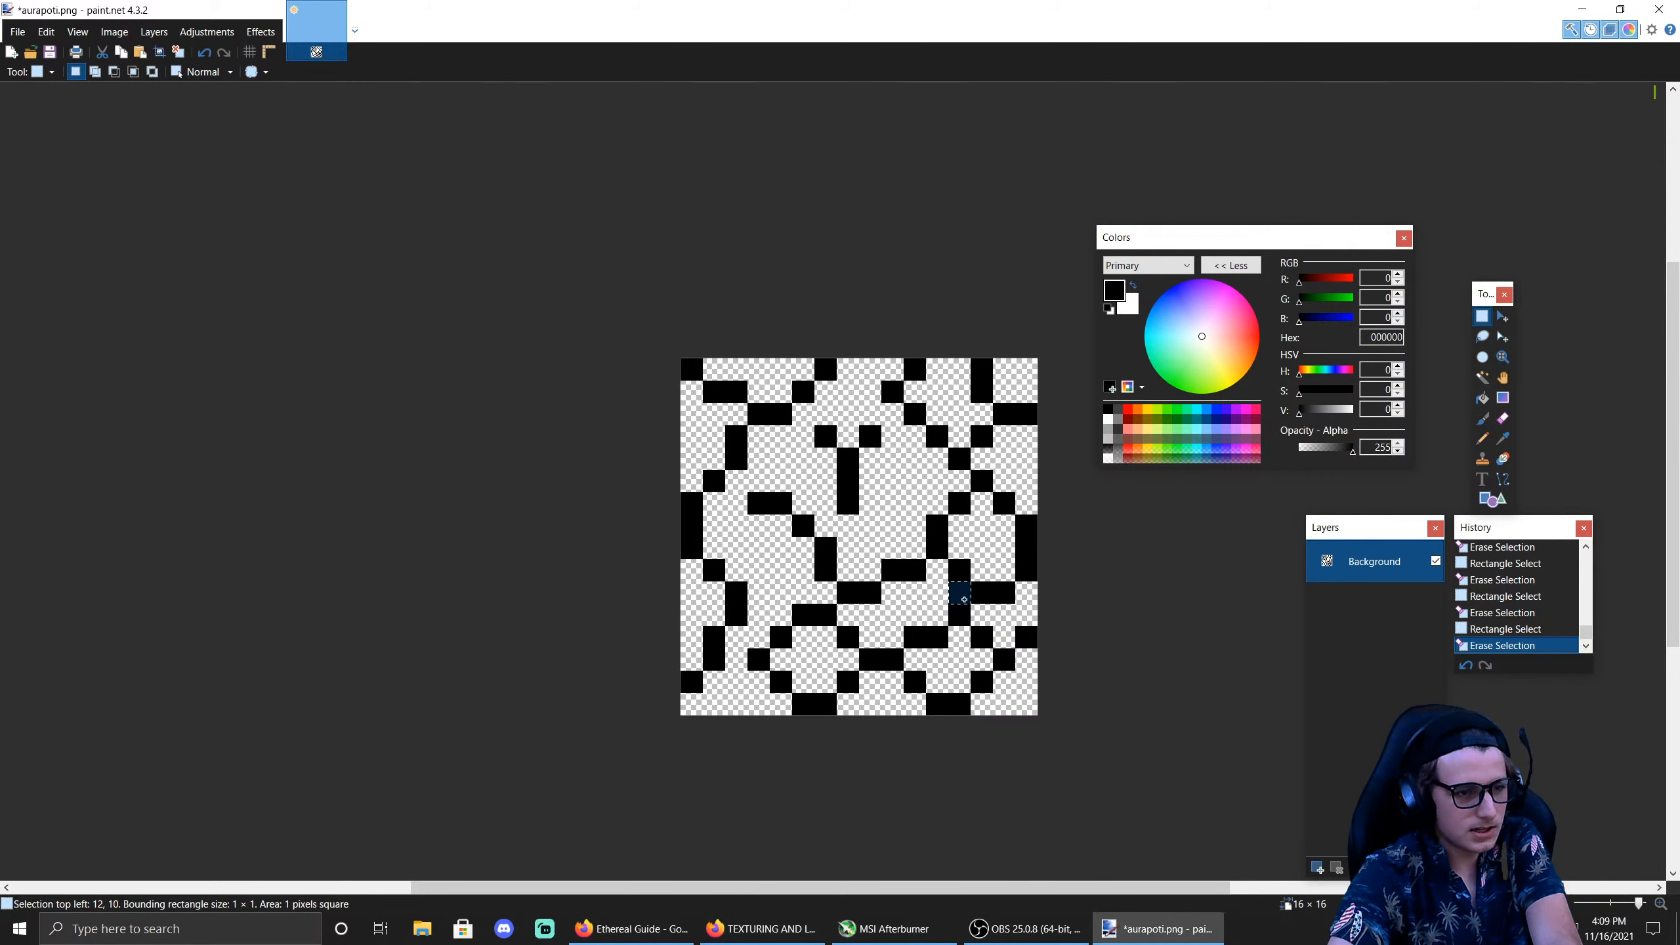
key("Delete")
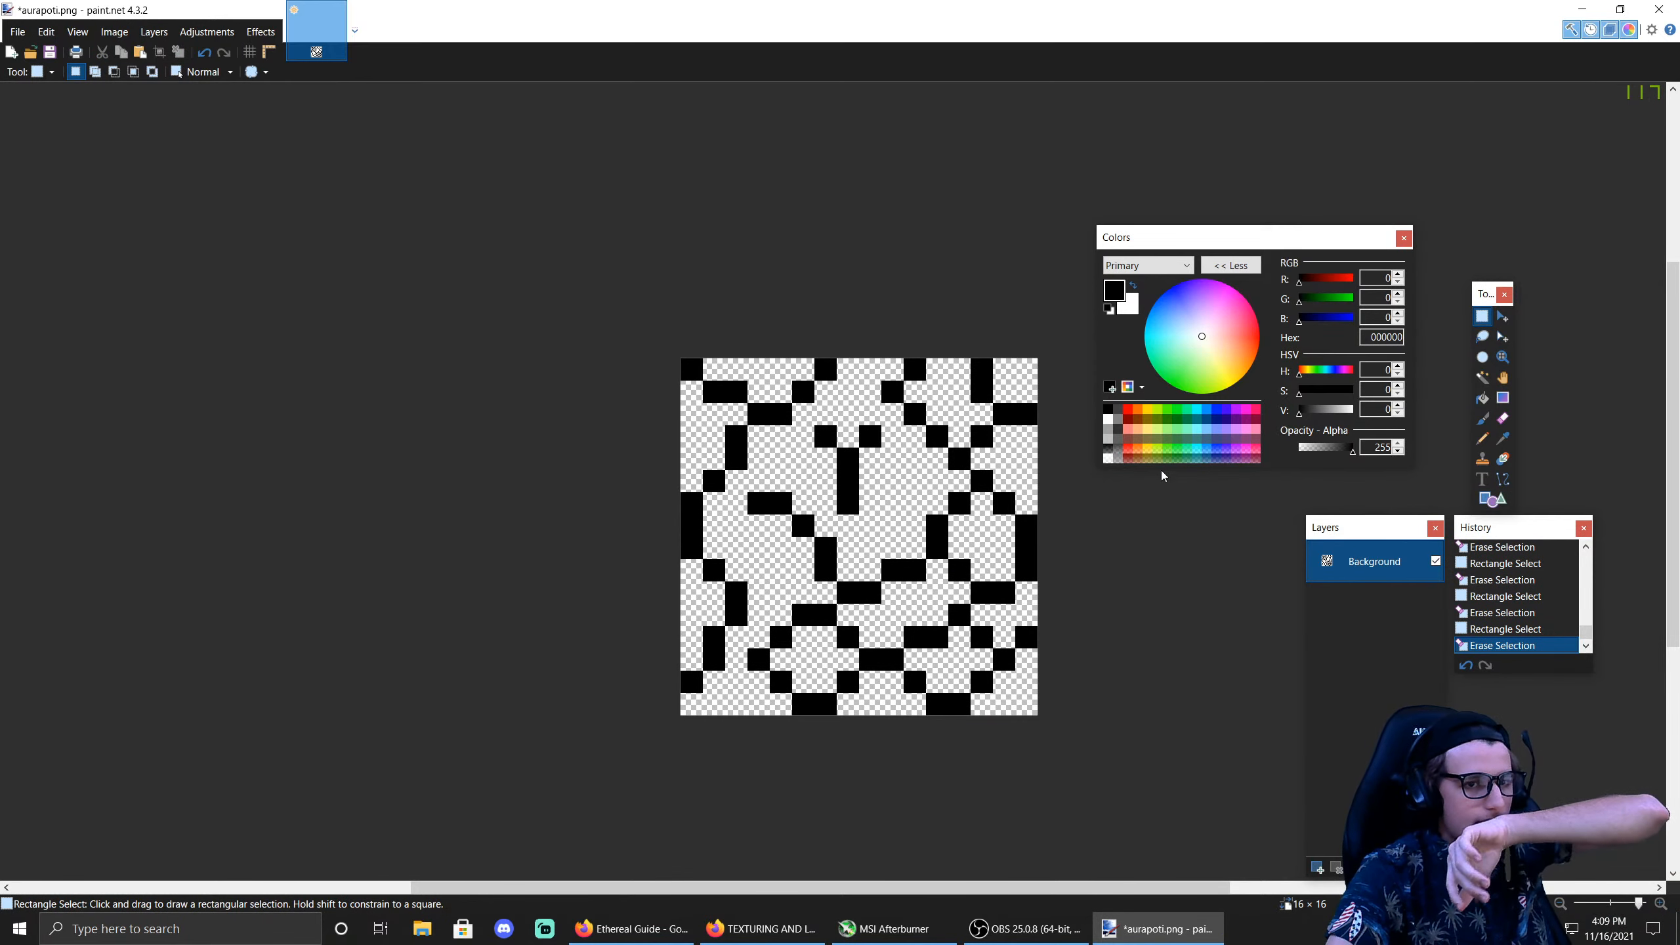
Step: Pencil one pixel onto the middle-left bar's left end, and replace the lower-left shape's inner corner pixel with two pixels farther out
left_click(1482, 441)
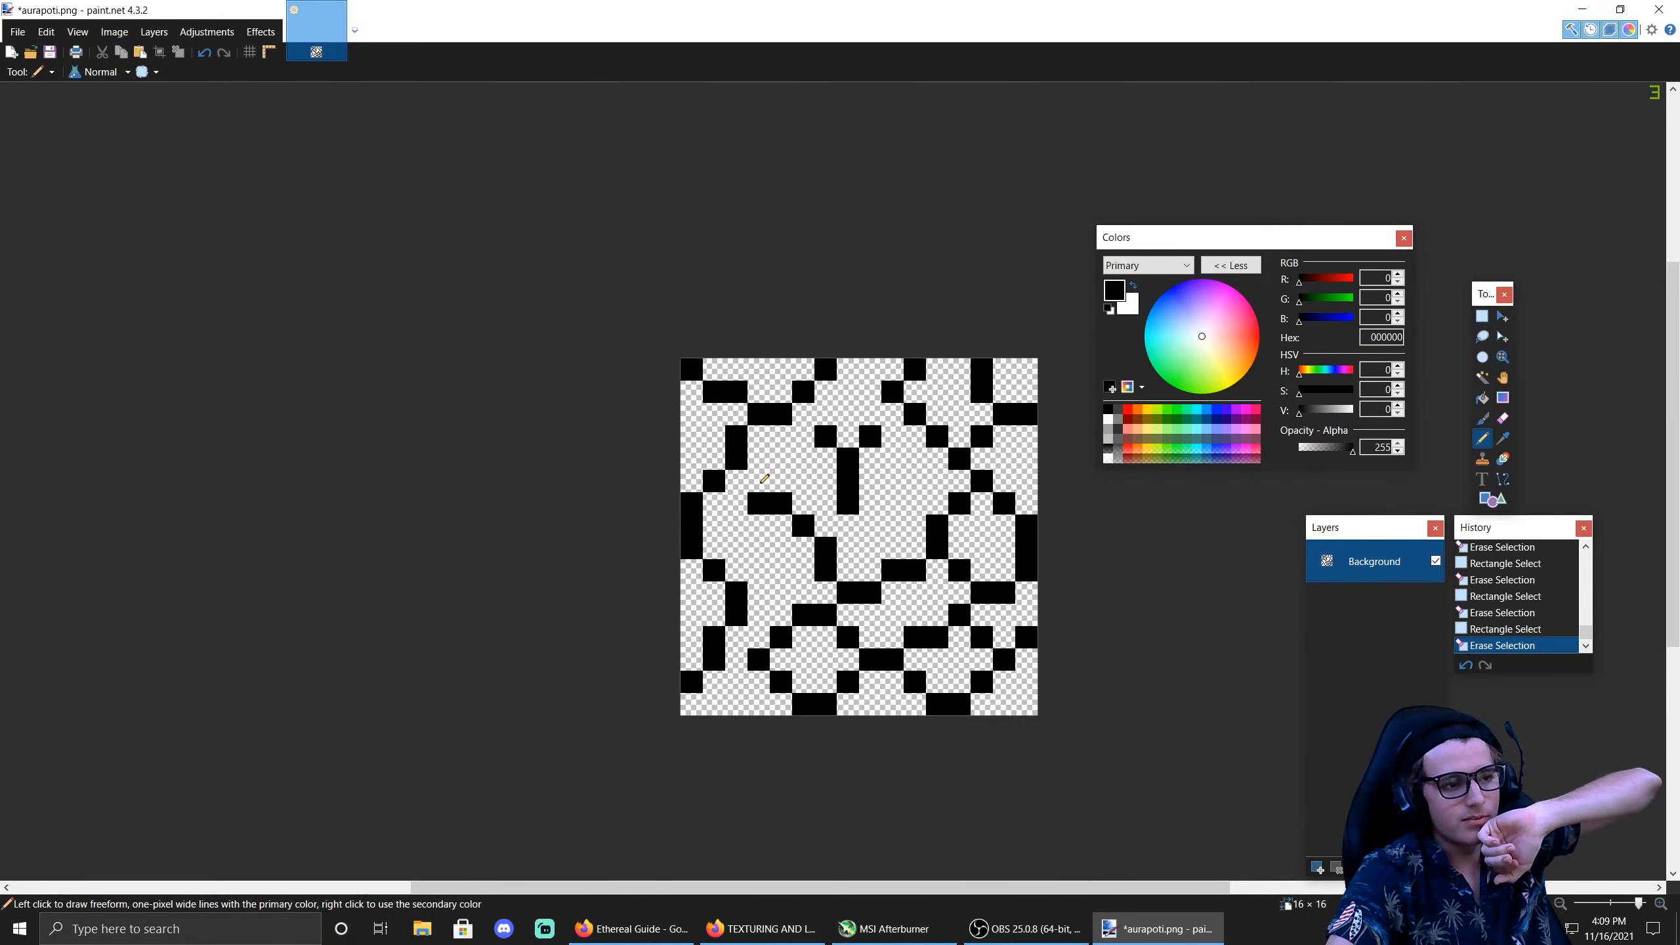
left_click(737, 497)
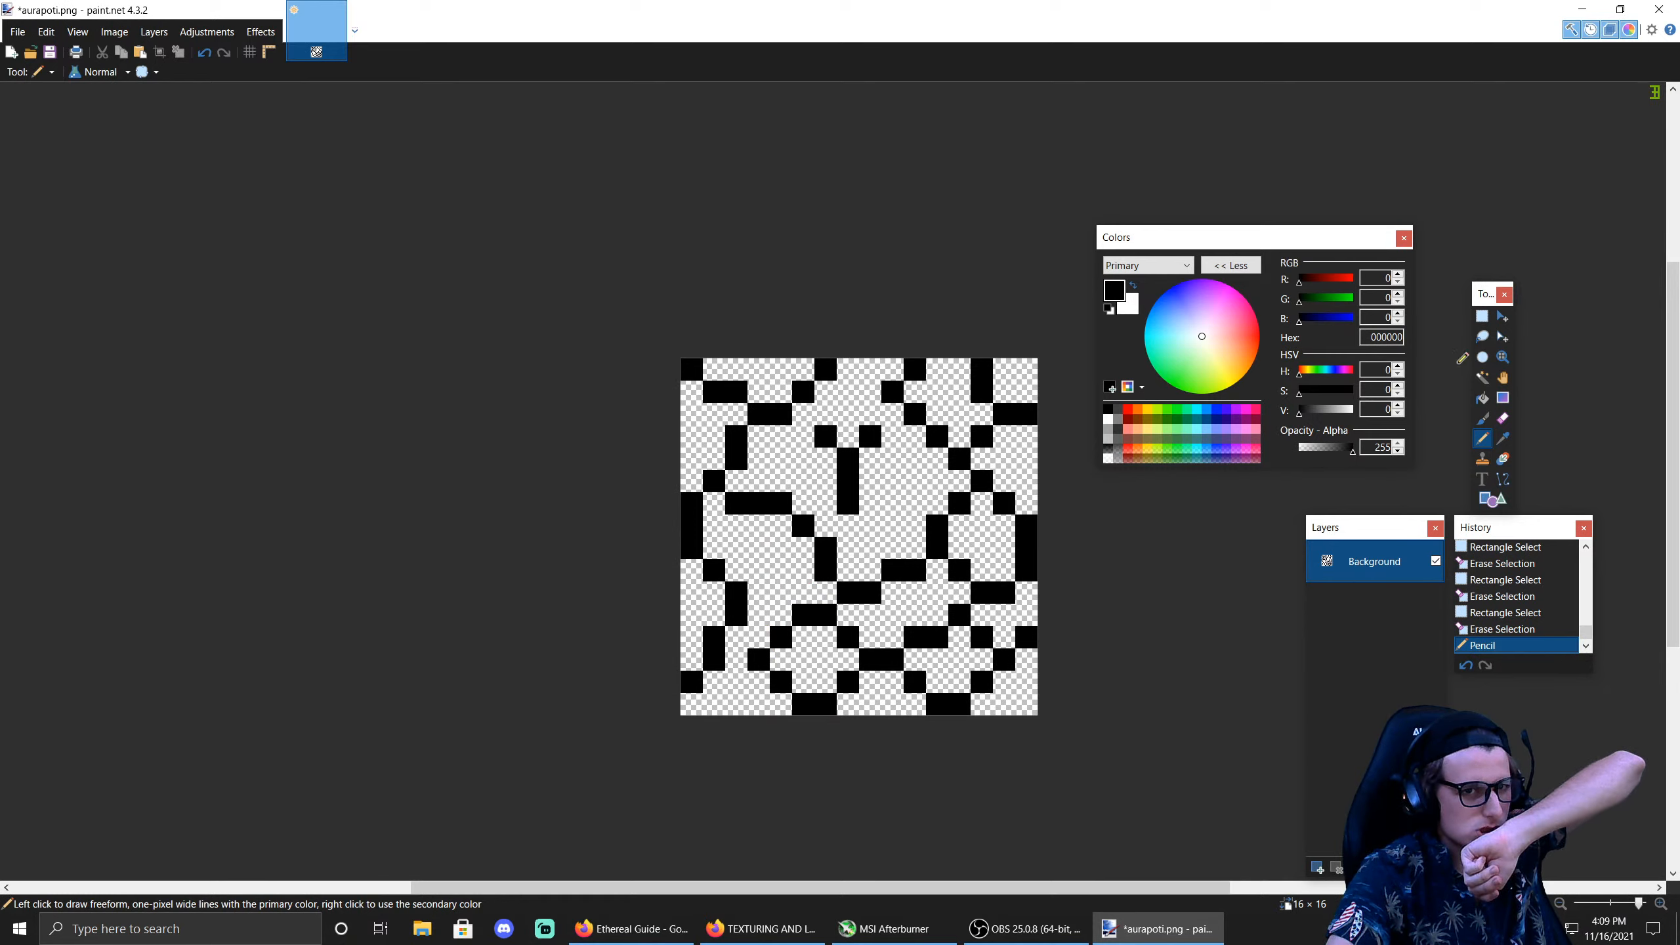
left_click(1482, 316)
left_click_drag(772, 628, 791, 646)
key("Delete")
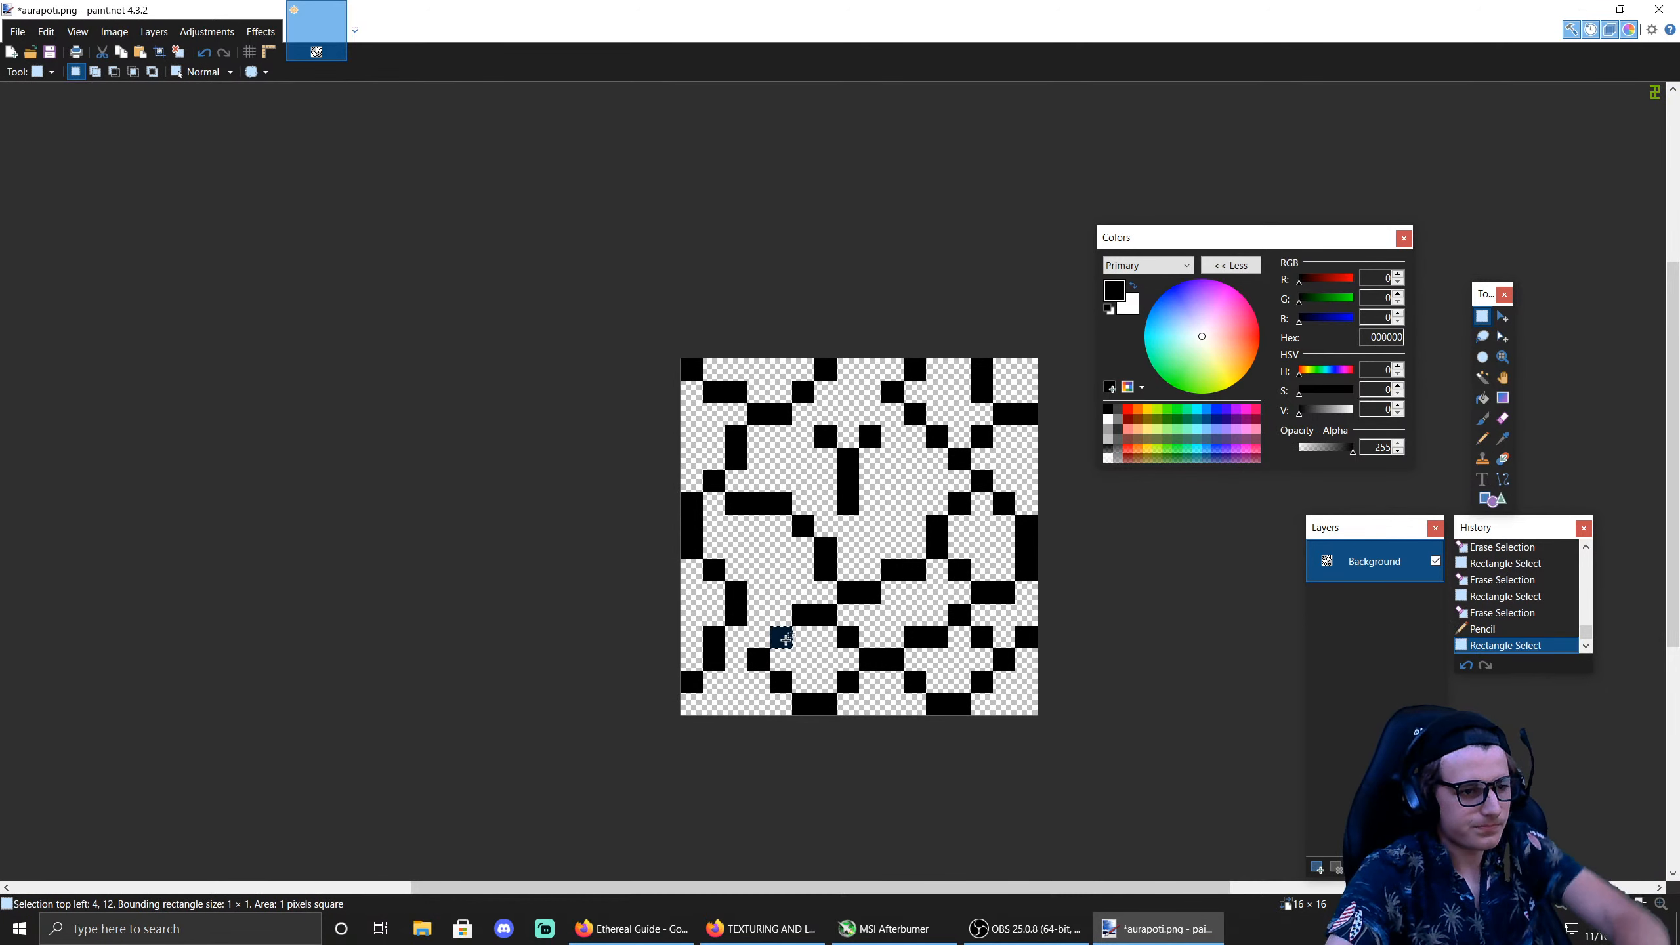
left_click(1481, 438)
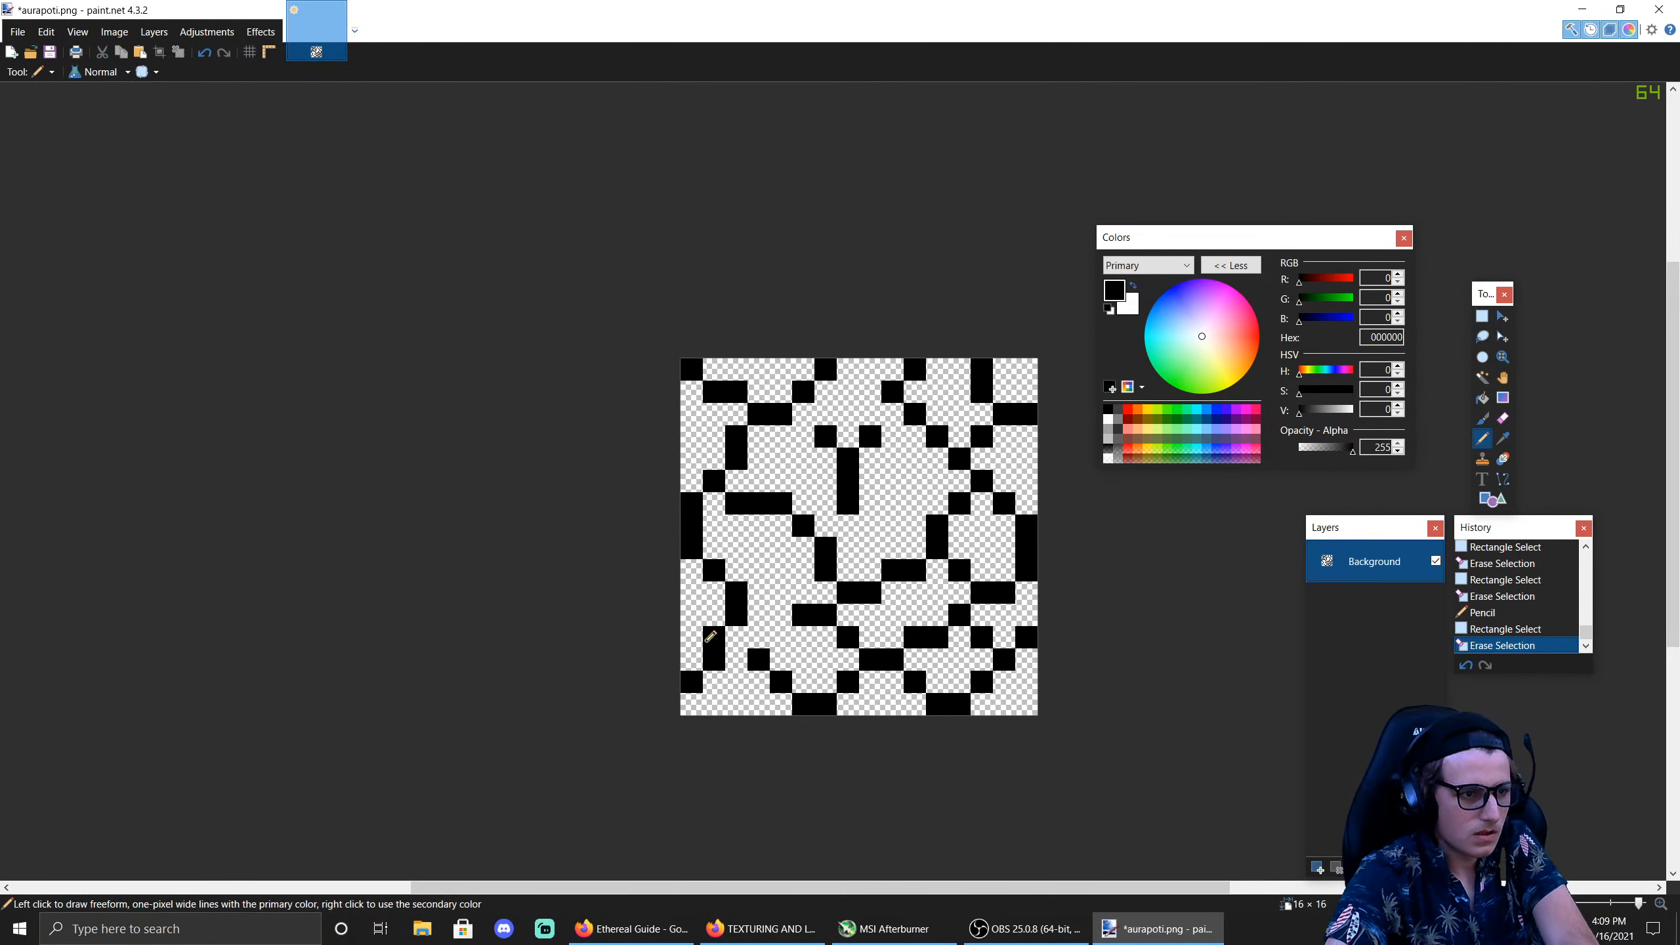
left_click(765, 632)
left_click(777, 619)
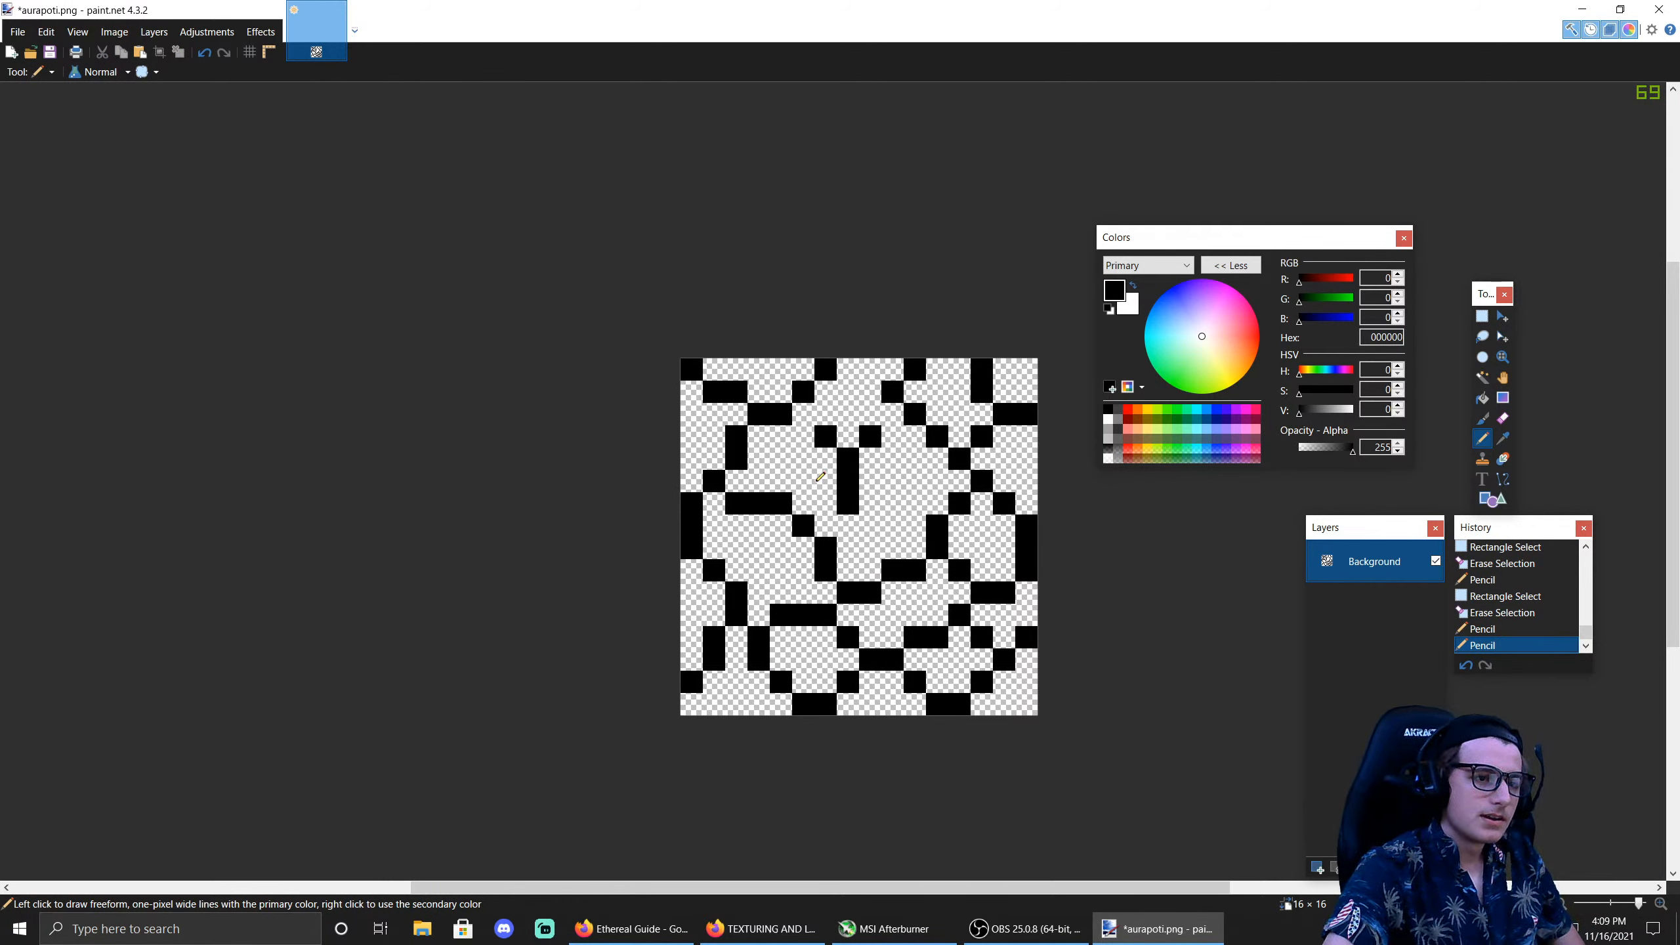
Step: Pencil one black pixel below the central vertical line and one on the outer end of each short bar above it
left_click(848, 527)
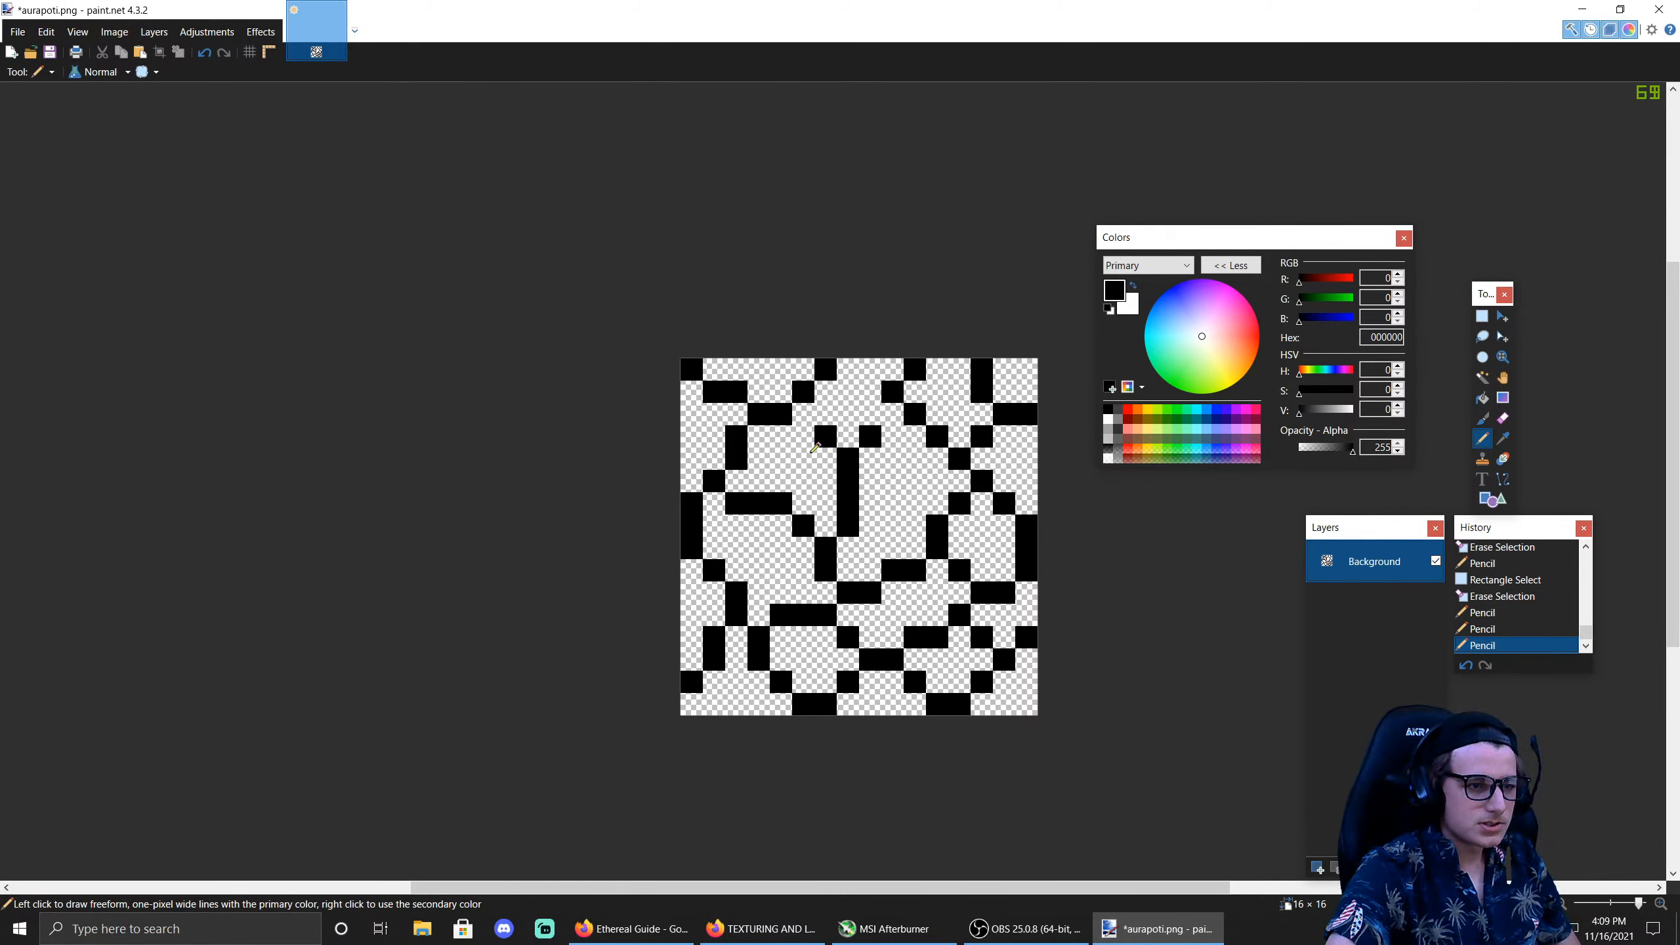
left_click(804, 437)
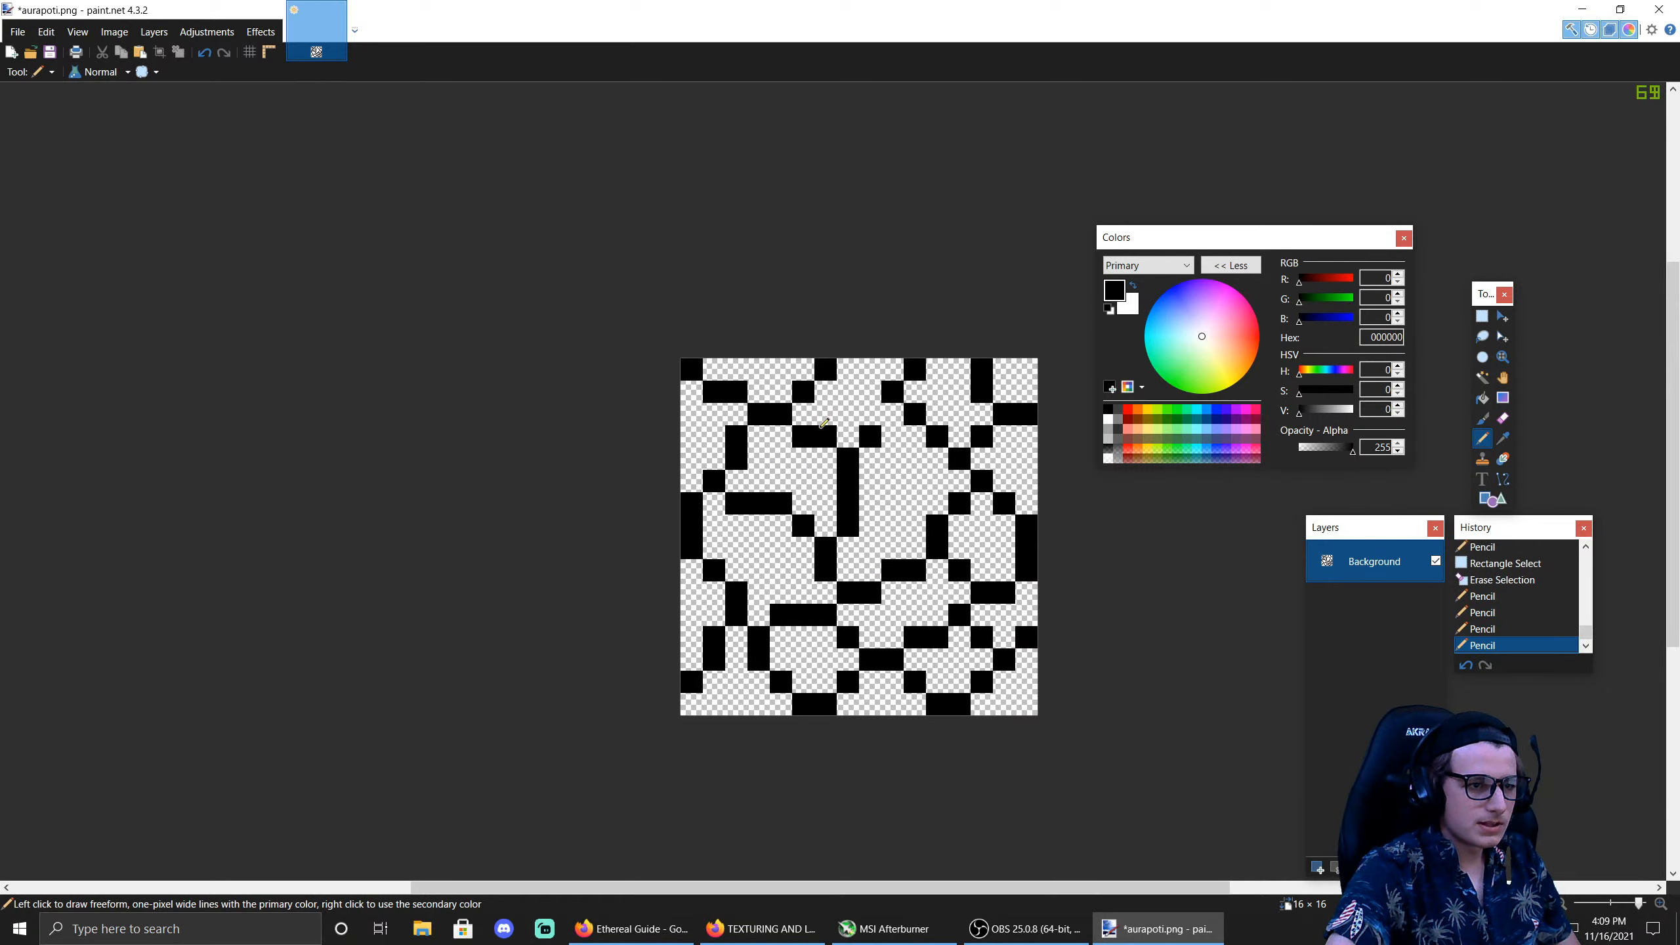
left_click(896, 430)
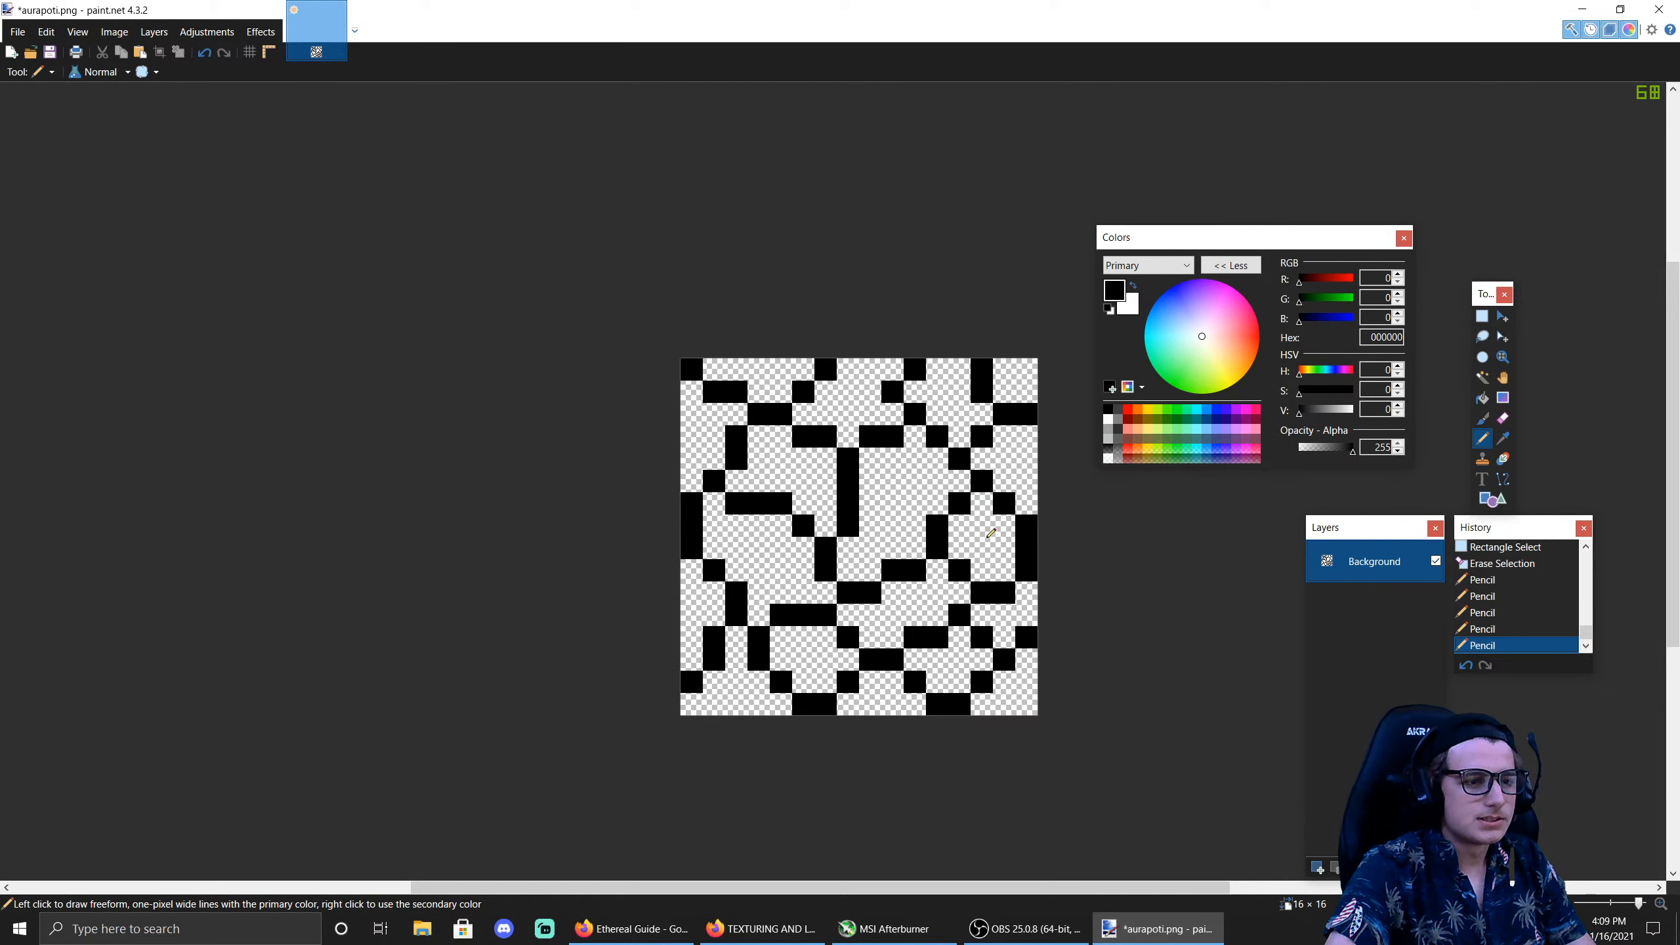
Step: Erase the central vertical line's middle two pixels and pencil them one column to the right to bulge the line outward
left_click(1481, 316)
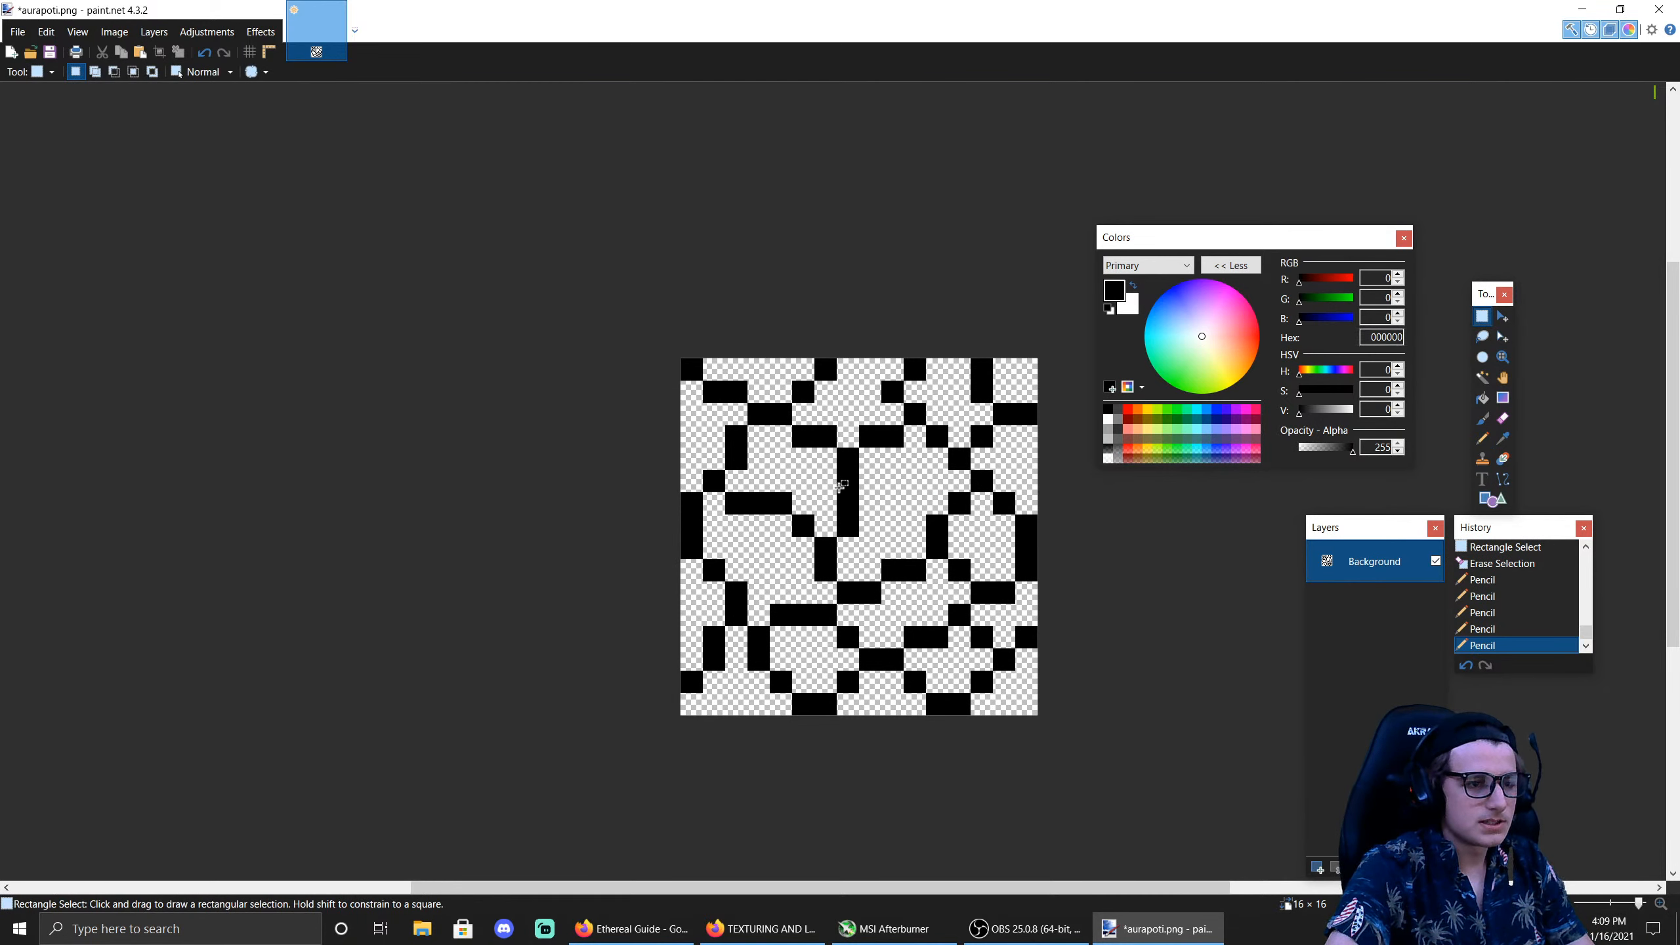
left_click_drag(842, 474, 848, 511)
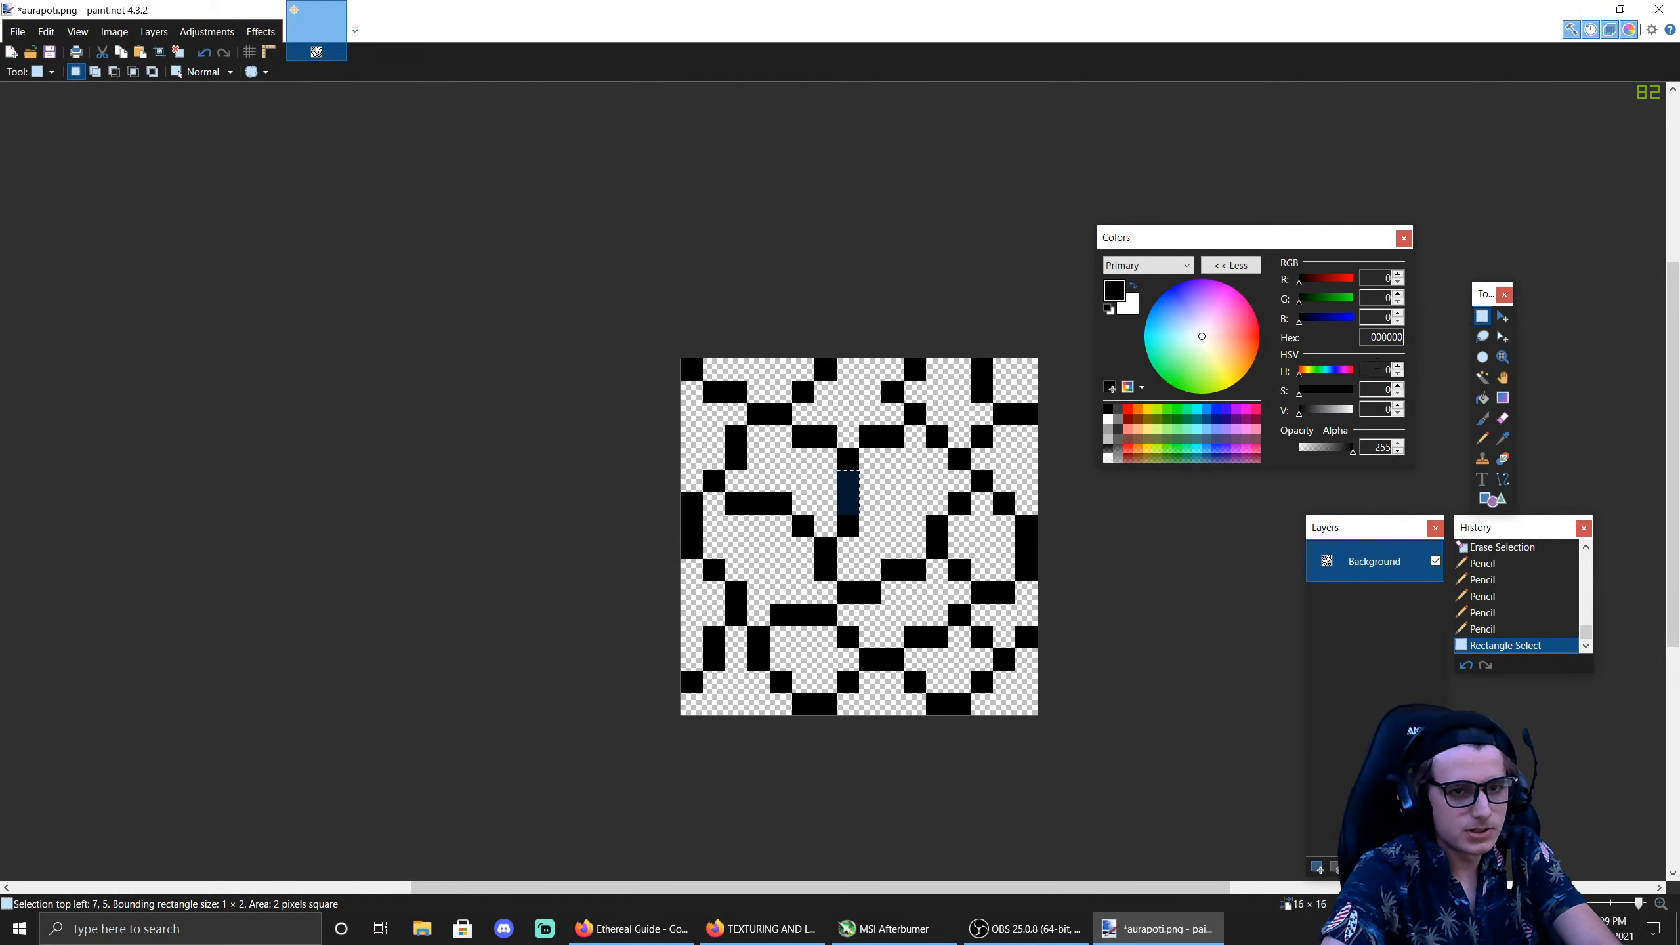
key("Delete")
left_click(1482, 439)
left_click(870, 481)
left_click(870, 504)
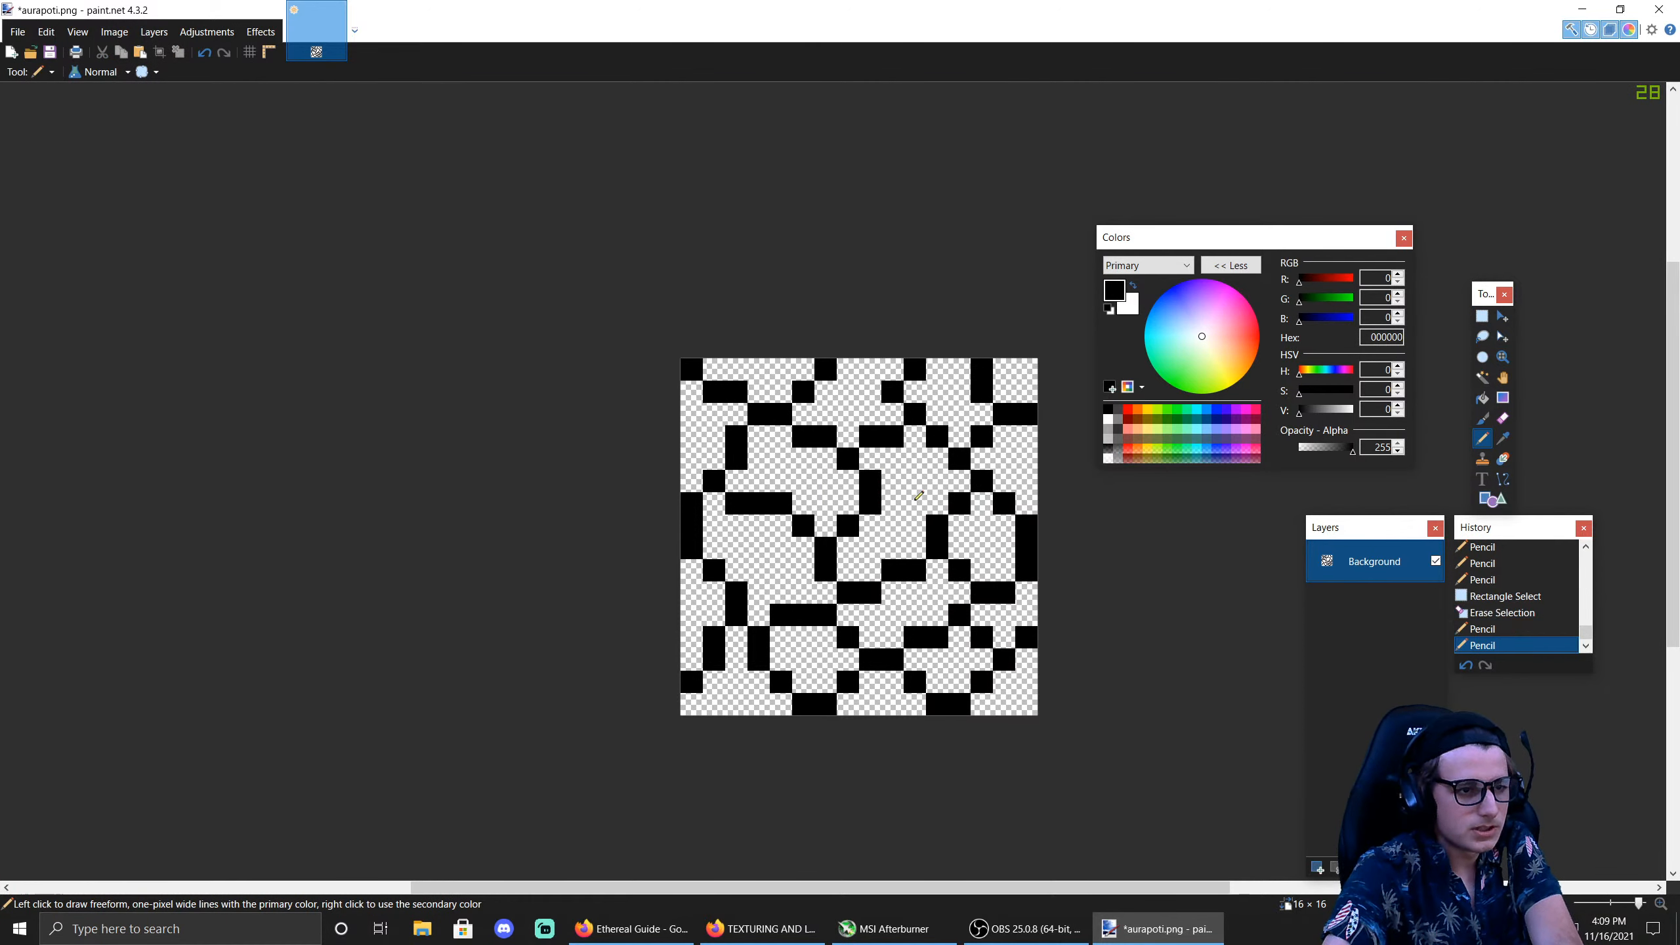
Step: Erase the middle-left bar's two inner pixels and pencil them one row lower
left_click(1481, 316)
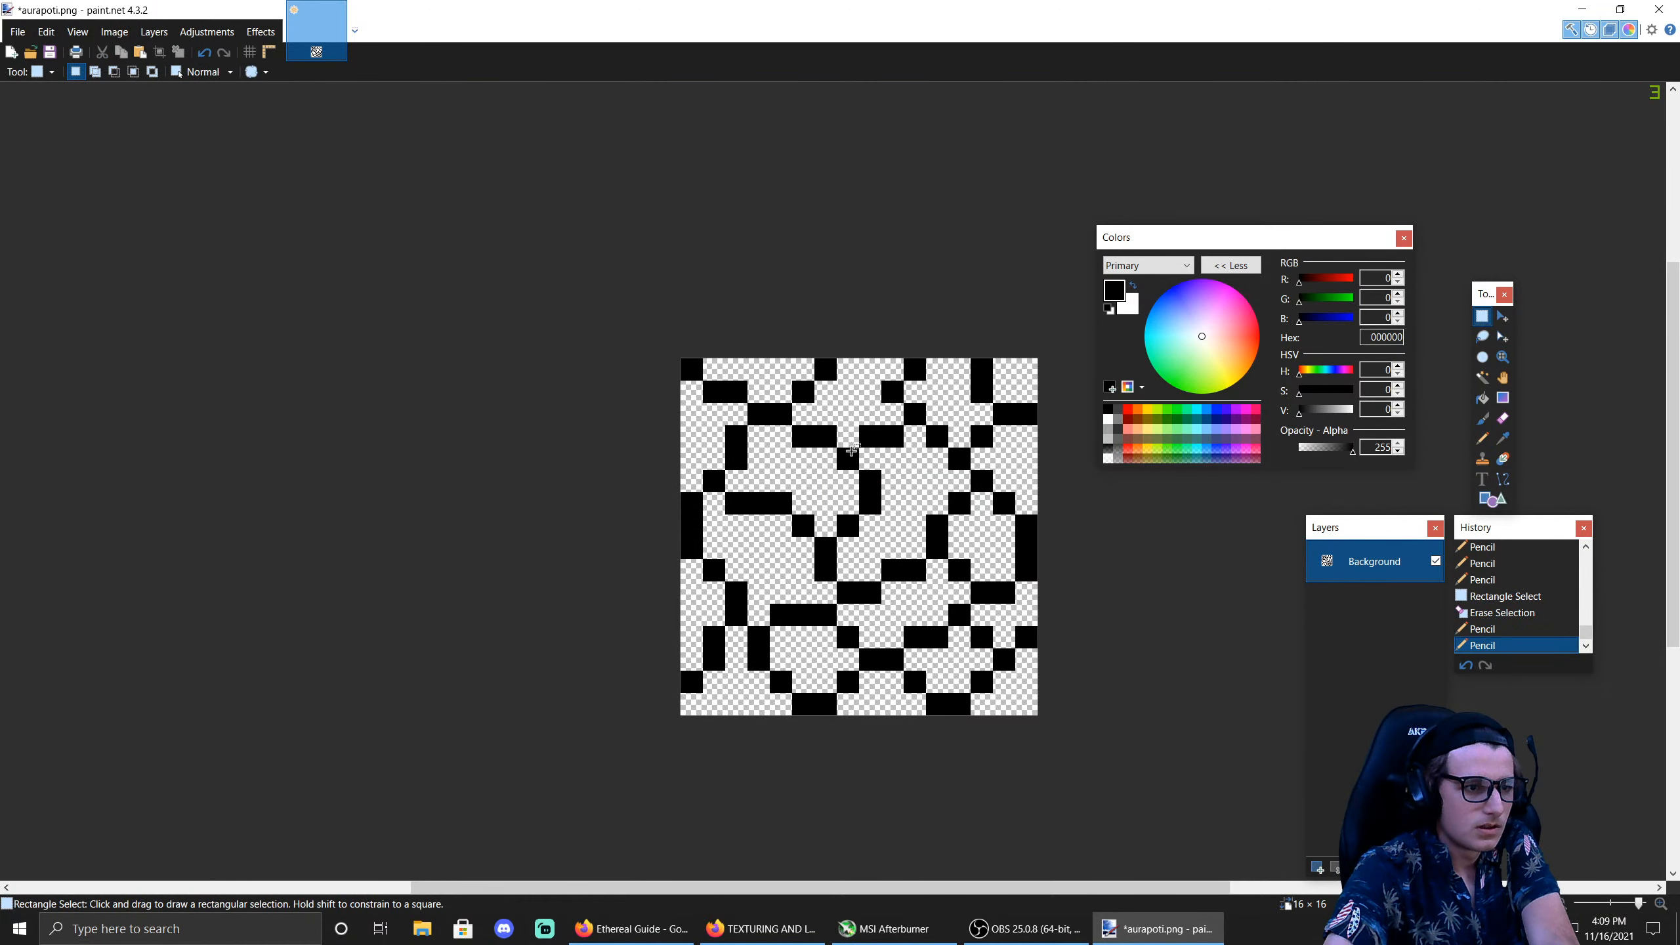
key("Delete")
mouse_move(748, 494)
left_mouse_down()
mouse_move(792, 515)
mouse_move(780, 527)
left_mouse_up()
left_click(1482, 438)
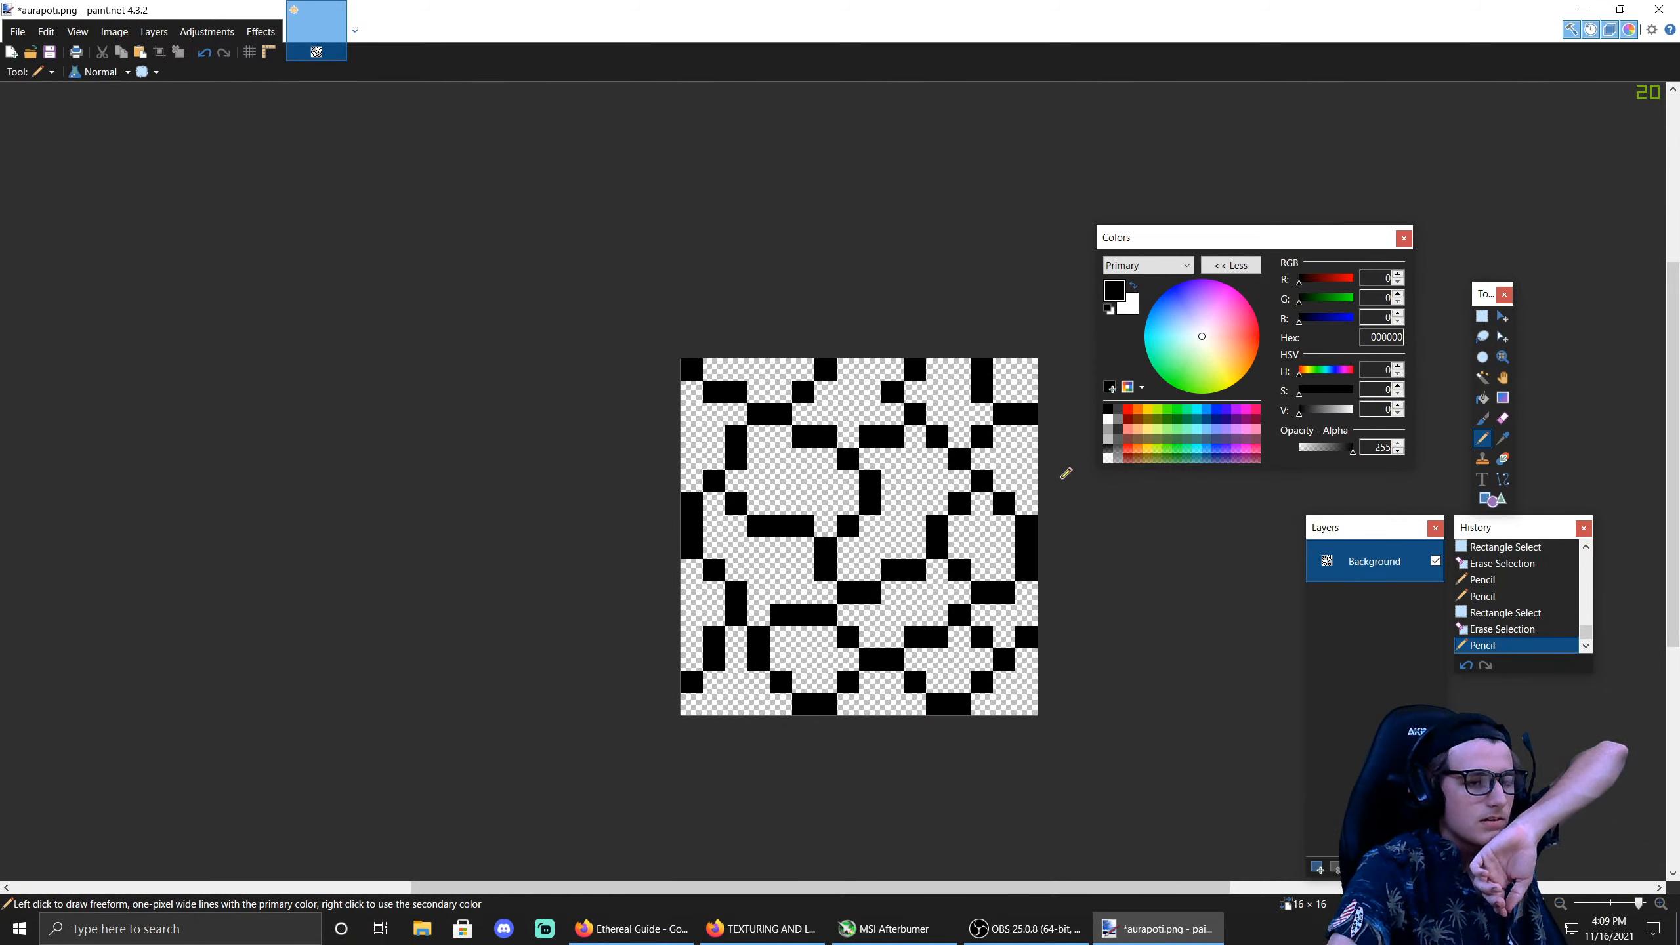
Step: Add a new layer above the Background layer
left_click(1317, 867)
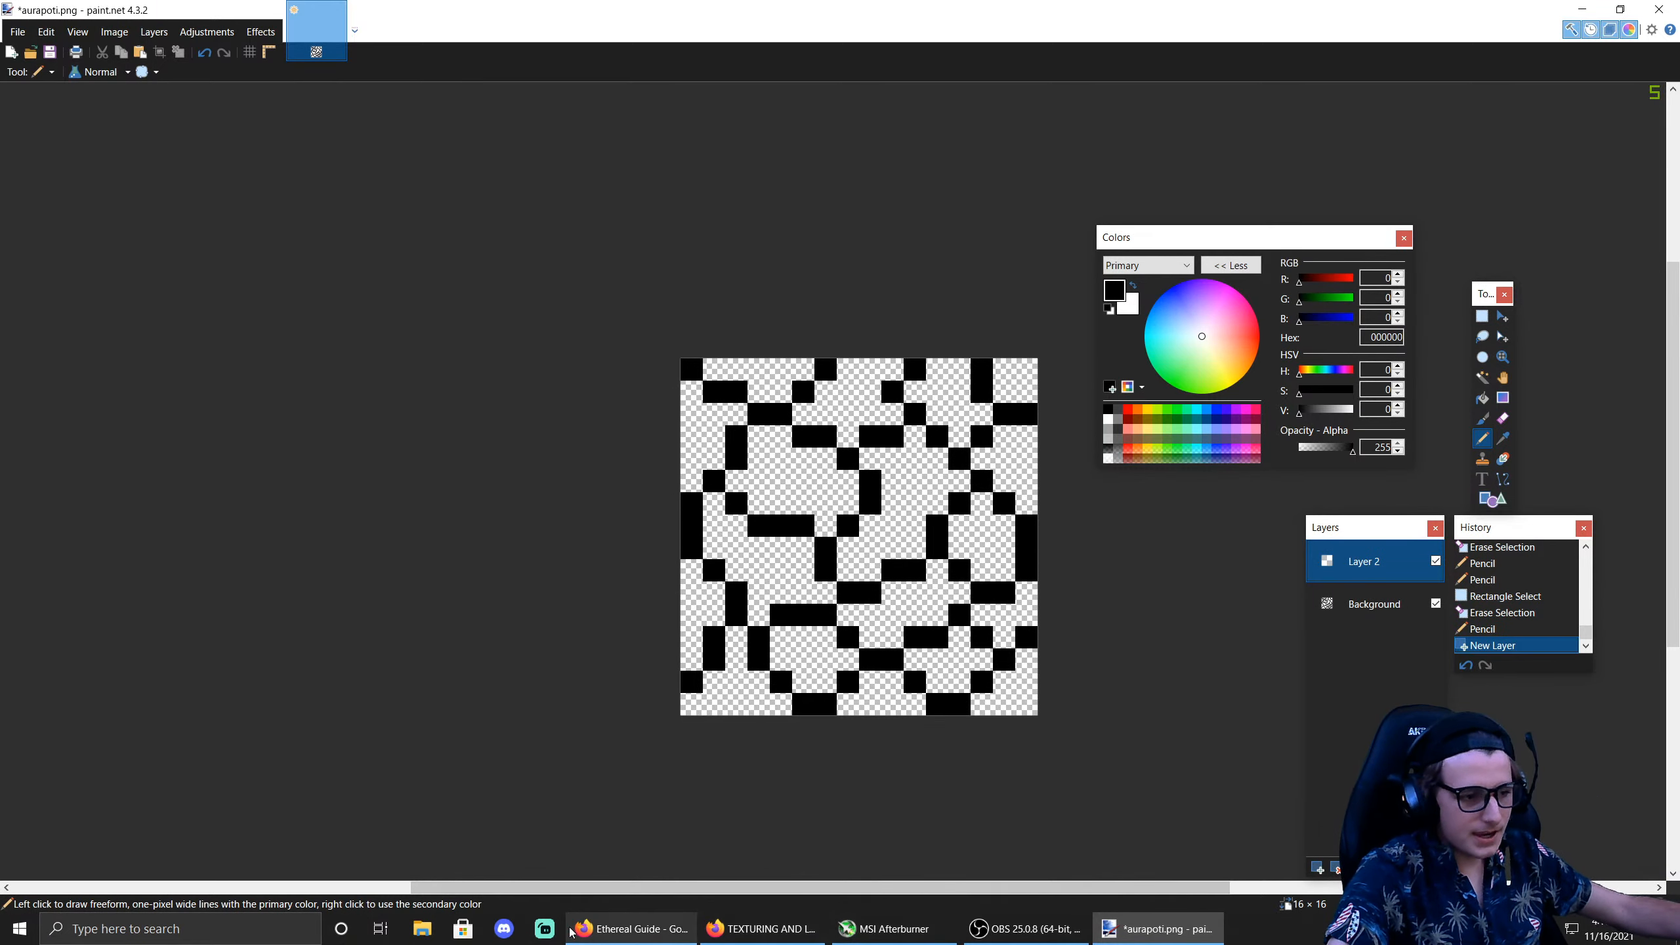
key("alt+Tab")
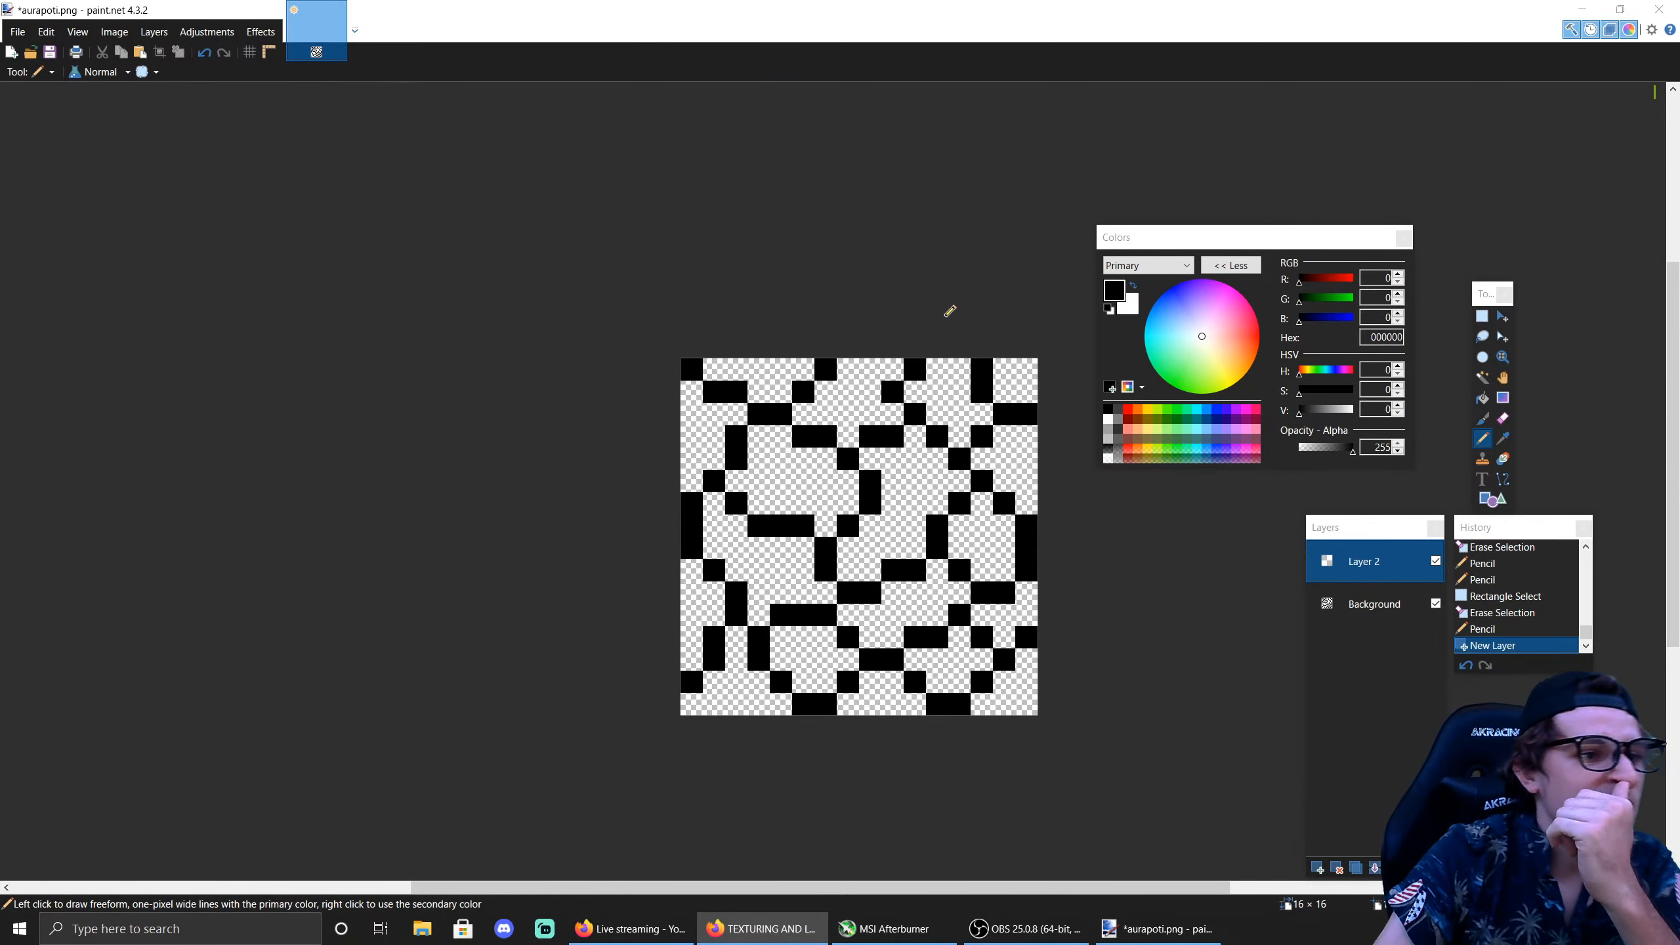
left_click(211, 31)
left_click(210, 32)
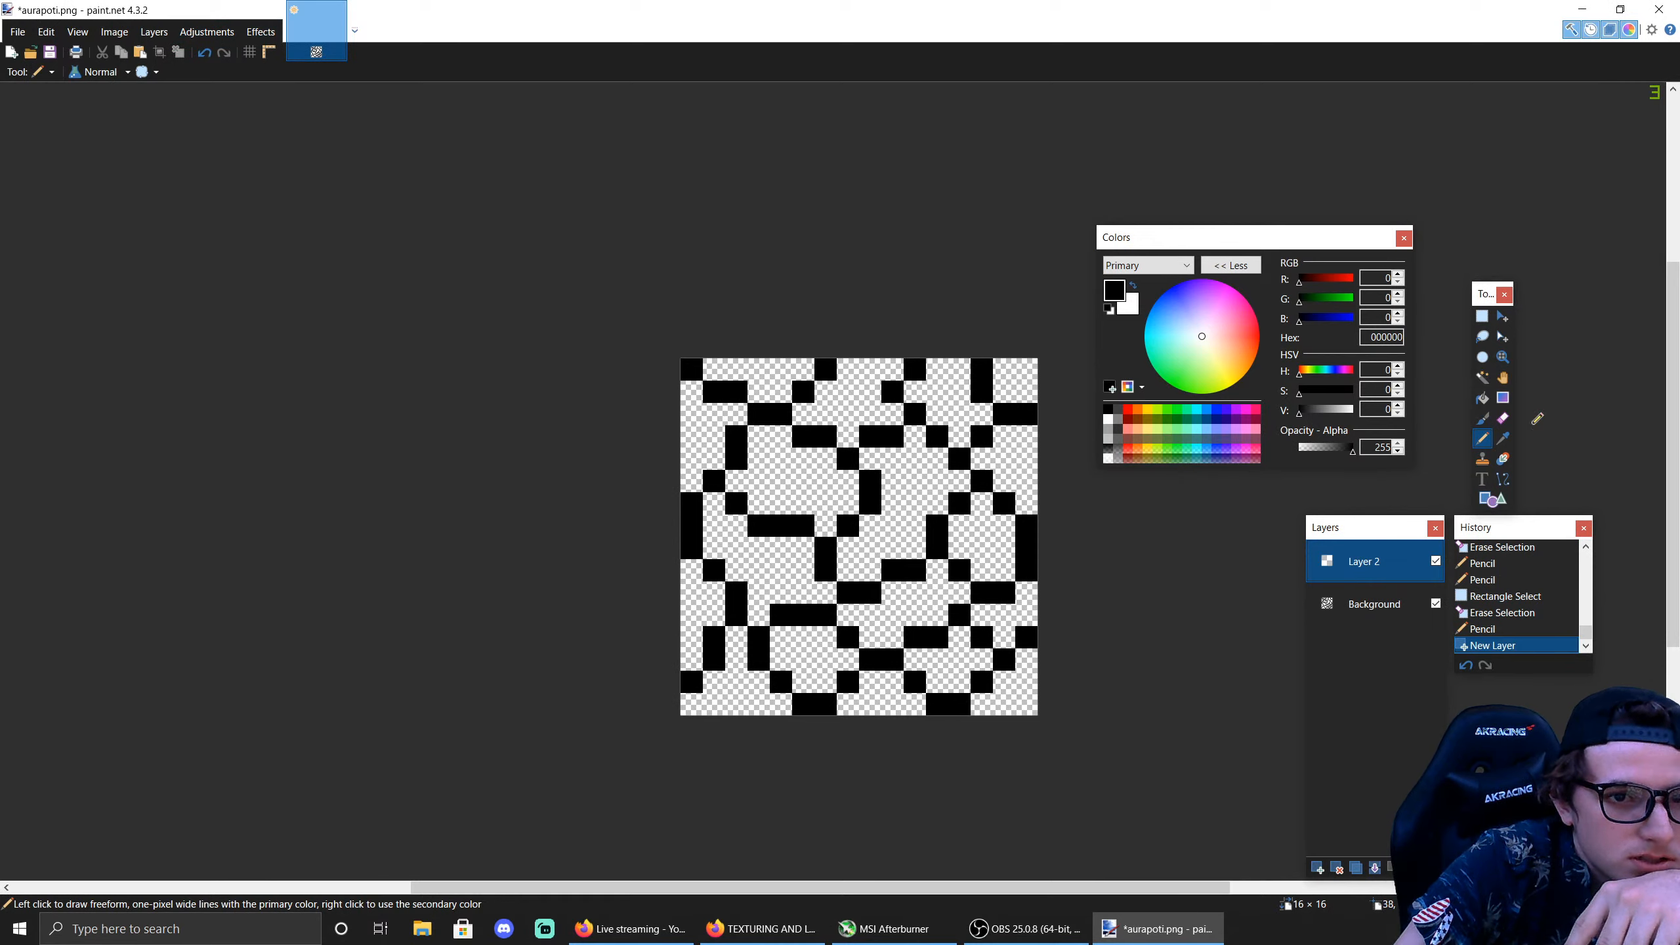
Step: Set the Magic Wand tolerance to 19% and select all the black outline pixels on the Background layer
left_click(1485, 377)
left_click(873, 437)
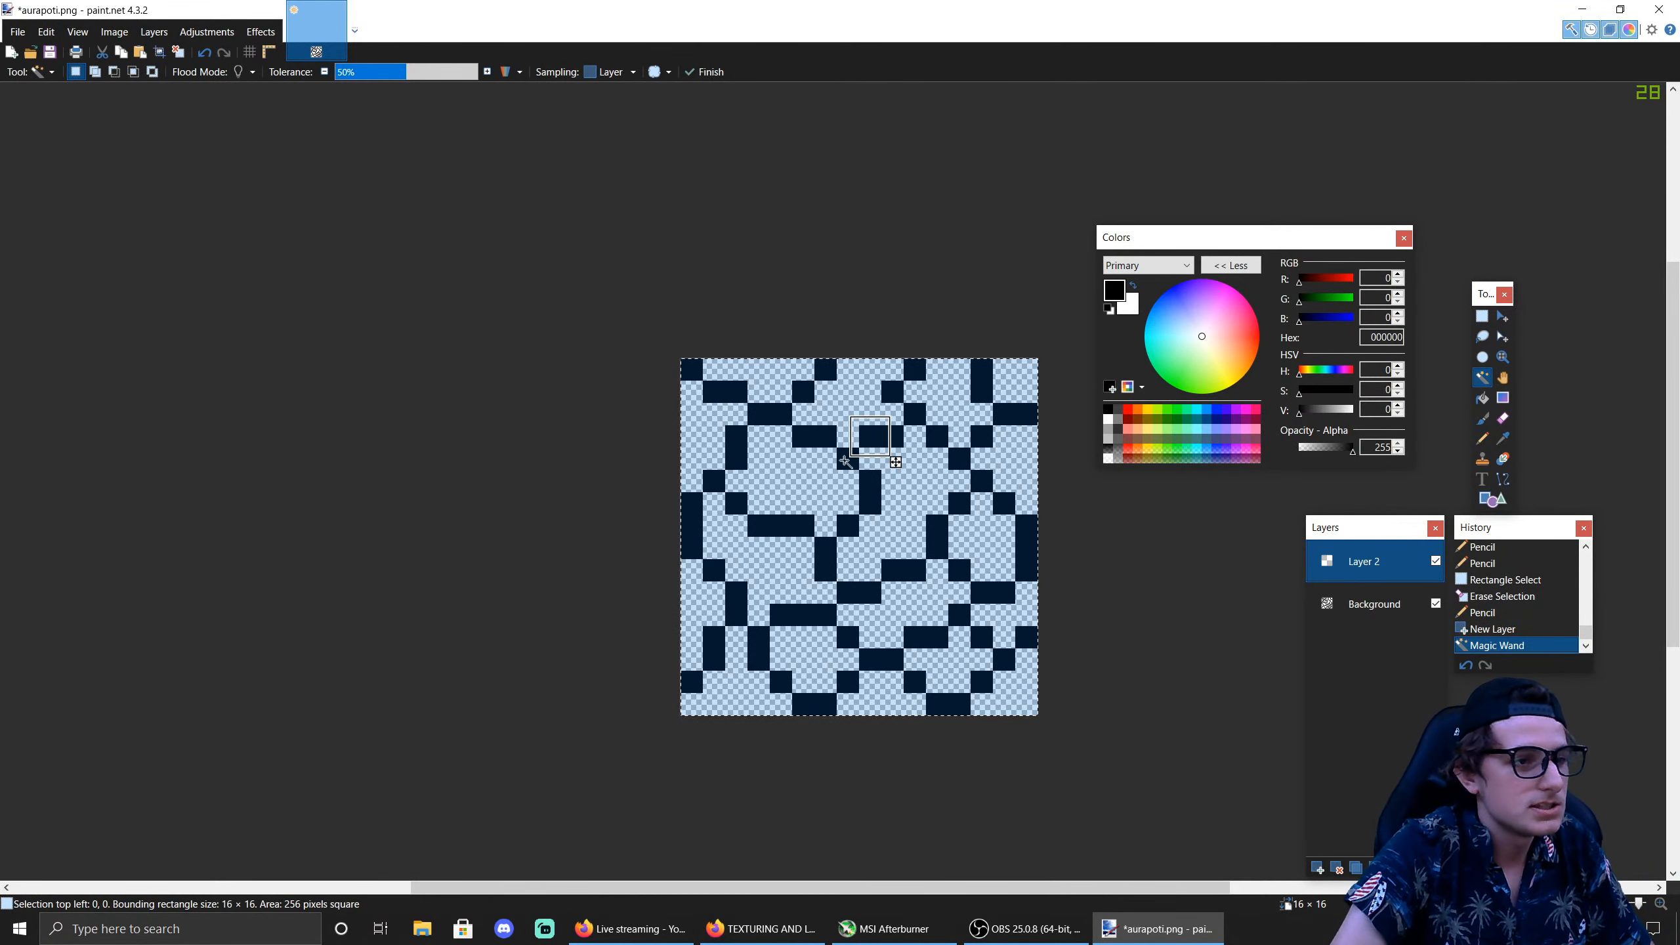
left_click(352, 72)
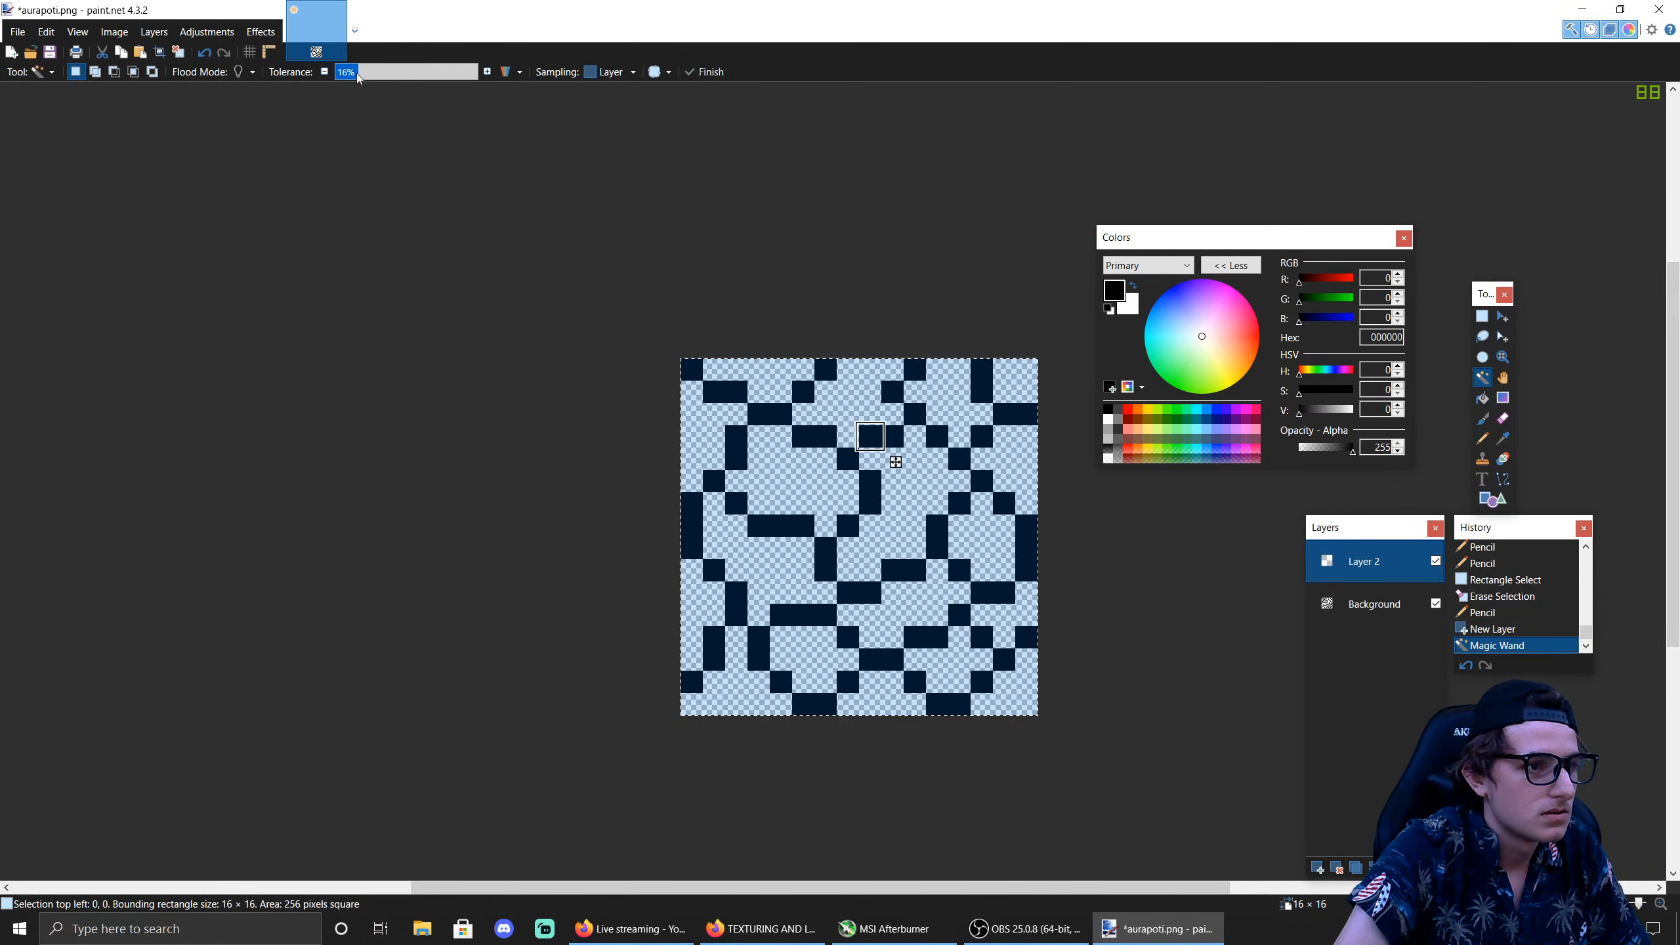
left_click_drag(352, 79, 363, 72)
left_click(1374, 604)
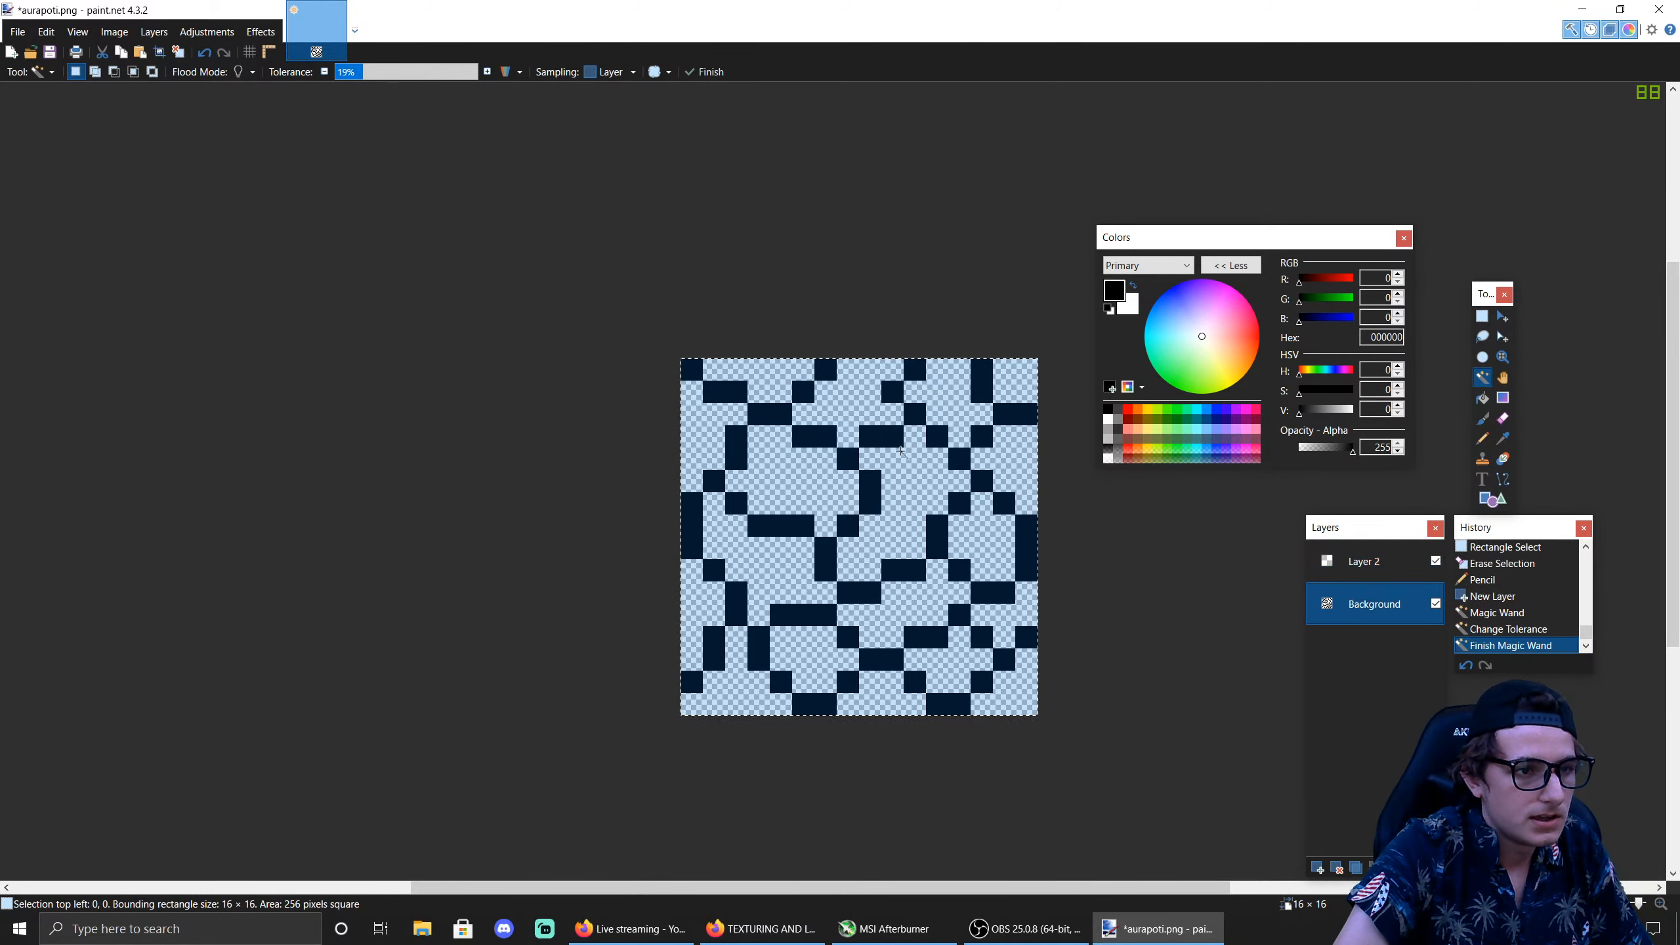
left_click(828, 401)
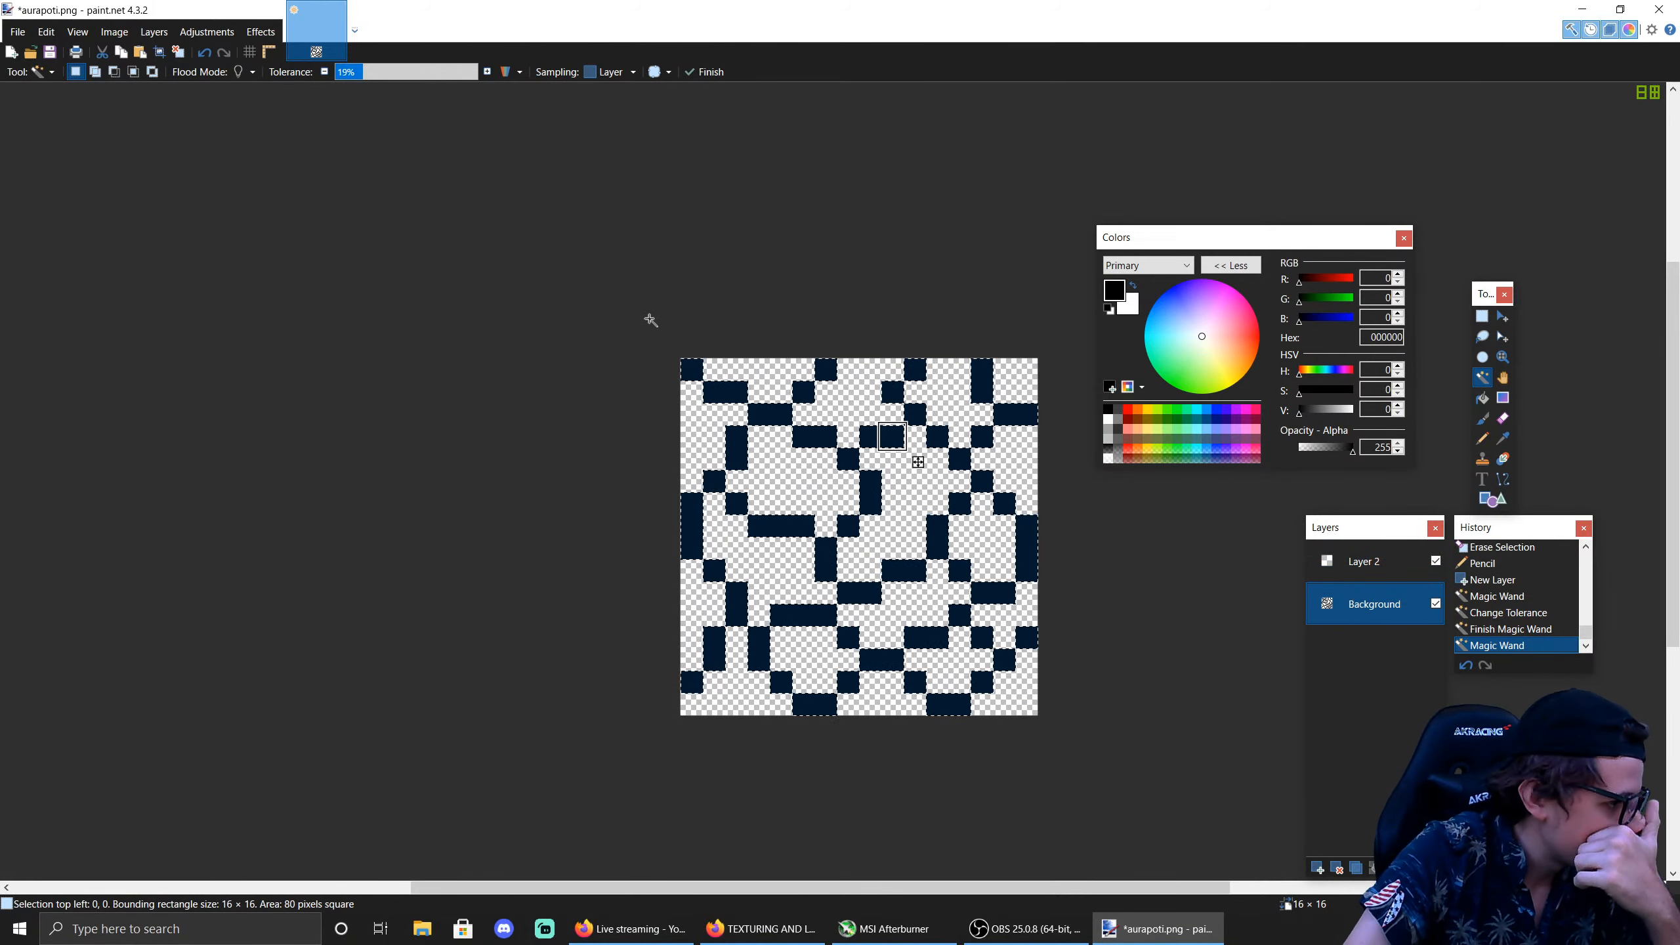
Step: Set the primary color to dark green 3A7500 and fill the selected black outline with the Paint Bucket
left_click(1482, 398)
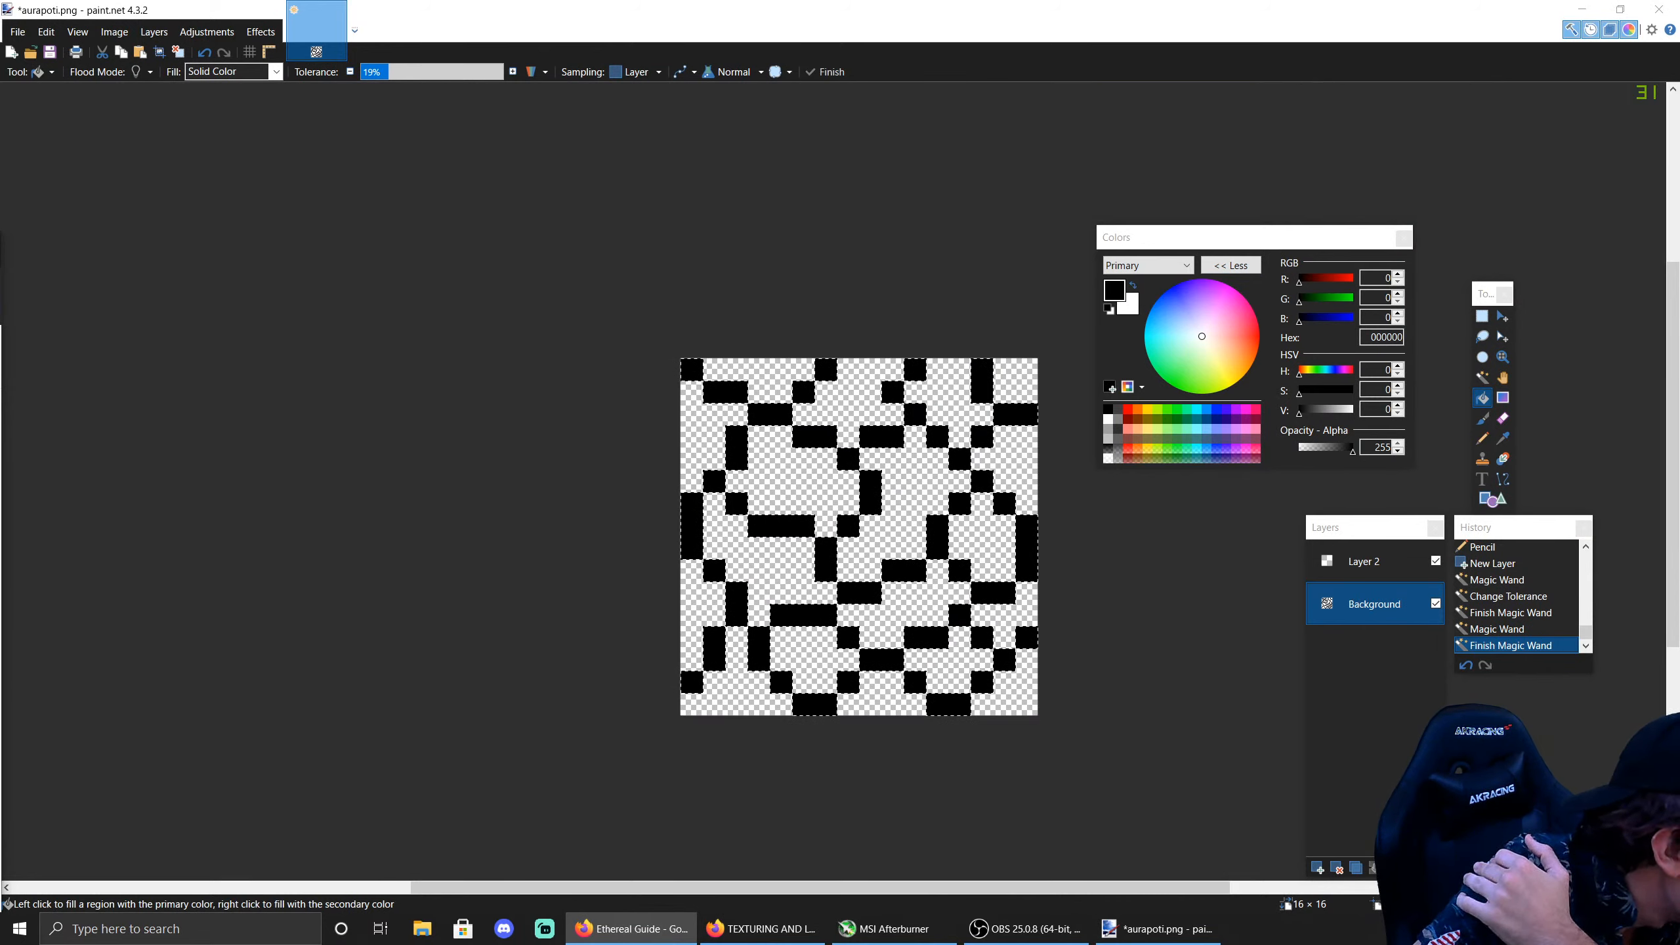
left_click(1175, 418)
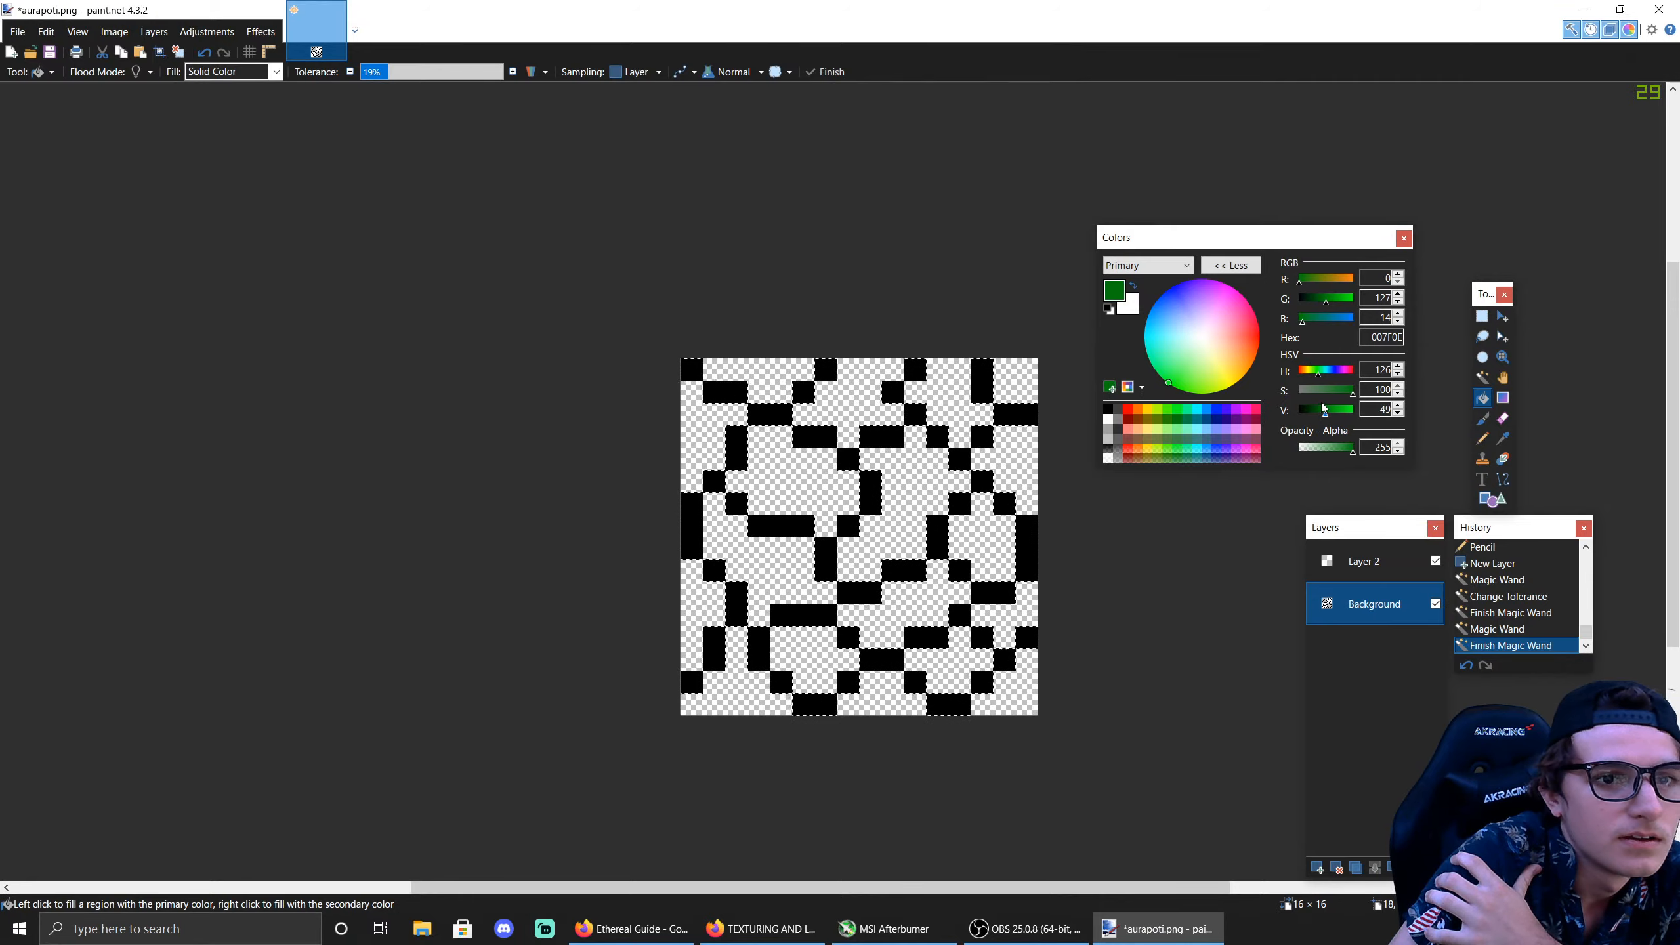
left_click_drag(1324, 407, 1316, 407)
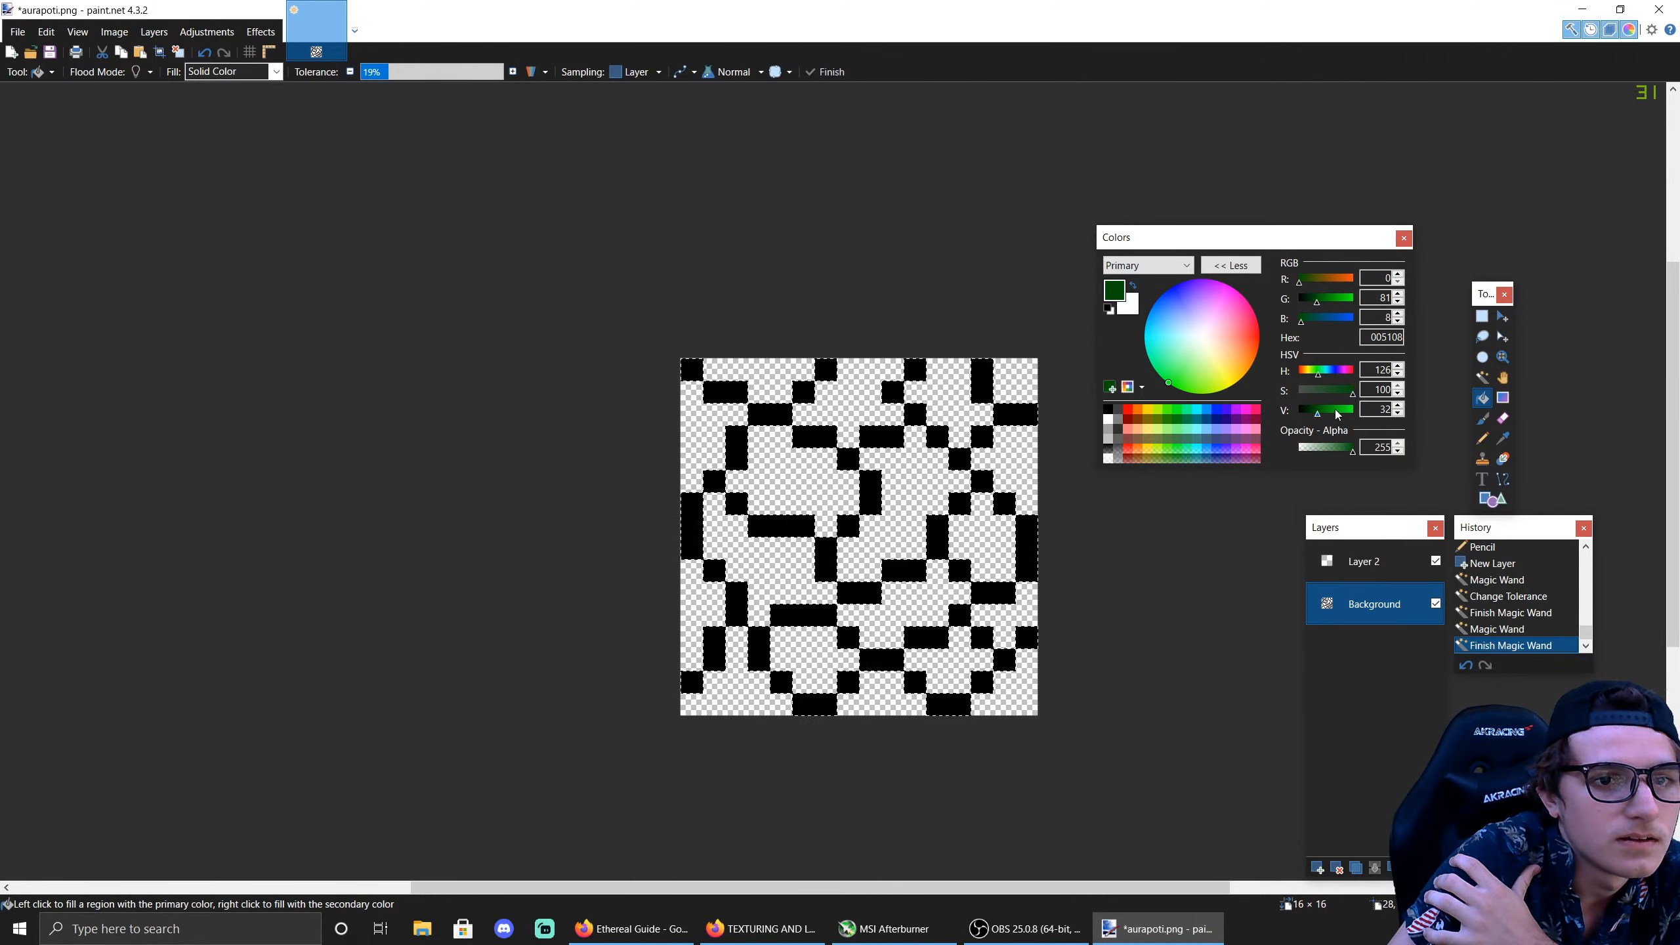
left_click(1324, 410)
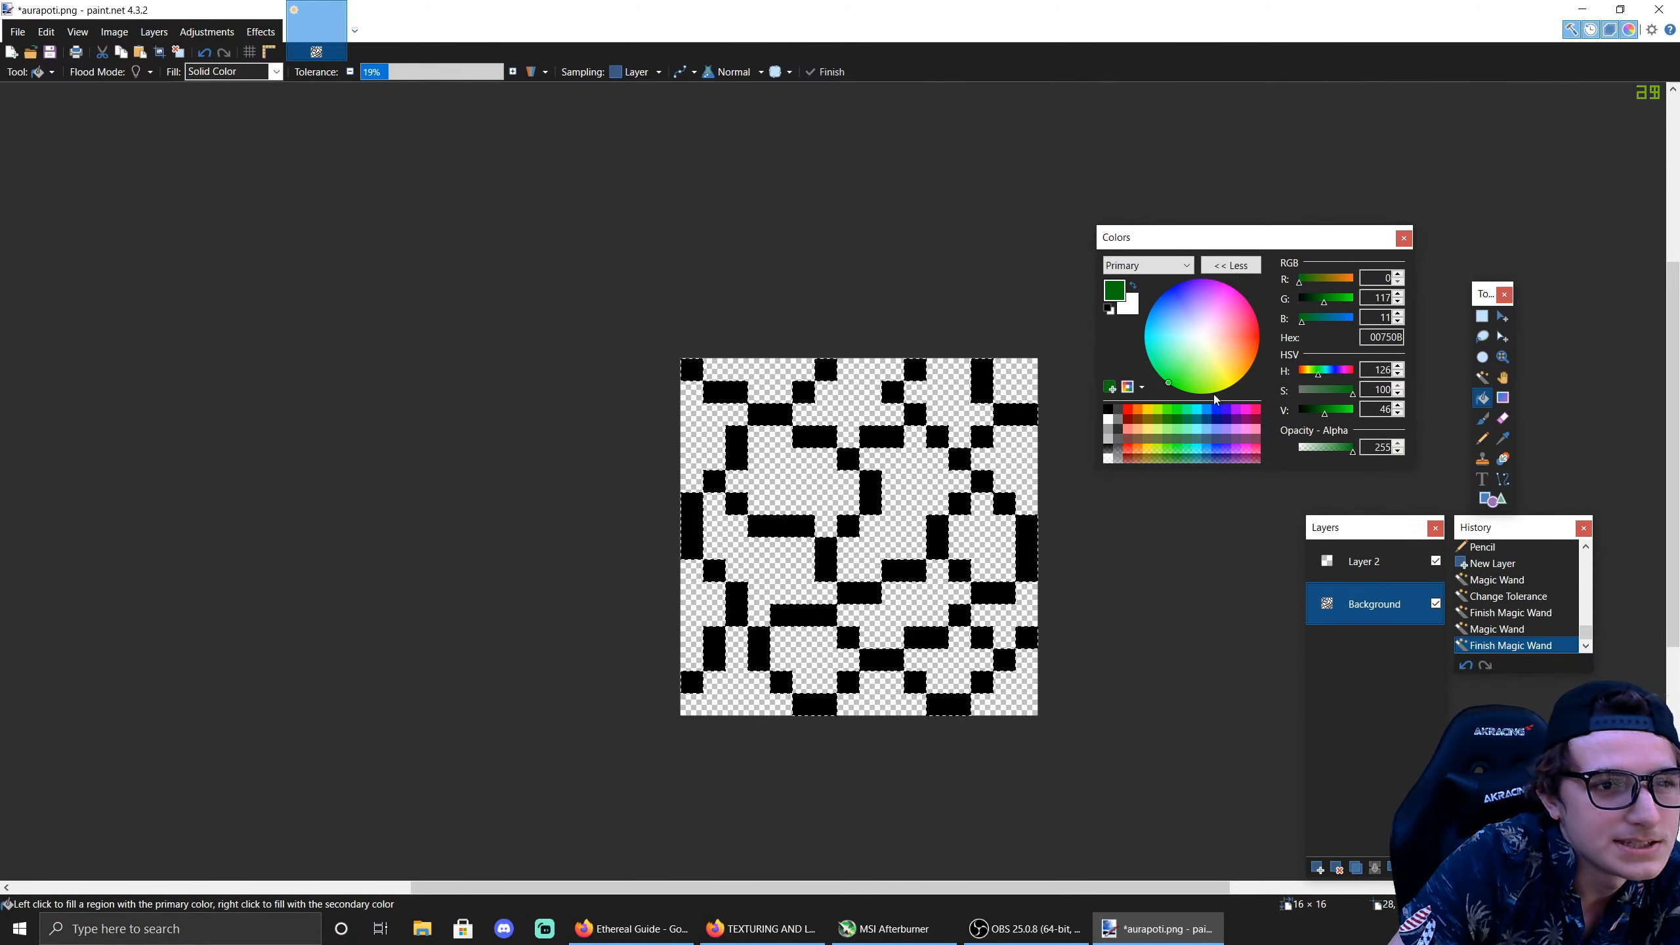
left_click_drag(1181, 378, 1201, 418)
left_click(984, 439)
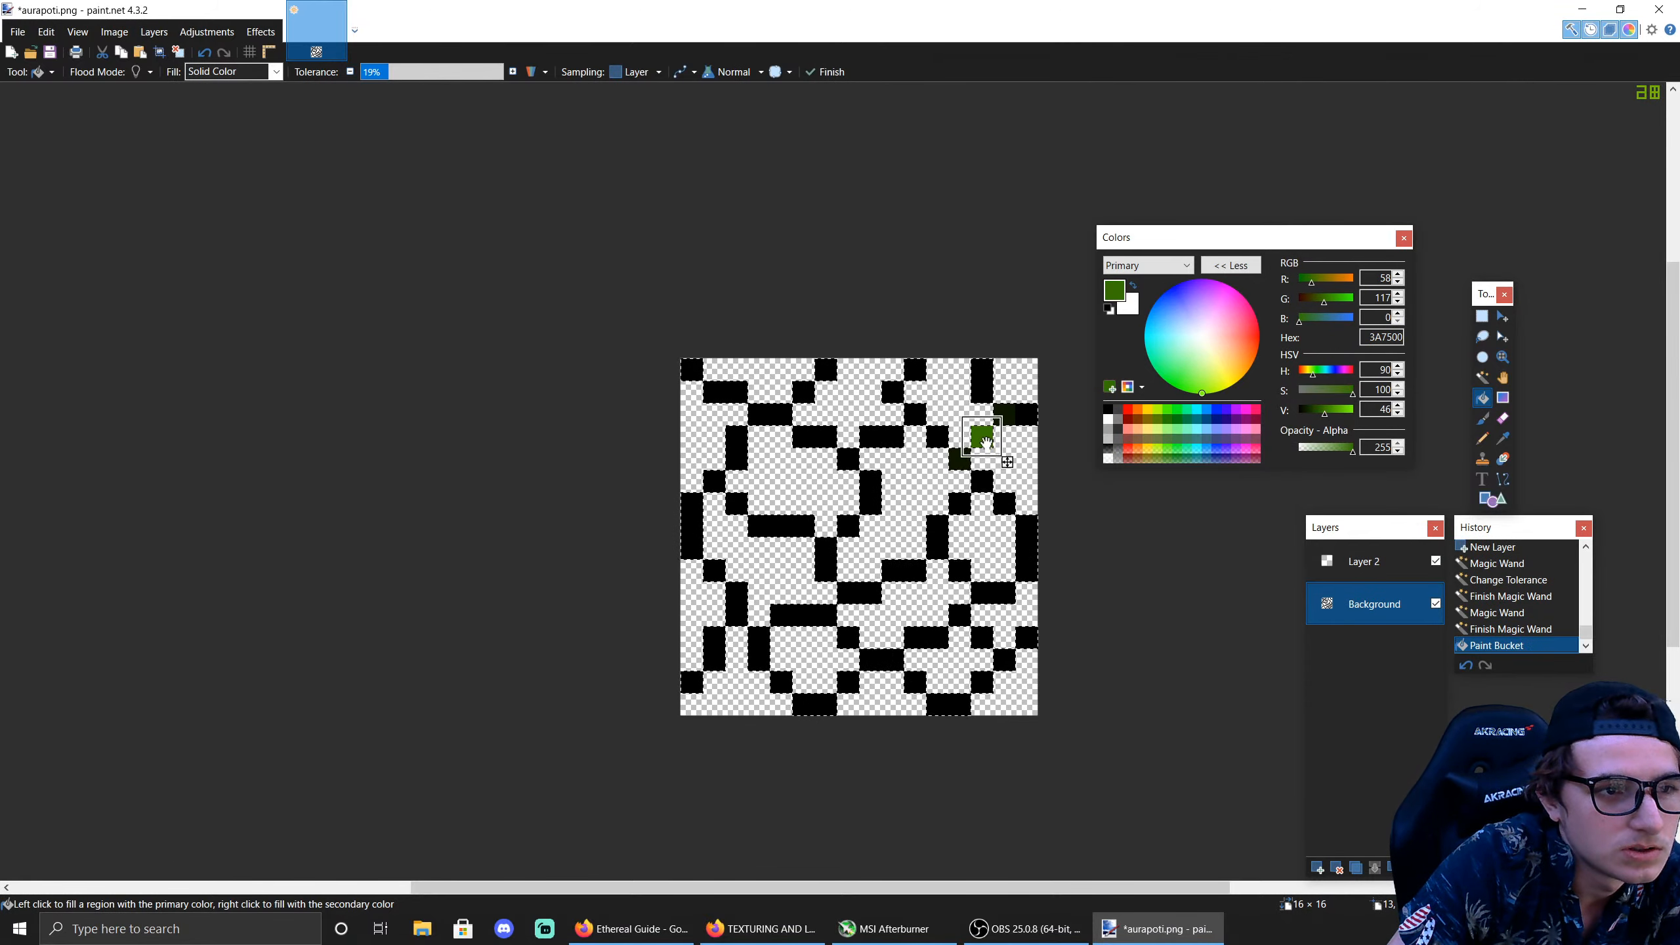
Step: Deselect the outline, erase the leftover dark pixel in its upper-right part, and pencil it back in dark green 3A7500
left_click(1481, 316)
key("ctrl+d")
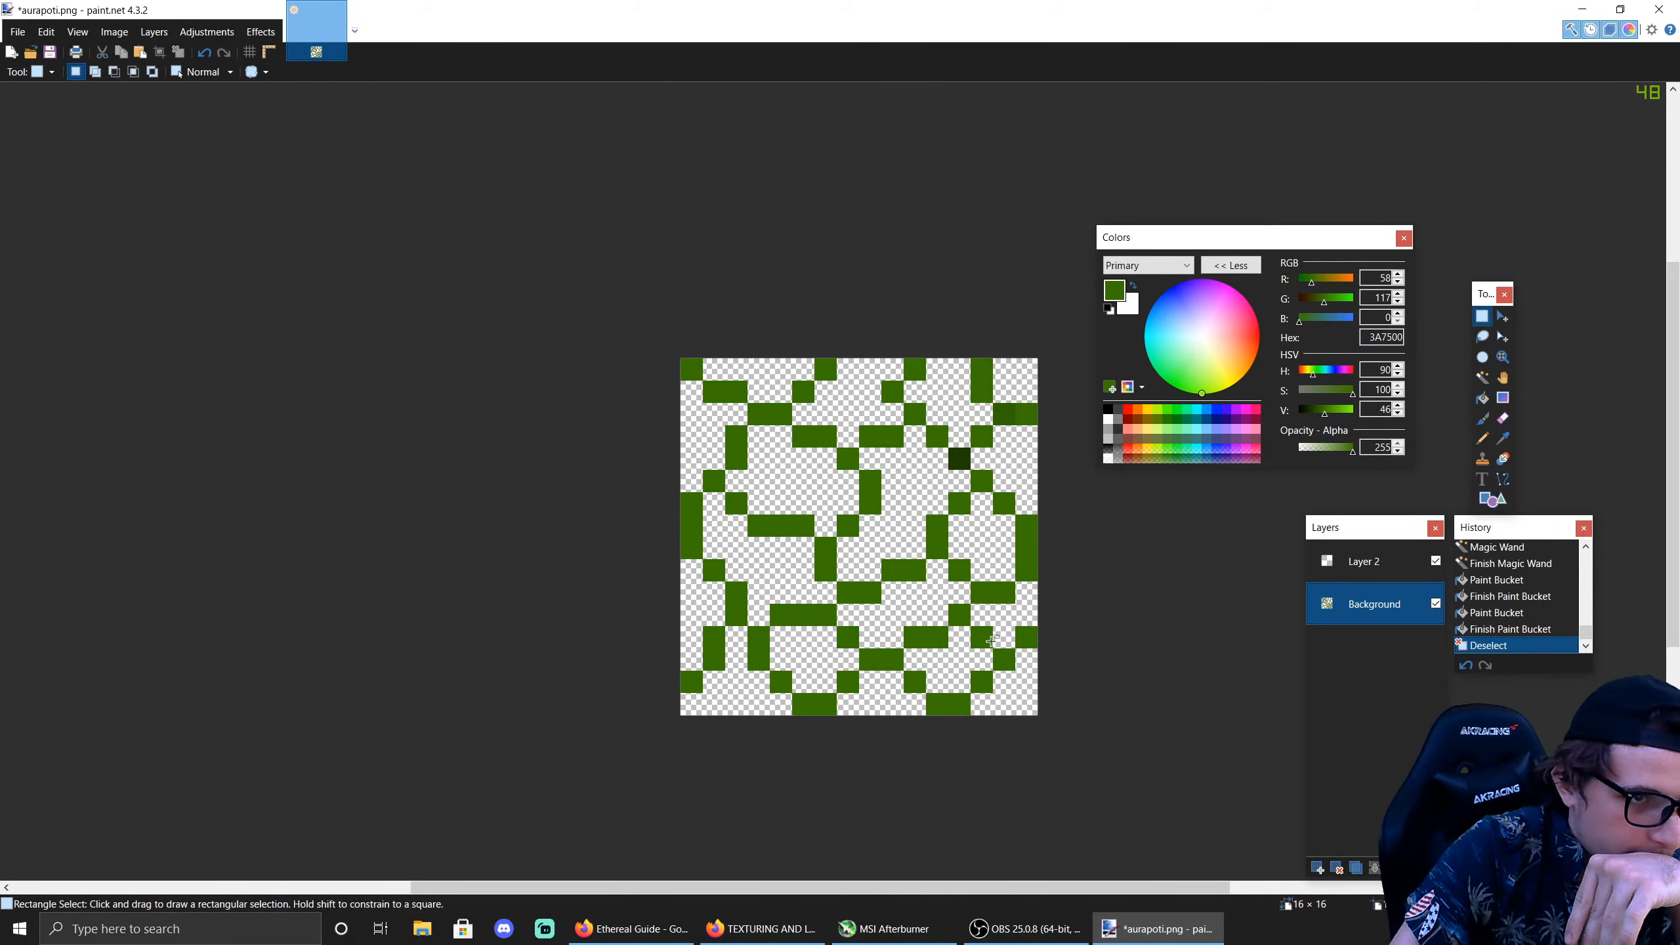
left_click_drag(950, 449, 962, 465)
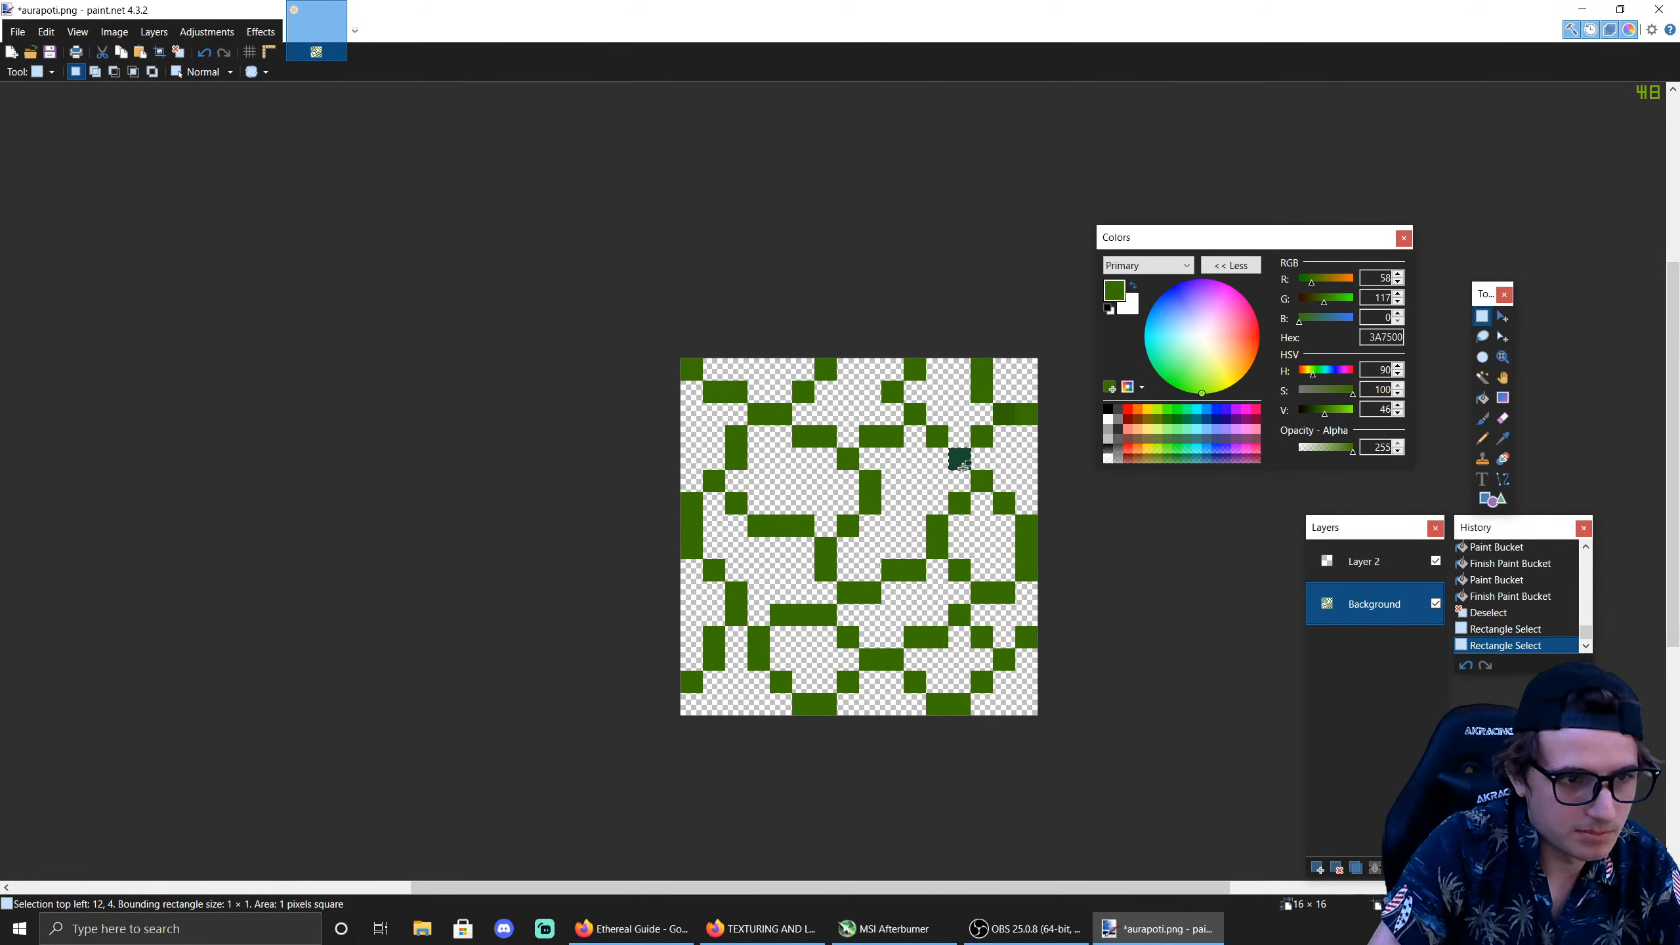
key("Delete")
left_click(1502, 439)
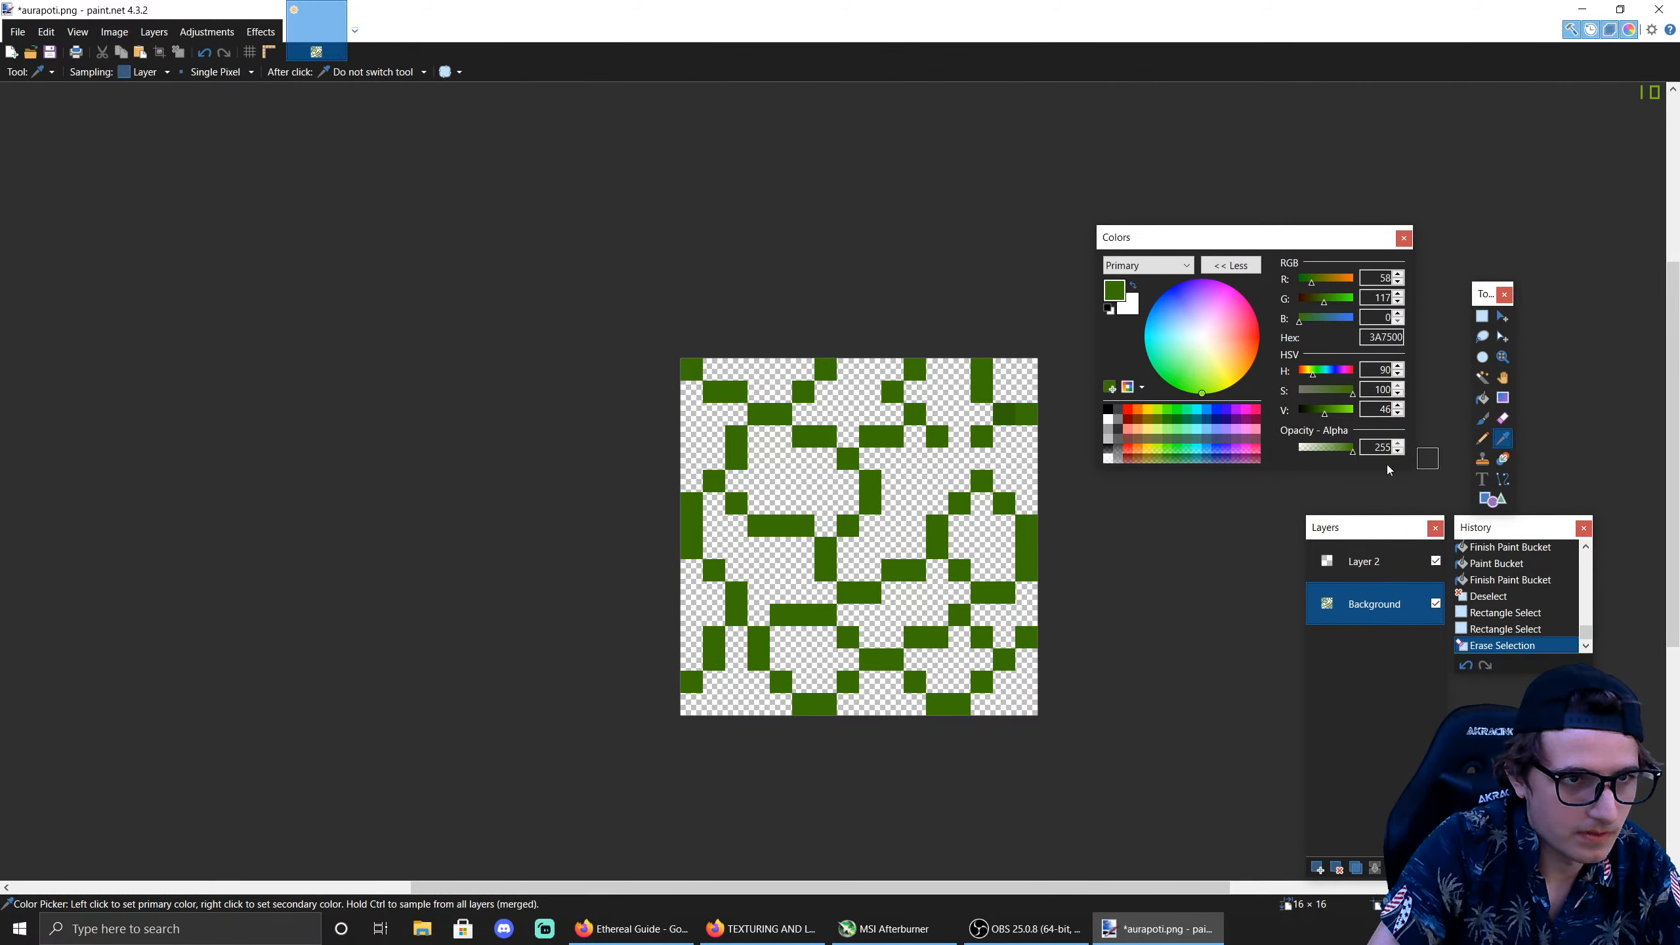
left_click(1482, 438)
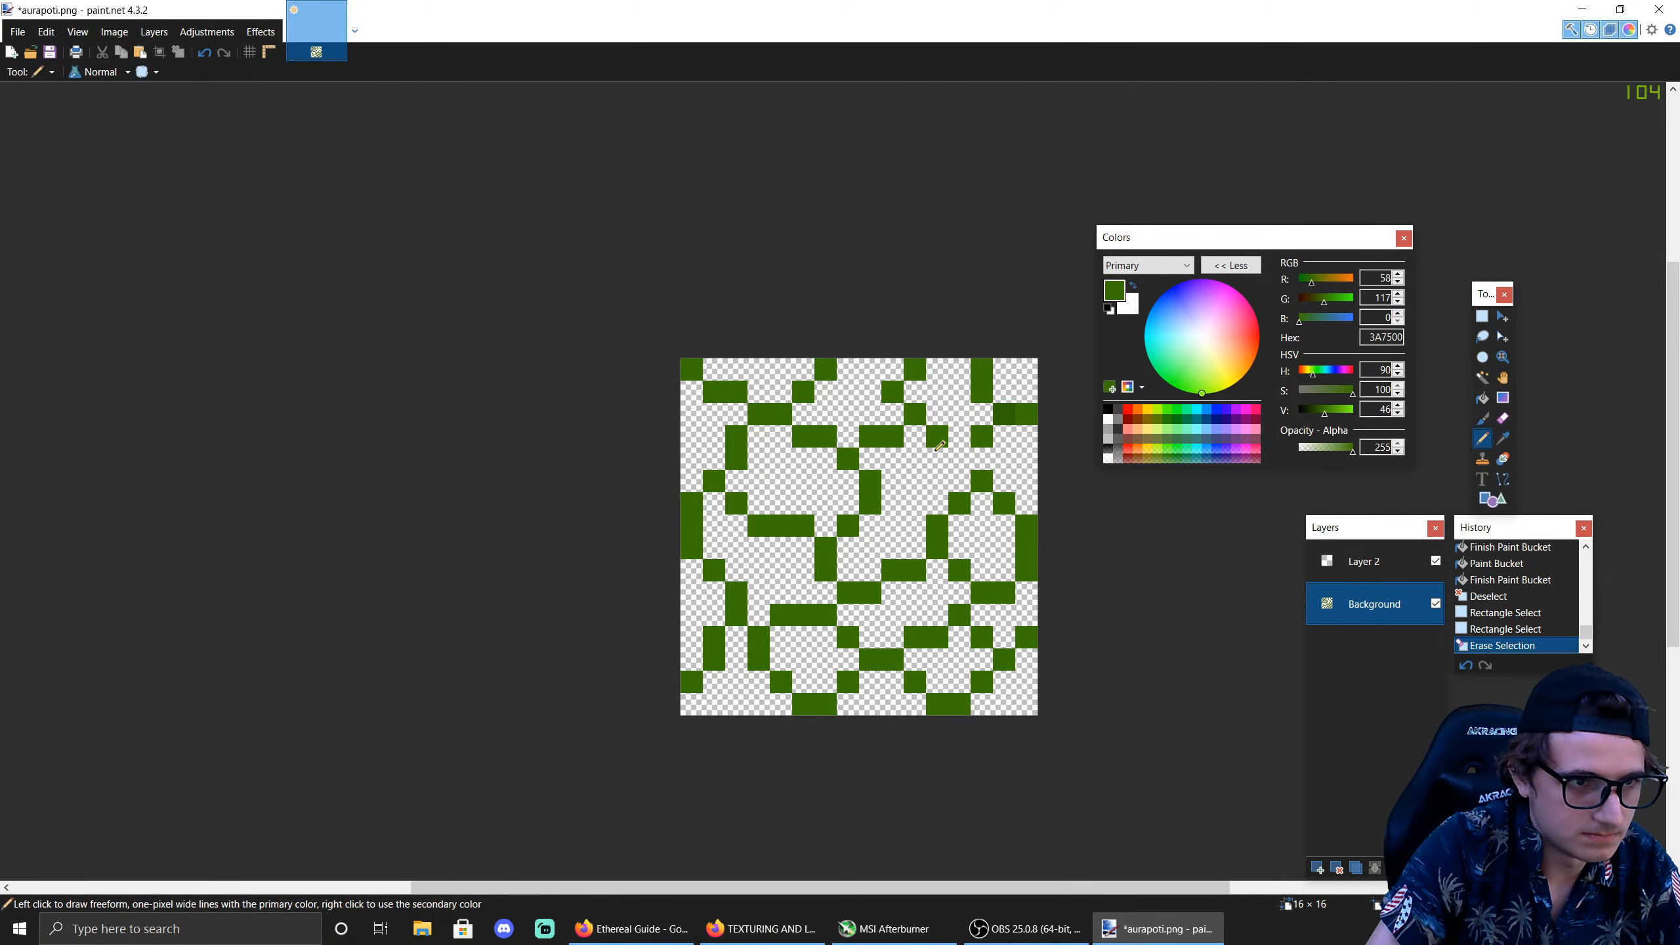
left_click(957, 458)
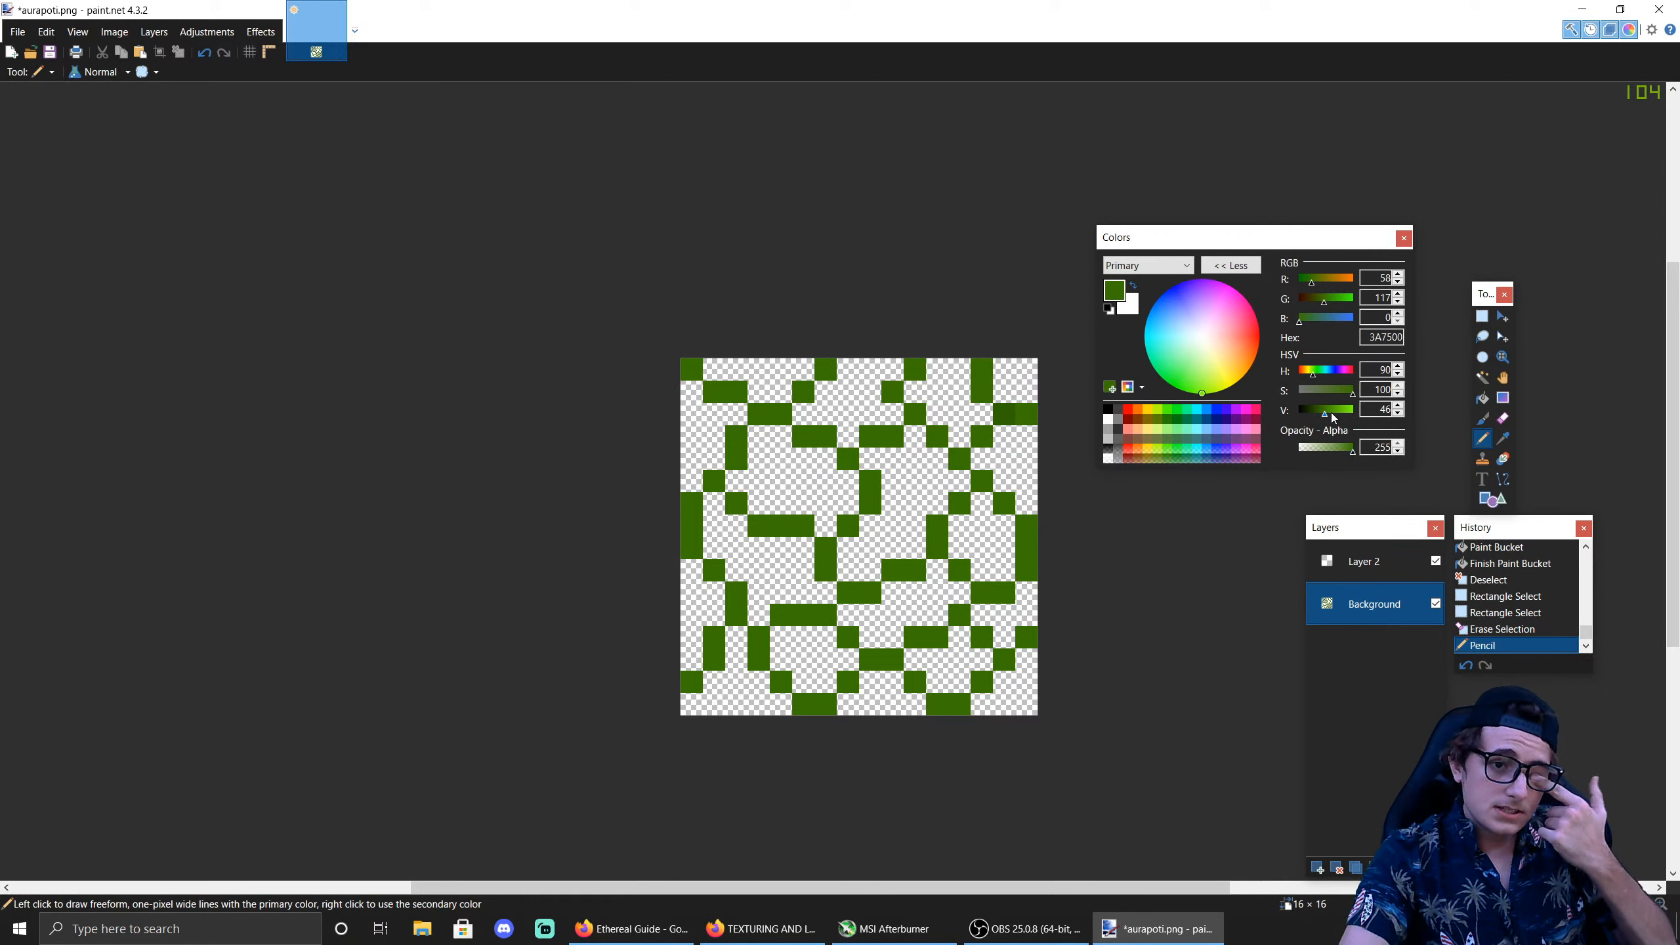
Step: Set the primary color to bright green 64FF00 and pencil shading along the inner lower-right edge of the central stone
left_click_drag(1328, 412, 1353, 411)
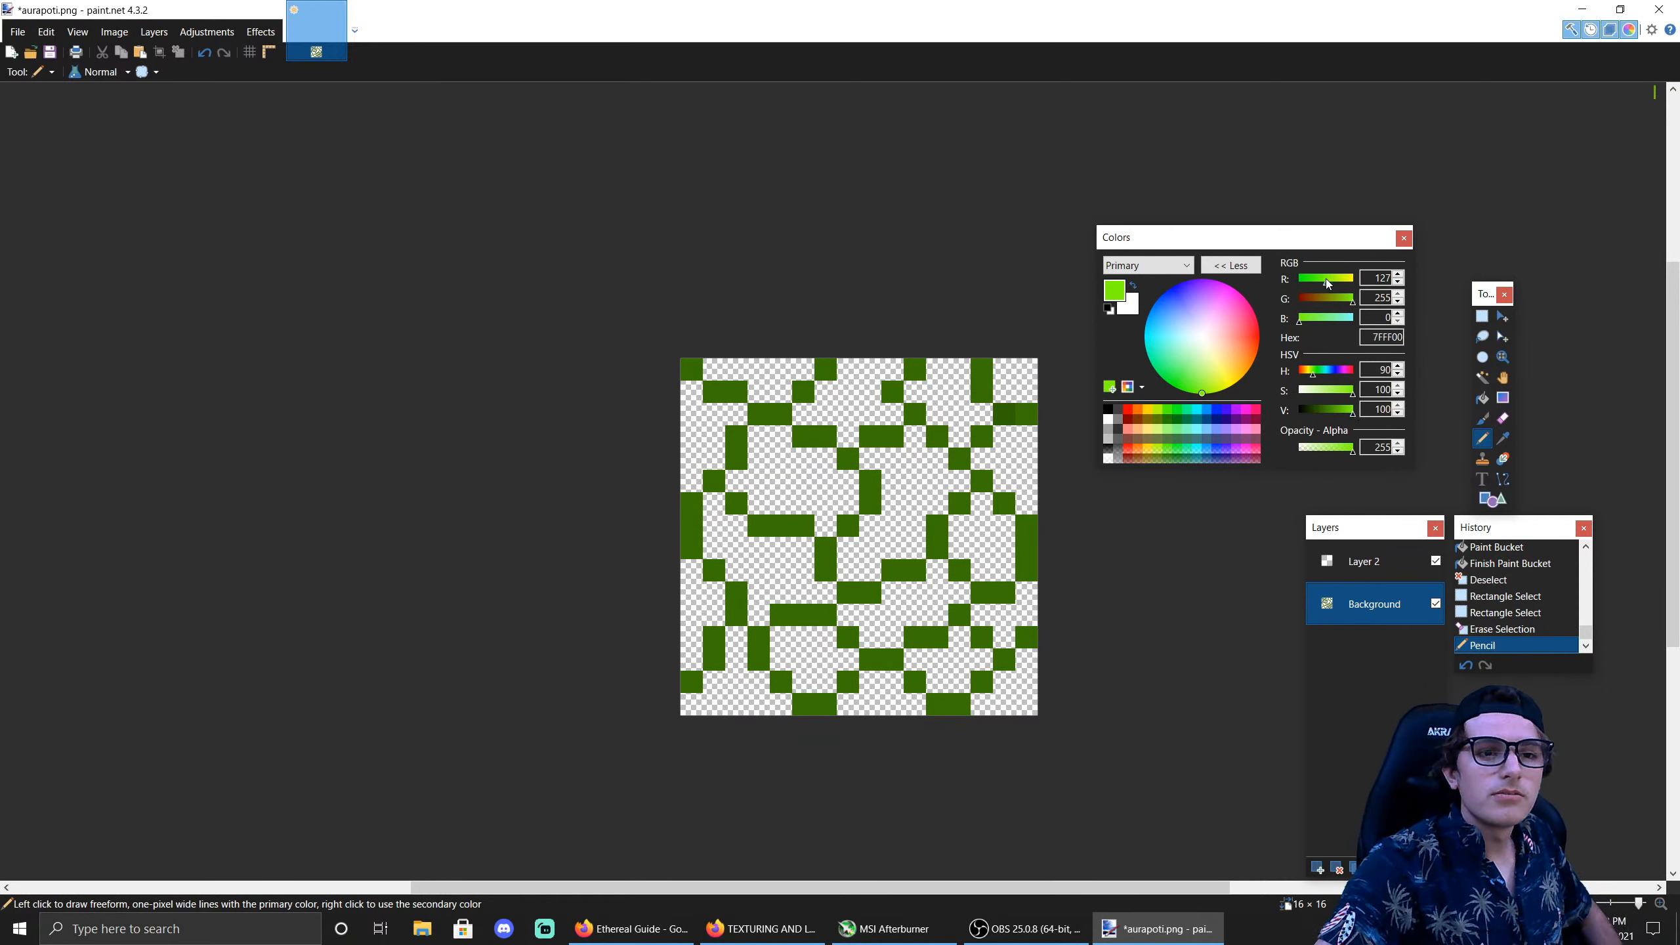
left_click_drag(1327, 283, 1322, 286)
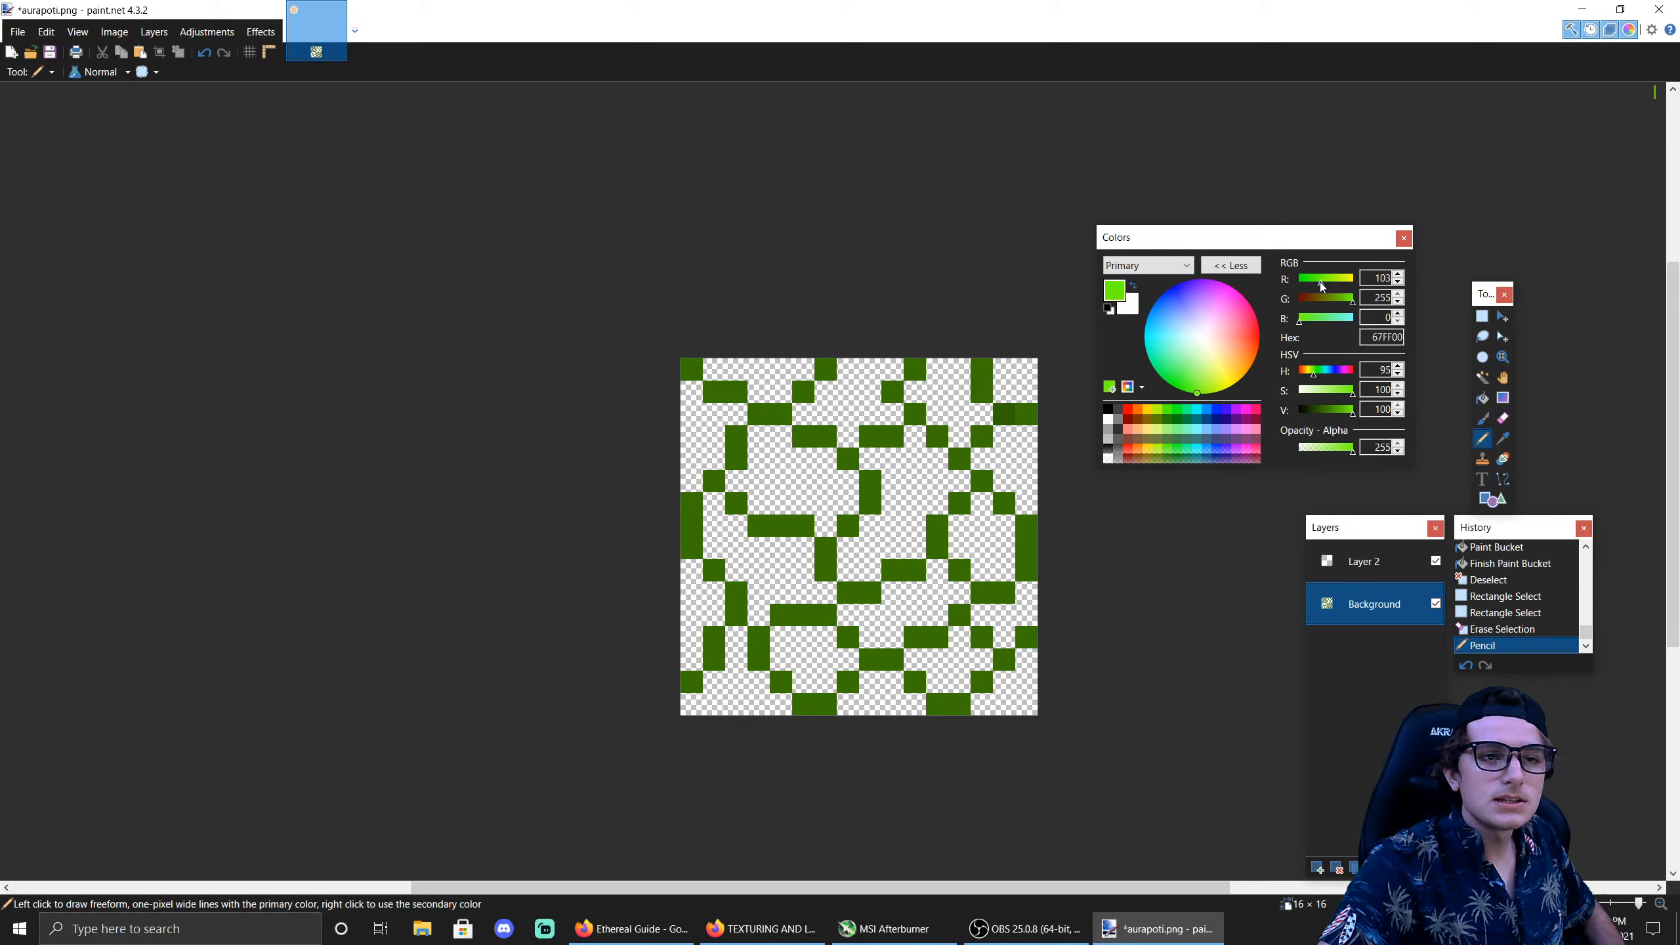
left_click(848, 569)
left_click(870, 570)
left_click(893, 547)
left_click(915, 548)
left_click(915, 526)
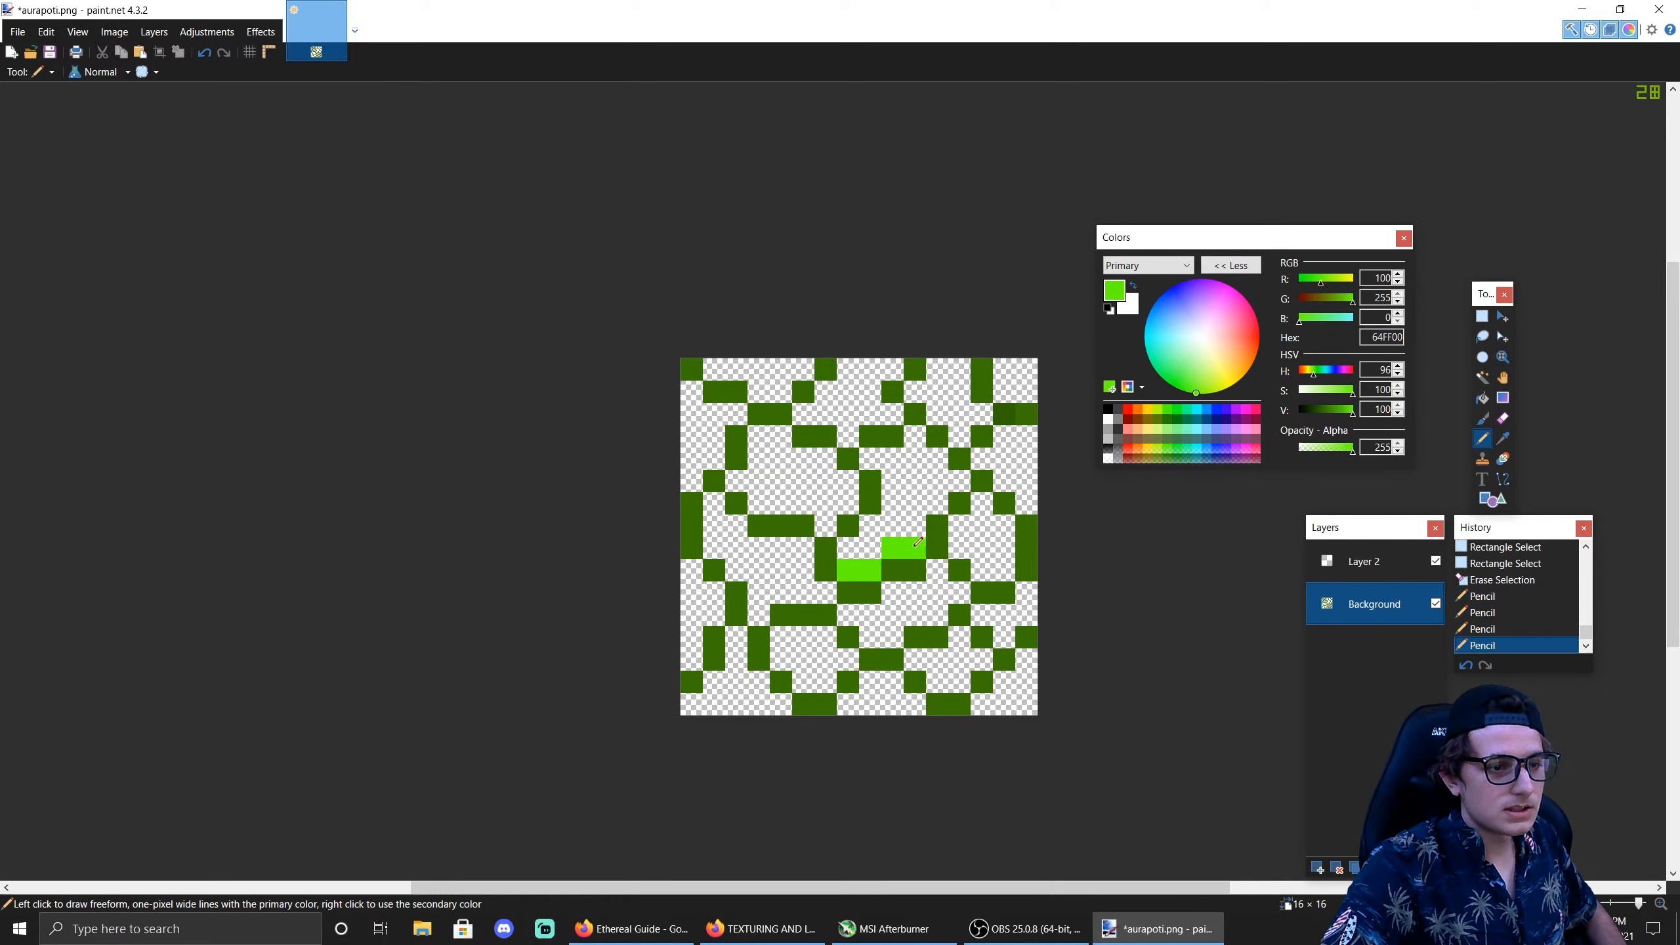
left_click(937, 502)
left_click(959, 481)
Step: Pencil bright green shading along the inner bottom and right edges of the stone left of centre
left_click(758, 502)
left_click(781, 503)
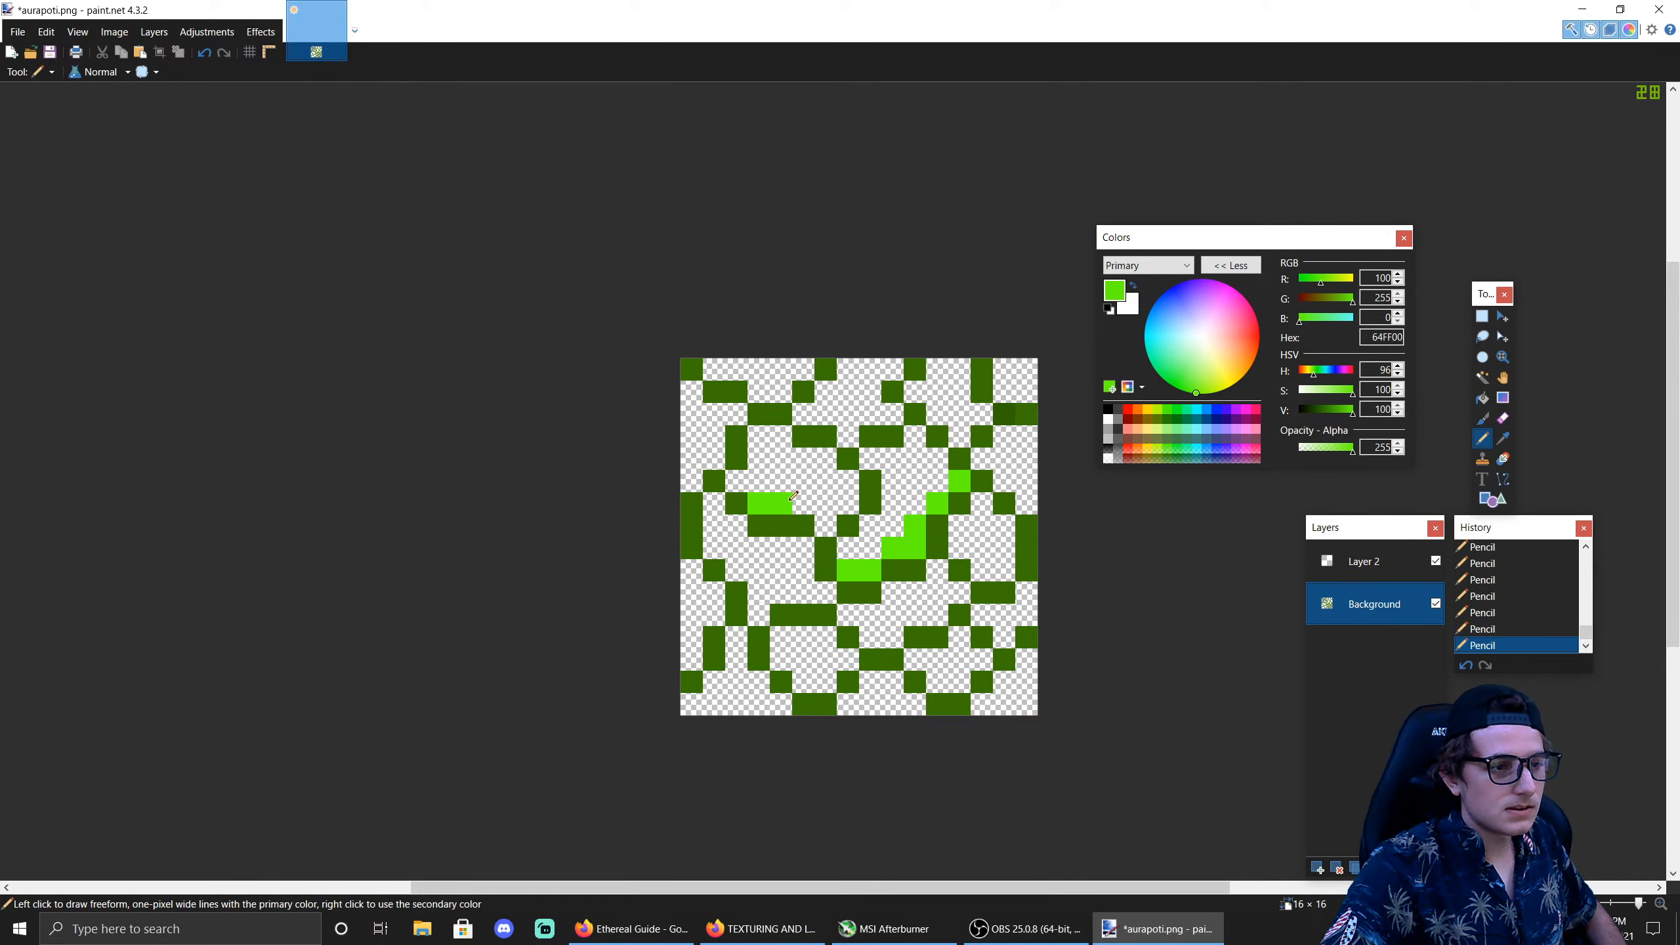
left_click(804, 503)
left_click(826, 526)
left_click(847, 503)
left_click(848, 481)
left_click(832, 463)
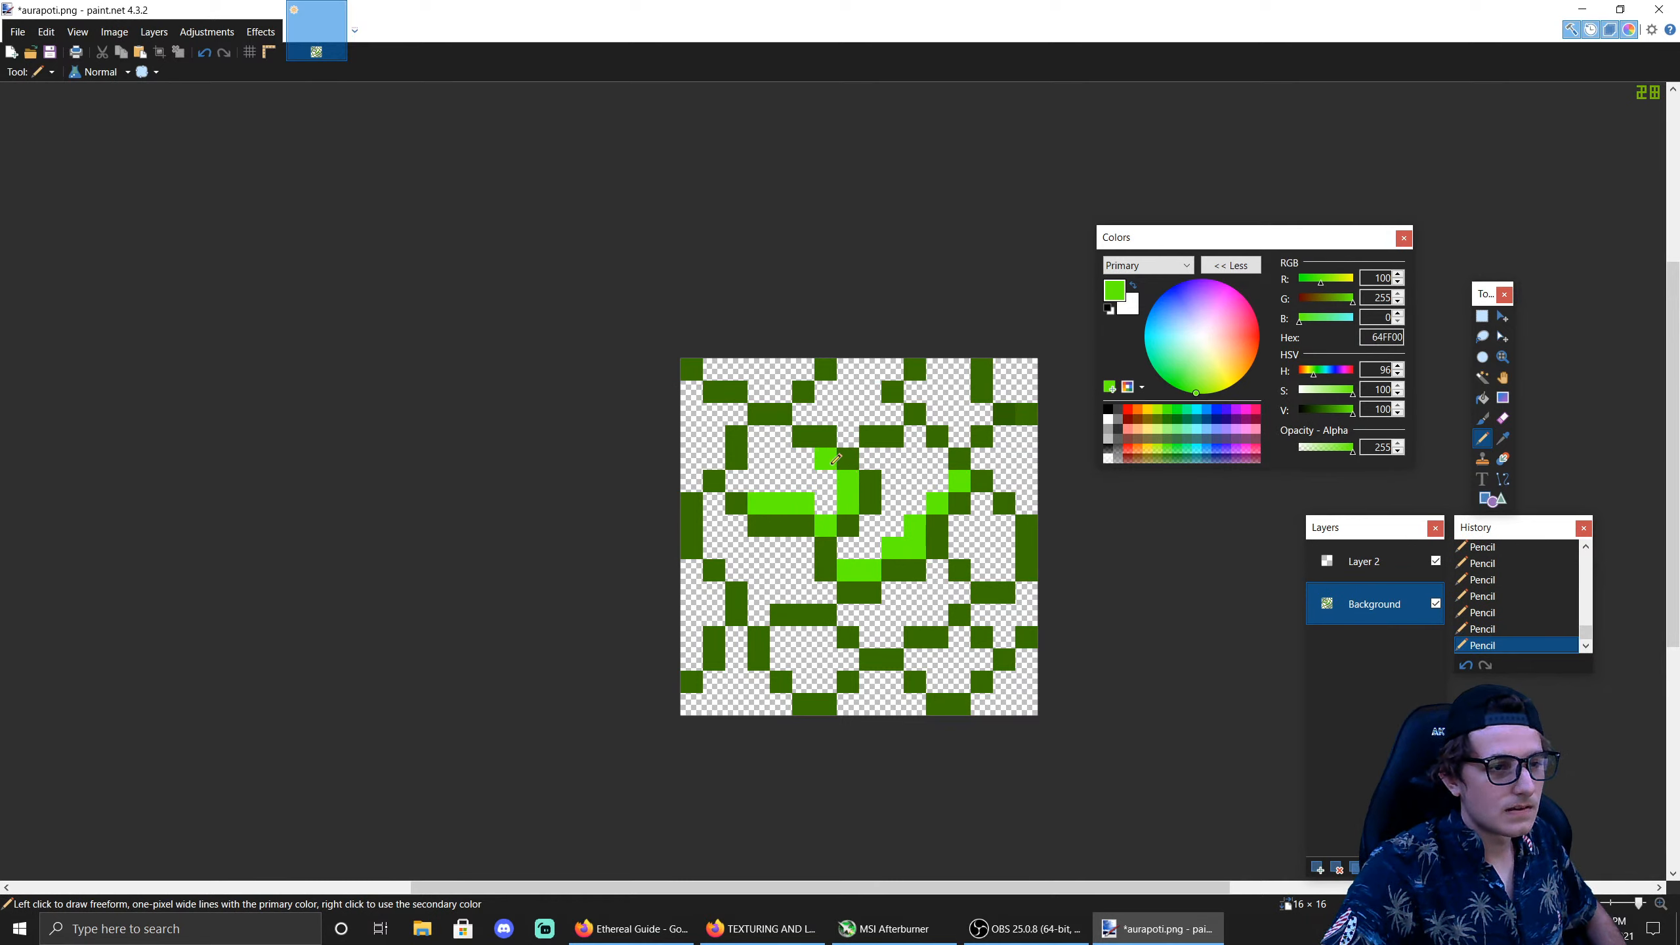
Step: Pencil bright green shading along the lower edges of the top-middle stones and around the outline junction at the upper right
left_click(848, 428)
left_click(821, 414)
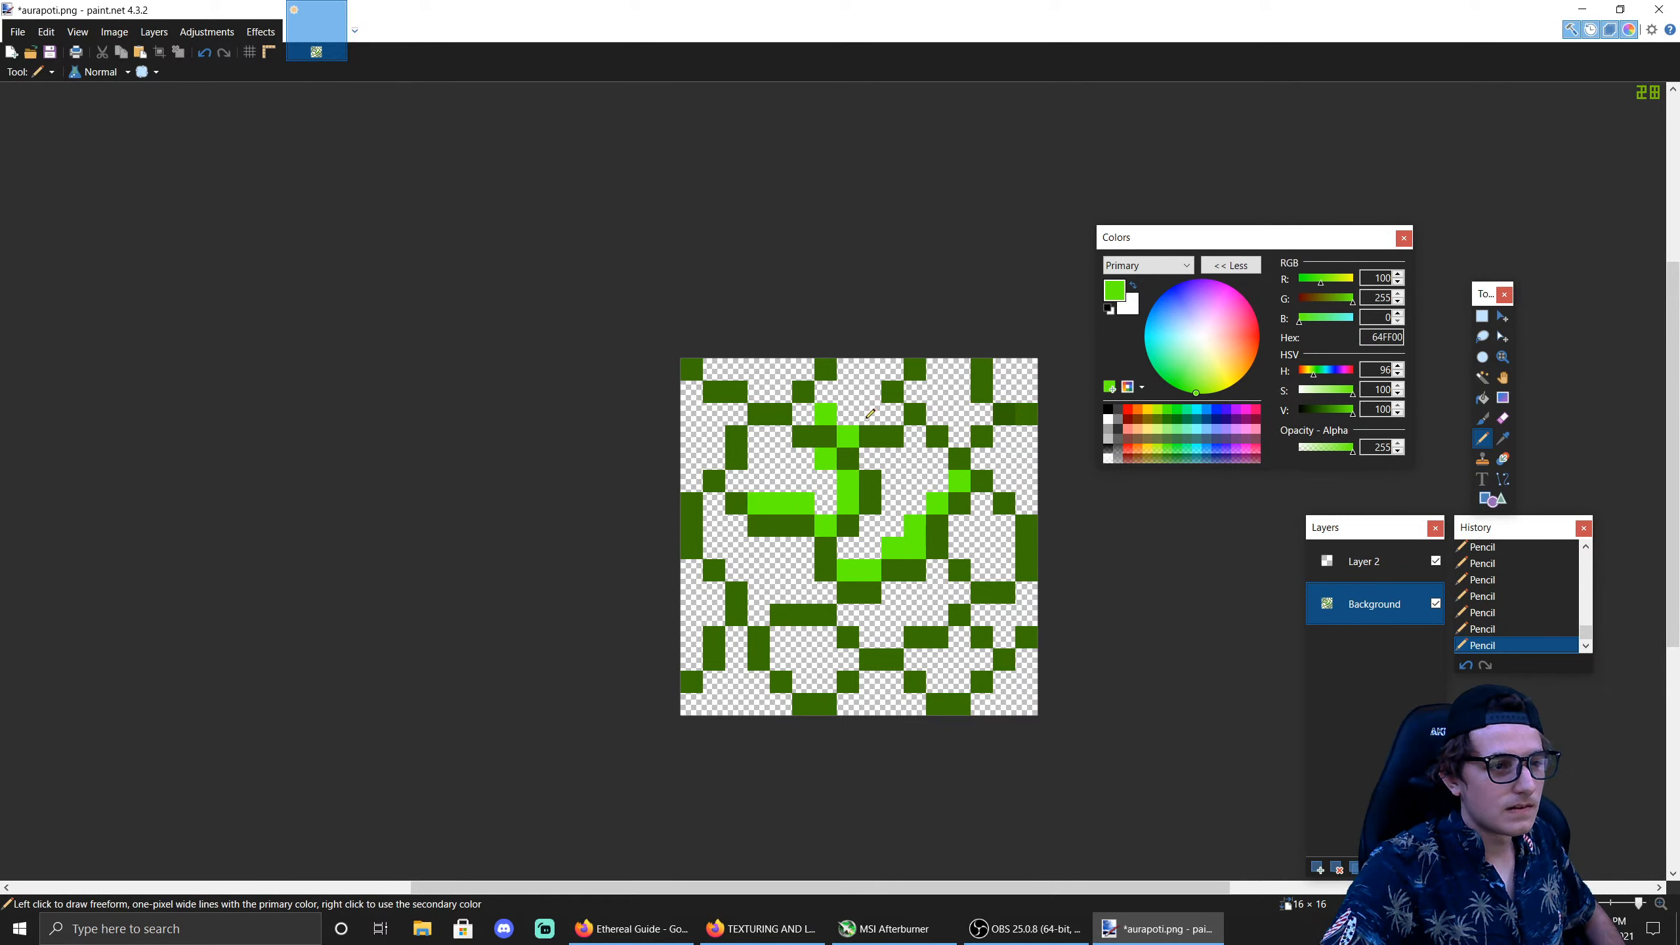
left_click(871, 414)
left_click(894, 414)
left_click(871, 392)
left_click(939, 415)
left_click(959, 437)
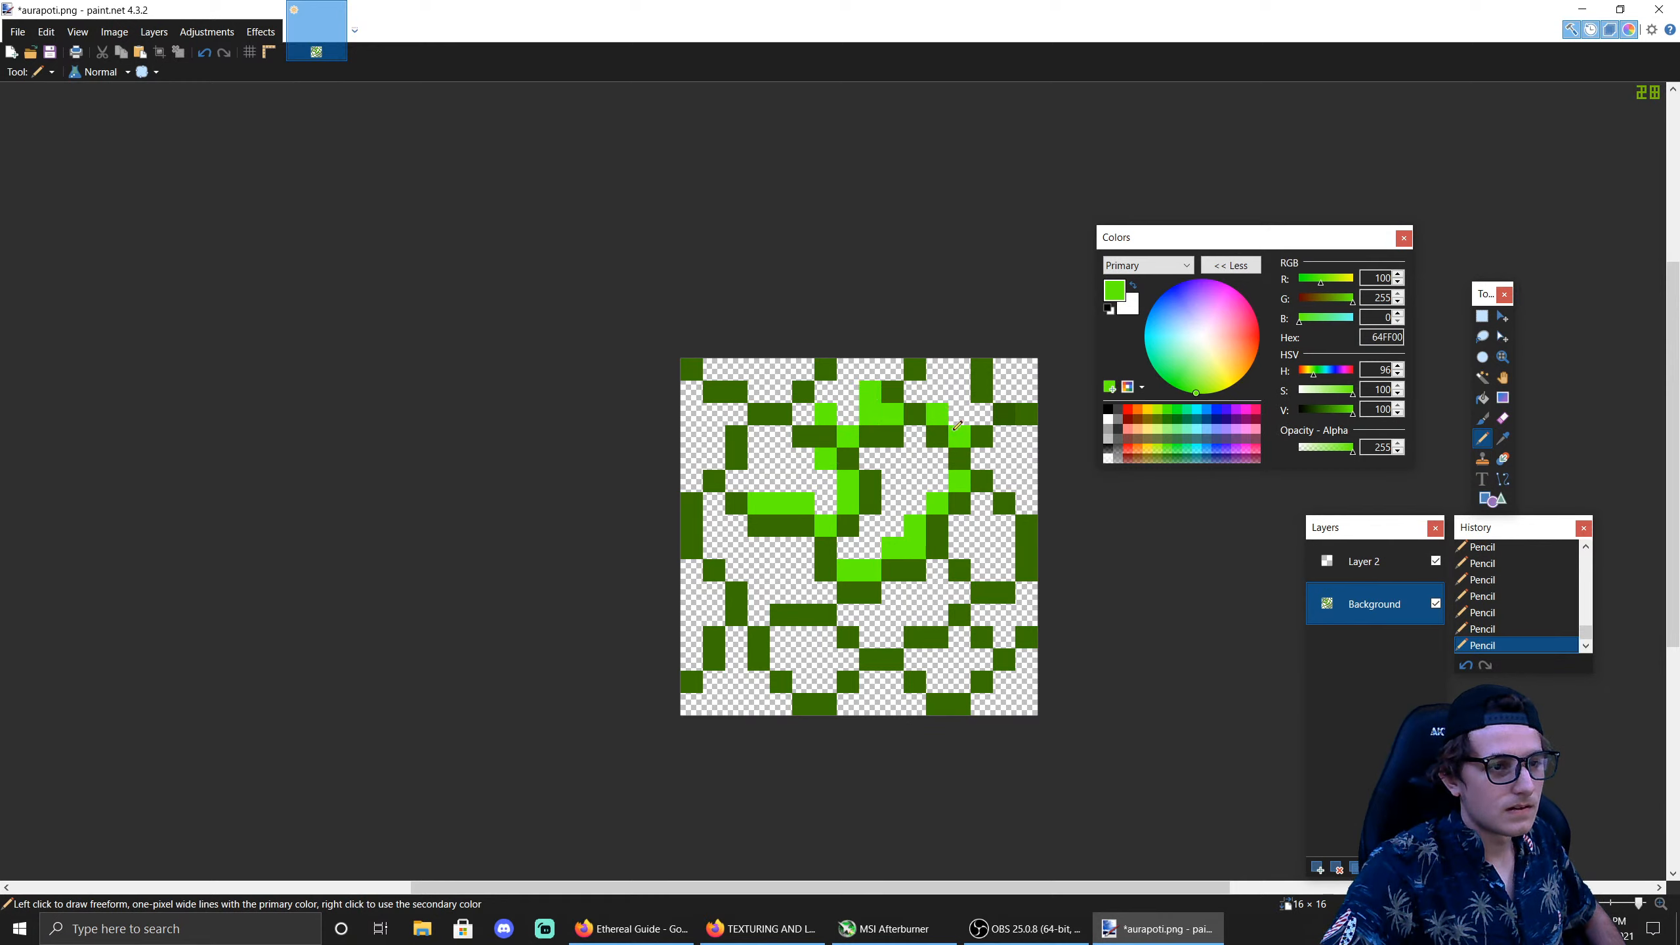
left_click(978, 411)
left_click(958, 414)
left_click(959, 391)
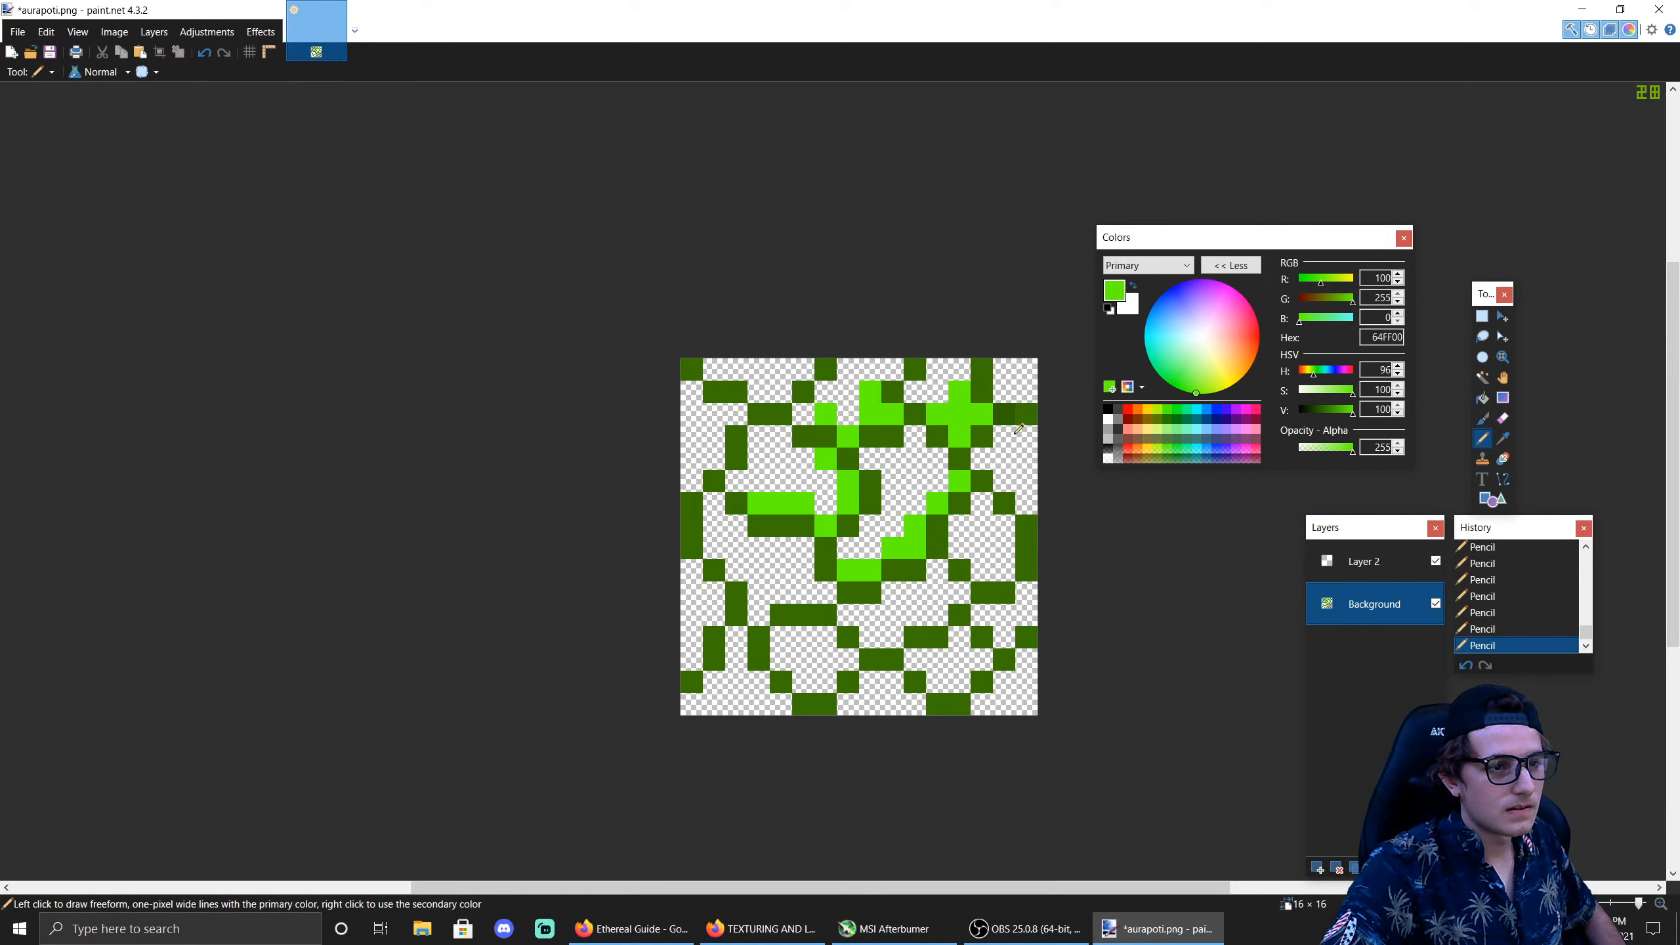
Step: Pencil bright green shading above the outline segments along the texture's right edge and in its lower-right corner
left_click_drag(1005, 393, 1030, 397)
left_click(1034, 497)
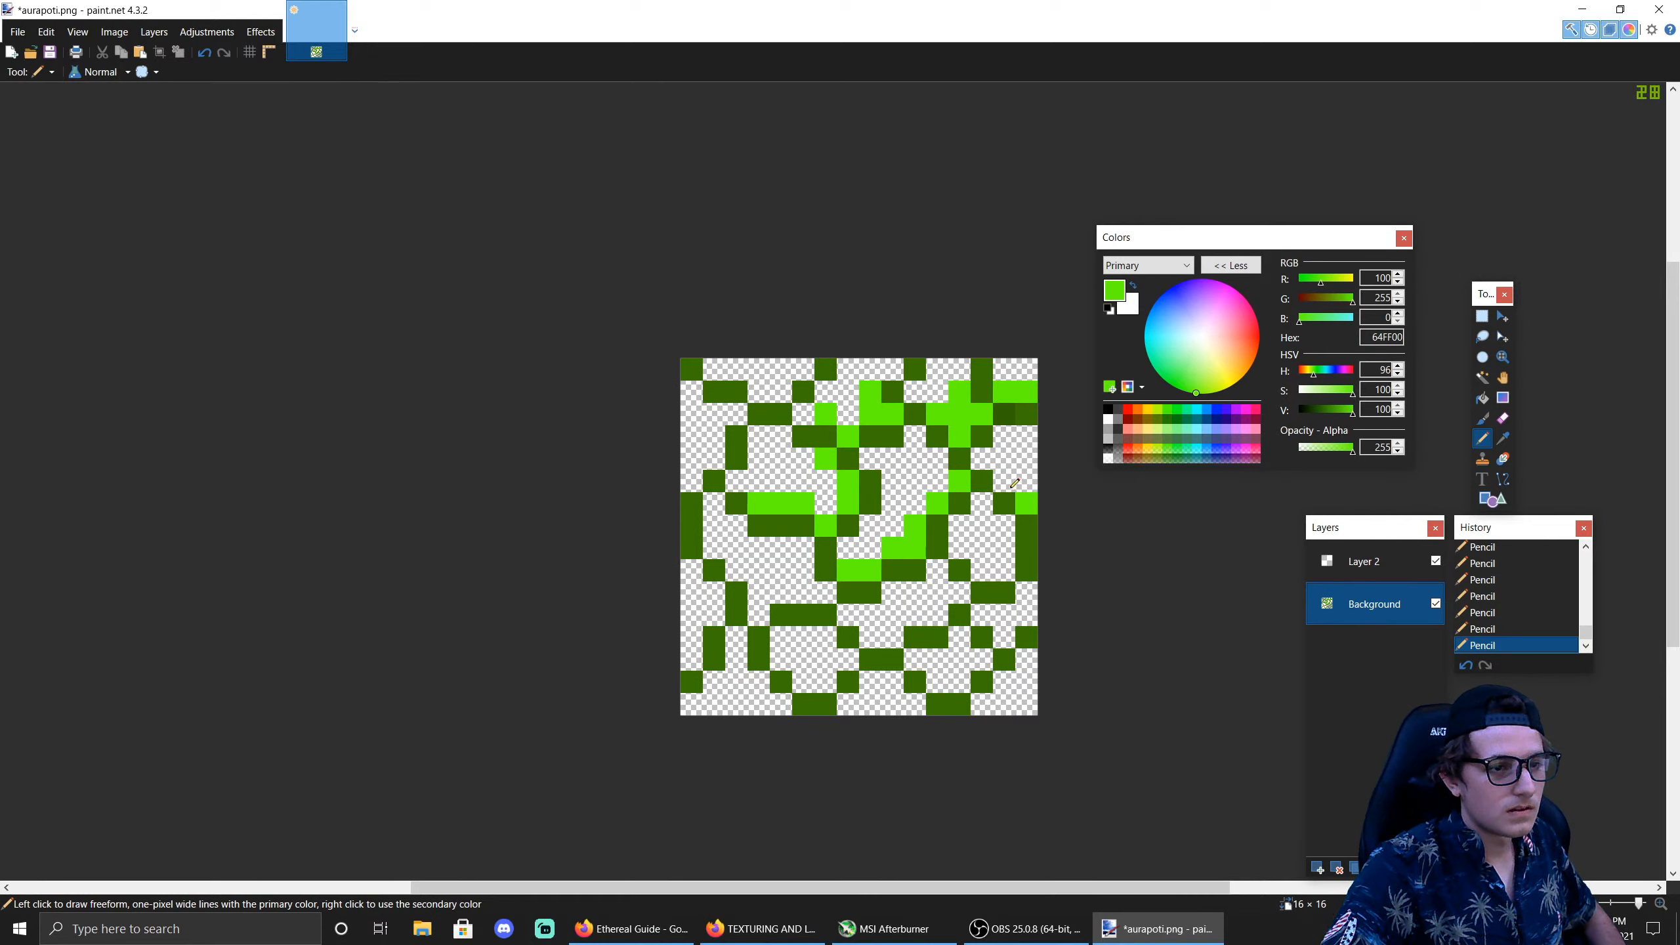
mouse_move(986, 564)
left_mouse_down()
mouse_move(1001, 565)
mouse_move(1004, 637)
left_mouse_up()
left_click(958, 437)
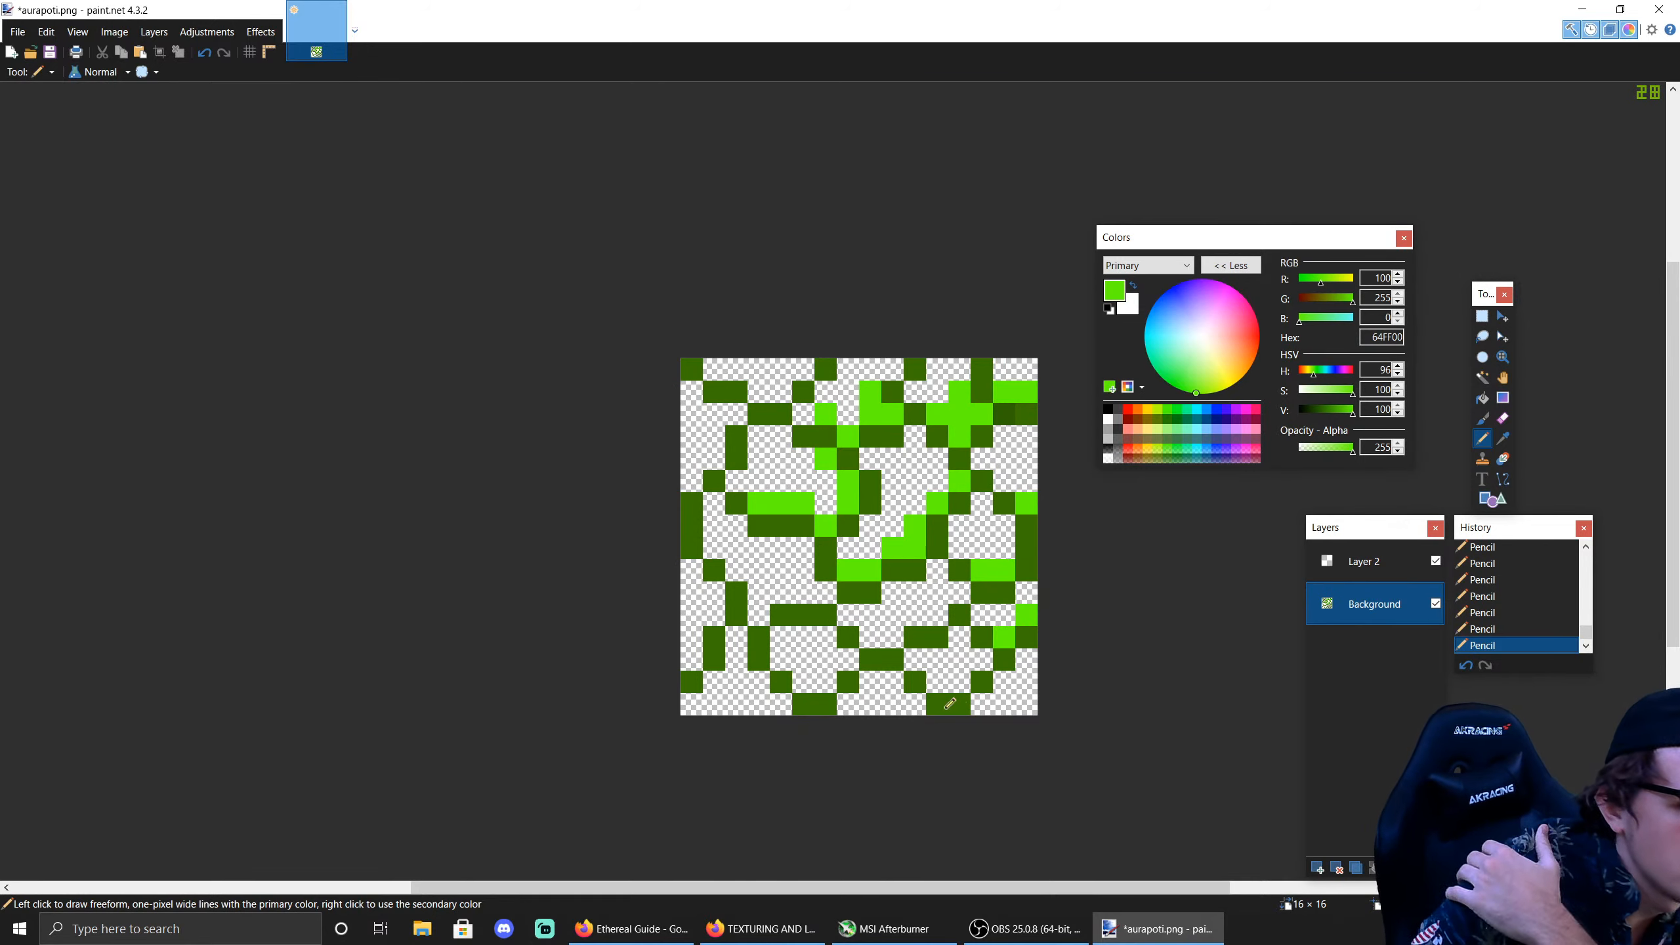
left_click_drag(935, 683, 960, 683)
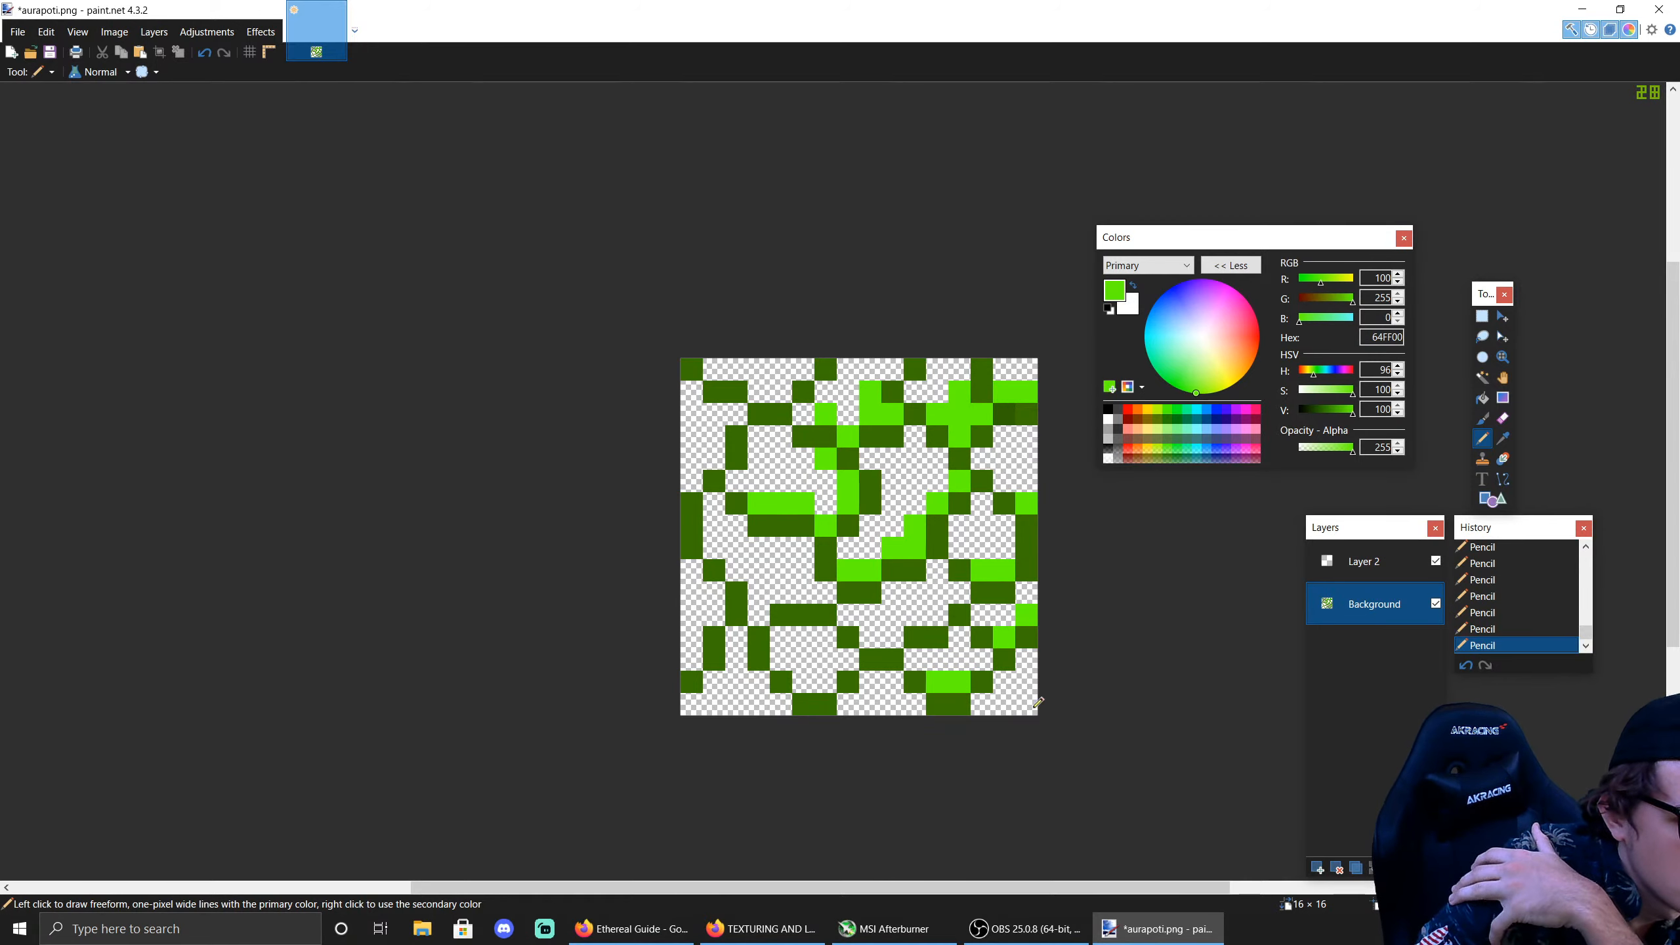
left_click(1033, 706)
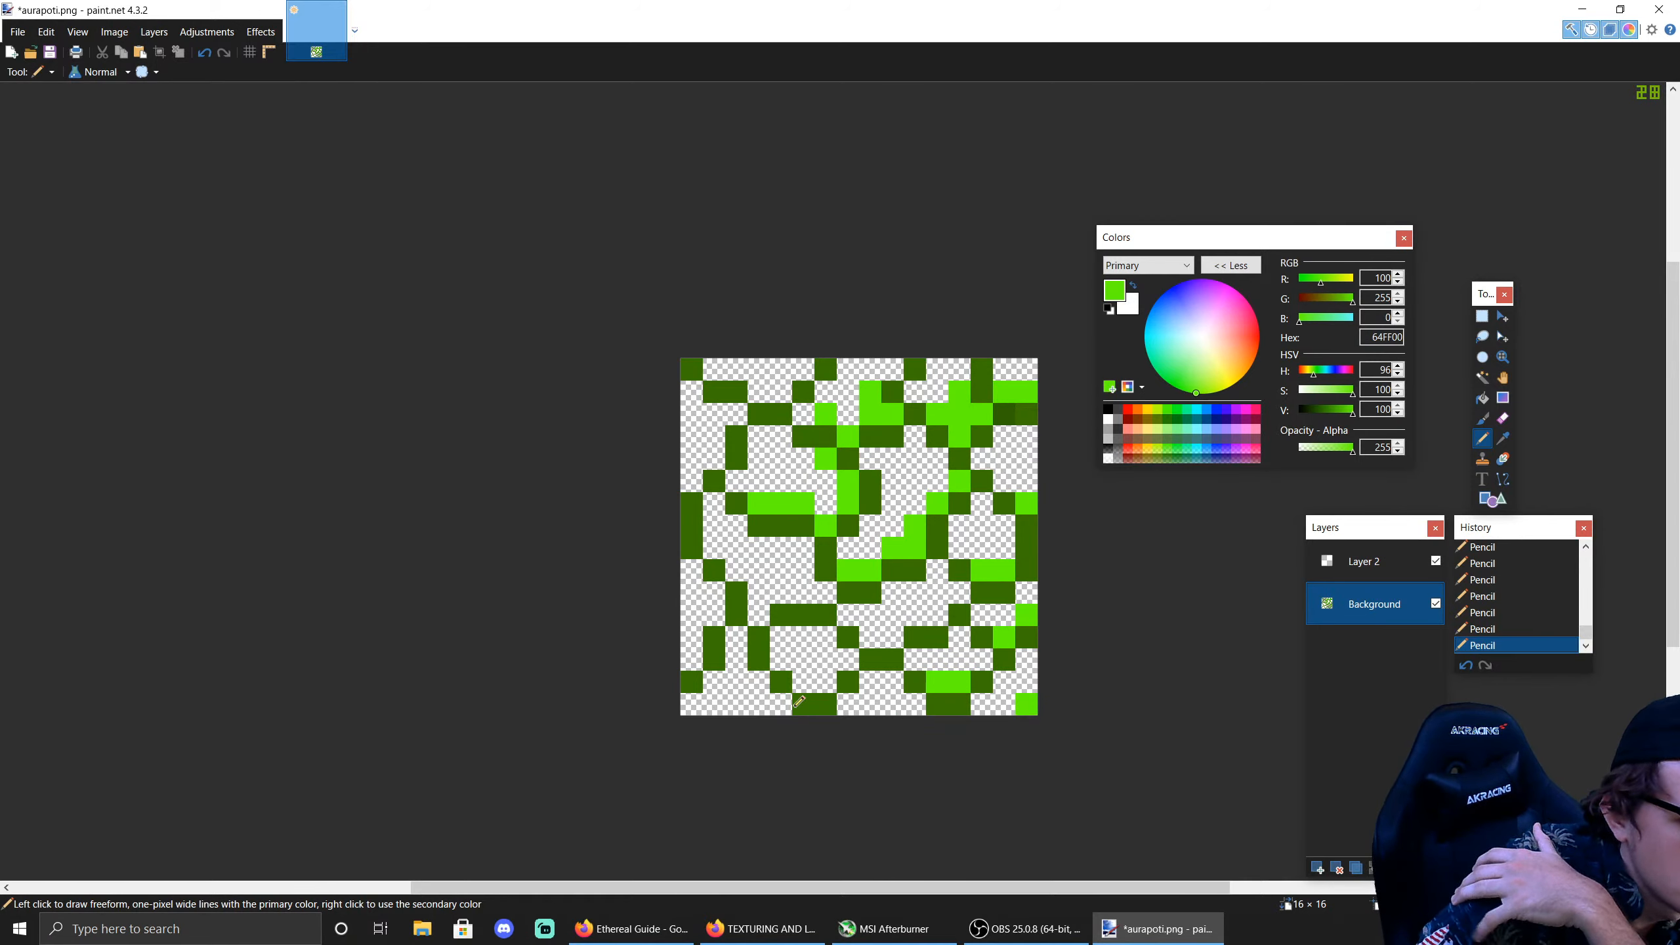
left_click(911, 707)
Step: Pencil bright green shading above the outline segments across the bottom-middle stones, up to the stone at lower right
left_click(773, 706)
left_click(813, 680)
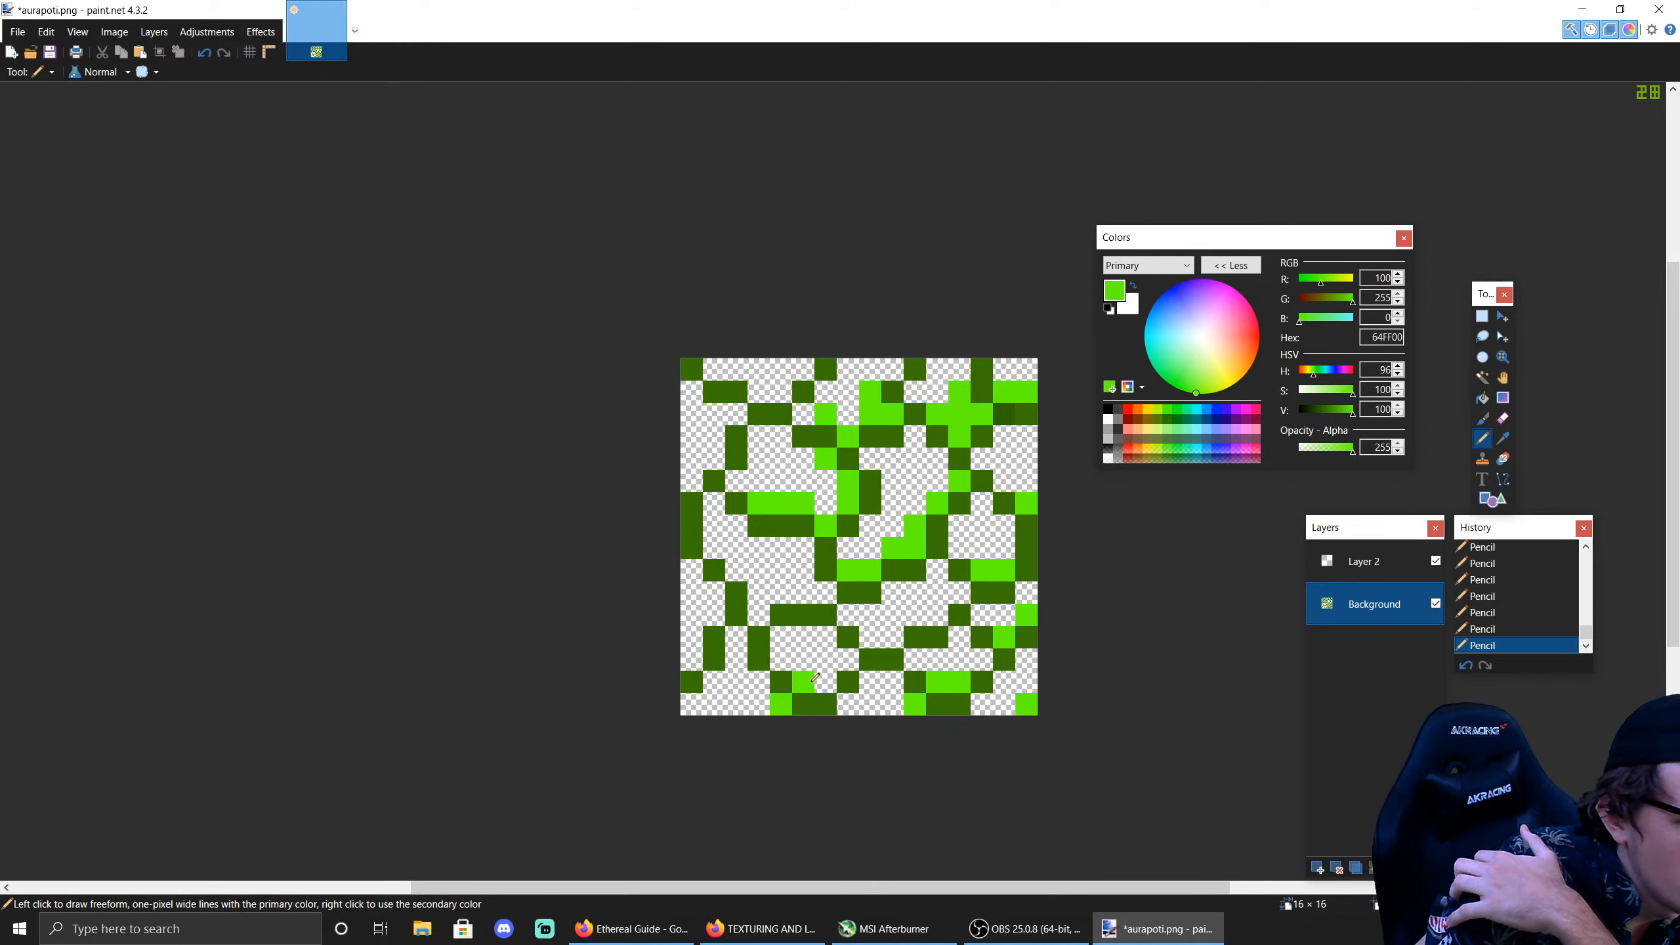
left_click(825, 681)
left_click(848, 658)
left_click(869, 637)
left_click(893, 637)
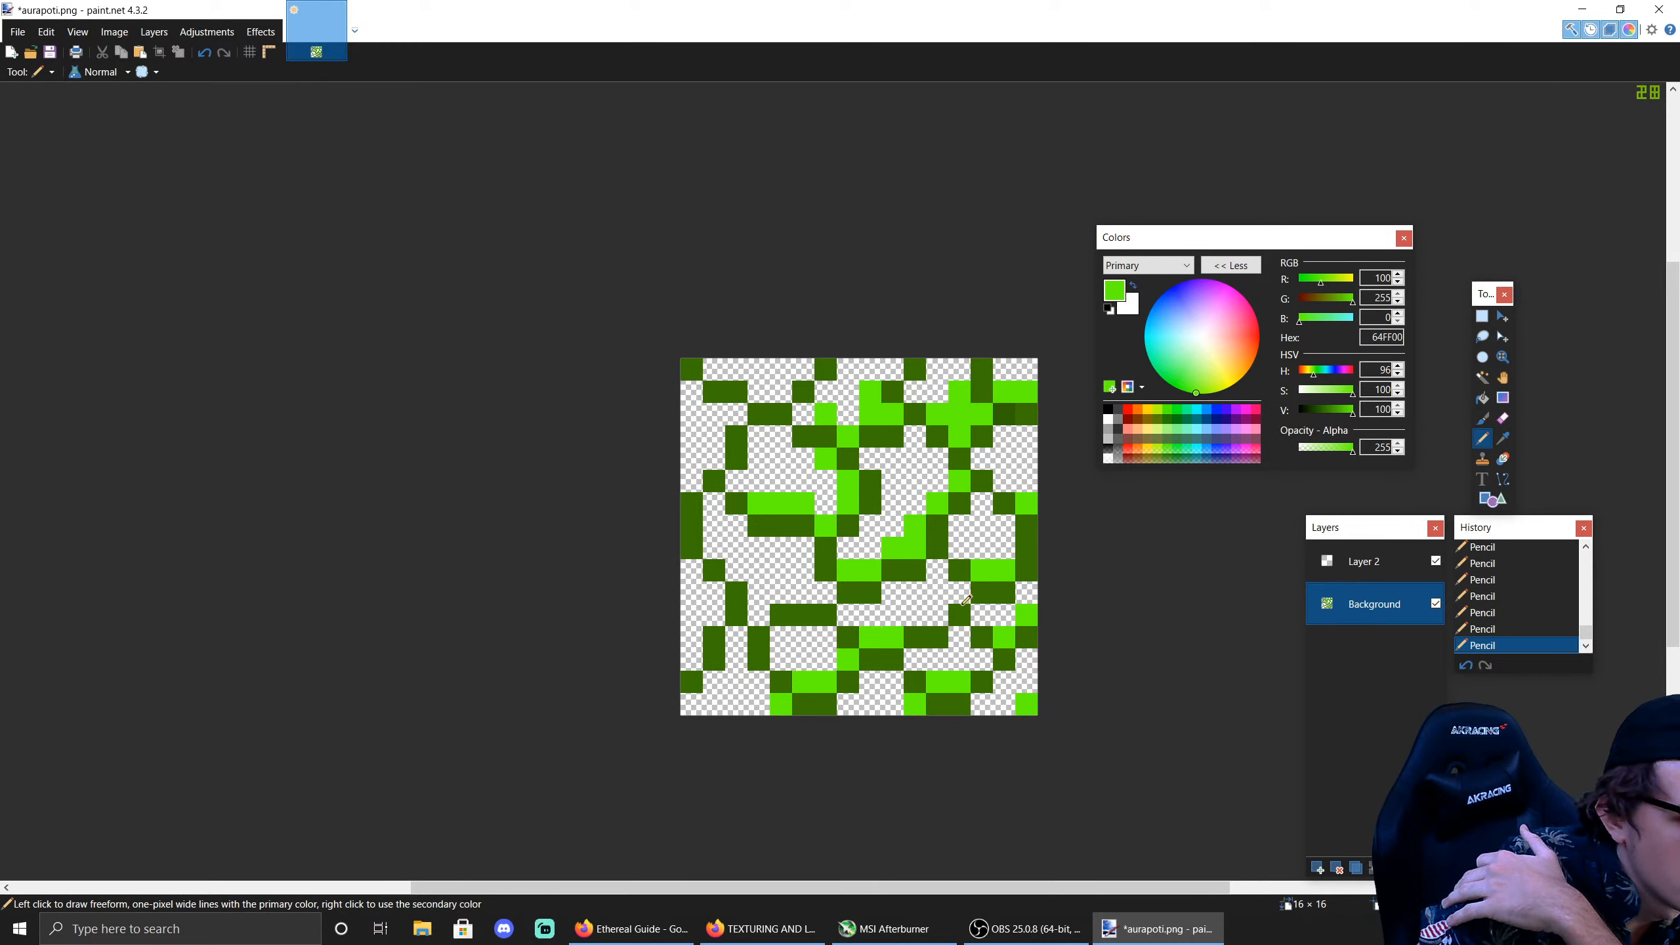
left_click(959, 593)
left_click(934, 614)
left_click(915, 615)
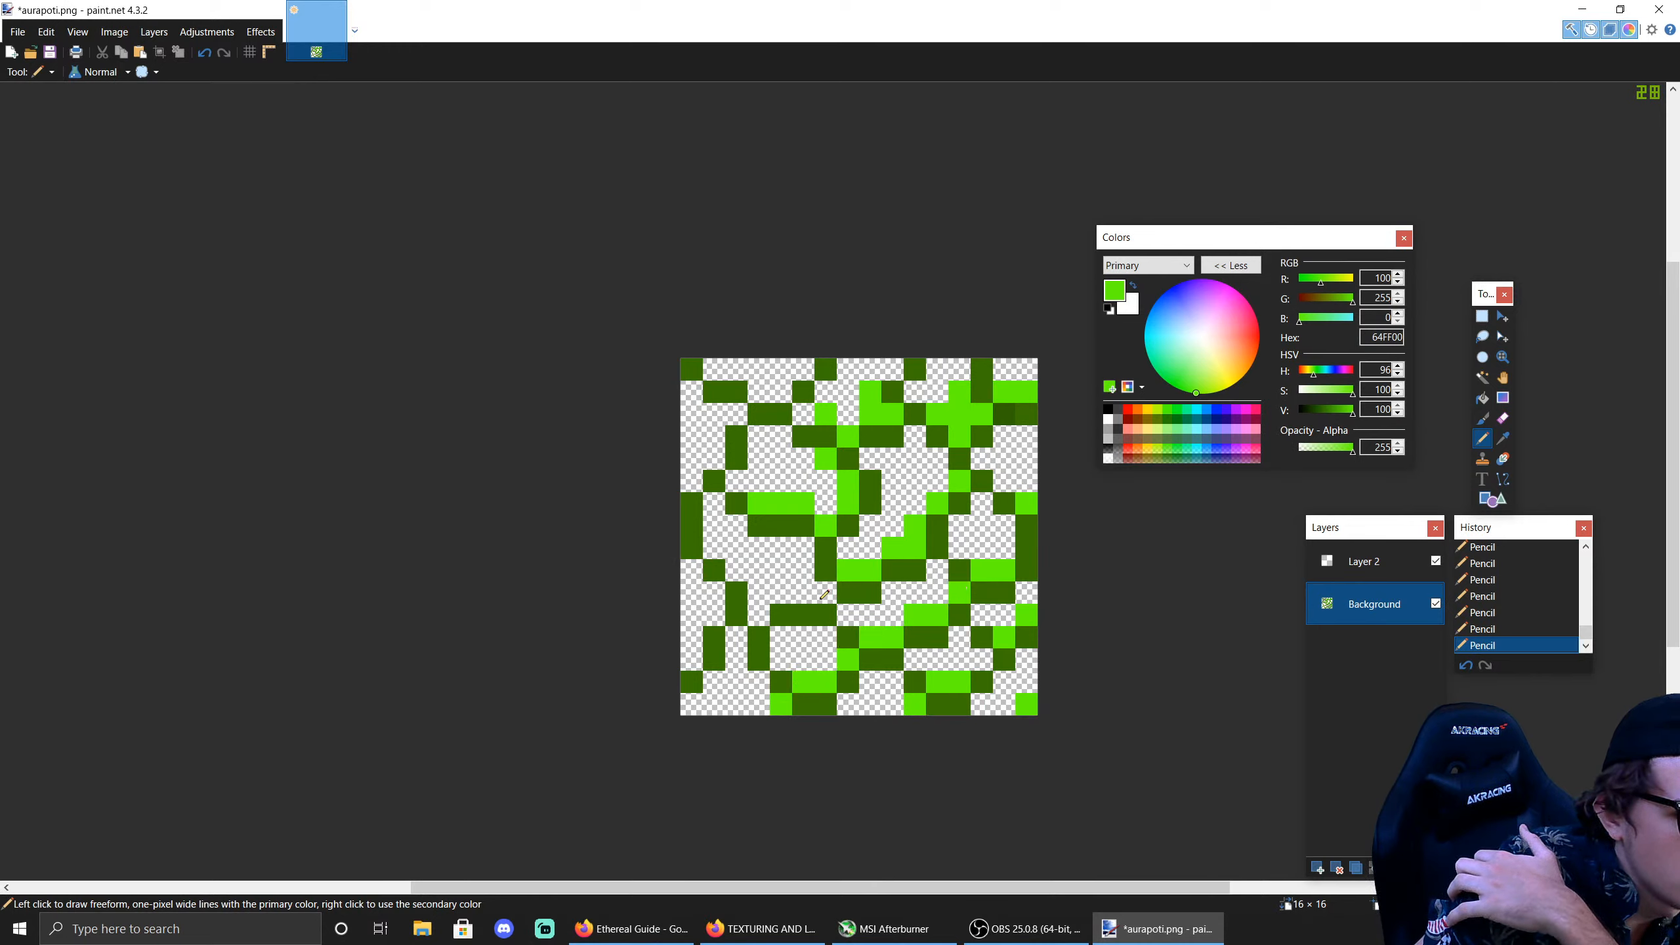
Step: Pencil bright green shading on the lower edges of the large left stone and beside the lower-left outline segments
left_click(759, 615)
left_click(781, 592)
left_click(804, 593)
left_click(826, 592)
left_click(804, 570)
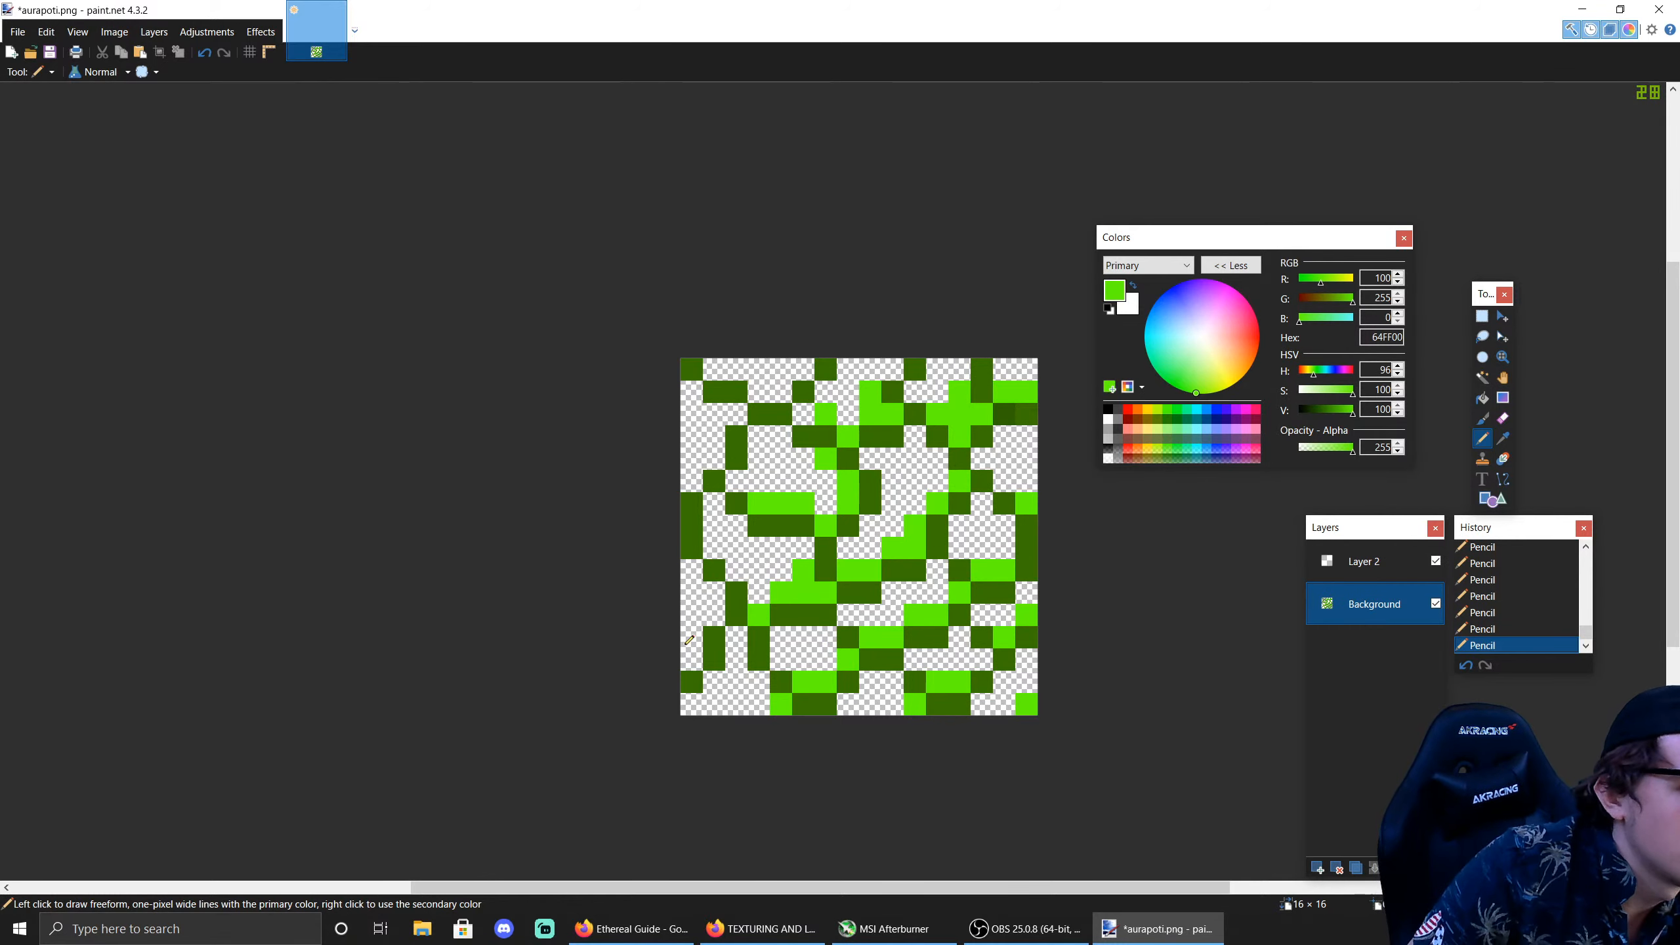
left_click(689, 637)
left_click(690, 658)
left_click(715, 615)
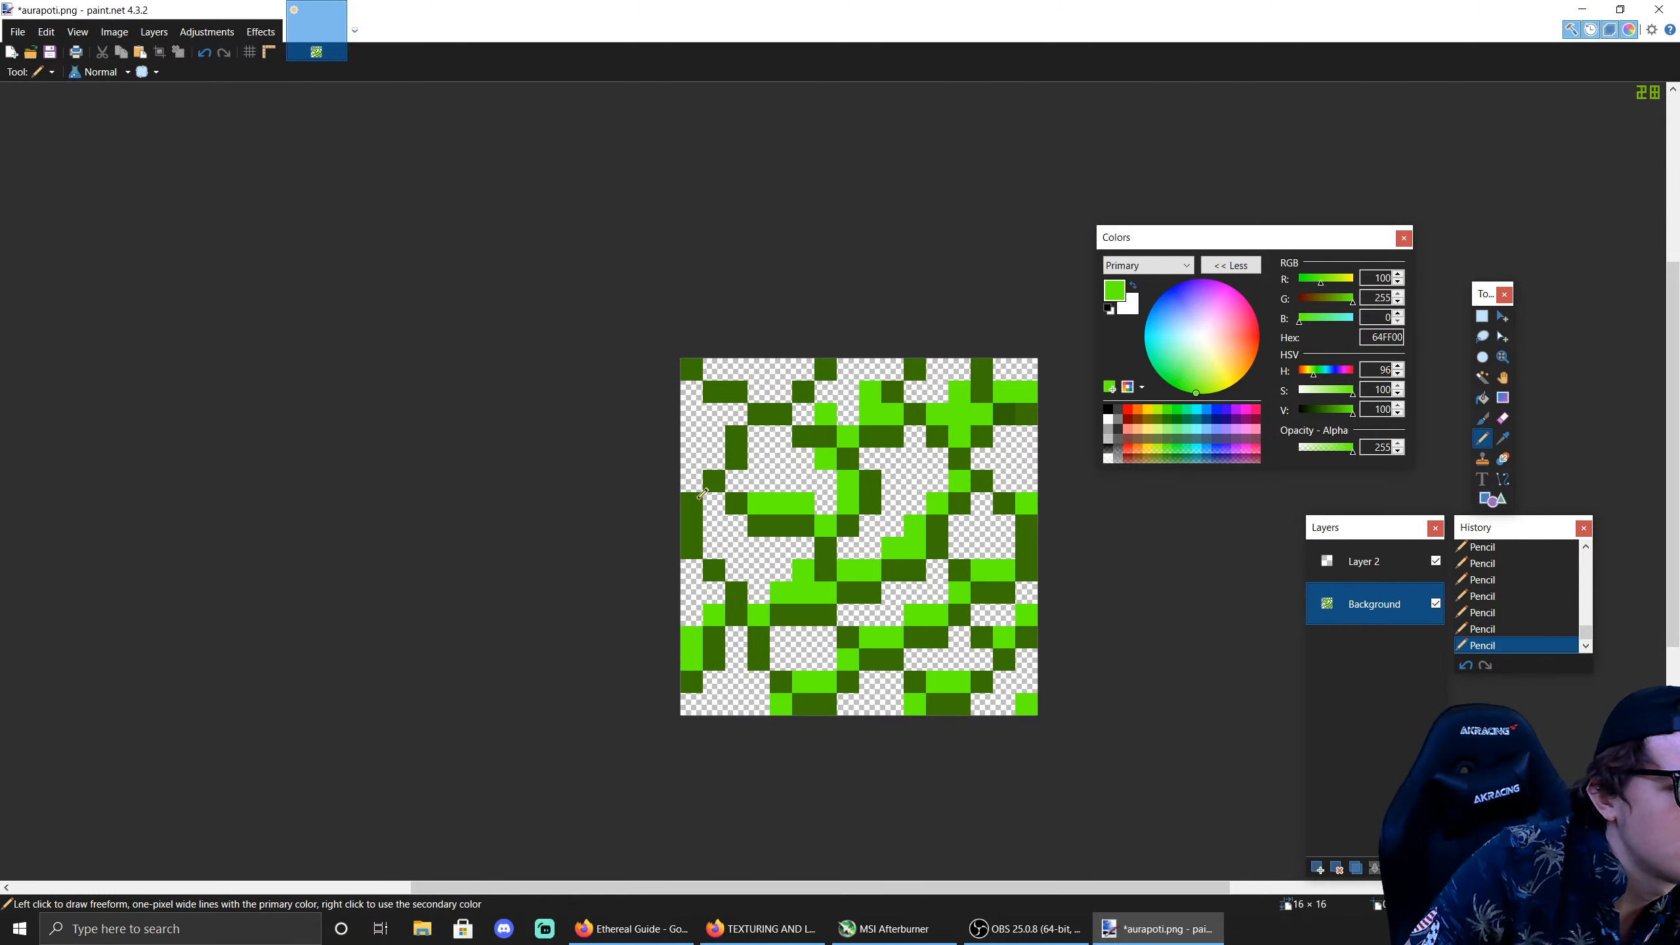
Step: Pencil bright green shading along the outline segments in the texture's upper-left area
left_click(692, 481)
left_click(715, 458)
left_click(759, 391)
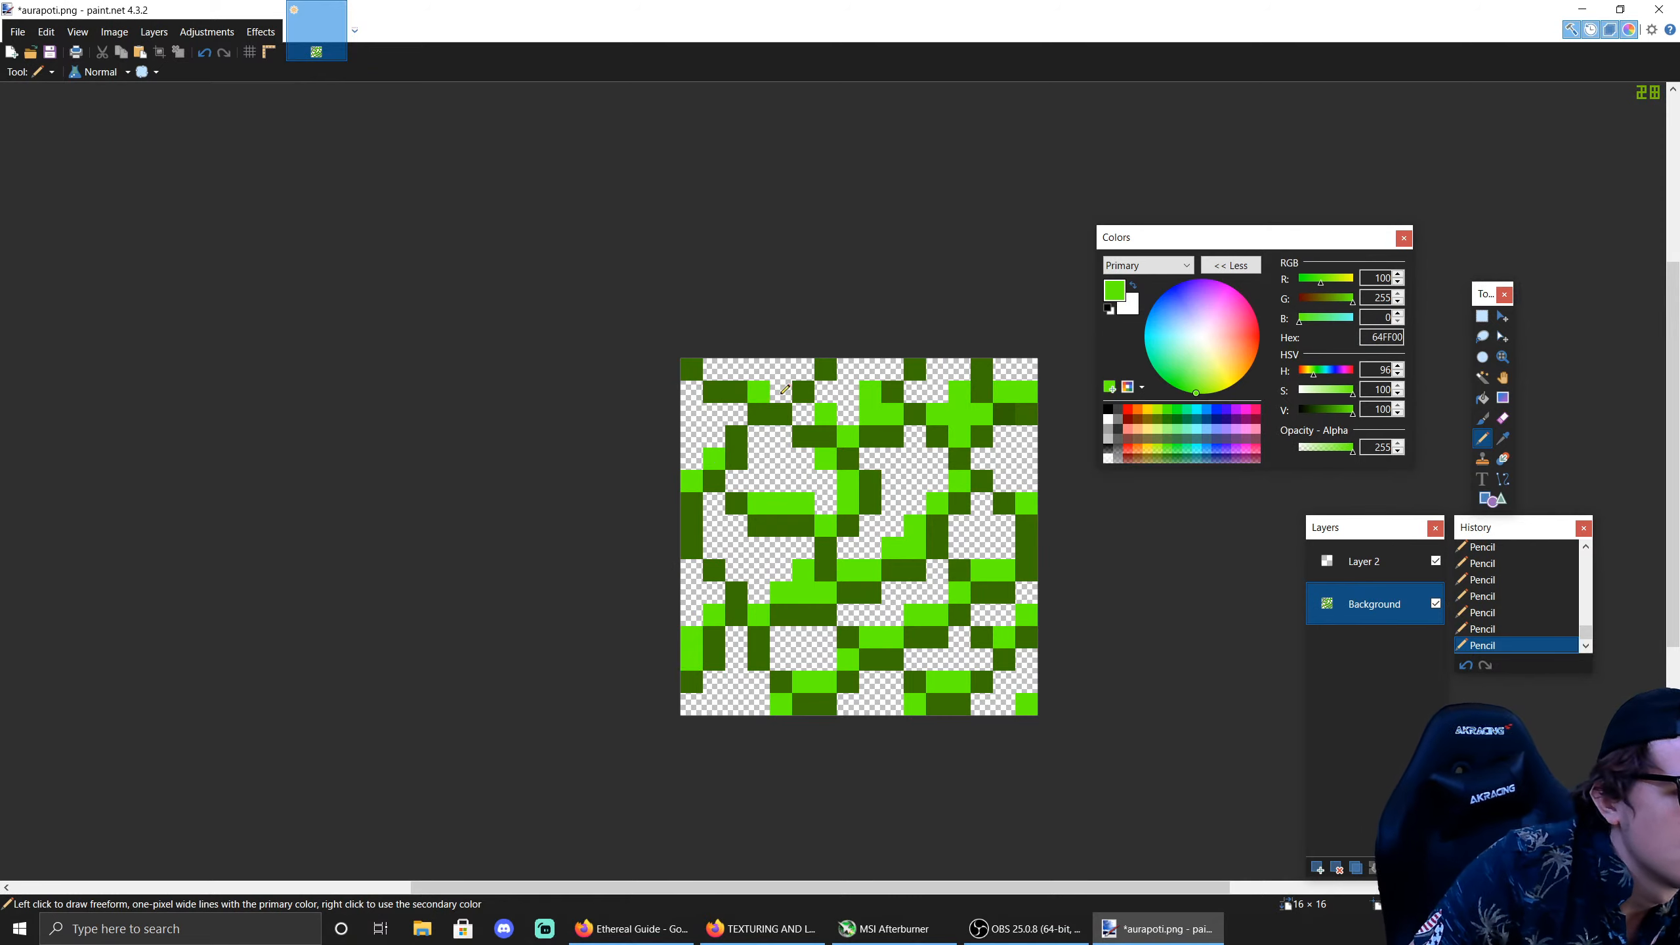
left_click(781, 391)
left_click(804, 369)
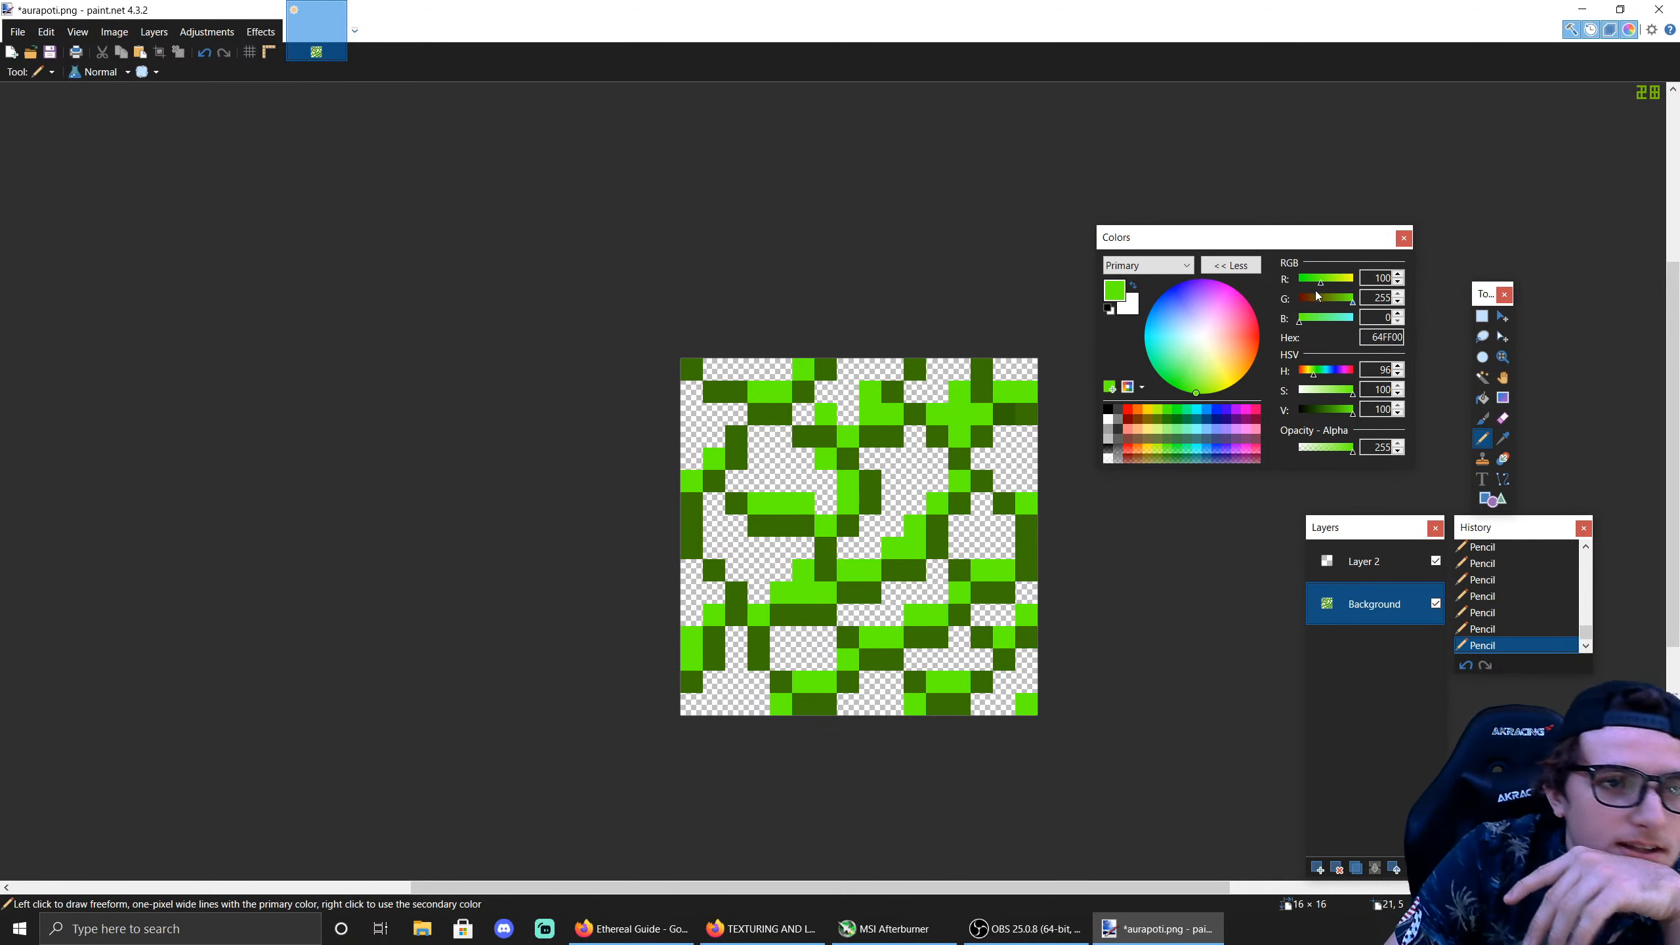
Step: Try green 5CFF16 as the central stone's fill with the Pencil, and undo the strokes
left_click_drag(1321, 282, 1315, 281)
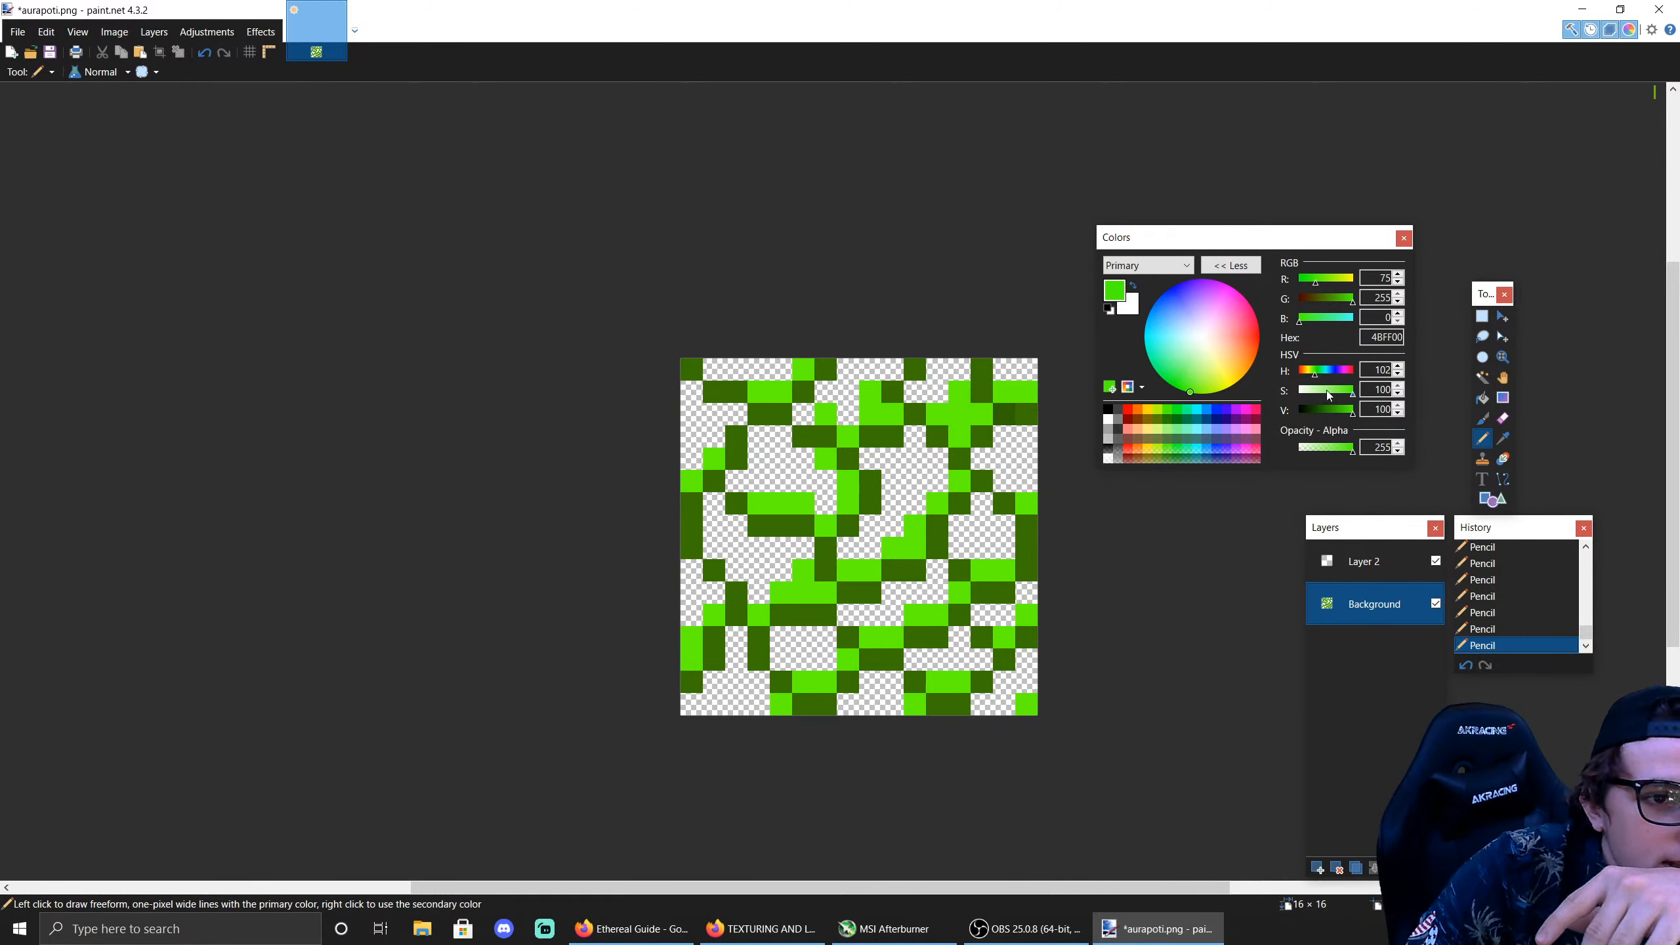
left_click_drag(1352, 391, 1348, 390)
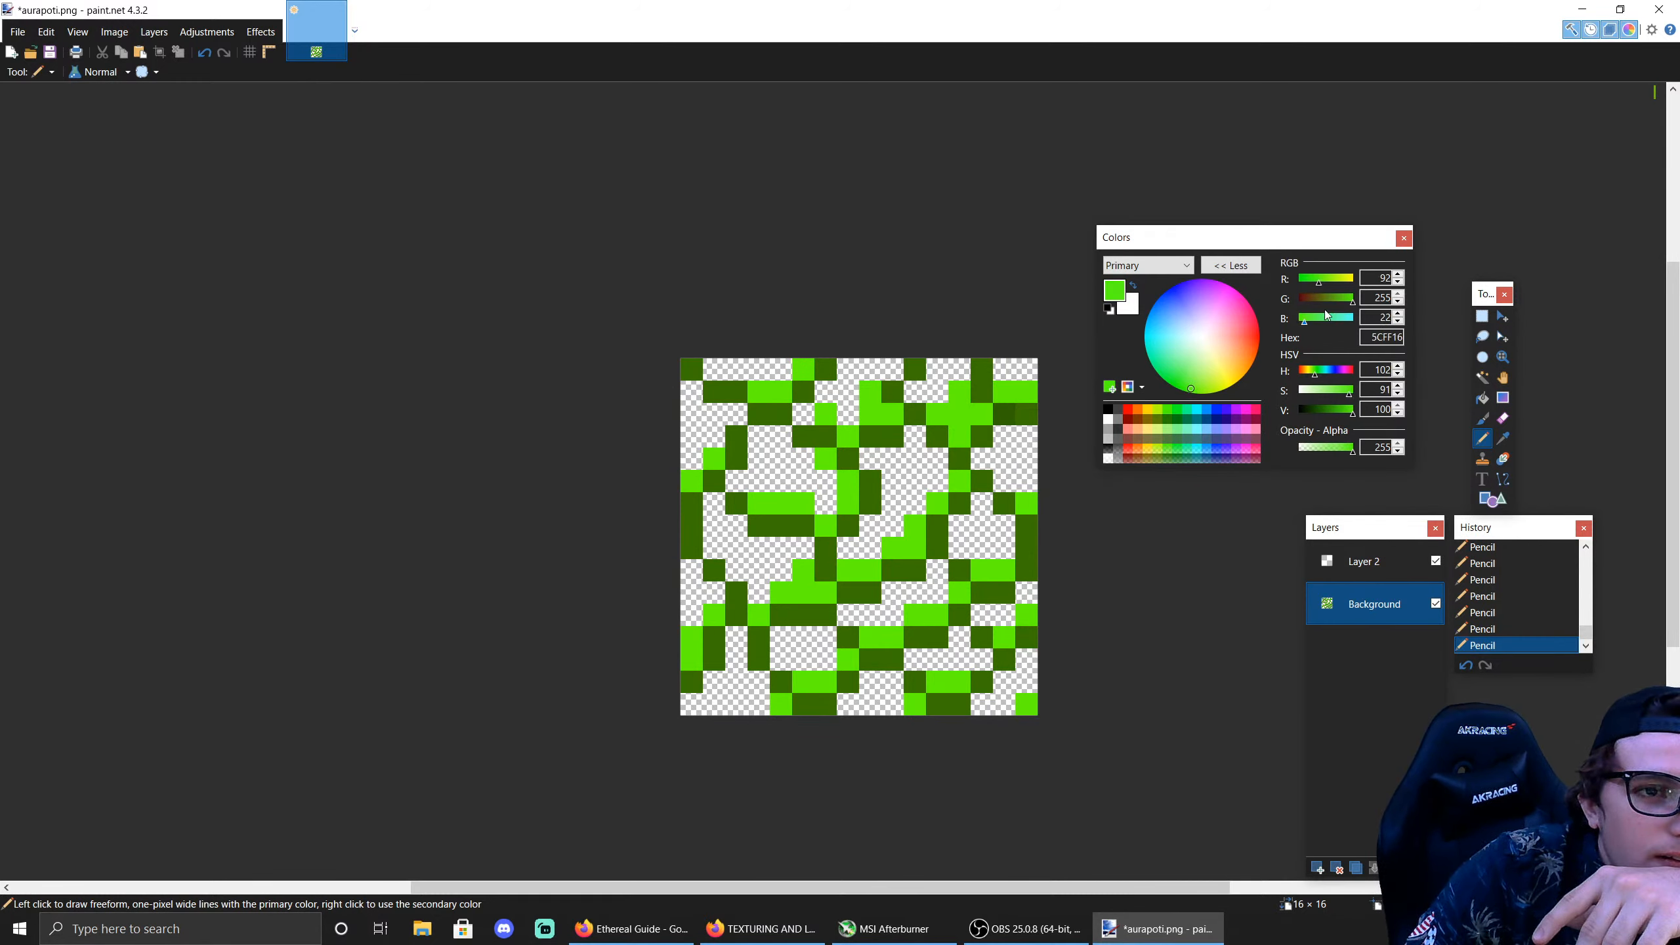
left_click_drag(850, 548, 899, 518)
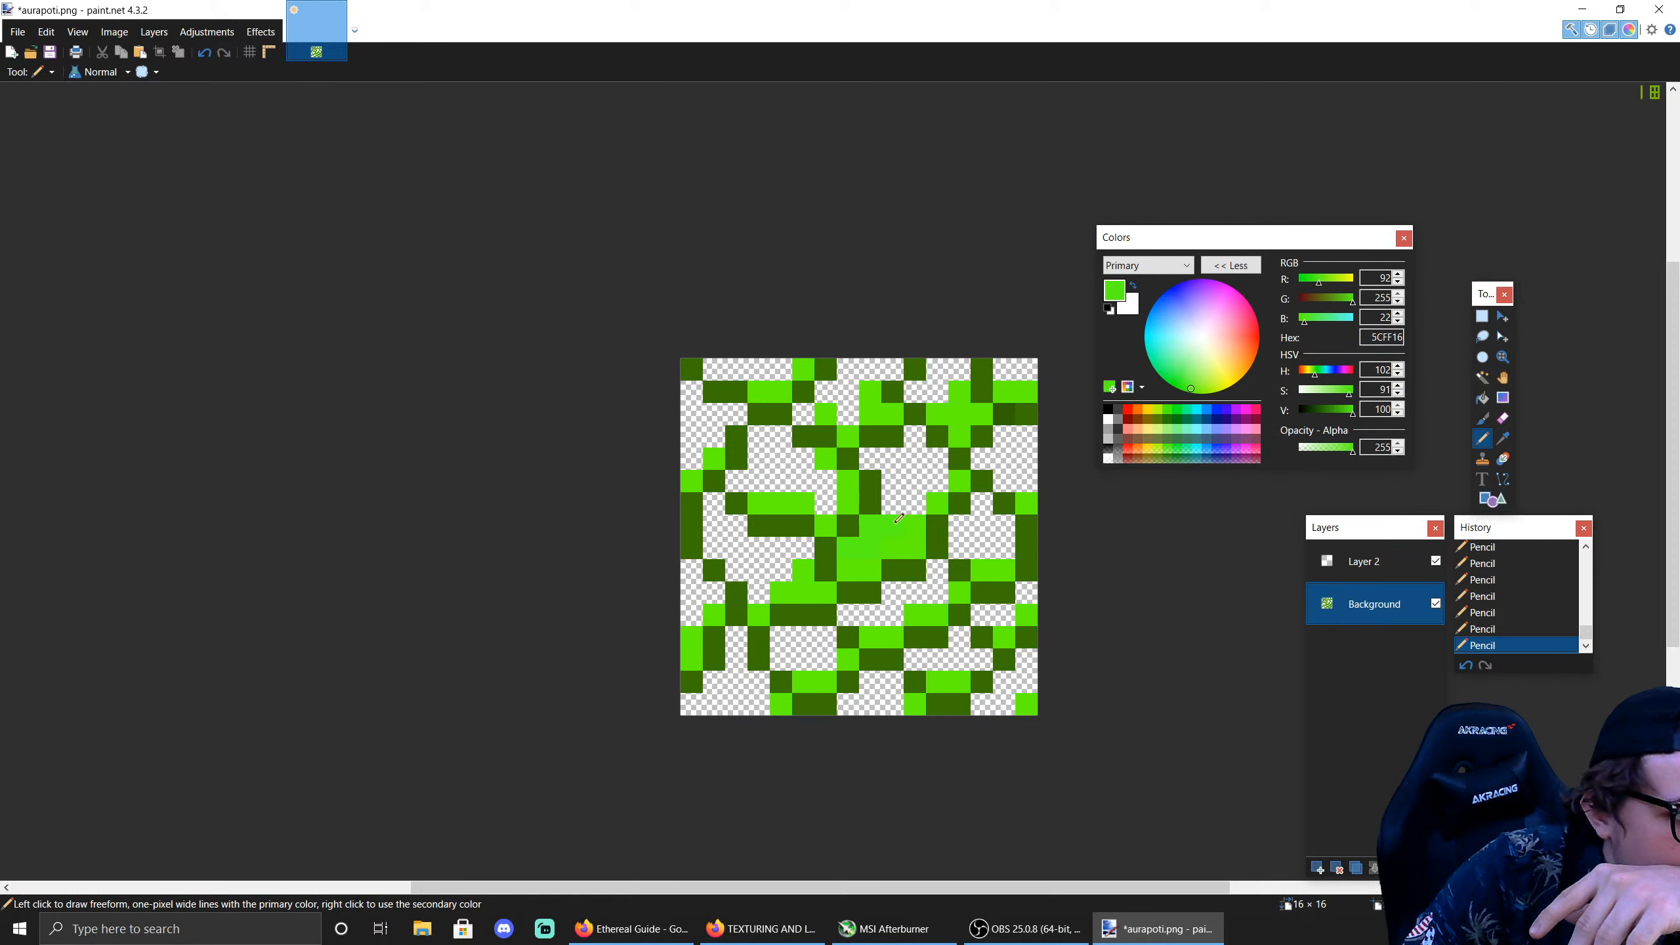
key("ctrl+z")
key("ctrl+z")
key("ctrl+z")
key("ctrl+z")
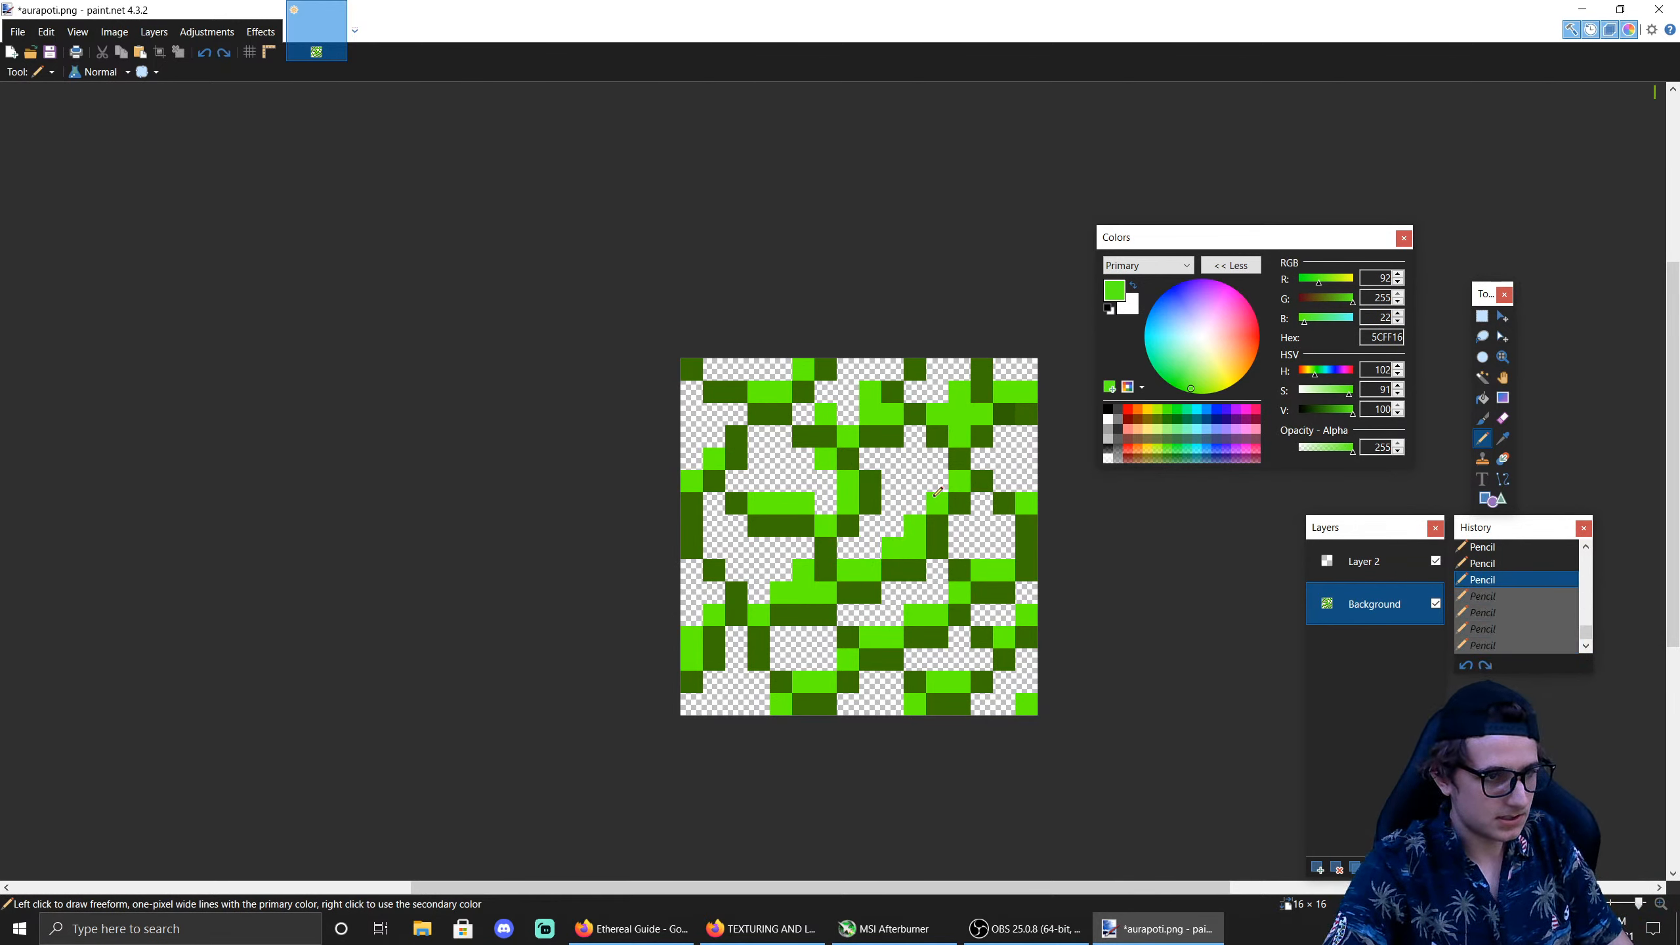
Step: Set the primary color to yellow-green 89FF16 and pencil in the transparent interiors of the central, right and bottom stones
left_click(1327, 281)
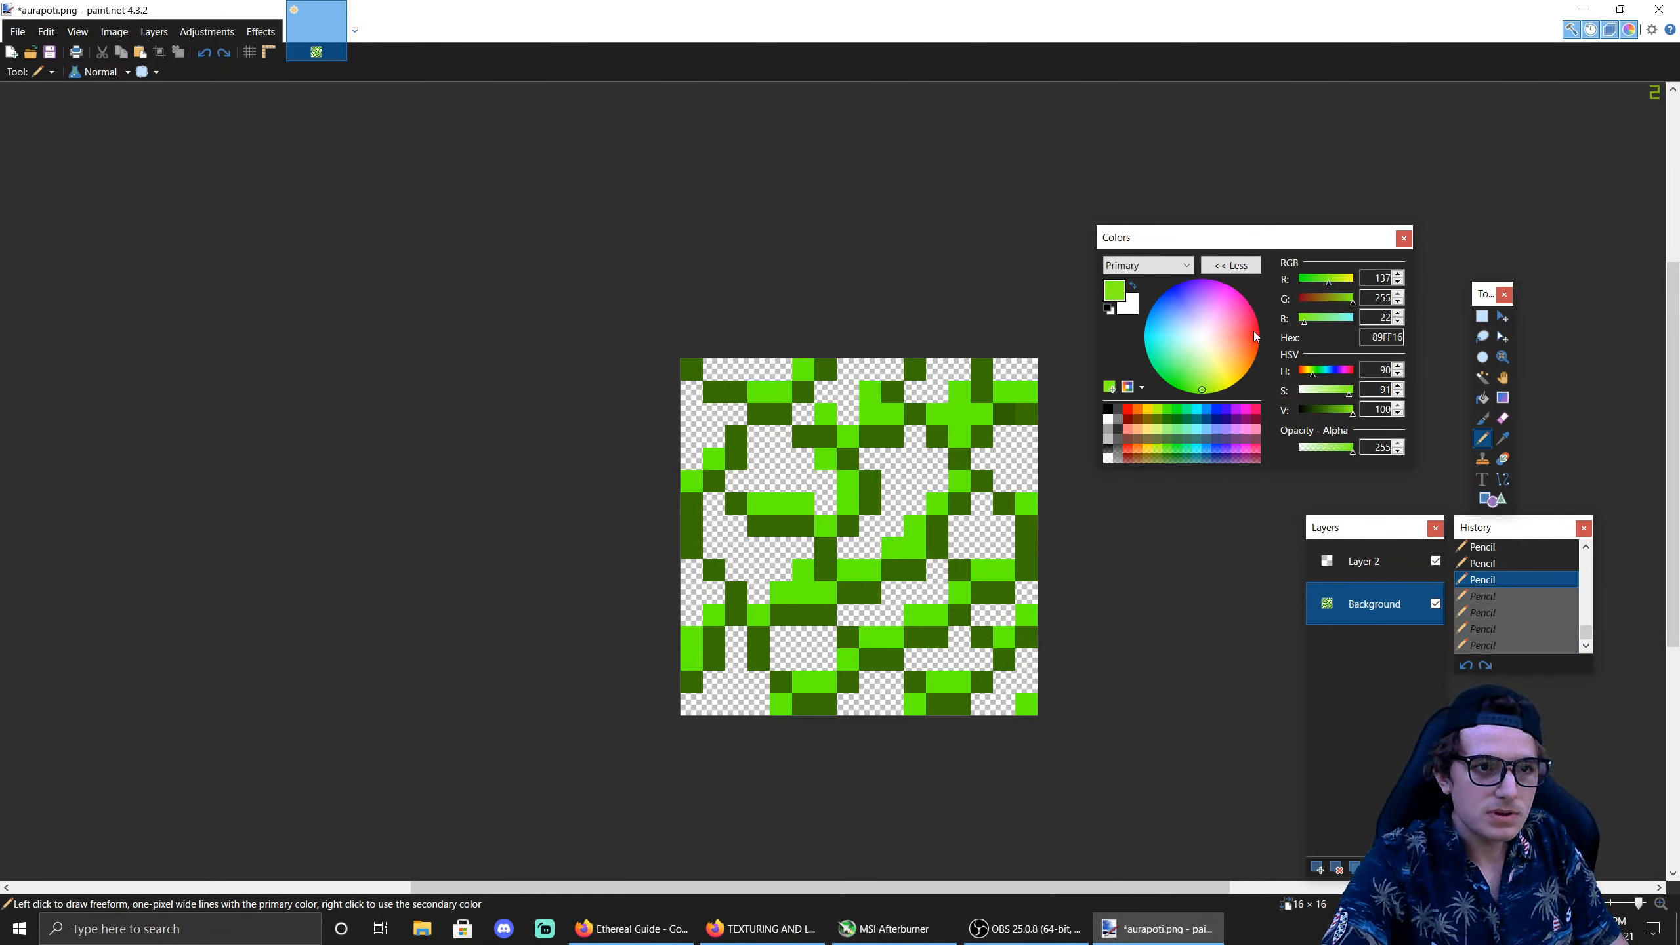
mouse_move(856, 552)
left_mouse_down()
mouse_move(906, 502)
mouse_move(903, 476)
mouse_move(944, 462)
mouse_move(886, 453)
mouse_move(1003, 455)
mouse_move(1031, 481)
mouse_move(1018, 440)
mouse_move(1003, 549)
mouse_move(973, 513)
mouse_move(1003, 526)
left_mouse_up()
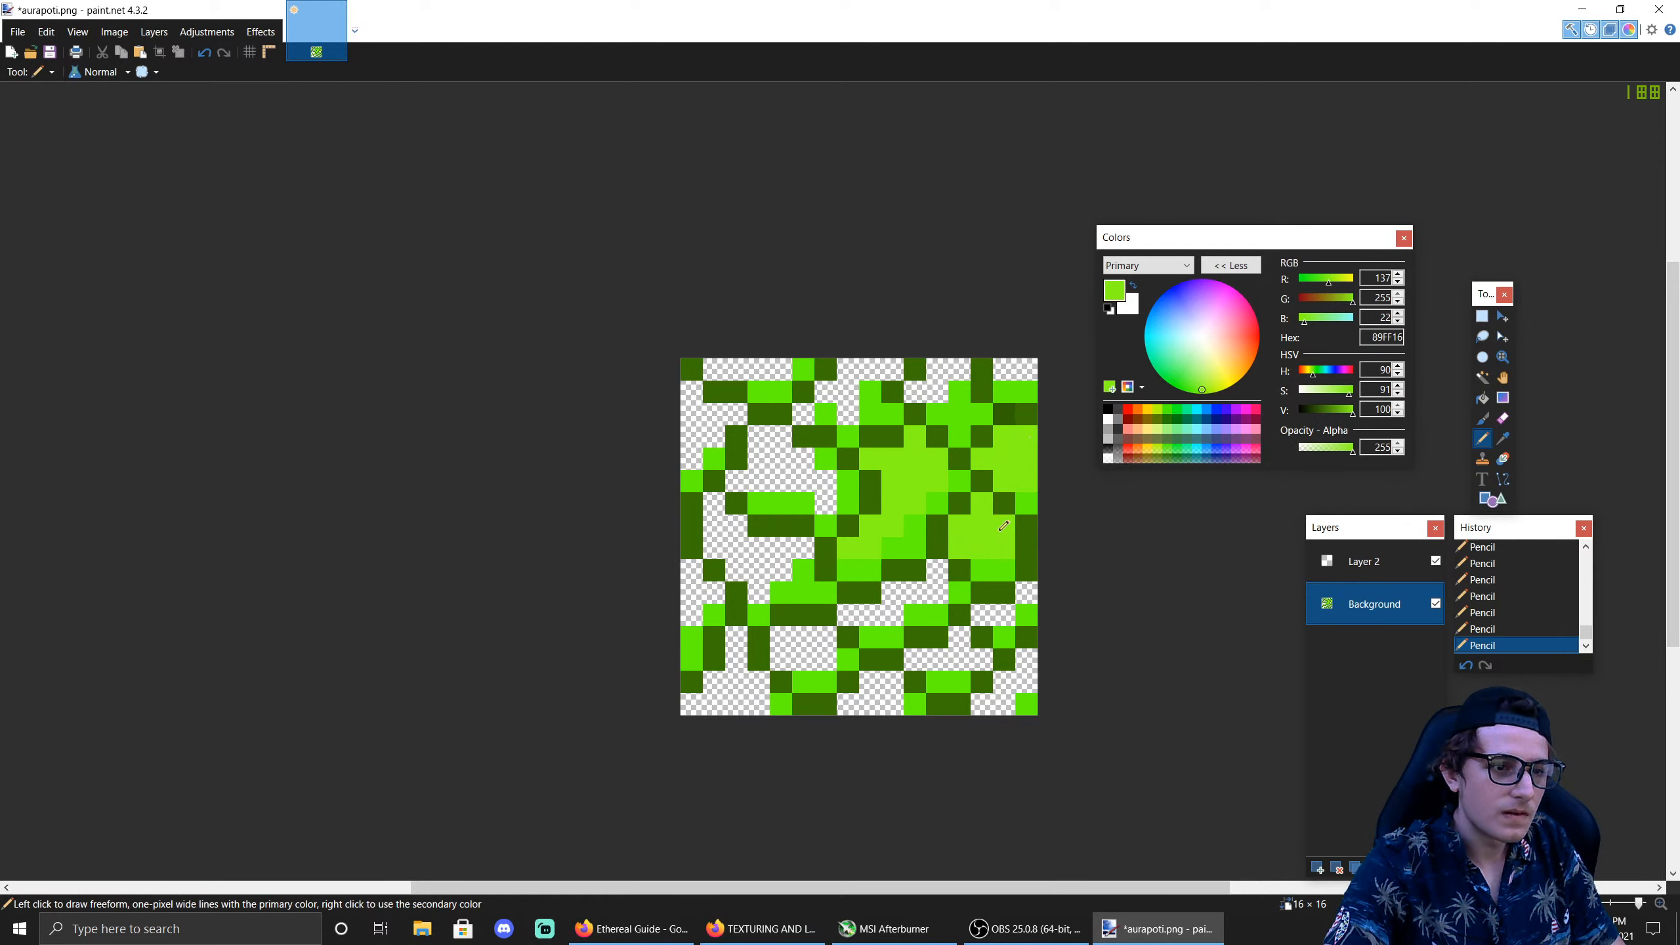
mouse_move(947, 580)
left_mouse_down()
mouse_move(856, 612)
mouse_move(814, 662)
mouse_move(791, 654)
mouse_move(794, 634)
mouse_move(803, 646)
mouse_move(733, 669)
mouse_move(738, 642)
mouse_move(736, 690)
mouse_move(707, 706)
mouse_move(758, 700)
left_mouse_up()
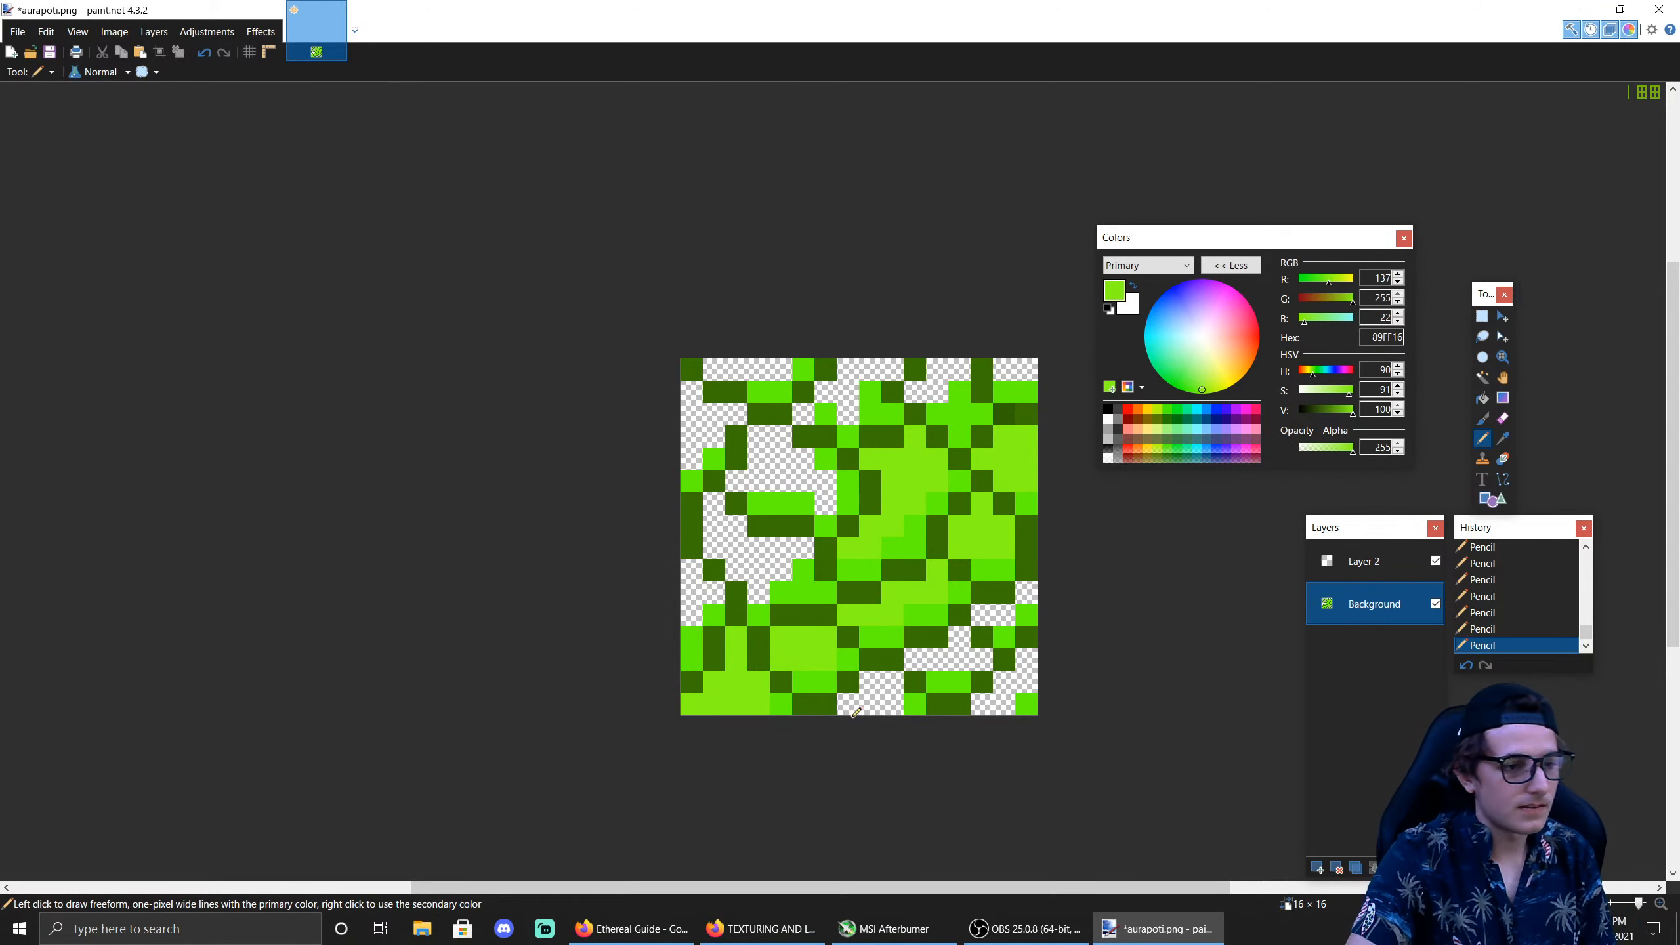
mouse_move(853, 708)
left_mouse_down()
mouse_move(957, 647)
mouse_move(1028, 662)
mouse_move(995, 701)
mouse_move(1008, 654)
mouse_move(985, 607)
mouse_move(1024, 598)
left_mouse_up()
left_click(1024, 598)
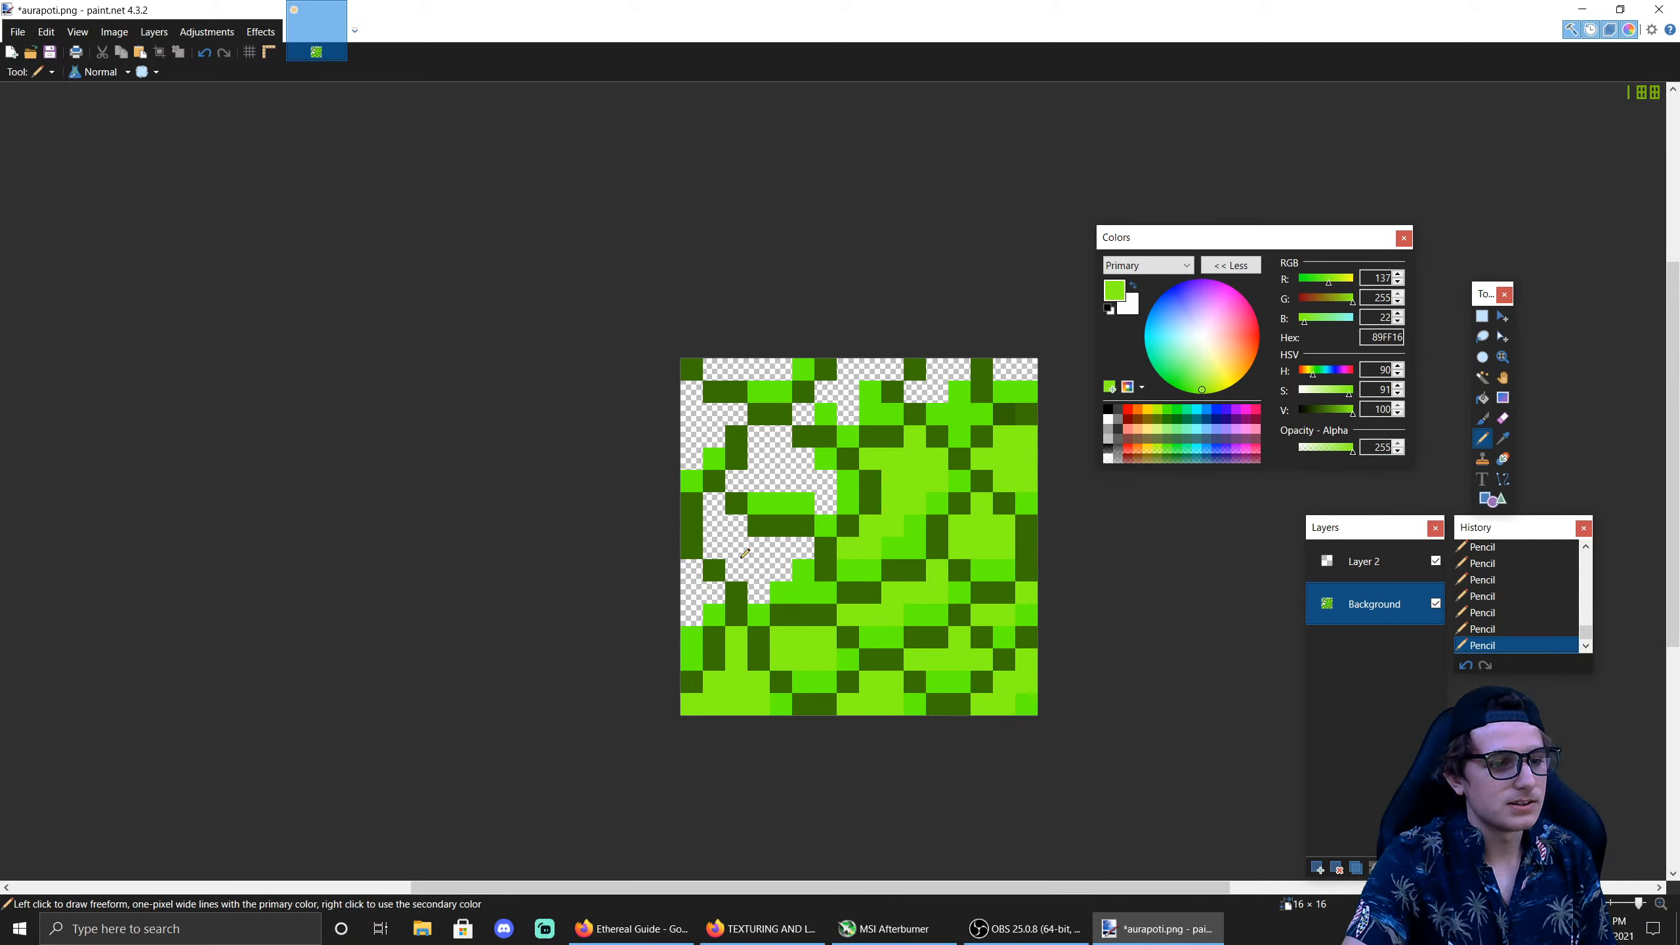
Step: Pencil the remaining transparent areas of the left and top stones in yellow-green 89FF16
mouse_move(696, 613)
left_mouse_down()
mouse_move(693, 592)
mouse_move(716, 589)
mouse_move(691, 571)
left_mouse_up()
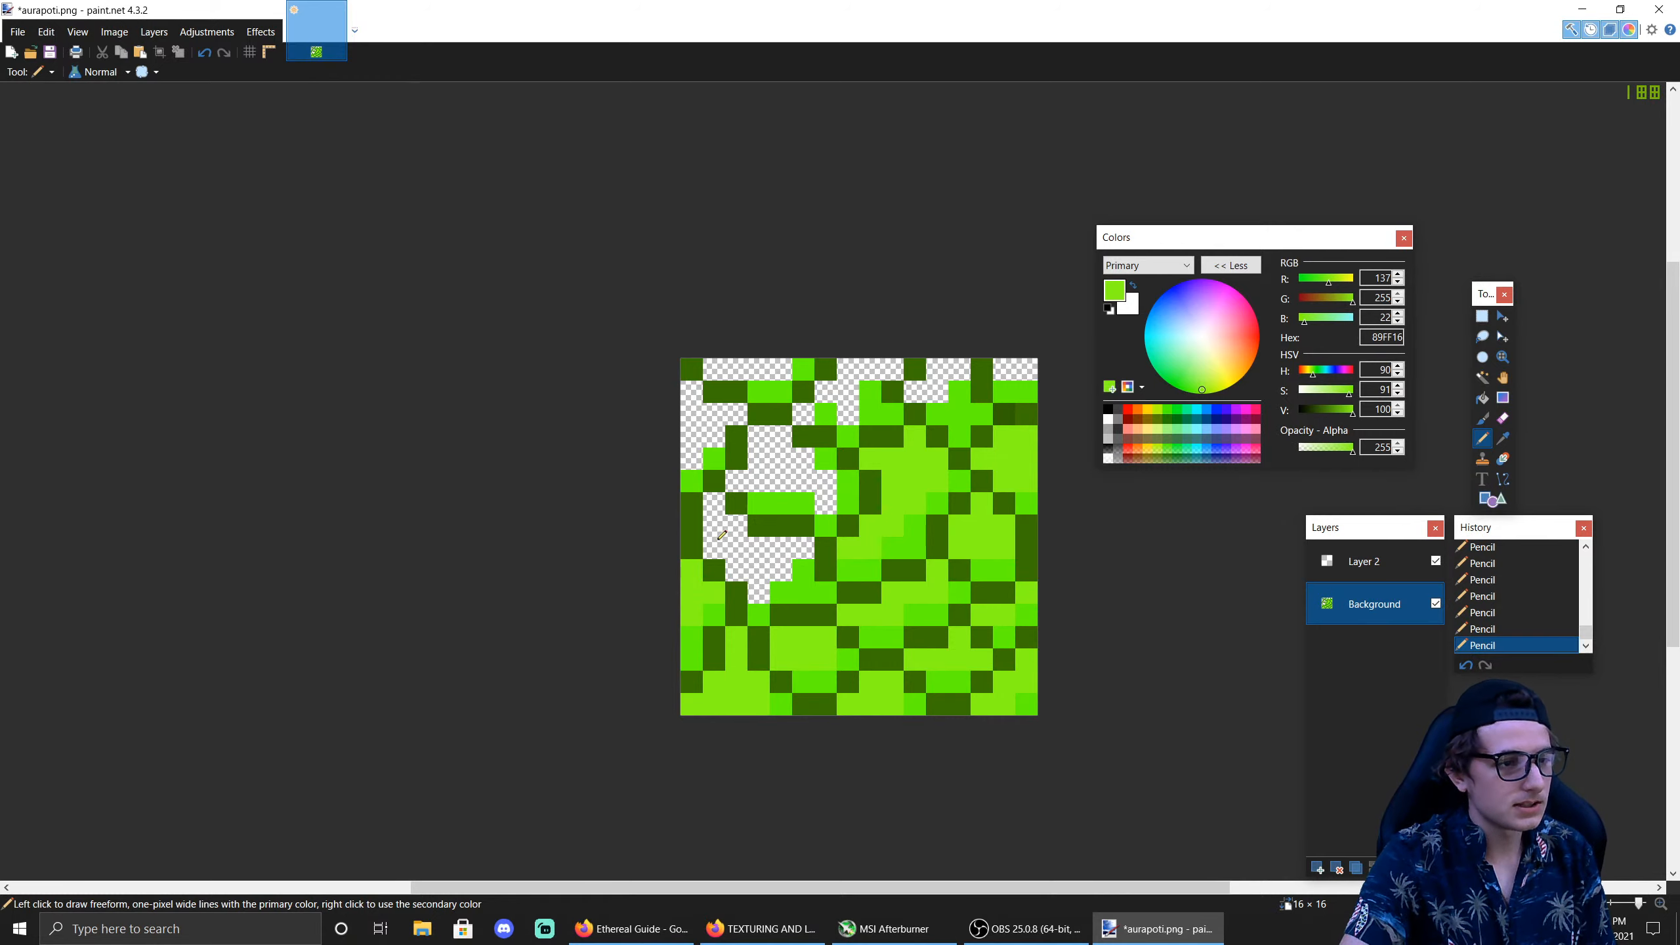
left_click(714, 501)
mouse_move(715, 501)
left_mouse_down()
mouse_move(741, 564)
mouse_move(758, 551)
mouse_move(761, 586)
mouse_move(795, 552)
mouse_move(824, 490)
mouse_move(746, 480)
mouse_move(757, 443)
mouse_move(796, 458)
mouse_move(820, 391)
mouse_move(844, 404)
mouse_move(865, 372)
mouse_move(927, 395)
mouse_move(941, 369)
mouse_move(1012, 371)
mouse_move(949, 372)
left_mouse_up()
mouse_move(784, 363)
left_mouse_down()
mouse_move(725, 365)
mouse_move(694, 397)
mouse_move(692, 442)
mouse_move(738, 410)
left_mouse_up()
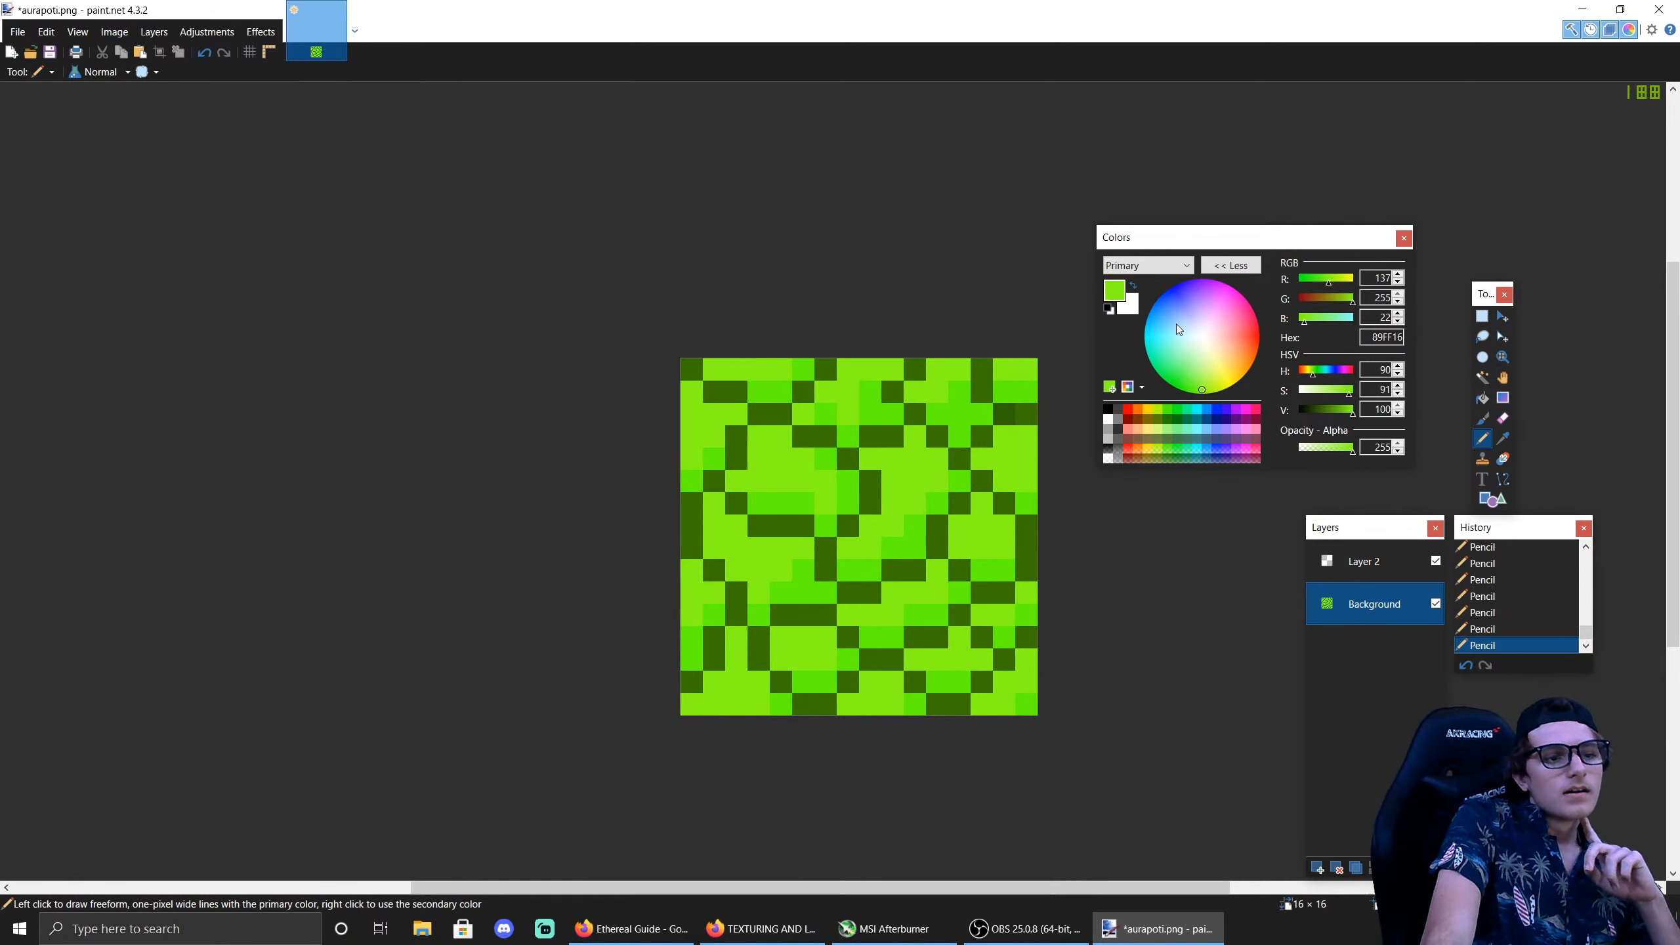
Step: Set the primary color to light yellow-green BAFF30 and pencil a highlight pixel along the texture's top edge
left_click_drag(1331, 282, 1336, 283)
left_click_drag(1349, 396, 1343, 396)
left_click(852, 370)
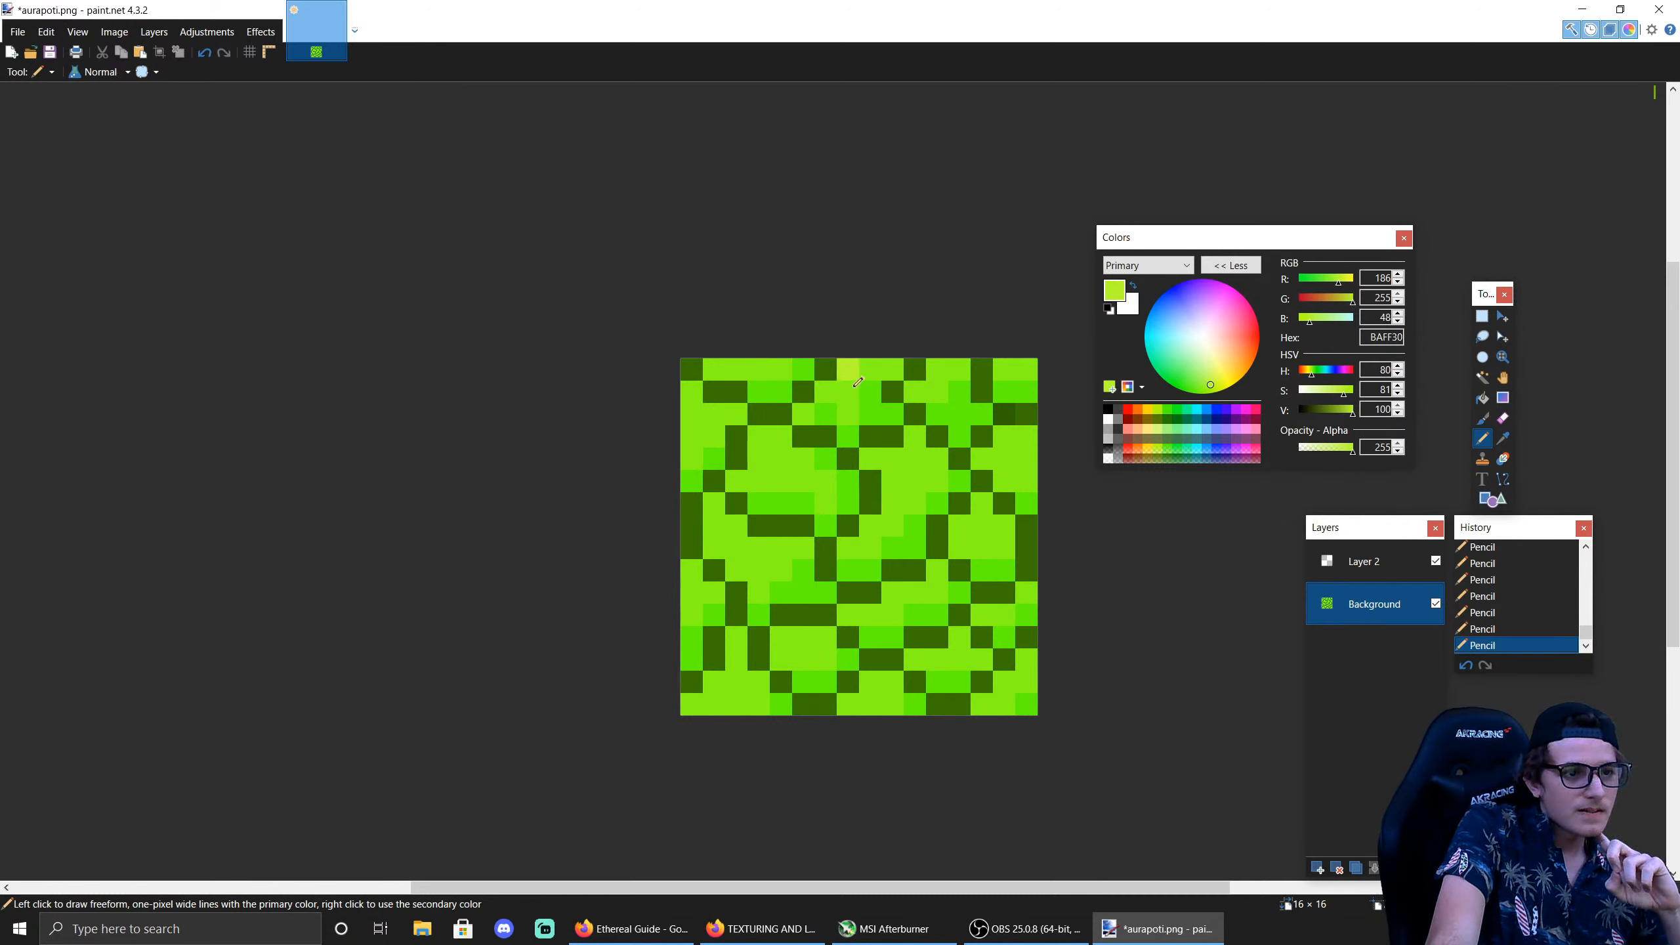
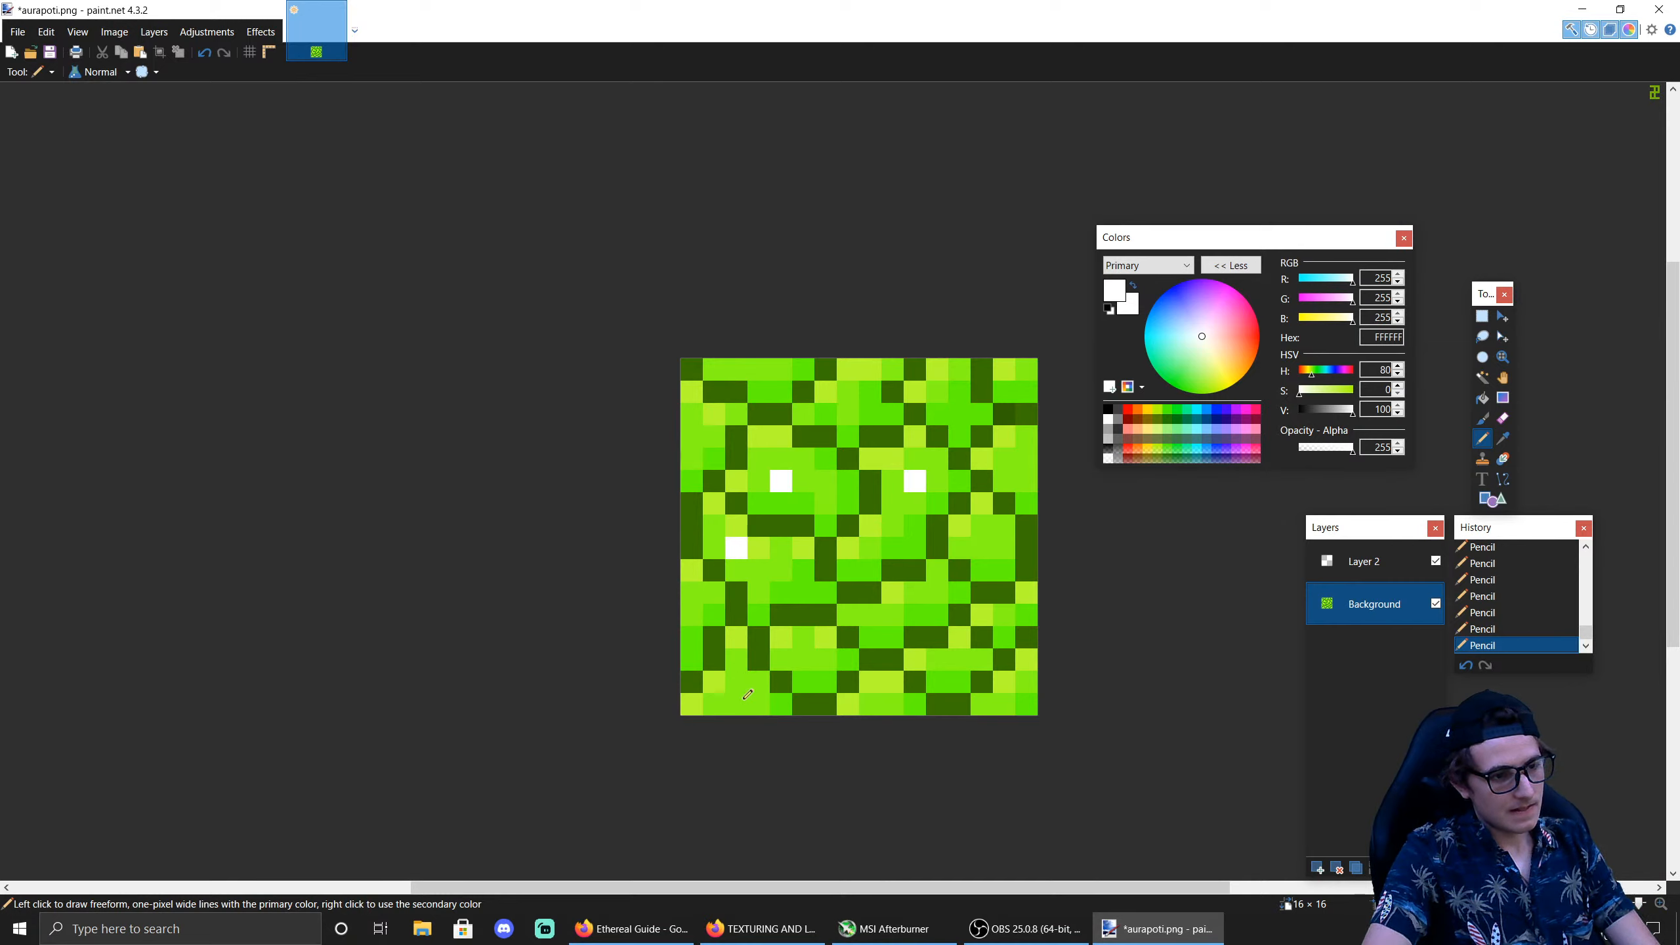
Step: Try single white FFFFFF highlight pixels on the stones across the texture with the Pencil
left_click(744, 698)
left_click(803, 659)
left_click(936, 593)
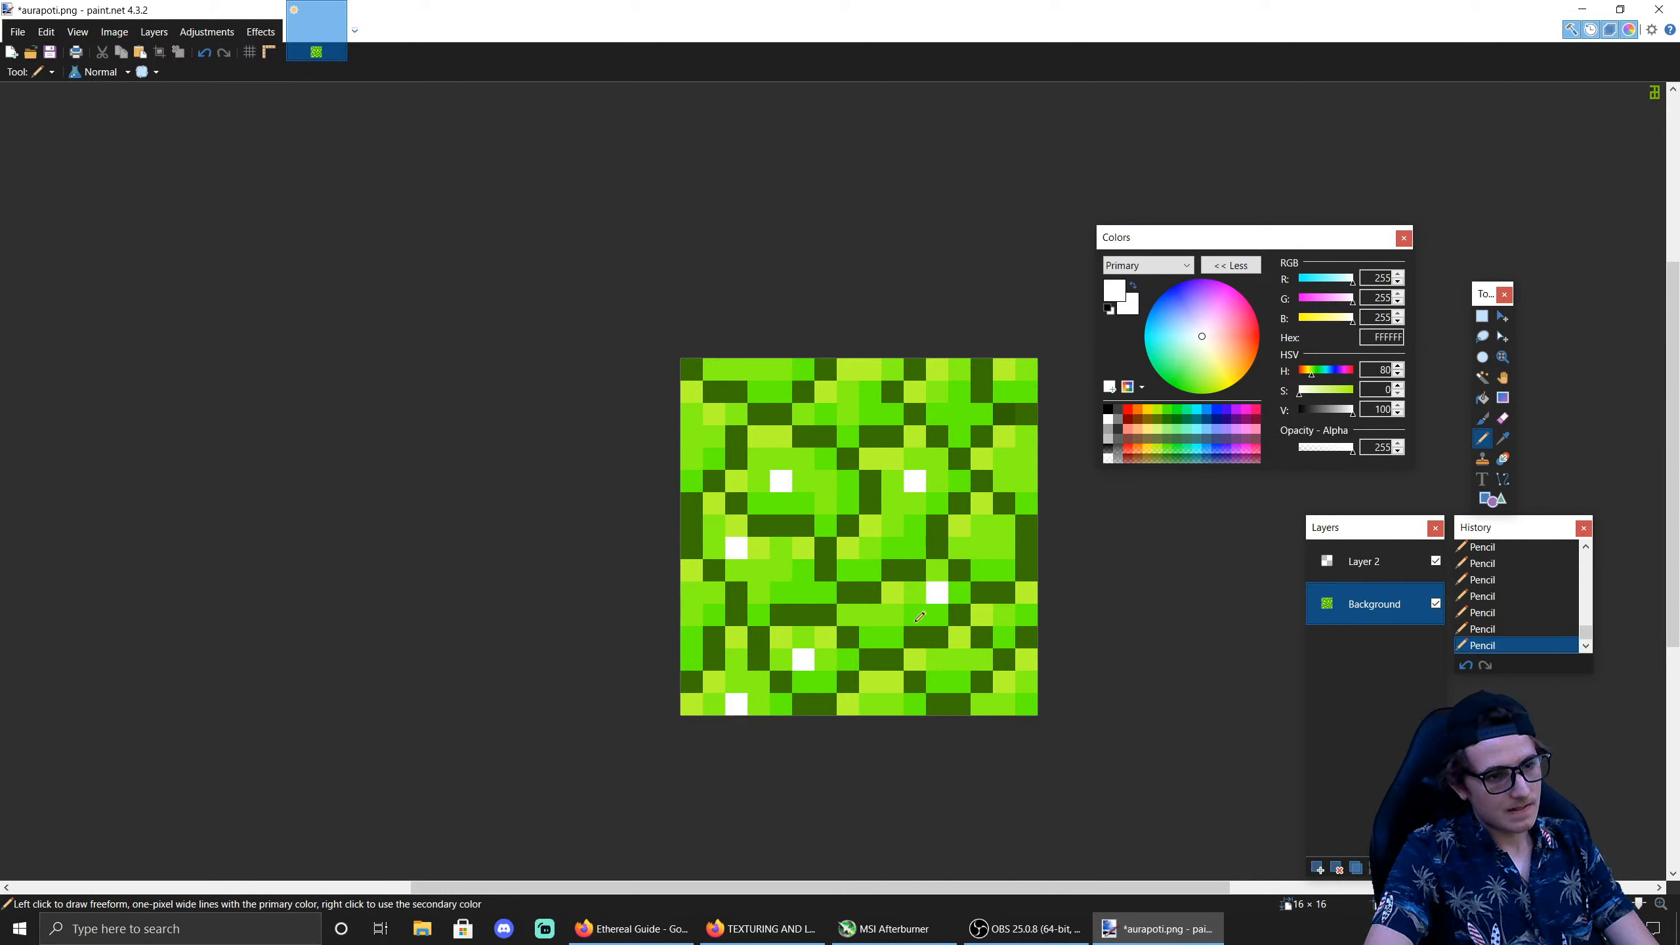
left_click(959, 658)
left_click(892, 703)
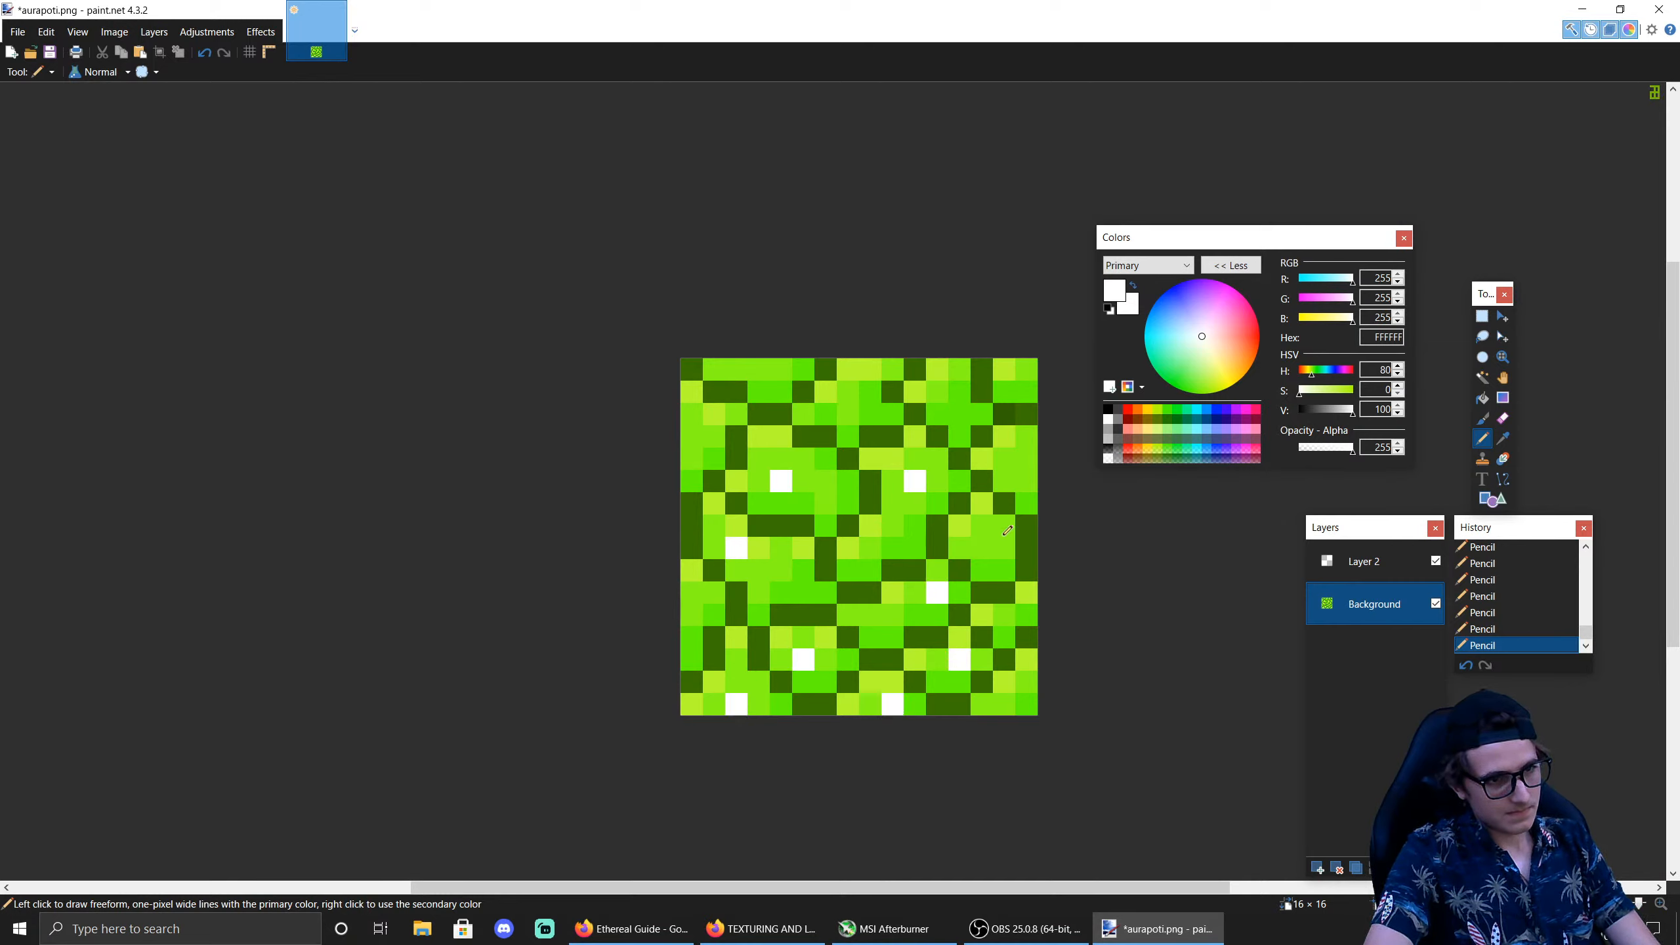
left_click(1005, 531)
left_click(1011, 462)
left_click(959, 414)
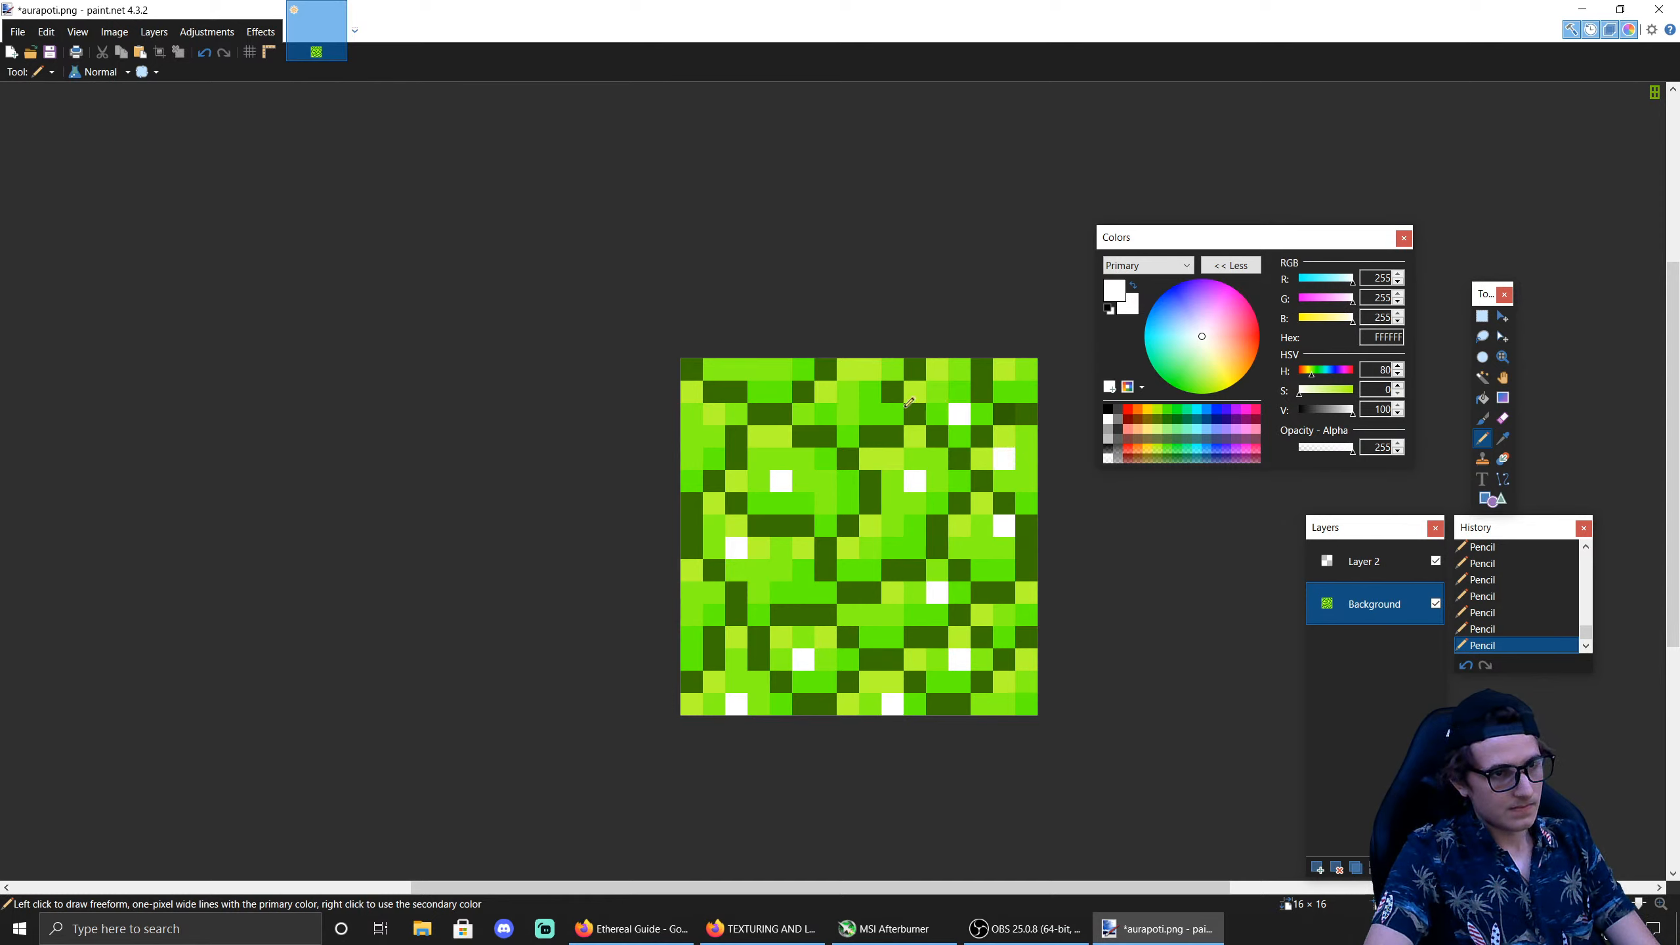
left_click(863, 411)
left_click(697, 440)
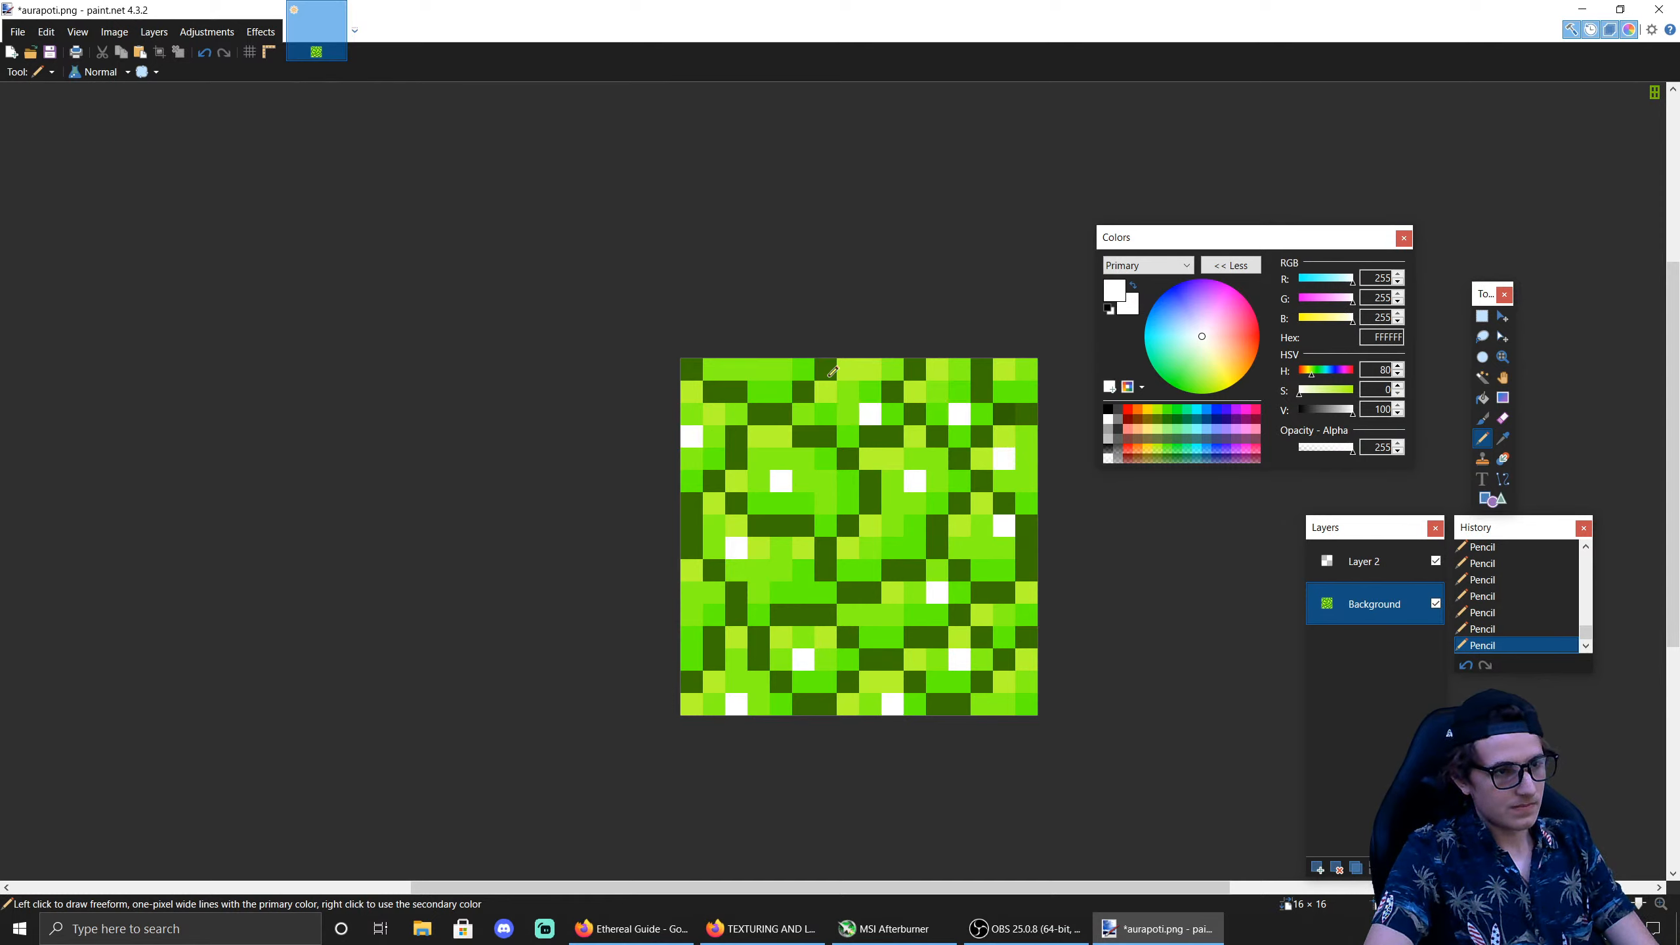
left_click(777, 363)
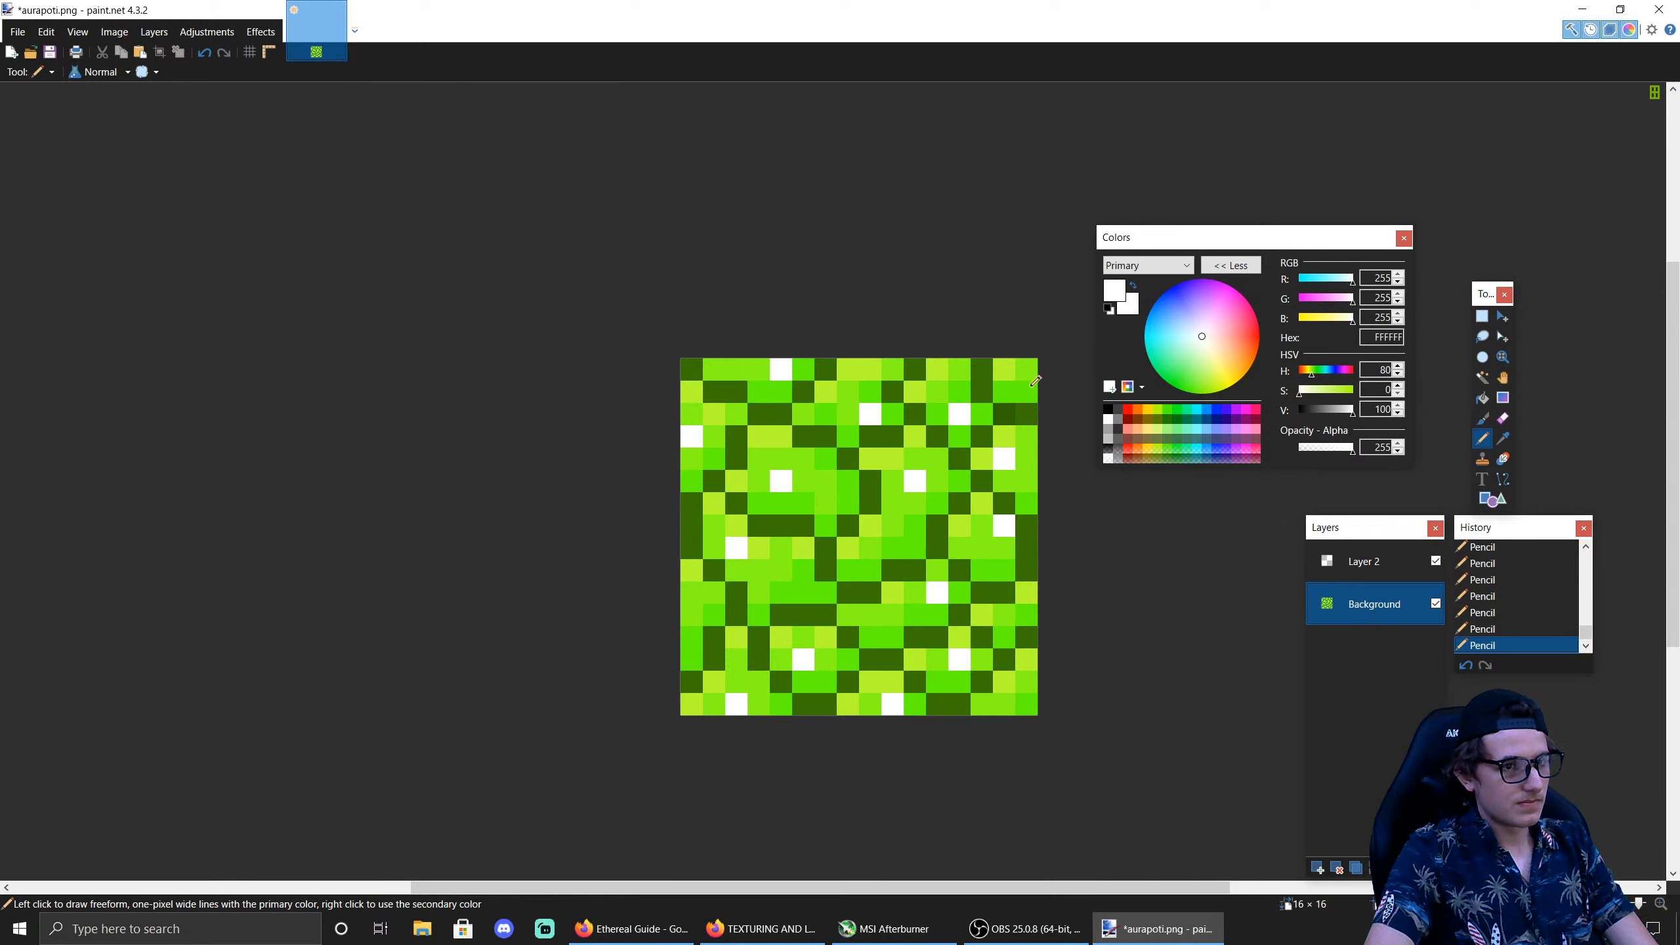
left_click(1027, 386)
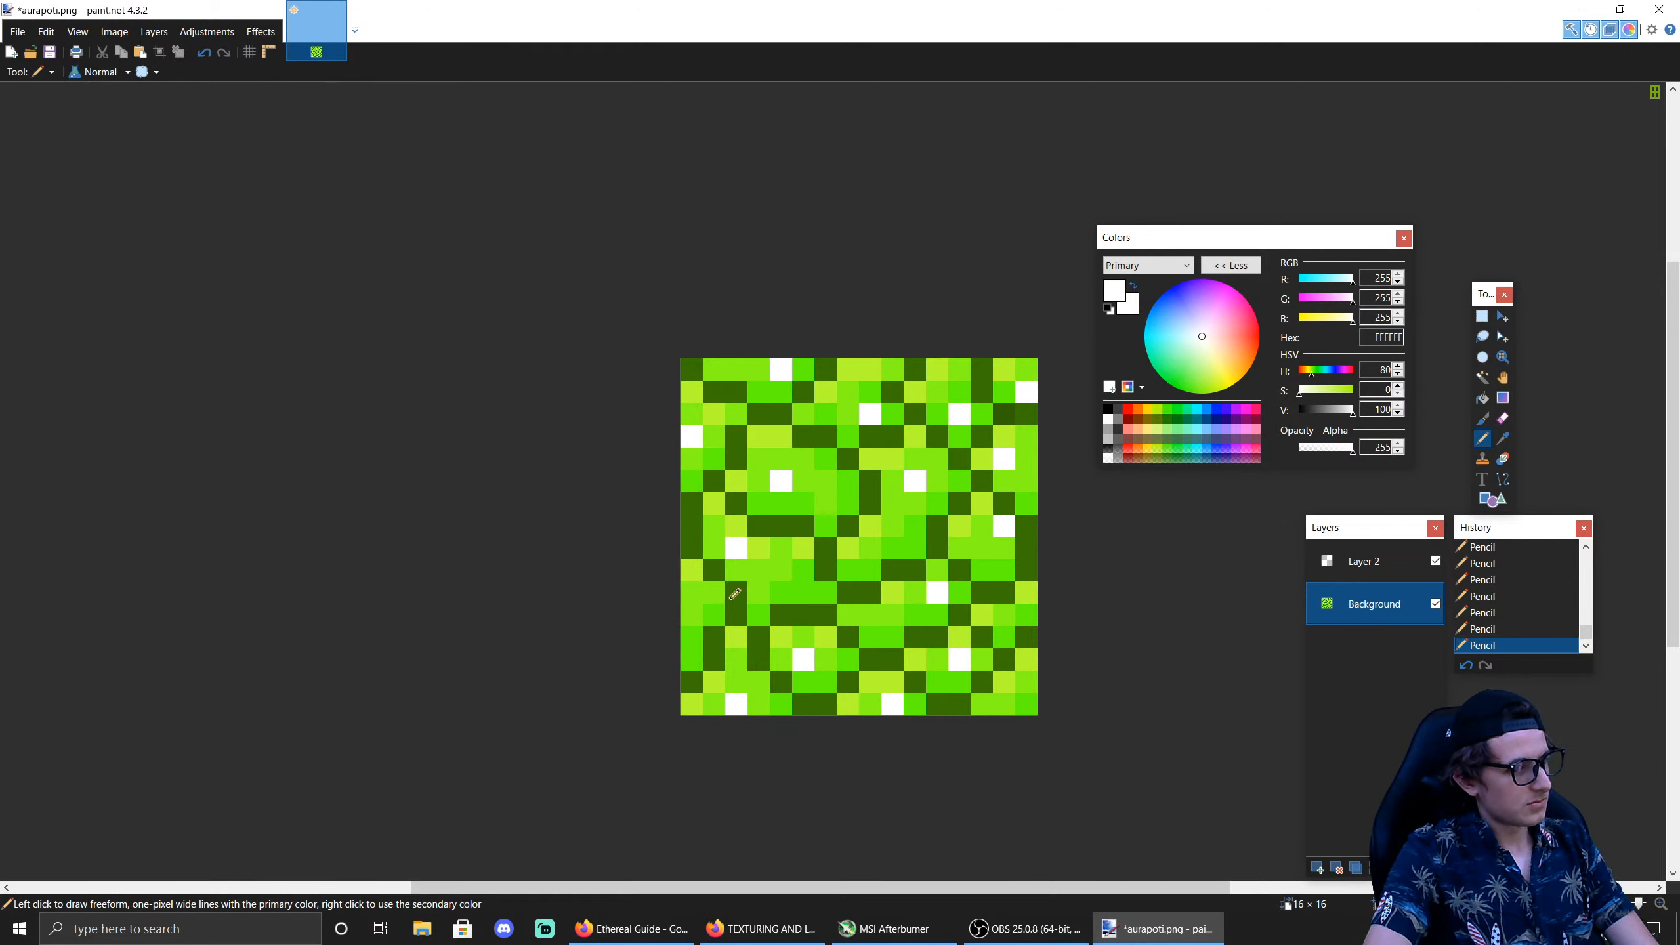
left_click(700, 610)
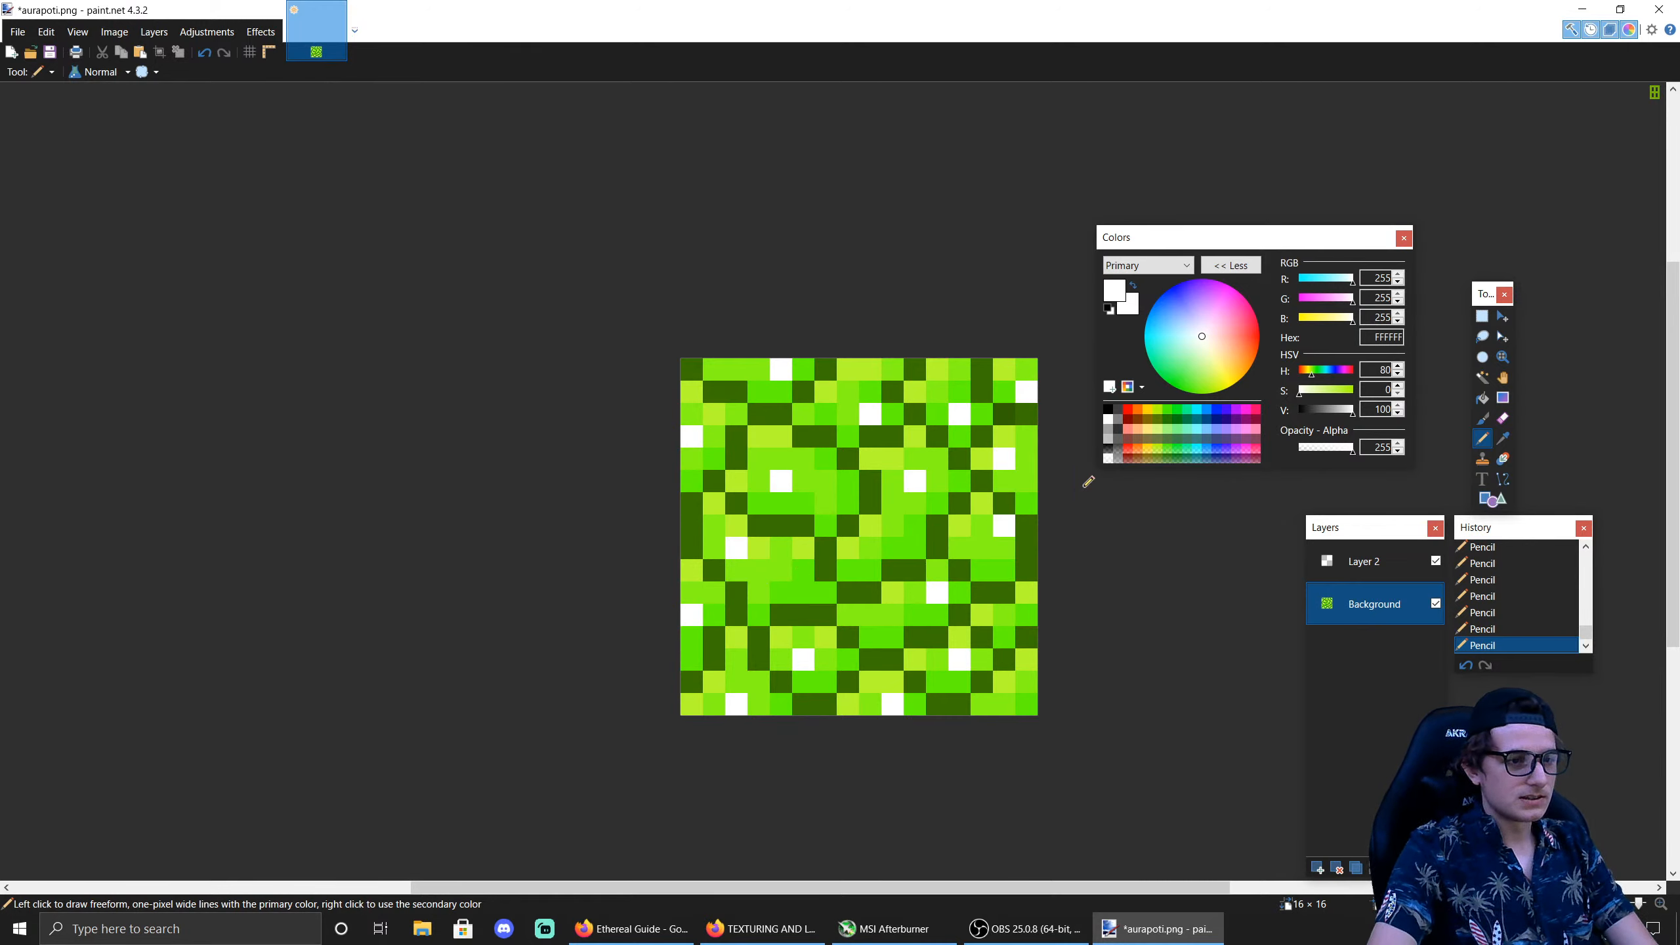
left_click(802, 585)
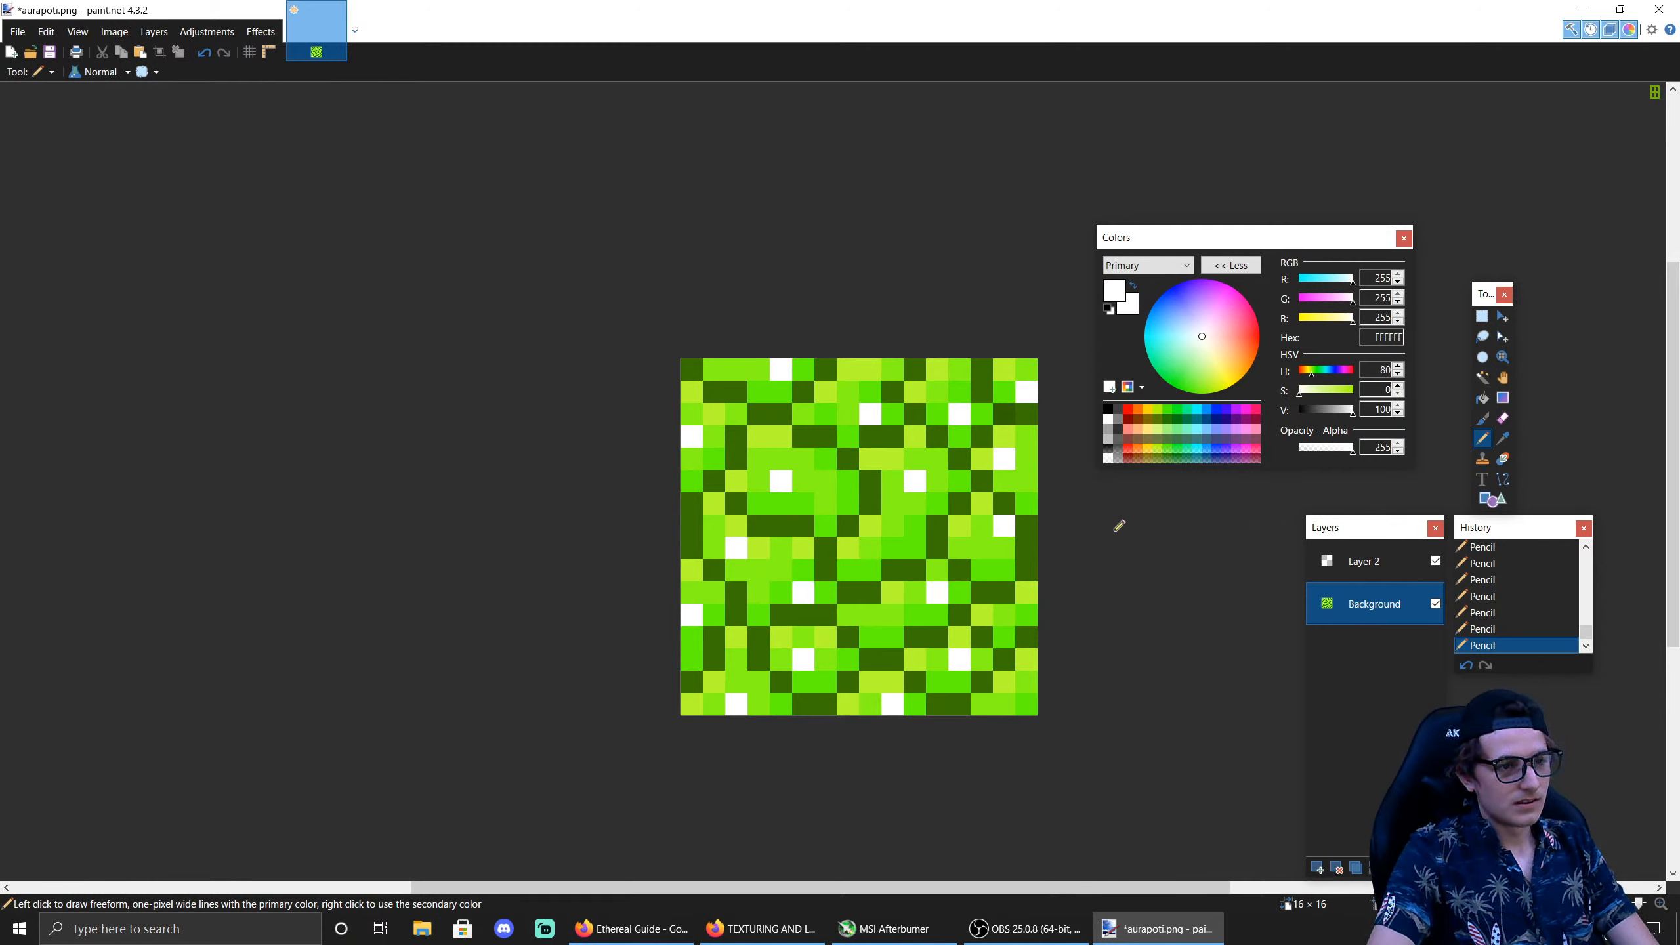
Step: Undo all the white highlight pixels on the stones
key("ctrl+z")
key("ctrl+z")
key("ctrl+z")
key("ctrl+z")
key("ctrl+z")
key("ctrl+z")
key("ctrl+z")
key("ctrl+z")
key("ctrl+z")
key("ctrl+z")
key("ctrl+z")
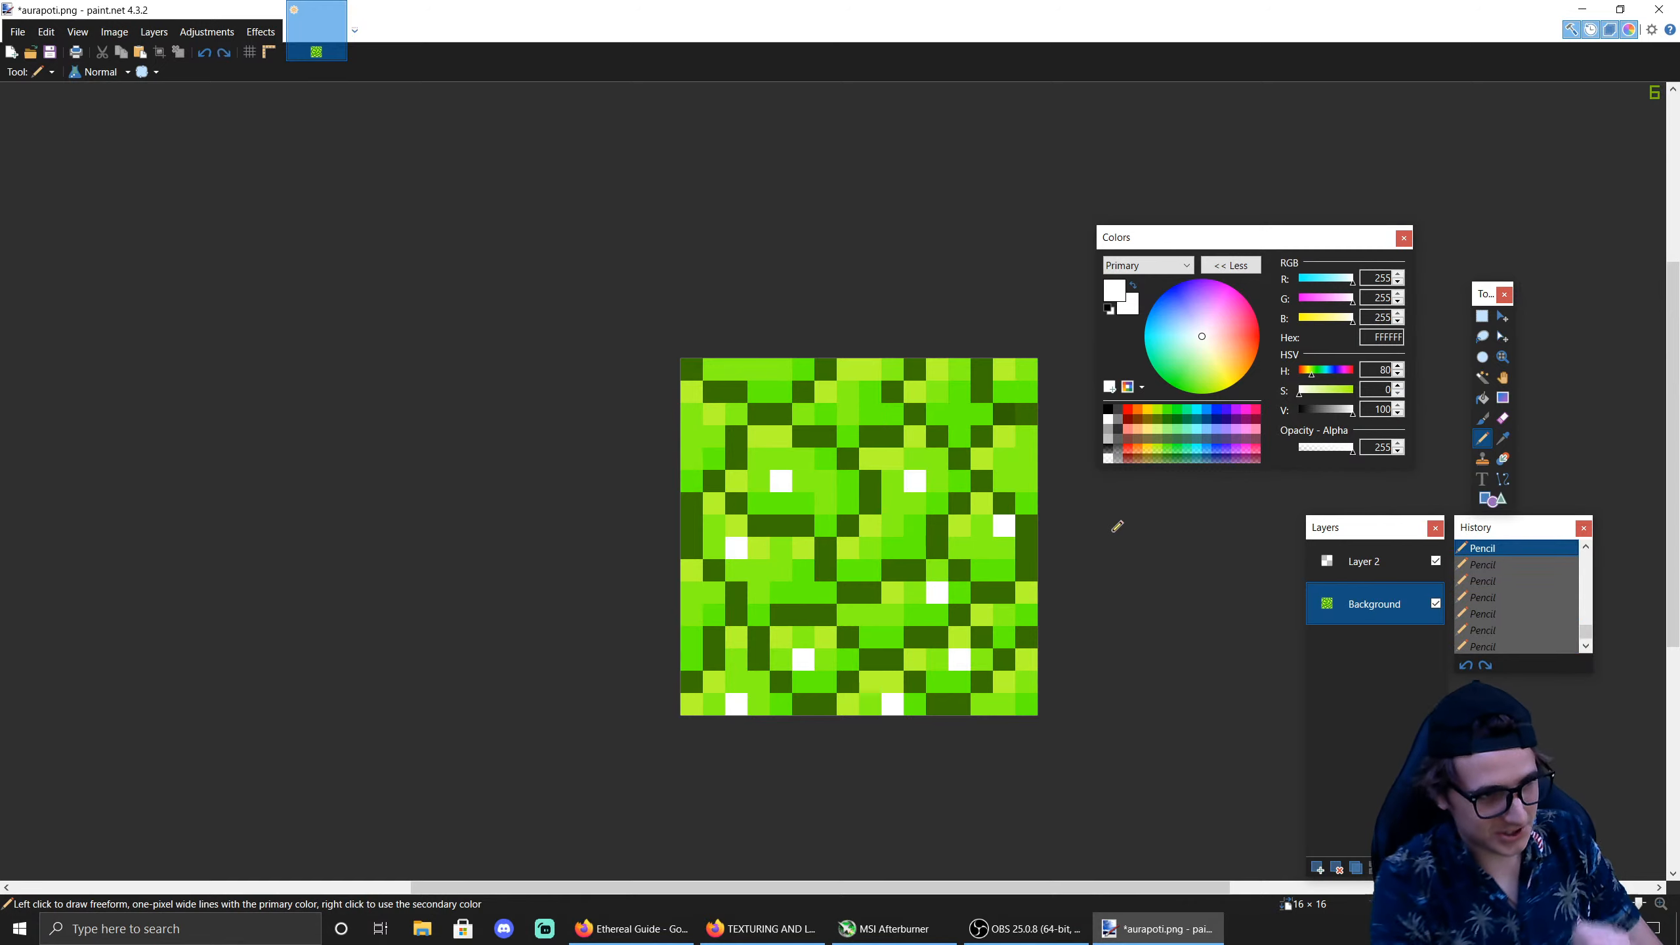
key("ctrl+z")
key("ctrl+z")
key("ctrl+z")
key("ctrl+z")
key("ctrl+z")
key("ctrl+z")
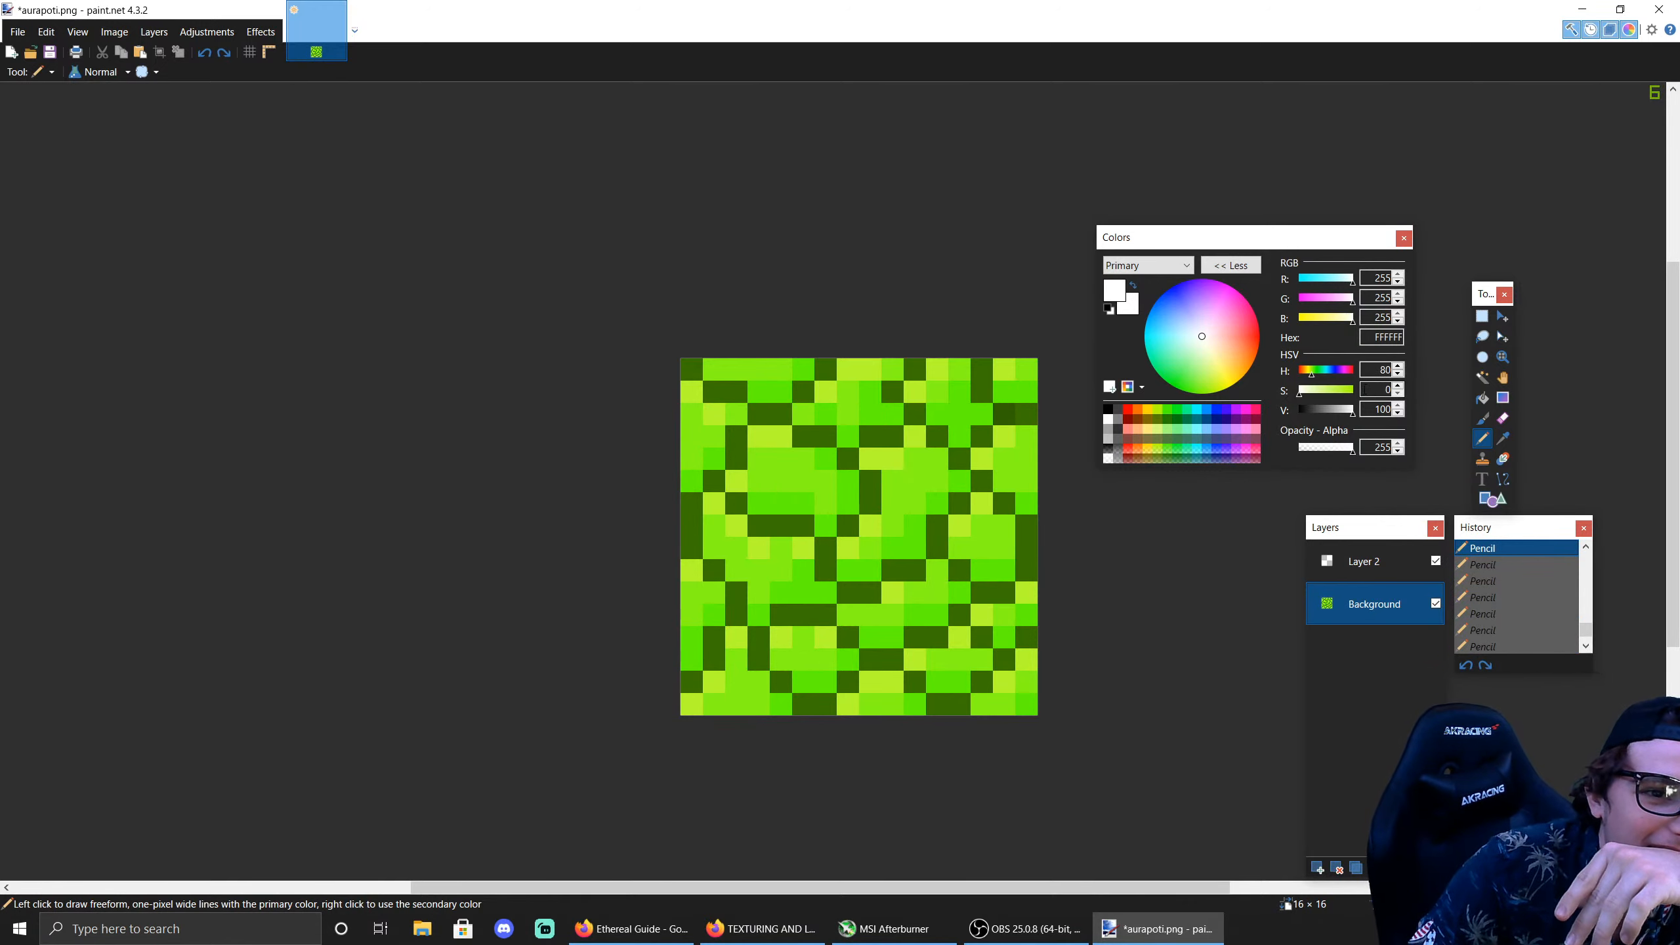
Step: Try pale green D5FF82 highlight pixels inside the two central stones with the Pencil, and undo the strokes
left_click_drag(1300, 391, 1325, 391)
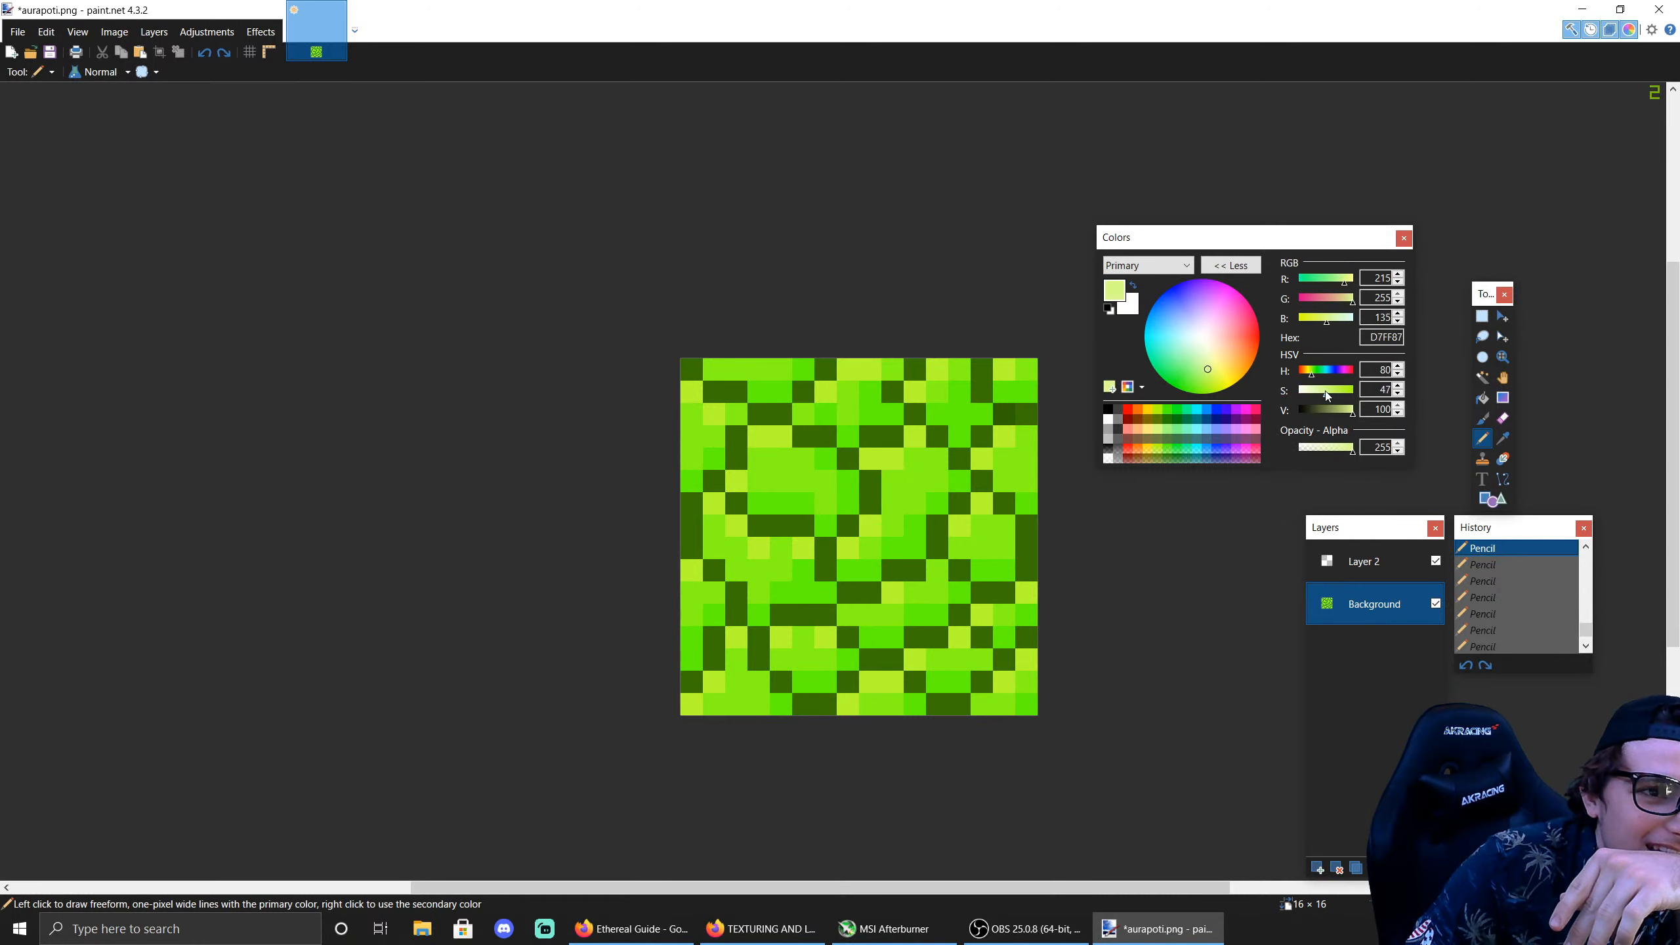
left_click(920, 483)
left_click(781, 481)
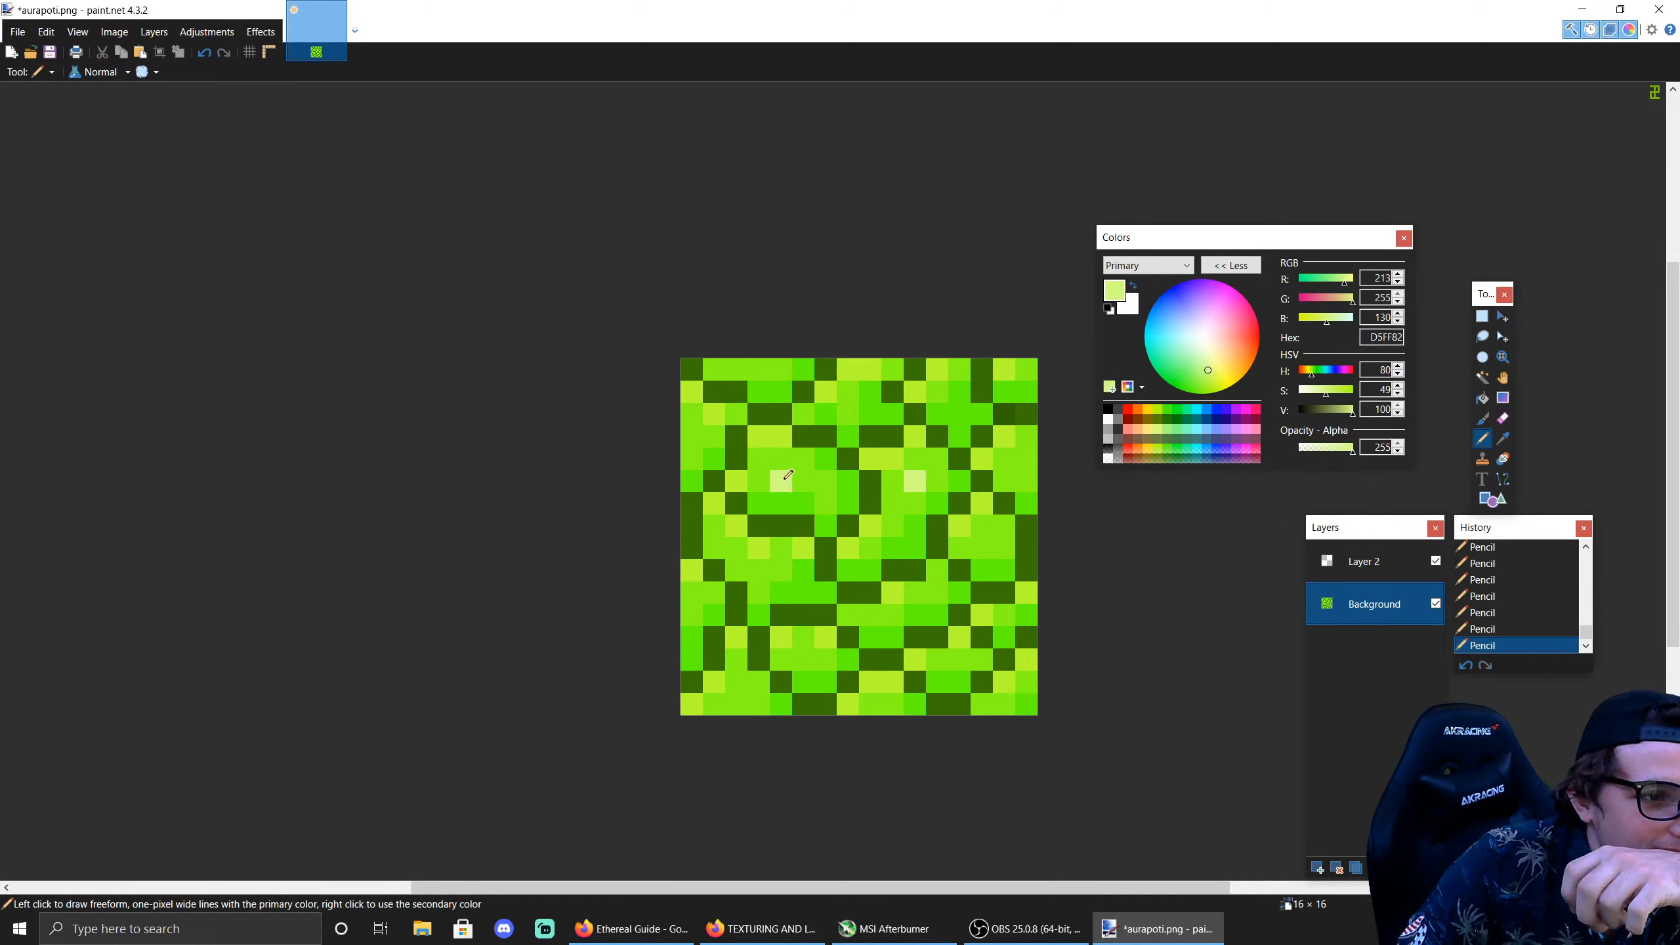
left_click(808, 476)
left_click(914, 503)
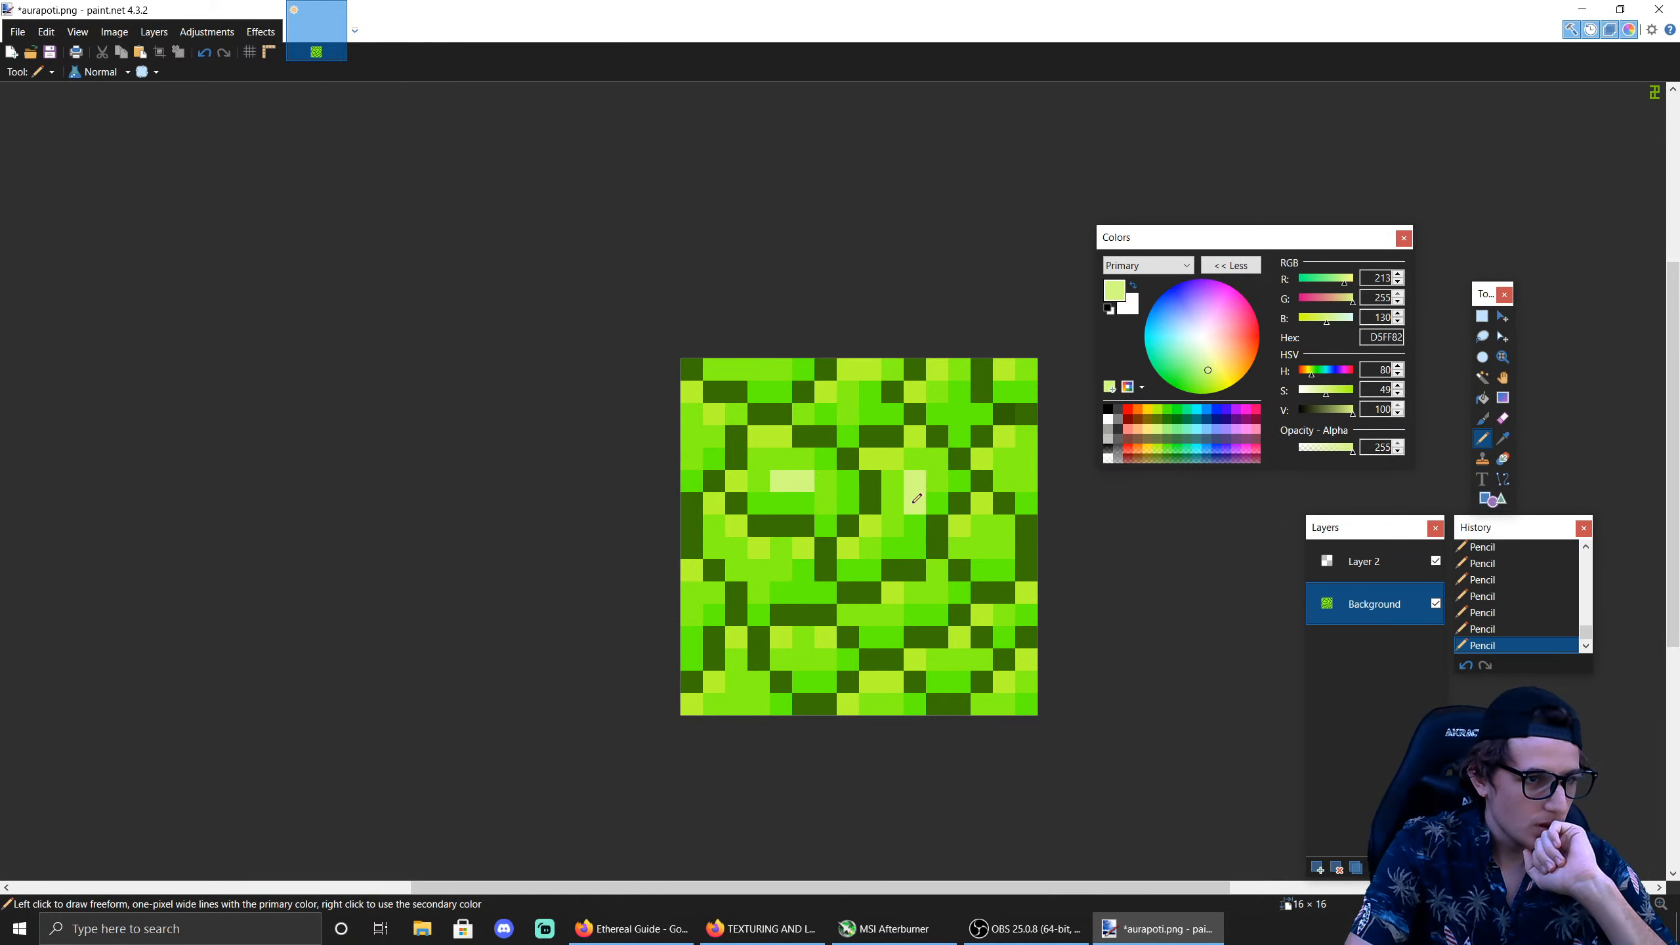
key("ctrl+z")
key("ctrl+z")
key("ctrl+z")
key("ctrl+z")
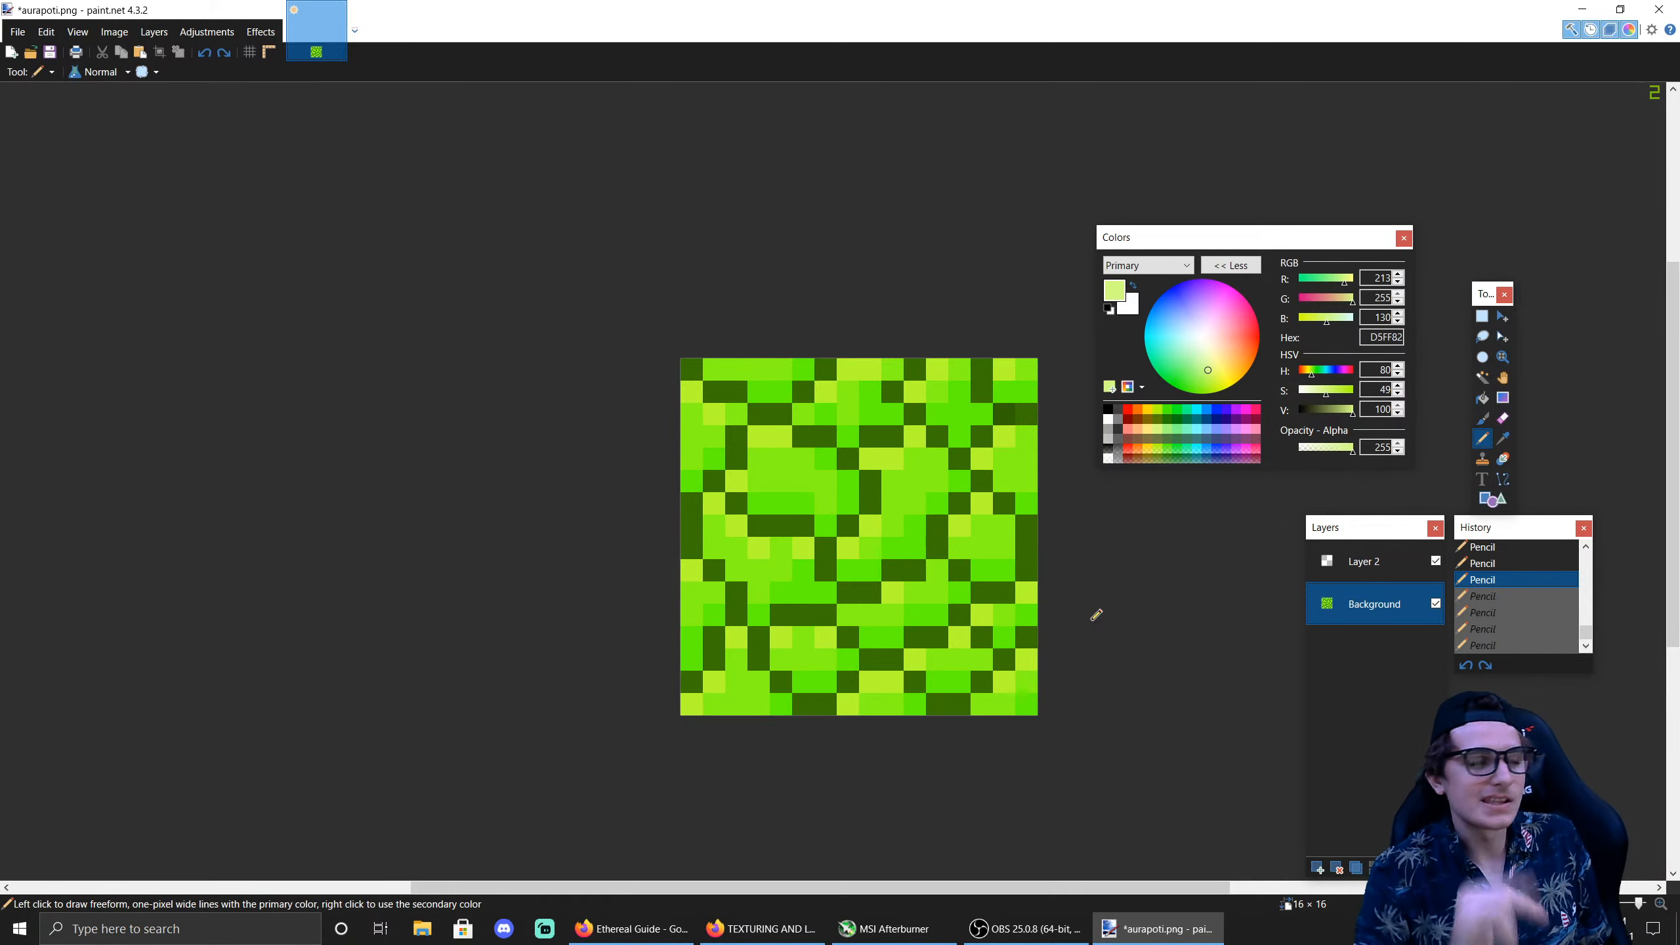
Step: Save the texture under the new name fotostone as a PNG on the Desktop, flattening the image
left_click(17, 31)
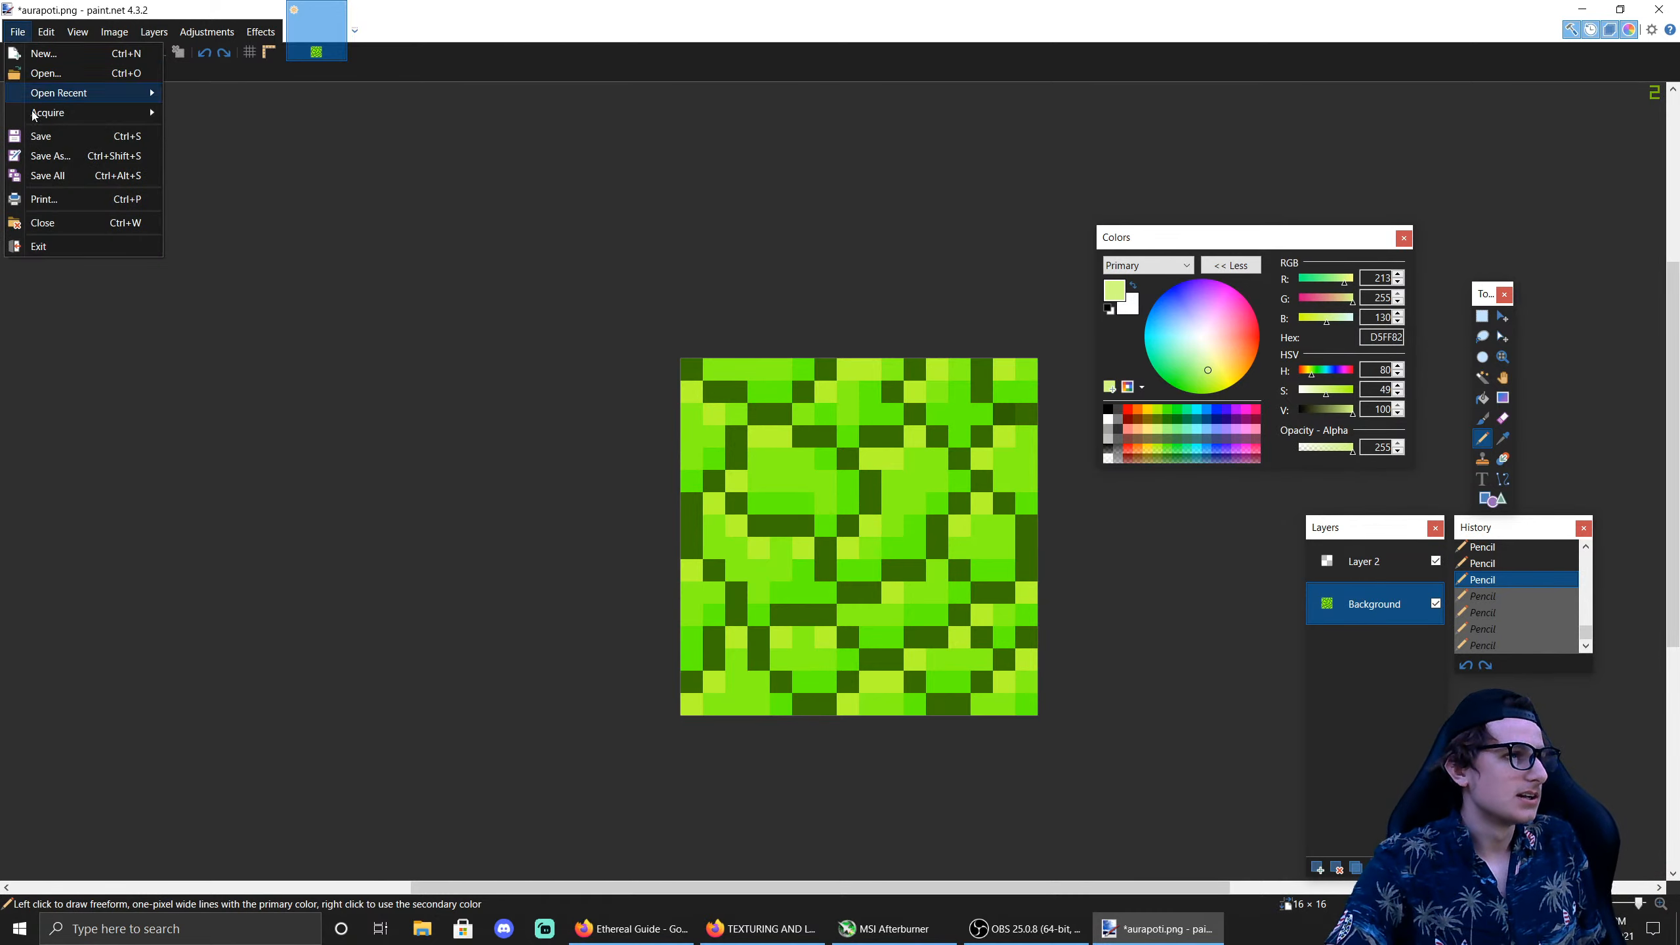
left_click(41, 156)
left_click(164, 390)
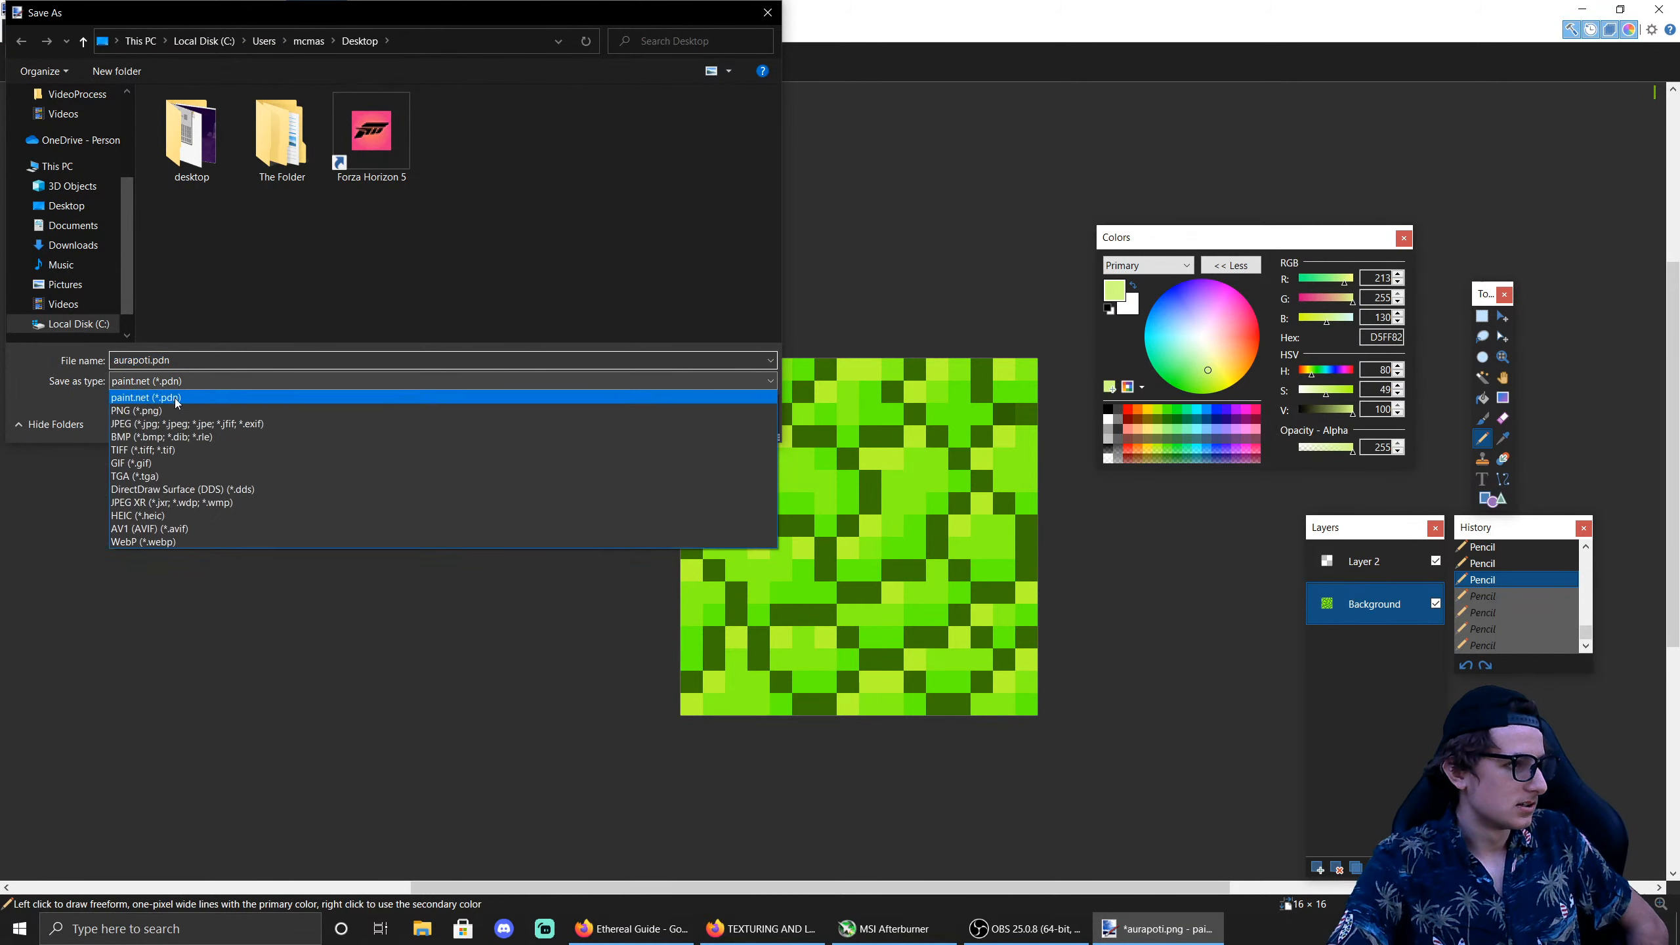
left_click(174, 403)
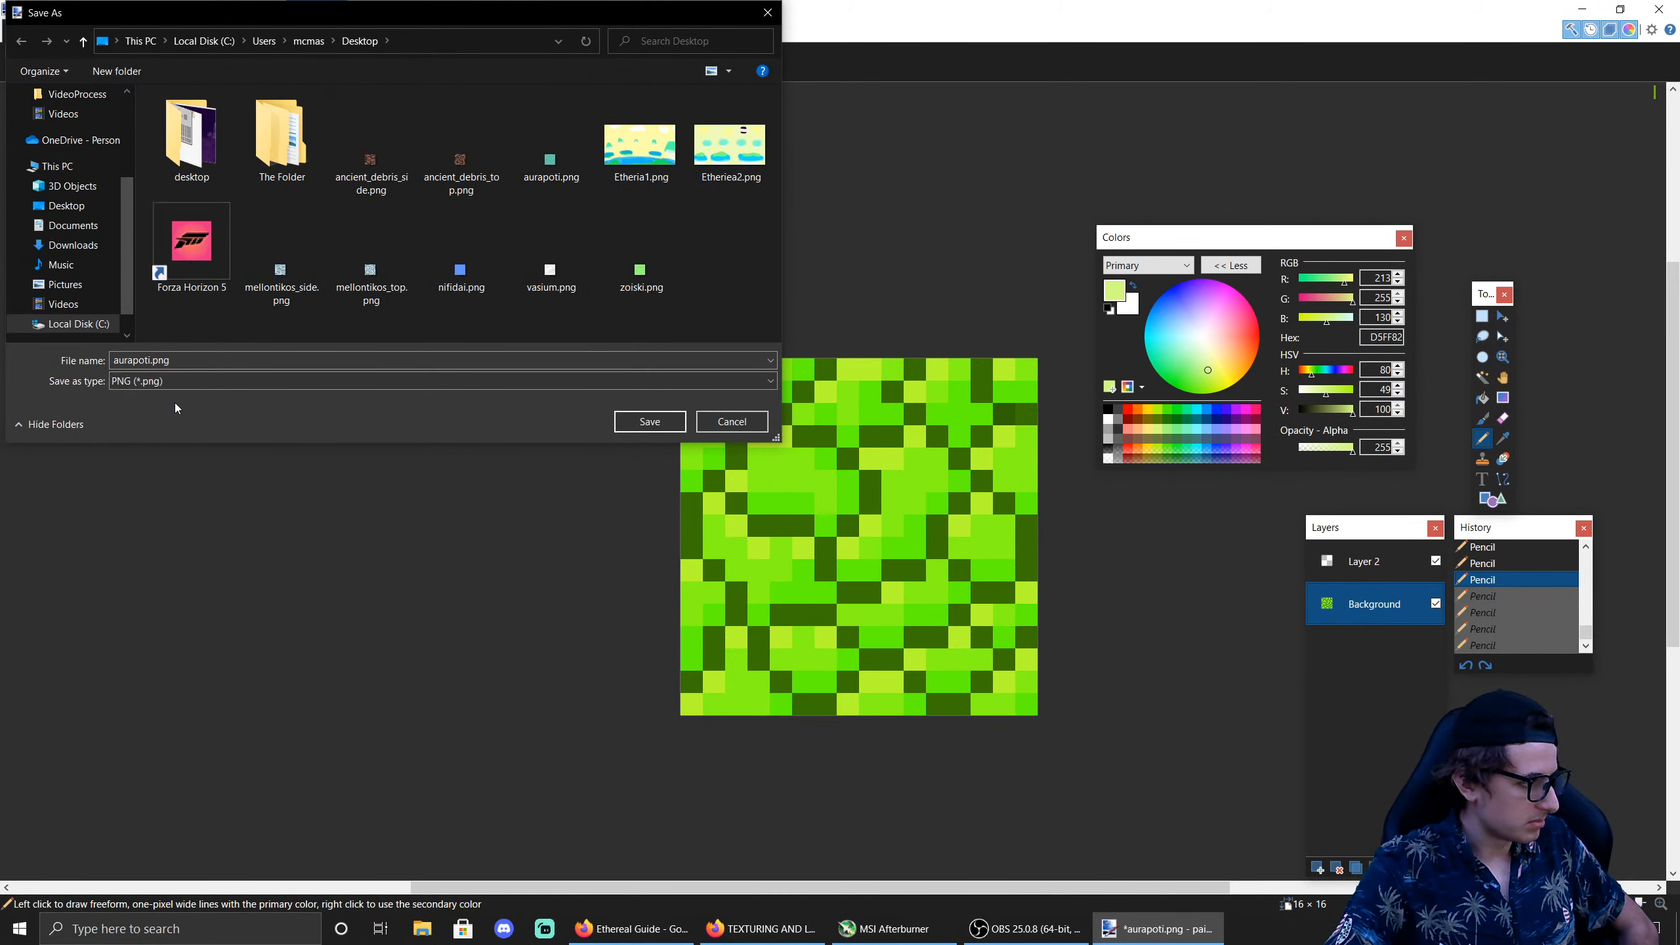
double_click(174, 359)
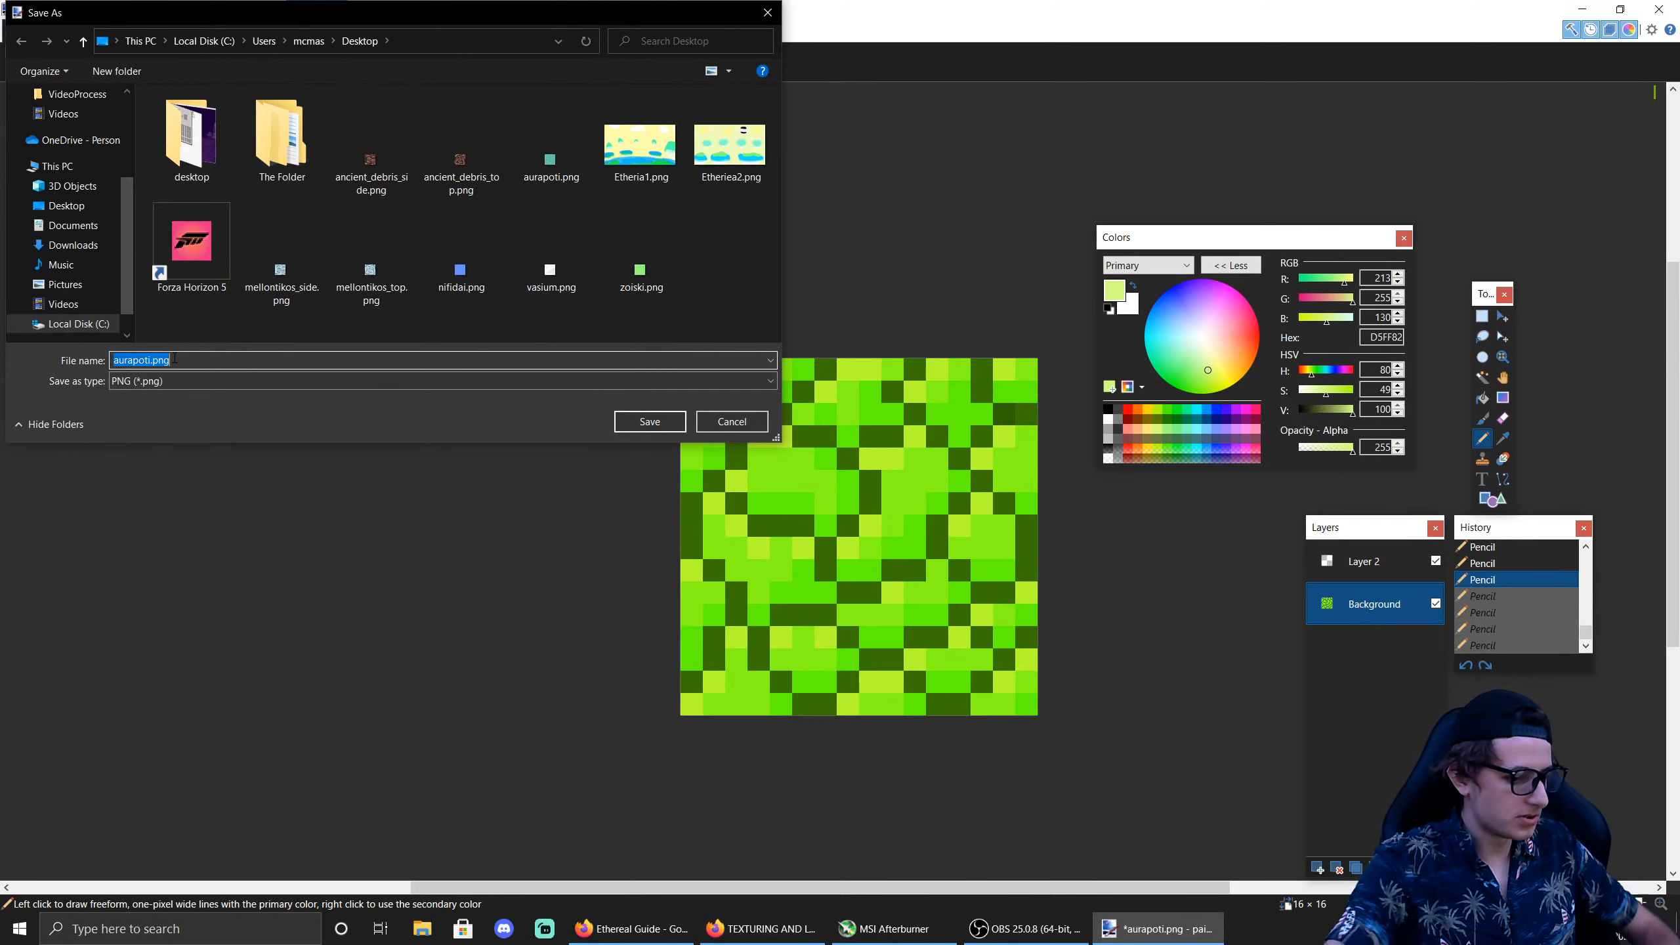
type("fotostone")
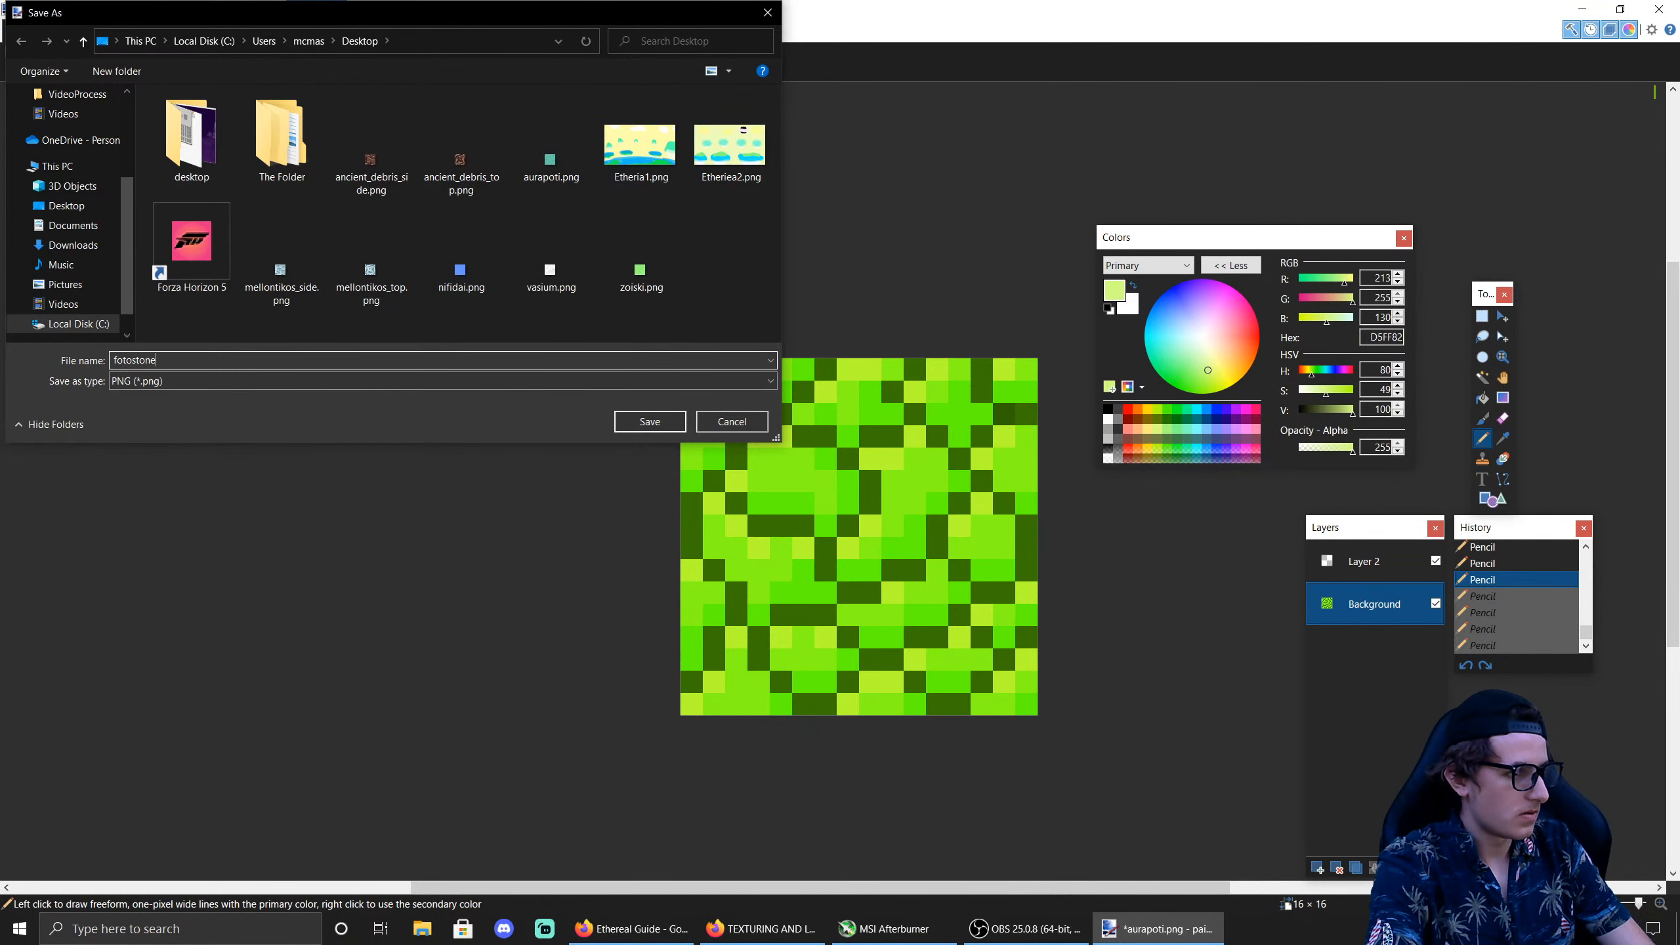
key("Return")
key("Return")
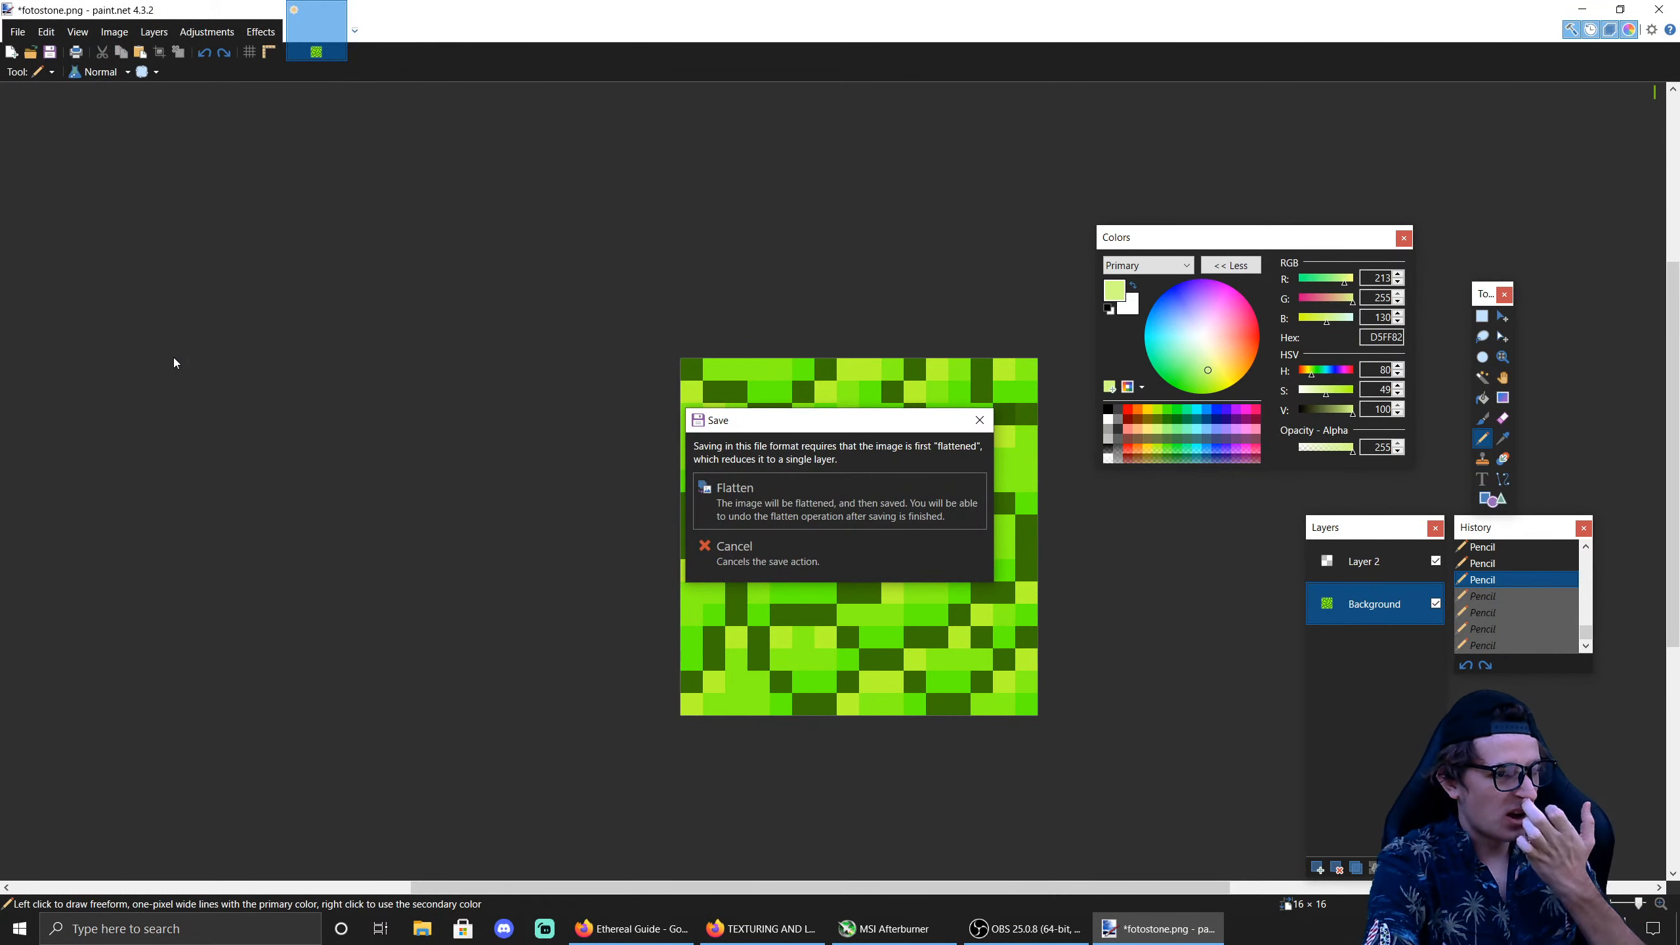
key("Return")
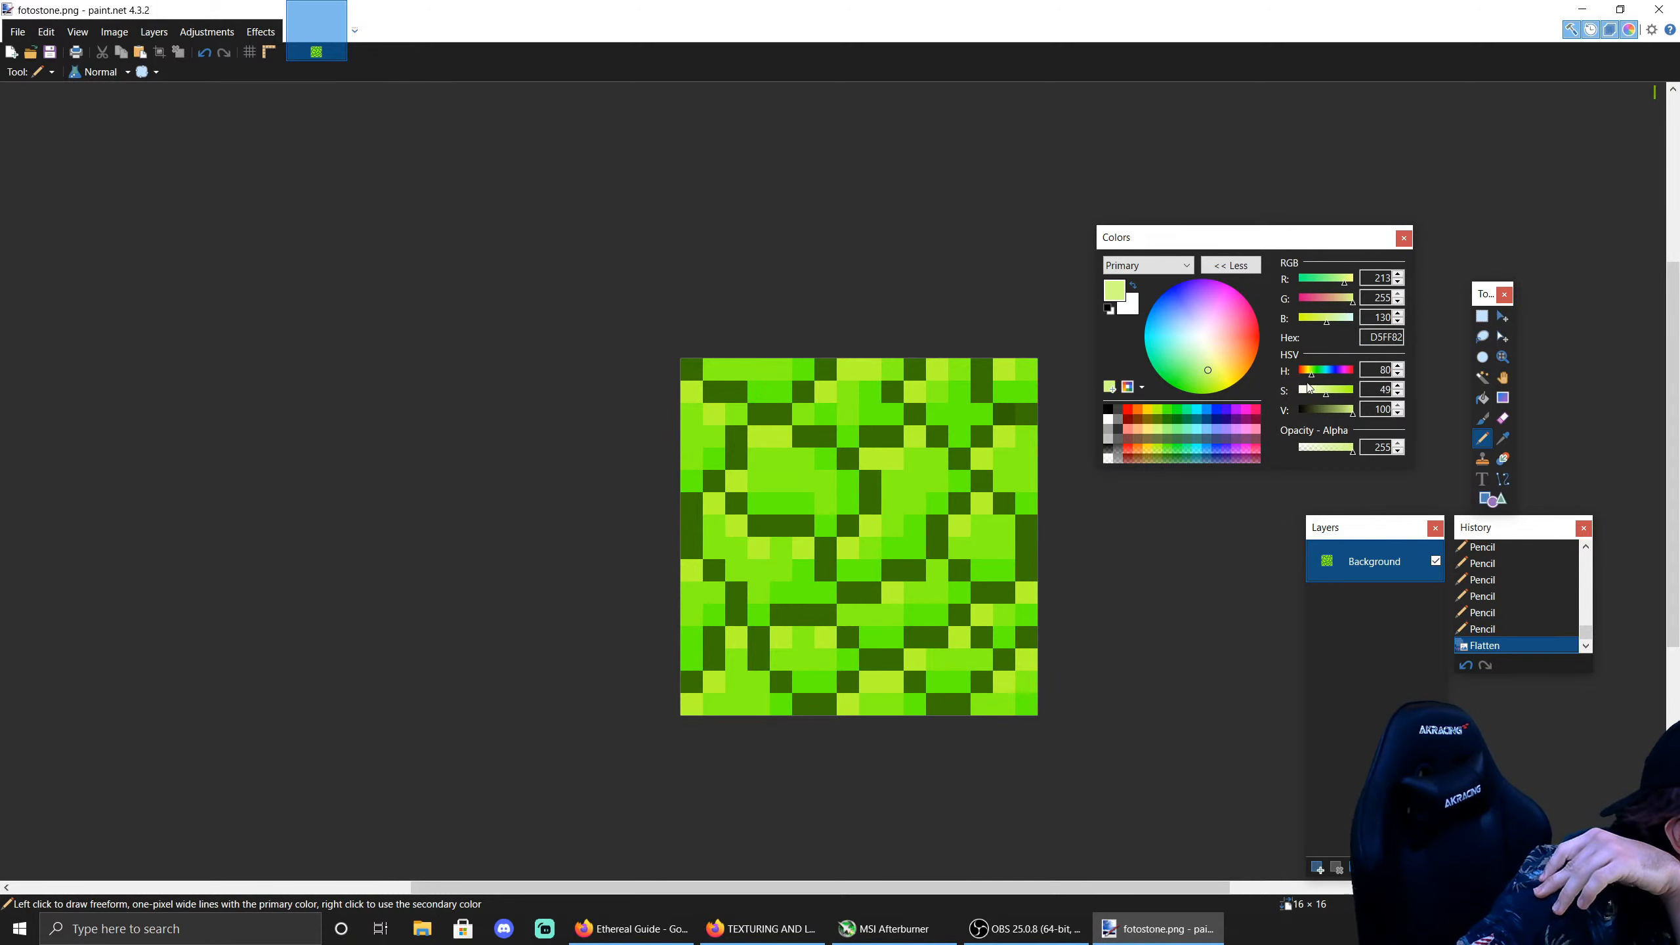
Step: Select the whole canvas with Rectangle Select and erase its contents
key("alt+Tab")
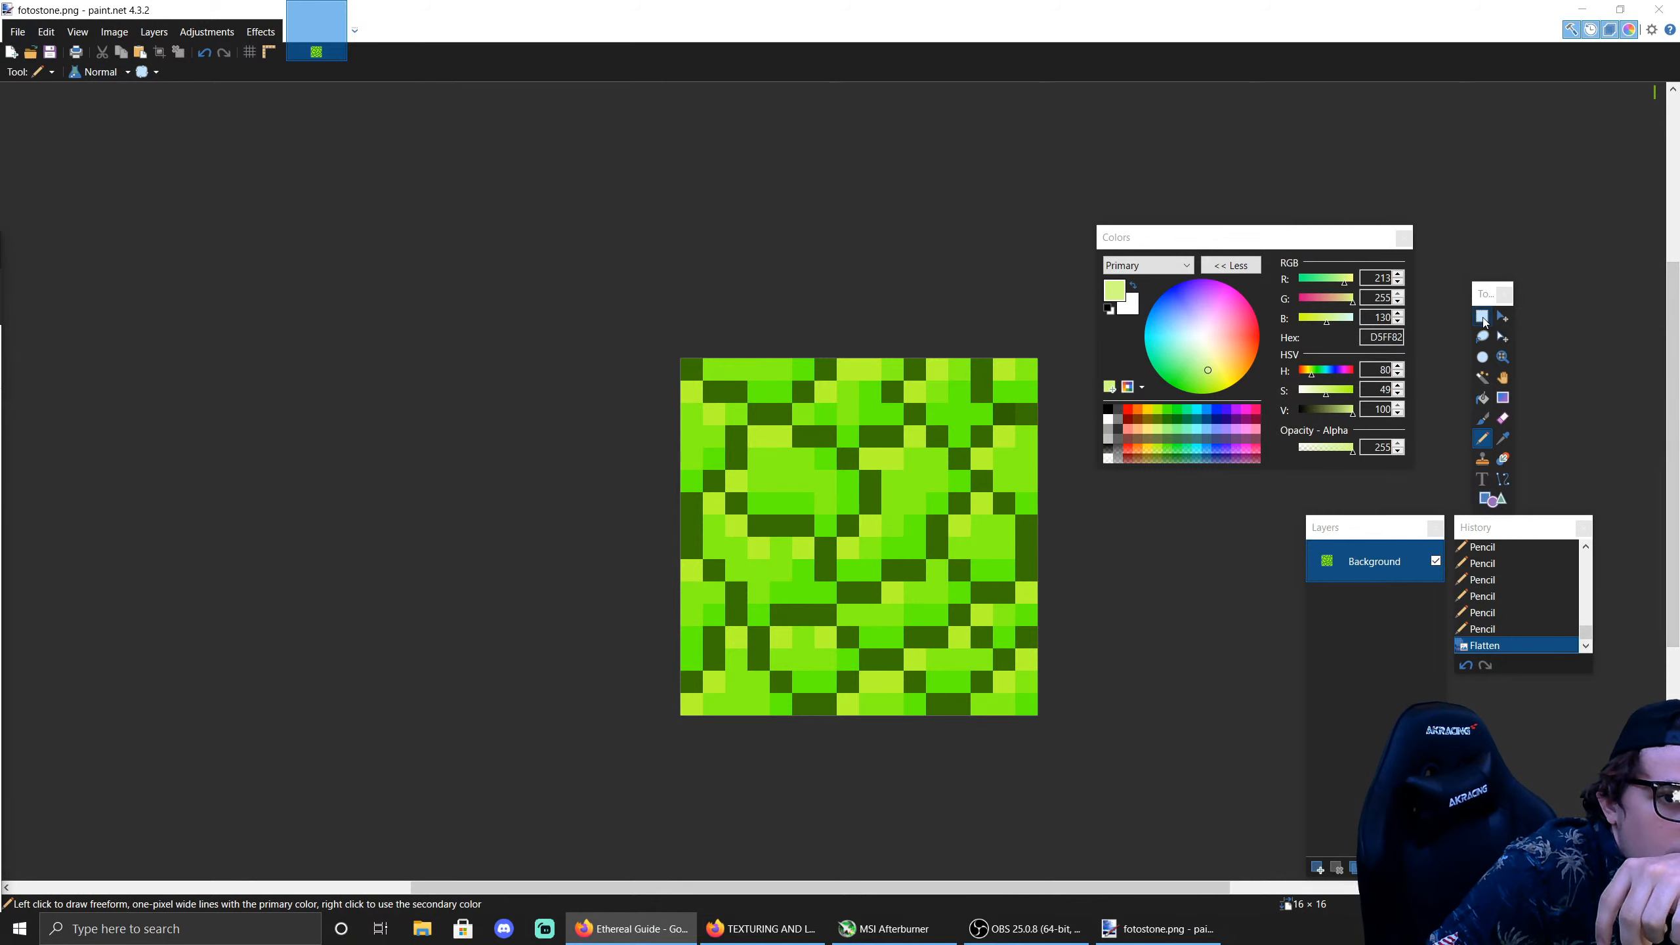
key("alt+Tab")
key("s")
left_click_drag(536, 267, 1162, 755)
key("Delete")
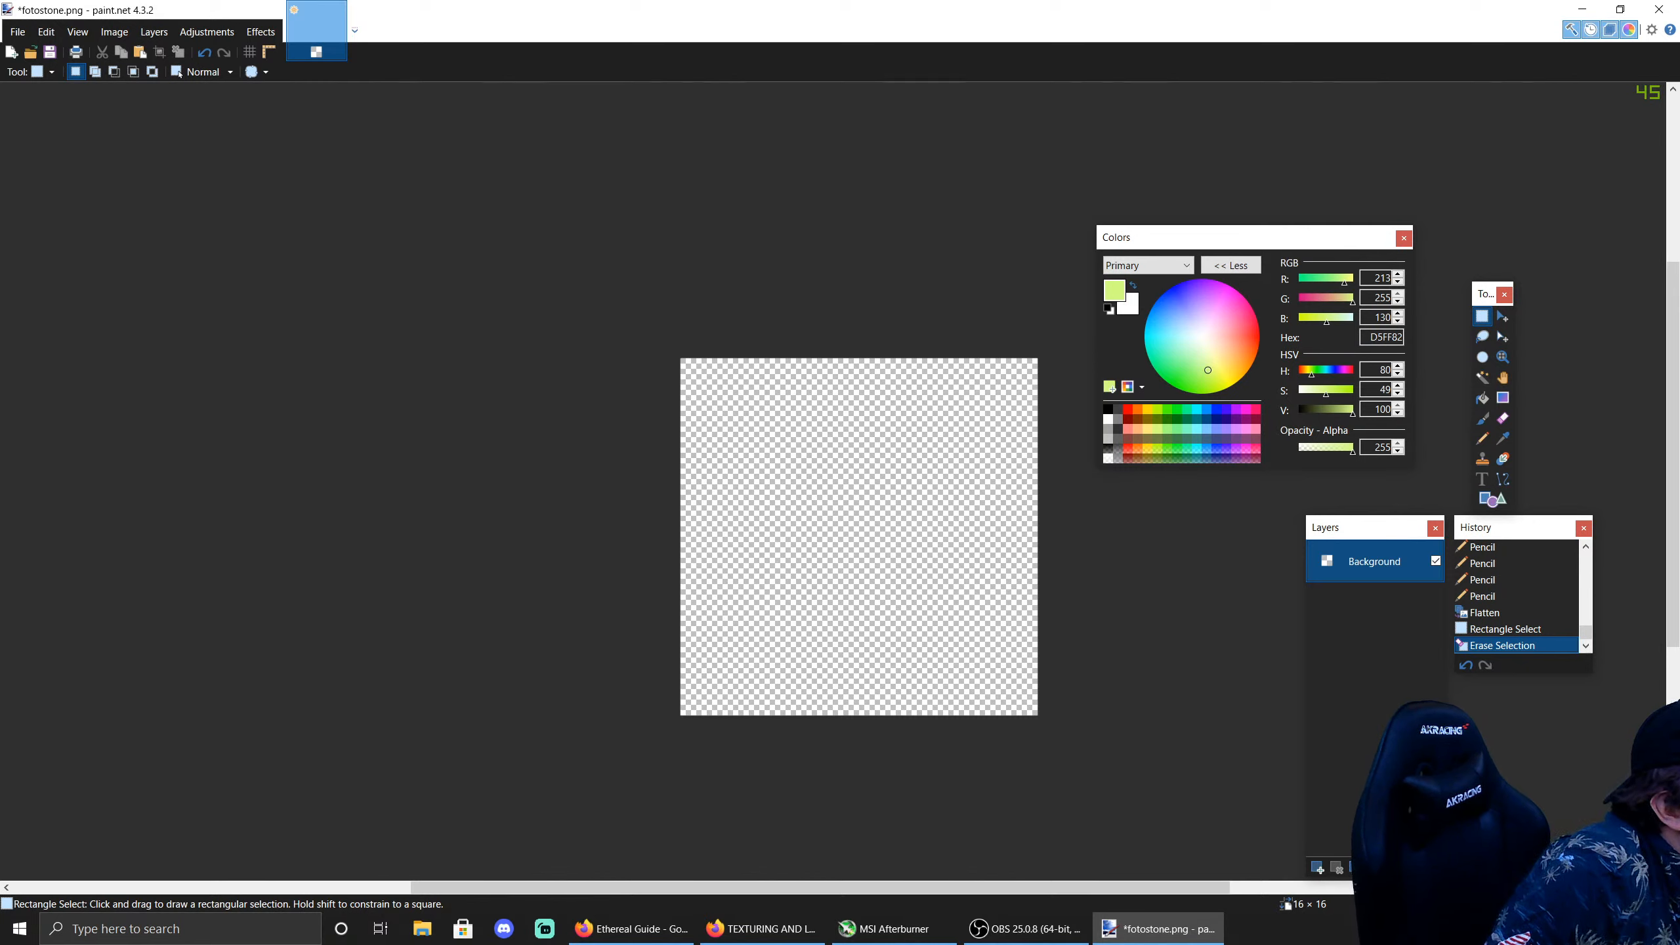
Step: Add a new layer above the Background and fill it with white FFFFFF using the Paint Bucket
key("alt+Tab")
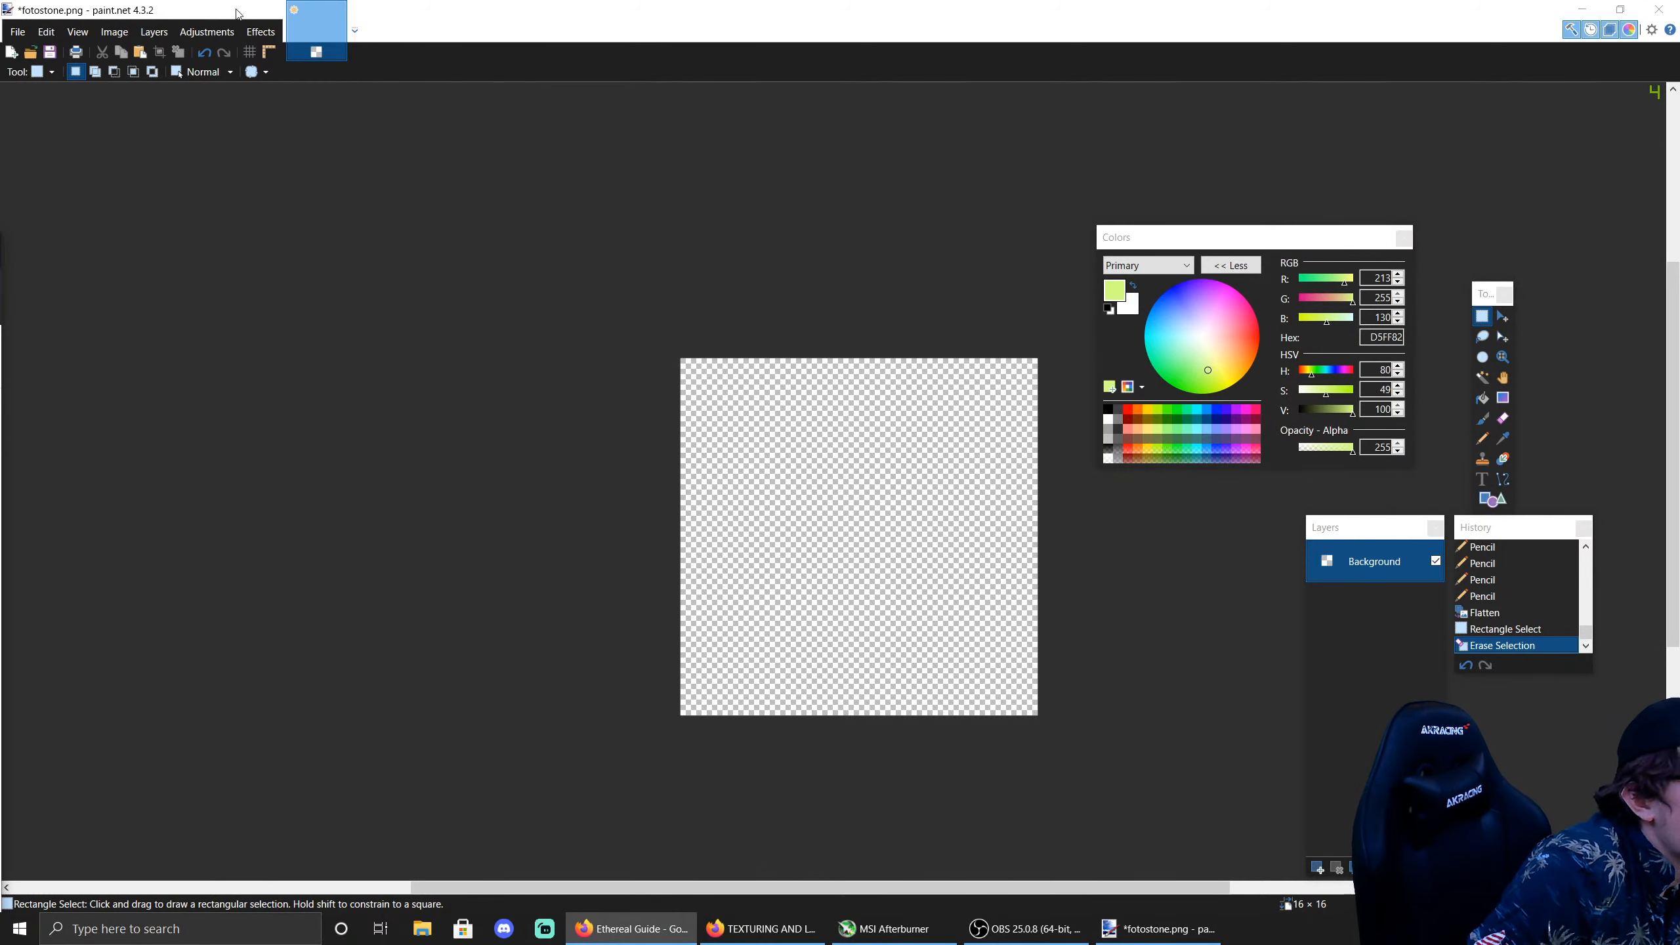
left_click(1482, 398)
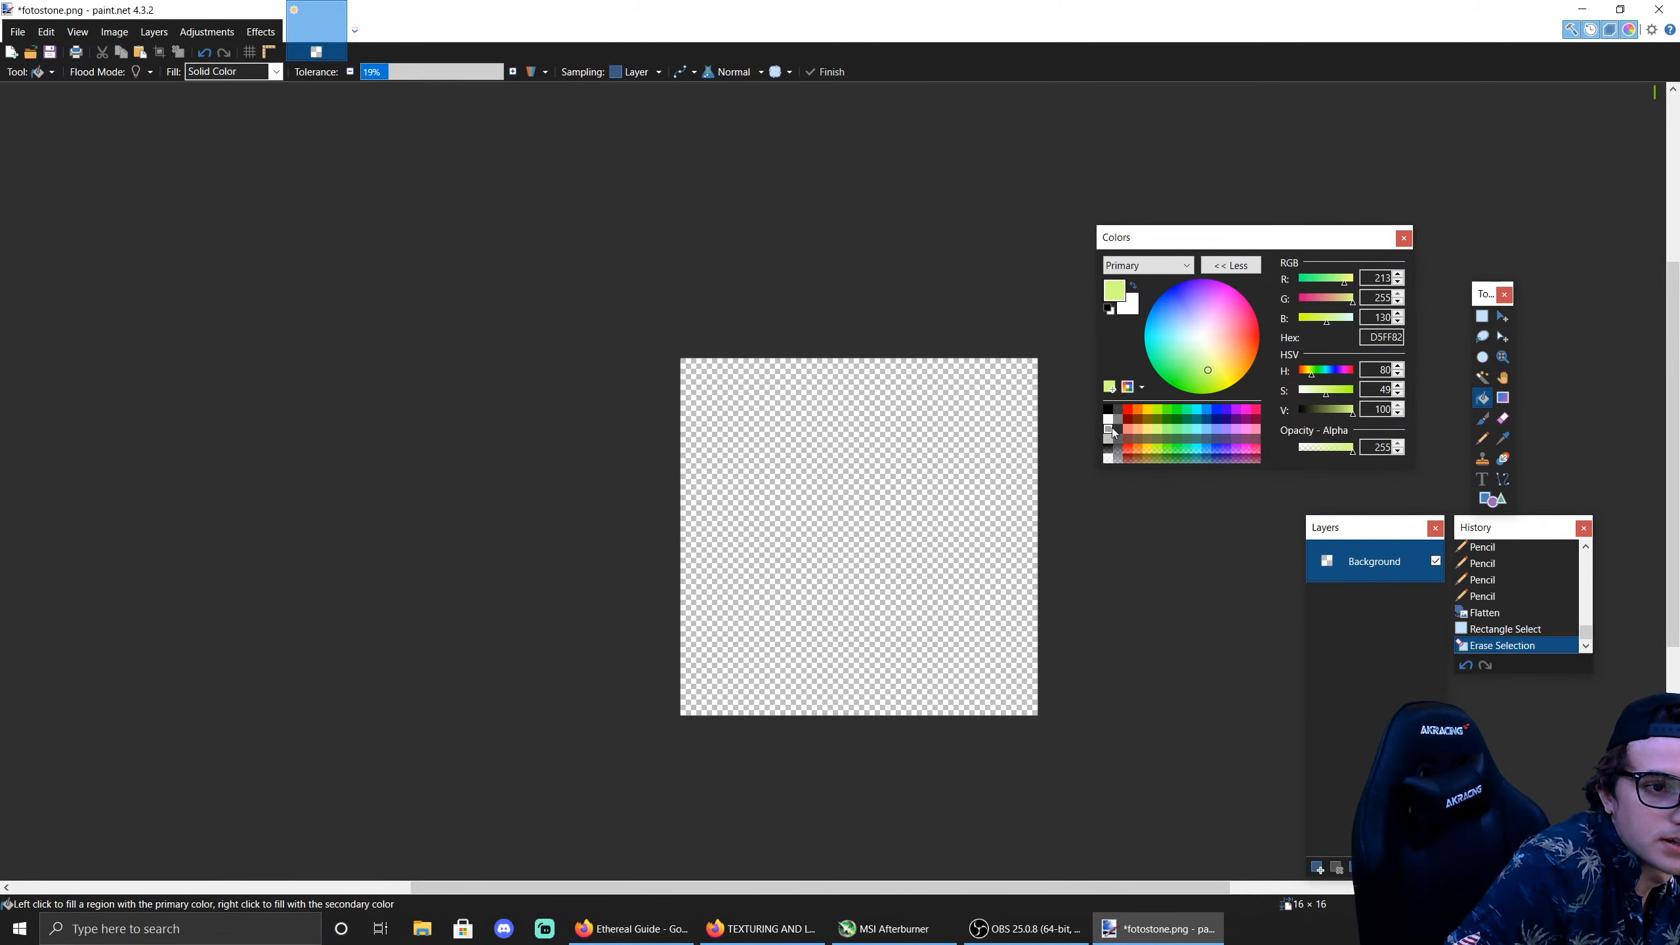
left_click(1108, 419)
left_click(1317, 868)
left_click(926, 506)
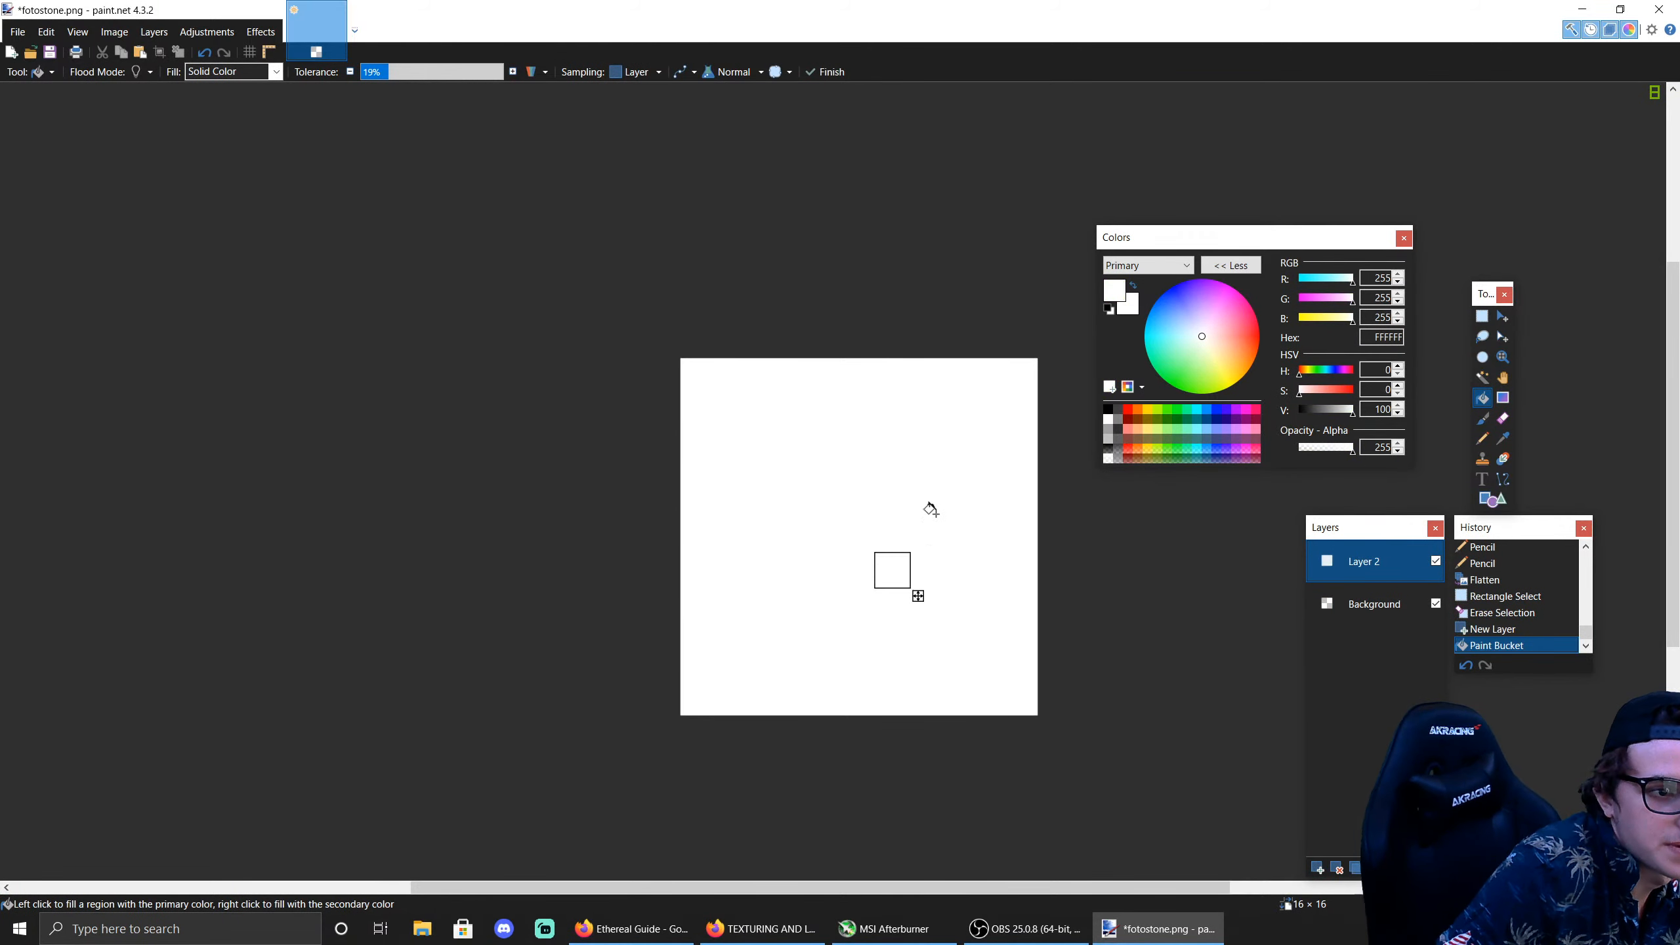
Step: Set the opacity of Layer 2 to 179
left_click(154, 31)
left_click(239, 407)
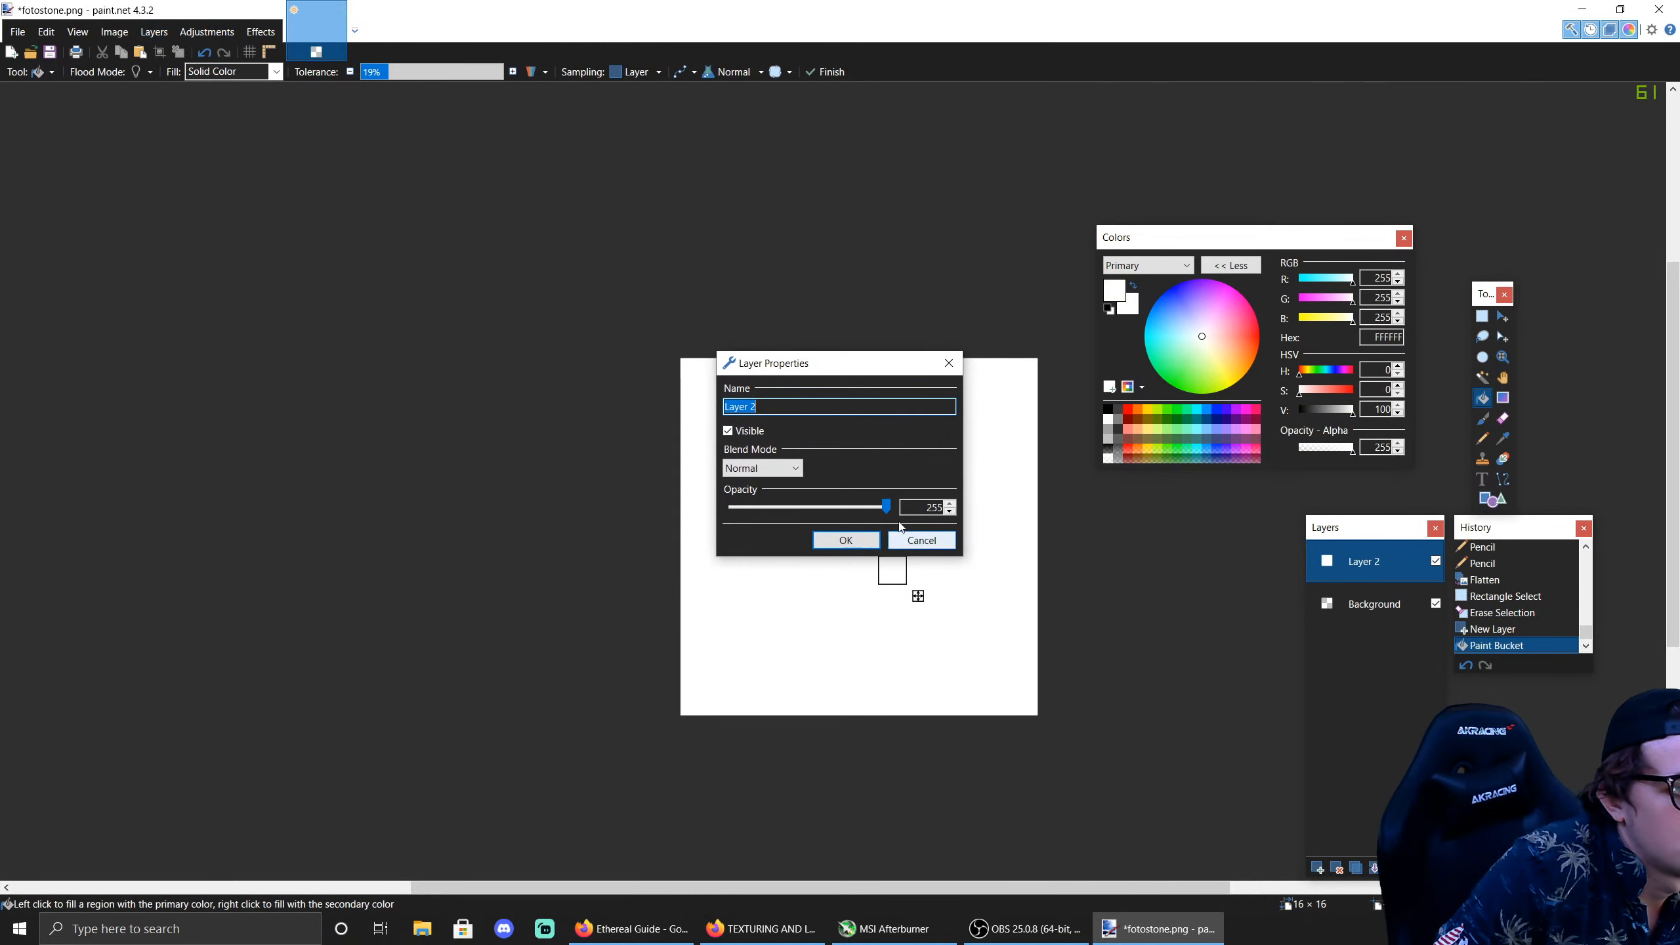
left_click_drag(887, 506, 839, 504)
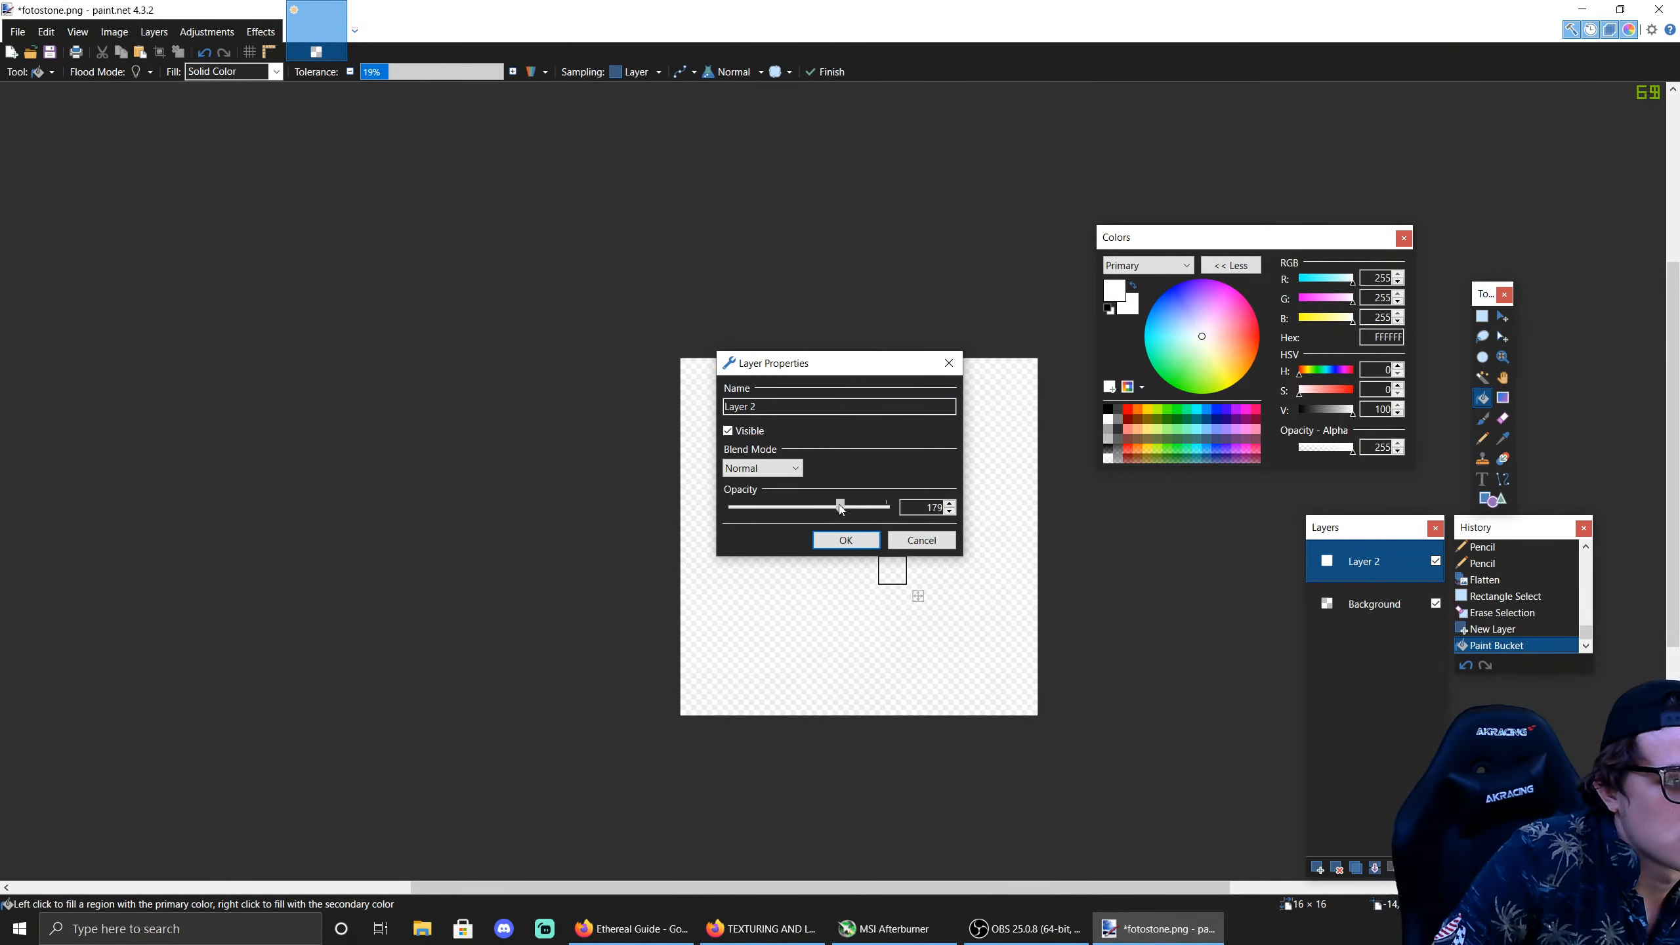
left_click(846, 540)
left_click(258, 30)
mouse_move(391, 100)
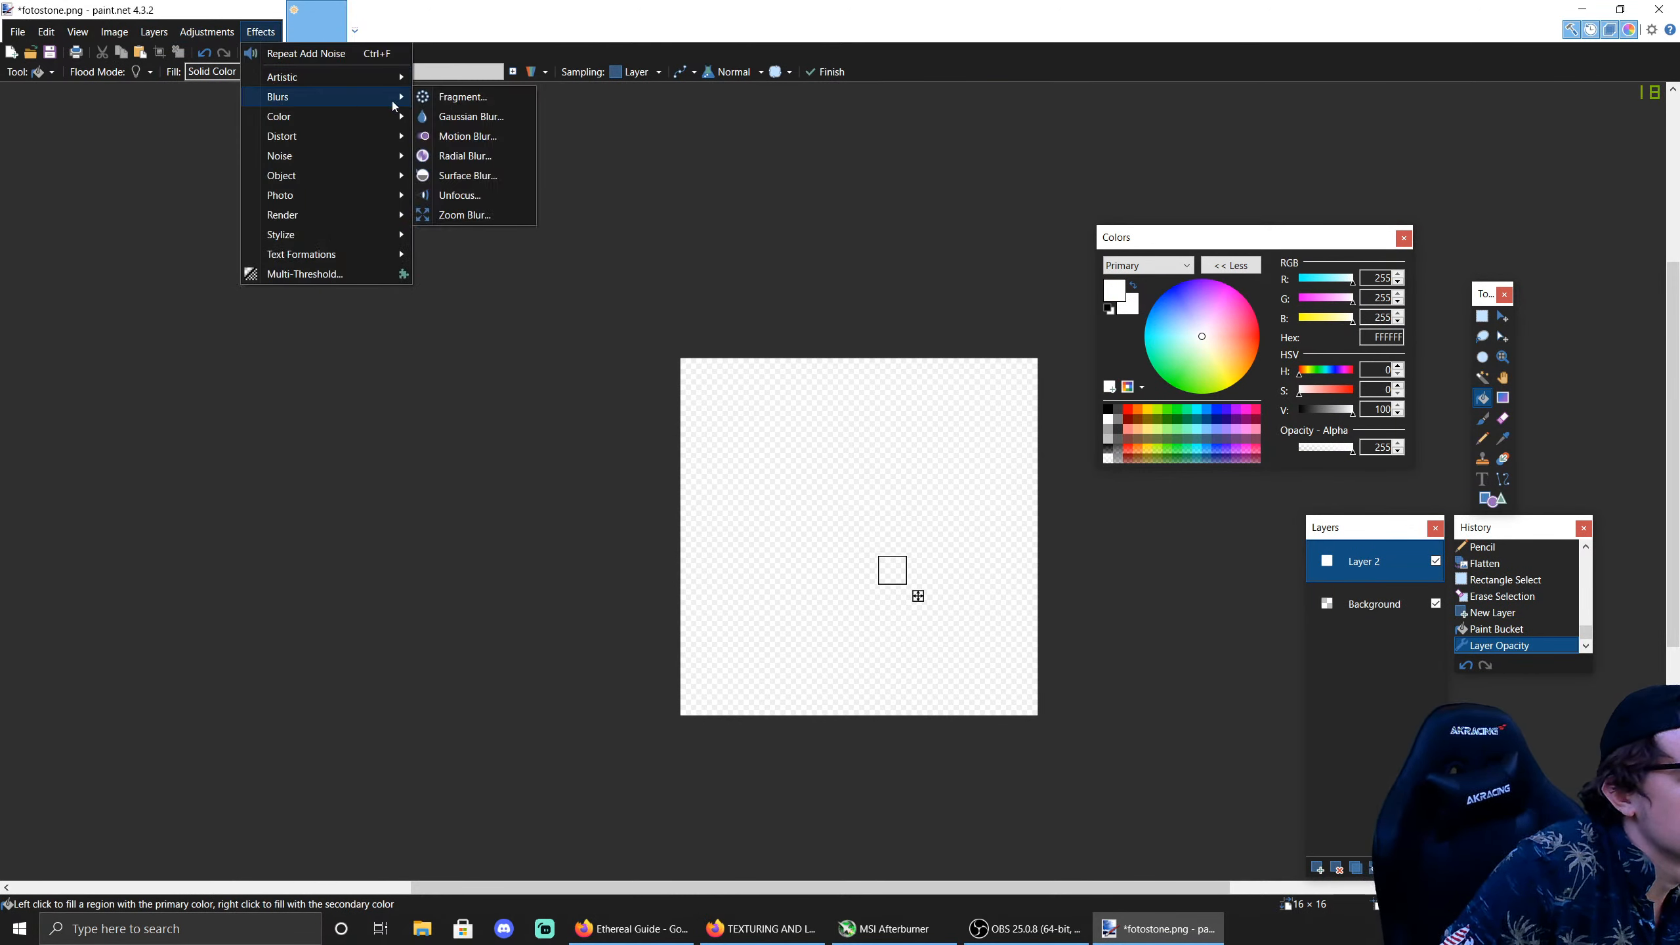
left_click(475, 117)
left_click_drag(837, 411, 493, 505)
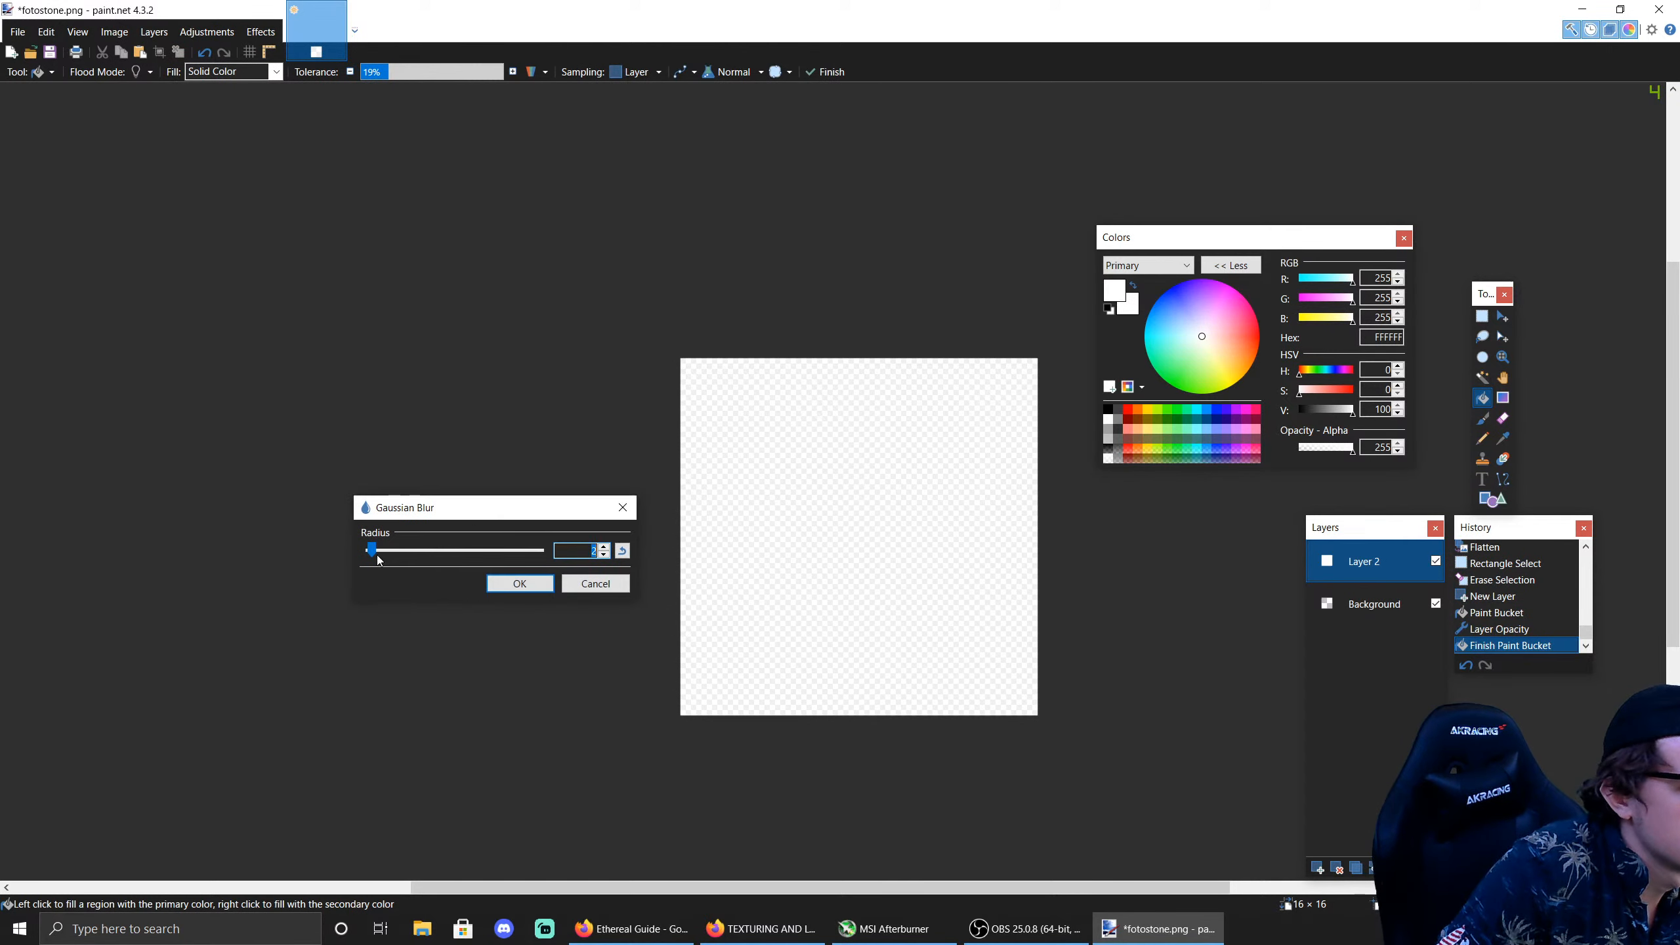
left_click(573, 578)
Step: Add noise to Layer 2 with intensity 43, color saturation 0 and coverage 100
left_click(260, 31)
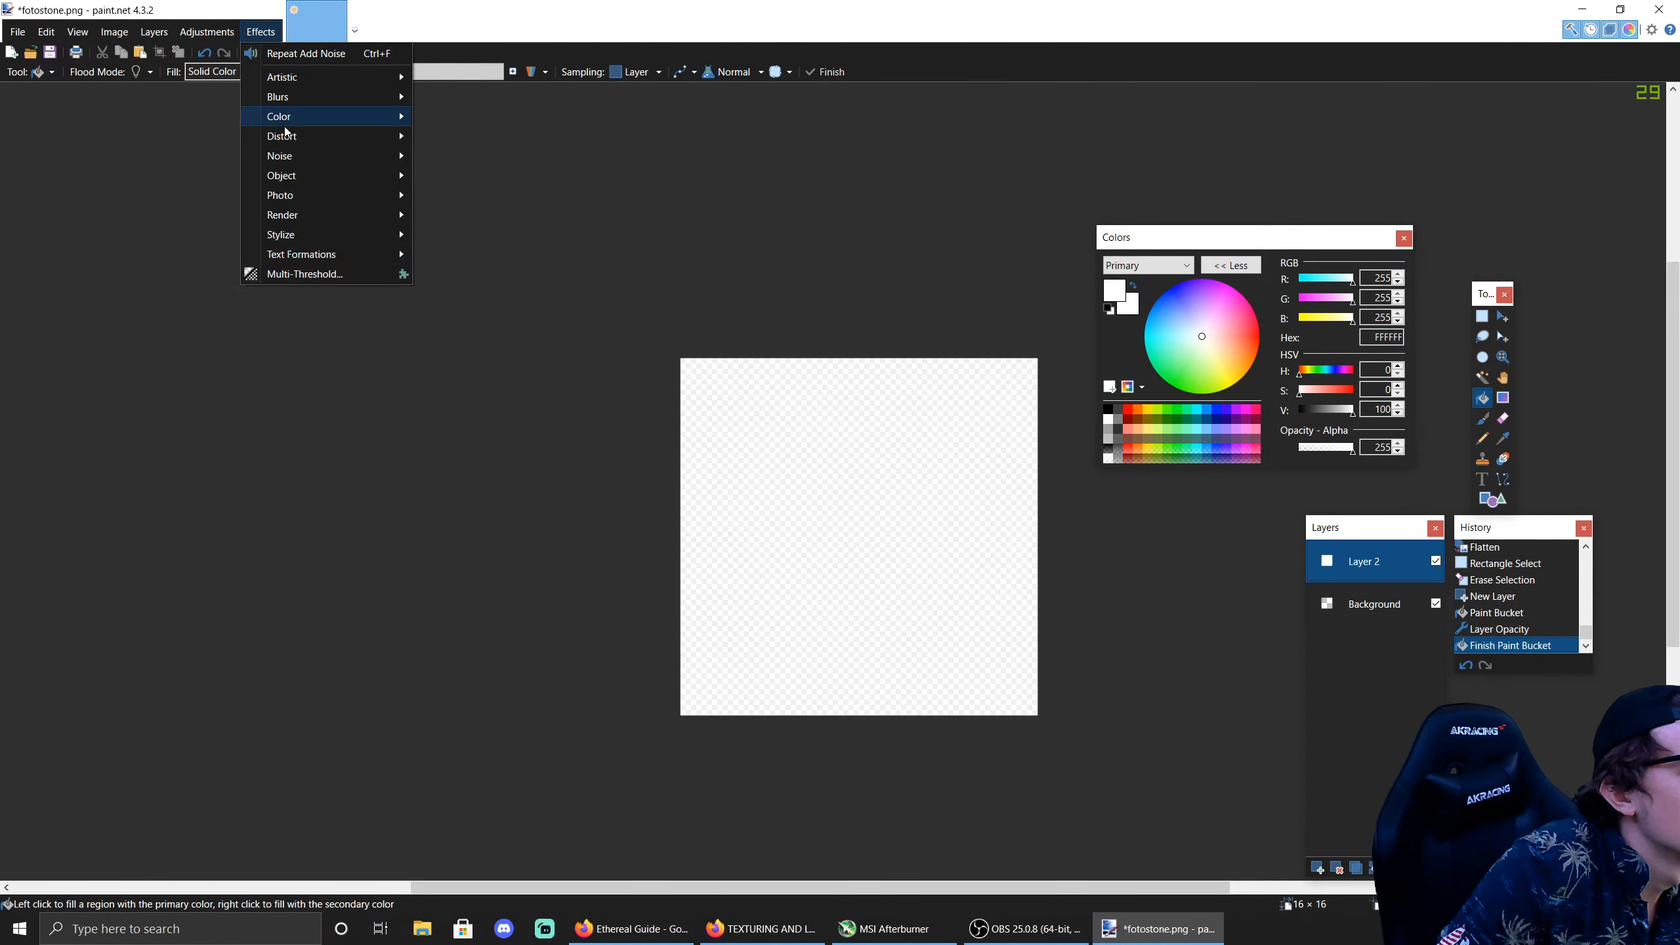
mouse_move(291, 135)
left_click(456, 158)
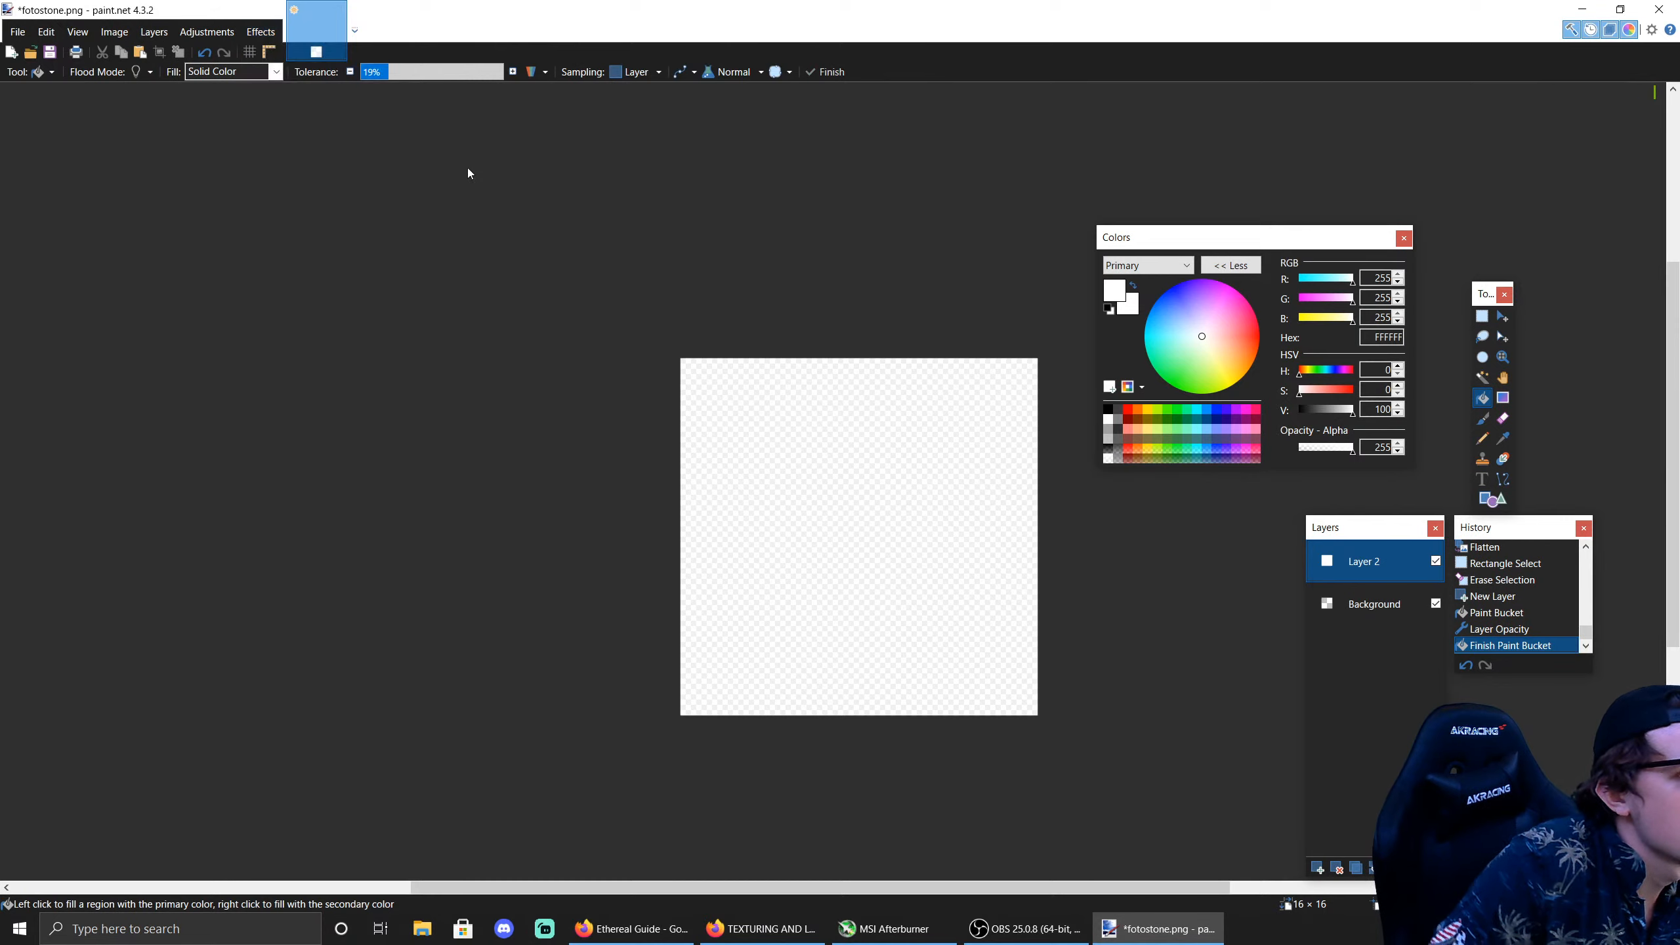
left_click_drag(827, 373, 218, 464)
left_click_drag(269, 544, 362, 540)
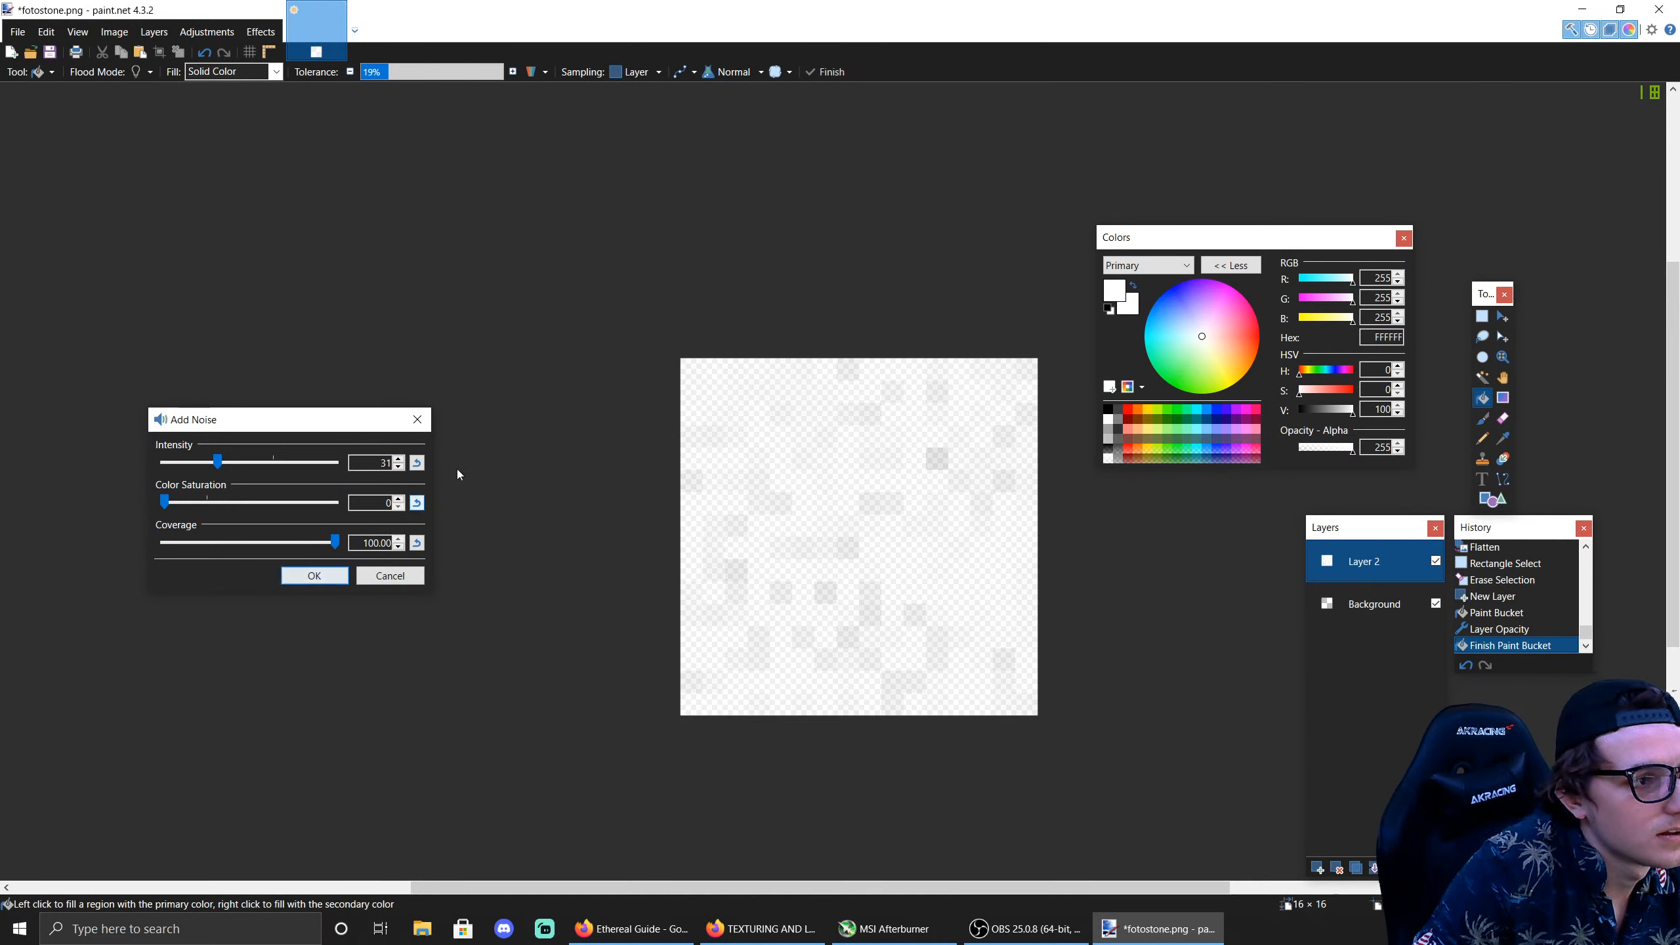
left_click(399, 458)
left_click(398, 458)
left_click(398, 458)
left_click(399, 458)
left_click(399, 458)
left_click(399, 458)
left_click(398, 458)
left_click(398, 458)
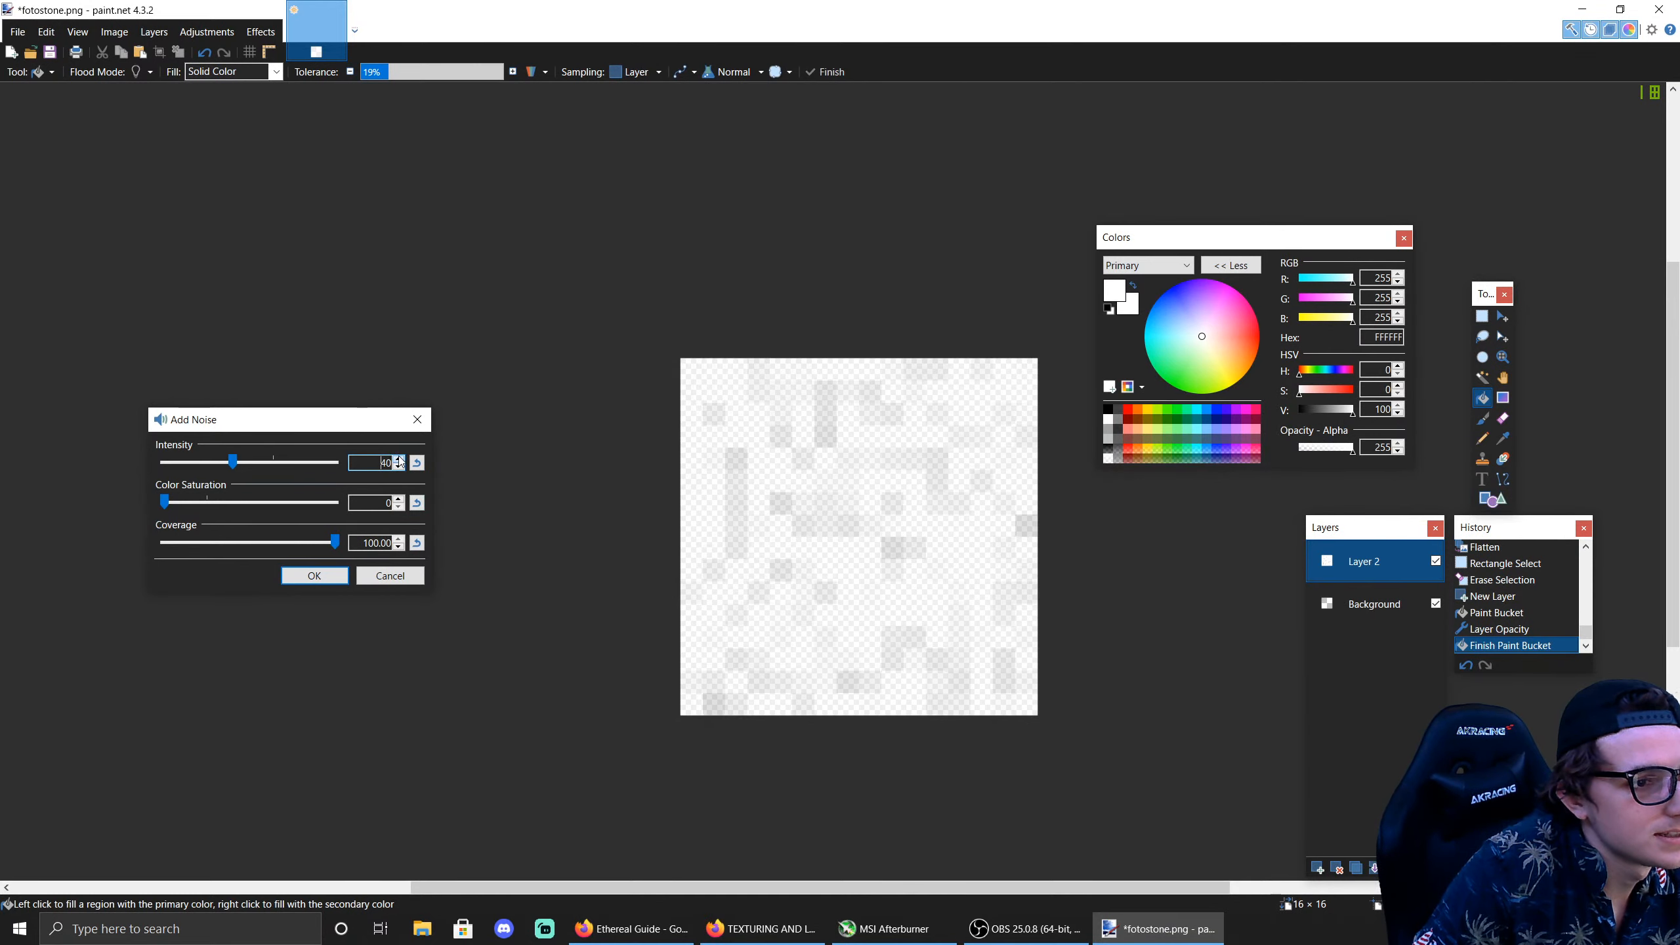
left_click(399, 458)
left_click(398, 458)
left_click(398, 458)
left_click(398, 458)
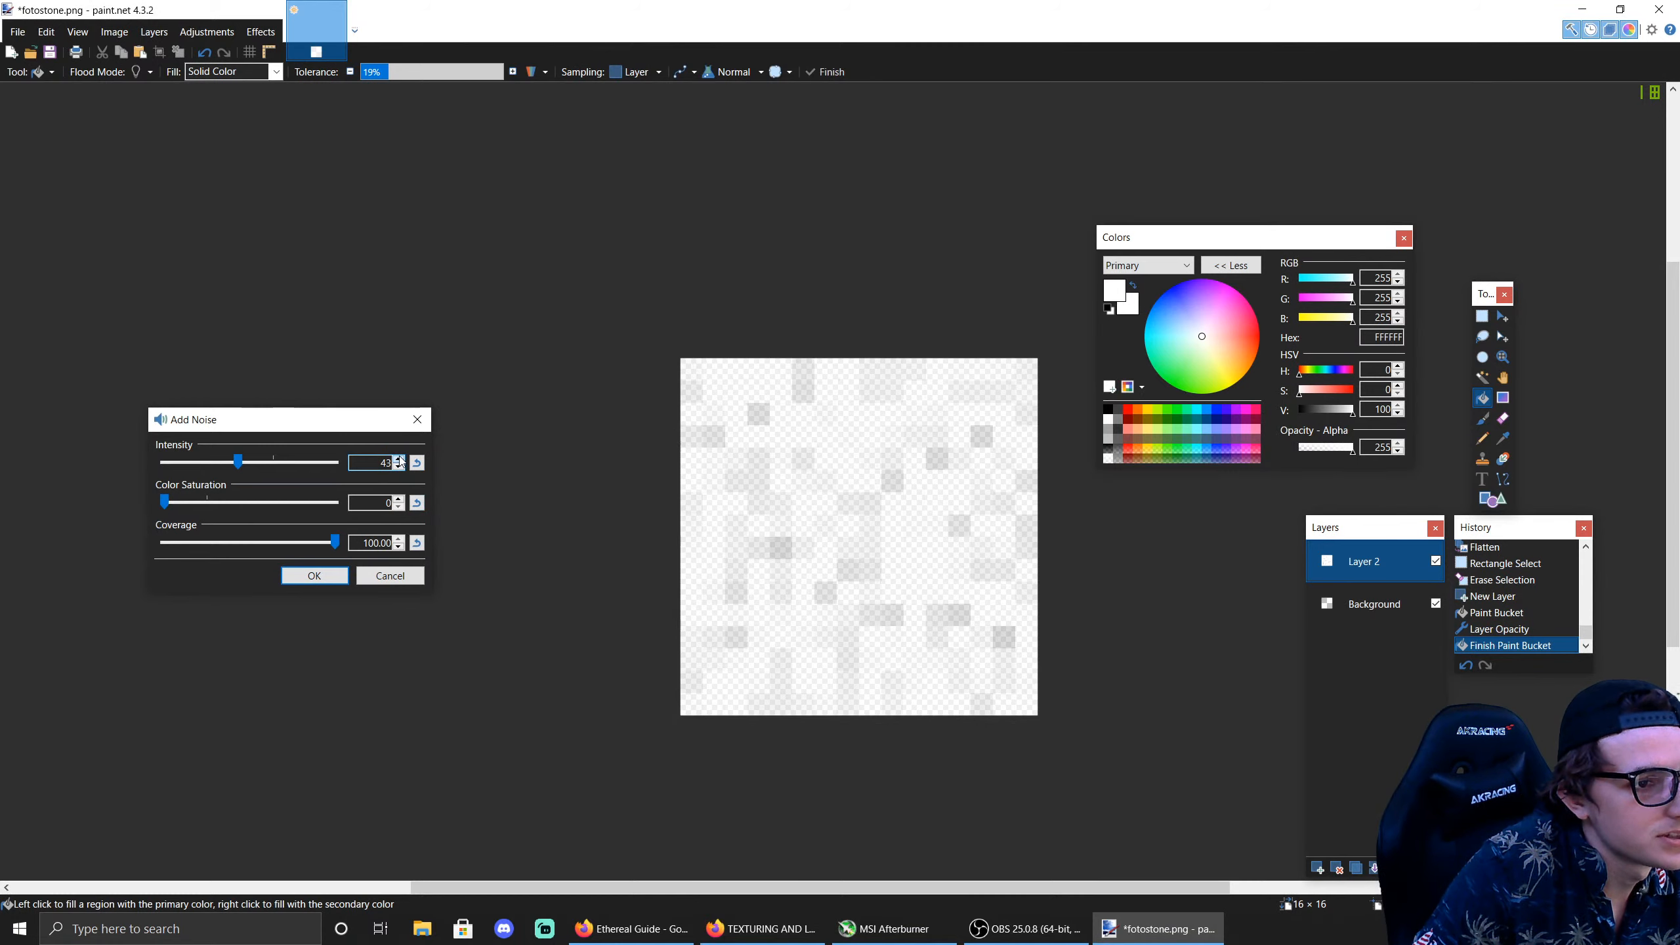
left_click(336, 573)
Step: Apply a Gaussian Blur with radius 1 to the noise on Layer 2
left_click(260, 31)
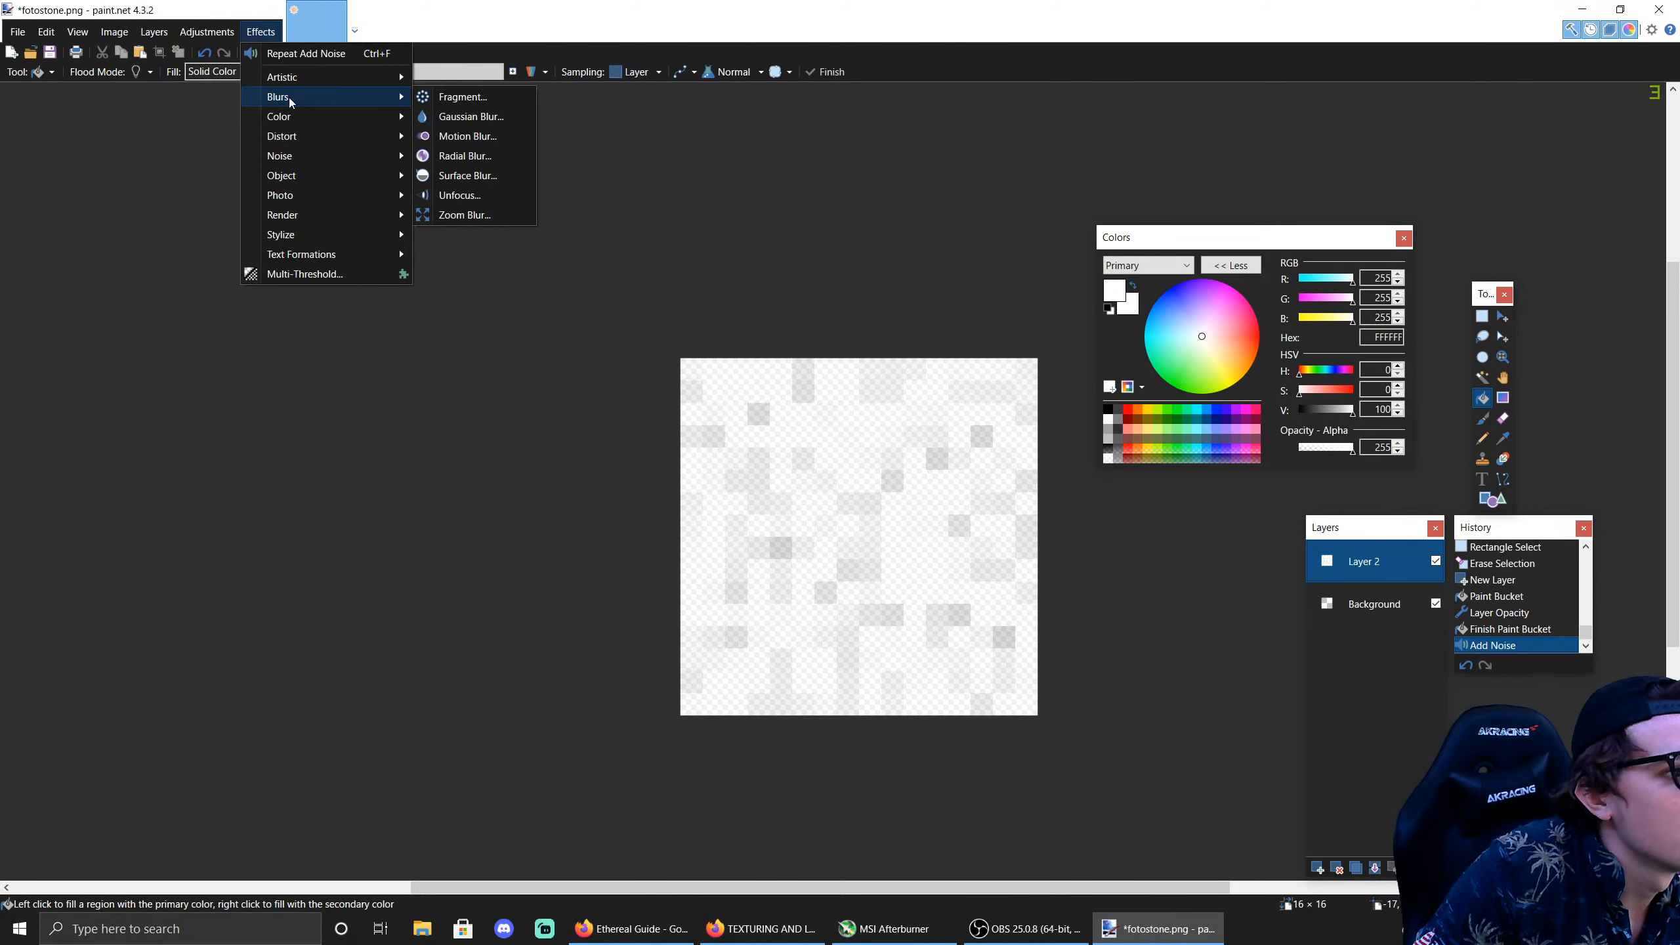
mouse_move(373, 98)
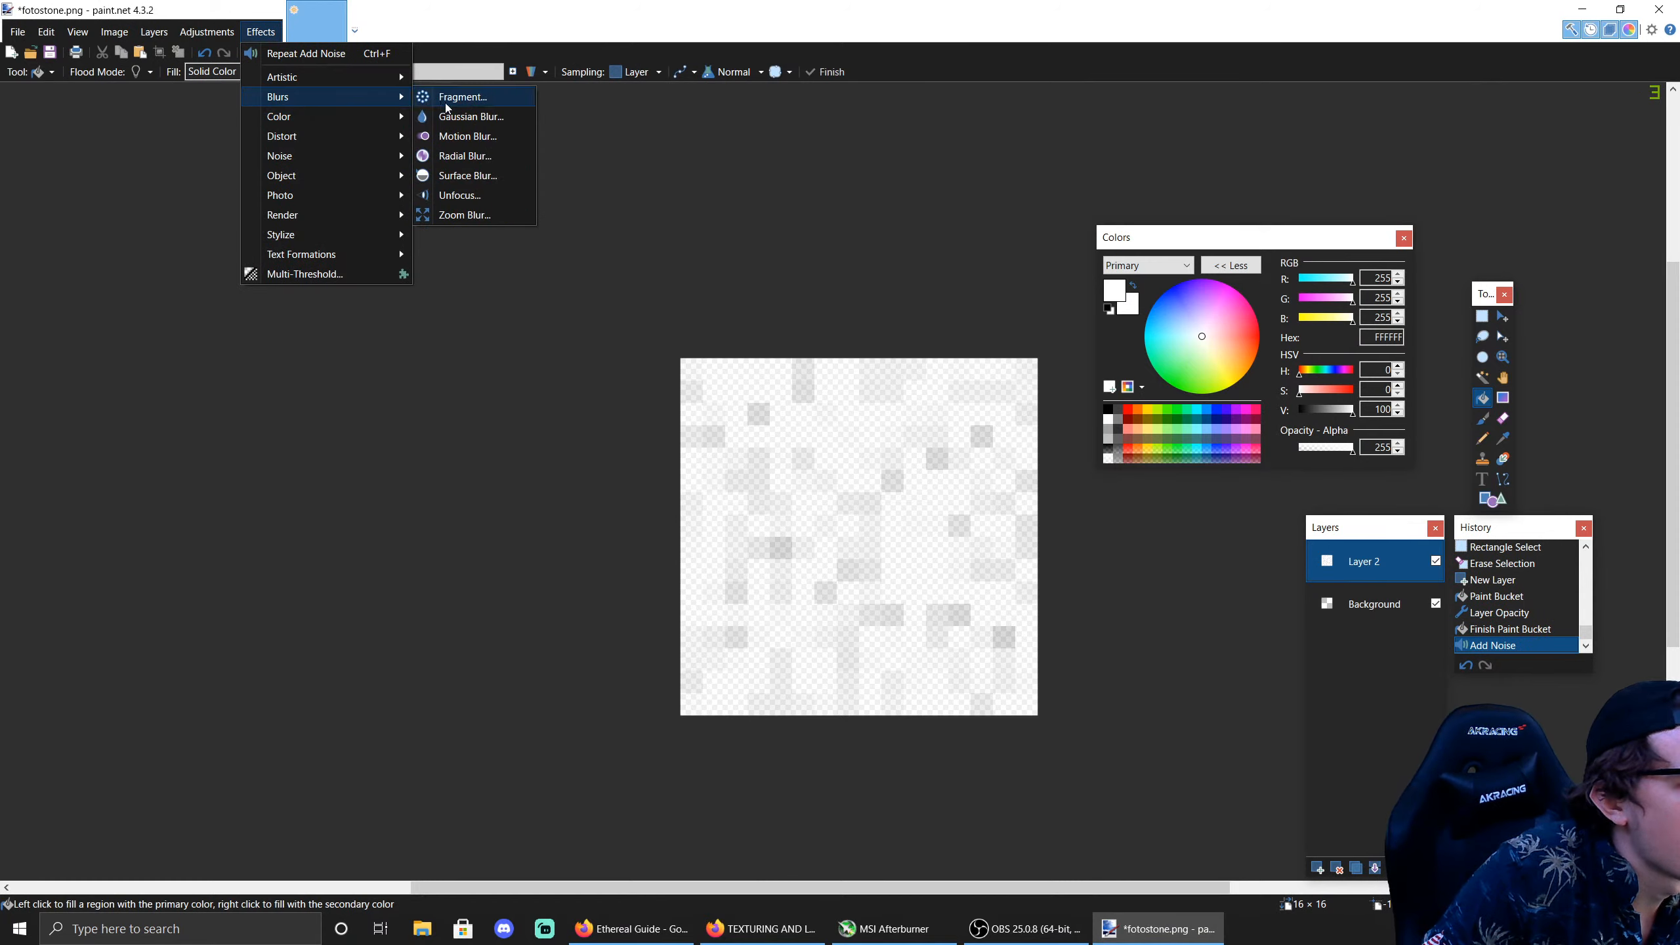
left_click(462, 120)
left_click(948, 465)
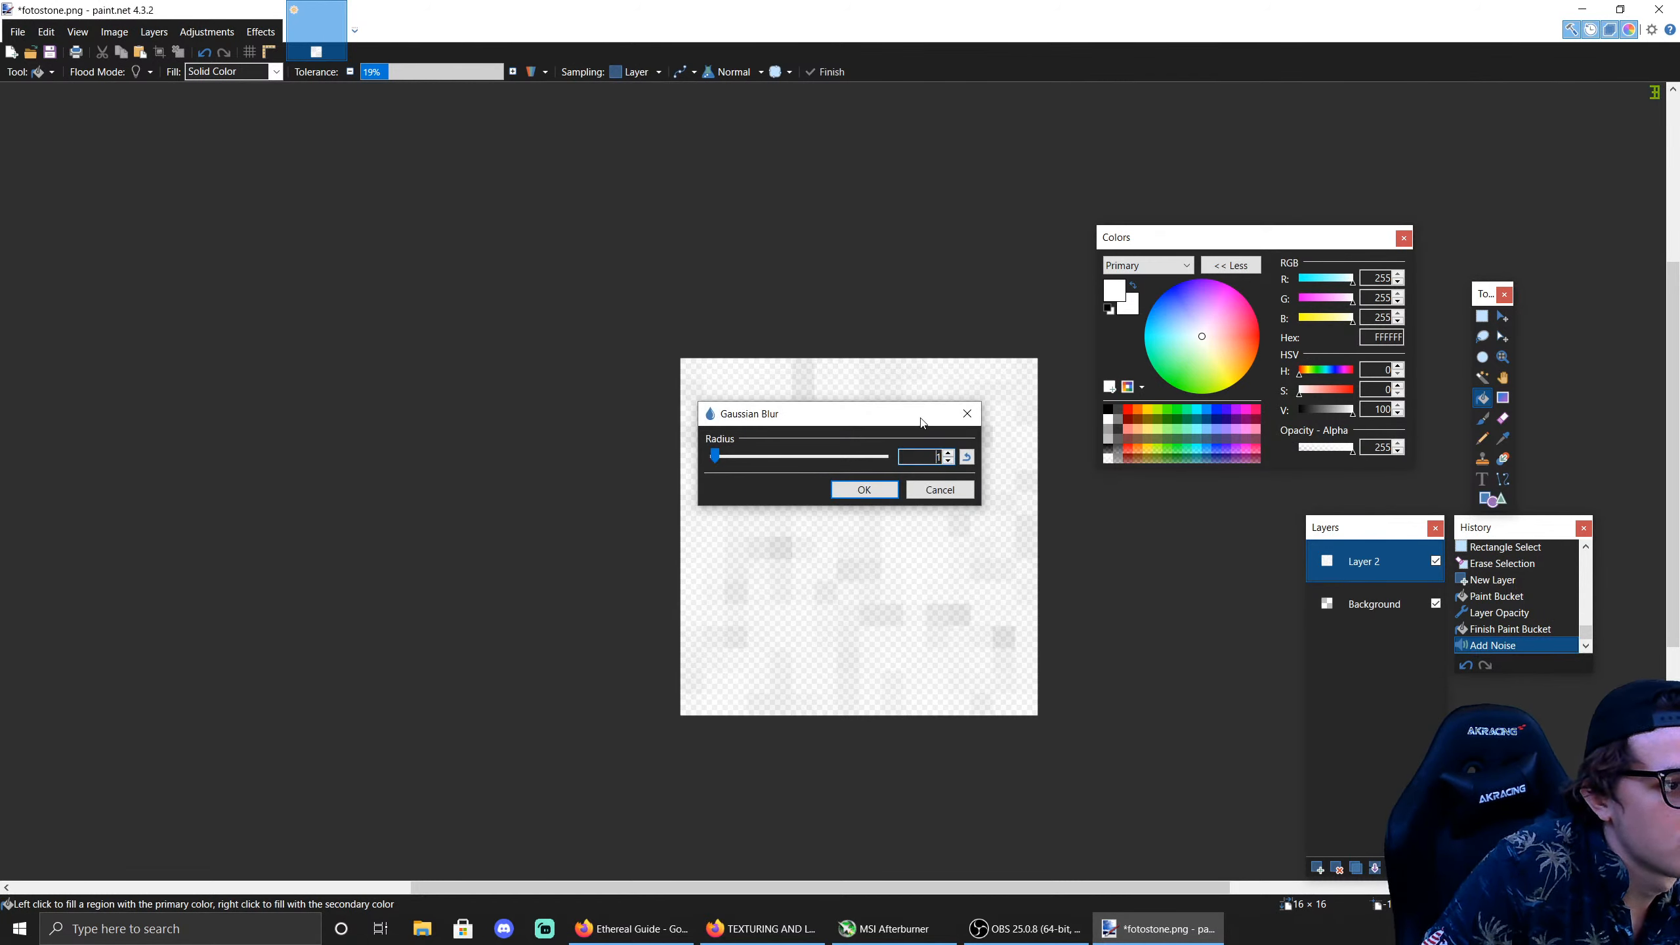
left_click_drag(860, 414, 497, 373)
left_click(503, 447)
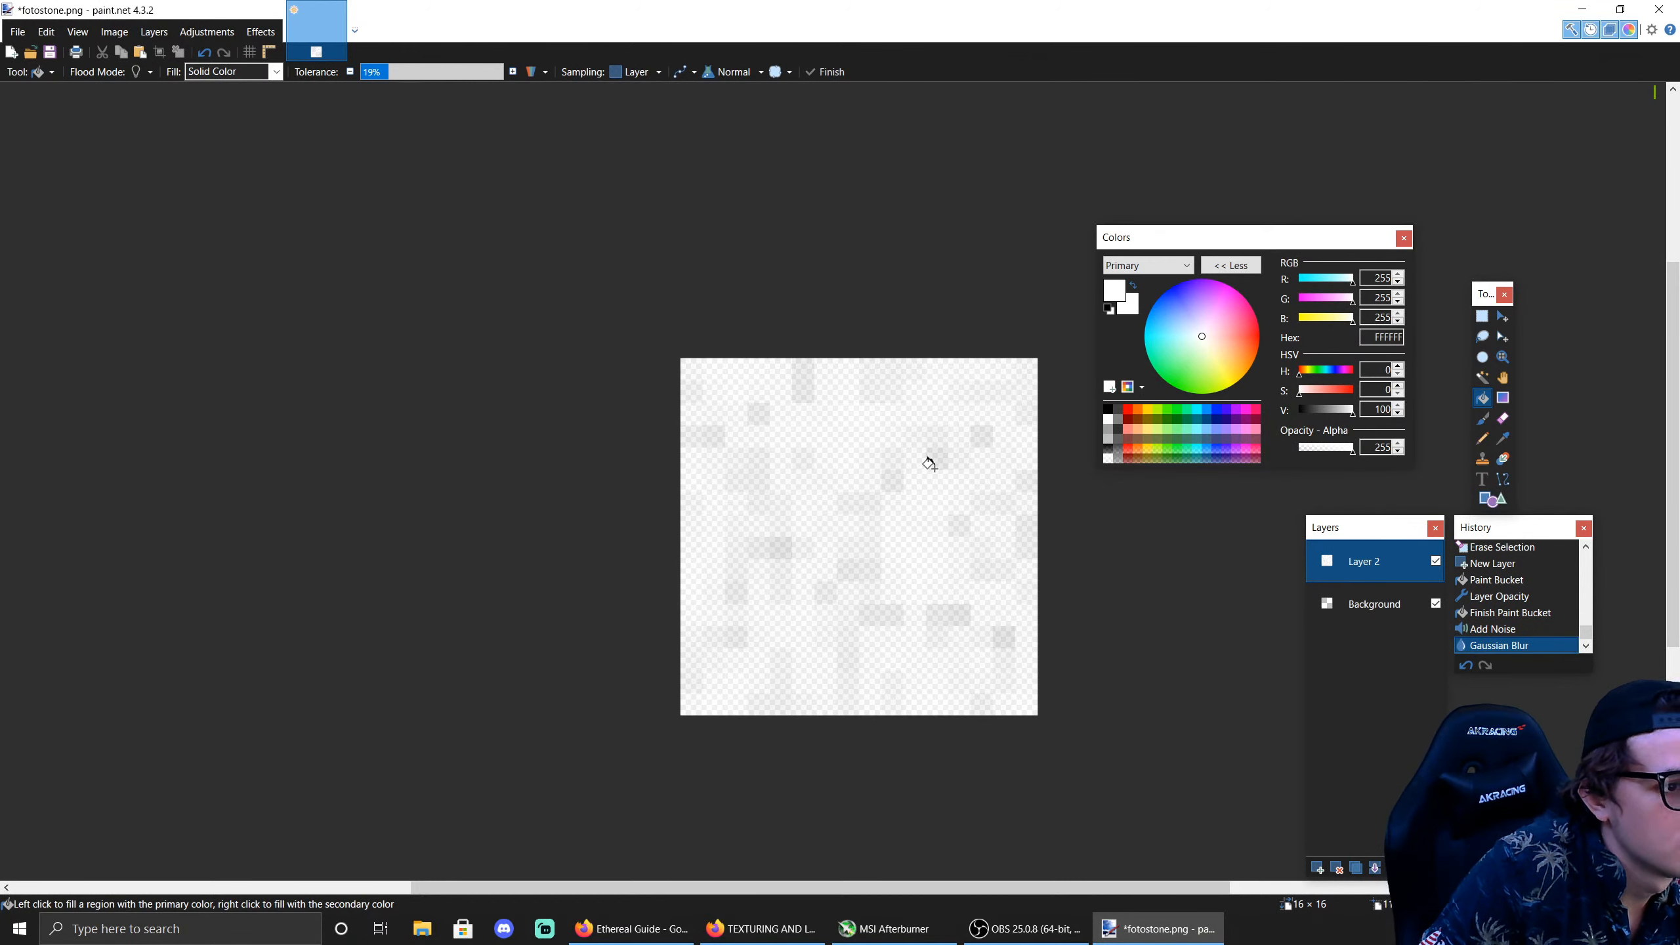
Step: Soften the noise a second time with another Gaussian Blur of radius 1
left_click(253, 31)
mouse_move(289, 101)
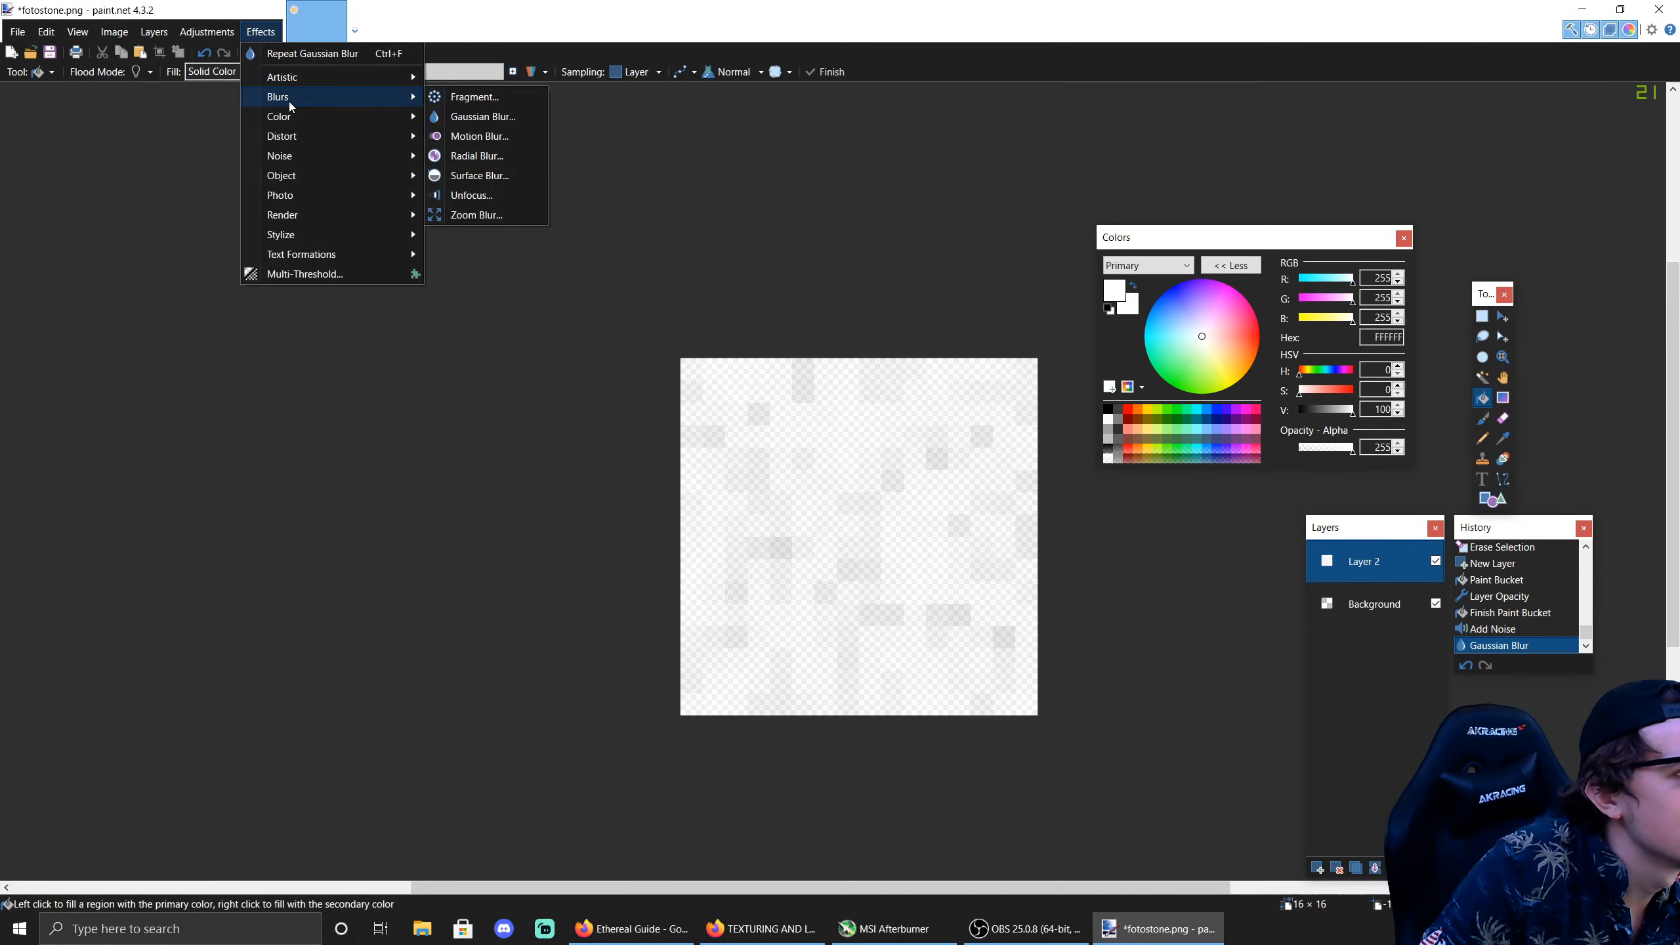
left_click(449, 115)
left_click_drag(795, 415, 430, 419)
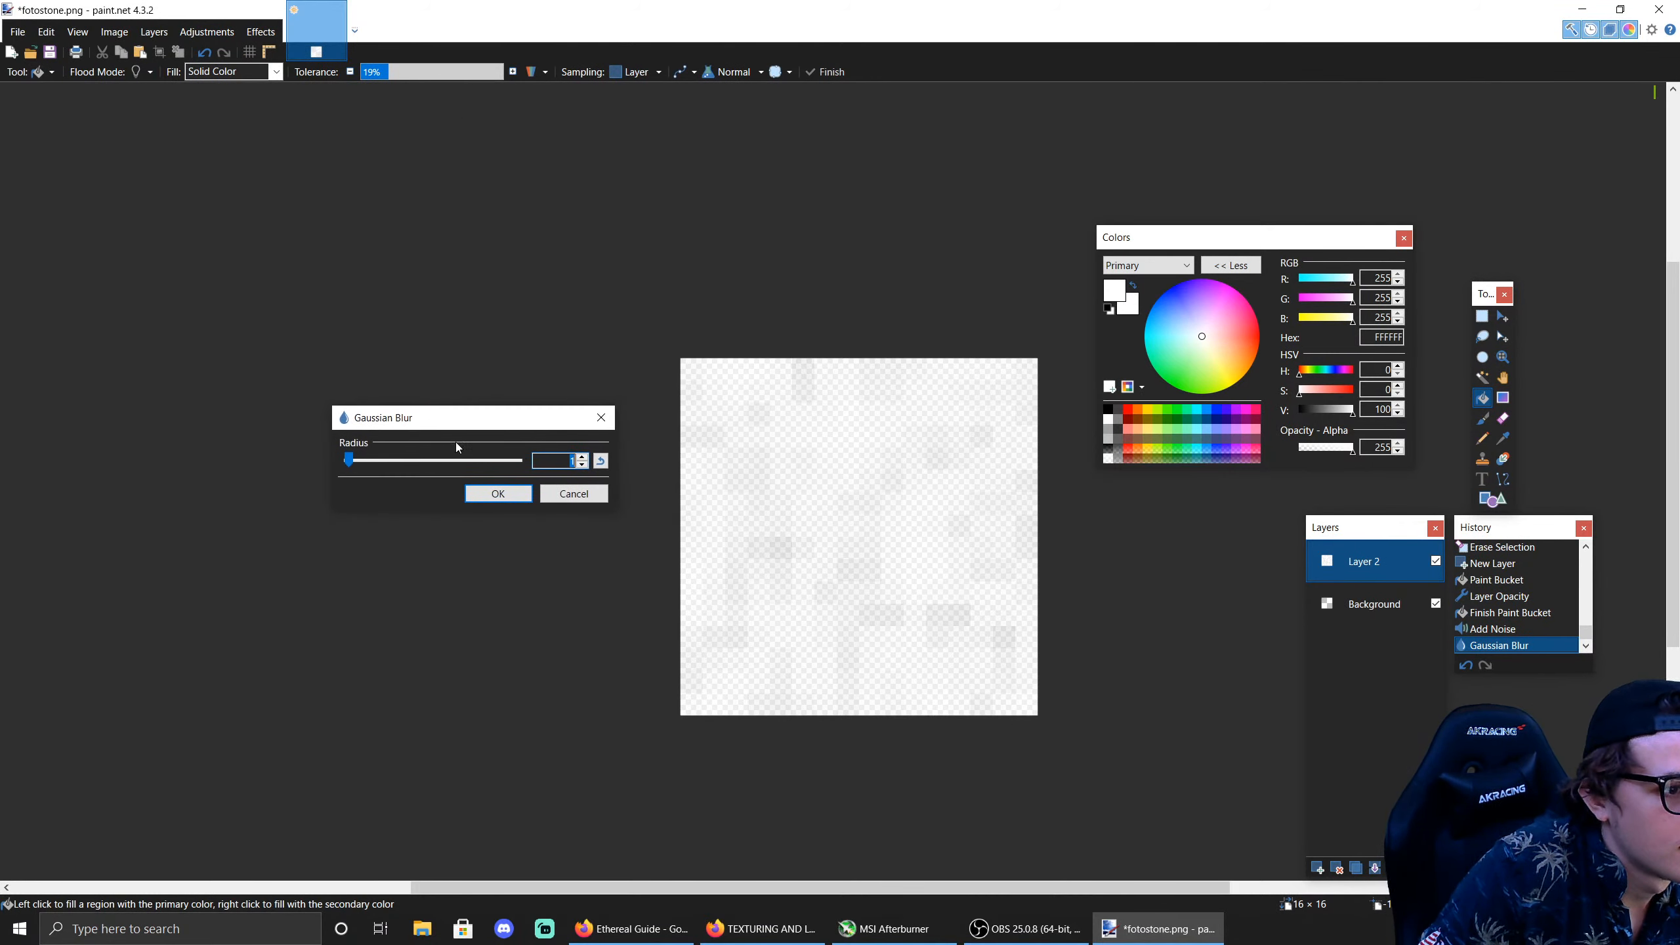
left_click(526, 500)
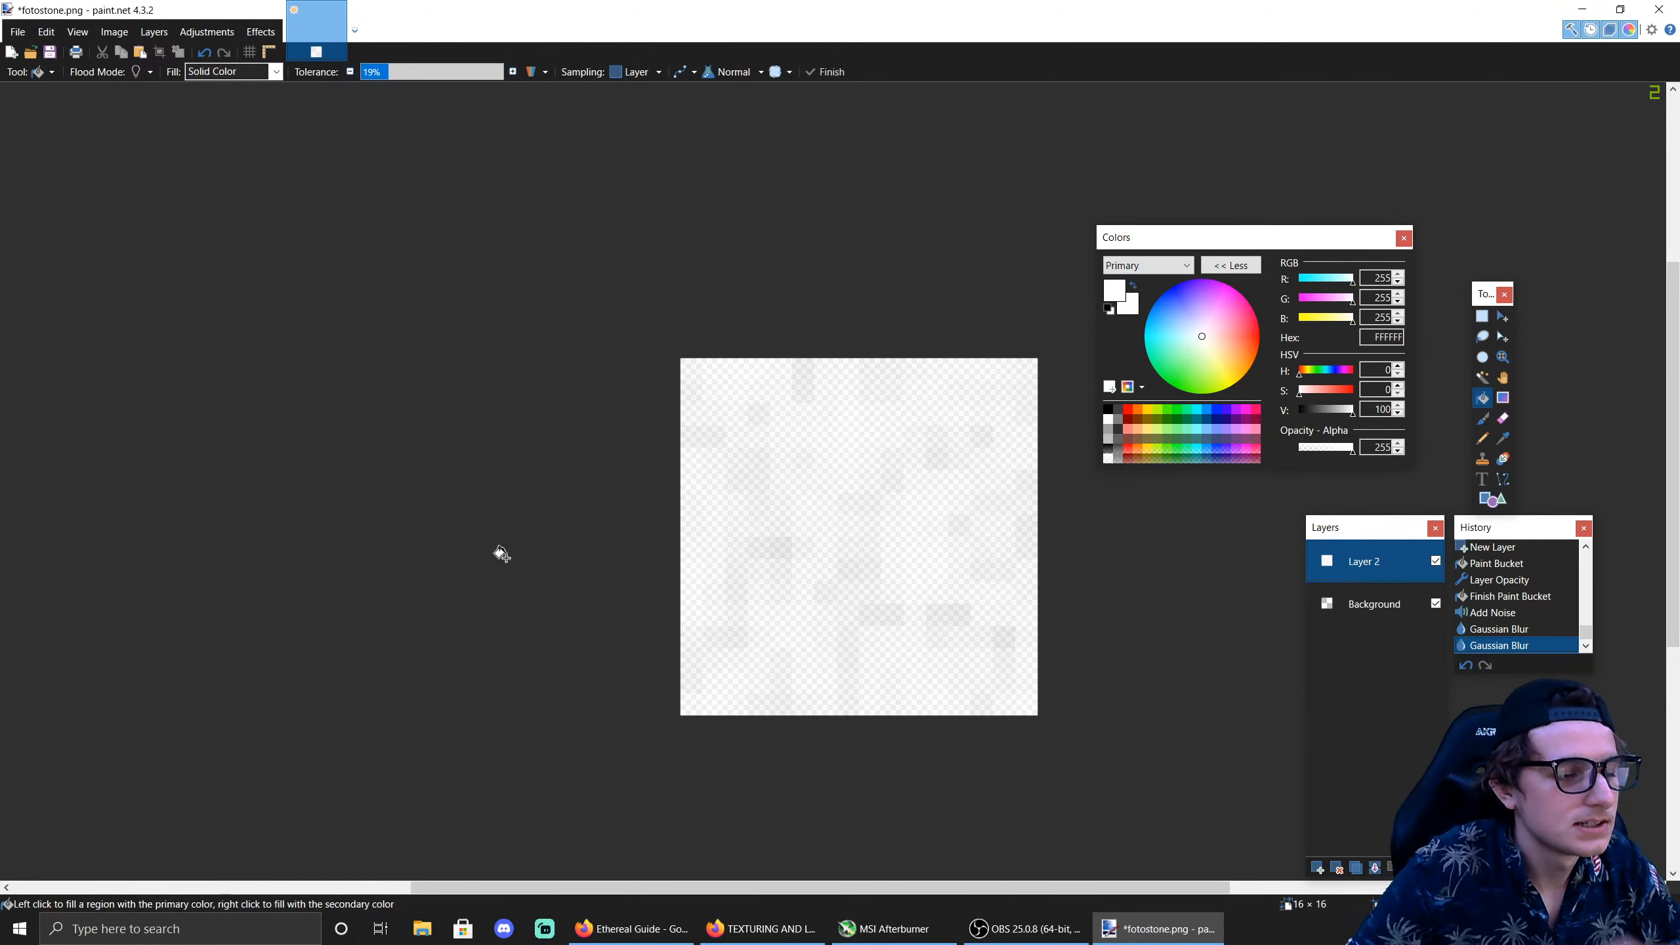
Step: Start a Curves adjustment in RGB mode and raise the midpoint of the blue channel's curve alone to about (120, 145)
left_click(206, 31)
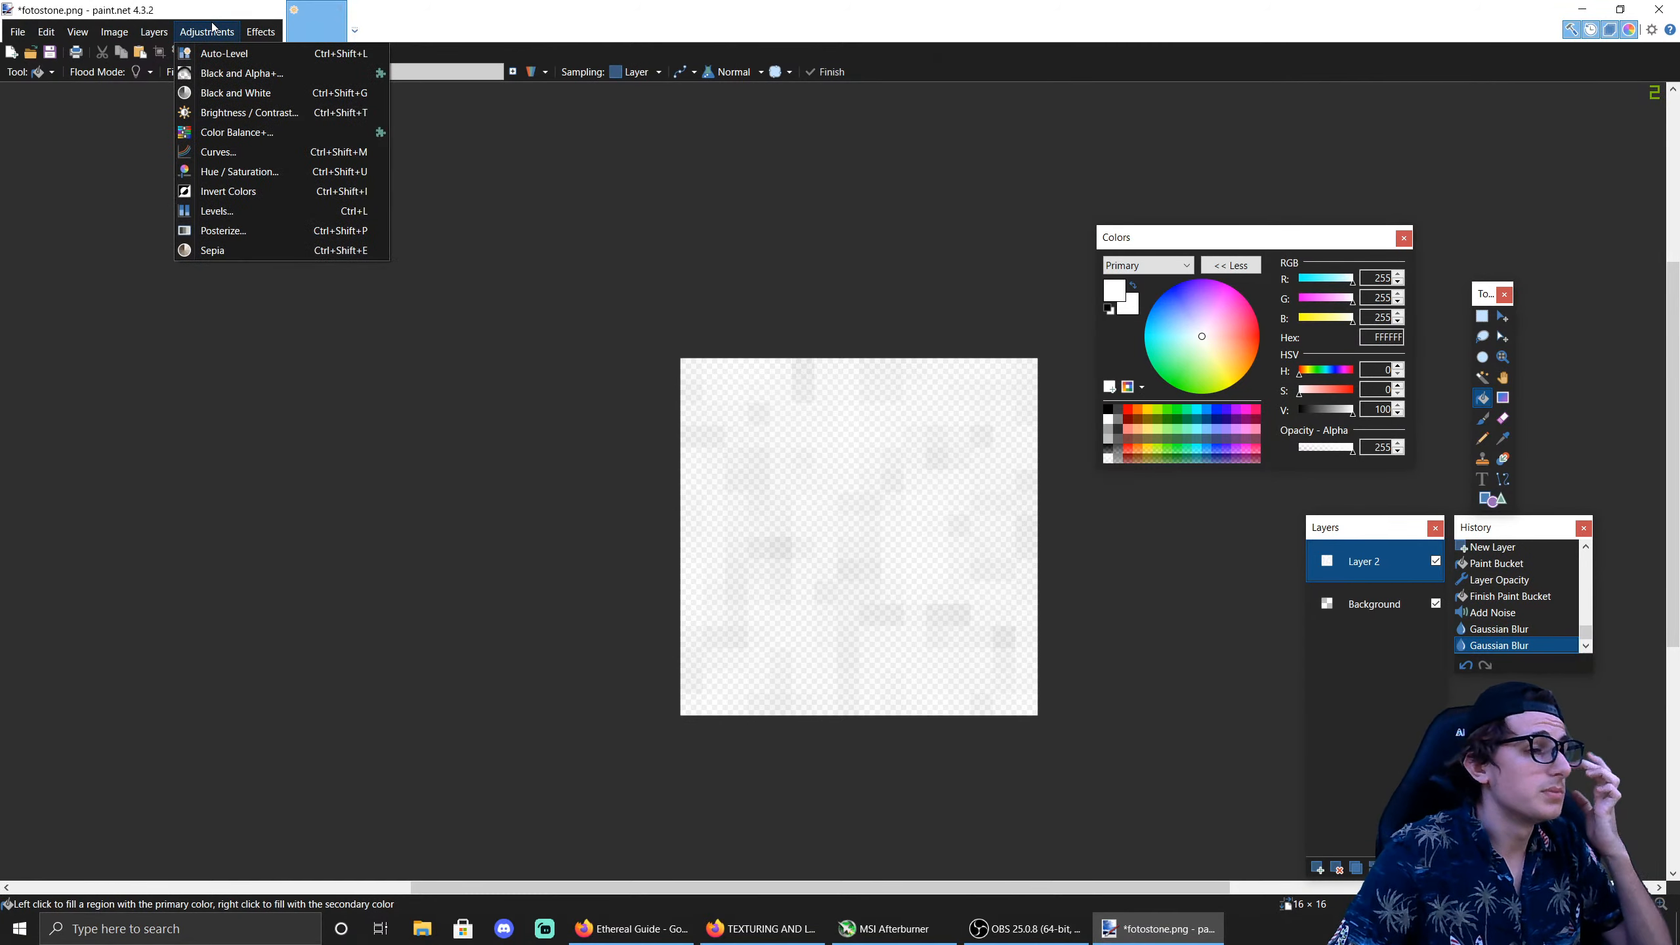
left_click(276, 151)
left_click(753, 335)
left_click(760, 362)
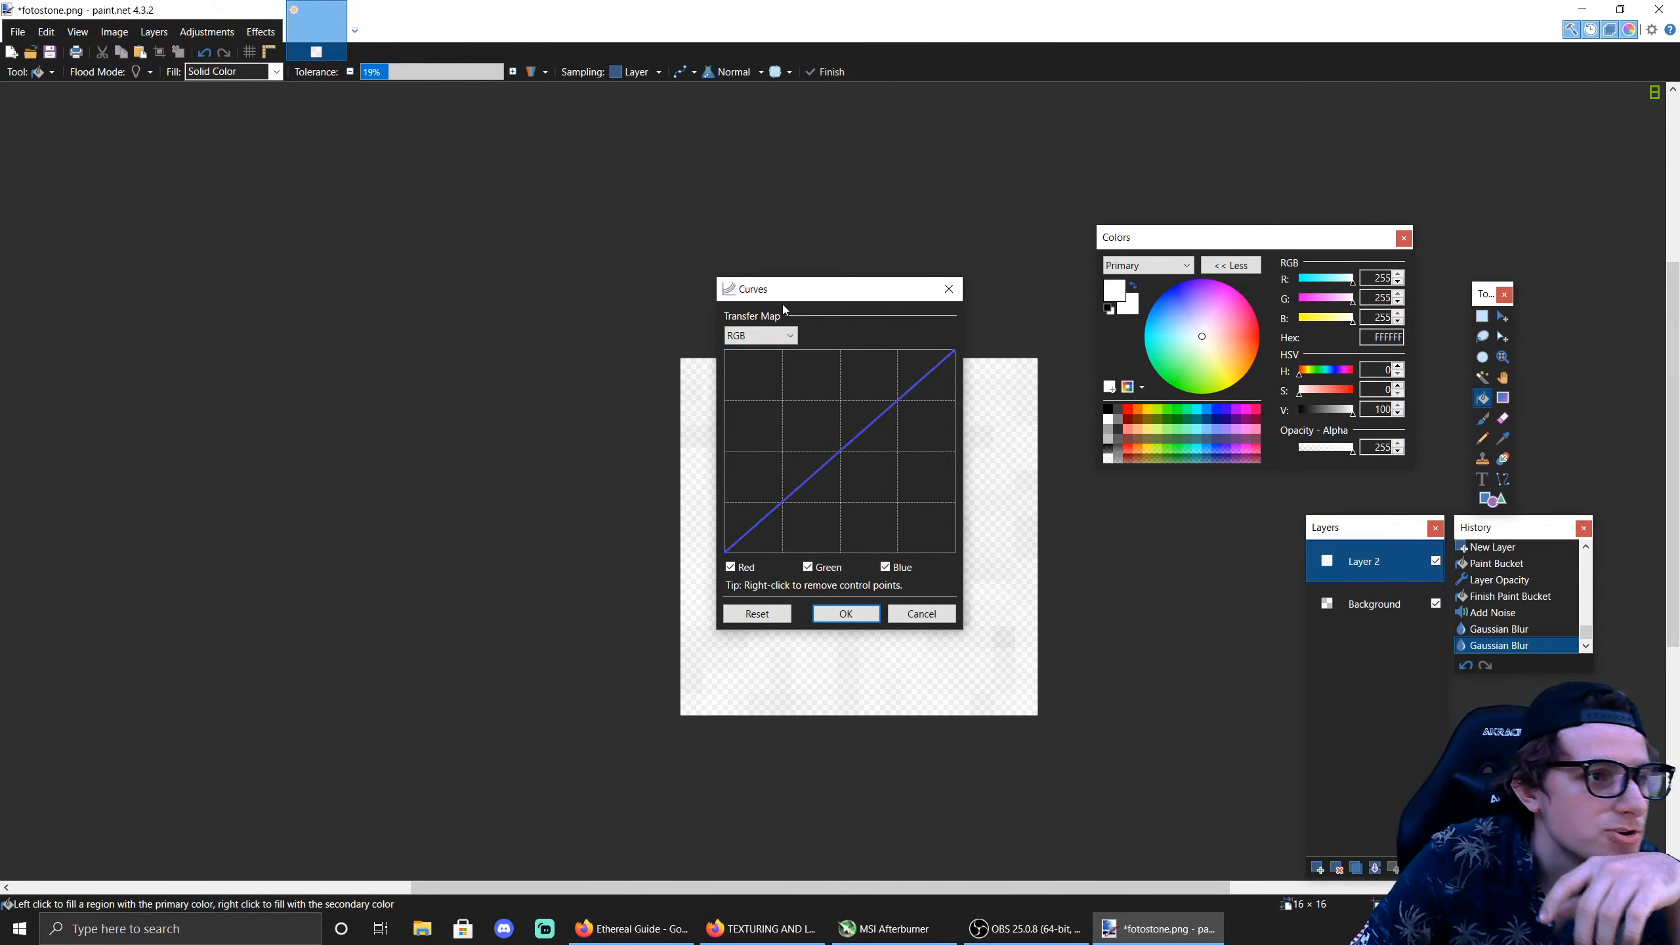
left_click_drag(782, 289, 306, 289)
left_click(253, 567)
left_click(331, 567)
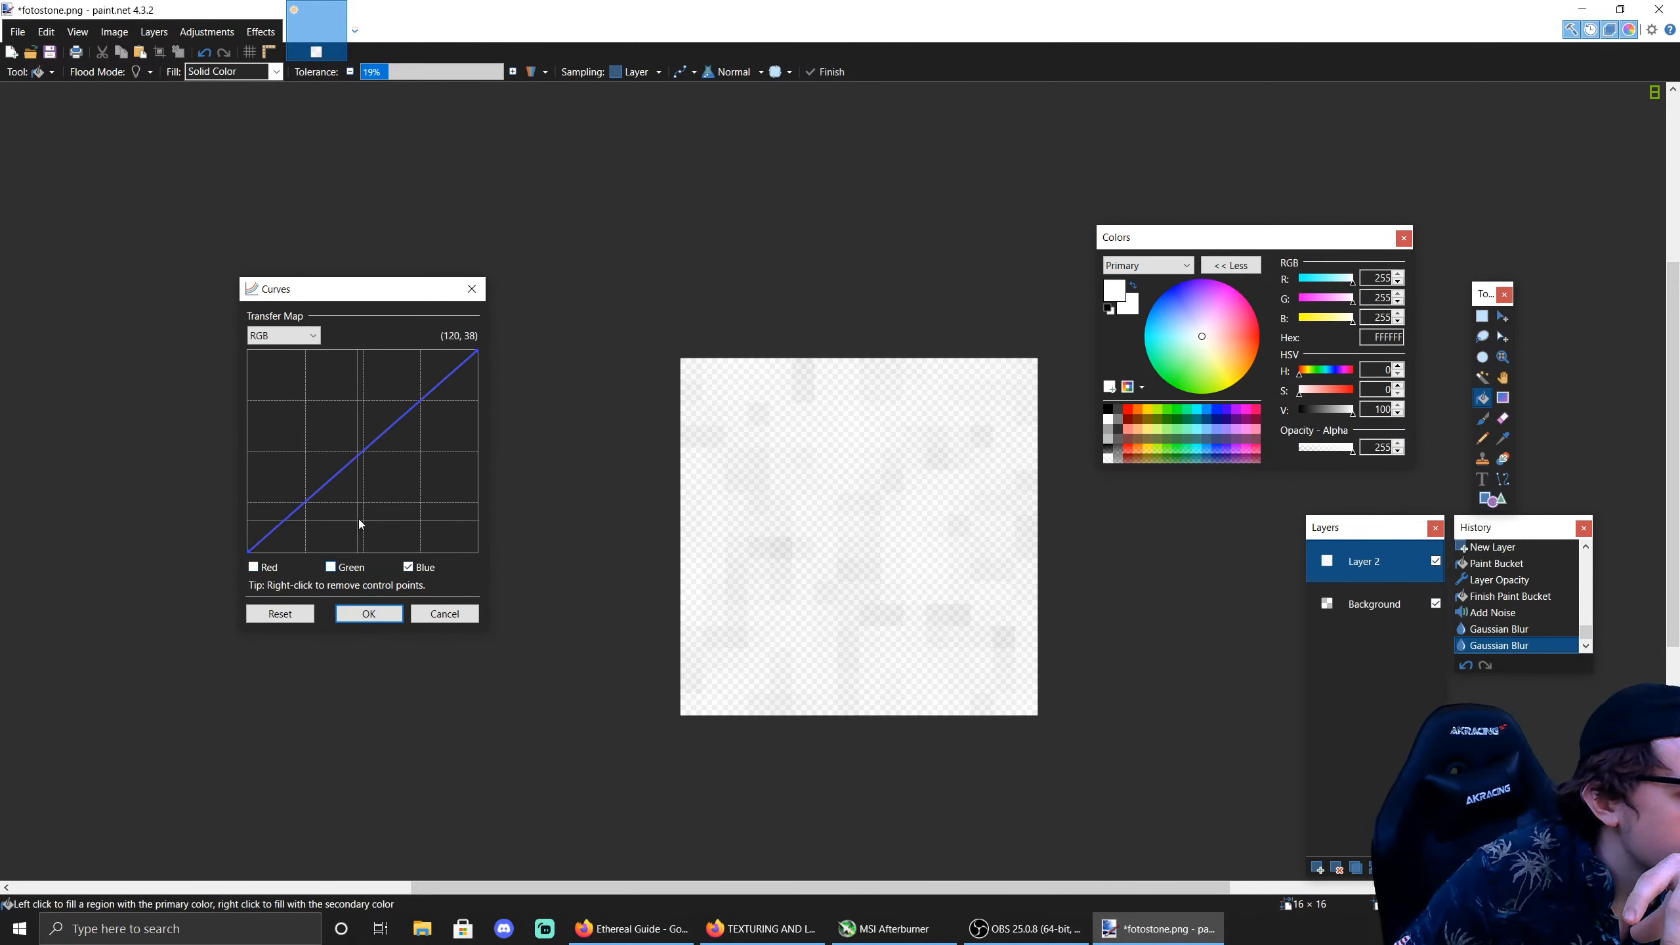
left_click_drag(357, 456, 461, 556)
Step: Pull the red channel's curve below the diagonal and raise the green channel's curve to about (119, 188)
left_click(264, 567)
left_click_drag(480, 569, 401, 448)
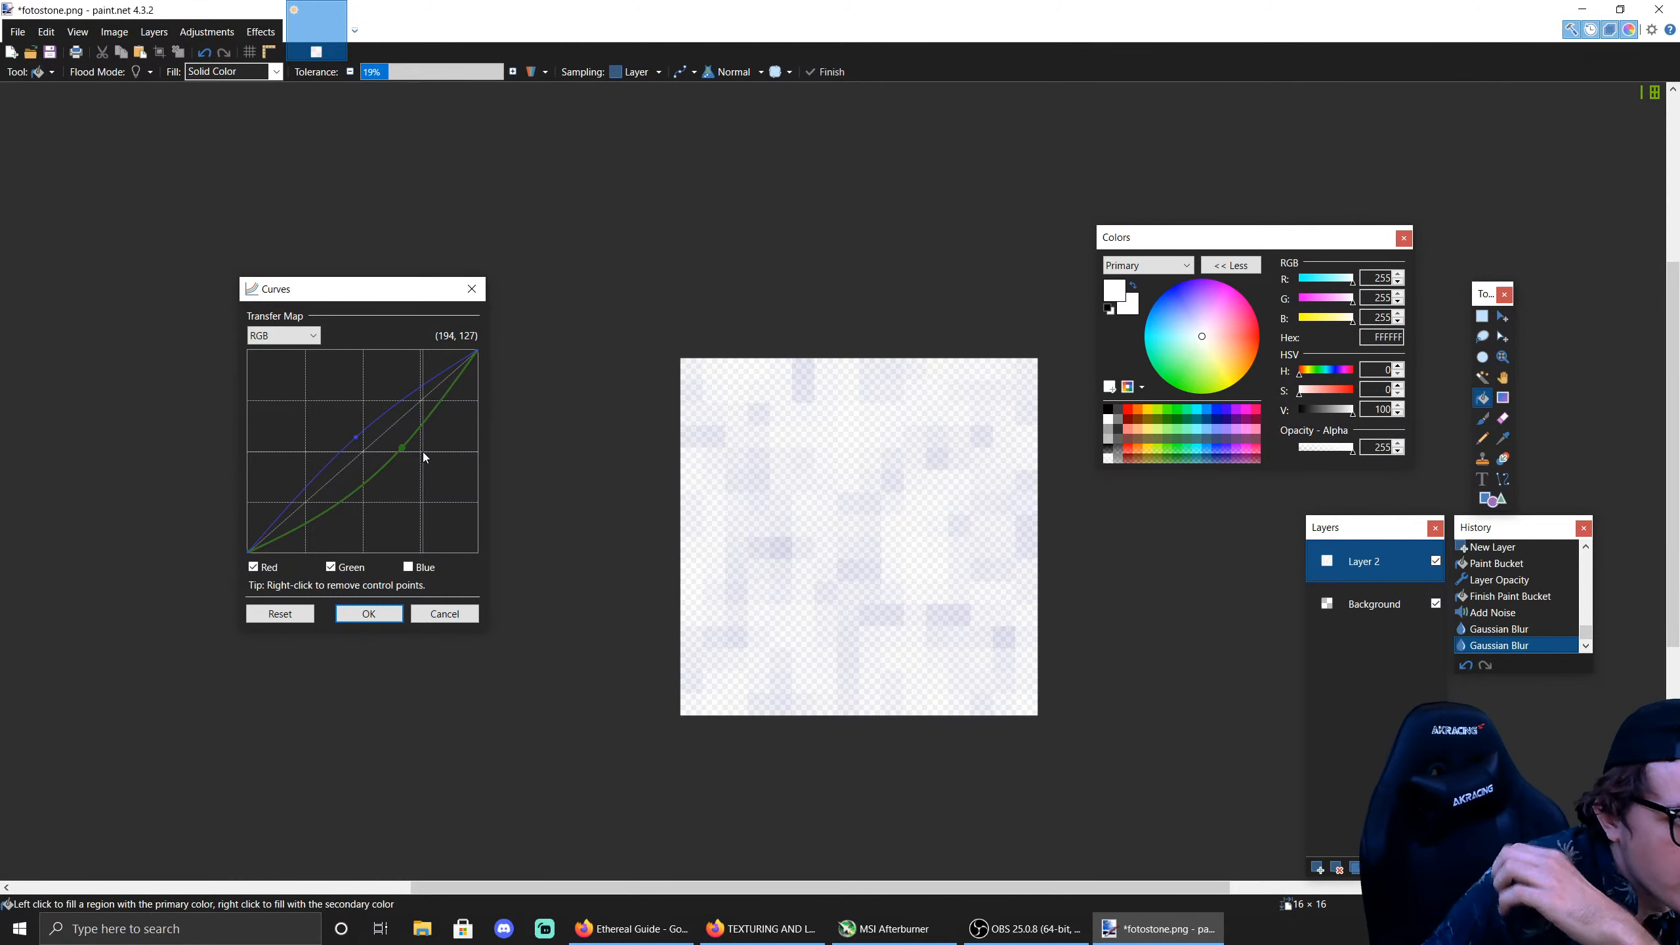
left_click(330, 566)
left_click_drag(402, 447, 354, 401)
left_click(253, 567)
left_click(329, 567)
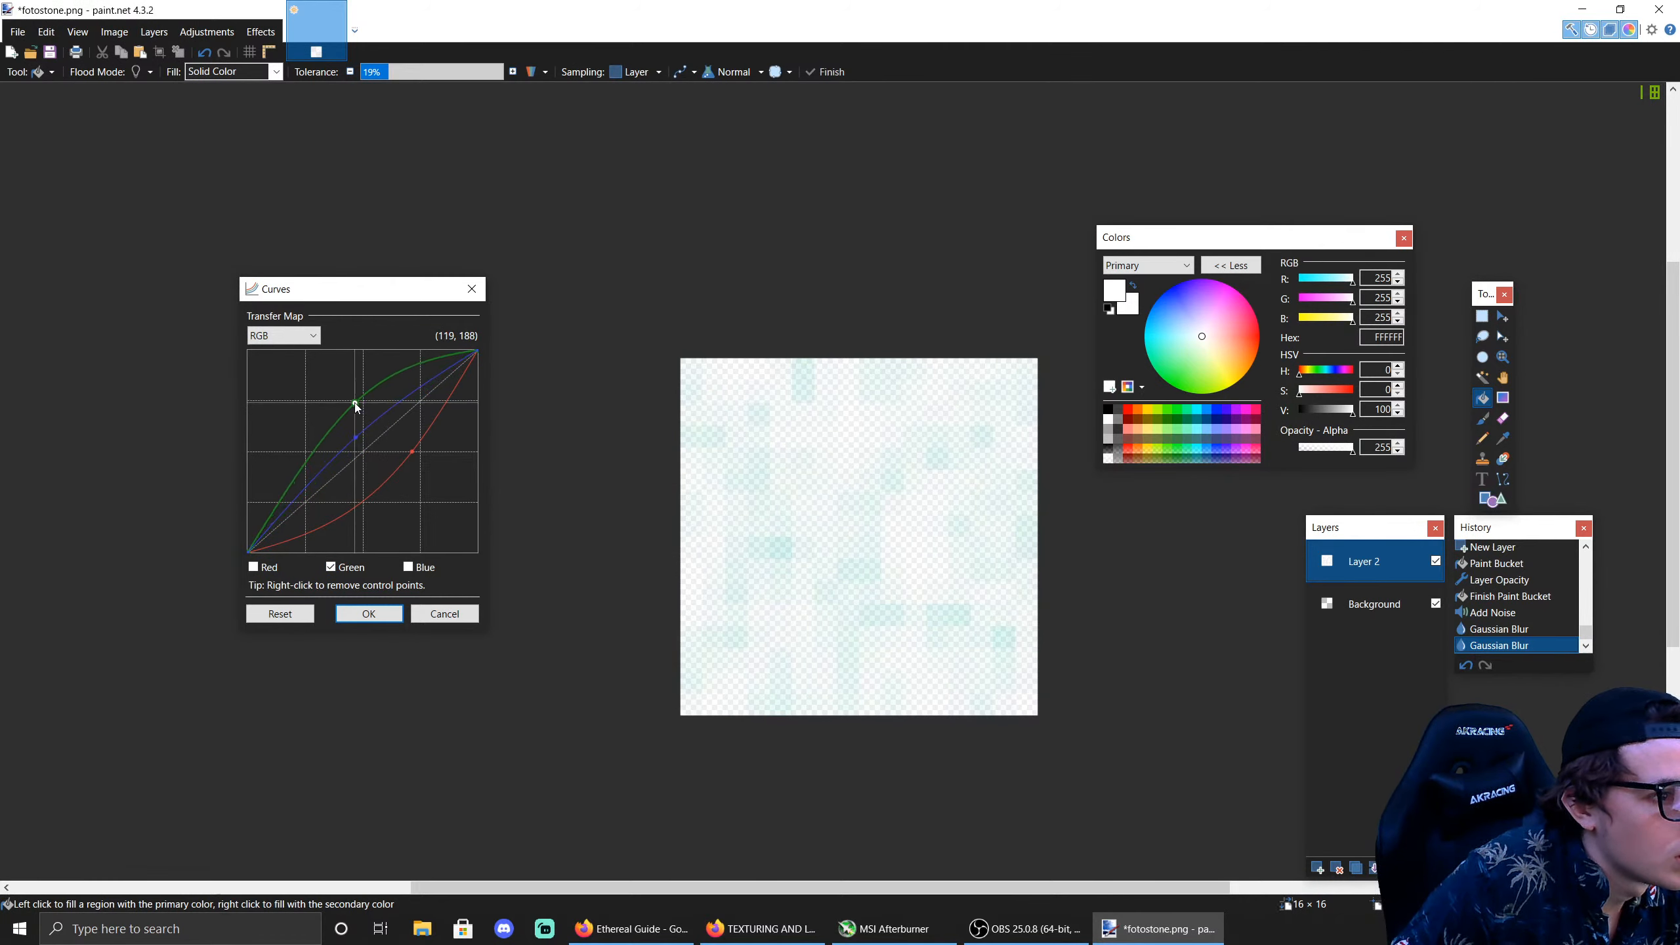
Step: Raise the blue channel's curve above the green one and apply the Curves adjustment
left_click(330, 567)
left_click(426, 568)
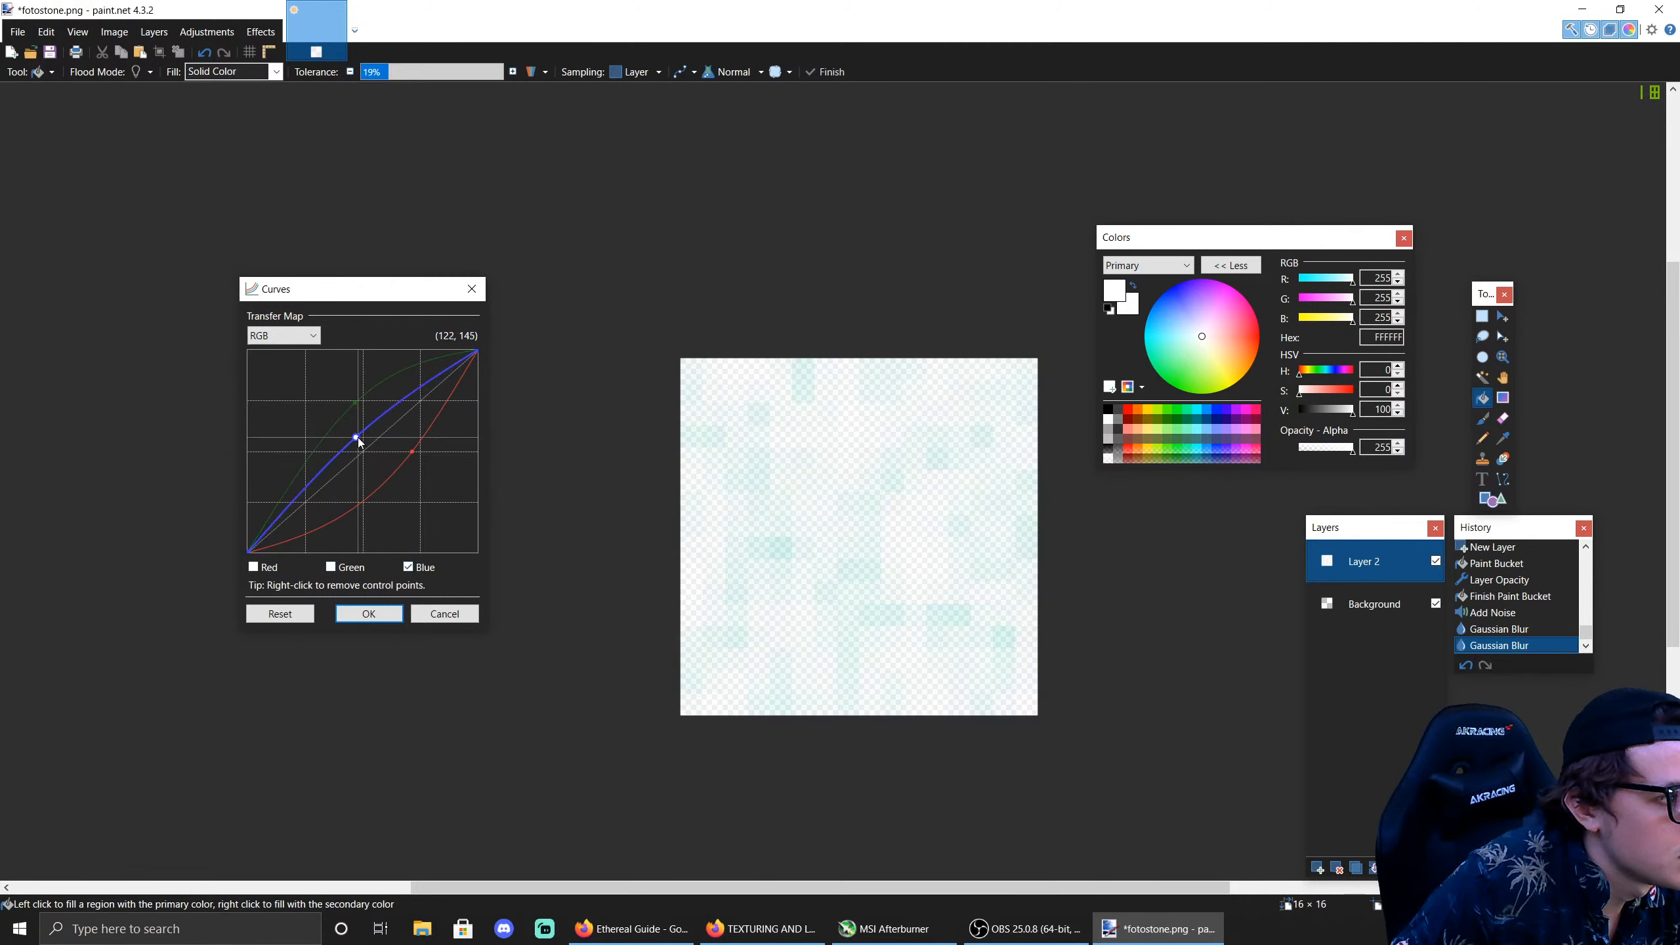
left_click_drag(356, 437, 334, 417)
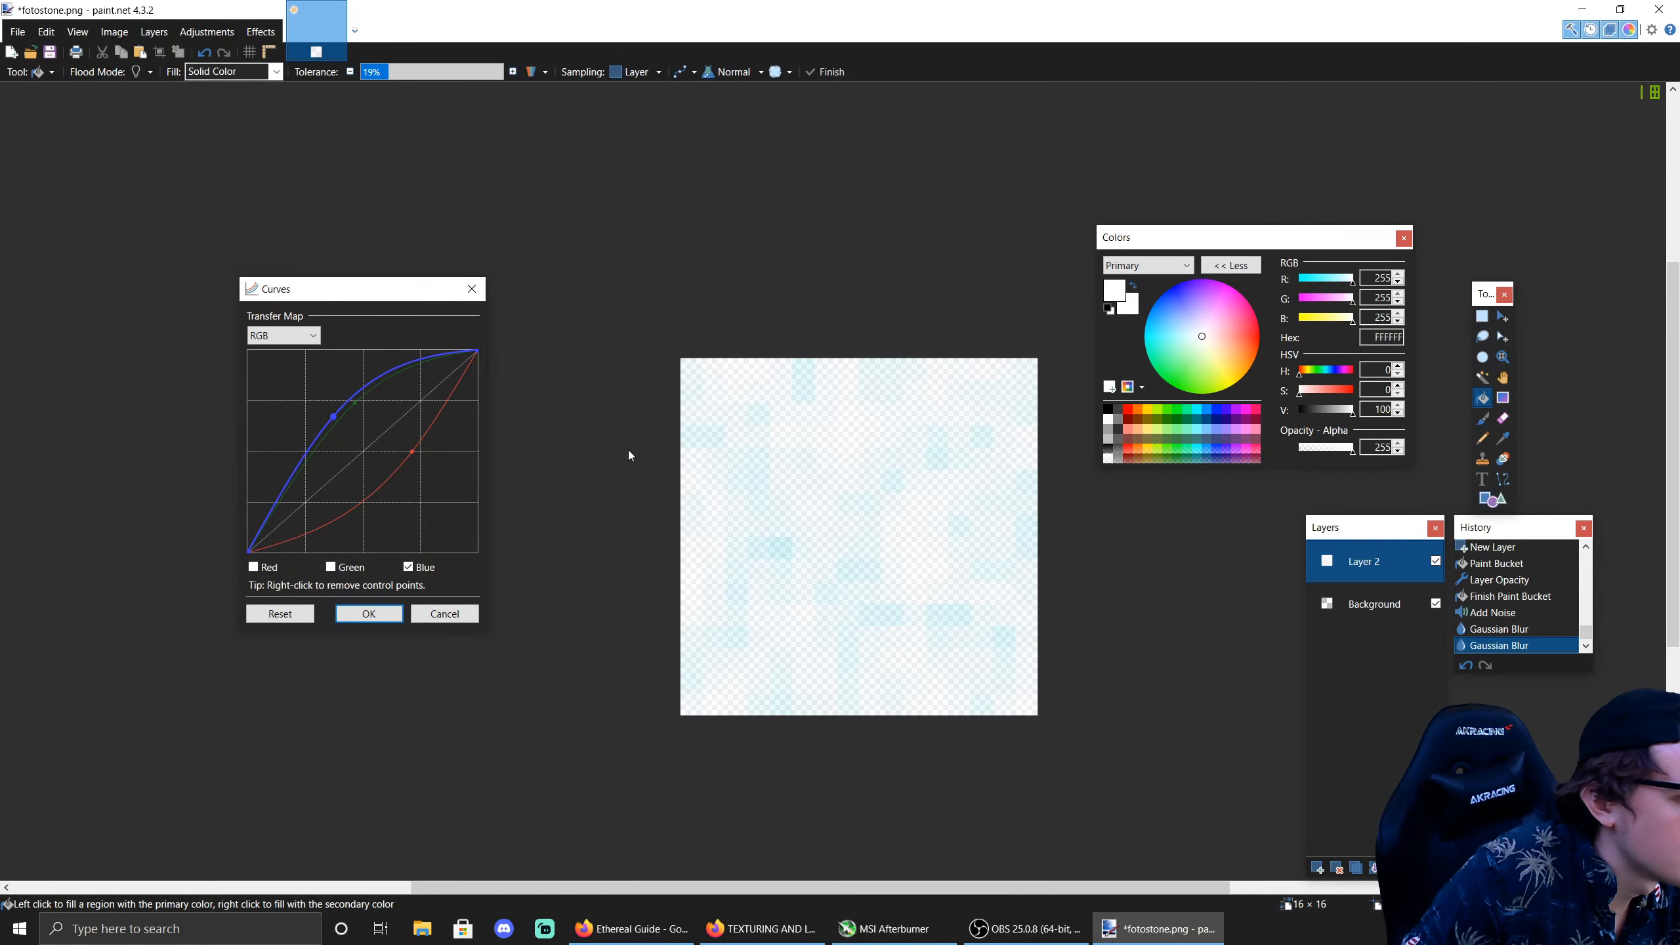
left_click(277, 368)
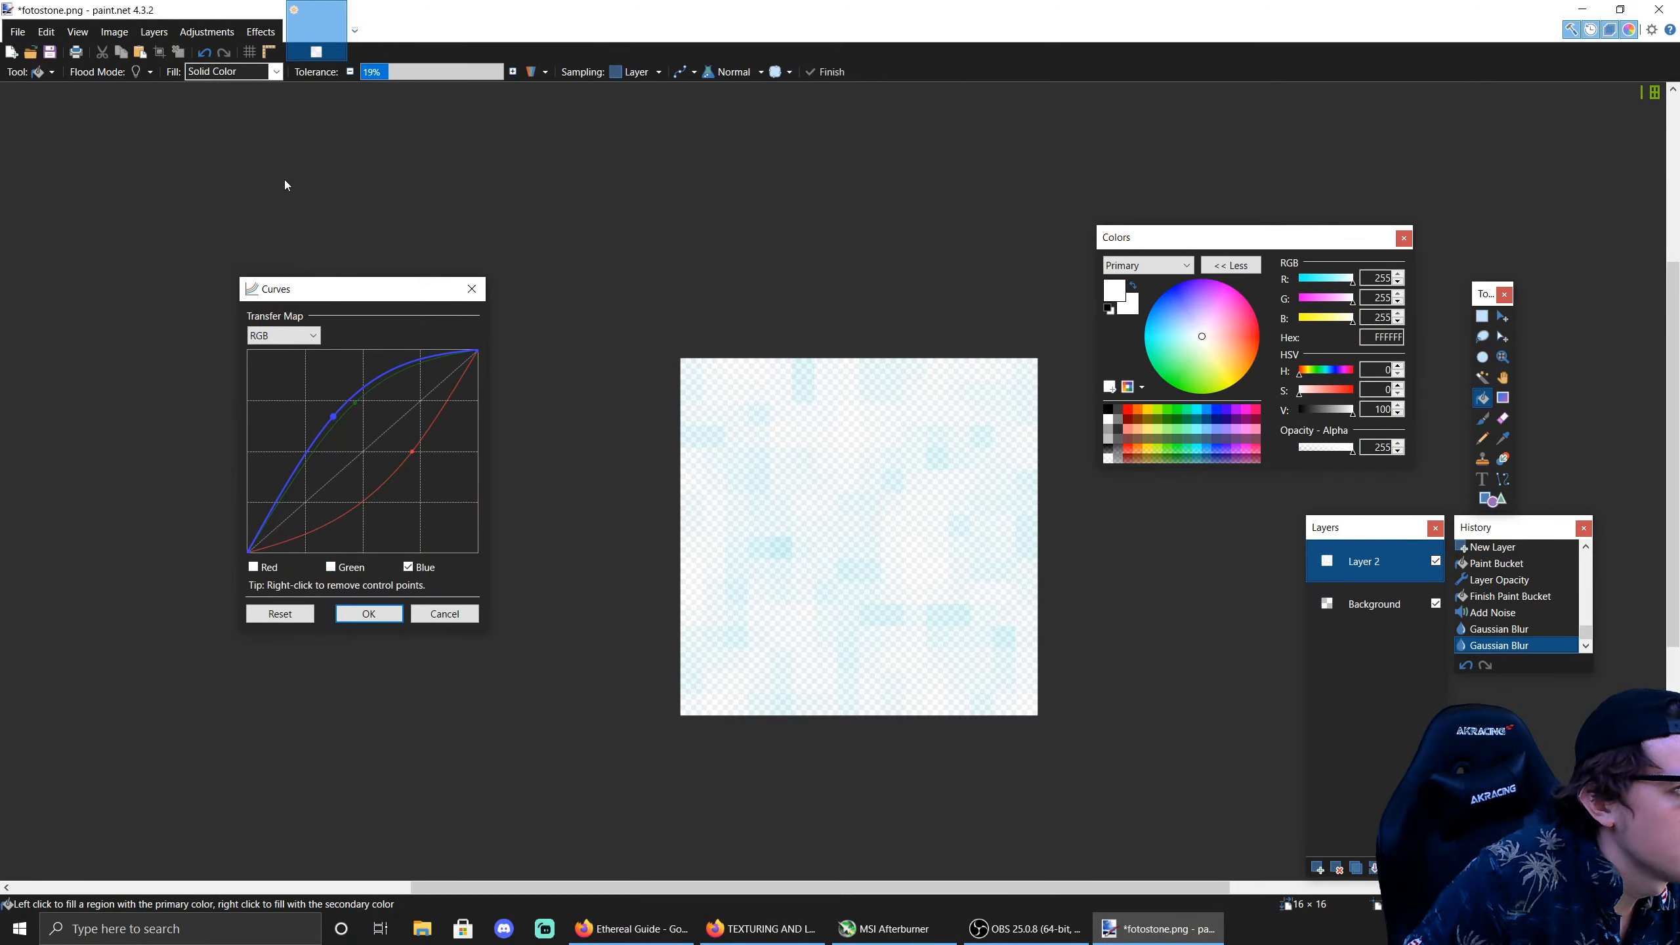
left_click(368, 613)
Step: Apply a second Curves adjustment in Luminosity mode with the midpoint raised slightly to about (116, 135)
left_click(220, 33)
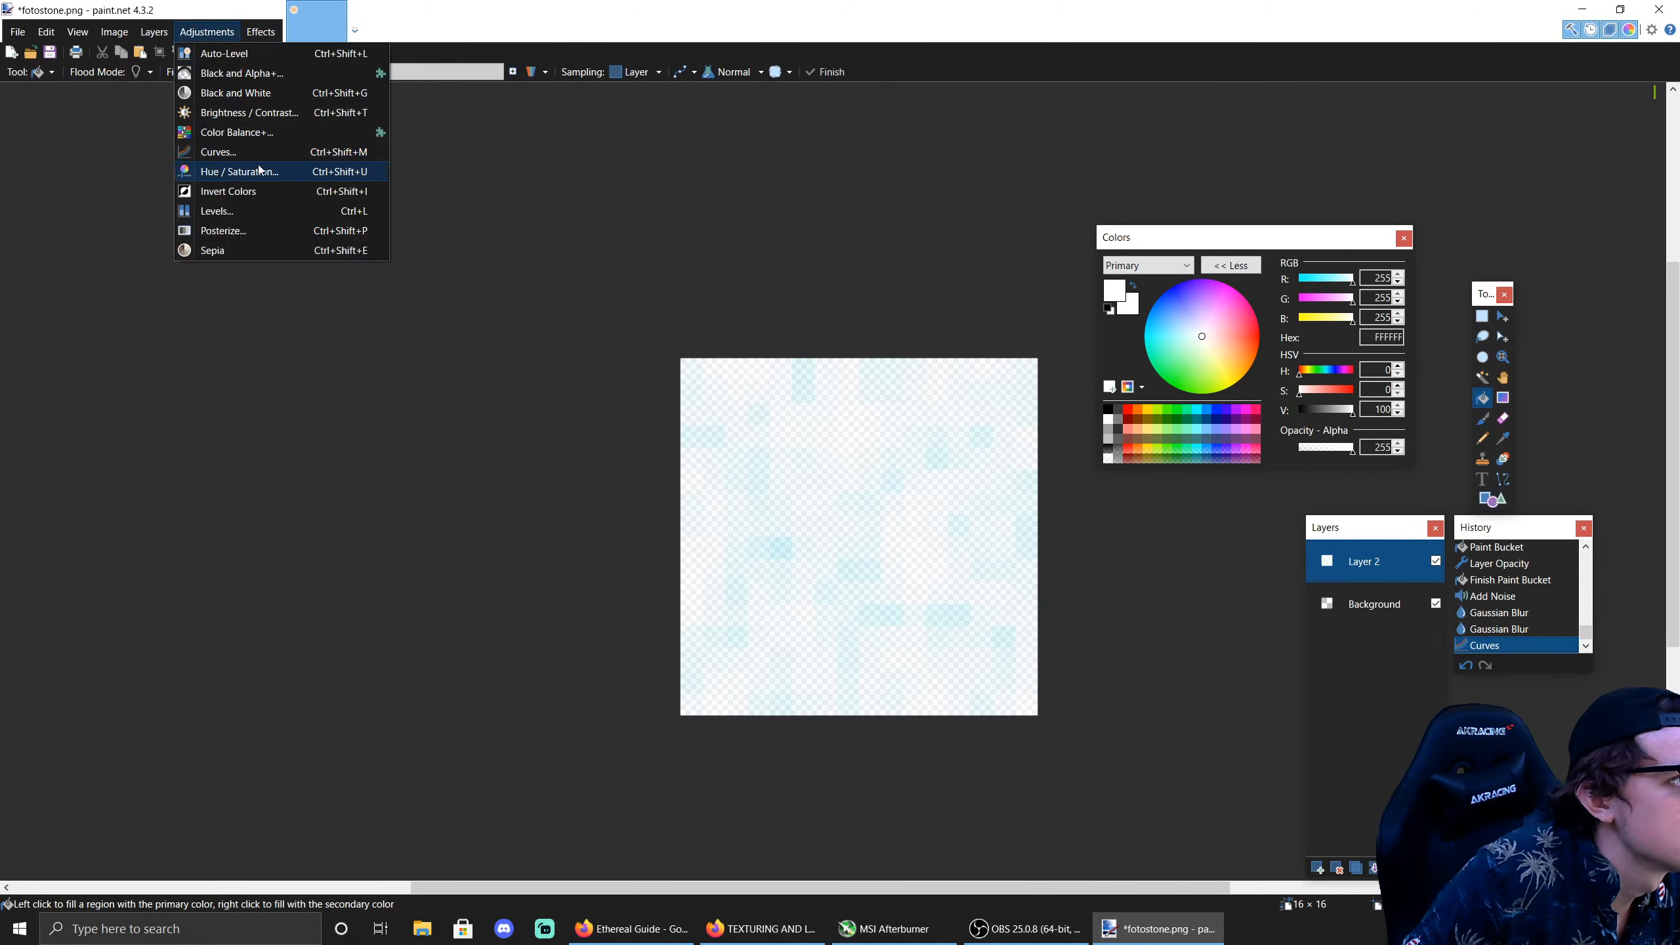
left_click(255, 152)
left_click(760, 335)
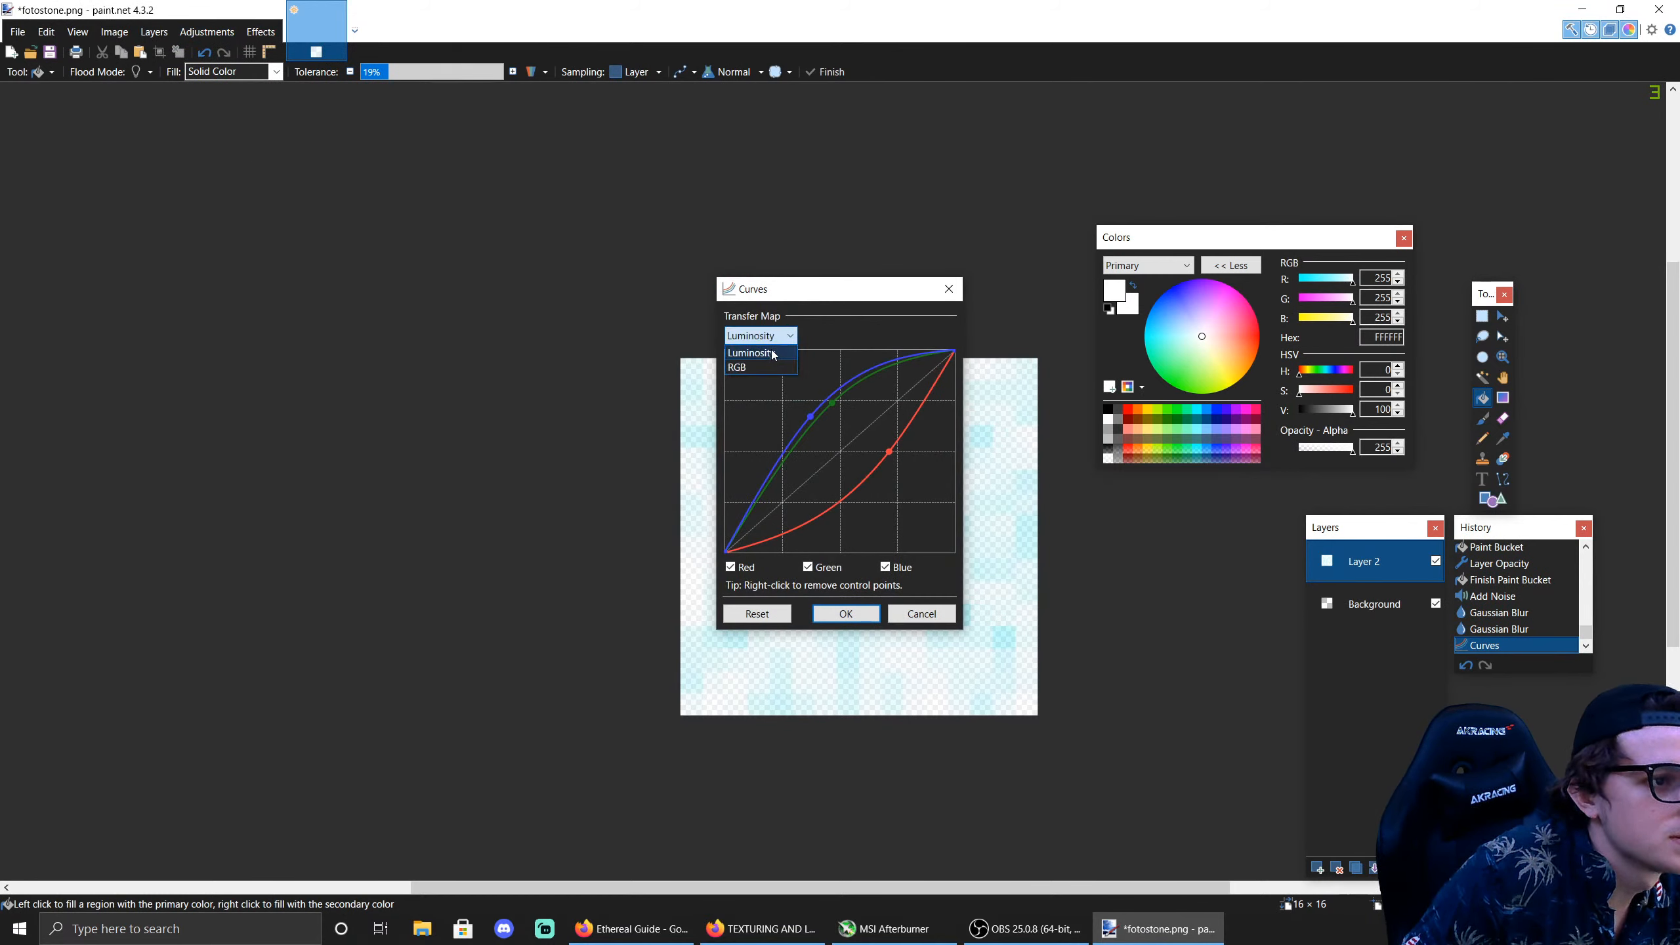
left_click(754, 353)
left_click_drag(838, 300, 457, 318)
left_click(460, 467)
mouse_move(461, 467)
left_mouse_down()
mouse_move(442, 447)
mouse_move(525, 515)
mouse_move(454, 447)
mouse_move(461, 469)
left_mouse_up()
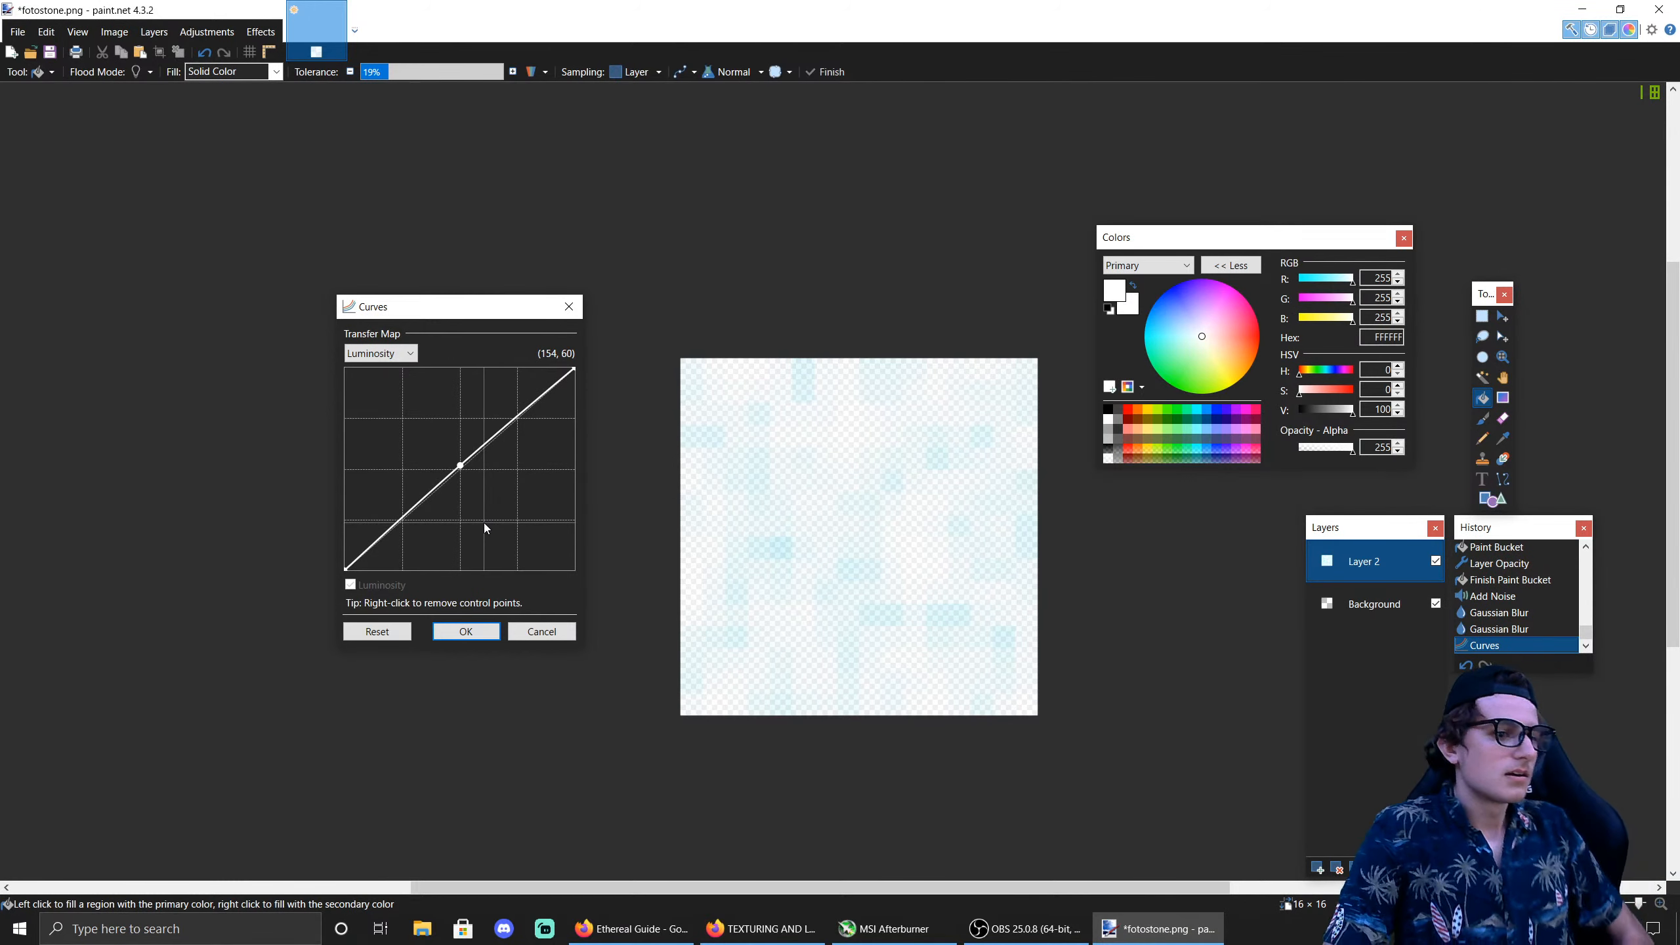
left_click_drag(460, 465, 448, 462)
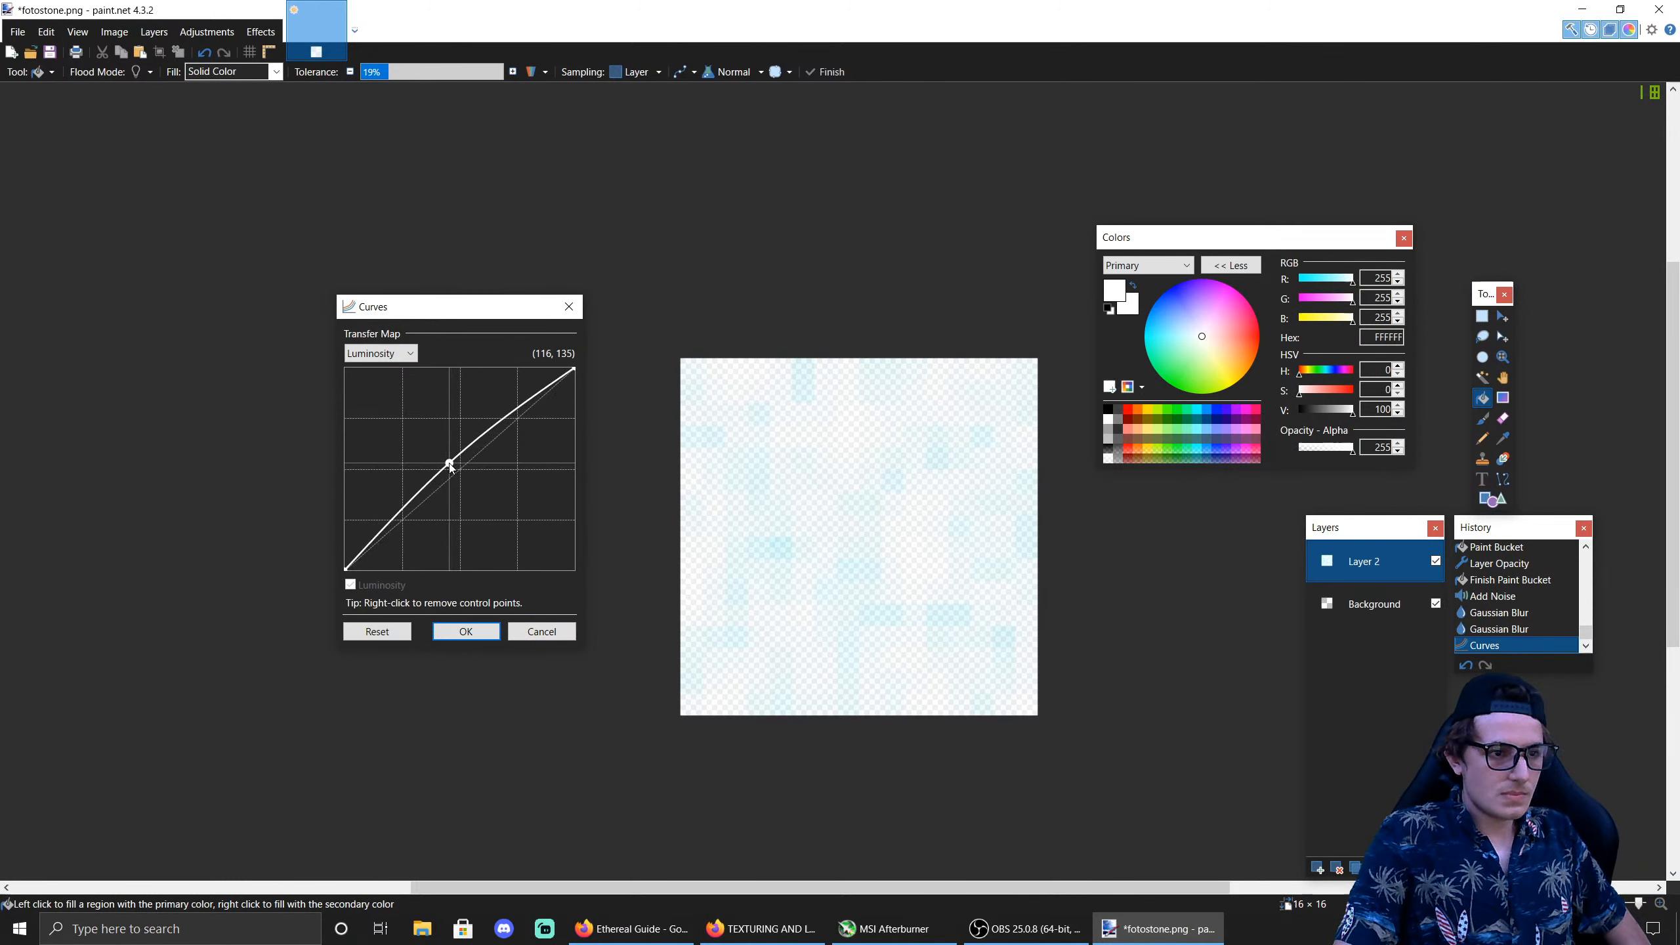
left_click(475, 630)
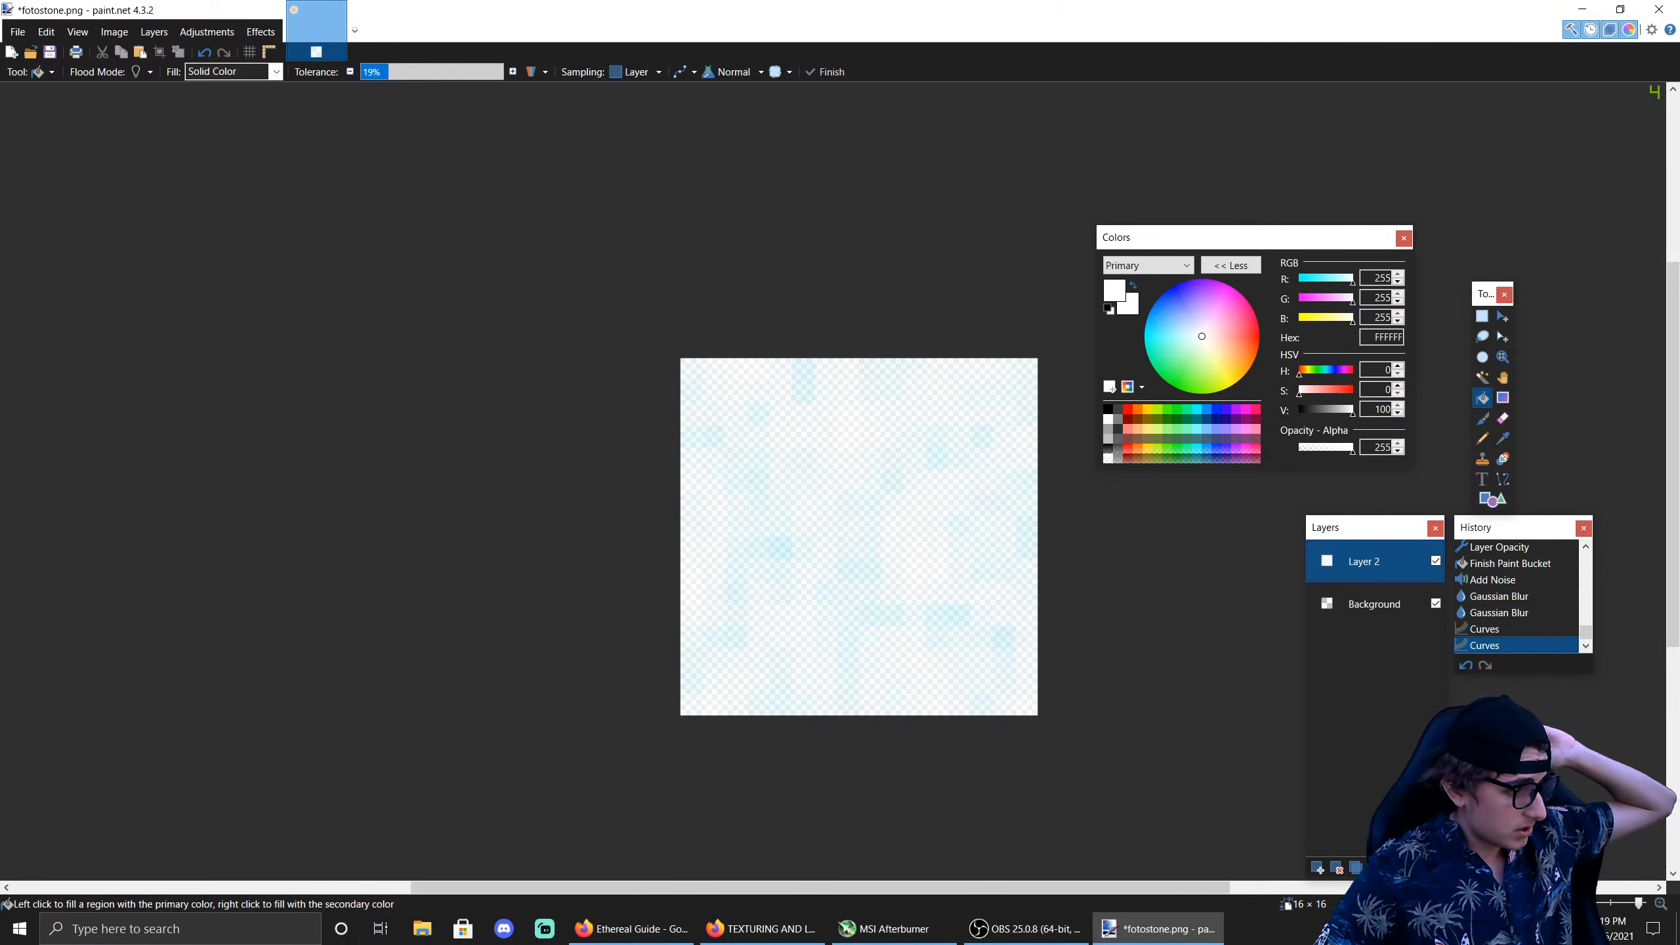
key("alt+Tab")
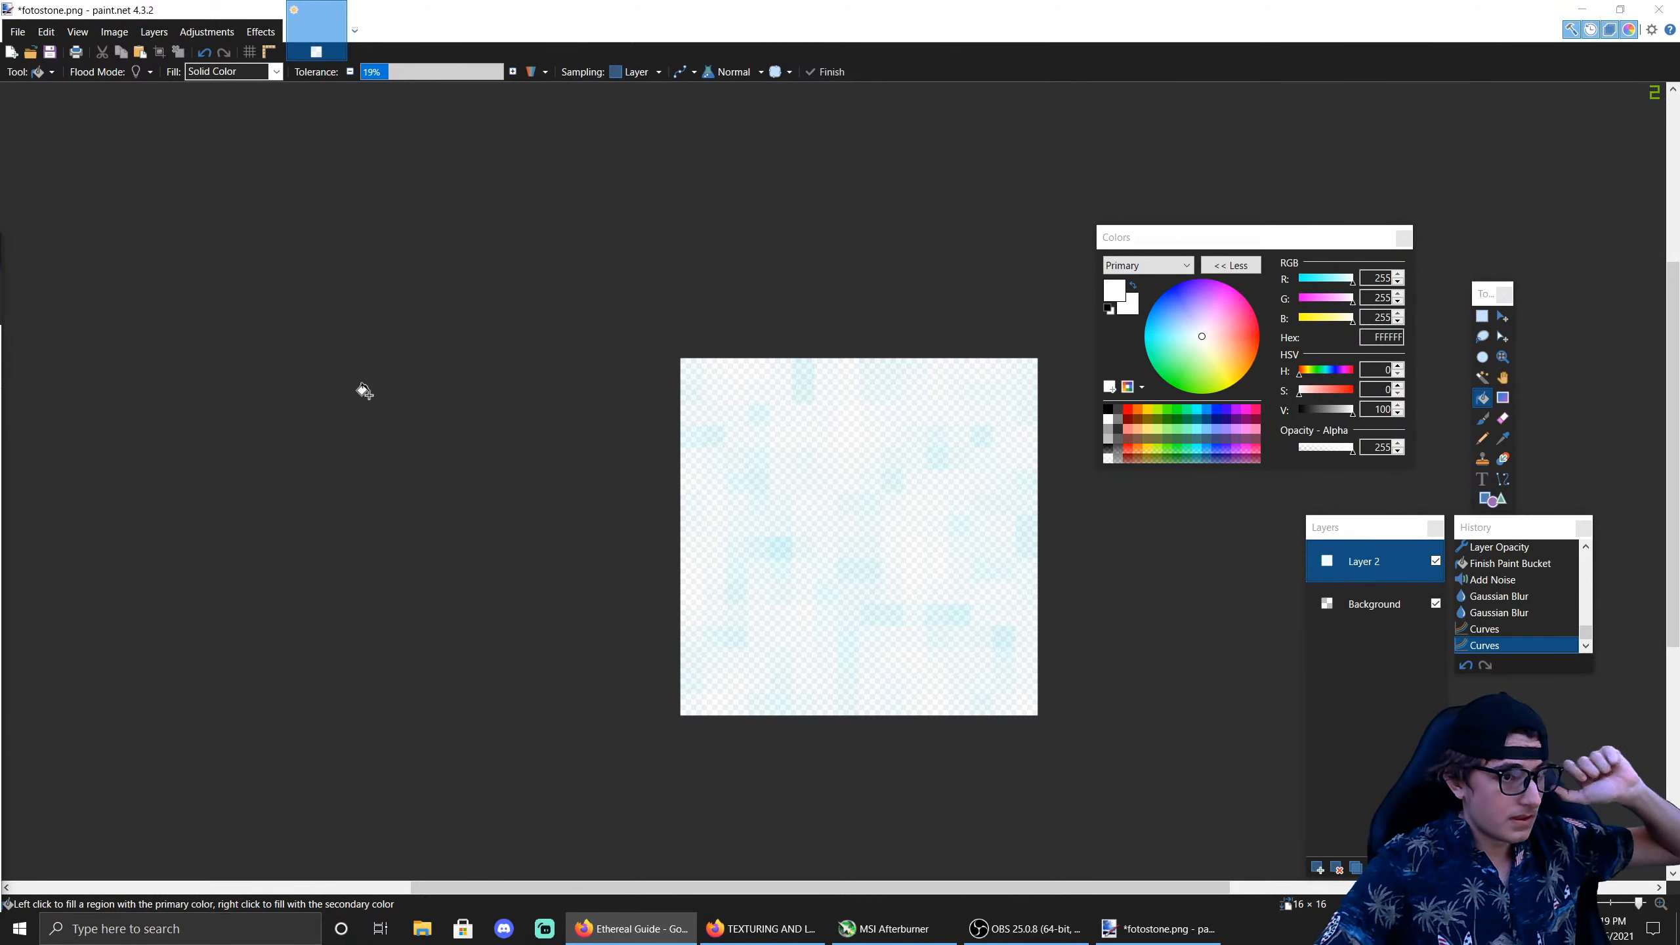
key("alt+Tab")
Step: Shift the hue of Layer 2 to -127 with Hue / Saturation, keeping saturation 100 and lightness 0
left_click(206, 32)
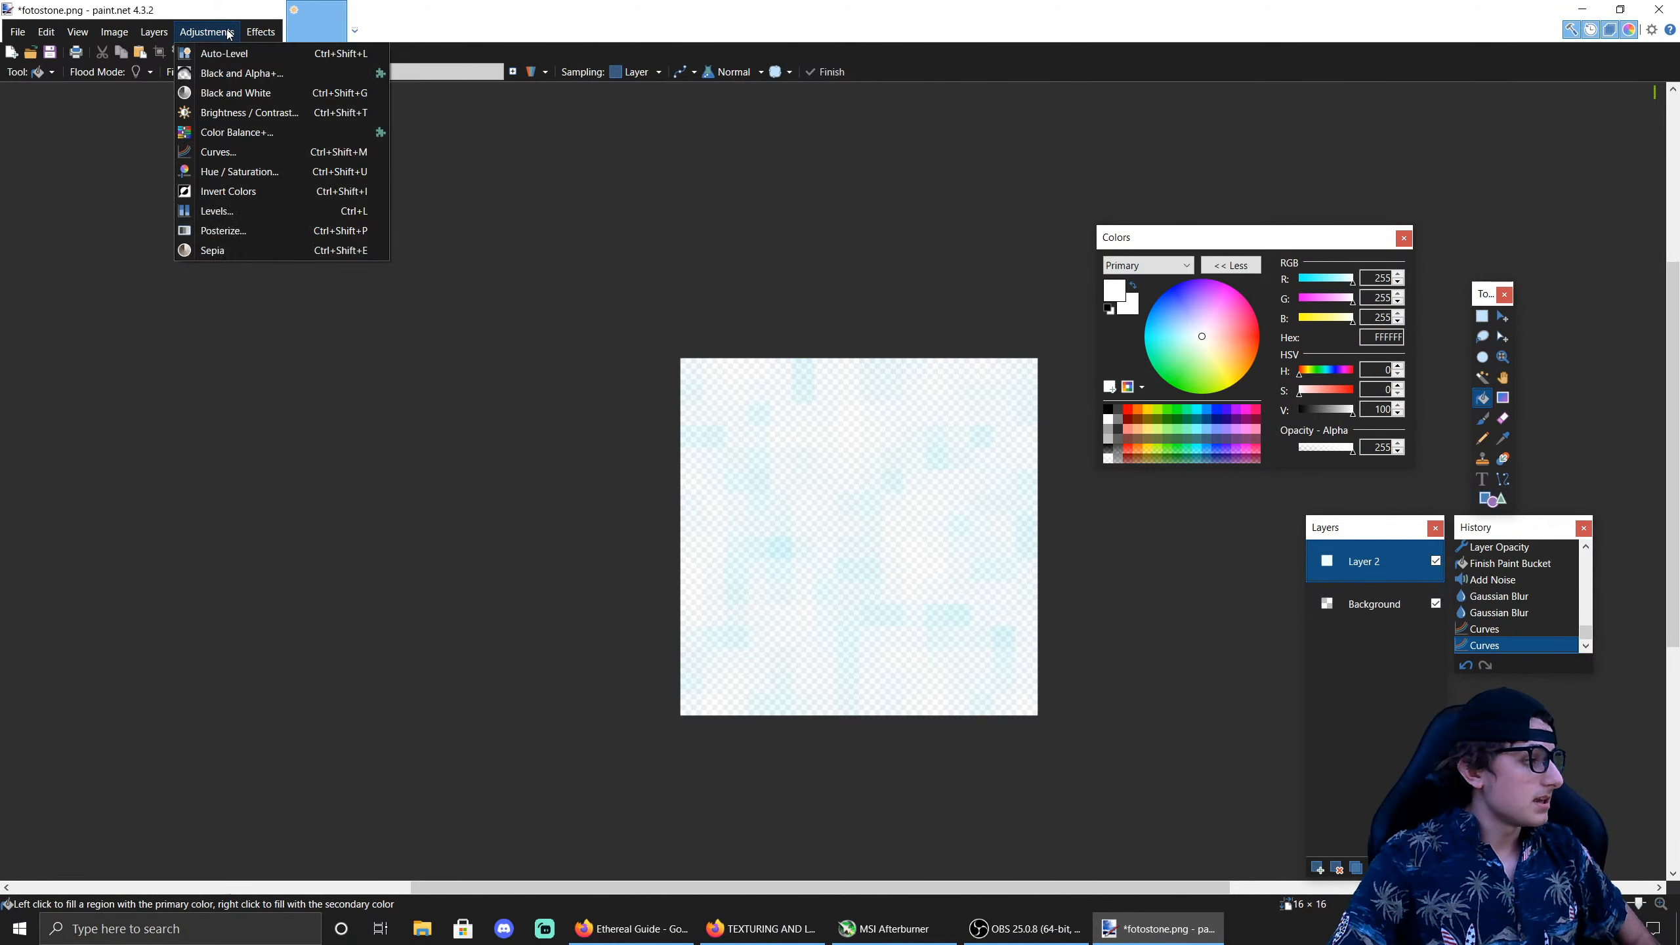
left_click(299, 175)
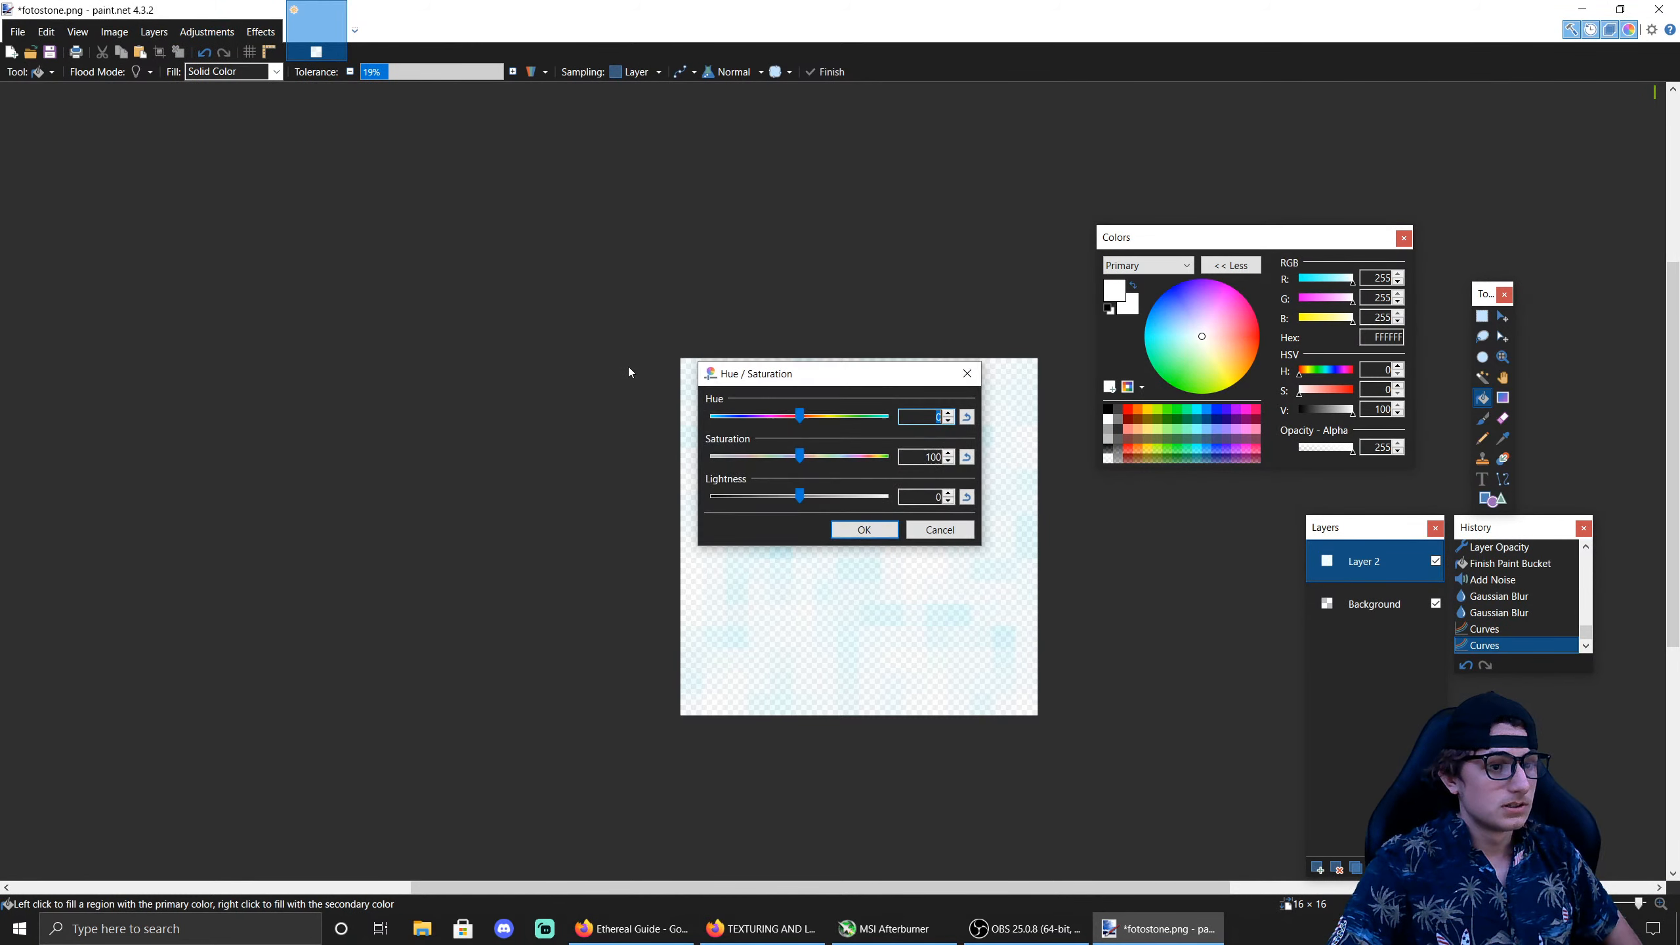
left_click_drag(800, 417, 738, 416)
key("Return")
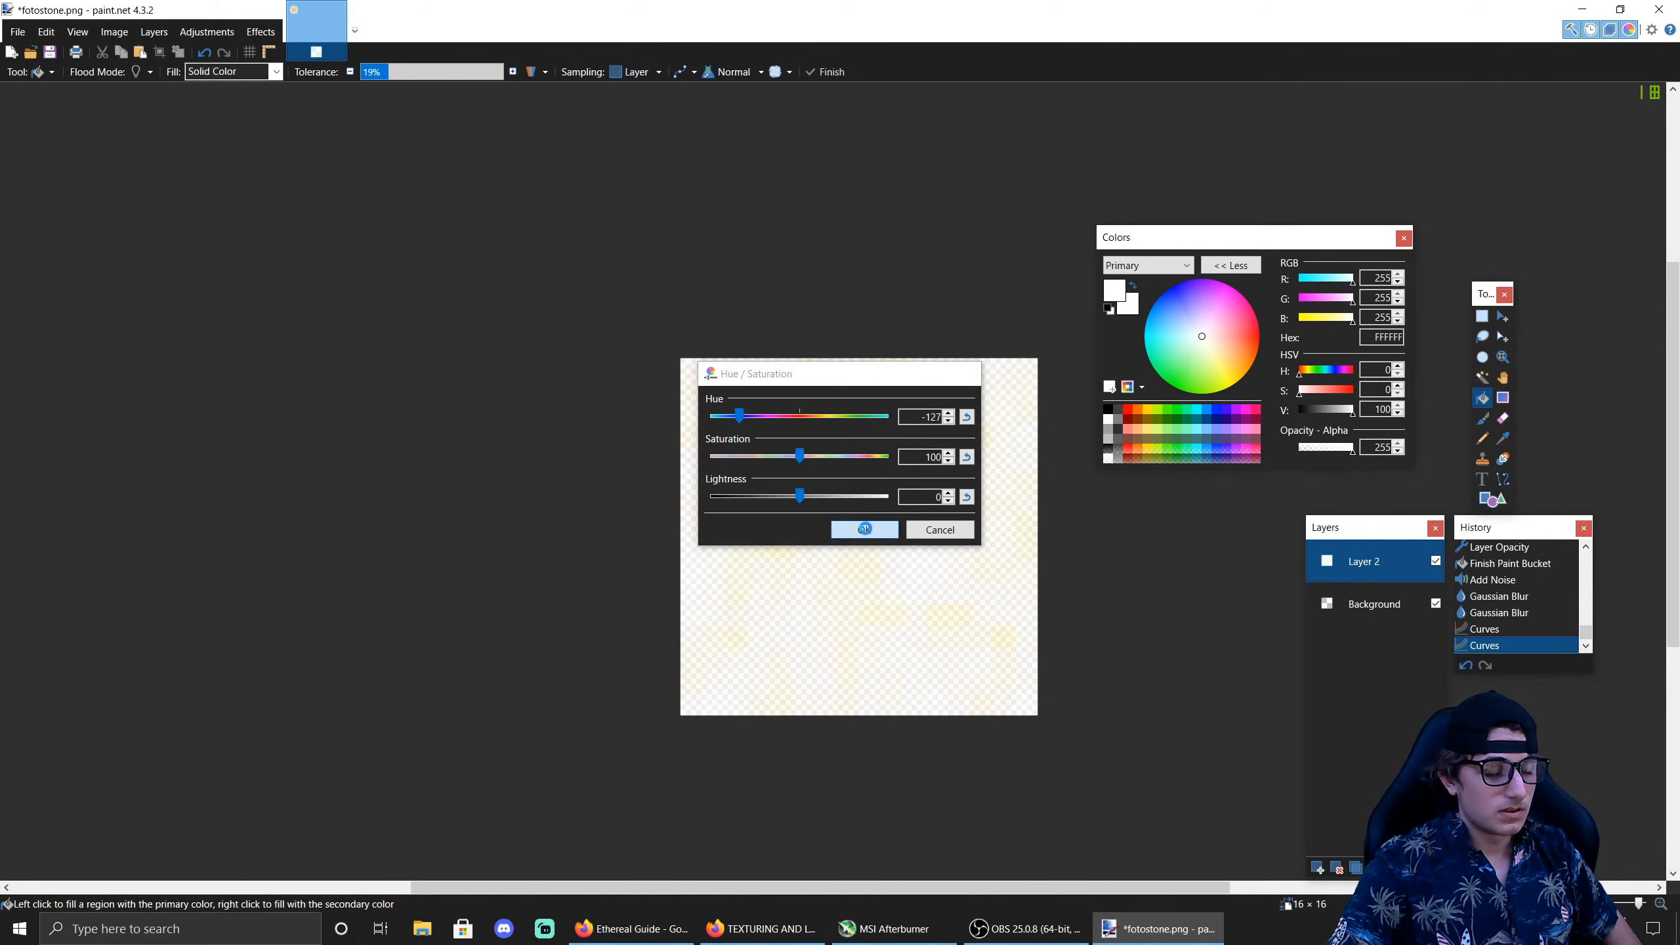
Step: Duplicate Layer 2 and merge the copy down into the original
left_click(261, 31)
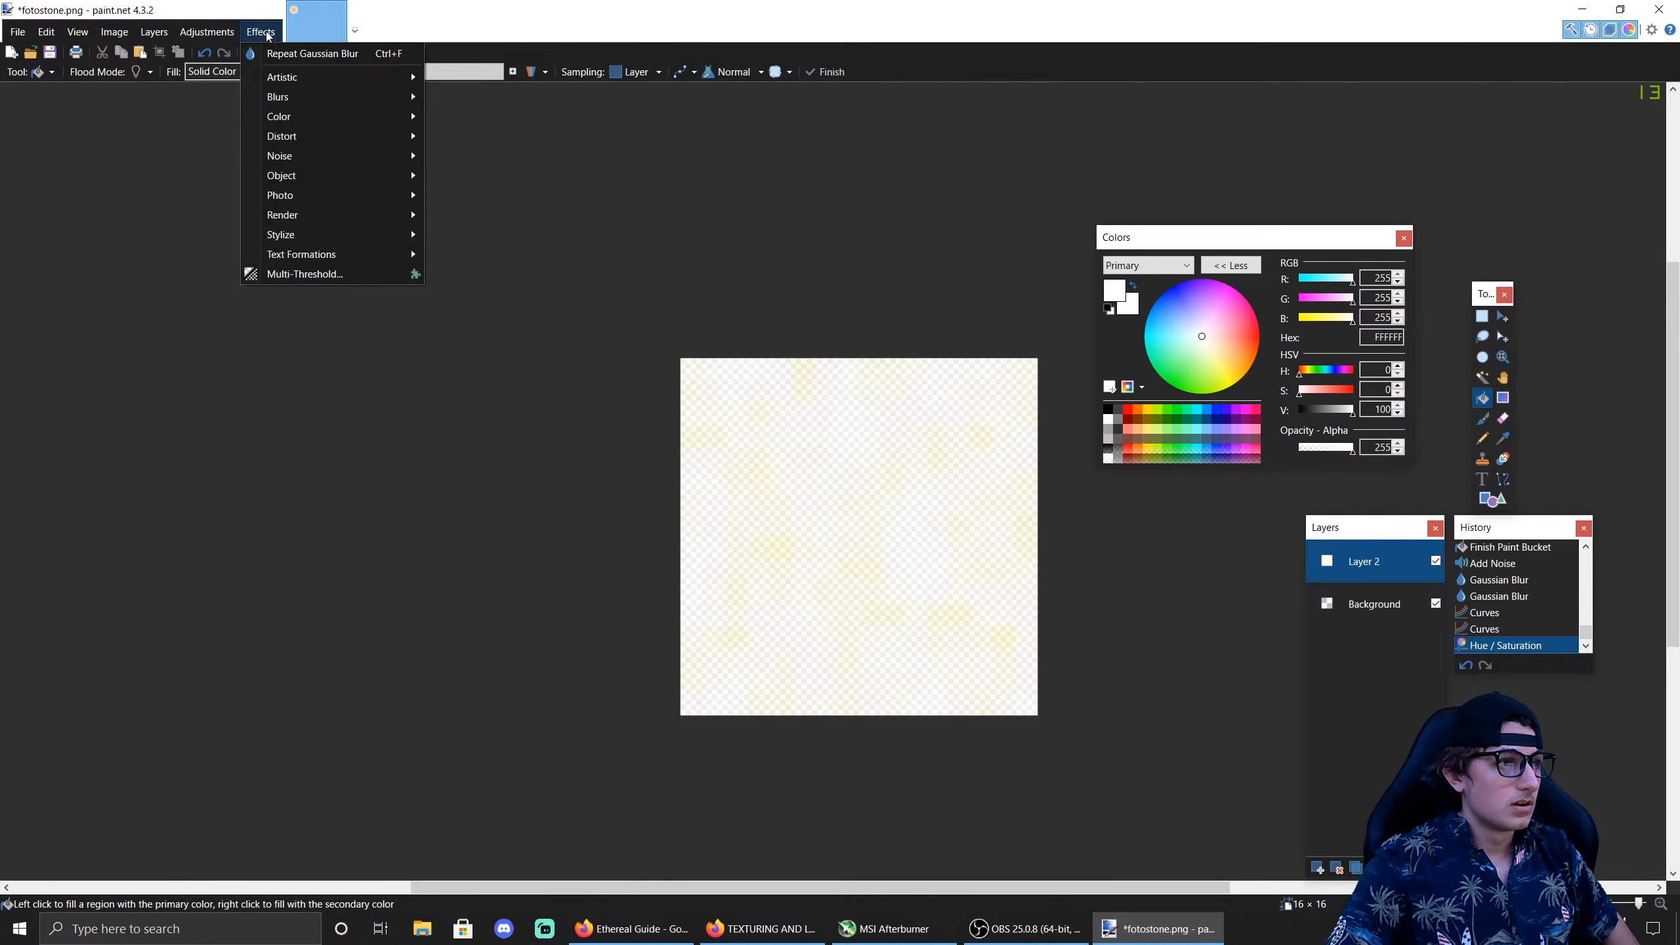
left_click(611, 612)
left_click(1356, 868)
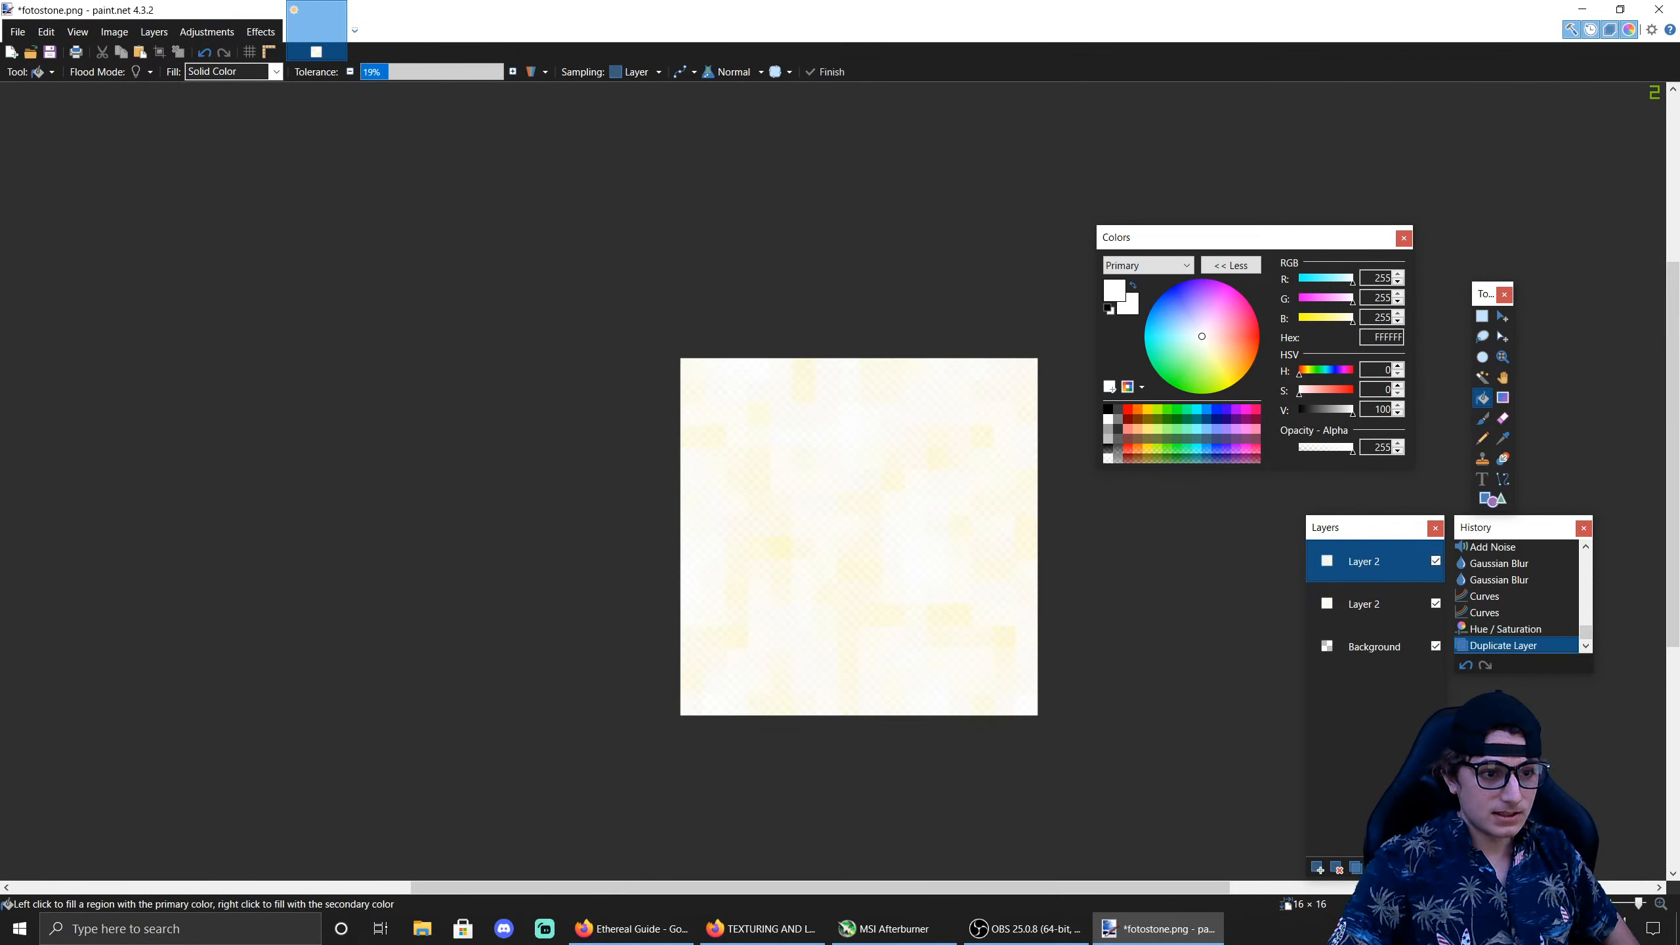
left_click(1375, 868)
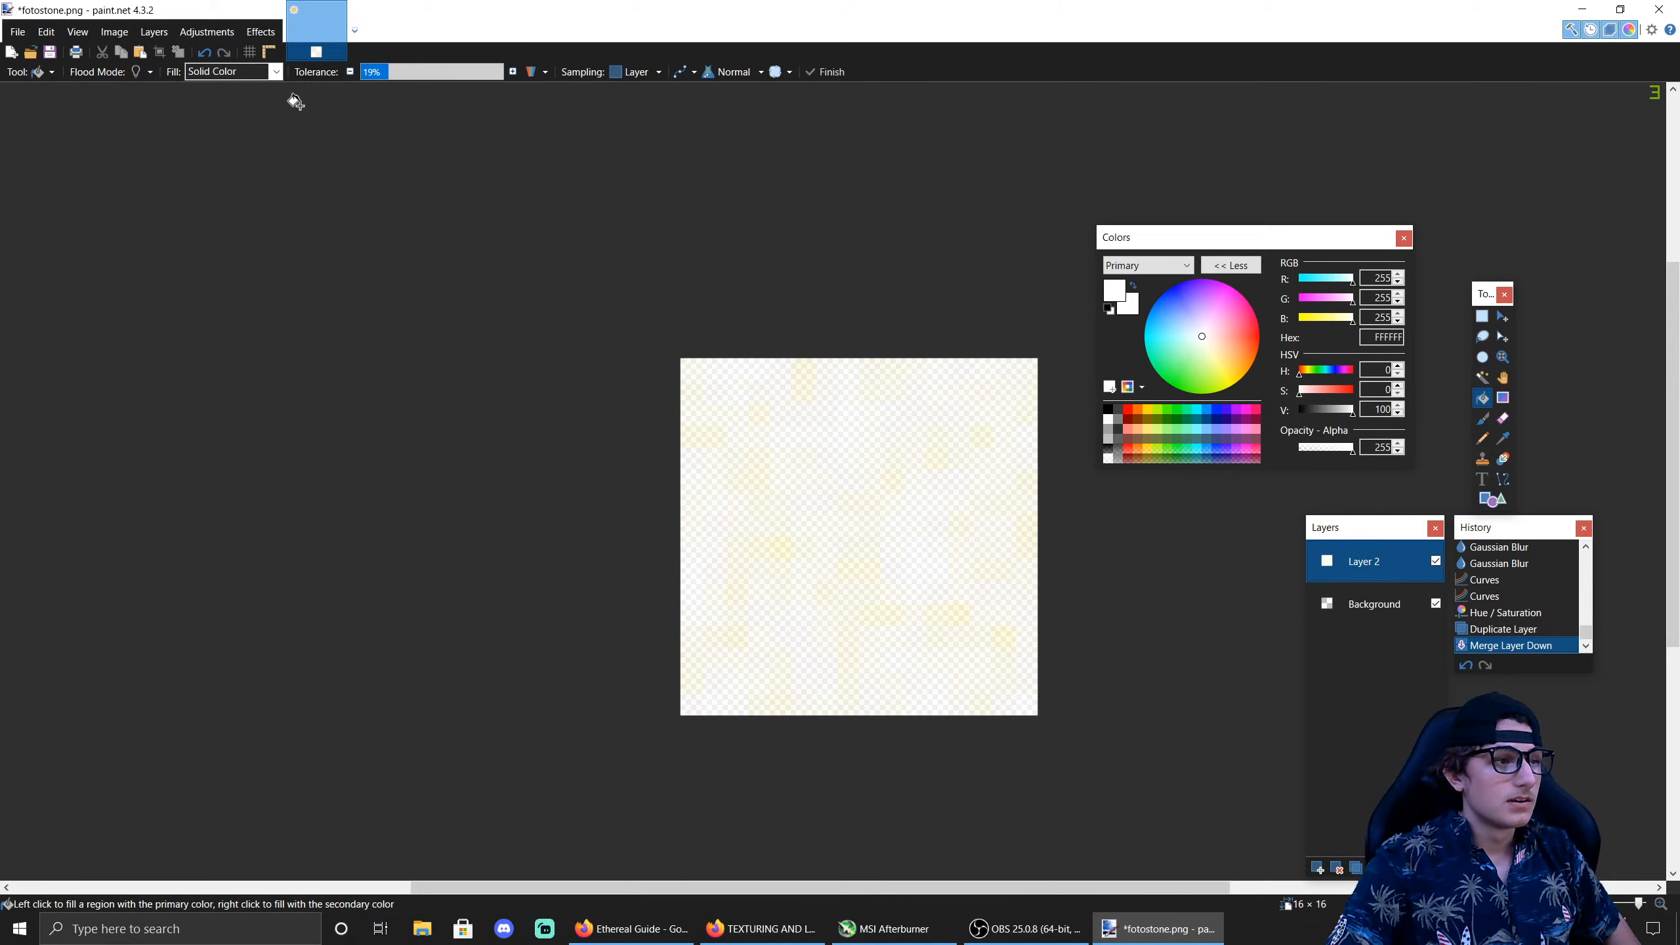
Step: Add noise to Layer 2 with intensity 25, color saturation 0 and coverage 17.39
left_click(266, 34)
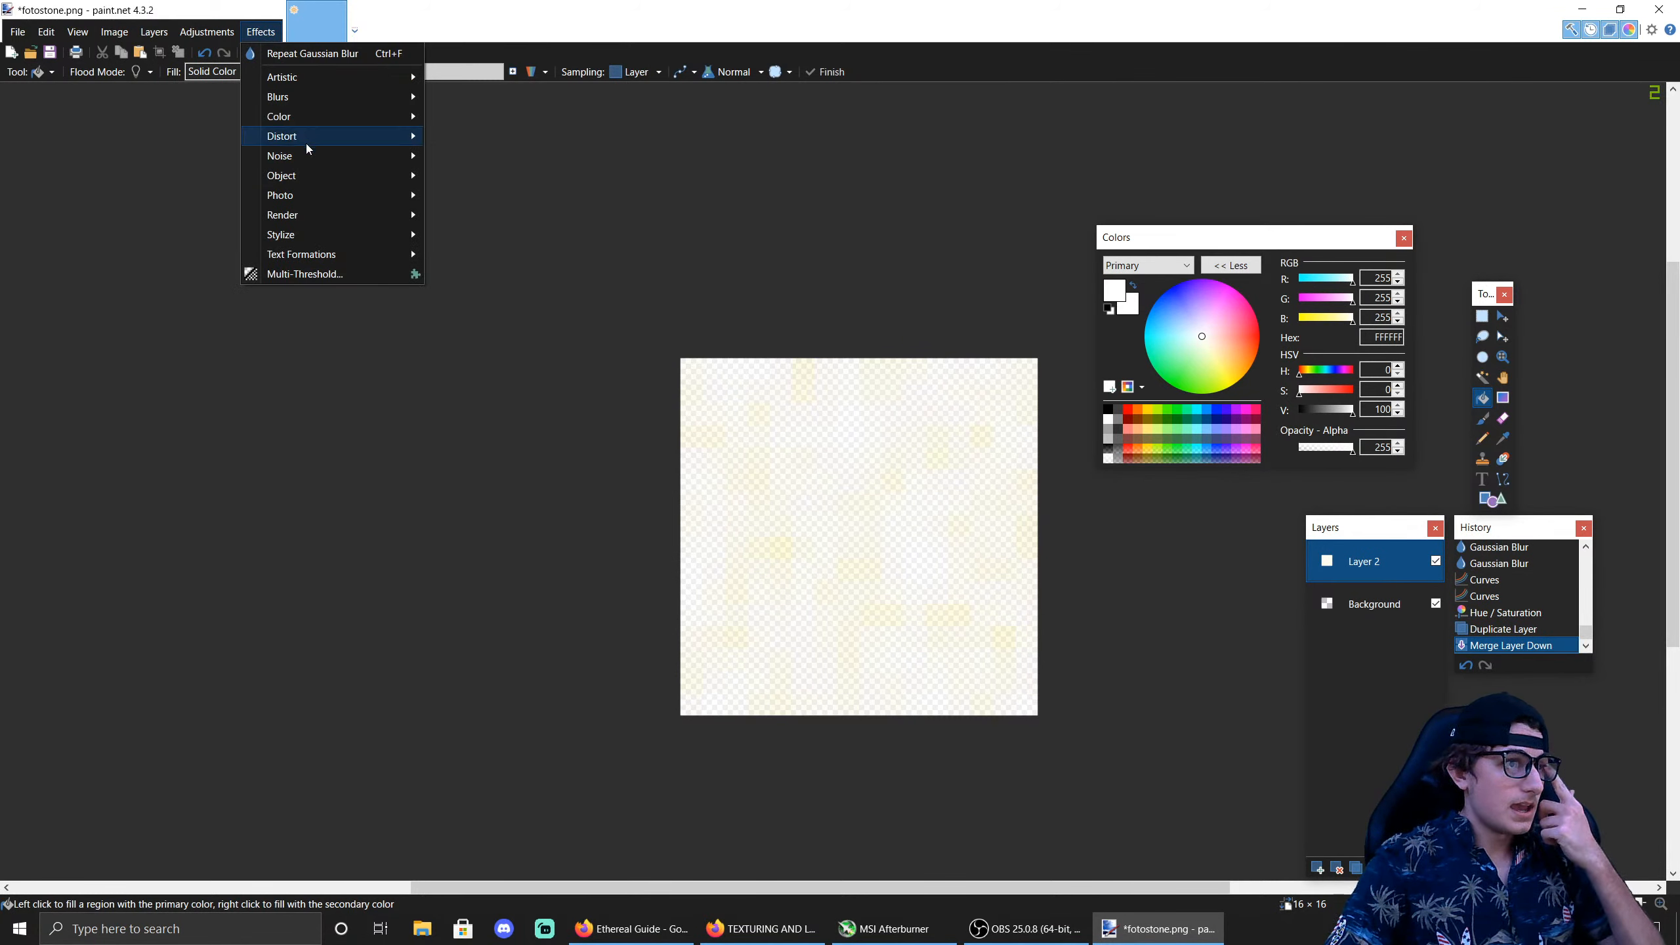
mouse_move(308, 156)
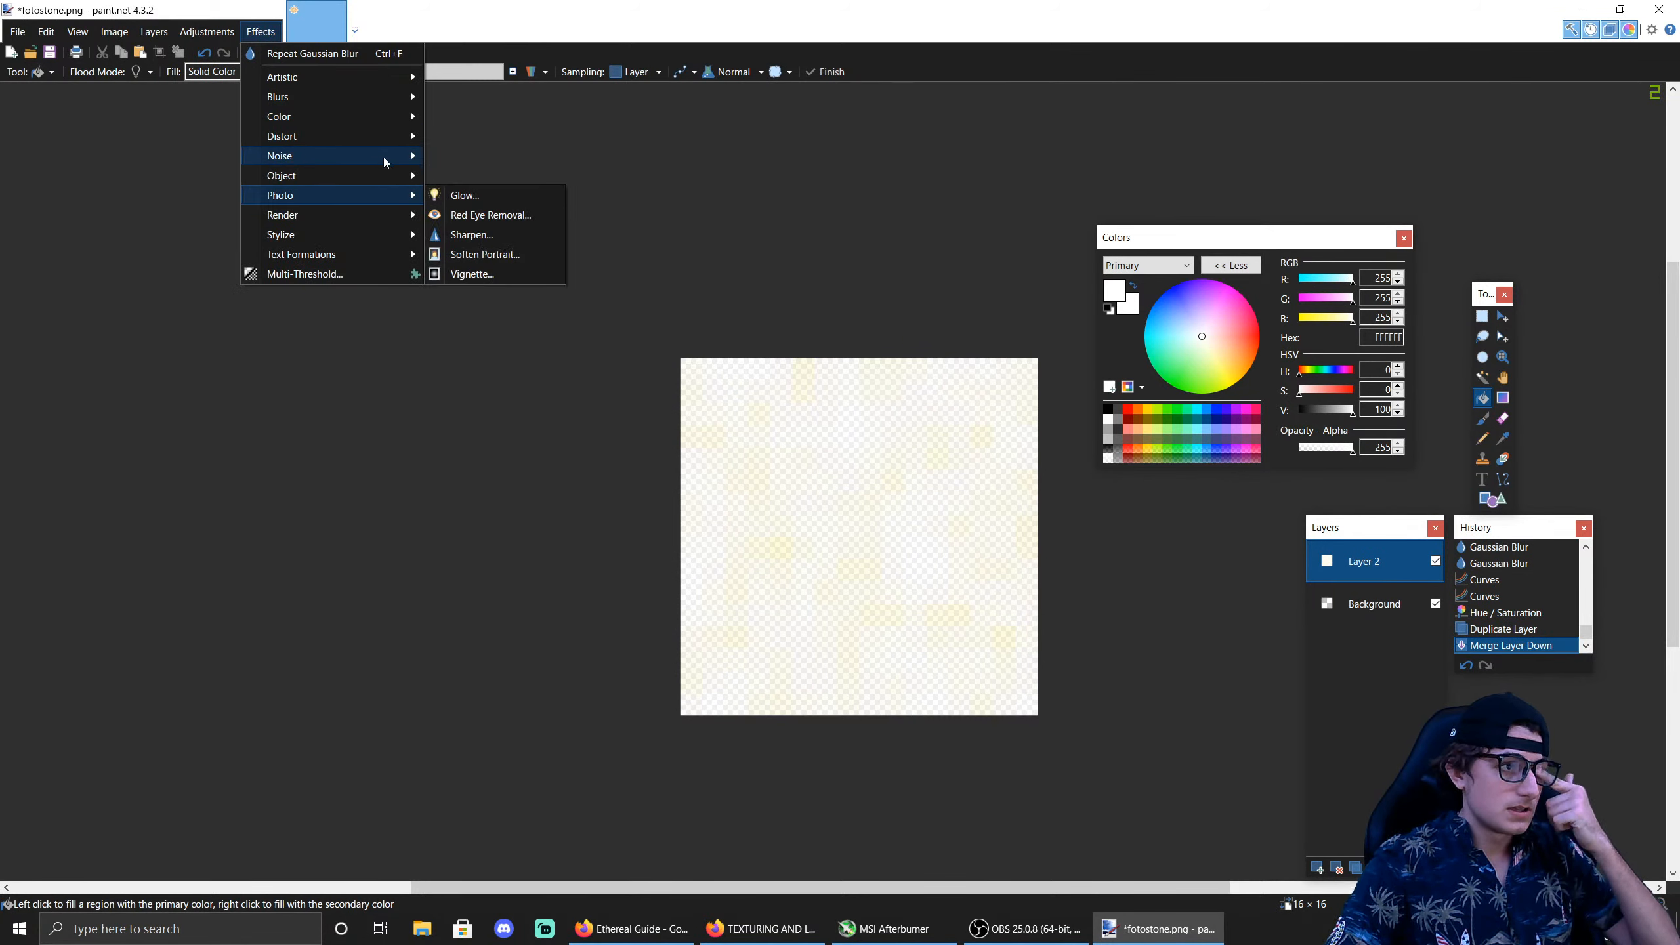
left_click(485, 156)
left_click_drag(780, 384, 475, 387)
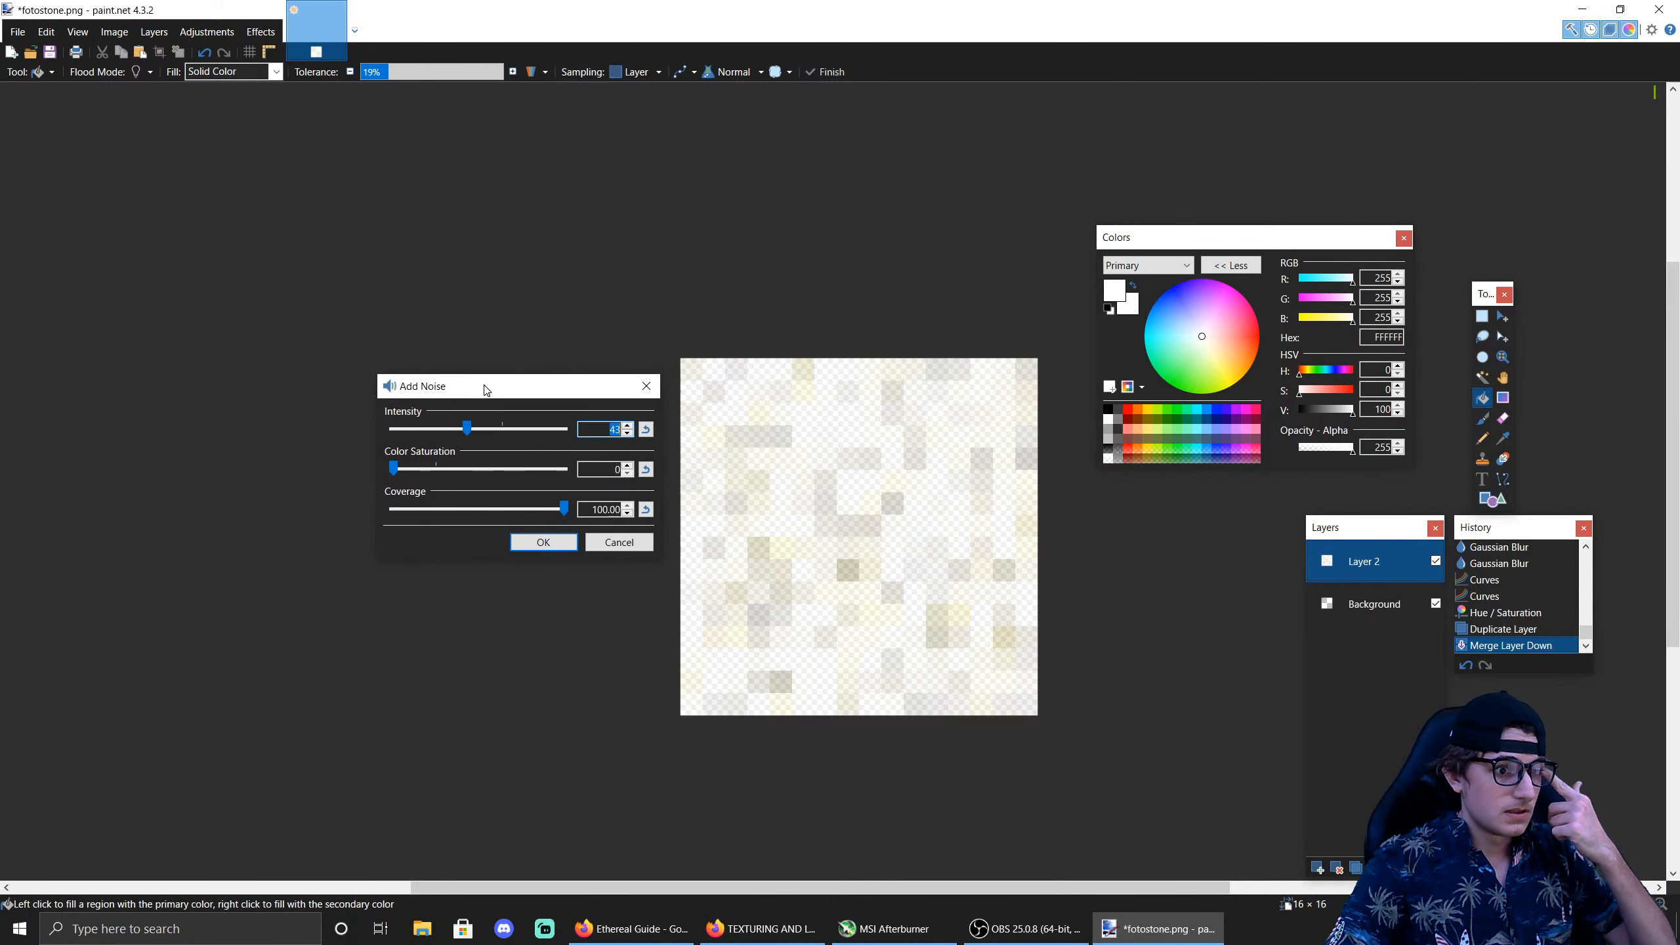
left_click_drag(566, 514, 465, 506)
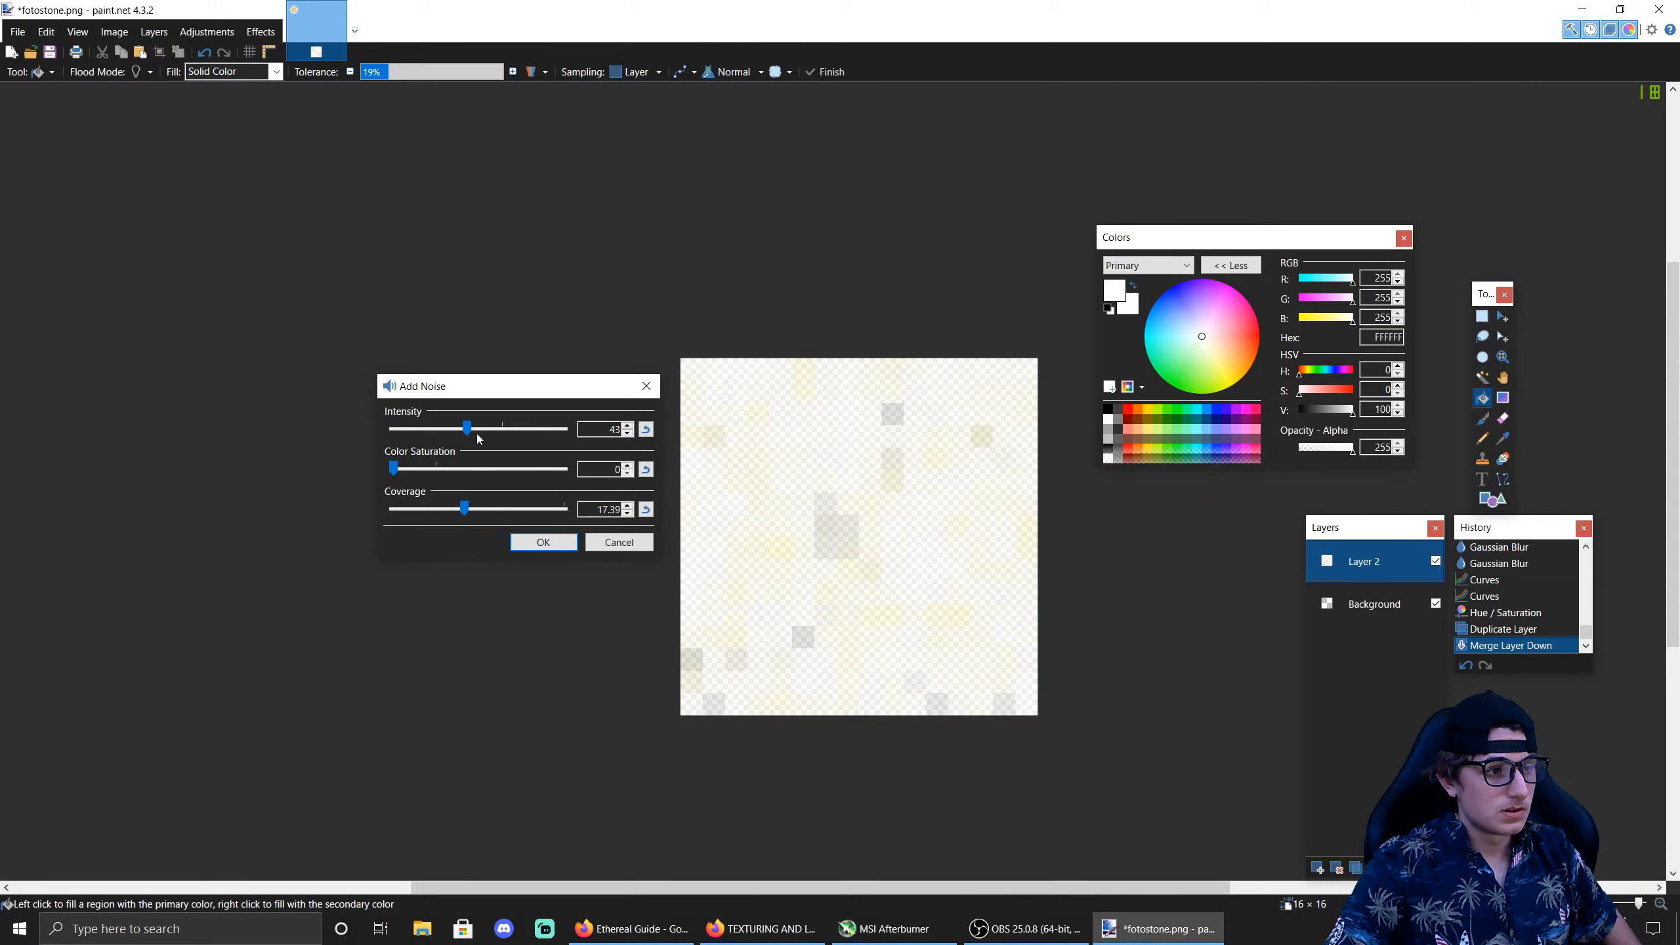
left_click_drag(469, 429, 437, 430)
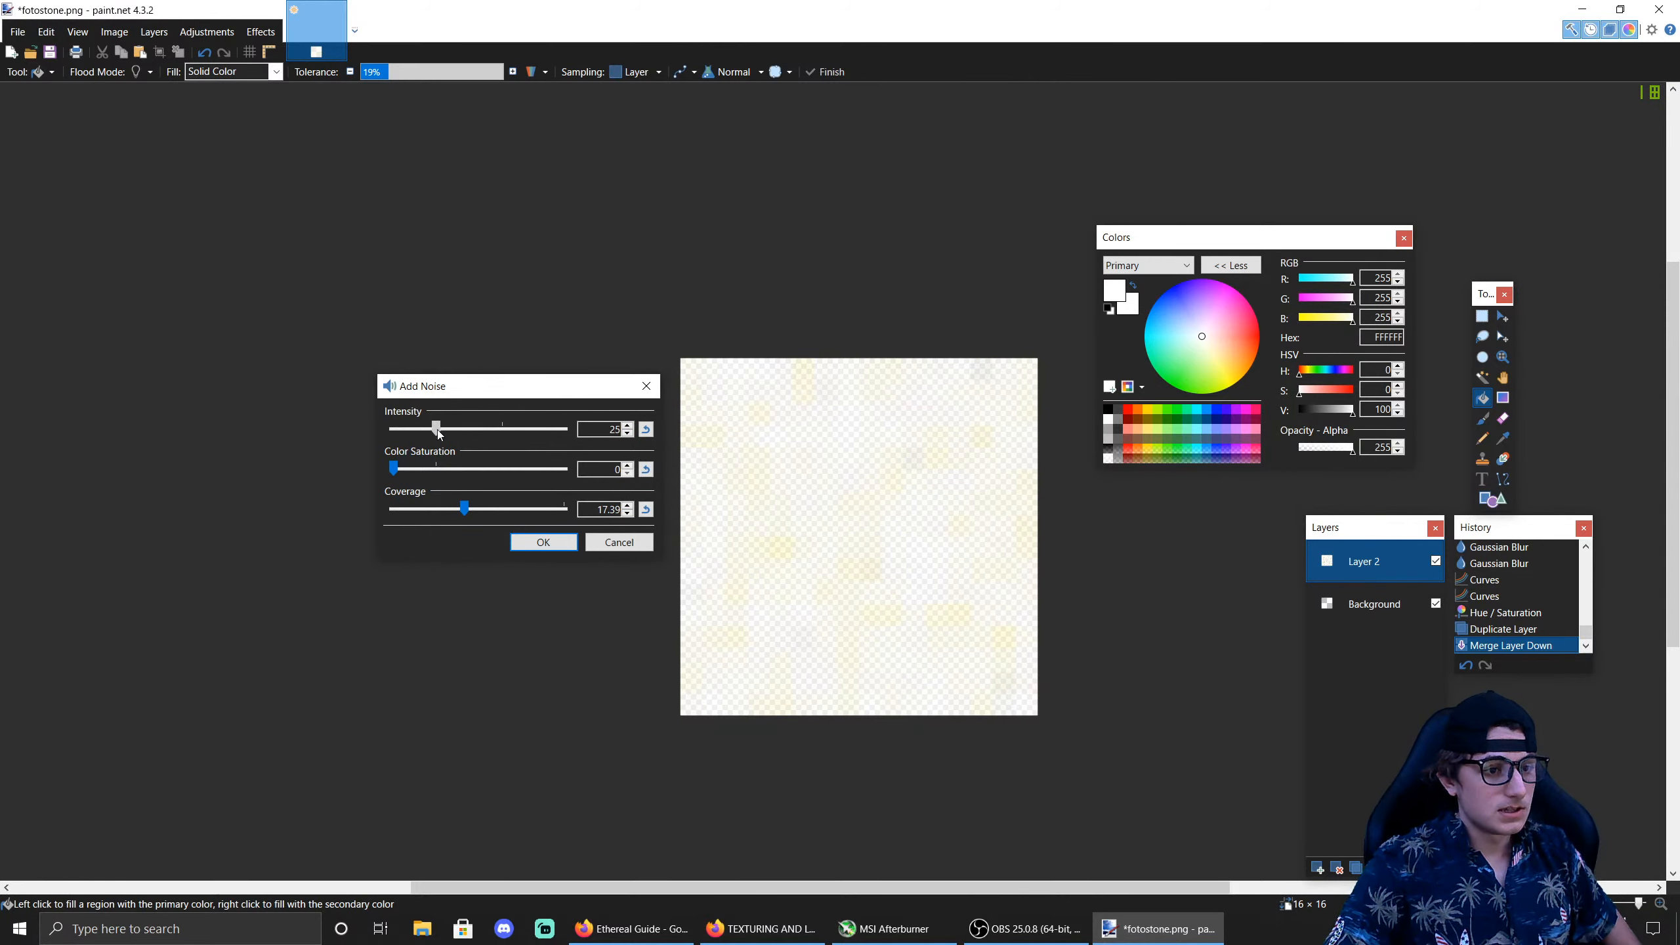
left_click(543, 542)
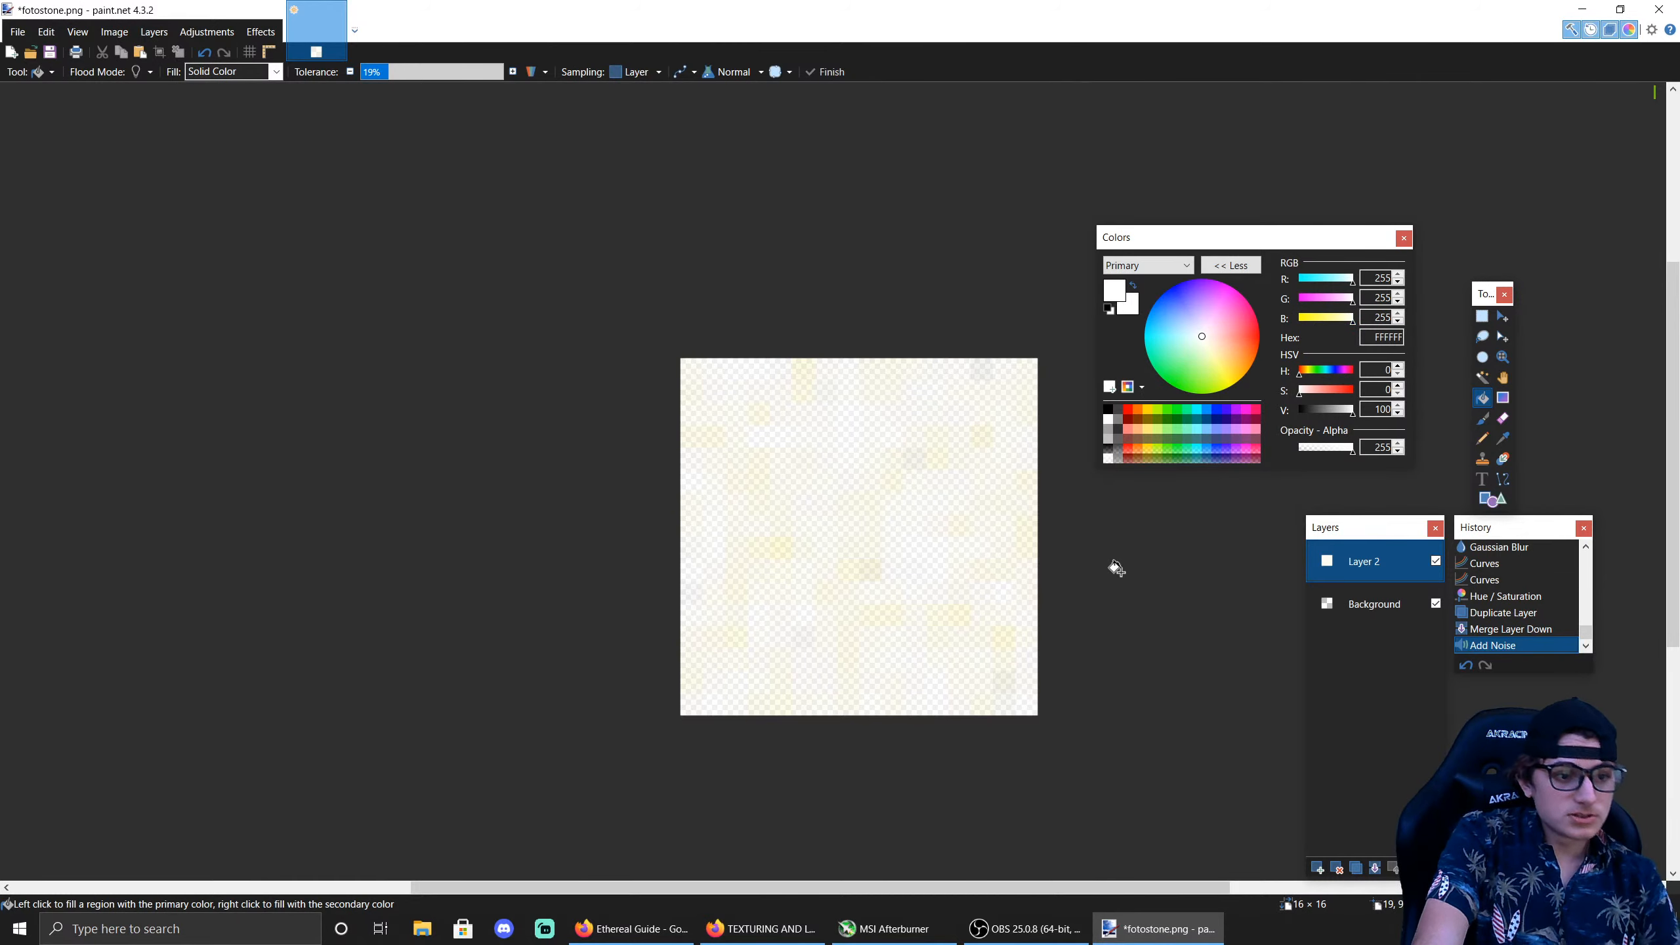
Step: Set the primary colour to yellow FFFF4E with opacity 144 and add a new layer for Pencil drawing
scroll(1024, 567, "up", 1)
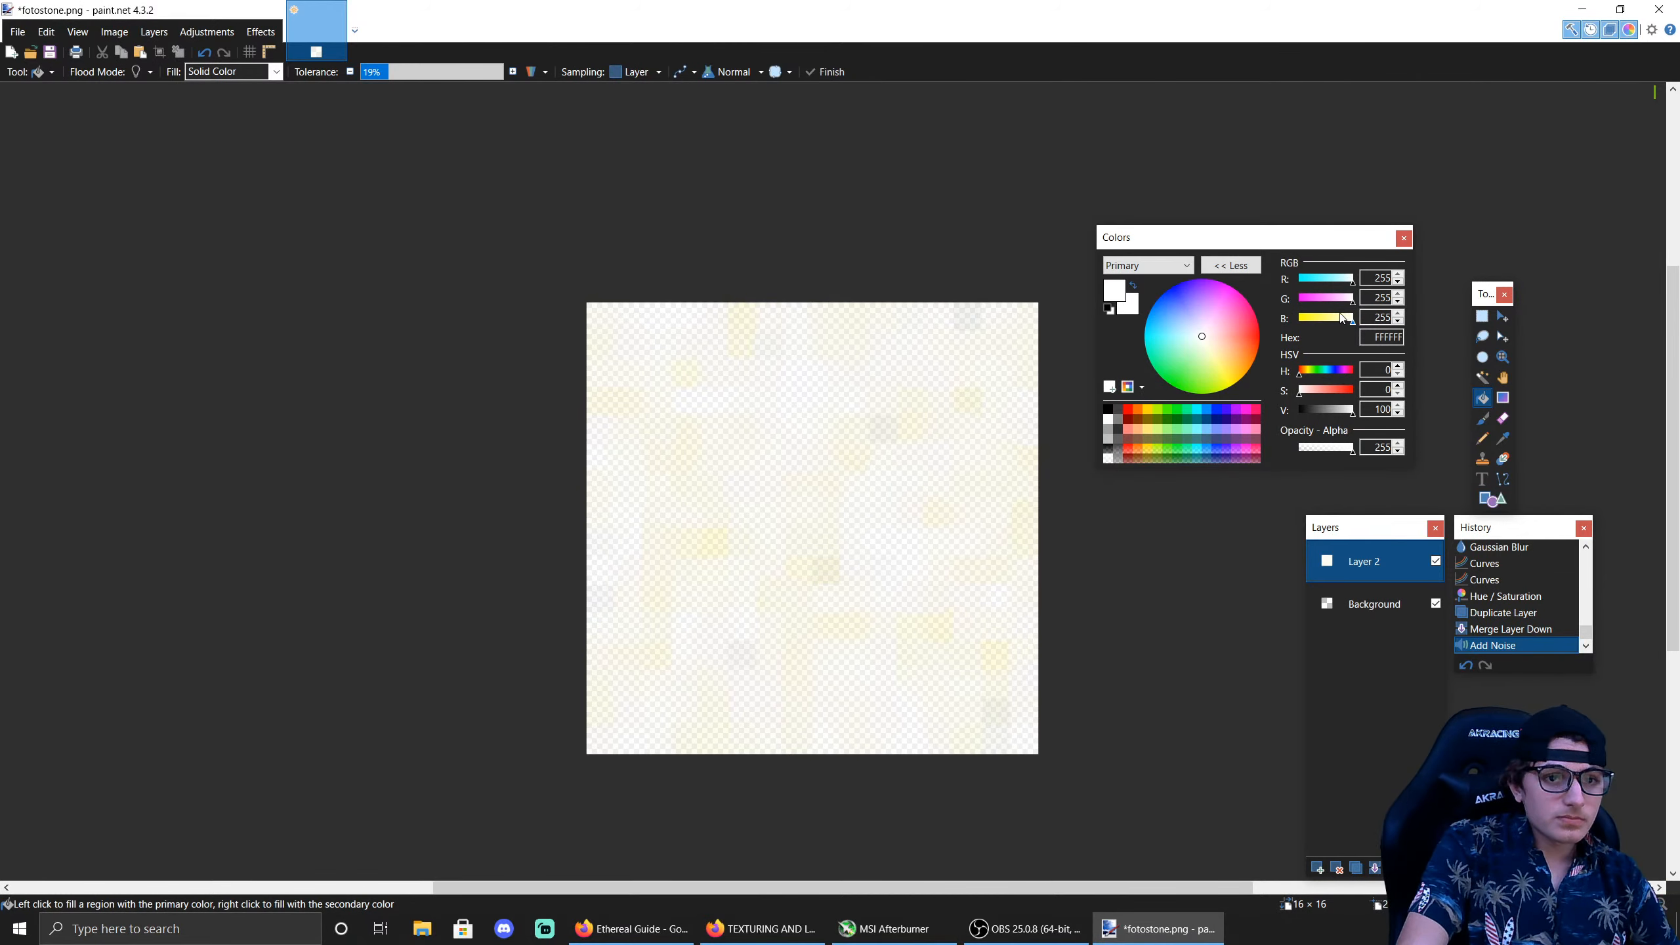
left_click_drag(1353, 318, 1316, 317)
left_click_drag(1352, 448, 1329, 448)
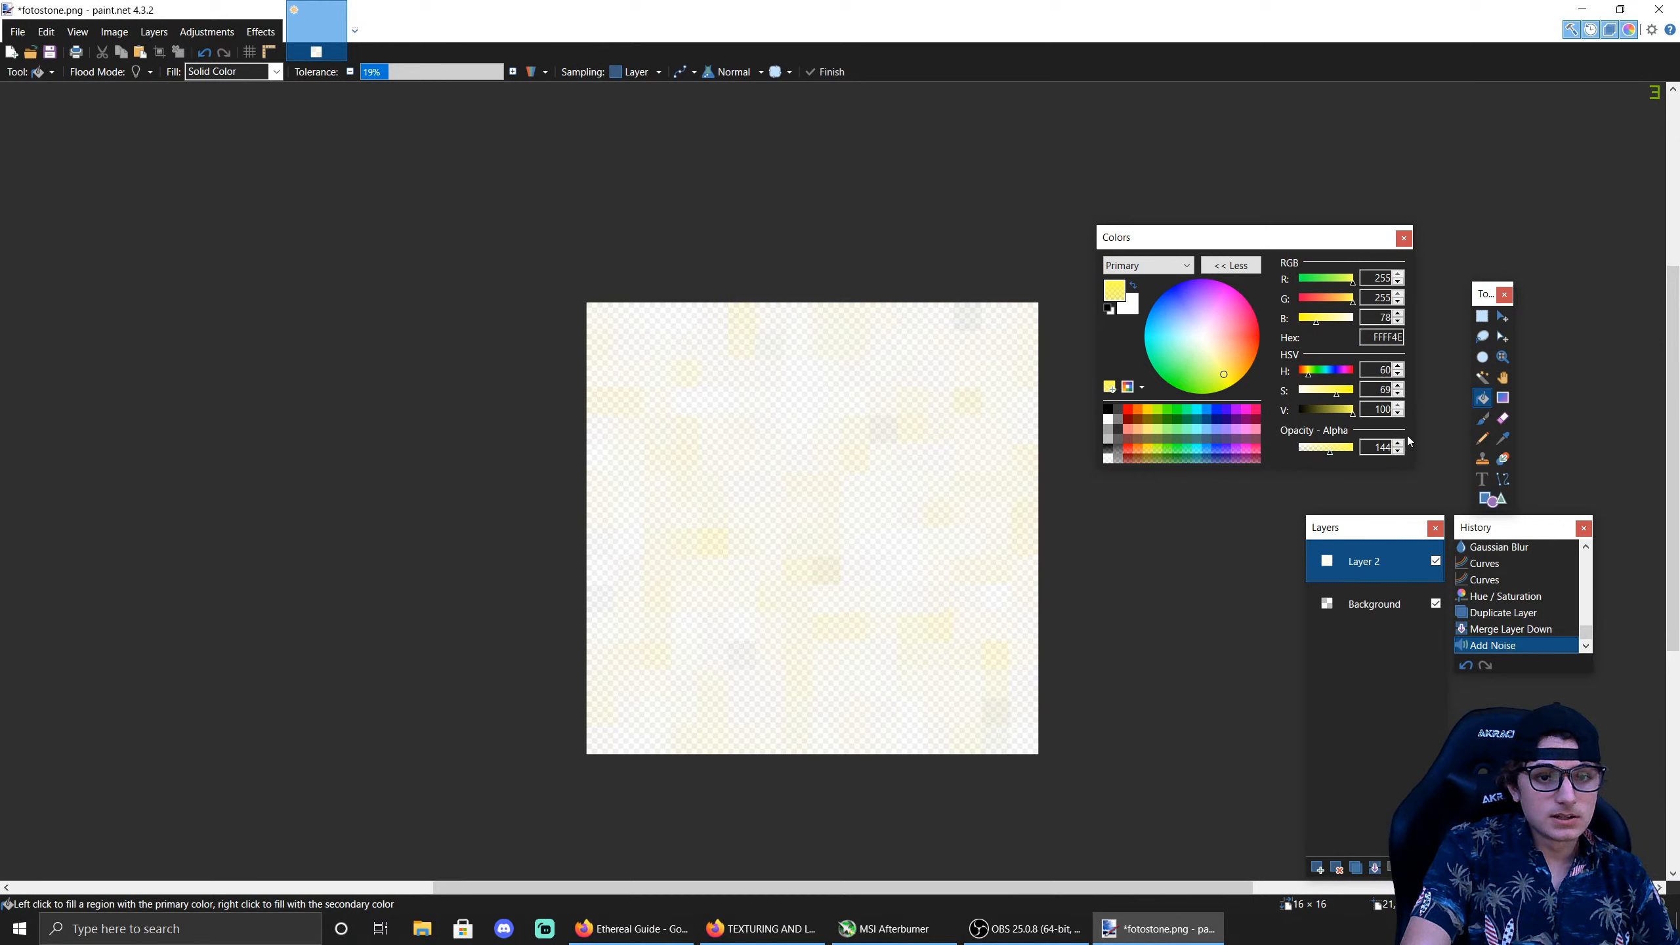
left_click(1482, 439)
left_click(1309, 871)
Step: Pencil a solid yellow patch about 5 pixels wide and 3 high in the canvas's lower-left area
left_click(686, 627)
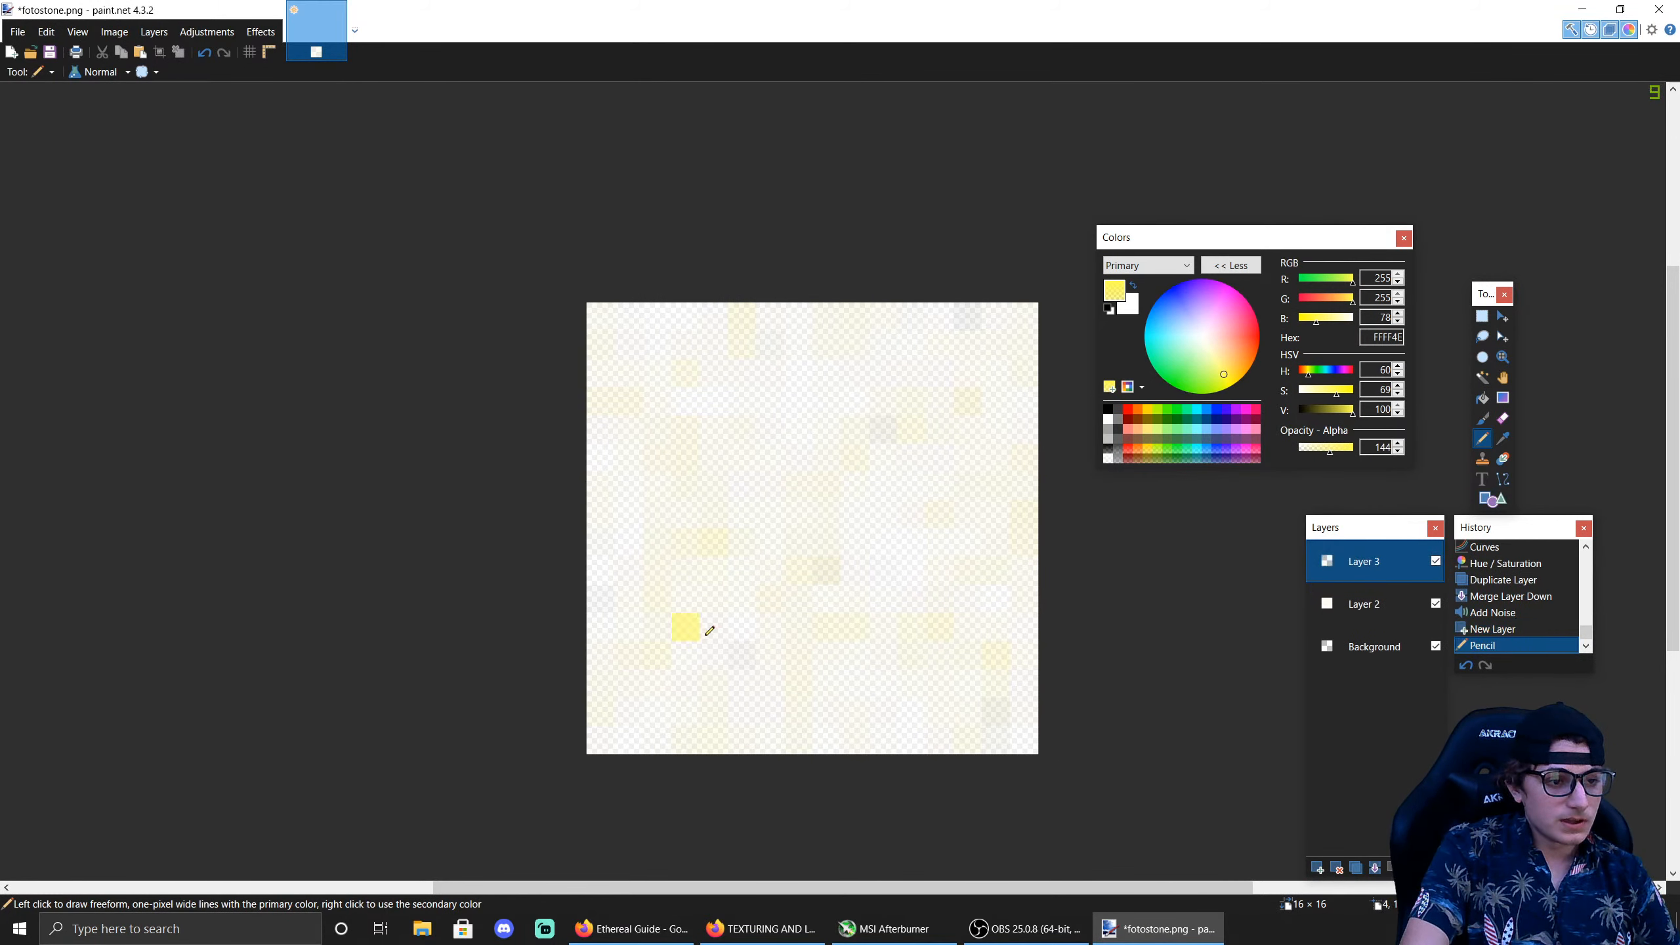
left_click(713, 626)
left_click(713, 599)
left_click(686, 599)
left_click(660, 624)
left_click(689, 651)
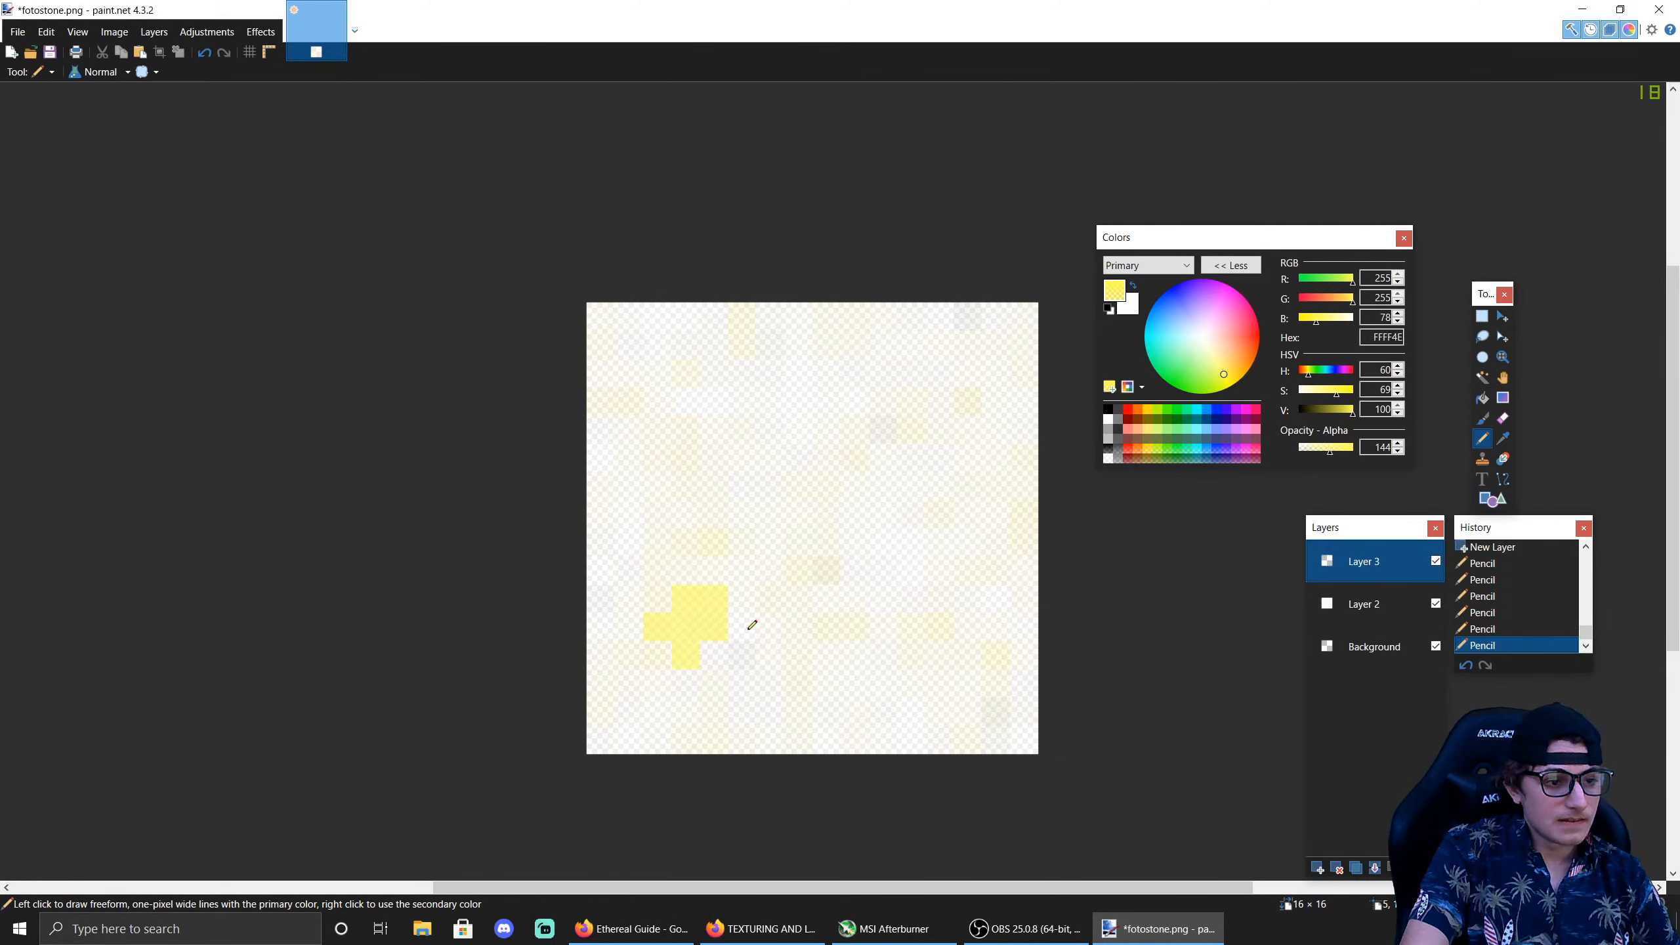
left_click(748, 625)
left_click(770, 623)
left_click(751, 599)
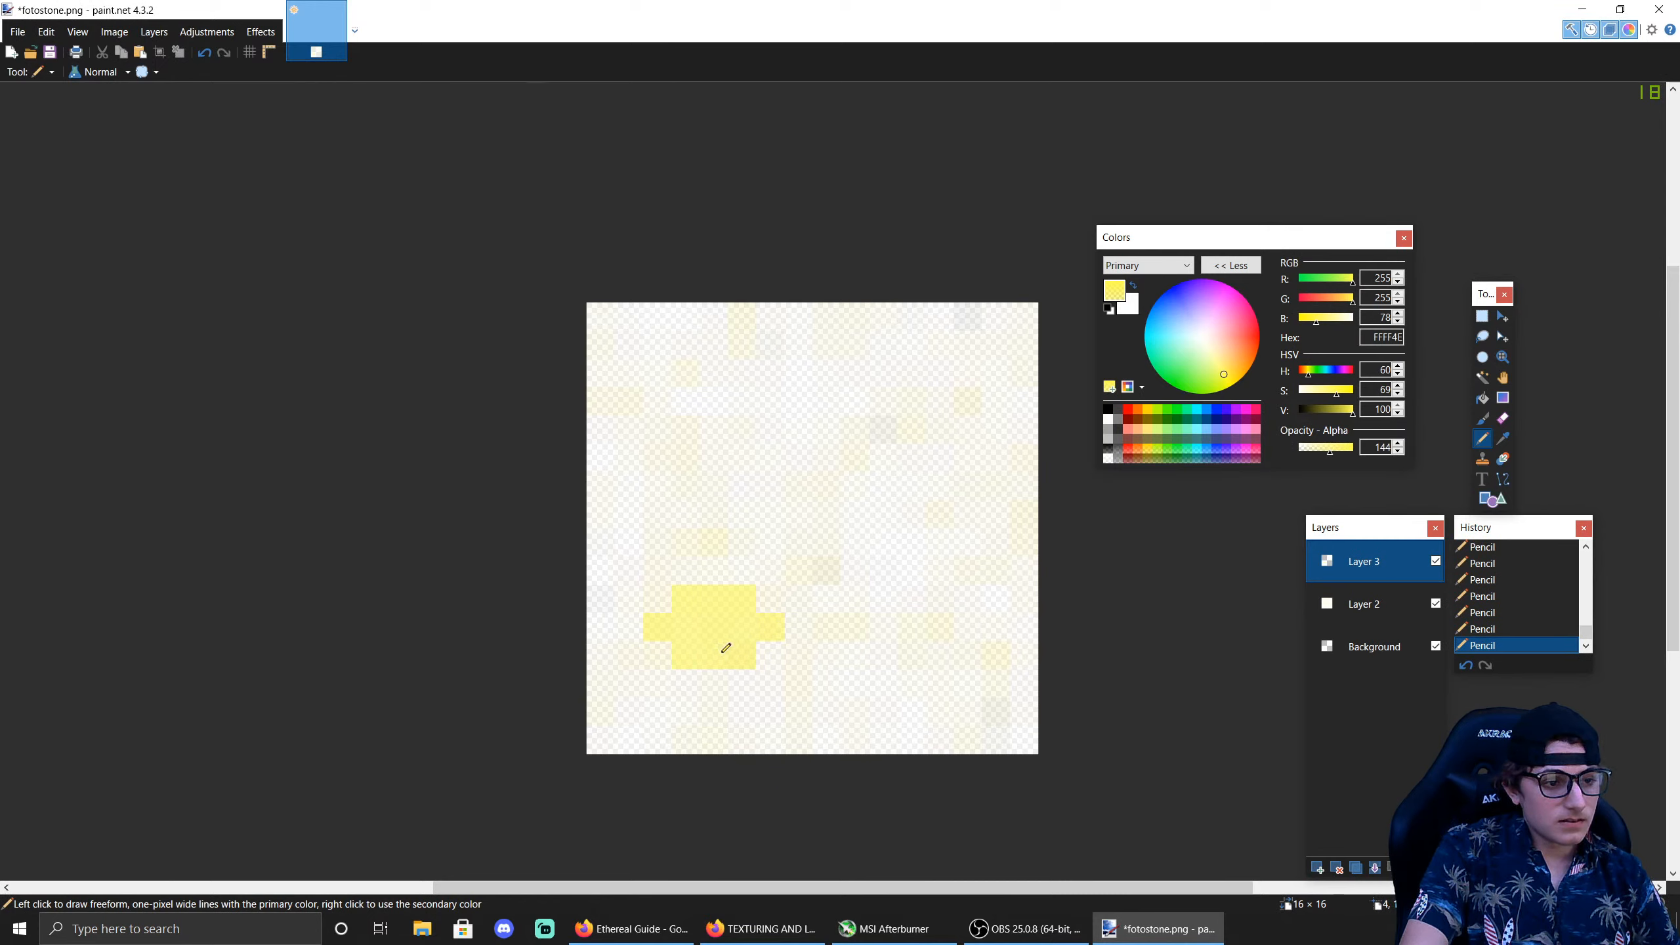
Step: Pencil an irregular yellow patch about 6 pixels wide and 4 high in the canvas's upper middle
left_click(770, 401)
left_click(798, 430)
left_click(799, 457)
left_click(826, 456)
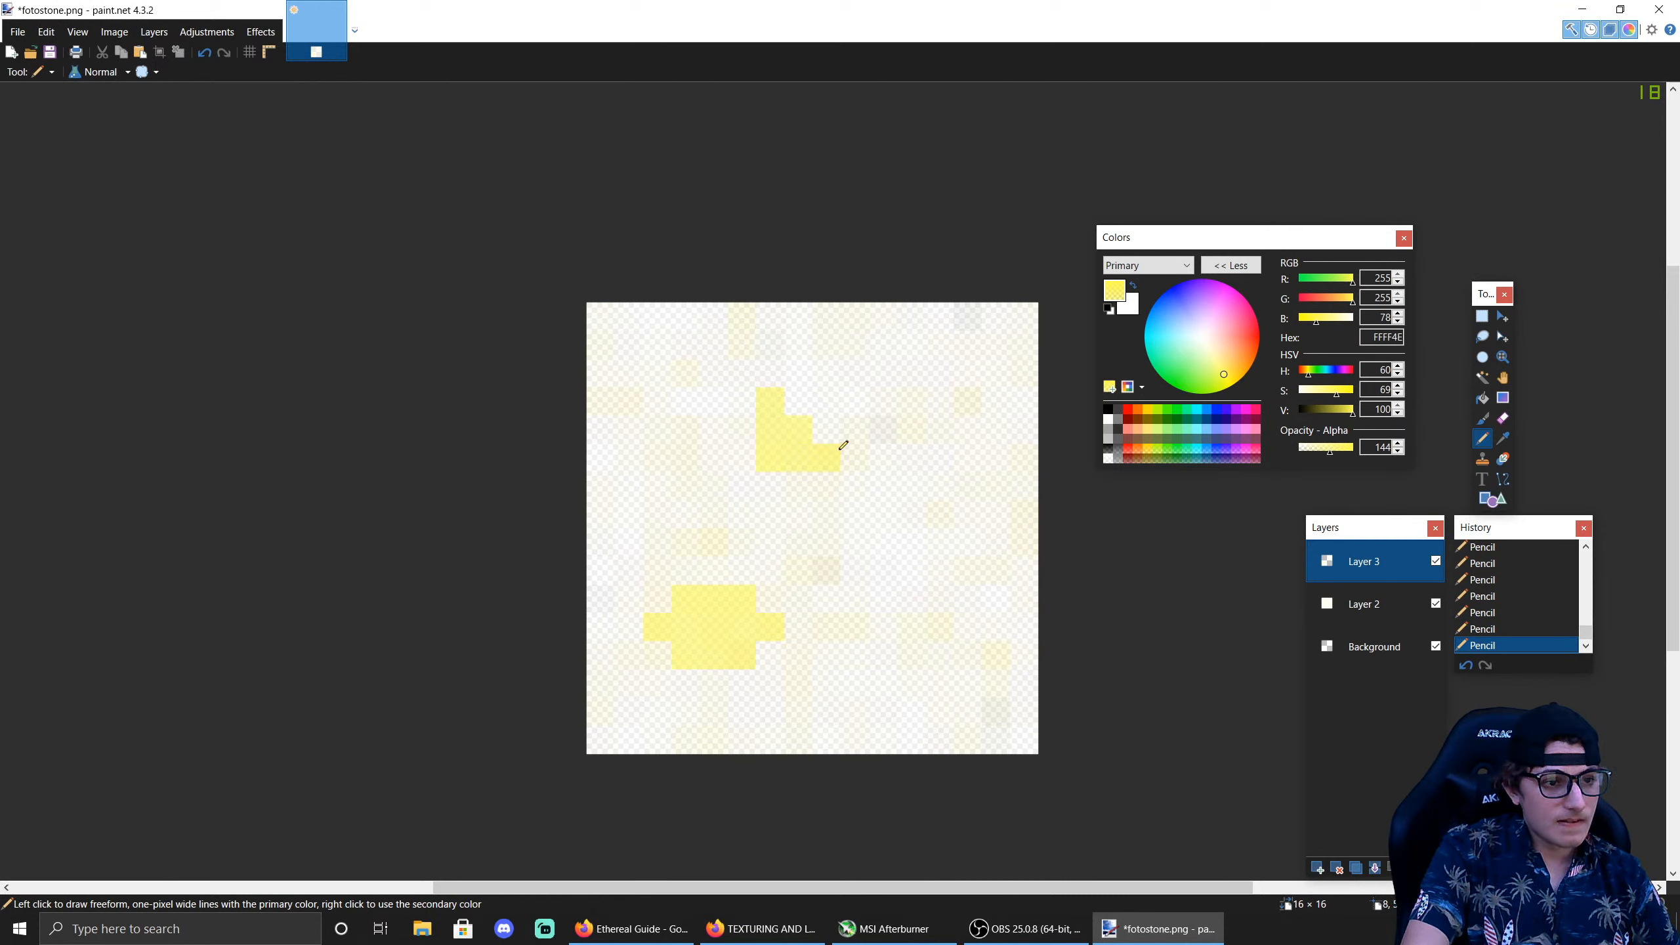
left_click(854, 457)
left_click(883, 429)
left_click(854, 429)
left_click(827, 429)
left_click(817, 403)
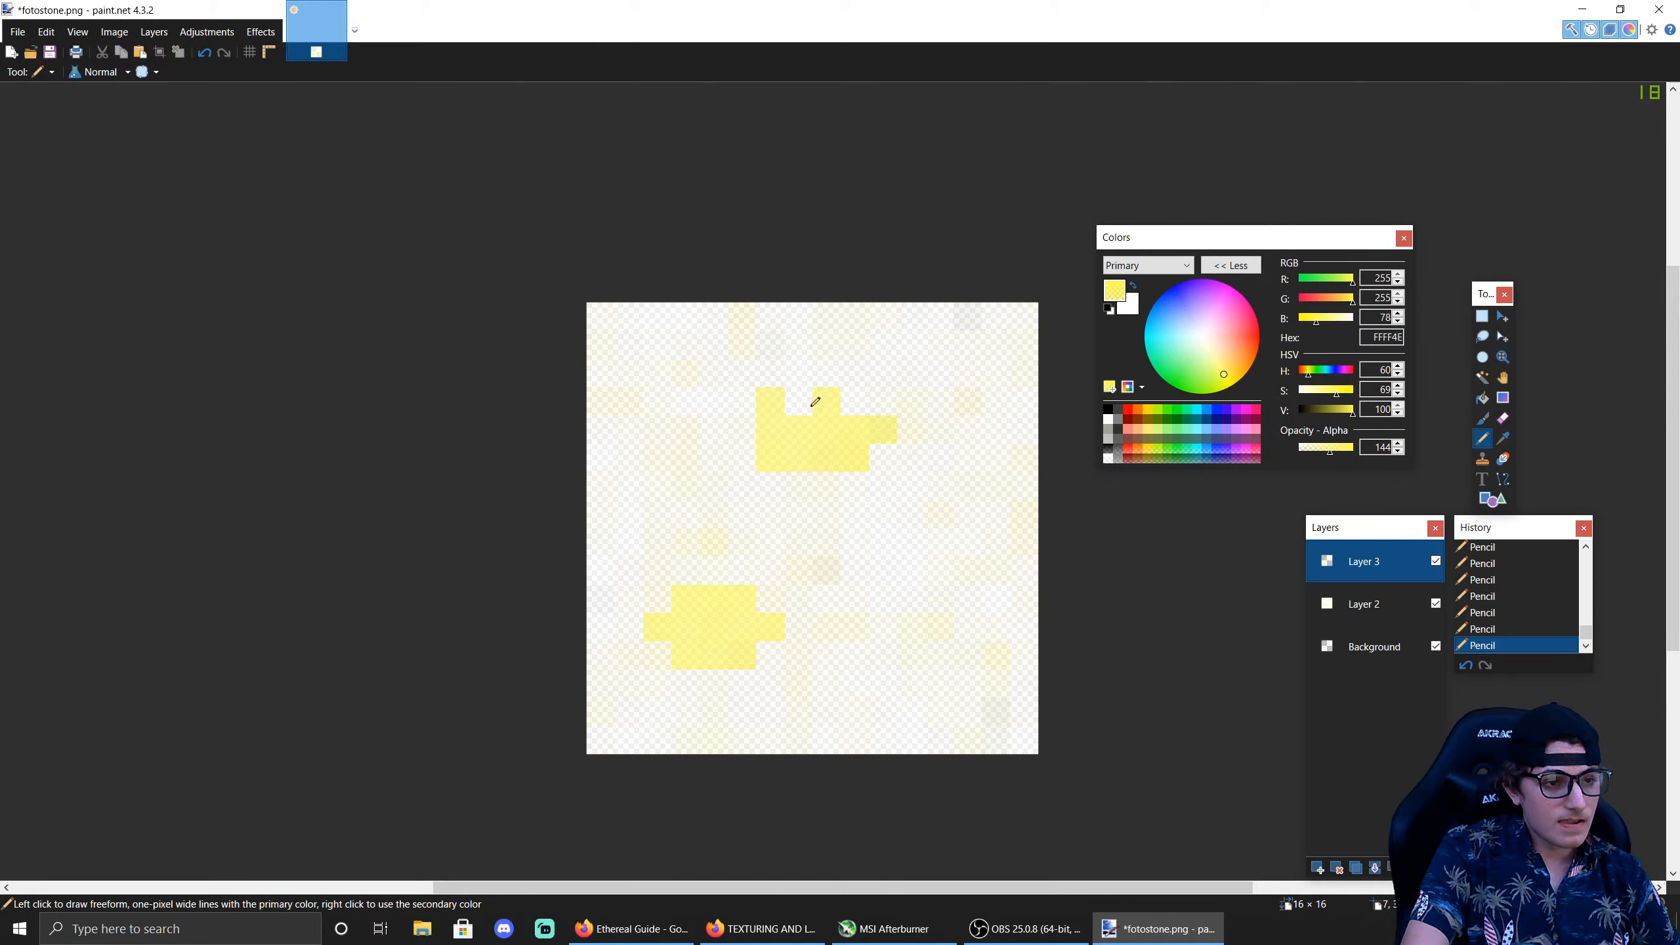
left_click(743, 460)
left_click(743, 431)
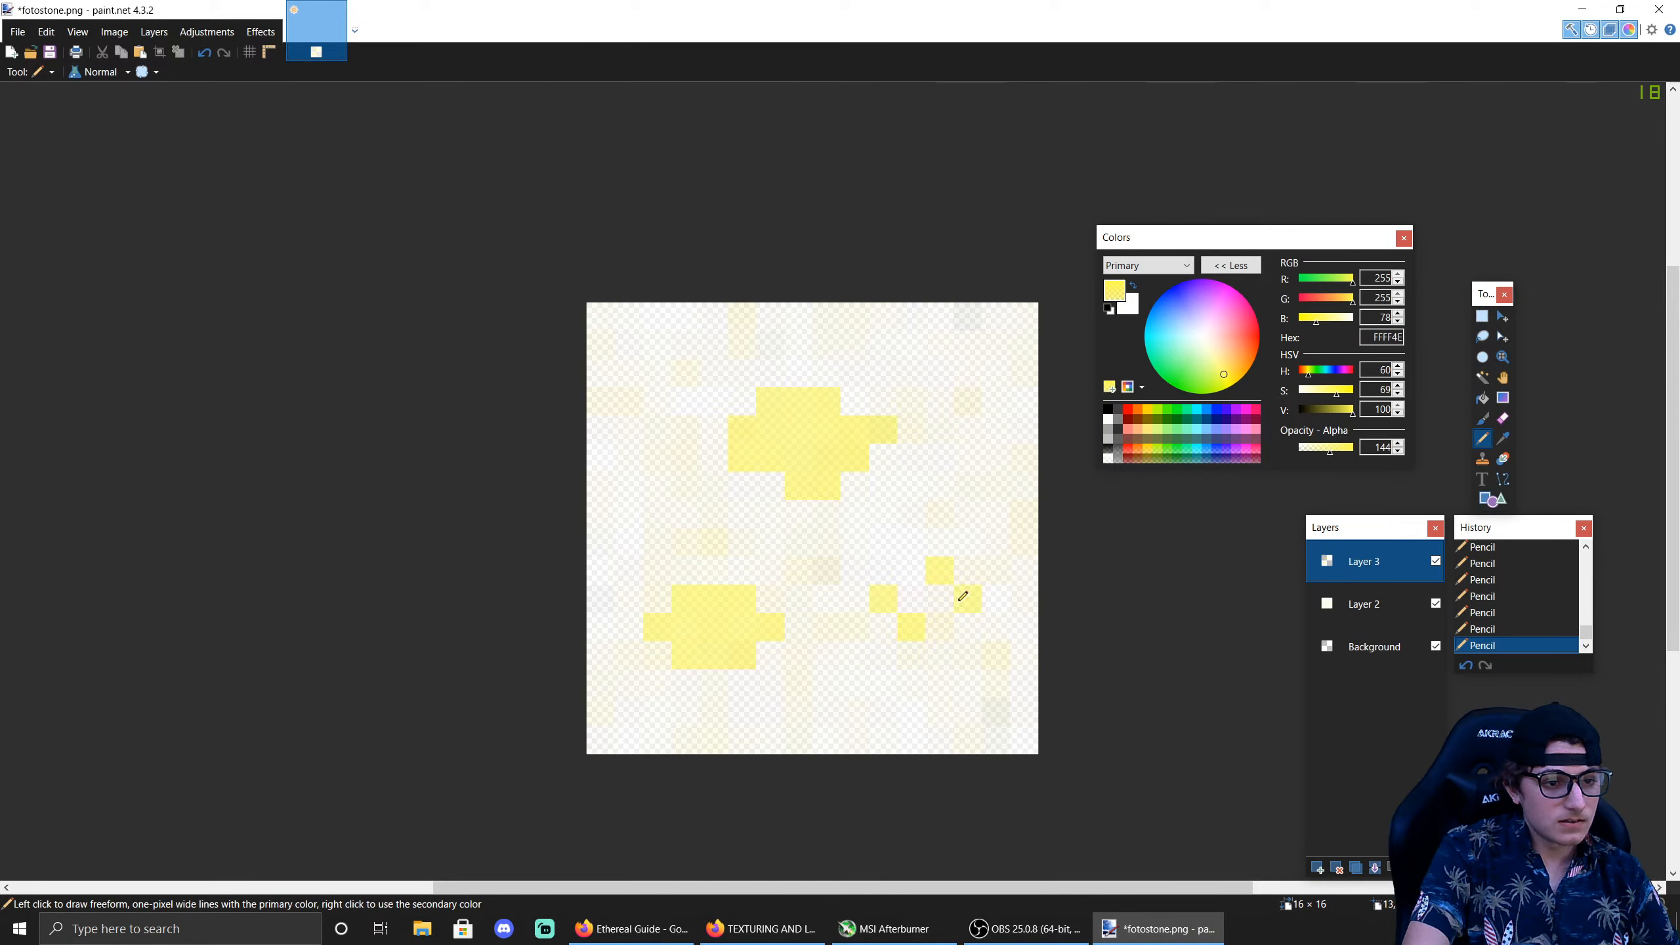
Step: Fill out a diagonal yellow patch about 5 pixels wide and 4 high in the canvas's lower-right area
left_click(912, 595)
left_click(904, 574)
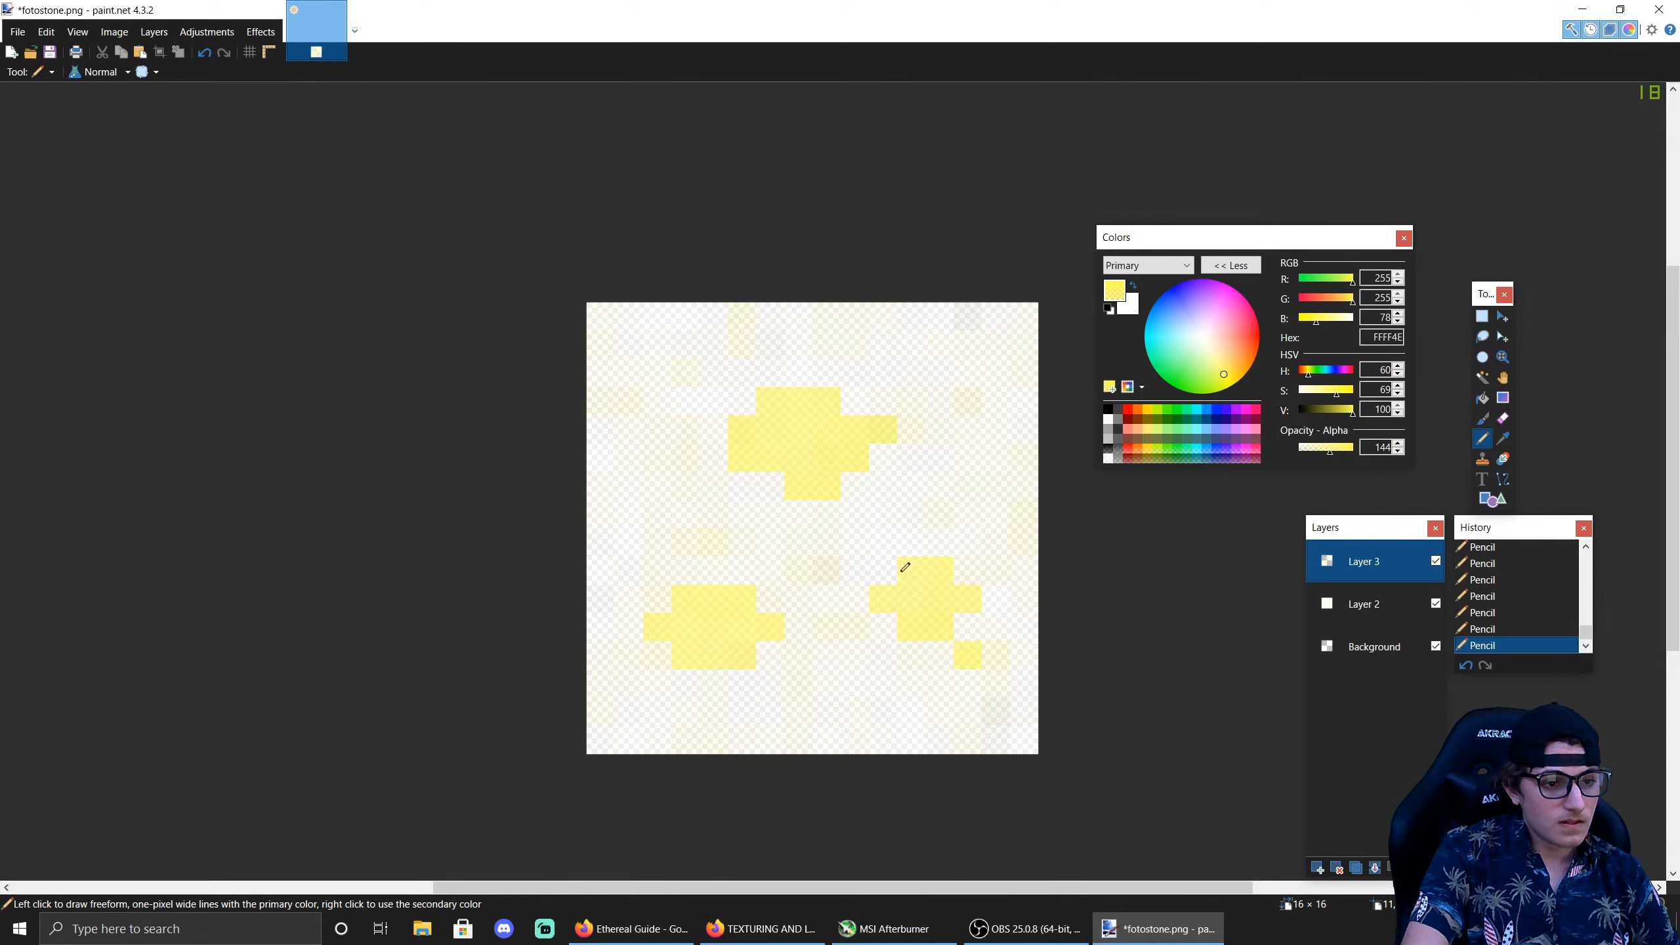
left_click(889, 573)
left_click(943, 647)
left_click(963, 629)
left_click(988, 623)
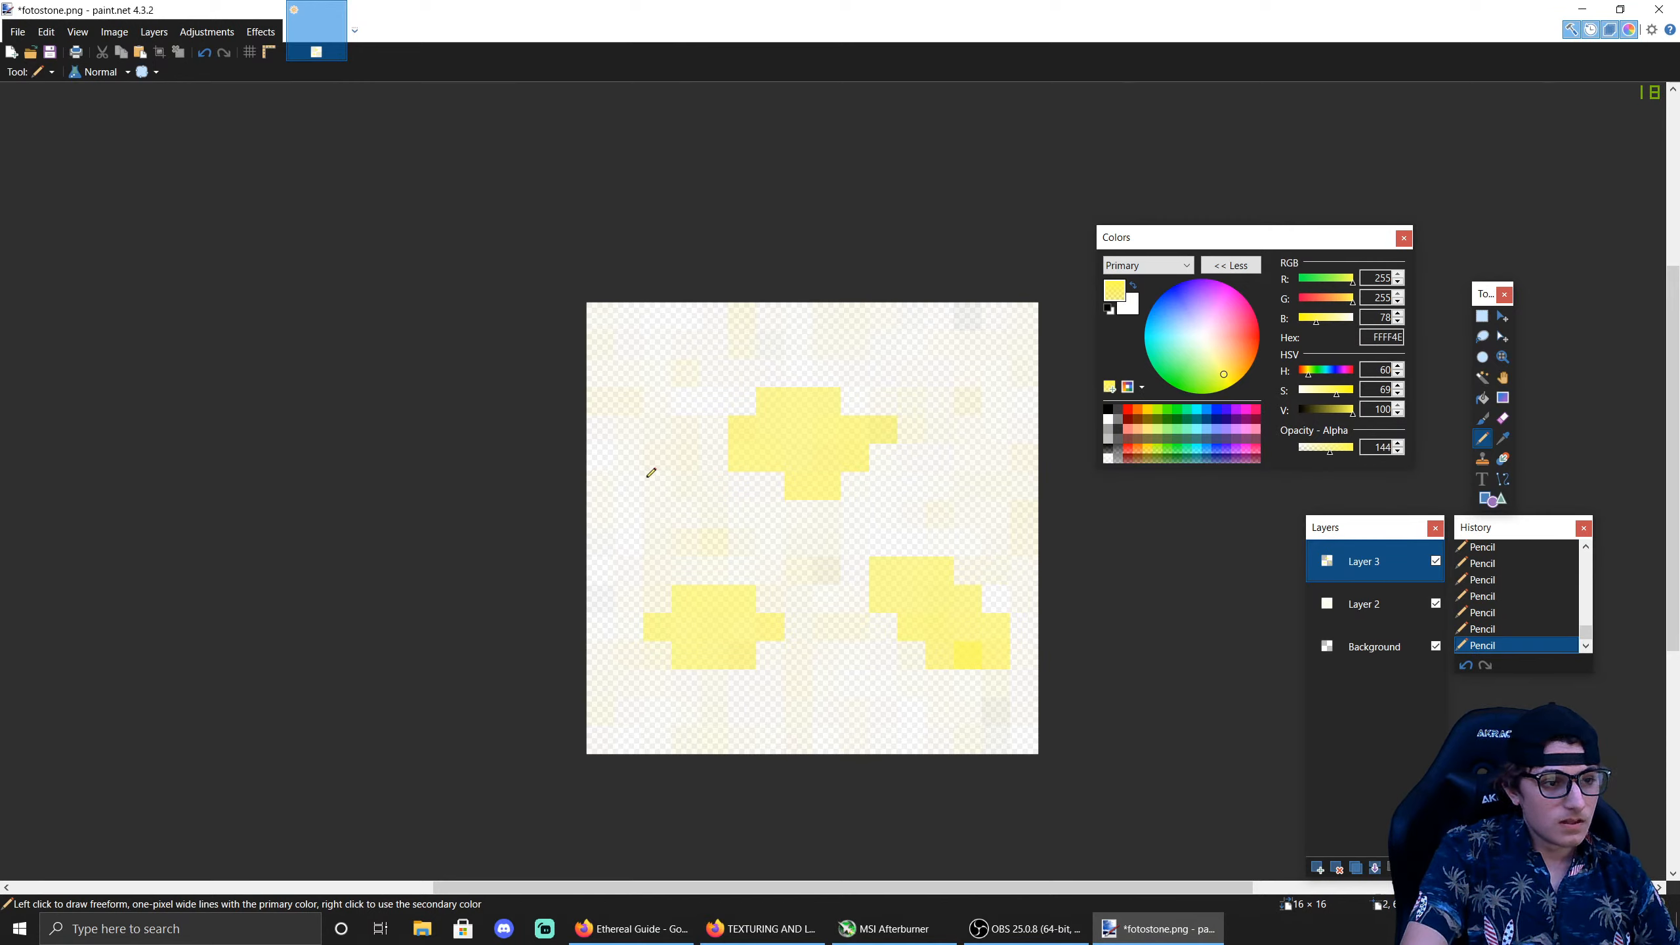
Step: Pencil a yellow patch about 5 × 4 pixels in the canvas's top-left corner and one about 3 × 3 near the top-right corner
left_click(657, 399)
left_click(638, 391)
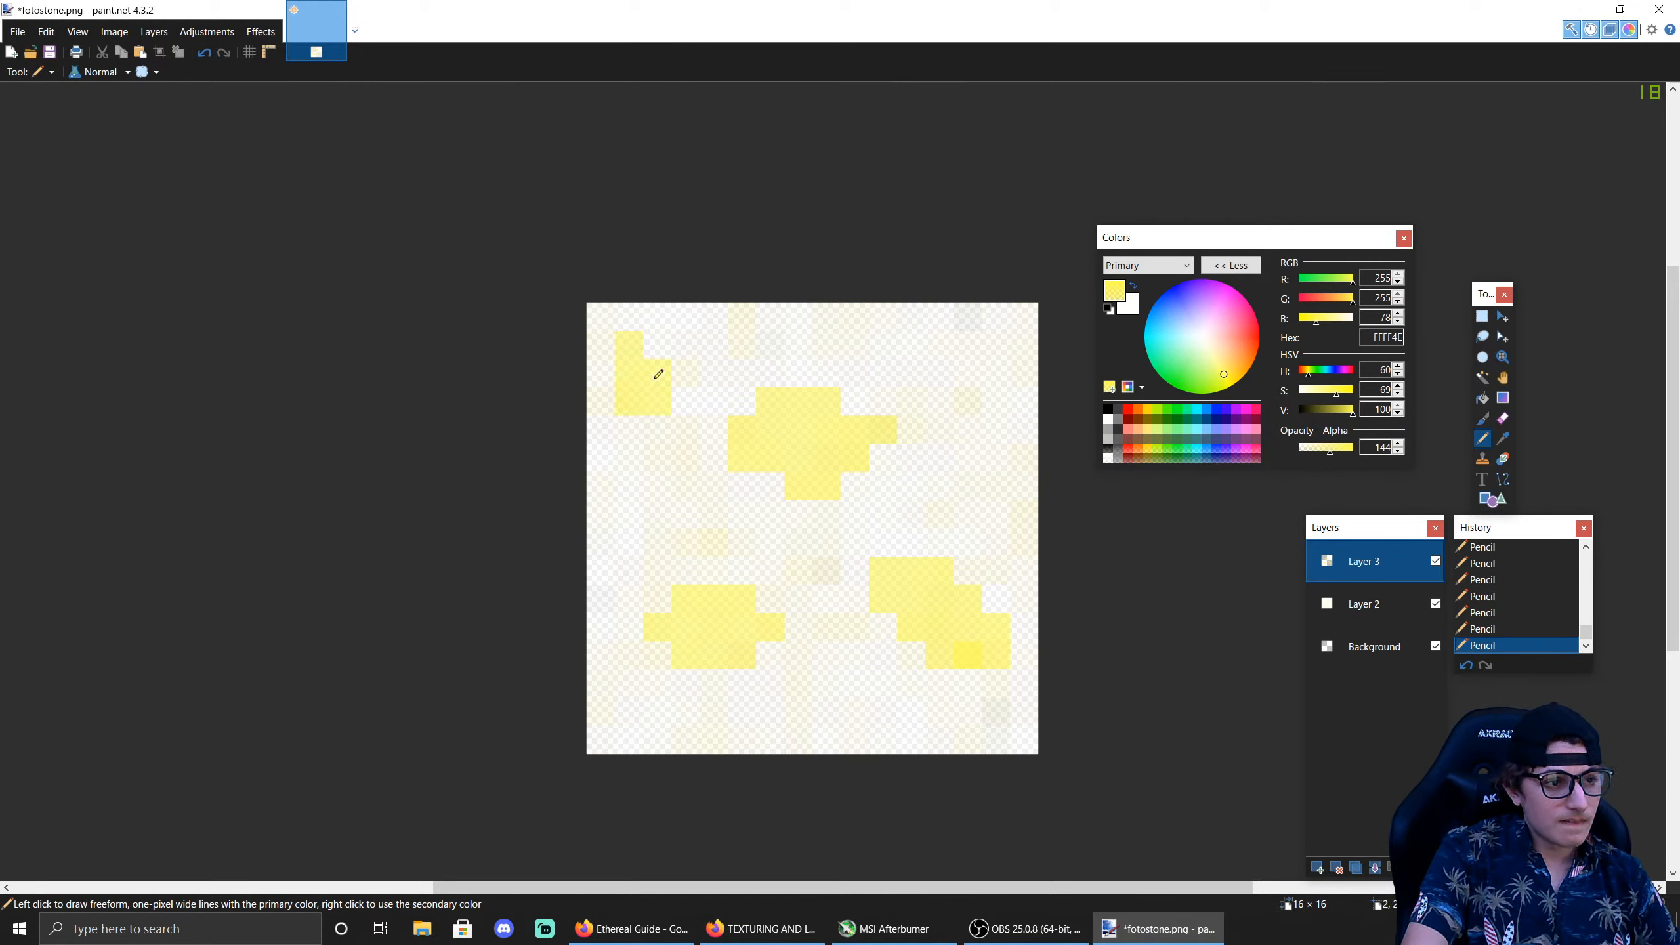
left_click(711, 345)
left_click(666, 351)
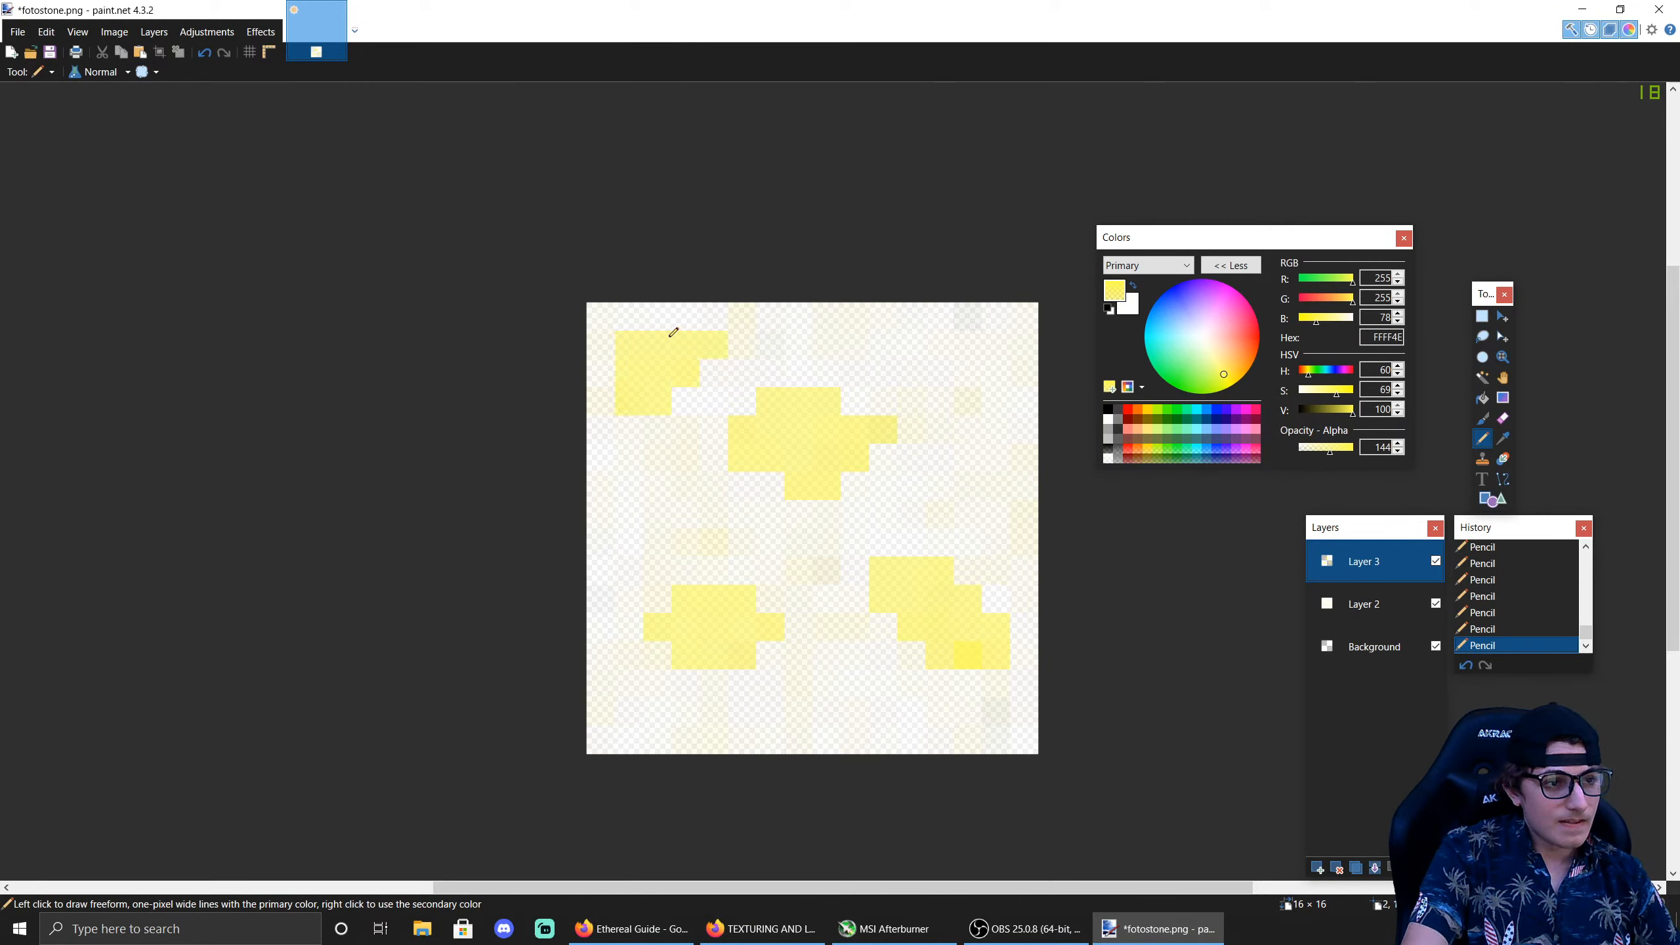
left_click(602, 368)
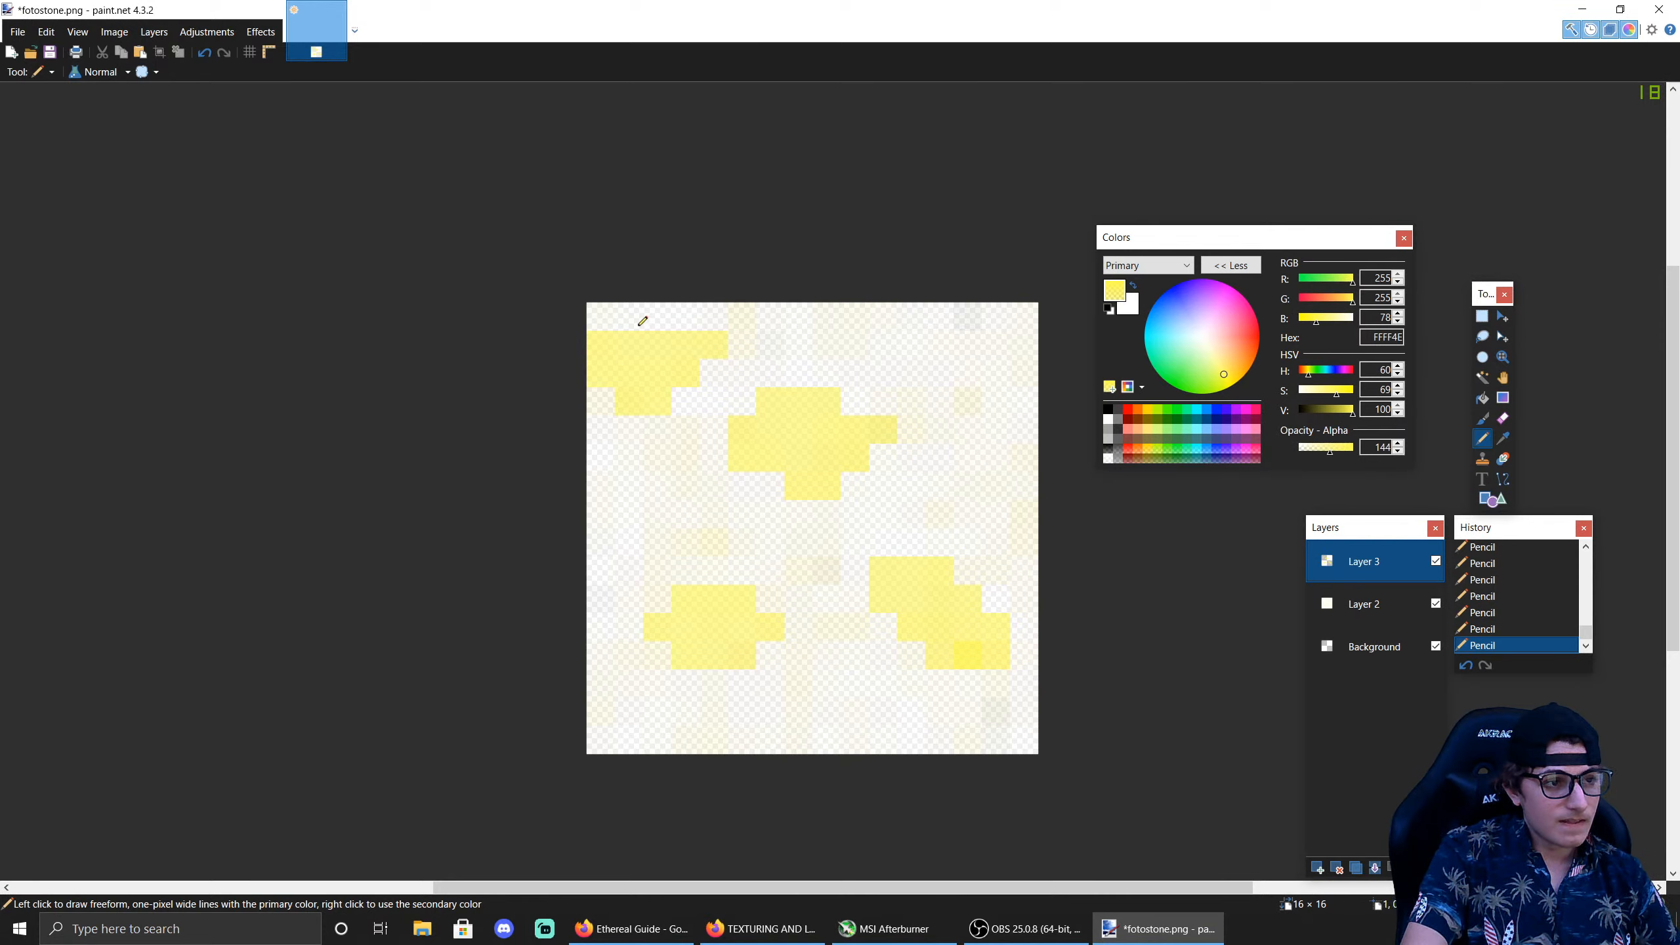
left_click_drag(640, 322, 660, 319)
mouse_move(966, 349)
left_mouse_down()
mouse_move(975, 337)
mouse_move(994, 356)
mouse_move(976, 371)
left_mouse_up()
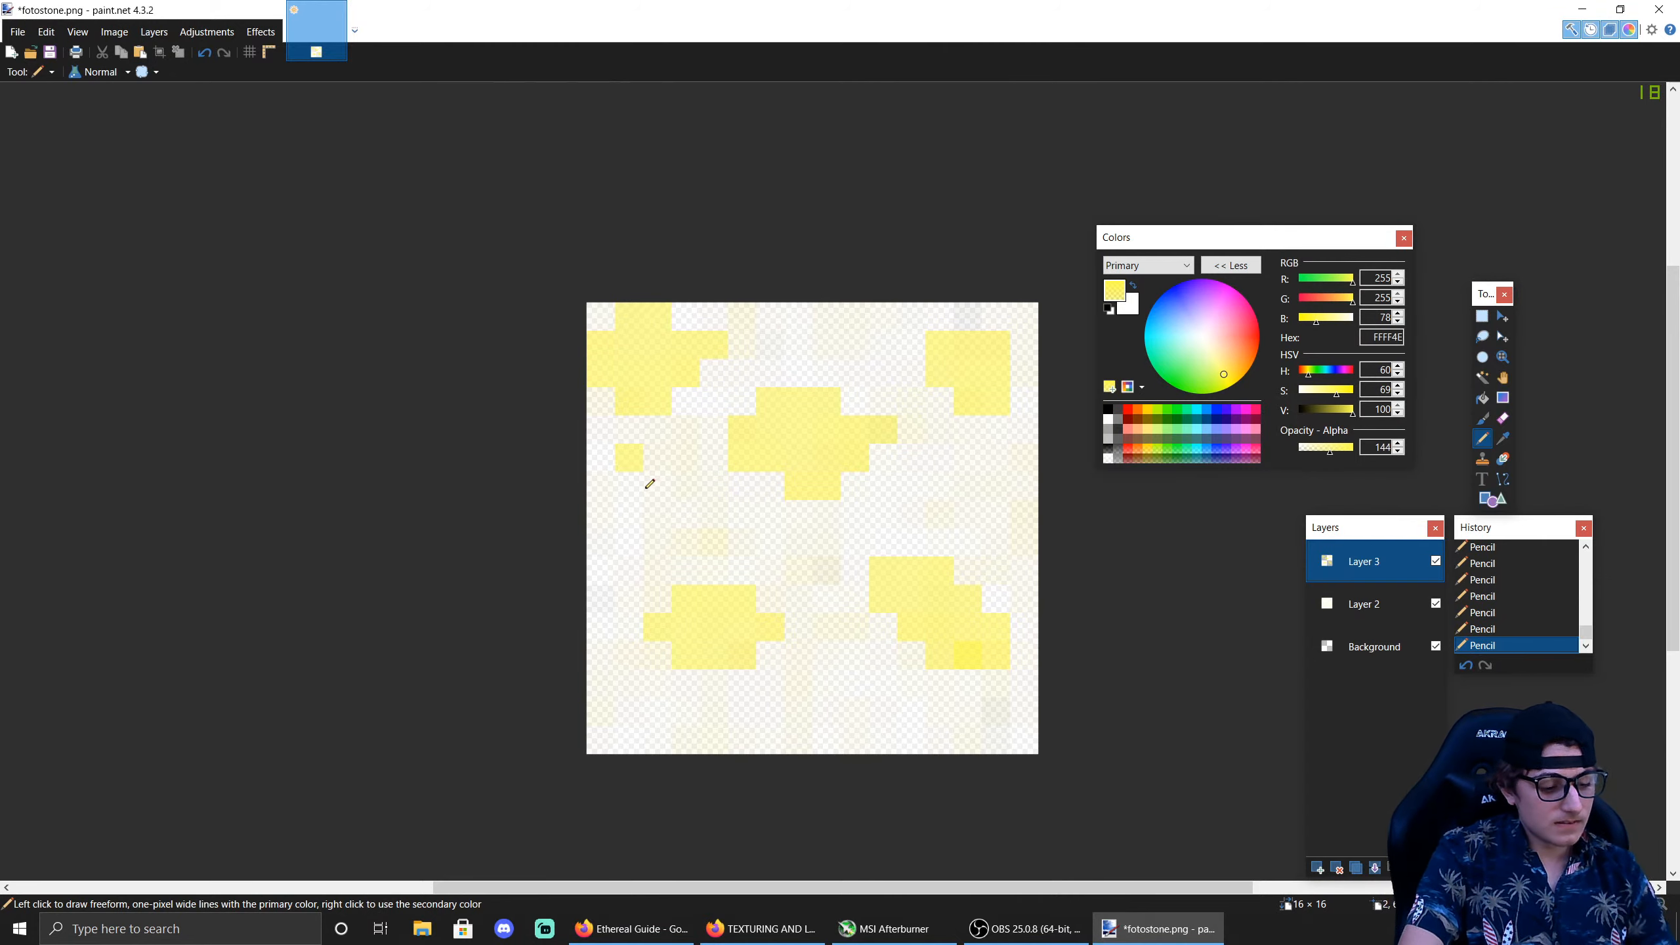
key("ctrl+z")
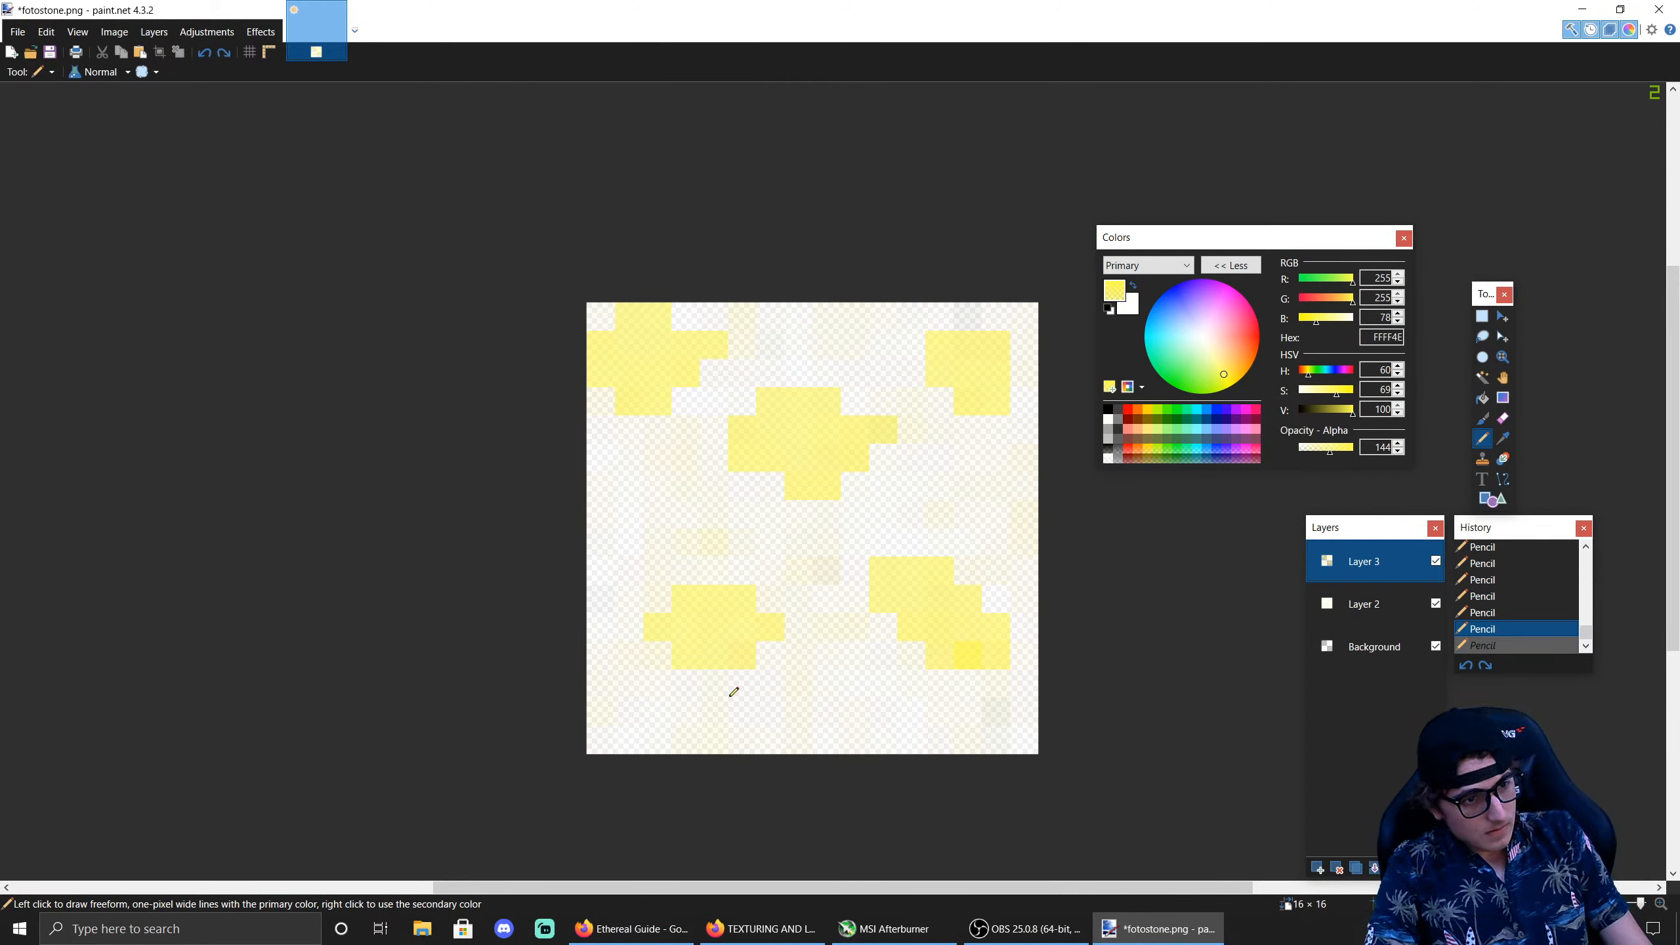
Step: Pencil a small yellow patch about 2 pixels wide and 3 high at the middle of the canvas's bottom edge
left_click(821, 706)
left_click(858, 734)
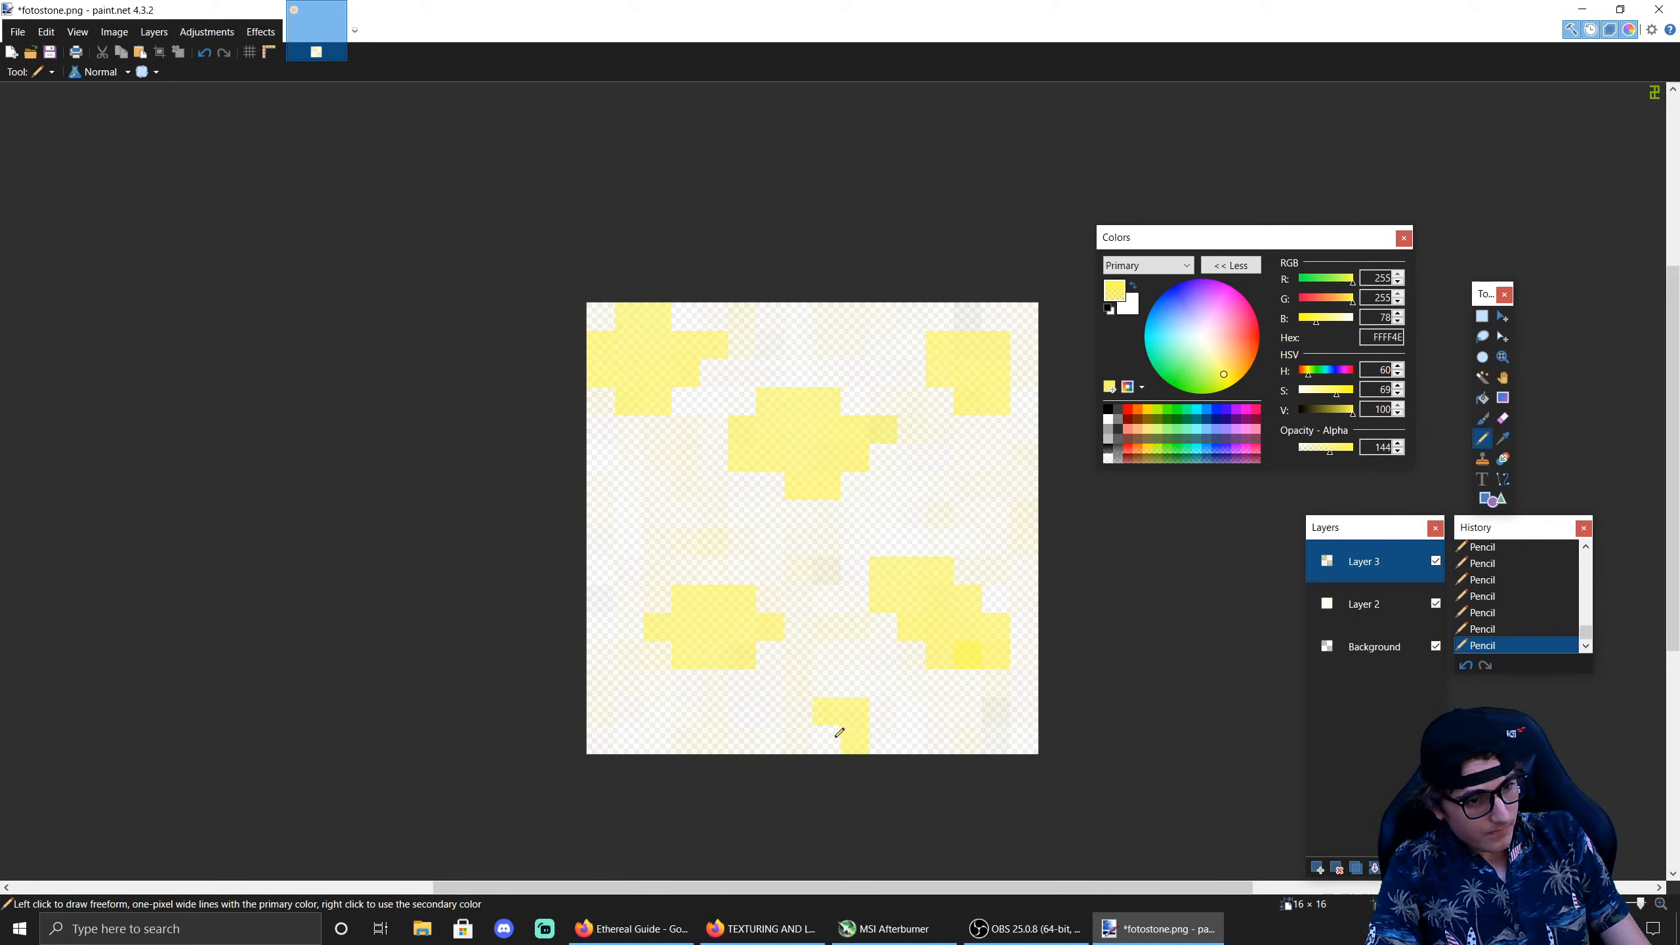
left_click(835, 735)
left_click(849, 692)
key("ctrl+z")
left_click(874, 712)
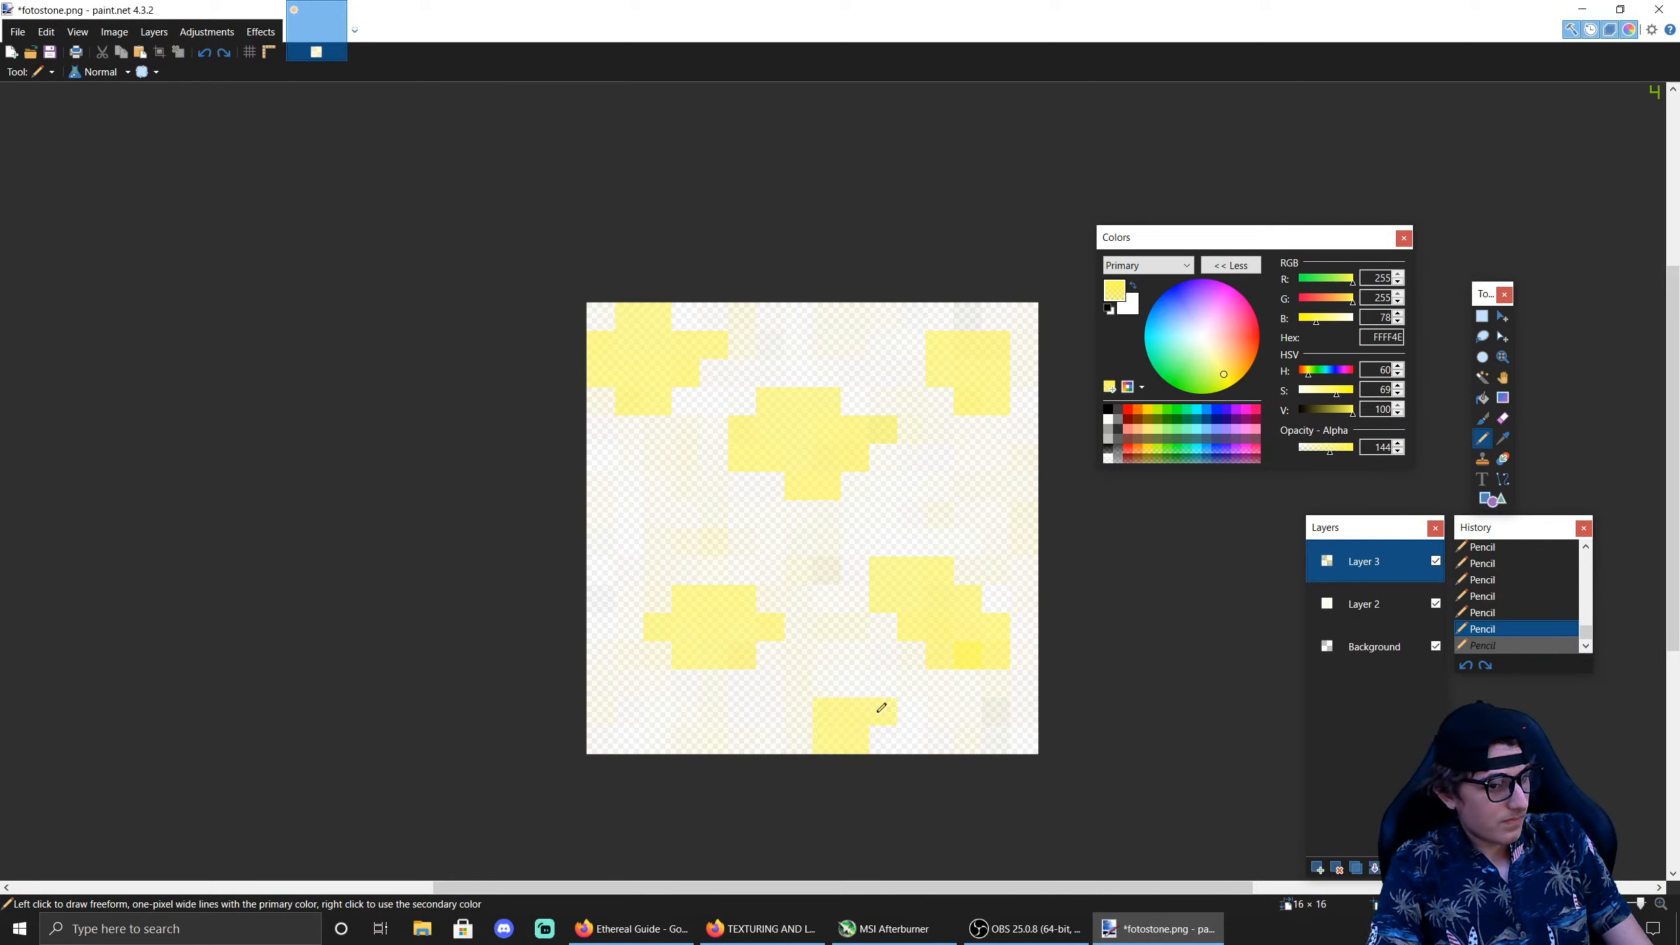
key("ctrl+z")
left_click(855, 695)
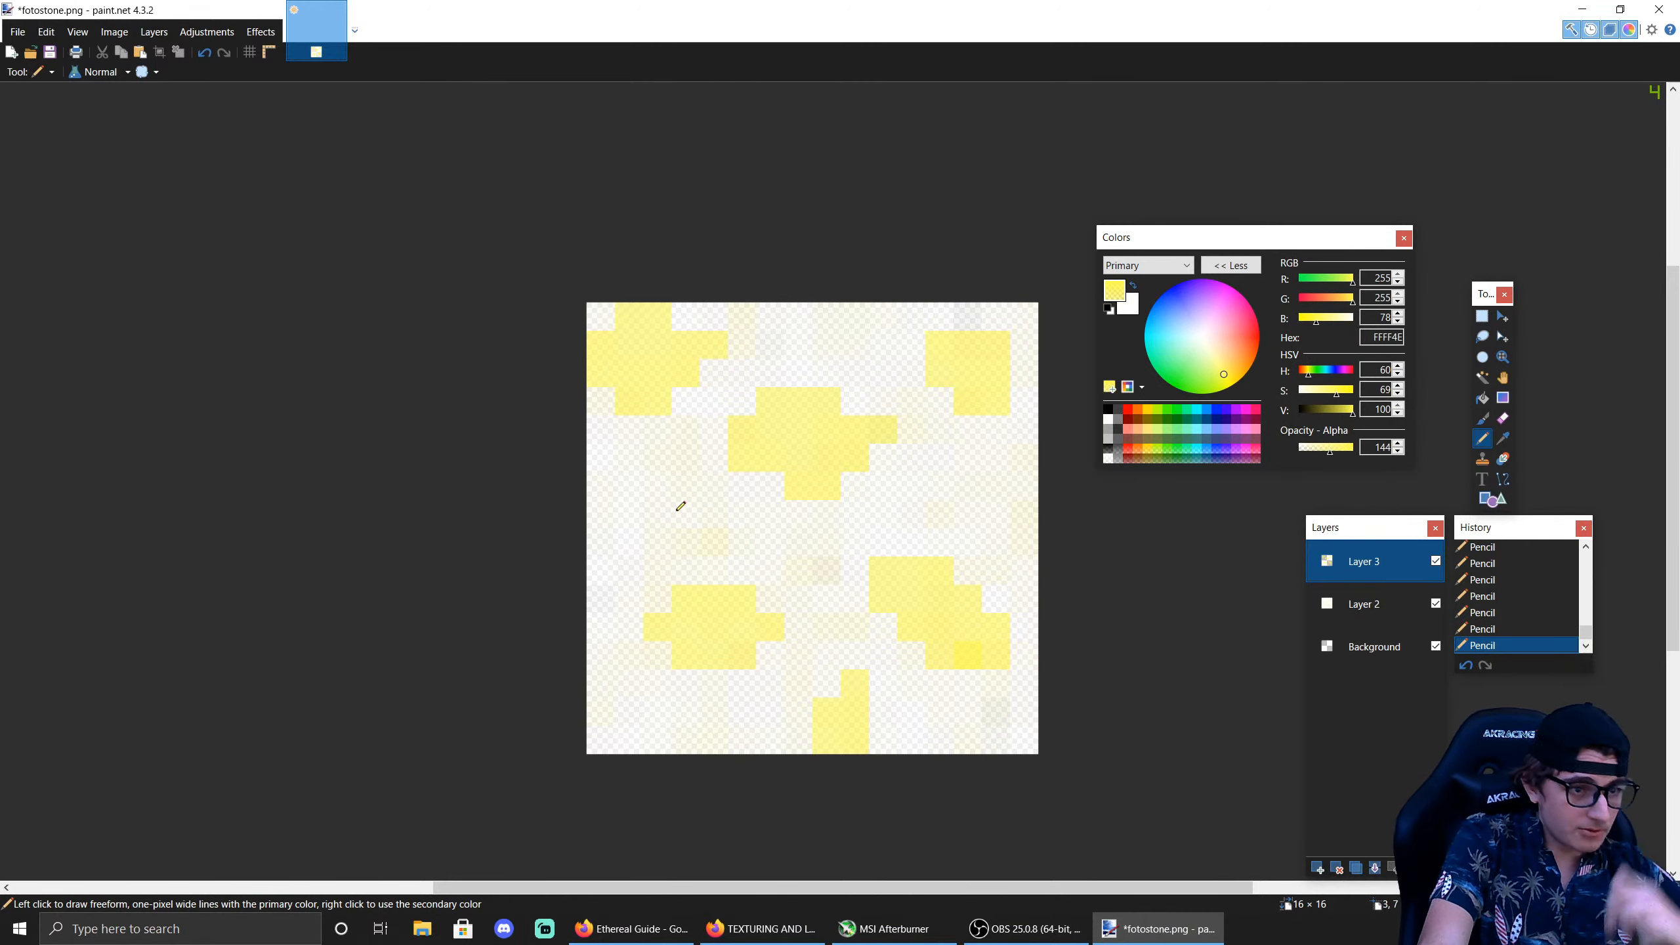
left_click_drag(602, 500, 601, 571)
key("ctrl+z")
key("ctrl+z")
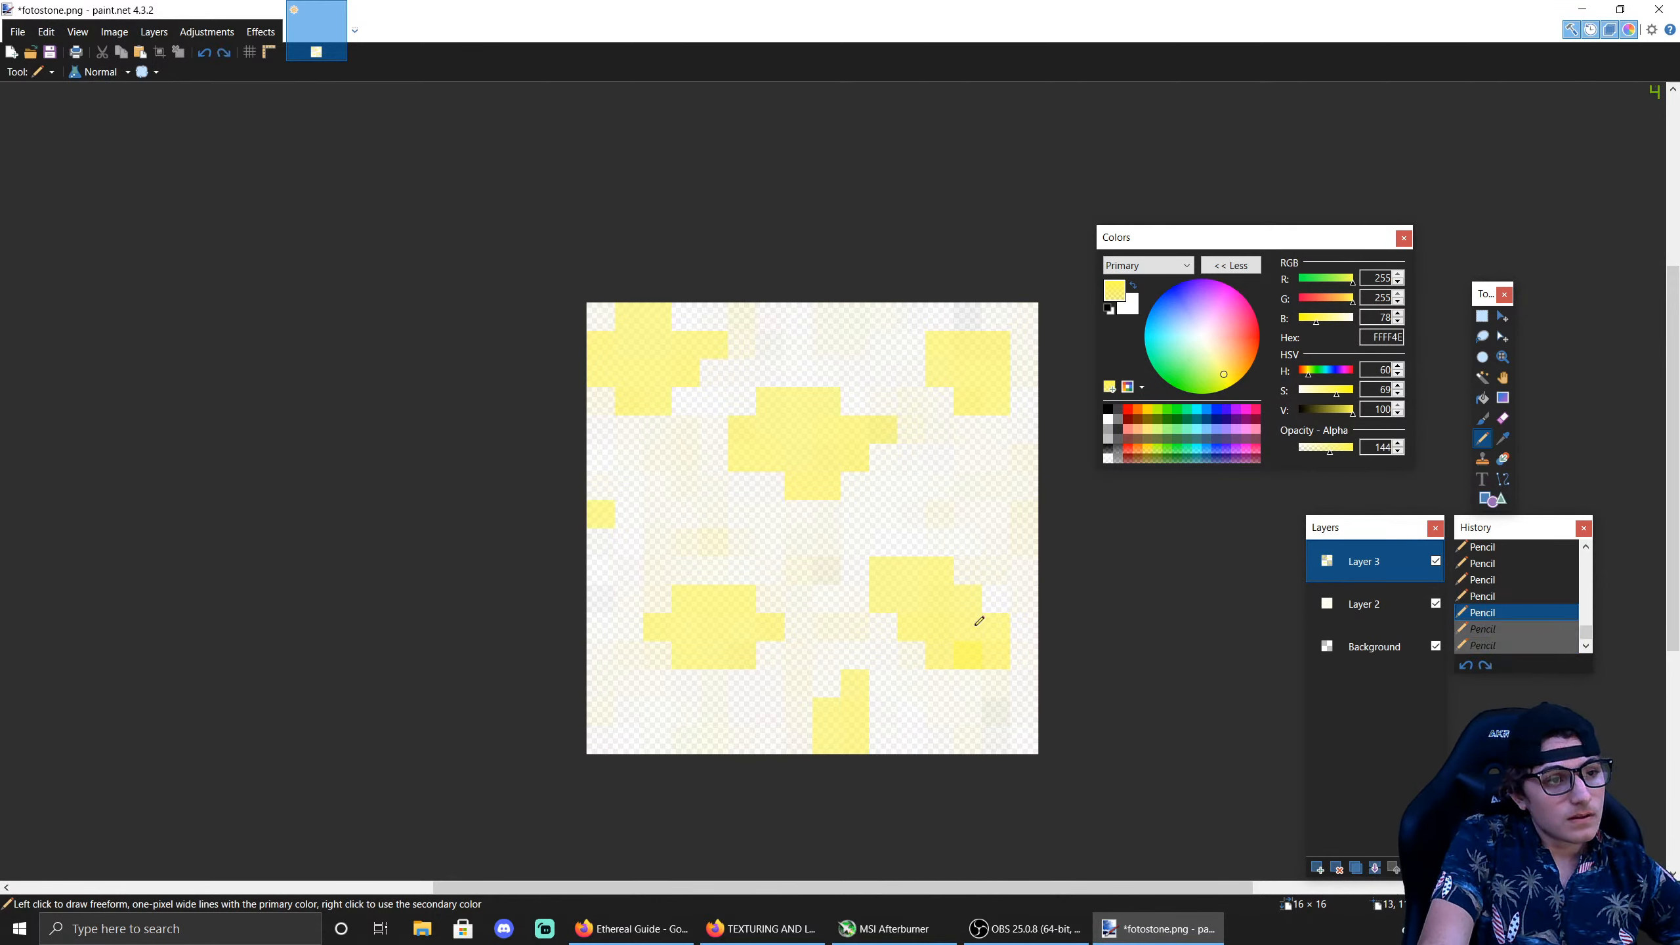
key("ctrl+z")
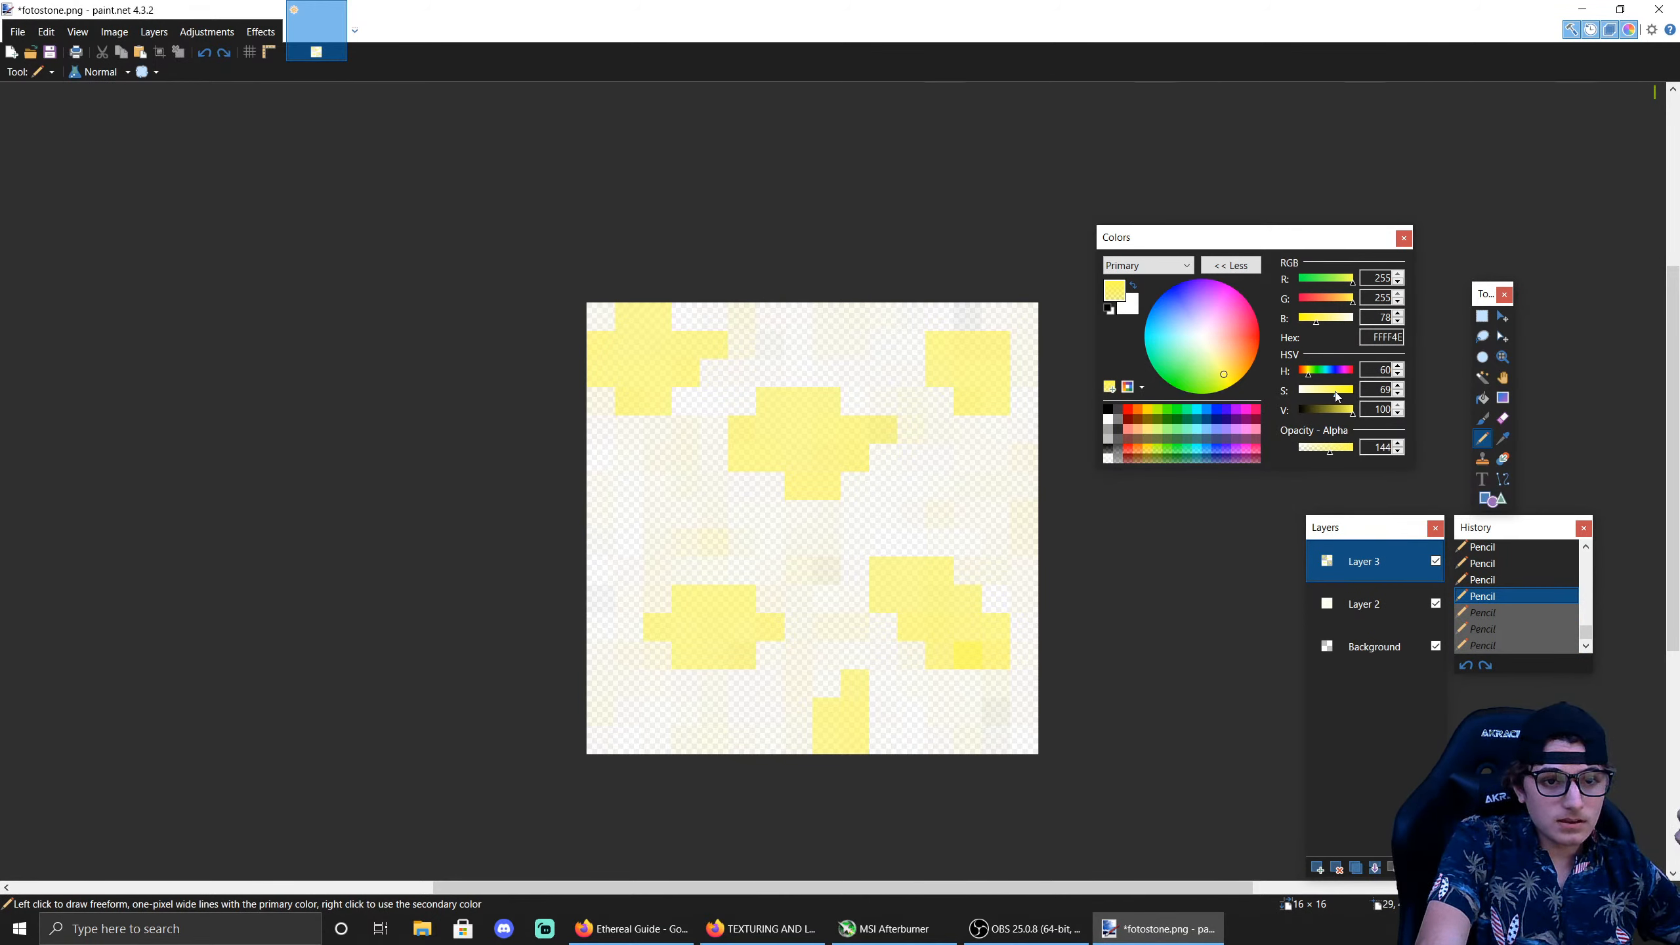
Step: Set the primary colour to paler yellow FFFF89 with opacity 84 and pencil translucent pixels around the yellow patches
left_click_drag(1328, 395, 1324, 390)
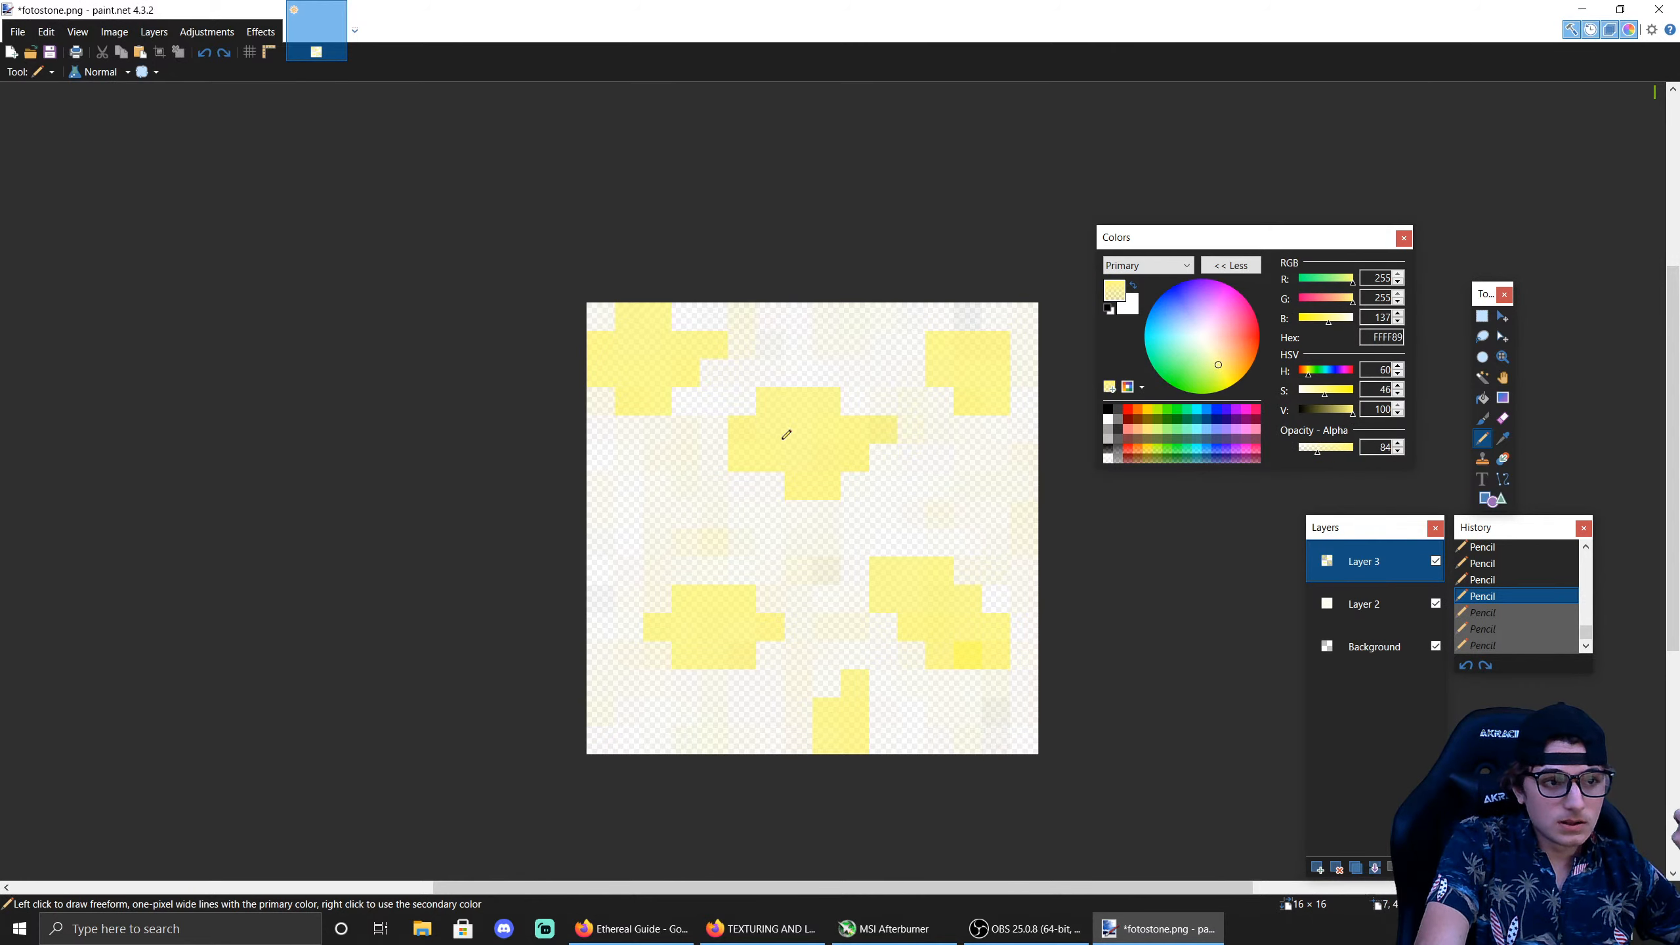
left_click_drag(731, 475, 728, 426)
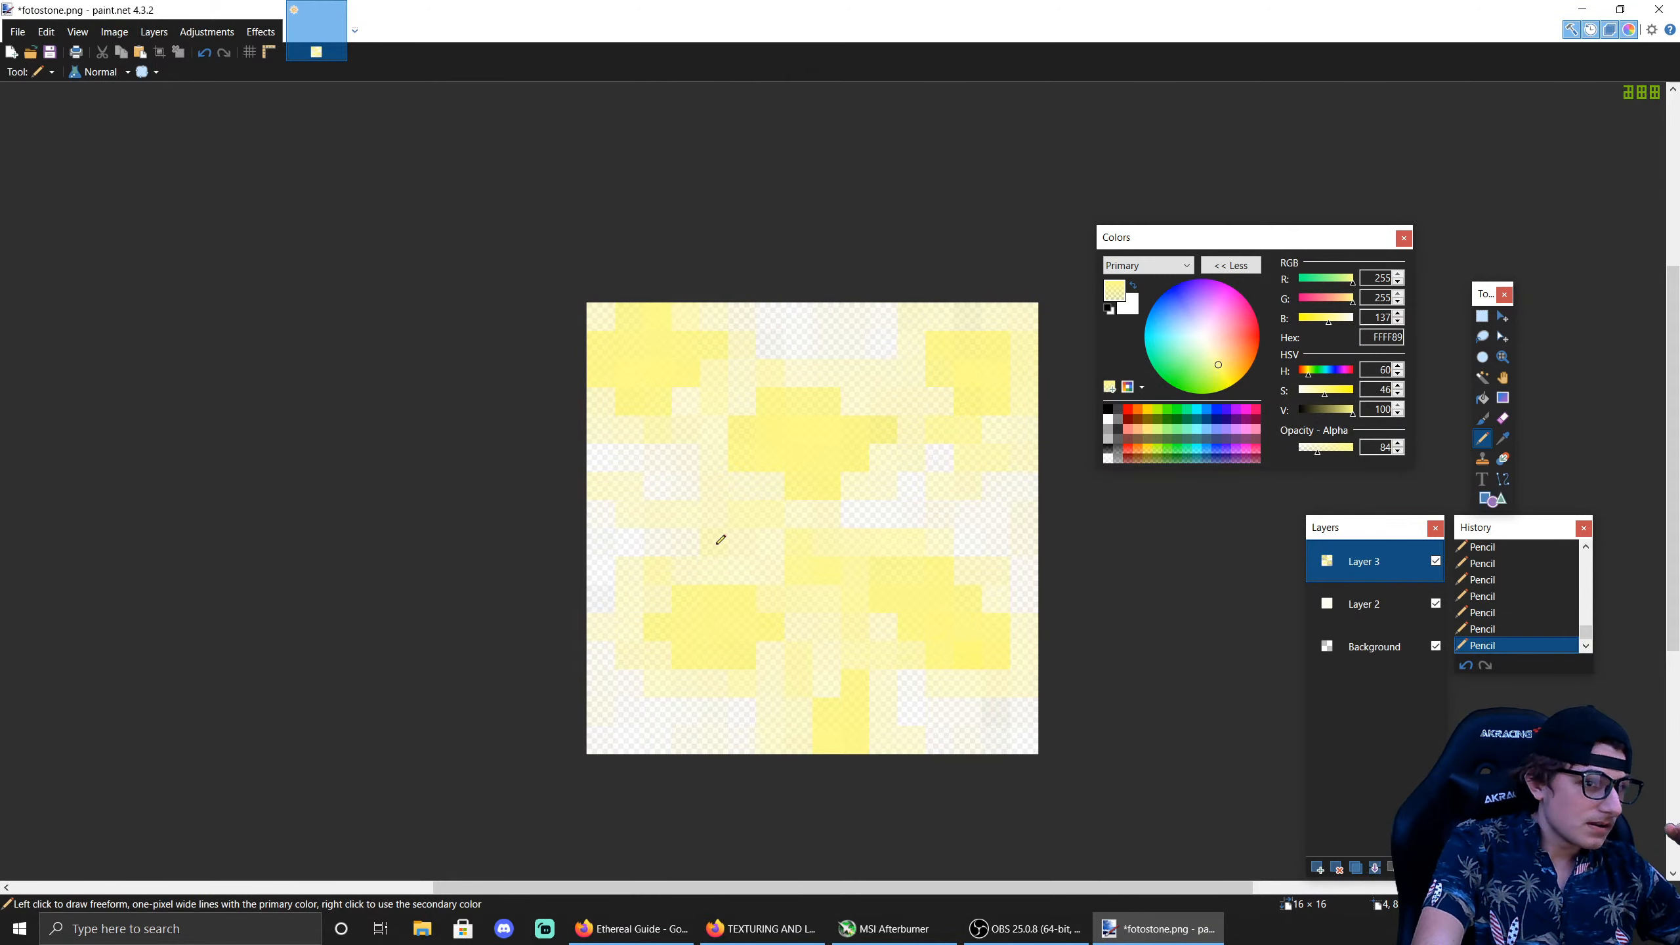
Step: Erase the stray pale yellow pixels along the middle of the canvas's left edge using rectangular selections
left_click(1482, 315)
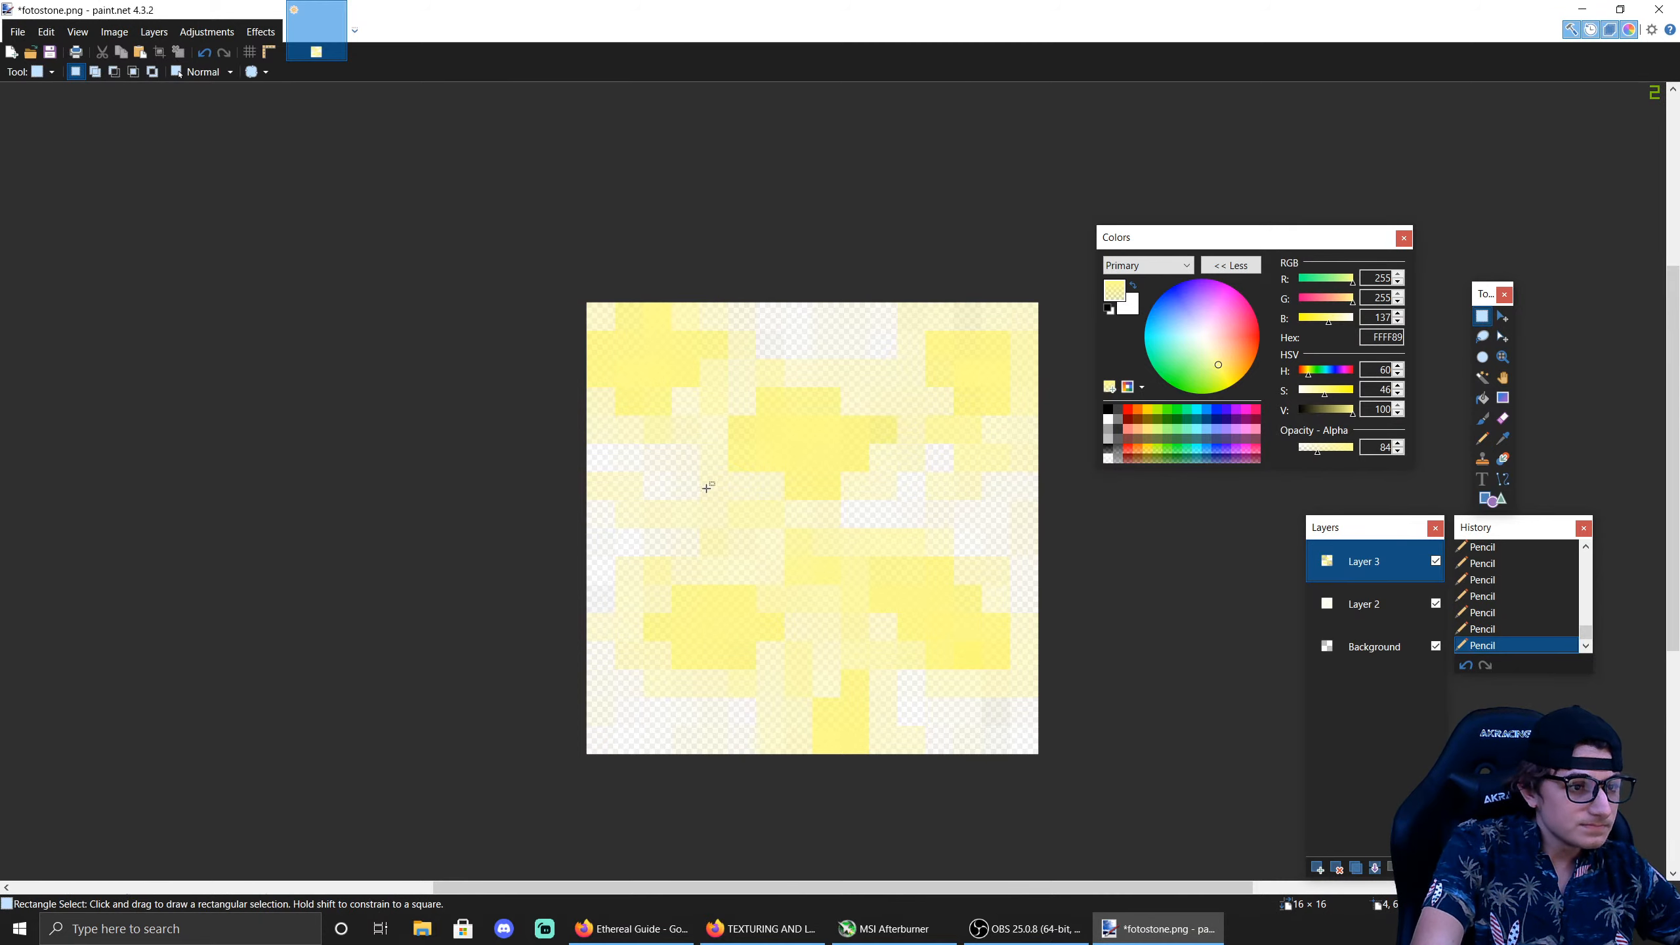
left_click_drag(601, 486, 650, 514)
key("Delete")
key("Delete")
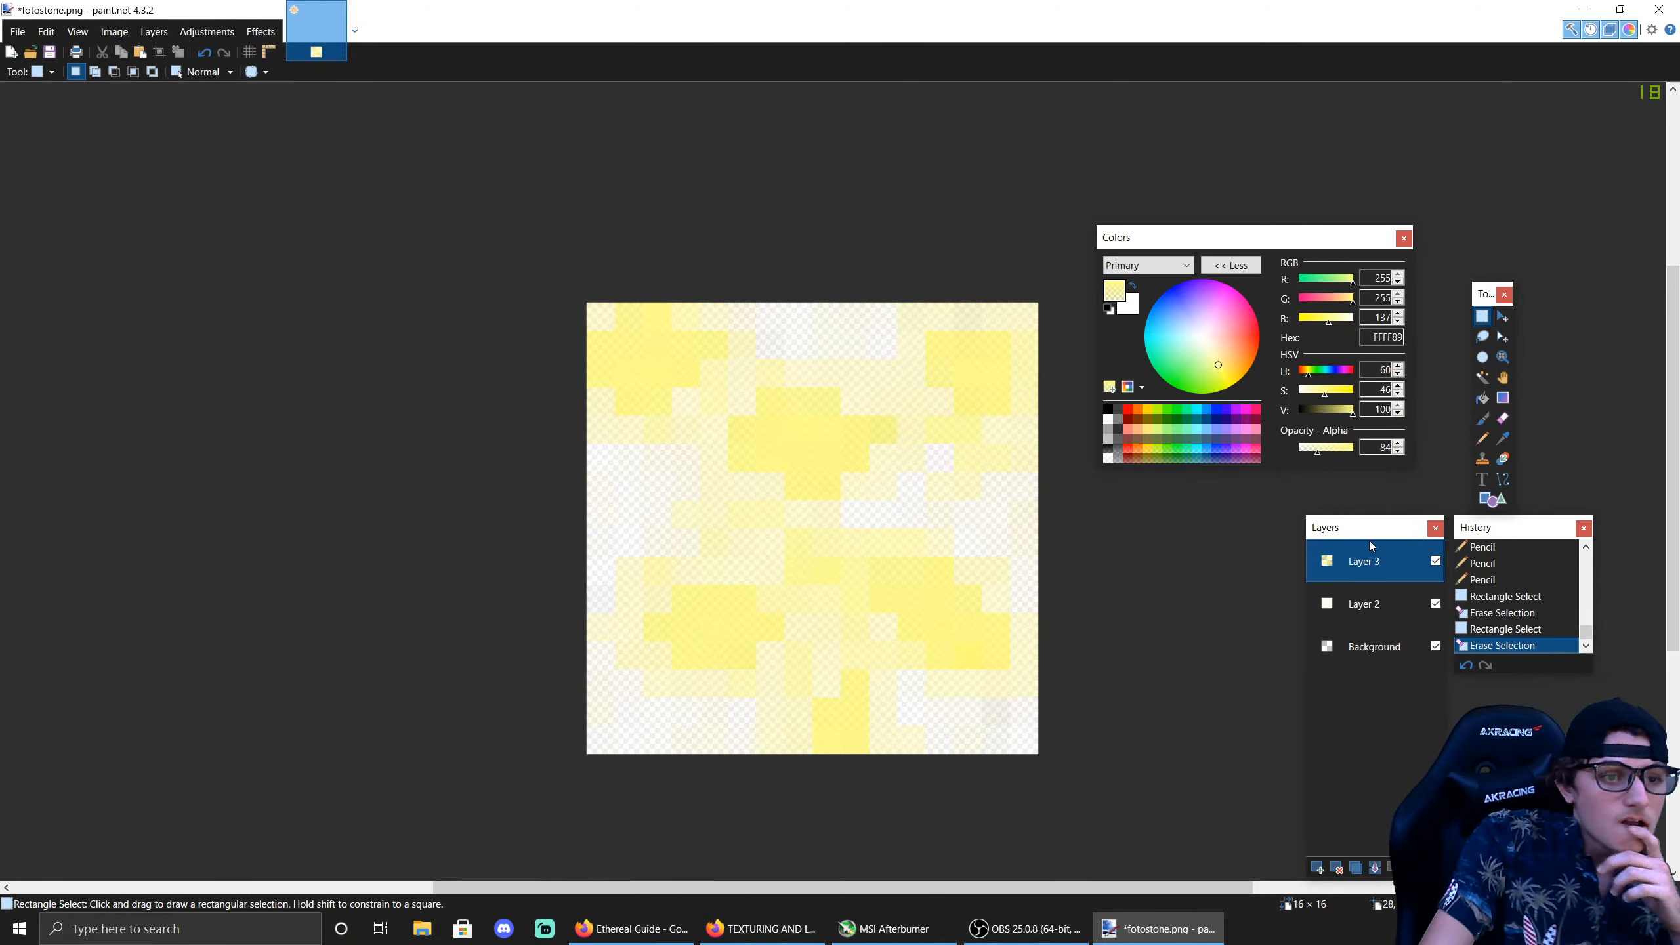
Step: Pencil more pale yellow pixels into the gaps right of the centre and build up a patch in the middle-left area
left_click(1482, 438)
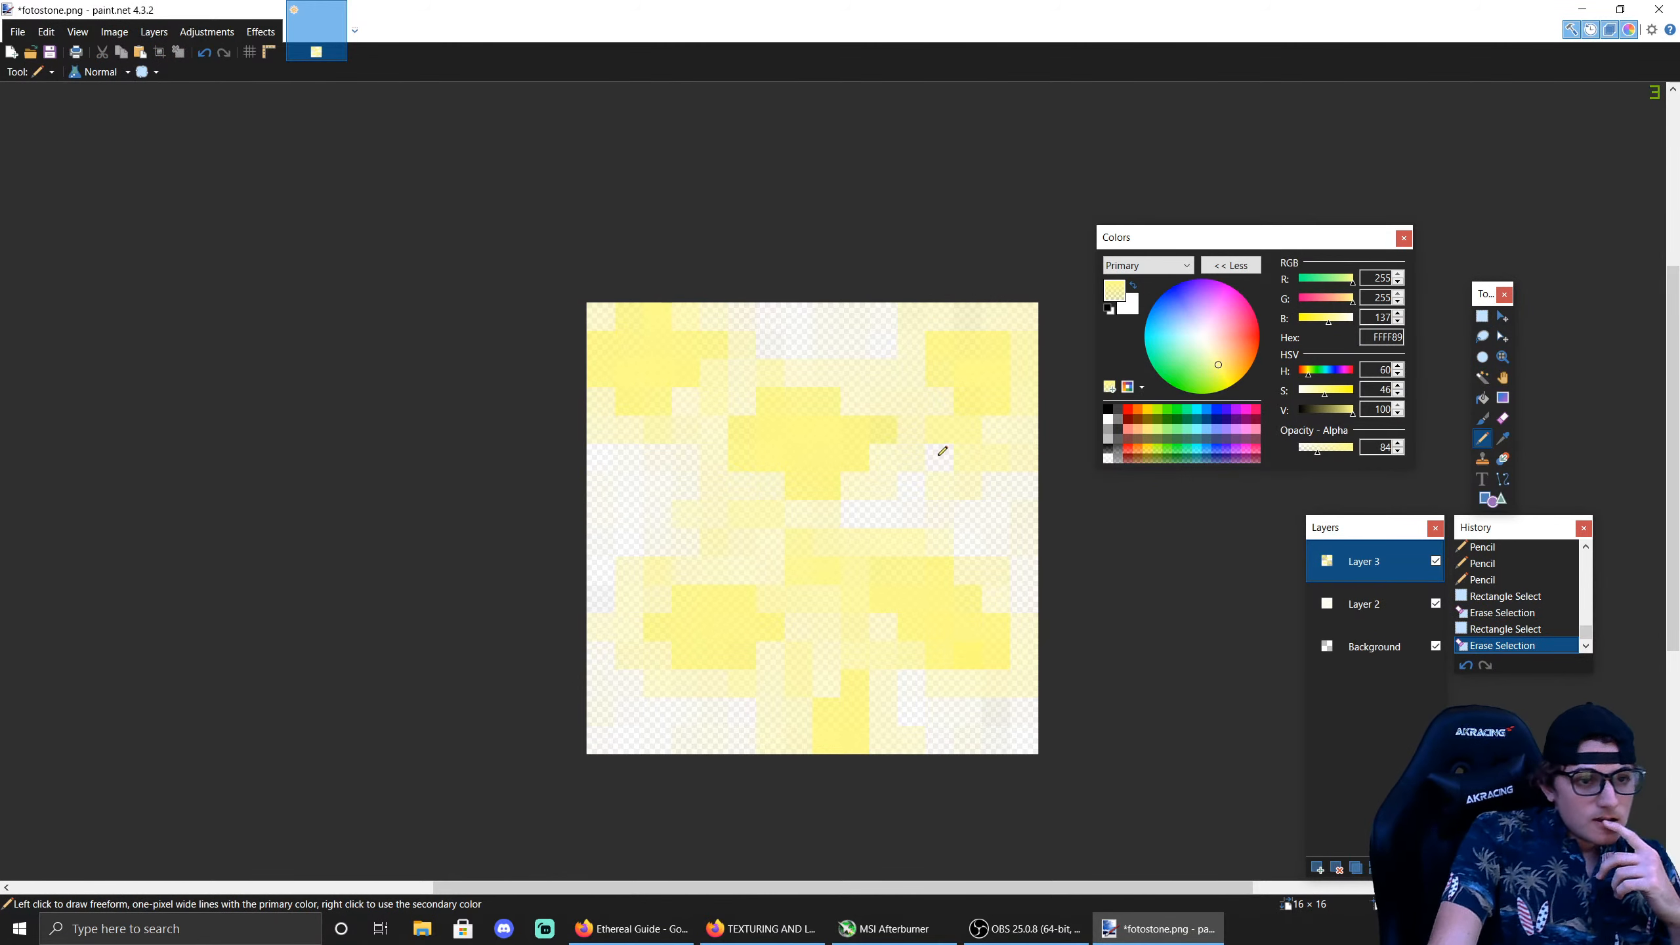
left_click(918, 481)
left_click(919, 478)
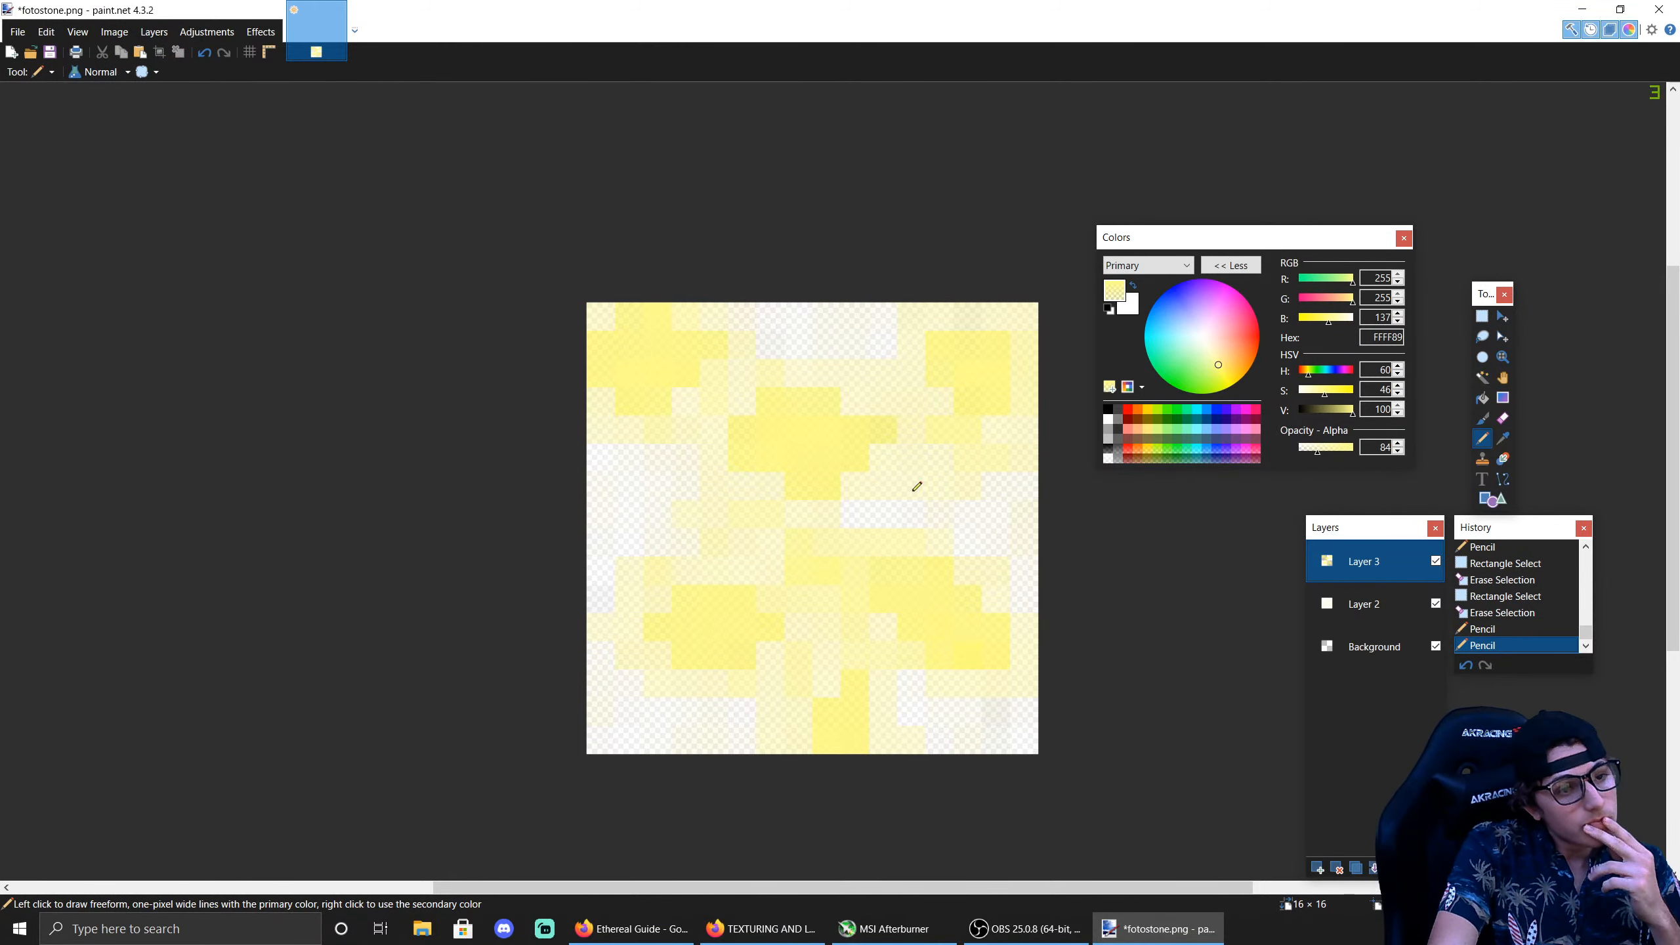
left_click(890, 624)
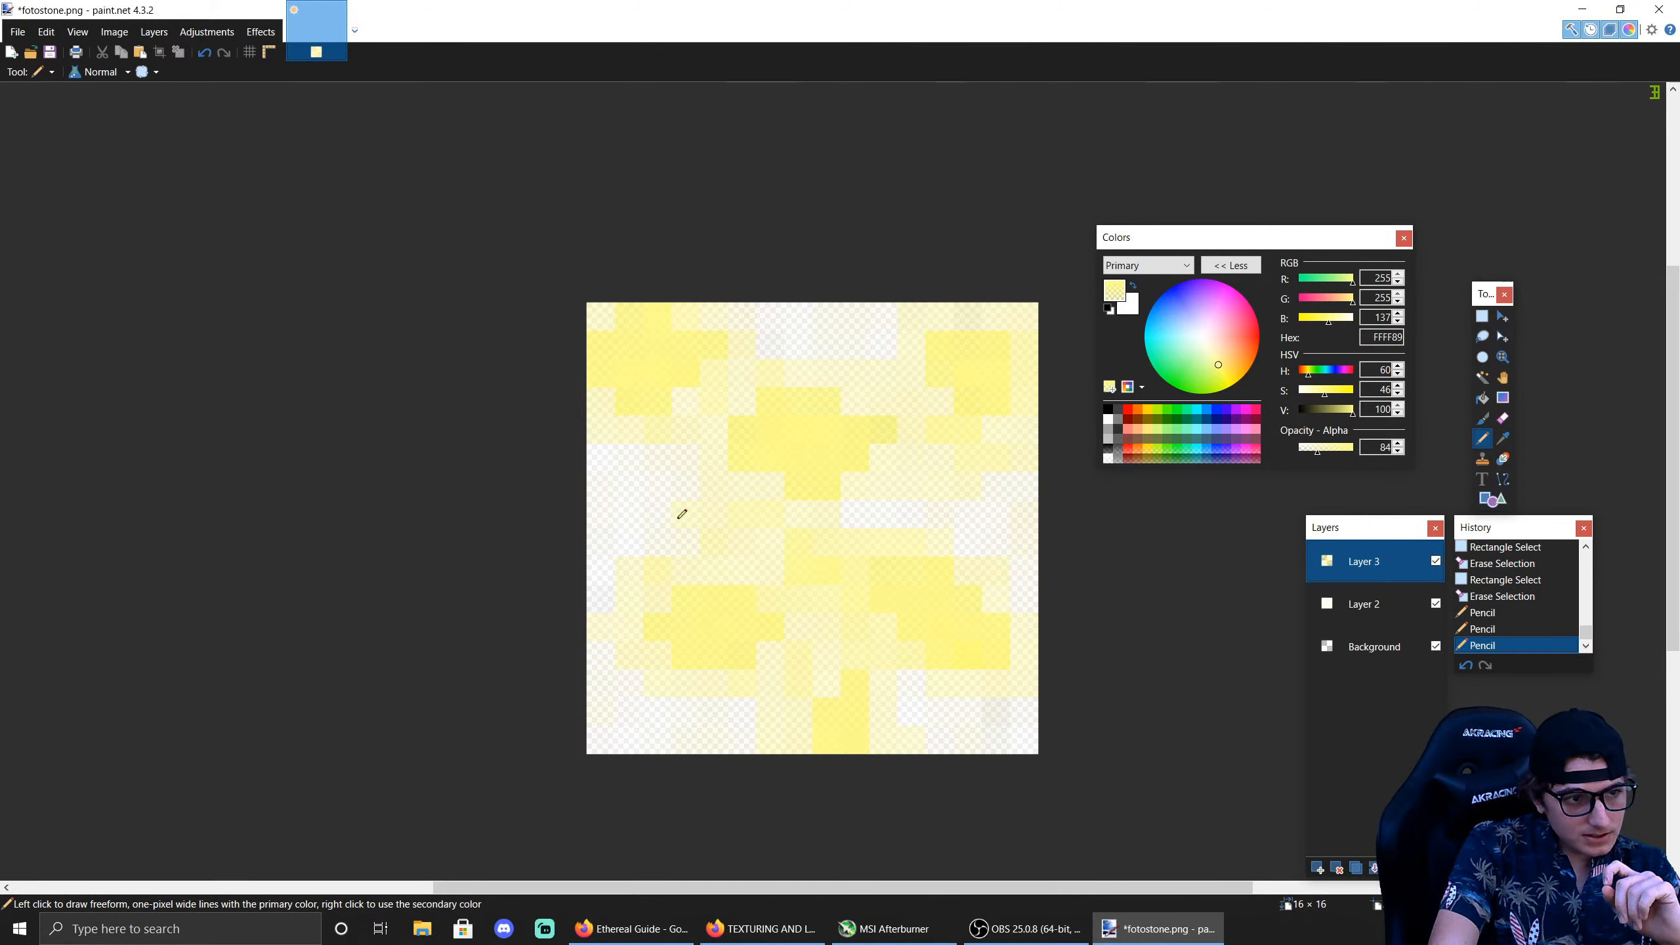
left_click(689, 484)
left_click(688, 487)
left_click(682, 491)
left_click(679, 491)
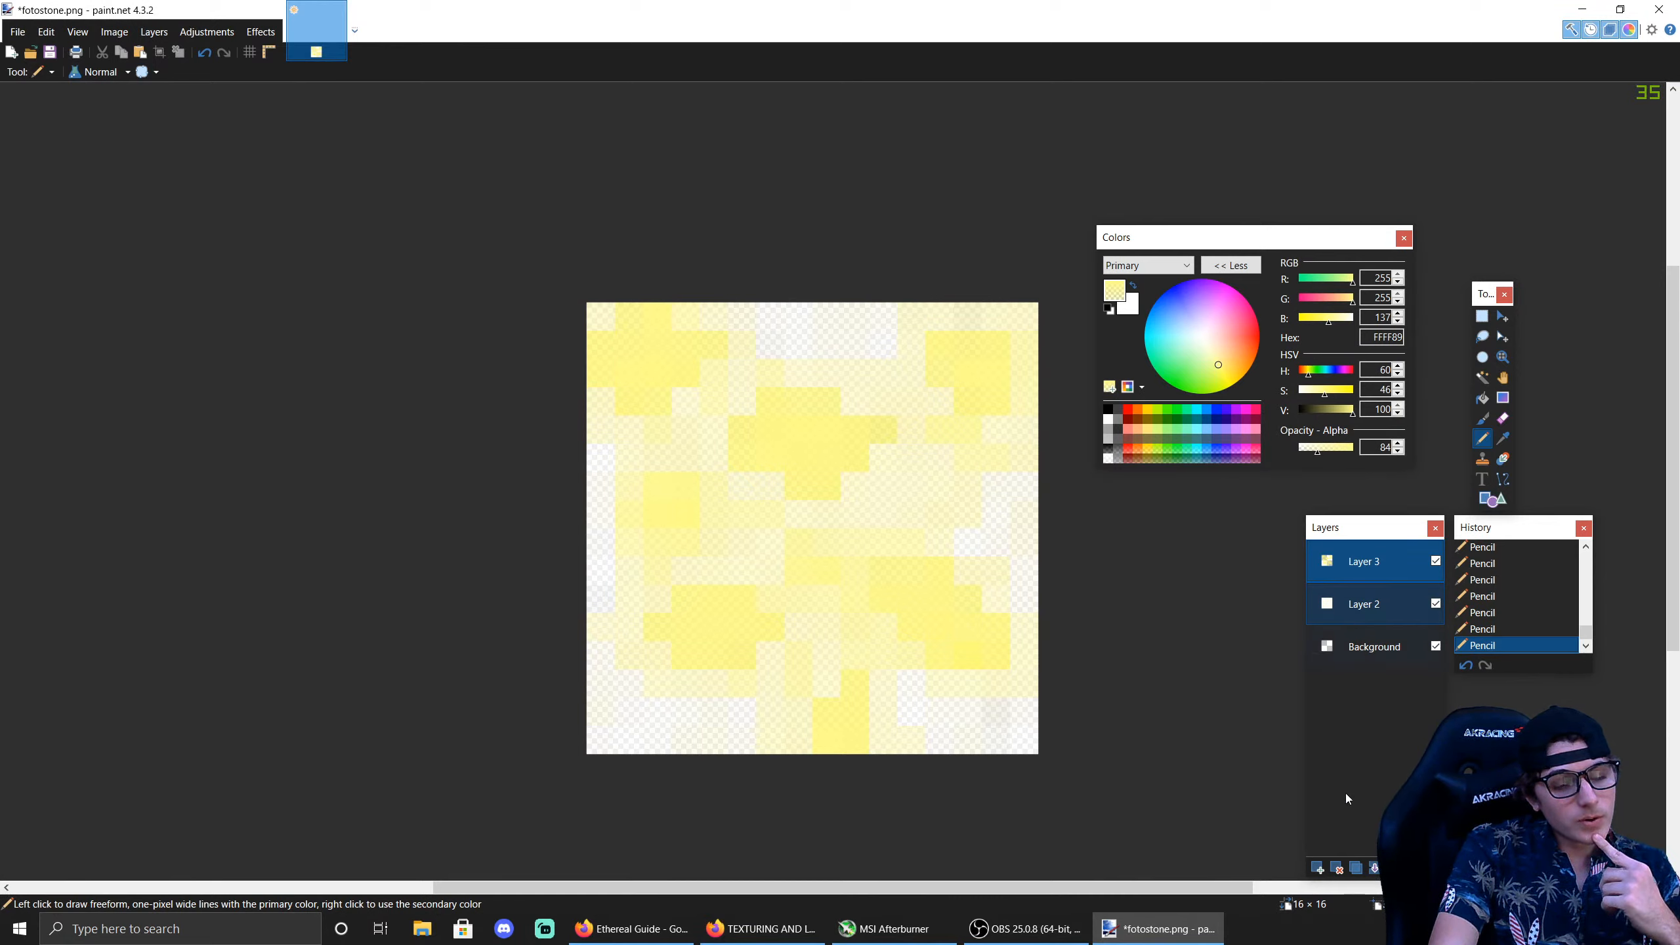
Step: Duplicate the yellow patch layer below the original and apply a Gaussian Blur with radius 2 to the lower copy
left_click(1356, 867)
left_click_drag(1349, 605, 1349, 613)
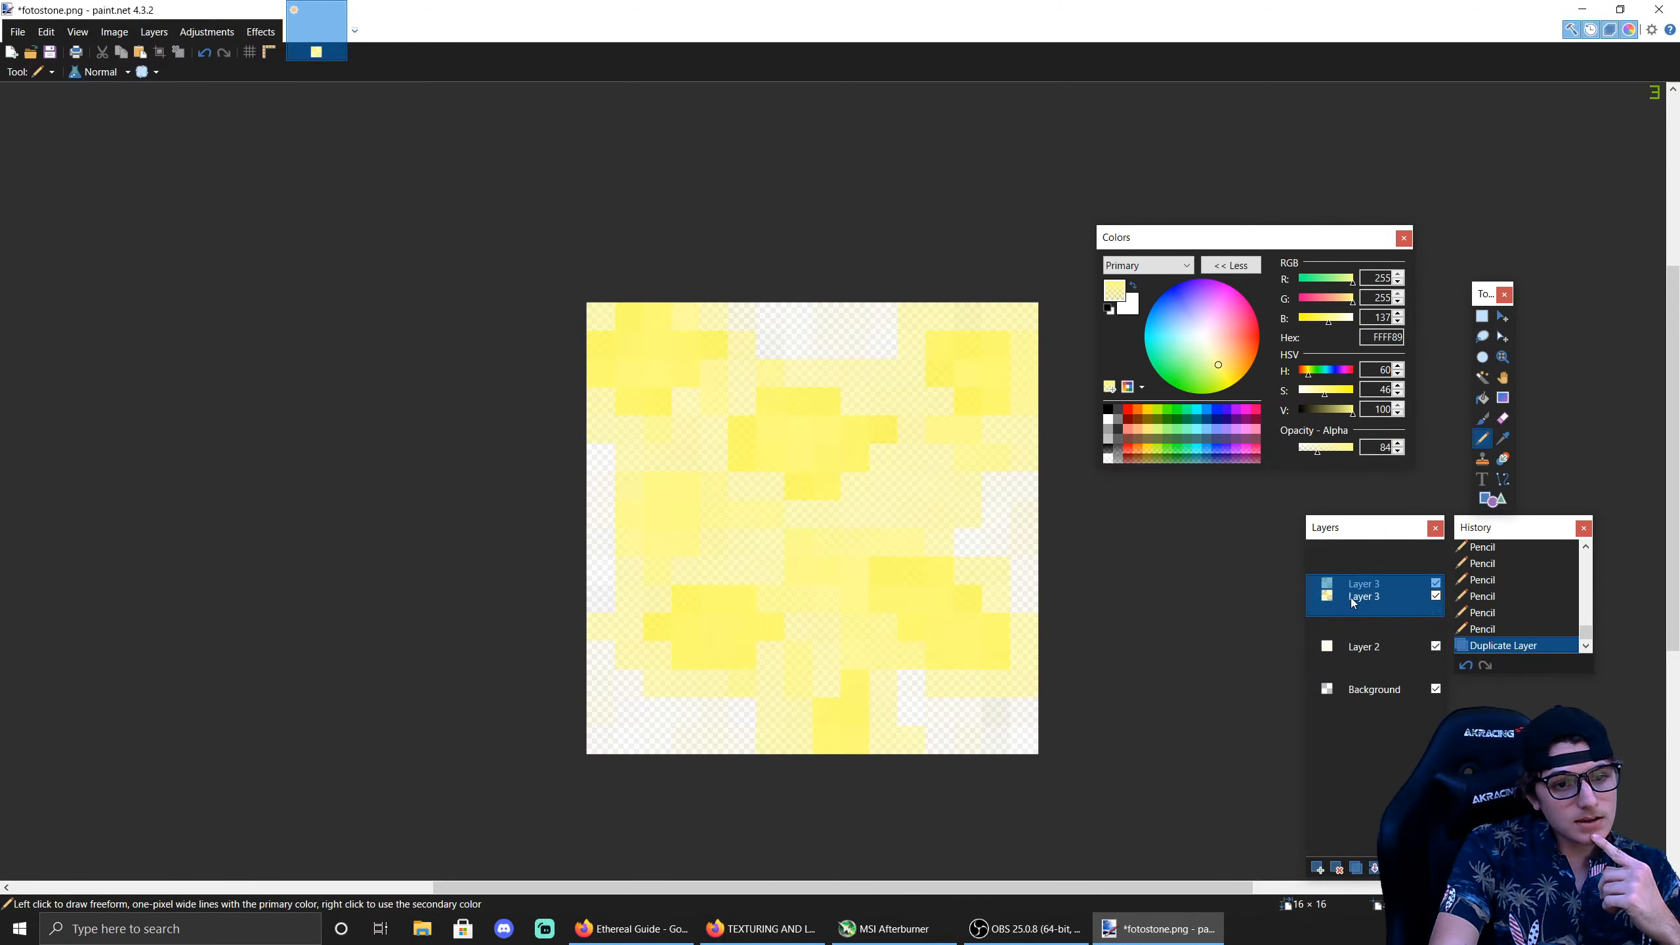
left_click(260, 31)
mouse_move(291, 107)
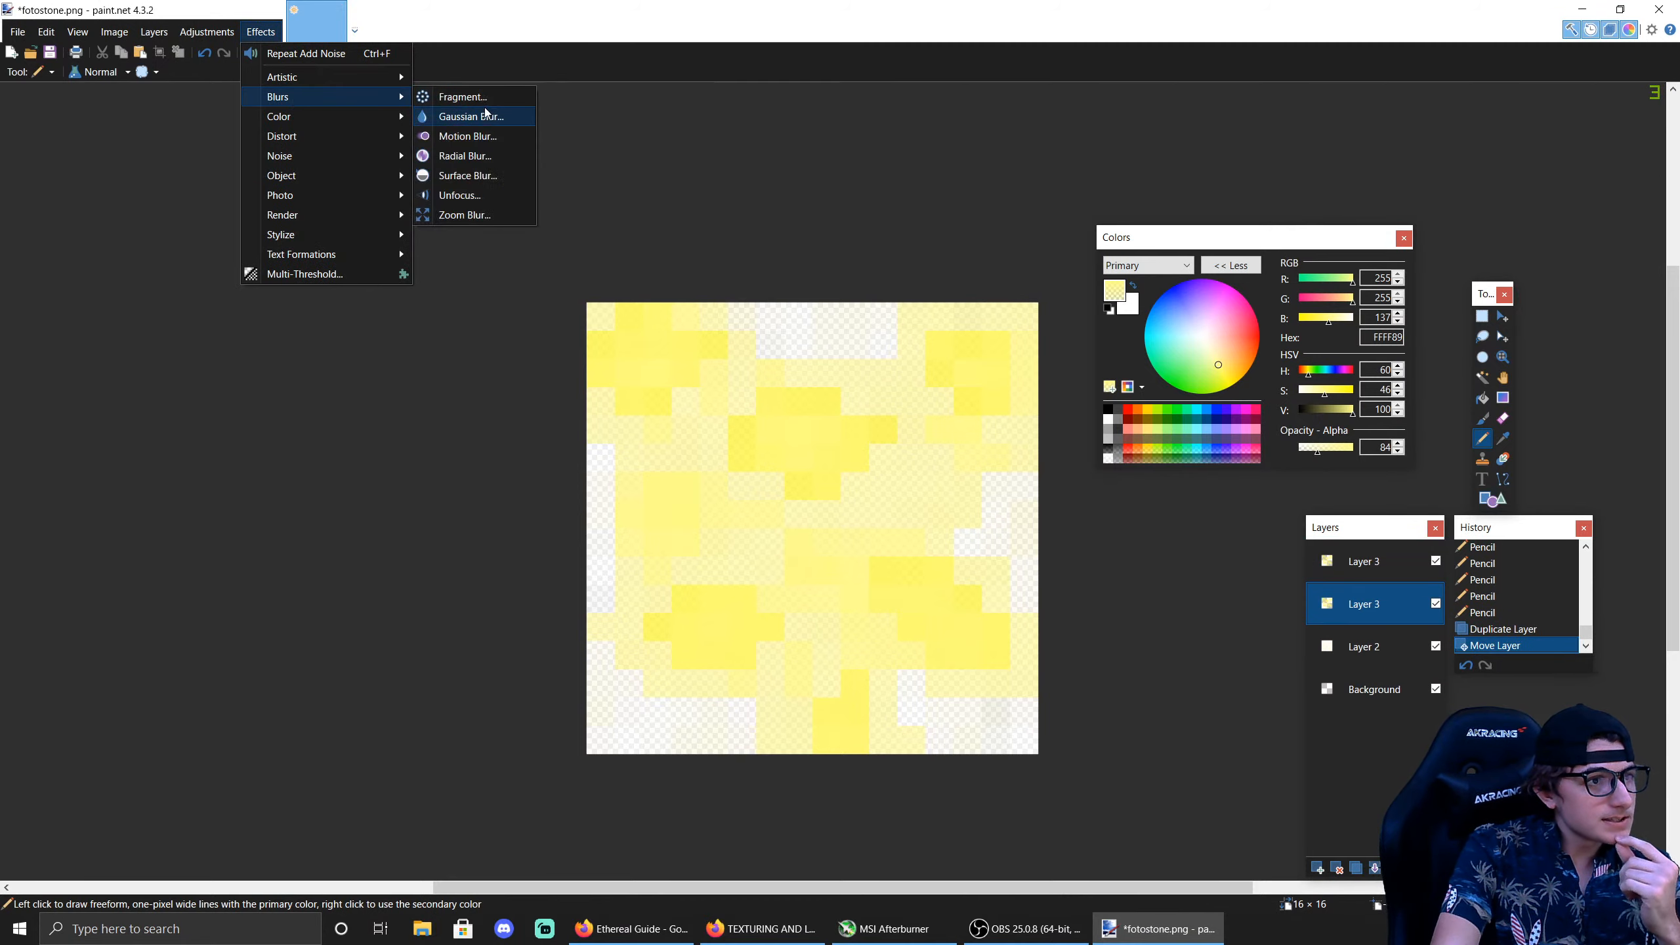
left_click(463, 116)
mouse_move(715, 456)
left_mouse_down()
mouse_move(826, 465)
mouse_move(680, 488)
mouse_move(717, 488)
left_mouse_up()
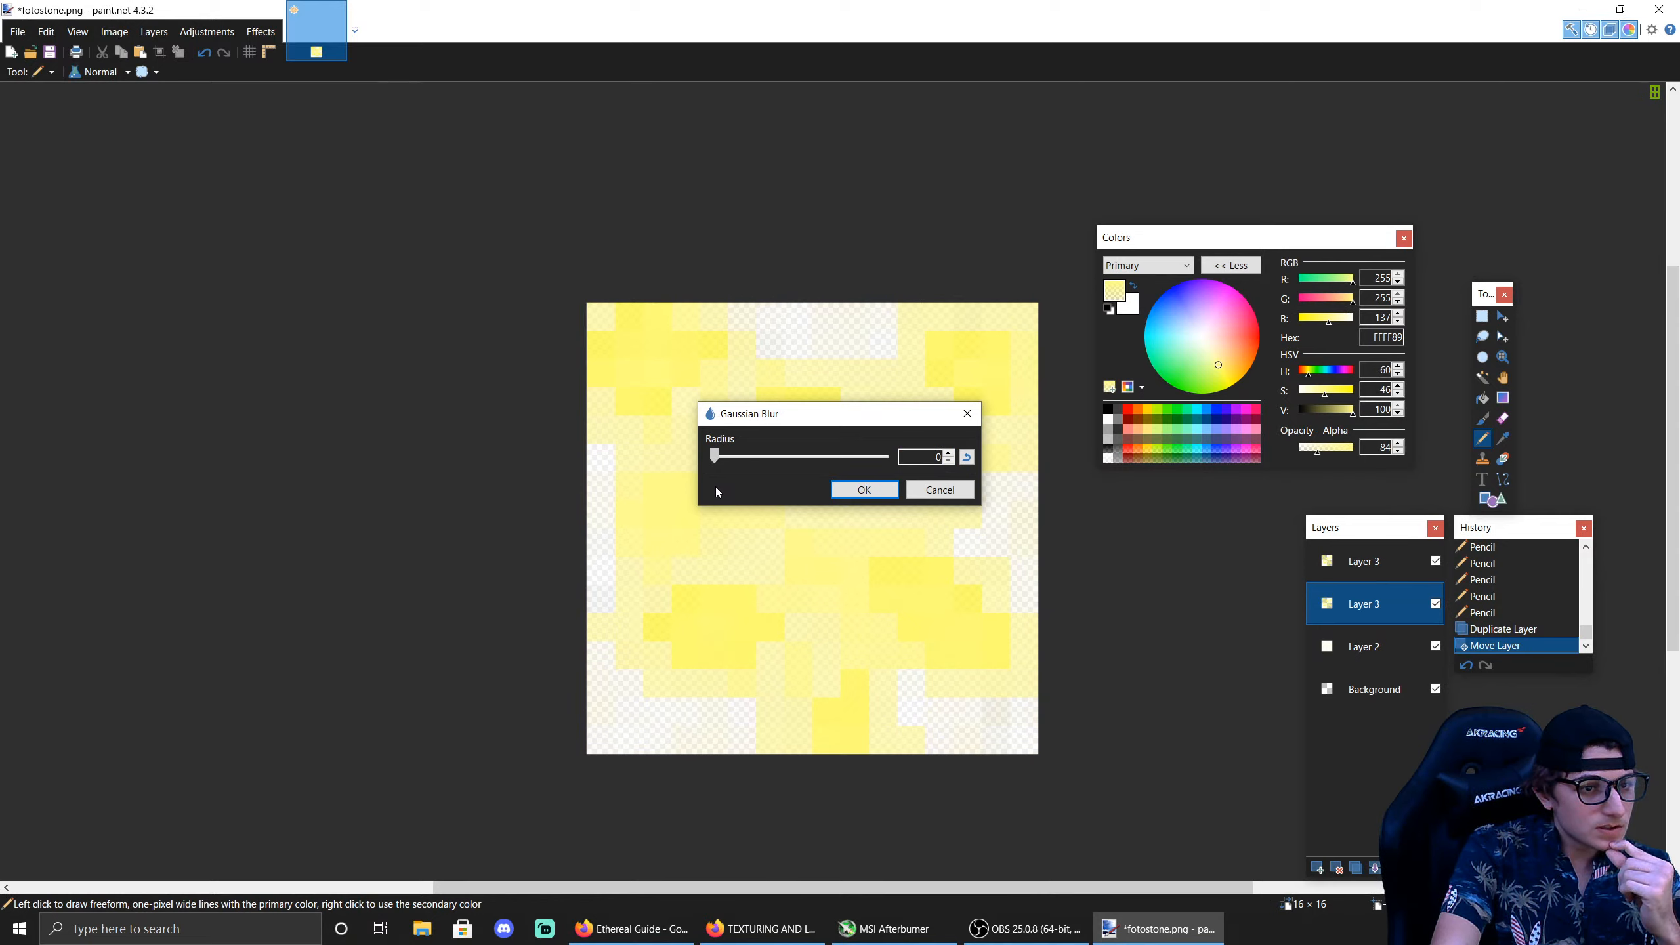
left_click(949, 454)
left_click(949, 453)
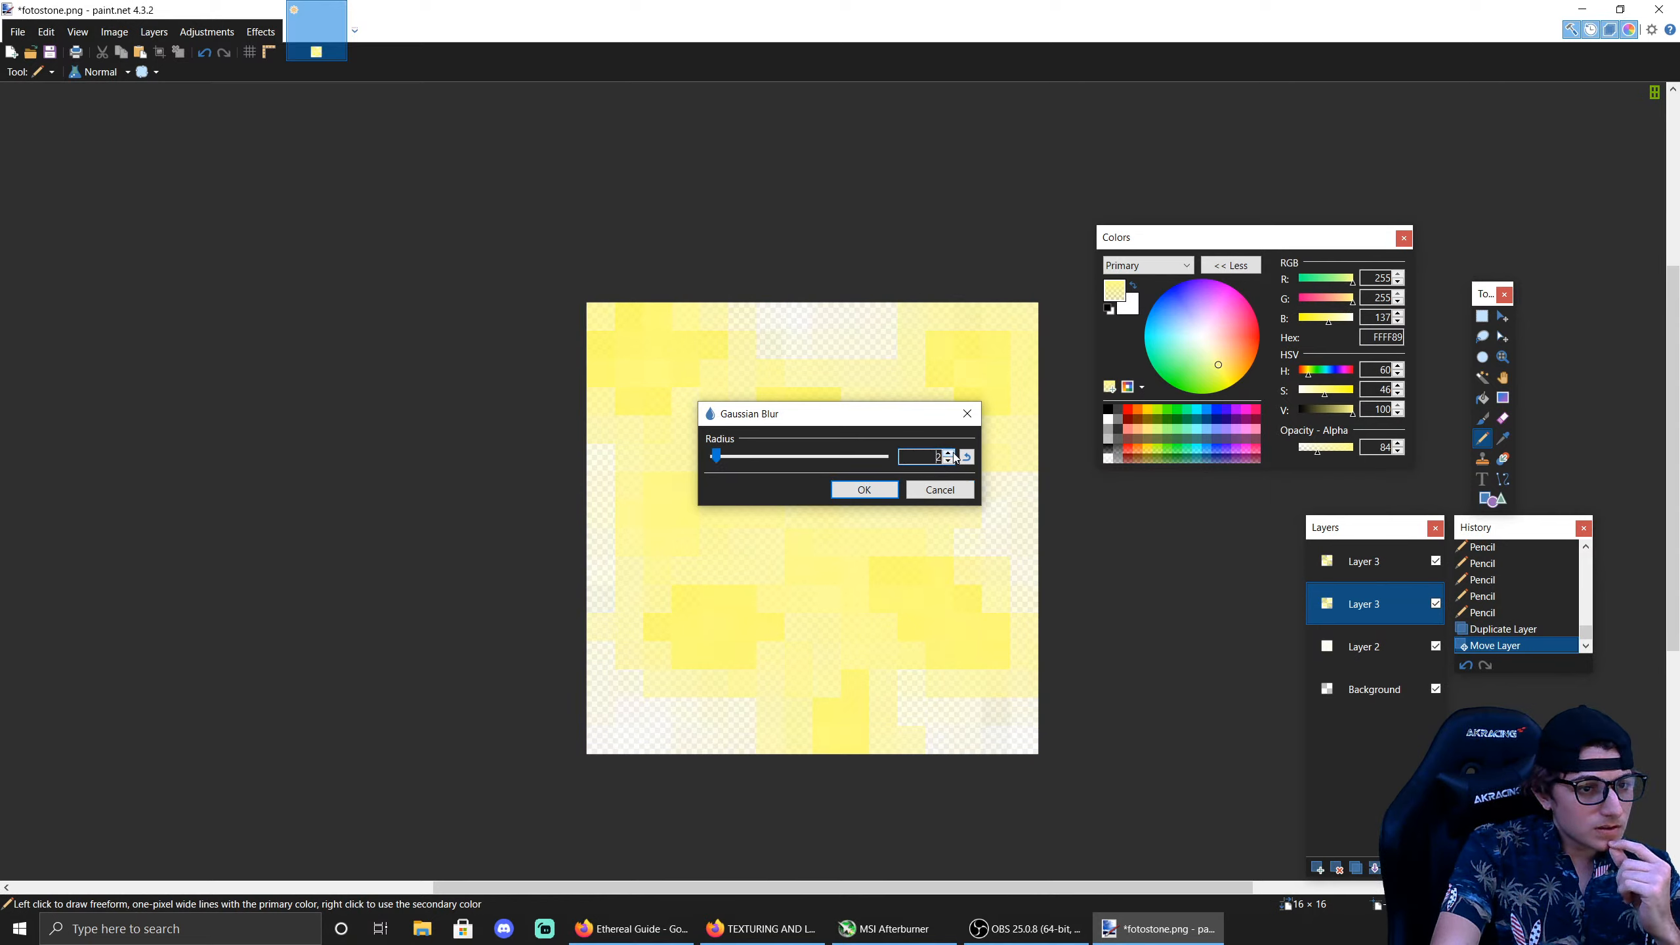
left_click(864, 489)
Step: Set the opacity of the blurred lower Layer 3 to 154
left_click(261, 33)
left_click(261, 32)
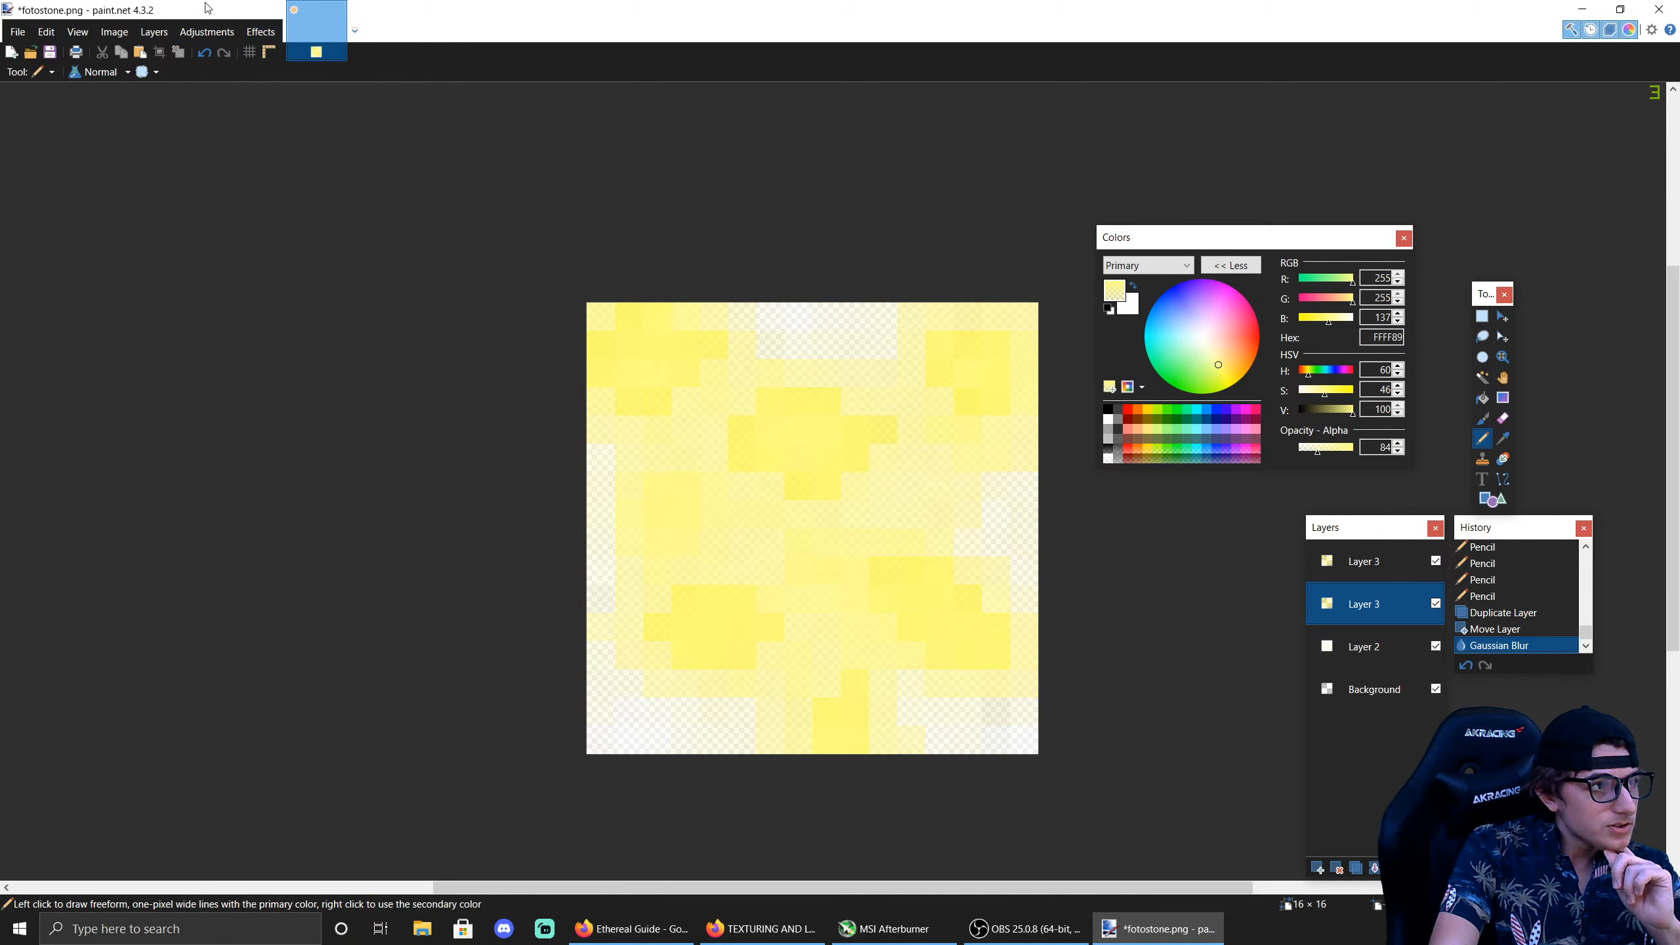
left_click(153, 32)
left_click(223, 404)
left_click_drag(887, 509, 827, 524)
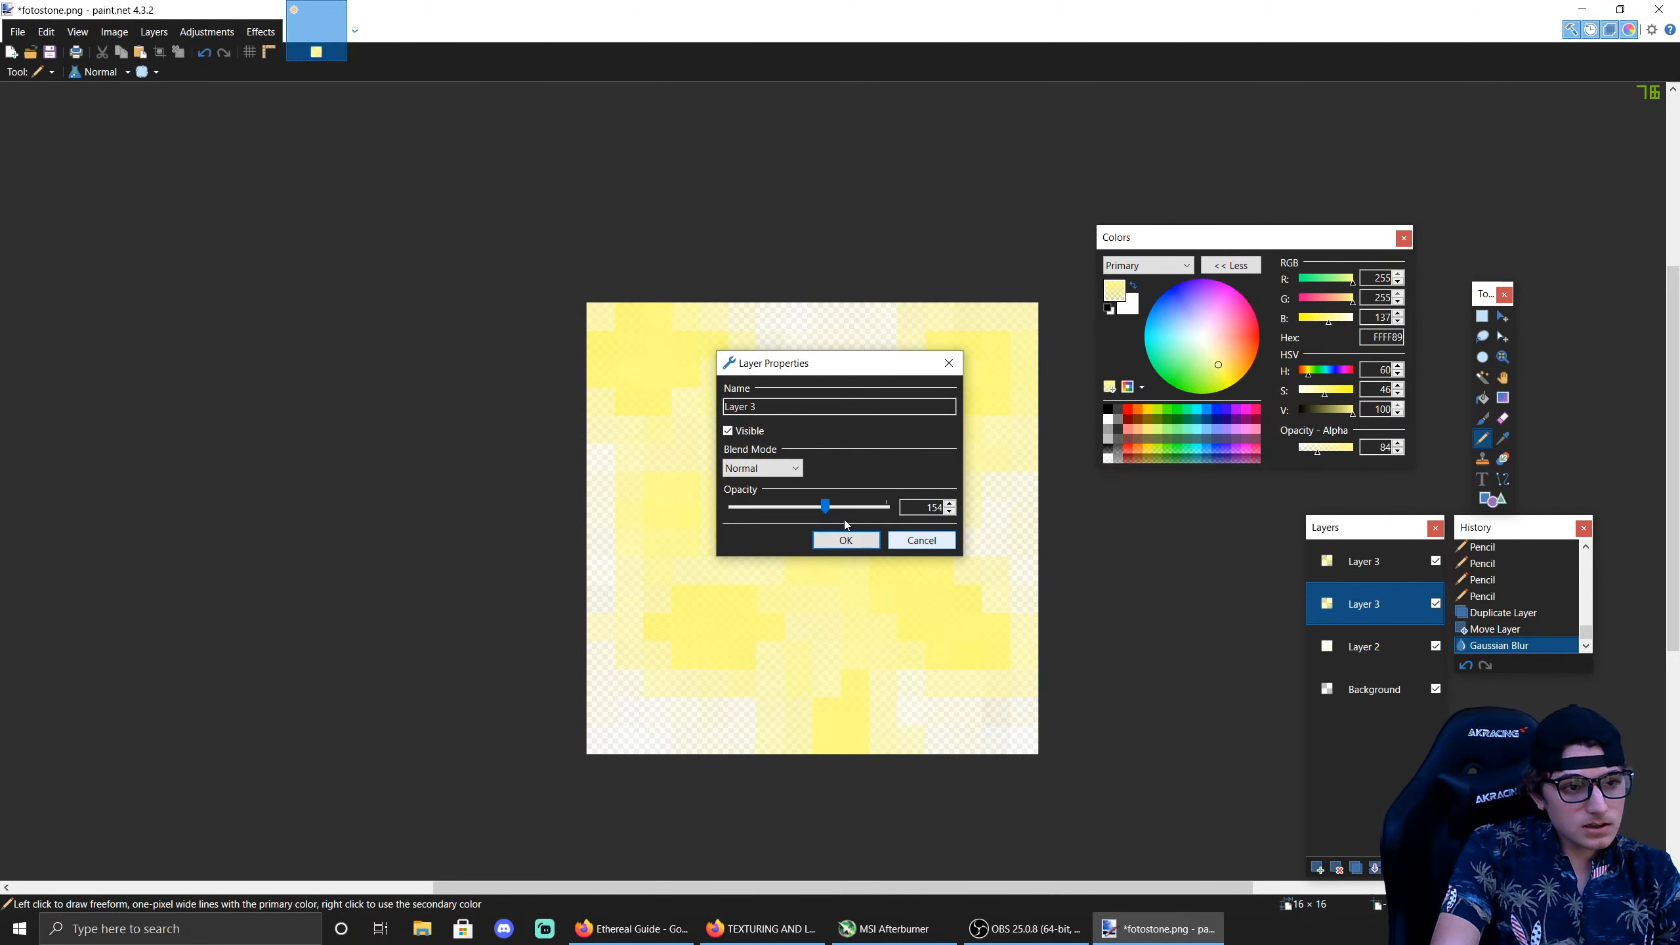
left_click(846, 541)
Step: Apply a Gaussian Blur with radius 1 to the topmost Layer 3
left_click(1352, 562)
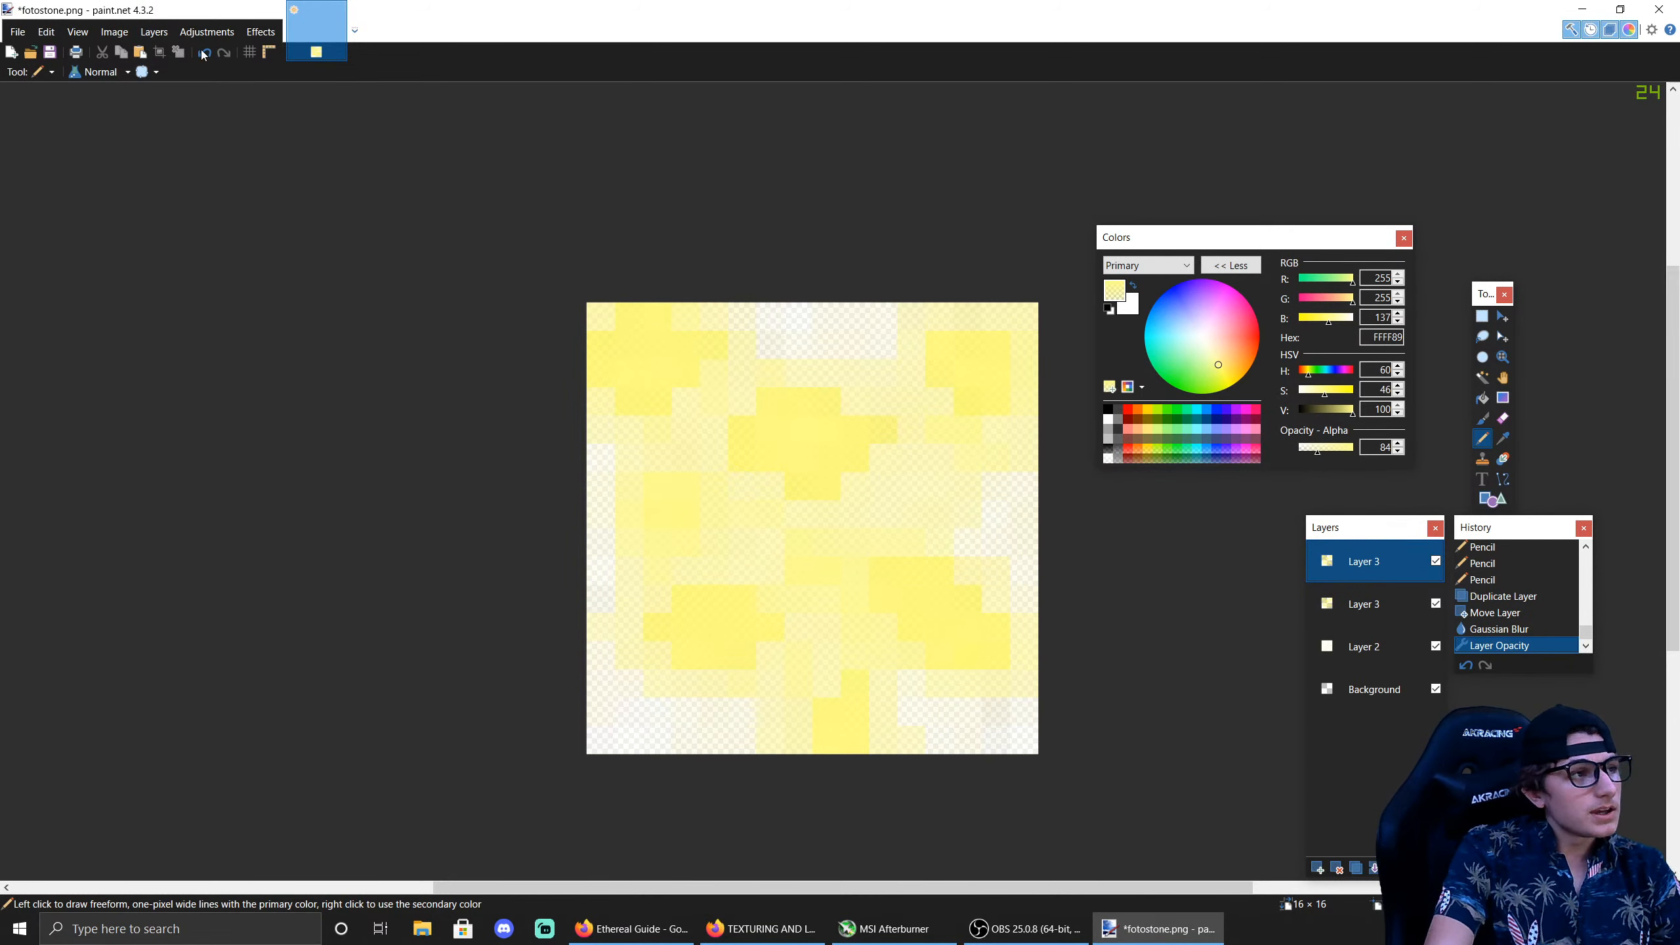
left_click(260, 31)
mouse_move(298, 96)
left_click(456, 116)
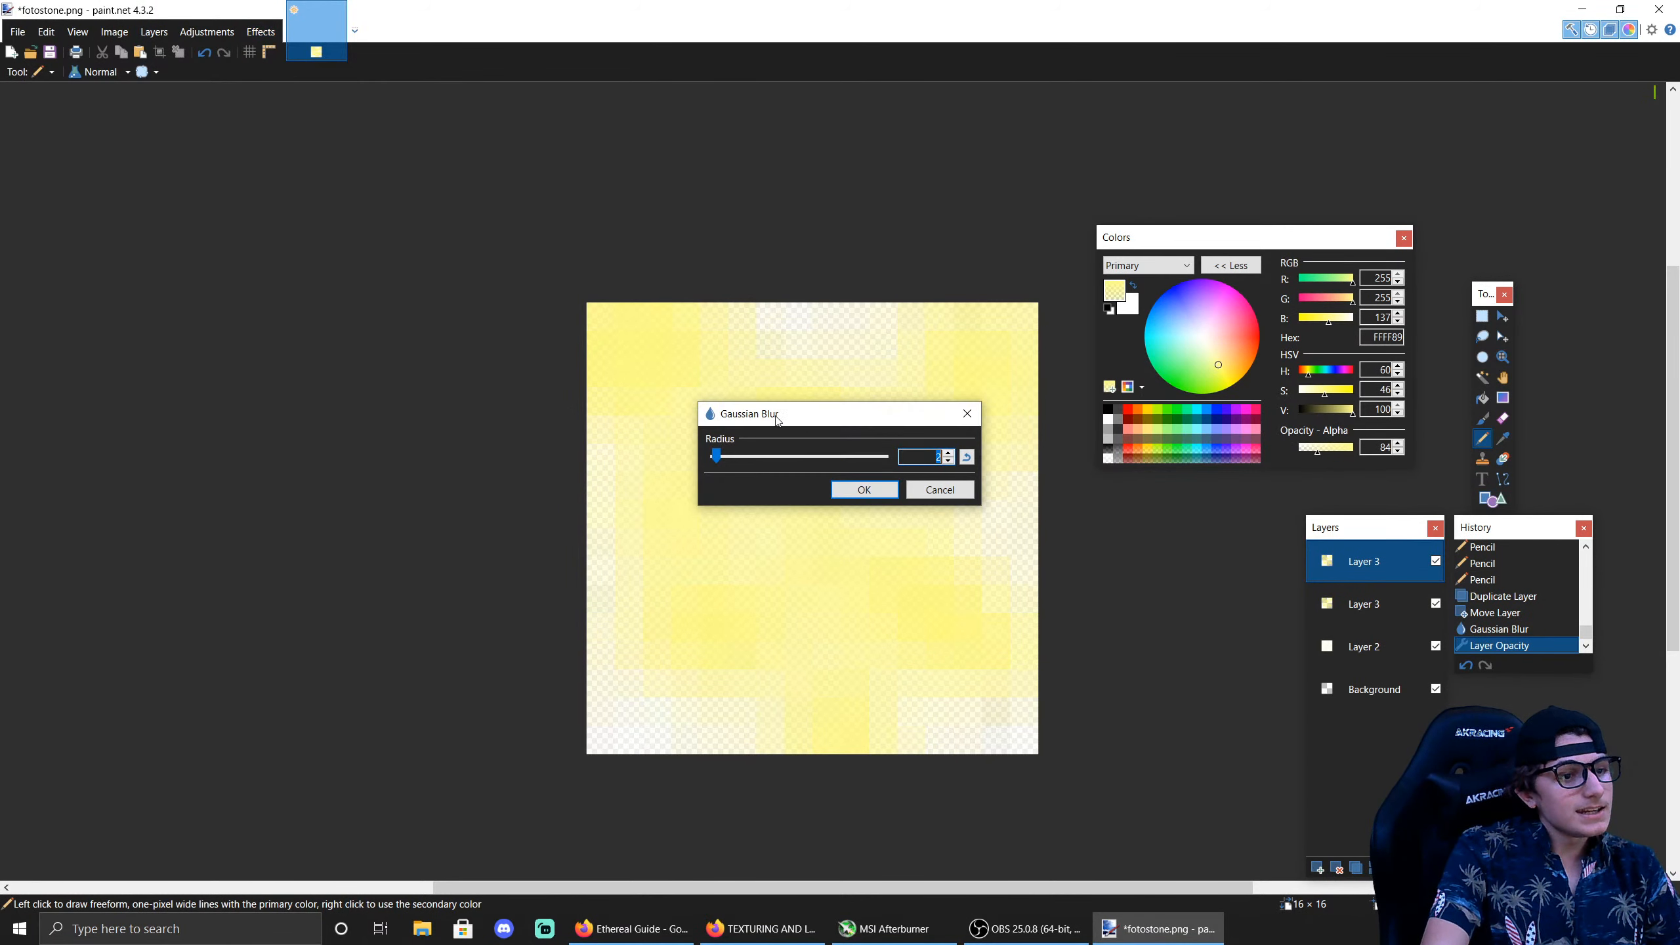
type("1")
left_click_drag(826, 413, 1133, 468)
left_click(1170, 544)
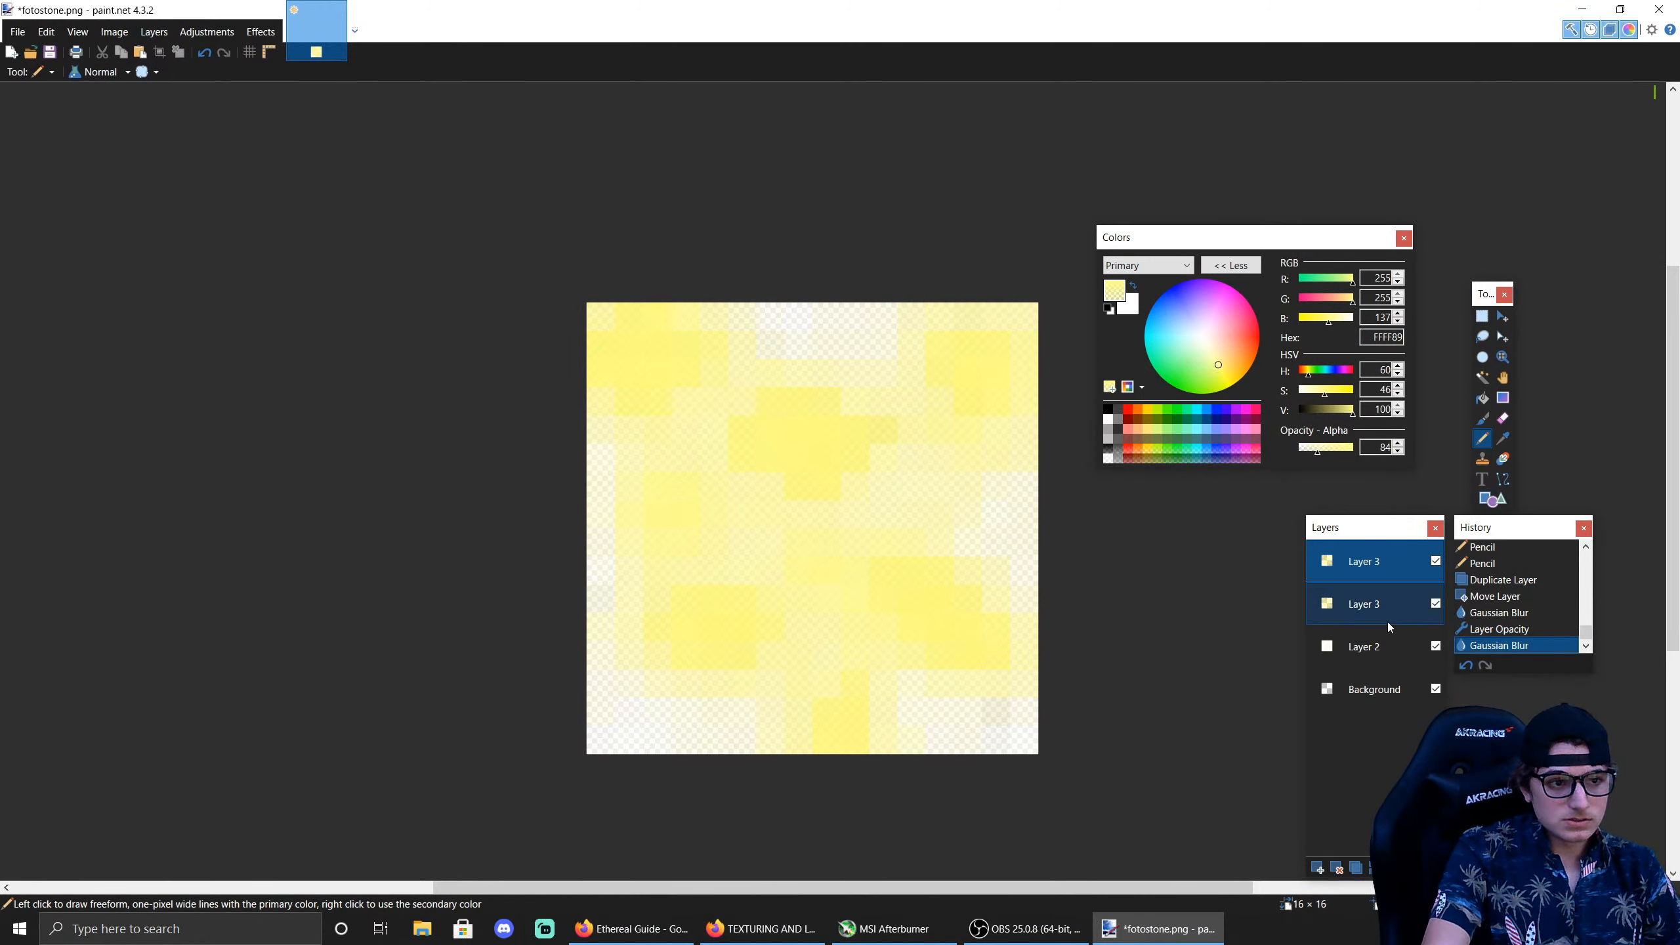
Step: Raise the opacity of the white Layer 2 to 227
left_click(1367, 647)
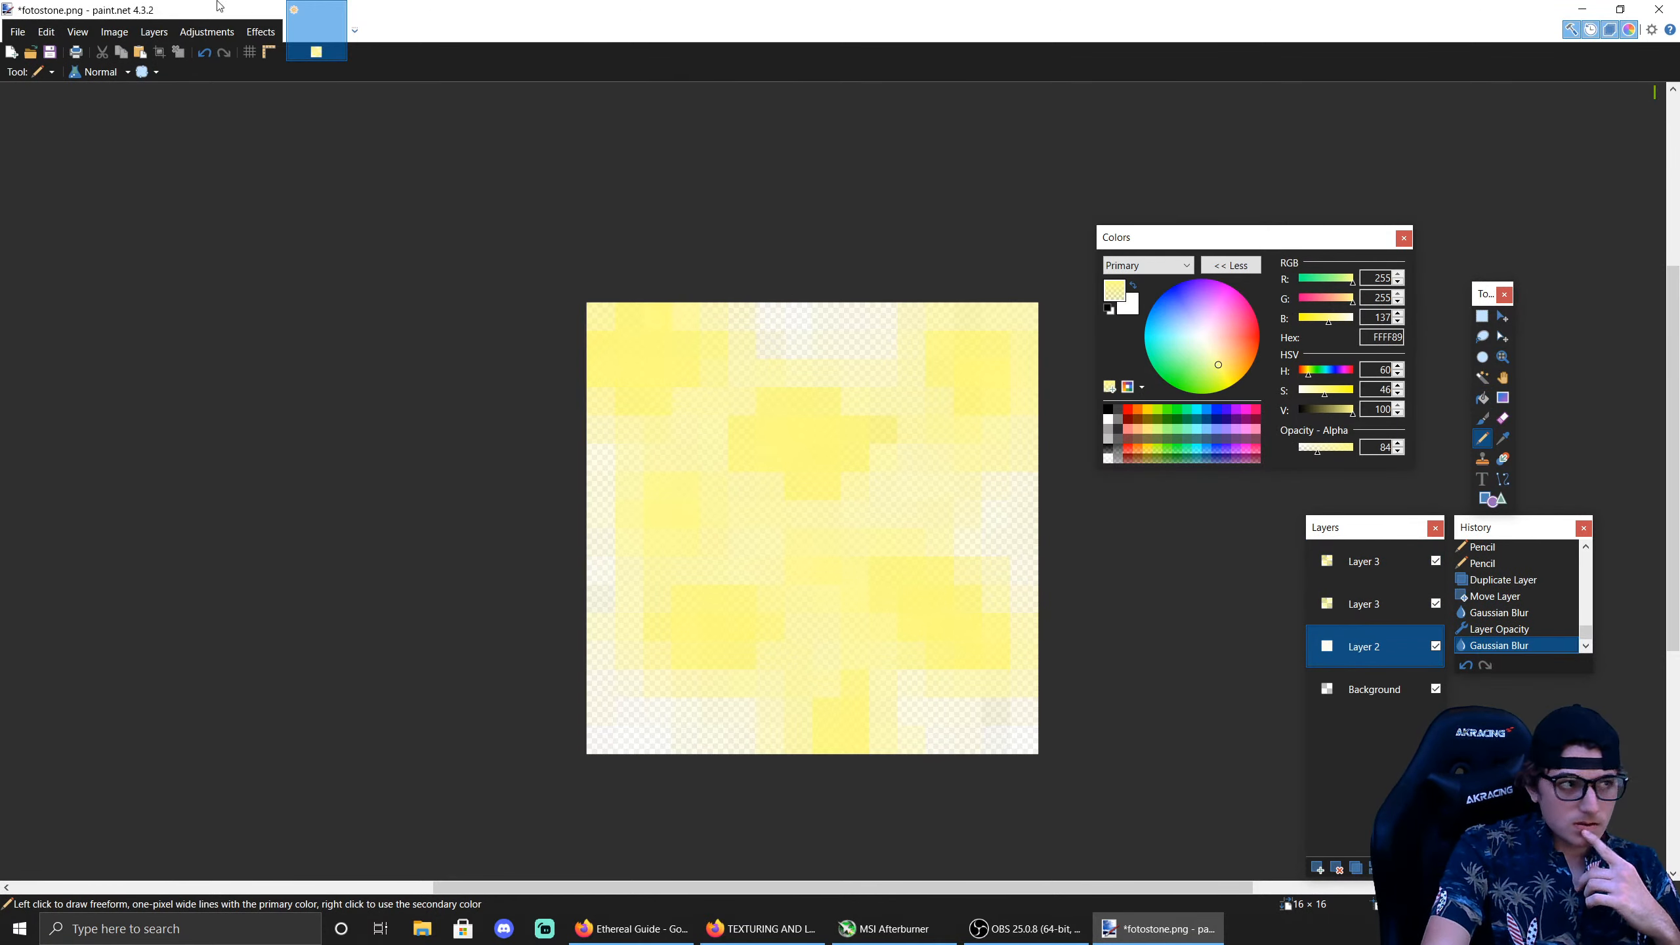
left_click(154, 32)
left_click(243, 406)
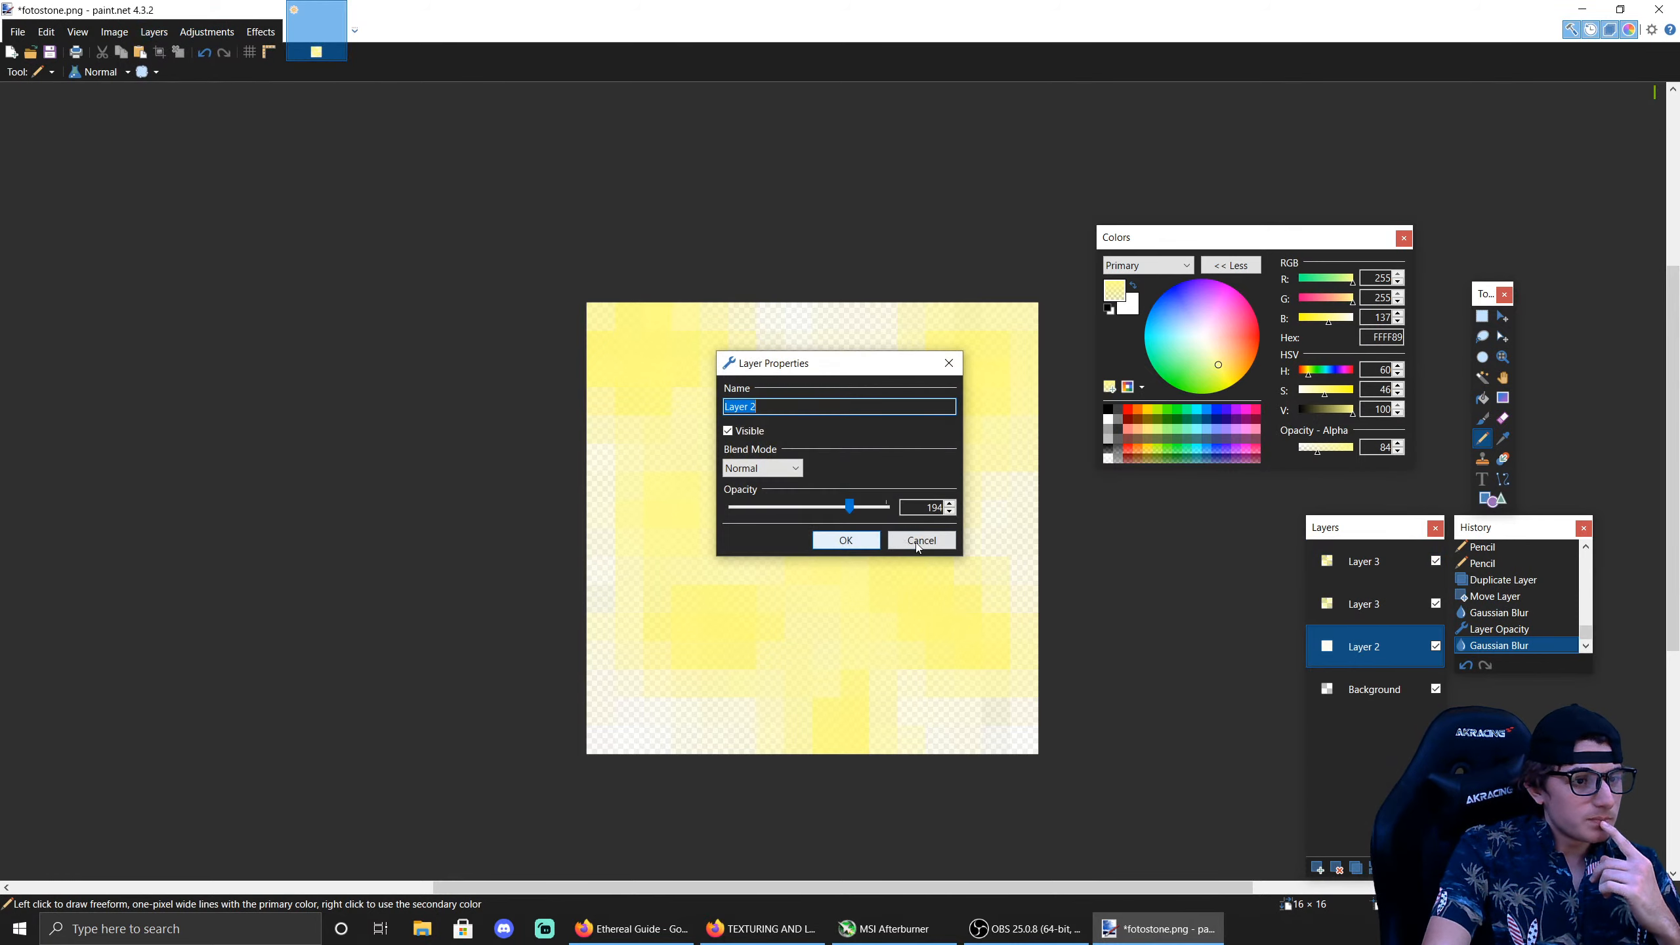
mouse_move(852, 506)
left_mouse_down()
mouse_move(910, 512)
mouse_move(864, 510)
left_mouse_up()
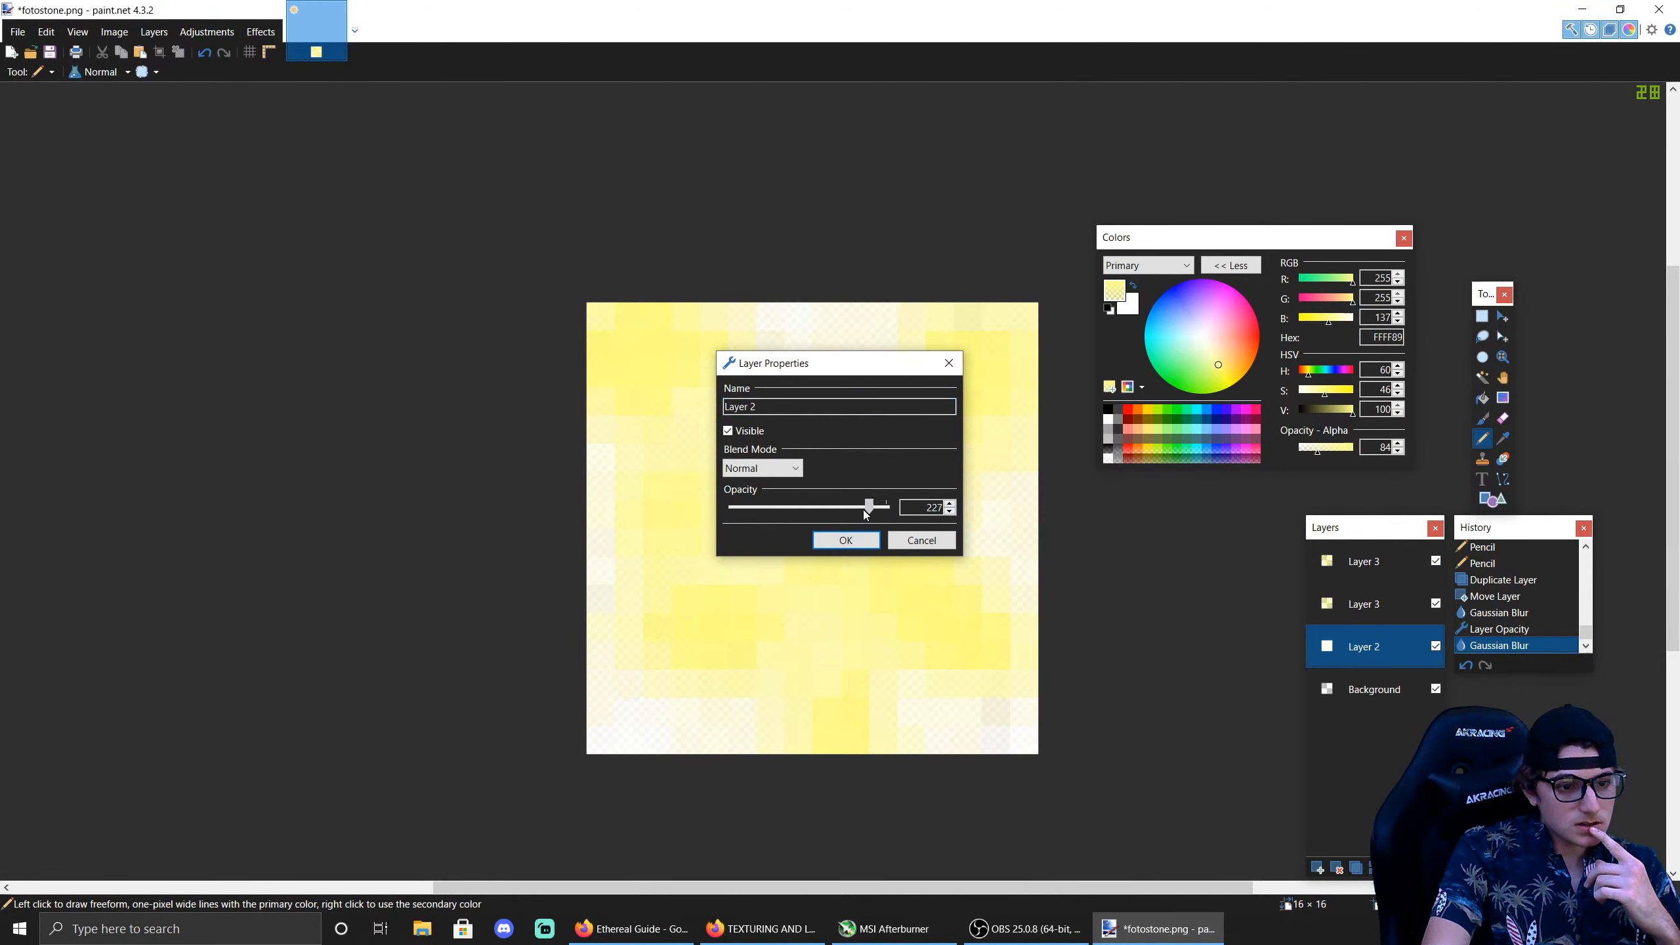
left_click(848, 540)
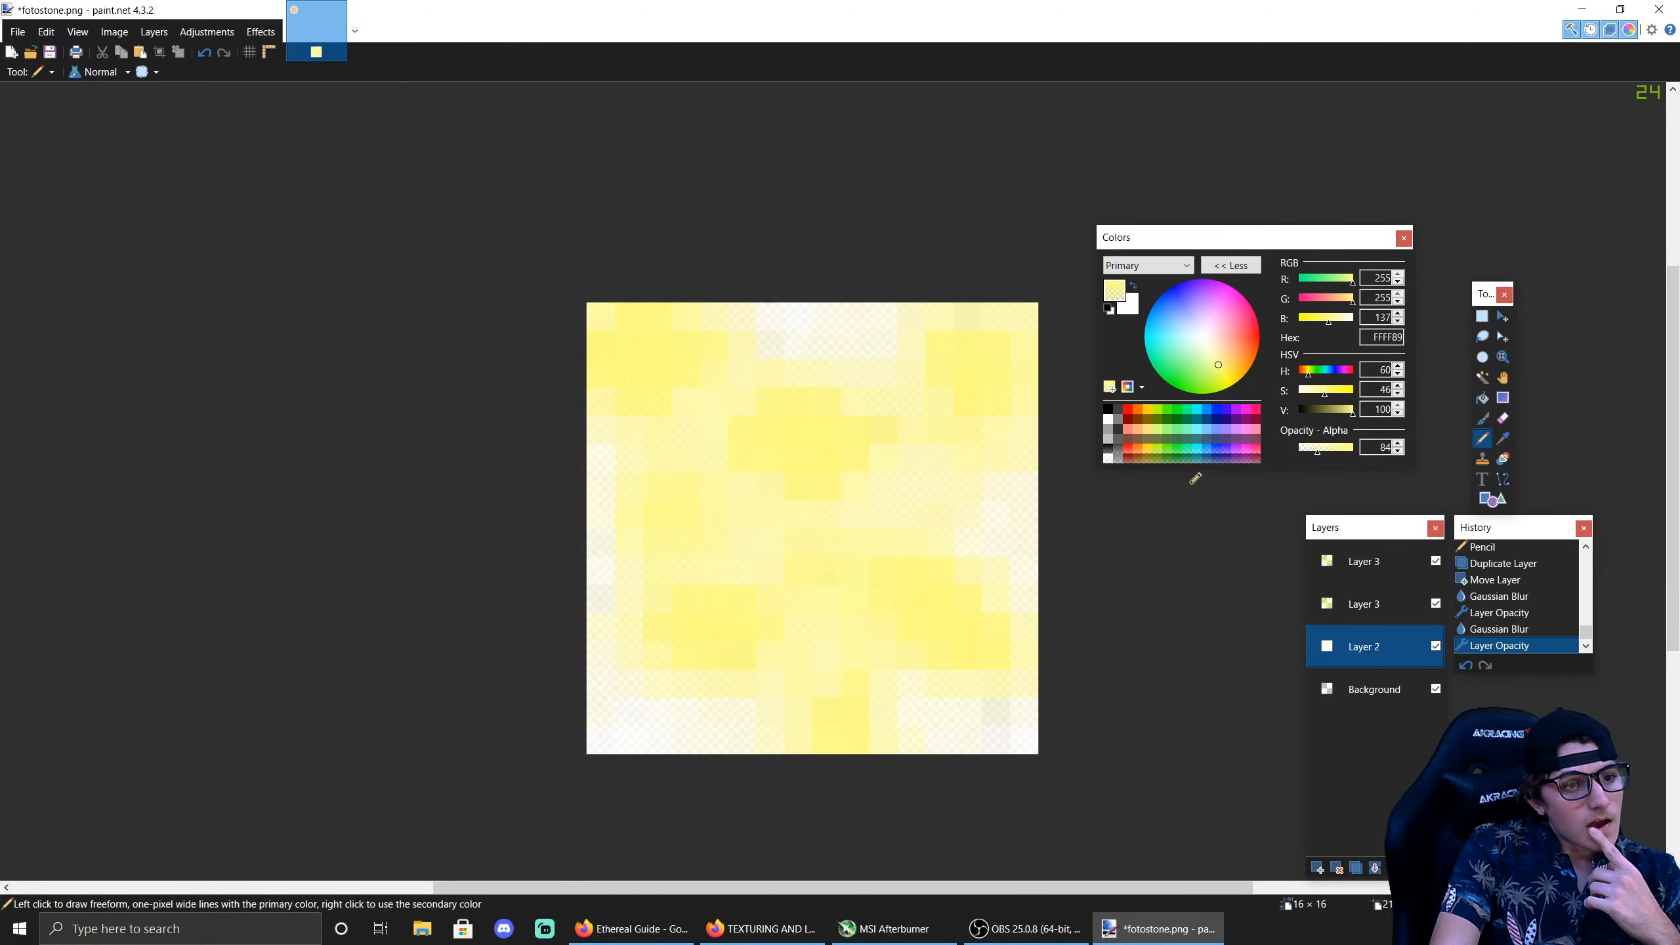
Step: Fill Layer 2 with the translucent pale yellow FFFF89 using the Paint Bucket
left_click(1482, 398)
left_click(1046, 514)
left_click(995, 513)
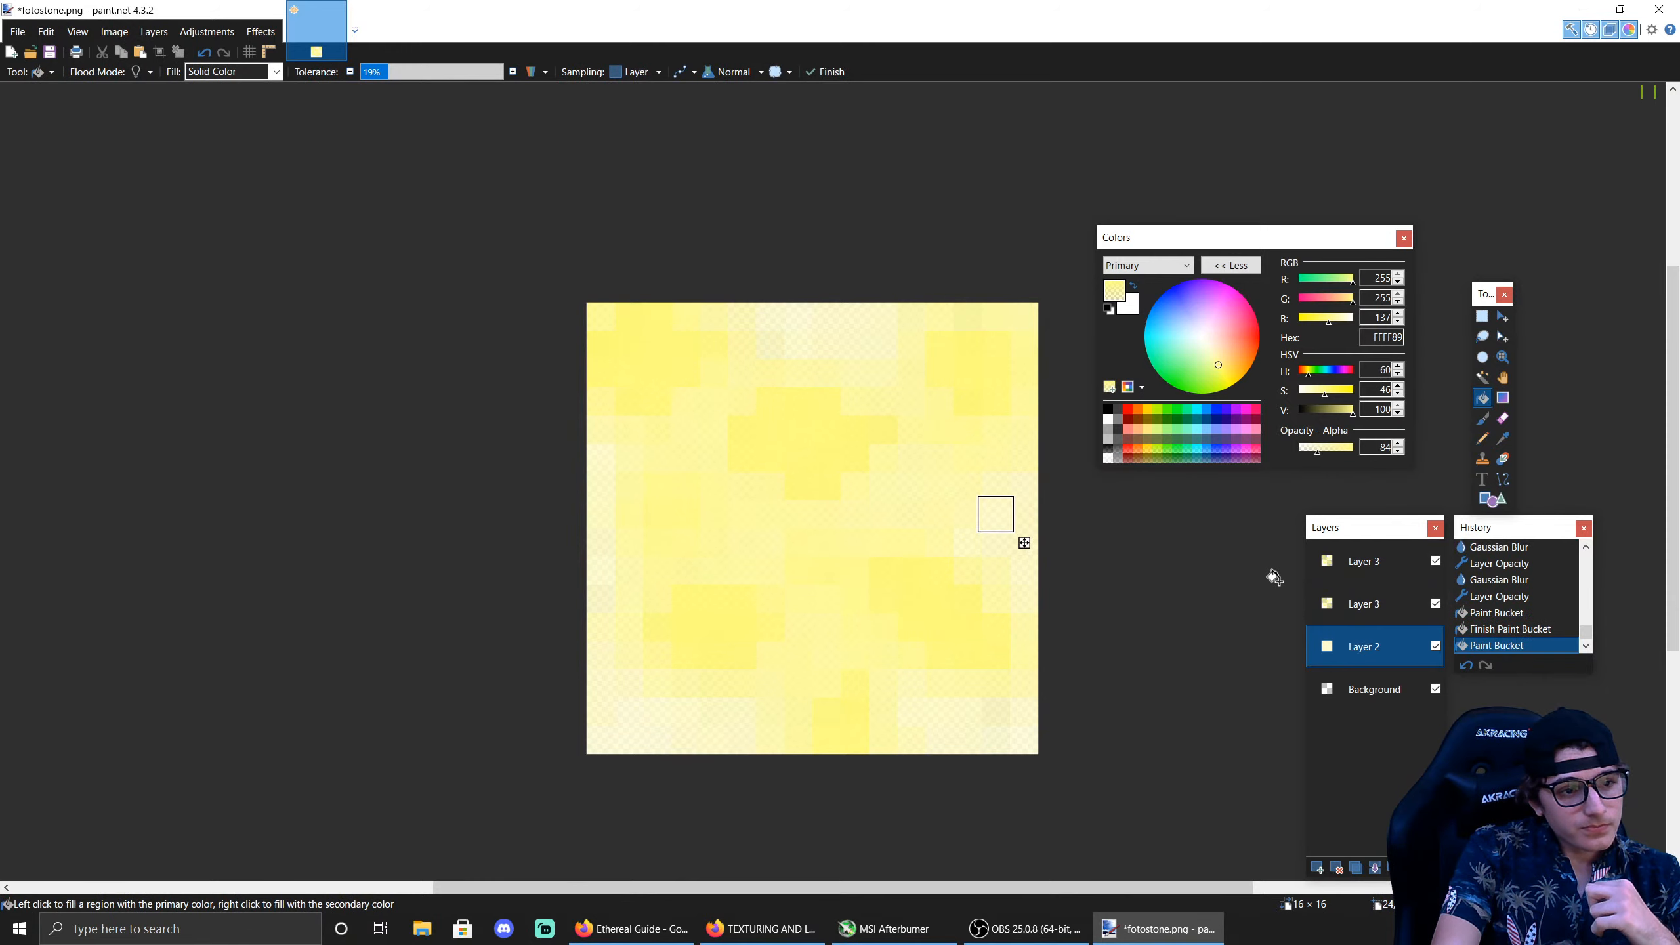
left_click(1482, 317)
left_click(725, 291)
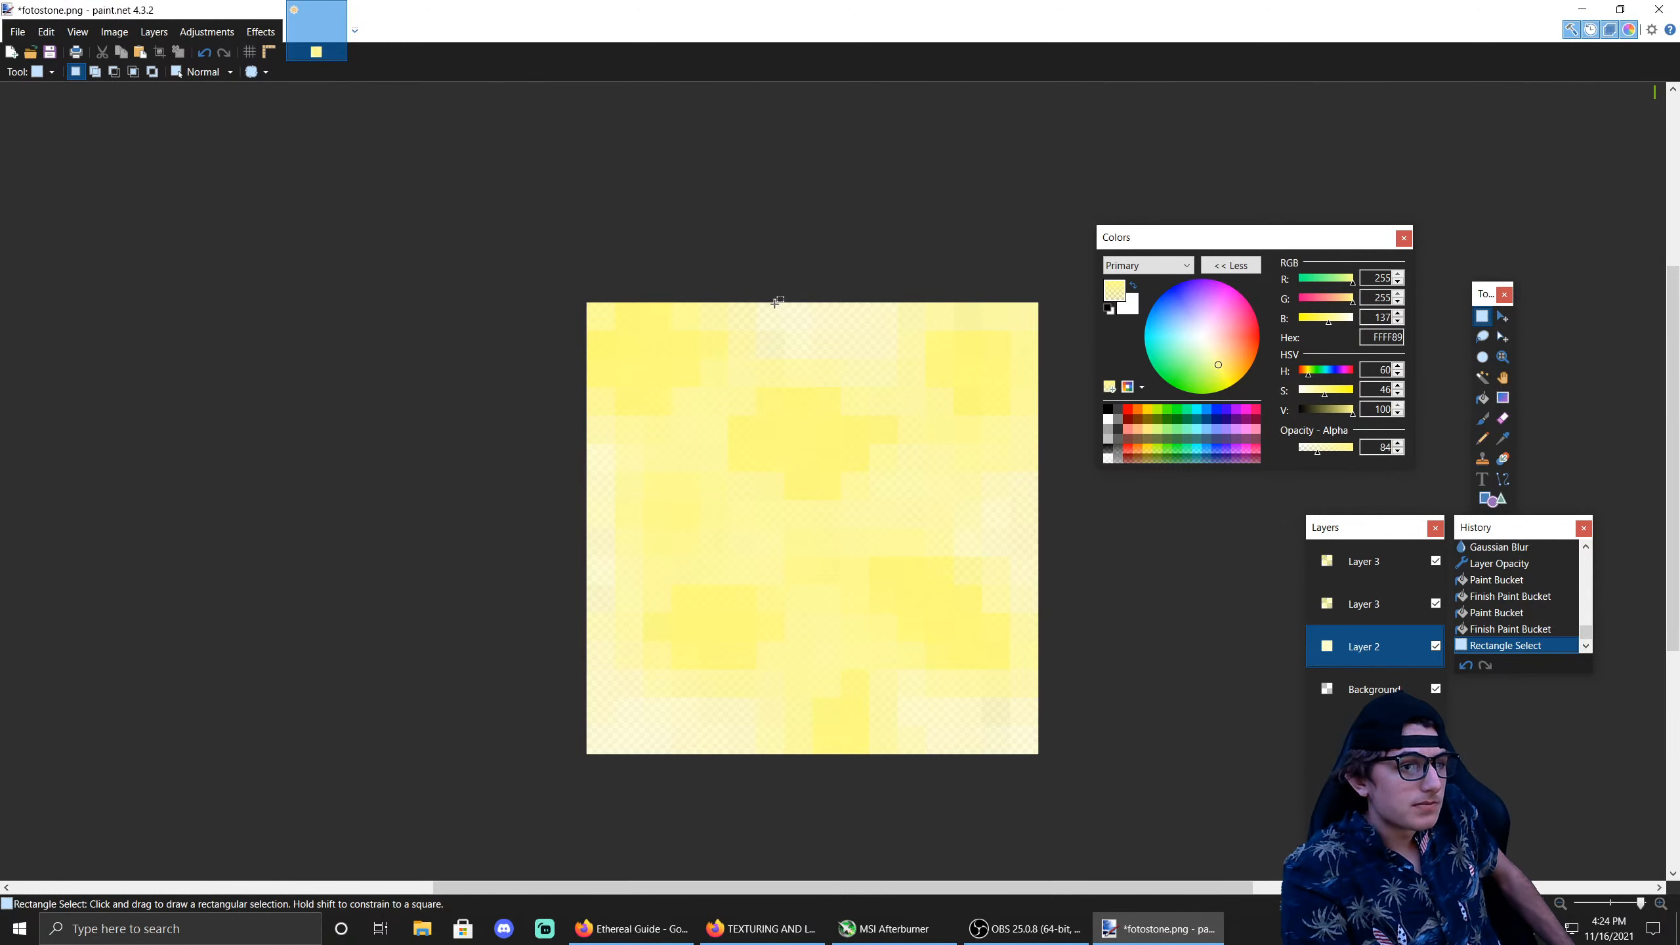
mouse_move(777, 303)
left_mouse_down()
mouse_move(860, 317)
mouse_move(835, 306)
left_mouse_up()
left_click(796, 297)
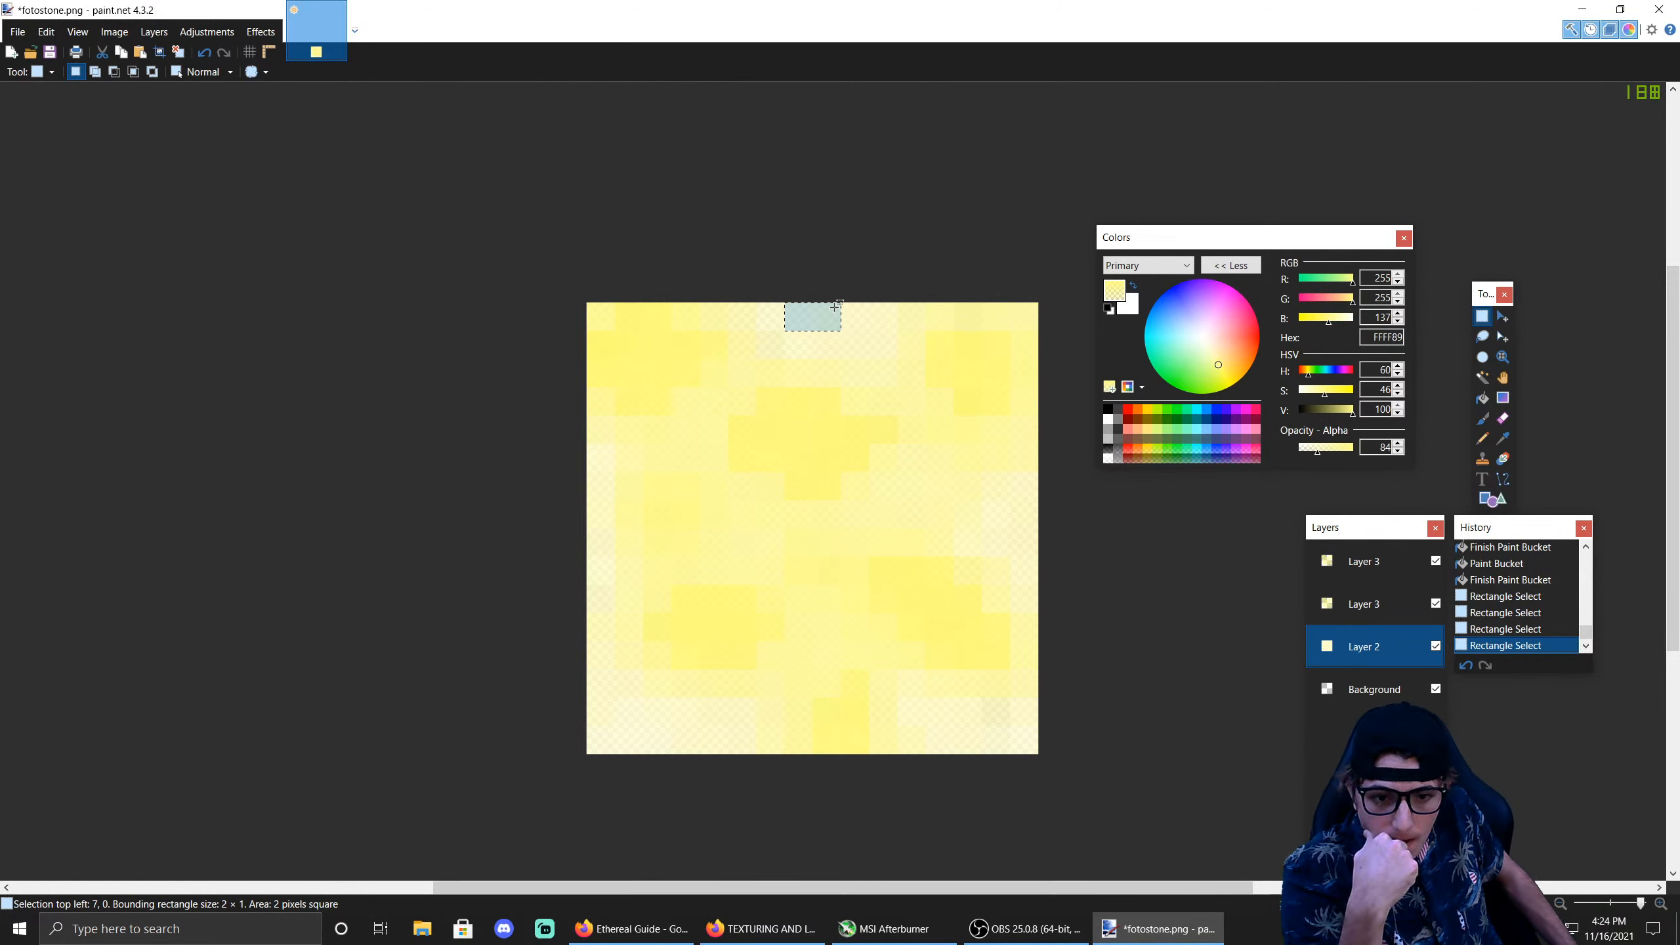
left_click(834, 306)
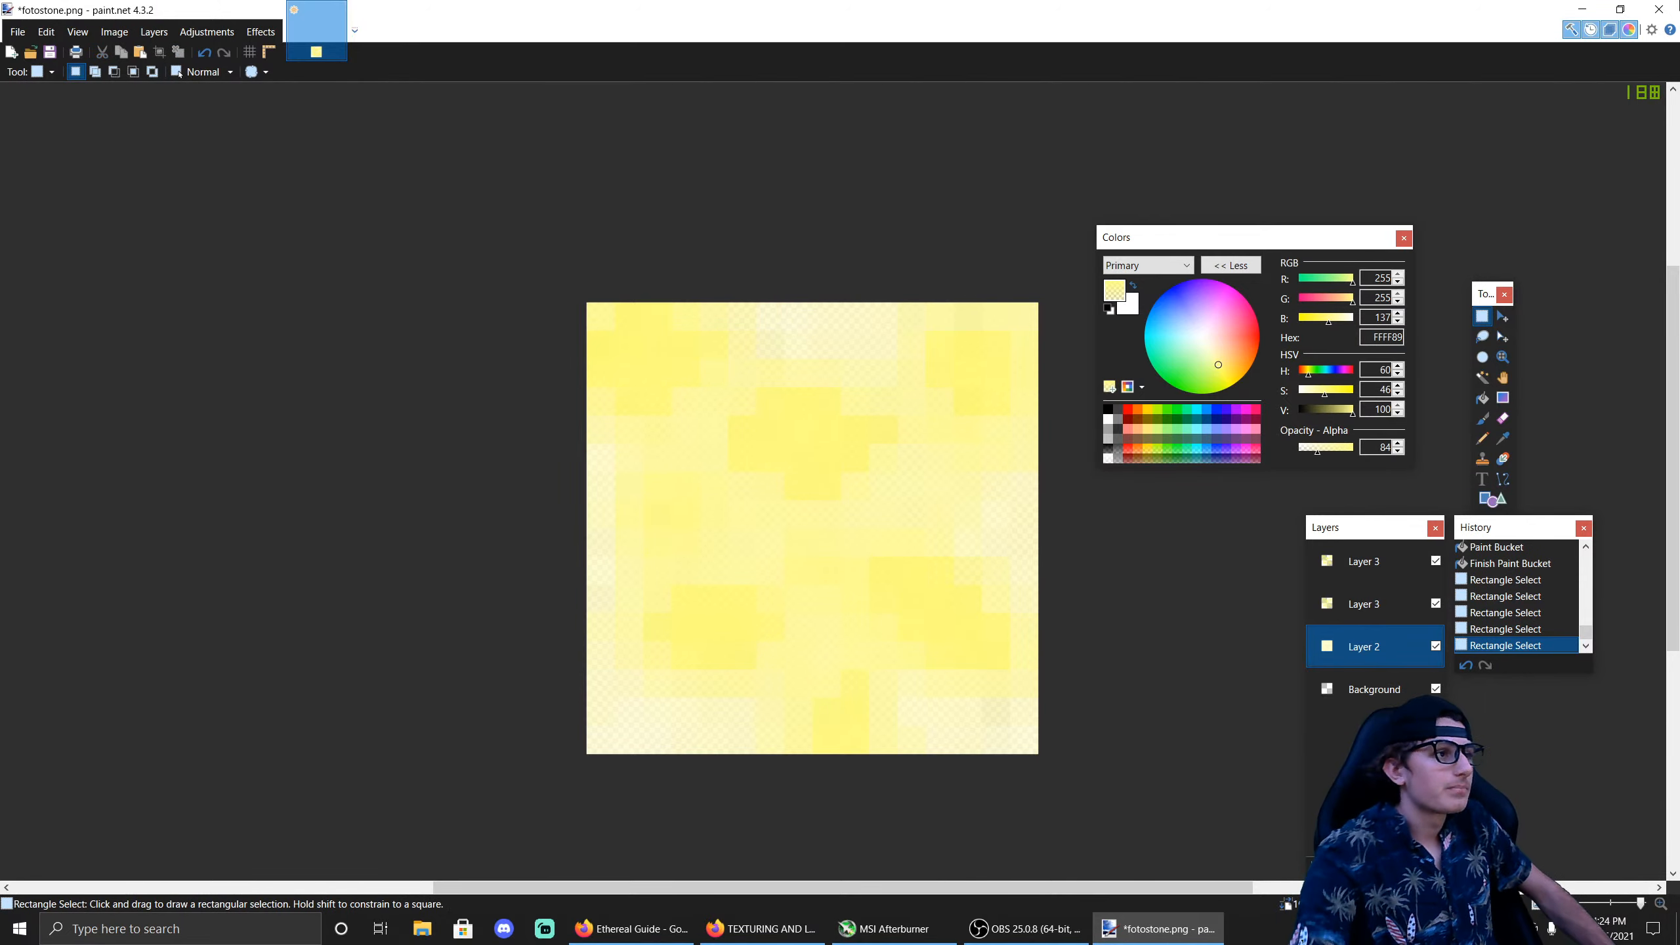
Step: Close the image without saving its changes and copy the fotostone.png file from the desktop
left_click(1658, 9)
left_click(838, 554)
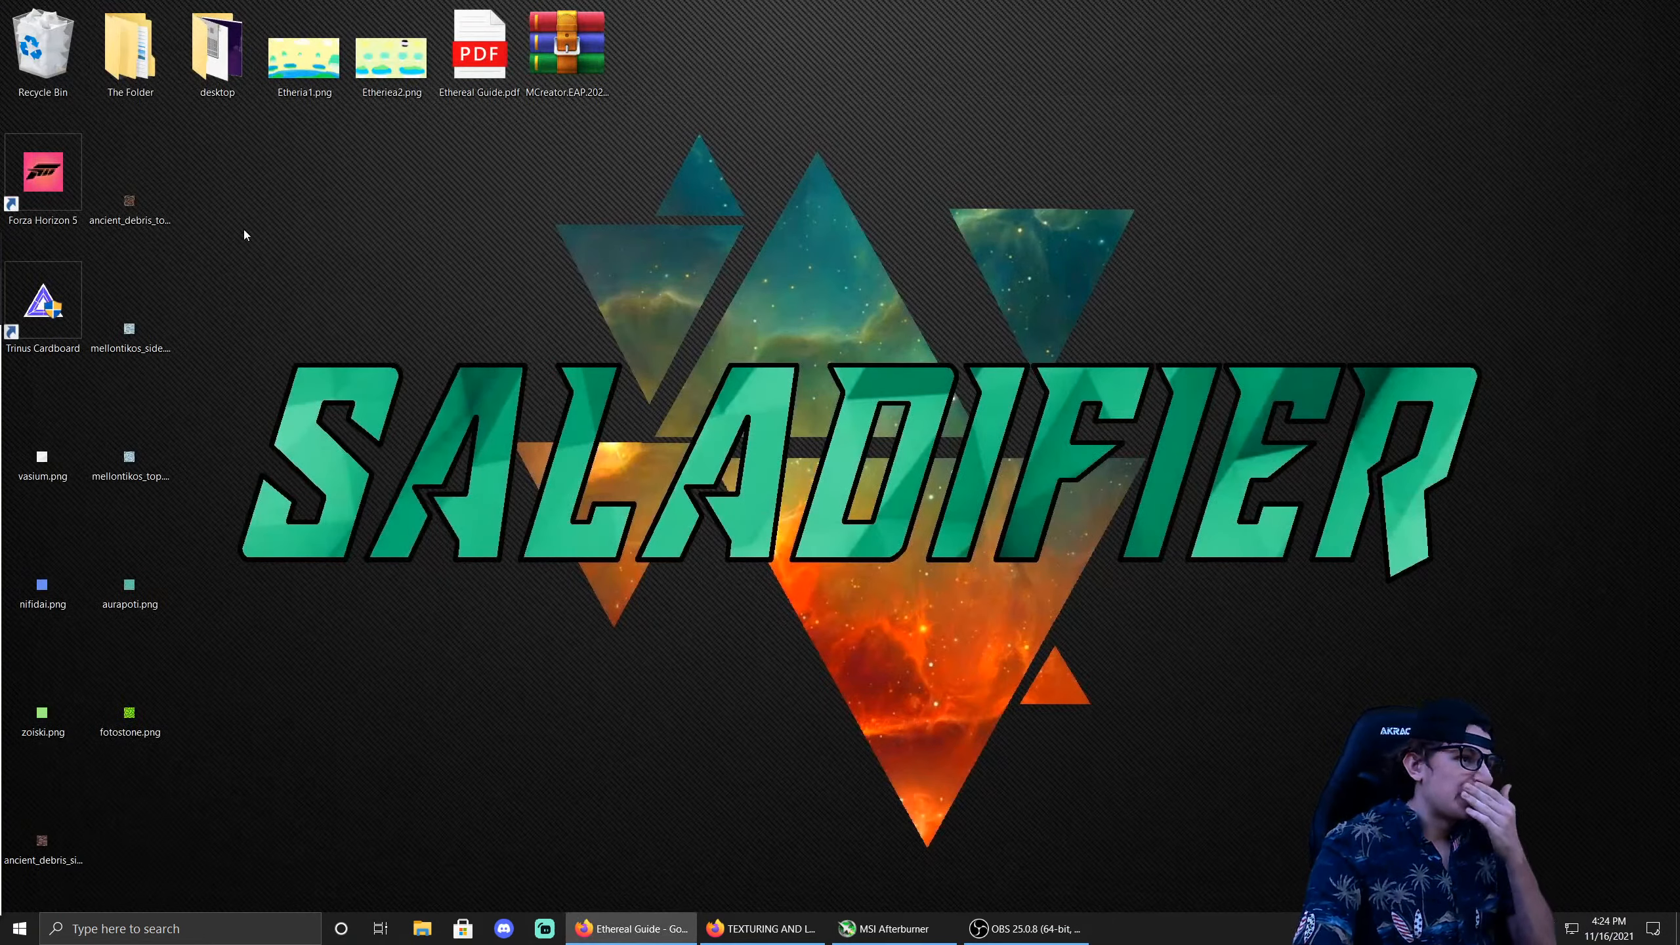
right_click(126, 716)
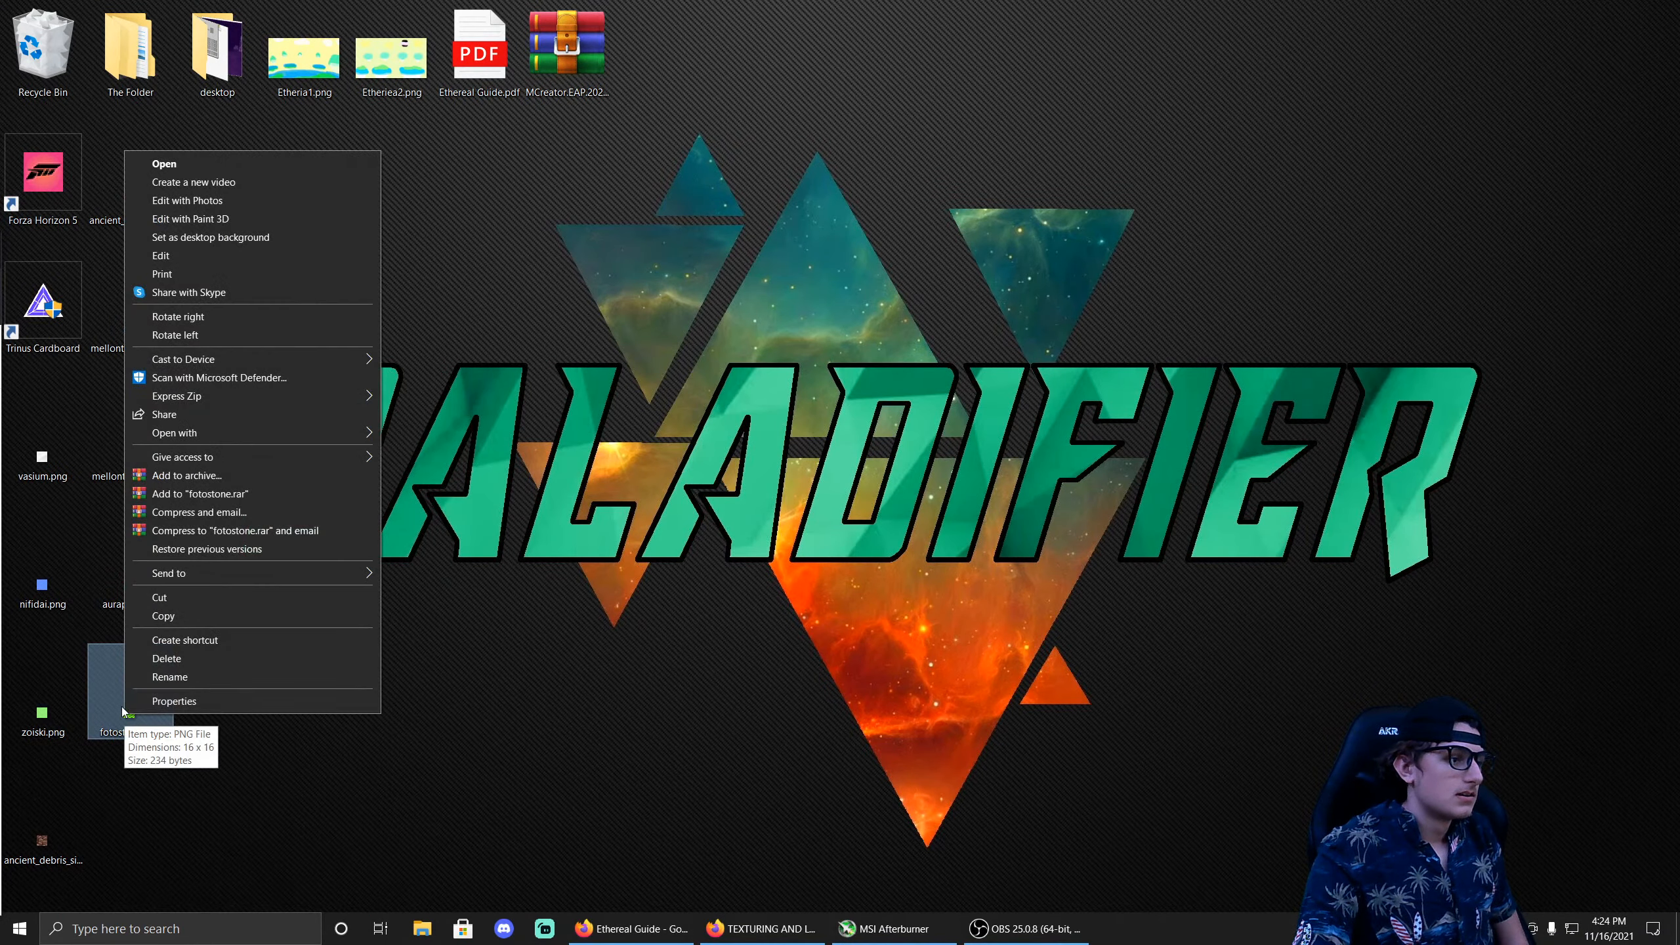
left_click(186, 617)
Step: Search for paint.net and launch it
left_click(159, 930)
type("paint.")
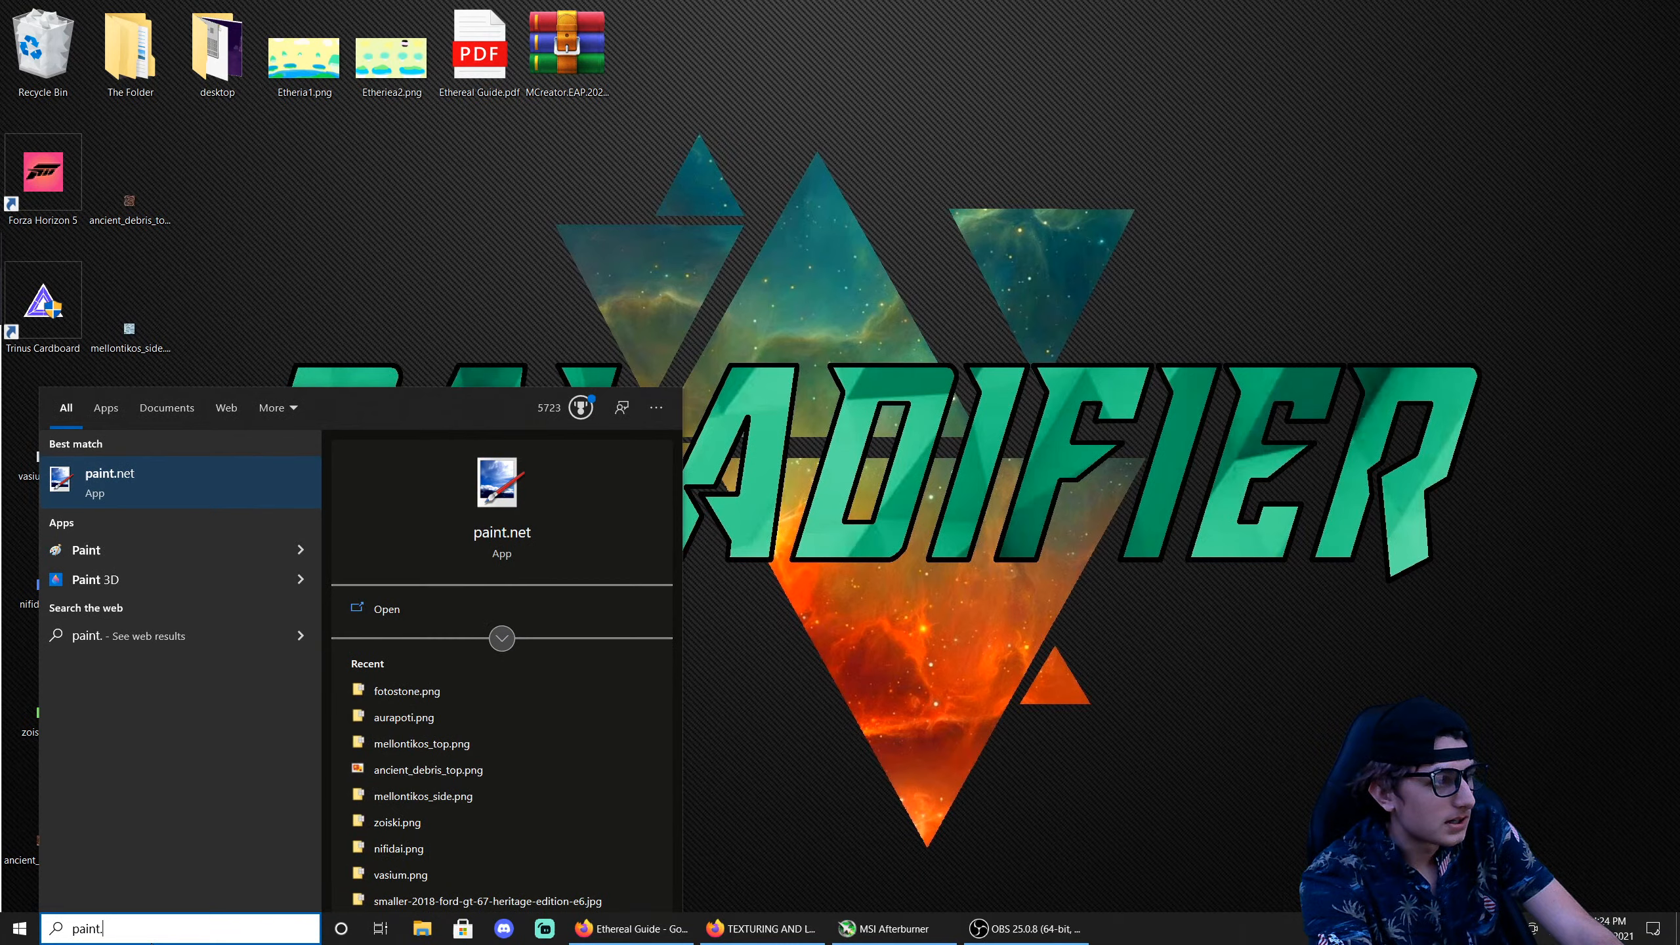
key("Return")
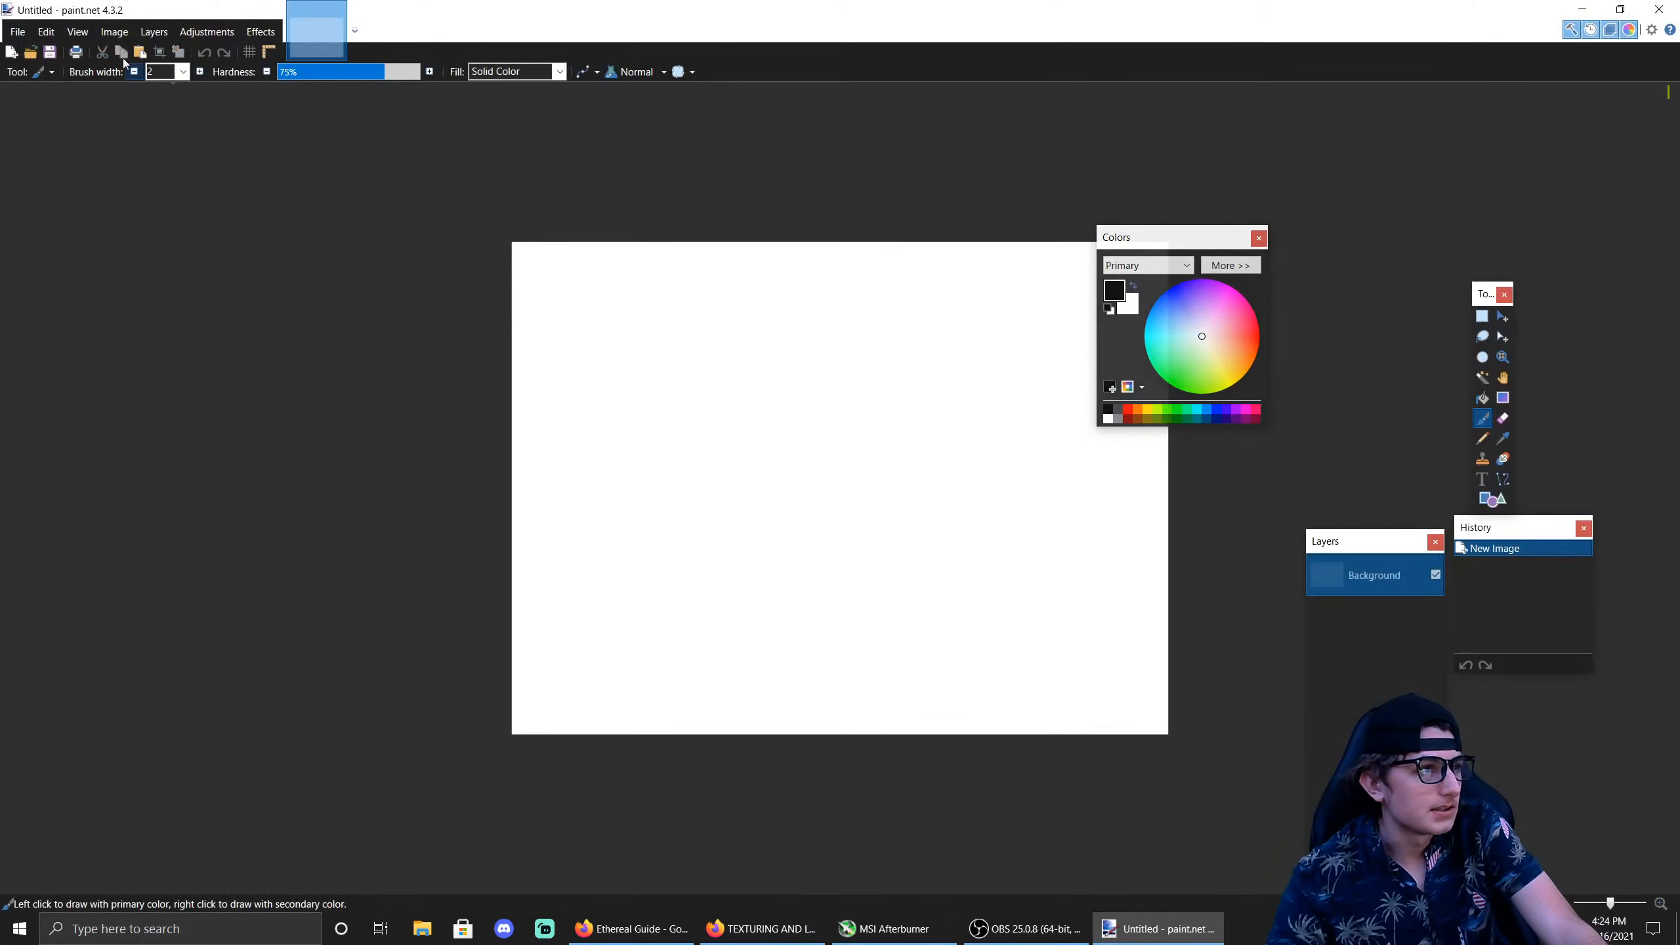
Step: Create a new blank image 64 pixels wide and 64 pixels high
left_click(24, 23)
left_click(23, 27)
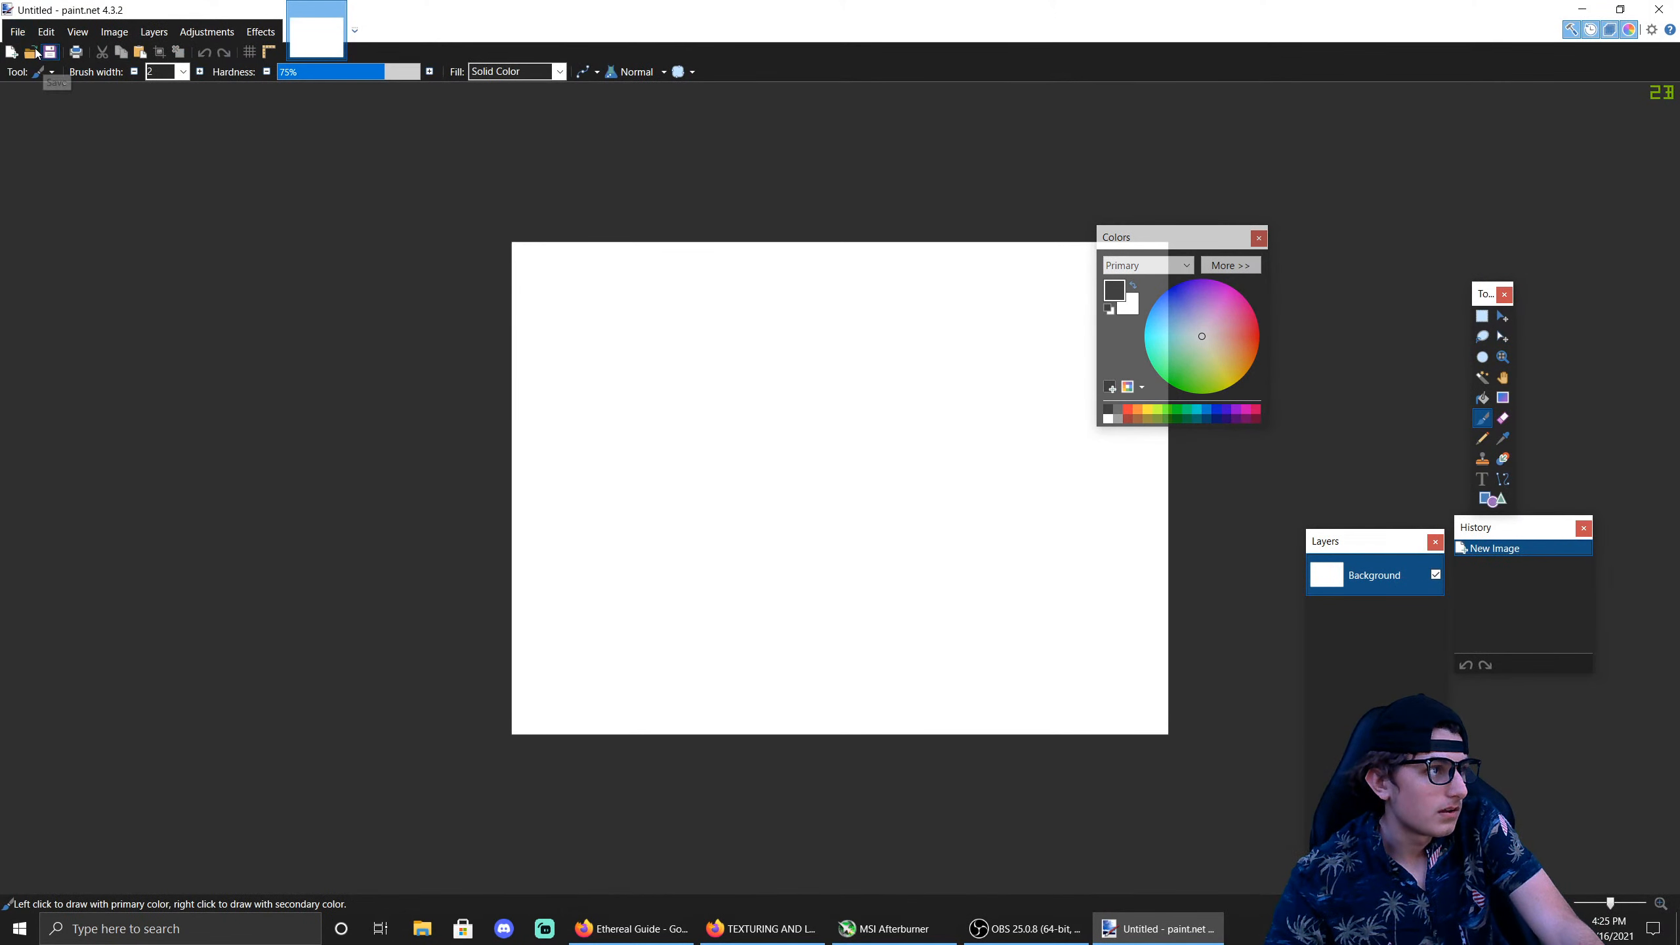
left_click(23, 34)
left_click(24, 34)
left_click(24, 34)
left_click(24, 34)
left_click(24, 35)
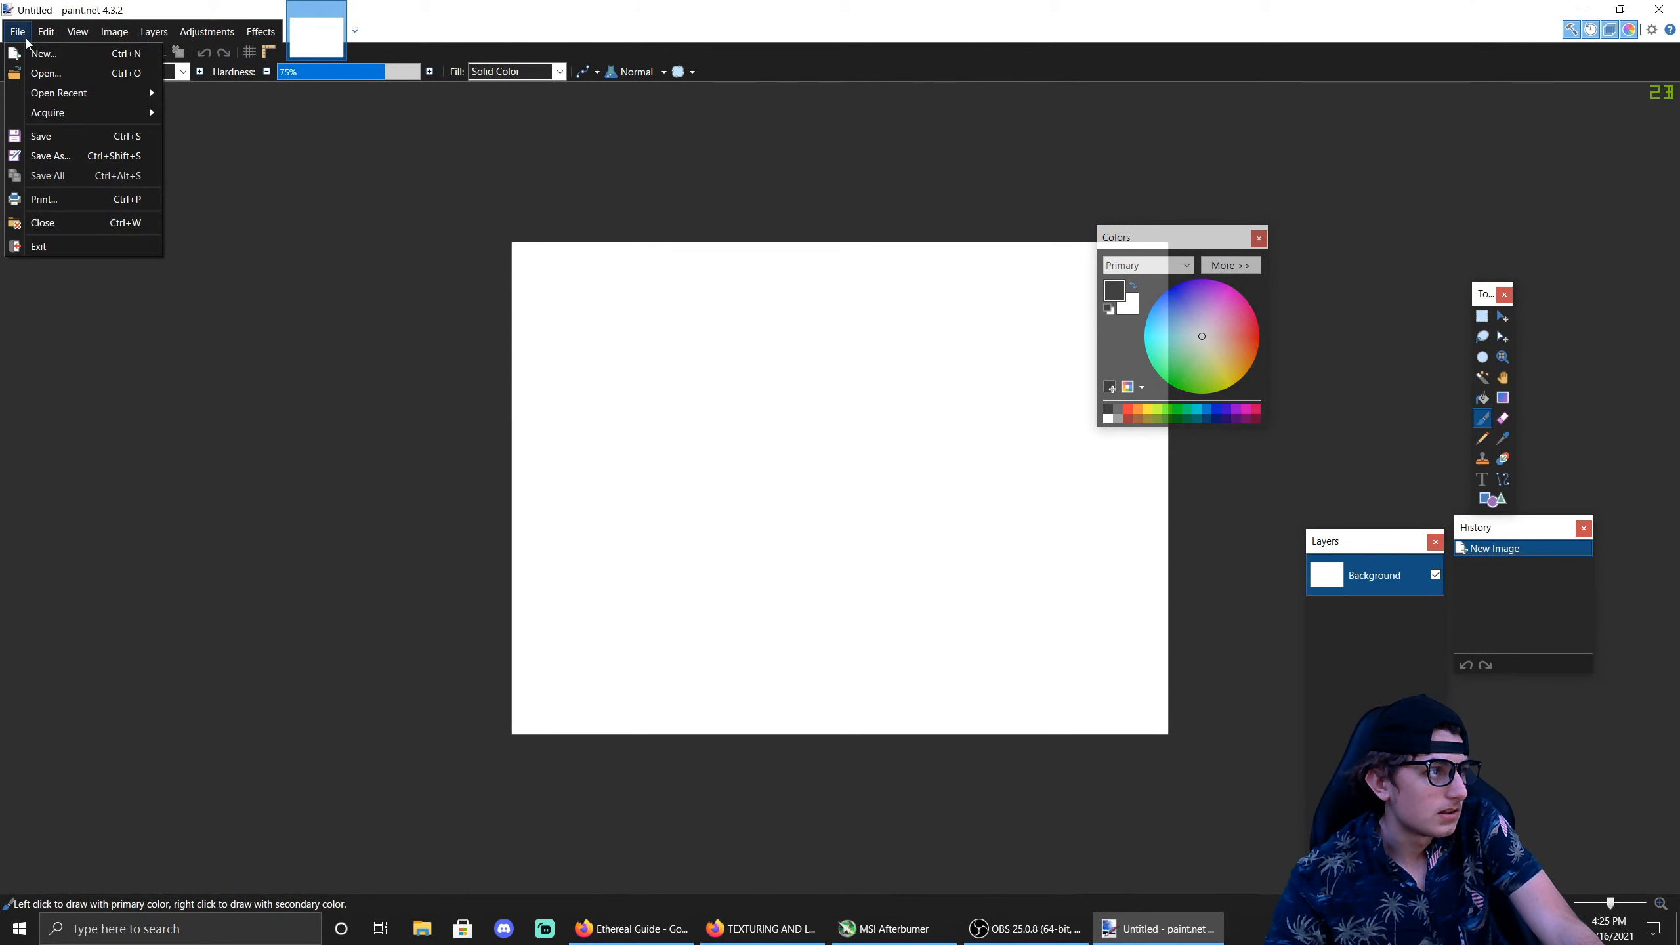
left_click(39, 56)
type("64")
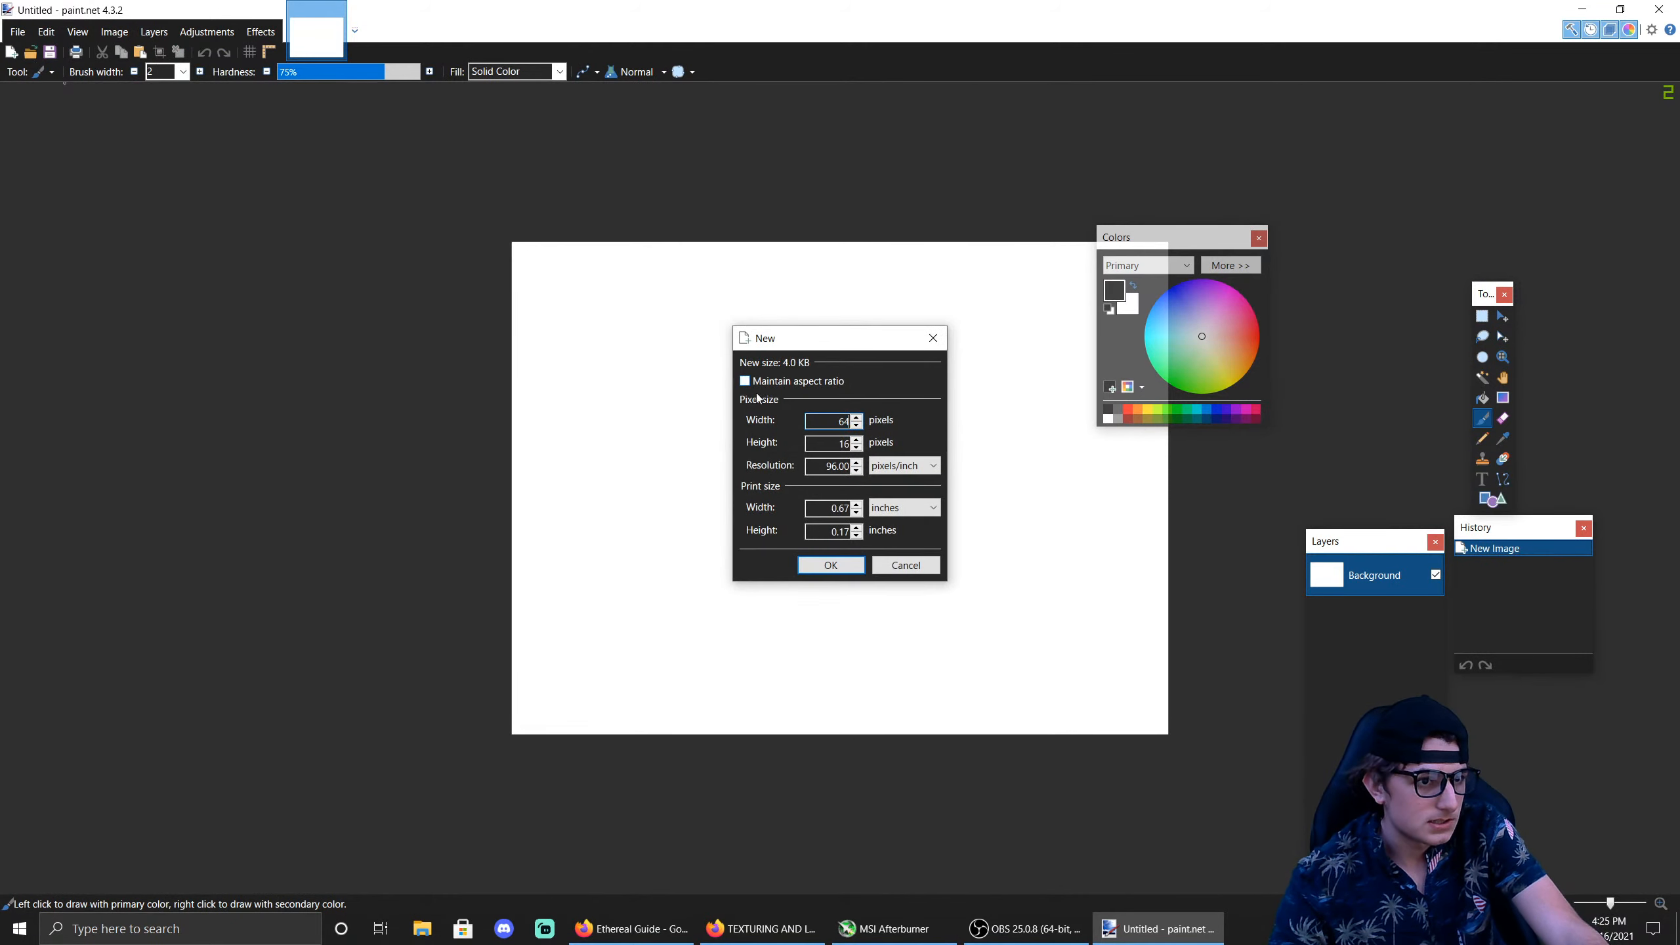
key("Tab")
type("64")
left_click(843, 566)
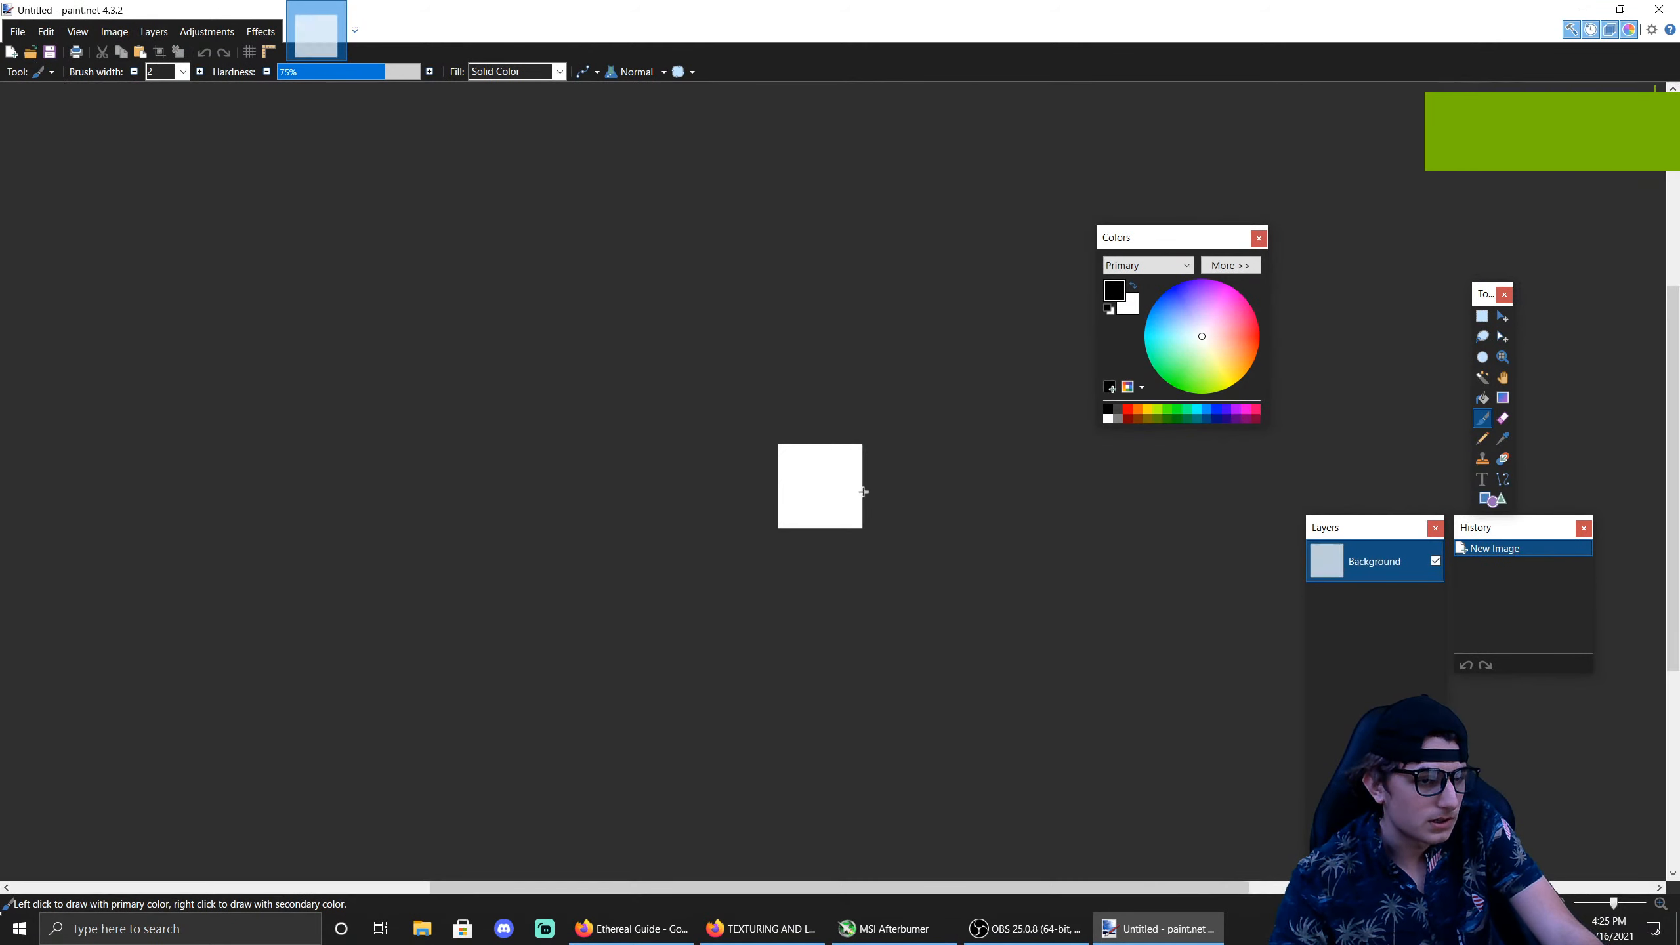
Step: Paste the copied fotostone texture into the upper-left corner of the canvas
scroll(852, 495, "up", 4)
key("ctrl+v")
scroll(632, 417, "up", 3)
scroll(846, 417, "up", 2)
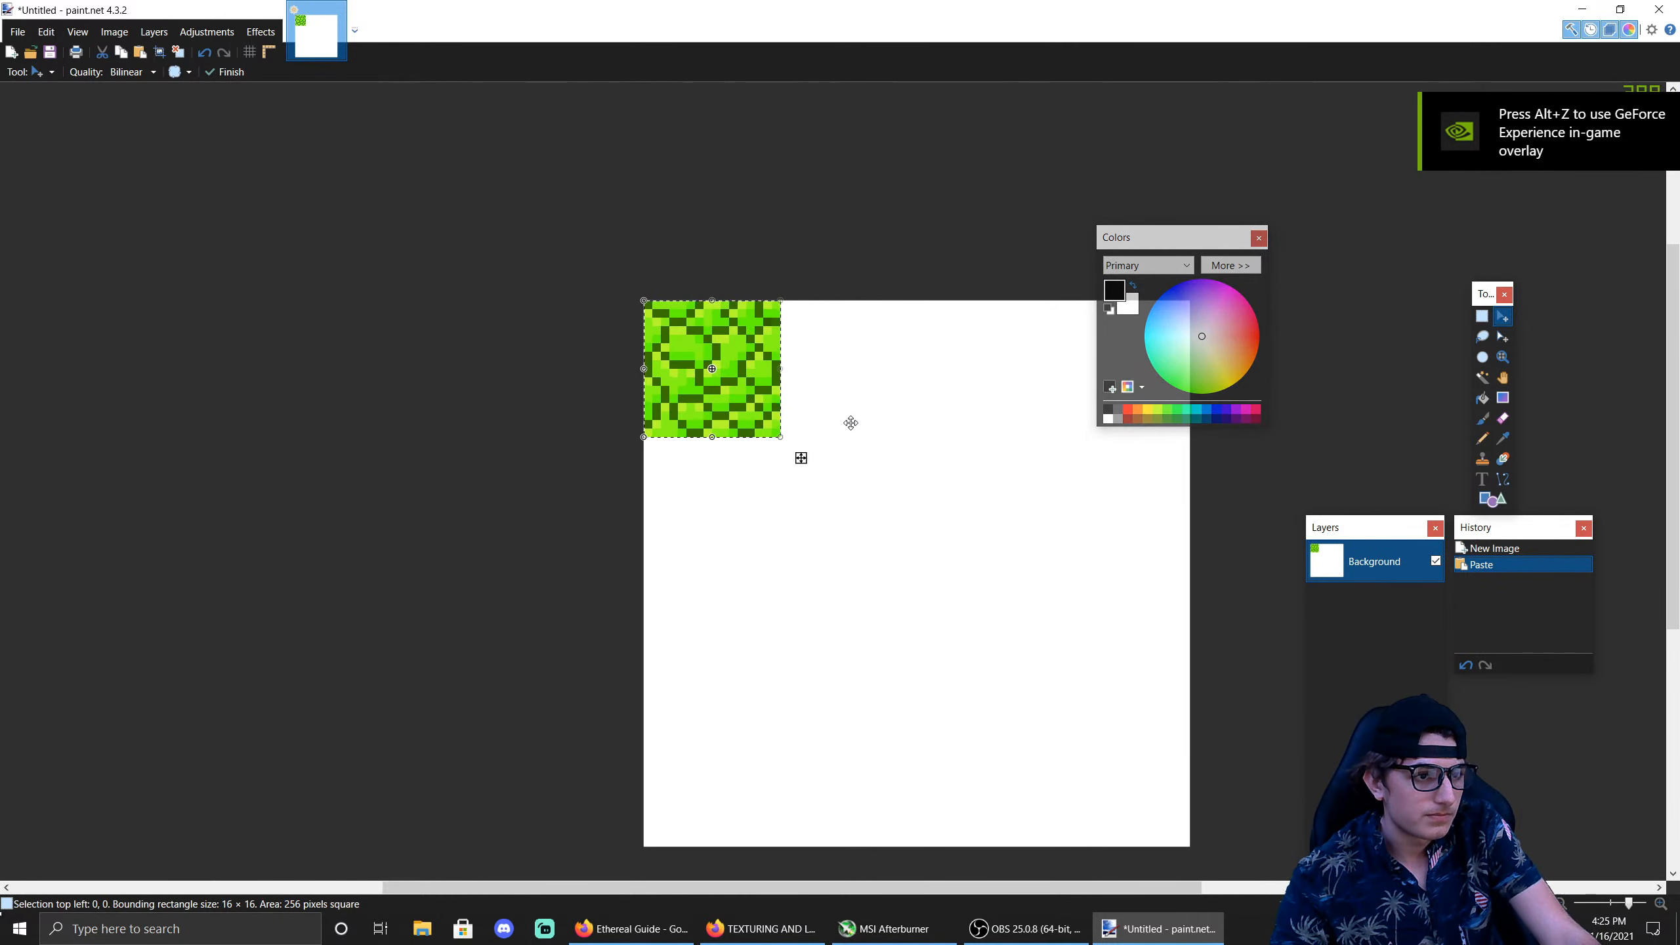
scroll(853, 418, "up", 1)
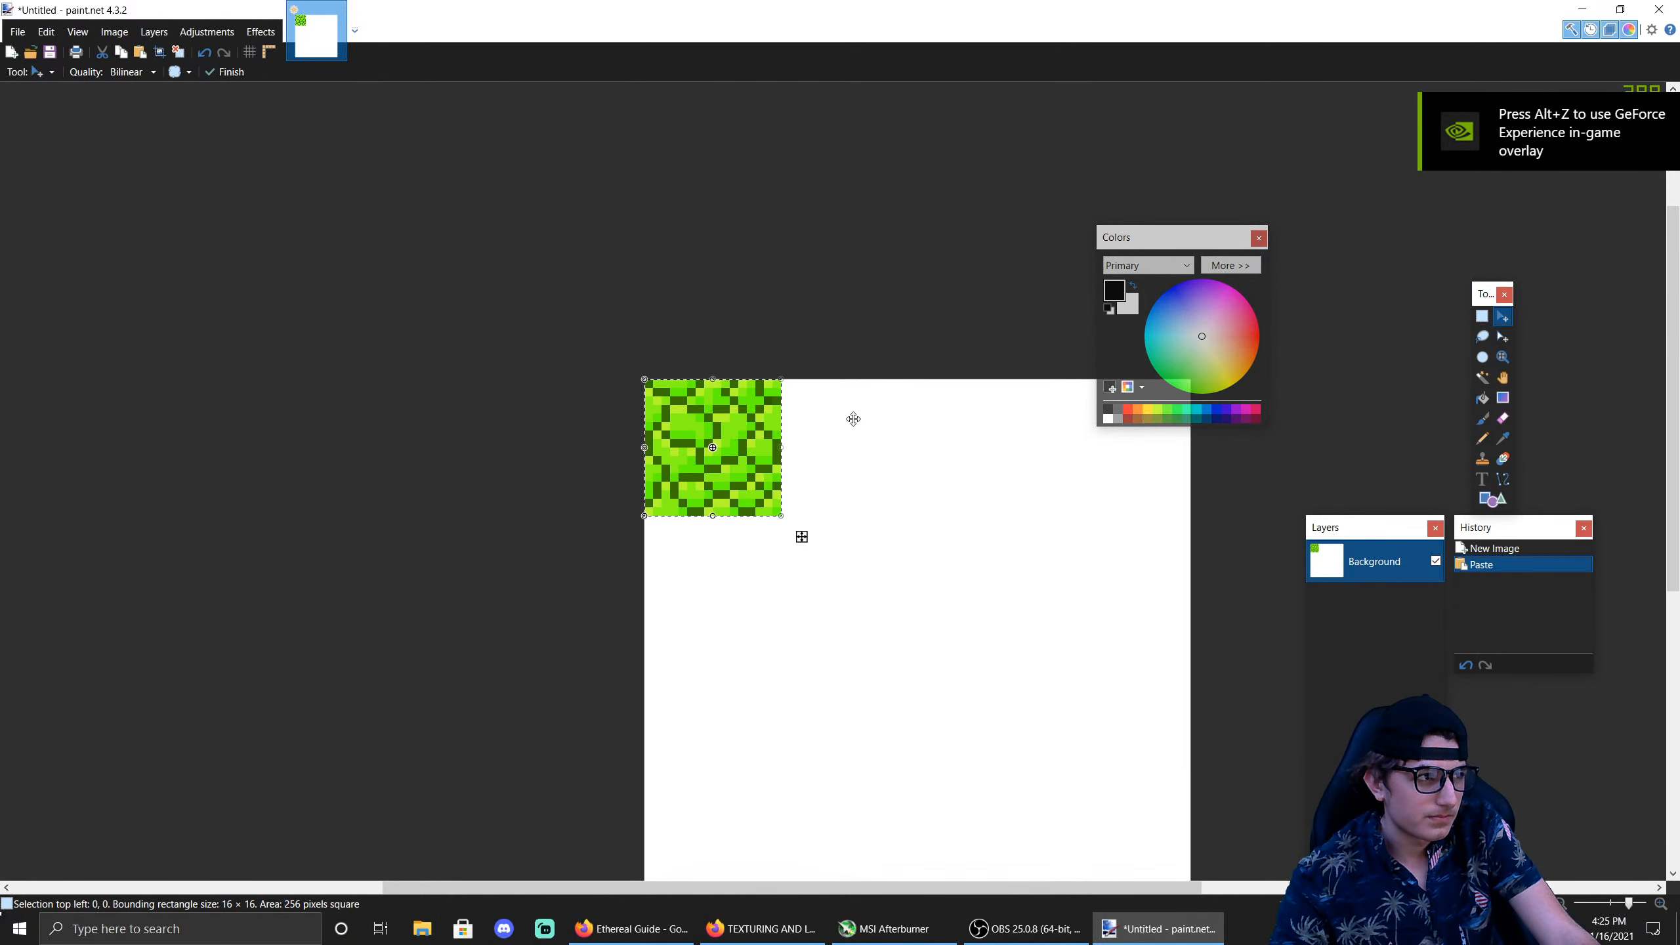
scroll(853, 418, "down", 1)
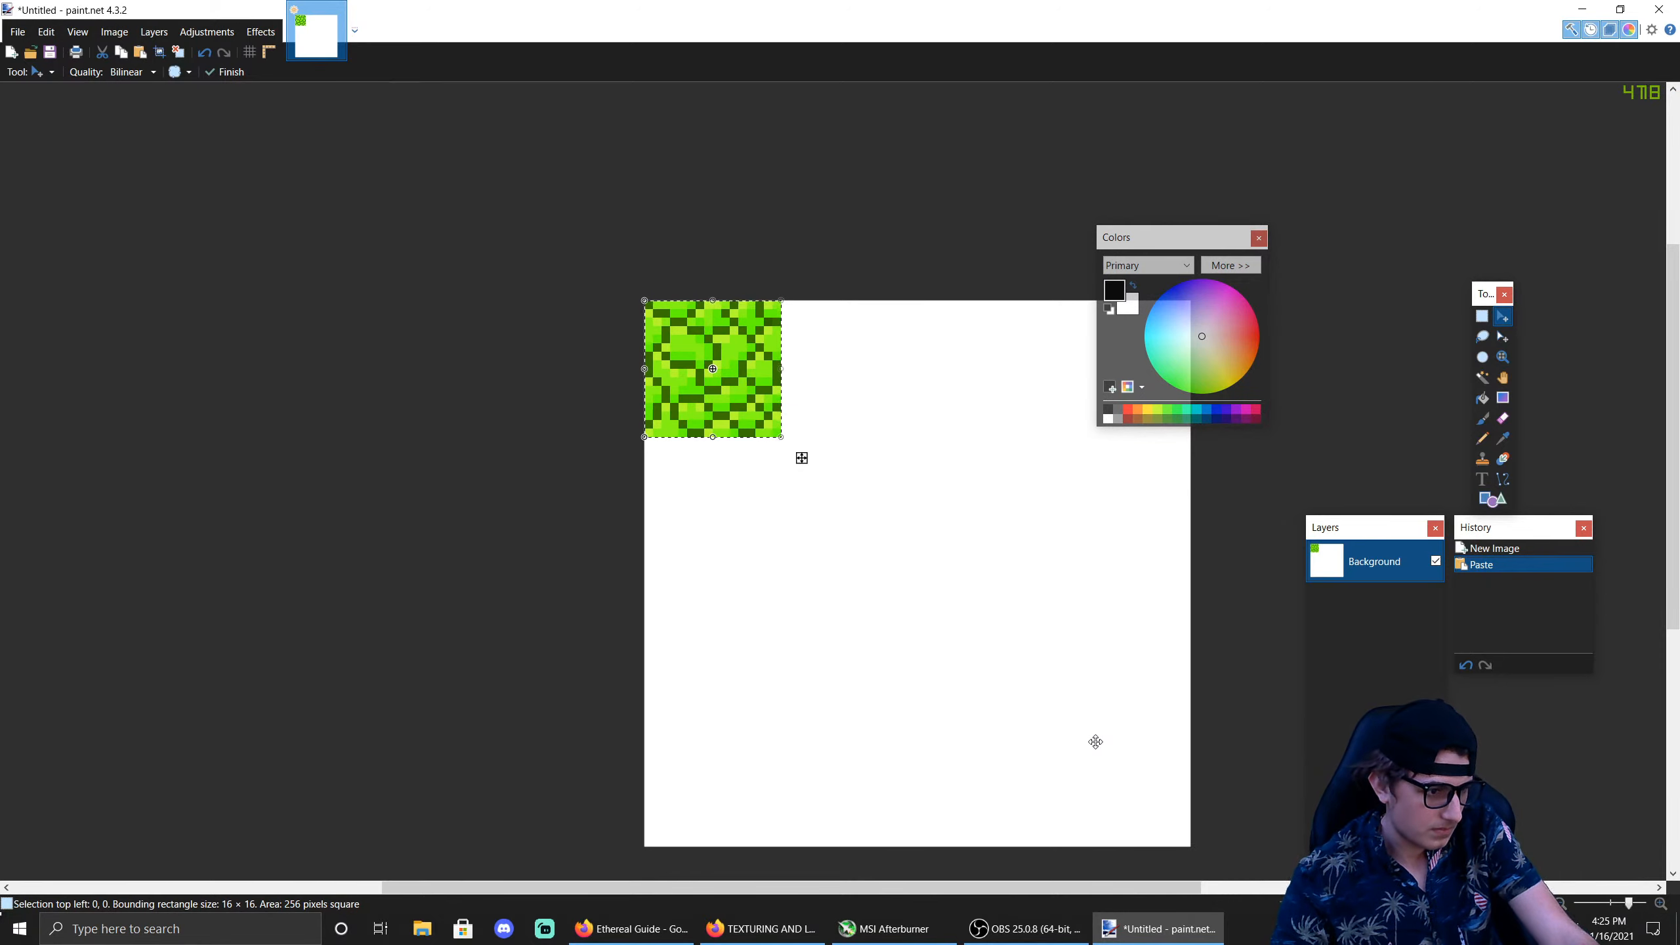
Step: Paste a second copy of the texture, align it directly right of the first at 16, 0, and deselect it
key("ctrl+v")
left_click_drag(750, 383, 896, 393)
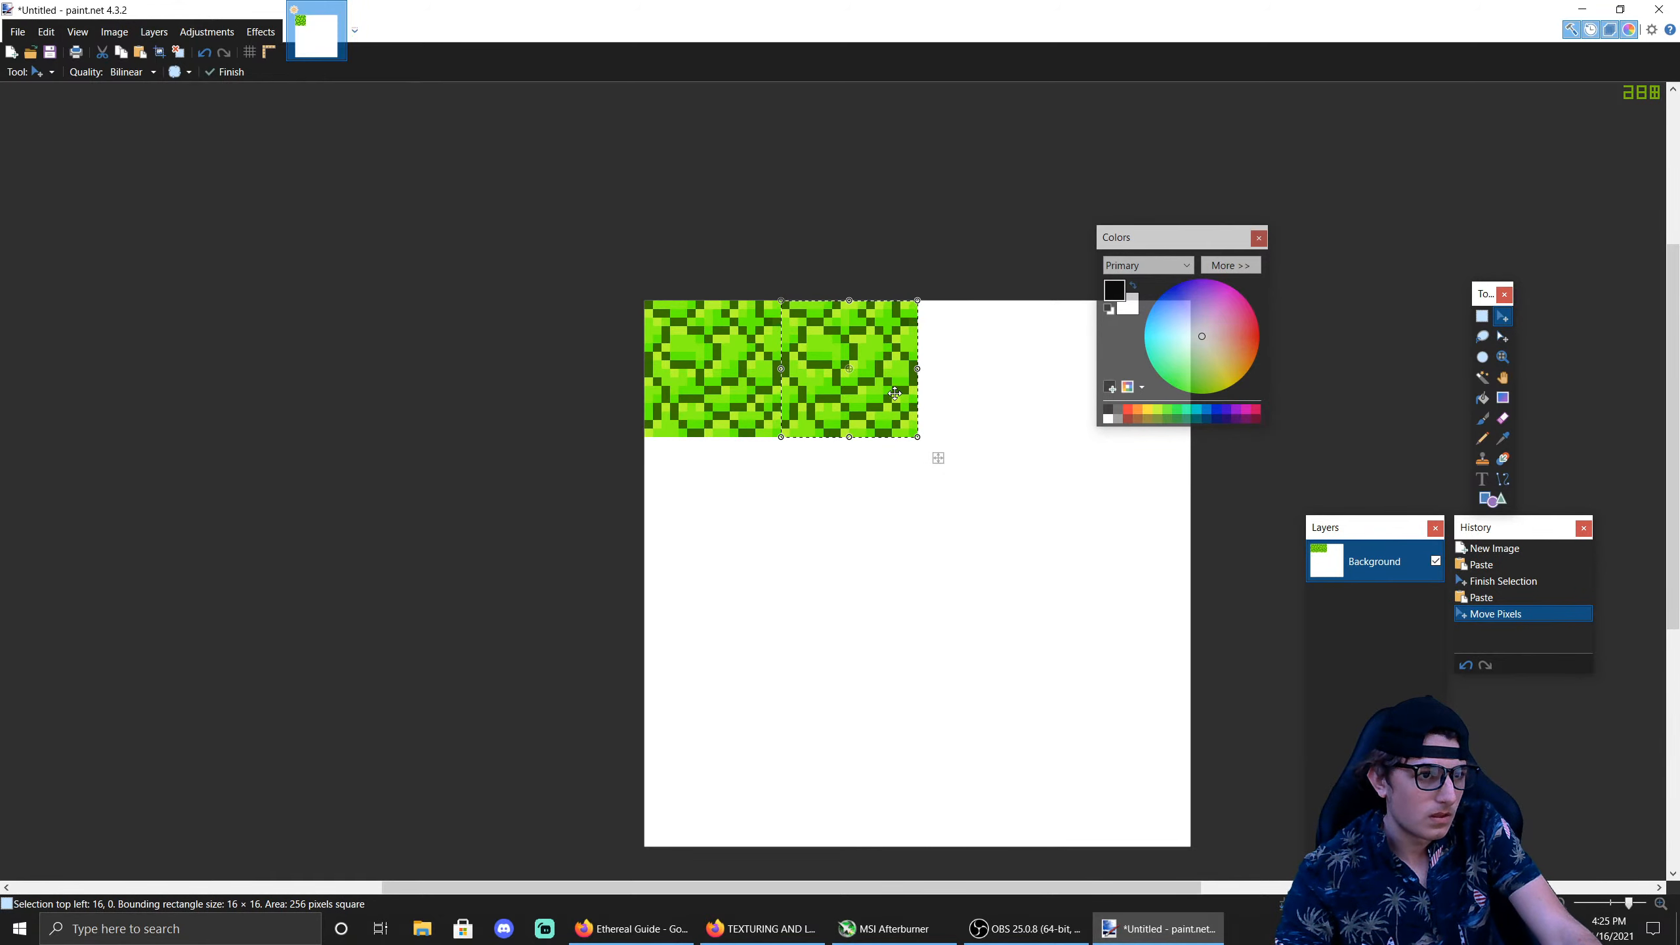
scroll(746, 240, "up", 4)
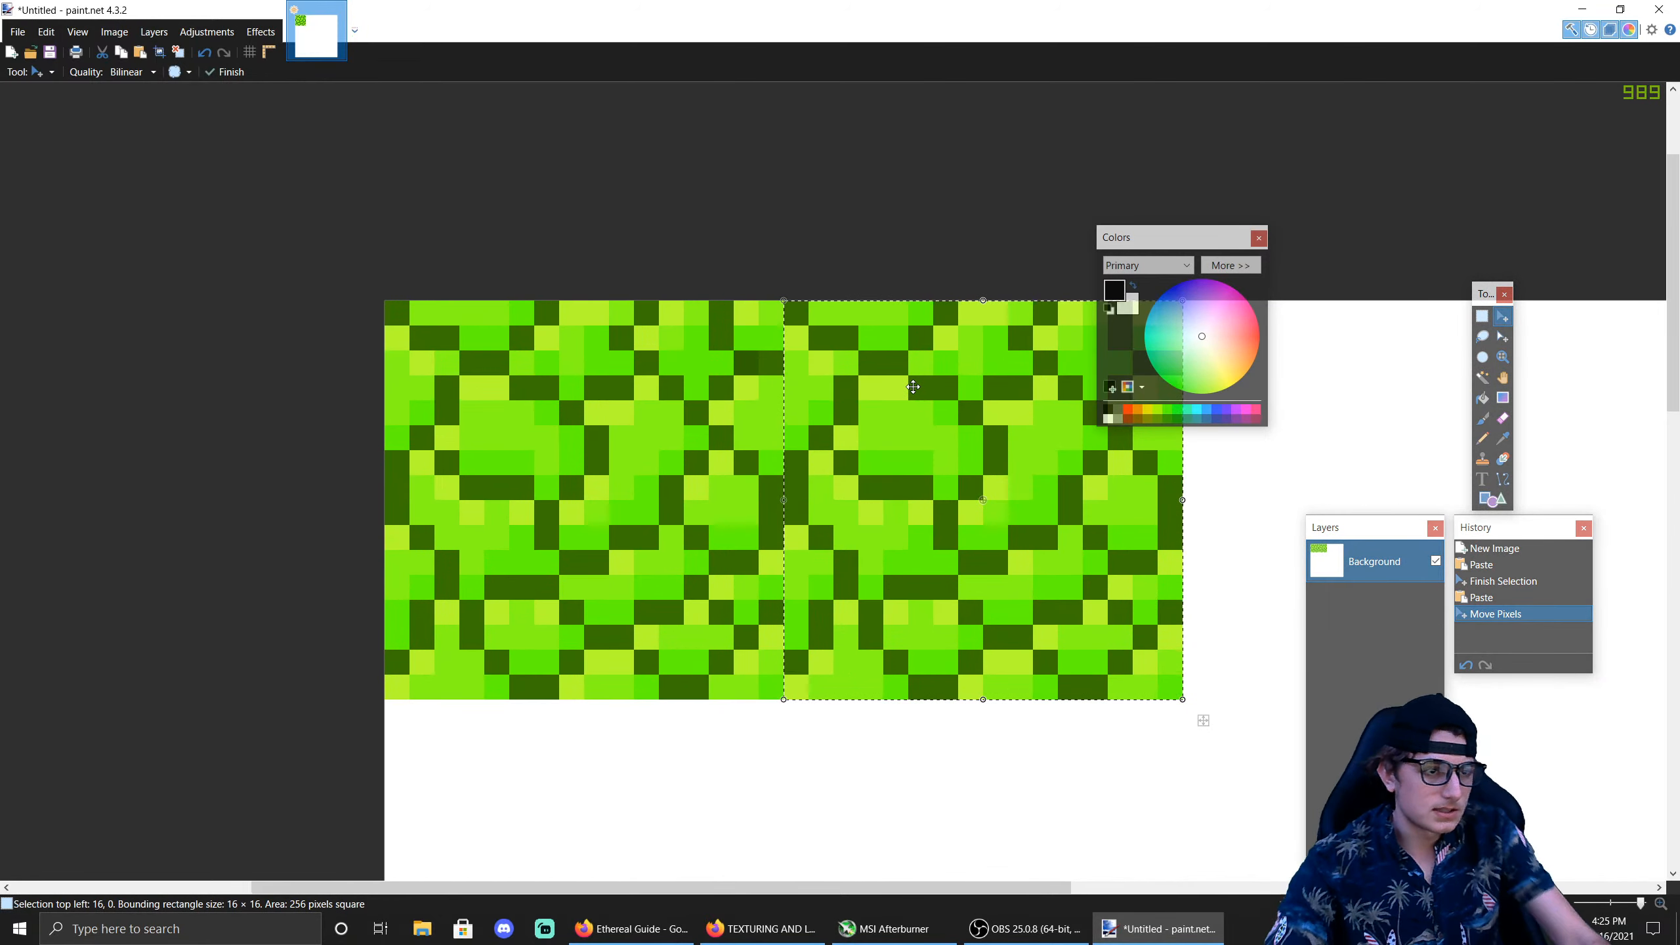
left_click(1482, 316)
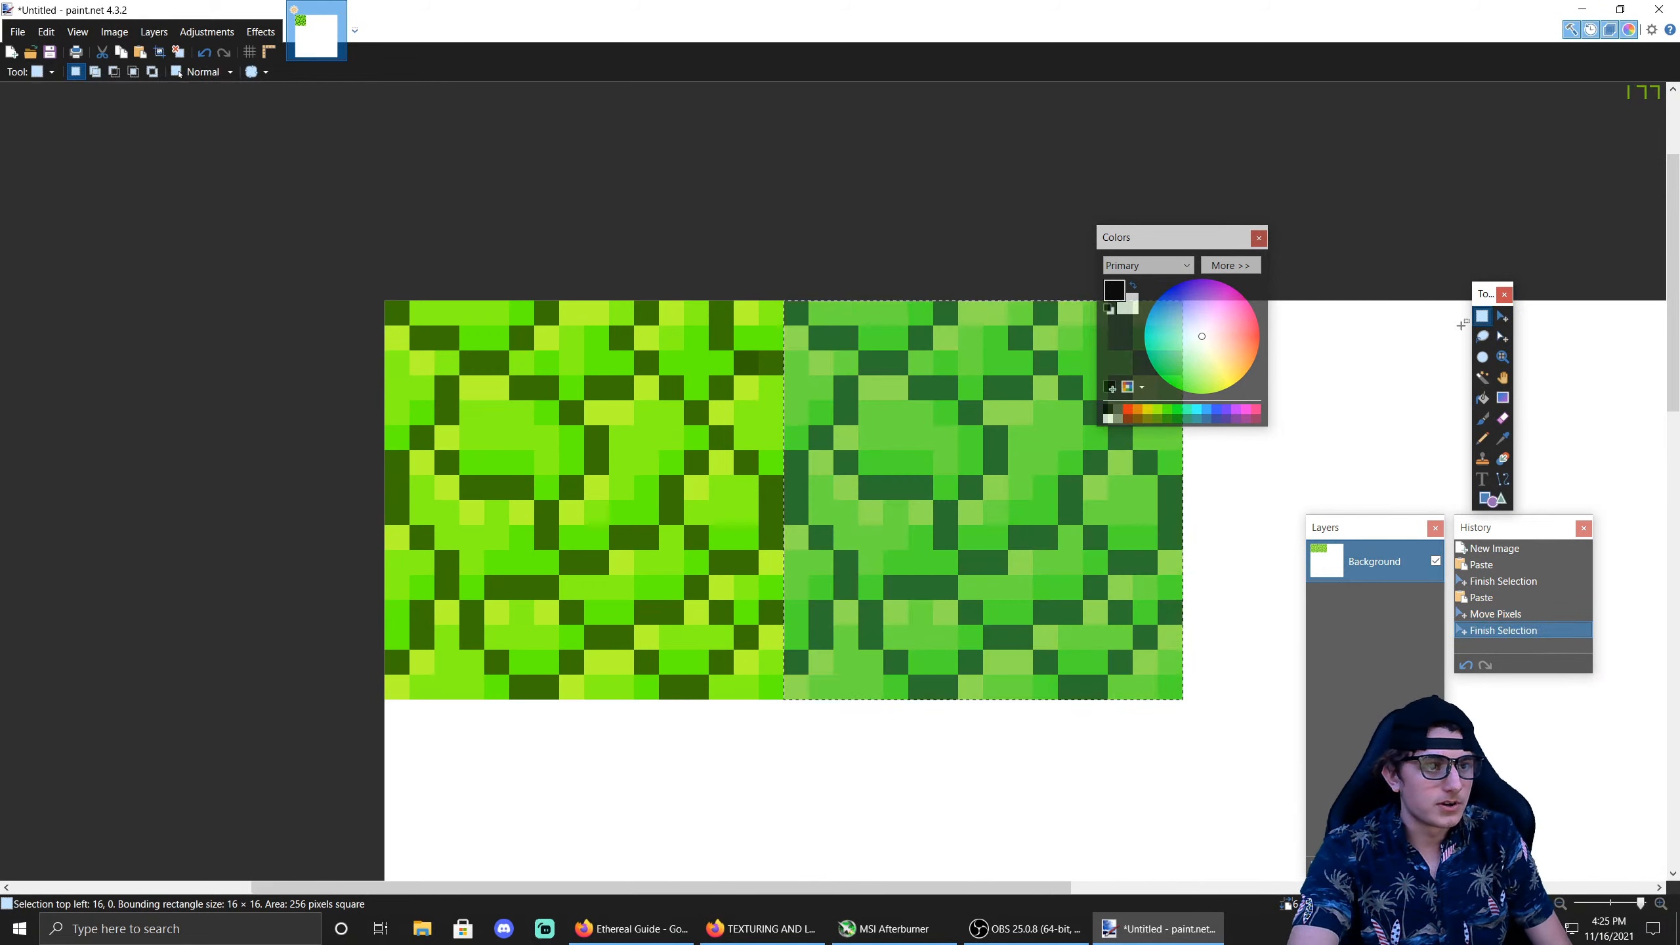
left_click(761, 361)
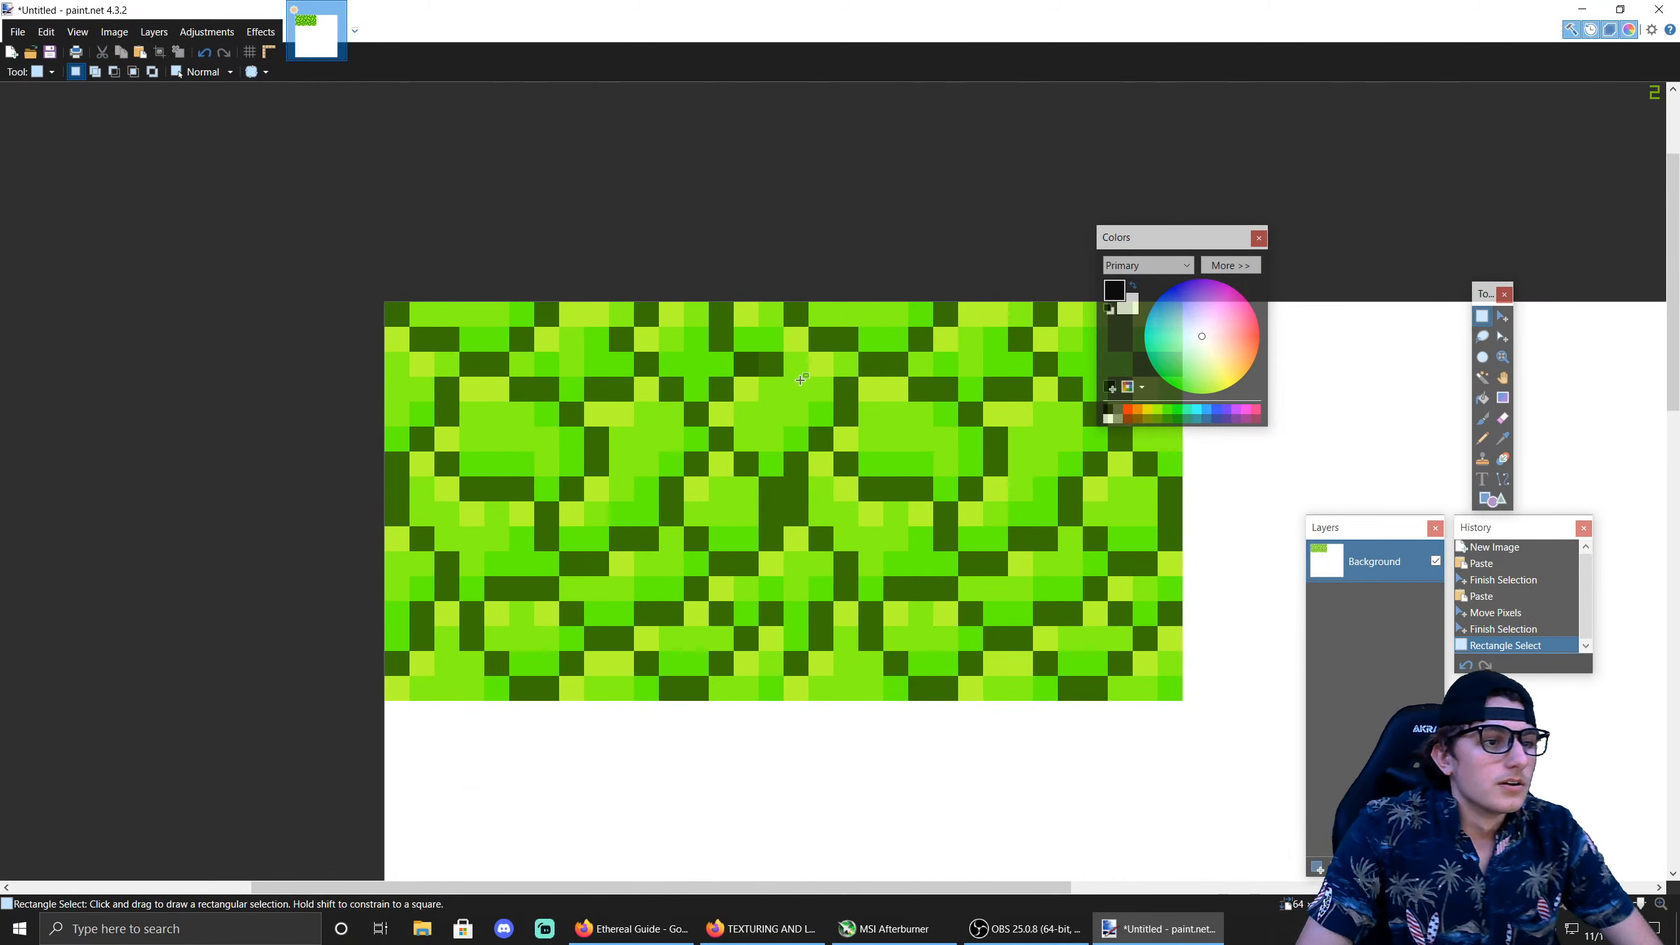
Step: Move the dark green pixel at 15, 2 beside the seam up by one pixel and deselect it
left_click_drag(772, 366, 779, 374)
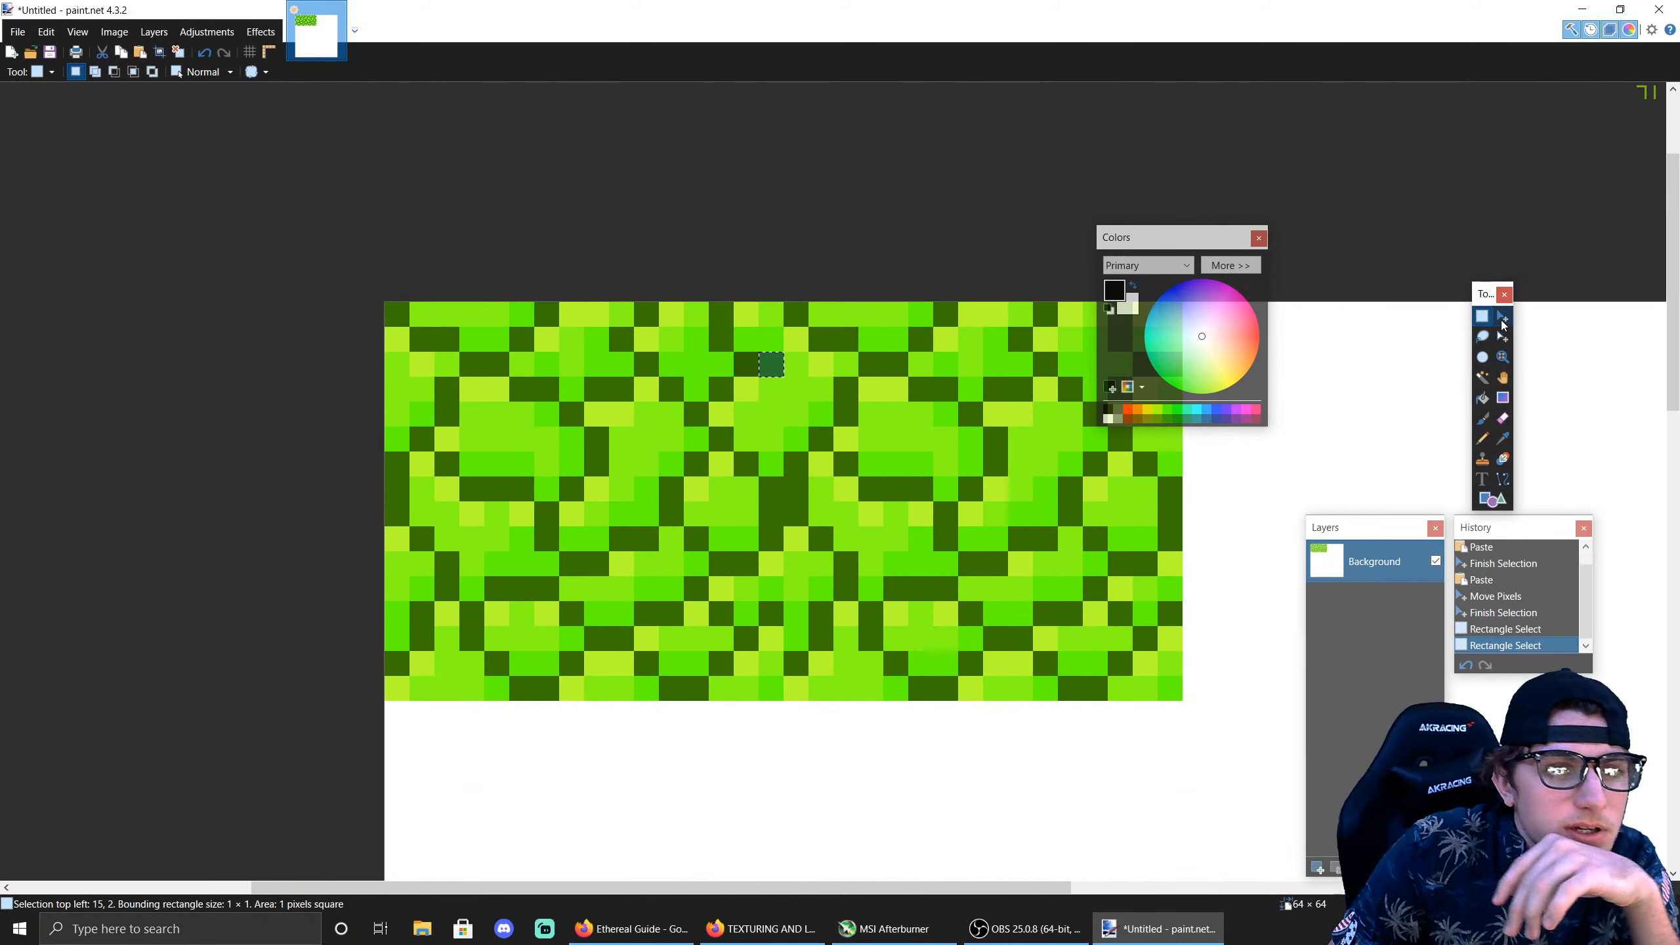
left_click(1503, 316)
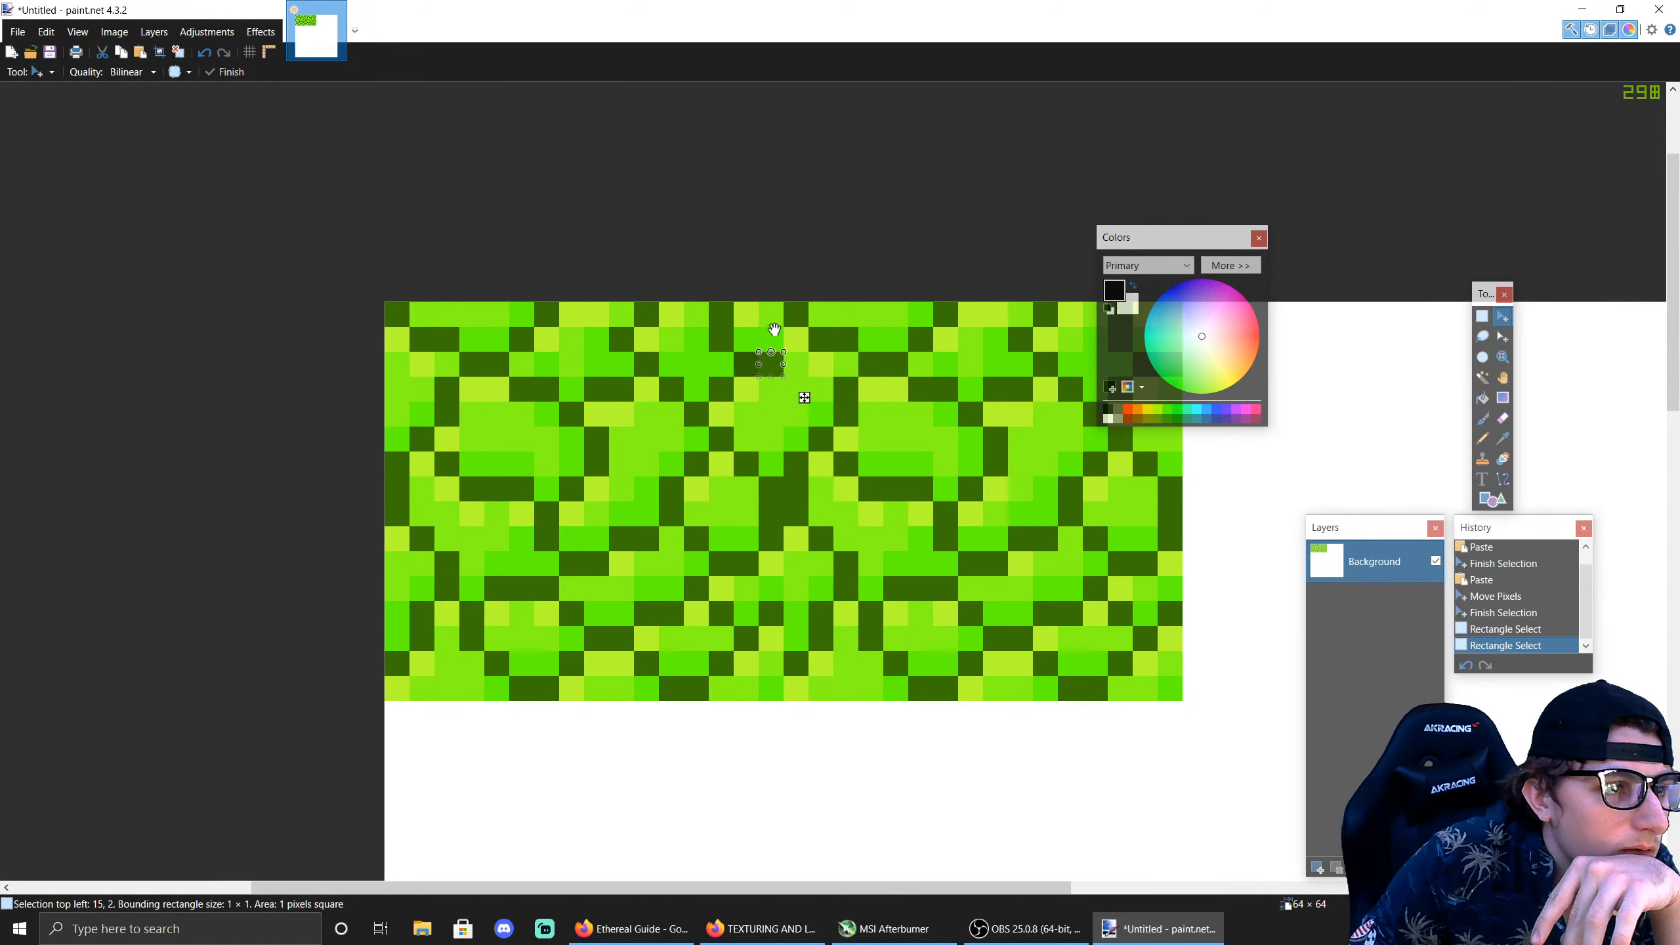
mouse_move(771, 351)
left_mouse_down()
mouse_move(771, 326)
mouse_move(771, 351)
left_mouse_up()
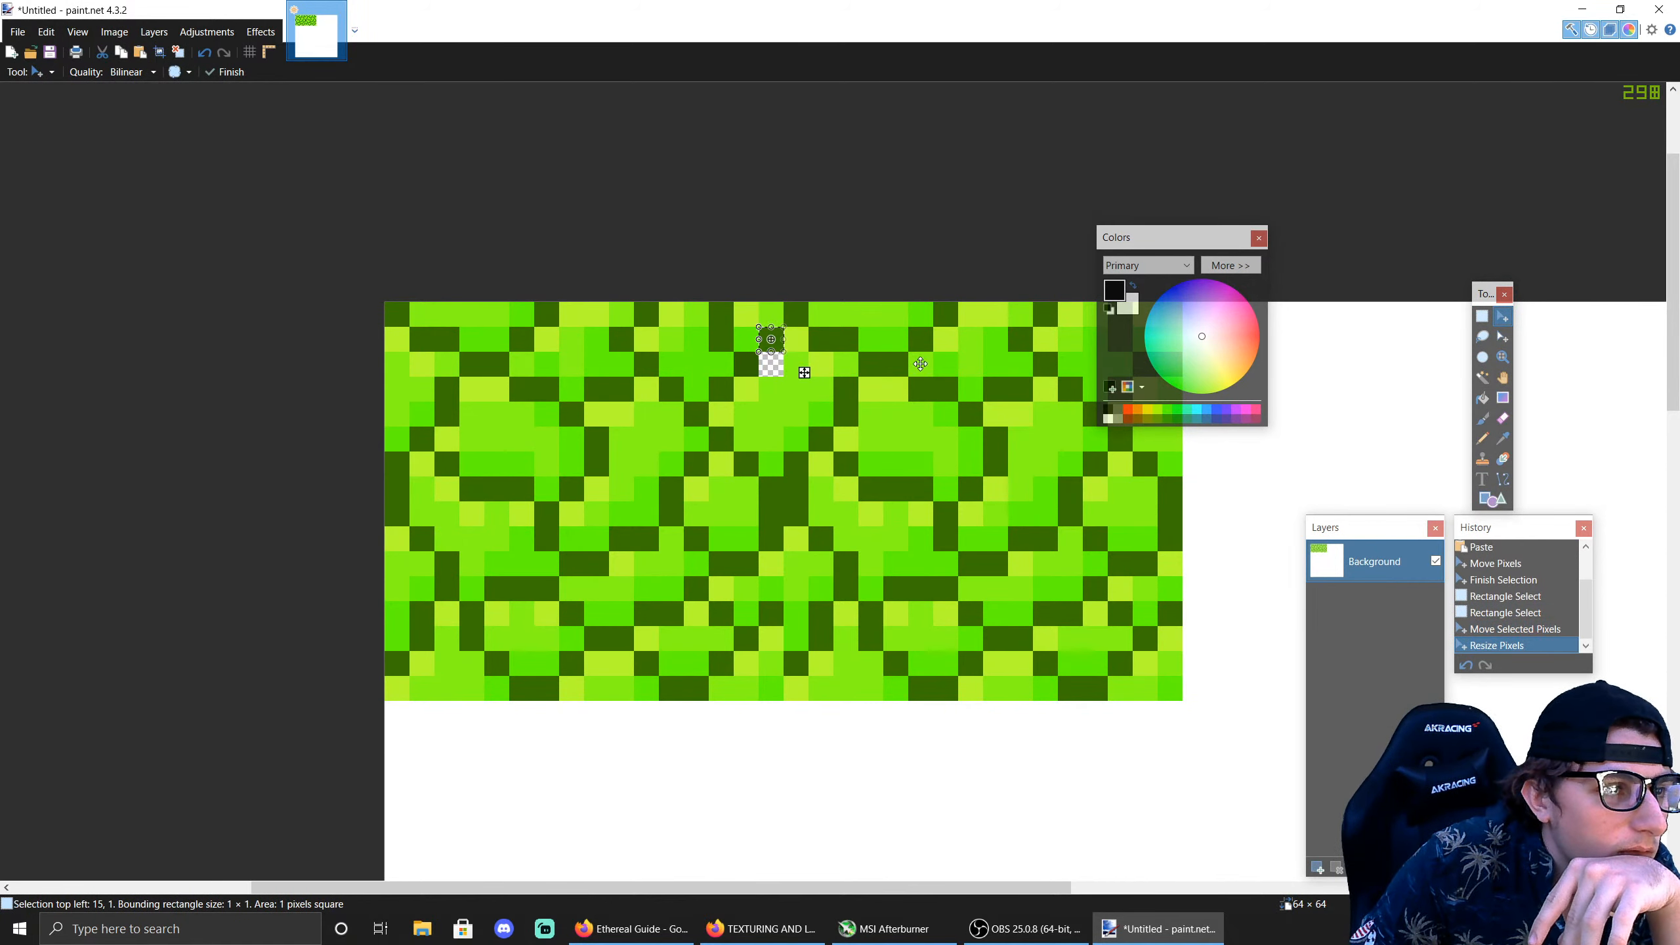
left_click(1483, 321)
left_click(1422, 350)
Step: Sample a yellow-green from the texture and fill the transparent pixel at 15, 2 with the Pencil
left_click(1502, 438)
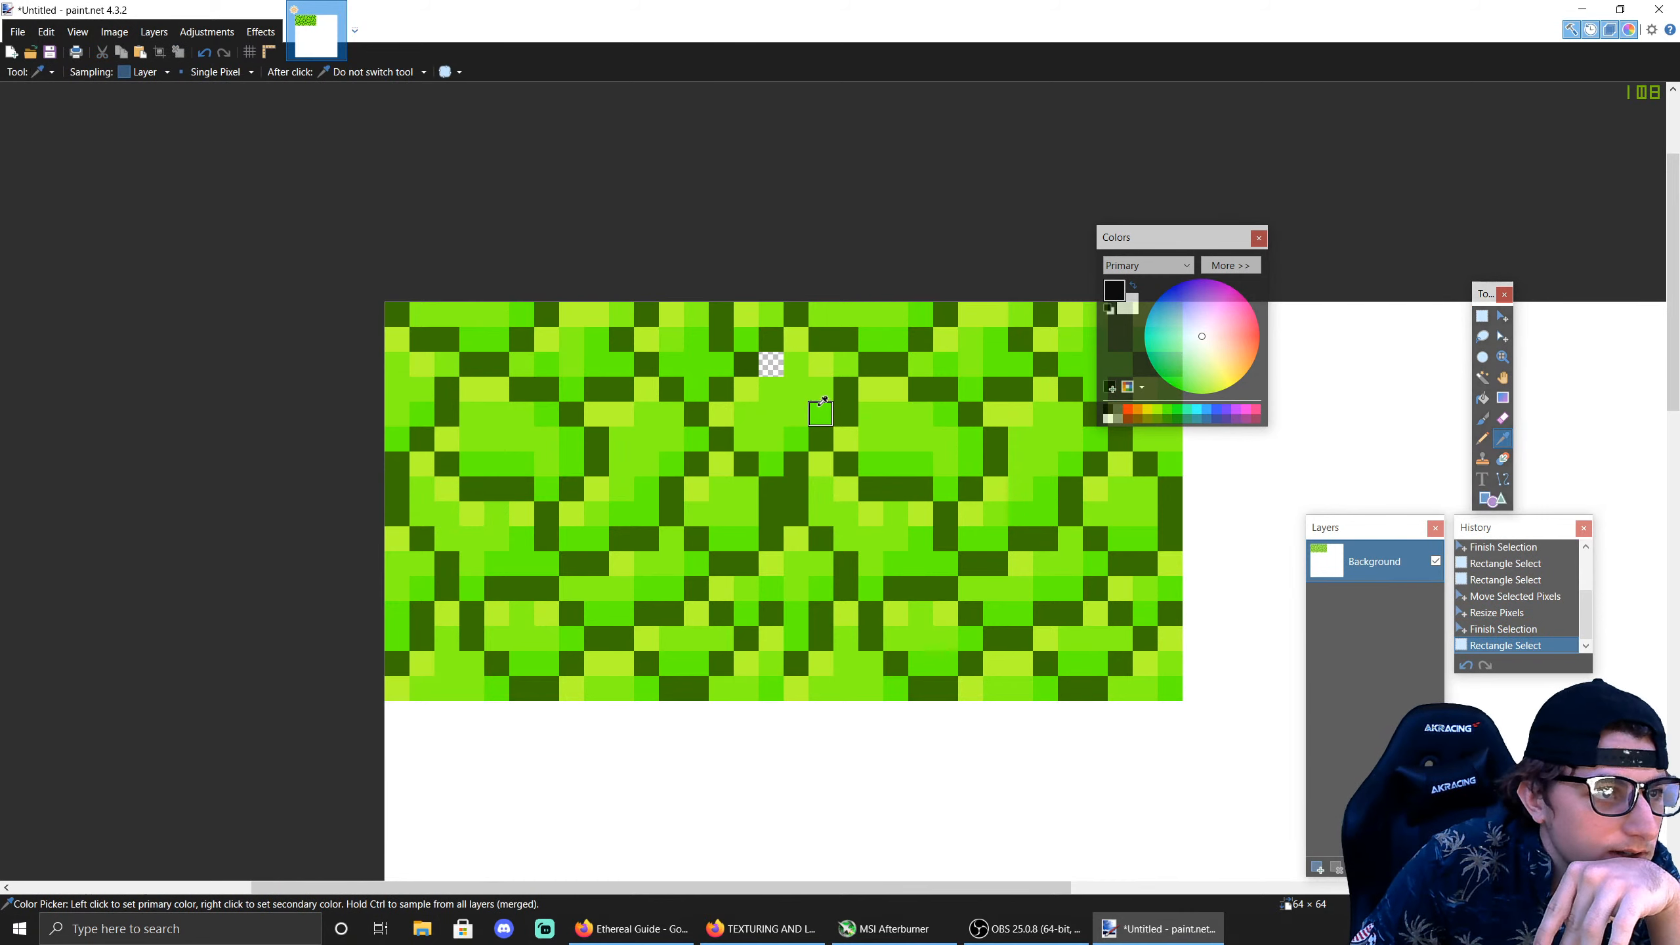
left_click(822, 400)
left_click(1482, 438)
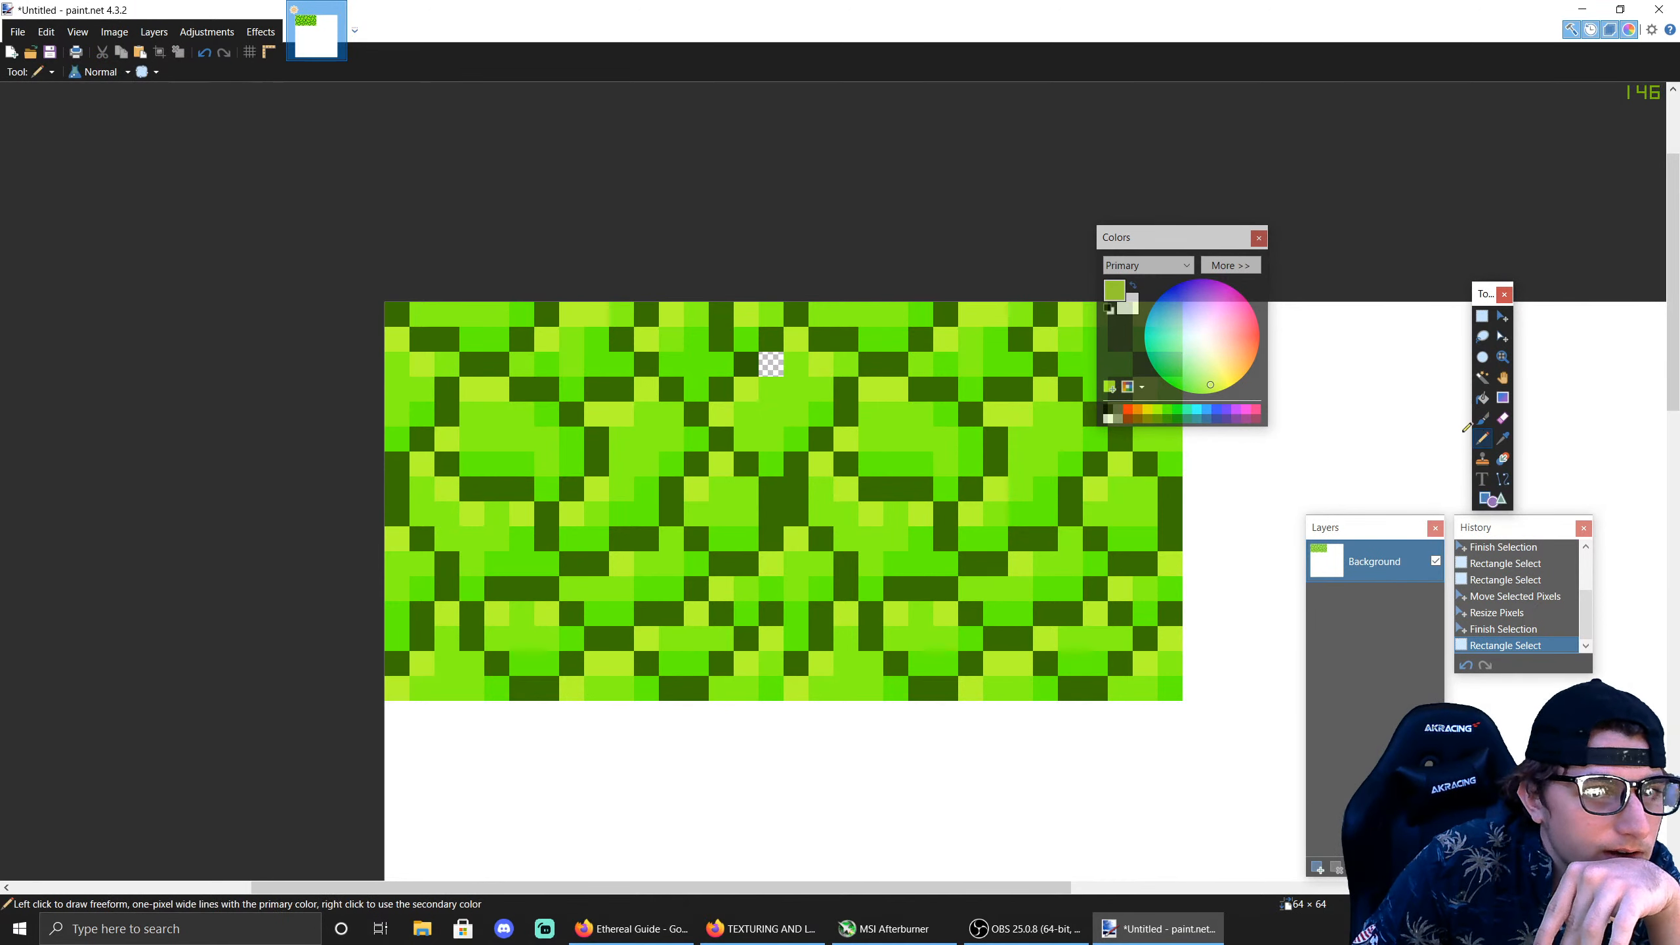
left_click(778, 364)
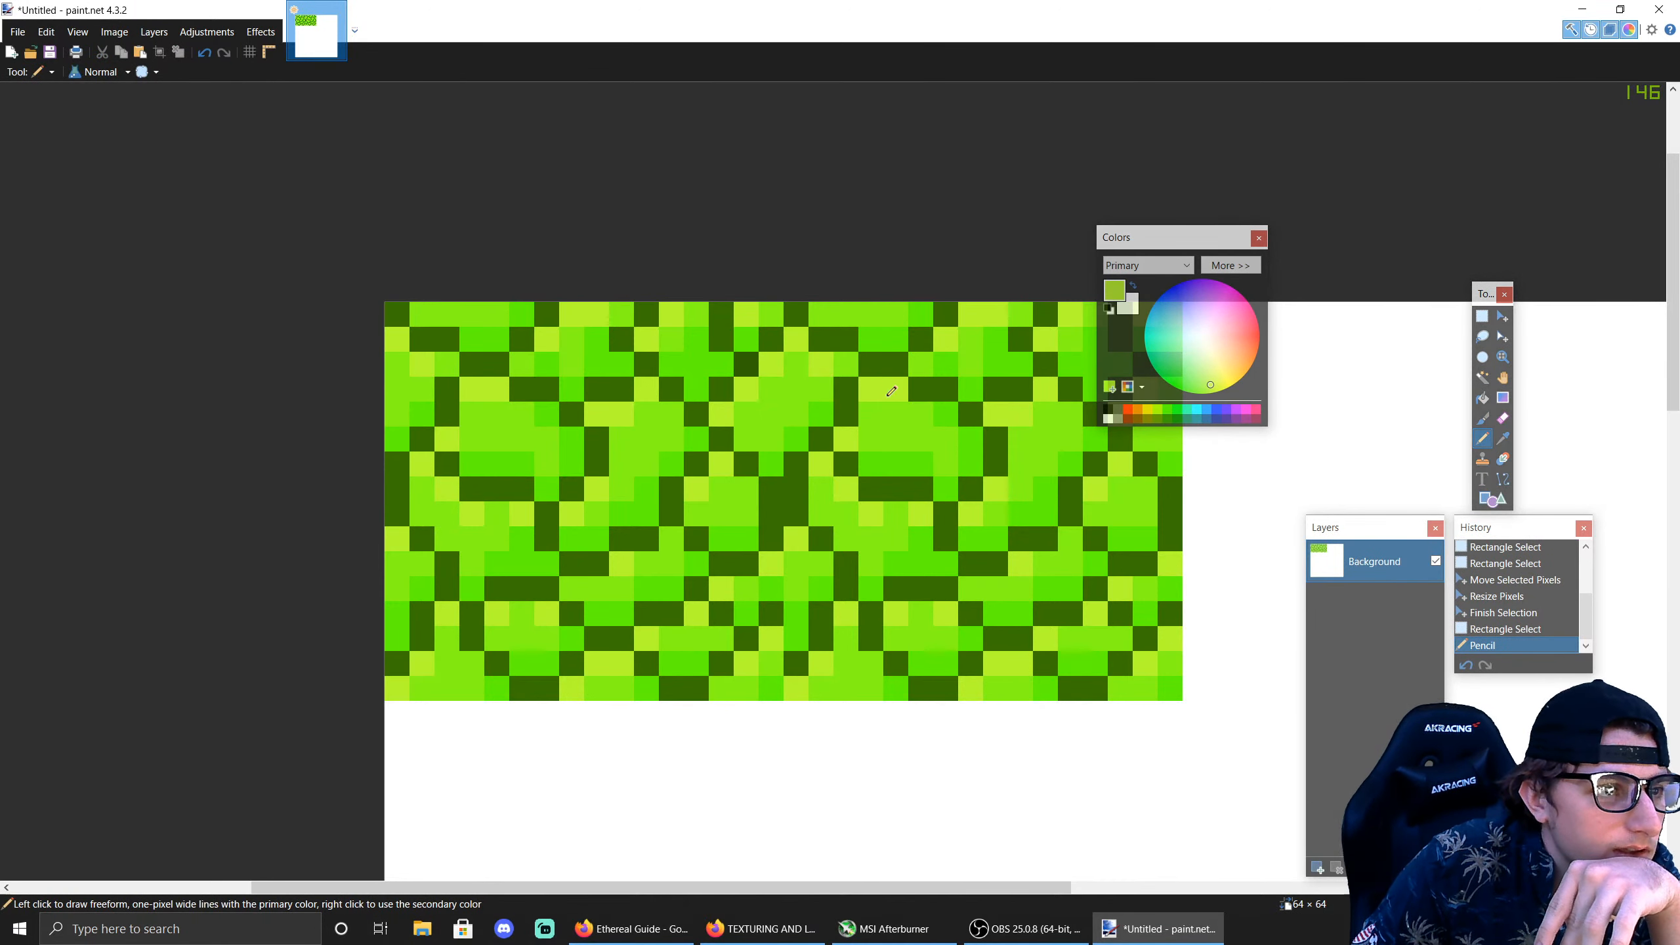
Step: Erase the 1 × 2 dark green block at 16, 7 and the adjoining dark pixel at 15, 8 on the seam
left_click(1482, 316)
left_click_drag(794, 495, 795, 511)
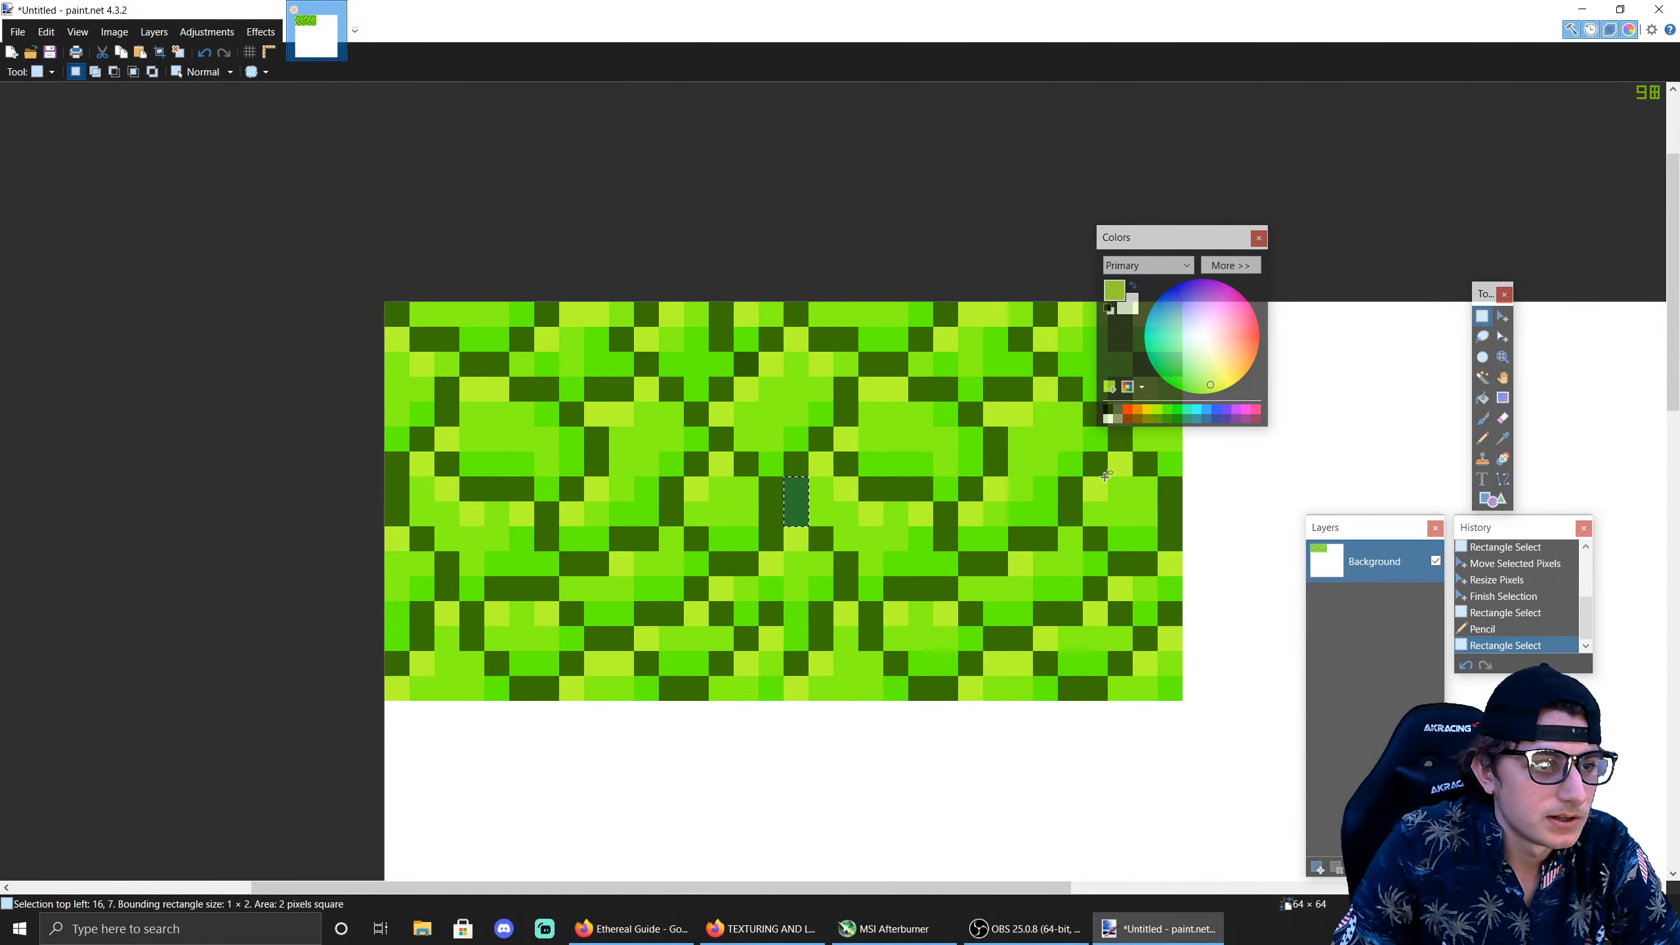
key("Delete")
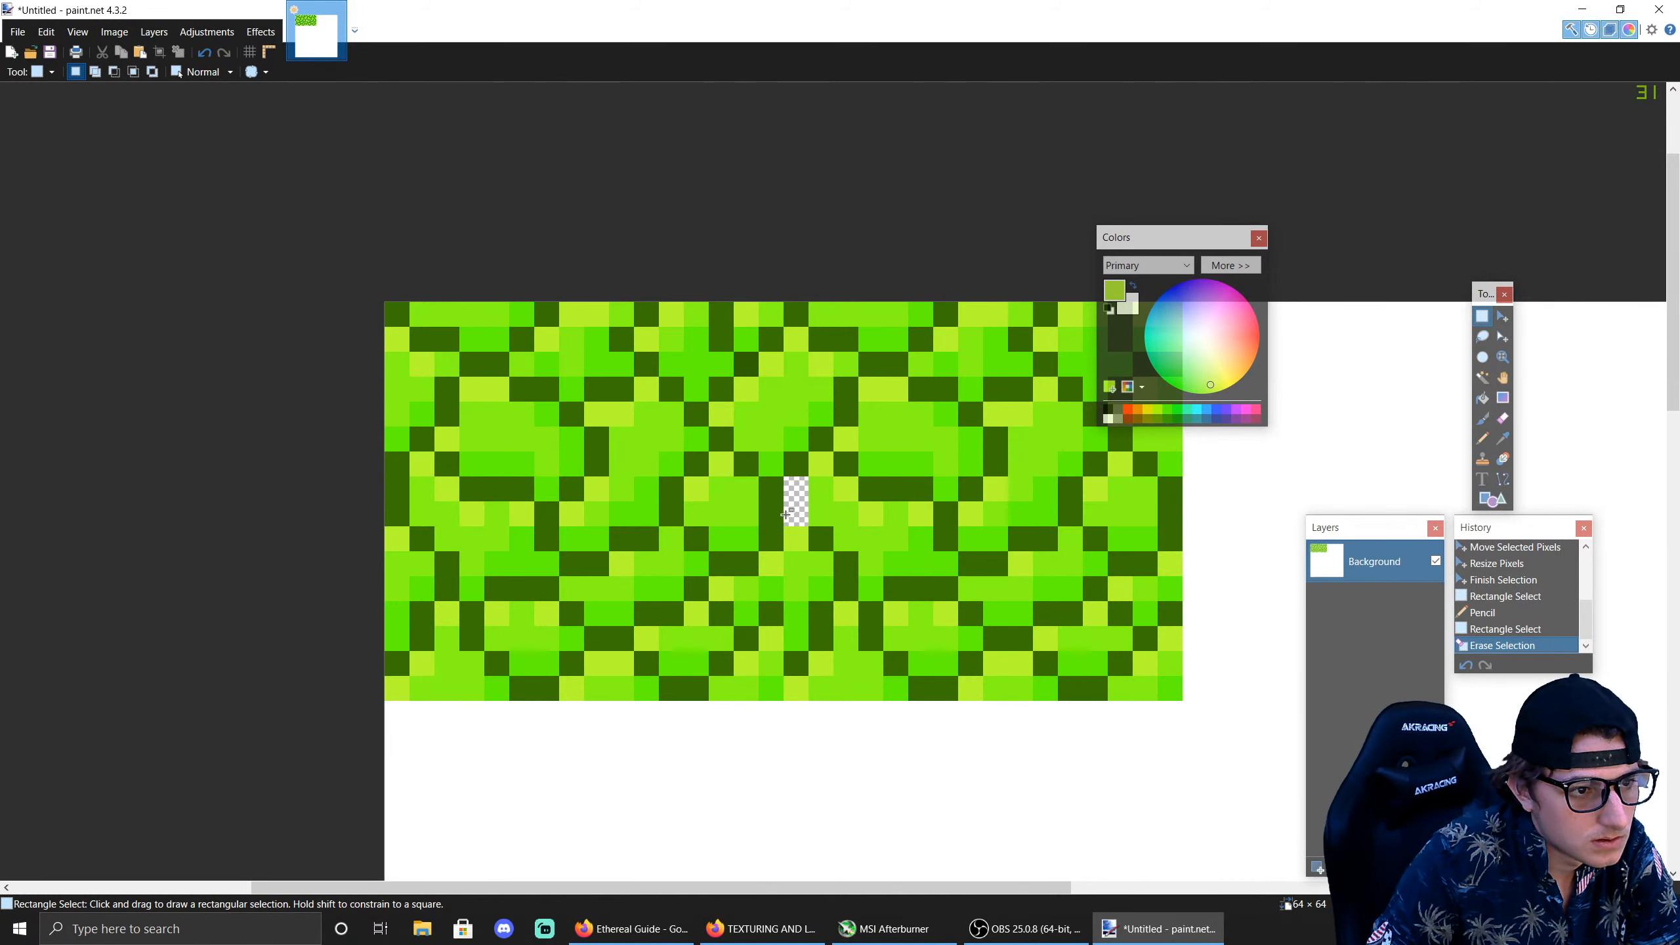
left_click_drag(777, 516, 760, 503)
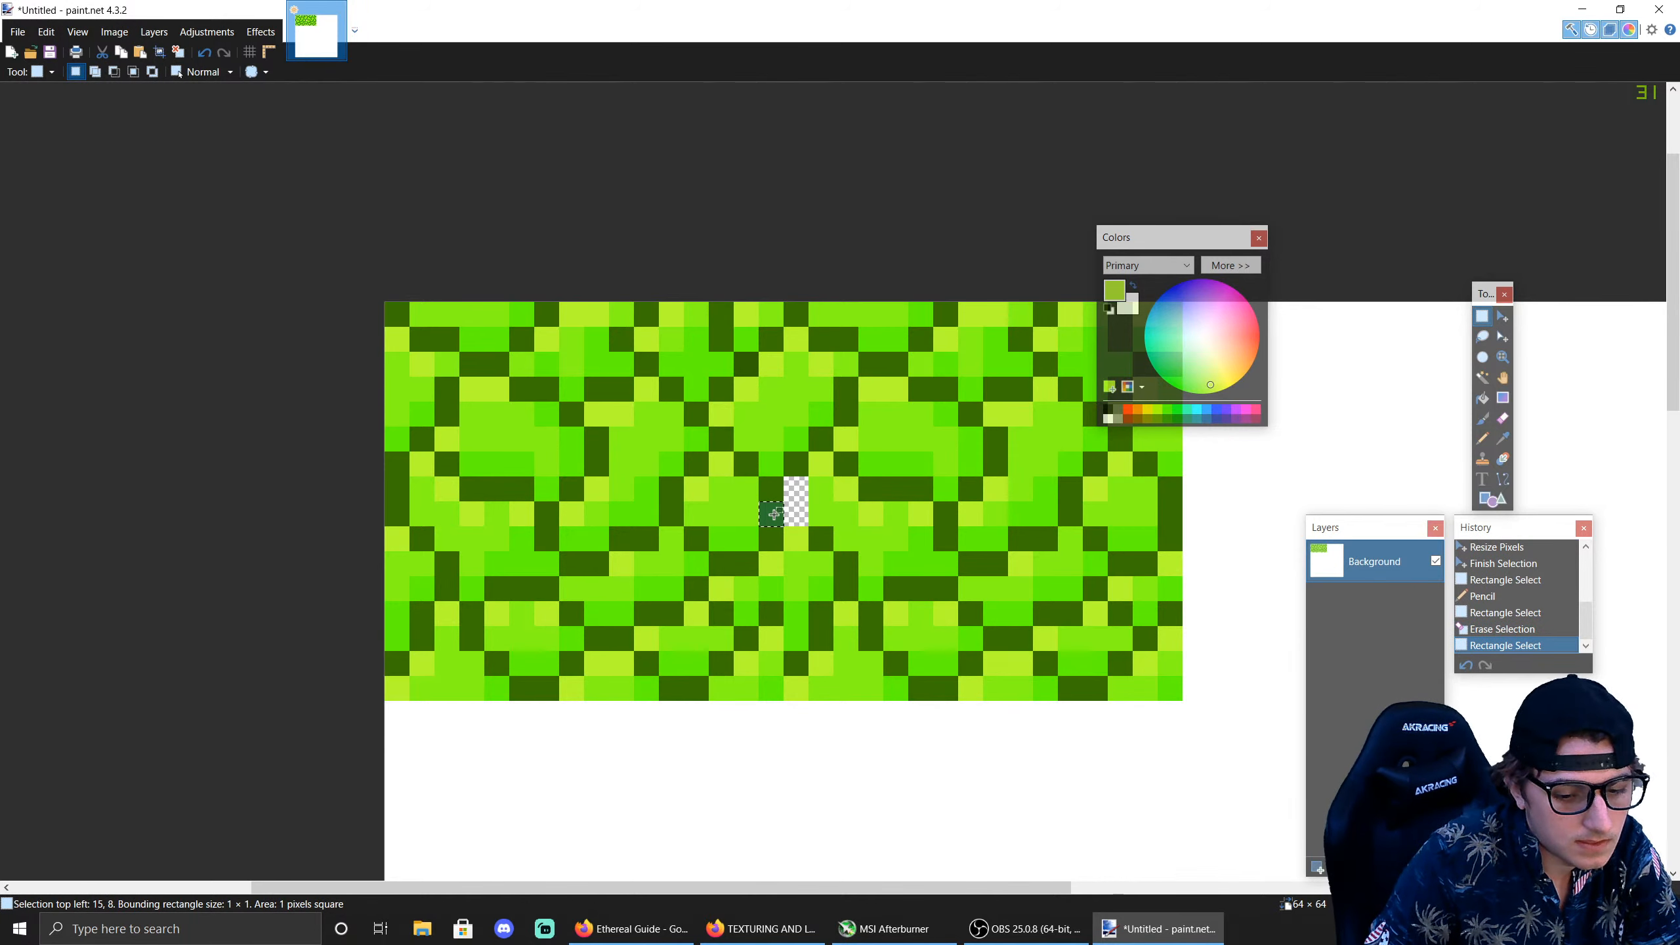
key("Delete")
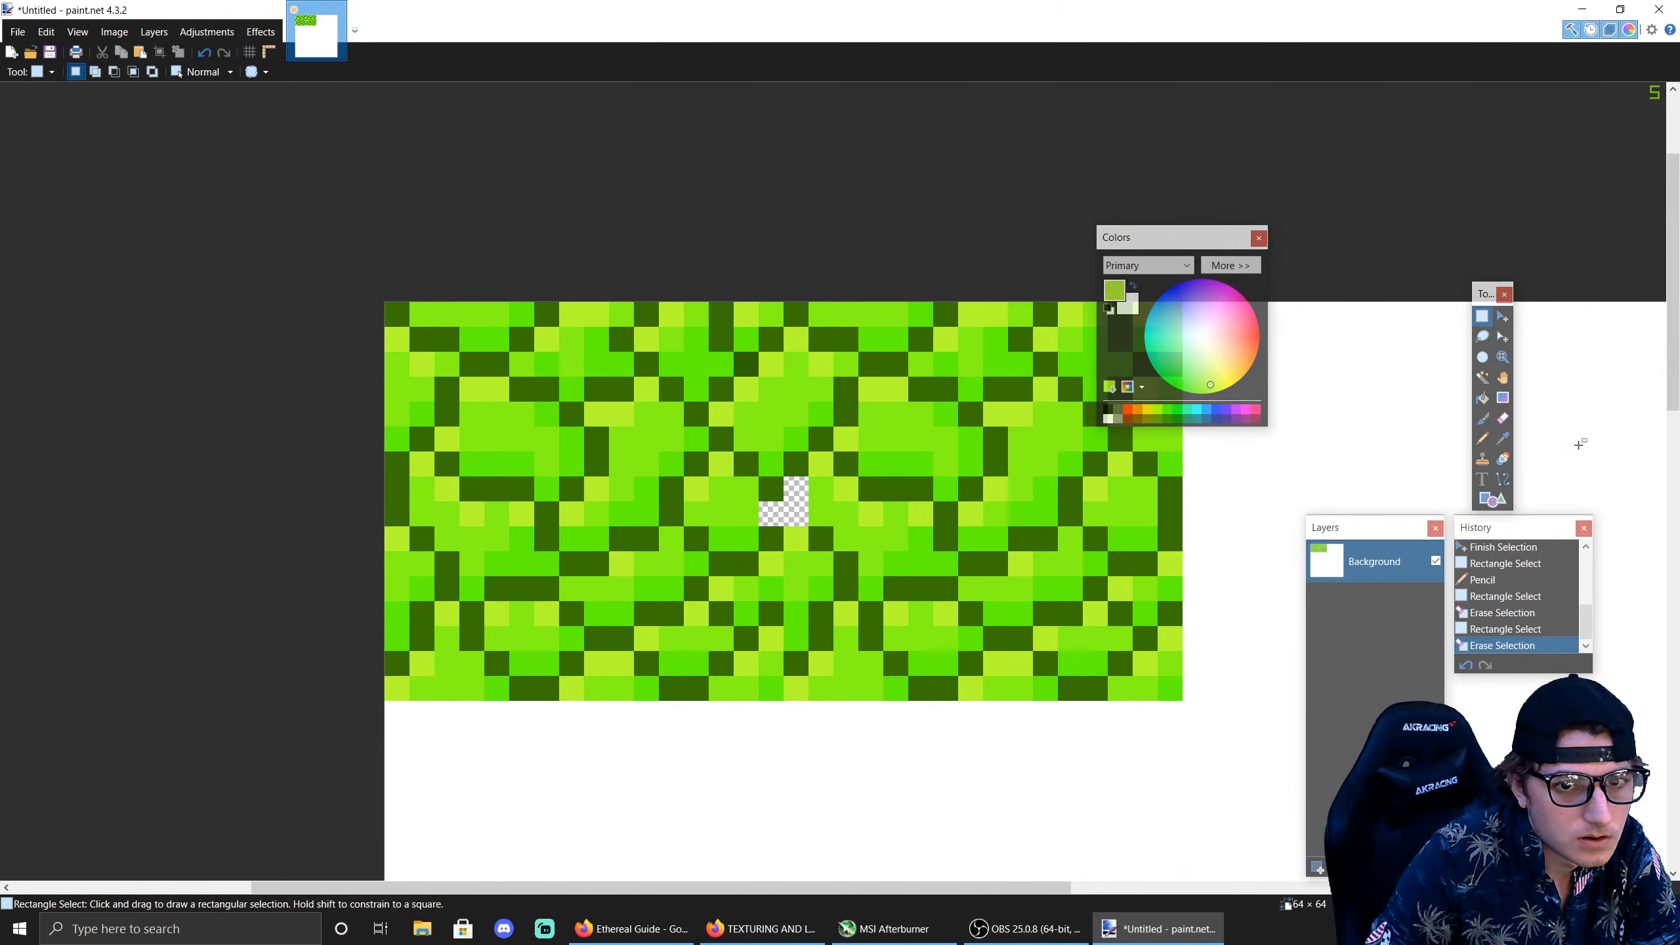
Step: Sample the dark green and pencil it into the erased pixel at 16, 8, right of the seam
left_click(1501, 438)
left_click(779, 478)
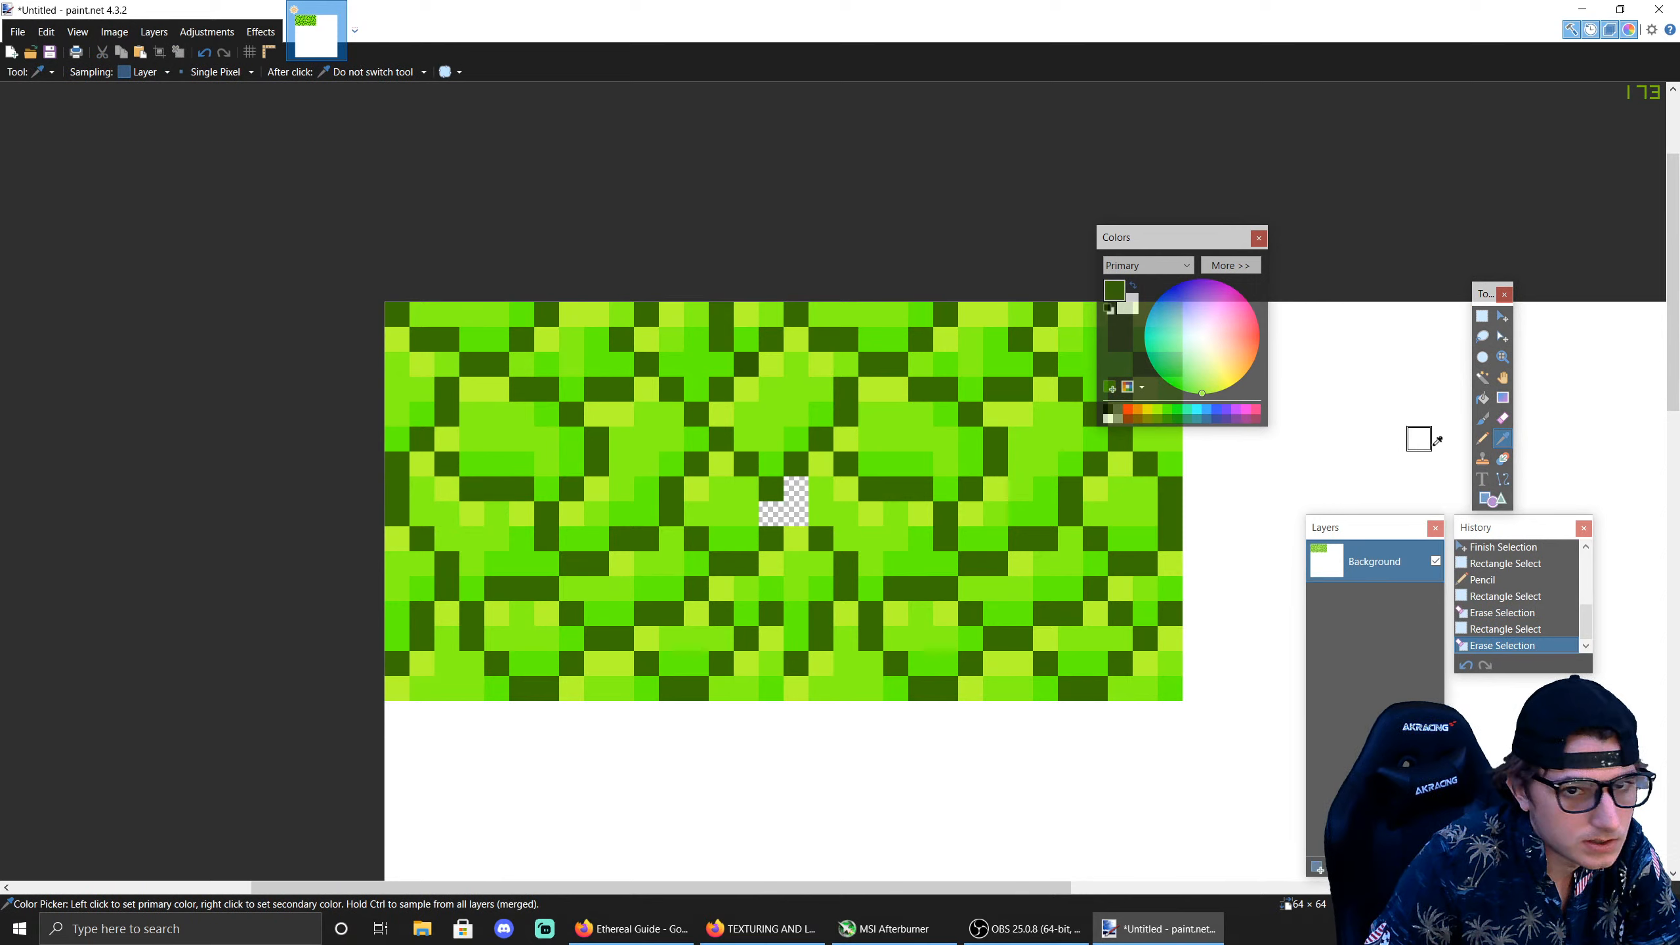
left_click(1482, 438)
left_click(788, 514)
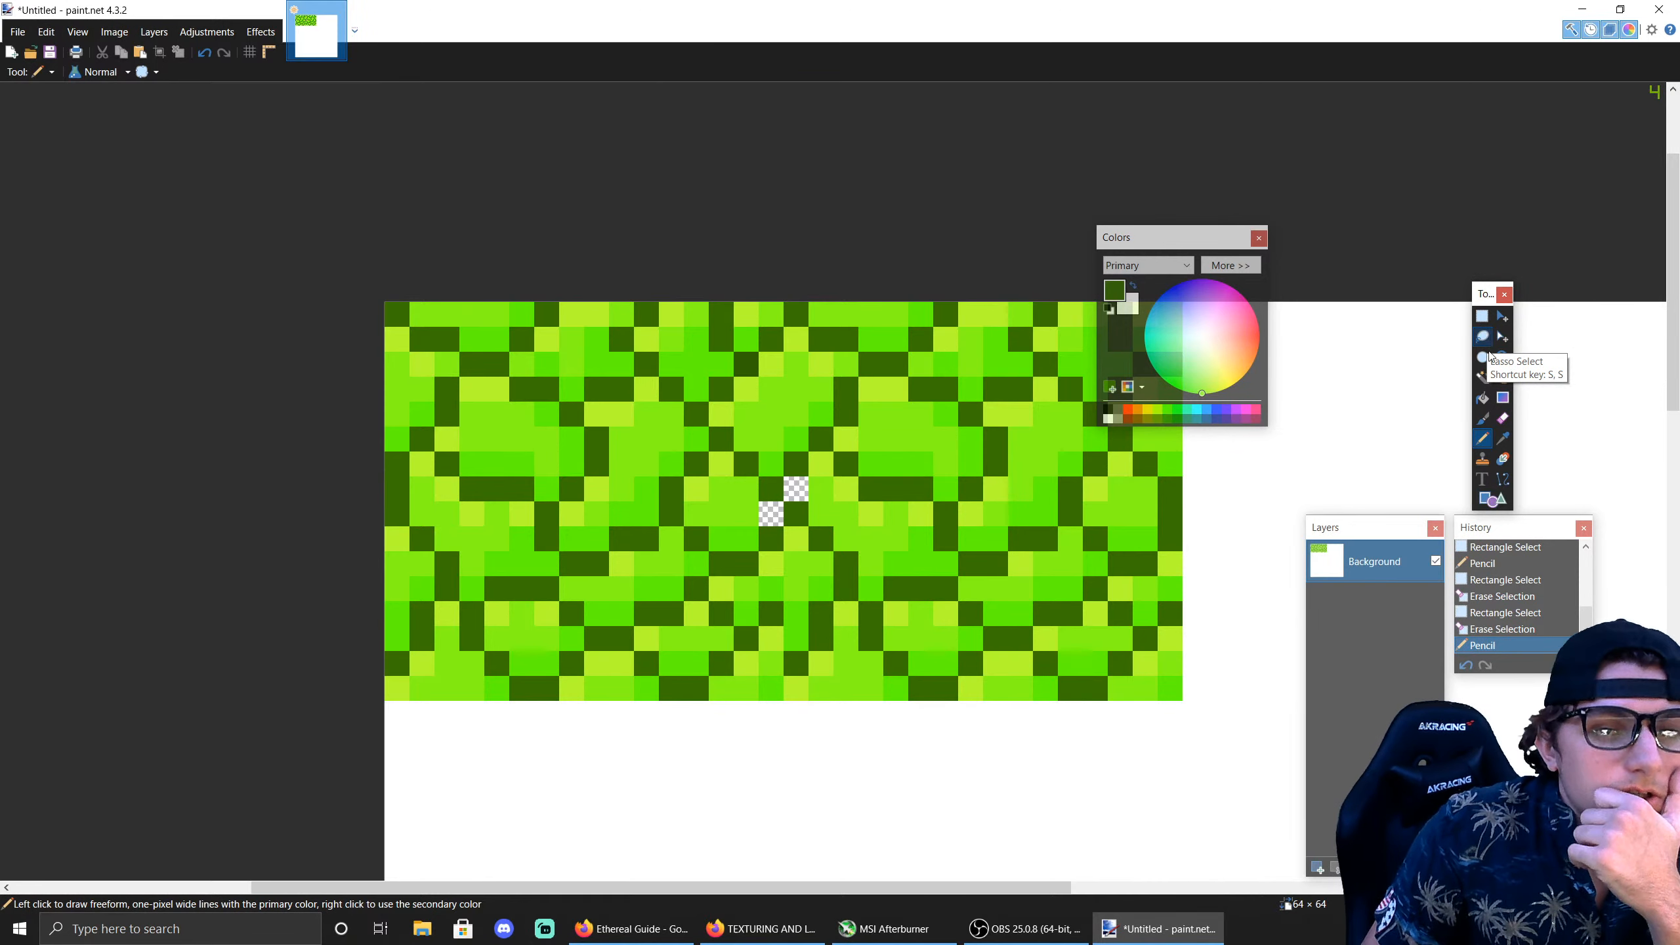
Step: Sample the medium green near the seam and pencil it into the erased pixel at 15, 8
left_click(1502, 438)
left_click(746, 536)
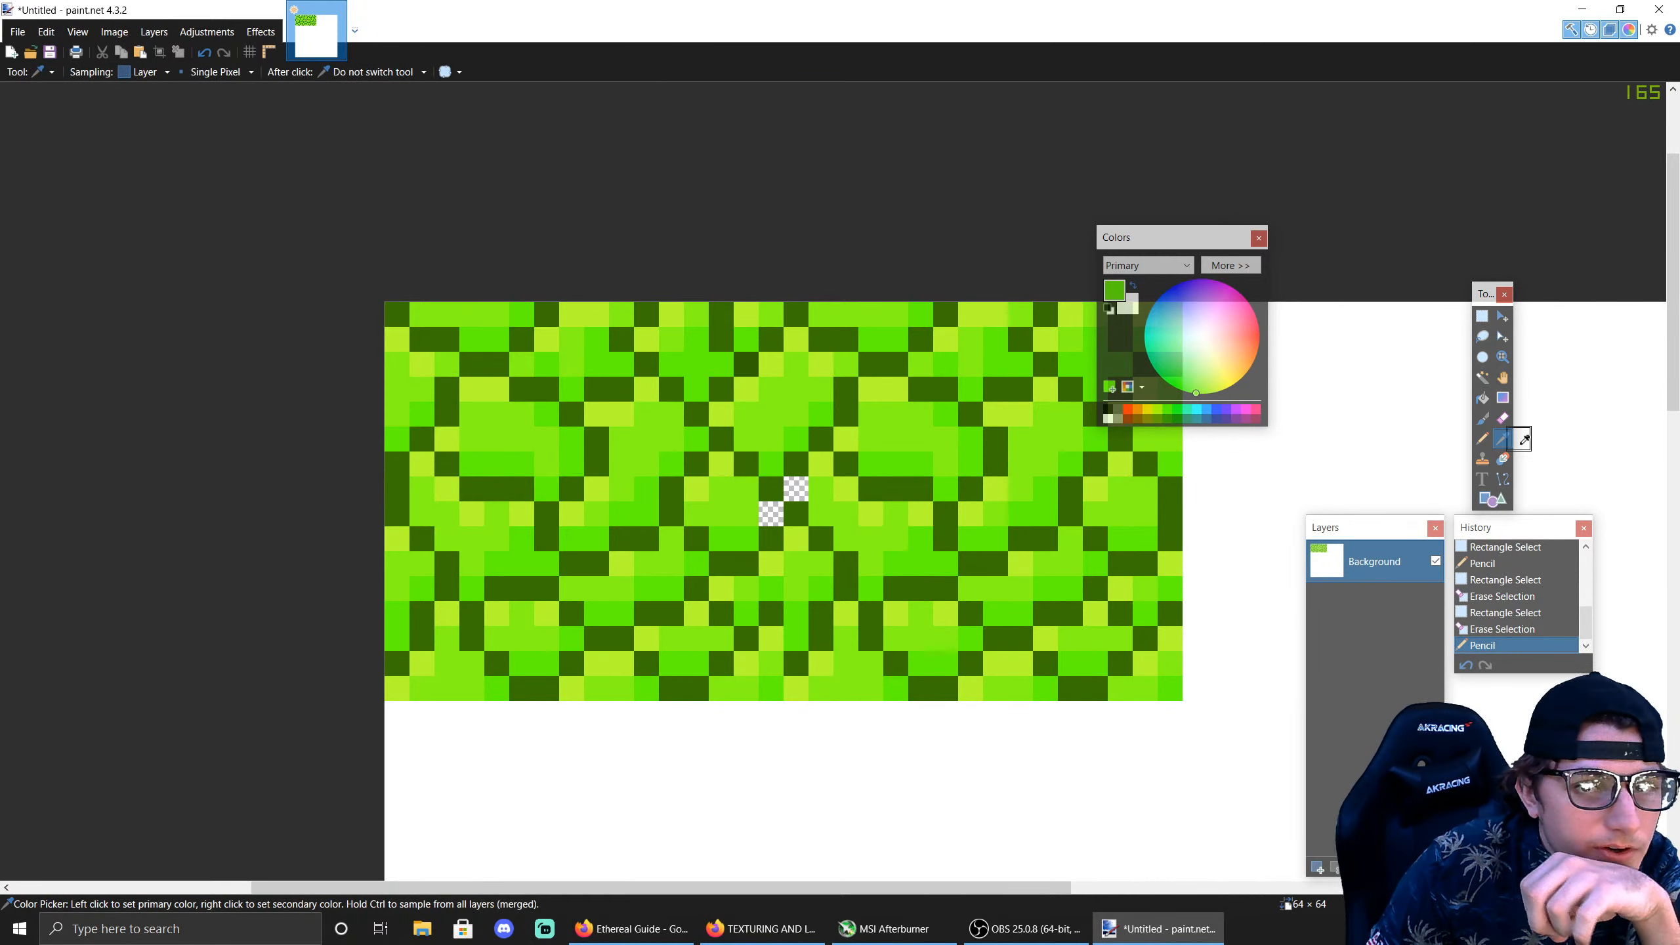
left_click(1483, 438)
left_click(771, 514)
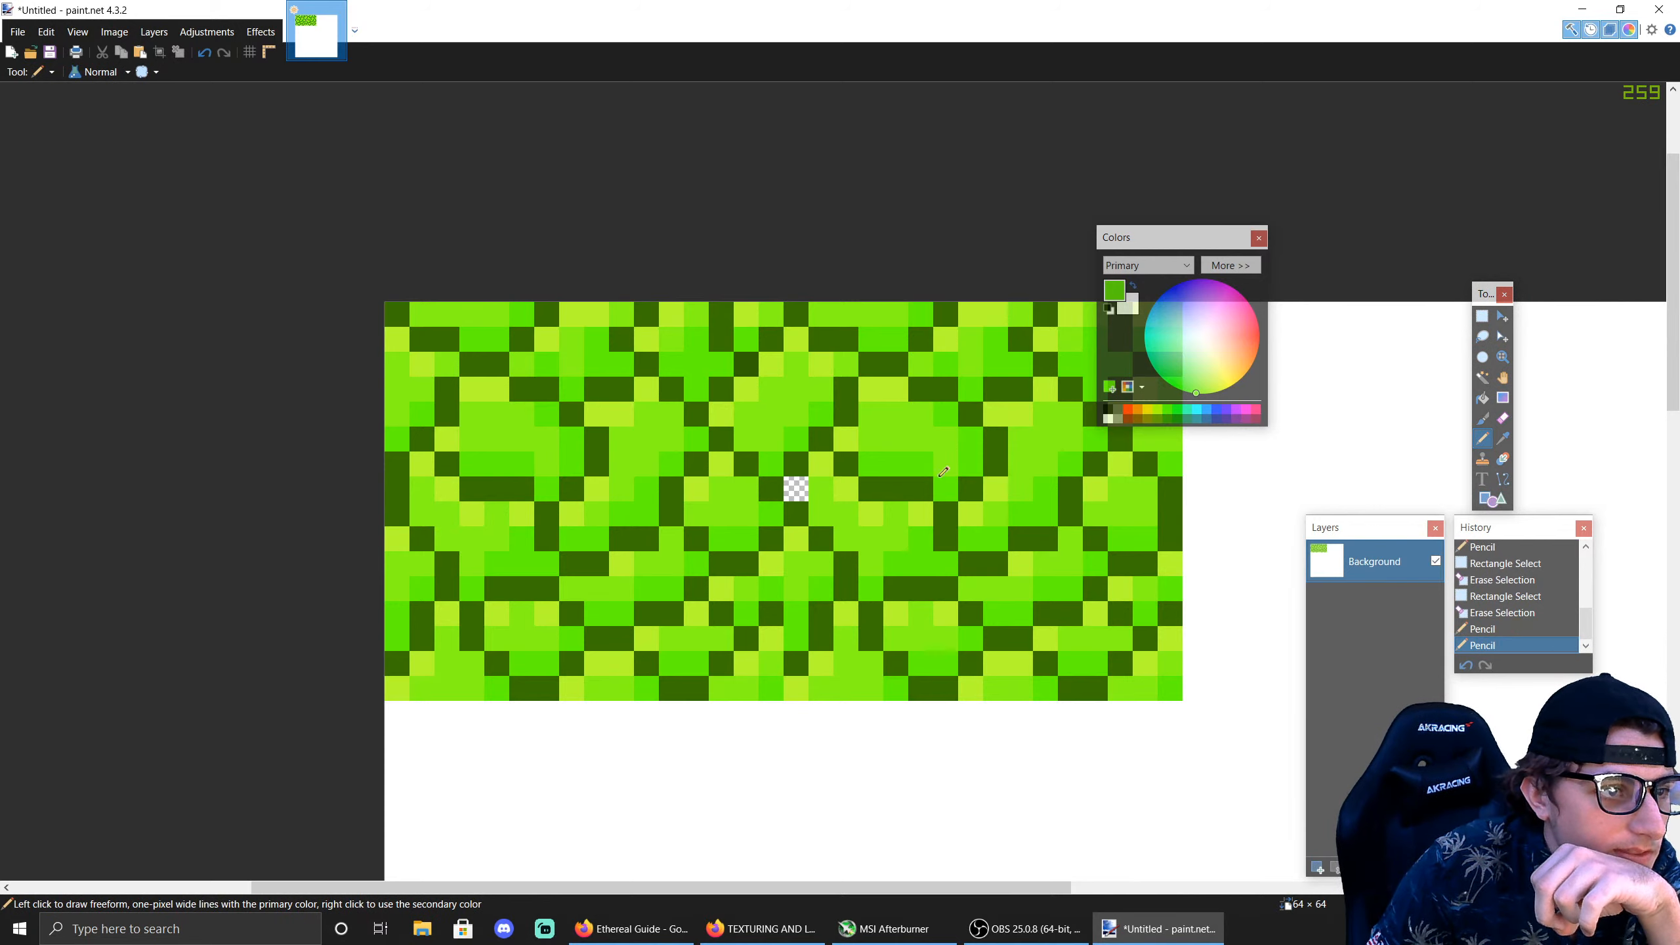
Step: Sample the adjacent light green and pencil it into the last erased pixel at 16, 7
left_click(1502, 439)
left_click(820, 488)
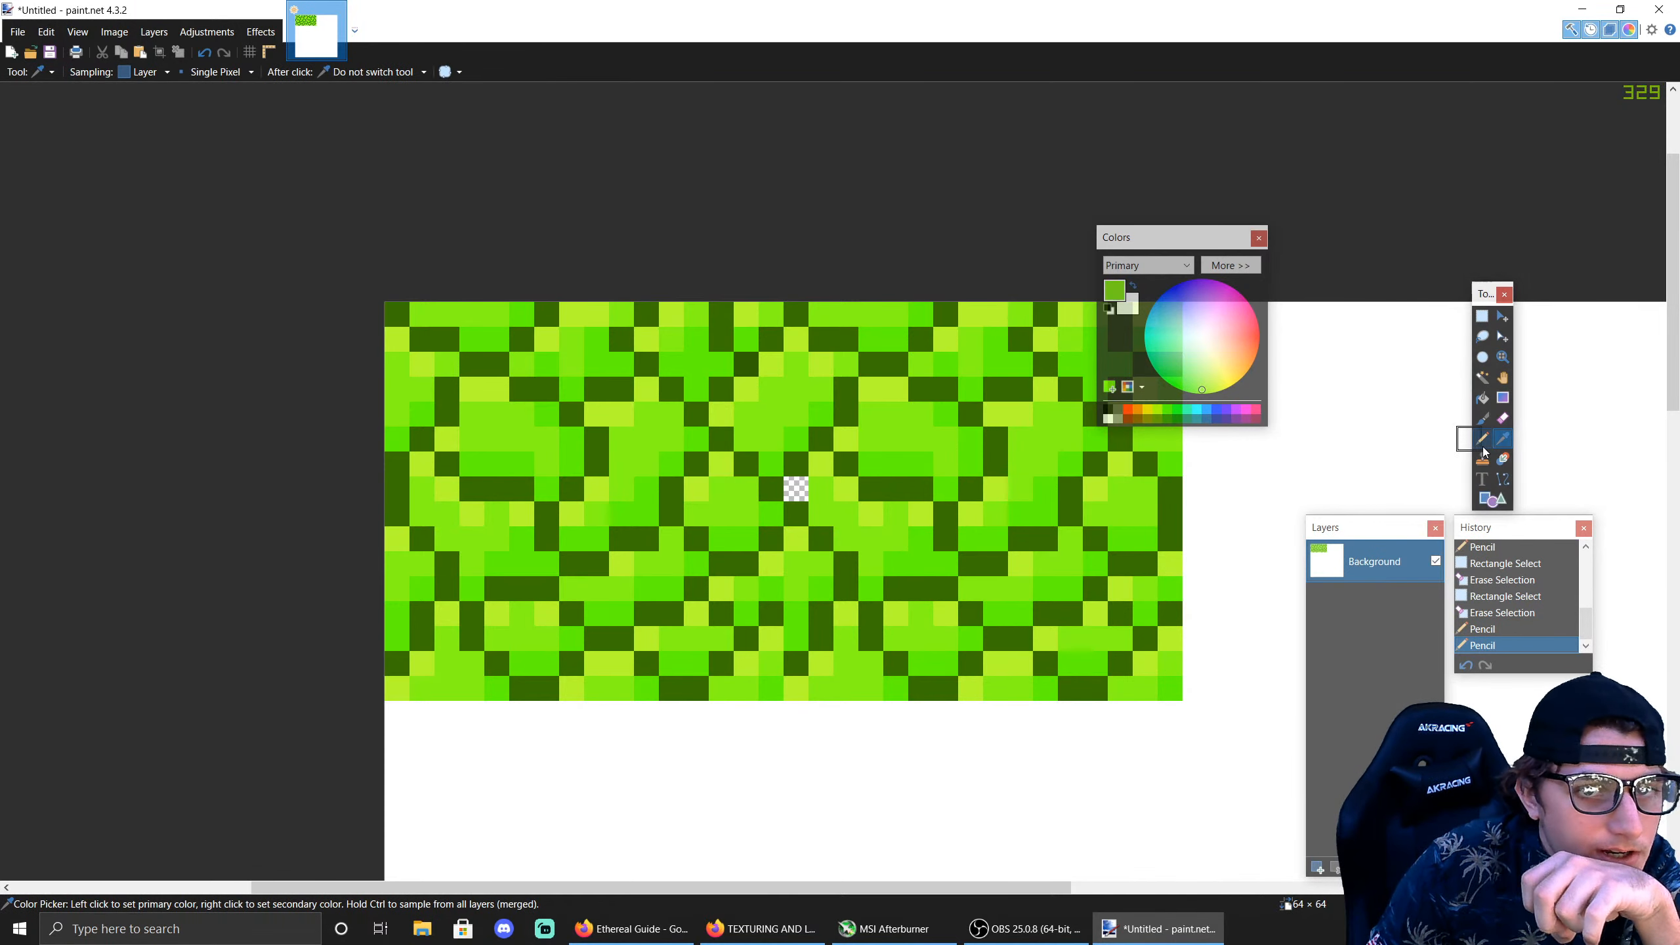
left_click(1483, 438)
left_click(795, 488)
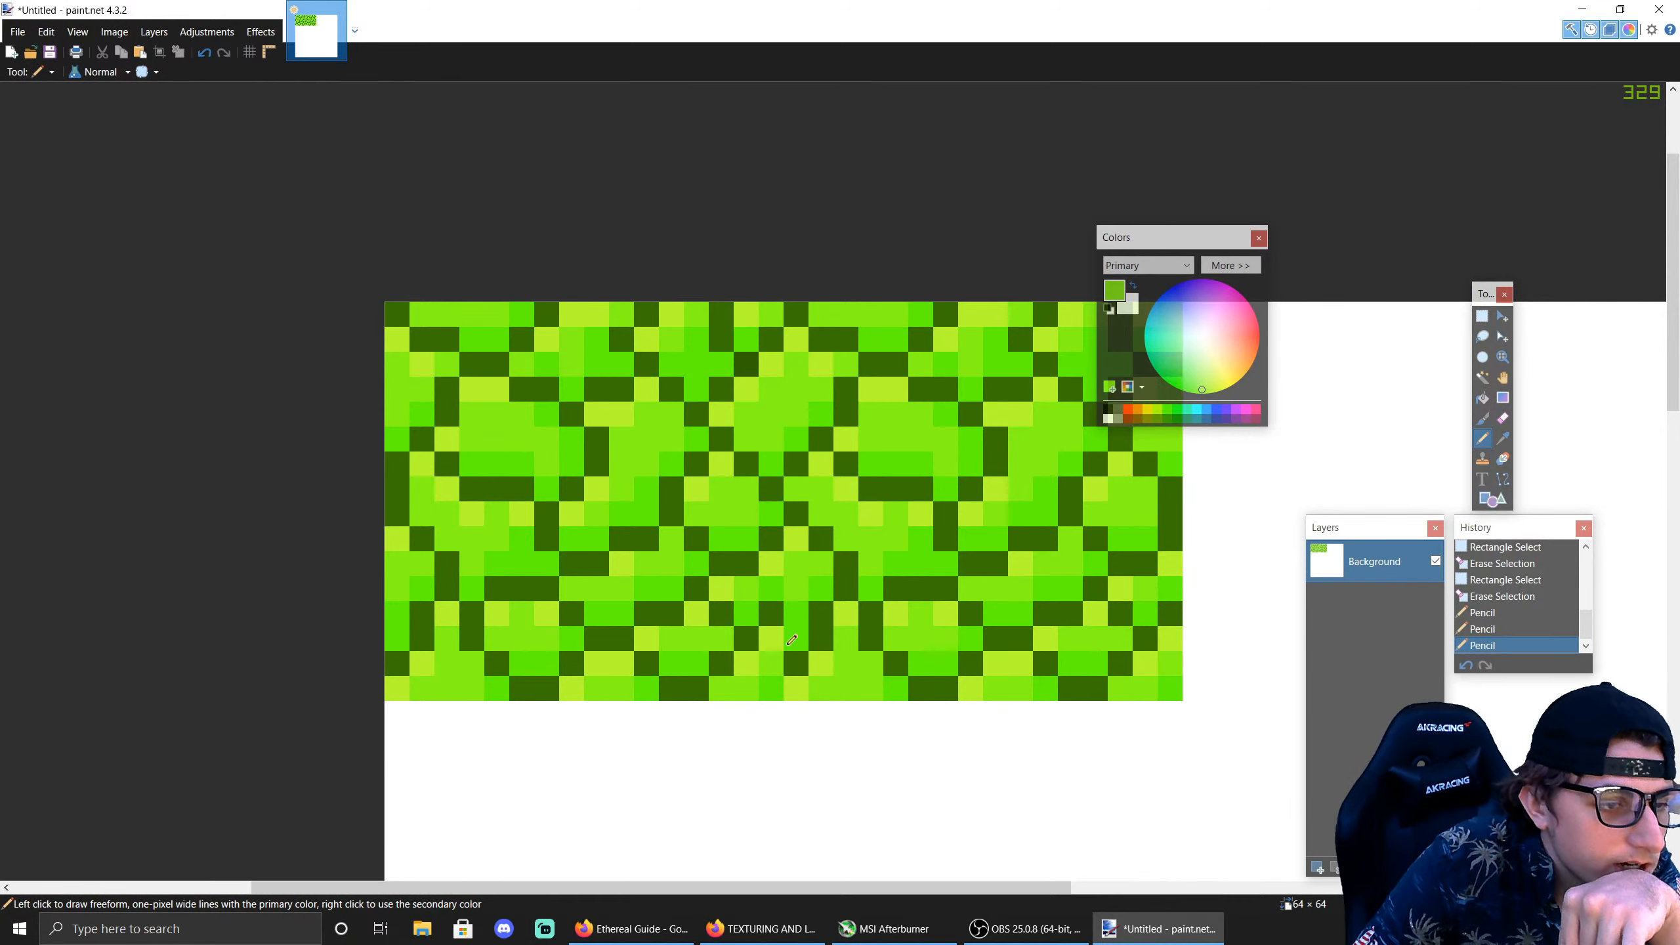
Step: Move the dark green pixel at 16, 14 up by one pixel to 16, 13 on the seam
key("s")
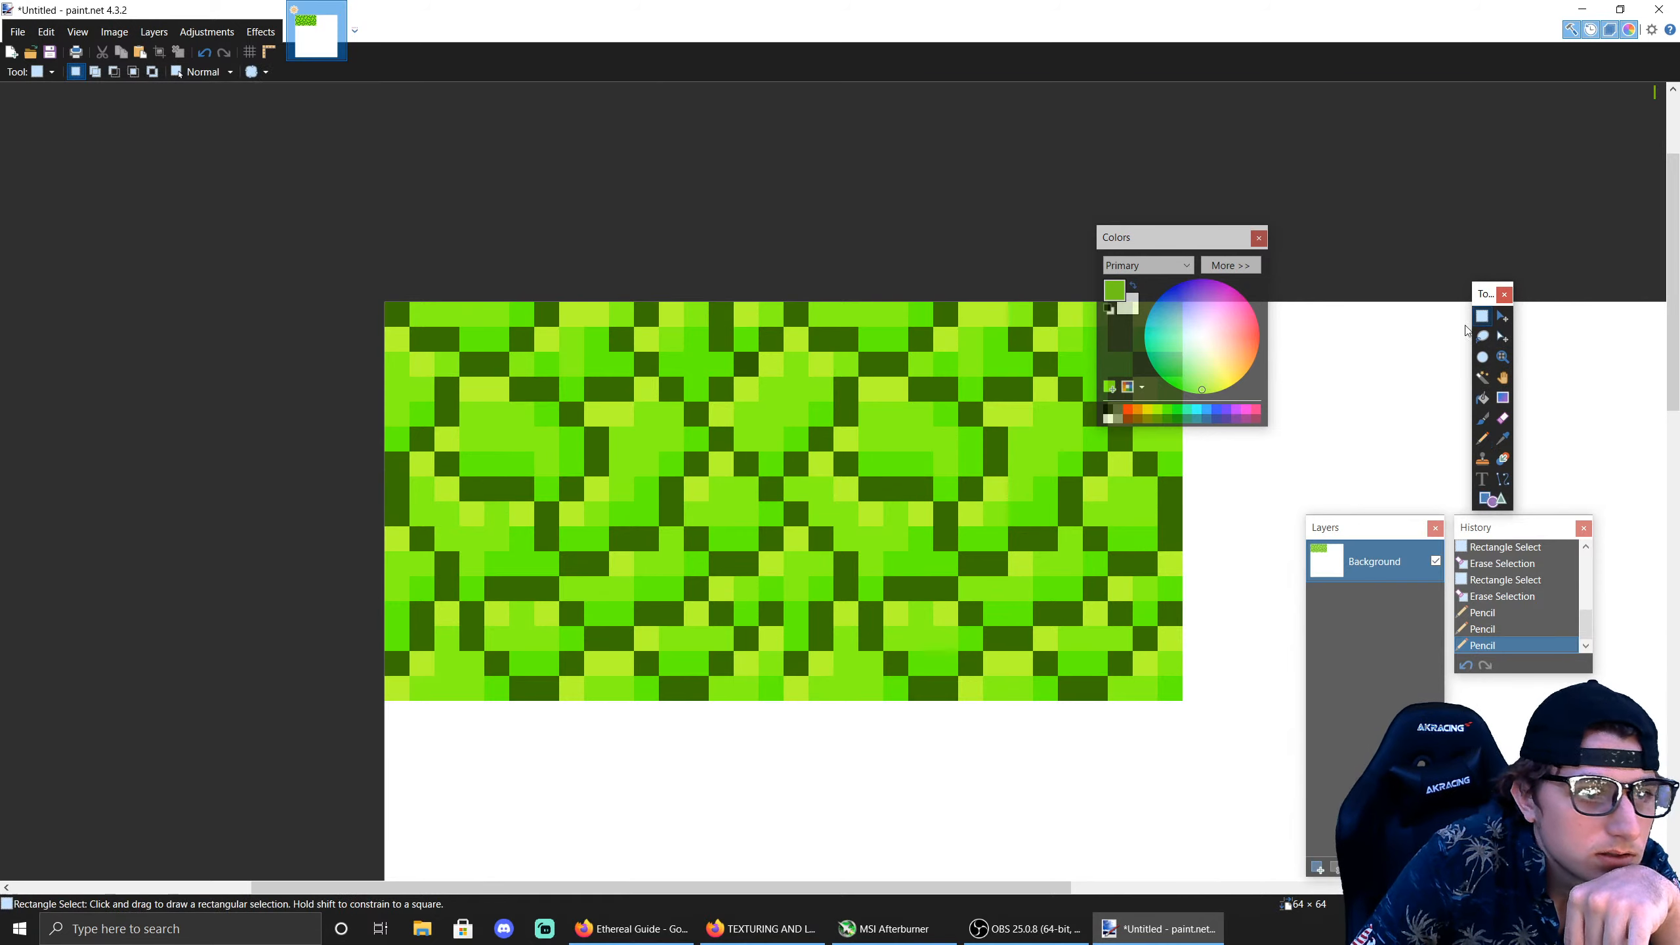
mouse_move(790, 658)
left_mouse_down()
mouse_move(801, 671)
mouse_move(796, 624)
mouse_move(796, 650)
left_mouse_up()
left_click(1501, 316)
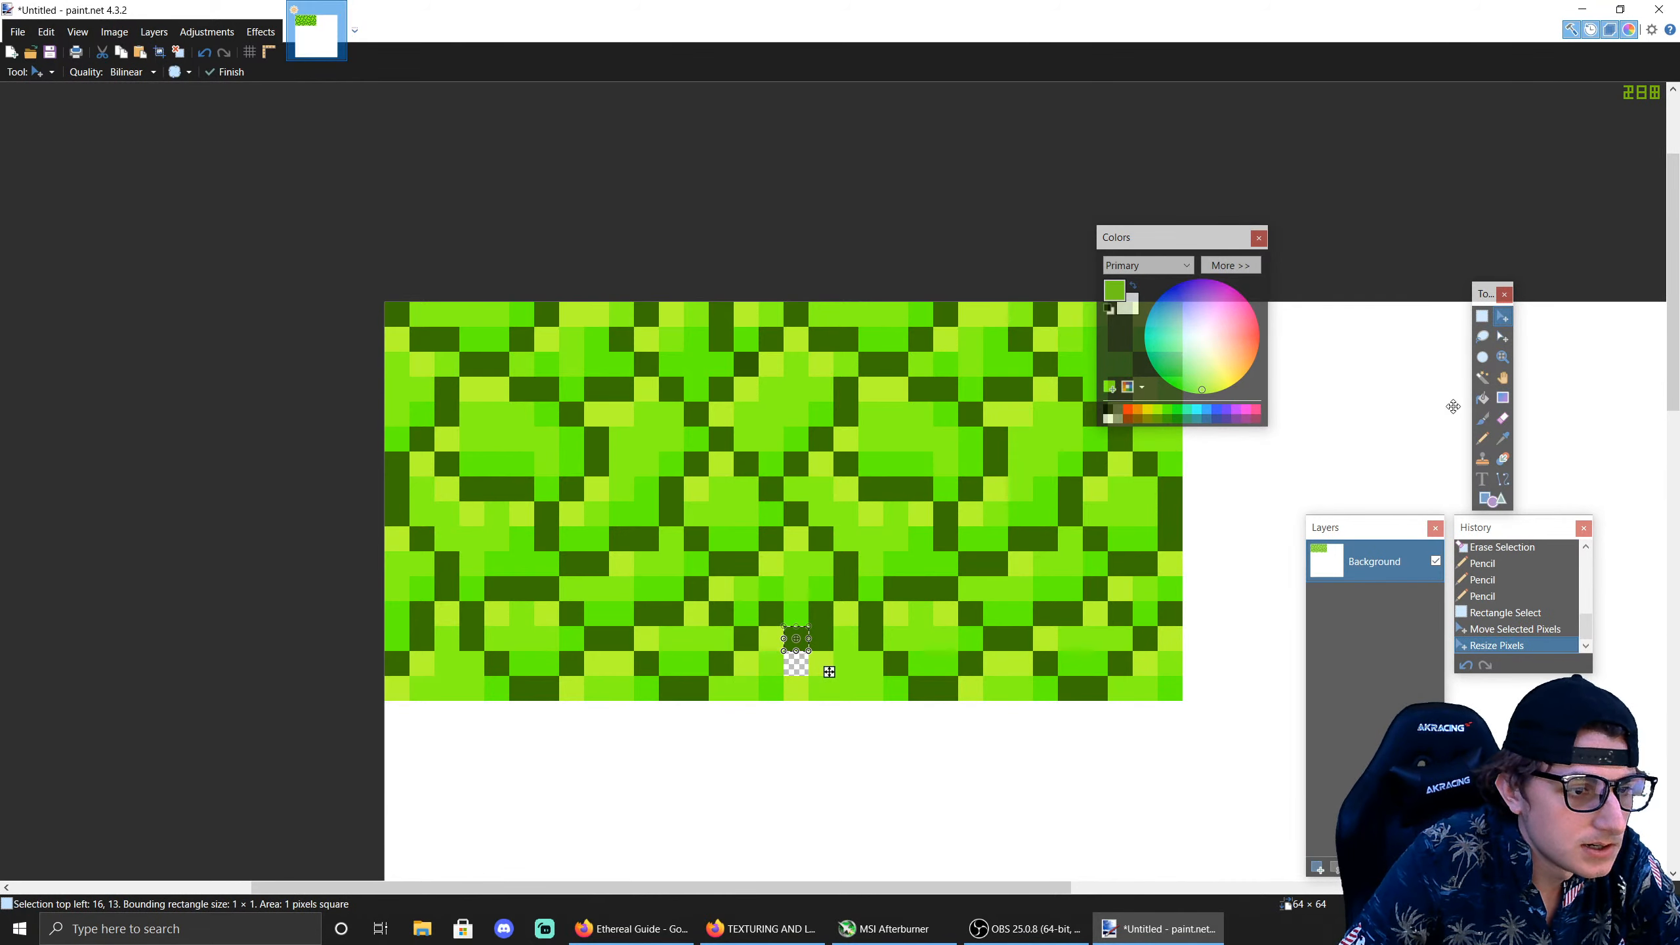
key("s")
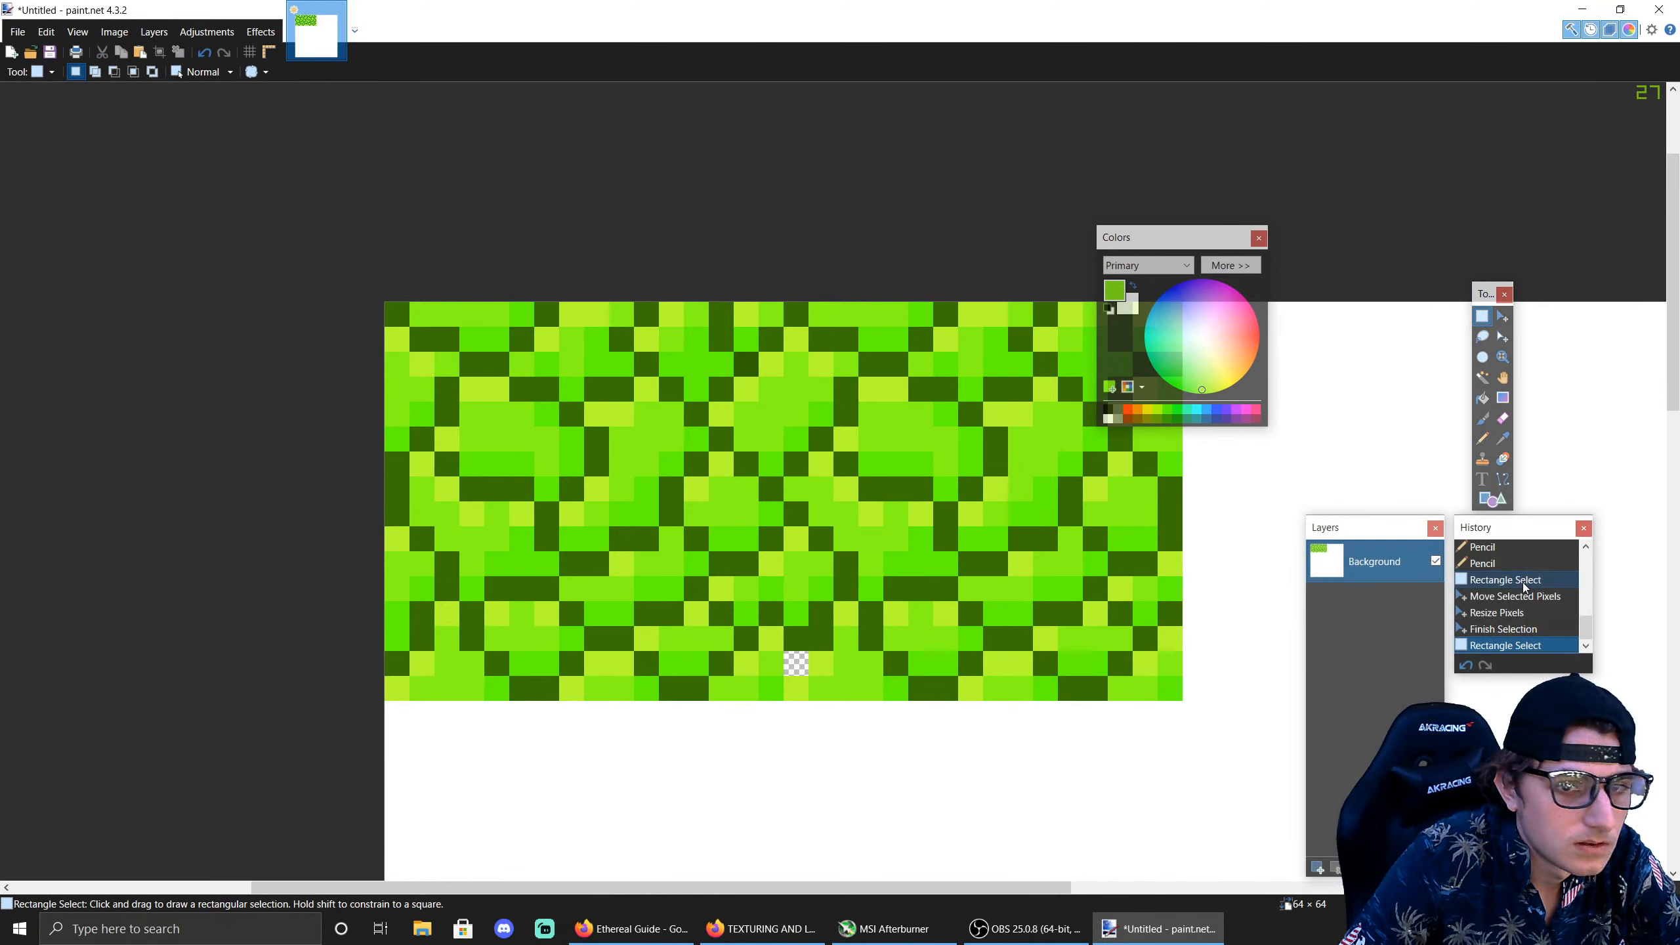
Step: Sample the yellow-green at 16, 15 and pencil it into the empty pixel at 16, 14
left_click(1501, 439)
left_click(797, 685)
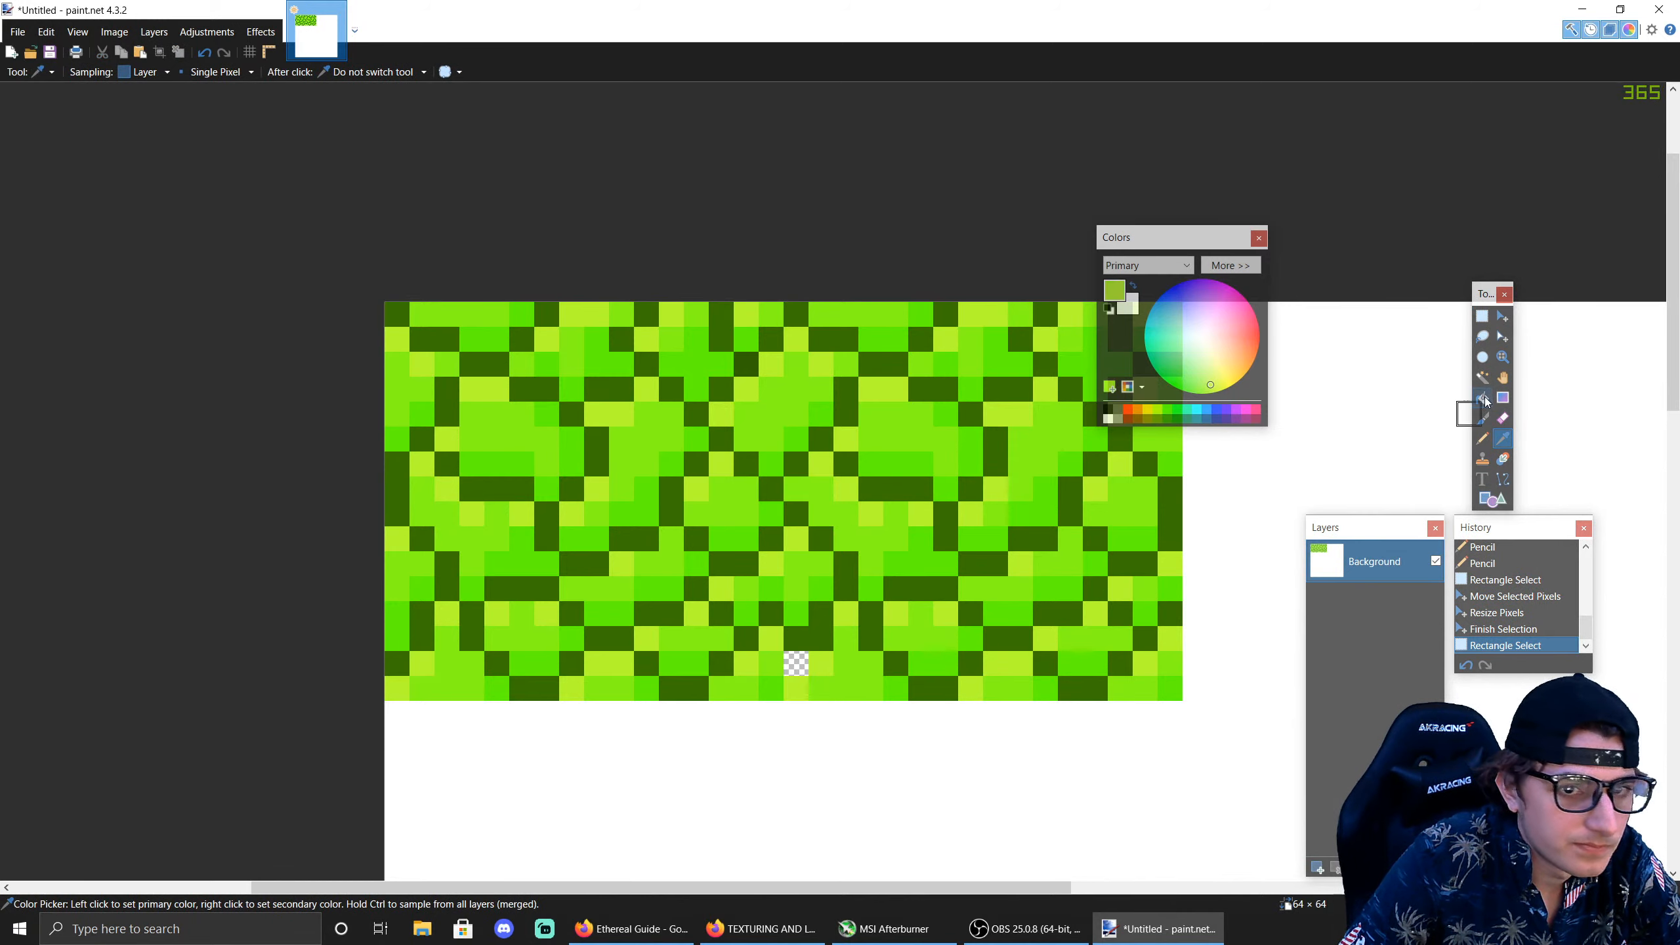
left_click(1482, 437)
left_click(801, 670)
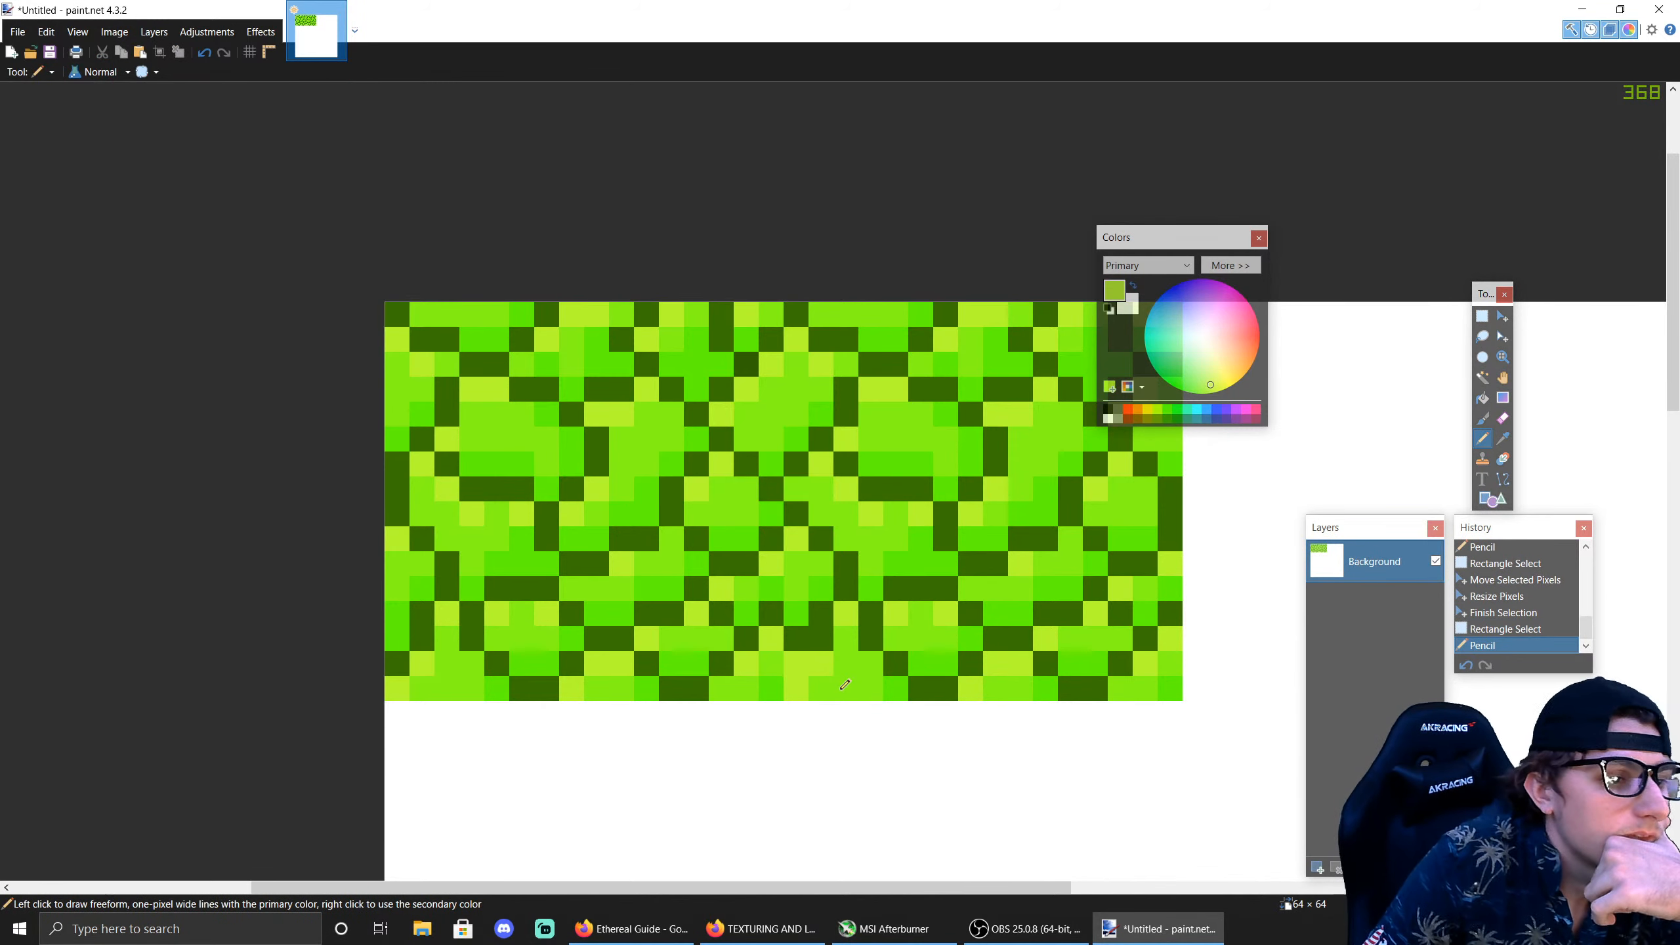
Step: Erase the dark pixel at 17, 13, then pencil sampled light green there and over the pixels at 17, 14 and 16, 15
left_click(1482, 316)
left_click_drag(809, 628, 832, 651)
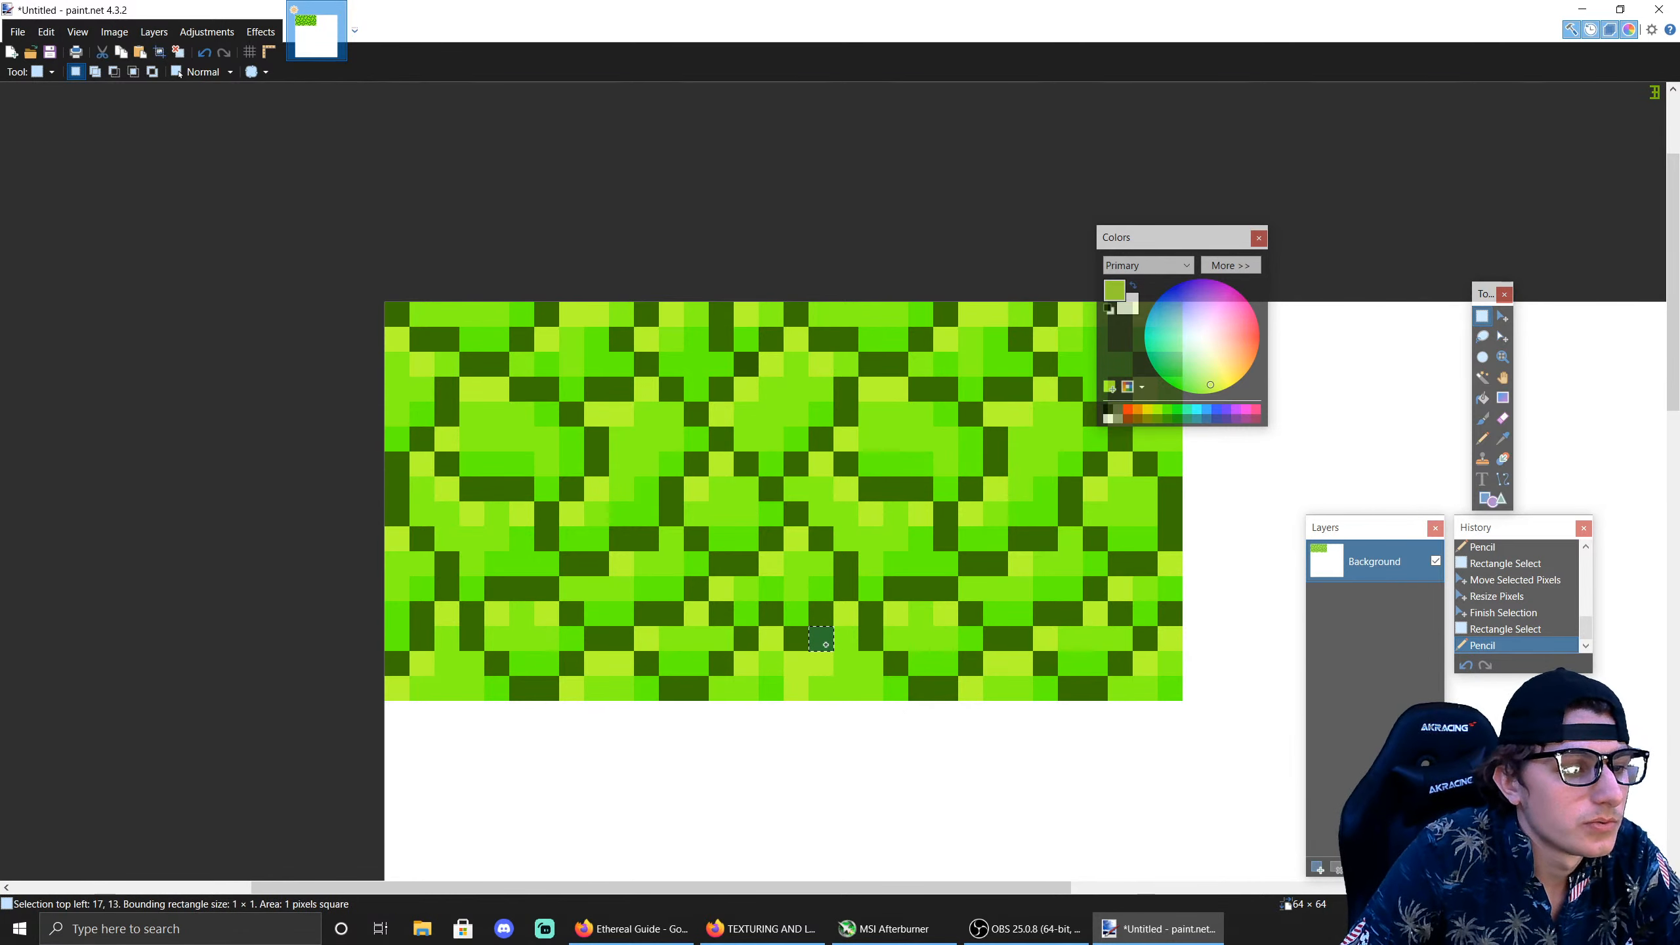
key("Delete")
left_click(1503, 438)
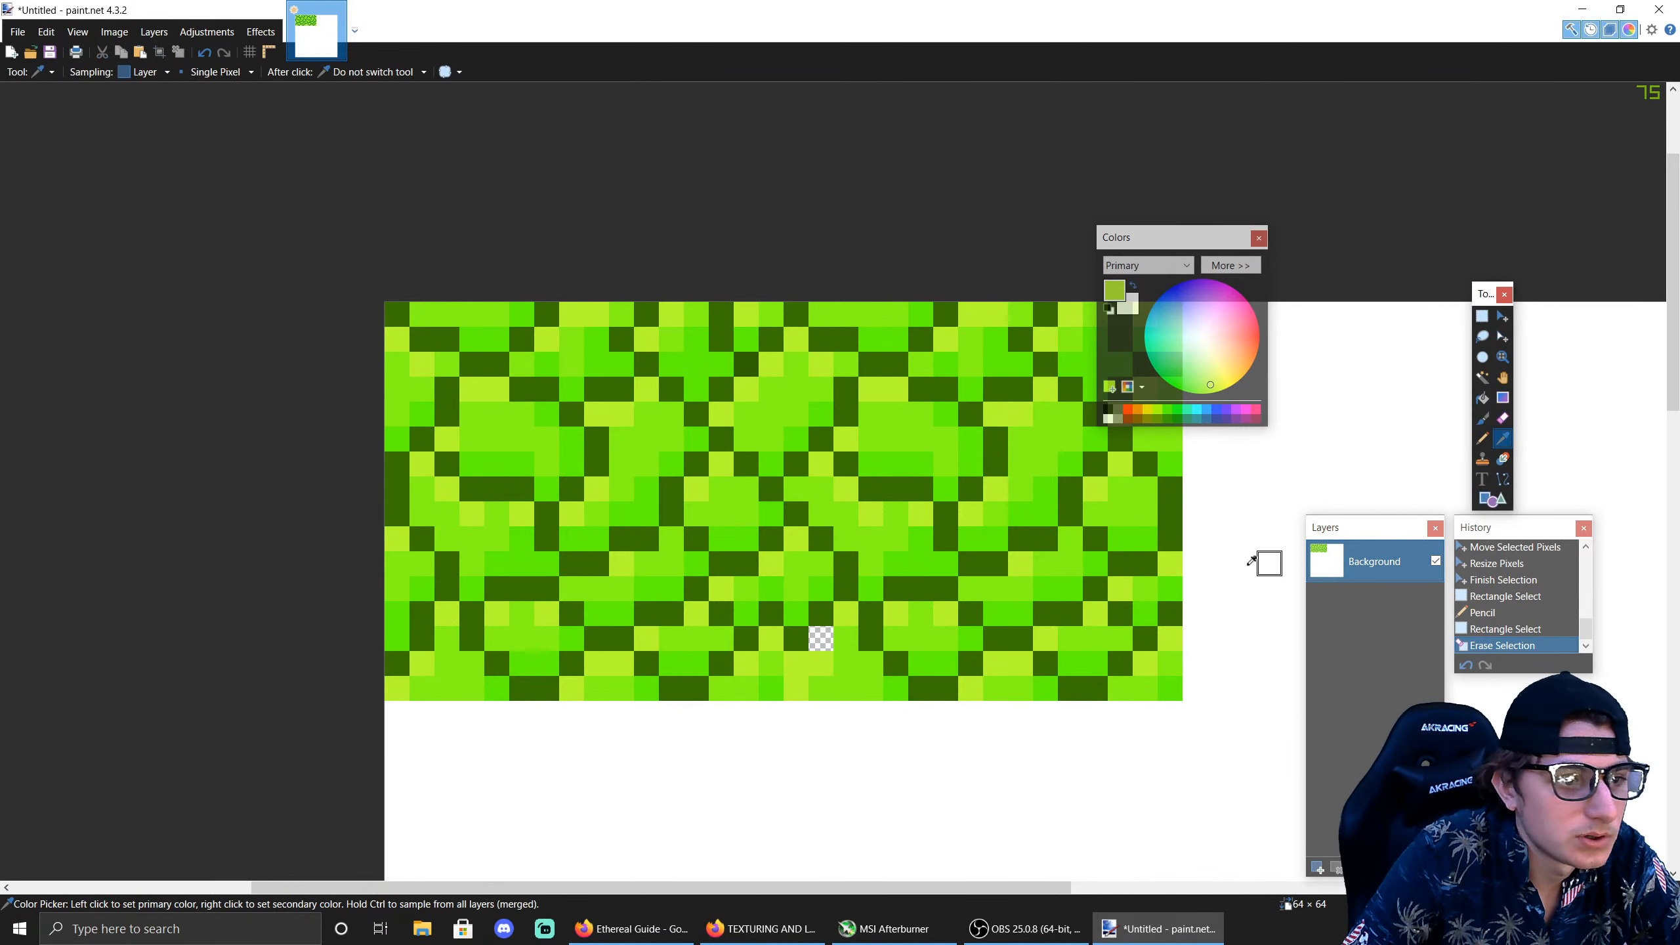
left_click(945, 563)
left_click(1482, 438)
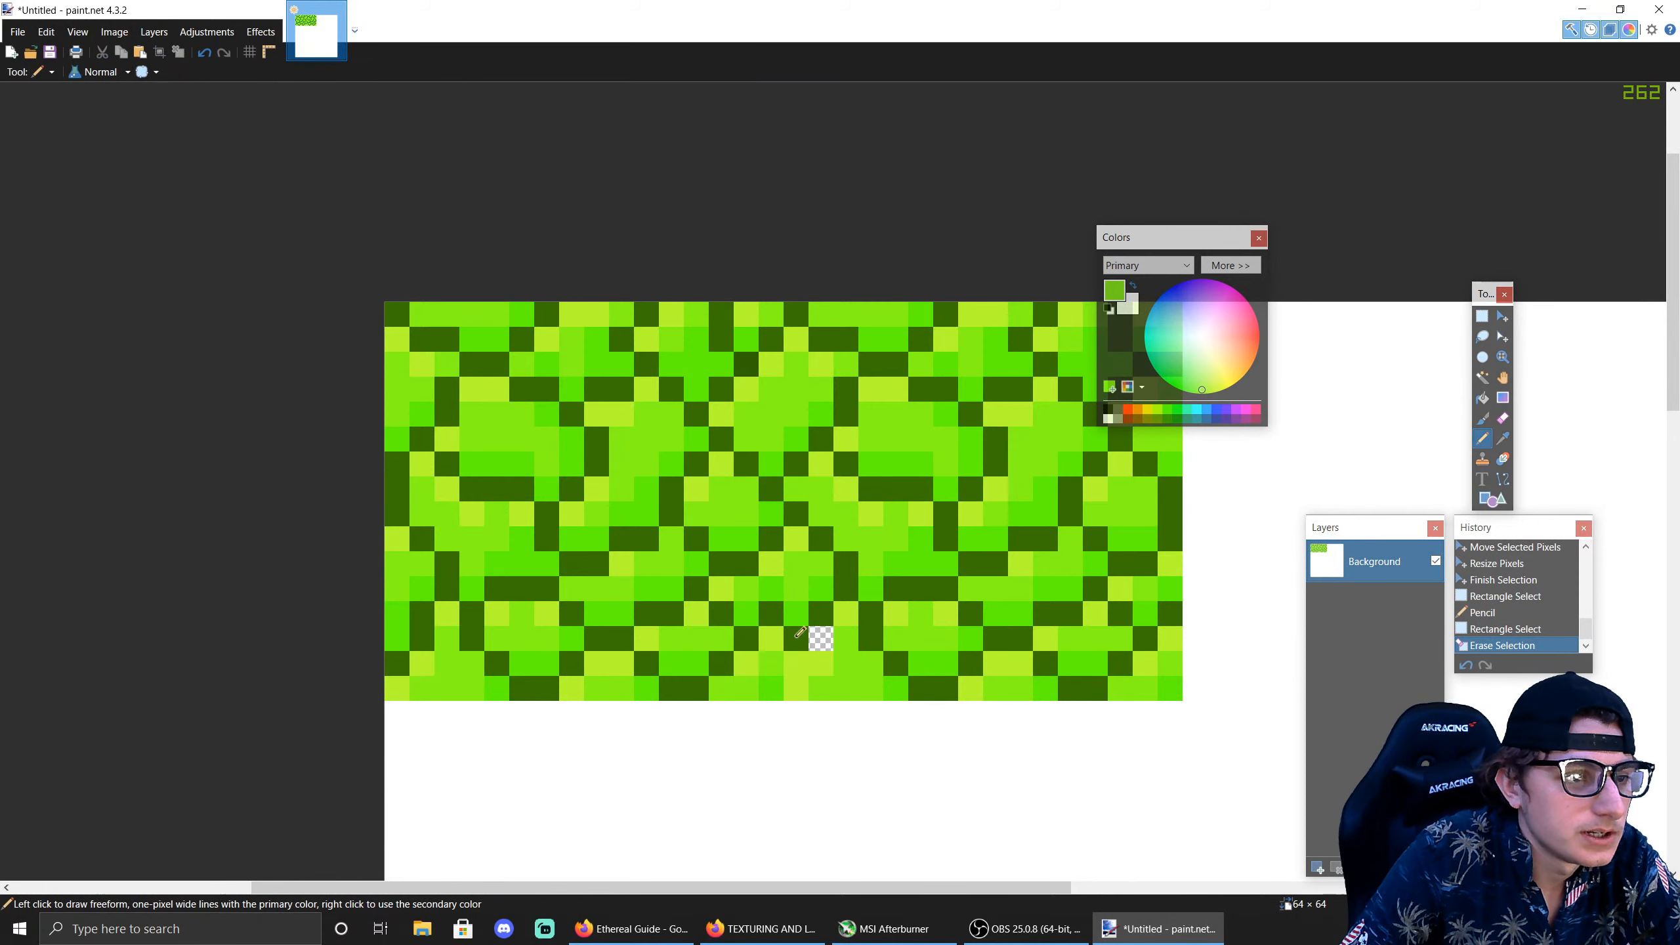
left_click(821, 639)
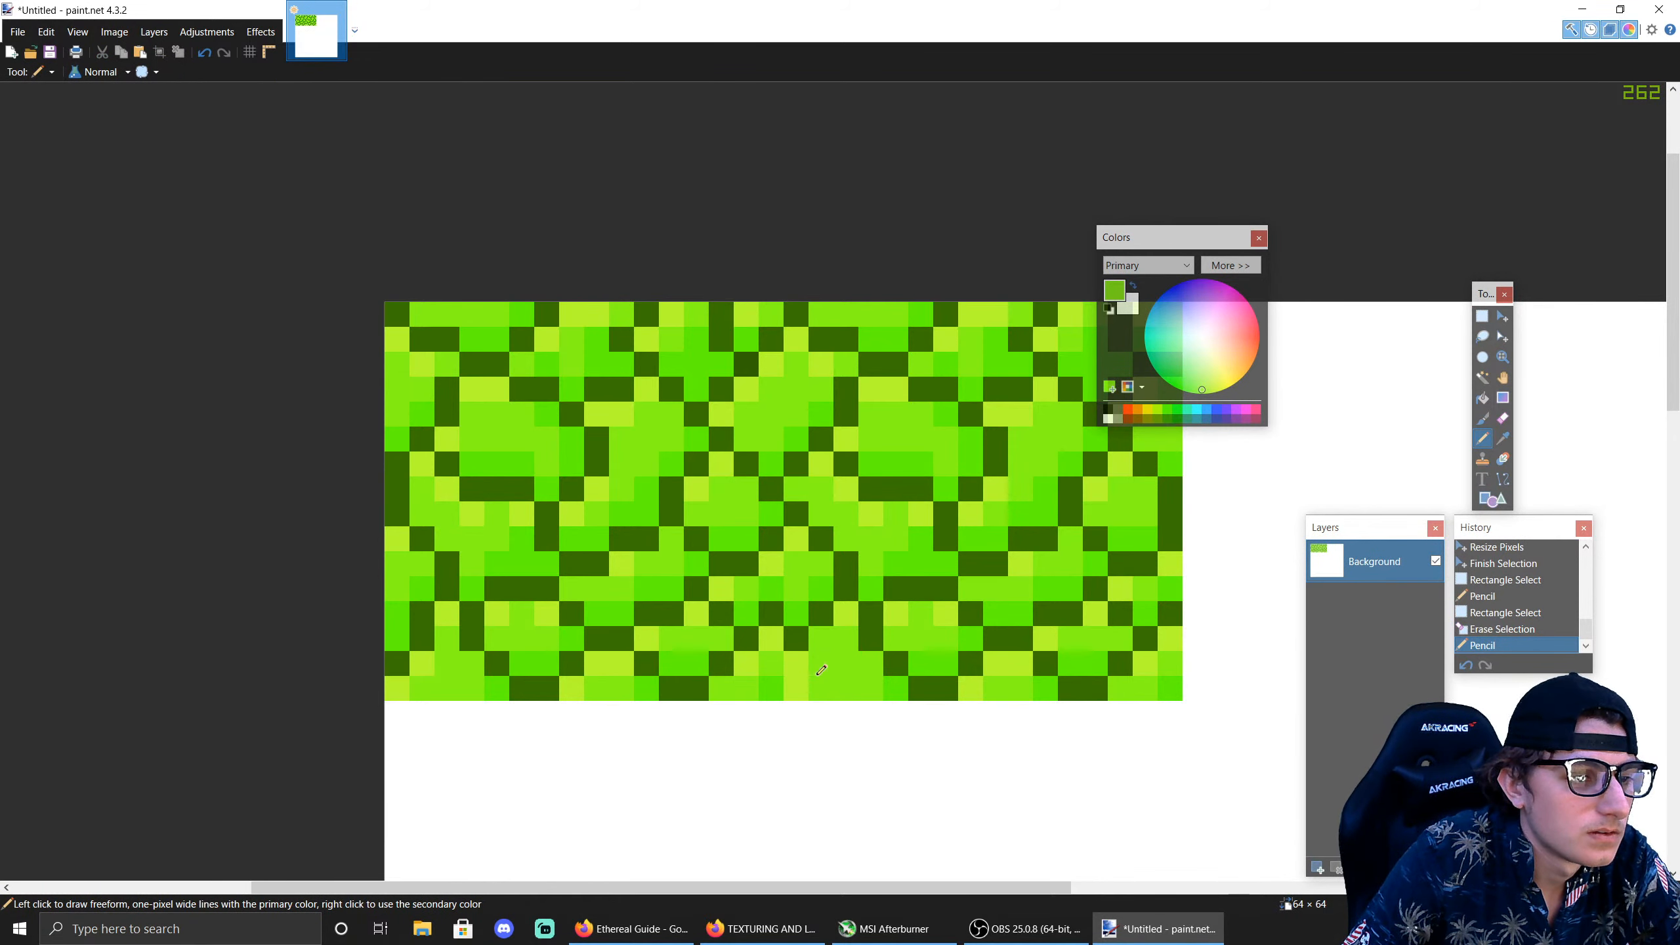
left_click(817, 675)
left_click(801, 685)
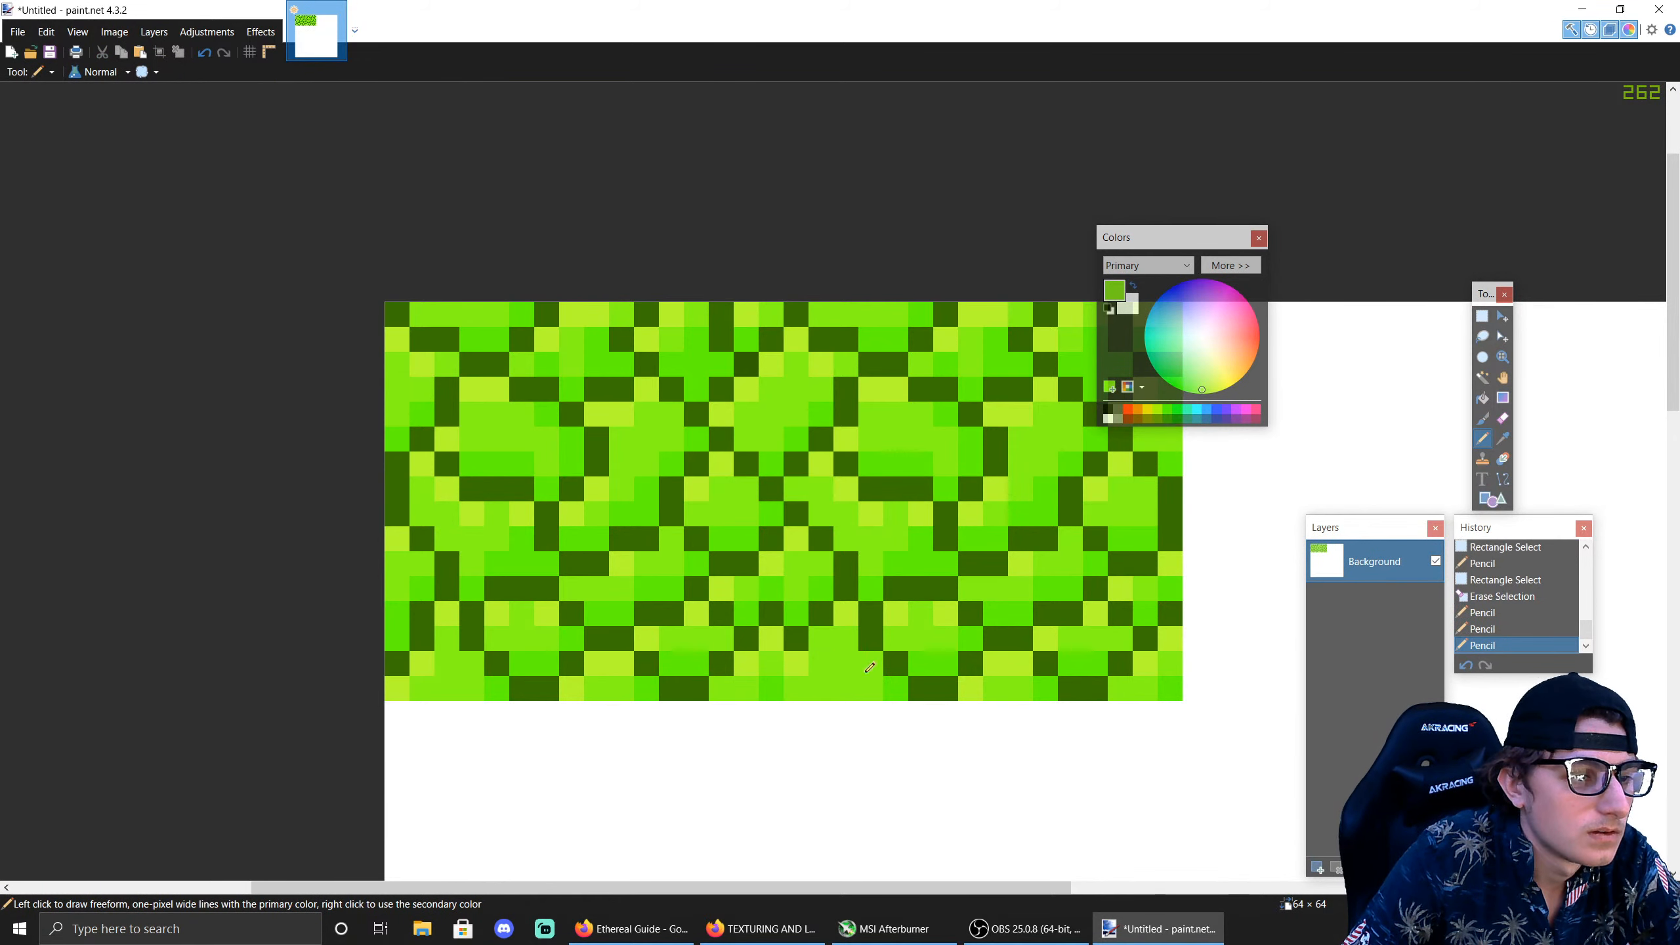
Step: Try to copy the 4 × 16 seam strip at 14, 0 and move the copy onto the blank canvas beside the tiles
left_click(1482, 316)
left_click_drag(389, 310, 762, 689)
left_click_drag(744, 308, 828, 690)
key("ctrl+c")
key("ctrl+v")
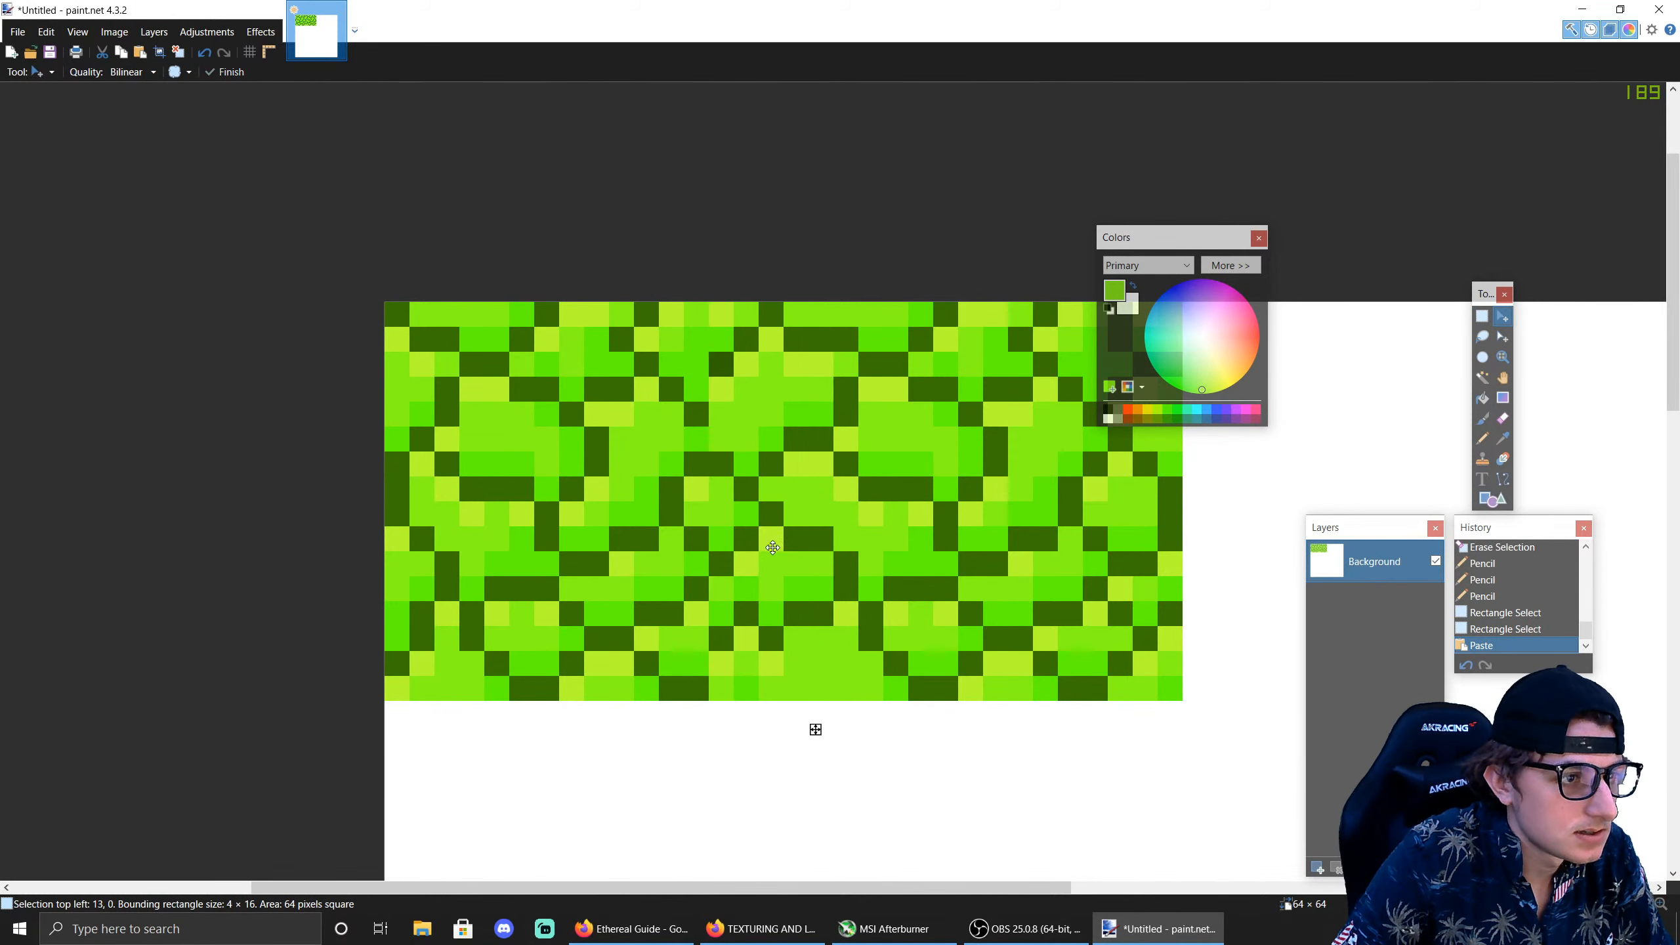
left_click_drag(811, 533, 1396, 507)
key("Delete")
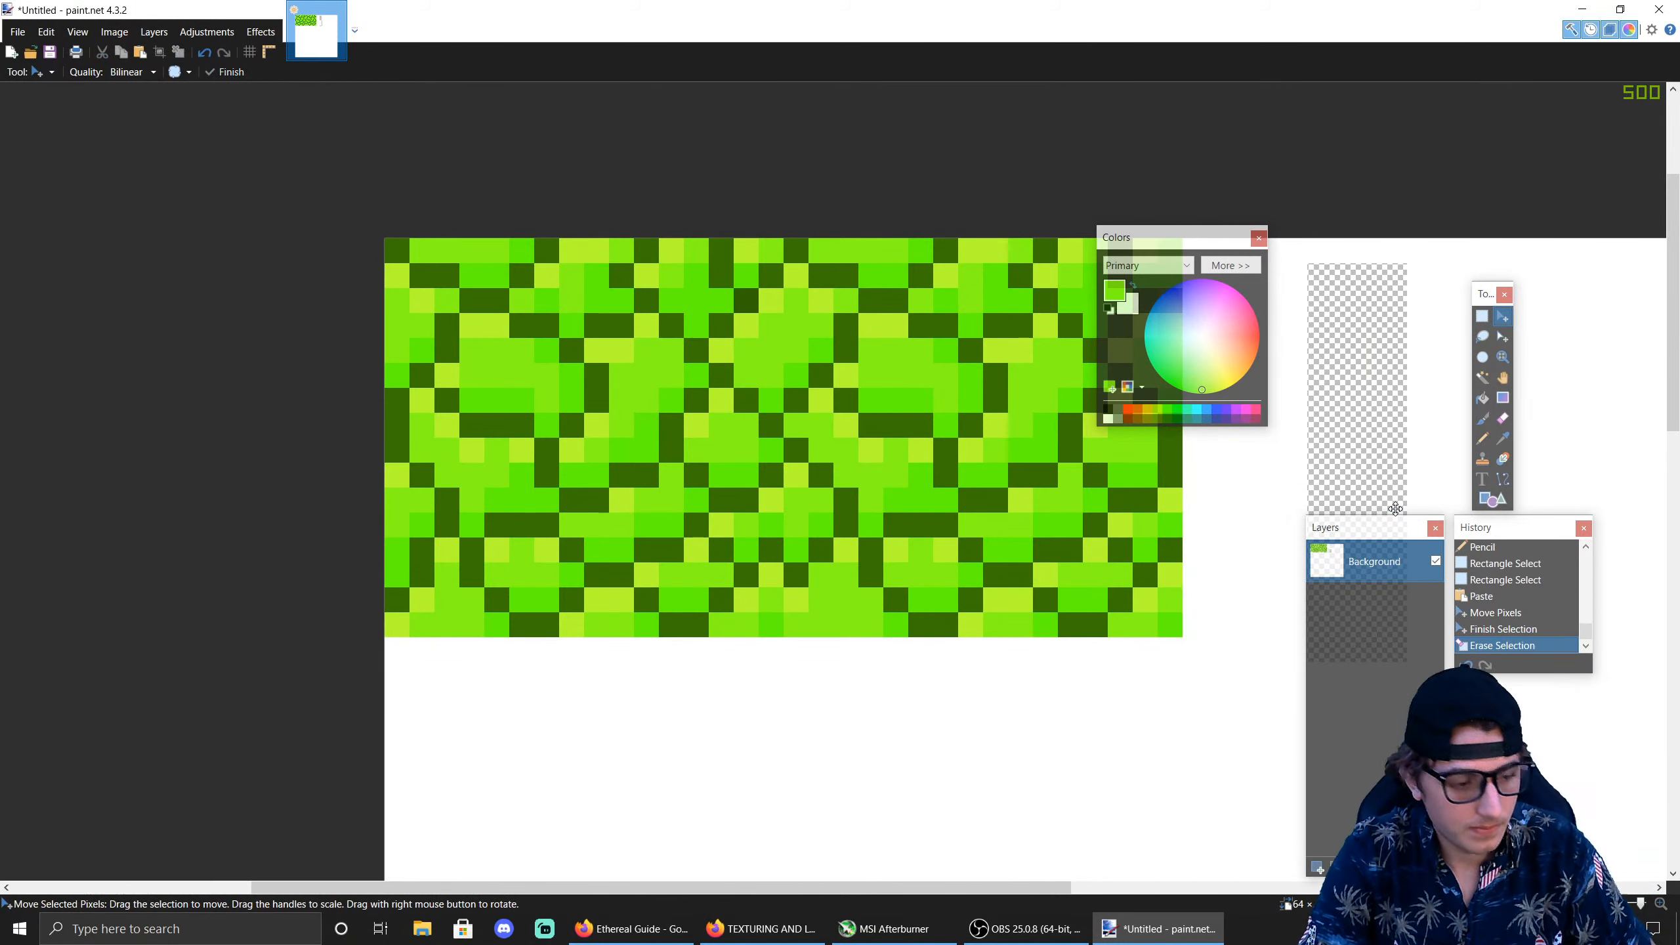
key("ctrl+z")
key("ctrl+z")
key("ctrl+z")
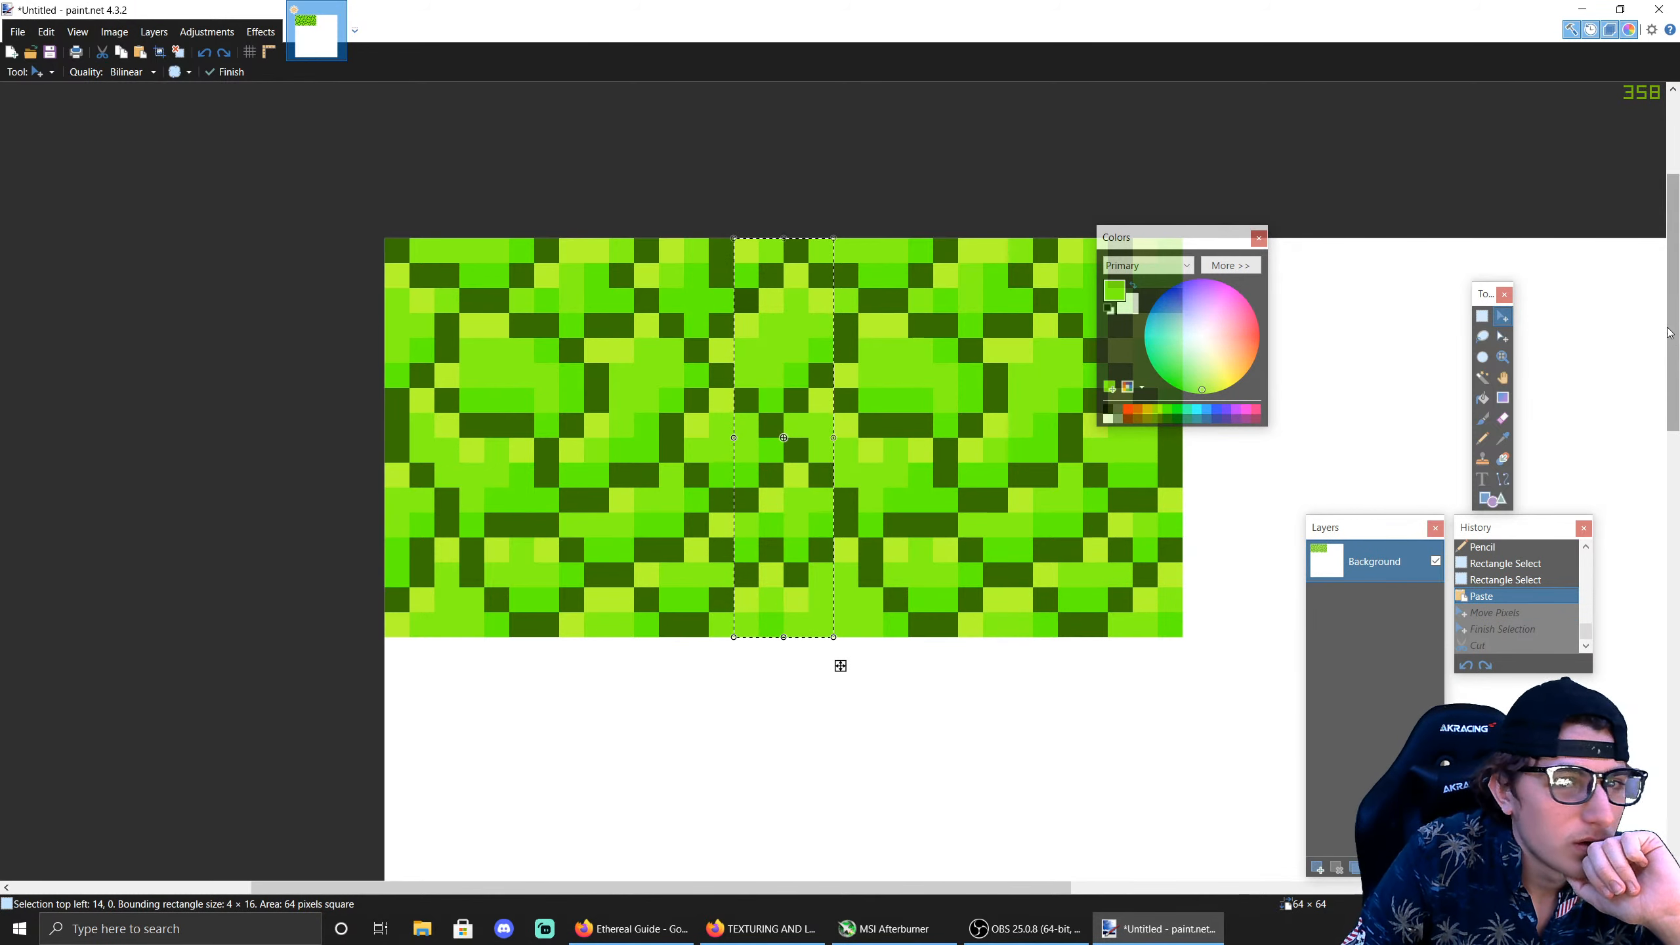
Step: Copy the 16 × 16 tile at 0, 0 onto a new layer and place it directly below the original at 0, 16
key("s")
left_click_drag(344, 226, 776, 621)
key("ctrl+shift+n")
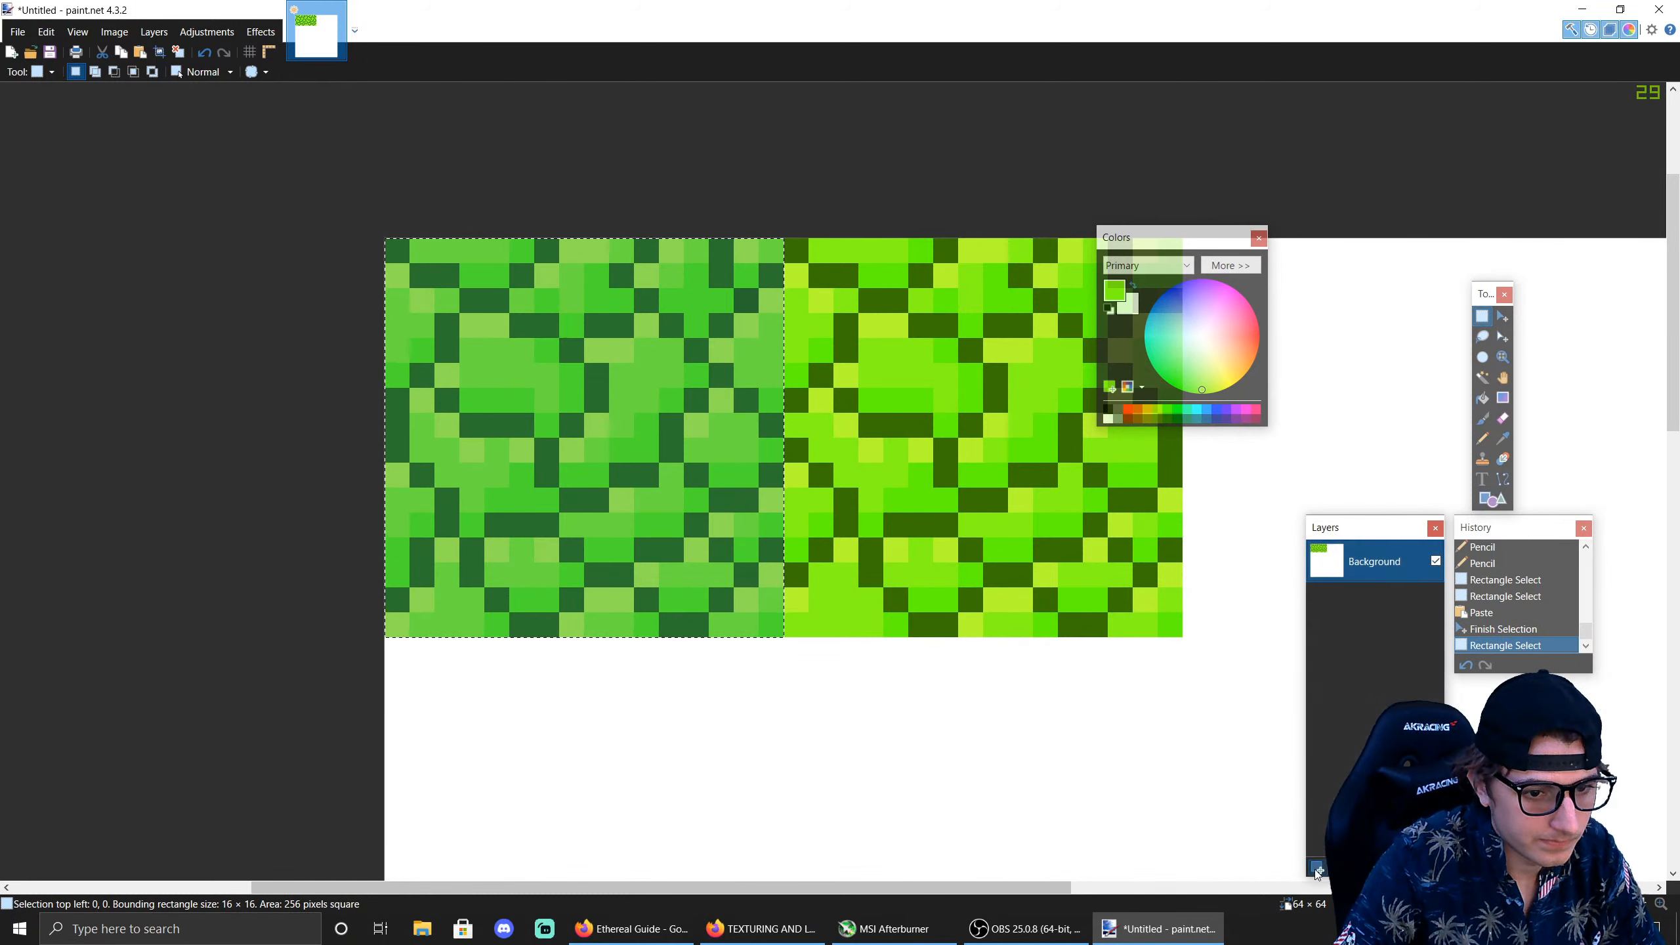
key("ctrl+v")
left_click_drag(689, 576, 684, 541)
scroll(712, 824, "down", 3)
scroll(684, 540, "up", 2)
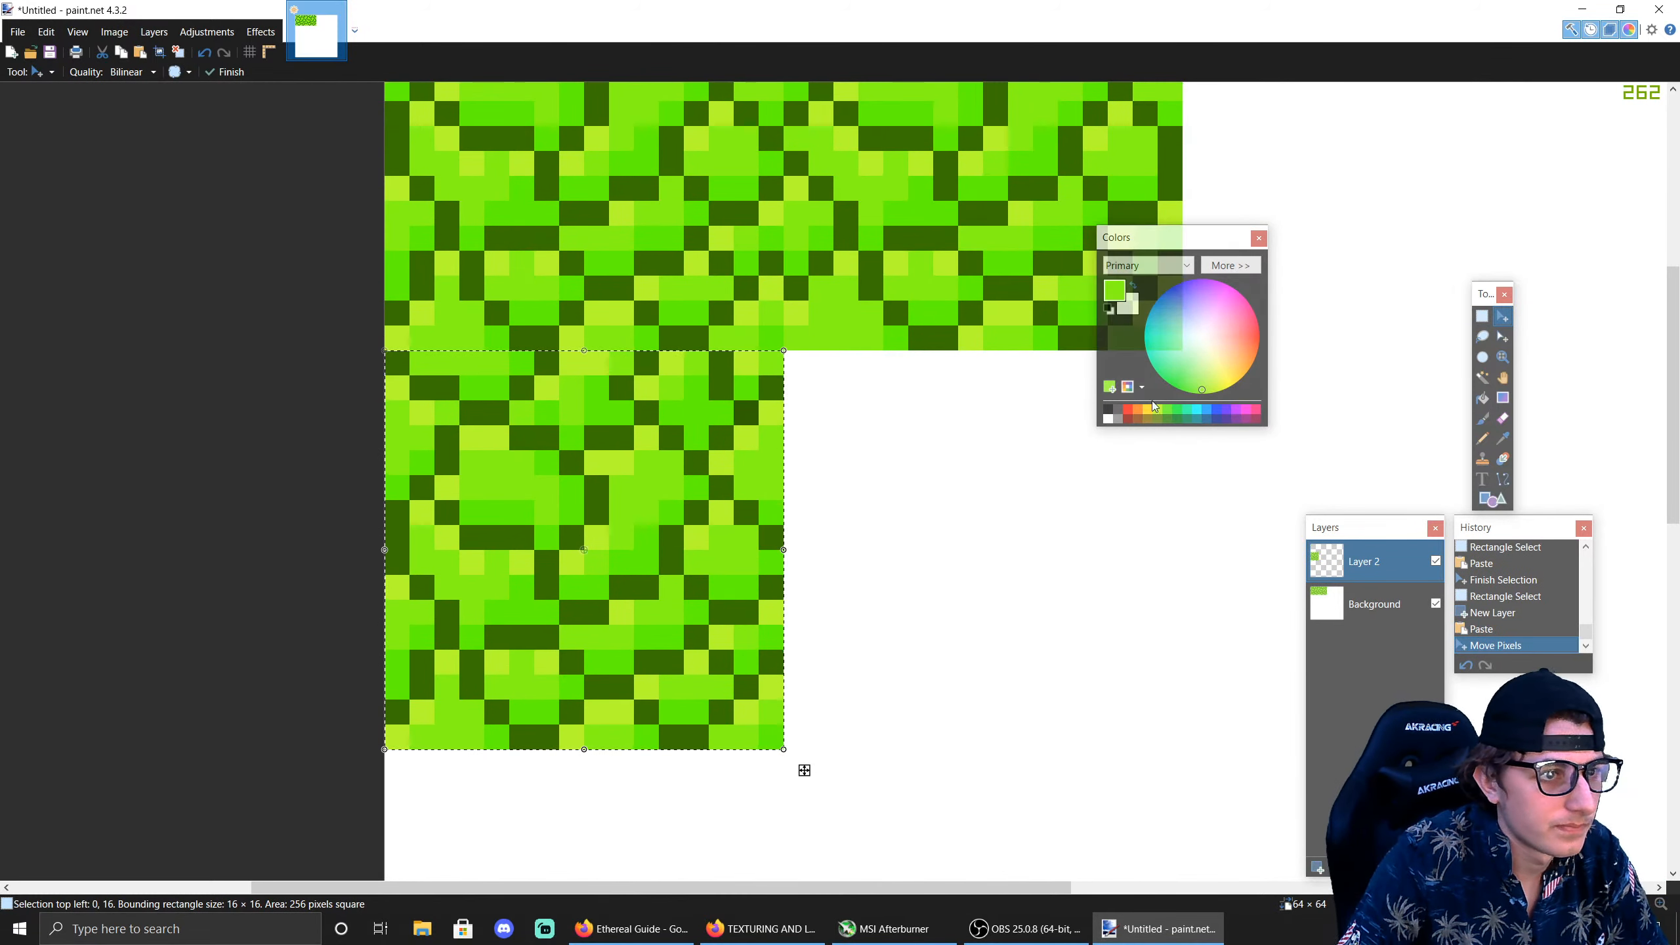
Step: Try to copy the 2 × 16 strip at 16, 0 while Layer 2 is active
left_click(1482, 317)
left_click_drag(796, 341, 811, 246)
scroll(811, 151, "up", 3)
key("ctrl+c")
scroll(814, 264, "down", 3)
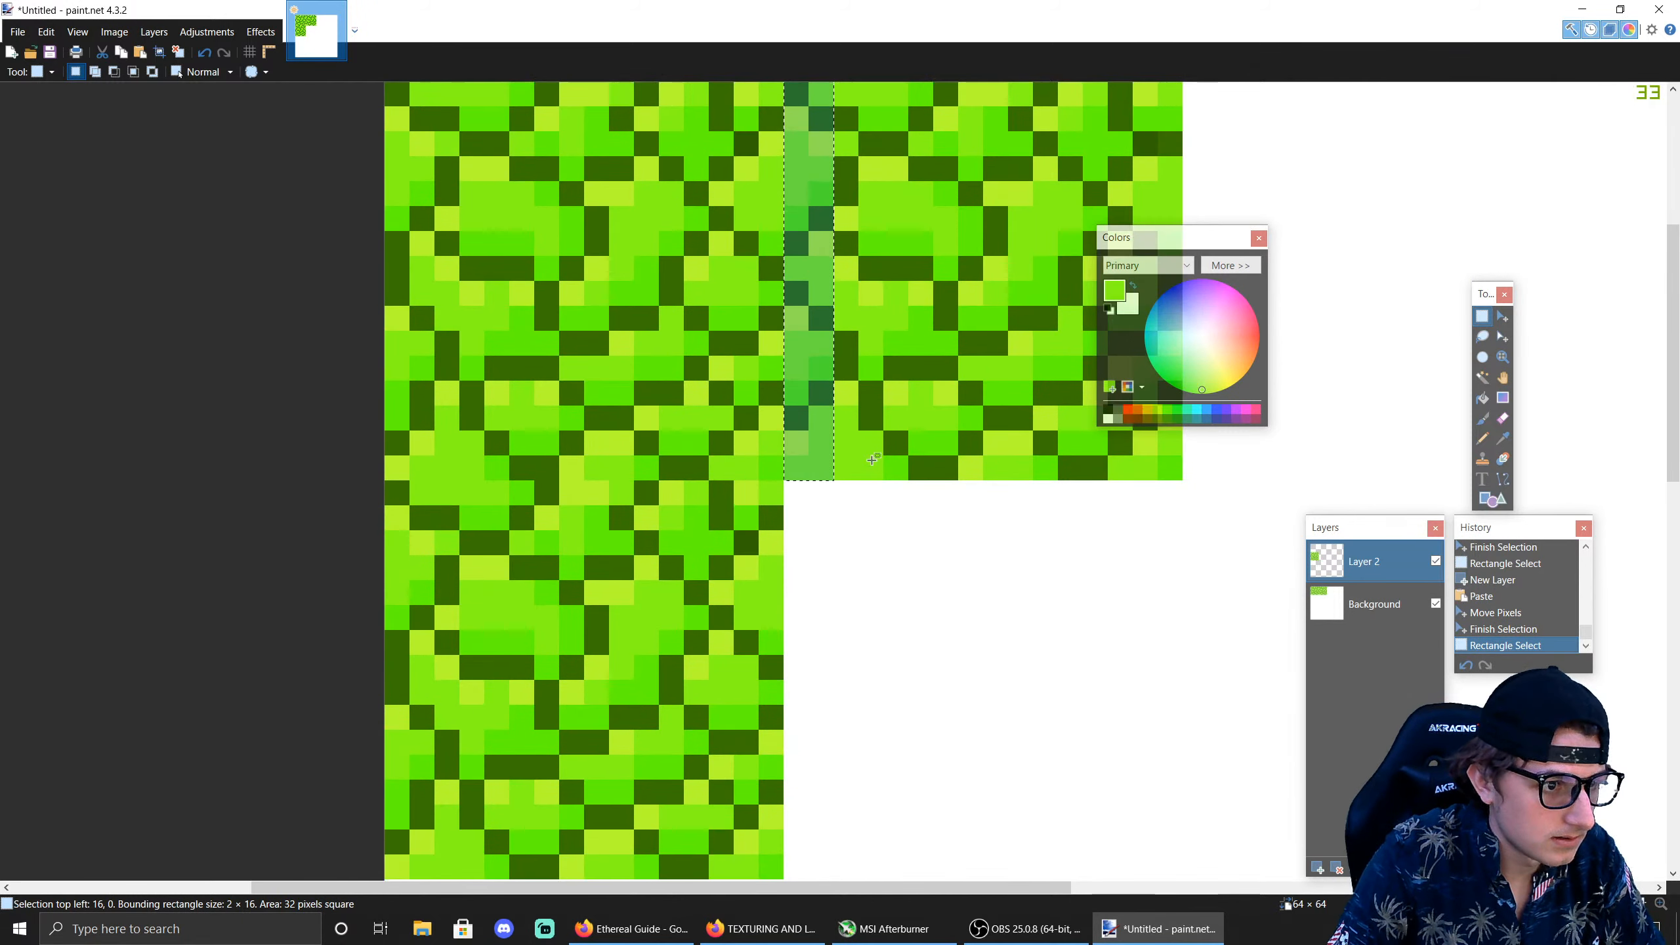
key("ctrl+v")
key("ctrl+z")
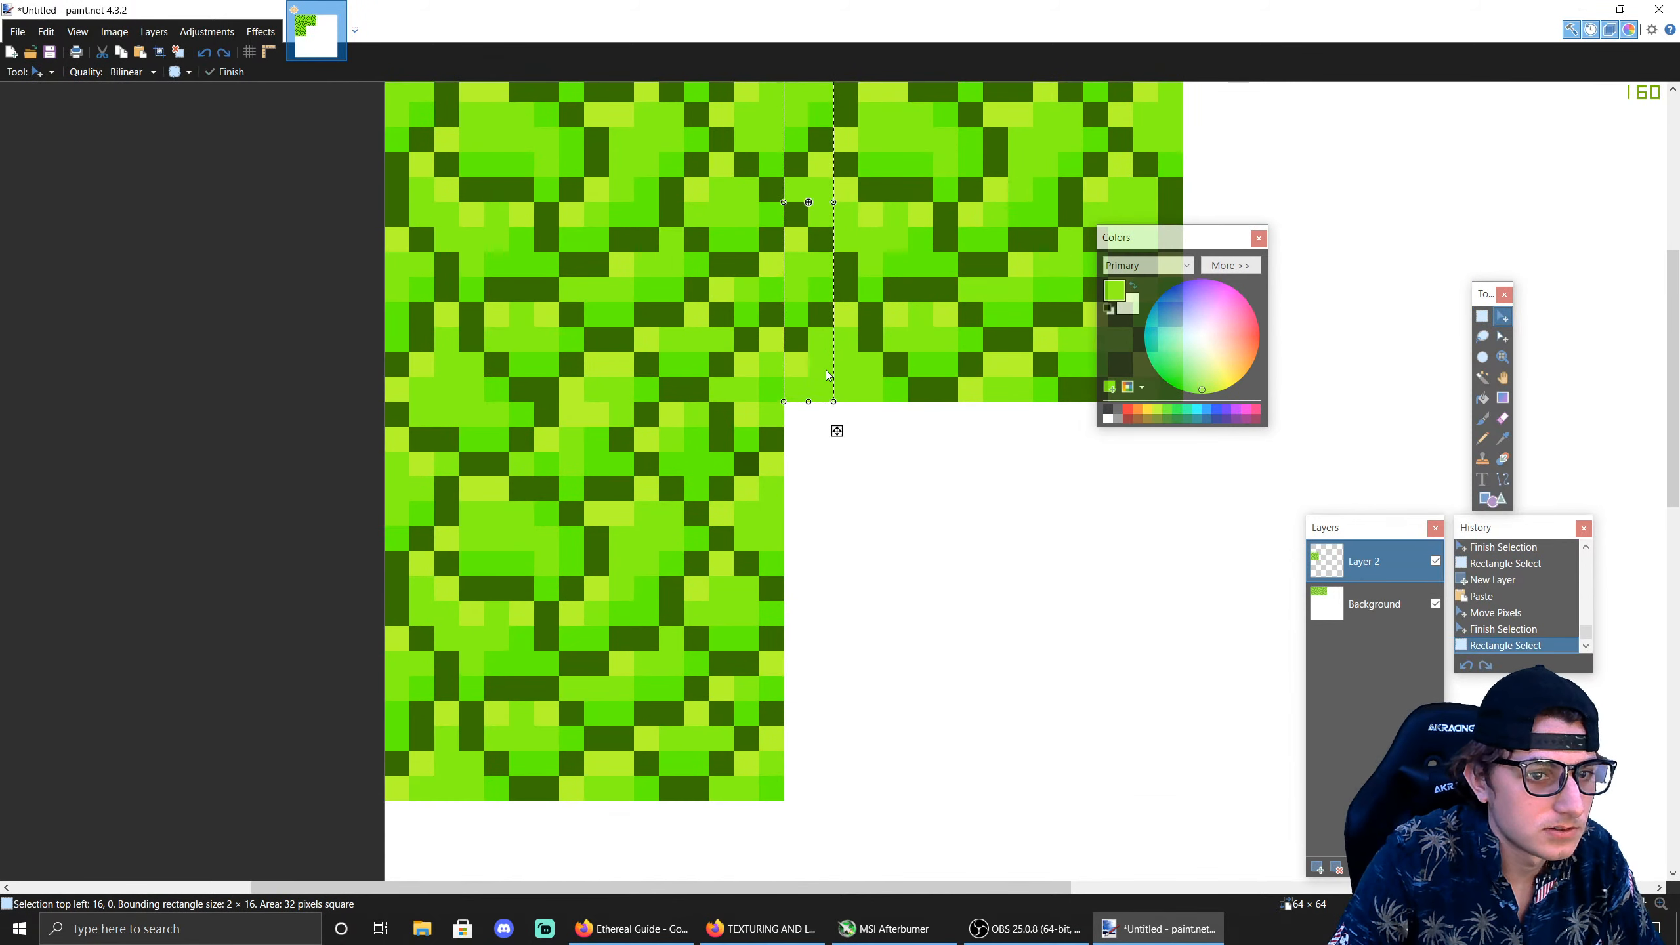
key("ctrl+x")
scroll(894, 448, "up", 3)
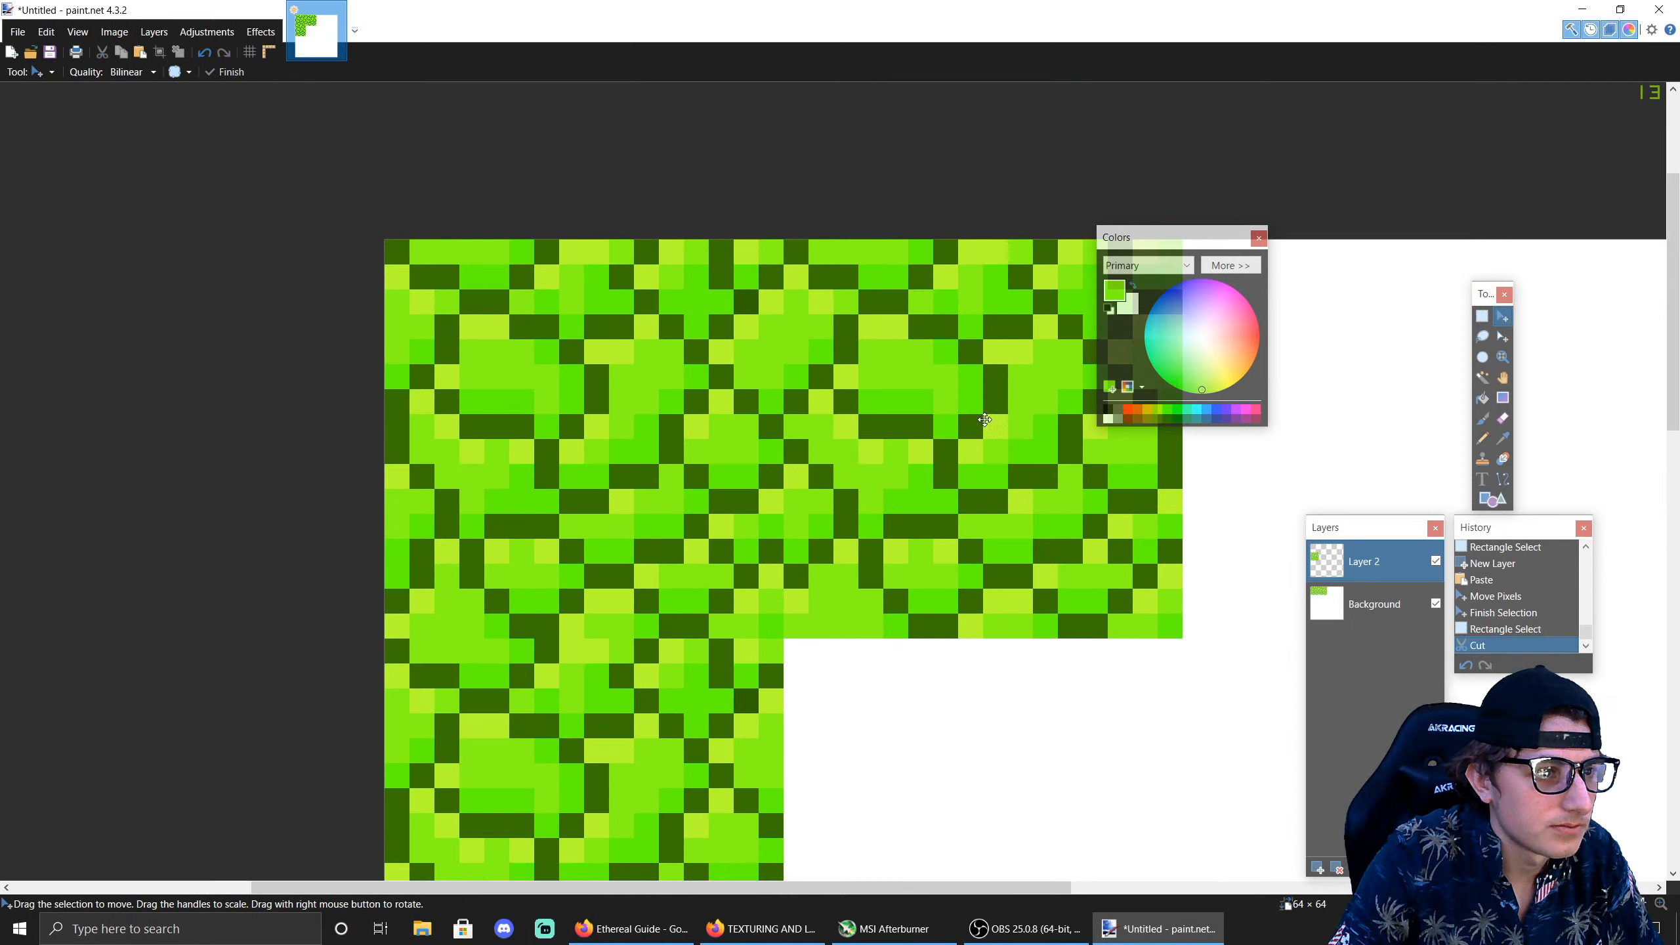
Step: Copy the retouched 2 × 16 strip at 16, 0 and place it over the lower tile's first columns at 0, 16
left_click(1482, 316)
left_click_drag(780, 249, 819, 250)
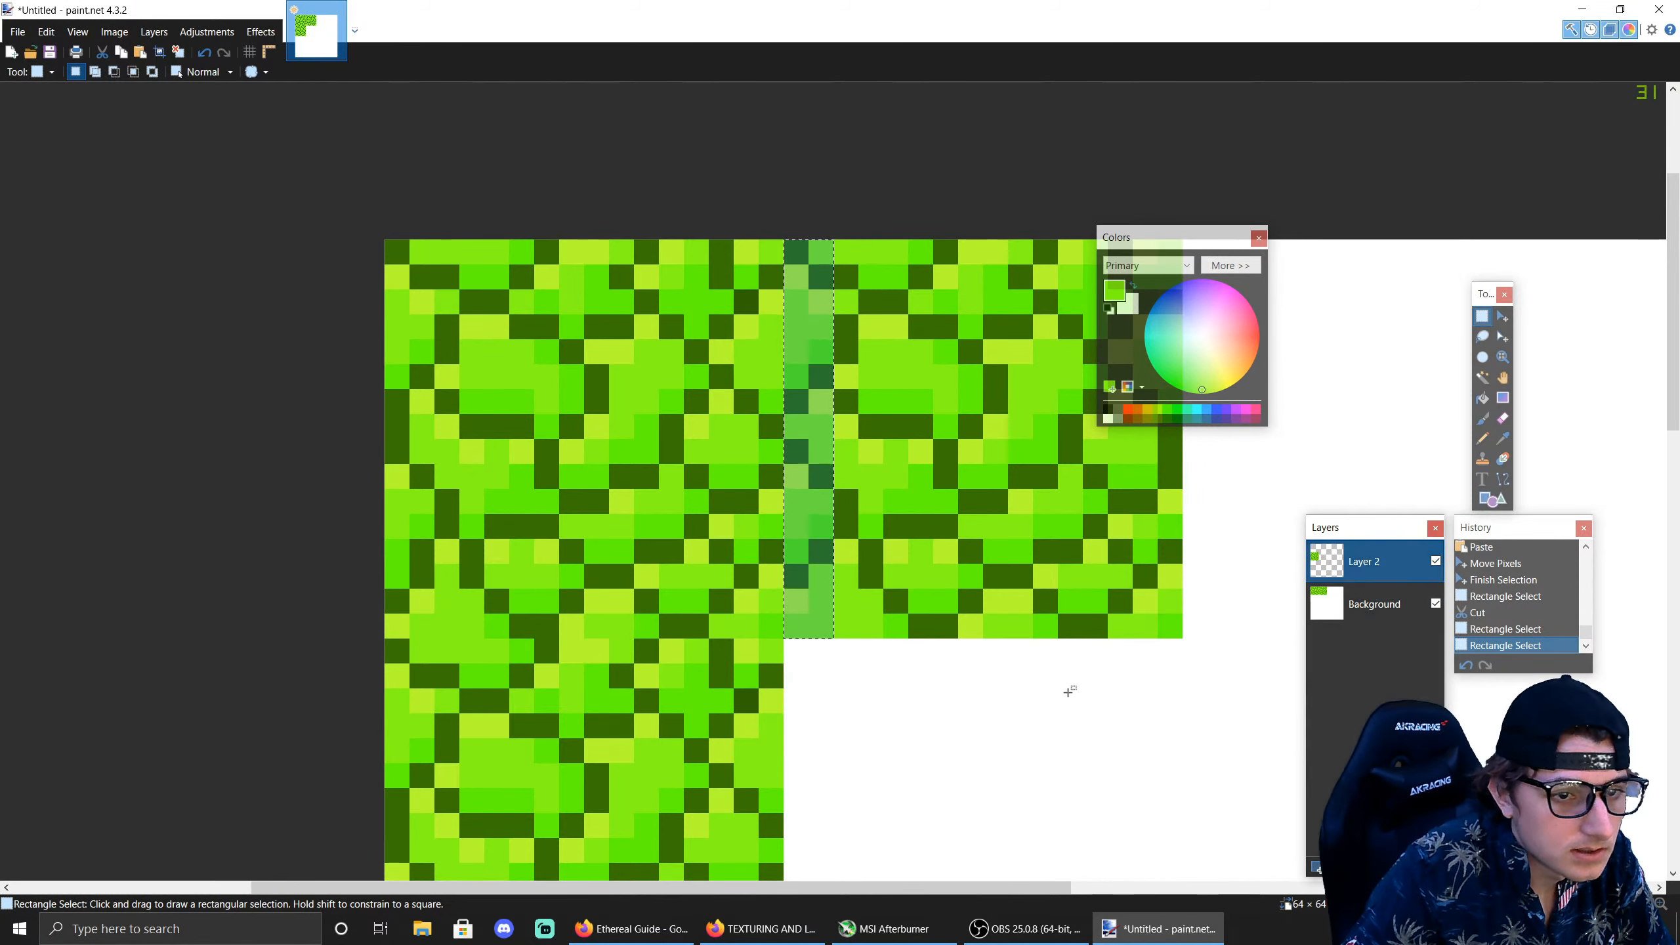
scroll(1068, 693, "down", 2)
key("ctrl+v")
left_click_drag(804, 457, 439, 476)
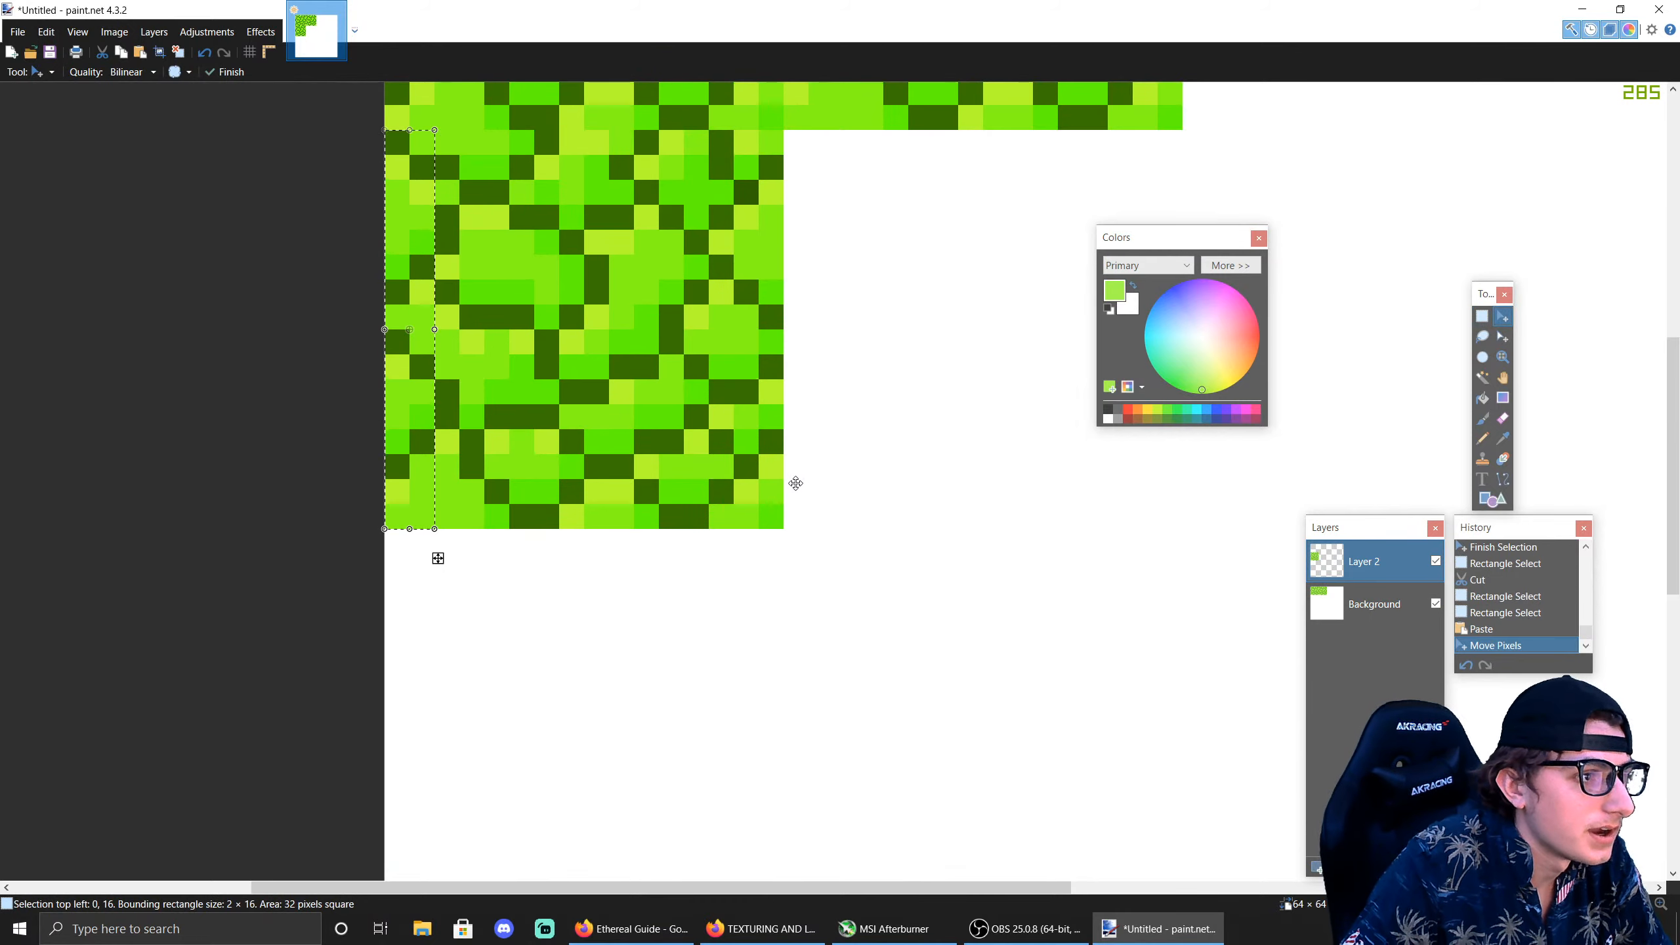
scroll(794, 483, "up", 4)
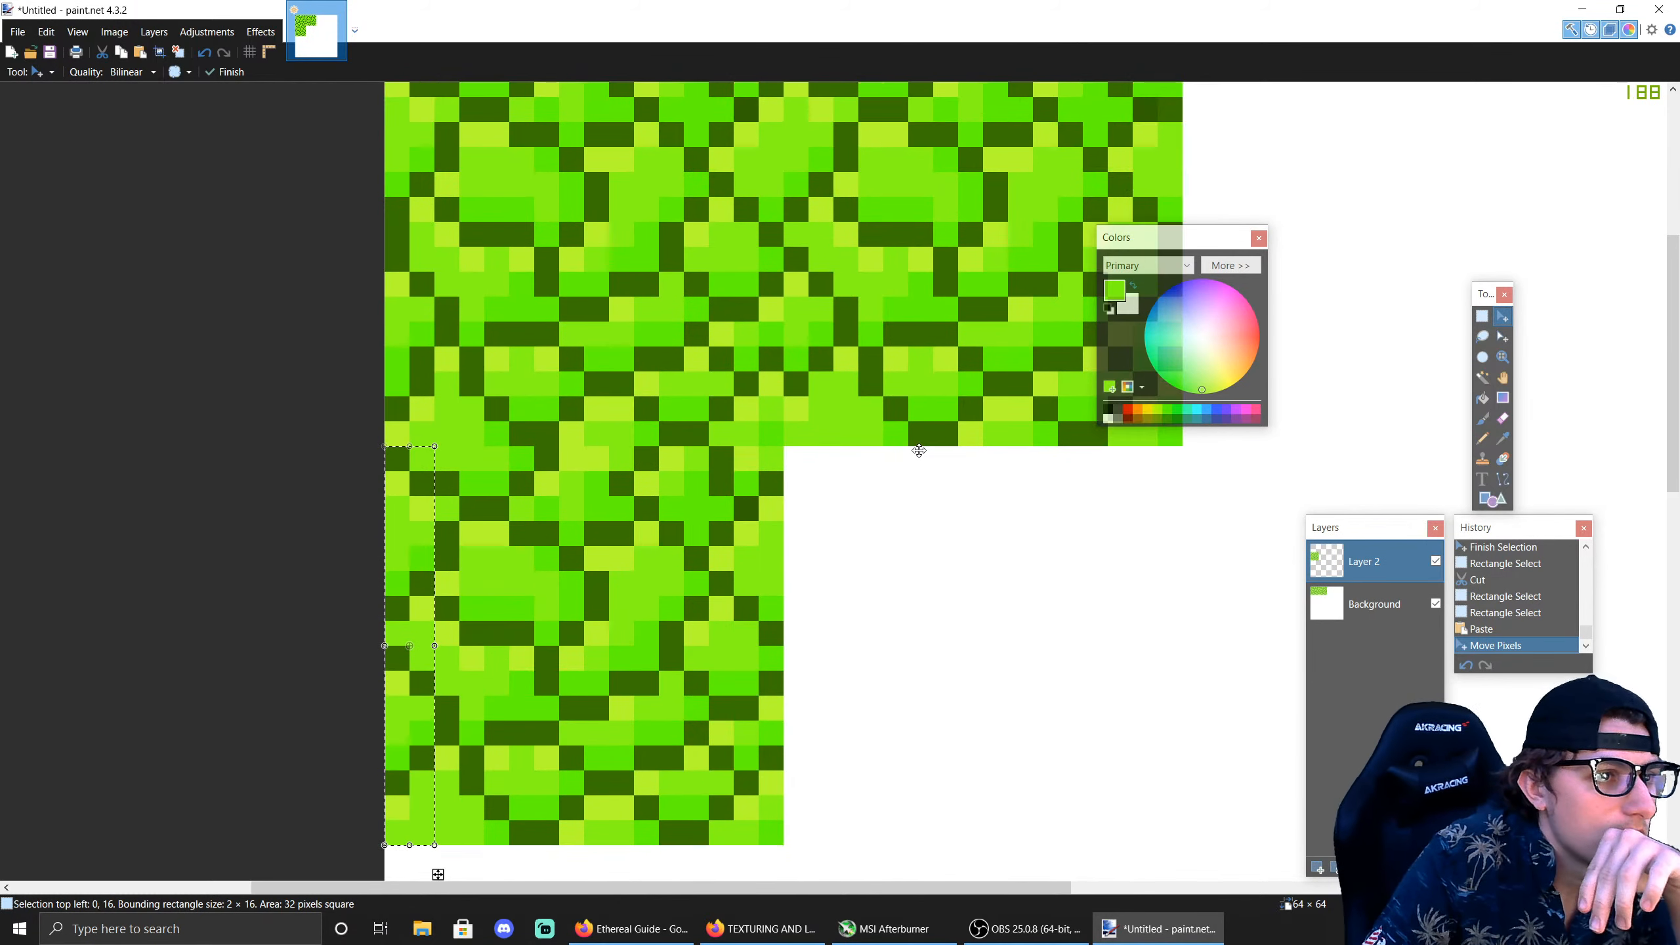
Step: Copy the 2 × 16 strip at 14, 0 from the Background layer and place it on Layer 2 at 14, 16
left_click(1481, 317)
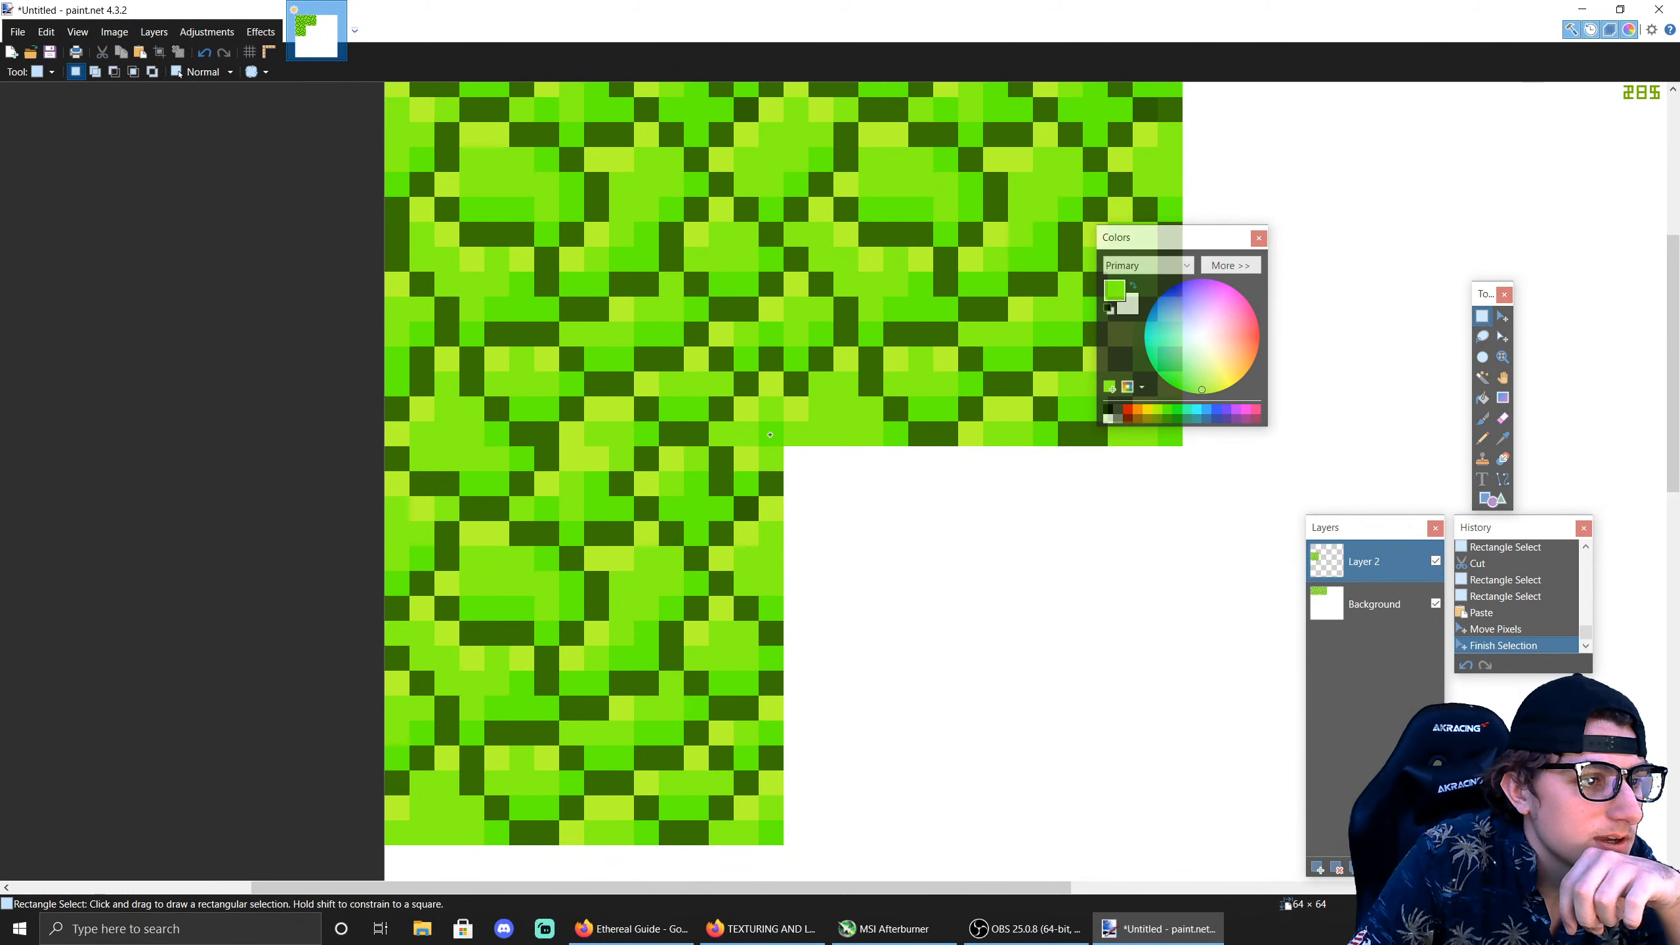
left_click_drag(770, 435, 733, 82)
scroll(869, 262, "up", 2)
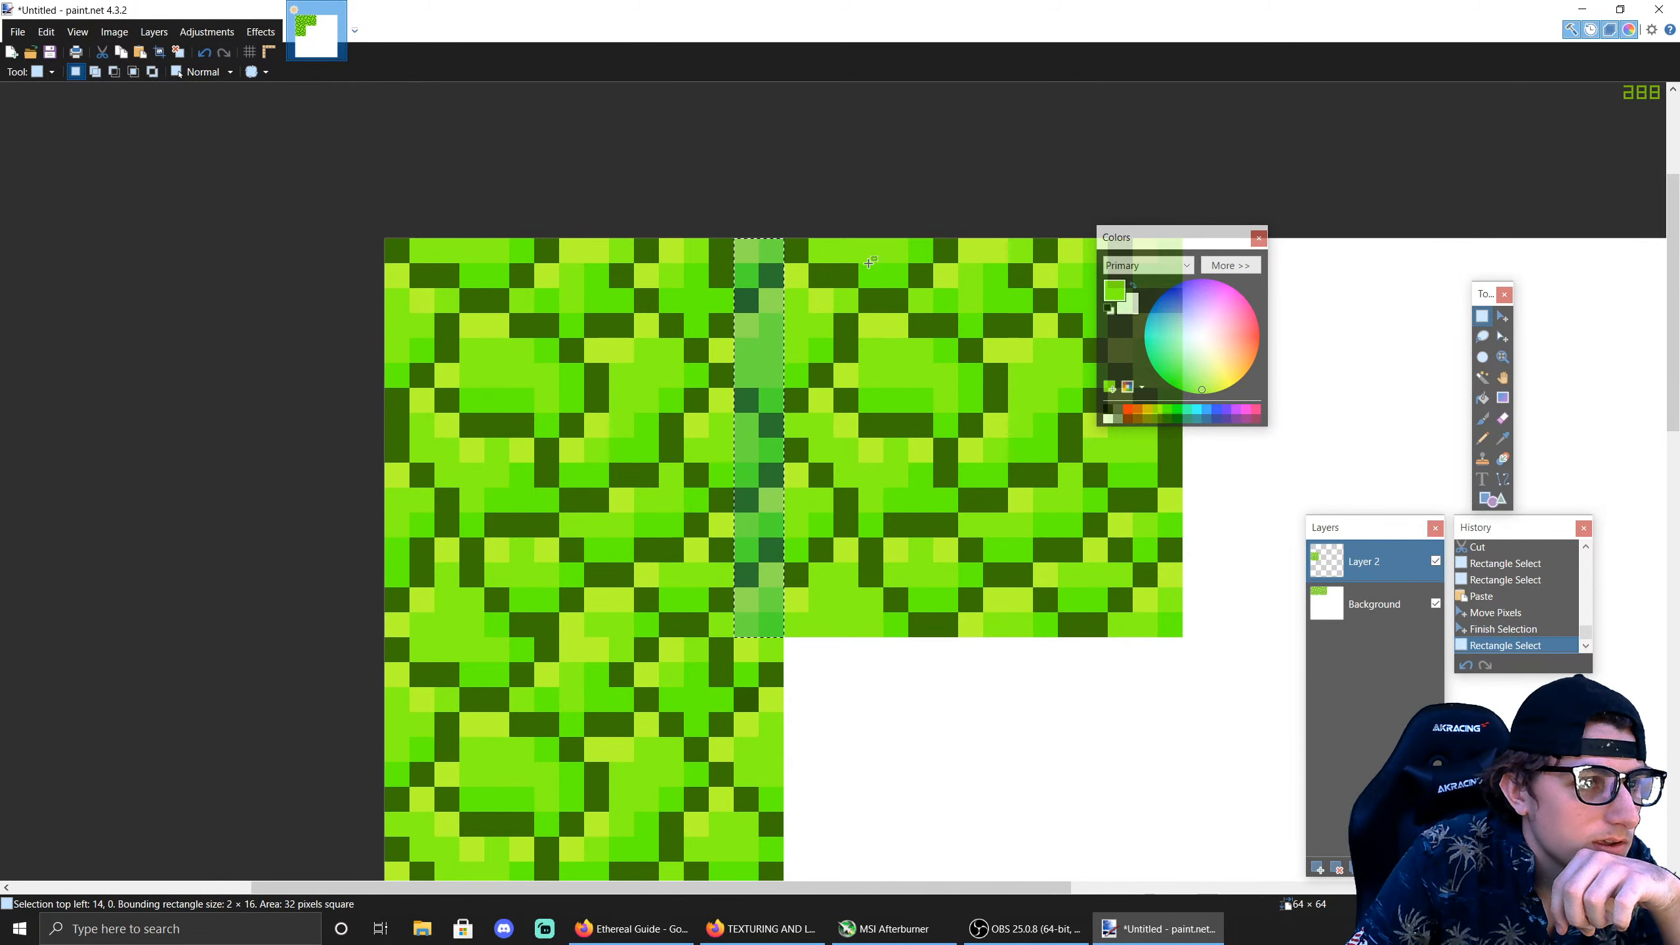
left_click(1362, 612)
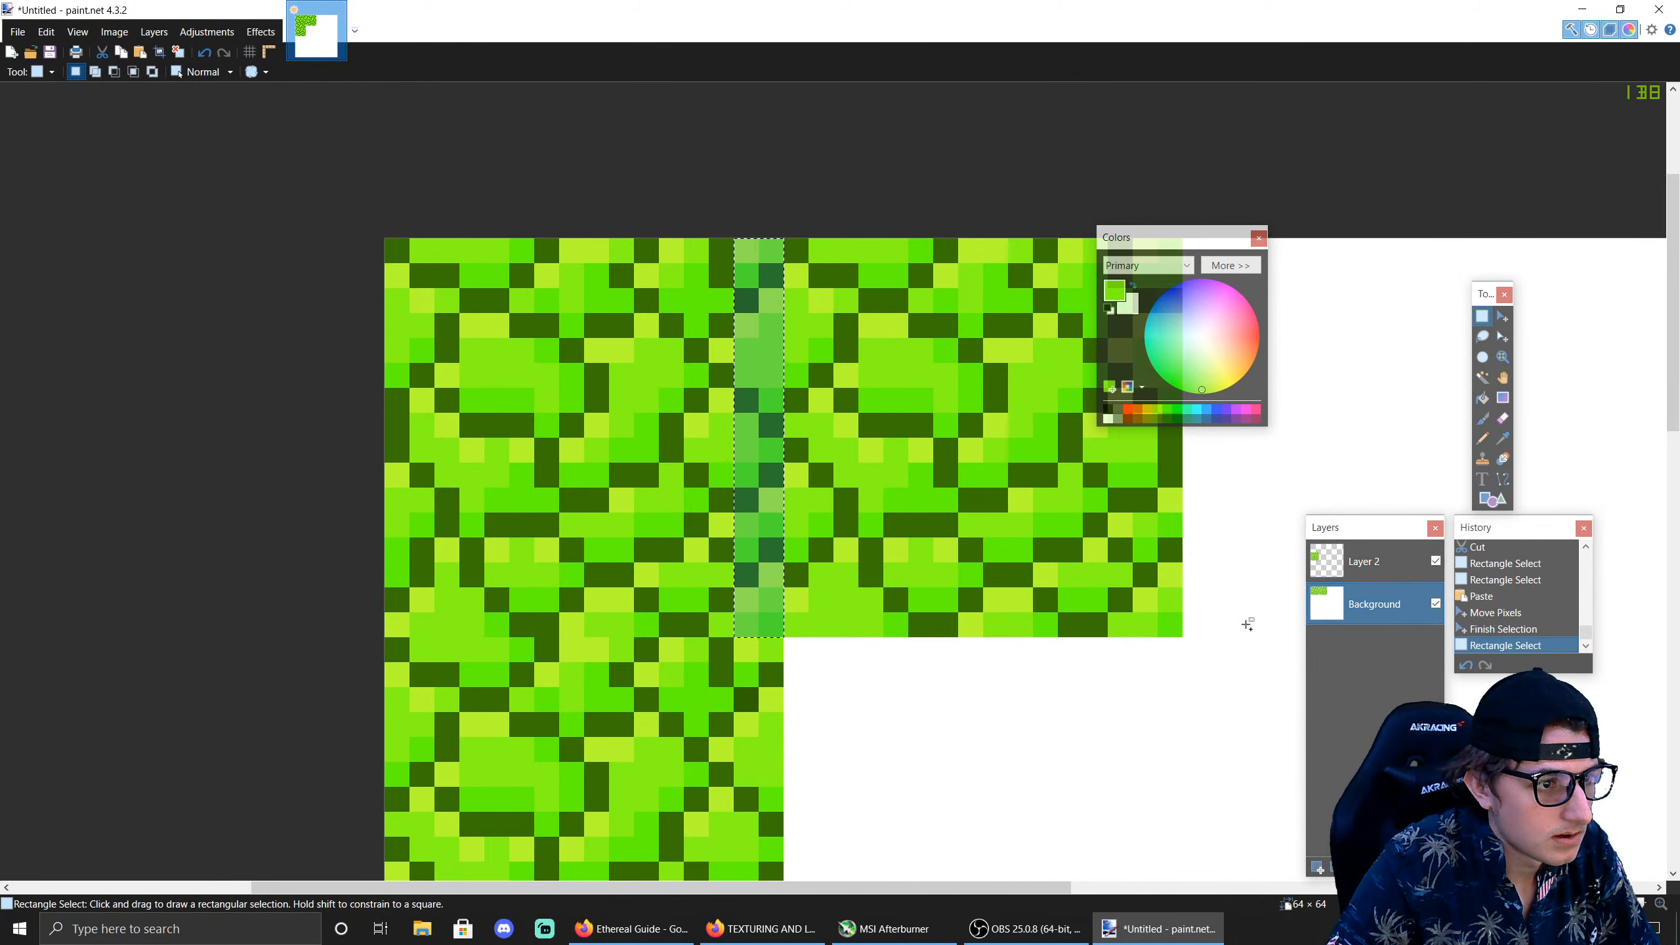
scroll(1058, 638, "down", 1)
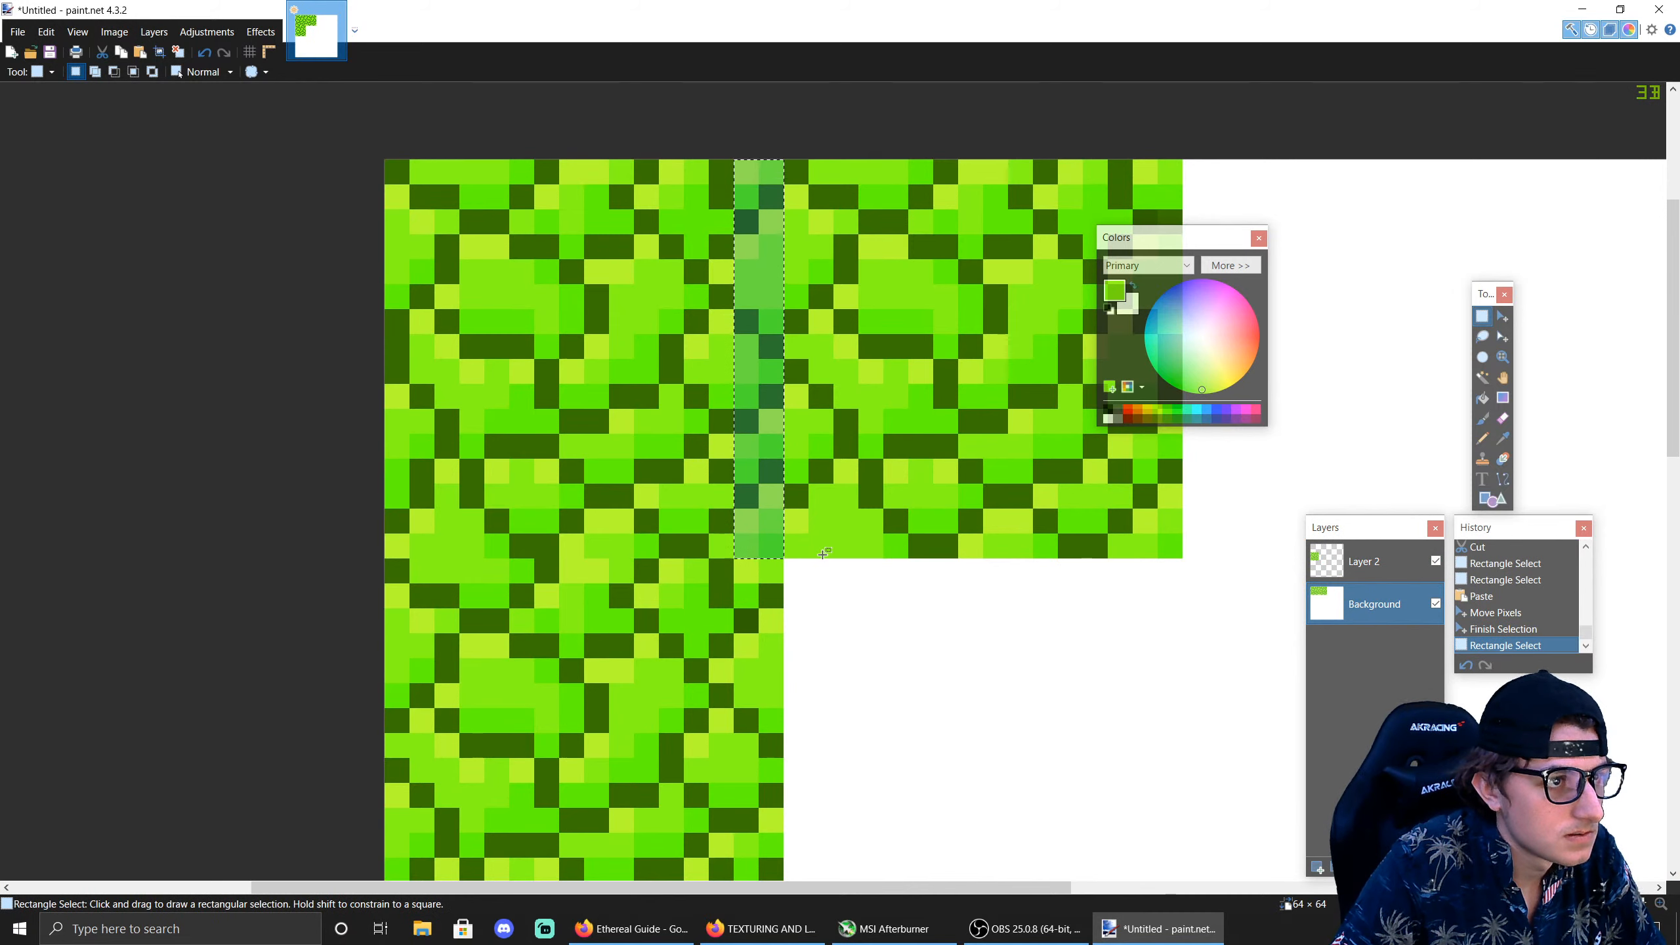
key("ctrl+v")
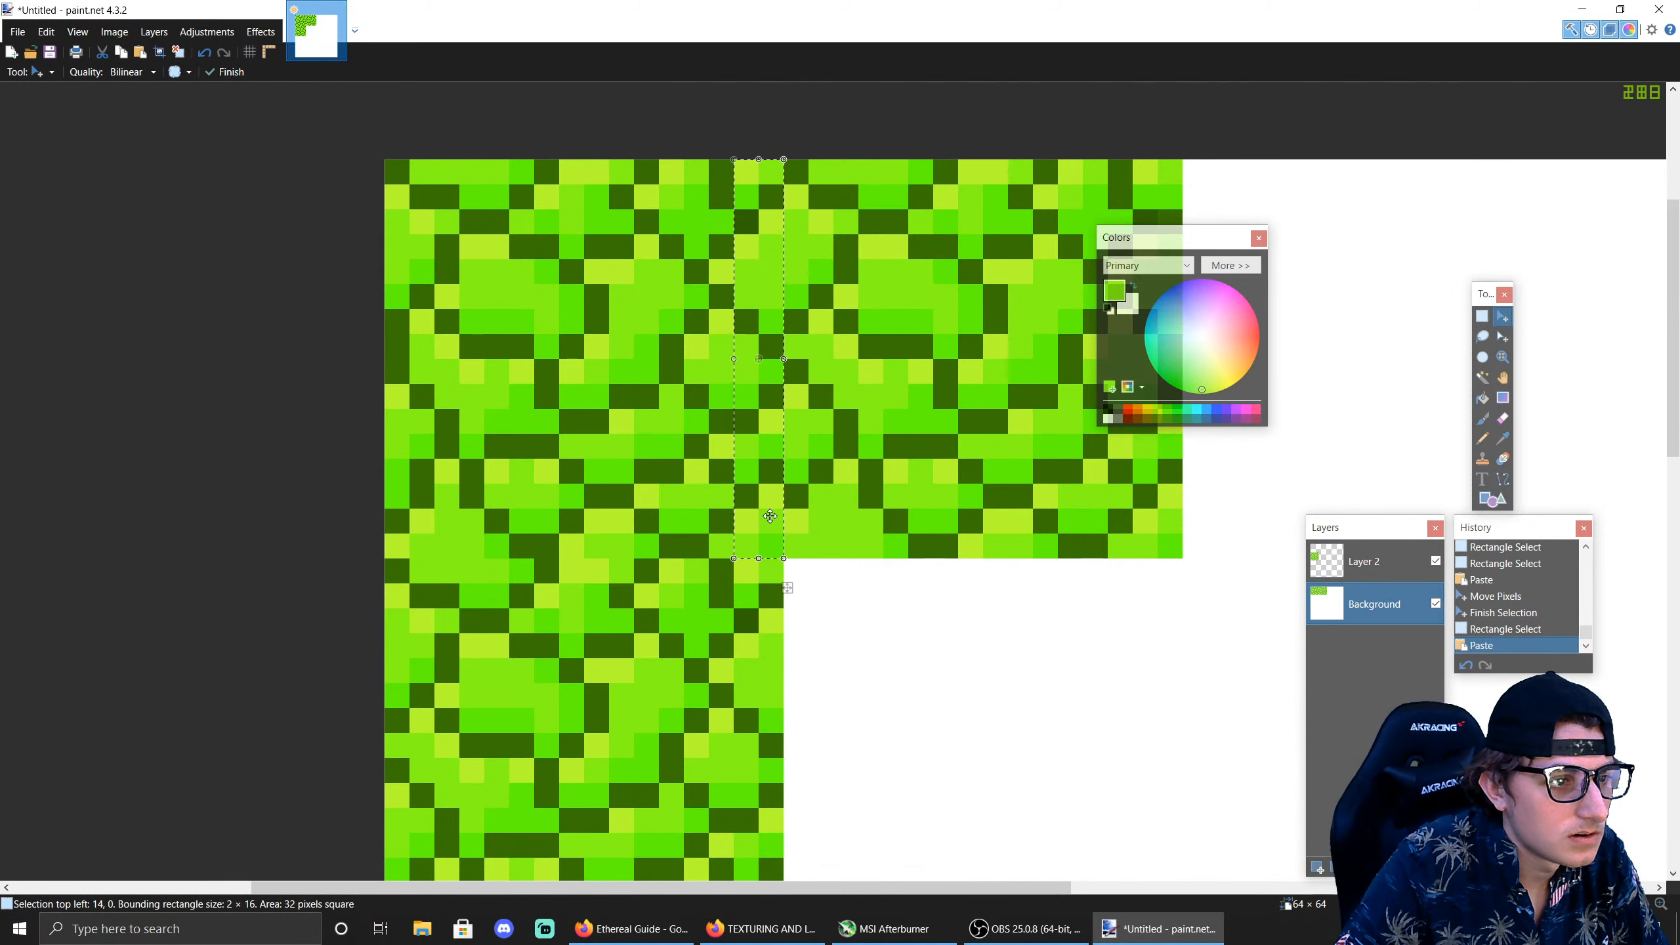
left_click(1345, 561)
scroll(871, 610, "down", 2)
left_click_drag(786, 430, 785, 828)
left_click_drag(753, 767, 753, 767)
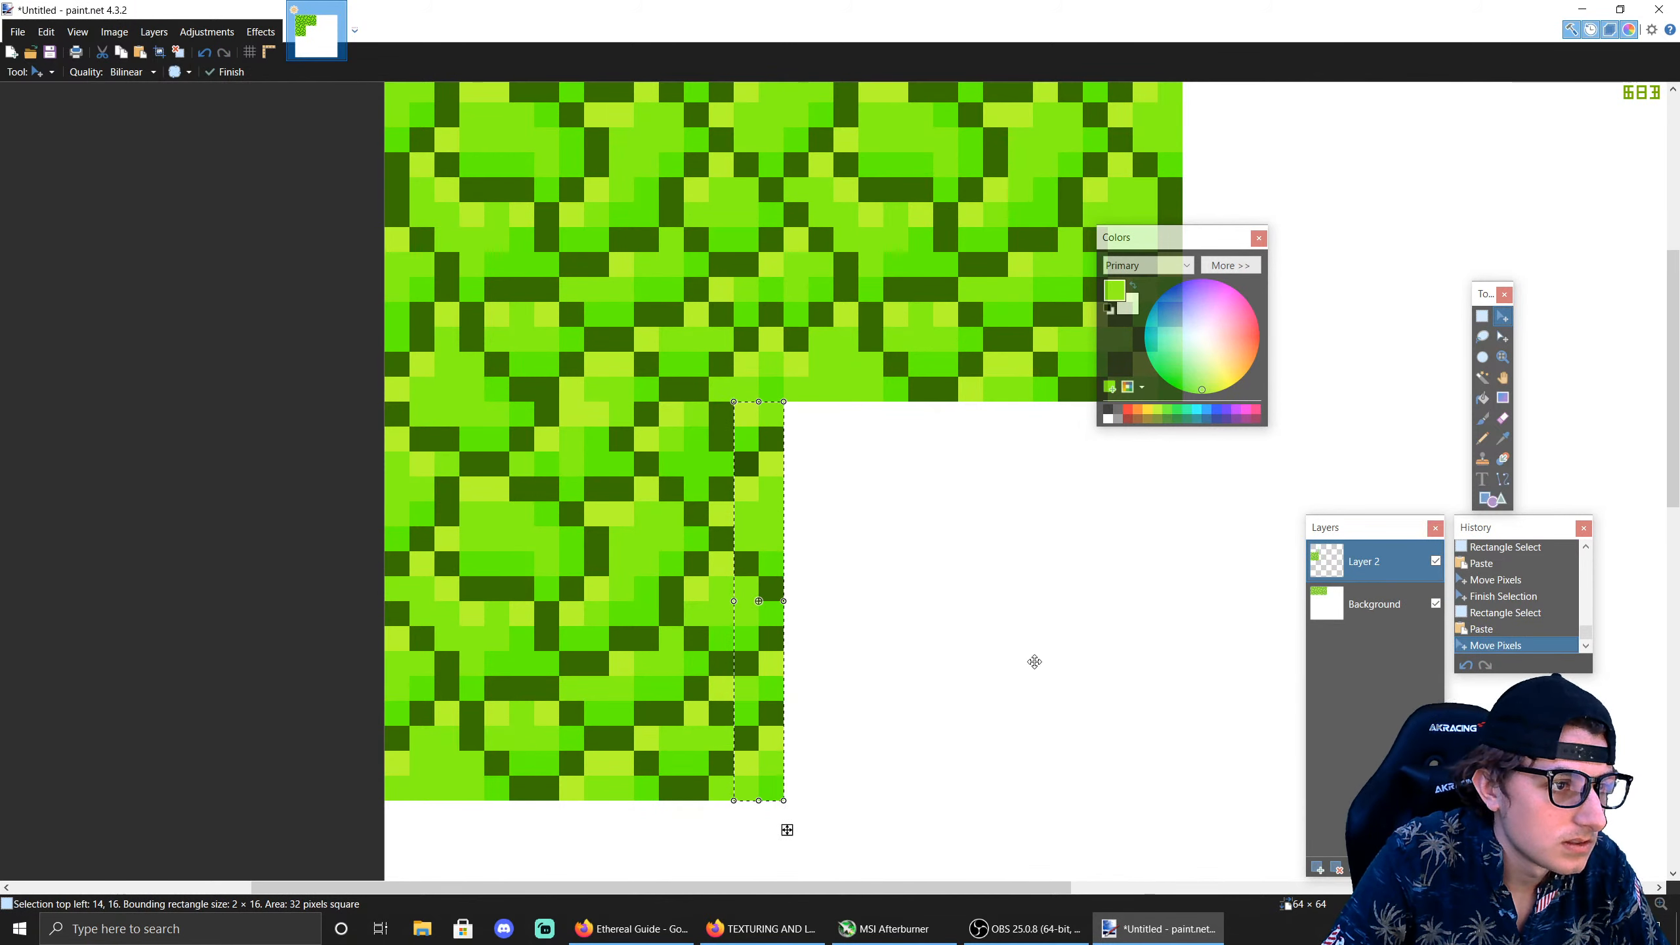
left_click(1483, 316)
left_click(1291, 550)
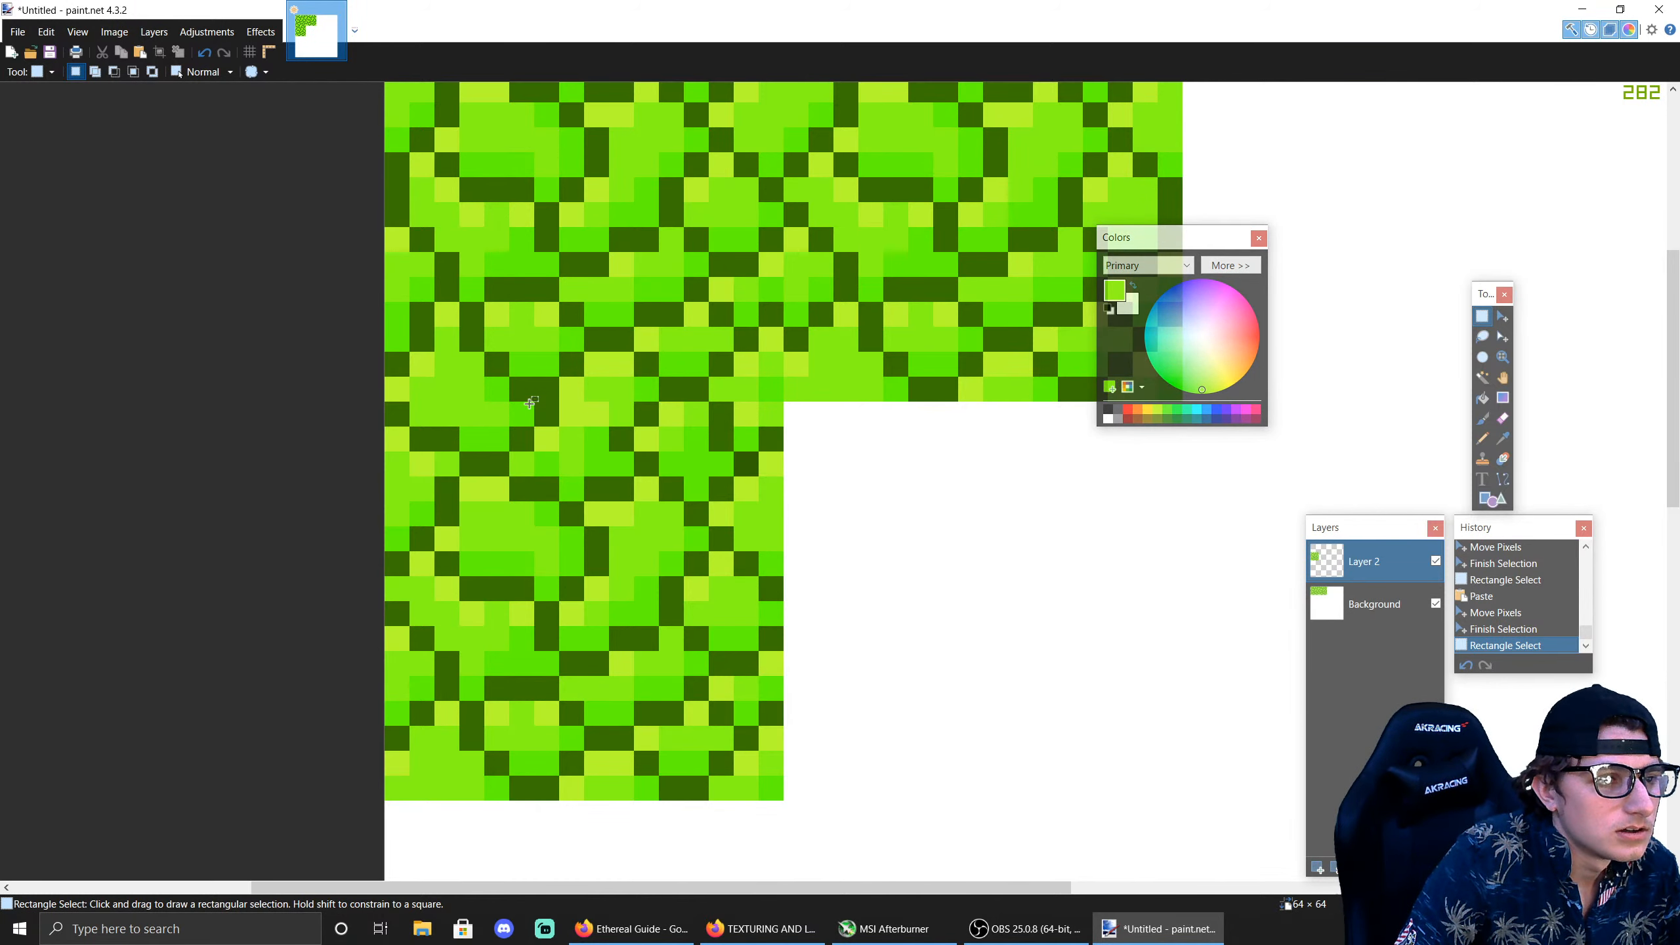
scroll(530, 402, "down", 1)
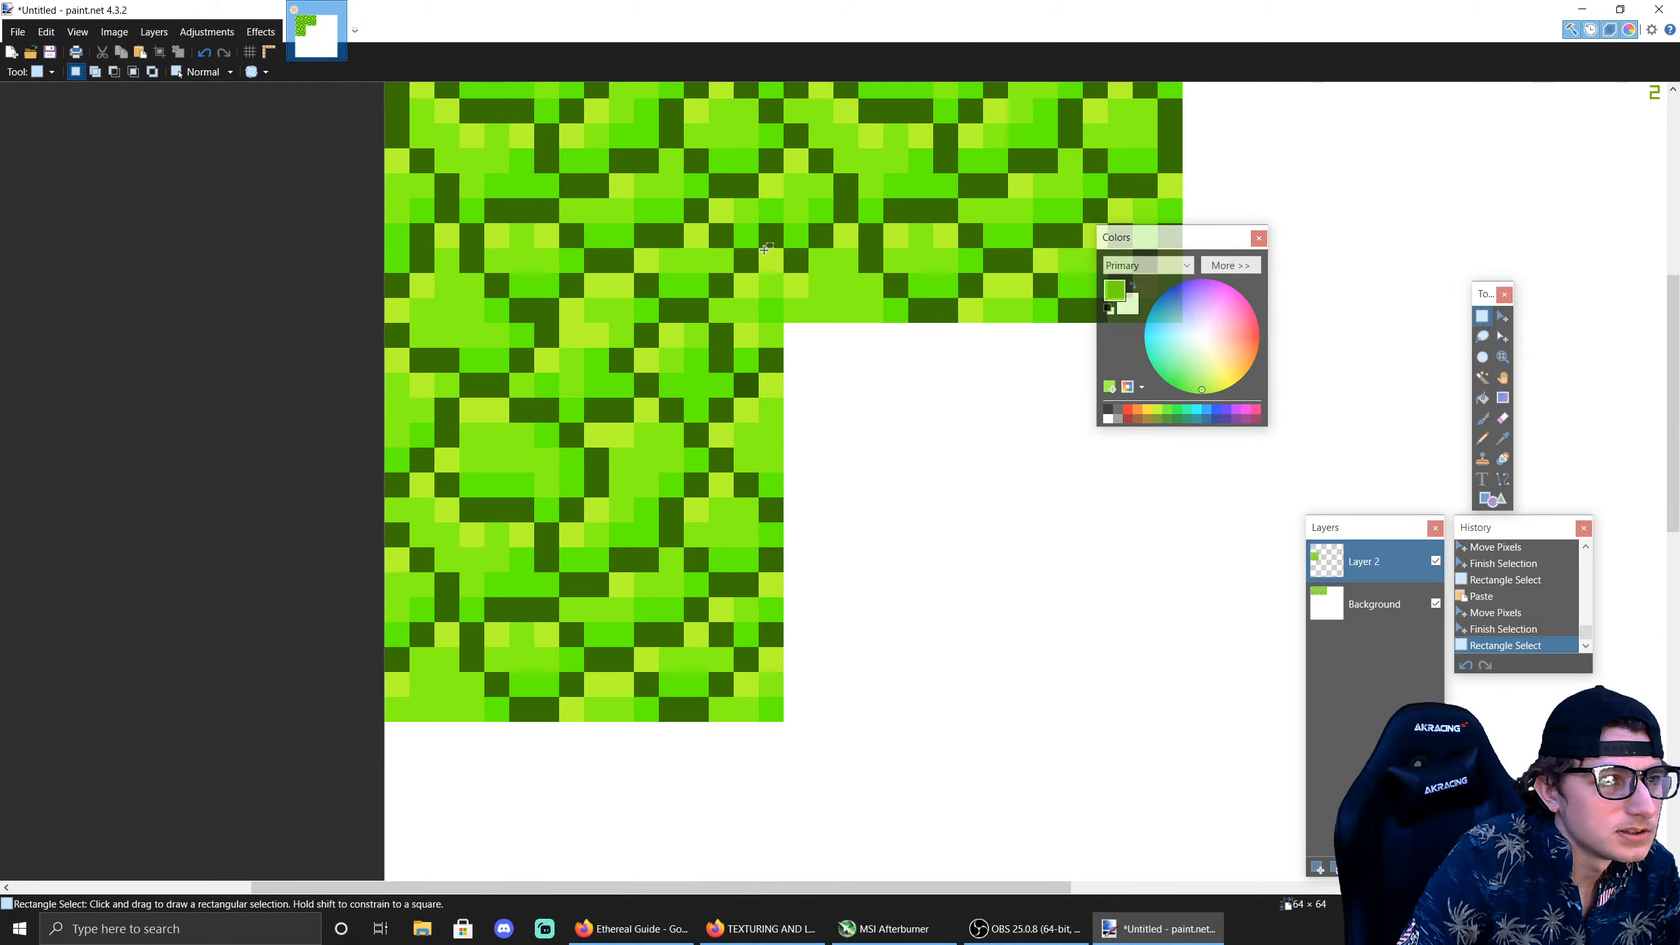
scroll(765, 249, "up", 3)
left_click_drag(775, 169, 804, 582)
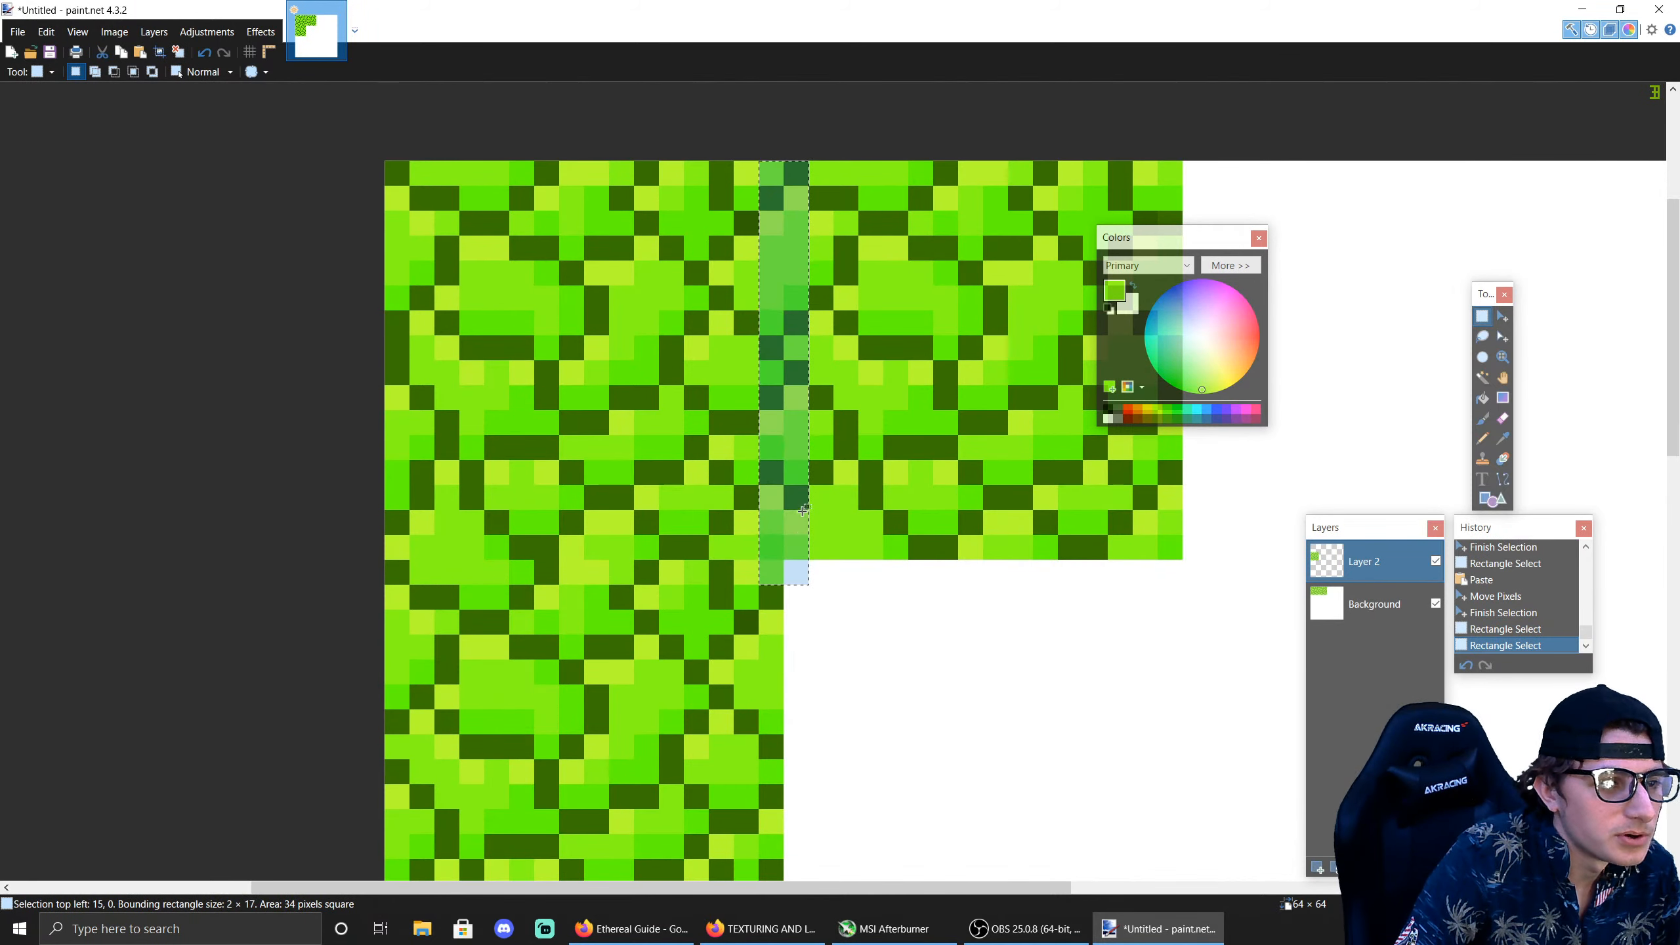
left_click(779, 299)
scroll(635, 344, "down", 3)
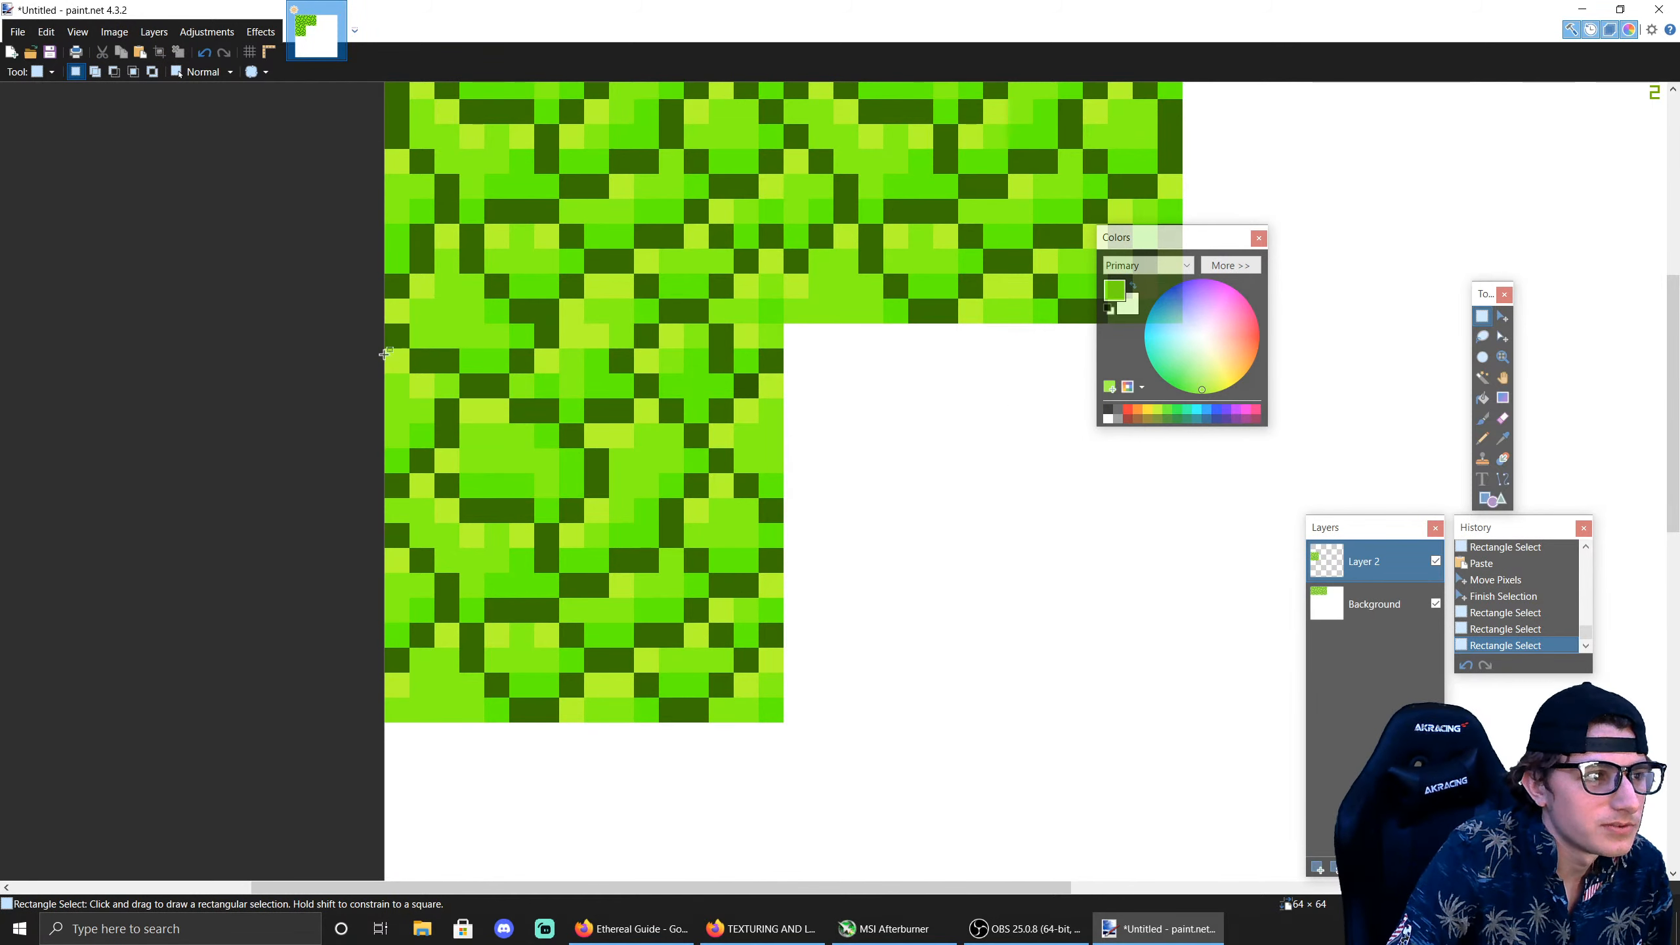
Step: Copy the lower 16 × 16 tile at 0, 16 and place the duplicate beside it at 16, 16
left_click_drag(386, 324, 782, 721)
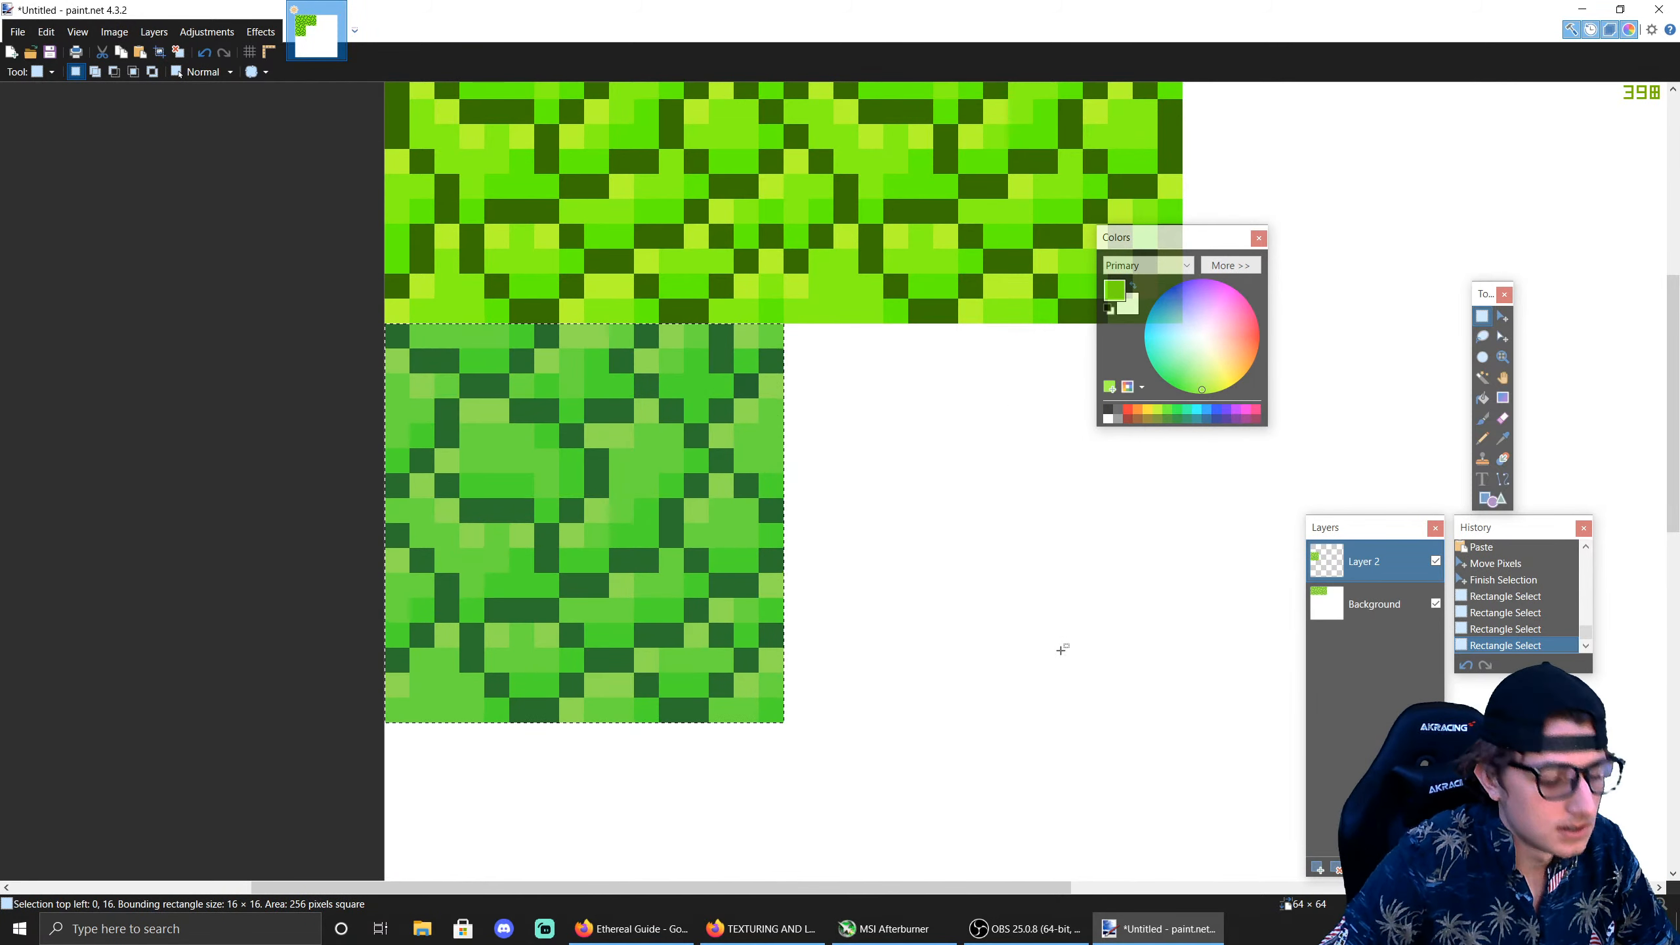
key("ctrl+v")
left_click_drag(1104, 613, 1090, 588)
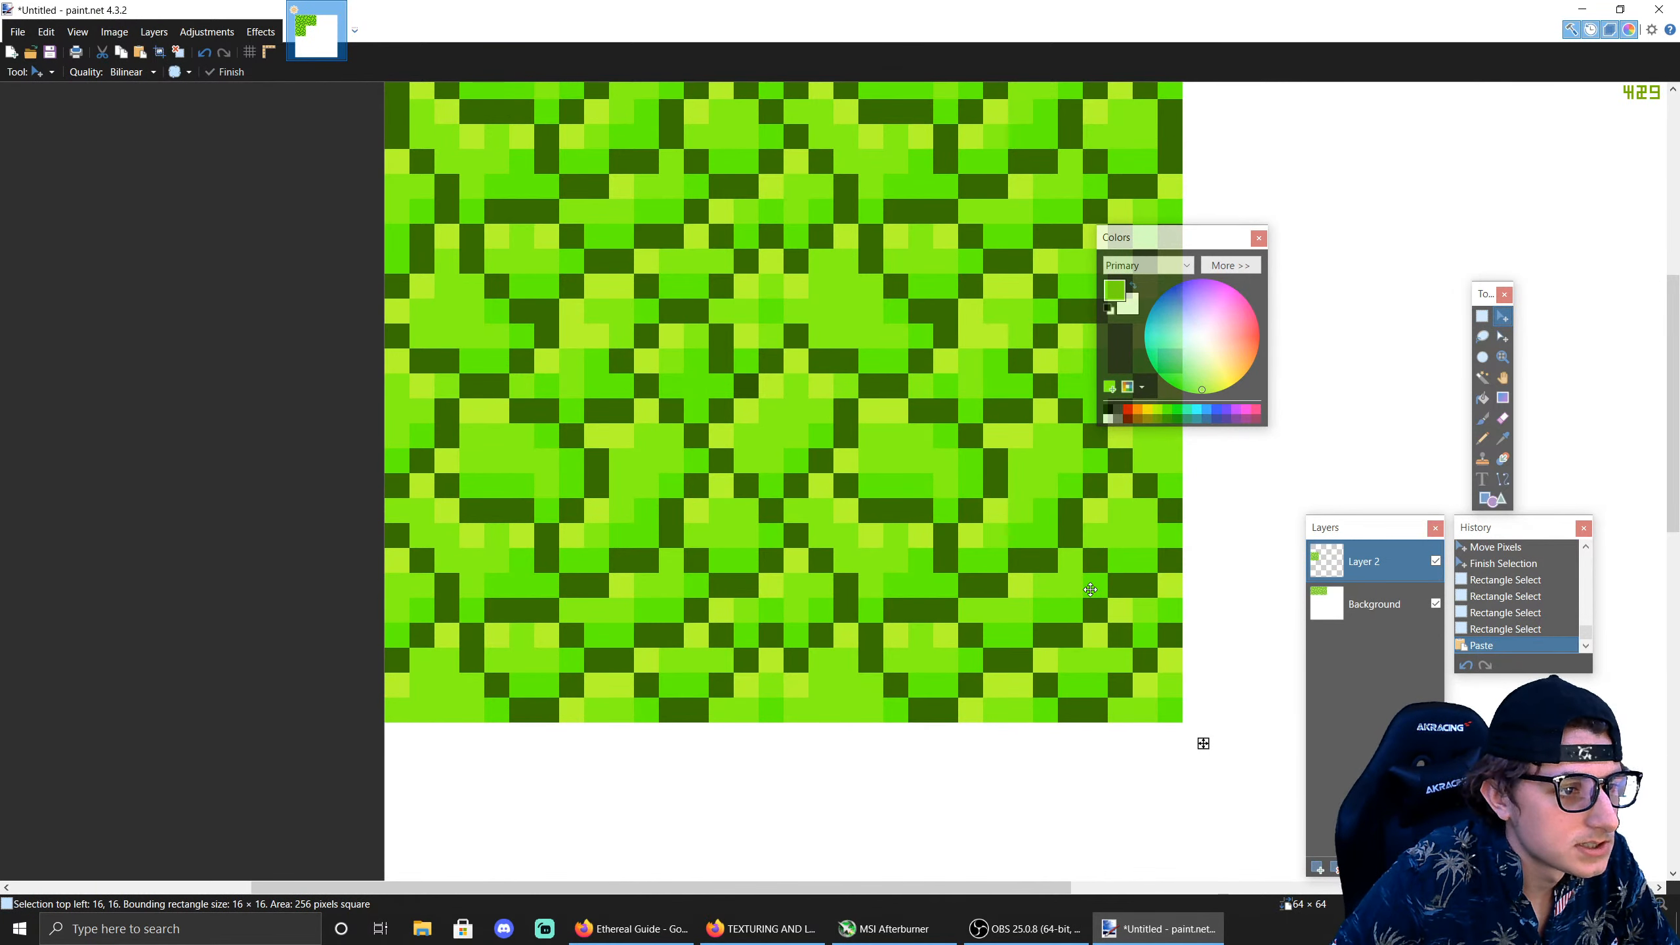
left_click(1090, 588)
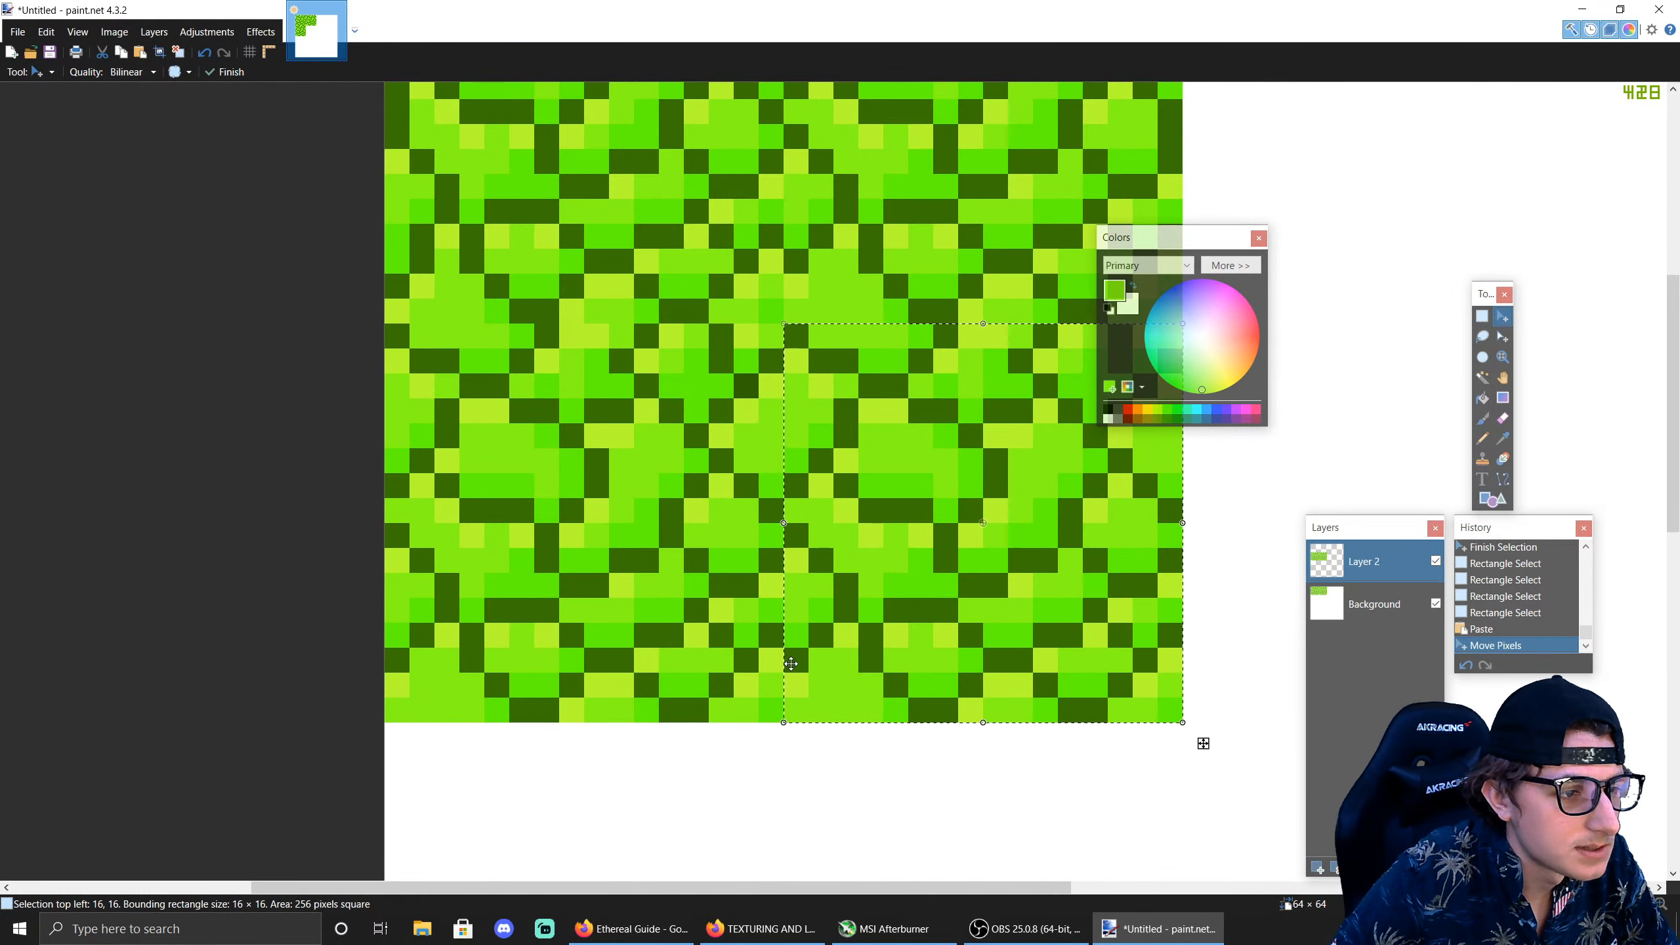
left_click(1481, 316)
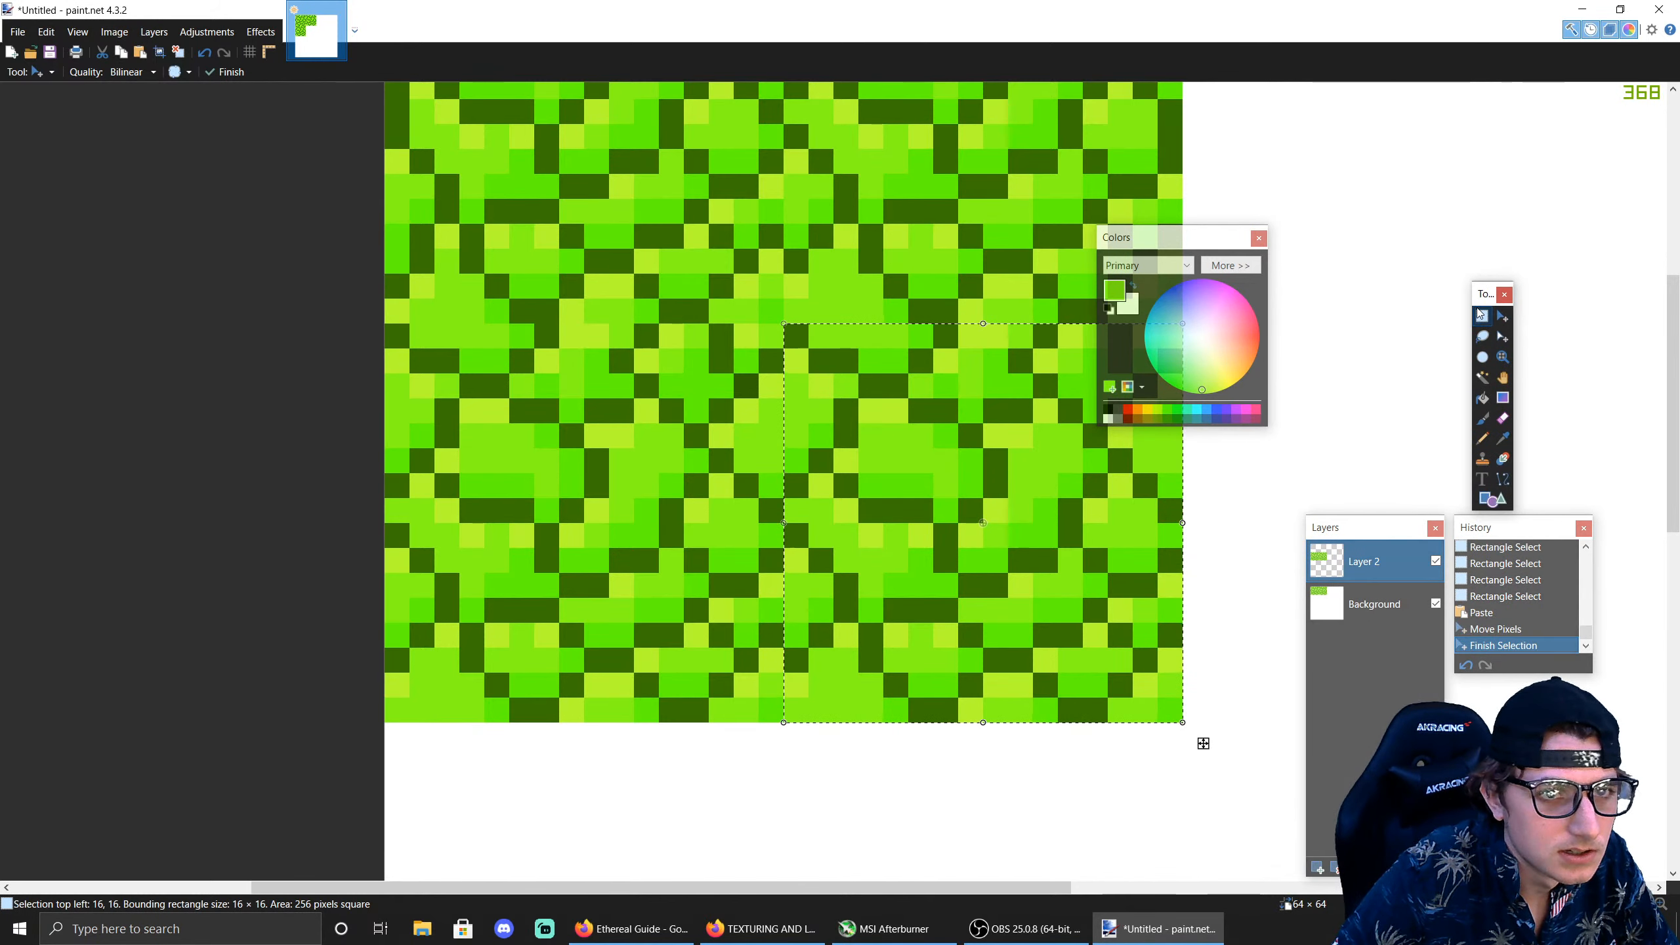
Step: Move the single dark pixel at 15, 28 on Layer 2 down one pixel to 15, 29
left_click(777, 642)
left_click_drag(776, 643, 770, 636)
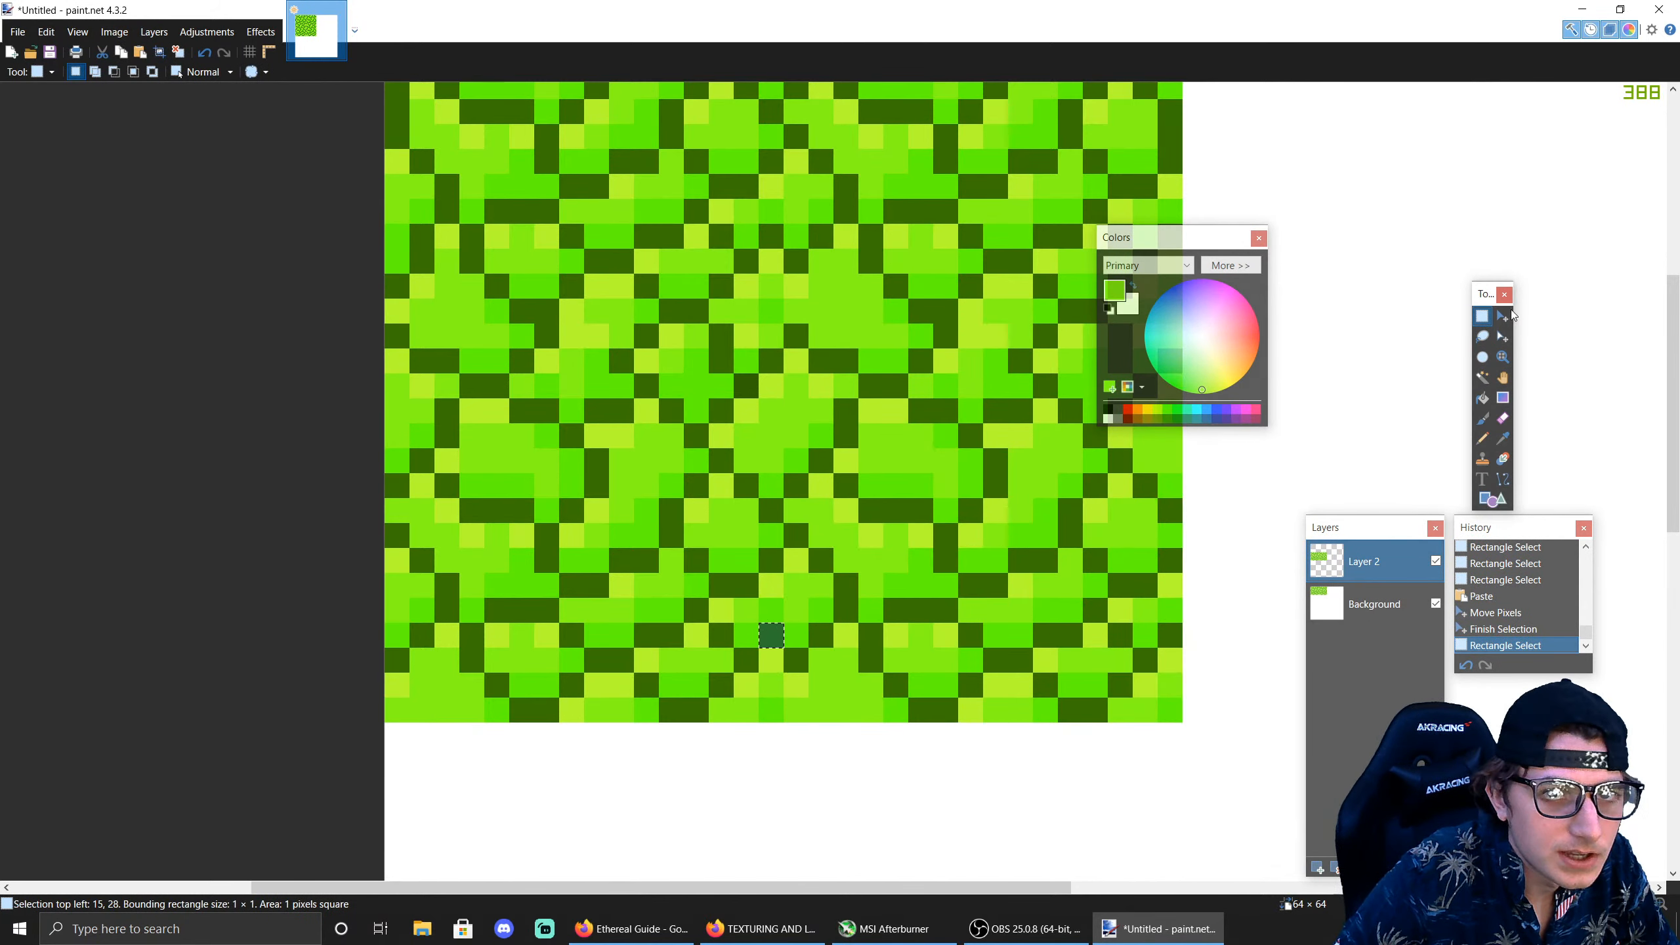
key("m")
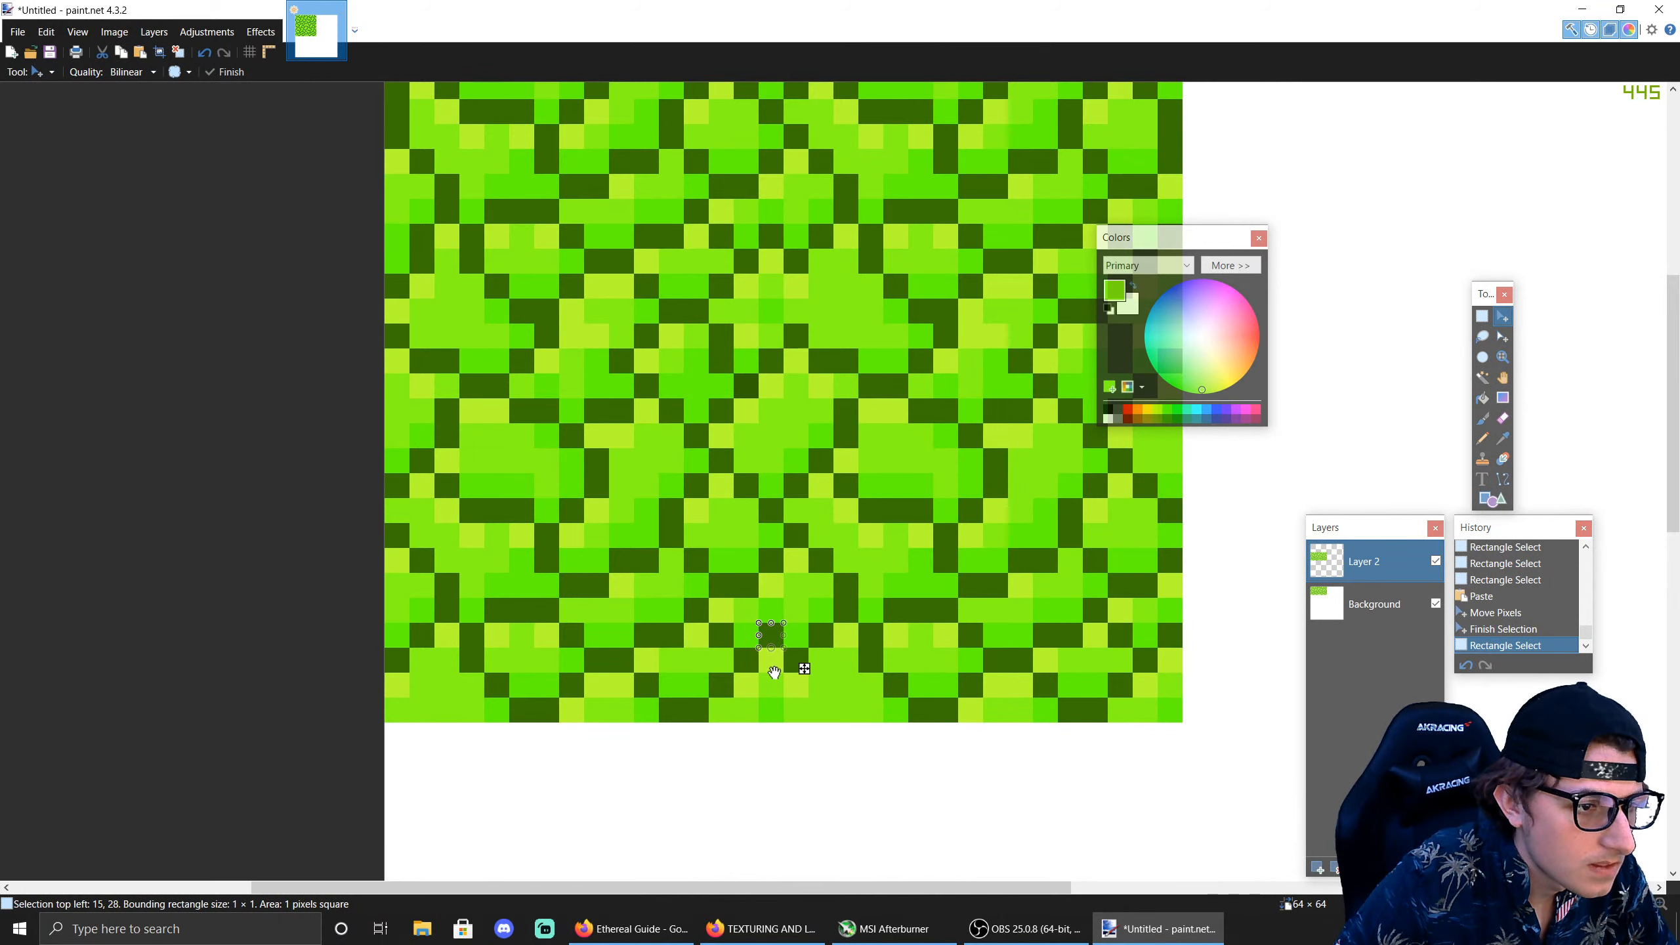
left_click_drag(773, 673, 772, 687)
left_click_drag(772, 624, 772, 647)
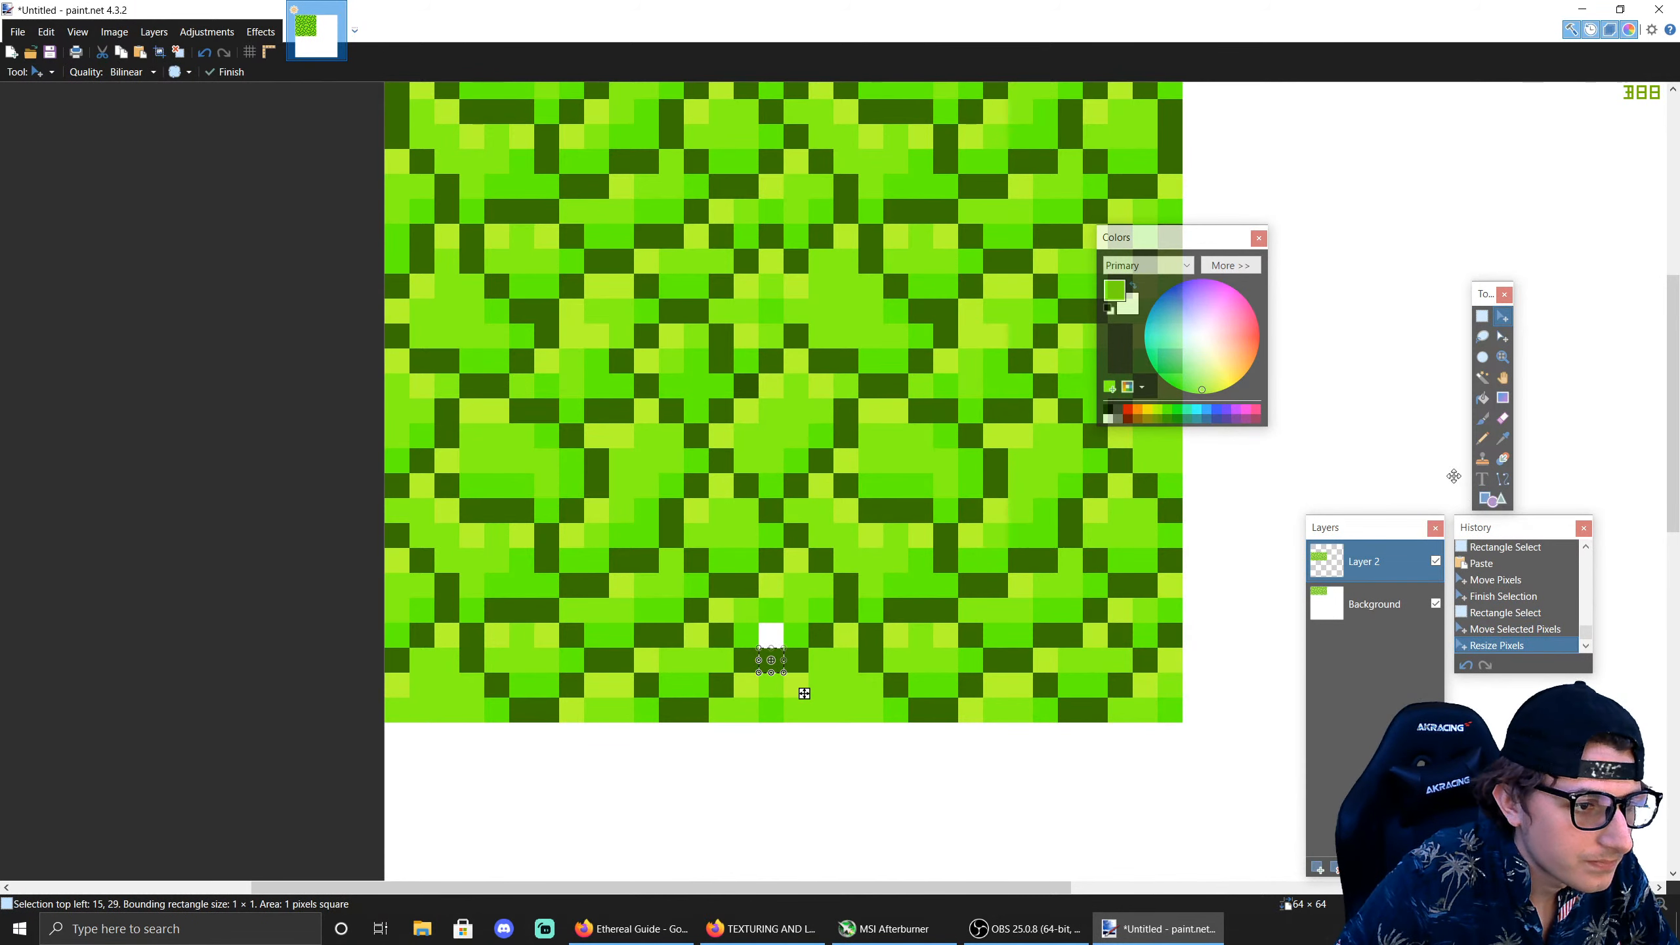
left_click(1481, 316)
left_click(1646, 439)
Step: Fill the emptied pixel at 15, 28 and recolour the pixel above it with greens sampled from nearby pixels, using the Pencil
left_click(1502, 438)
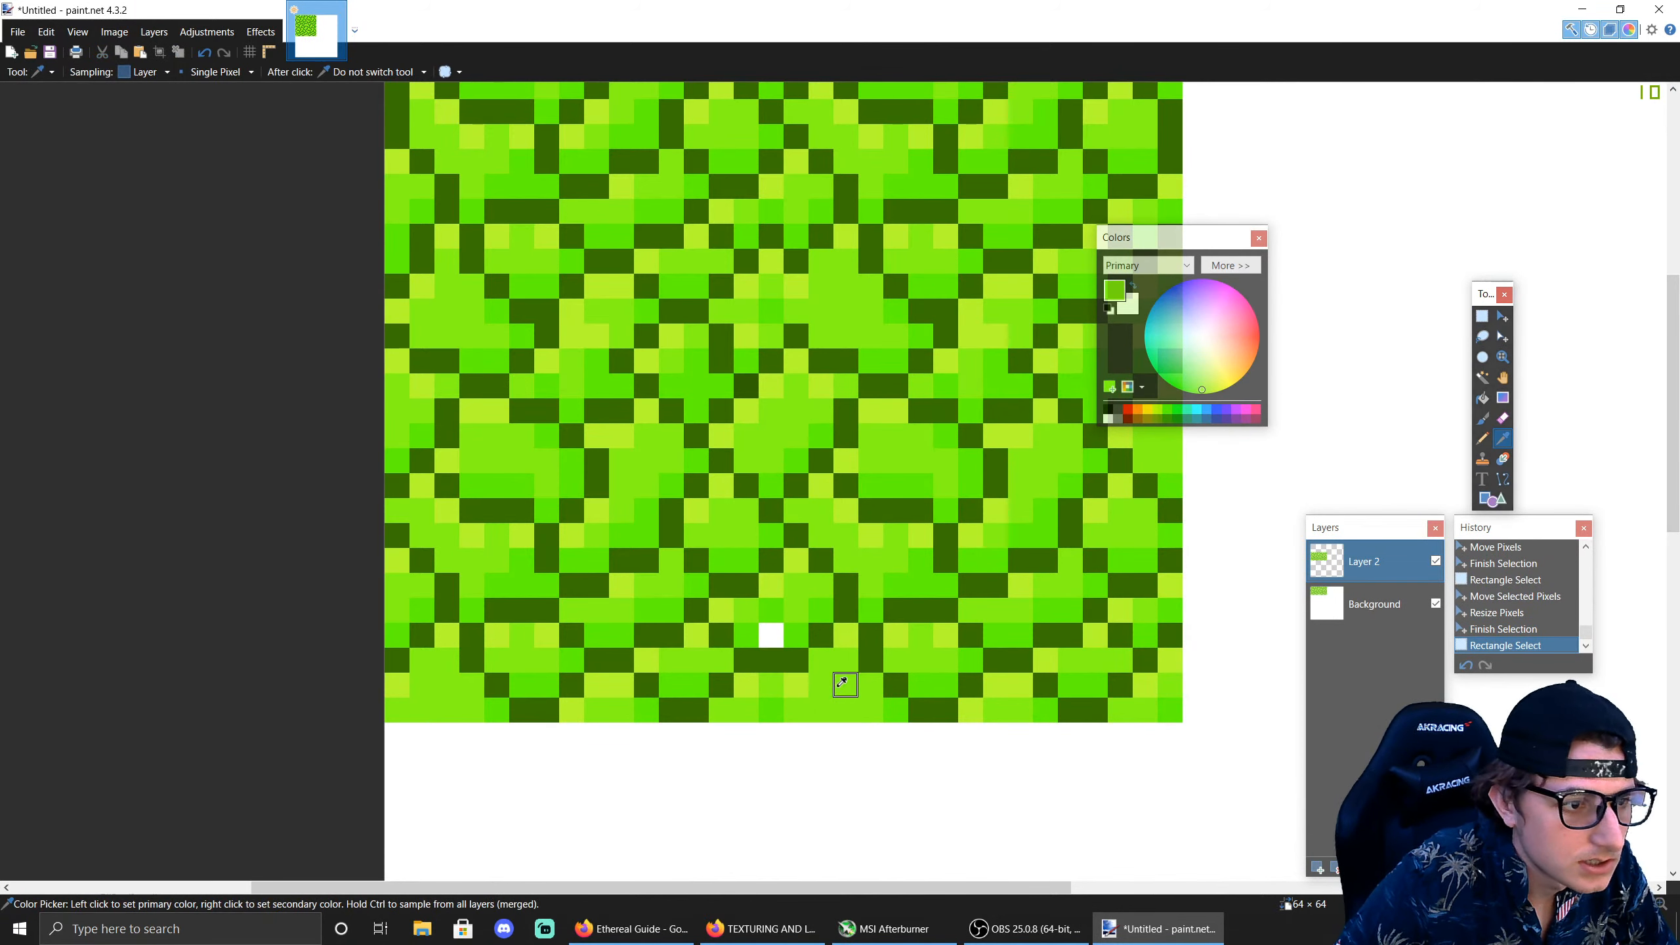
left_click(844, 684)
left_click(1482, 438)
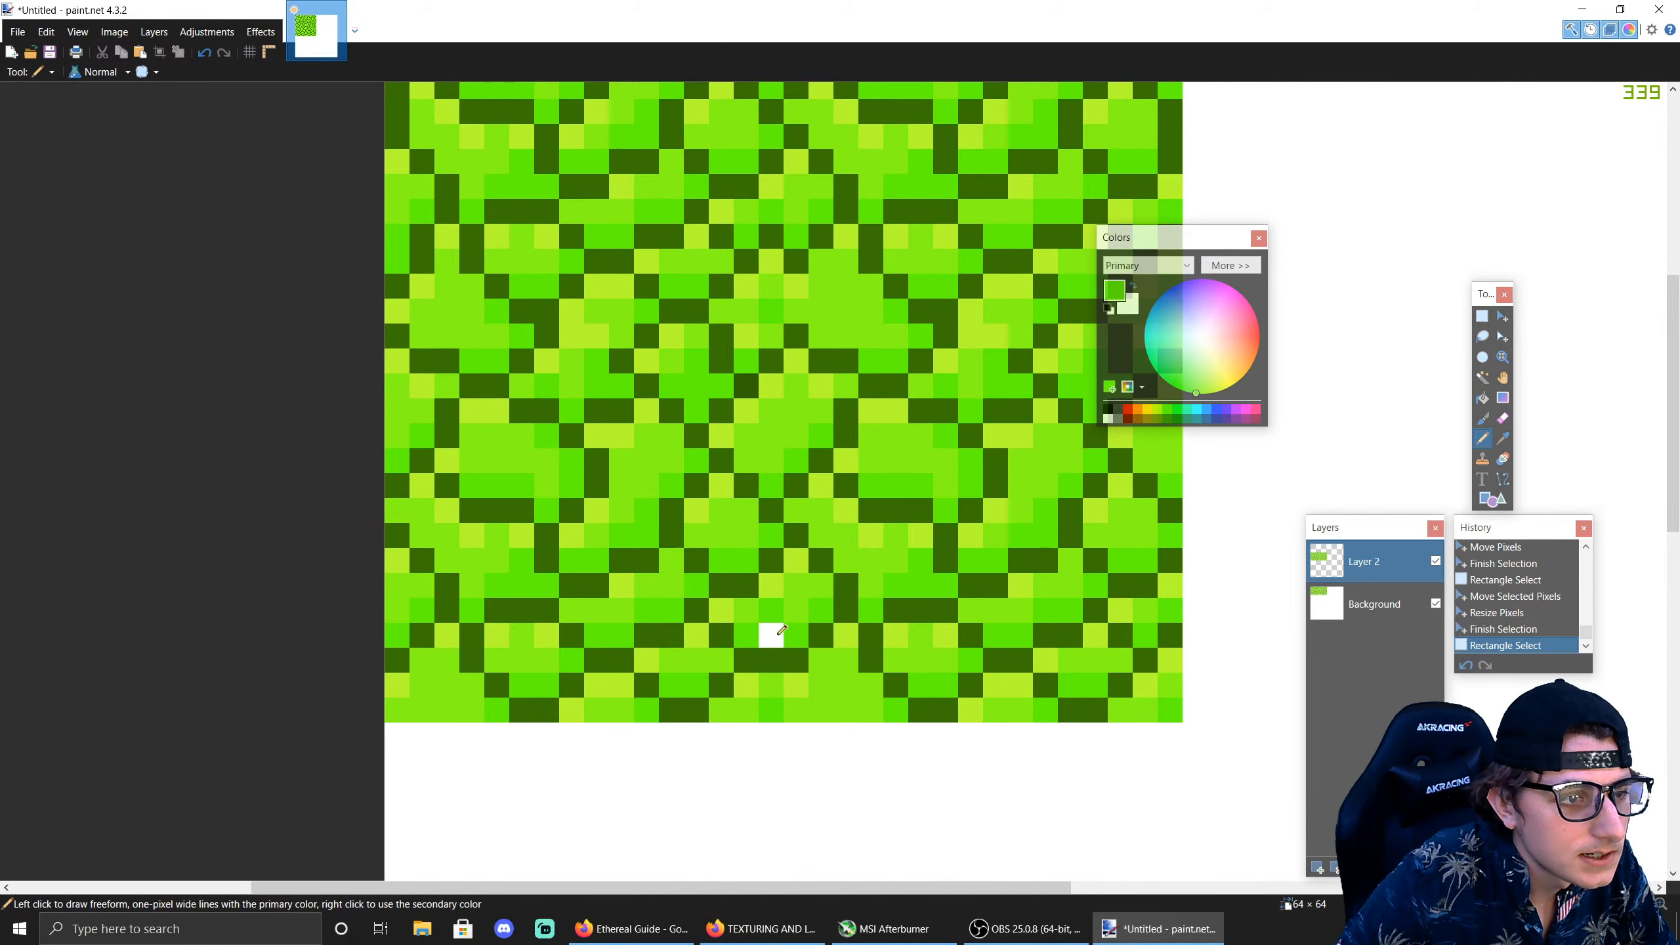
left_click(780, 632)
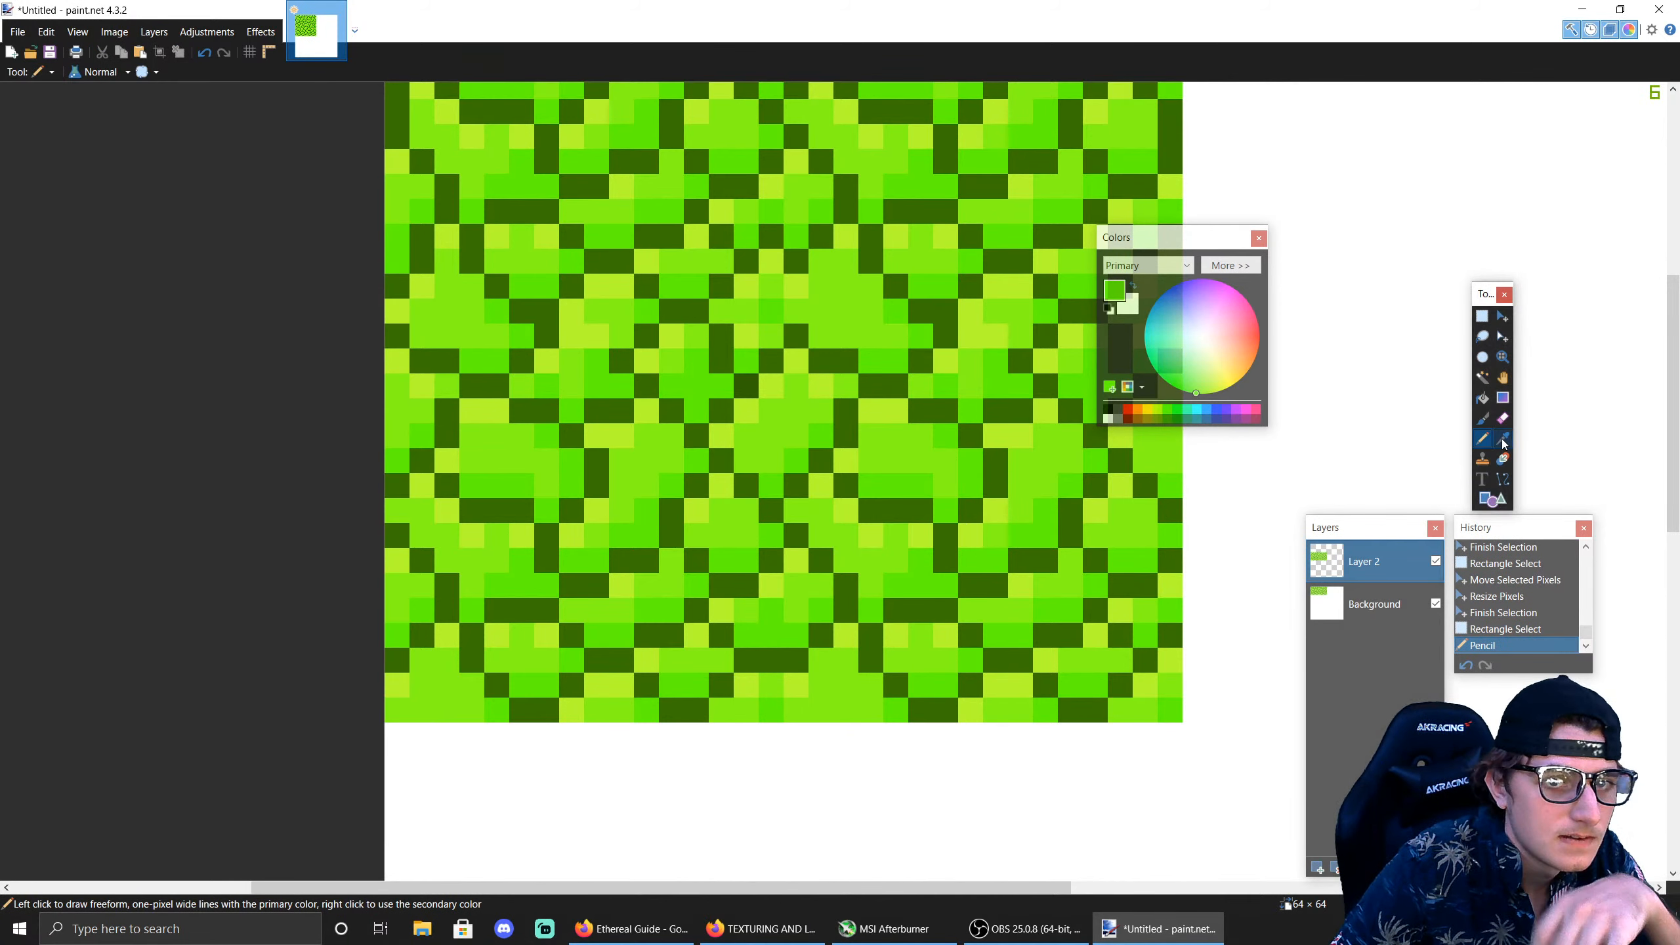
left_click(1502, 439)
left_click(795, 608)
left_click(1482, 439)
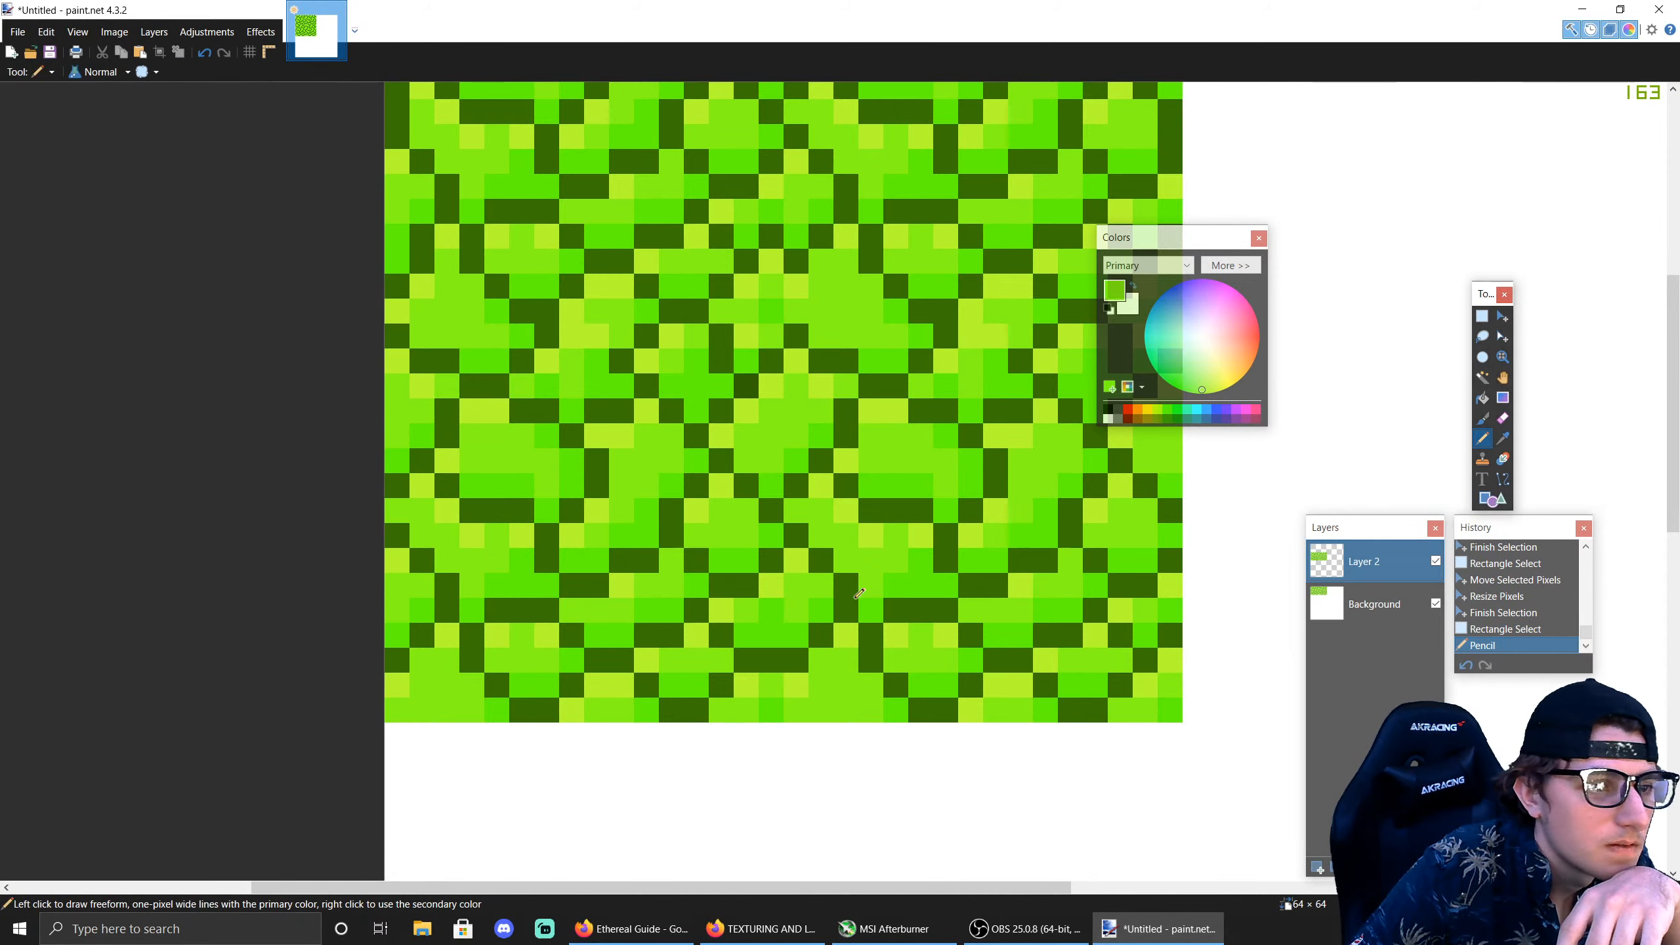
left_click(779, 607)
Step: Replace the tile at 16, 16 with a copy of the retouched 16 × 16 tile at 0, 16
left_click(1482, 316)
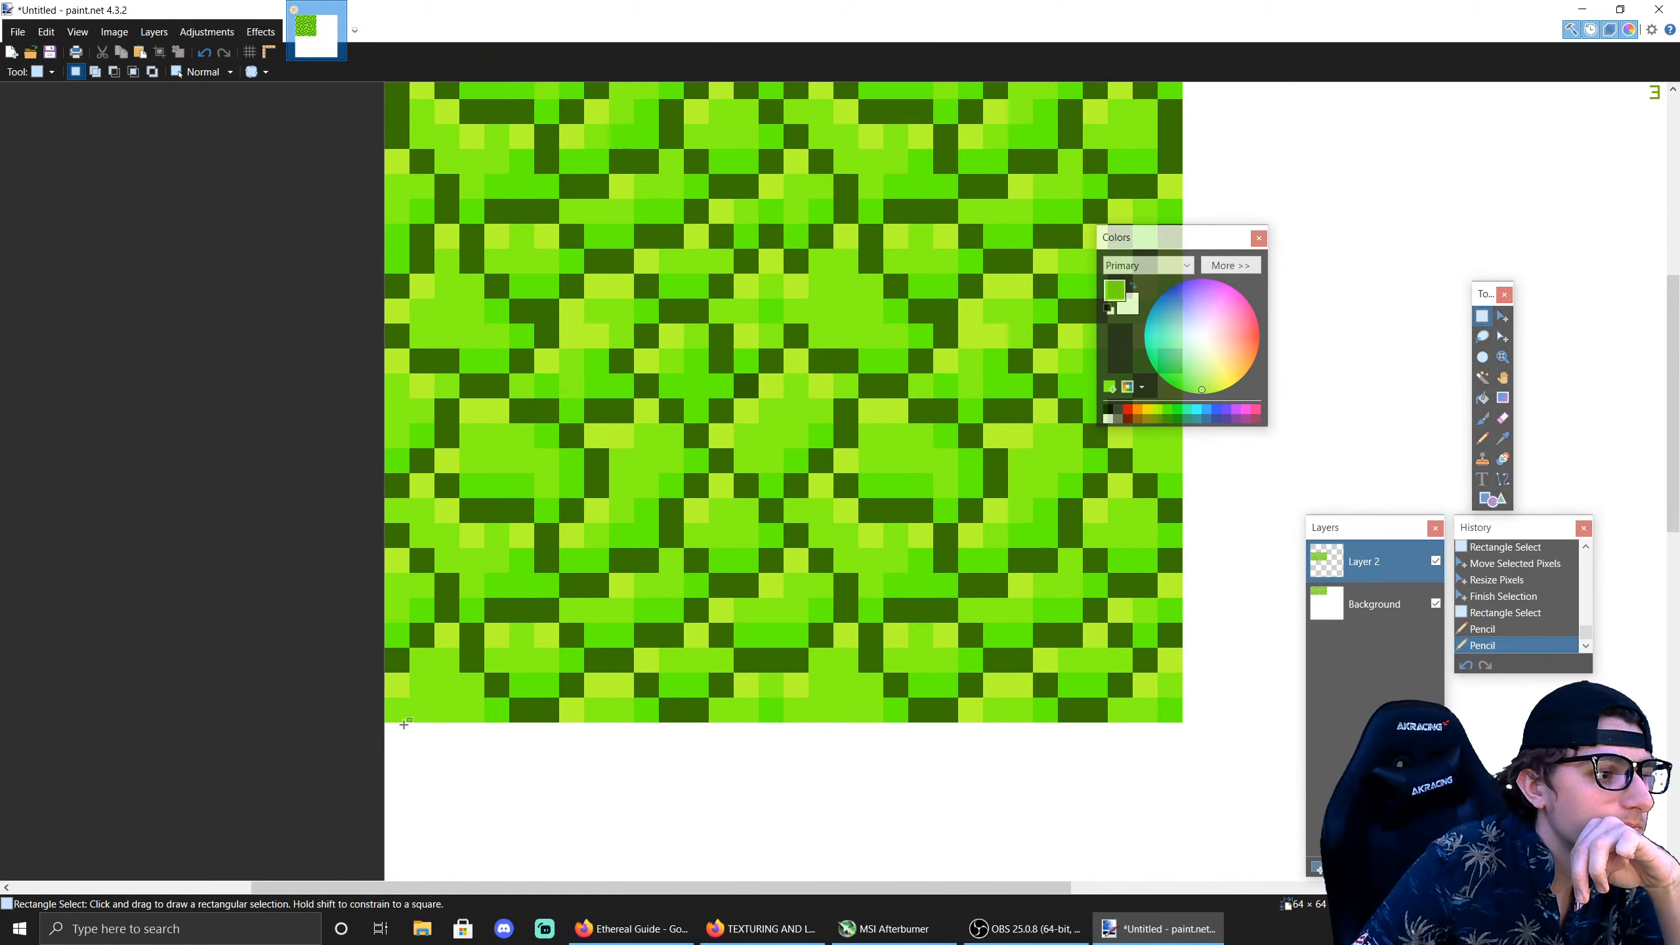
left_click_drag(404, 724, 780, 334)
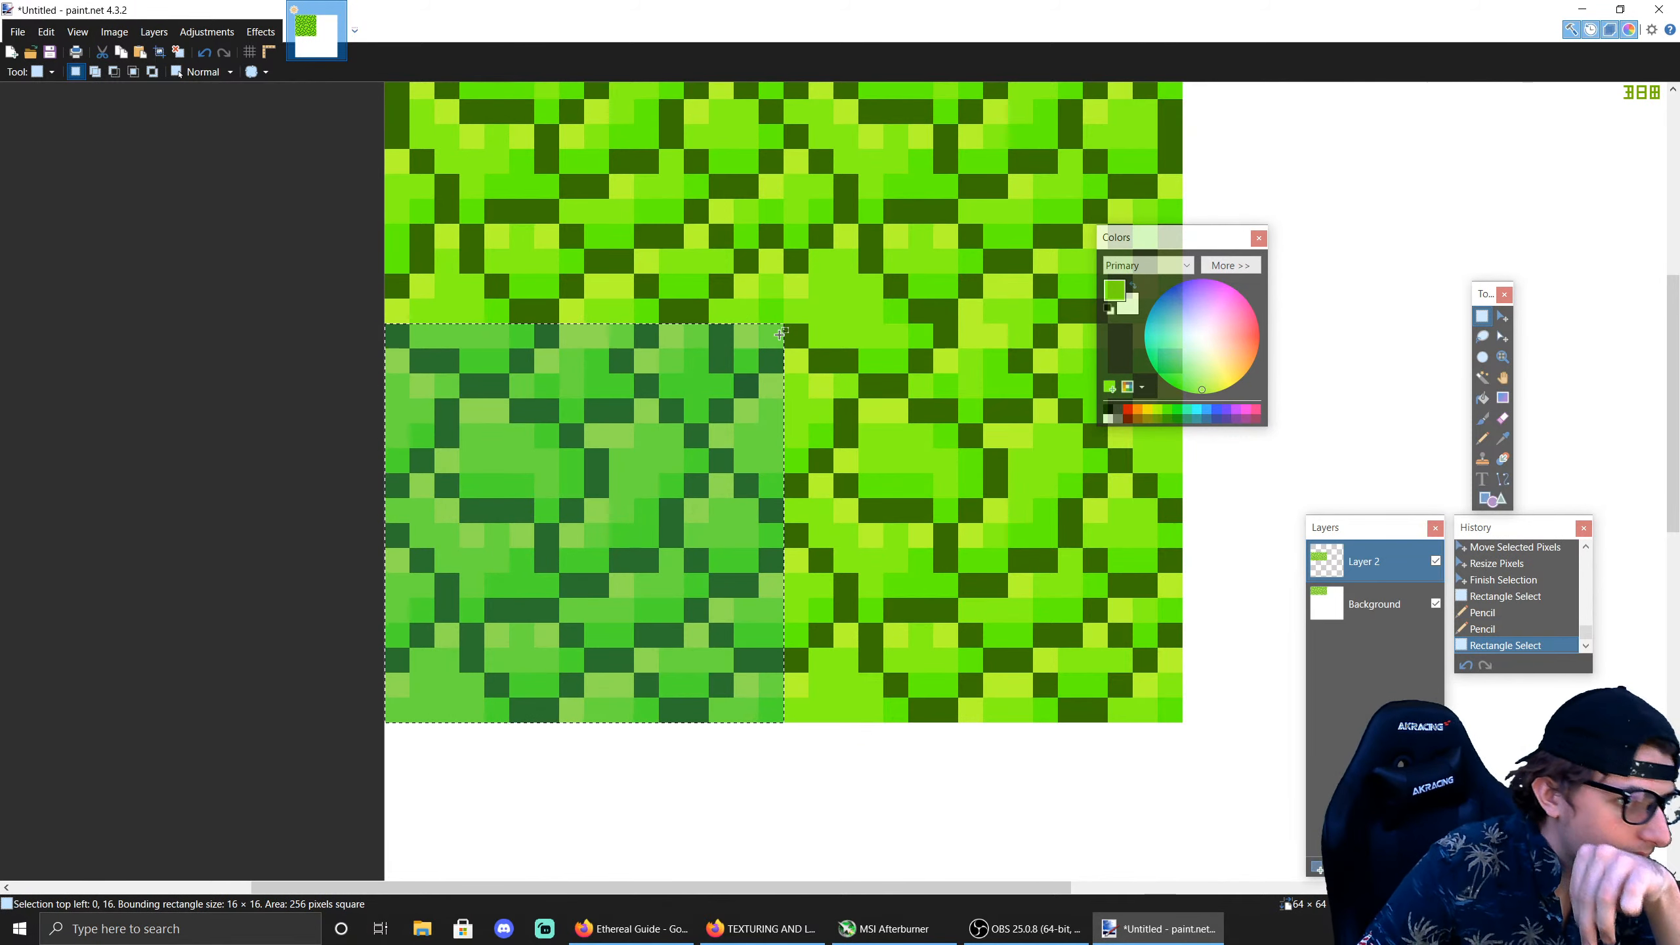
key("ctrl+c")
key("ctrl+v")
left_click_drag(803, 739, 1089, 560)
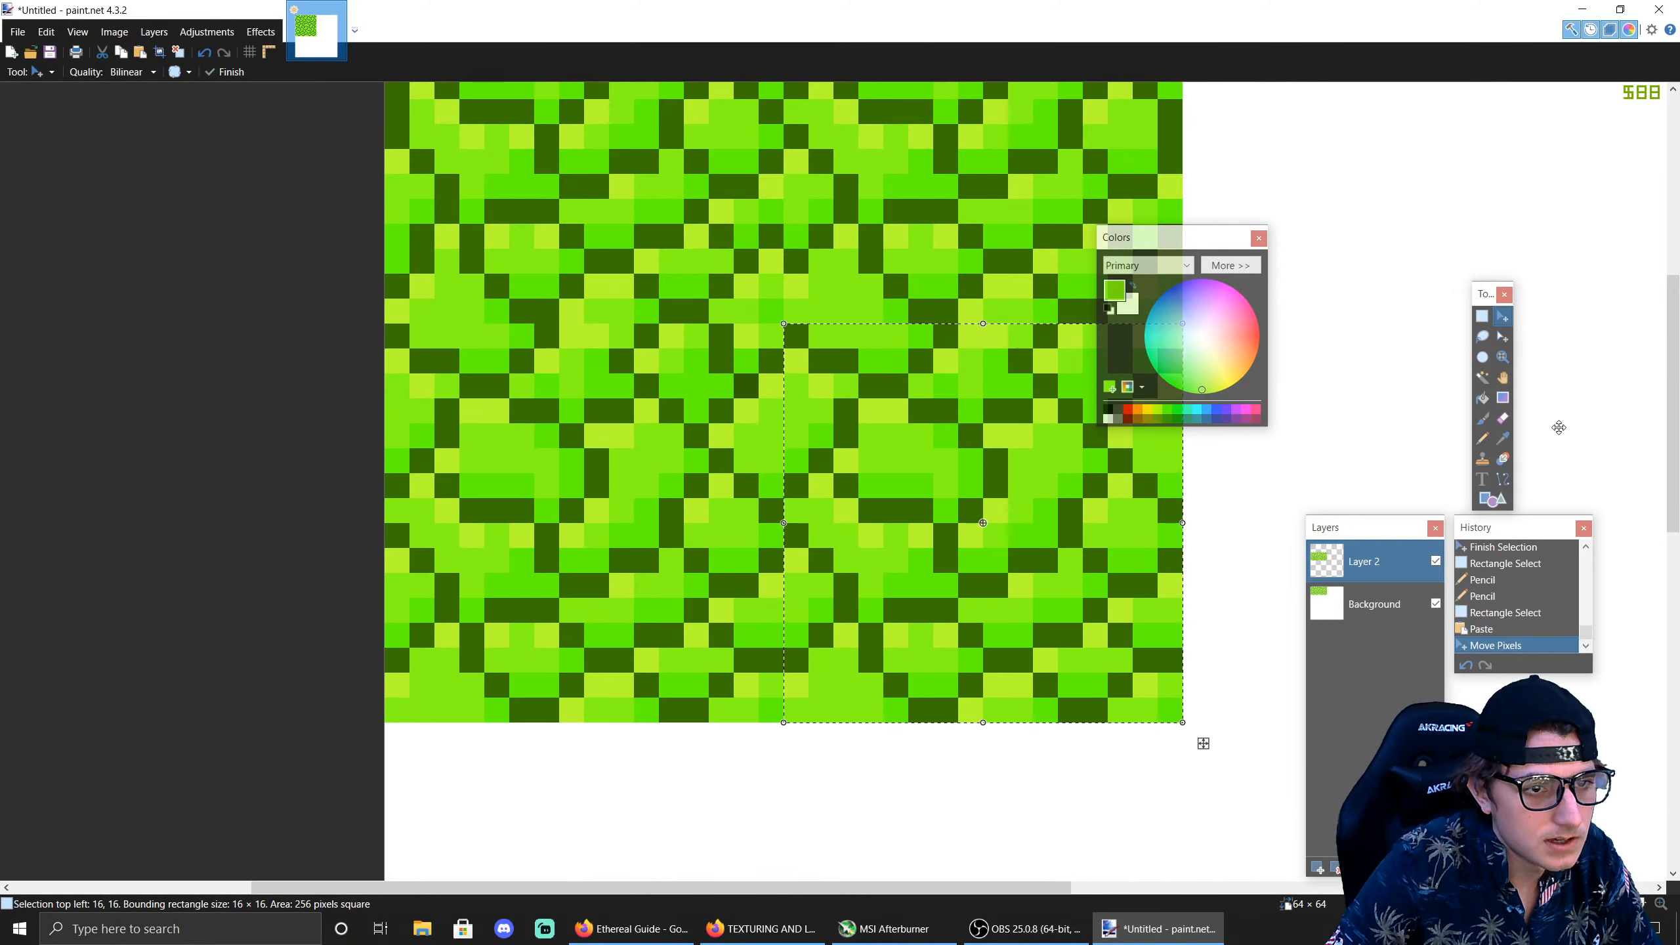
left_click(1481, 316)
left_click(999, 533)
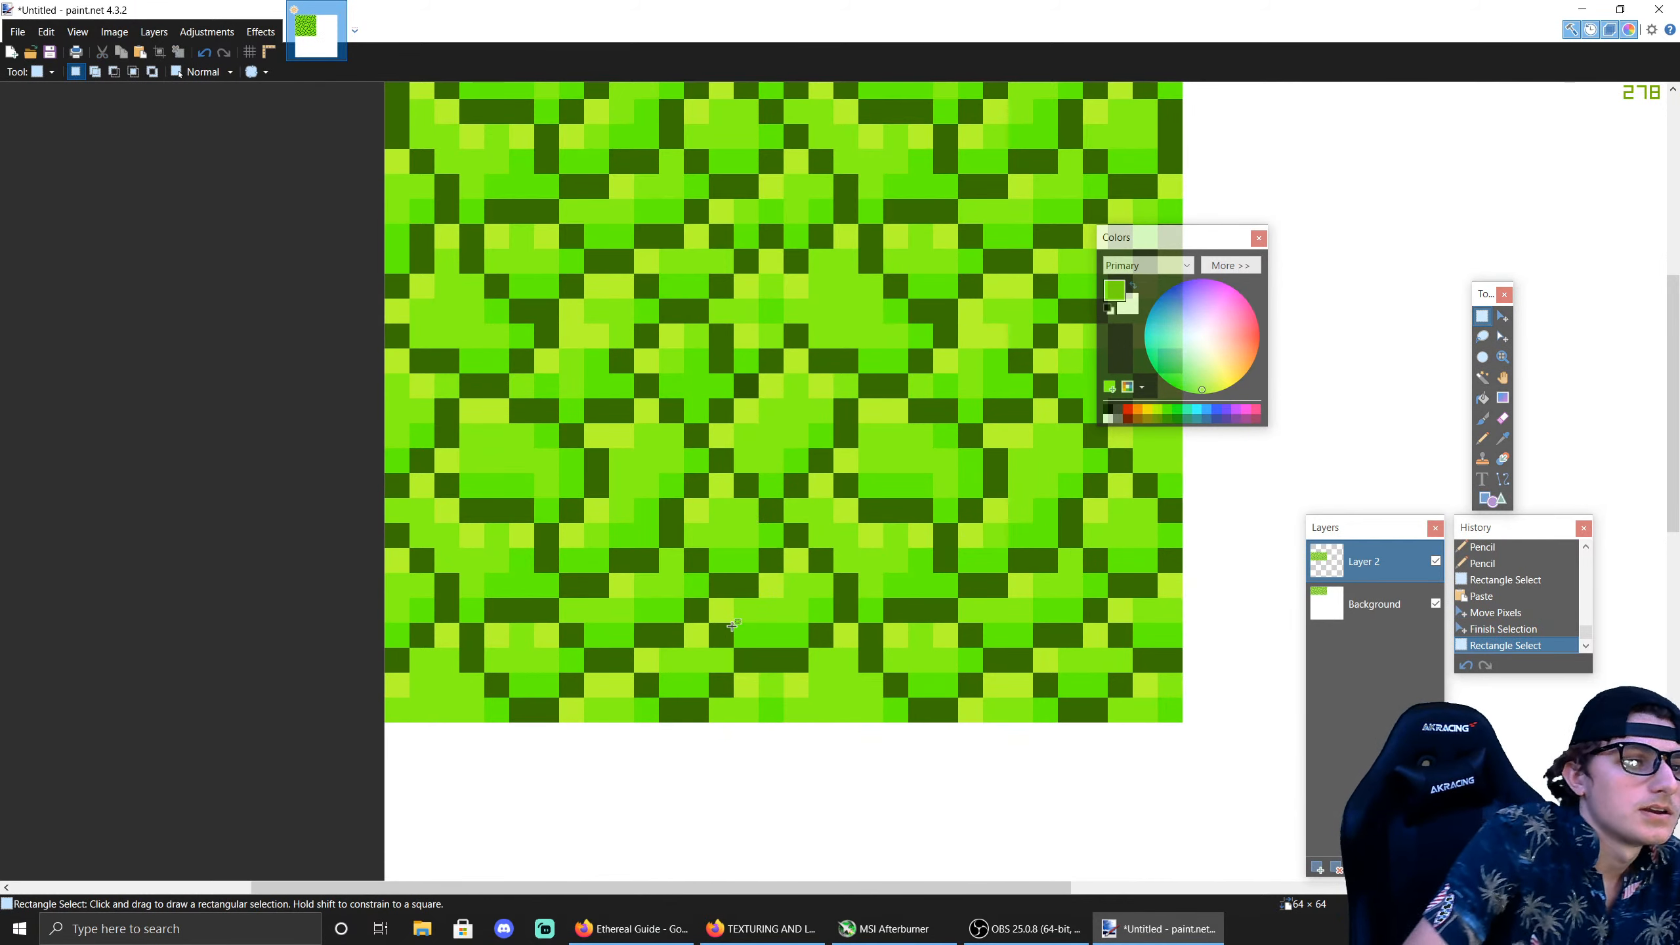
Step: Erase the 32 × 16 area at 0, 0 from the Background layer
scroll(426, 347, "up", 3)
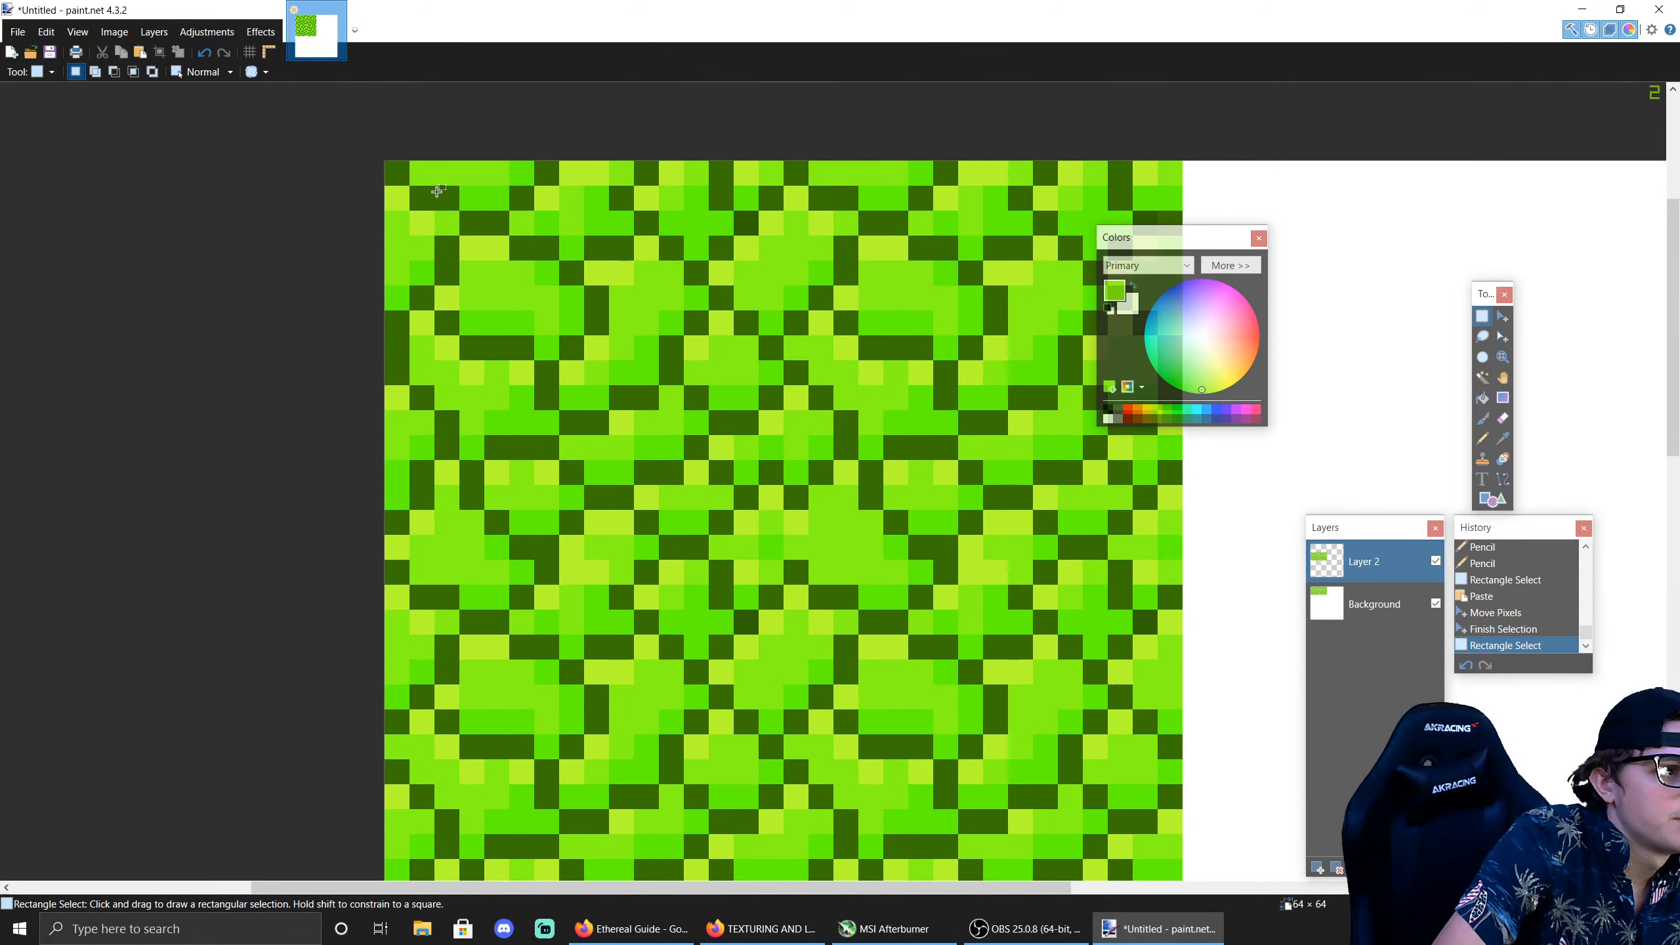
left_click_drag(389, 164, 1181, 555)
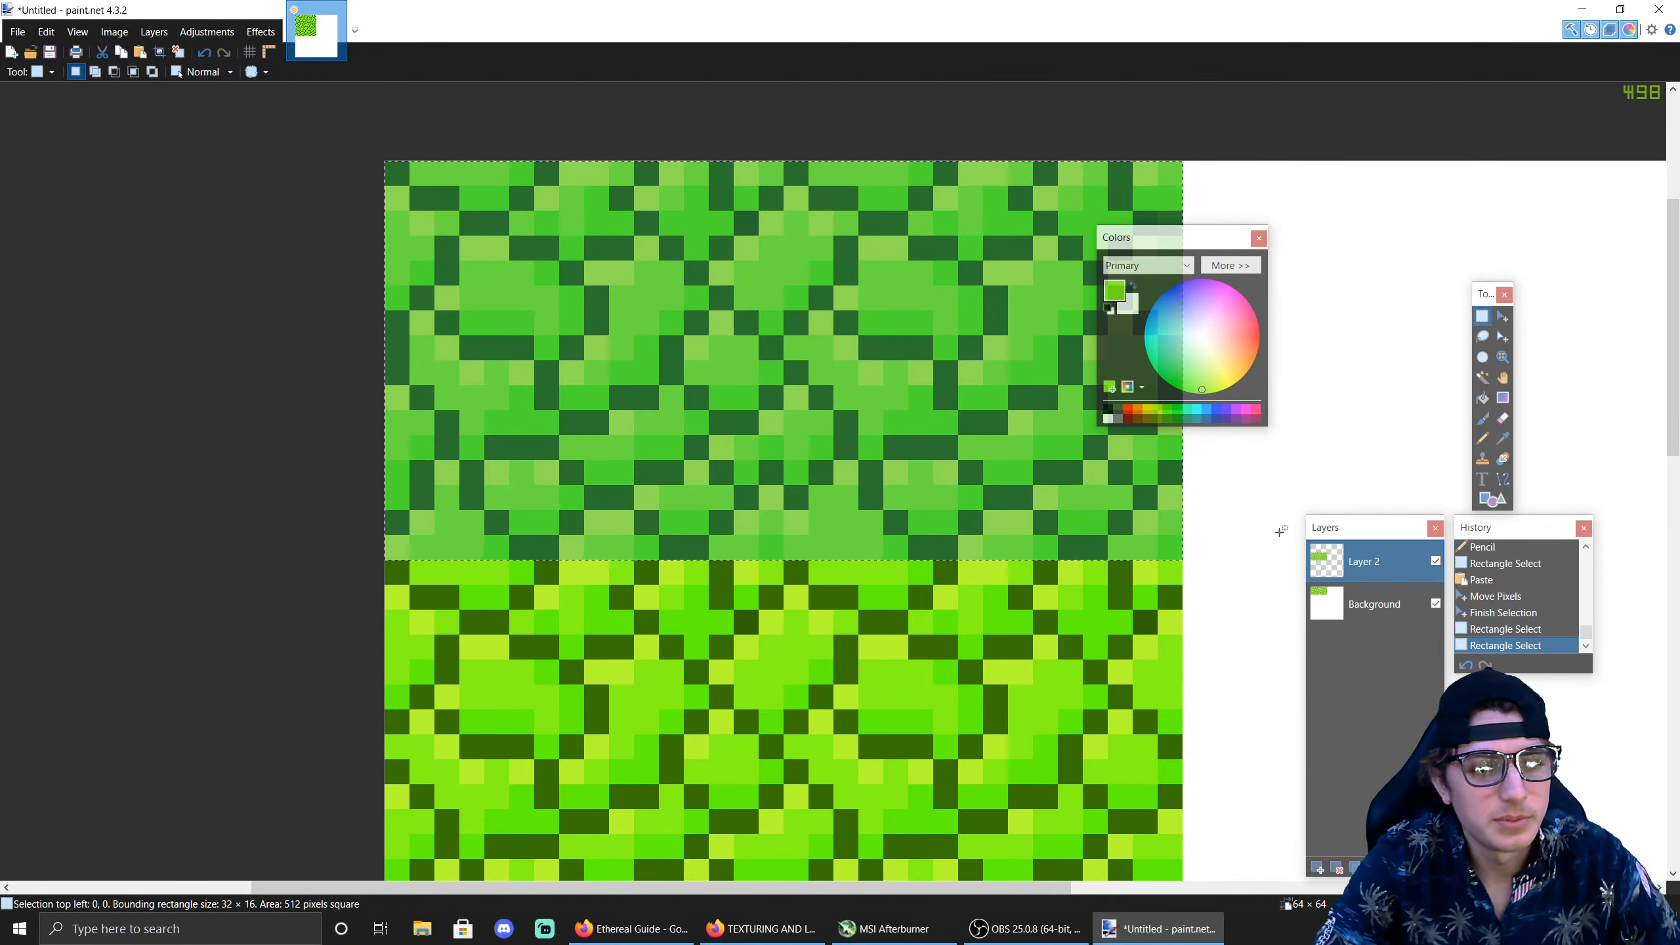
left_click(1374, 603)
key("Delete")
scroll(1249, 605, "down", 2)
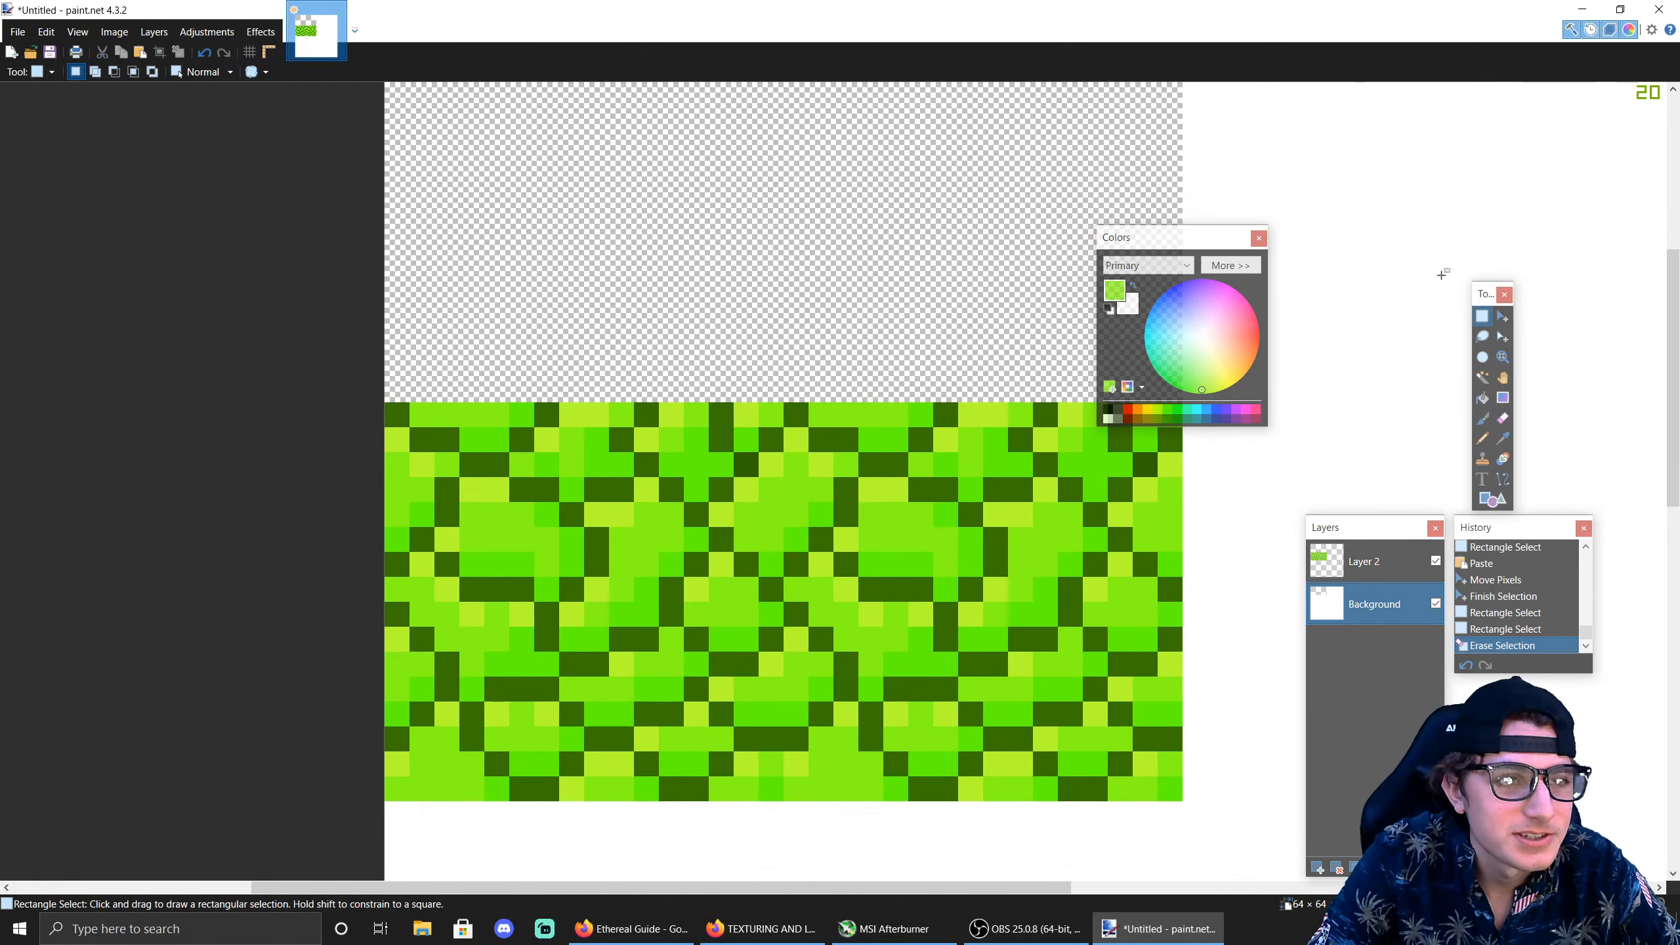
Step: Try to copy and paste the 32 × 16 strip at 0, 16 while the Background layer is active
left_click_drag(389, 405, 1166, 788)
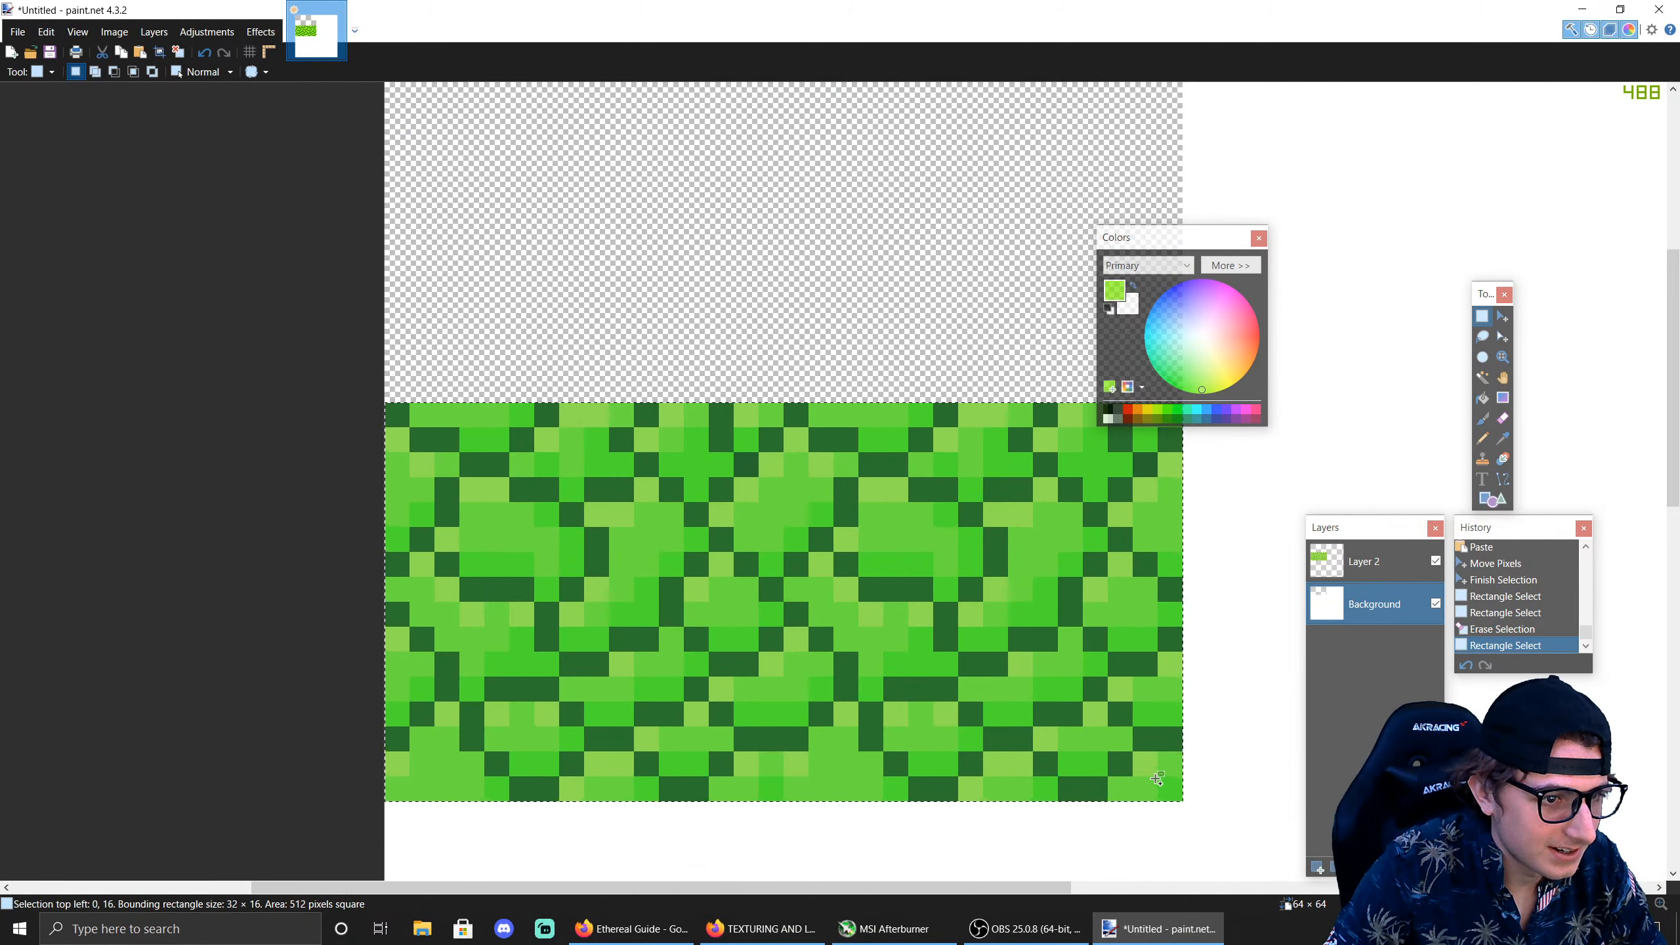
key("ctrl+v")
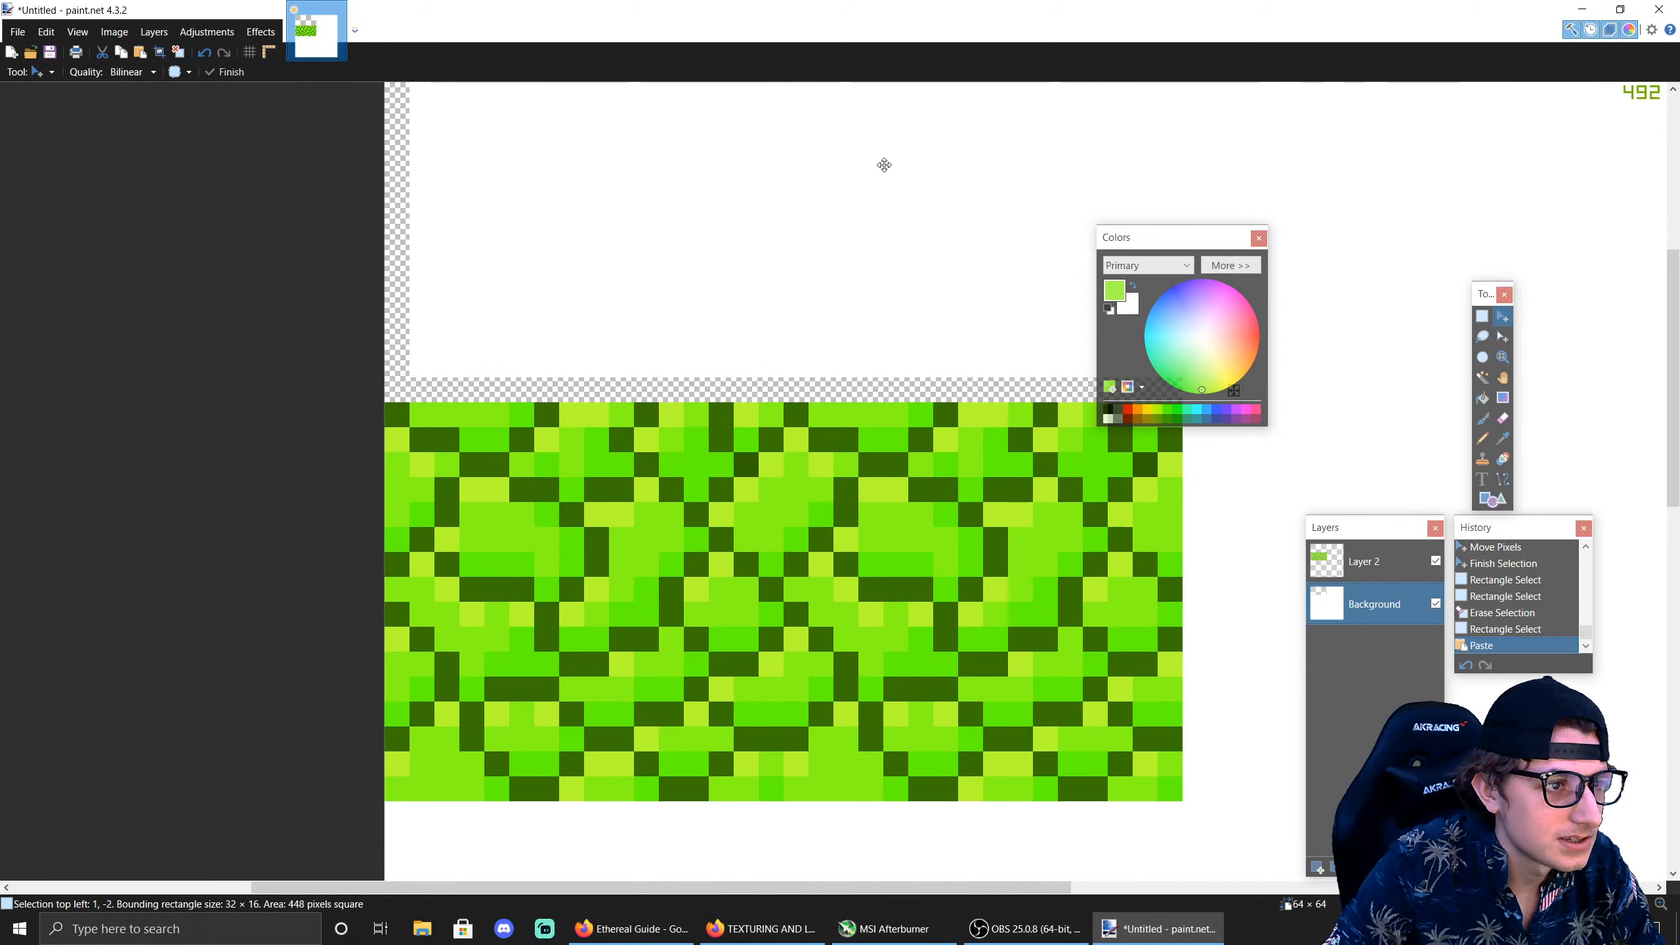
left_click_drag(14, 310, 16, 310)
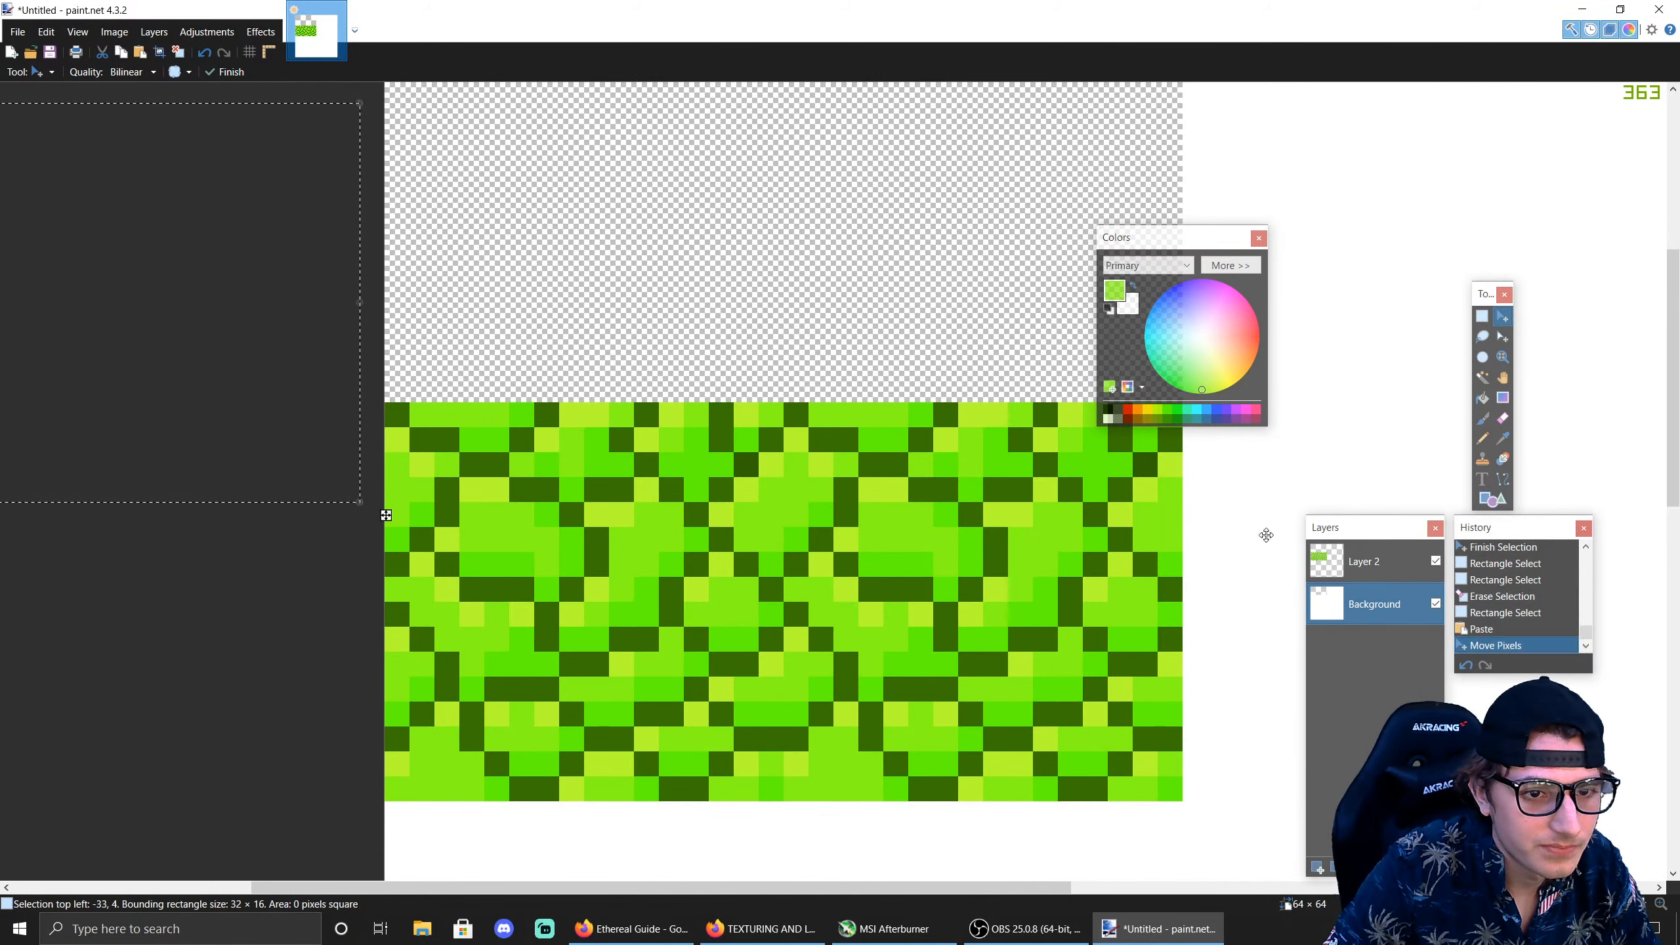
left_click(1389, 558)
key("ctrl+z")
key("ctrl+z")
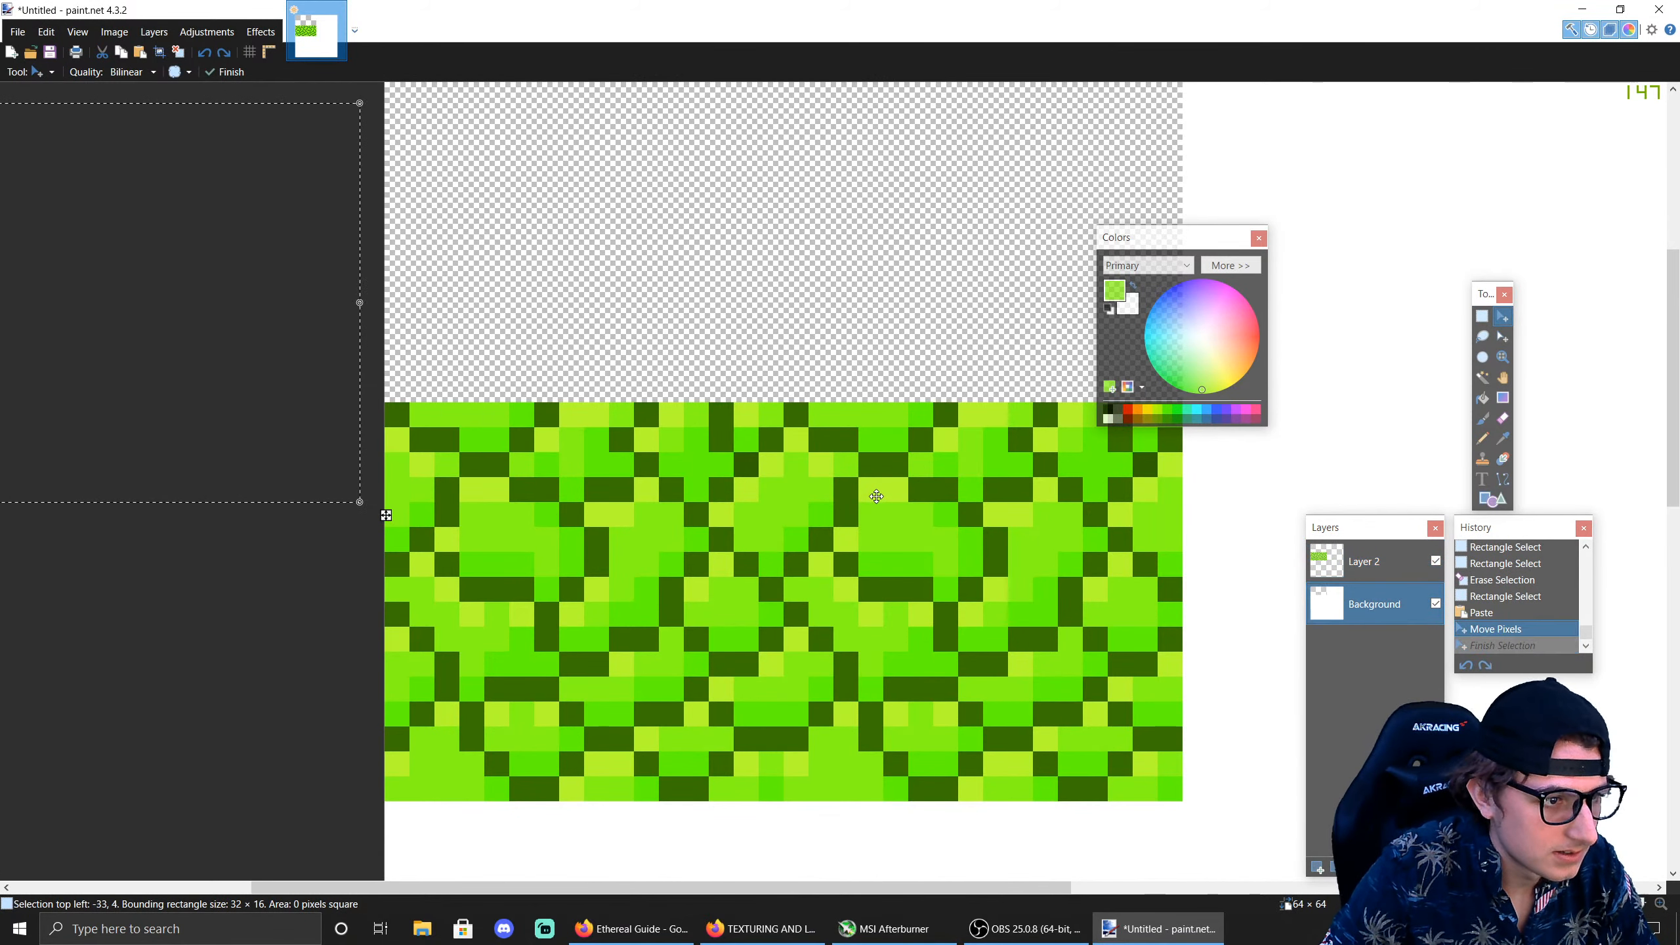
Step: Copy the 32 × 16 strip at 0, 16 on Layer 2 and place the duplicate above it at 0, 0
left_click(1389, 561)
key("ctrl+v")
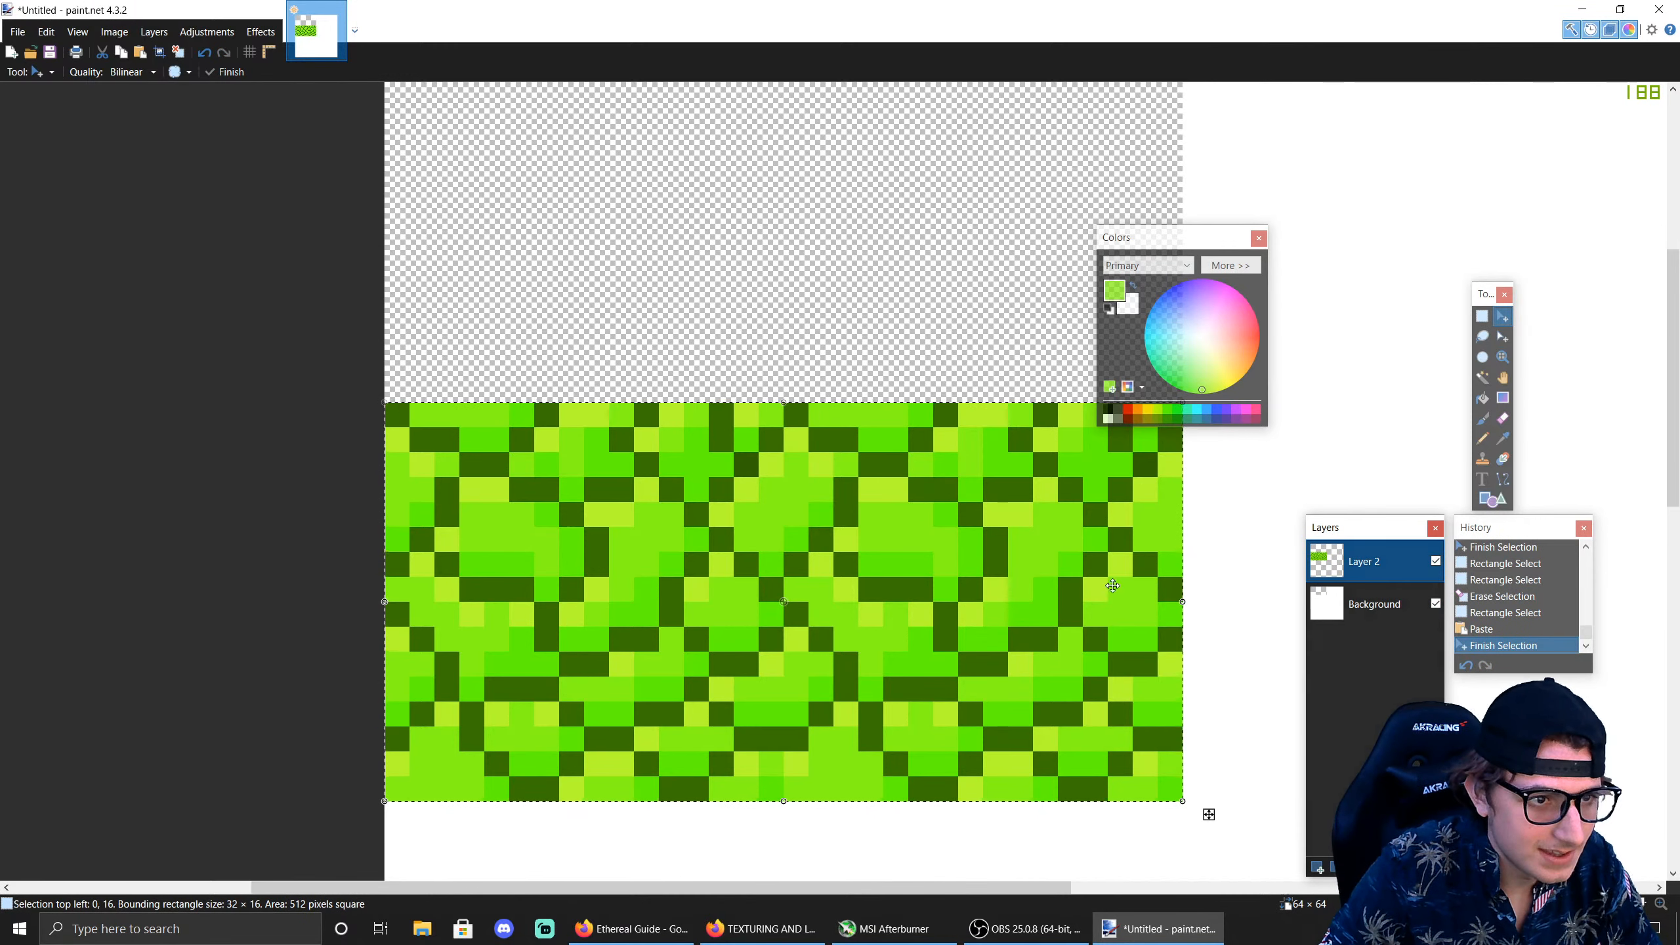
left_click_drag(985, 617, 973, 229)
left_click_drag(1164, 237, 1445, 208)
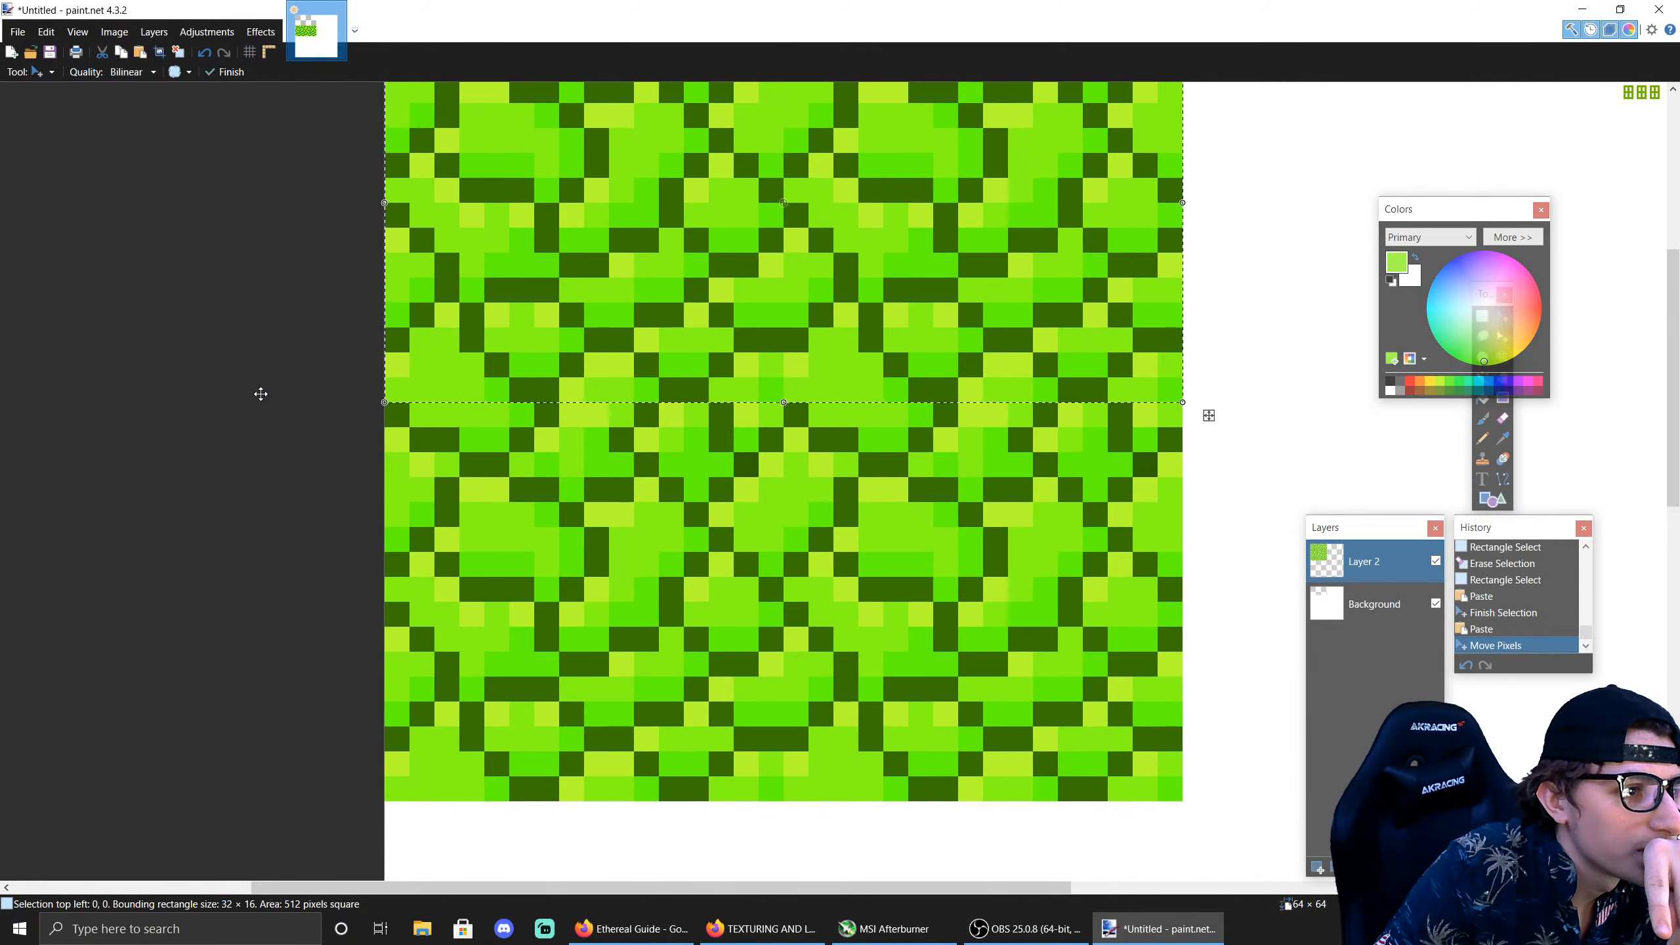
scroll(261, 393, "up", 1)
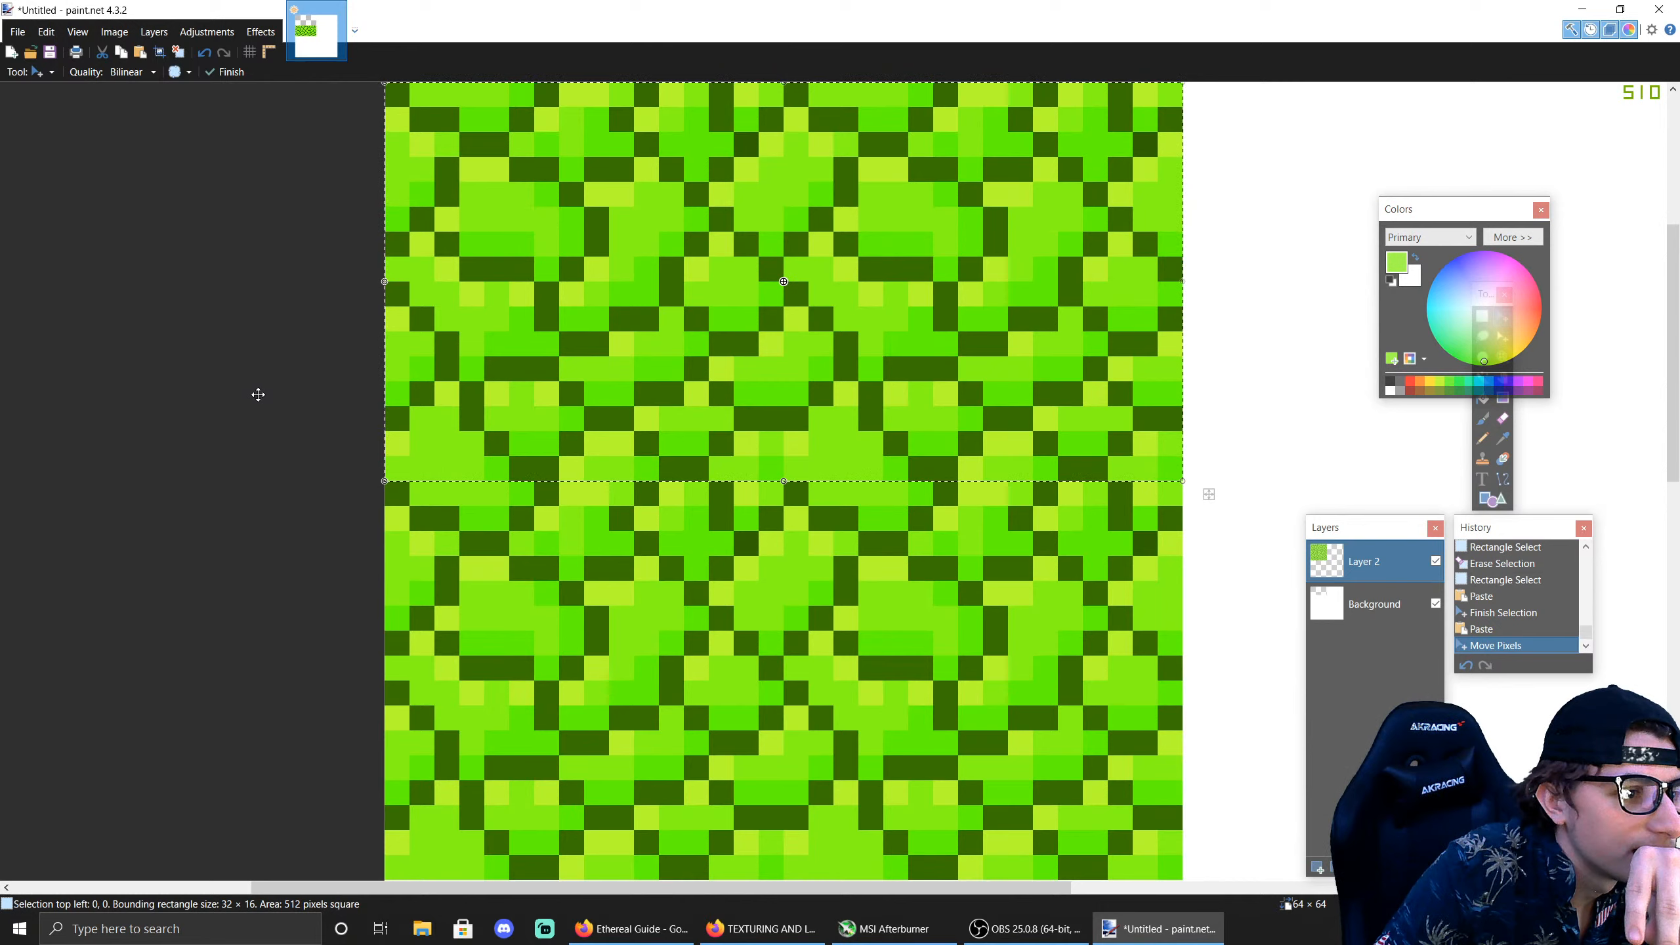
right_click(618, 501)
left_click_drag(1480, 214, 1470, 130)
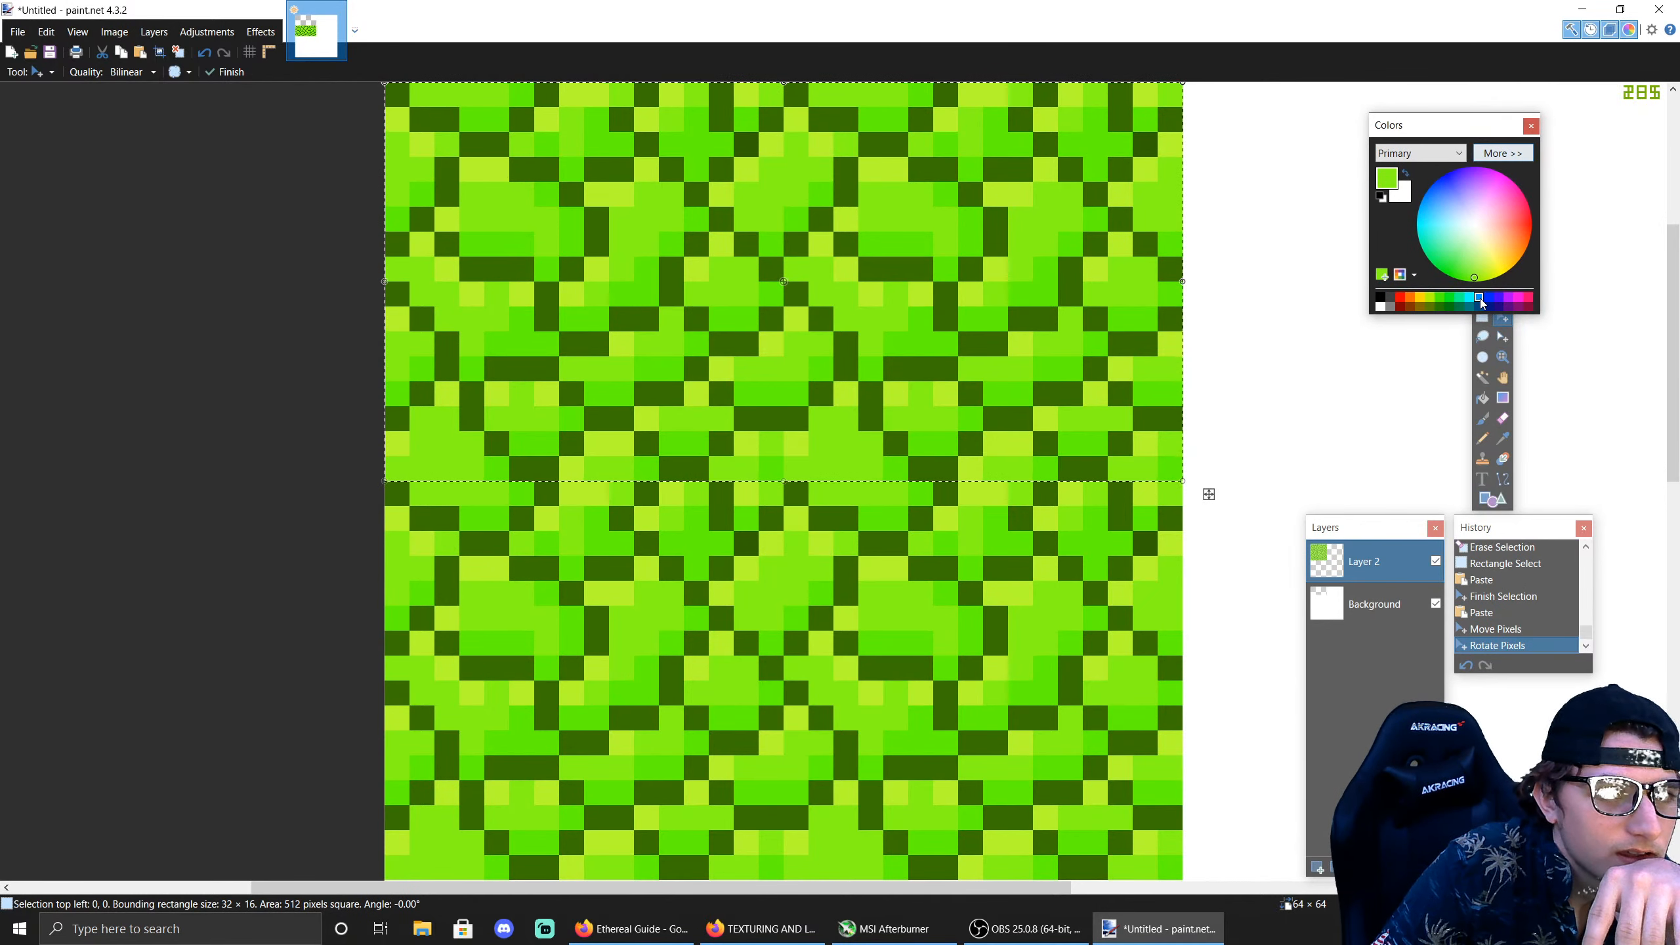
left_click(1481, 316)
left_click(604, 523)
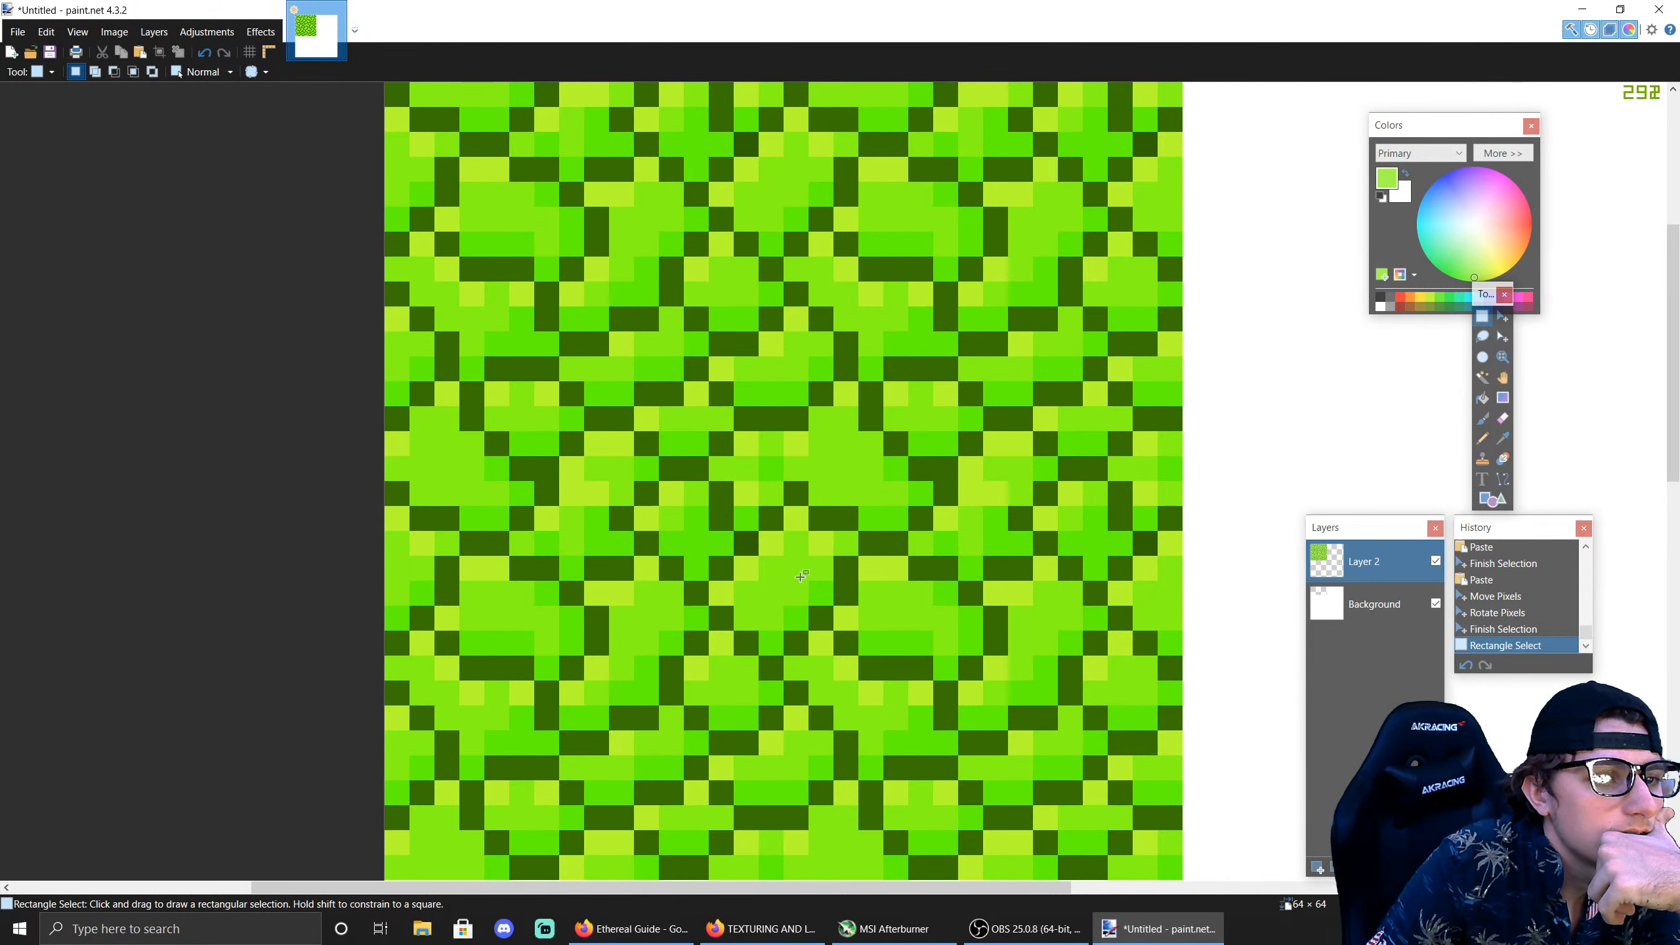
Step: Select and copy the finished 16 × 16 tile at 0, 0
key("ctrl+minus")
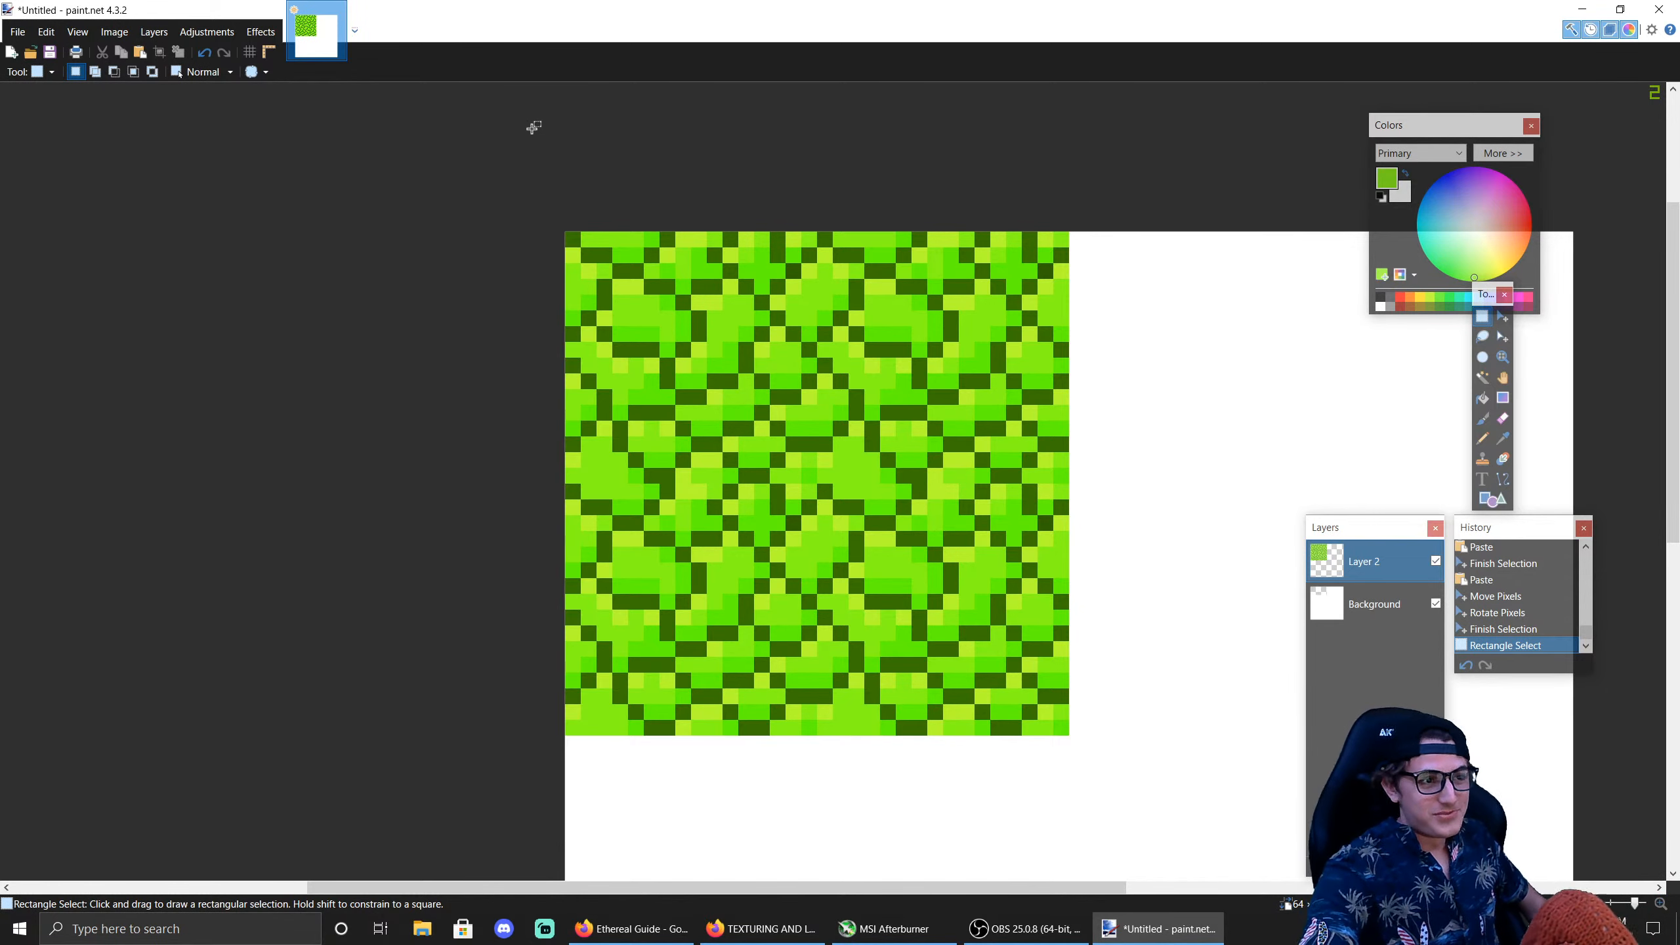
left_click_drag(532, 126, 990, 609)
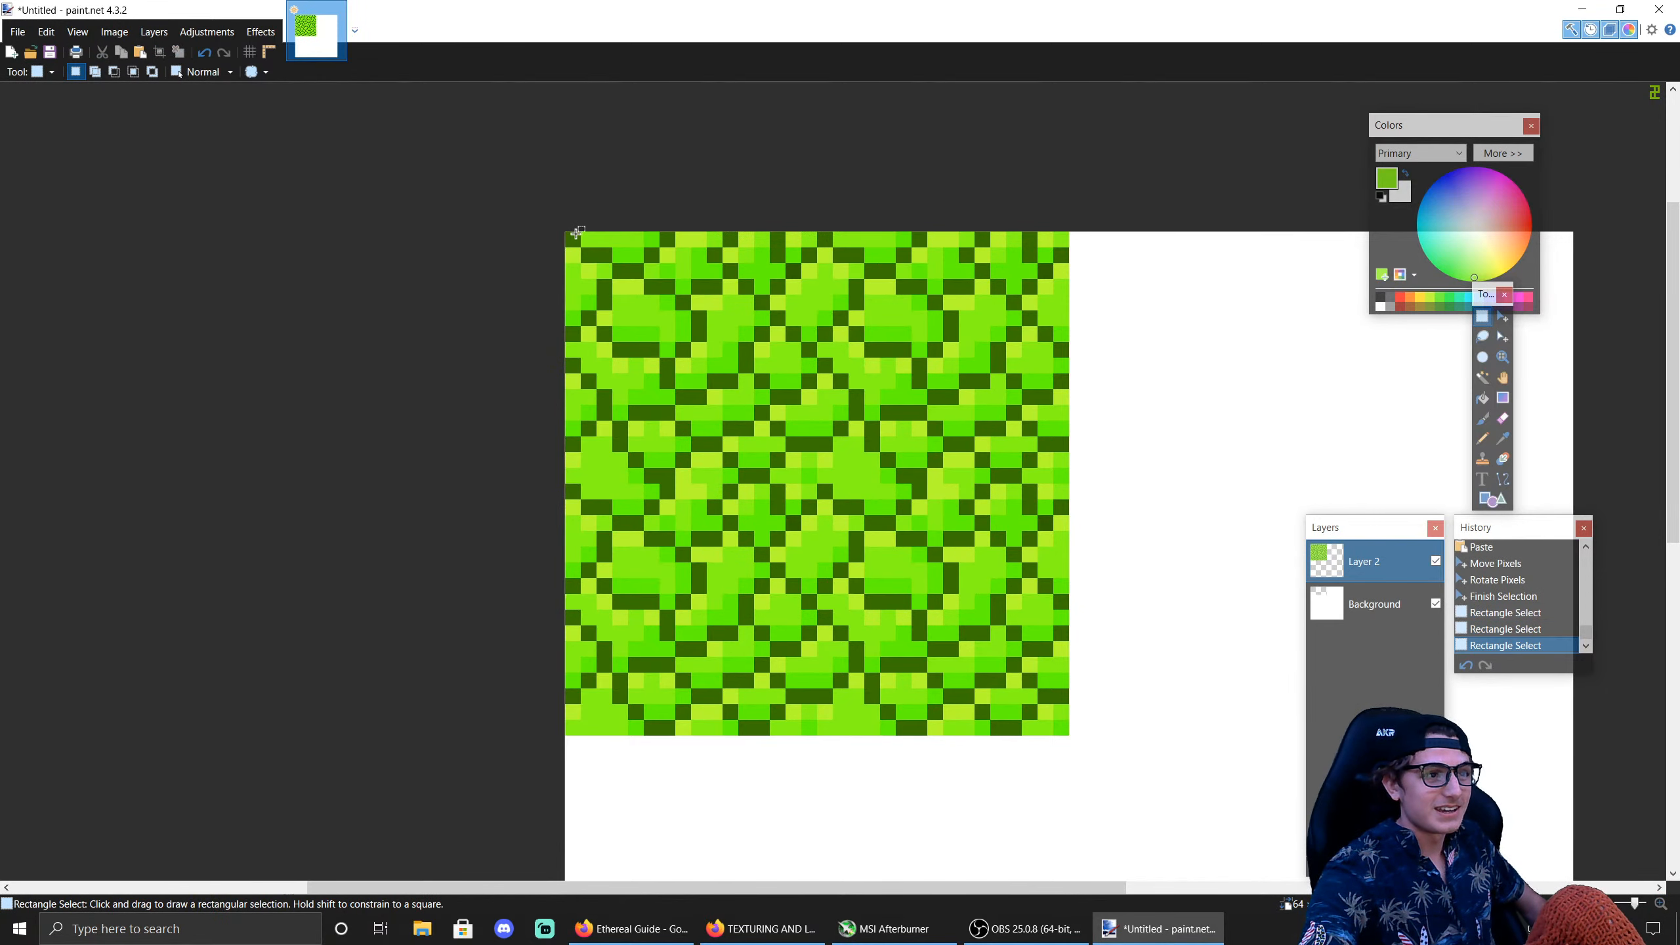
left_click_drag(563, 228, 779, 486)
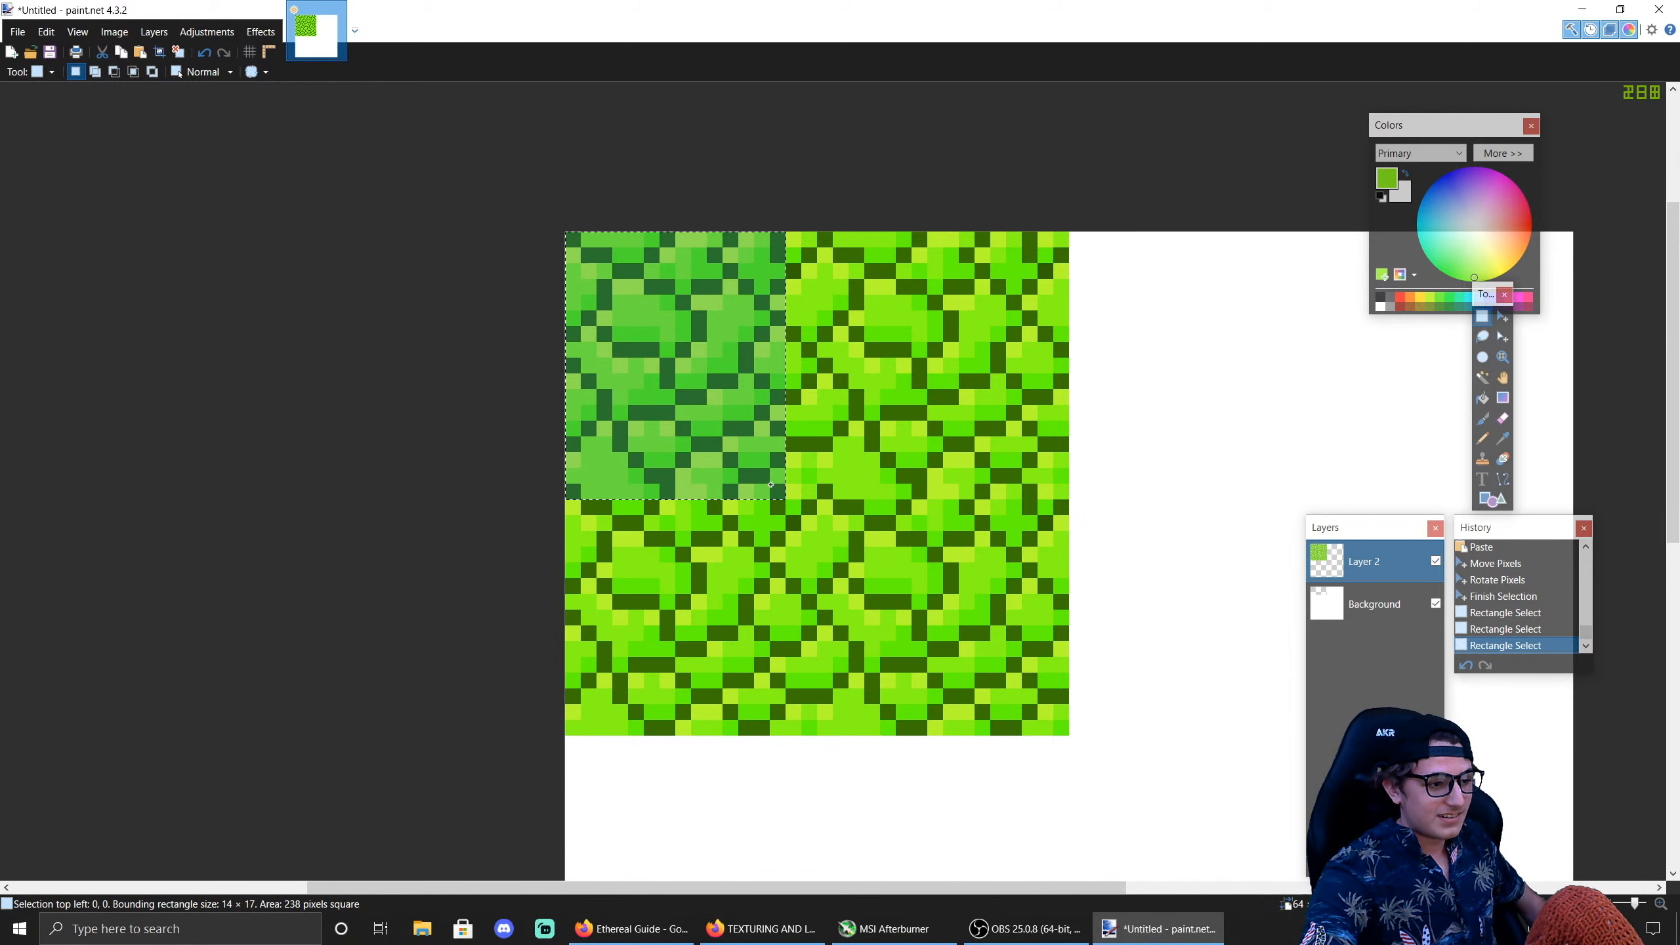
left_click_drag(770, 484, 807, 474)
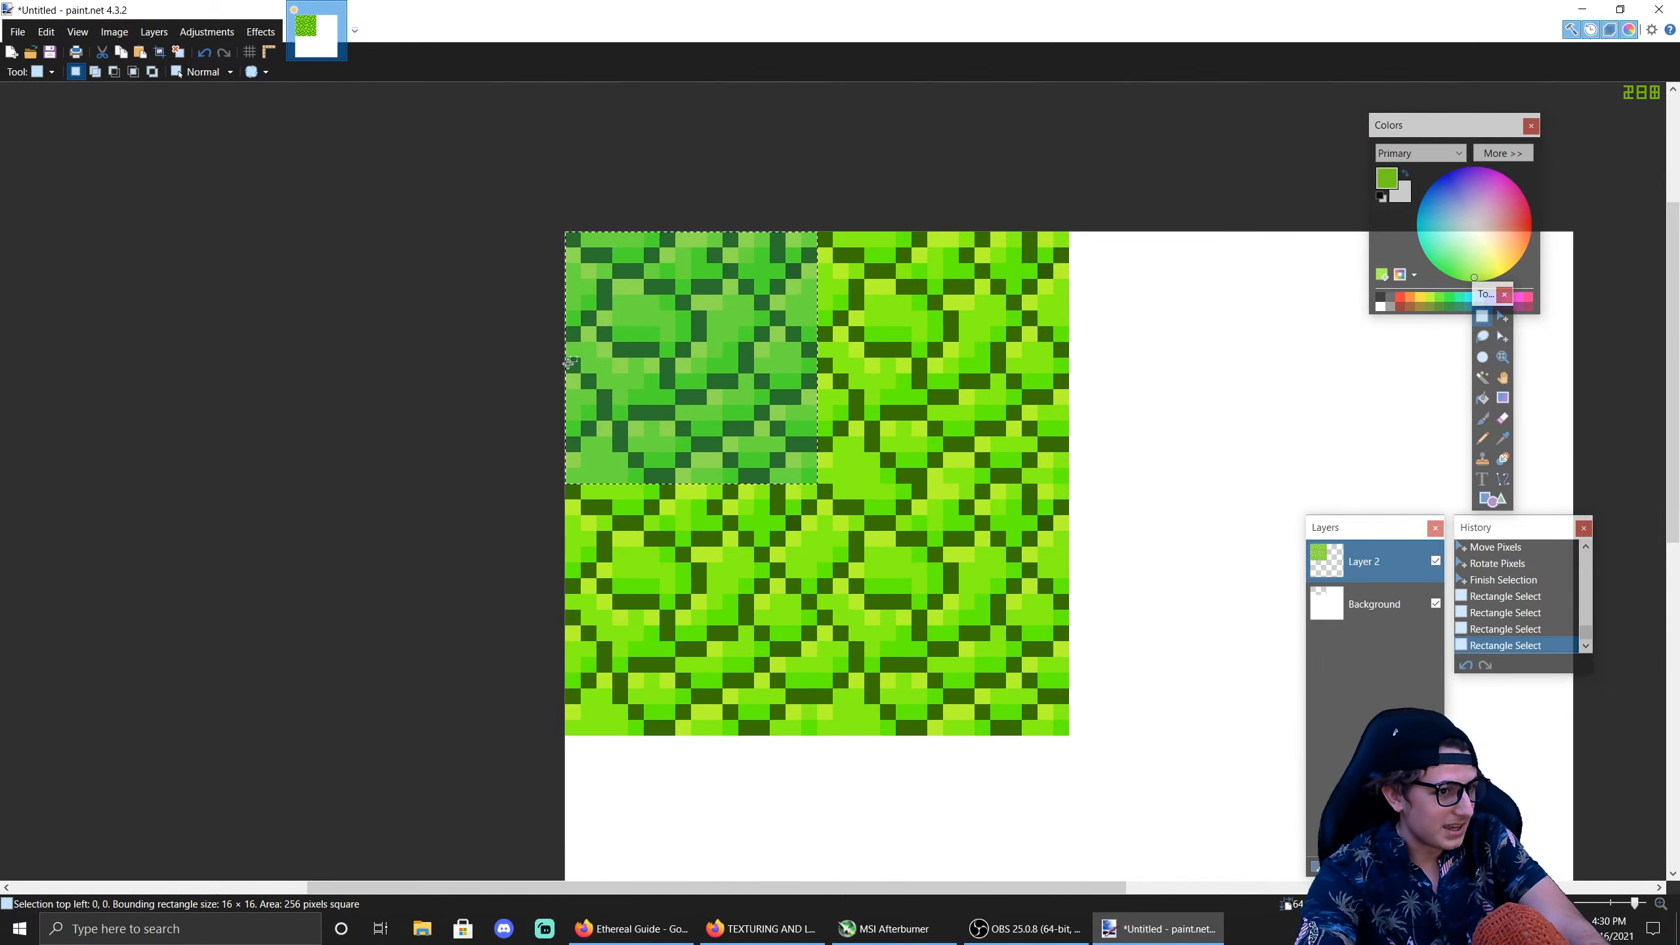
Step: Create a new 16 × 16 image, paste the copied tile into it and leave nothing selected
left_click(17, 31)
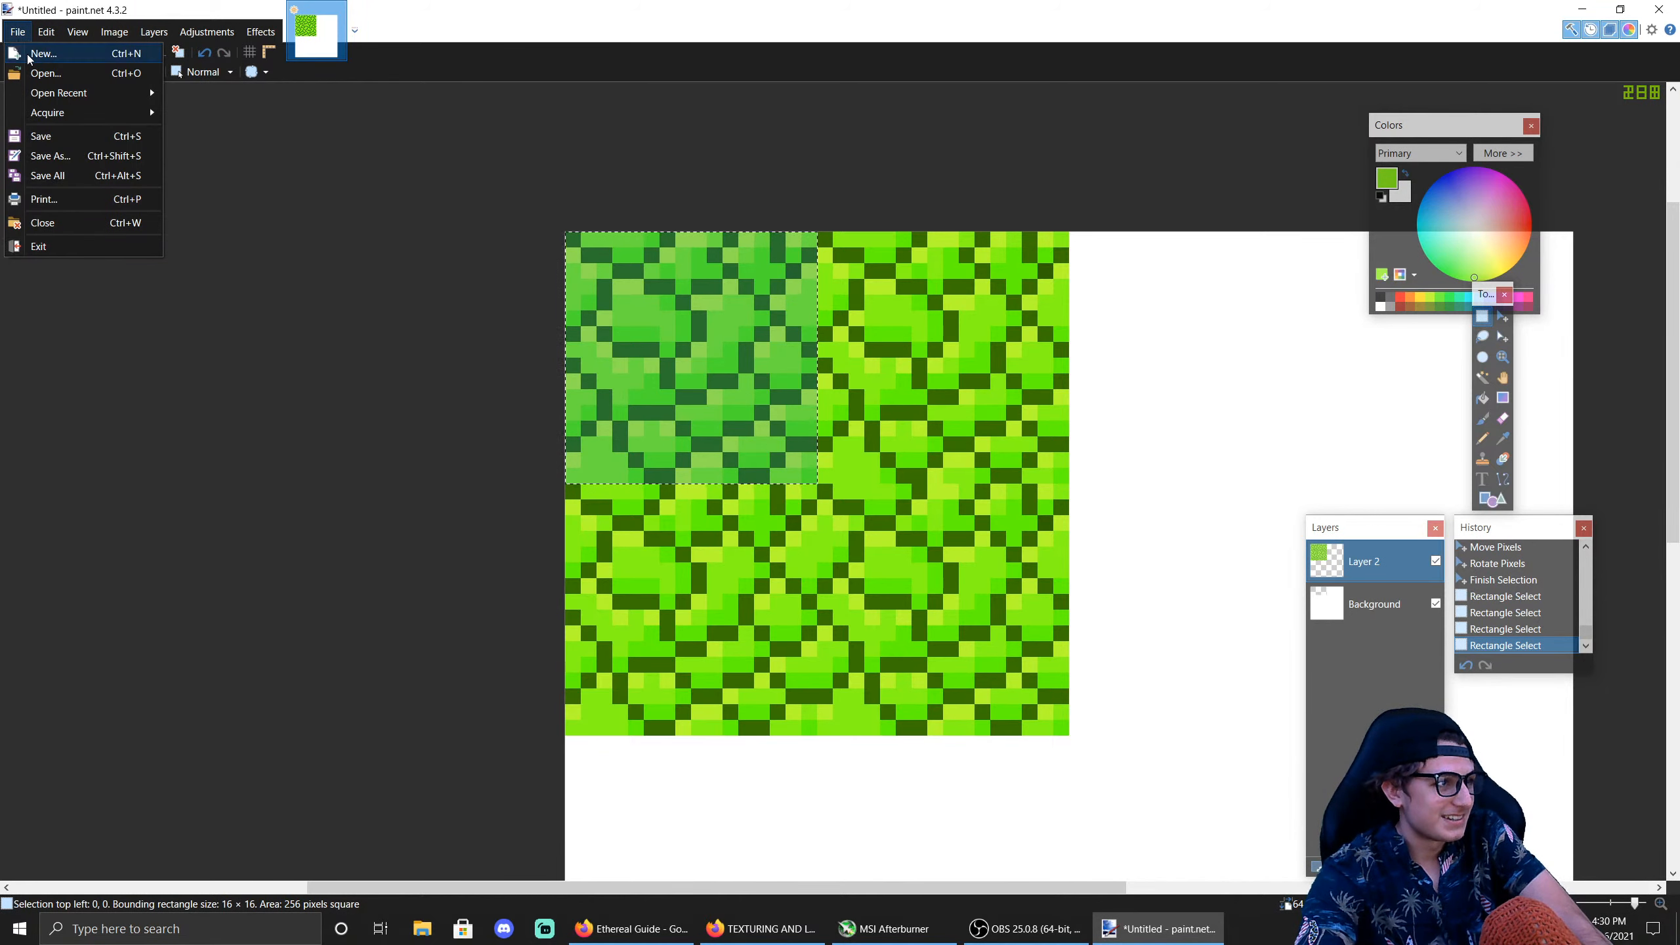
left_click(39, 54)
key("Return")
key("ctrl+v")
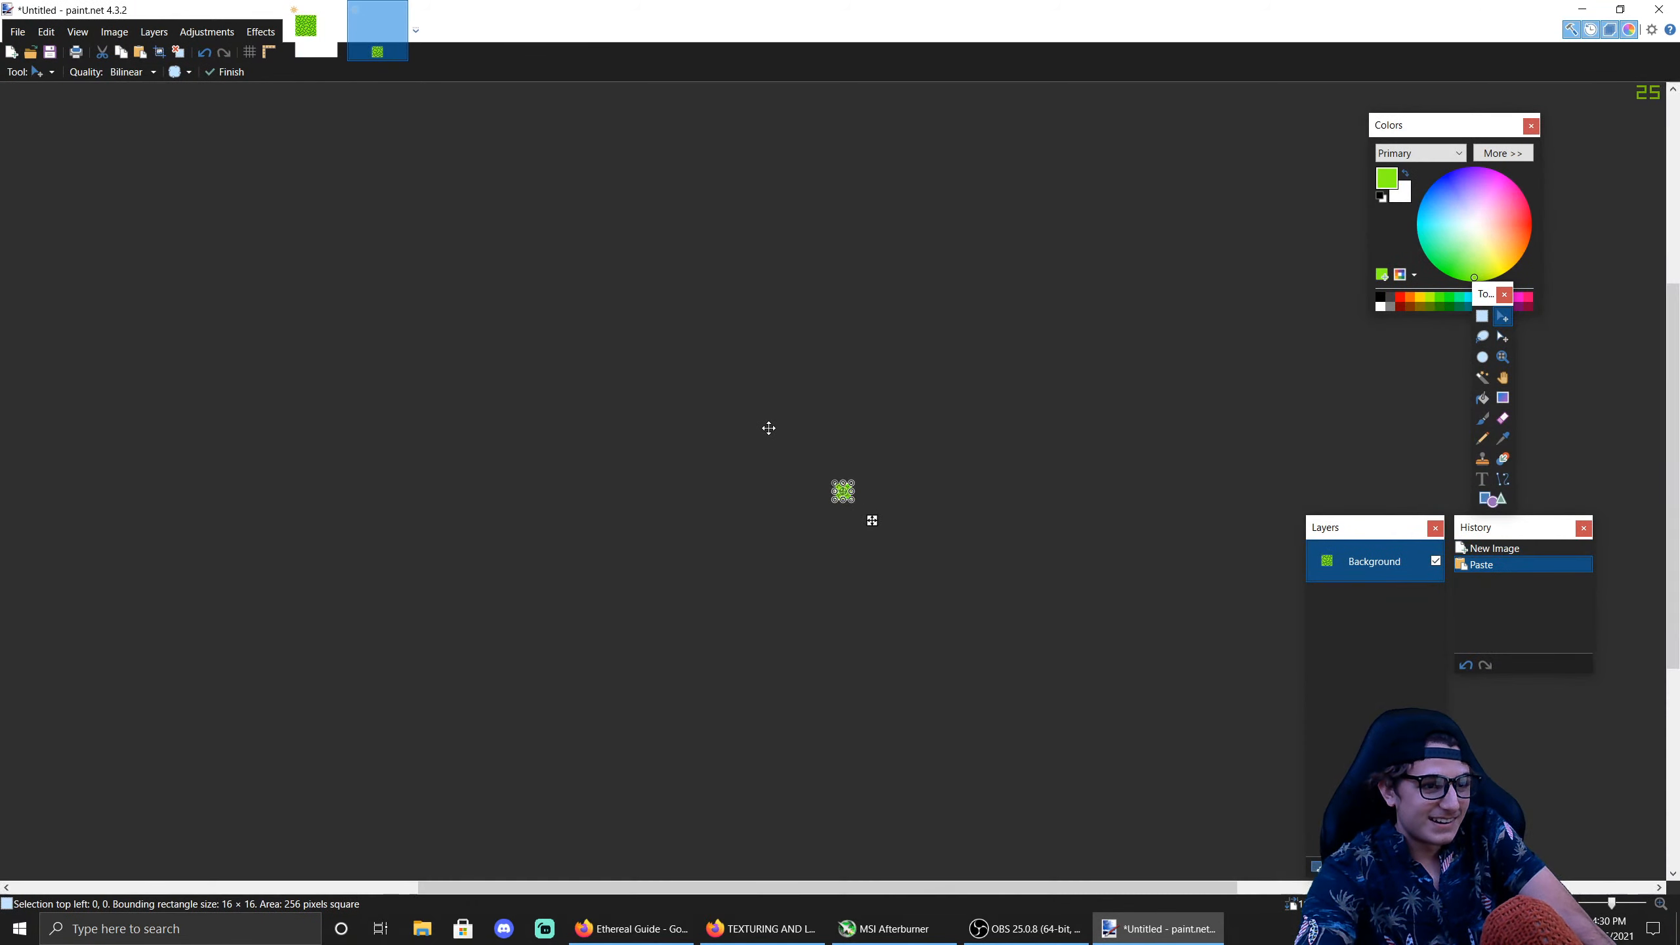
scroll(921, 518, "up", 4)
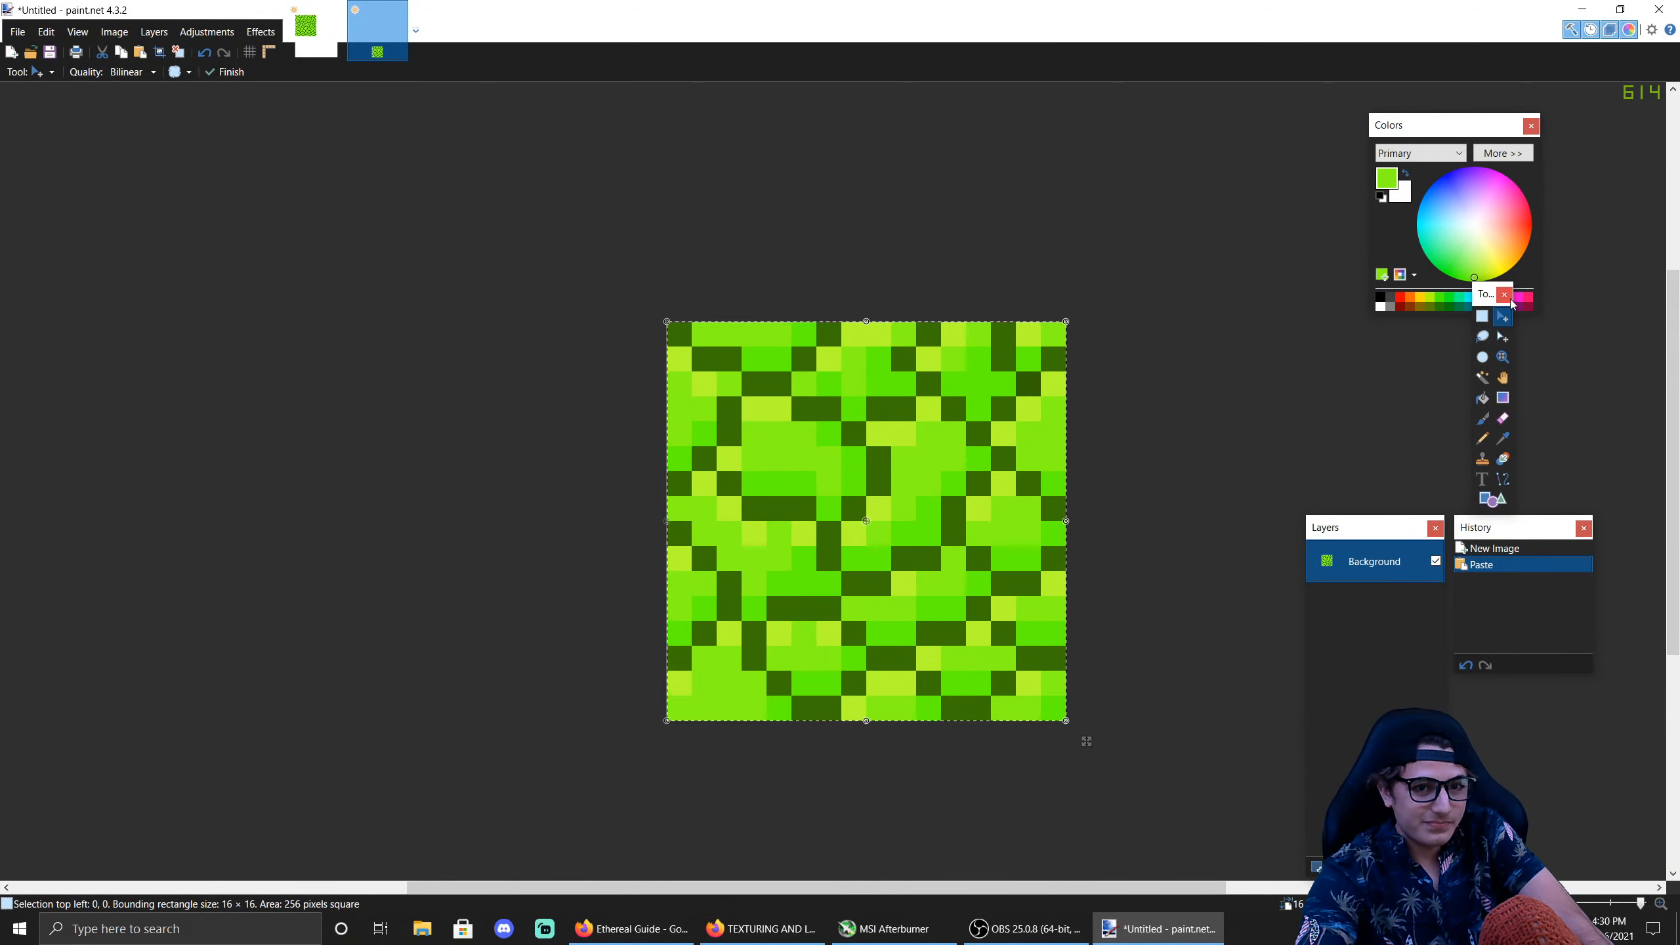
left_click(1482, 316)
left_click_drag(1054, 324, 1054, 708)
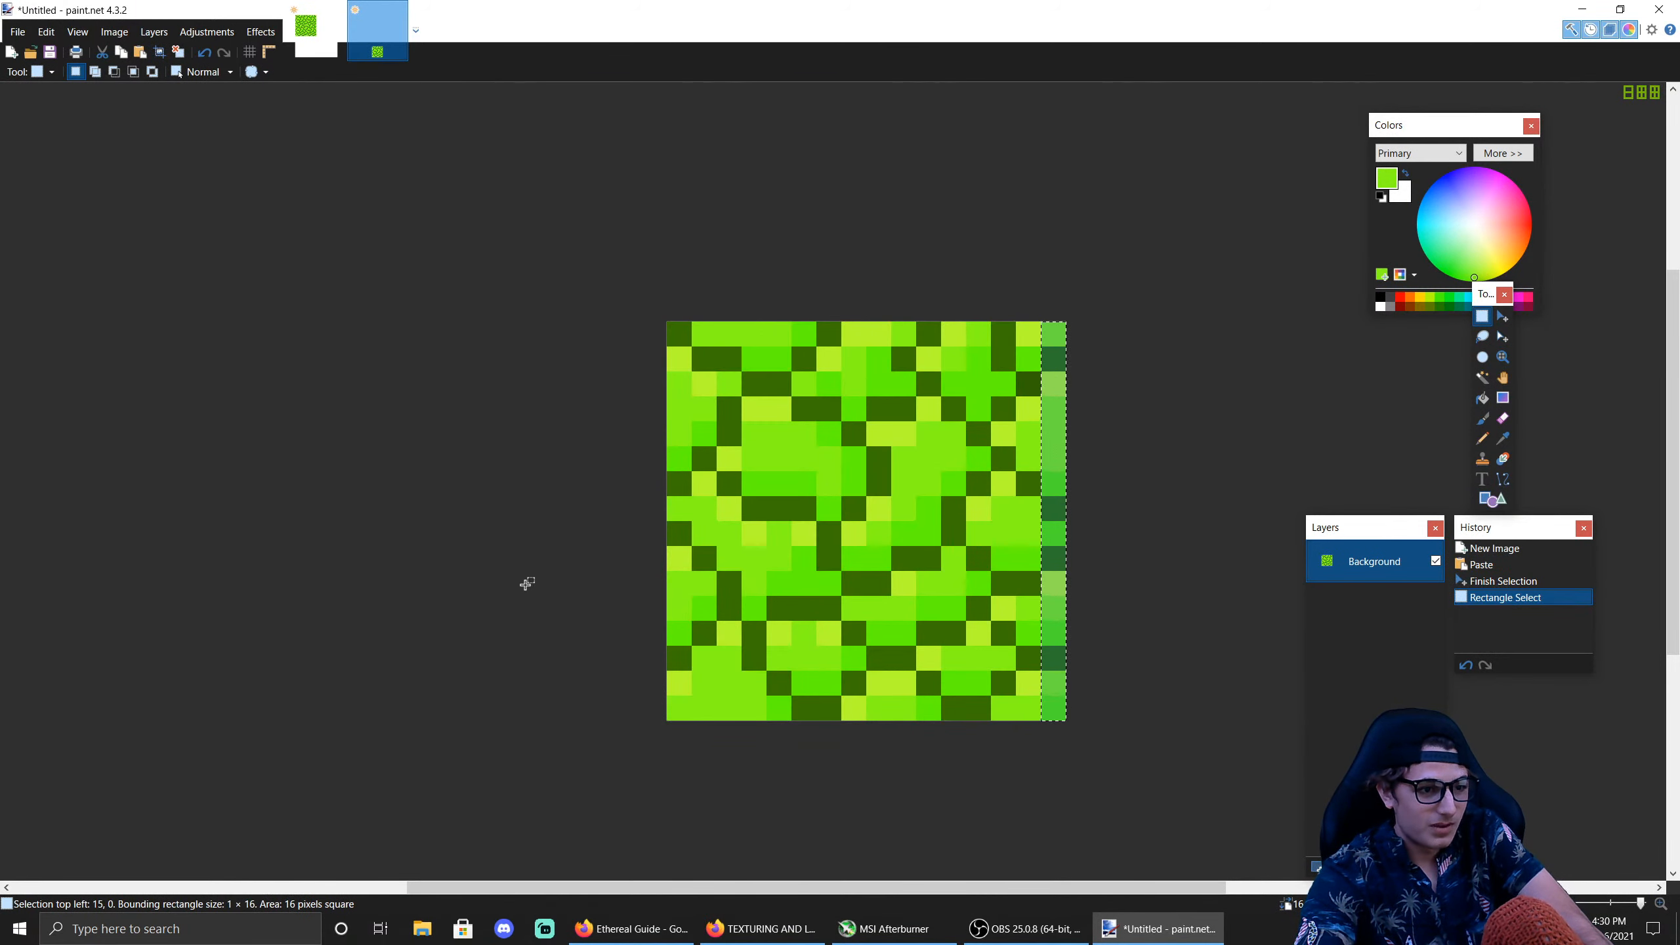
key("ctrl+d")
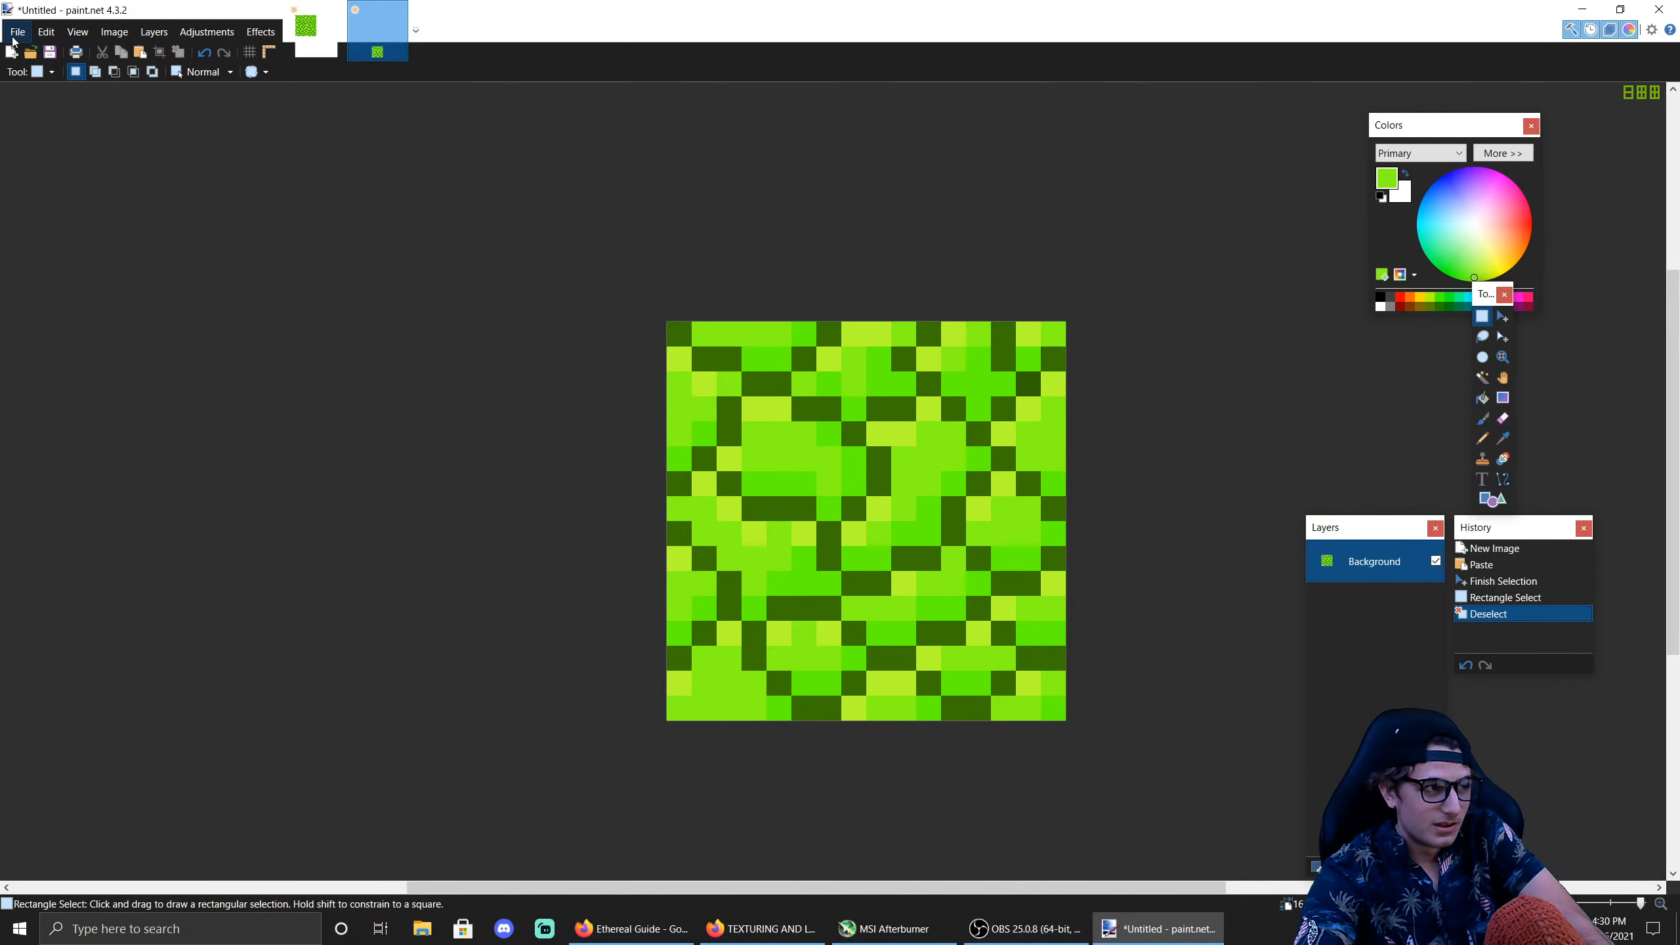
Step: Save the 16 × 16 tile to the desktop as fotostone.png in PNG format, replacing the existing file
left_click(13, 36)
left_click(66, 159)
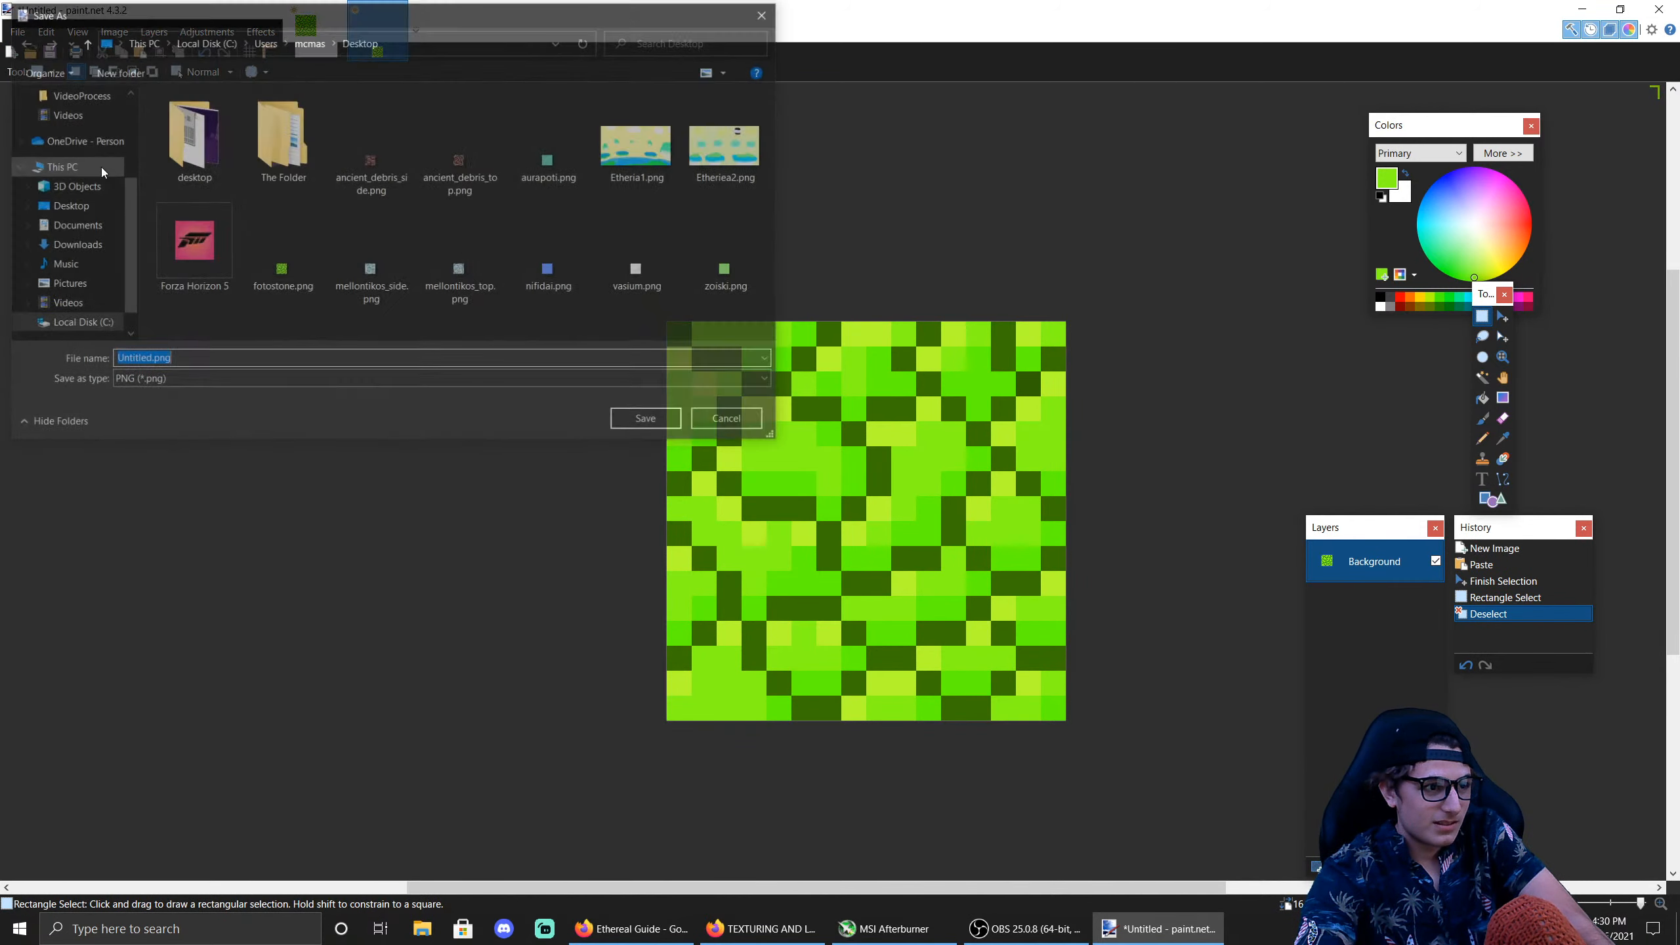
type("fotostone")
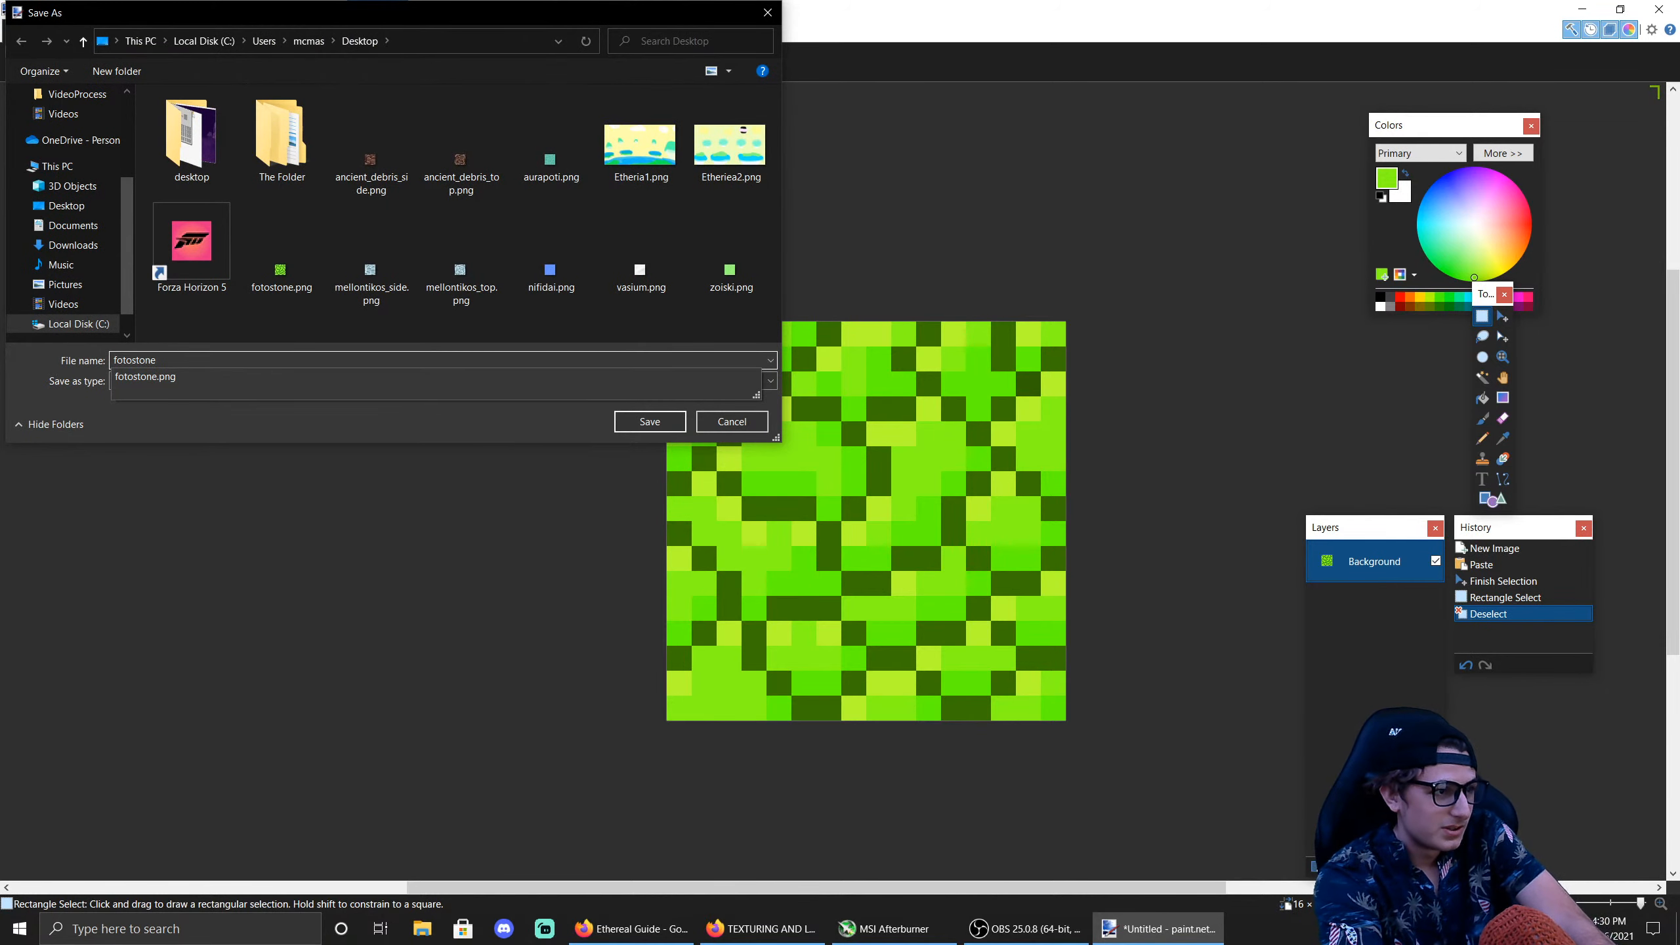
key("Return")
key("Left")
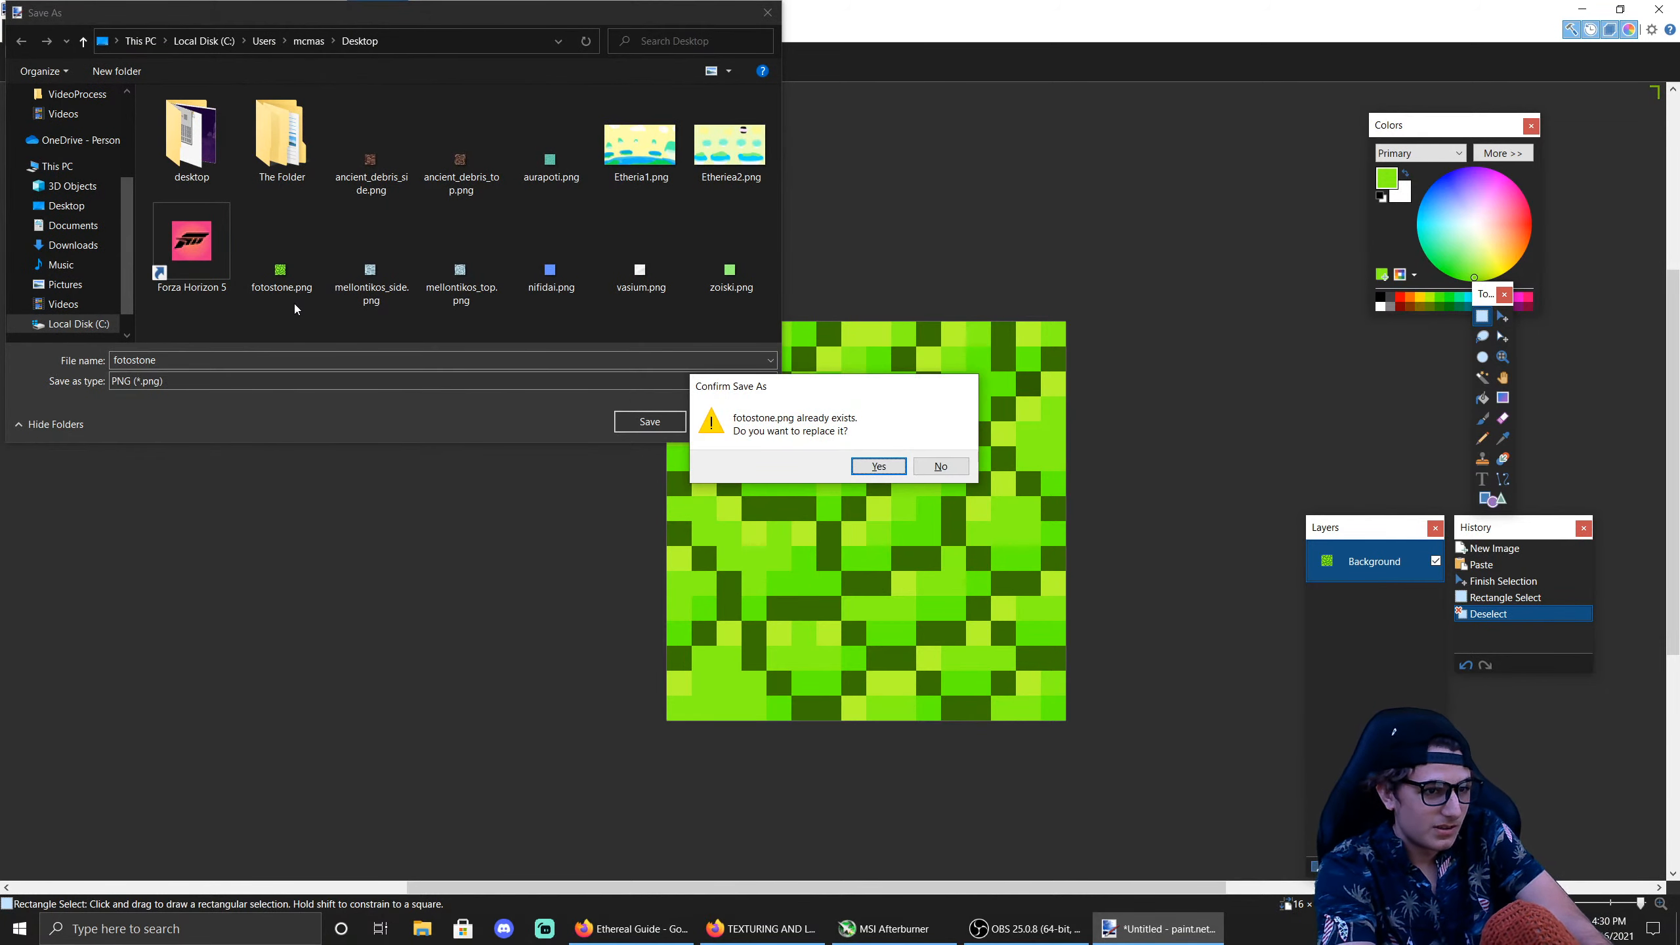
key("Return")
key("Return")
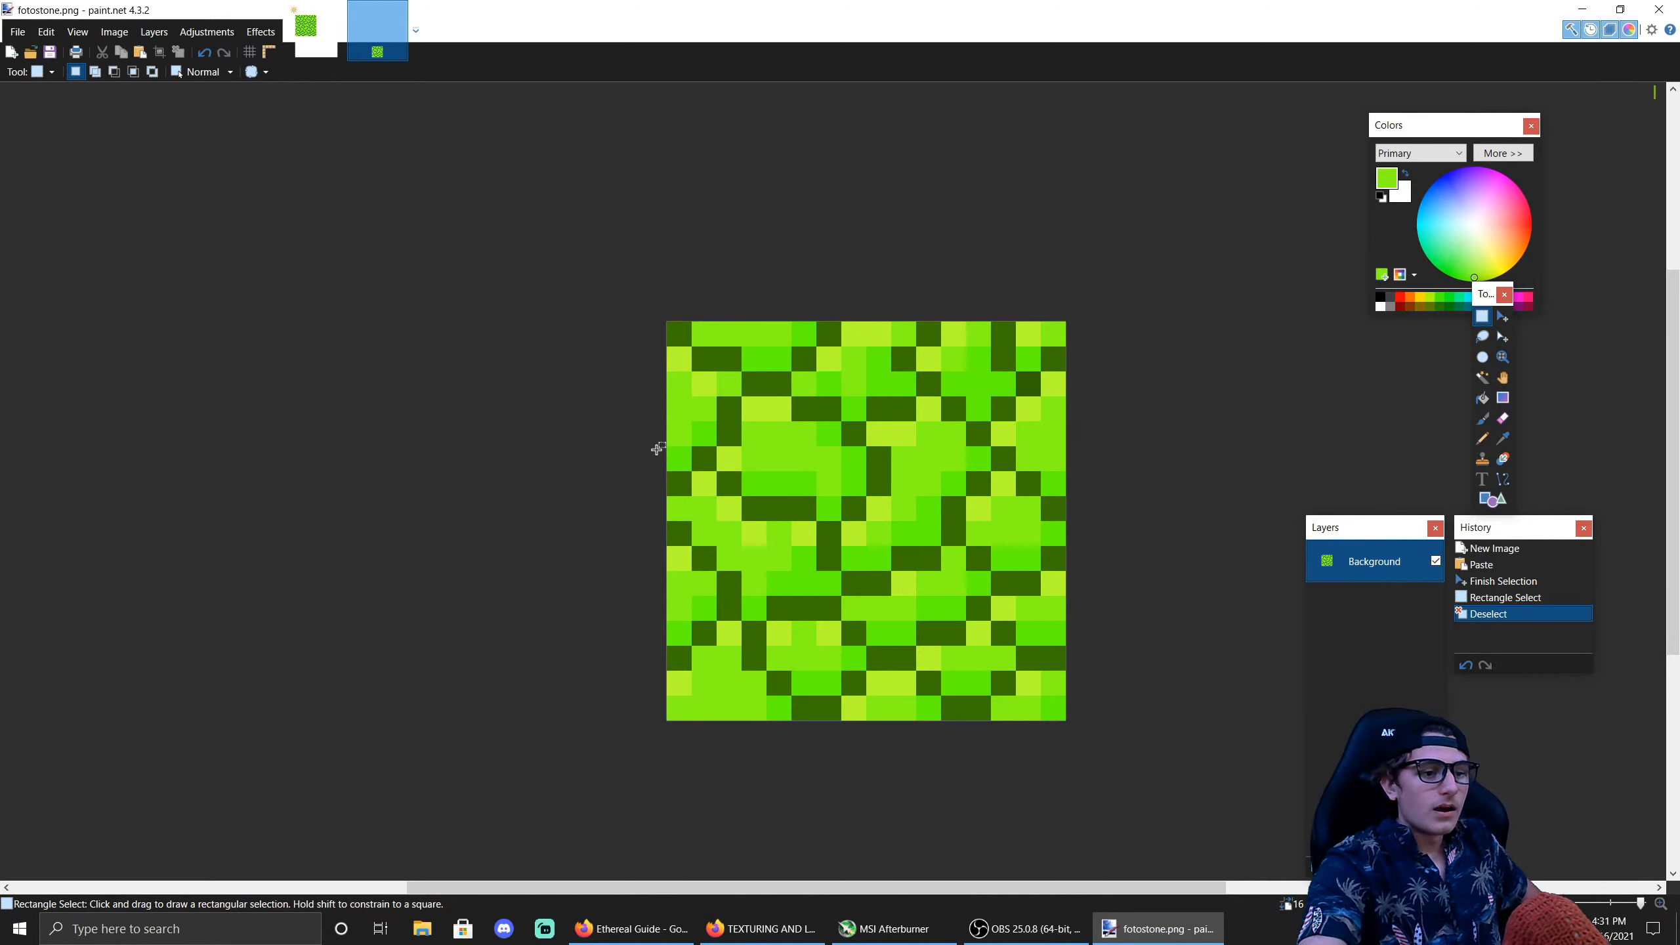
Step: Close the untitled working image with the 2 × 2 tile grid and discard its unsaved changes
left_click(336, 10)
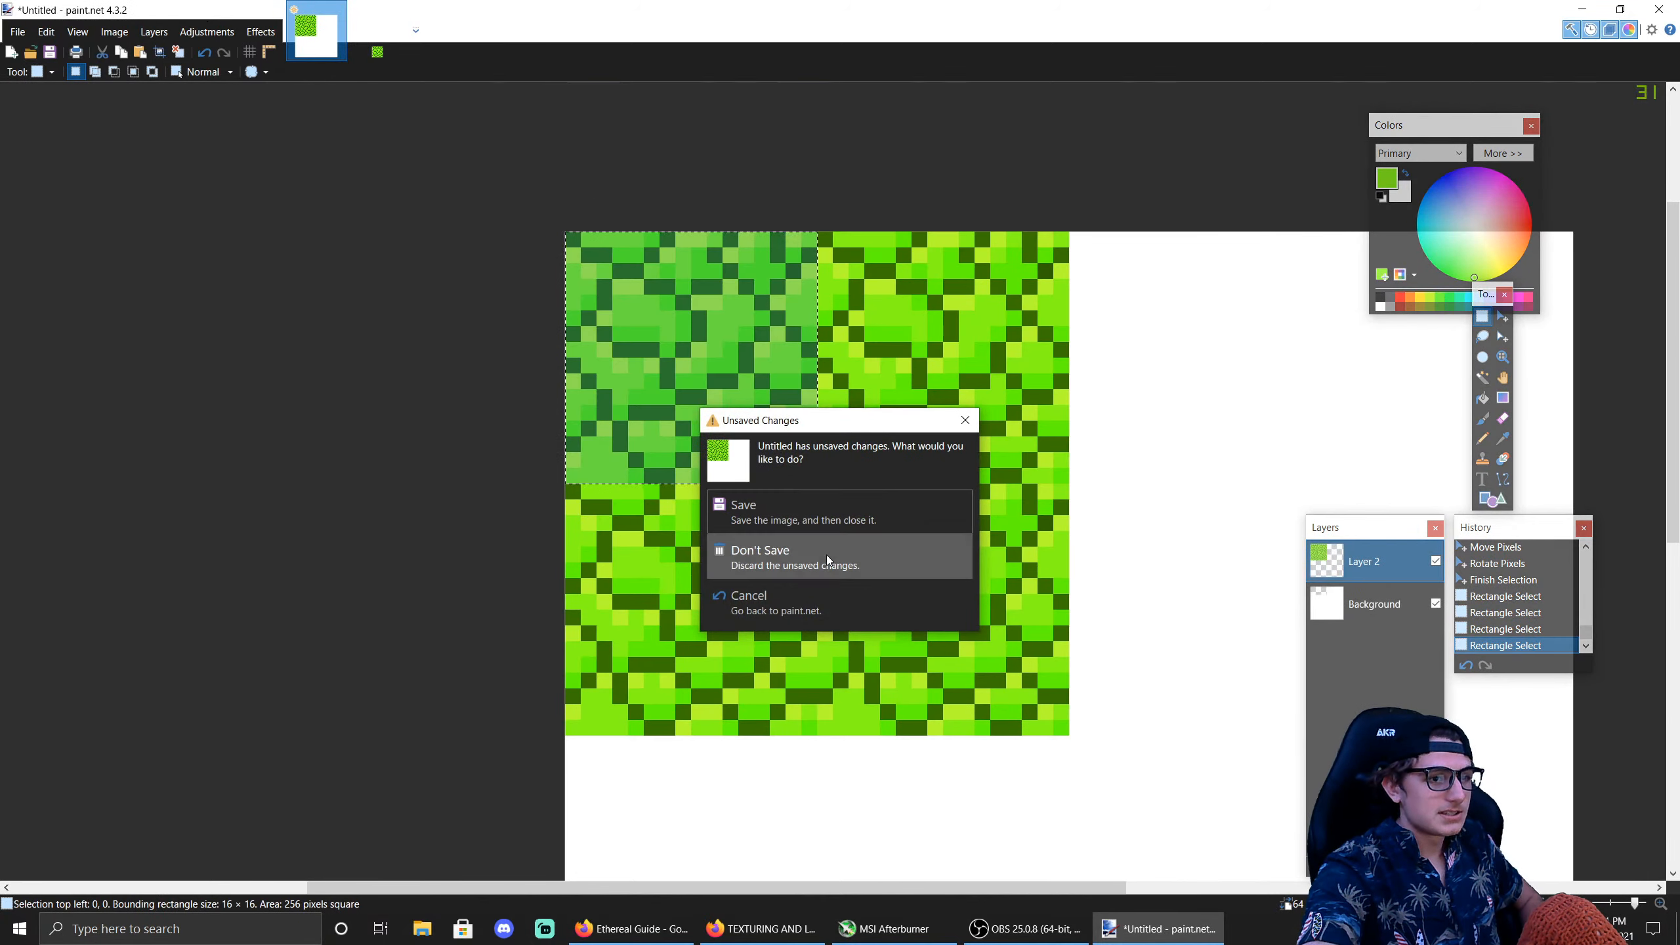
left_click(827, 559)
mouse_move(744, 6)
left_mouse_down()
mouse_move(941, 267)
mouse_move(827, 163)
left_mouse_up()
left_click(1143, 149)
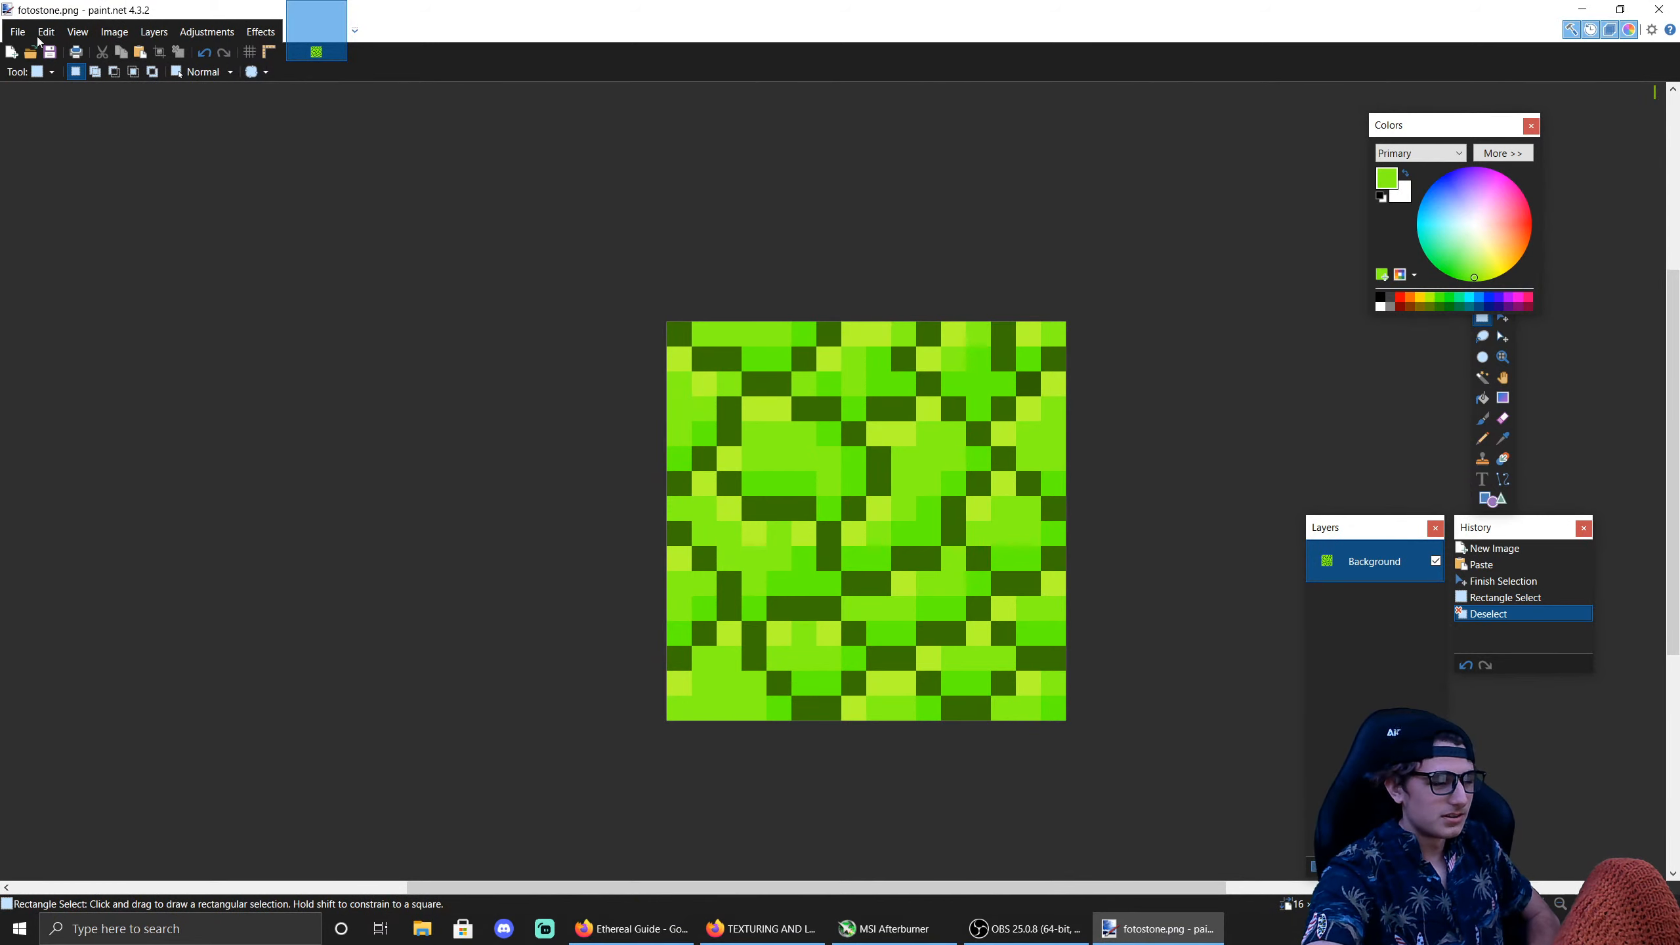
Step: Recolour the fotostone tile to pale yellow with Hue / Saturation, using saturation 46, a shifted hue and a raised lightness
left_click(206, 31)
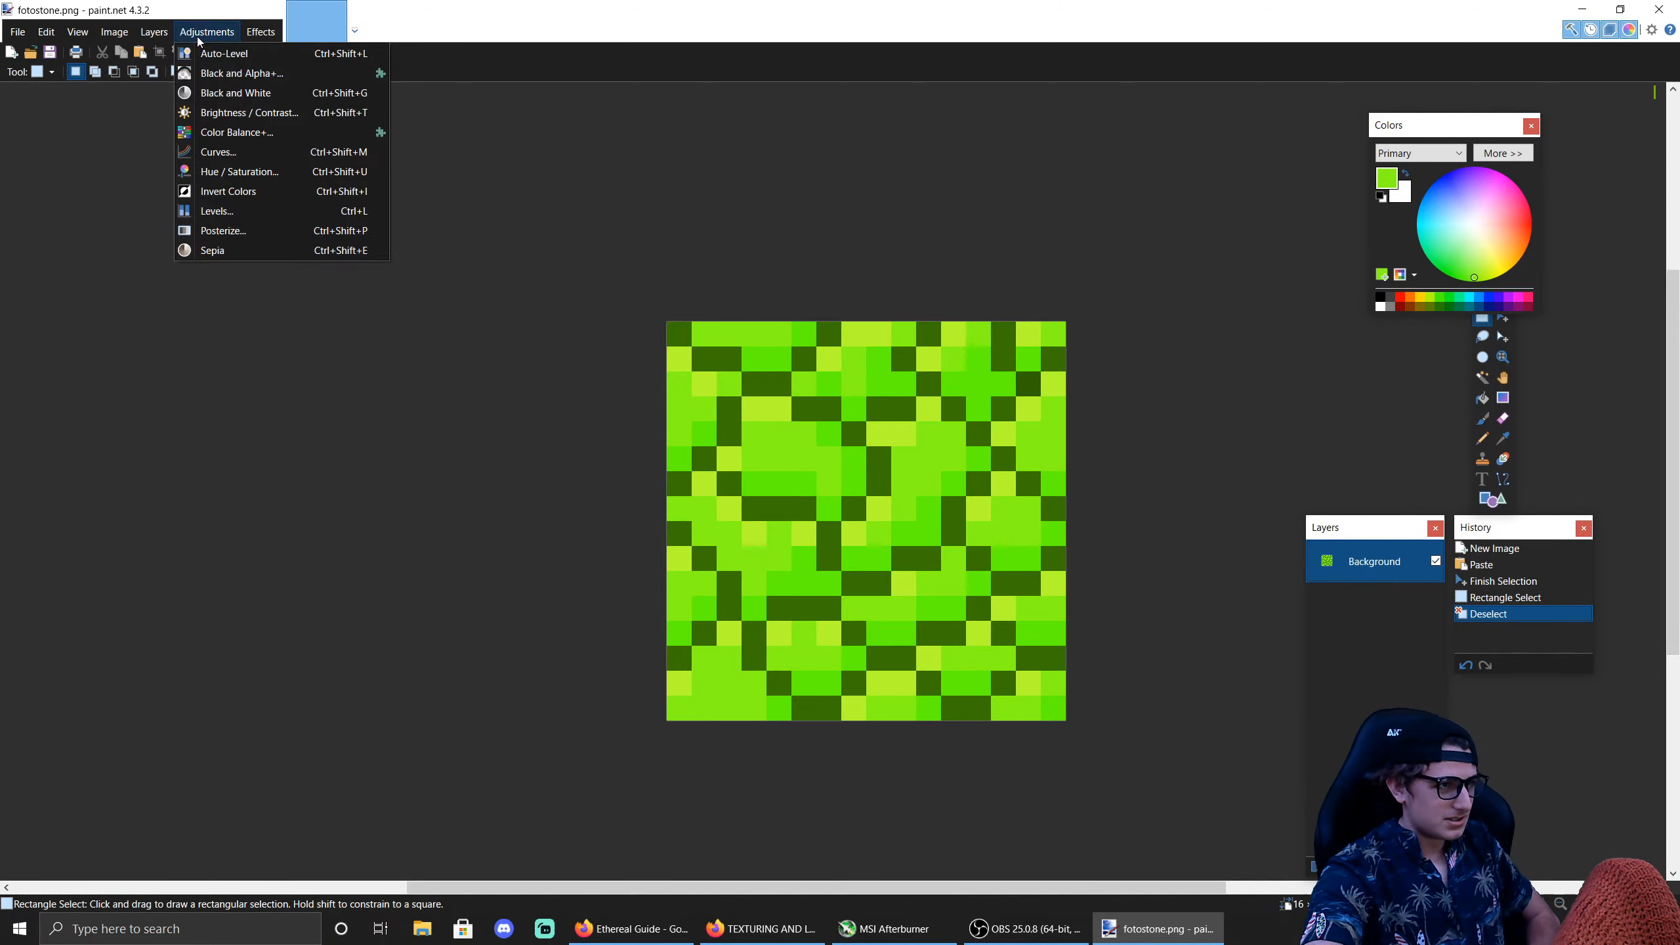
left_click(264, 178)
left_click_drag(793, 459, 751, 450)
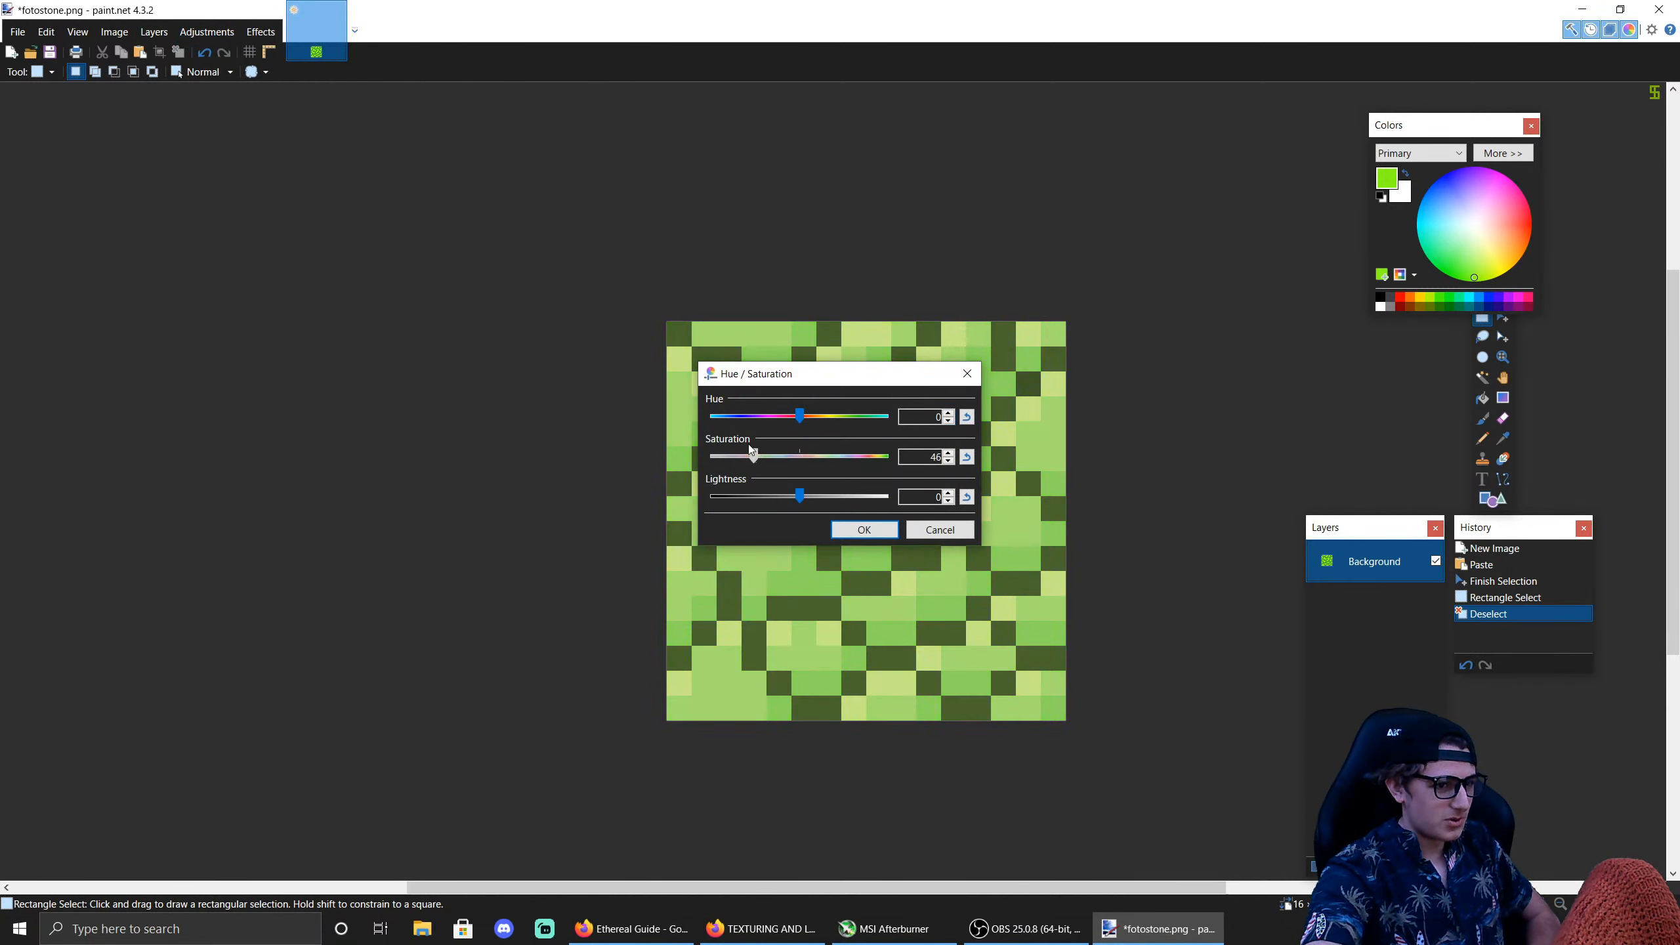
left_click_drag(841, 374, 1008, 494)
left_click_drag(1023, 574, 1051, 581)
left_click(1088, 608)
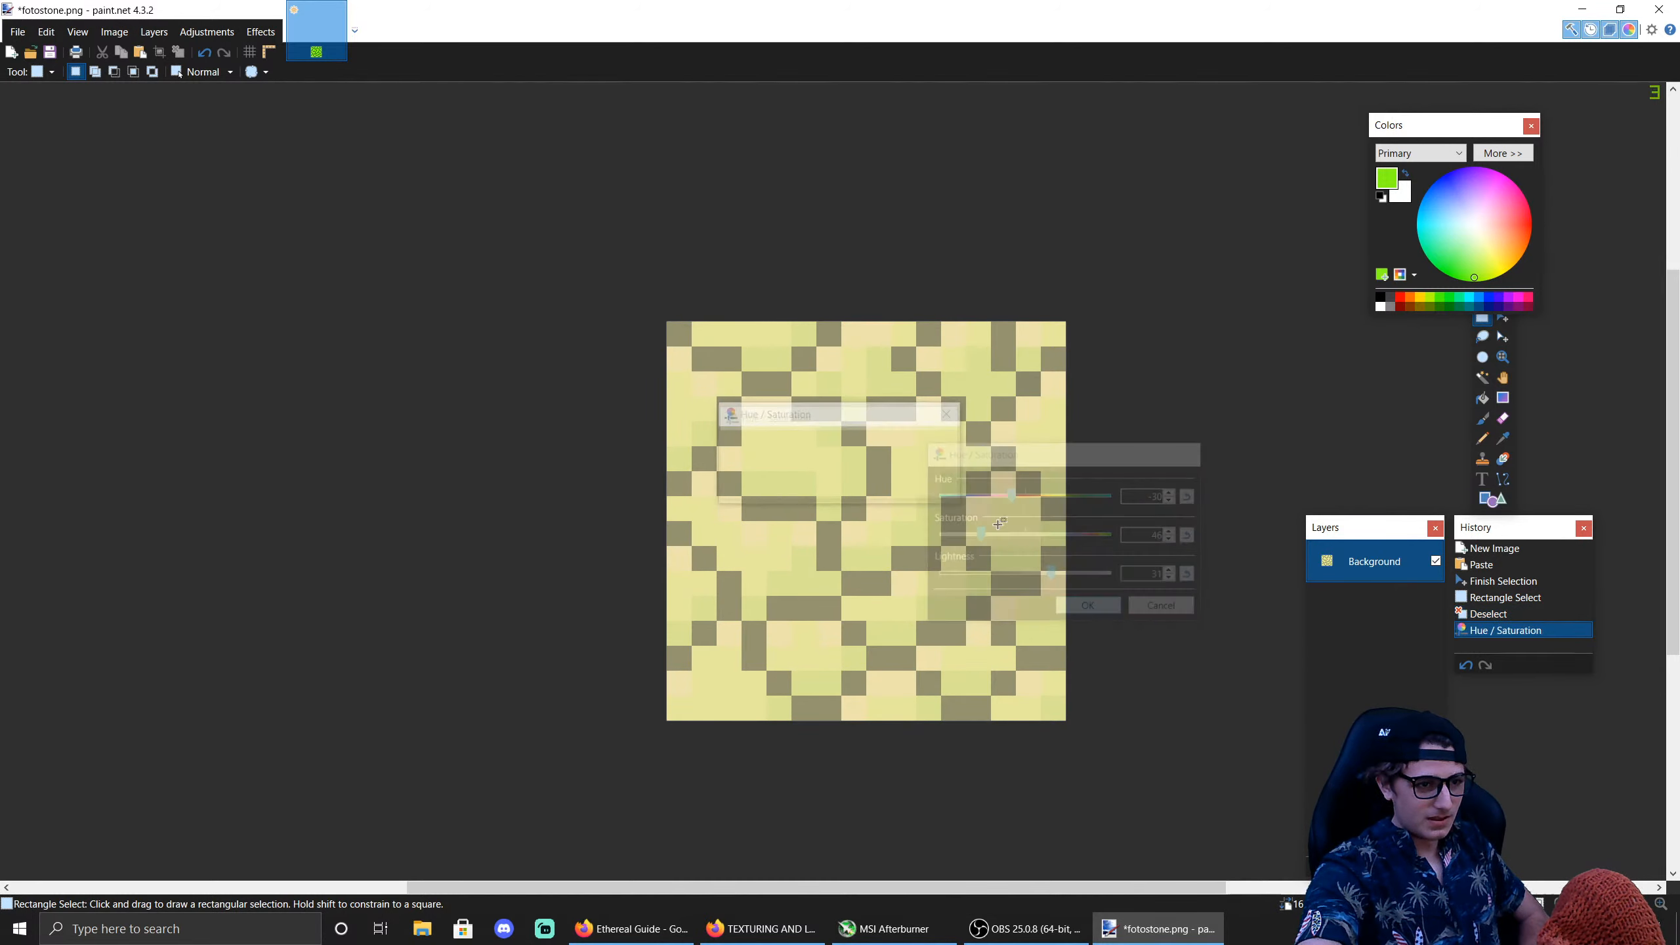
Step: Lower the opacity of the recoloured tile's Background layer to about 222
left_click(153, 31)
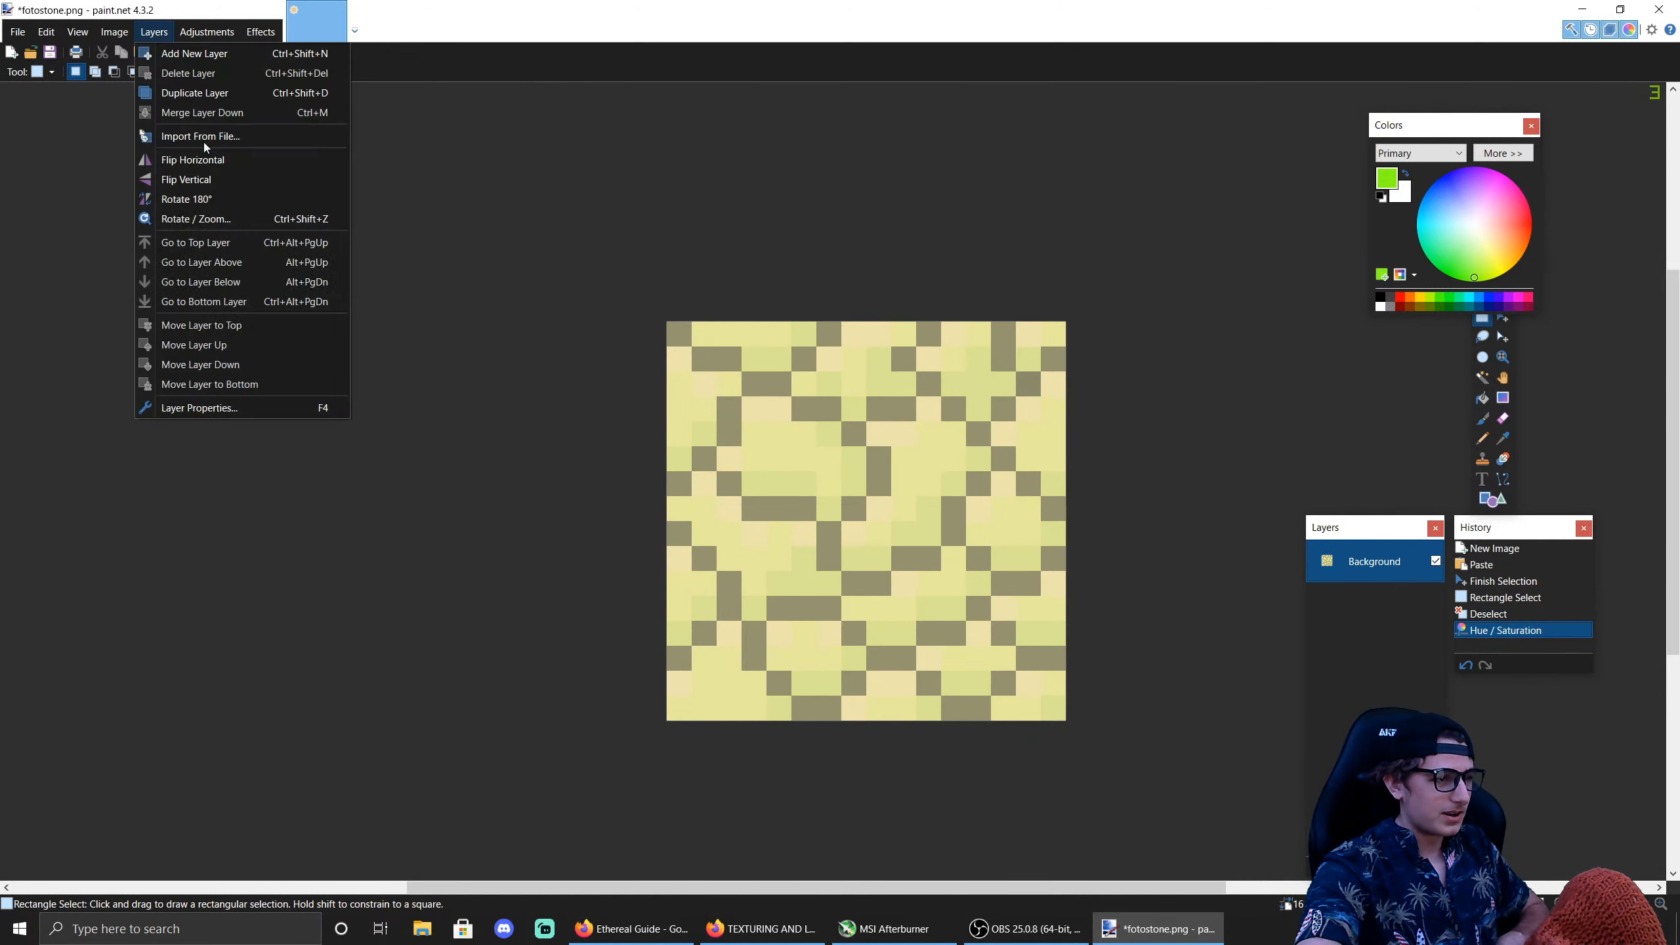
left_click(243, 404)
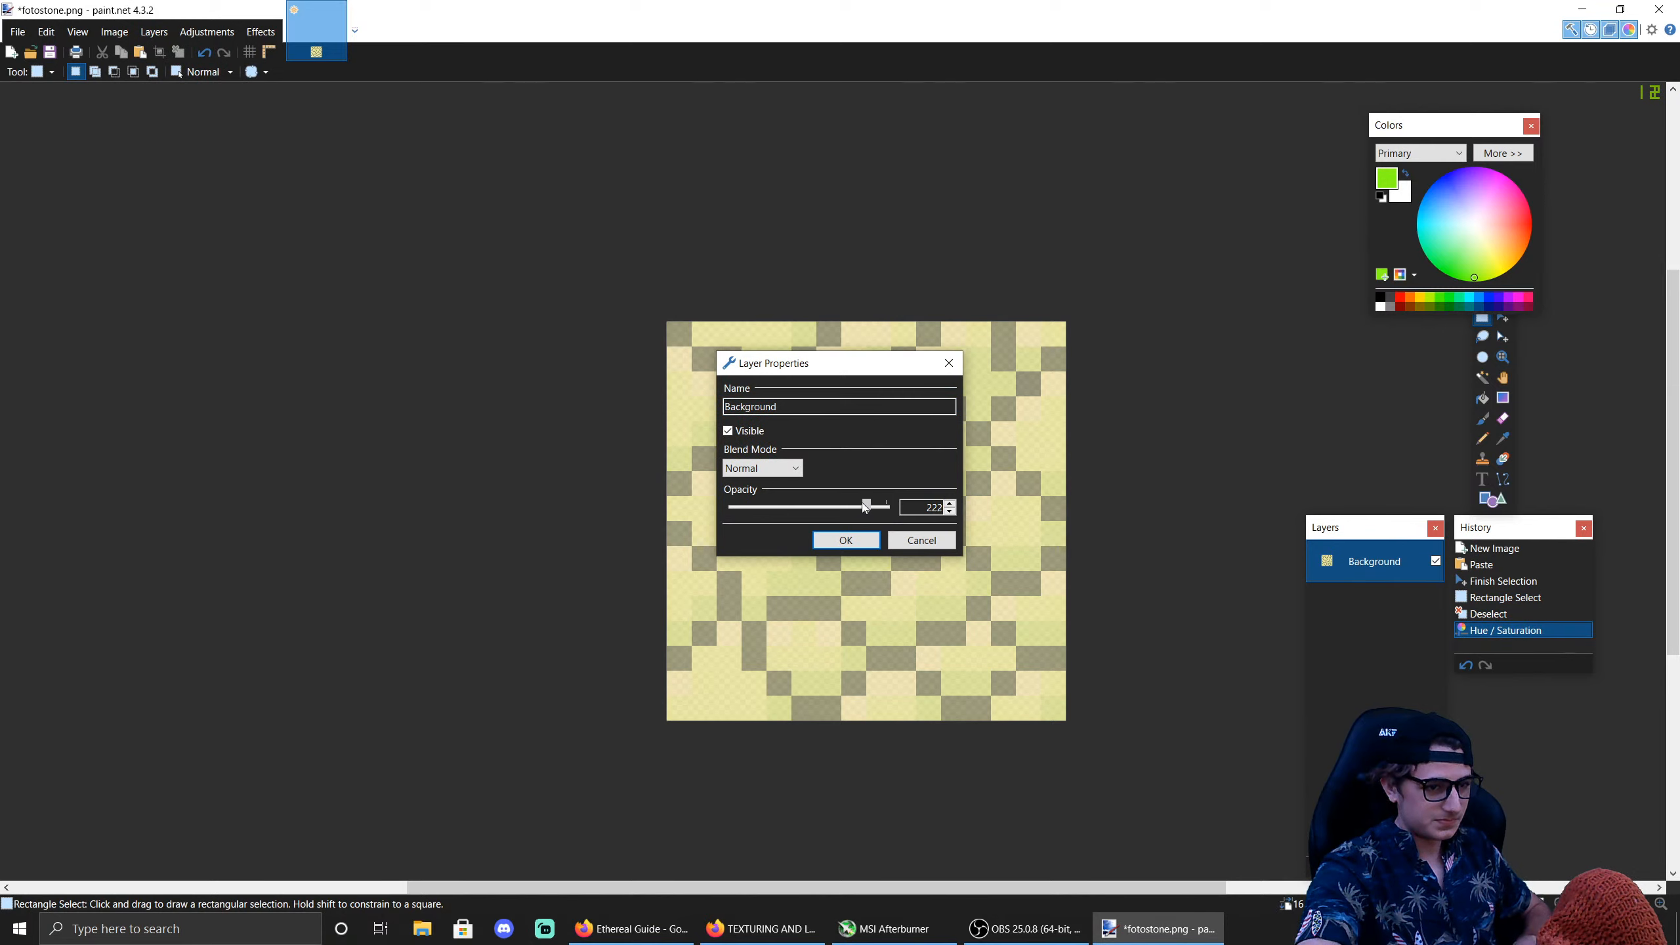
left_click(846, 540)
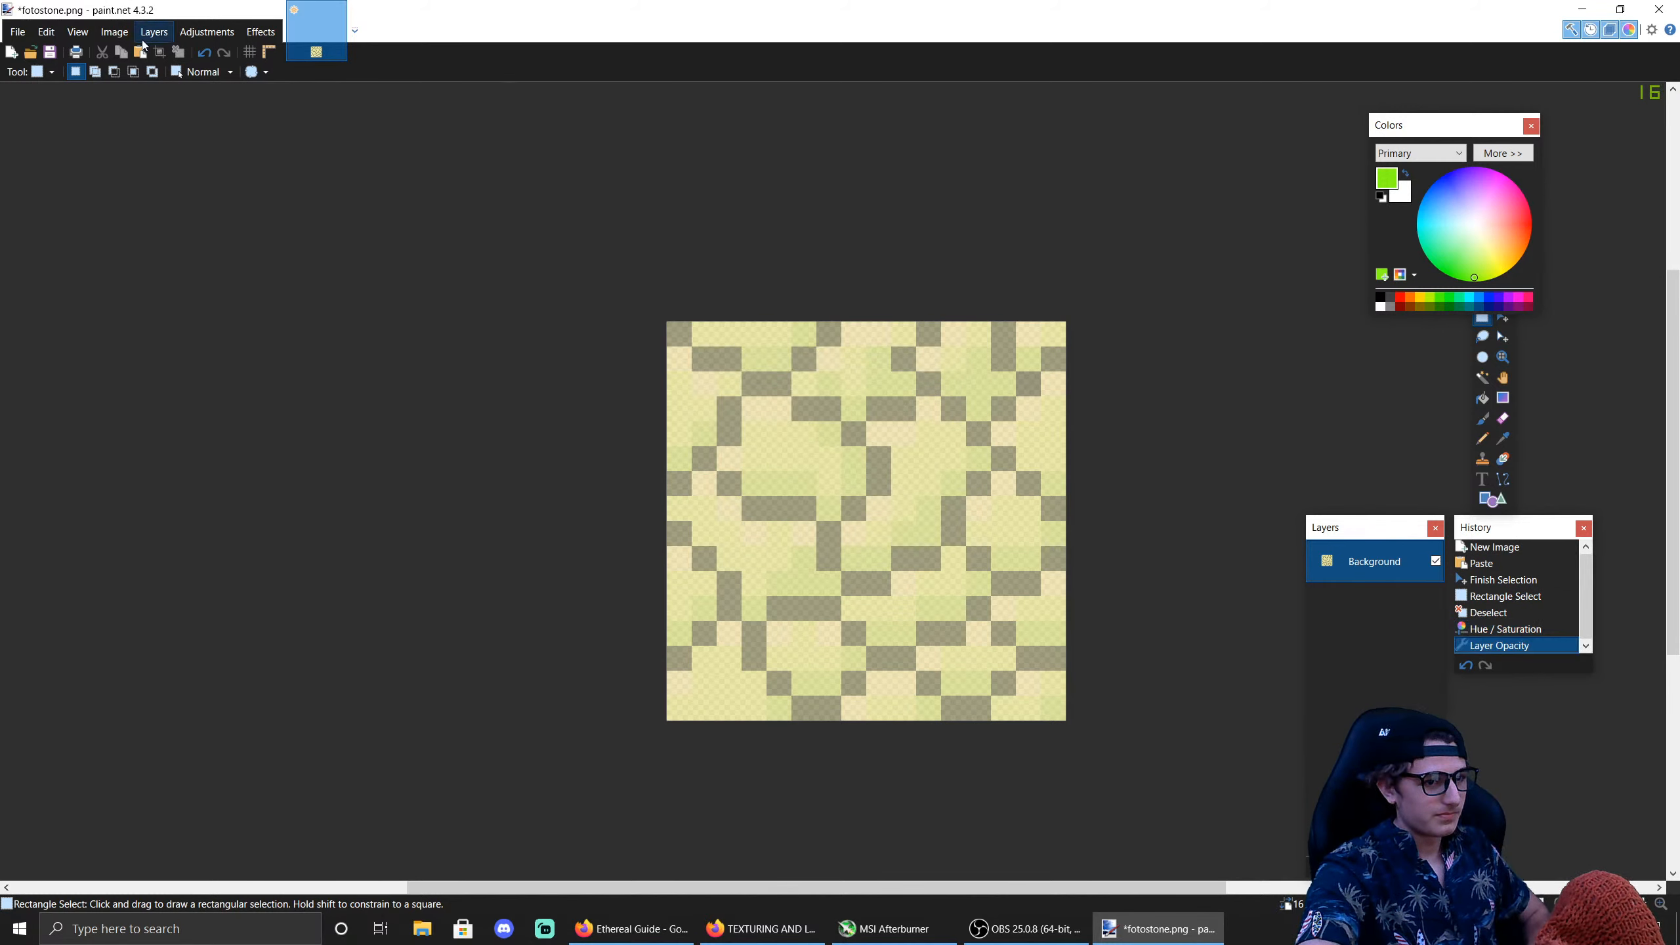
Step: Save the pale yellow tile to the desktop as flavustone.png and close the image editor
left_click(16, 31)
left_click(66, 156)
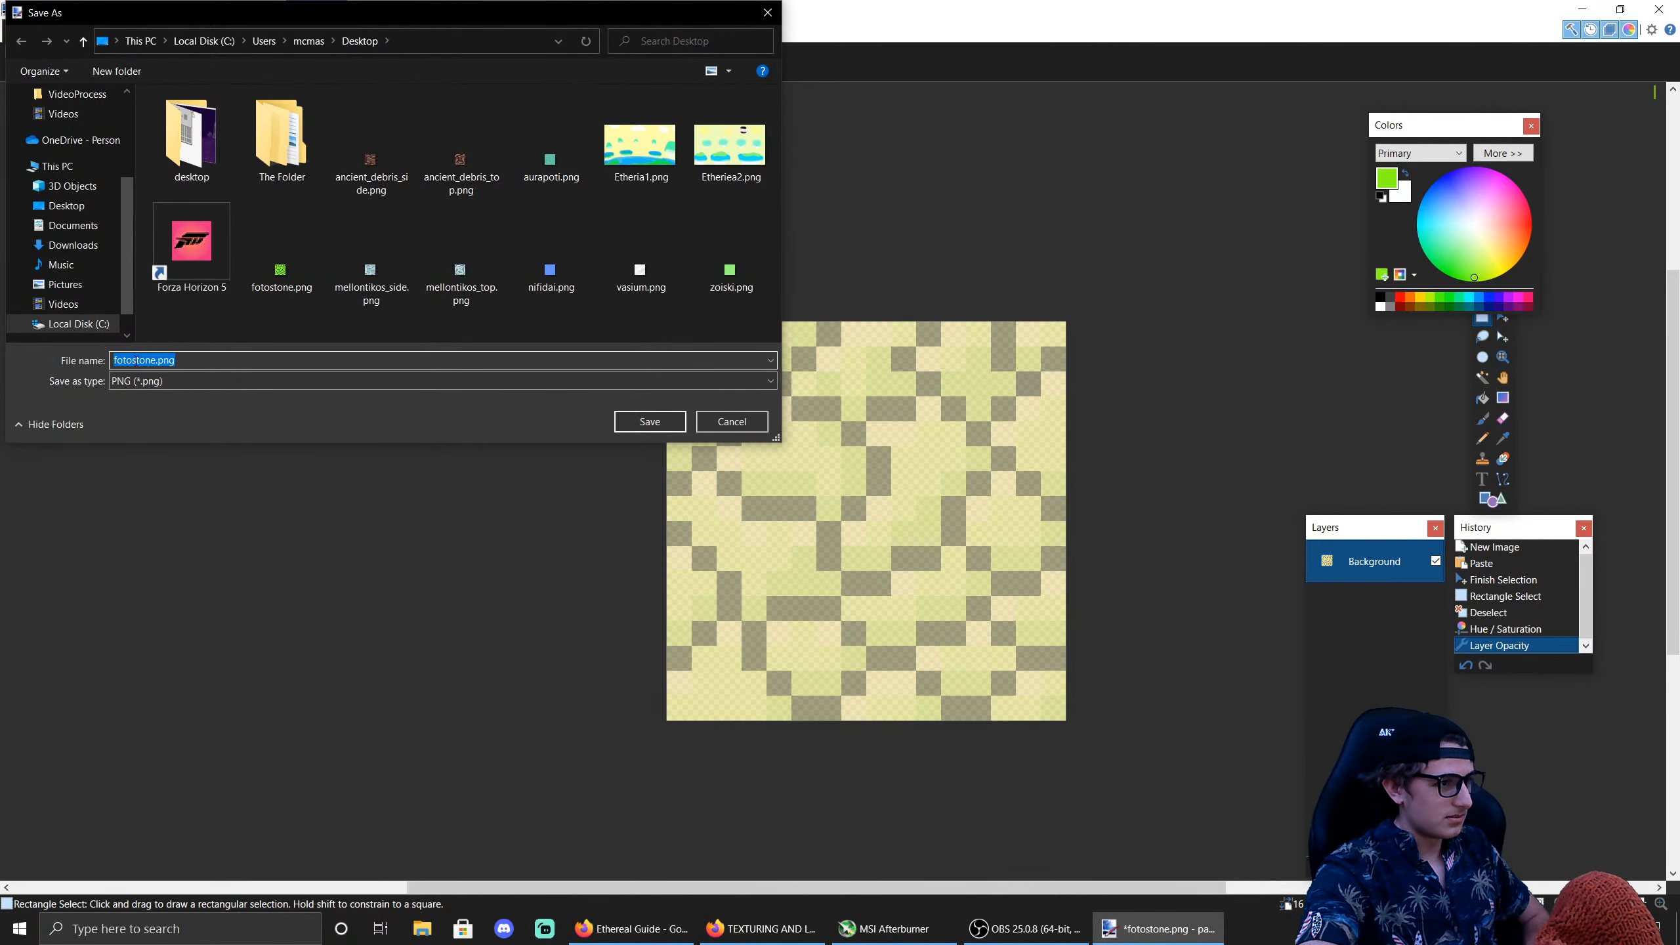
key("BackSpace")
key("BackSpace")
key("BackSpace")
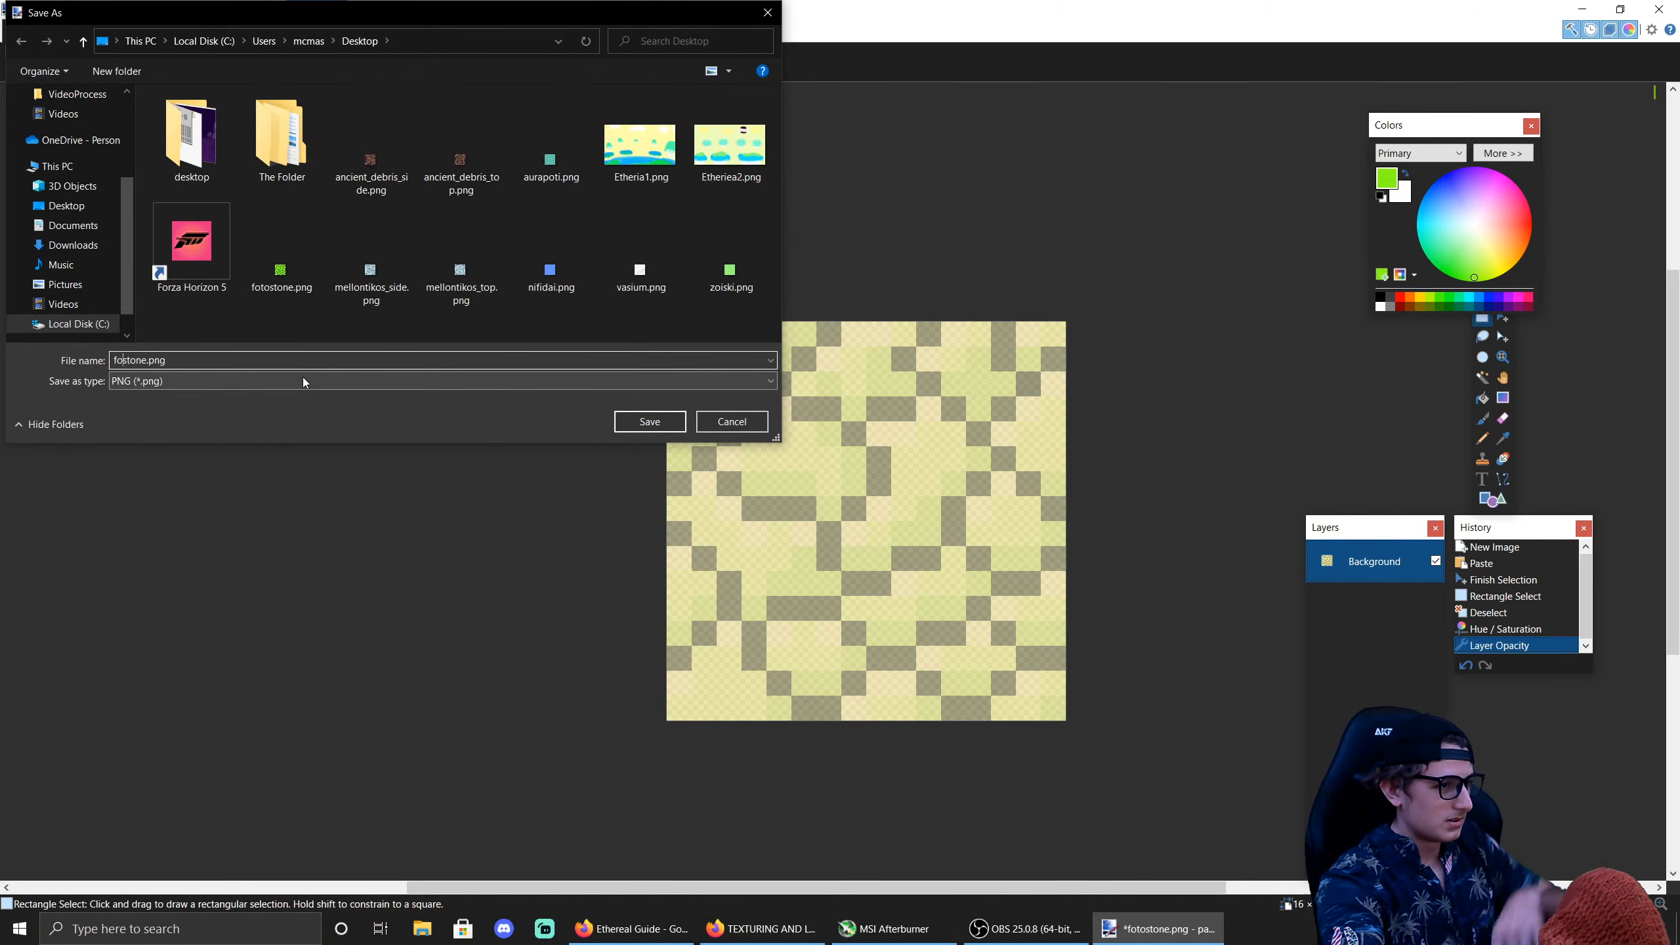
type("lavu")
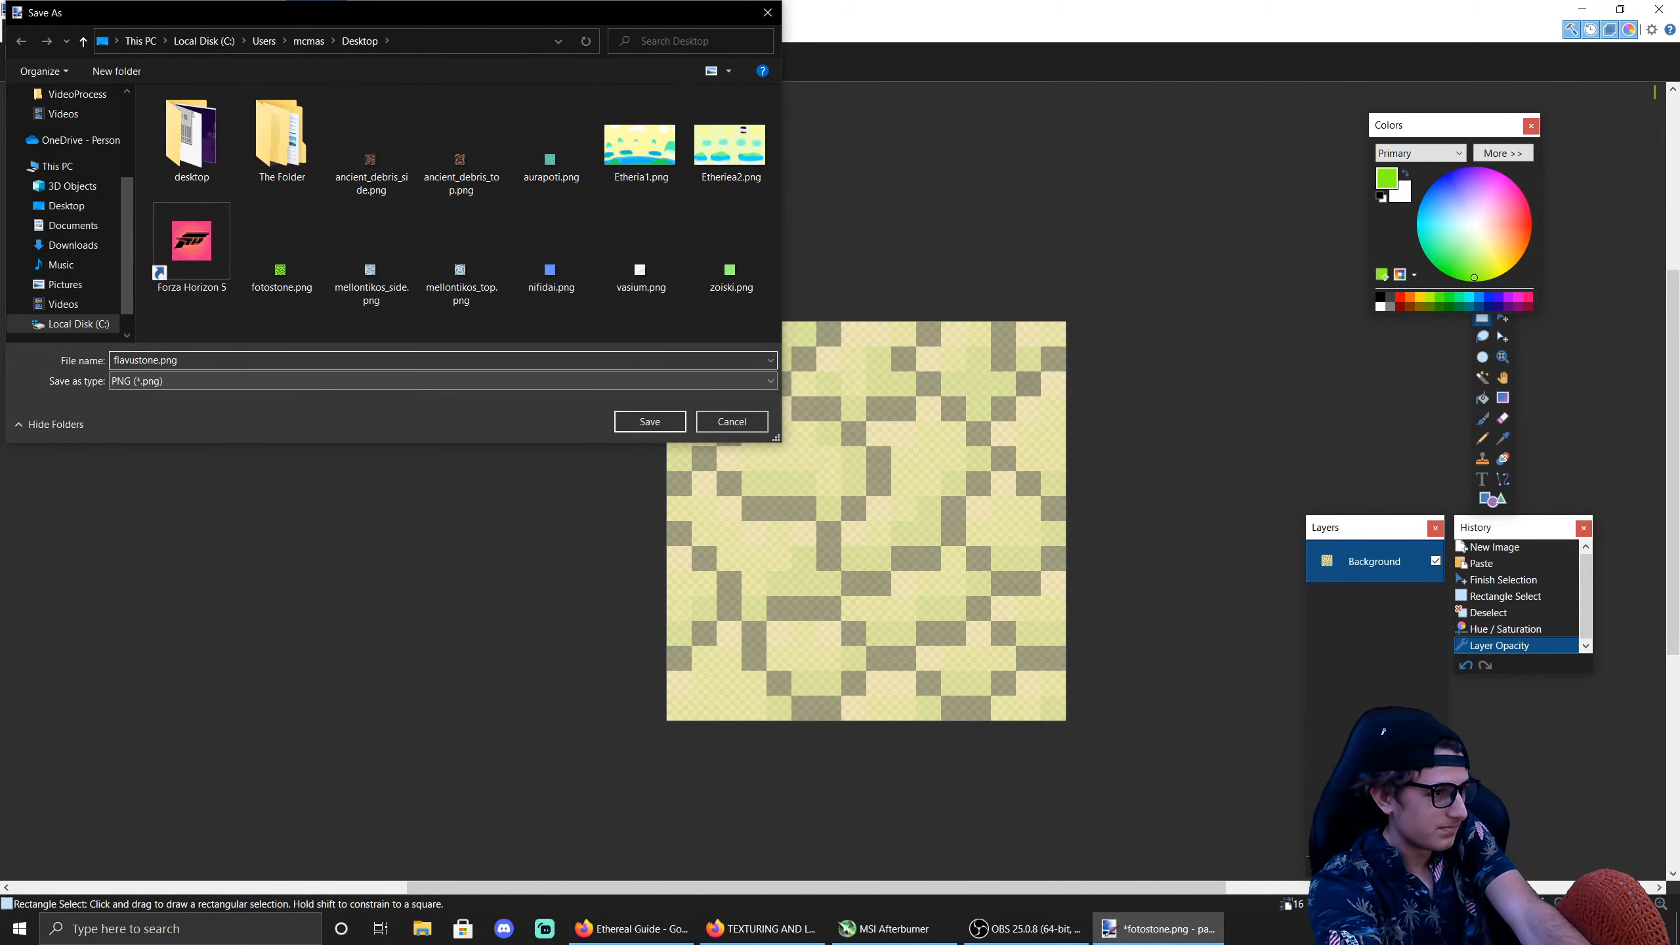
key("Return")
key("Return")
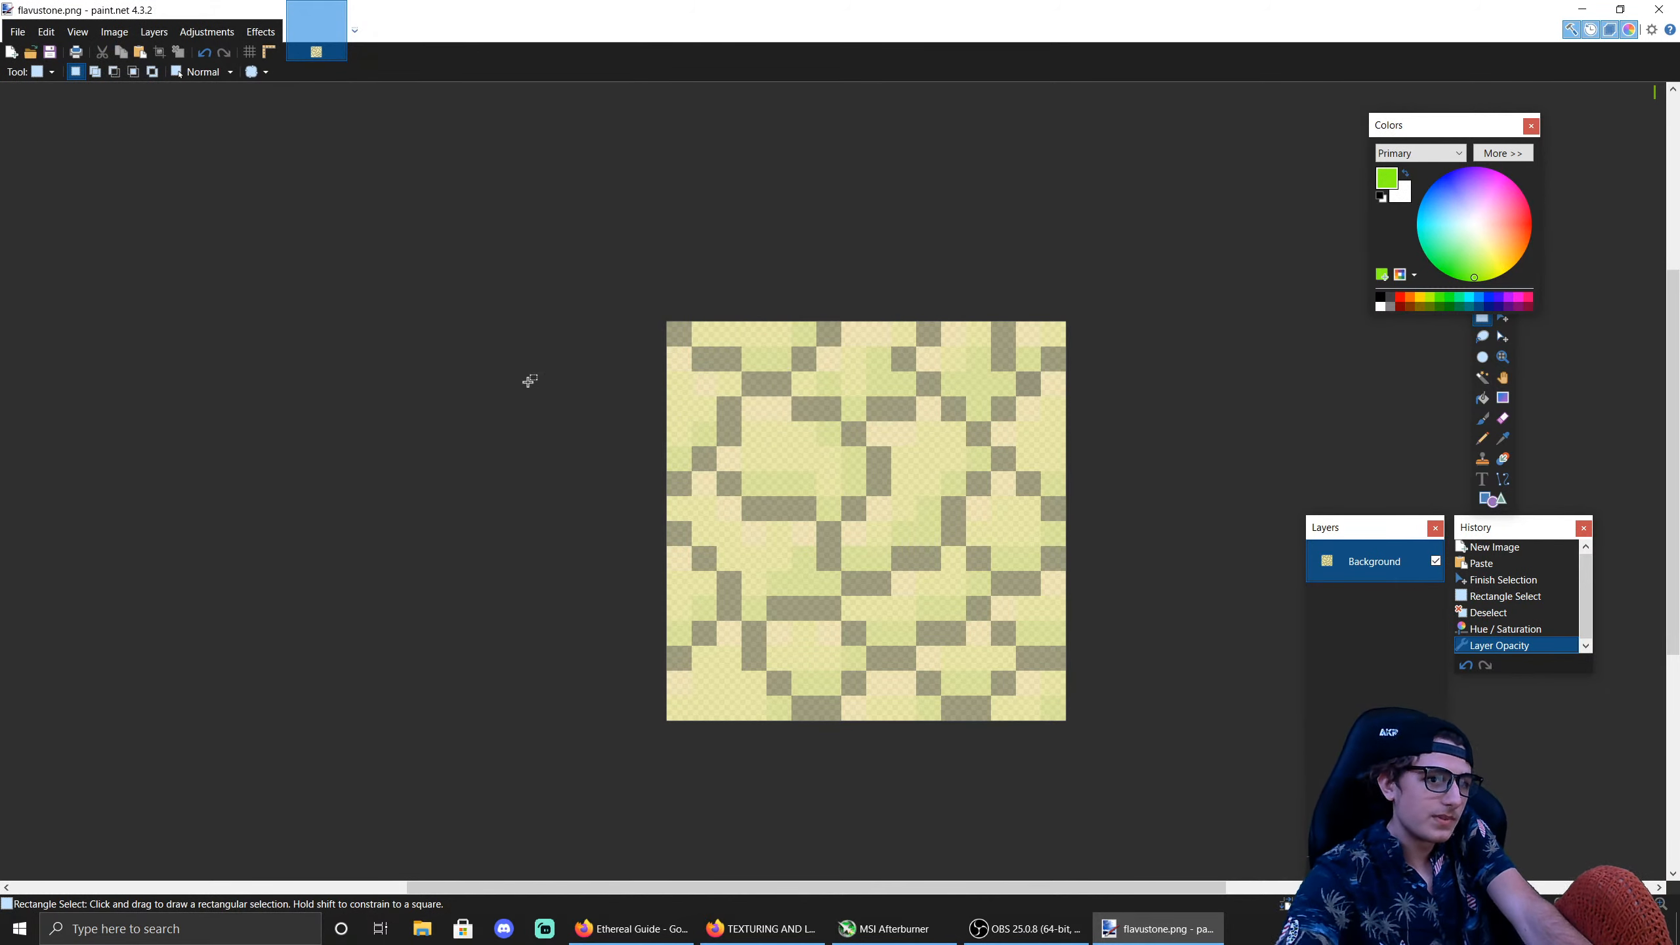
key("alt+F4")
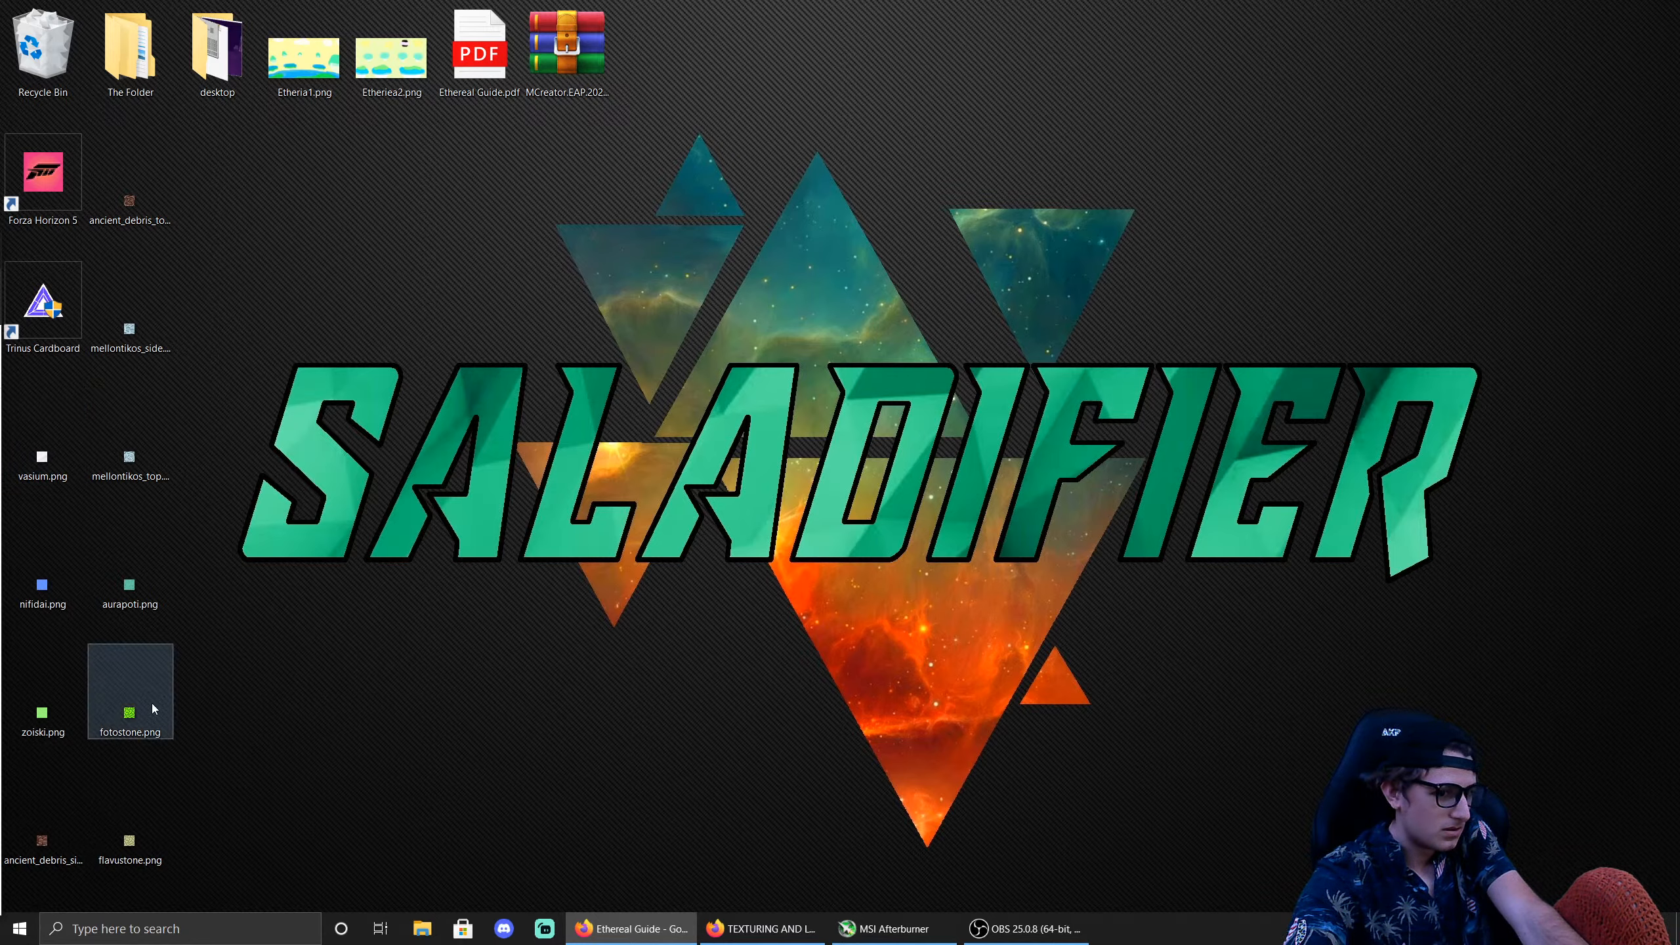
Step: Search the computer for "apovar" and dismiss the search
left_click(201, 925)
type("apovar")
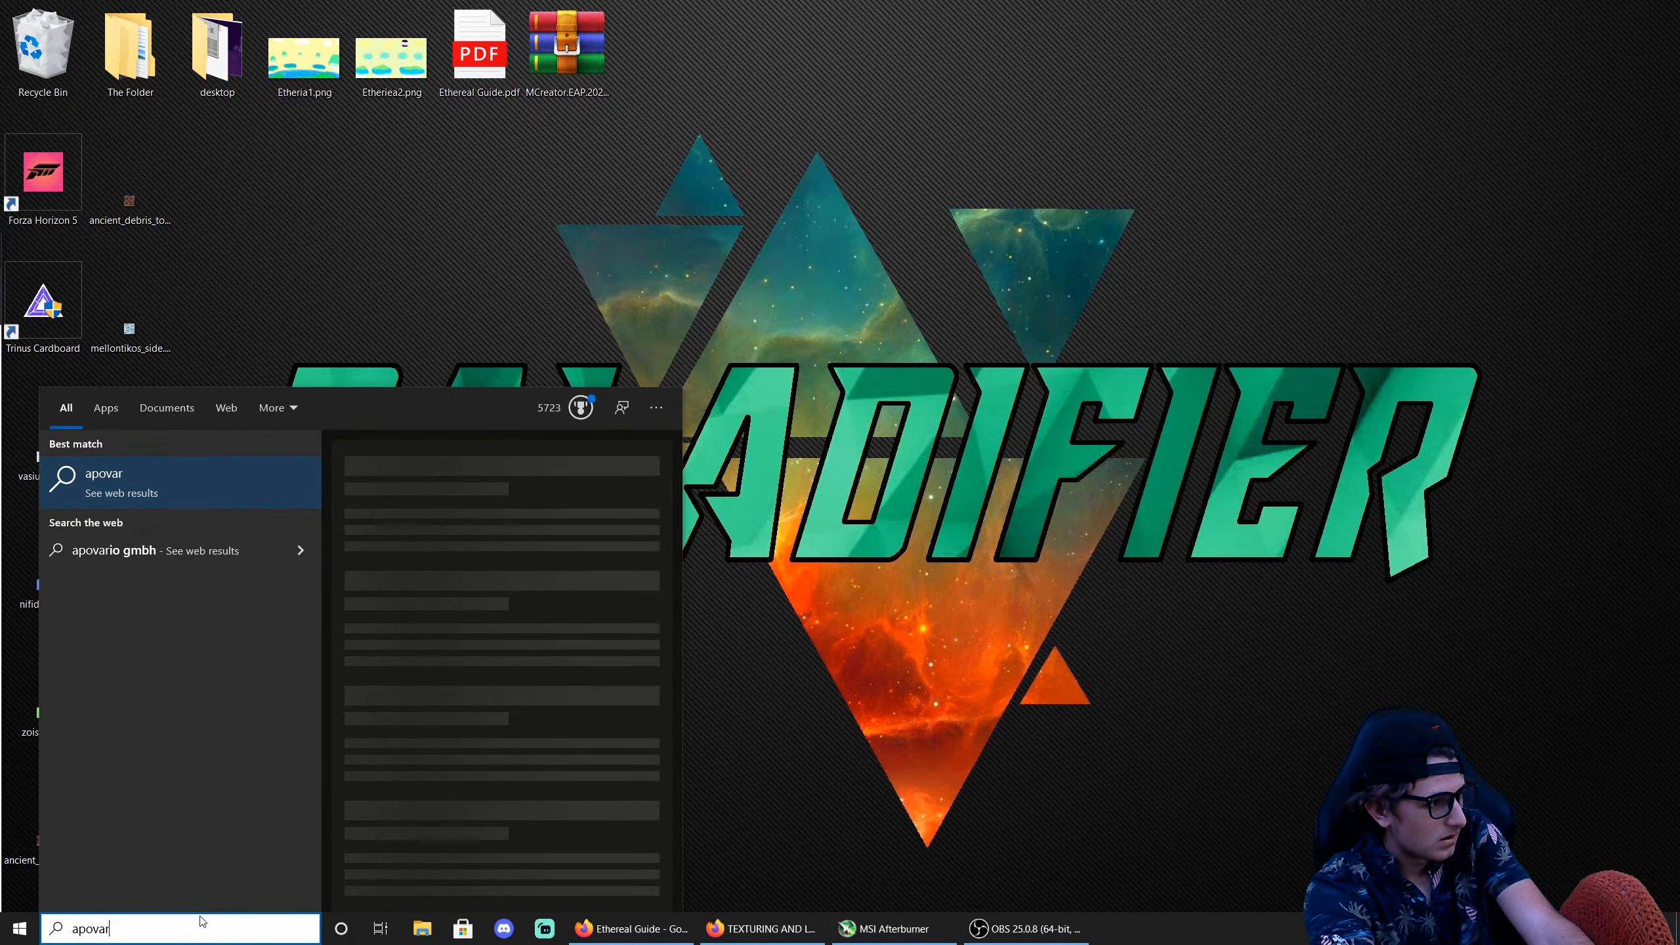
left_click(1298, 278)
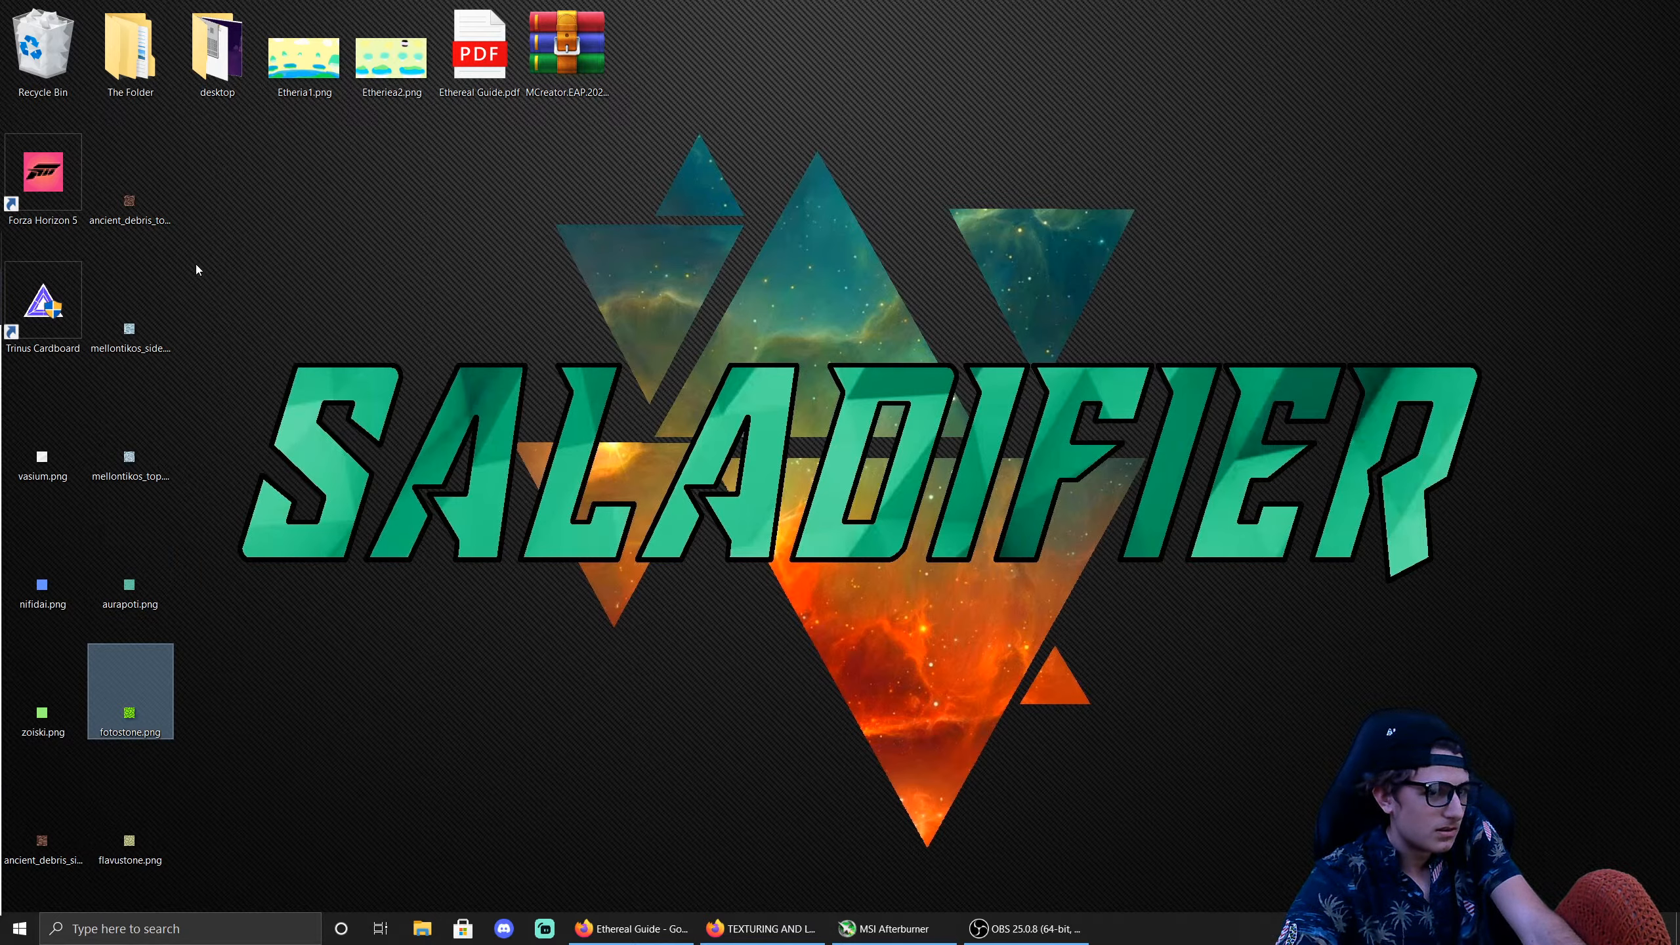
Step: Search the computer for .pdn files, look through the listed documents and close the search
left_click(166, 939)
type("pdn")
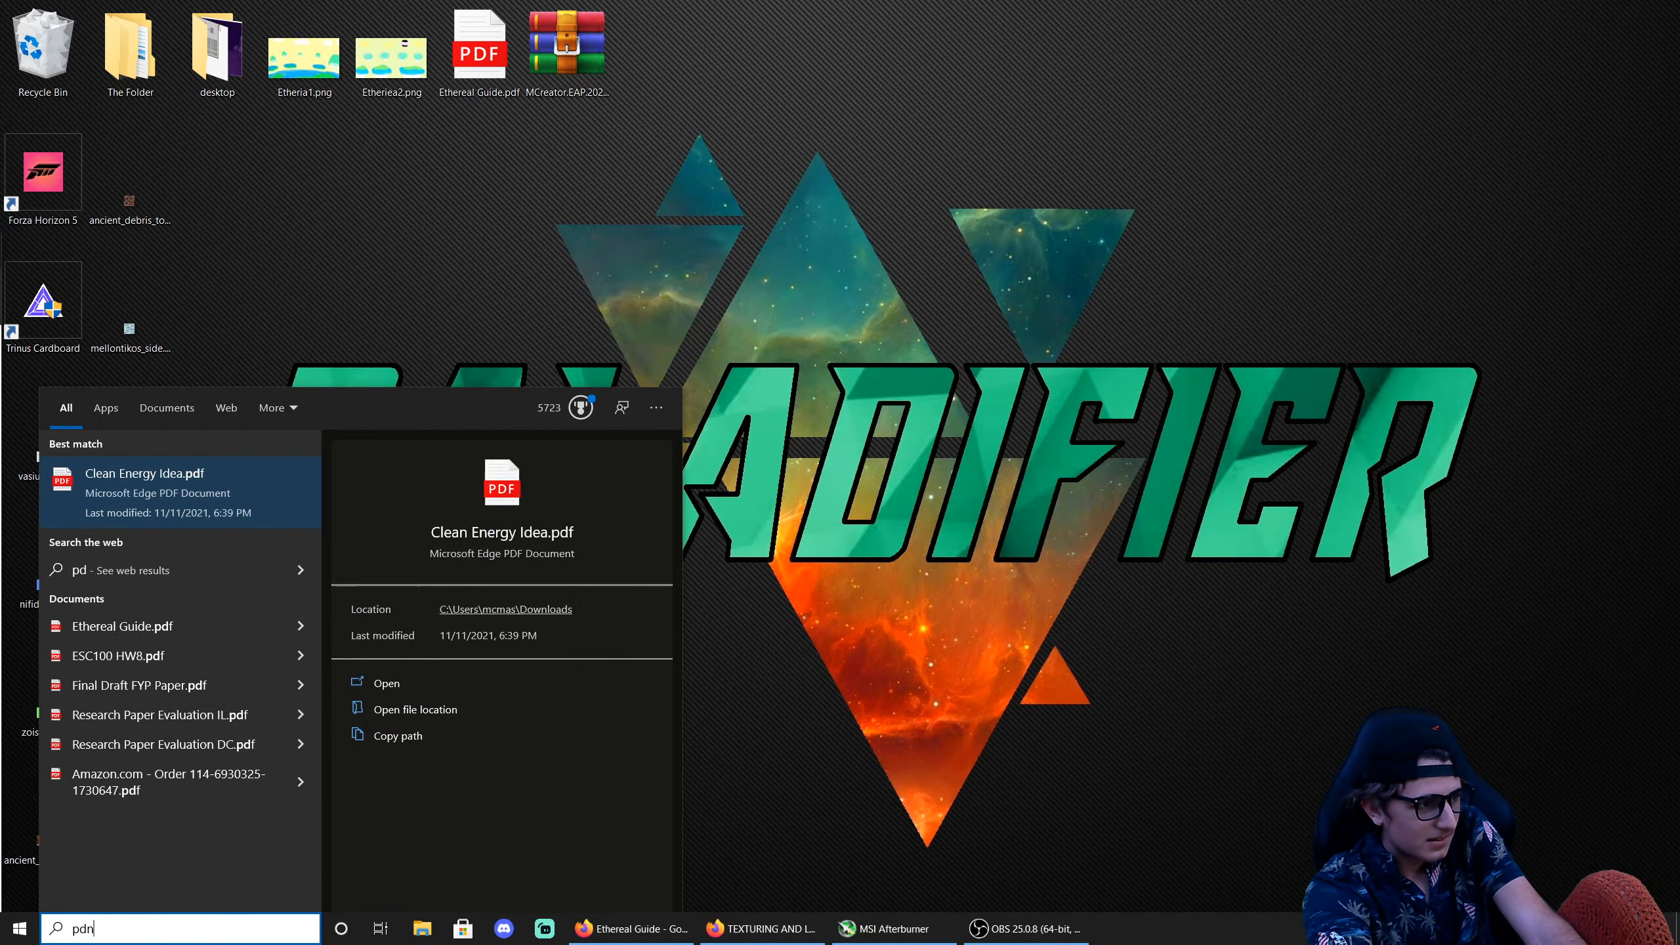
key("BackSpace")
type("f")
key("BackSpace")
key("BackSpace")
key("BackSpace")
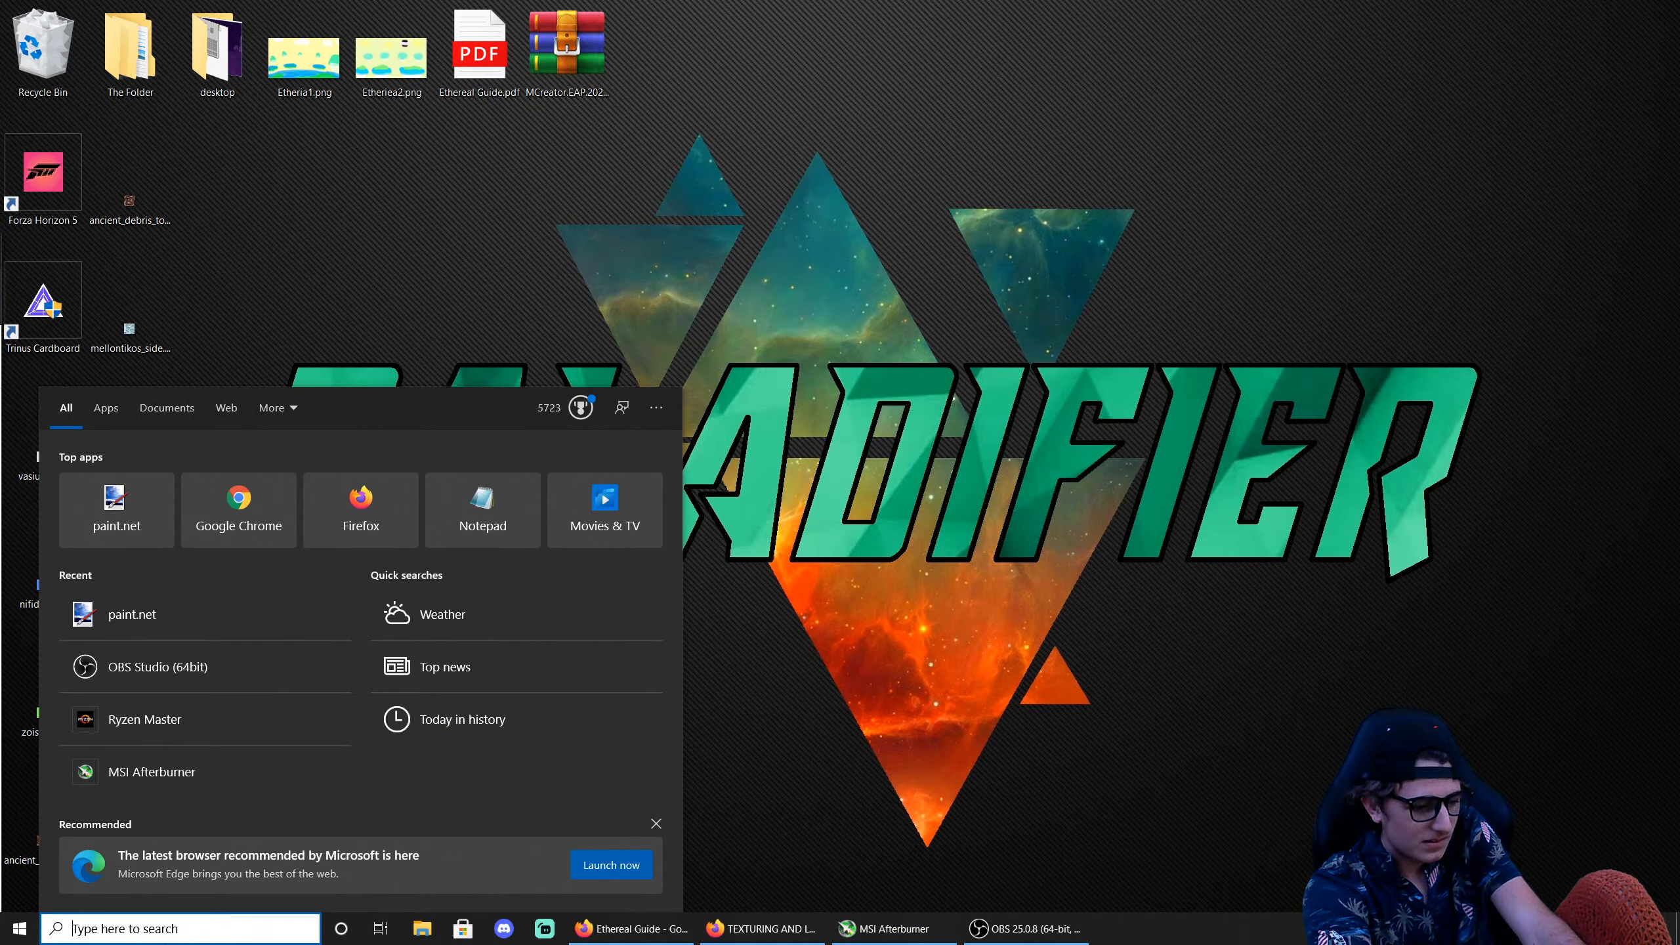
type(".pdn")
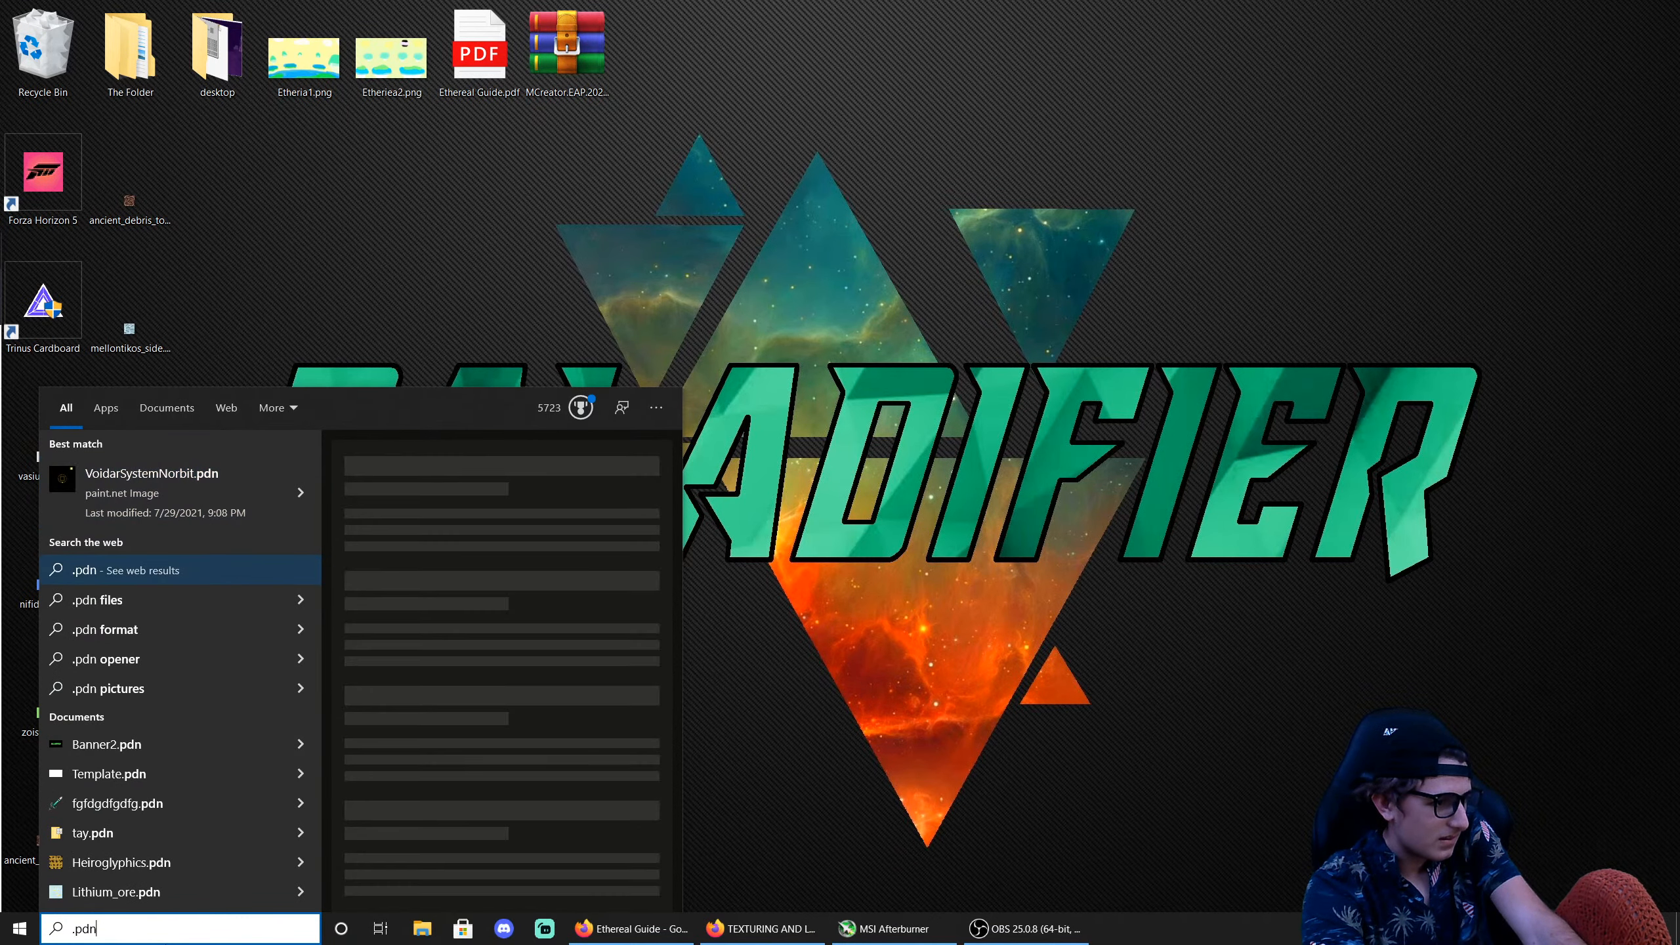
key("Down")
key("Down")
key("Down")
key("Down")
key("Down")
key("Down")
key("Down")
key("Down")
key("Down")
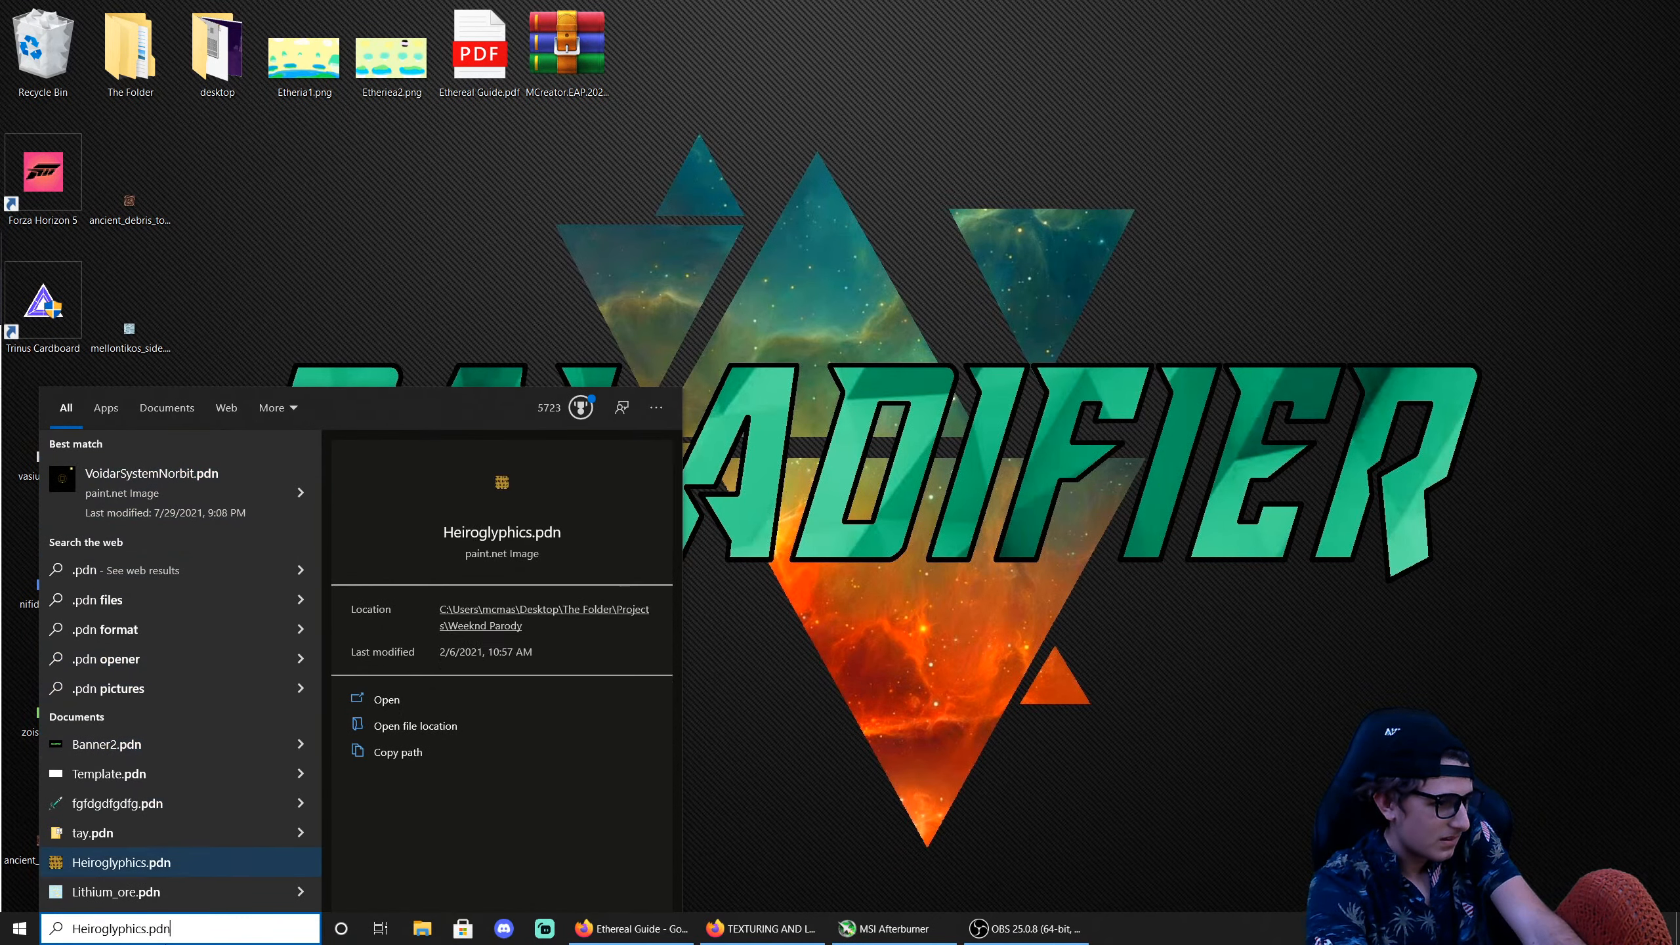
key("Escape")
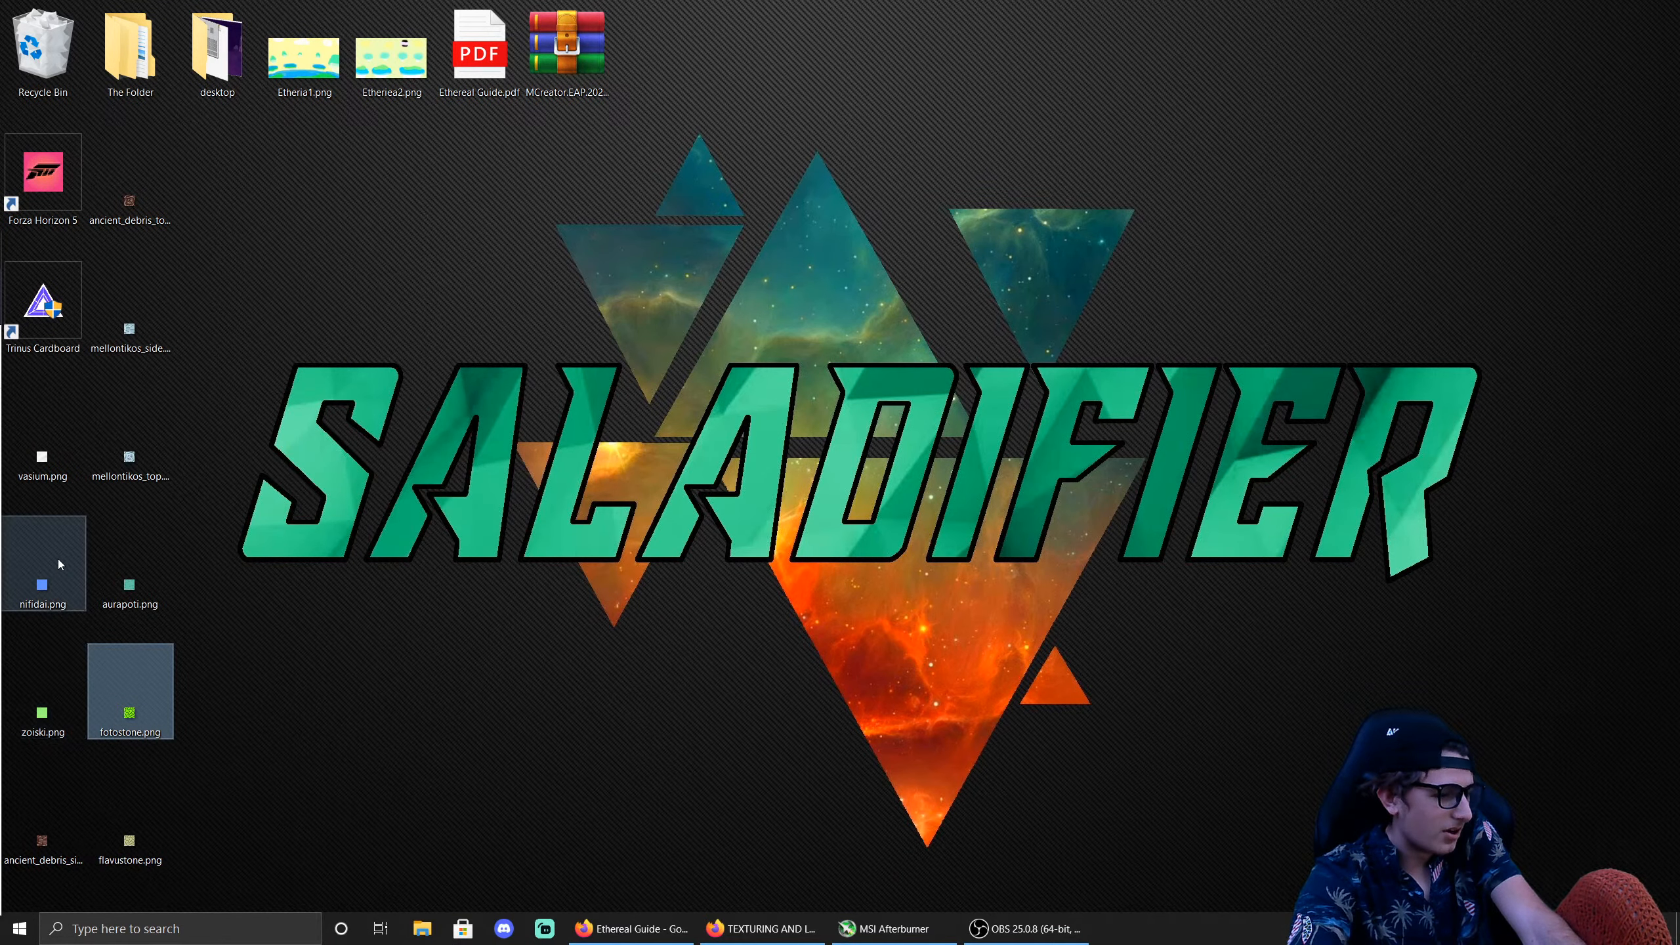
right_click(39, 464)
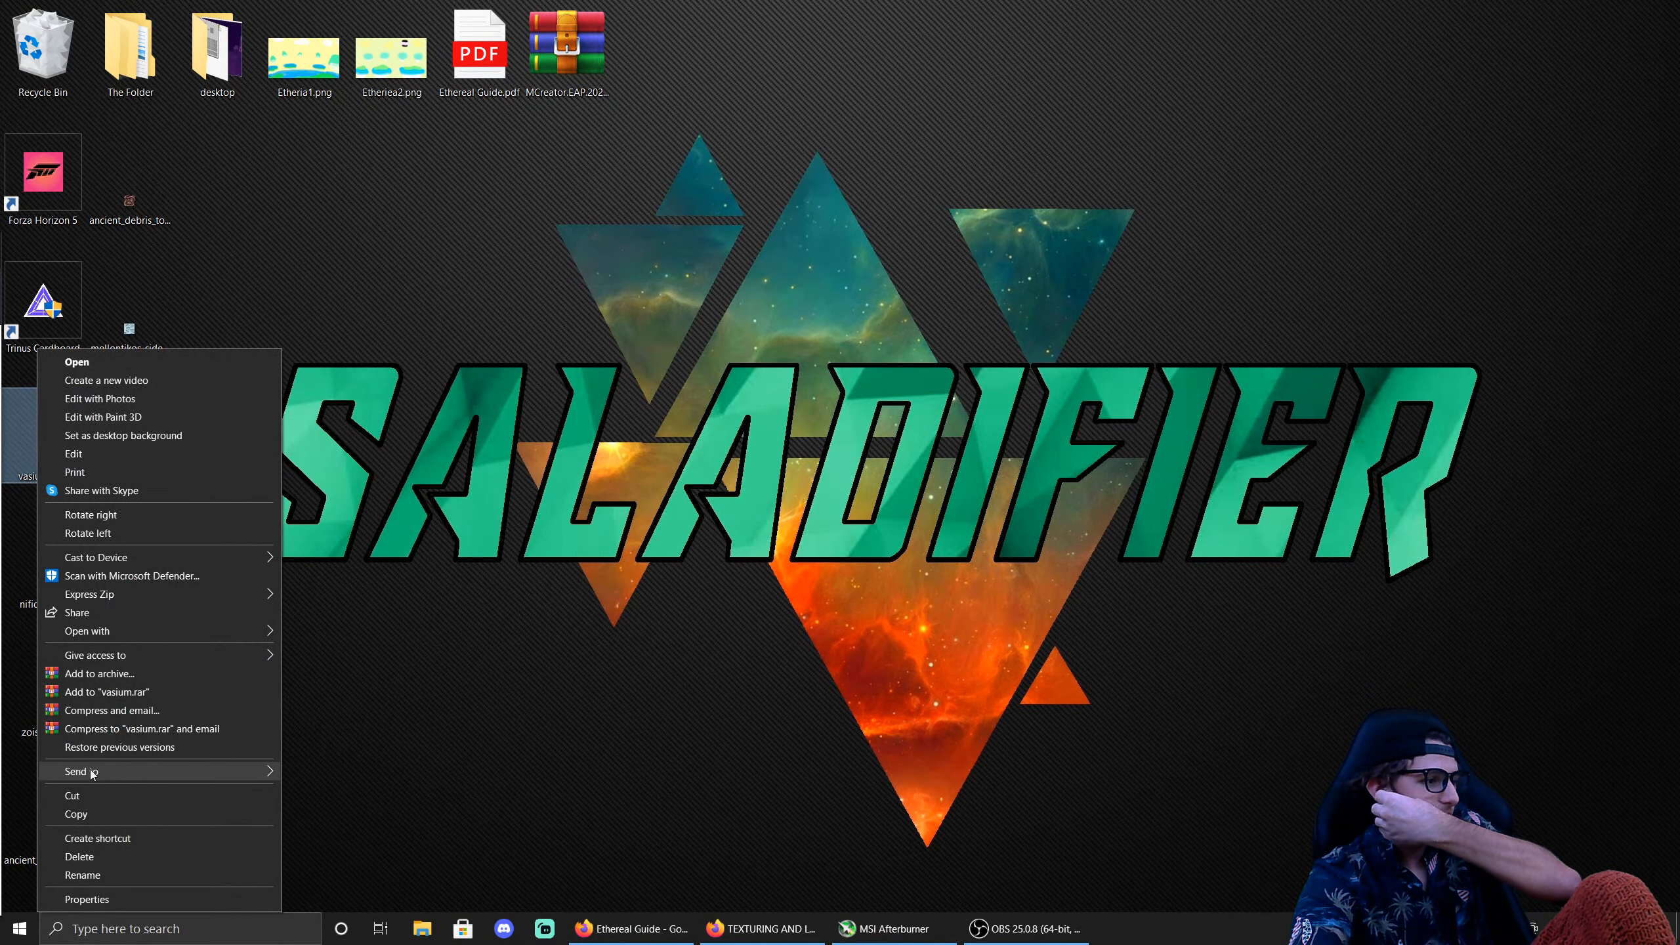
mouse_move(93, 774)
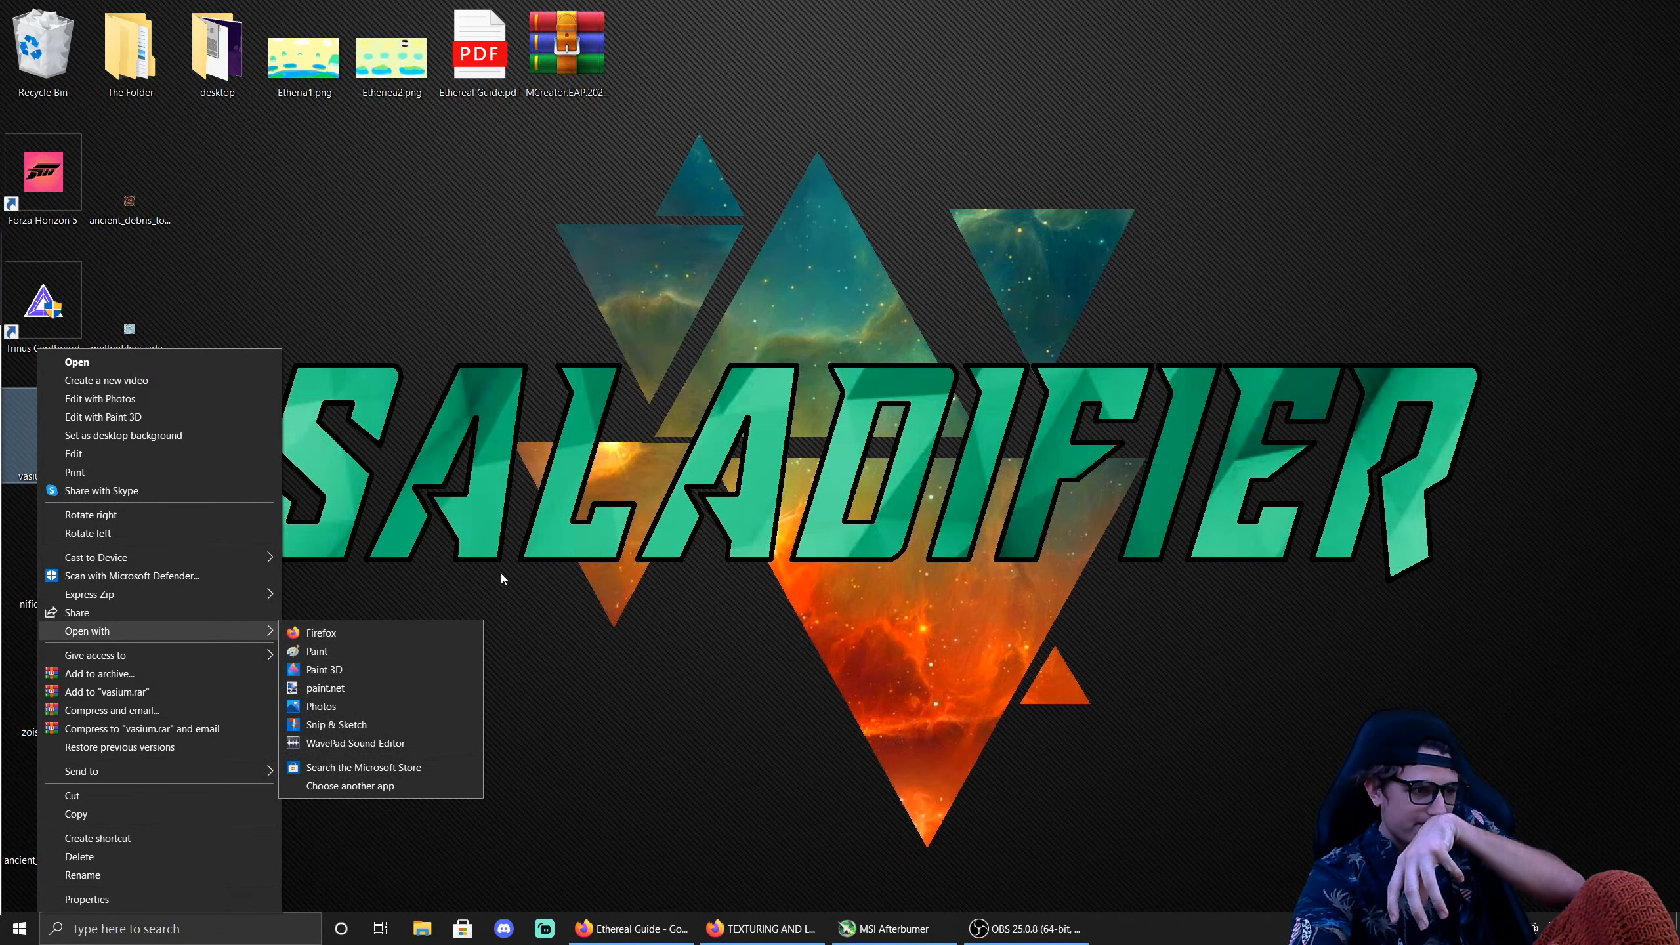
left_click(517, 541)
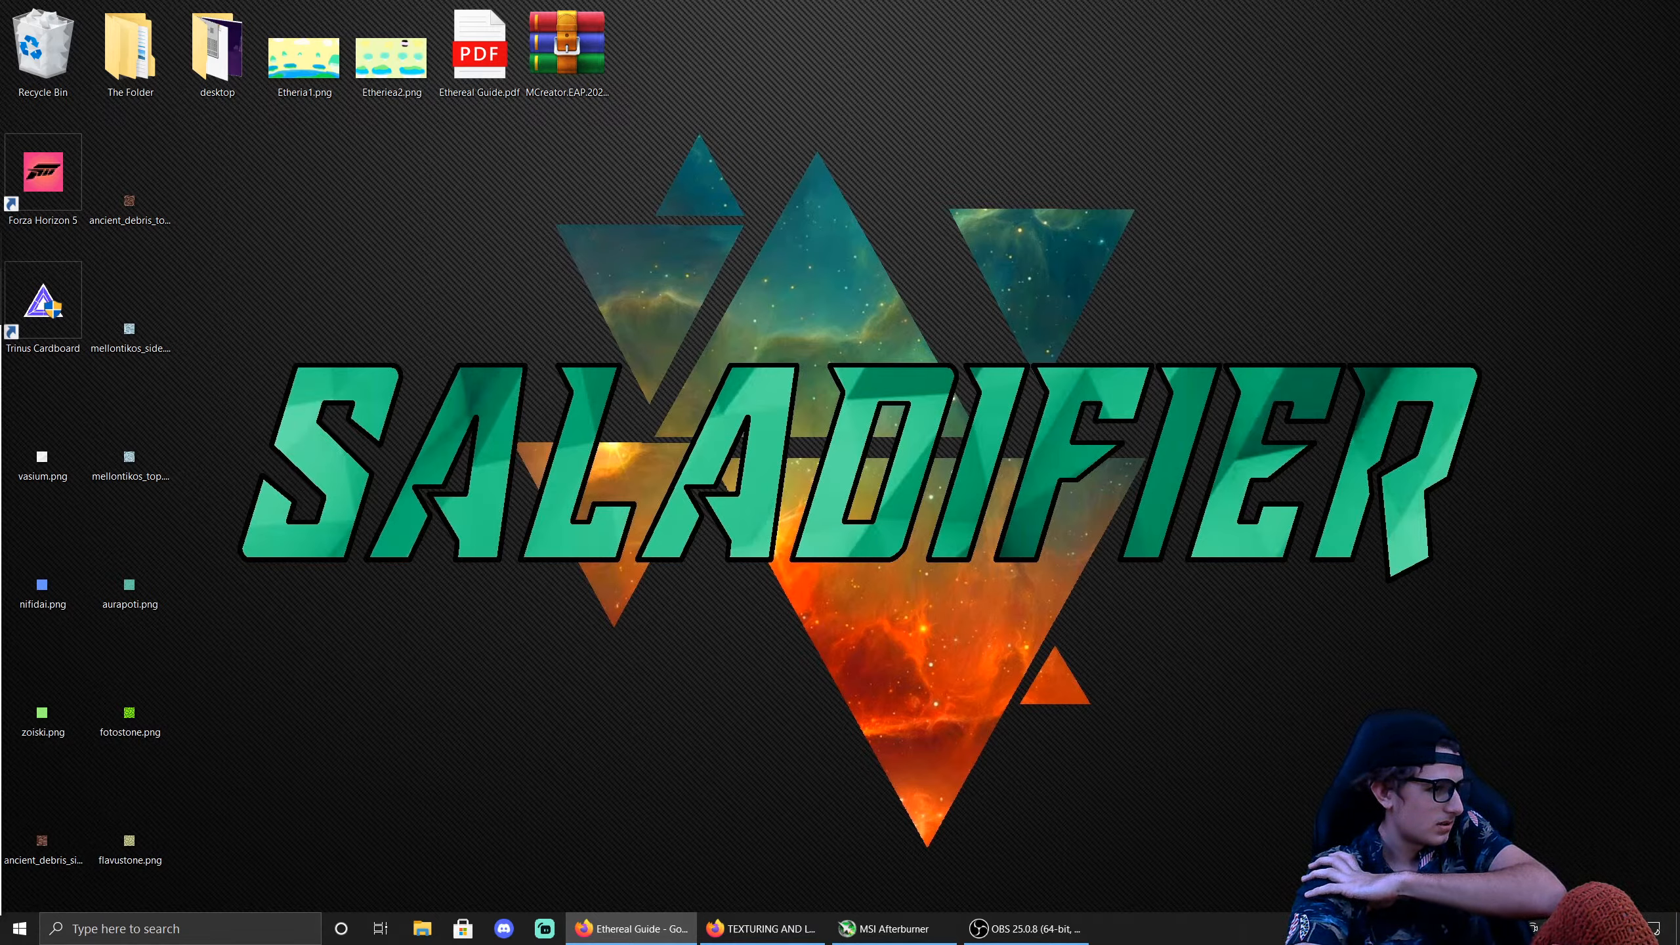
Step: Open vasium.png from the desktop in paint.net and enlarge the texture for editing
right_click(33, 469)
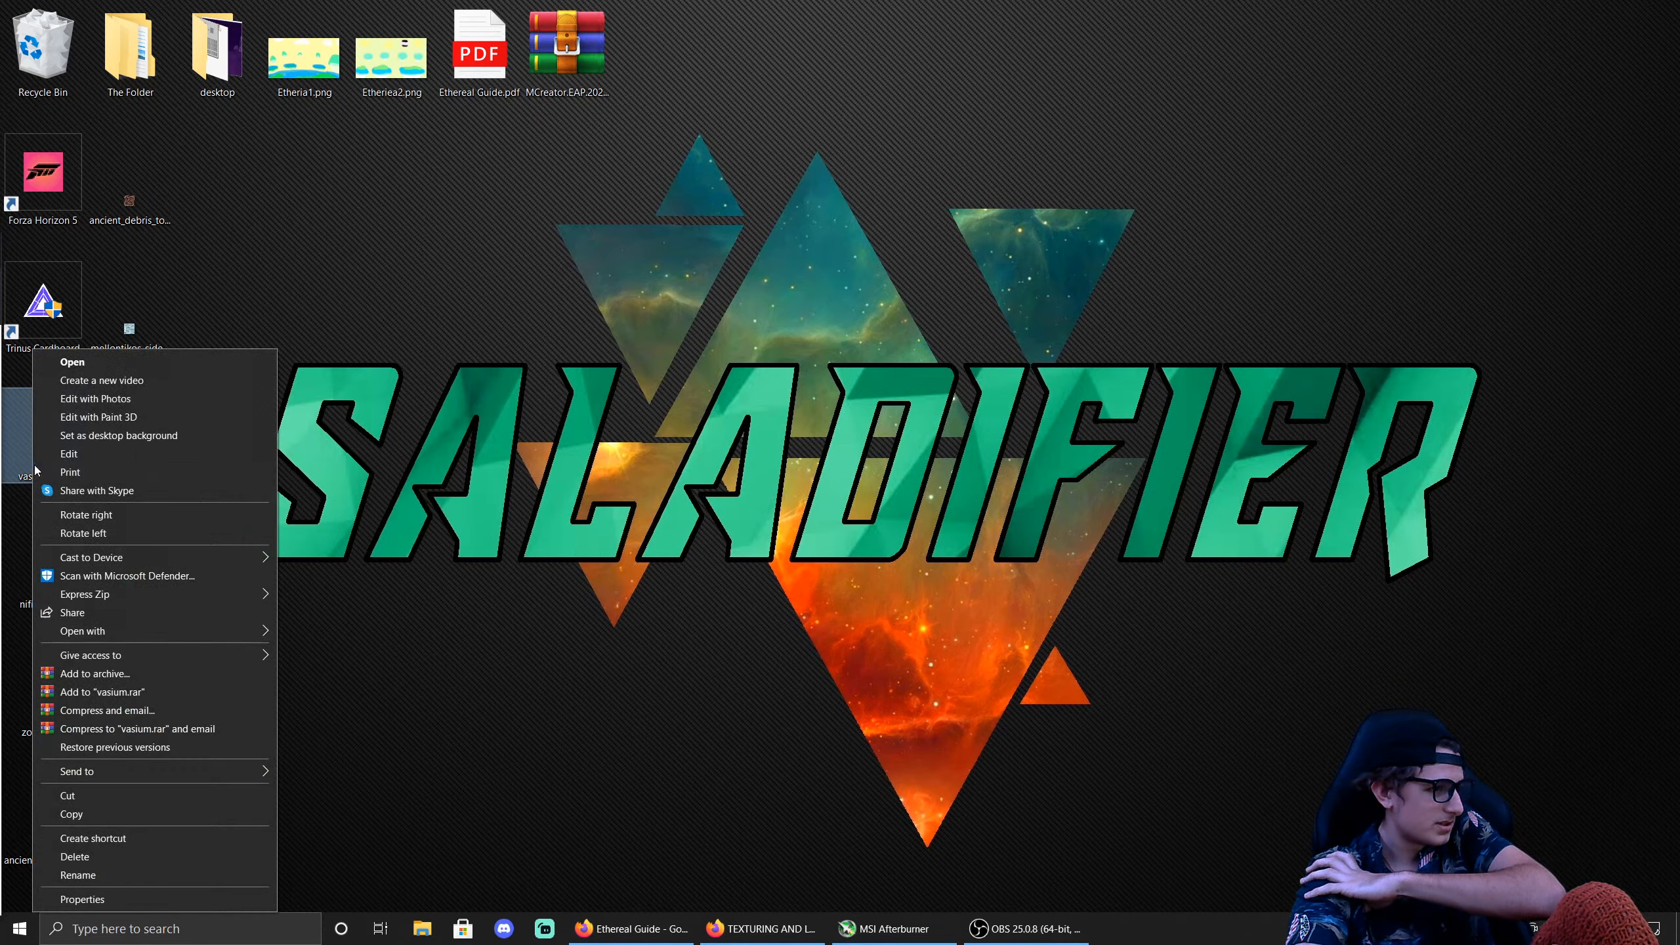
mouse_move(115, 632)
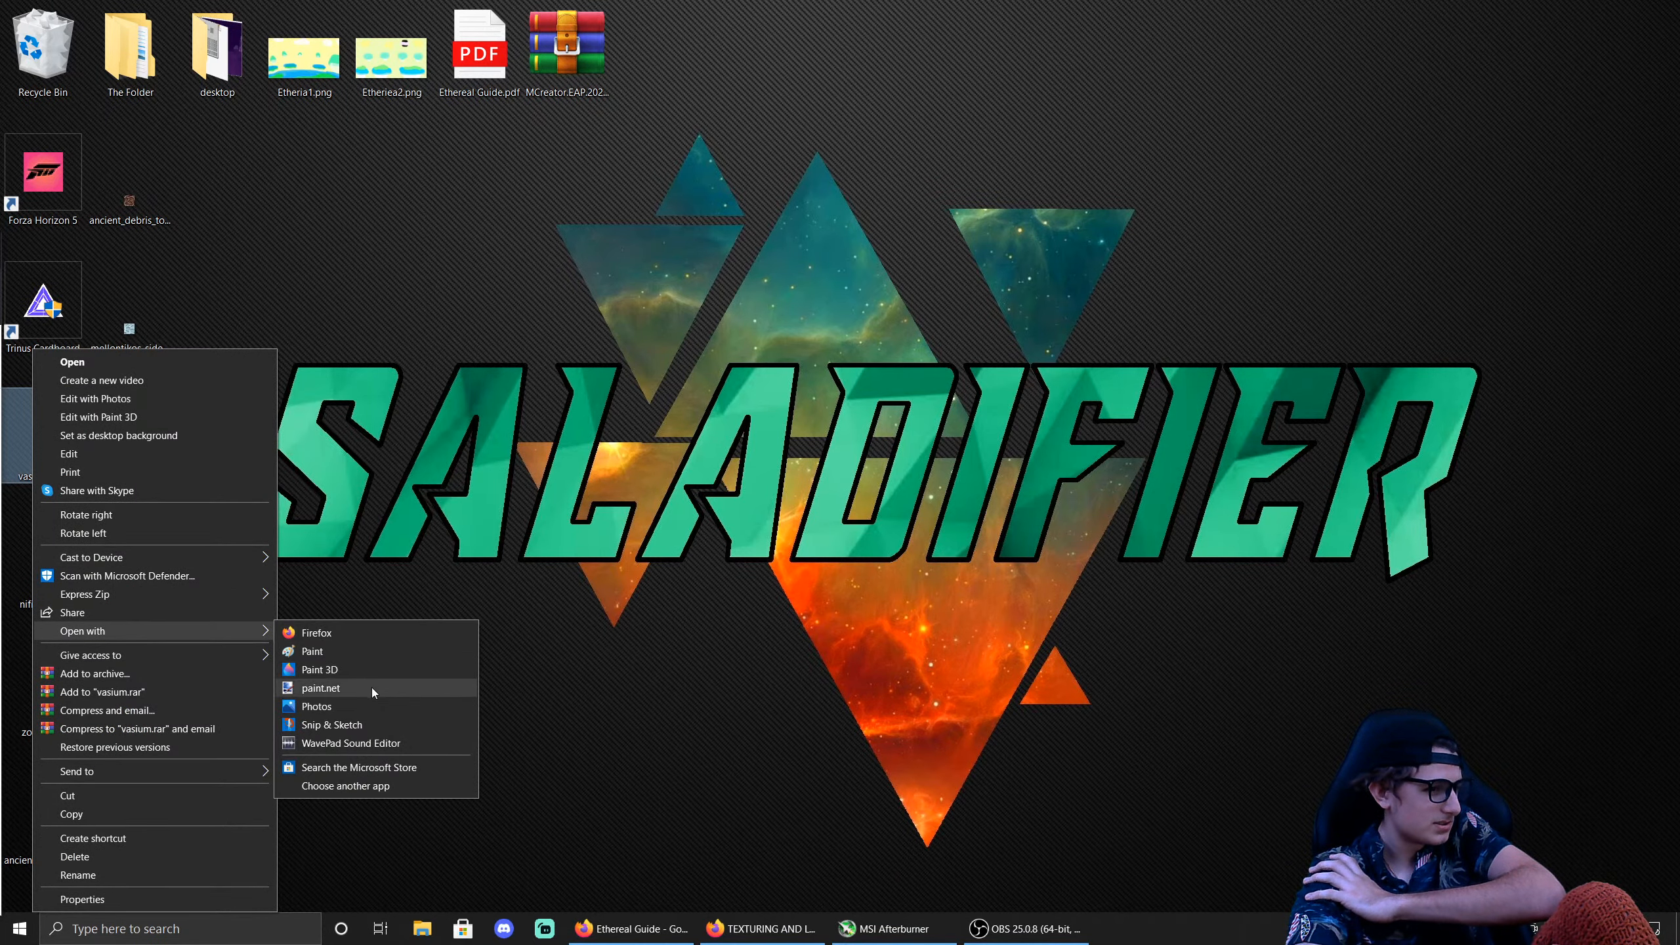
left_click(371, 689)
key("super")
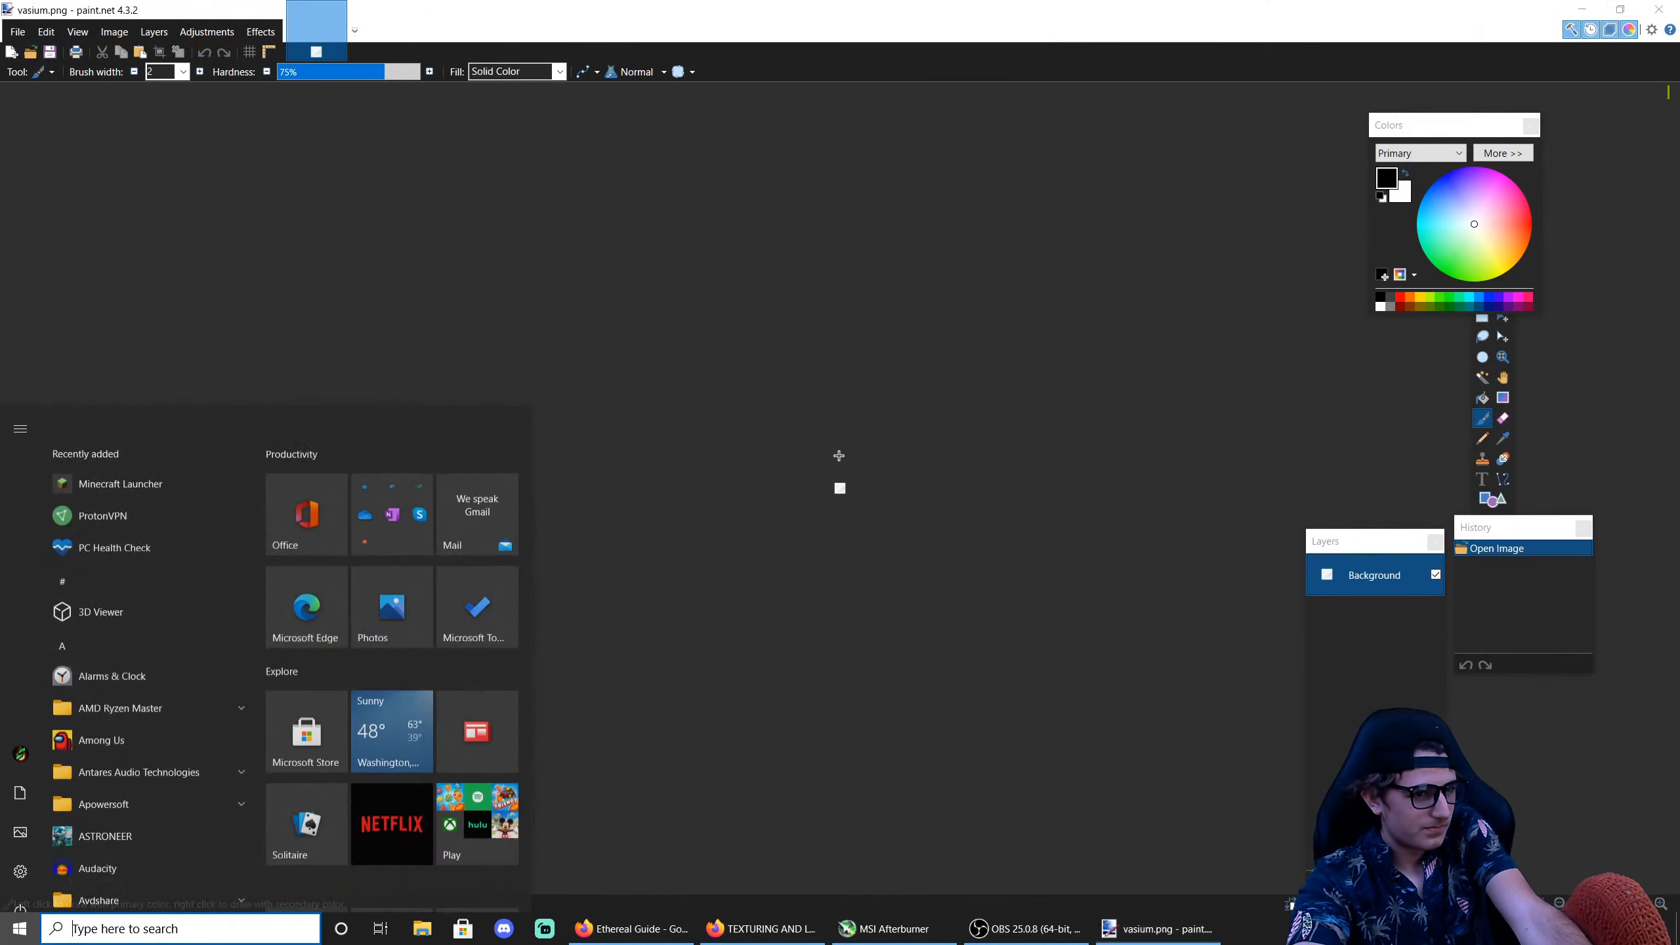
left_click(814, 529)
scroll(780, 457, "up", 12)
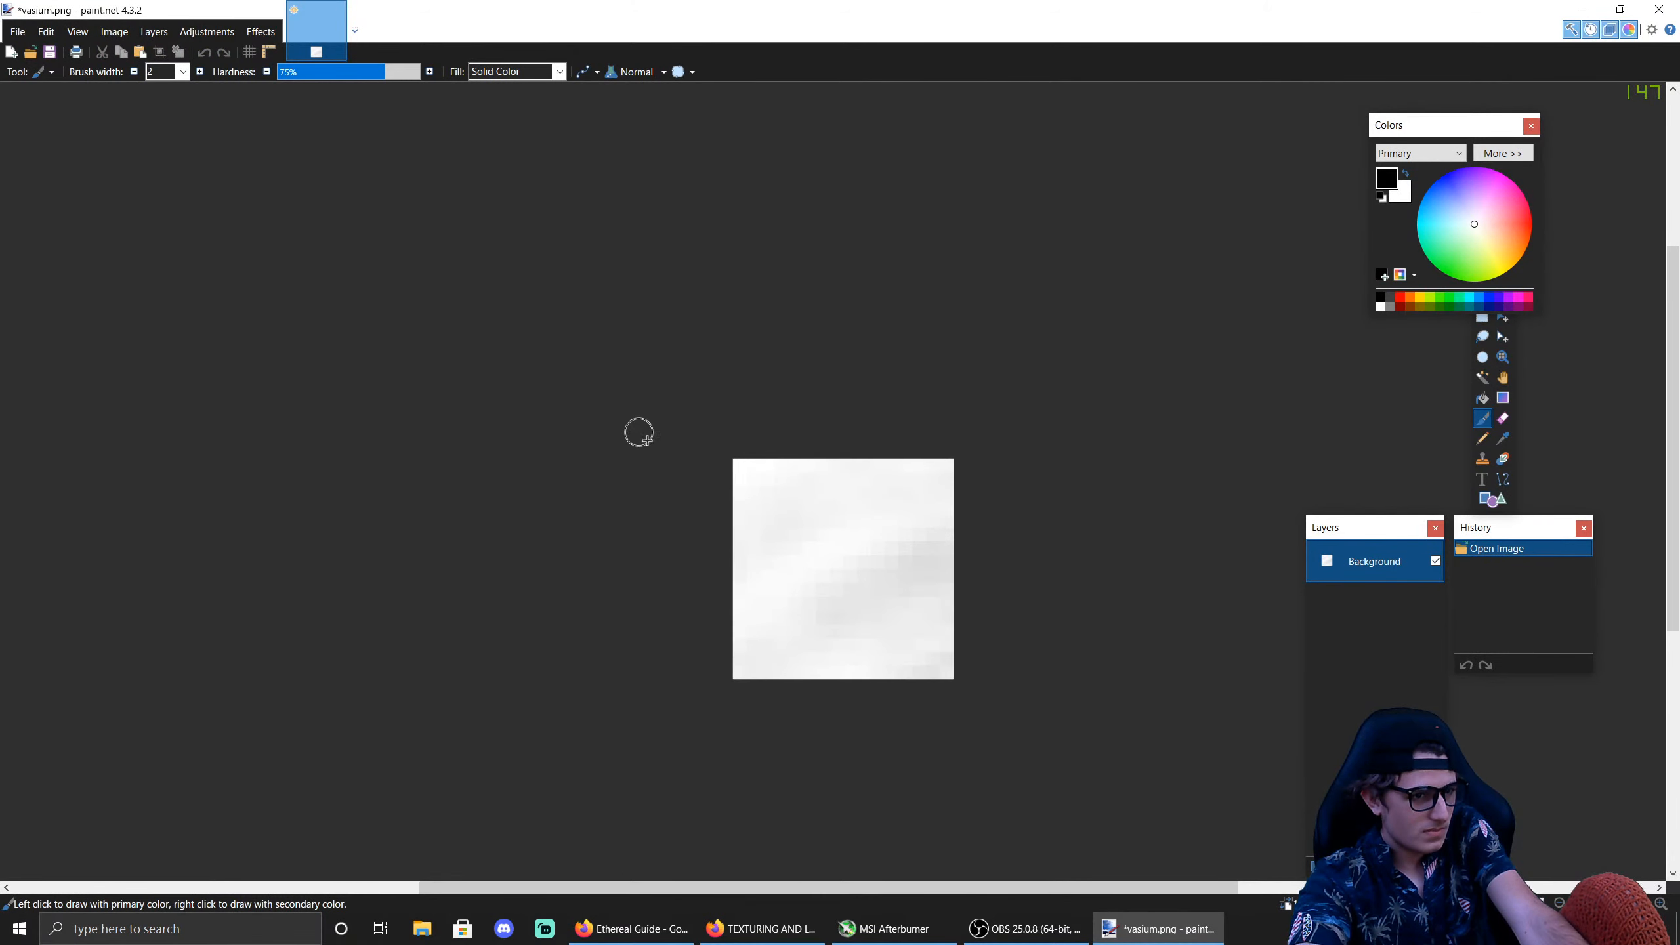
scroll(1012, 609, "up", 2)
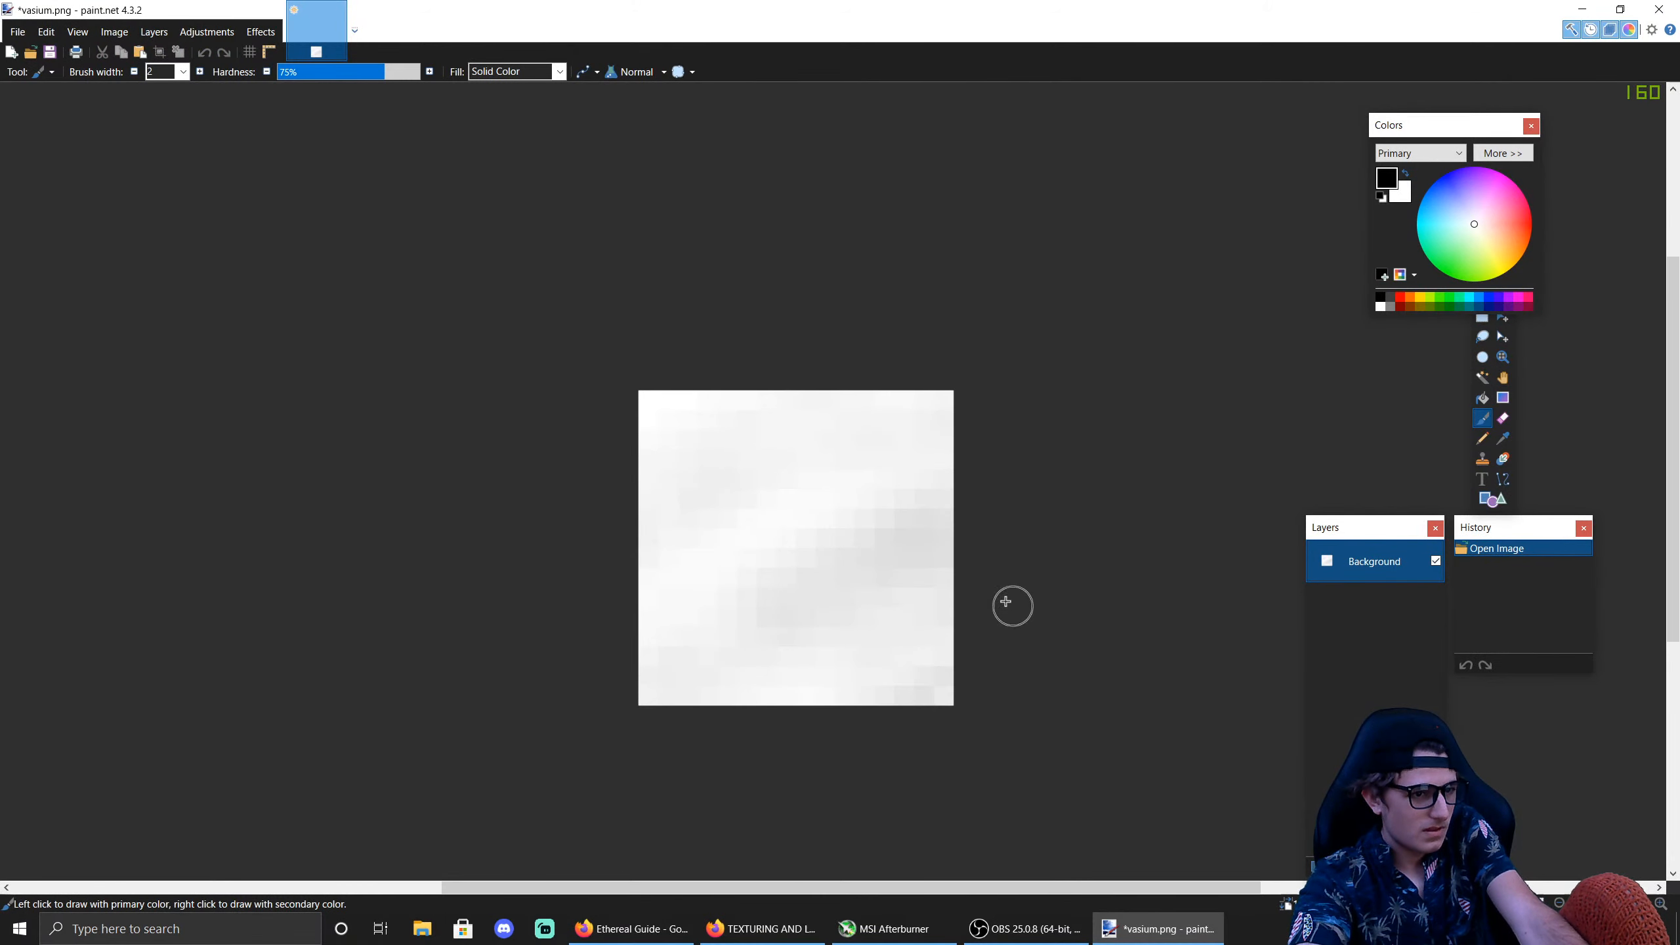
Step: Lower the opacity of the vasium image's Background layer to about 228
left_click(155, 31)
left_click(191, 407)
left_click_drag(888, 506, 872, 508)
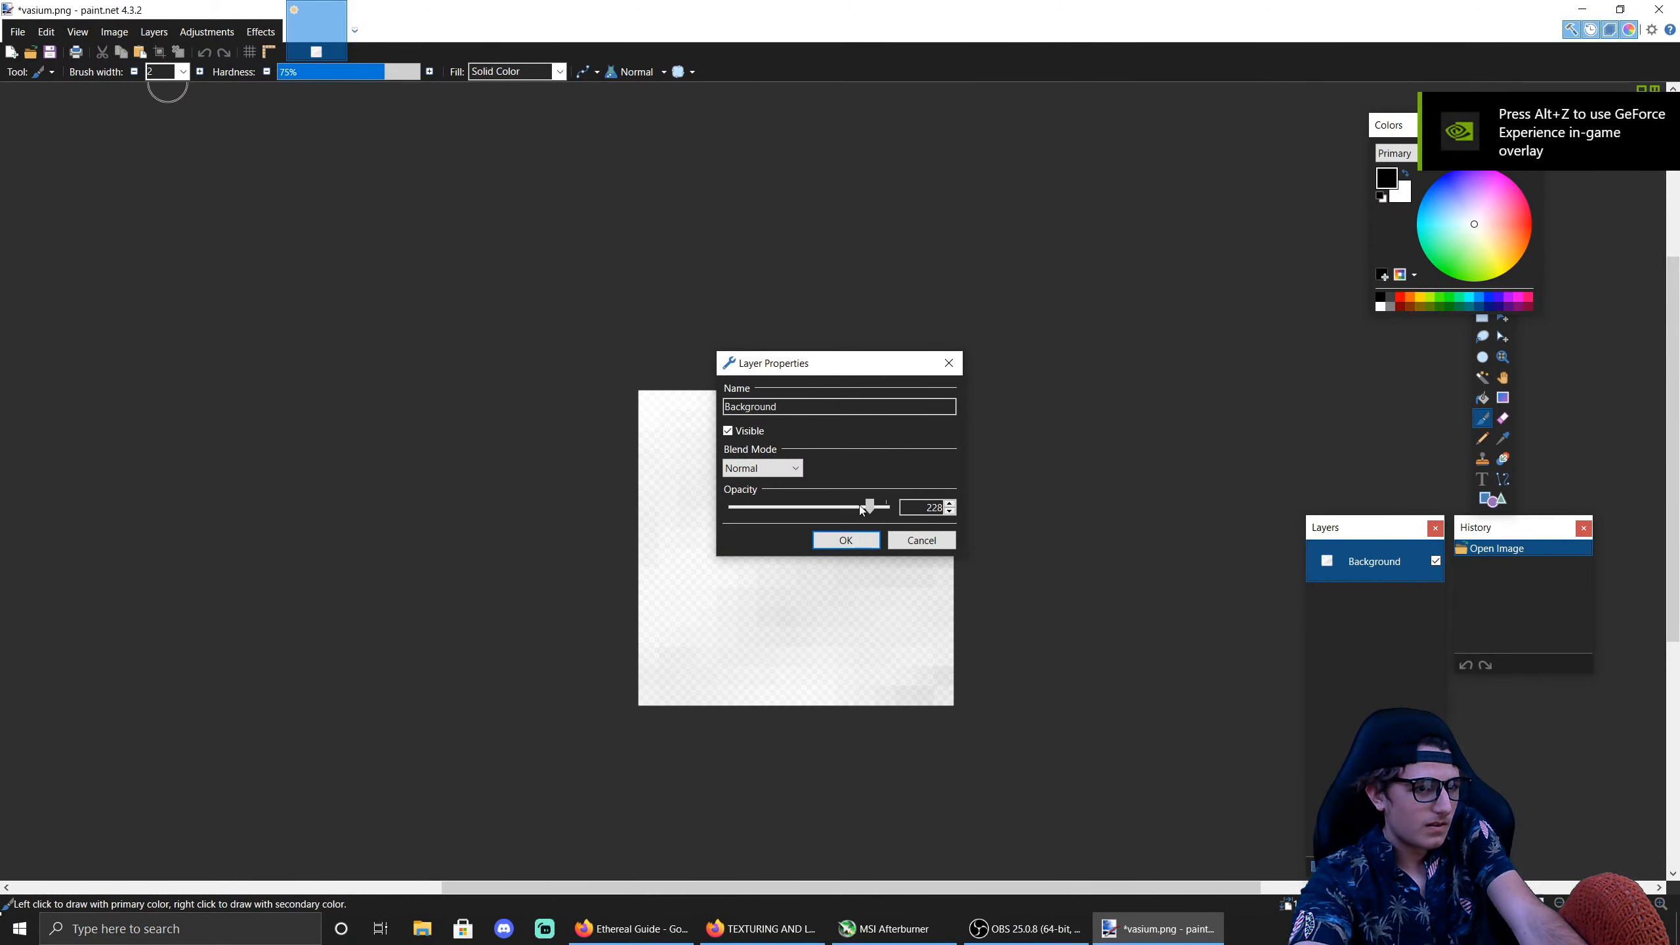
left_click(846, 540)
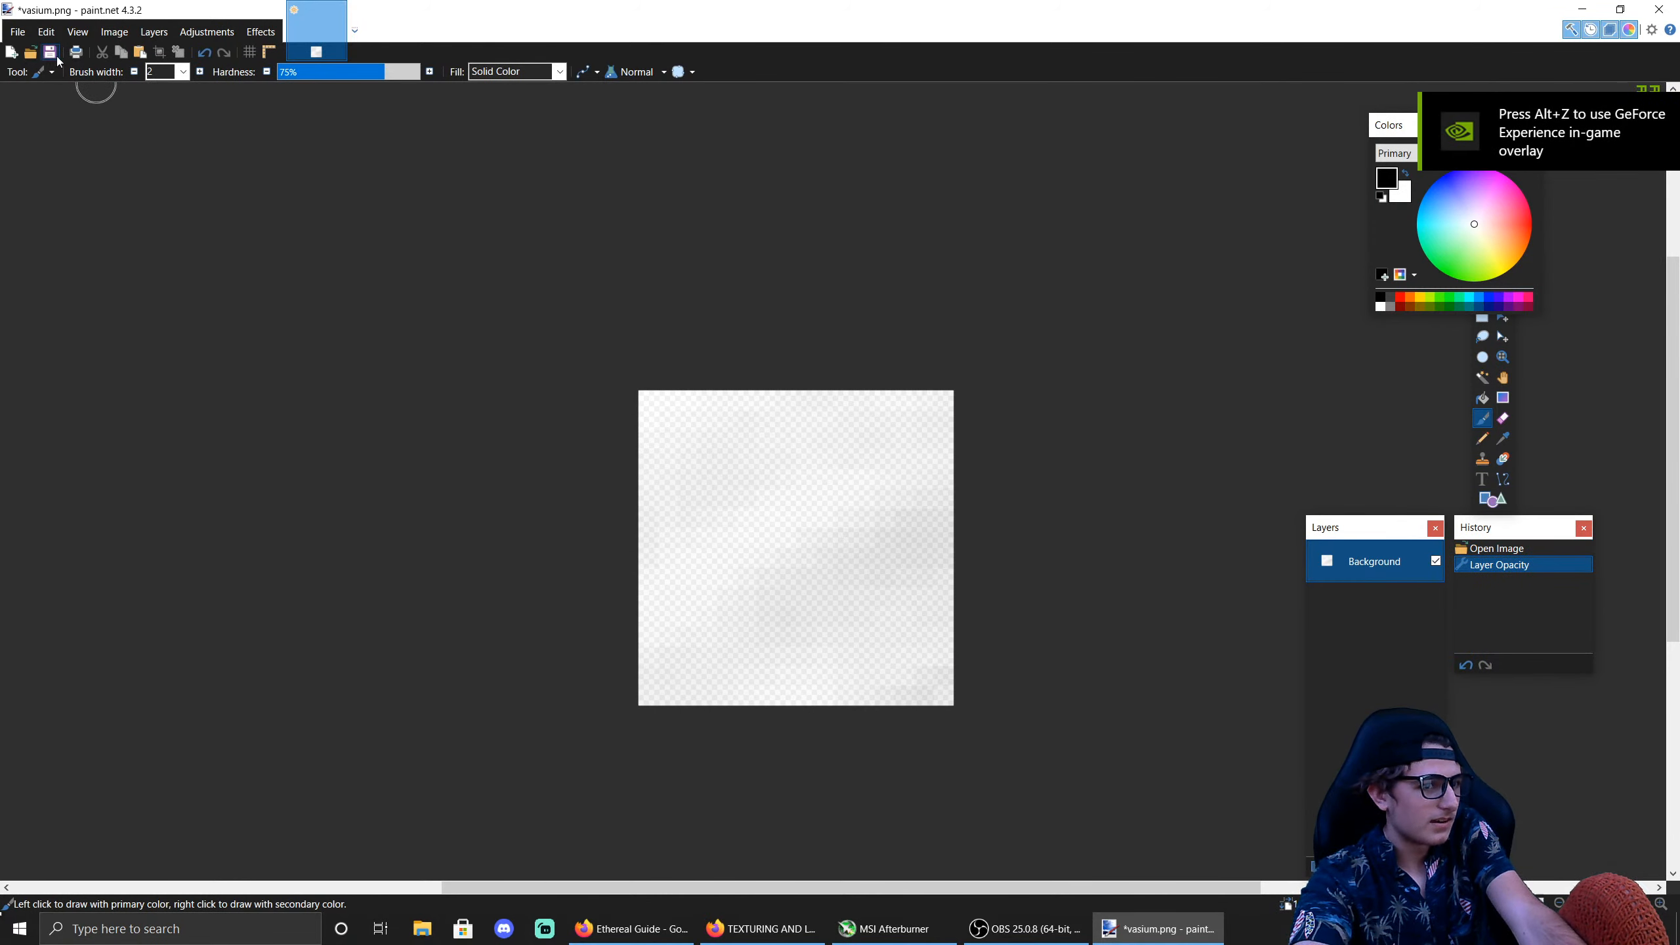
Step: Apply Add Noise to the vasium texture with intensity 20, color saturation 0 and coverage about 37.75
left_click(263, 33)
mouse_move(291, 133)
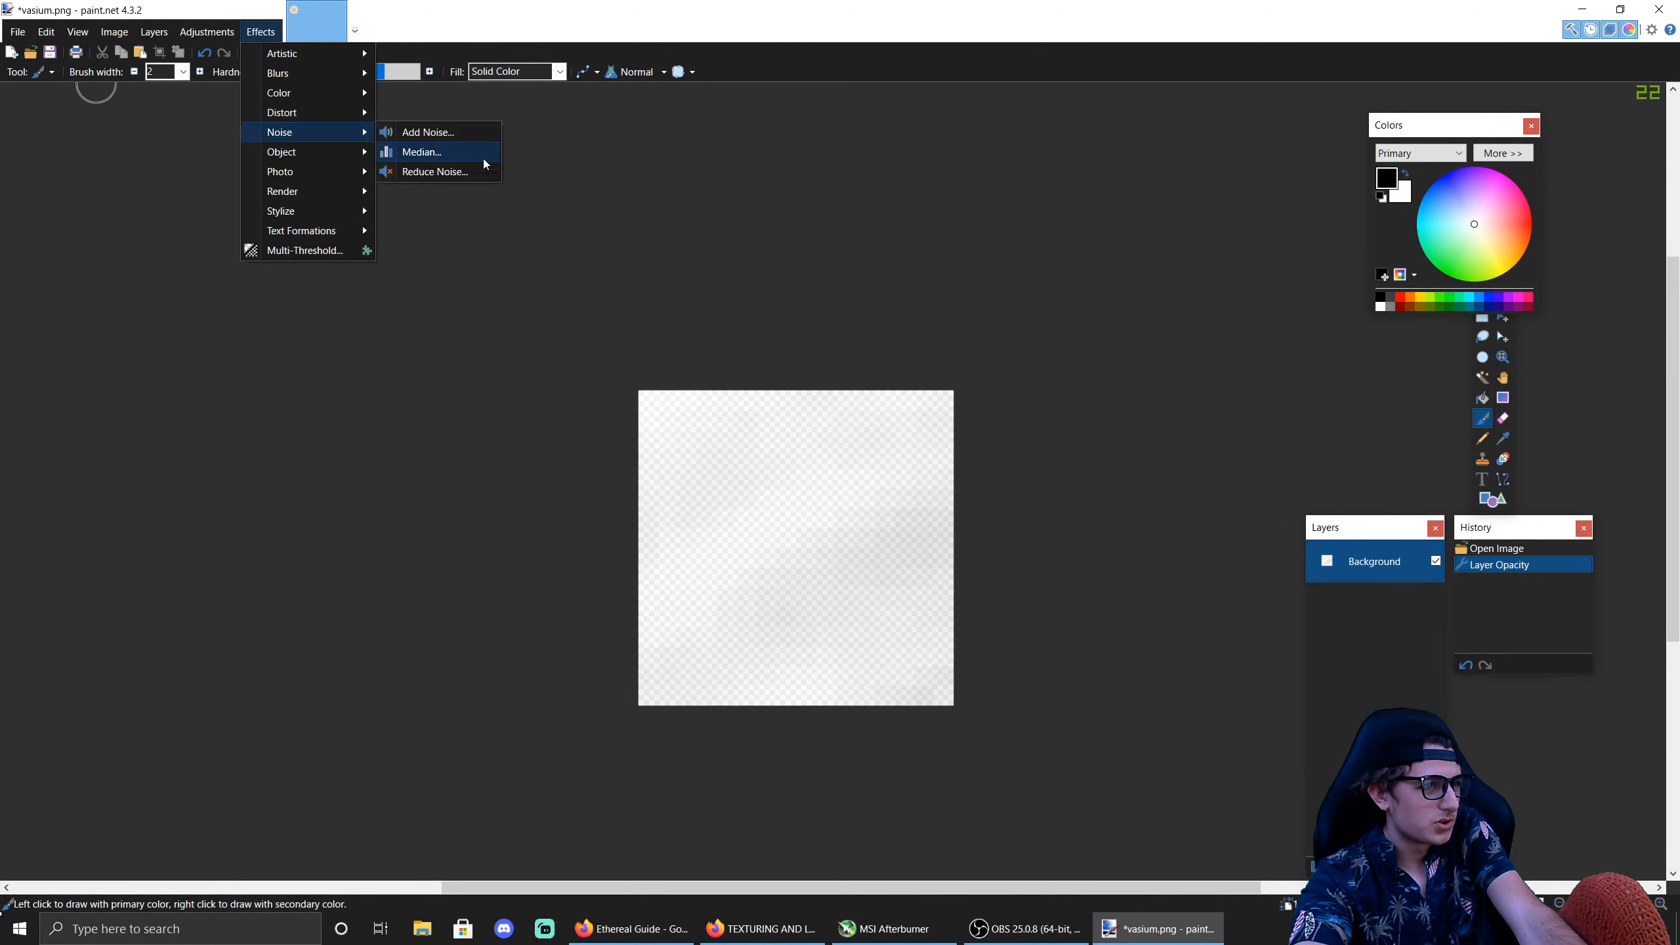
left_click(461, 133)
left_click_drag(758, 456, 710, 457)
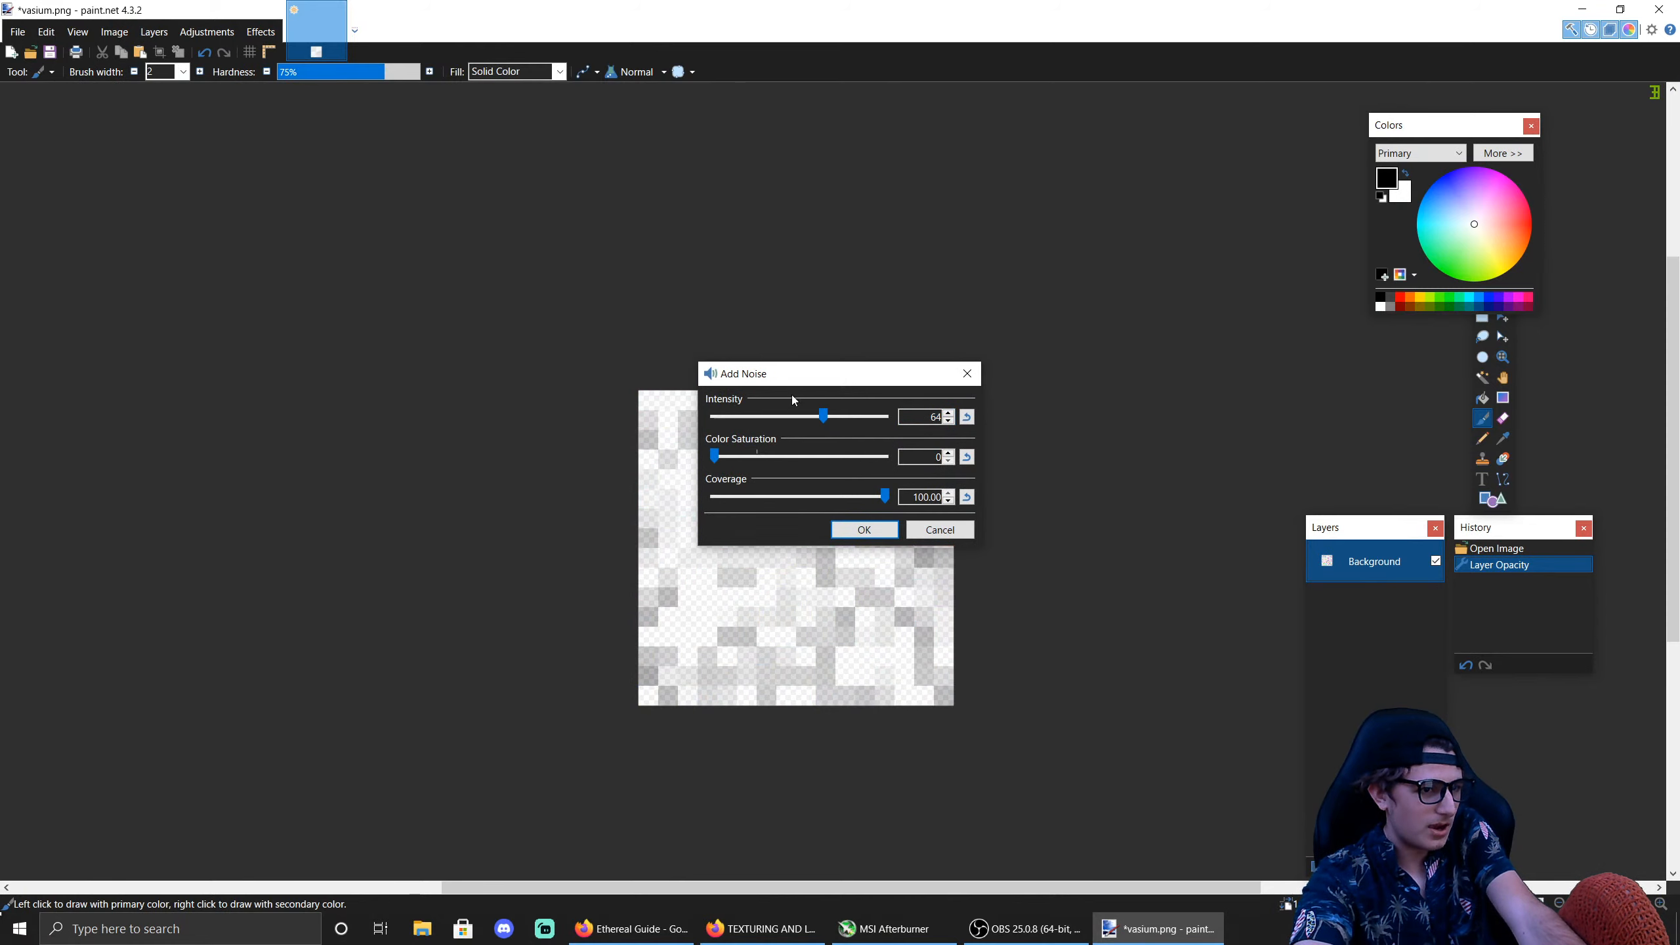
left_click_drag(785, 372, 401, 470)
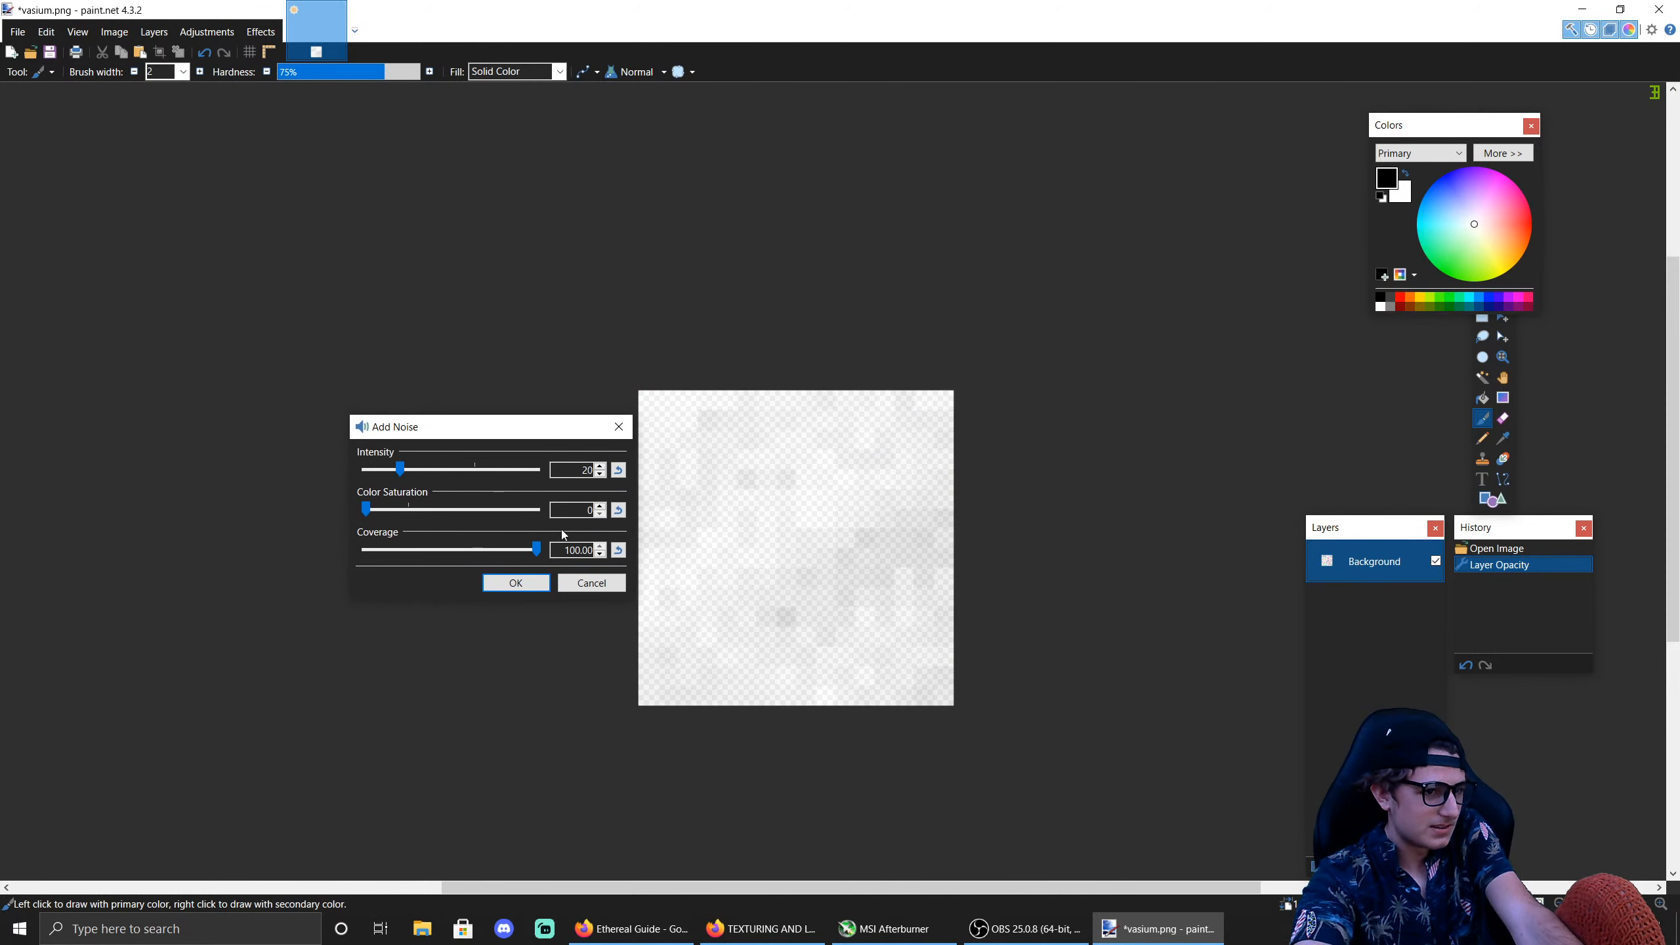
left_click_drag(536, 548, 466, 549)
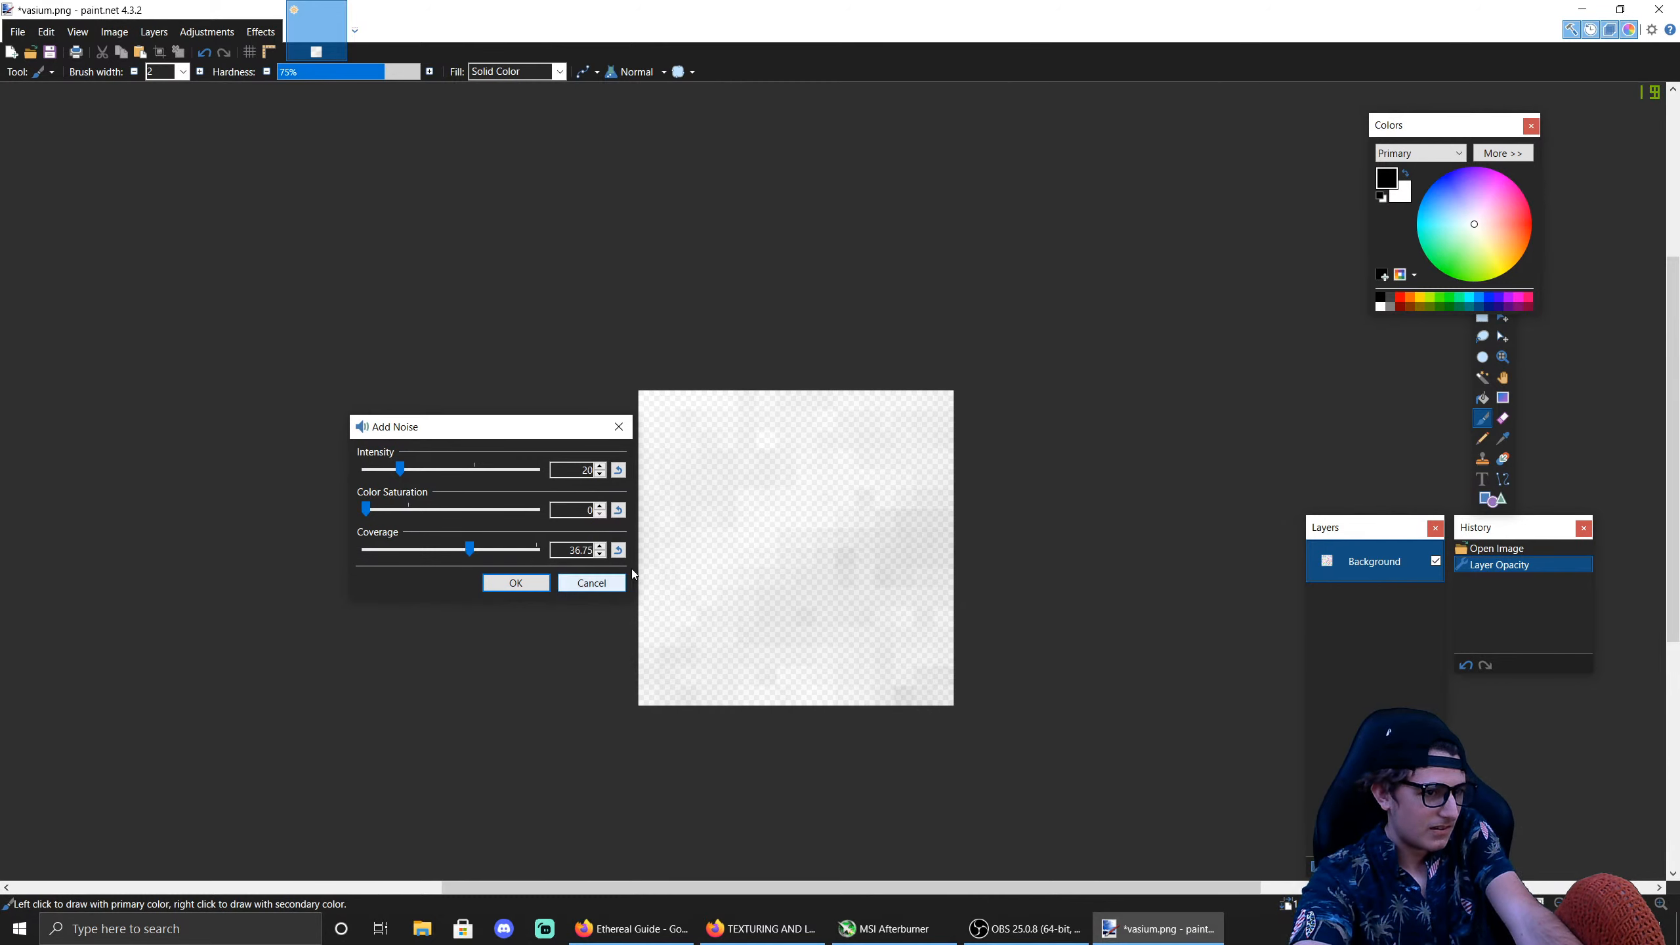
left_click(600, 545)
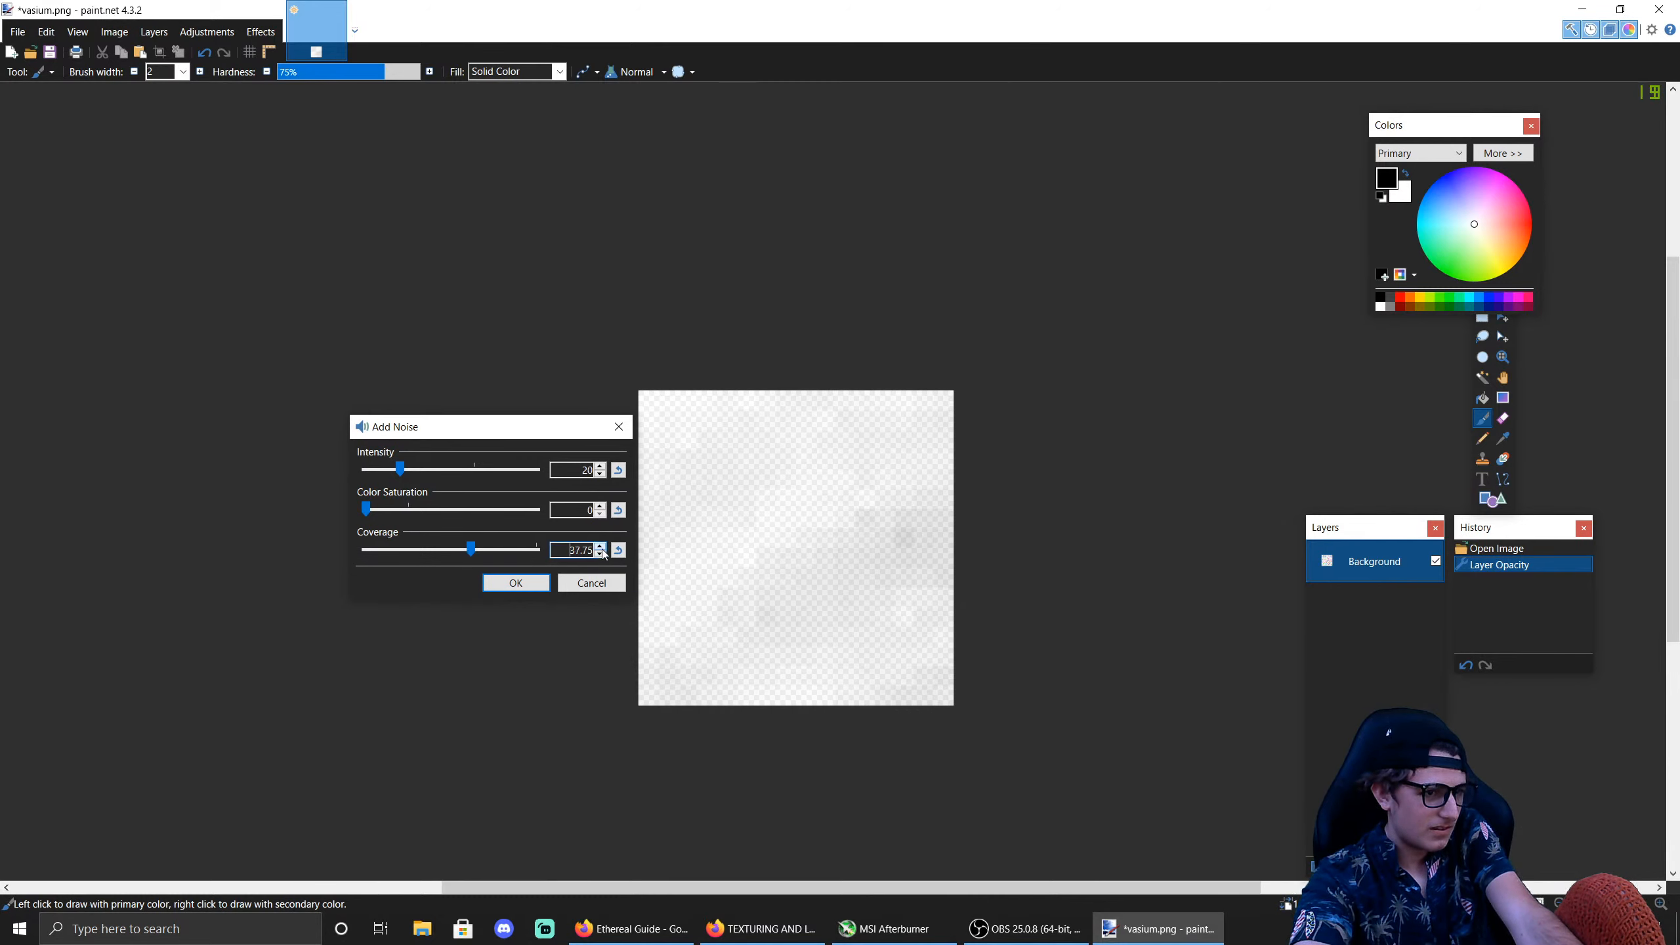
left_click(529, 579)
Step: Save the noisy texture as a separate PNG named apovar on the desktop and close paint.net
left_click(14, 34)
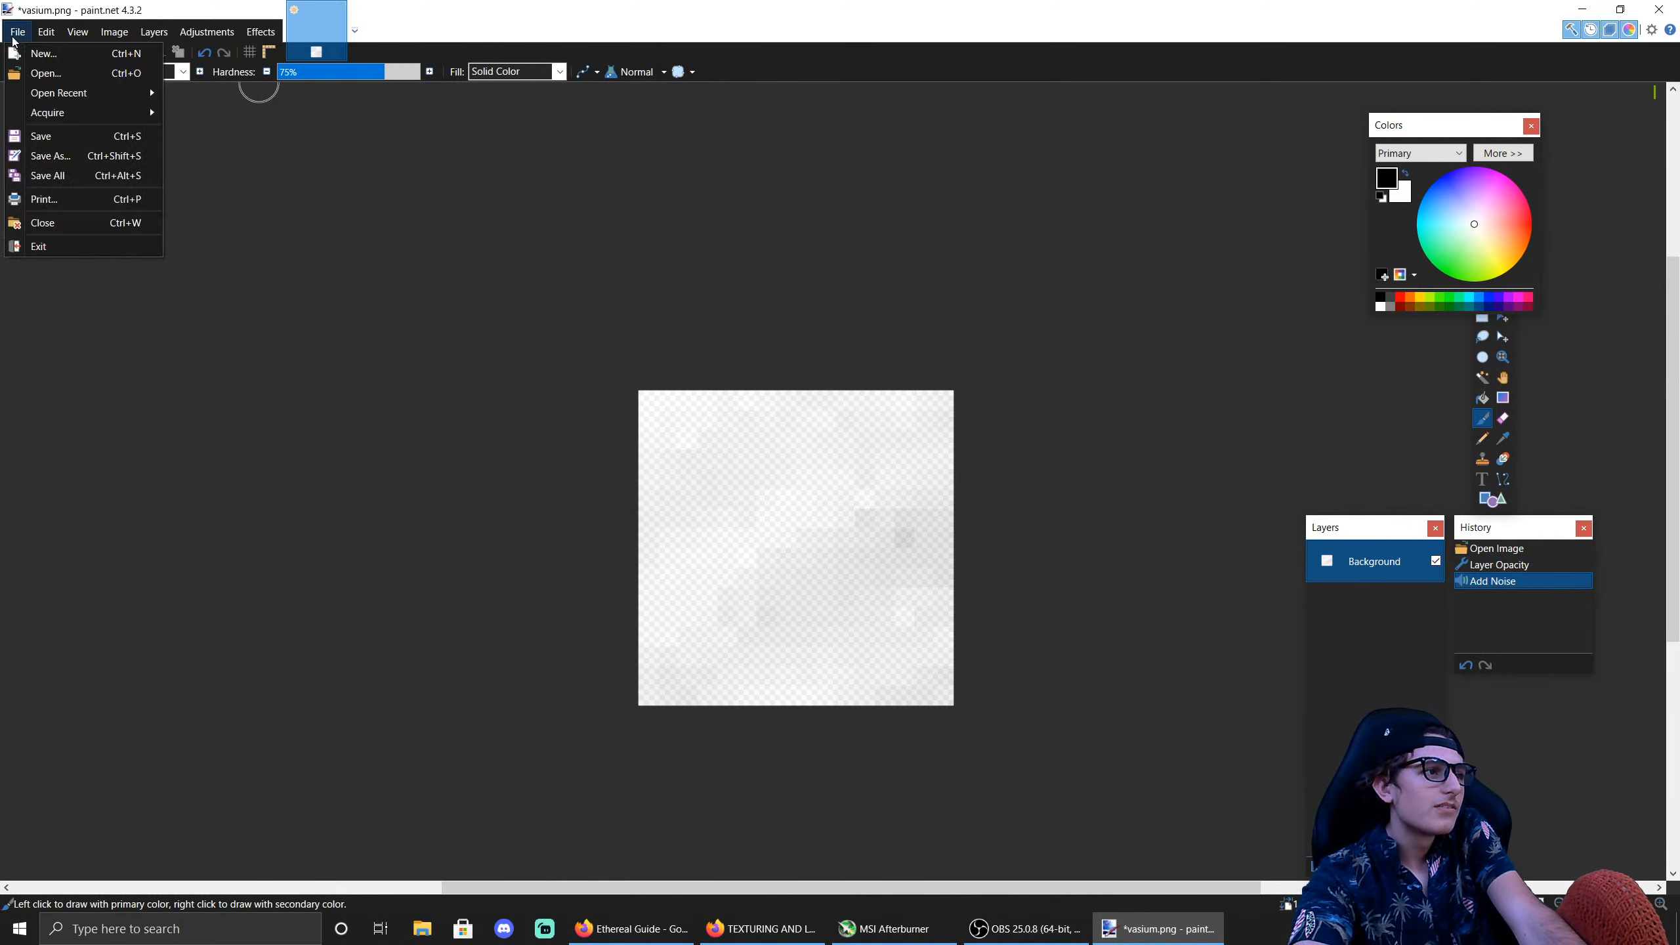
left_click(47, 155)
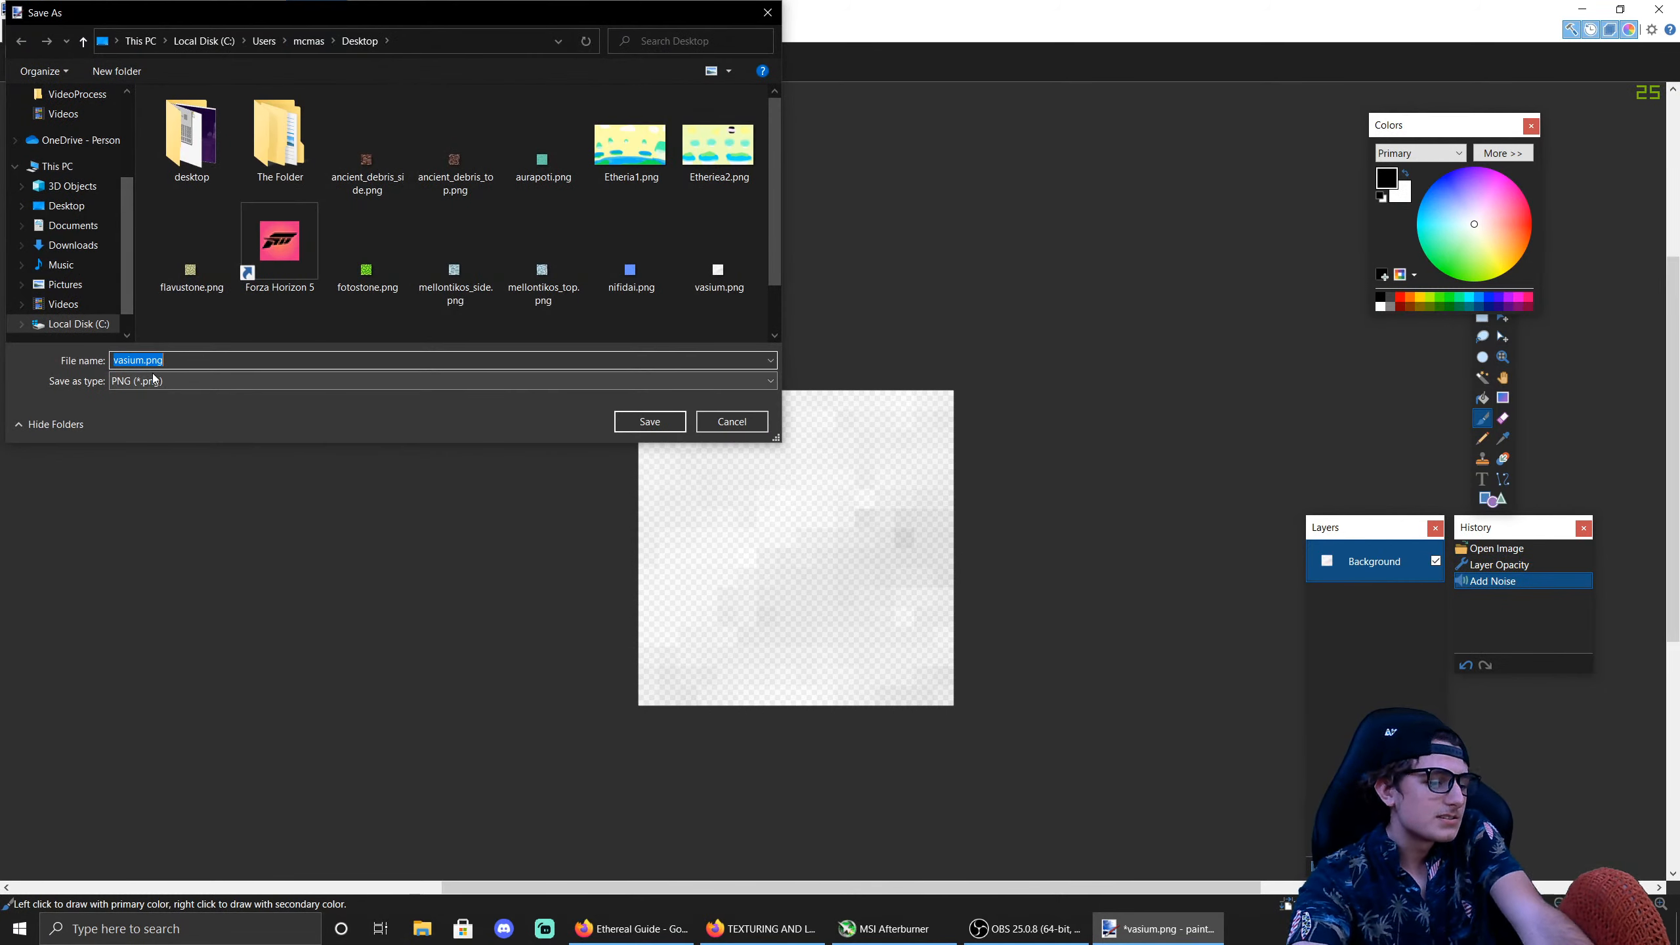
type("apovar")
key("Return")
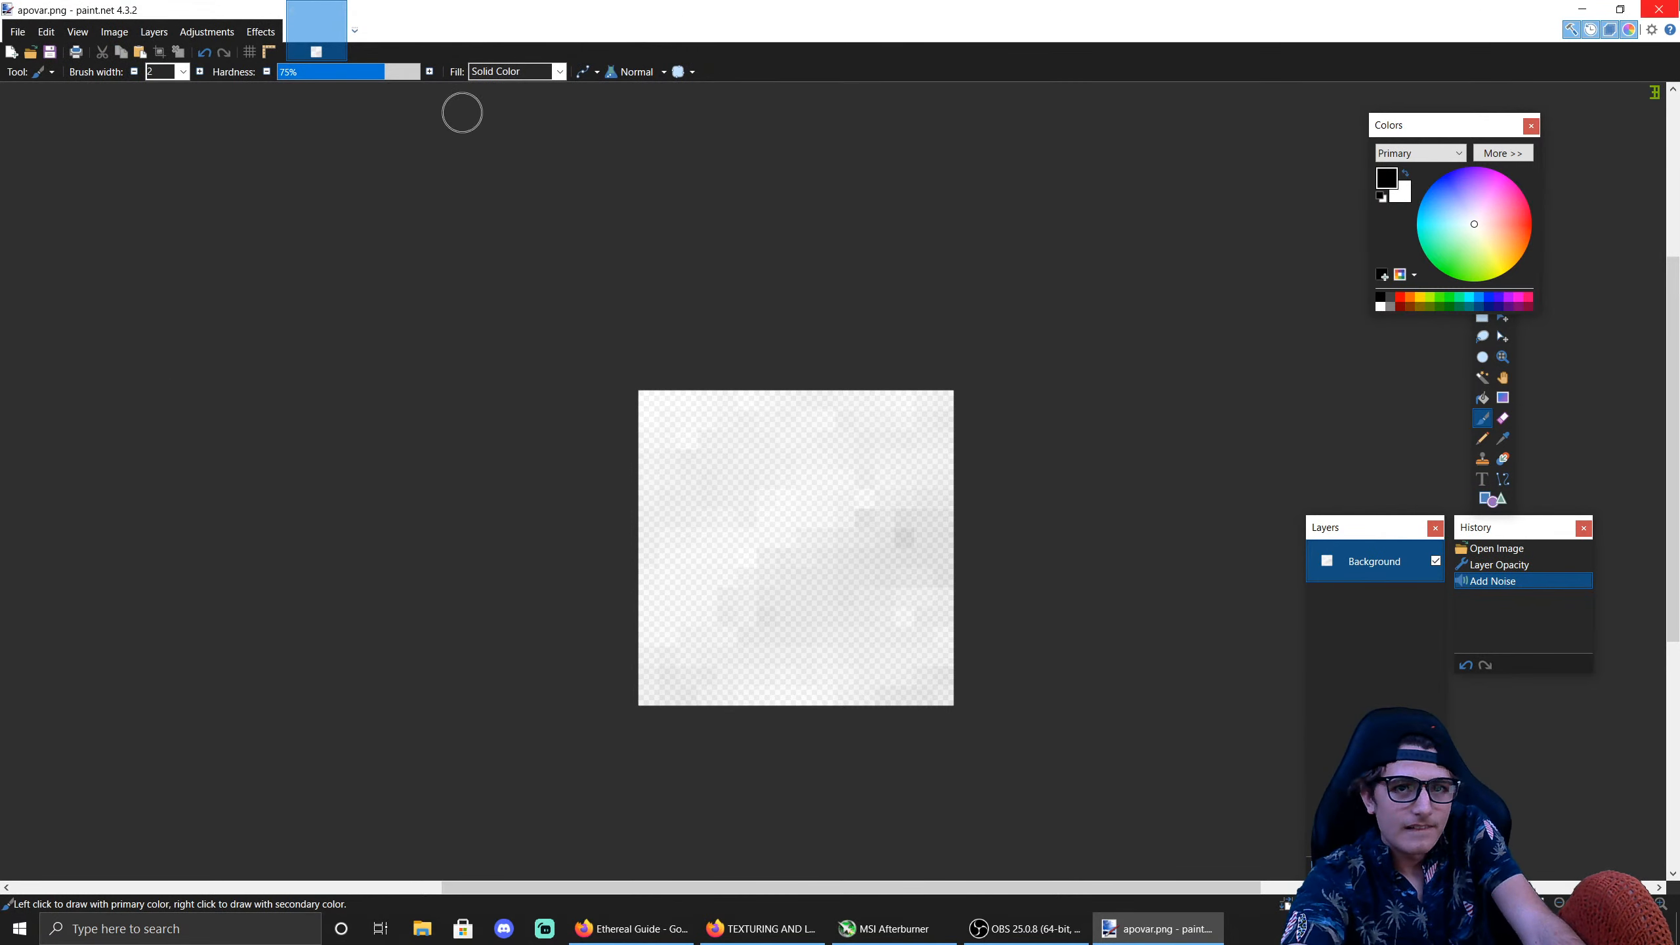
left_click(1658, 9)
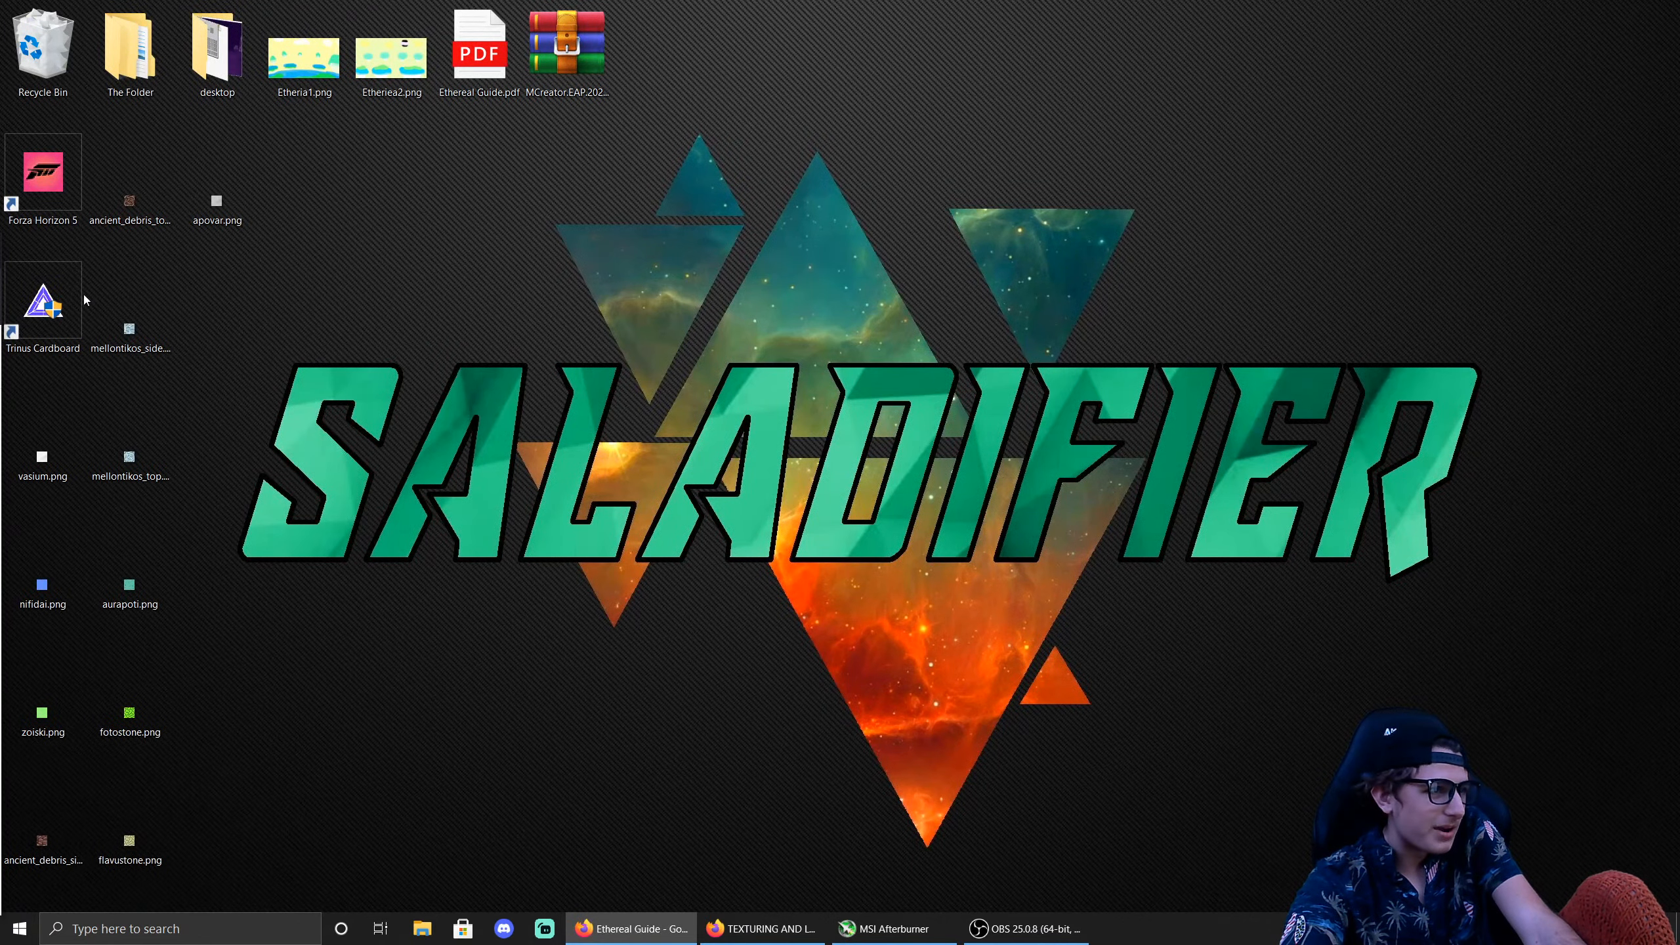
Step: Delete the two ancient_debris images, top and side, from the desktop
right_click(137, 173)
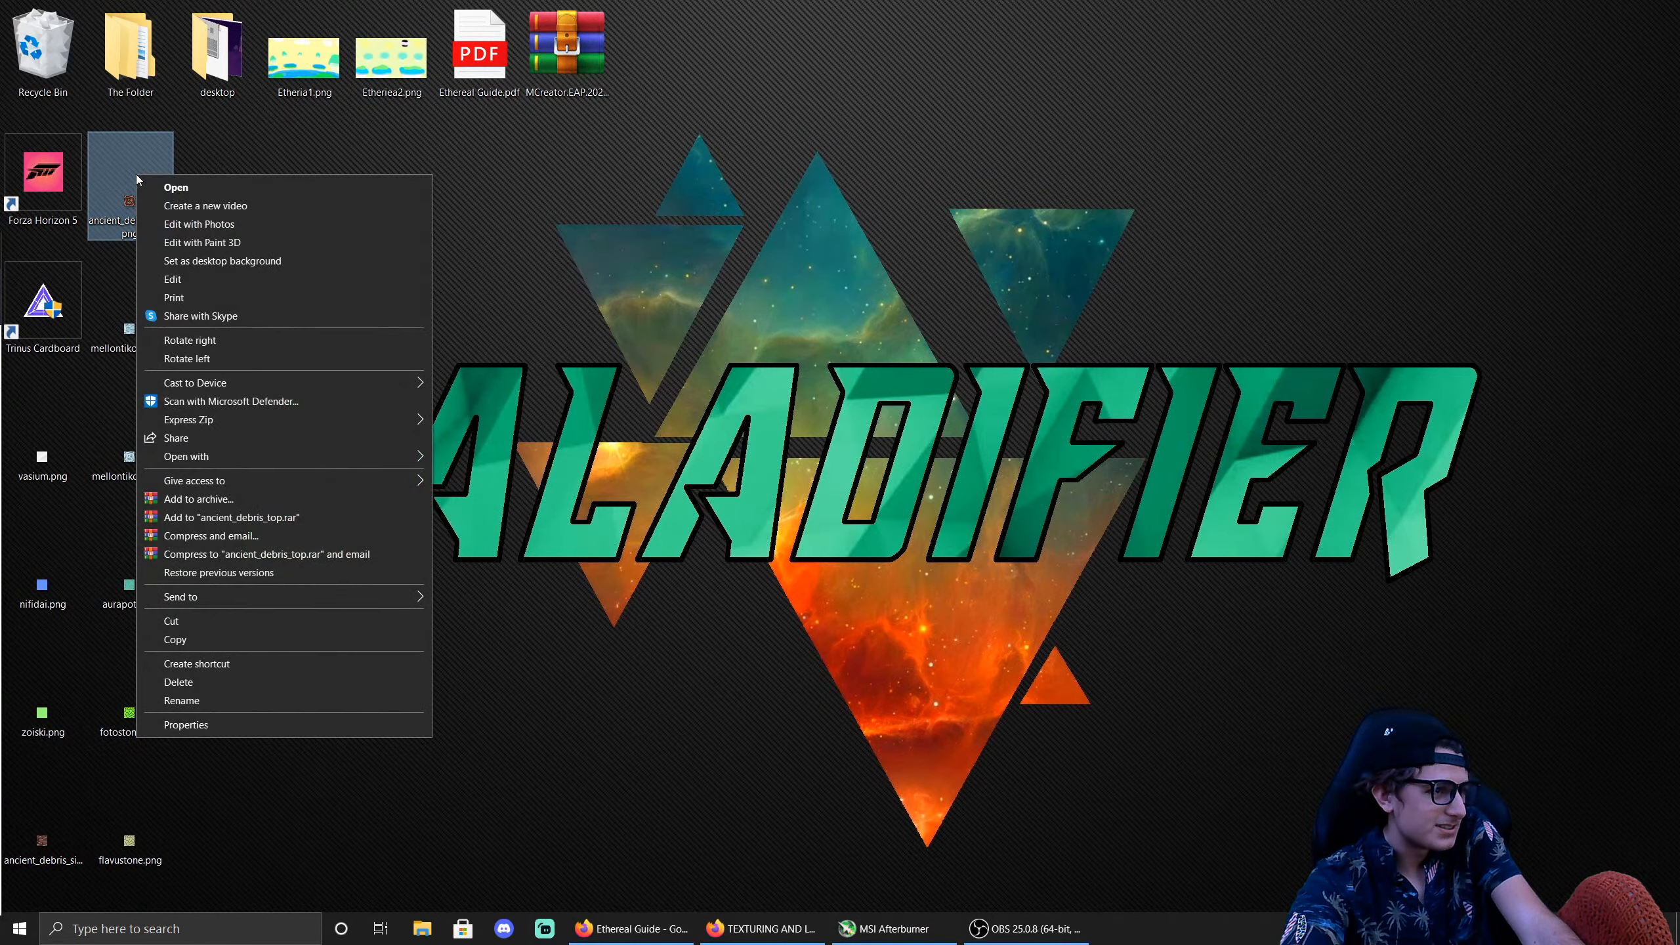
left_click(169, 680)
right_click(53, 838)
left_click(97, 784)
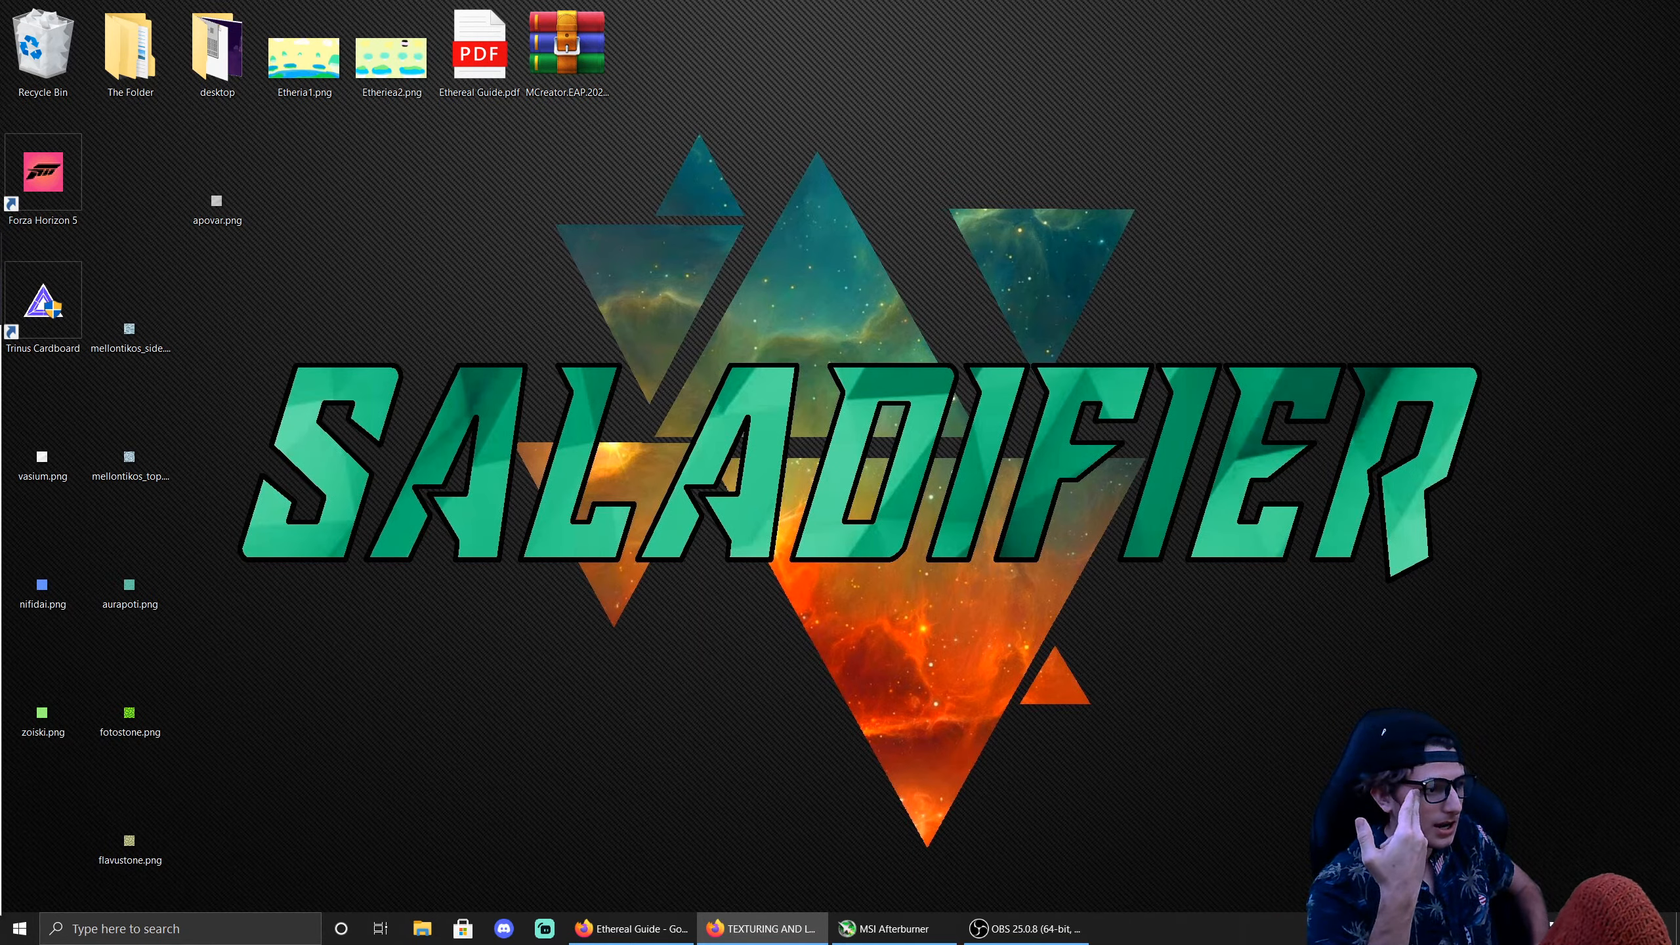
Step: Rearrange the desktop icons, placing apovar.png below zoiski.png and flavustone.png above the mellontikos side texture
left_click_drag(216, 202, 45, 844)
left_click_drag(165, 824, 174, 803)
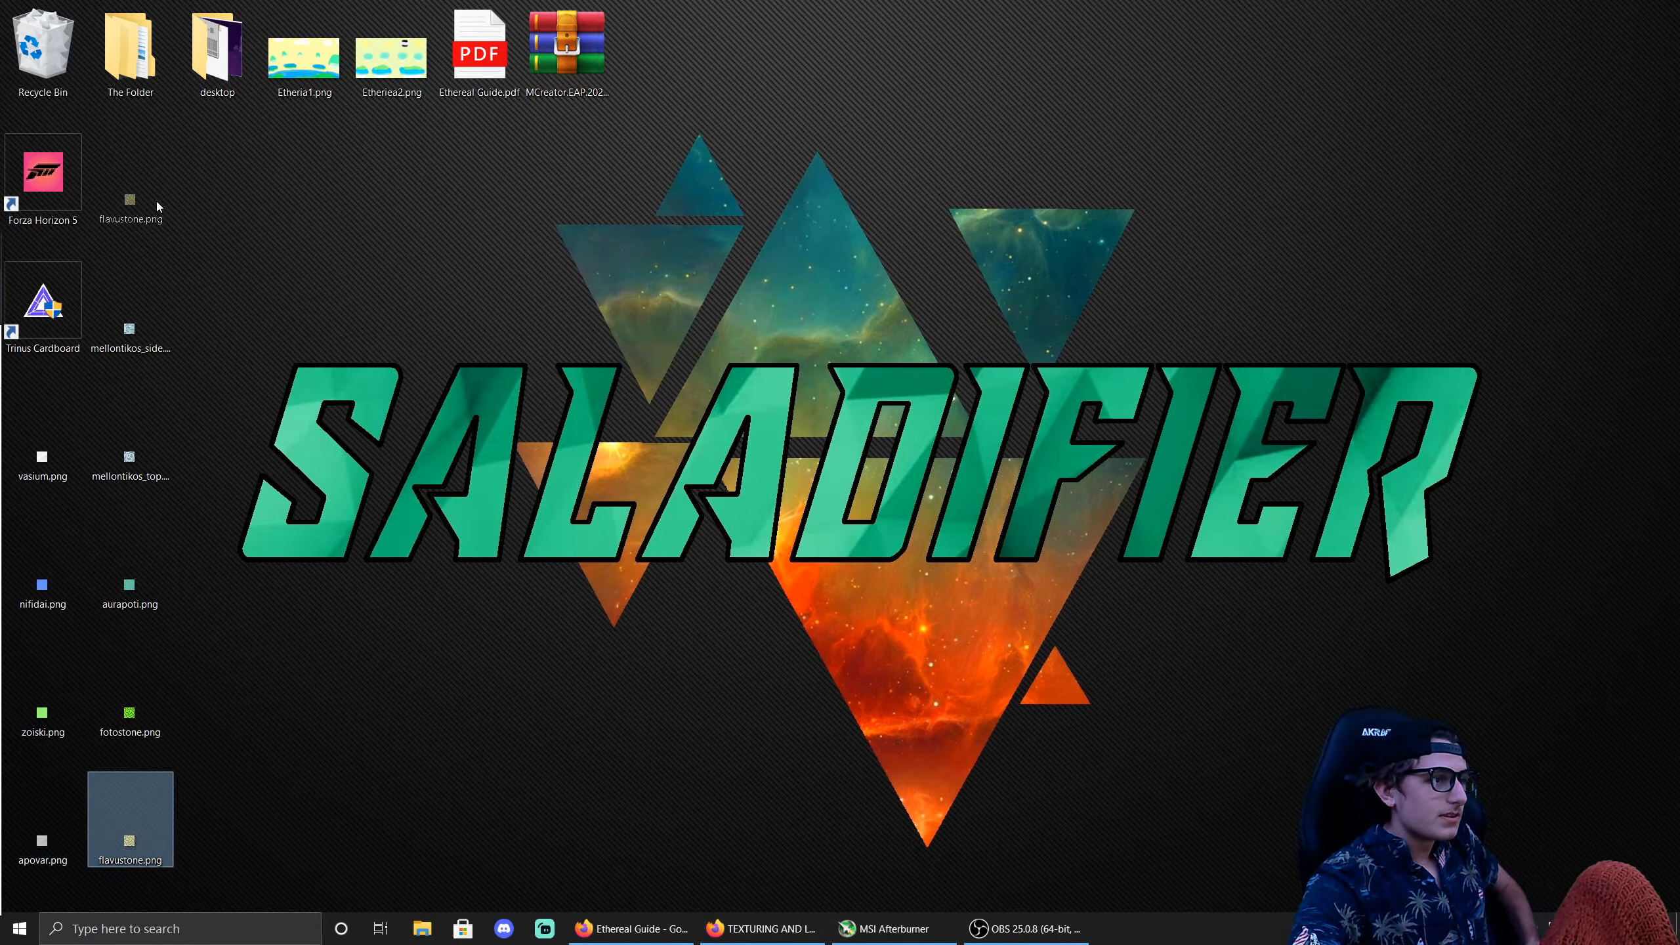
left_click_drag(156, 201, 156, 201)
left_click(325, 584)
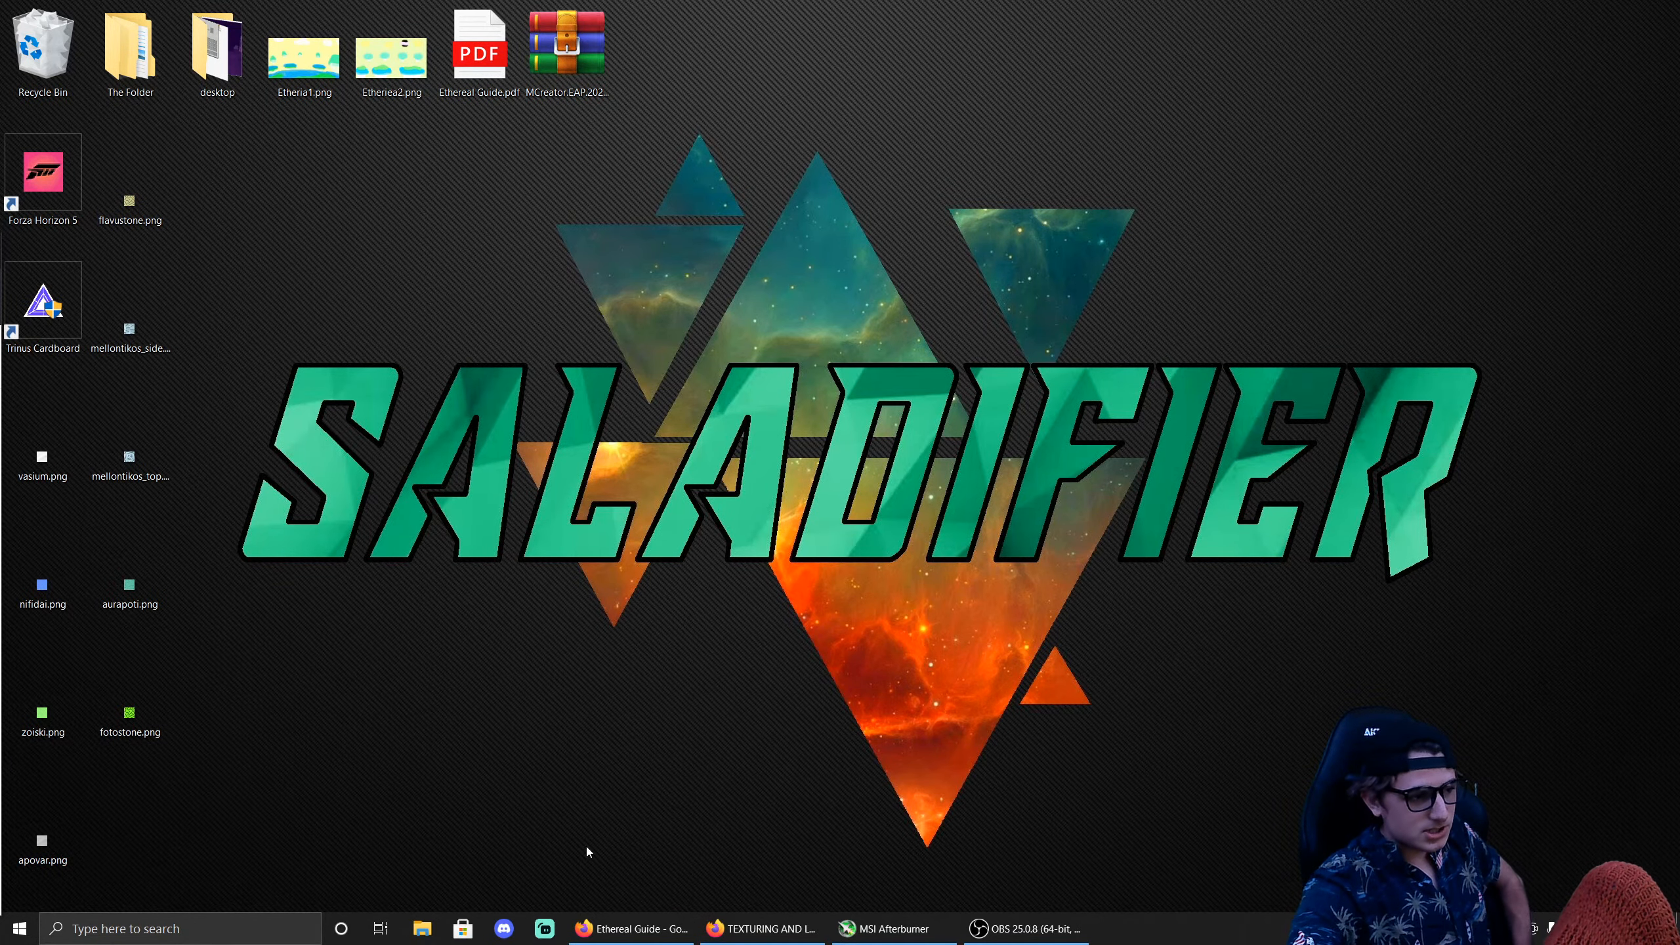
Step: Switch to Discord, look through the Saladcord Videos channels including general, mod-designers and suggest-to-saladifier, and close it
left_click(504, 929)
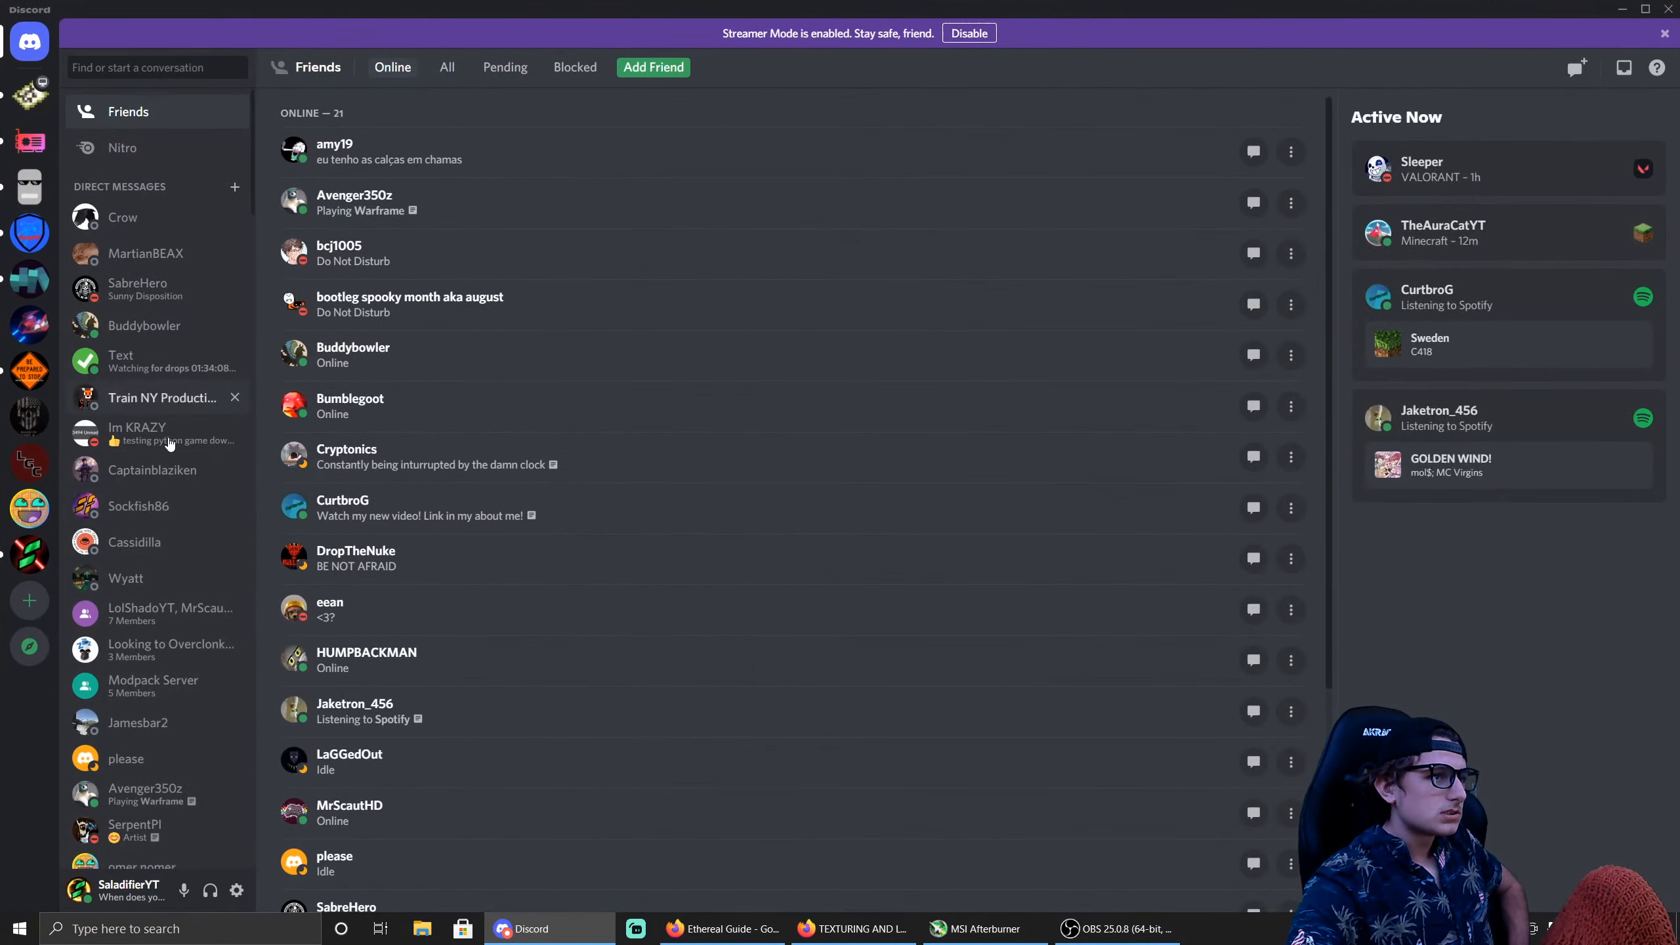
left_click(29, 555)
left_click(132, 284)
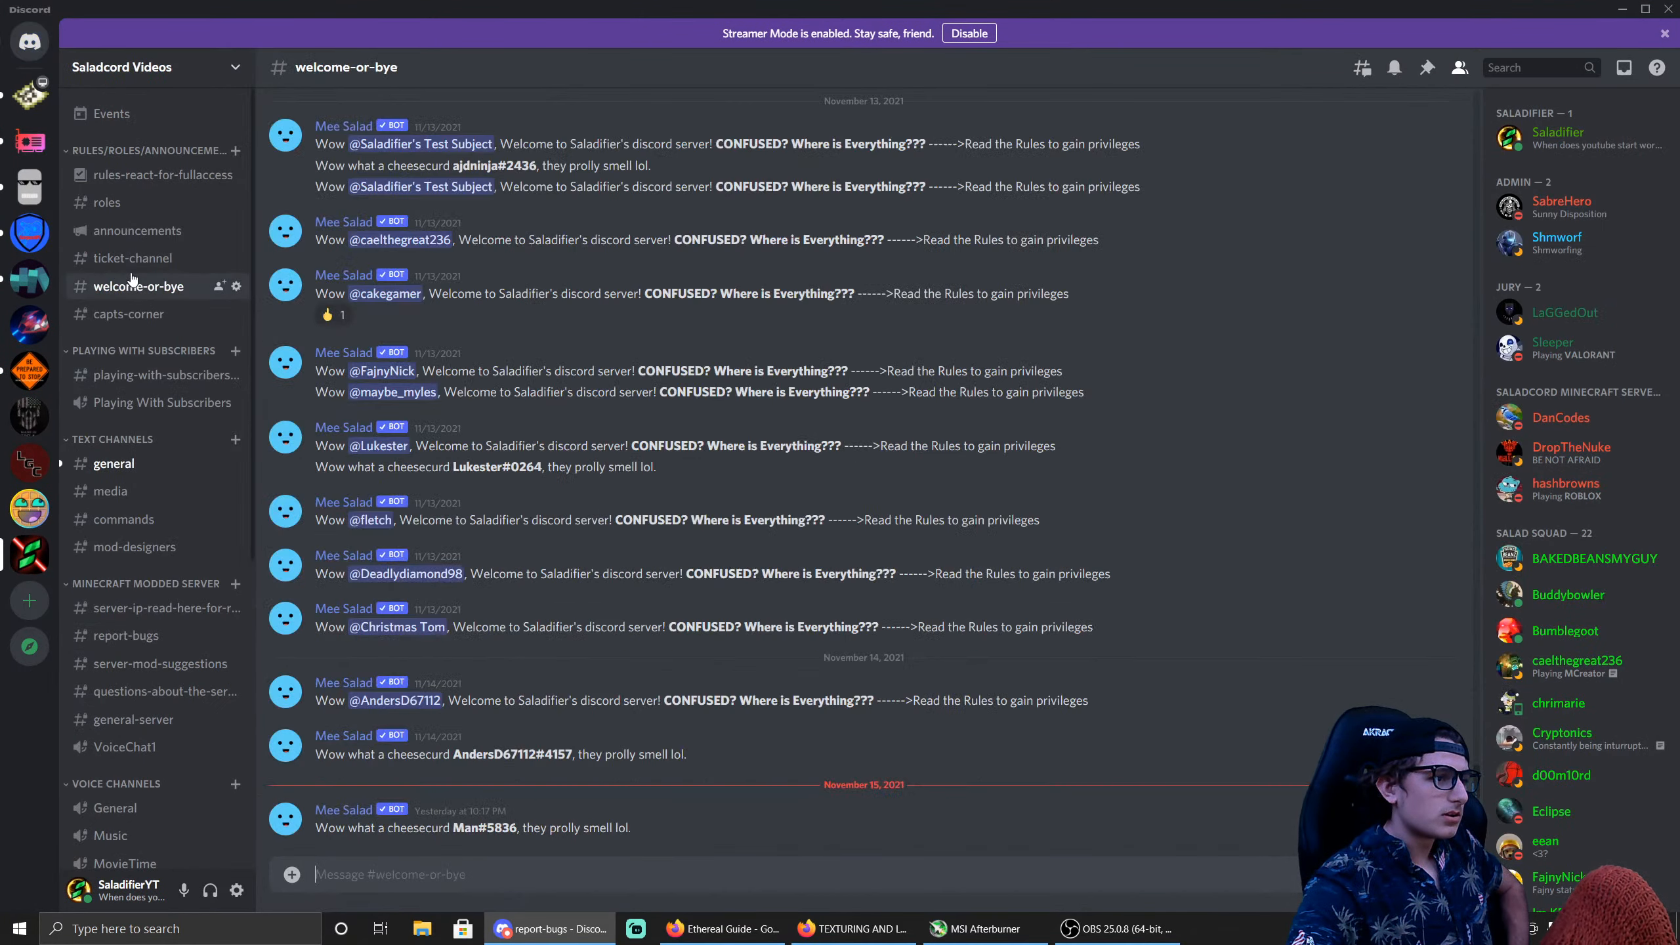
left_click(148, 468)
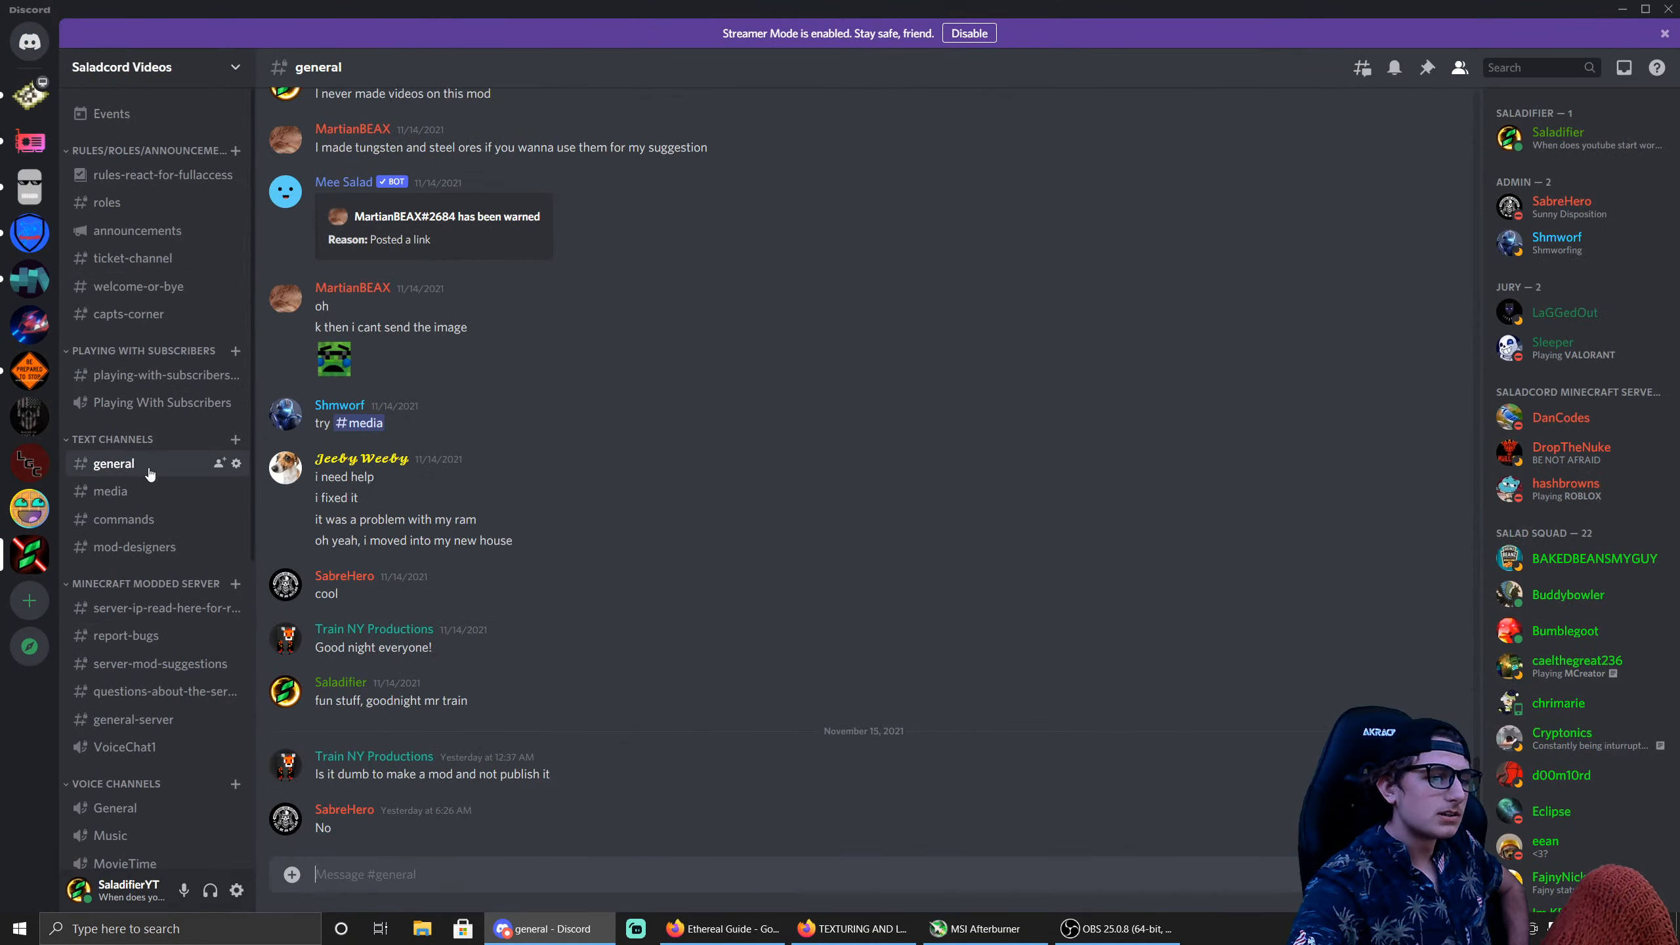
scroll(168, 697, "down", 3)
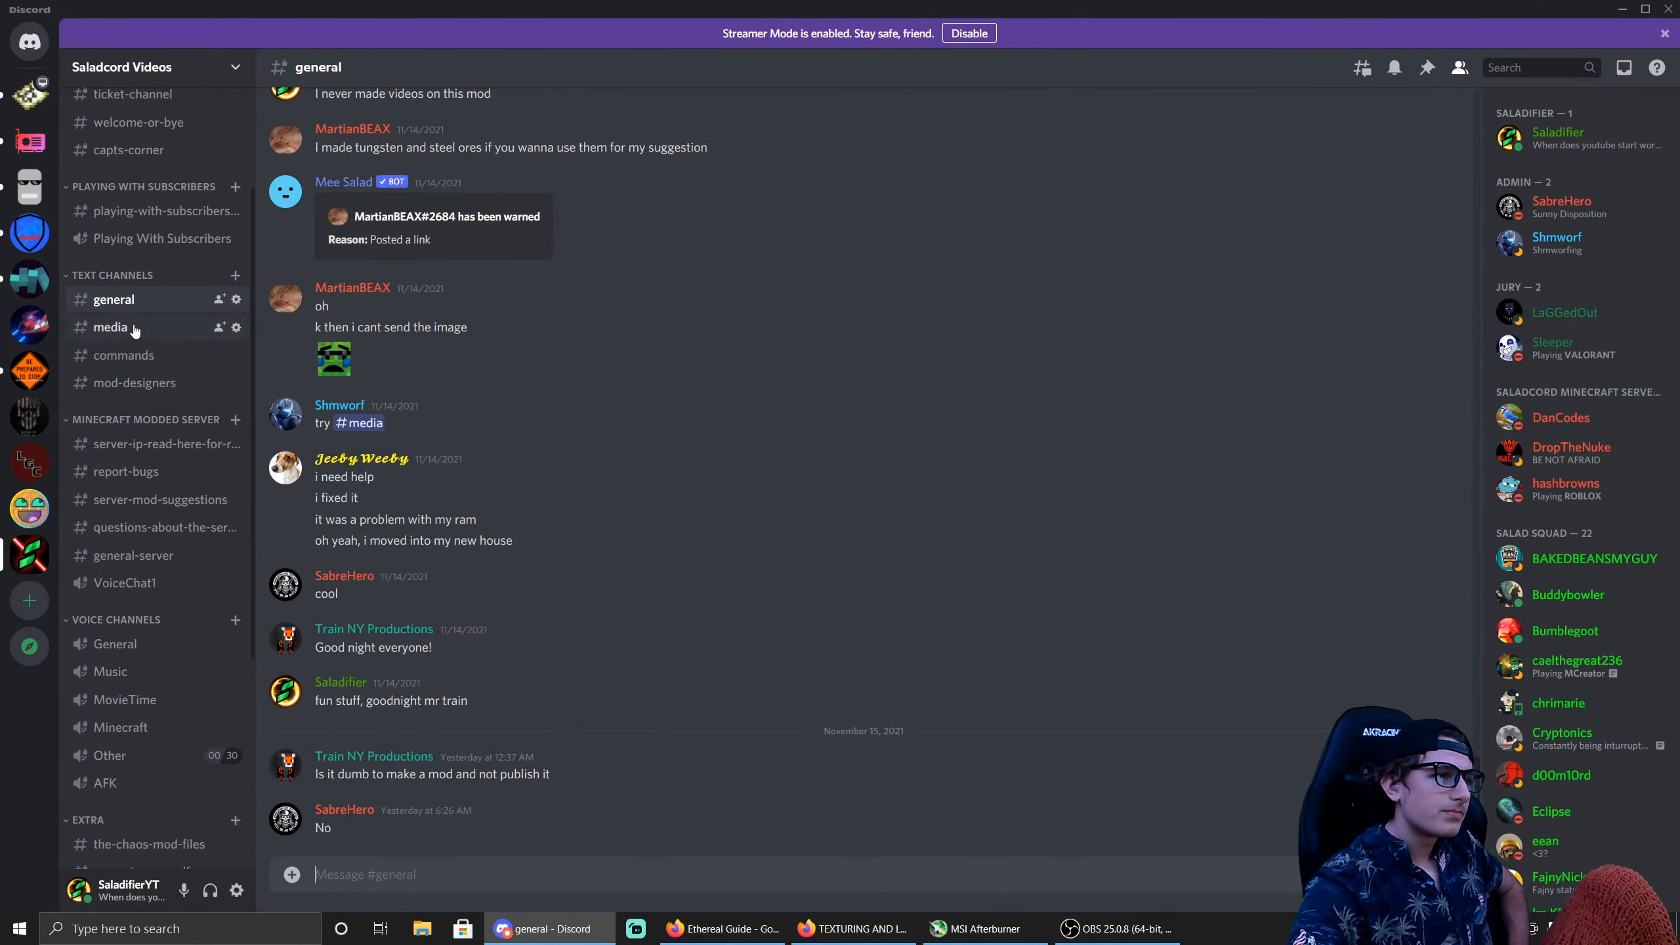
left_click(135, 384)
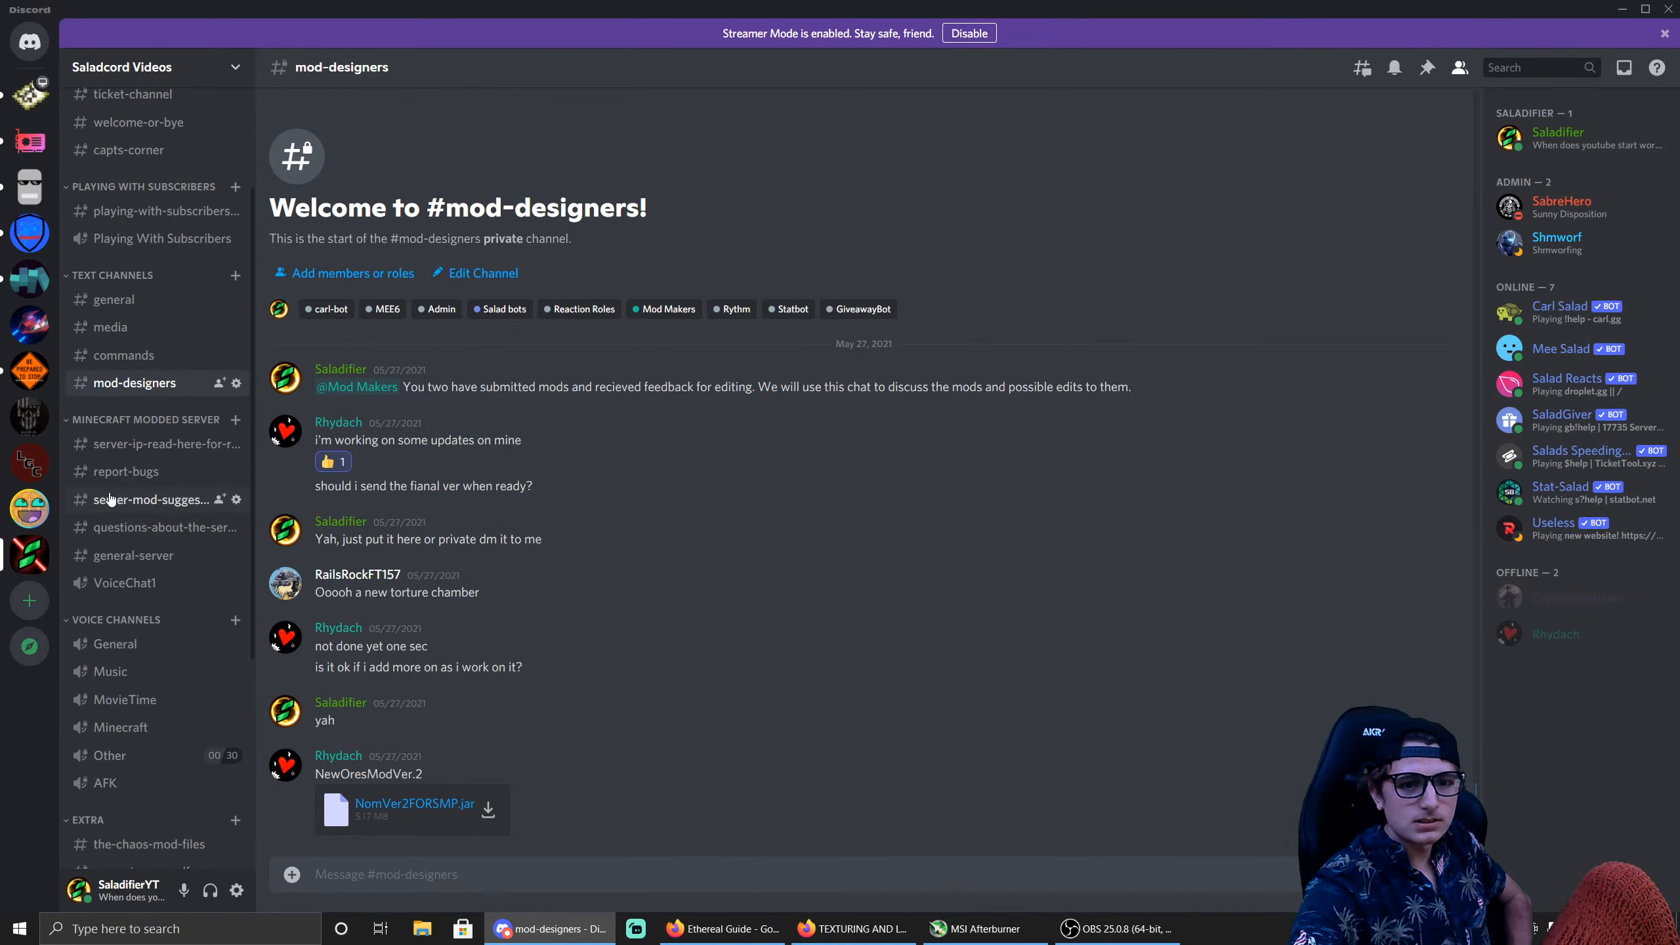
scroll(104, 707, "down", 3)
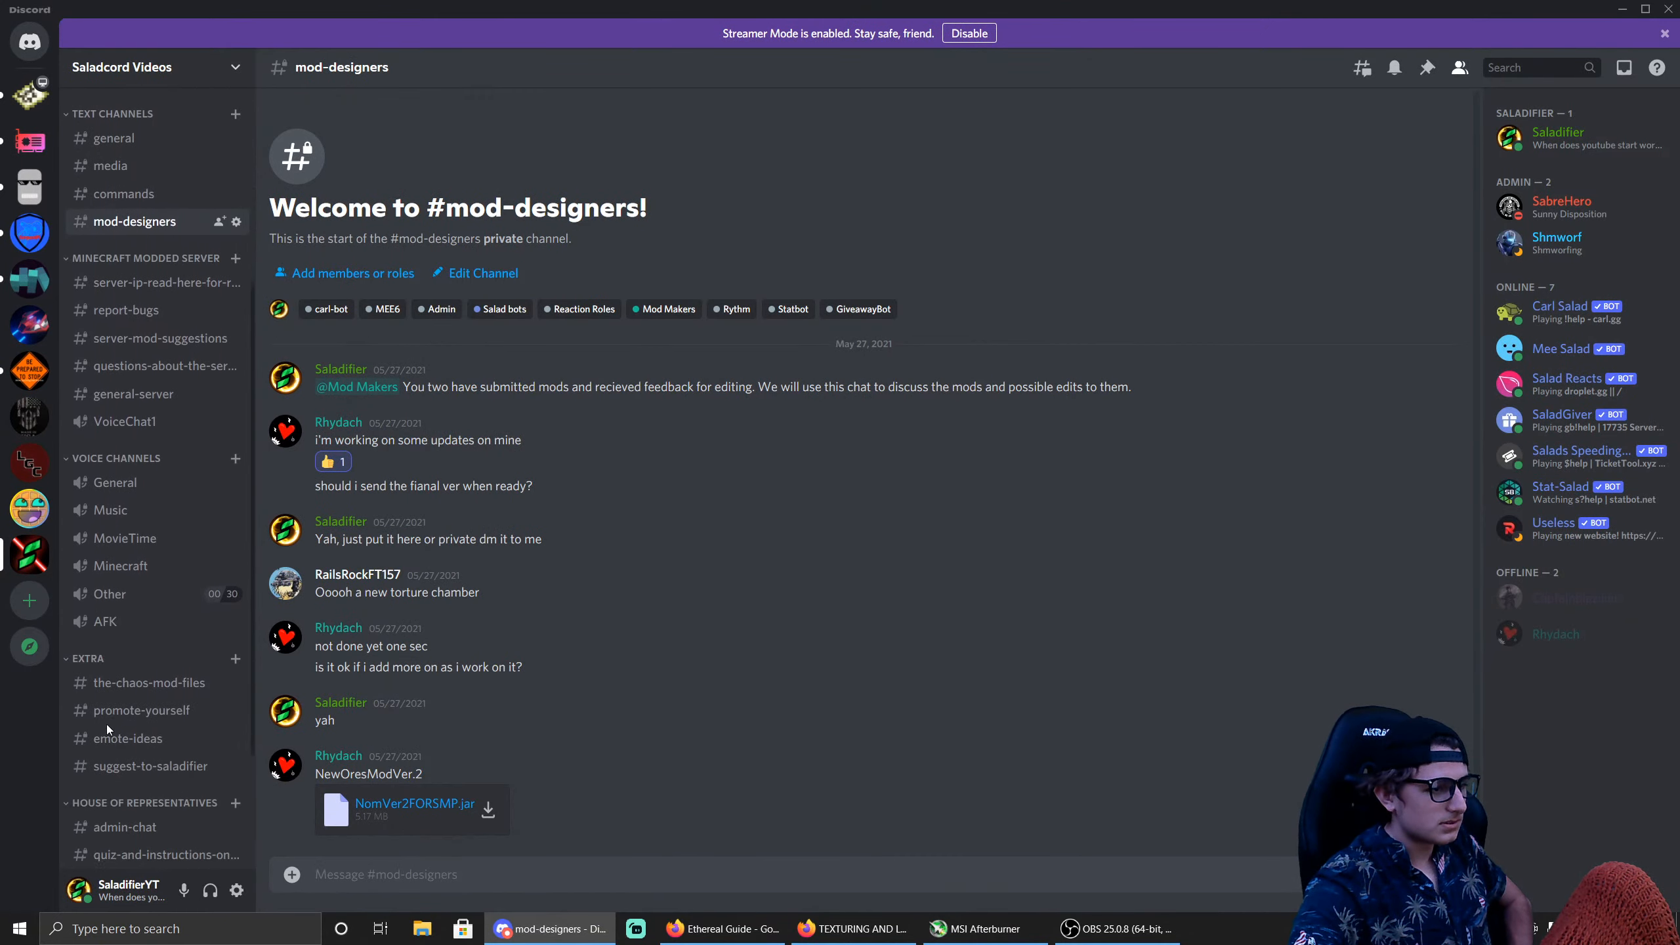
left_click(151, 763)
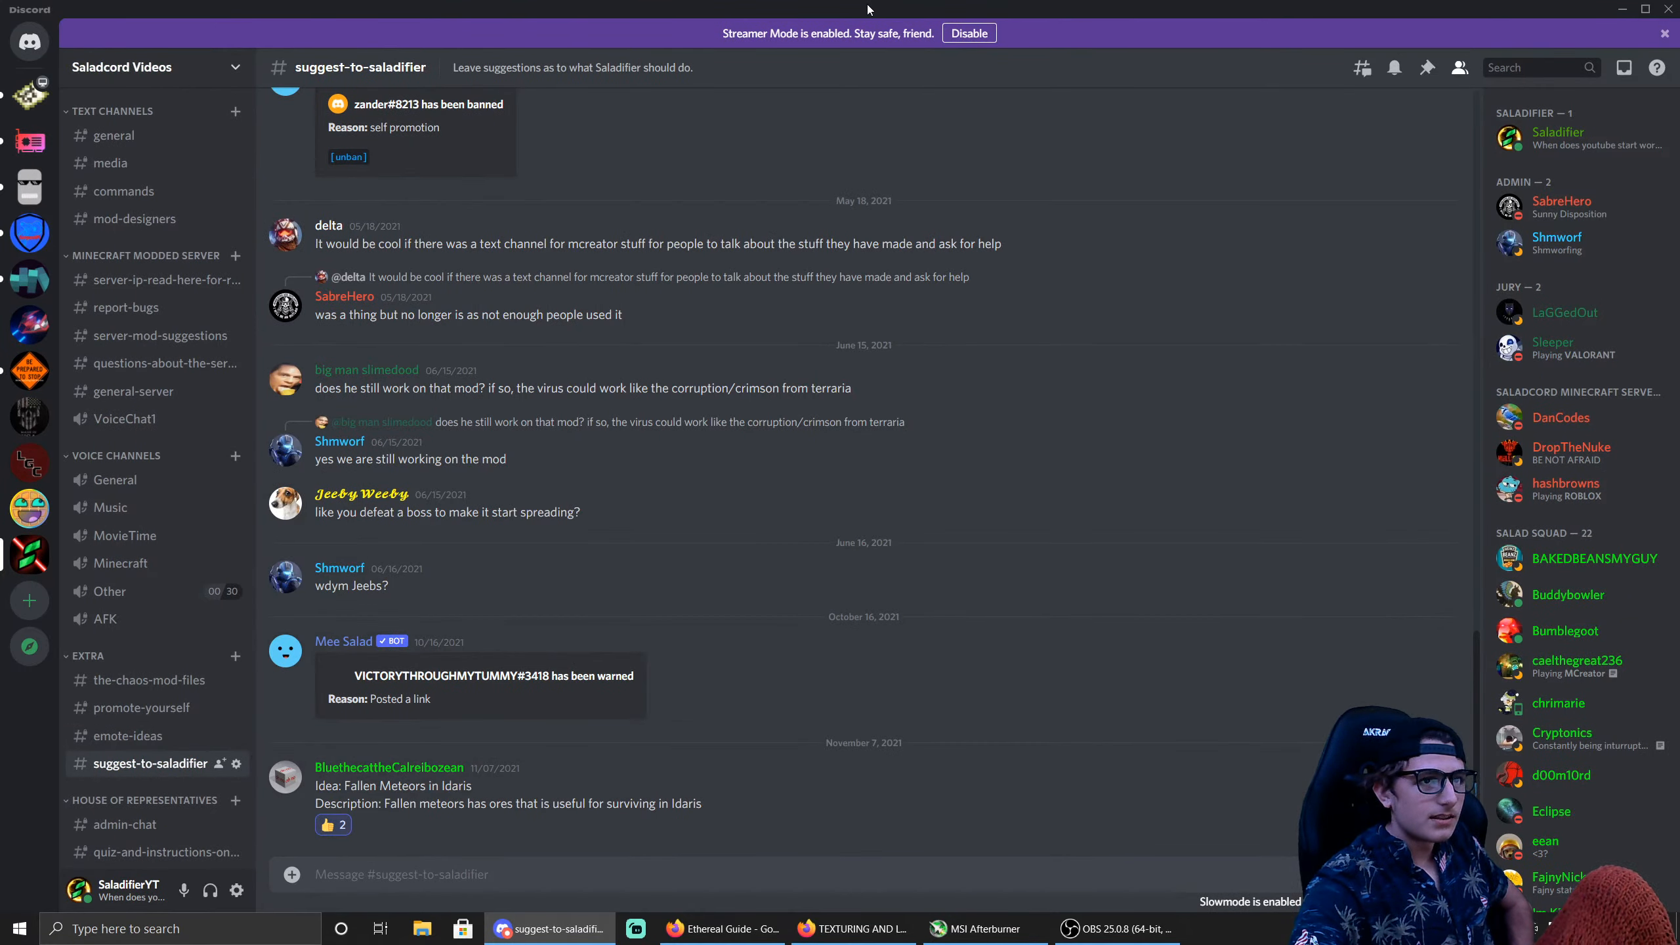
left_click_drag(874, 13, 1679, 502)
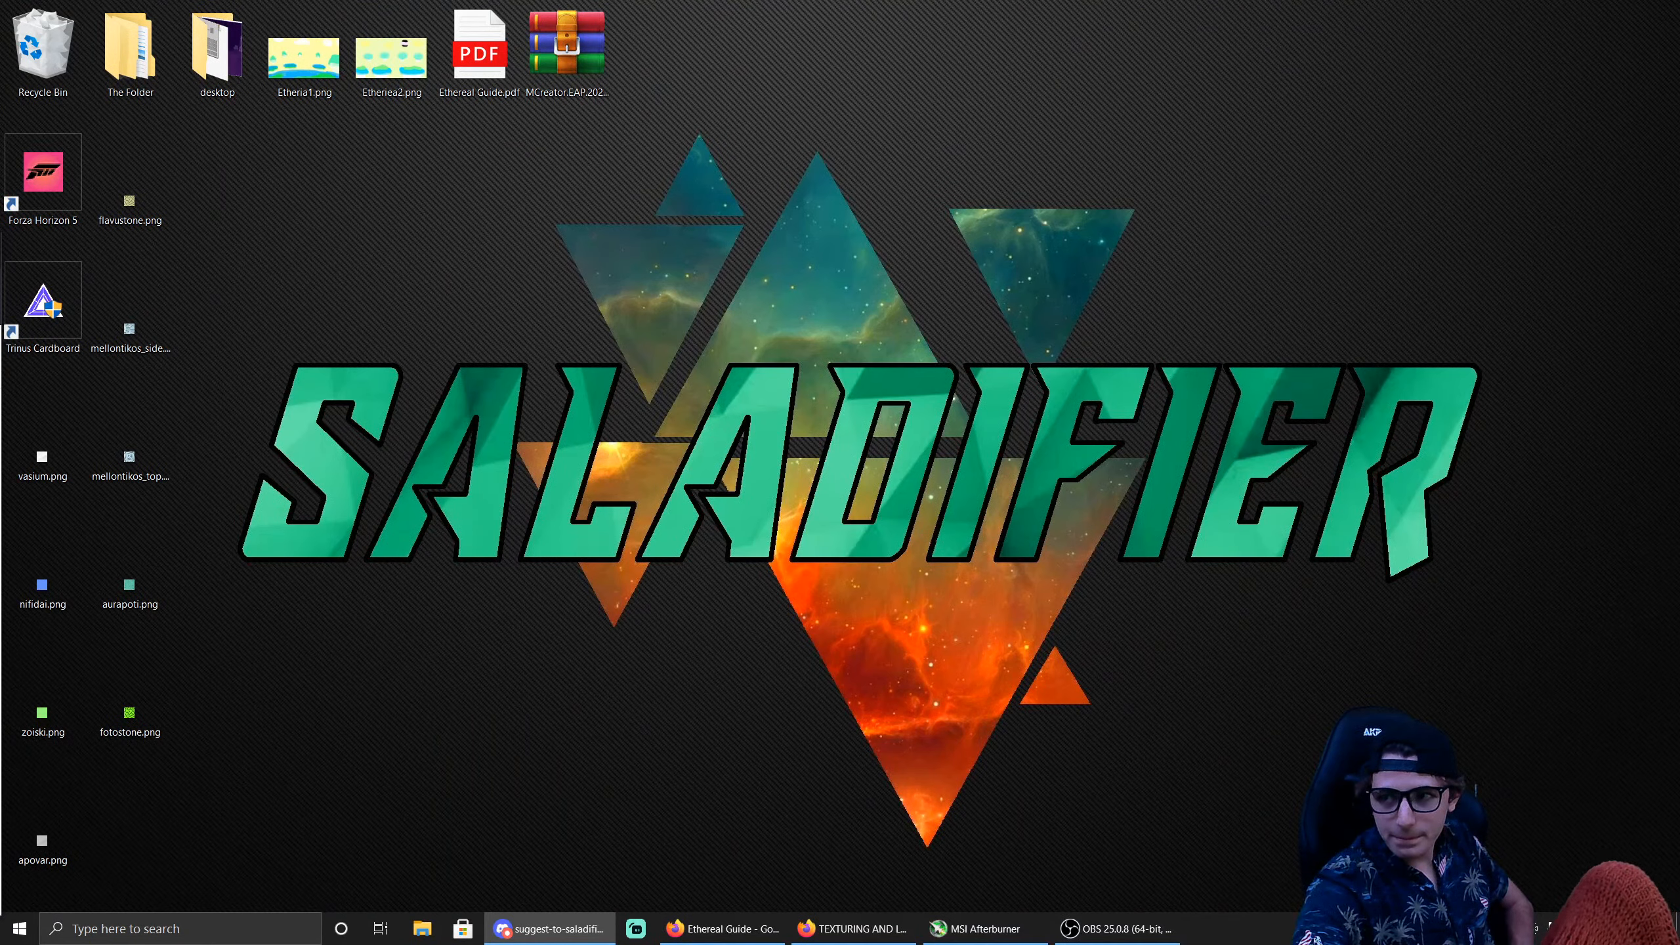
key("alt+F4")
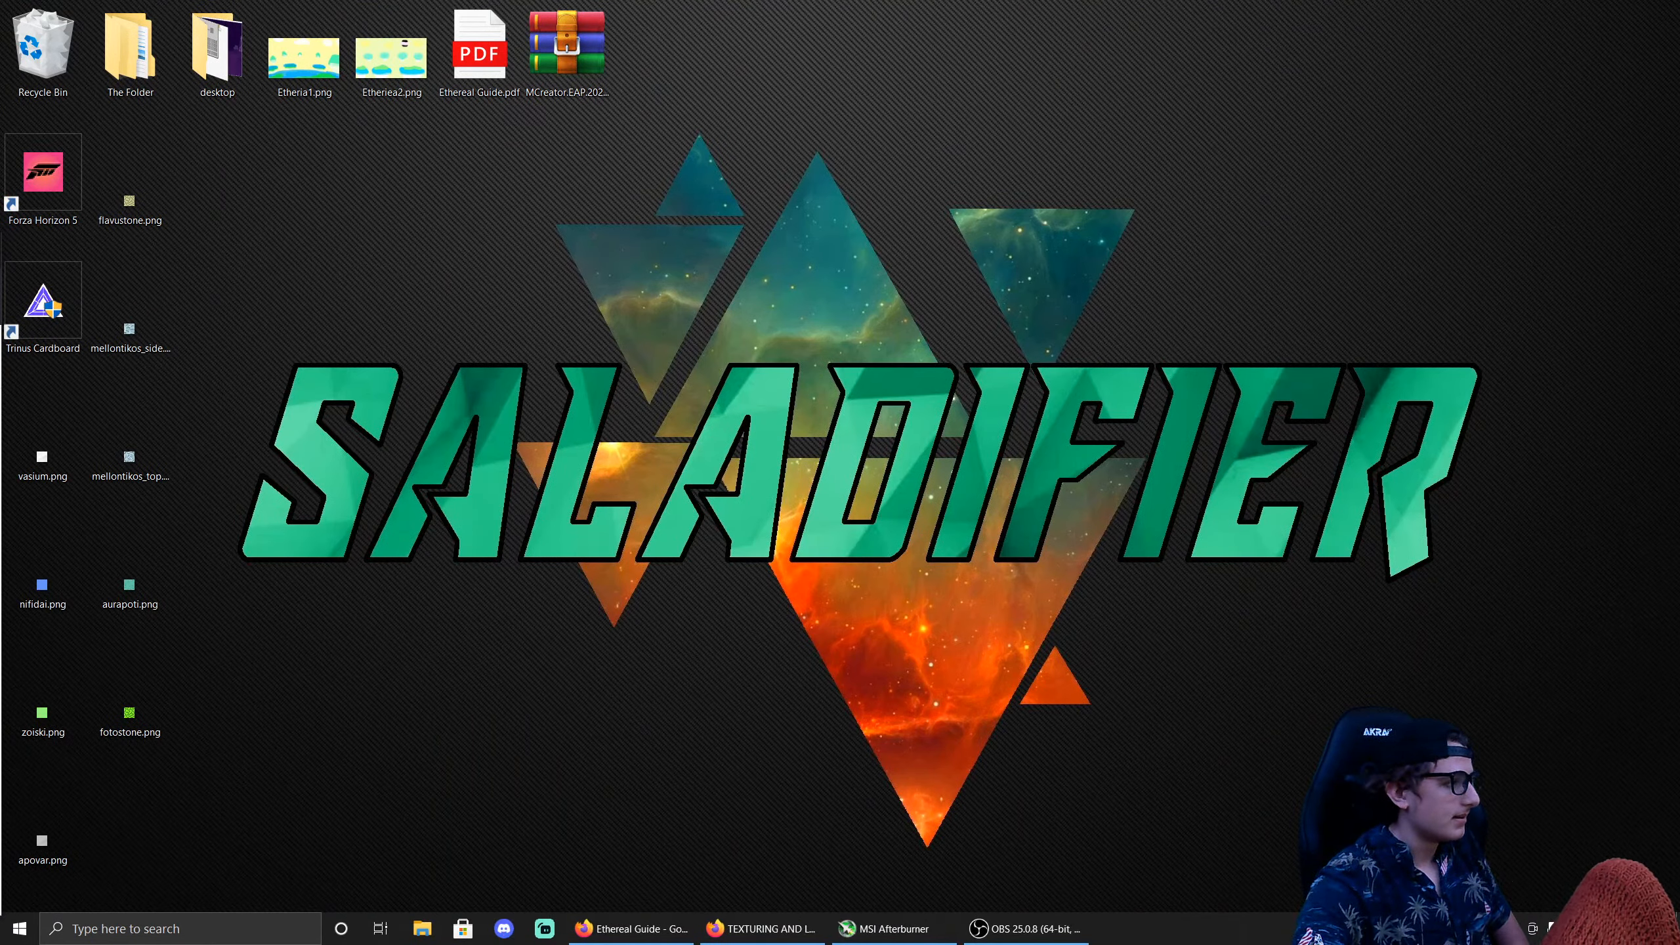
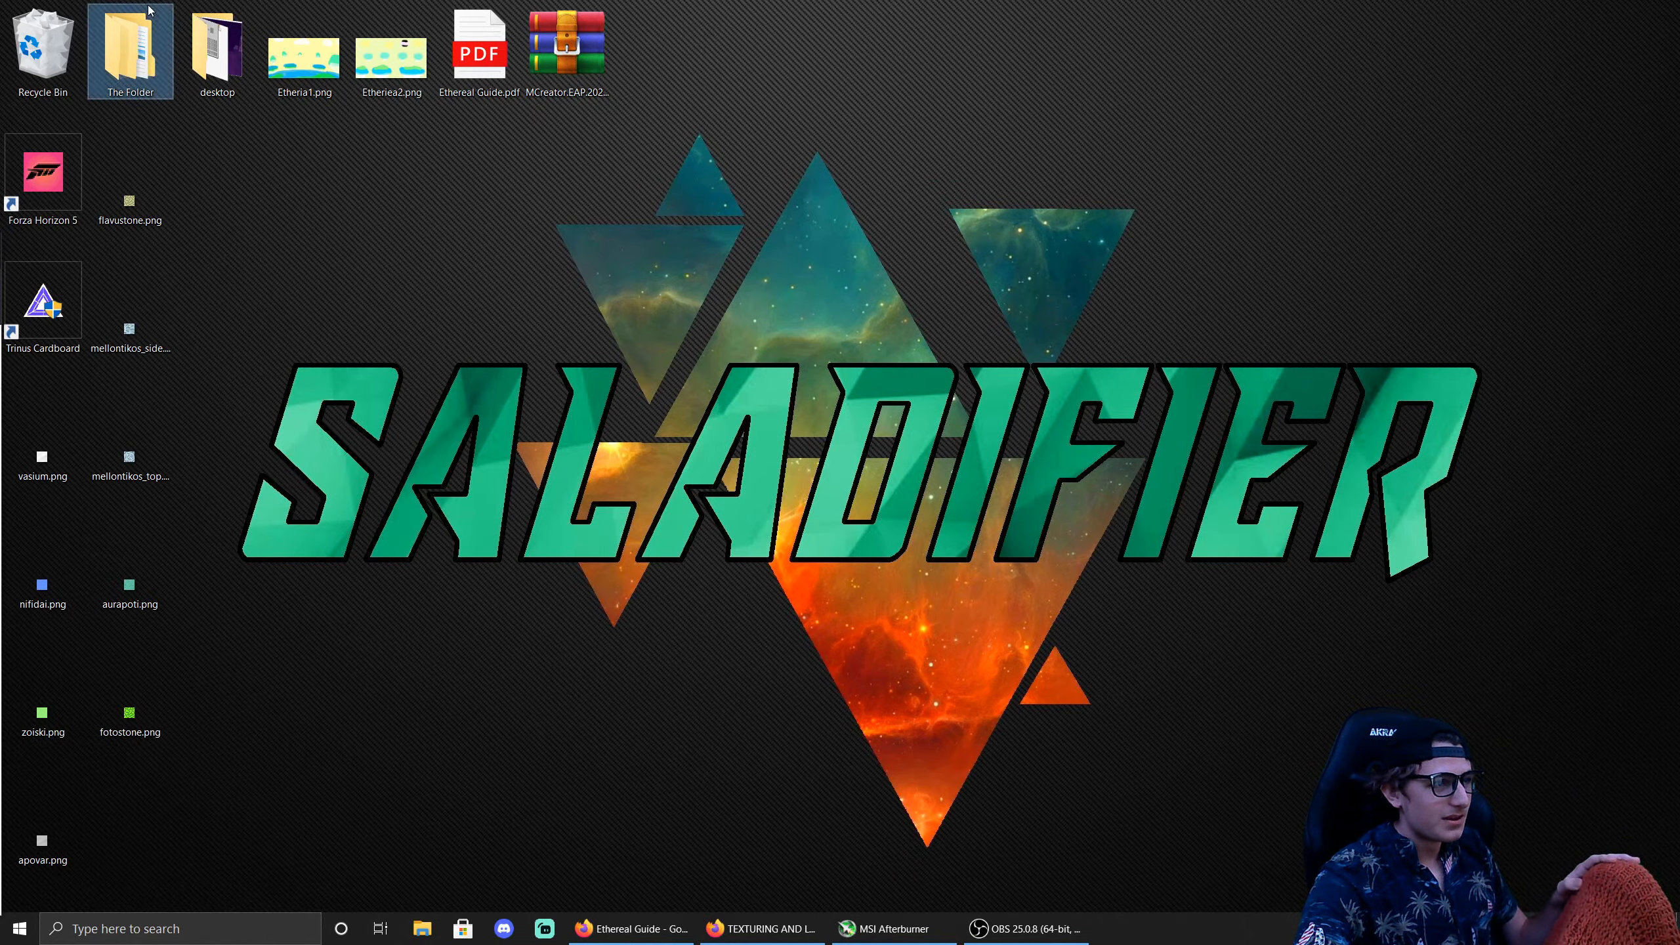
Step: Launch mcreator.exe from MCreator.2021.2.Windows.64bit.zip in the desktop folder, dismissing the WinRAR license notice and closing the archive
double_click(130, 50)
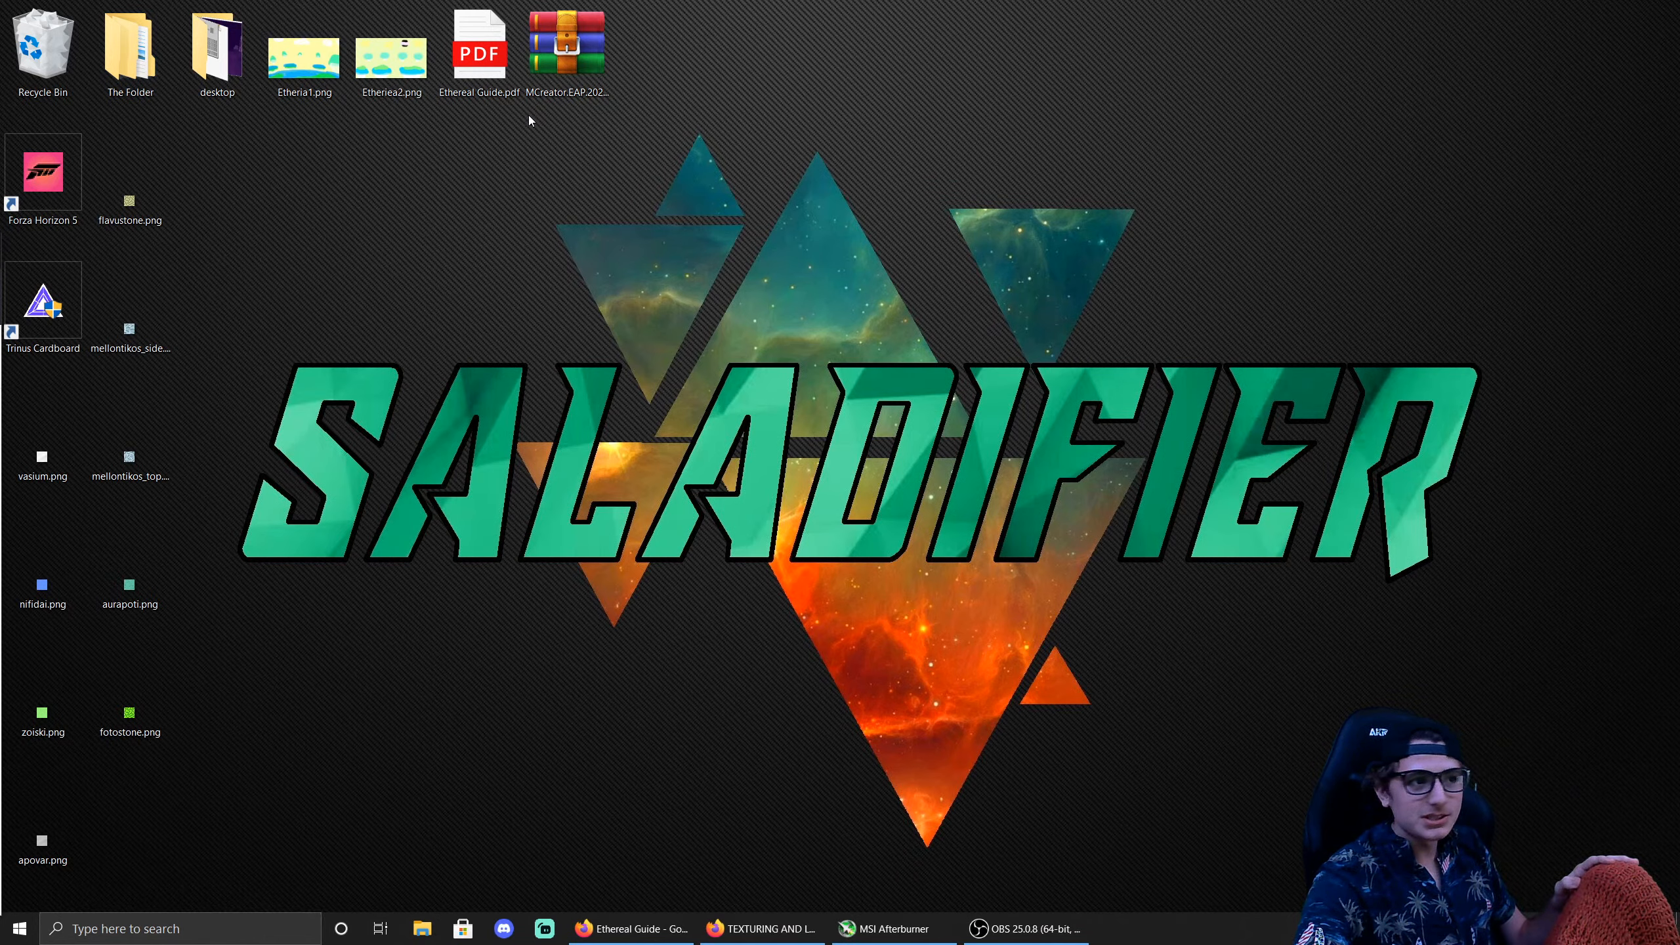
double_click(218, 50)
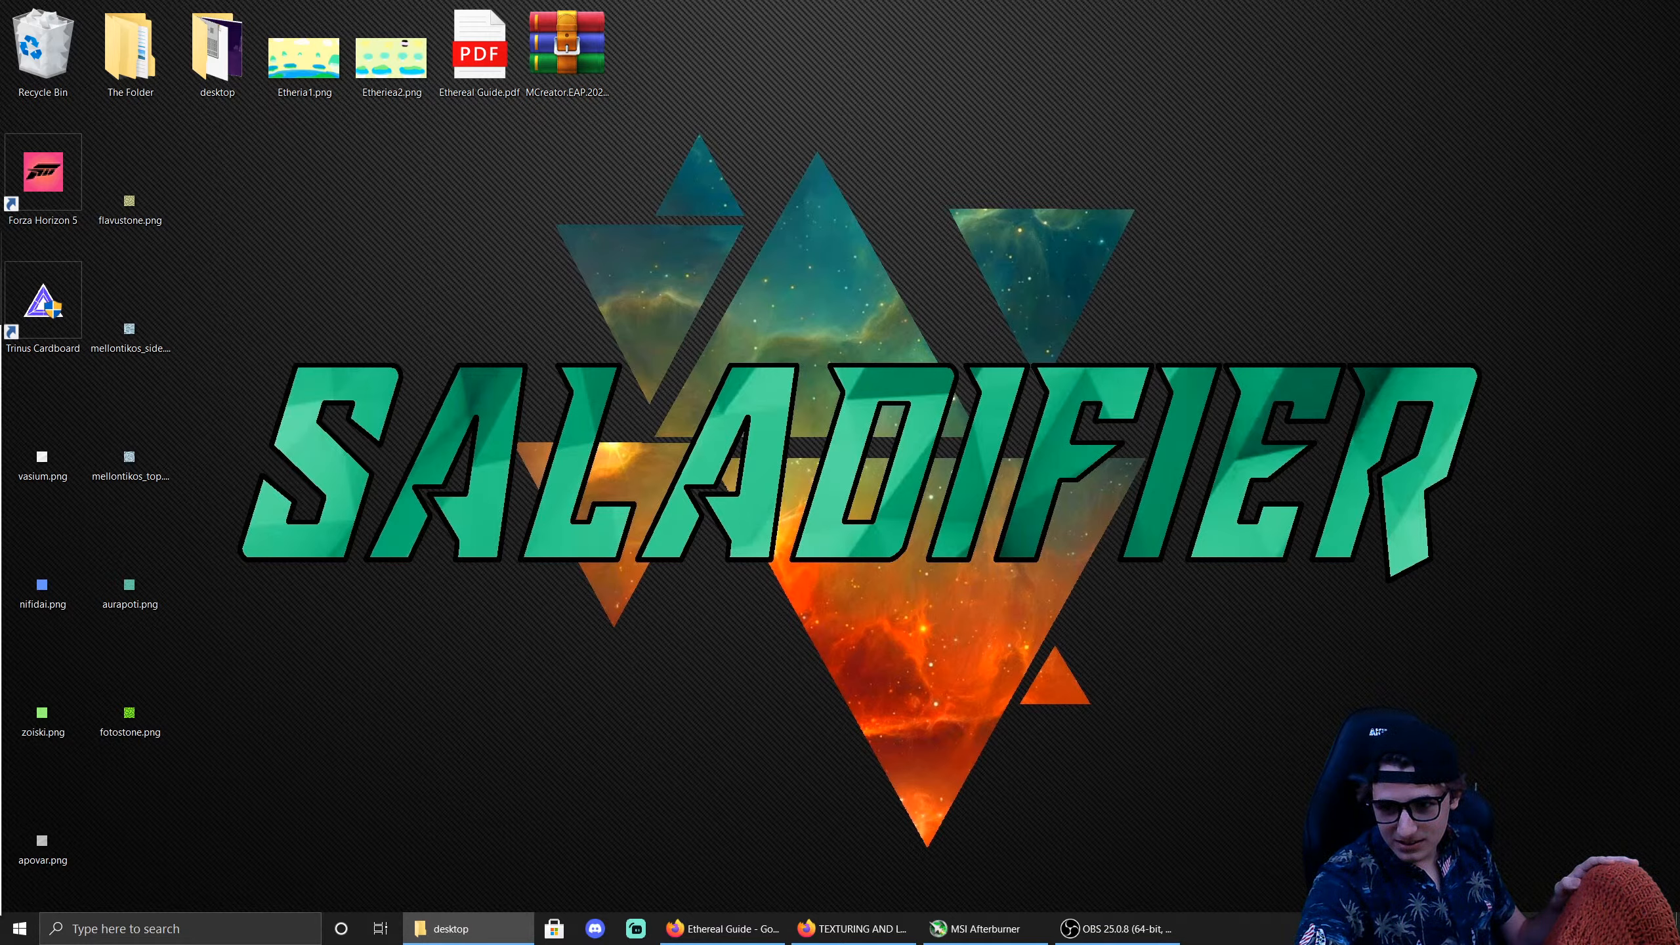
double_click(932, 403)
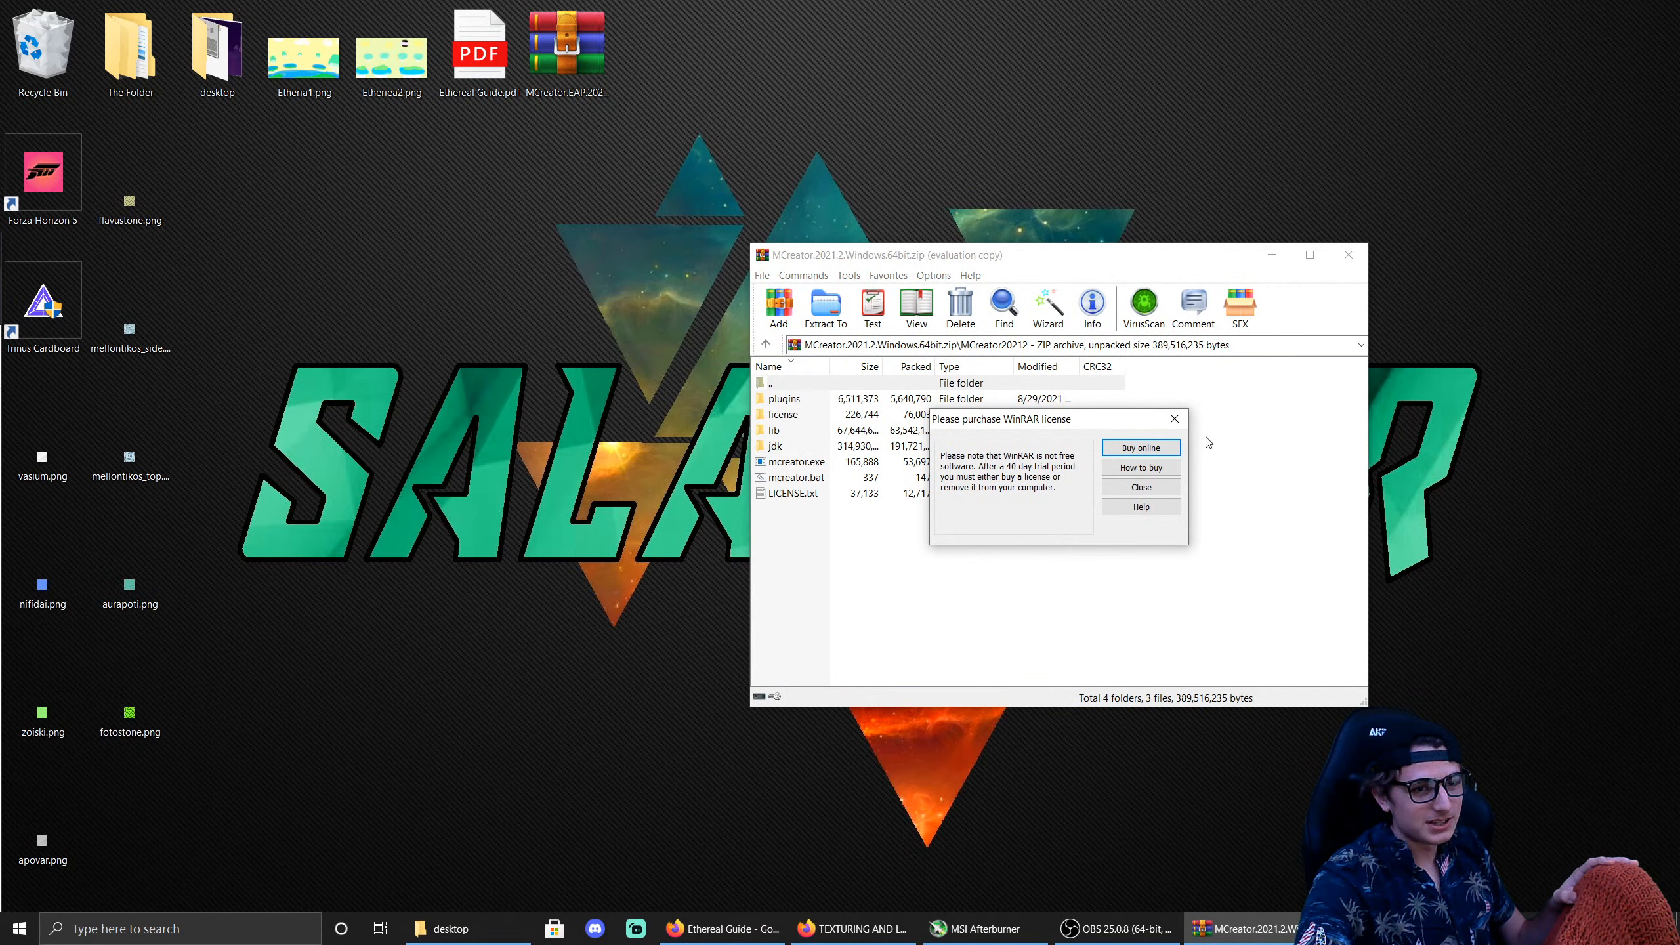
left_click(1174, 418)
double_click(901, 462)
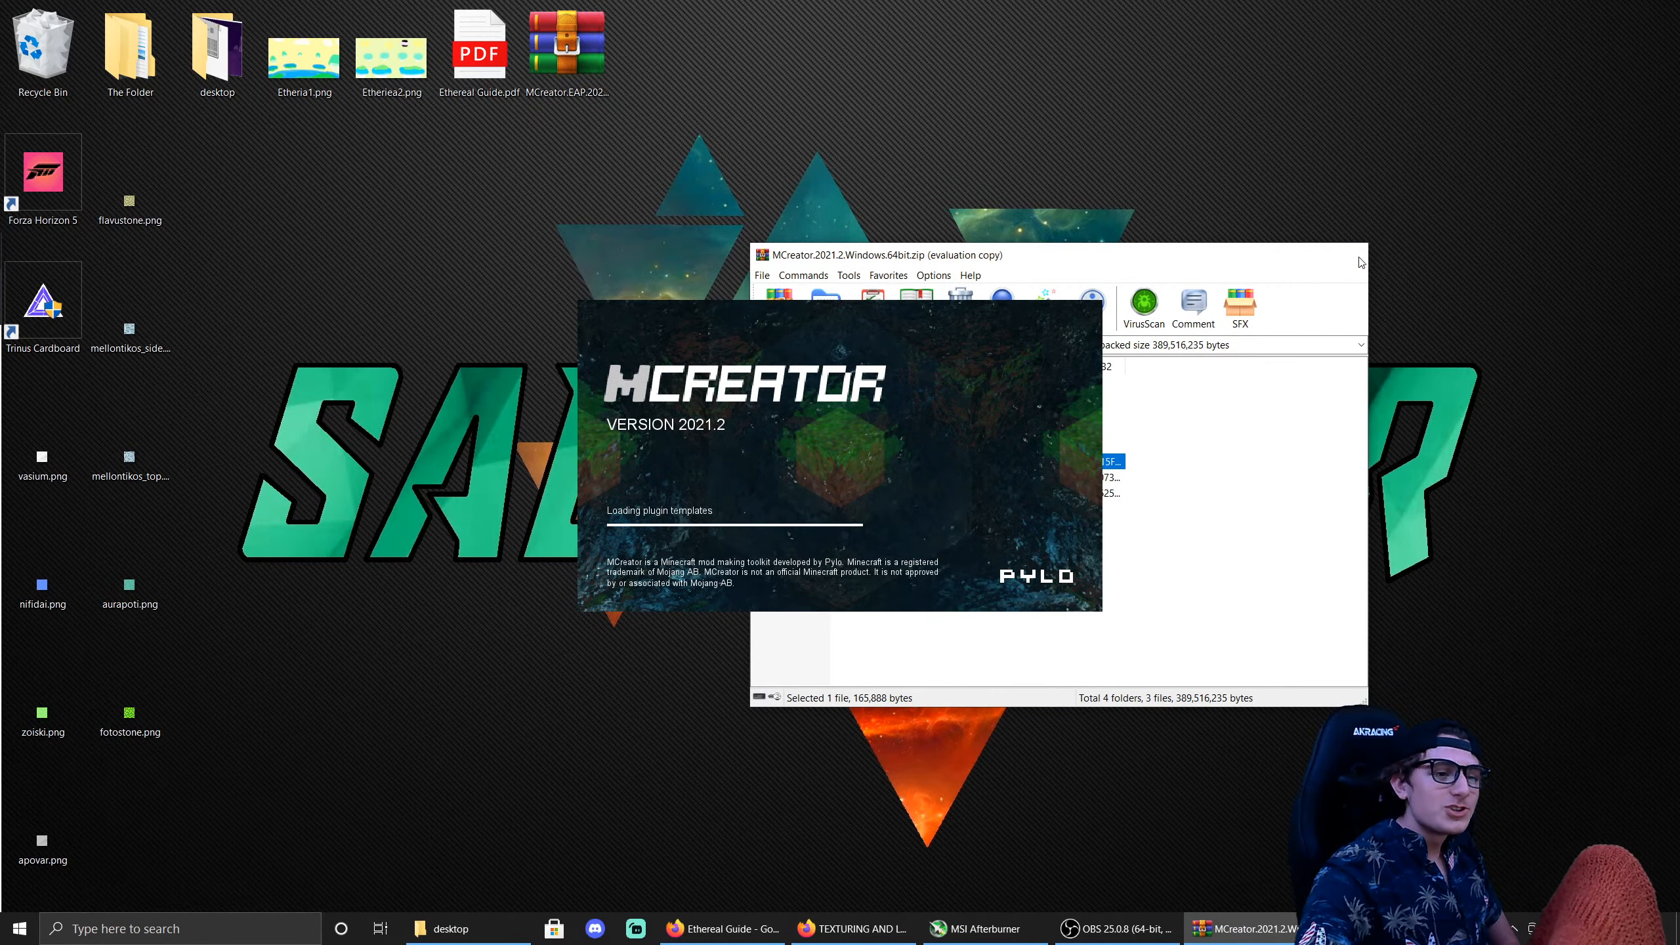
left_click(1356, 257)
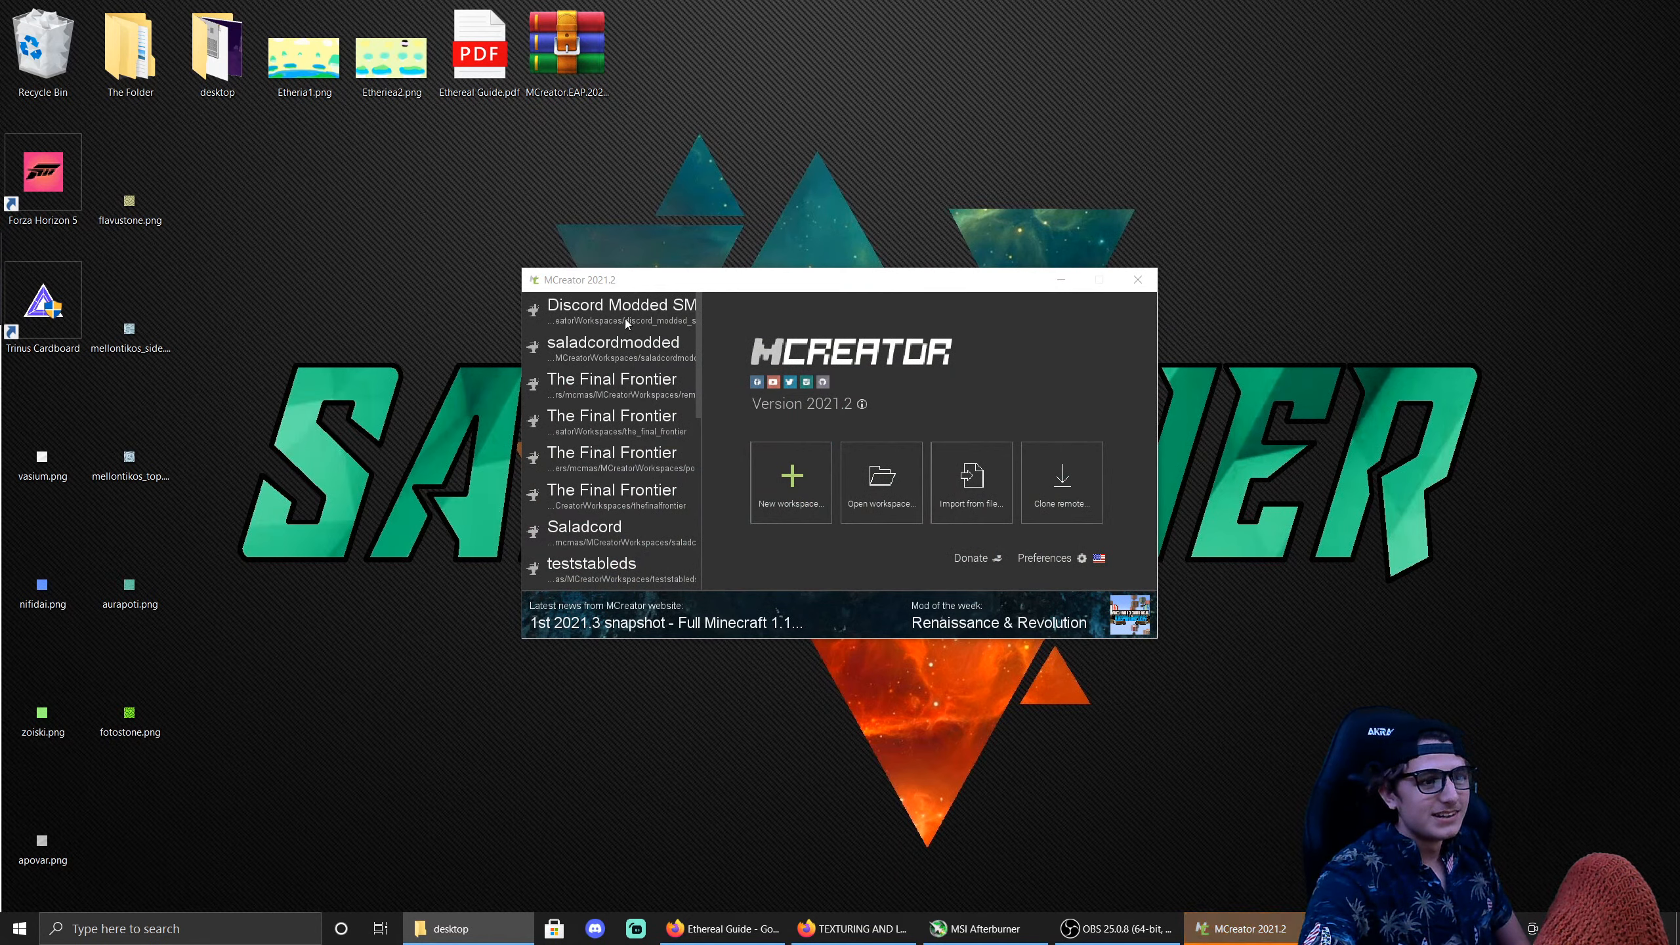
Step: Open The Final Frontier workspace stored in the remote folder, check its AlloyGUIProcedures folder and commit history, and return to the mod elements
double_click(640, 386)
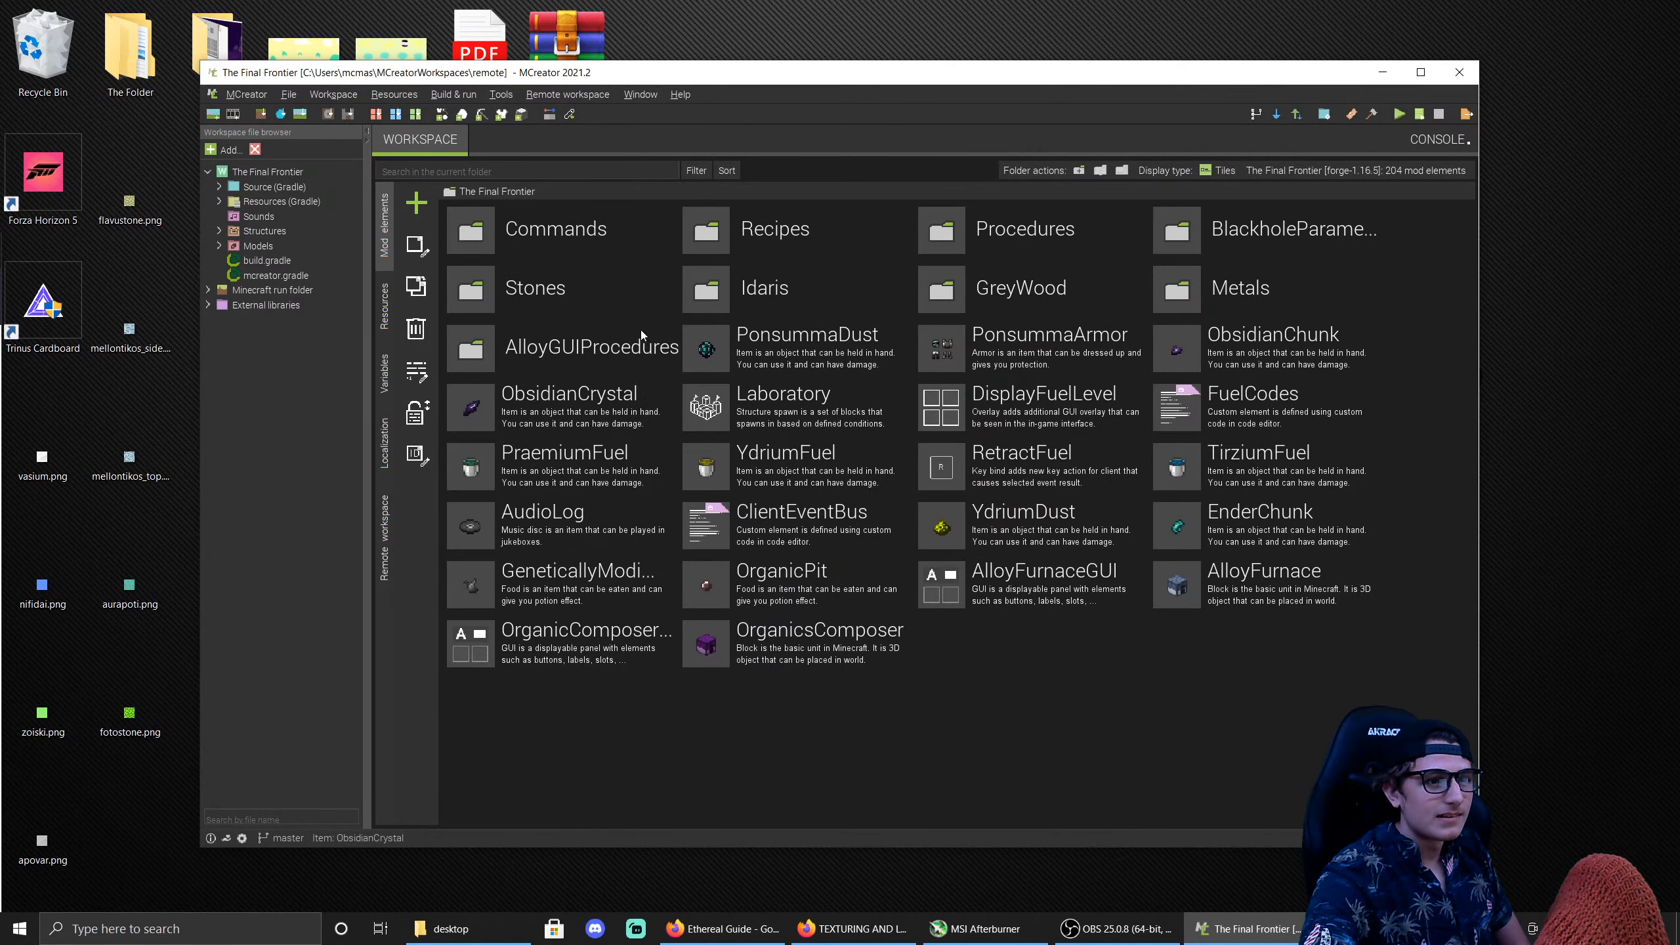
double_click(606, 345)
left_click(489, 191)
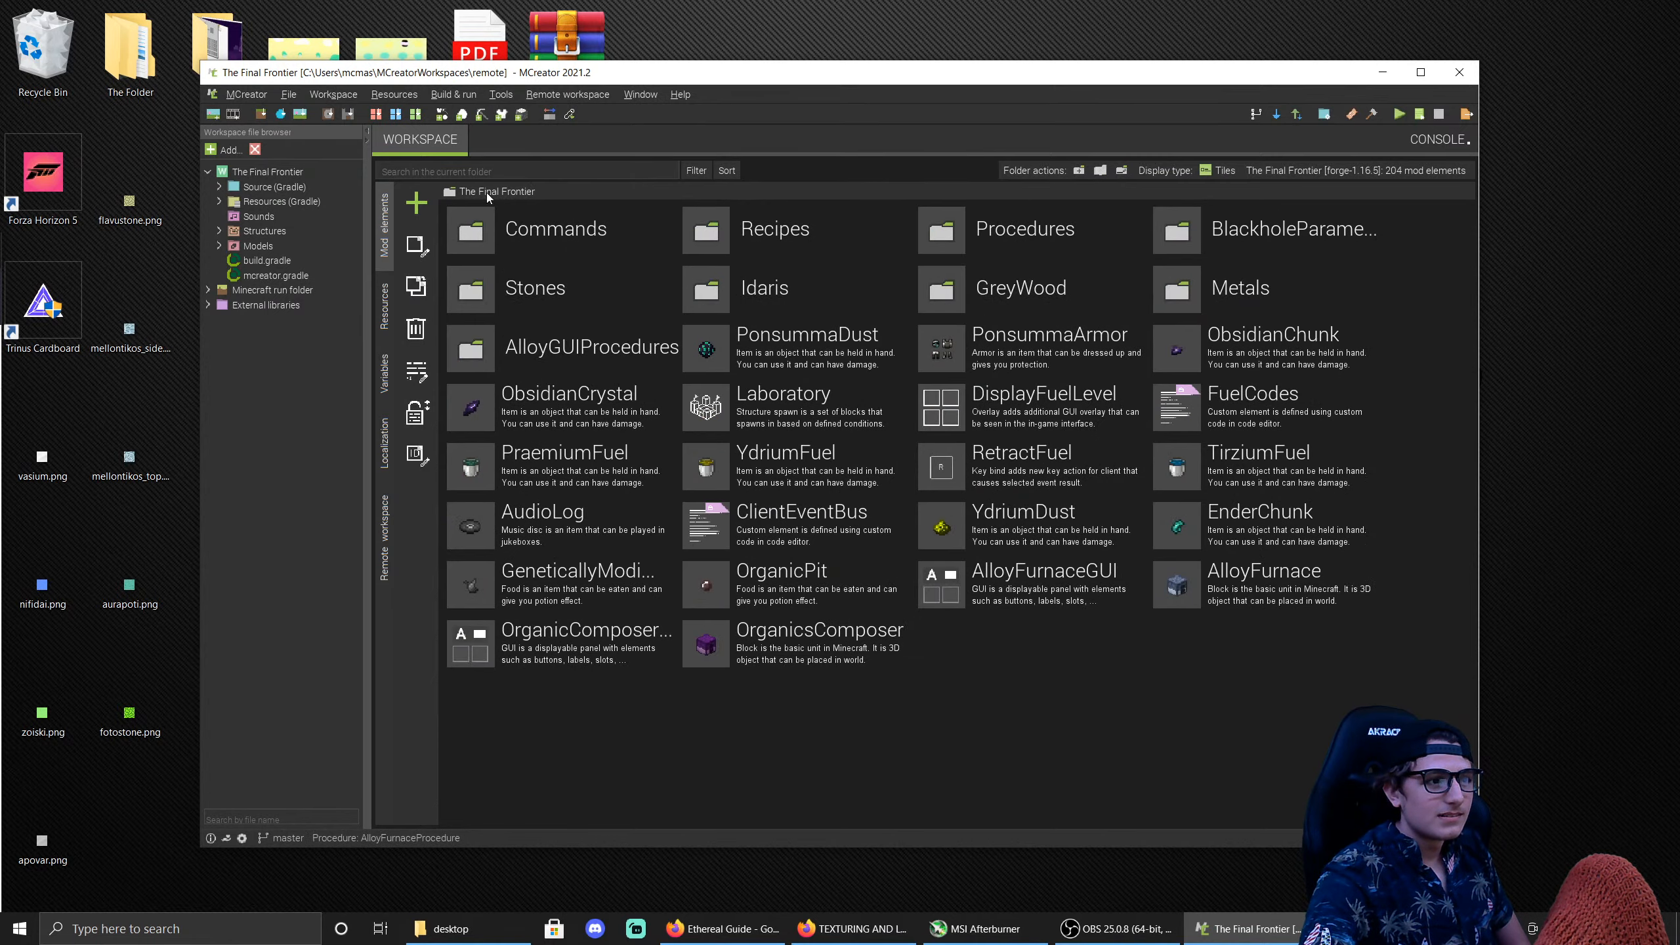
left_click(387, 520)
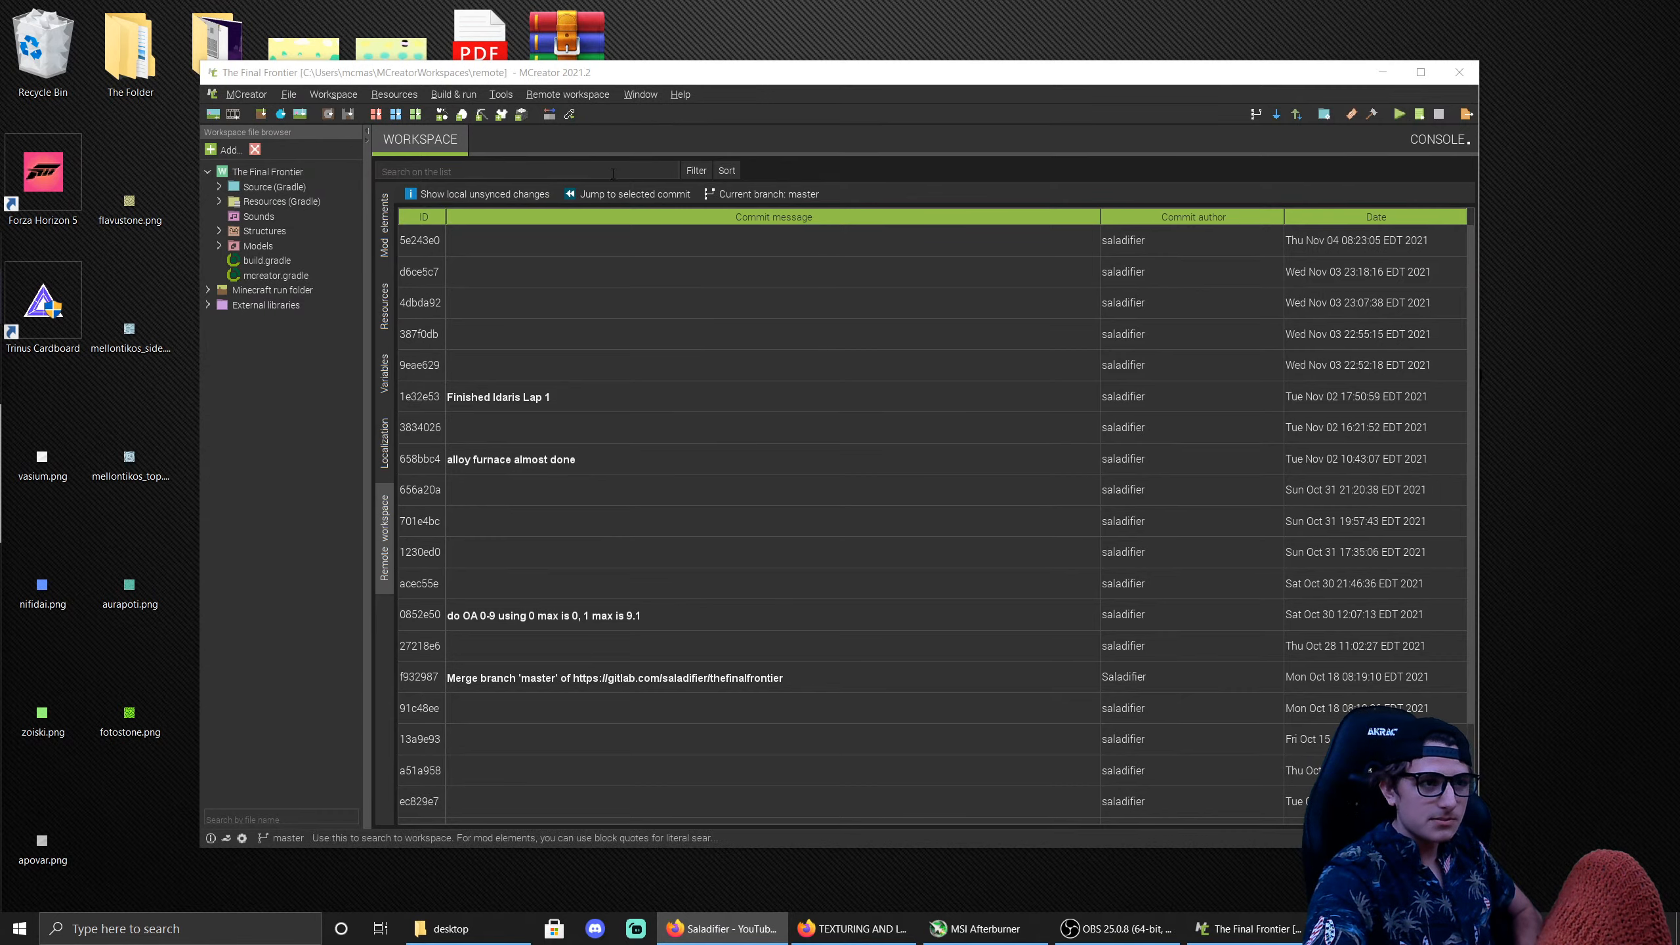
left_click(386, 246)
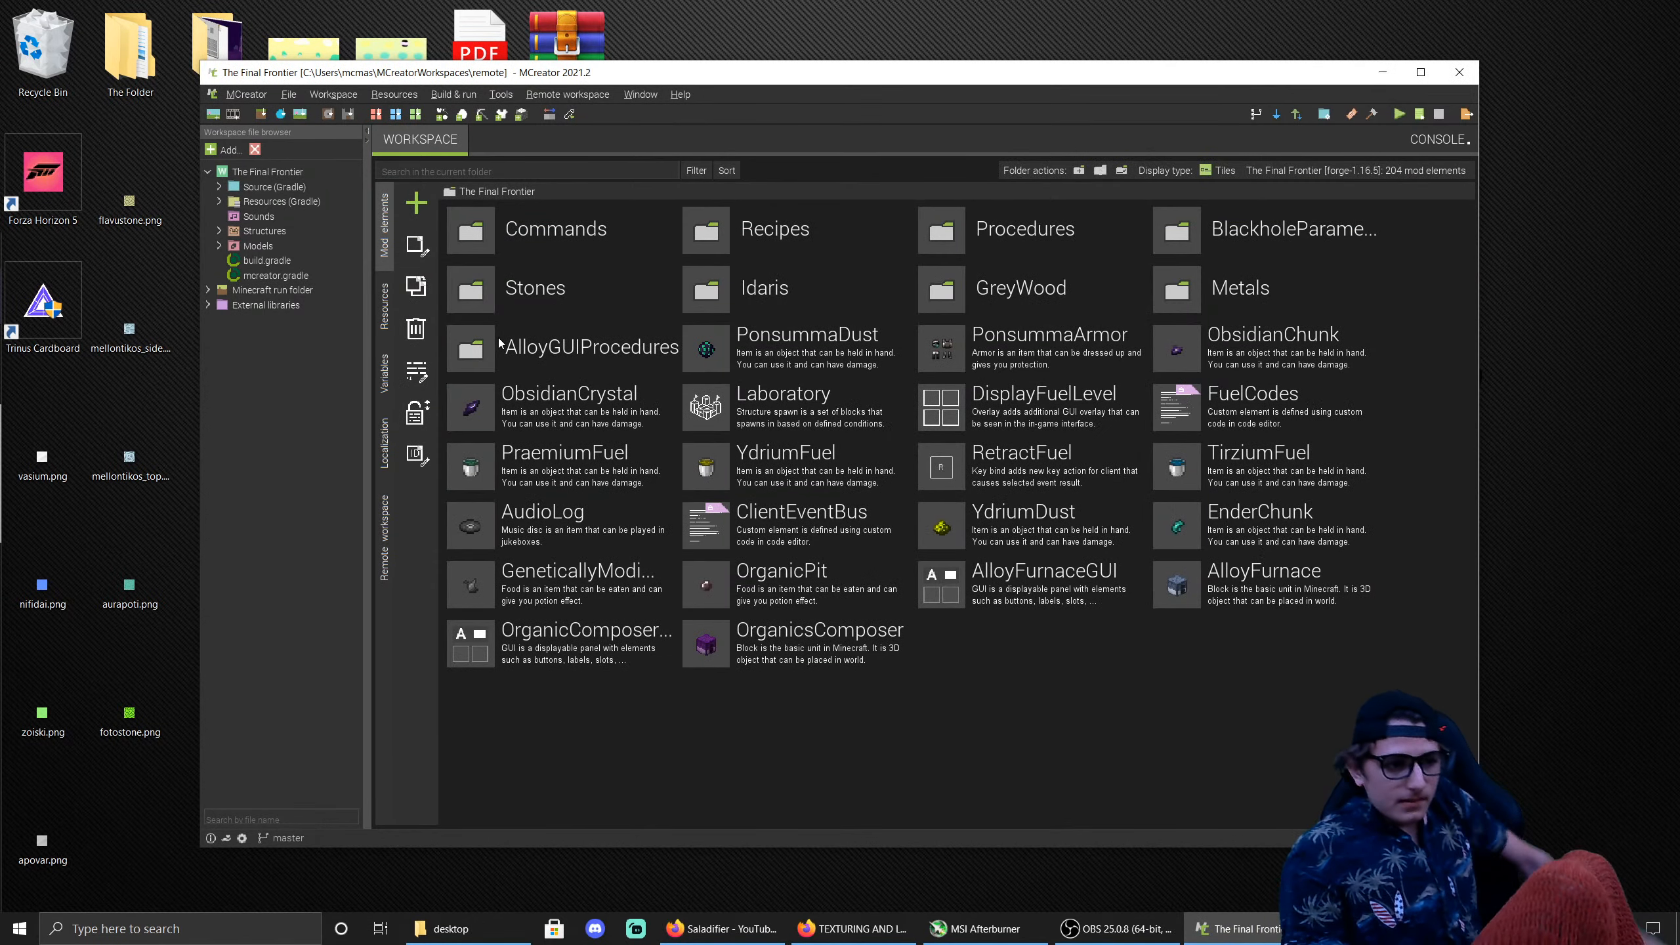
Step: Add a folder named Ethereal to the root of The Final Frontier's mod elements
left_click(416, 203)
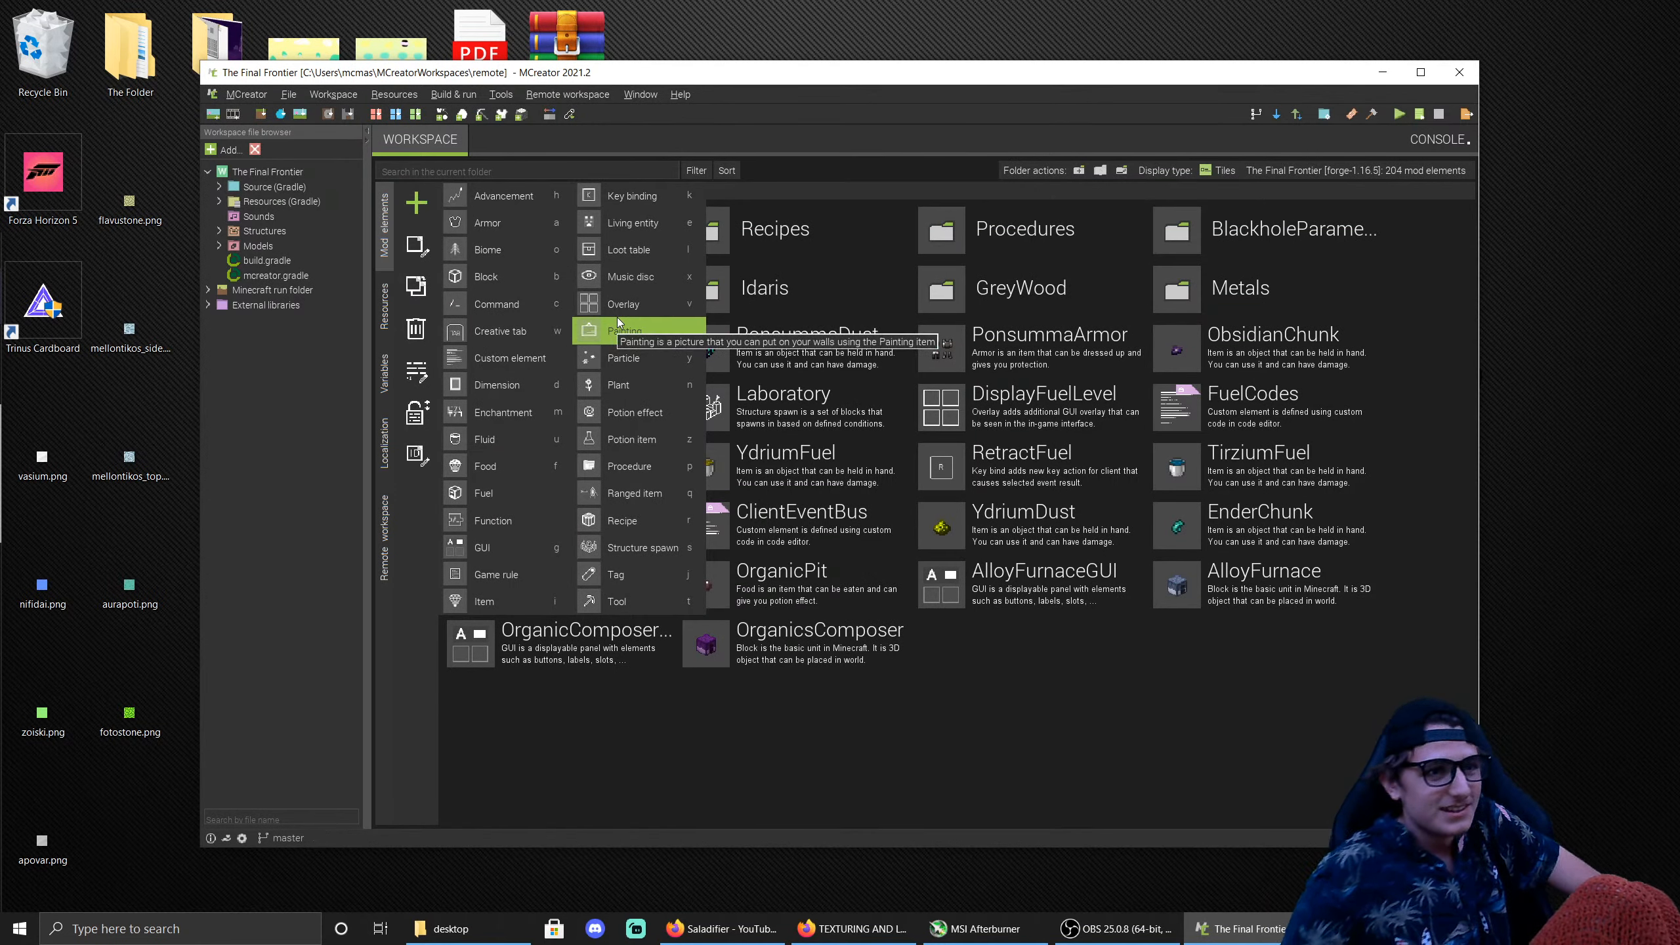
left_click(1080, 169)
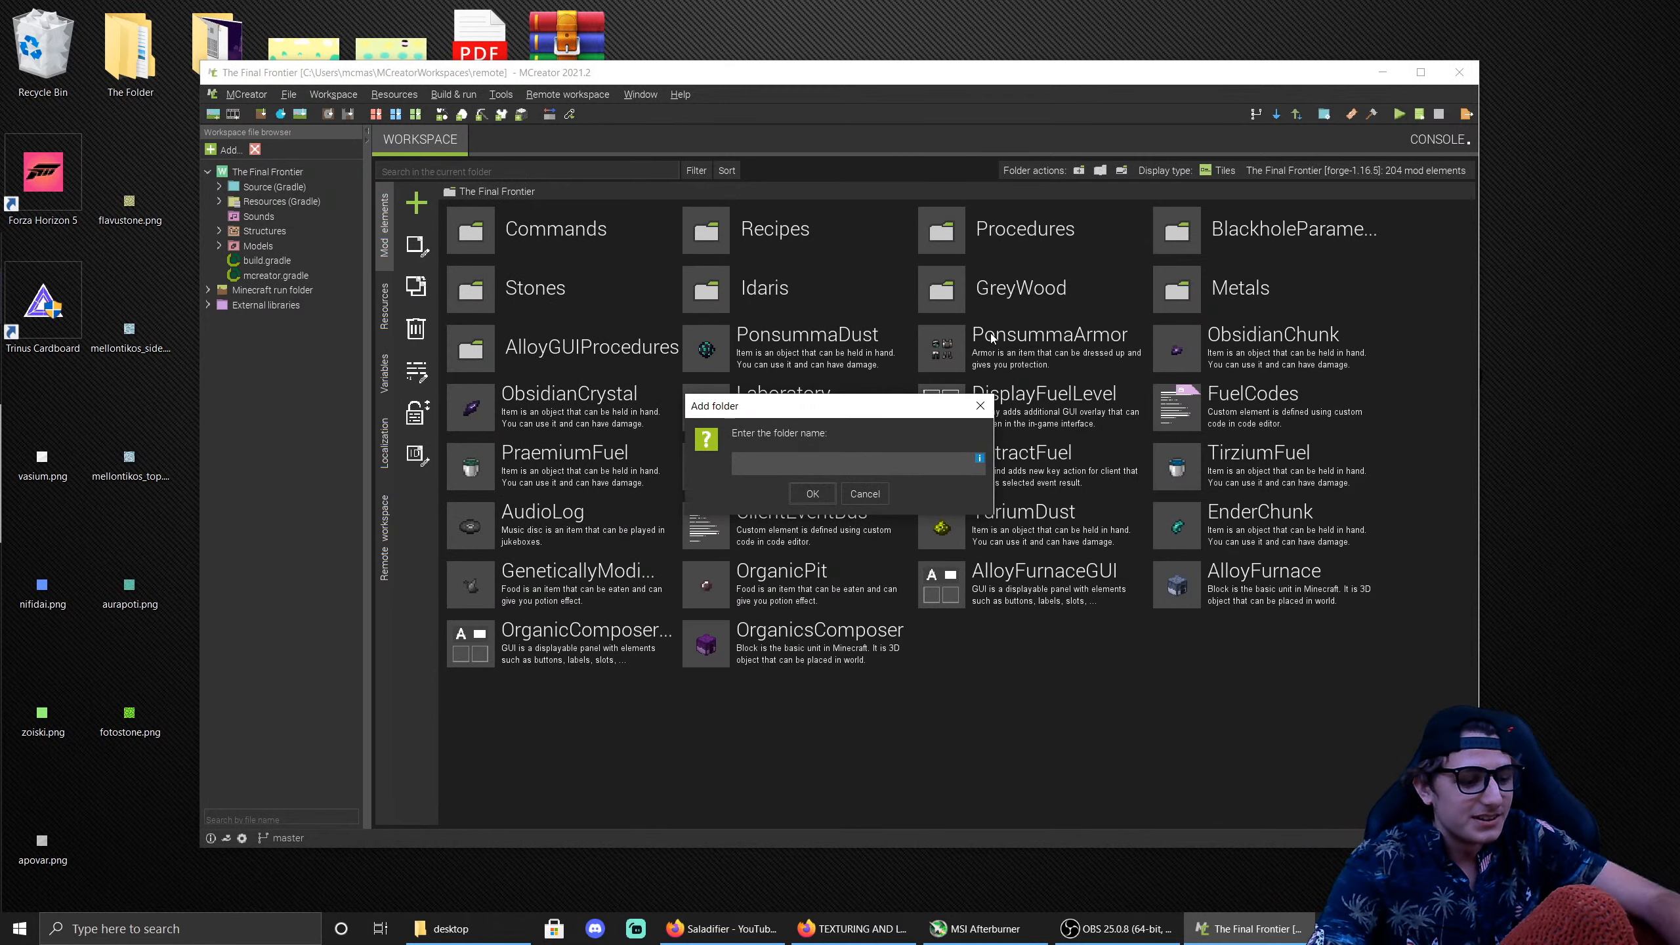
type("Ethereal")
key("Return")
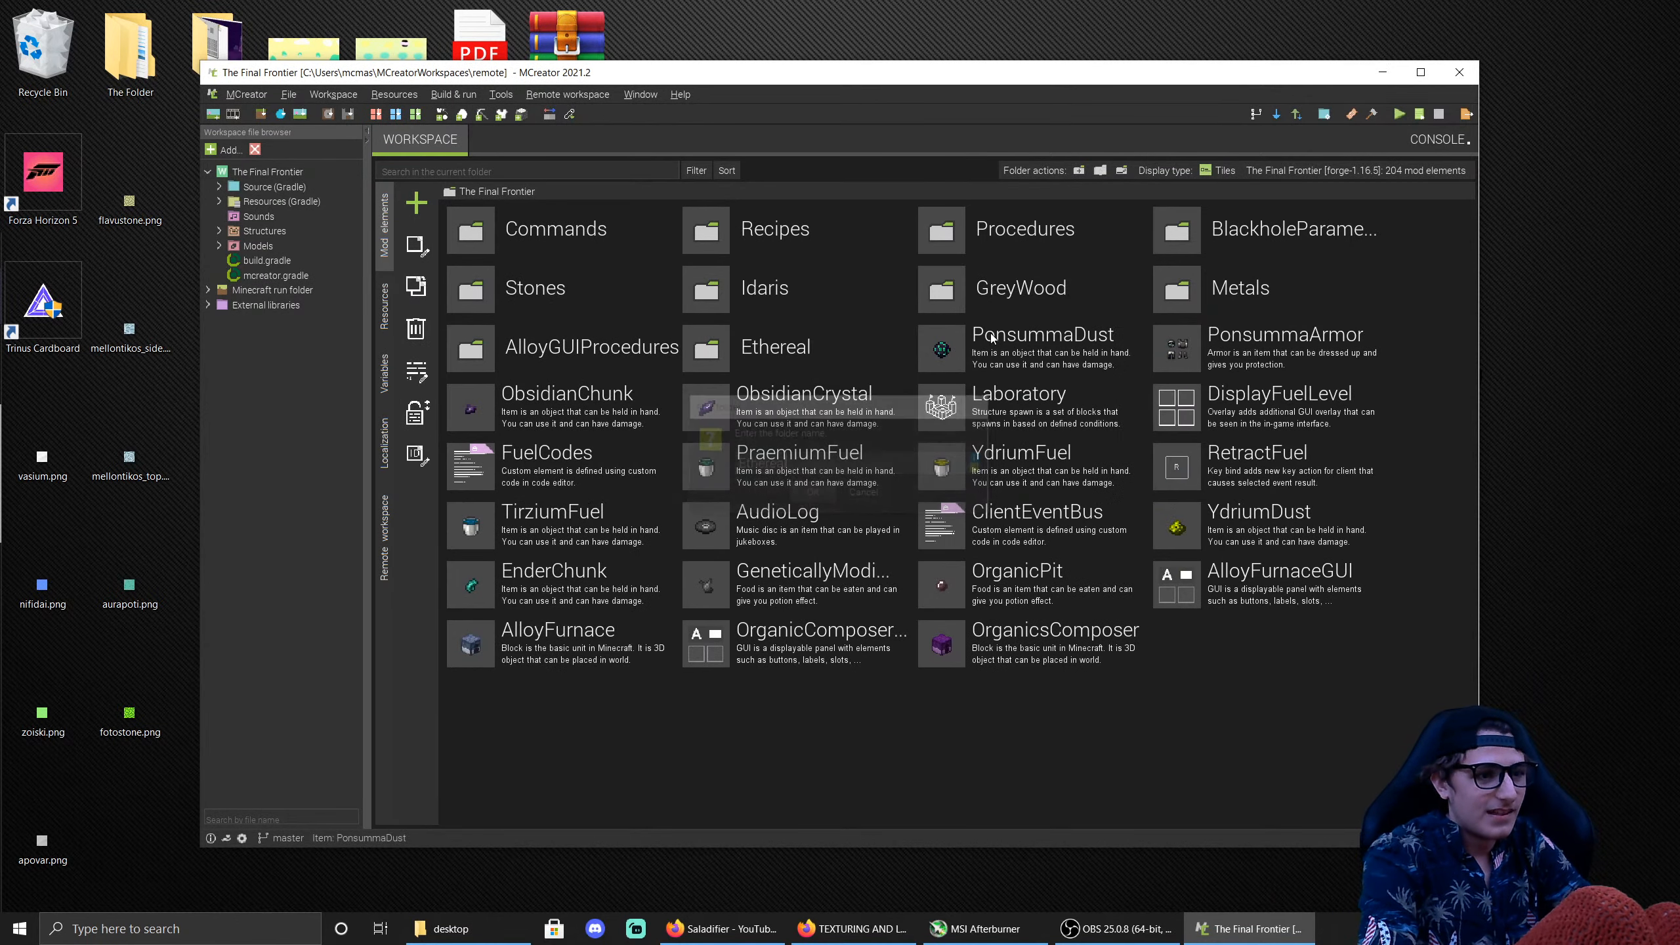
Step: Create a new block mod element named Vasium inside the Ethereal folder
double_click(746, 341)
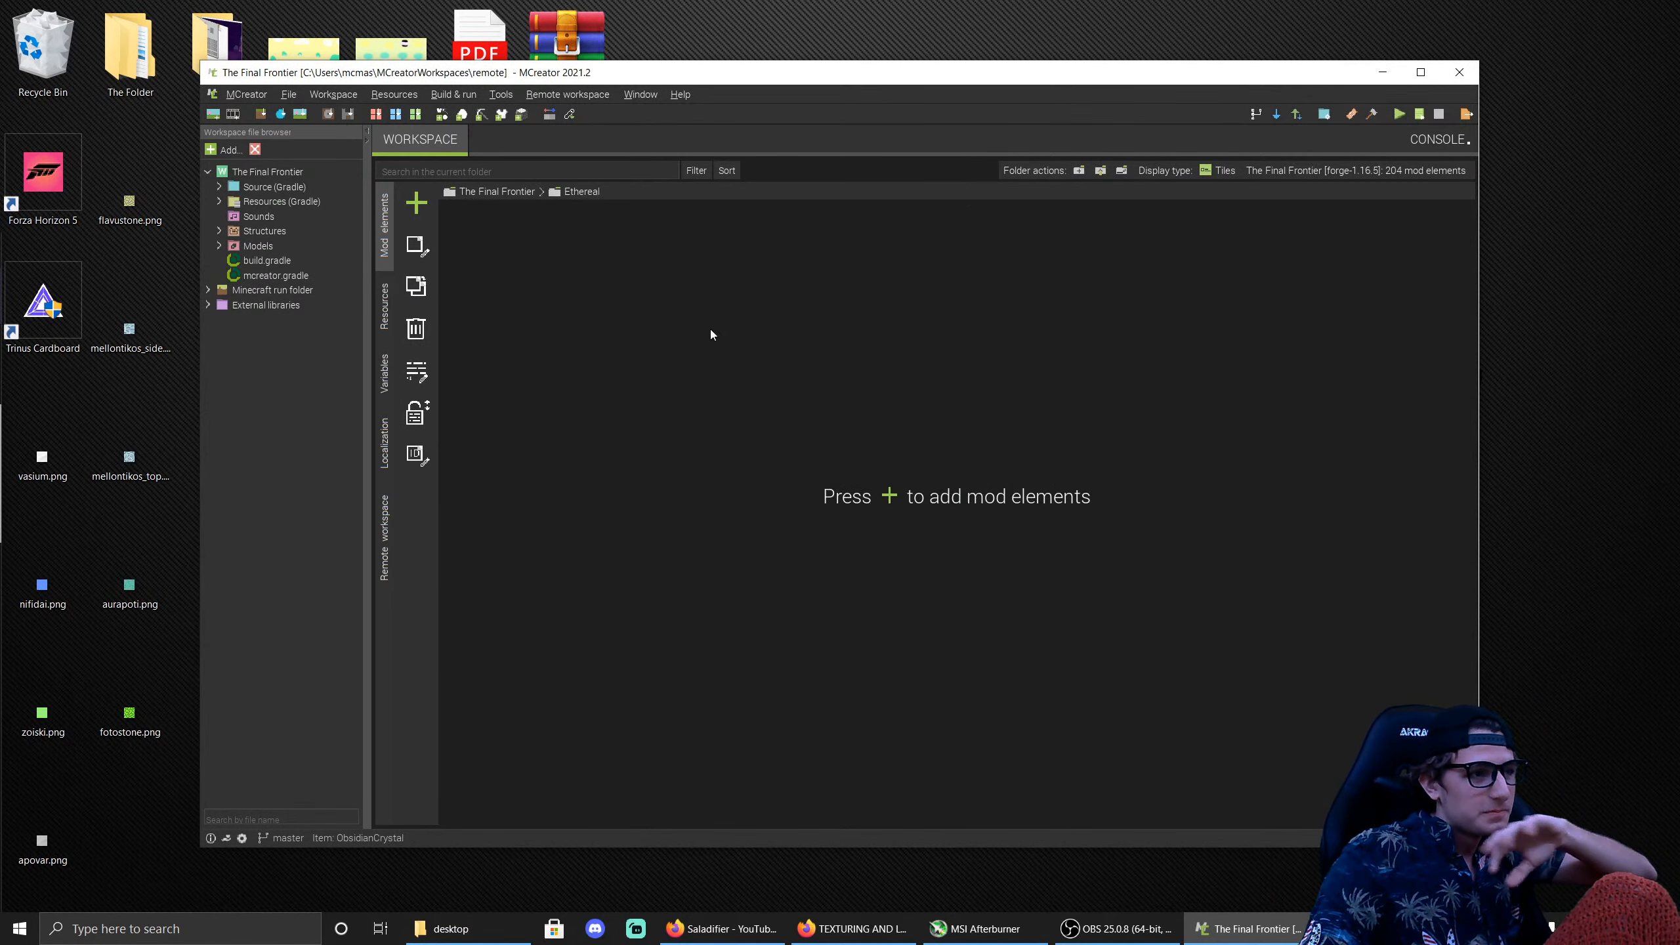
left_click(421, 206)
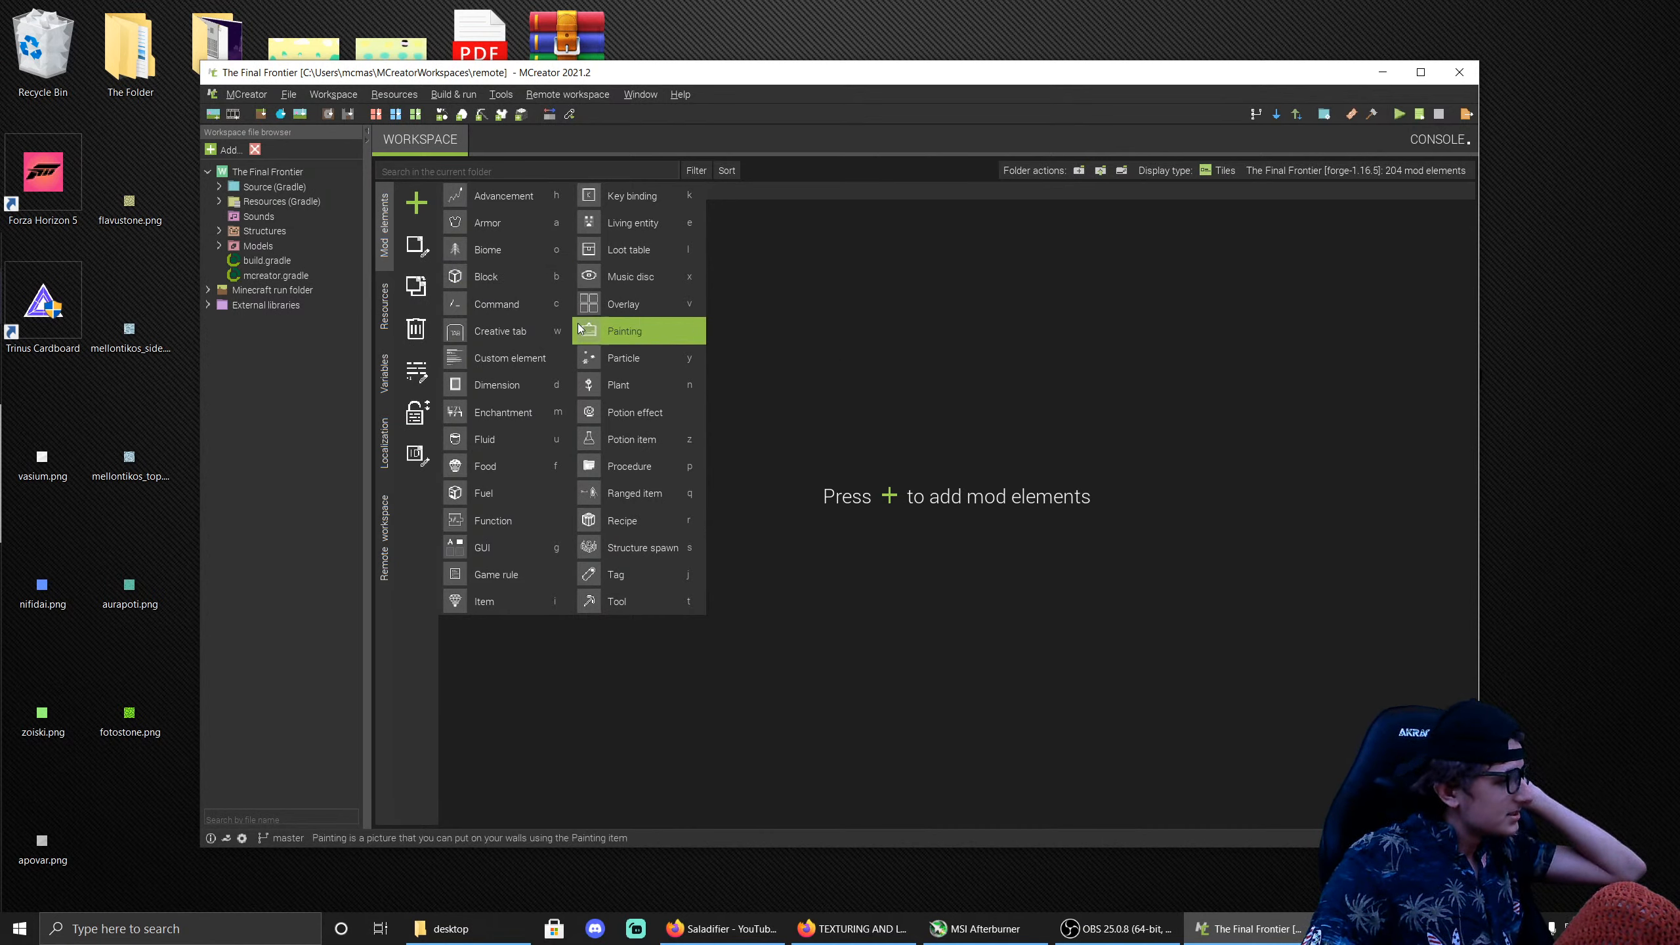
left_click(514, 274)
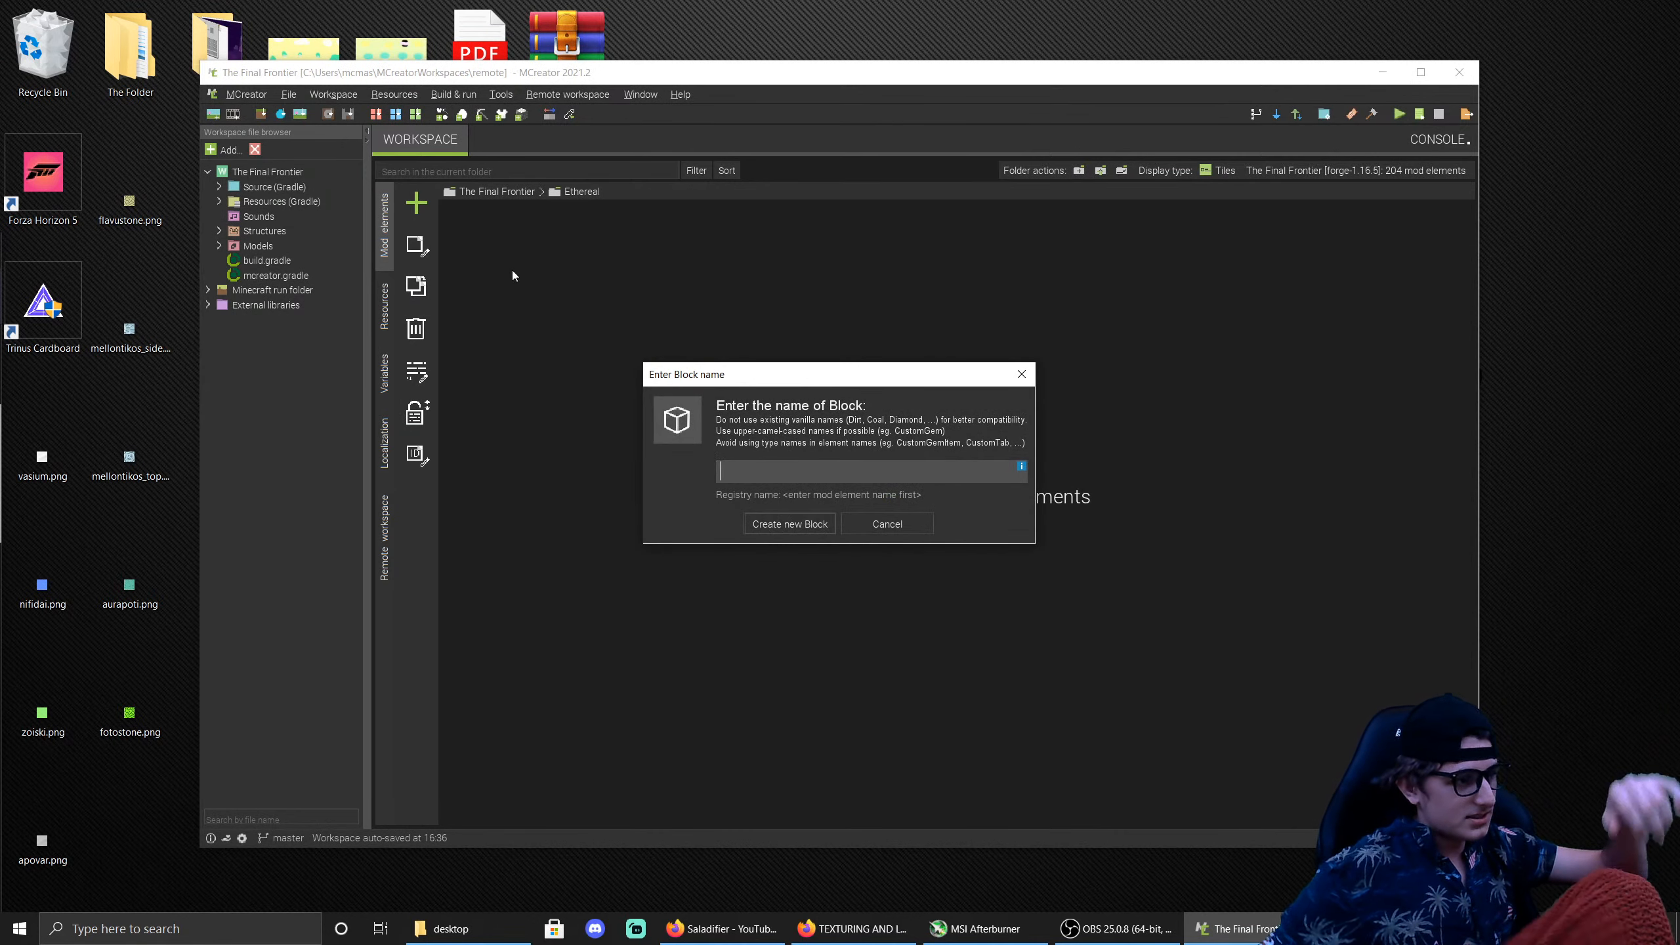
type("Vasium")
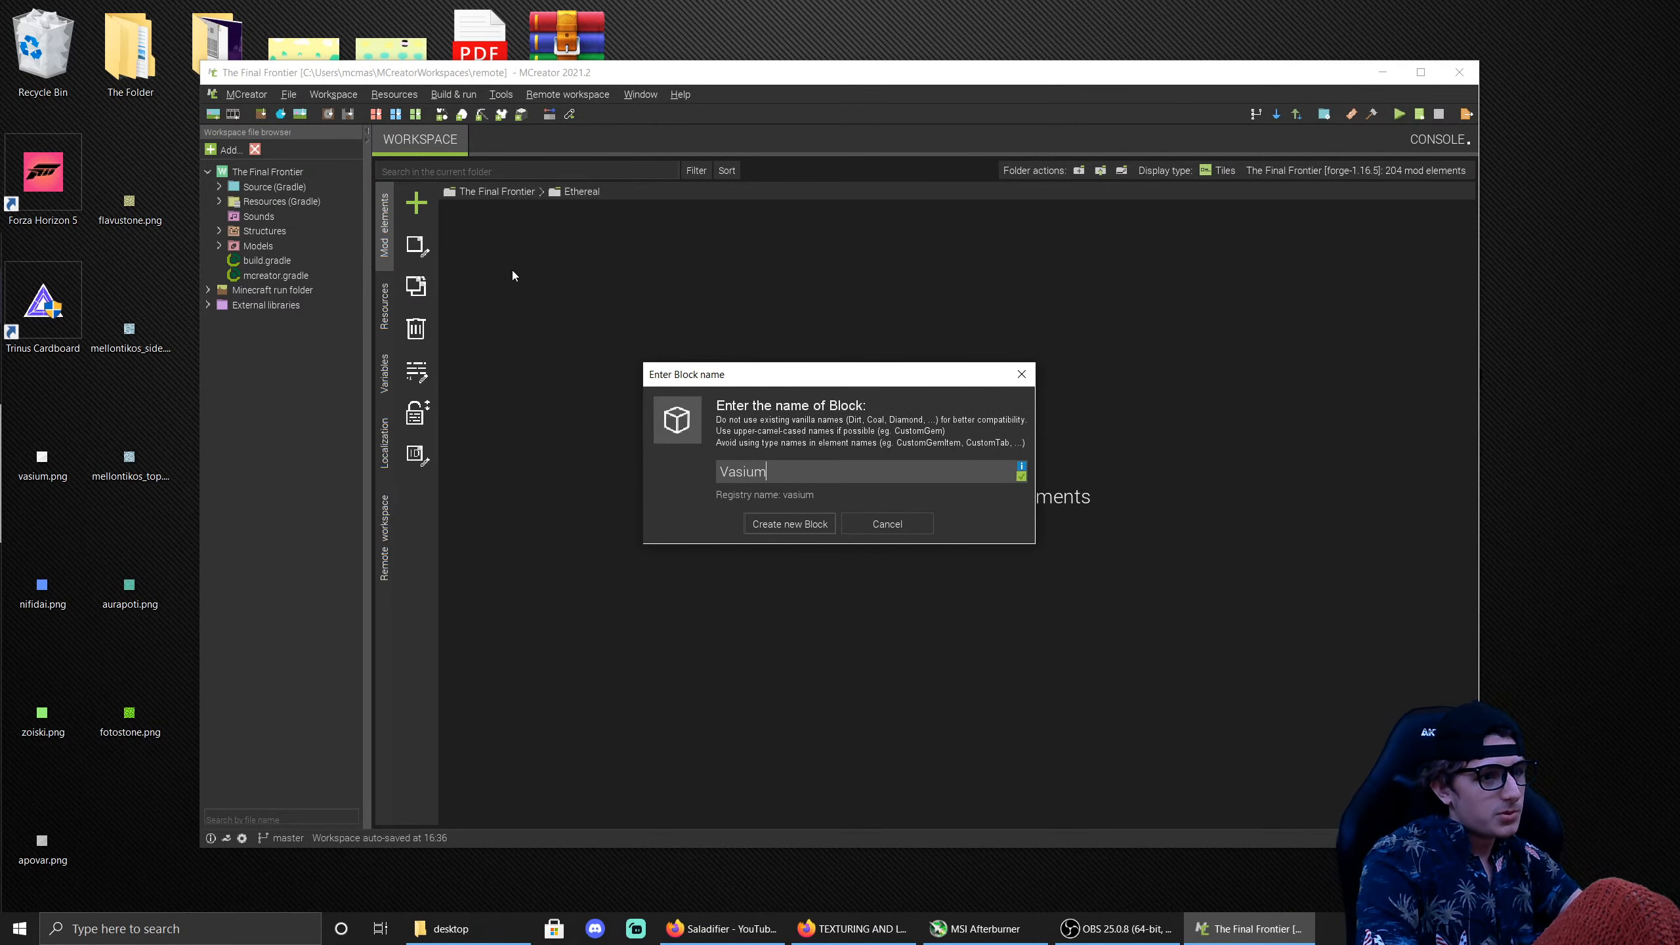
key("Return")
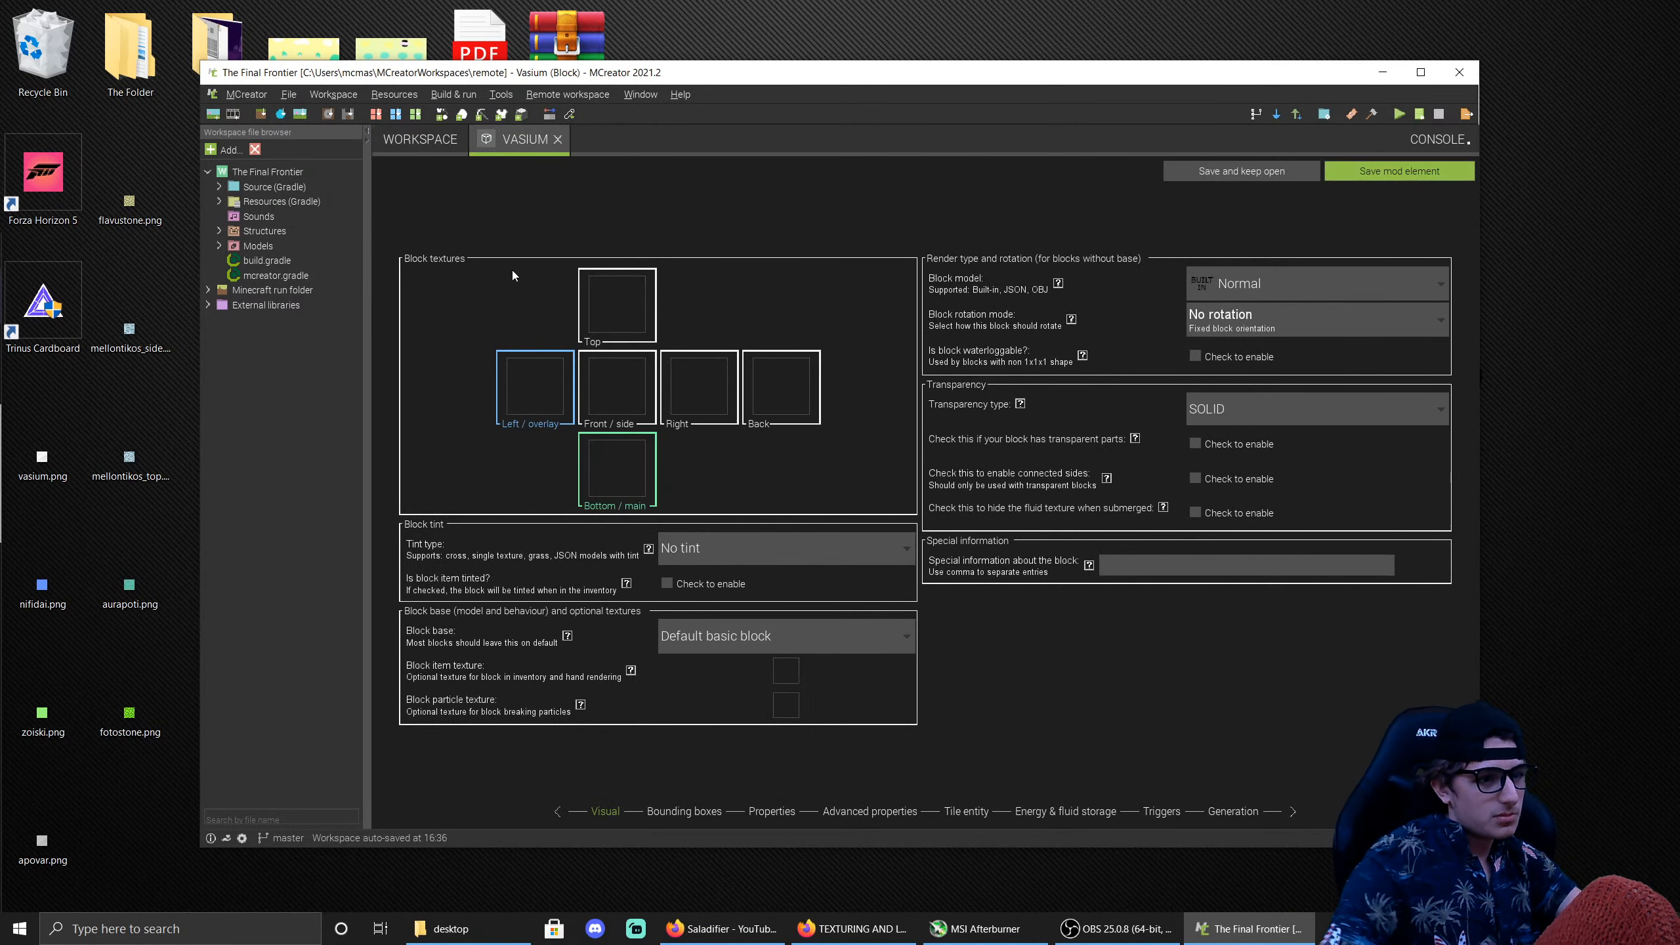
Step: Import vasium.png from the Desktop as a block texture and assign it to Vasium's bottom/main face
left_click(613, 386)
left_click(701, 296)
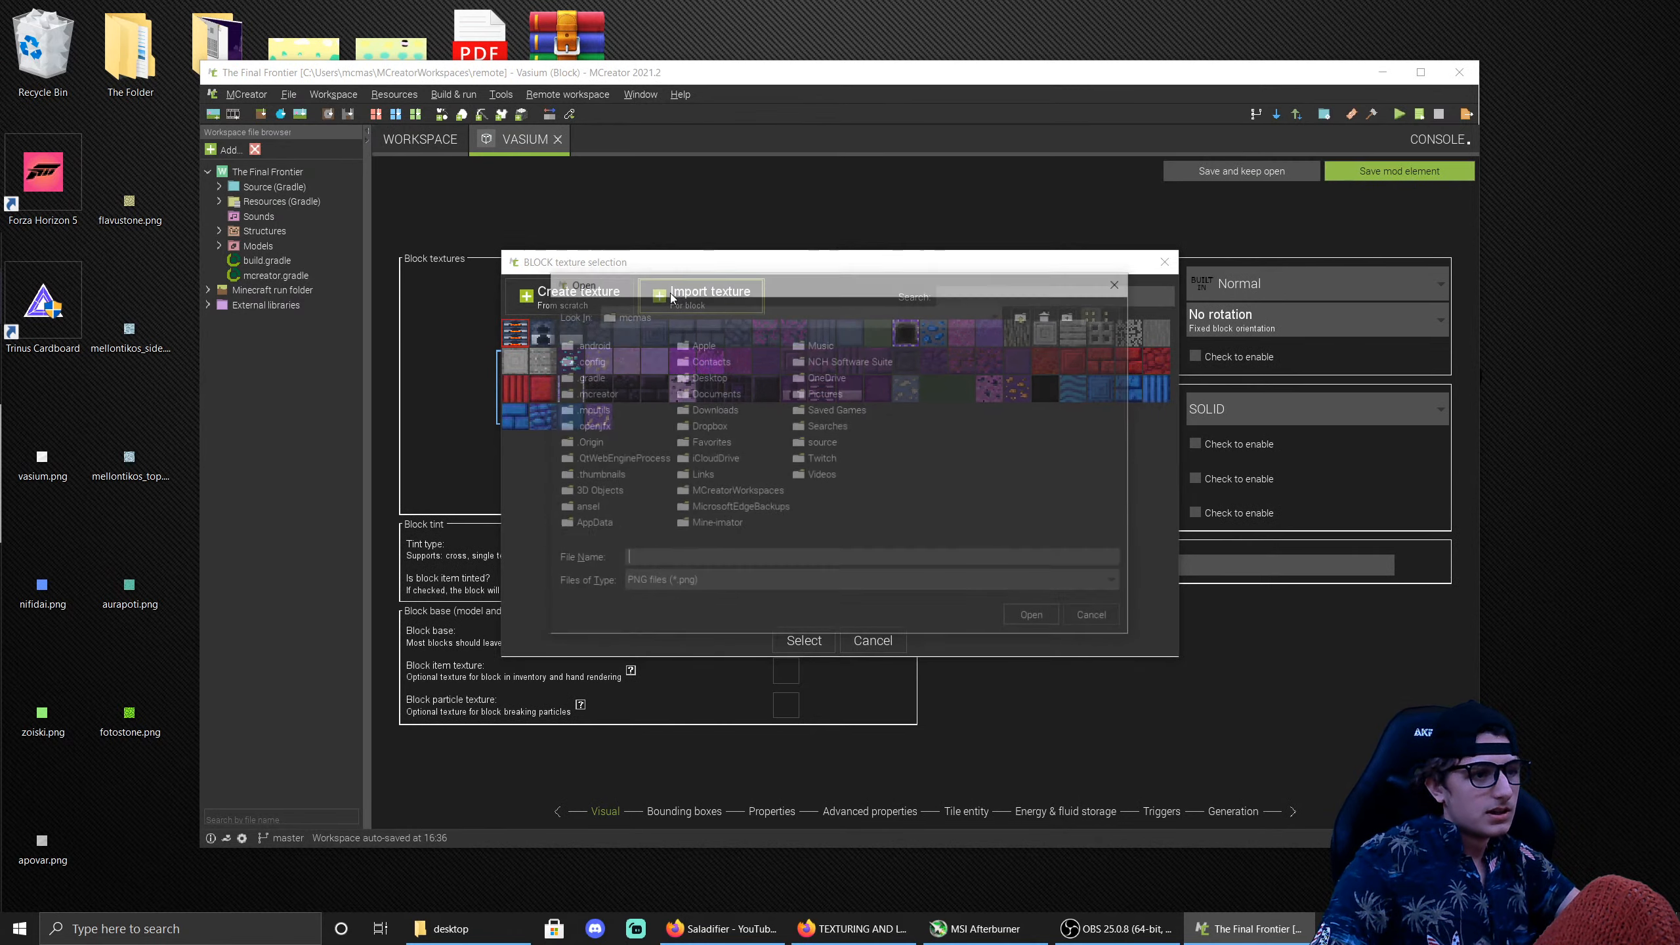
left_click(662, 315)
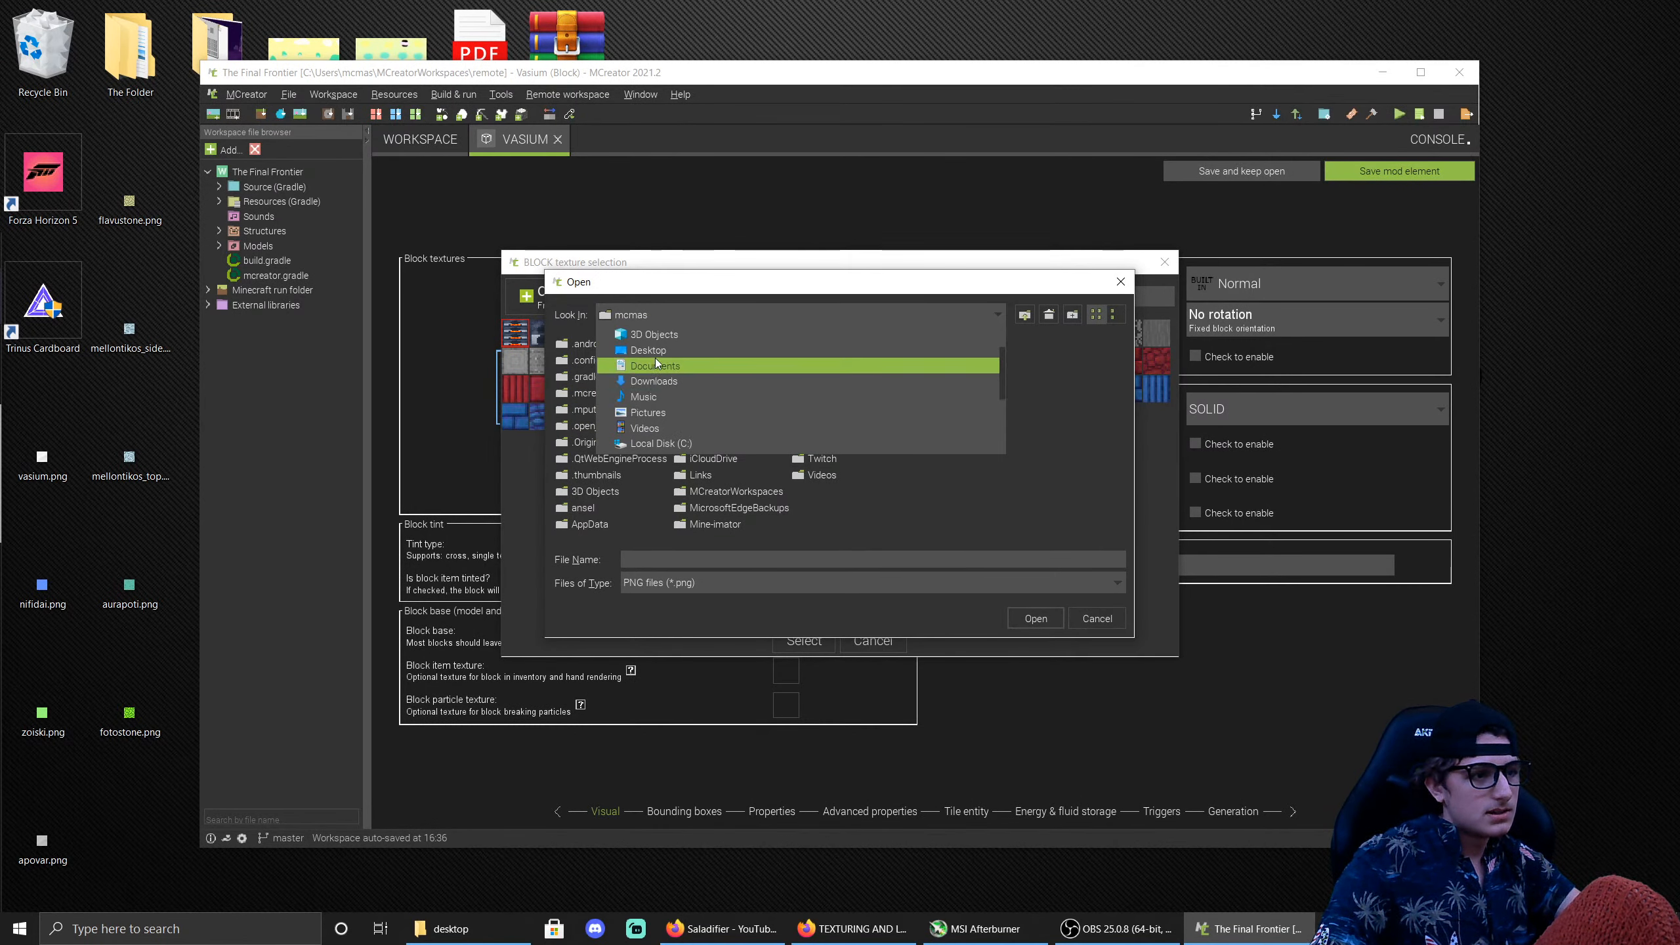
left_click(655, 358)
left_click(662, 314)
left_click(654, 399)
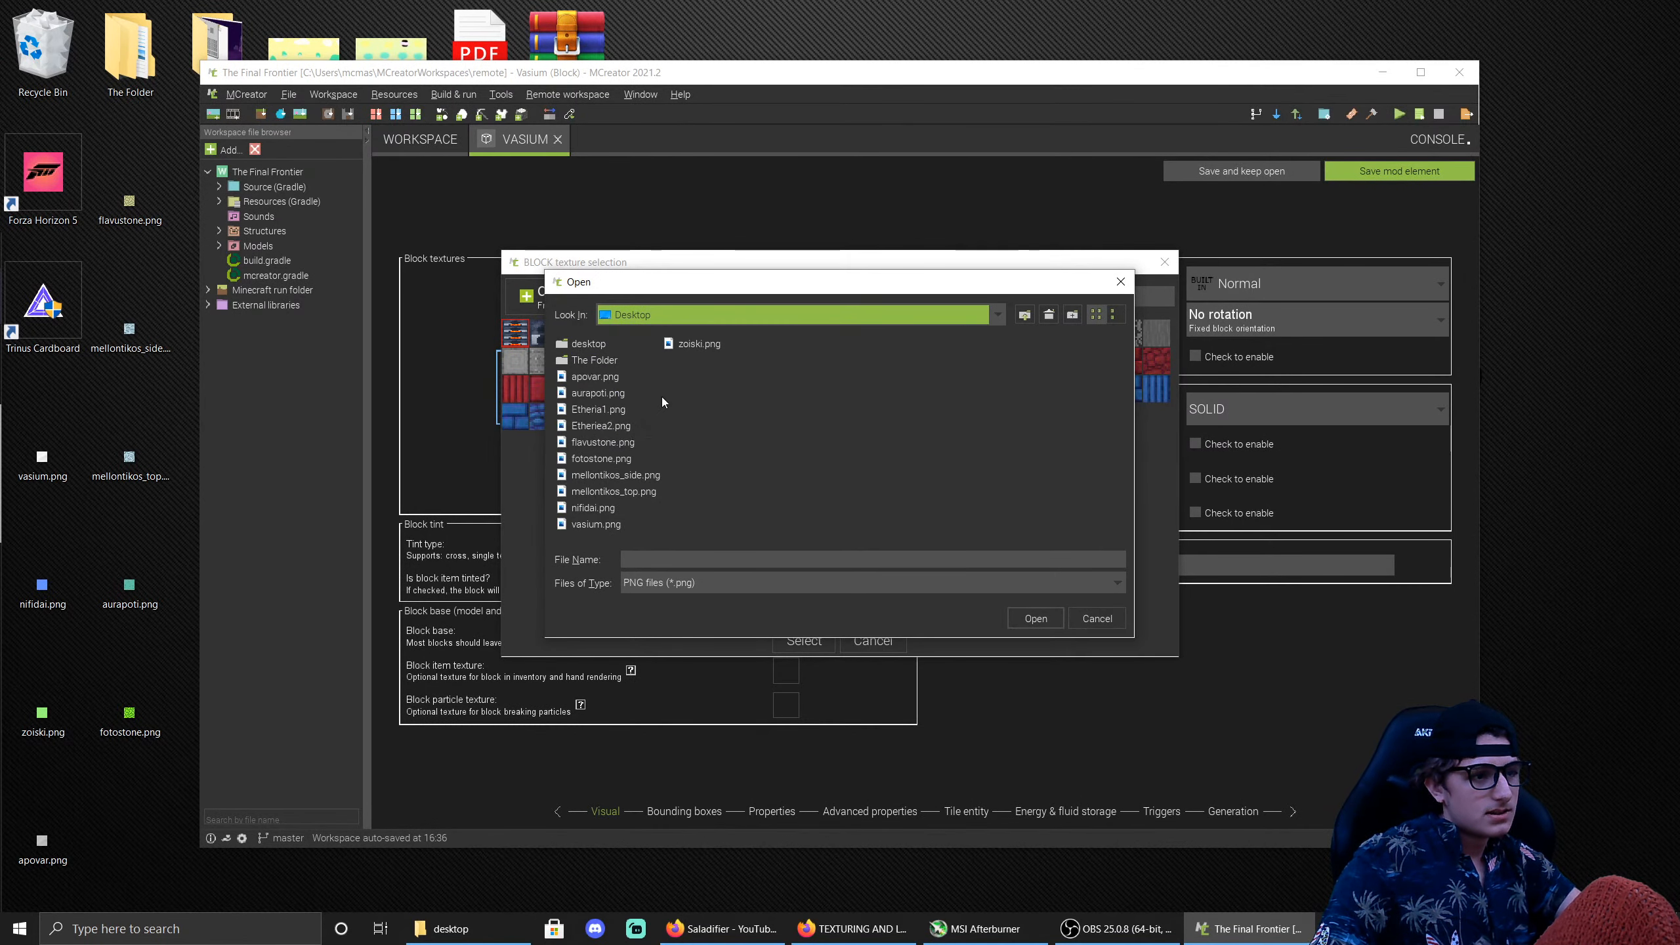
double_click(592, 527)
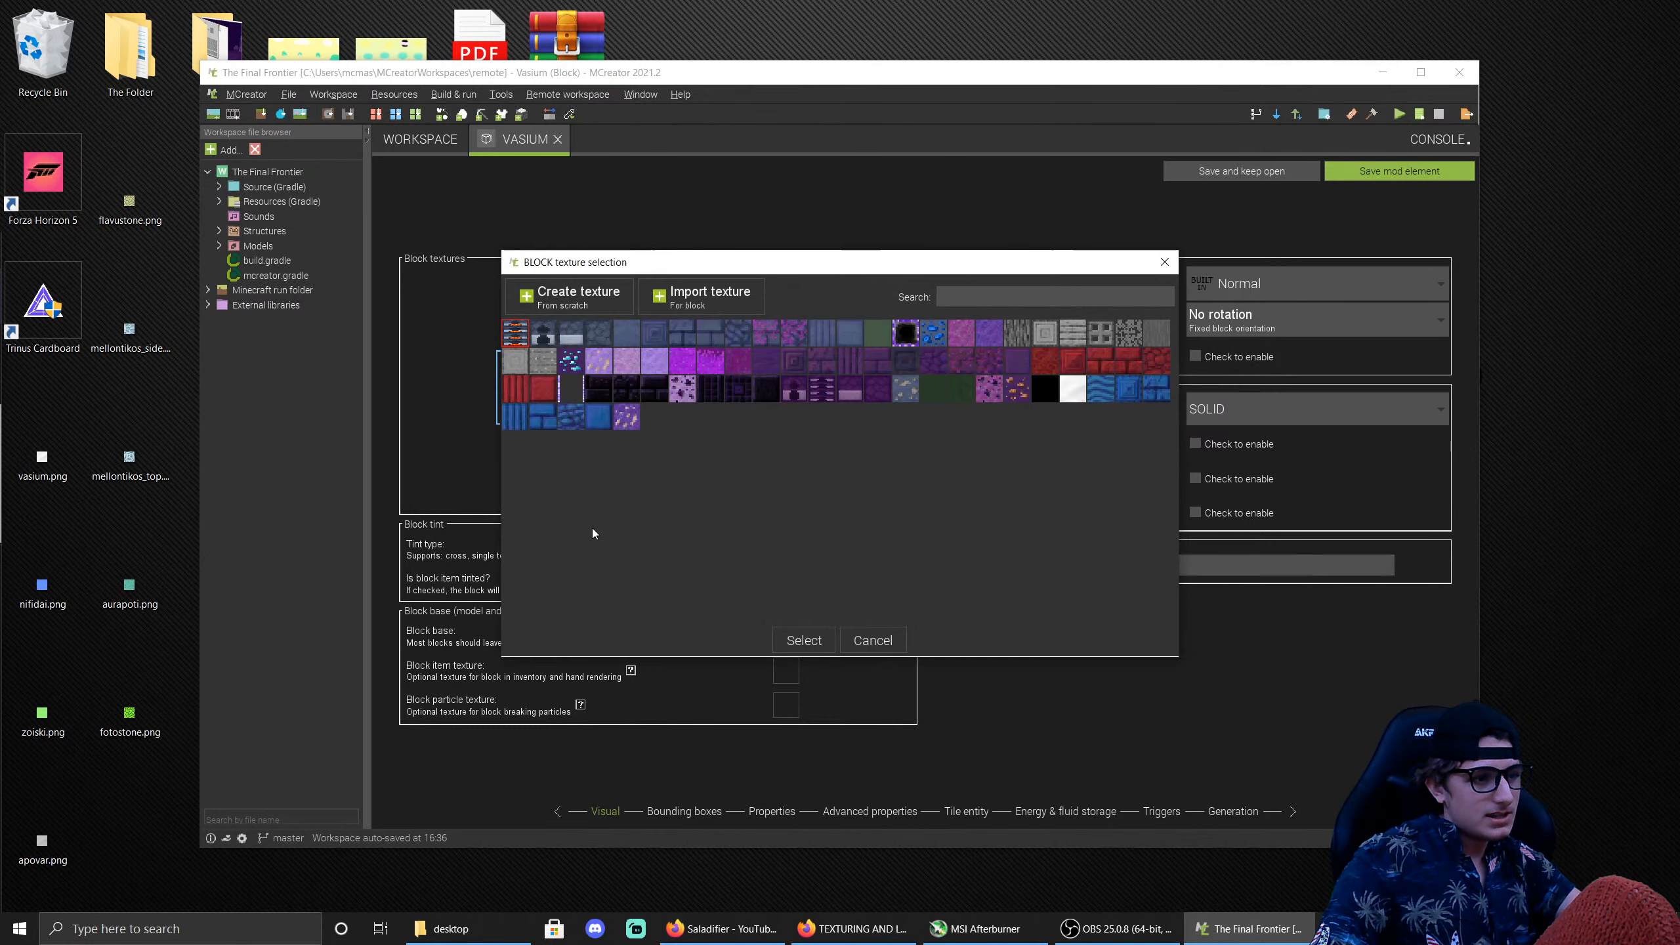
double_click(1072, 397)
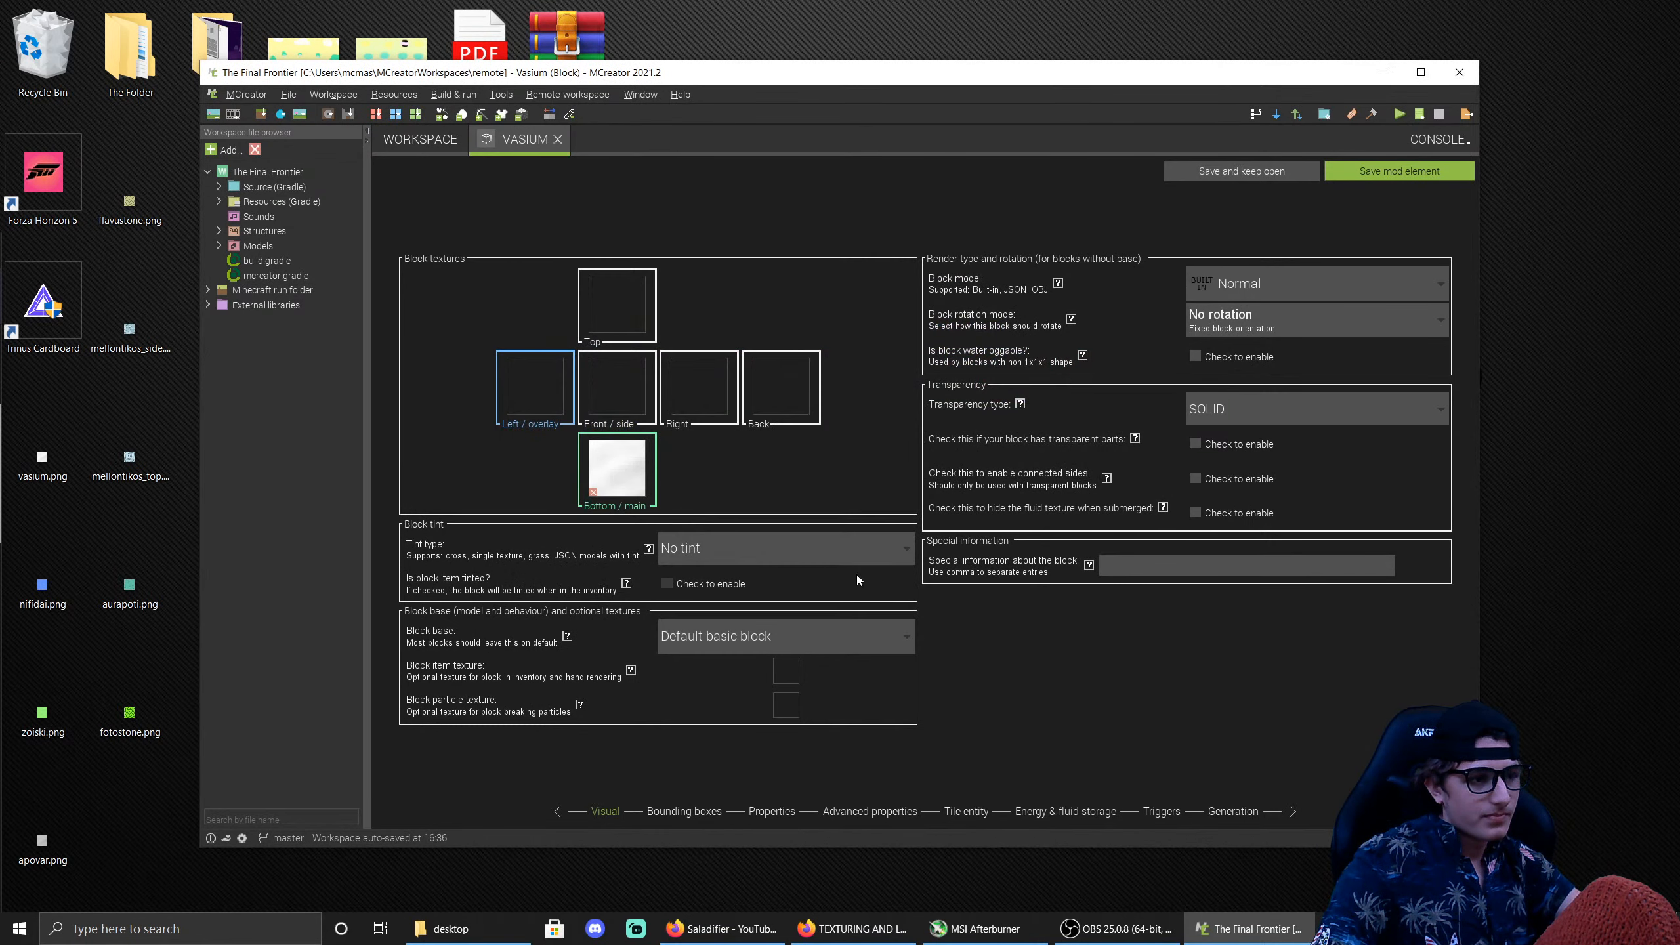
Step: In Vasium's properties, keep ROCK material and the BUILDING_BLOCKS creative tab, and set the vanilla sound set to STONE
left_click(681, 812)
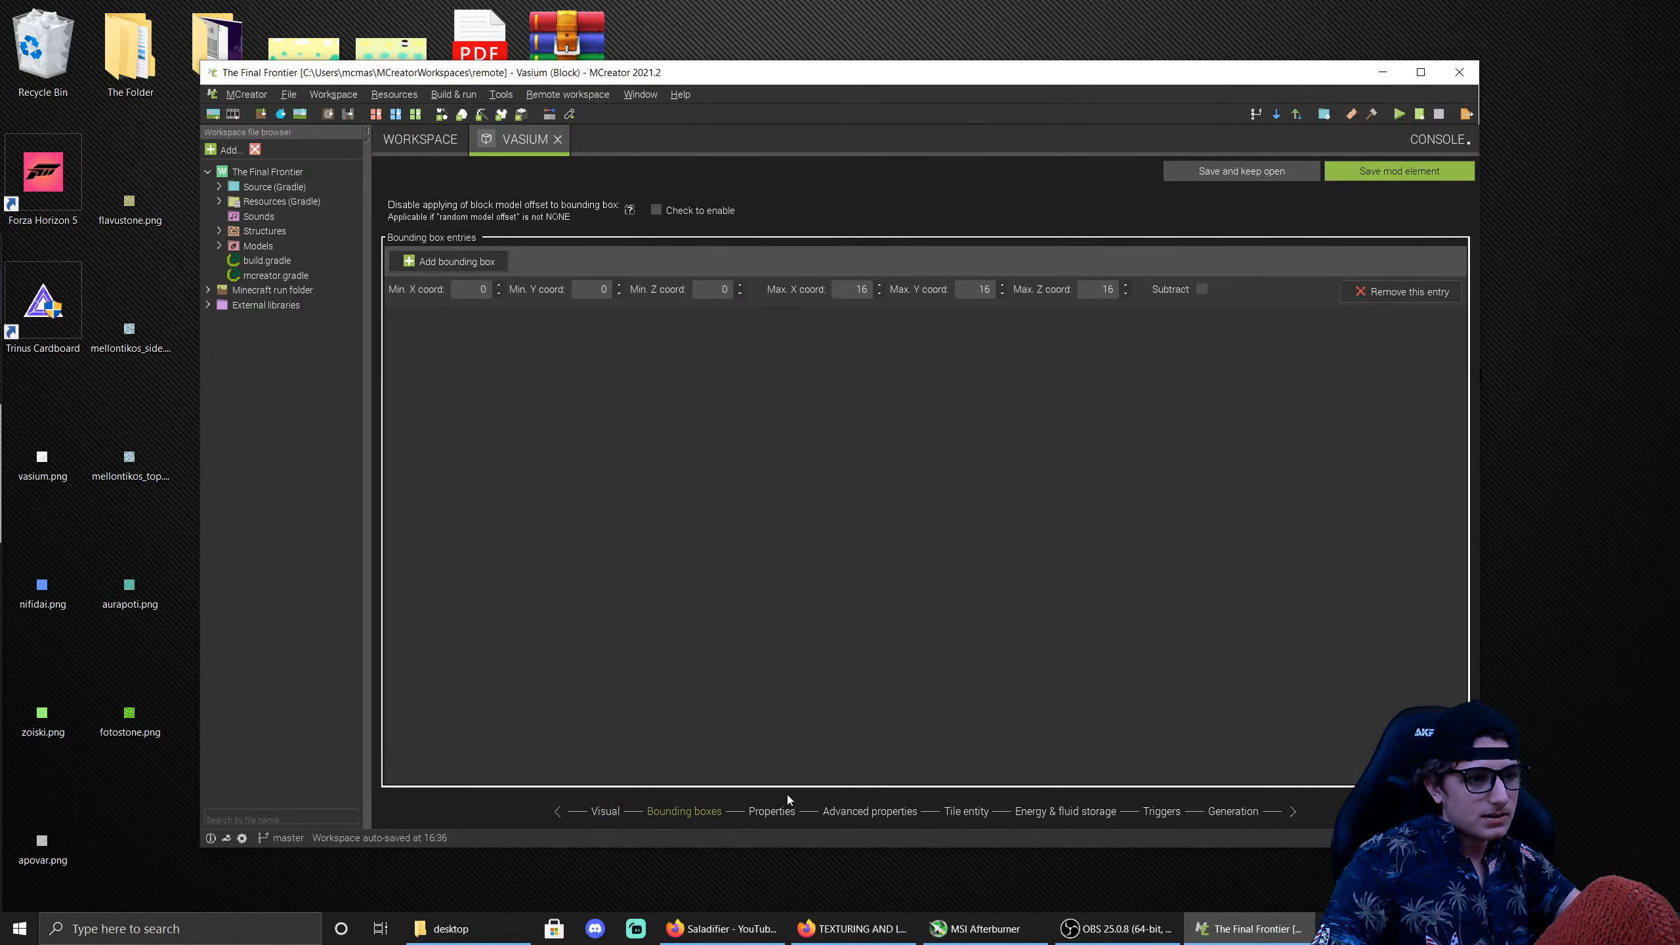
left_click(770, 814)
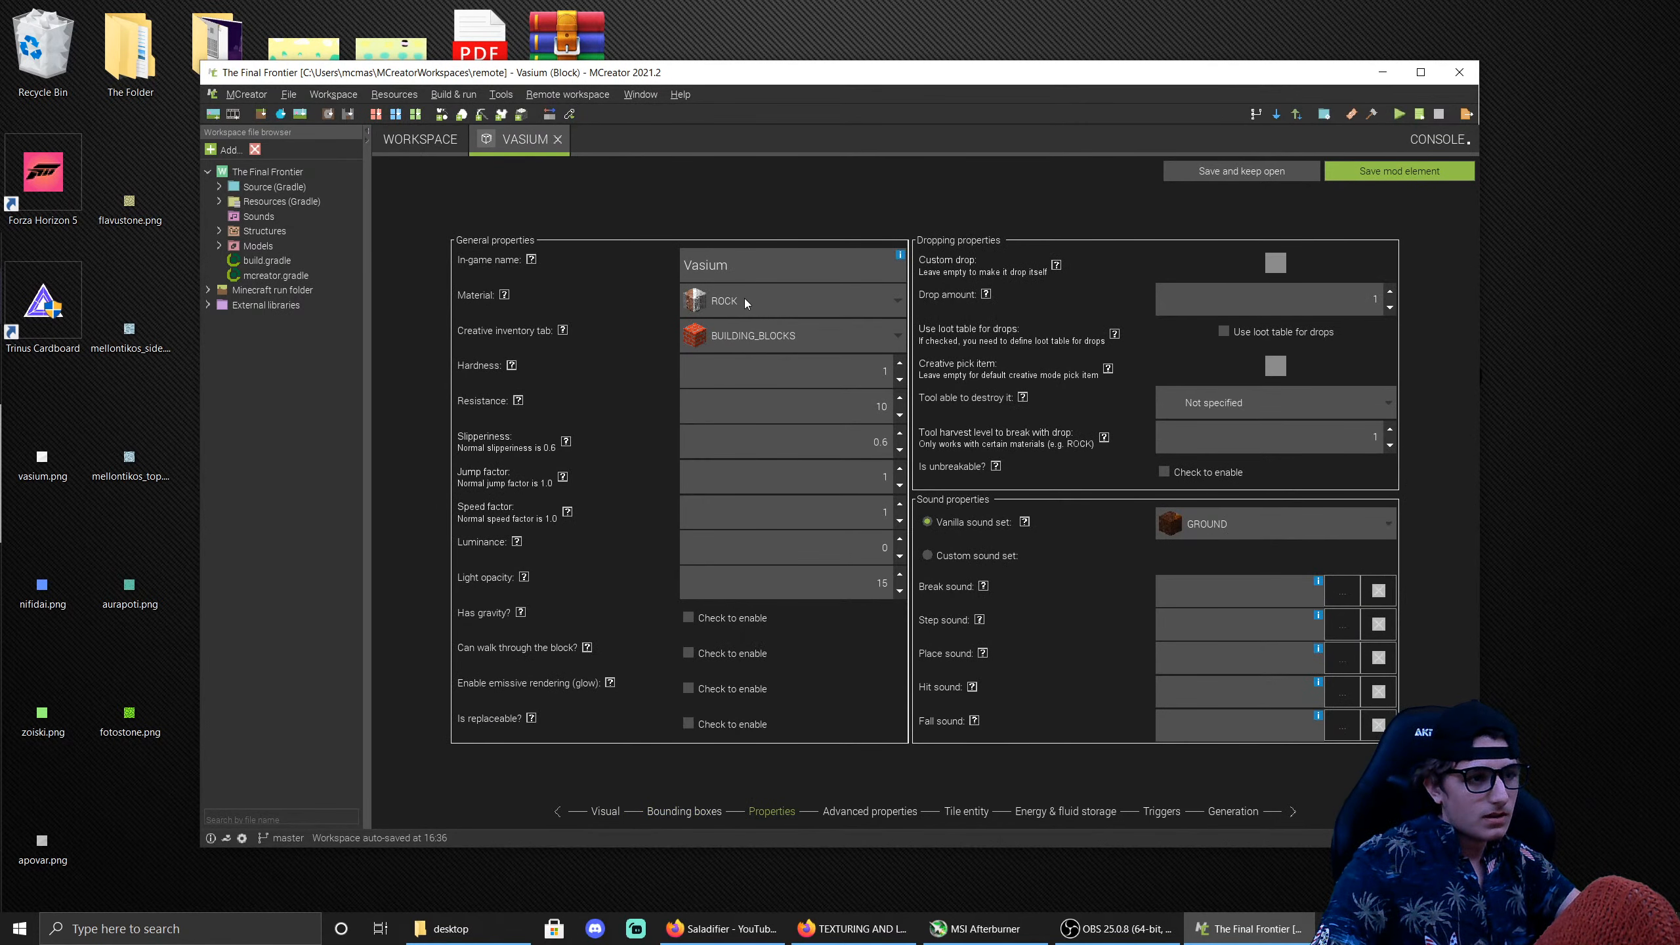
left_click(744, 301)
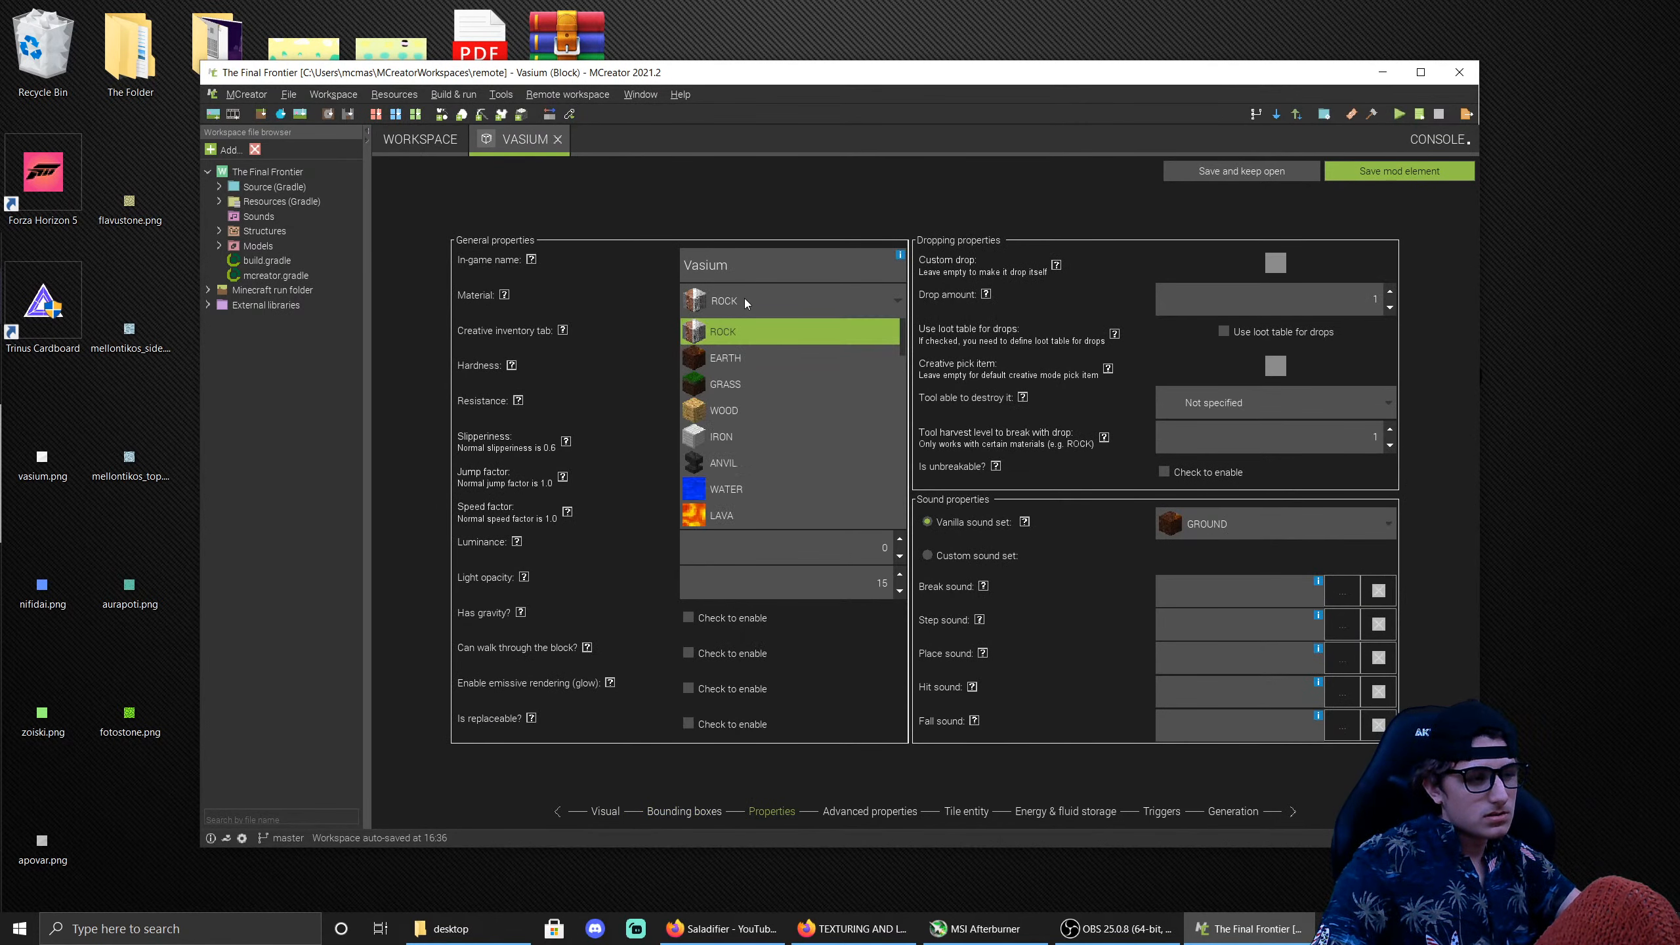
left_click(744, 301)
left_click(745, 343)
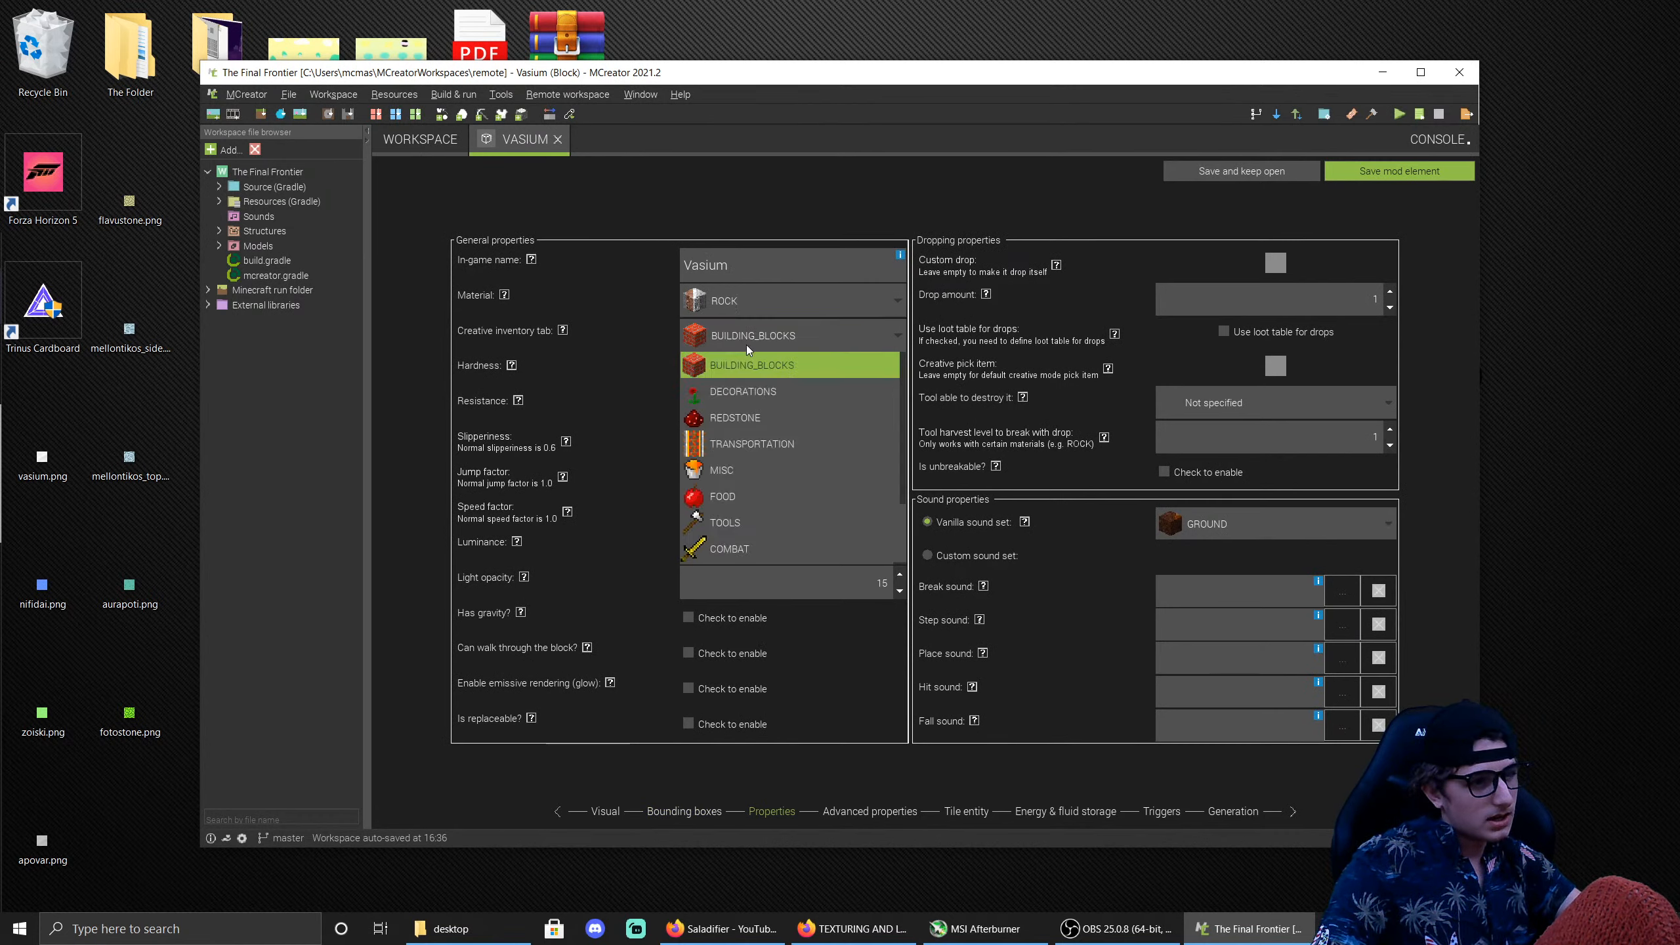
left_click(745, 344)
left_click(1243, 524)
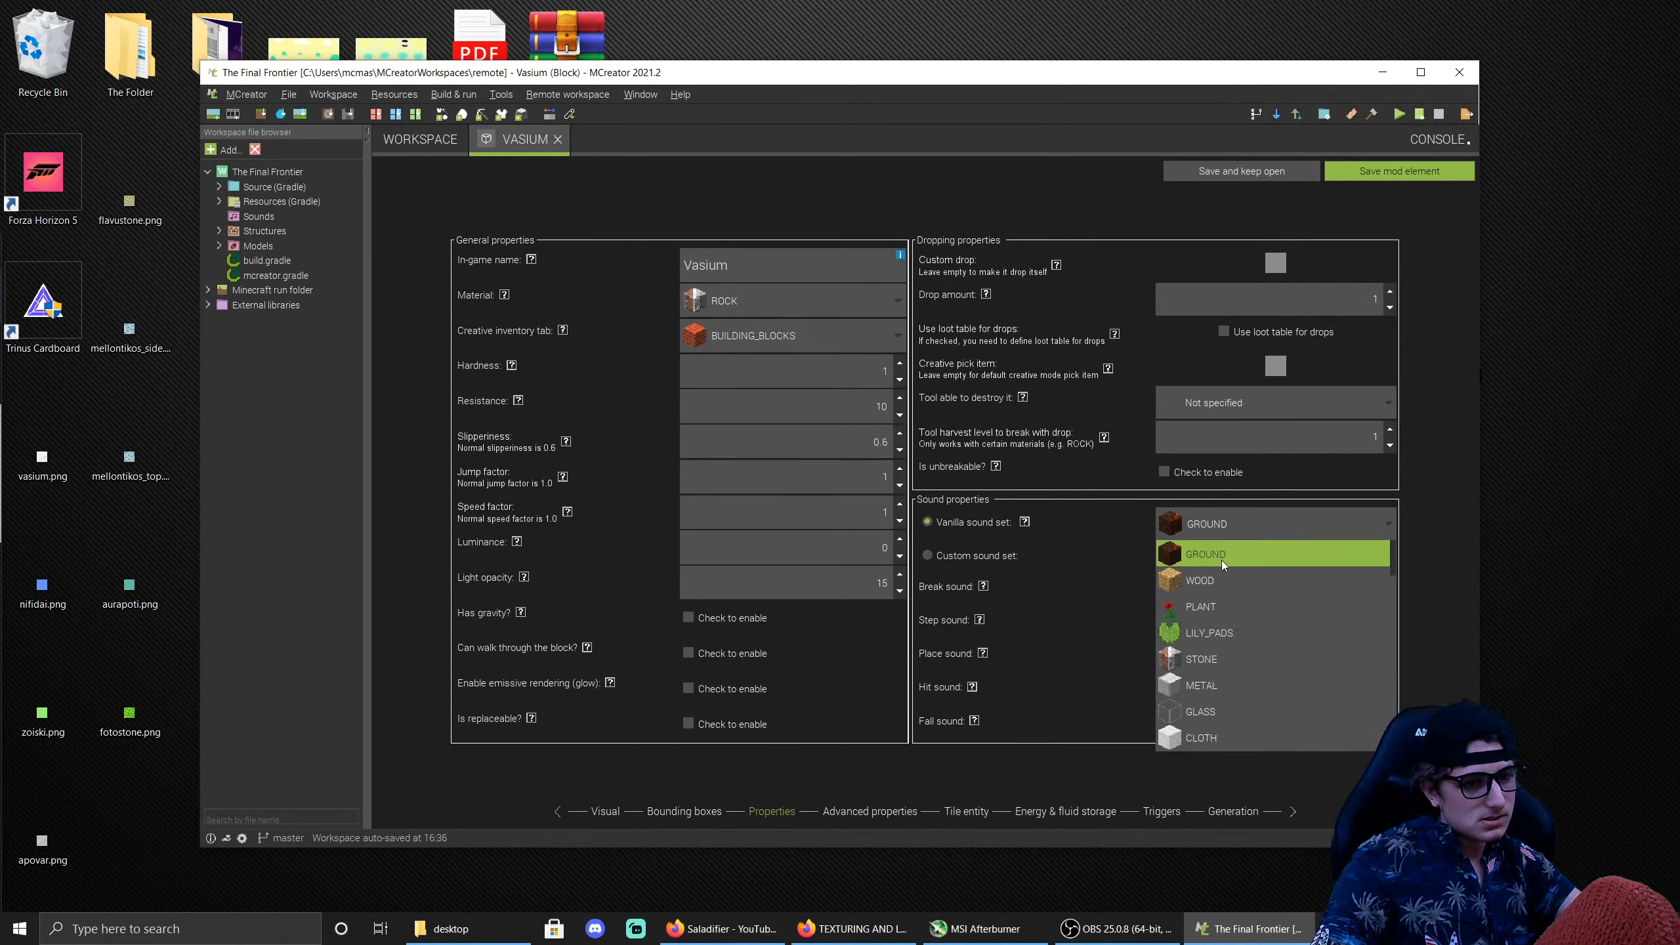
left_click(1215, 670)
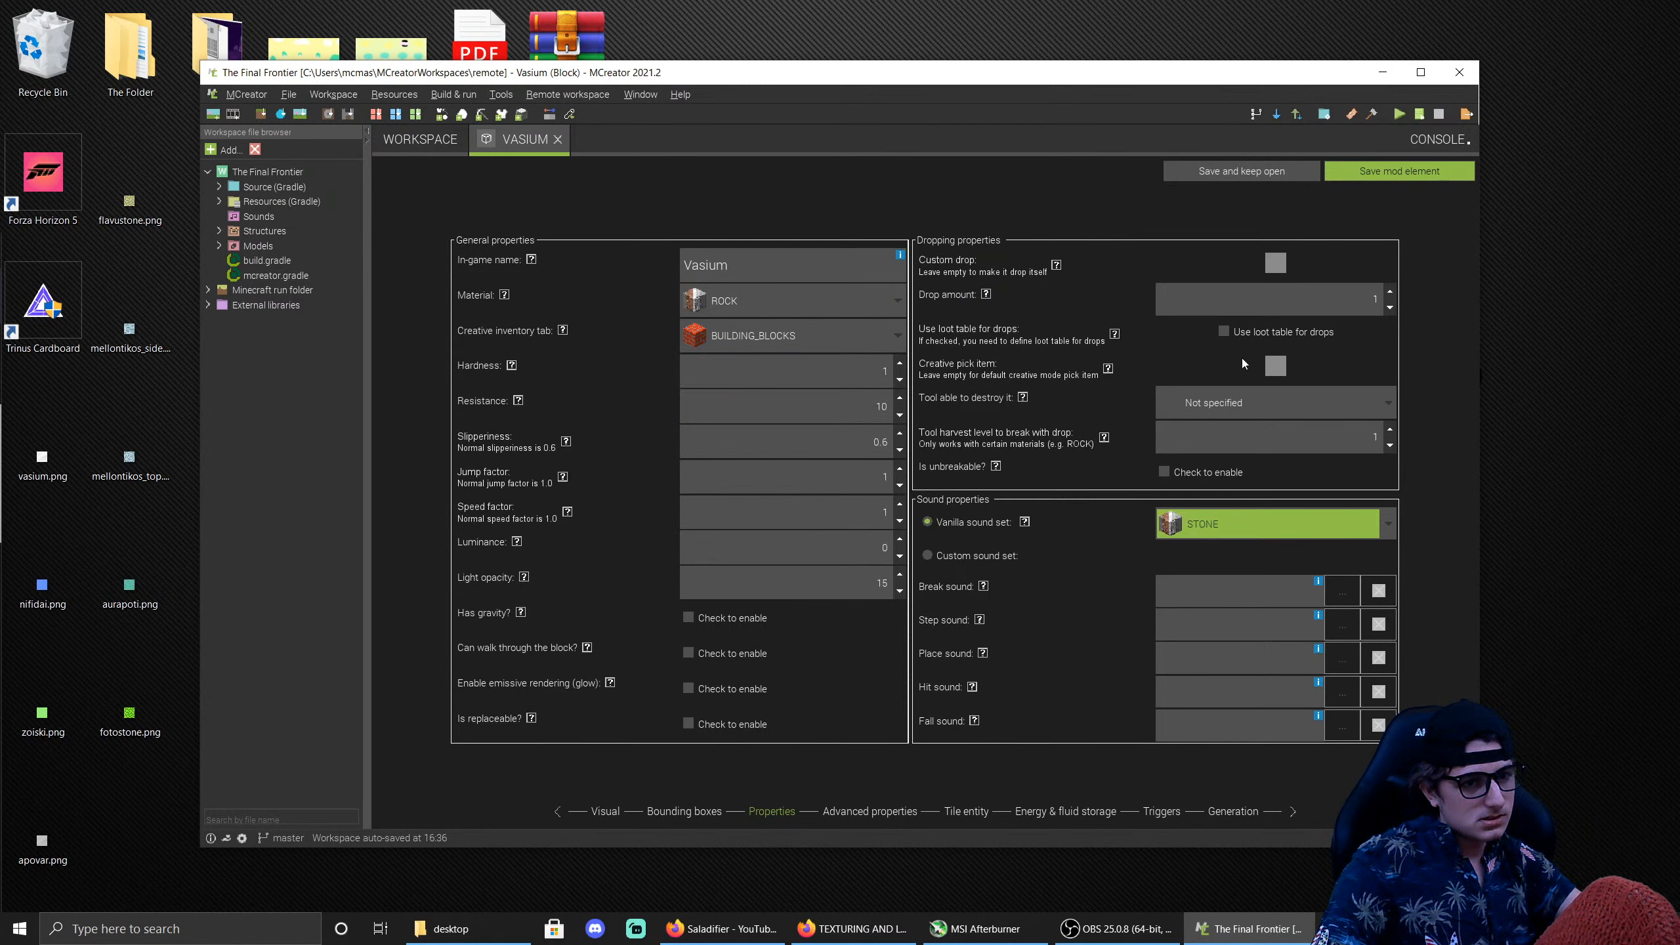
Step: Make pickaxe the tool able to destroy Vasium and set its harvest level to 3
left_click(1391, 428)
left_click(1390, 427)
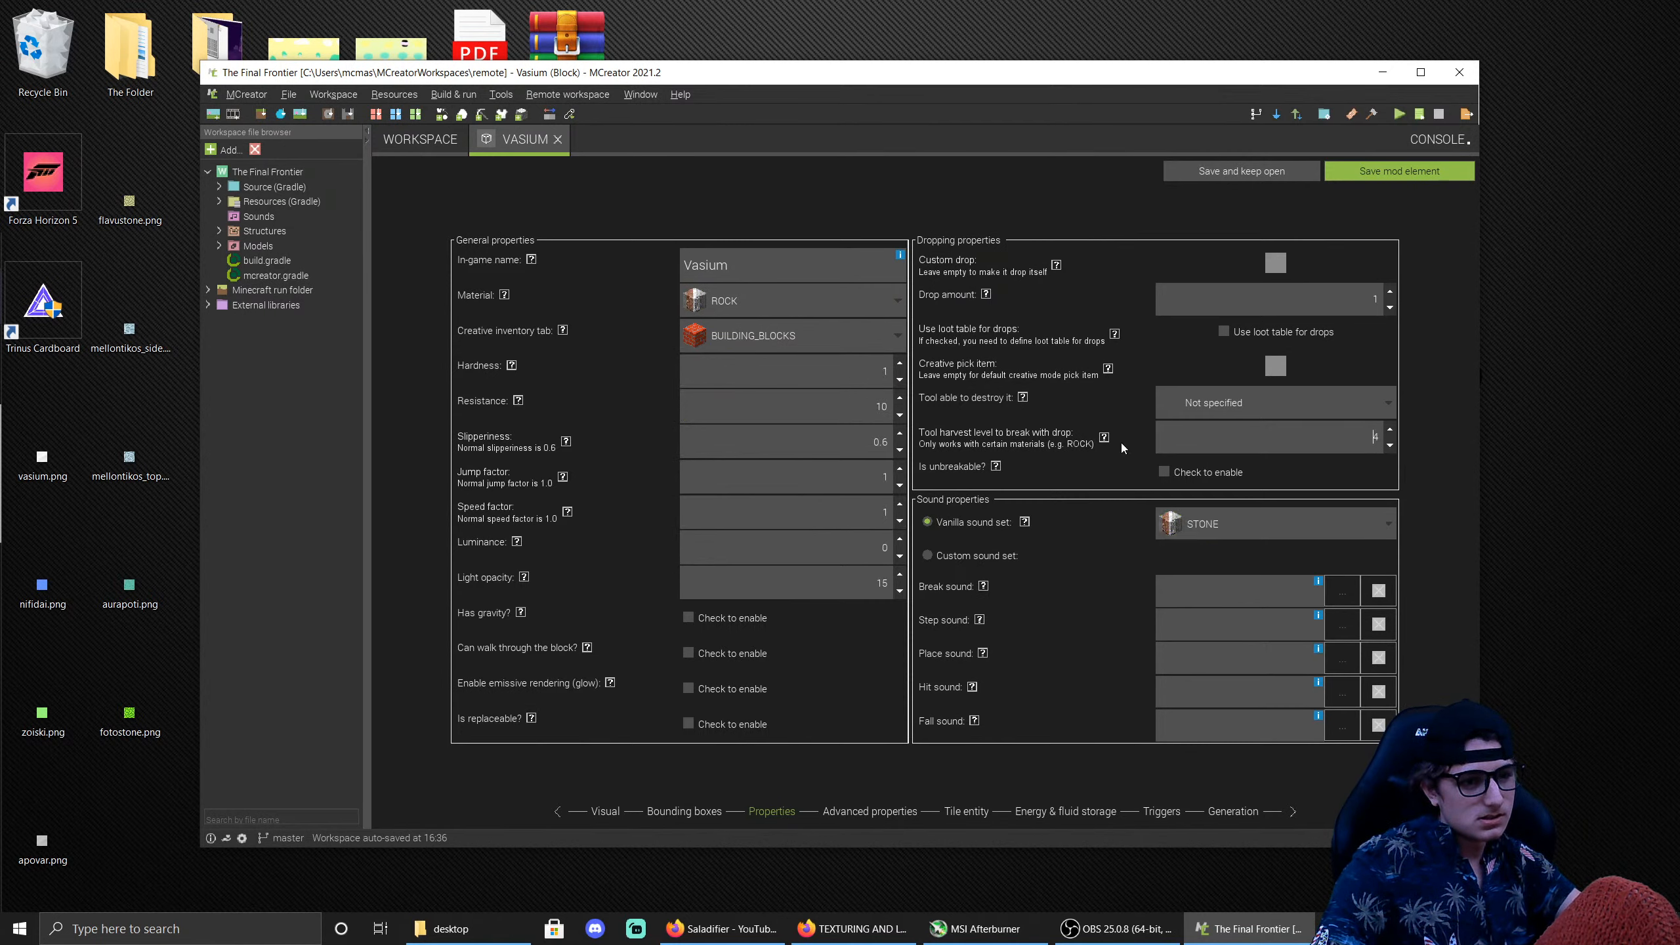
mouse_move(1102, 439)
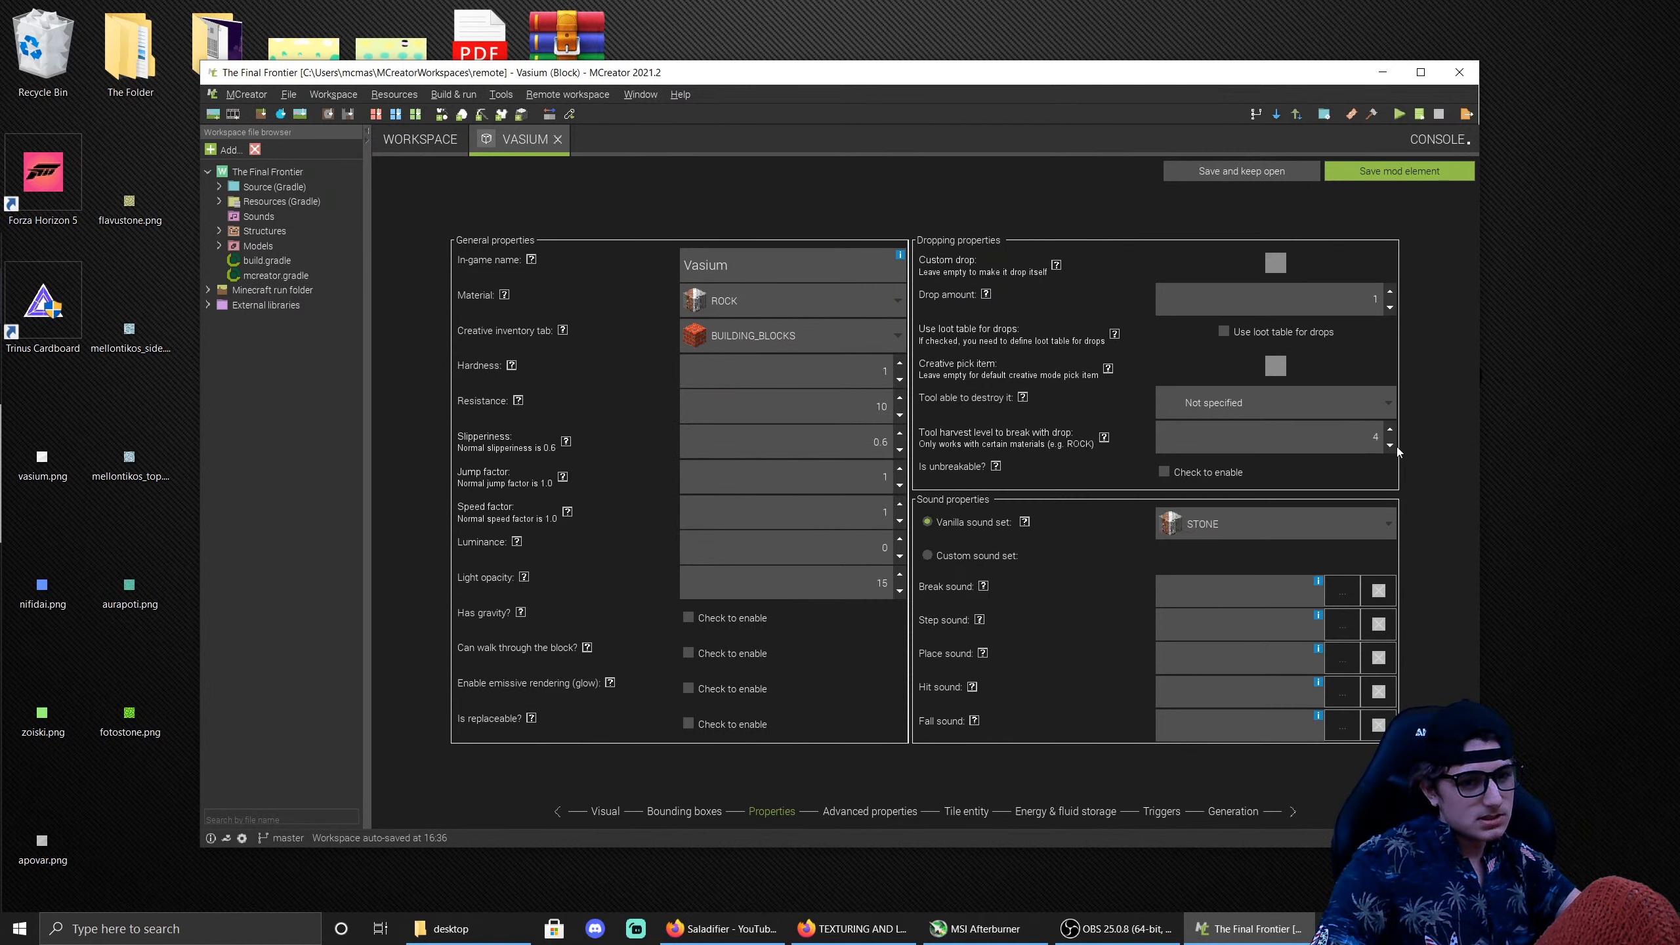
left_click(1350, 399)
left_click(1287, 457)
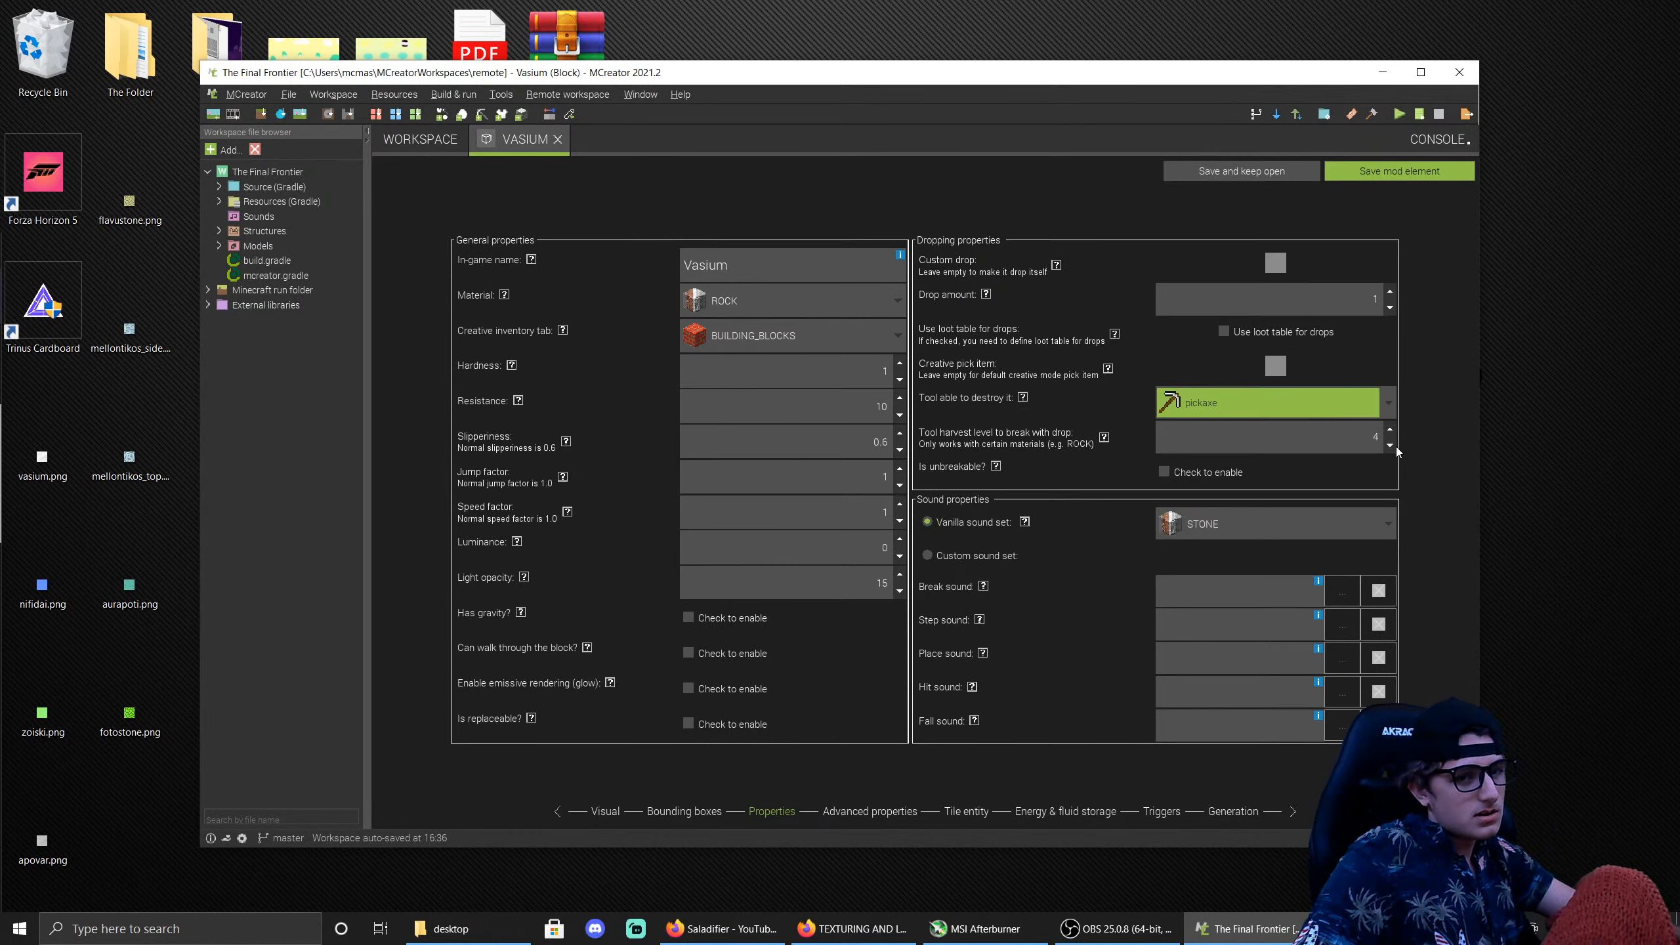
left_click(1395, 446)
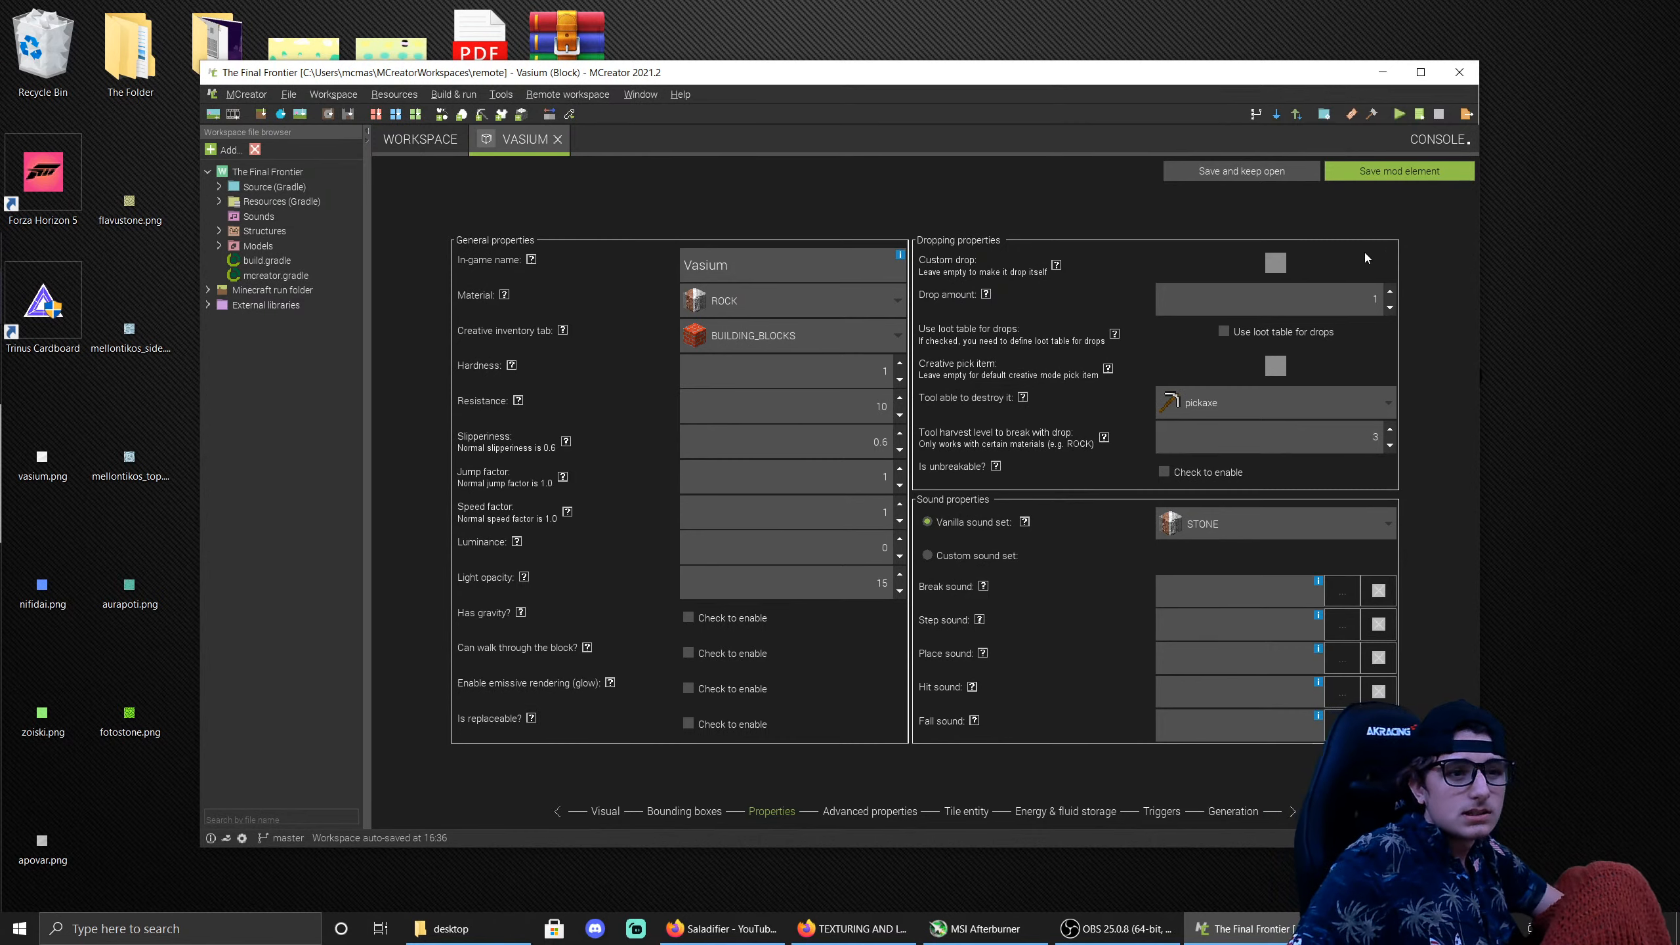
Step: Check Vasium's remaining settings from advanced properties through generation, leave them at their defaults, and save the mod element
left_click(876, 812)
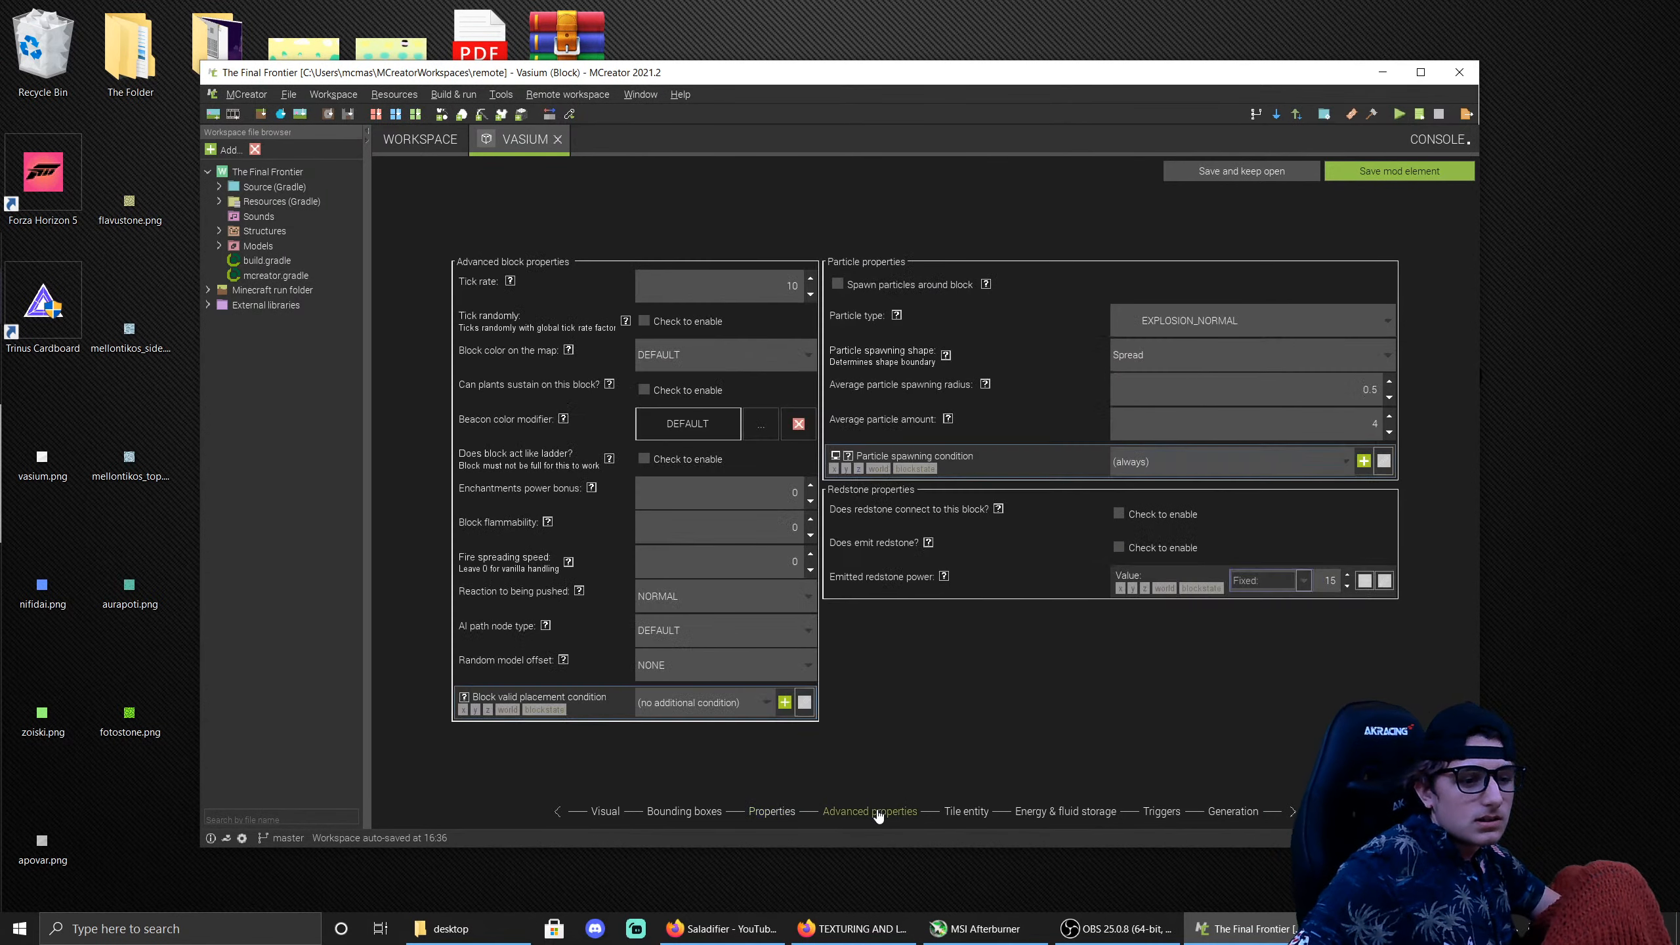
left_click(985, 813)
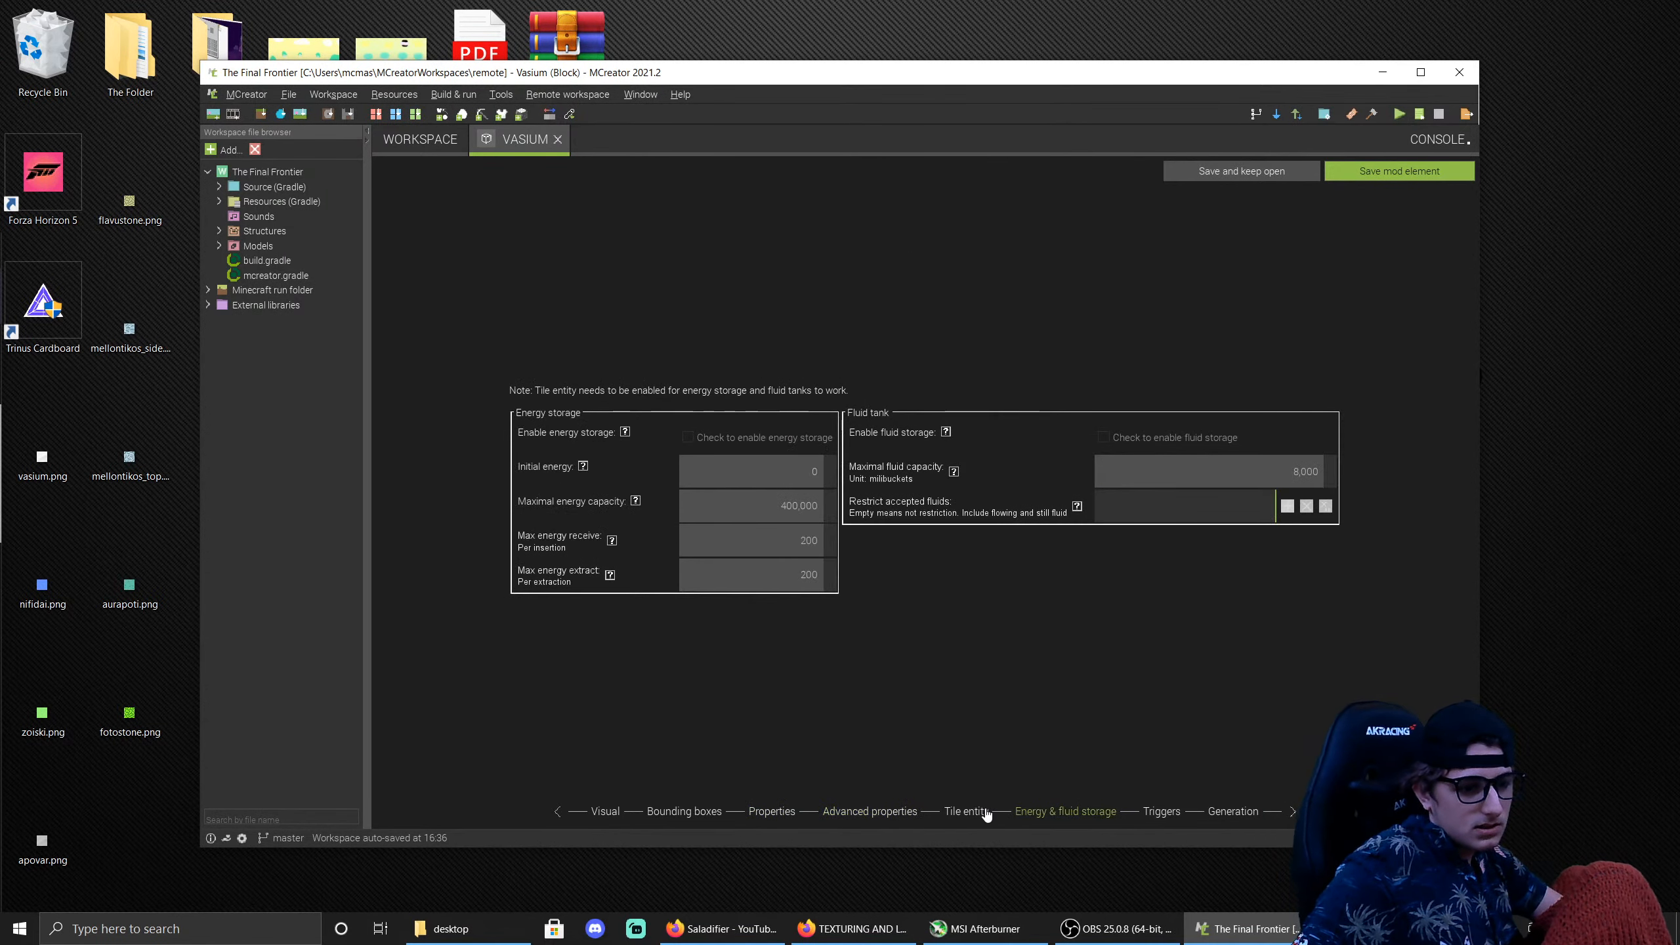
left_click(973, 812)
left_click(1164, 813)
left_click(1233, 812)
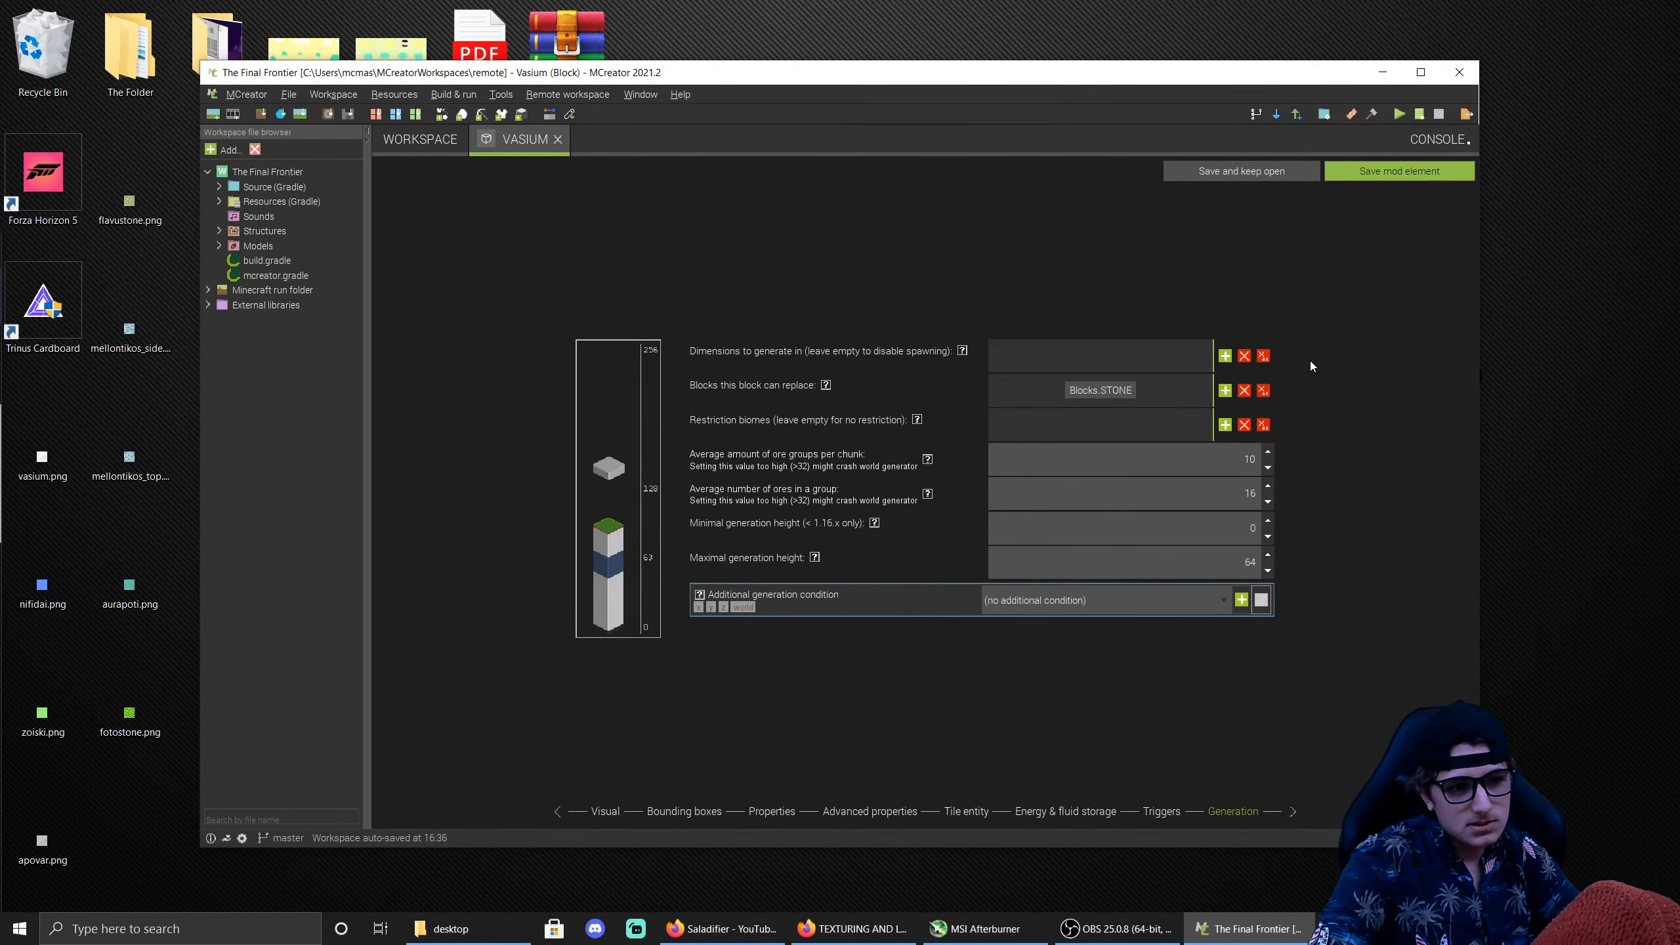
left_click(1339, 170)
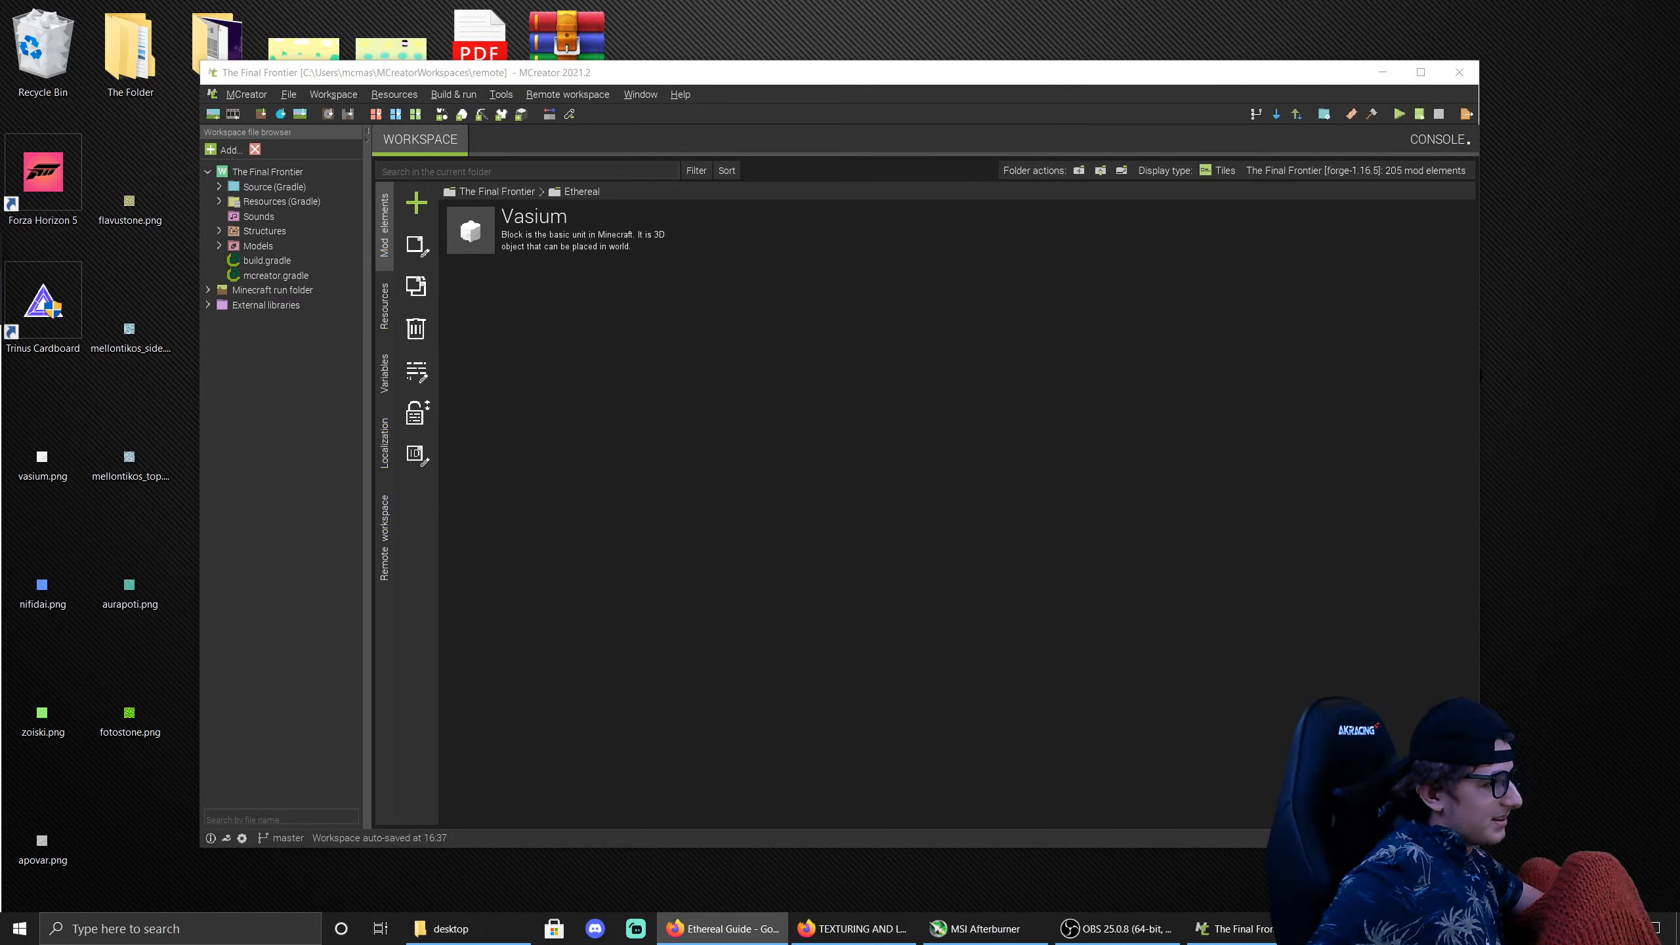
Step: Create a new block mod element named Nifidai in the Ethereal folder
left_click(417, 204)
left_click(498, 276)
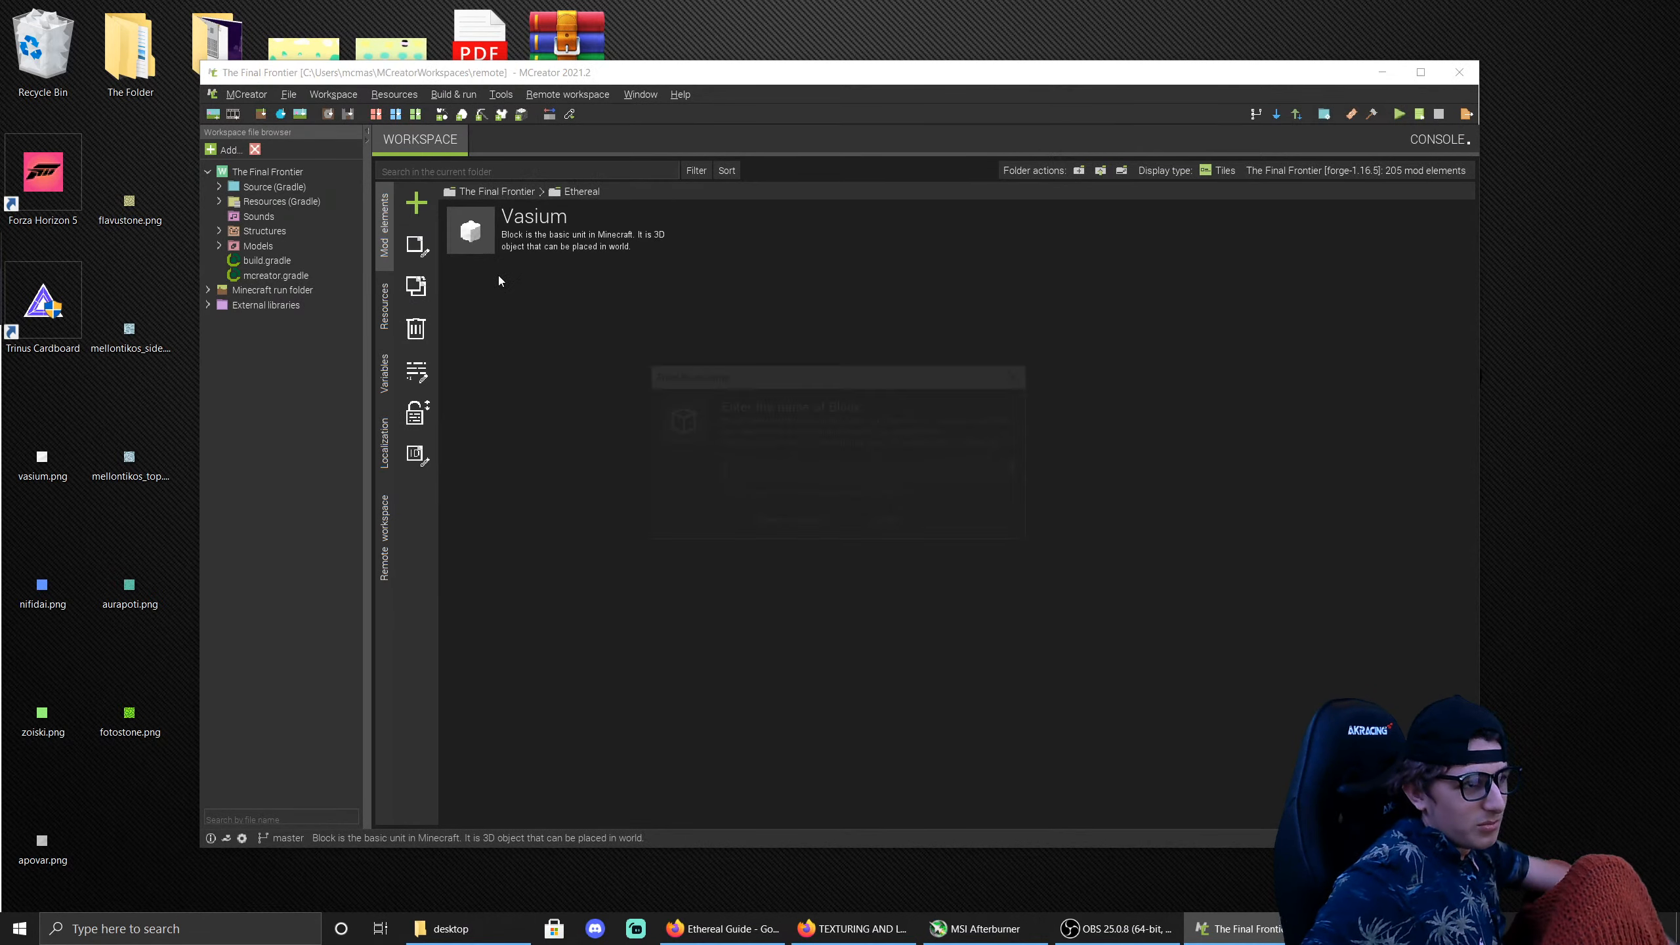
type("Nifi")
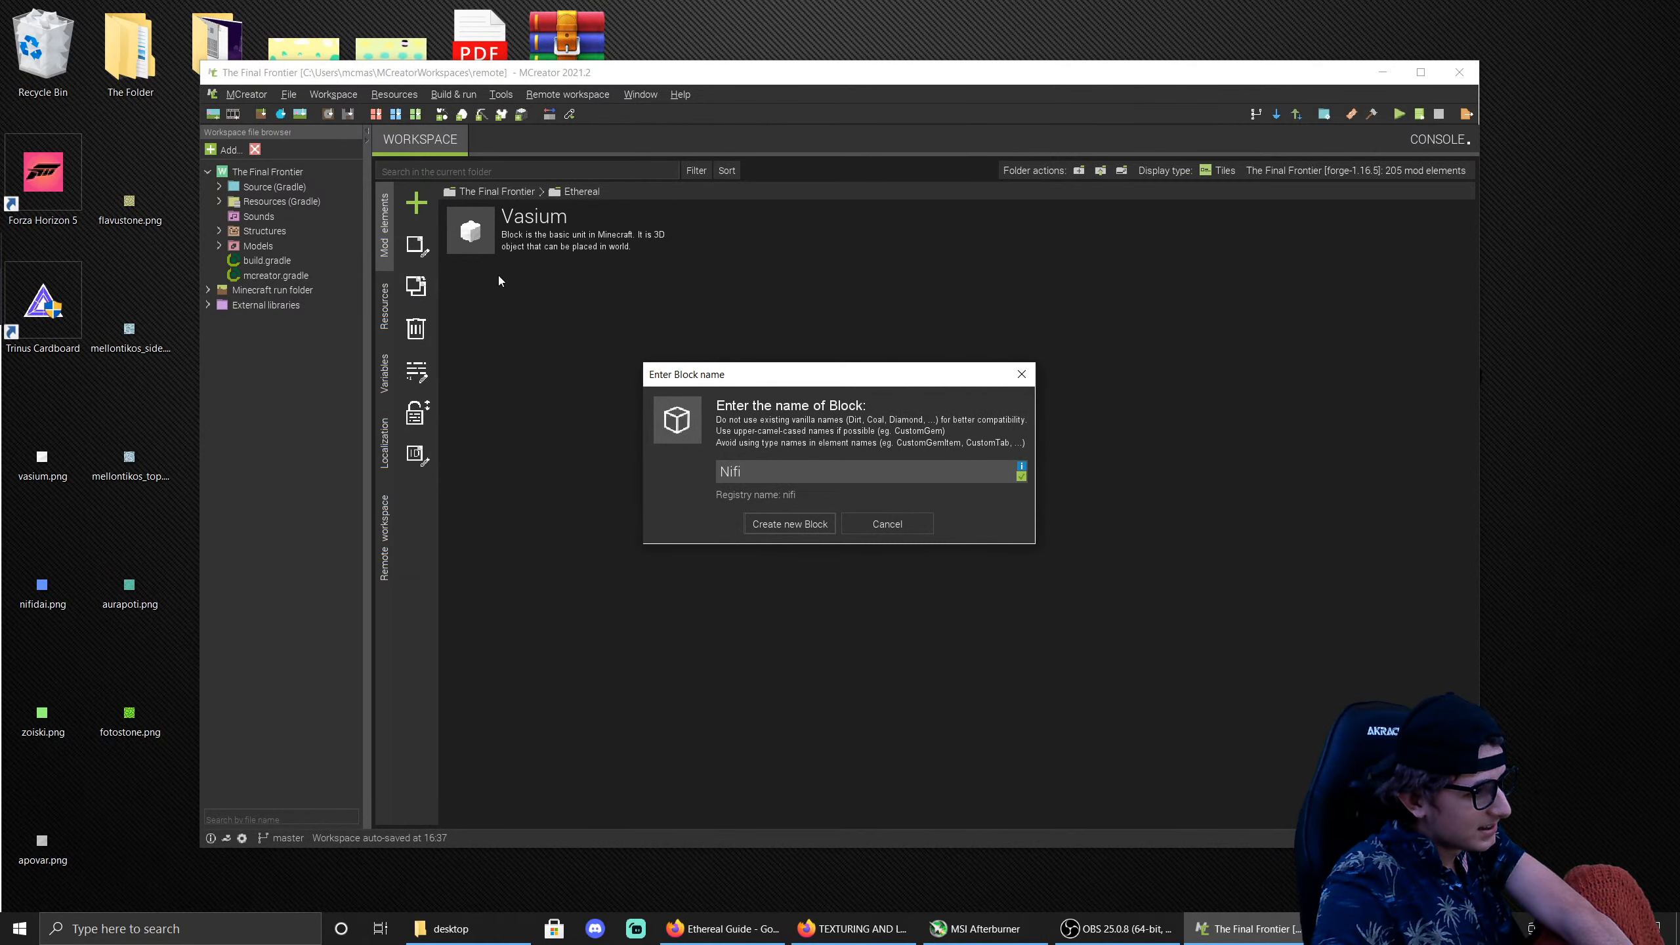
type("dai")
key("Return")
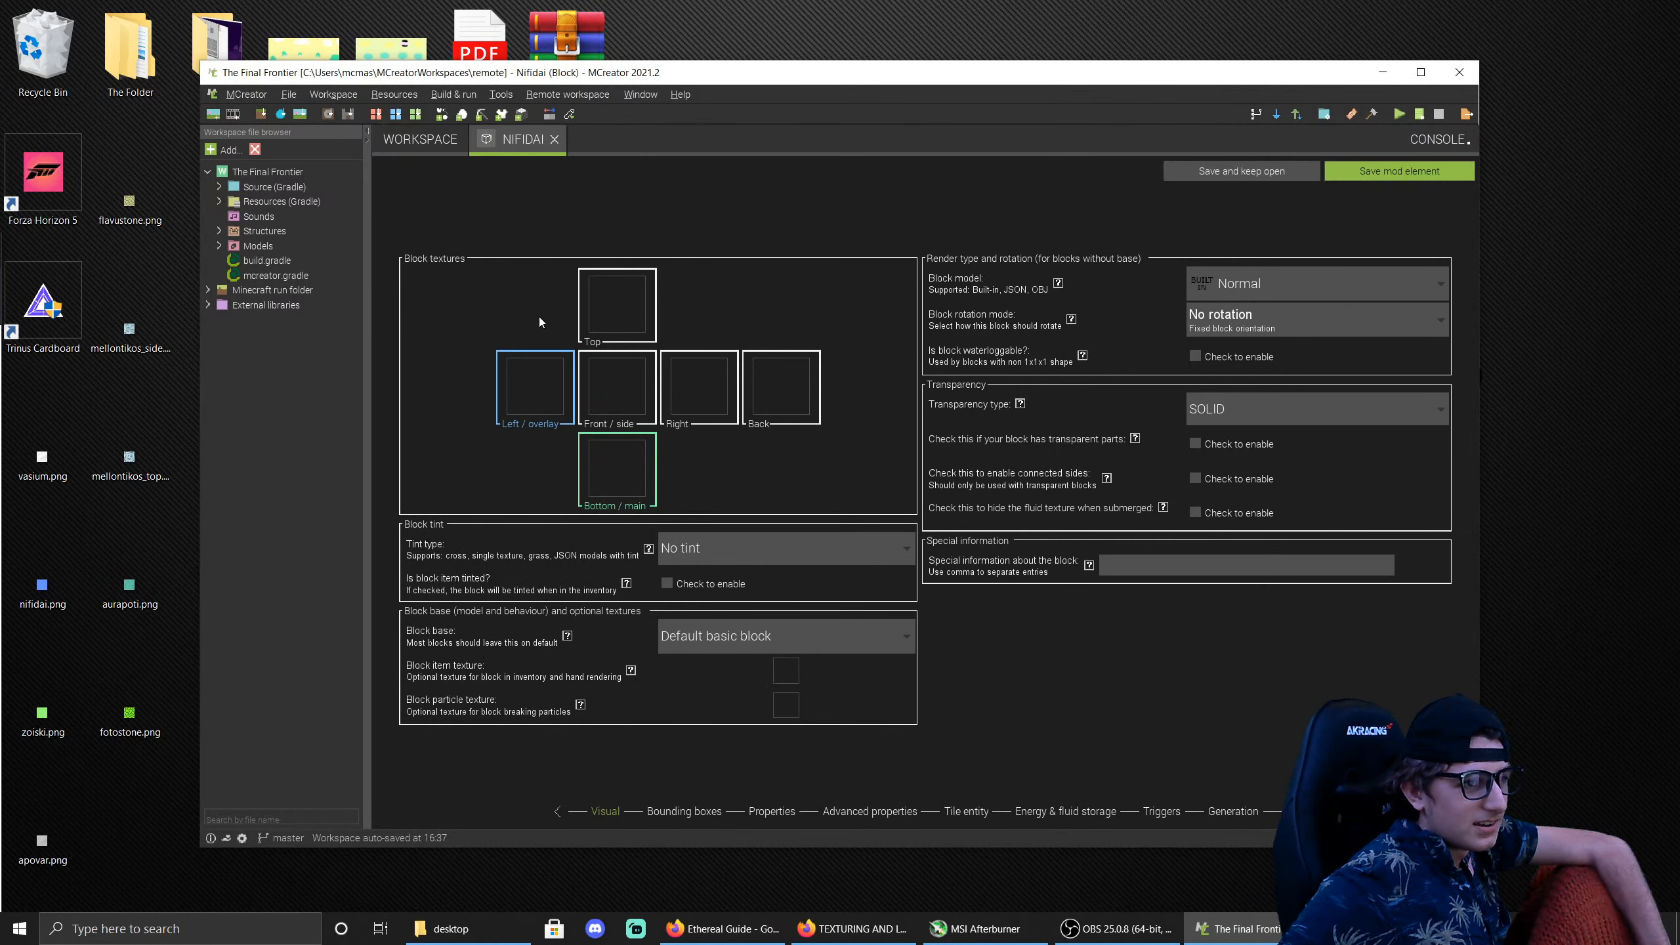
Step: Import nifidai.png from the Desktop as a block texture and assign it to Nifidai's bottom/main face
left_click(610, 452)
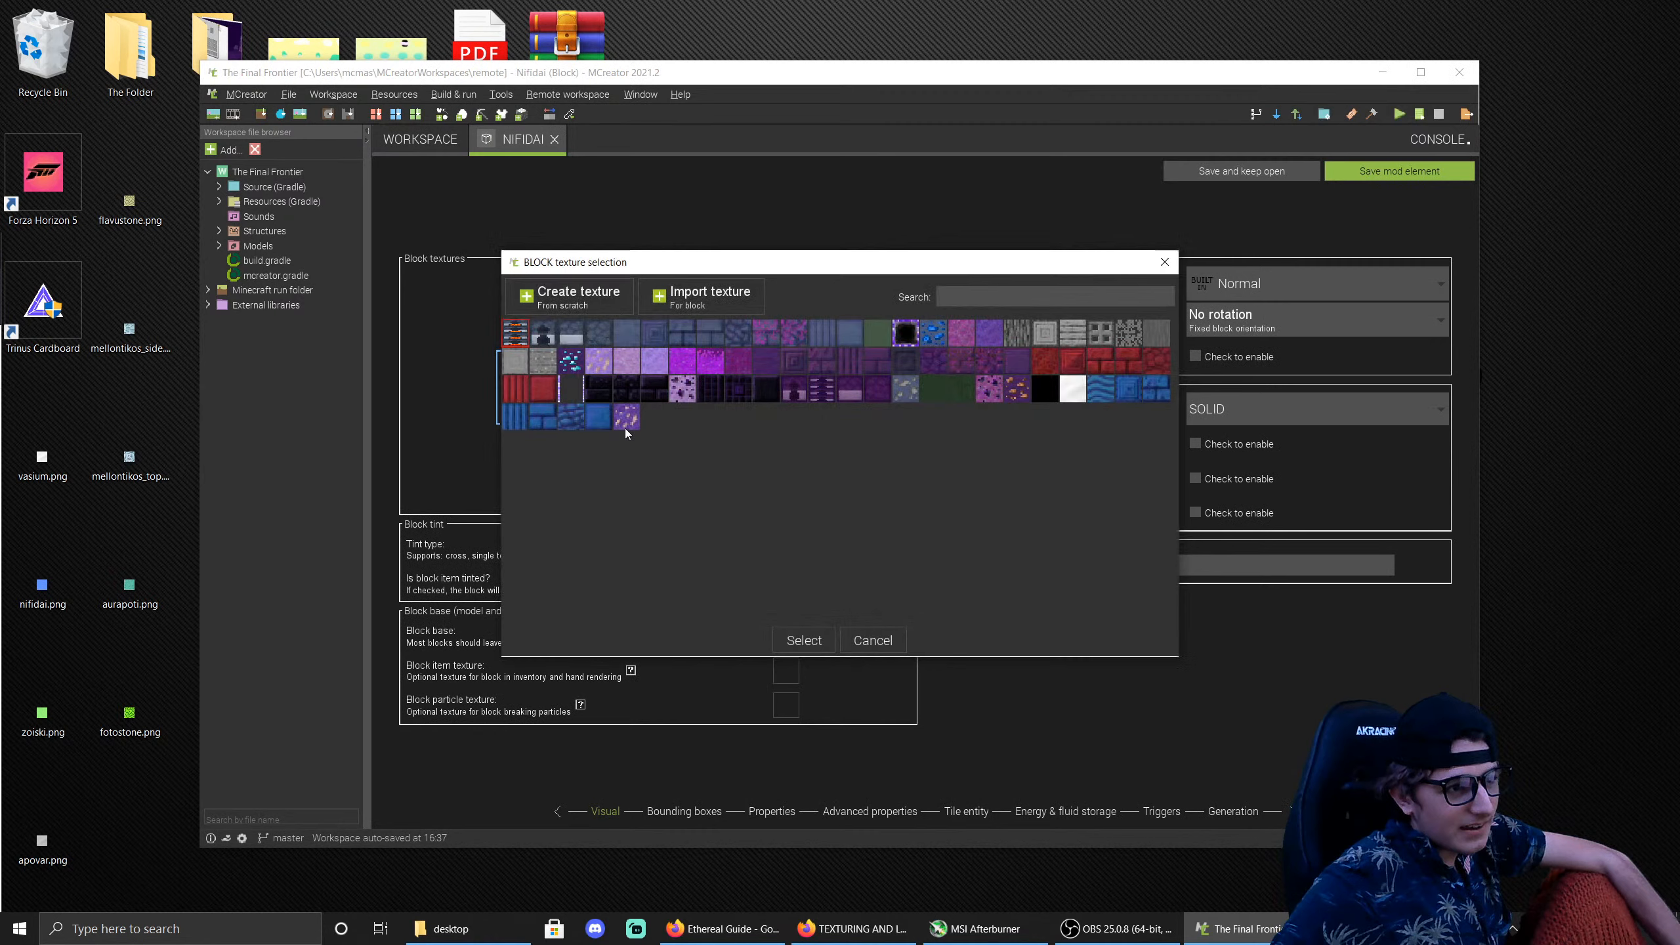
left_click(700, 303)
double_click(597, 508)
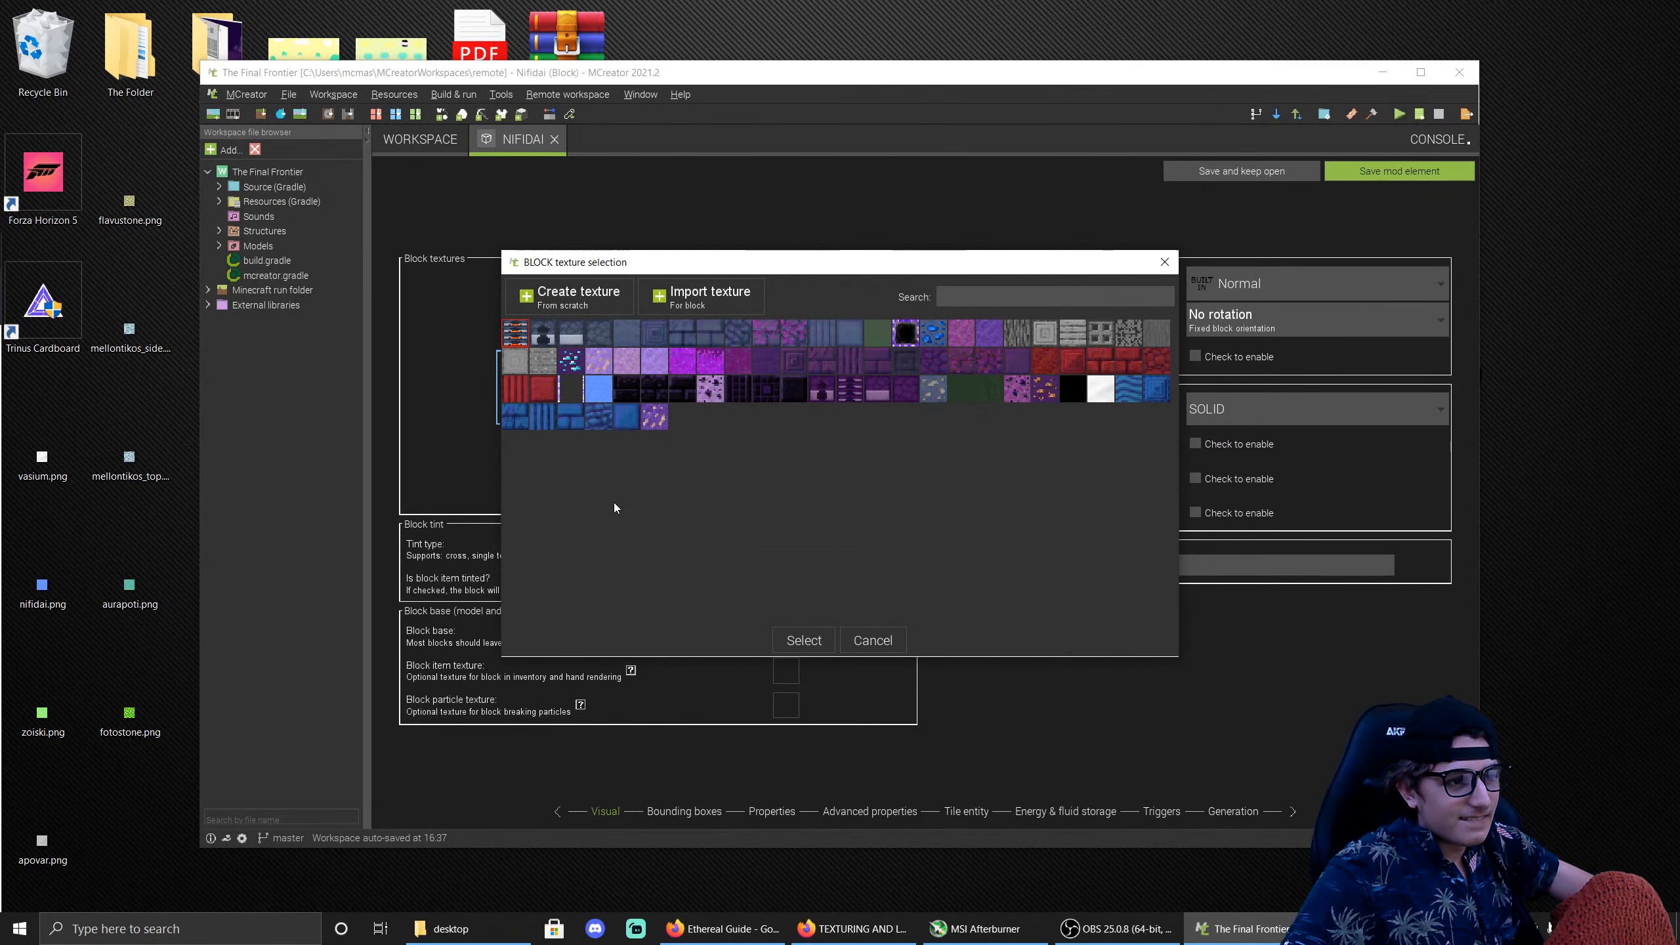
double_click(600, 403)
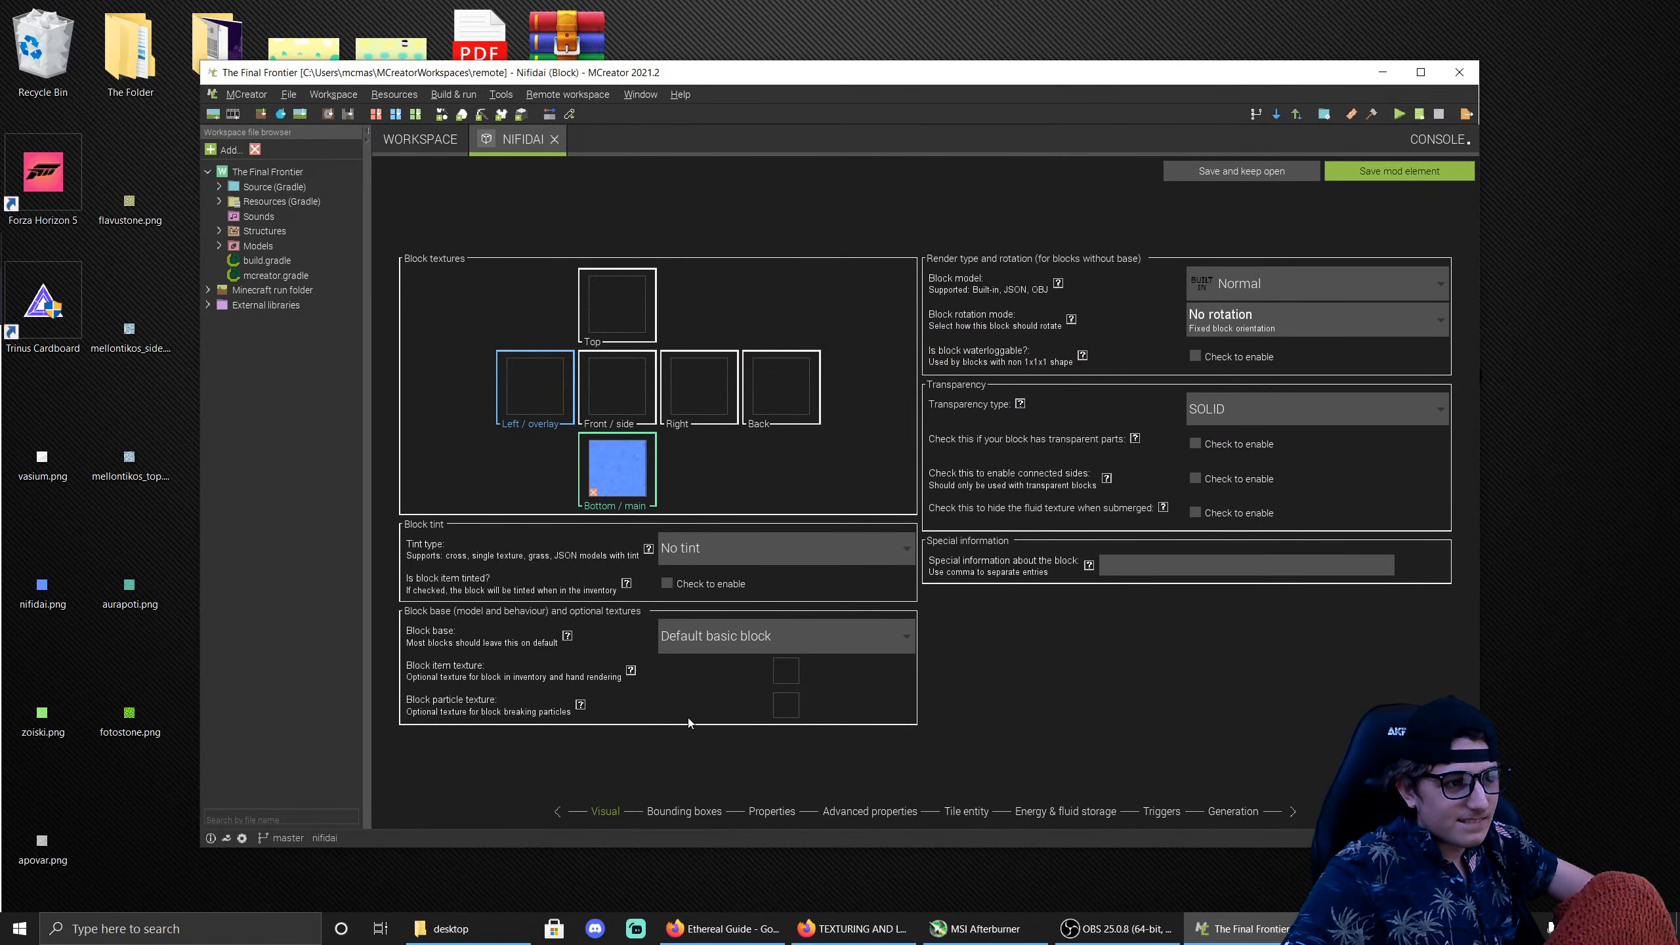
Step: Set Nifidai's material to EARTH in its block properties
left_click(699, 815)
left_click(769, 808)
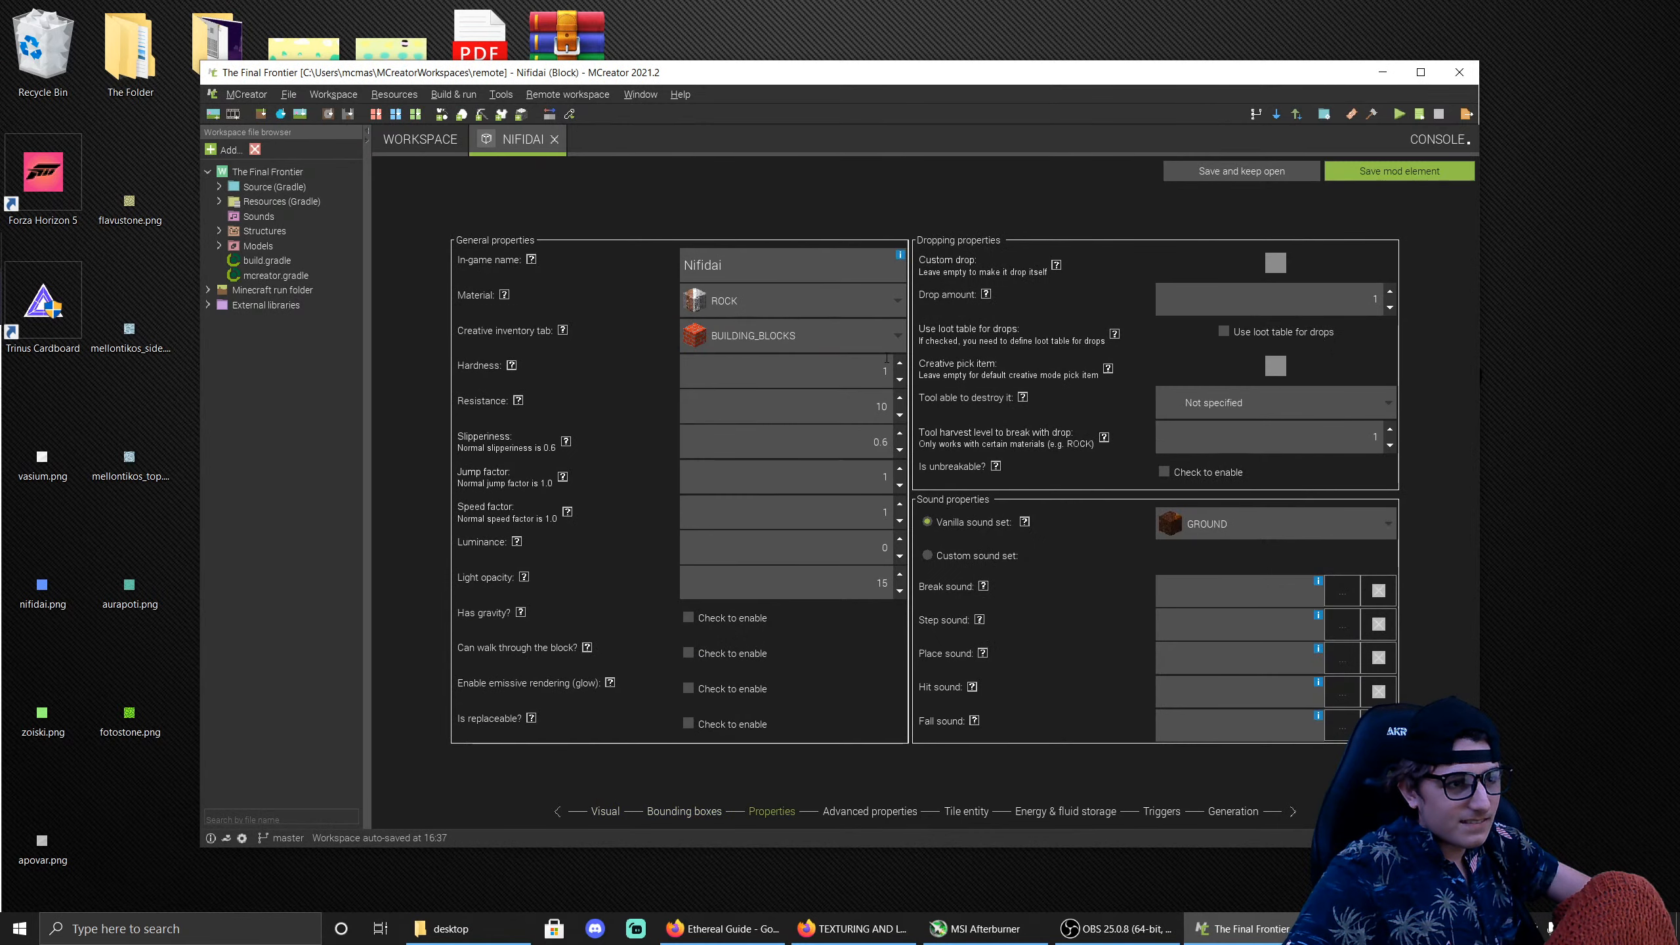
left_click(754, 302)
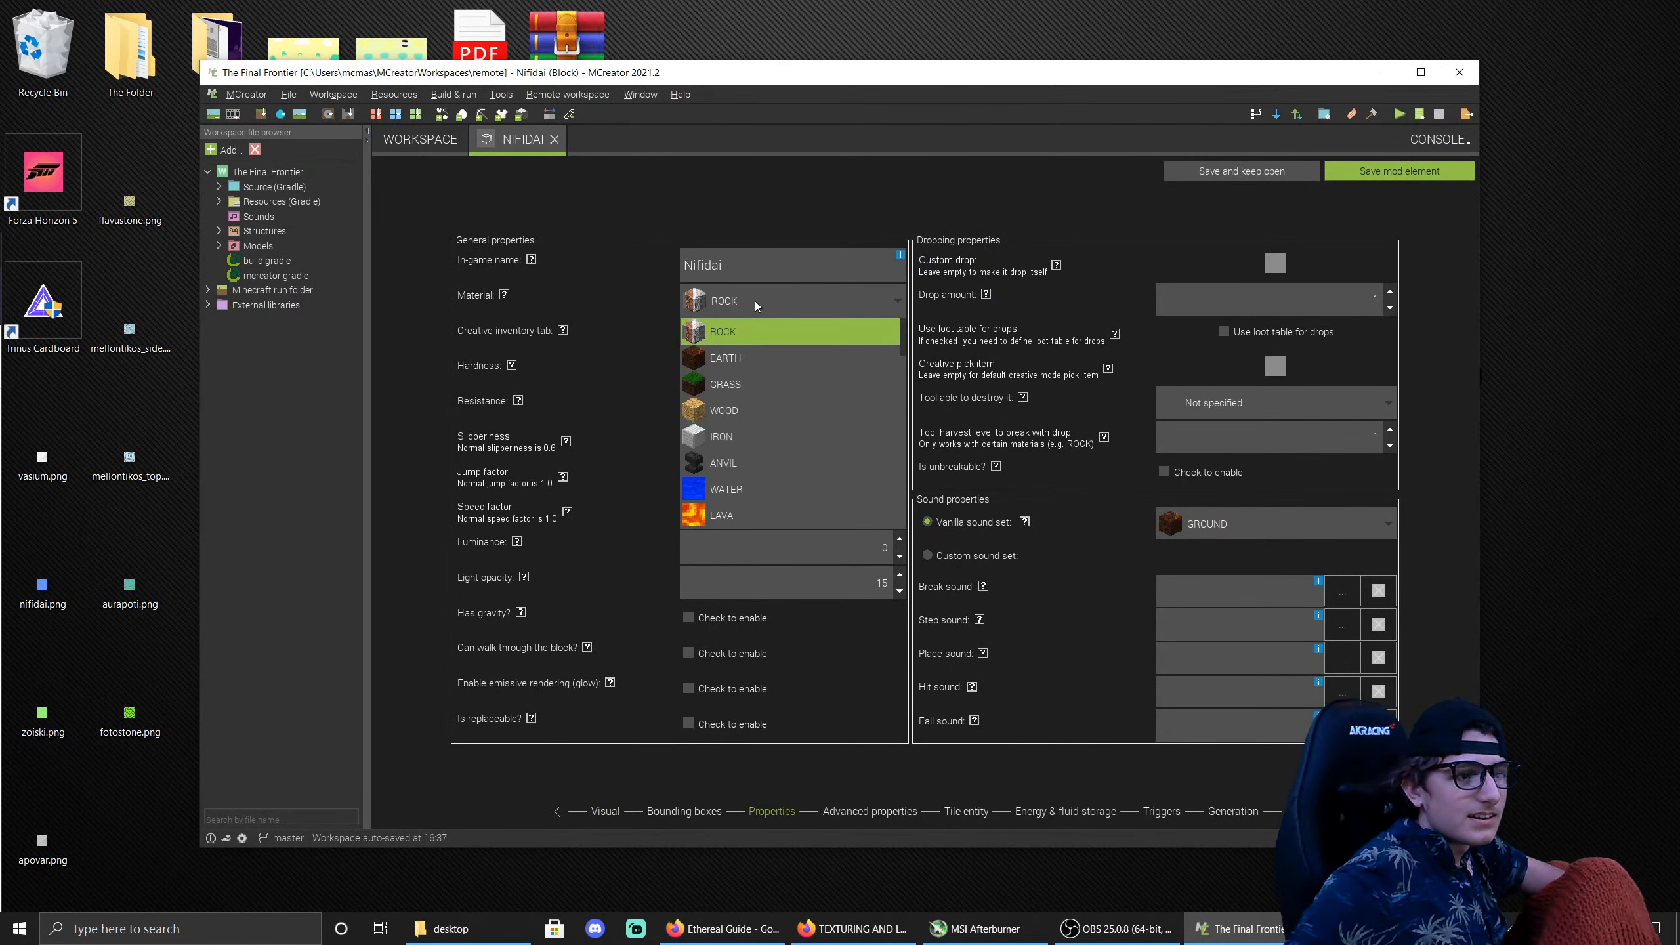
left_click(745, 365)
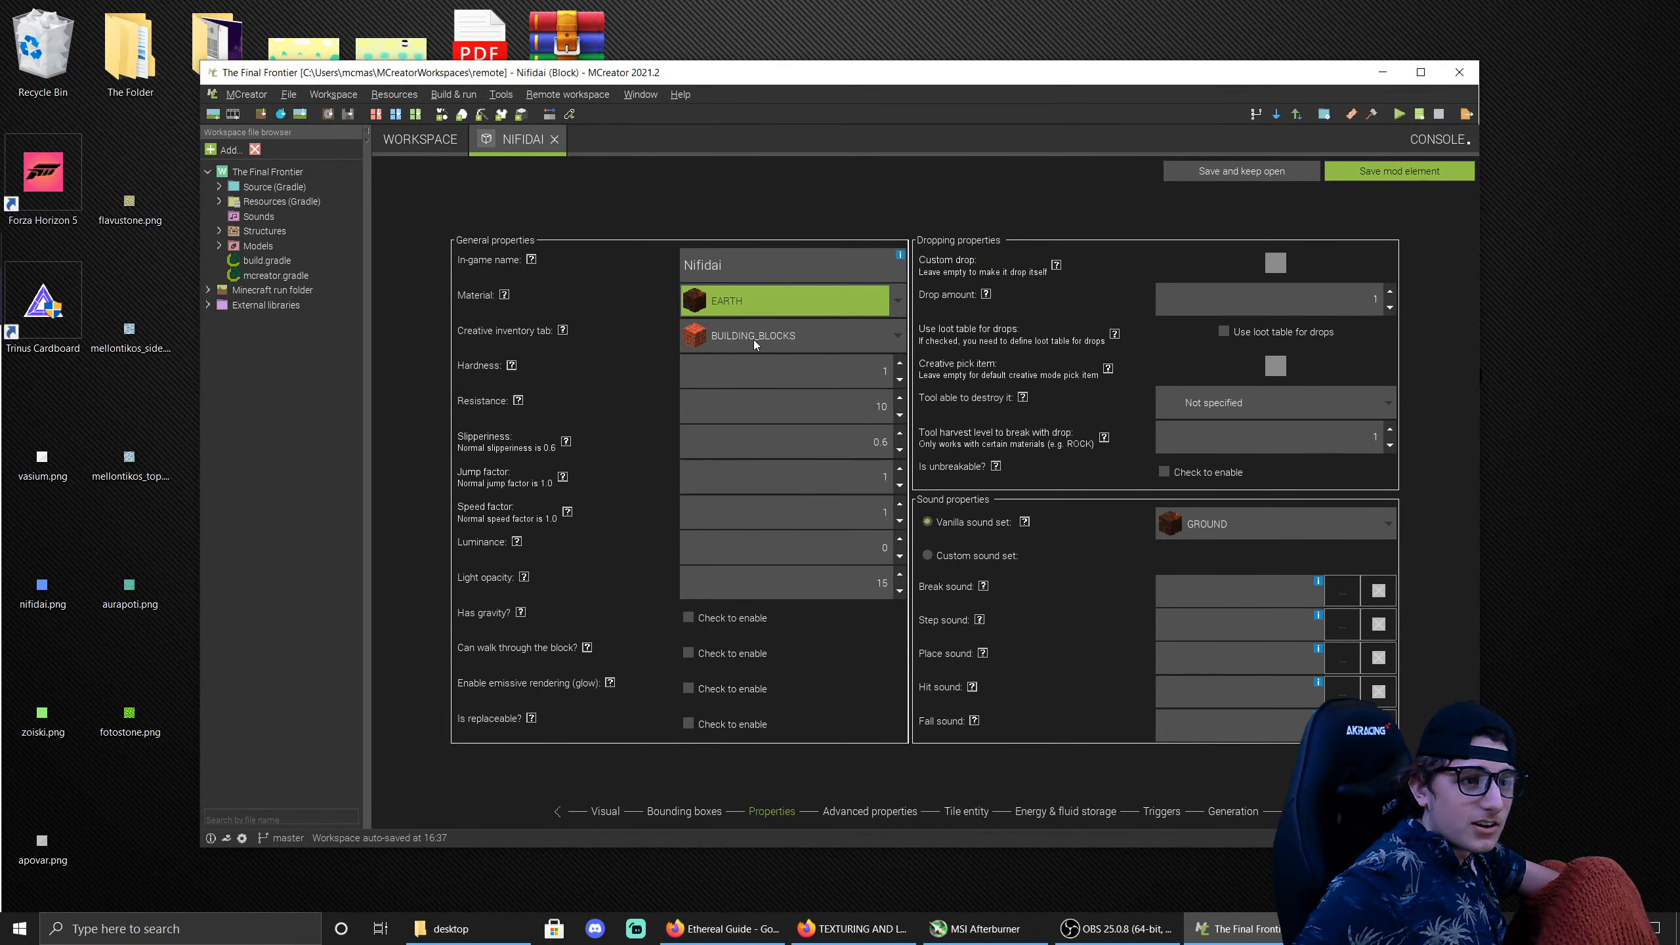
Step: Set Nifidai's vanilla sound set to SAND
left_click(1205, 522)
left_click(1197, 558)
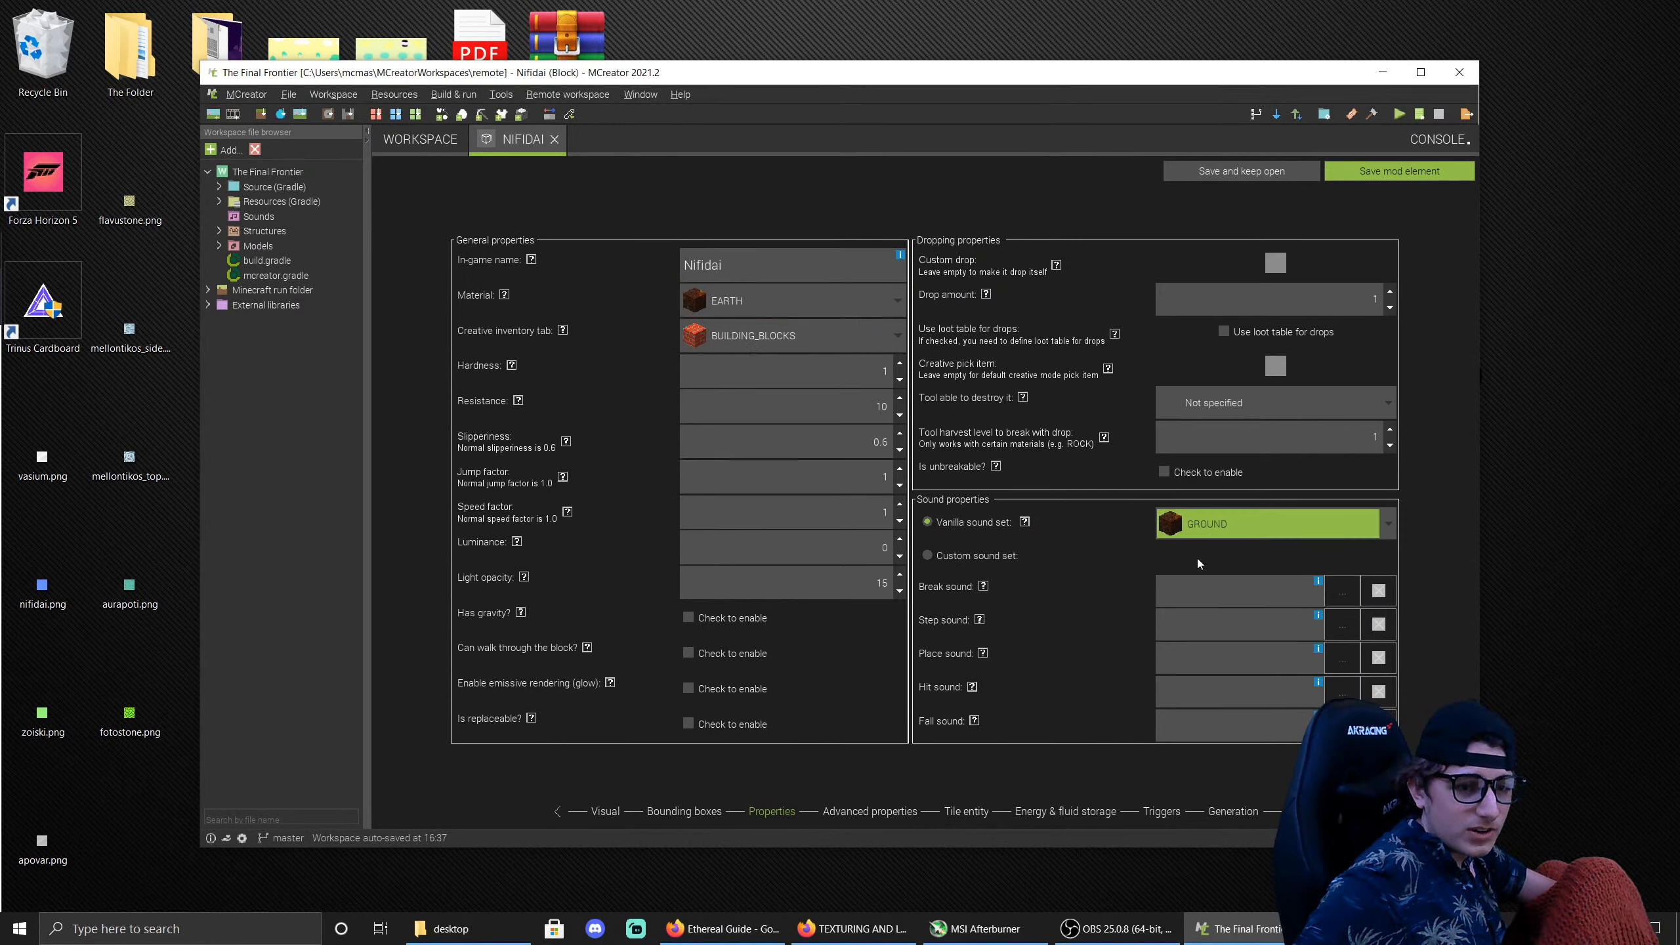
left_click(1205, 523)
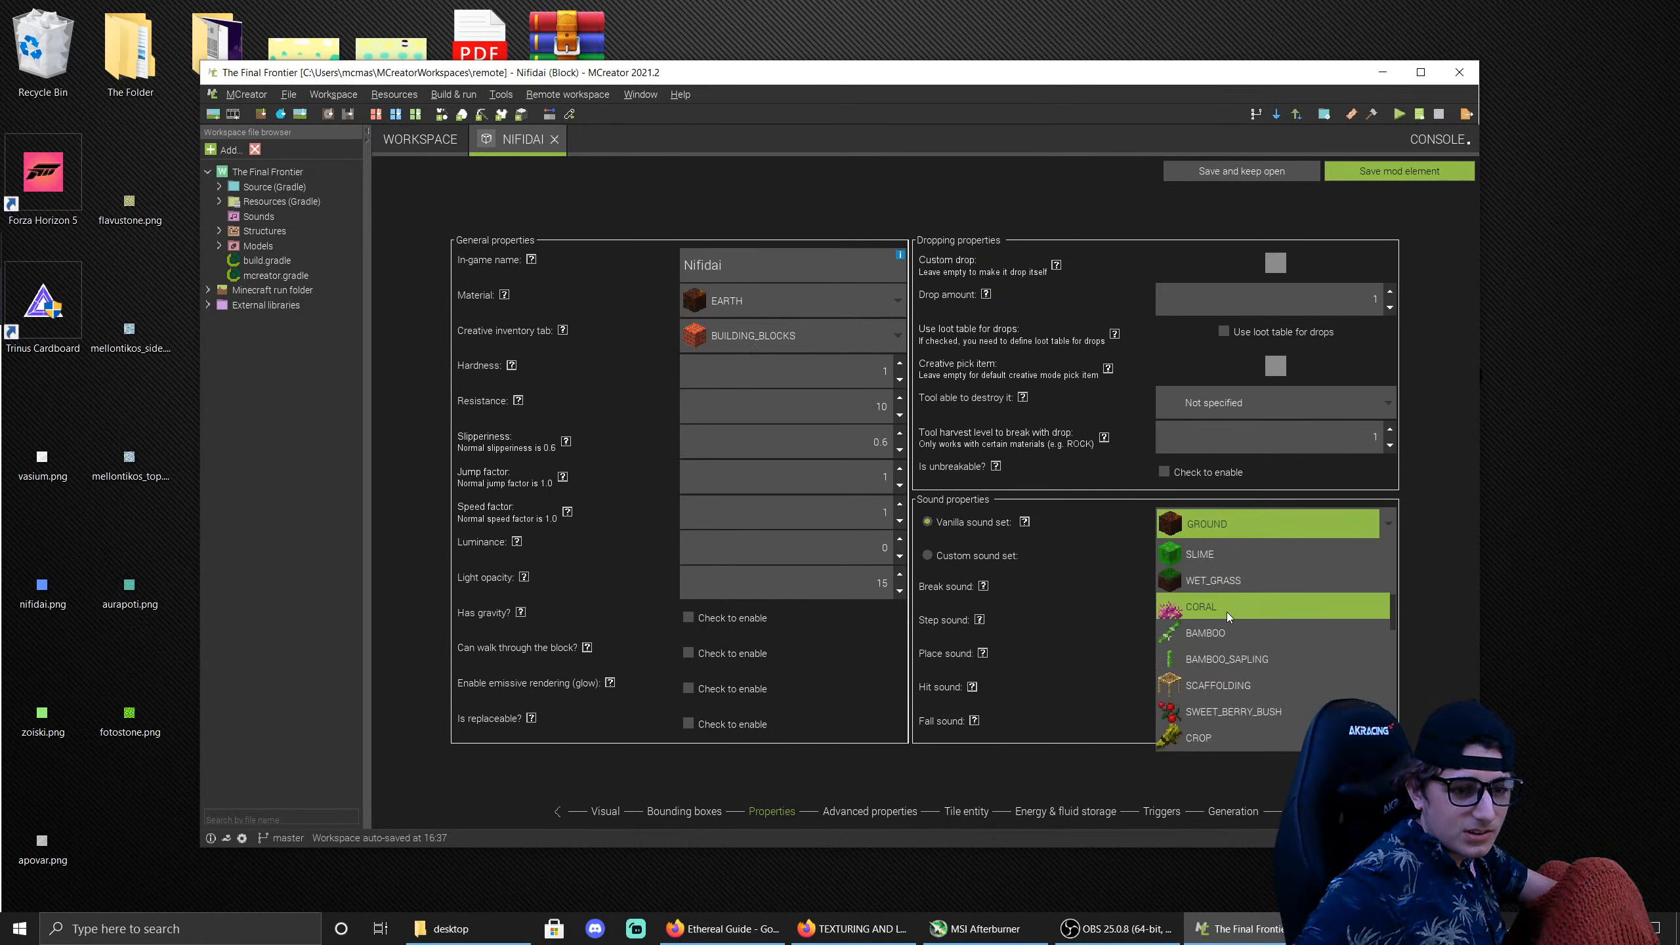
scroll(1225, 613, "down", 1)
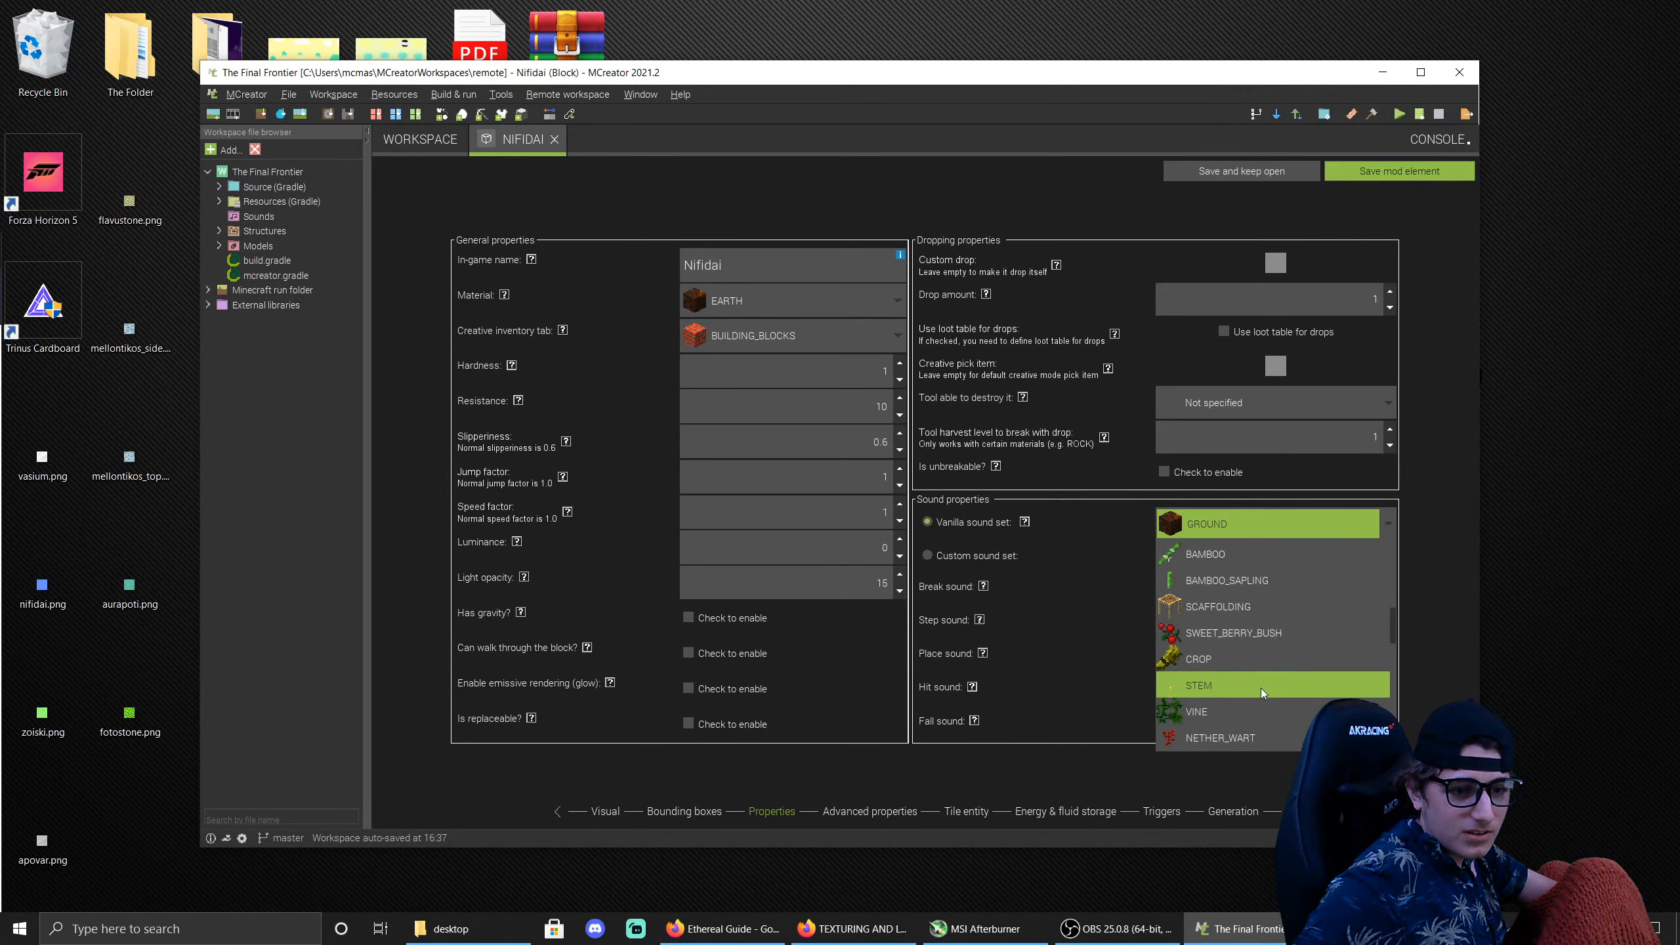
scroll(1260, 688, "up", 4)
left_click(1213, 530)
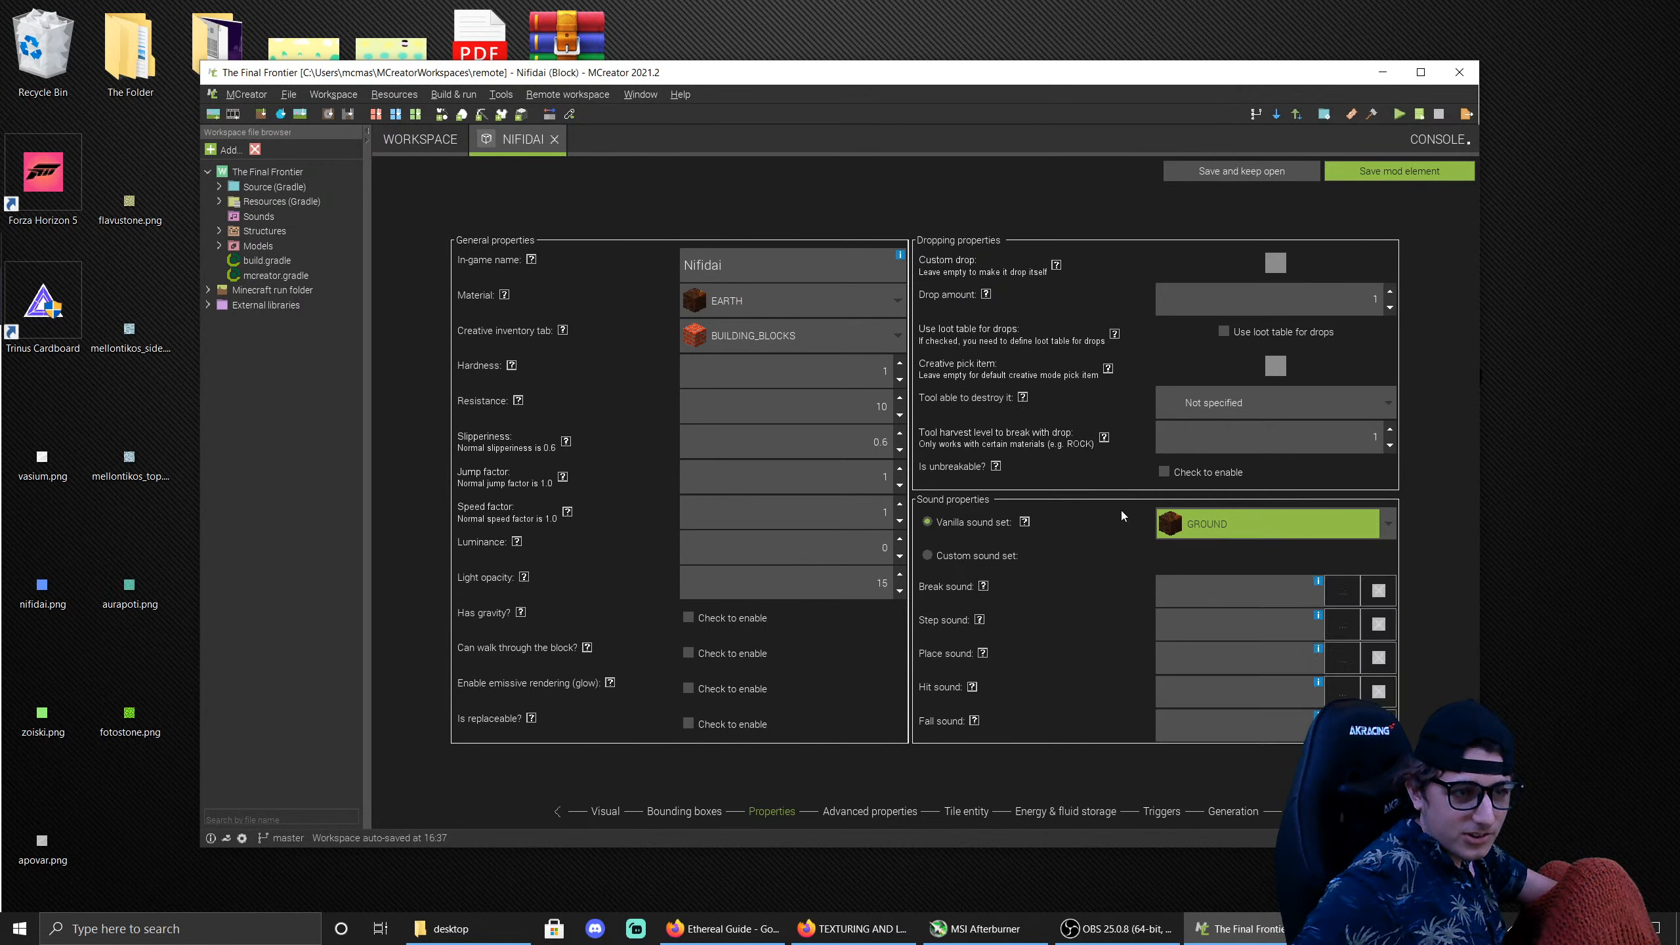
left_click(1171, 525)
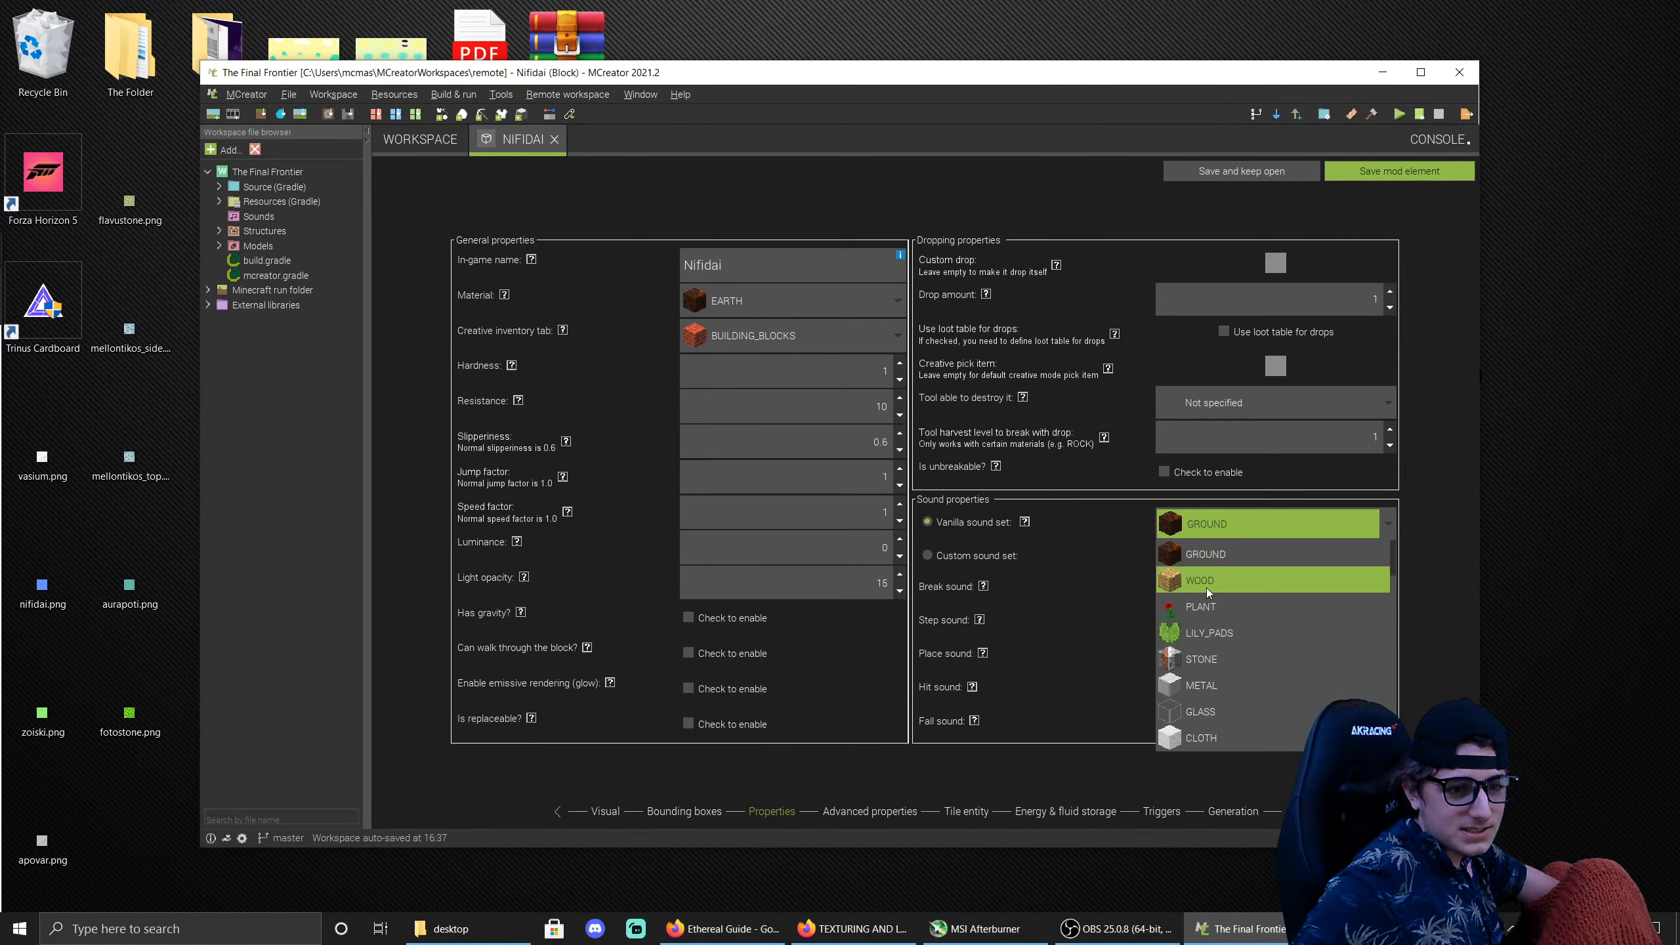
left_click(1194, 654)
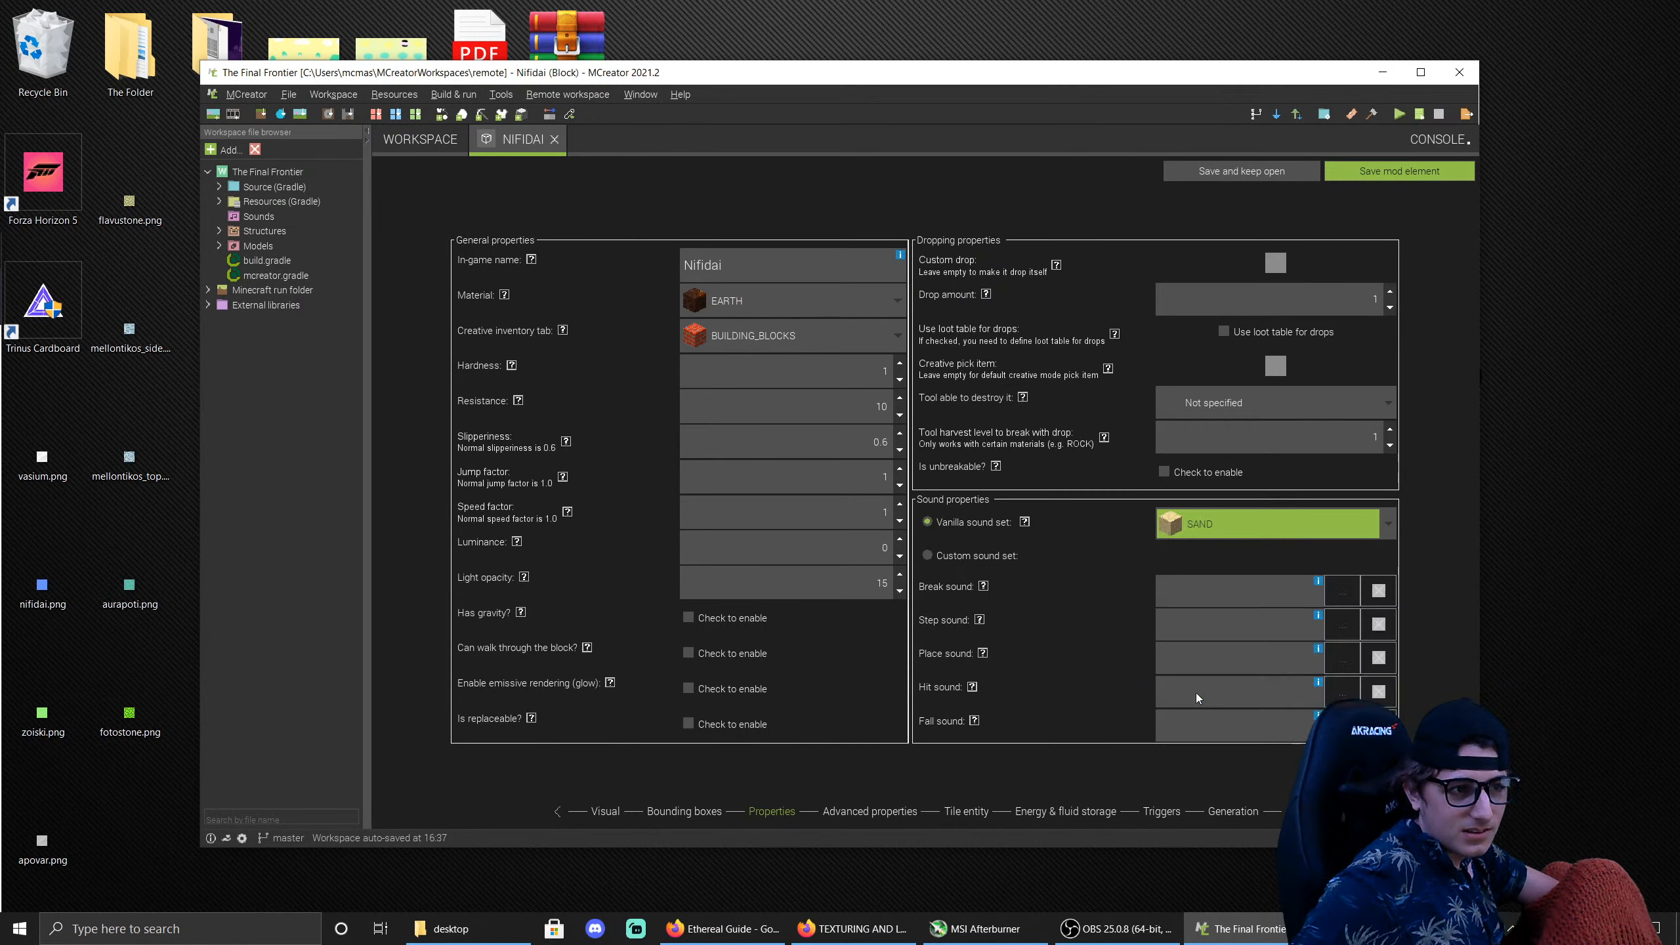
Step: Change Nifidai's material to SAND in its general properties
left_click(843, 311)
scroll(834, 436, "down", 2)
left_click(834, 462)
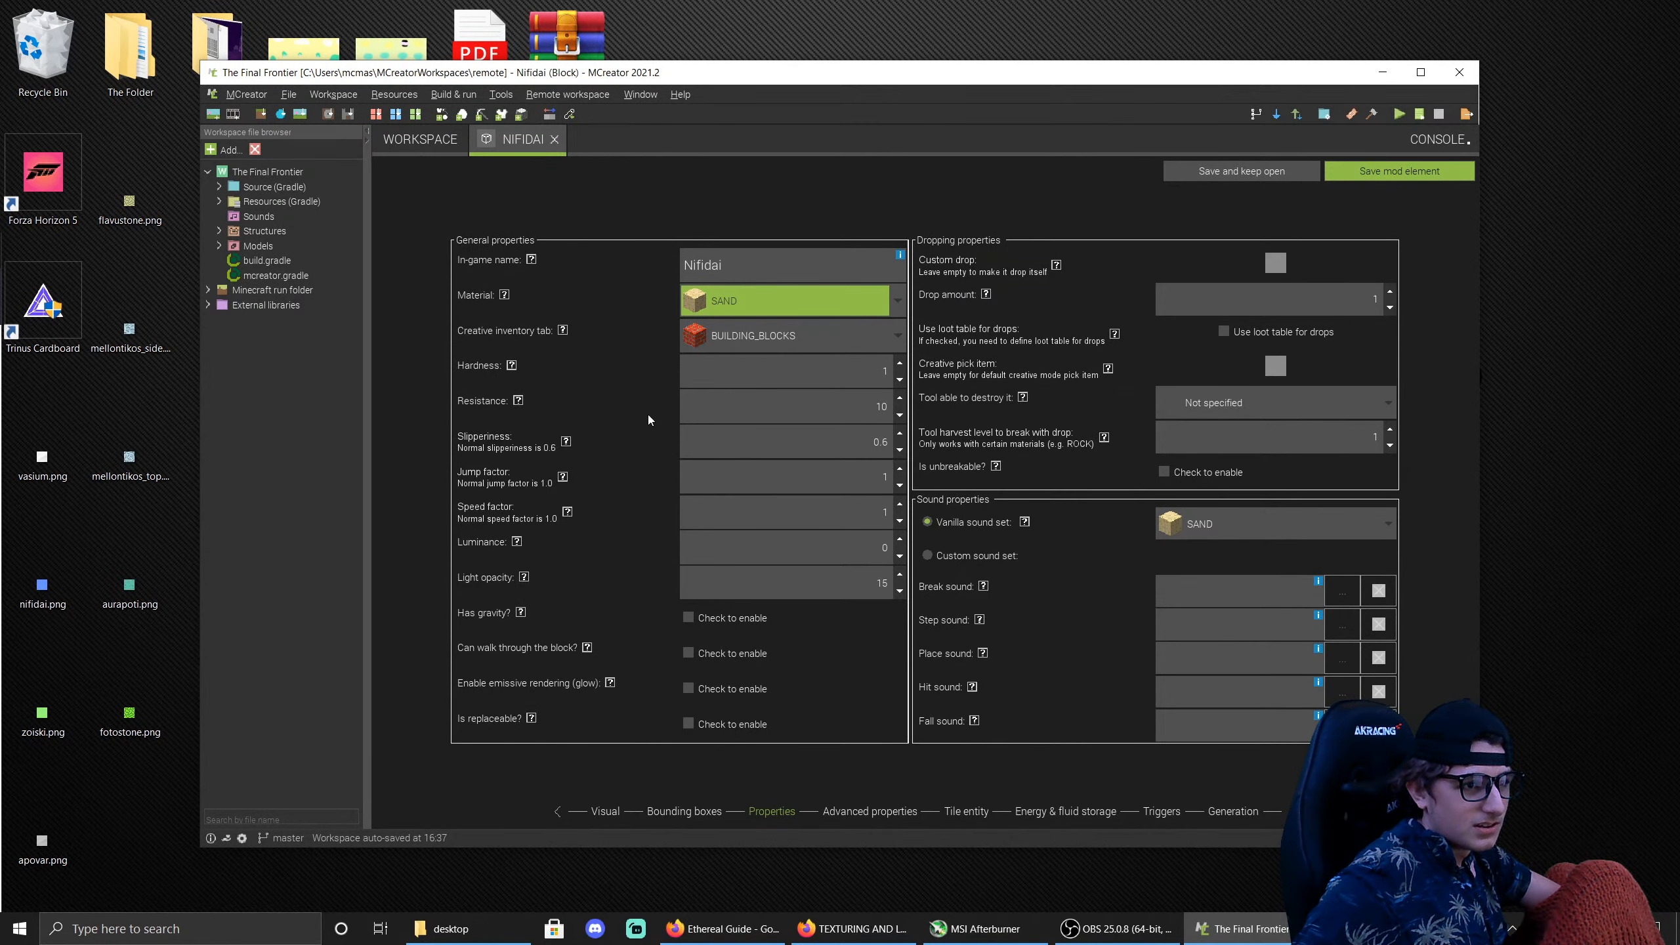
Step: Open the Vasium block from the Ethereal folder and set its hardness to 1.5 in the block properties
left_click(416, 147)
double_click(567, 236)
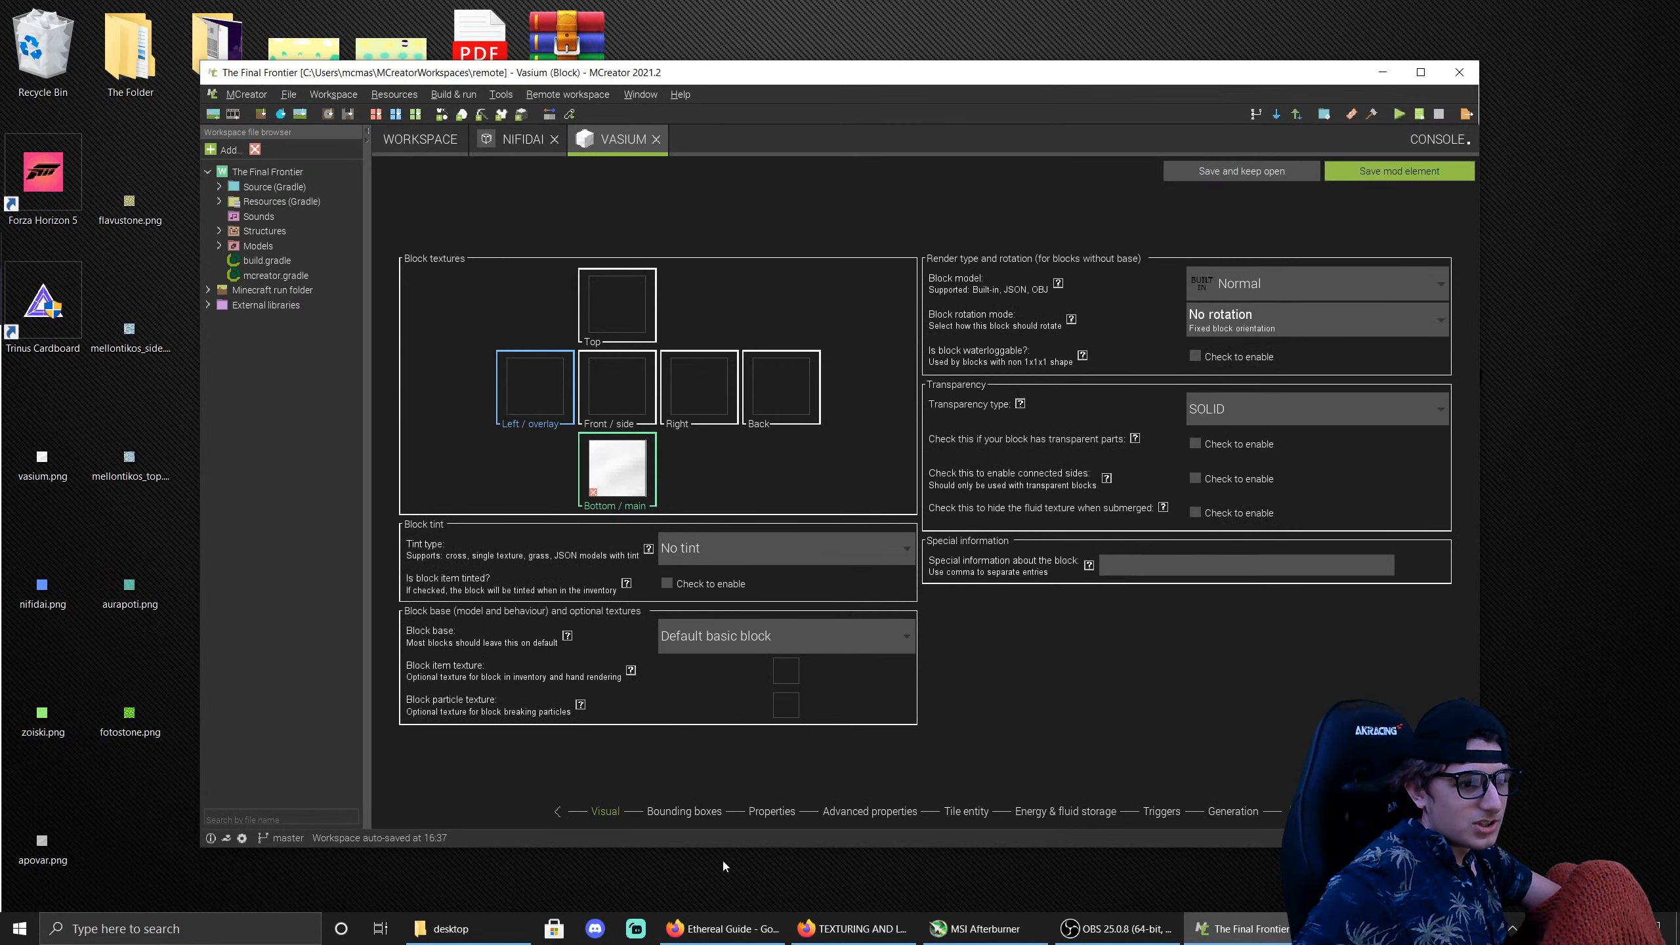
left_click(773, 812)
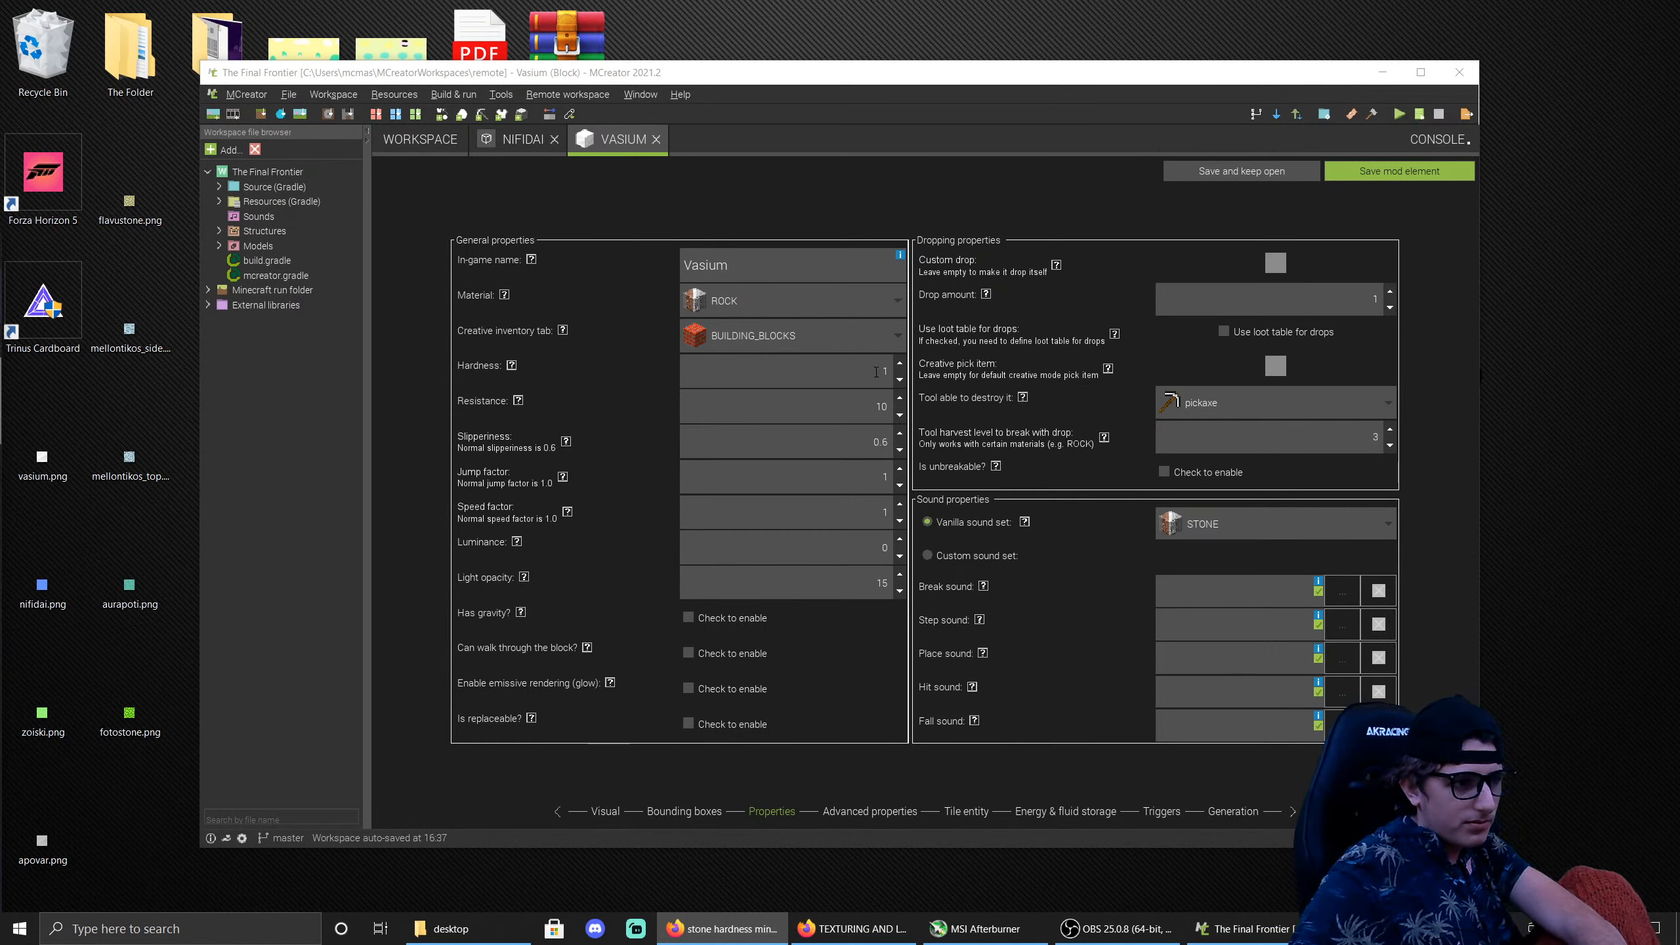
left_click(899, 368)
left_click(902, 366)
left_click(902, 365)
left_click(901, 366)
left_click(901, 365)
left_click(902, 365)
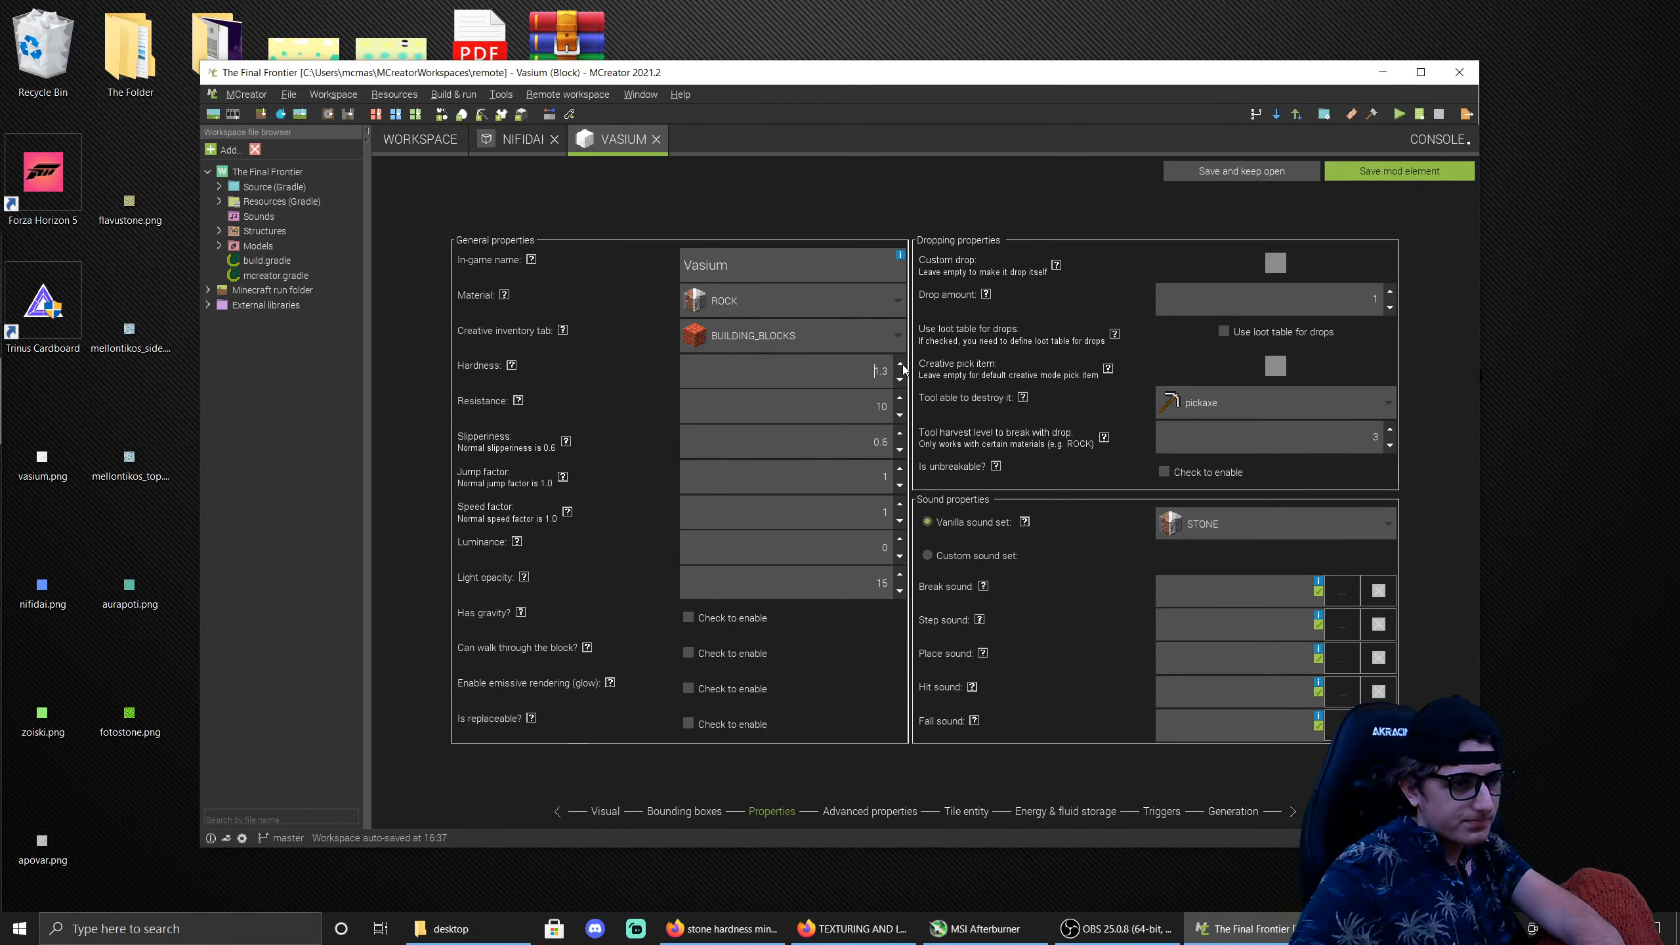
left_click(903, 365)
left_click(902, 365)
Step: Set Vasium's resistance to 6 and save the mod element
double_click(880, 406)
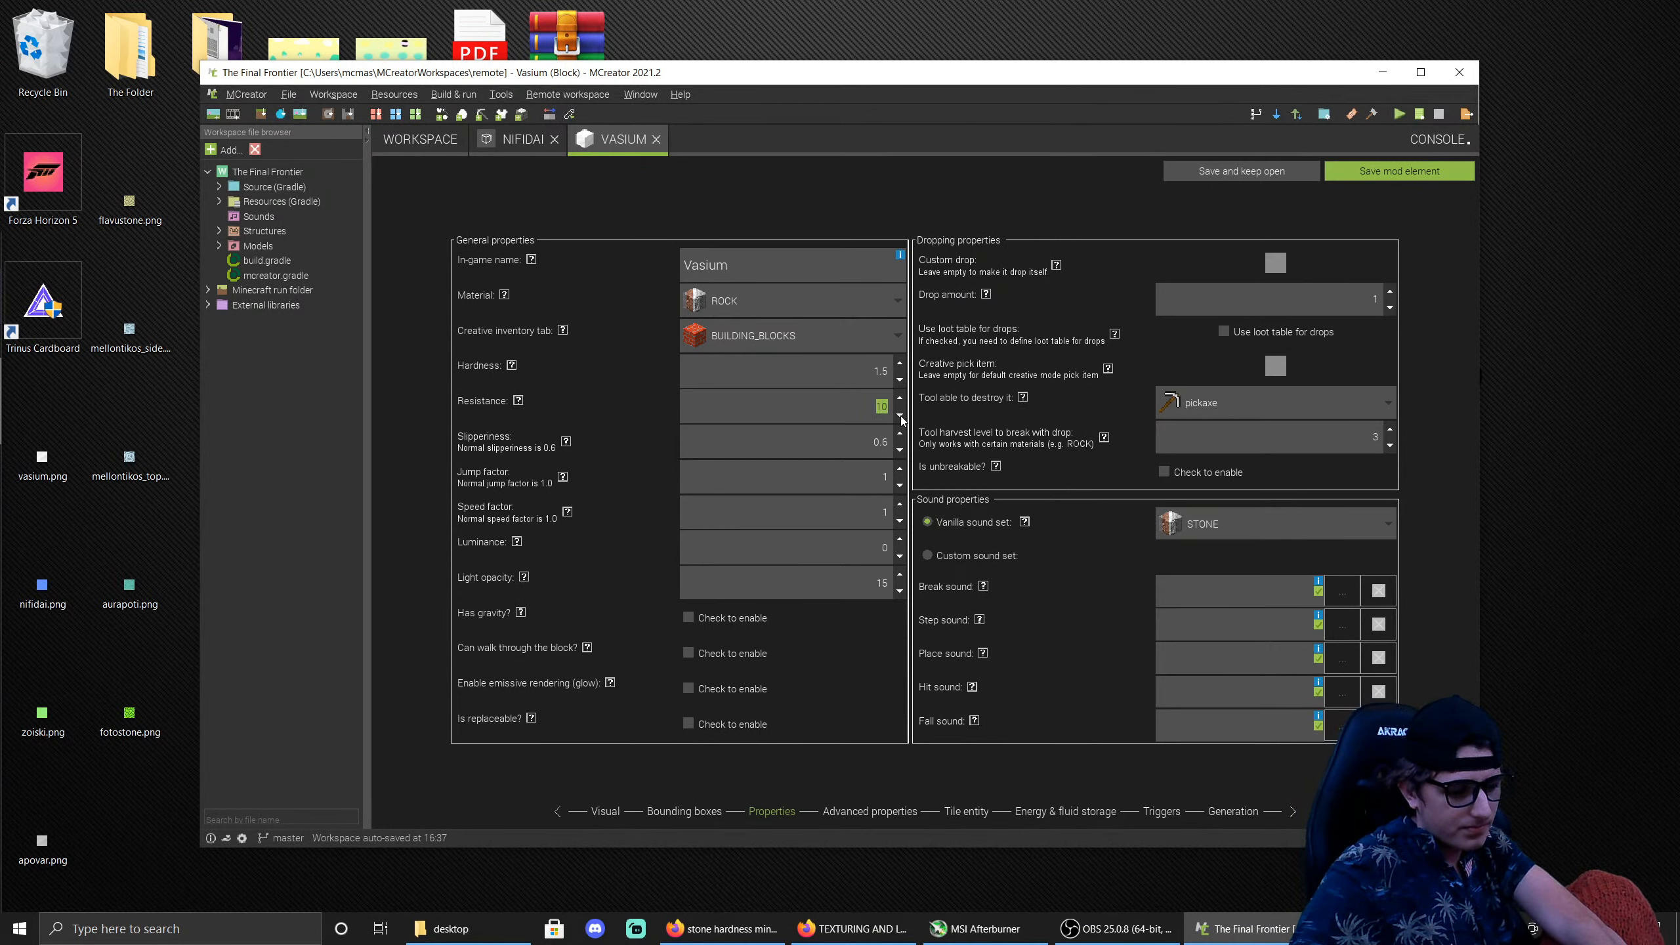
type("6")
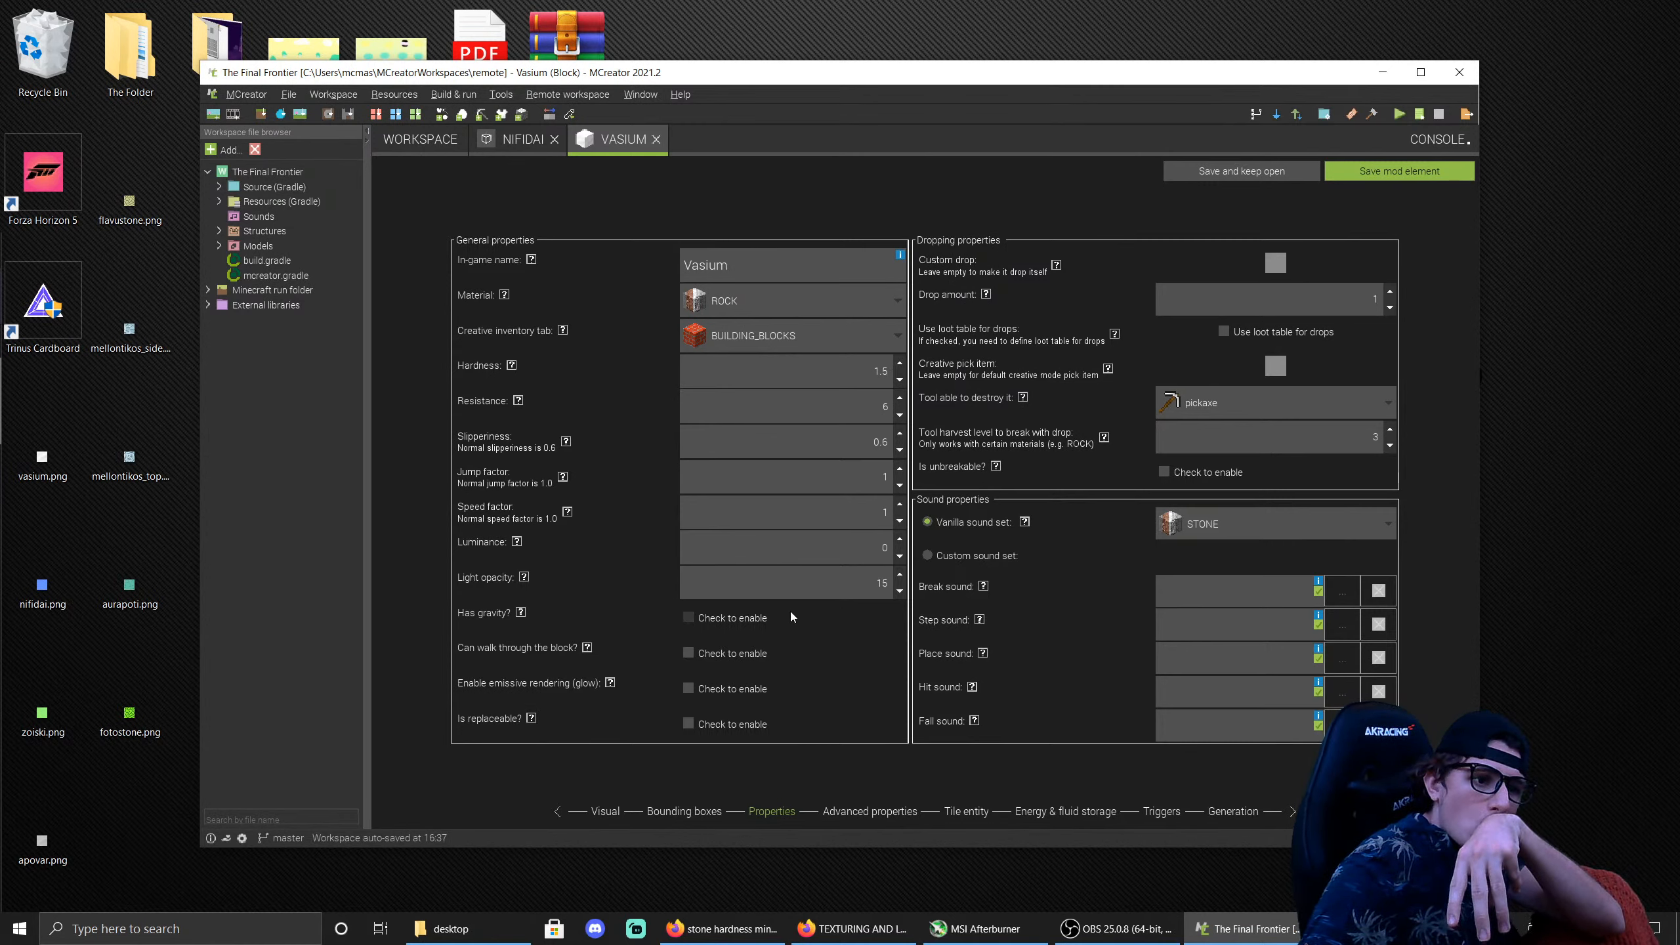
left_click(1376, 171)
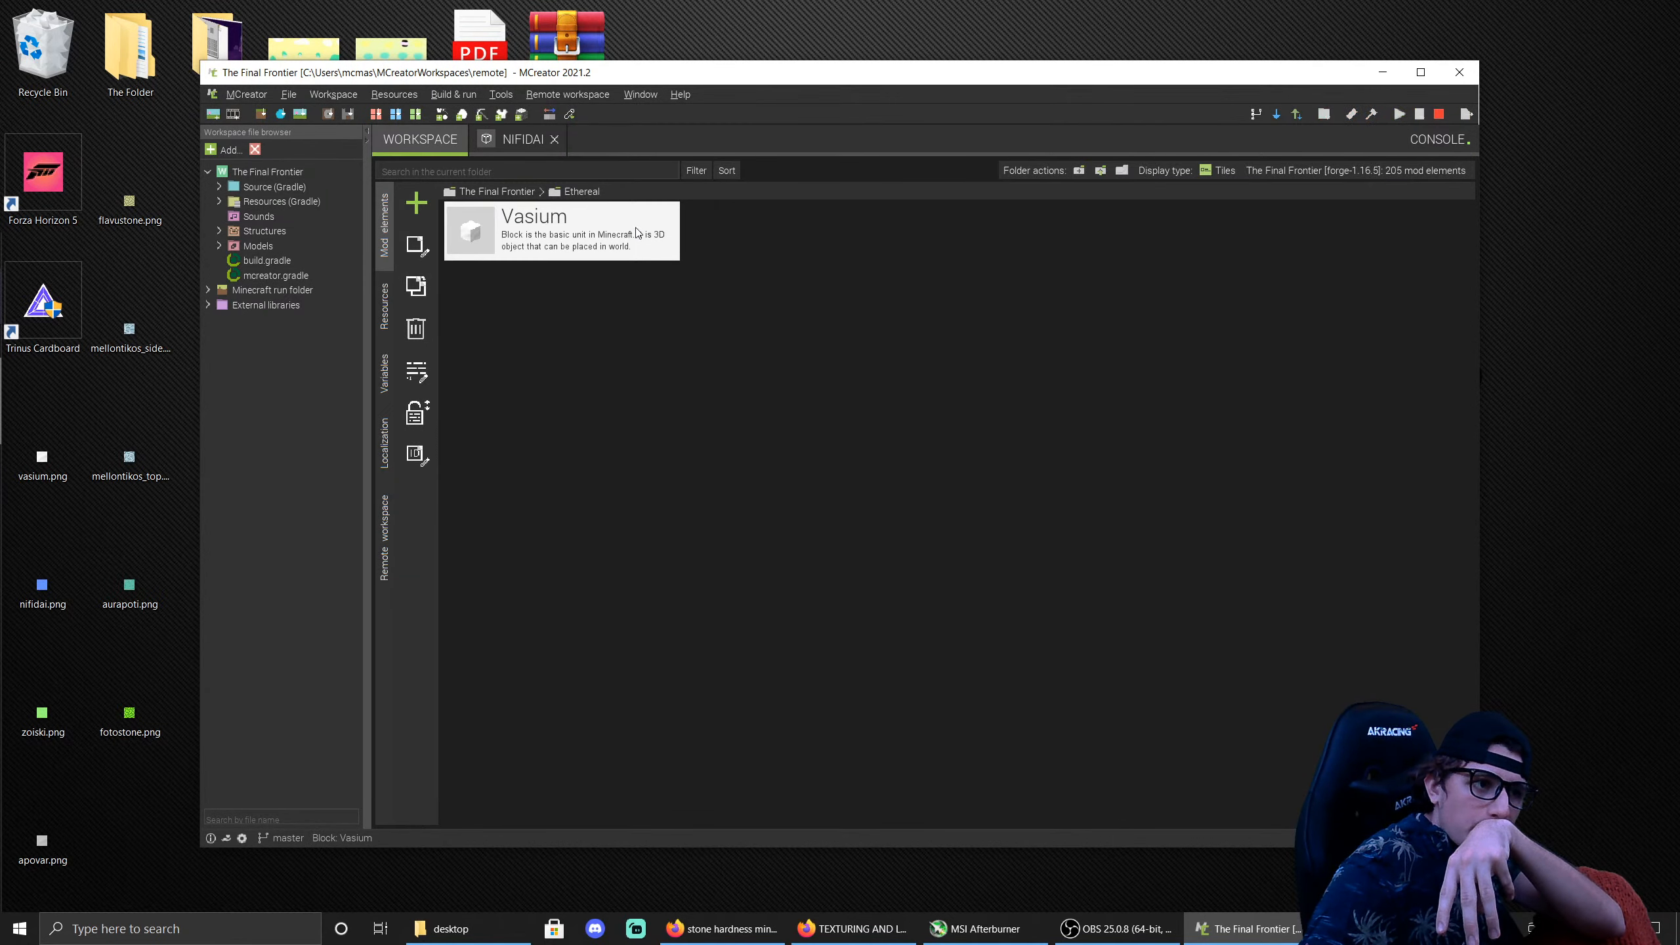
Step: Return to the Nifidai block, search the web for Minecraft sand hardness, and set Nifidai's hardness to 0.5
left_click(522, 139)
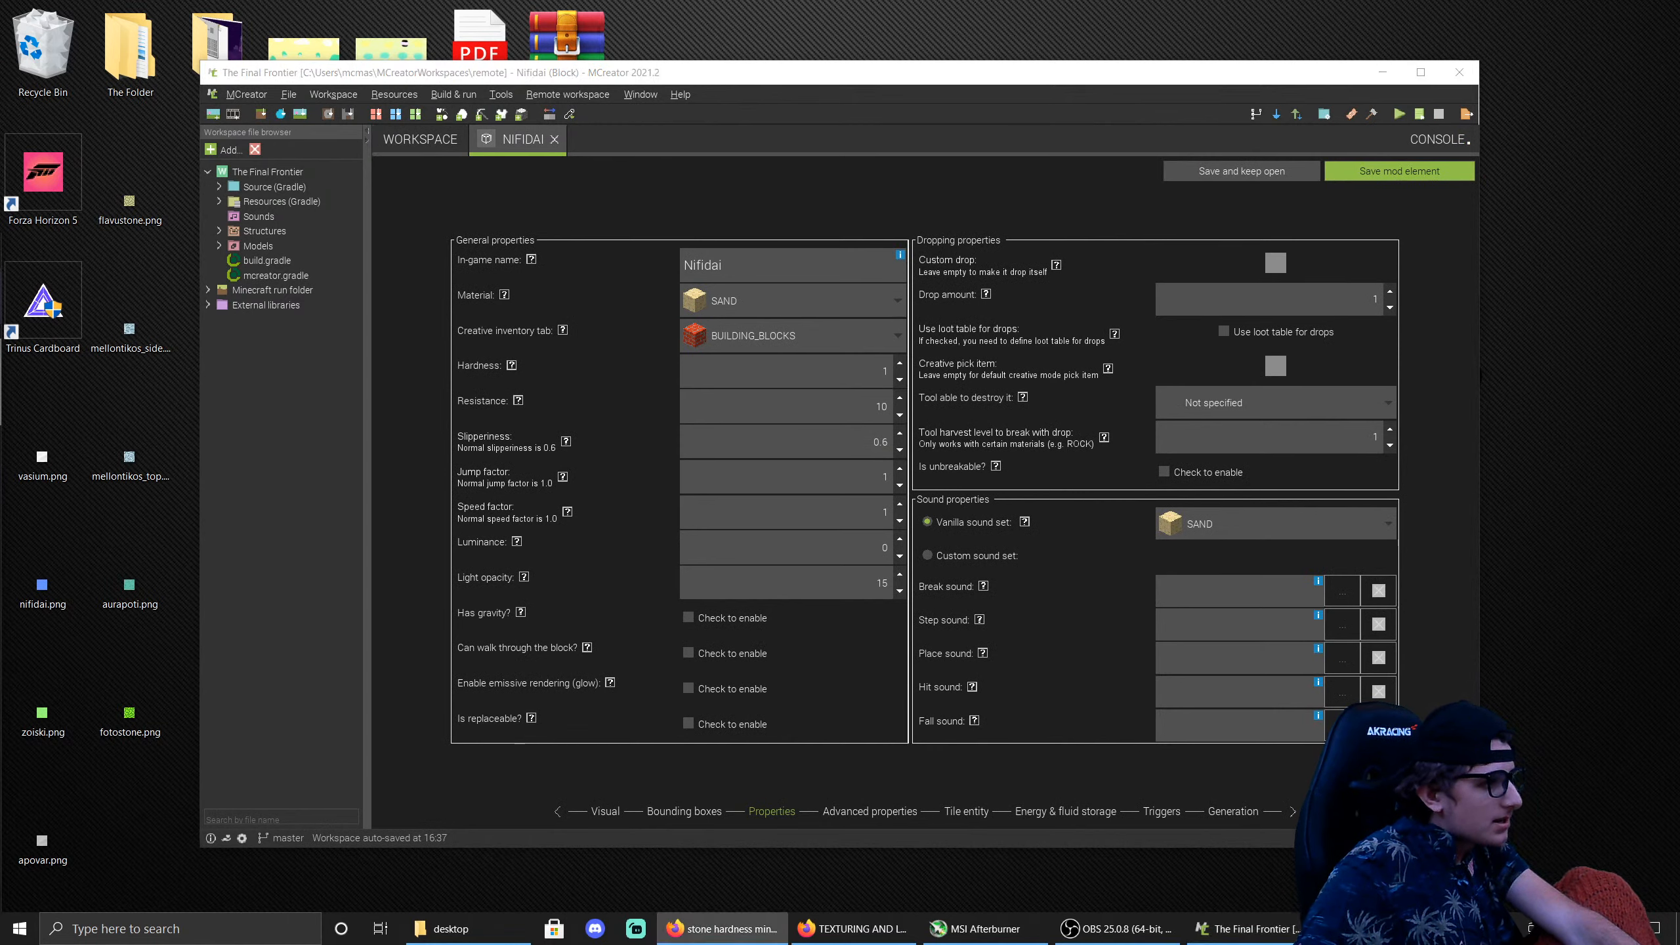
key("Return")
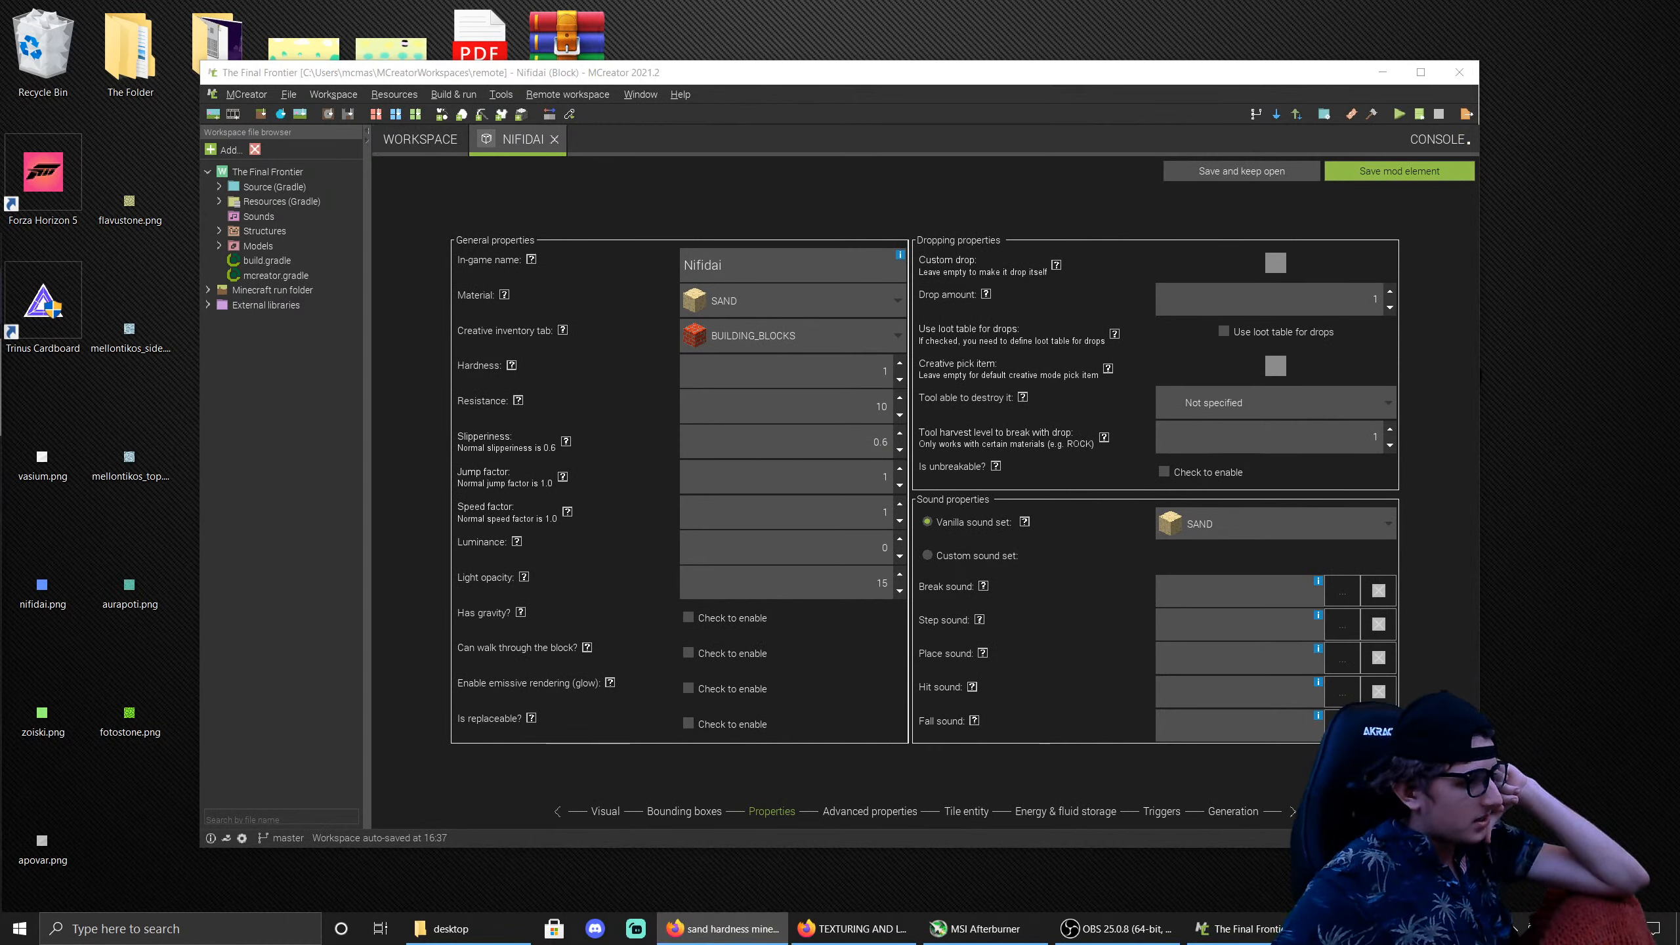
left_click(968, 386)
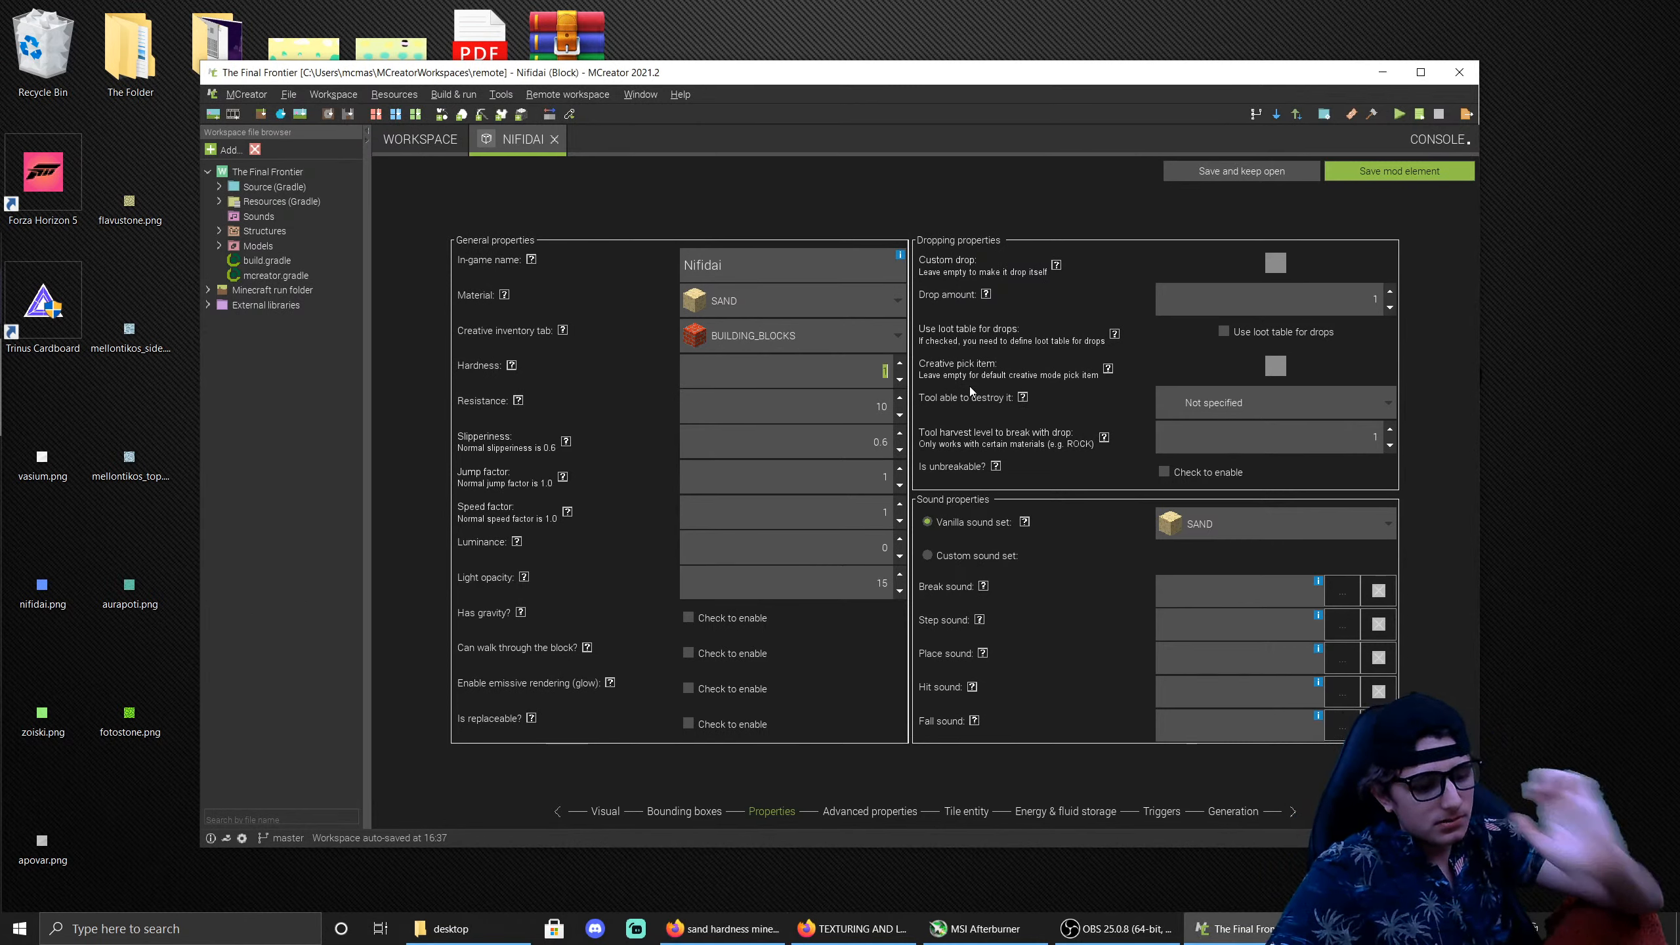
key("BackSpace")
type("5")
Step: Set Nifidai's resistance to 0.5 and save the mod element
left_click_drag(871, 408, 969, 413)
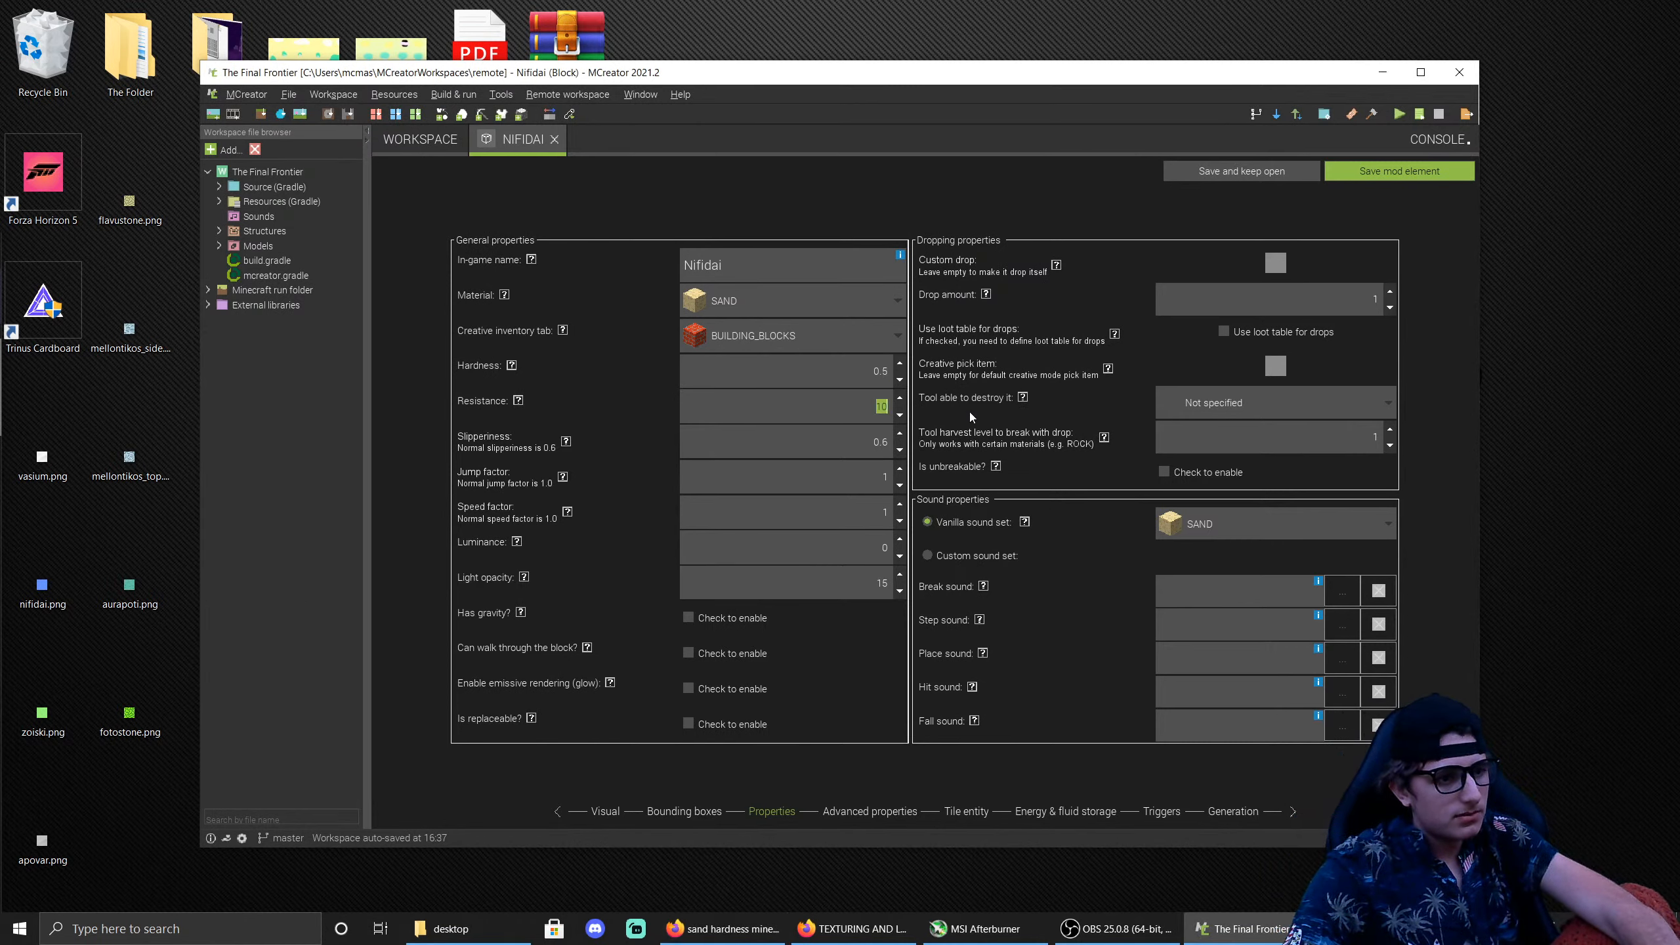
type(".5")
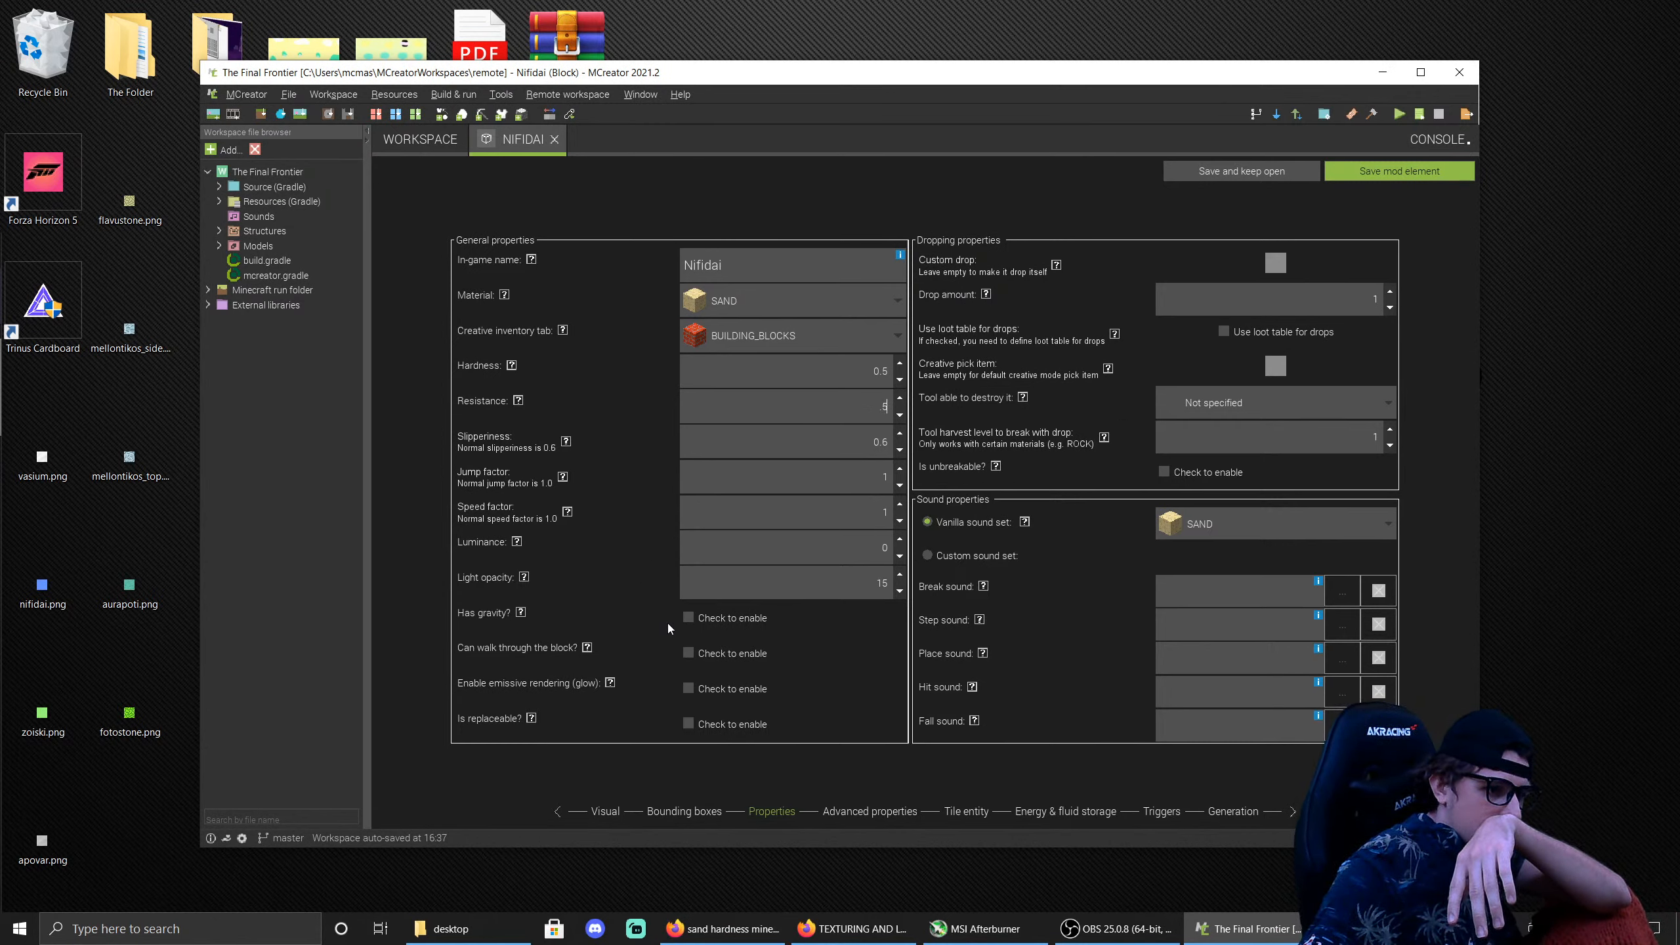
left_click(1352, 171)
Step: Duplicate the Nifidai mod element in the Ethereal folder under the name Zoiski
left_click(772, 234)
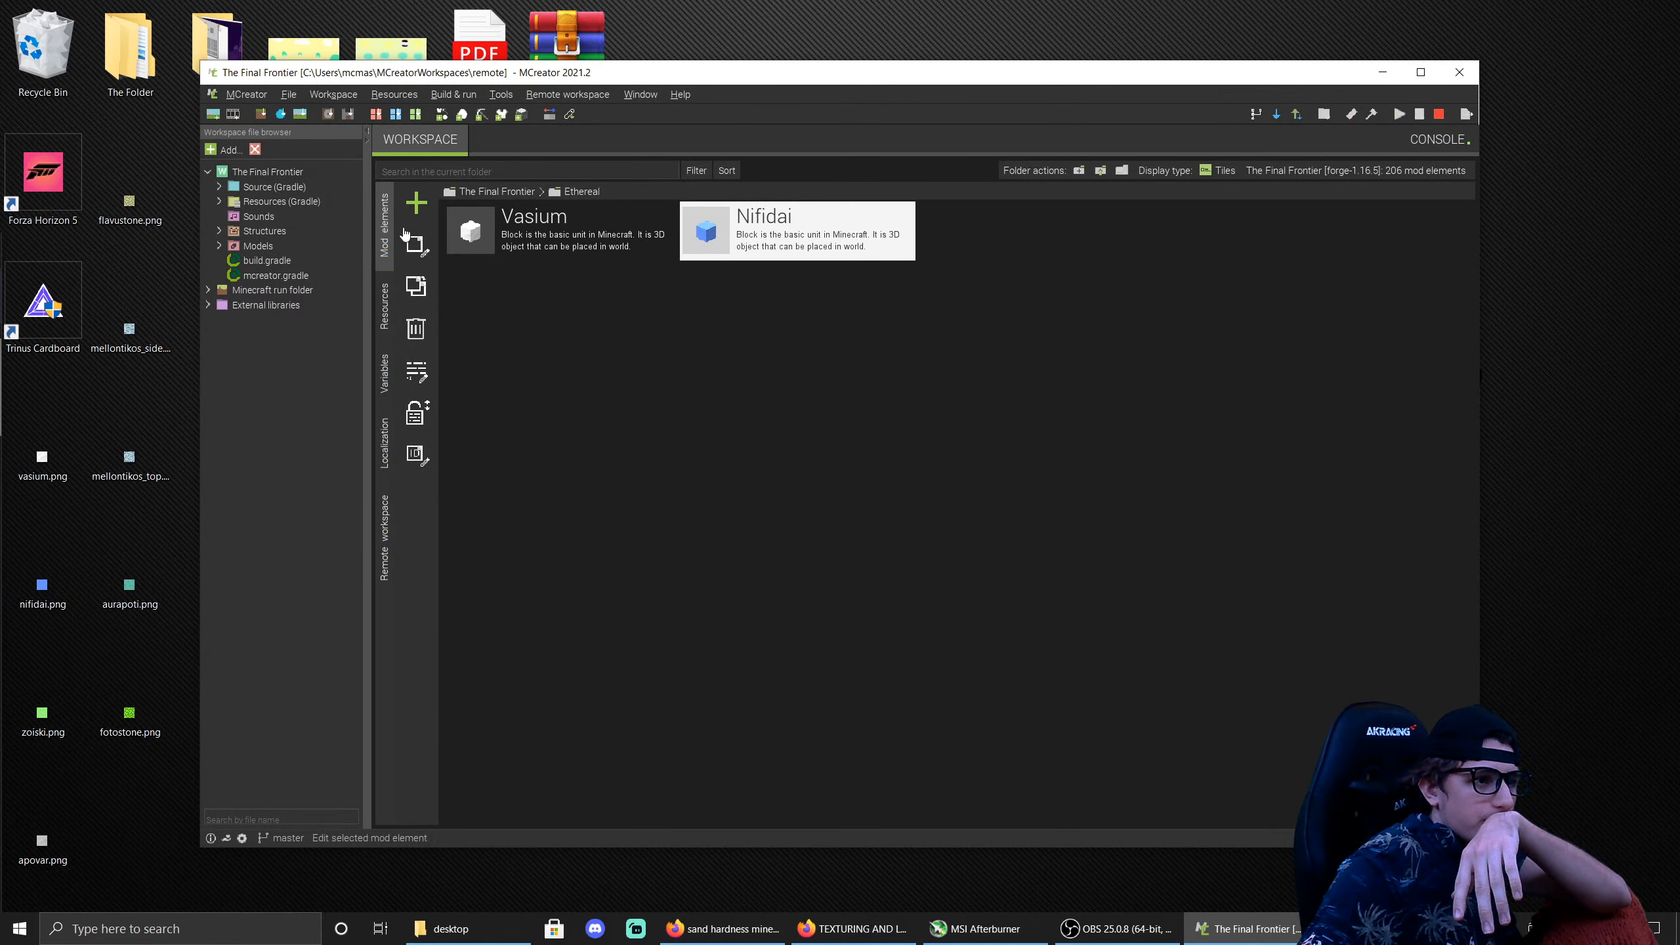
left_click(418, 291)
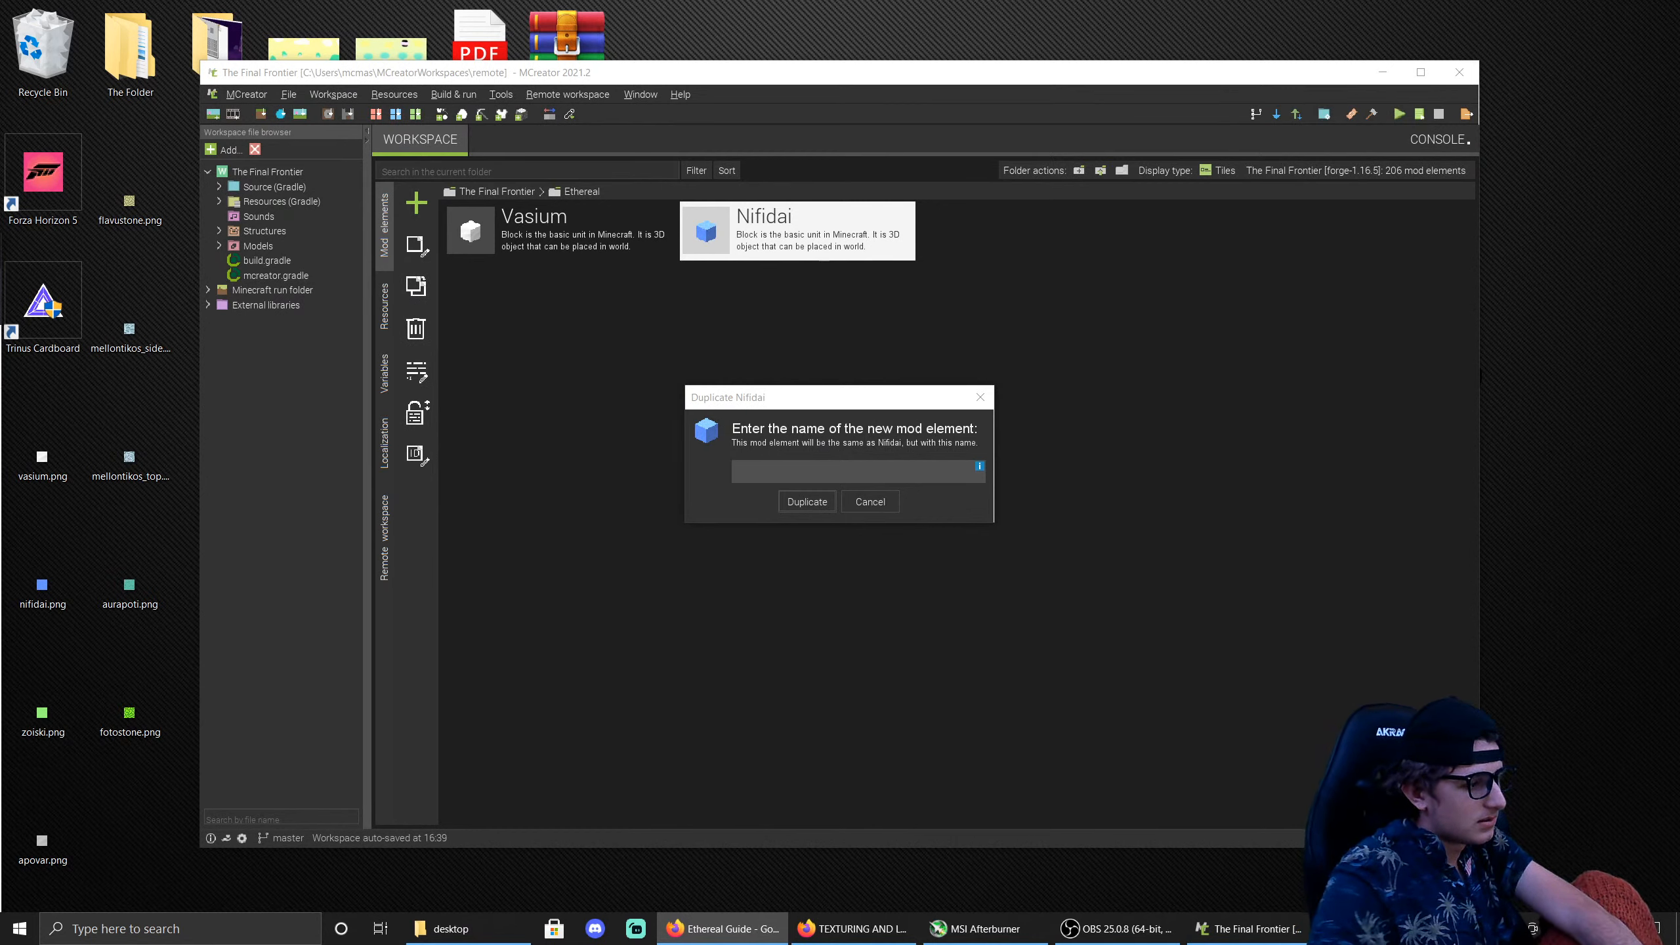
left_click(790, 465)
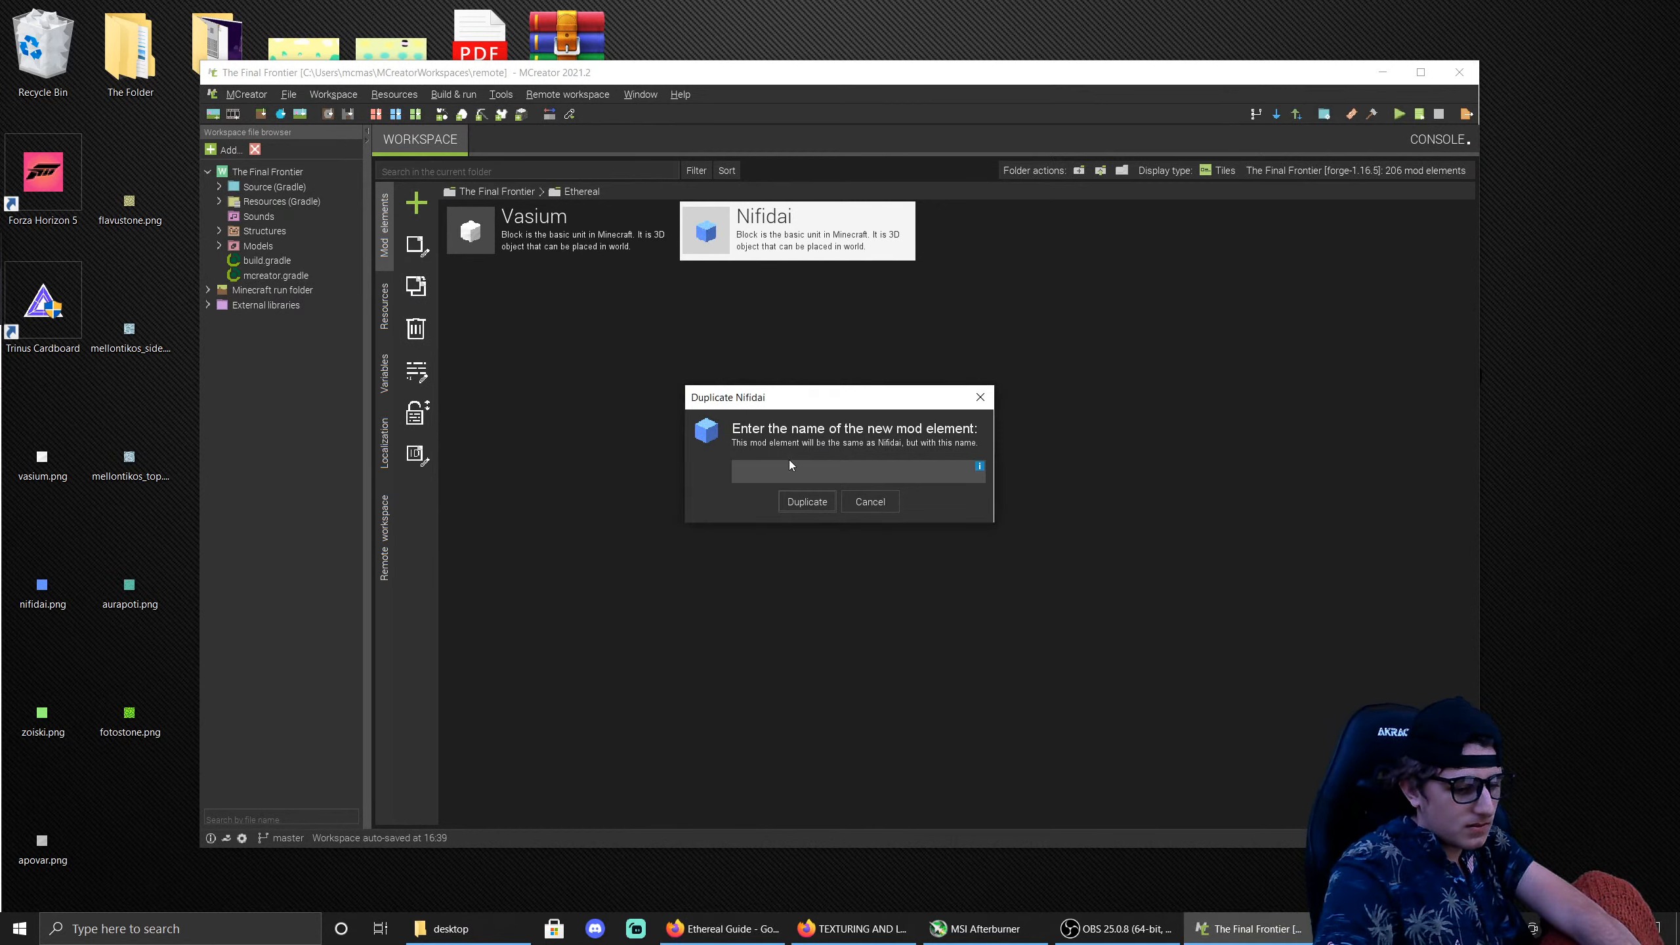
type("Zoiski")
key("Return")
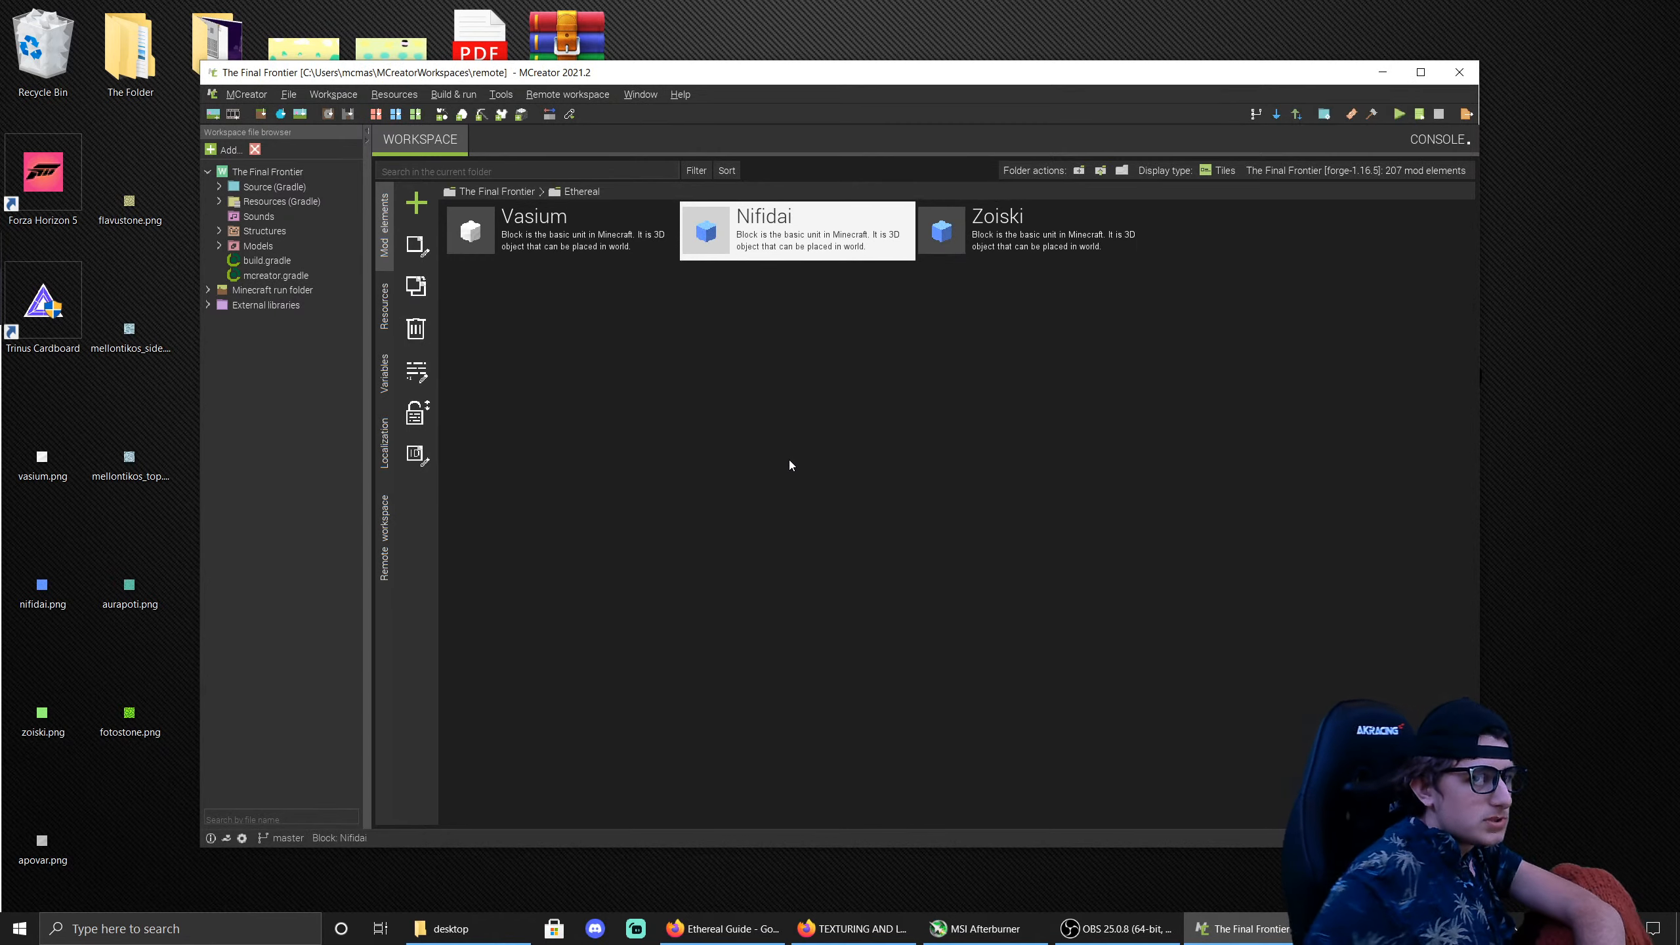
Step: Import zoiski.png from the Desktop as a block texture and assign it to Zoiski's bottom/main face
left_click(635, 460)
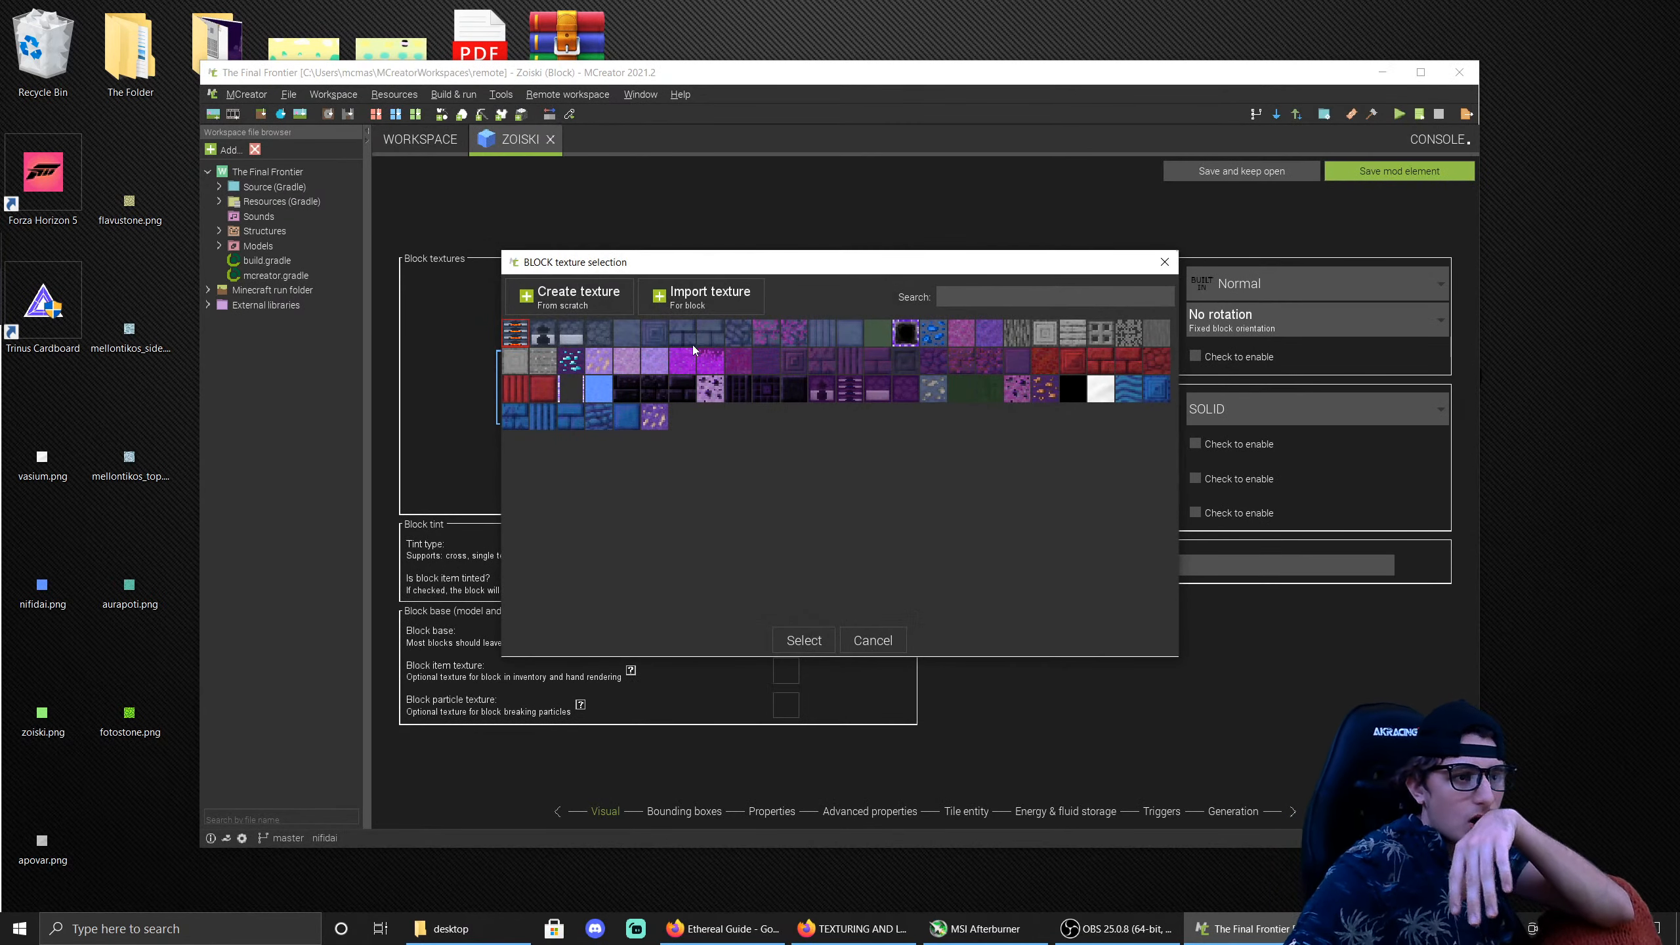
left_click(724, 286)
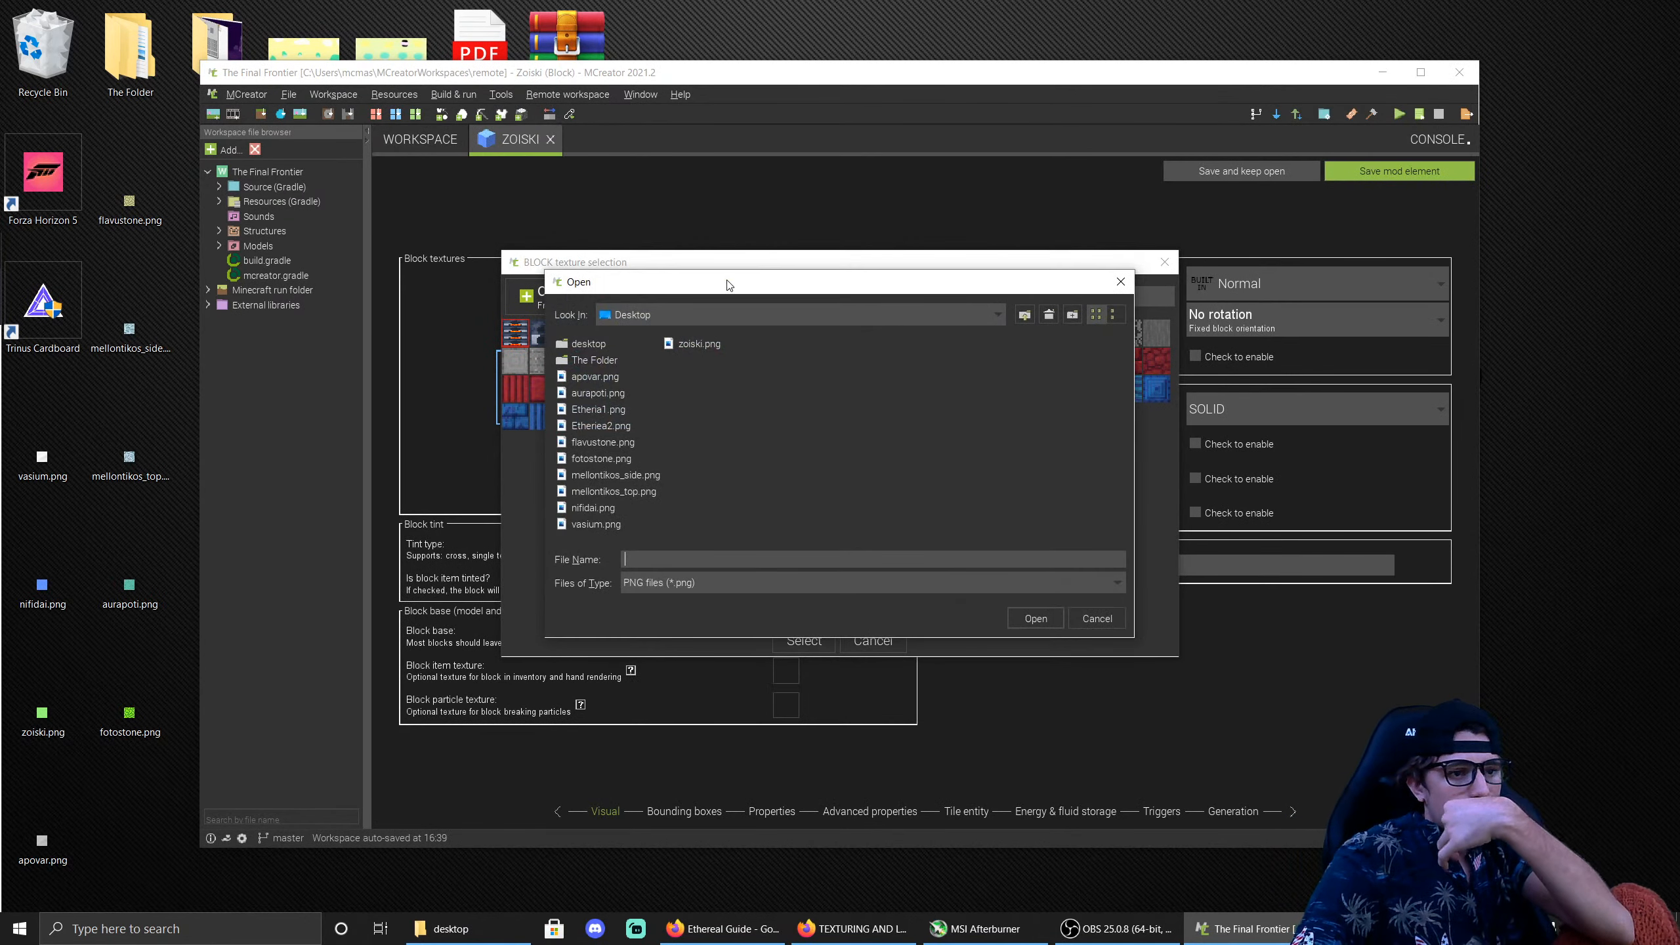
double_click(693, 345)
double_click(683, 416)
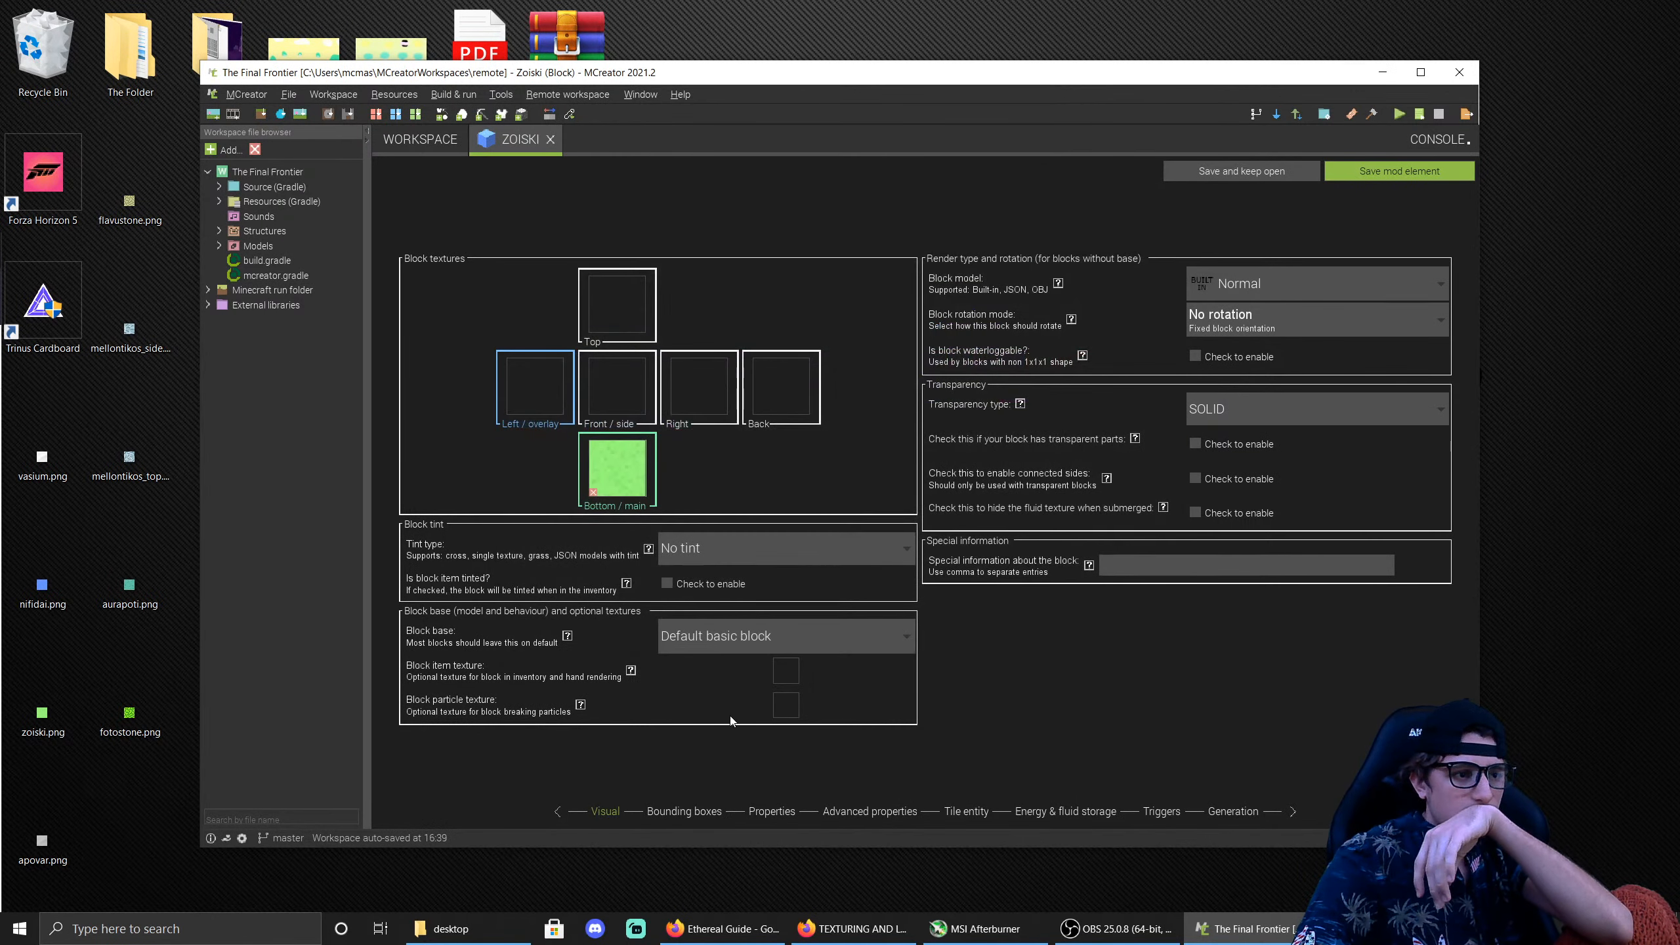
Step: Change the in-game name in the duplicated block's properties to Zoiski
left_click(702, 812)
left_click(767, 812)
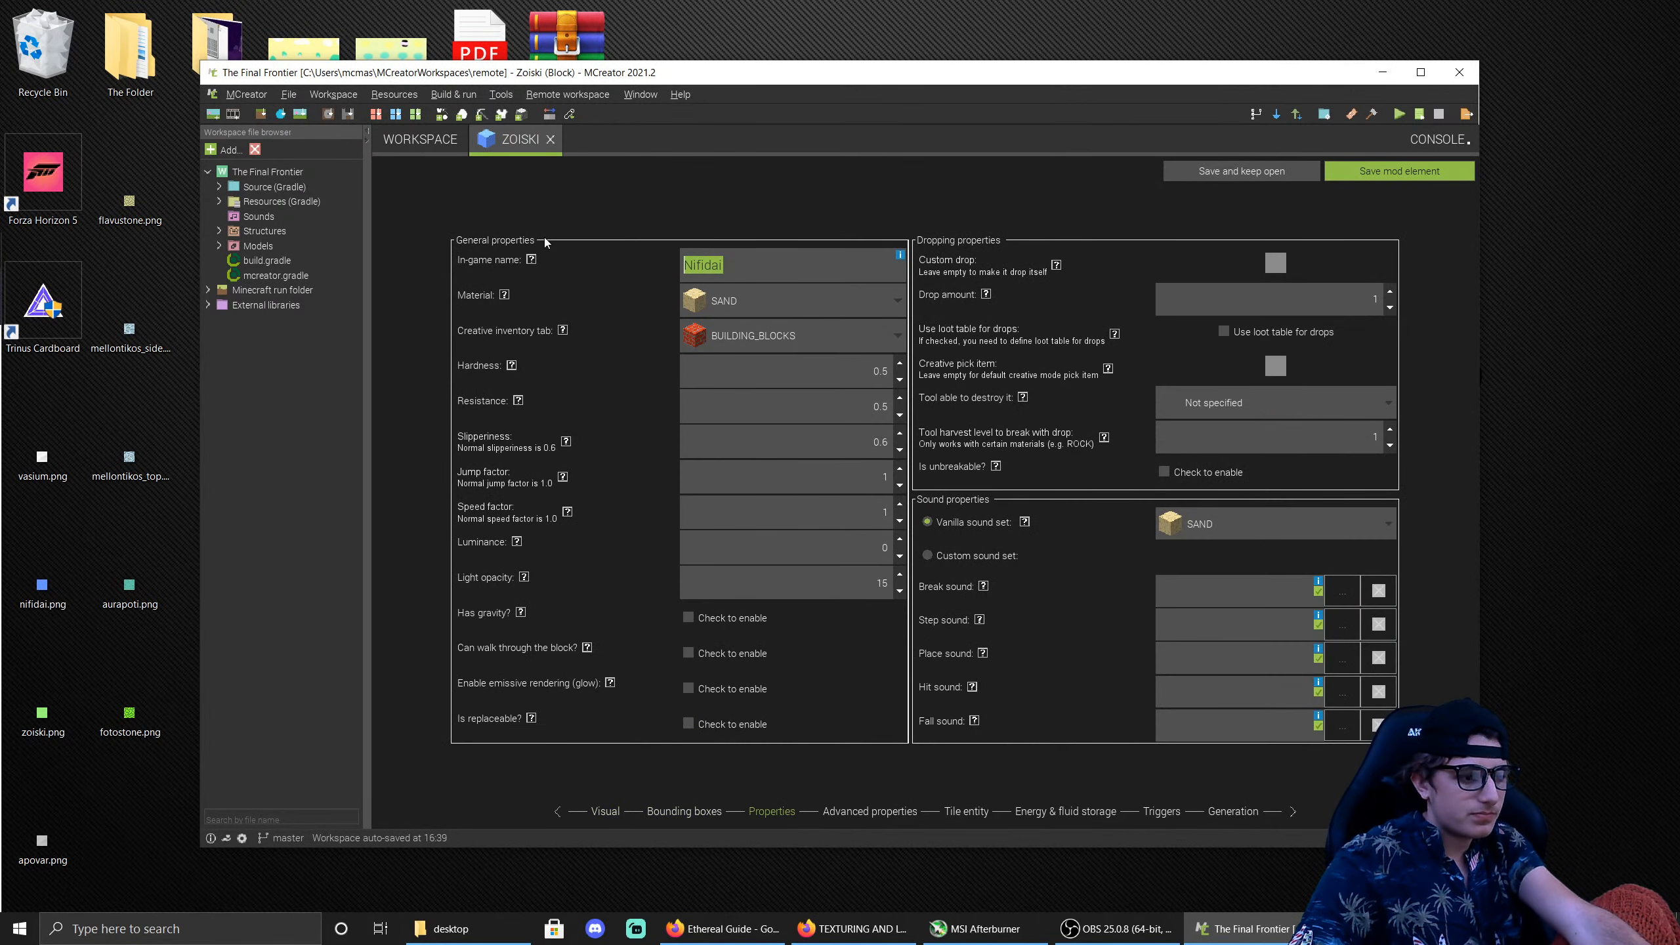
type("Zoiski")
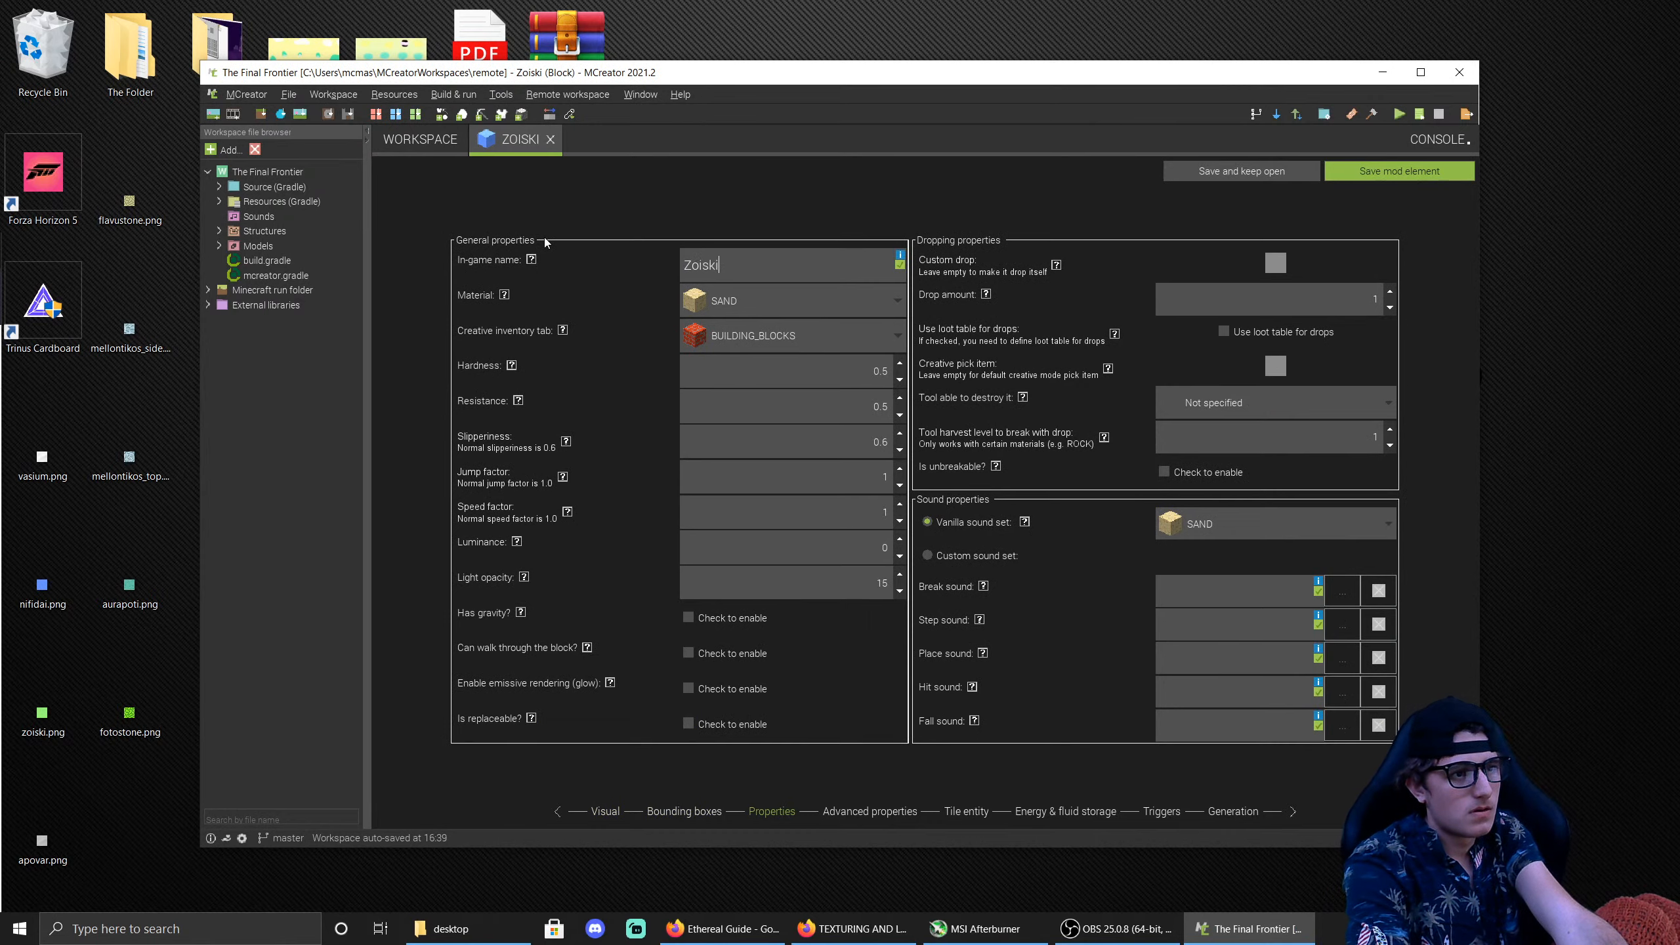
Step: Set Zoiski's destroying tool to shovel and its tool harvest level to 0, and save the mod element
left_click(1228, 400)
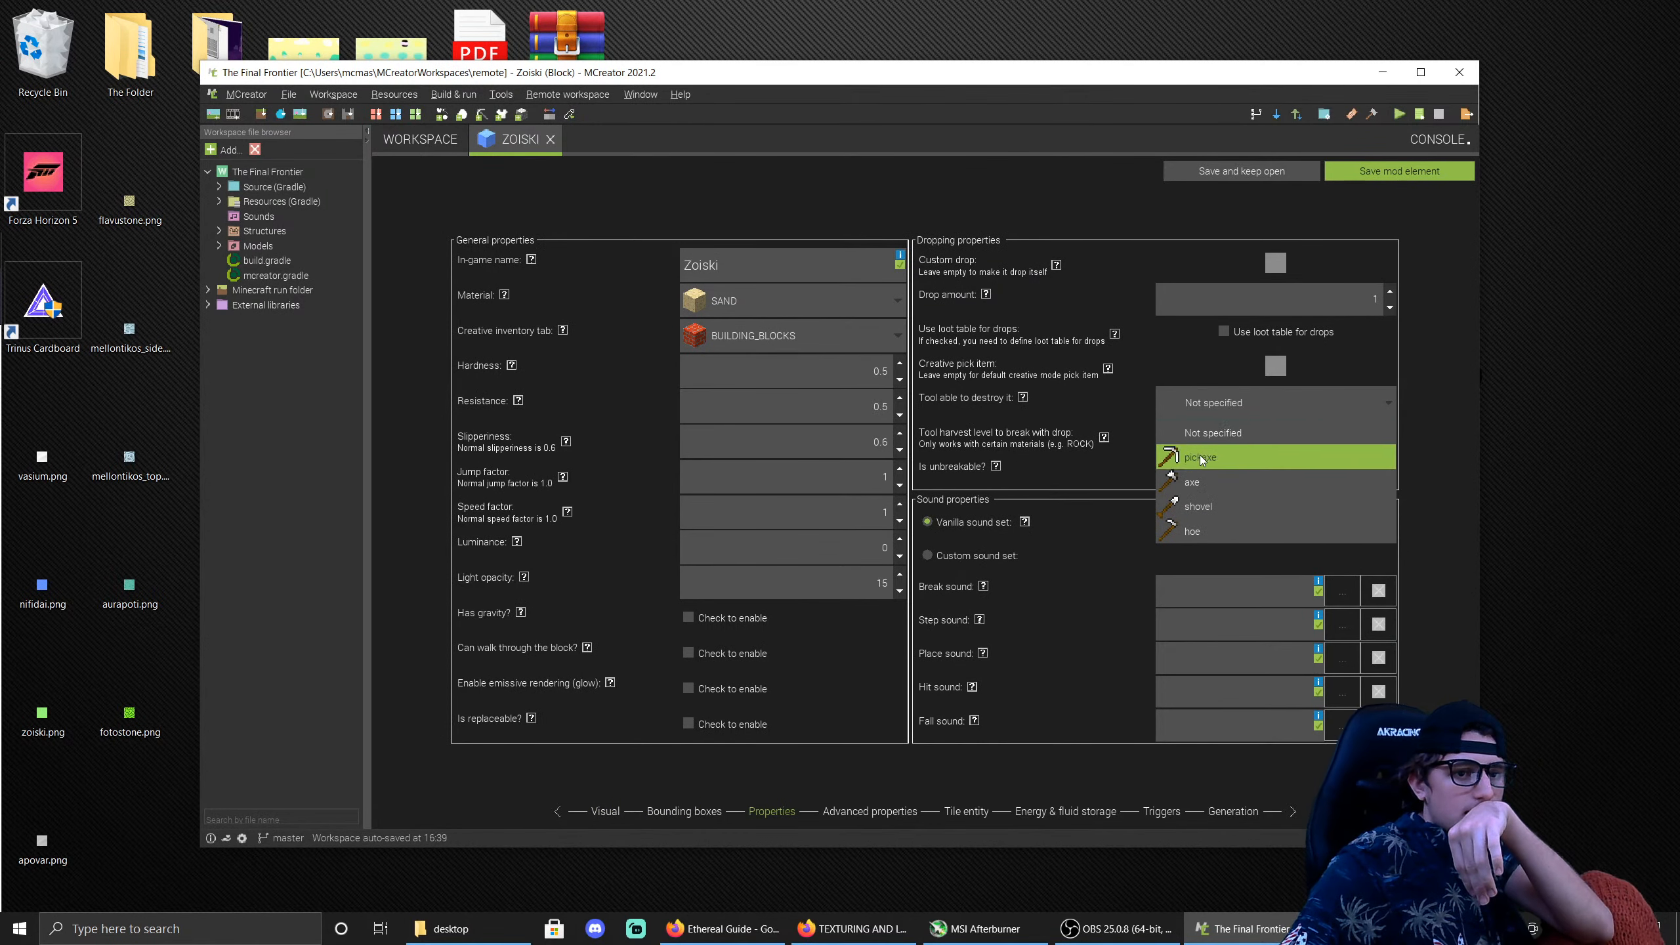
left_click(1198, 506)
left_click(1393, 444)
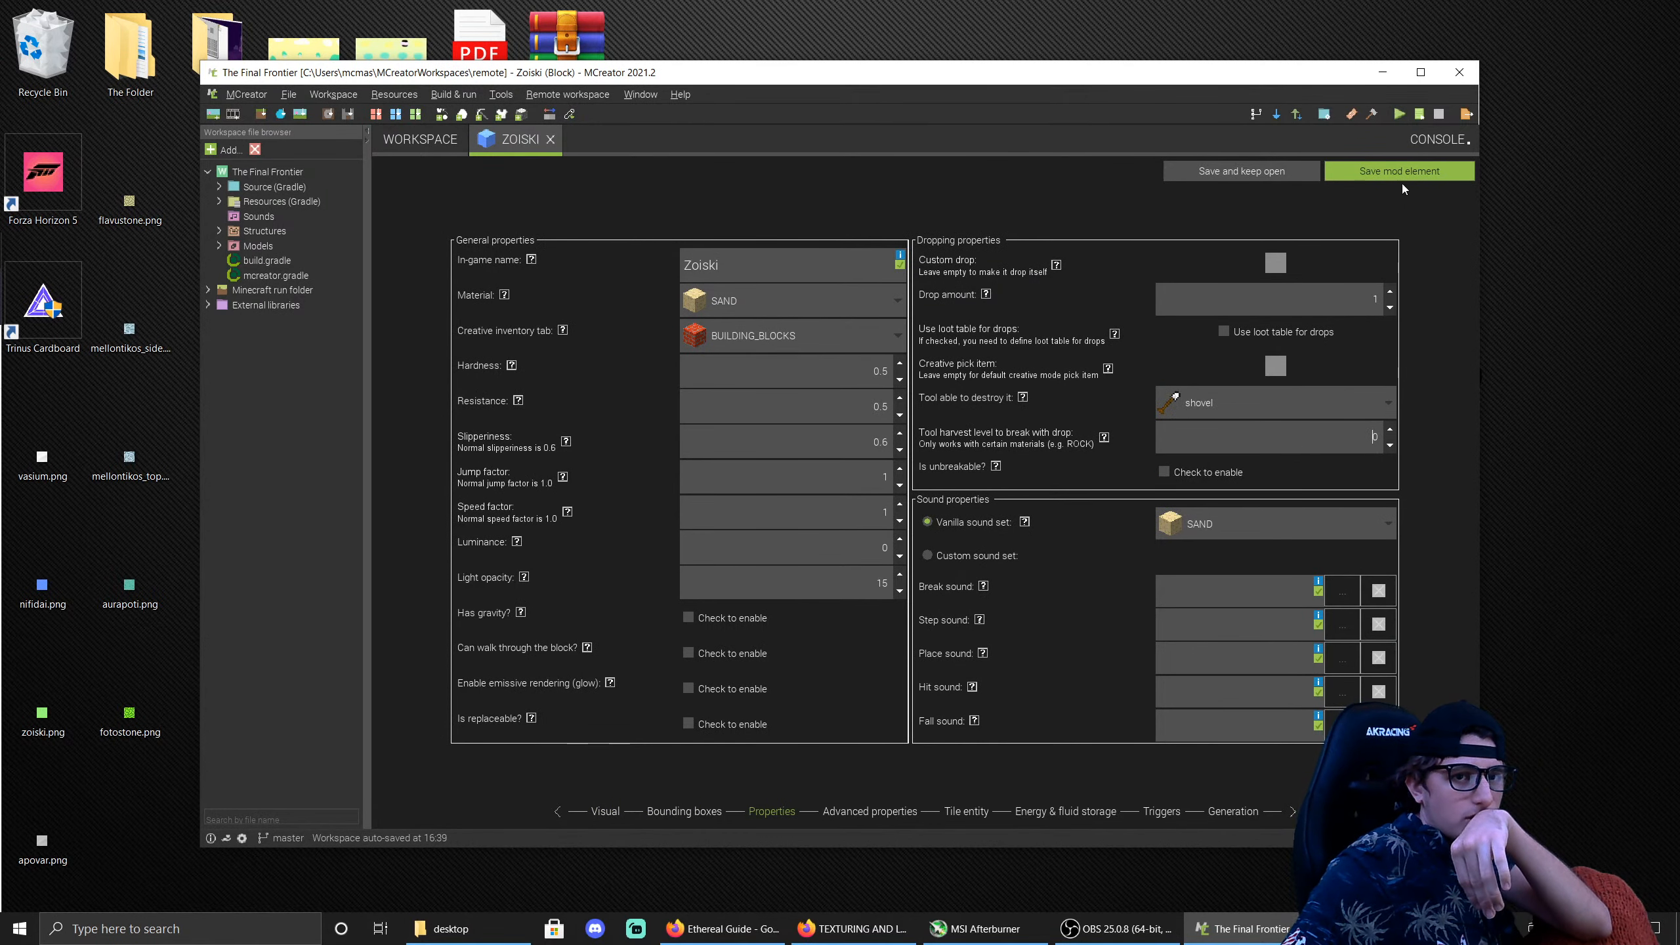
left_click(1395, 172)
Step: Reopen Nifidai, set its destroying tool to shovel with tool harvest level 0, and save the mod element
double_click(746, 238)
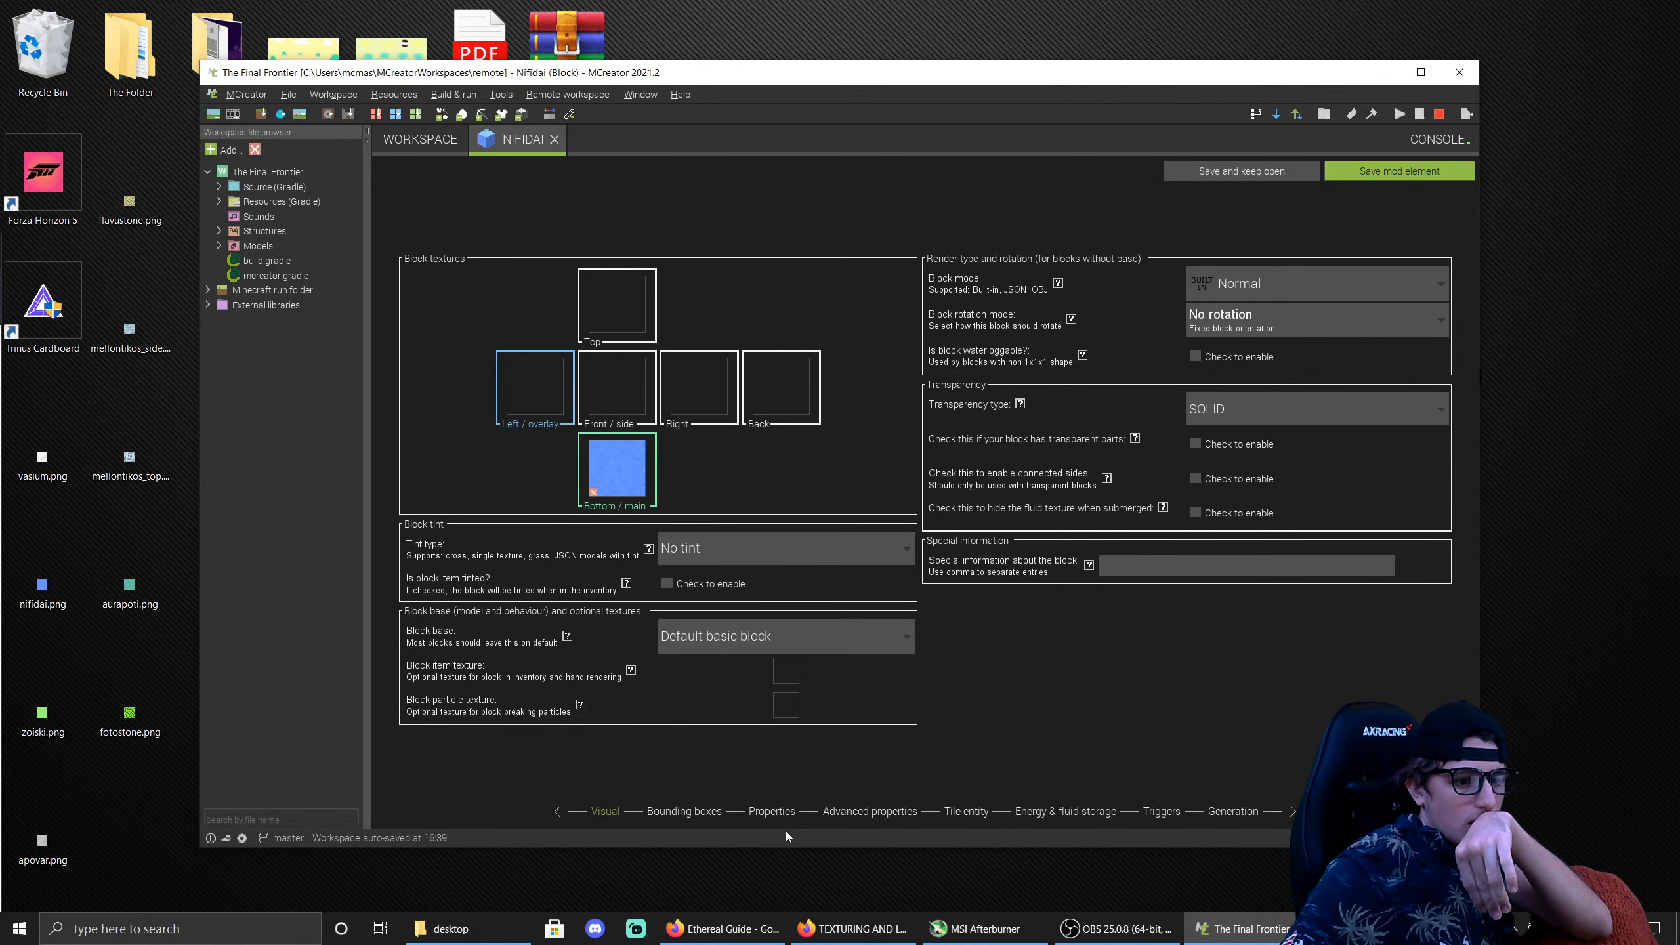
left_click(771, 811)
left_click(1284, 408)
left_click(1219, 479)
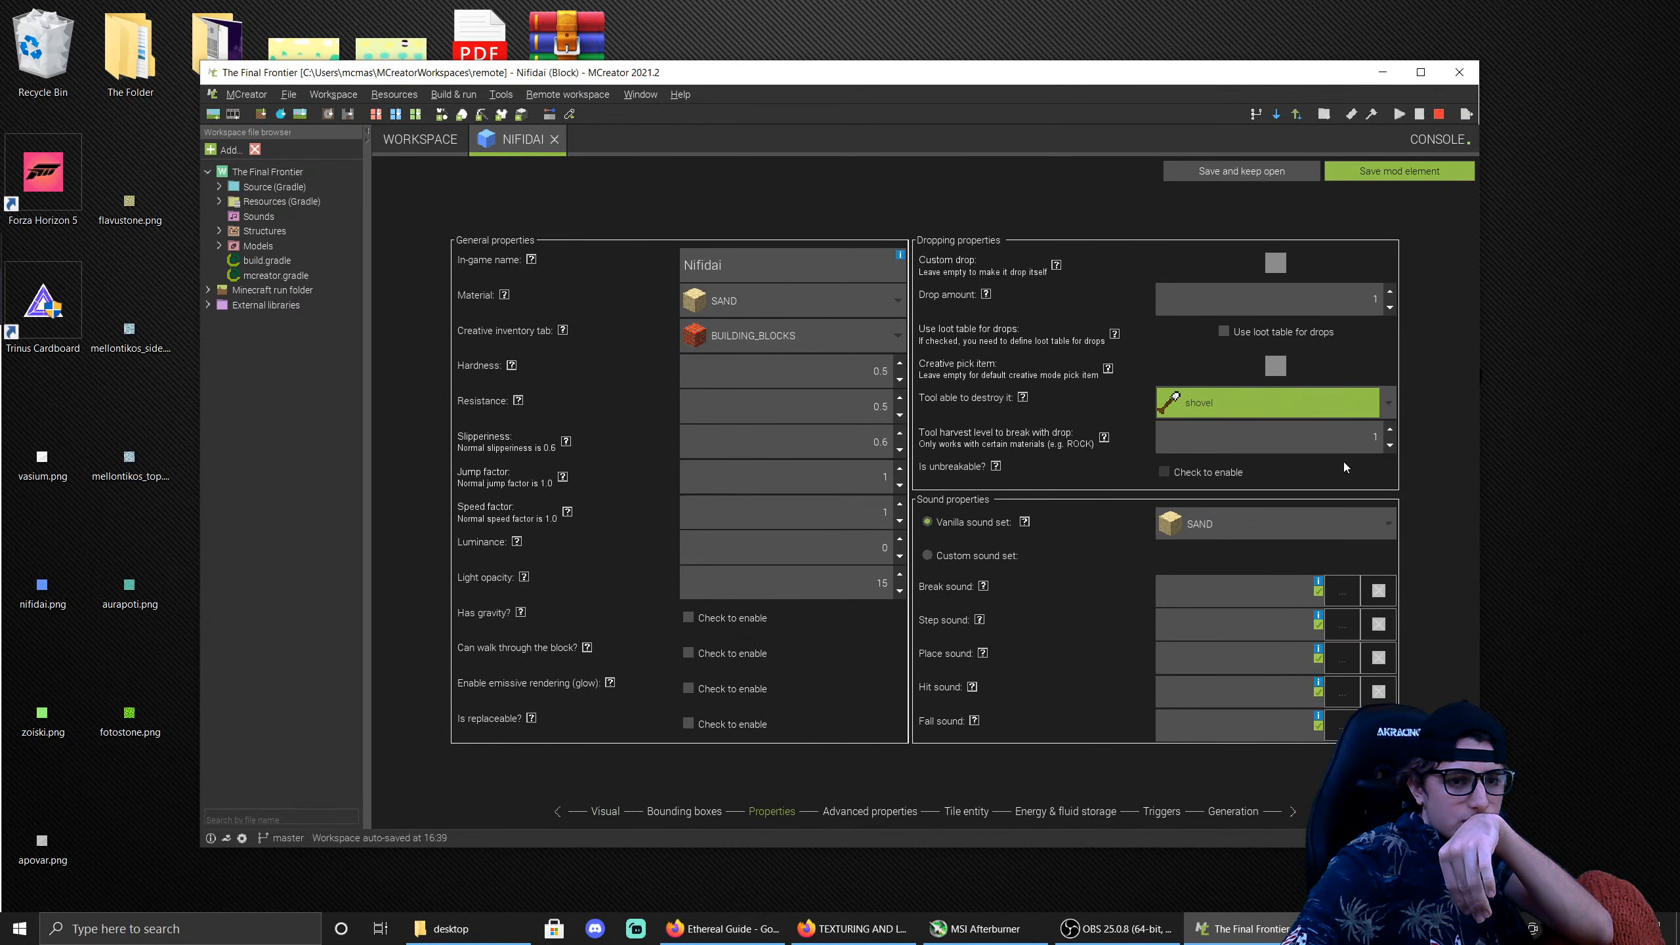
left_click(1441, 172)
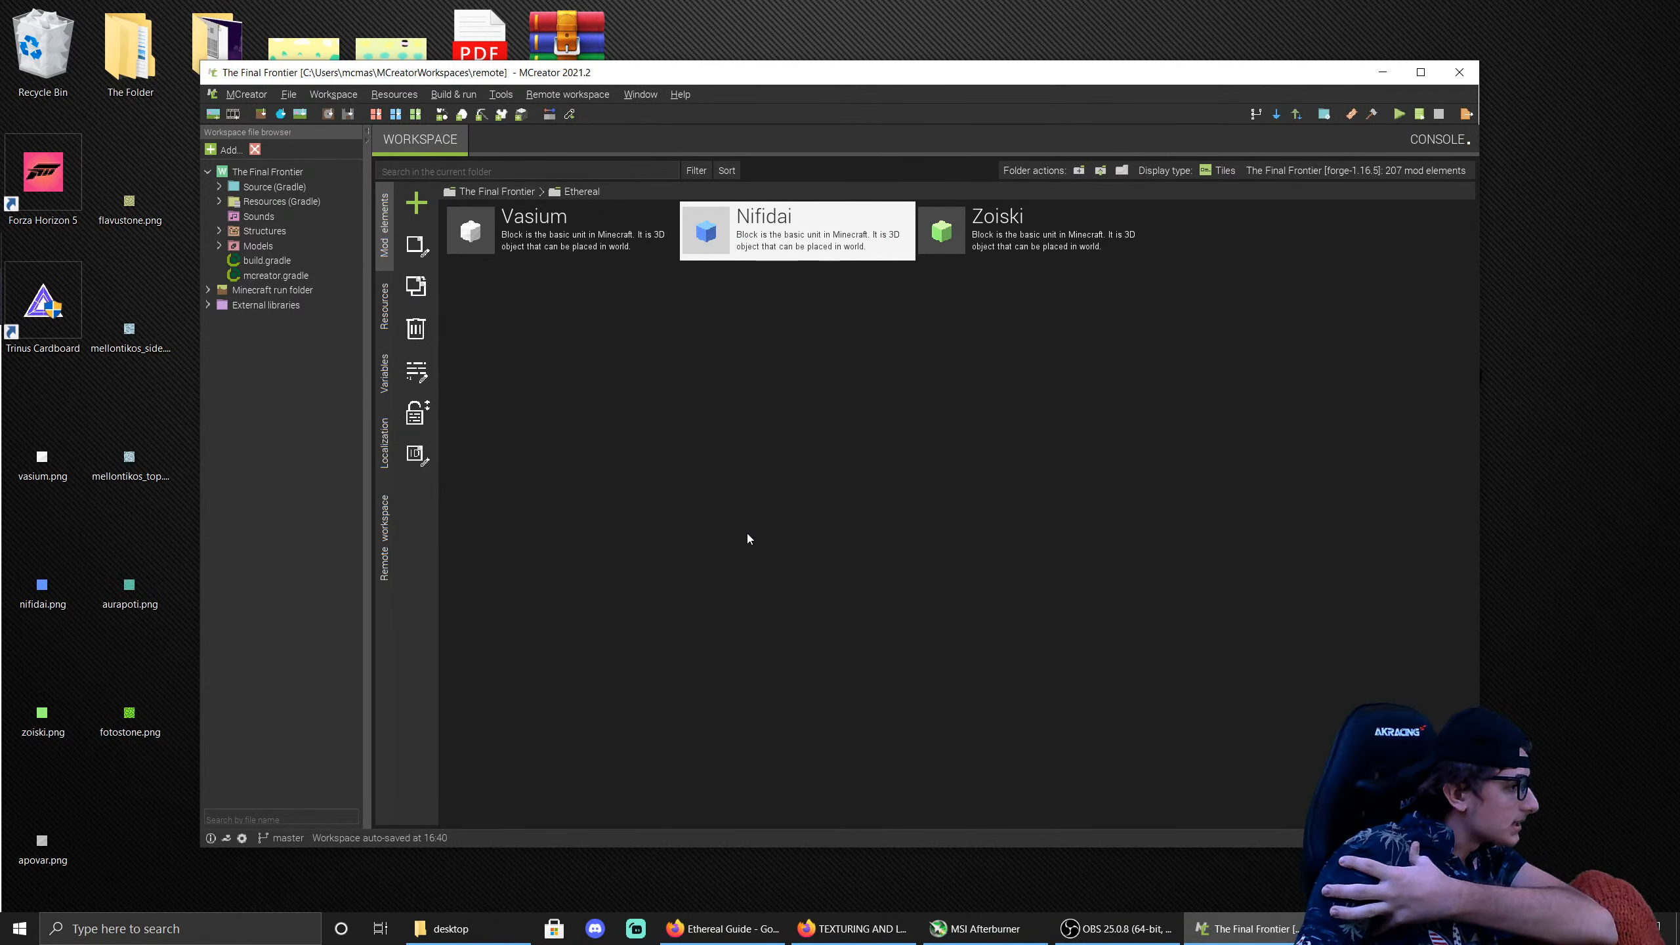
Step: Reset Nifidai's destroying tool to Not specified in its properties and save the mod element
double_click(696, 227)
left_click(771, 811)
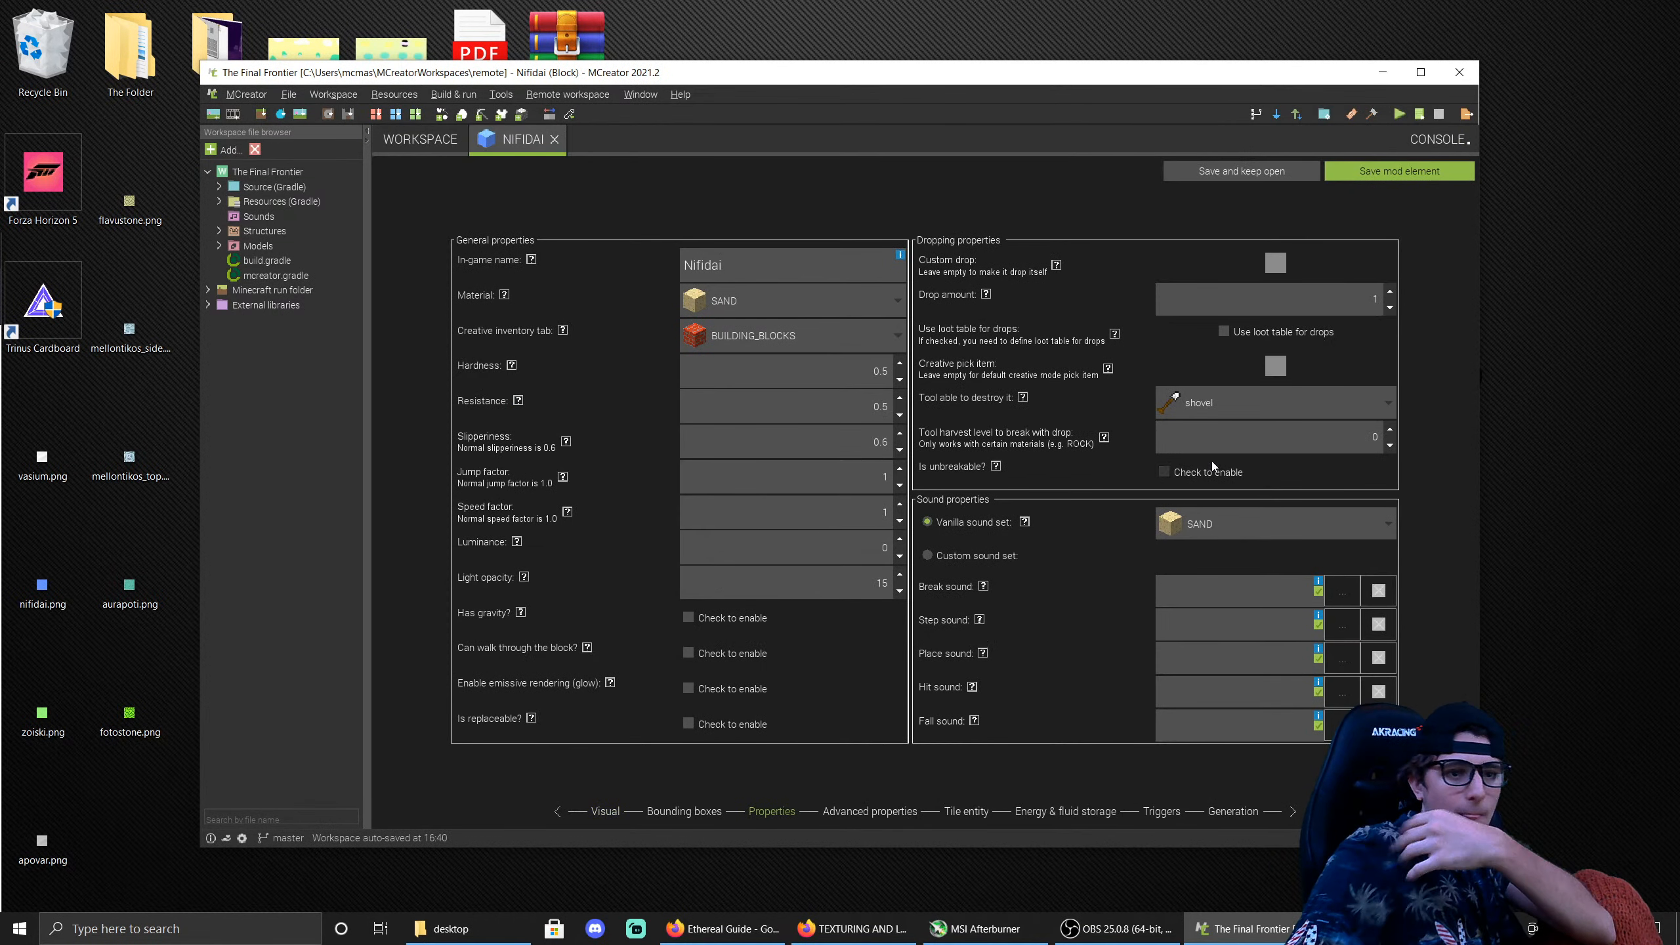
left_click(1217, 404)
left_click(1224, 430)
left_click(1399, 171)
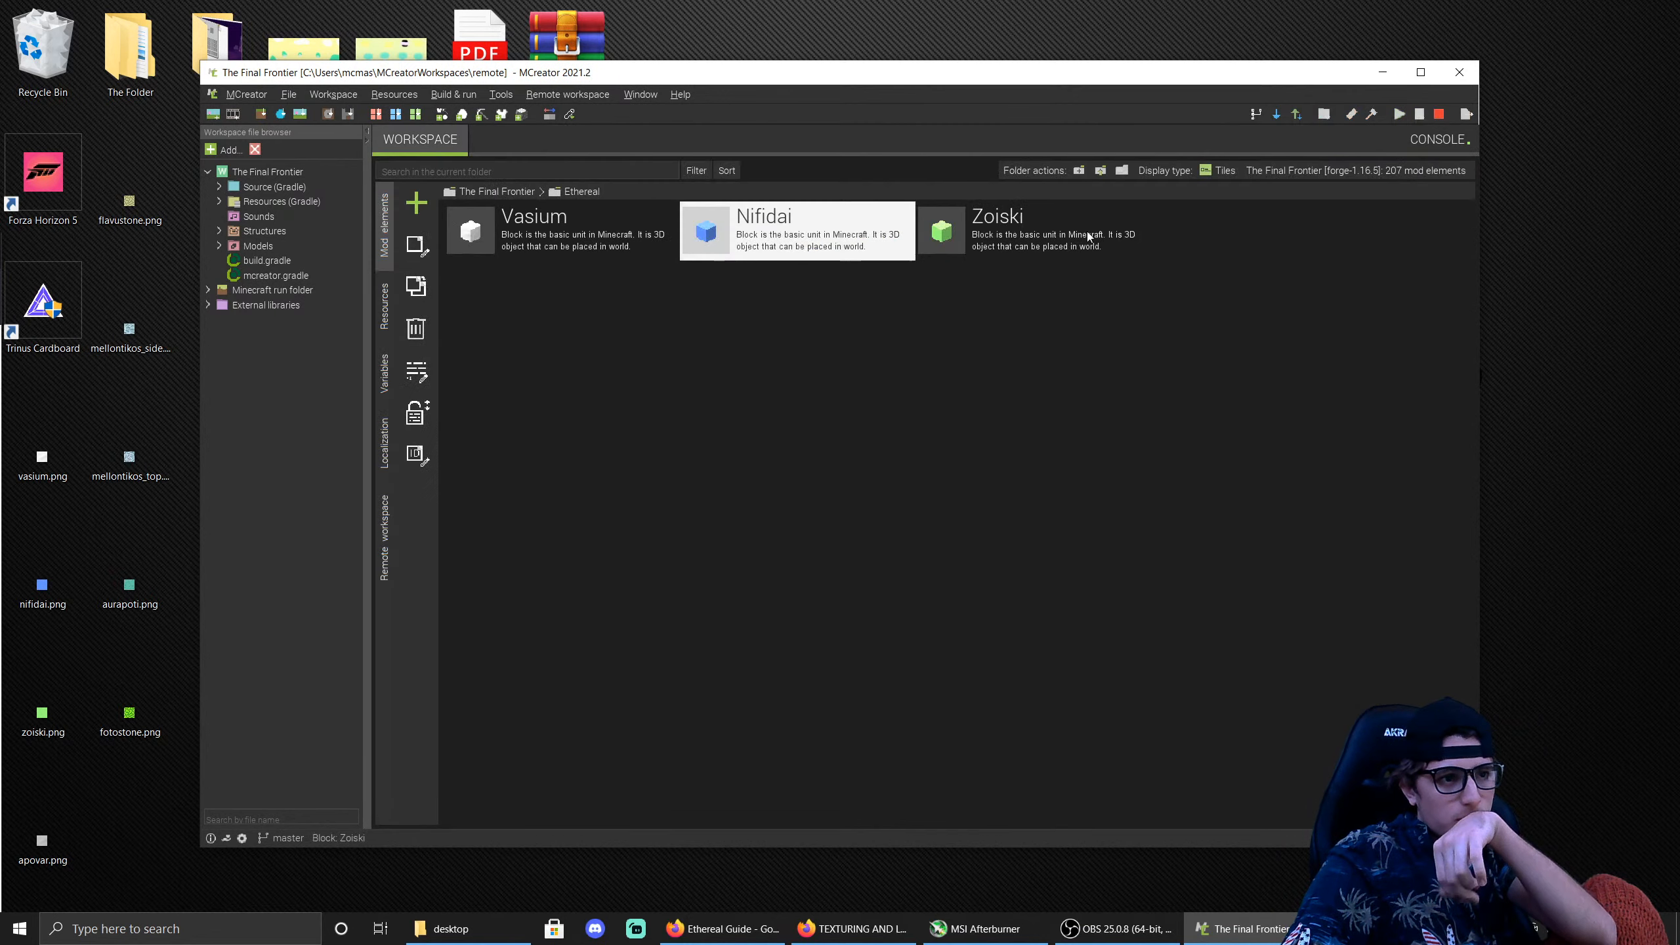
Step: Reopen Zoiski, reset its destroying tool to Not specified in its properties, and save the mod element
double_click(1087, 231)
left_click(771, 811)
left_click(1213, 402)
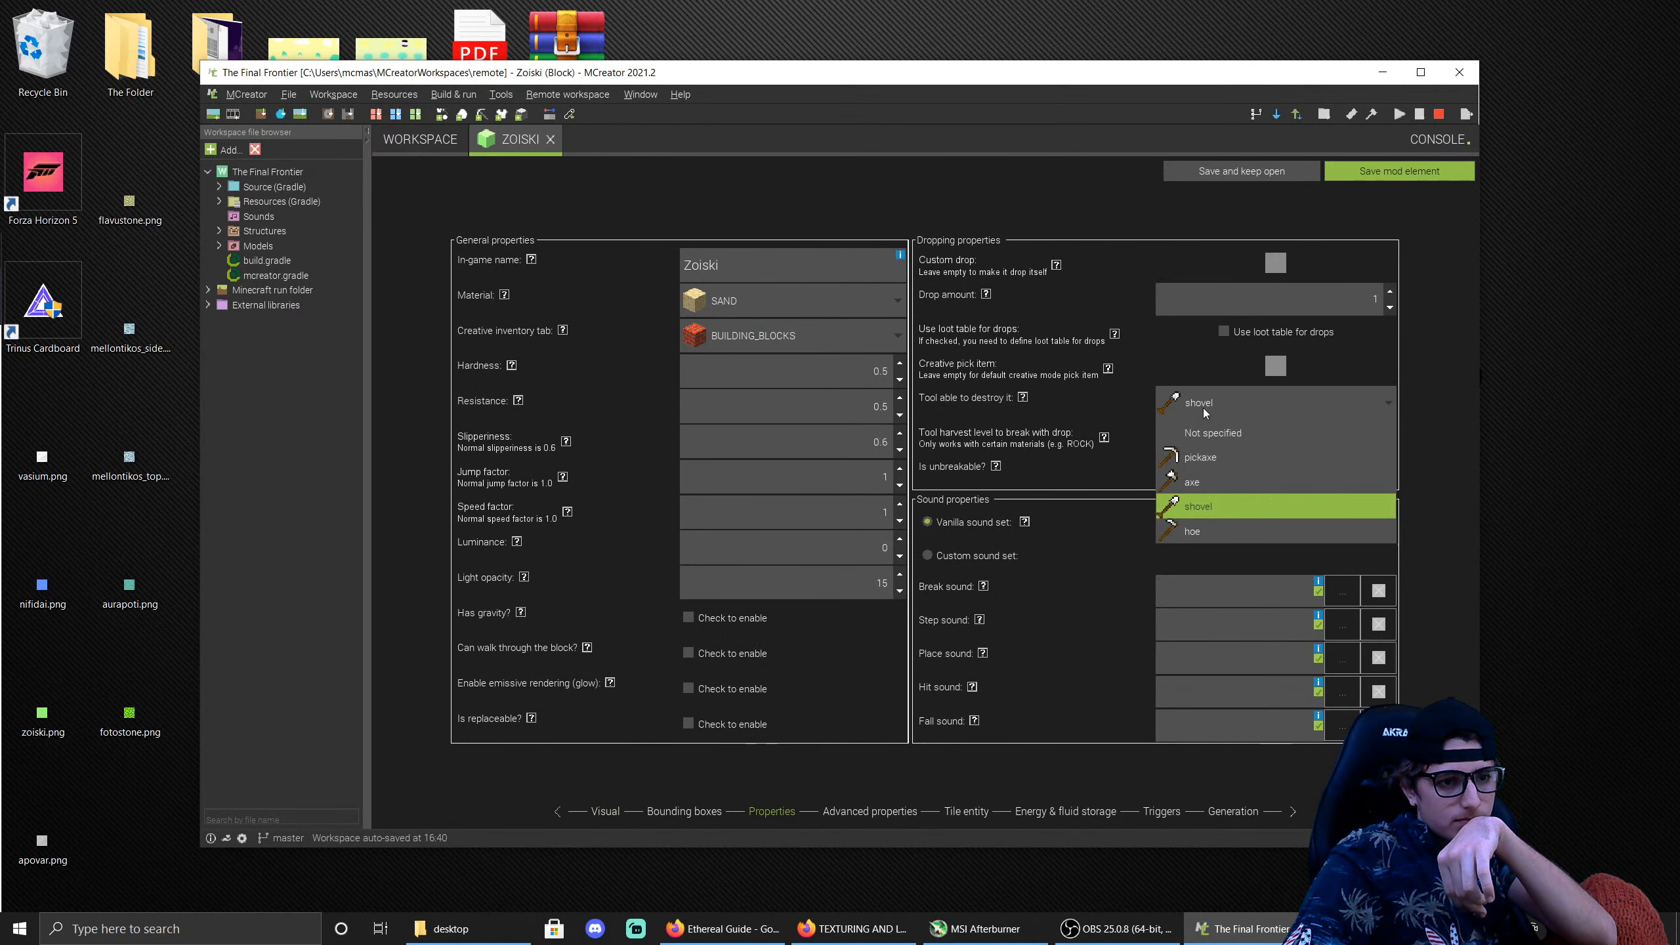
left_click(1217, 433)
left_click(1420, 170)
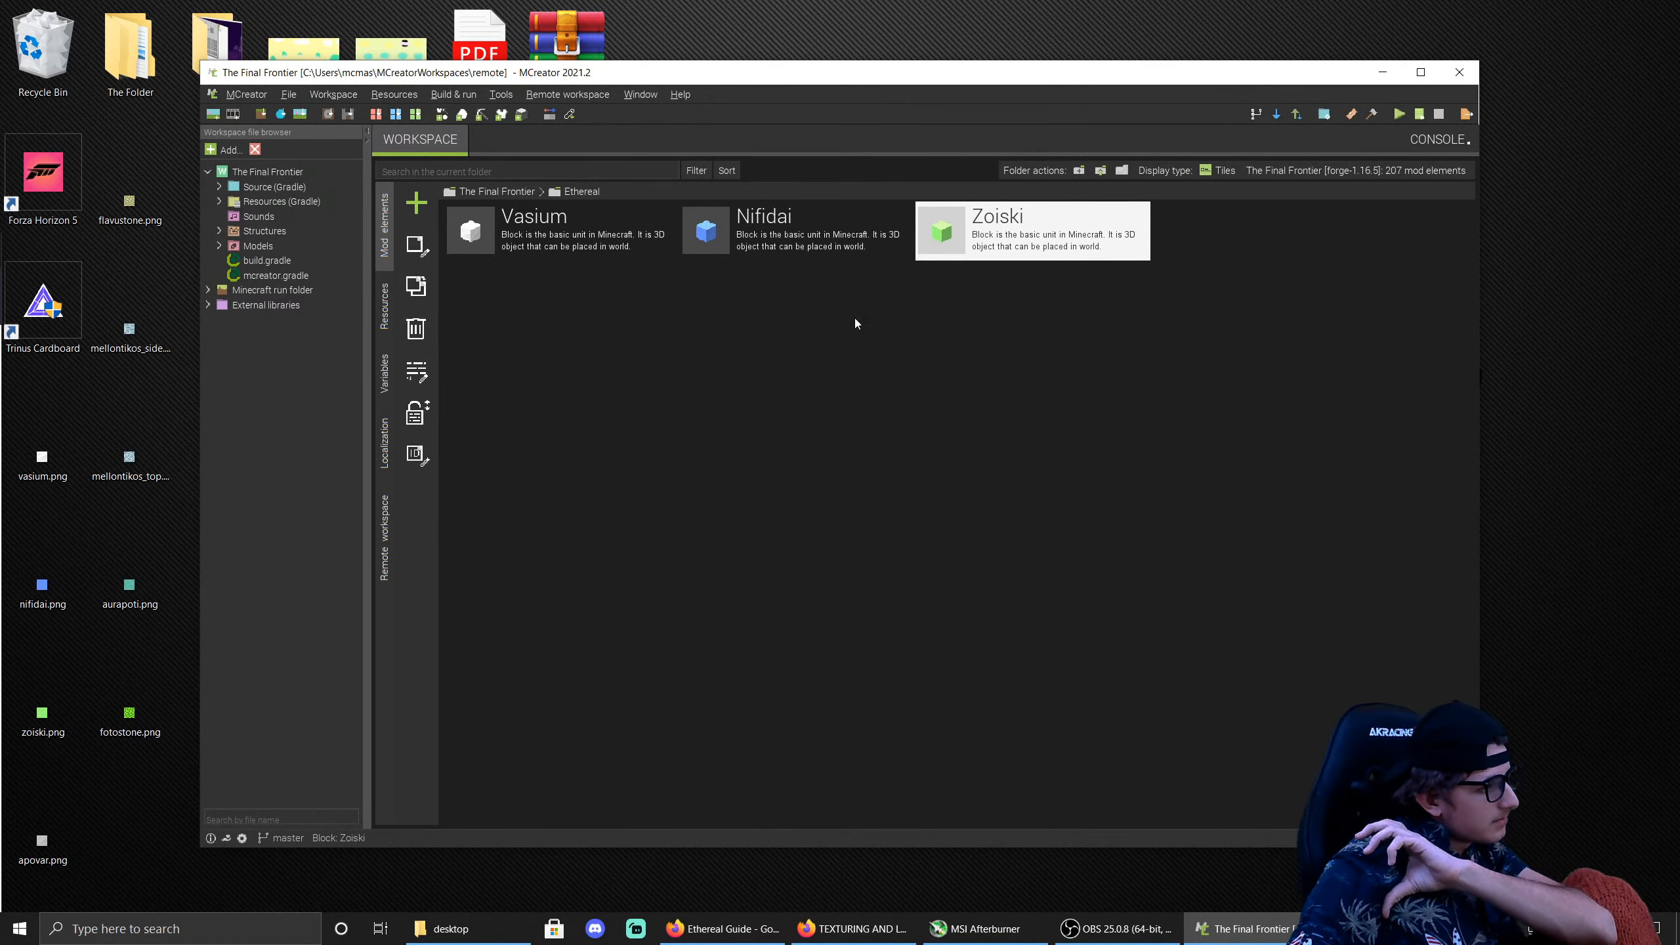
Step: Create a new Block mod element named Mellontikos in the Ethereal folder
left_click(416, 219)
left_click(486, 284)
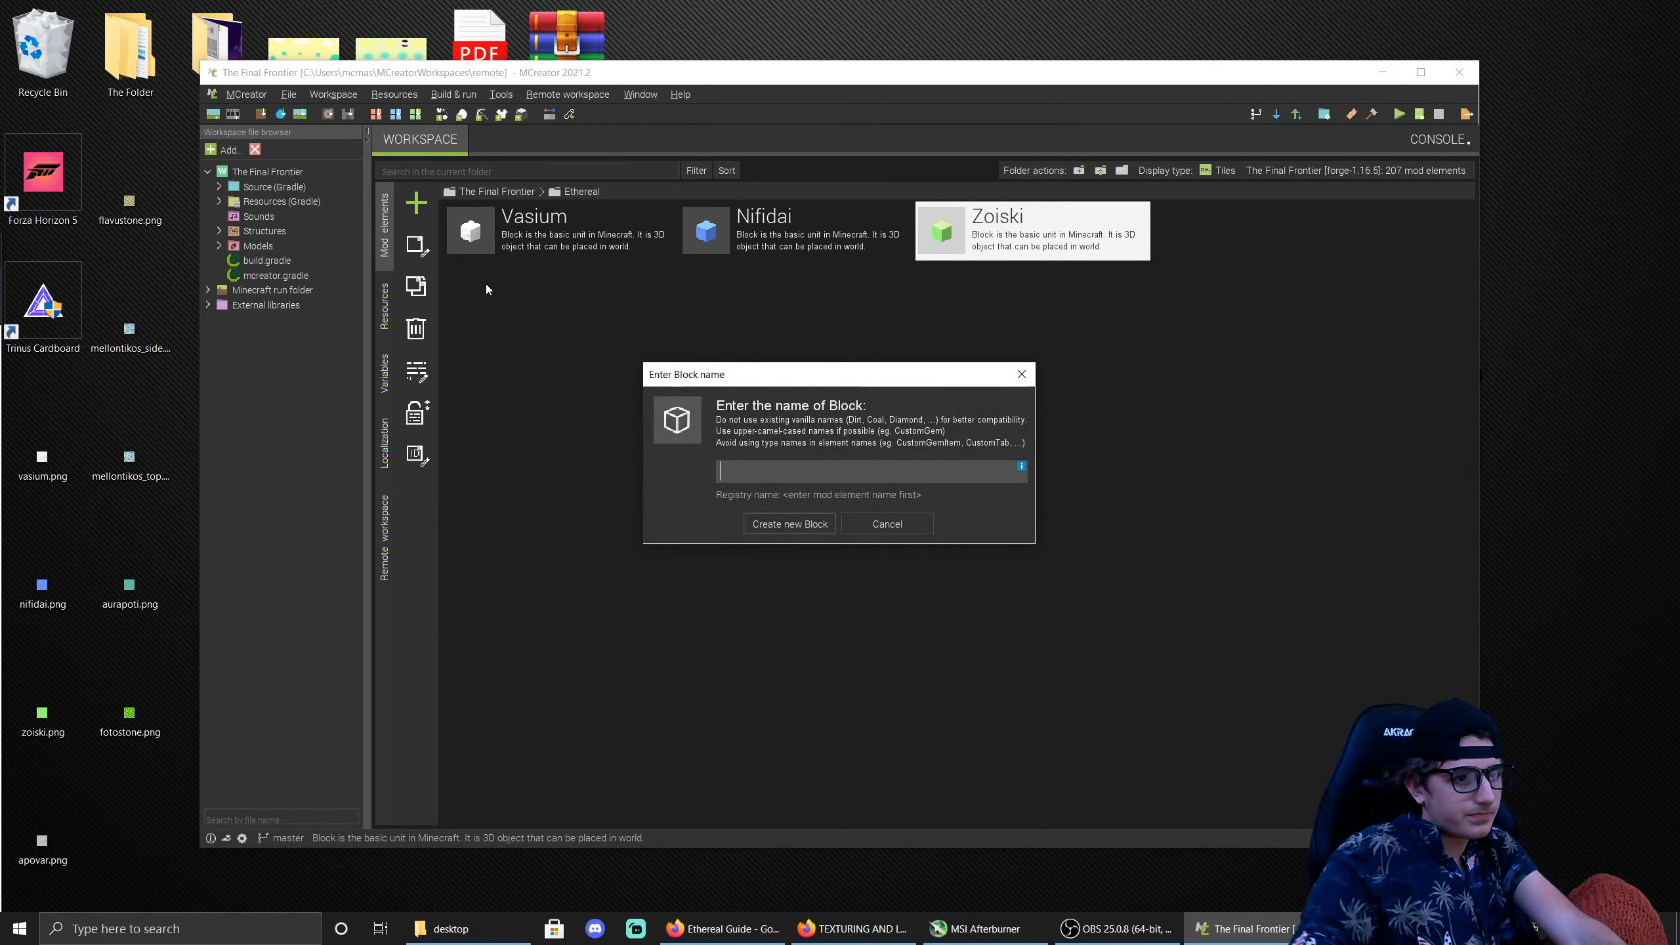
type("Mellontikos")
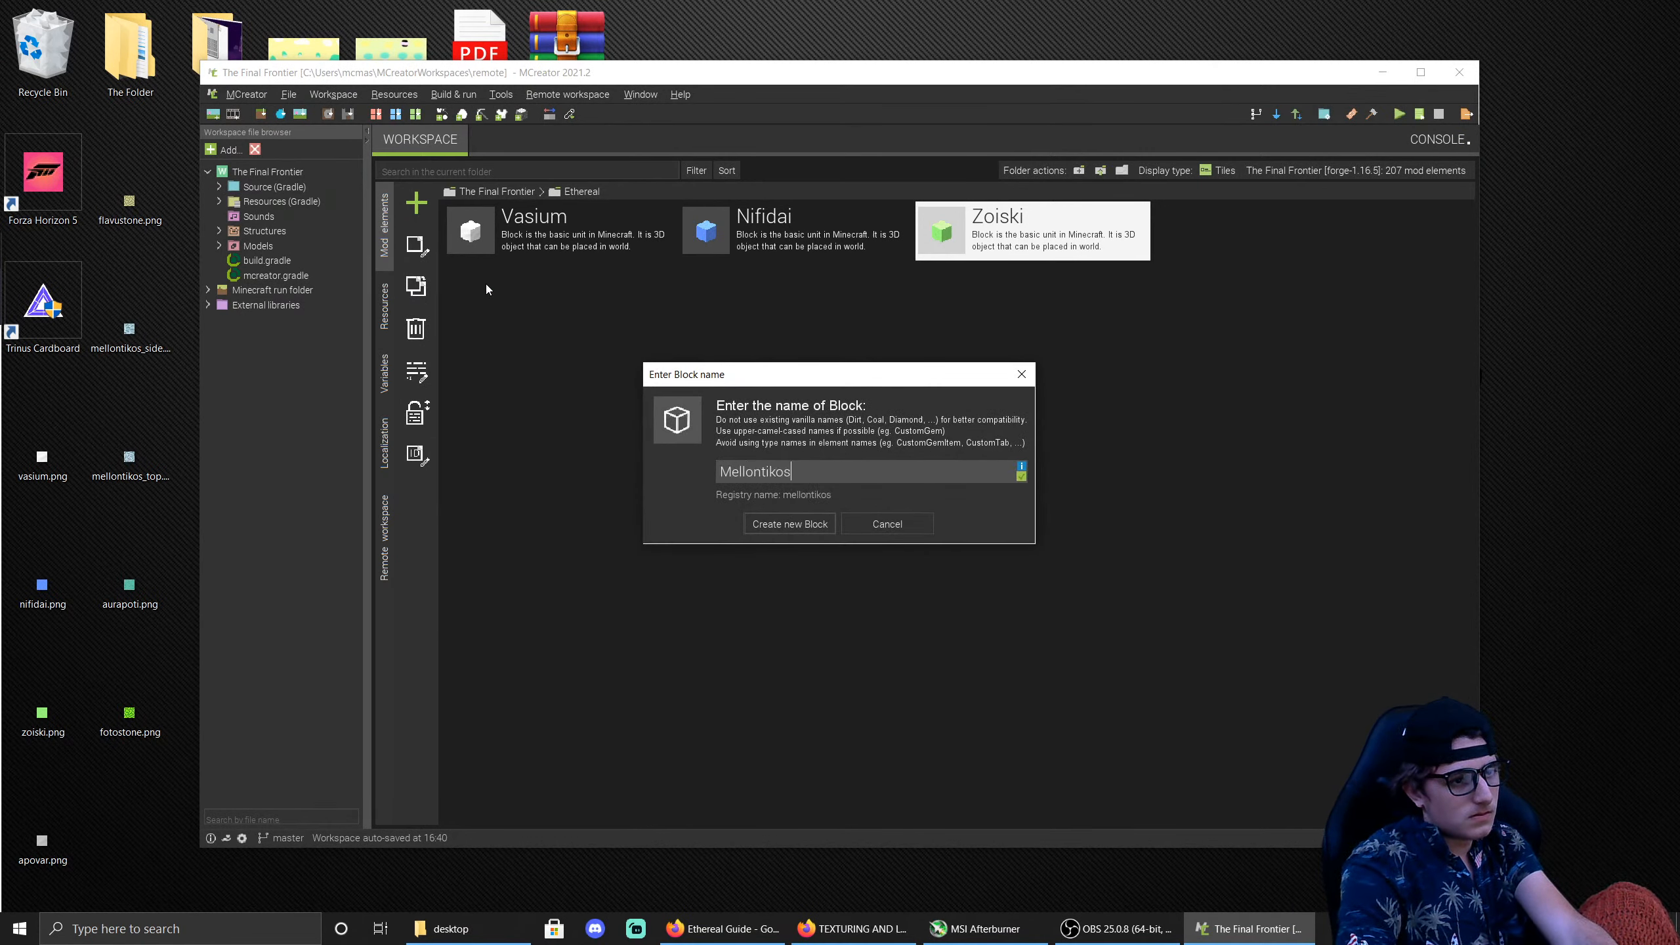
key("Return")
Step: Import mellontikos_side.png as a block texture and apply it to the front, right, back and left faces
left_click(645, 371)
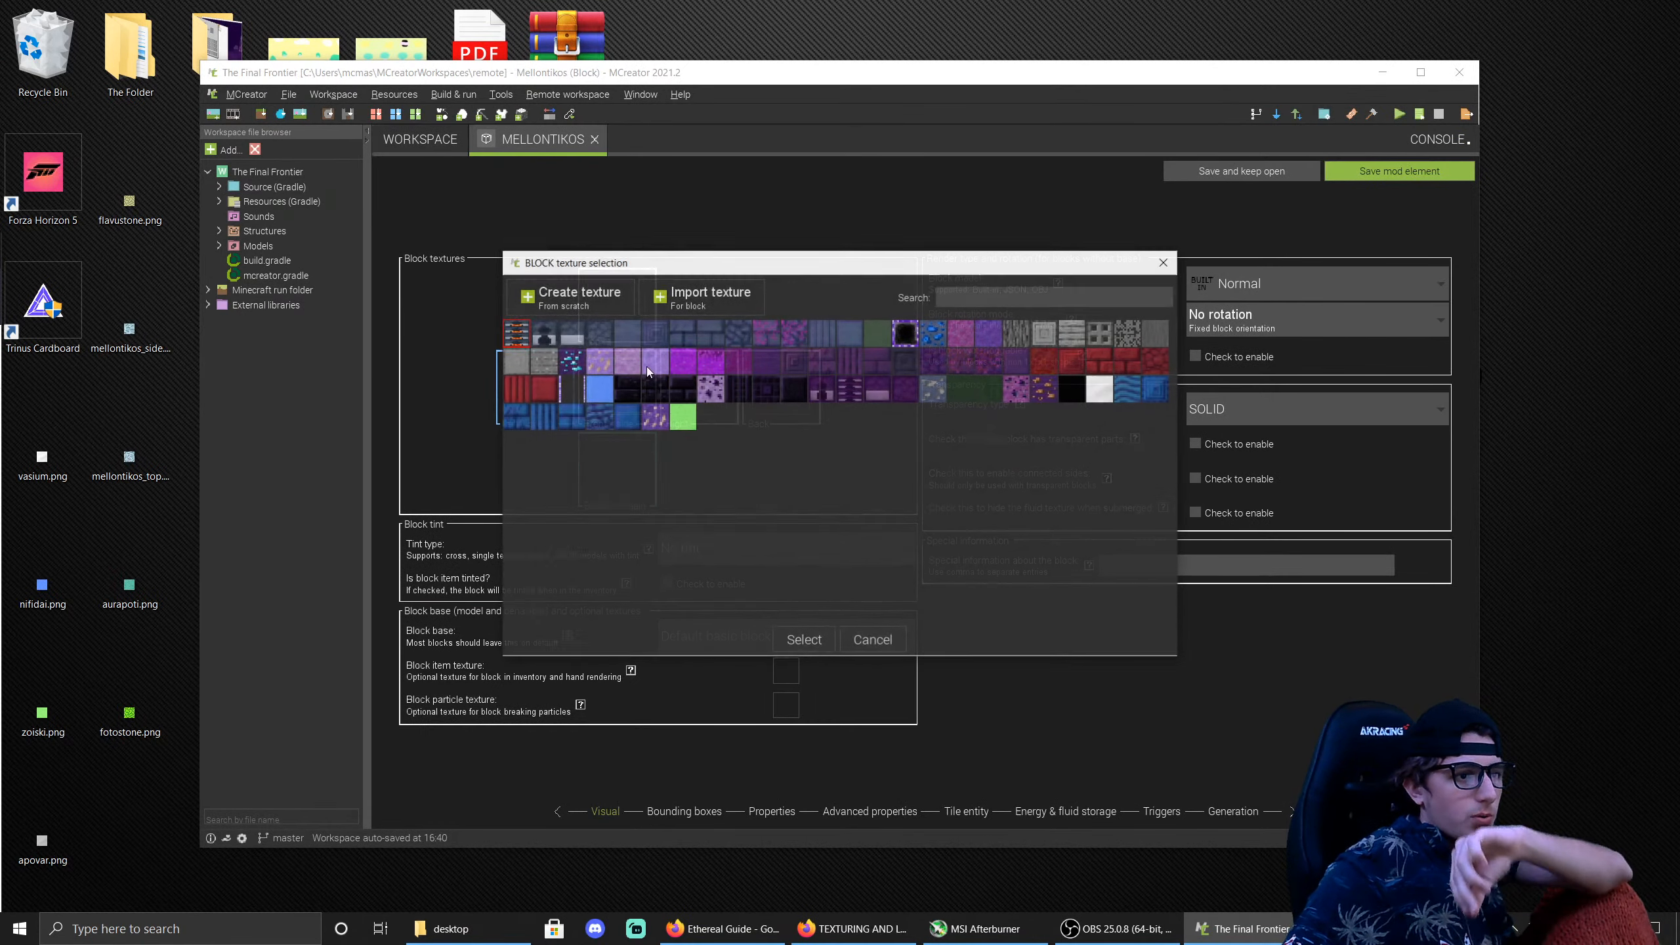
left_click(719, 290)
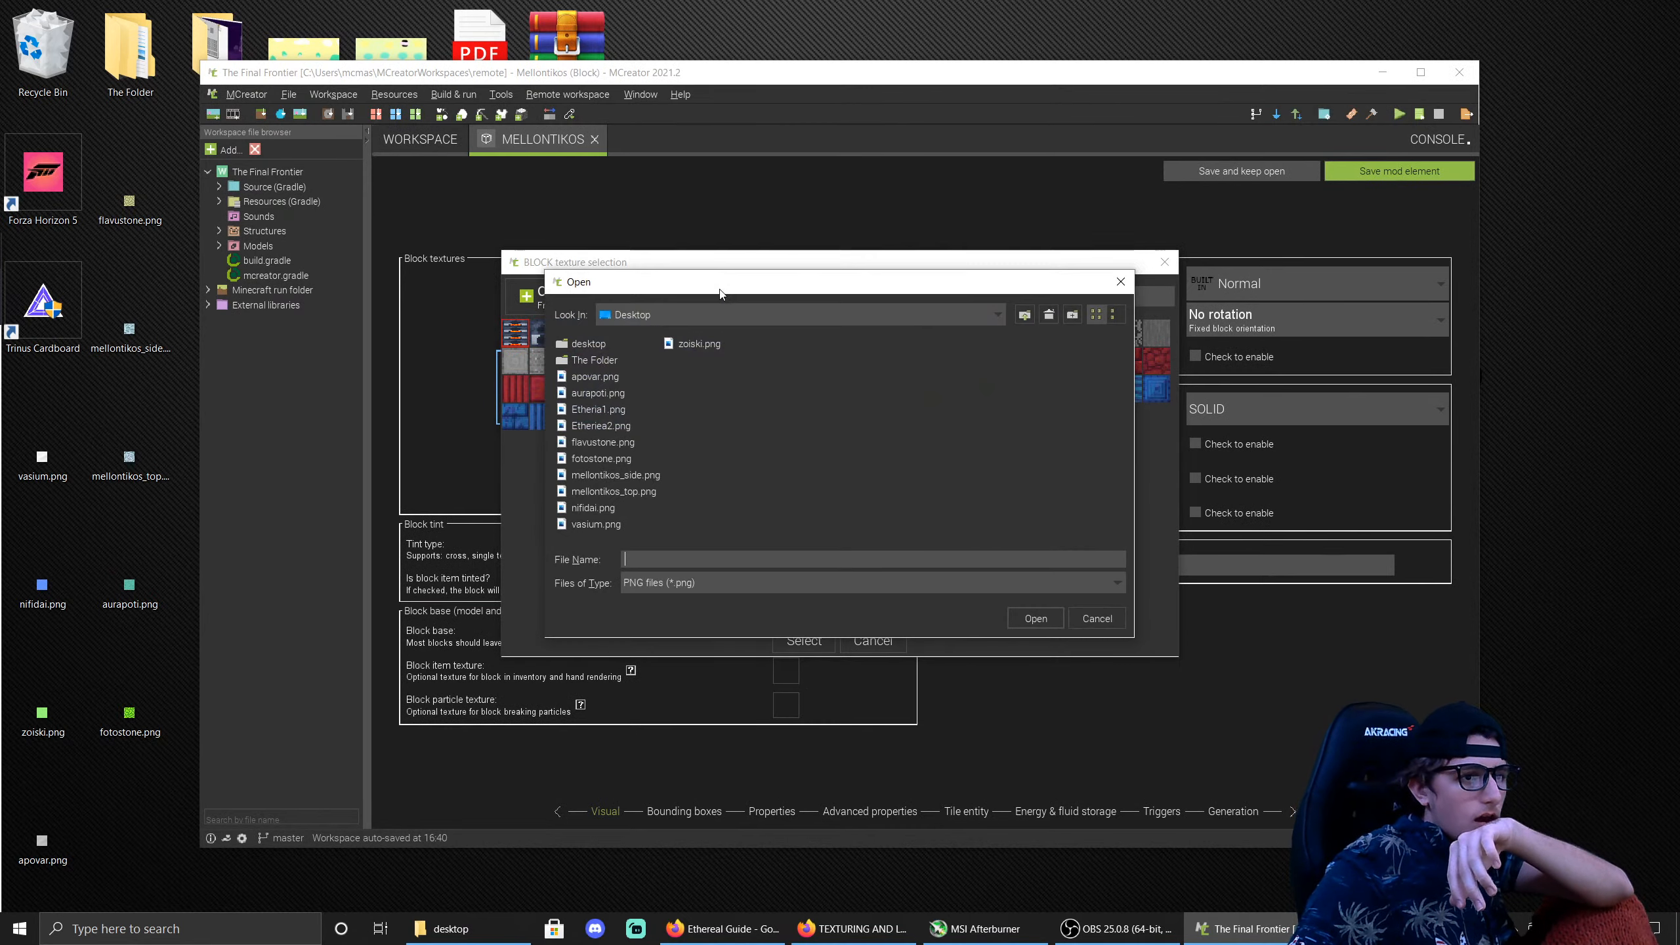
double_click(616, 476)
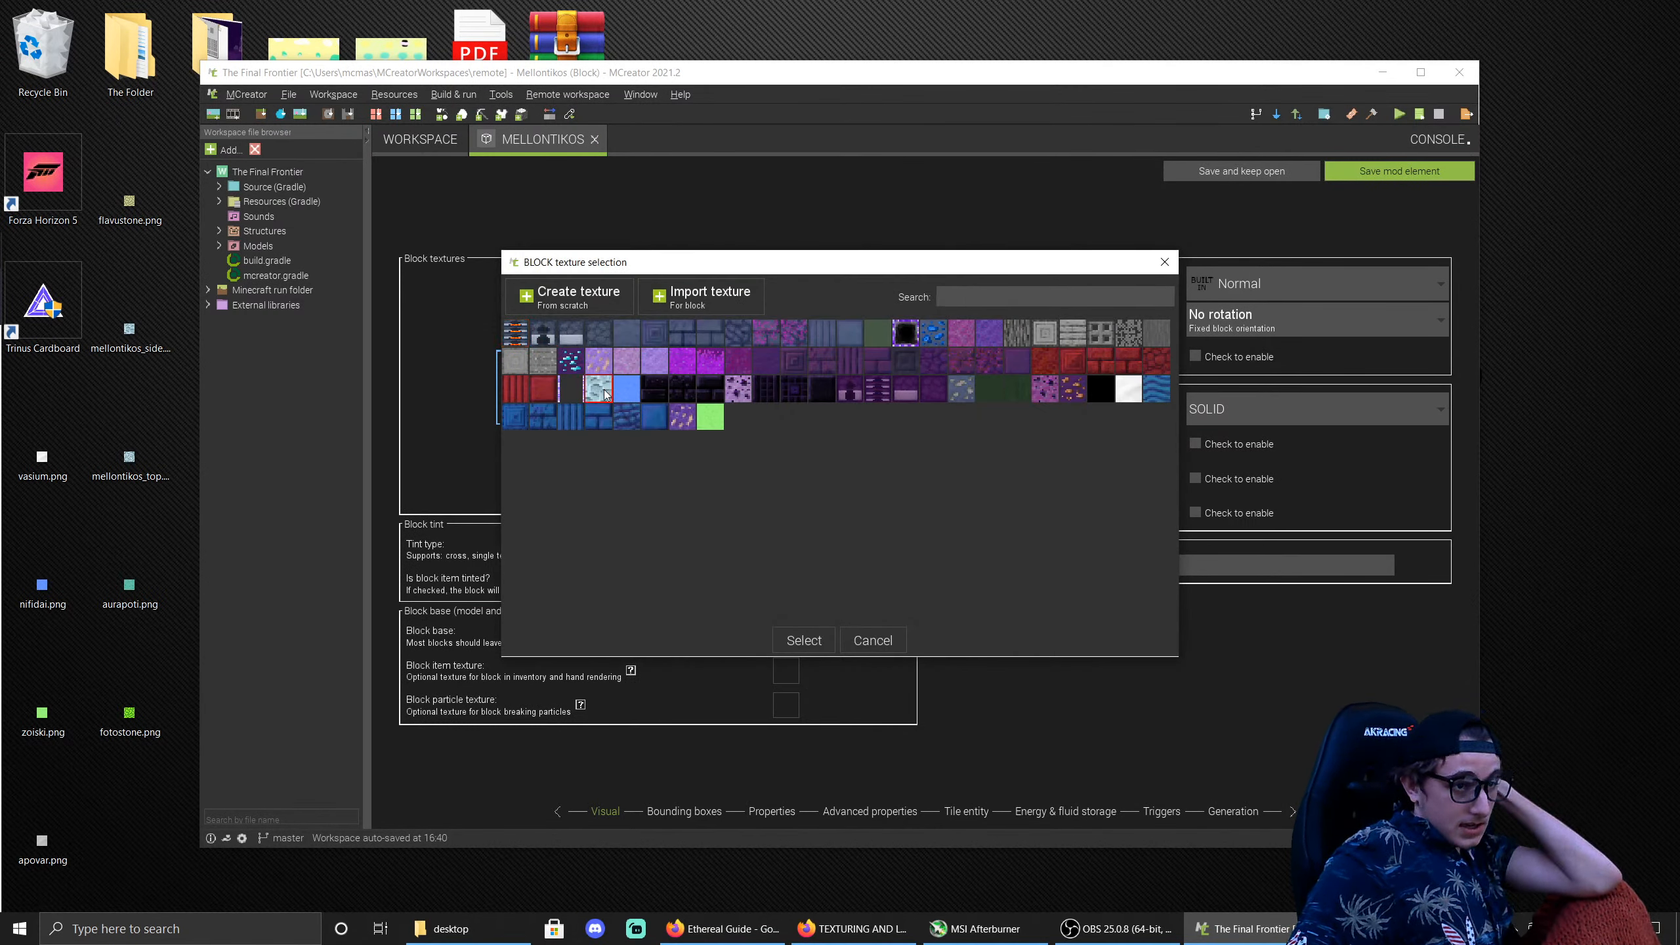
double_click(604, 391)
left_click(690, 397)
left_click(804, 640)
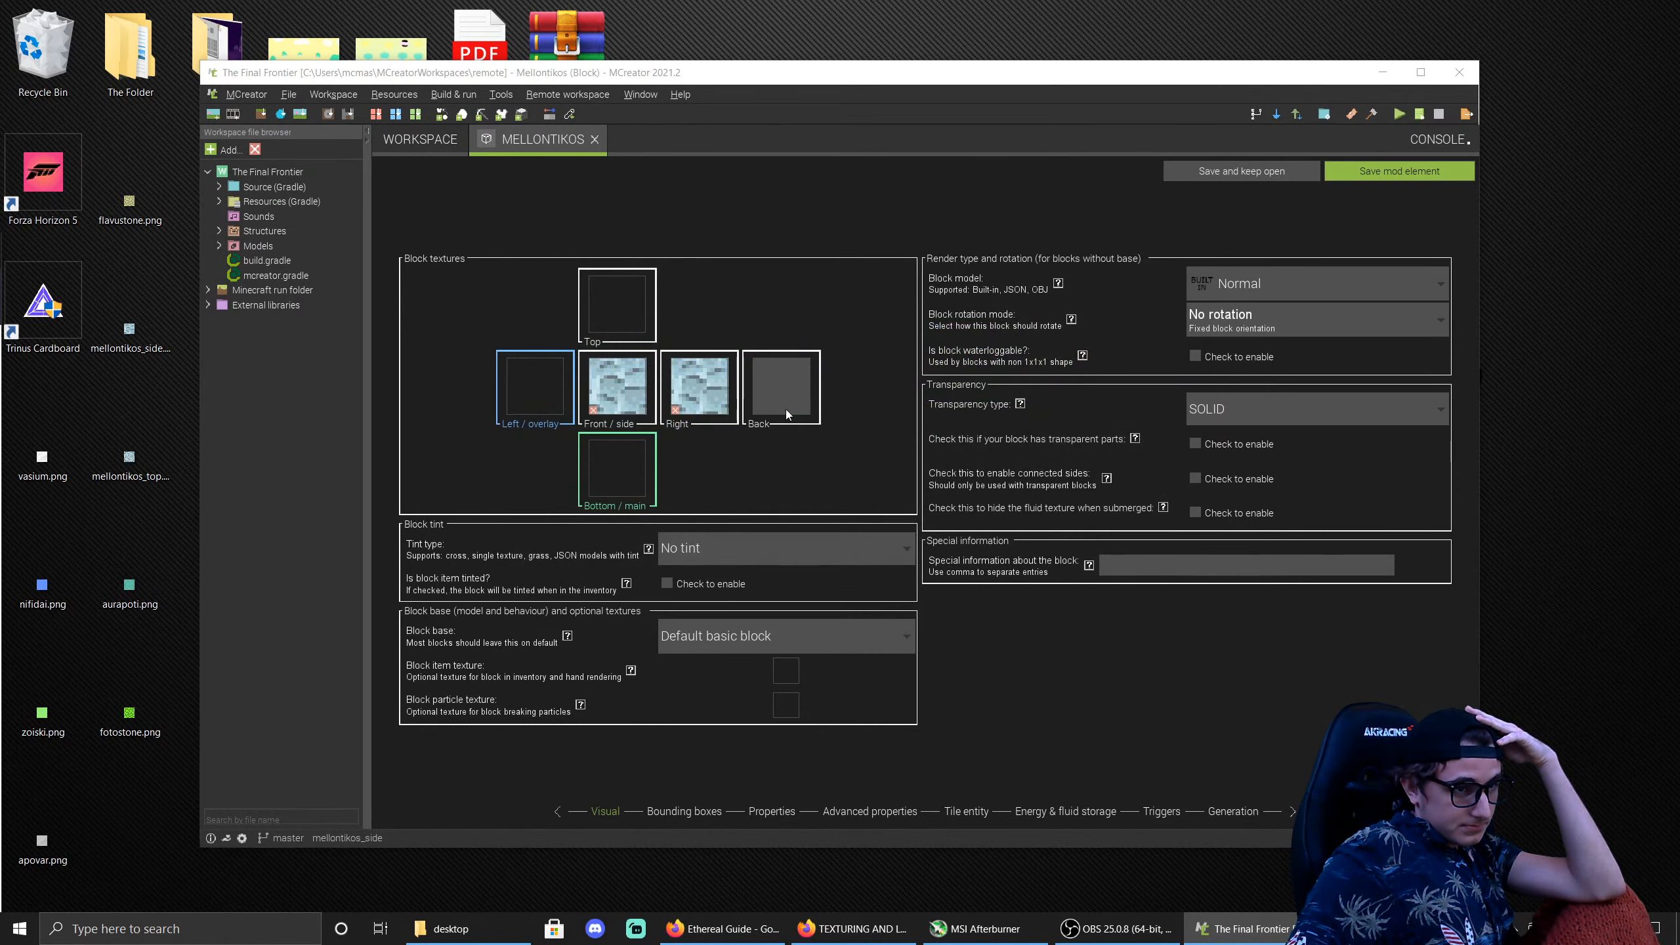
left_click(785, 409)
double_click(602, 389)
left_click(549, 386)
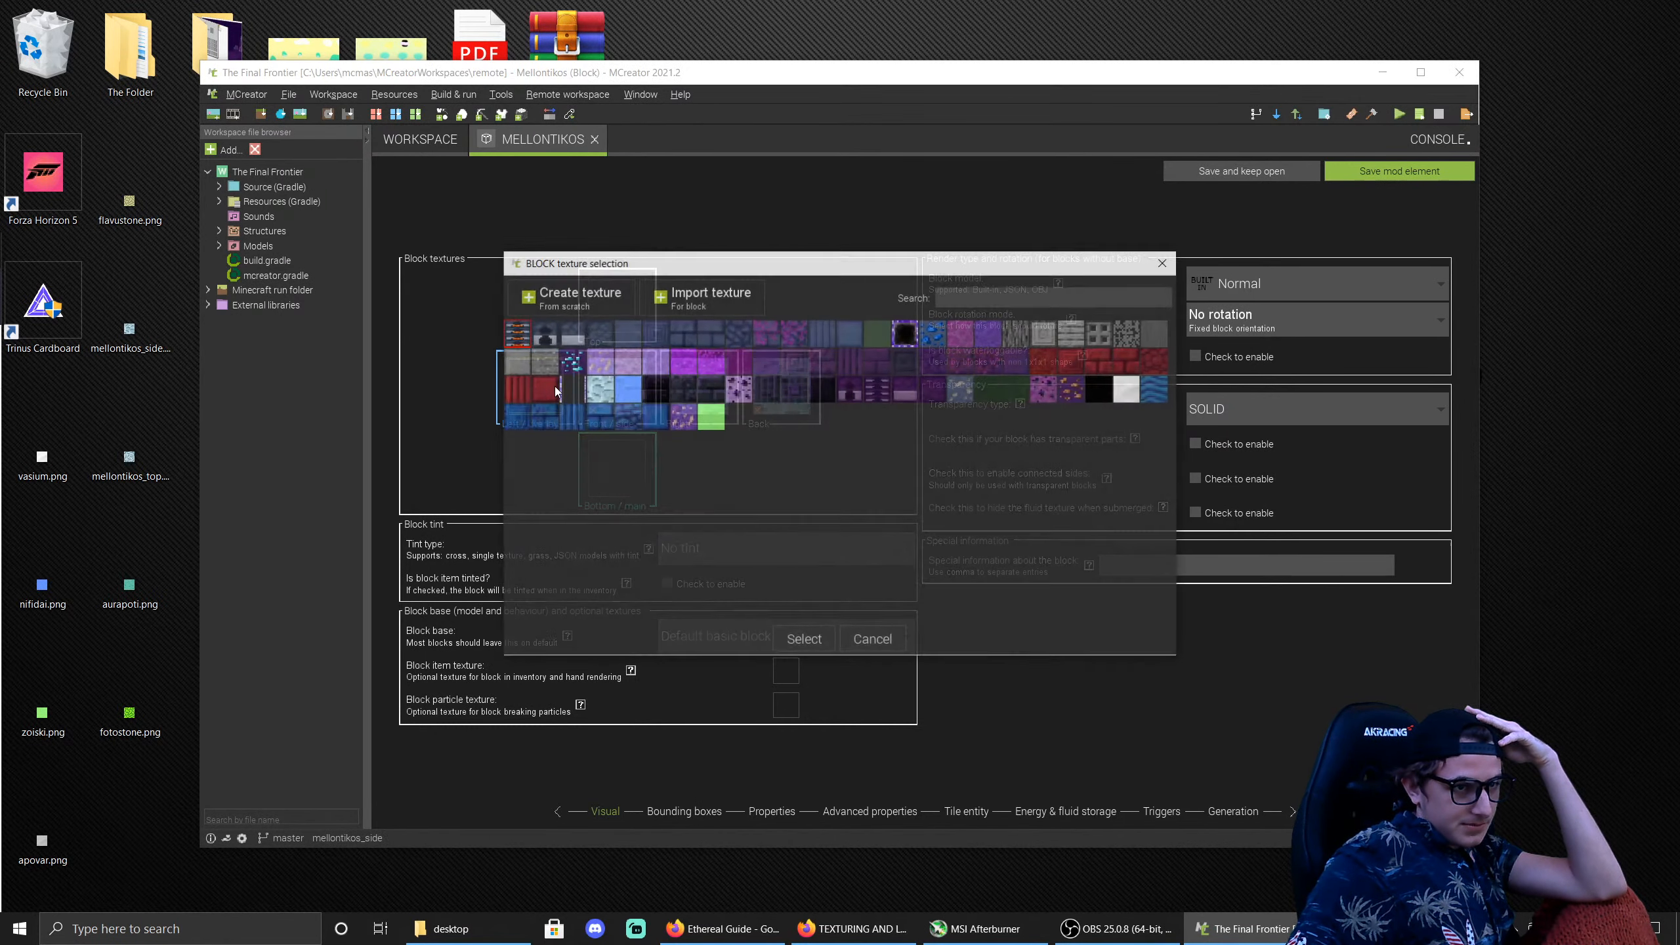
double_click(598, 390)
Step: Import mellontikos_top.png as a block texture and apply it to the top and bottom faces
left_click(617, 314)
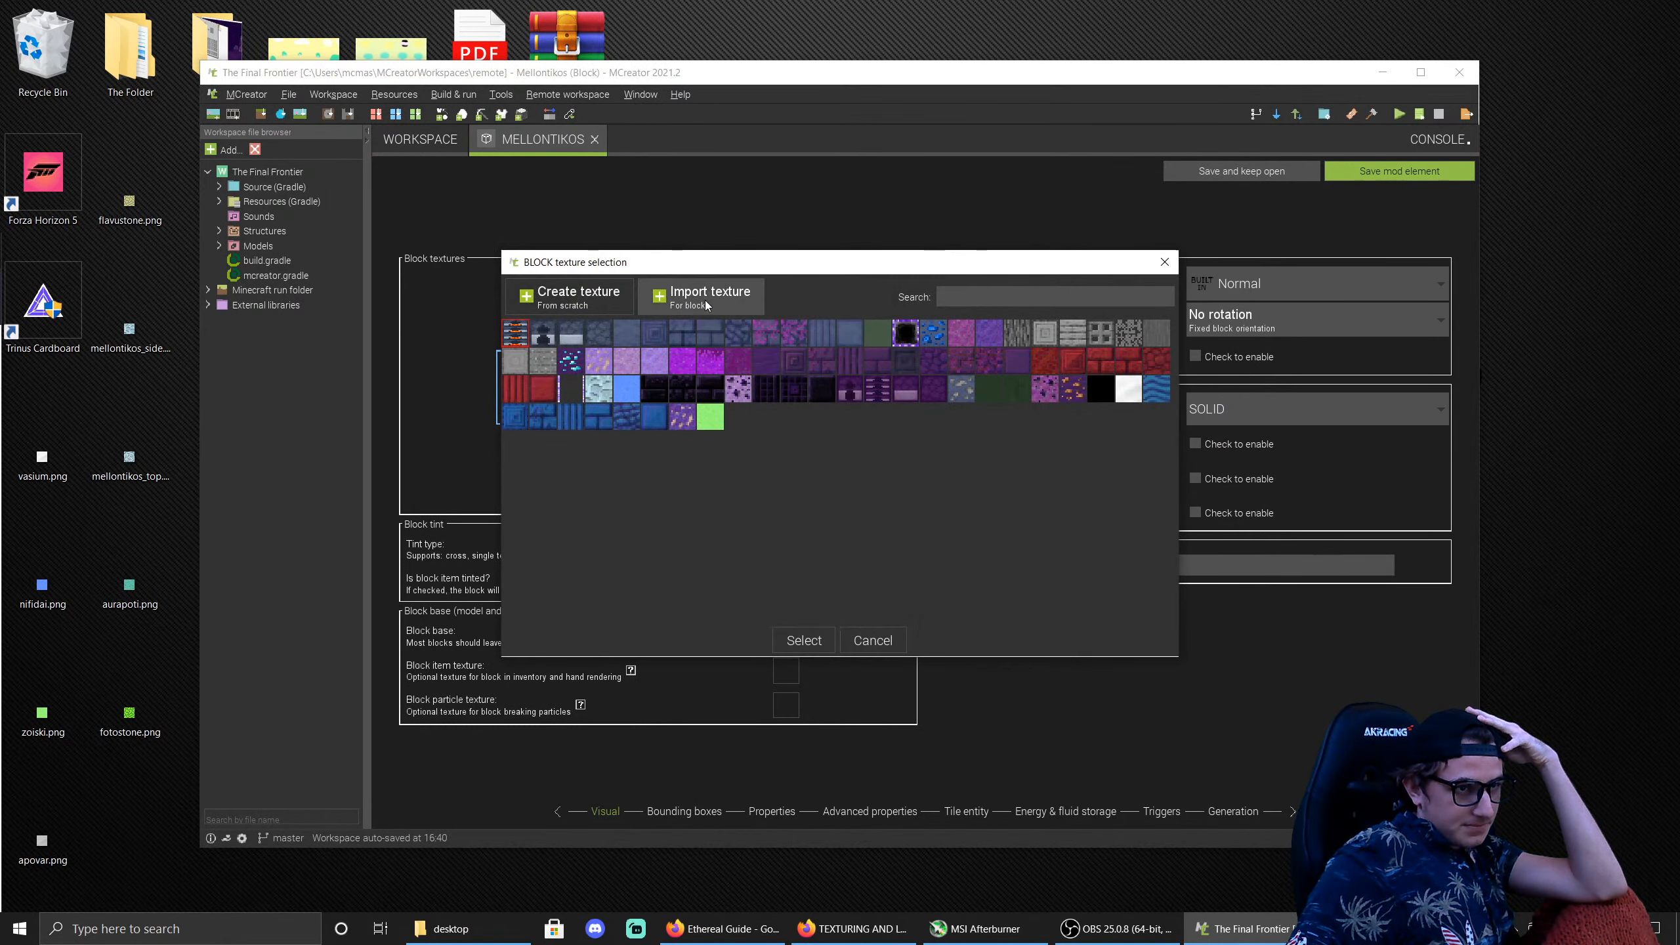
left_click(704, 300)
double_click(635, 492)
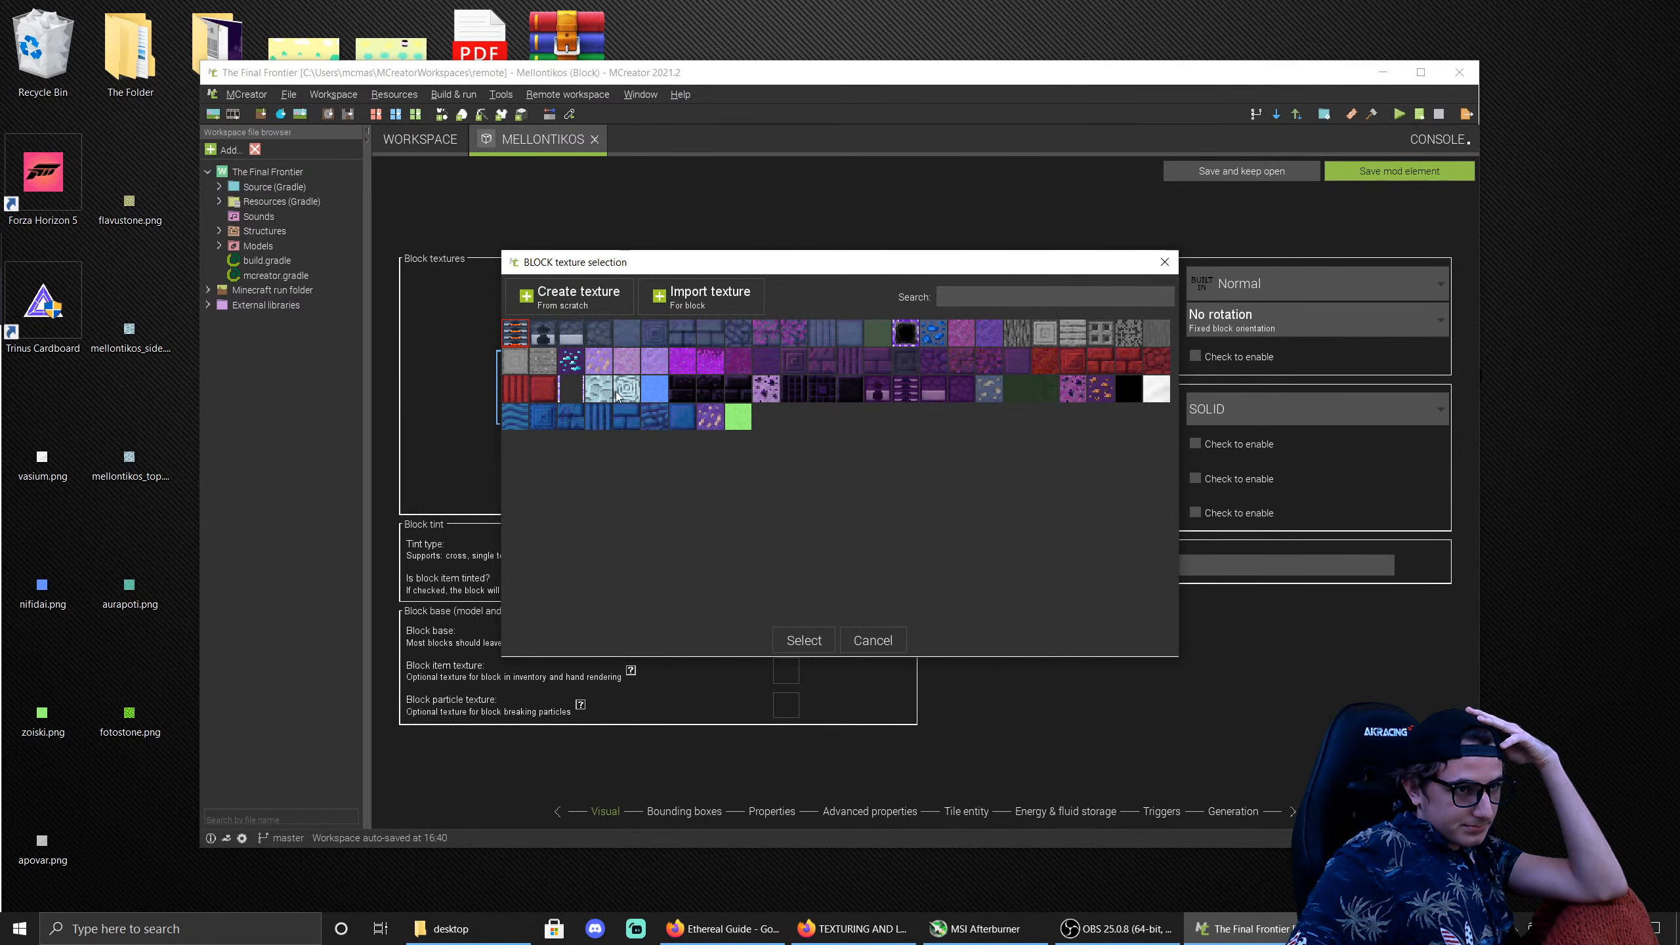
double_click(617, 396)
left_click(628, 446)
double_click(626, 391)
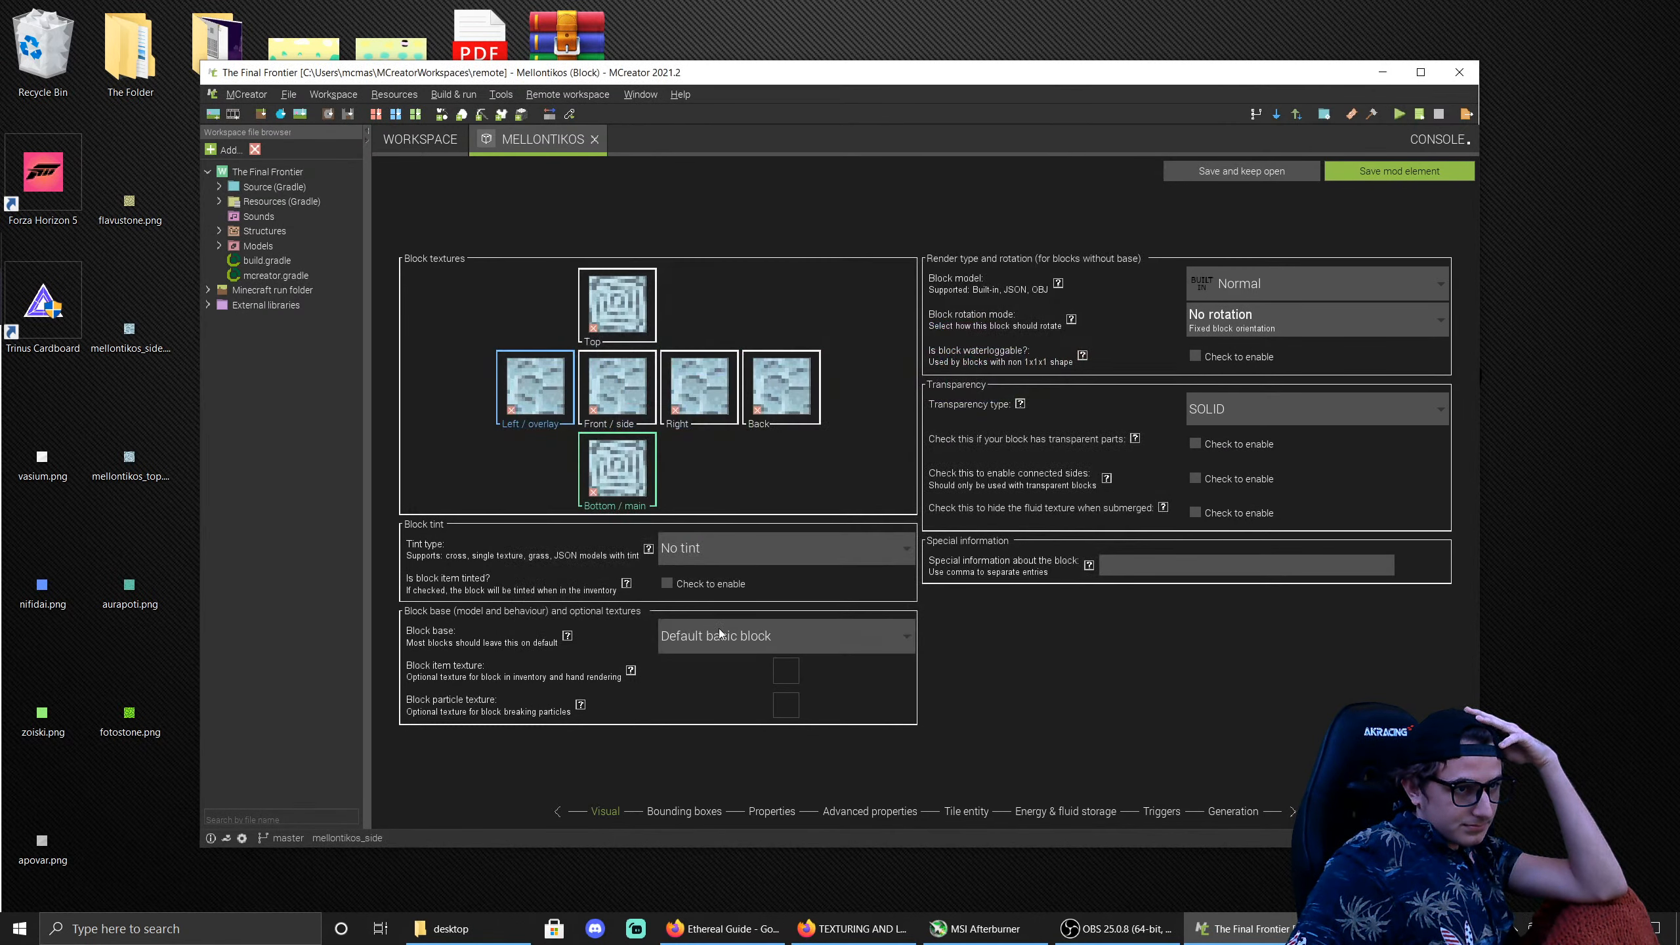
Step: In Mellontikos's properties, set the vanilla sound set to STONE and the destroying tool to pickaxe with tool harvest level 4
left_click(771, 811)
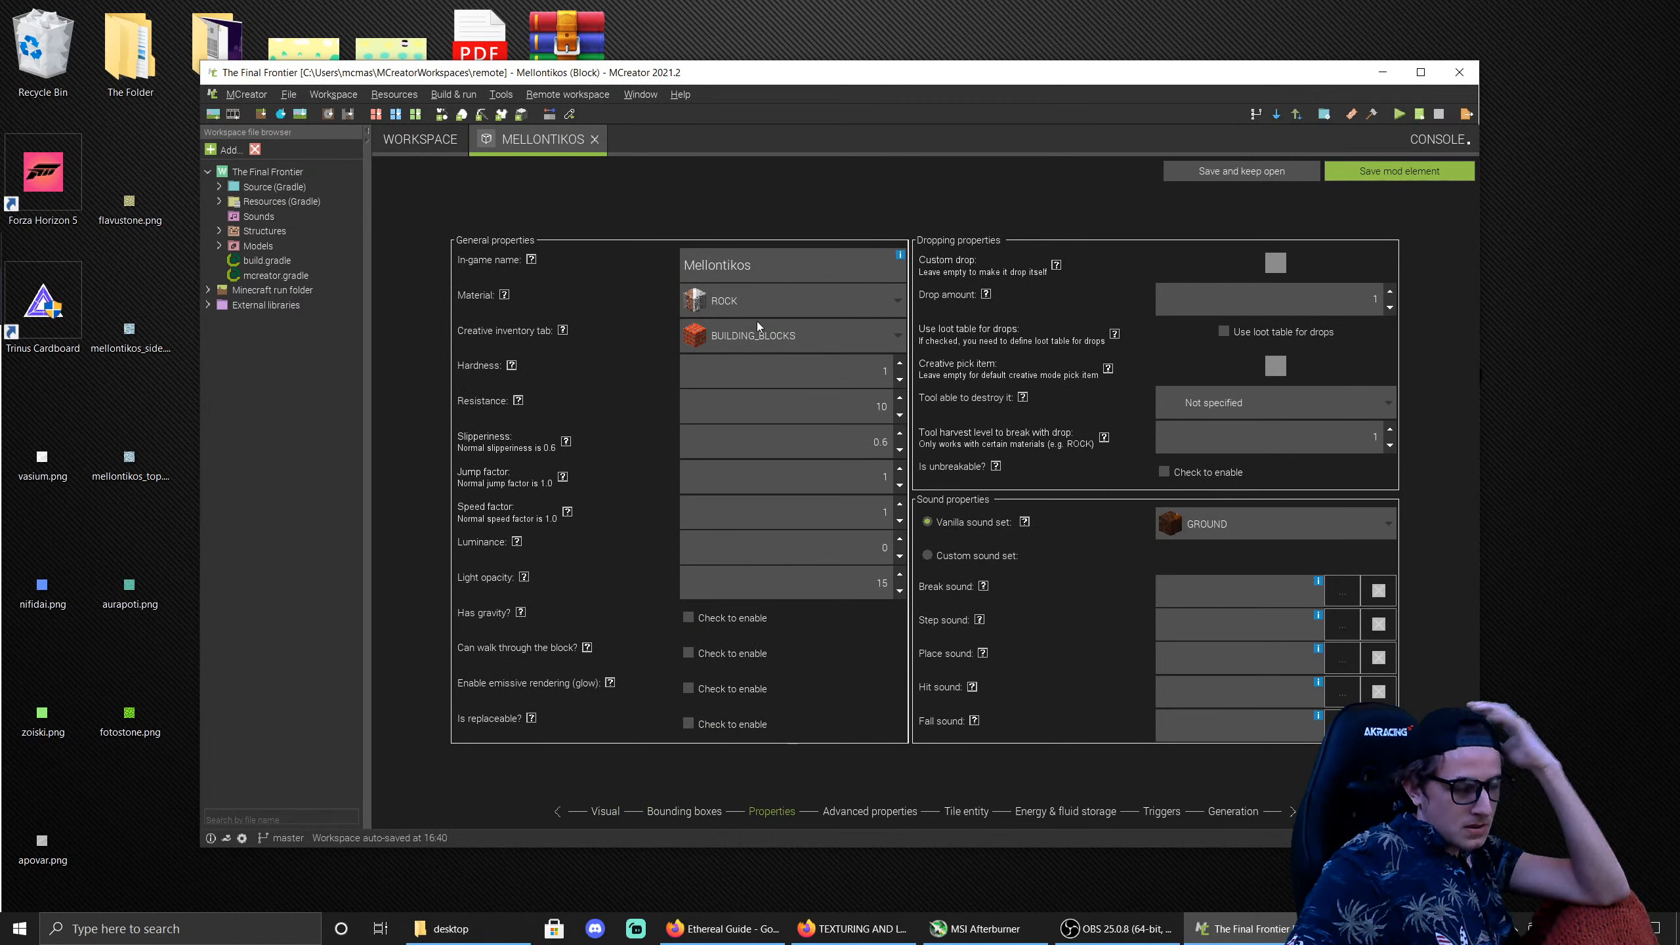
left_click(1286, 529)
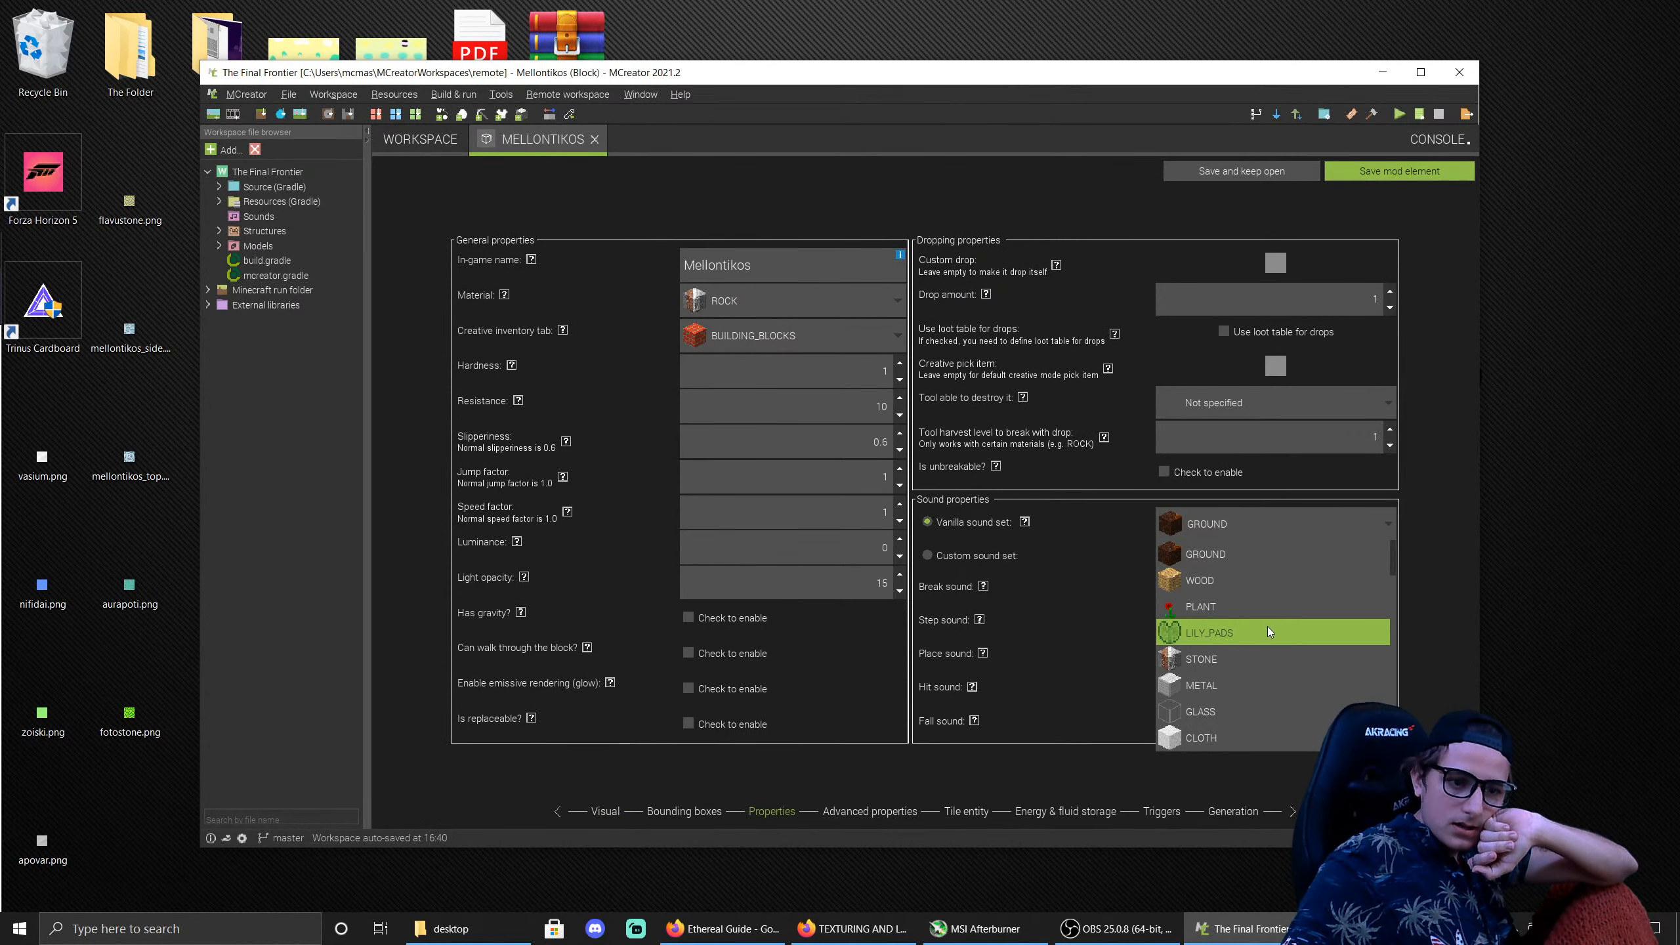
left_click(1259, 651)
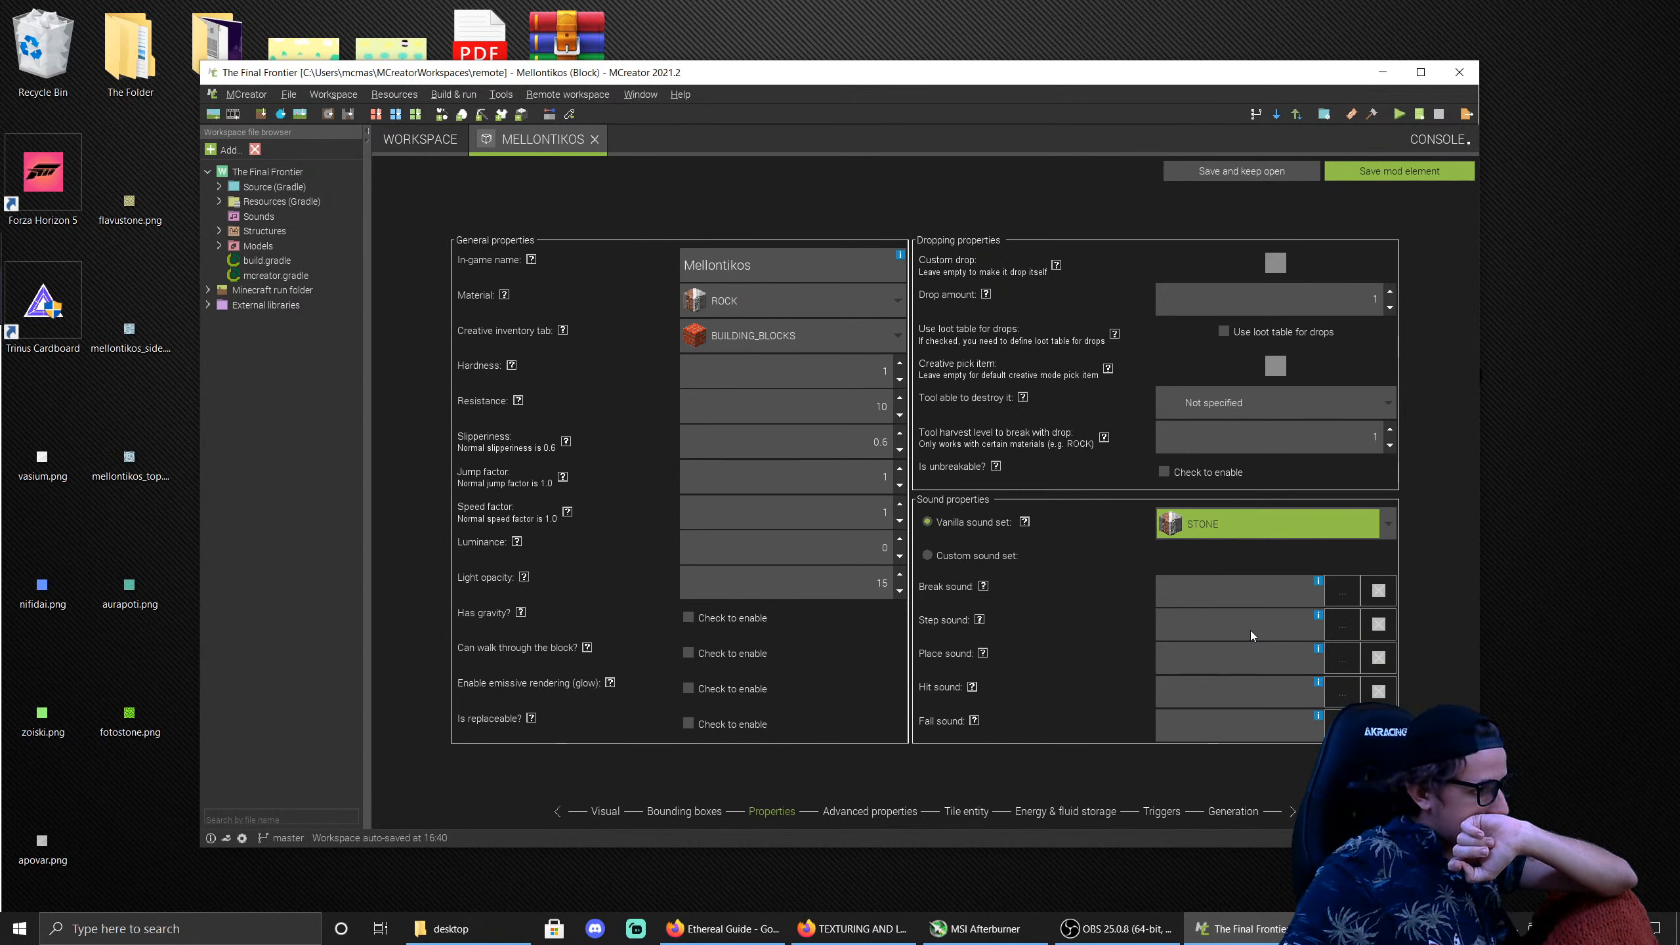
left_click(1261, 402)
left_click(1245, 475)
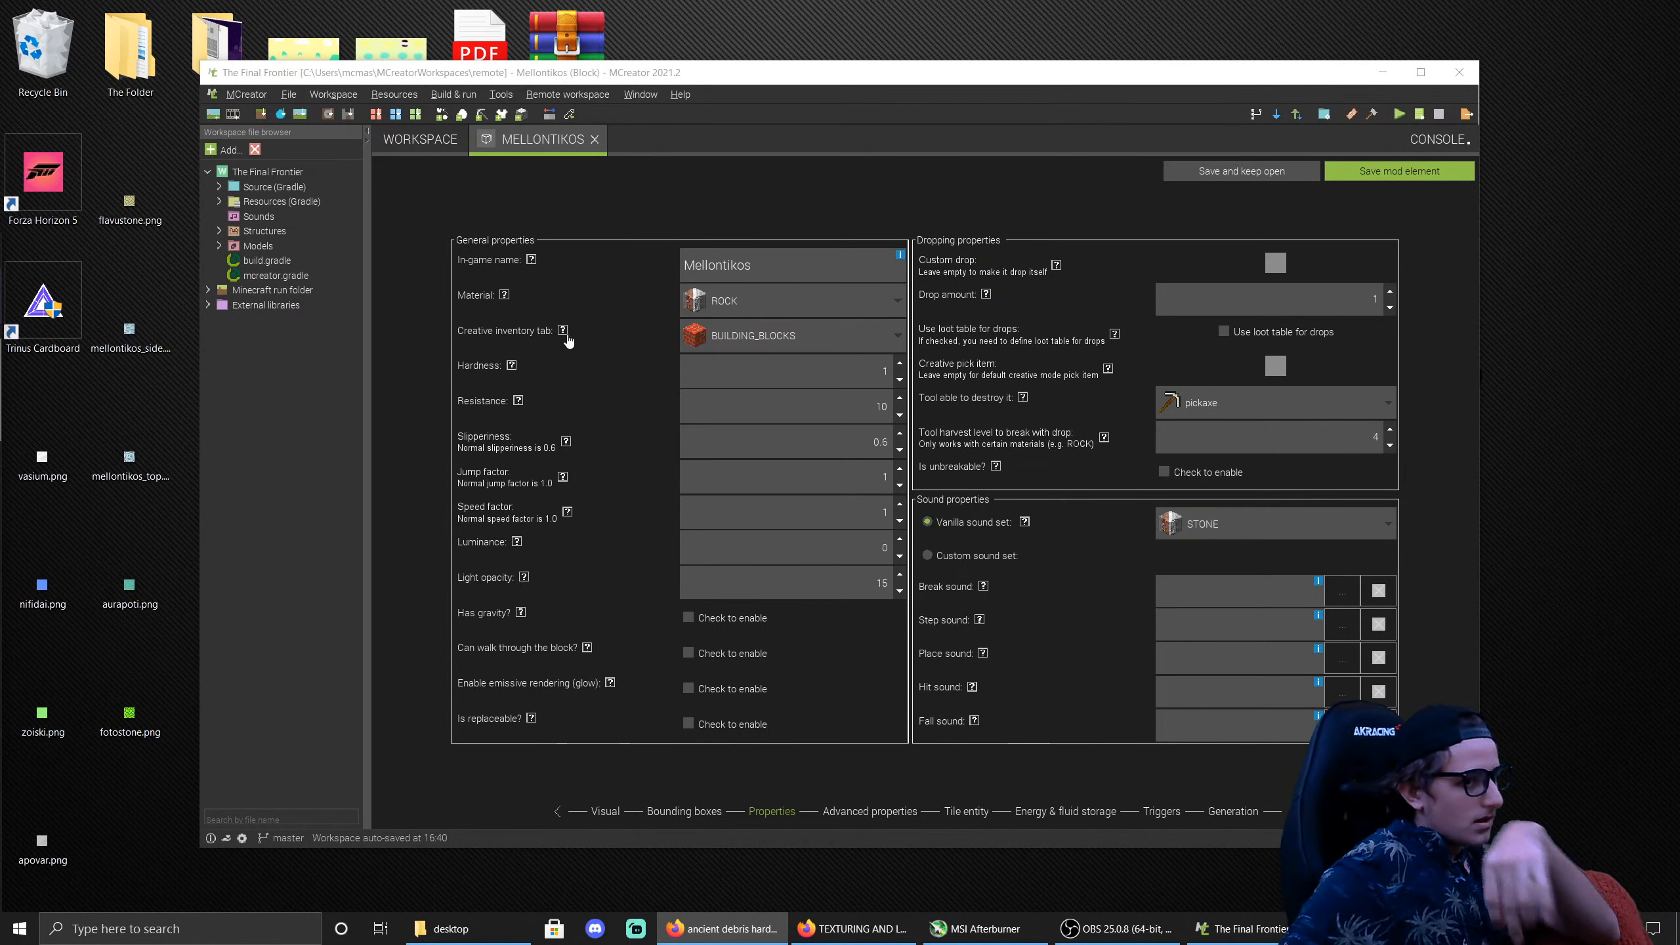
Step: Set Mellontikos's resistance to 1500 and its hardness to 60, and save the mod element
double_click(883, 407)
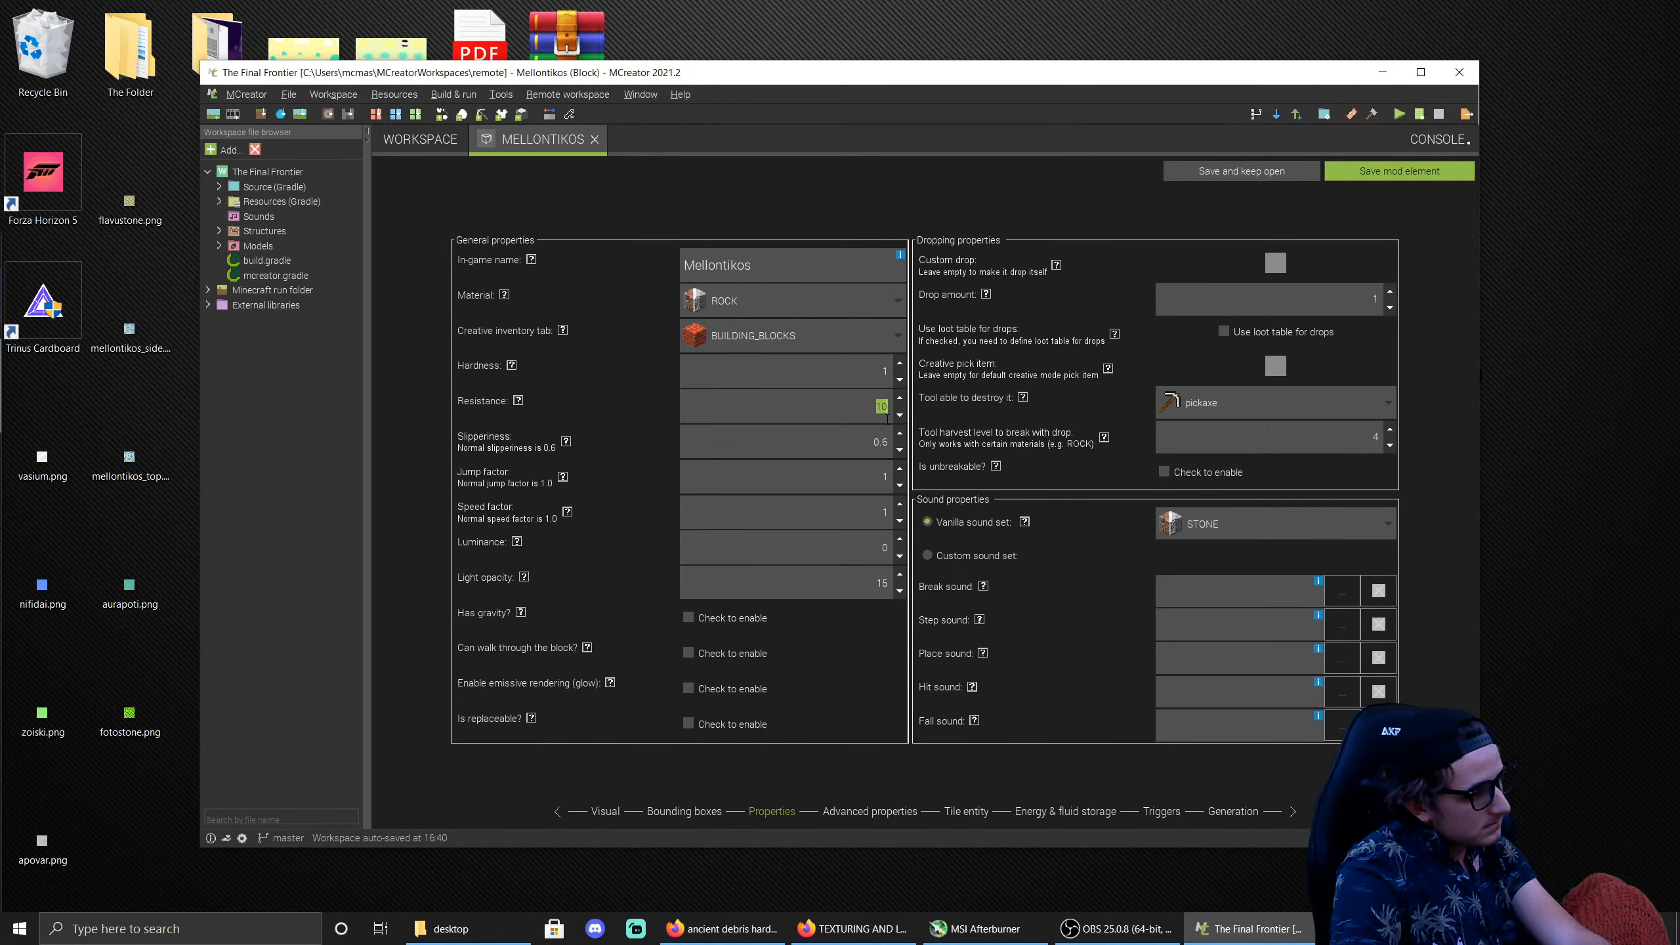
type("1")
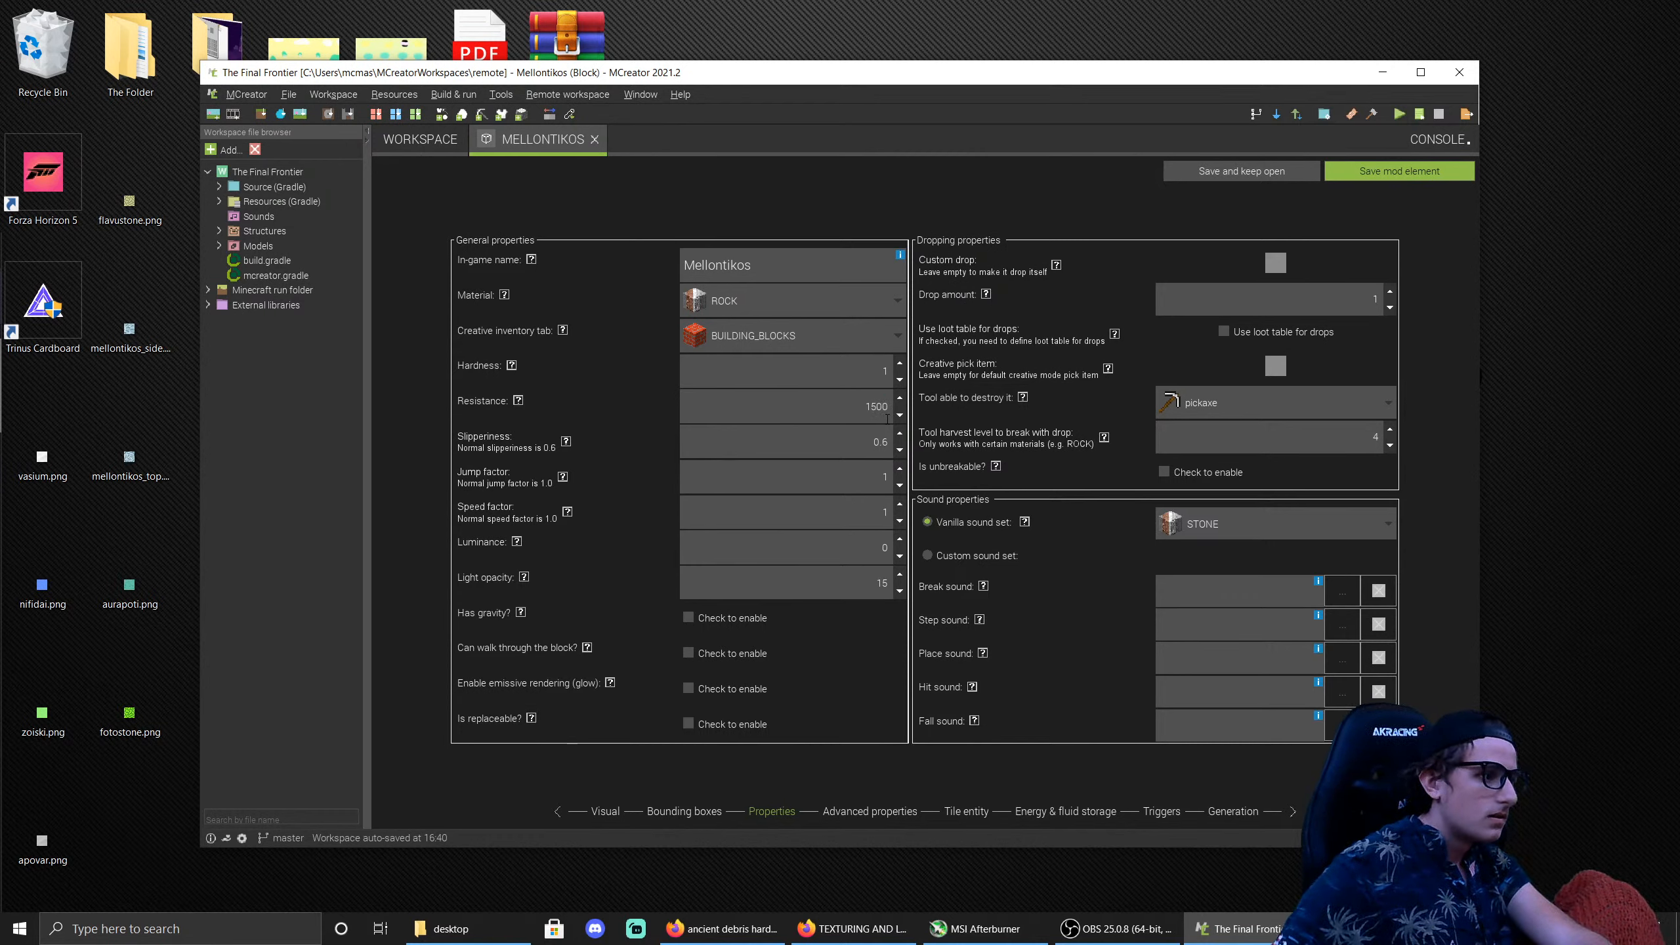
left_click_drag(874, 372, 899, 384)
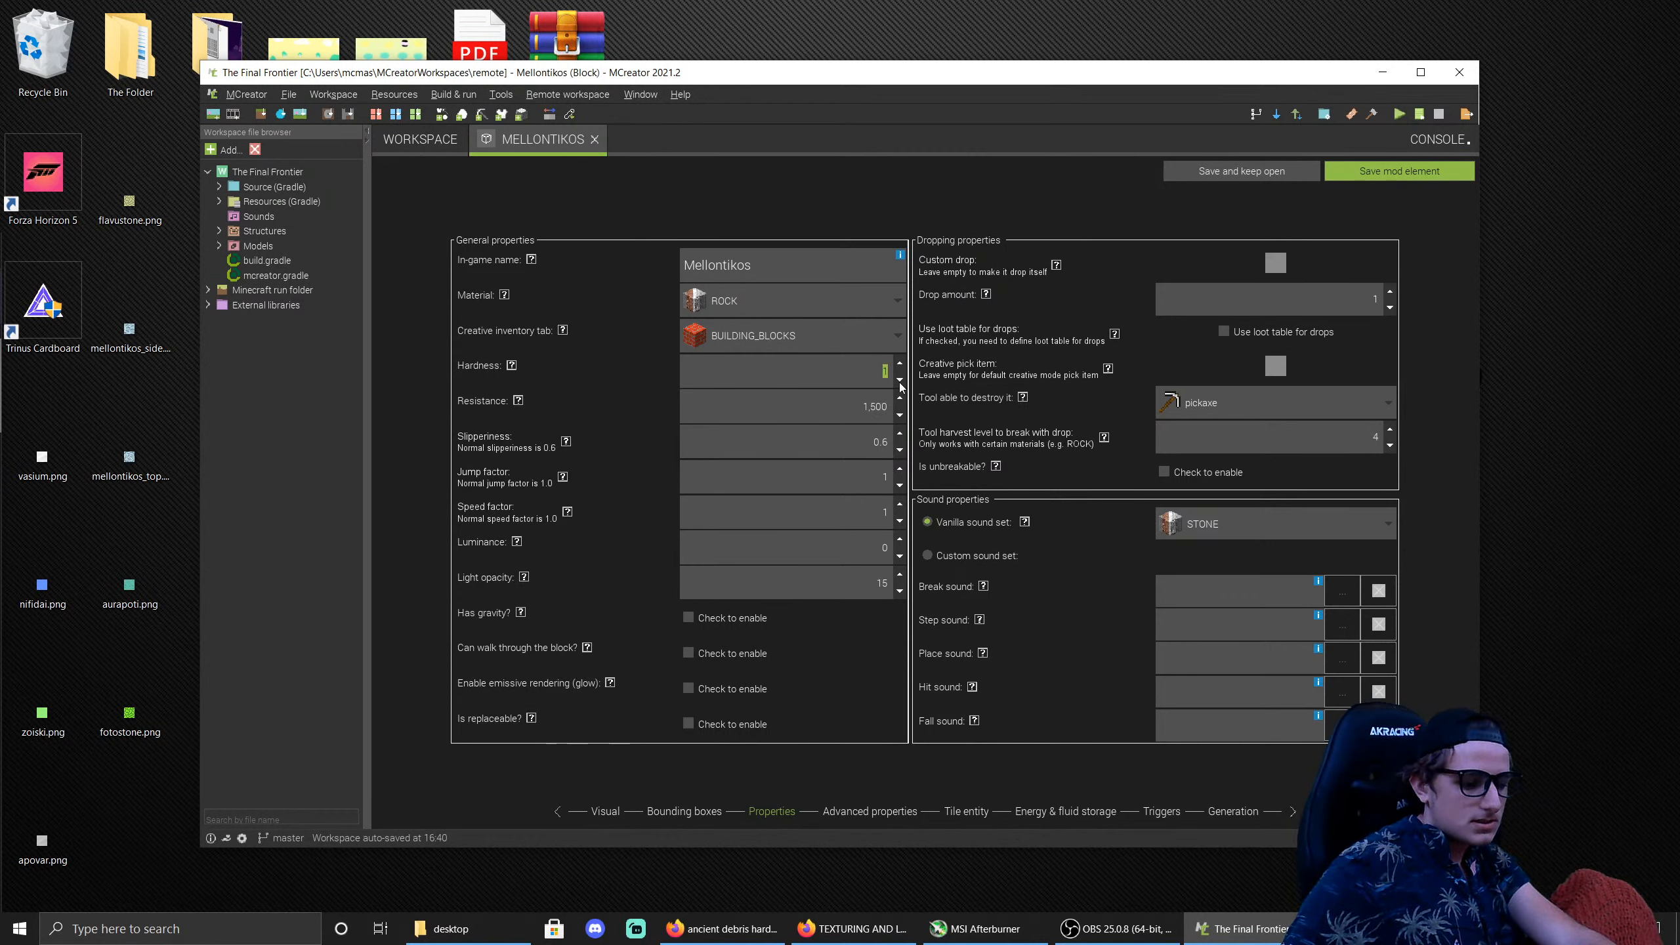
type("60")
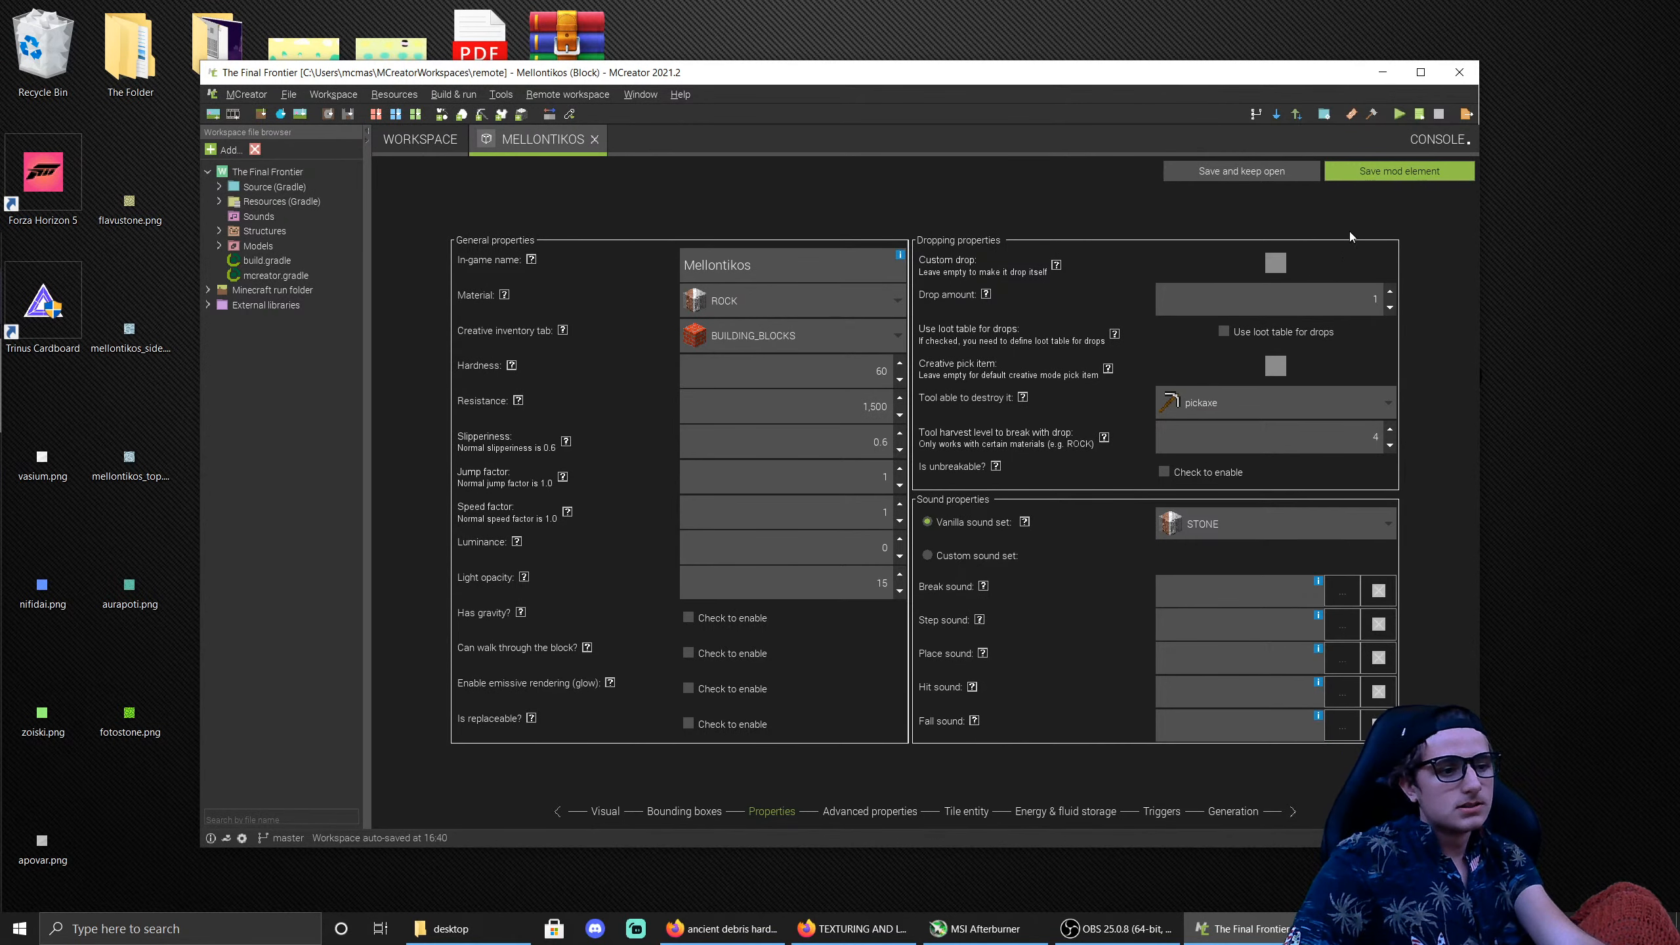
left_click(1425, 175)
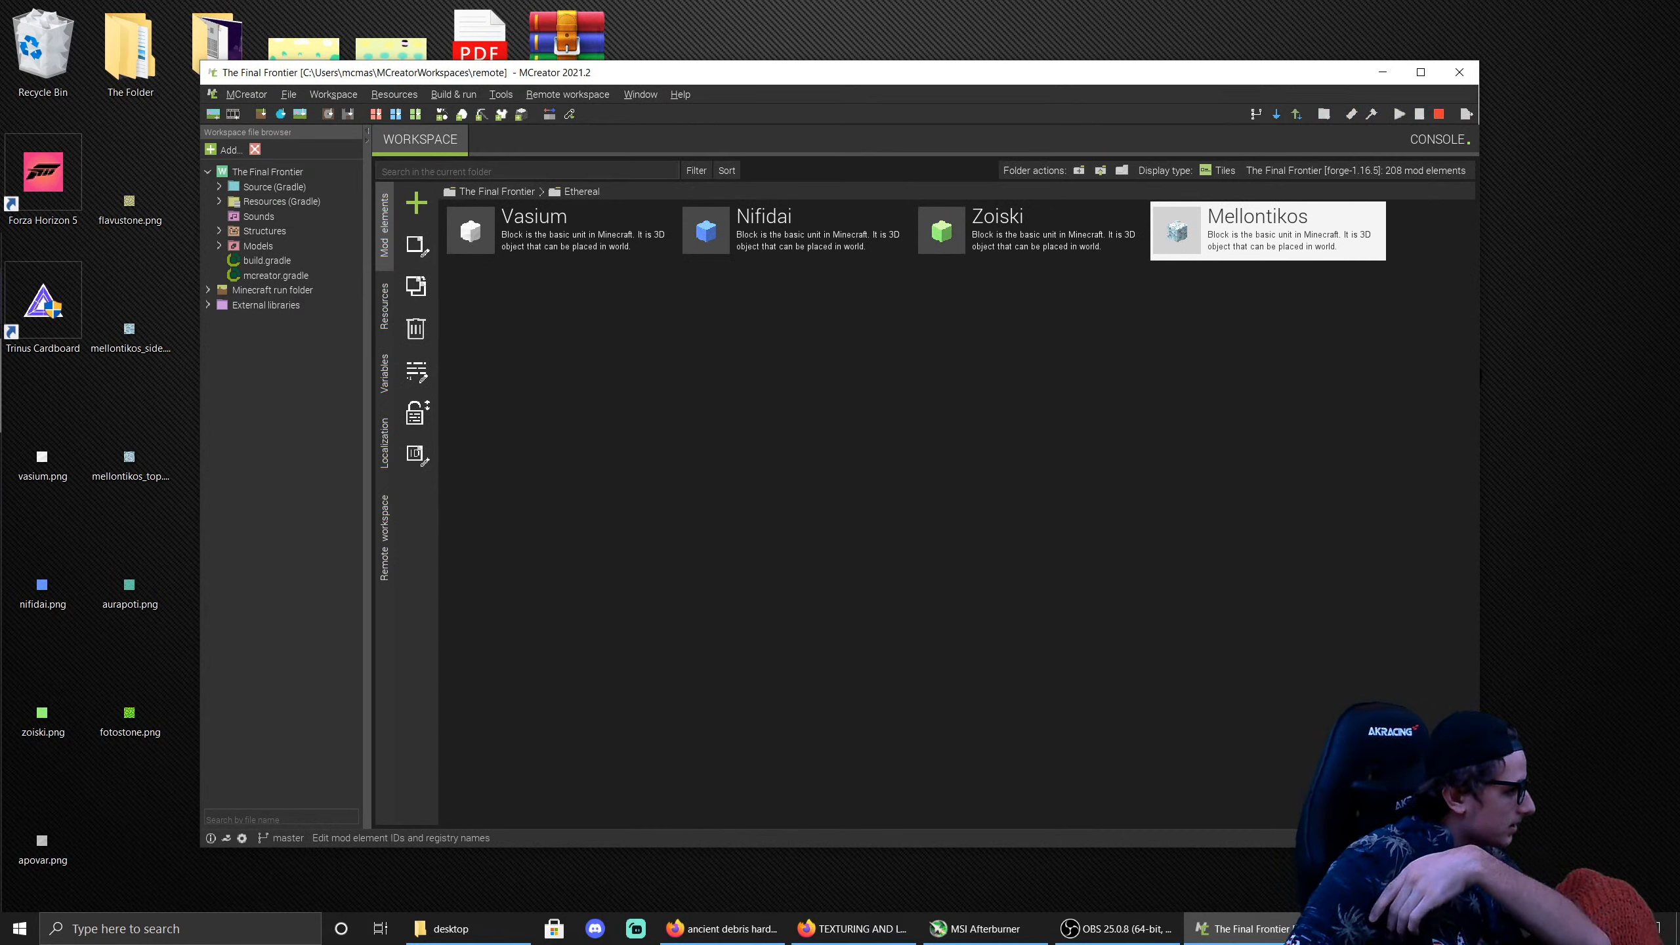
Step: Create a new Block mod element named Aurapoti in the Ethereal folder
key("alt+Tab")
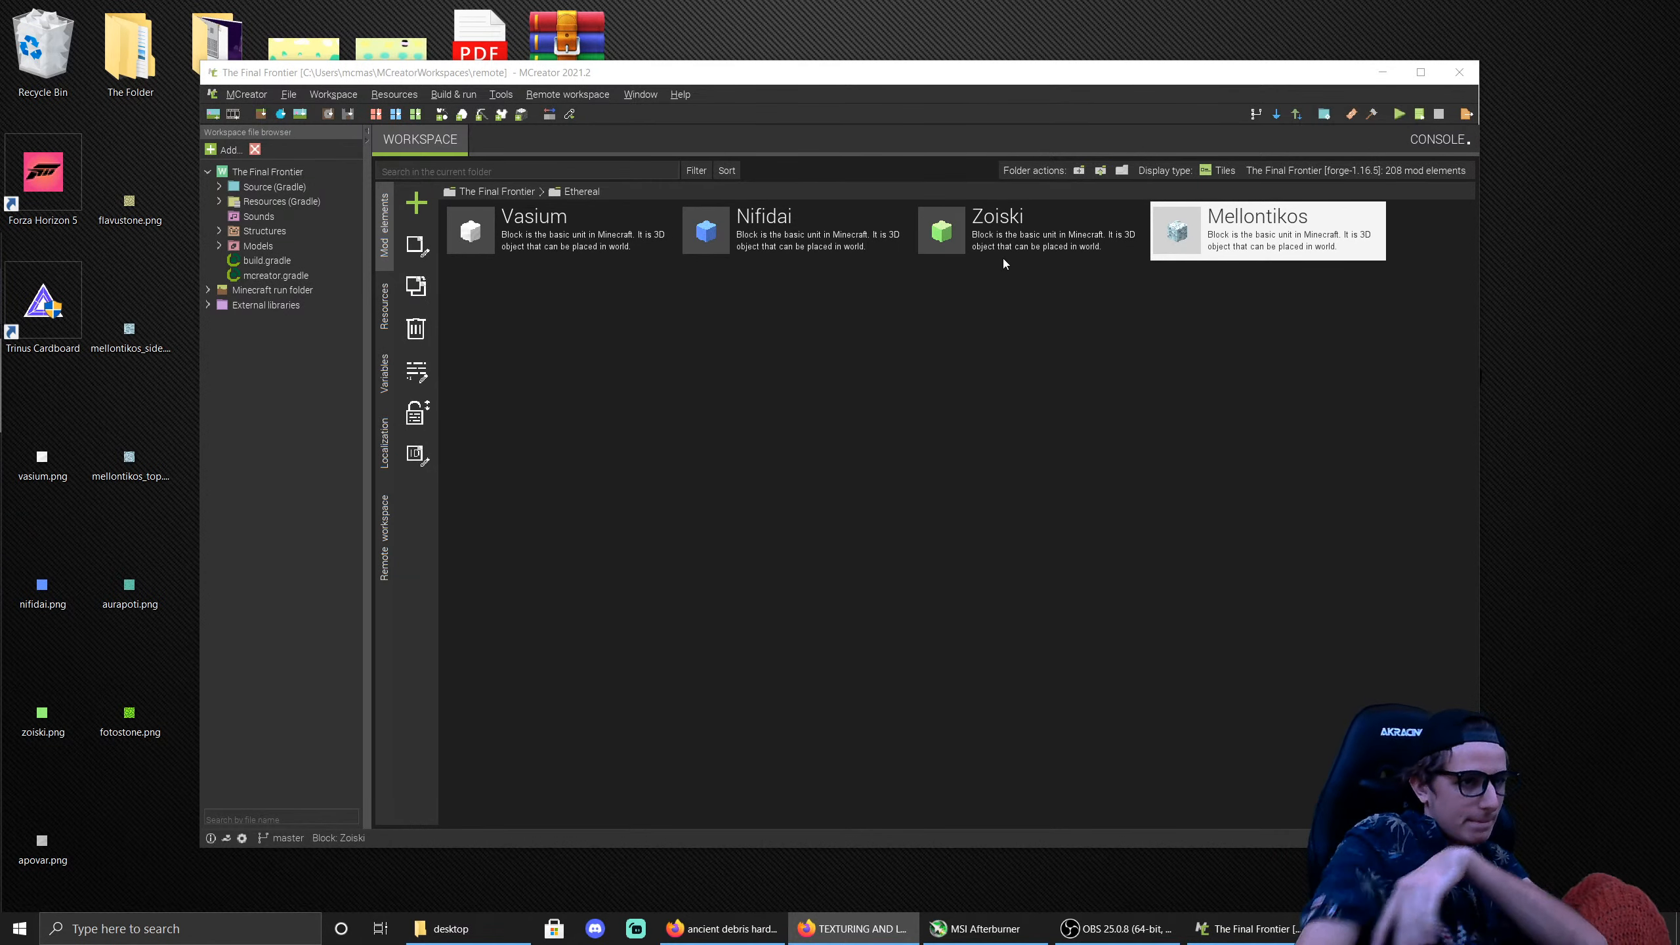
left_click(423, 213)
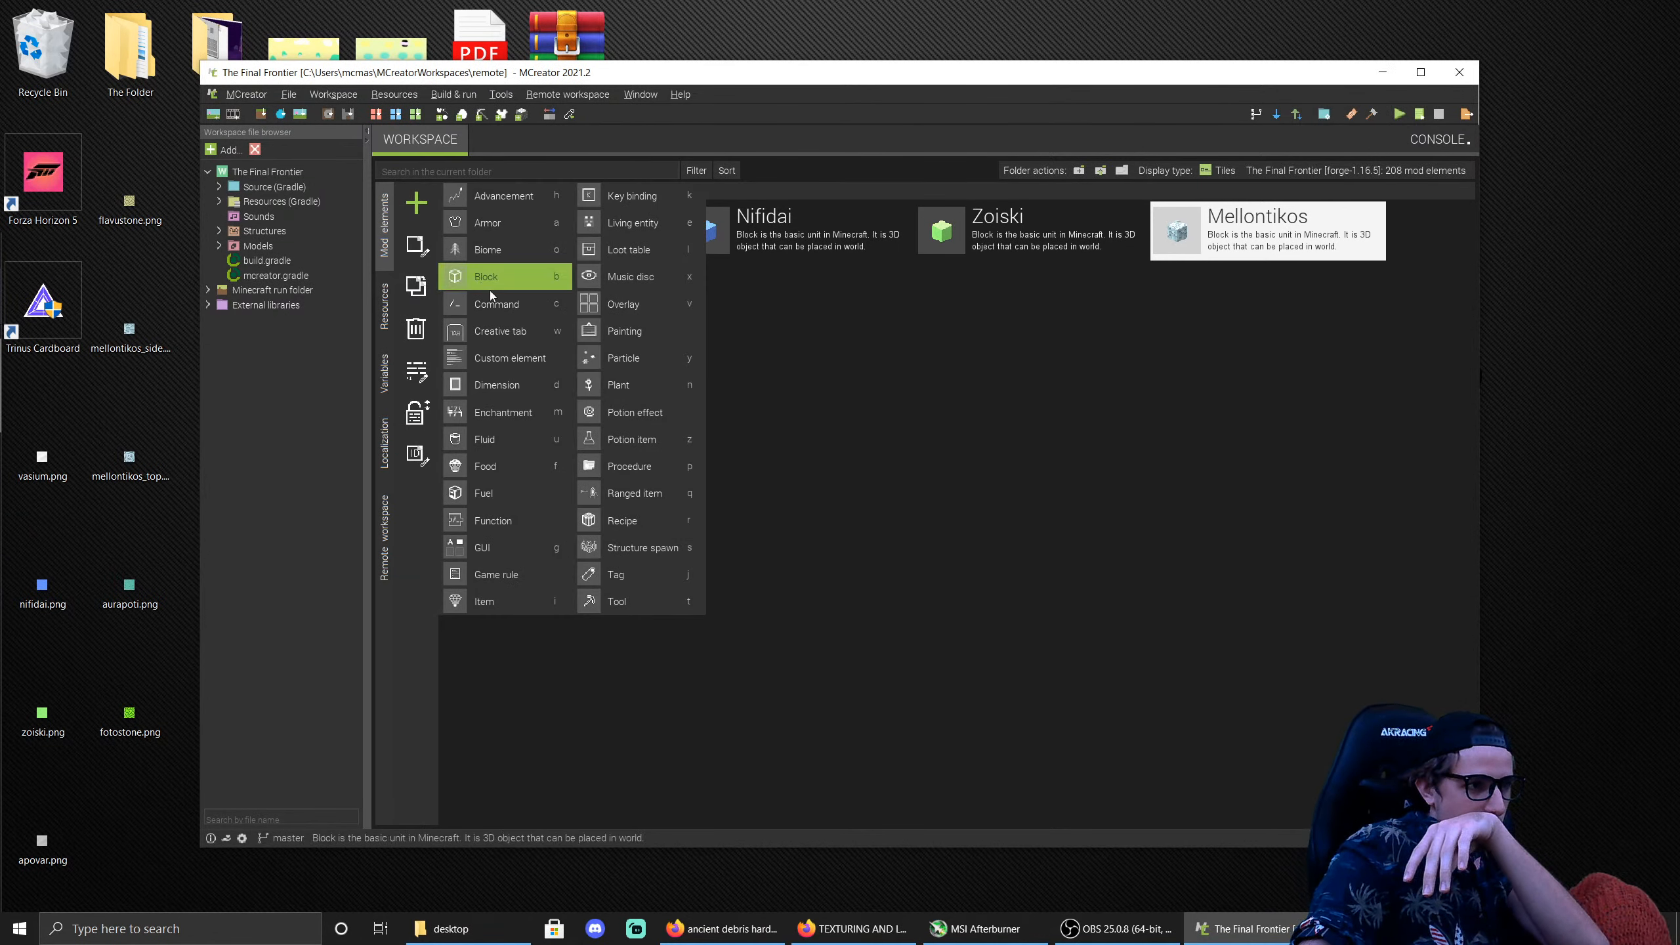
left_click(507, 273)
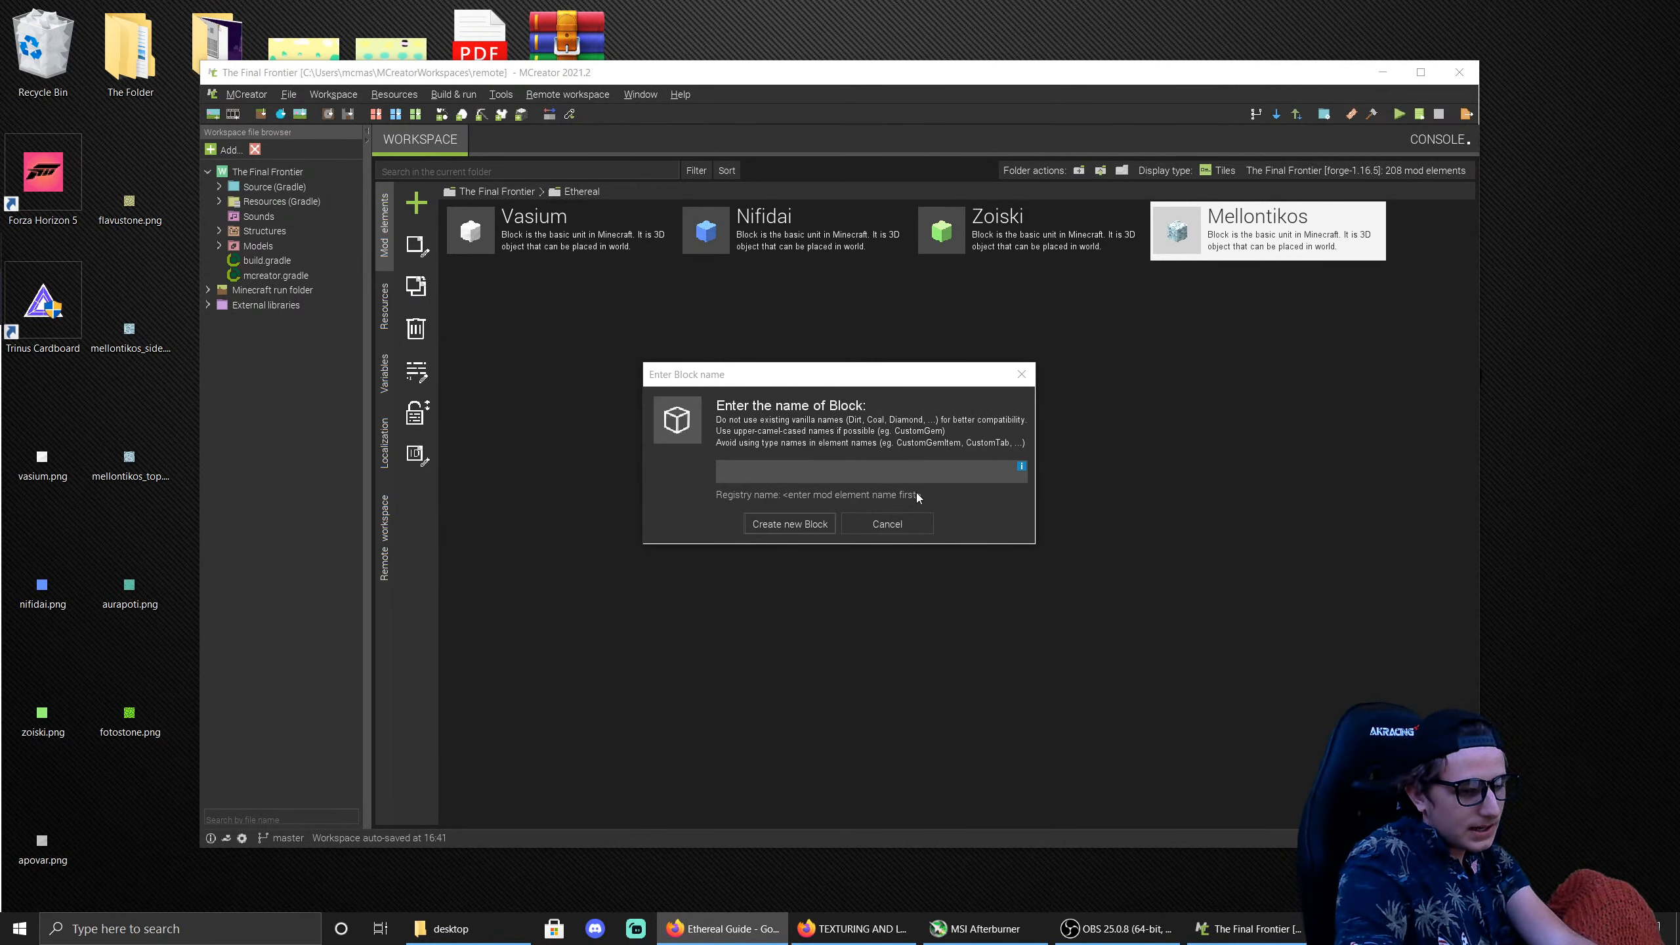
left_click(929, 459)
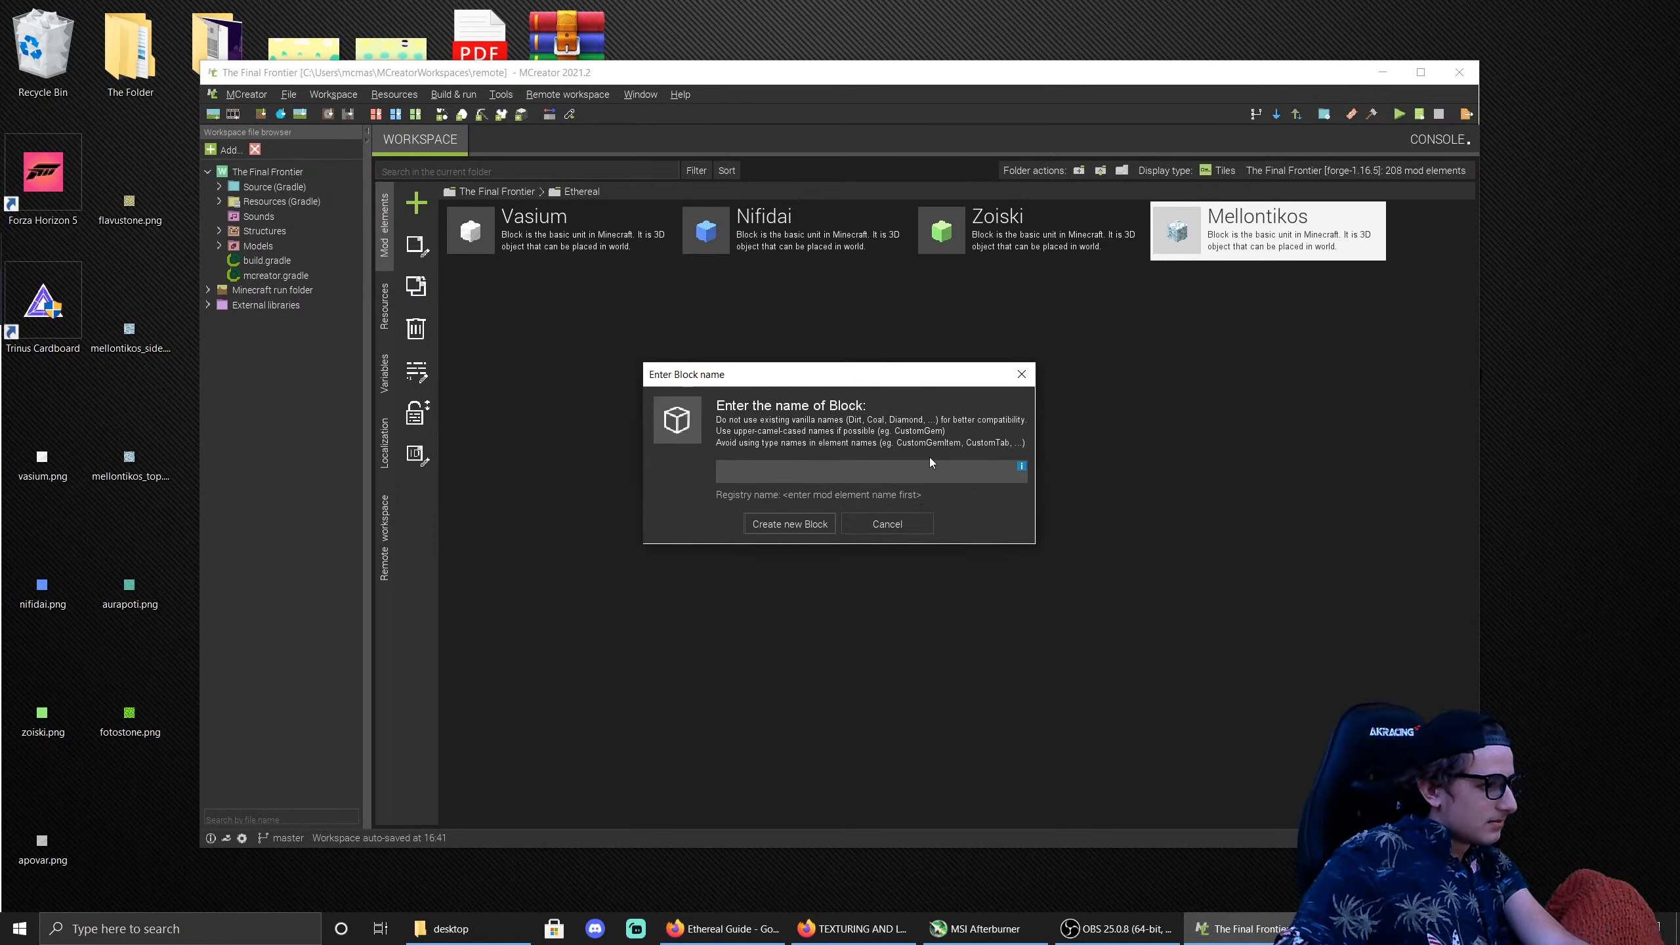
type("Ai")
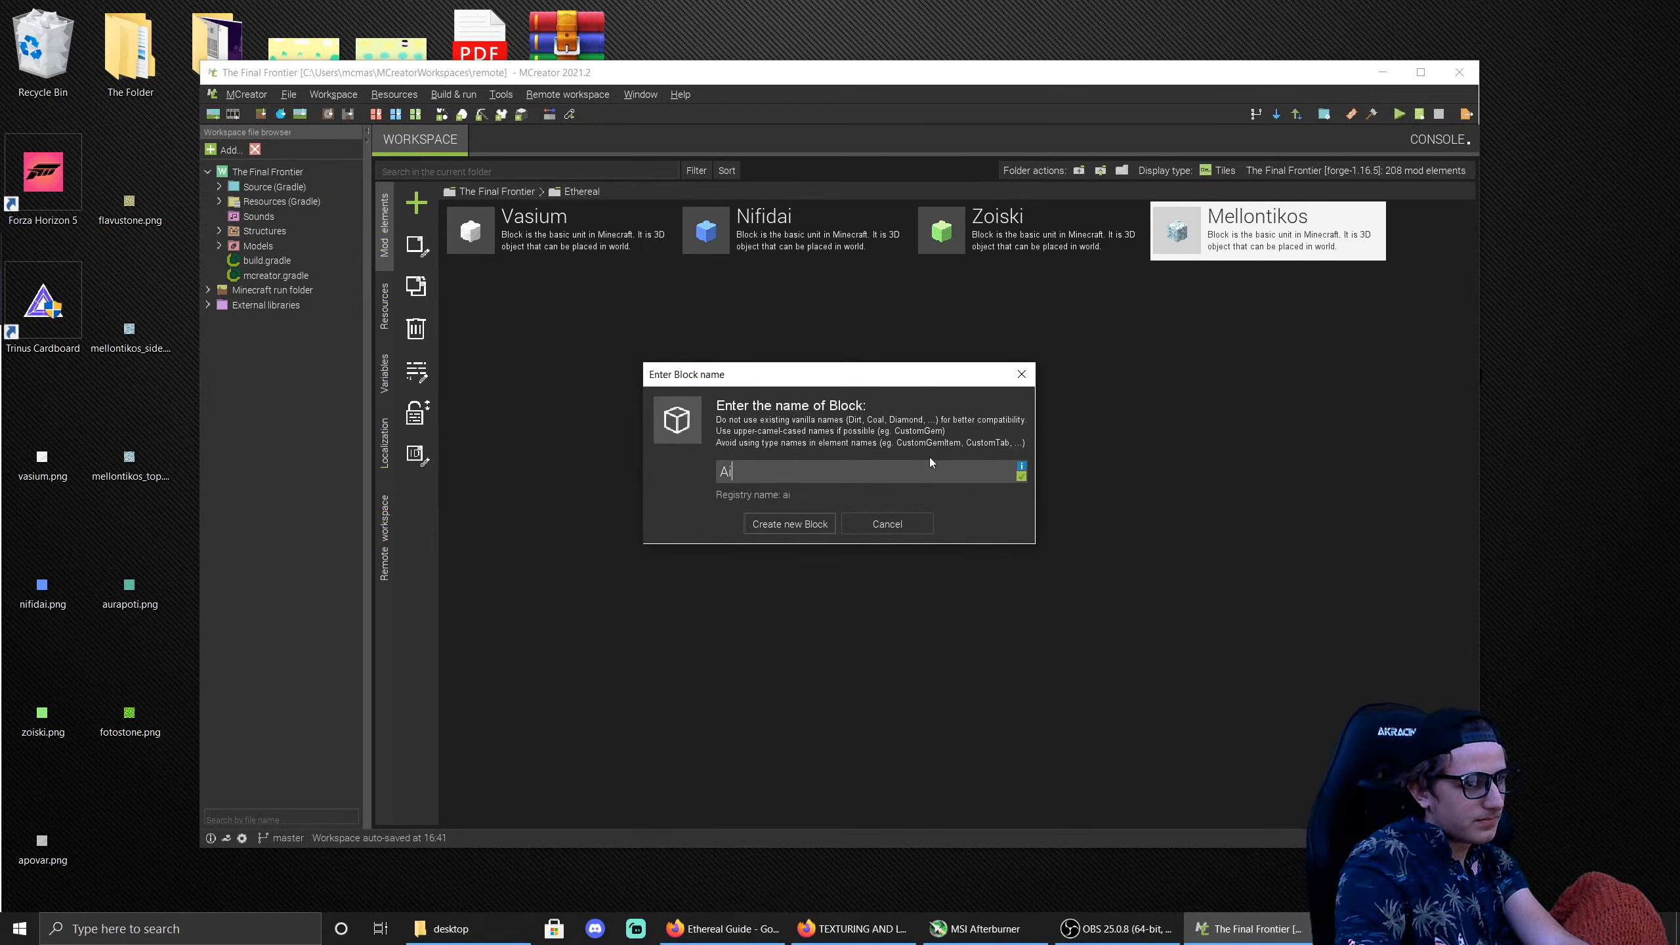
key("BackSpace")
type("urapoti")
key("Return")
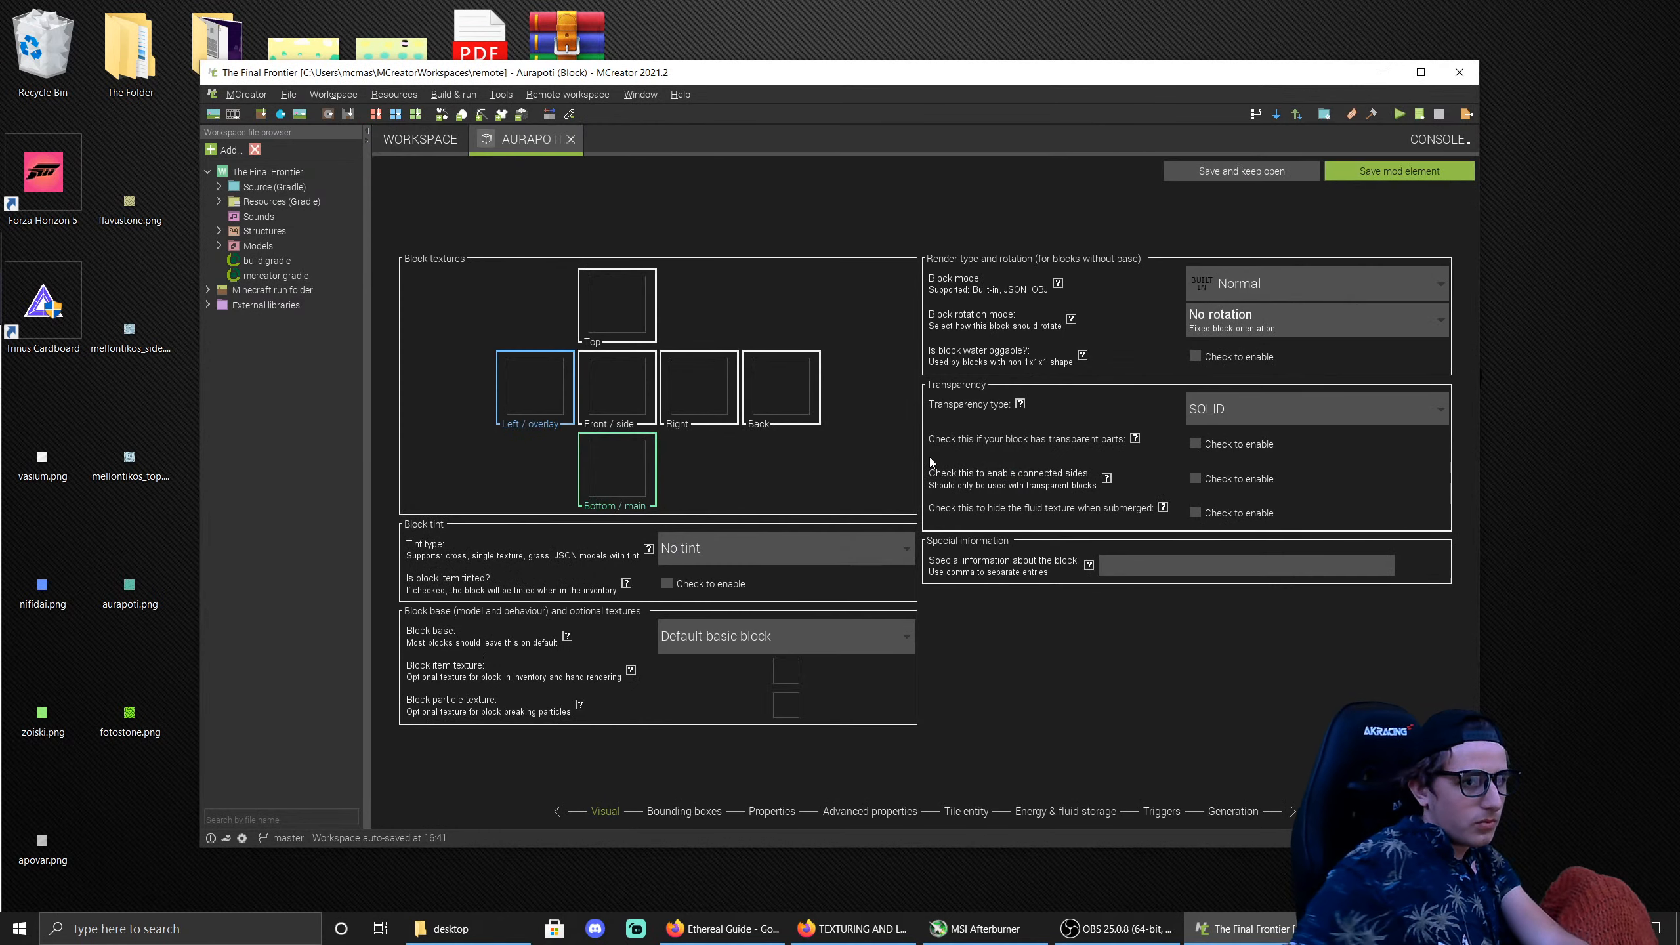
Step: Import aurapoti.png as a block texture and assign it to Aurapoti's bottom/main face
left_click(645, 462)
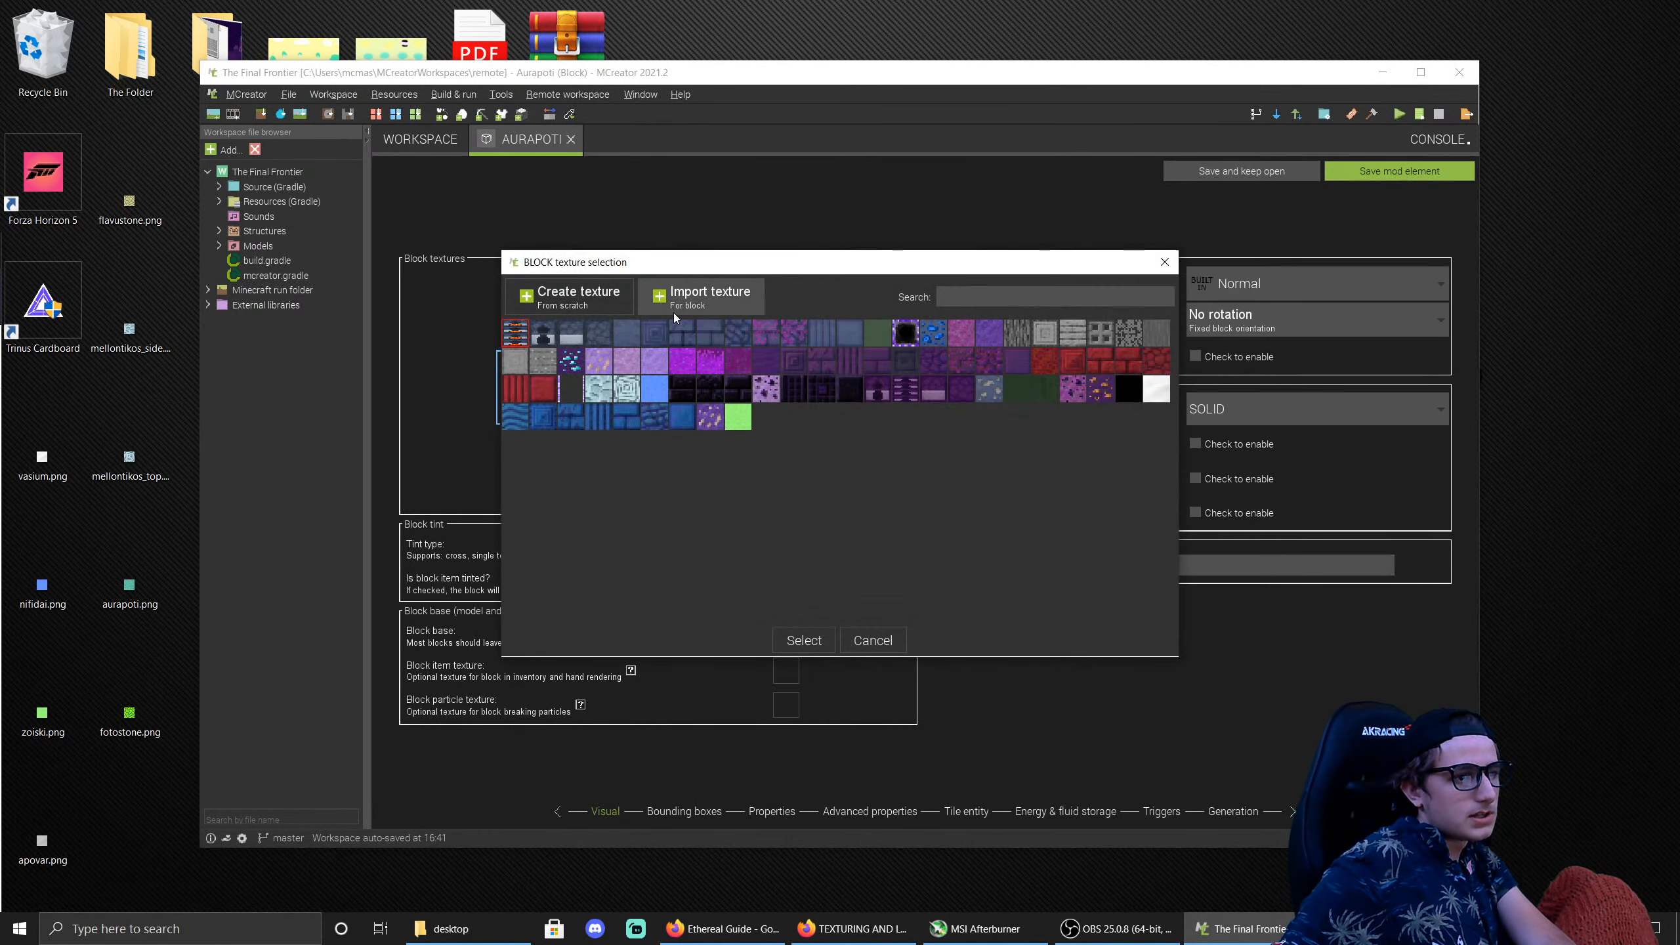
left_click(673, 312)
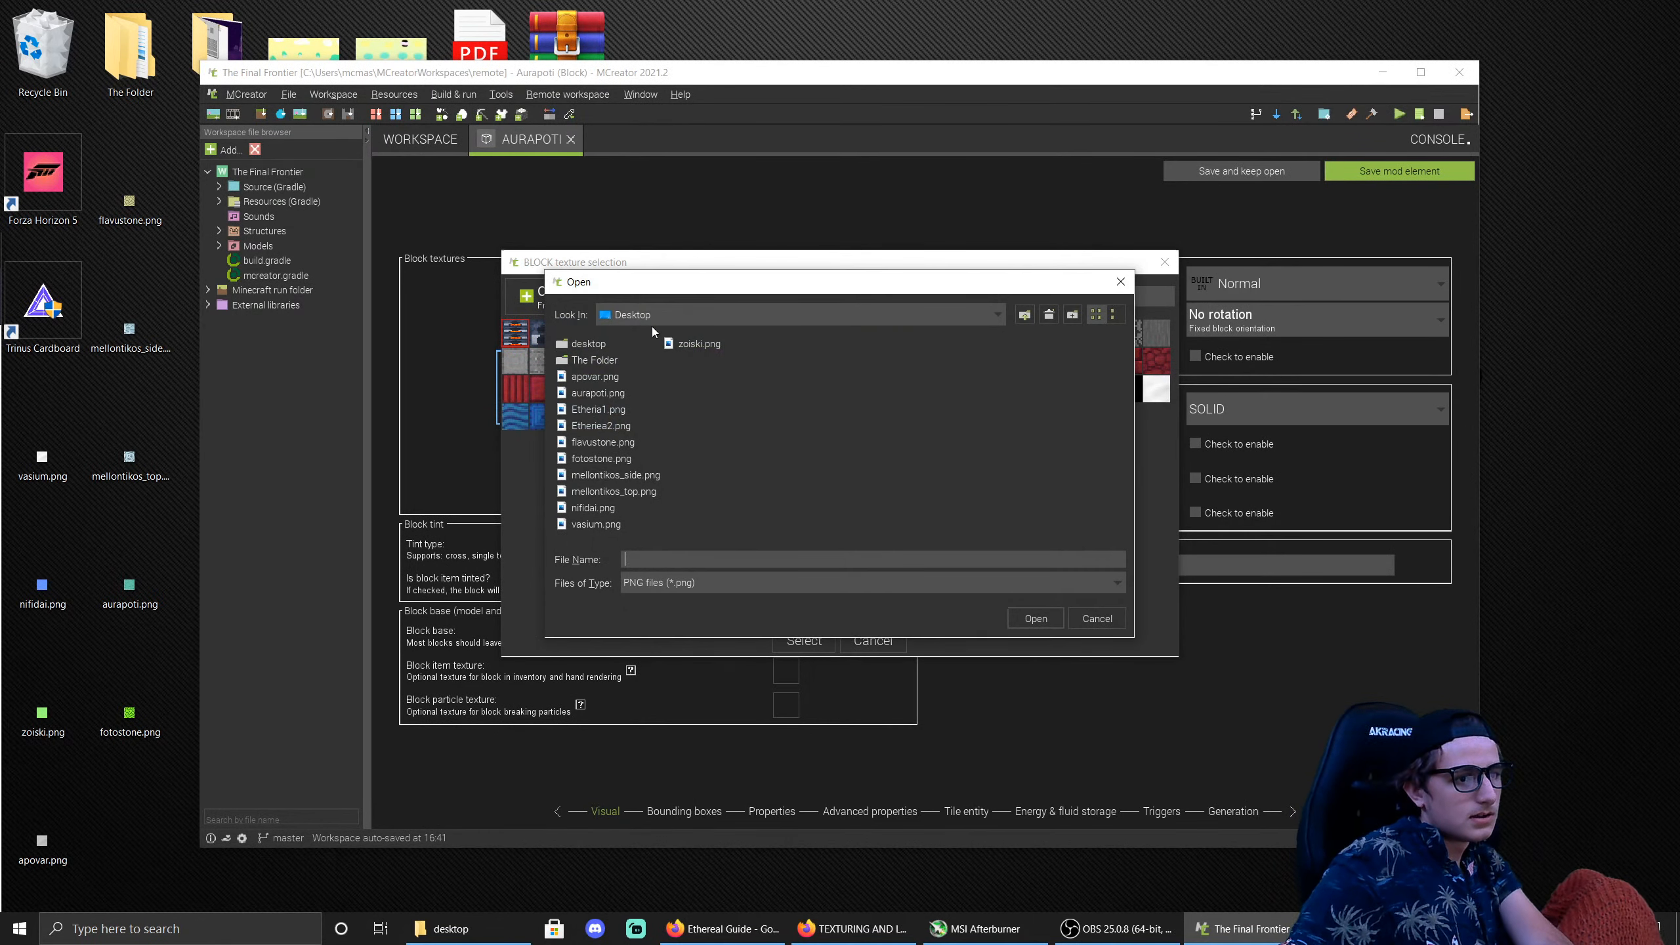
double_click(598, 394)
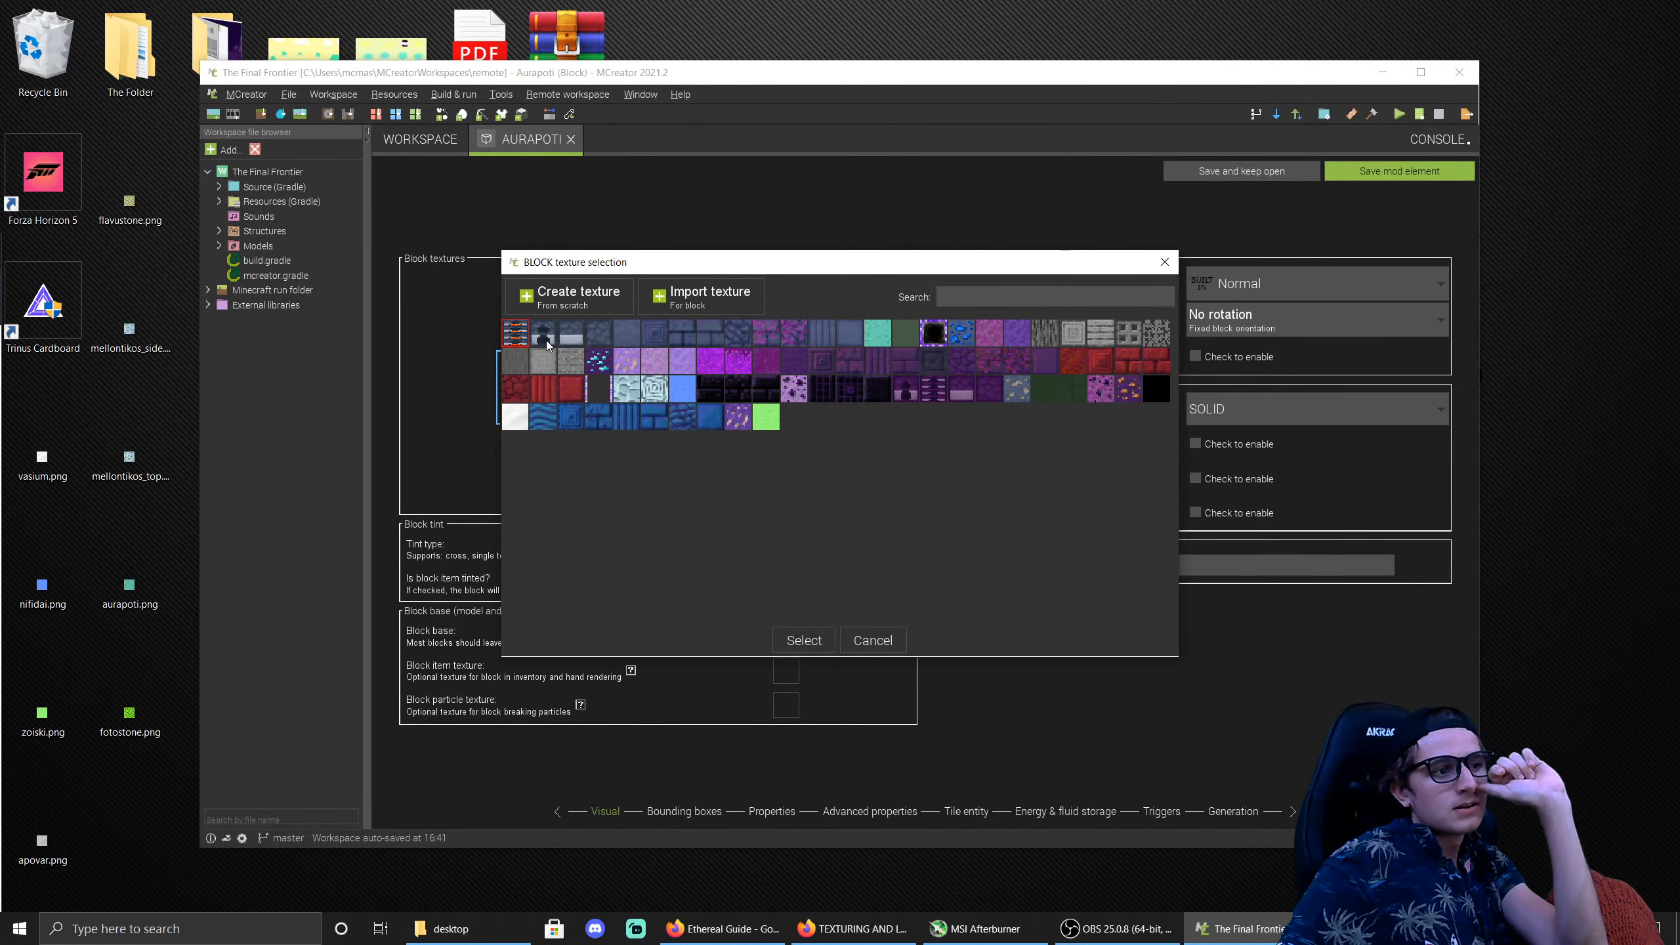
double_click(878, 335)
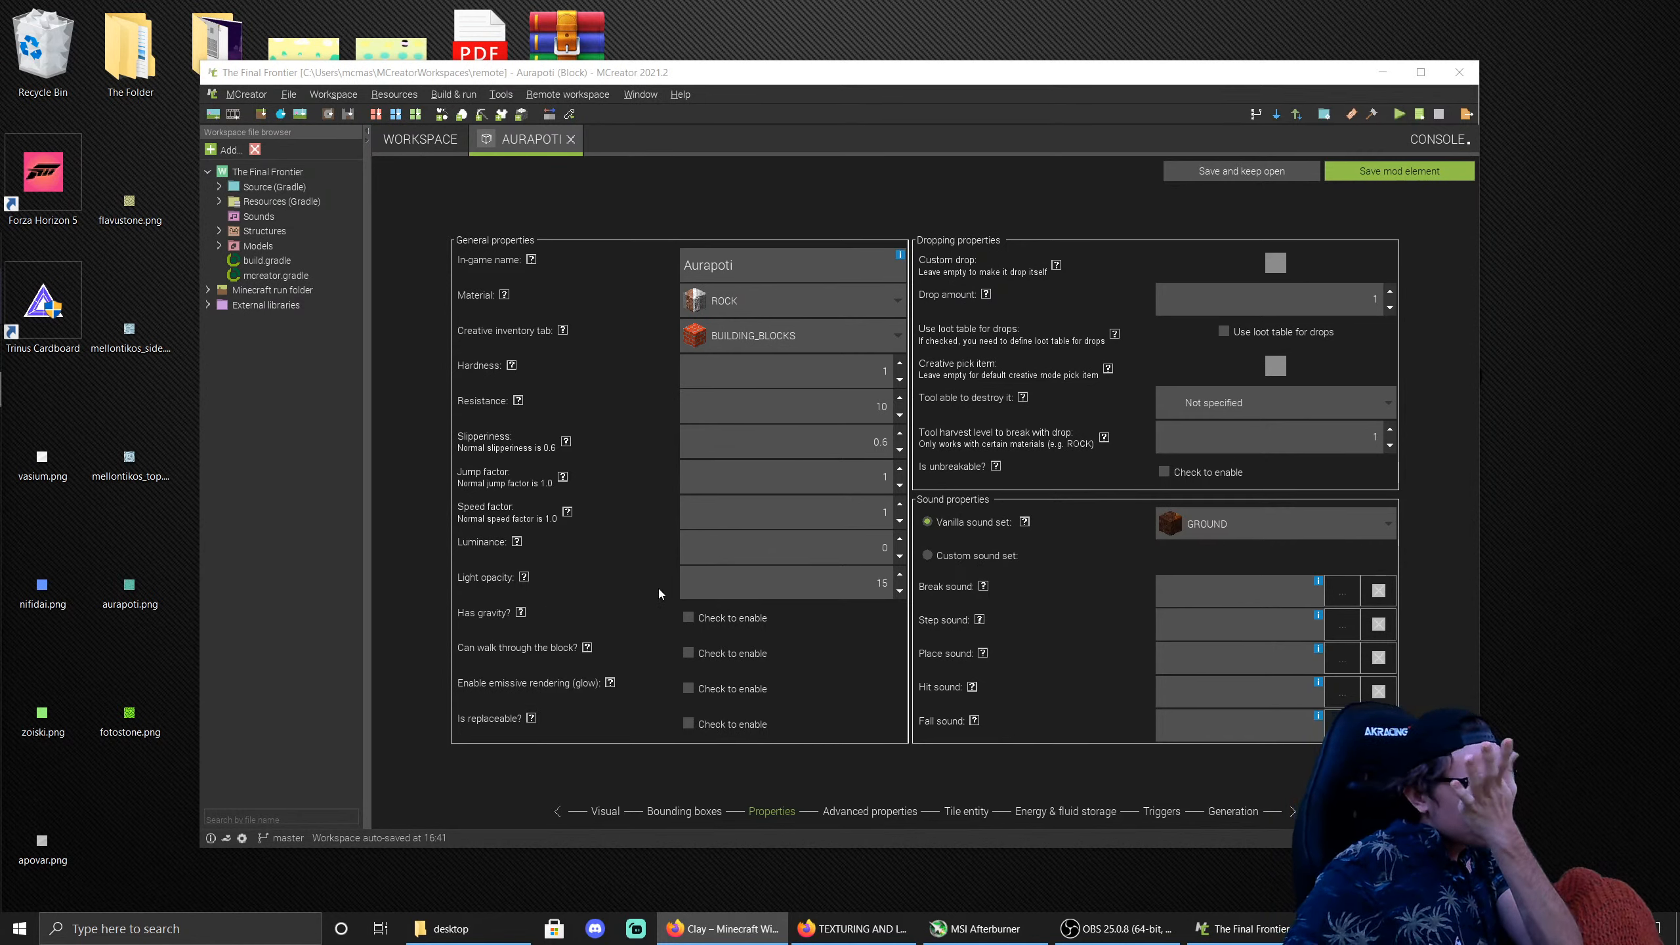
Step: Set Aurapoti's resistance and hardness to 0.6 and its material to CLAY
left_click_drag(859, 406, 899, 376)
type(".6")
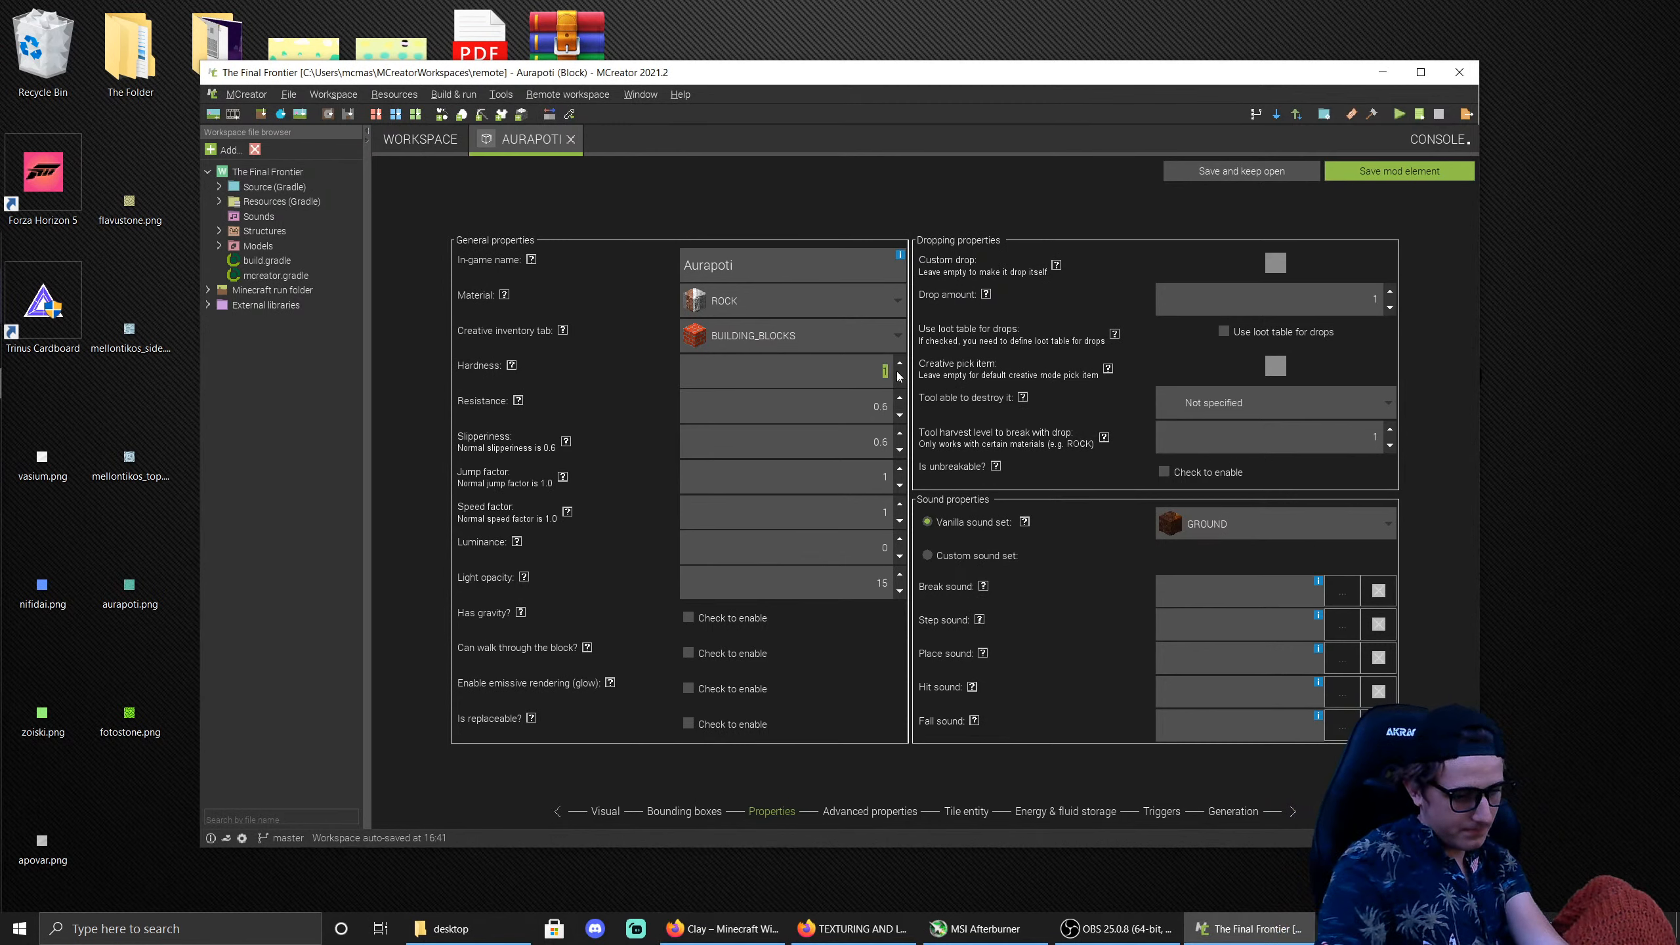
left_click(811, 289)
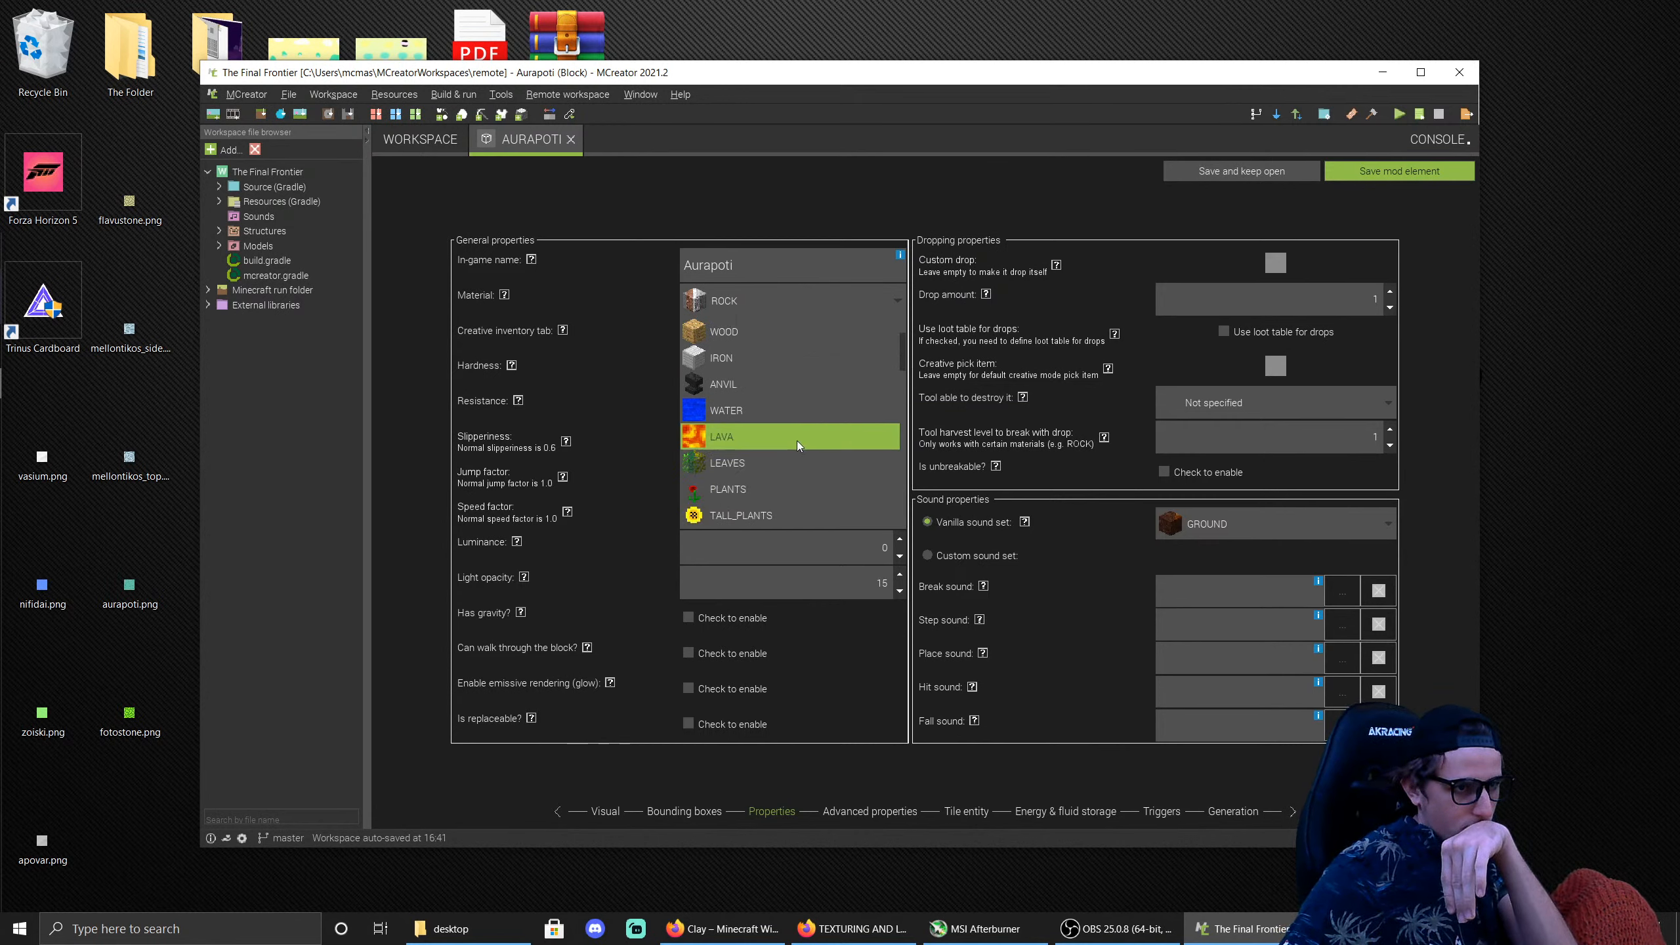
scroll(796, 442, "down", 1)
scroll(796, 441, "down", 5)
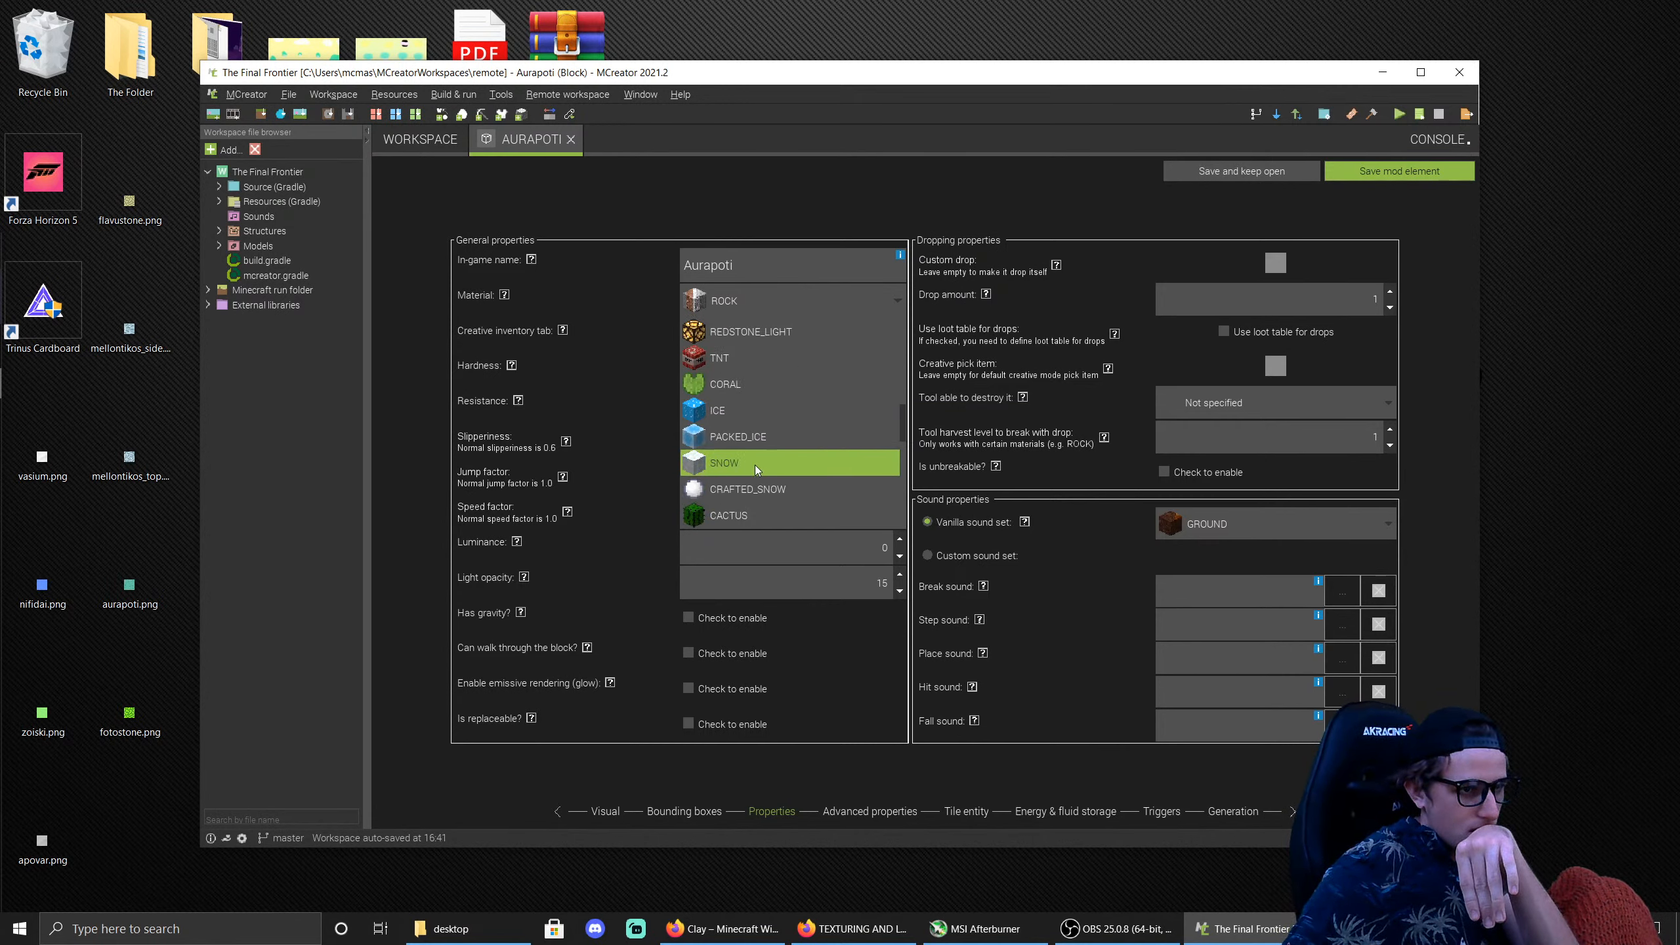
scroll(781, 429, "down", 1)
left_click(780, 434)
Step: Set Aurapoti's vanilla sound set to SAND
left_click(1273, 524)
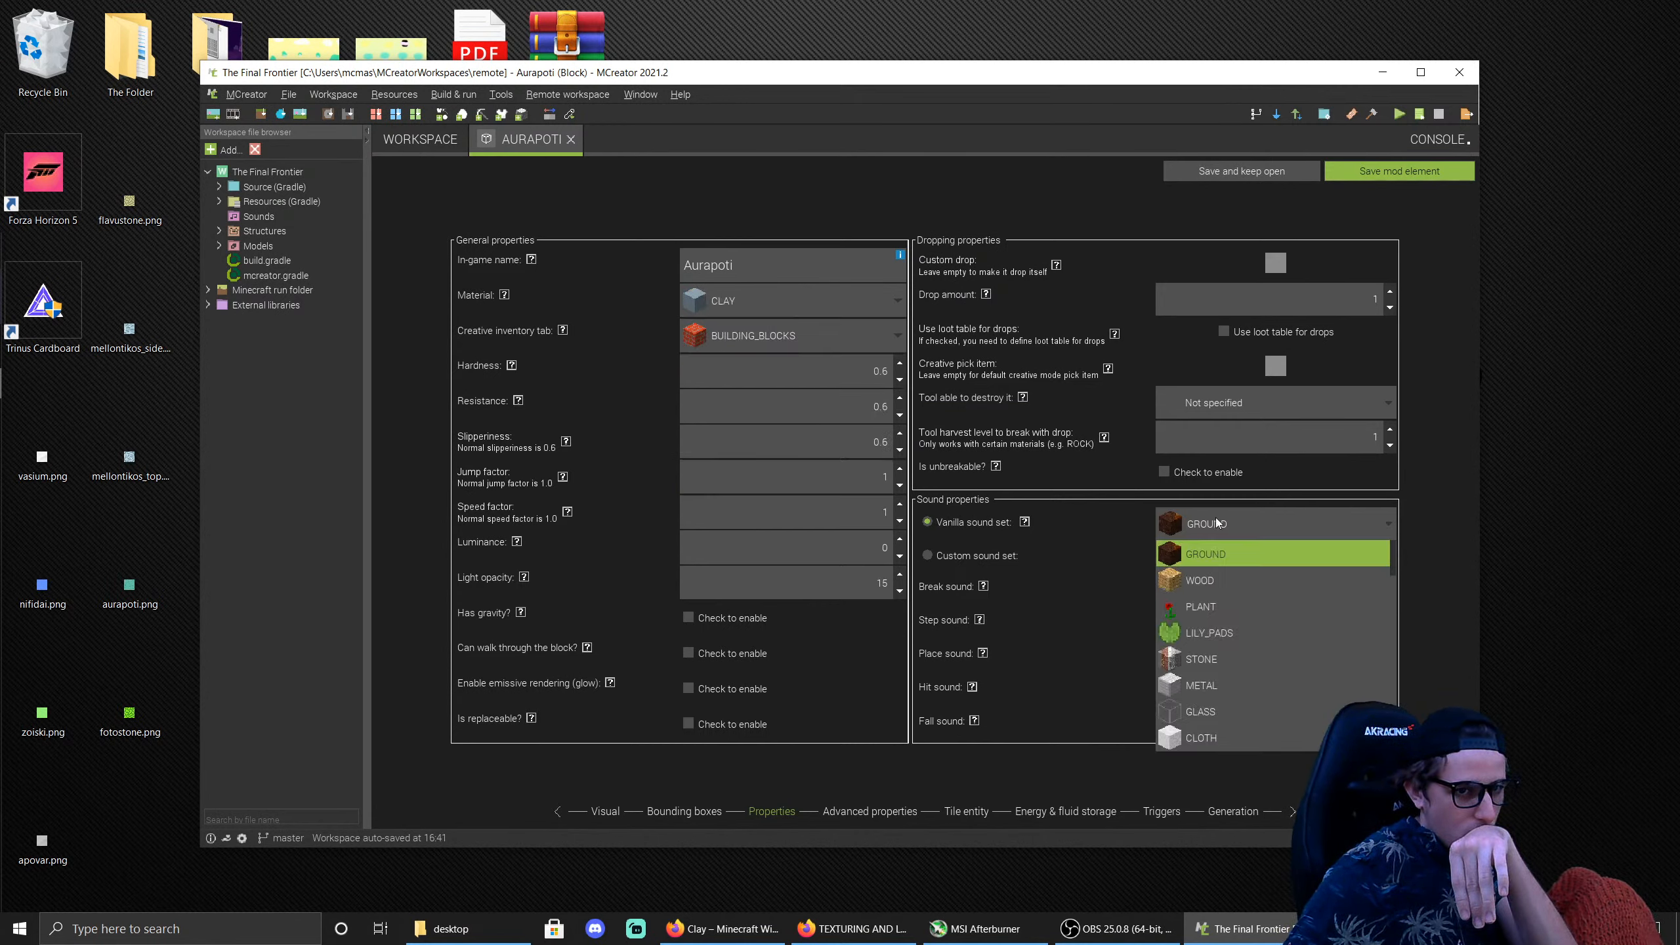
scroll(1273, 672, "down", 2)
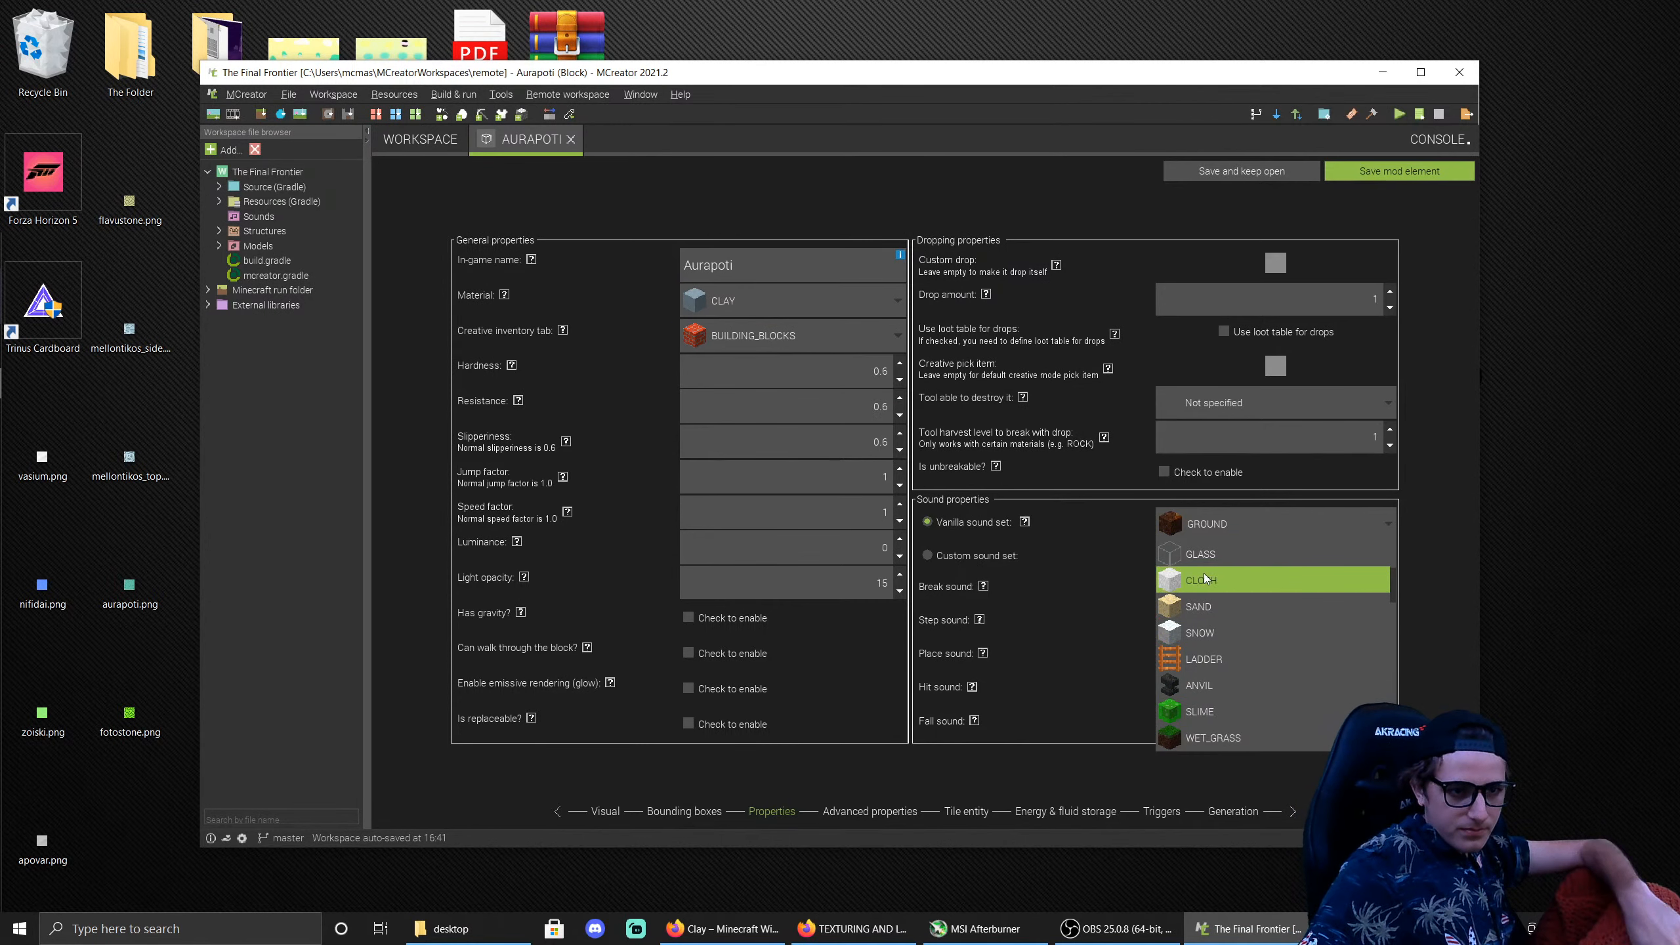
scroll(1260, 635, "down", 5)
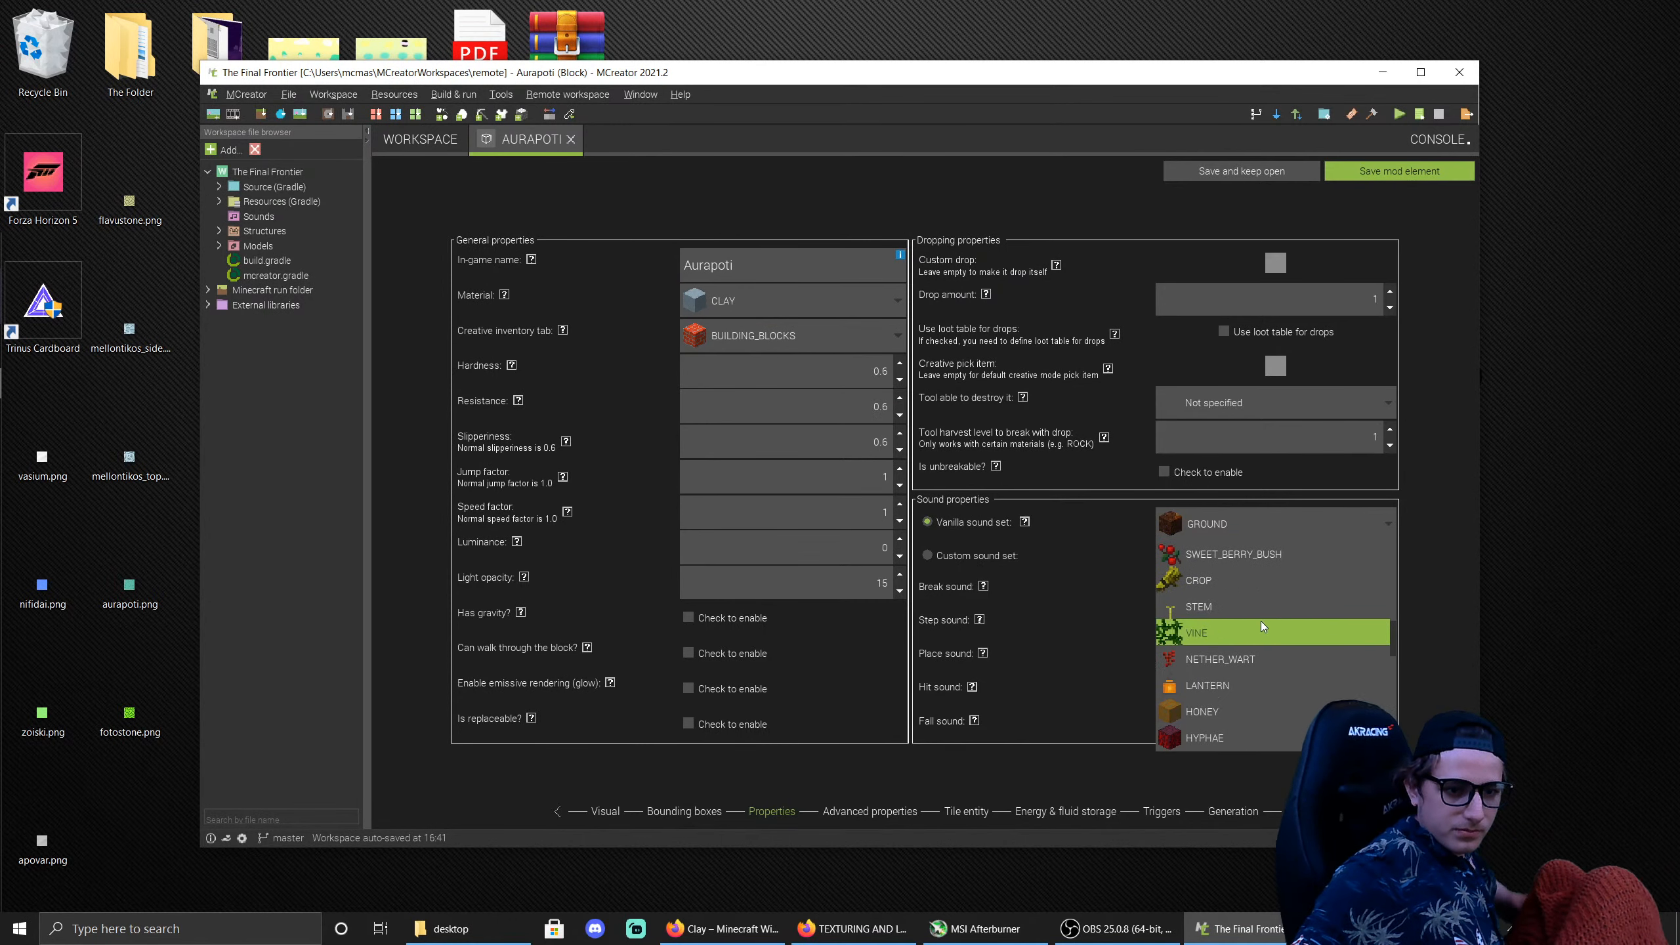
scroll(1284, 594, "down", 6)
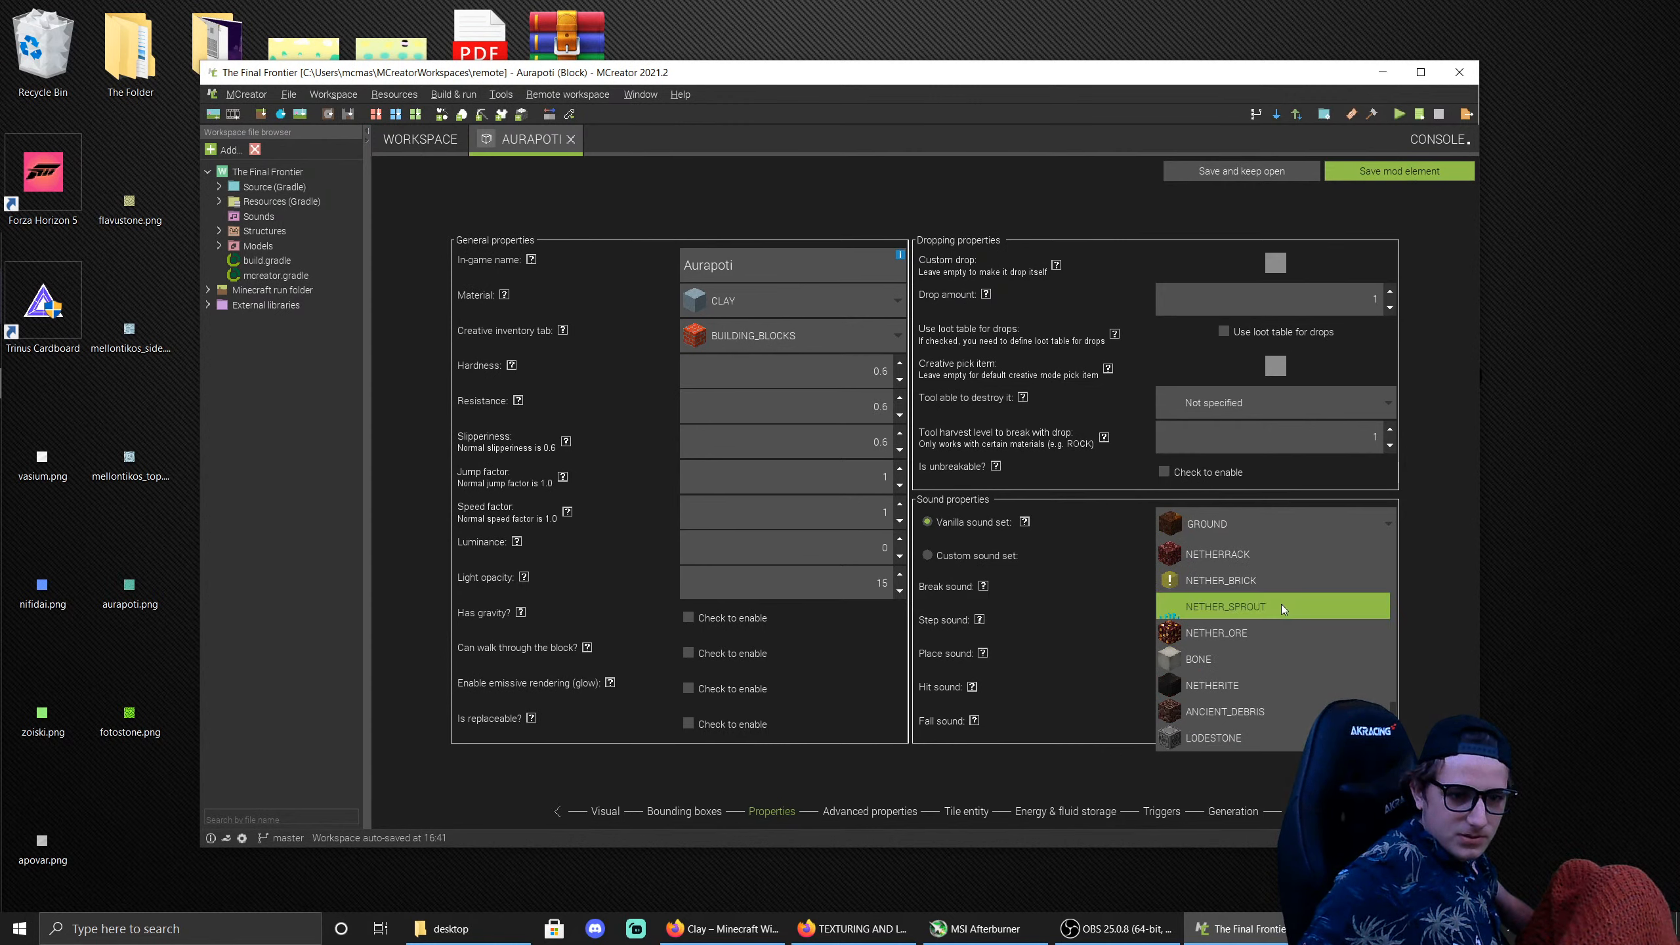
scroll(1278, 600, "up", 10)
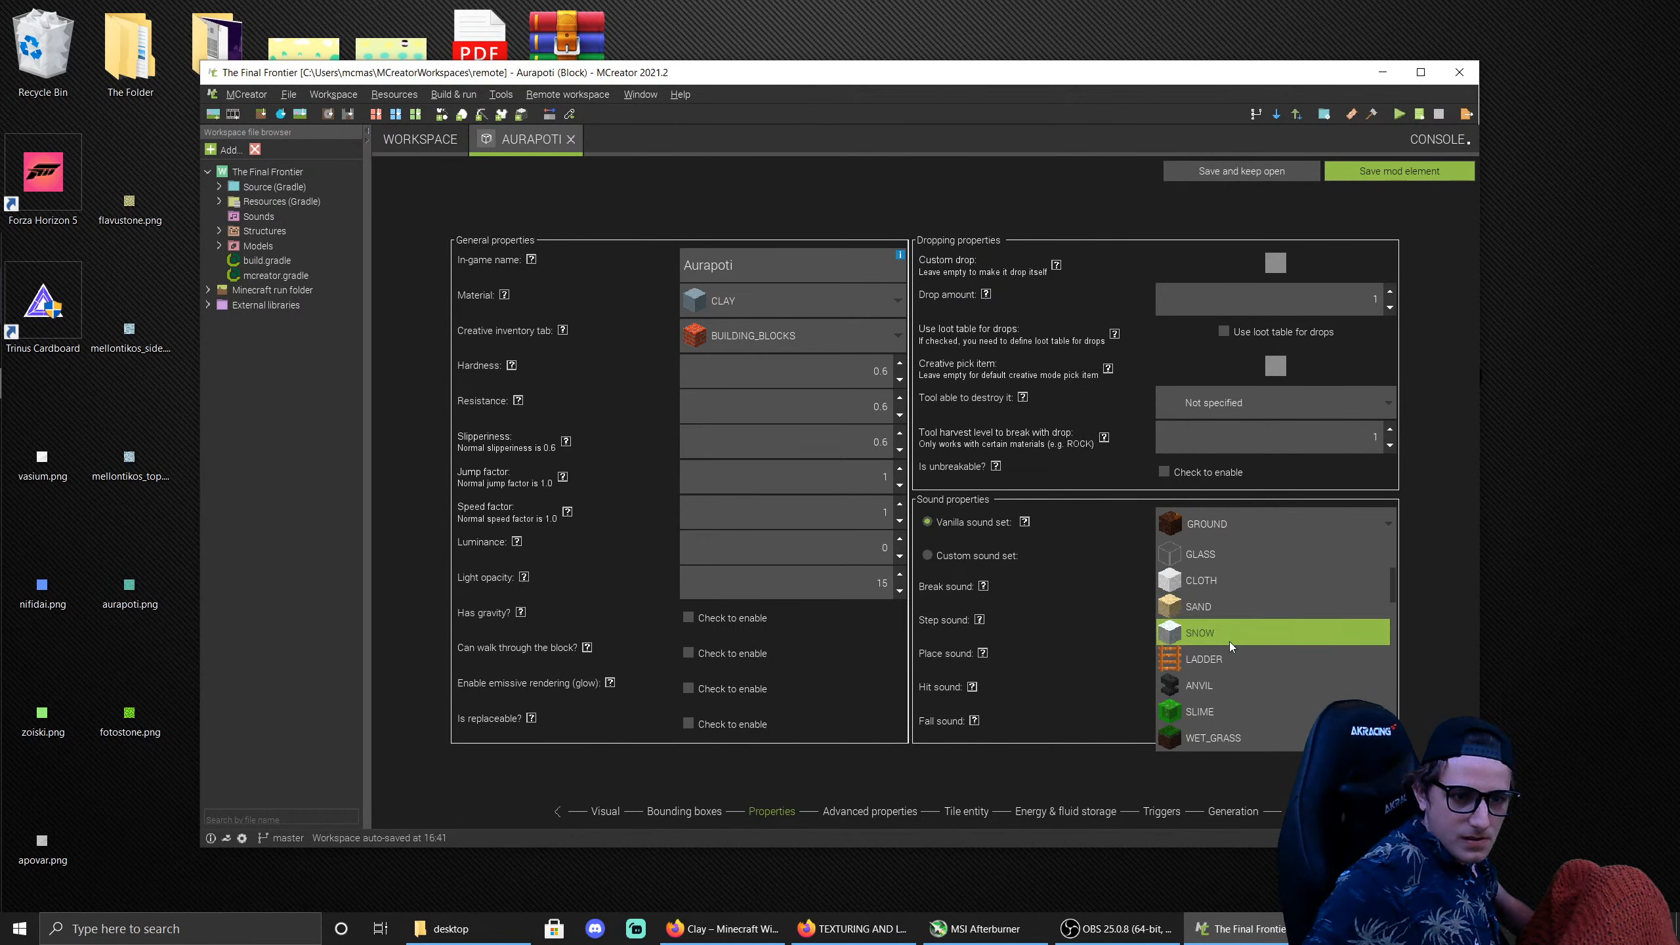
scroll(1236, 648, "up", 2)
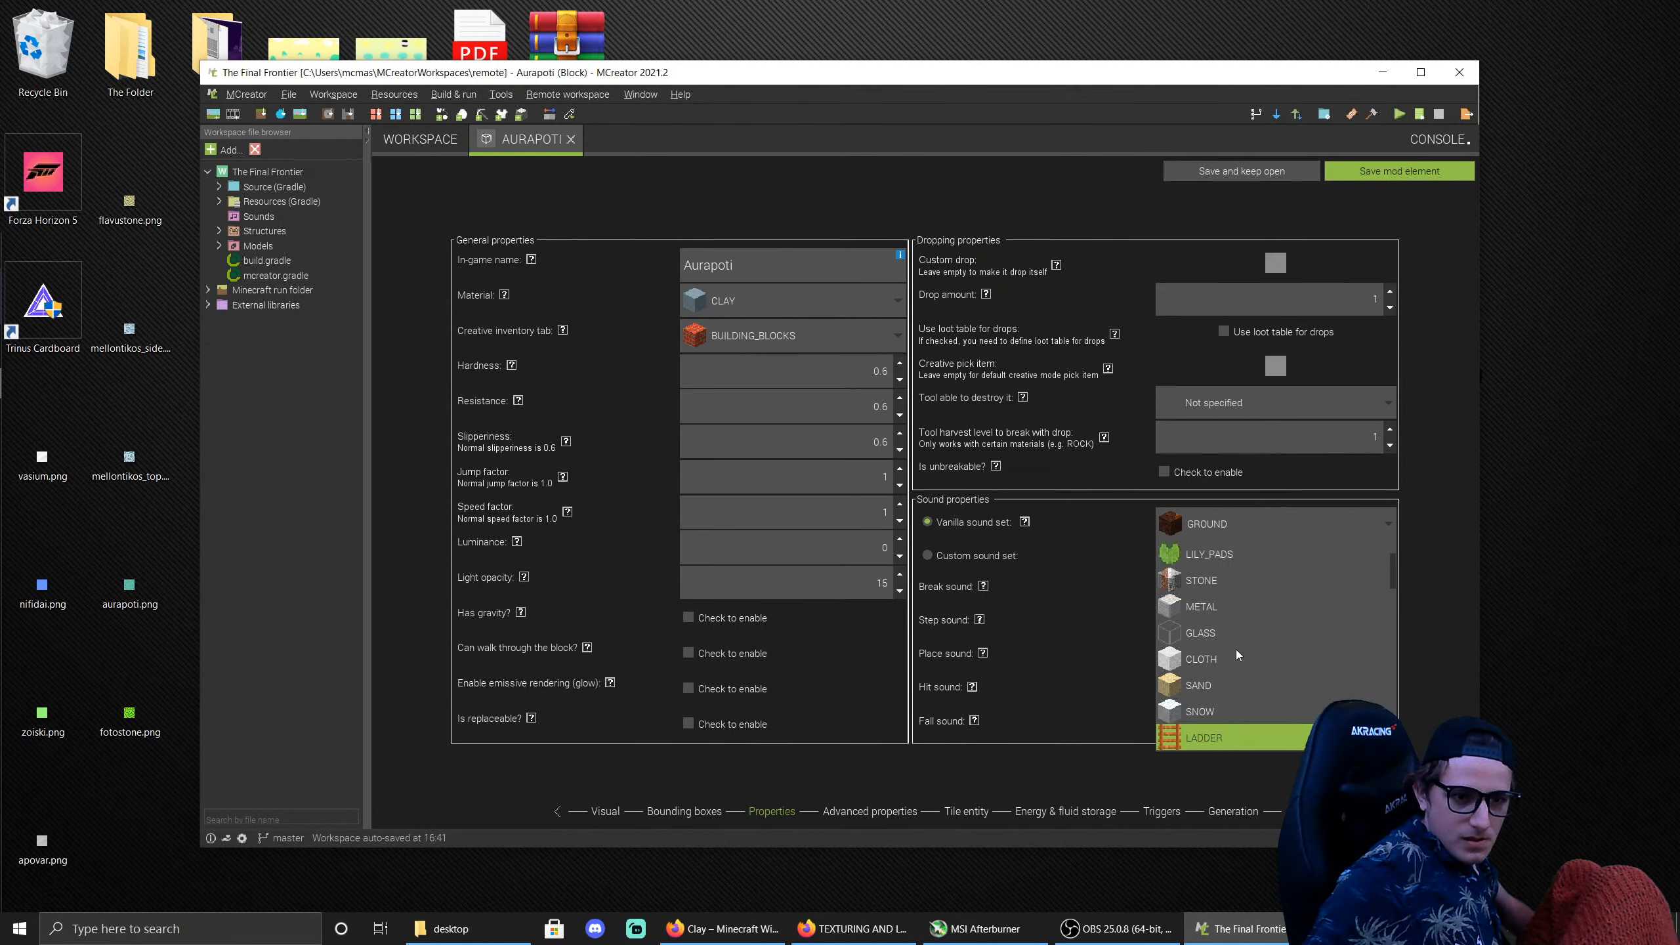
left_click(1202, 688)
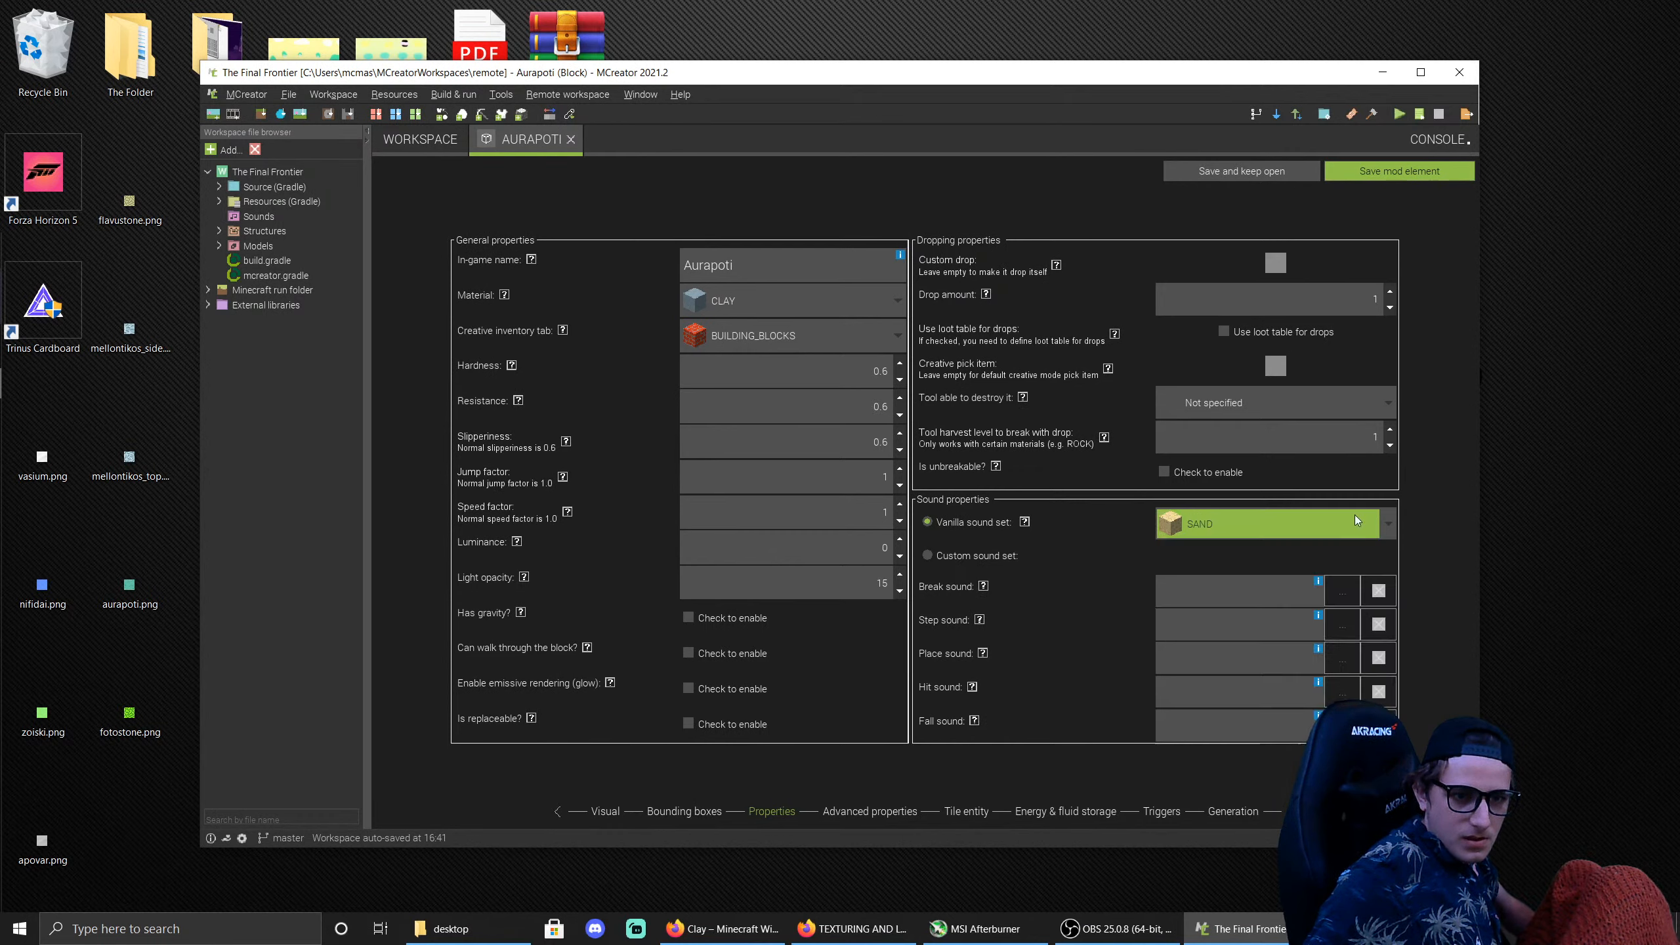
Step: Set Aurapoti's tool harvest level to 0 and save the mod element
left_click(1258, 396)
left_click(1215, 434)
left_click(1390, 446)
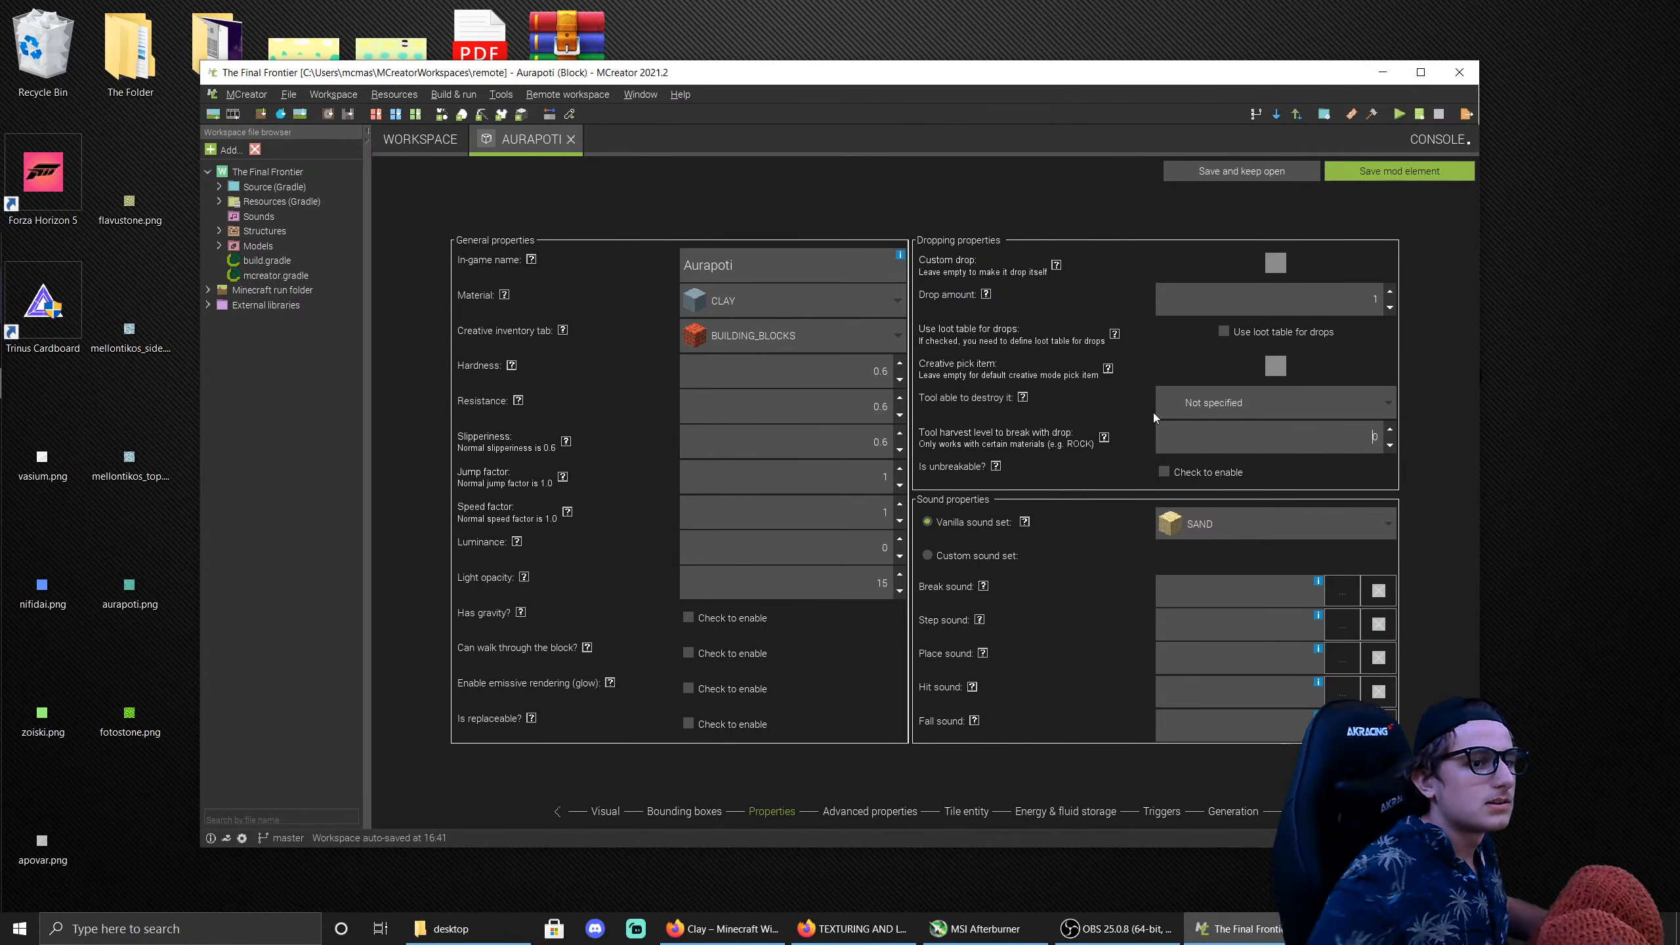
left_click(1413, 173)
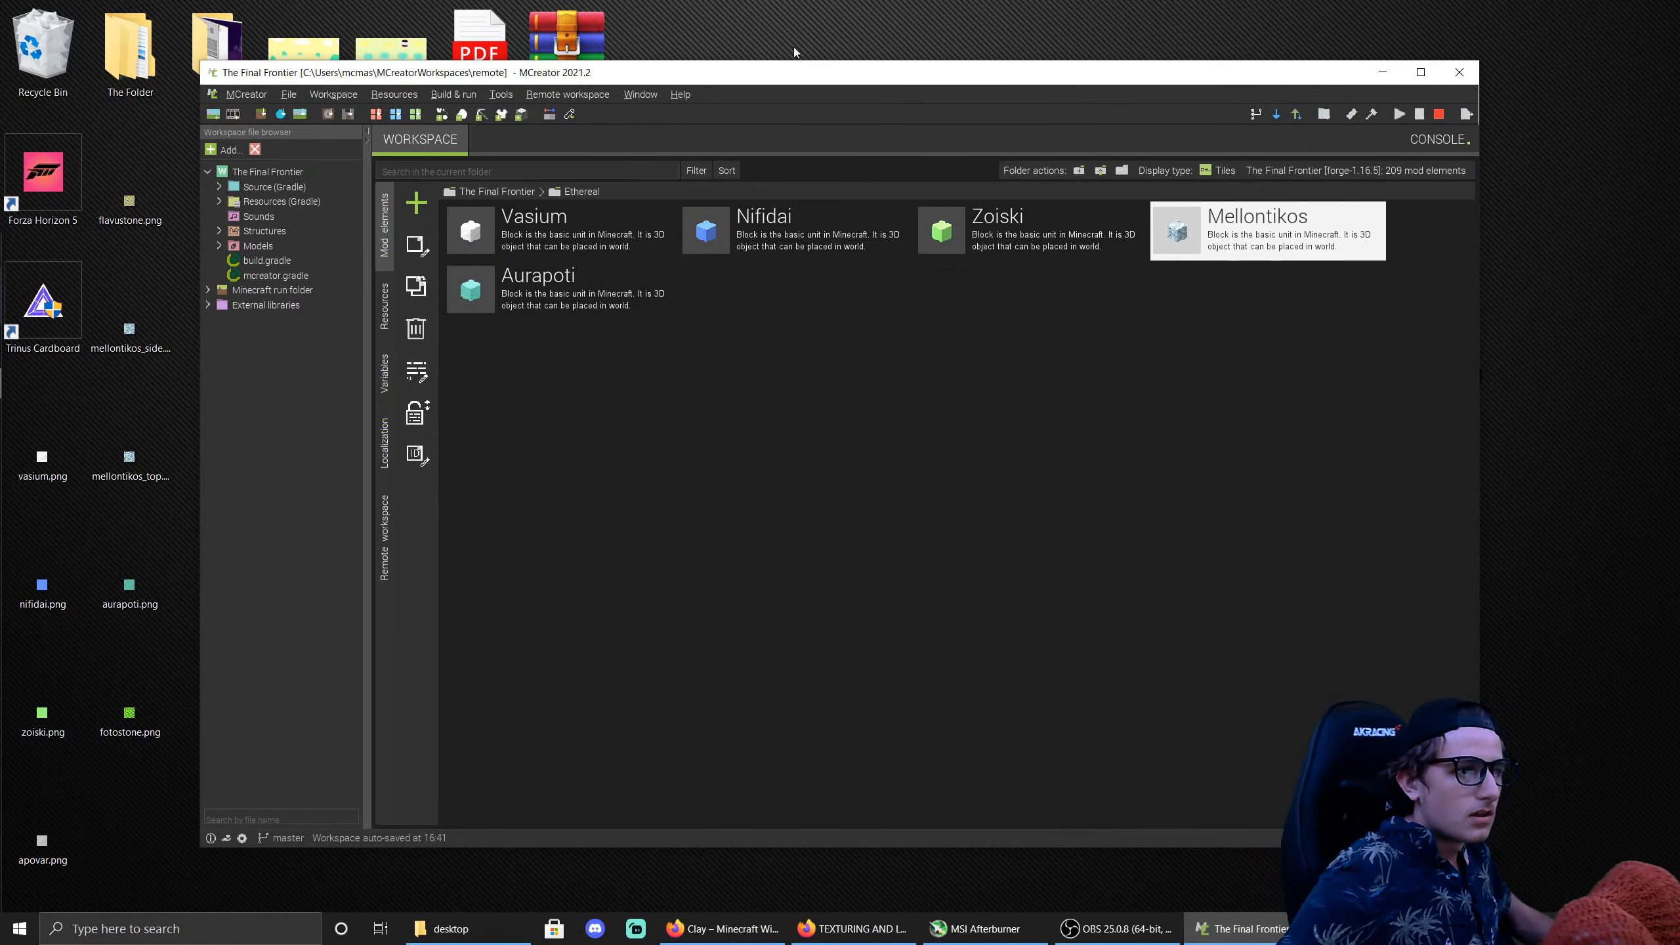
Step: Reopen Aurapoti, set its transparency type to TRANSLUCENT, enable transparent parts and connected sides, and save the mod element
double_click(551, 284)
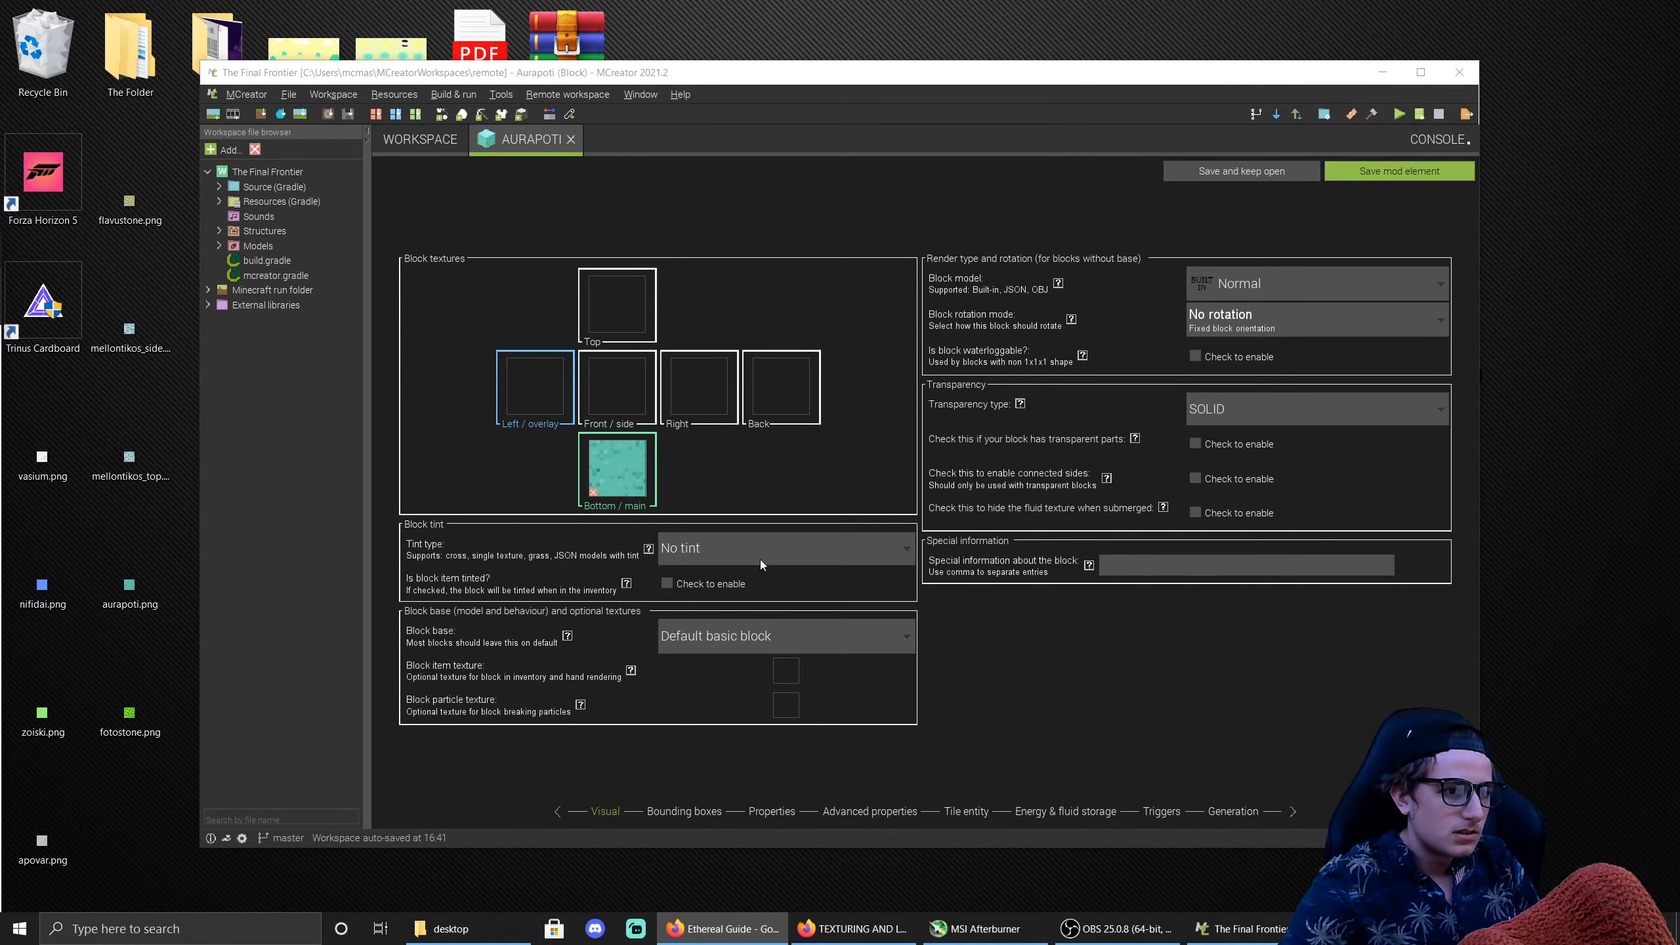
left_click(1252, 408)
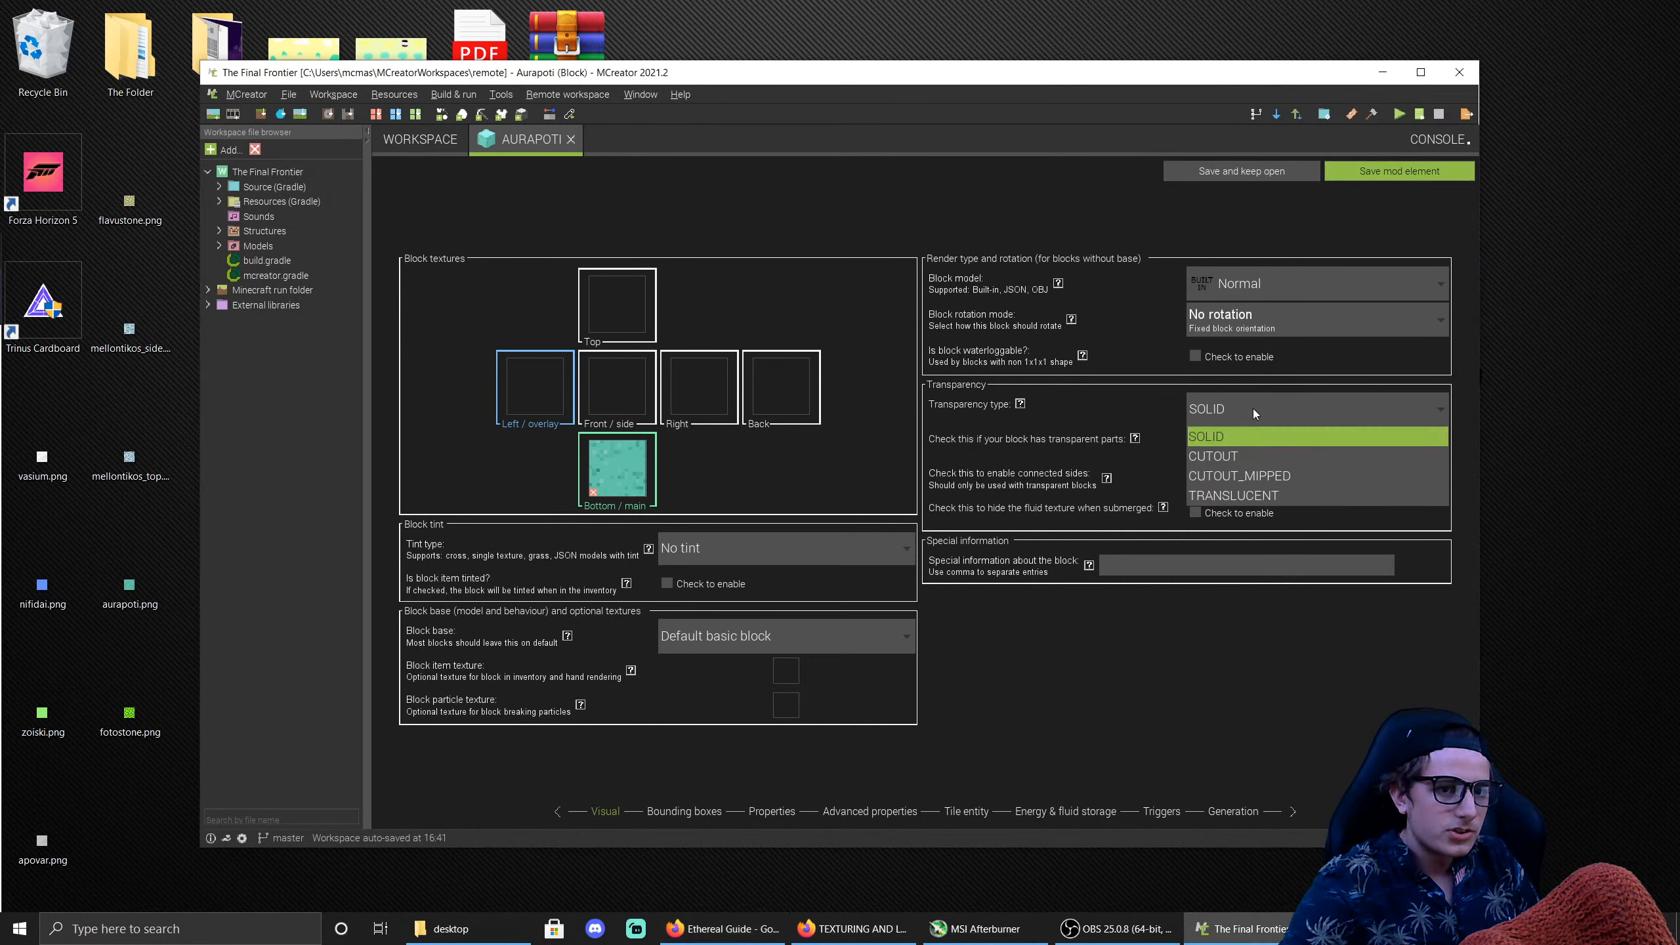
left_click(1266, 490)
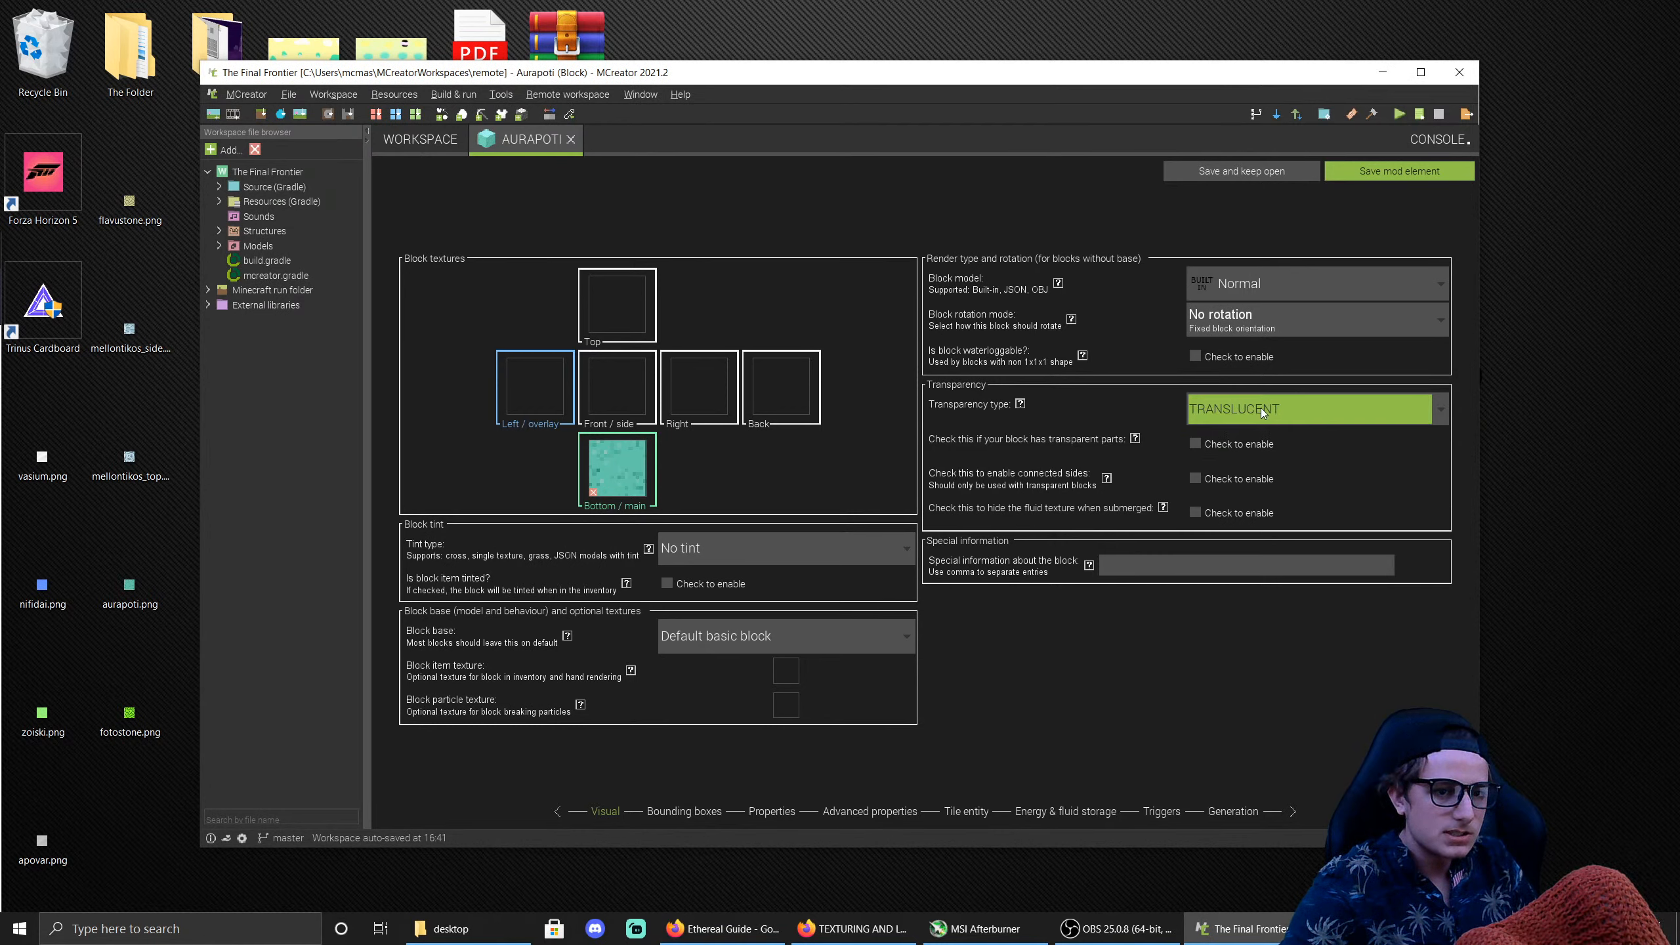
left_click(1247, 447)
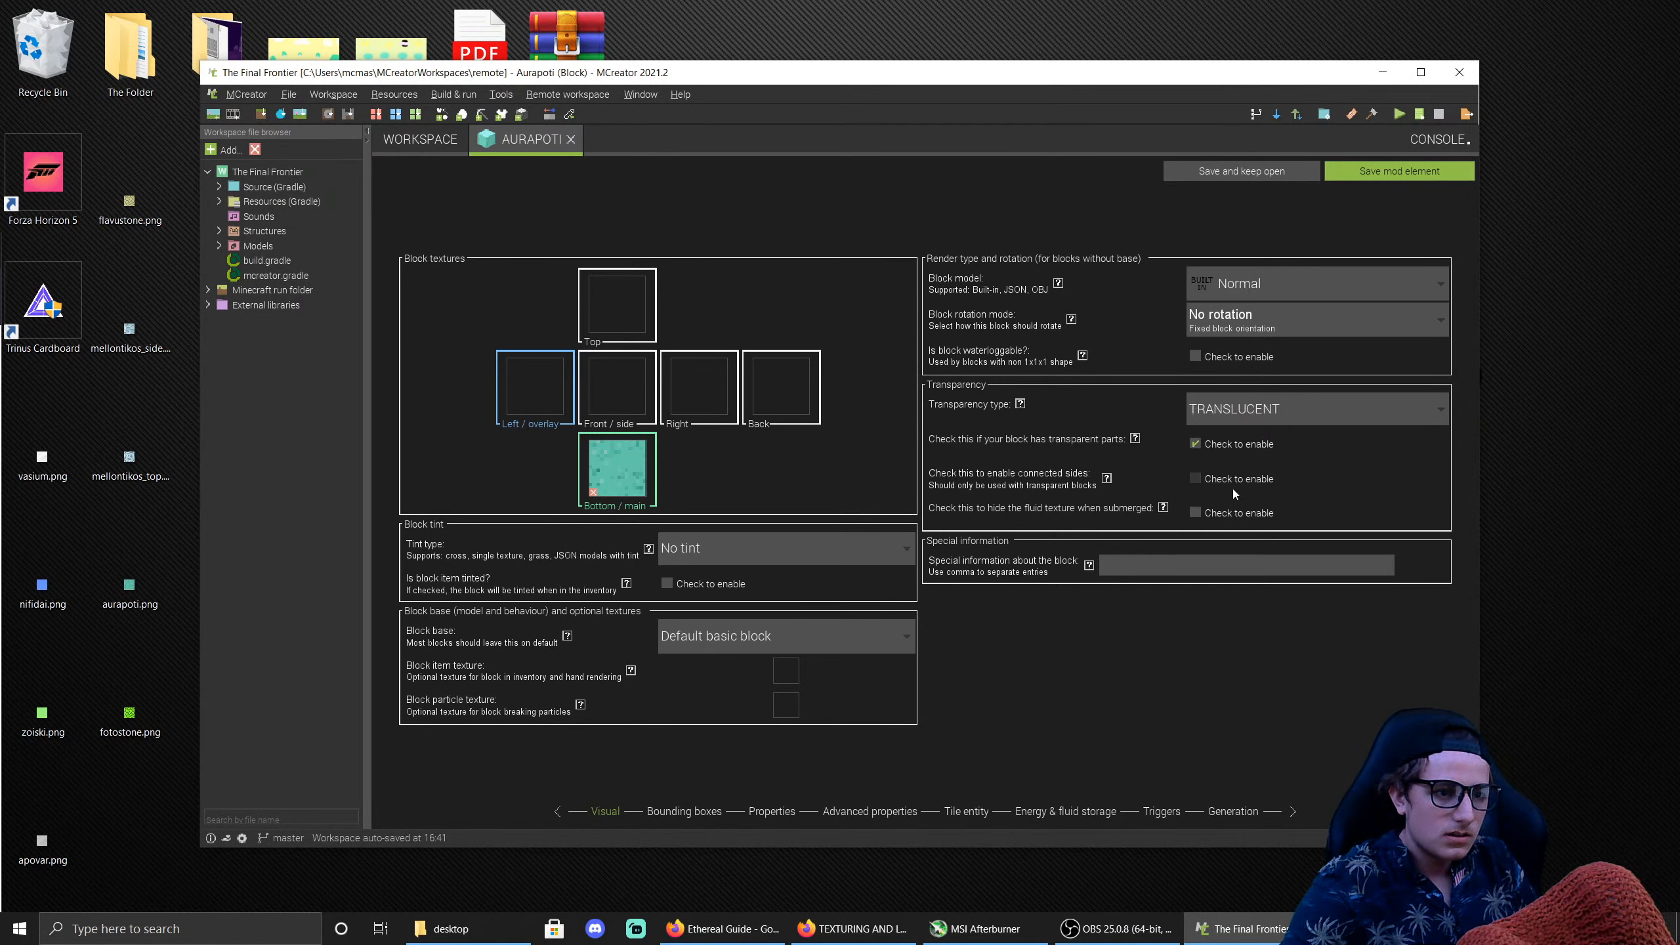
left_click(1229, 483)
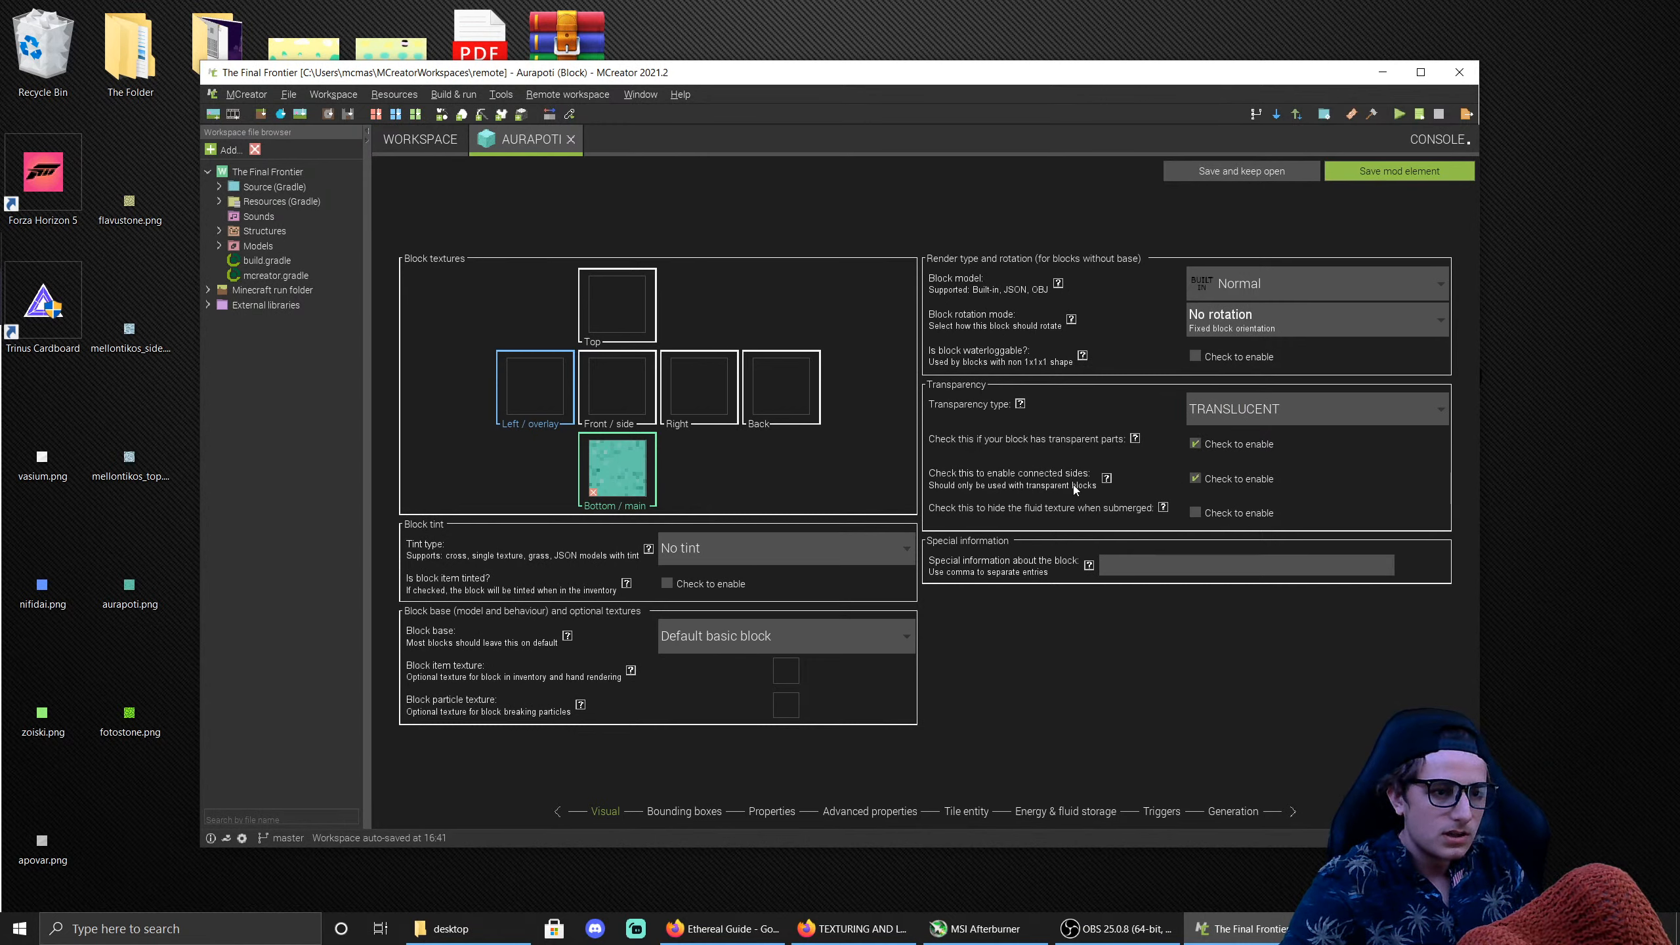
left_click(1107, 478)
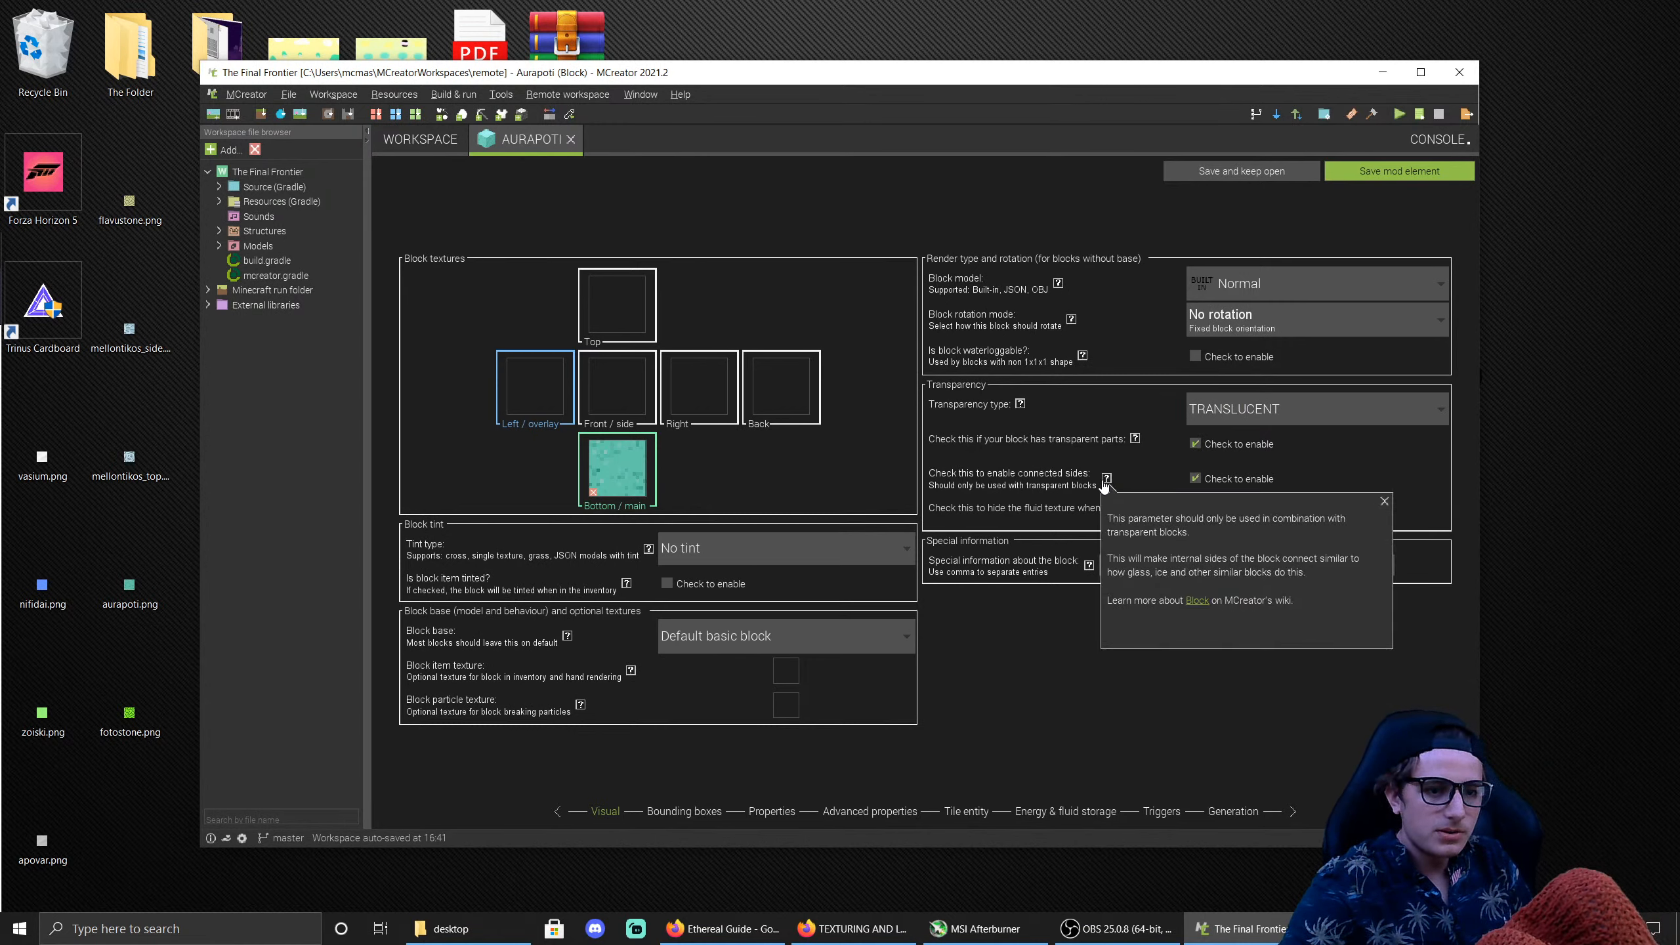
left_click(1382, 506)
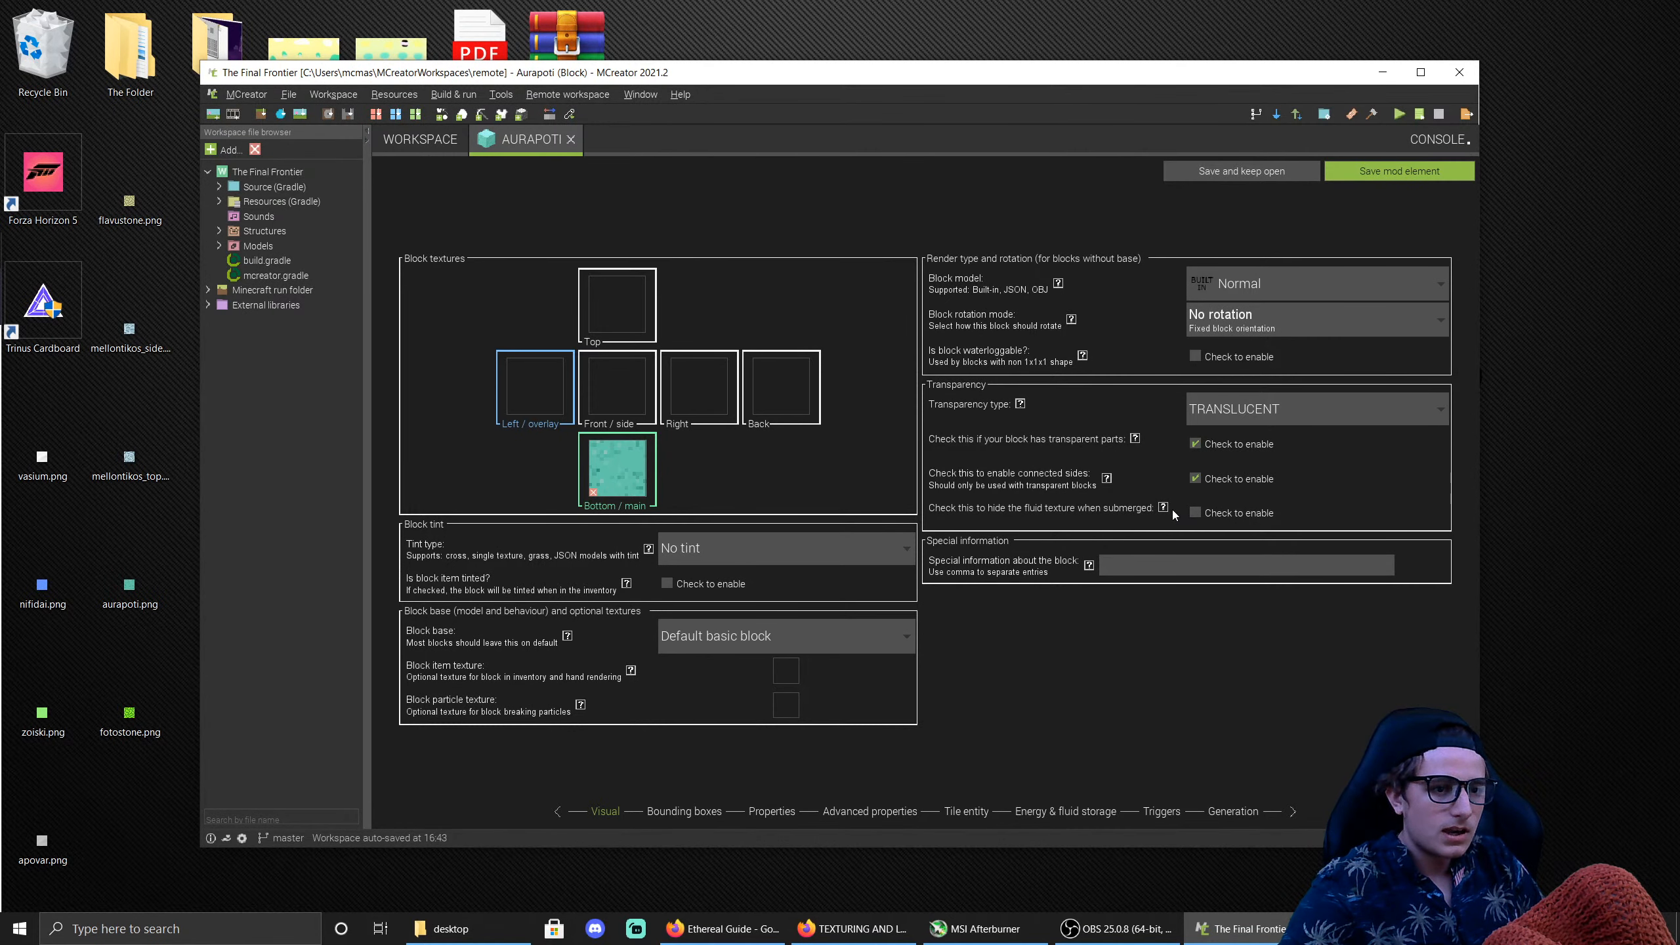
left_click(1378, 174)
Step: Create a new Block mod element named Fotostone in the Ethereal folder
left_click(416, 203)
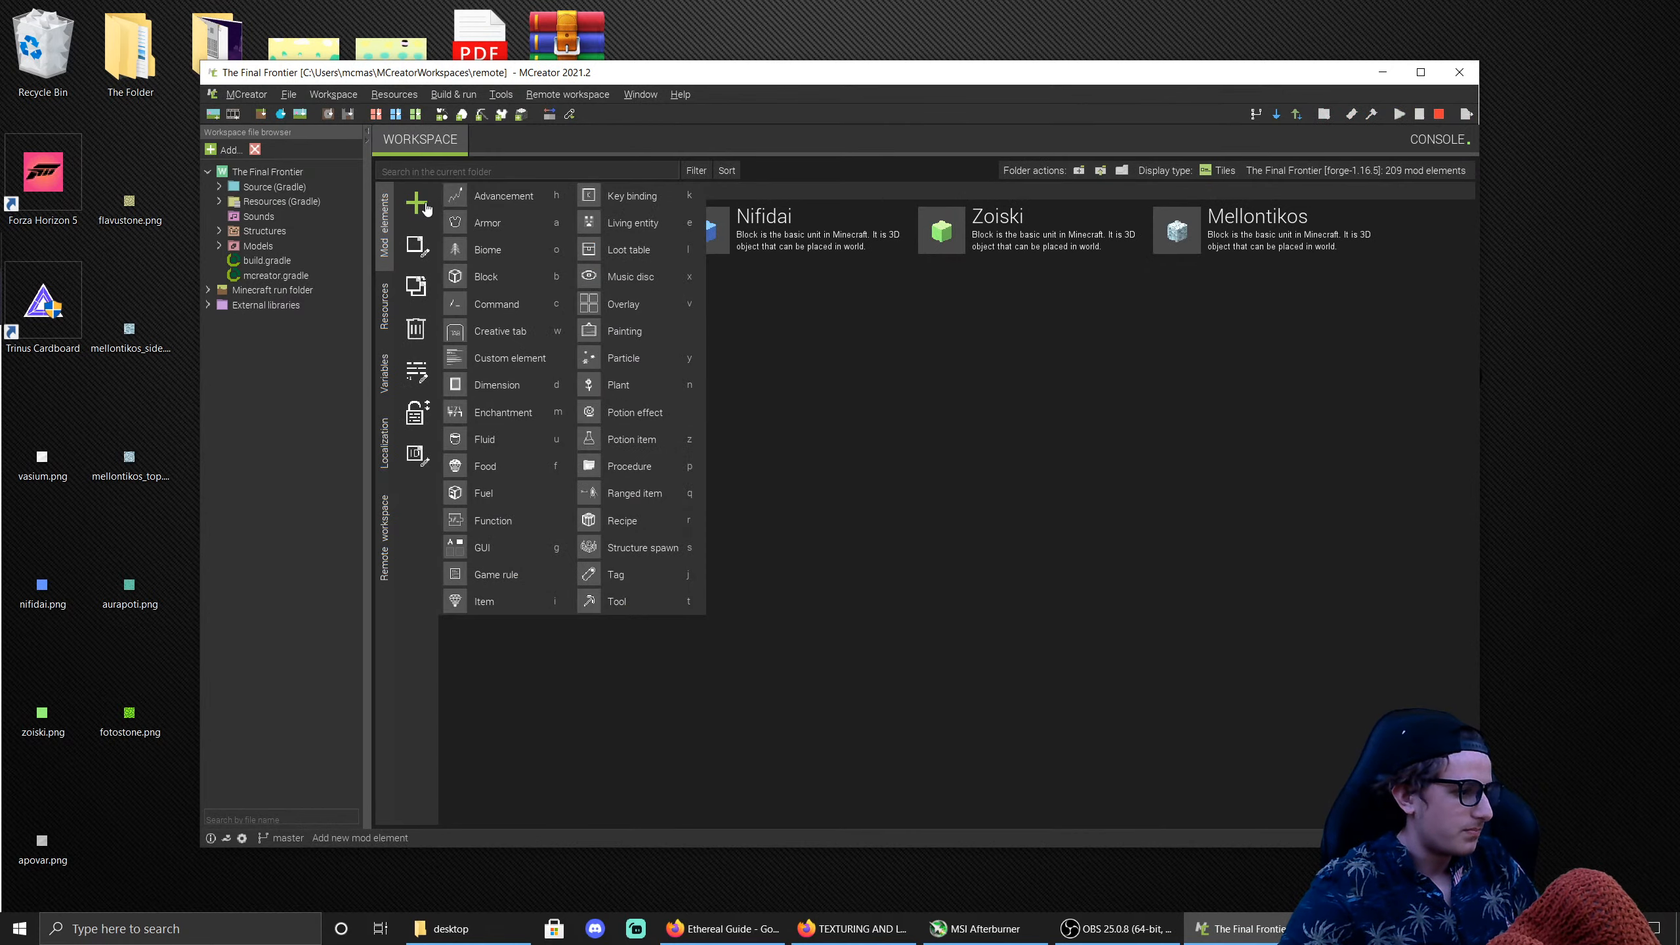
left_click(511, 277)
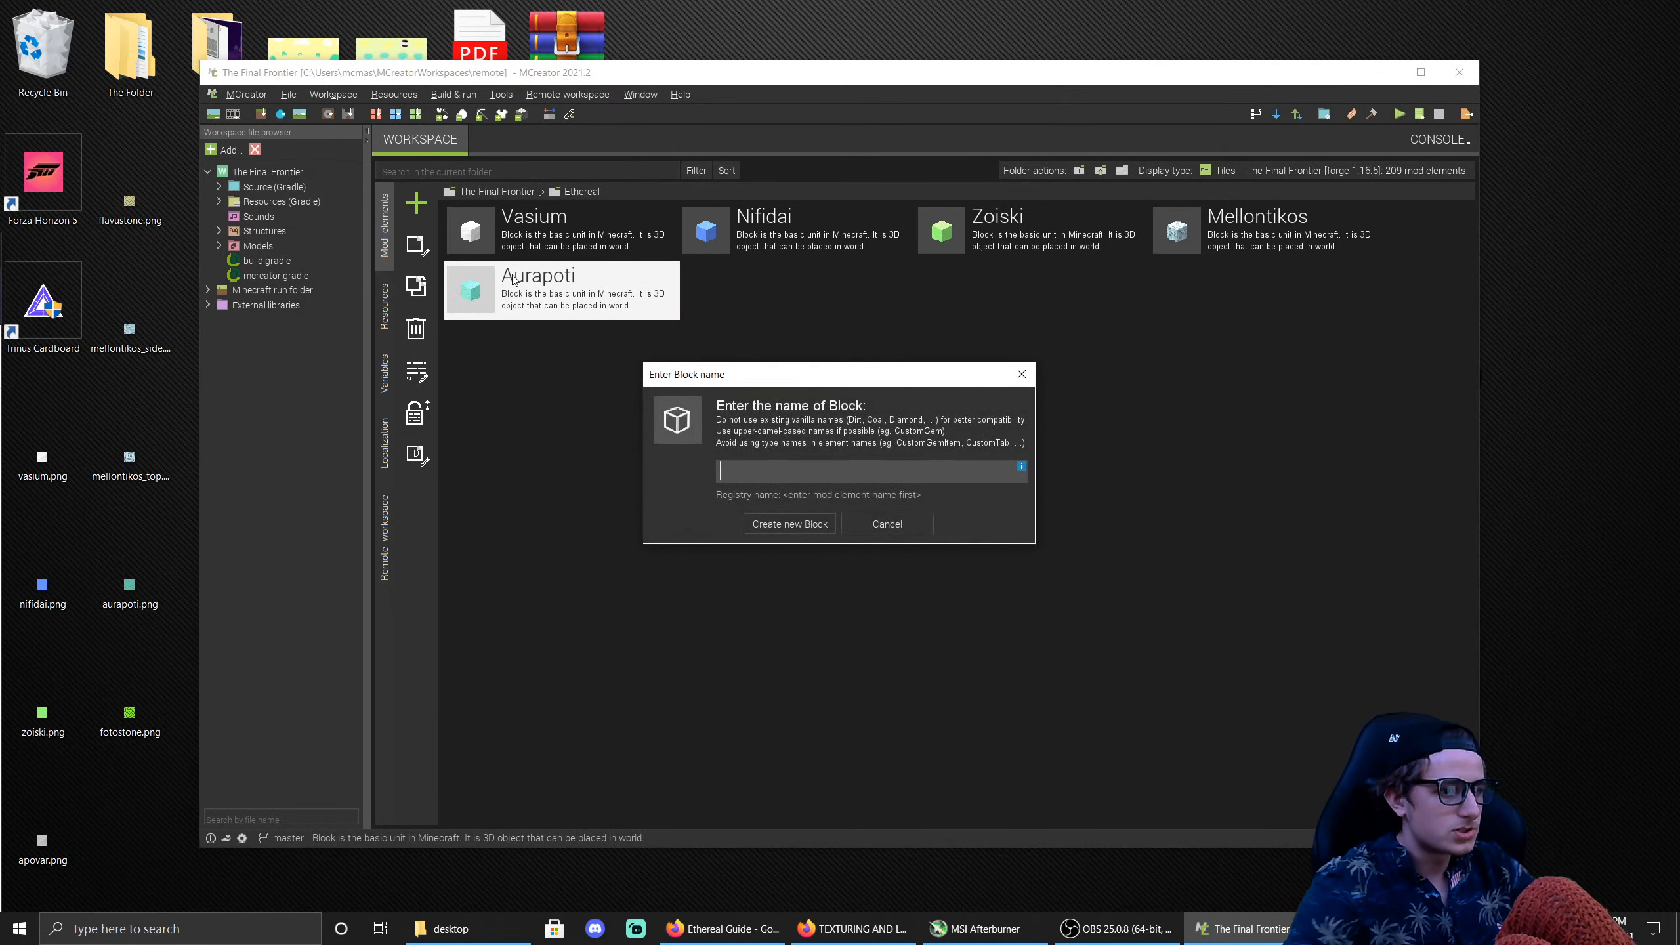
type("Fotostone")
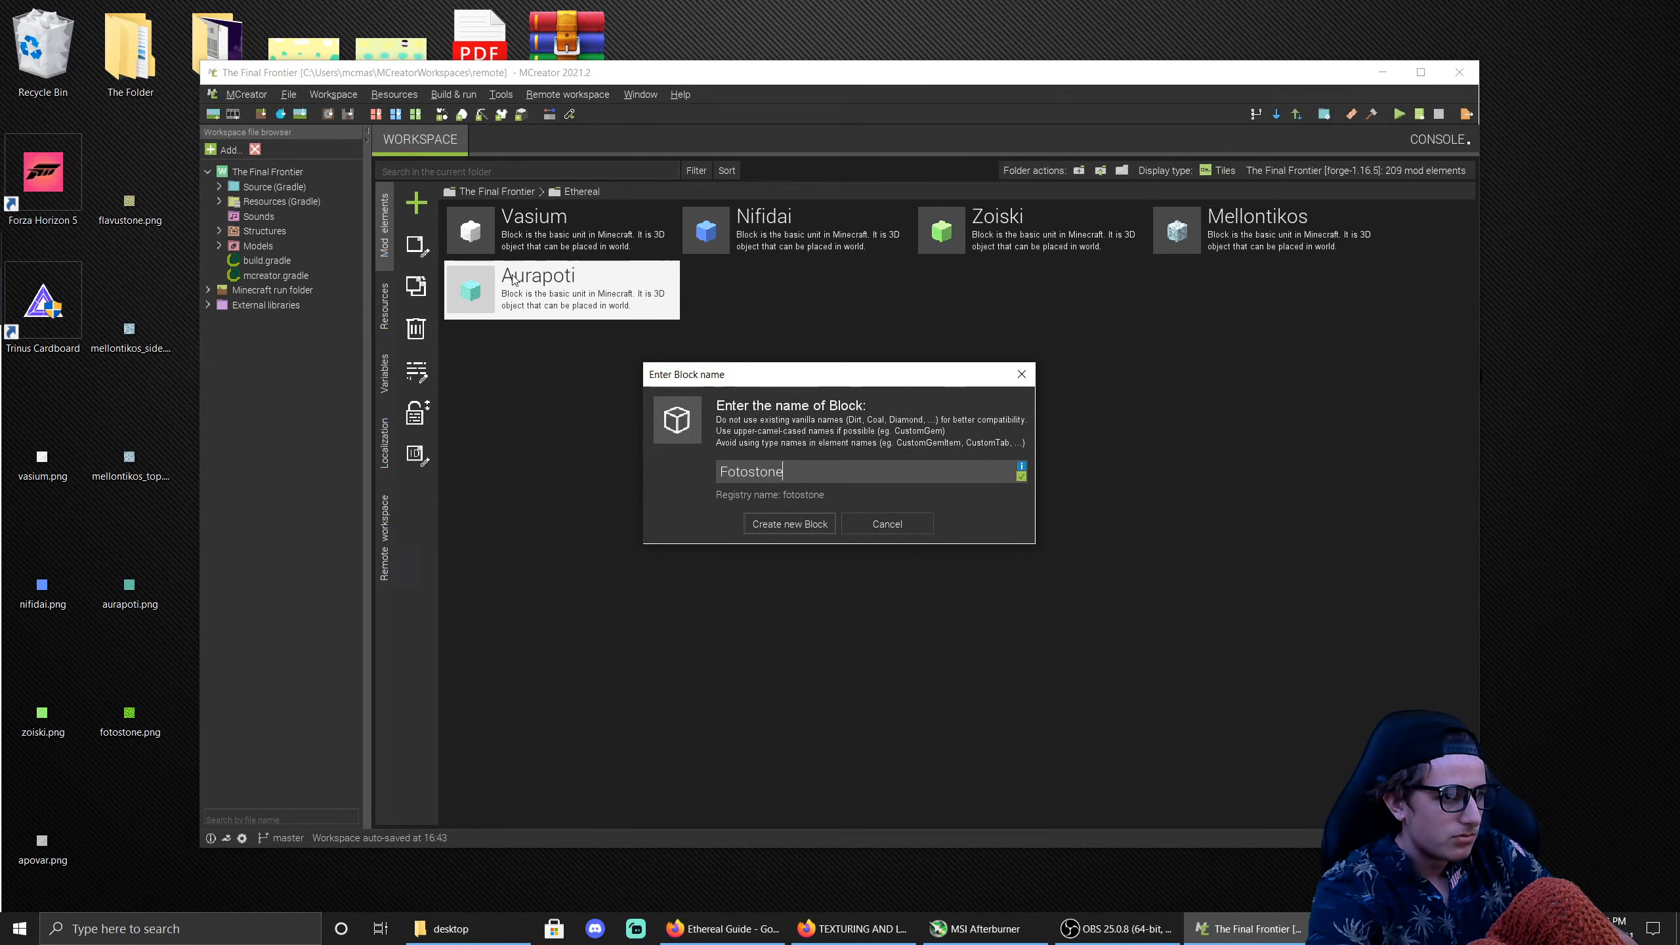
key("Return")
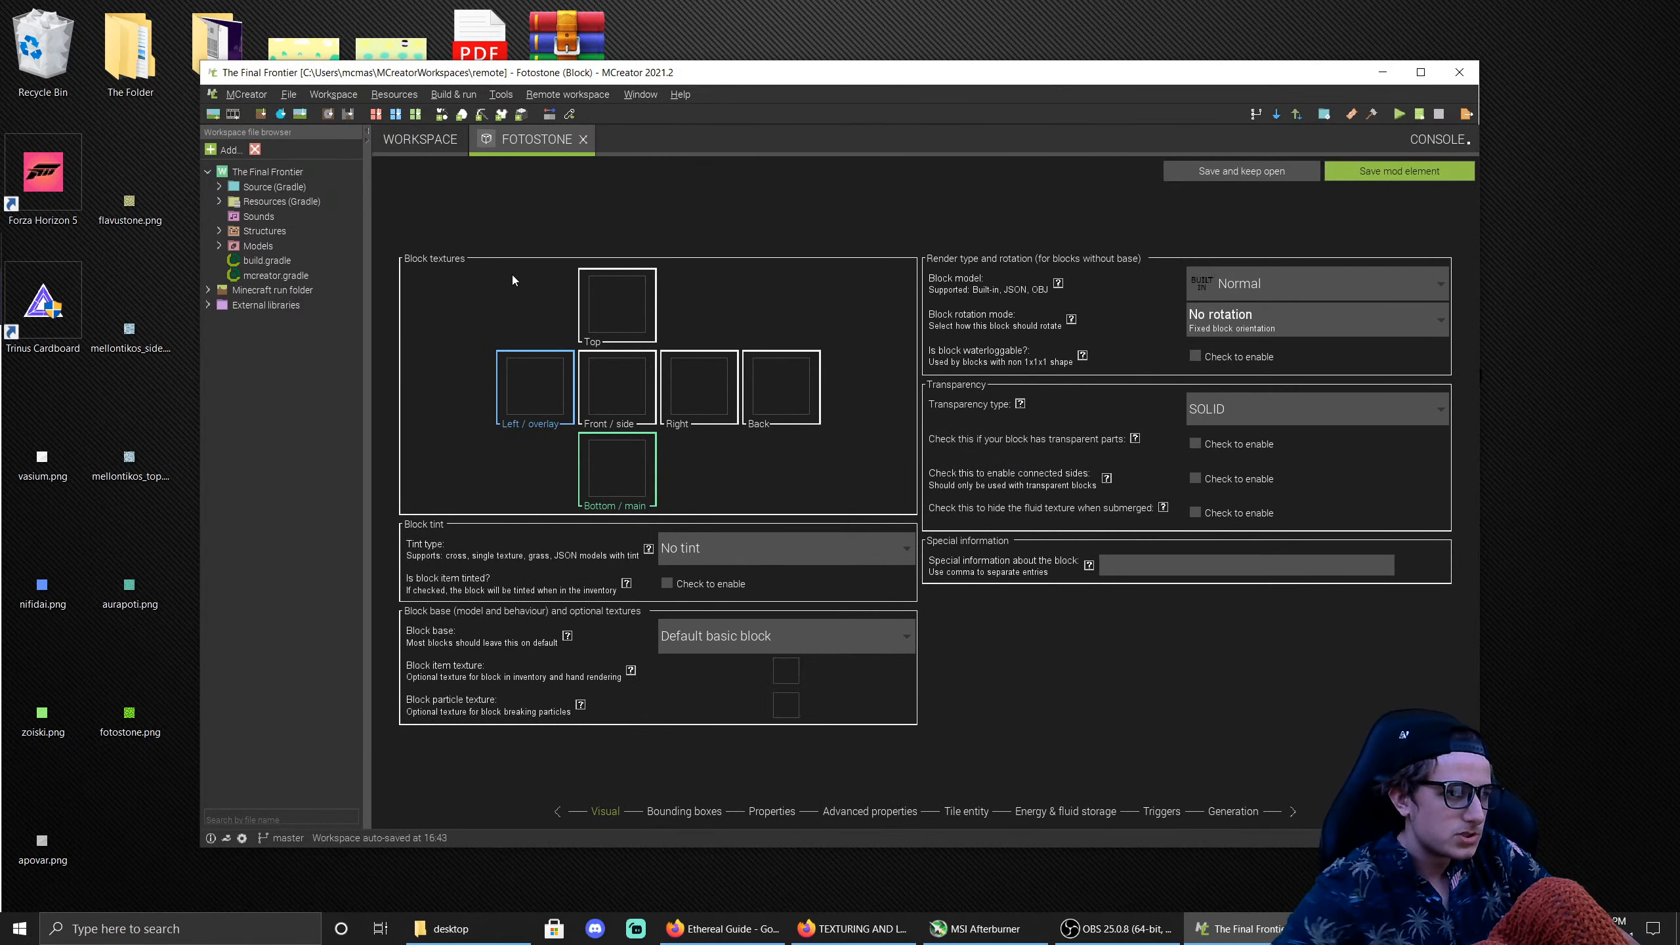
Step: Import fotostone.png as a block texture and assign it to Fotostone's bottom/main face
left_click(634, 475)
left_click(701, 296)
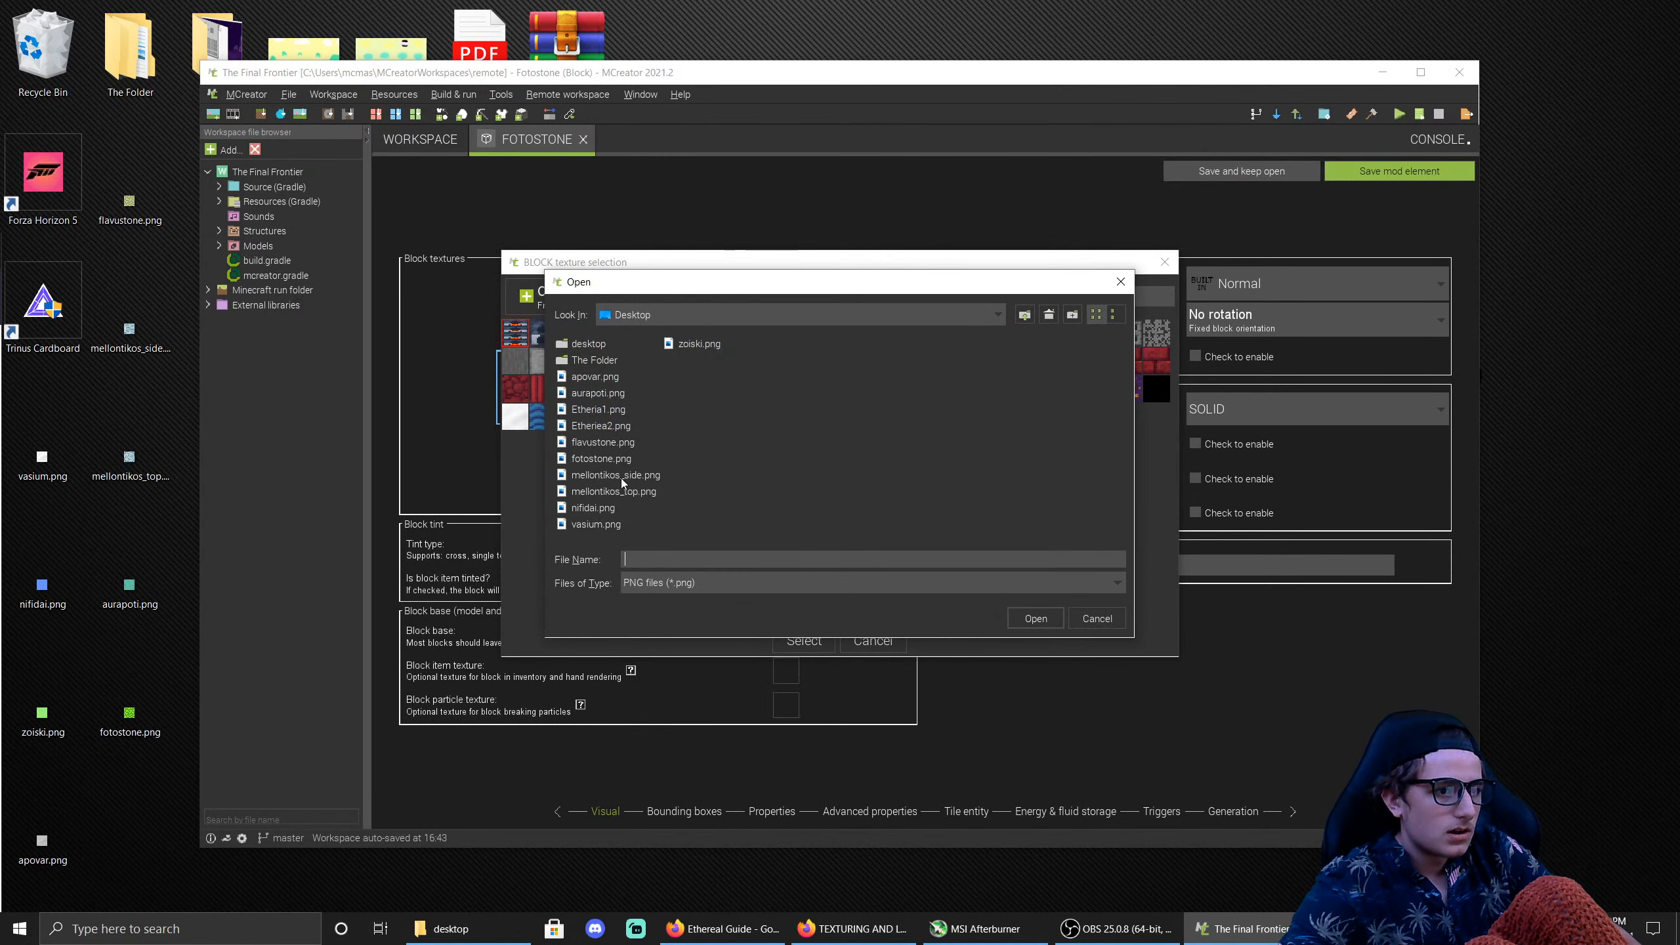
double_click(603, 459)
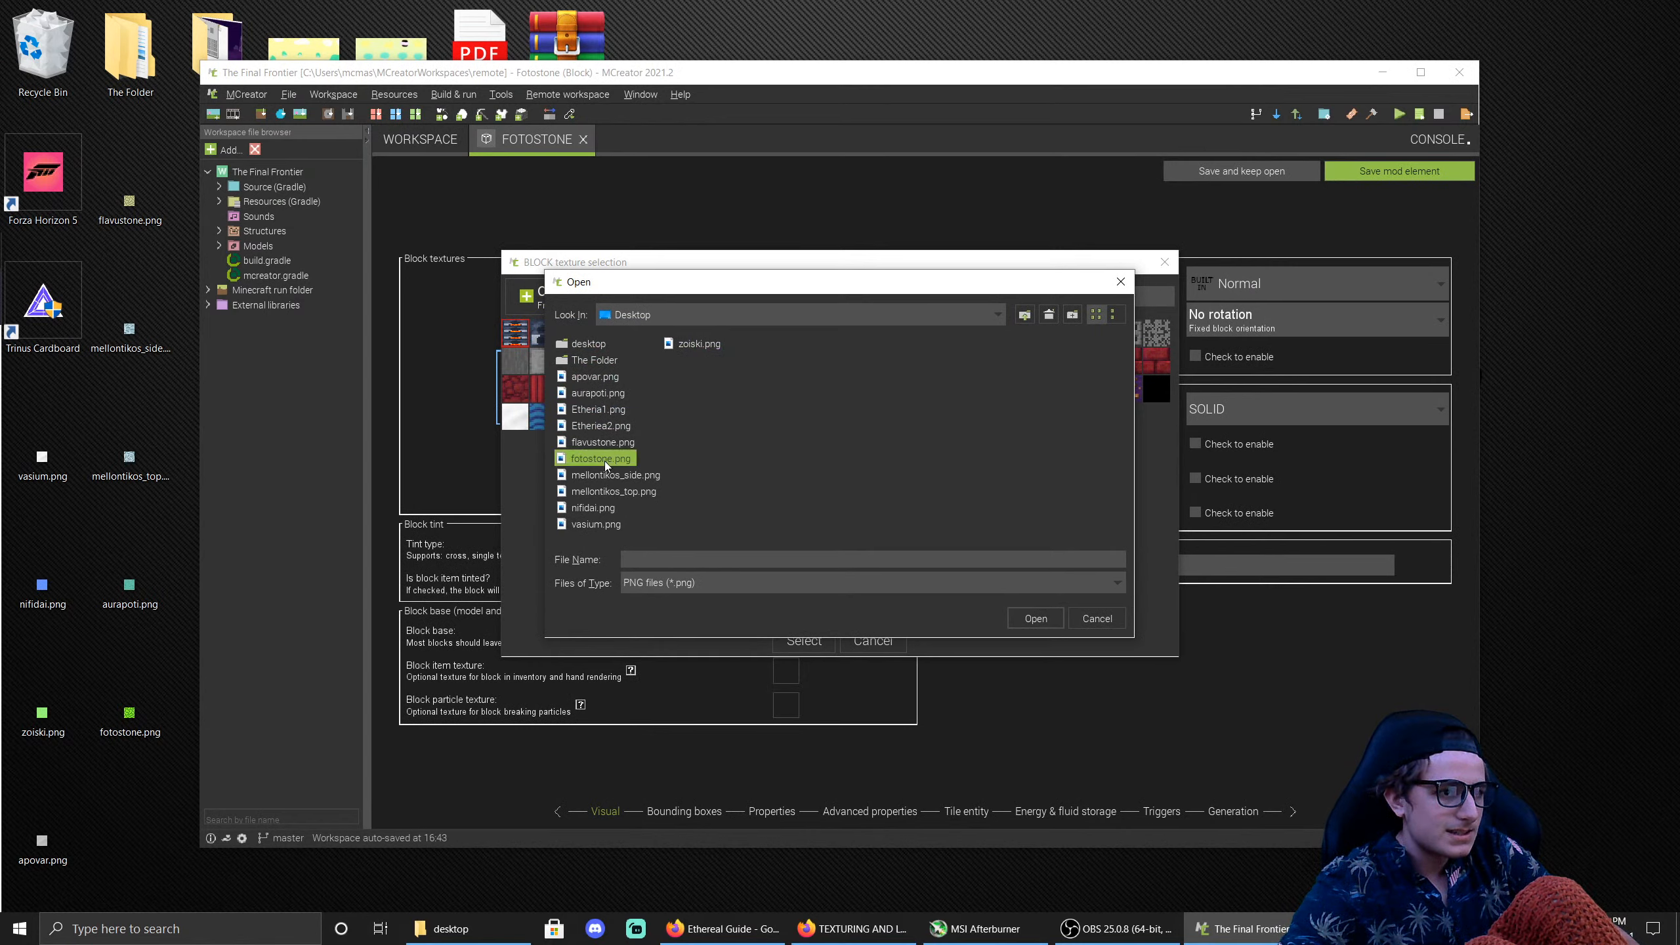
double_click(1050, 338)
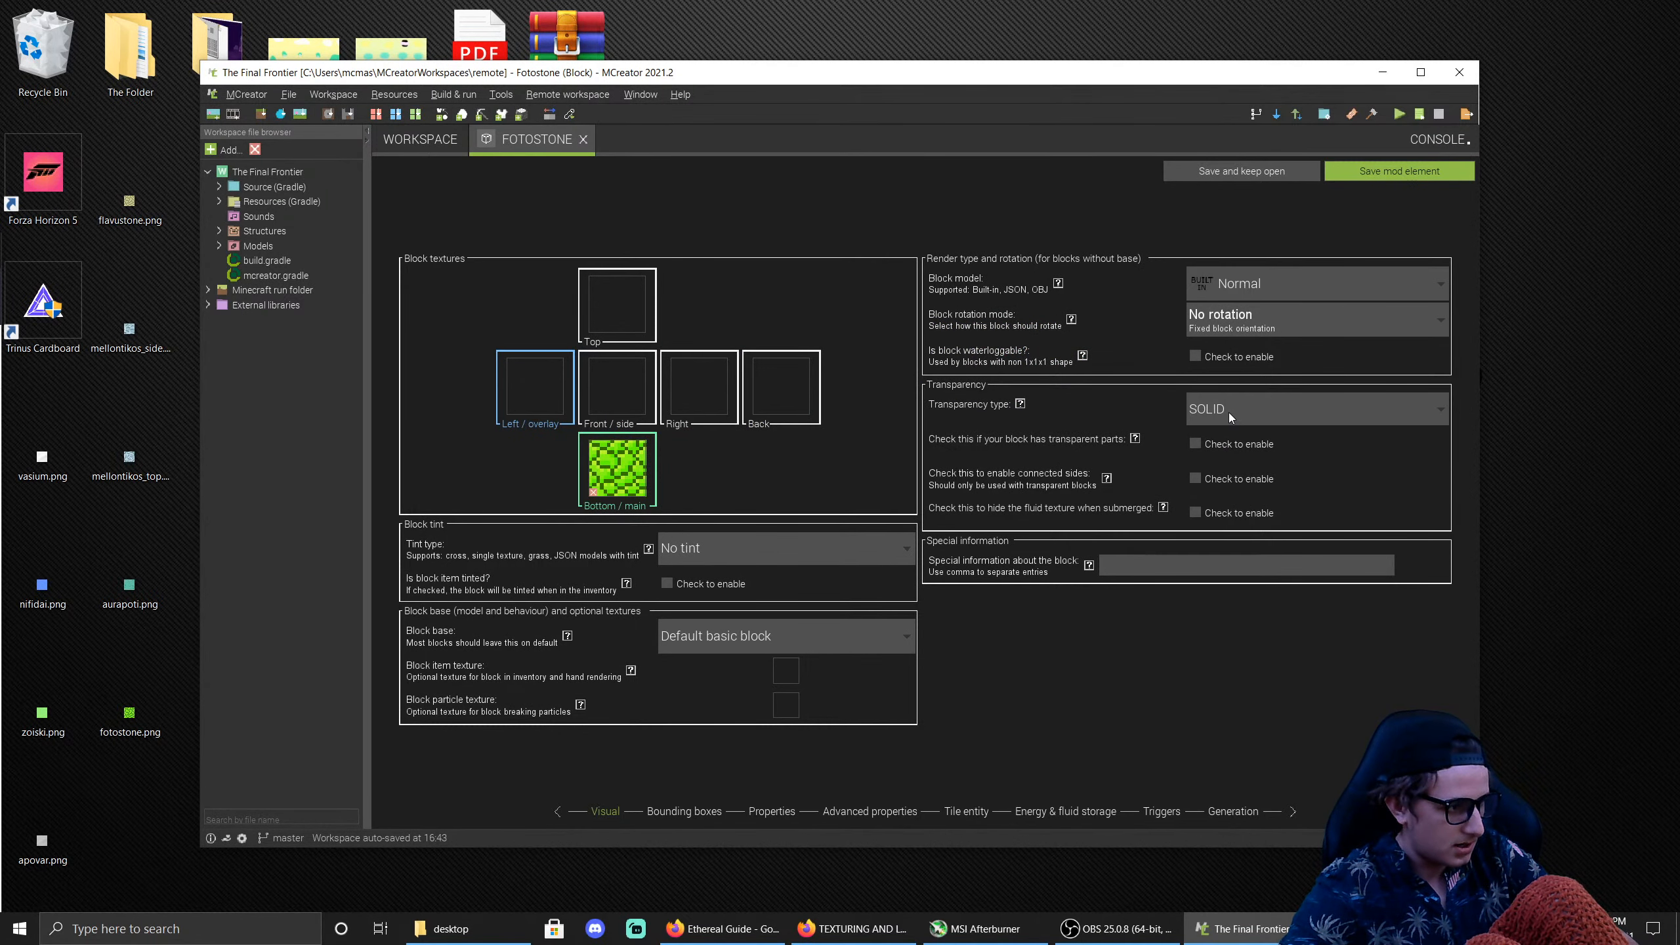
Step: Set Fotostone's hardness and resistance to 0.3 and its tool harvest level to 0
left_click(681, 812)
left_click(780, 812)
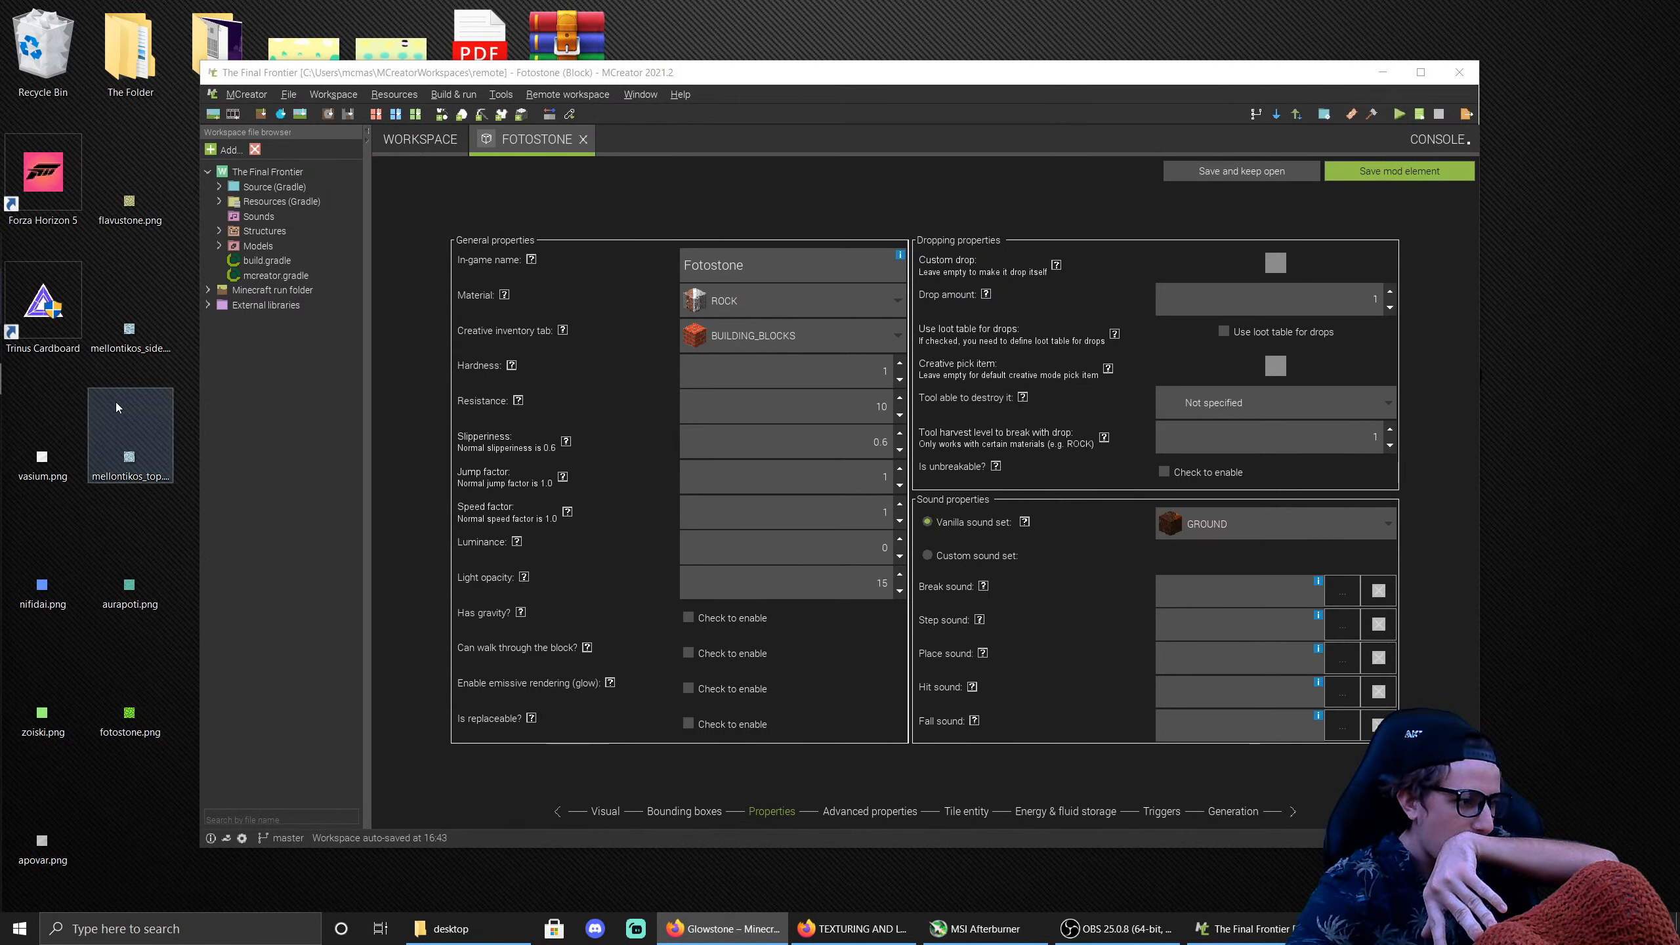
left_click(915, 375)
type(".3")
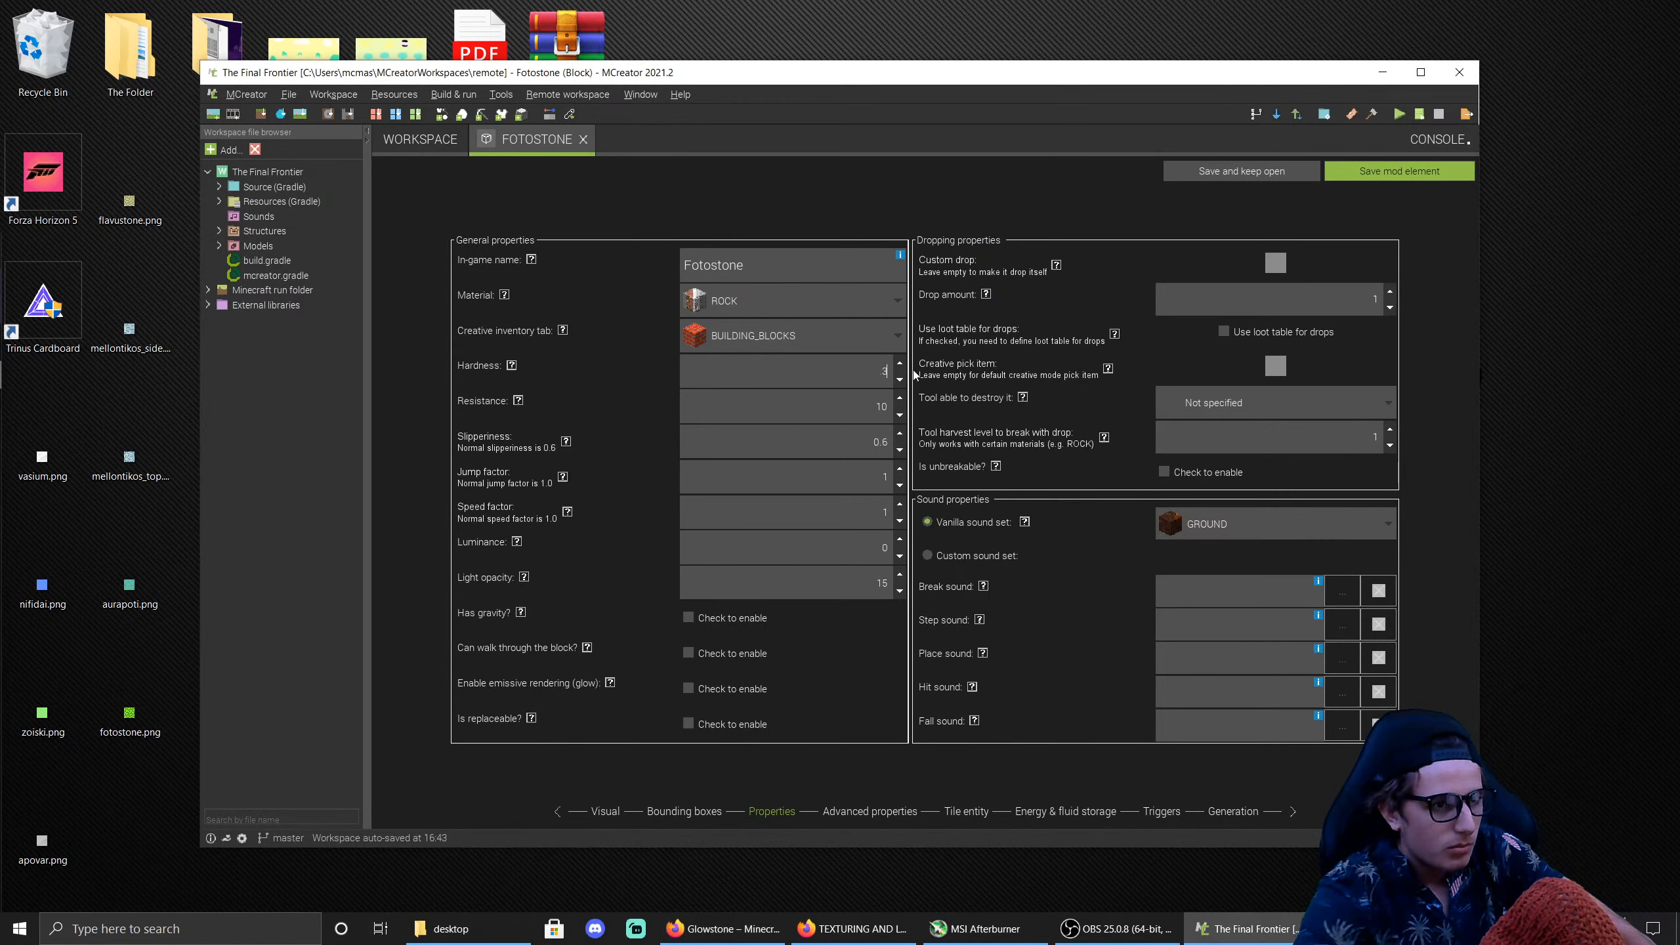
left_click_drag(872, 406, 923, 404)
type("3")
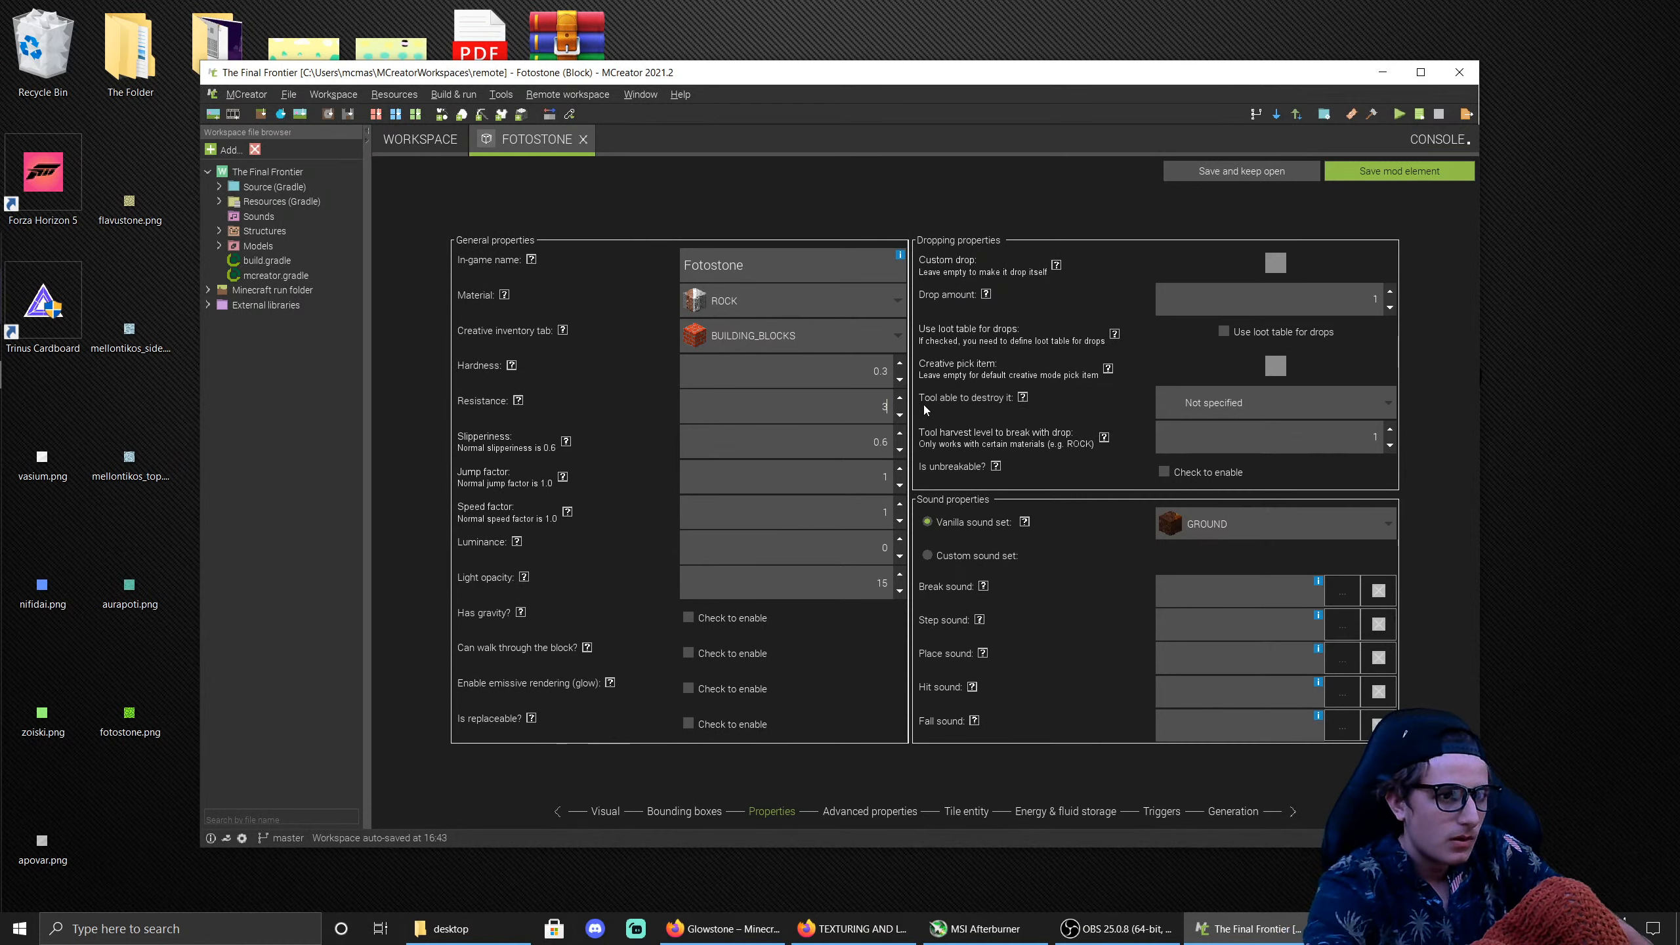
key("Left")
type(".")
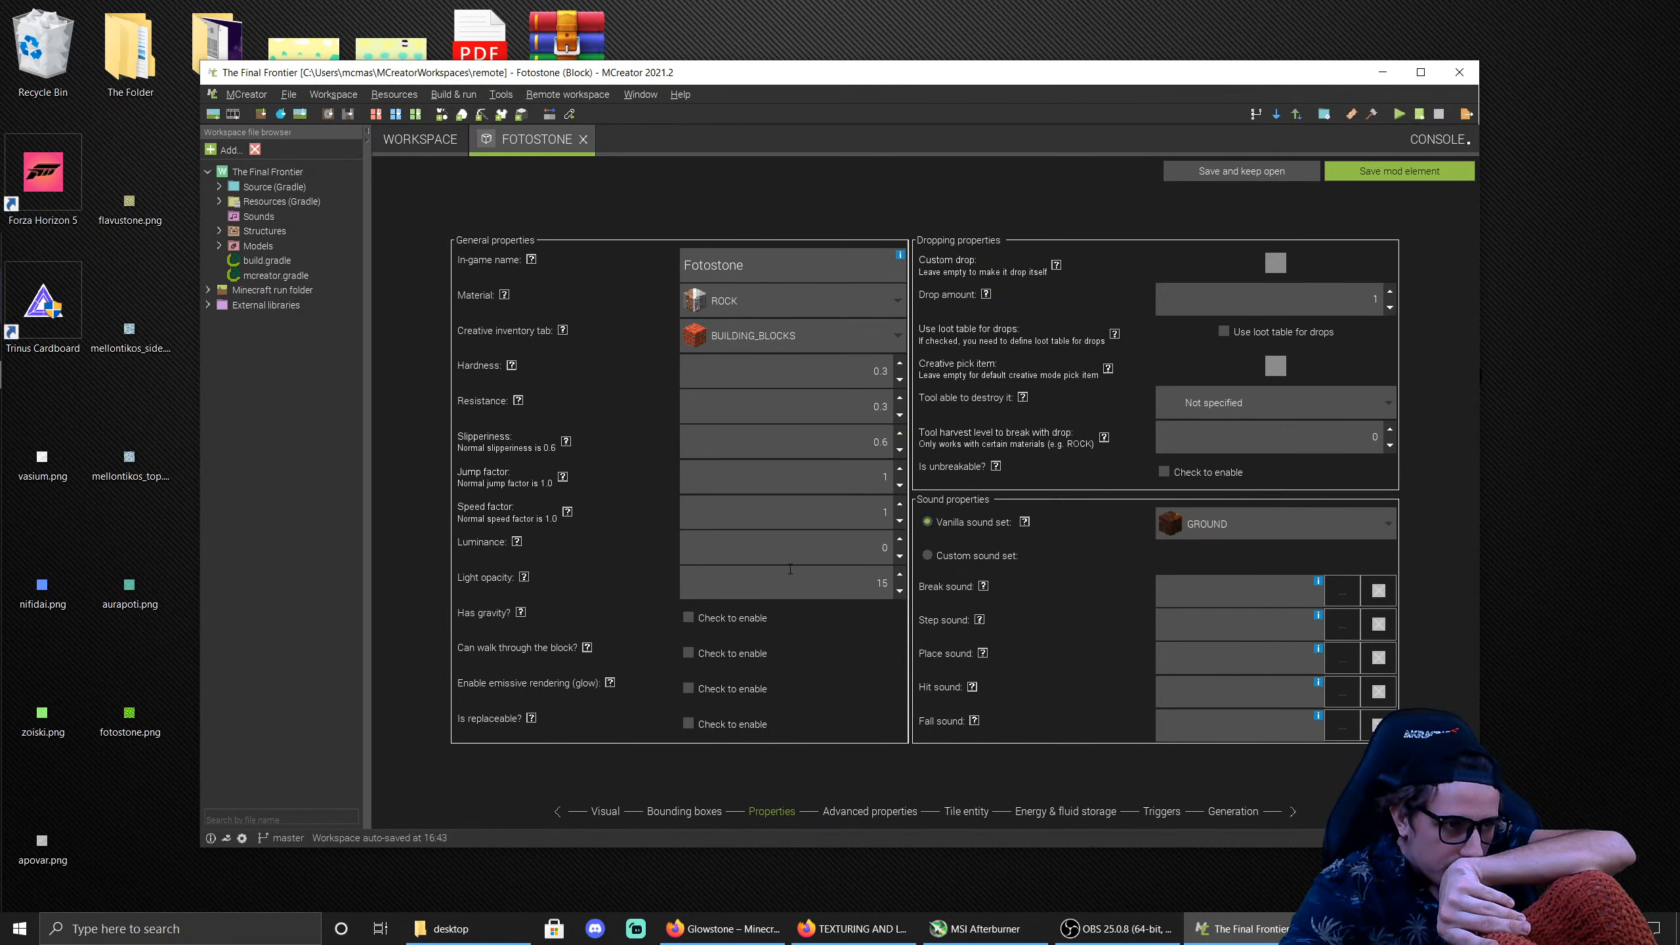
Step: Set Fotostone's luminance to 15 and its light opacity to 0
mouse_move(518, 542)
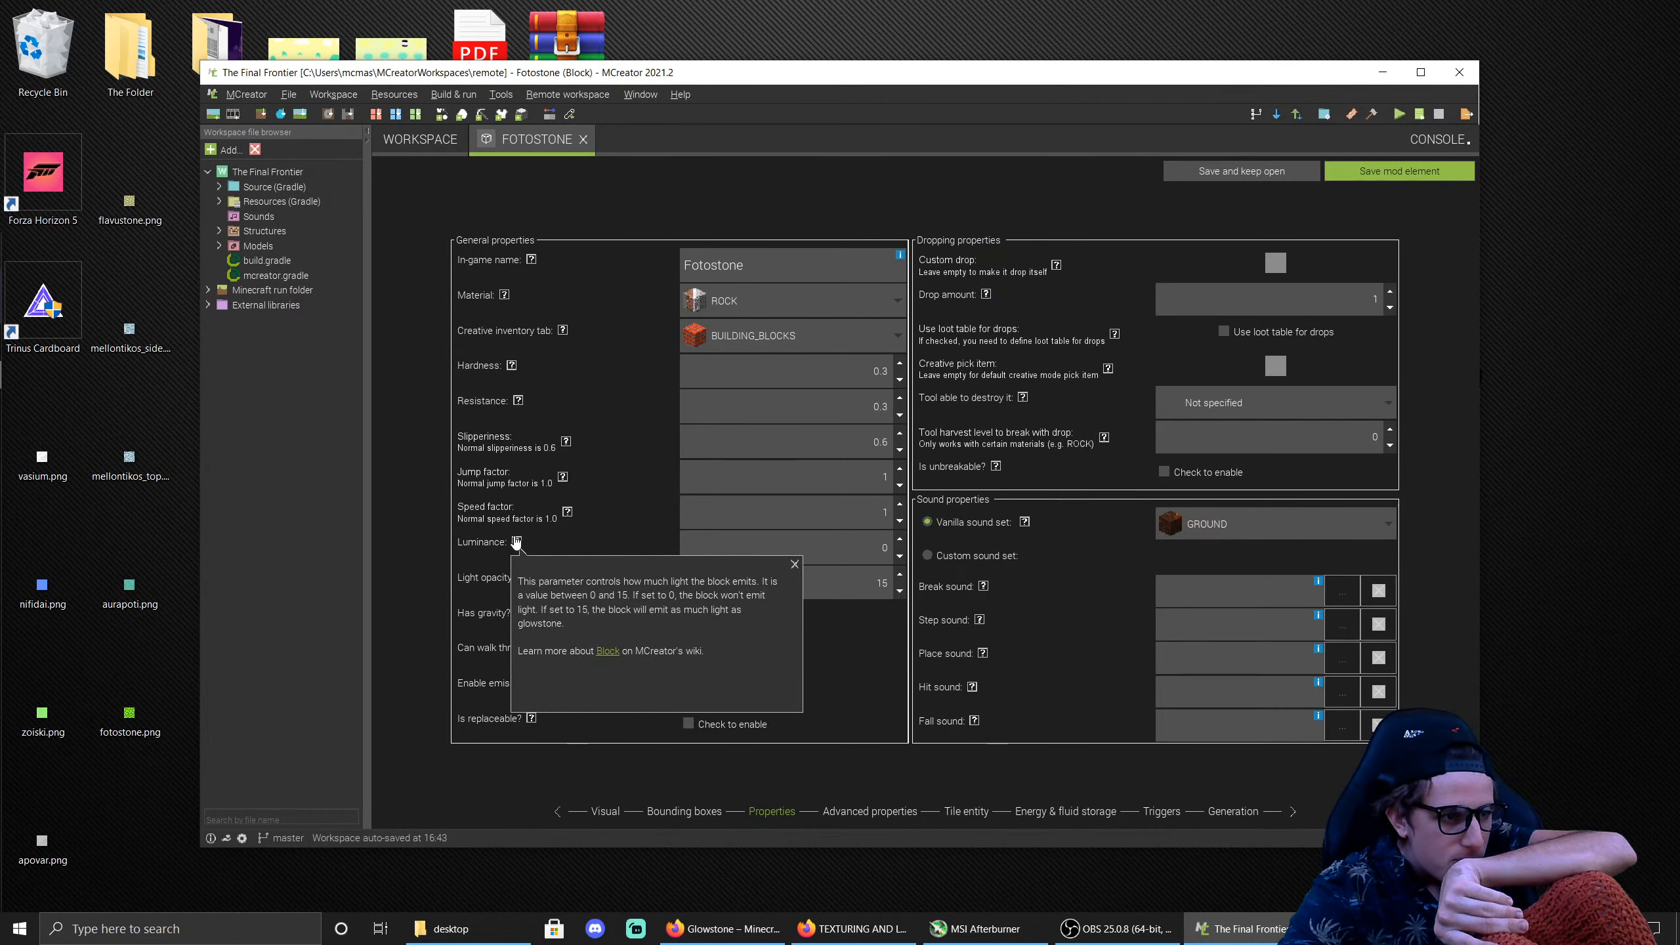
left_click_drag(853, 553, 971, 561)
type("15")
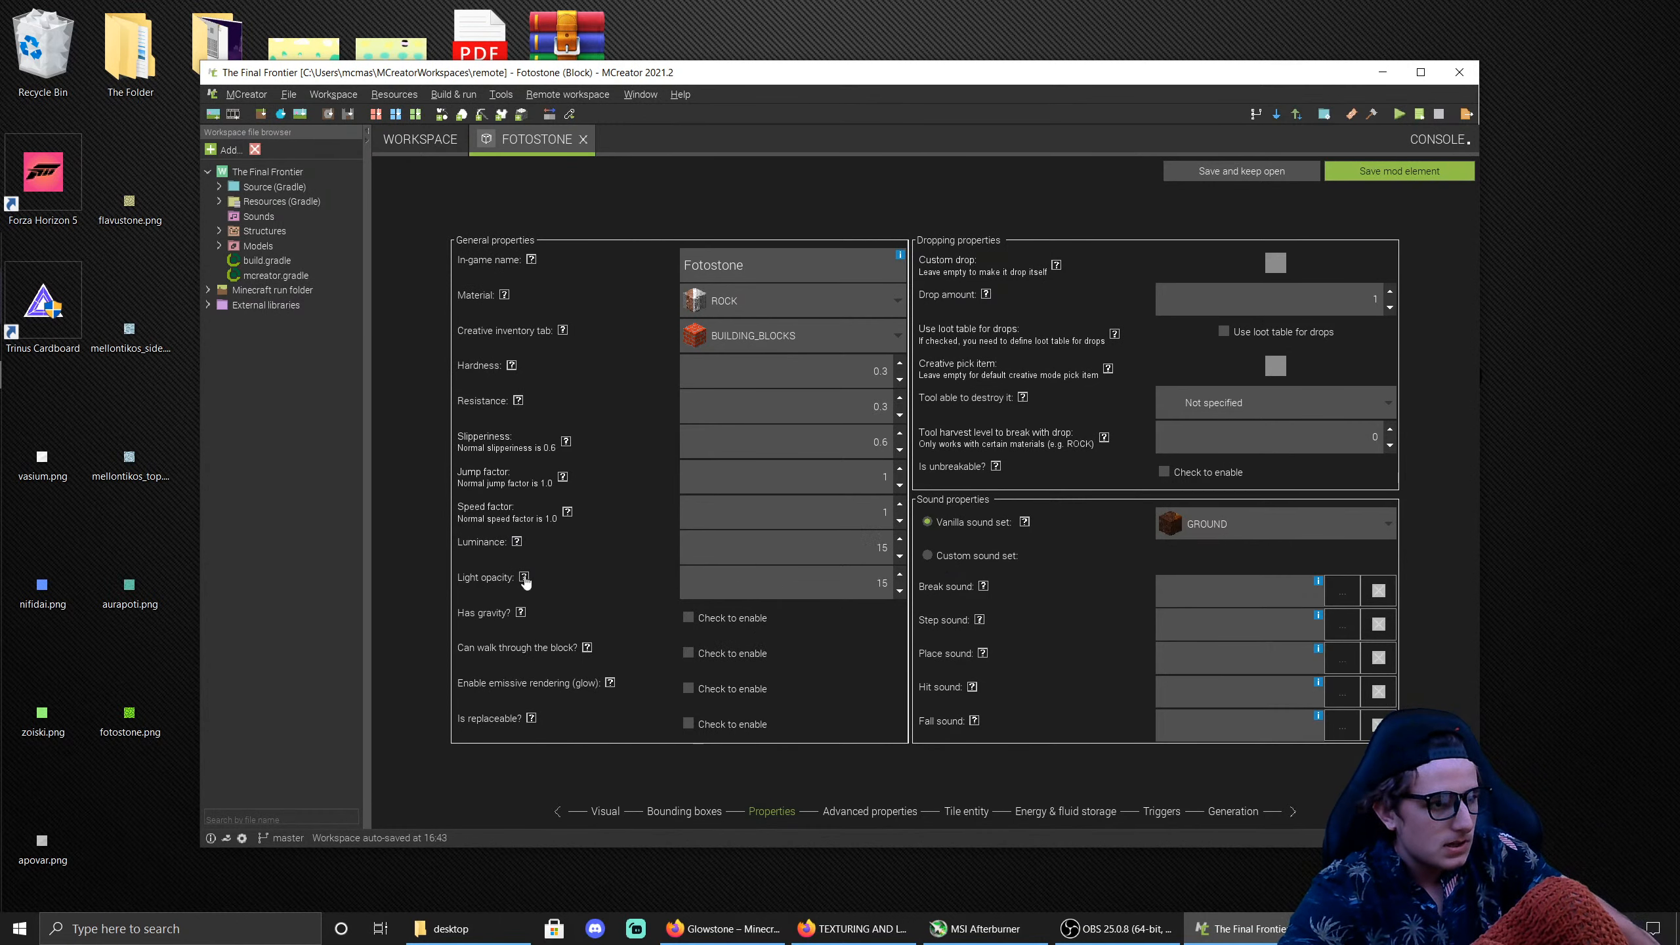
mouse_move(524, 578)
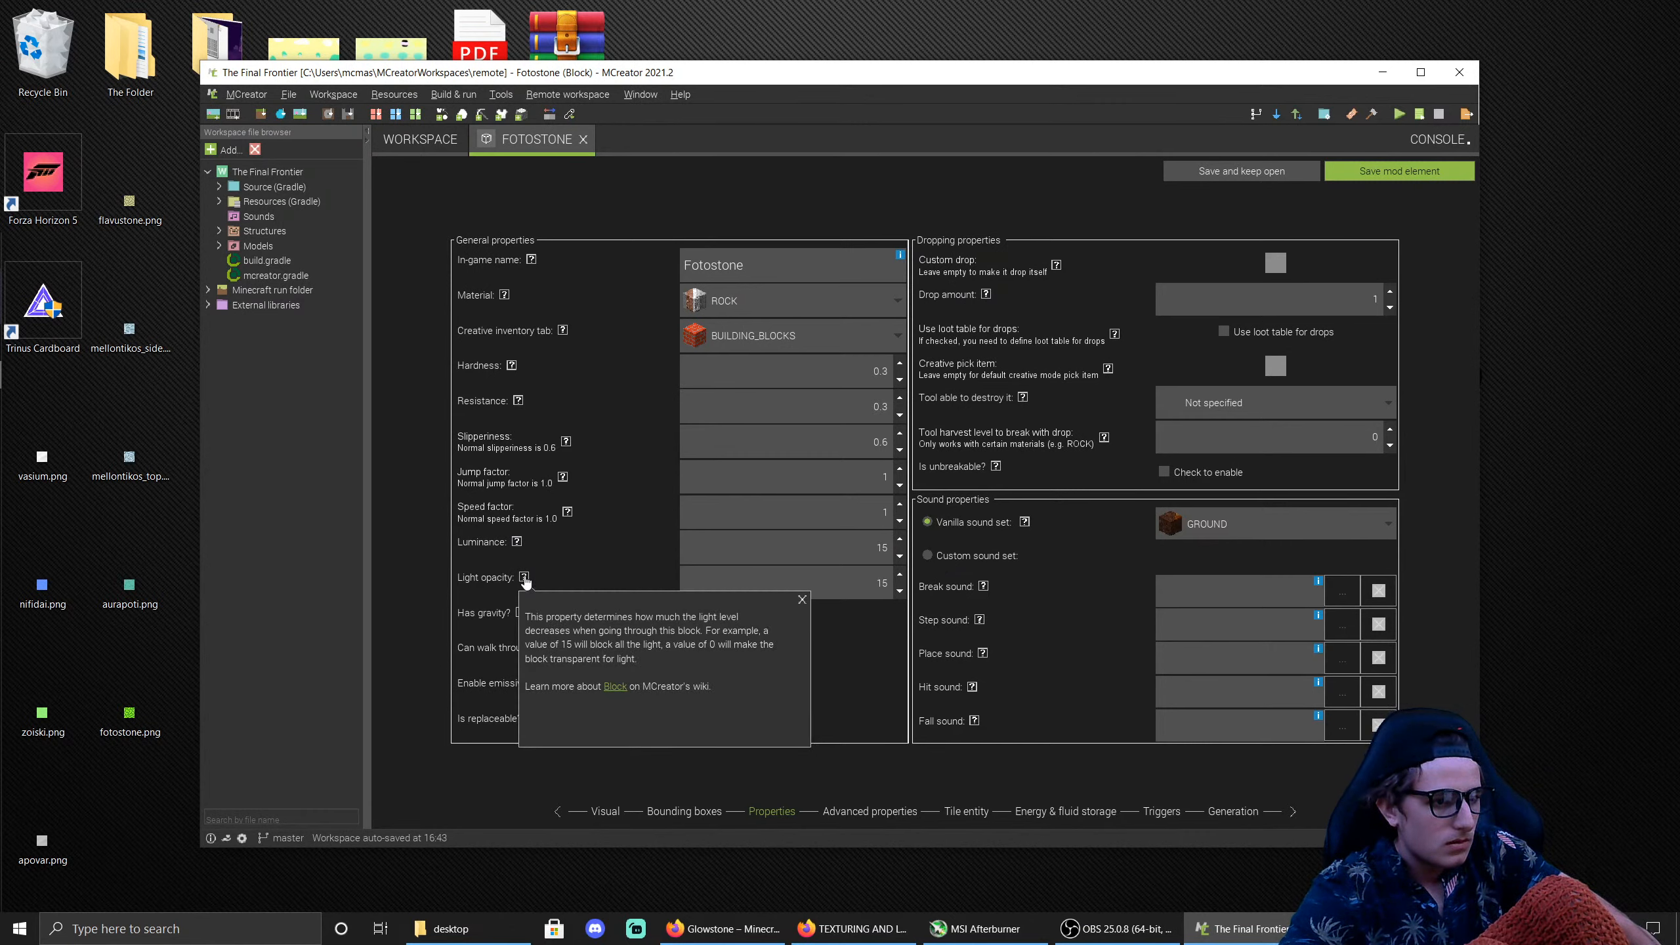
double_click(881, 582)
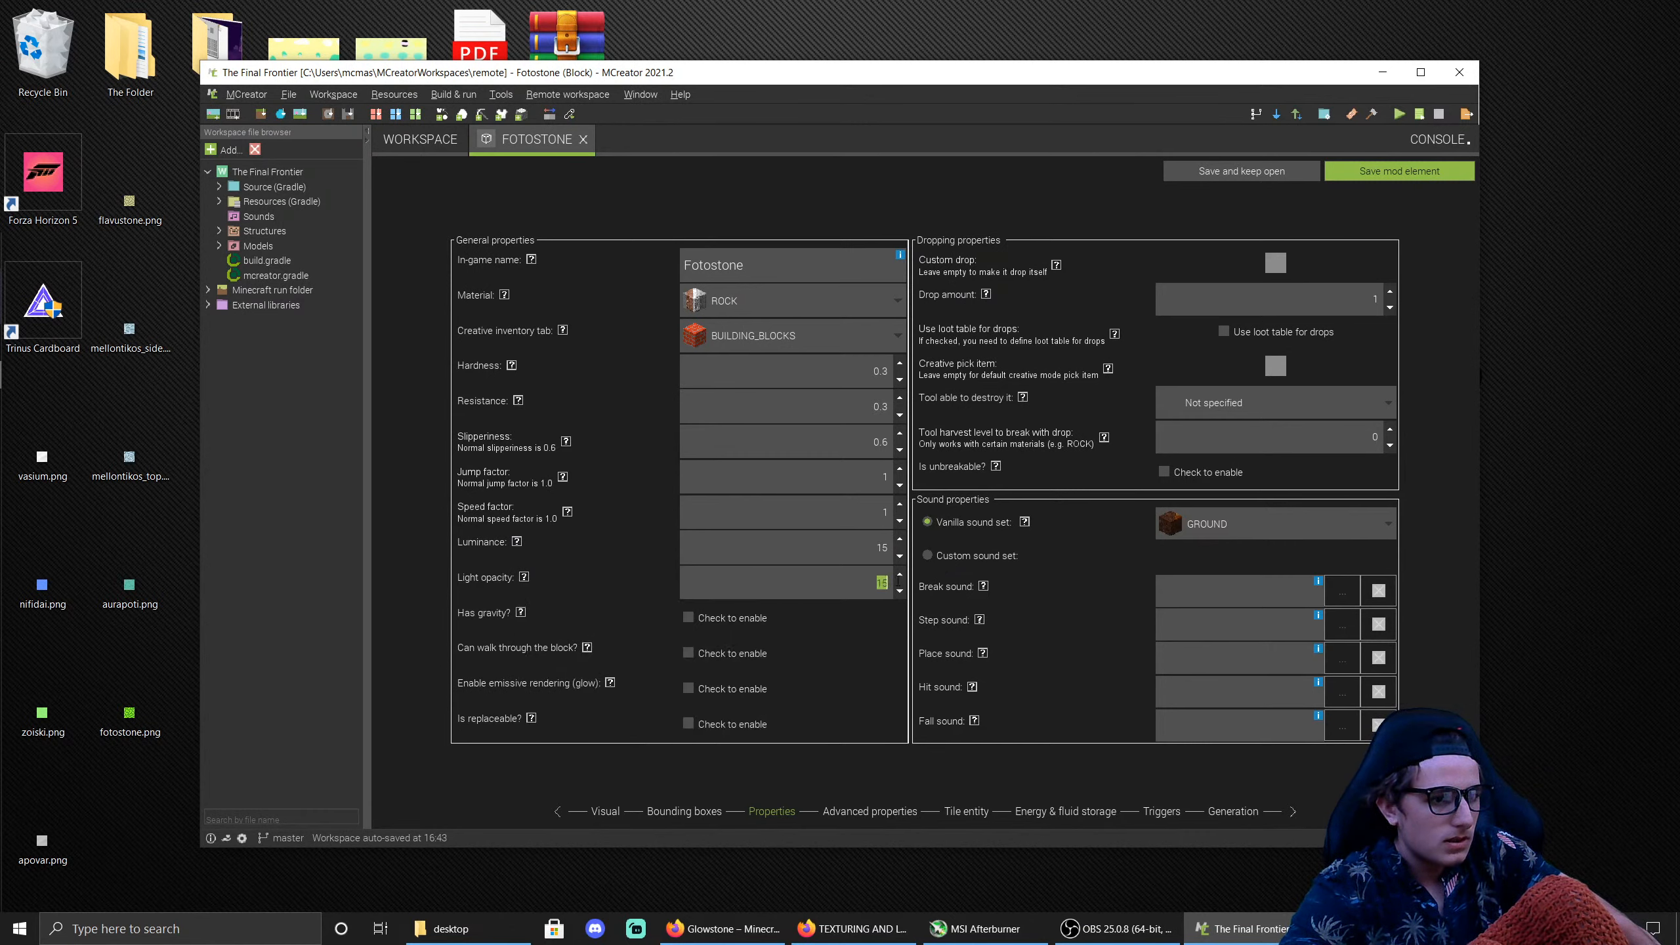
type("0")
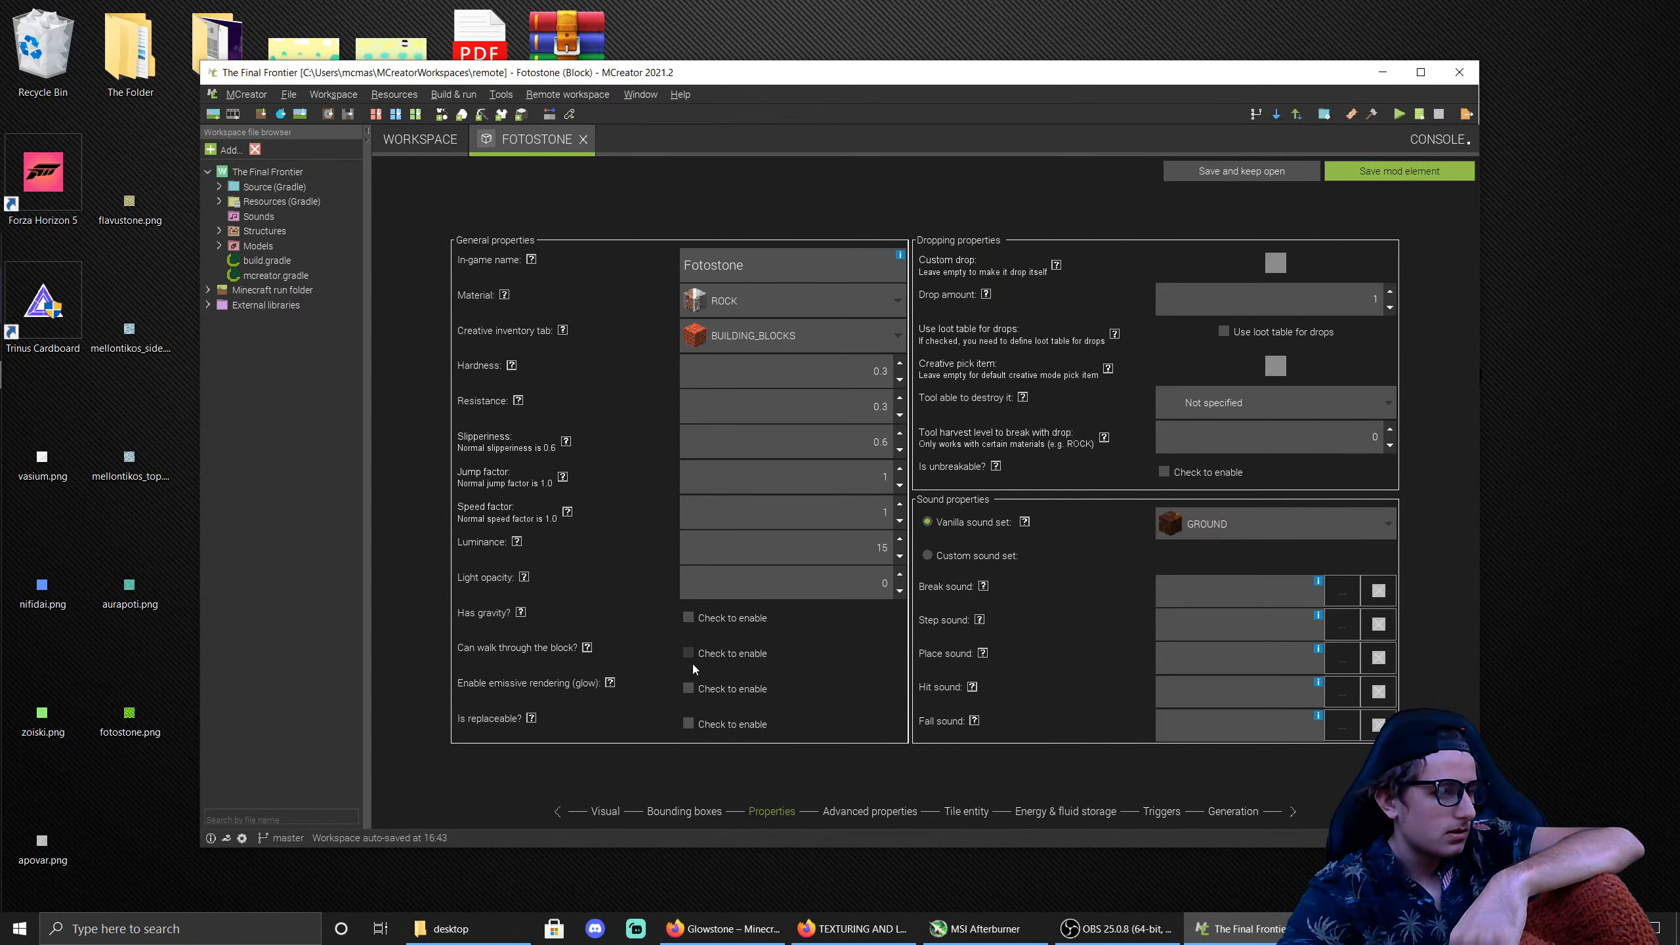
Step: Enable emissive rendering (glow) for Fotostone and set its vanilla sound set to STONE
left_click(692, 692)
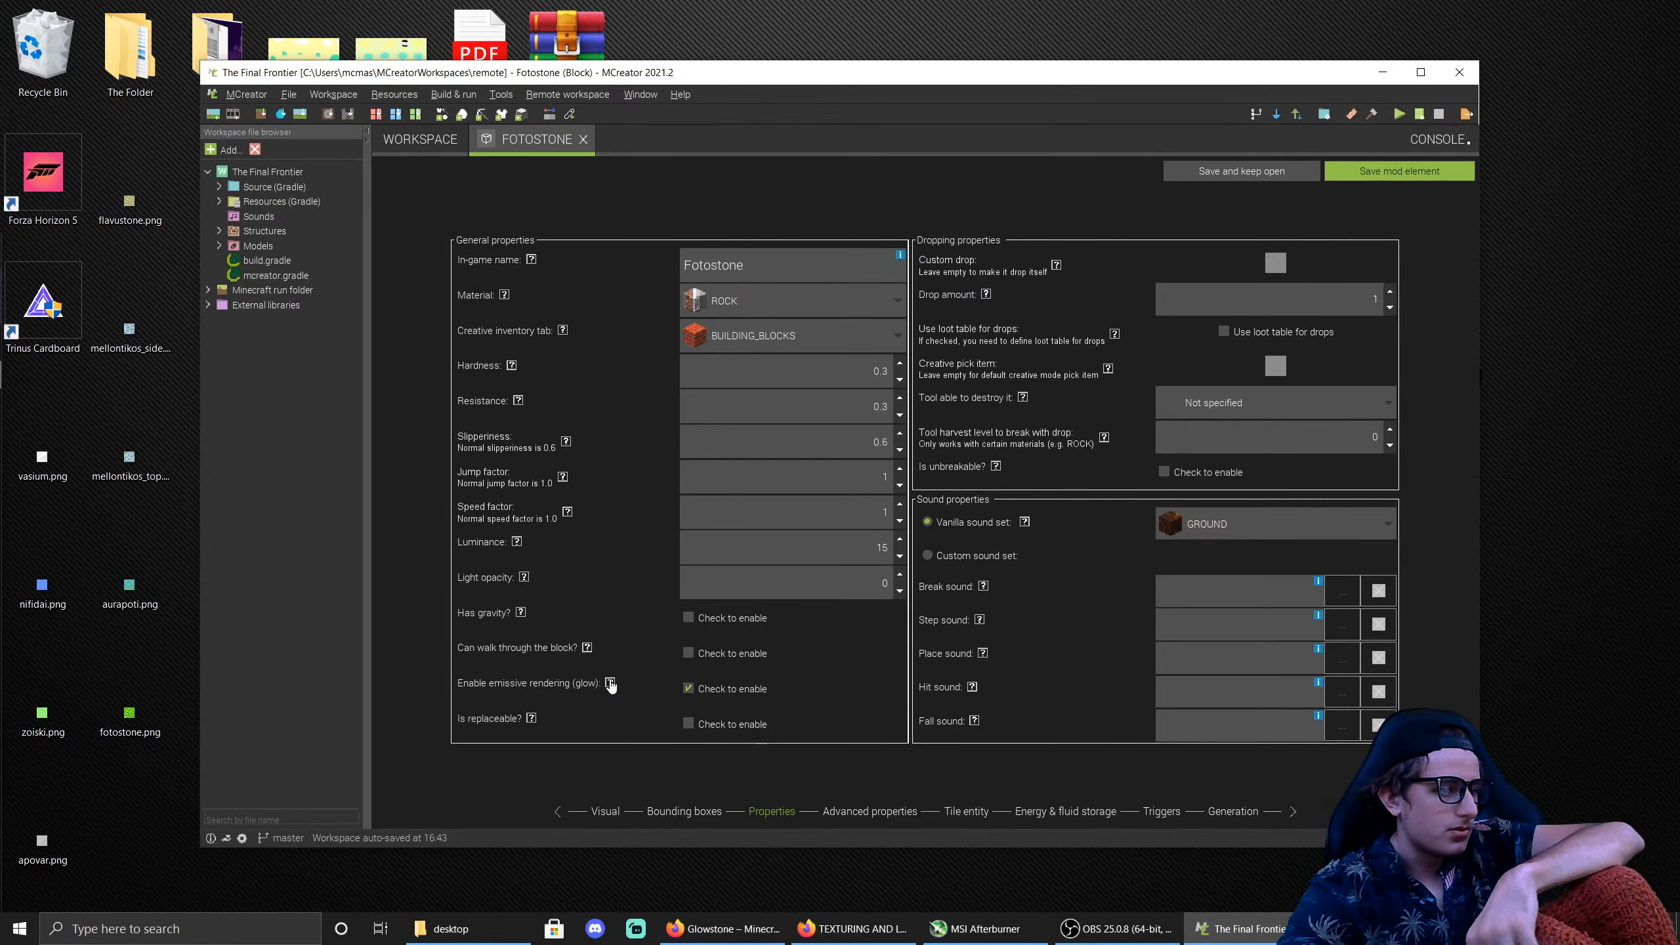
mouse_move(610, 684)
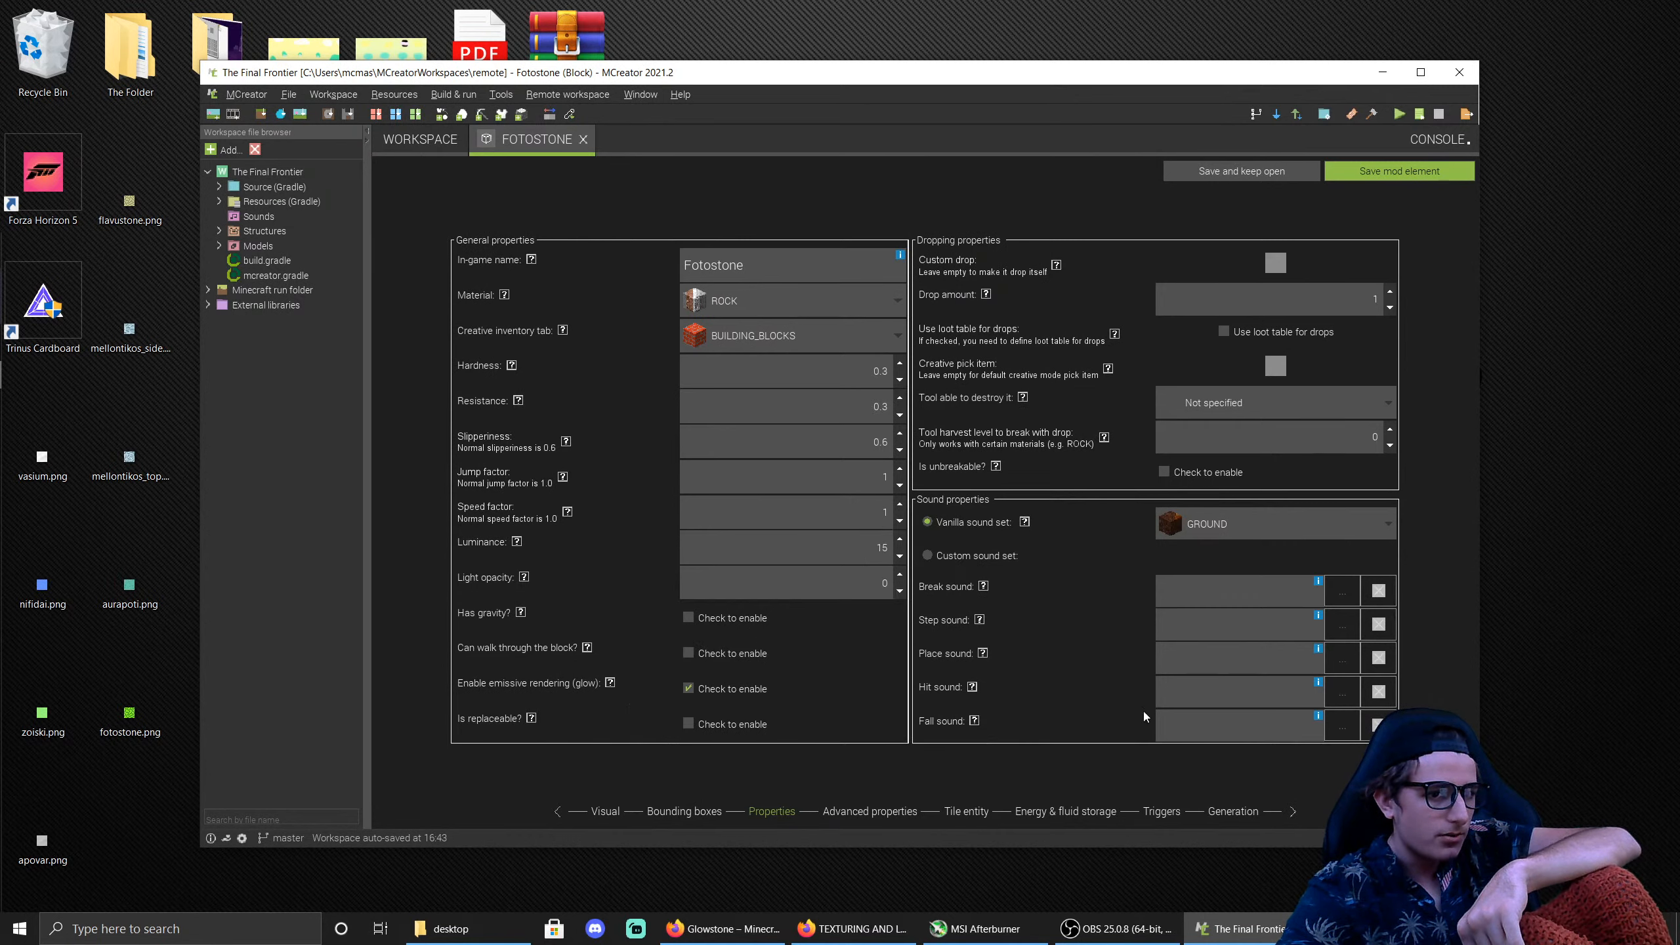
left_click(1214, 531)
left_click(1233, 683)
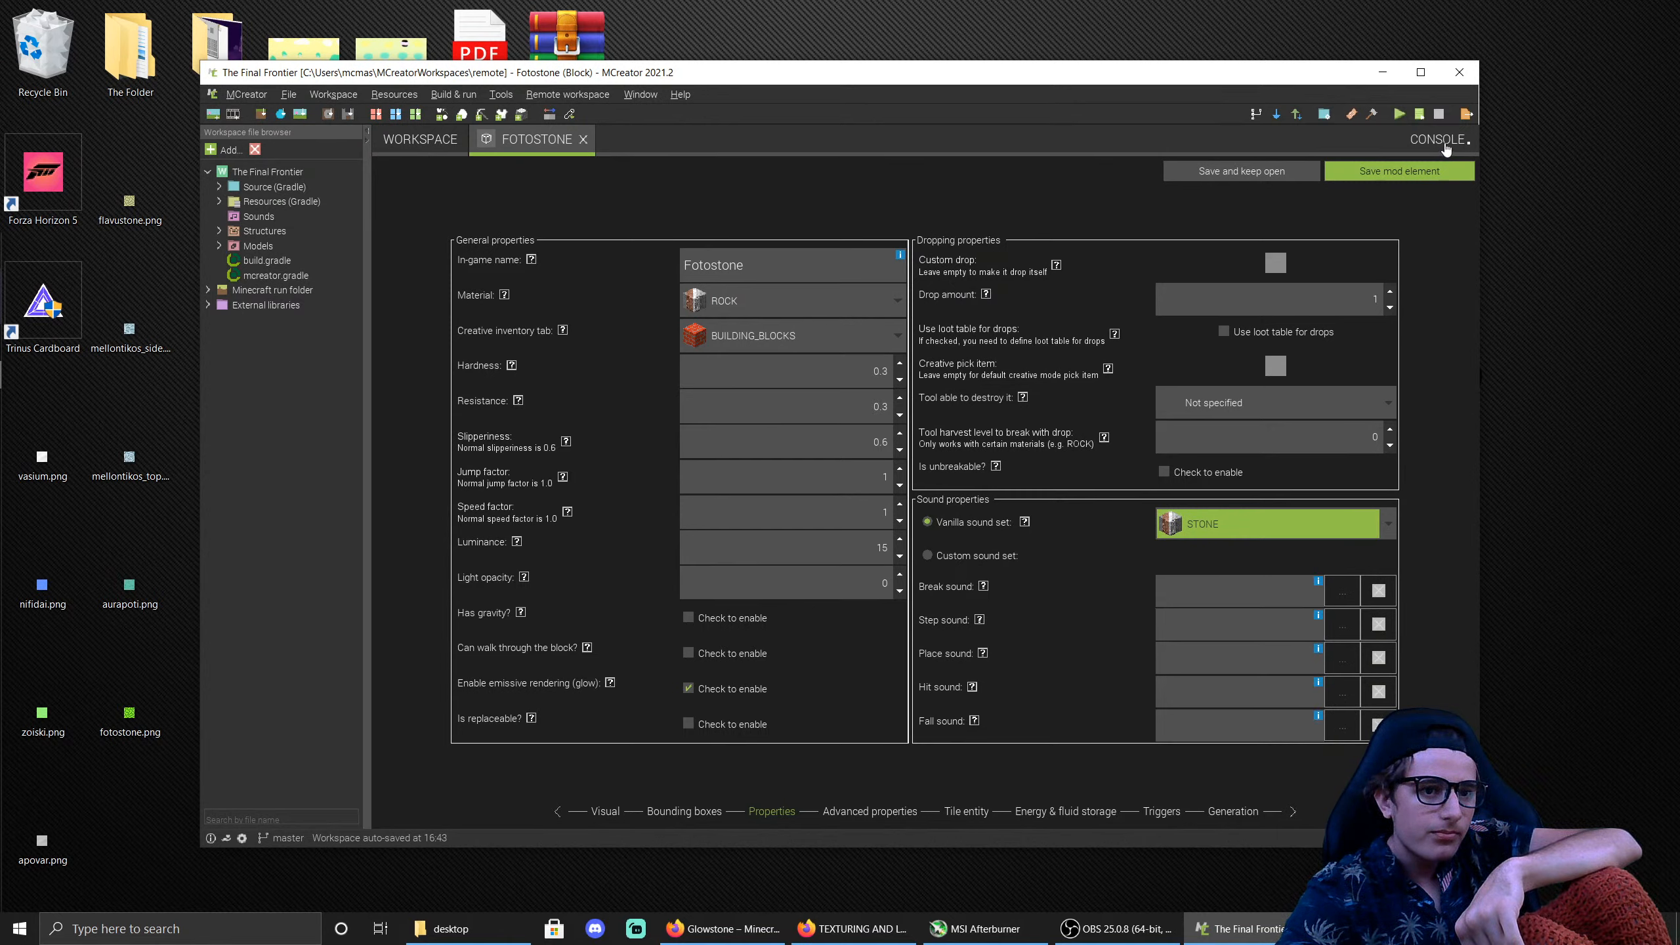
Step: Keep ROCK as Fotostone's material and save the mod element
left_click(780, 309)
scroll(792, 409, "down", 1)
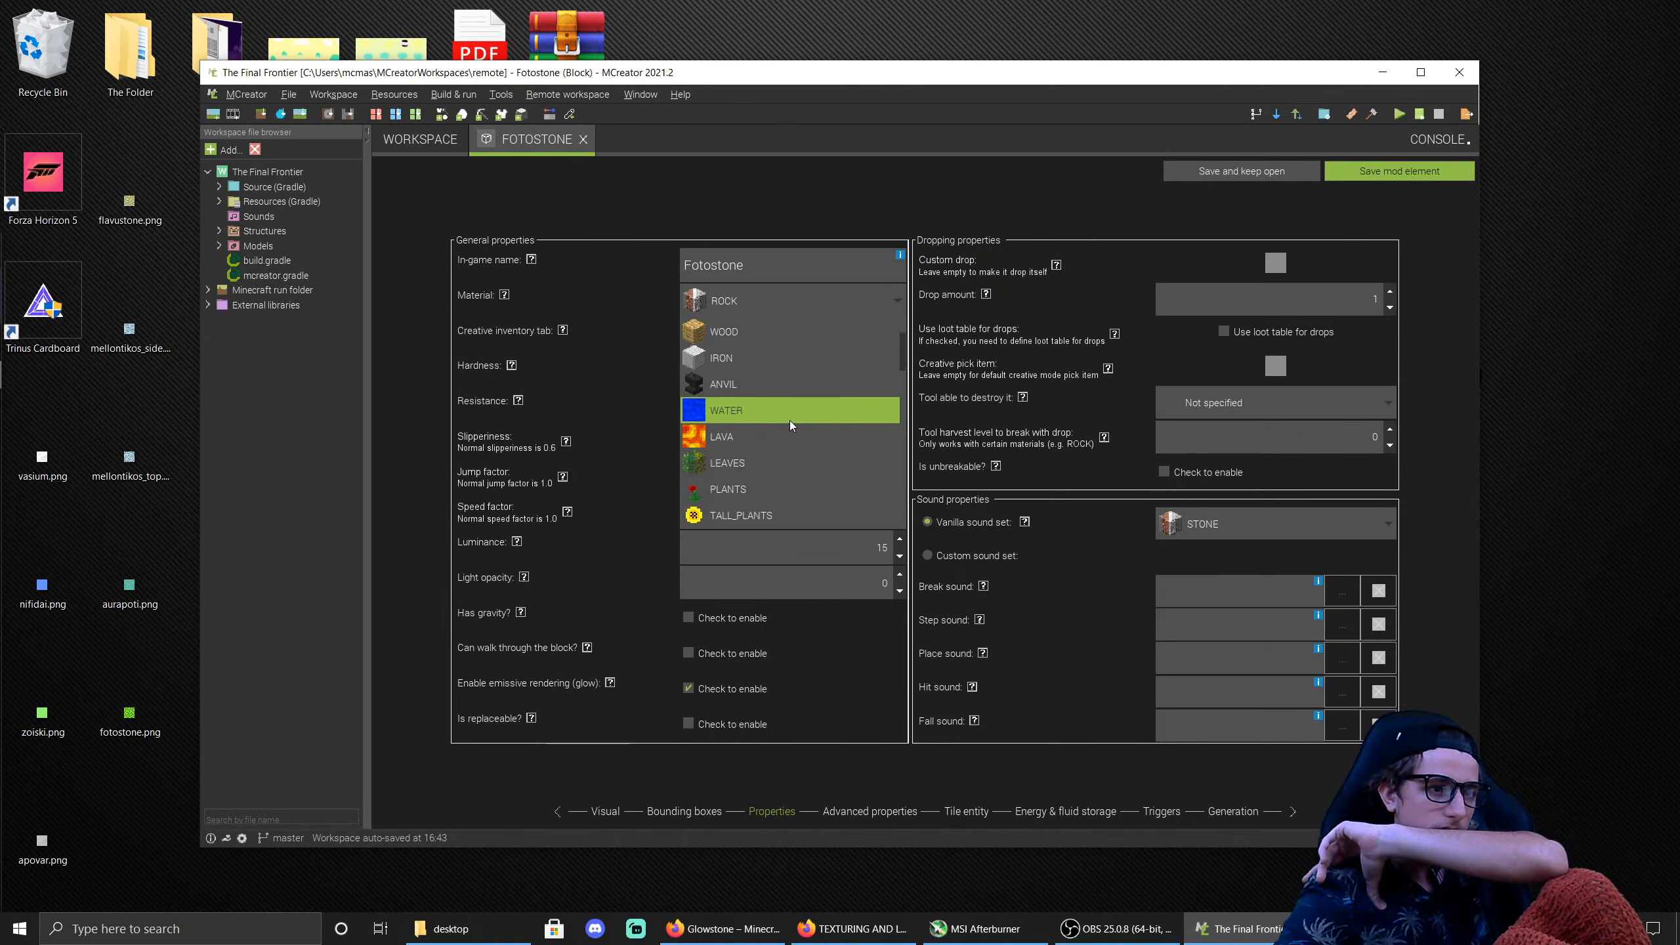
scroll(754, 348, "down", 1)
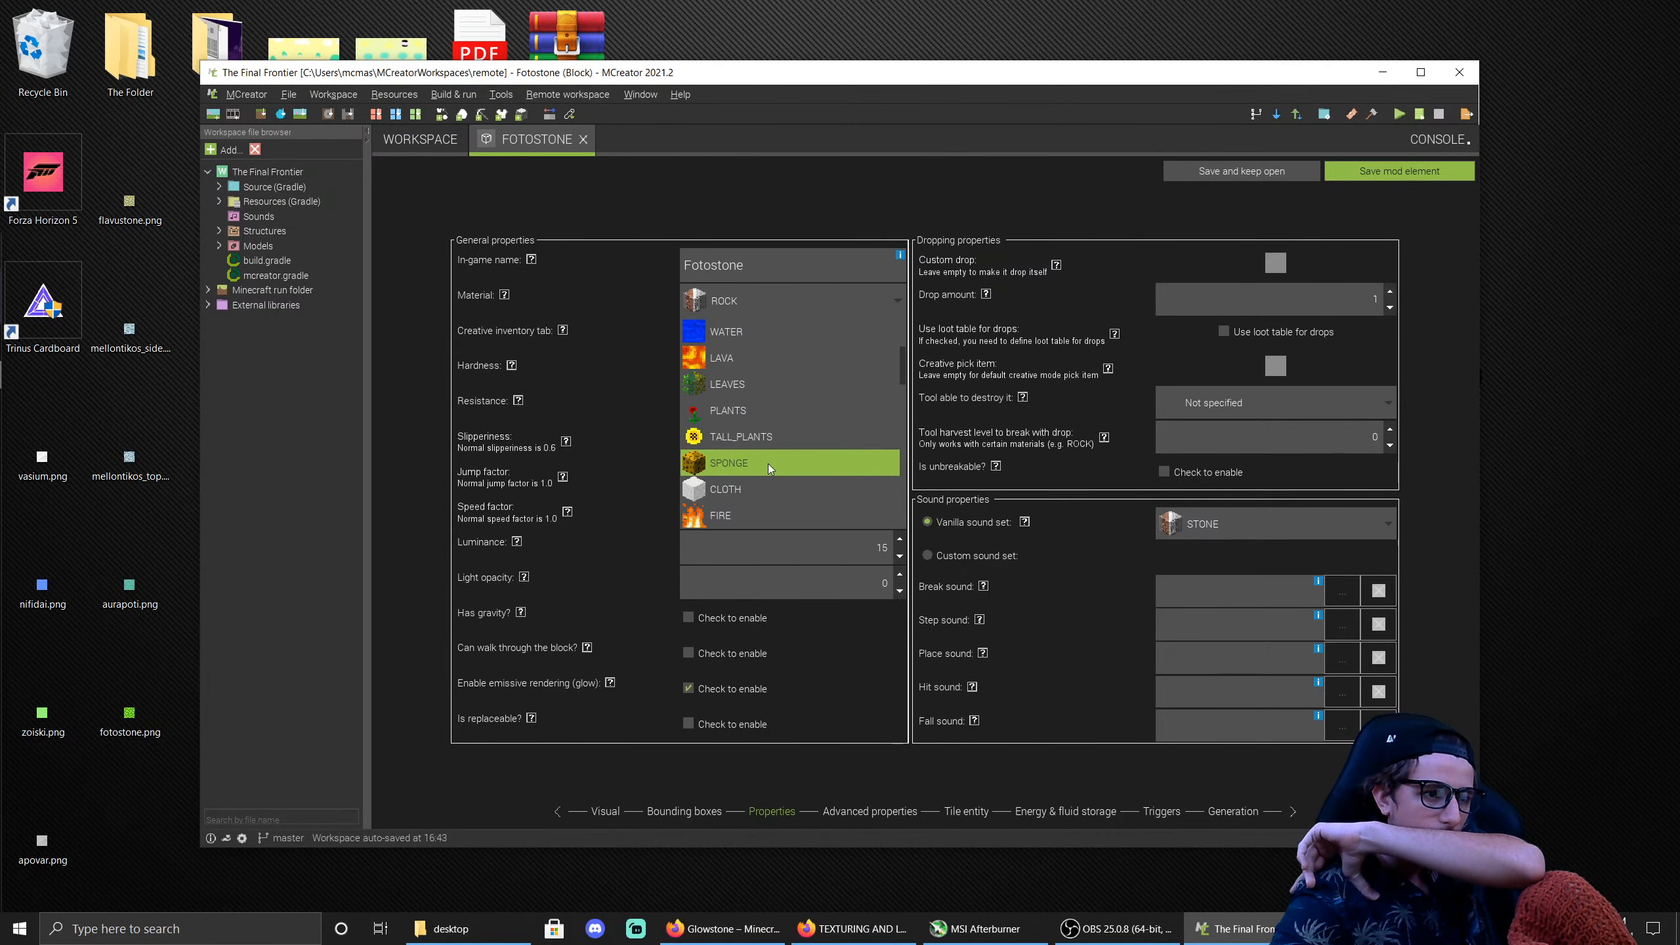
scroll(761, 450, "up", 2)
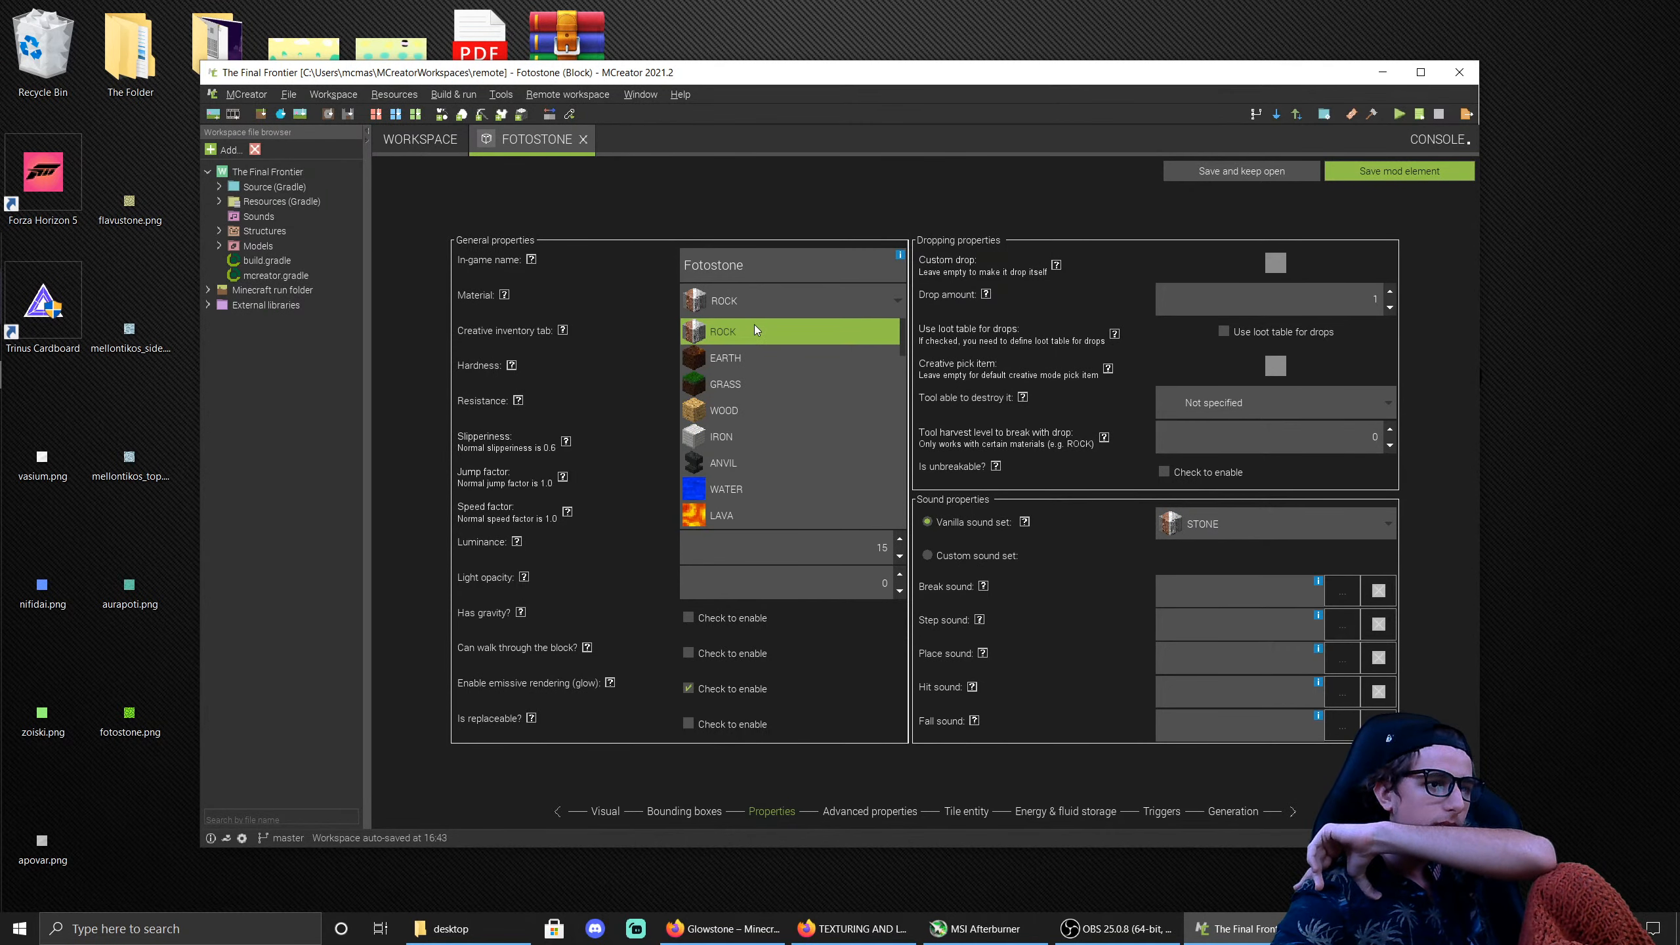
left_click(753, 330)
left_click(1339, 173)
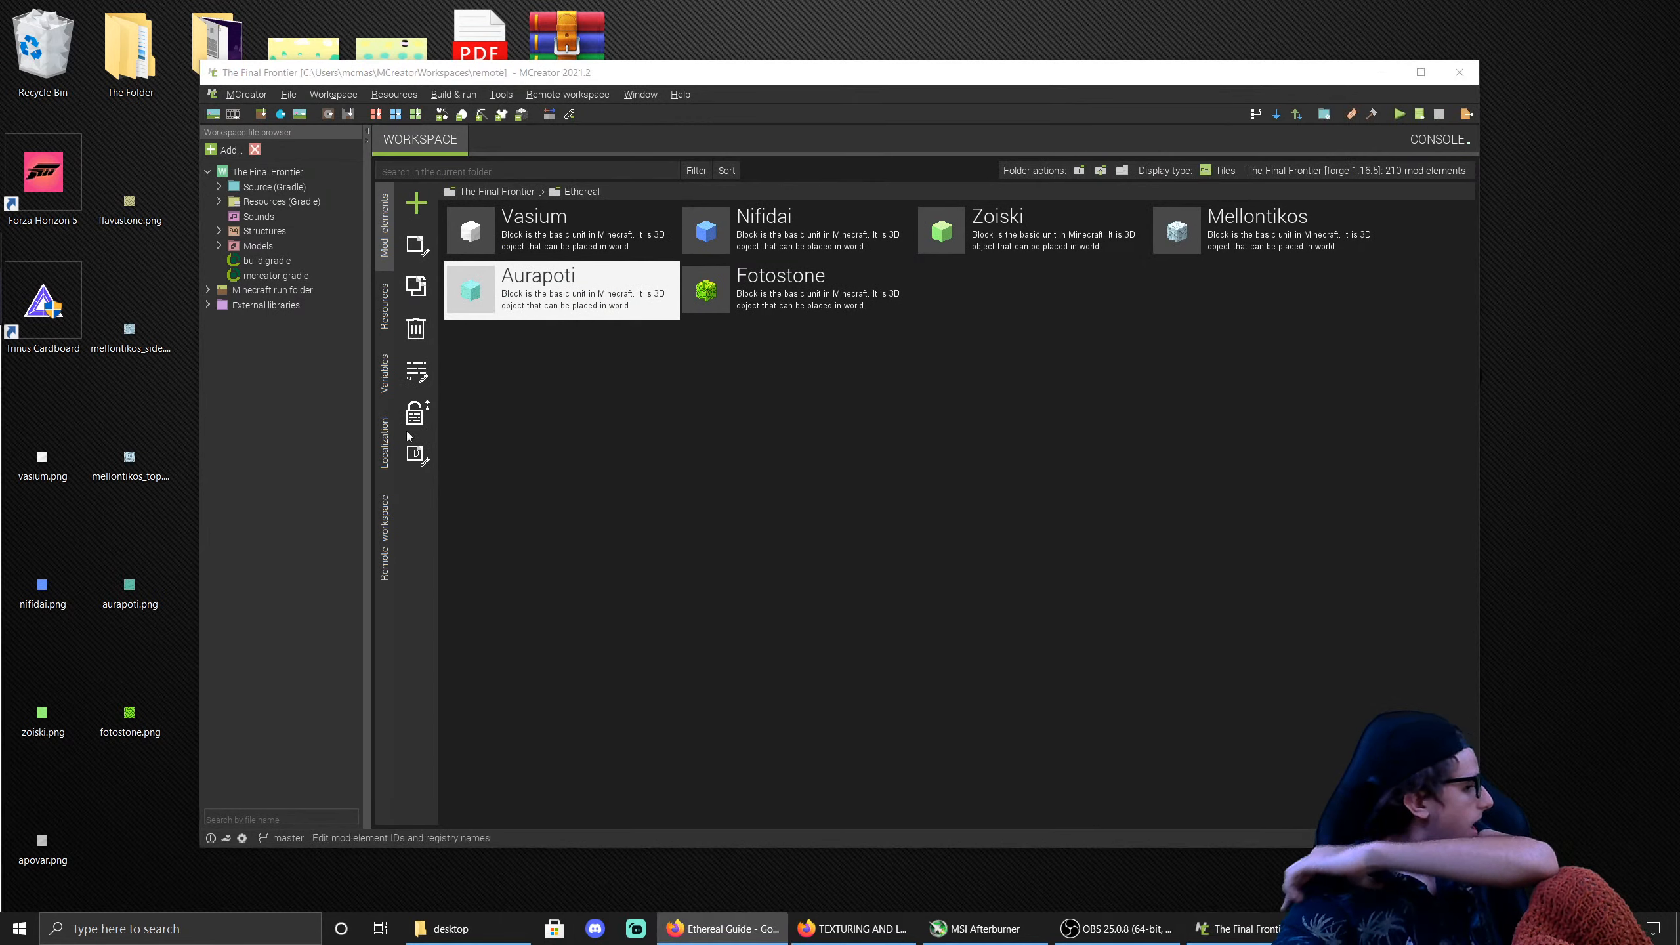
Step: Create a new block element named Apovar in the Ethereal folder
left_click(416, 203)
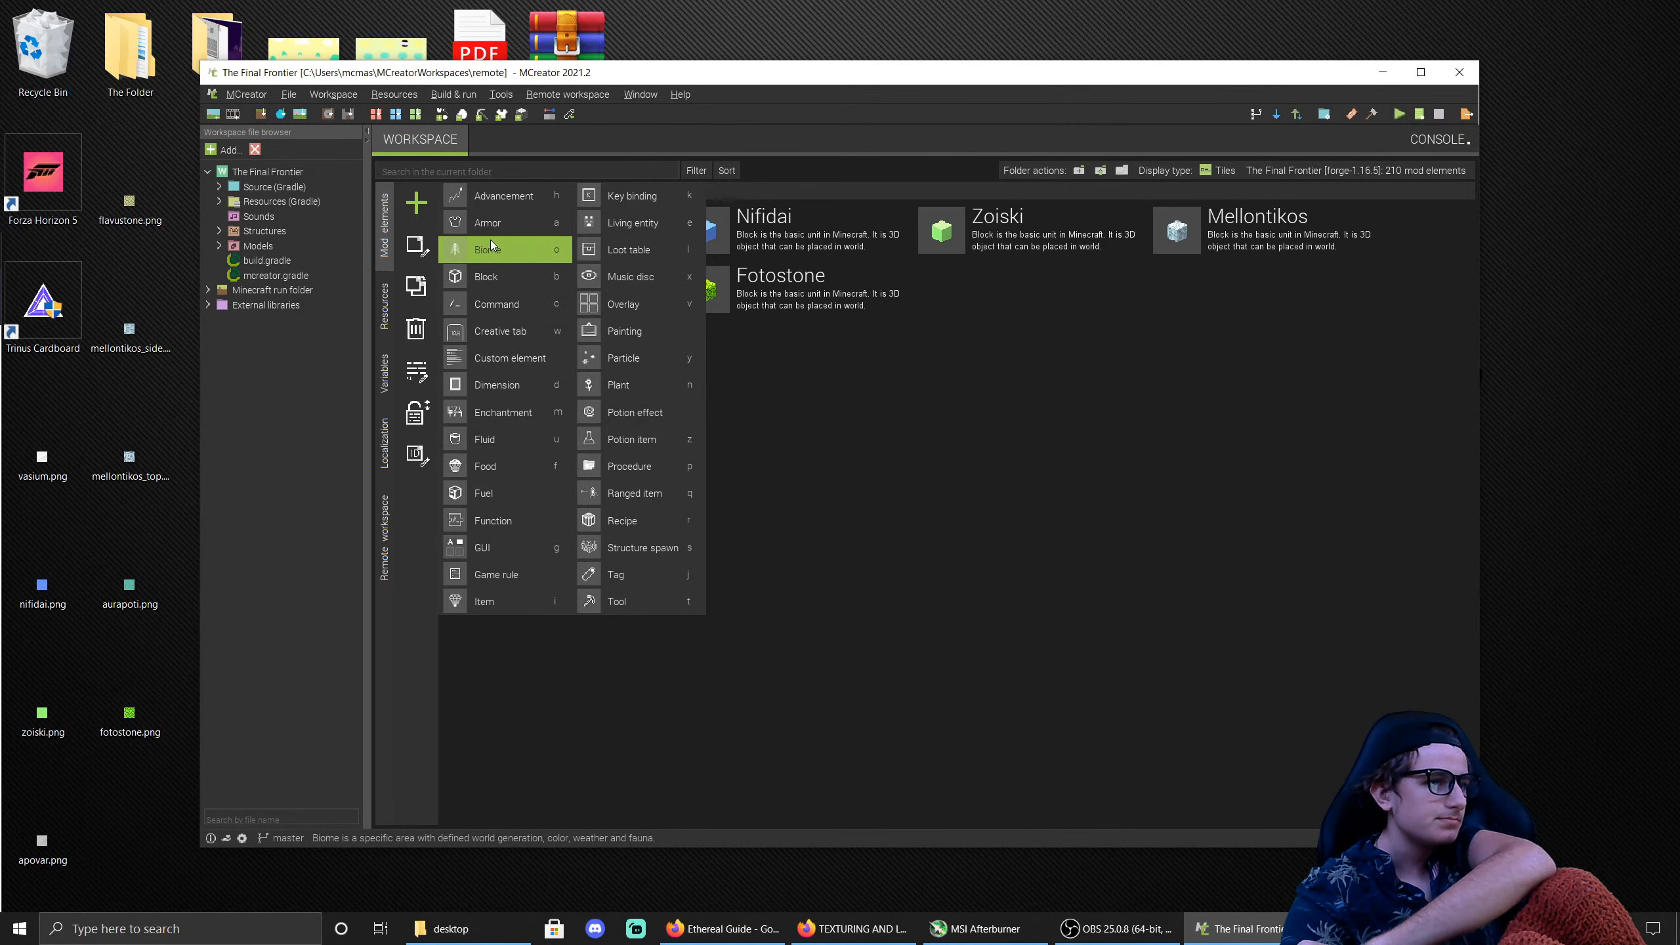
left_click(511, 274)
type("Apovar")
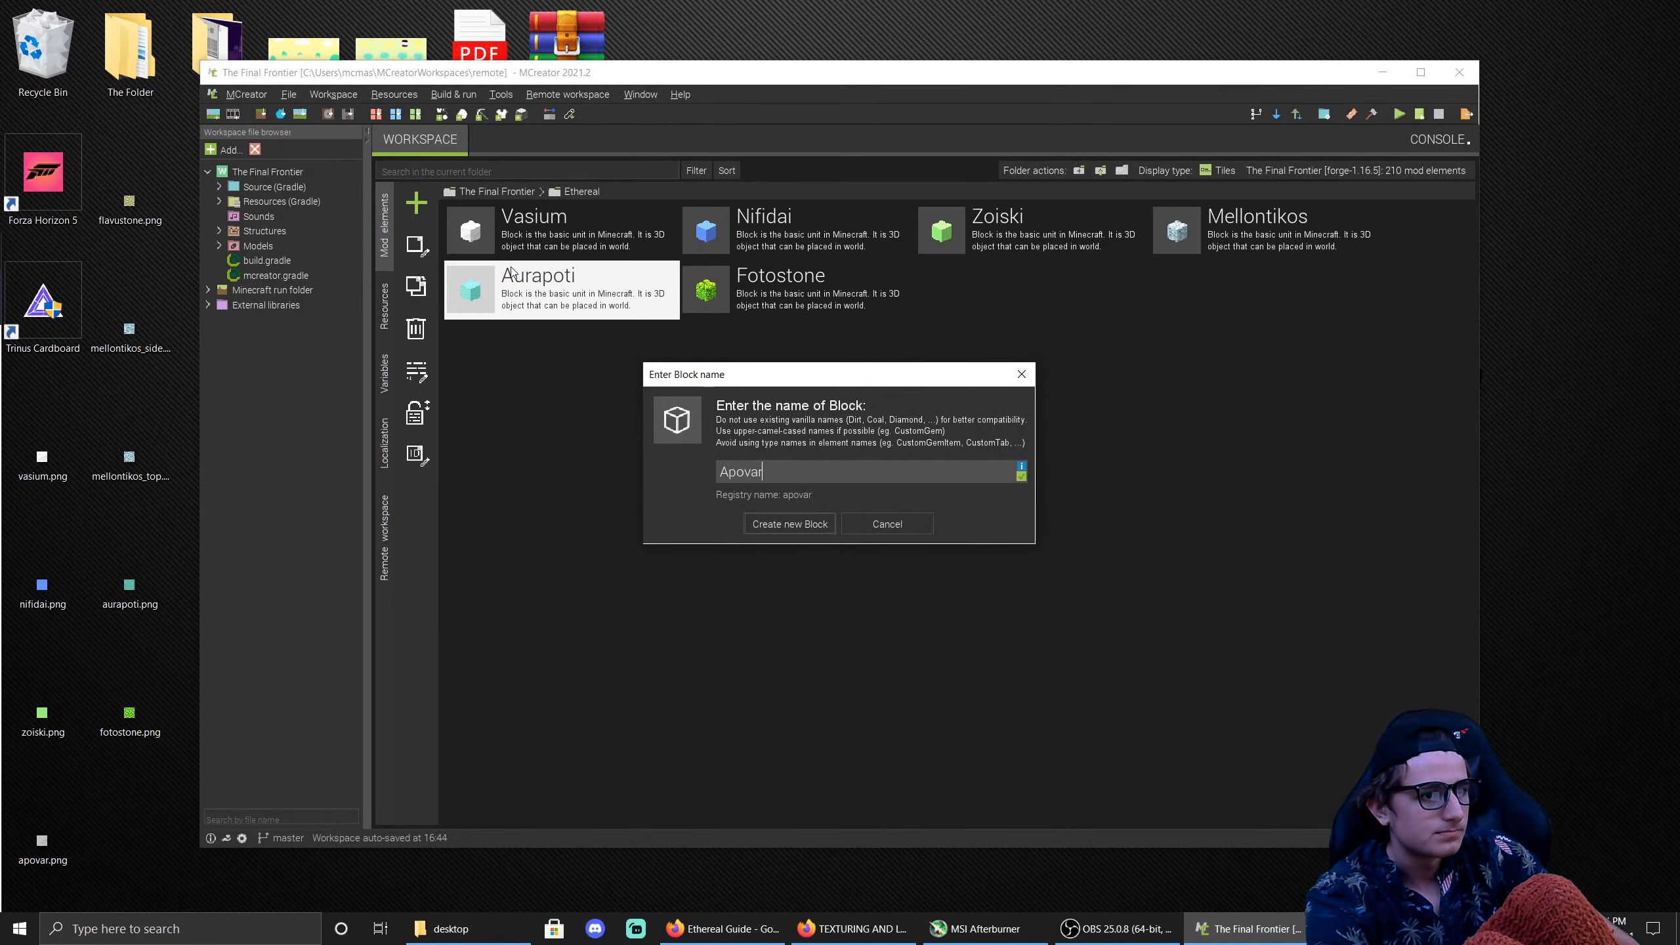
key("Return")
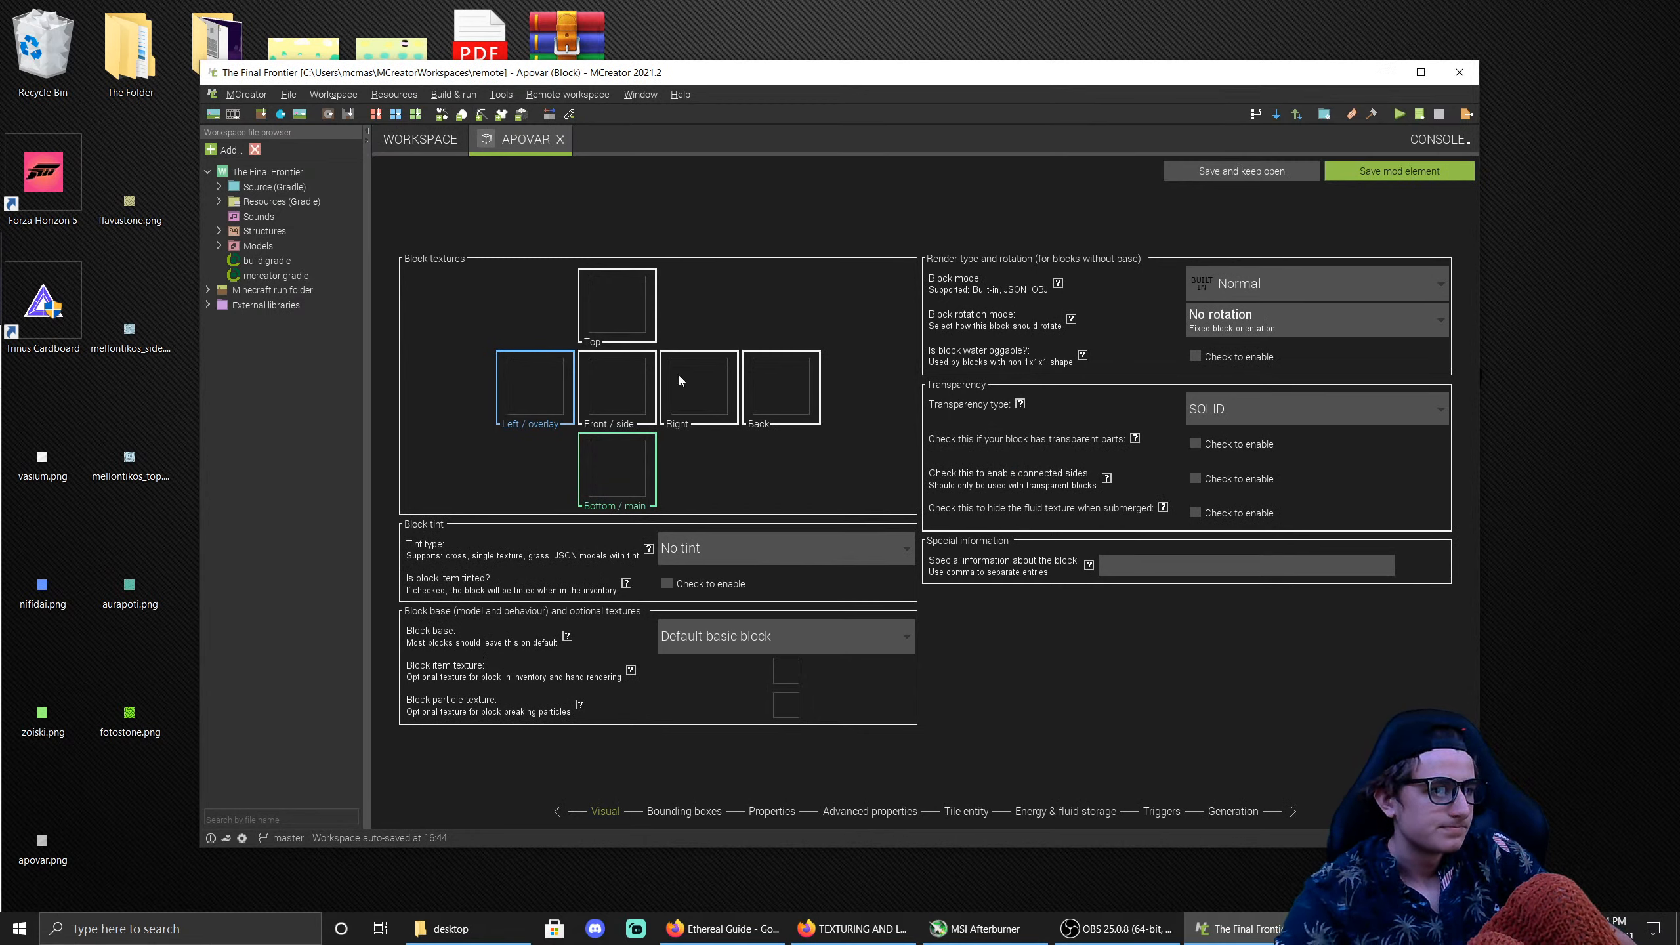
Step: Import apovar.png as a block texture and assign it to Apovar's bottom/main face
left_click(633, 481)
left_click(744, 296)
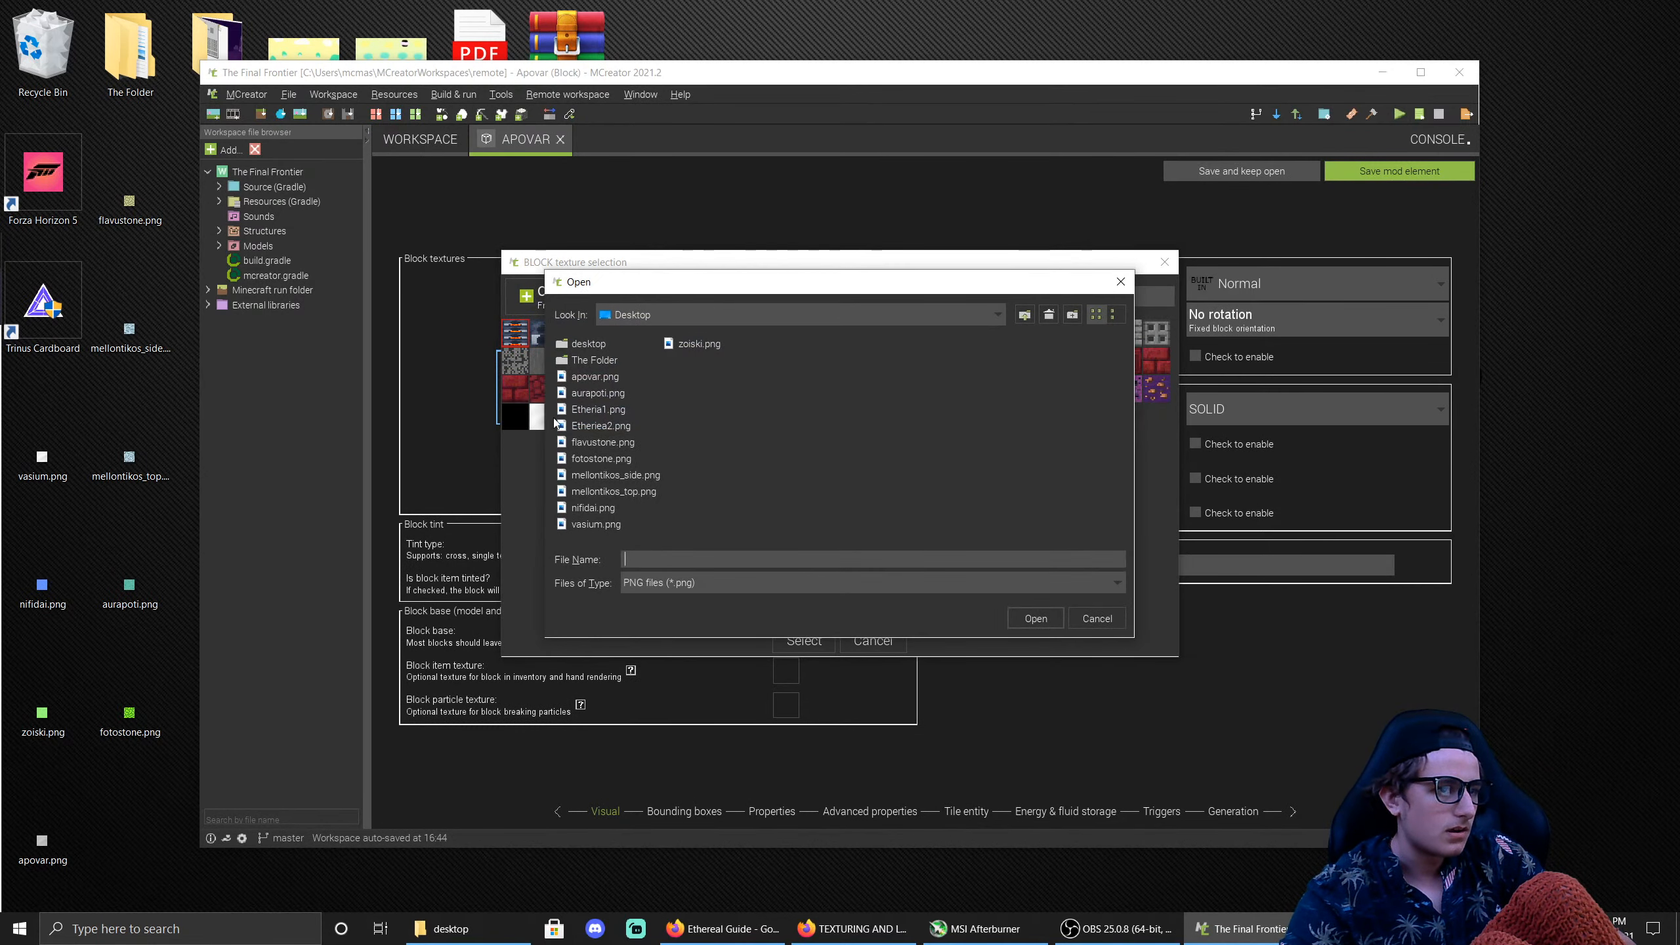
double_click(583, 374)
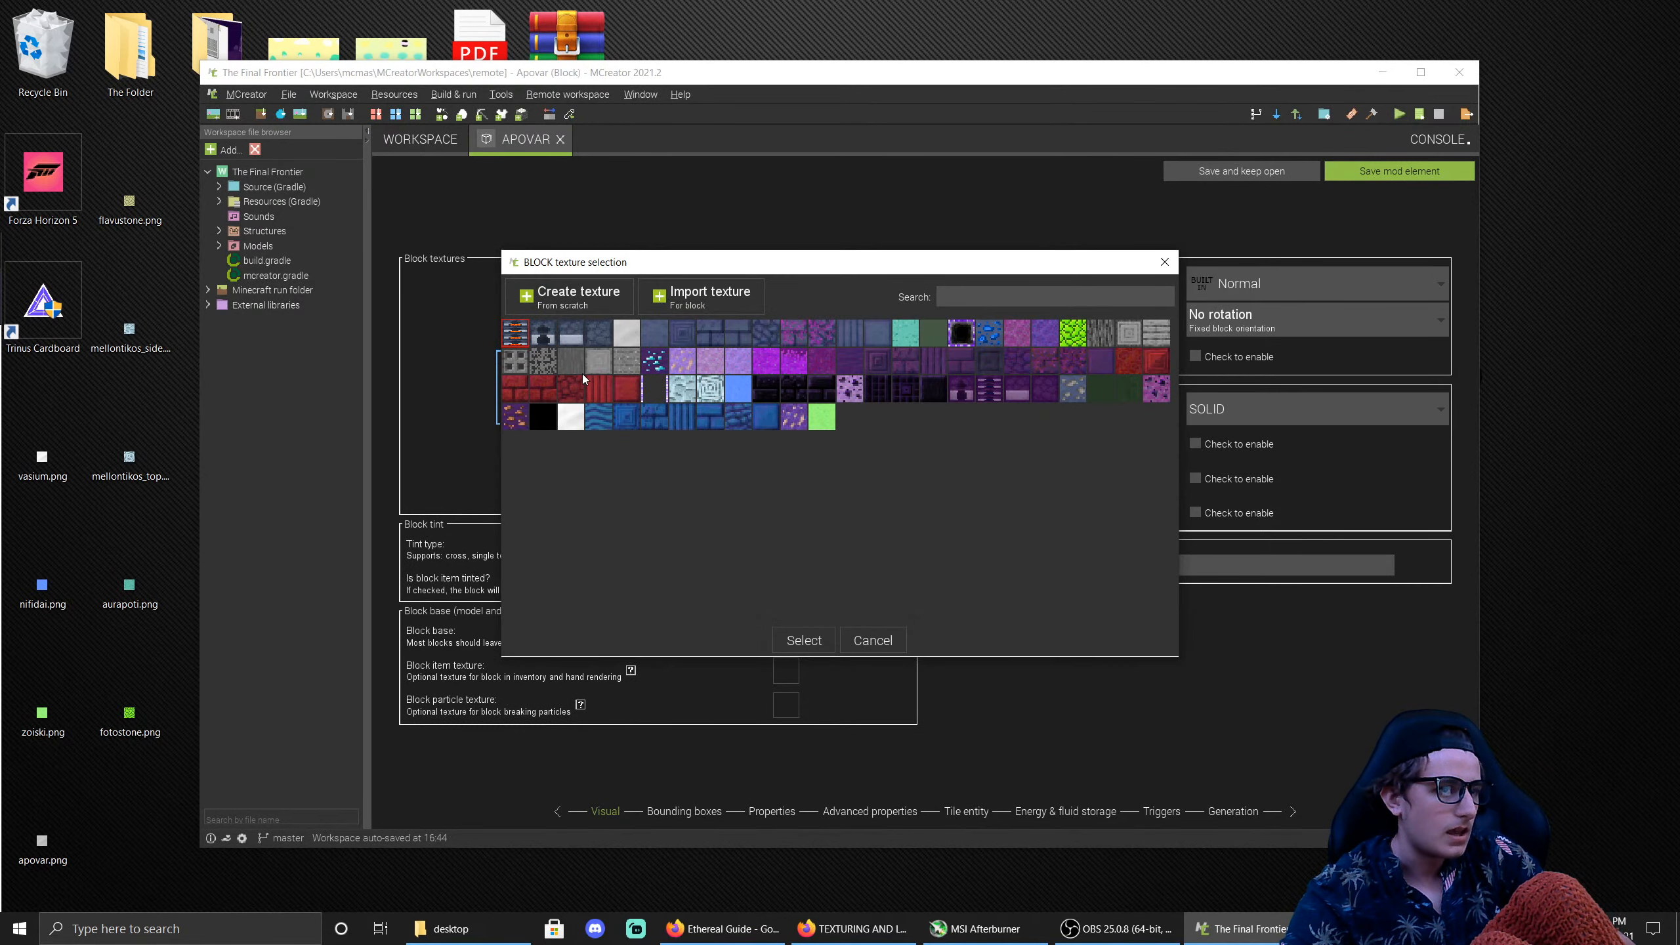
double_click(621, 325)
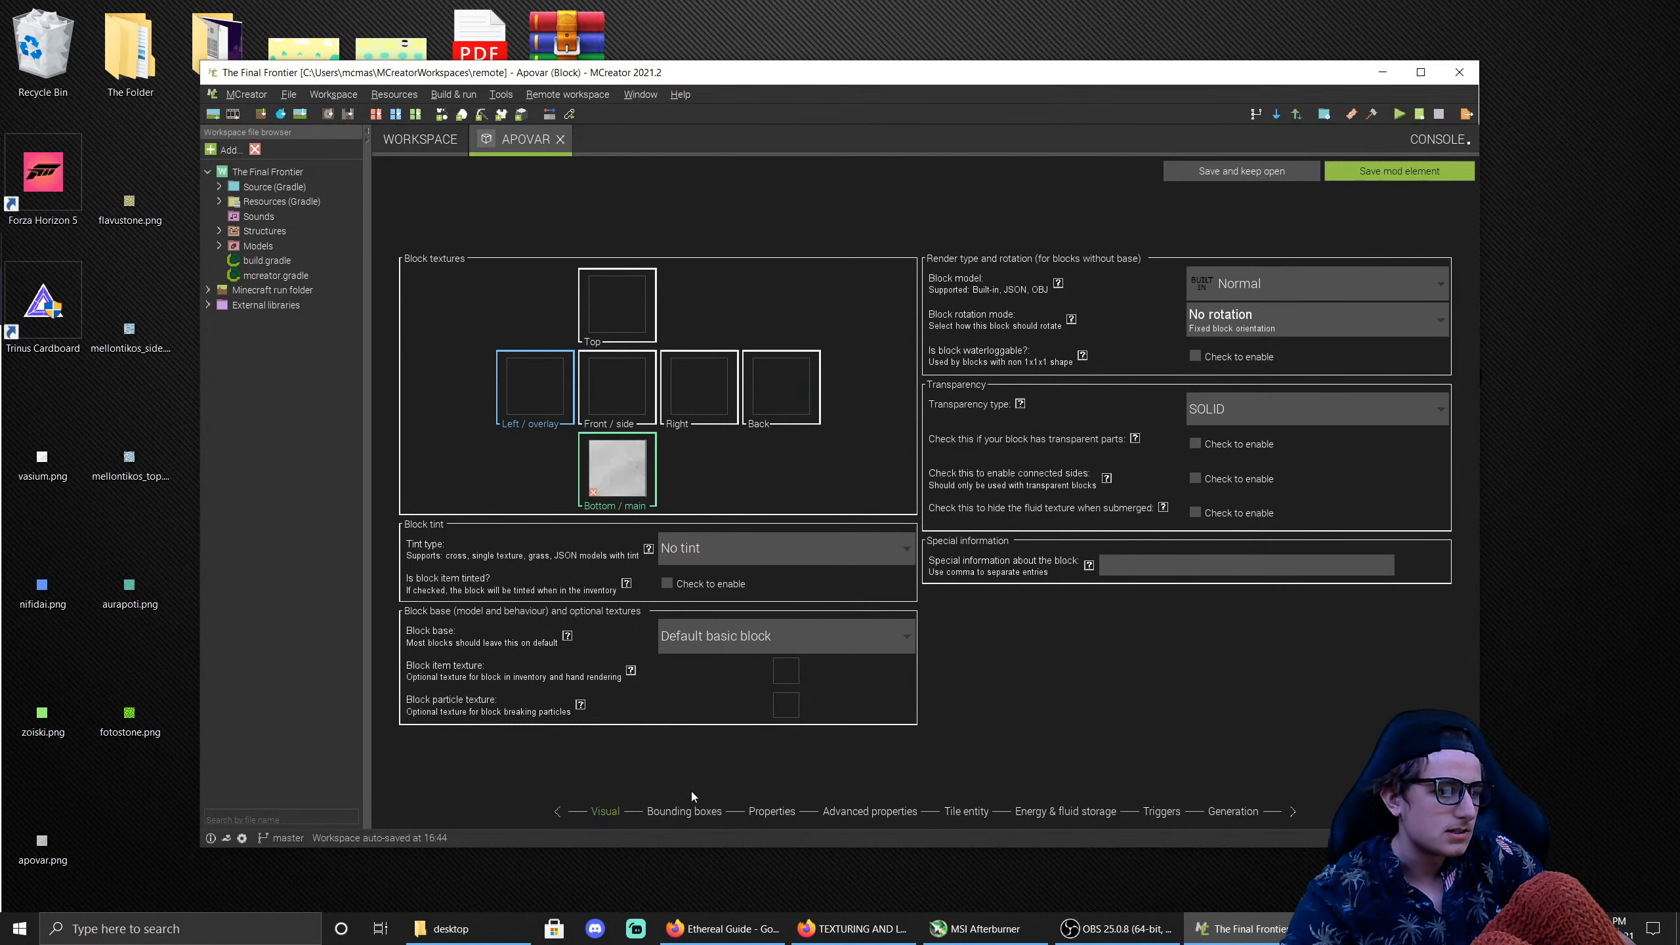
Step: Set Apovar's material to SNOW and keep its creative inventory tab on BUILDING_BLOCKS
left_click(770, 812)
left_click(759, 302)
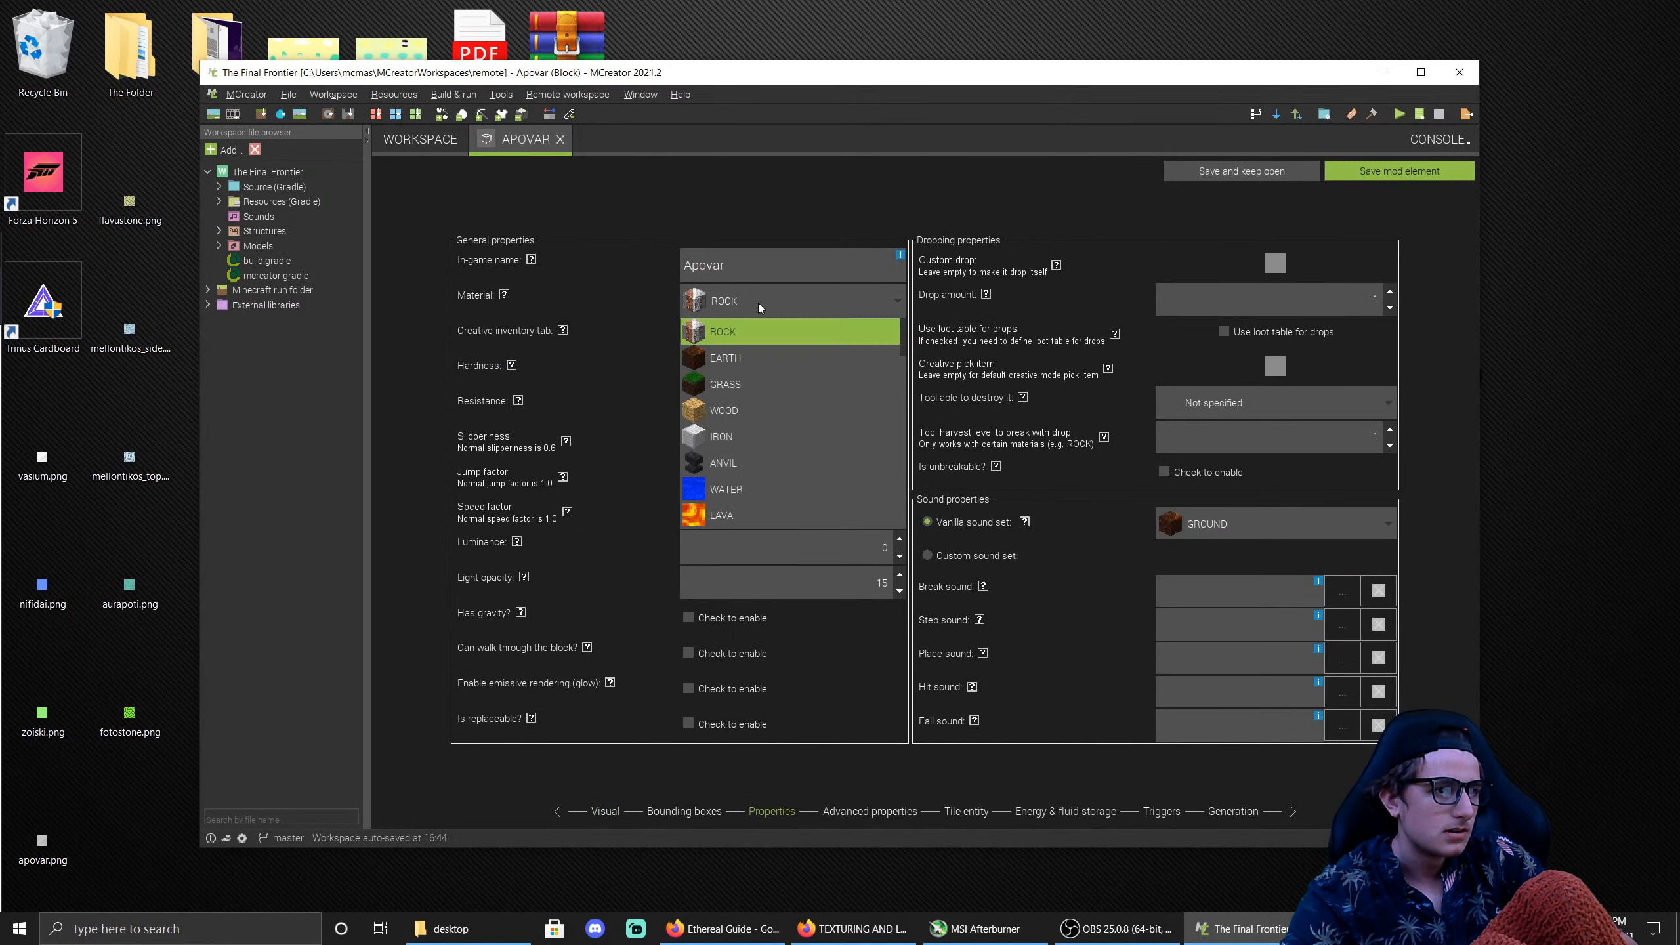
scroll(758, 443, "down", 2)
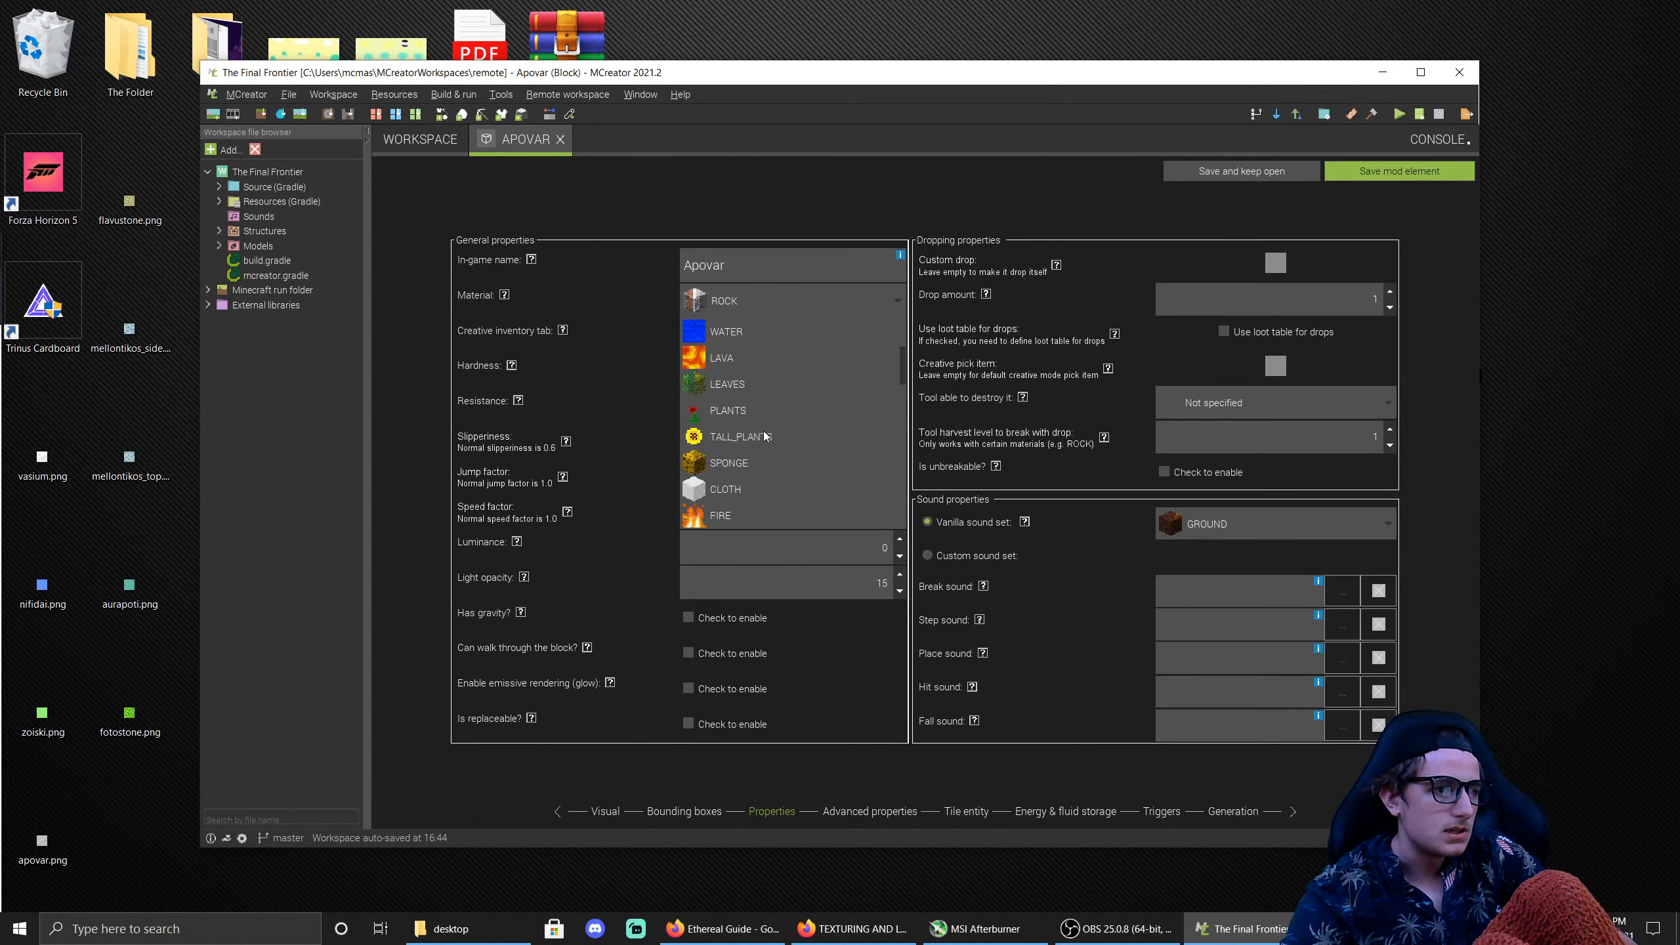
scroll(750, 506, "down", 1)
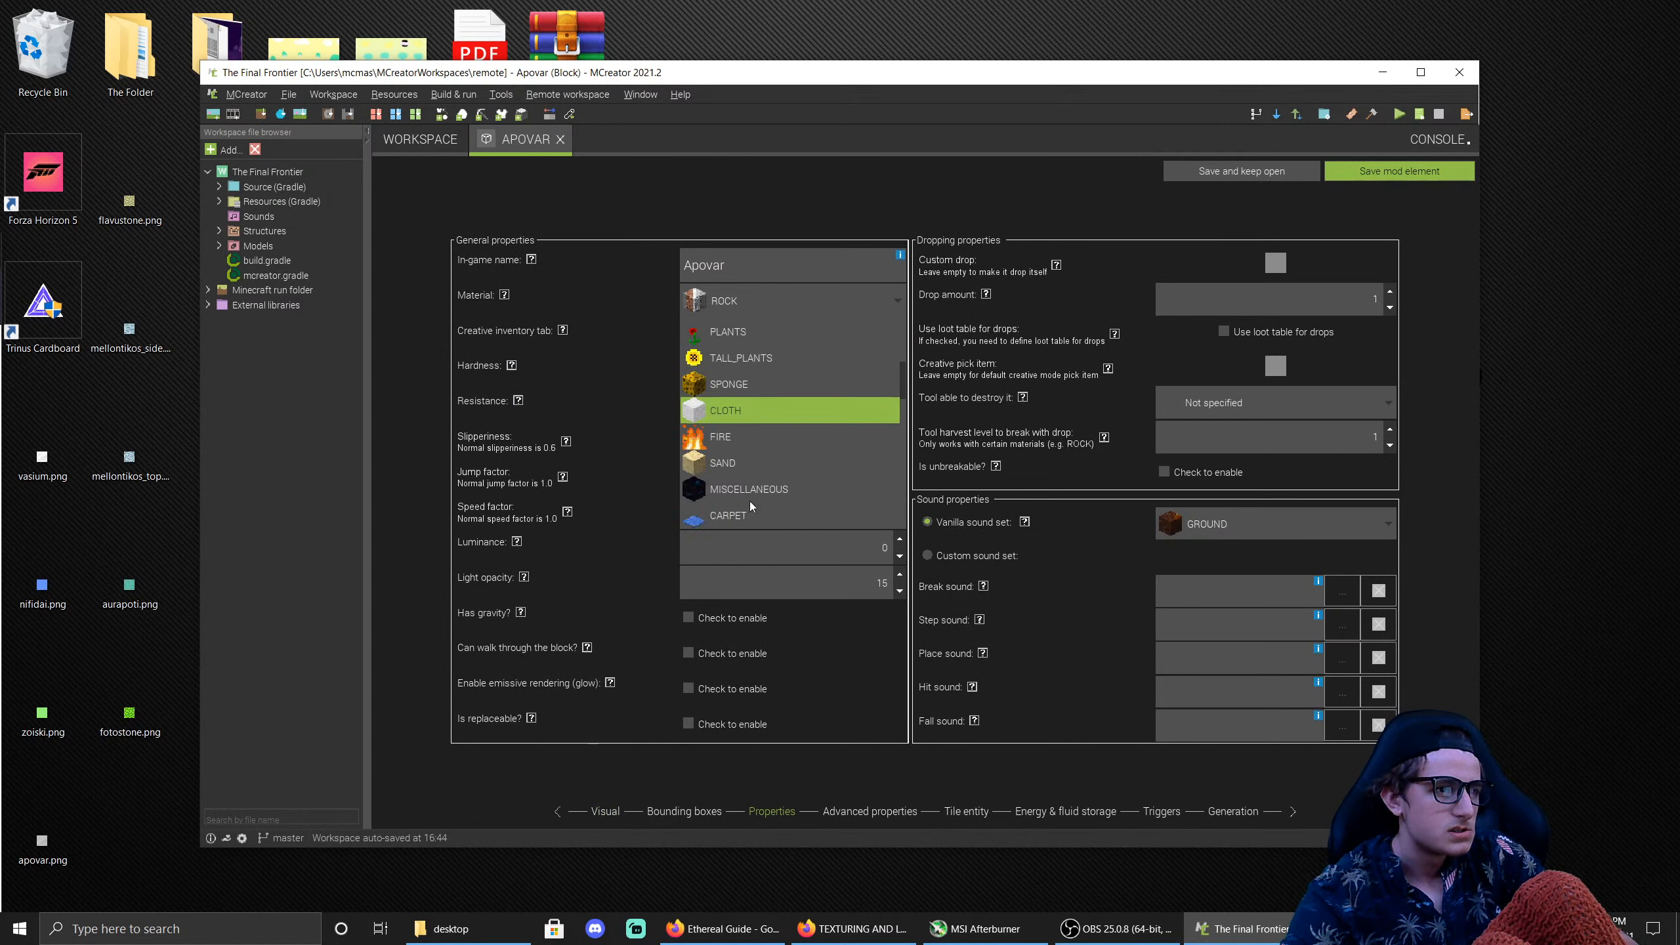
scroll(749, 501, "down", 2)
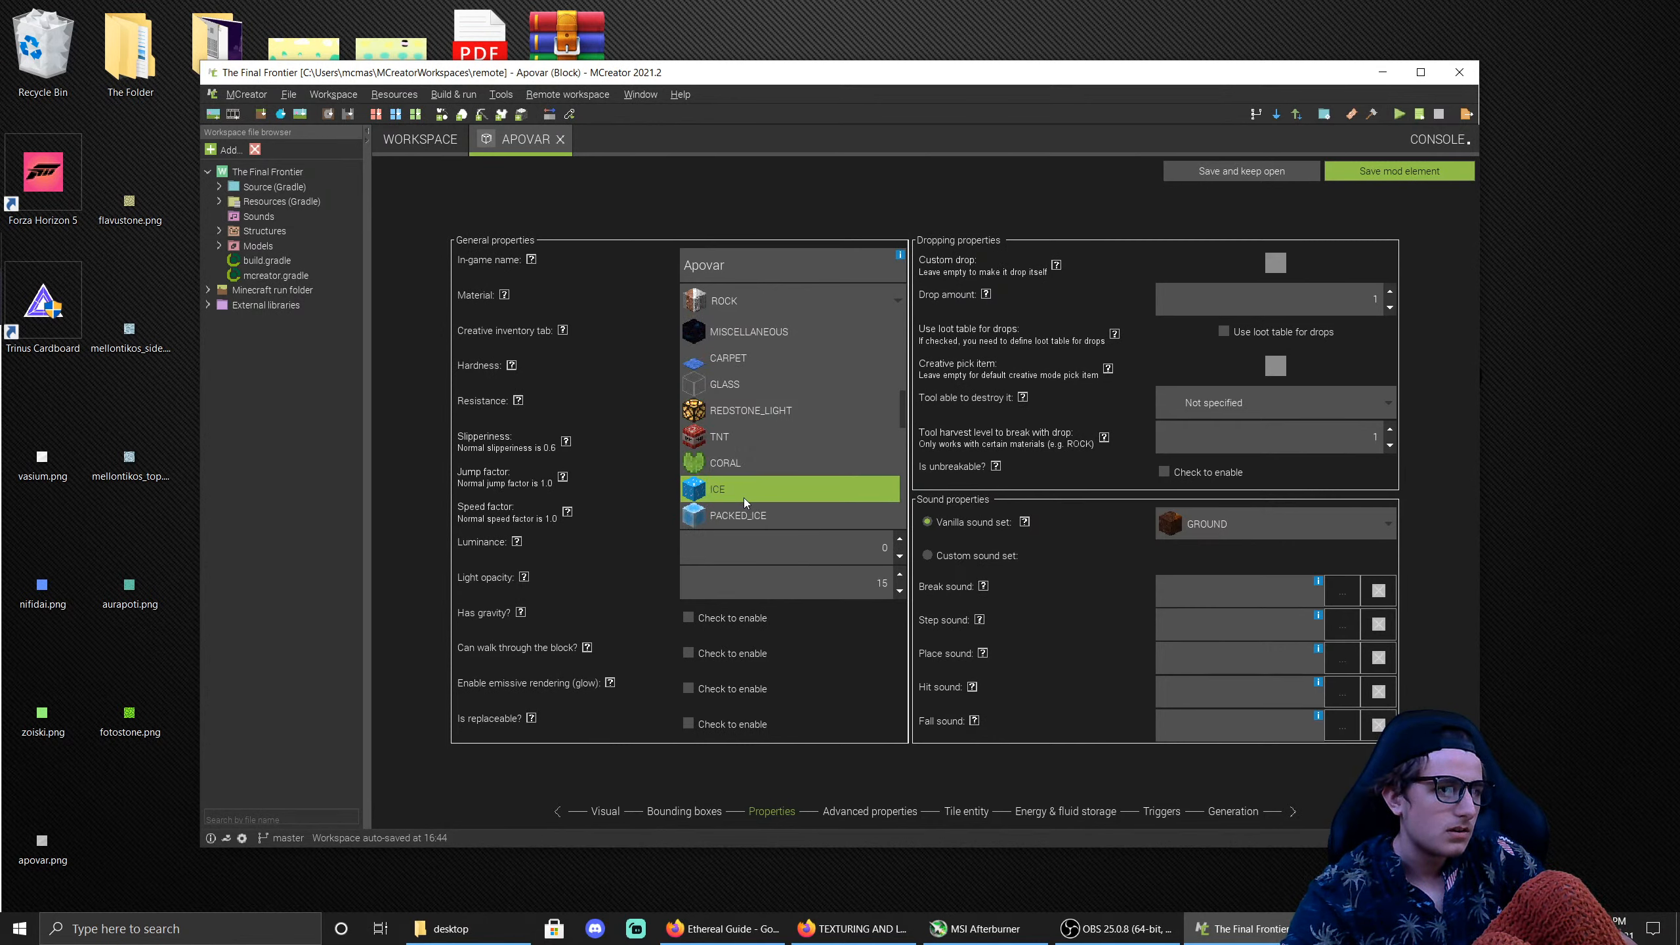
scroll(744, 497, "down", 1)
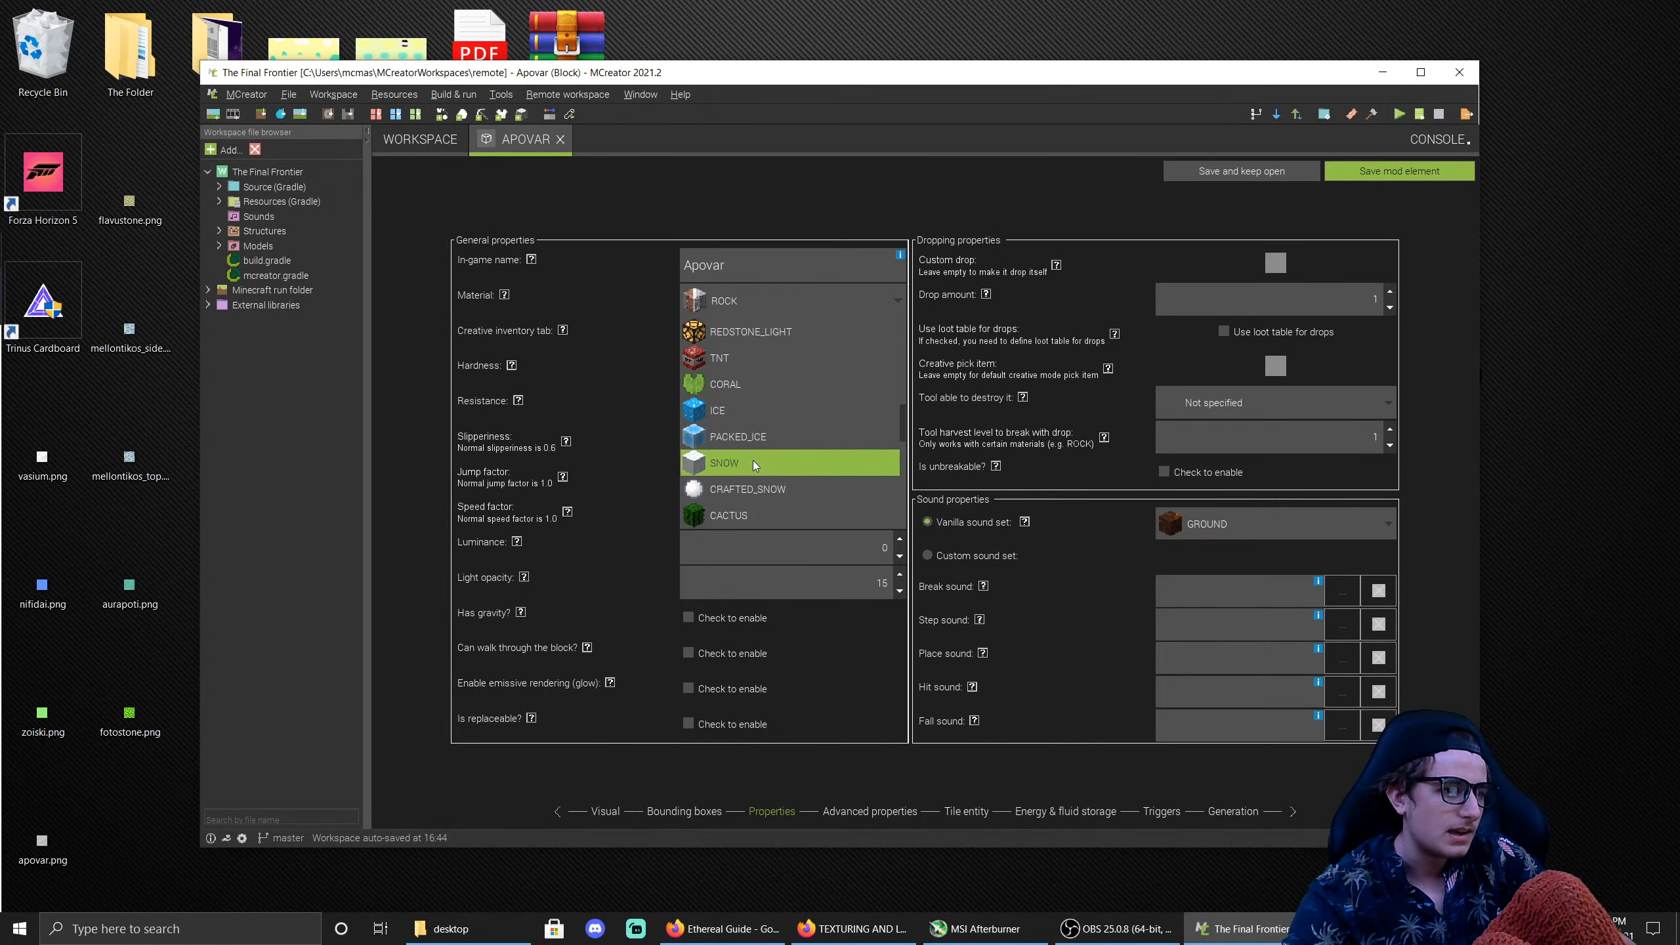
left_click(754, 460)
left_click(730, 349)
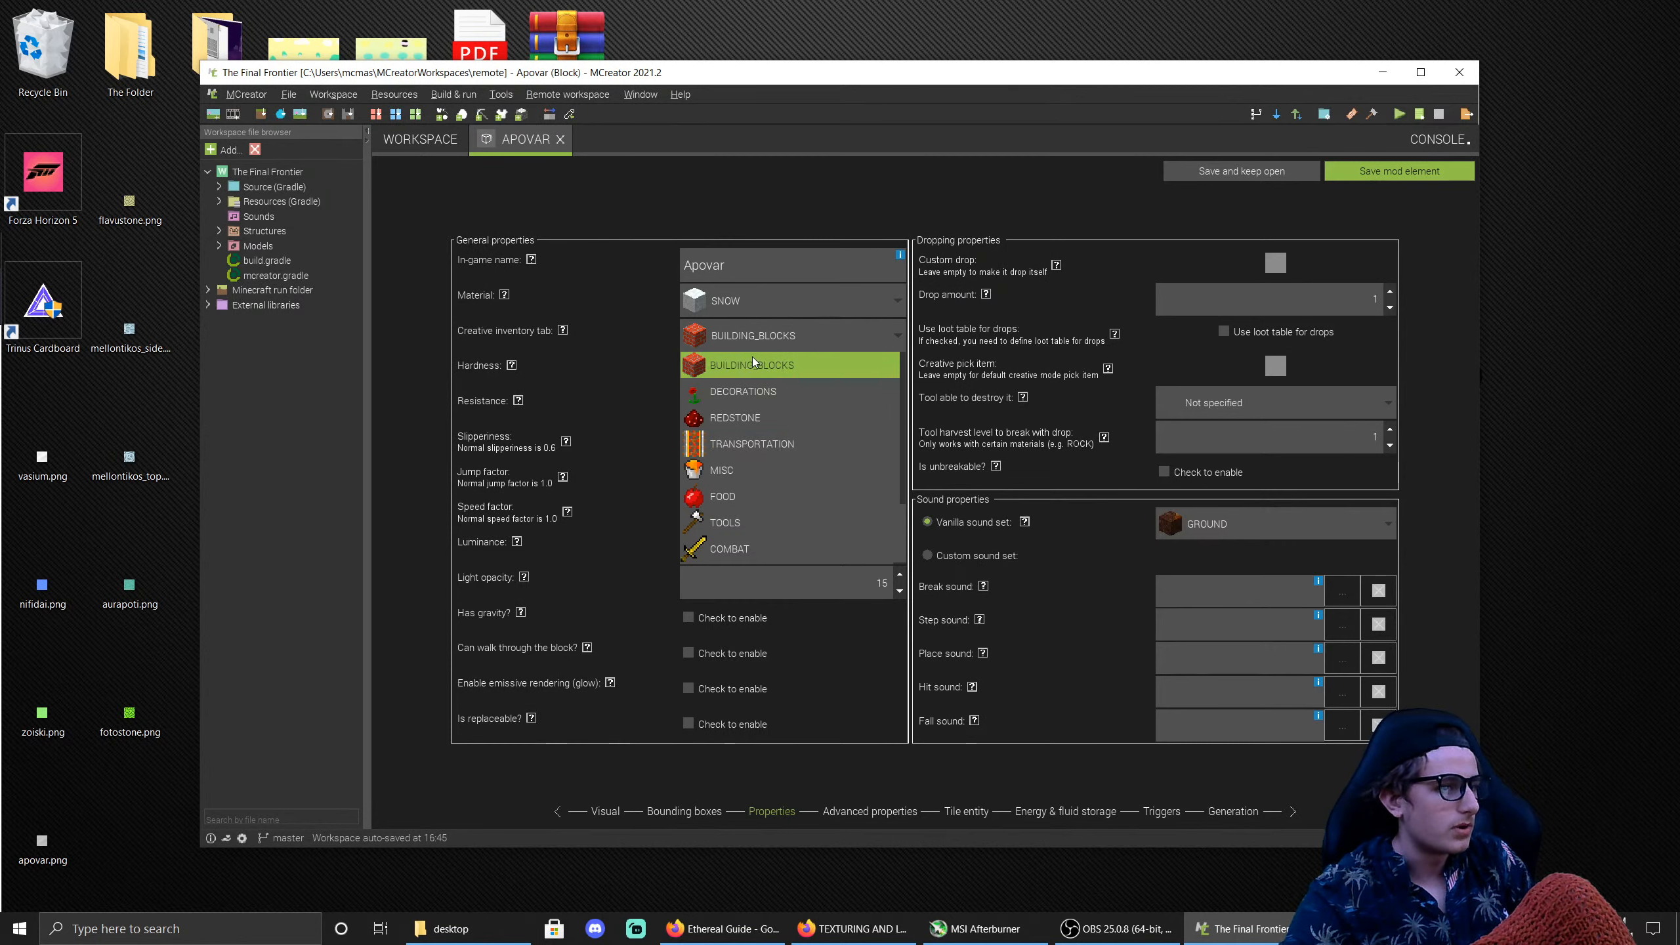
left_click(752, 357)
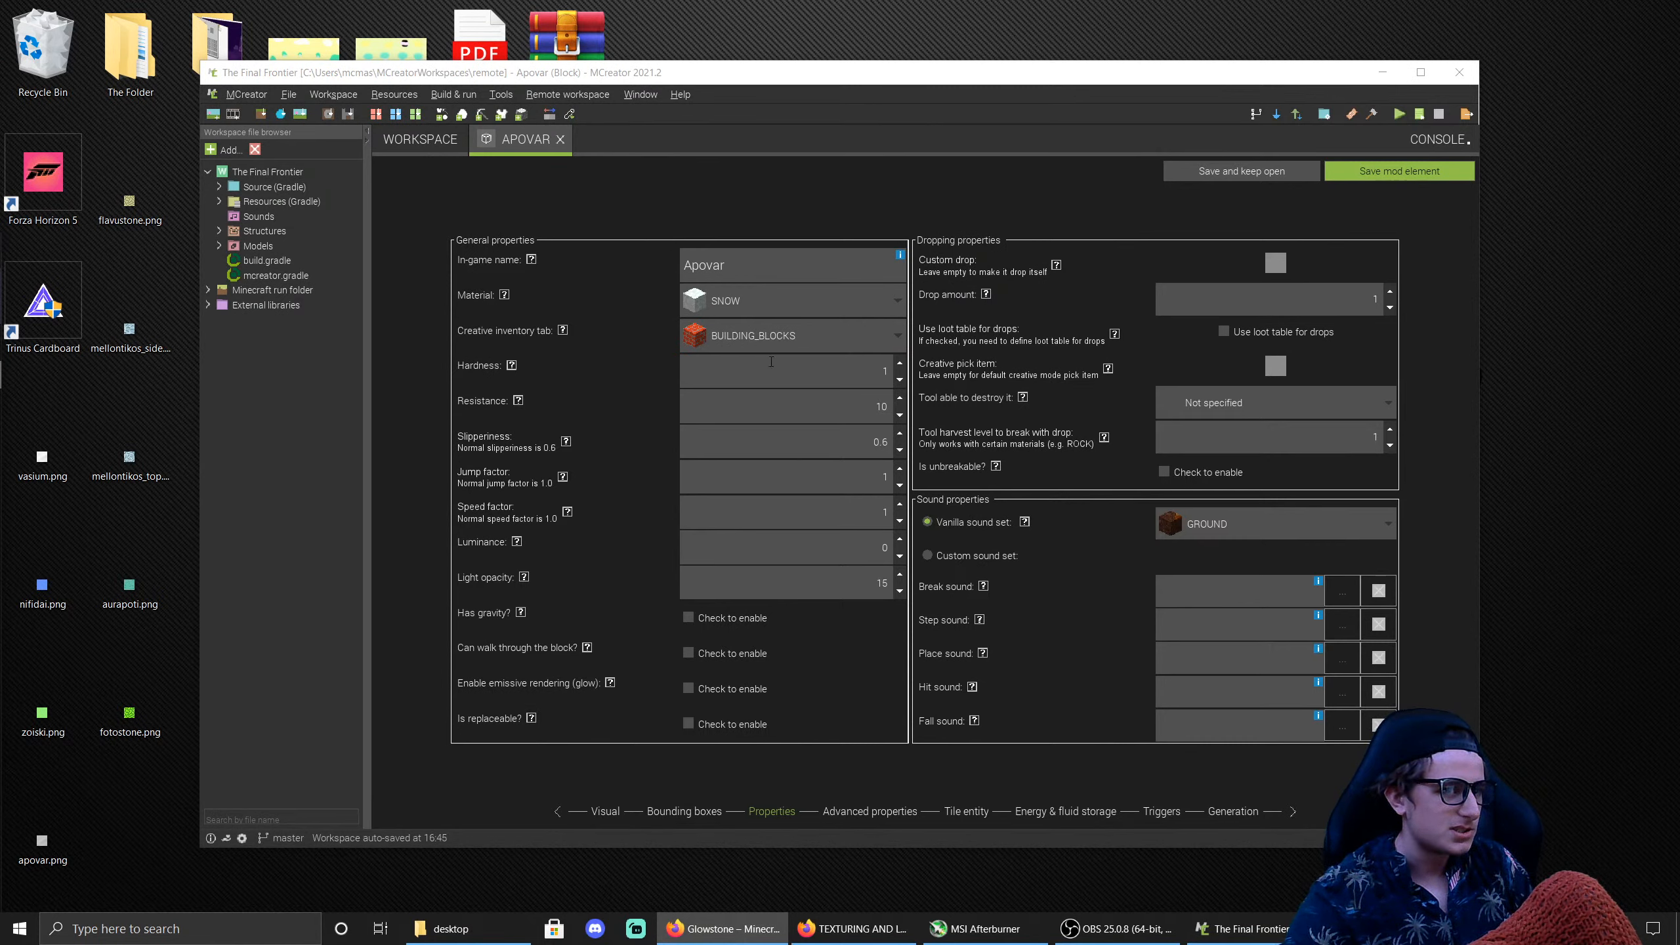
Step: Set Apovar's vanilla sound set to SNOW
left_click(1273, 513)
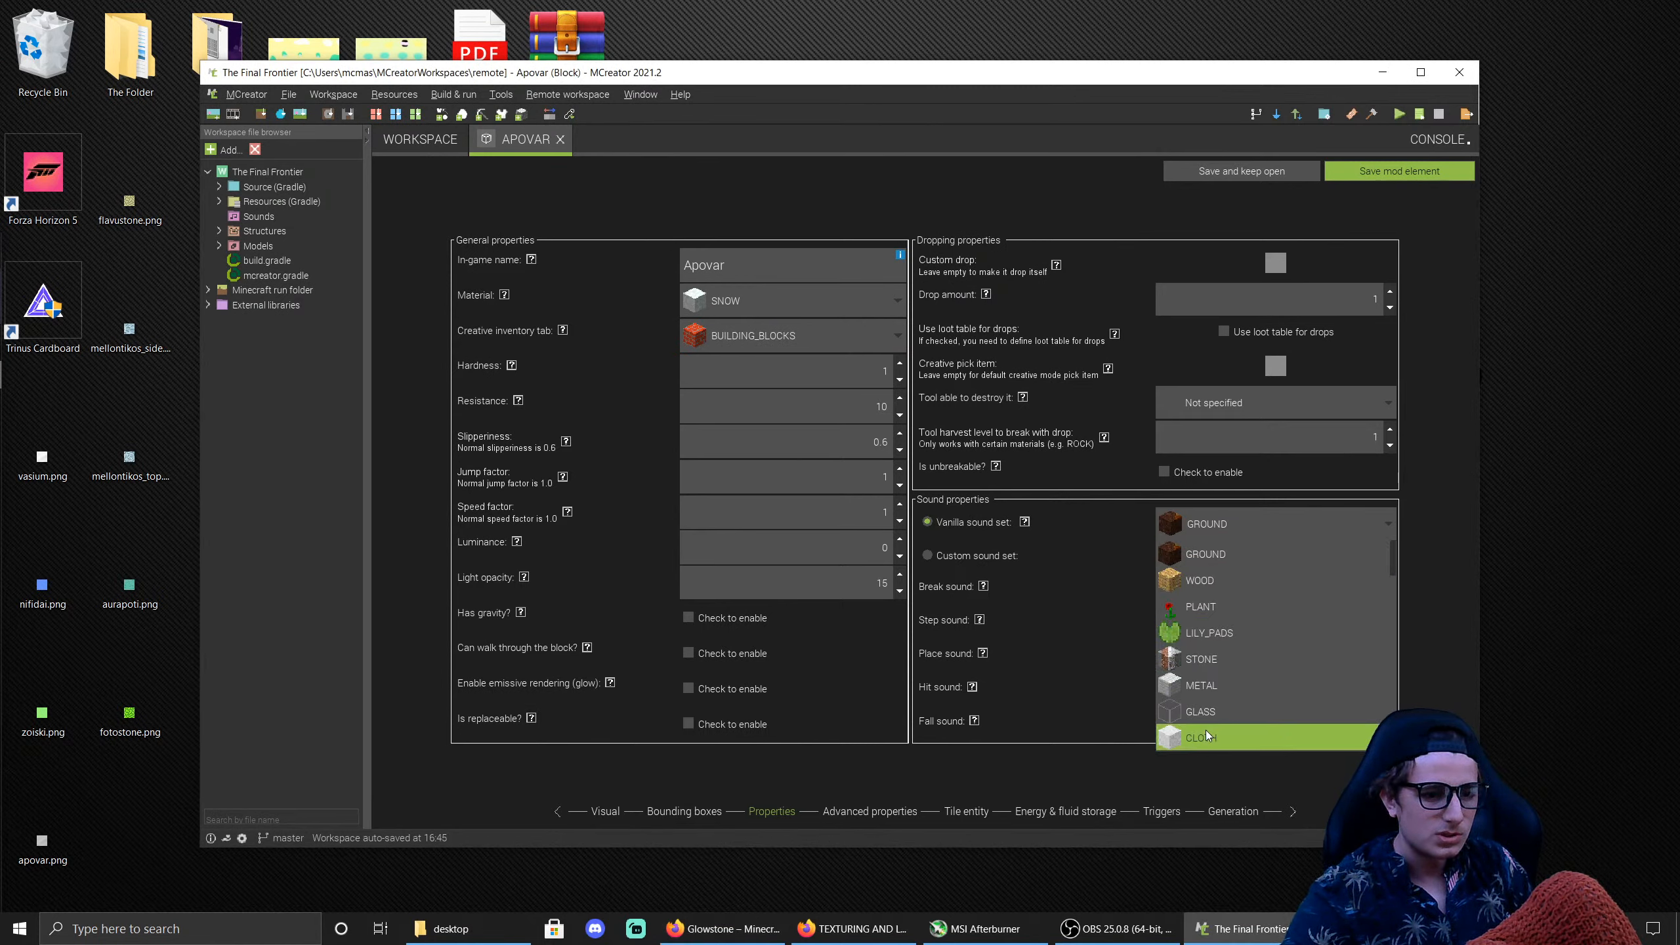
scroll(1205, 729, "down", 1)
left_click(1220, 714)
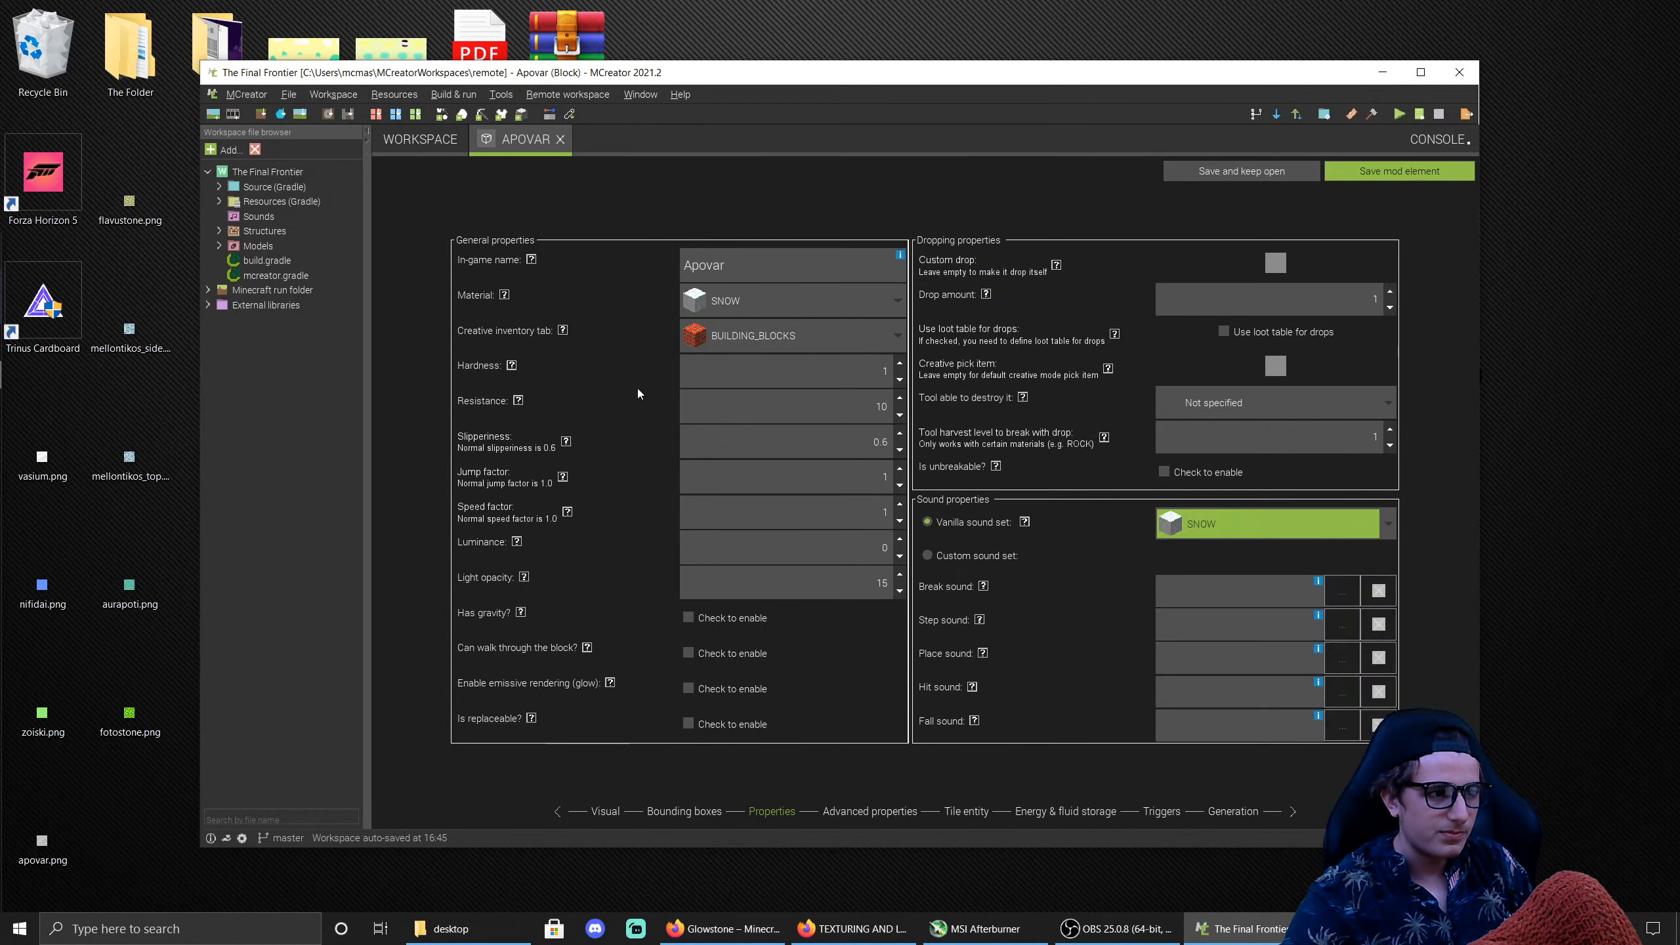
Step: Set Apovar's hardness and resistance to 0.2 and its tool harvest level to 0
left_click(511, 370)
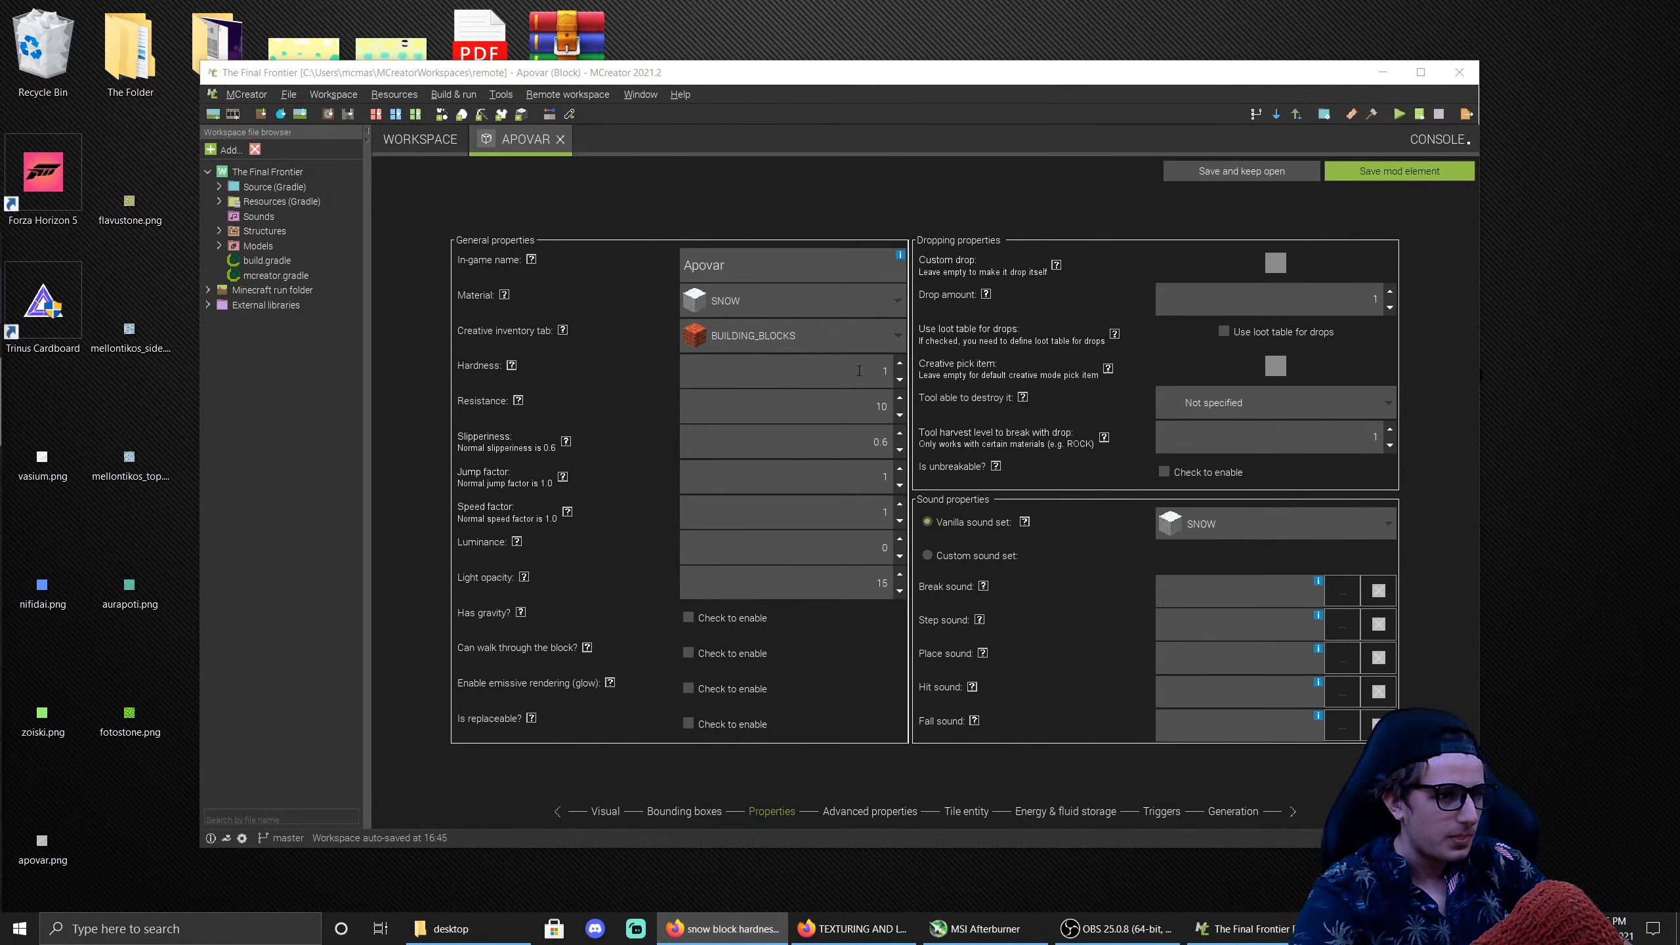
left_click(858, 370)
key("BackSpace")
type("0.2")
key("Tab")
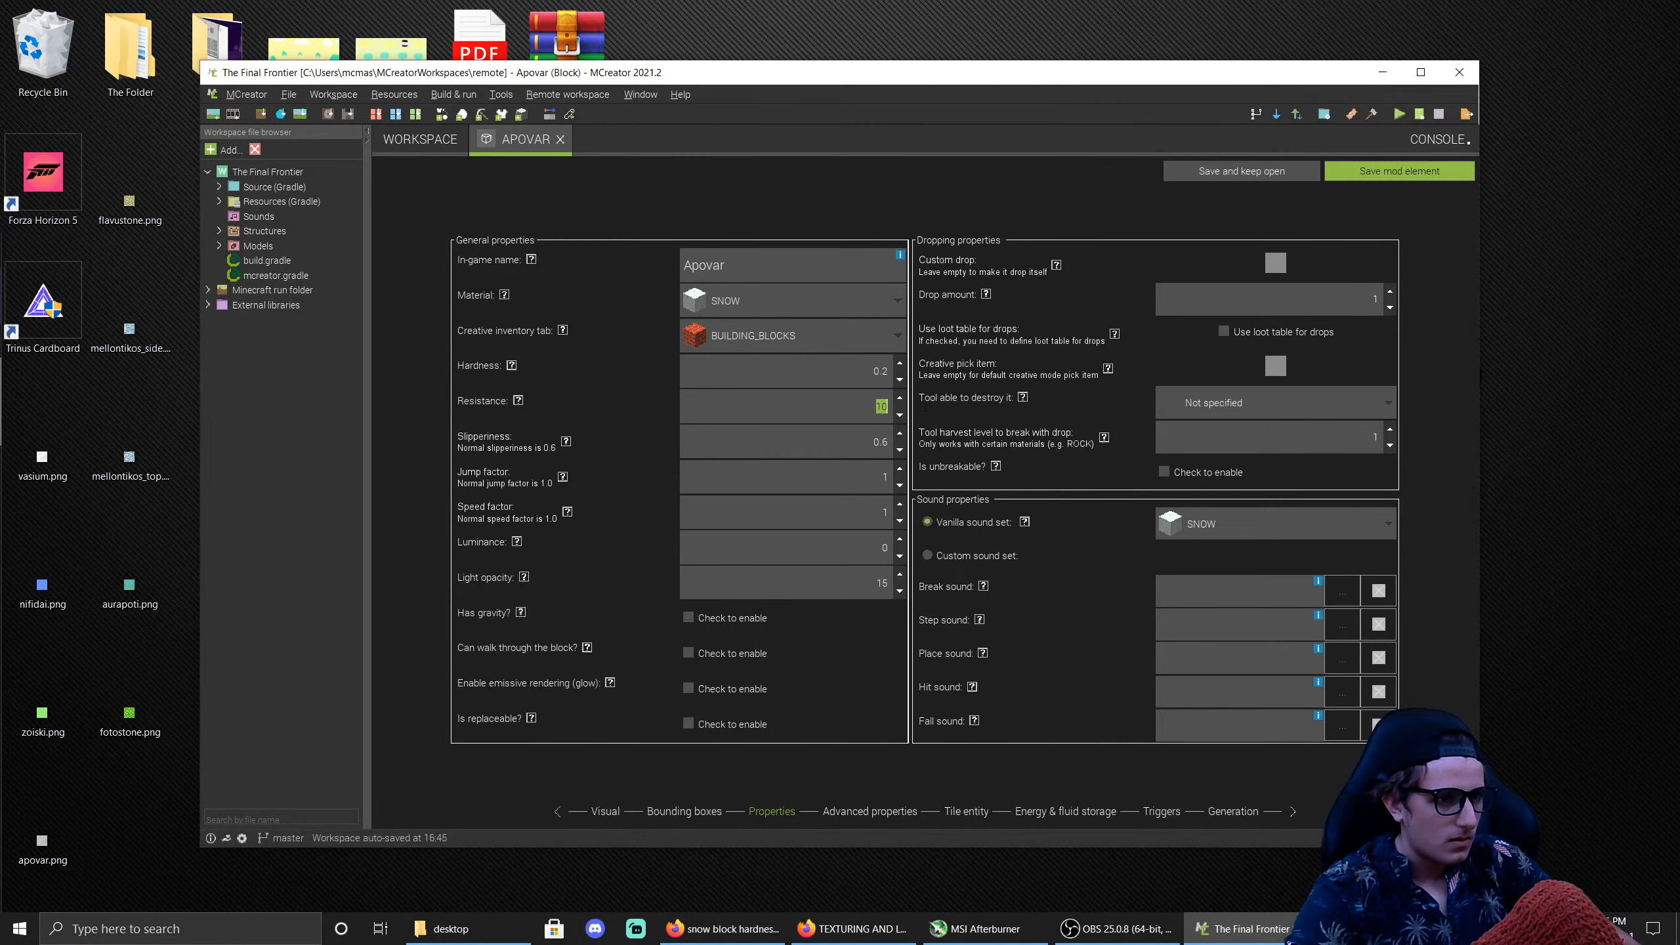
type("2")
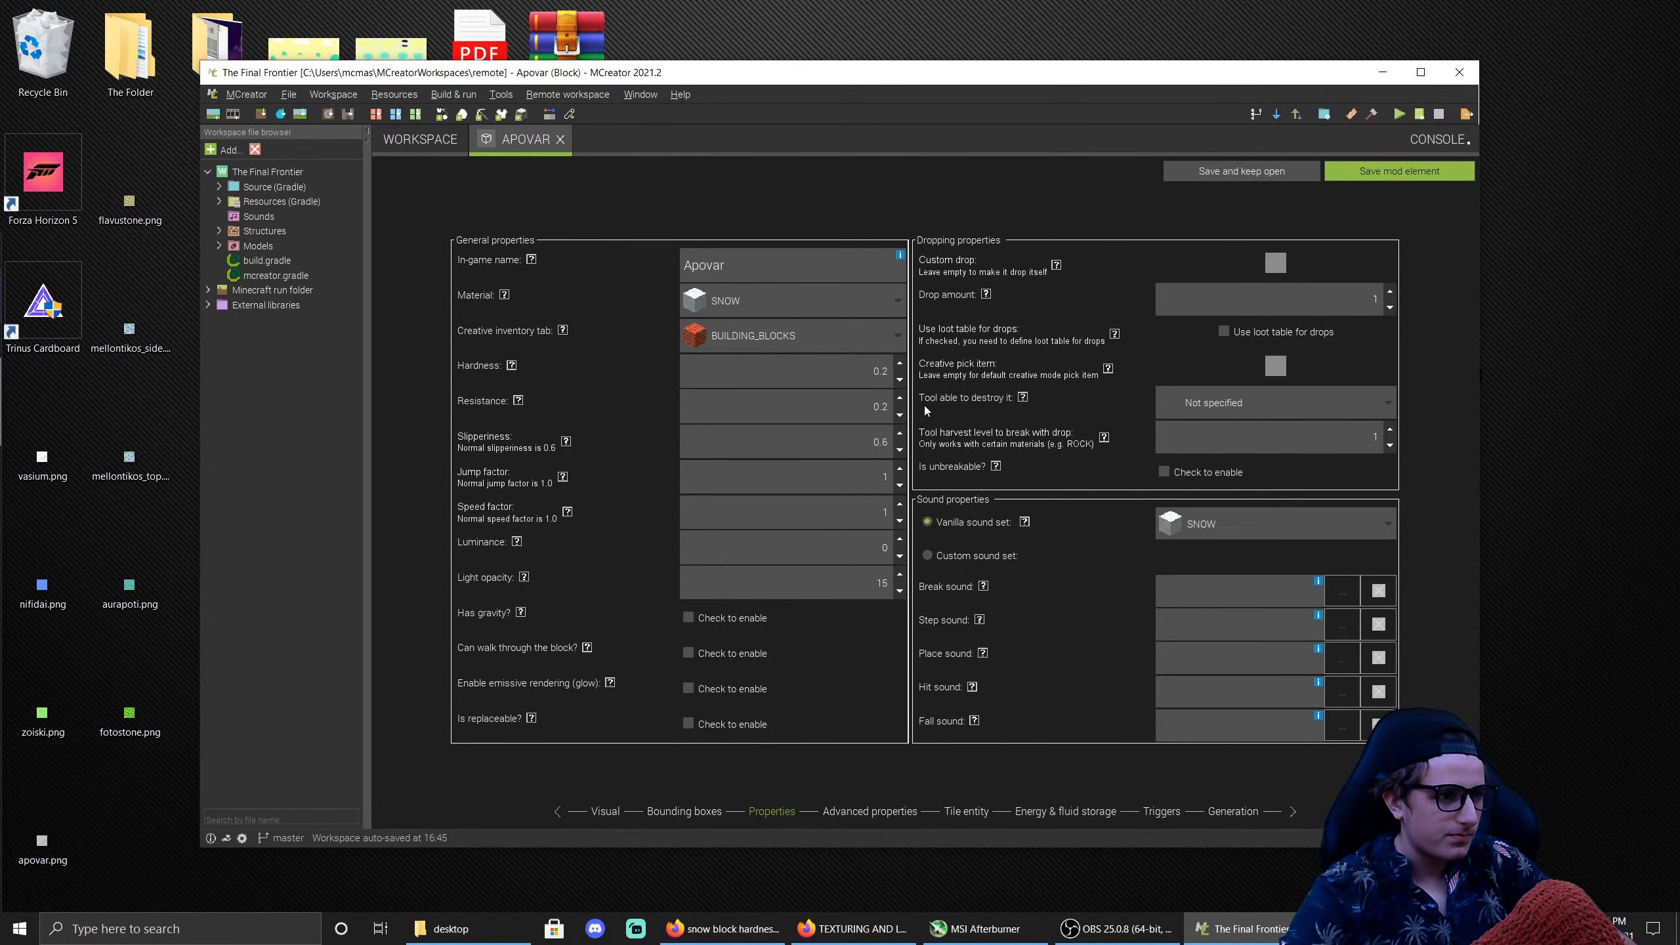
Step: Set Apovar's transparency type to TRANSLUCENT, enable transparent parts and connected sides, keep the default basic block base, and save the element
left_click(605, 813)
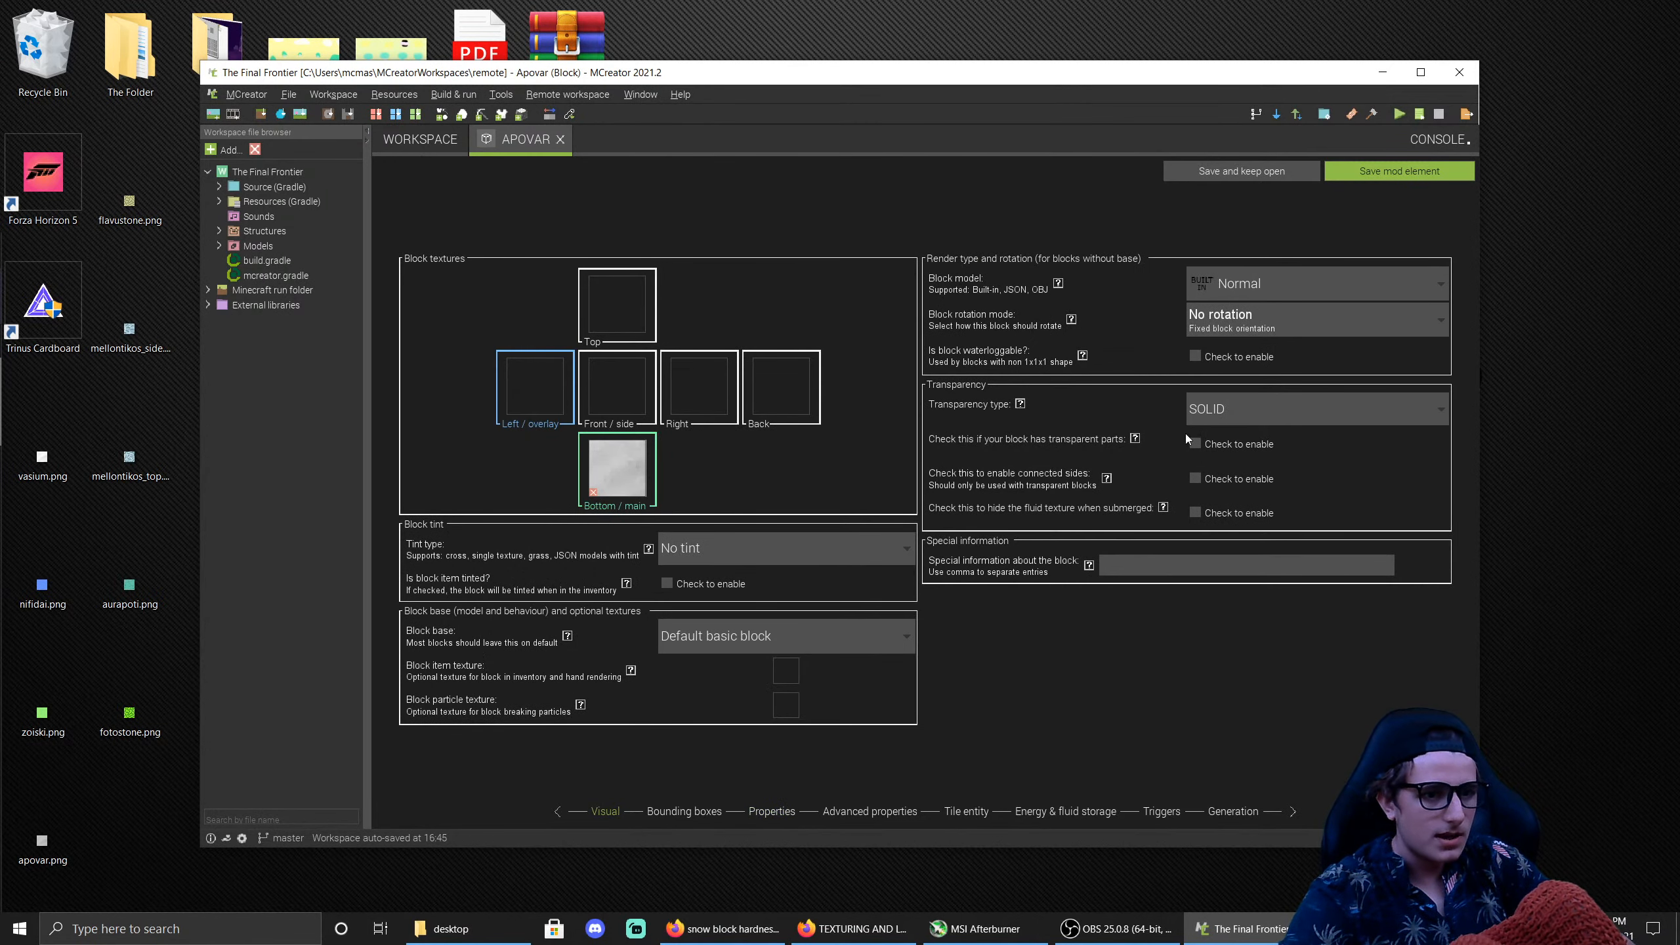
left_click(1244, 413)
left_click(1250, 494)
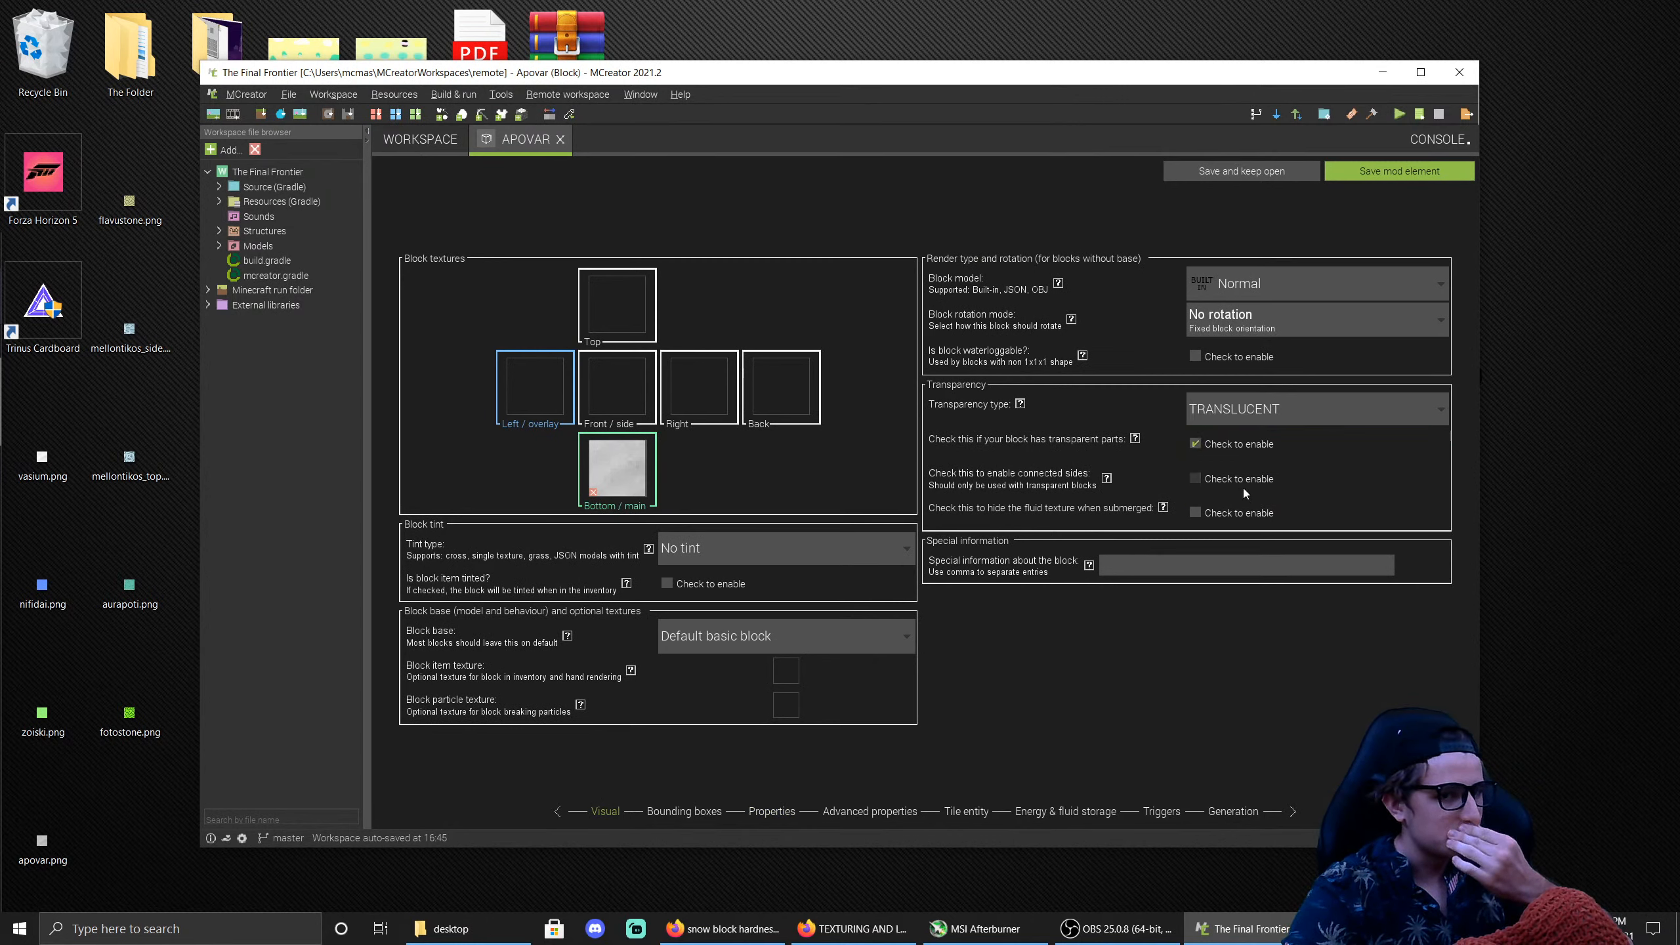
left_click(756, 651)
left_click(762, 646)
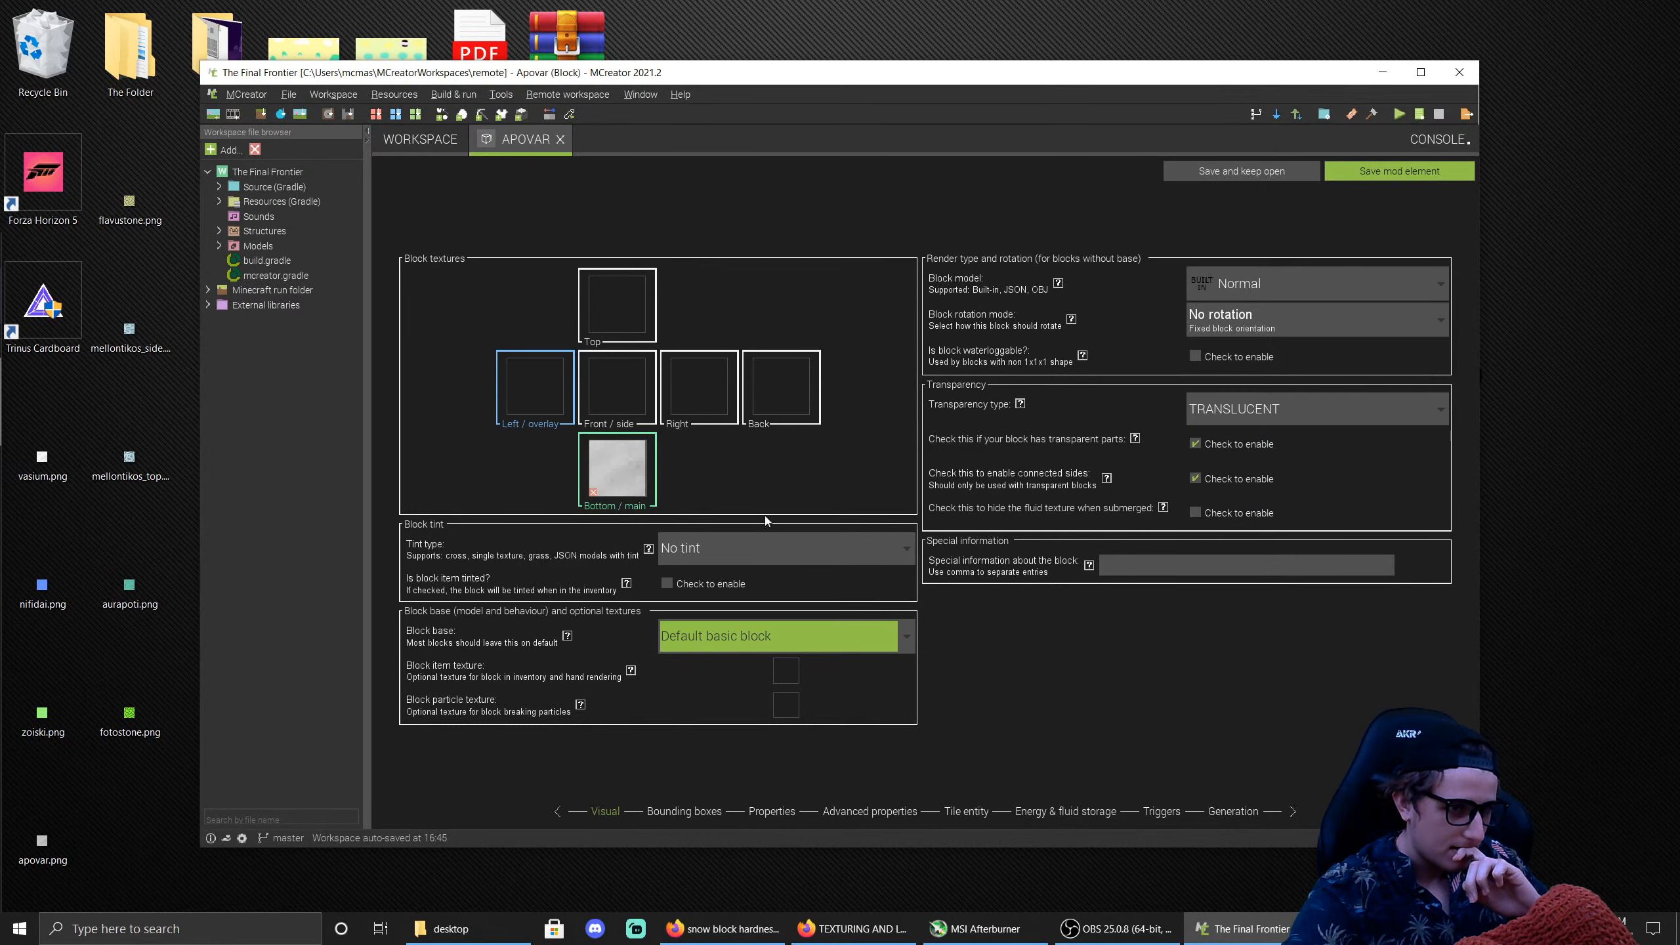
left_click(1387, 170)
Step: Reopen Apovar, enable walking through the block in its properties, and save the mod element
double_click(1041, 294)
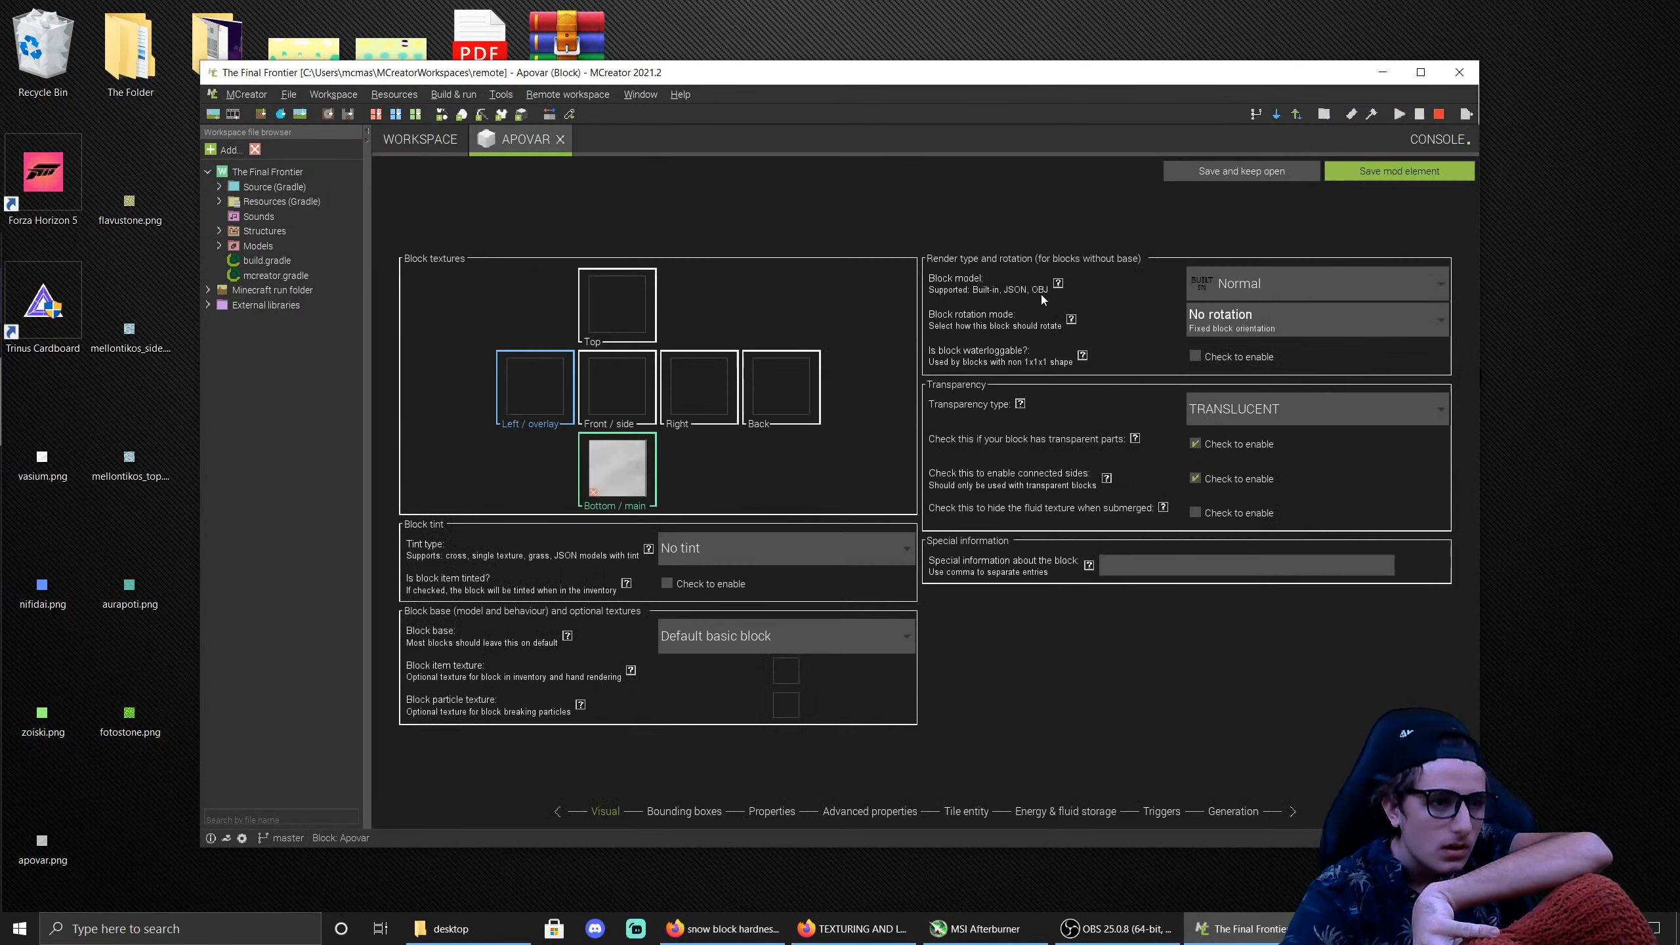
left_click(684, 811)
left_click(771, 811)
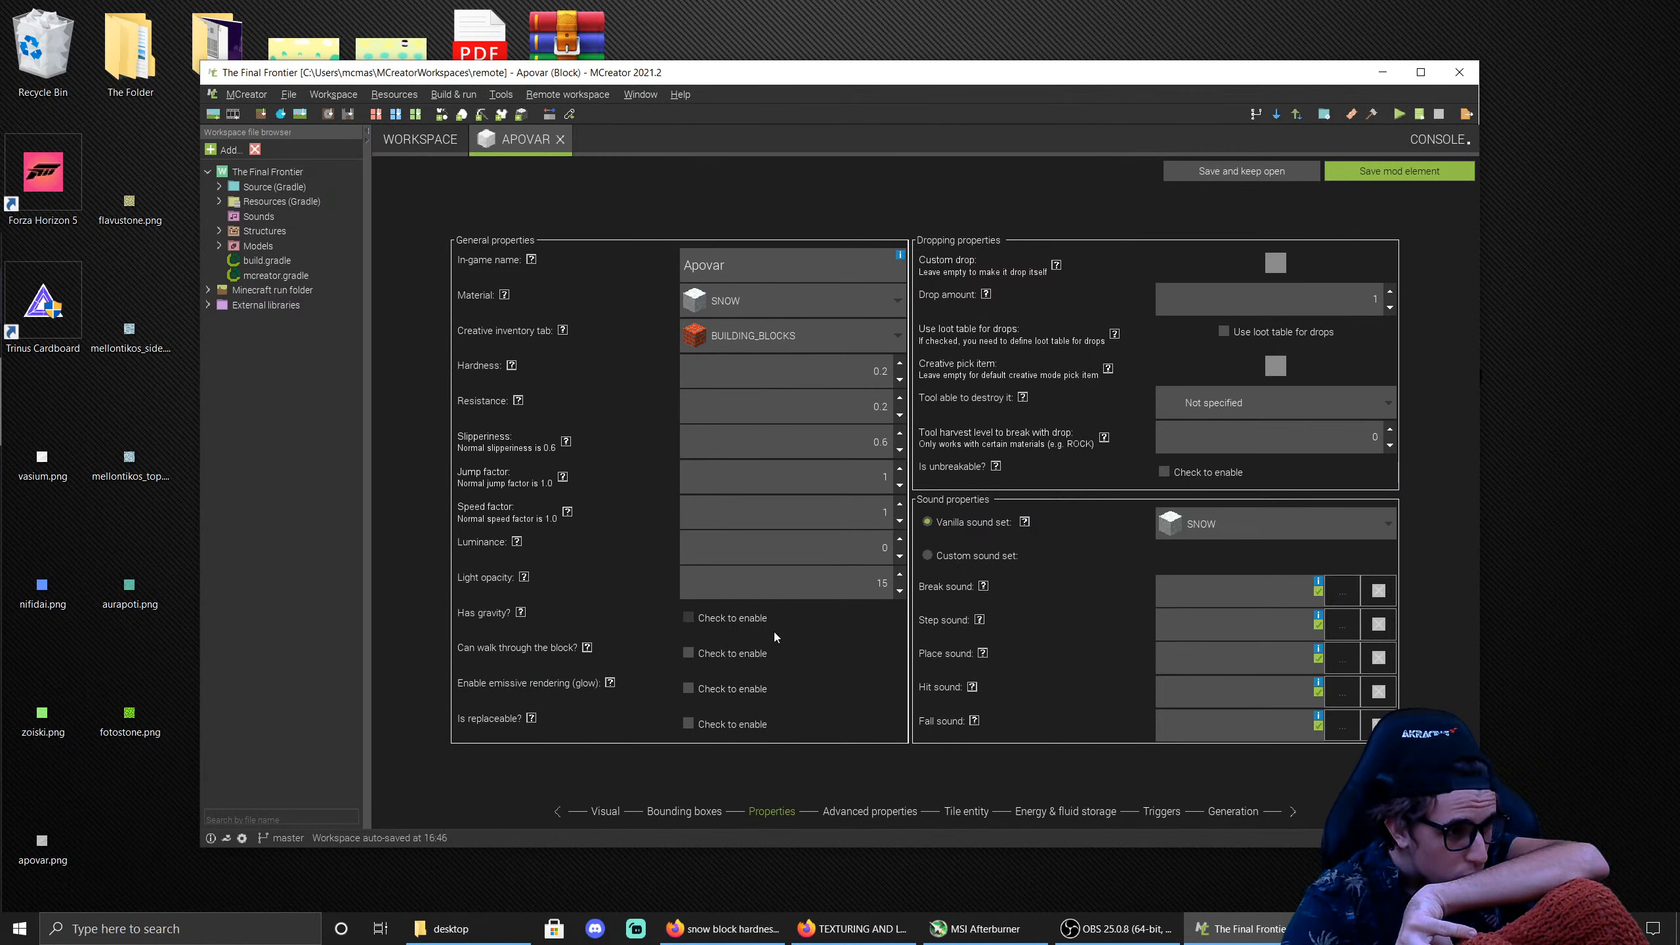
left_click(706, 654)
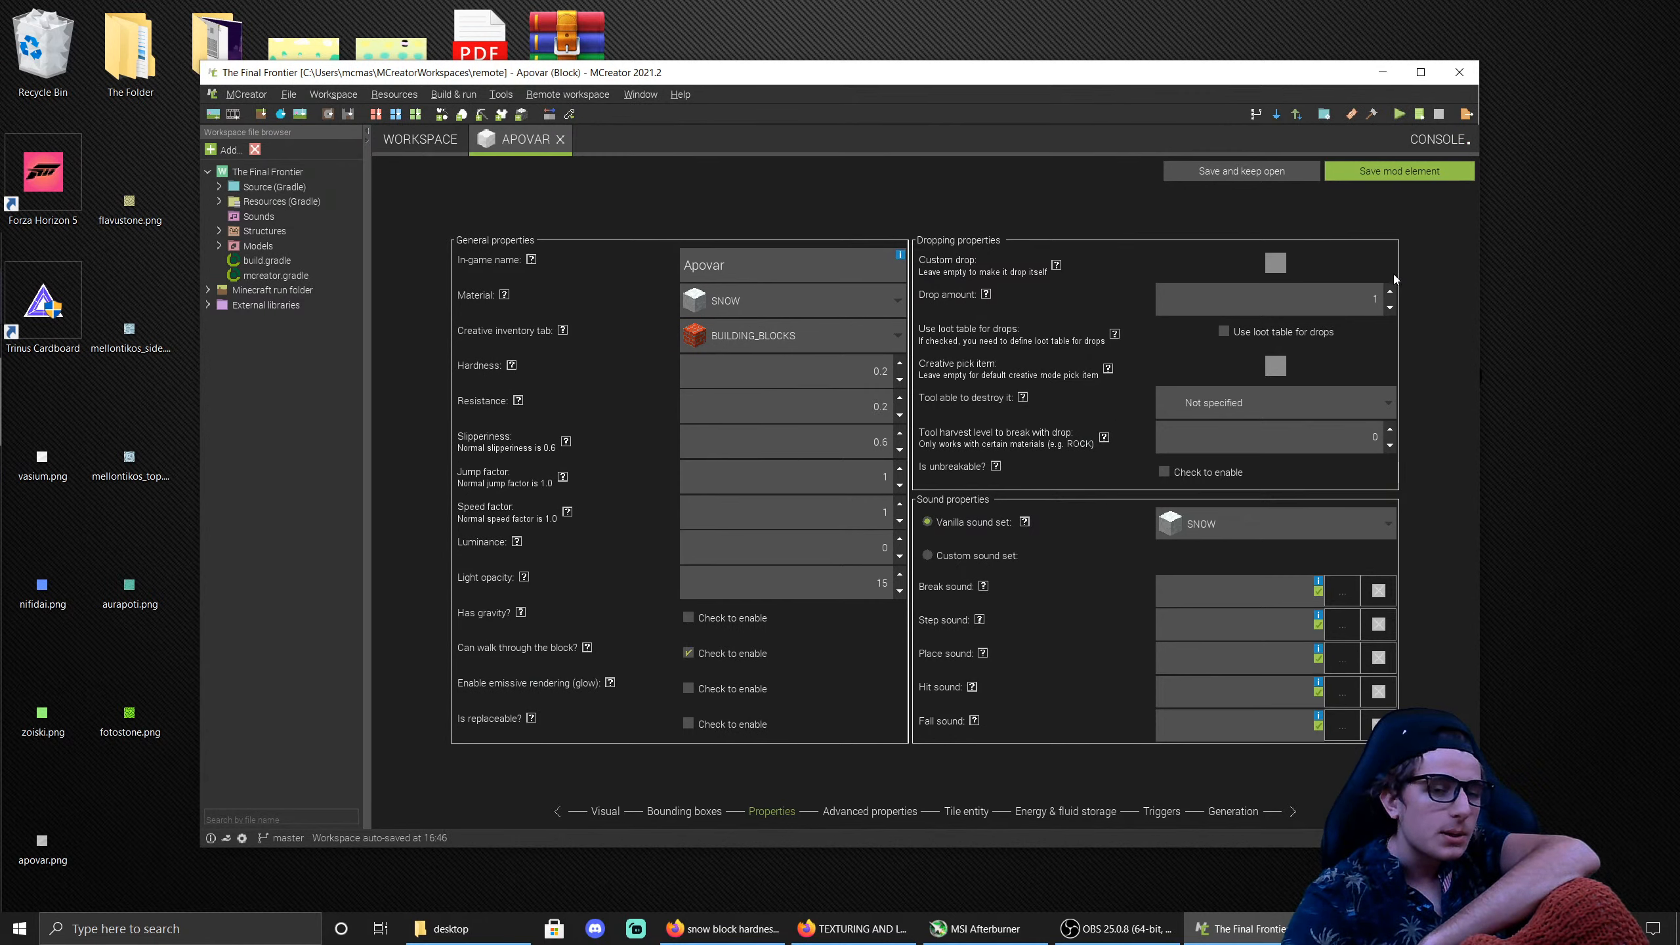
left_click(1374, 176)
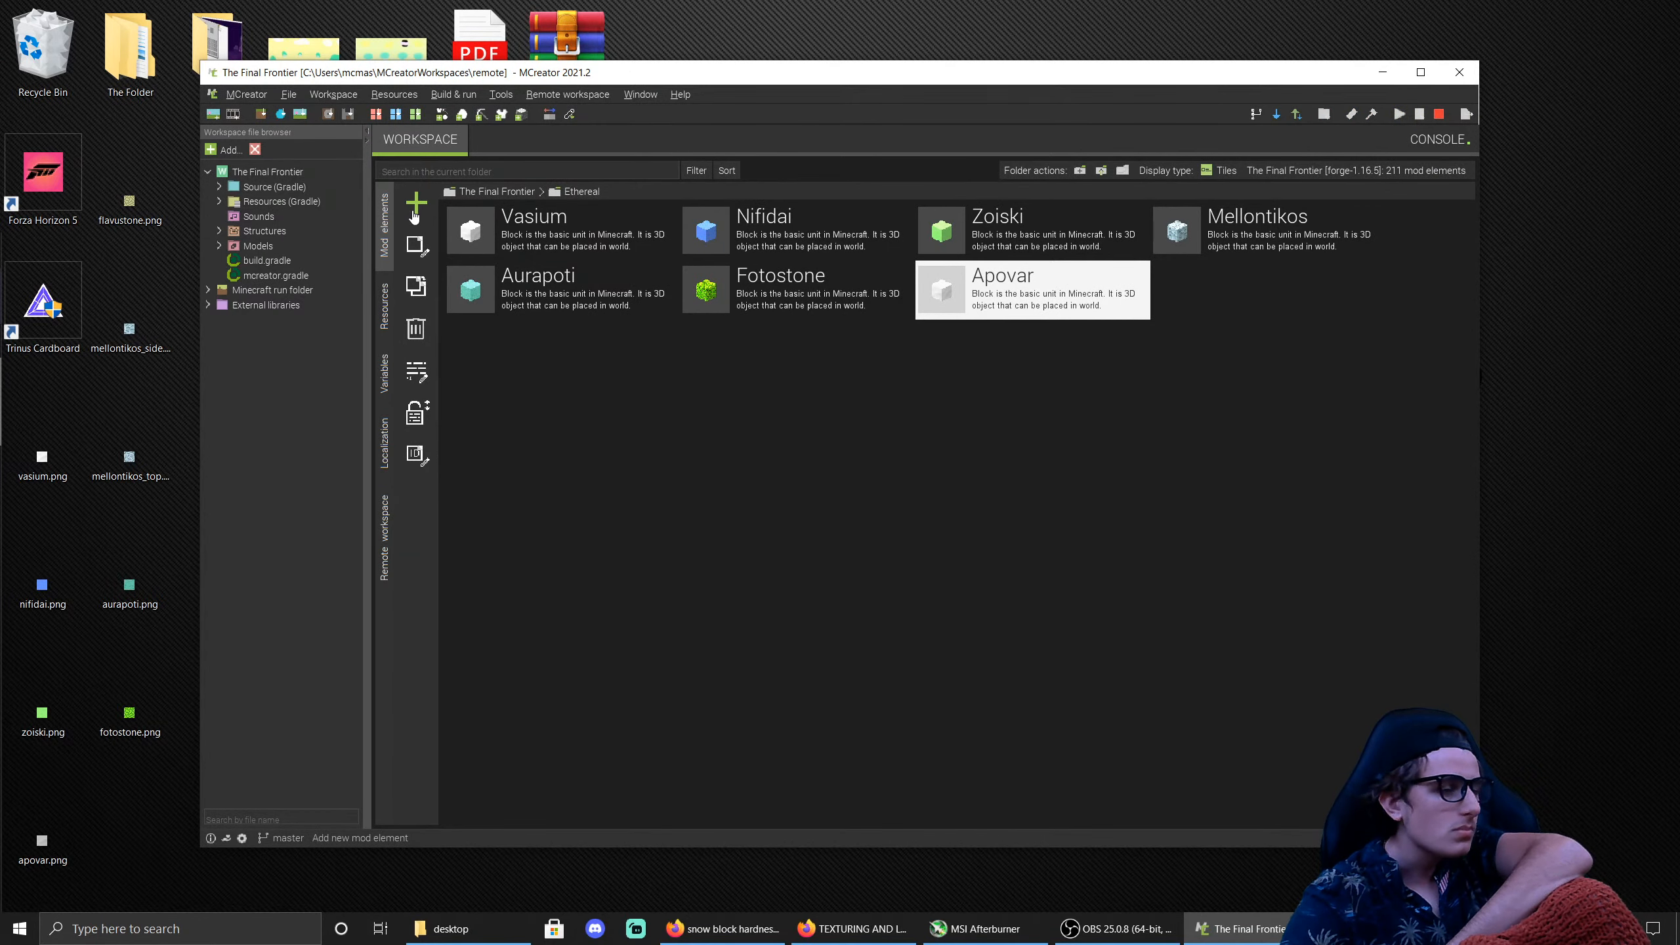
Step: Create a new block element named Flavustone in the Ethereal folder
left_click(415, 212)
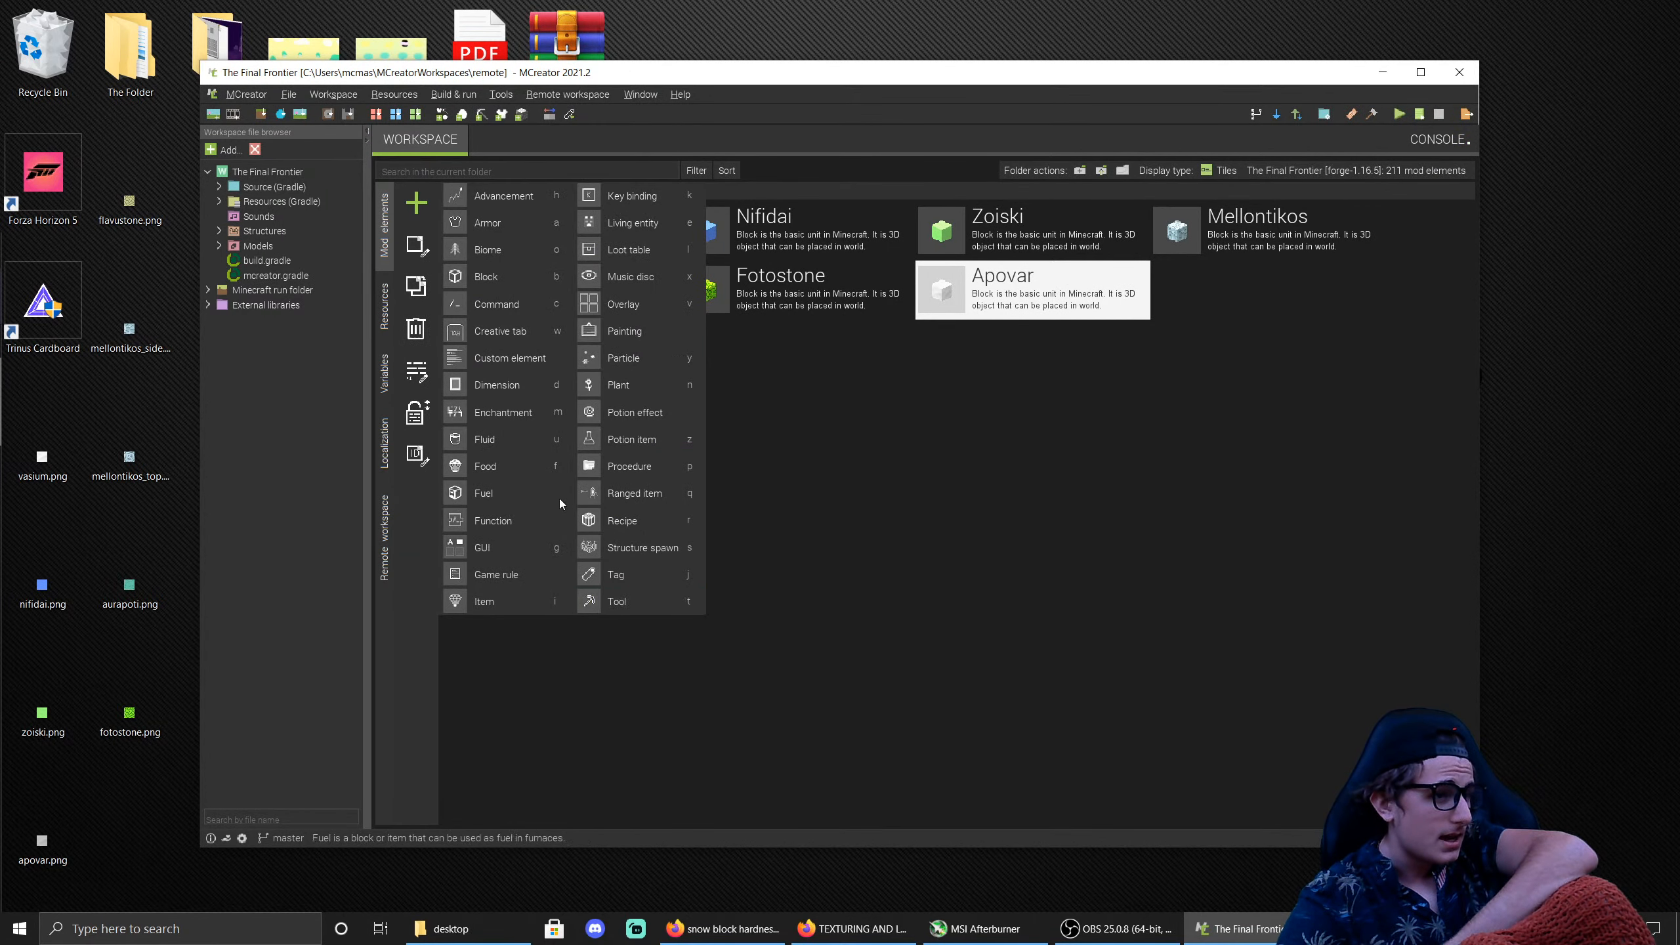
left_click(513, 284)
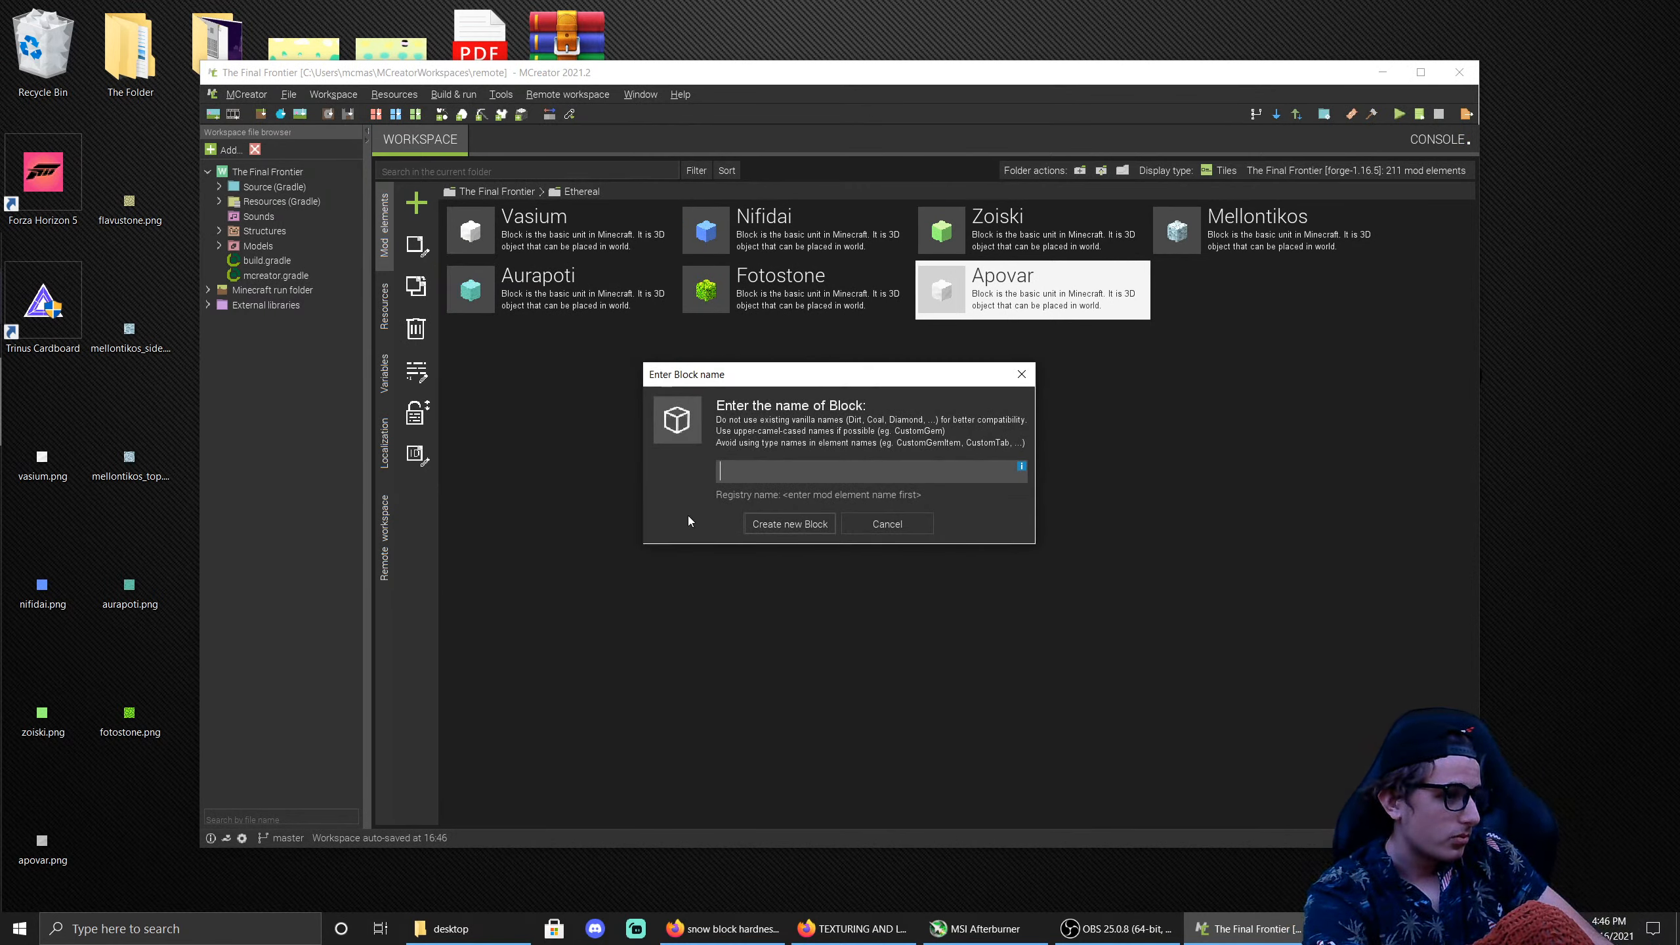
type("F")
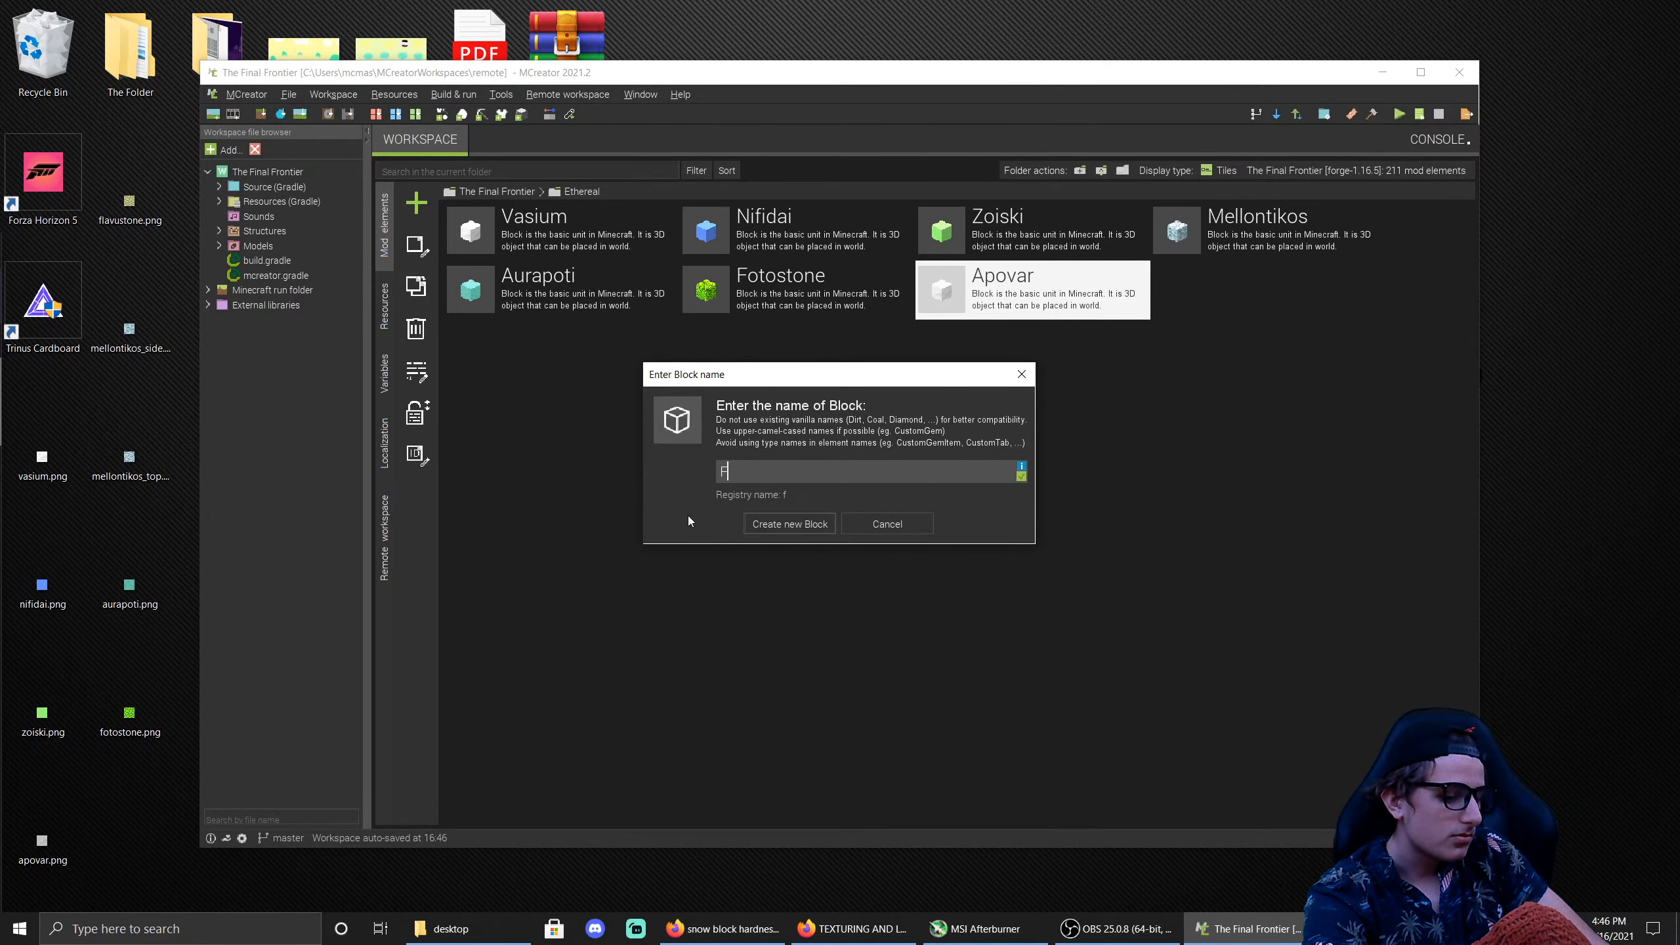
type("lavustone")
key("Return")
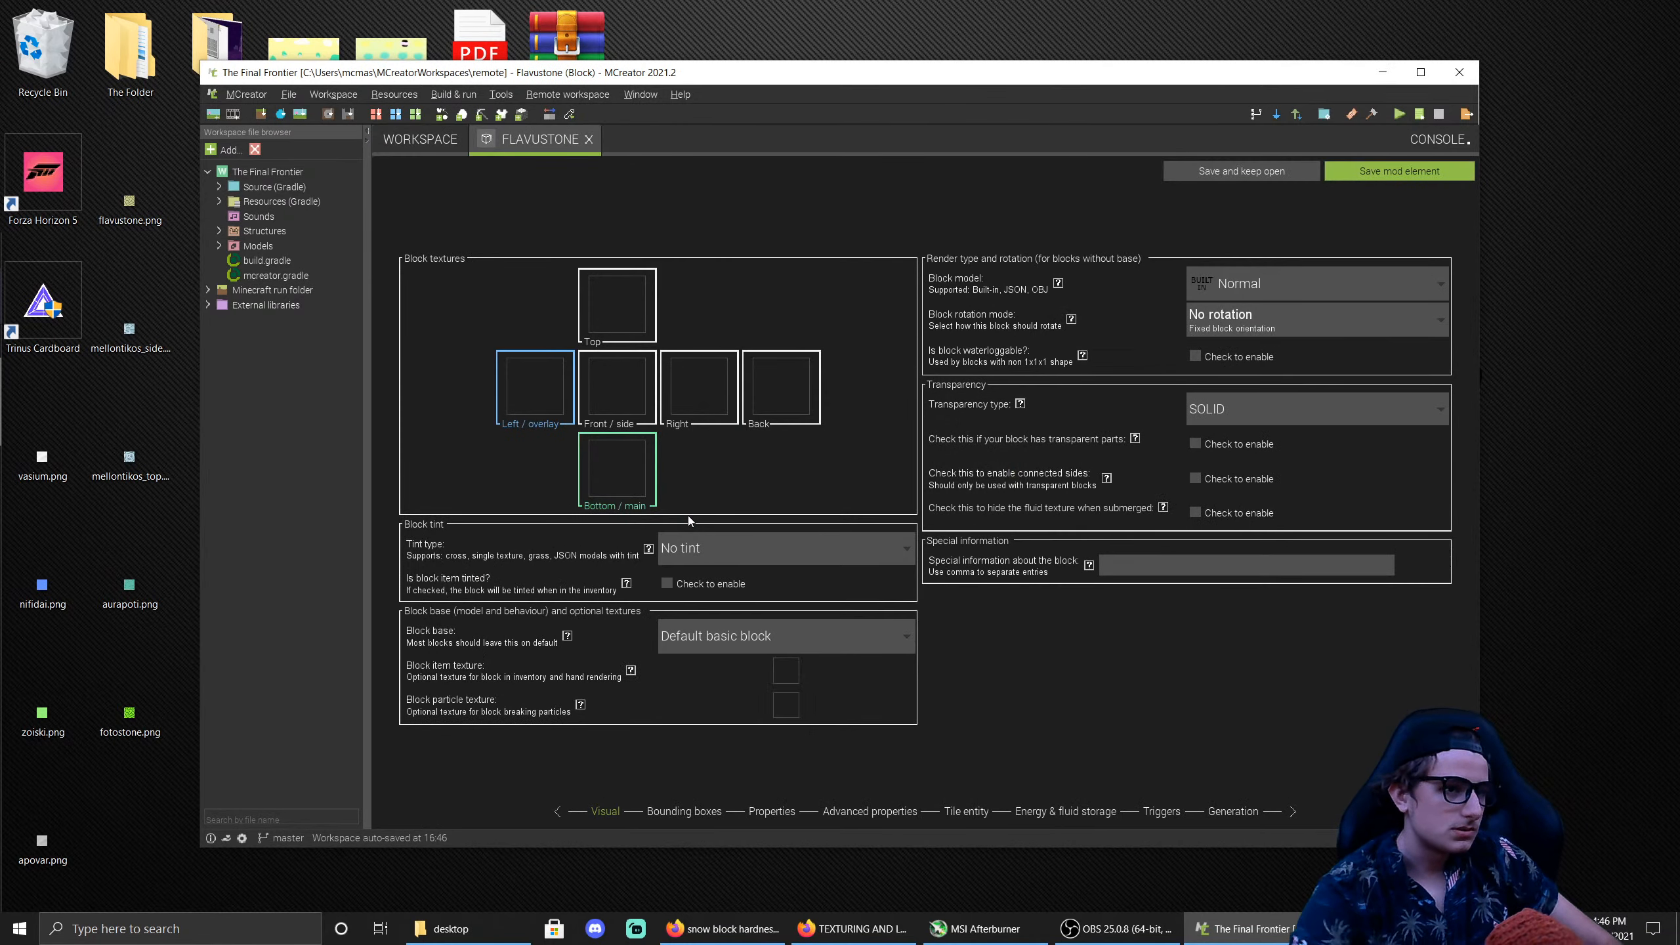
Step: Import flavustone.png as a block texture and assign it to Flavustone's bottom/main face
left_click(629, 479)
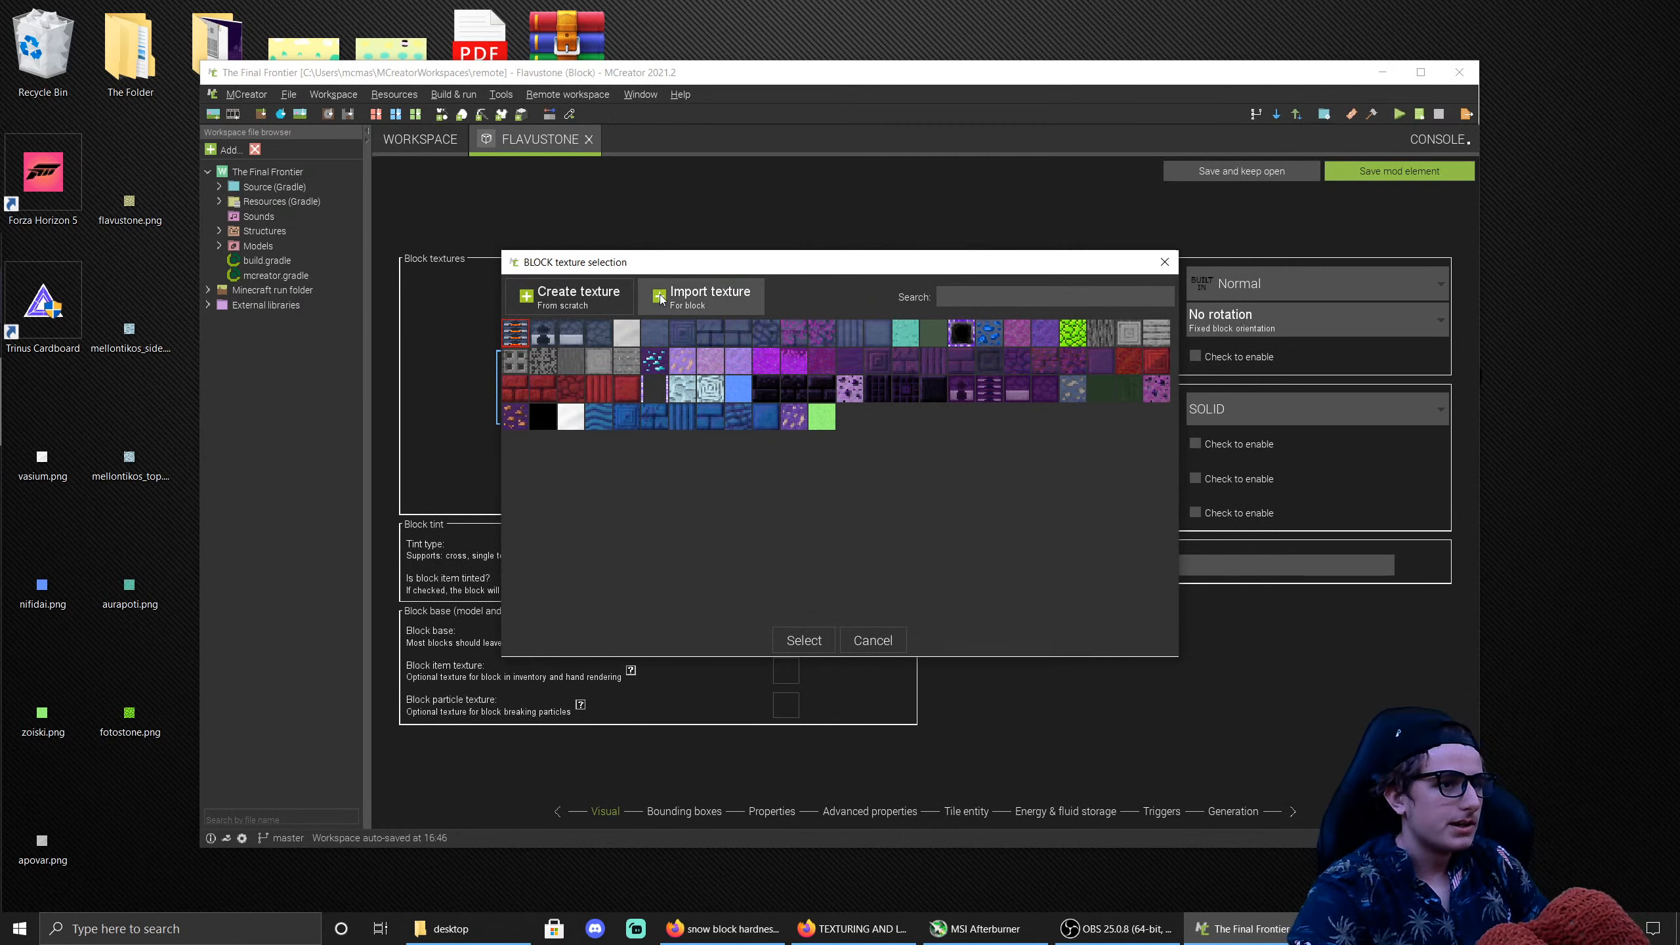
left_click(701, 297)
double_click(622, 441)
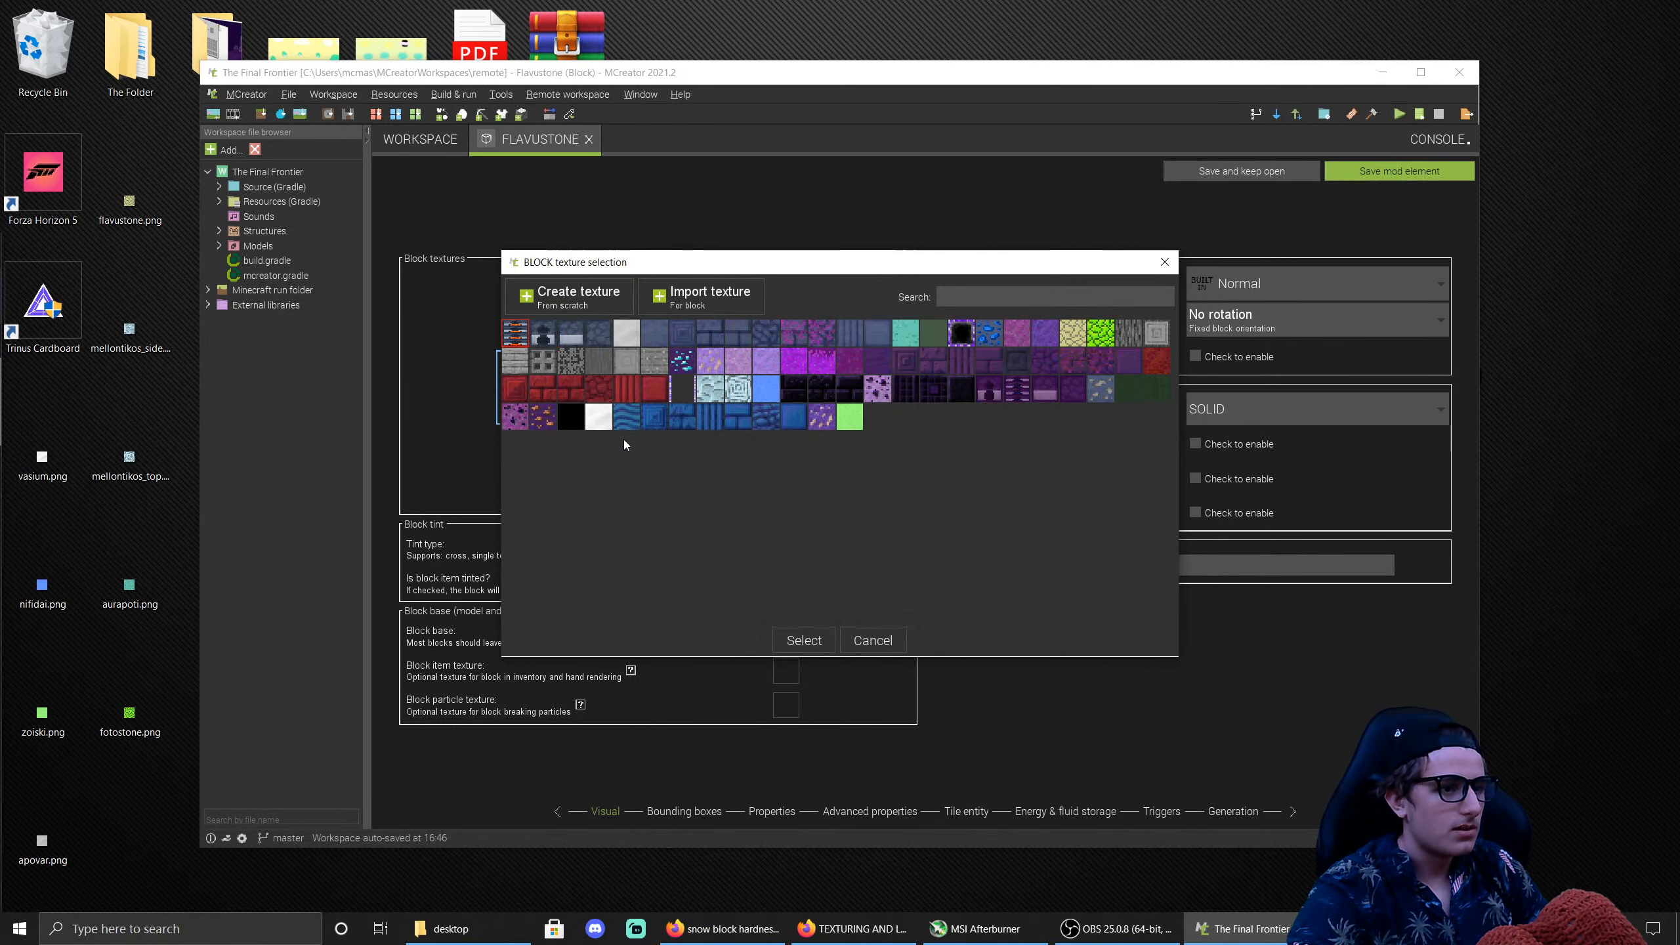
left_click(803, 640)
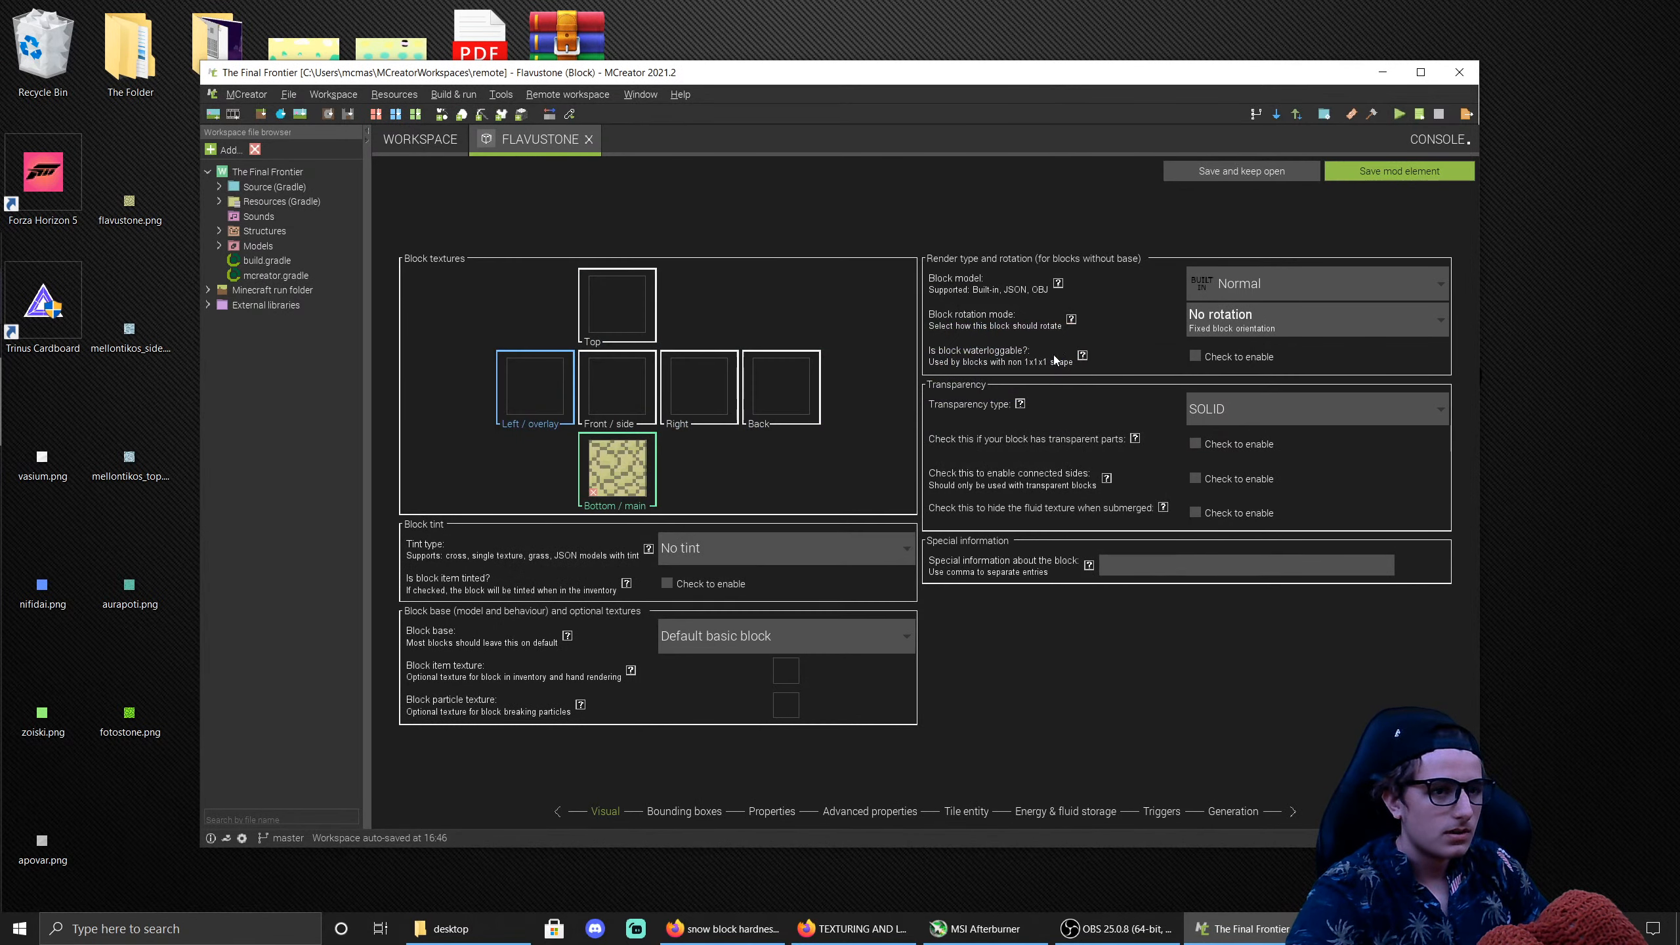
Step: Open Flavustone's block properties and keep ROCK as its material
left_click(774, 816)
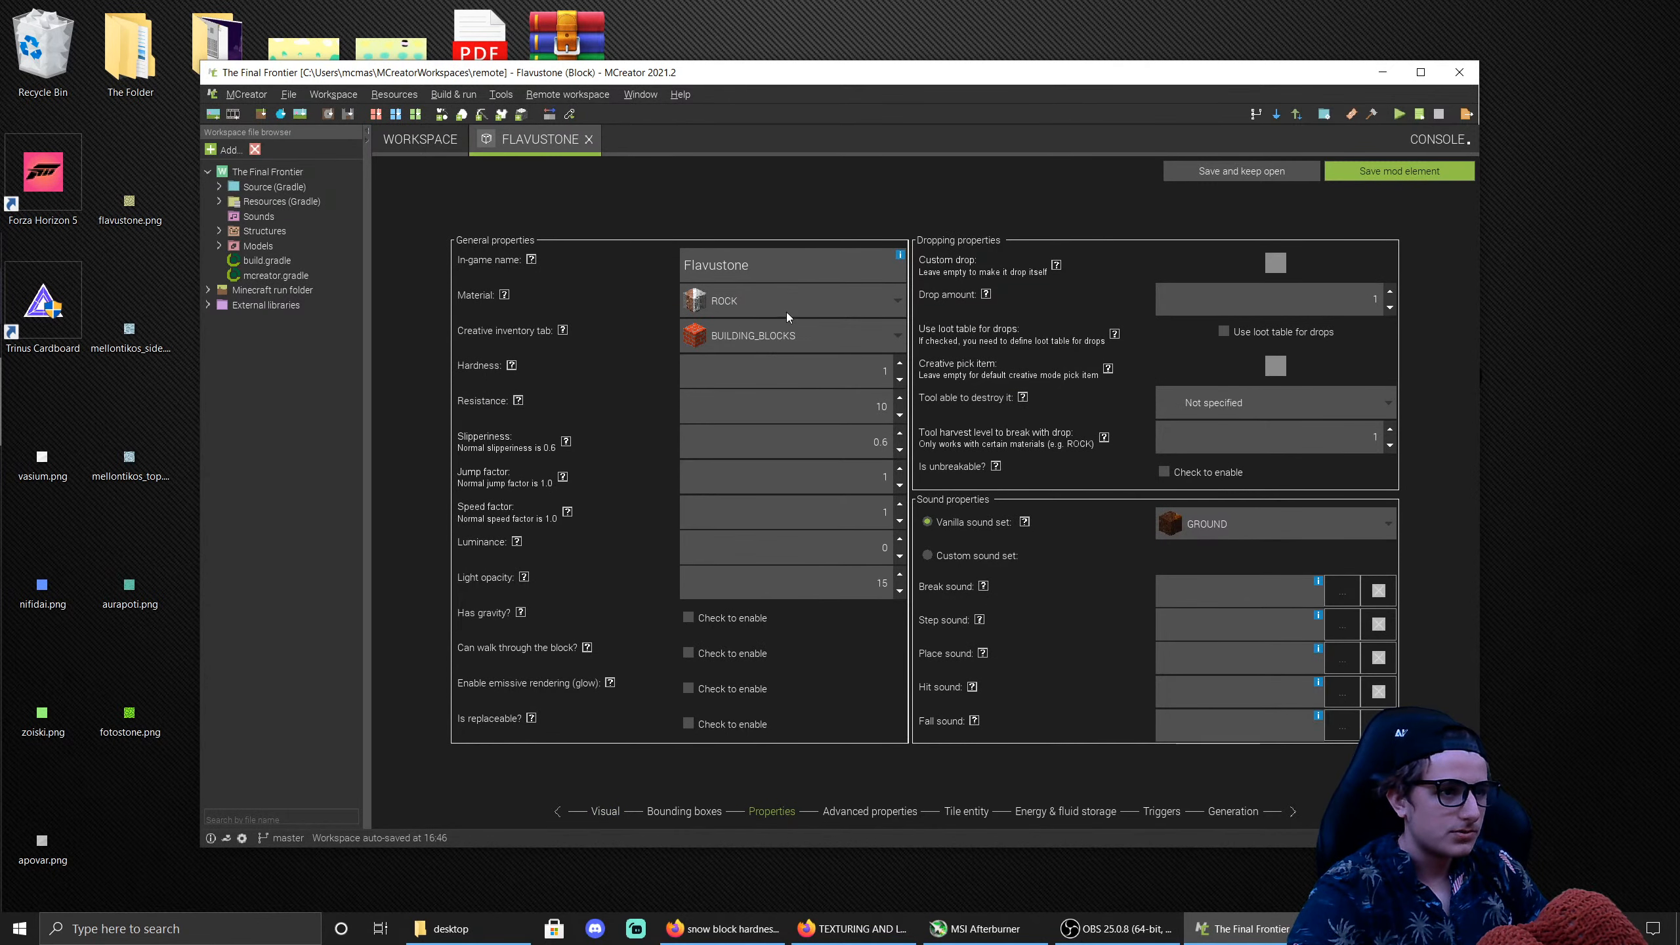
left_click(775, 298)
left_click(776, 298)
Step: Open the existing Fotostone block and examine its properties as a reference for Flavustone's values
left_click(420, 139)
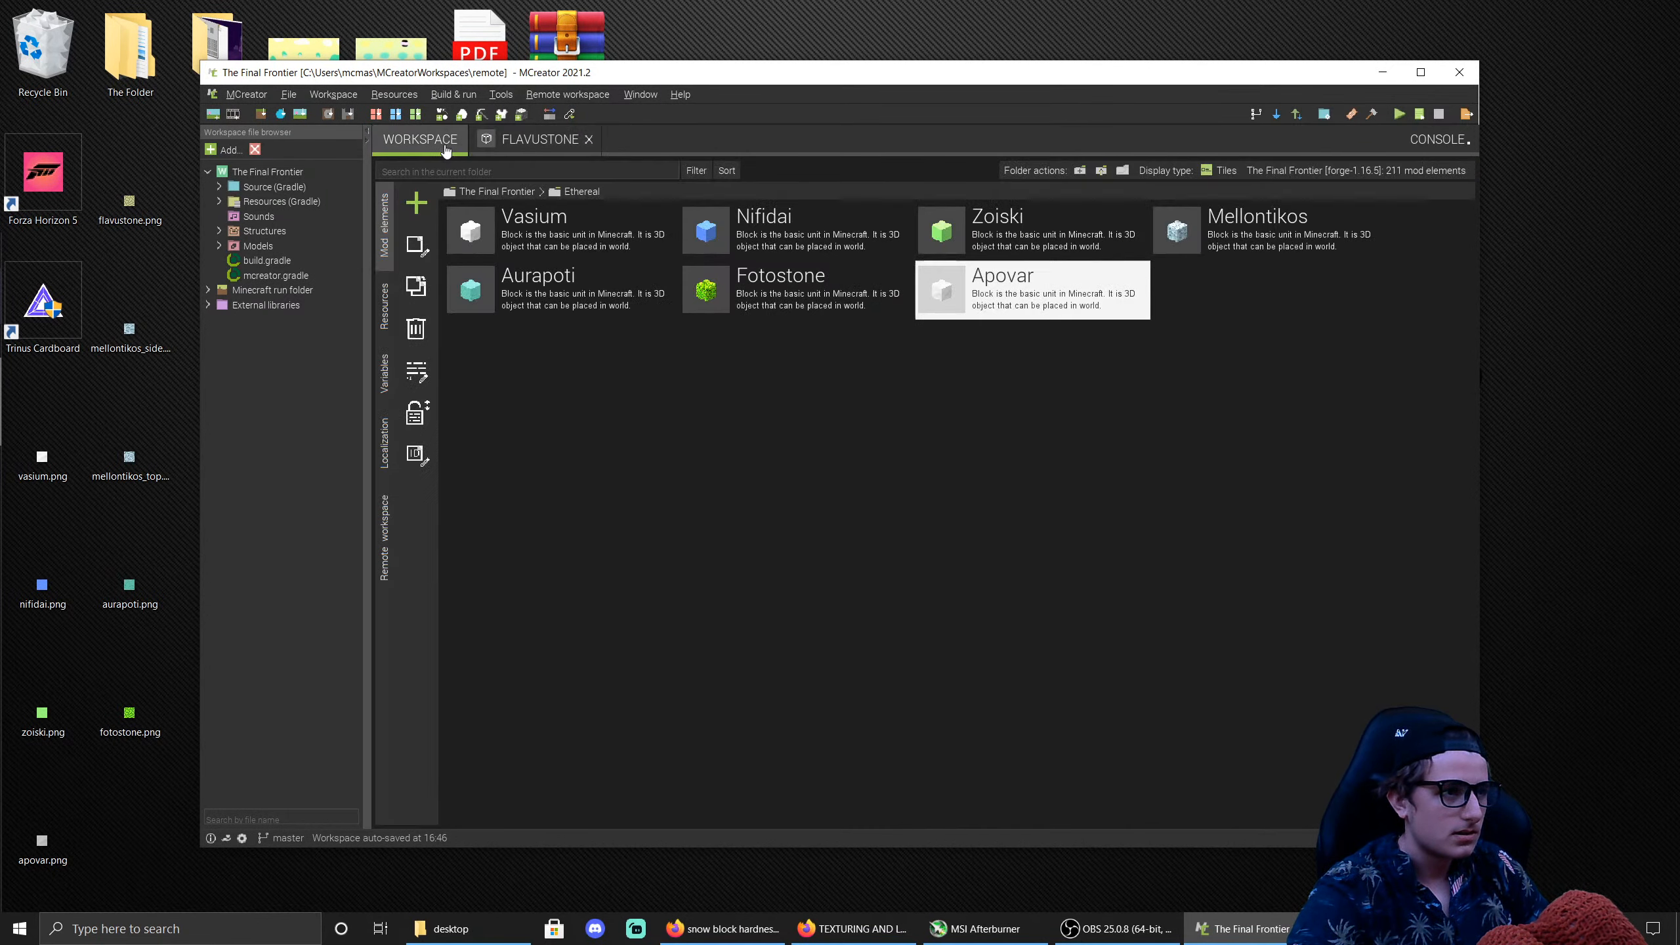
double_click(746, 307)
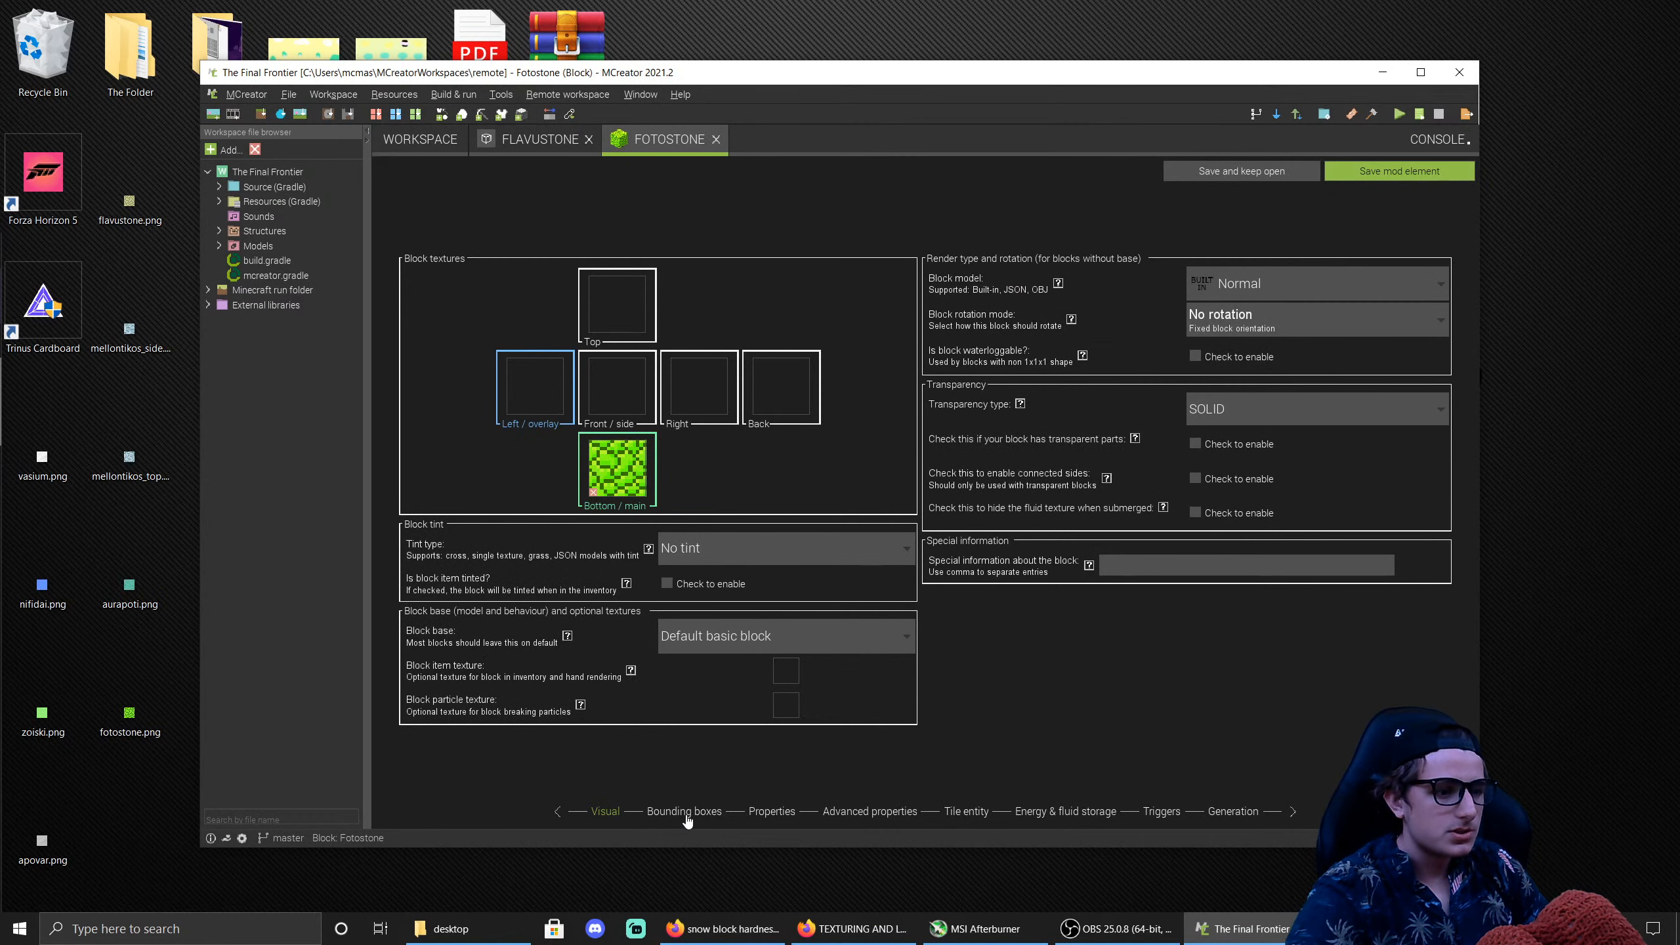
left_click(774, 811)
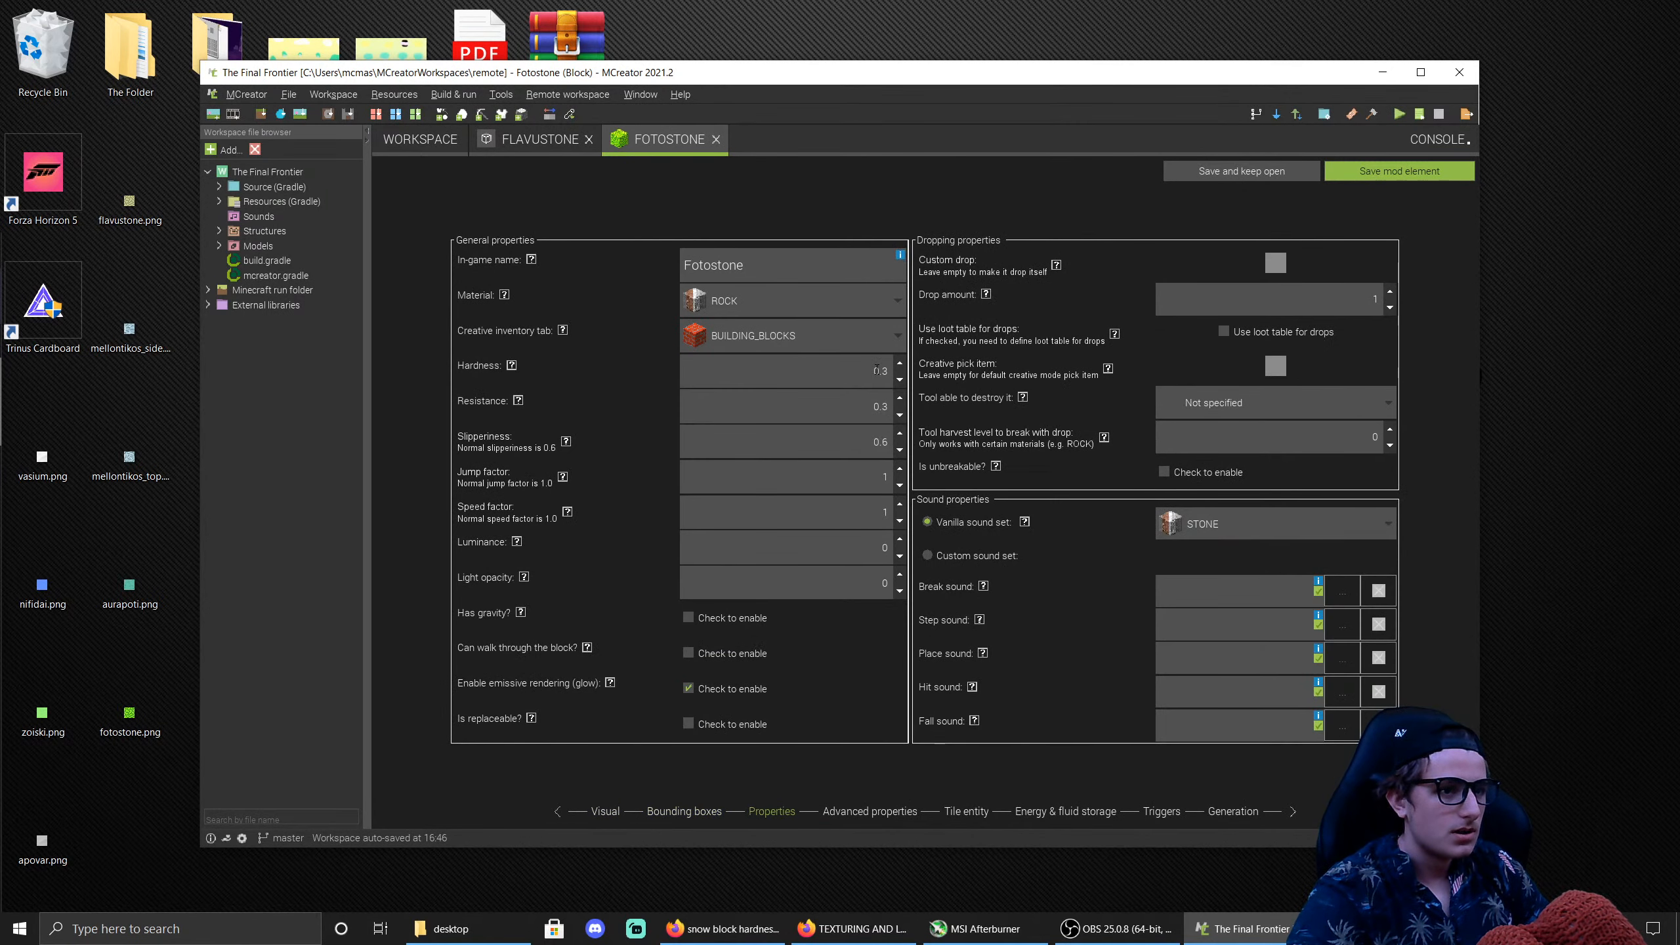
Step: Return to Flavustone's properties and open its hardness value for editing
left_click(549, 141)
double_click(884, 370)
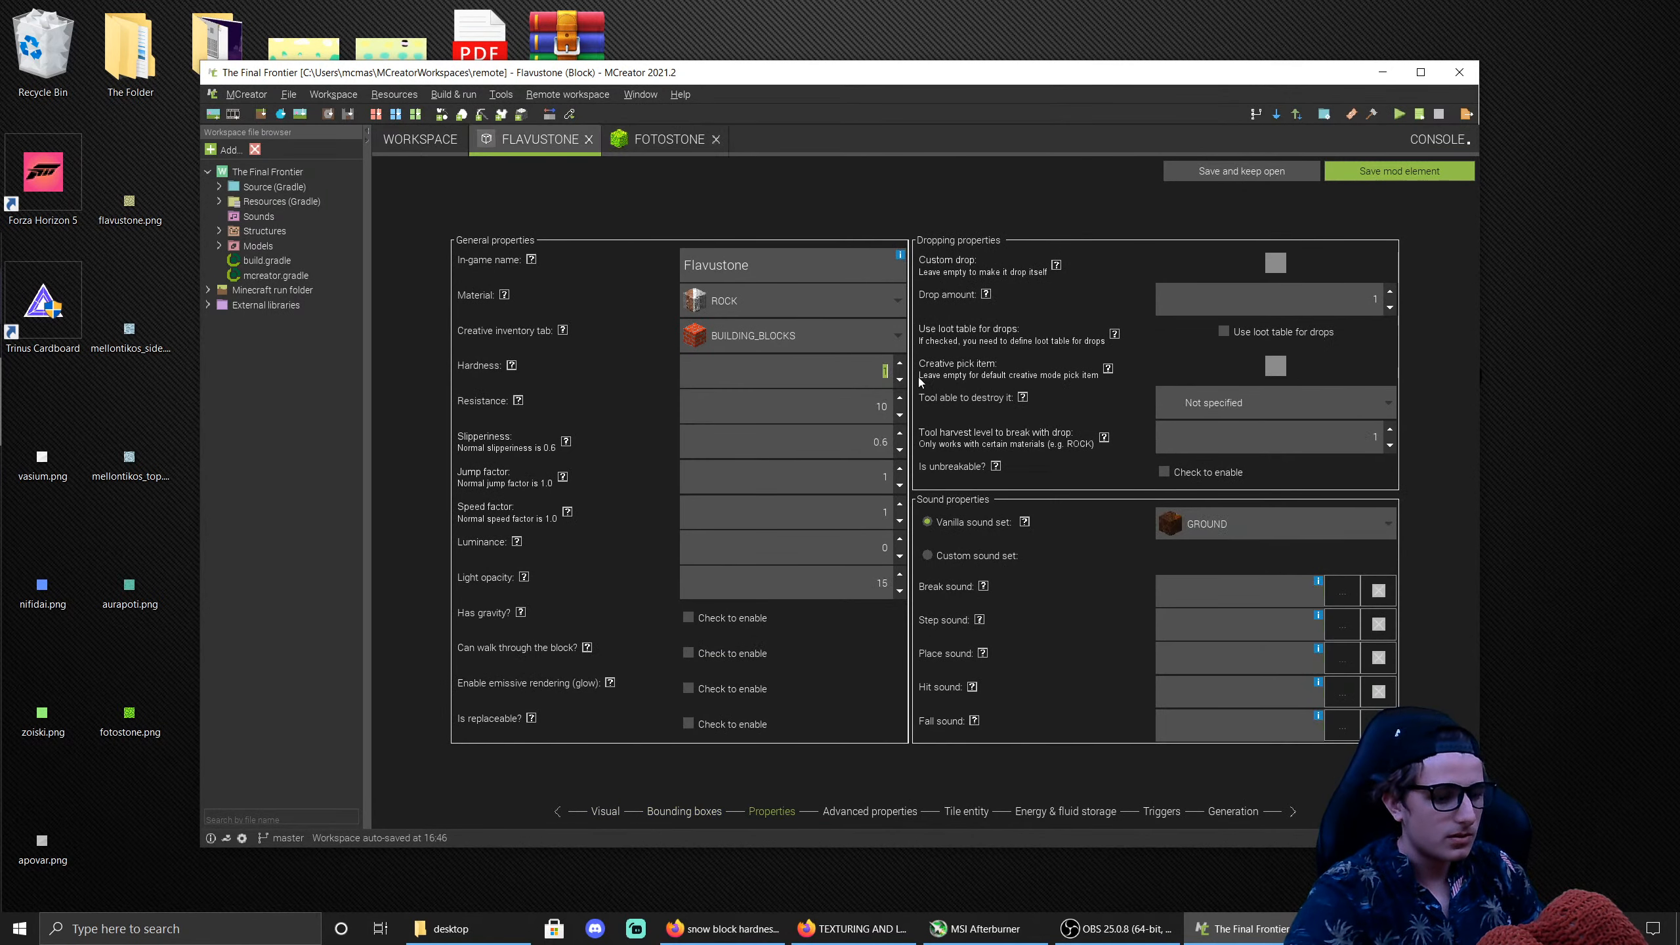
Step: Set Flavustone's hardness and resistance to 0.3, its vanilla sound set to STONE, and its tool harvest level to 0
type("0.3")
key("Tab")
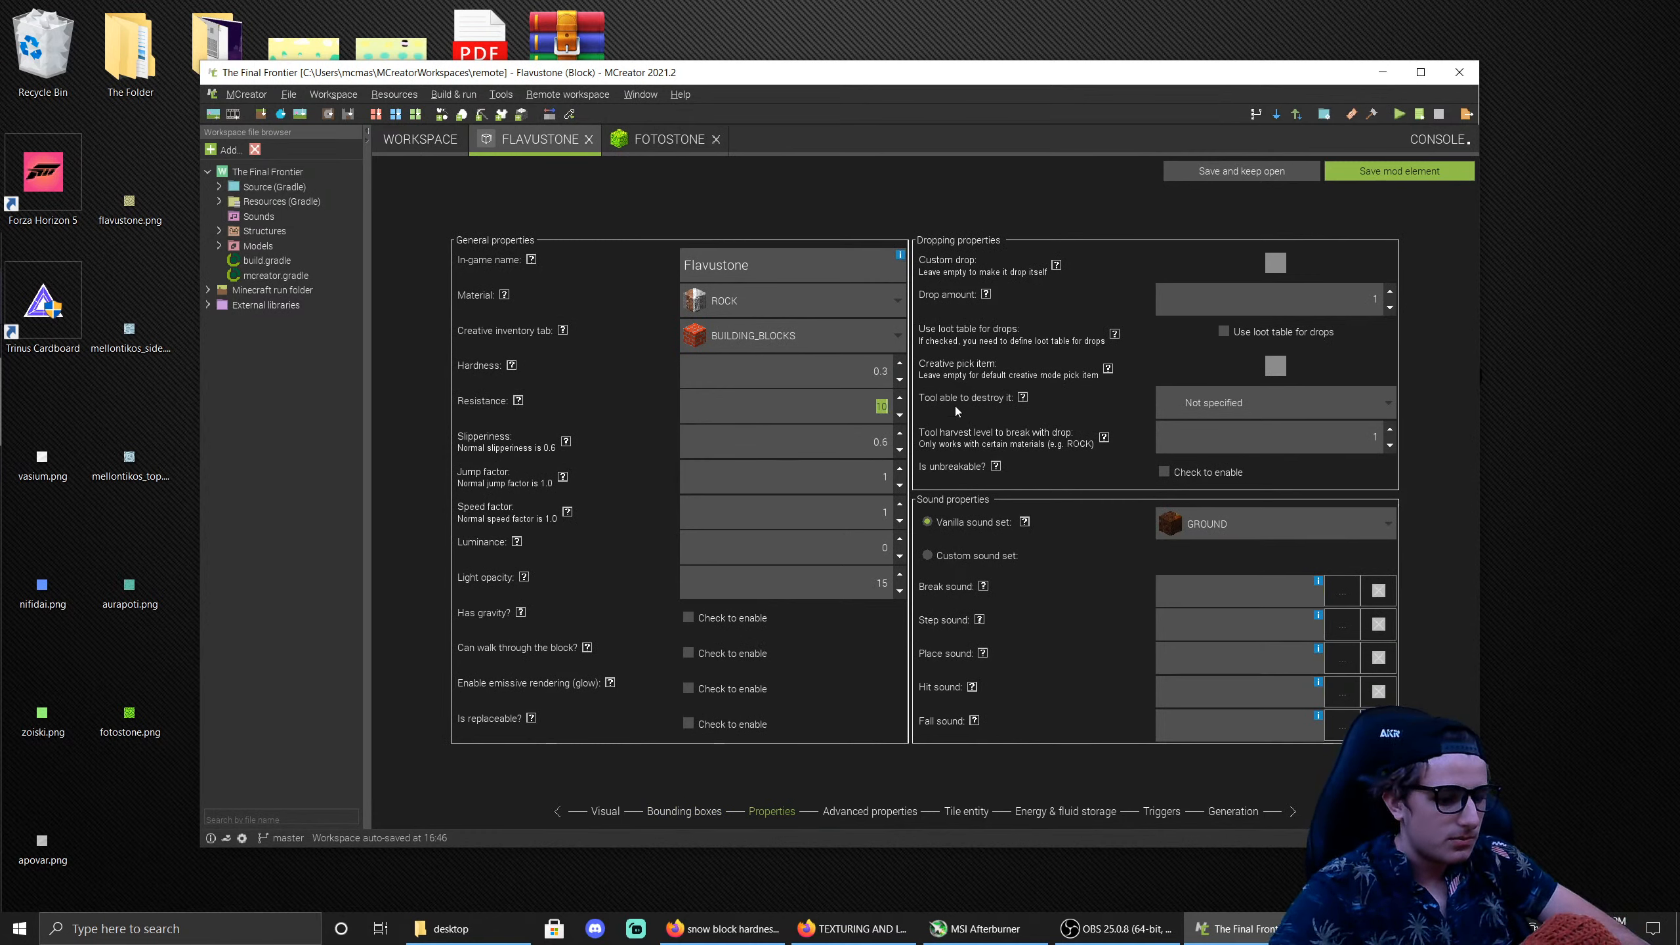
type("3")
left_click(1281, 527)
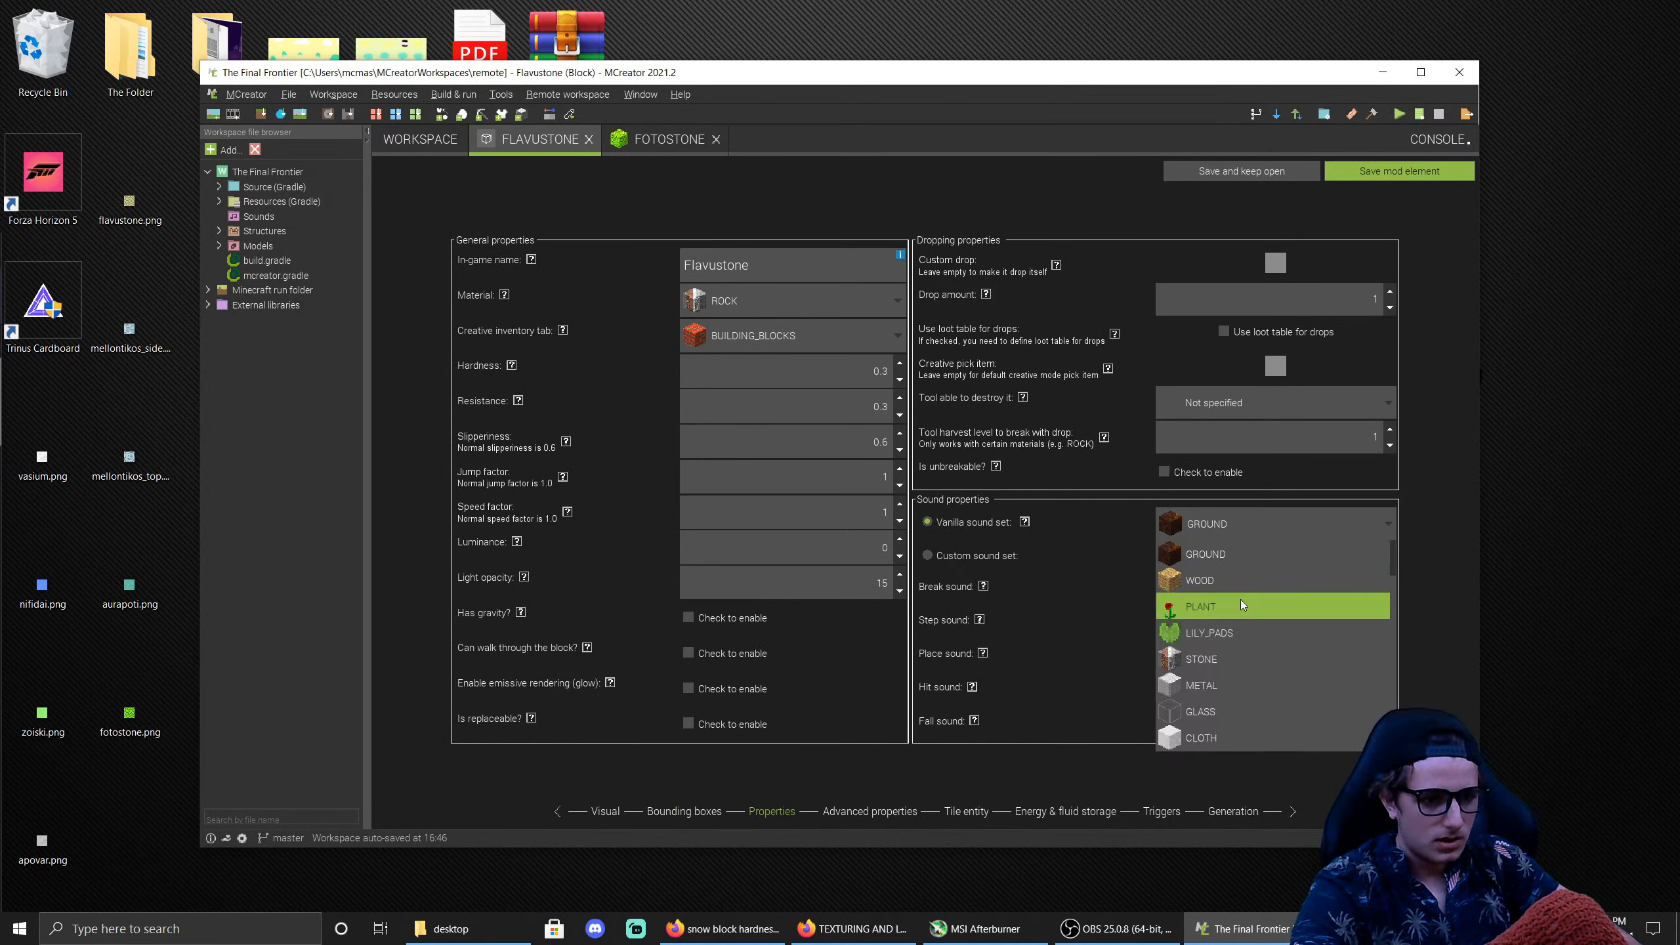
left_click(1236, 628)
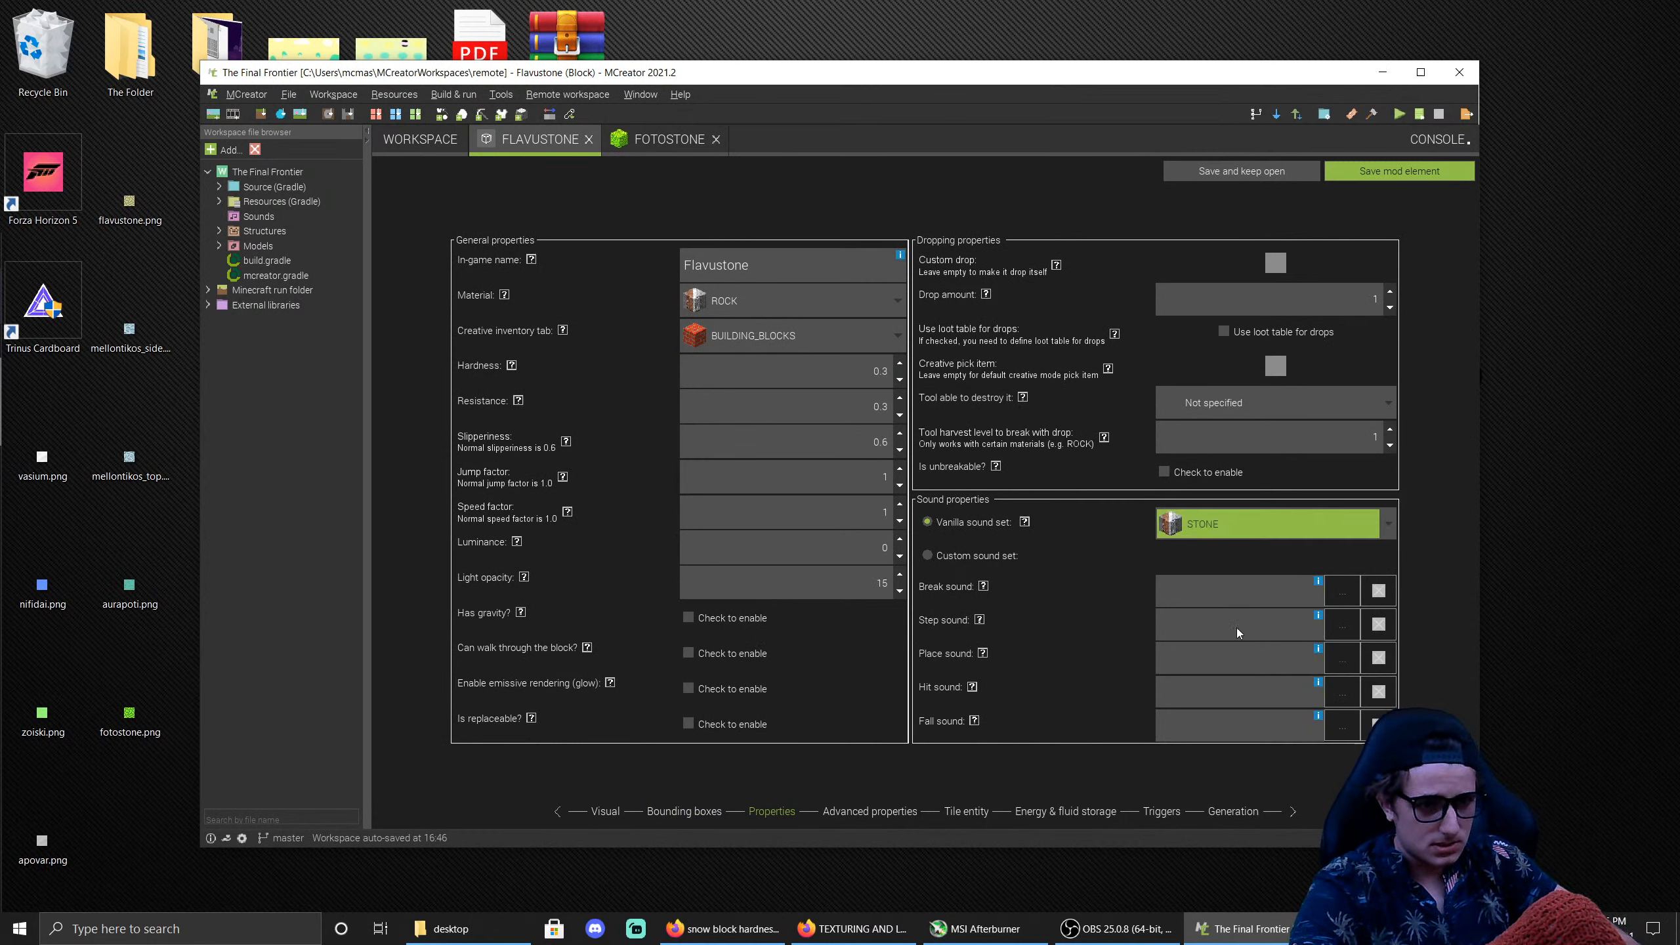
left_click(1389, 446)
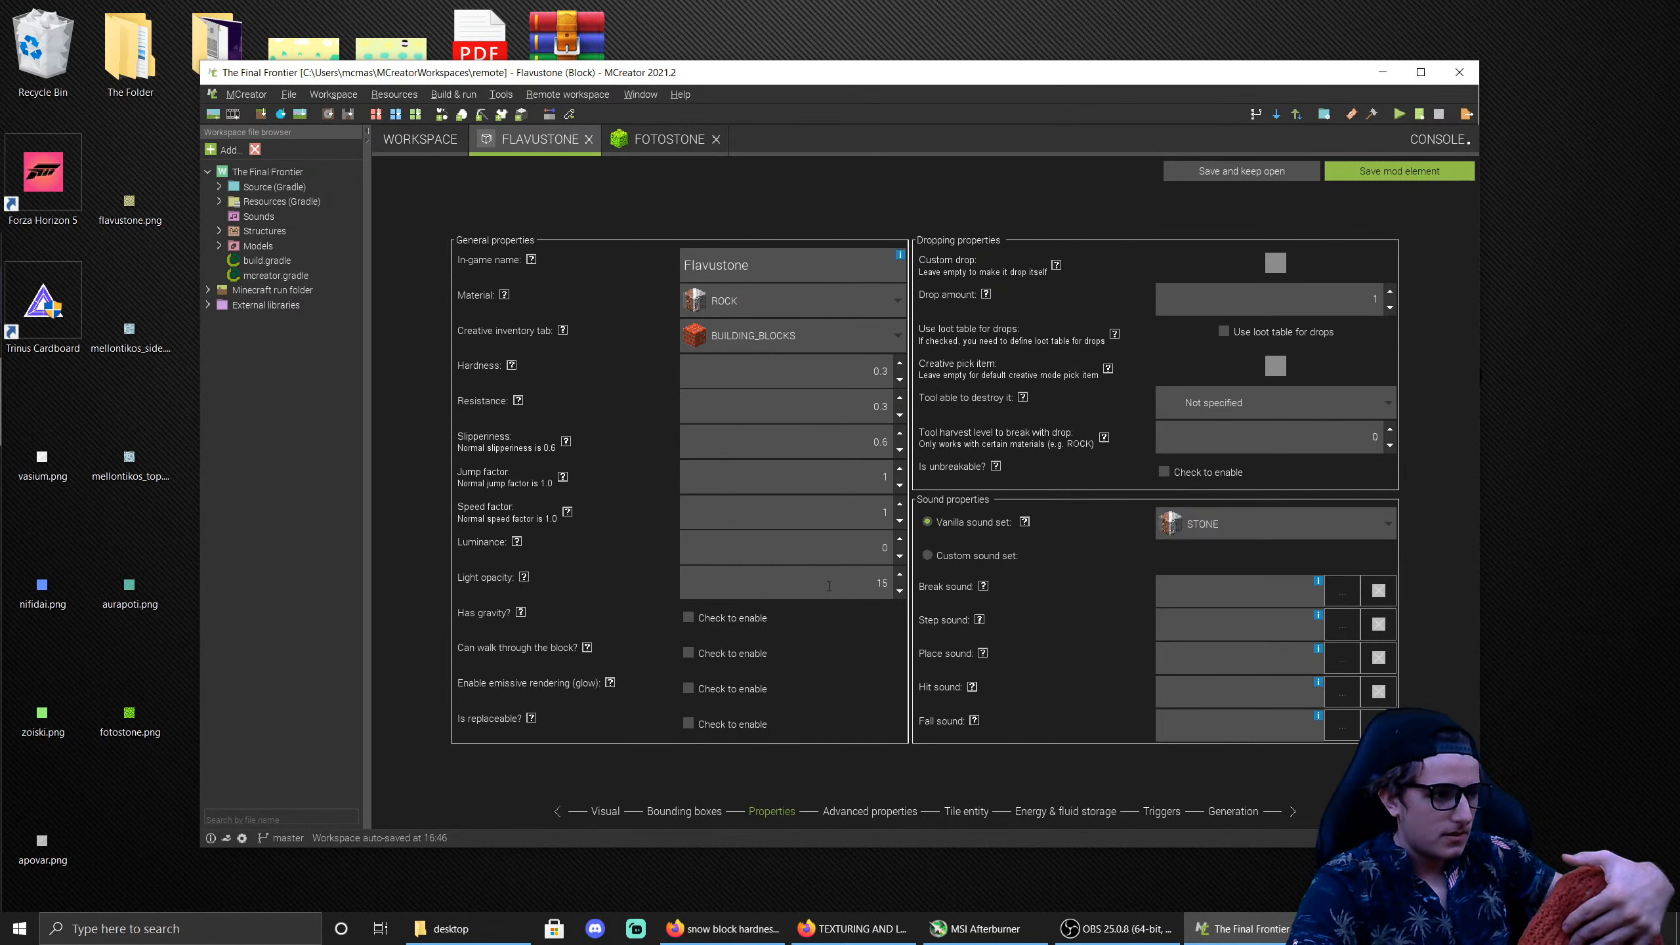
Step: Set Flavustone's luminance to 15 and light opacity to 0, and enable walking through the block
left_click(855, 543)
type("15")
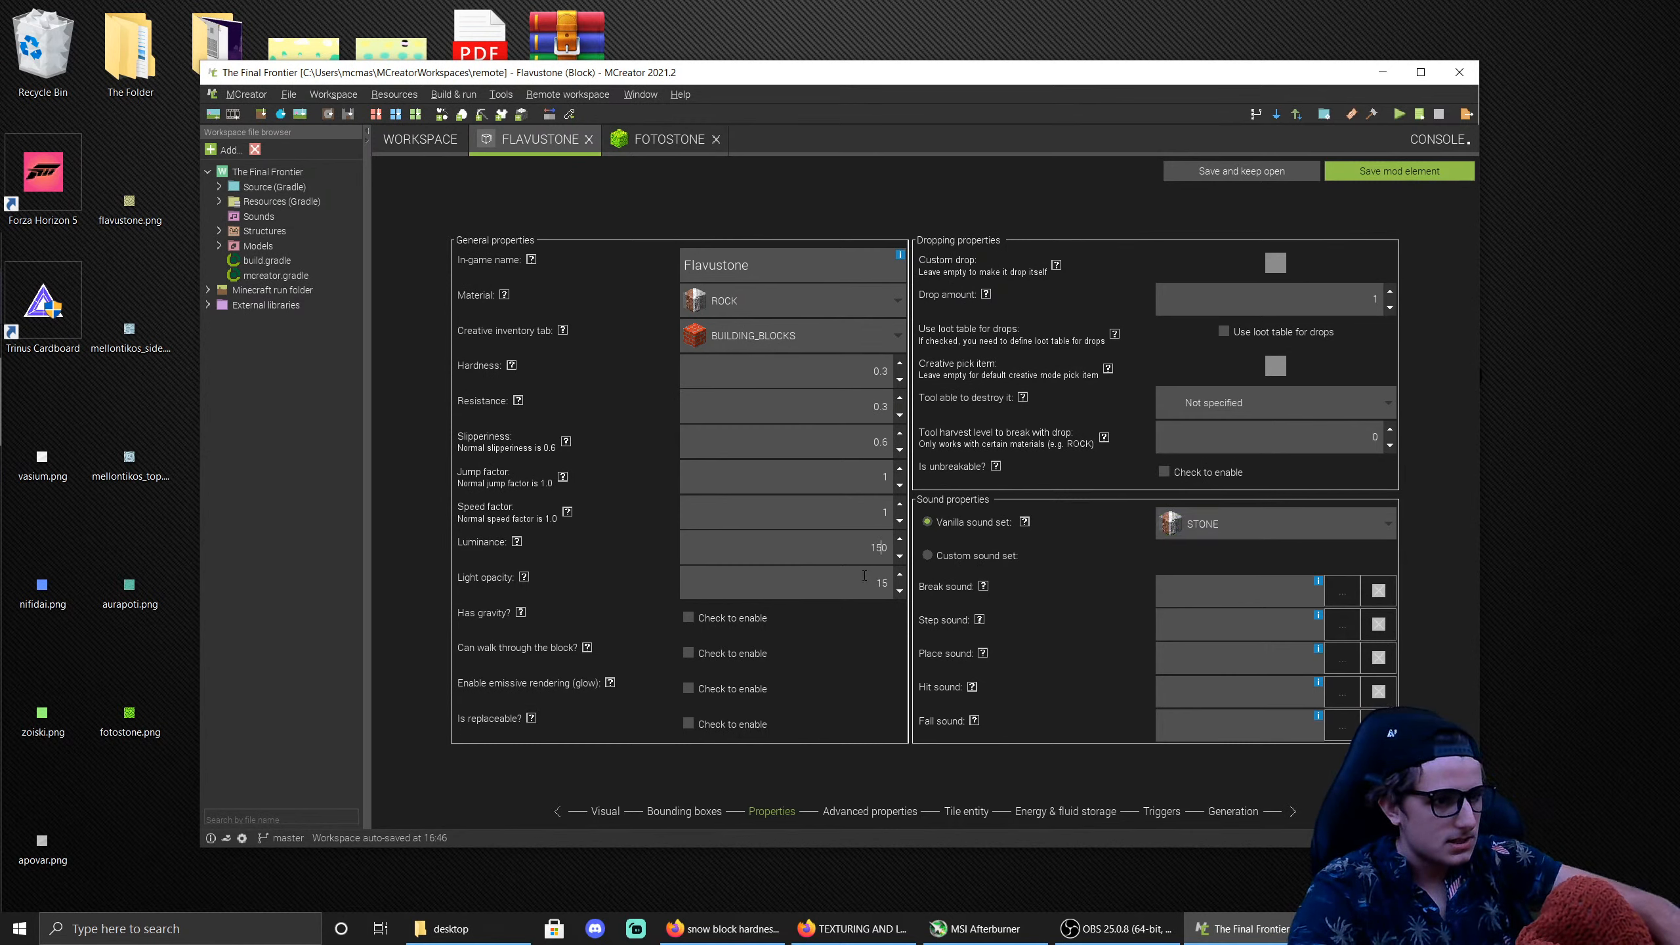
left_click_drag(864, 580, 899, 585)
type("0")
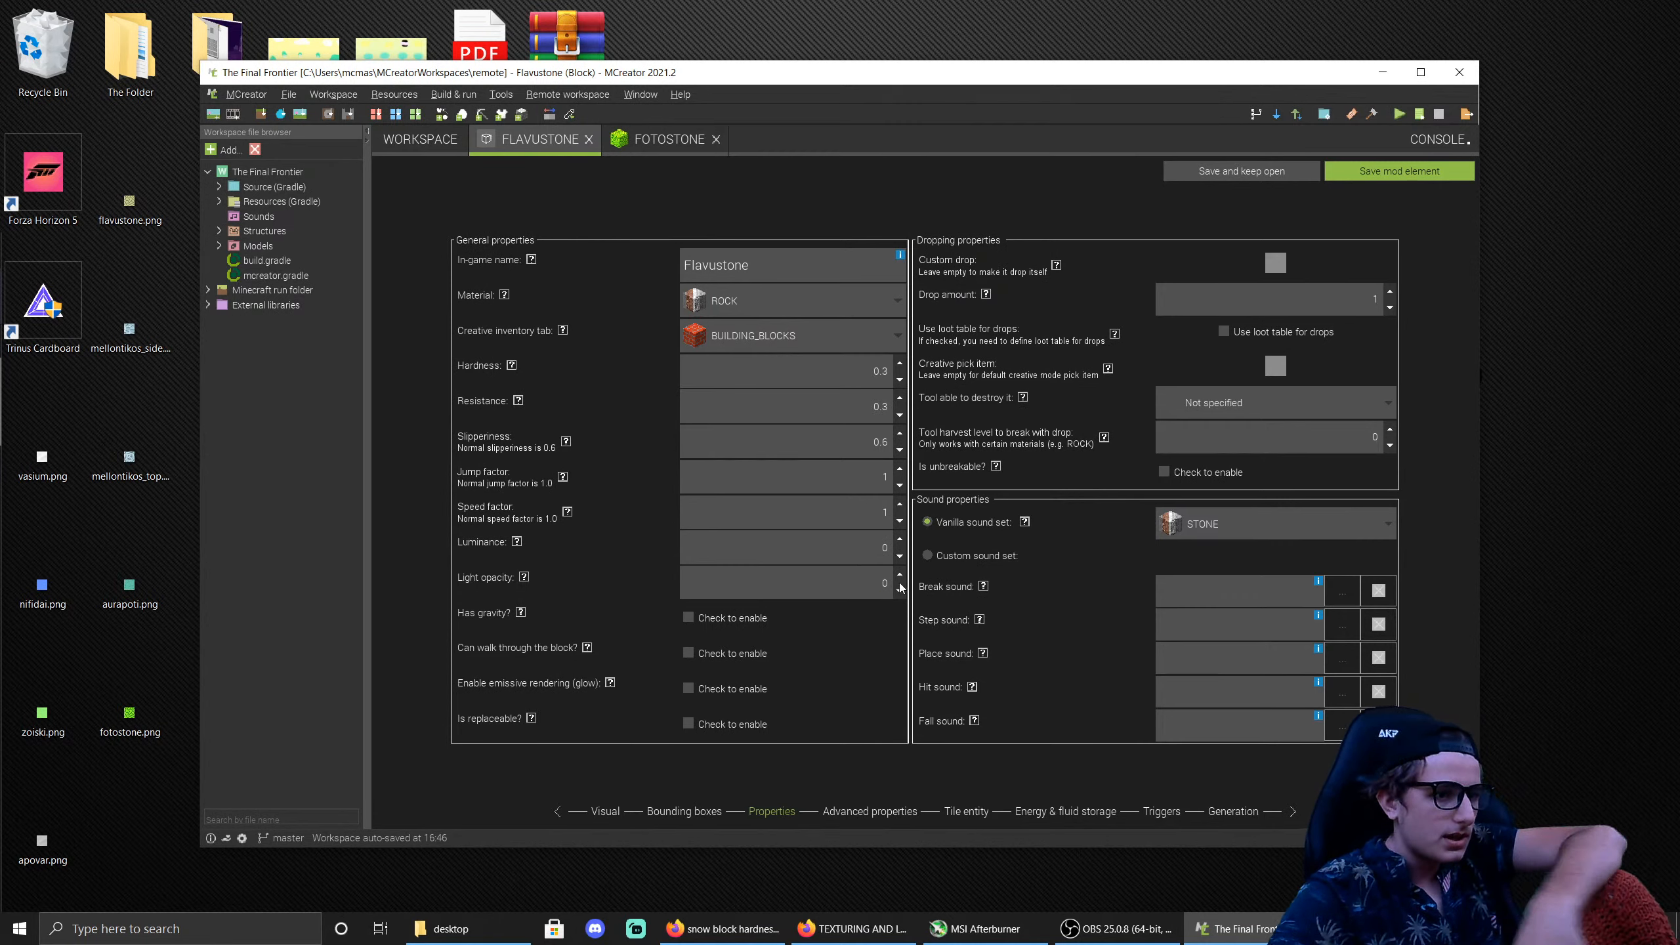
key("shift+Tab")
type("15")
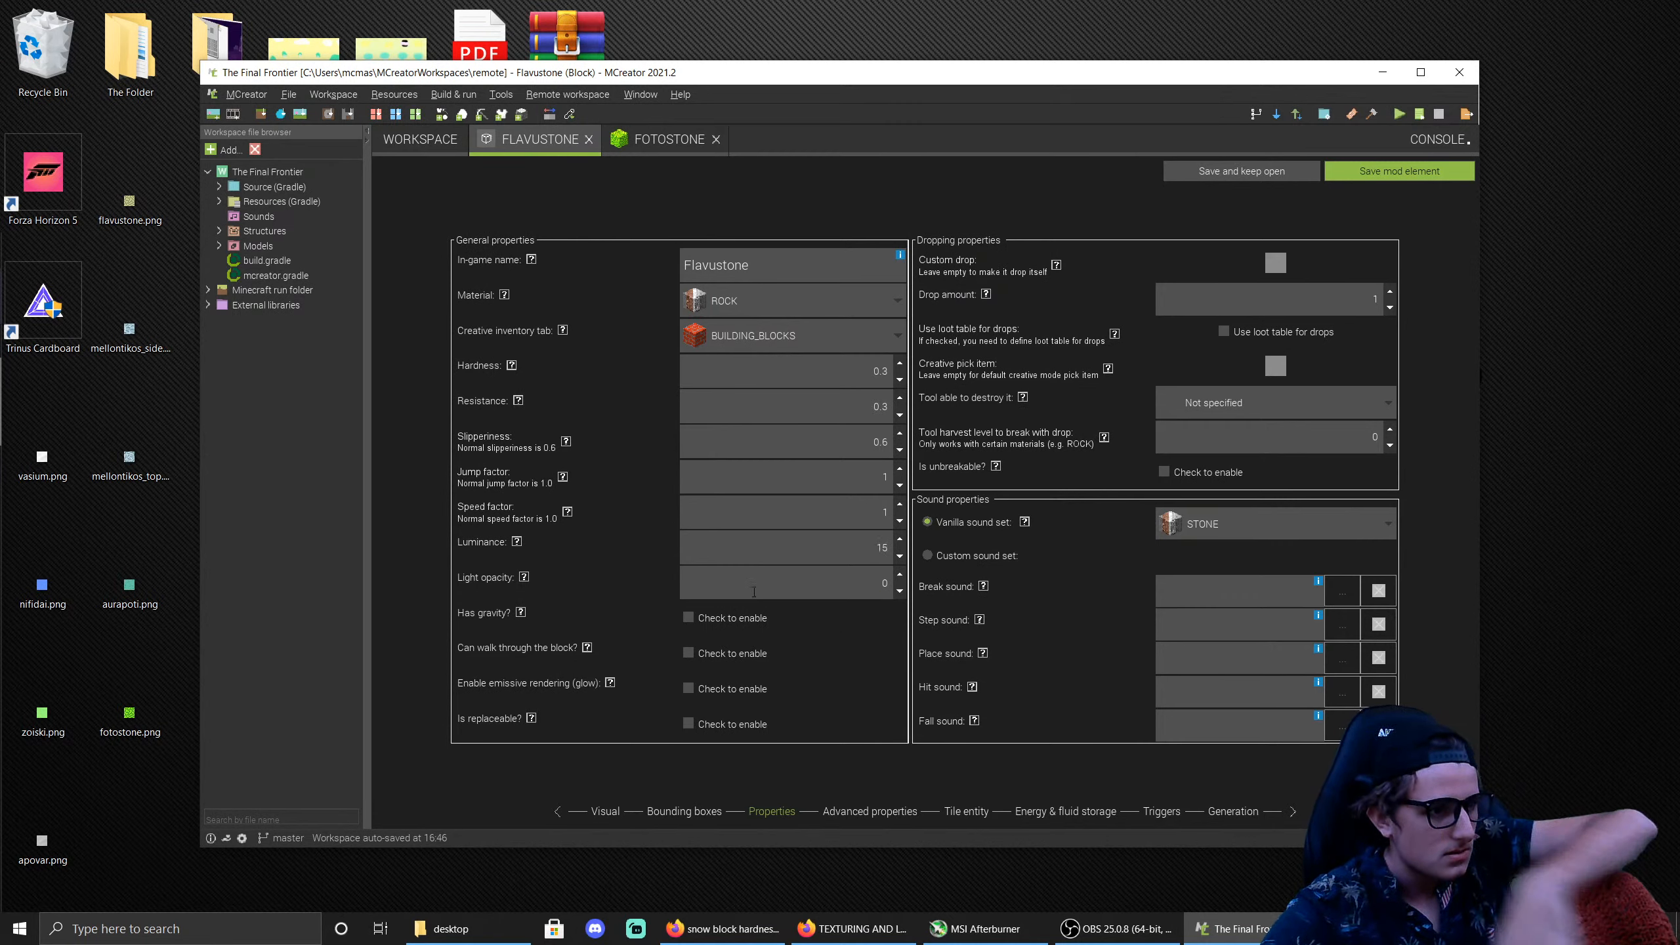
left_click(752, 661)
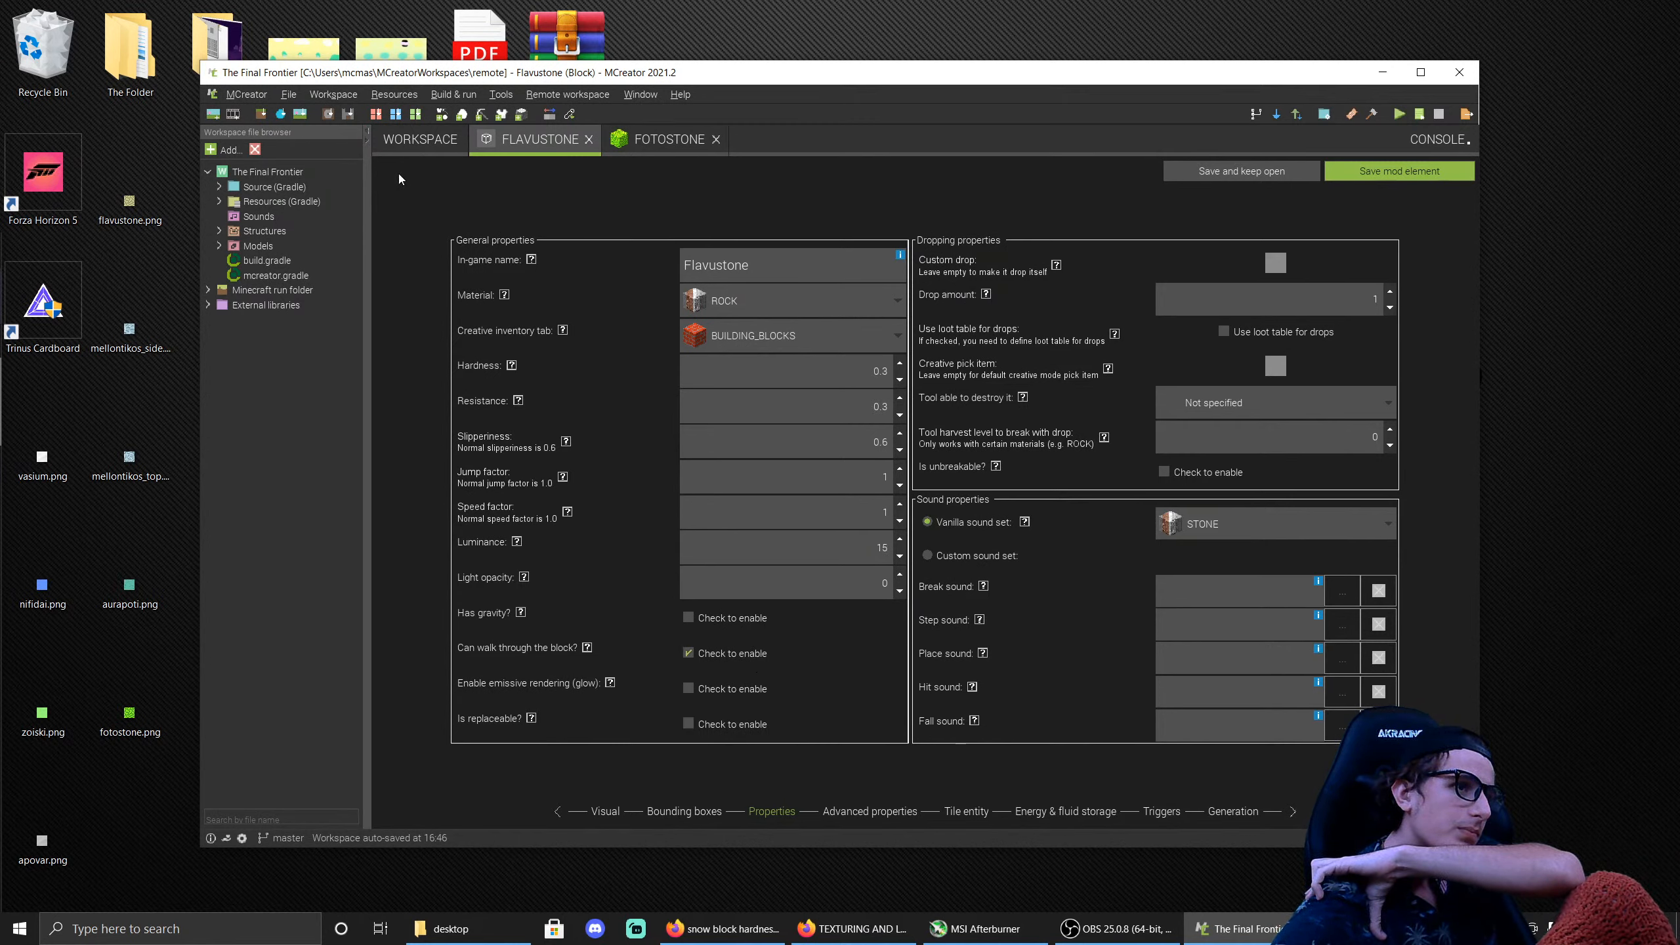
Step: Make Flavustone TRANSLUCENT with transparent parts enabled, and save the Flavustone and Fotostone blocks
left_click(605, 812)
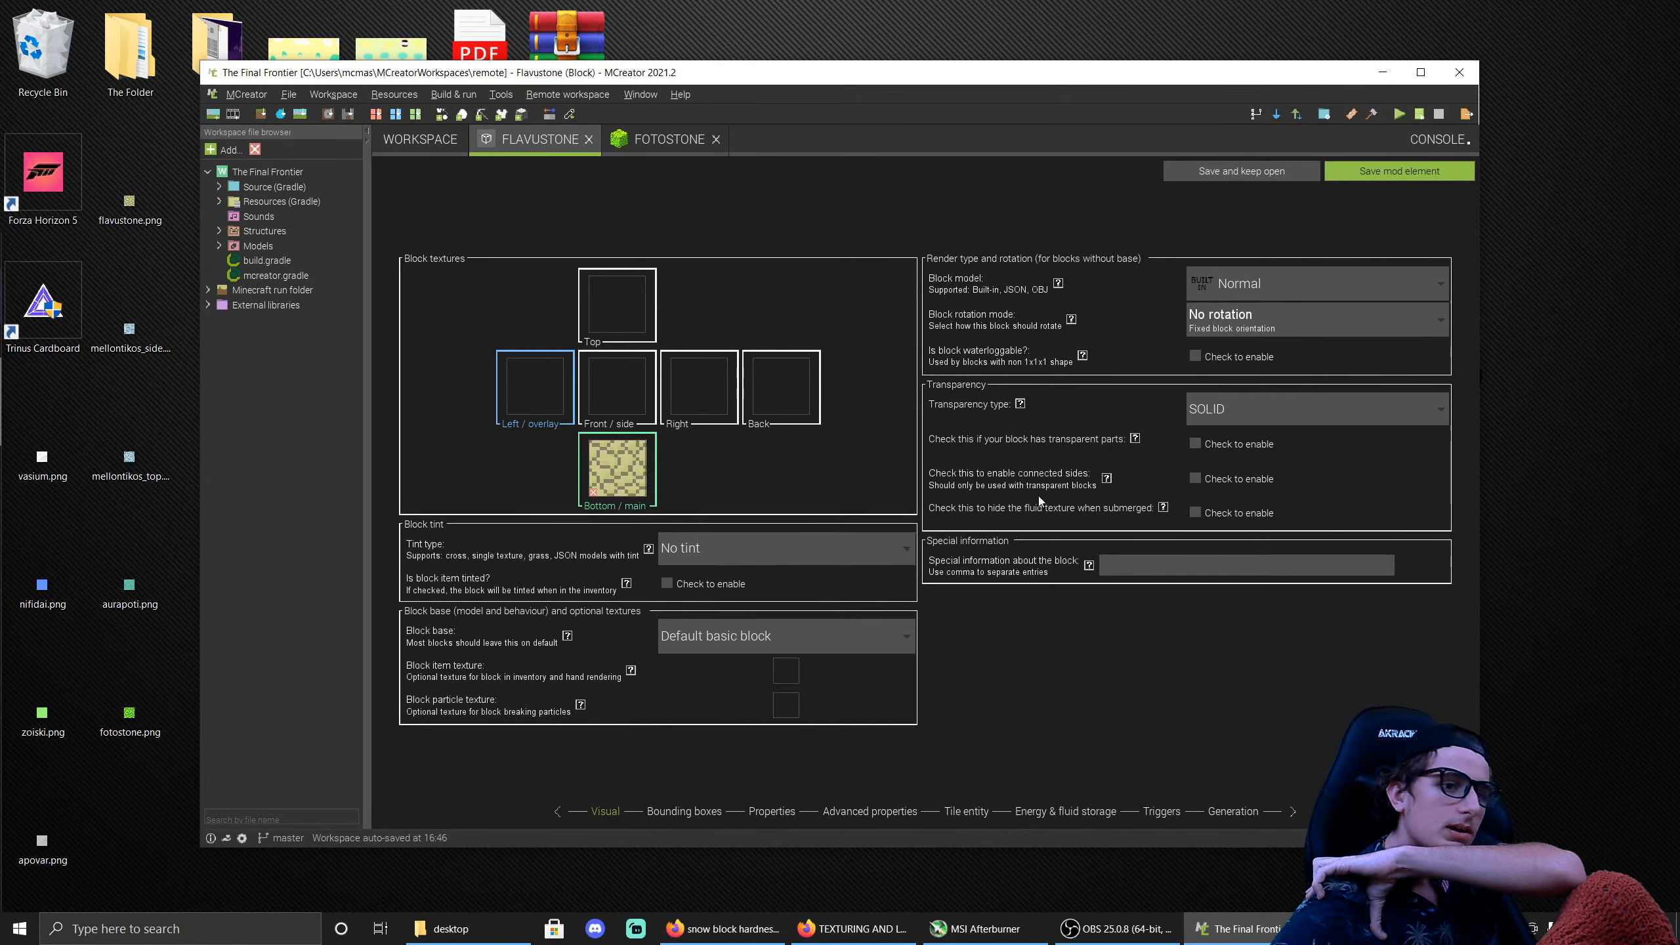
left_click(1282, 416)
left_click(1273, 493)
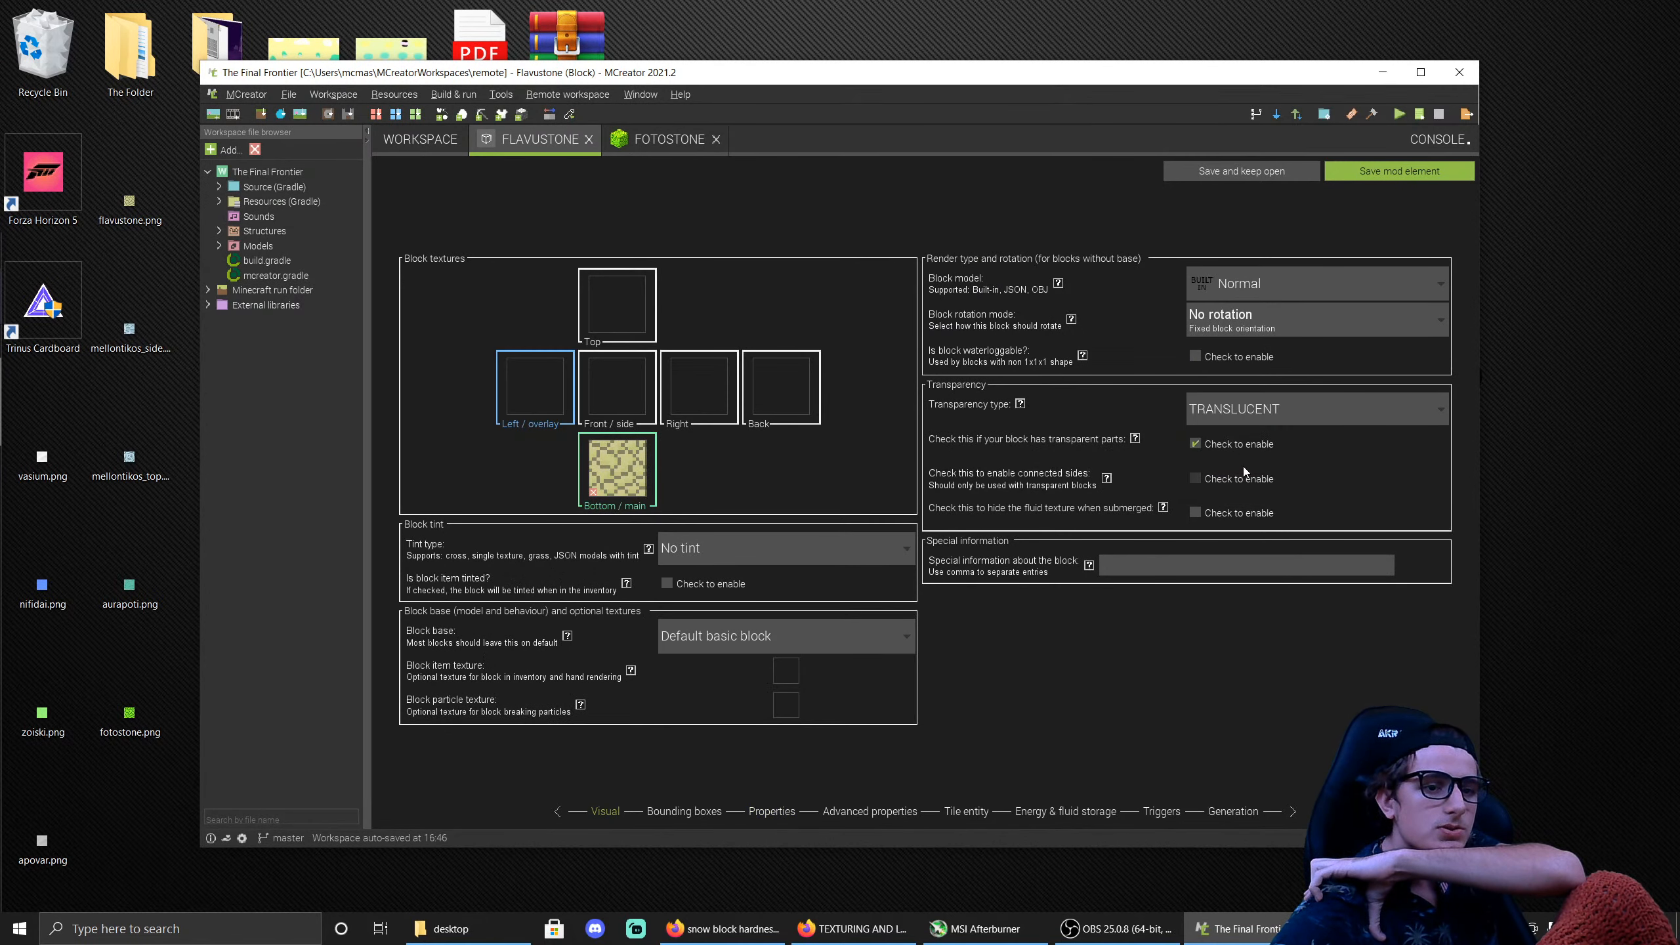
left_click(1370, 177)
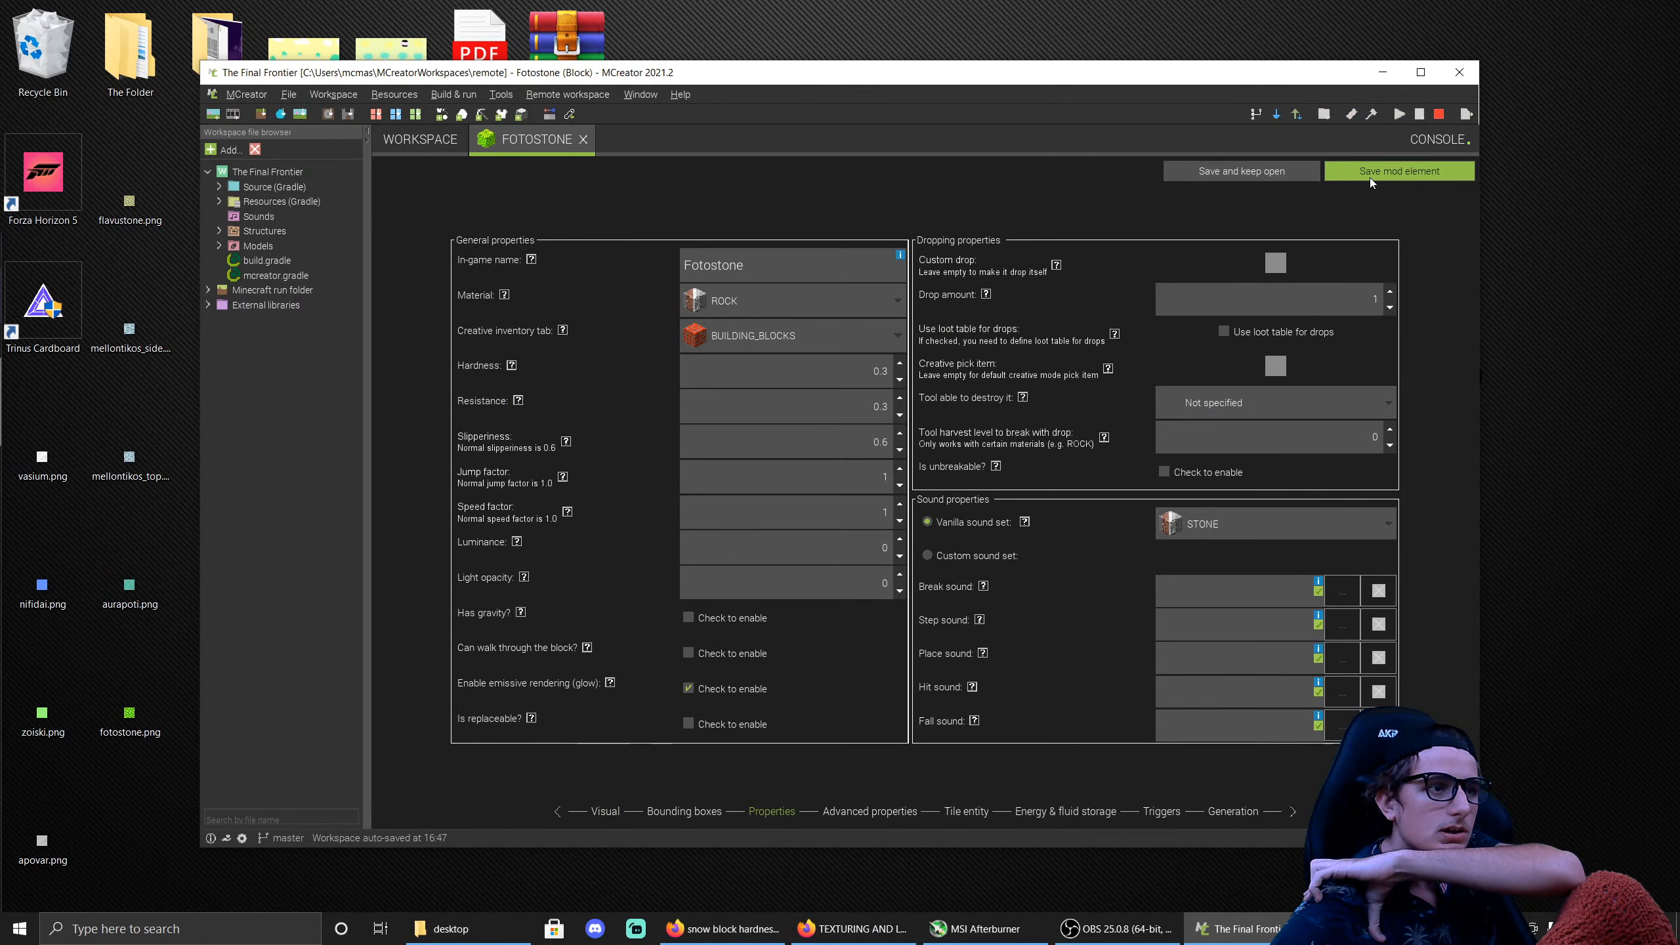
left_click(1370, 170)
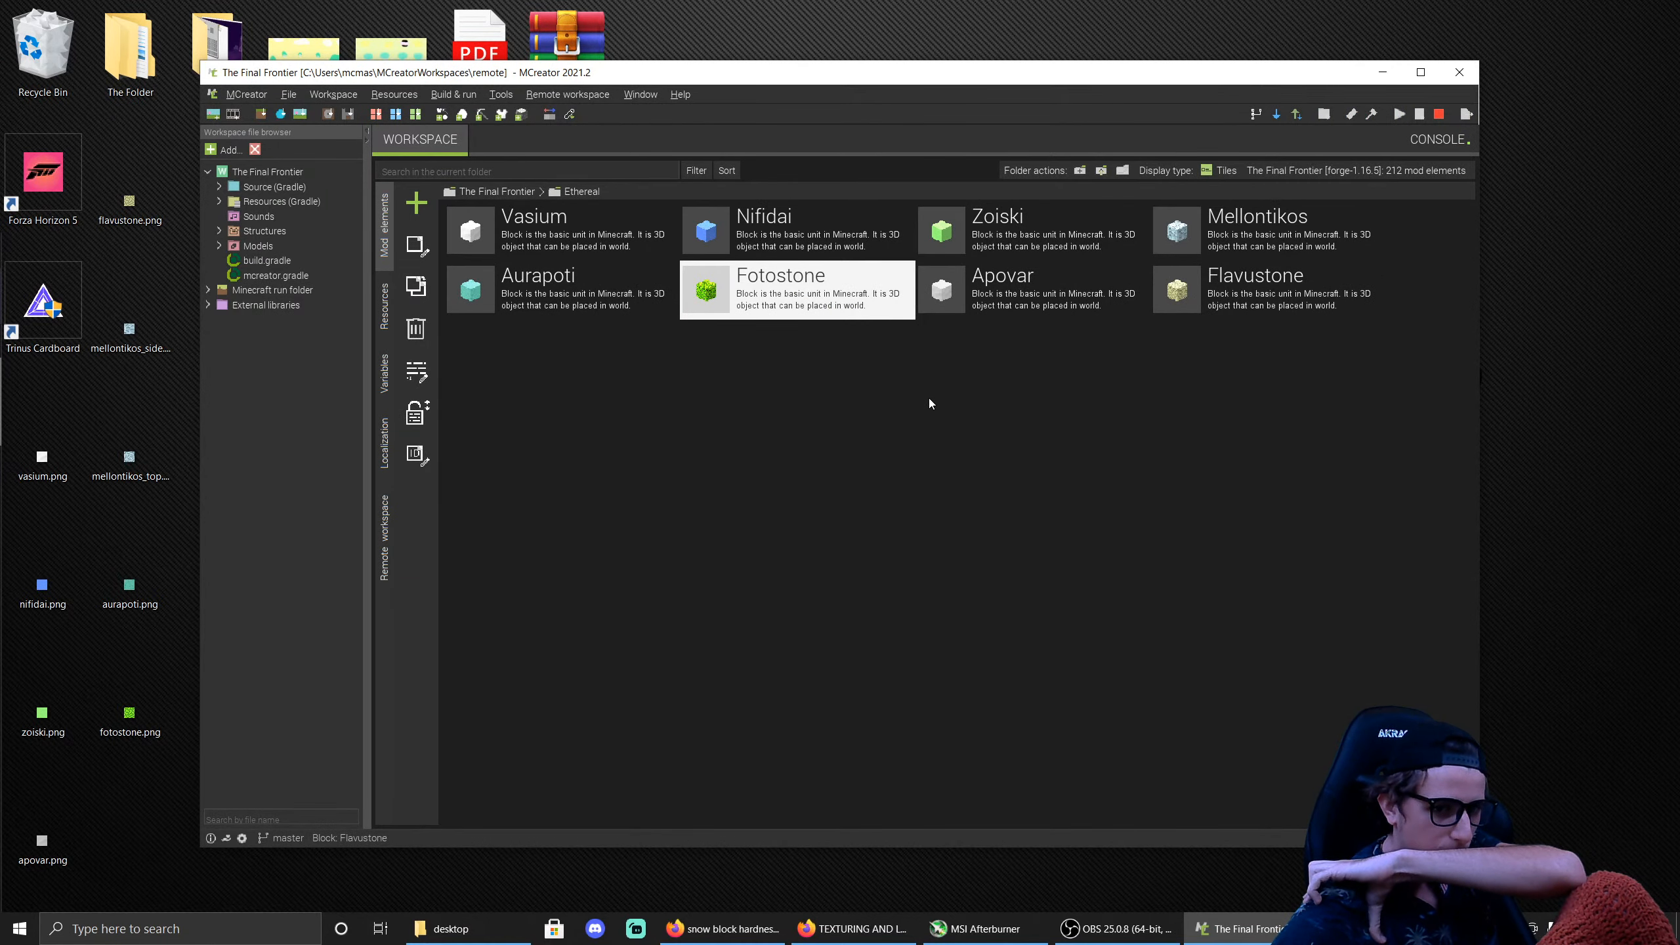
Step: Create a new biome mod element named EtherealSkies
left_click(412, 209)
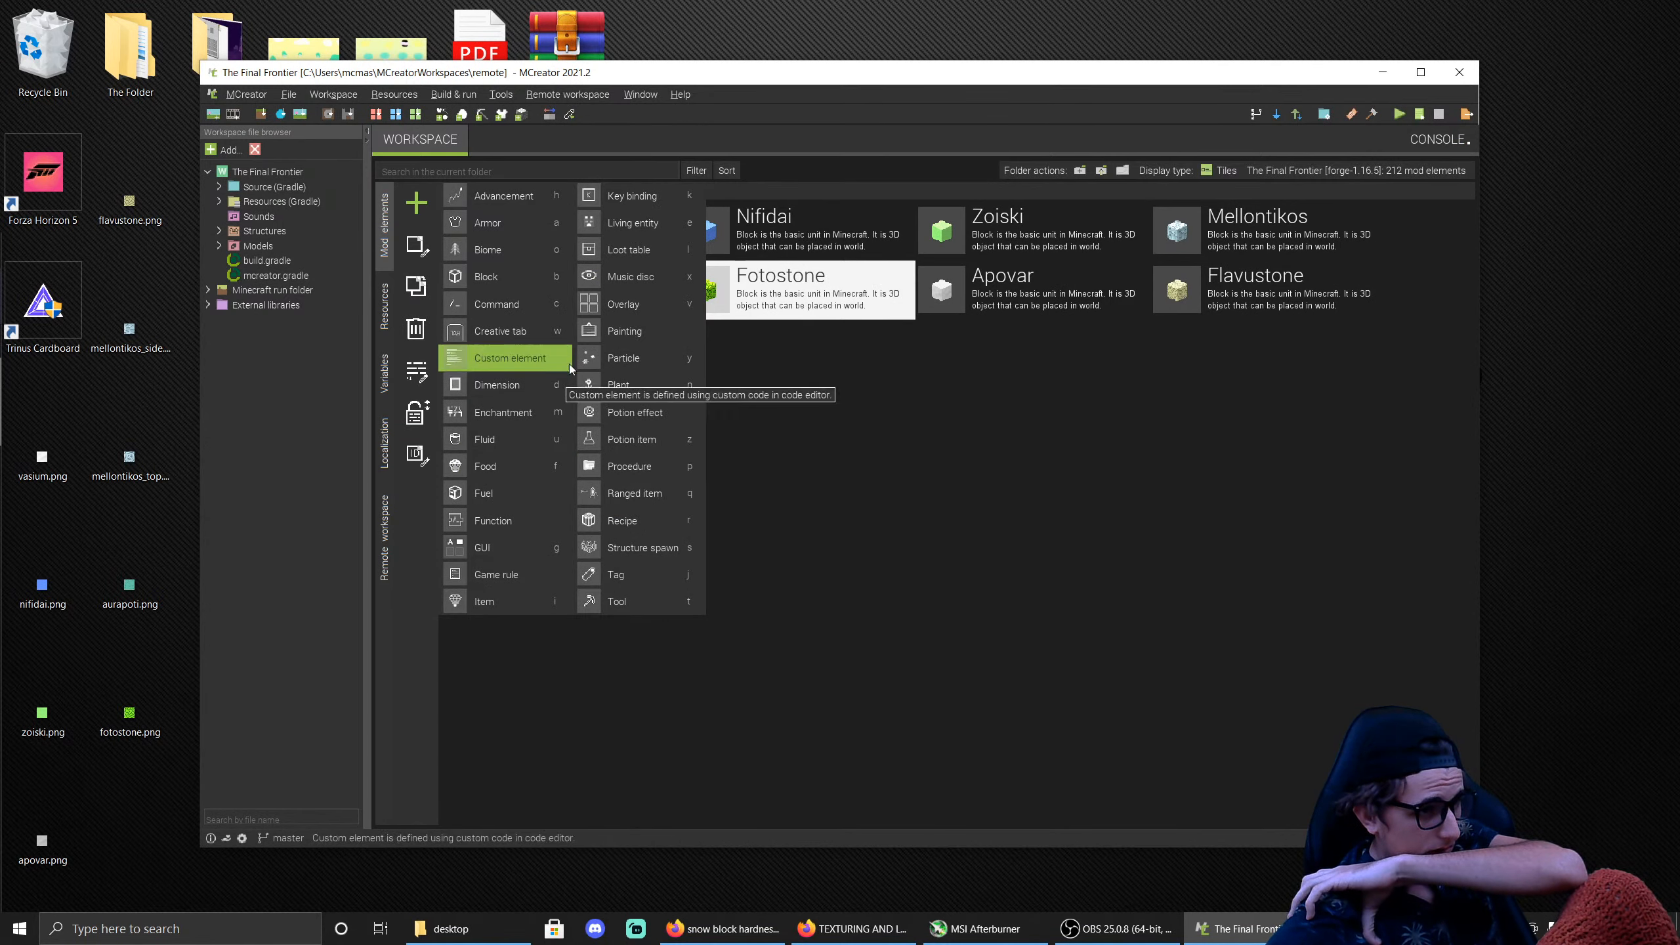
left_click(529, 252)
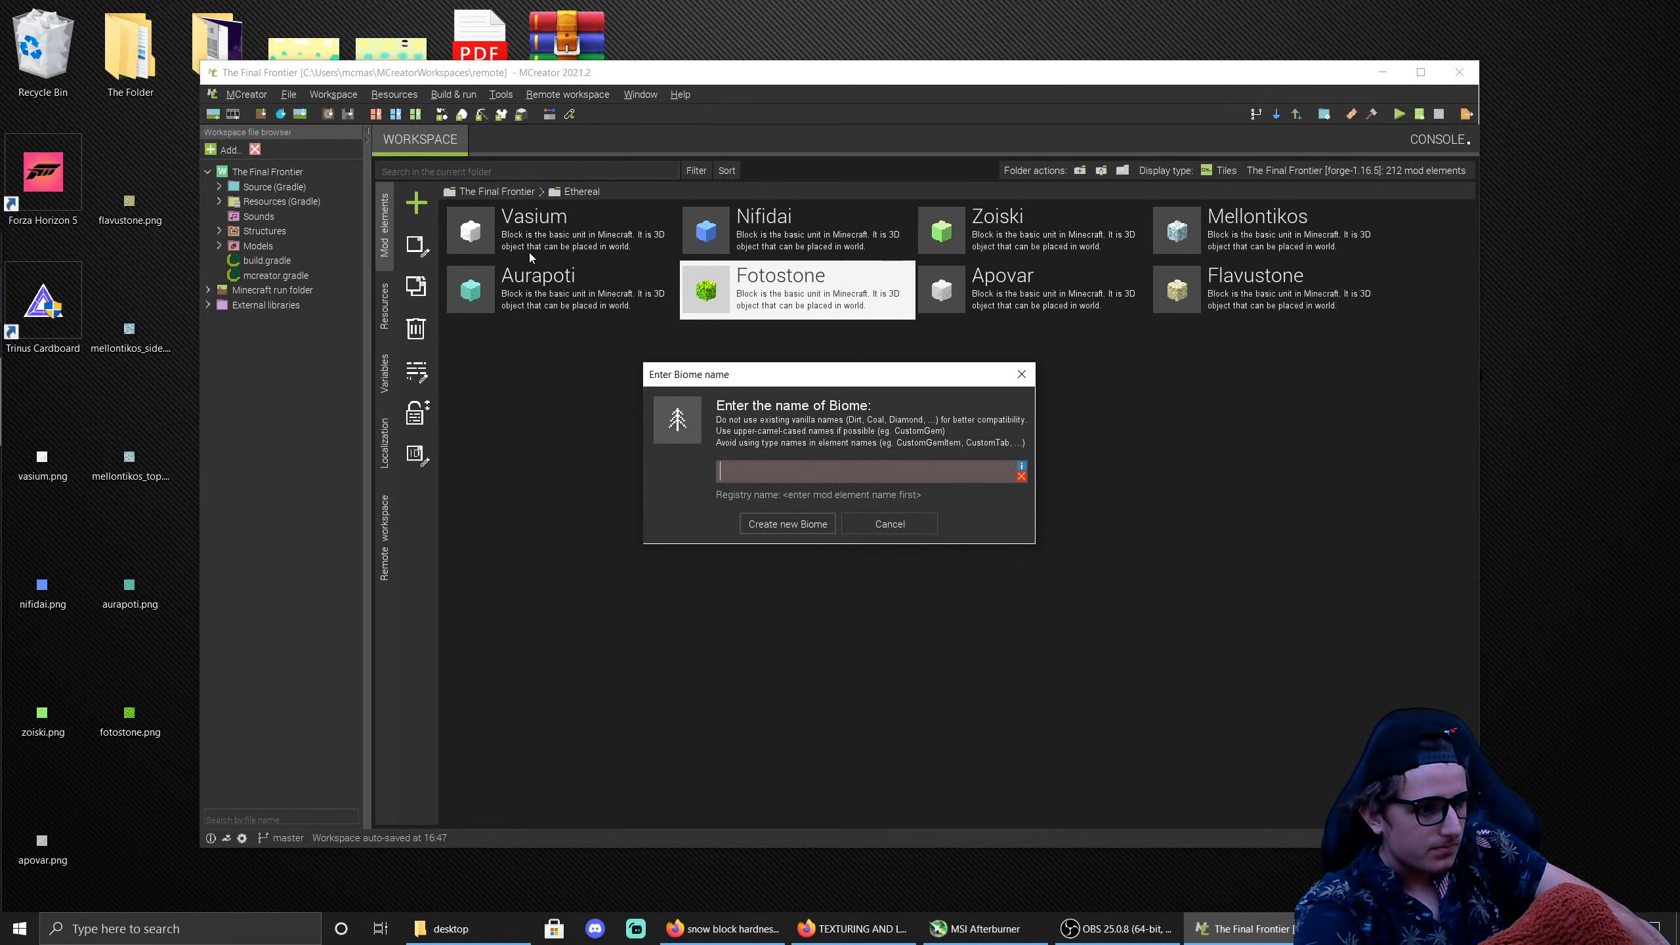
type("EtherealS")
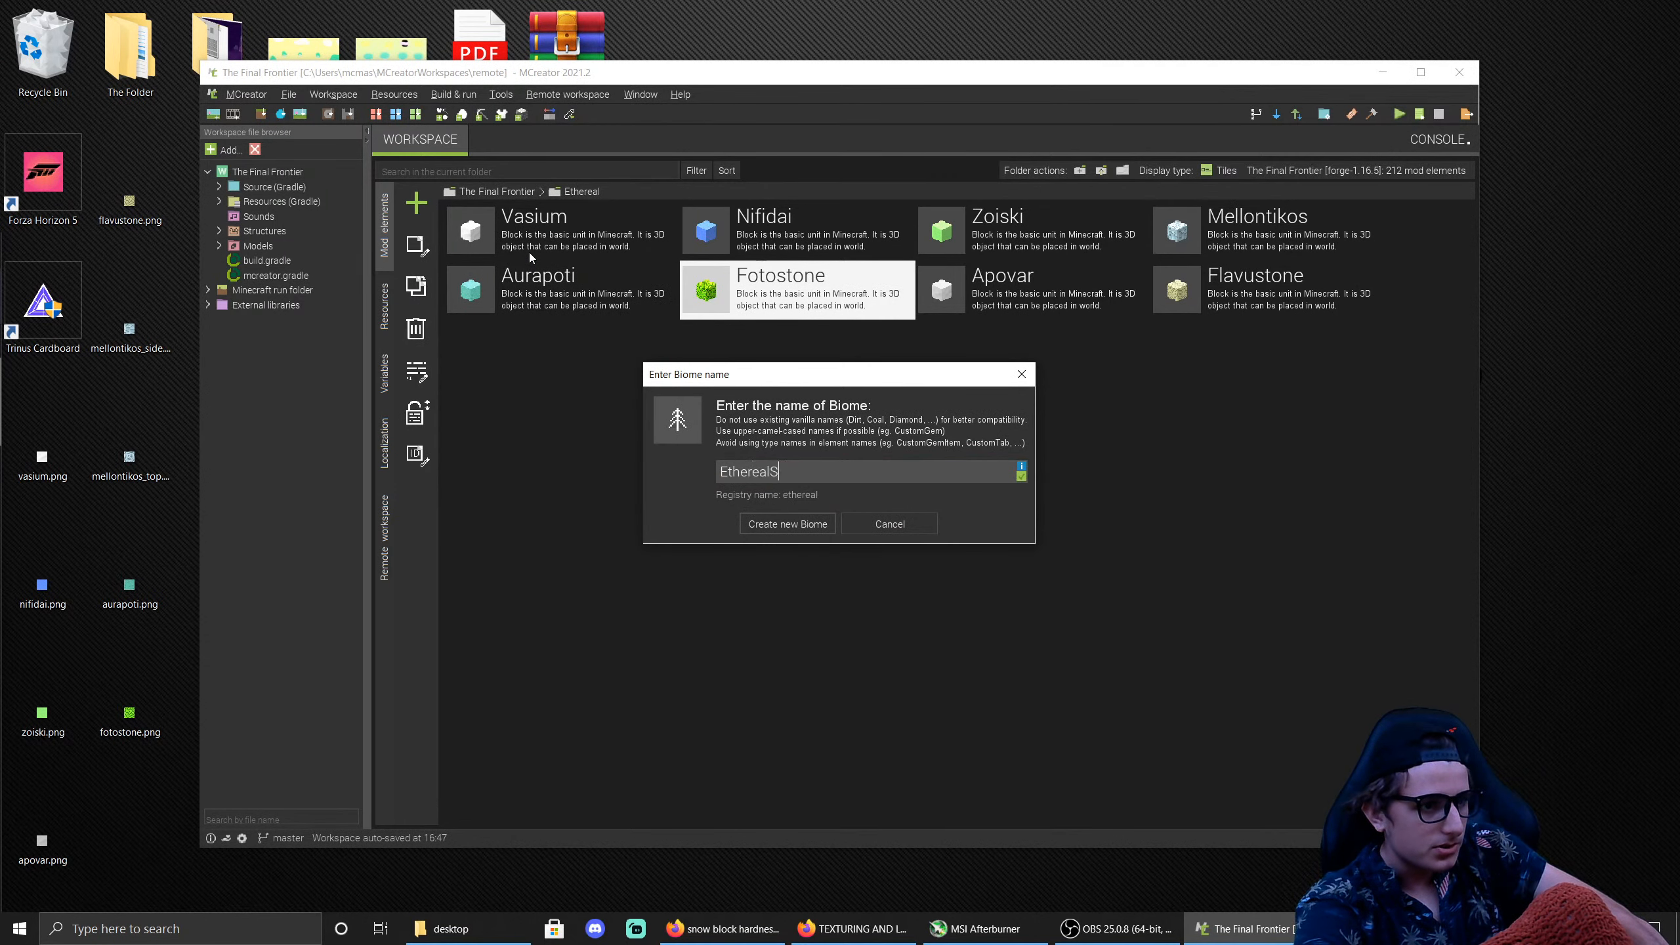
type("kies")
key("Return")
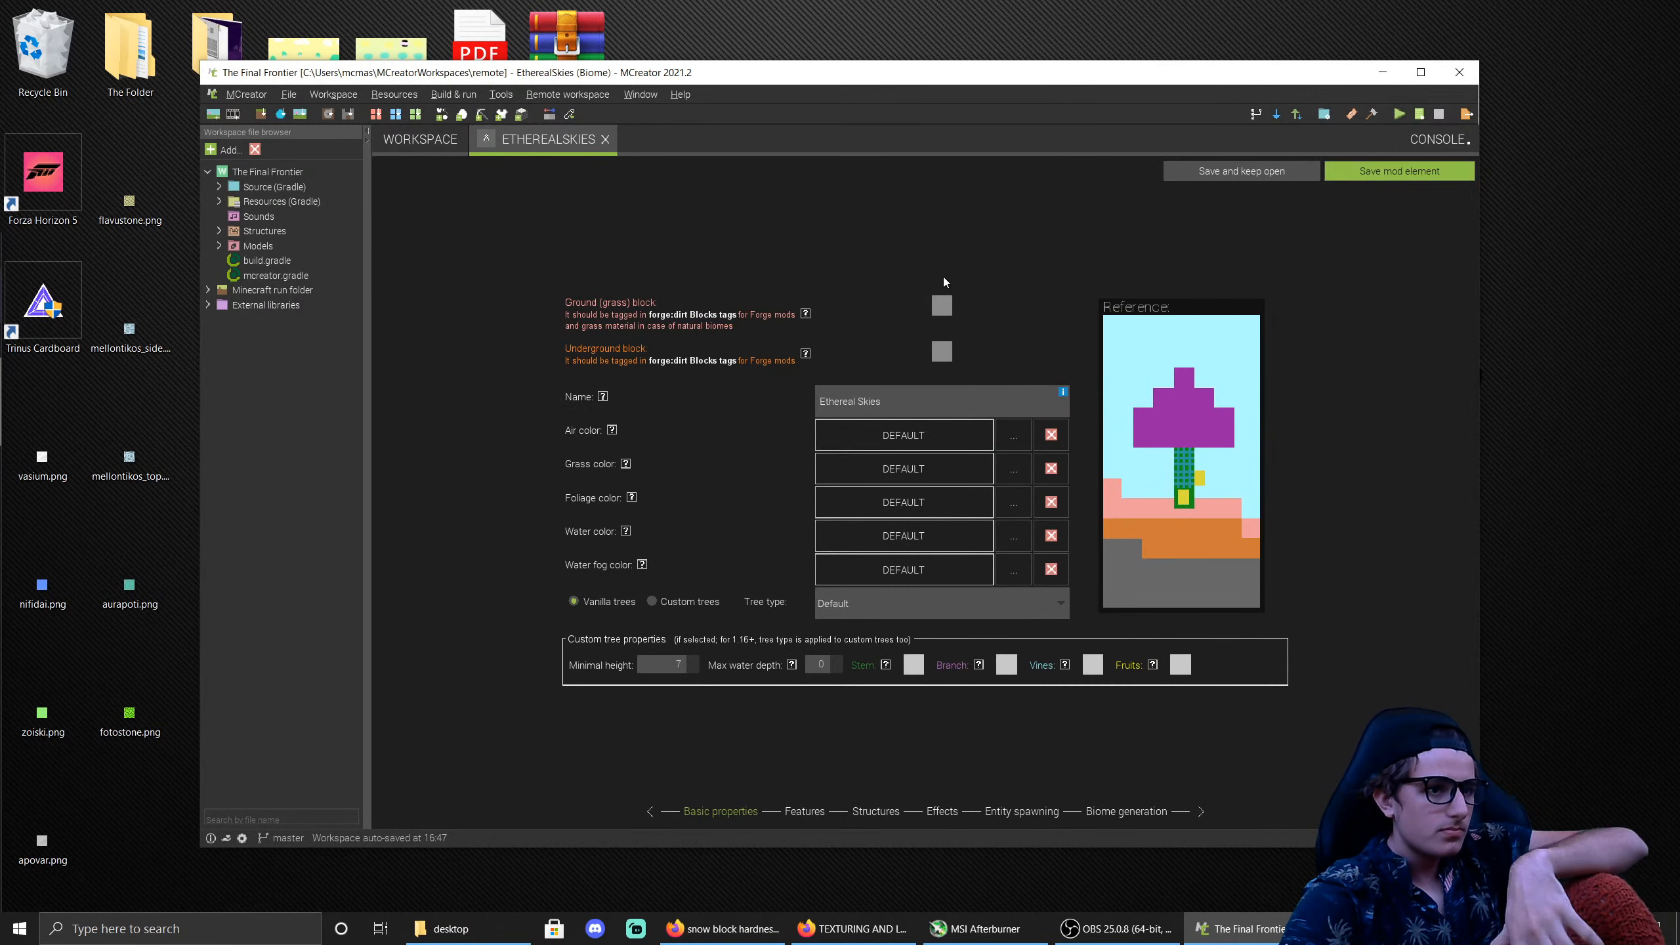
Step: Set the biome's ground block to the custom Apovar block, consulting the Ethereal Guide
left_click(943, 305)
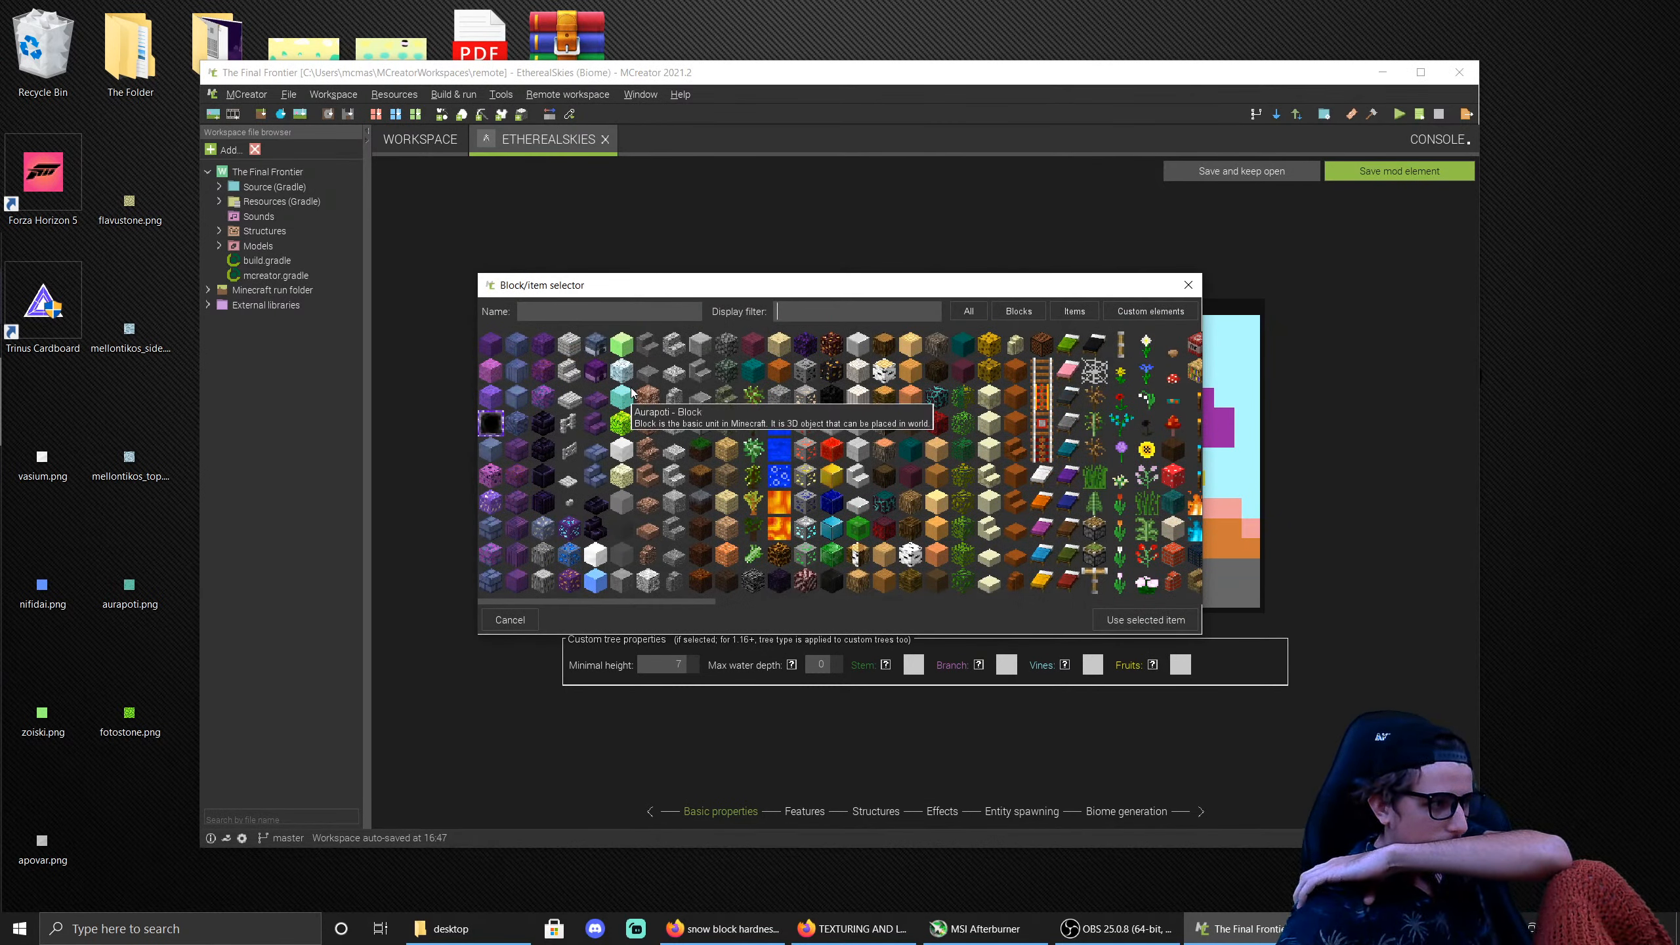
key("alt+Tab")
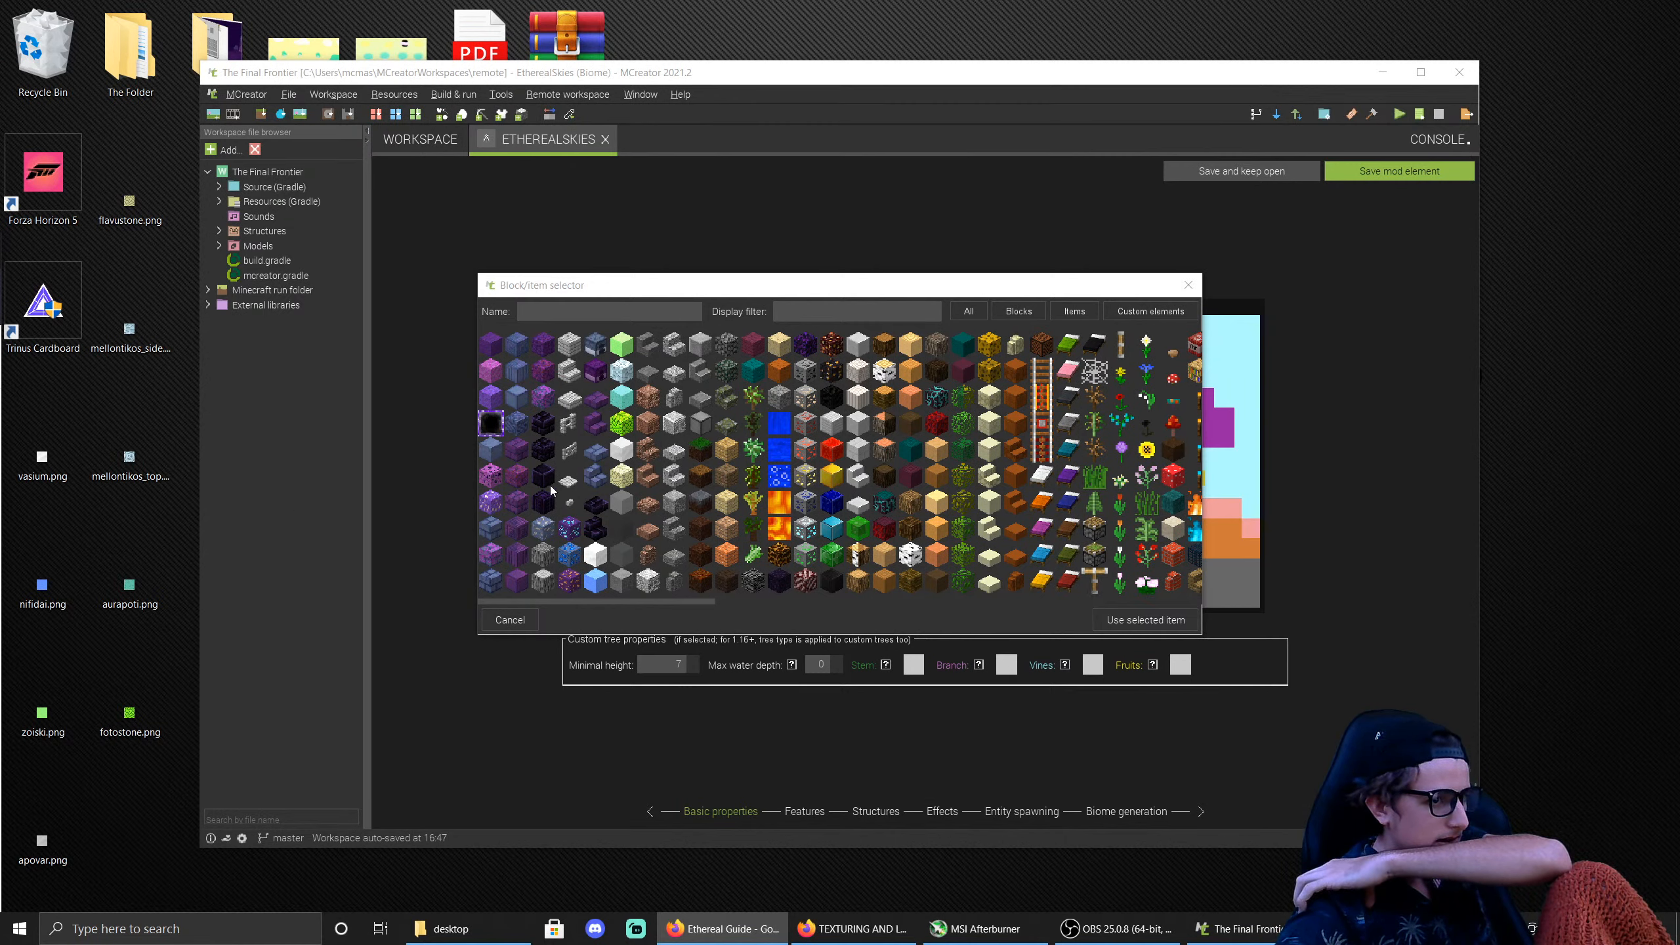
left_click(601, 556)
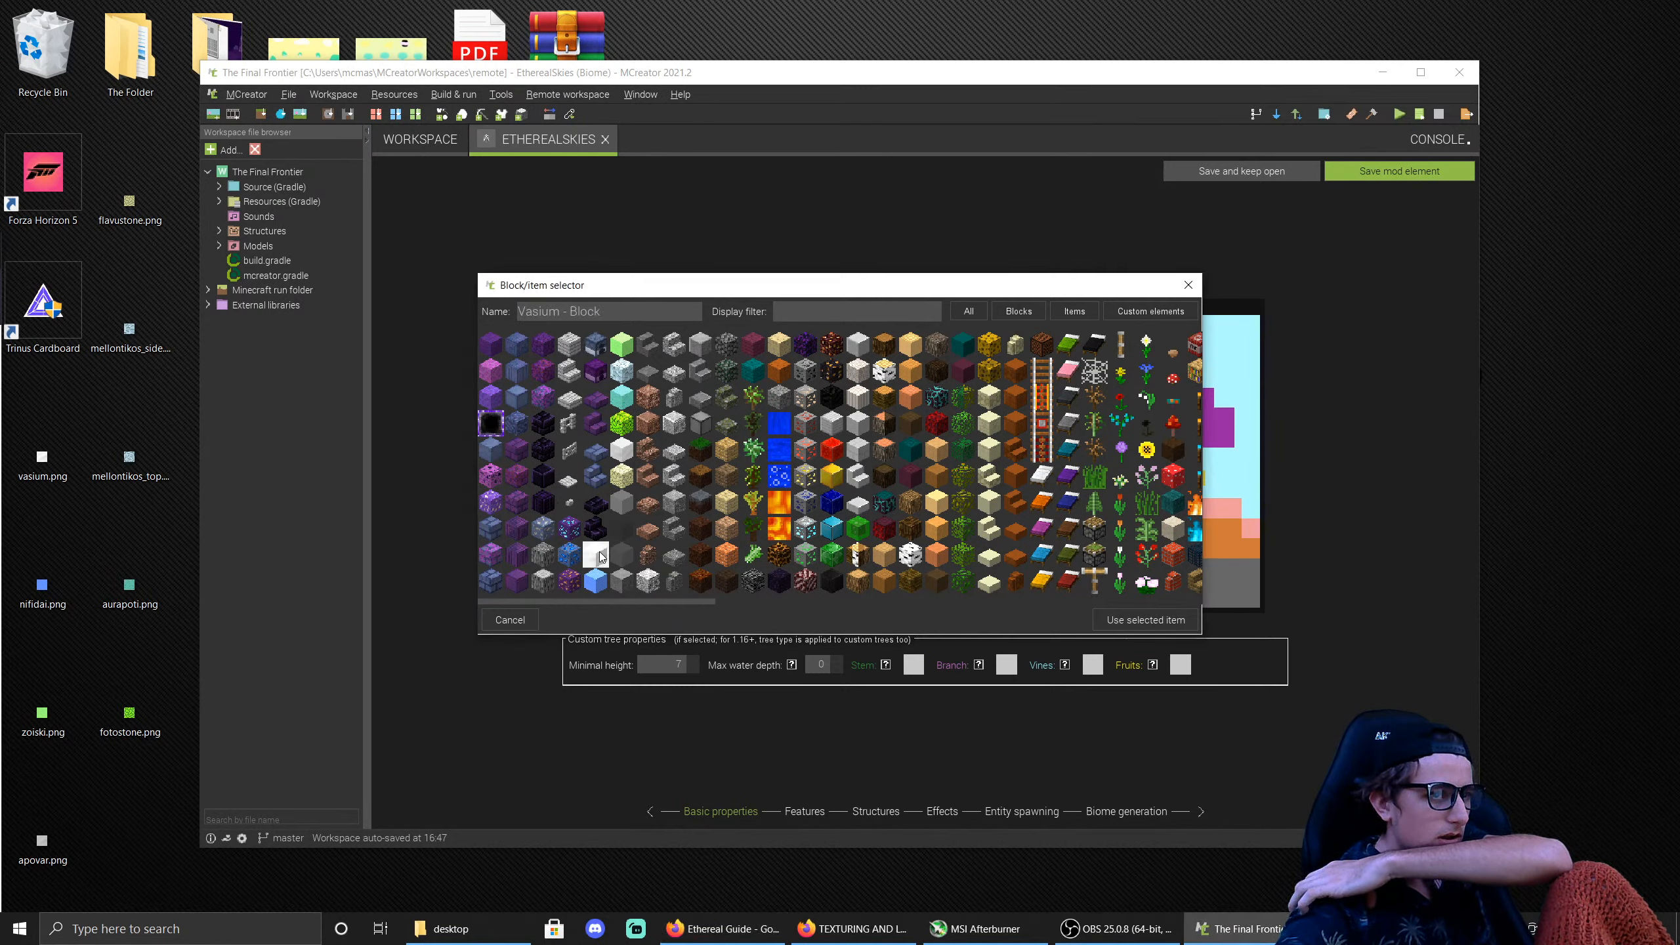
double_click(624, 449)
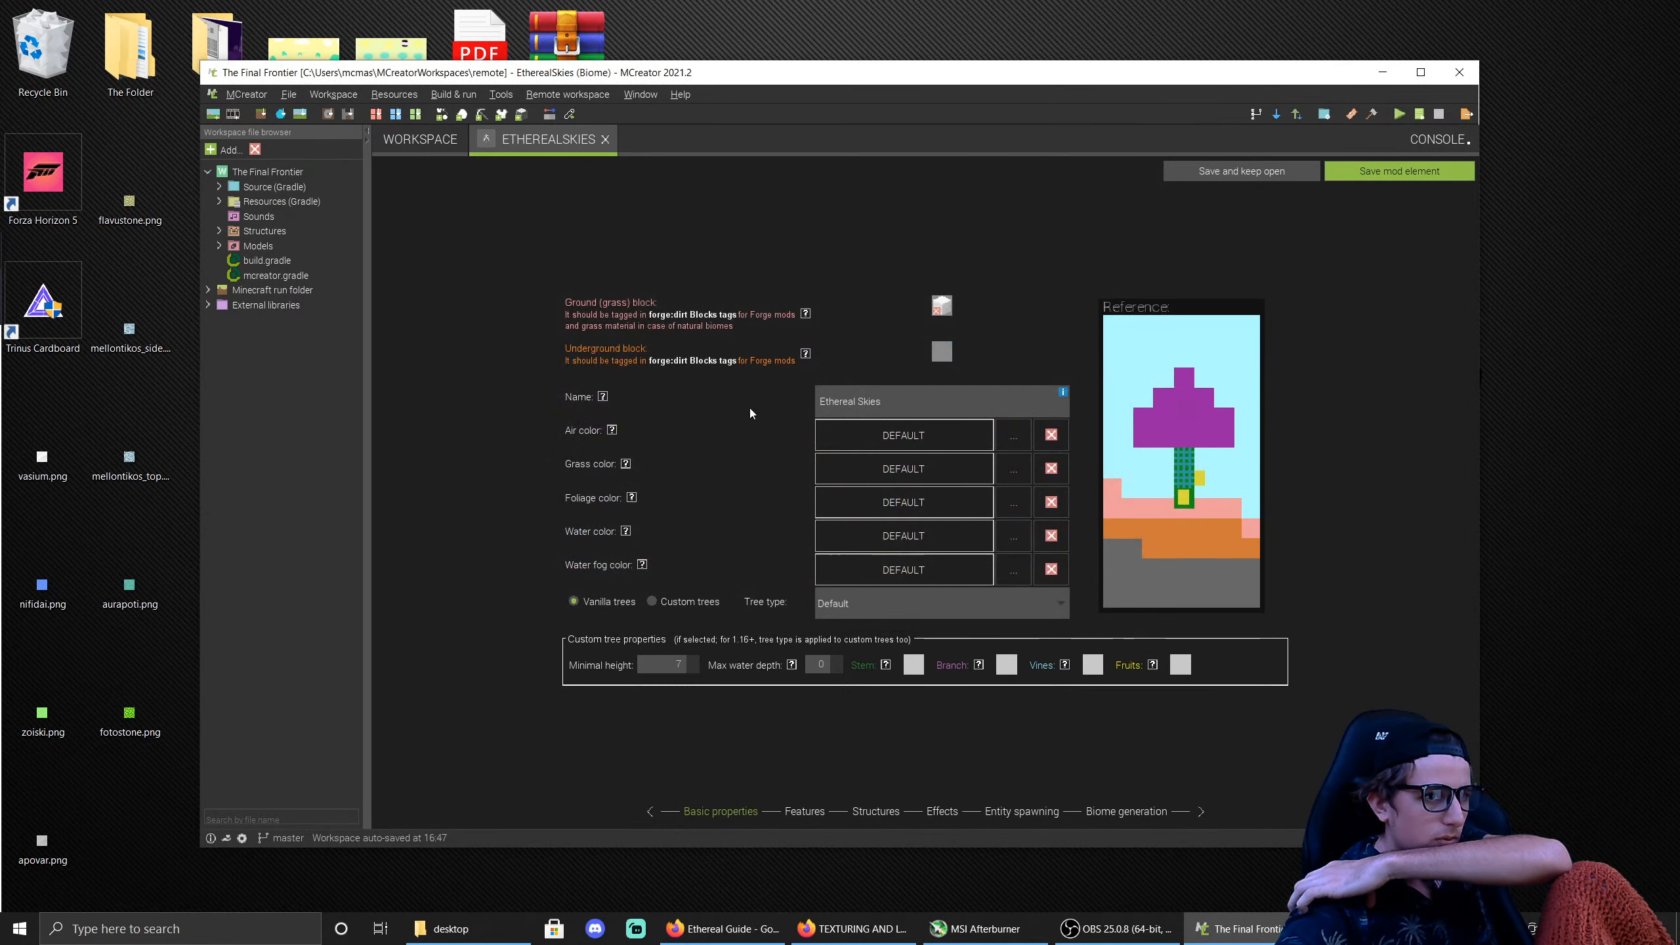
Step: Set the biome's underground block to the custom Apovar block
left_click(945, 361)
double_click(597, 555)
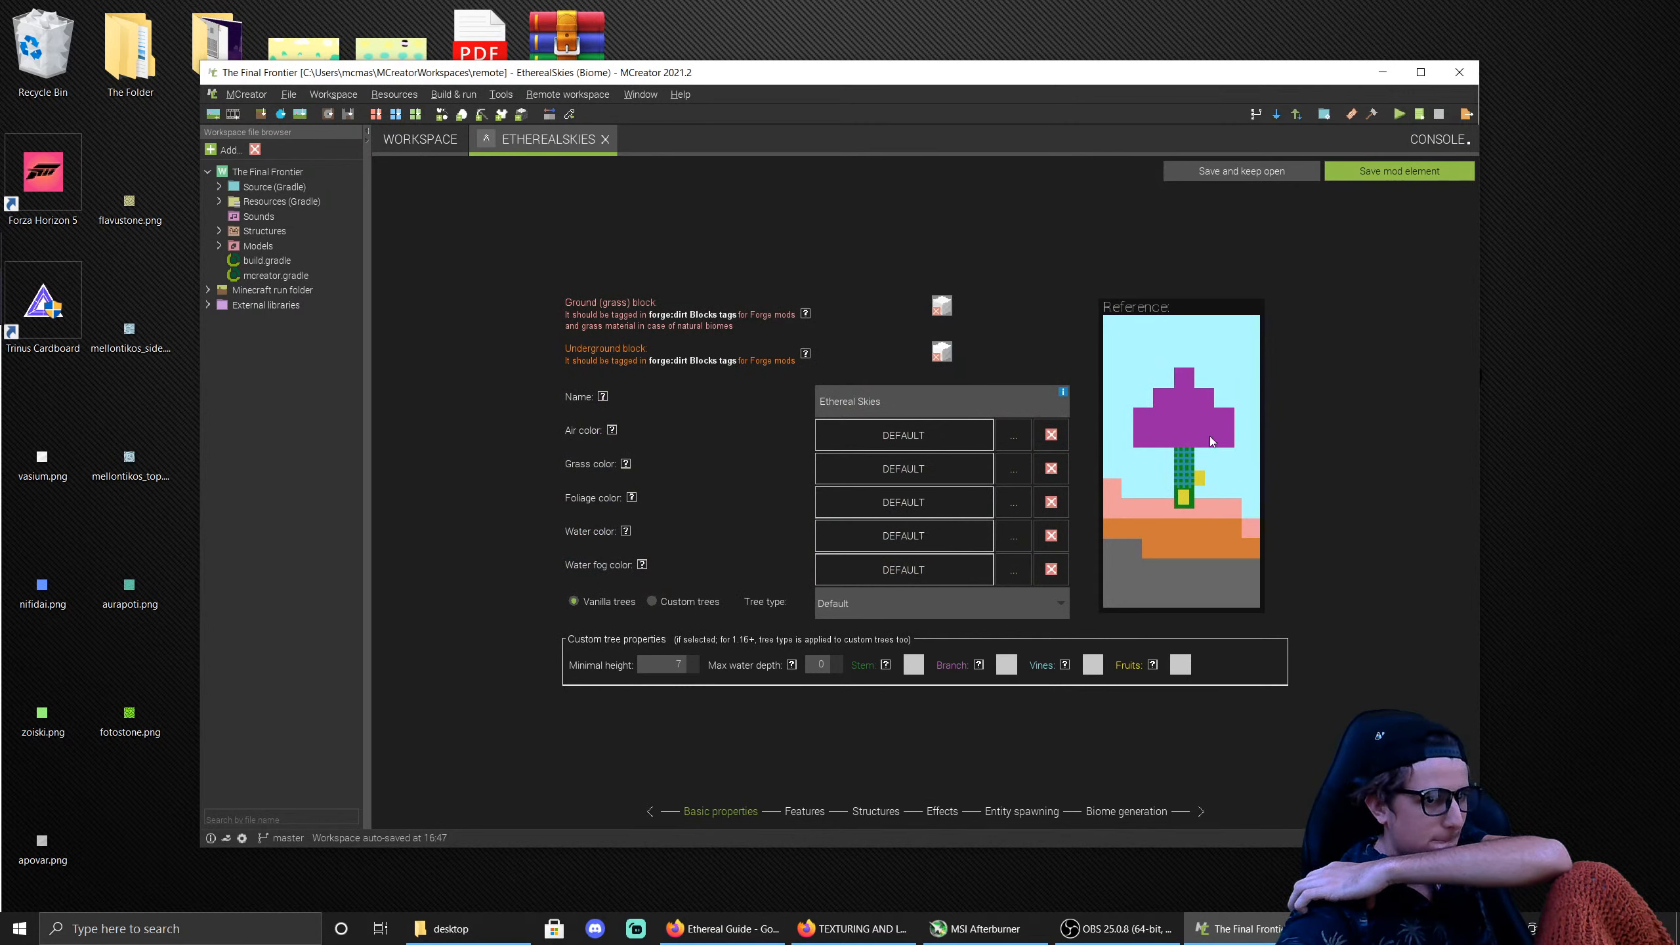
left_click(935, 358)
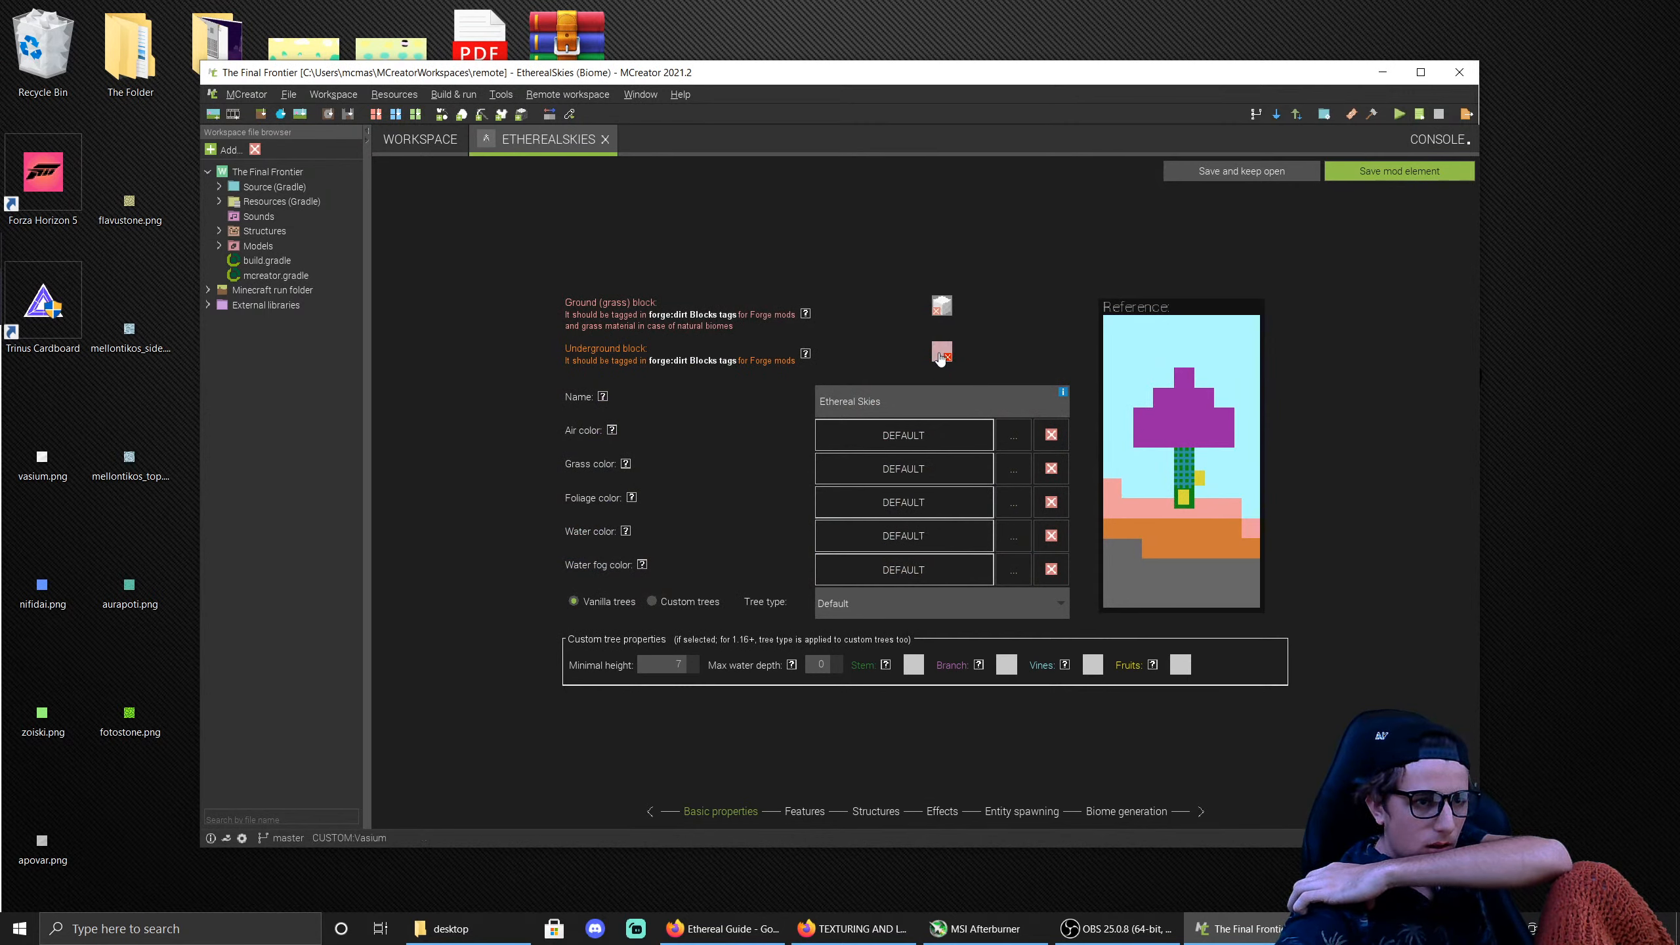
left_click(632, 454)
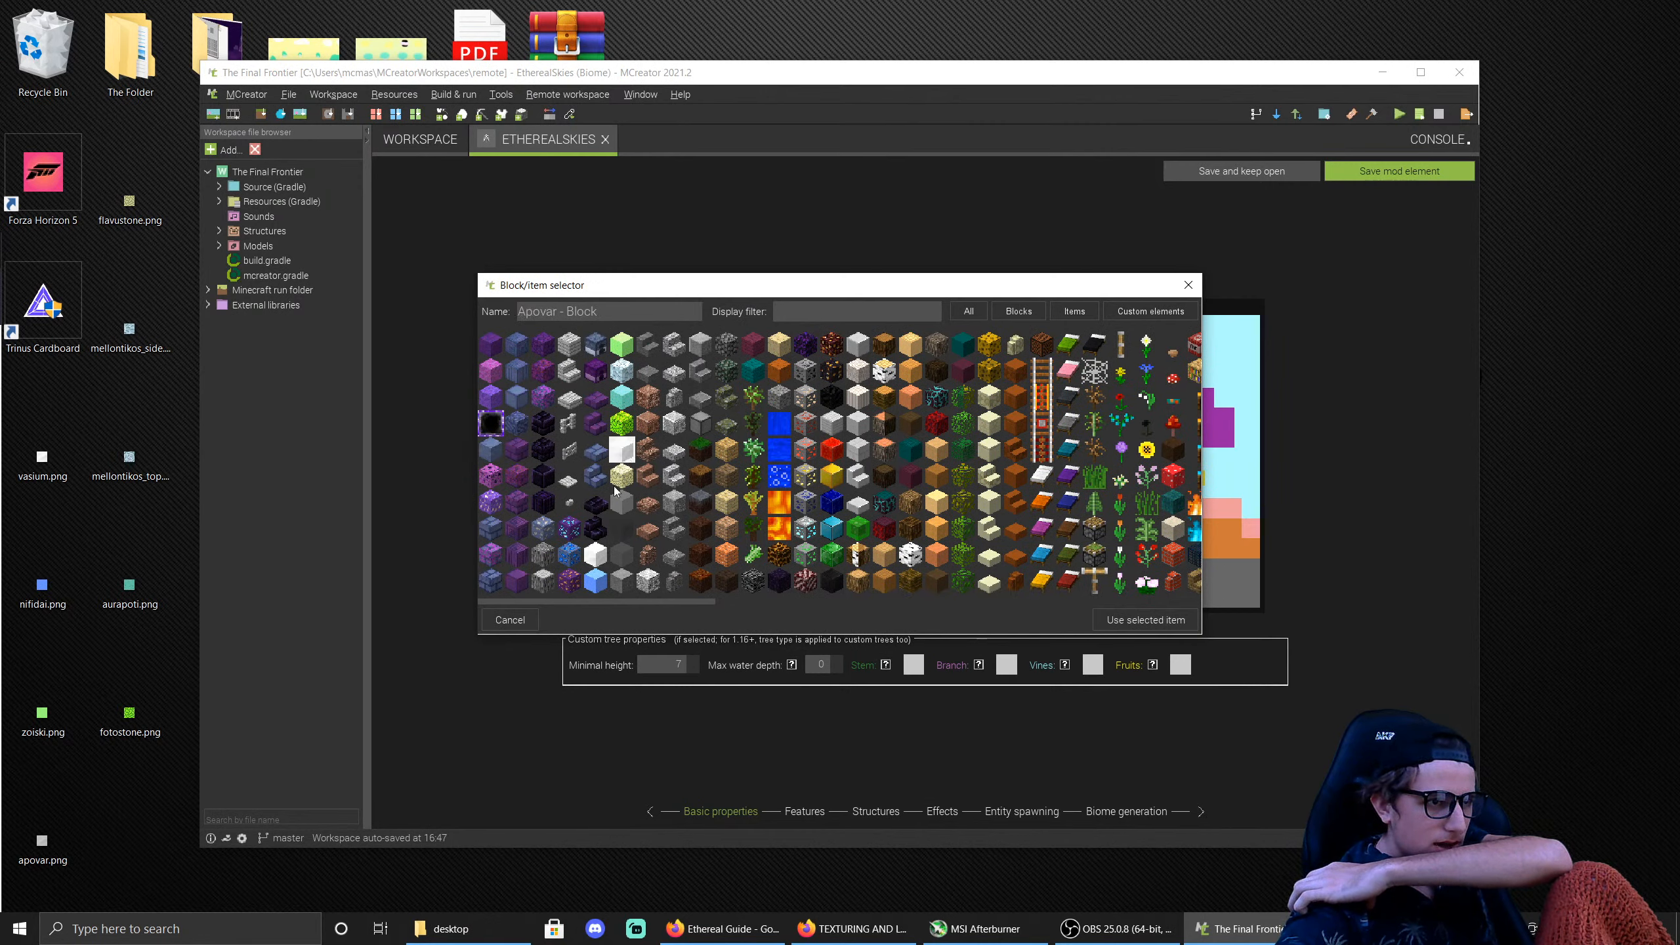
double_click(630, 453)
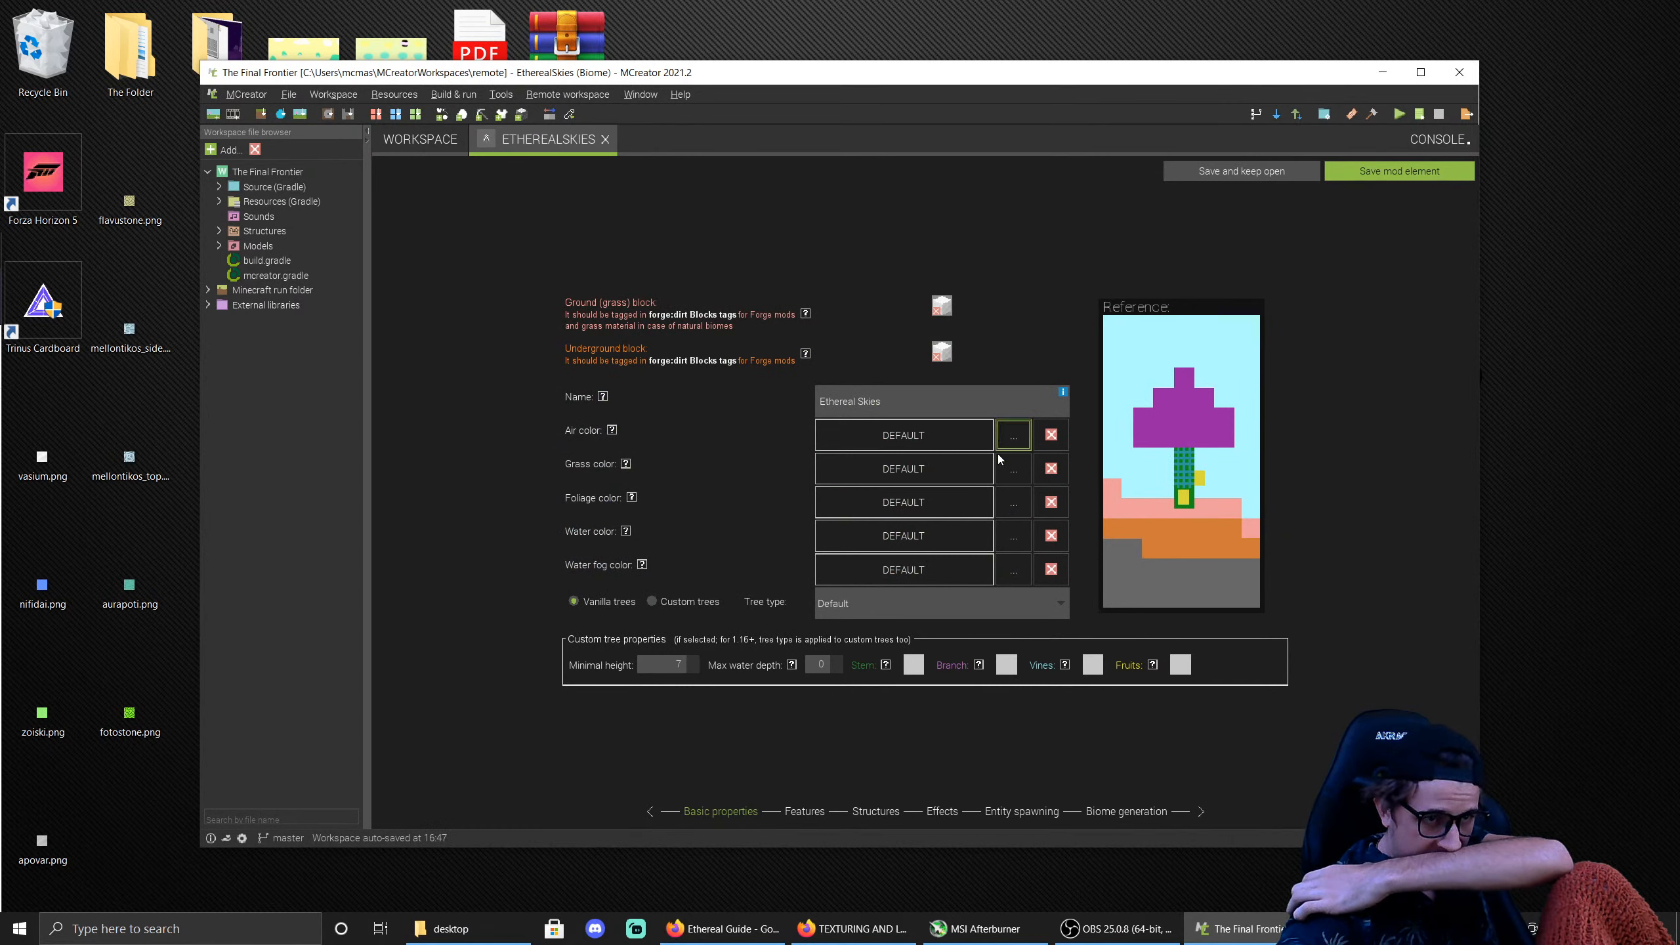
Step: Set the biome's trees, grass and vanilla flowers per chunk to 0 and clear all its default features
left_click(817, 817)
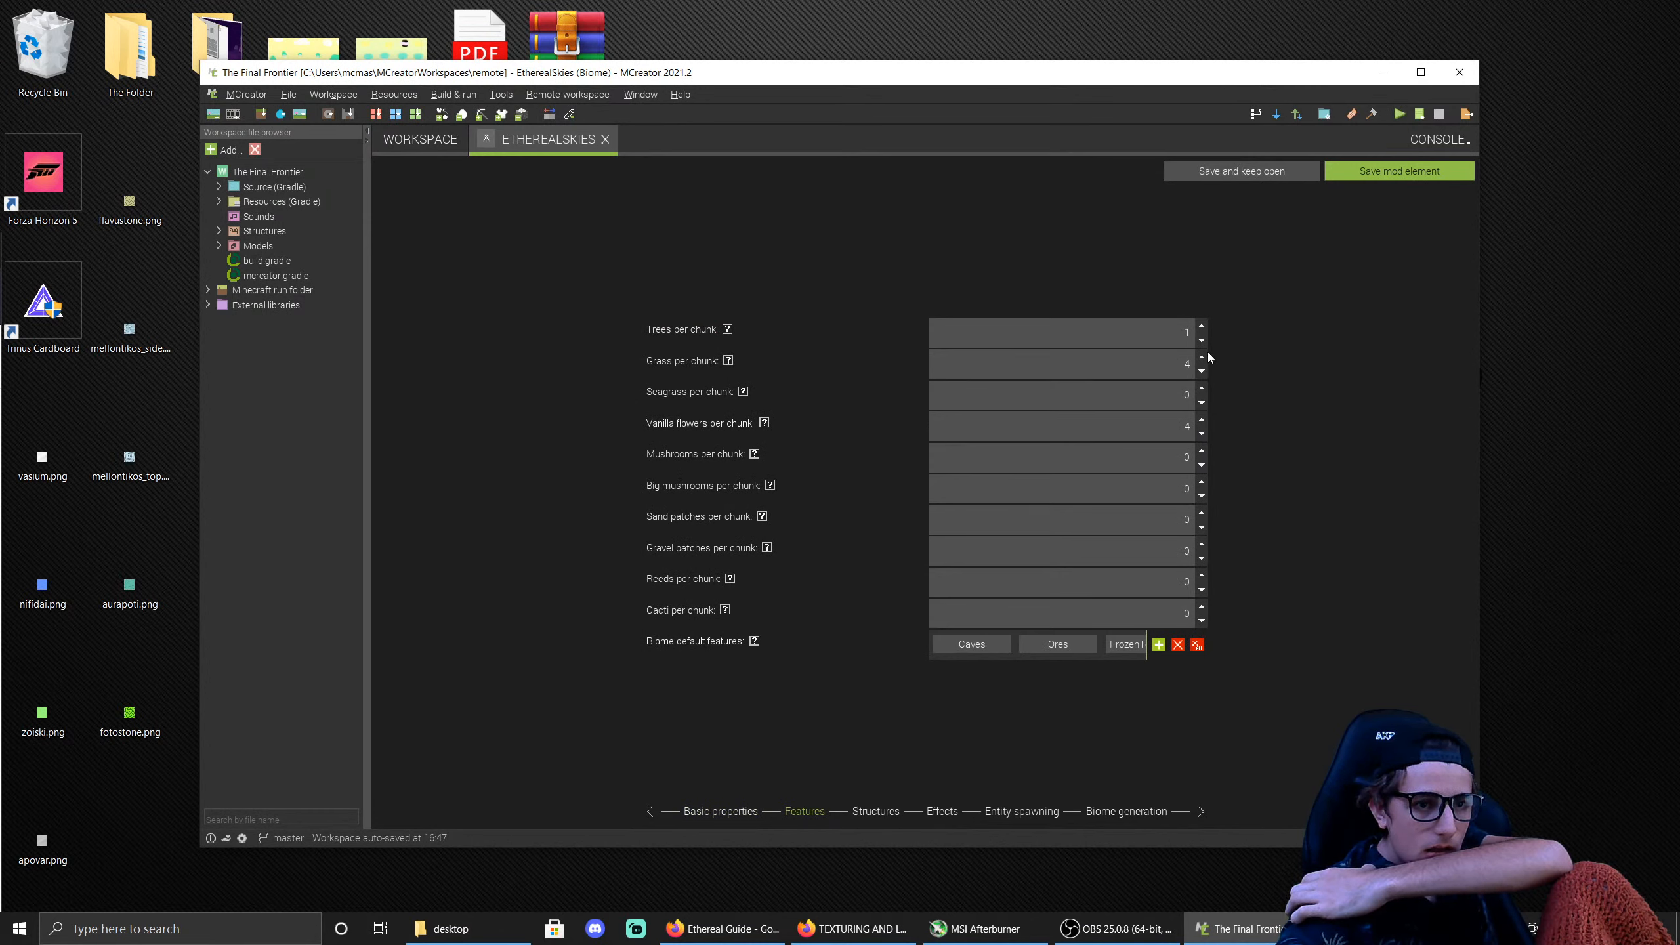
left_click(1201, 371)
left_click(1200, 371)
left_click(1201, 371)
left_click(1200, 371)
left_click(1200, 434)
left_click(1201, 434)
left_click(1201, 434)
left_click(1200, 433)
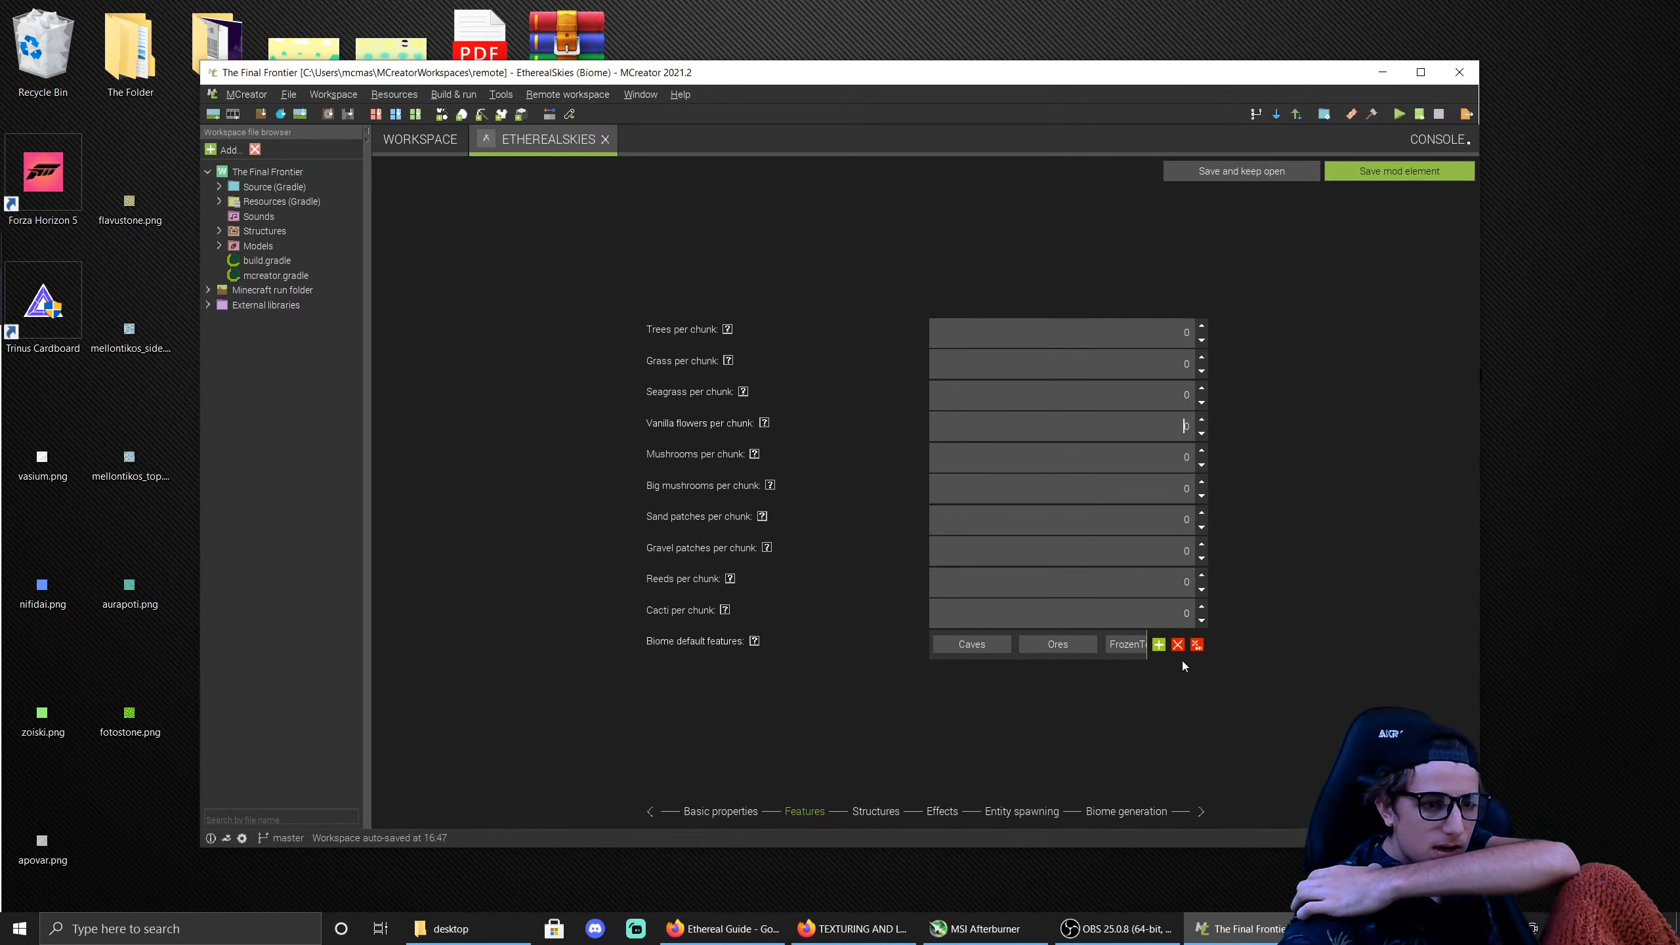
left_click(1197, 644)
Step: Set the biome's temperature group to COOL in its generation settings
left_click(885, 814)
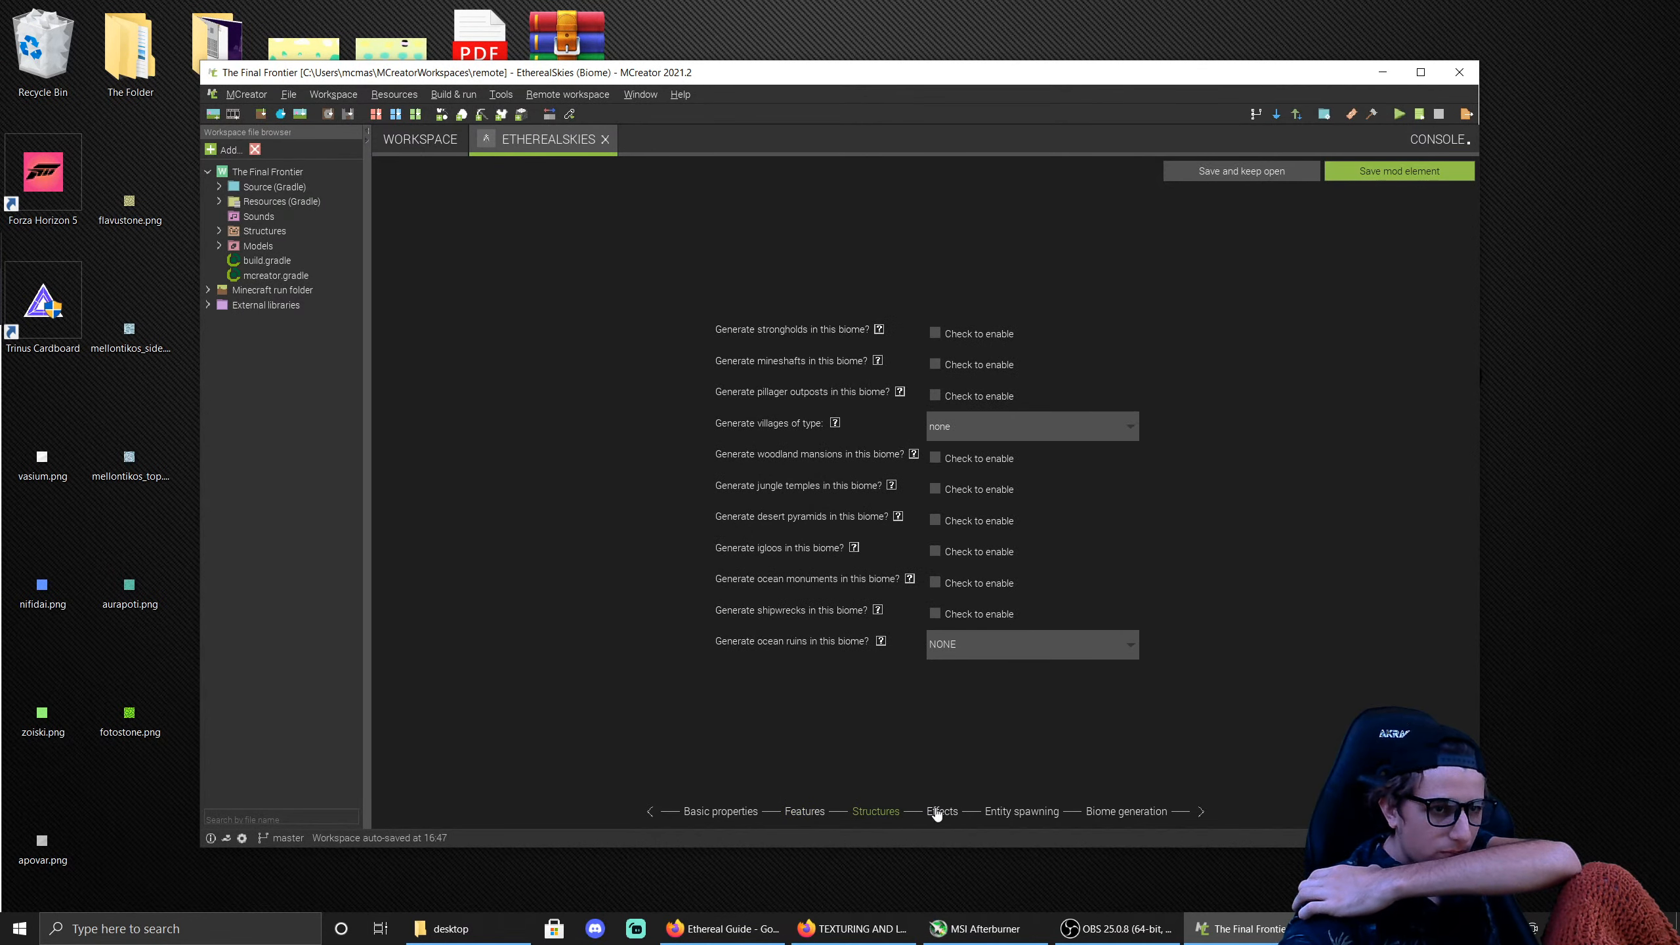
left_click(939, 813)
left_click(1024, 813)
left_click(1138, 814)
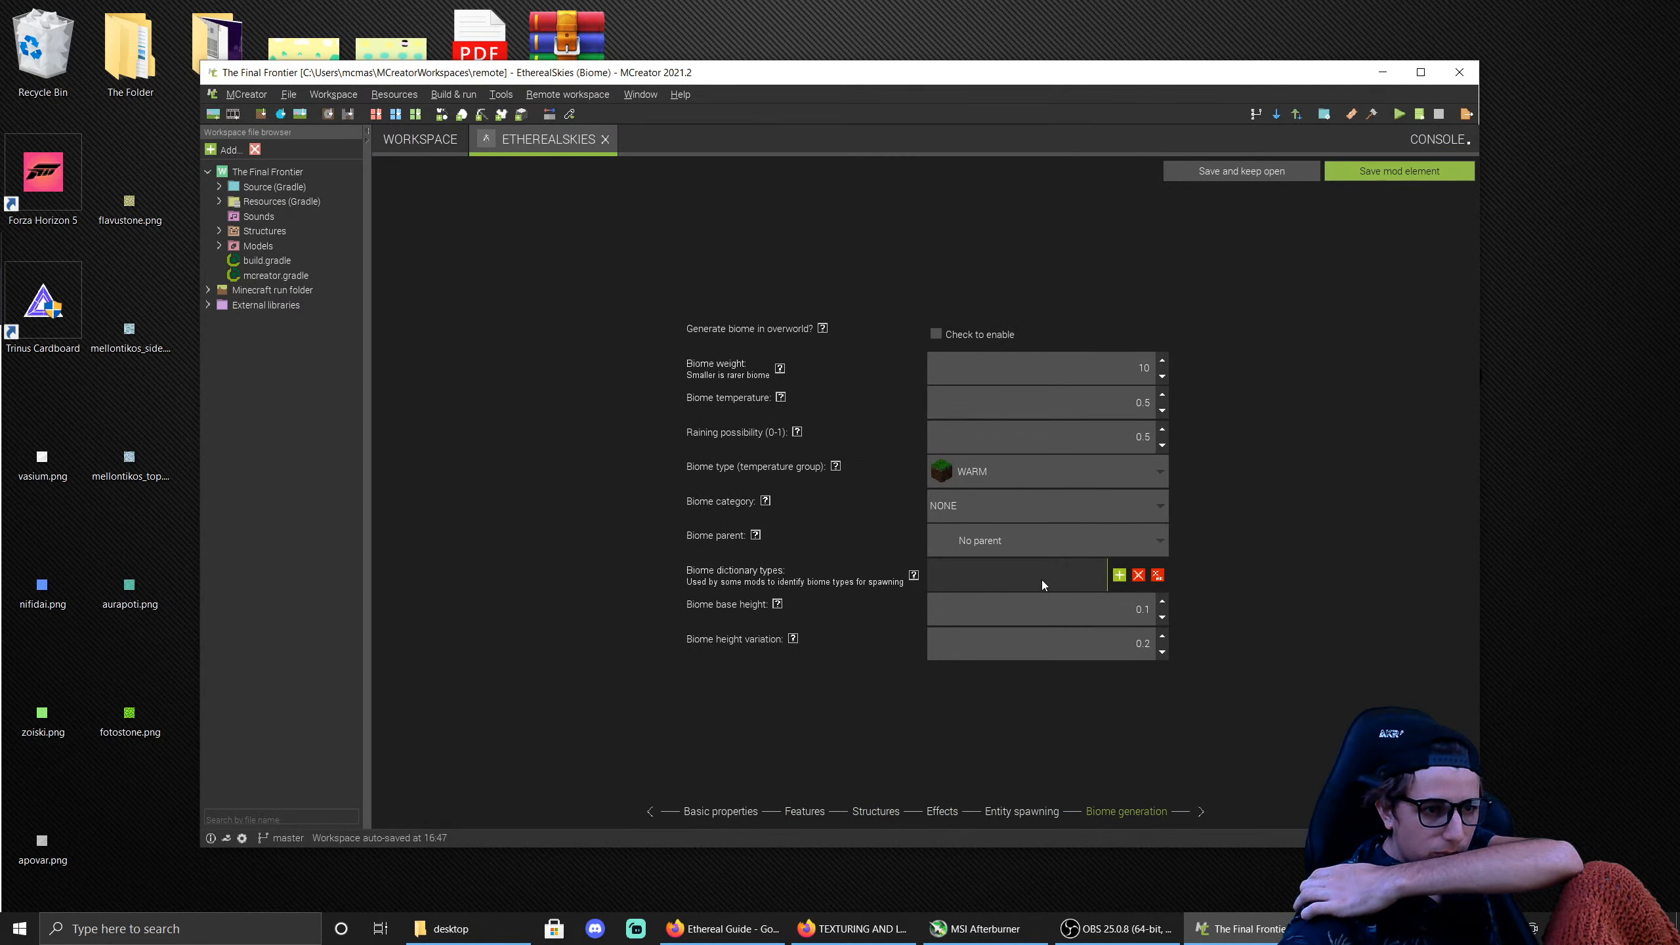
left_click(1043, 466)
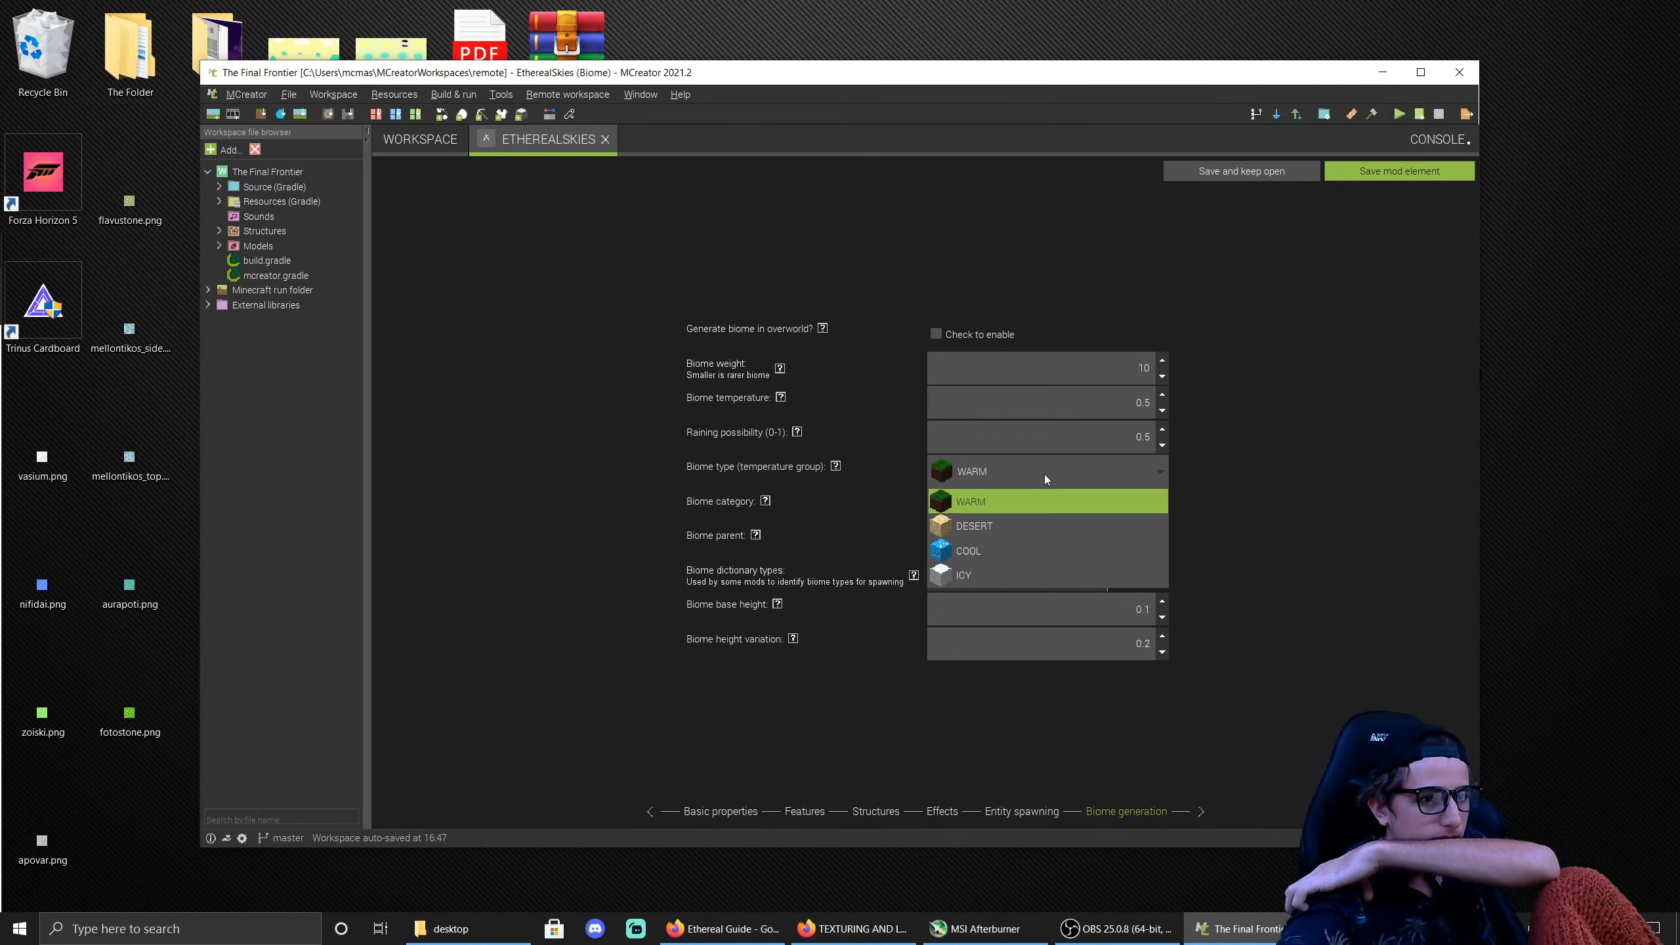
left_click(1058, 559)
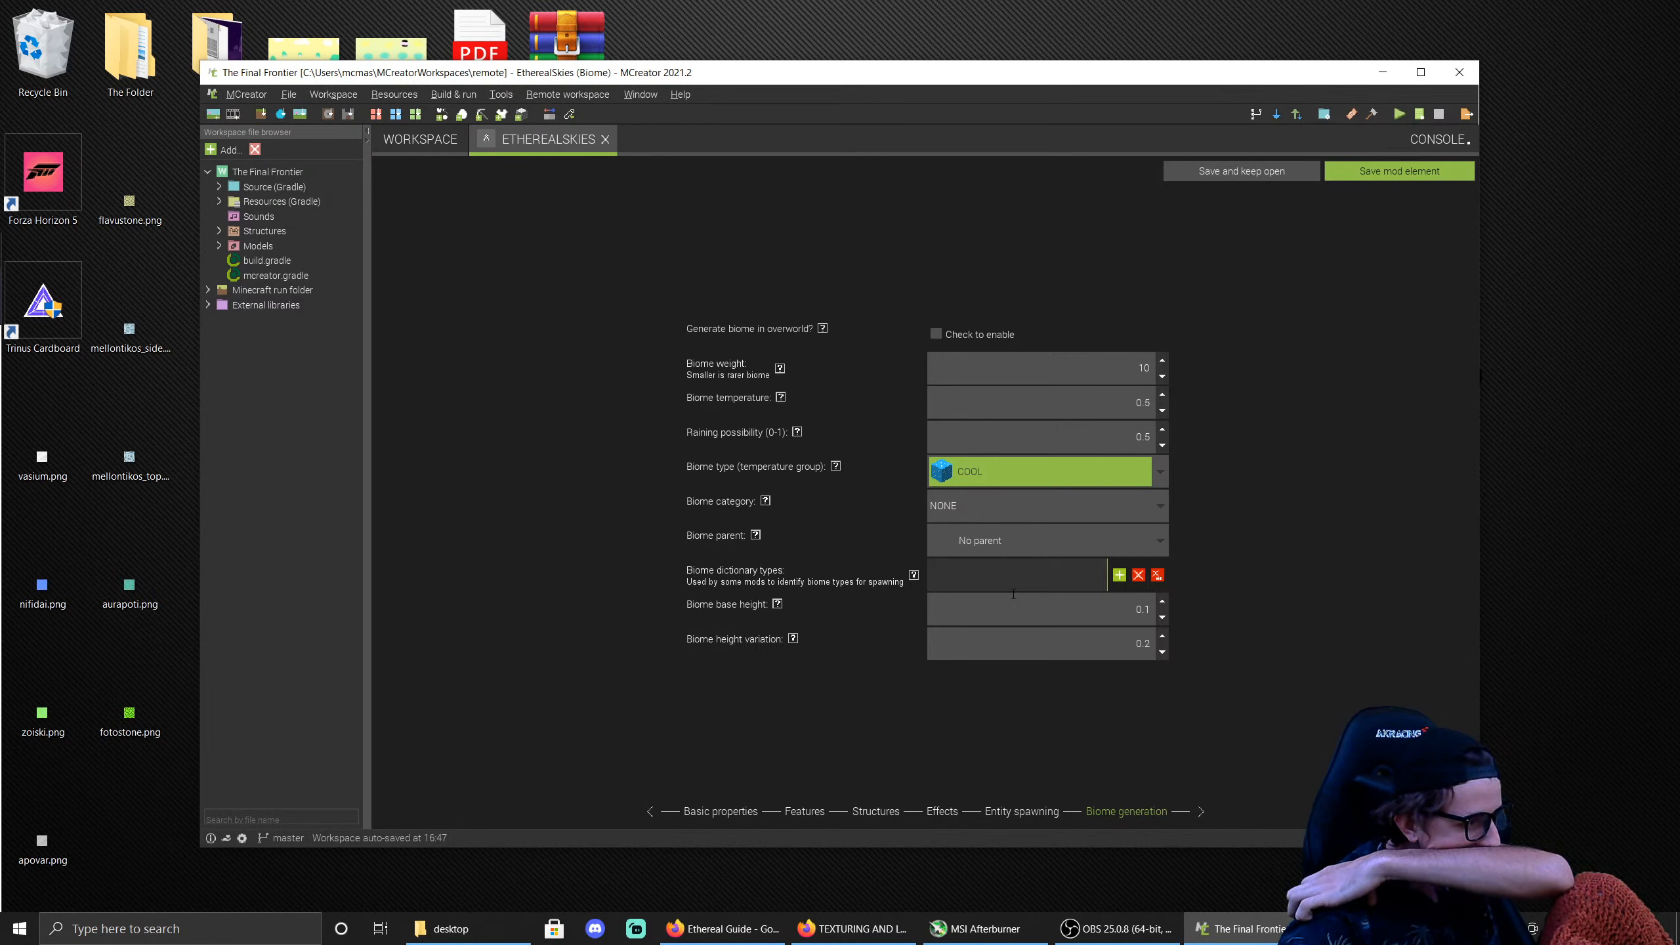
Step: Keep the biome without a parent and with category NONE, and save the EtherealSkies biome
left_click(1048, 548)
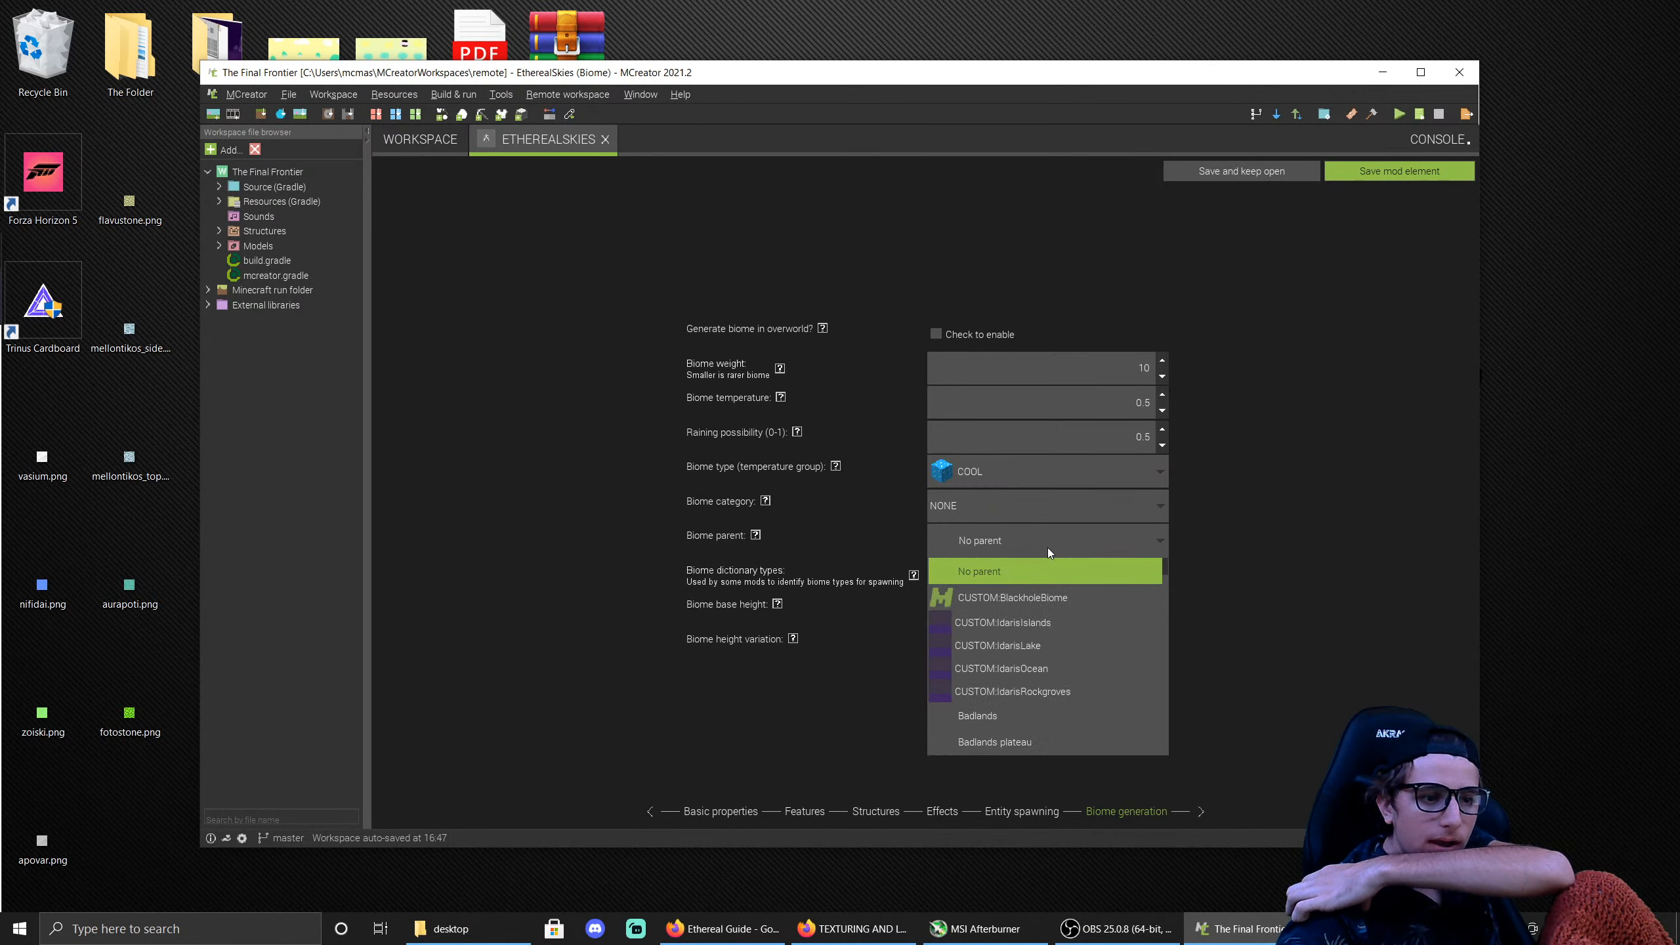
left_click(1047, 547)
left_click(1044, 505)
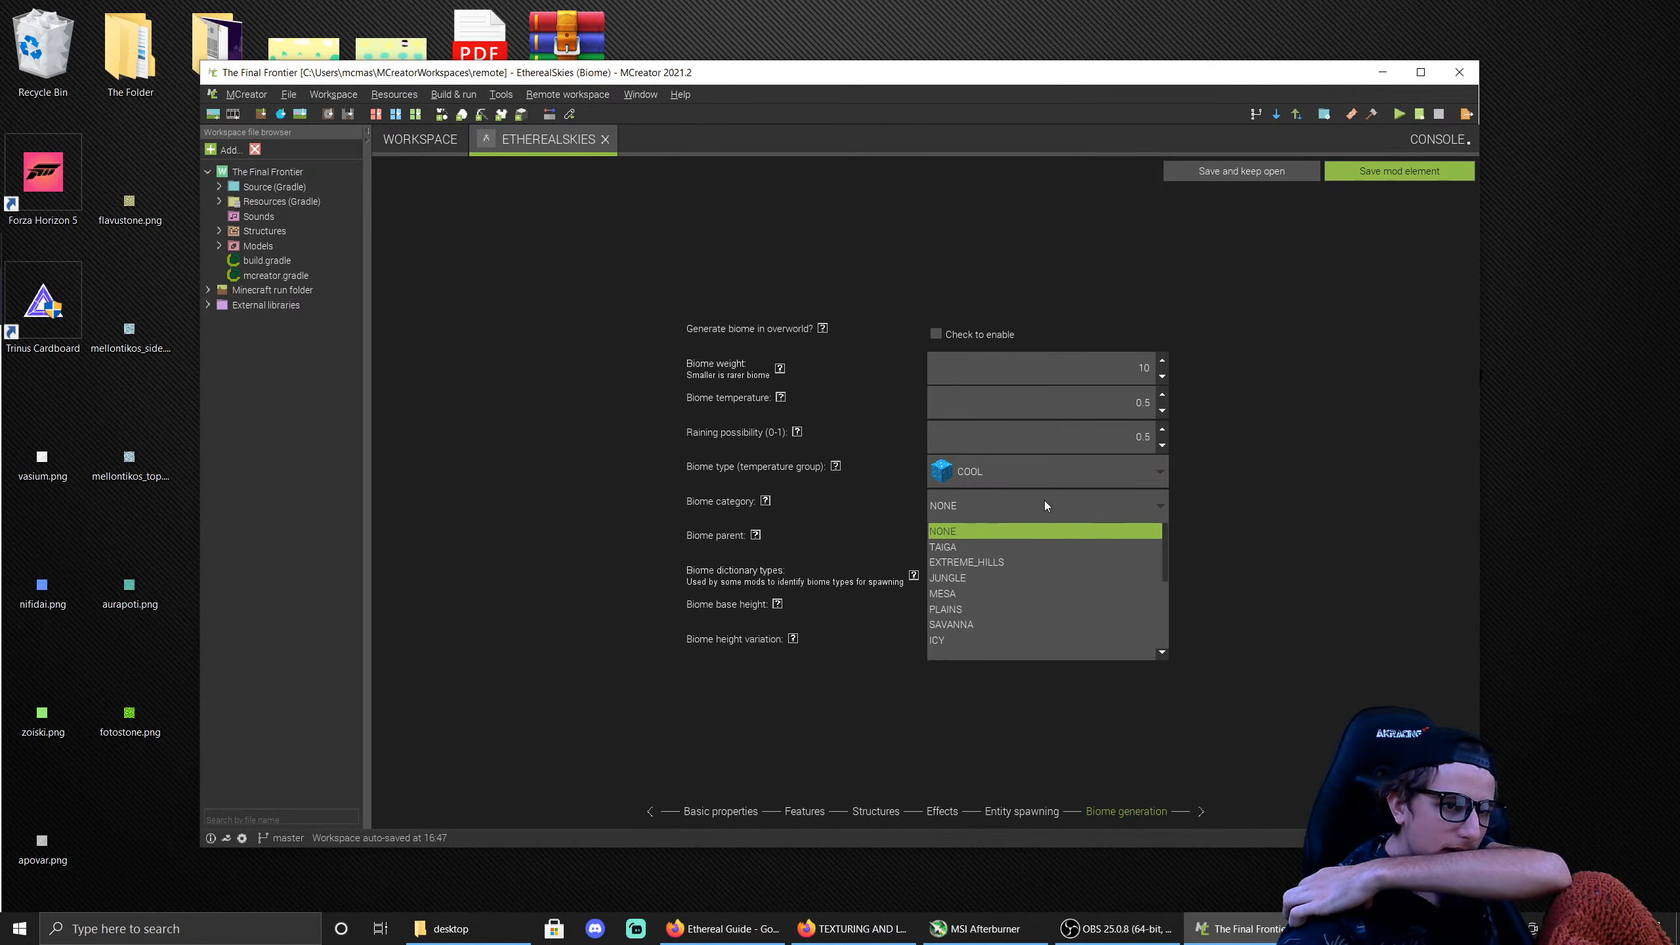
left_click(1045, 505)
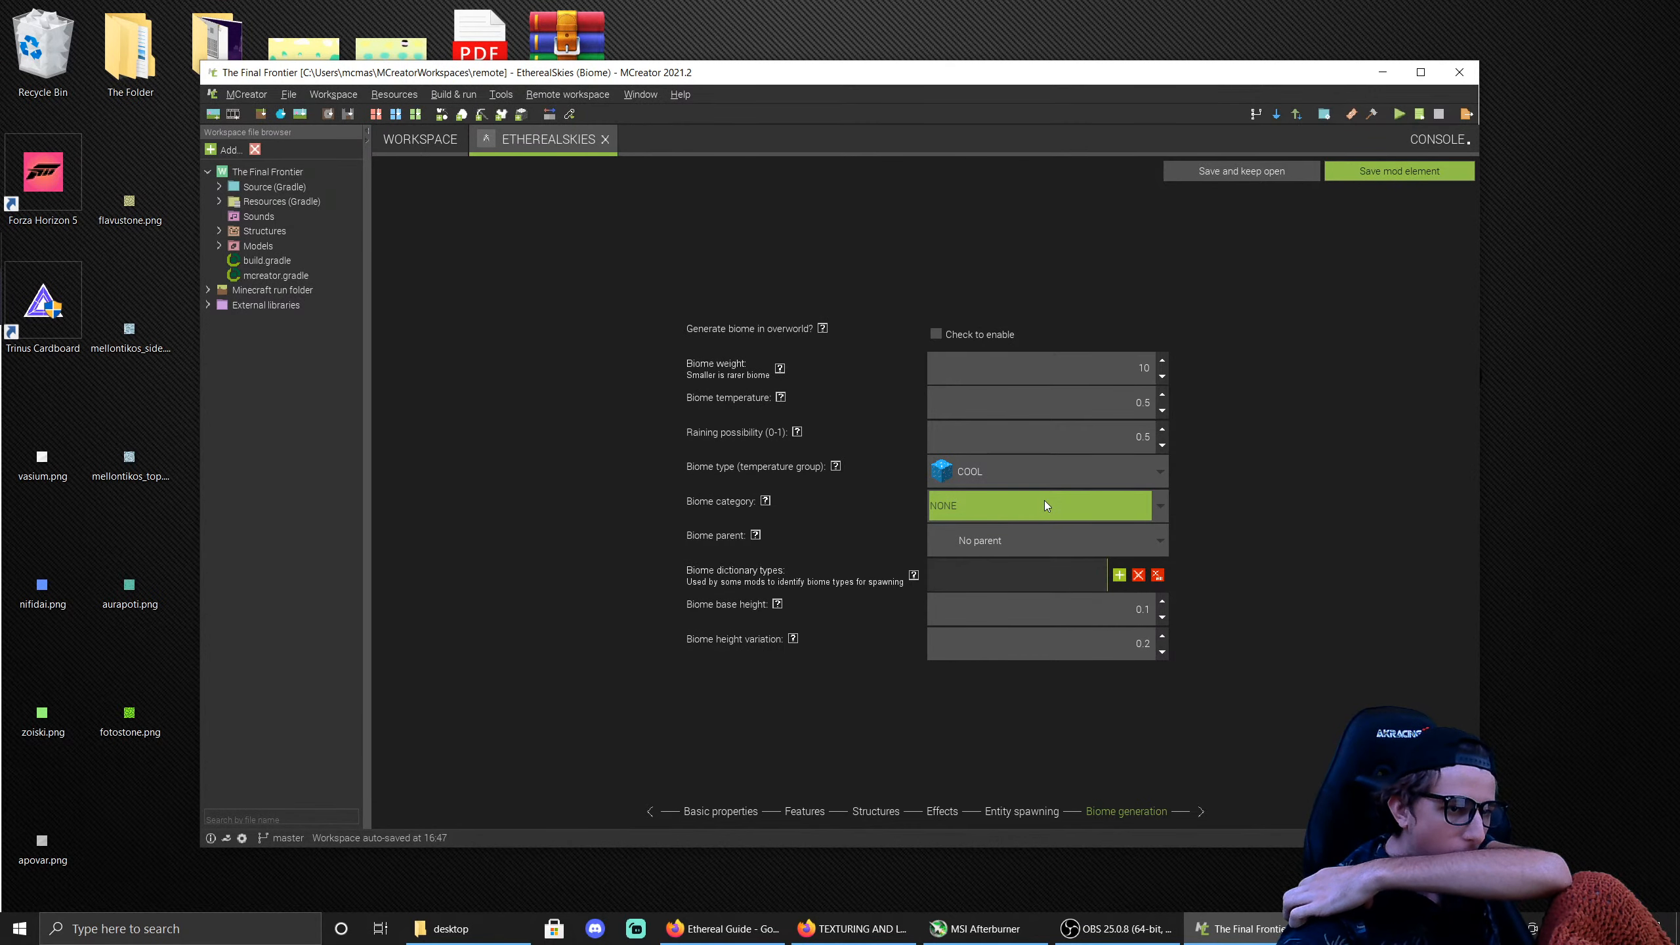
left_click(1359, 174)
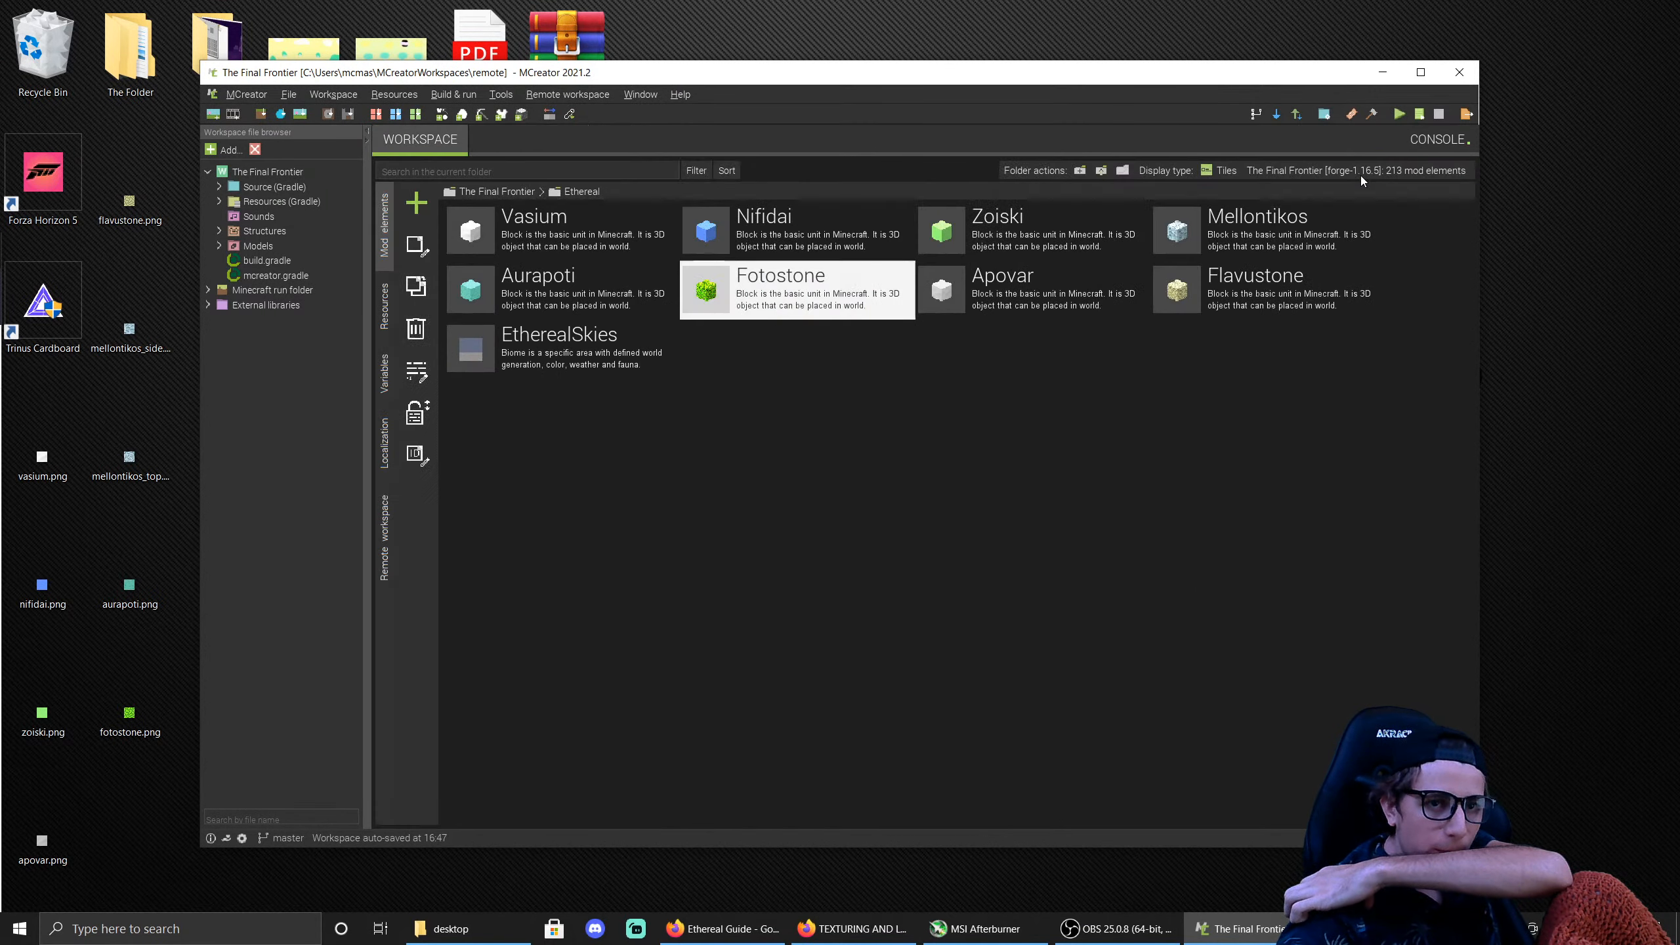
Step: Create a new dimension mod element named Ethereal
left_click(415, 206)
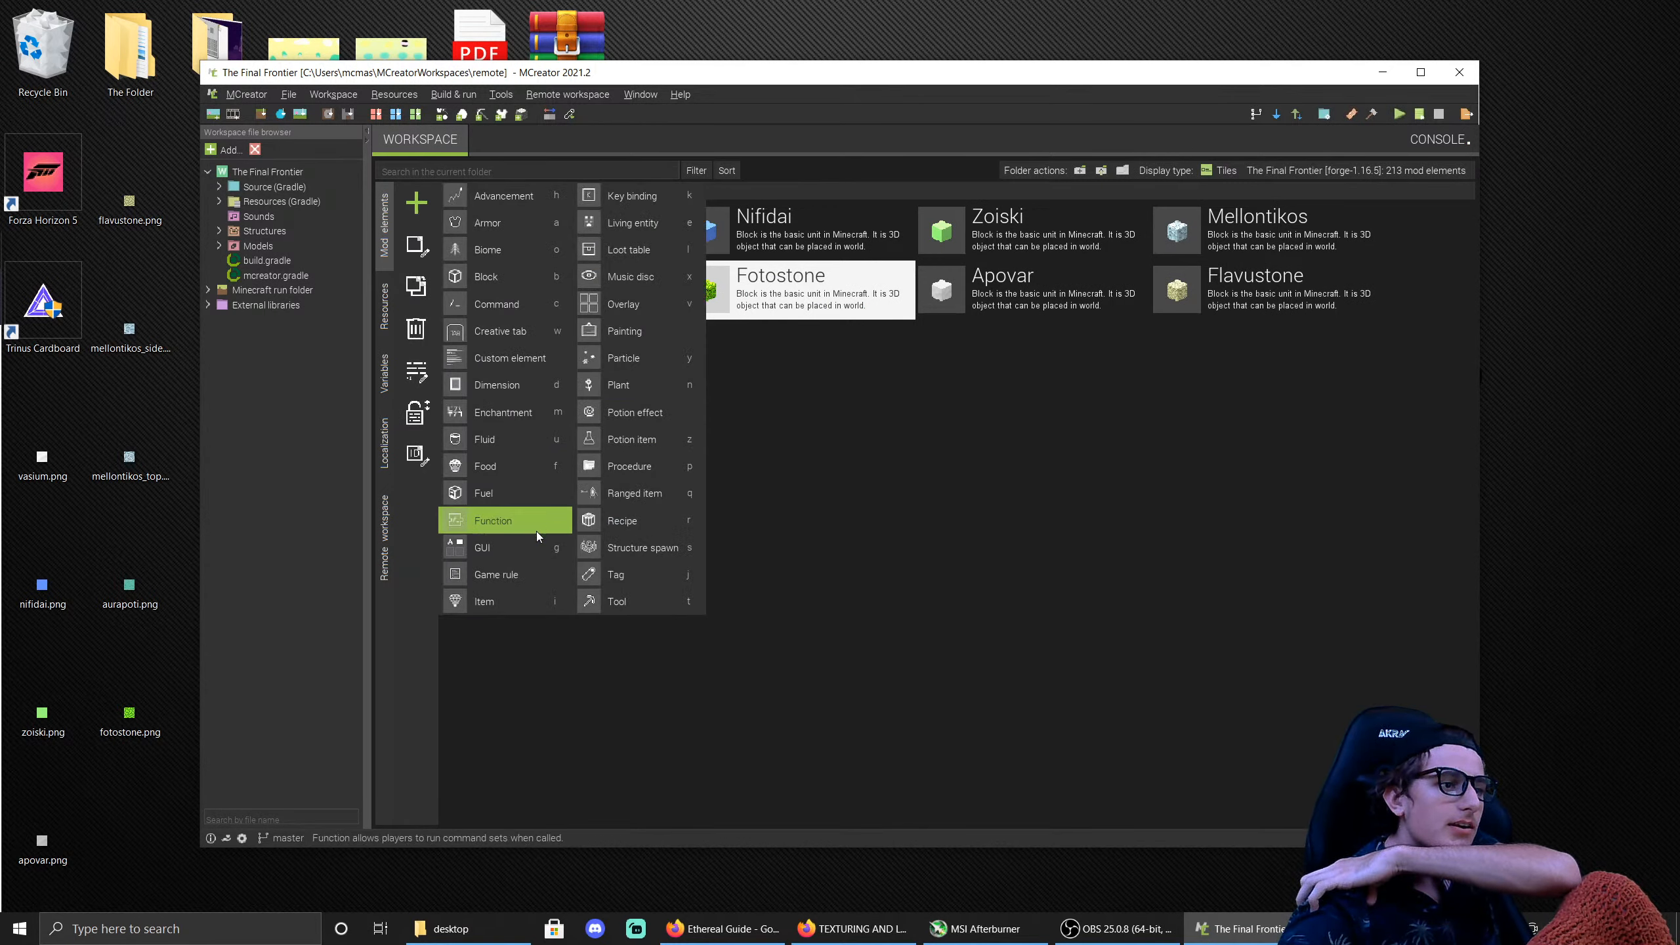
left_click(516, 384)
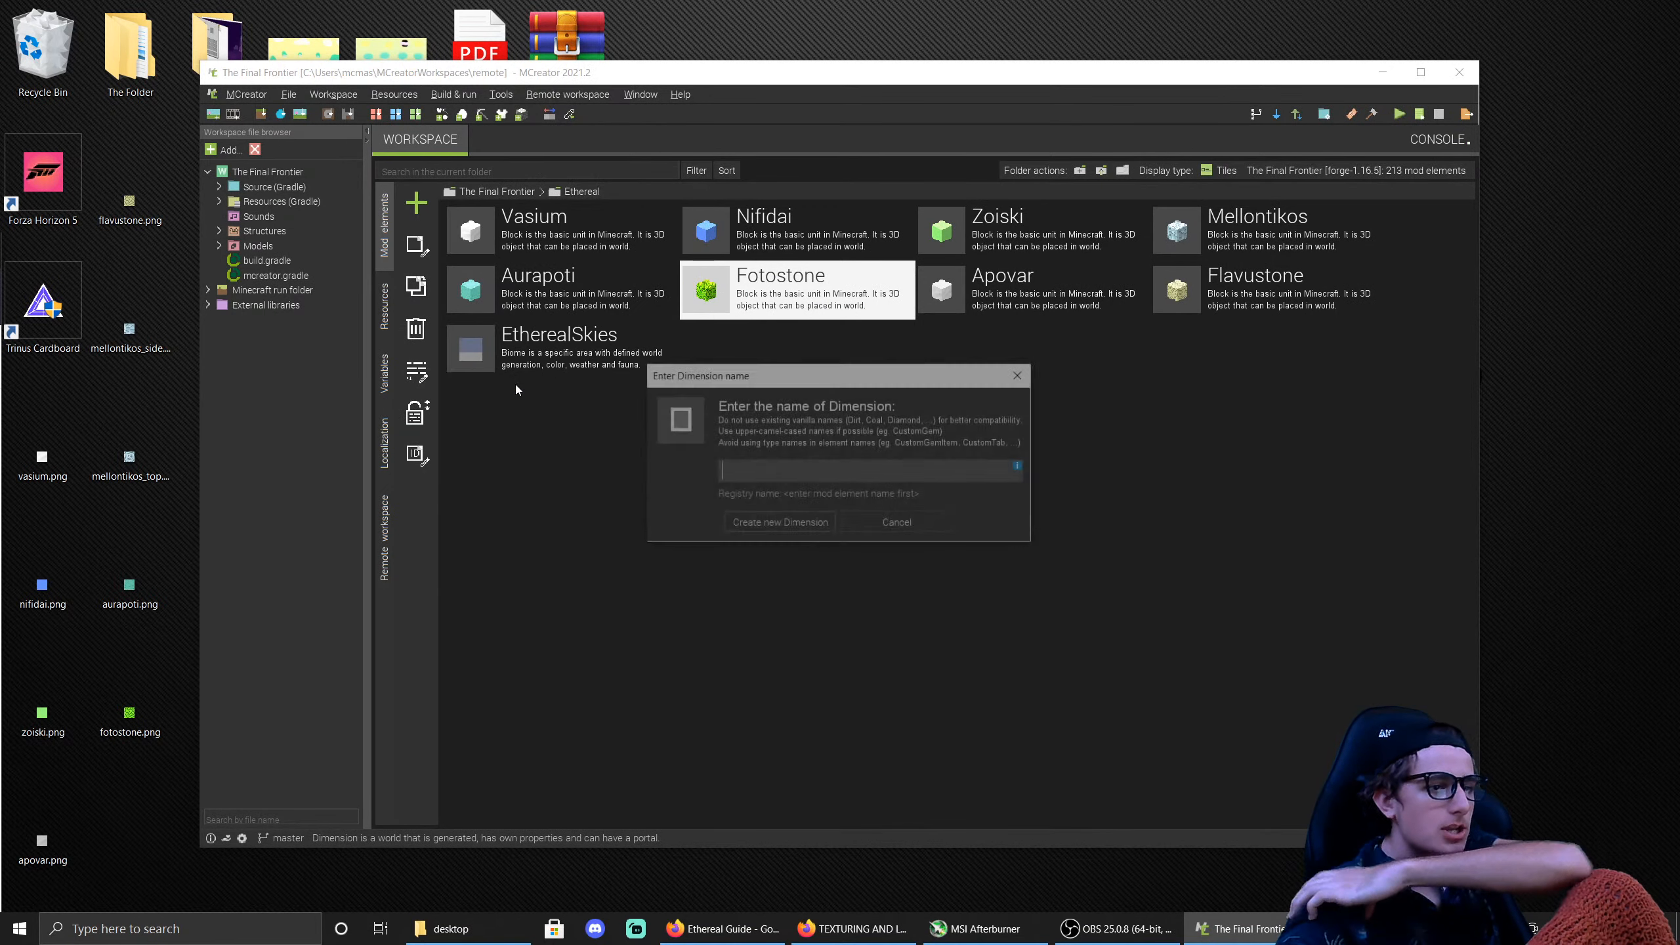
type("Ethereal")
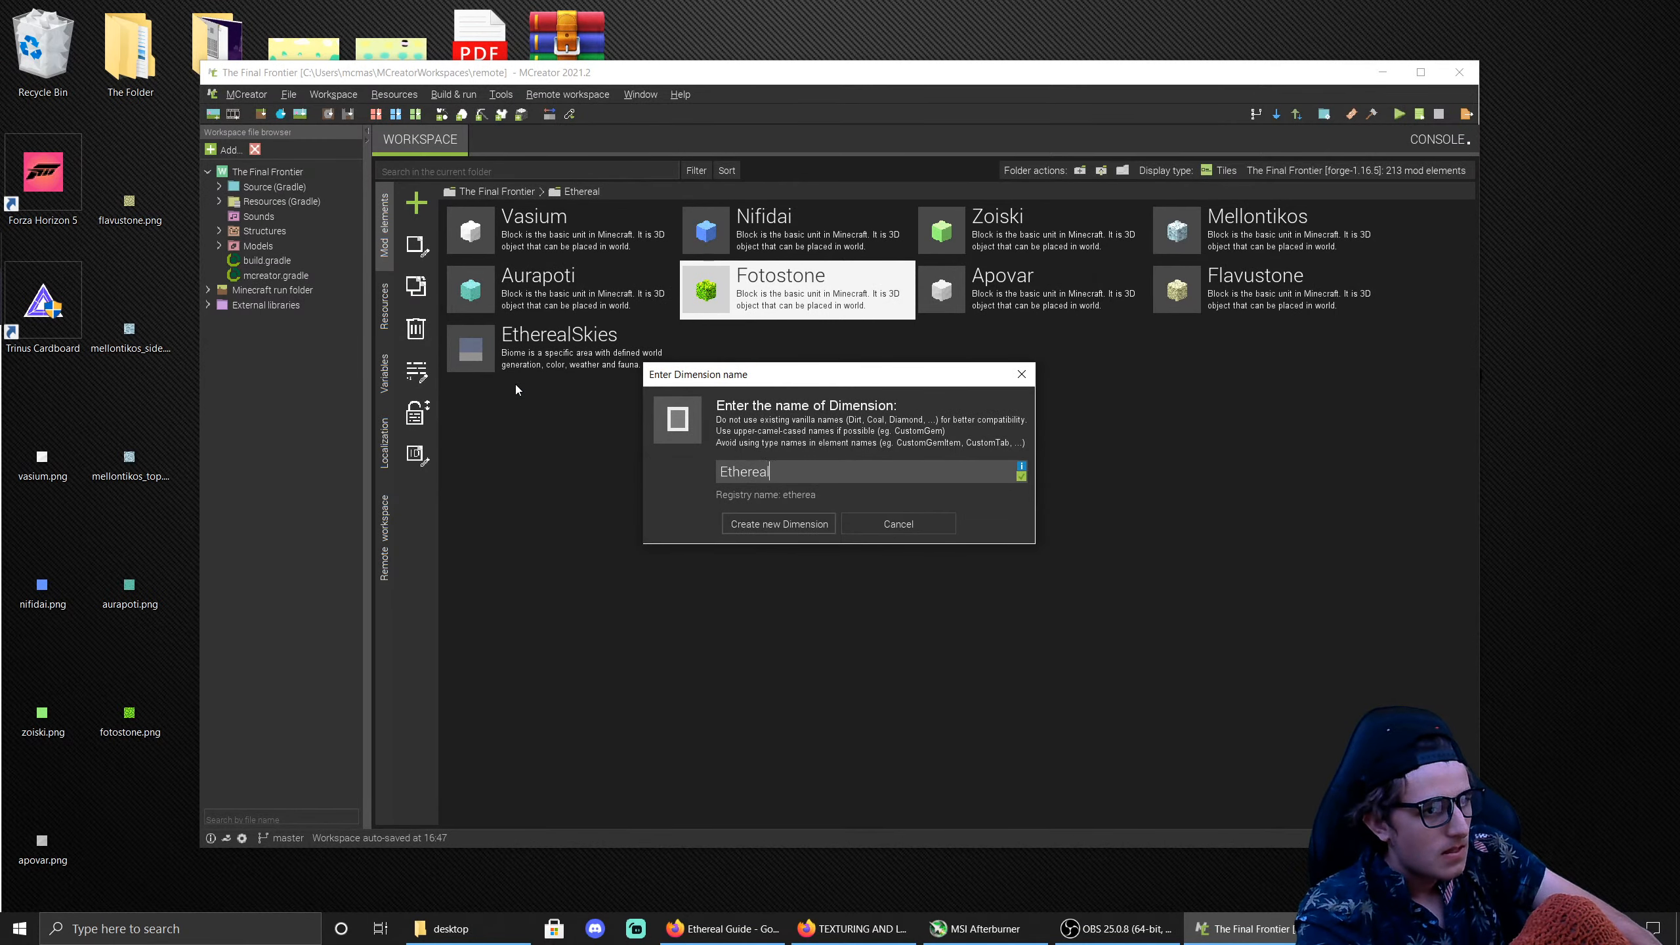
key("Return")
Step: Set the dimension's main filler block to the custom Vasium block and its world gen type to End like gen
left_click(872, 361)
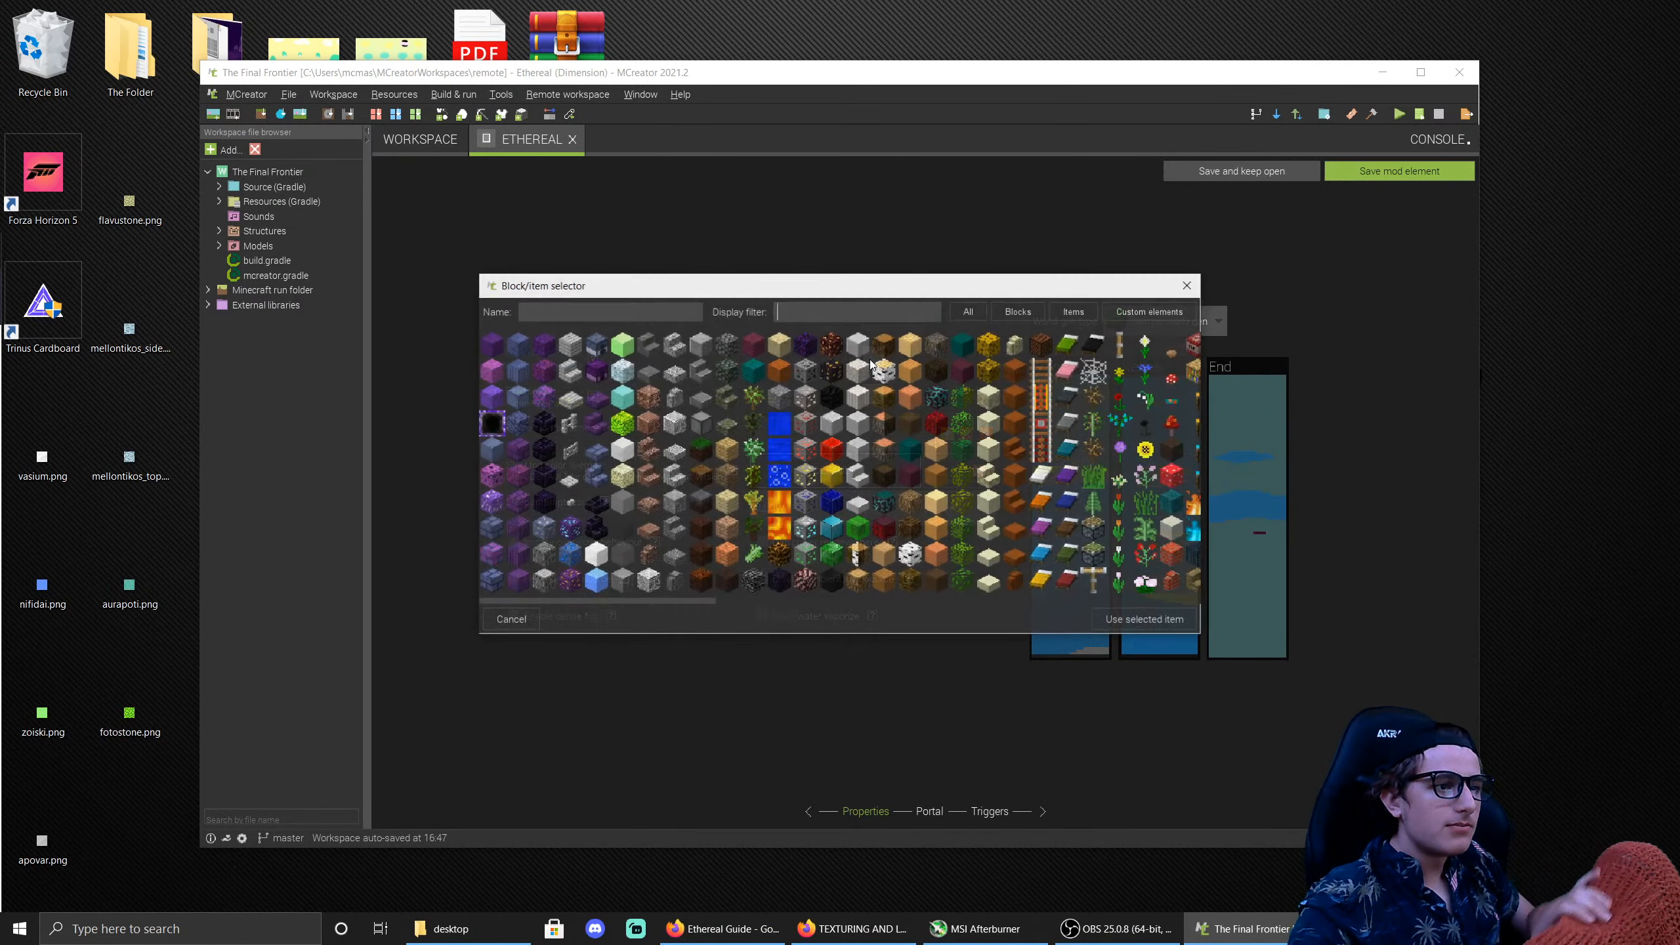
double_click(595, 561)
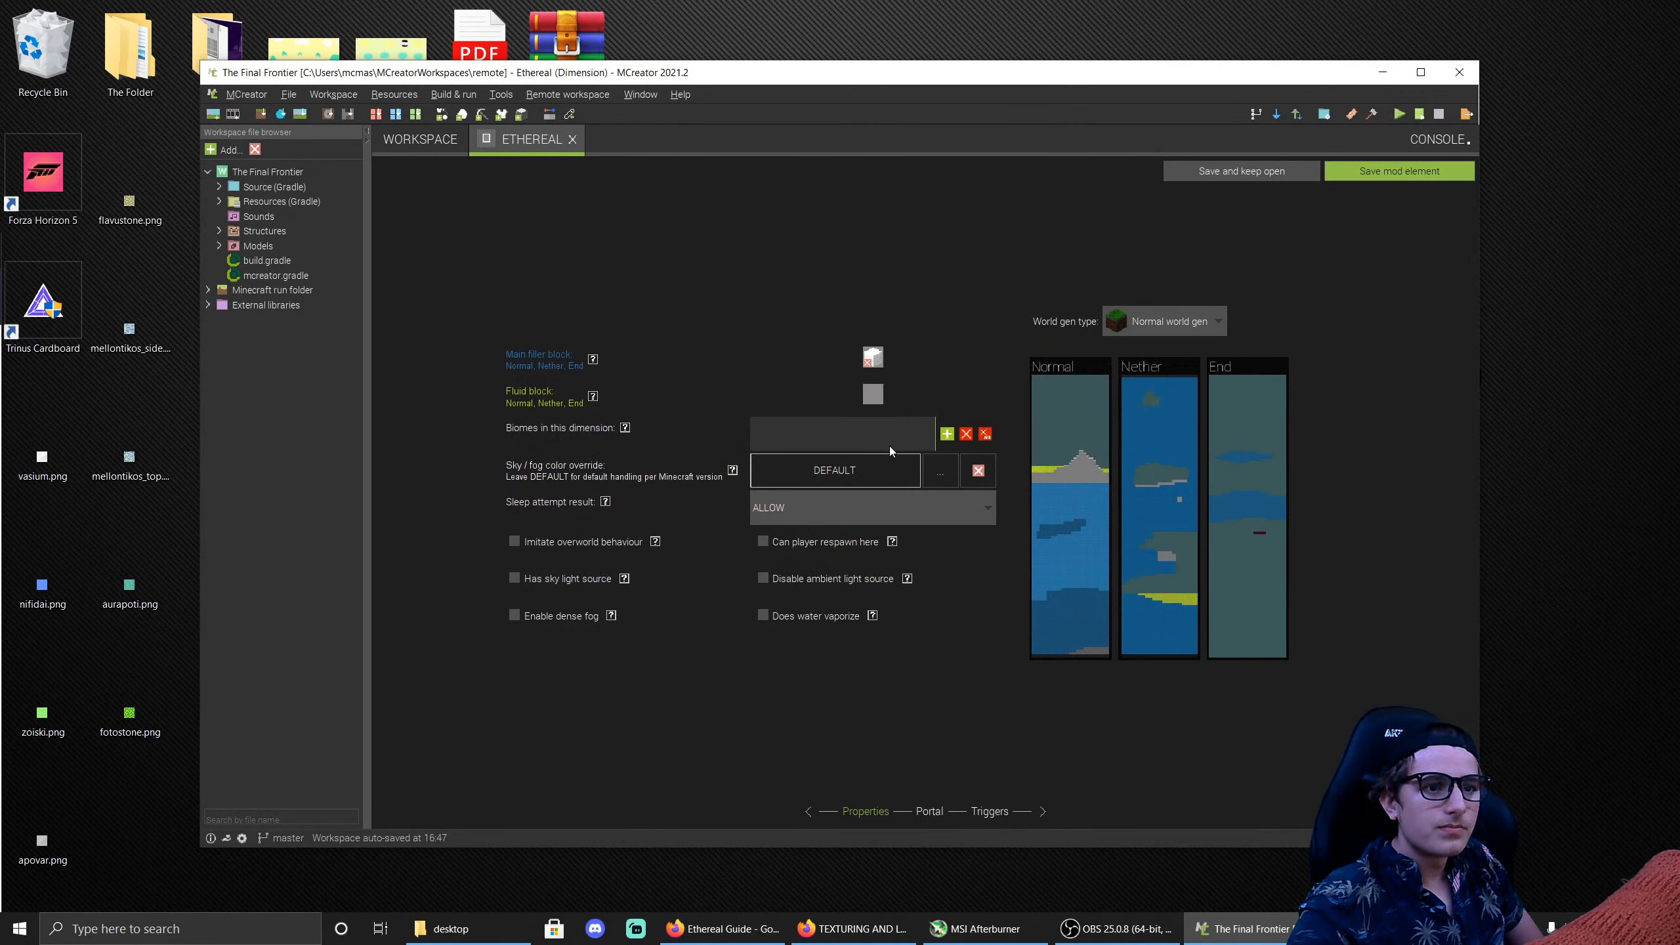
left_click(1147, 315)
left_click(1149, 399)
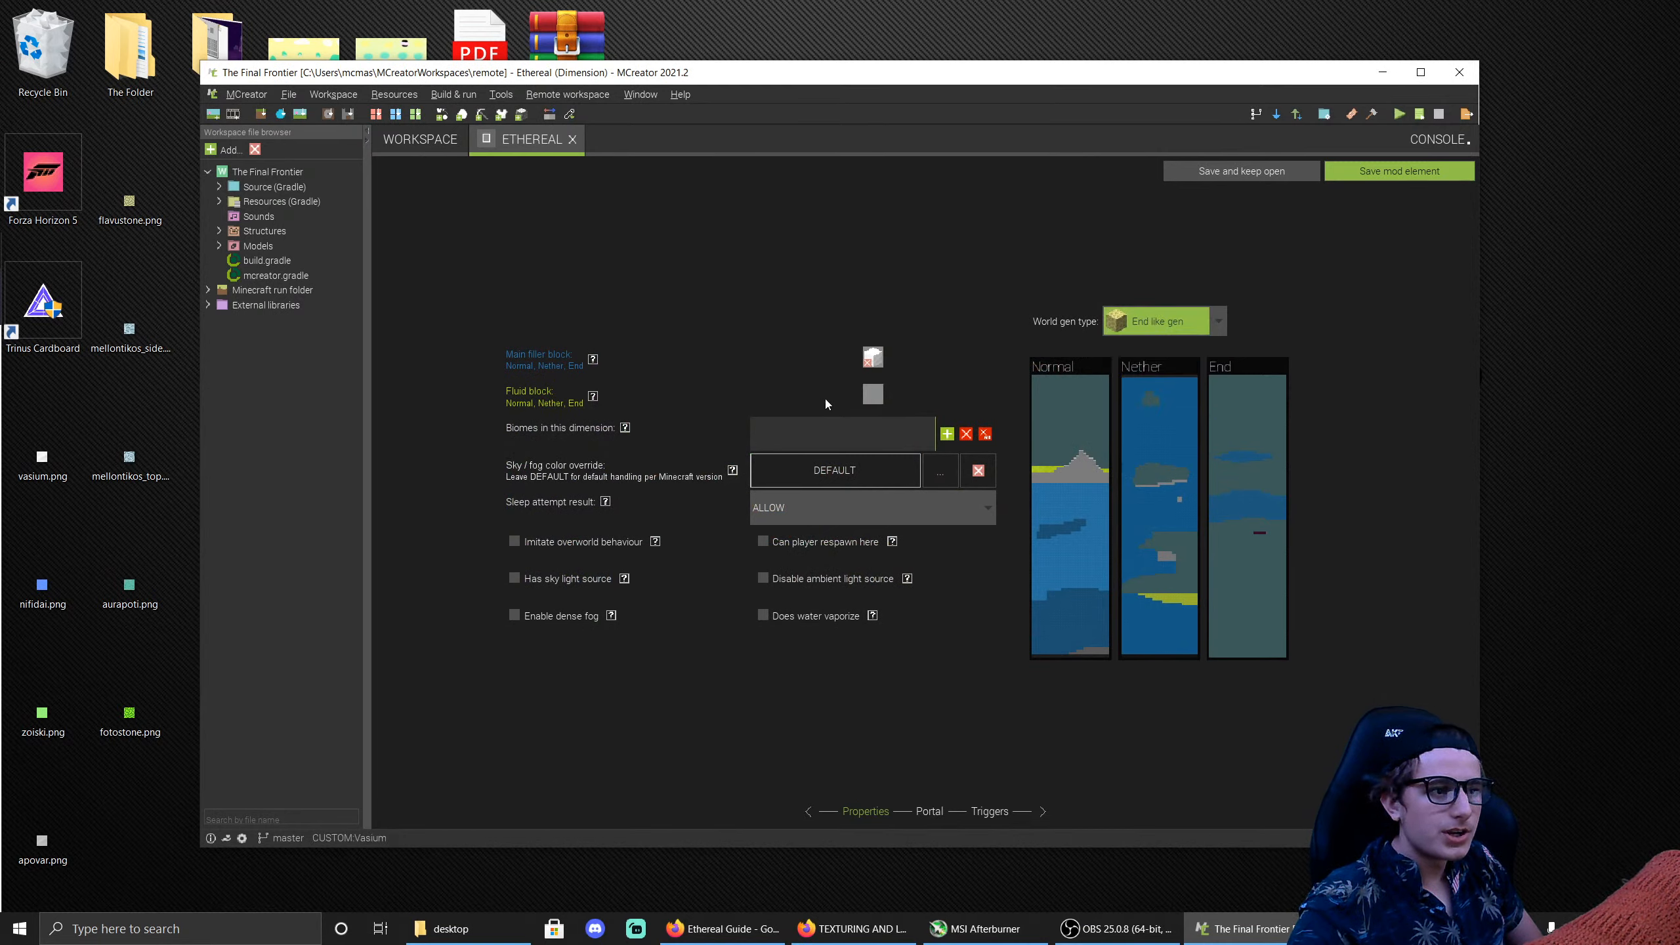
Step: Set the dimension's fluid block to air
left_click(879, 402)
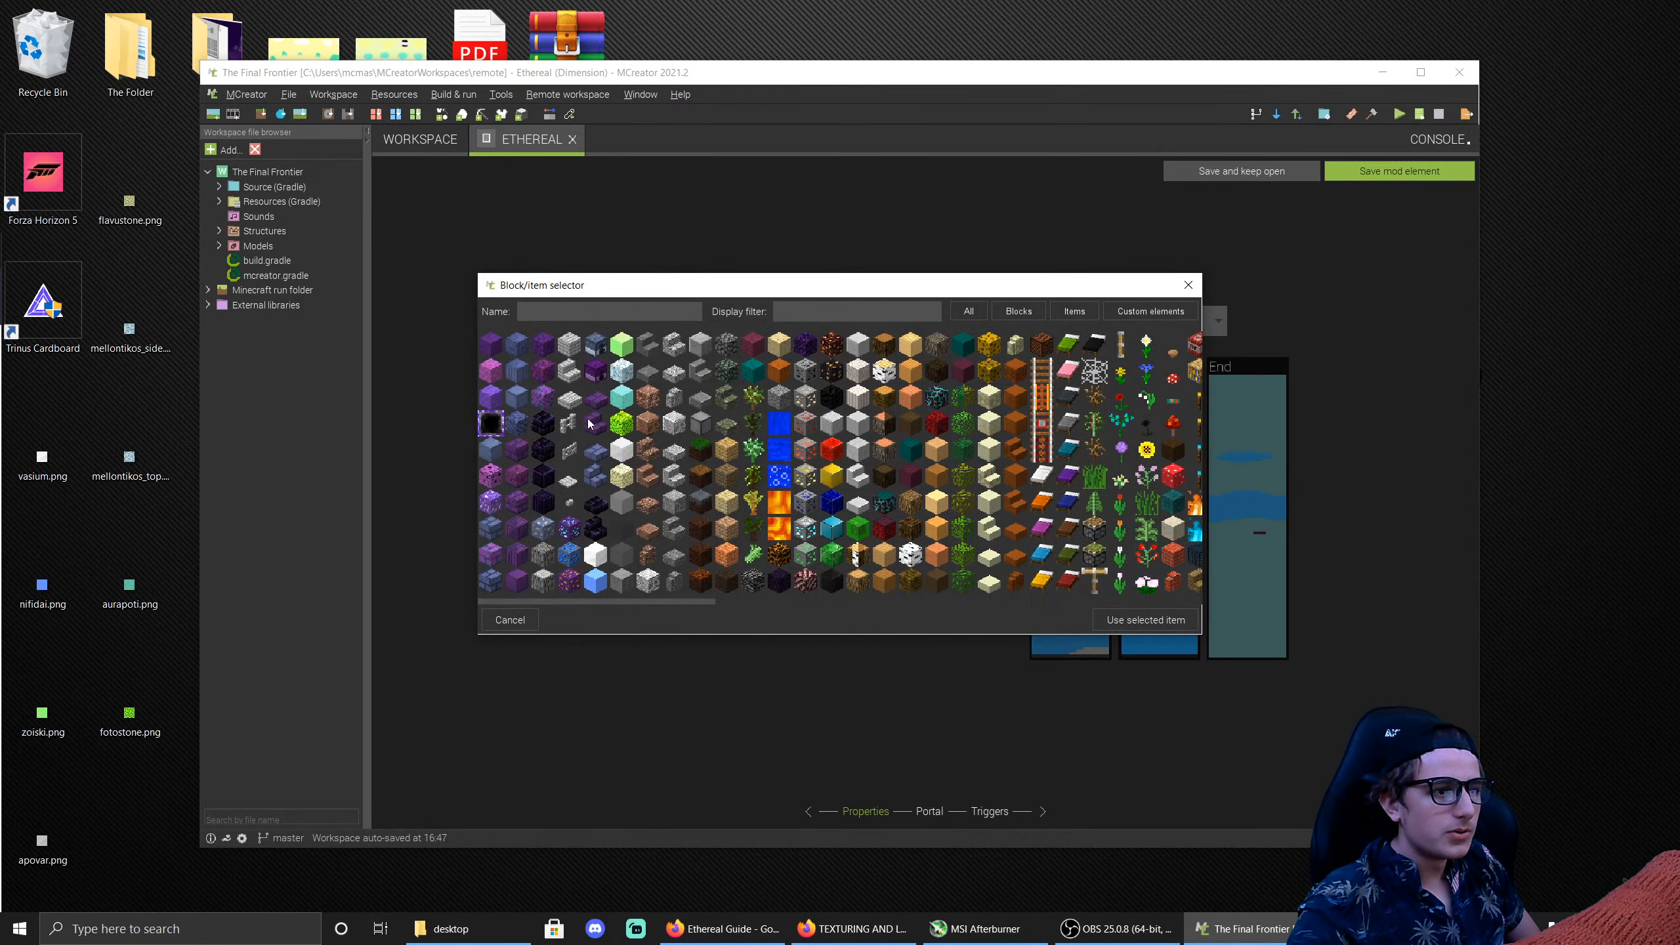
type("air")
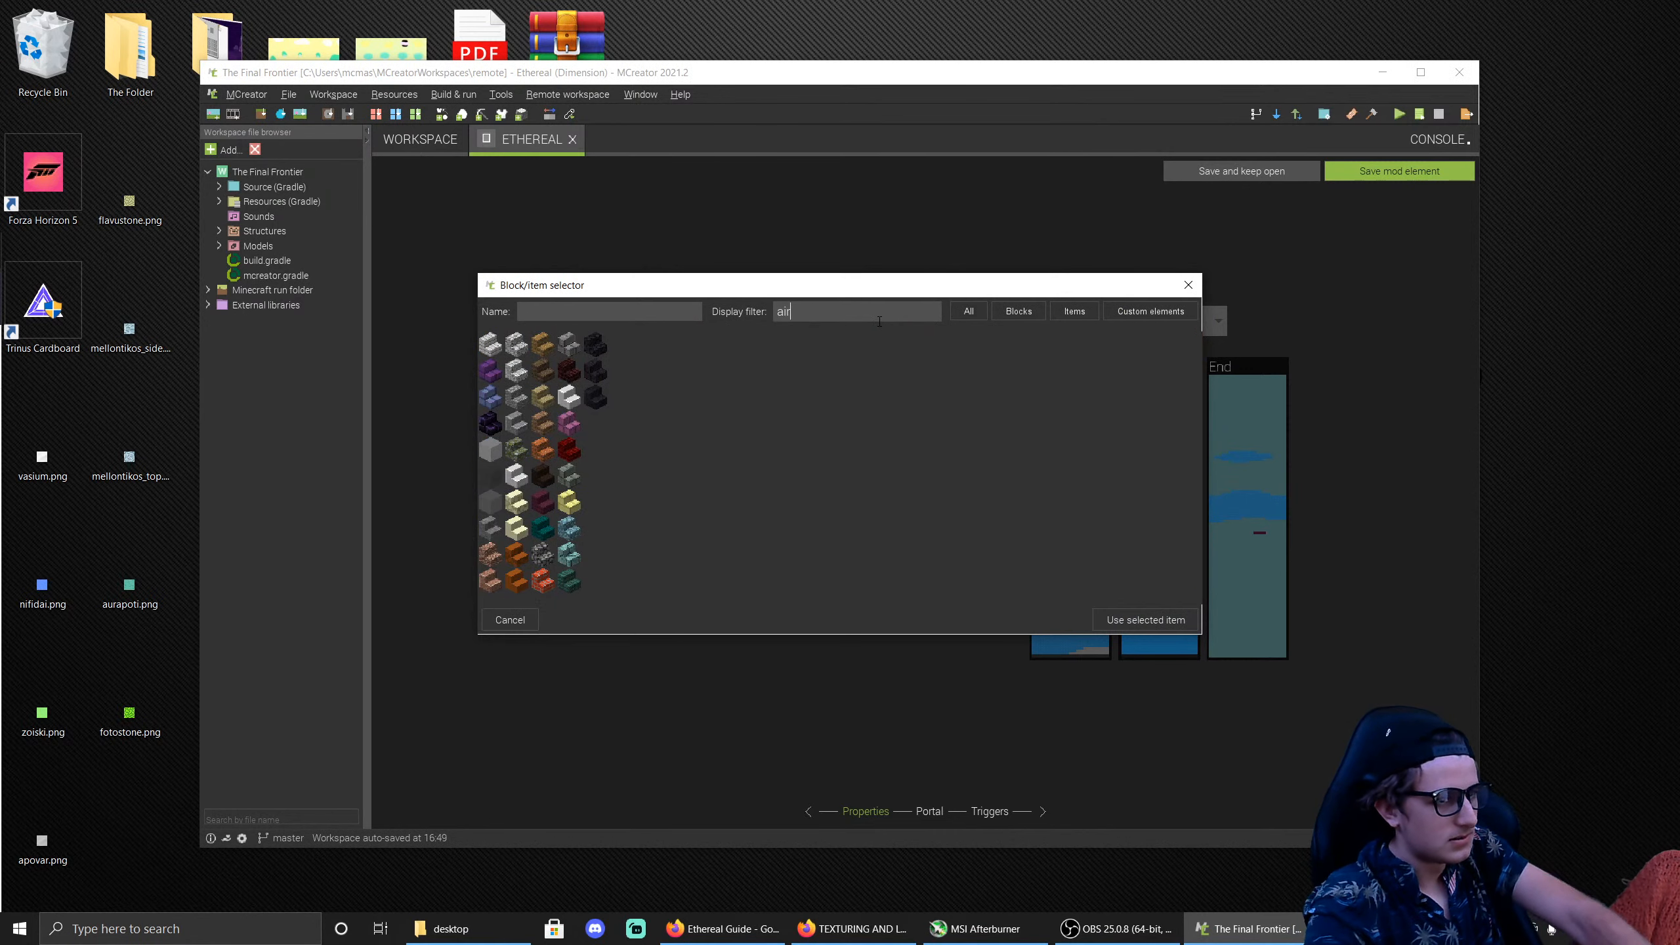
double_click(491, 450)
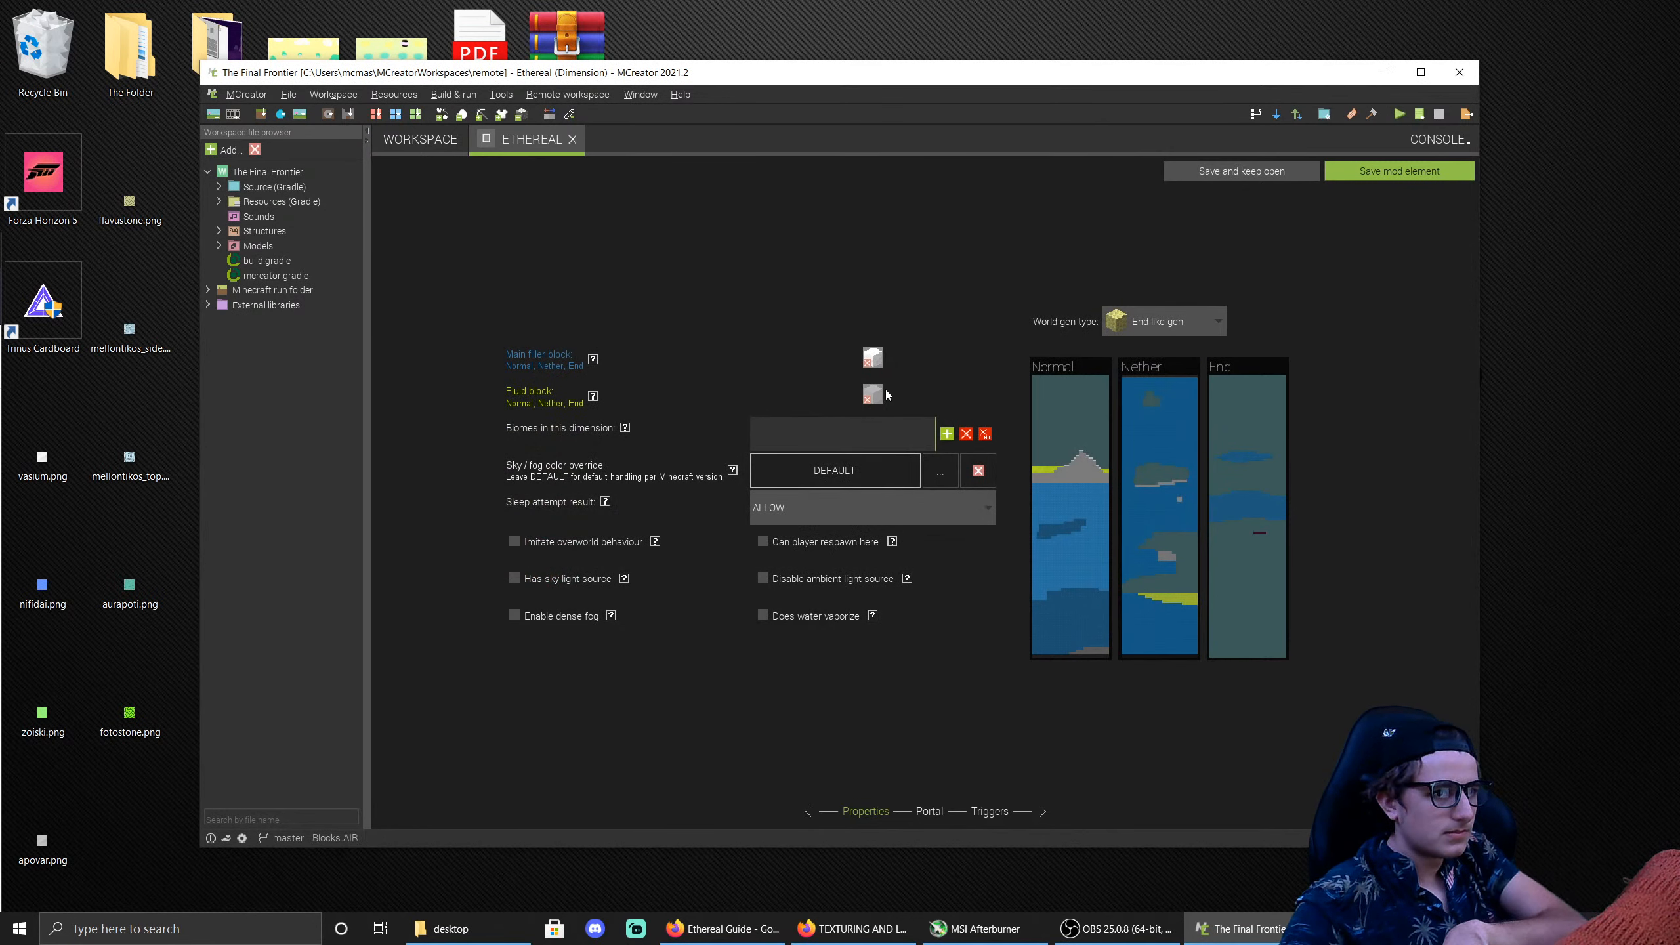
Step: Add the custom EtherealSkies biome to the dimension's biomes
left_click(946, 434)
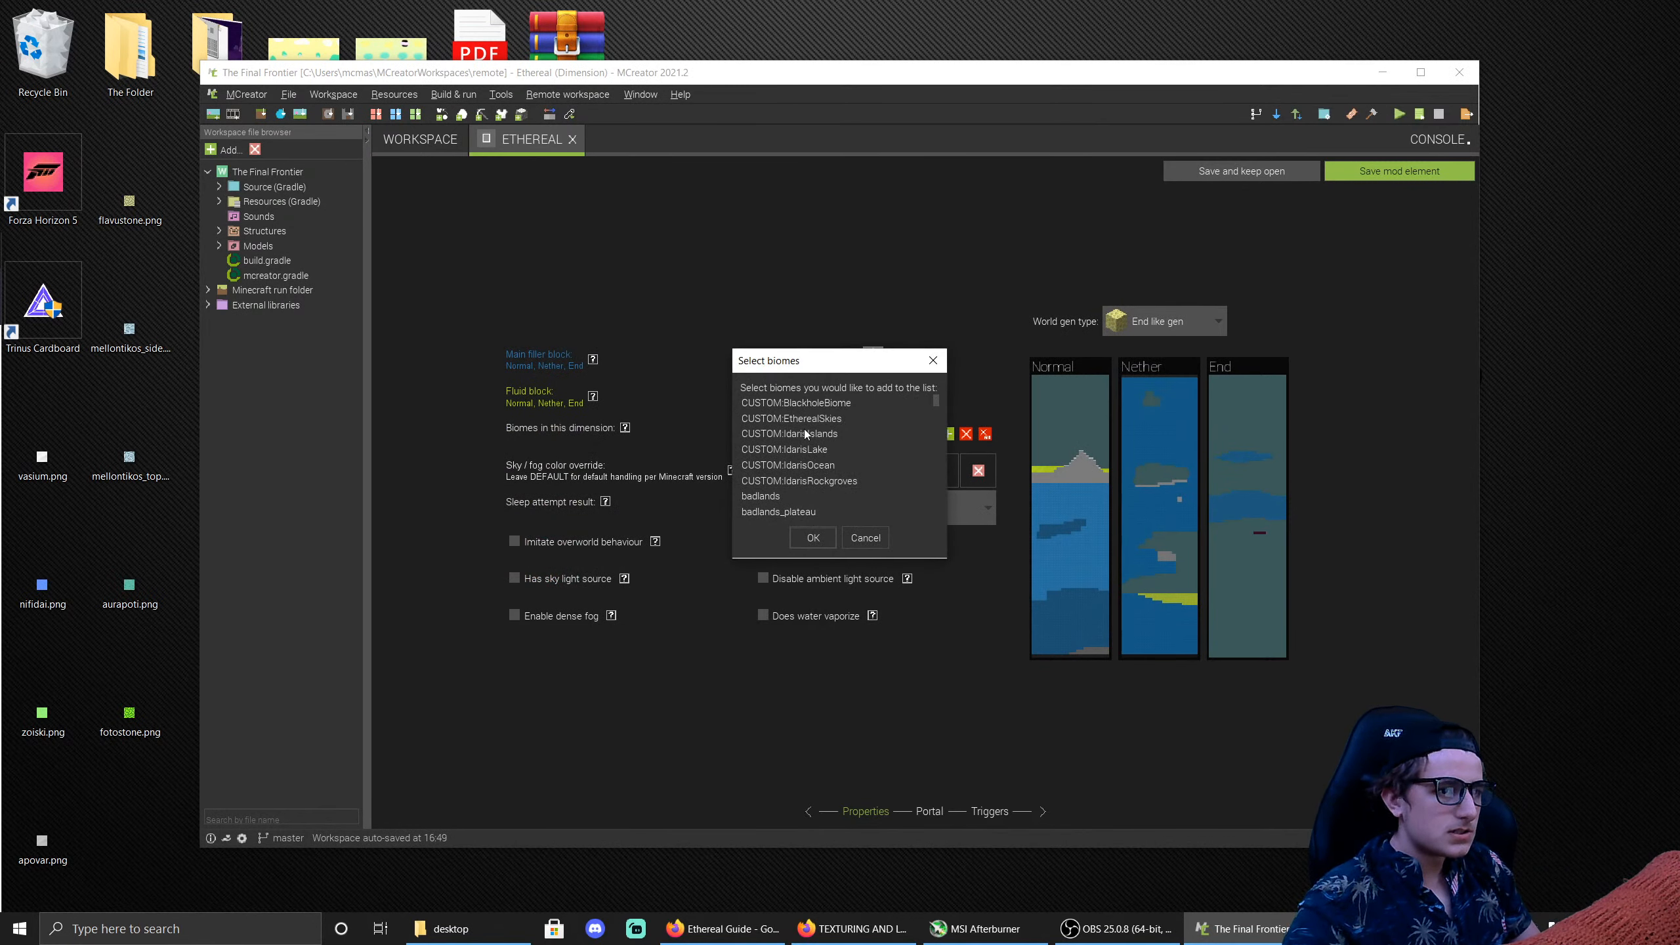
left_click(827, 420)
left_click(827, 535)
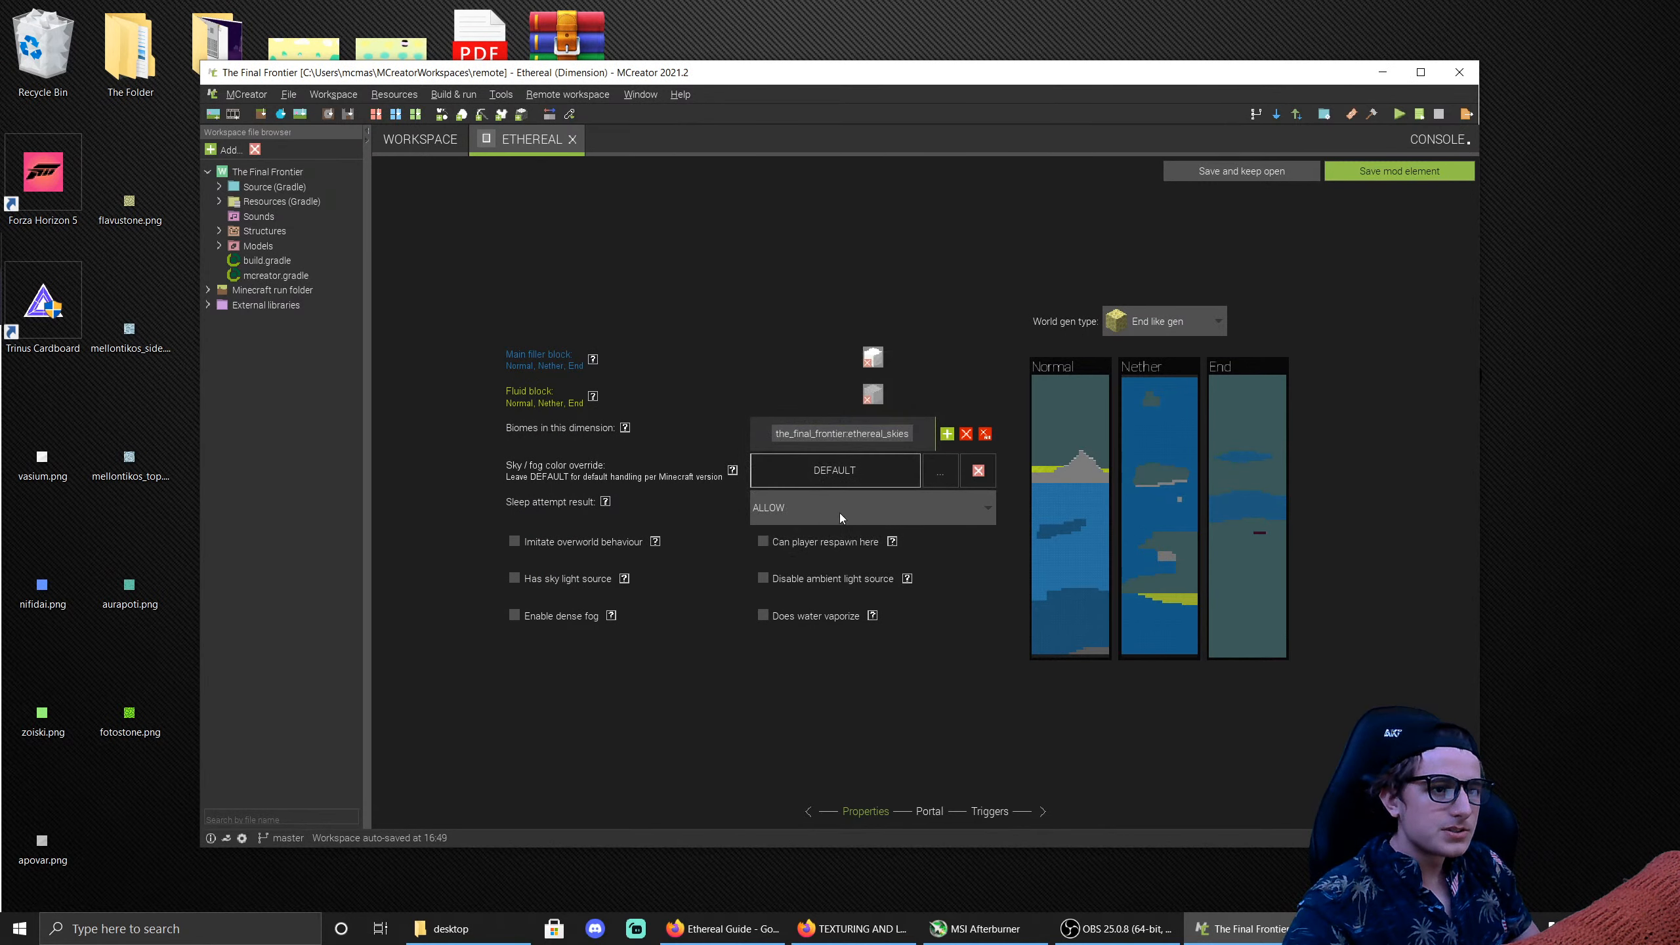
Step: Set the dimension's sky / fog color override to pale yellow, 255,255,204
left_click(937, 475)
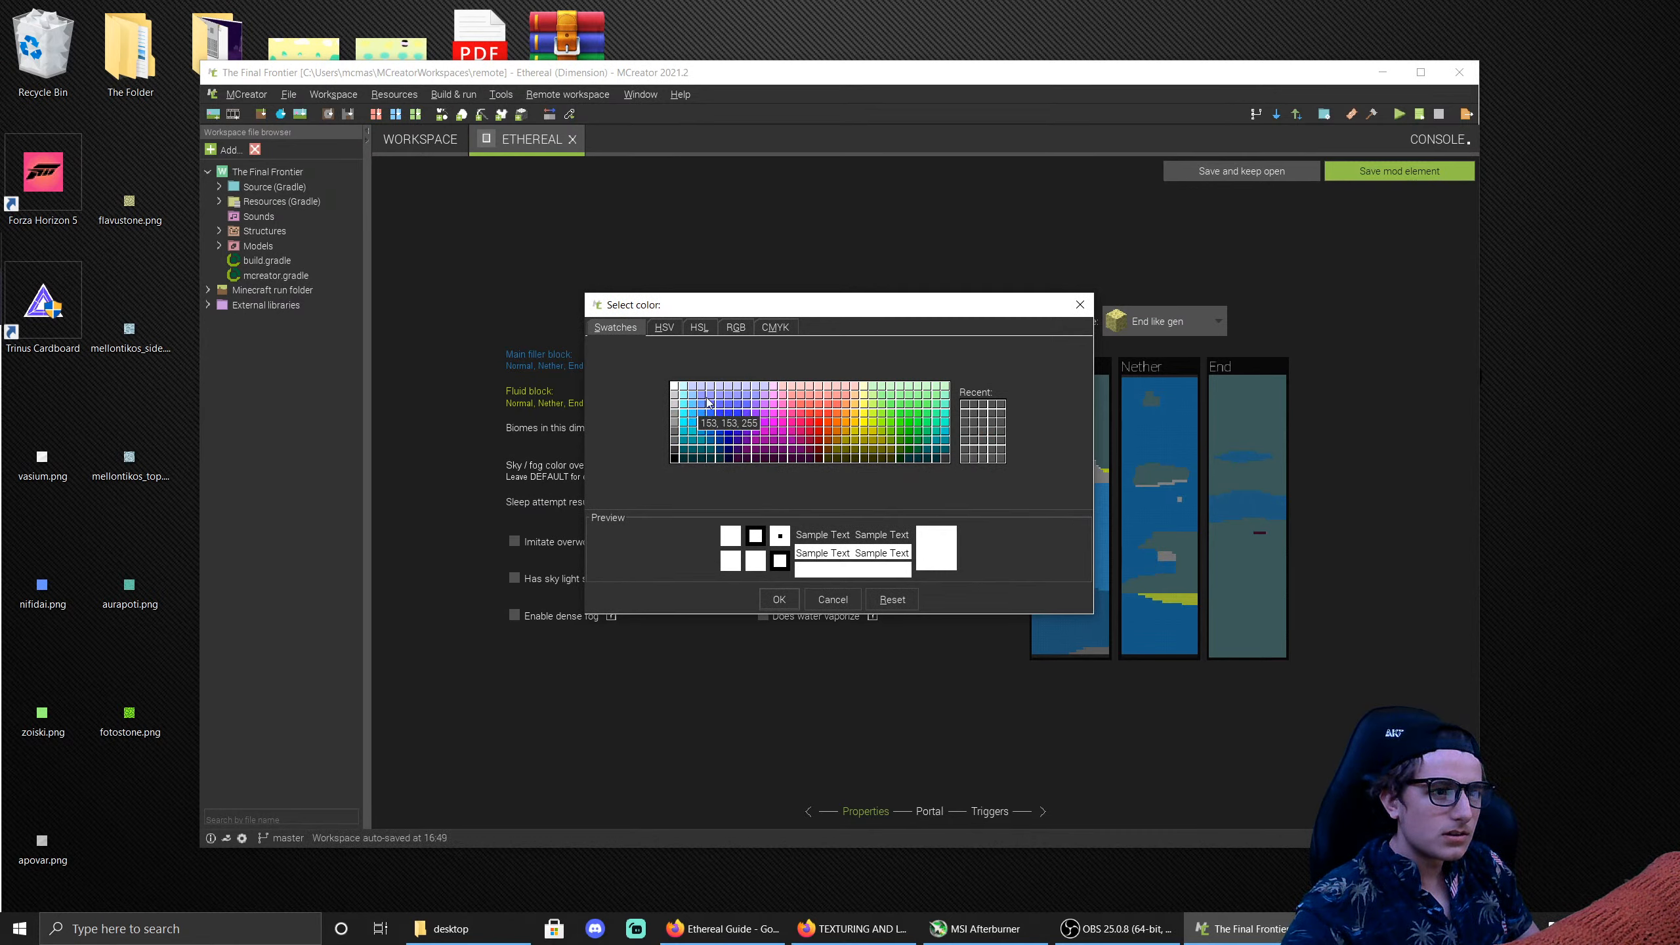
left_click(863, 386)
left_click(780, 598)
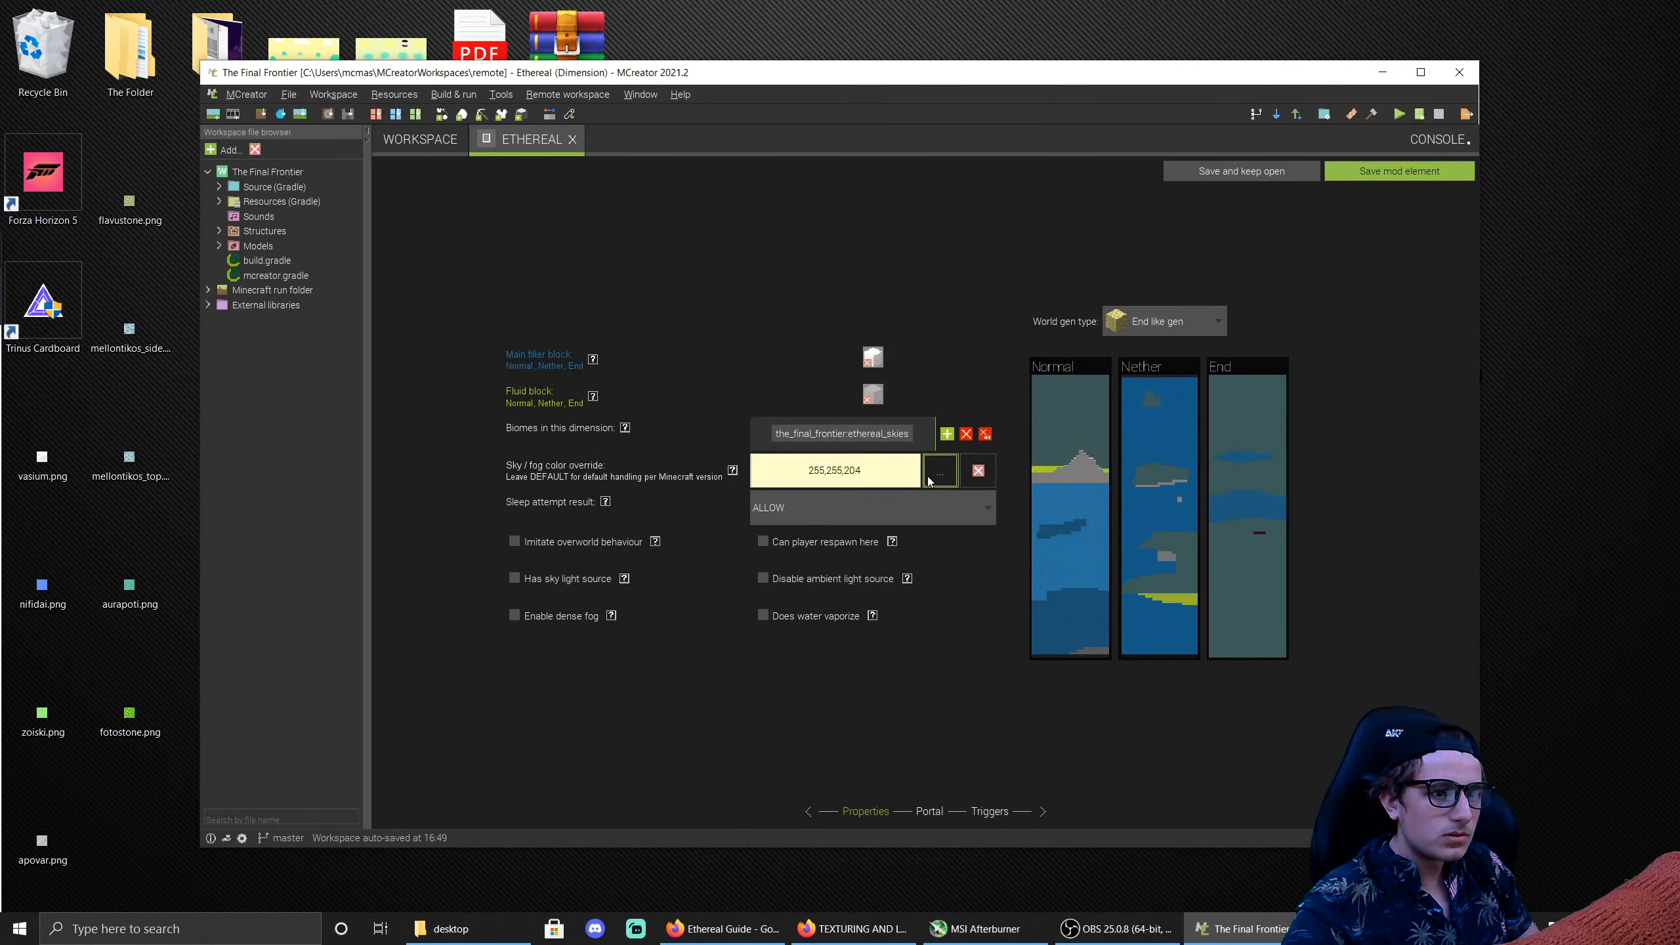
Step: Set the sky / fog color override to the bright yellow 255,255,0
left_click(940, 471)
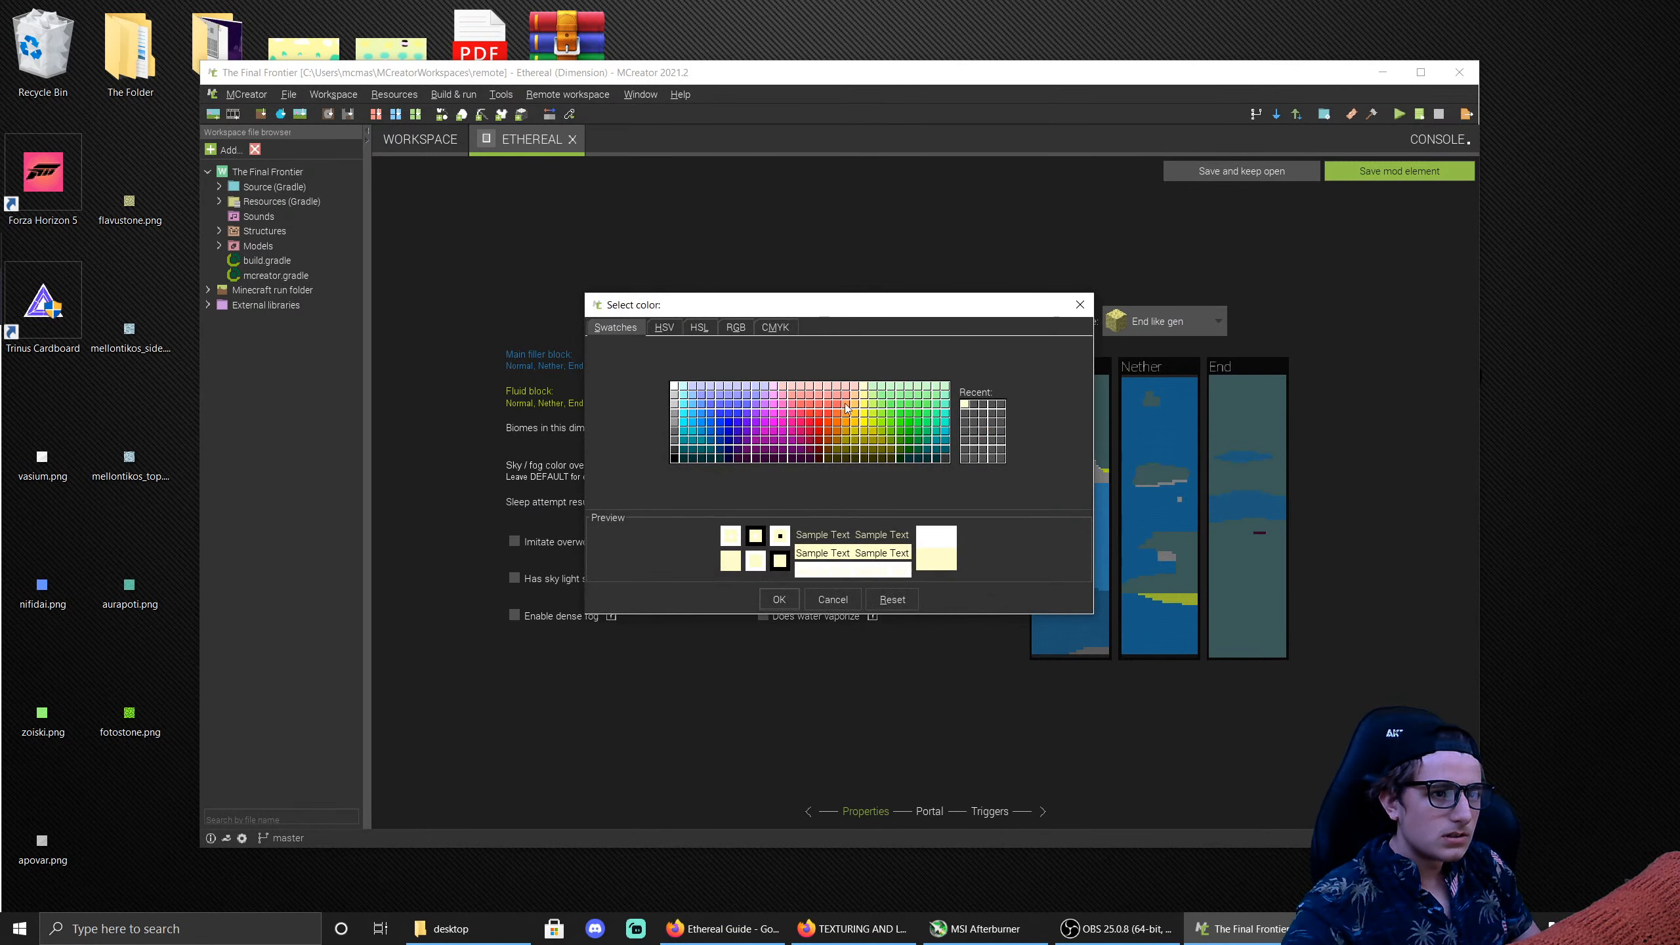
left_click(864, 404)
left_click(864, 414)
left_click(779, 599)
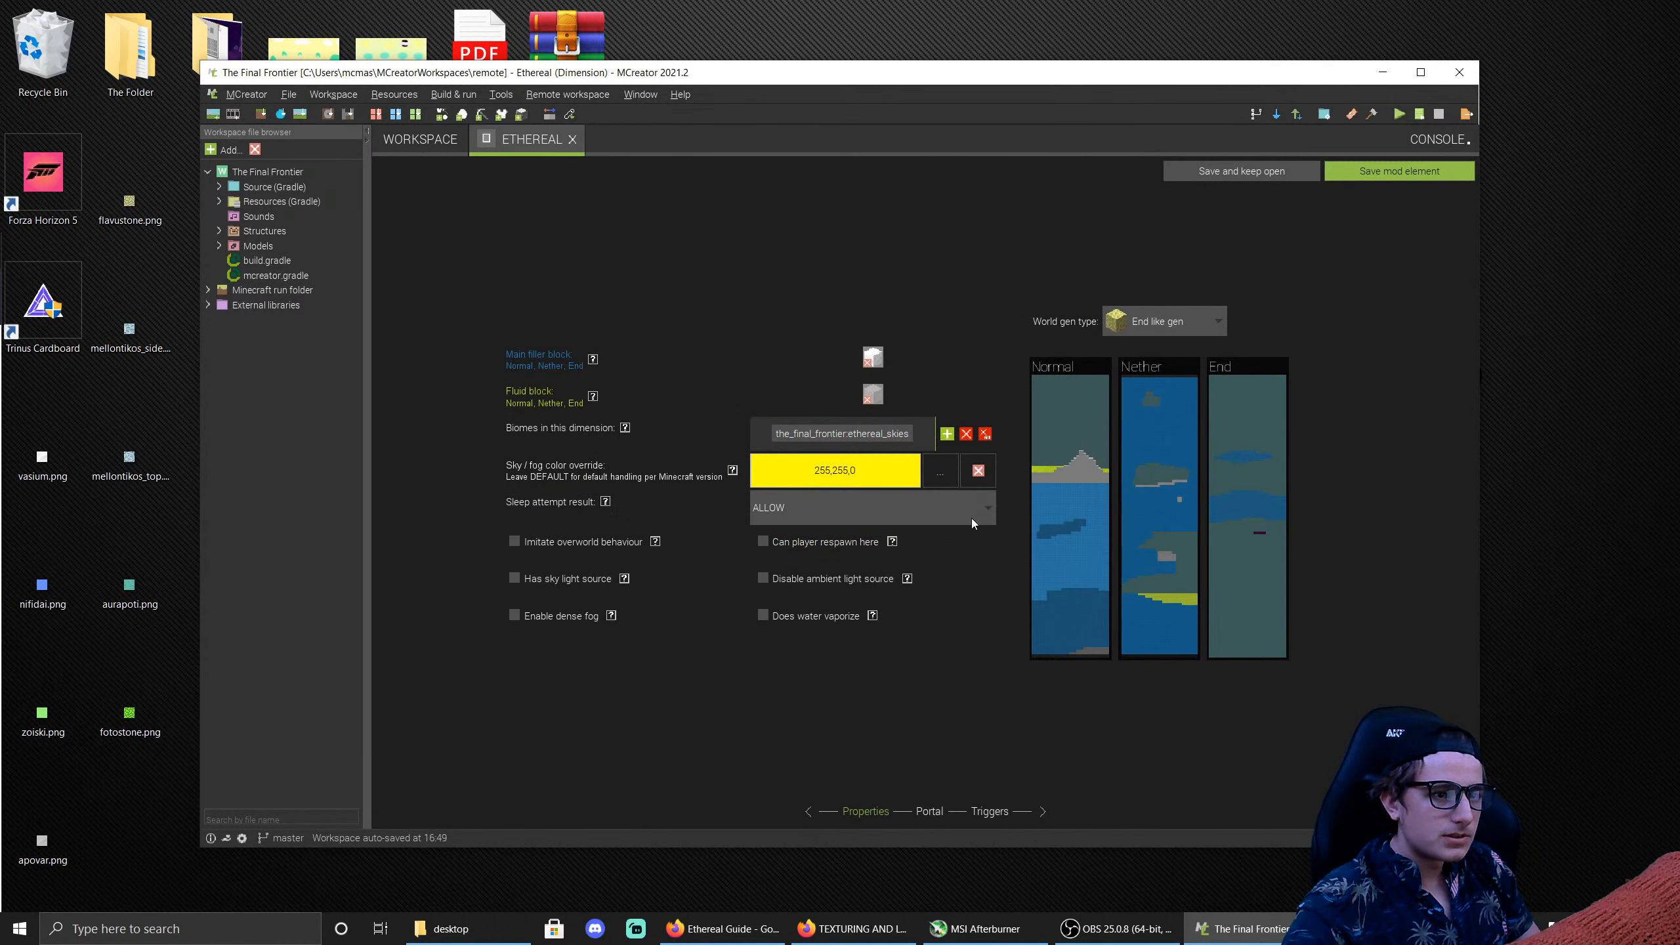
Step: Set the dimension's sleep attempt result to DENY
left_click(842, 520)
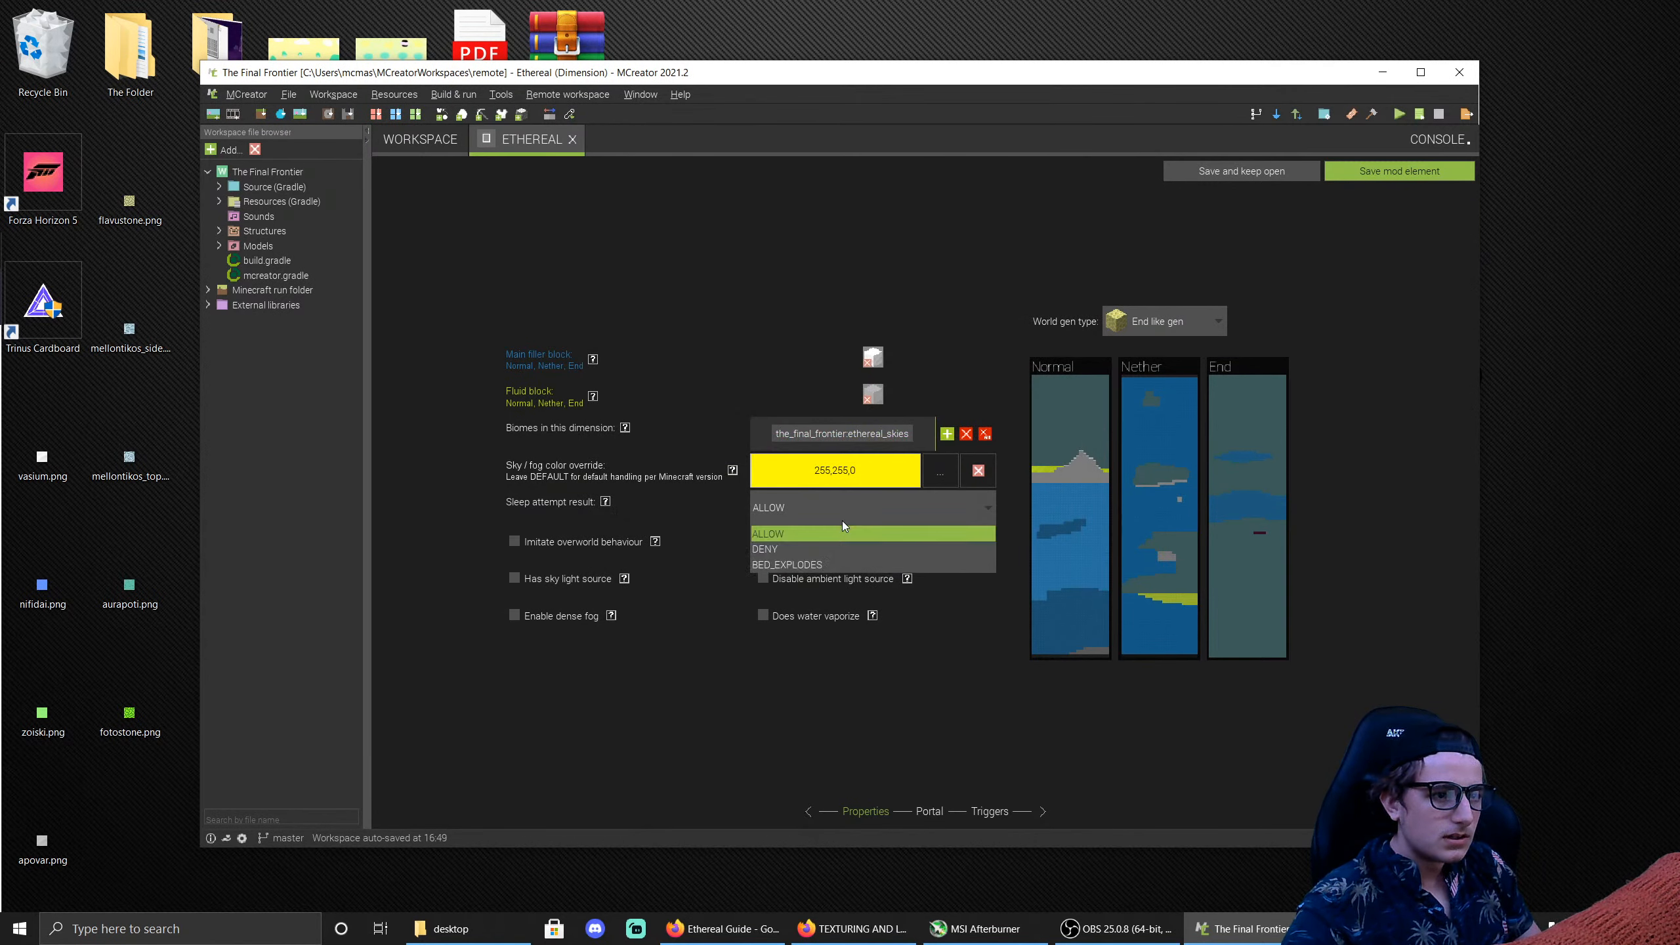
left_click(822, 554)
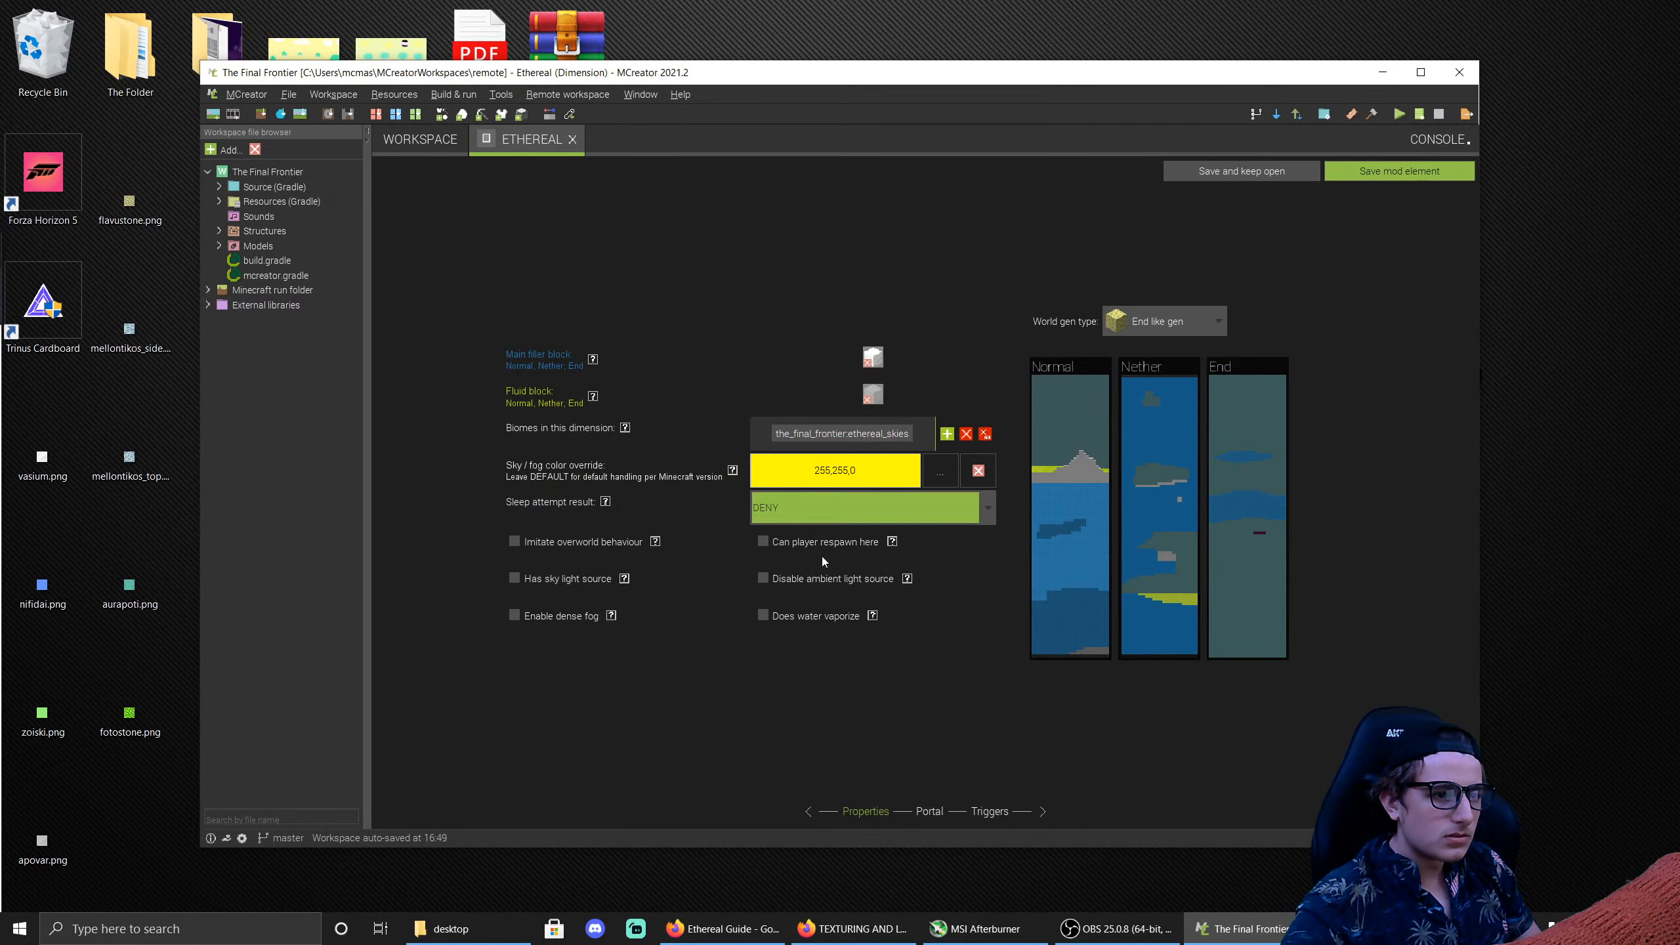
left_click(850, 524)
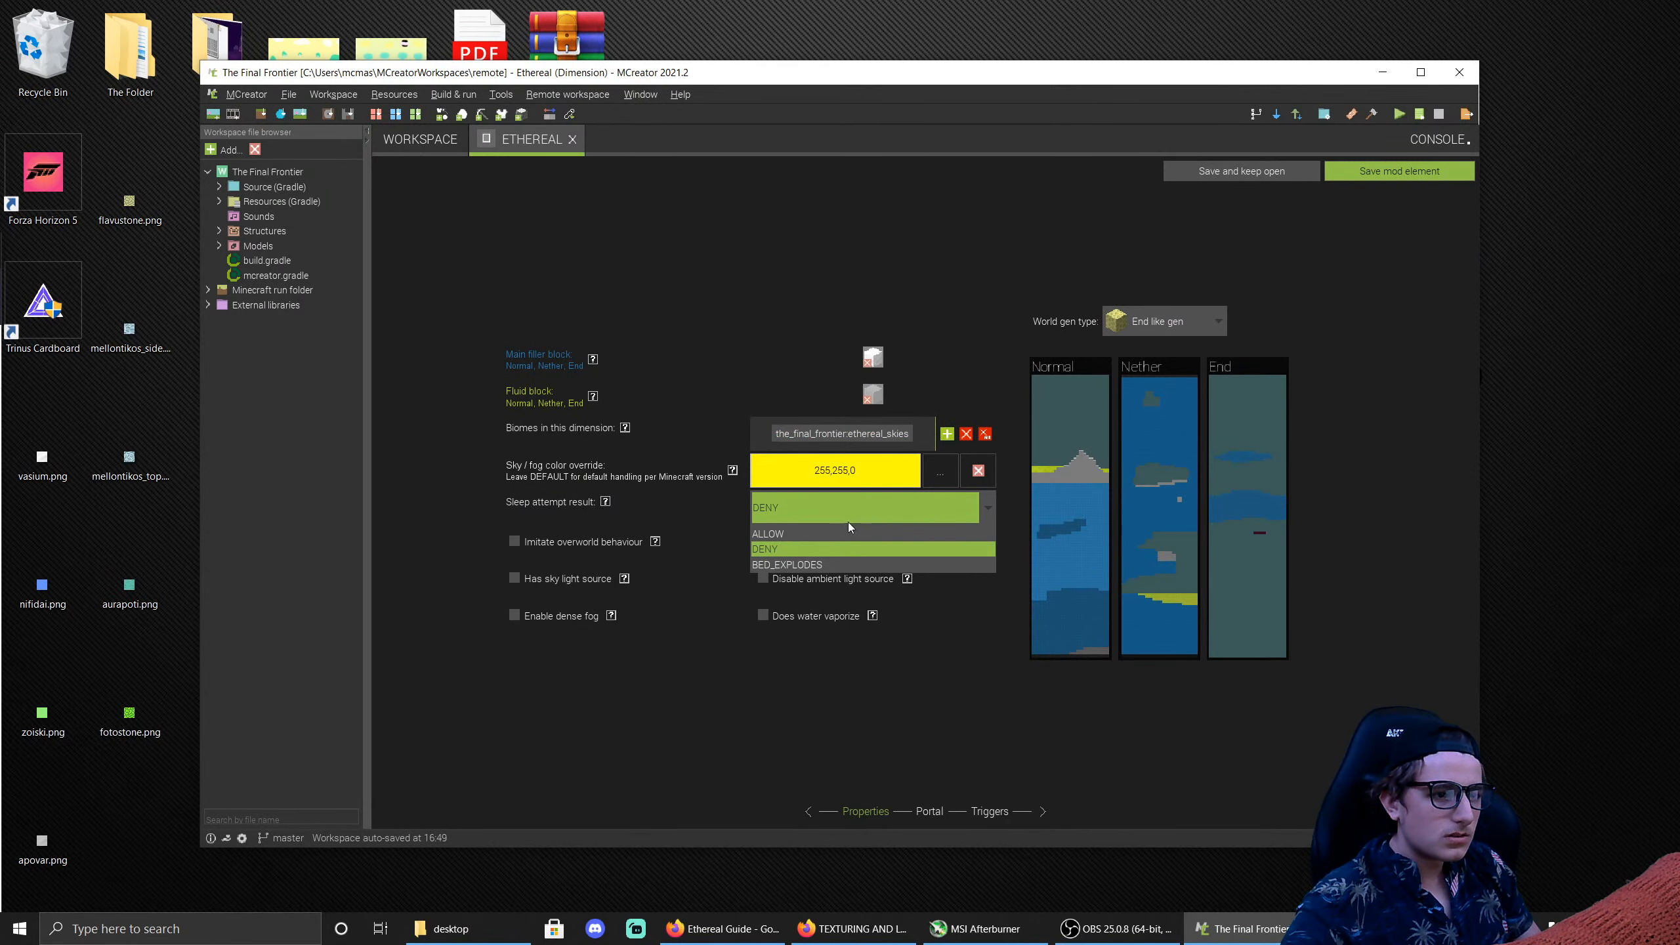
left_click(823, 555)
Step: Examine the idaris.json dimension file of the existing Idaris dimension in the Idaris folder, and close it
left_click(417, 152)
double_click(471, 191)
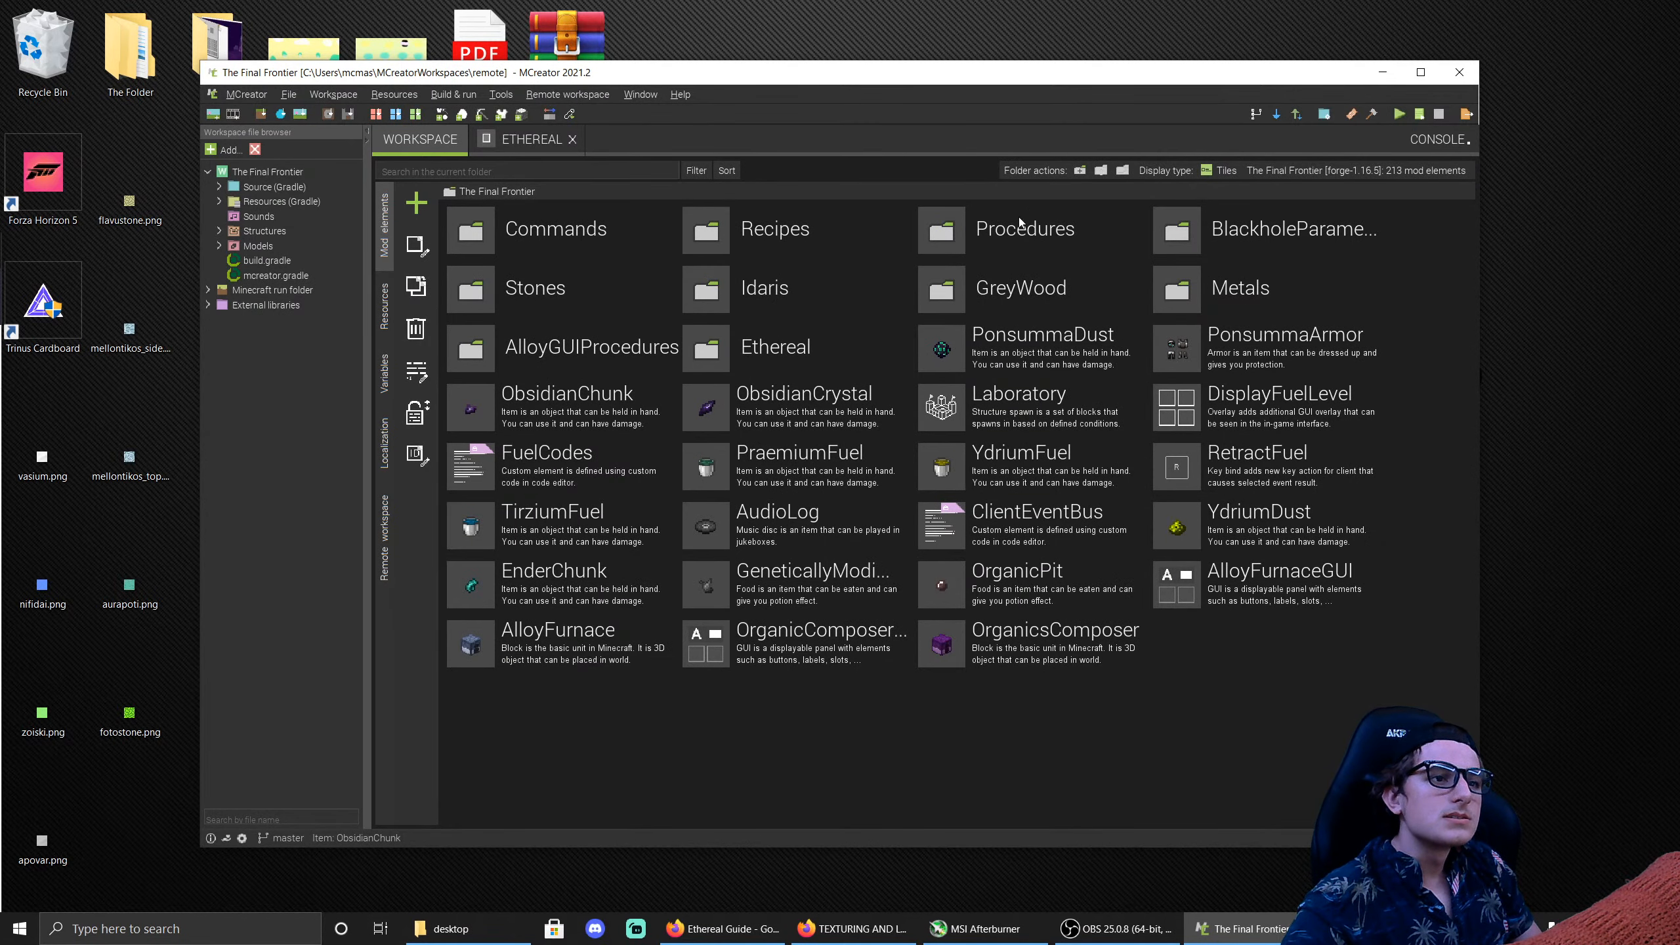
double_click(706, 285)
left_click(554, 288)
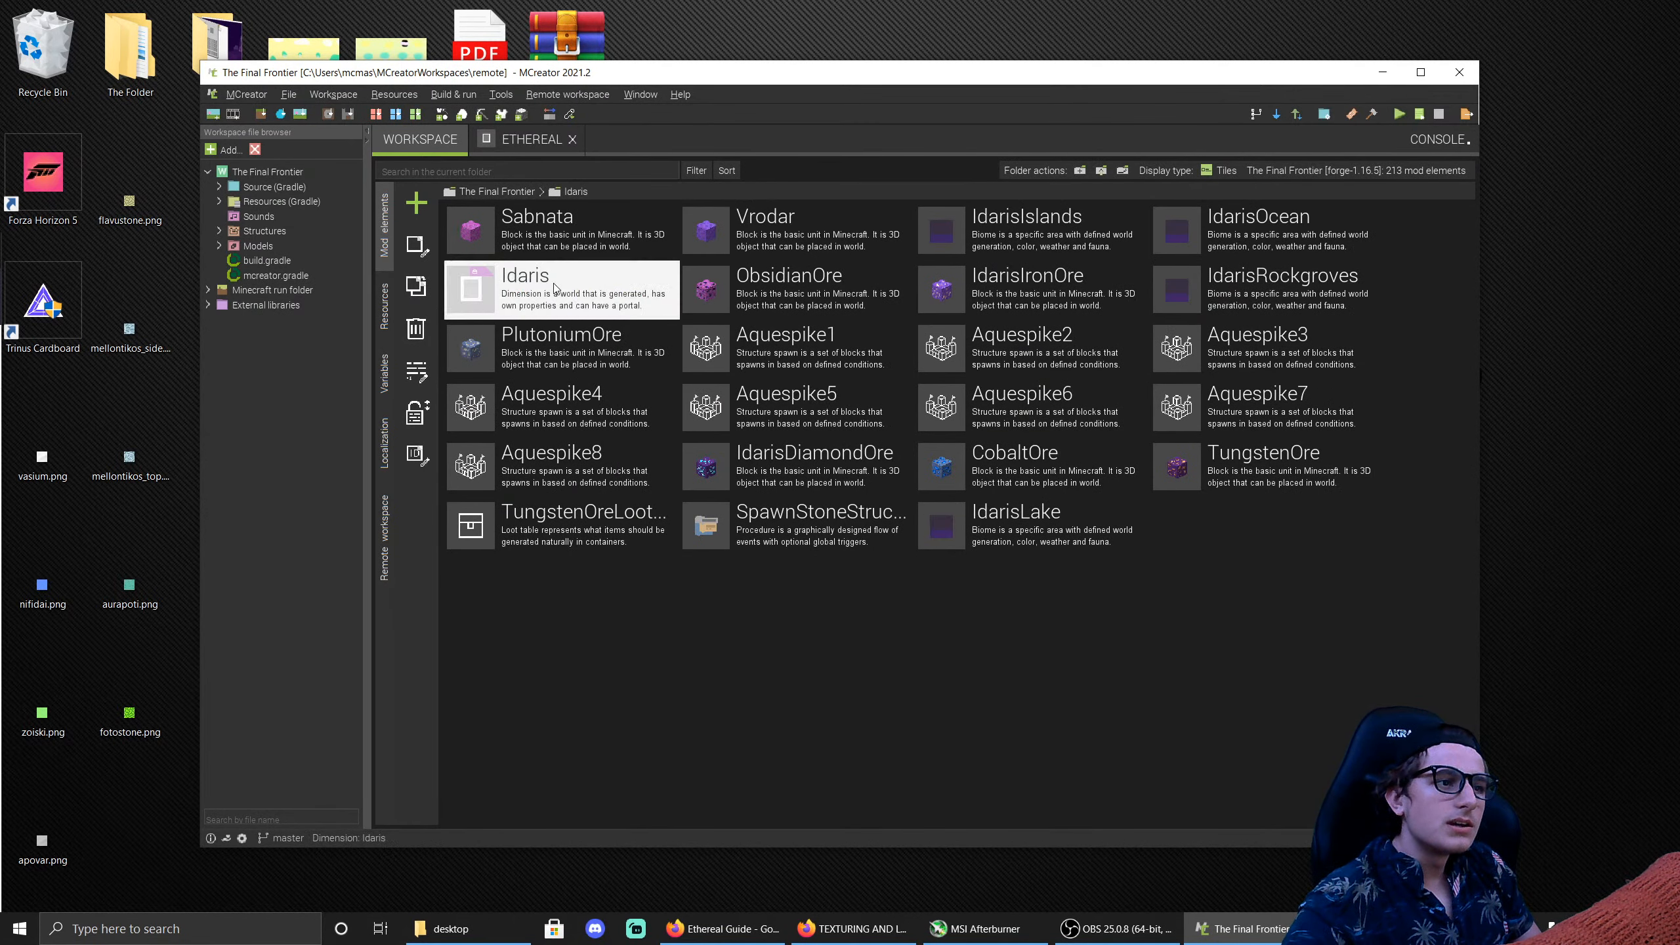
right_click(555, 288)
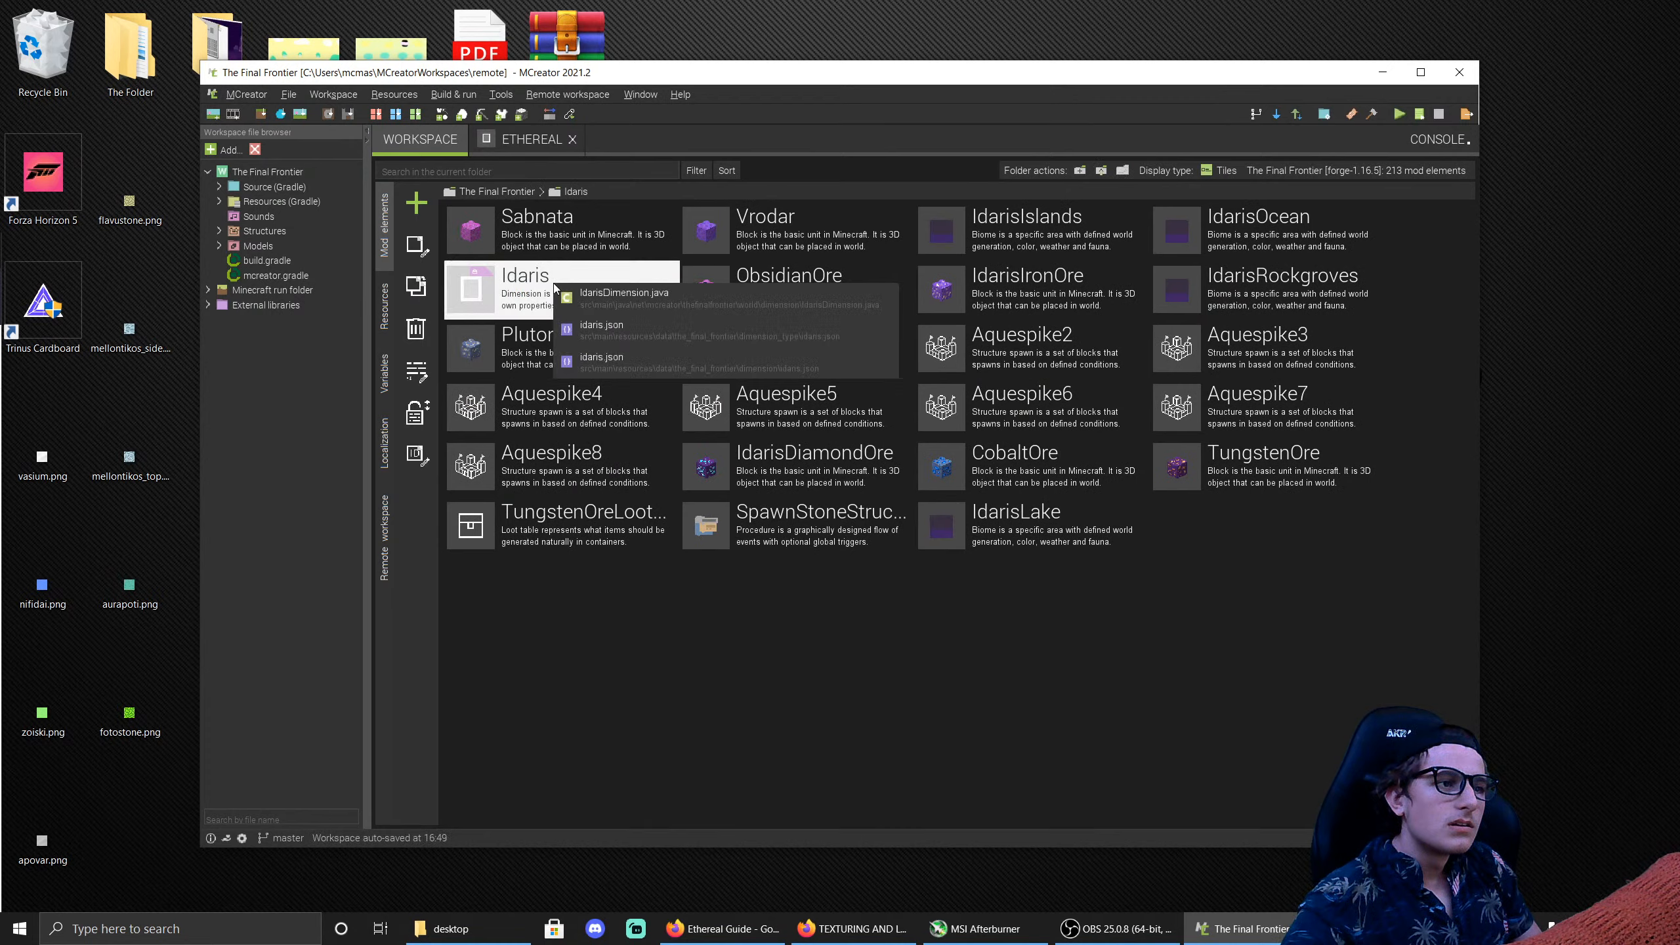
left_click(603, 362)
scroll(640, 380, "down", 4)
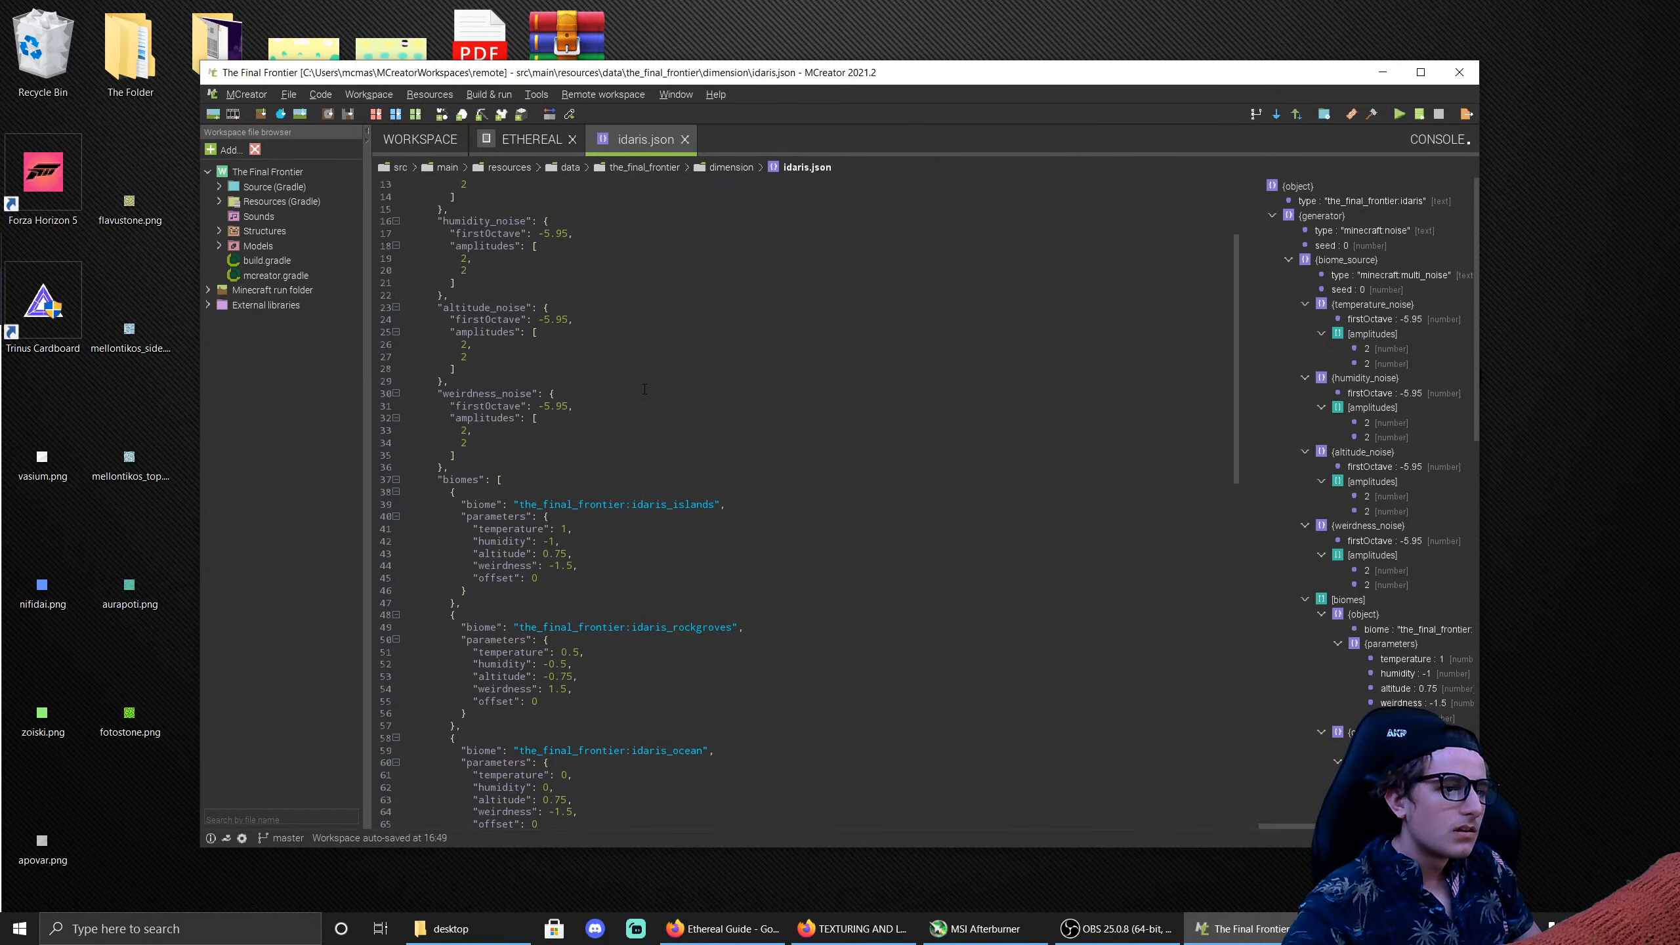
left_click(685, 140)
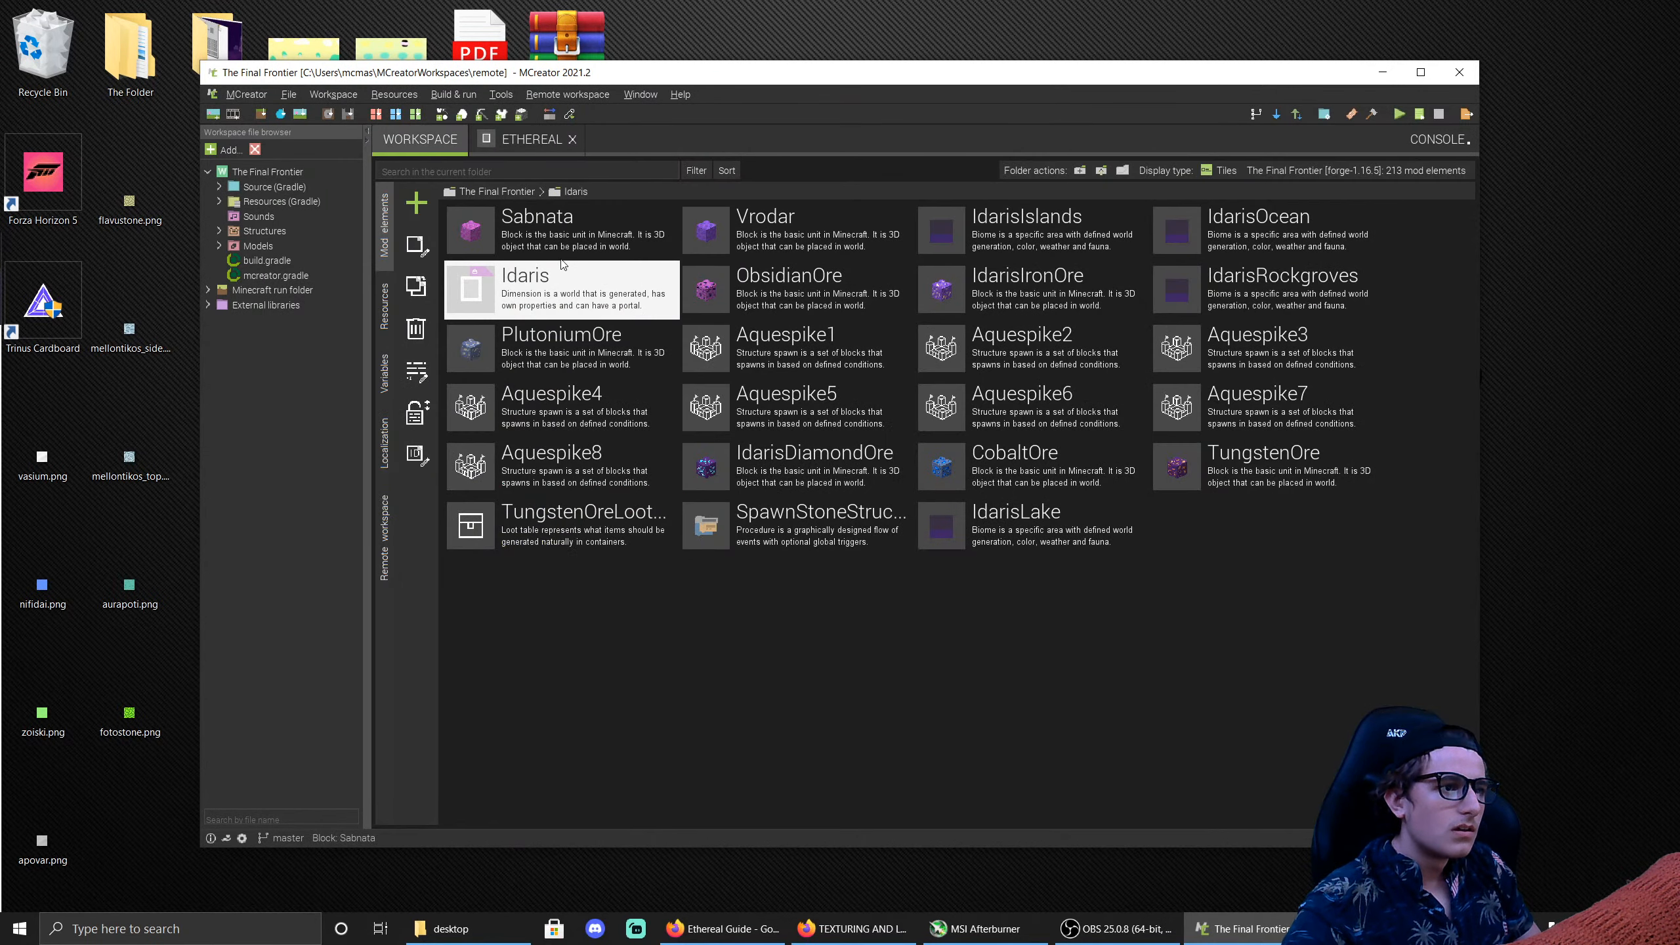
Step: Check the bed and light settings in the Idaris dimension's dimension_type idaris.json file, and close it
right_click(565, 294)
left_click(628, 351)
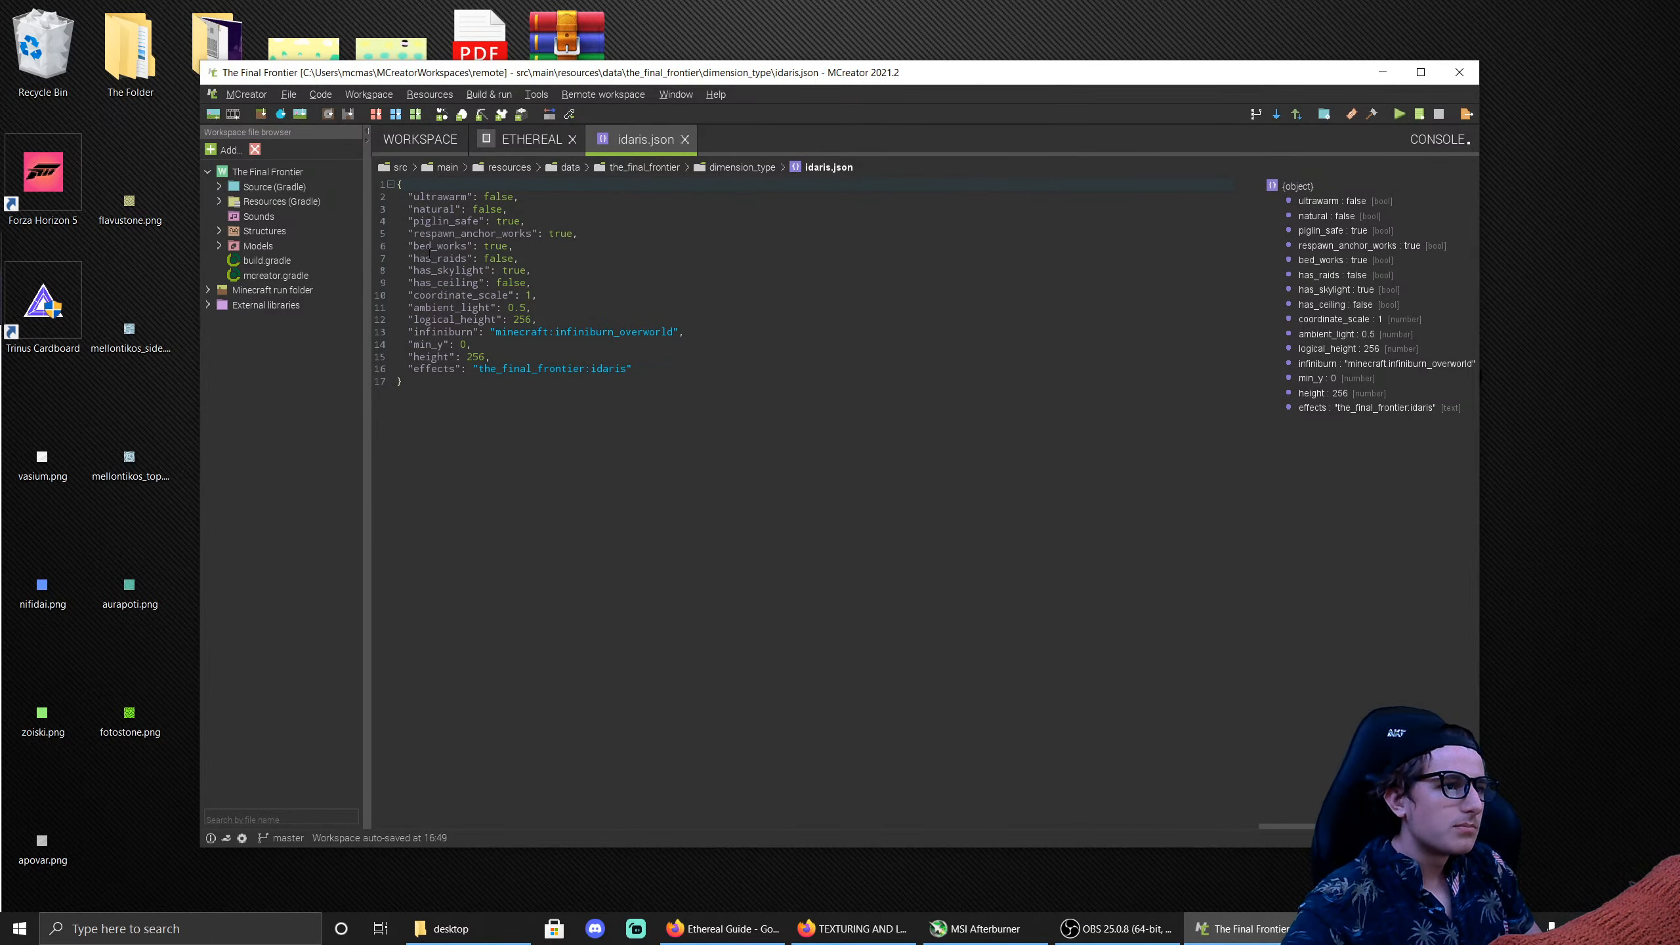
left_click(685, 142)
Step: Set the Ethereal dimension's sleep attempt result to ALLOW and enable its sky light source
left_click(509, 147)
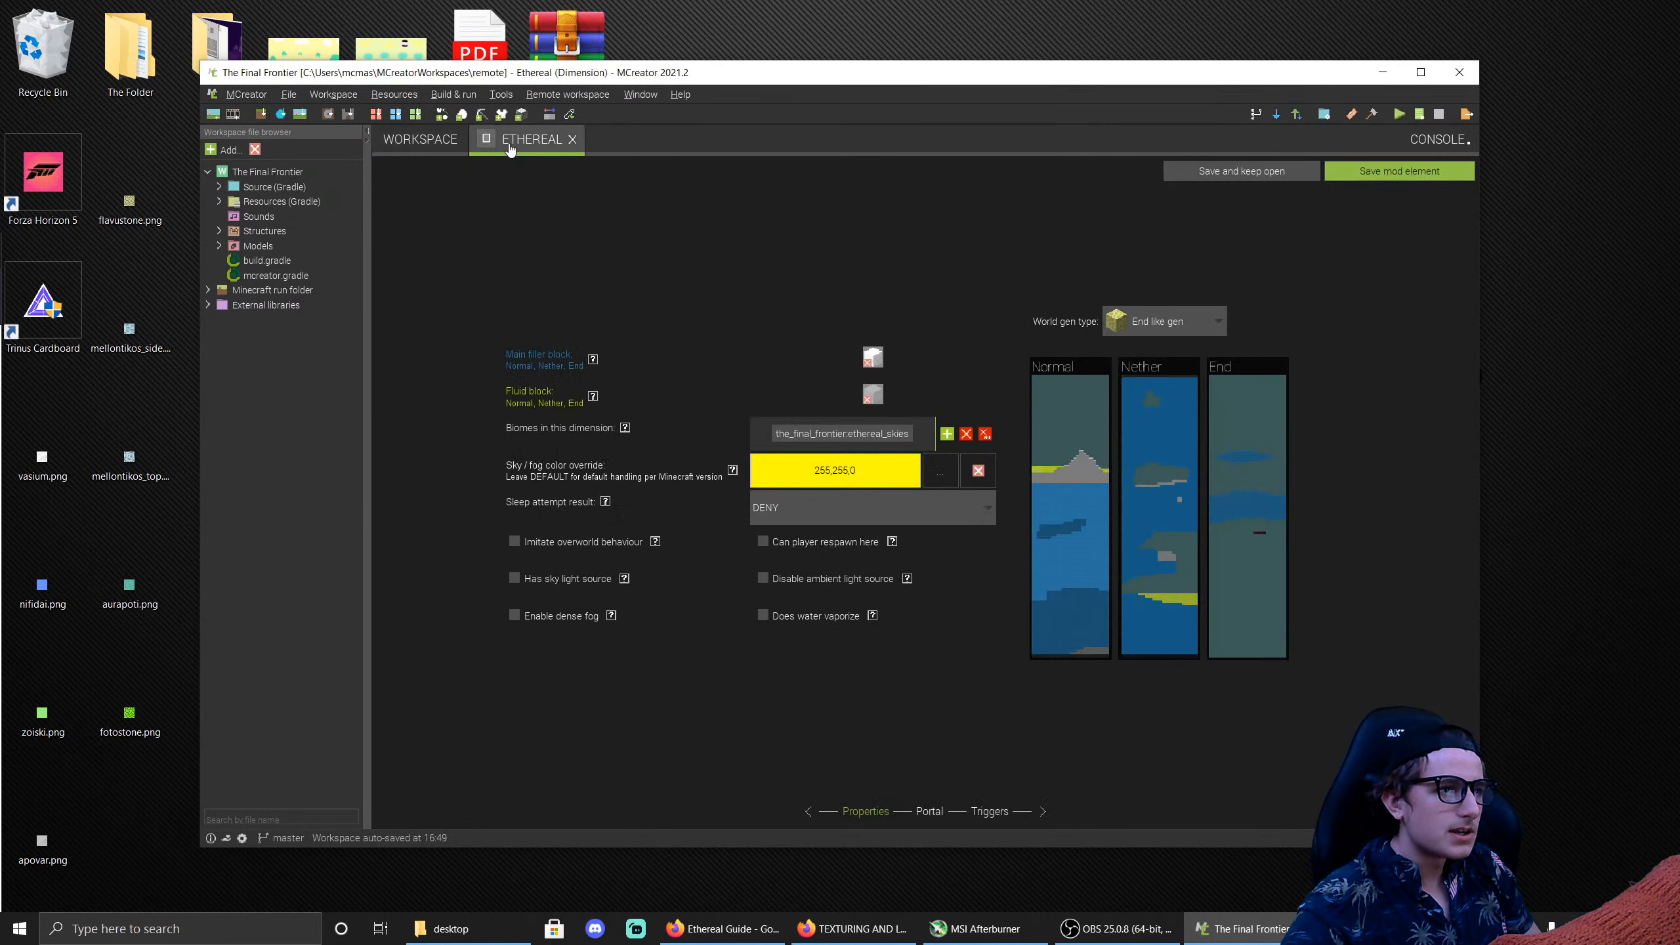
left_click(804, 520)
left_click(767, 553)
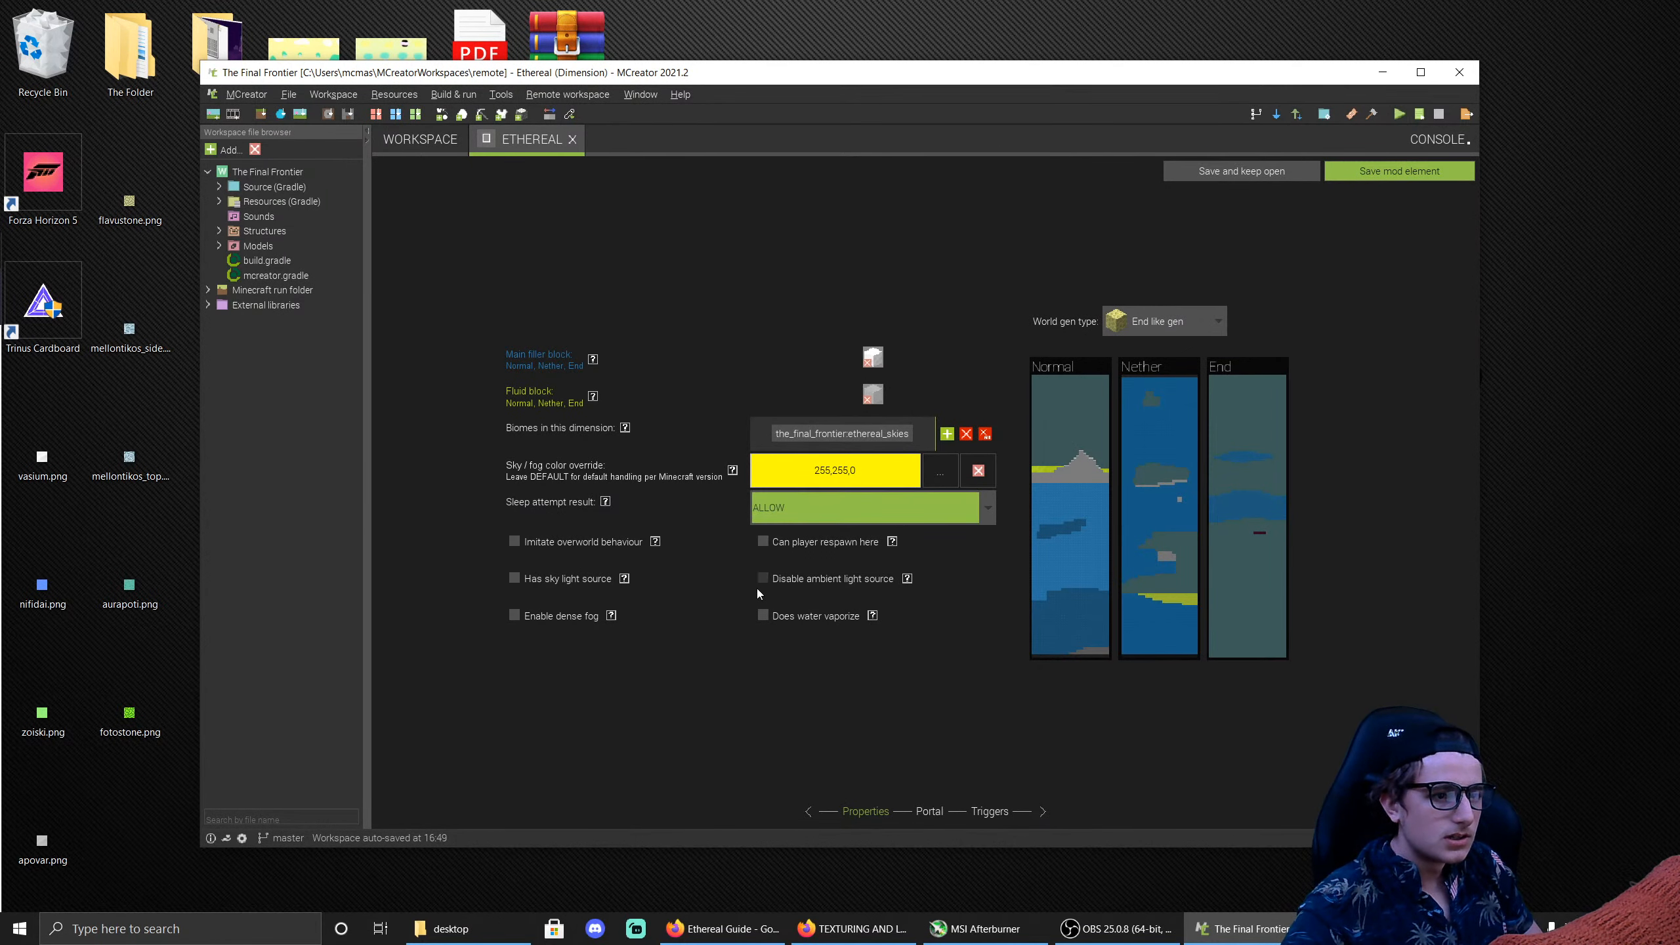
left_click(580, 579)
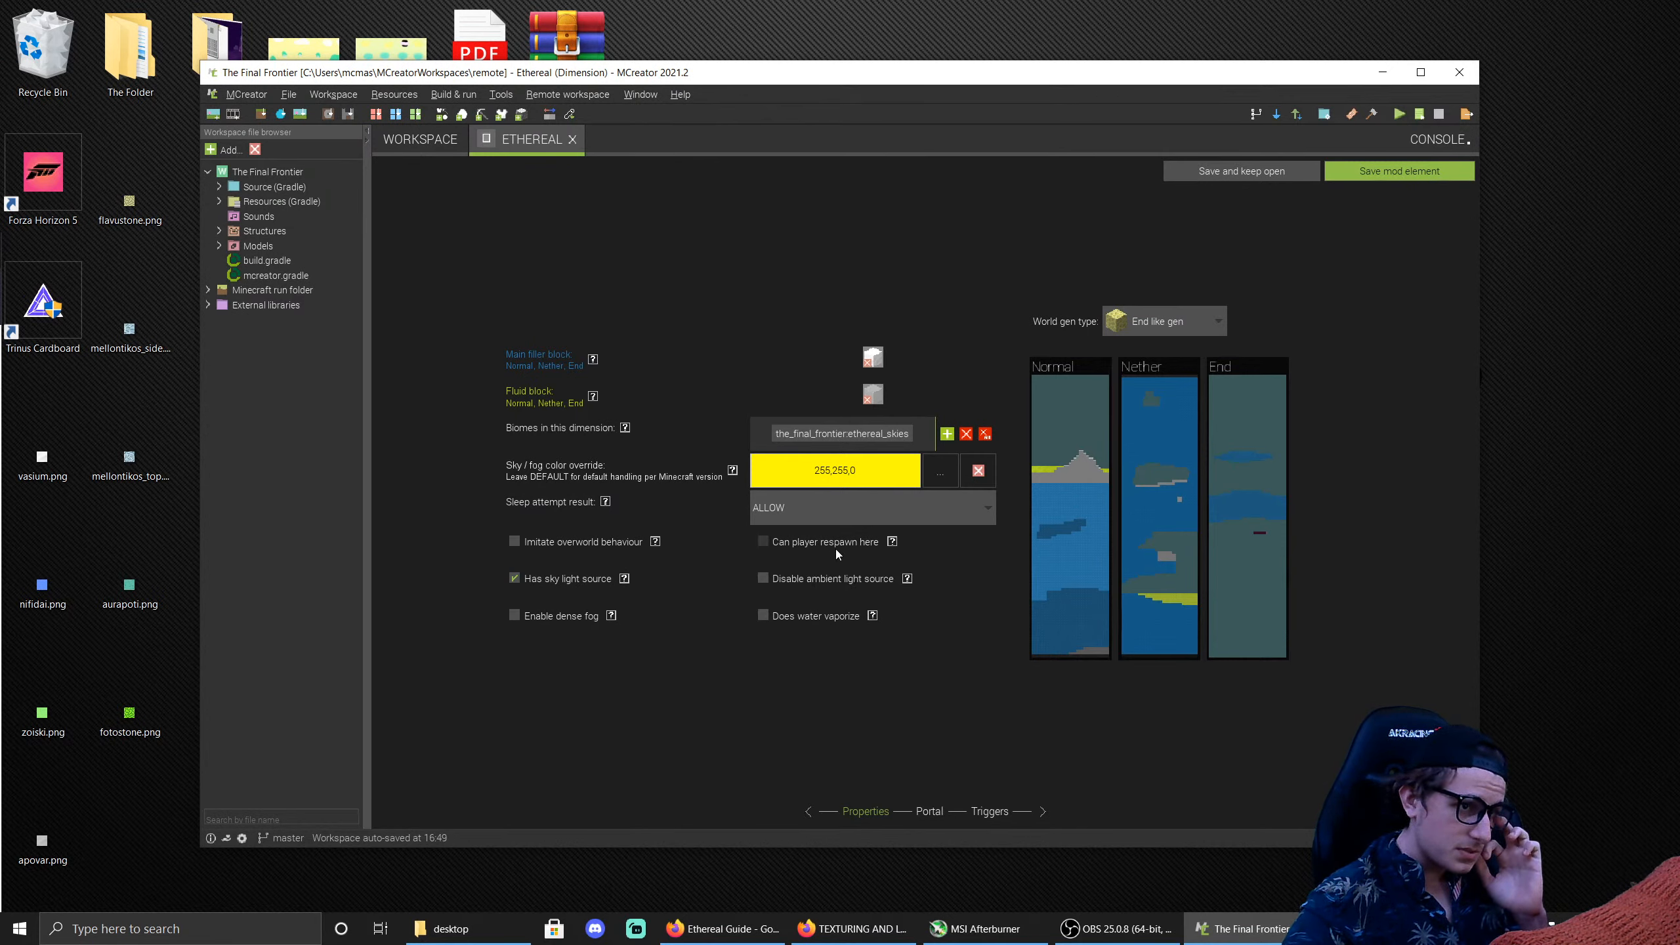
Step: Disable the dimension's portal, leave its triggers without procedures, and save the Ethereal dimension
left_click(929, 811)
left_click(887, 811)
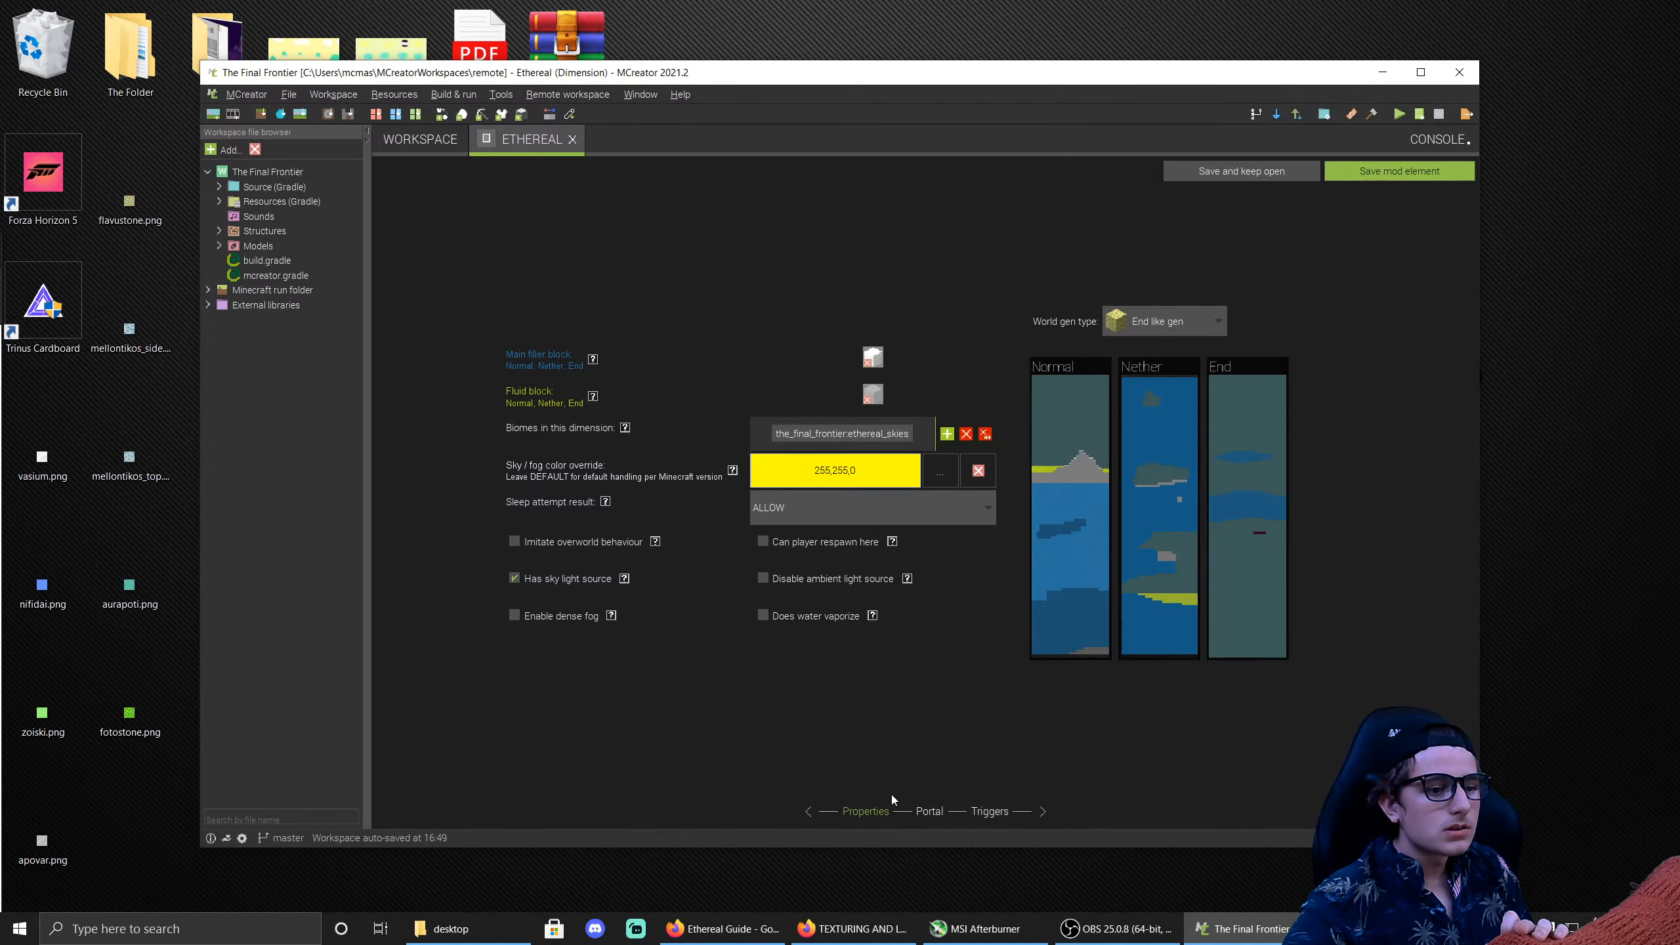
left_click(928, 811)
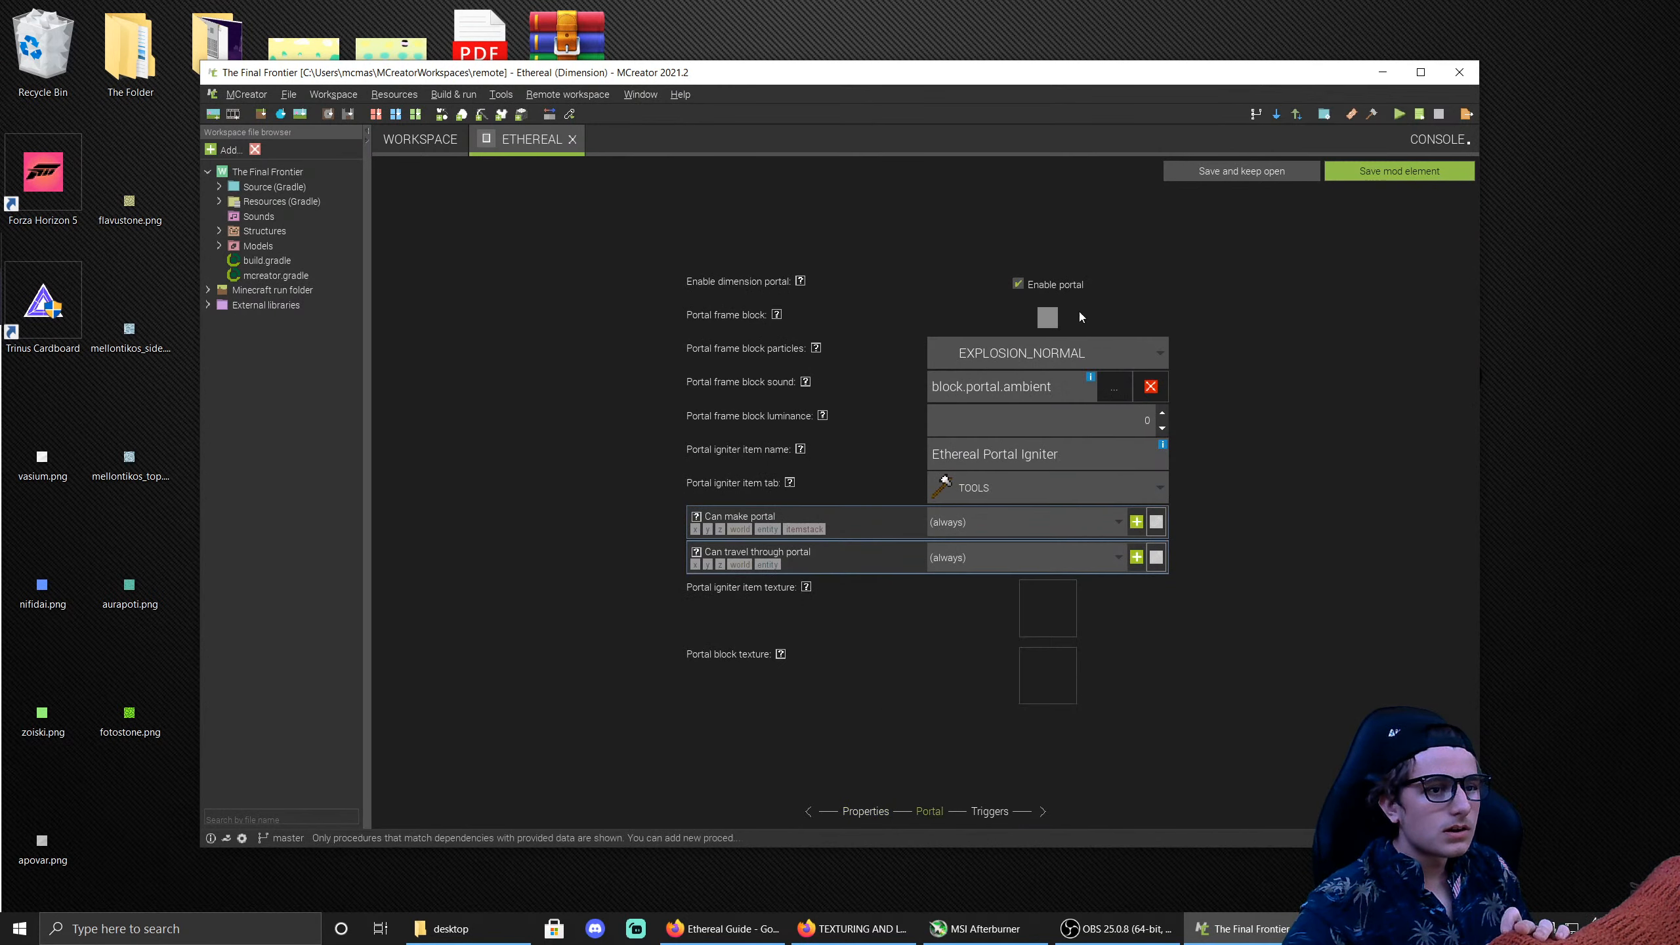
left_click(1042, 290)
left_click(987, 812)
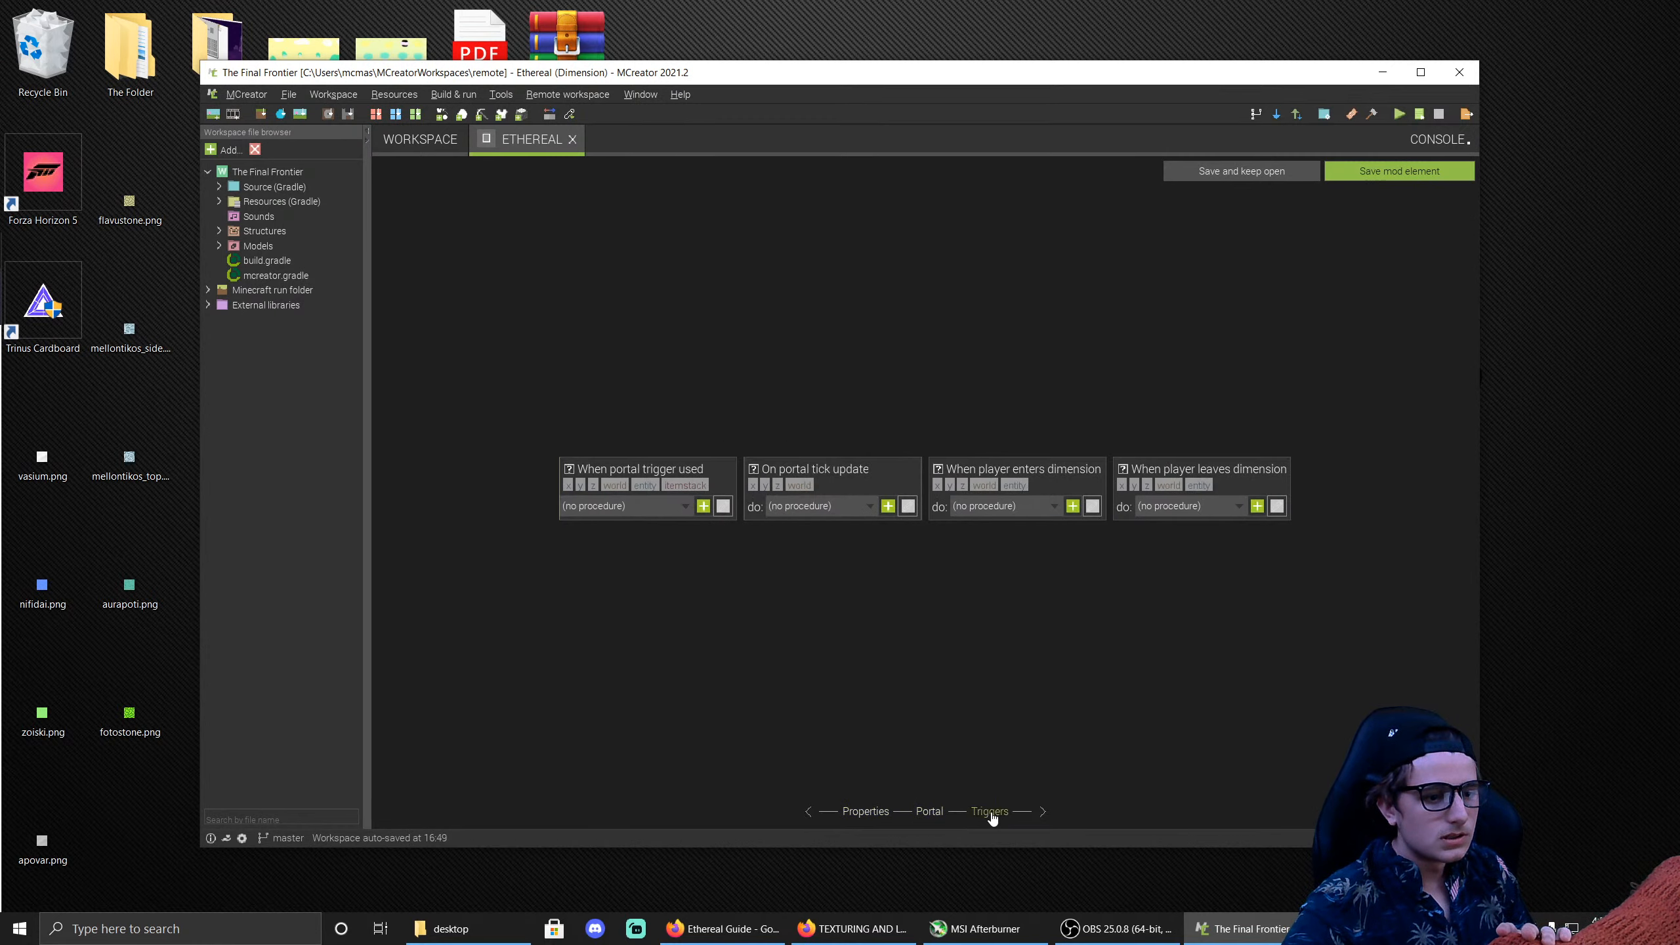
left_click(1391, 170)
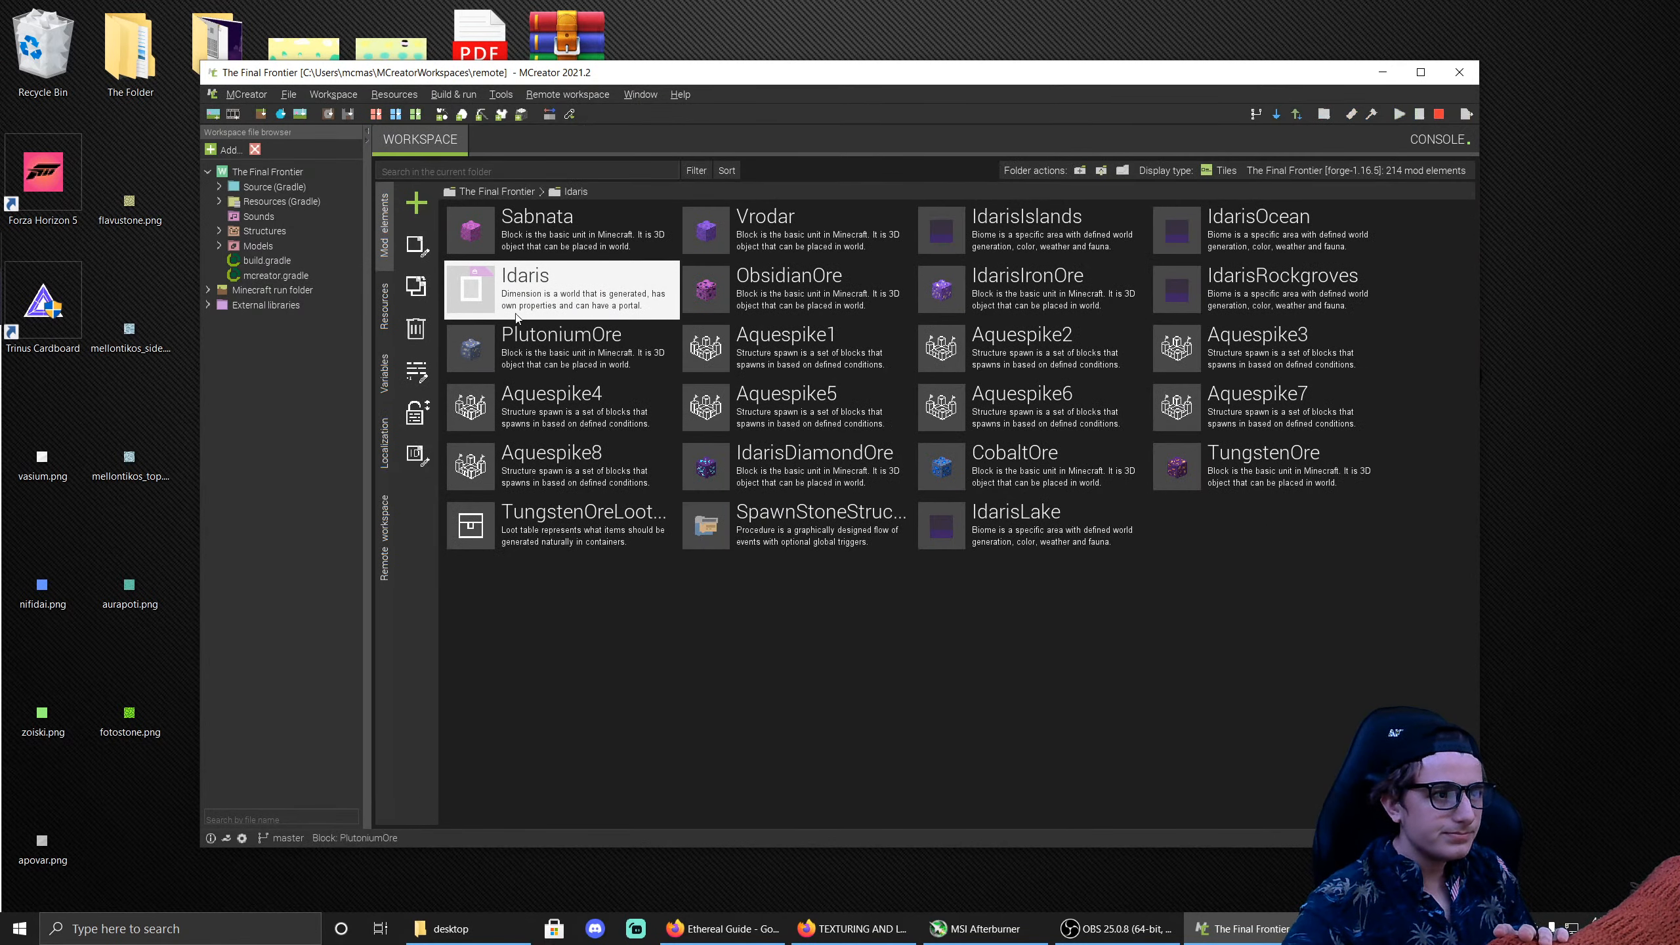
Step: Return to the workspace root and open the Ethereal dimension element from the Ethereal folder
left_click(492, 191)
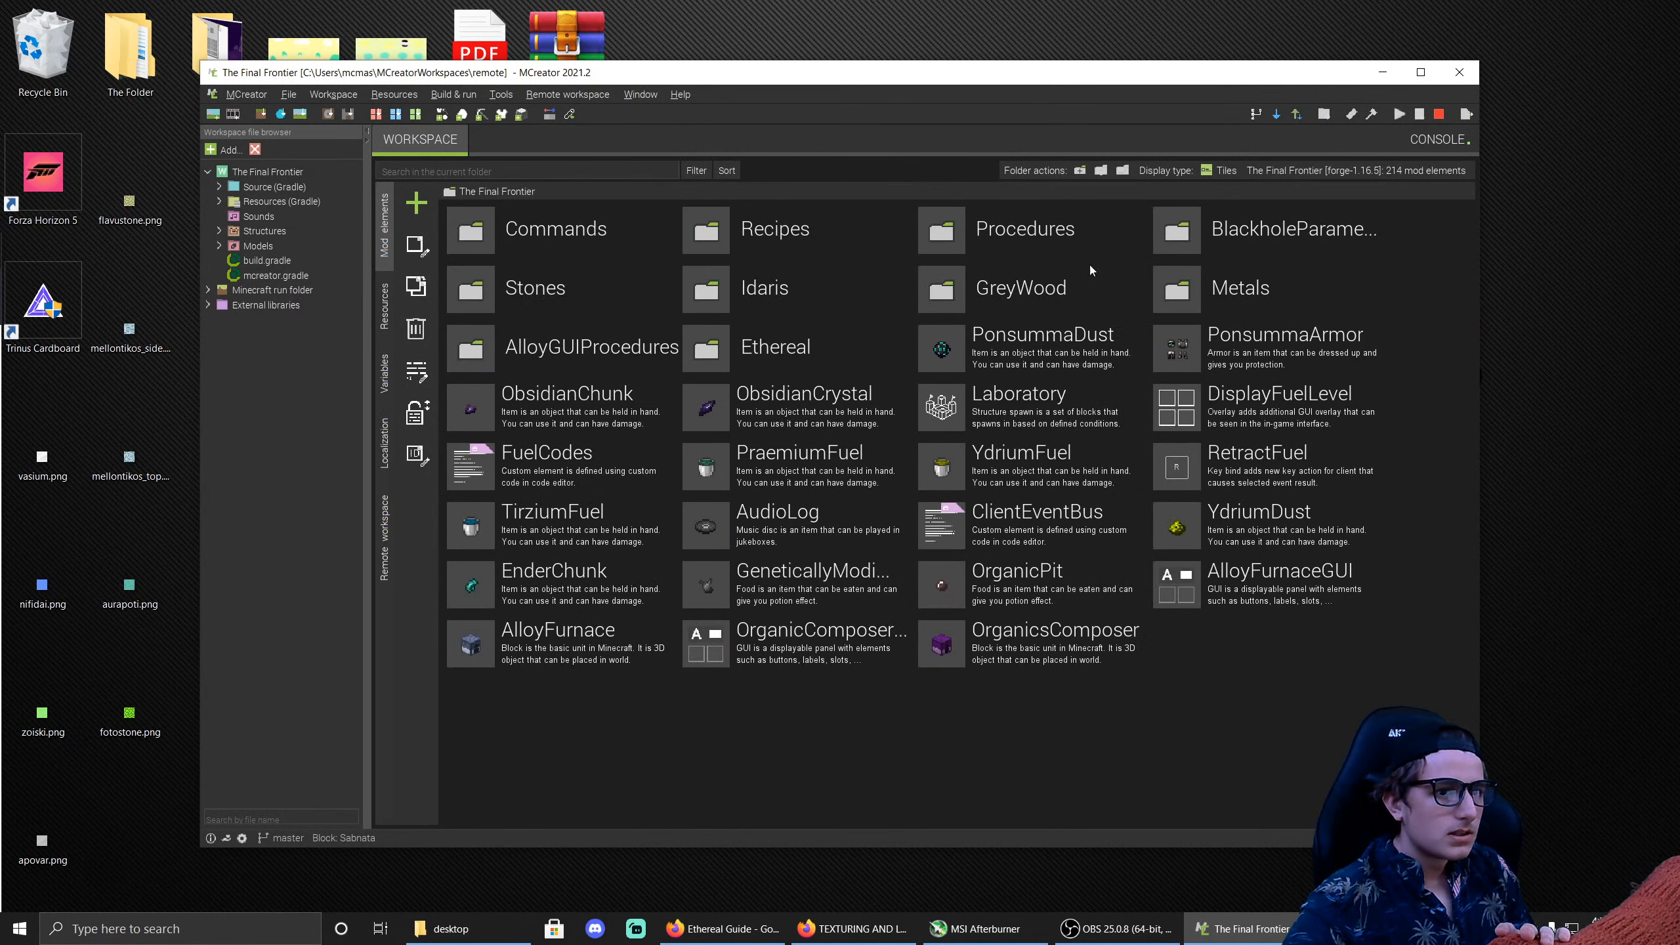
double_click(767, 346)
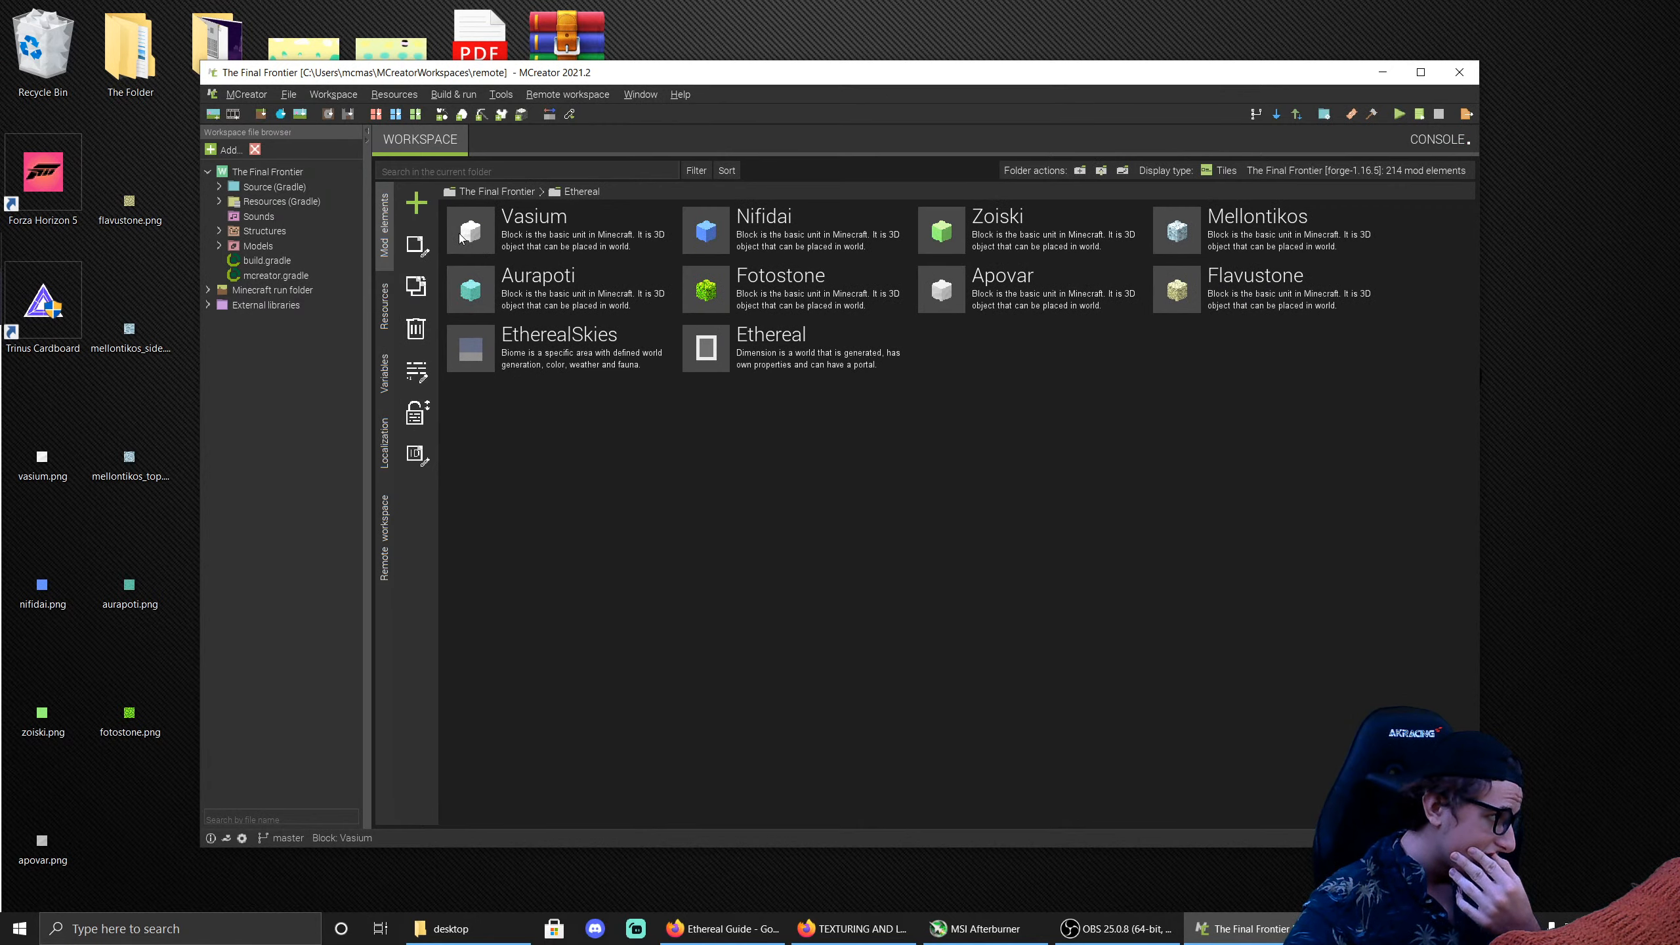
double_click(771, 347)
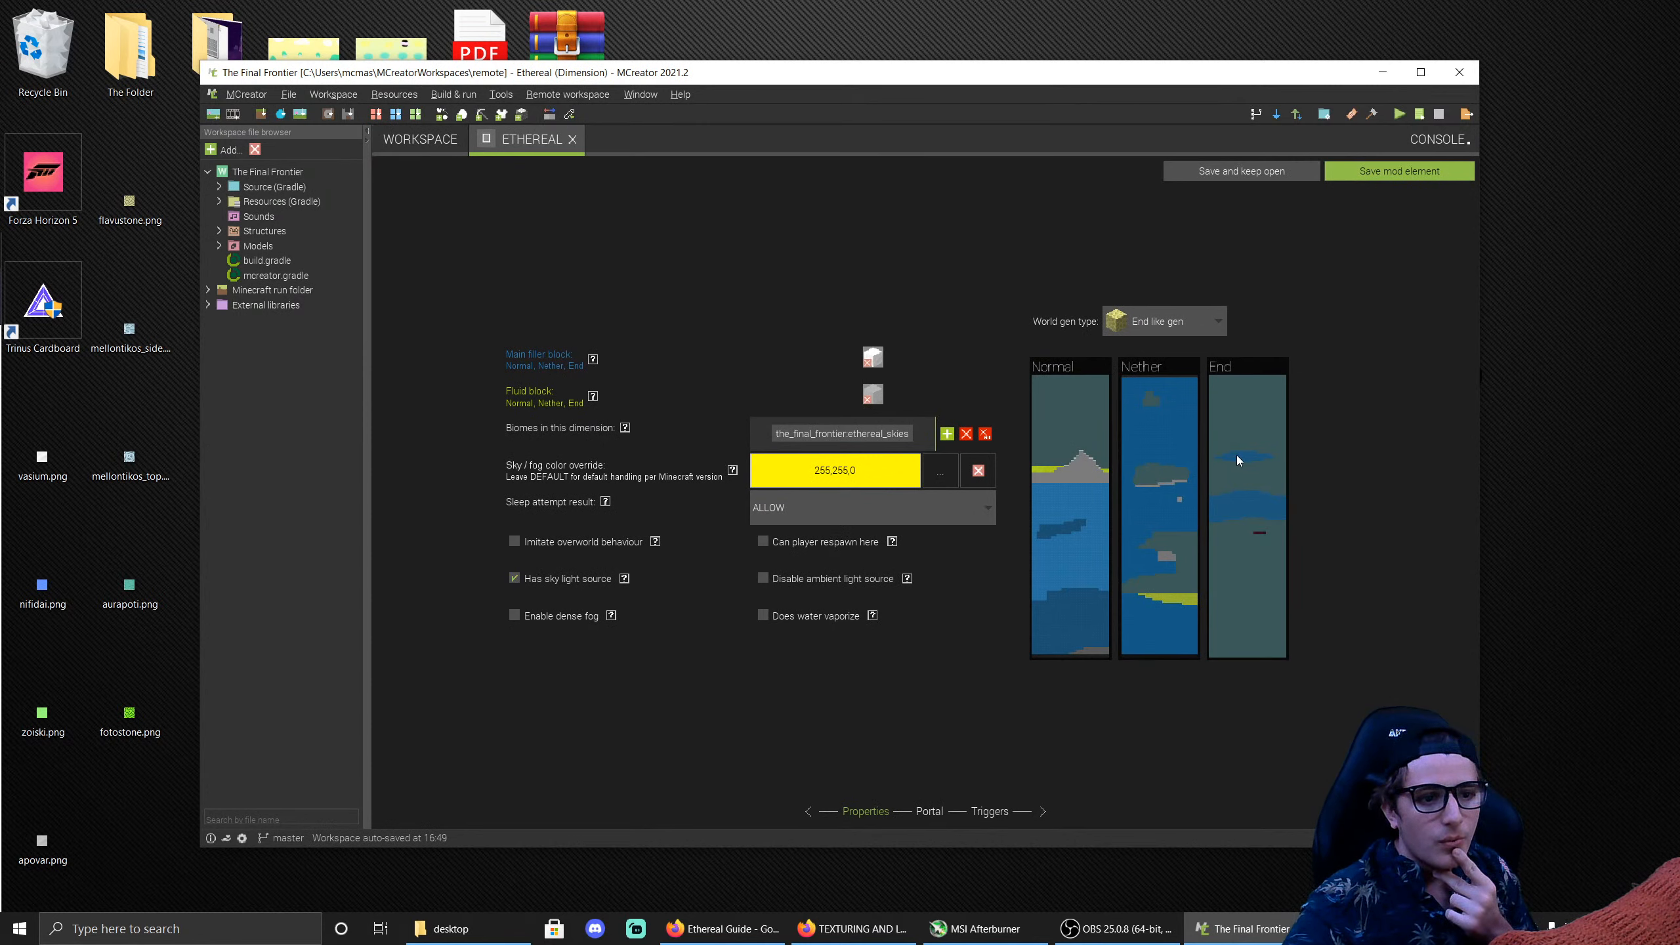
left_click(449, 96)
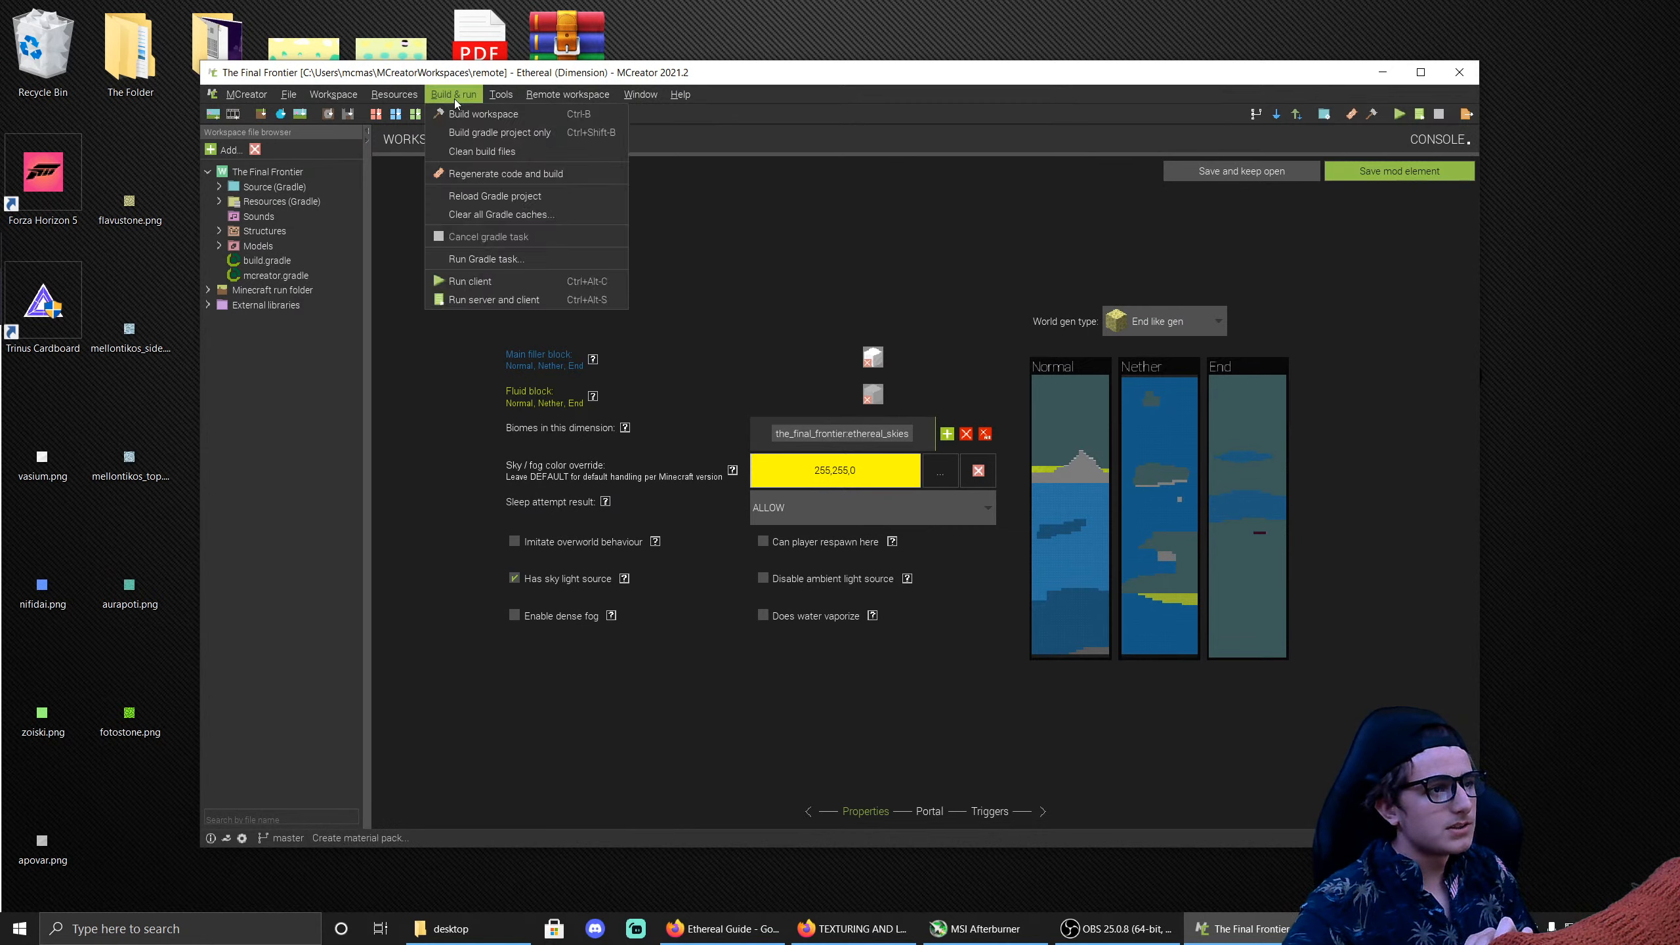
left_click(483, 278)
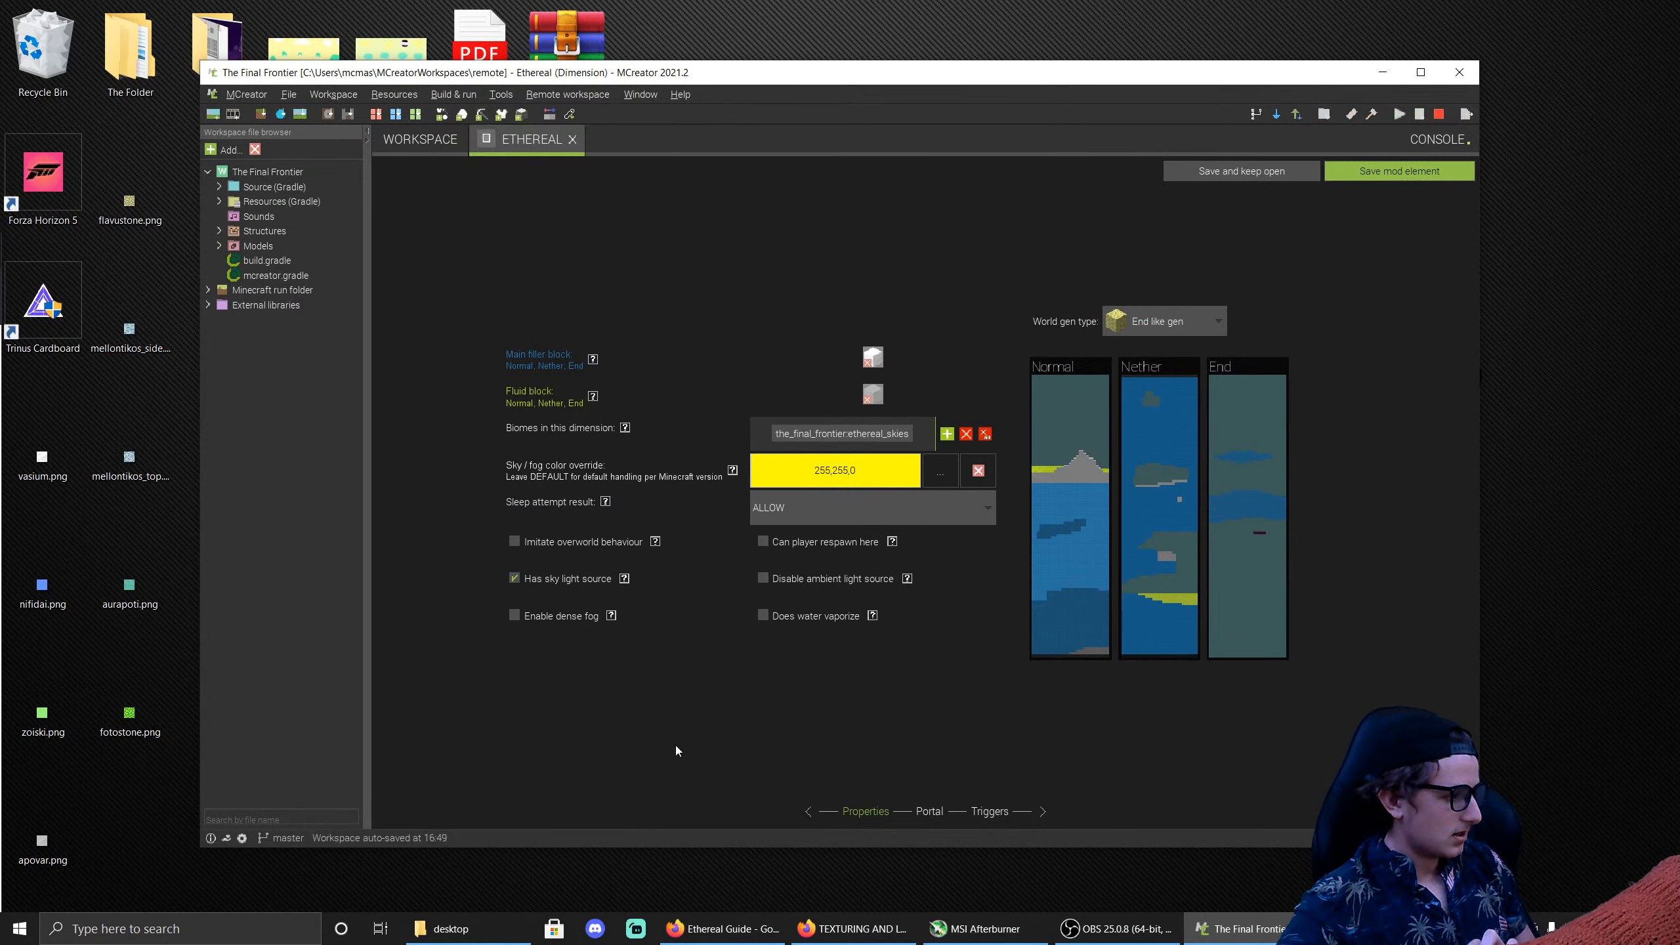
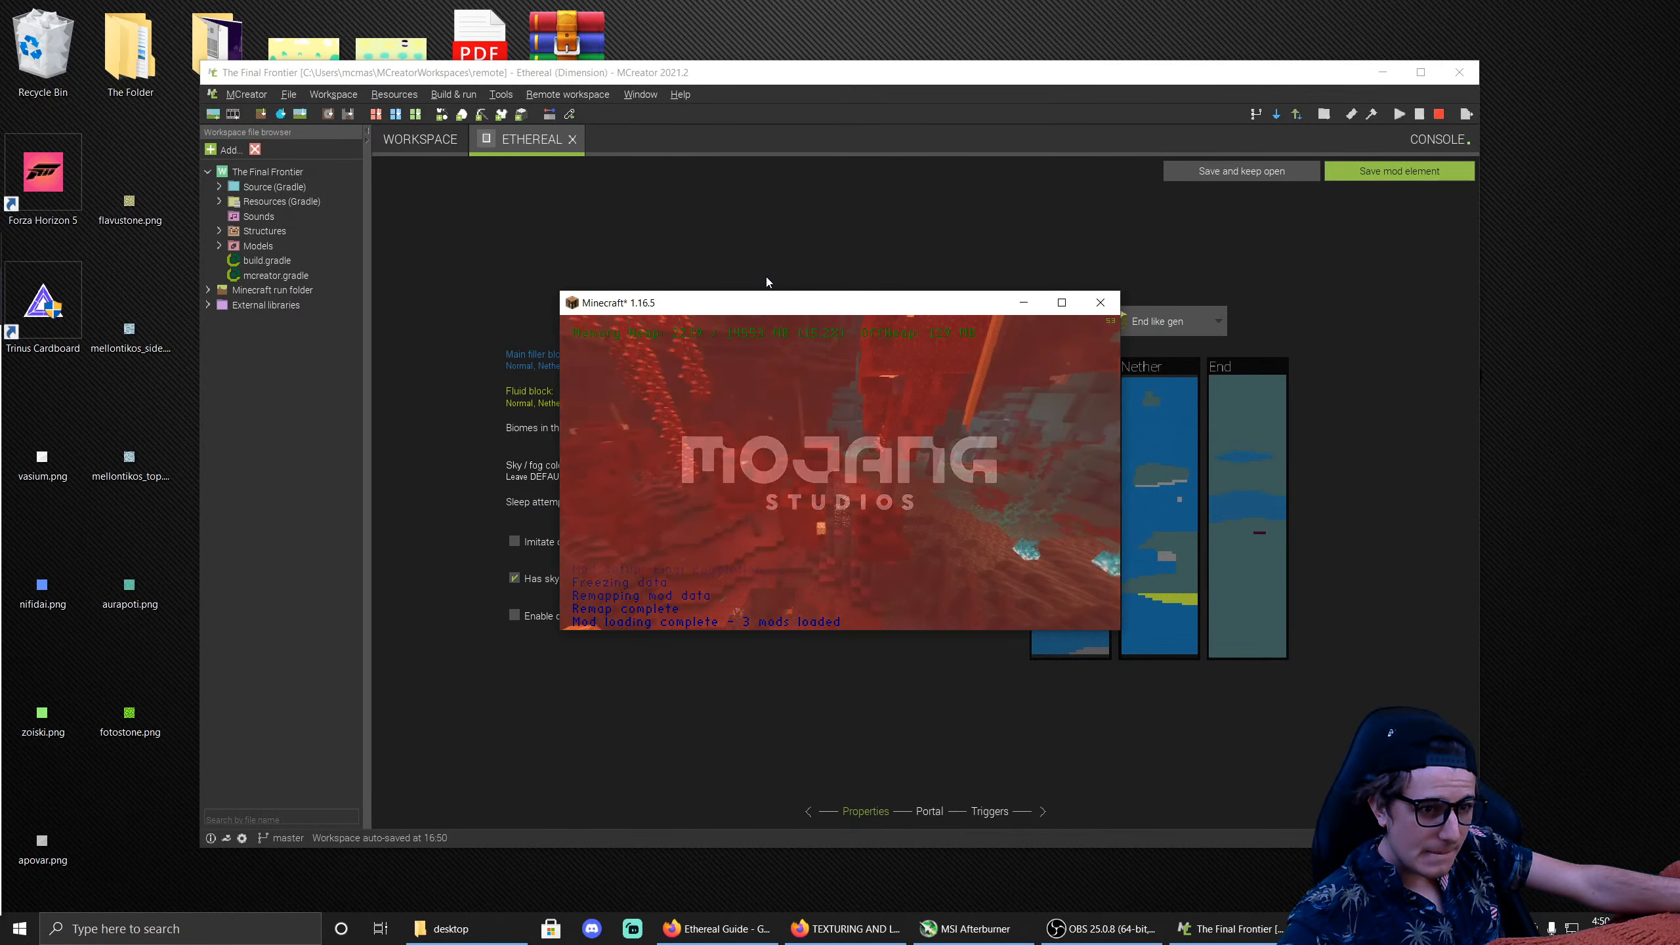
left_click(869, 477)
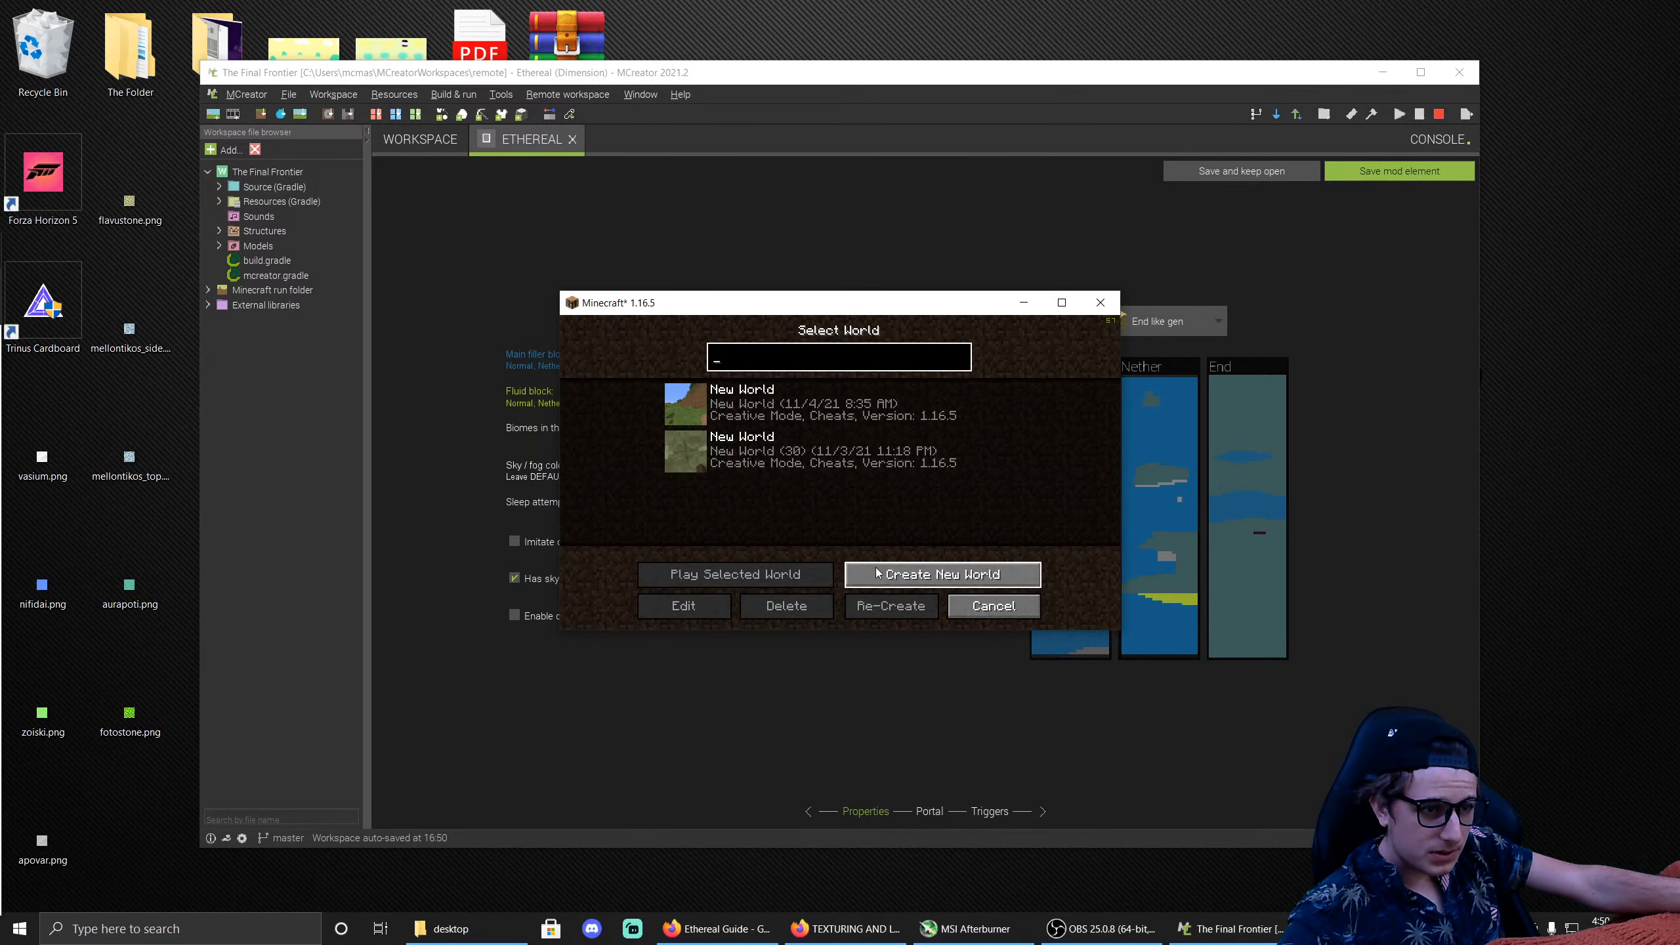
left_click(942, 573)
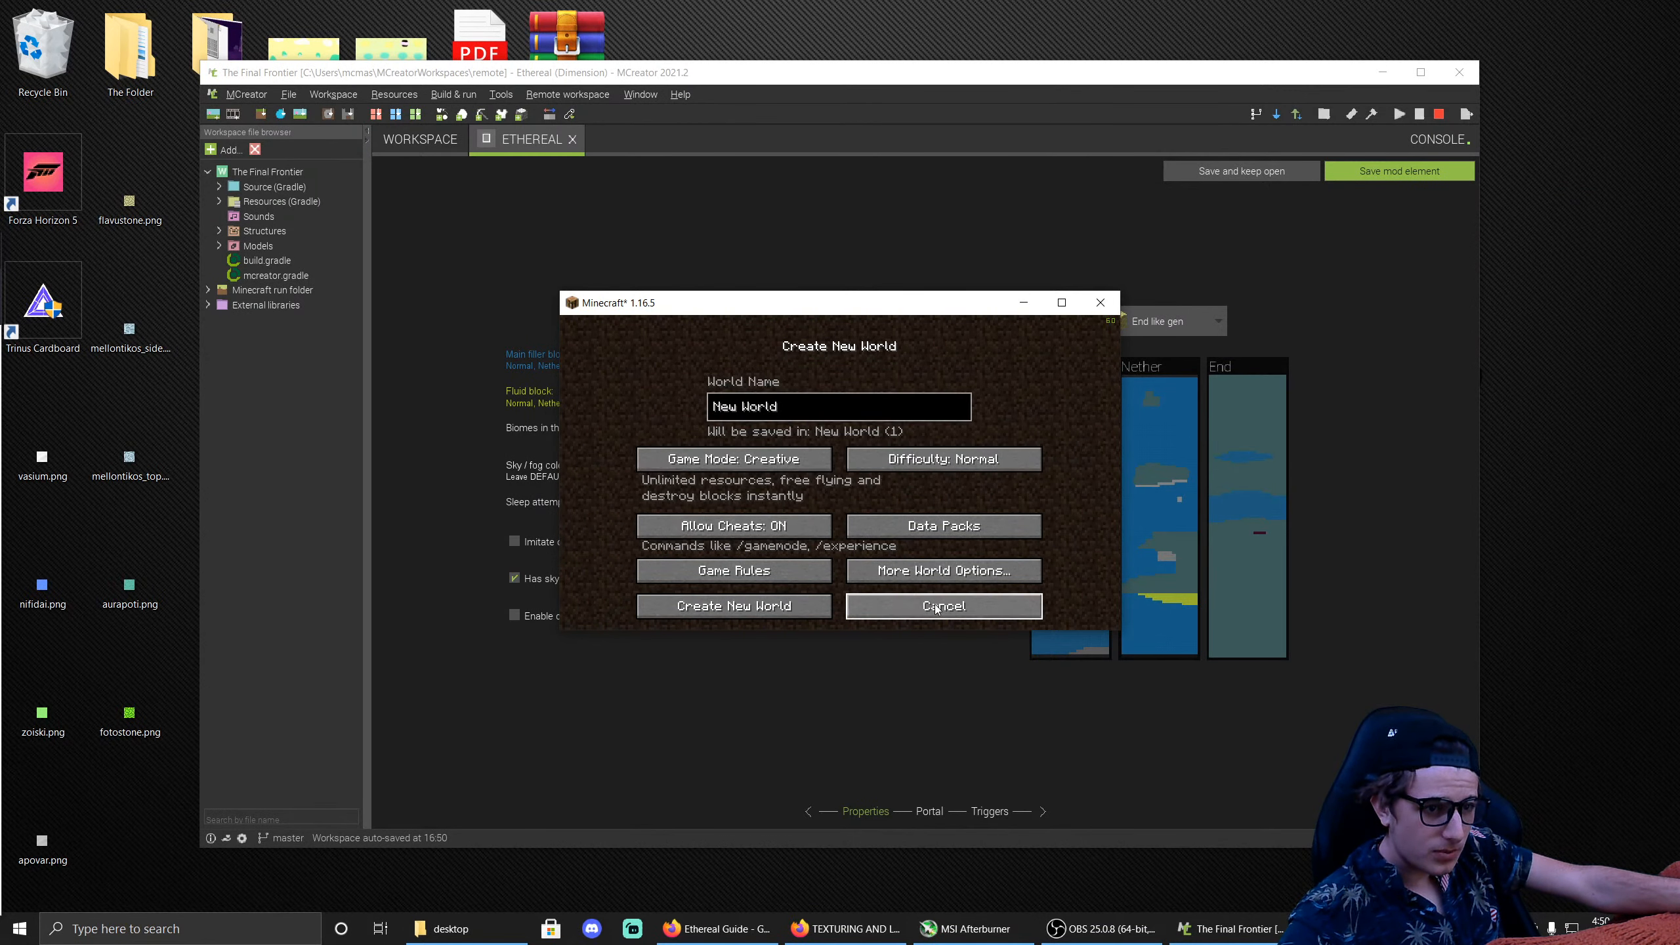
left_click(952, 605)
left_click(959, 604)
left_click(956, 588)
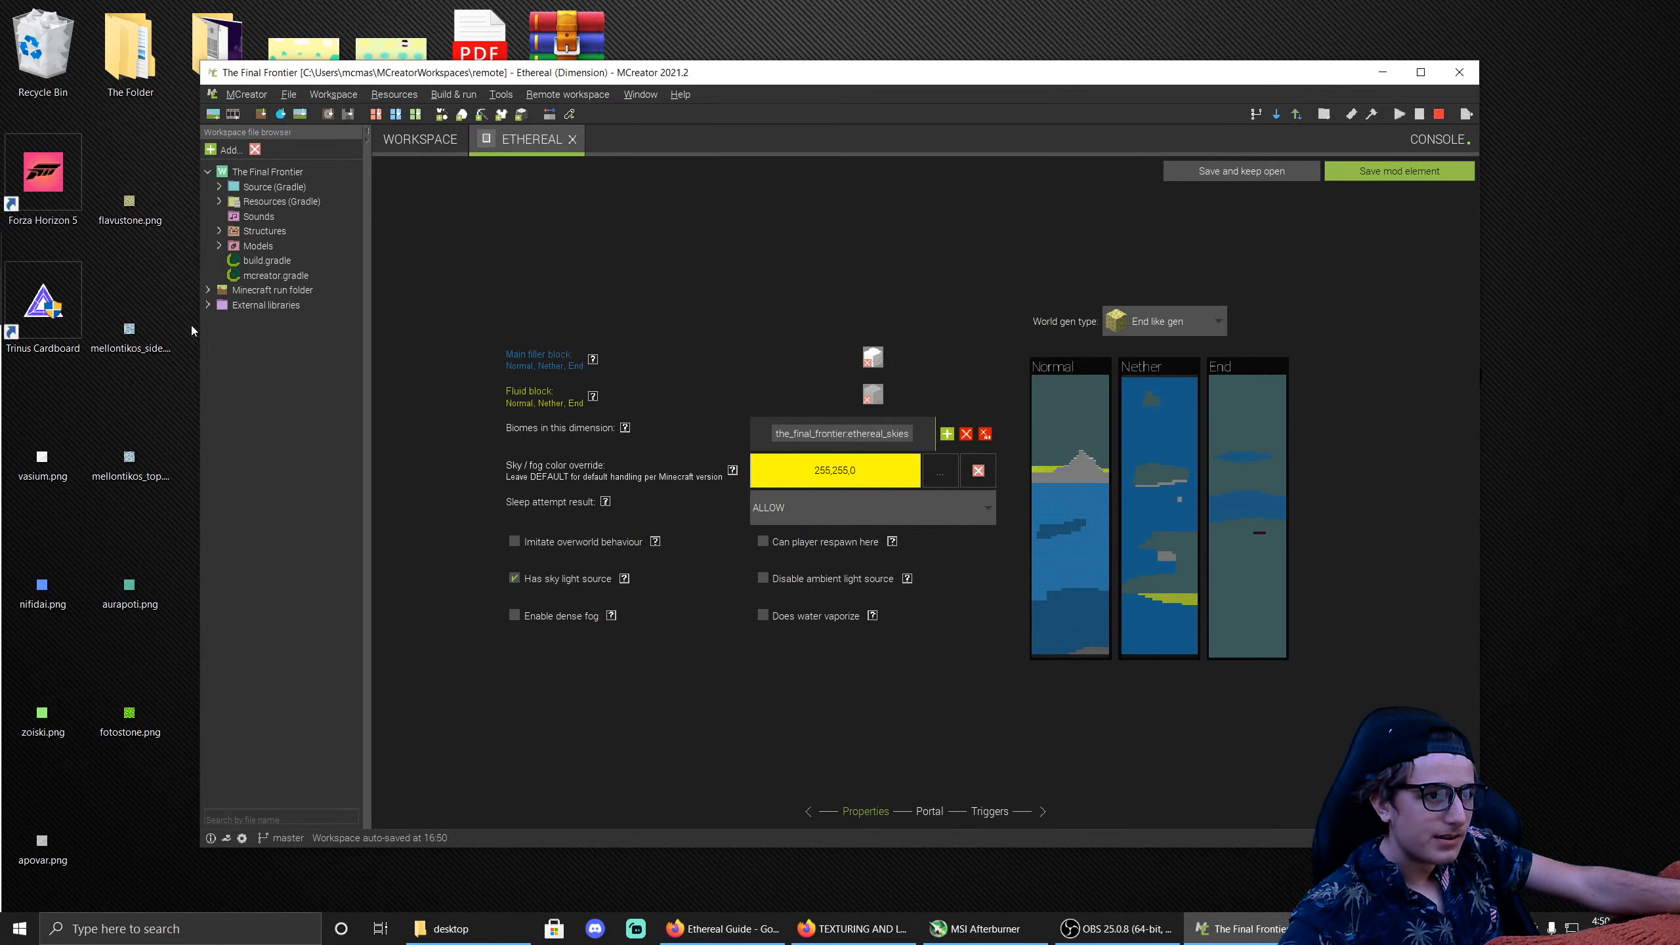
Step: Create a new command element named EtherealTeleport in the Ethereal folder
left_click(415, 141)
left_click(416, 203)
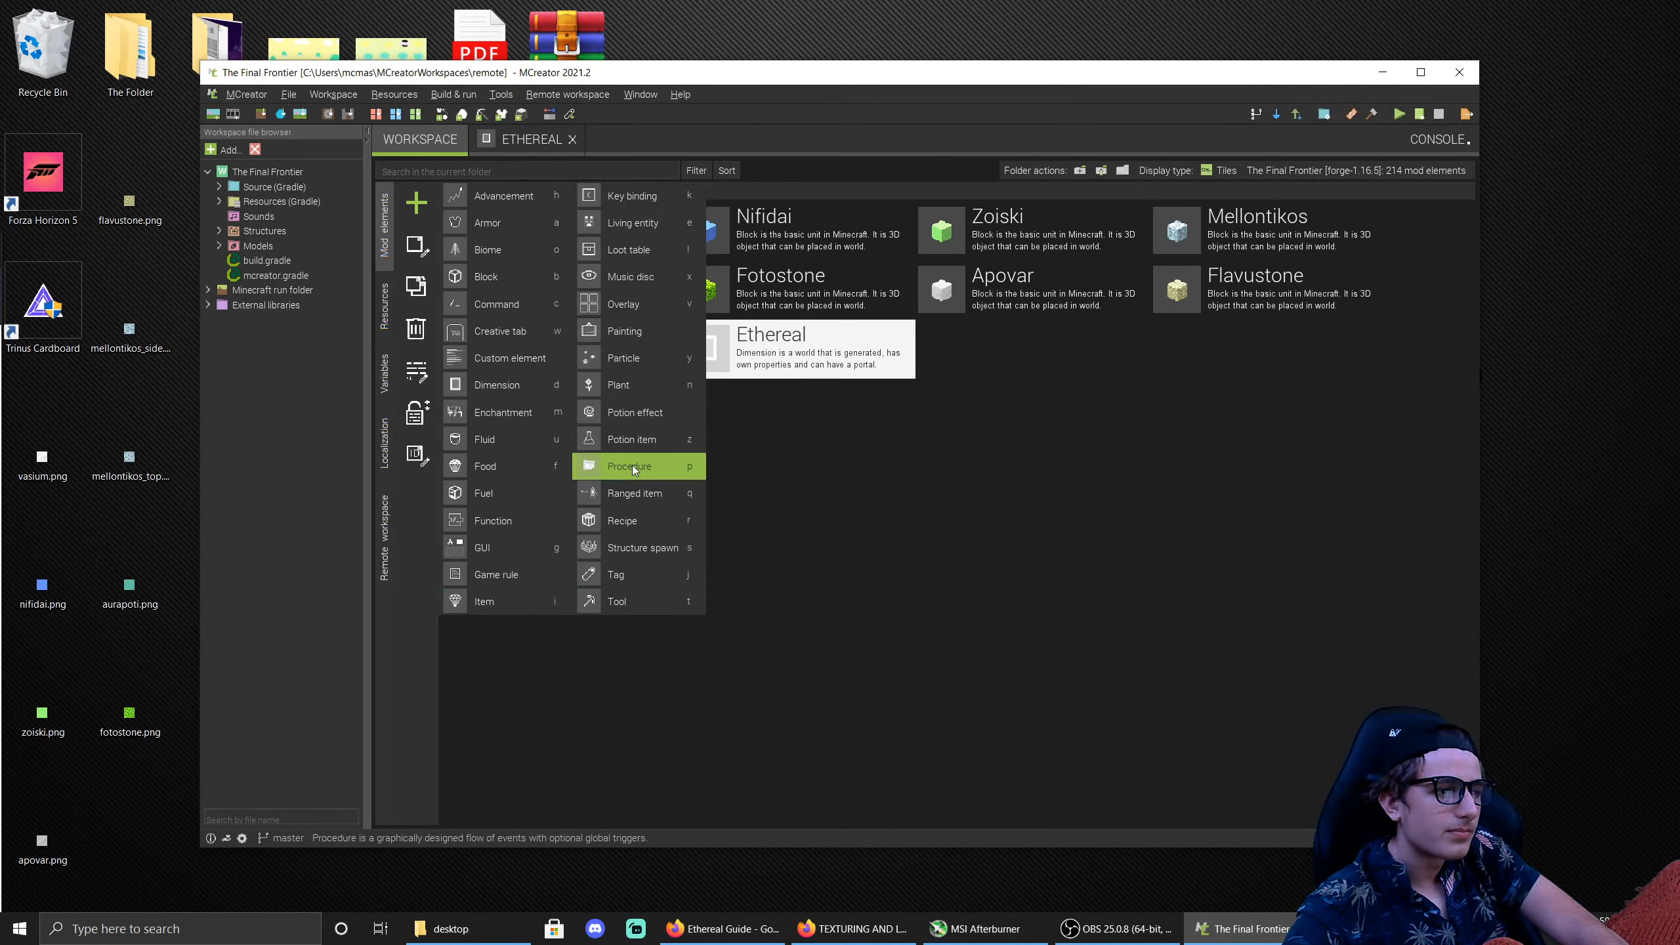
left_click(496, 305)
type("Ethe")
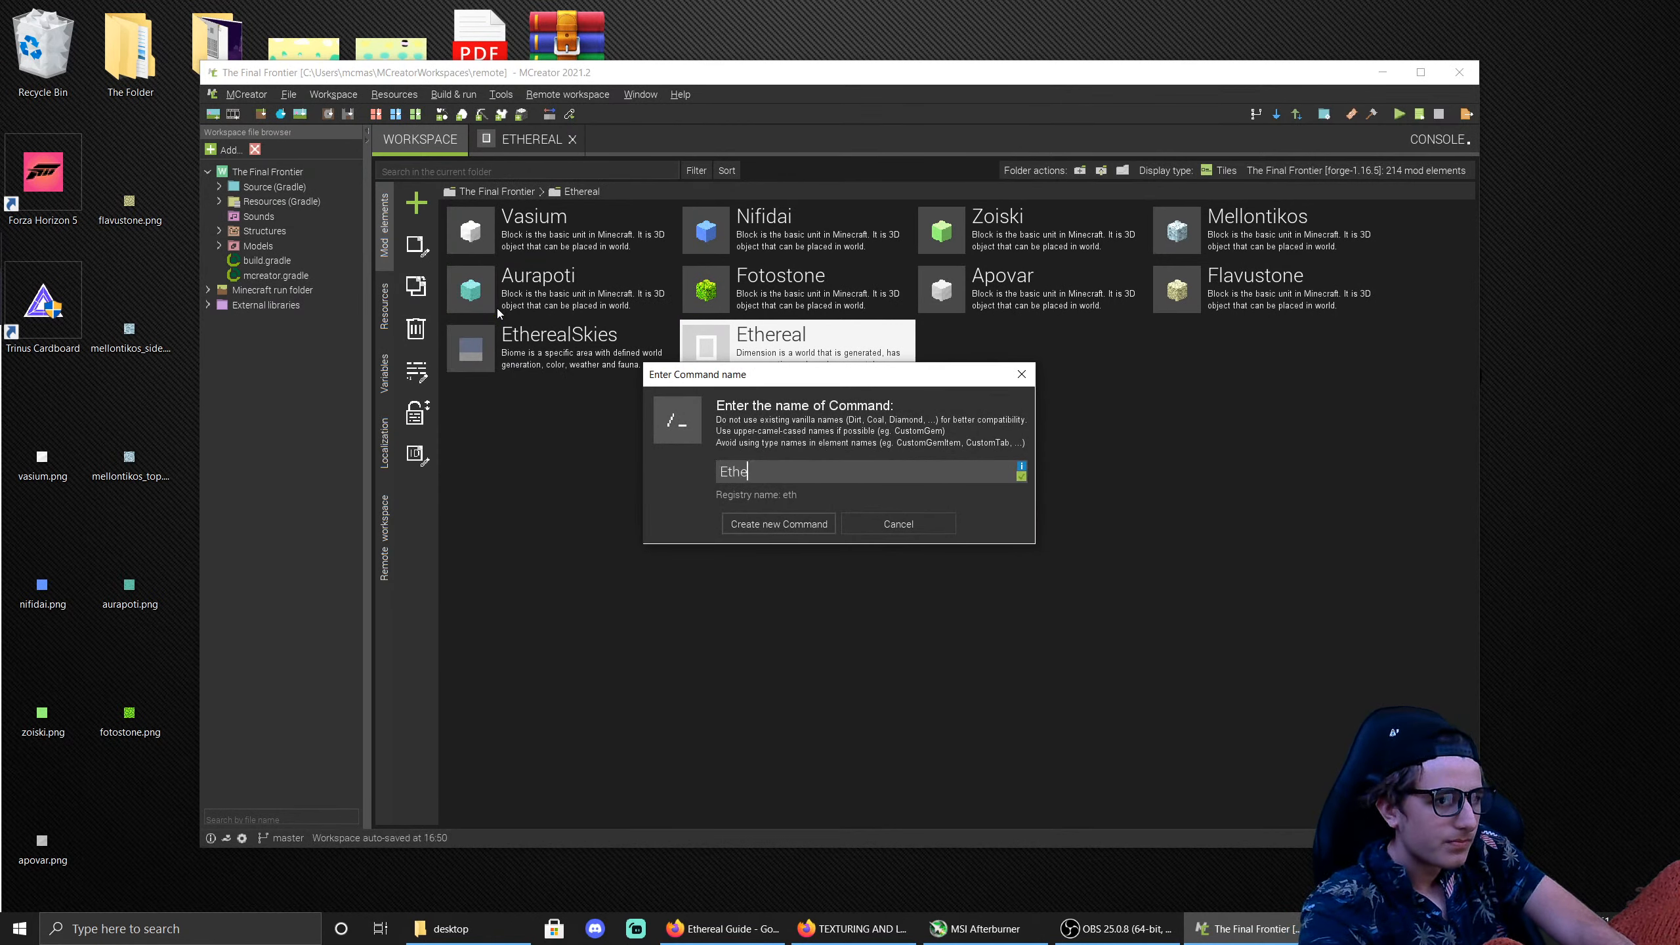
type("realTeleport")
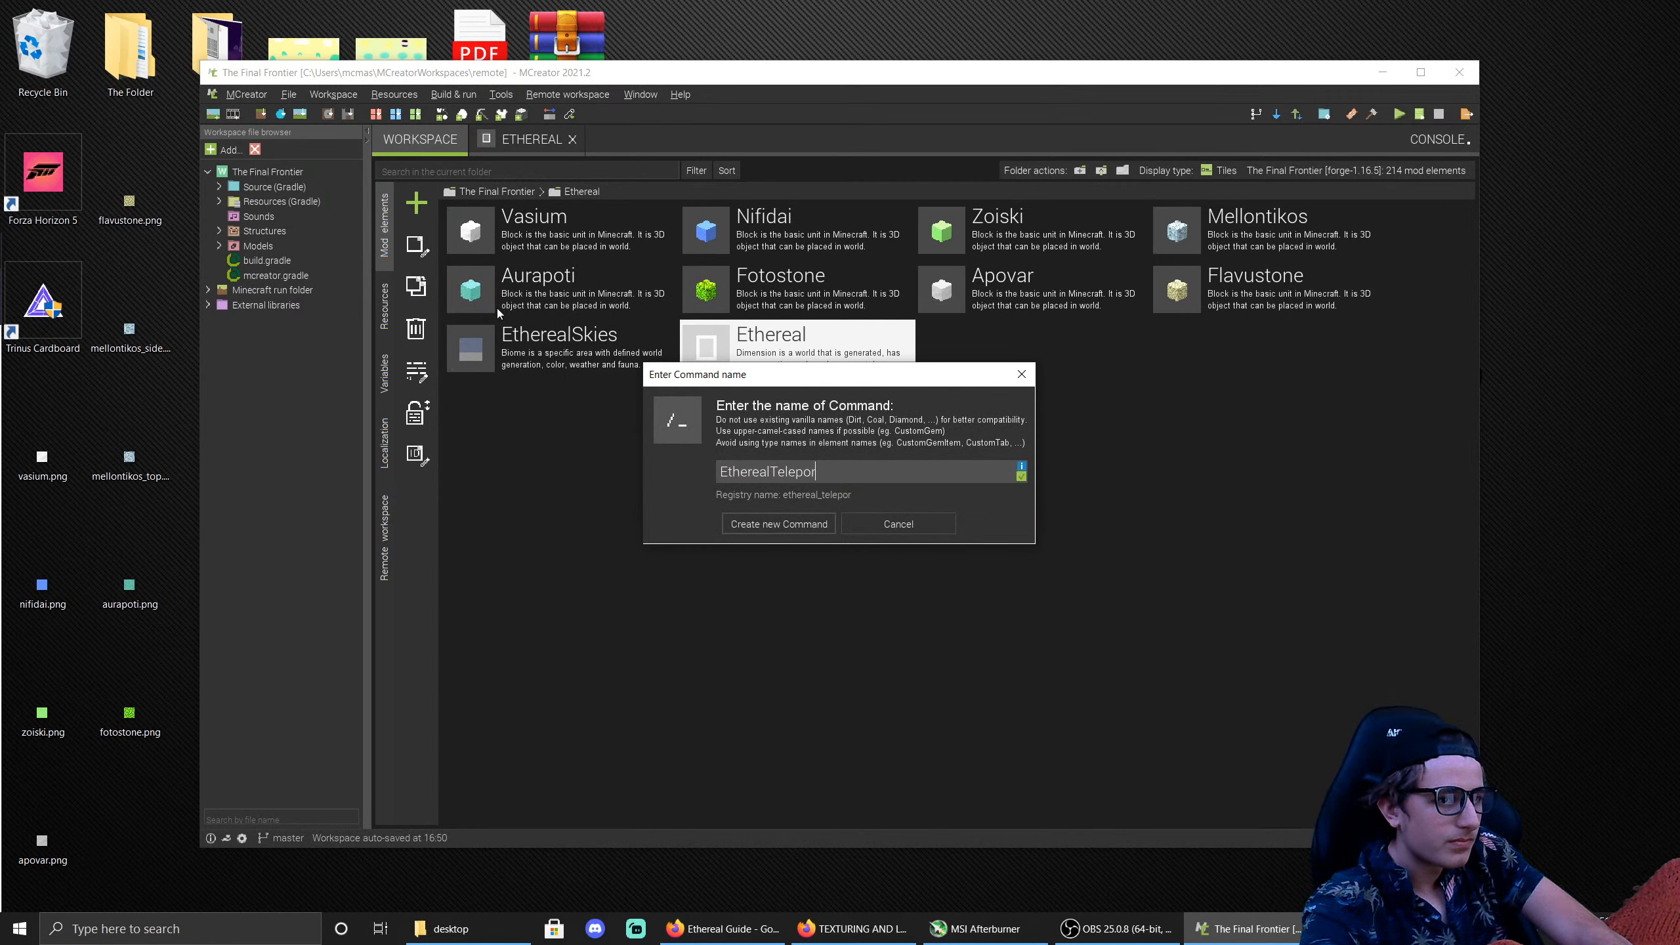
key("Return")
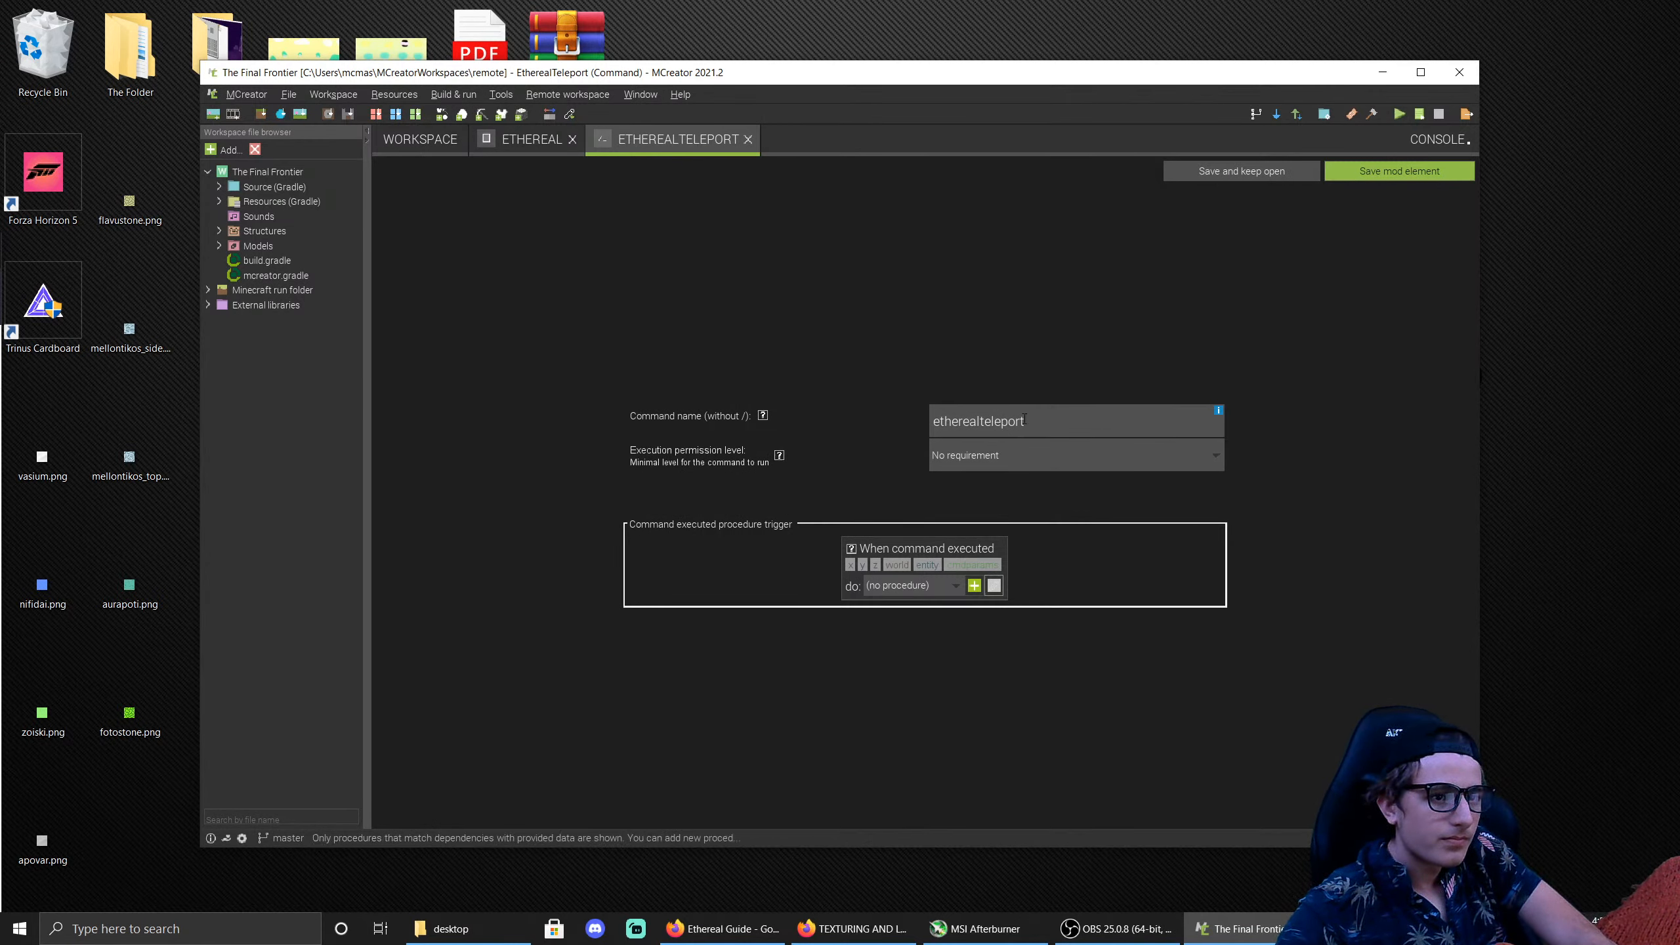
Step: Set the command name to tpeth and create a new procedure for when the command is executed, keeping the suggested name
left_click_drag(1029, 420, 688, 390)
type("tpeth")
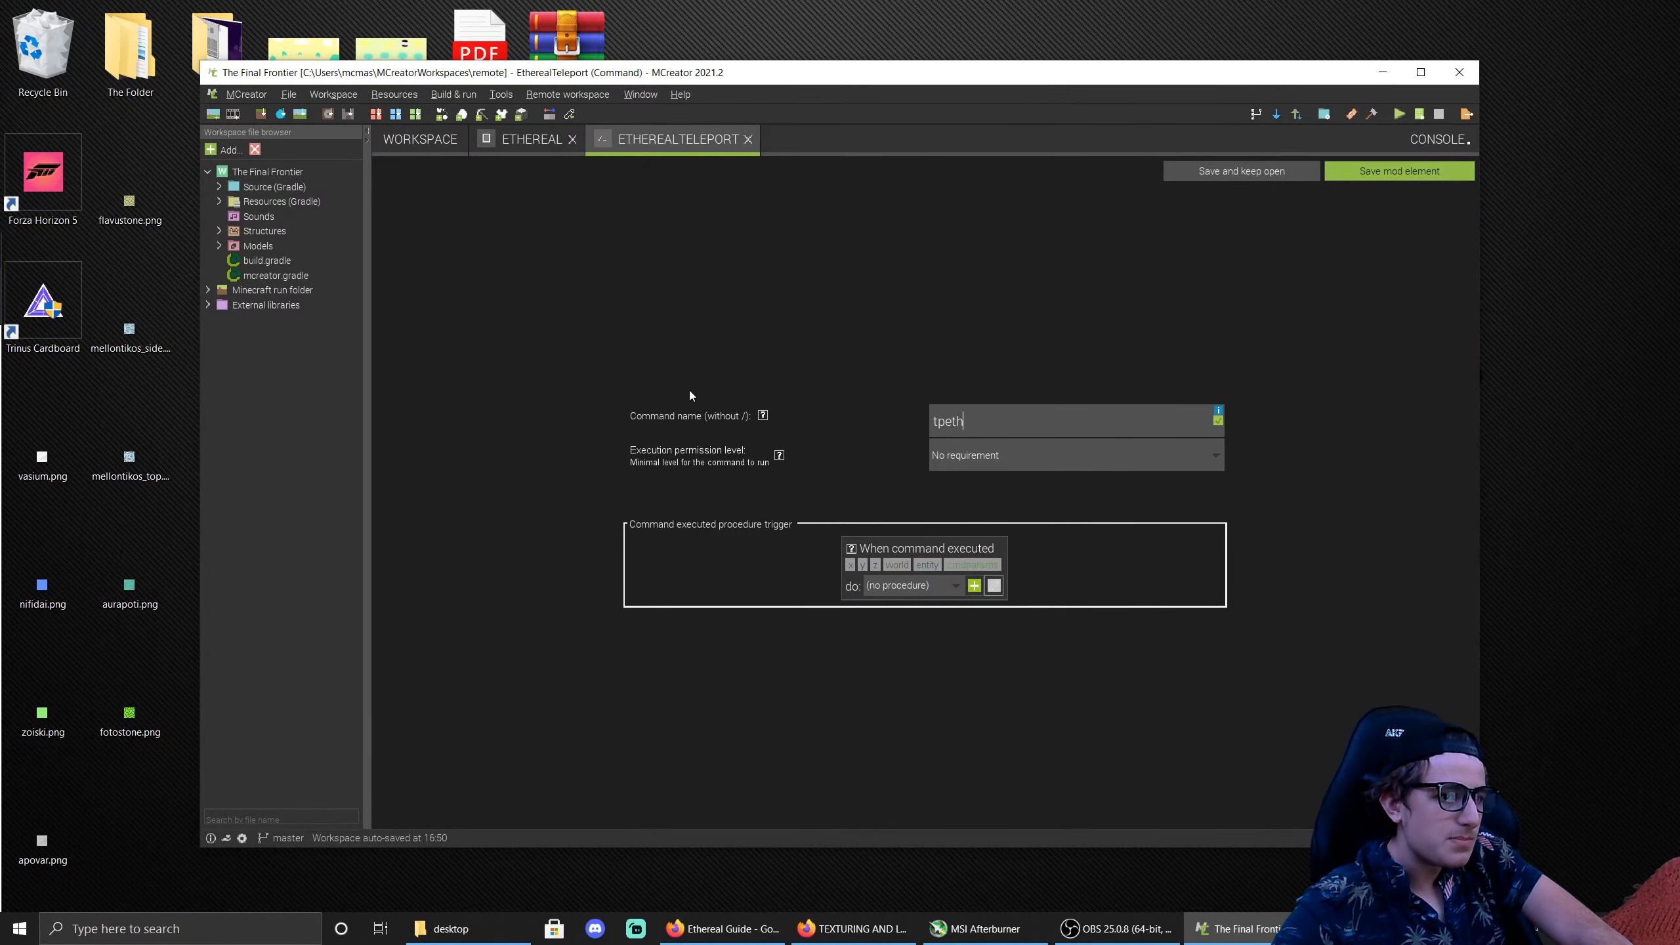
left_click(973, 584)
left_click(795, 493)
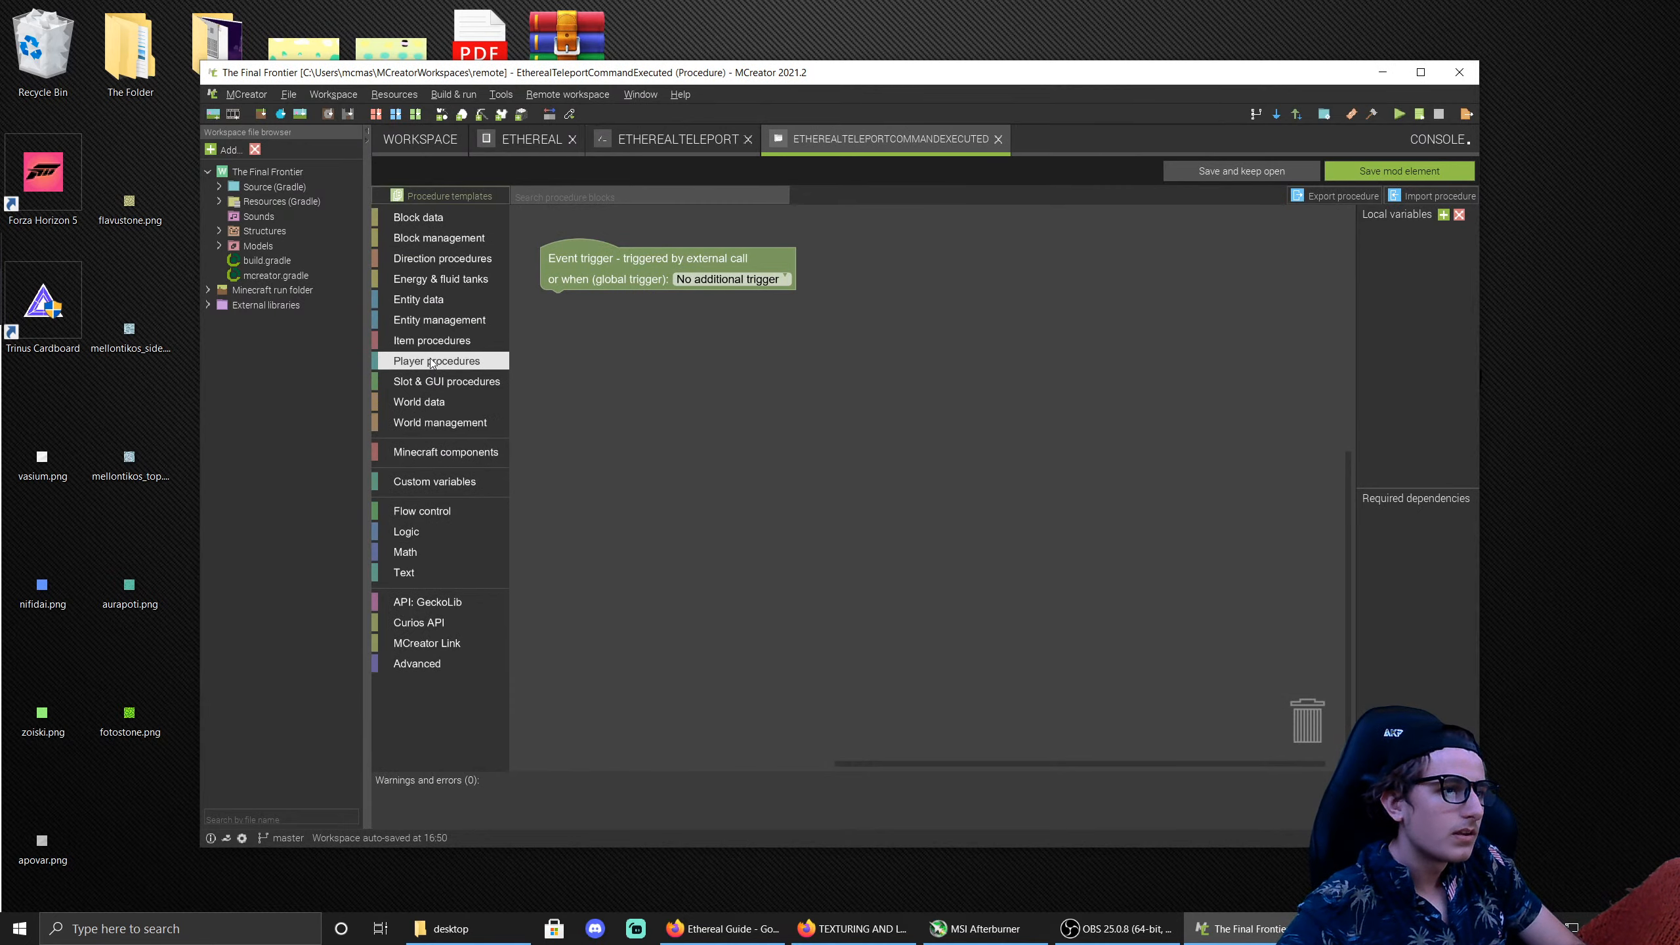
Step: Attach a block that switches the event/target entity's dimension to CUSTOM:Ethereal to the procedure's event trigger, and save both the procedure and the command
left_click(430, 362)
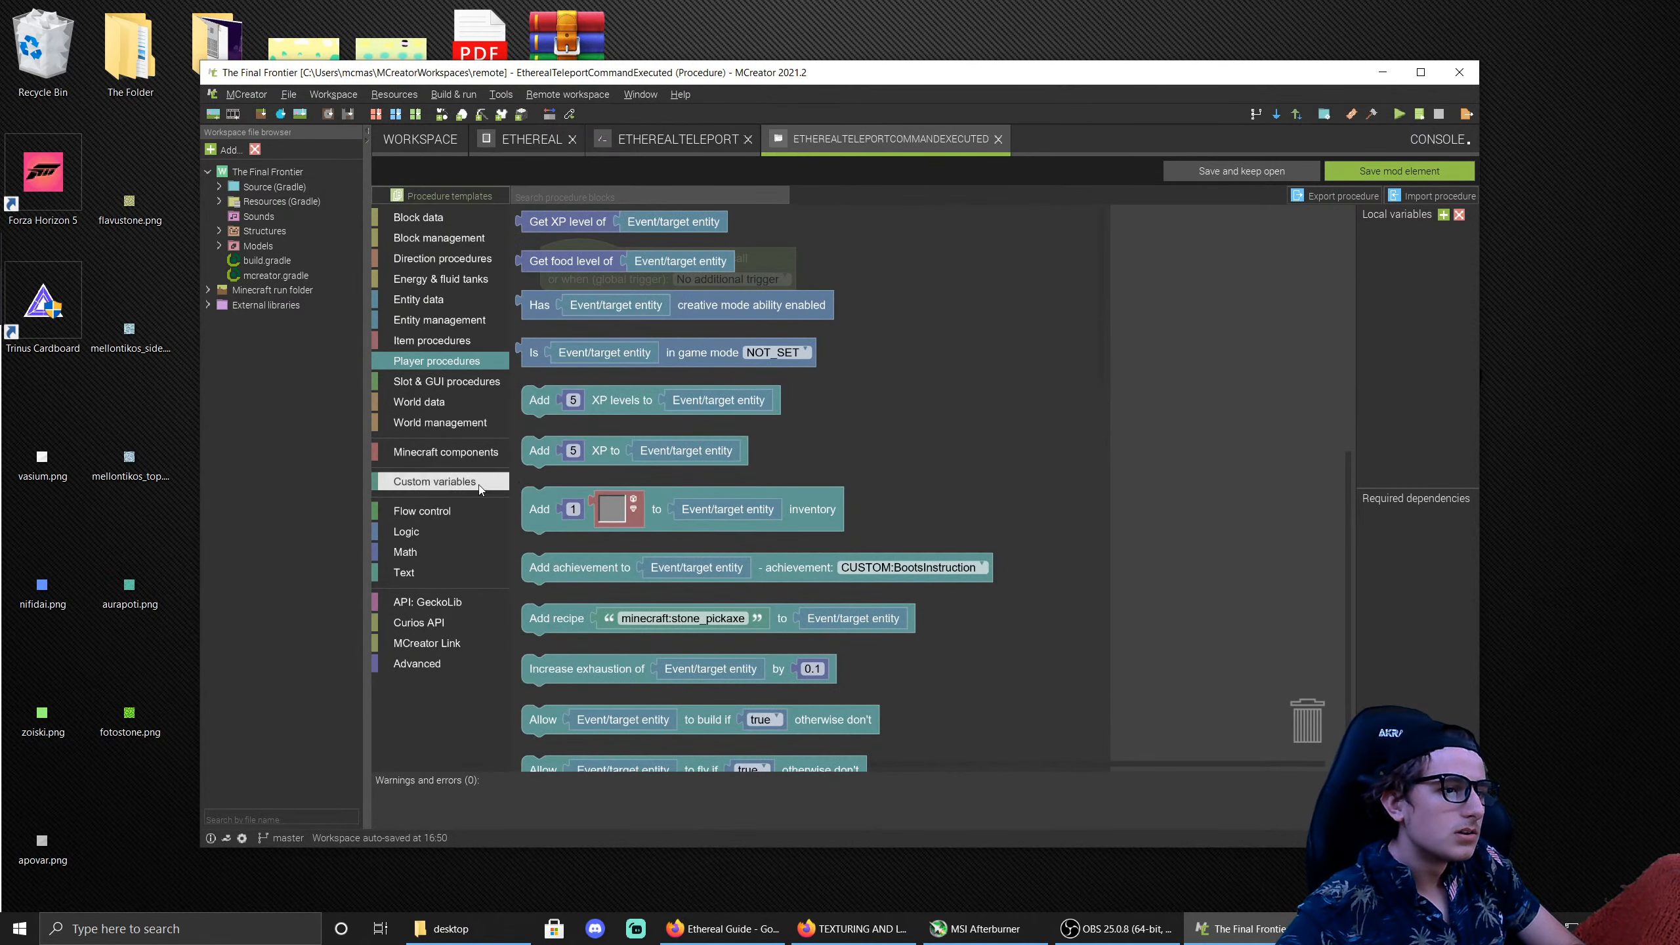
scroll(923, 574, "down", 2)
scroll(907, 559, "down", 12)
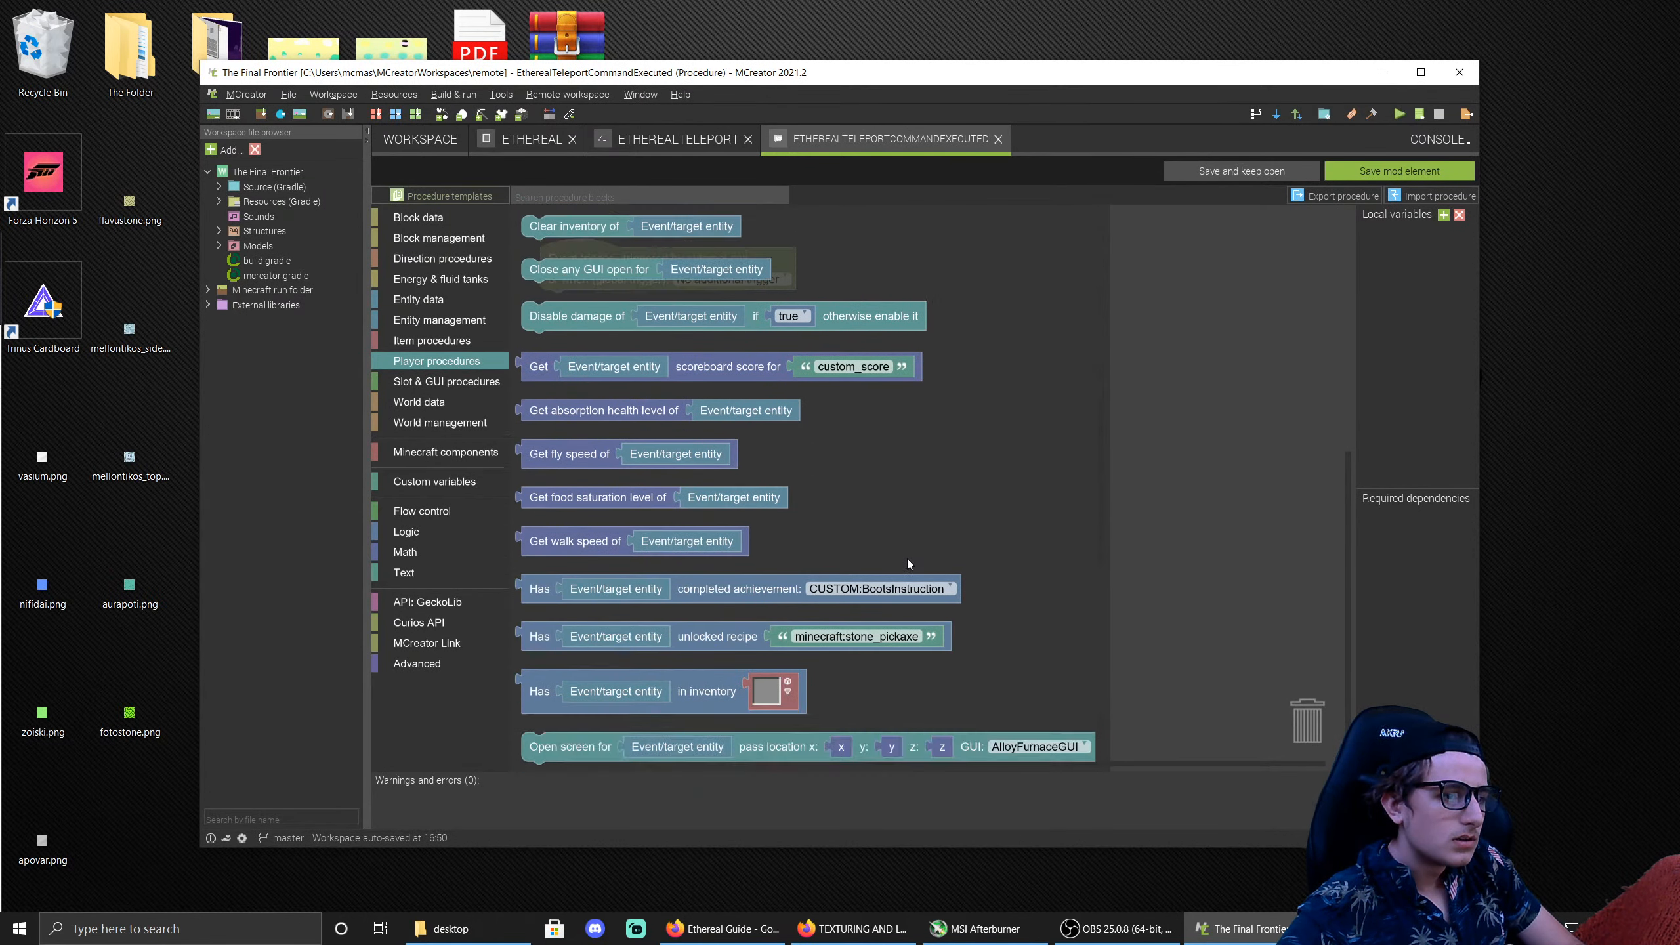
scroll(906, 562, "down", 12)
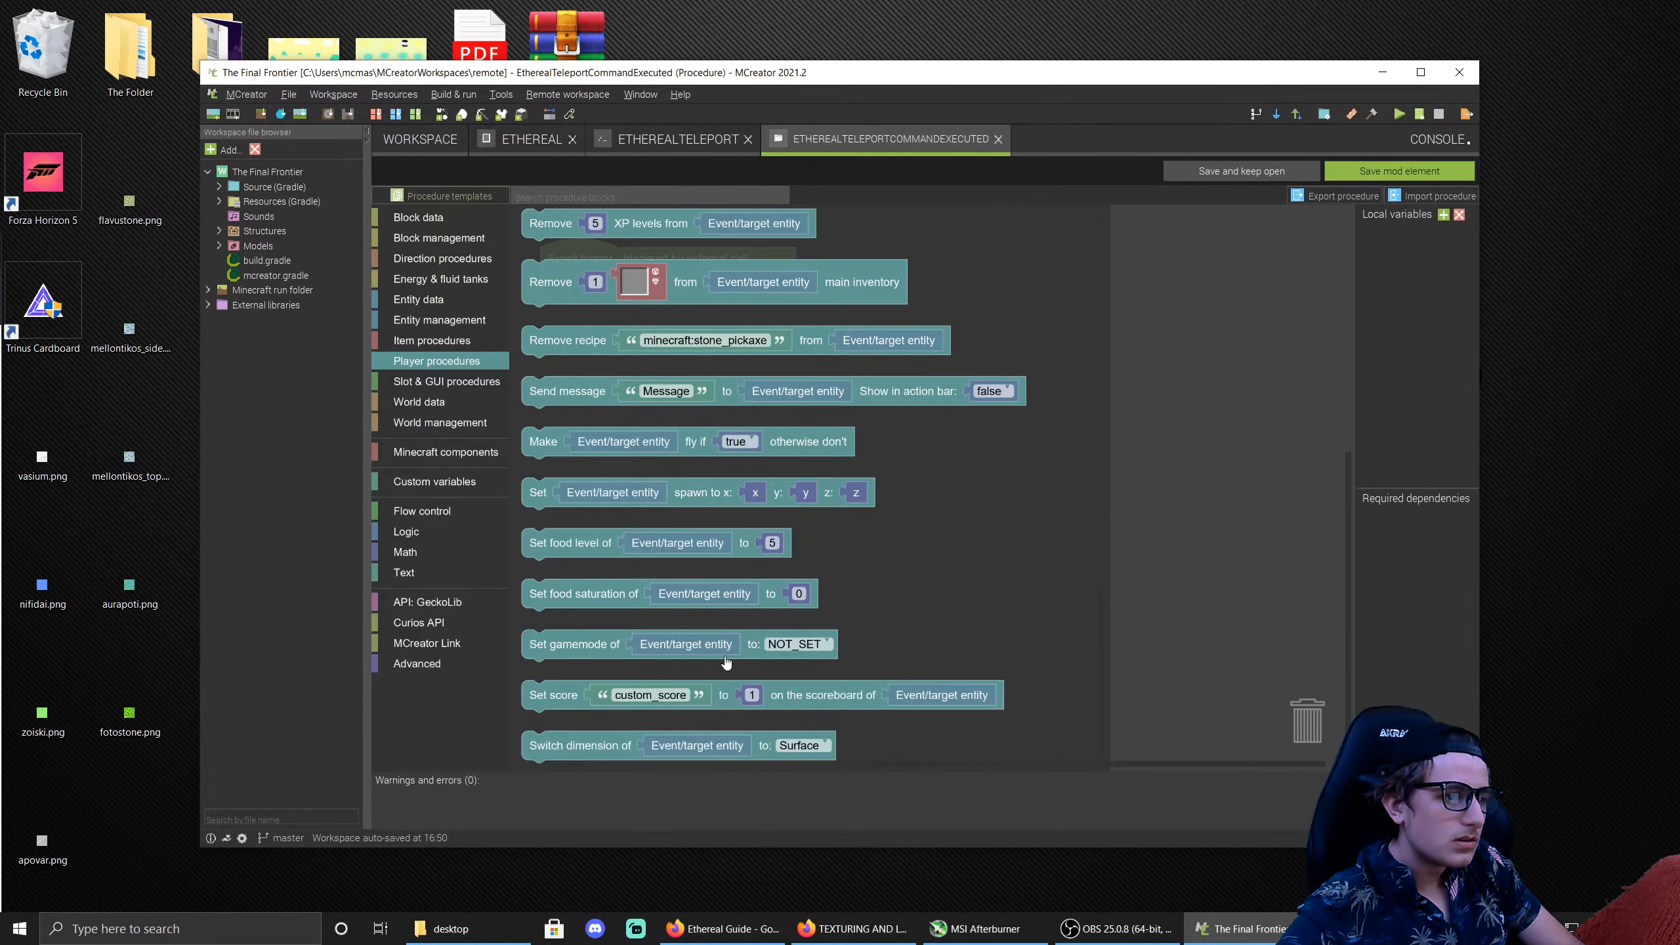
left_click_drag(559, 754, 581, 316)
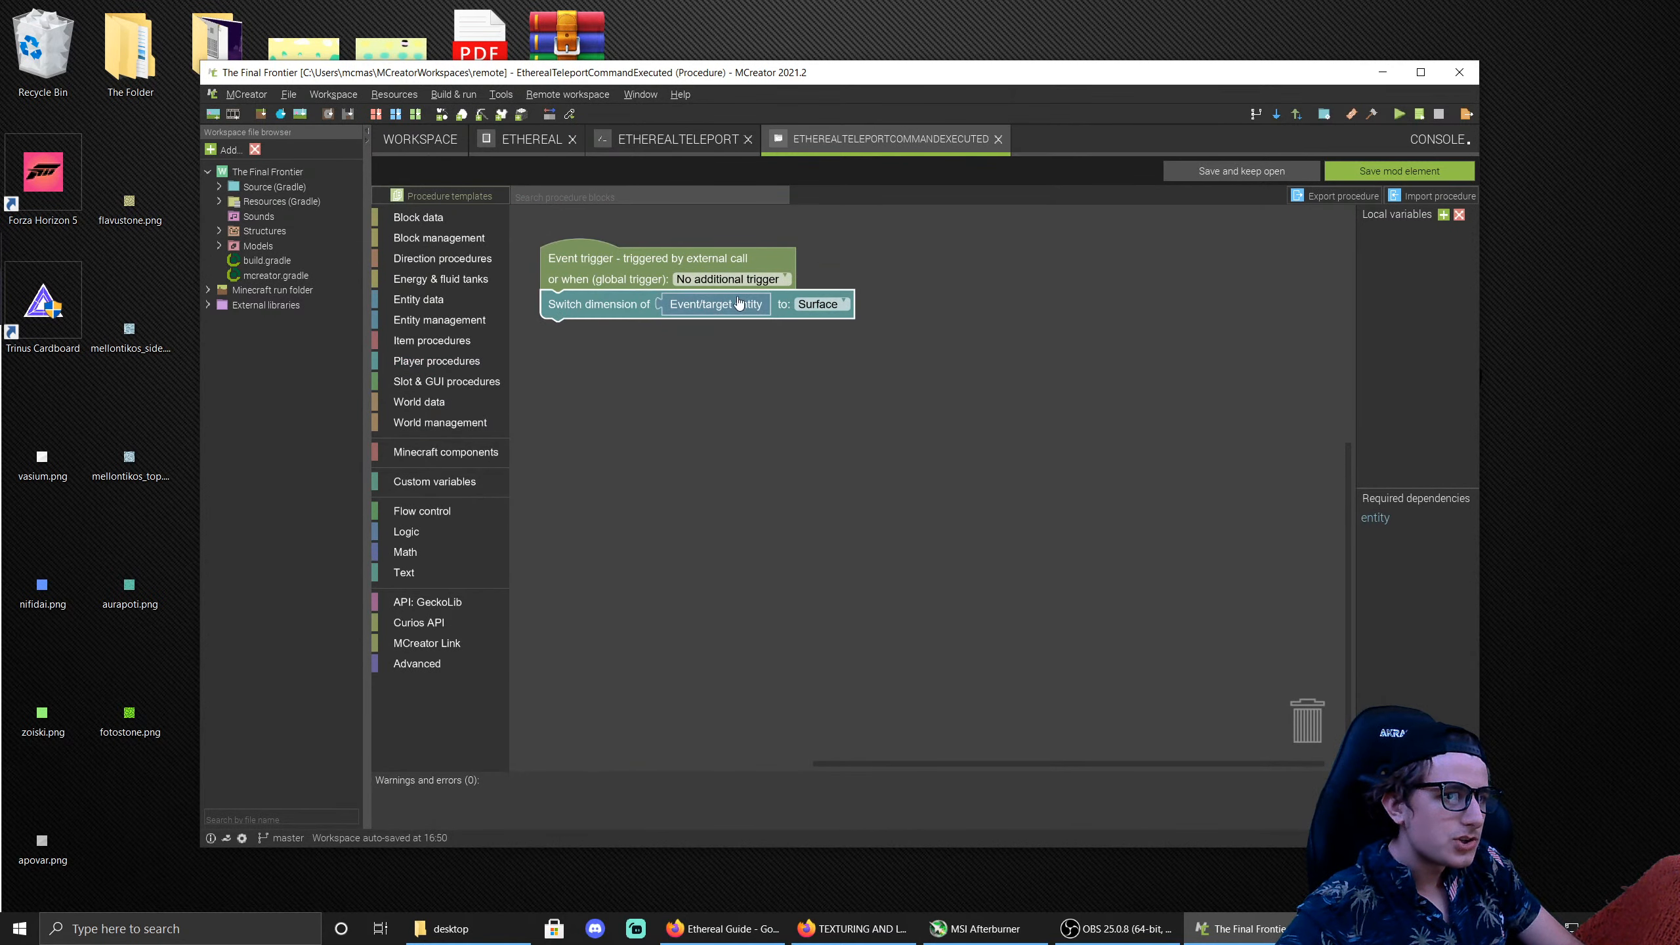
left_click(820, 304)
left_click(848, 455)
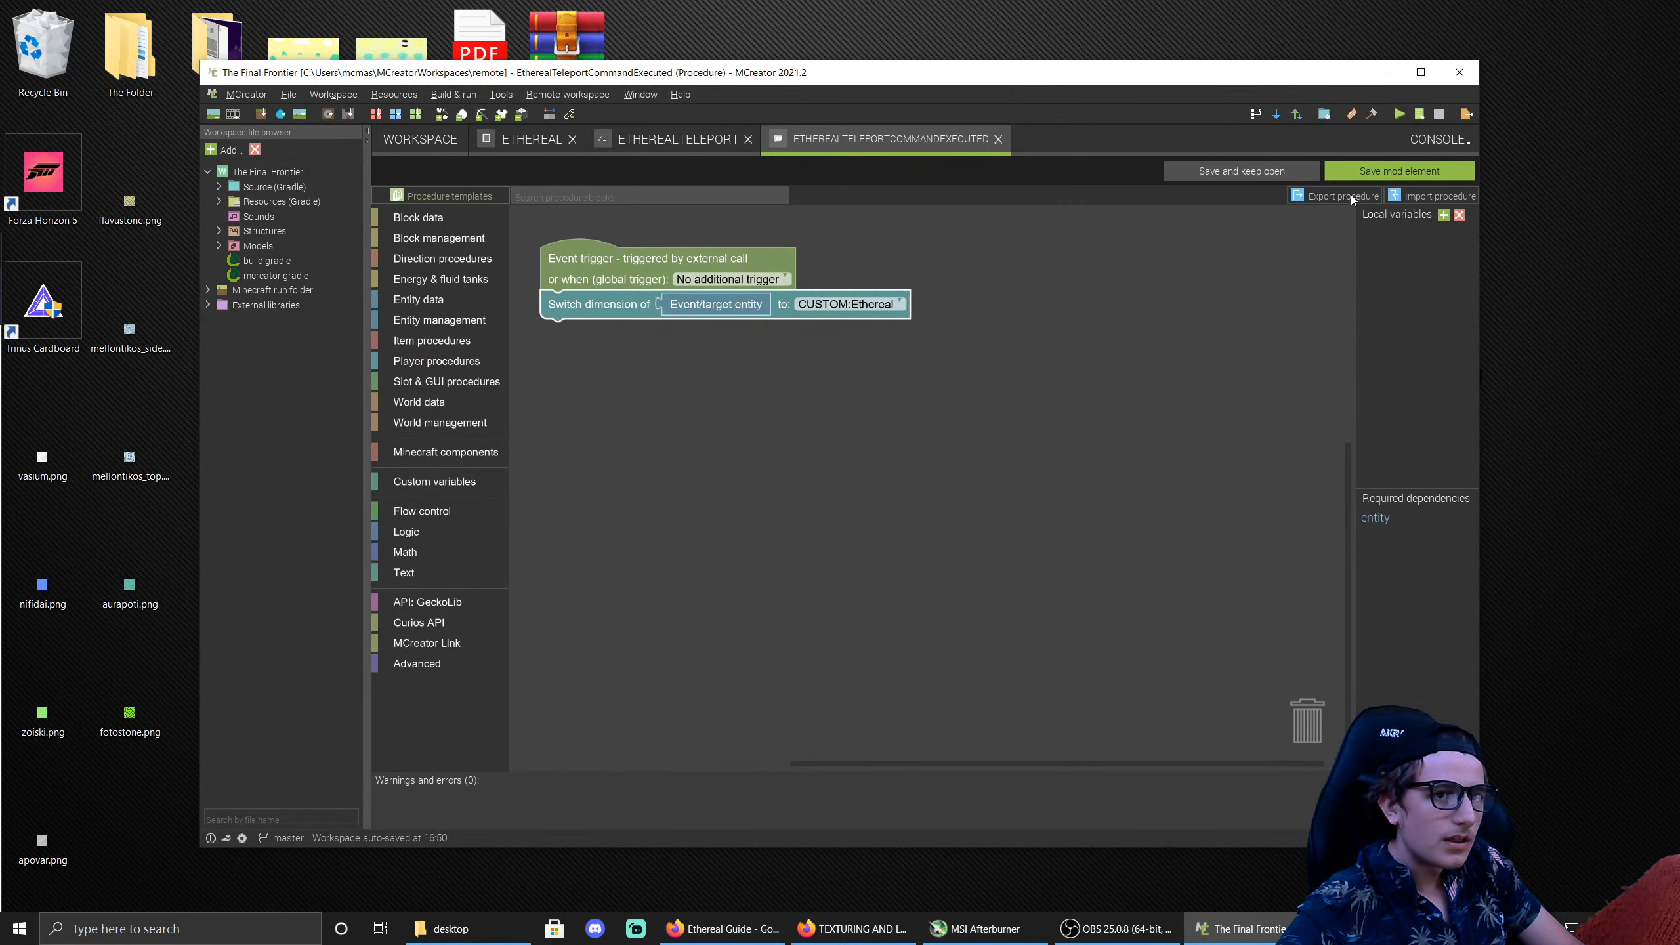
left_click(1352, 171)
left_click(1348, 171)
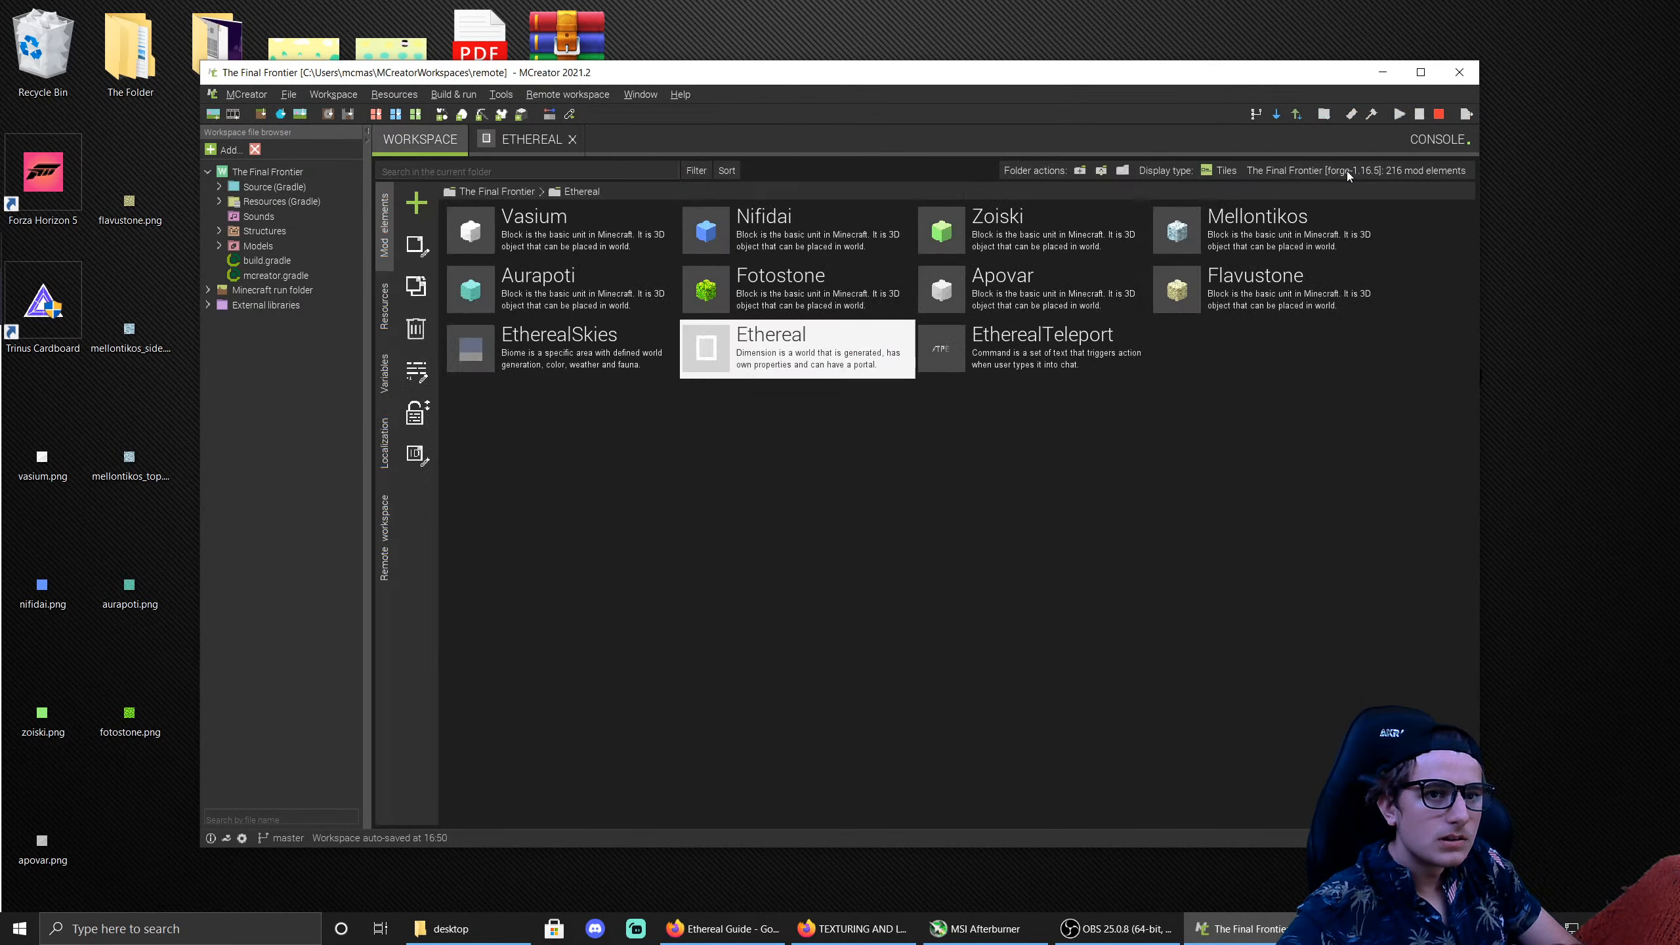
Step: Go back to the Ethereal dimension element and save it again
left_click(454, 96)
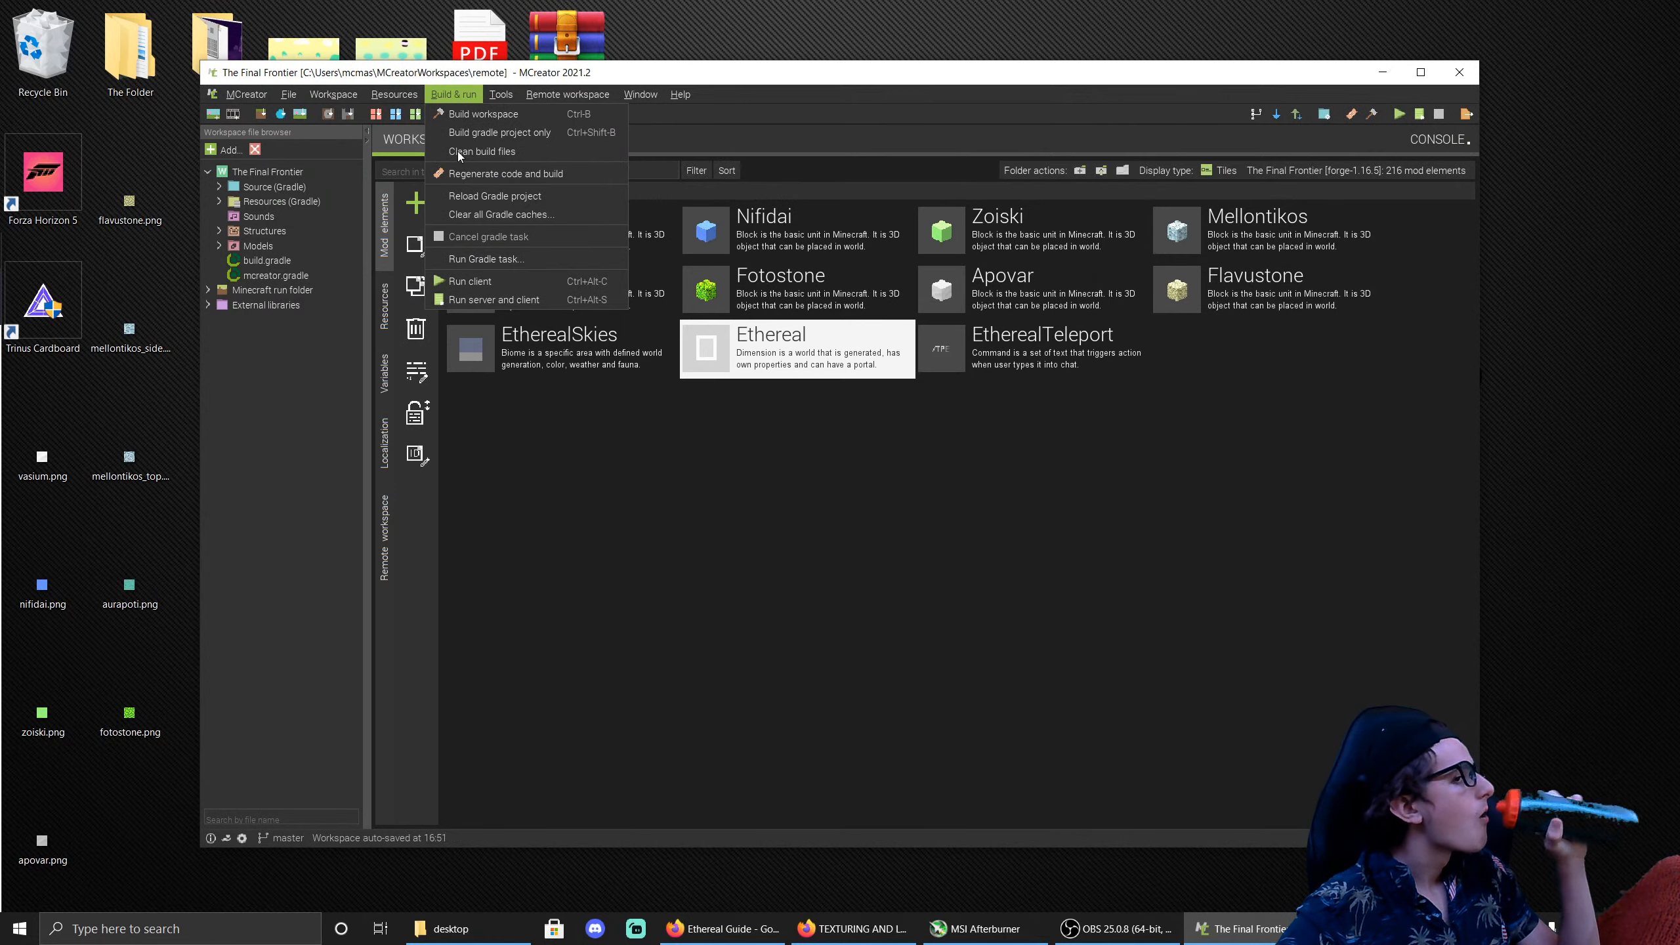
left_click(564, 475)
double_click(769, 363)
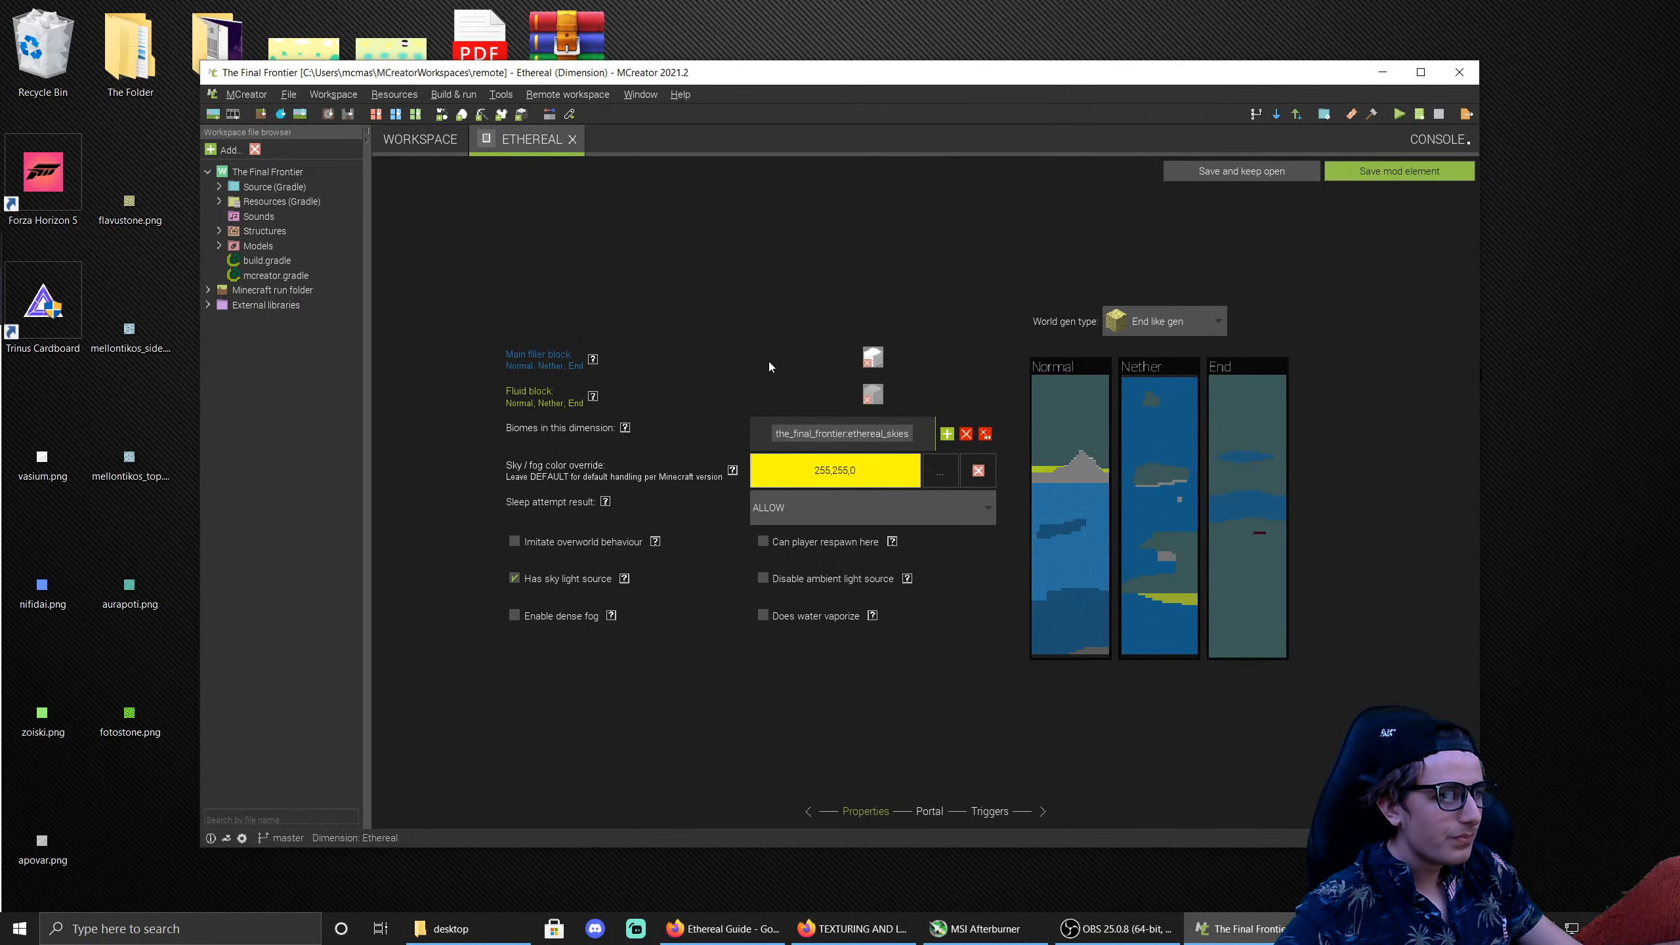
left_click(1336, 173)
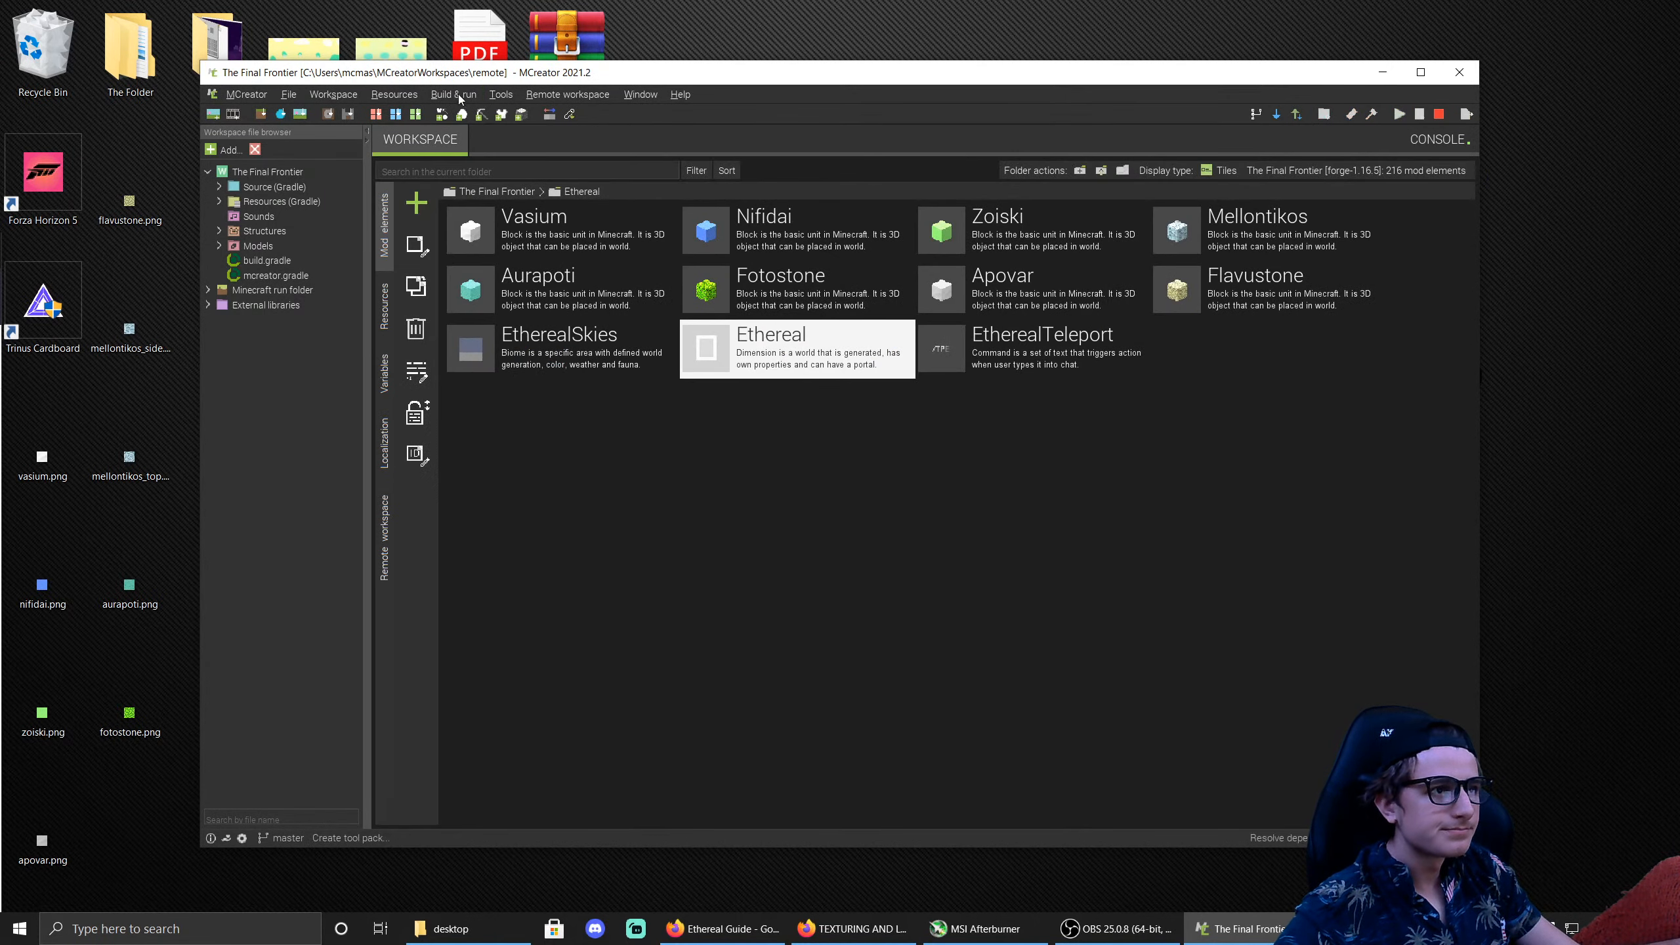
Step: Run the Minecraft client and load an existing singleplayer world, accepting its experimental settings without a backup
left_click(421, 96)
mouse_move(444, 96)
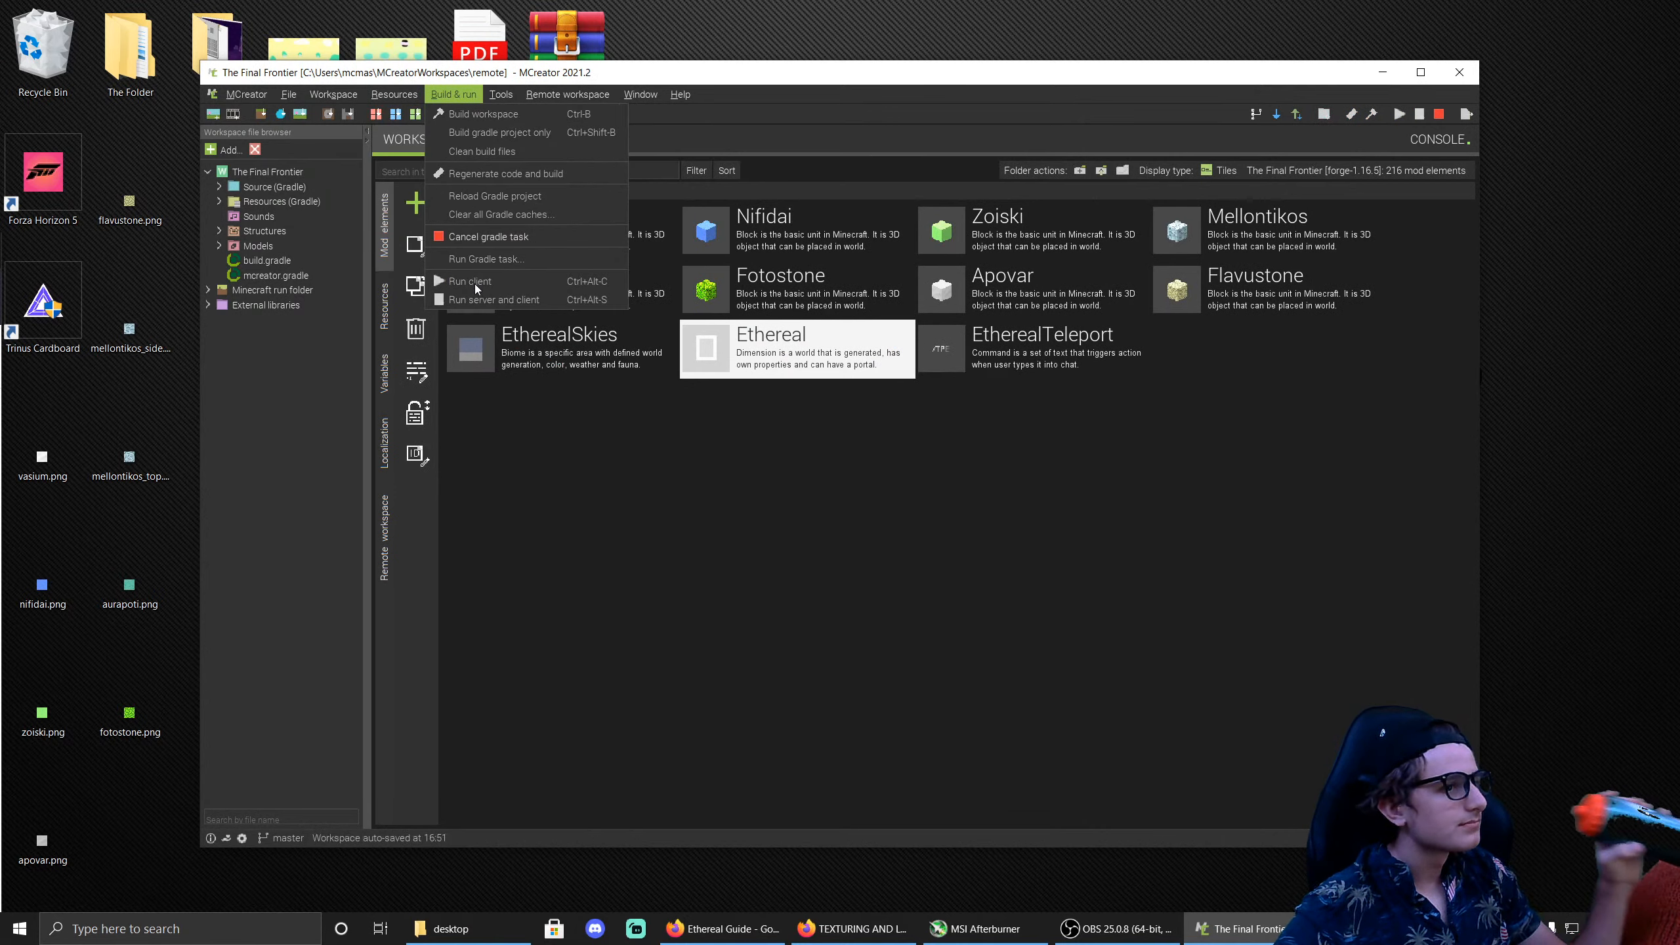
left_click(478, 288)
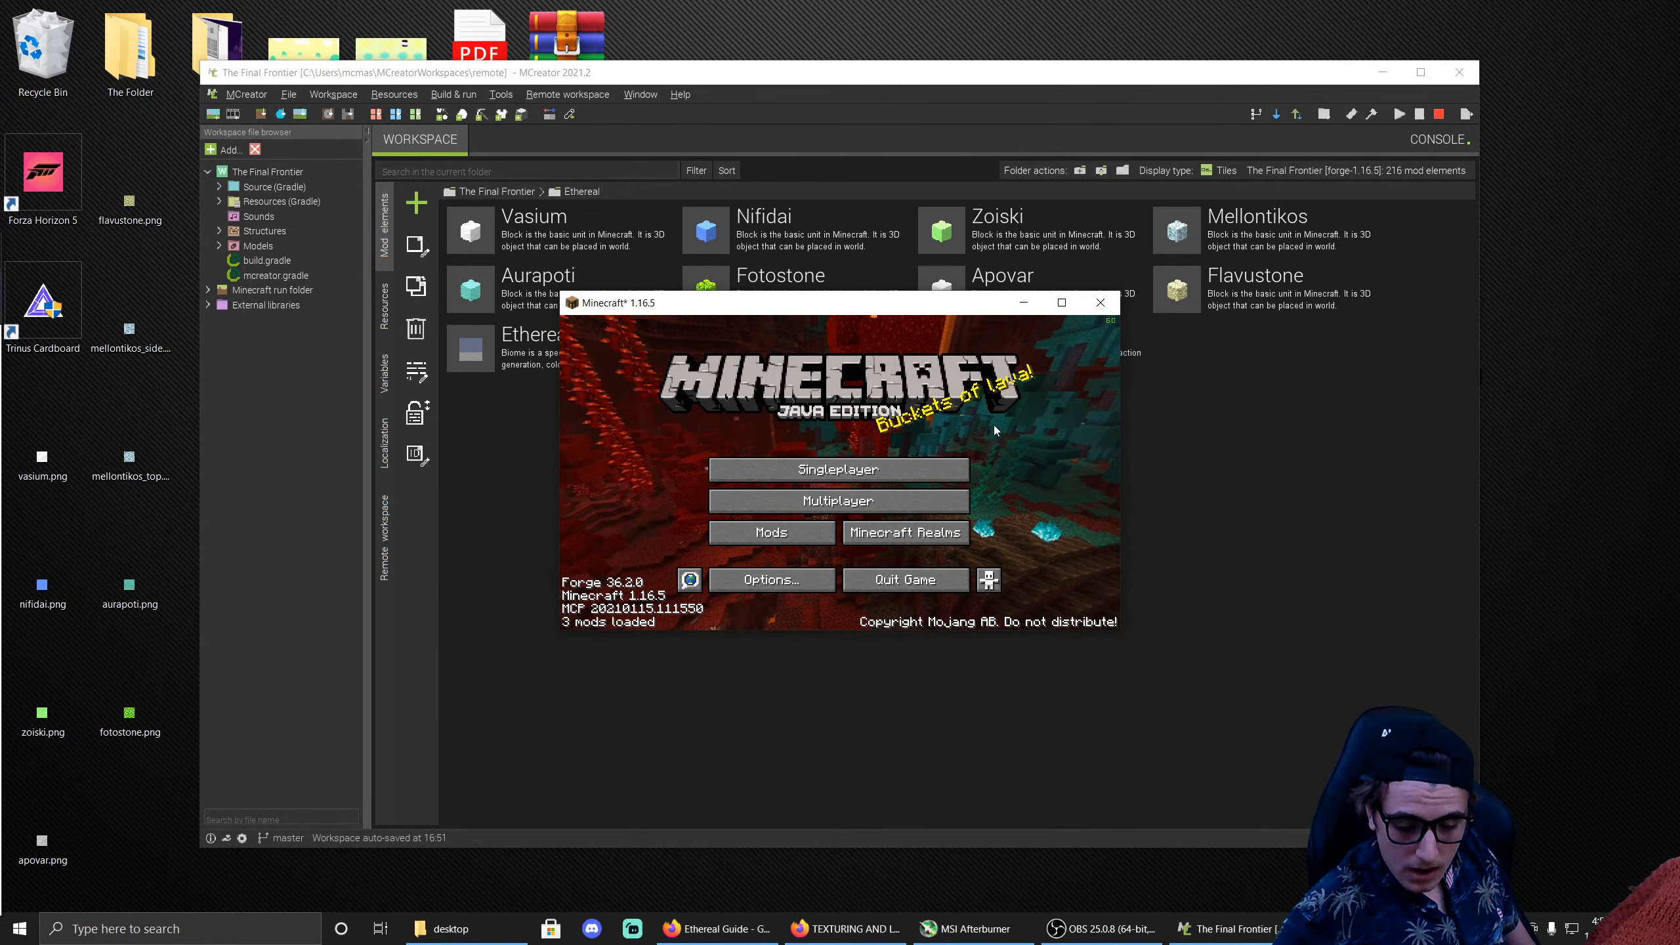
left_click(814, 472)
double_click(835, 426)
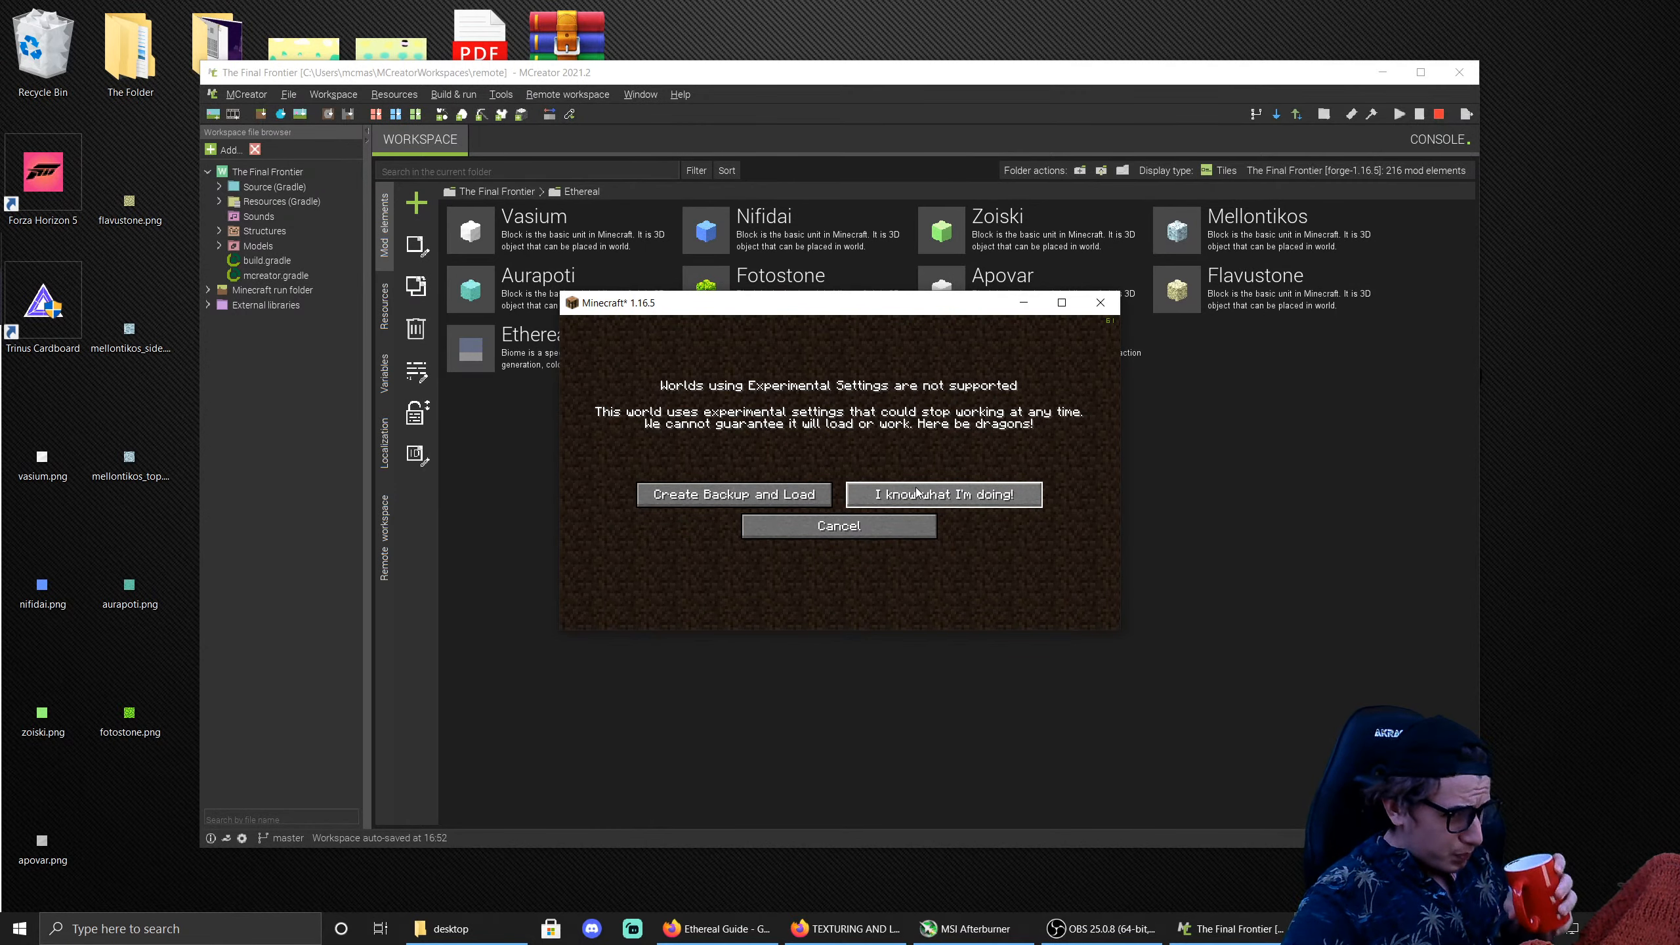
left_click(952, 495)
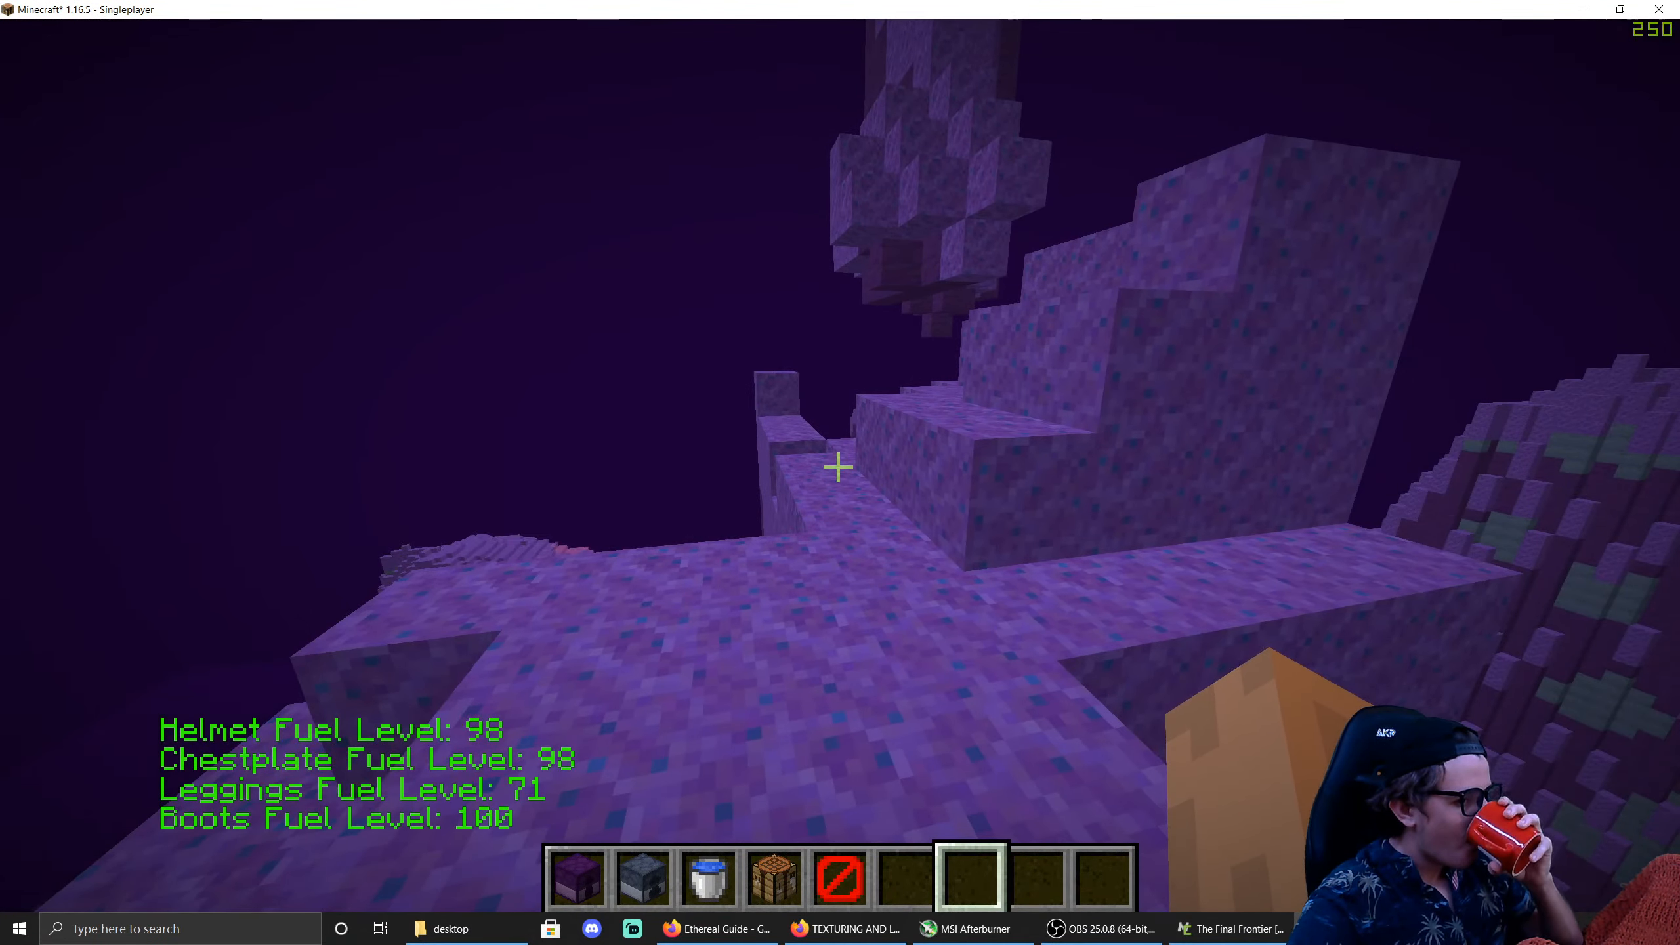
Step: Teleport to the Ethereal dimension with the /tpeth command
key("slash")
type("t")
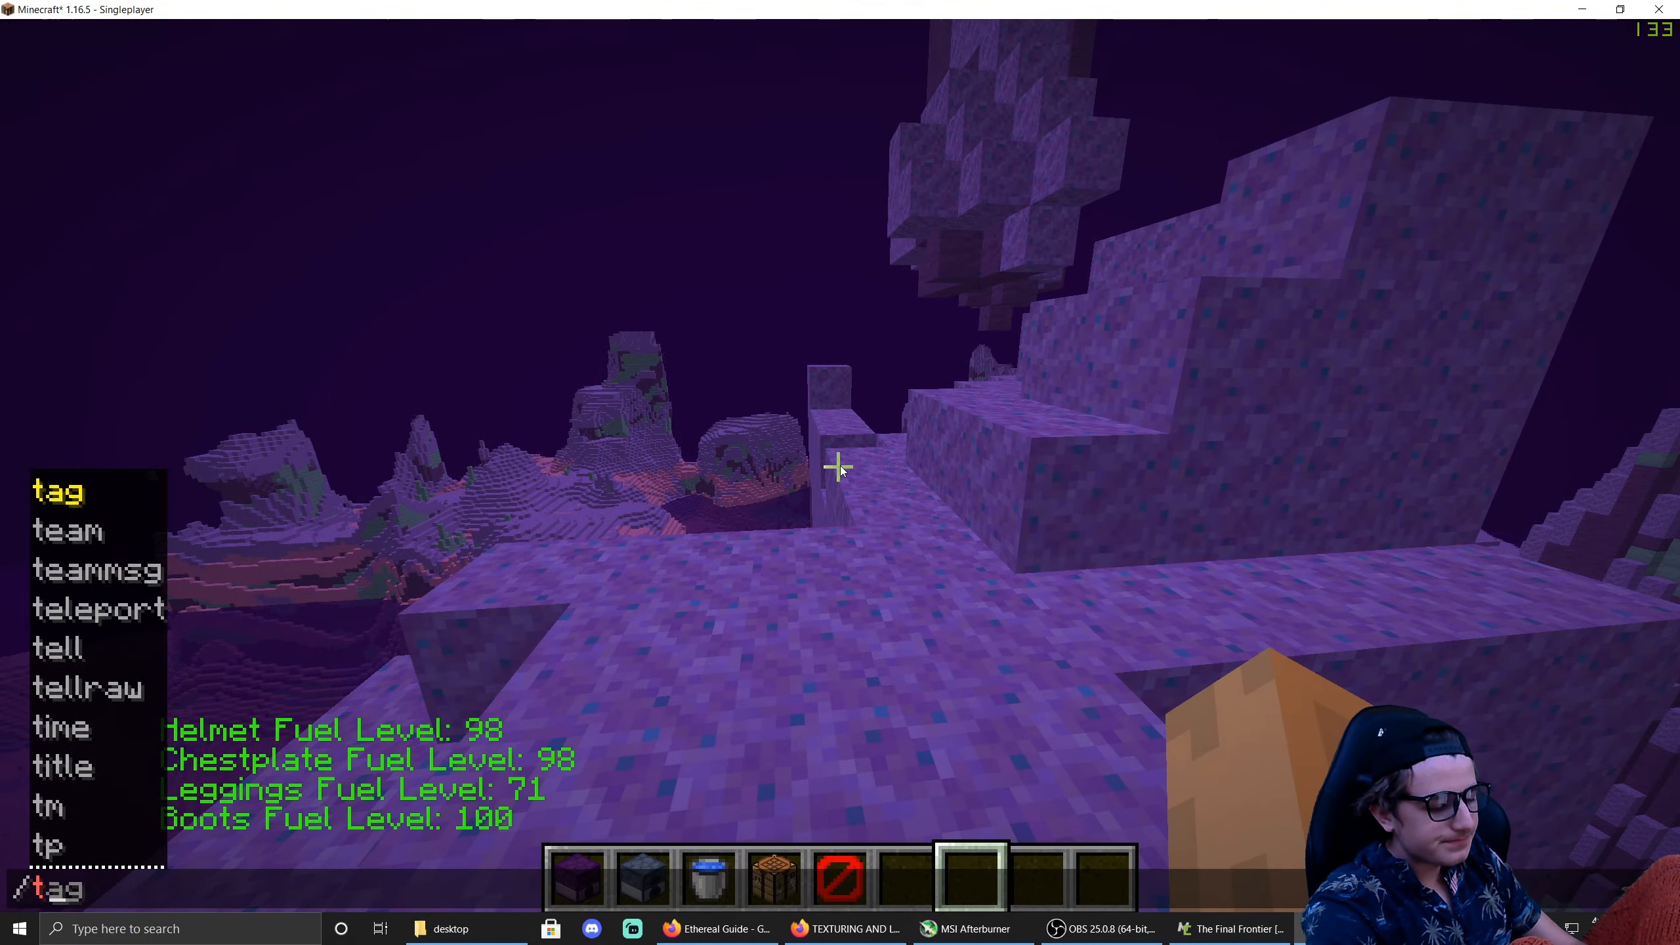
type("pe")
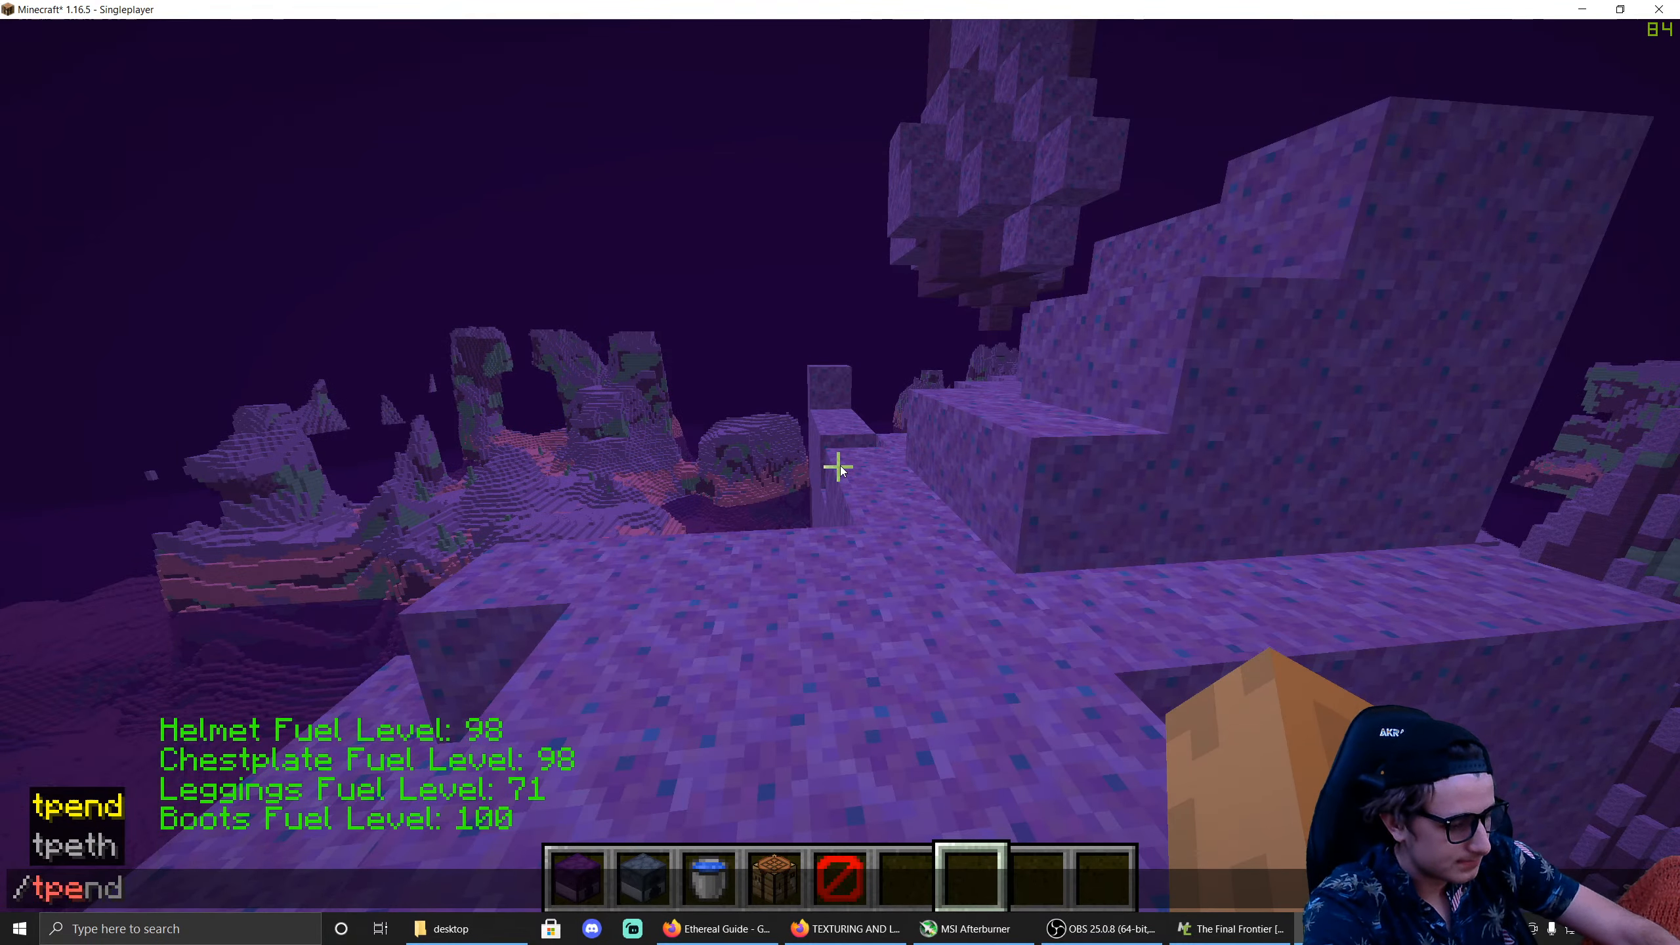
type("th")
key("Return")
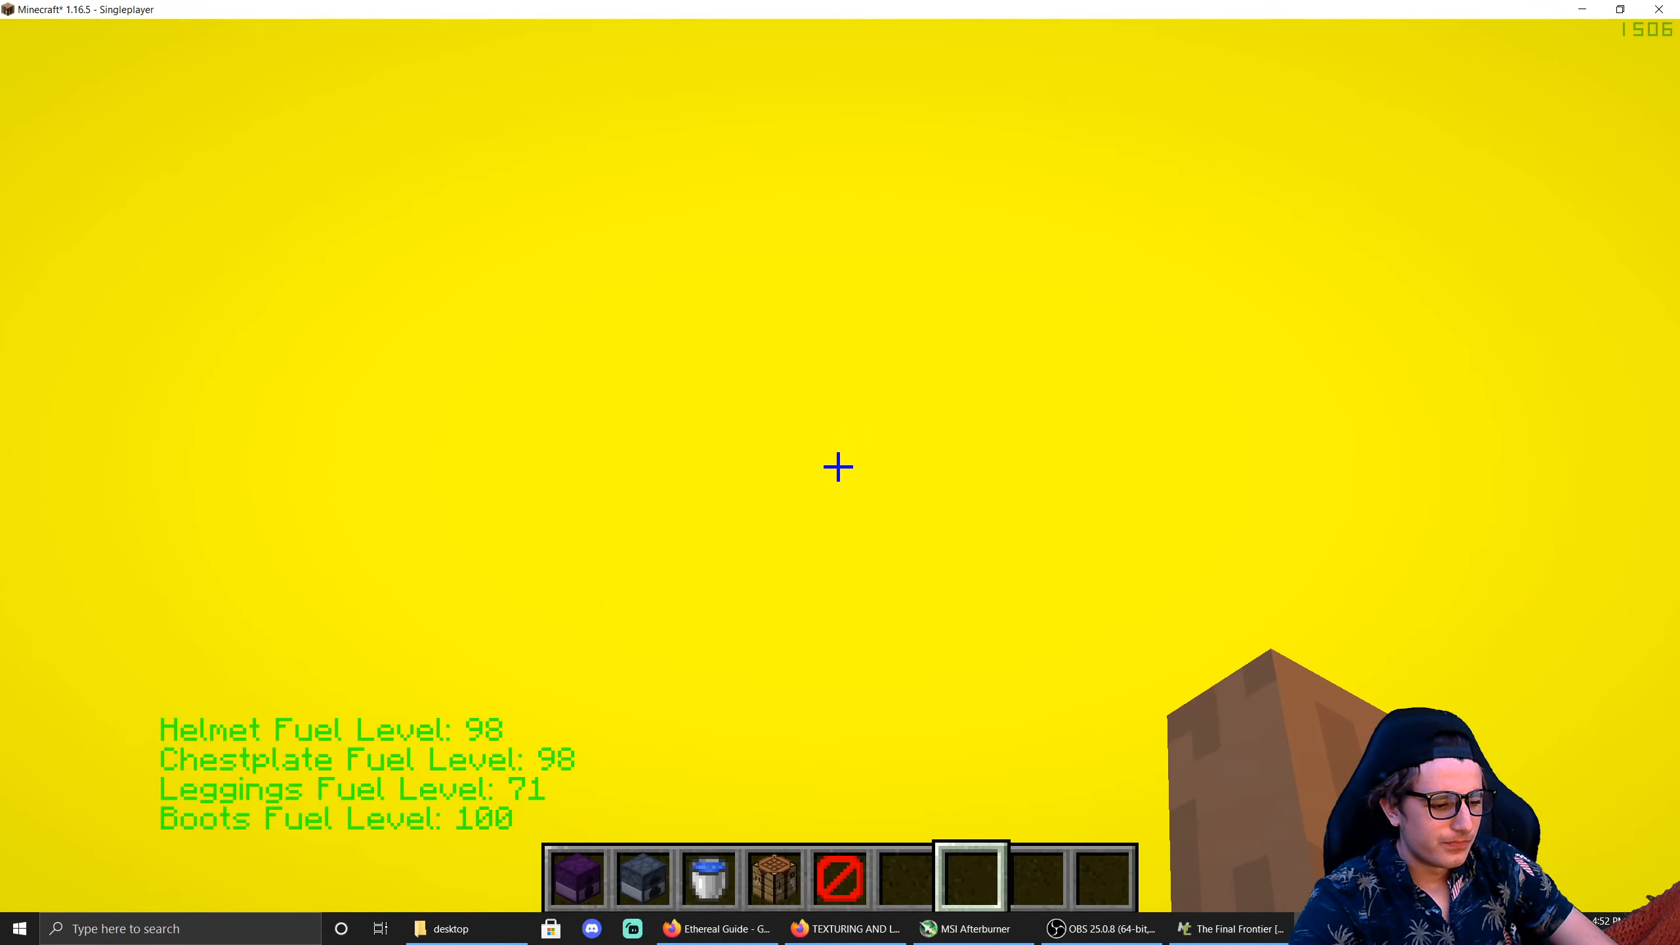
Step: Check the debug overlay for the current dimension and biome, hide it, and fly over to the floating Ethereal island
key("F3")
key("shift")
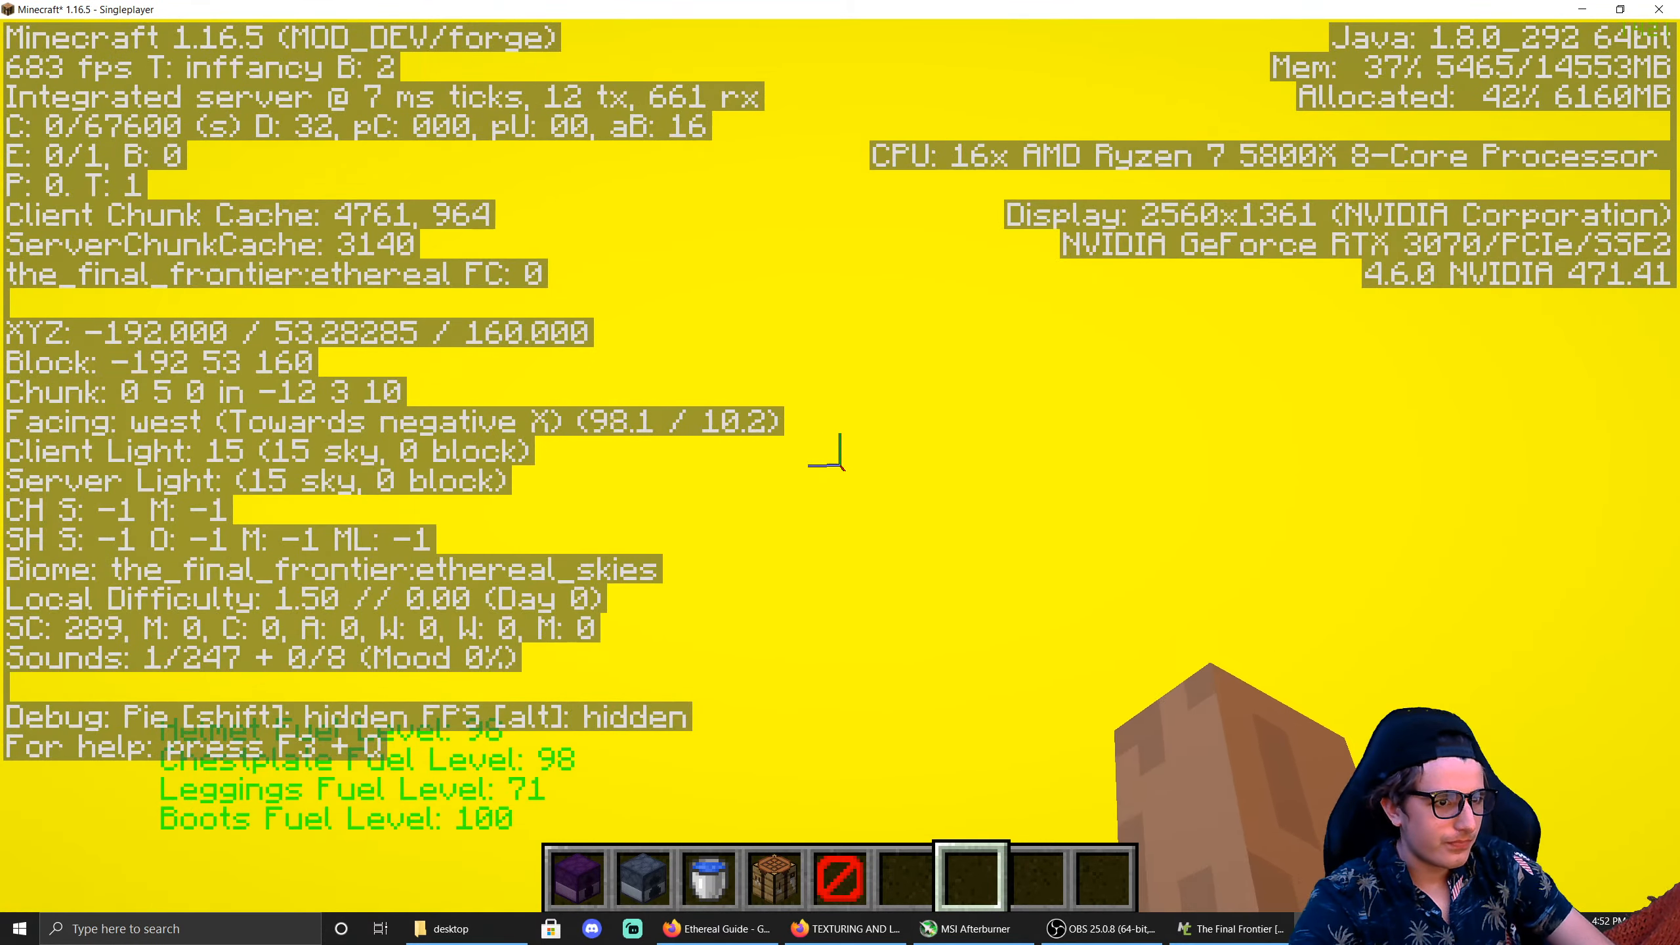
key("w")
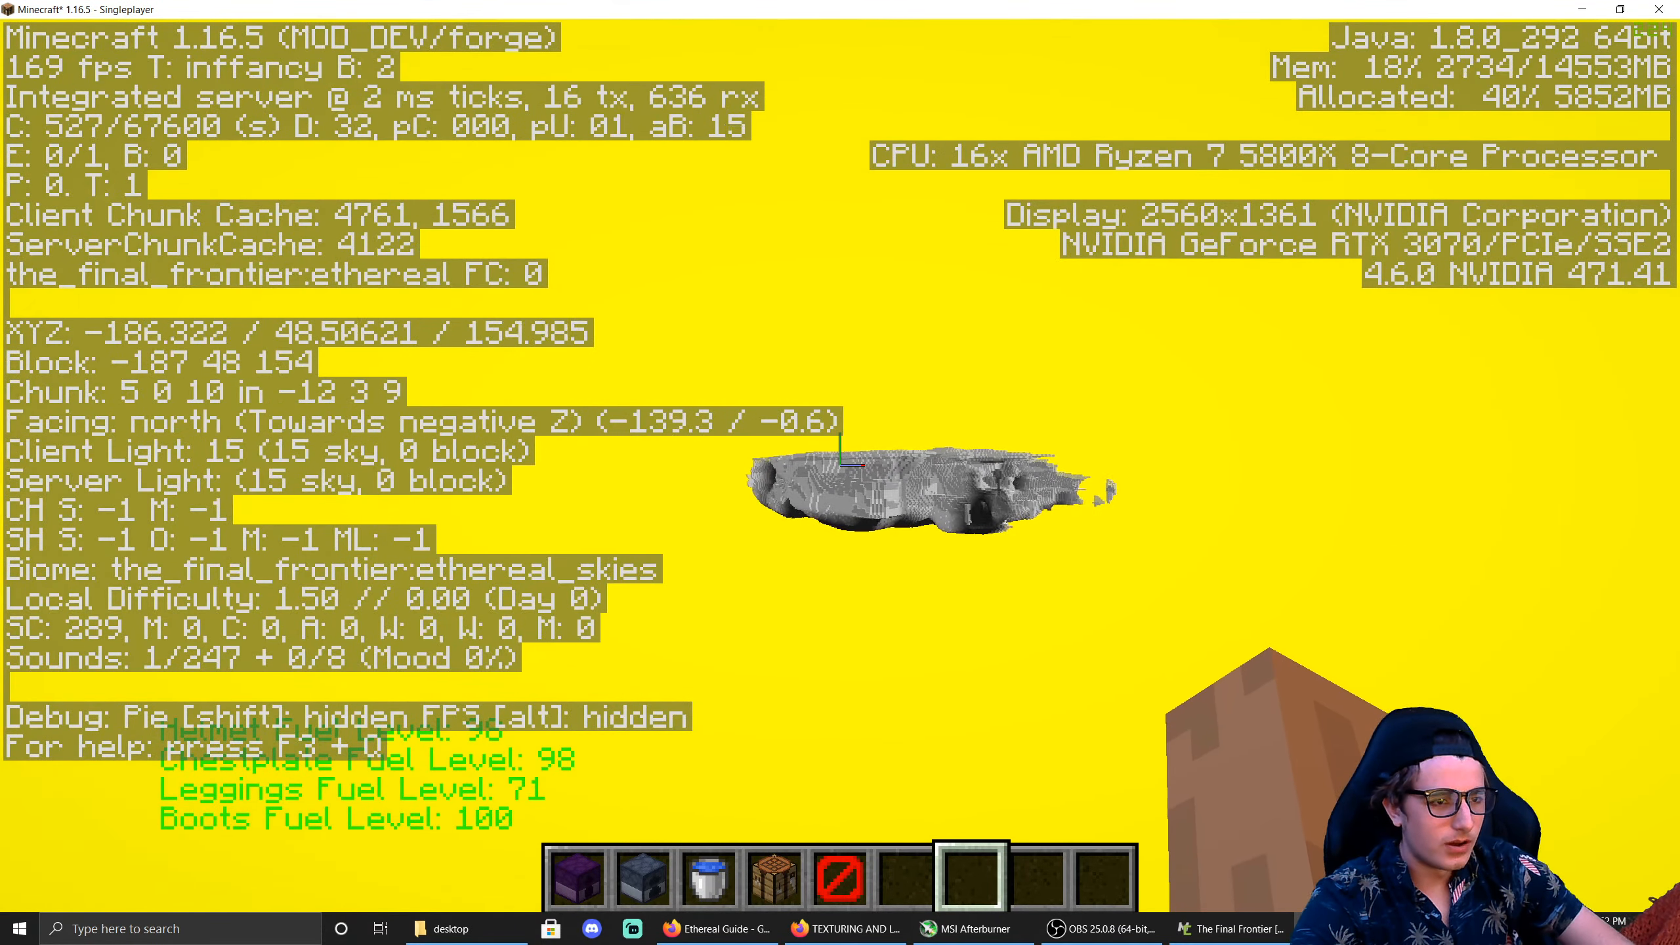
key("F3")
key("w")
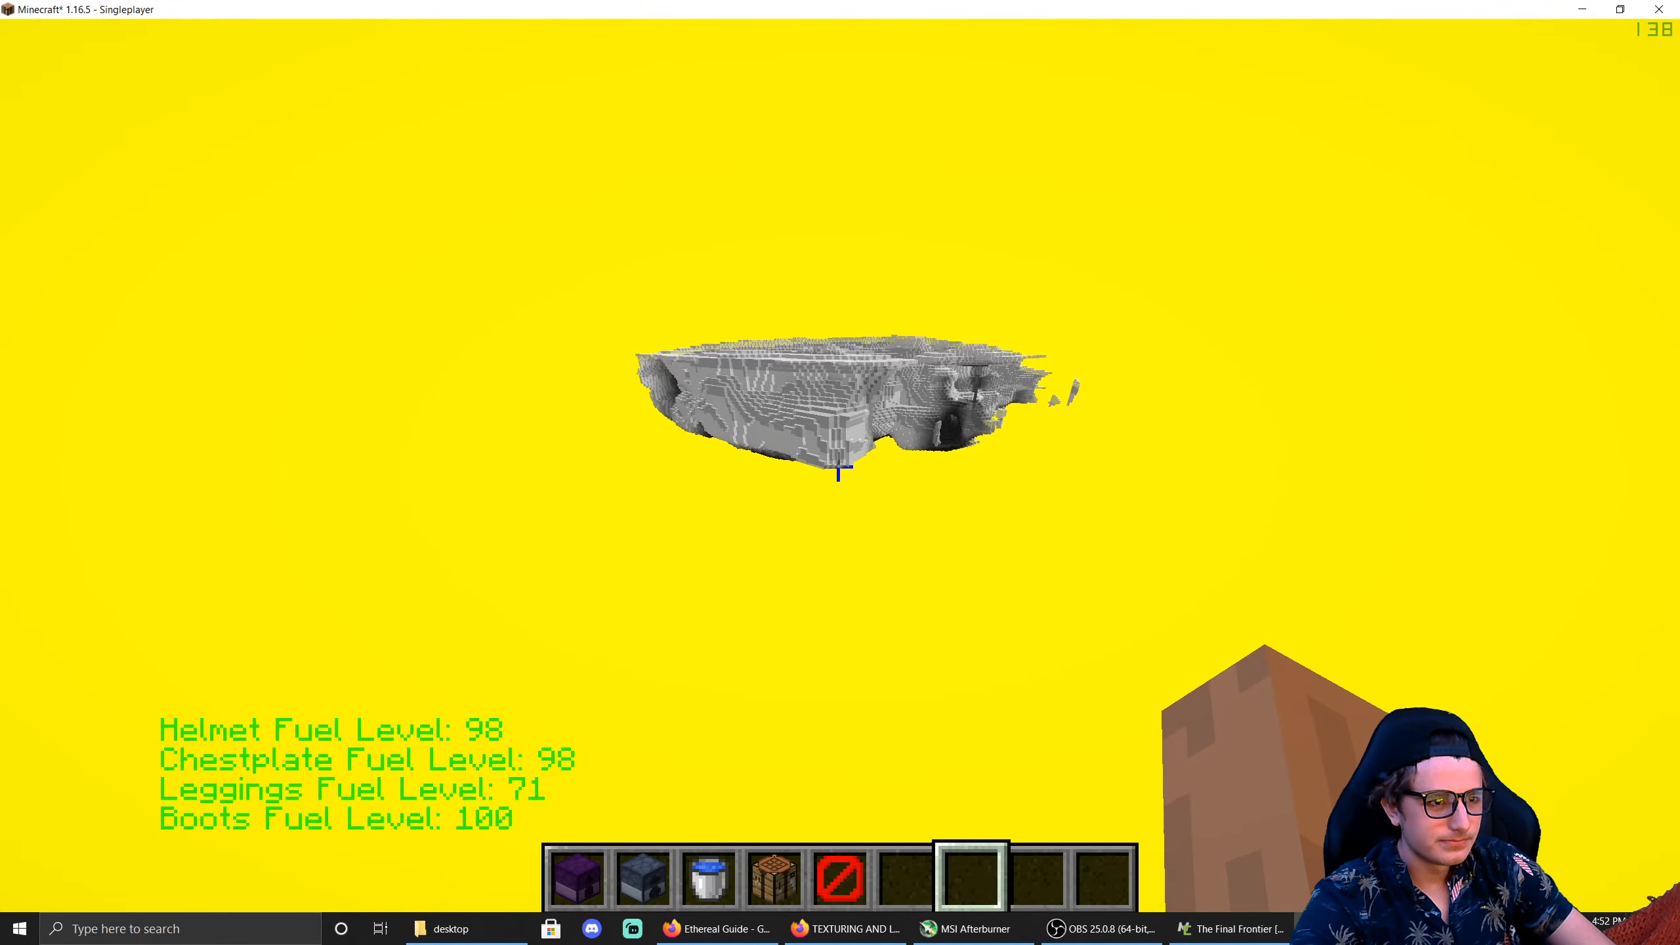
key("w")
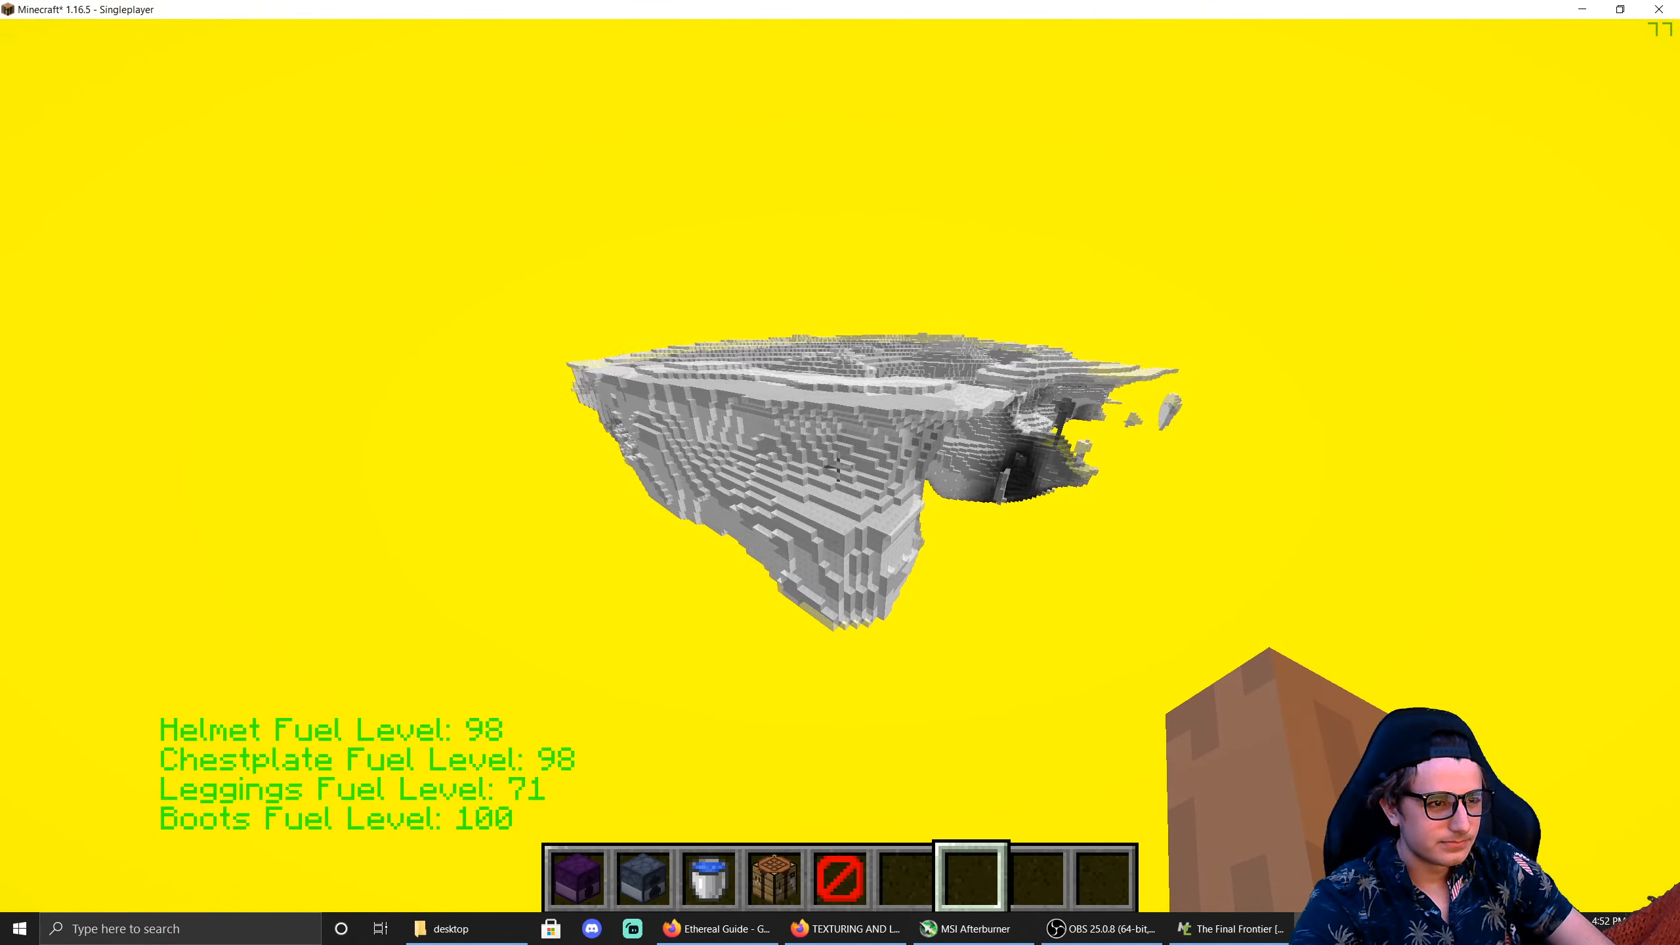
key("w")
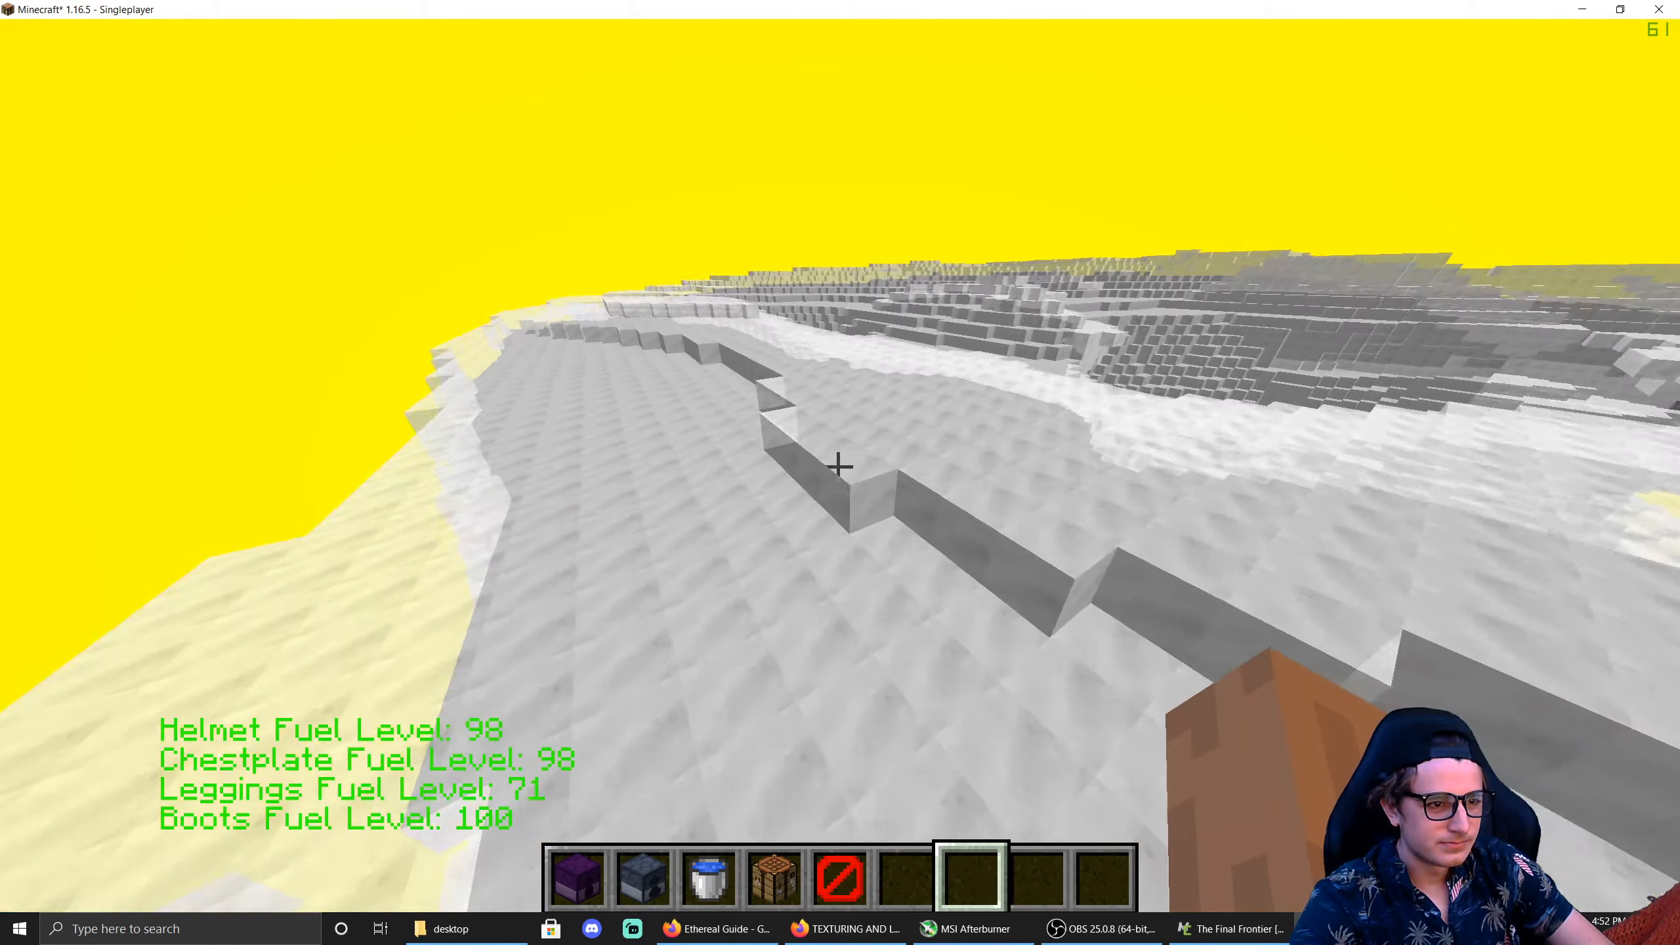
Step: Fly through and around the Ethereal island to examine its terrain generation, block surfaces and sky color
key("w")
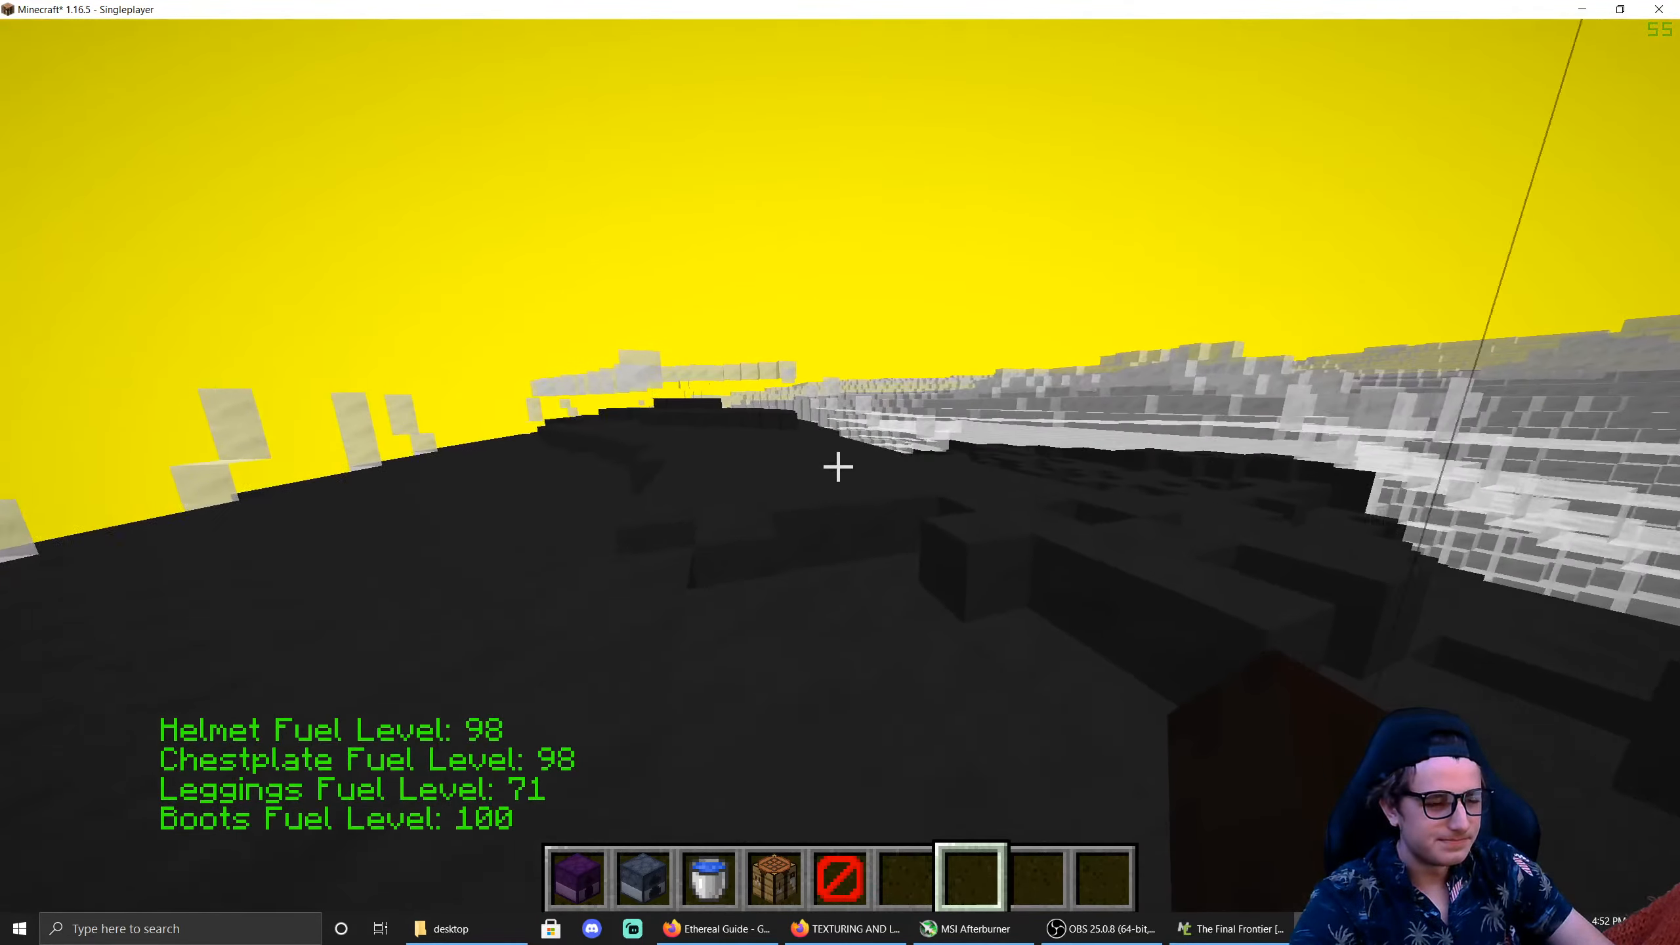
key("w")
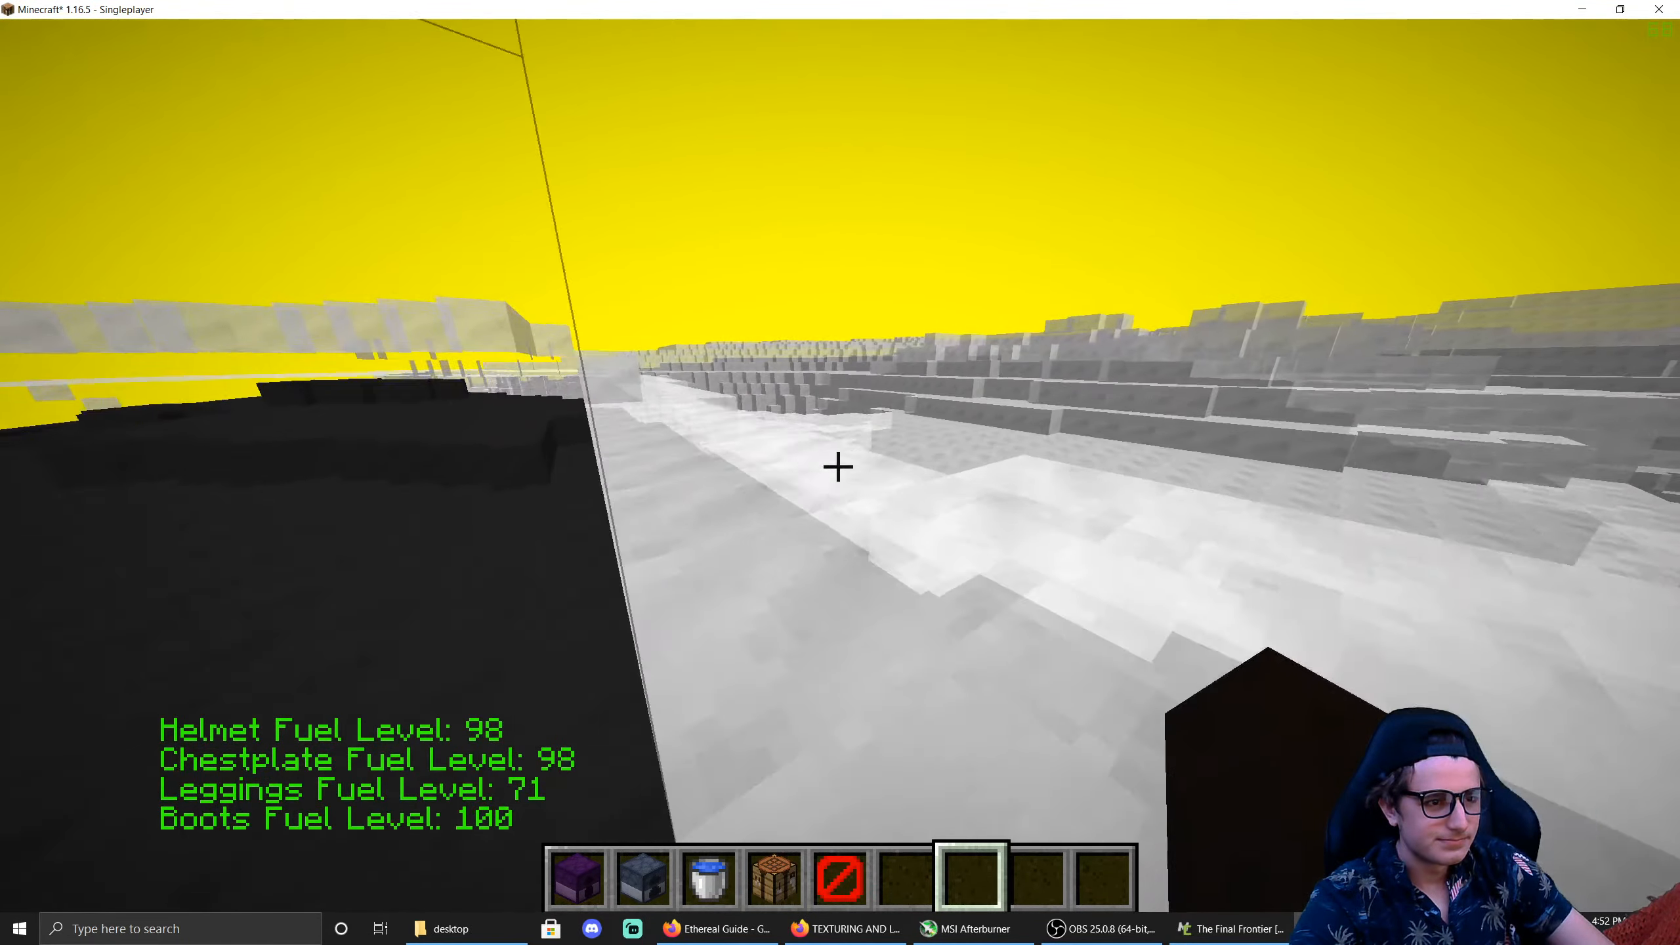
key("w")
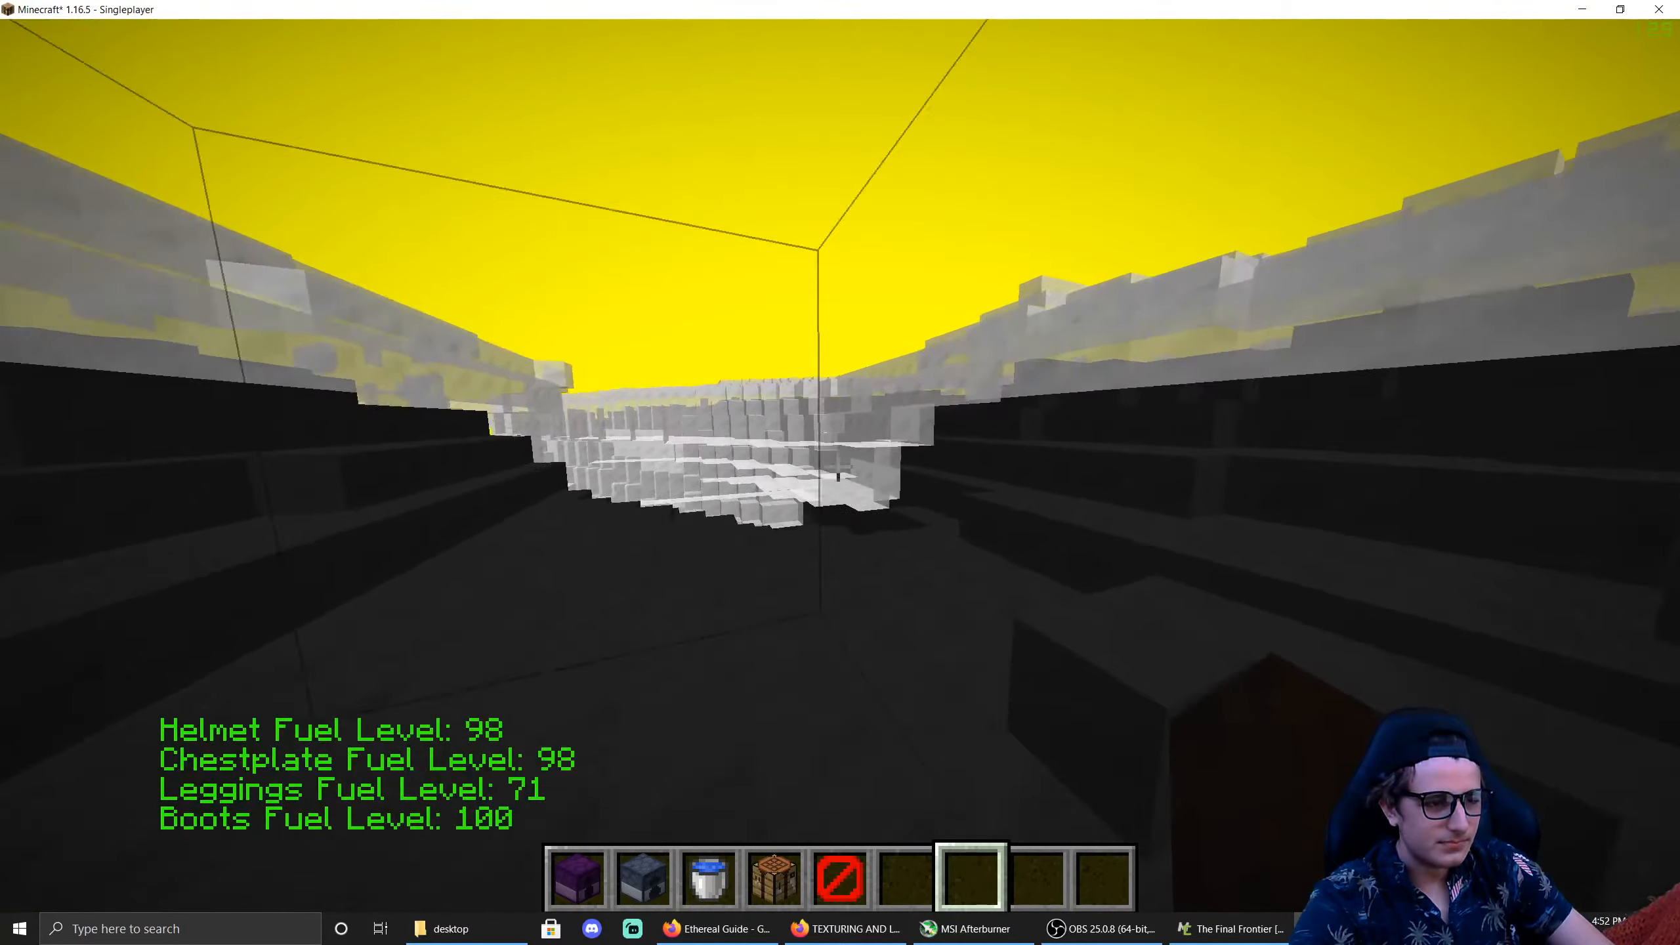
key("w")
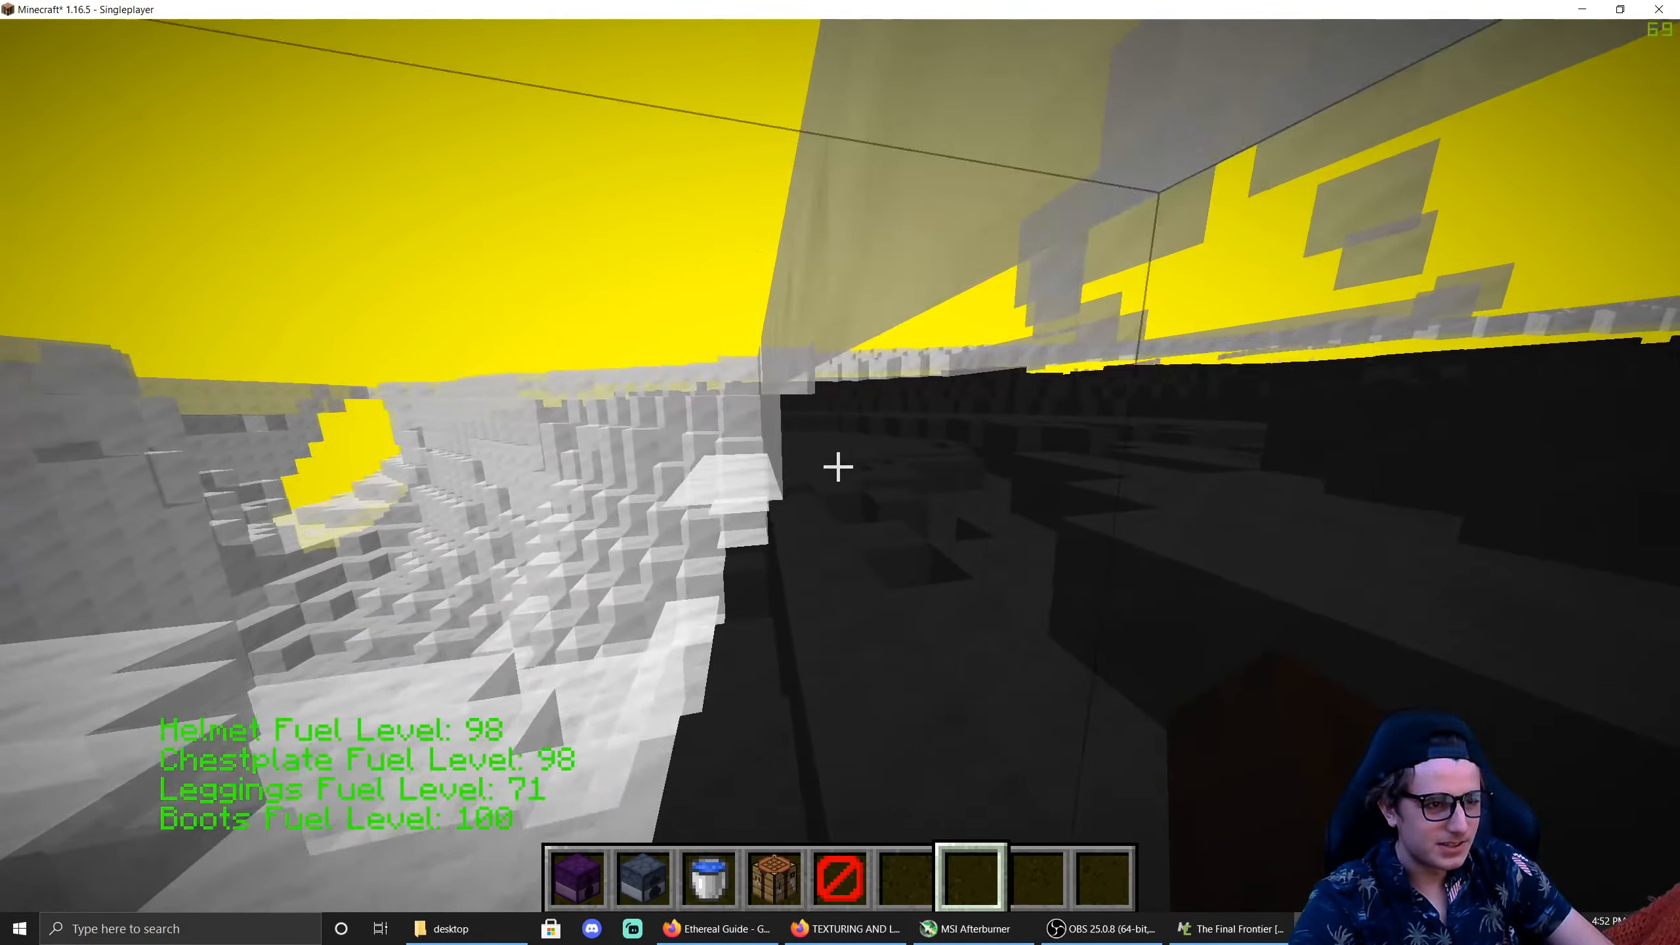
key("w")
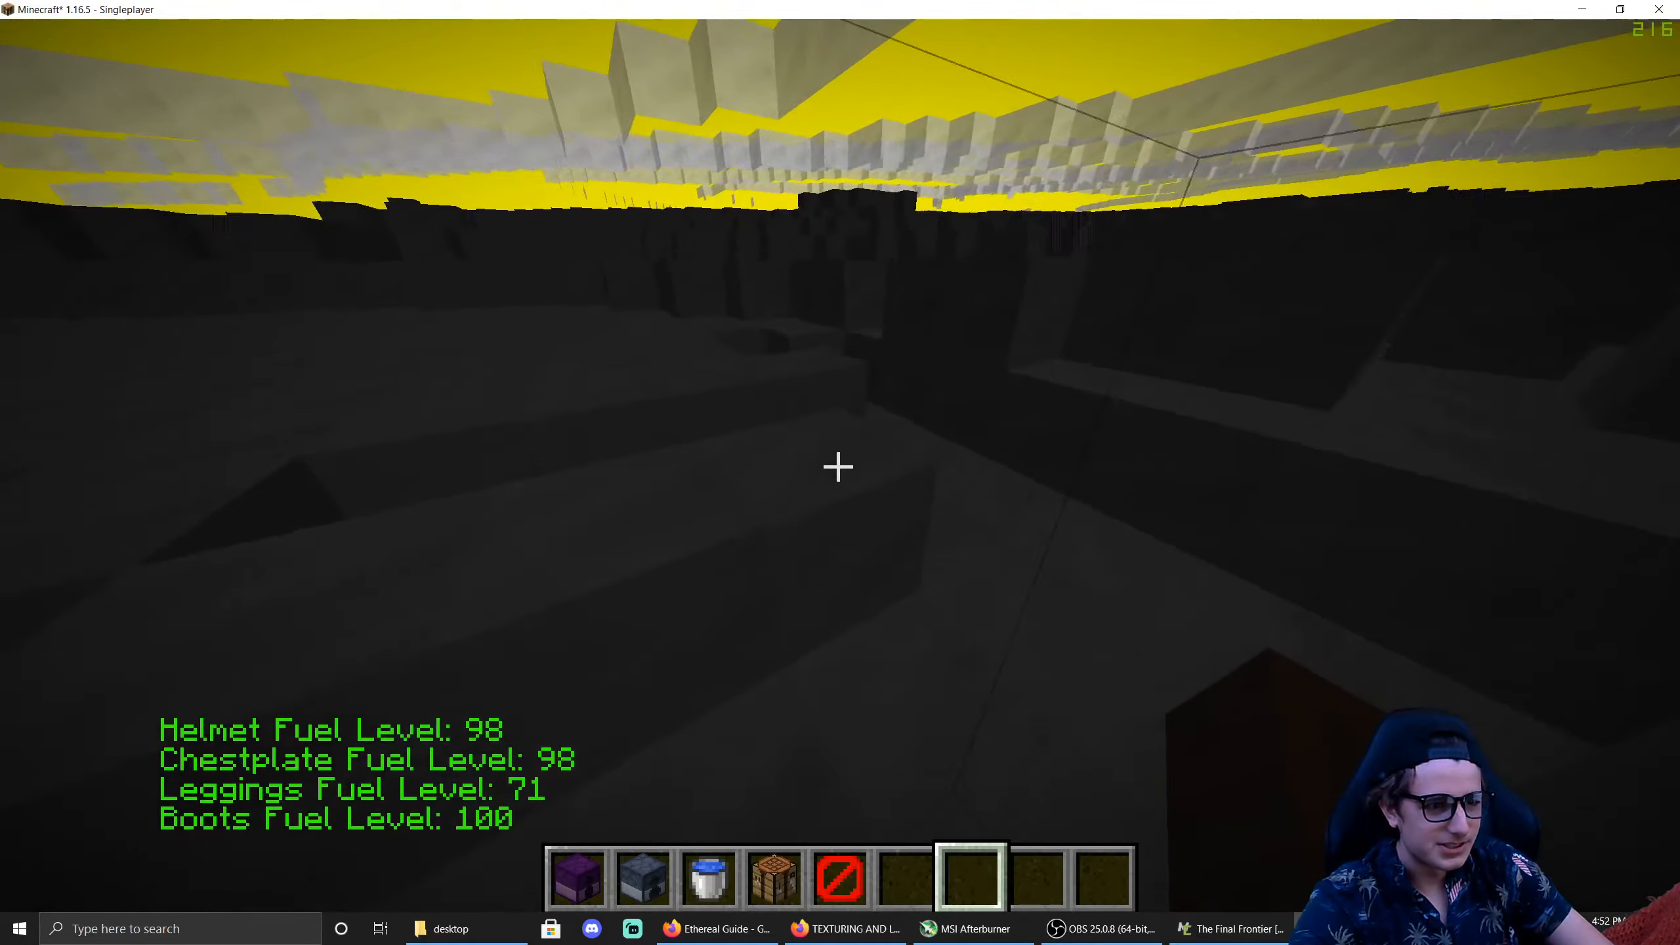
key("w")
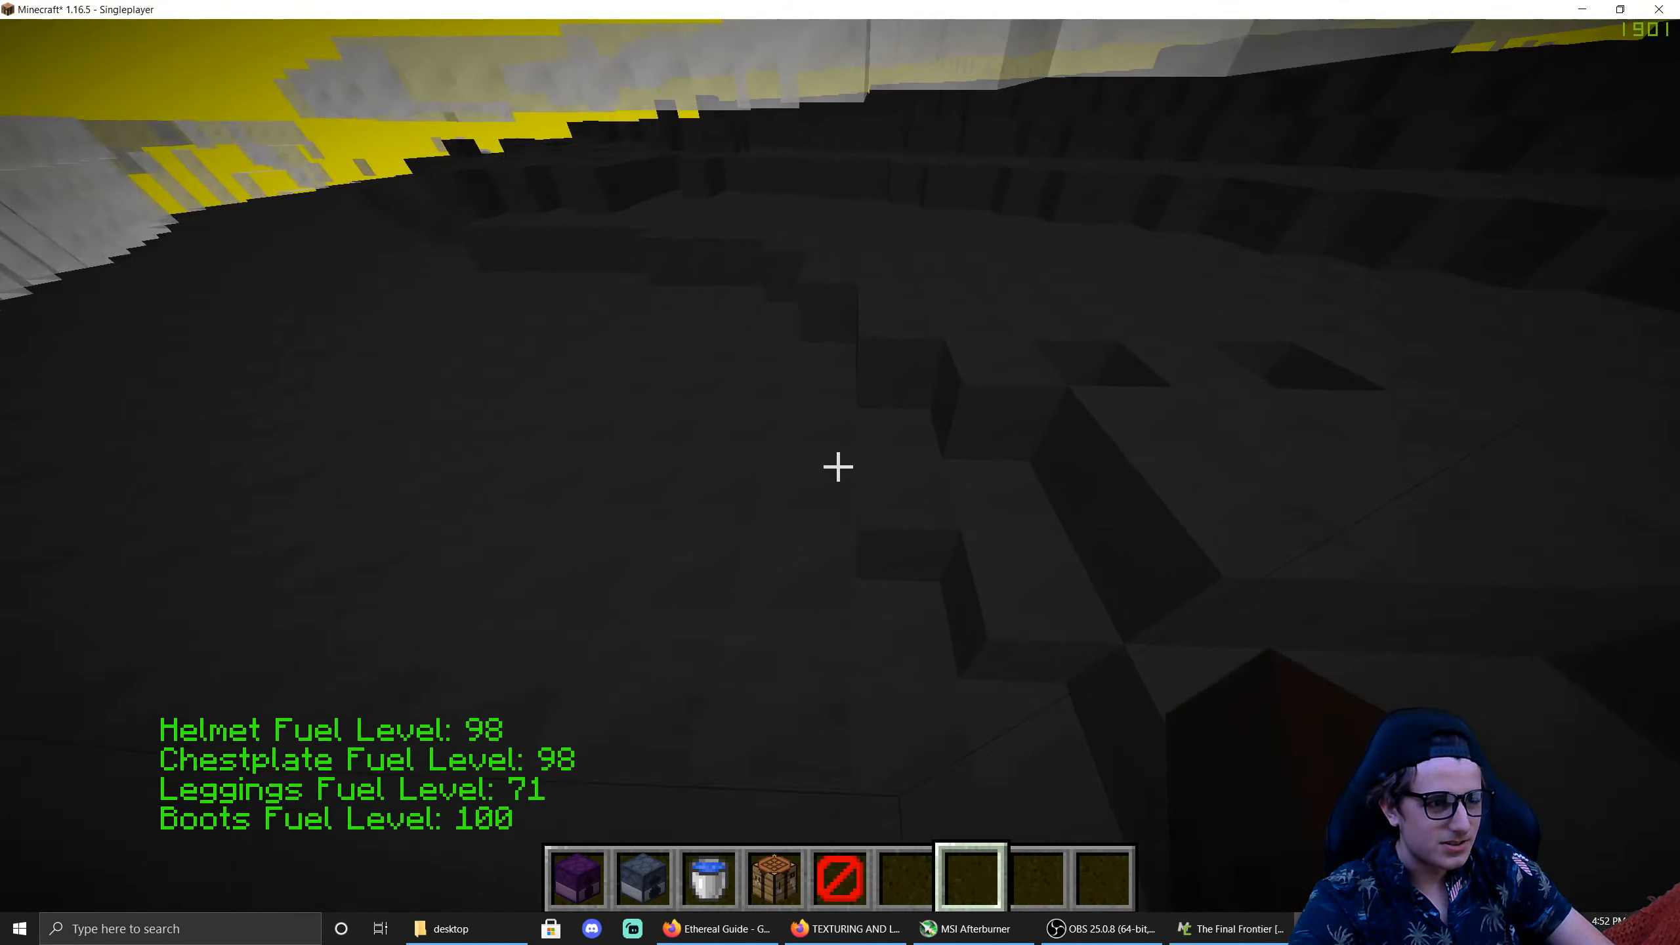
key("w")
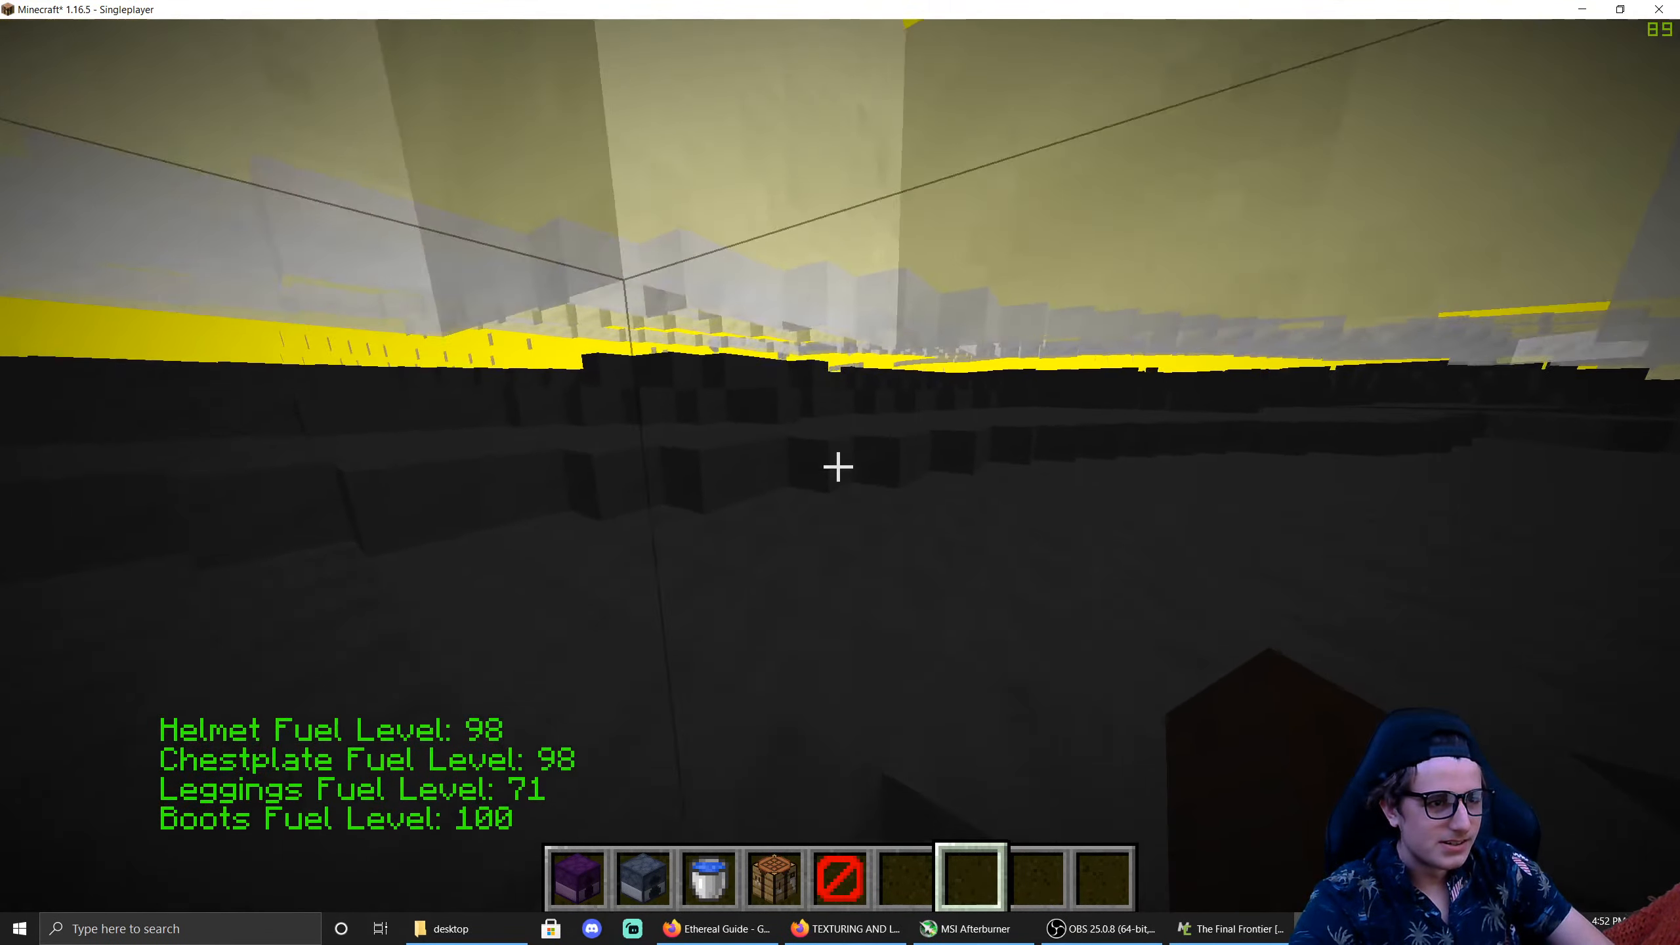
key("w")
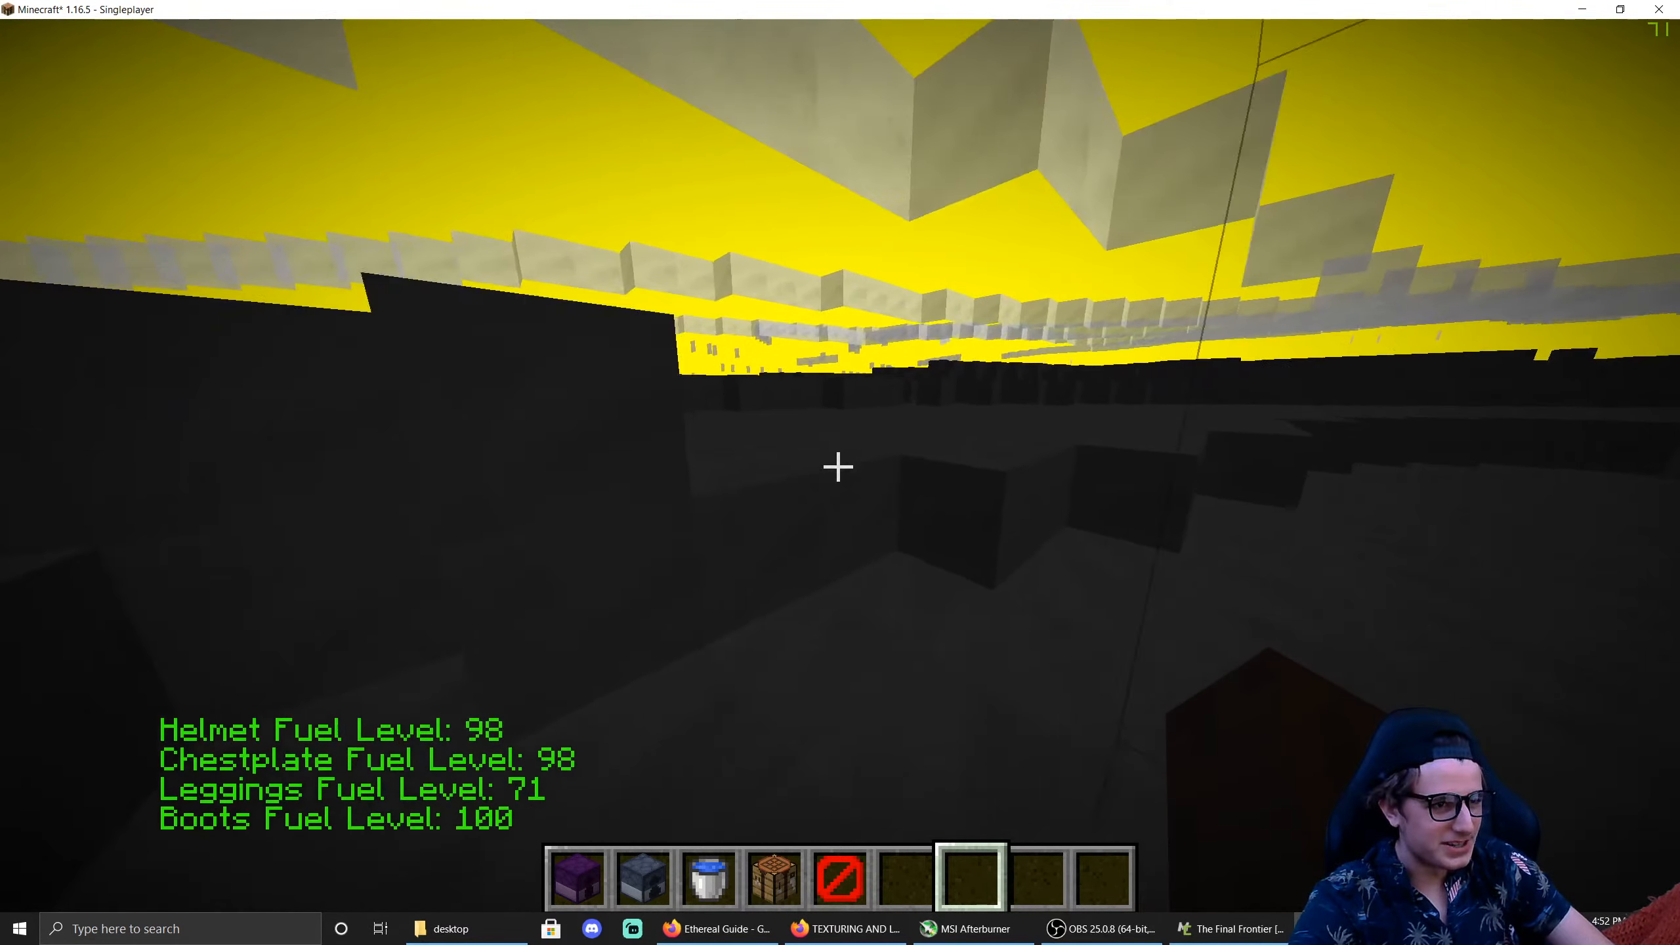
key("w")
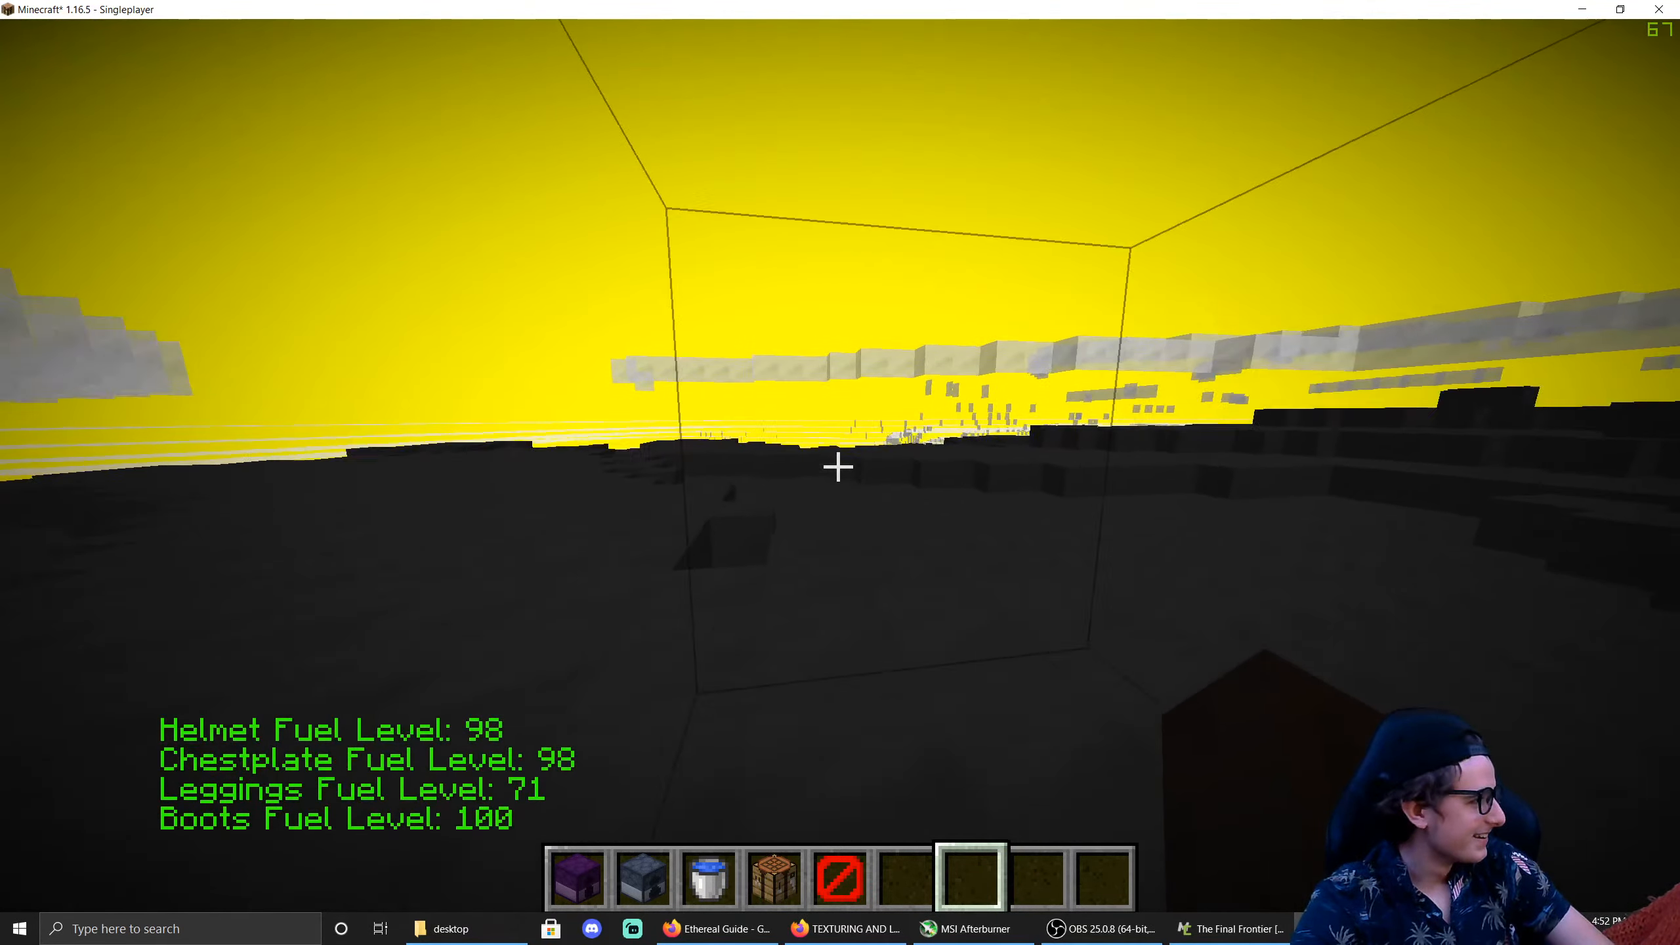
key("w")
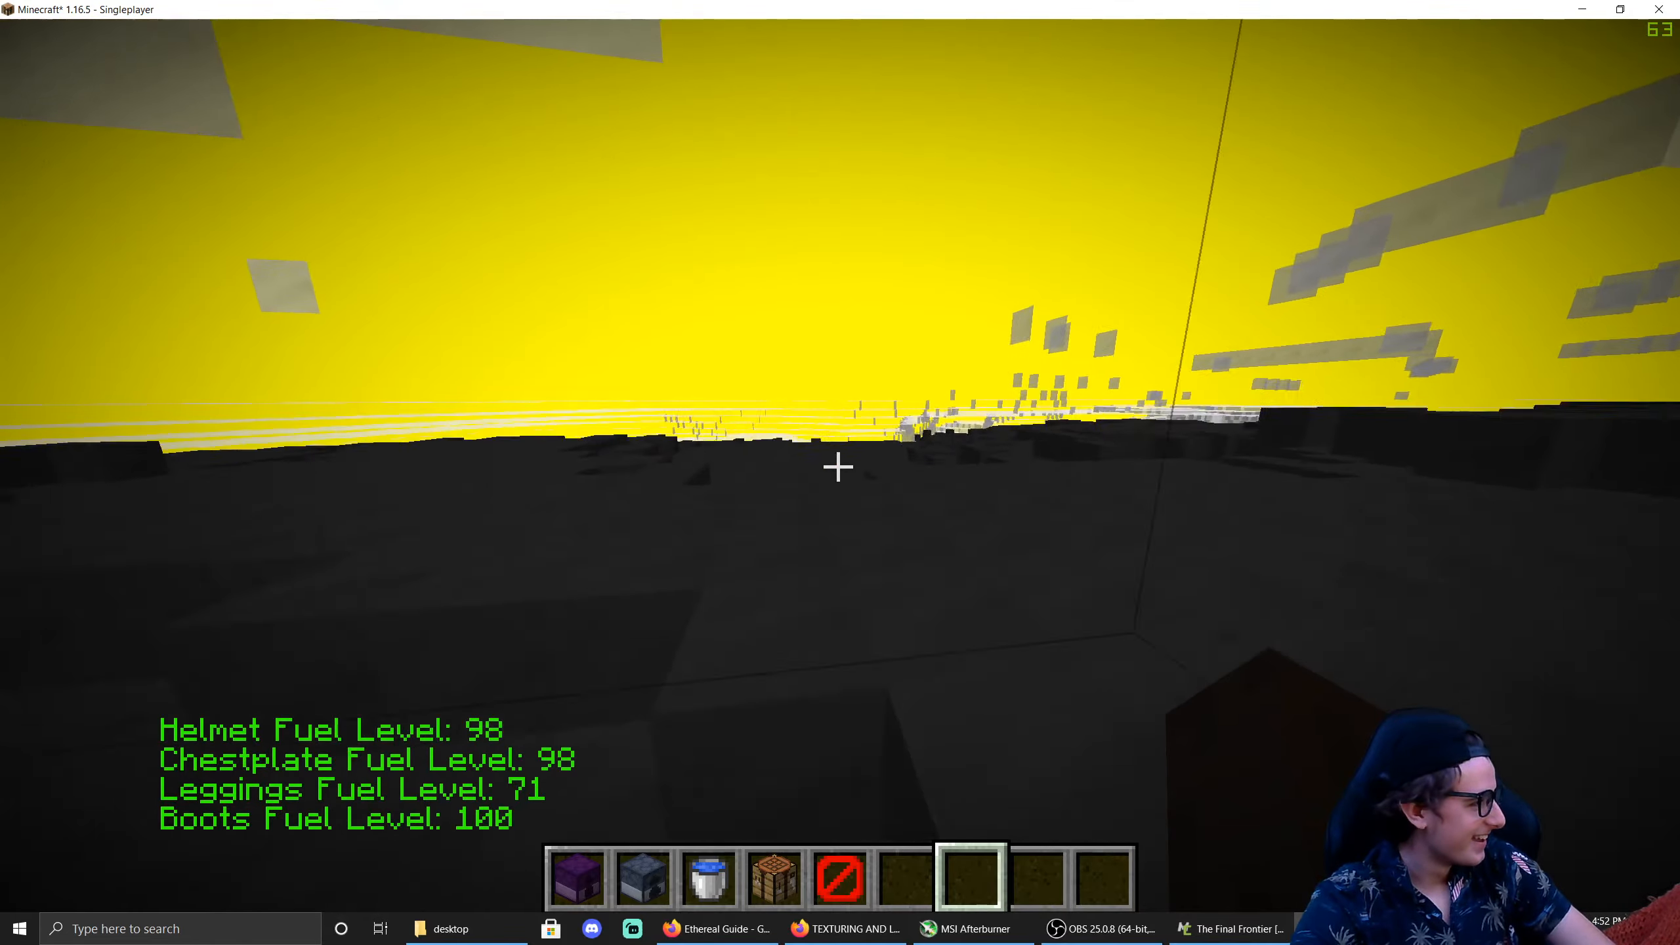
key("w")
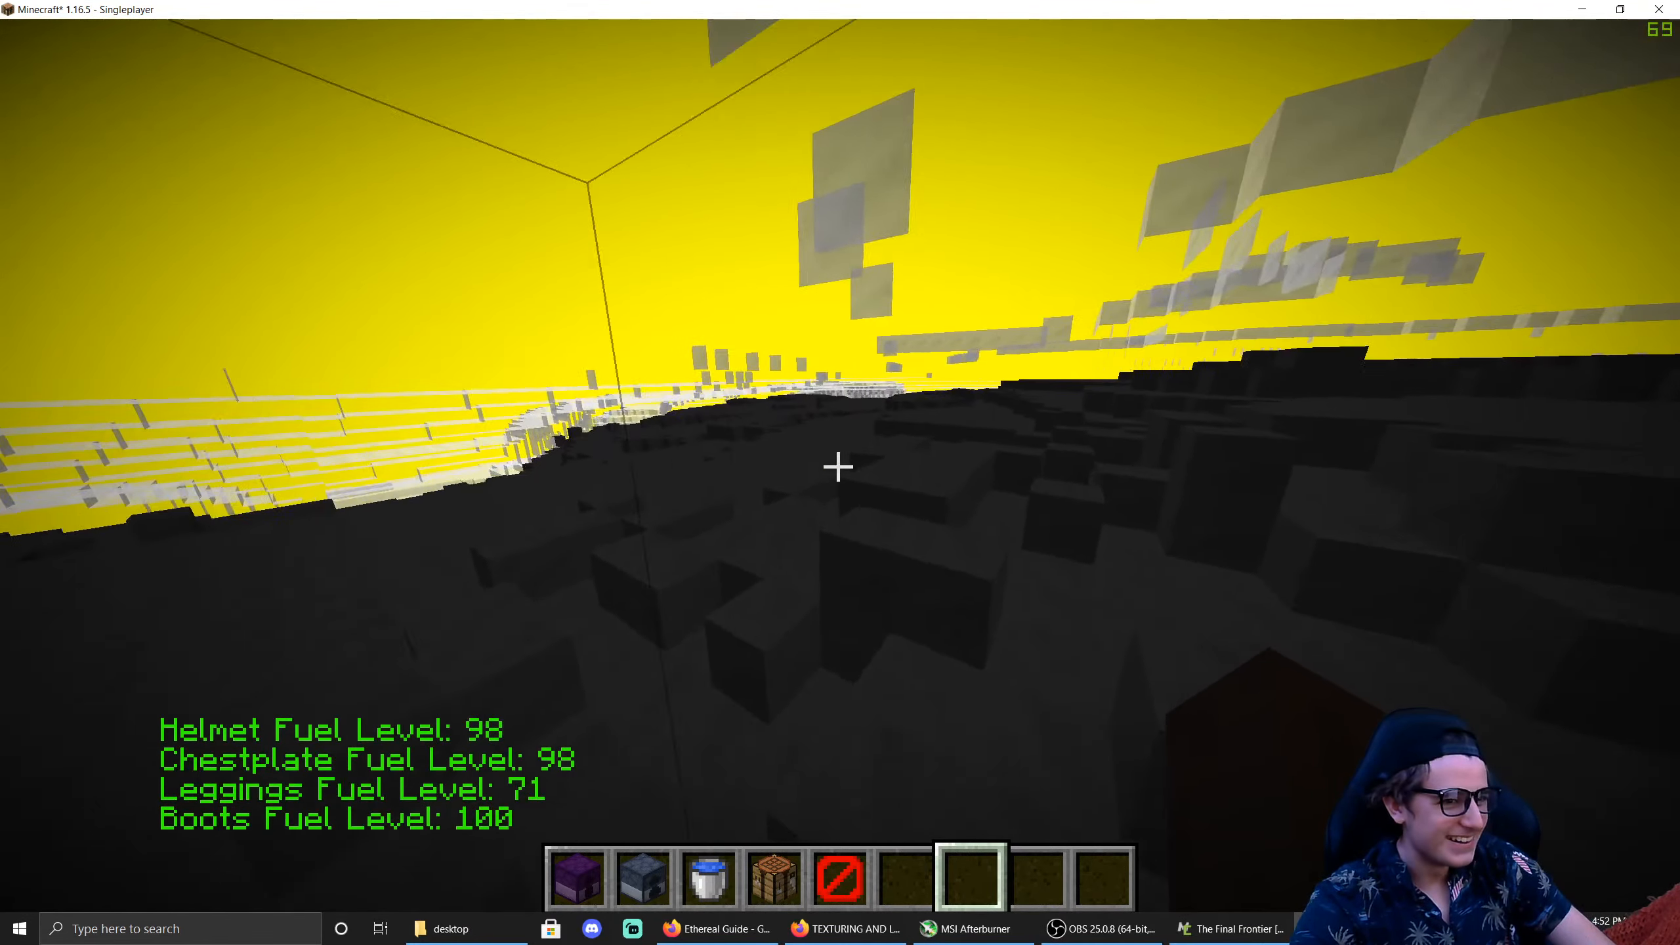
key("w")
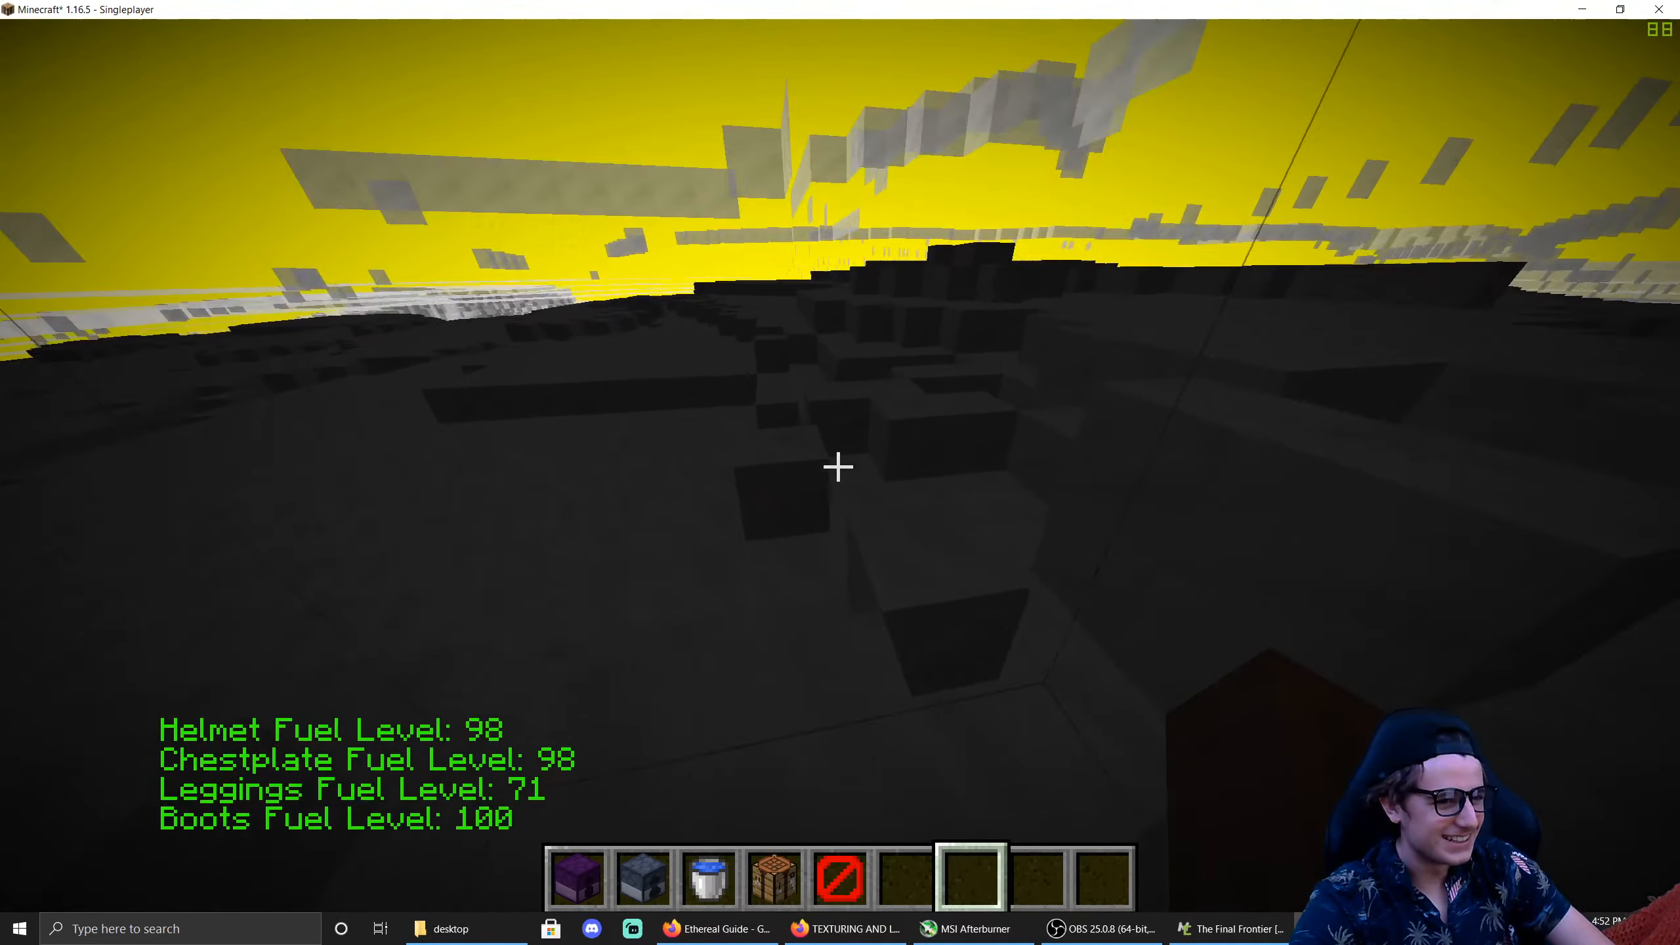
key("w")
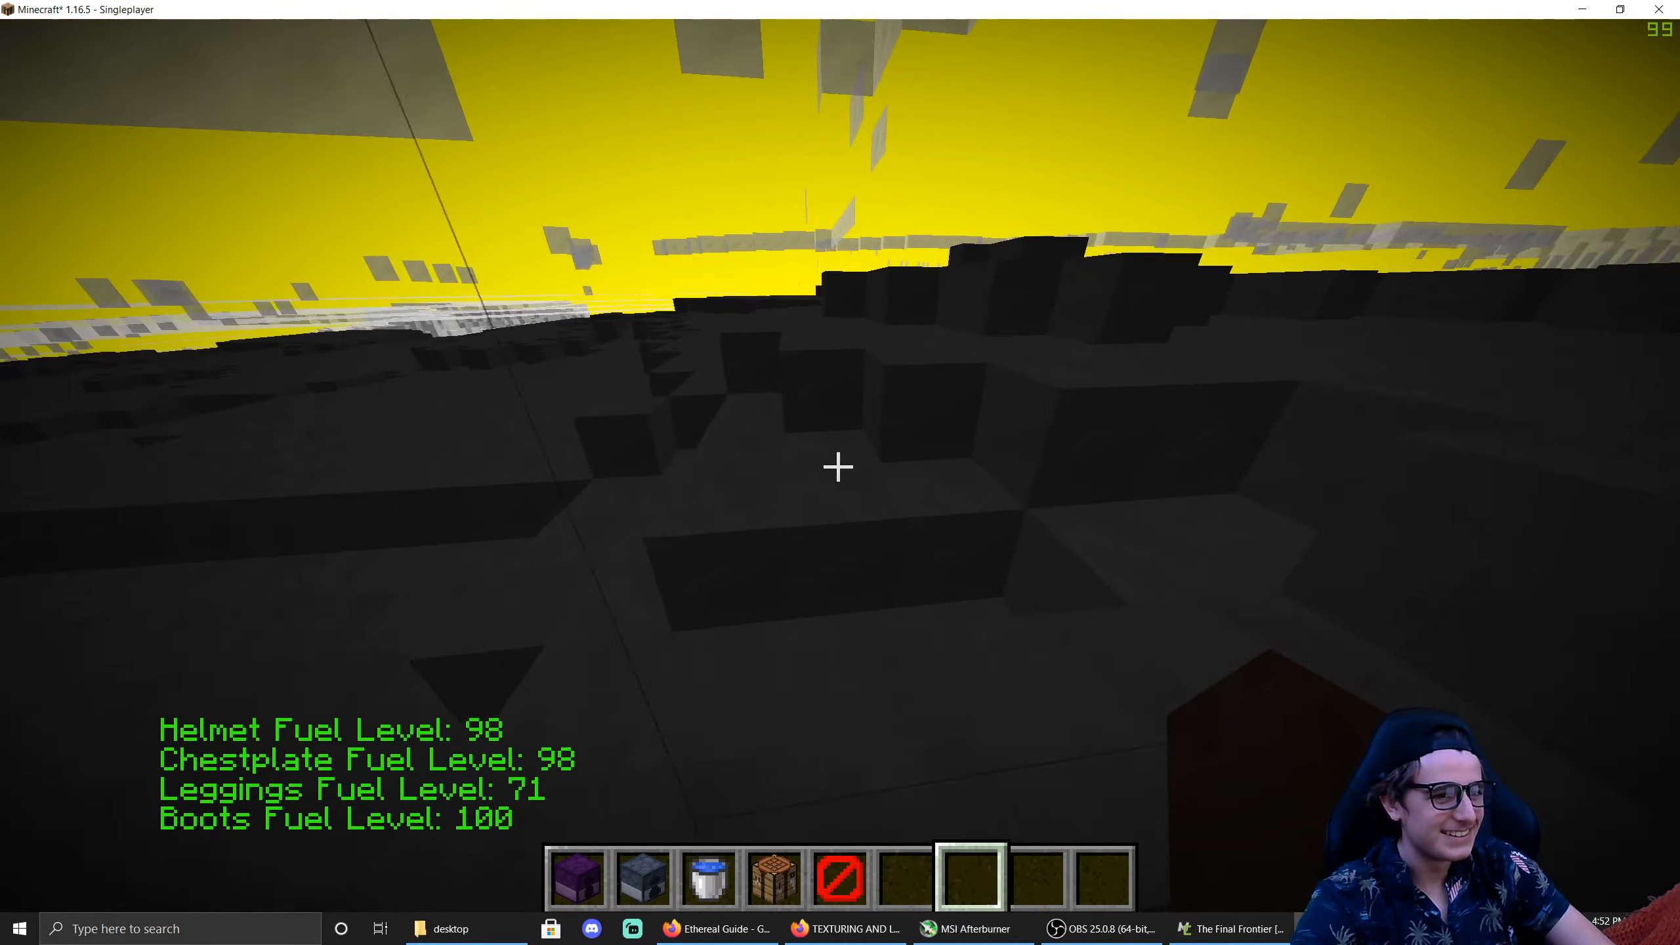
key("w")
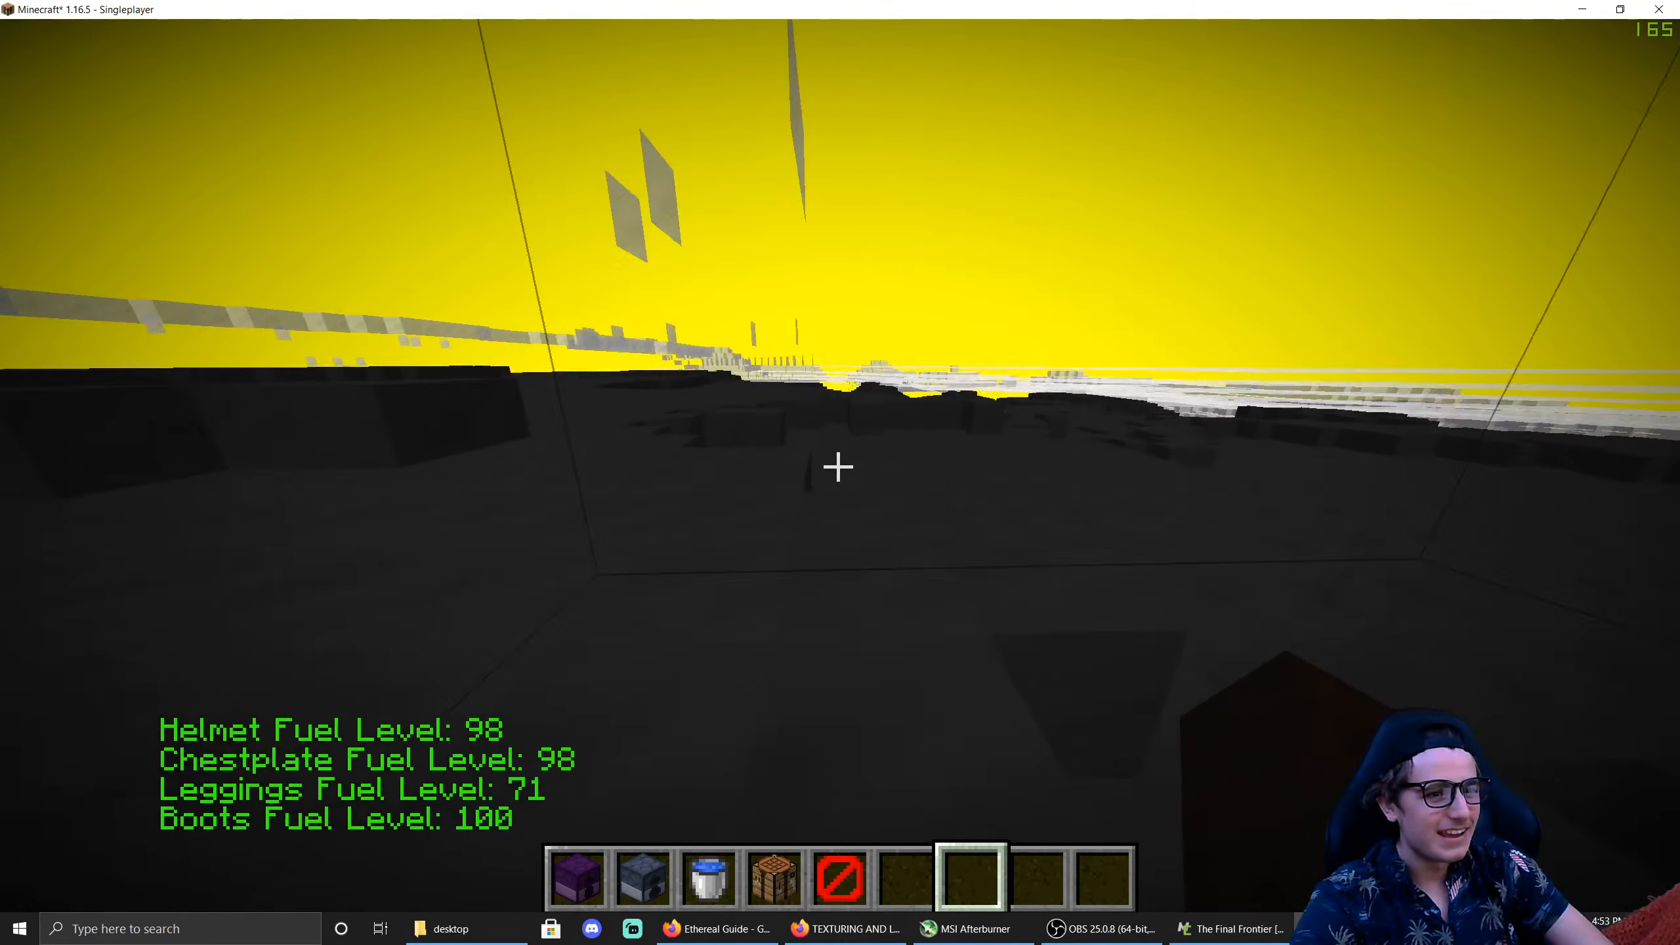
key("w")
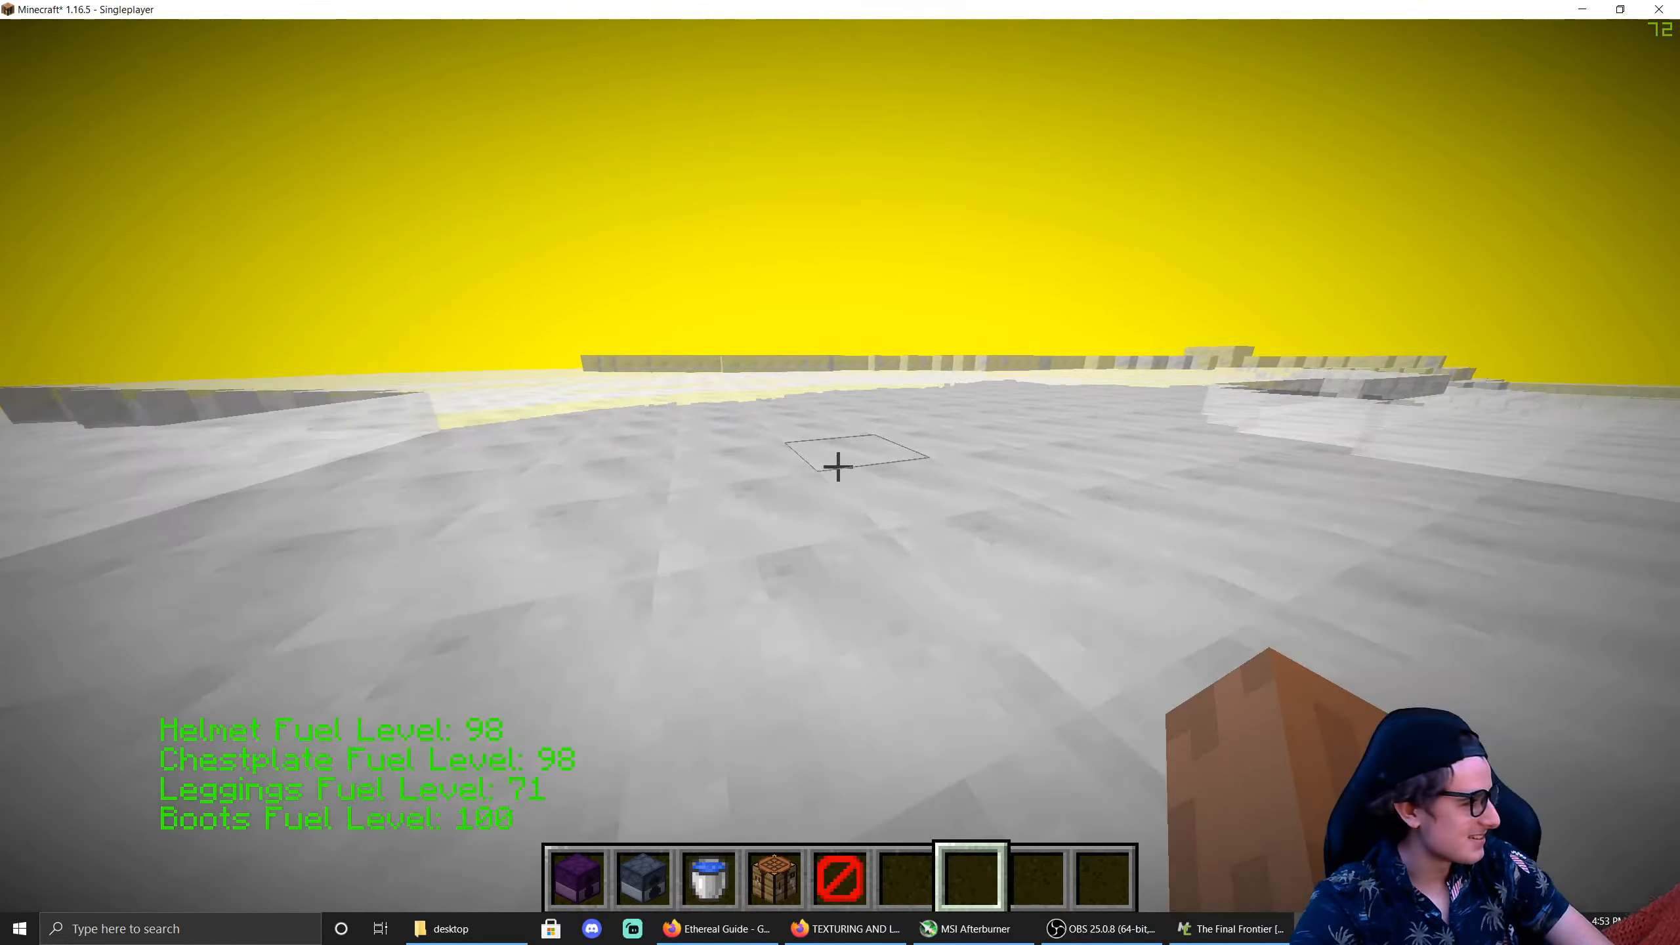
key("w")
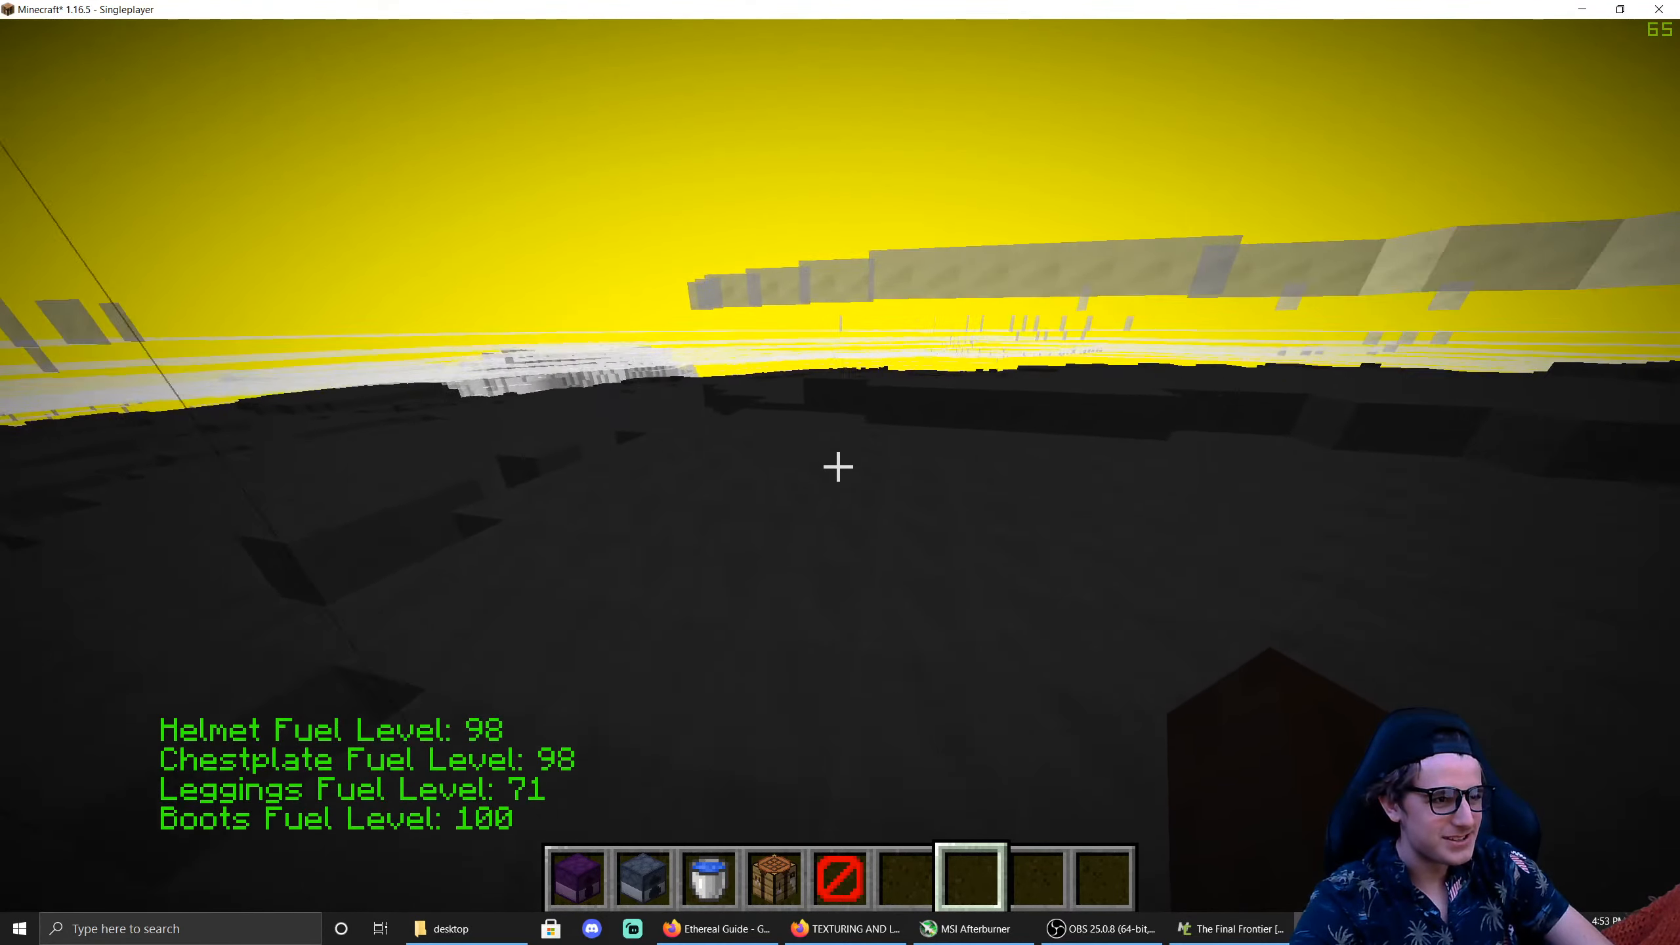
key("w")
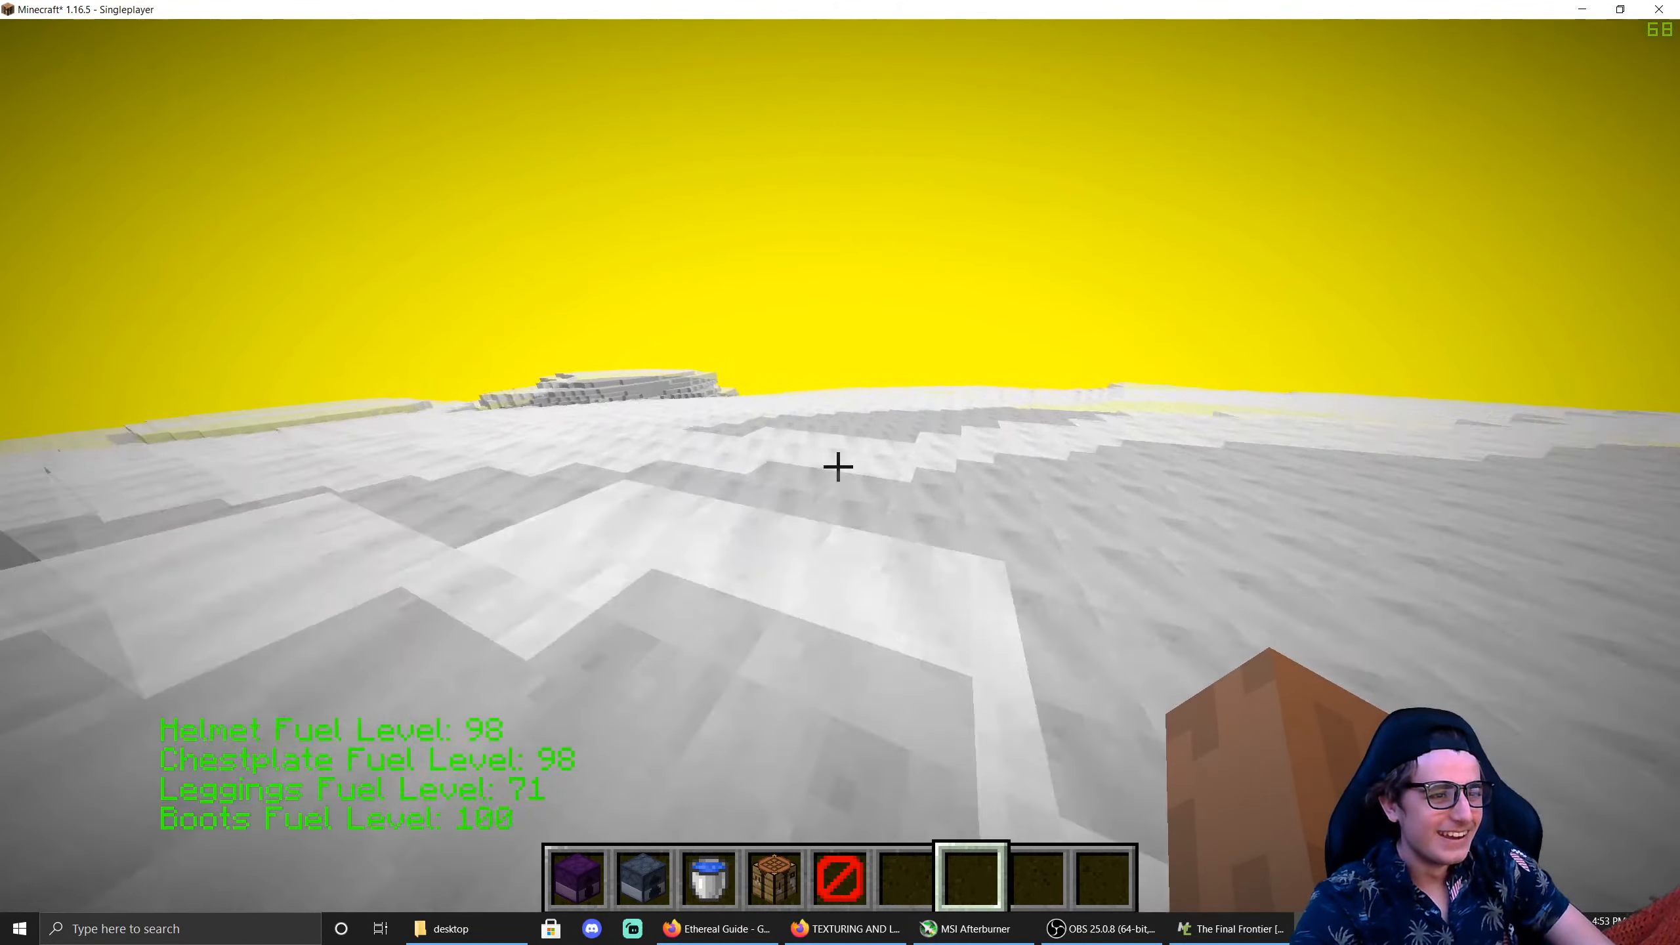
key("w")
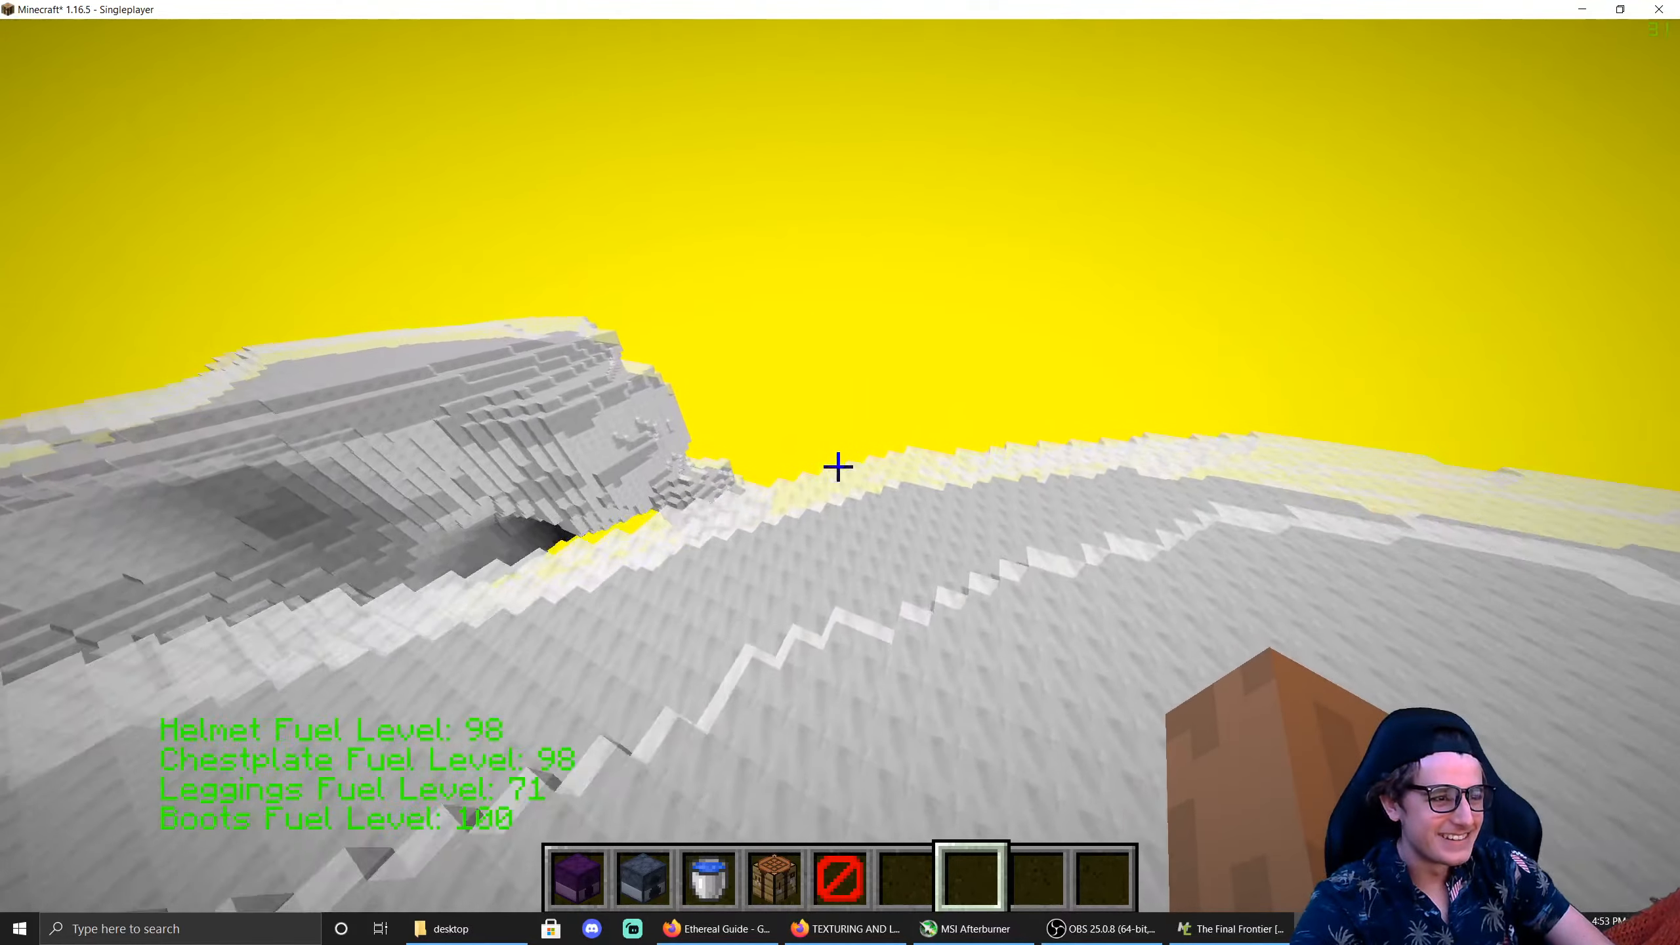
key("w")
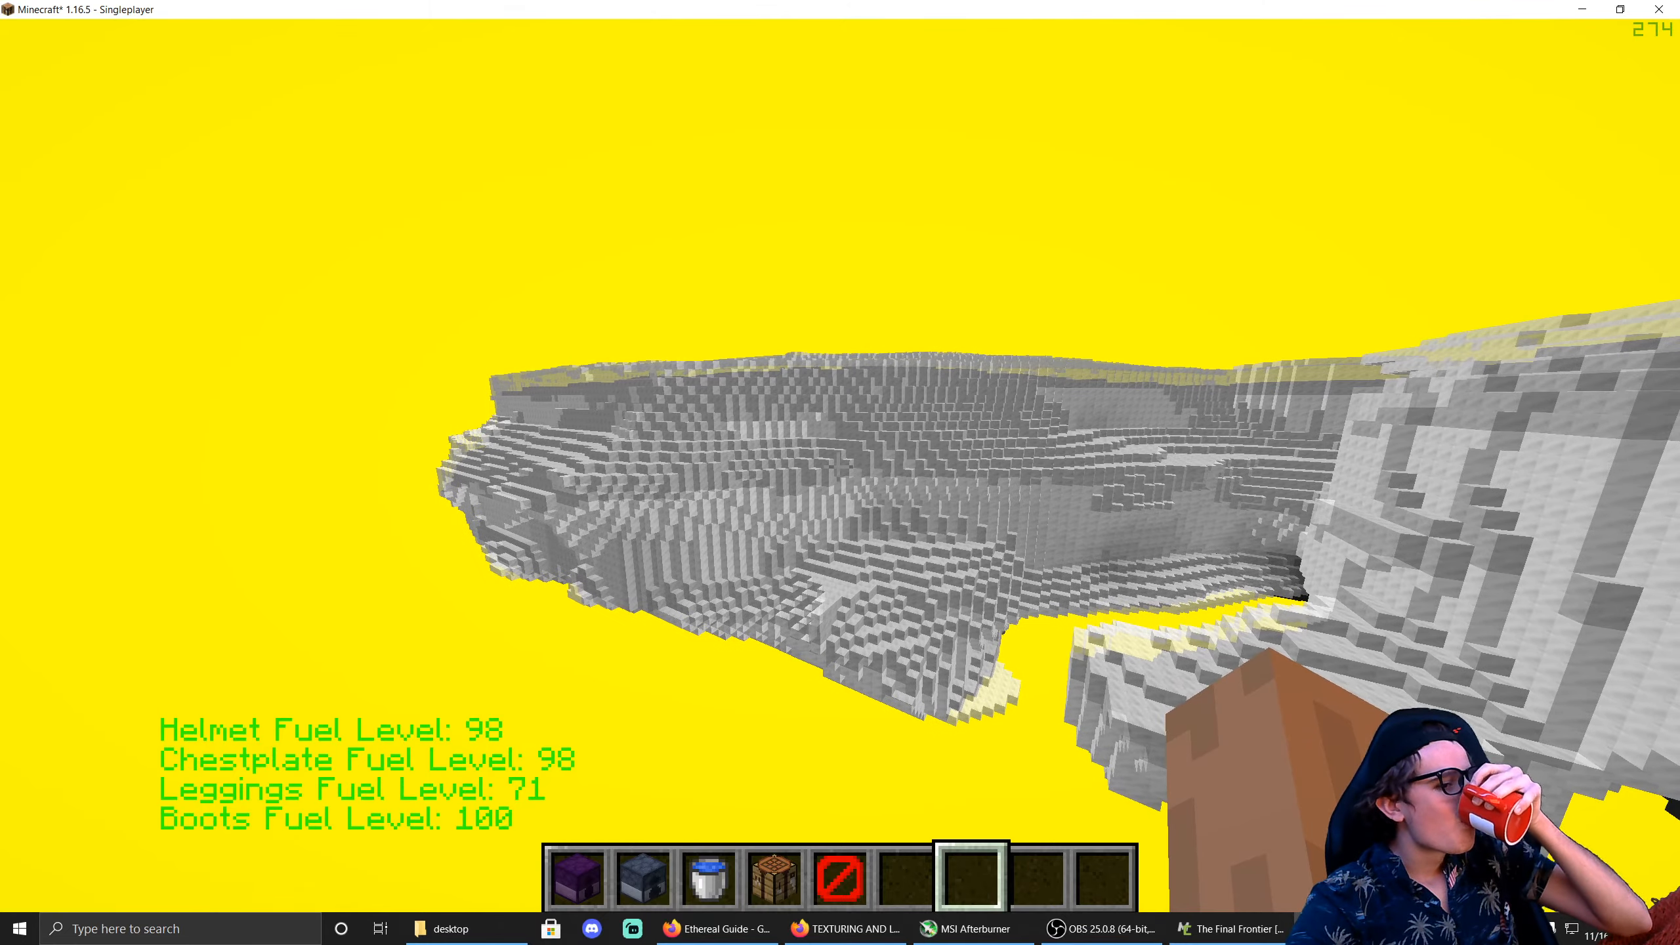
Step: Drop the barrier item from the hotbar, and save the world and quit Minecraft
scroll(838, 467, "up", 2)
key("q")
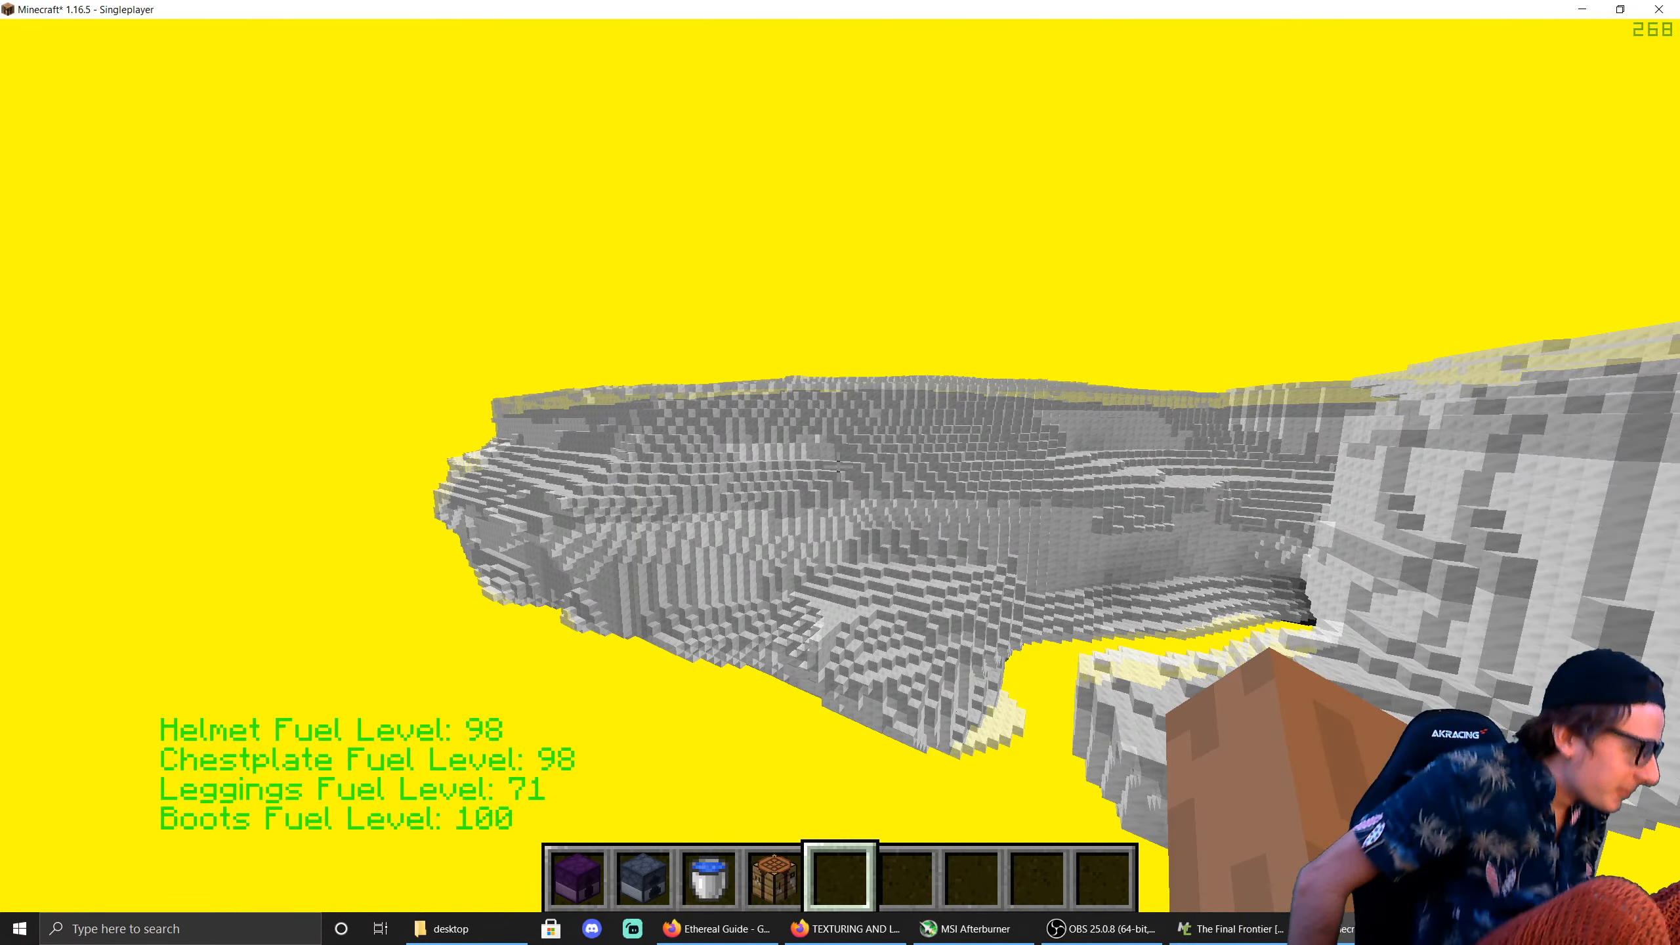
key("Escape")
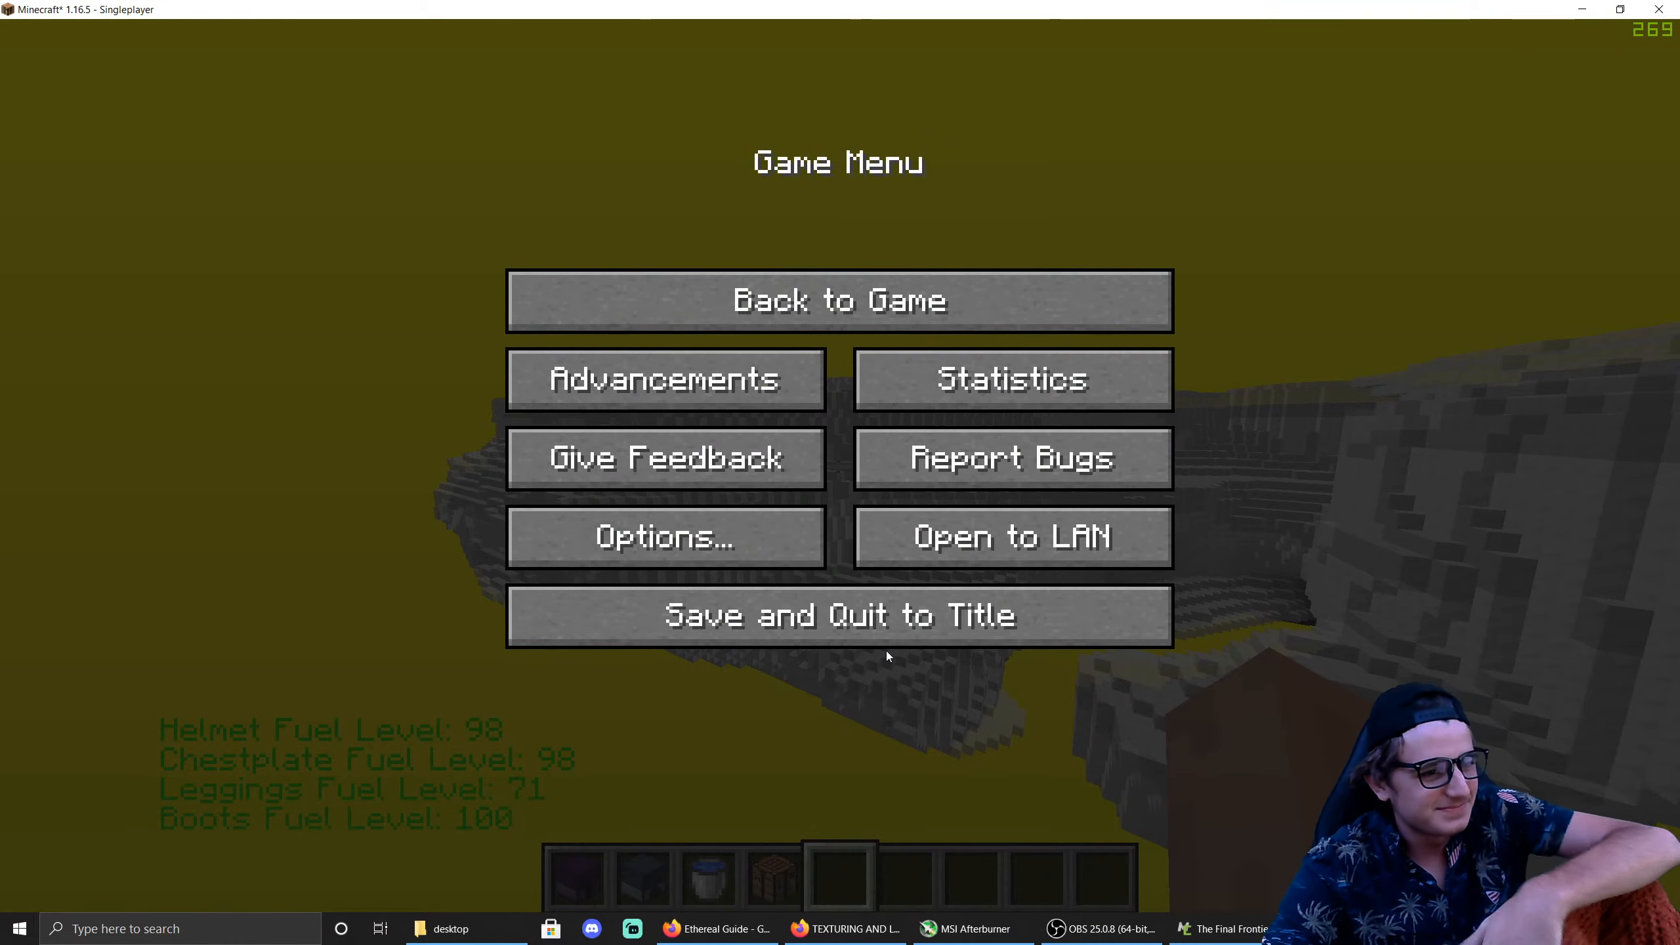
left_click(866, 634)
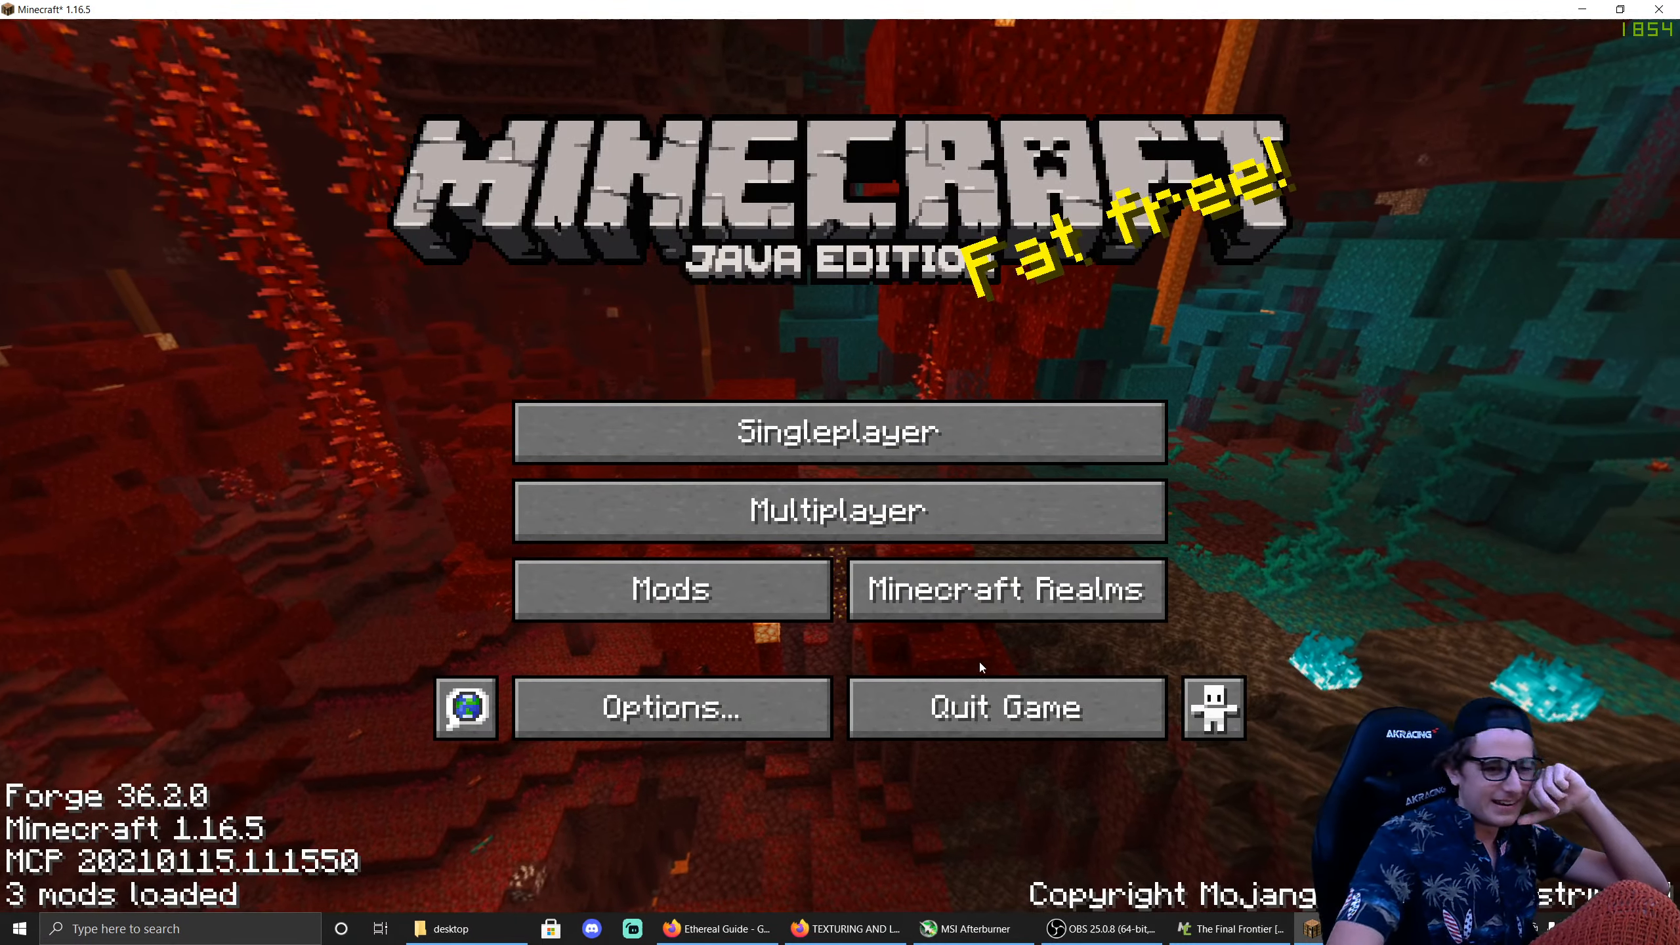
left_click(992, 701)
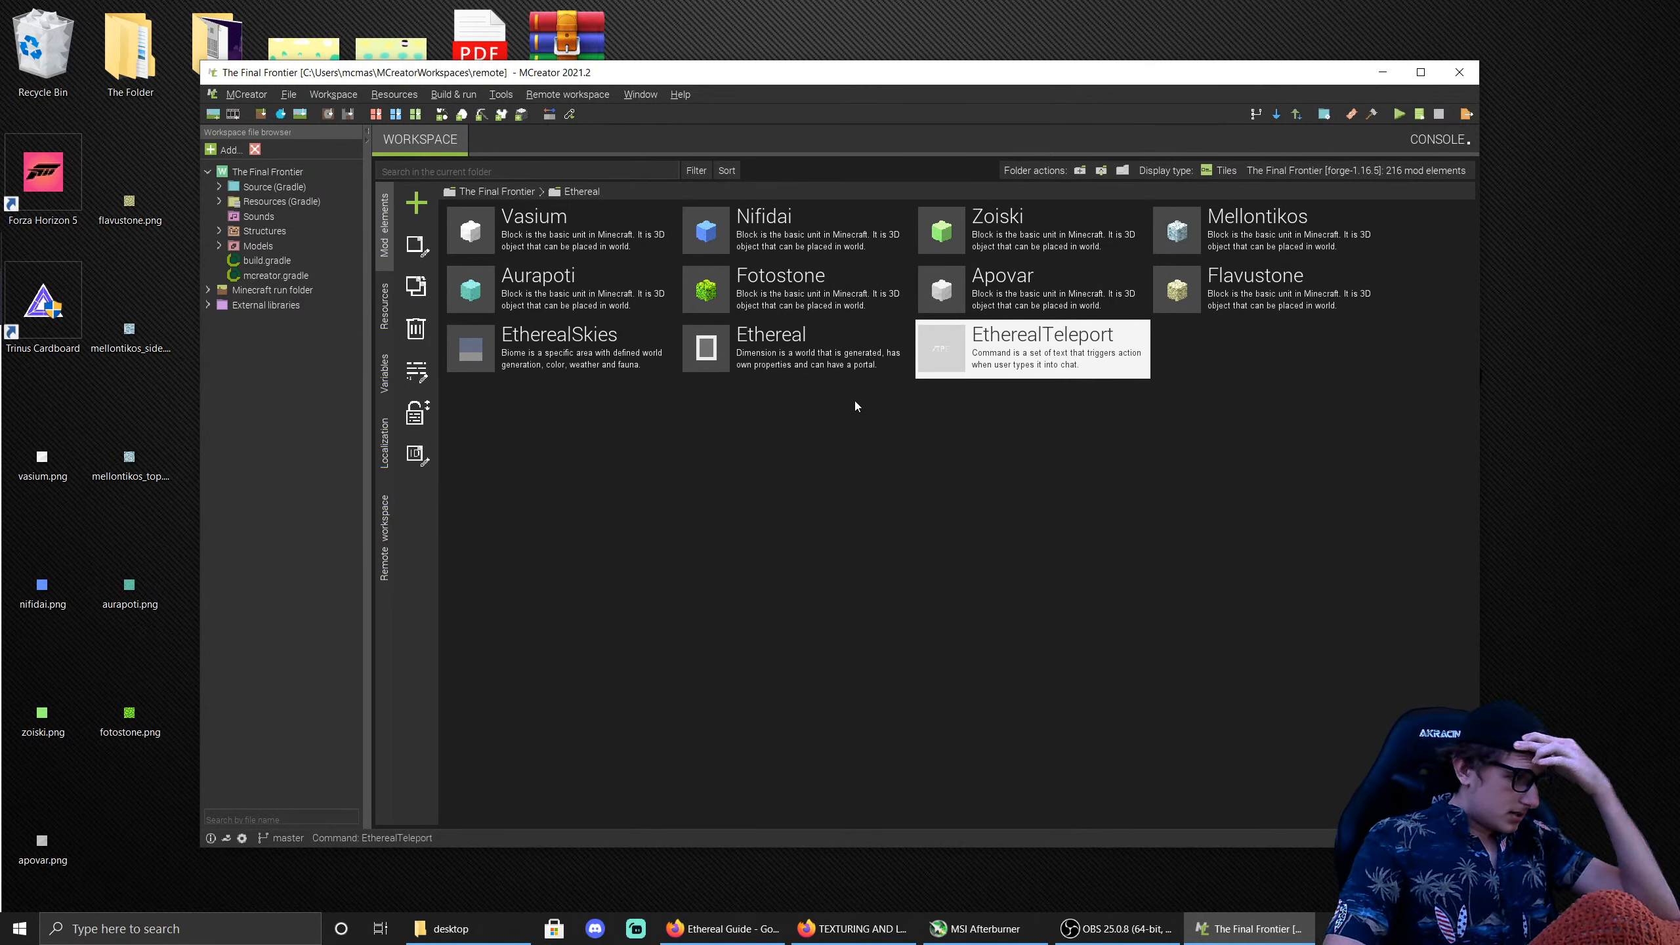
Step: Open the Ethereal dimension element in MCreator and set its sky/fog color override to the pale yellow 255,255,204
left_click(842, 374)
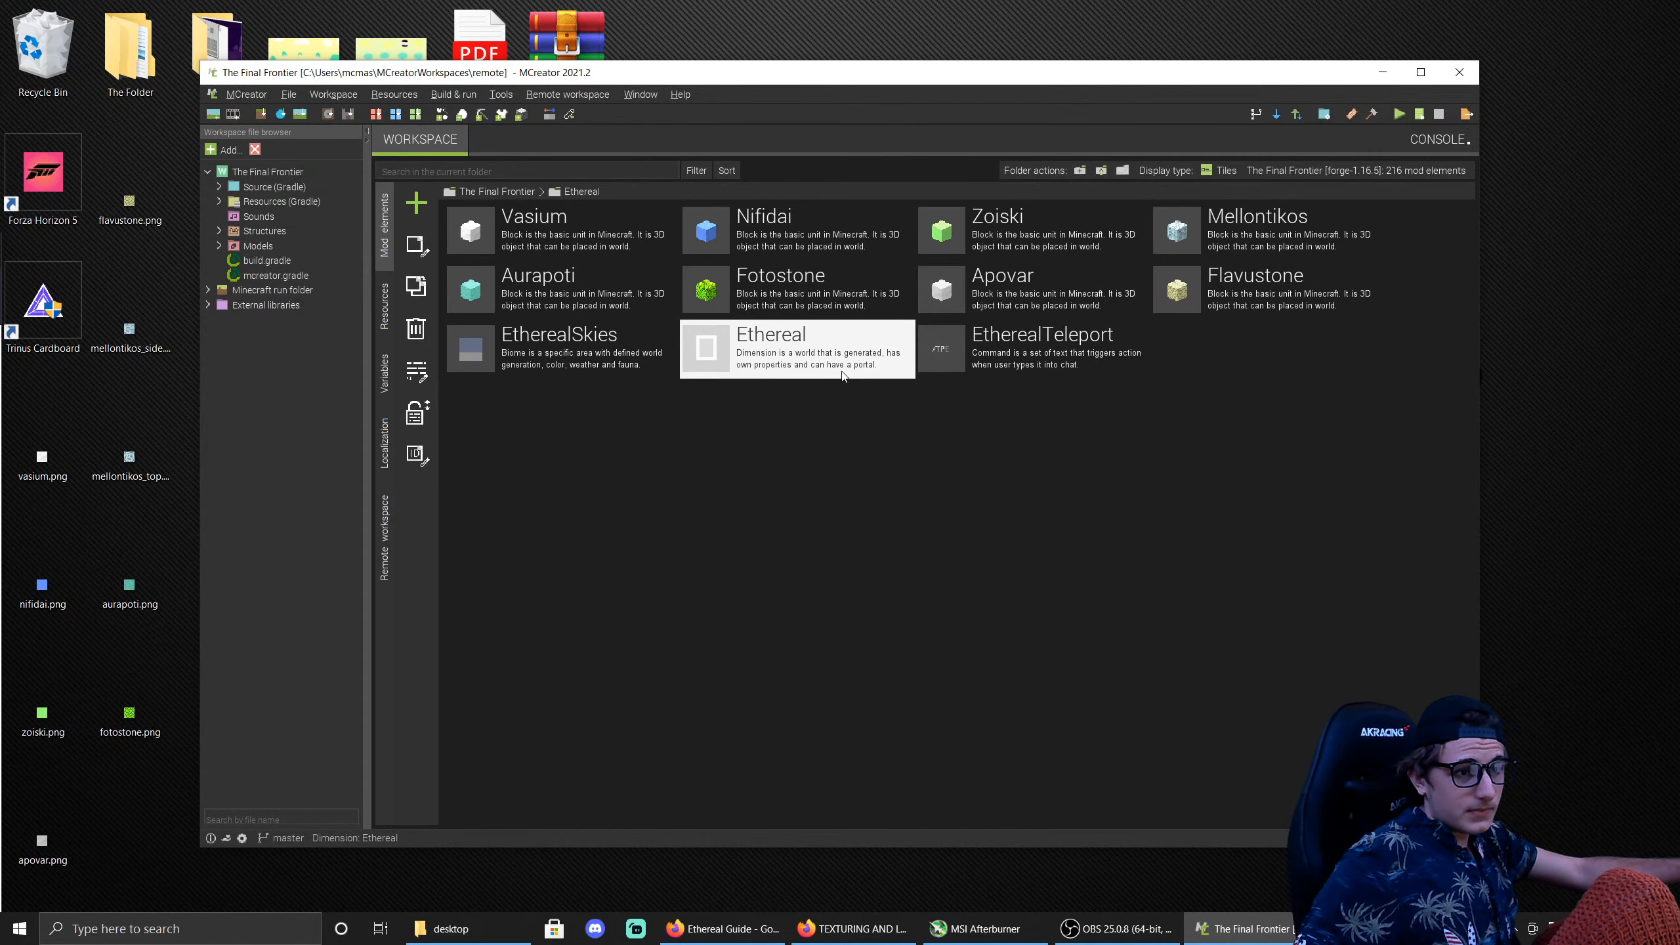
double_click(776, 353)
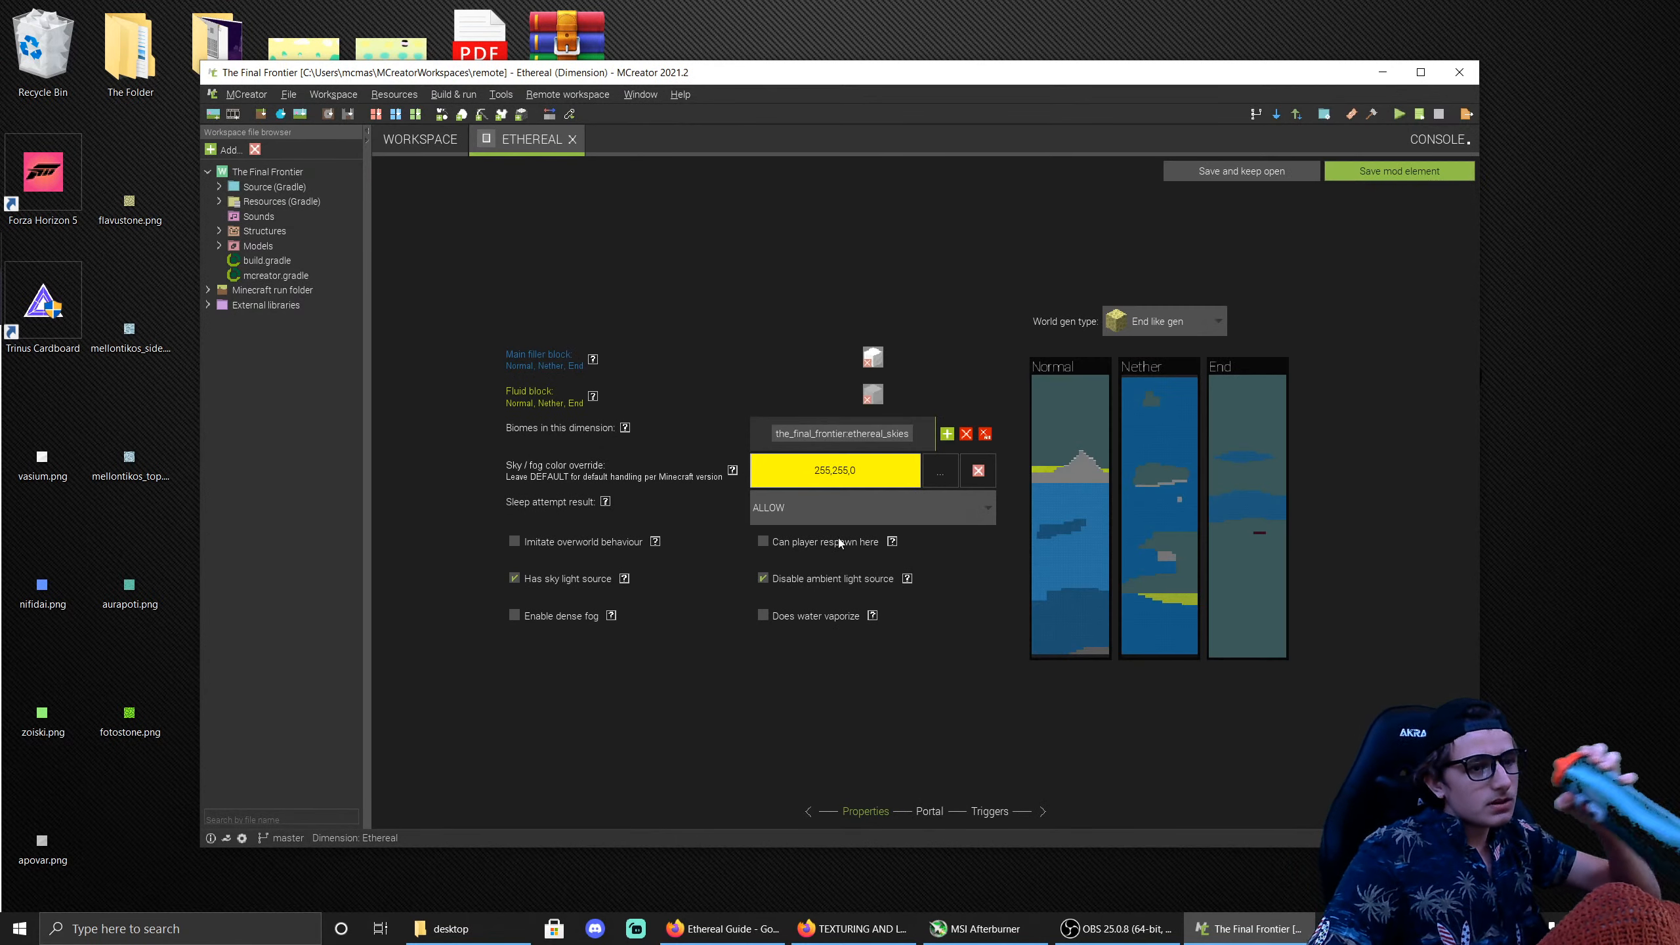
left_click(939, 470)
left_click(853, 387)
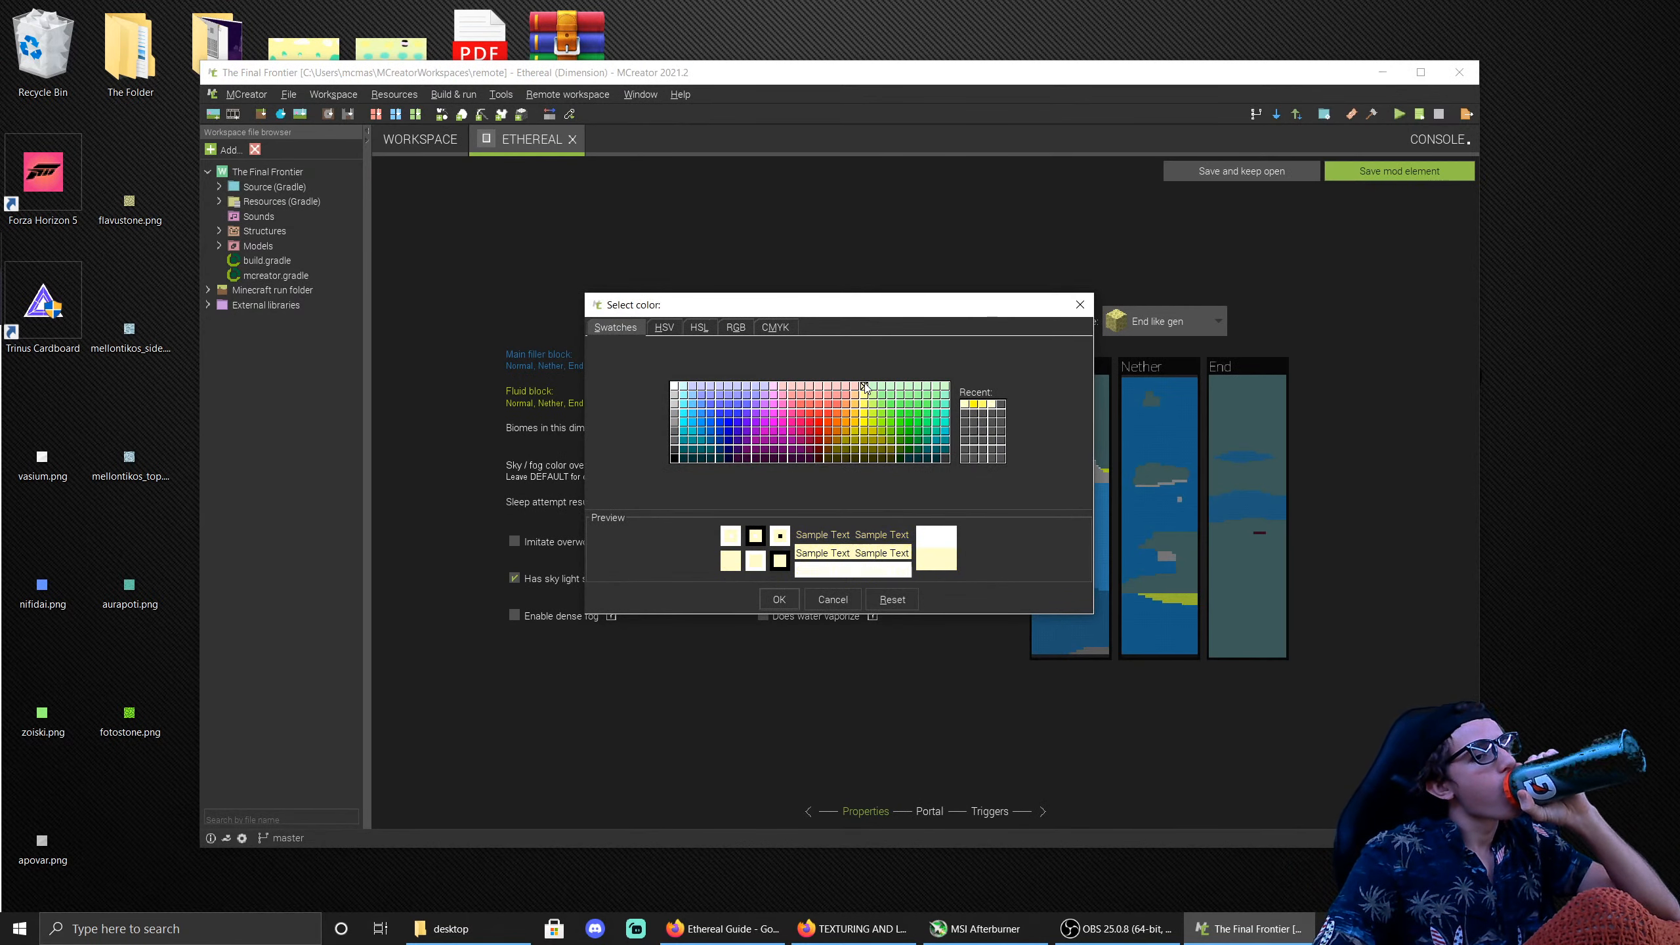
left_click(777, 599)
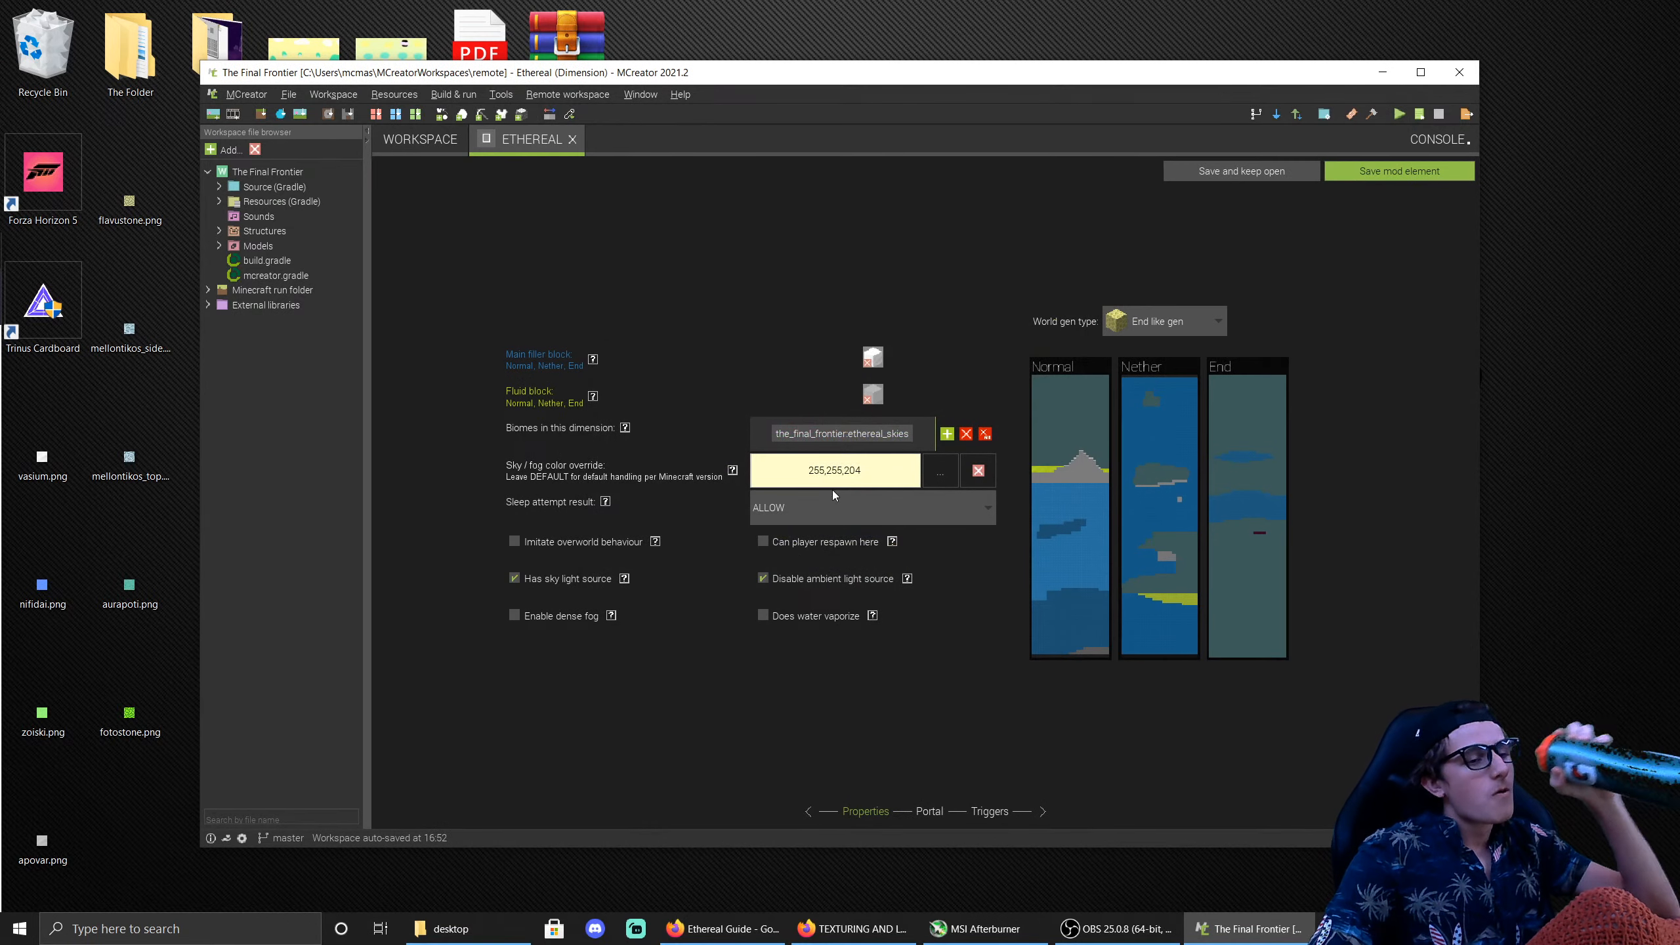
Step: Try a pure yellow sky/fog color of 255,255,0 with alpha 50 for the Ethereal dimension
left_click(939, 470)
left_click(757, 328)
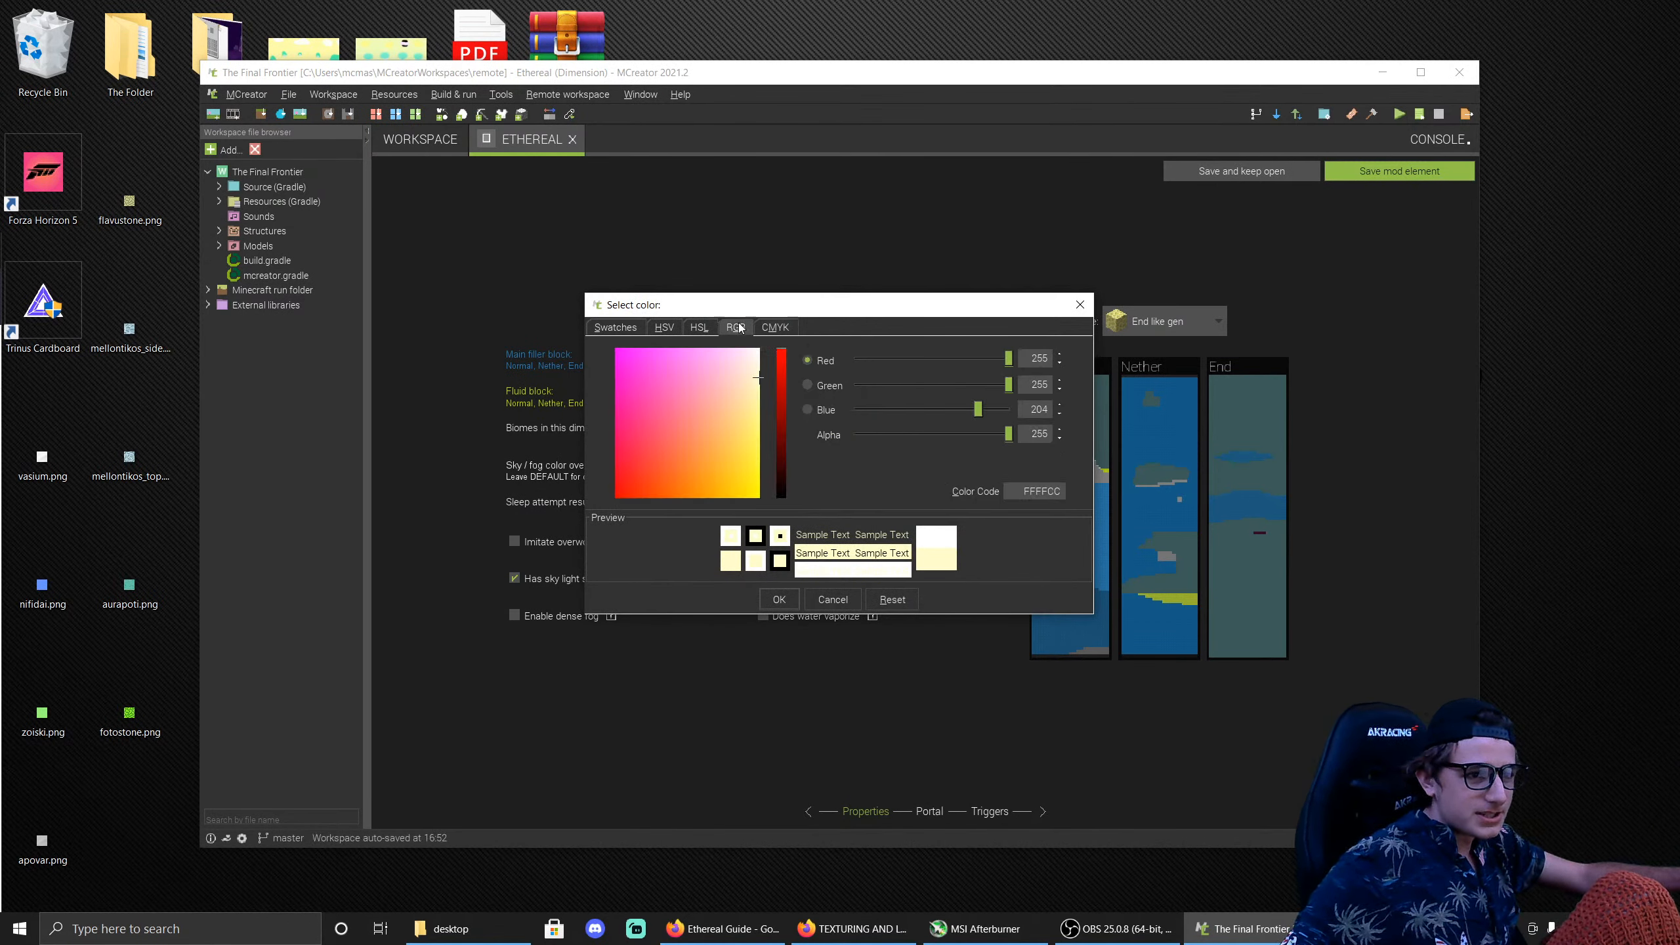
left_click_drag(859, 385, 1101, 408)
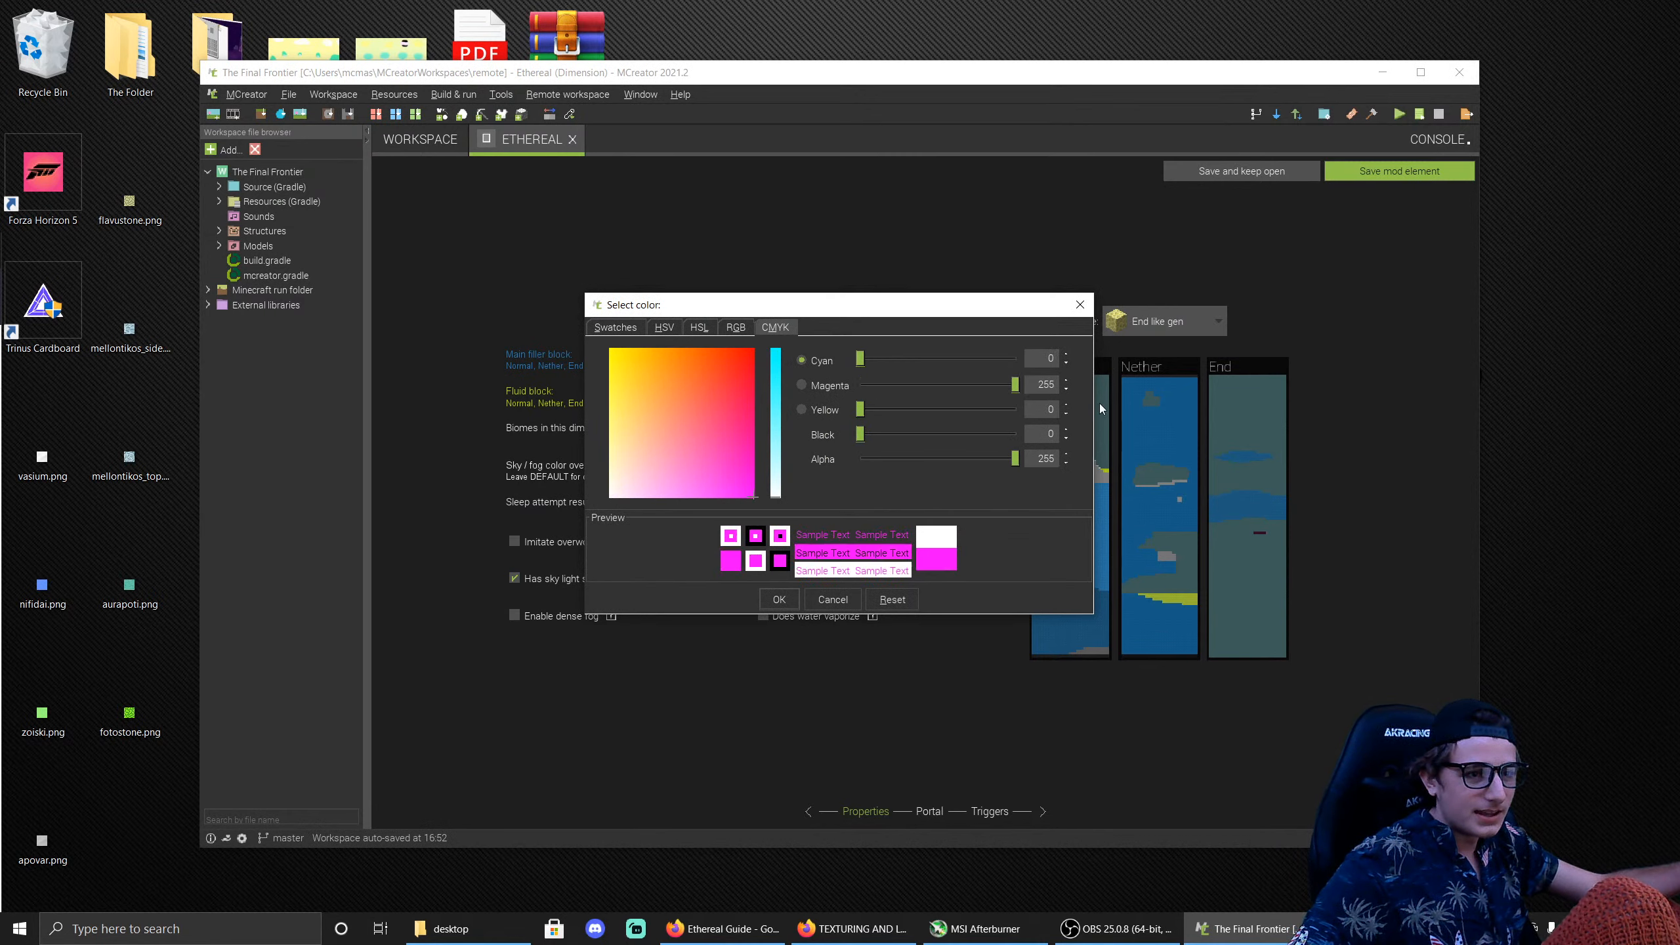
left_click_drag(864, 358, 862, 419)
left_click_drag(1015, 463, 891, 462)
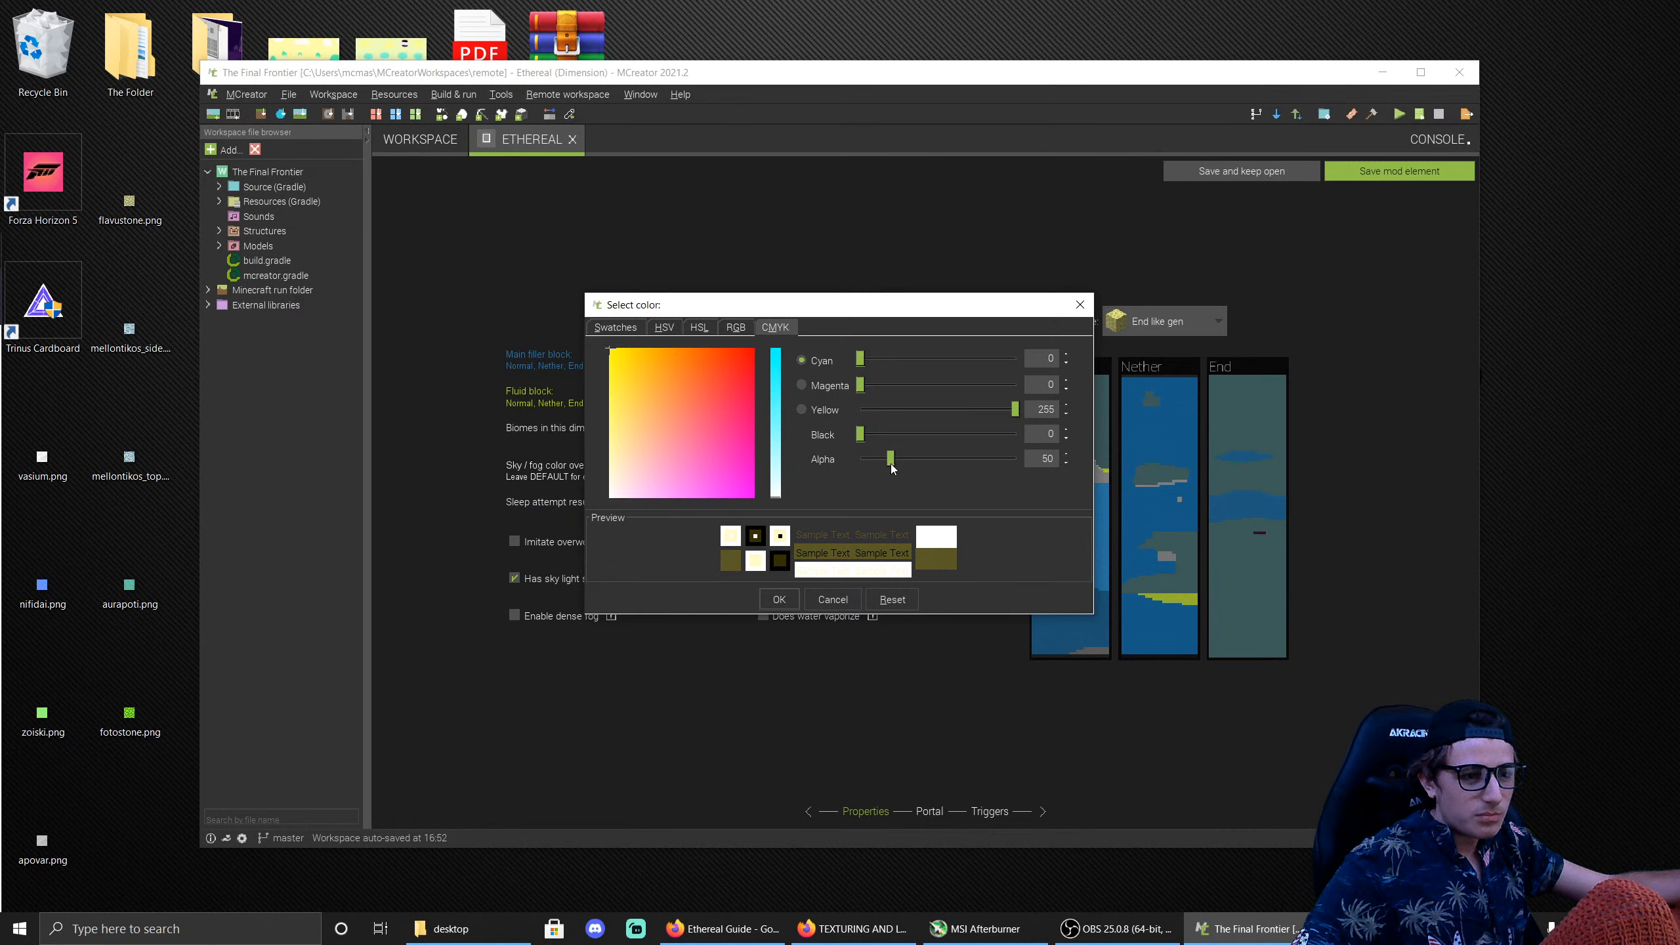
left_click(780, 599)
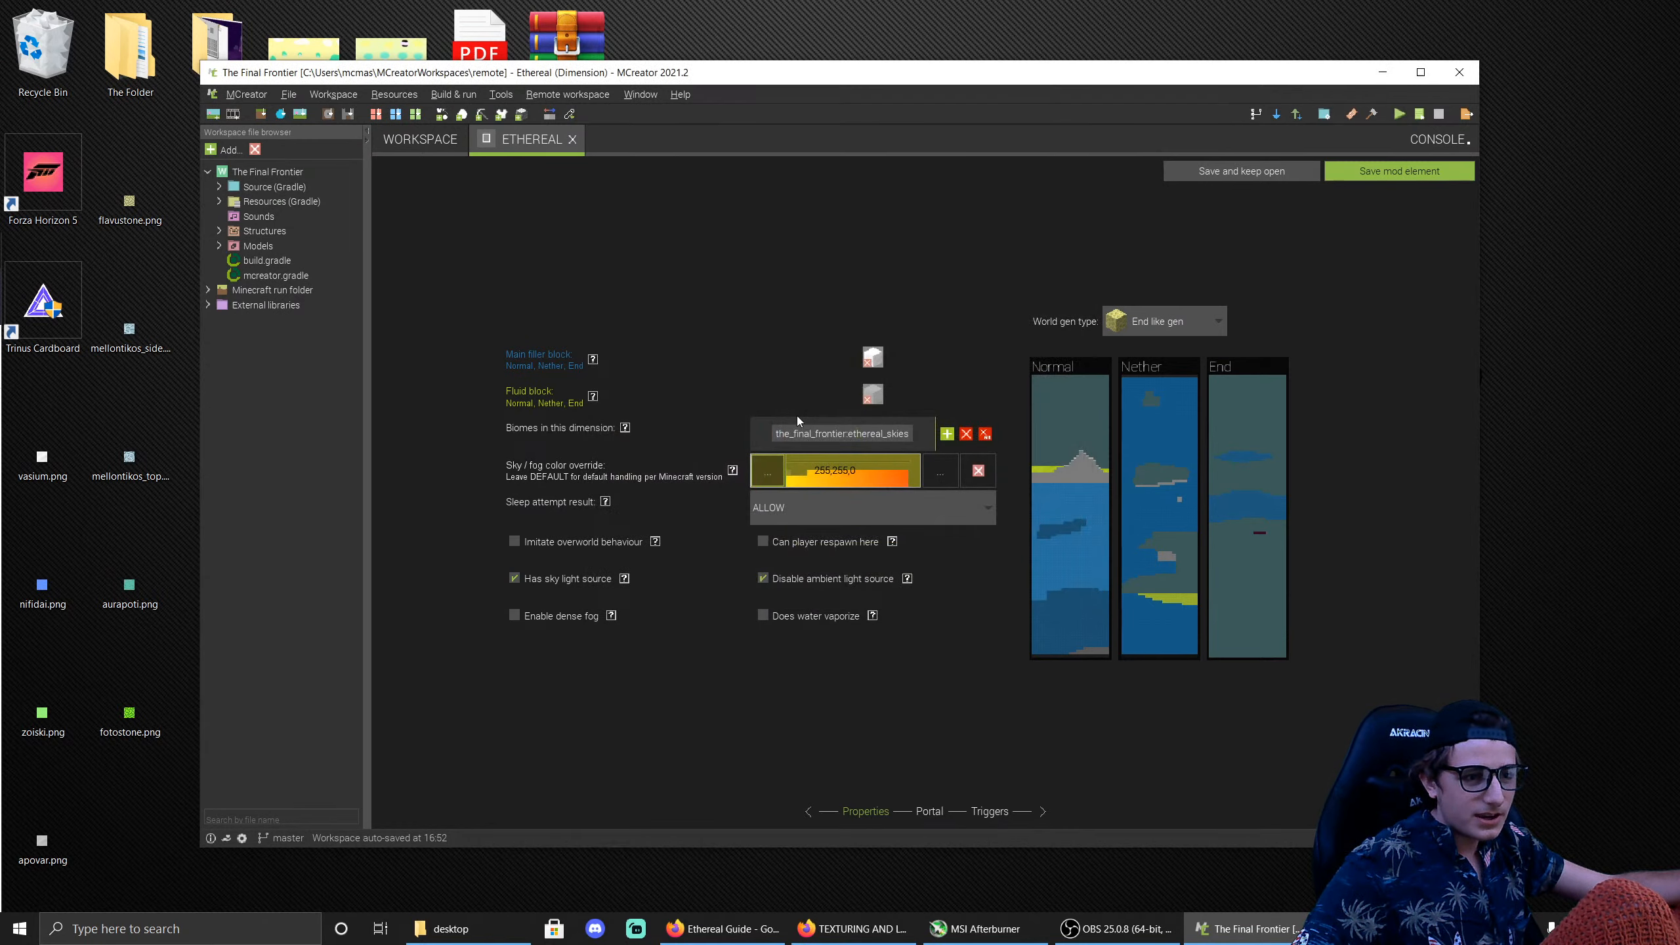
Step: Return the sky/fog color override to the pale yellow swatch 255,255,204
left_click(926, 460)
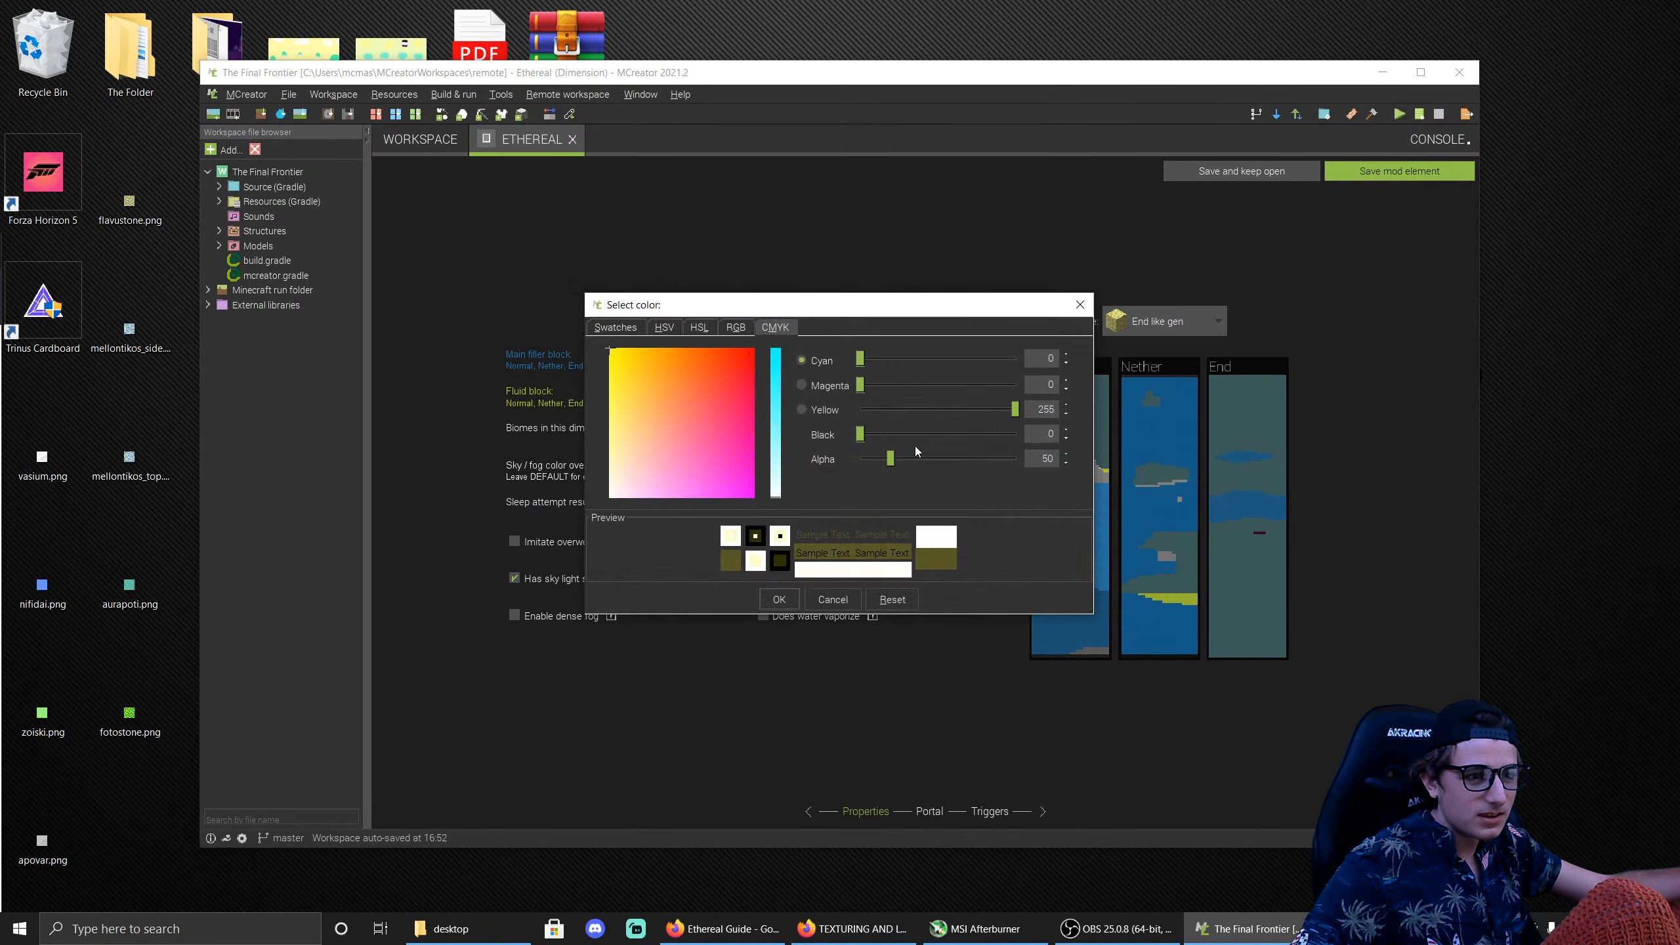
left_click(615, 327)
left_click(864, 387)
left_click(787, 599)
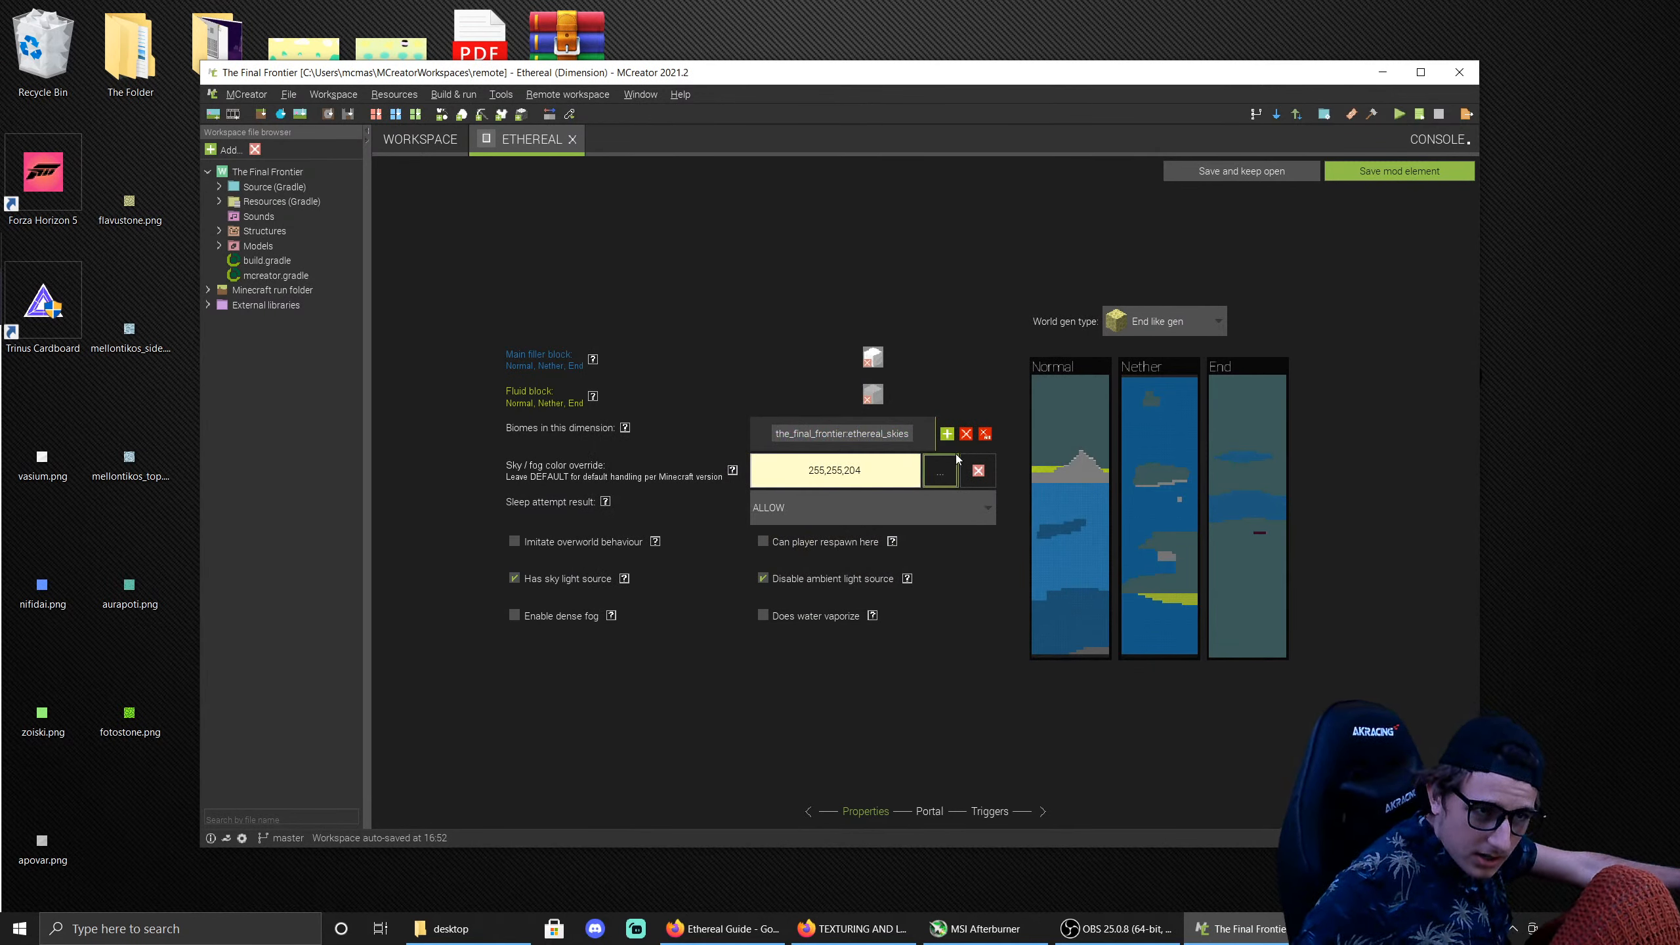
Step: Set the Ethereal dimension's sky/fog color override to the pale green swatch 204,255,204 and save the mod element
left_click(939, 471)
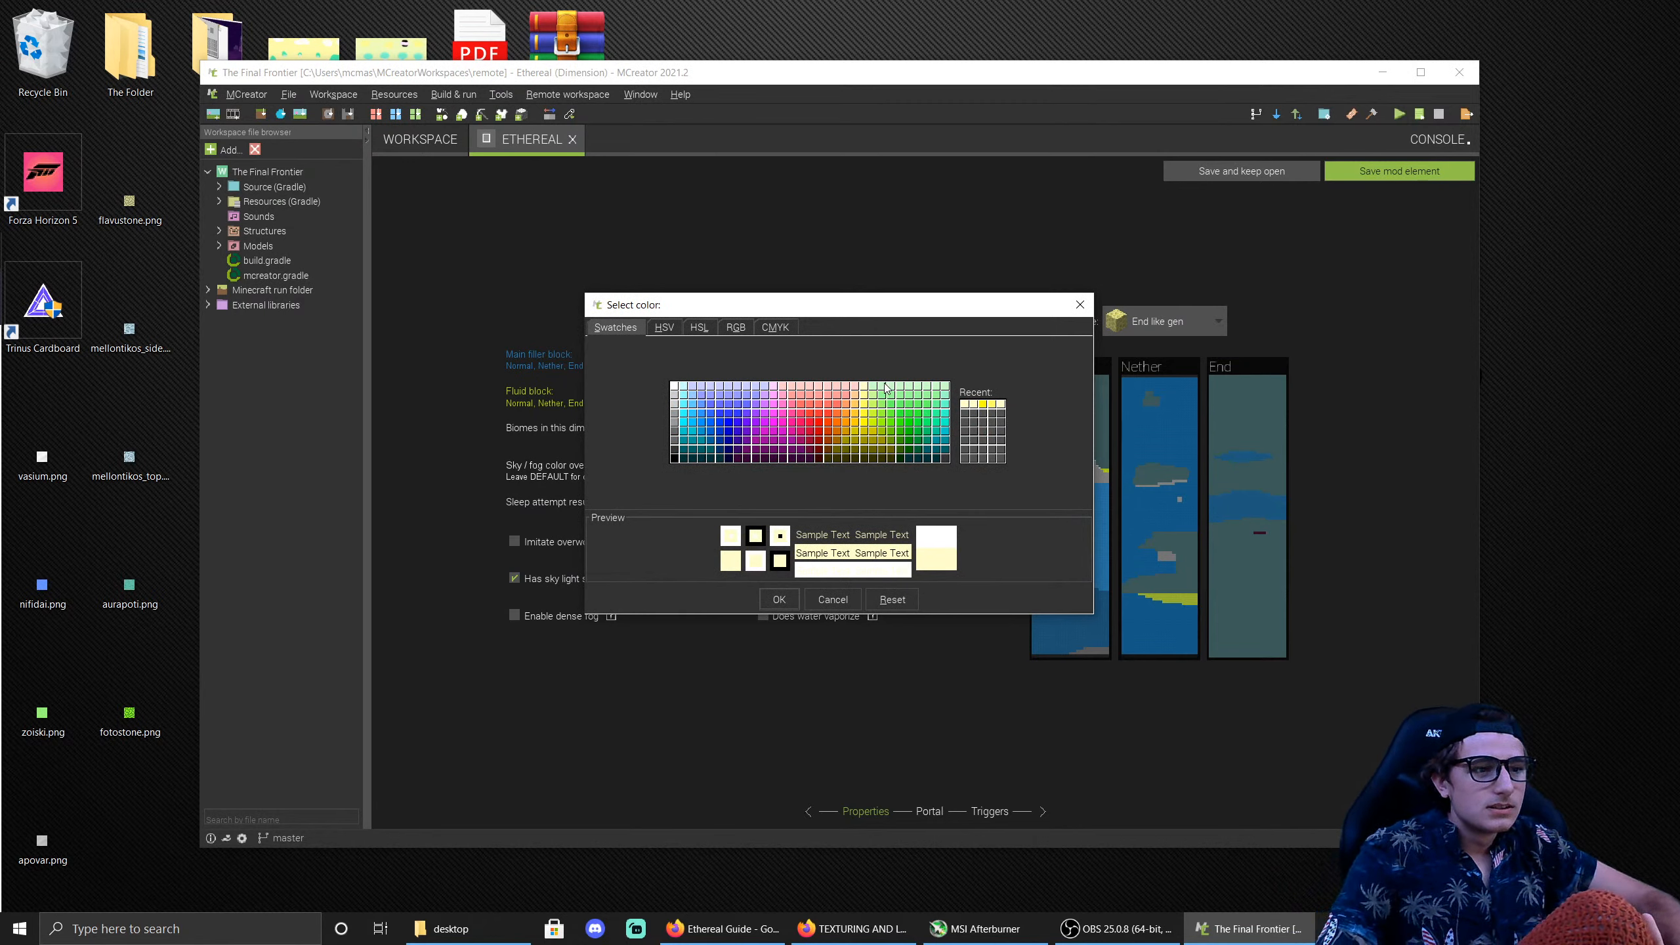
left_click(883, 385)
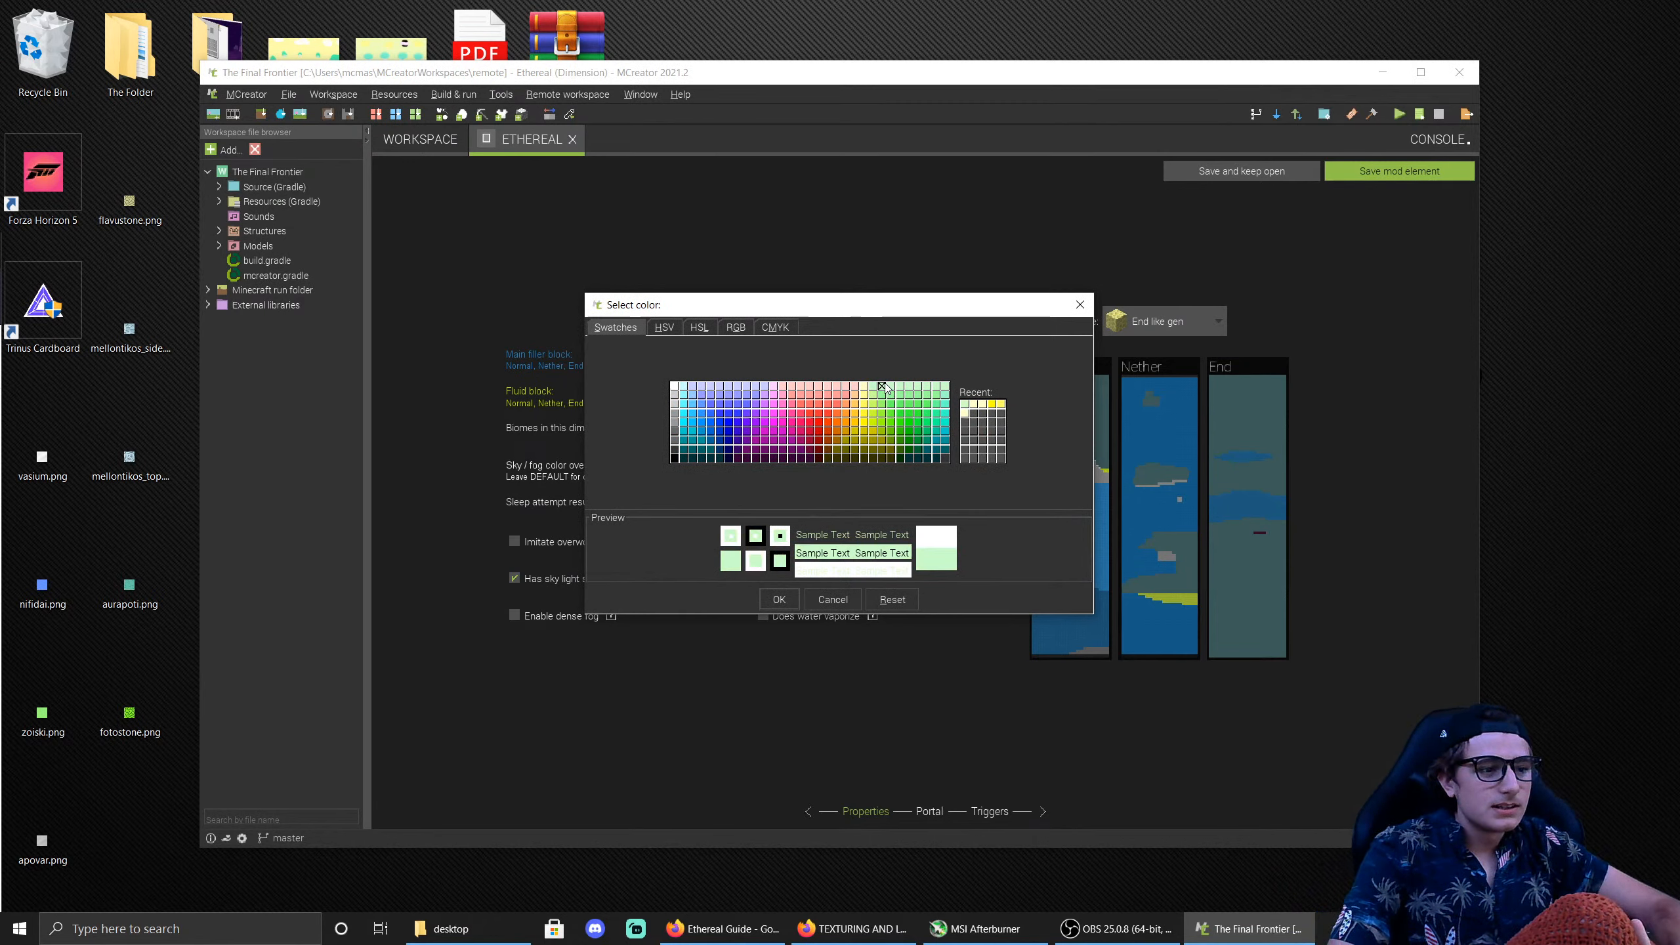
left_click(777, 598)
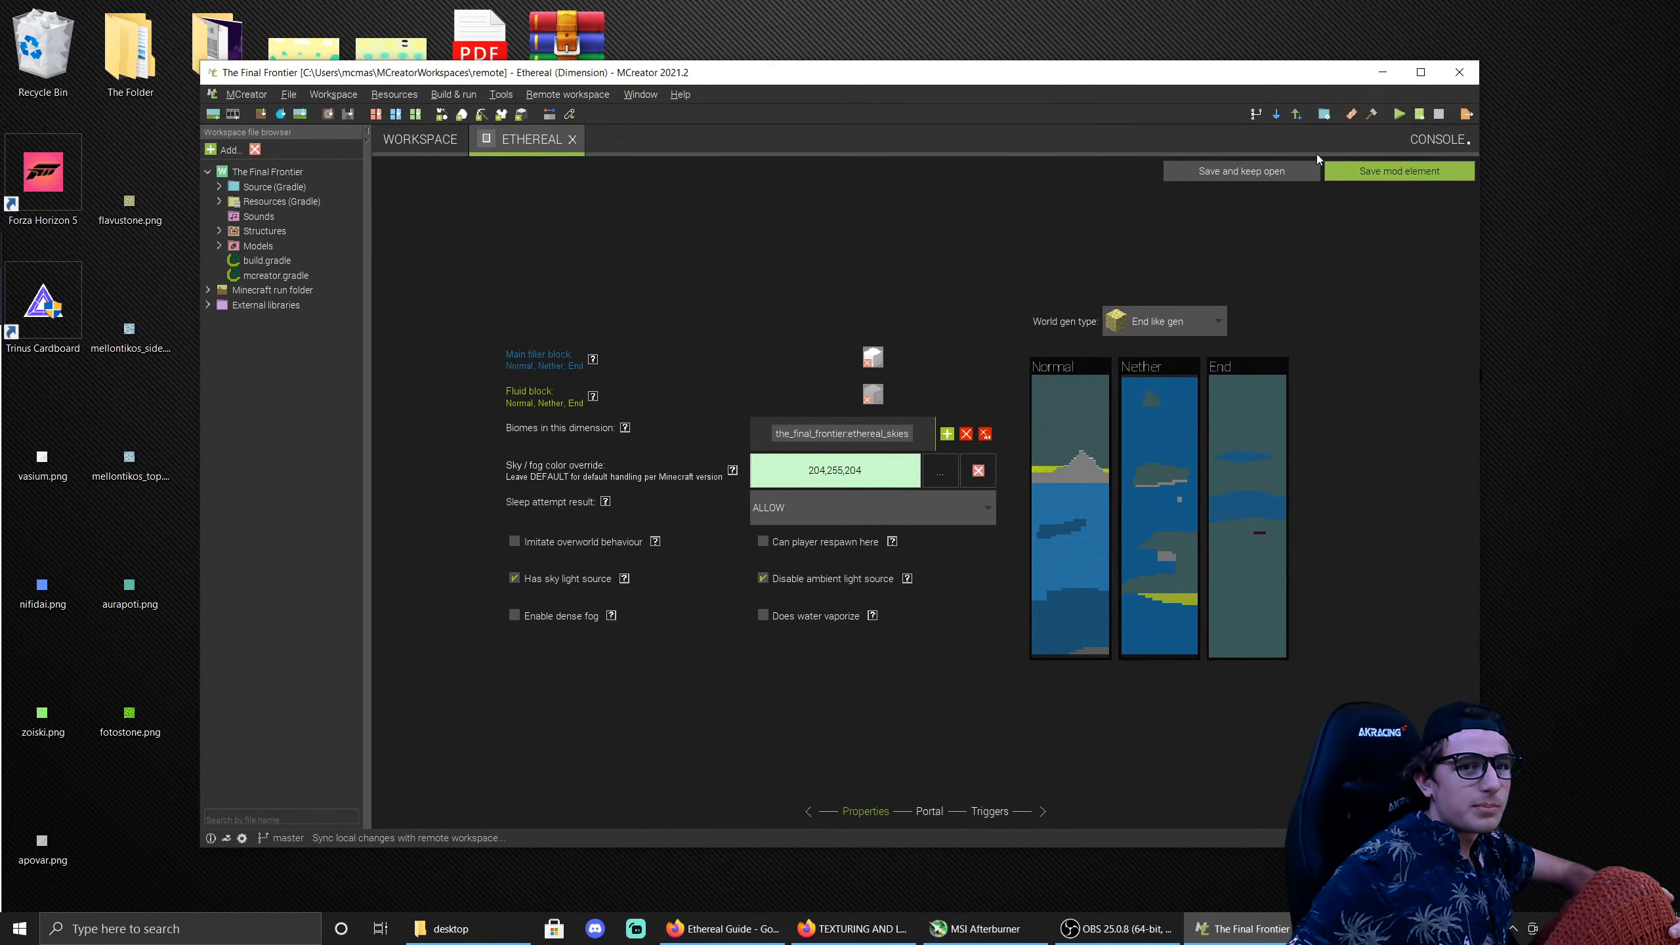
left_click(1399, 171)
Step: Open the Apovar block's general properties, go to its light opacity value, and save the mod element
double_click(992, 292)
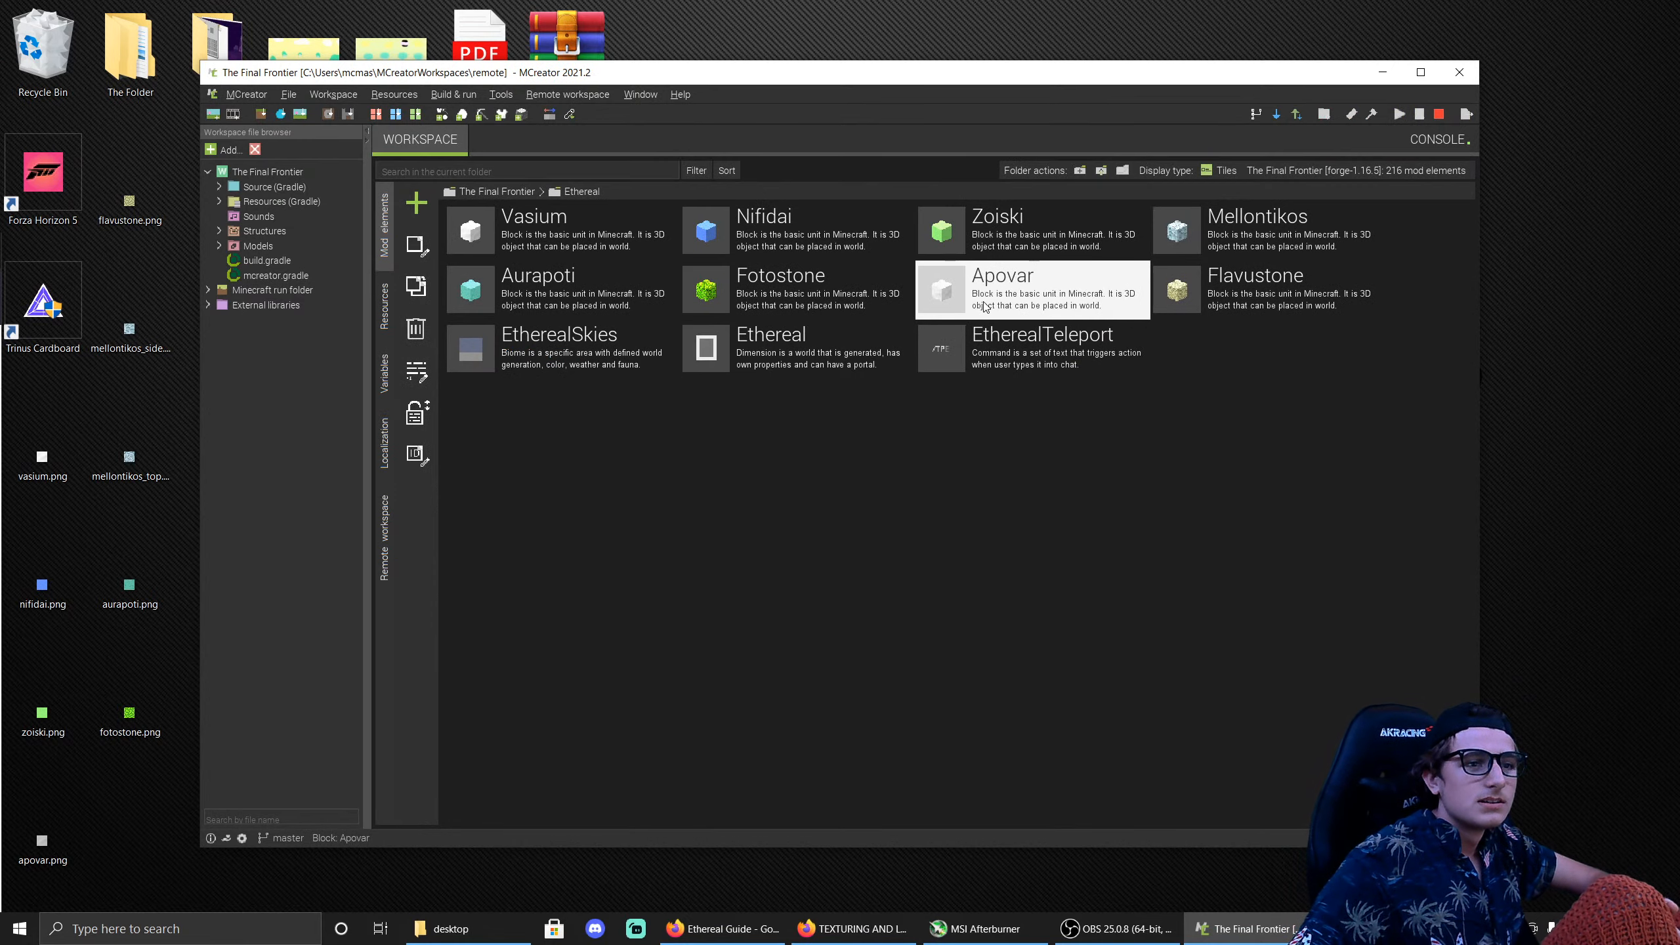
left_click(761, 812)
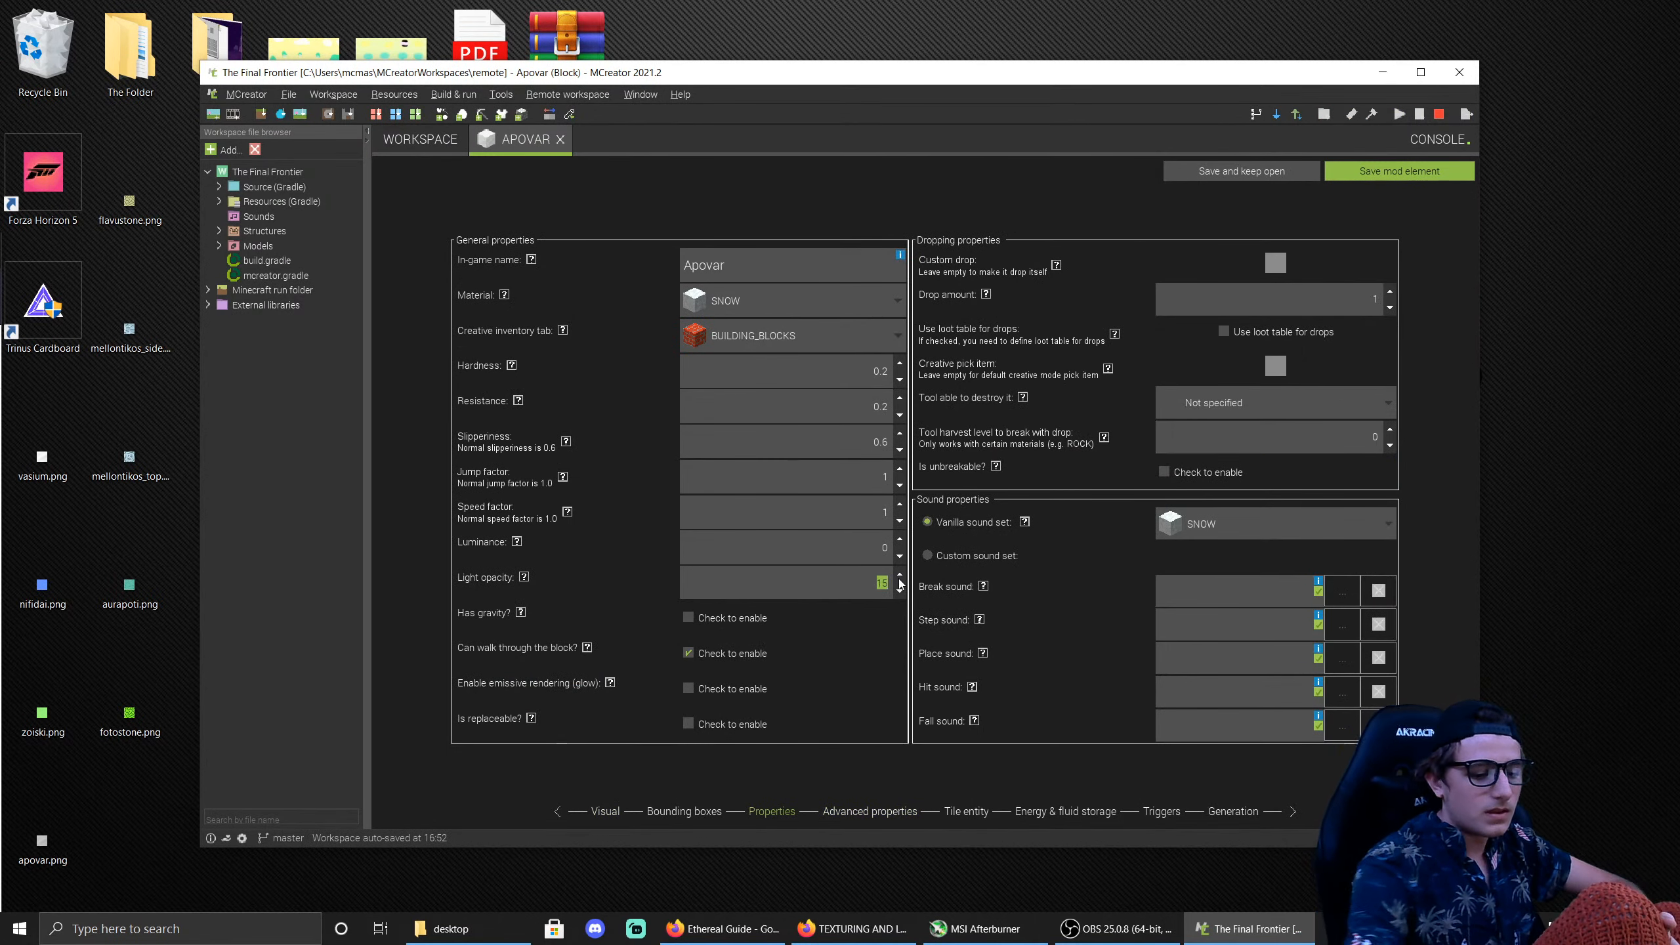
left_click(1430, 172)
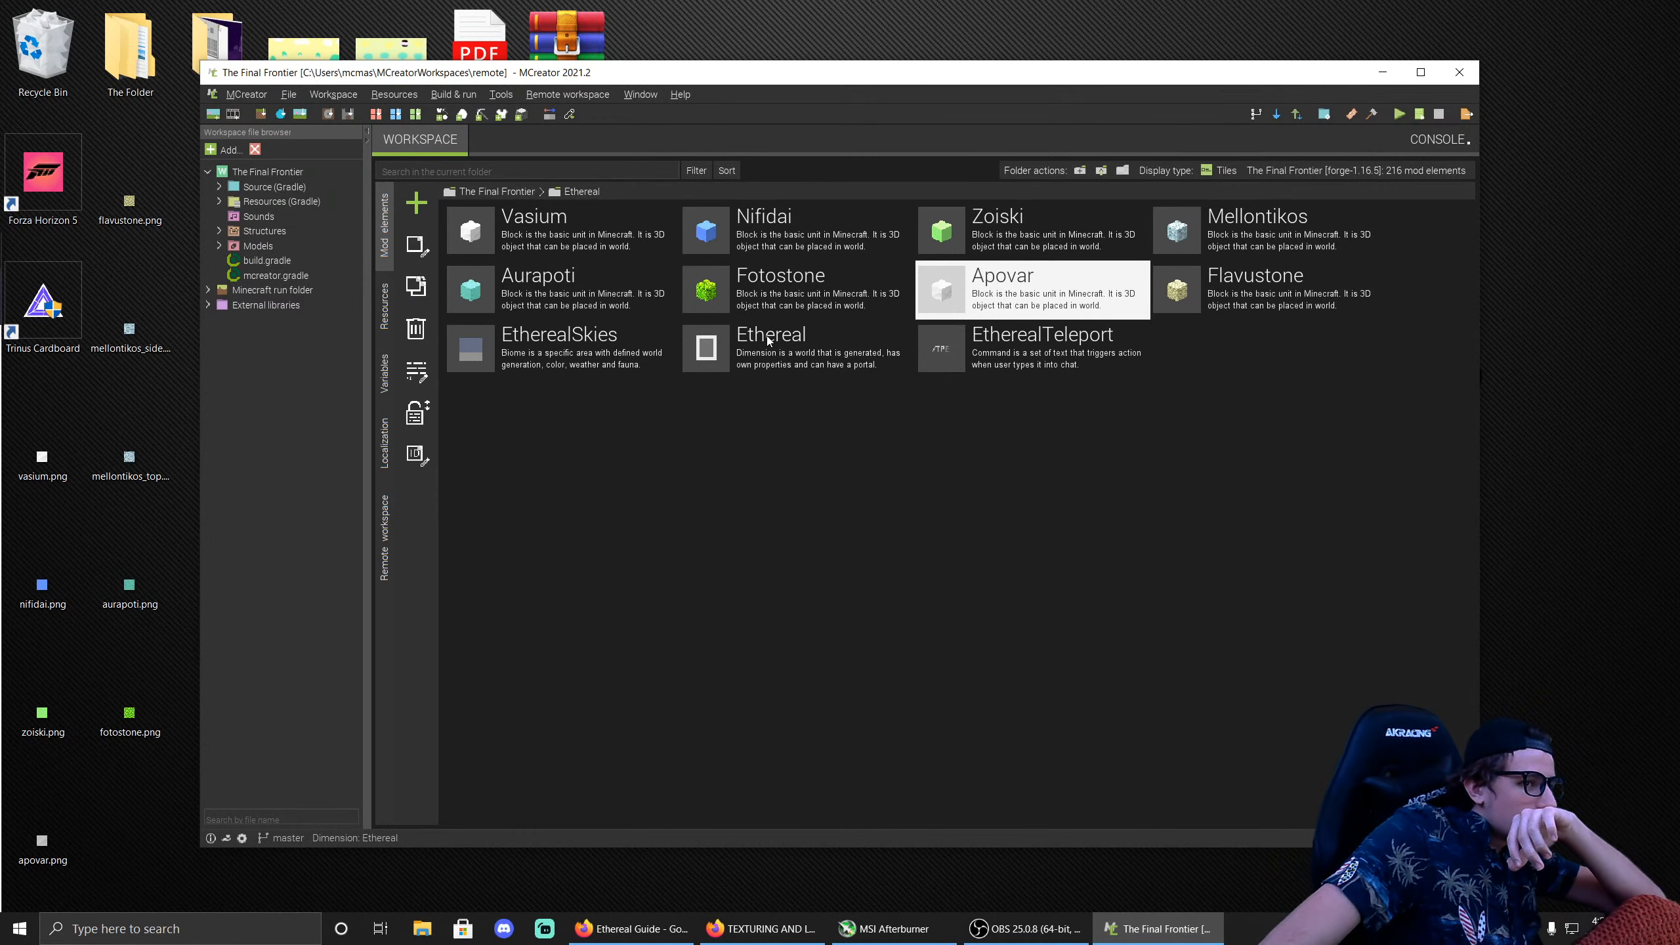
Step: Examine the Ethereal element's generated code in EtherealDimension.java, close the file, and check the dimension's properties
left_click(795, 340)
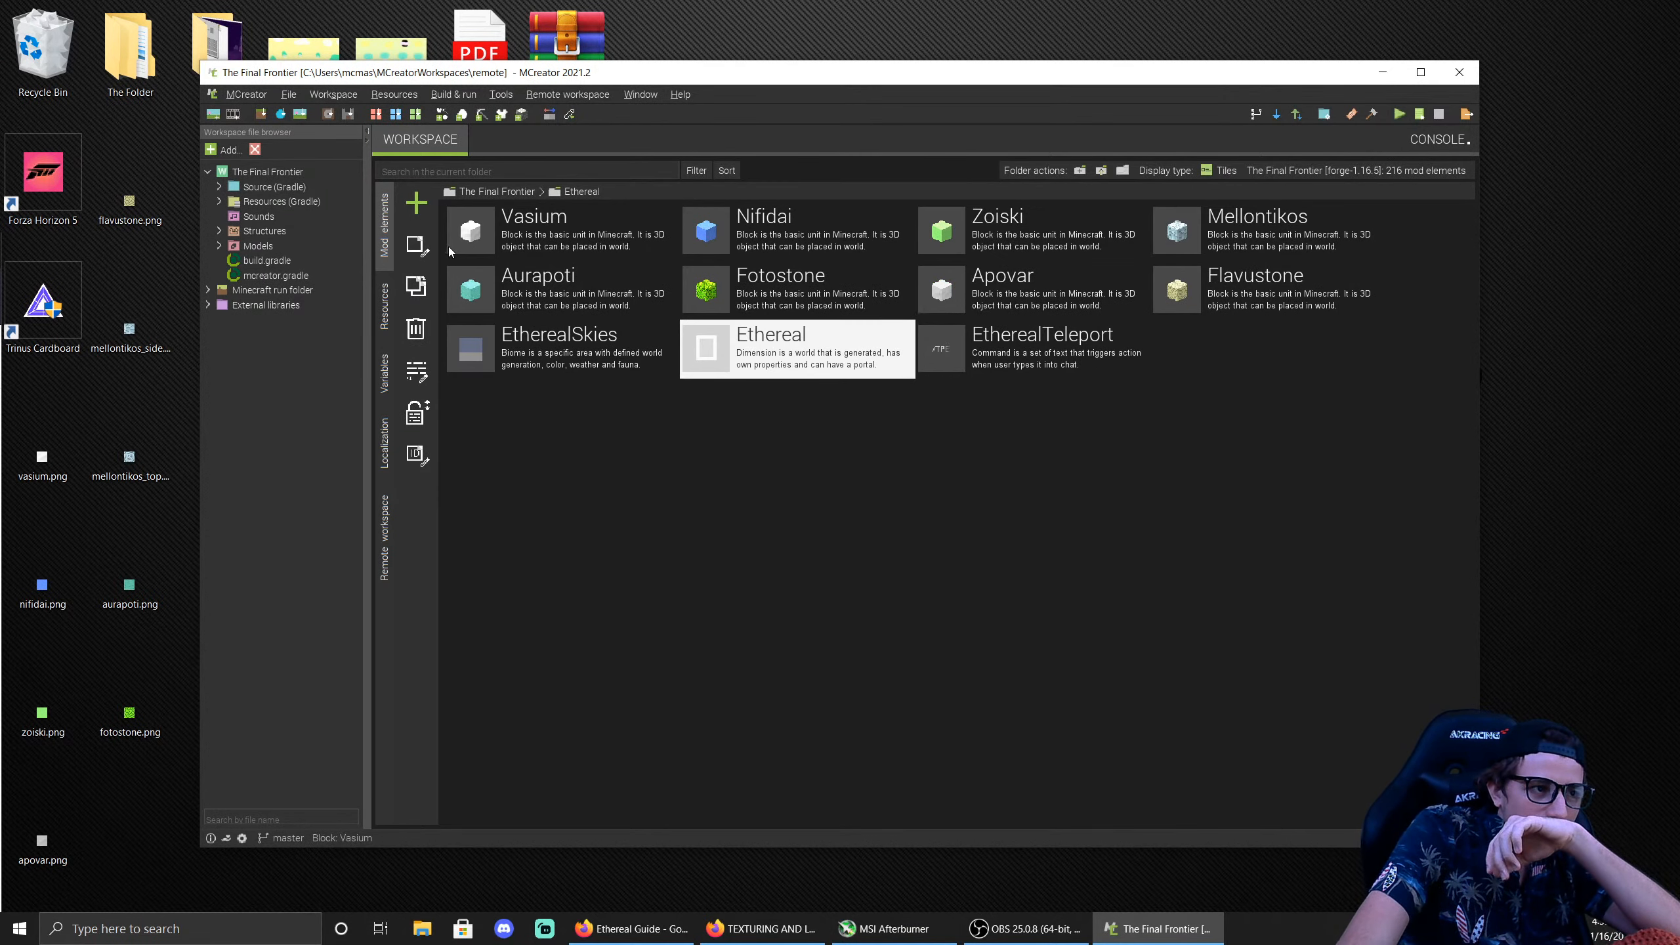
left_click(416, 372)
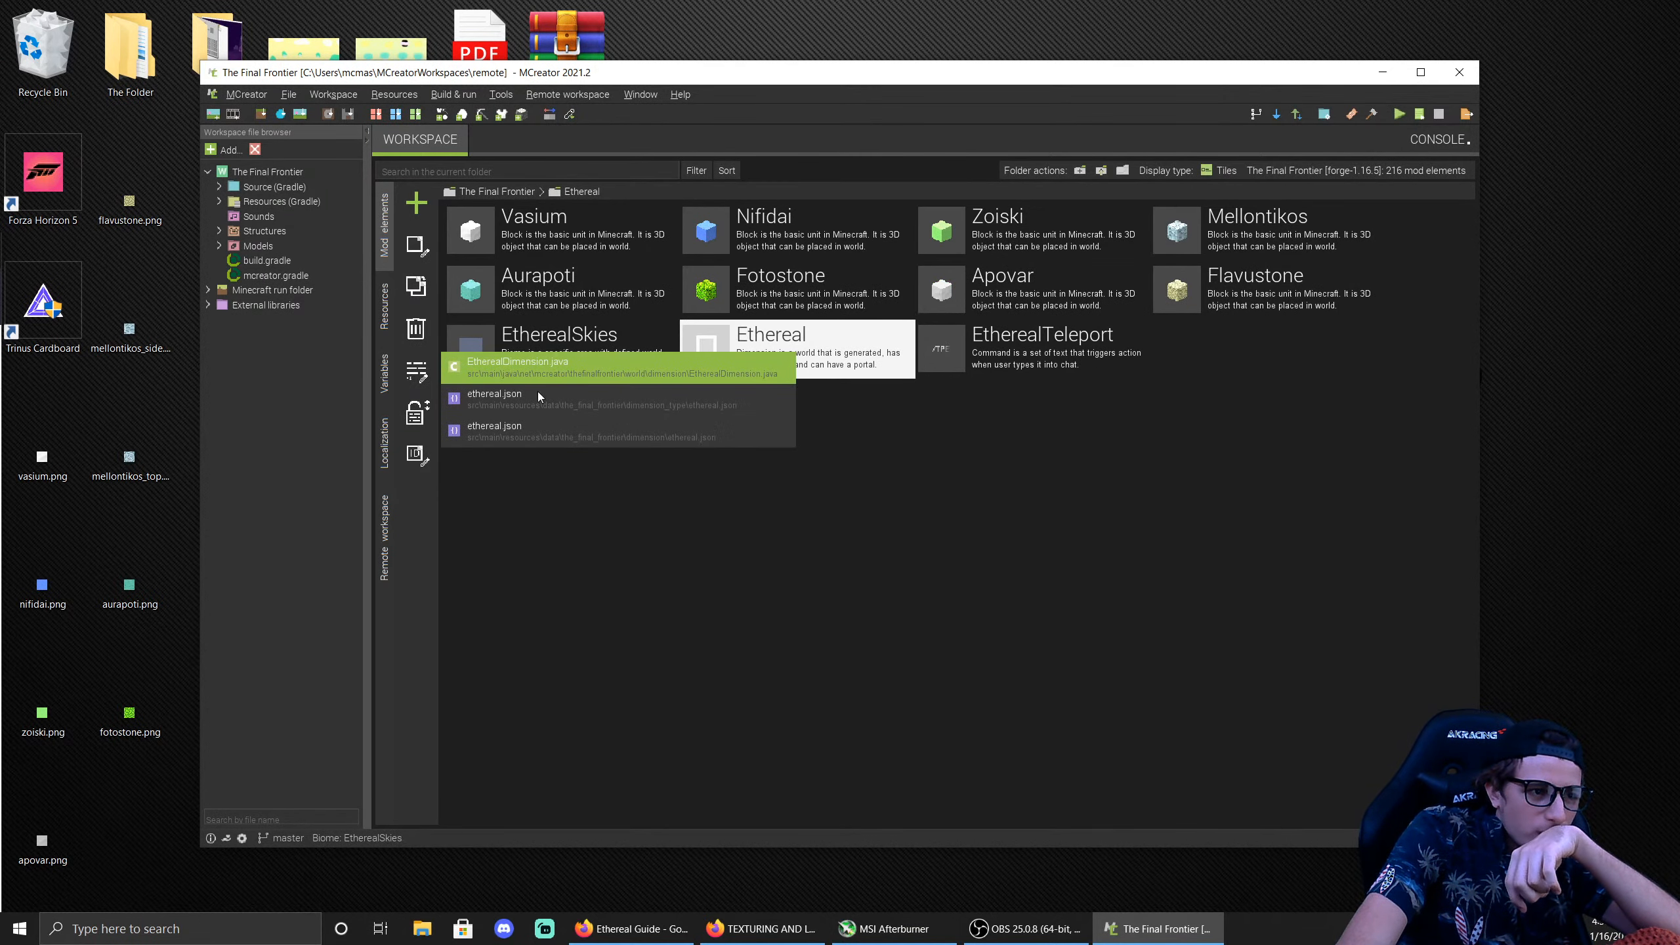
left_click(529, 368)
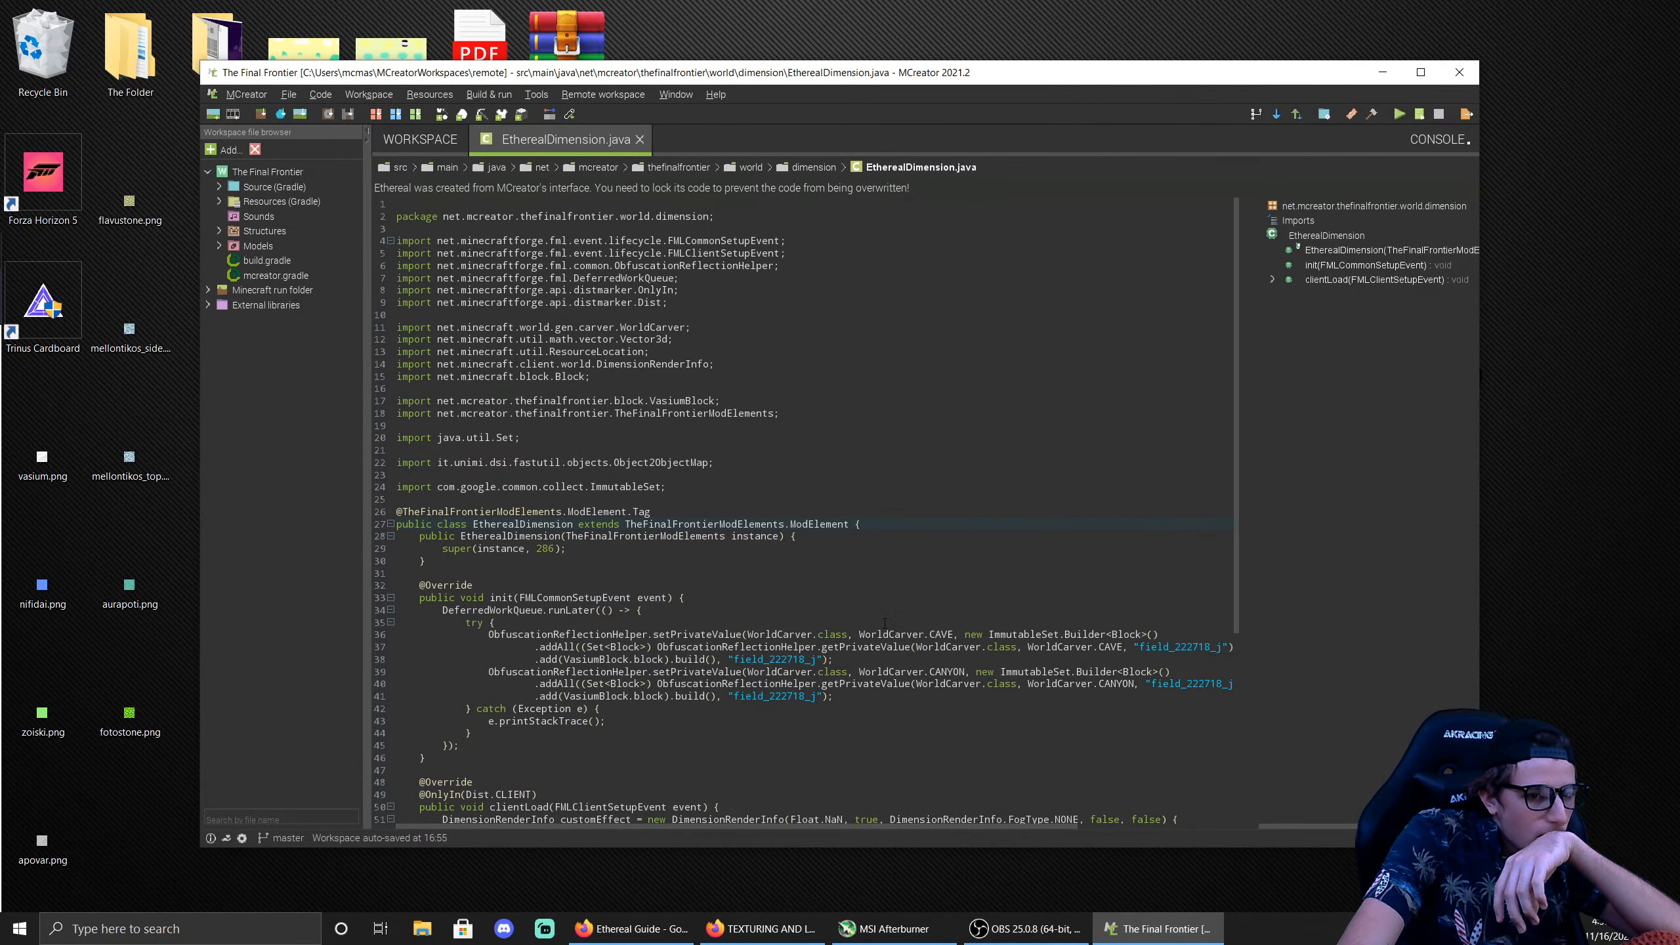
scroll(1004, 618, "down", 1)
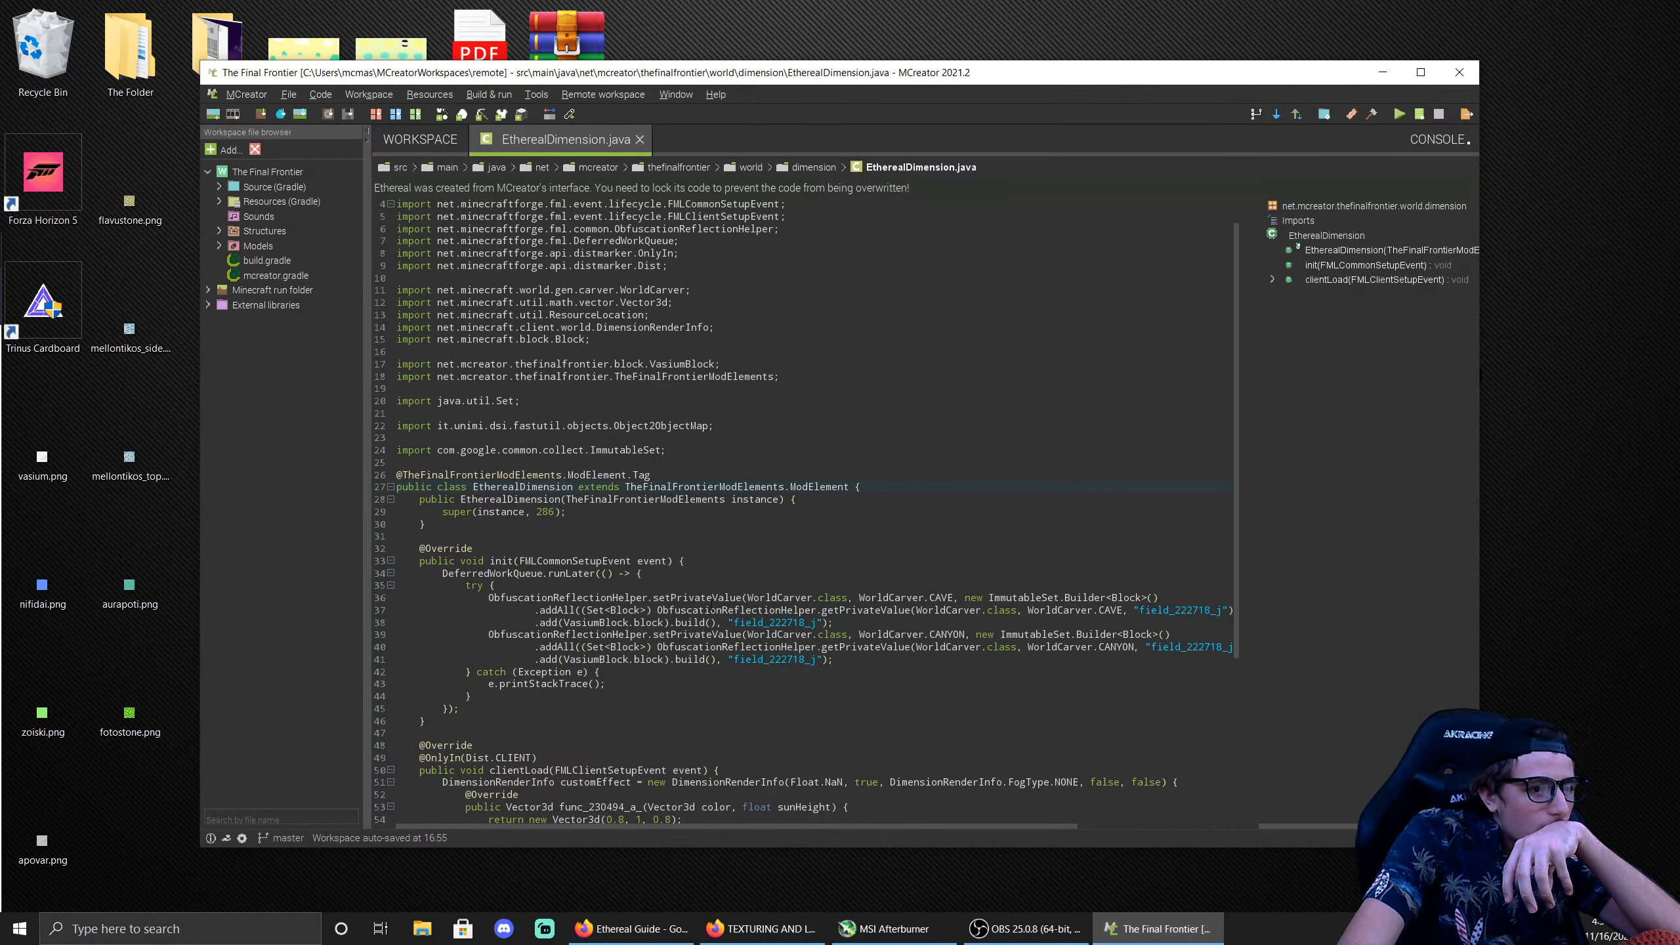
scroll(726, 584, "down", 1)
scroll(826, 518, "down", 3)
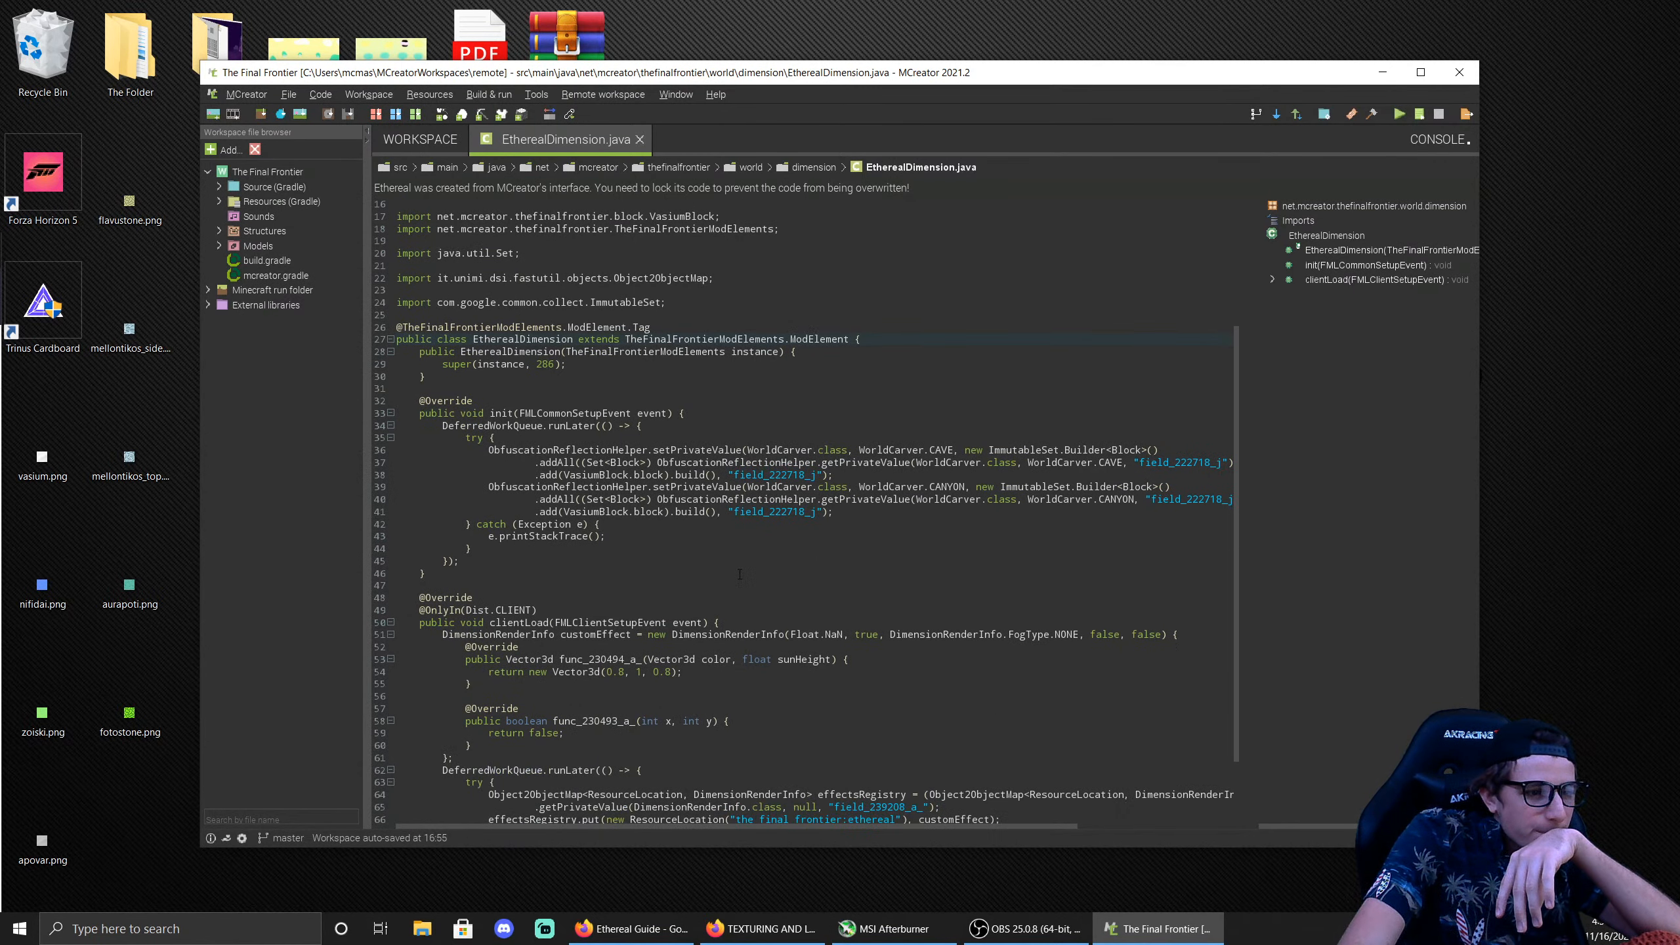
scroll(719, 589, "down", 3)
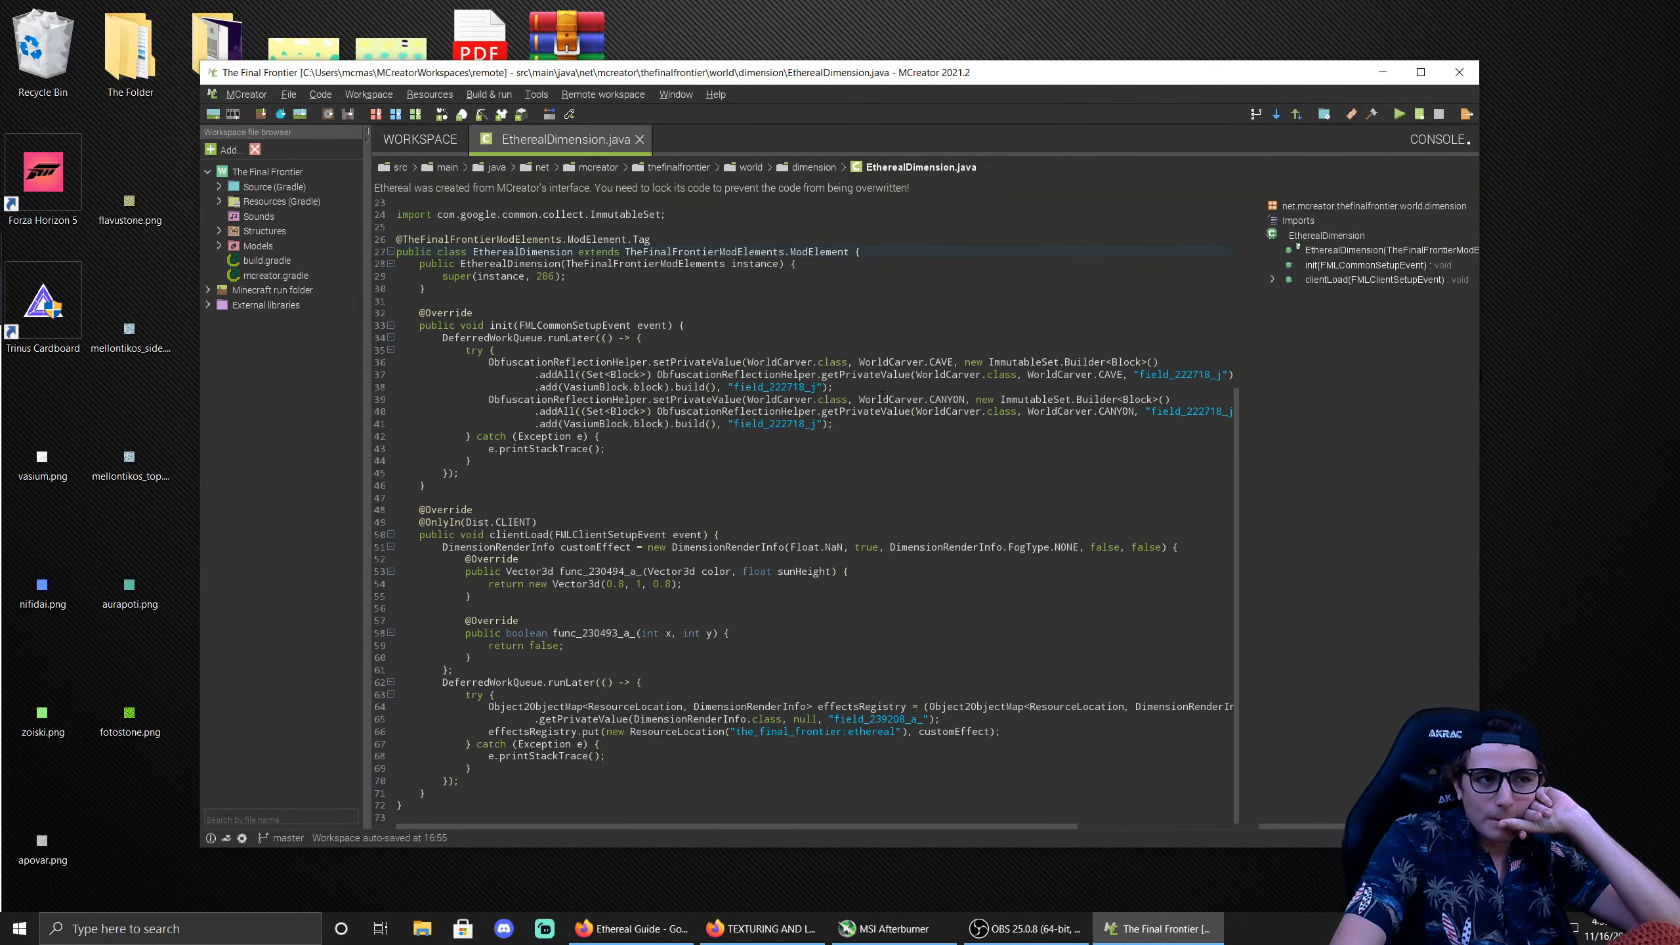
scroll(881, 395, "up", 5)
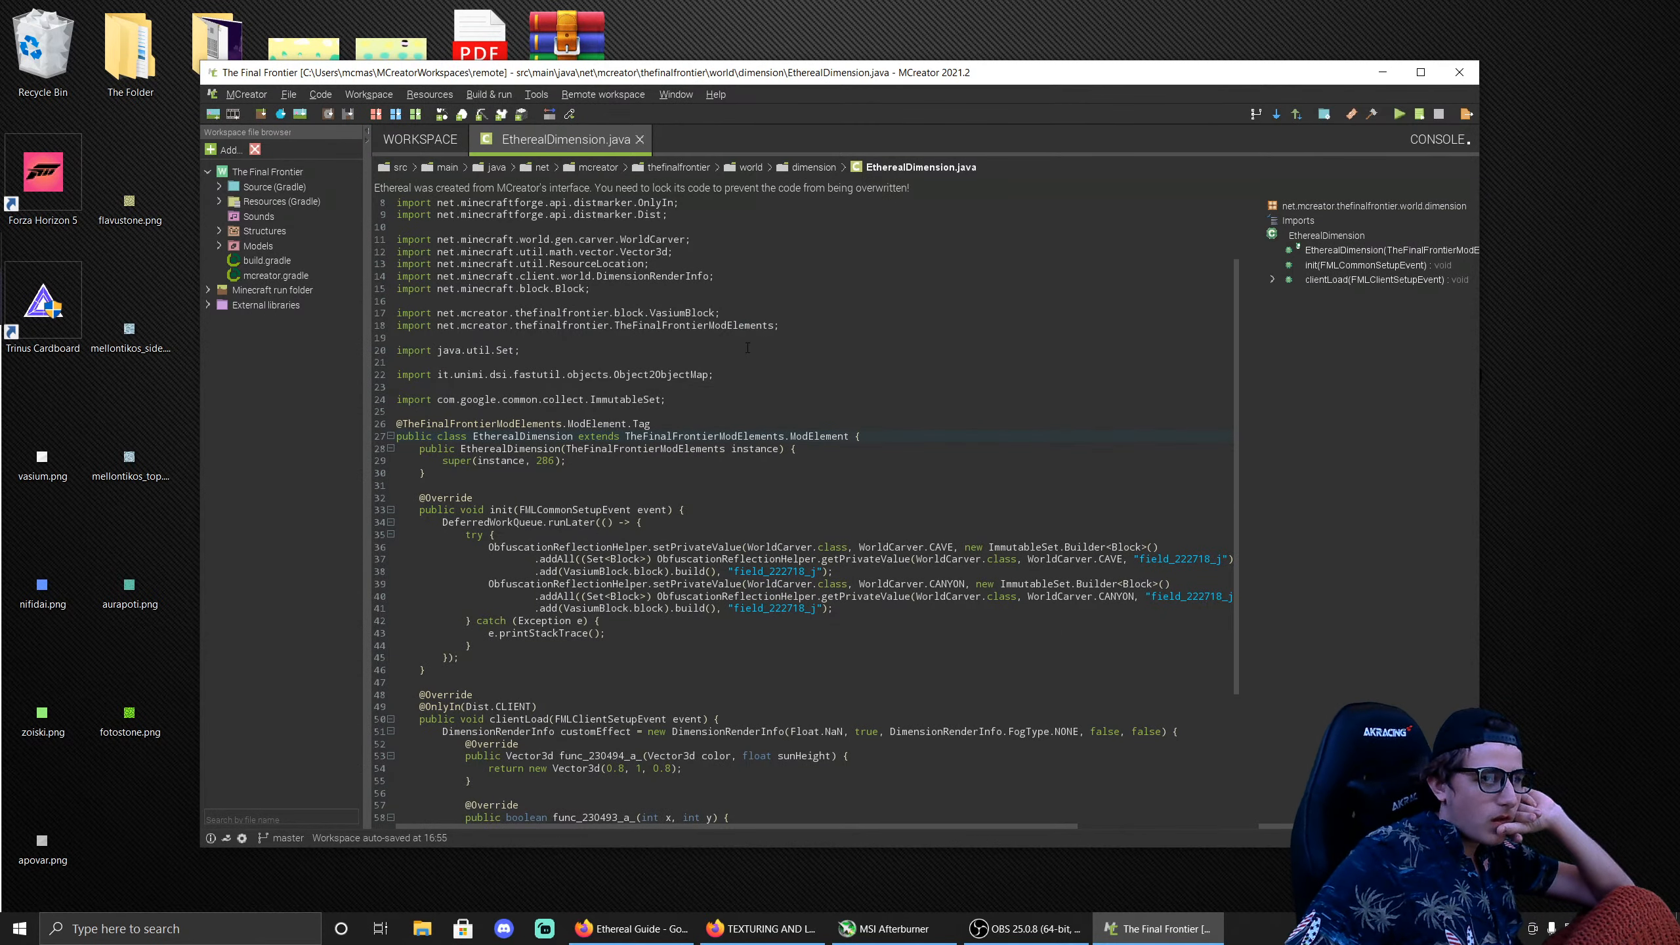
scroll(648, 346, "up", 3)
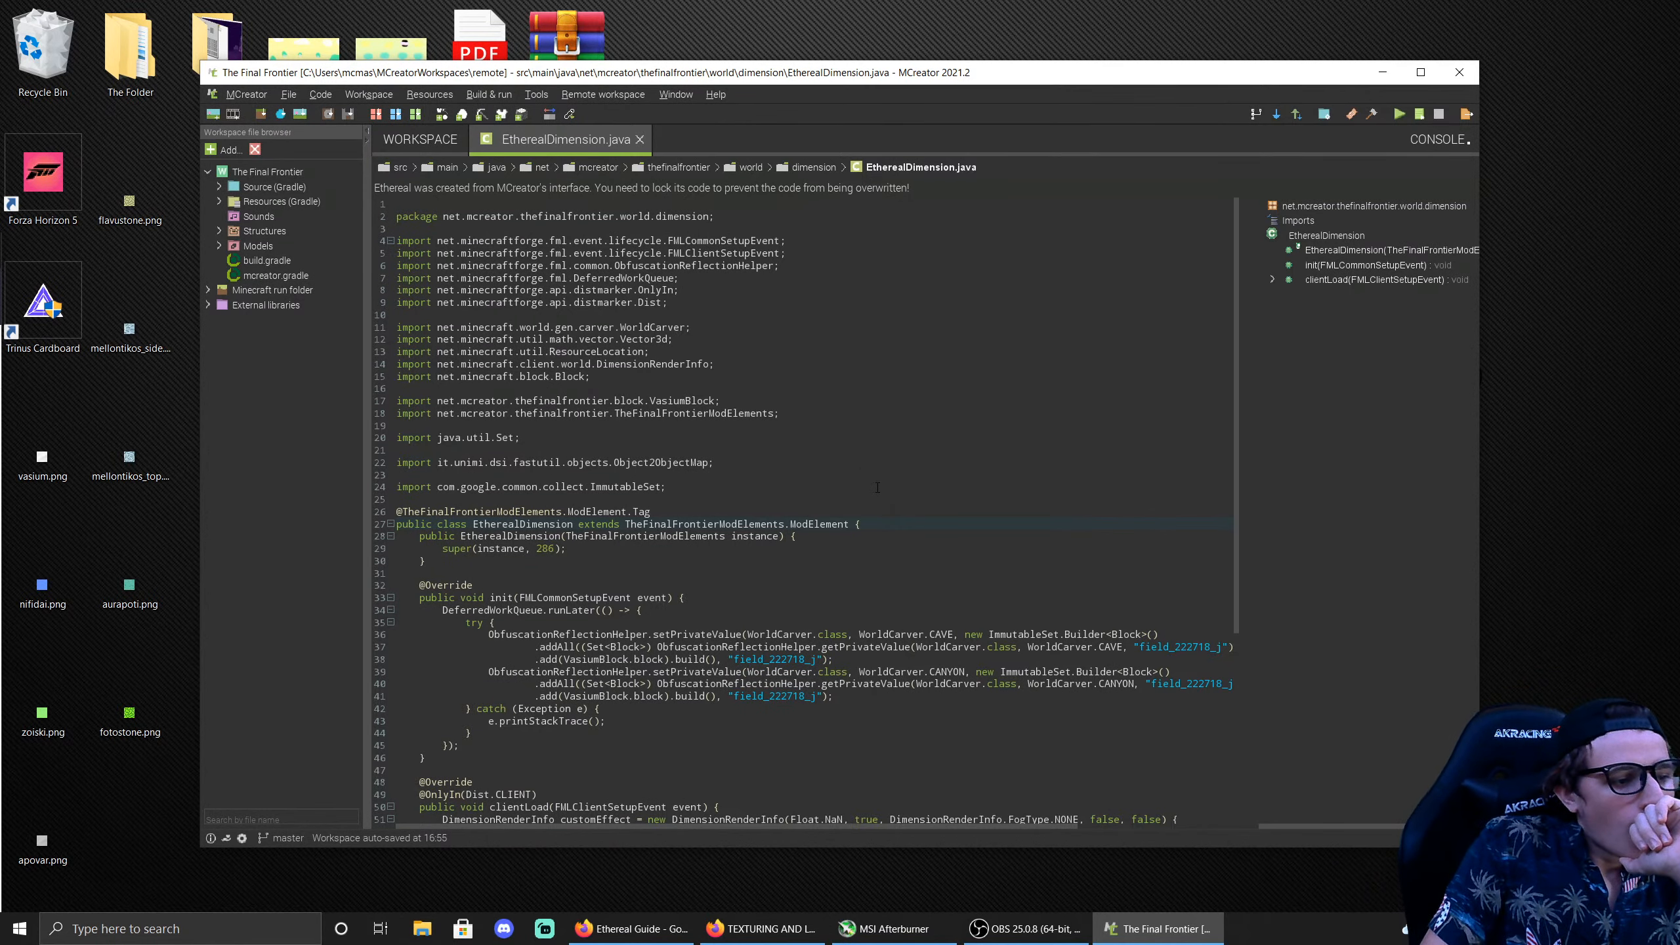
scroll(859, 483, "down", 7)
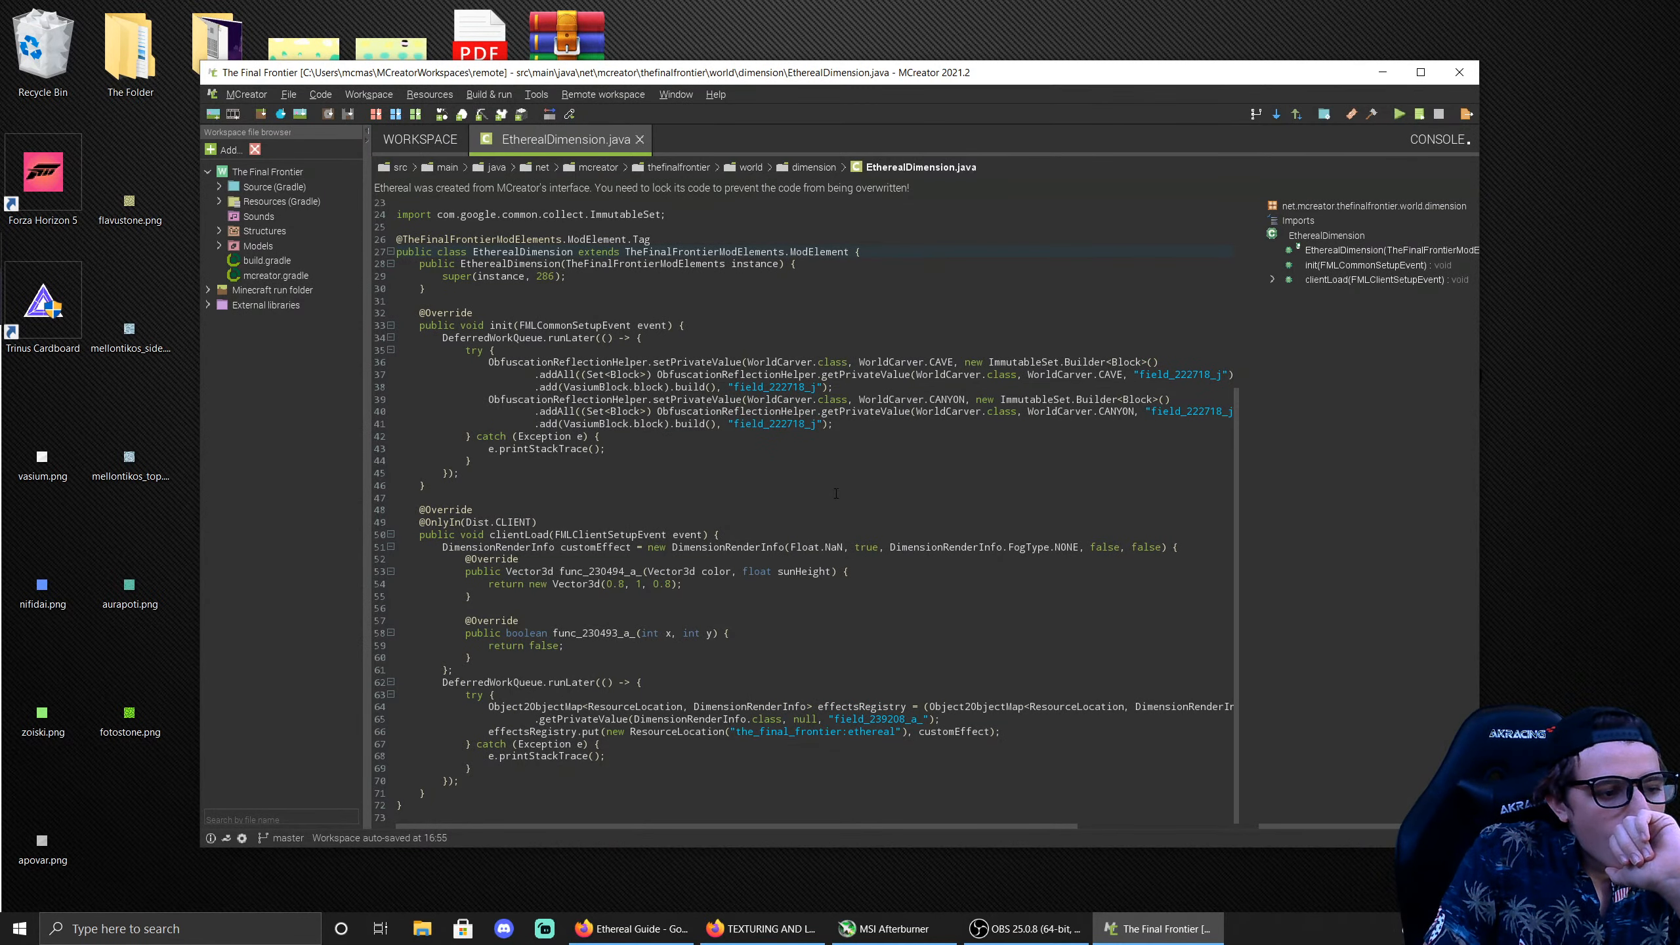
left_click(640, 139)
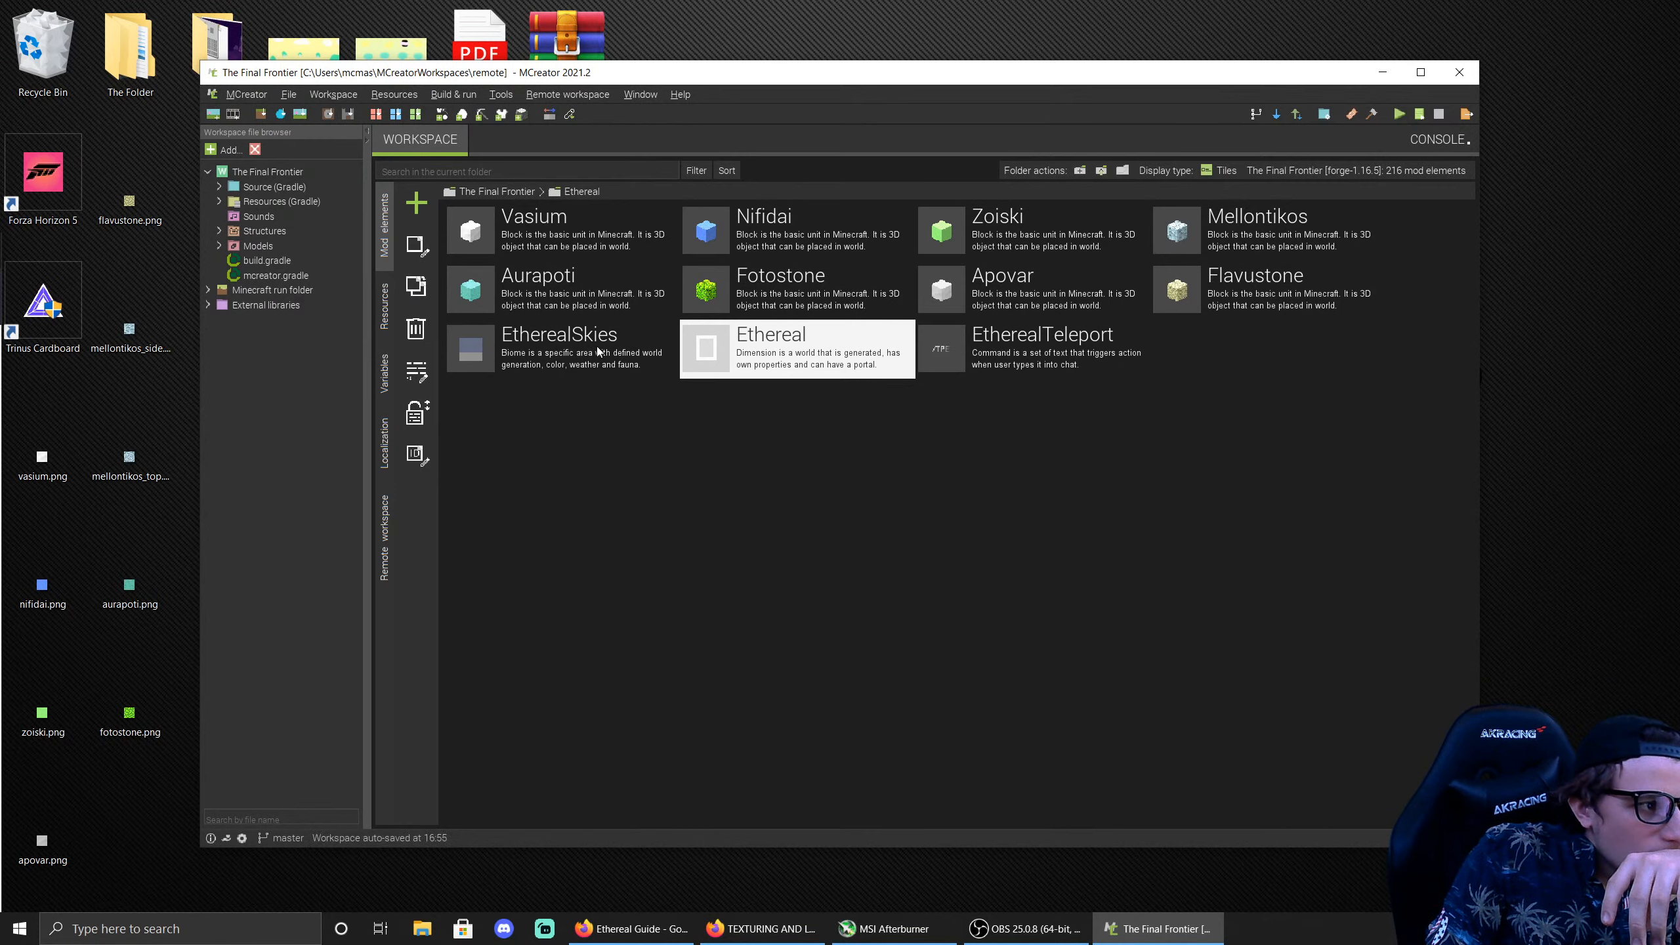
double_click(766, 370)
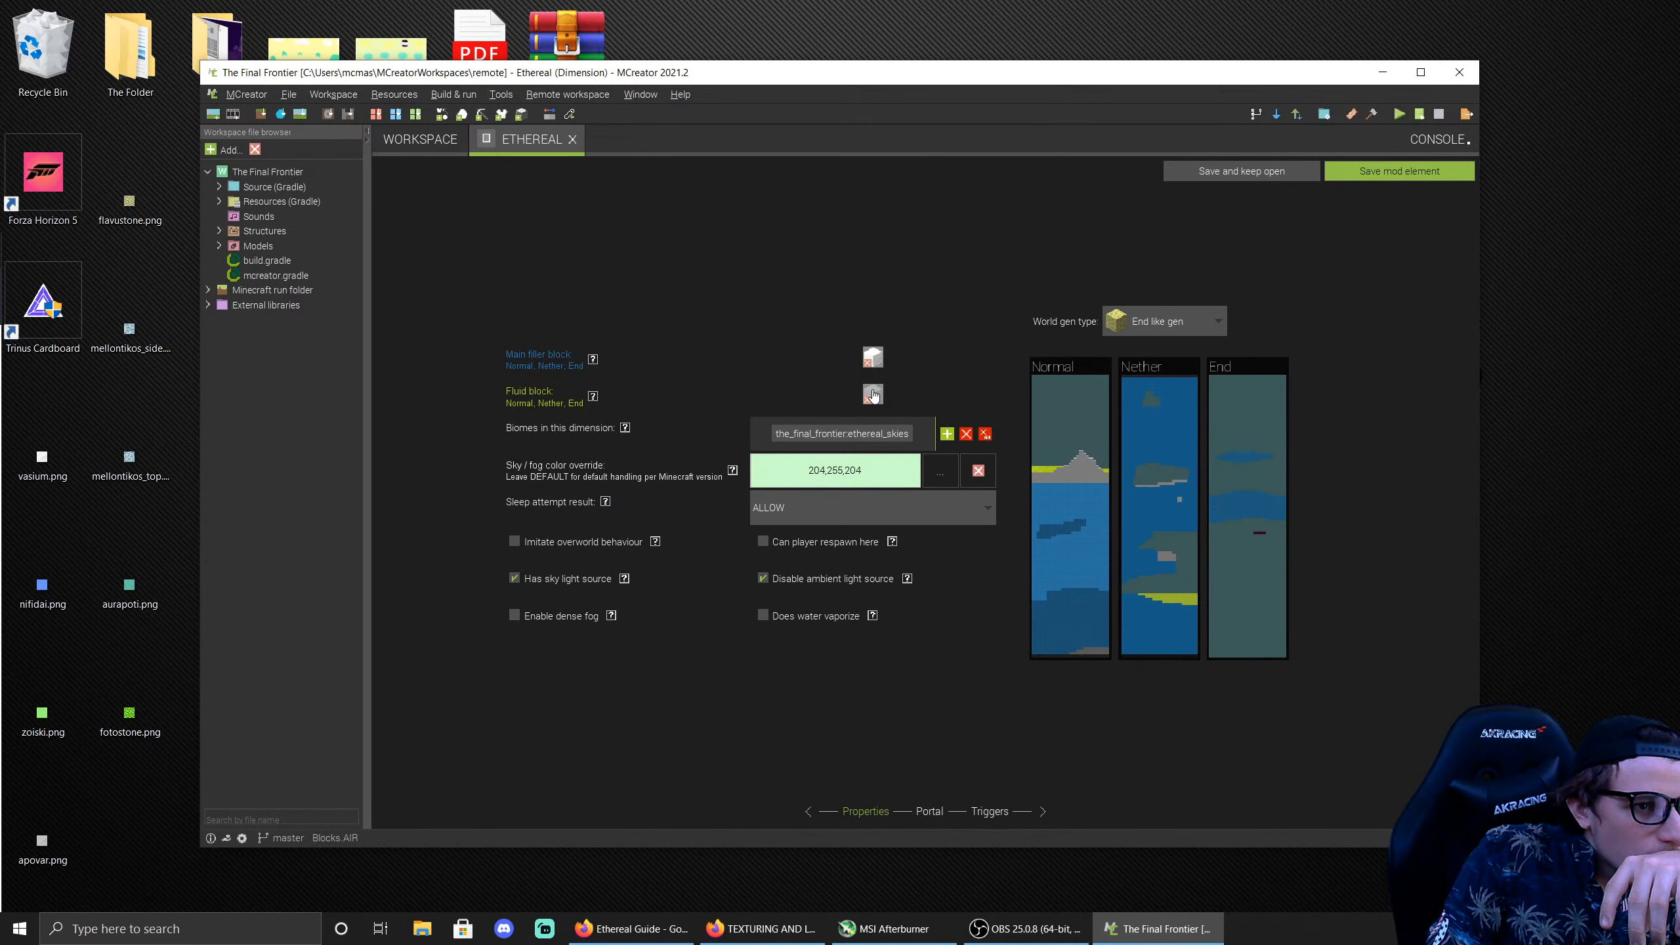
left_click(423, 139)
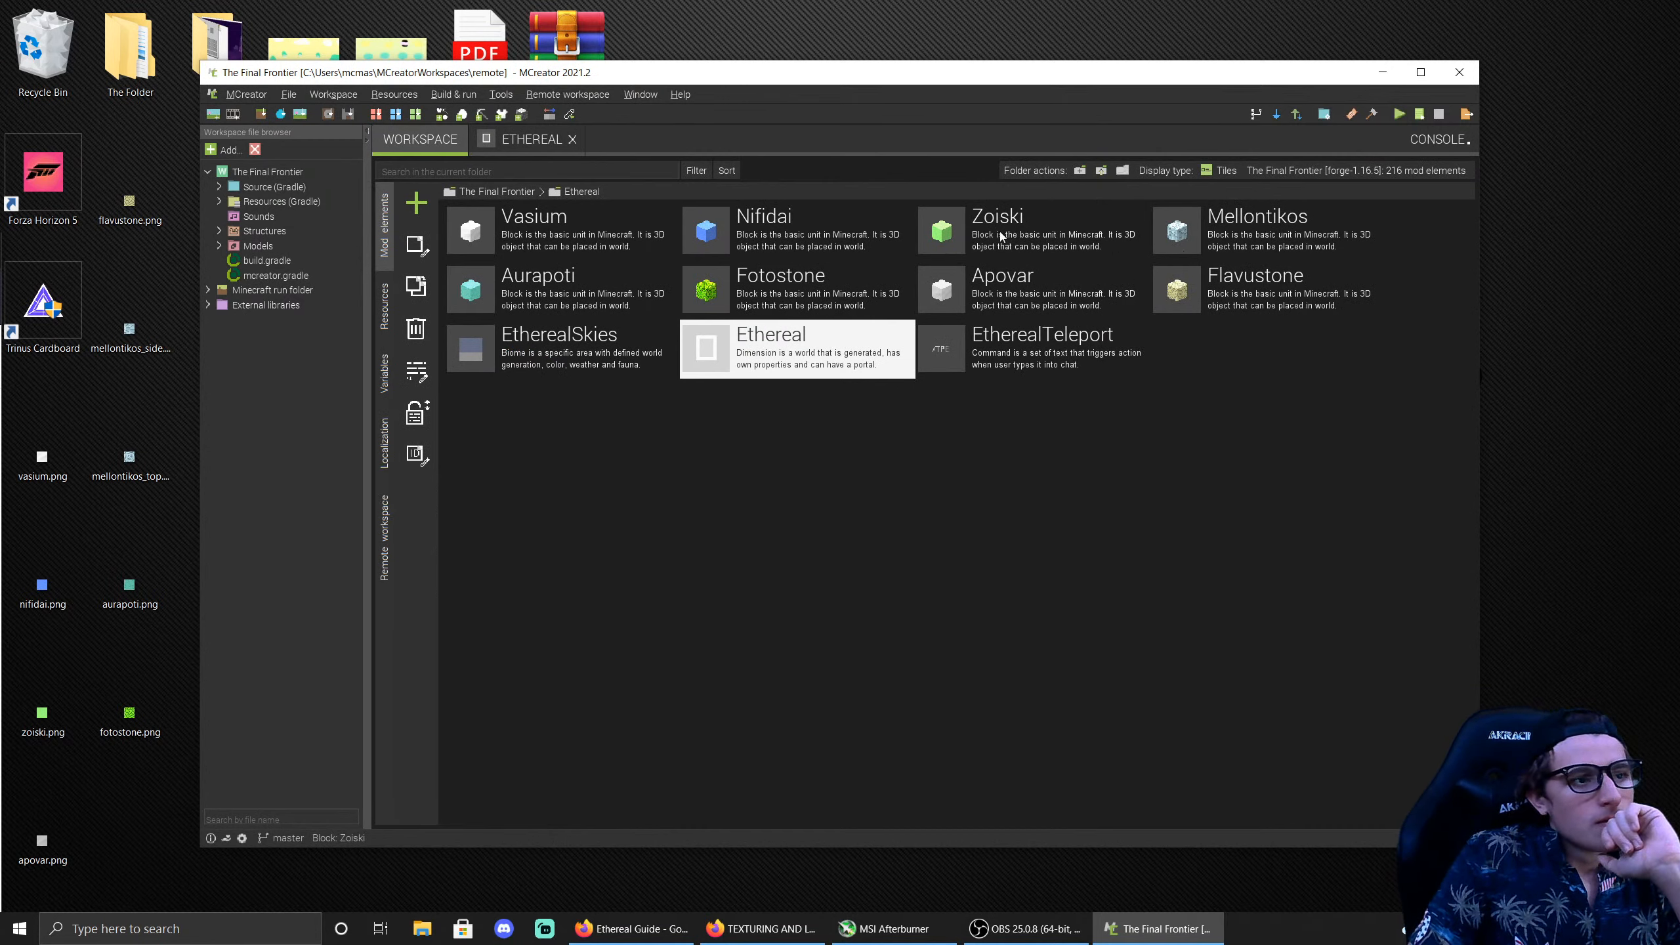
Step: Make the Nifidai block generate in the Ethereal dimension, replacing Apovar blocks instead of stone
double_click(808, 239)
left_click(1234, 813)
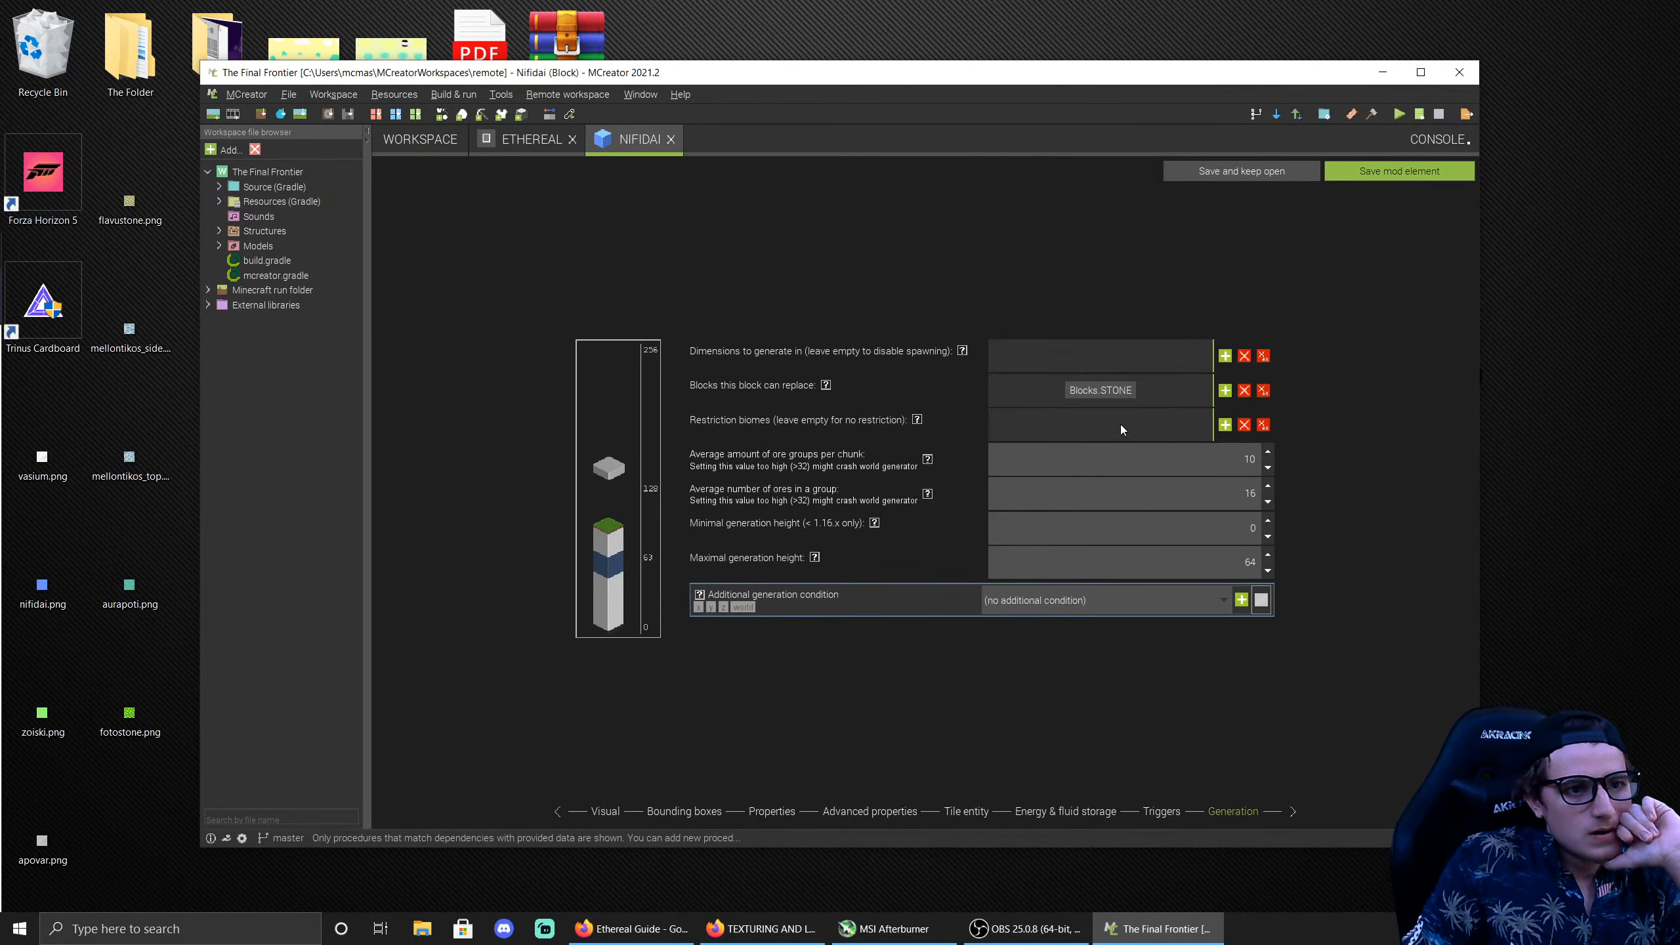
left_click(1262, 391)
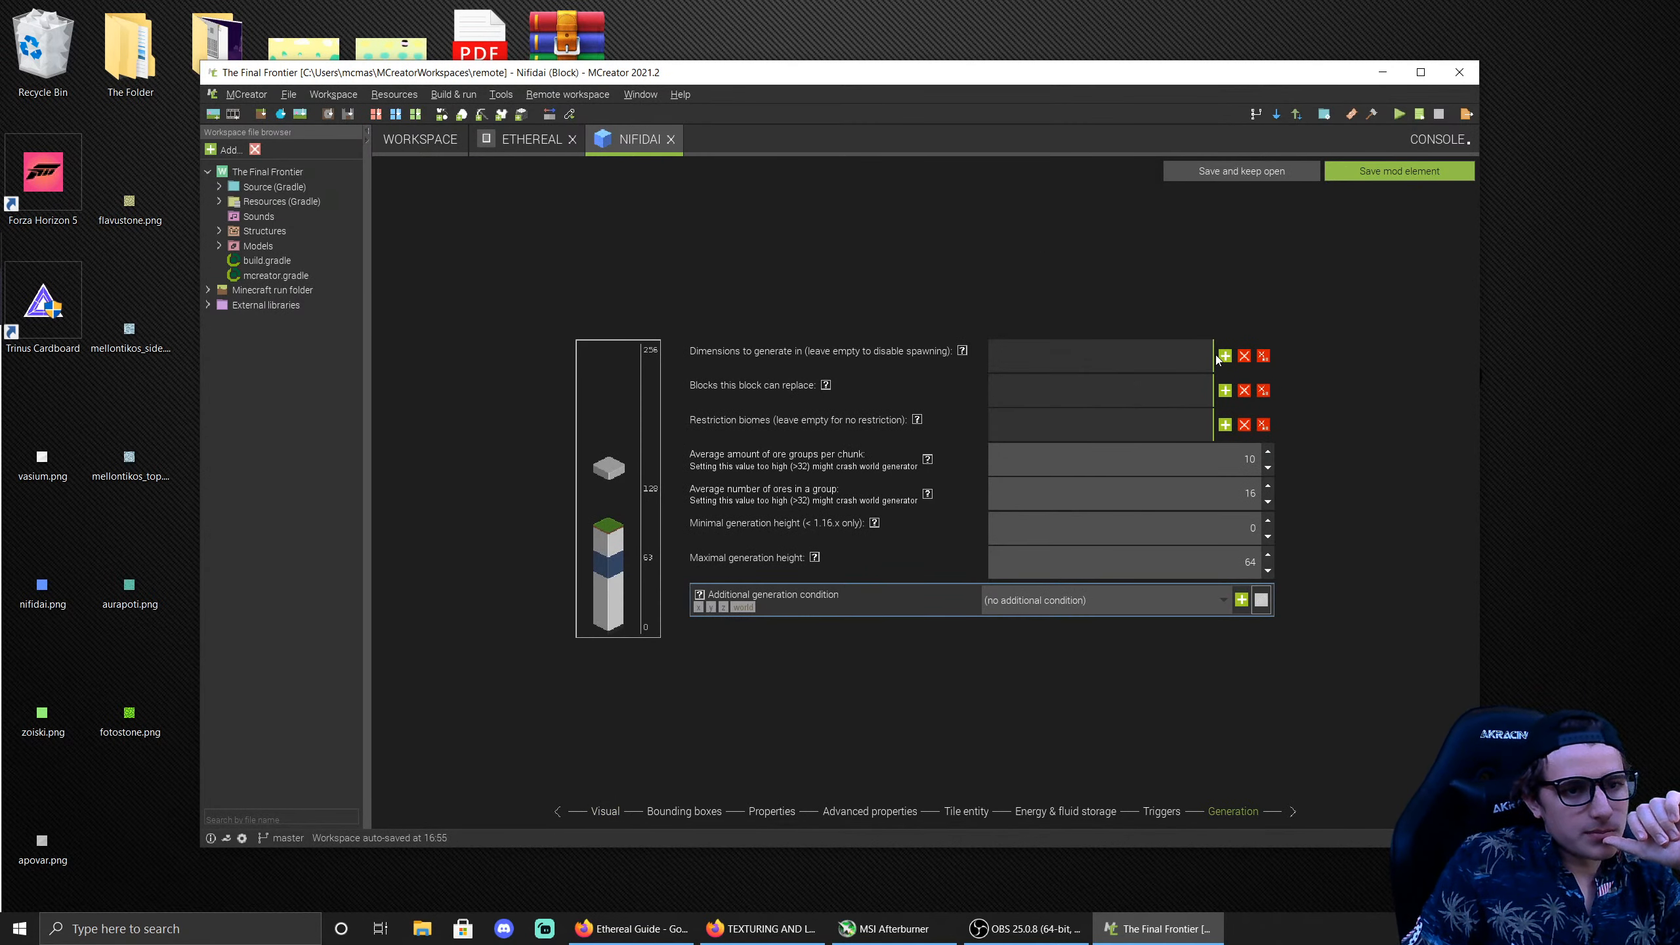
left_click(1225, 356)
left_click(806, 480)
left_click(813, 537)
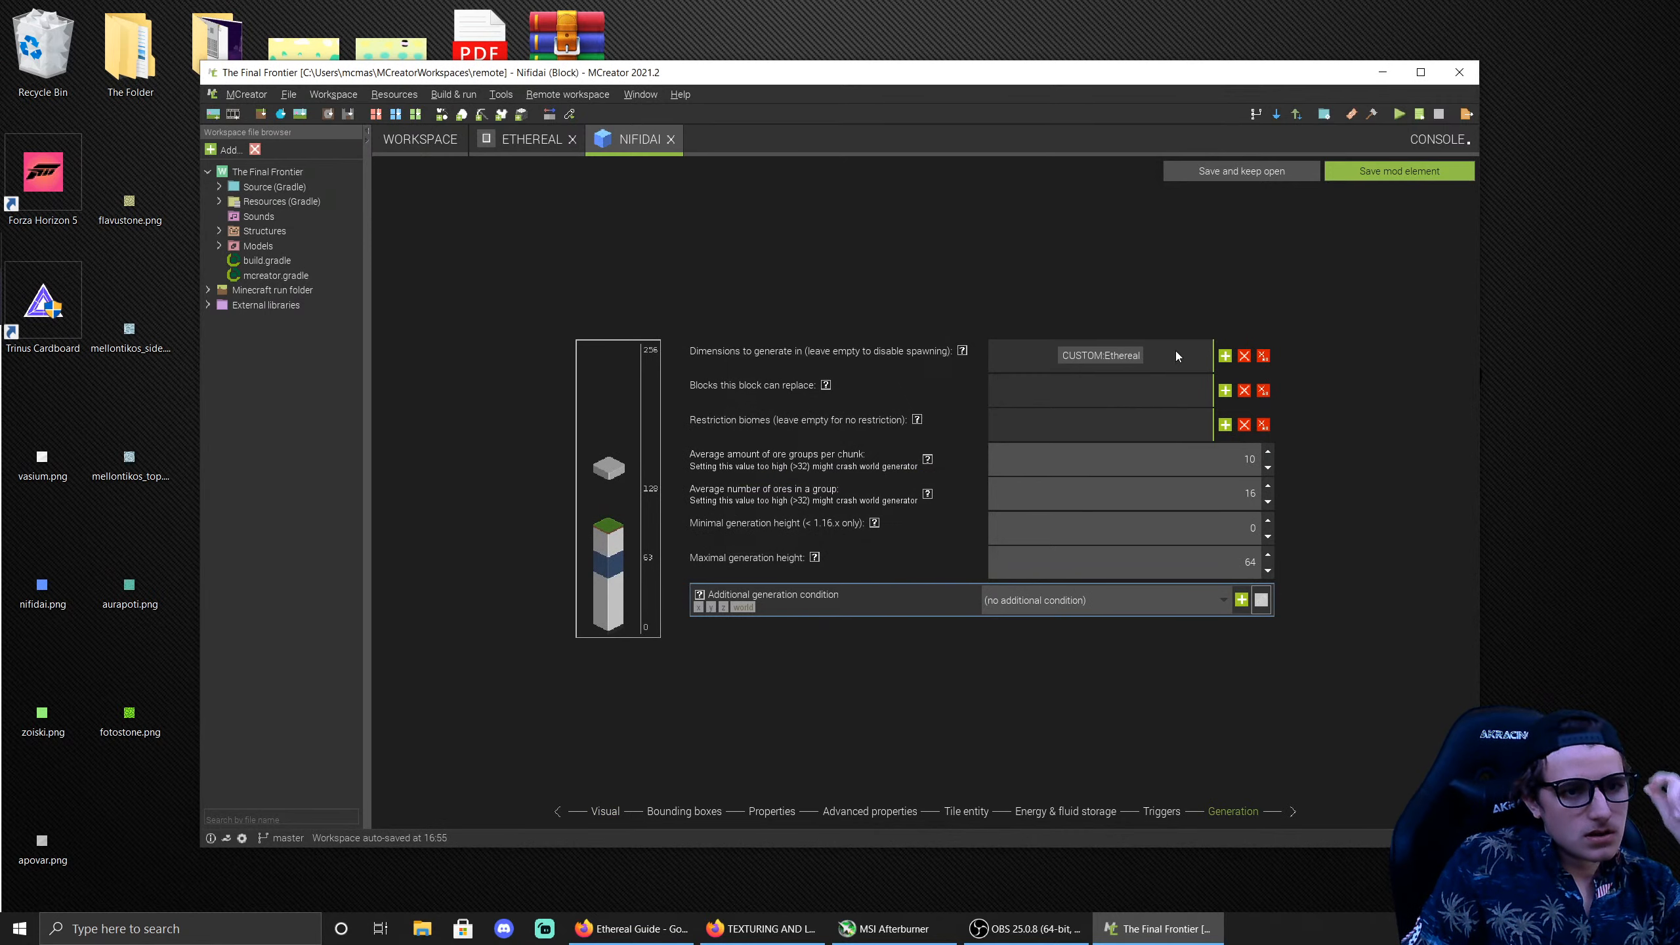
left_click(1225, 391)
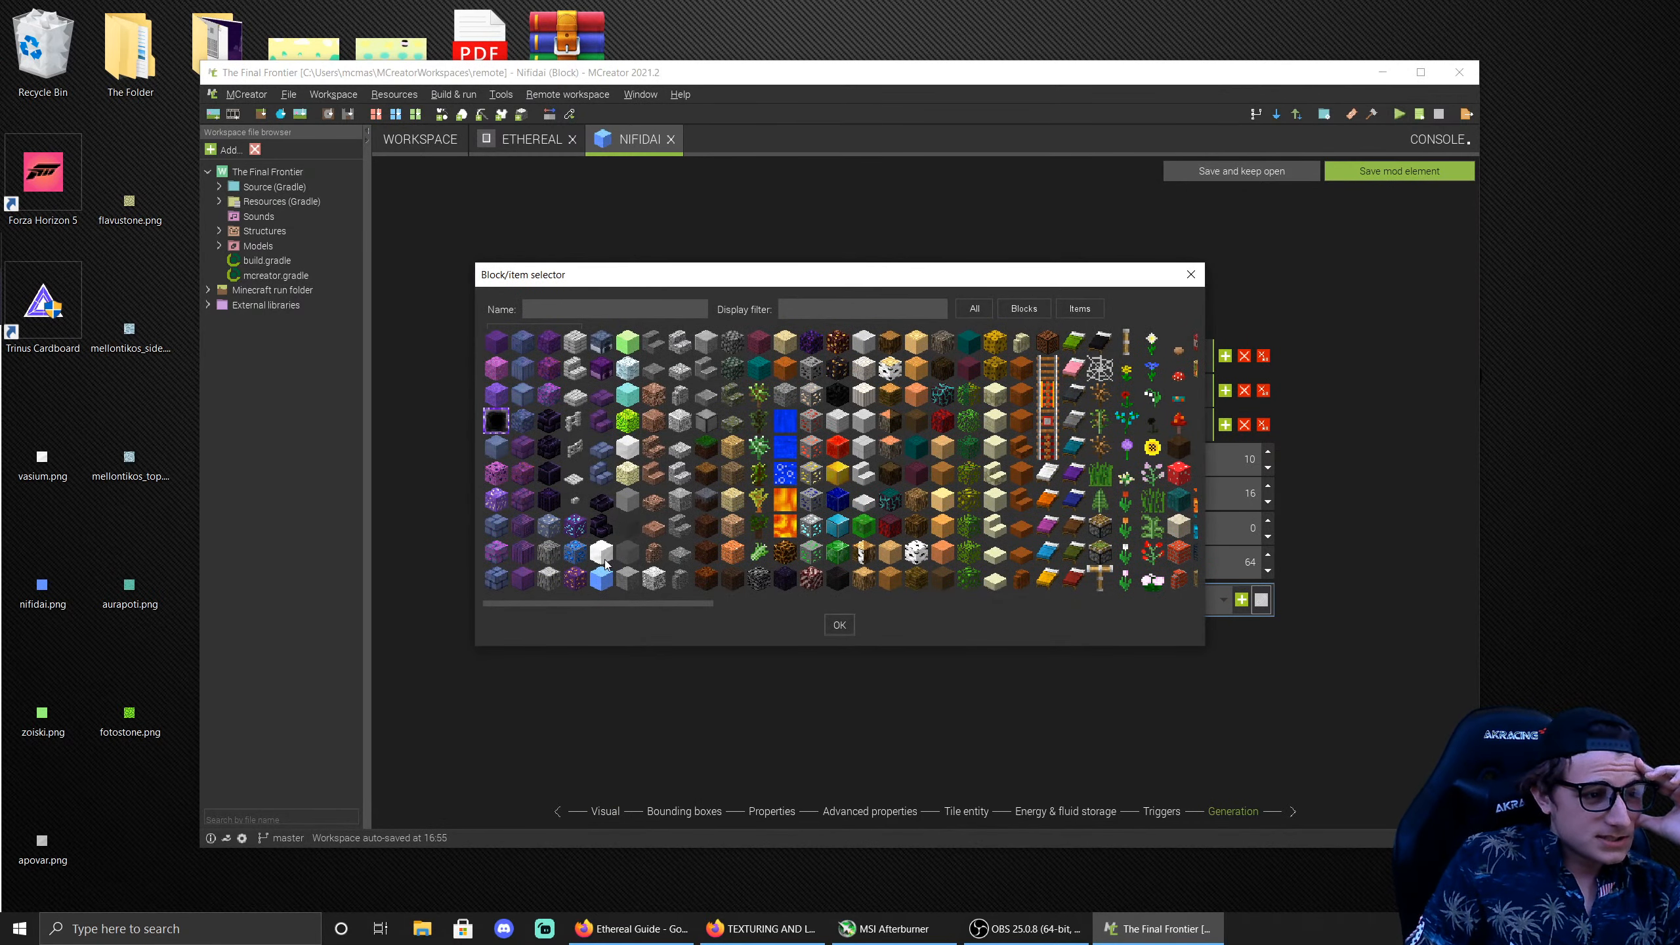
double_click(628, 446)
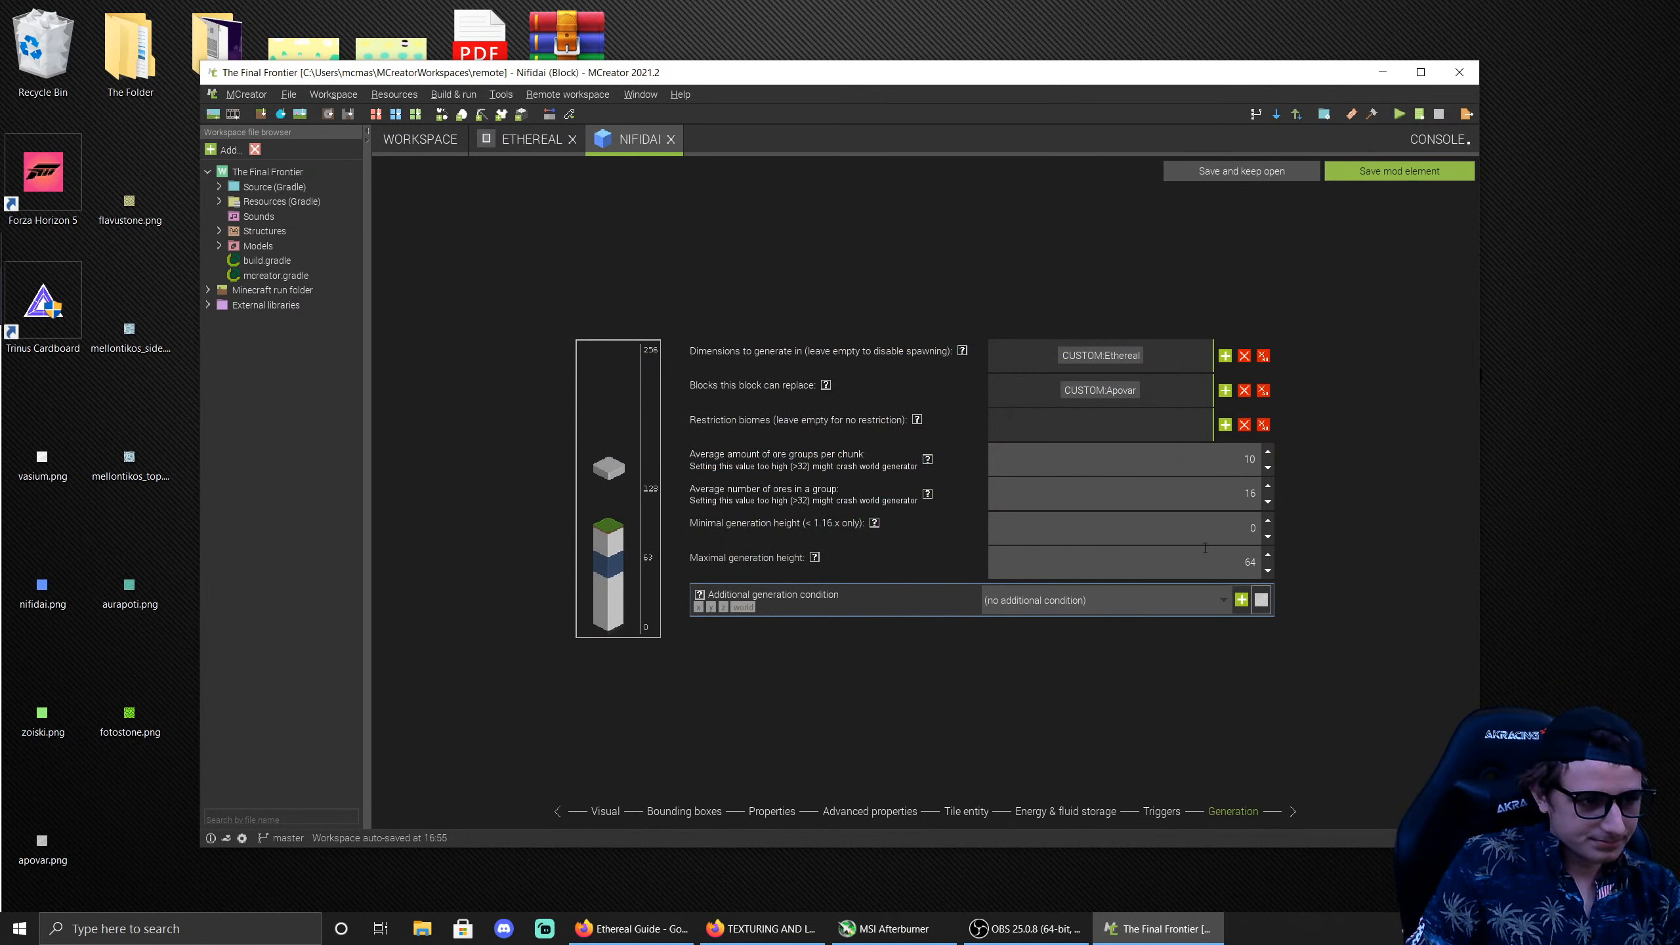
Step: Set Nifidai's maximal generation height to 89, ores per group to 32 and groups per chunk to 3, and save the block
double_click(1221, 563)
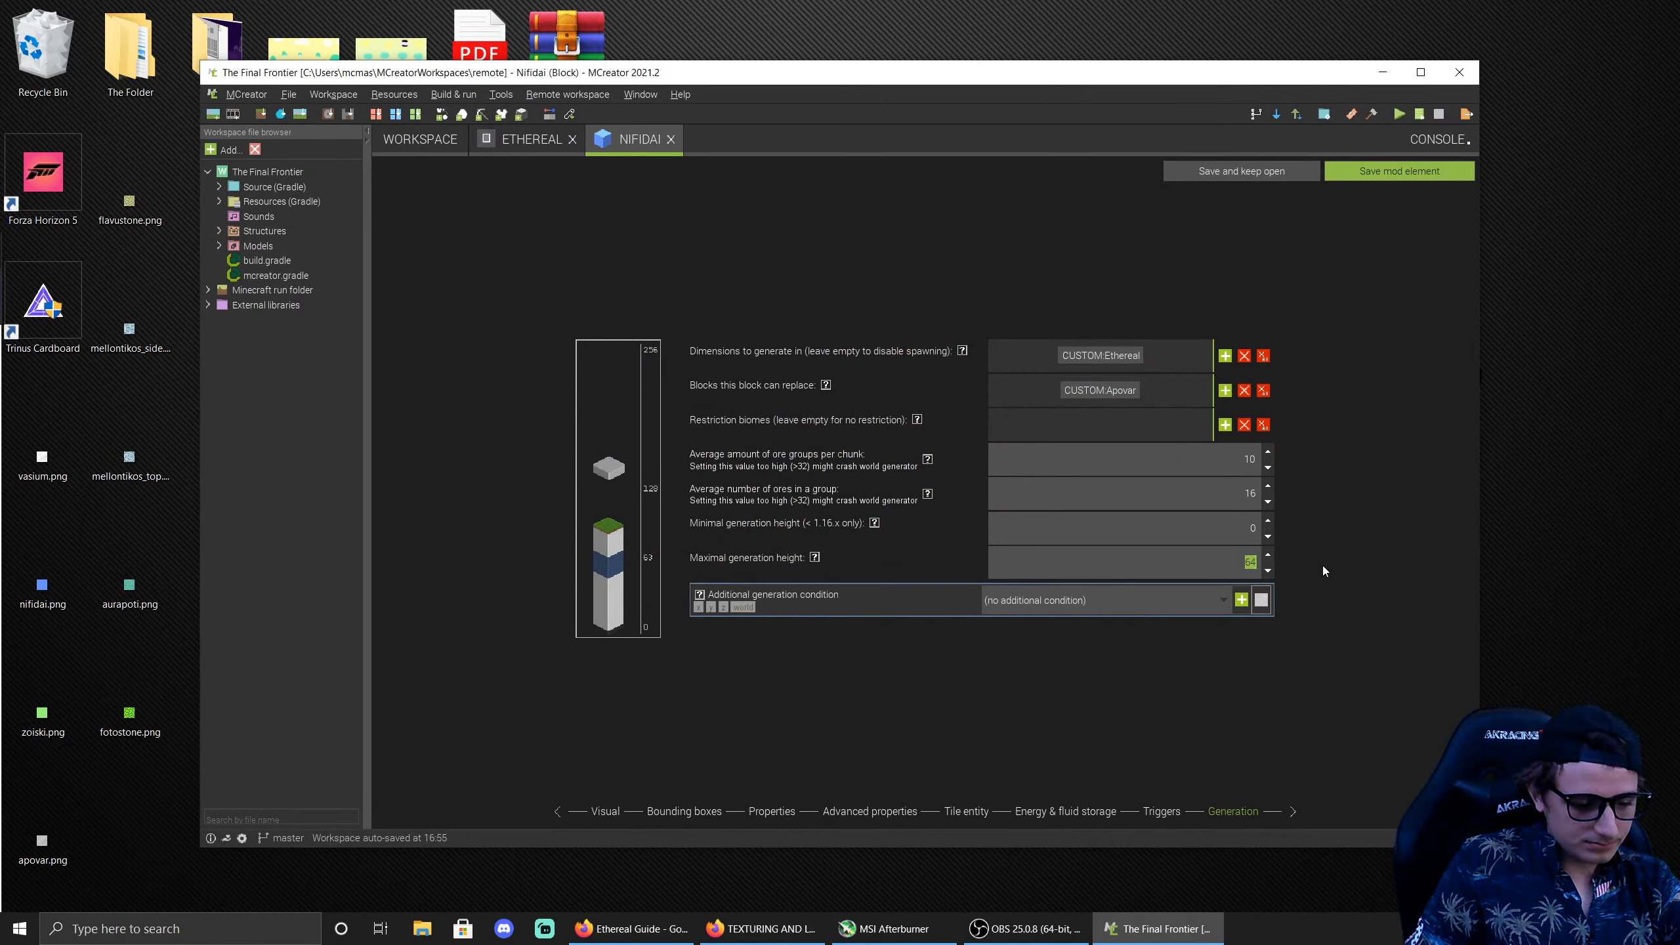
type("89")
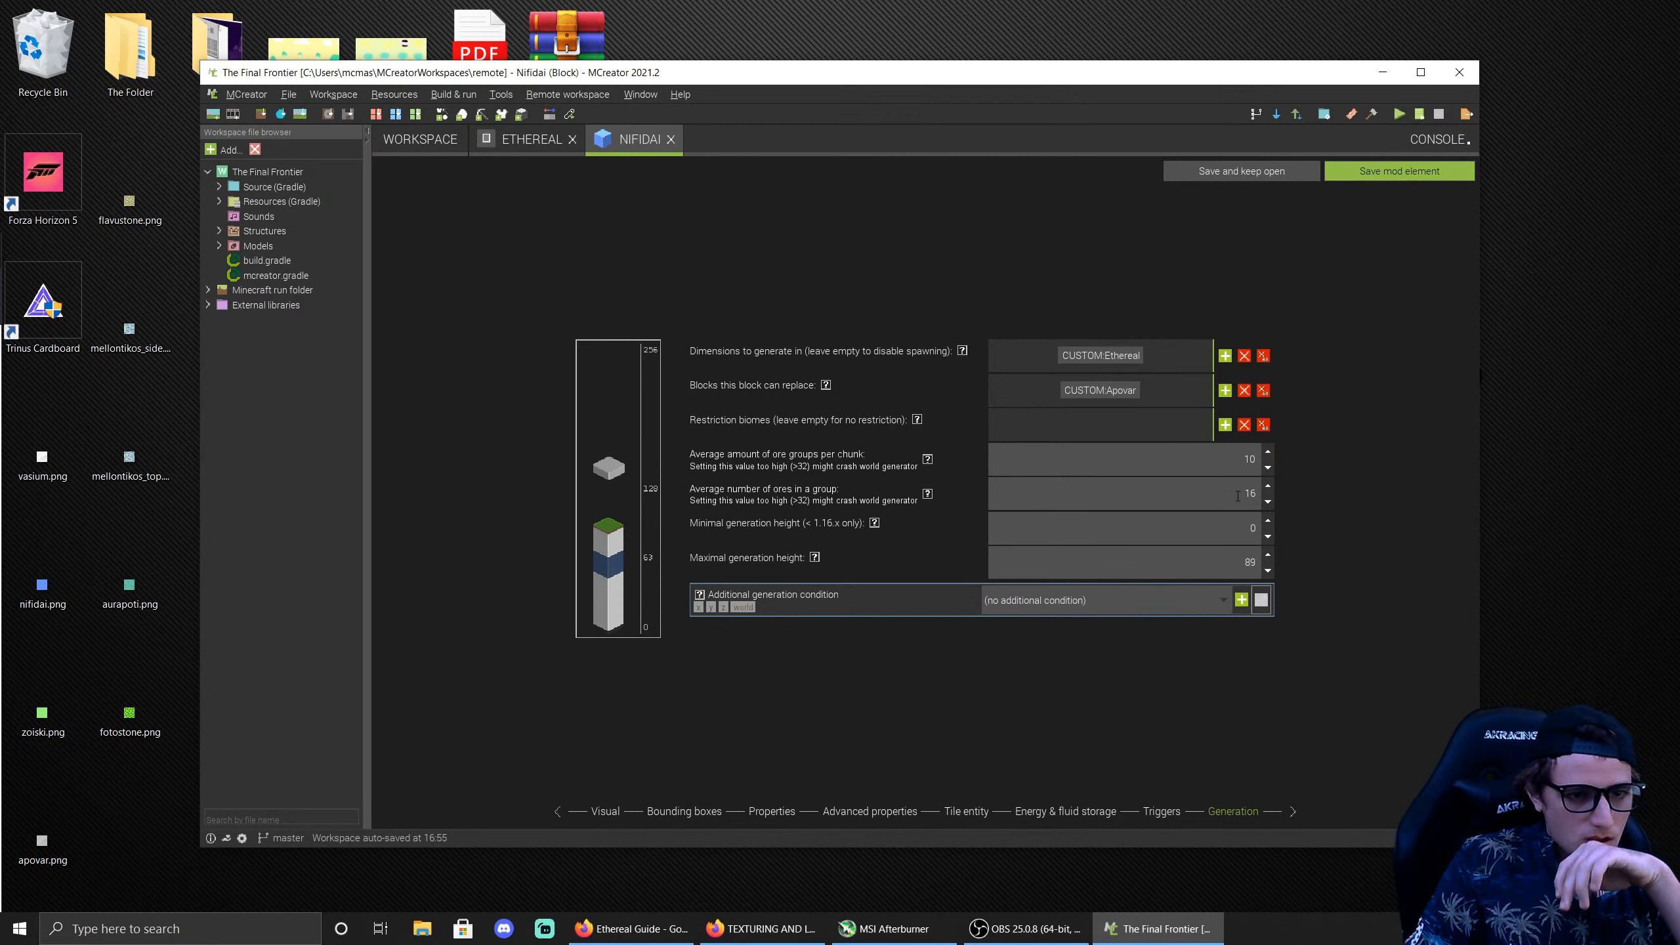
double_click(1237, 495)
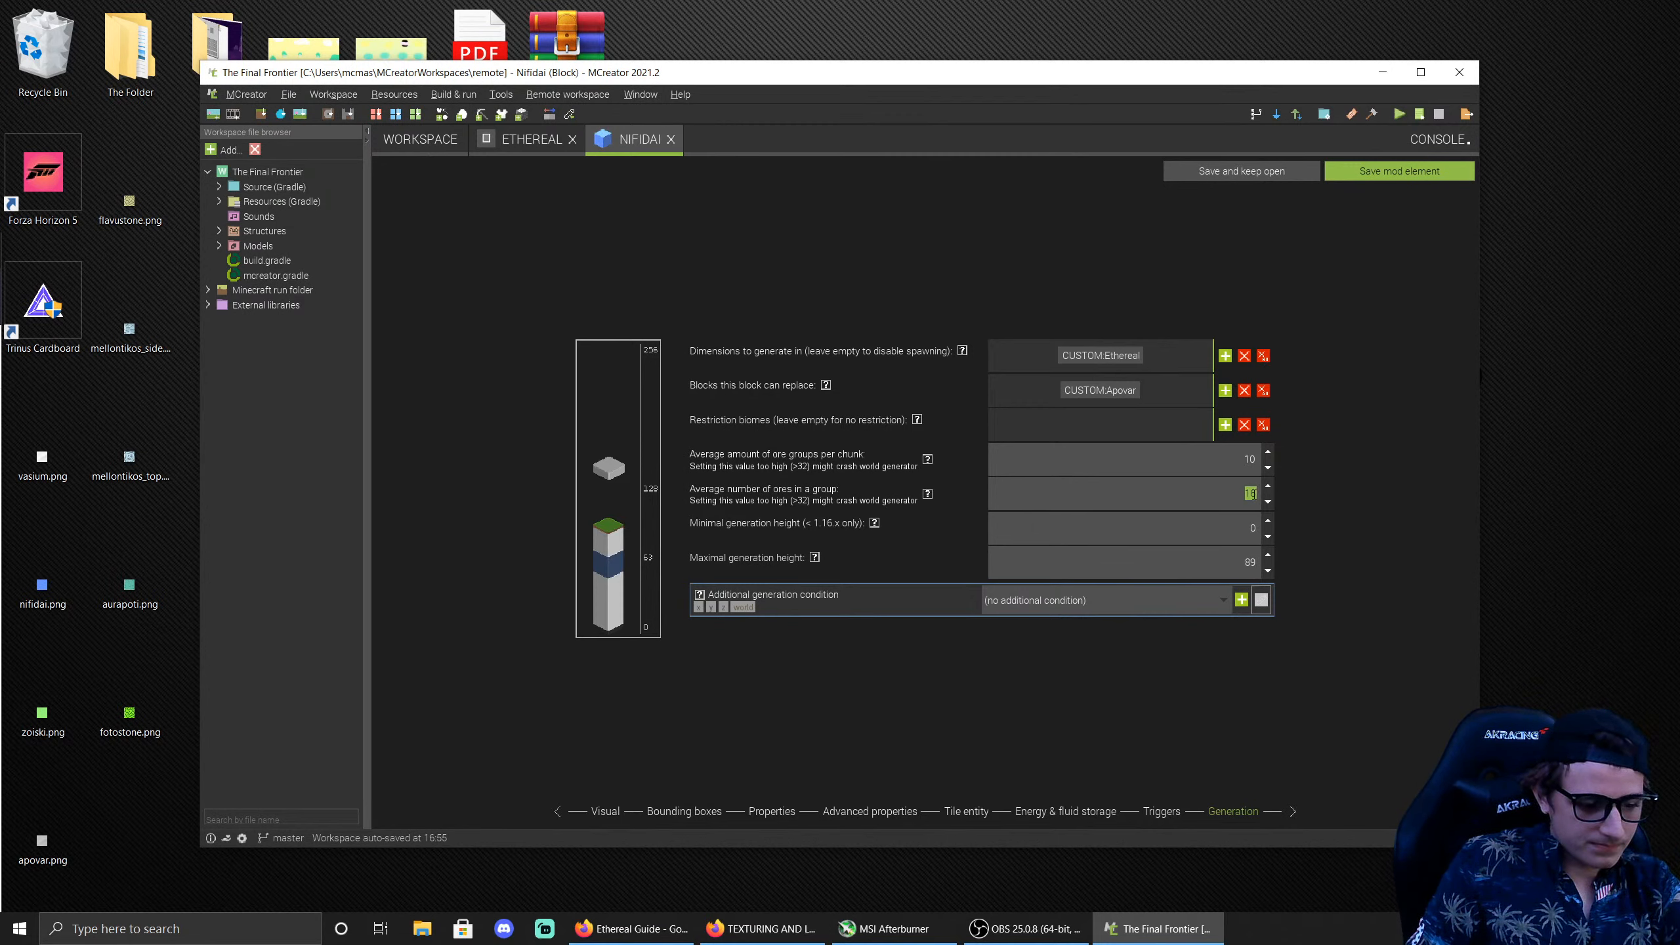
type("32")
double_click(1246, 458)
type("3")
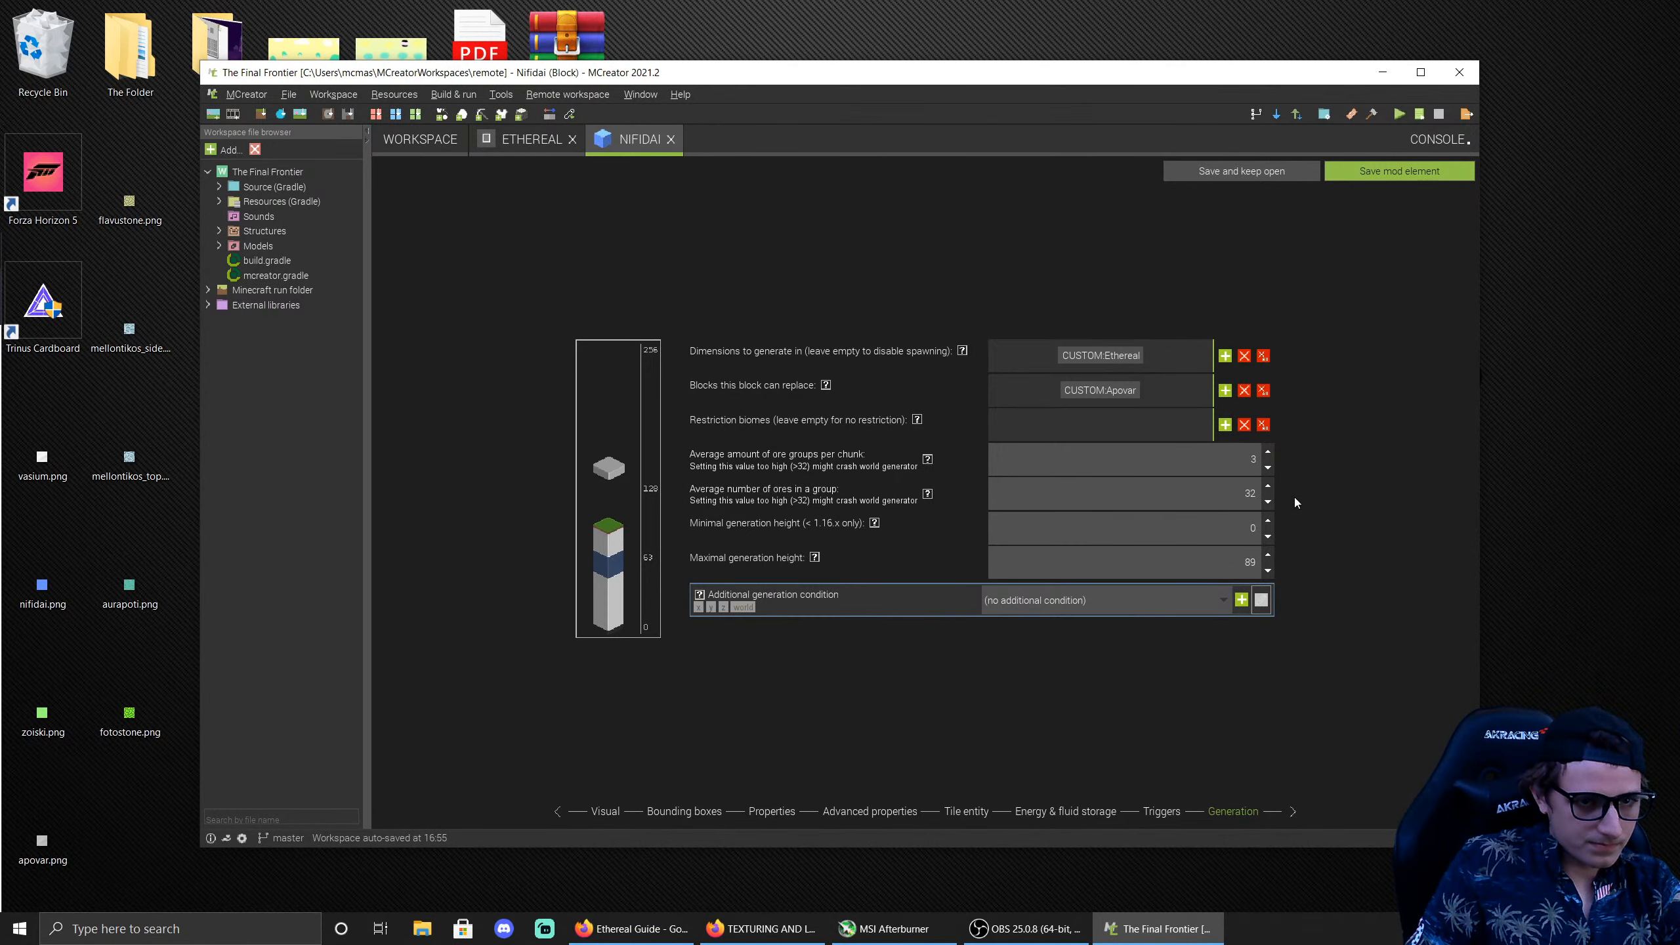
left_click(1366, 173)
Step: Make the Zoiski block generate in the Ethereal dimension, replacing Apovar blocks instead of stone
double_click(999, 229)
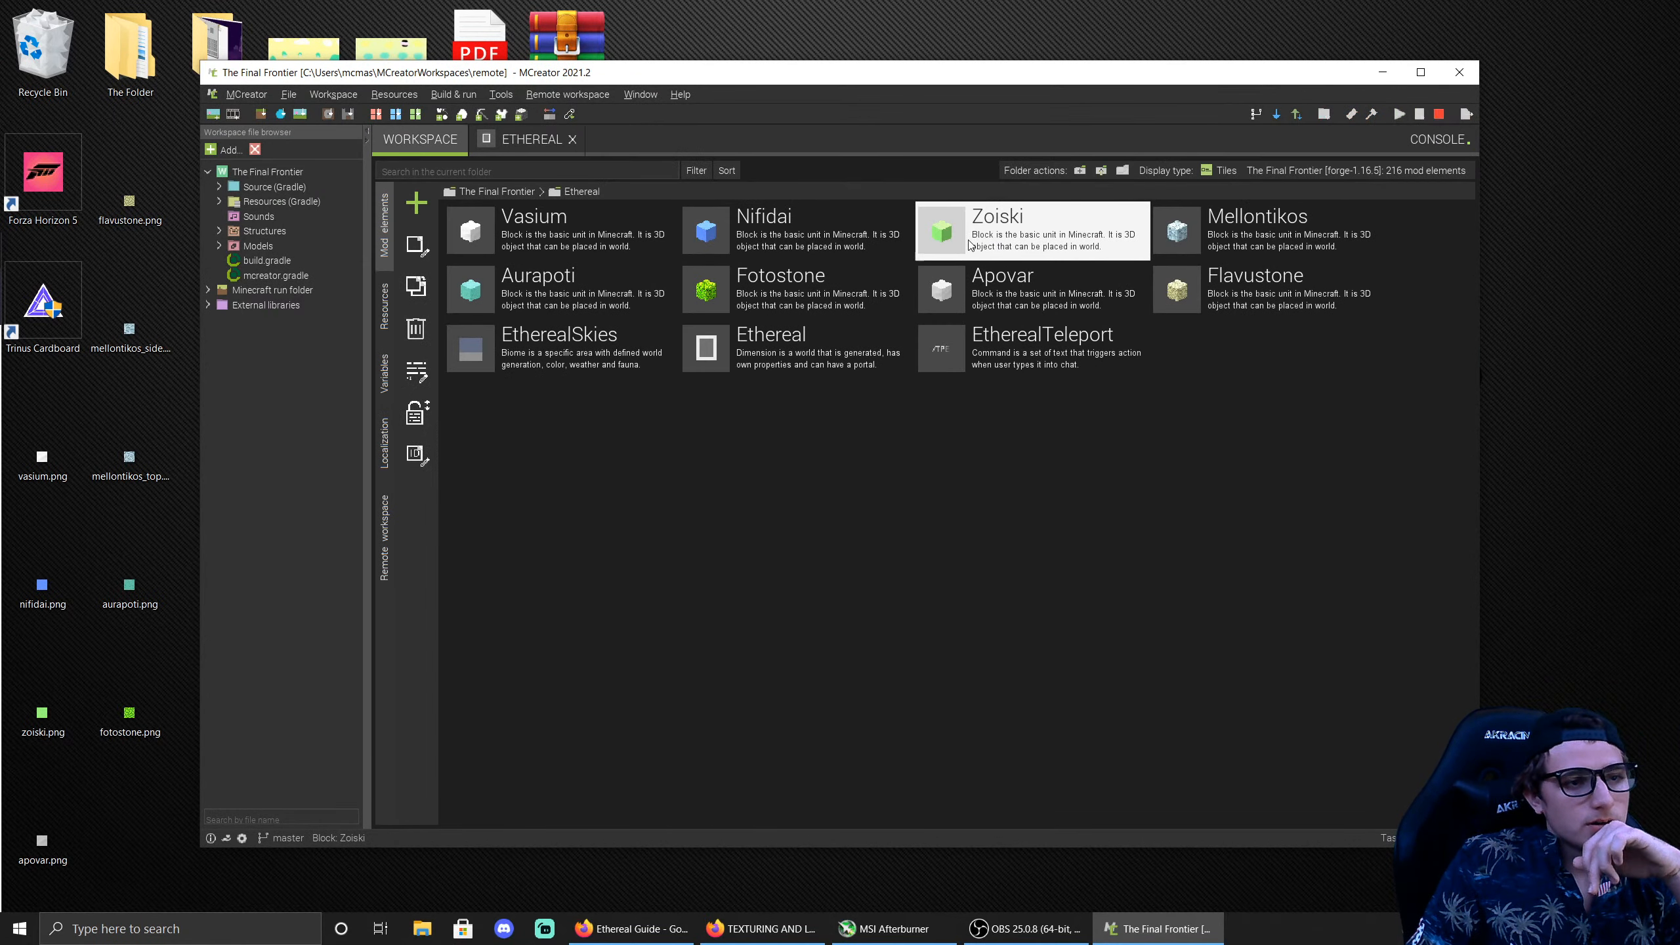
left_click(1231, 811)
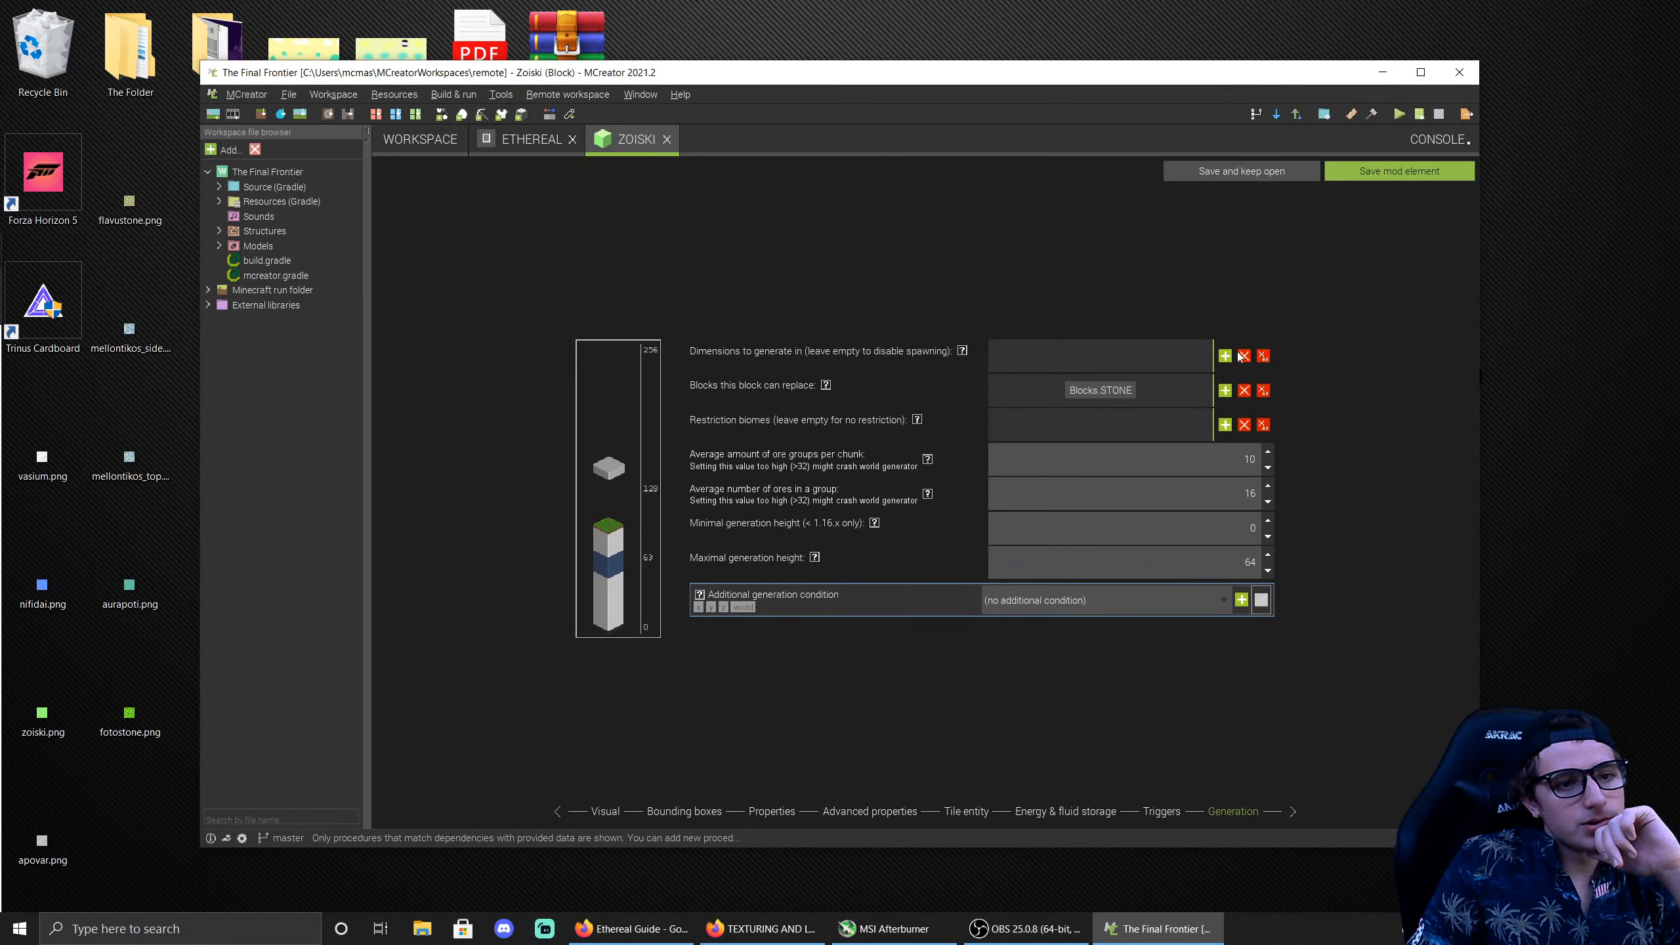
left_click(1227, 356)
left_click(772, 479)
left_click(812, 536)
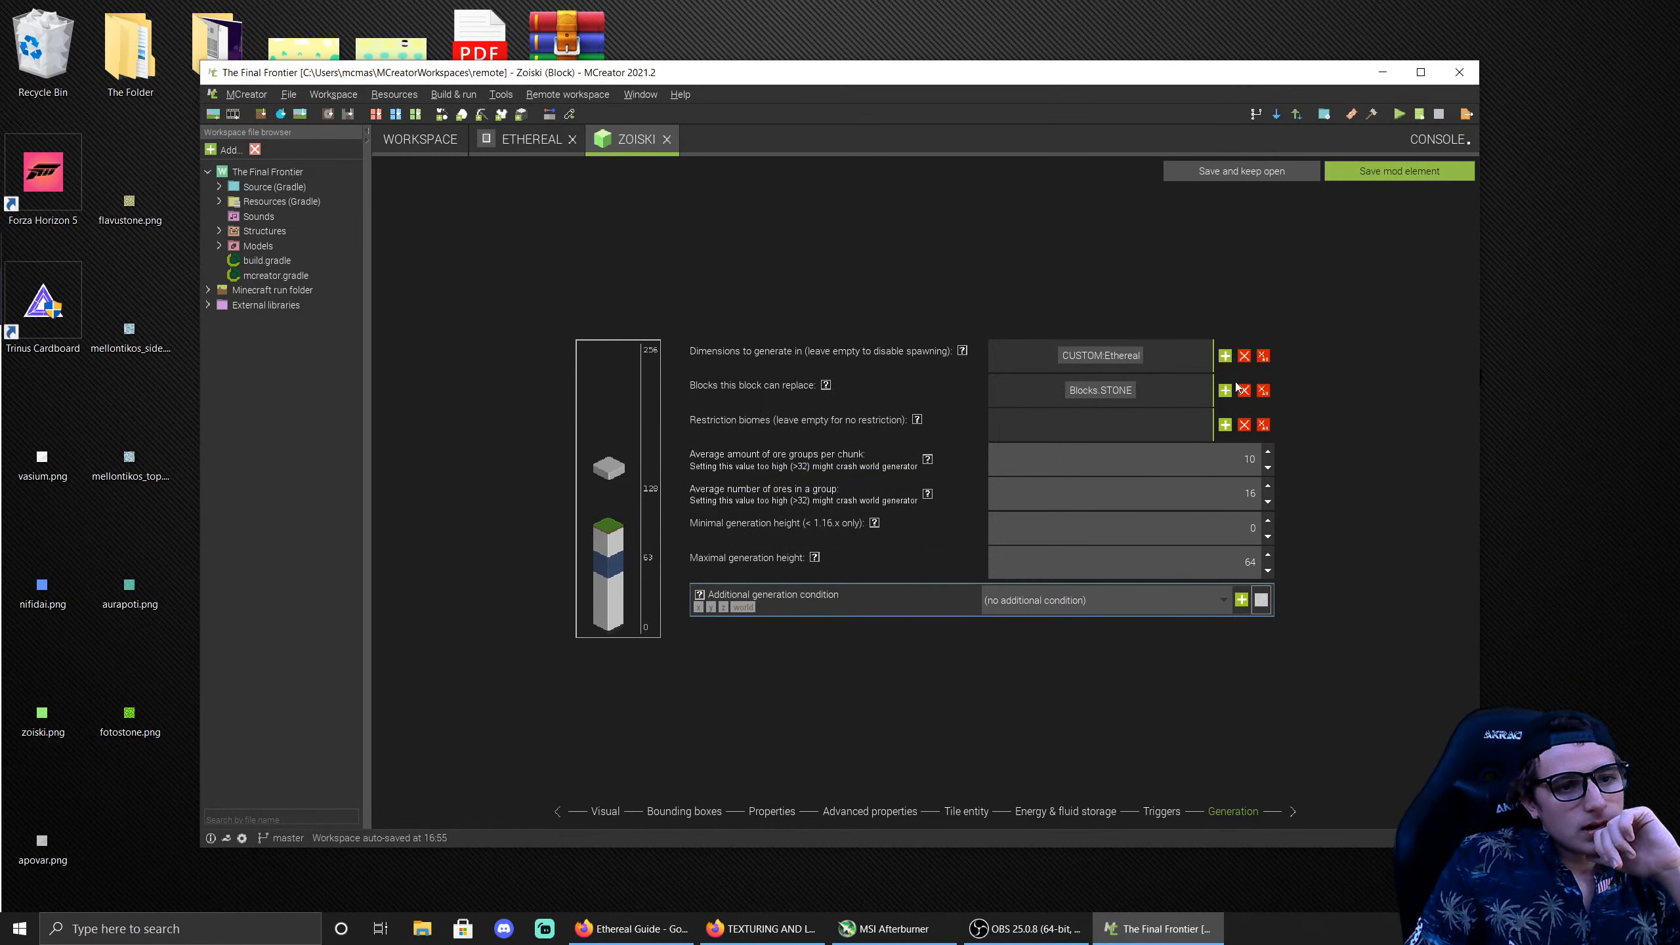
left_click(1262, 390)
left_click(1224, 390)
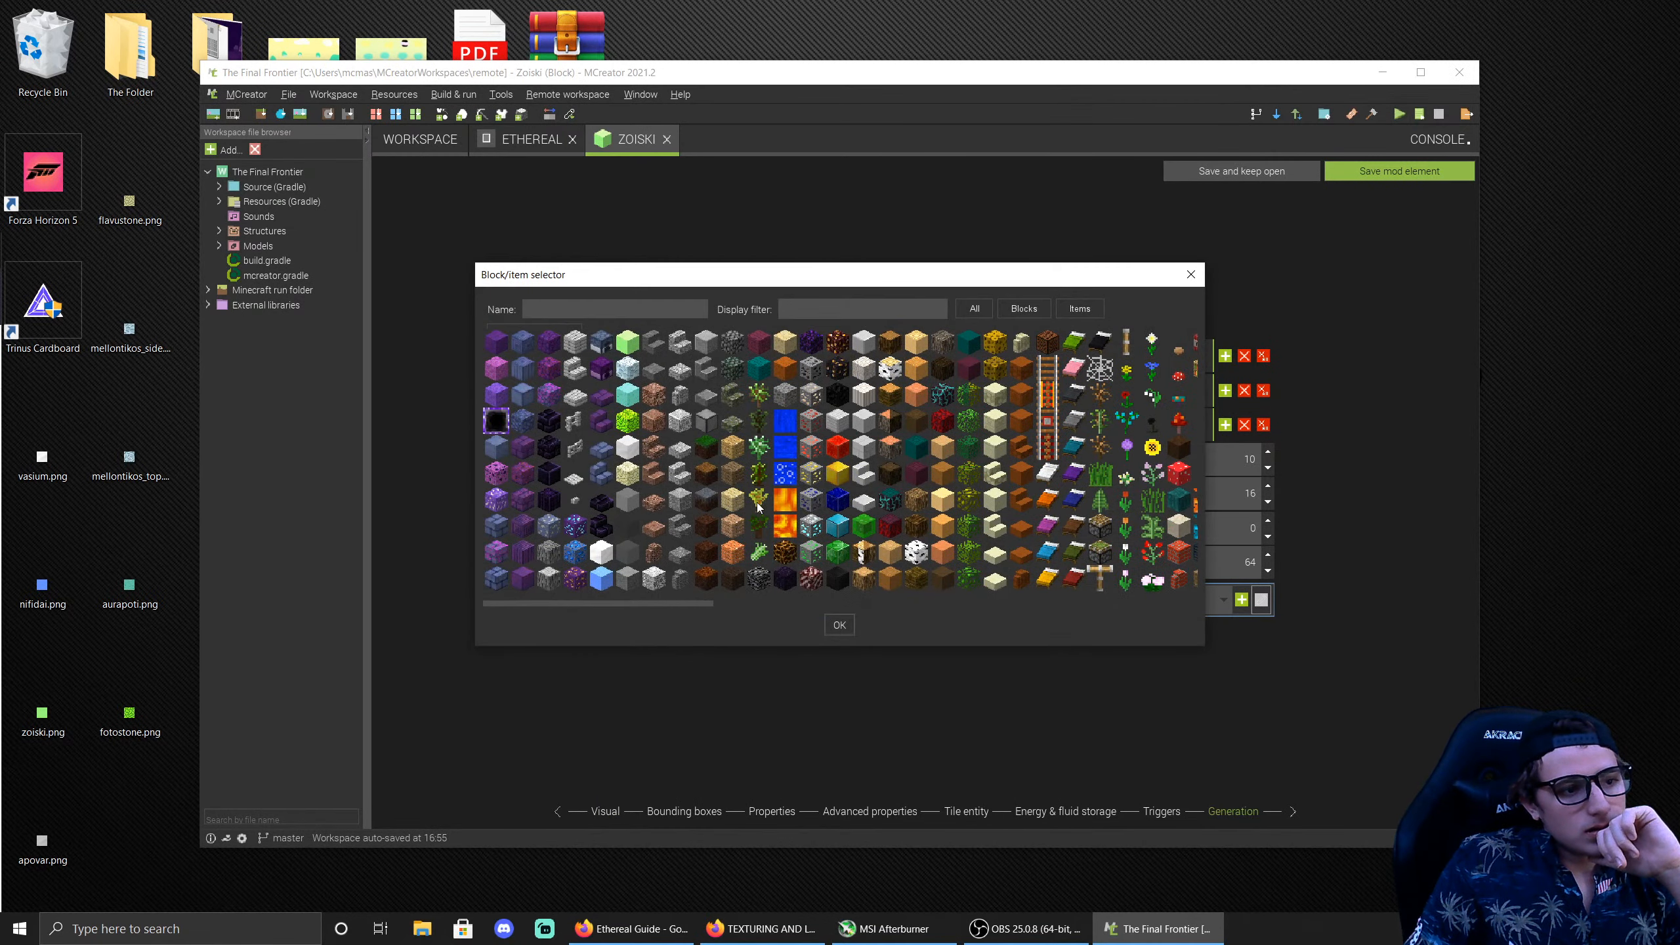
left_click(624, 450)
left_click(840, 626)
Step: Set Zoiski's ore groups per chunk to 3 and ores per group to 32, adjust its maximal generation height, and save the block
double_click(1234, 458)
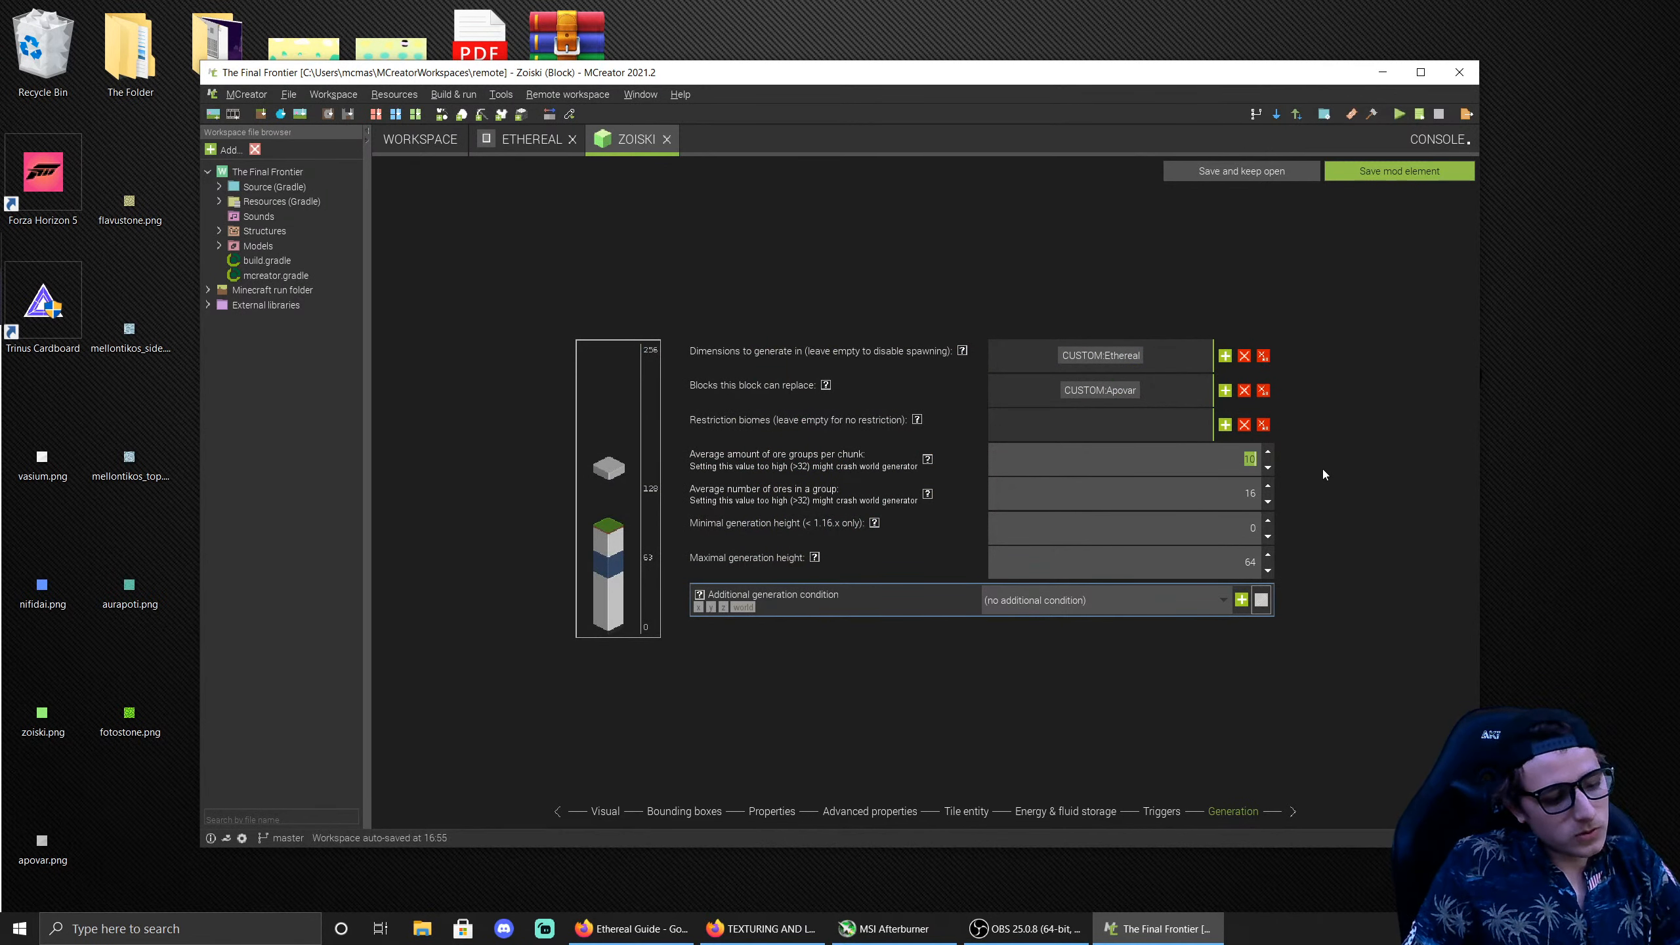
type("3")
double_click(1234, 493)
type("32")
double_click(1234, 570)
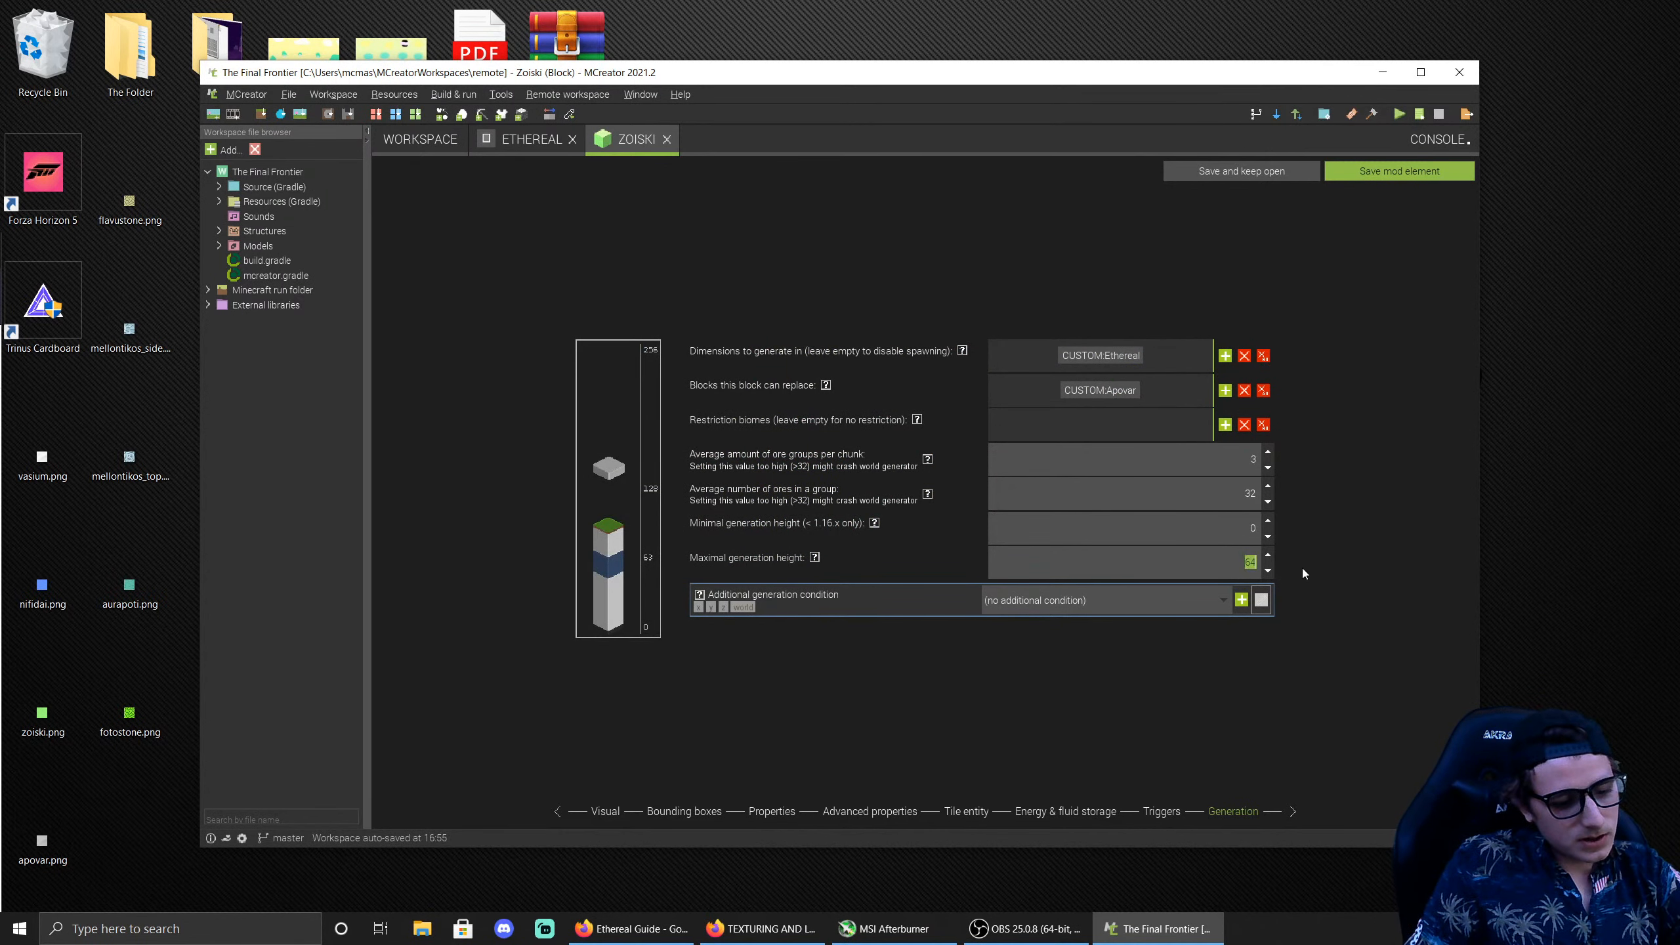
left_click(1389, 171)
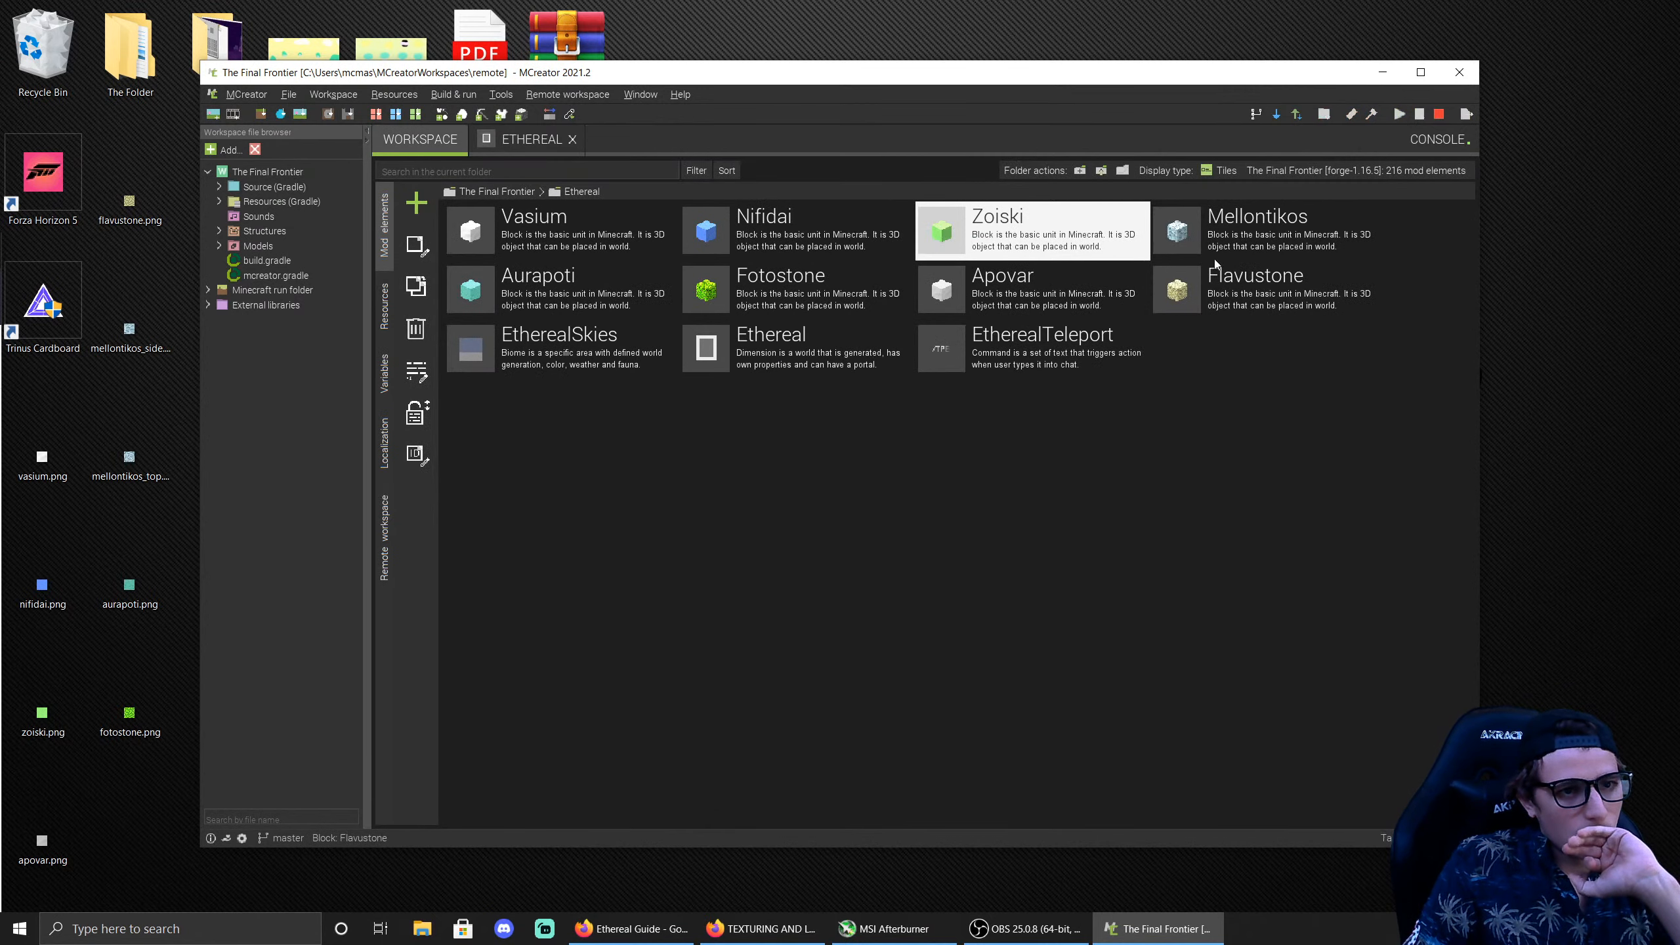
Step: In the Aurapoti block's generation settings, enter 3 ore groups per chunk, 32 ores per group and a maximal generation height of 90
left_click(489, 295)
double_click(489, 295)
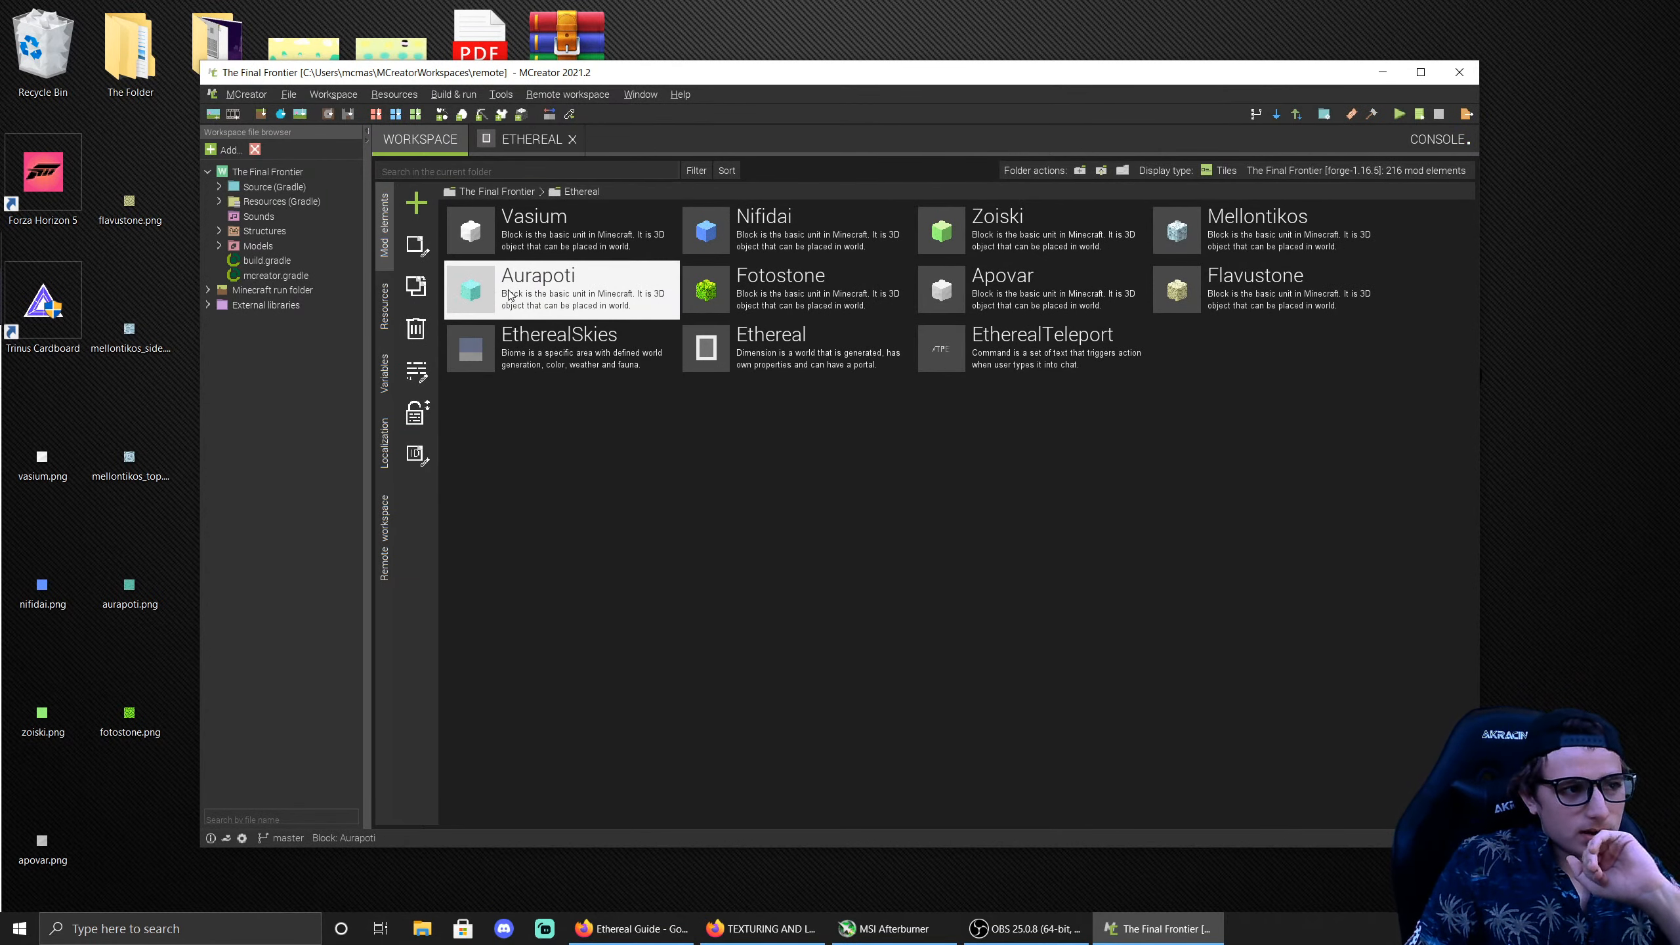
left_click(1225, 808)
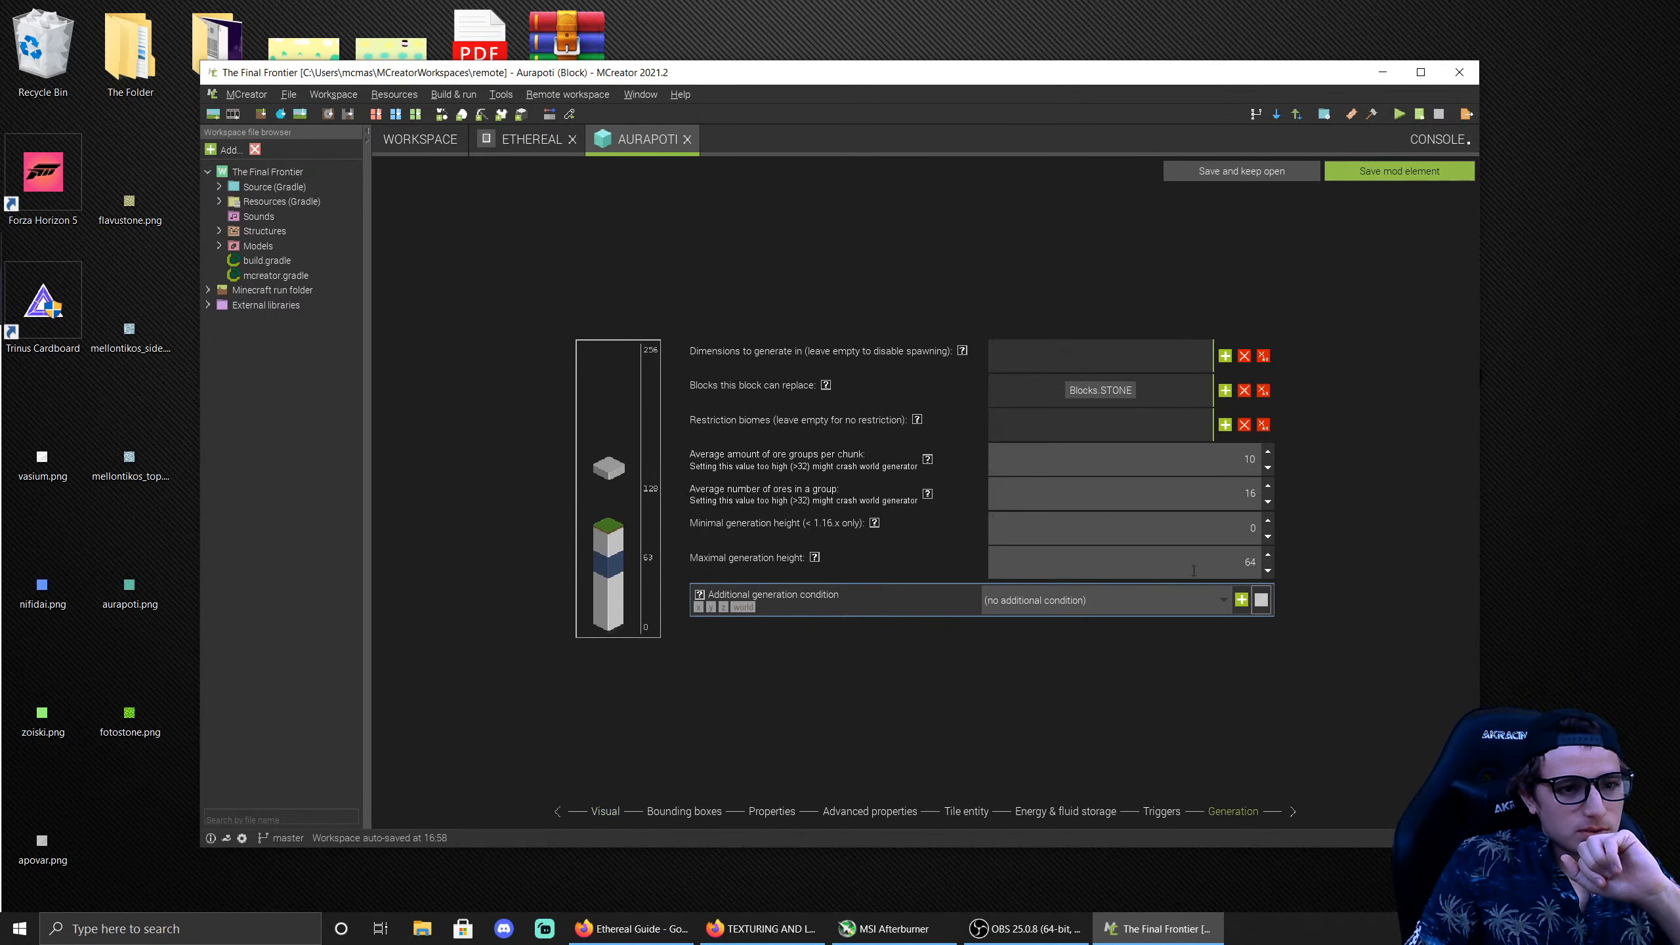
type("3")
key("Tab")
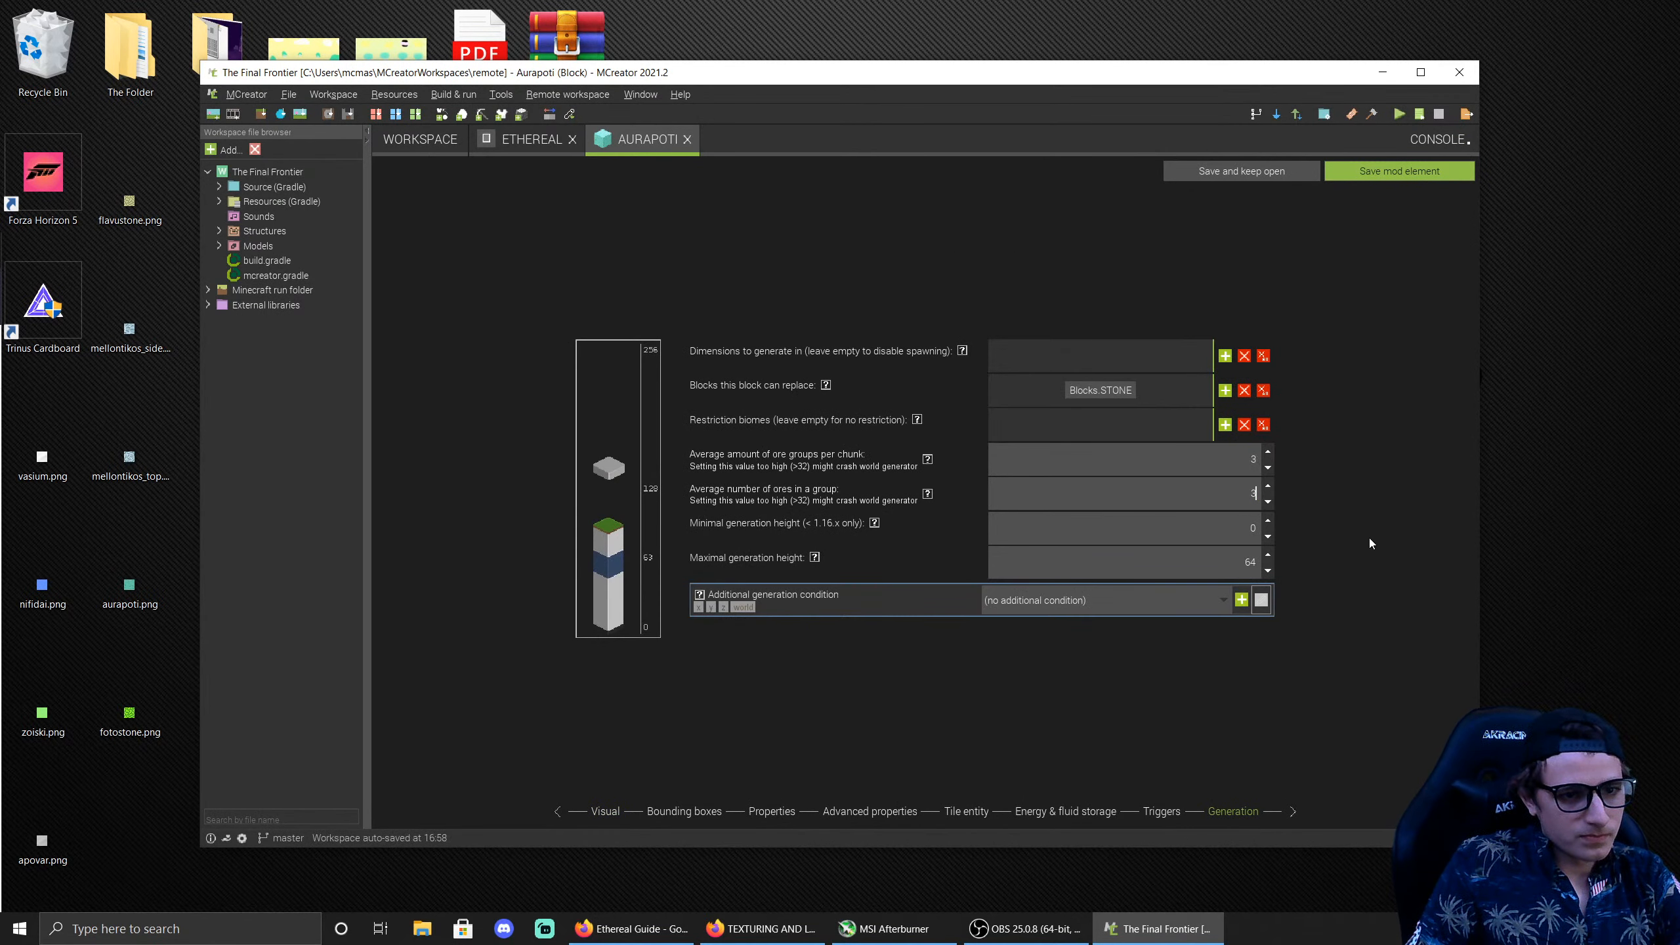
type("32")
key("Tab")
key("Tab")
type("90")
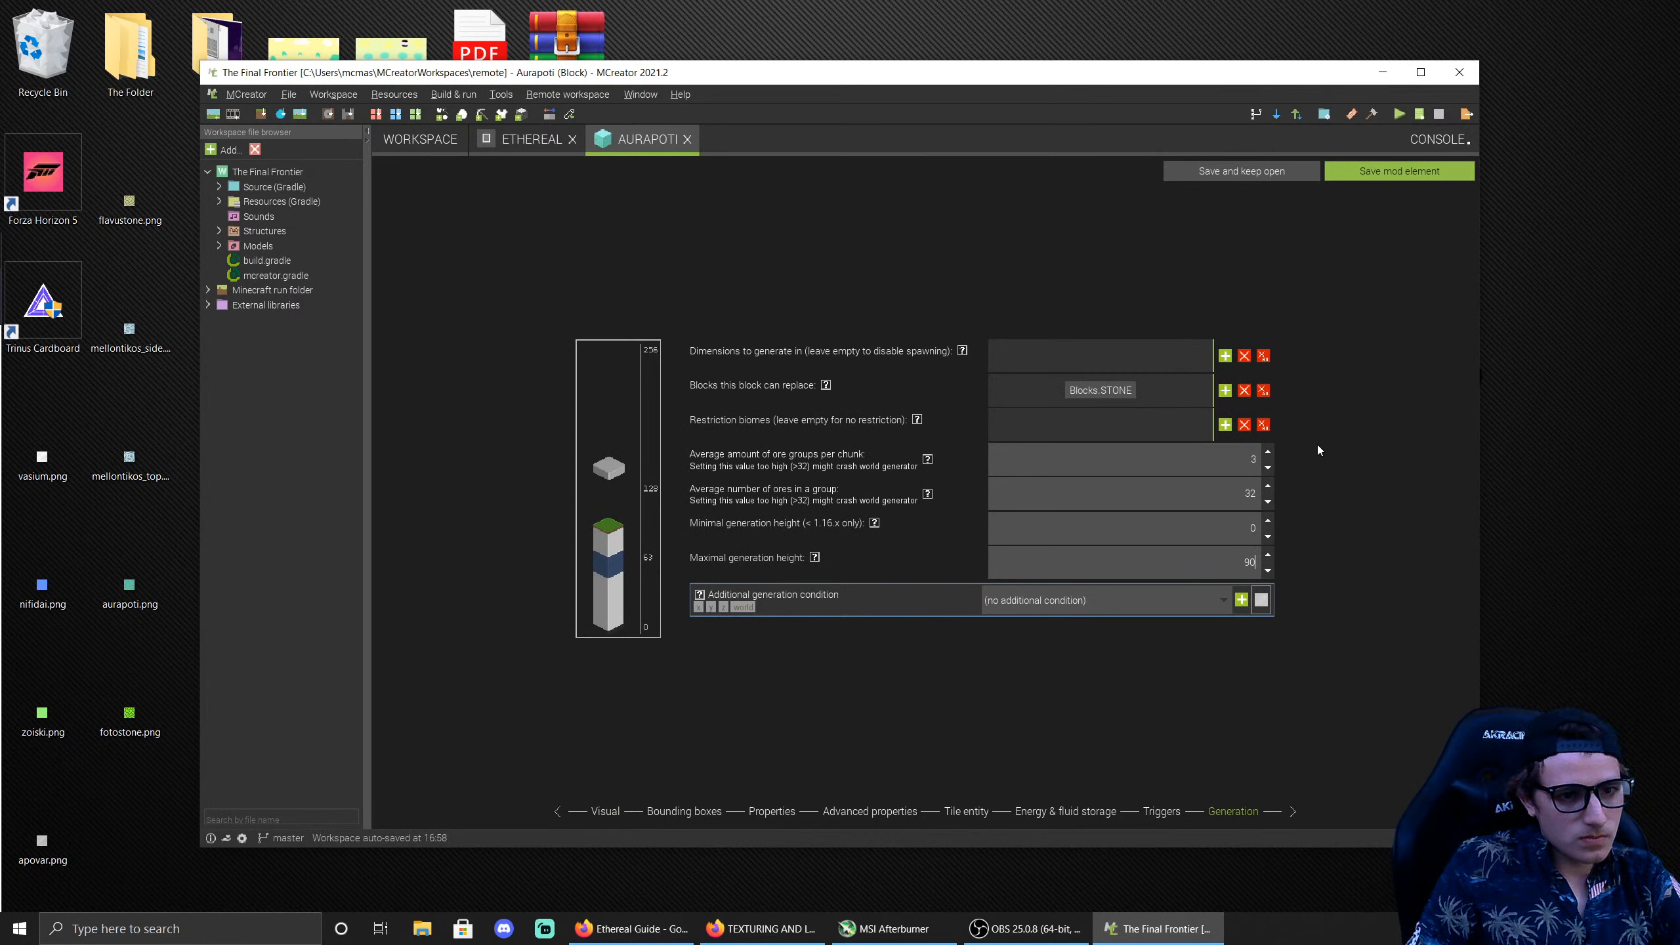
Step: Make Aurapoti replace Apovar blocks instead of stone, generate it in the Ethereal dimension, and save the block
left_click(1262, 390)
left_click(1225, 390)
double_click(630, 460)
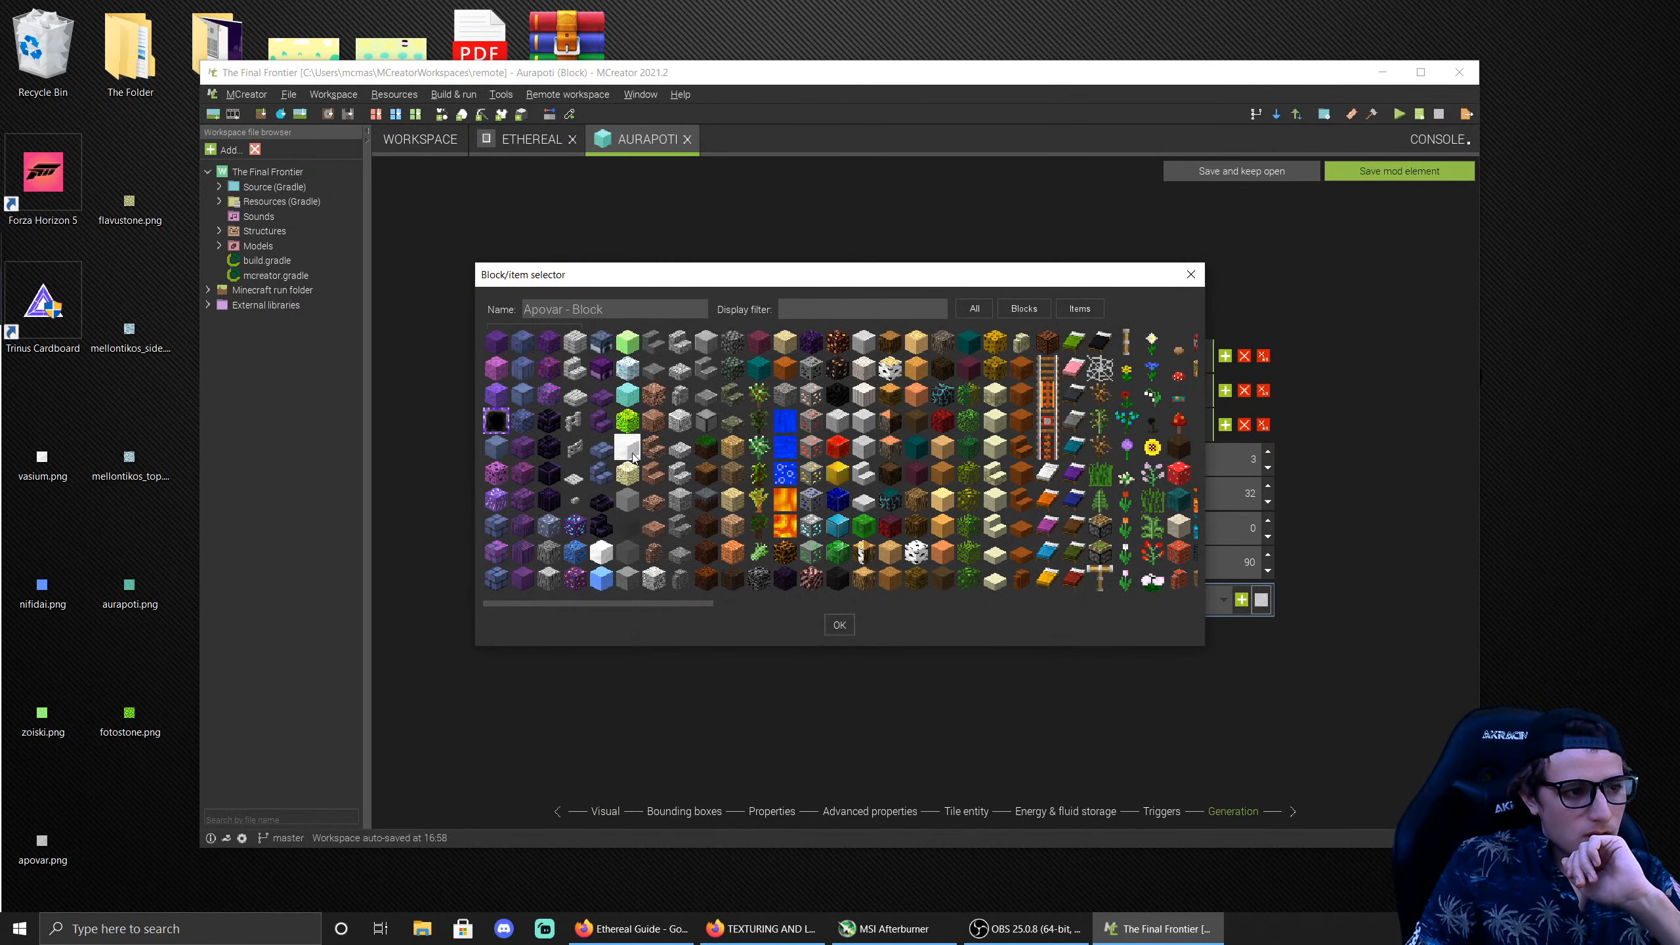
left_click(1226, 357)
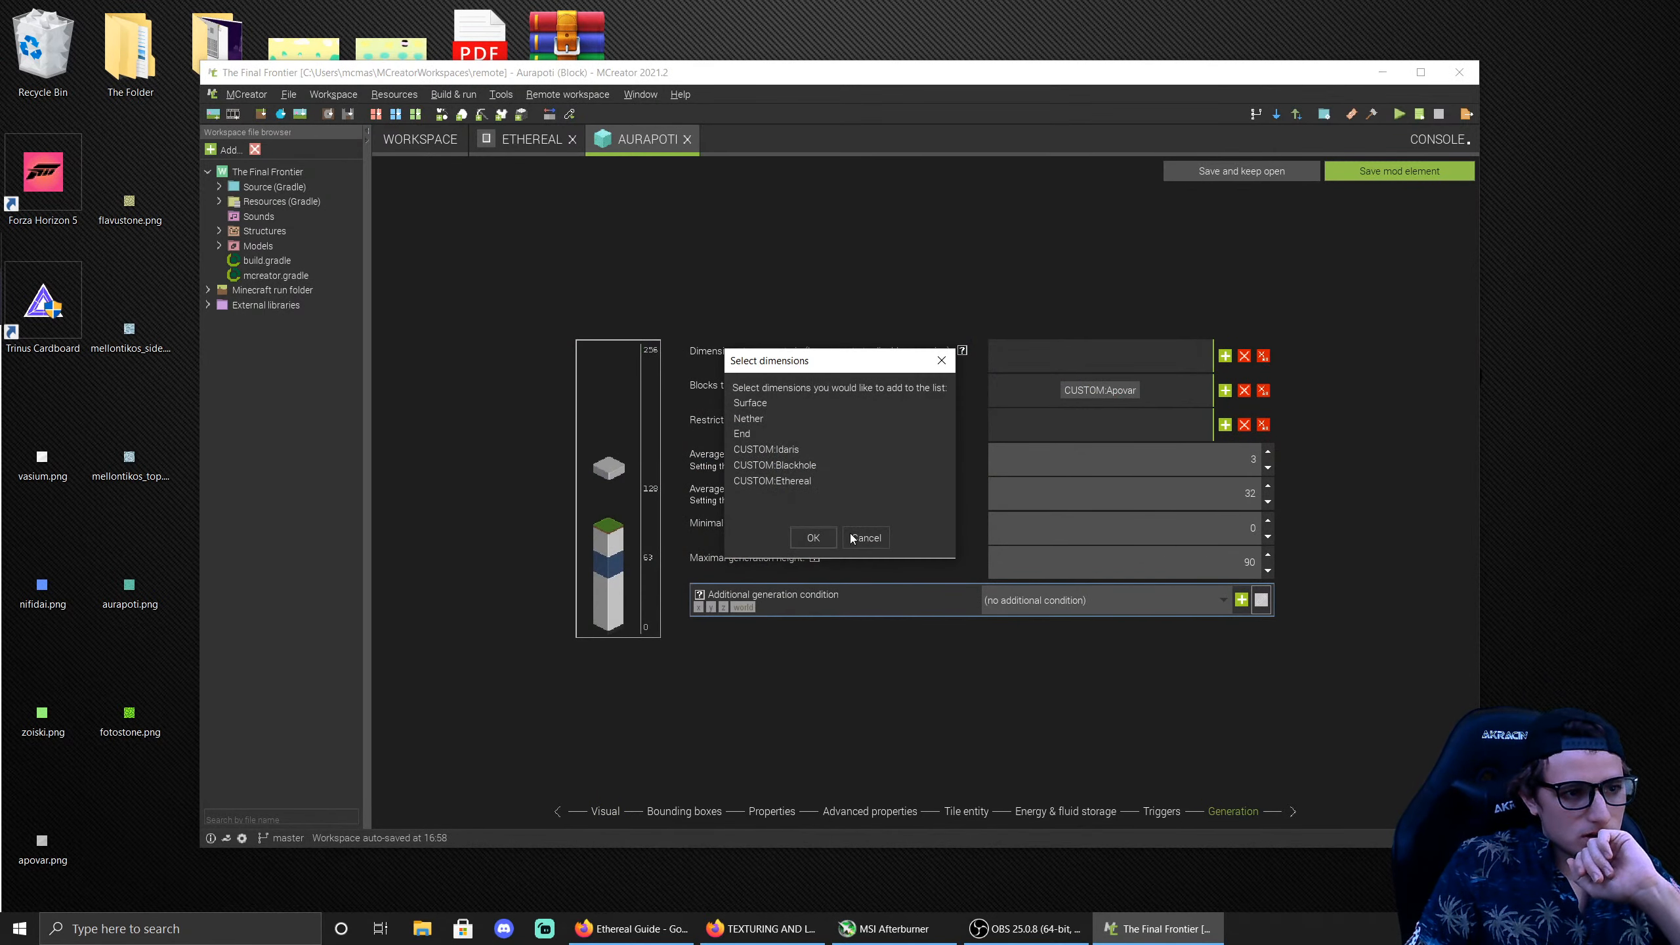
left_click(806, 482)
left_click(813, 537)
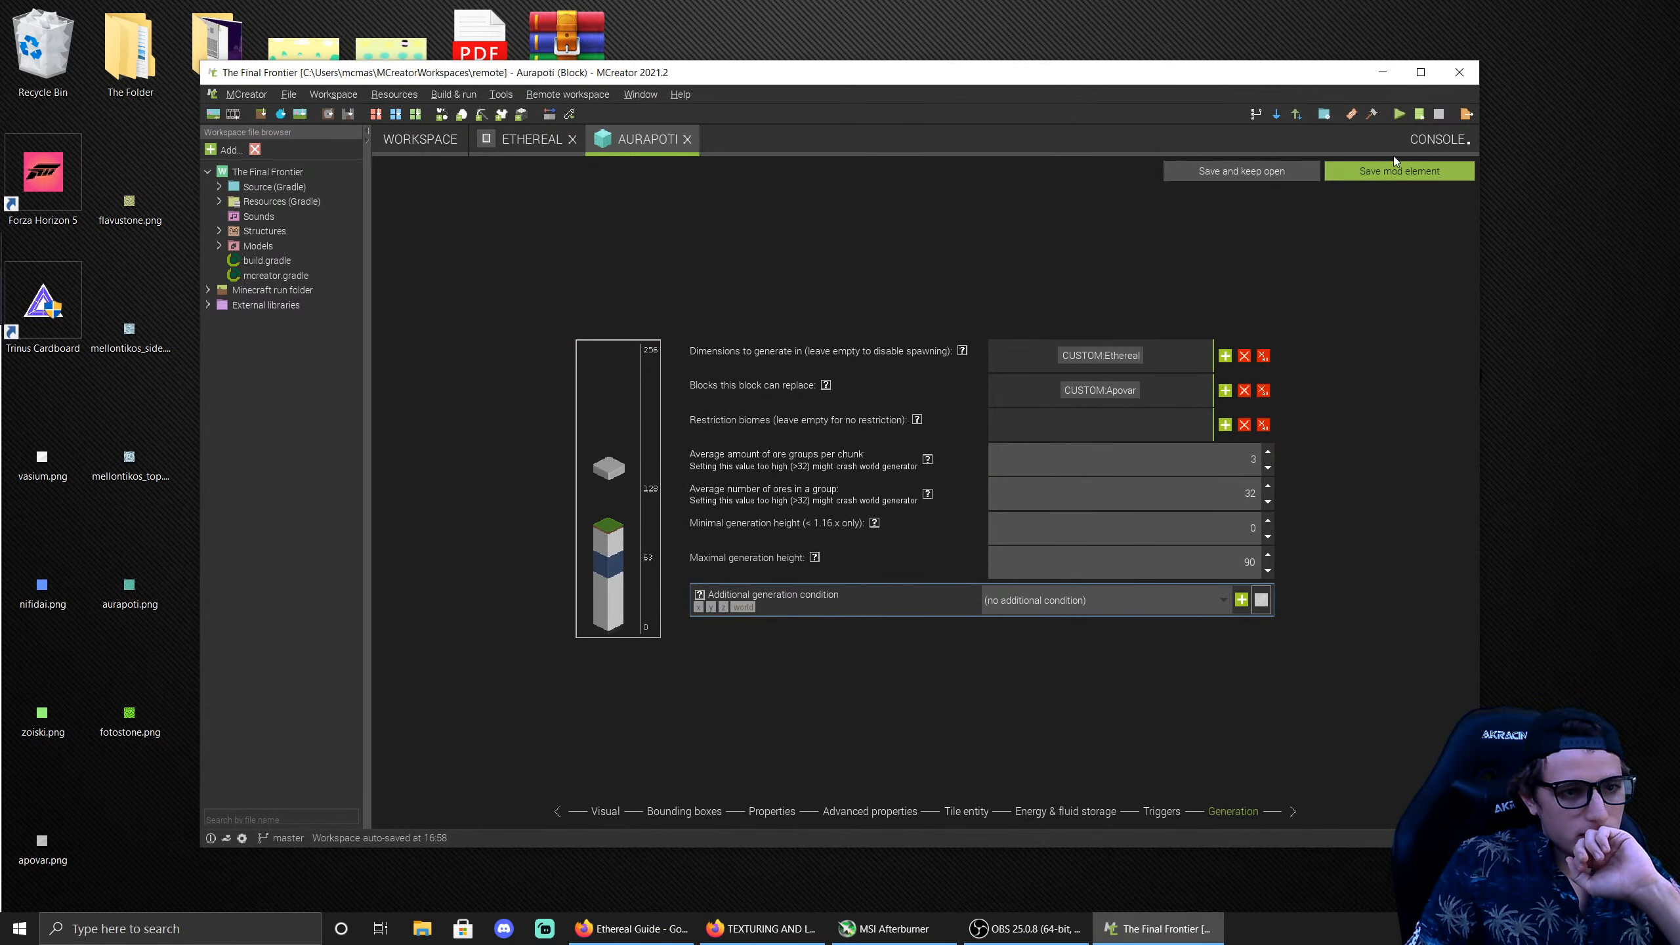
left_click(1399, 172)
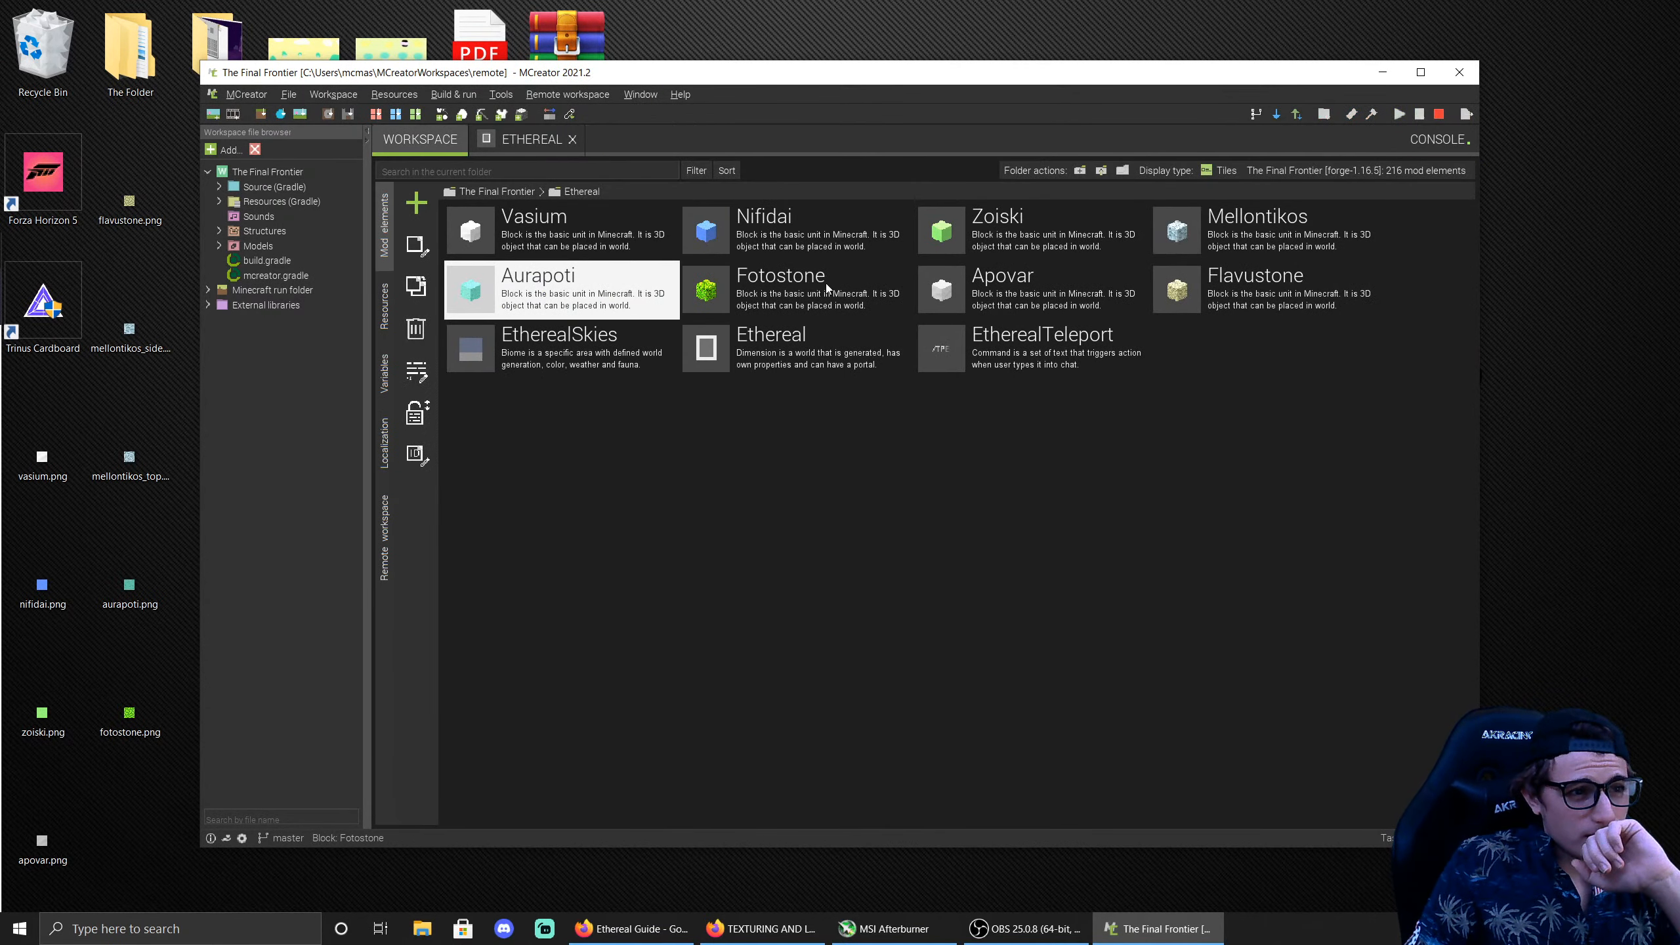
Step: Make the Fotostone block generate in the Ethereal dimension, replacing Apovar blocks instead of stone
double_click(826, 288)
left_click(1243, 811)
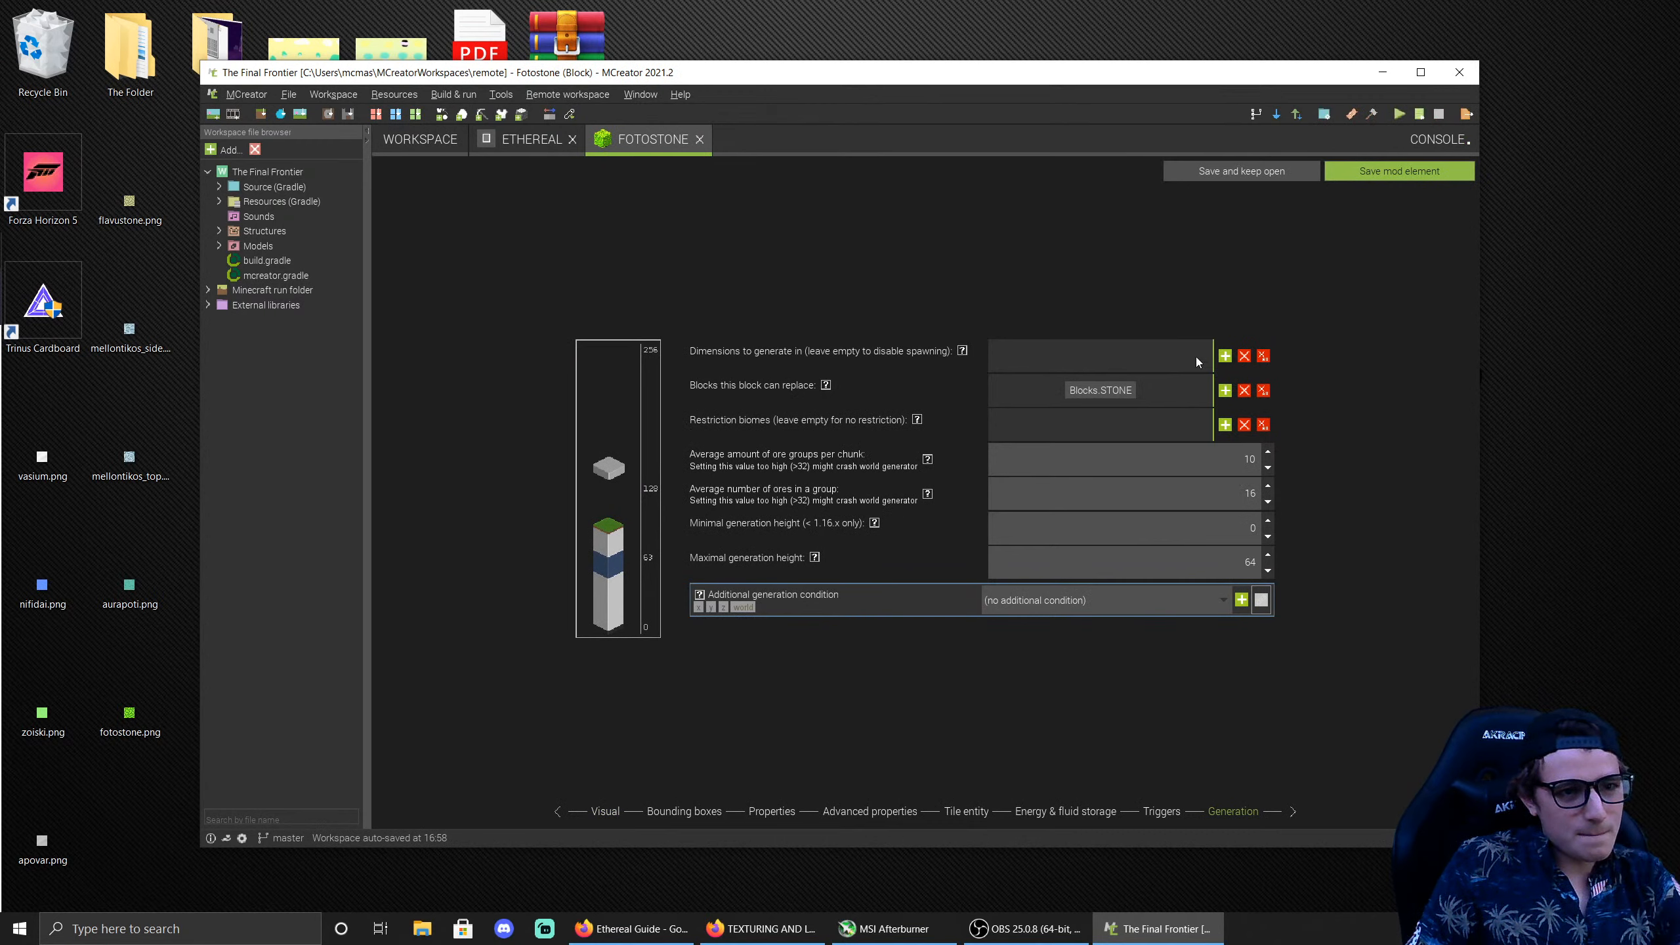
left_click(1225, 356)
left_click(808, 481)
left_click(805, 539)
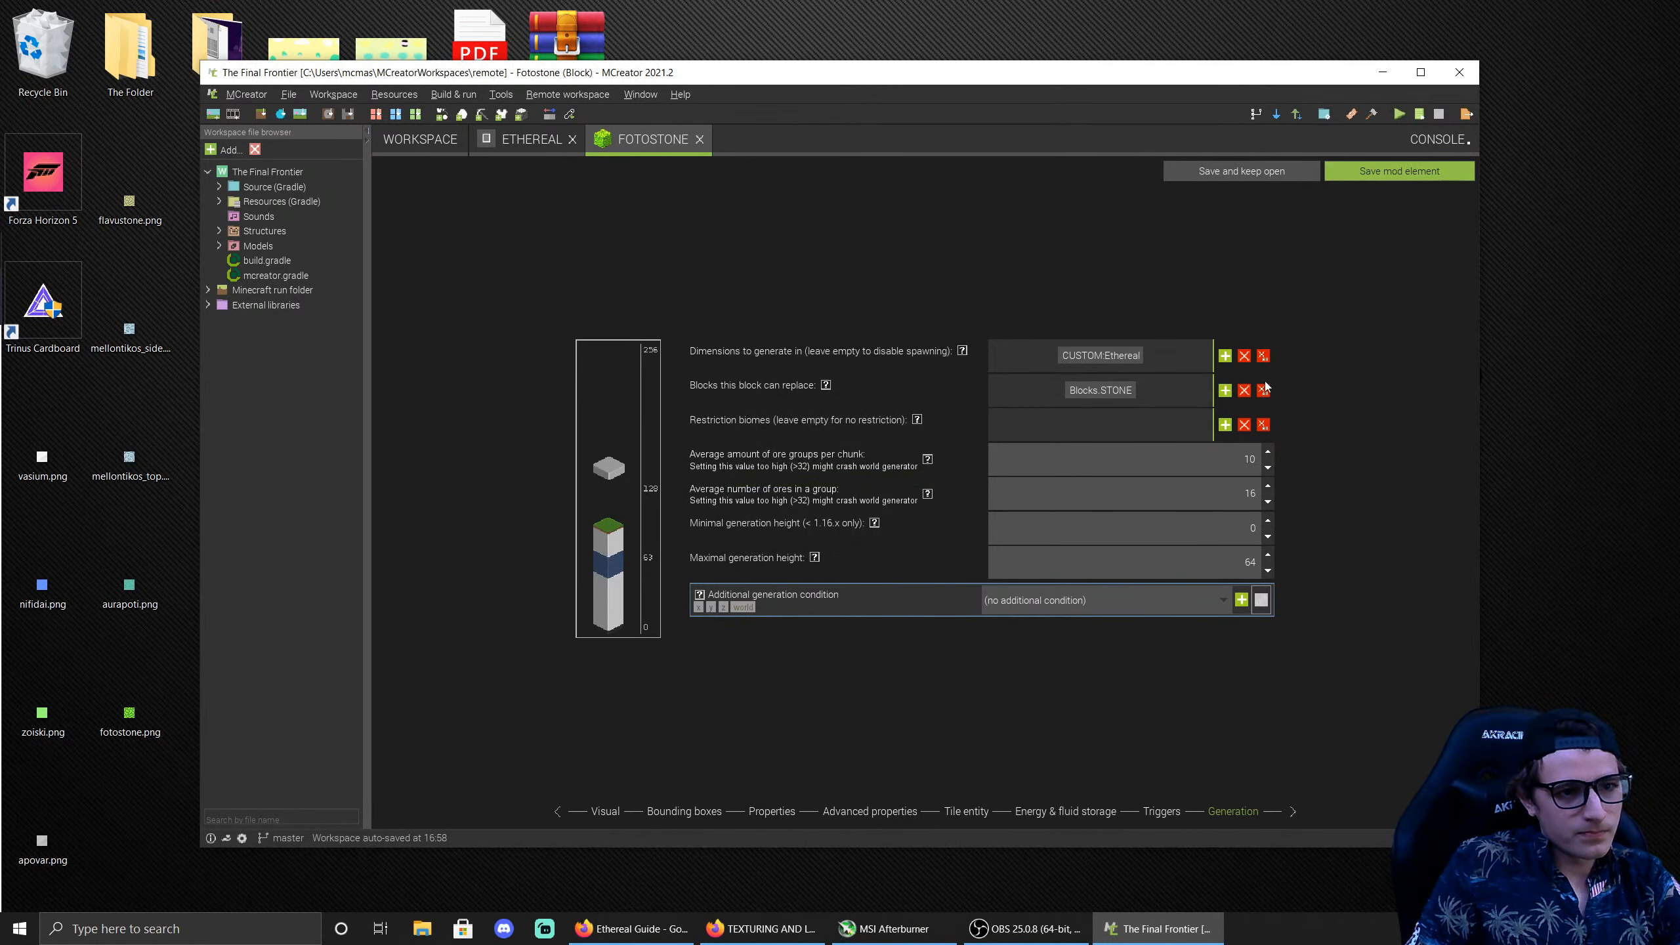
left_click(1263, 390)
left_click(1225, 389)
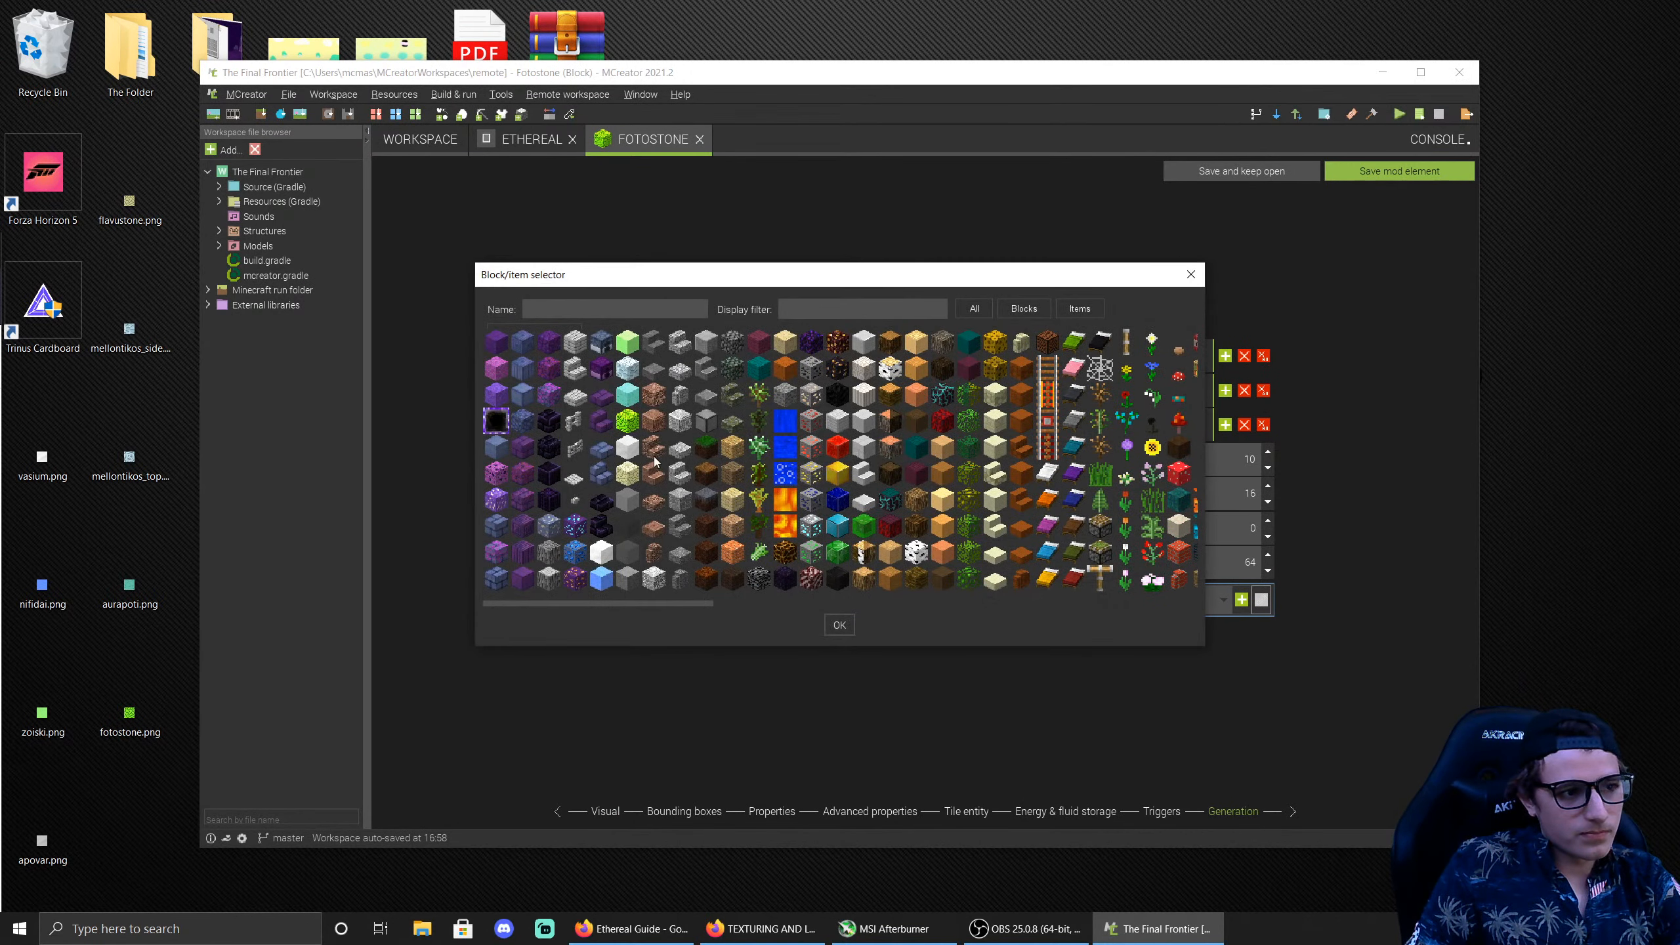
double_click(632, 448)
Step: Set Fotostone's ore groups per chunk to 3, ores per group to 32 and maximal generation height to 90, and save the block
double_click(1250, 459)
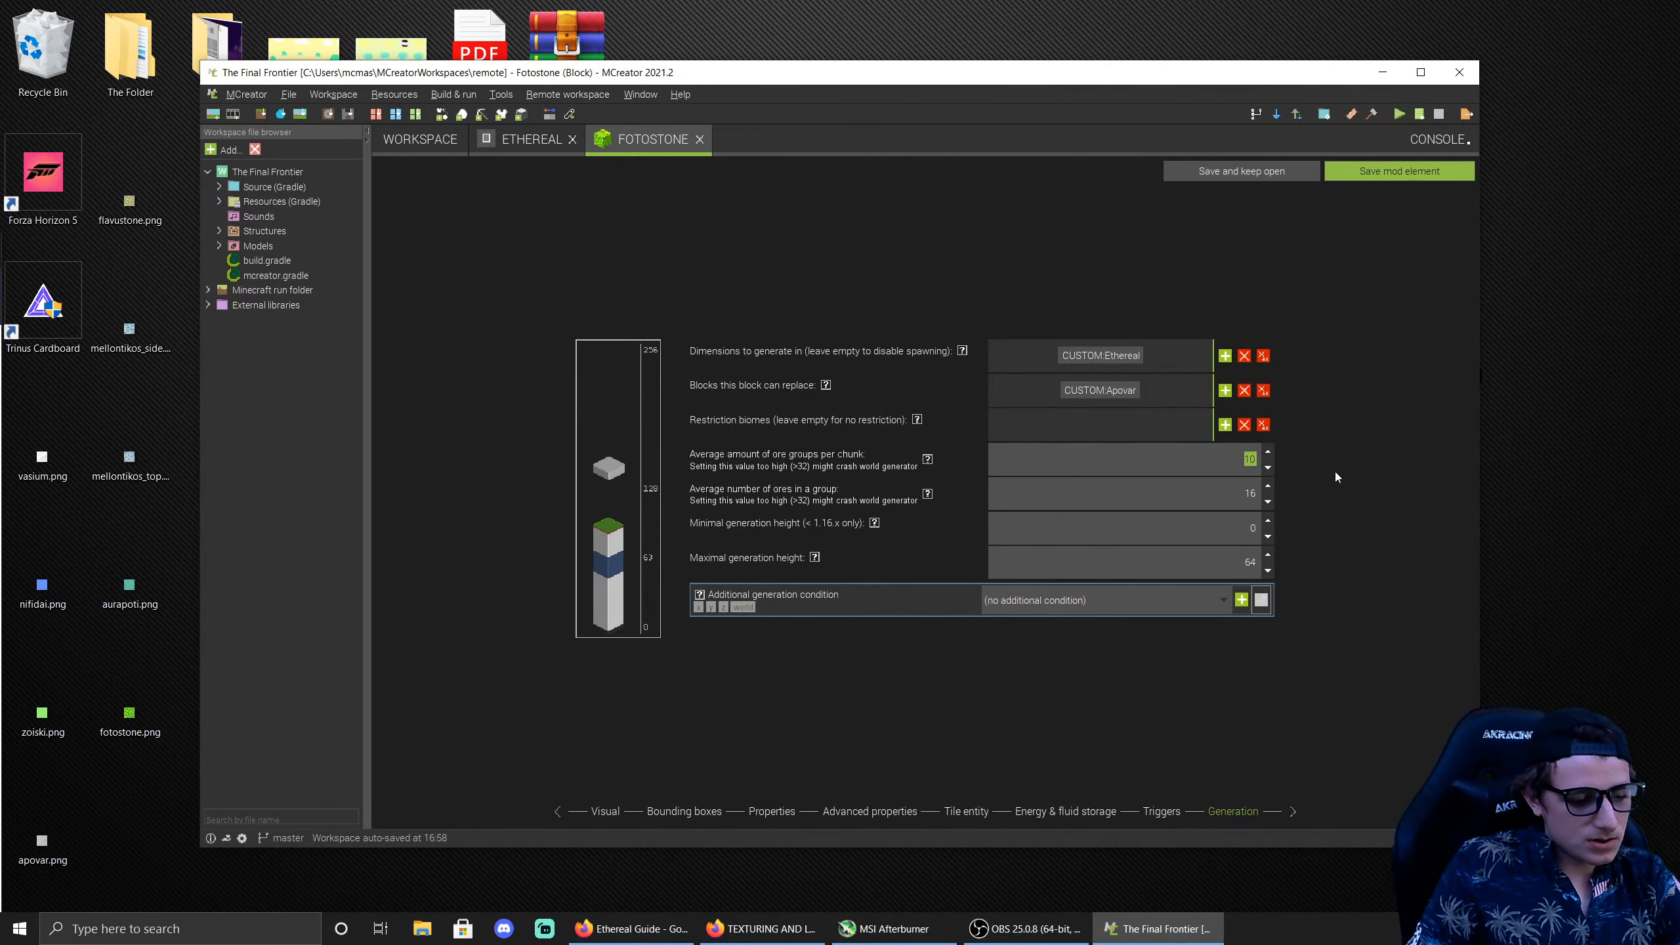
type("3")
key("Delete")
key("Delete")
type("2")
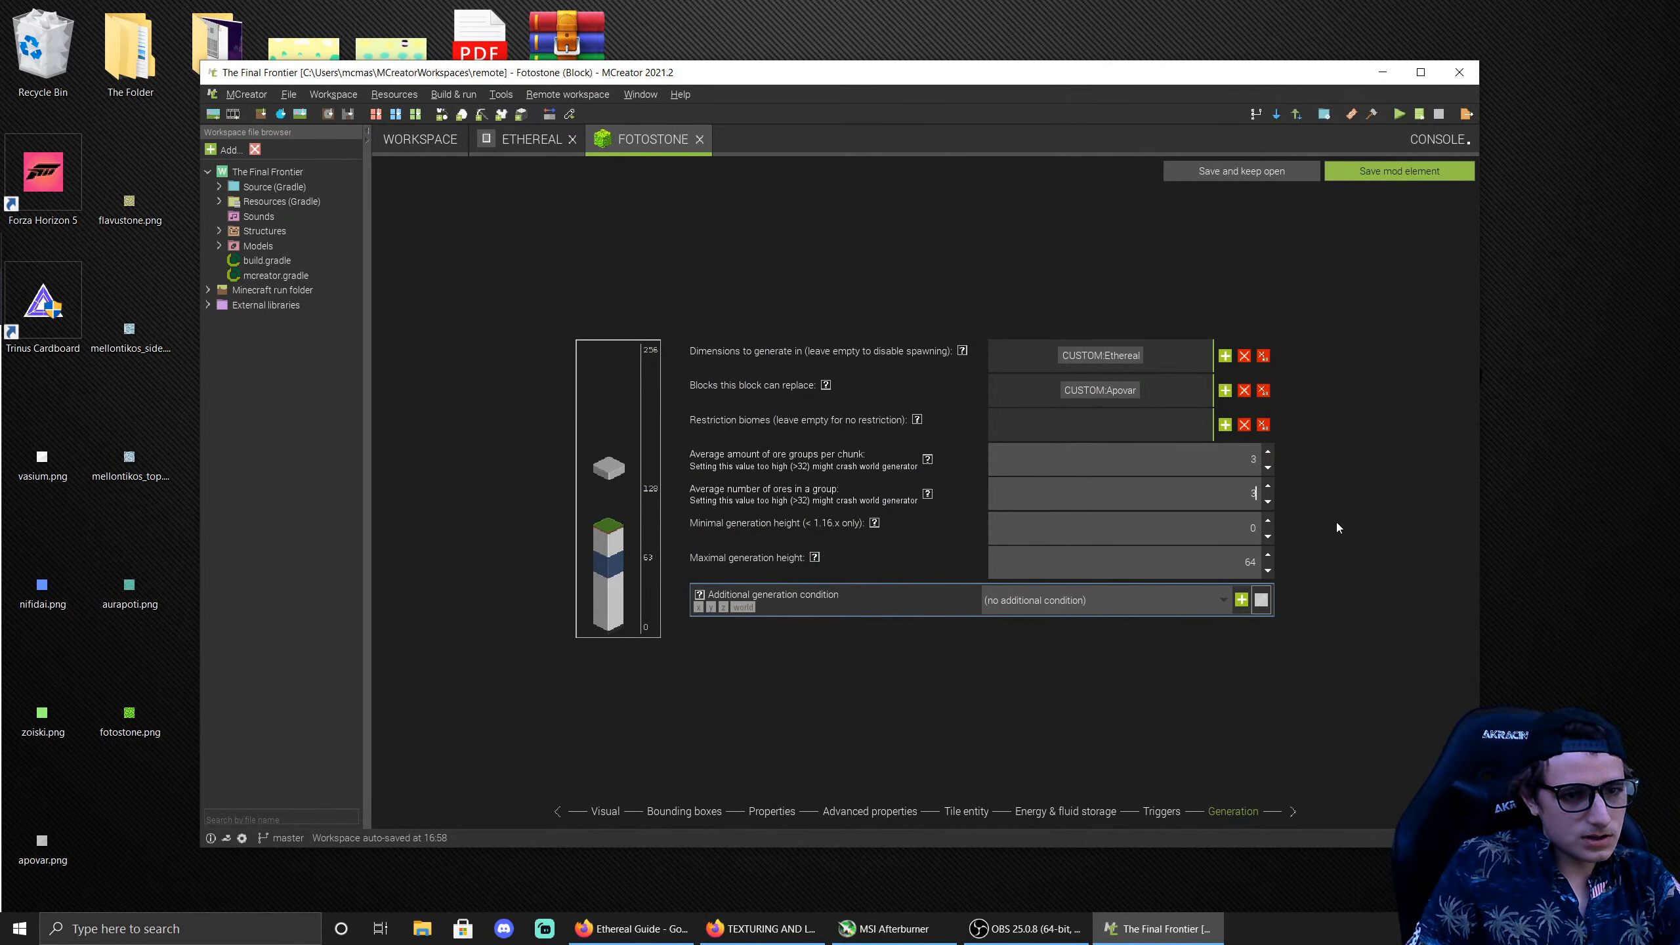
key("Tab")
key("Tab")
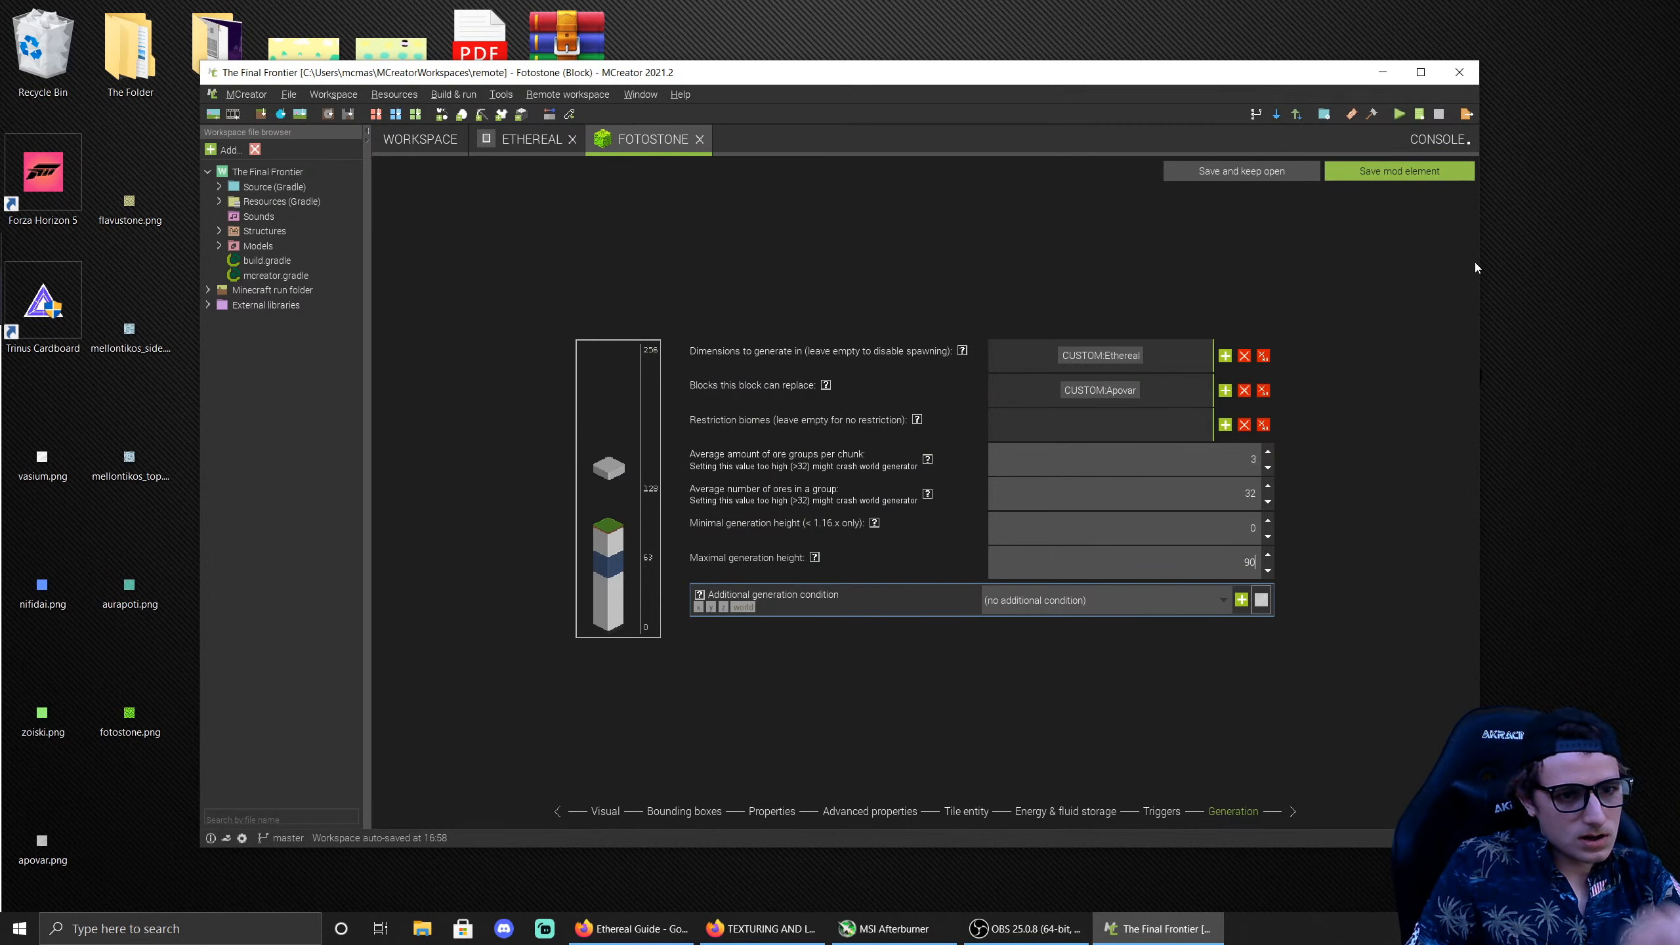
left_click(1374, 178)
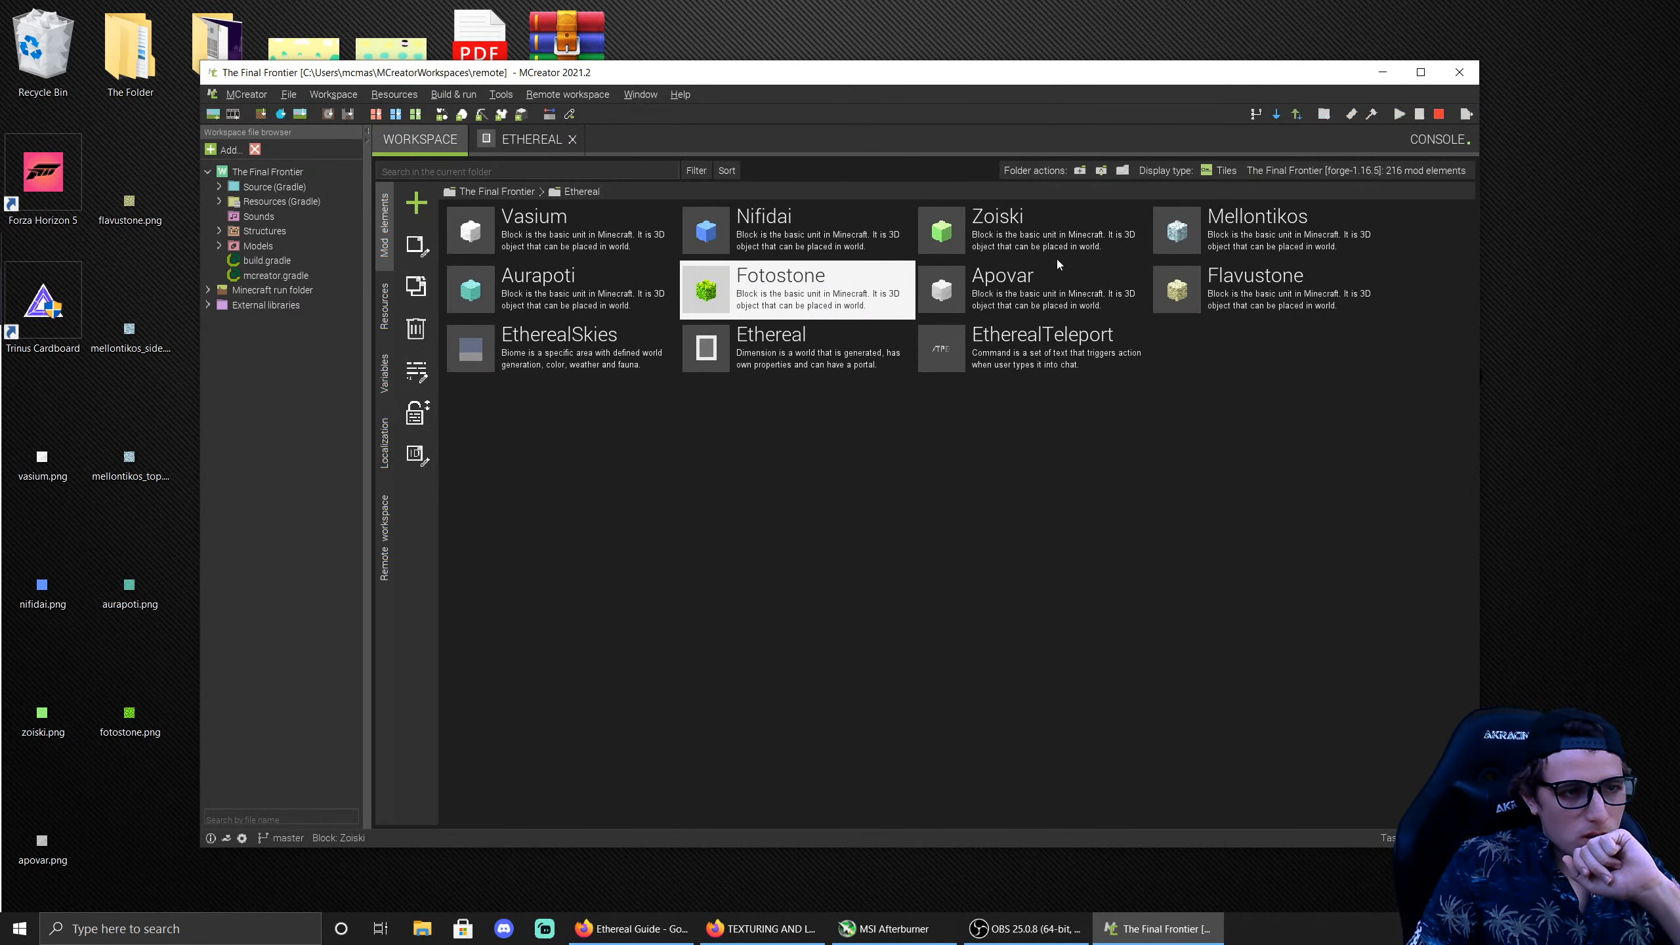
Step: Generate Flavustone in the Ethereal dimension replacing Apovar instead of stone, with 3 groups per chunk and 32 ores per group, and save the block
double_click(1190, 292)
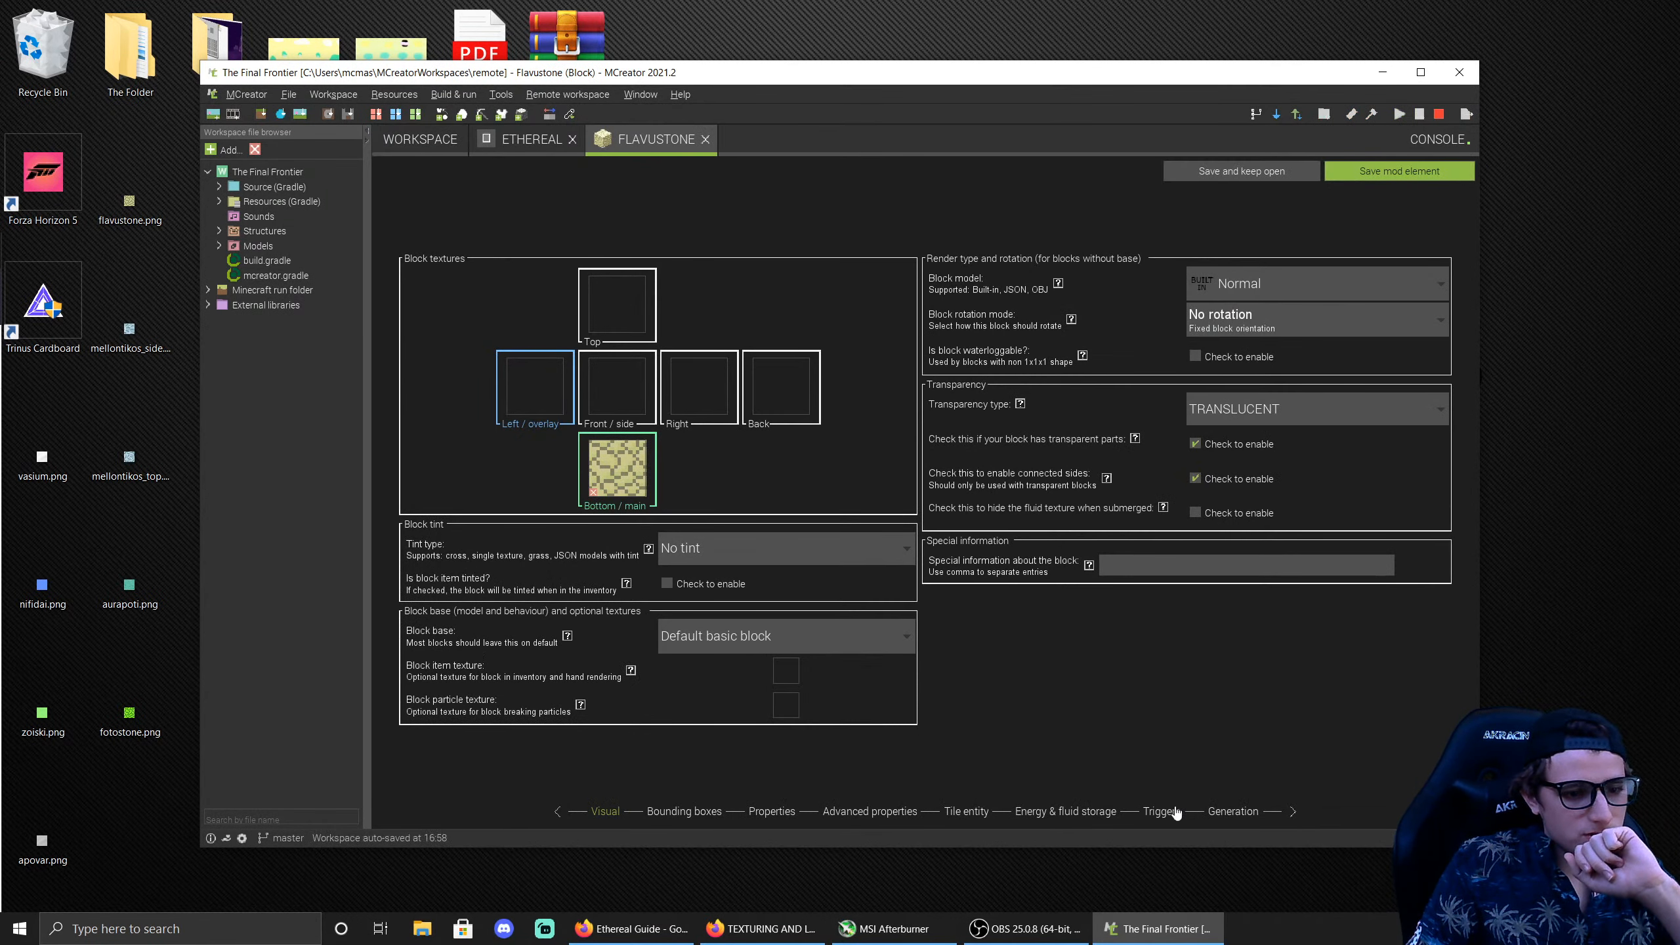
left_click(1232, 811)
left_click(1225, 356)
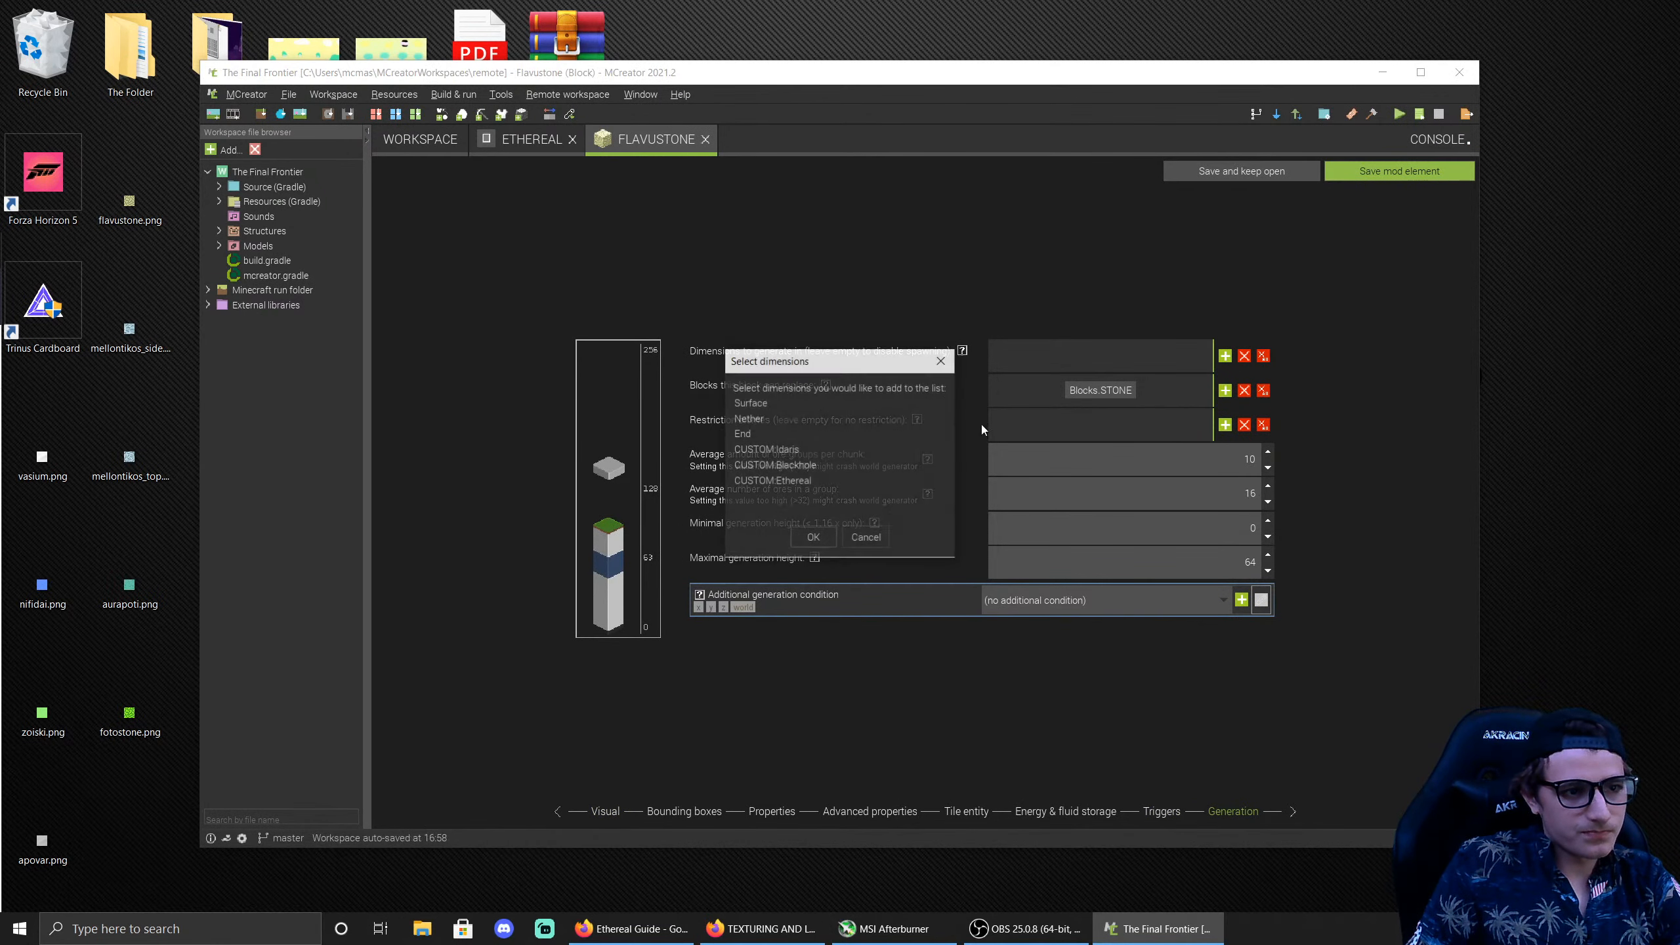
left_click(767, 481)
left_click(810, 535)
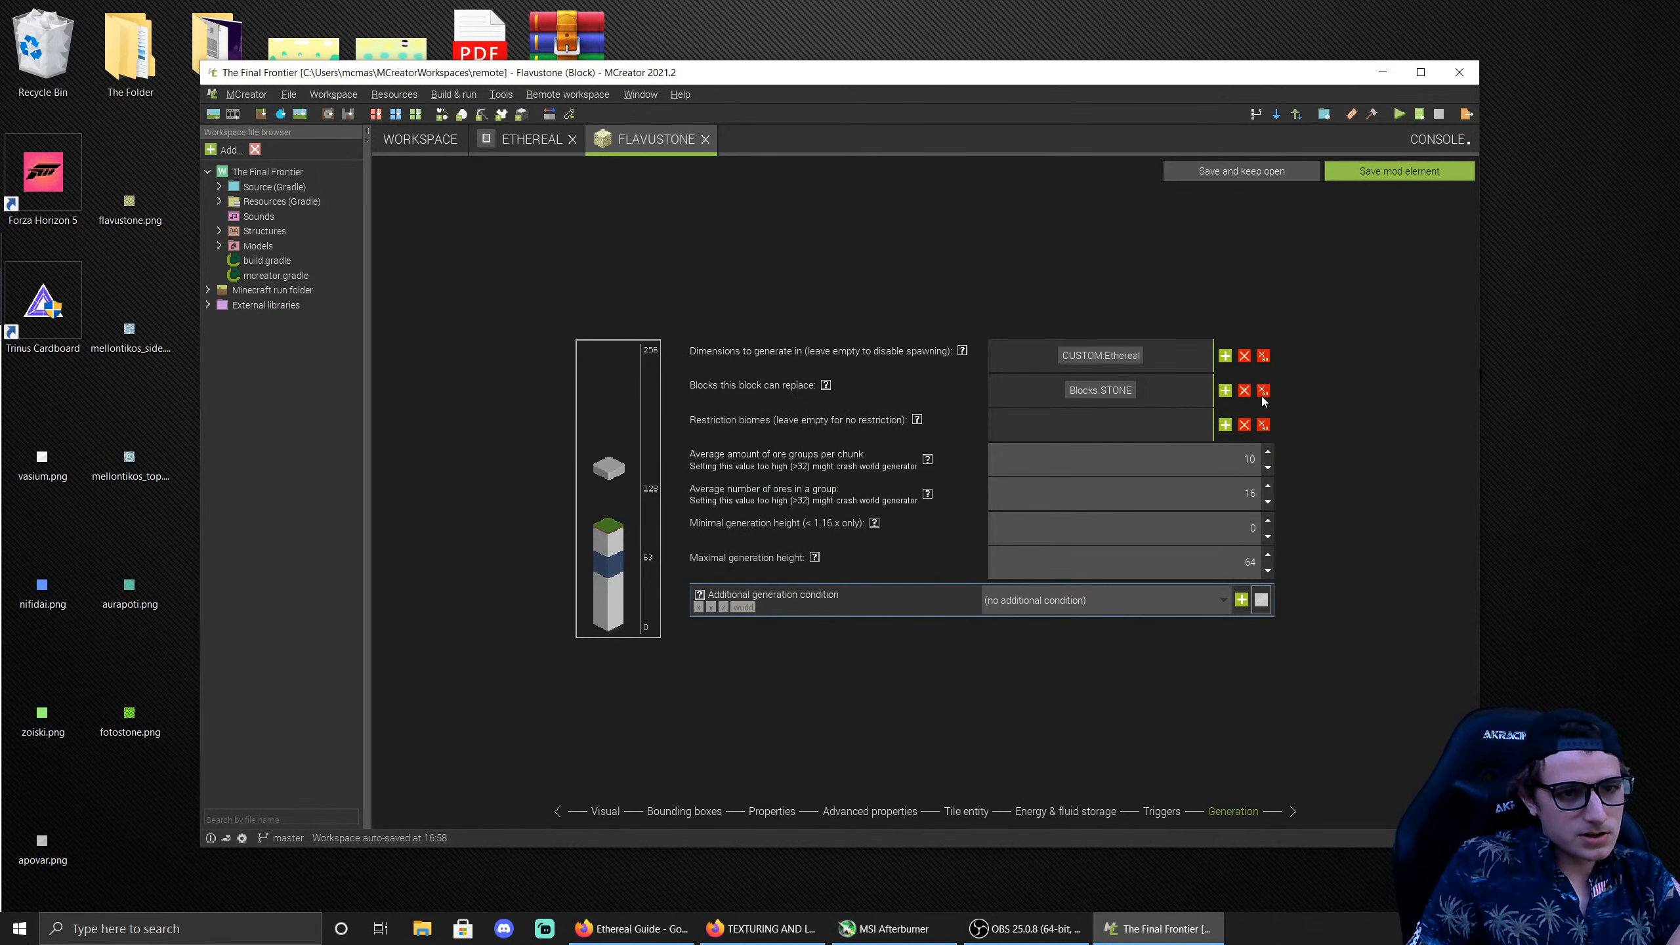
left_click(1262, 391)
left_click(1225, 392)
double_click(628, 448)
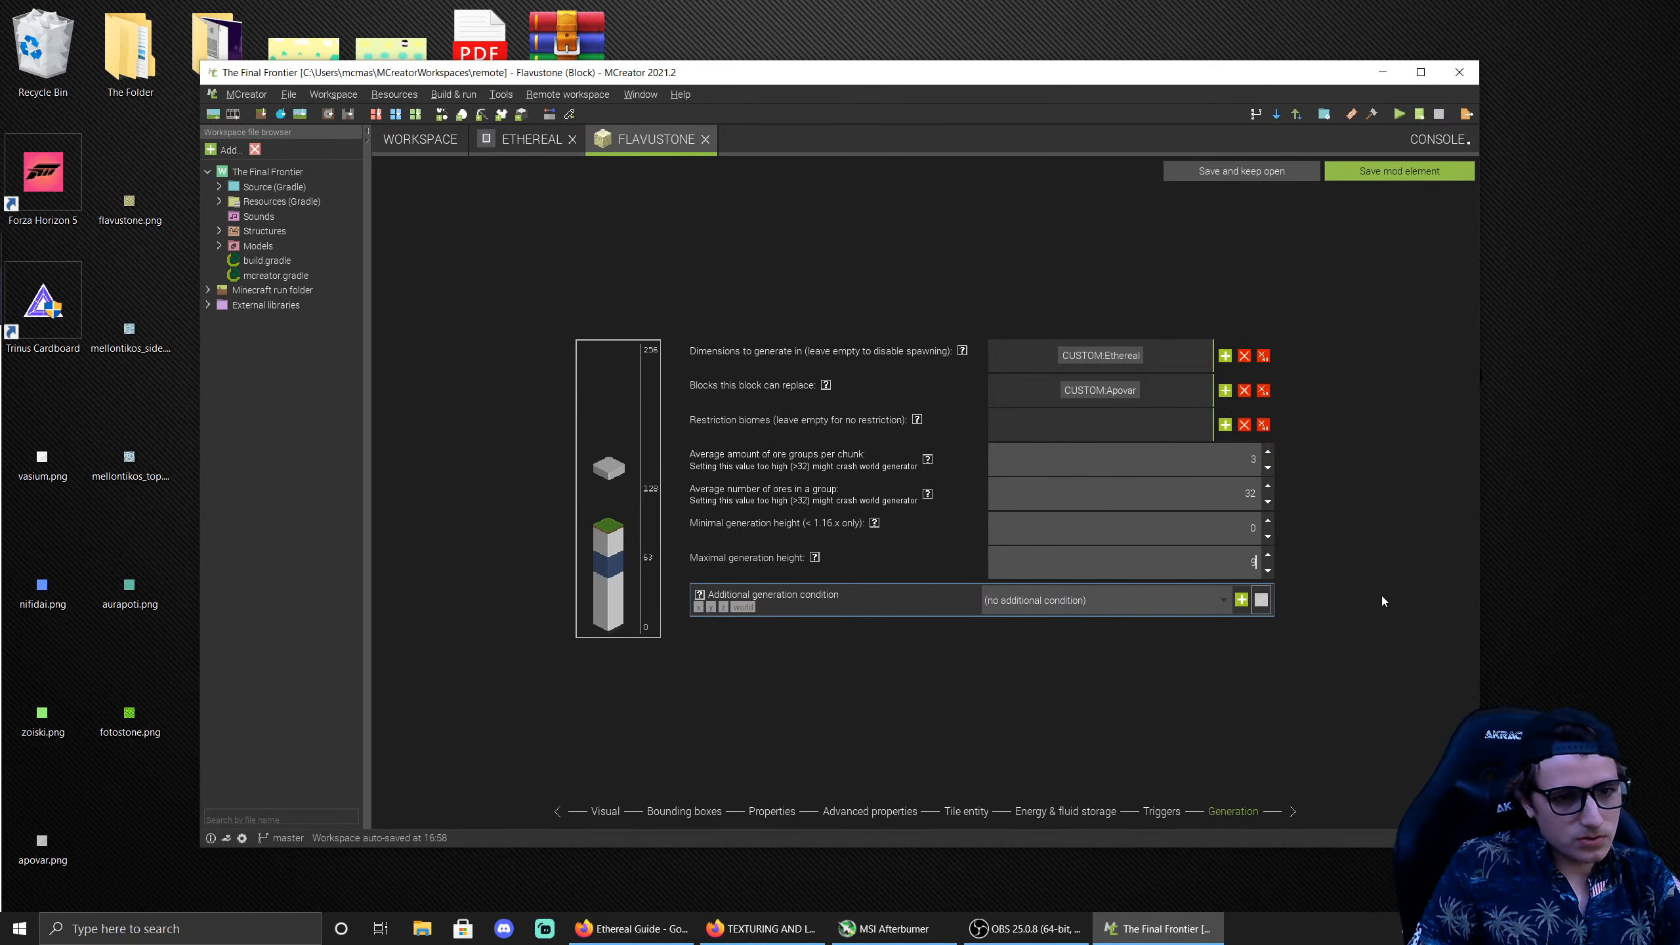
left_click(1382, 170)
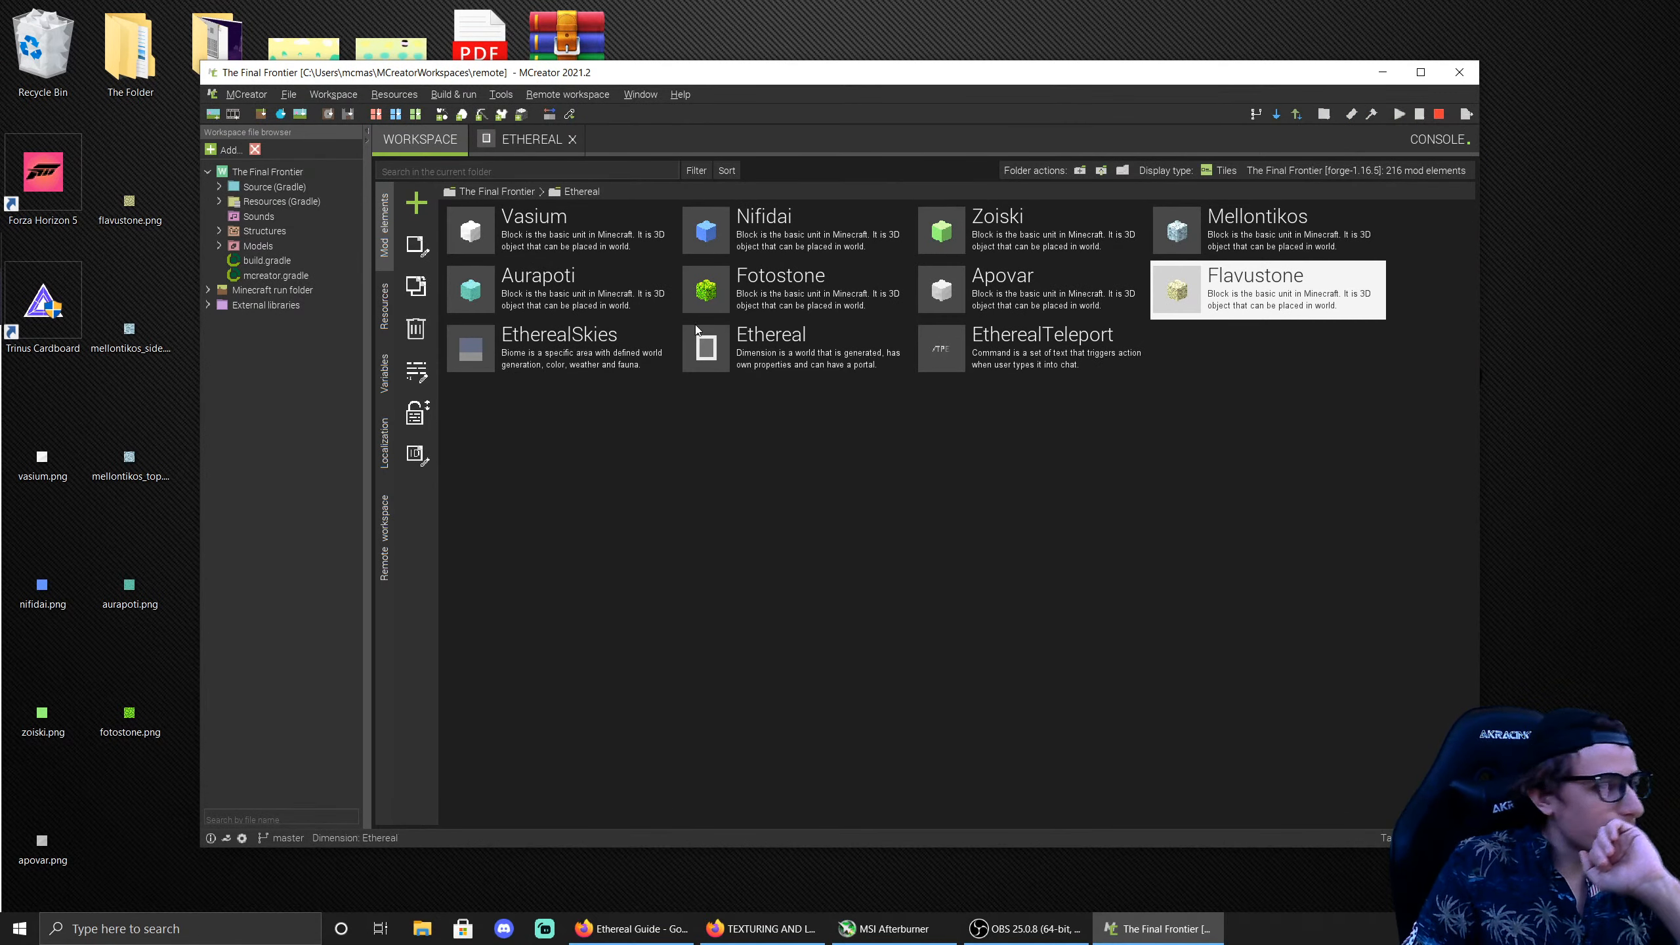
Step: Run the Minecraft test client and create a new singleplayer world in Creative mode, accepting the experimental settings
left_click(455, 94)
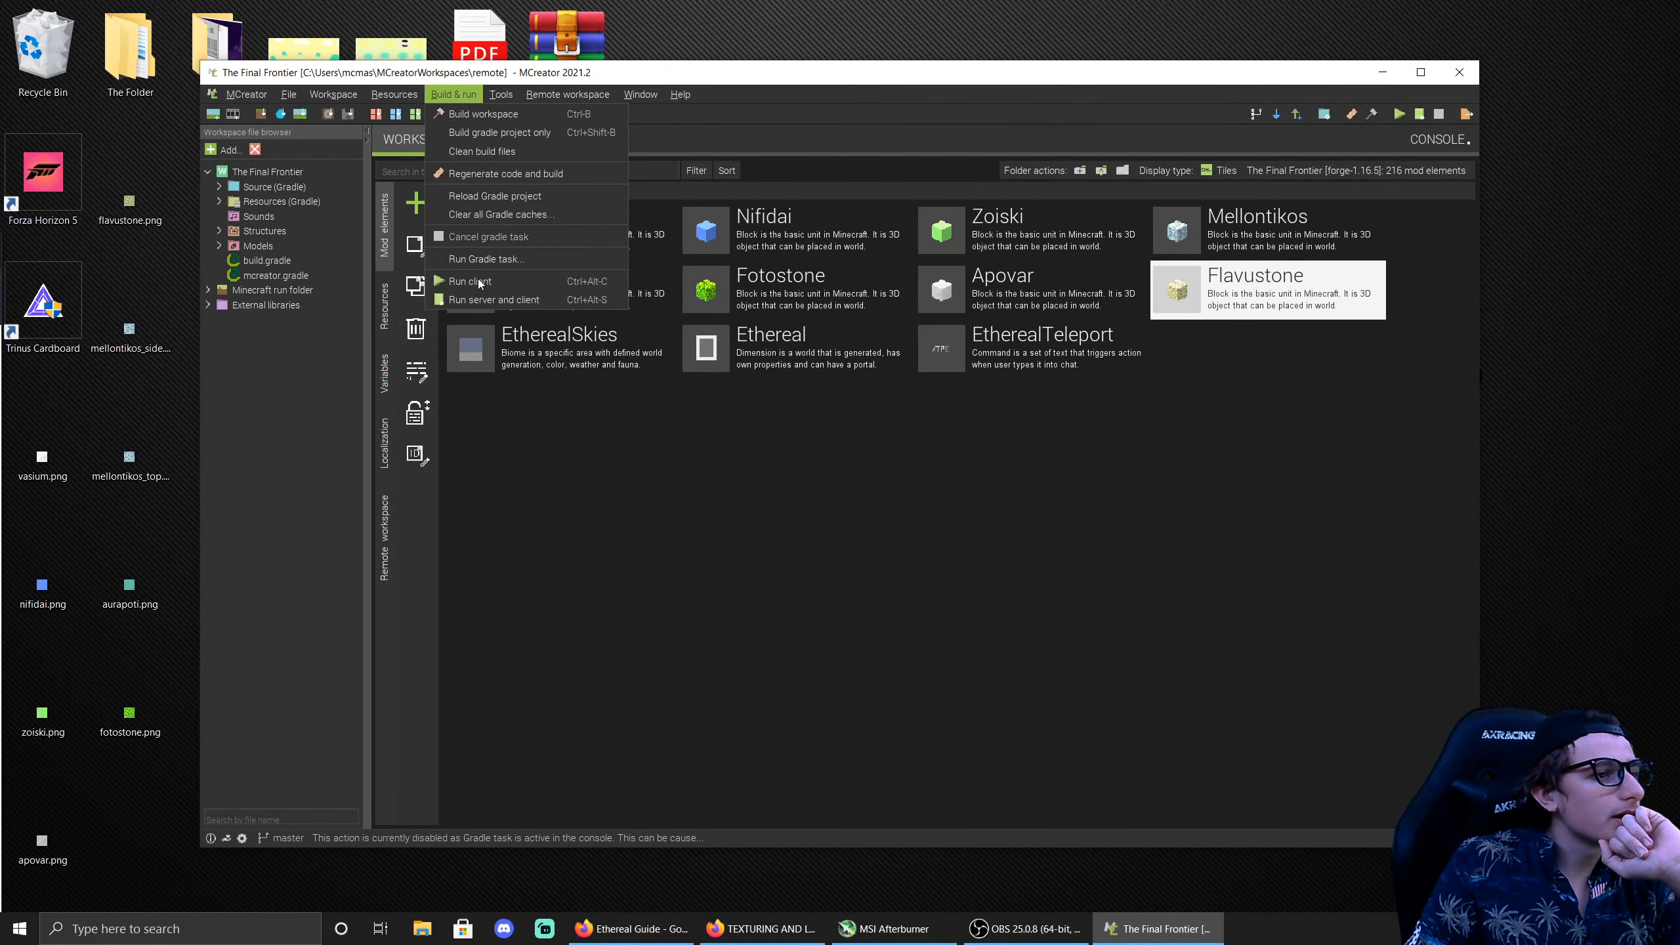
left_click(488, 295)
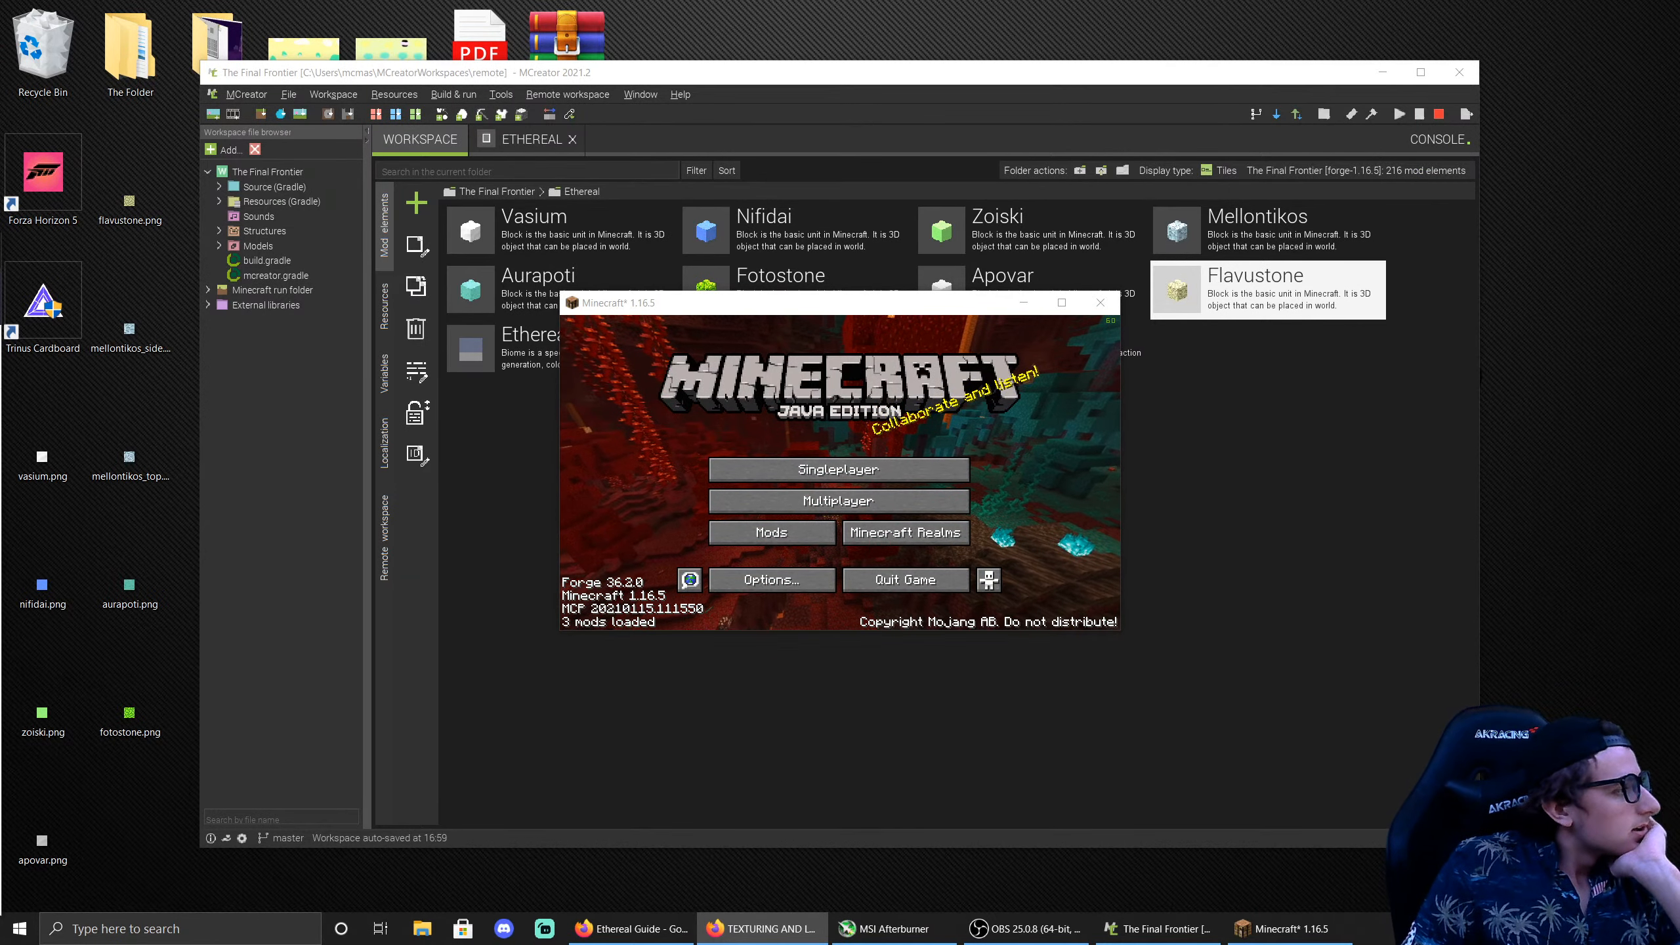
left_click(843, 469)
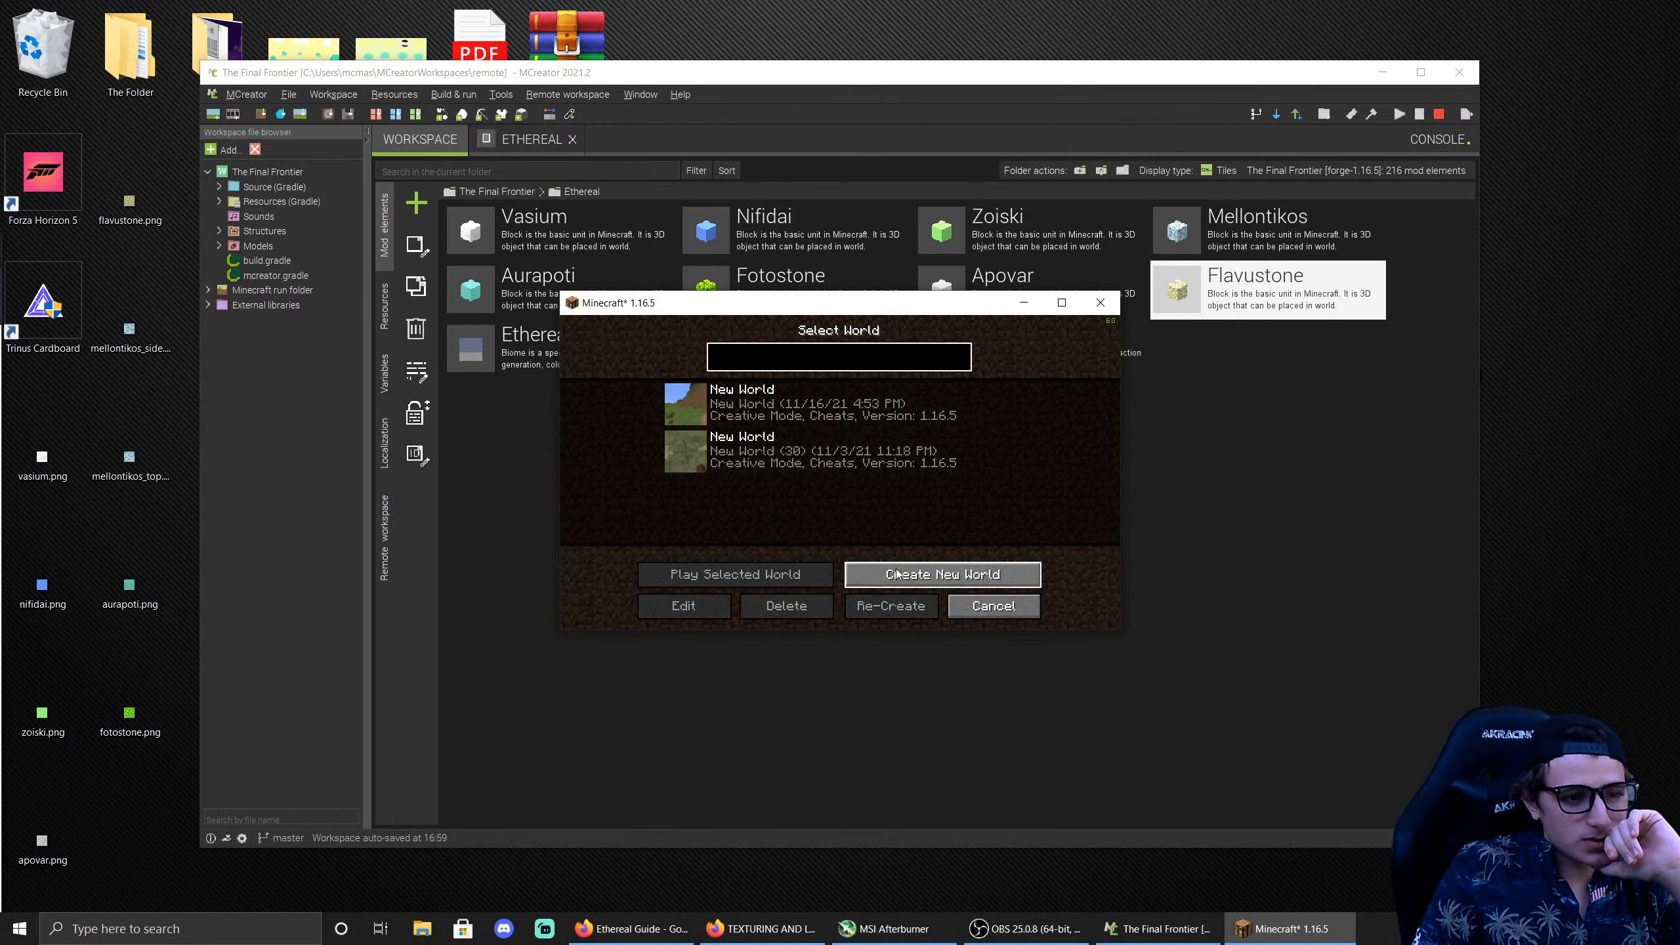
left_click(942, 573)
double_click(734, 460)
left_click(758, 601)
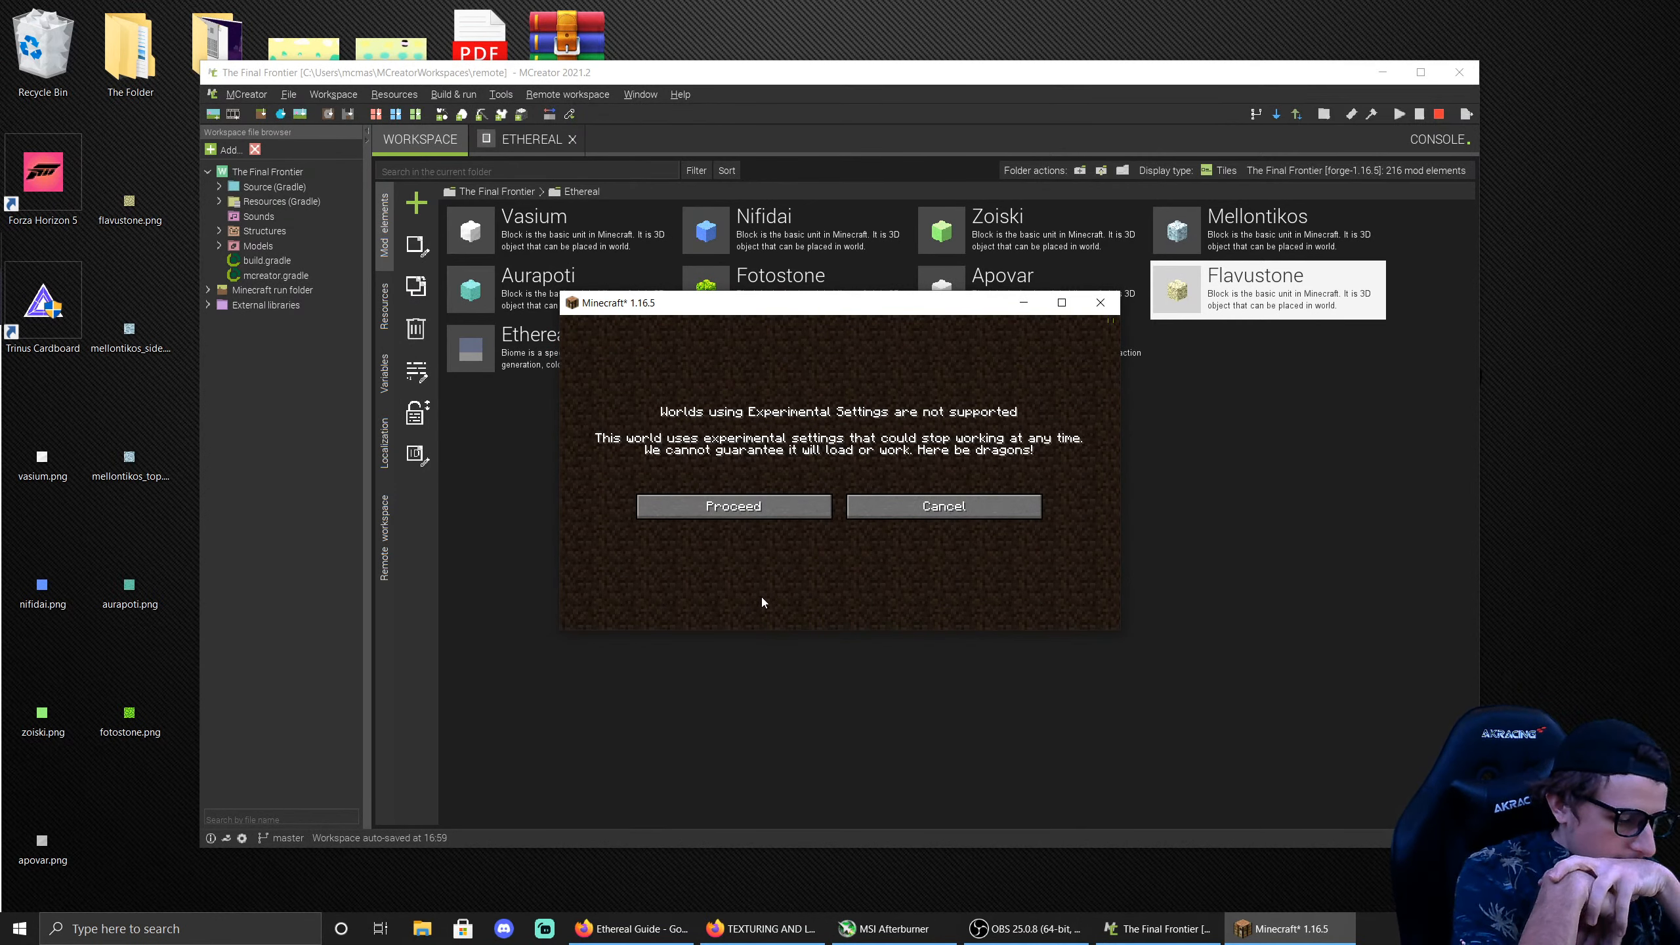
left_click(718, 506)
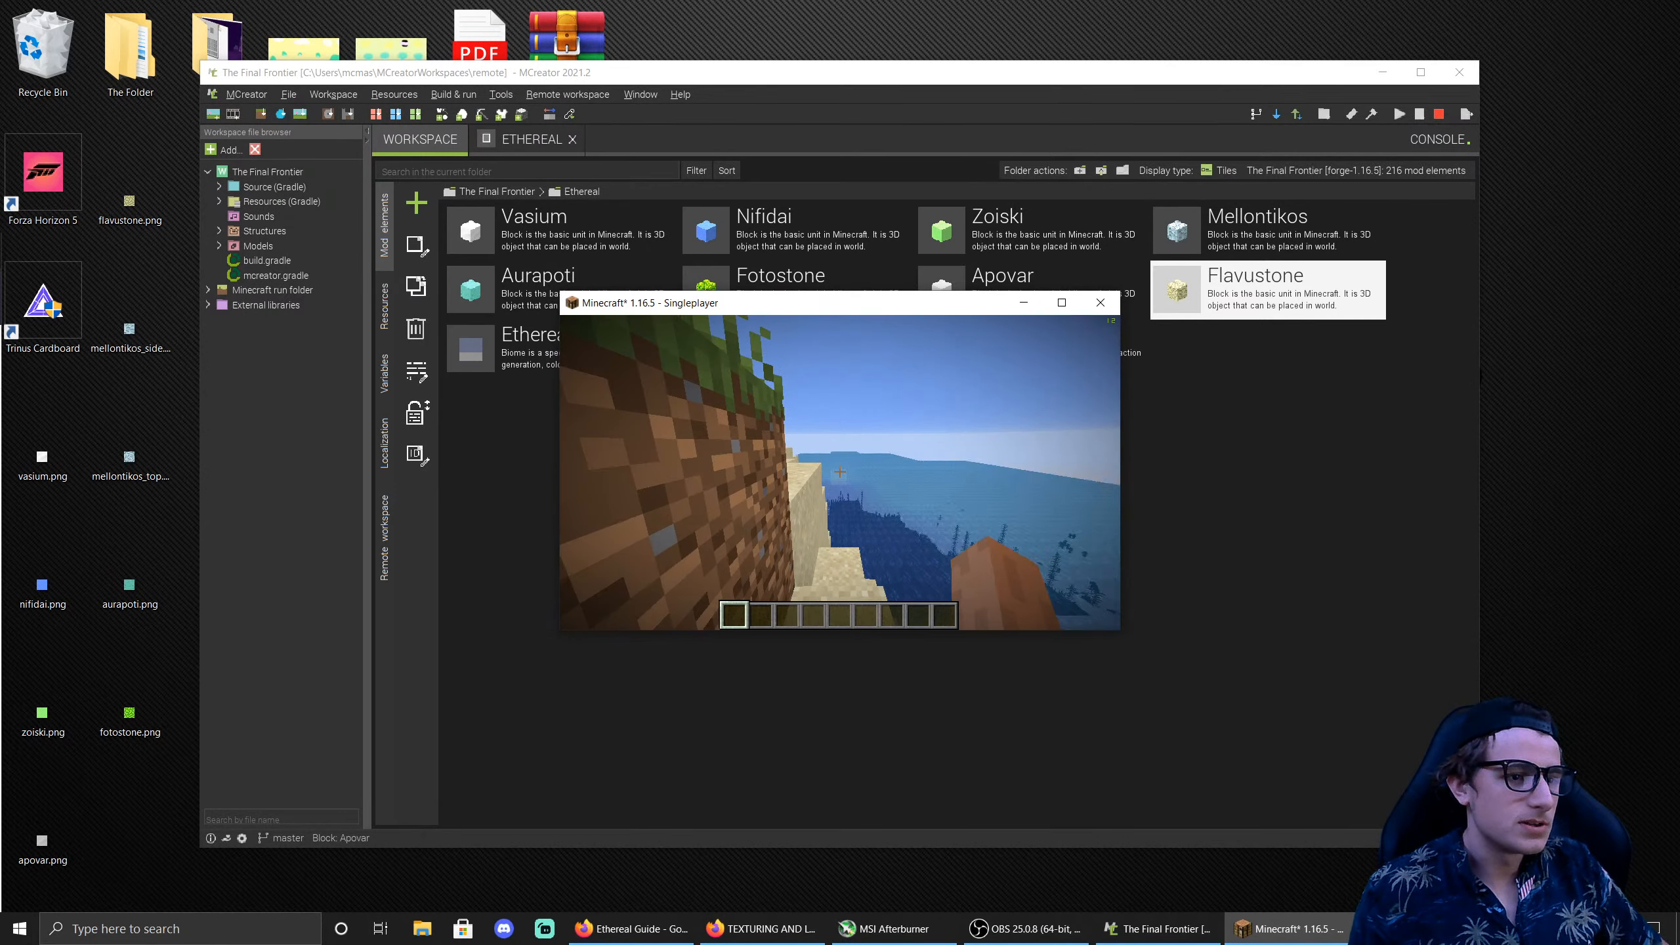
Step: Teleport to the Ethereal dimension with the command /tpethereal and maximize the game window
key("slash")
type("tpo")
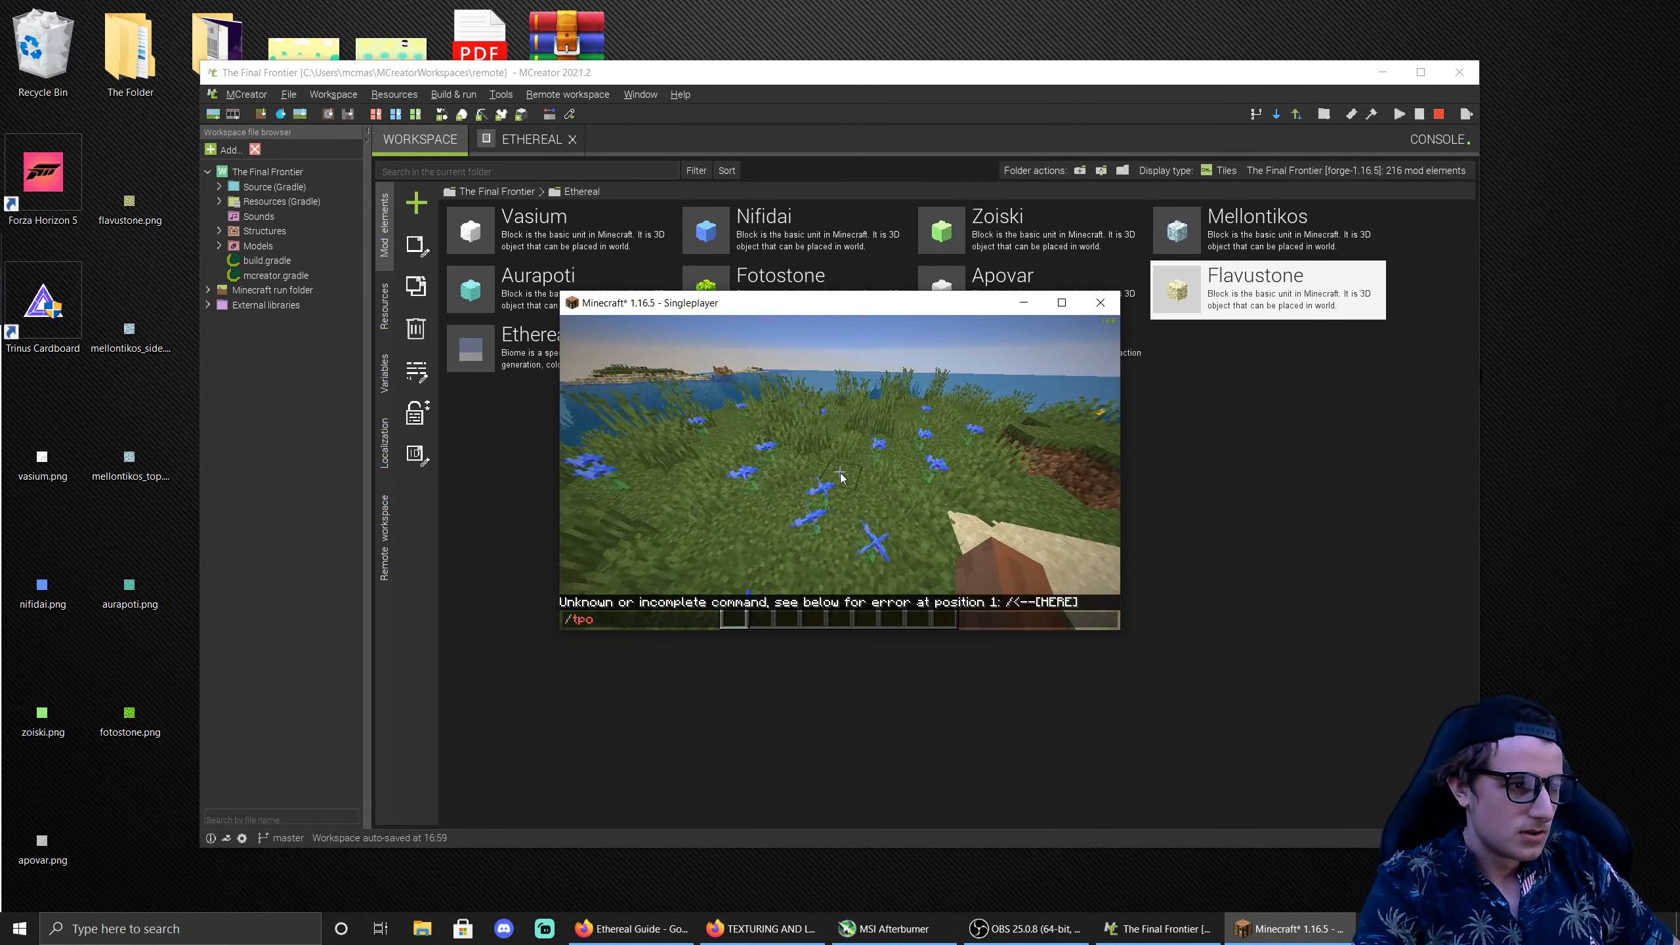
key("BackSpace")
type("ethereal")
key("Return")
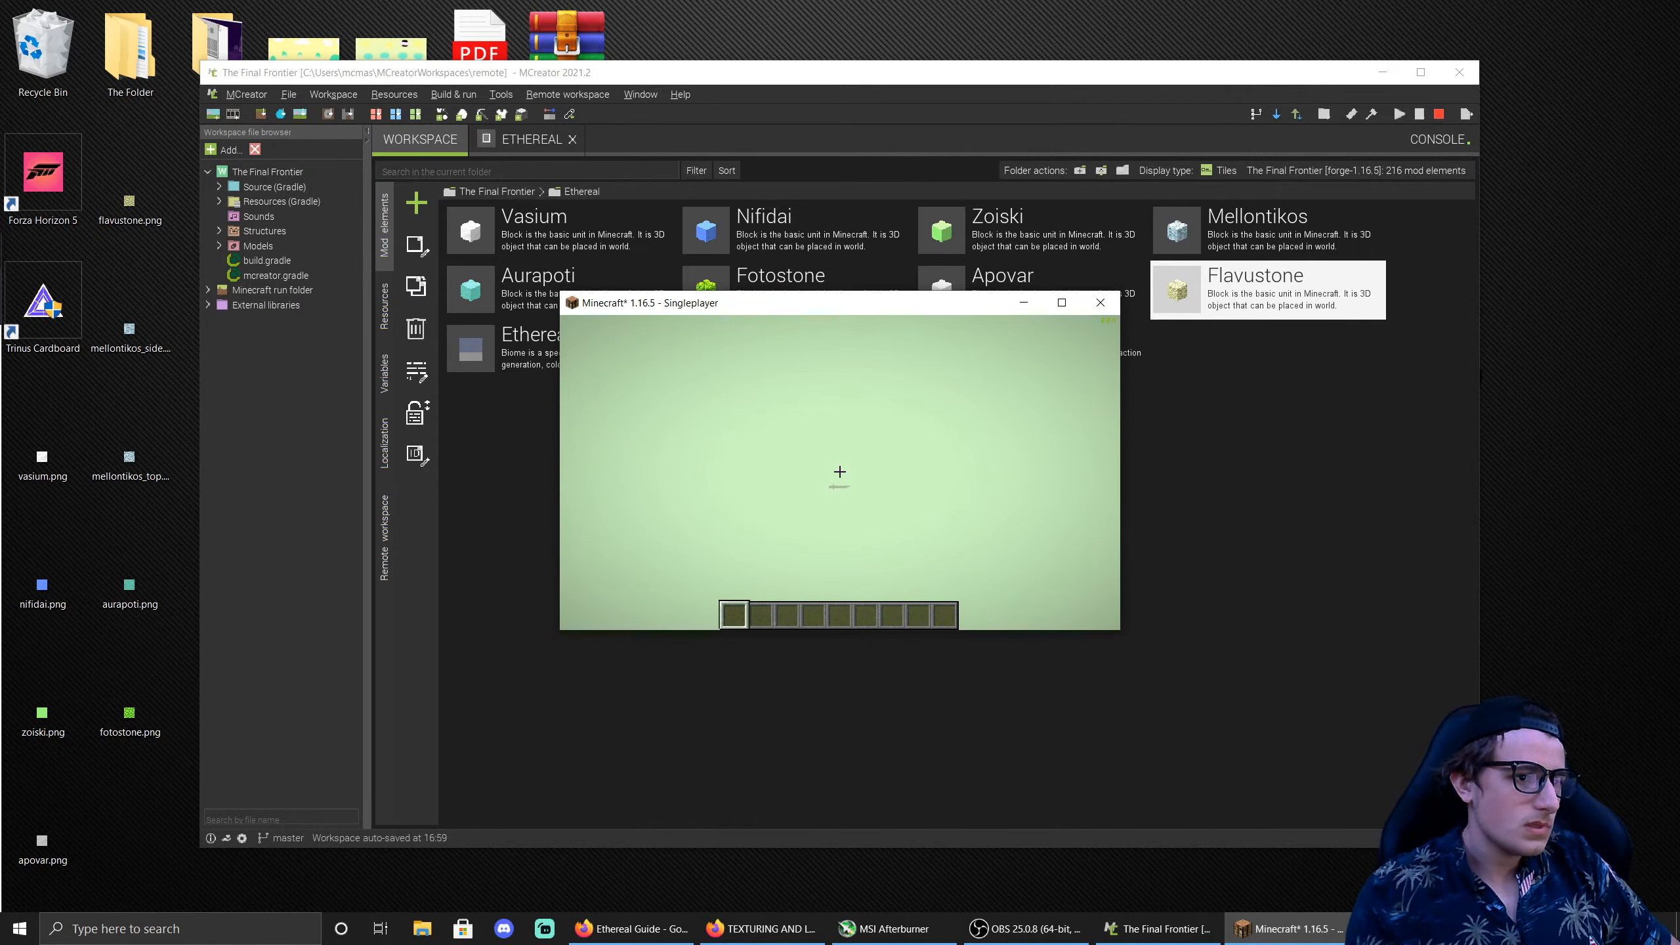
key("e")
left_click(1061, 303)
key("e")
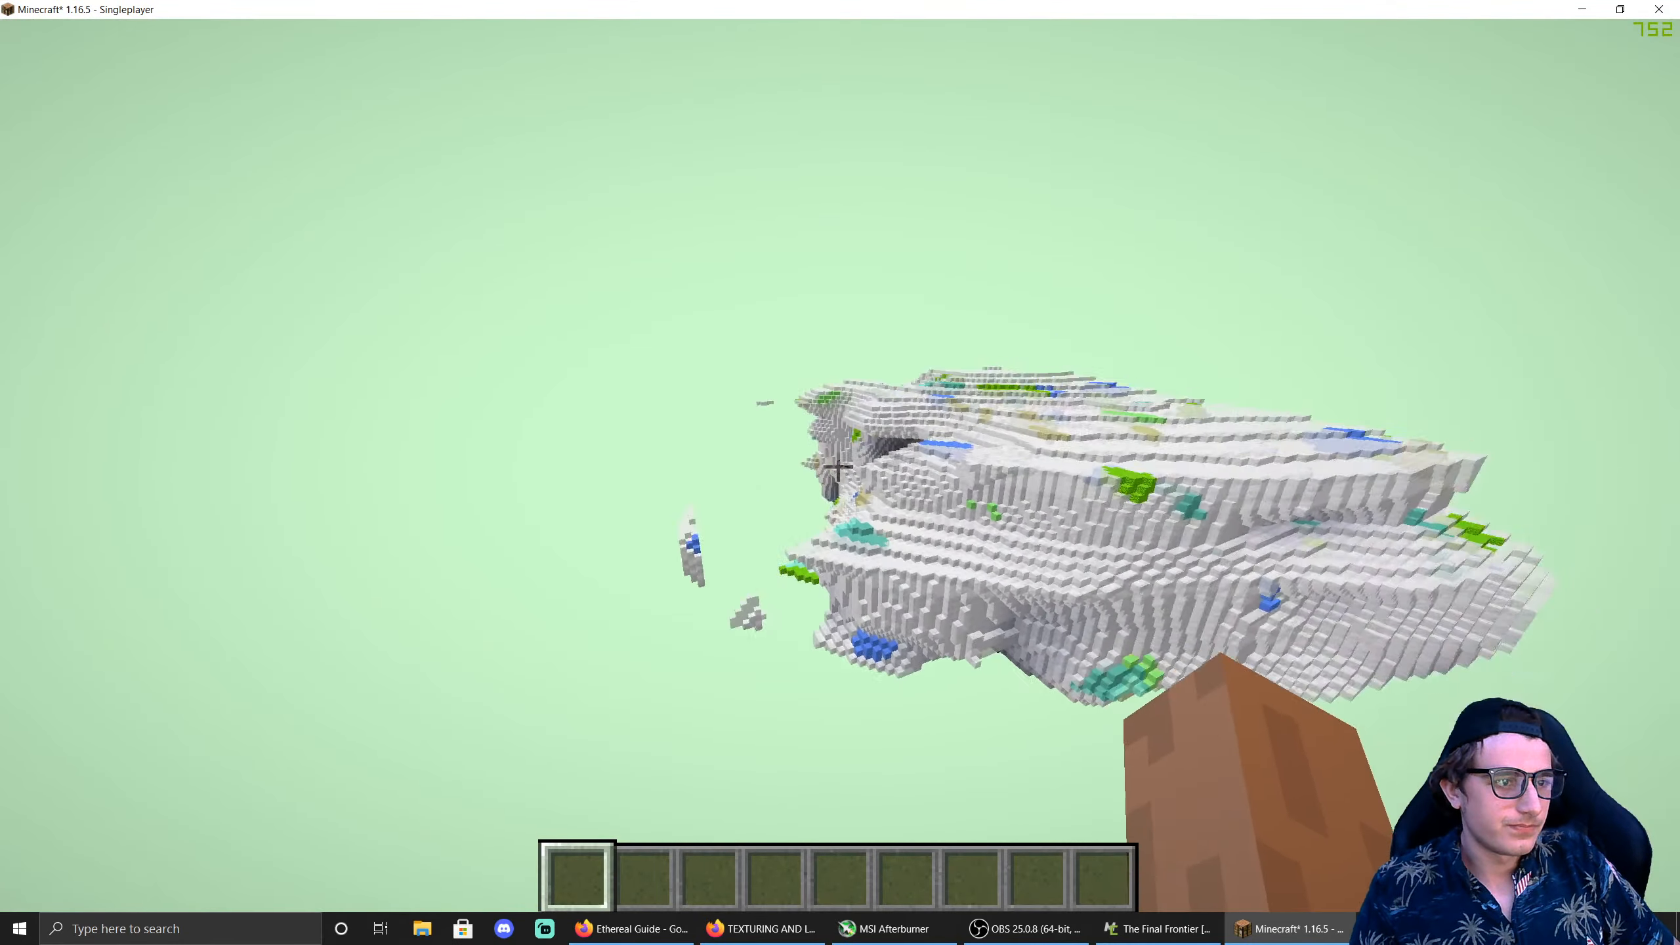
Step: Fly to the floating Apovar island and examine how the yellow Flavustone patches generate in its surface
key("a")
key("w")
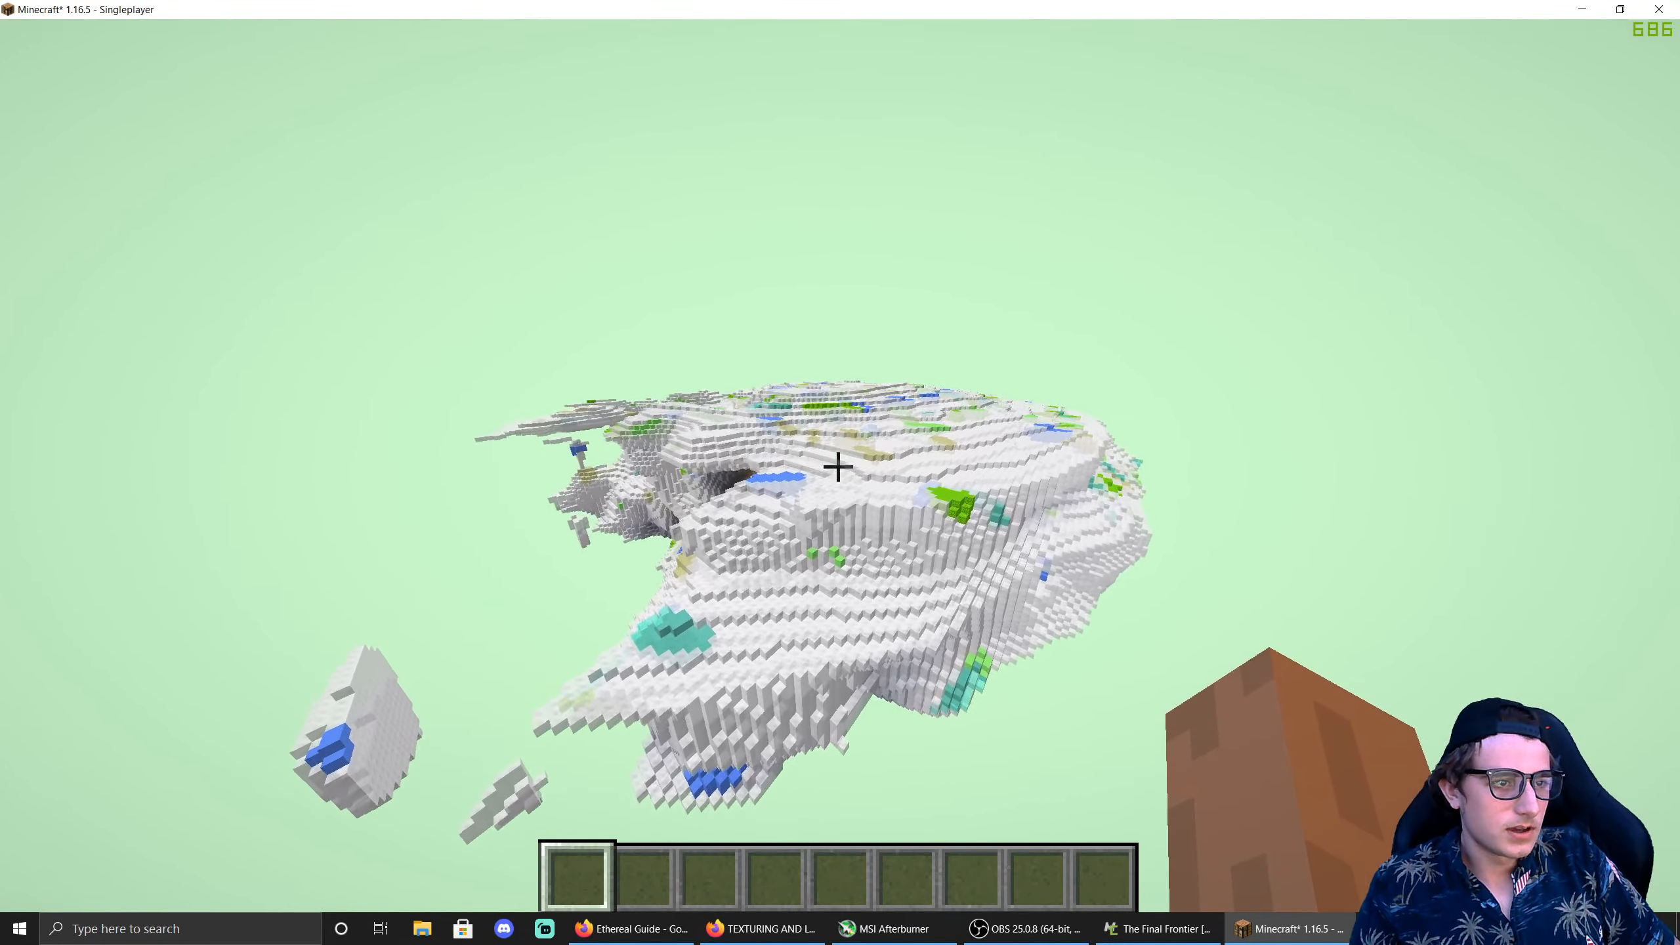
key("w")
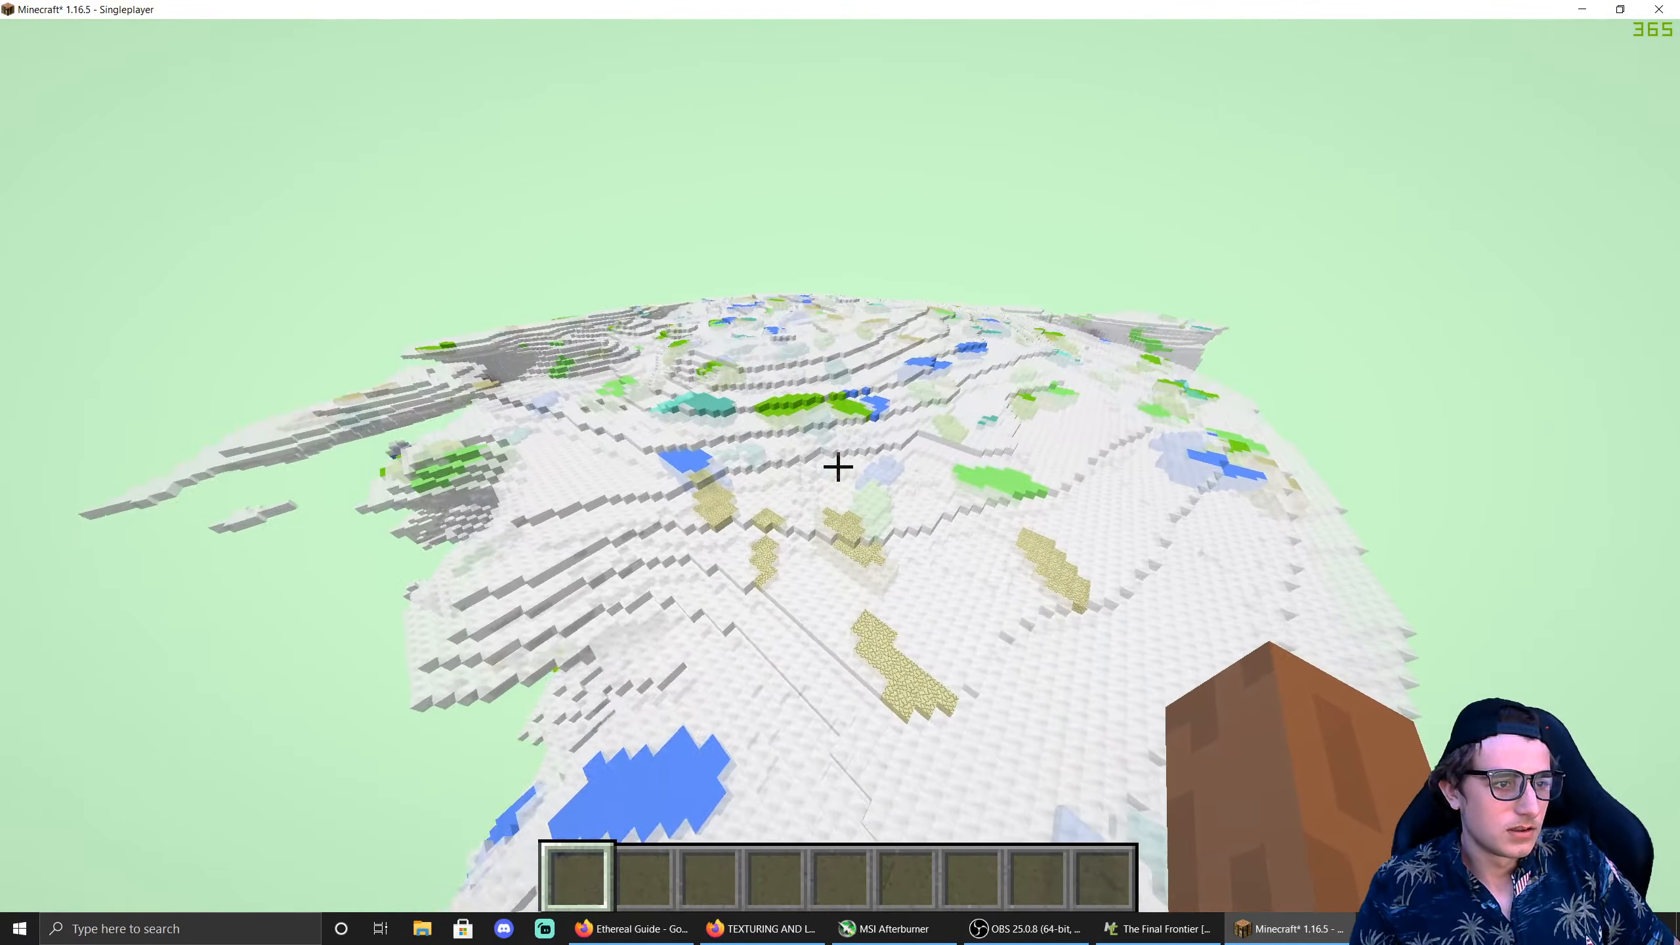
key("w")
key("space")
key("space")
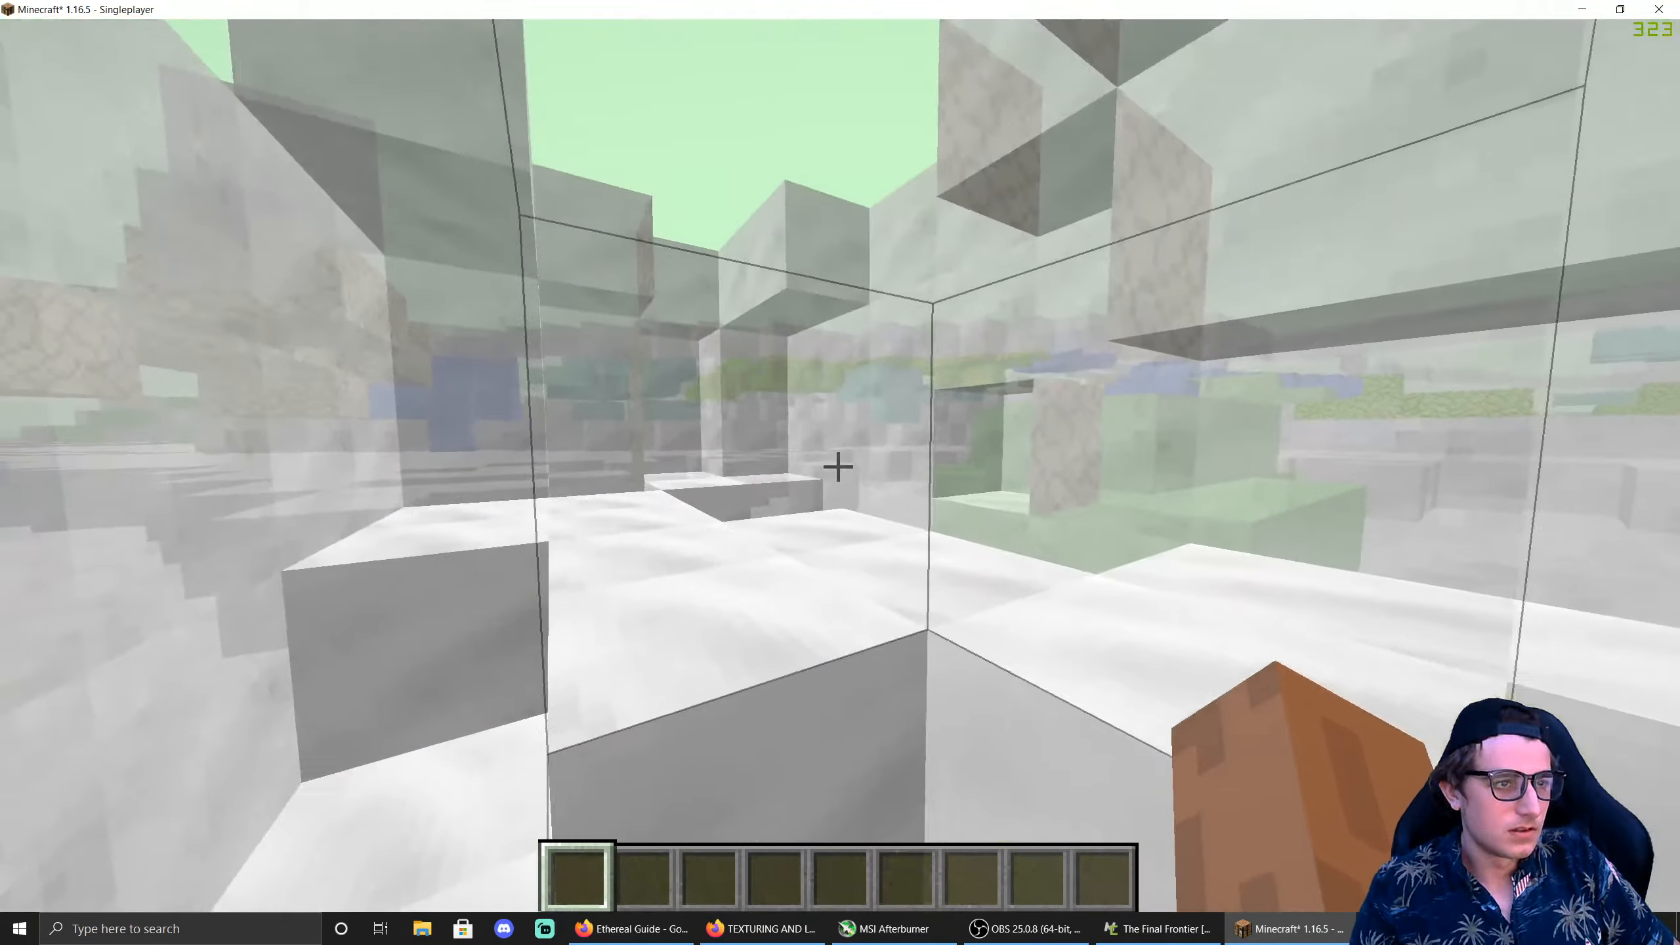
key("s")
key("space")
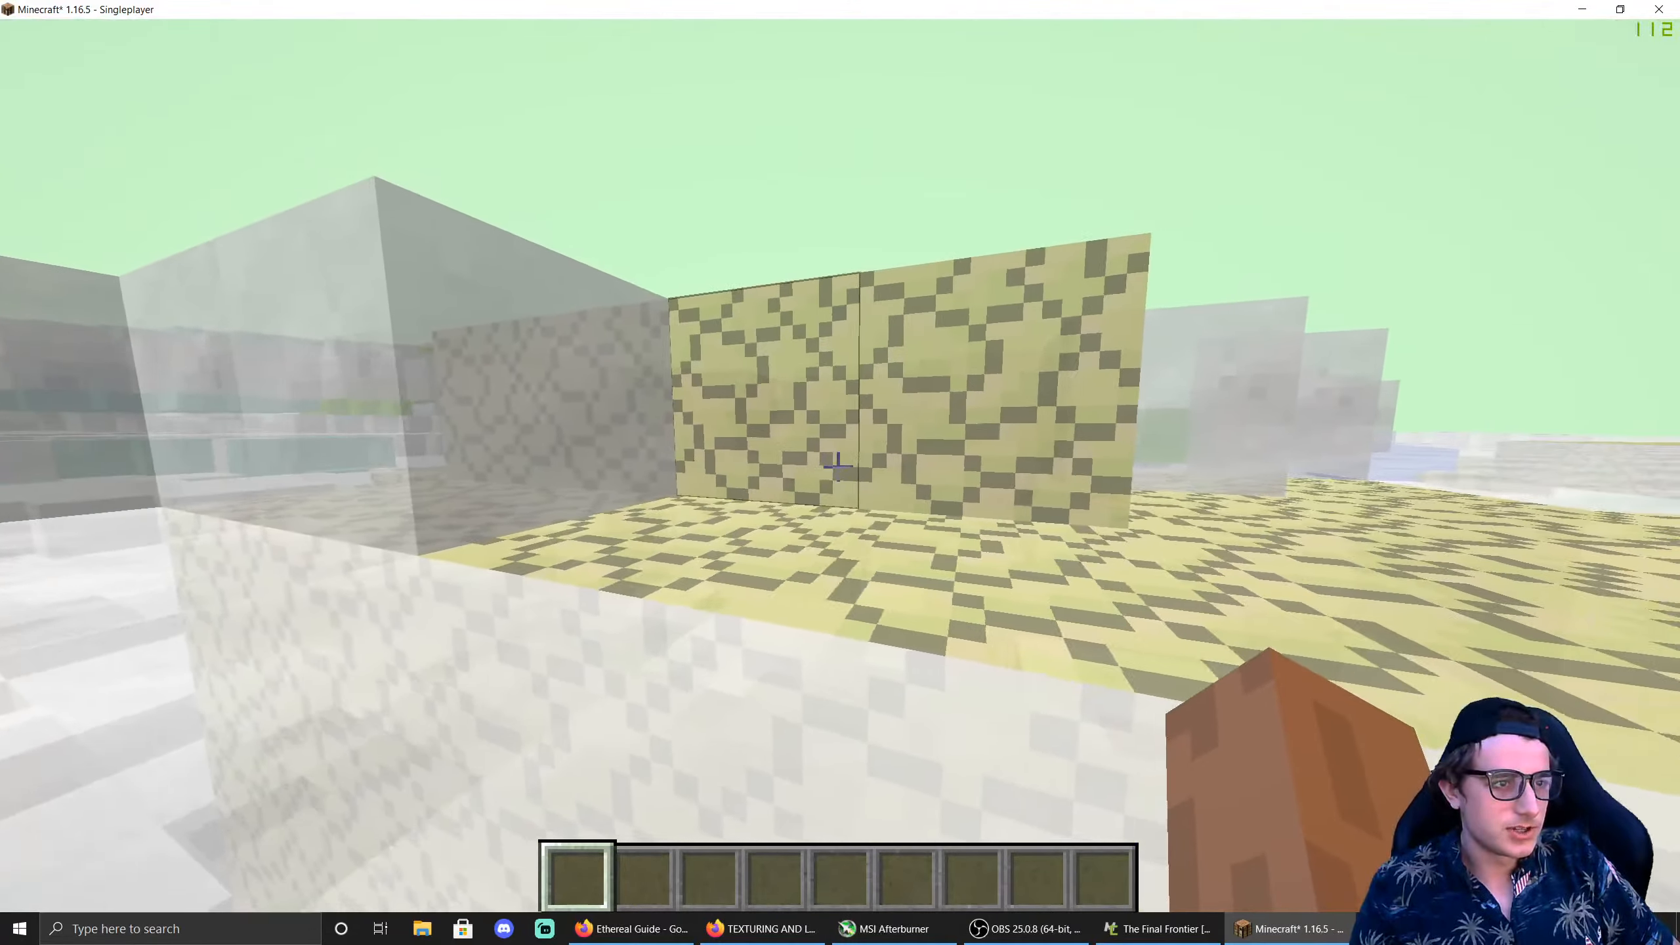
key("space")
key("w")
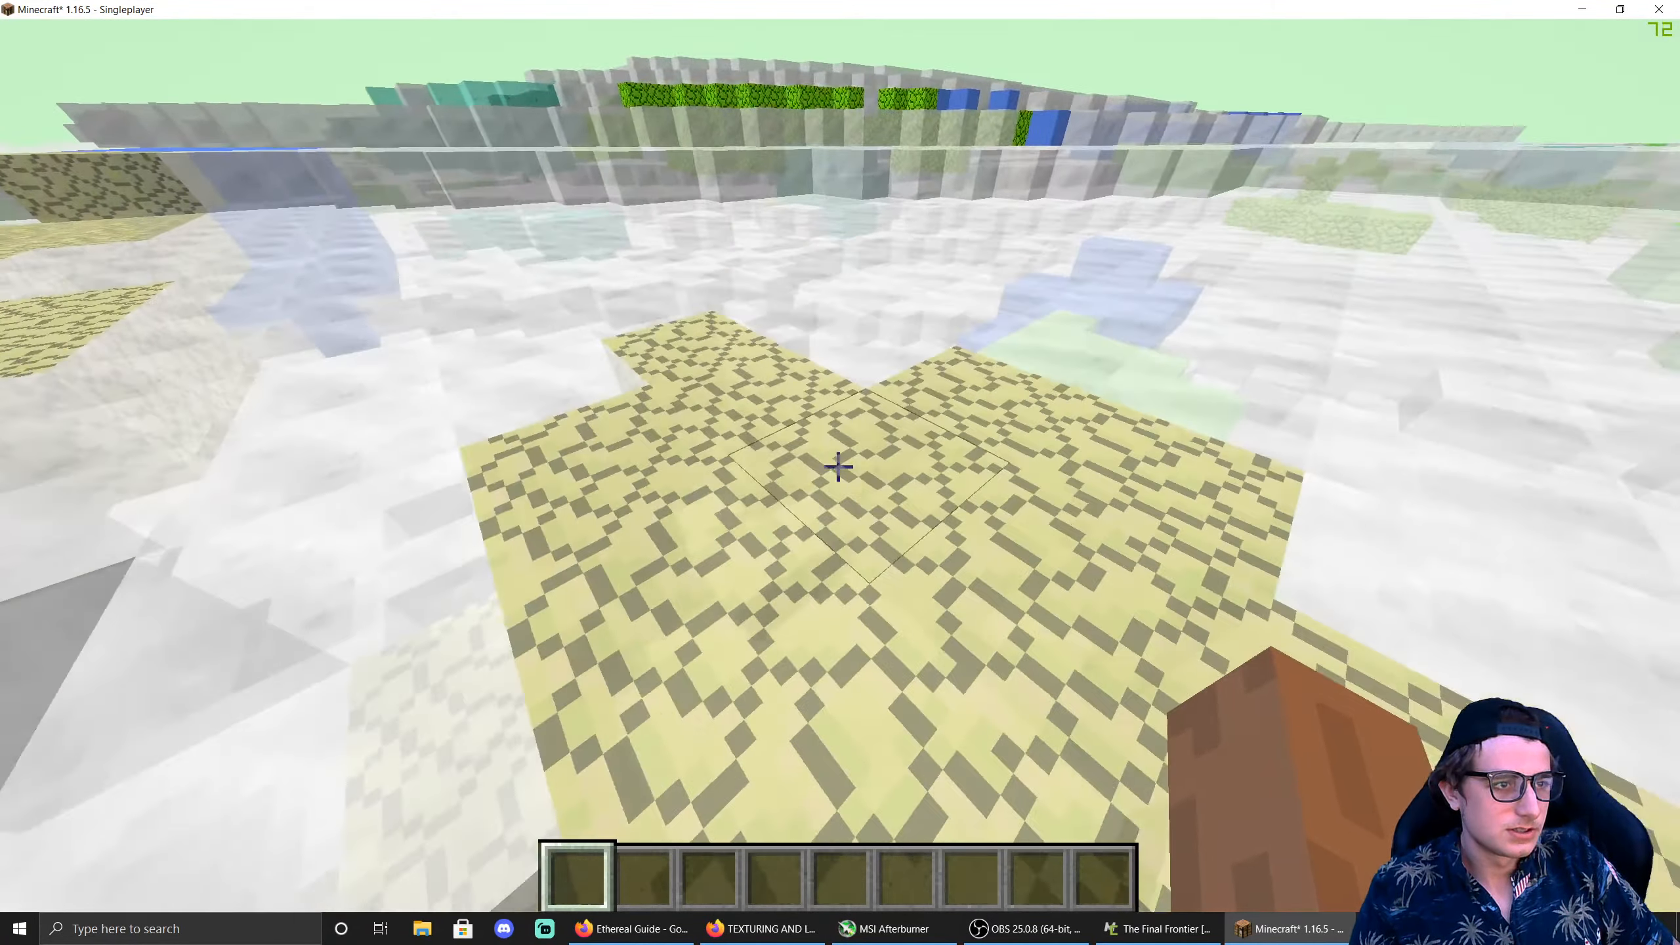
Step: Fly low across the Apovar terrain and examine the Fotostone, Aurapoti and Nifidai deposits up close
key("w")
key("shift")
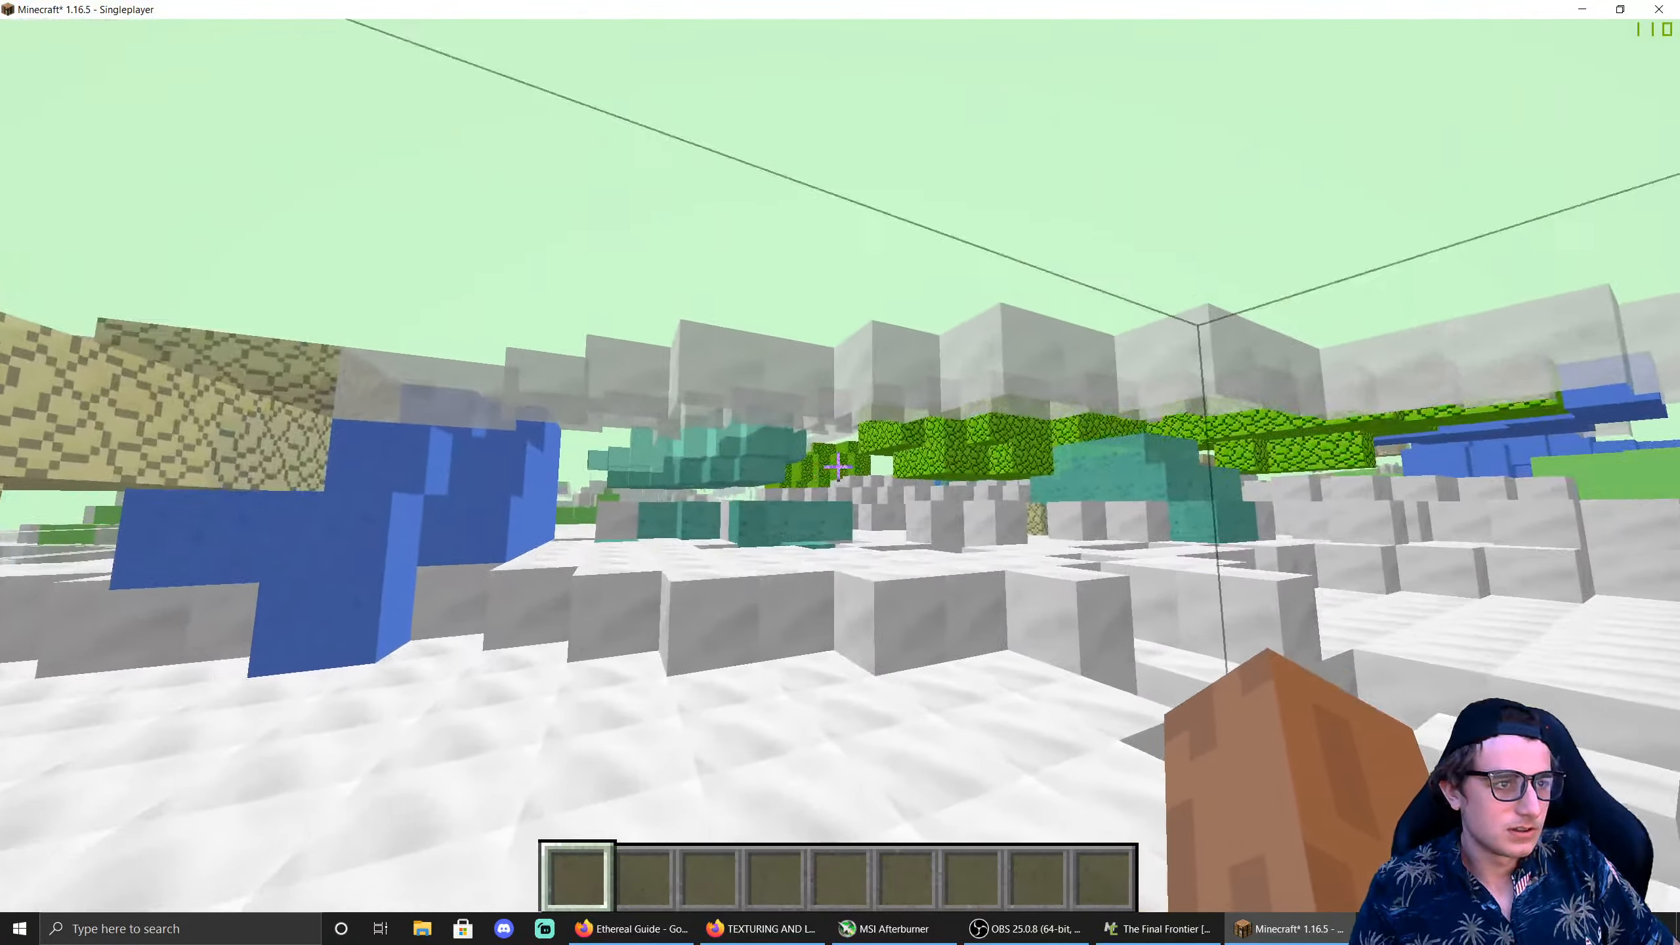
key("w")
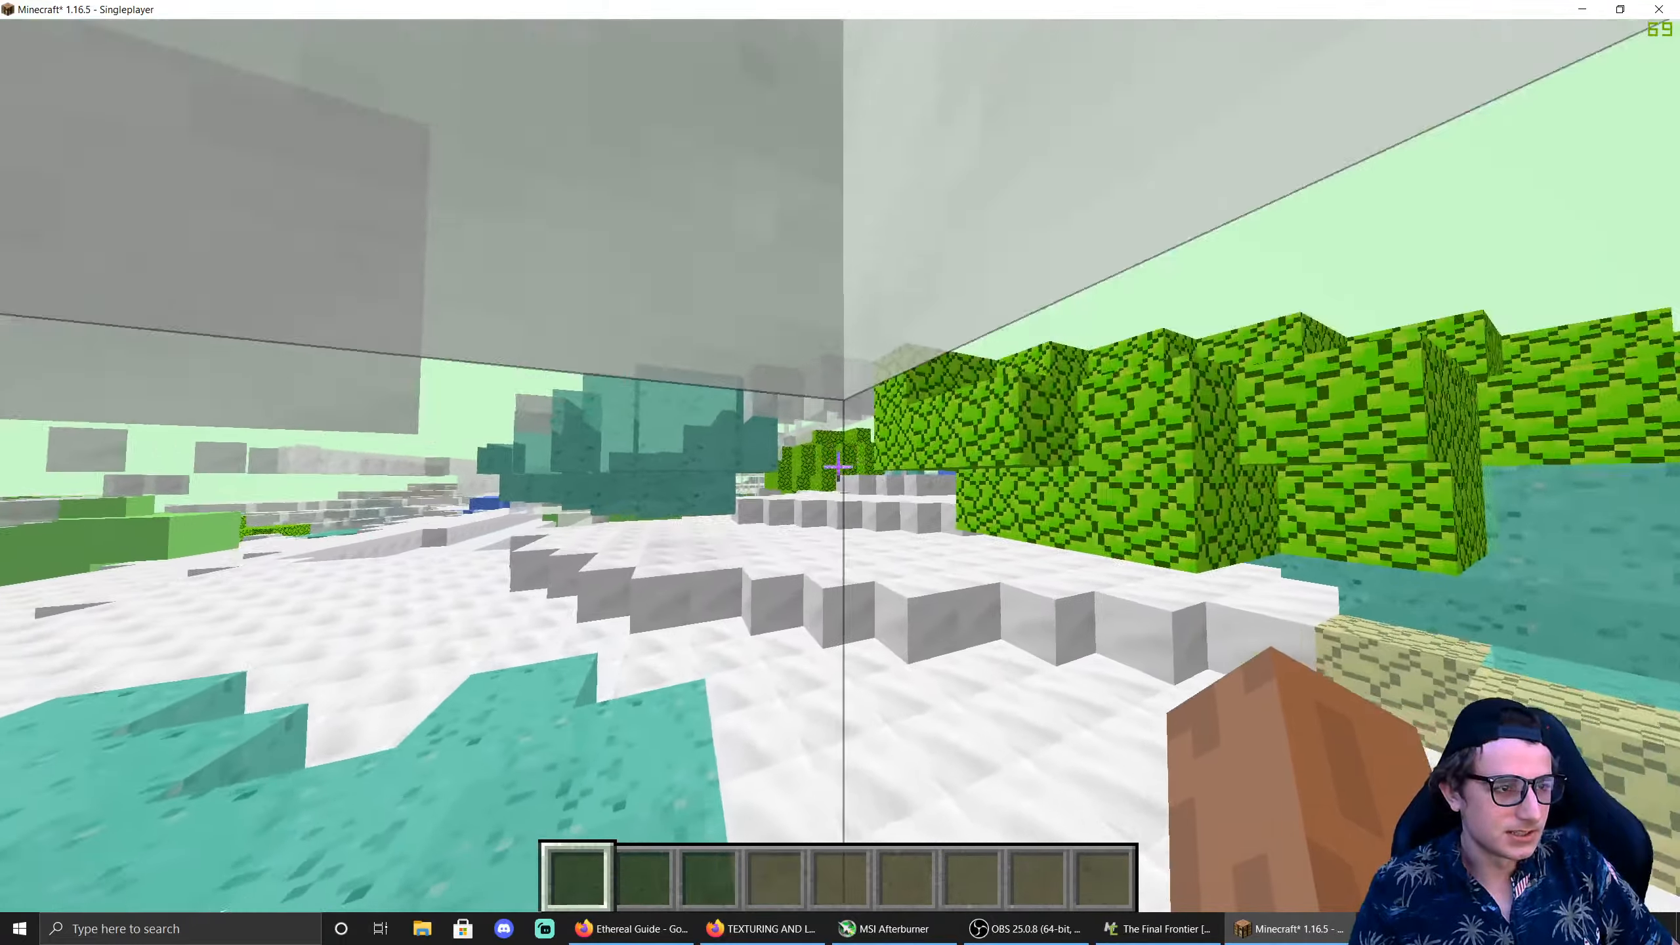
key("w")
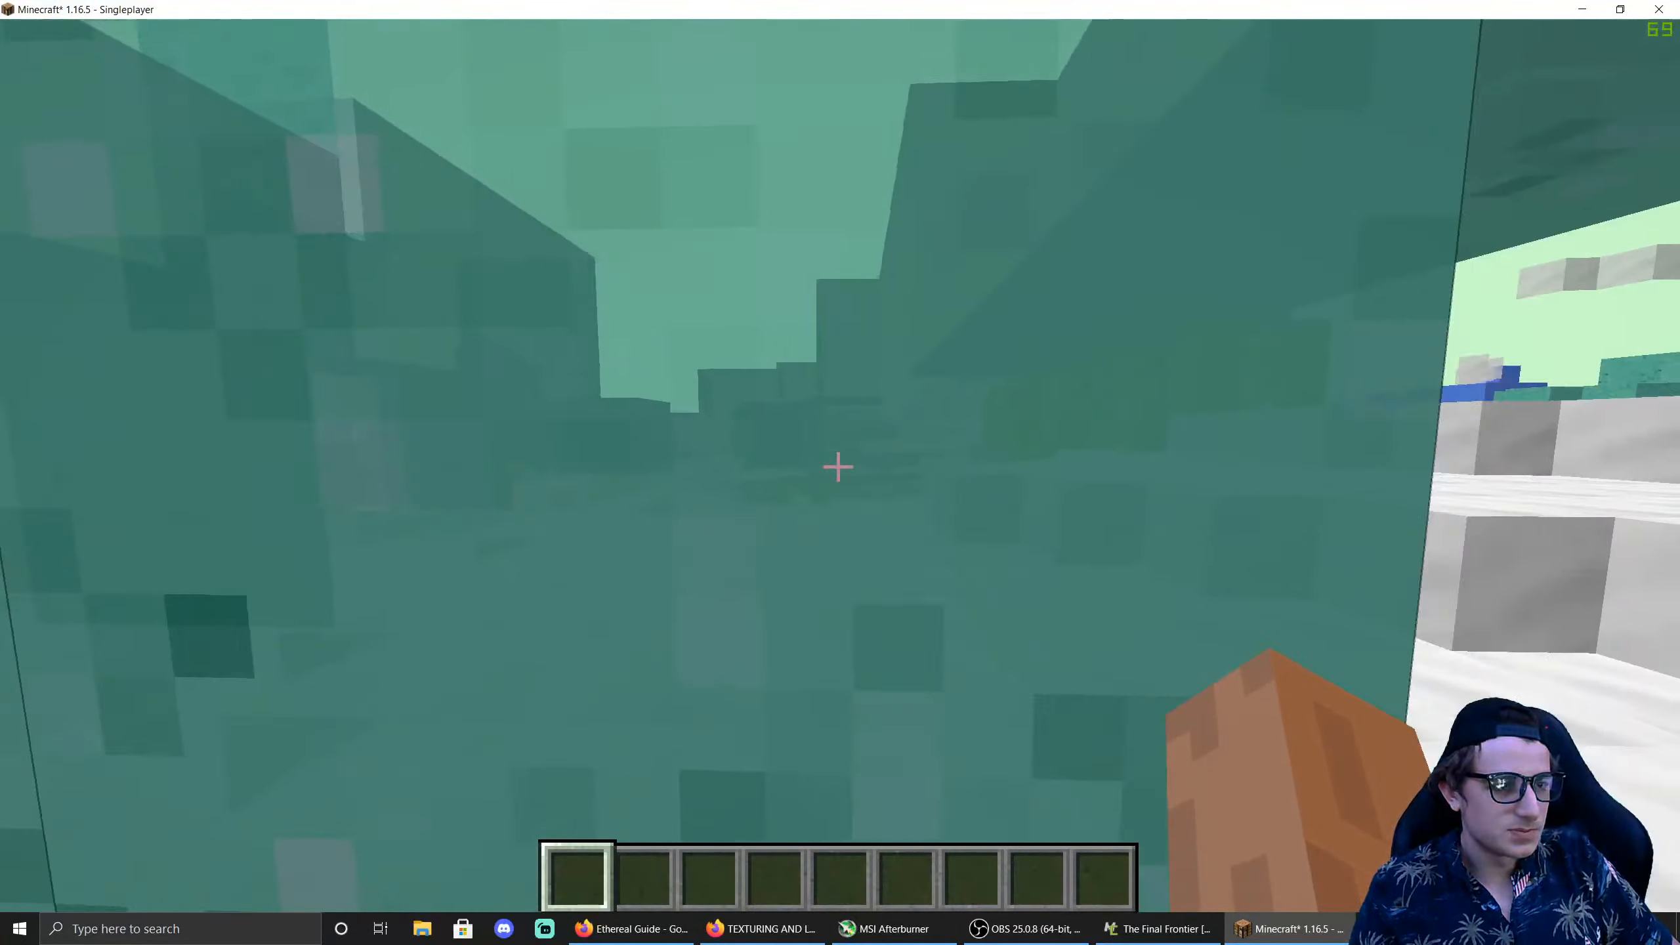
key("w")
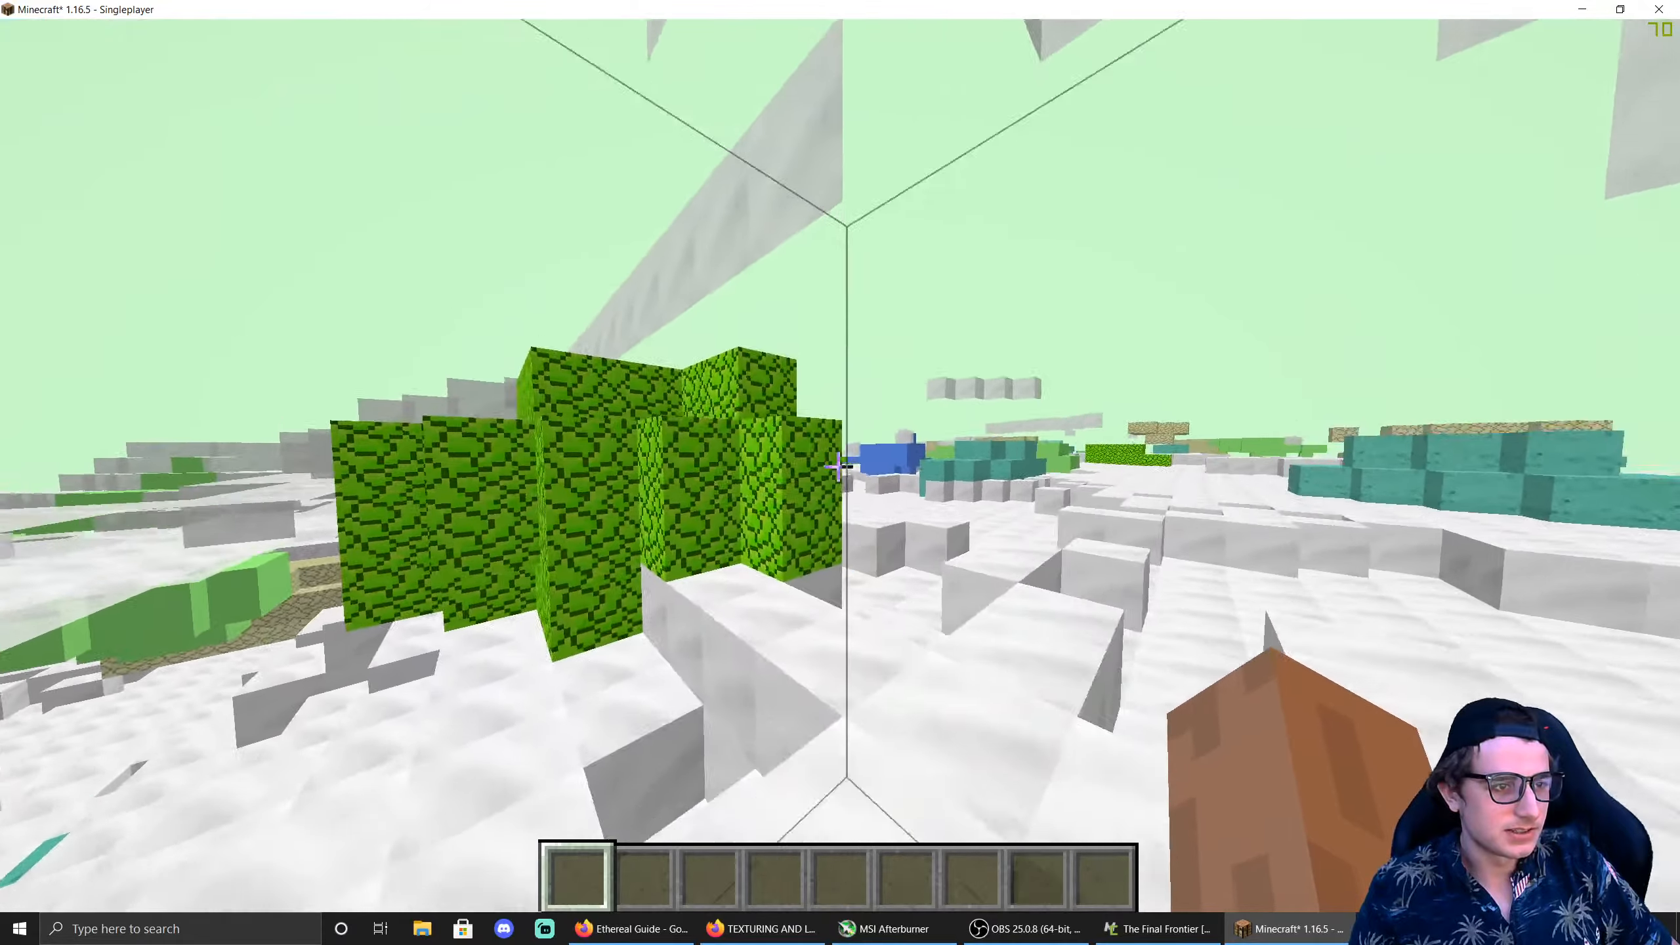
key("w")
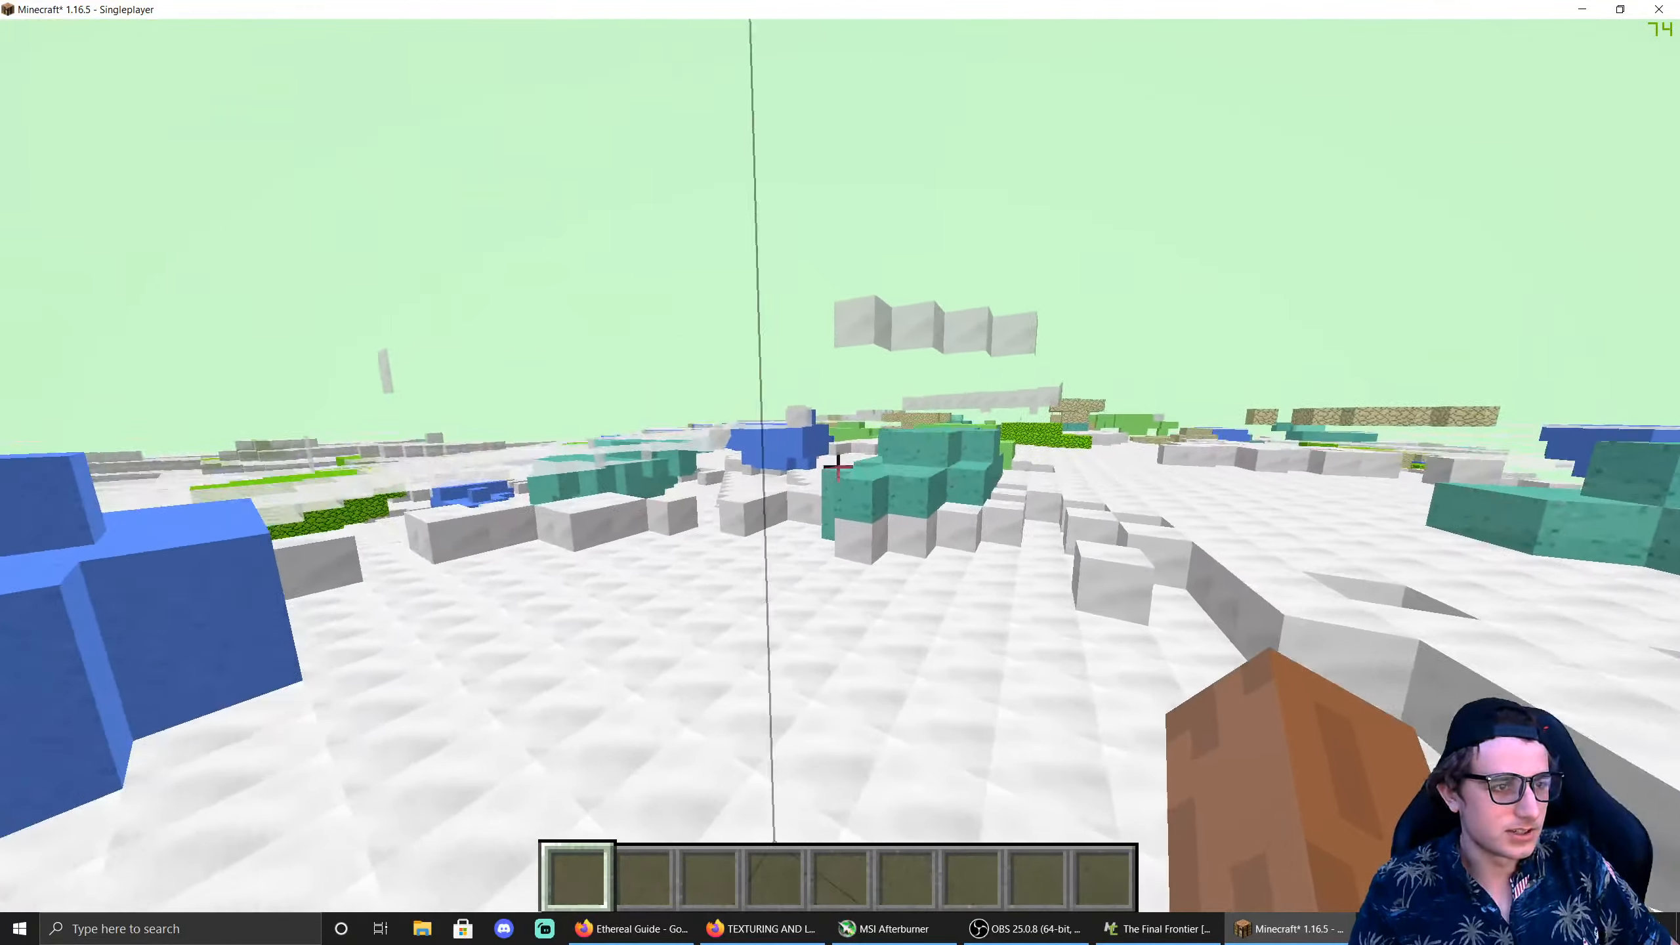
key("w")
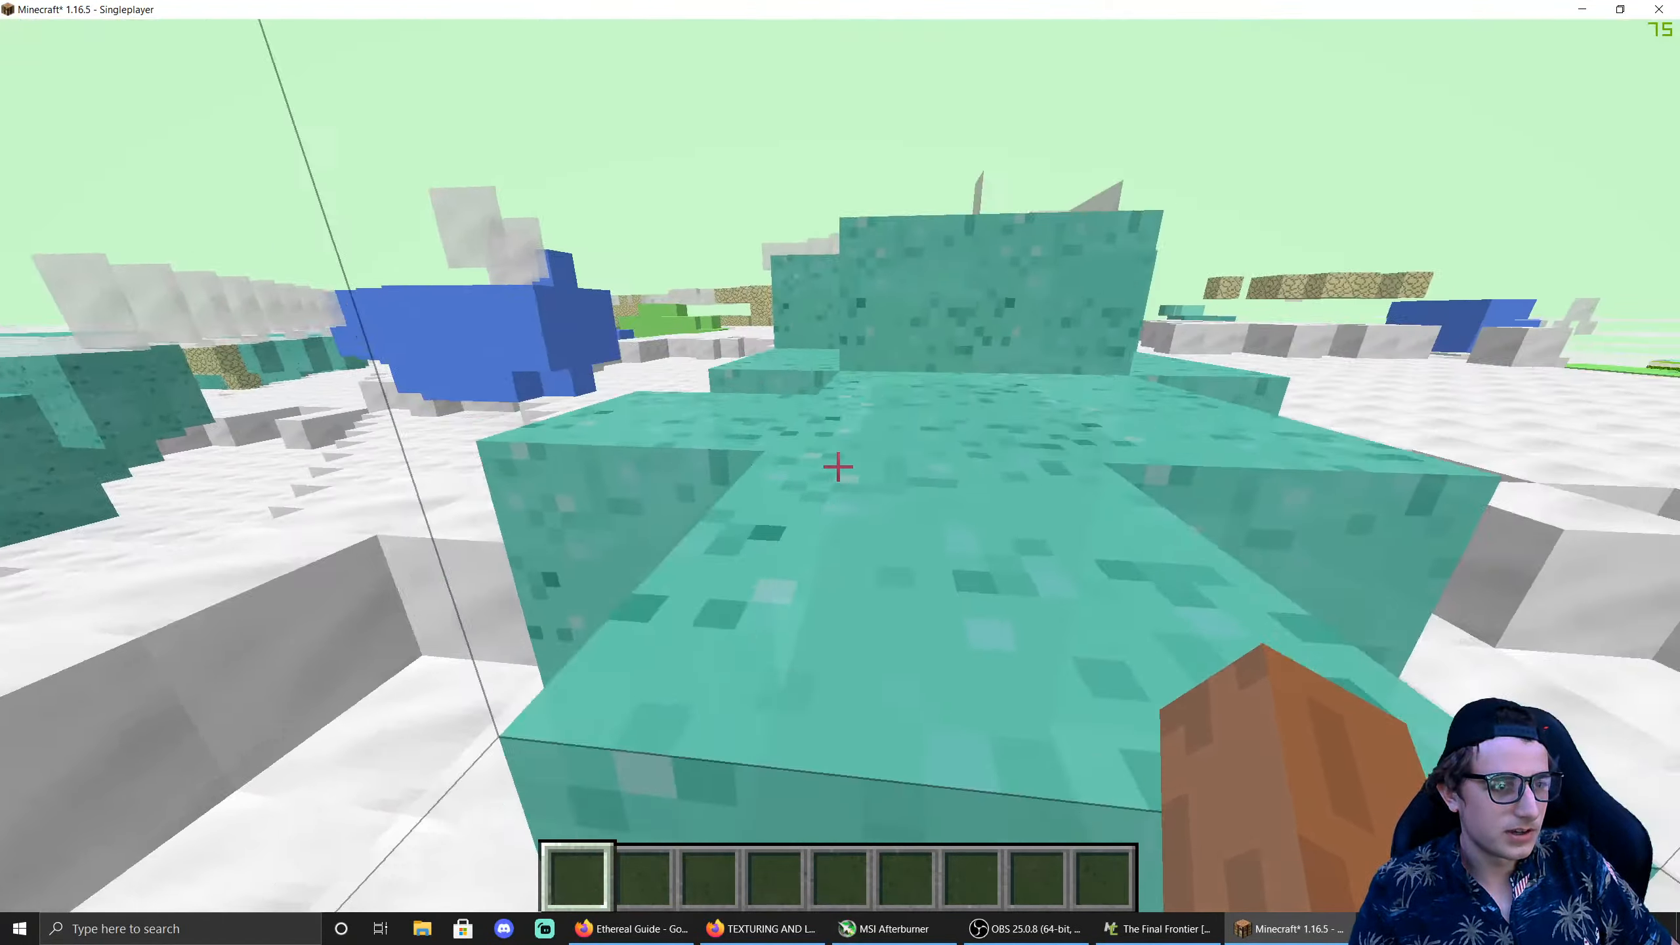
key("w")
key("space")
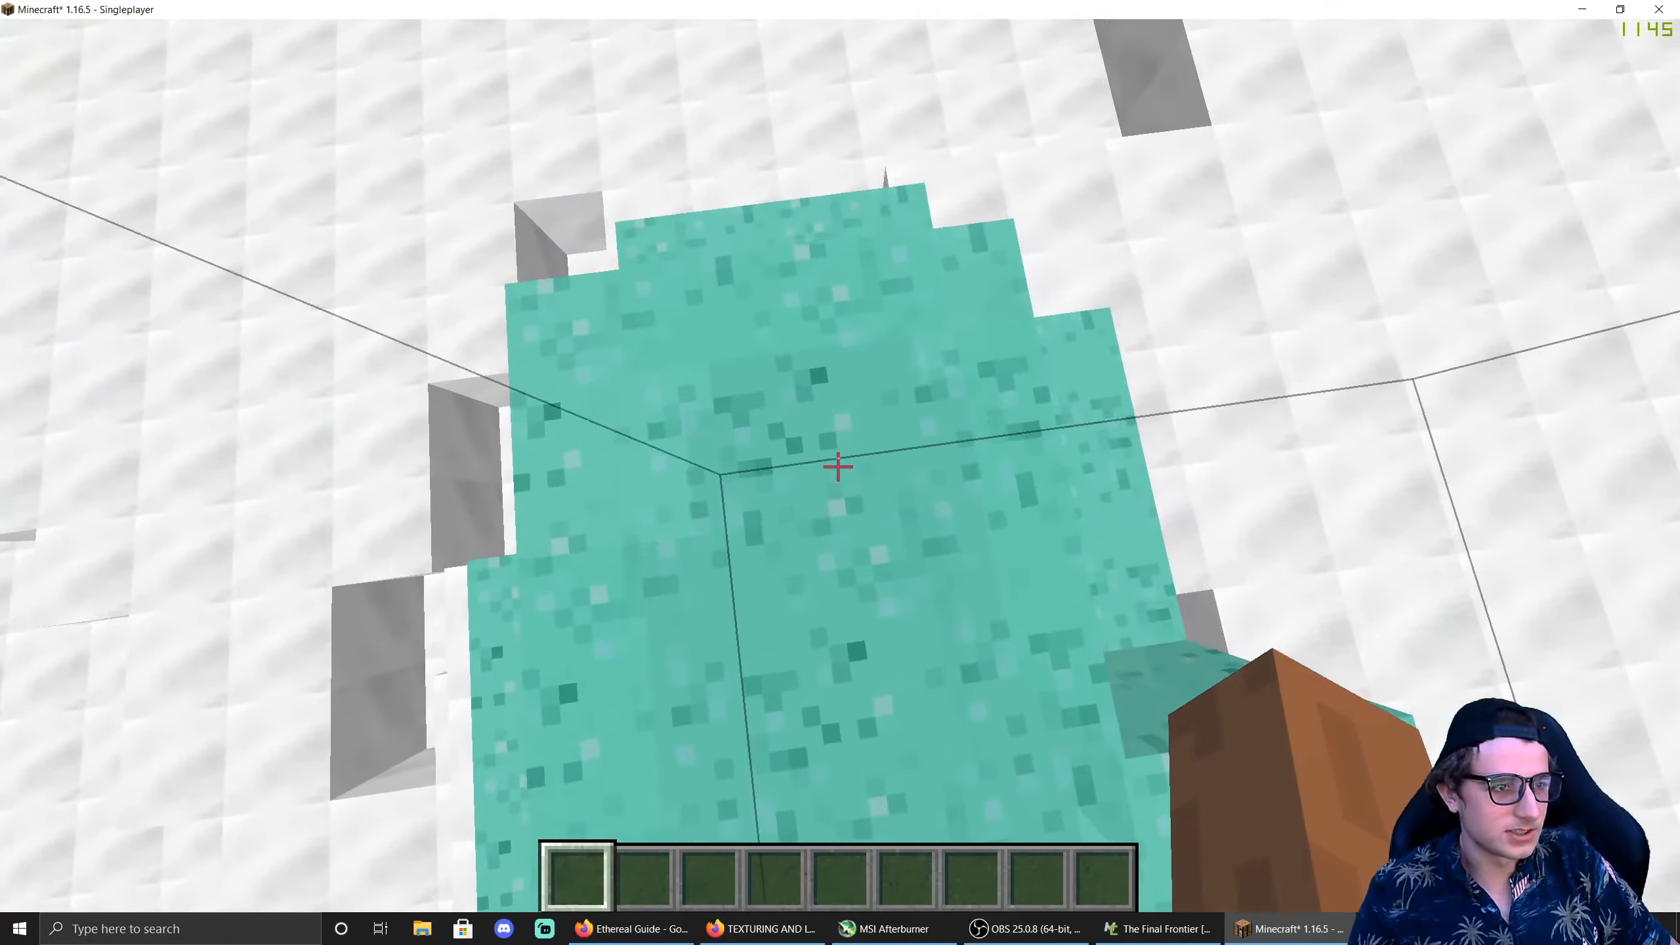
key("w")
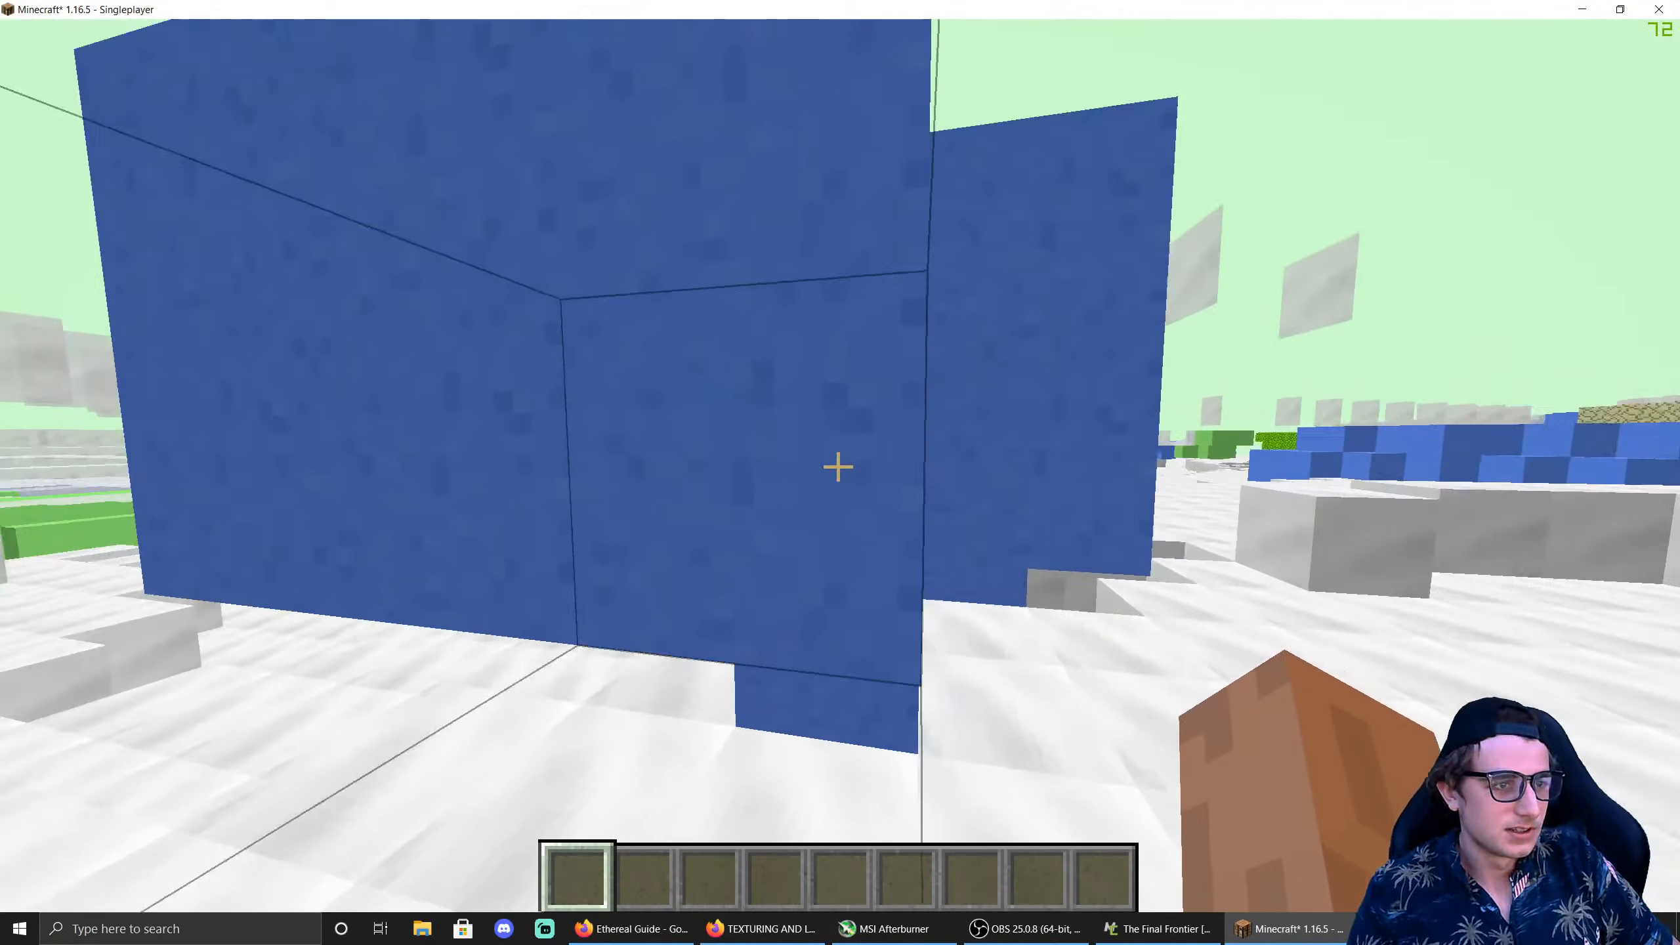
key("w")
key("space")
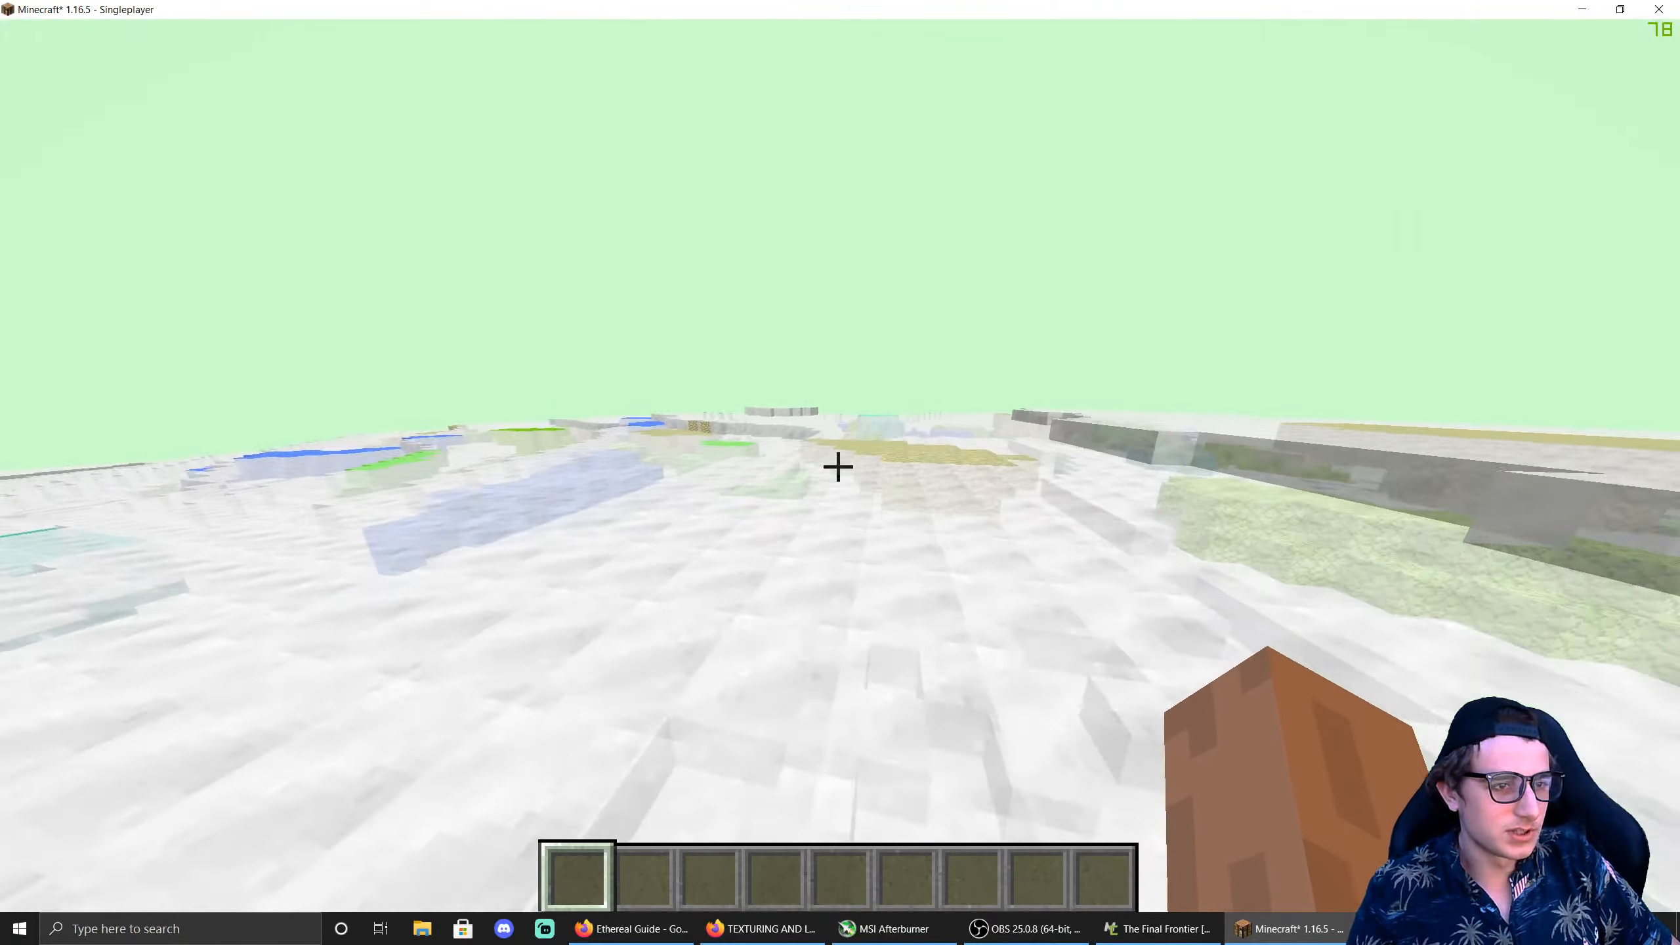
Step: Continue over the island's surface and examine the bright green Zoiski patches and the neighbouring mixed block deposits
key("w")
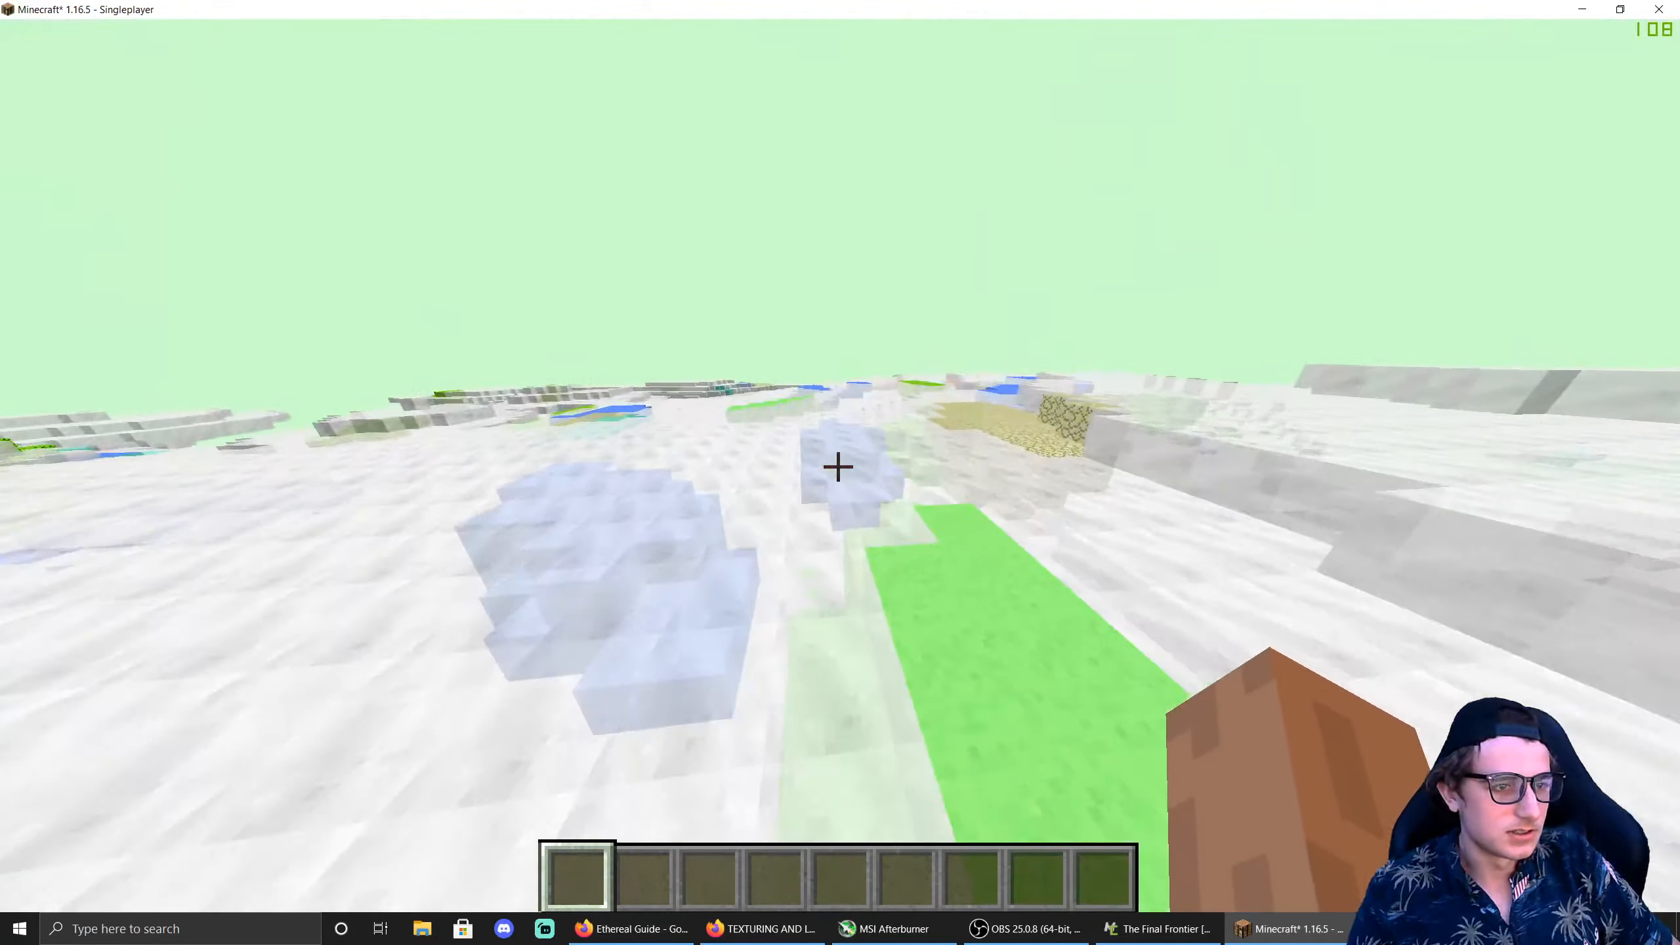
key("w")
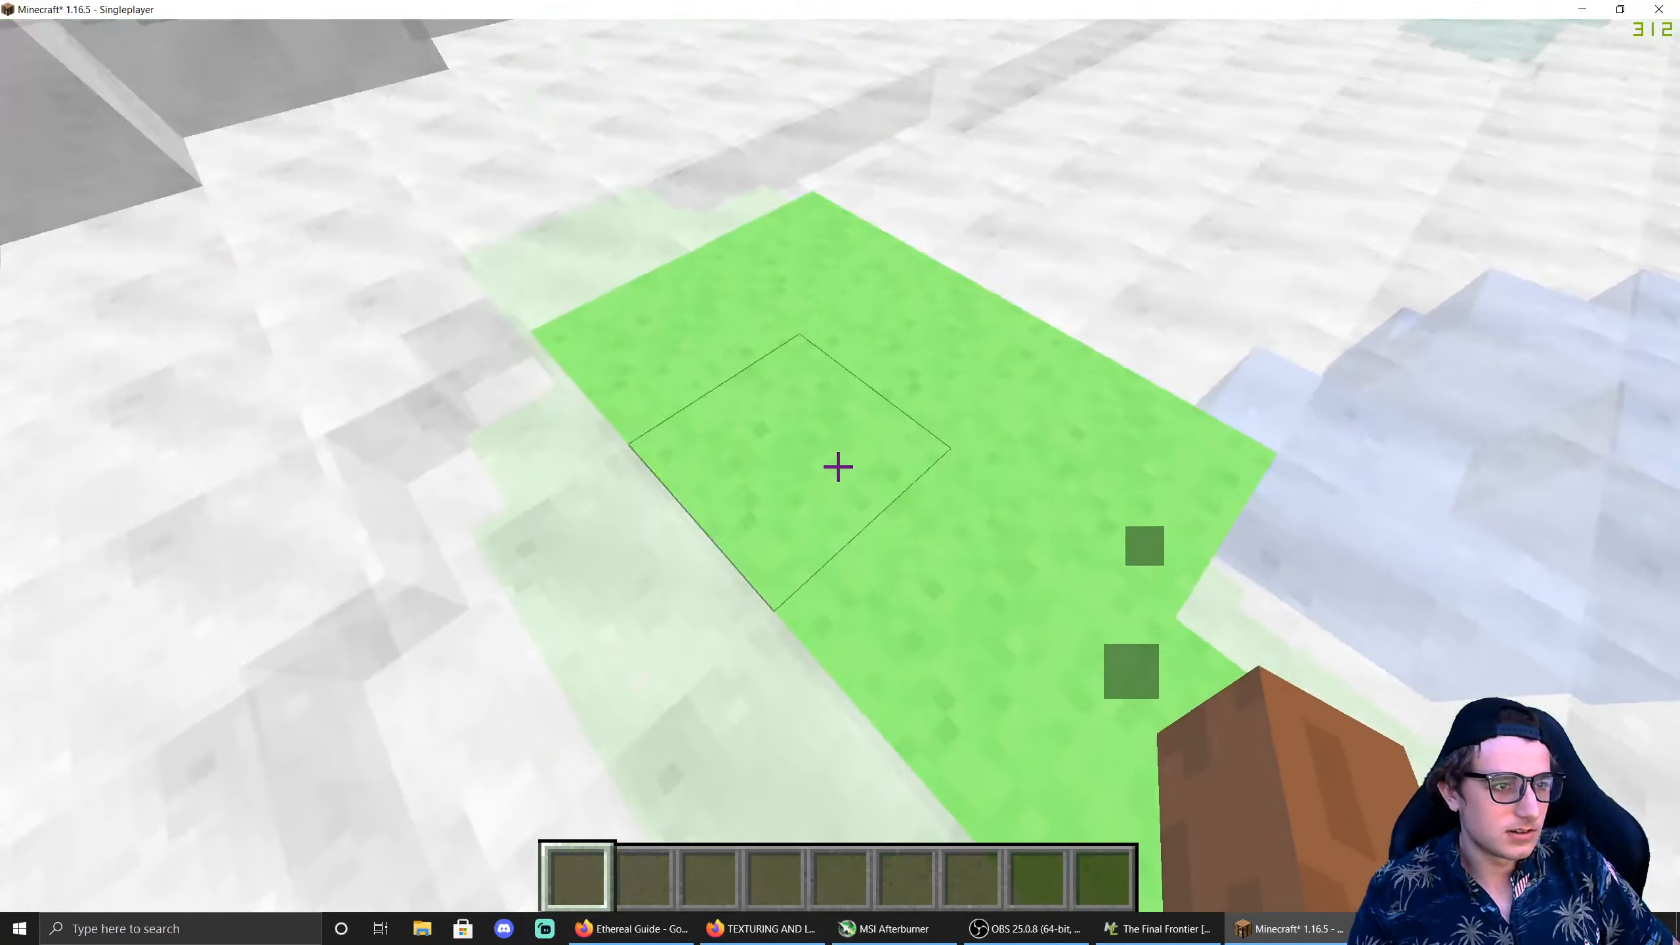
key("w")
key("space")
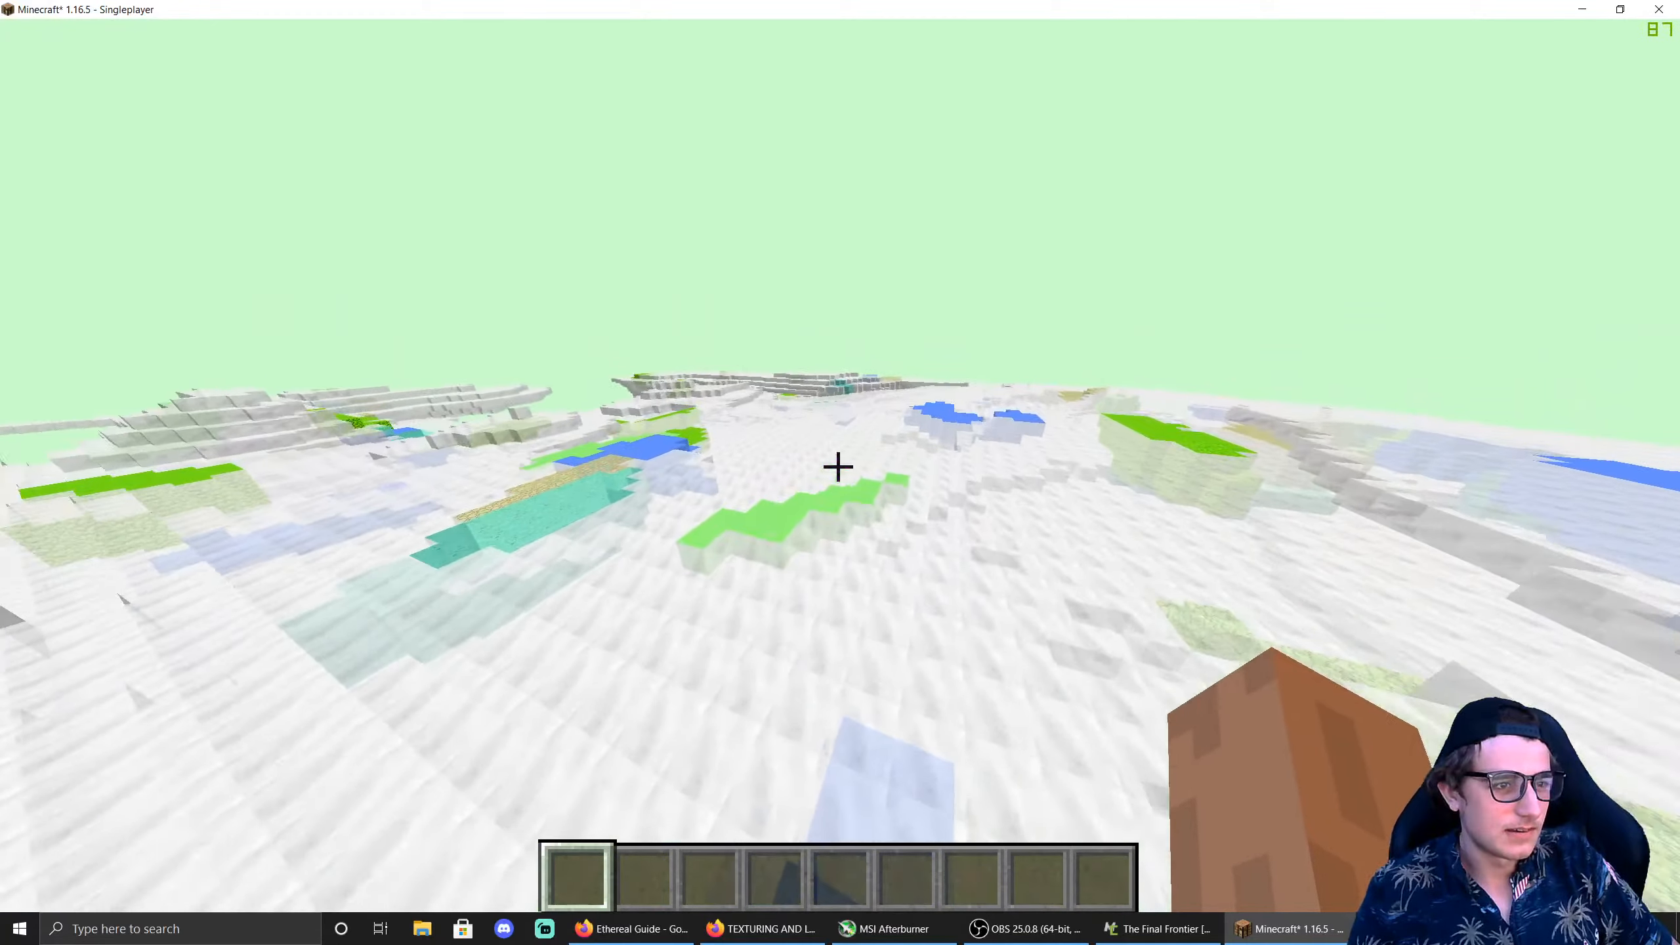
key("w")
key("shift")
key("space")
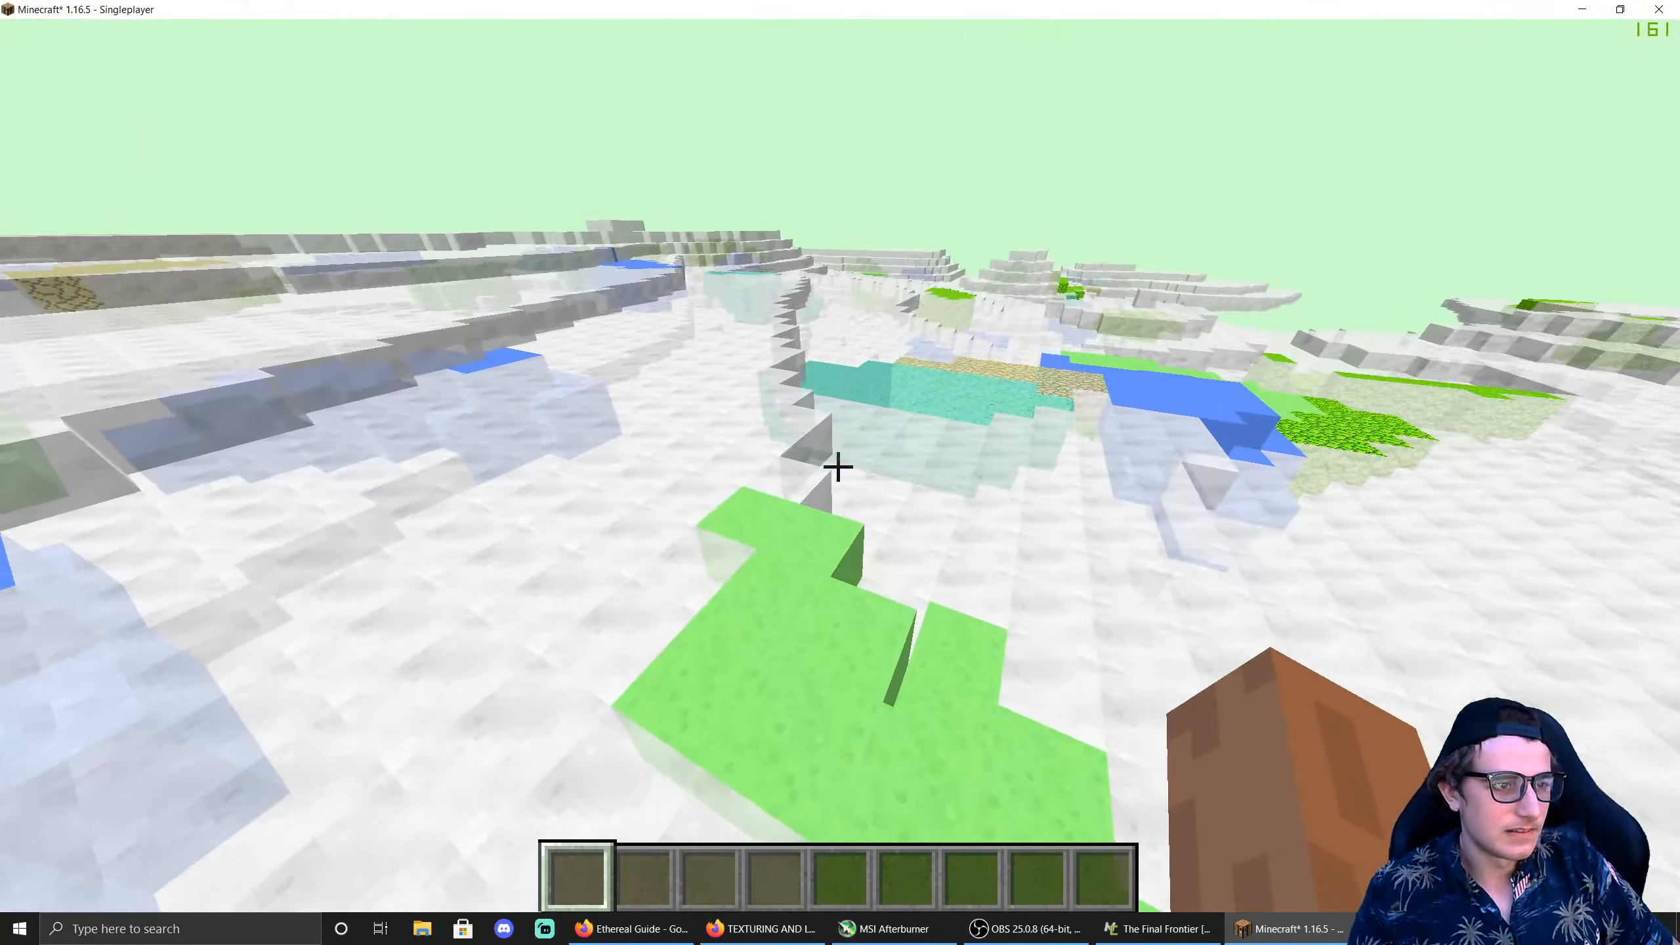
key("w")
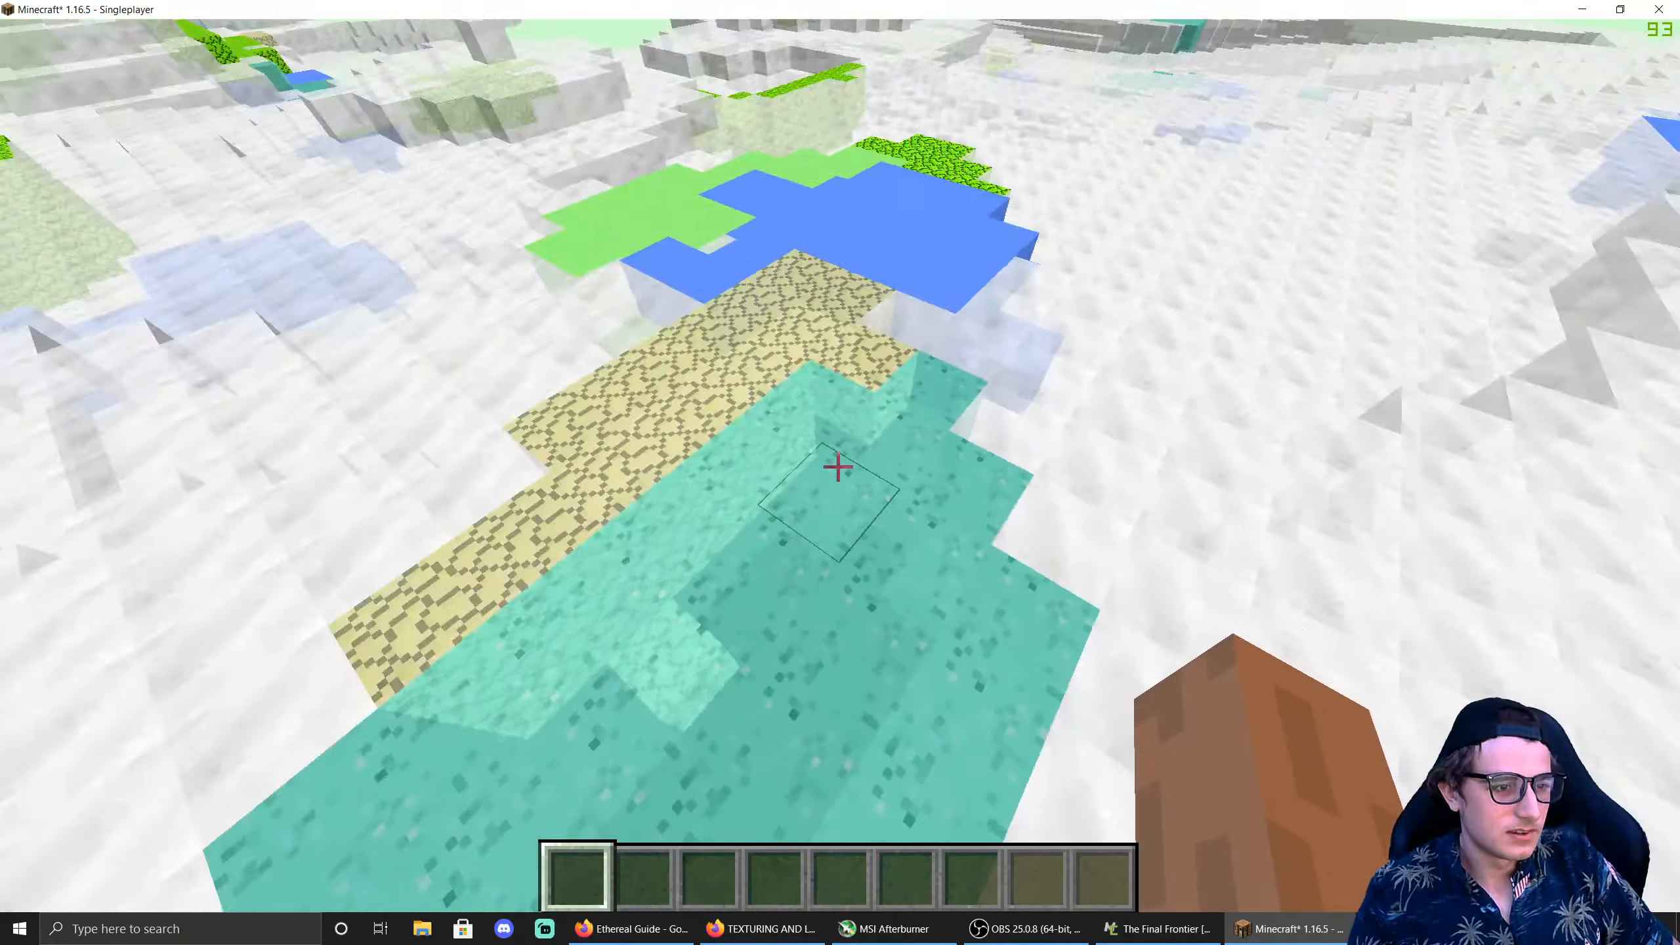
Step: Pick the Aurapoti block into the hotbar from the teal deposit and break blocks there
key("shift")
middle_click(837, 468)
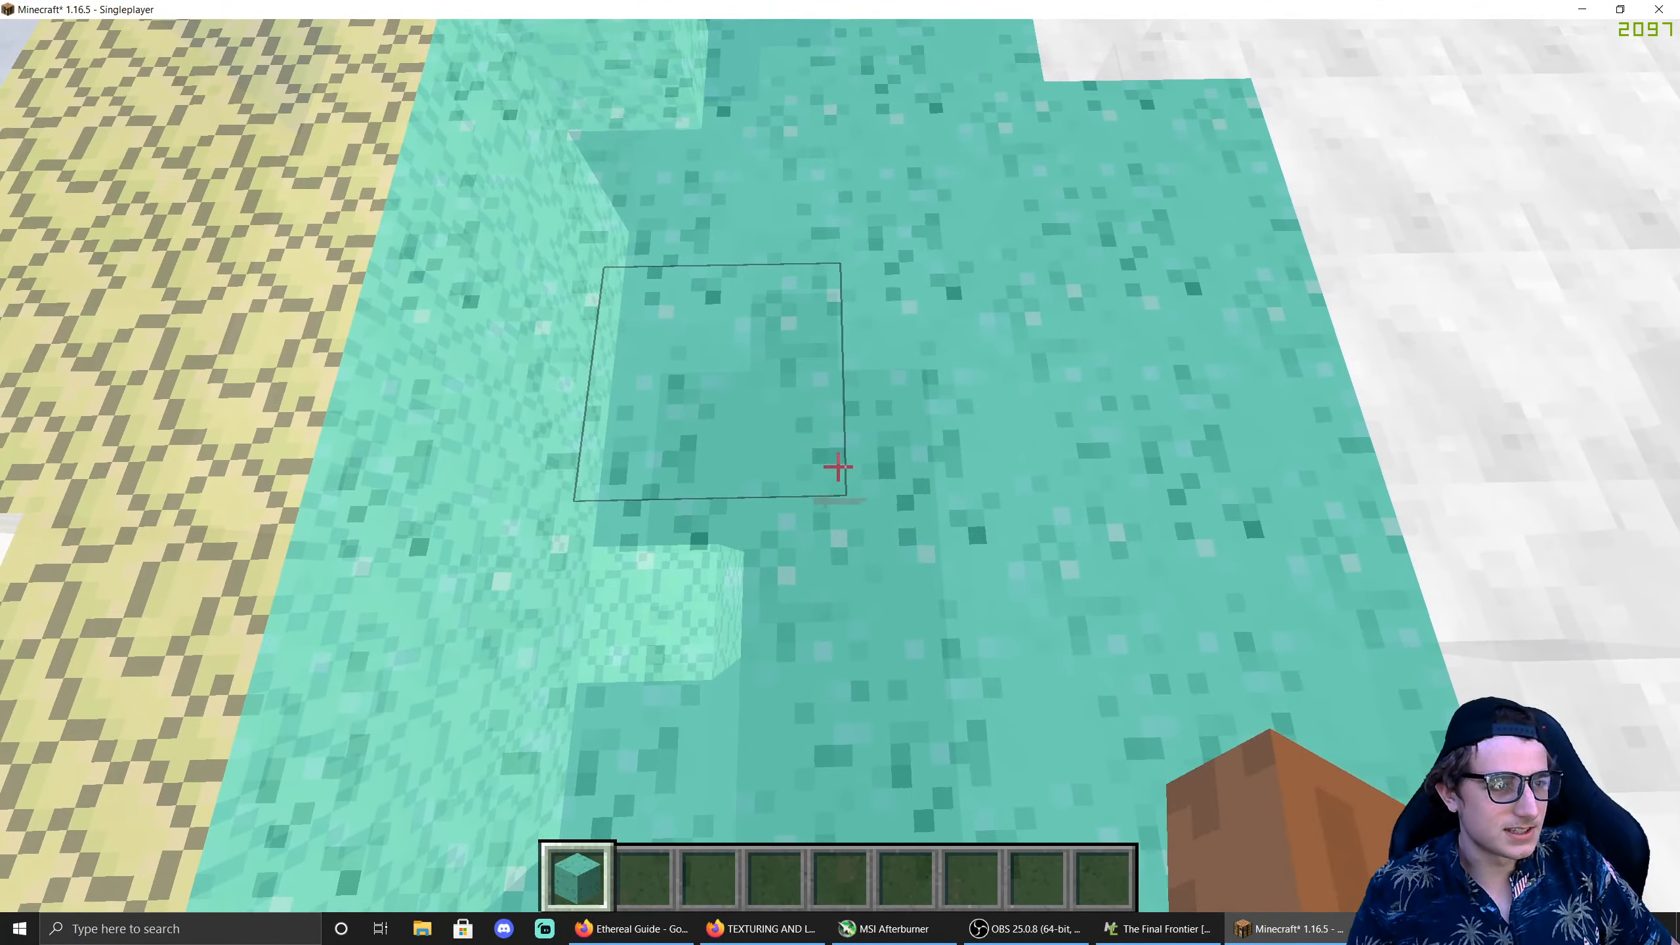
key("space")
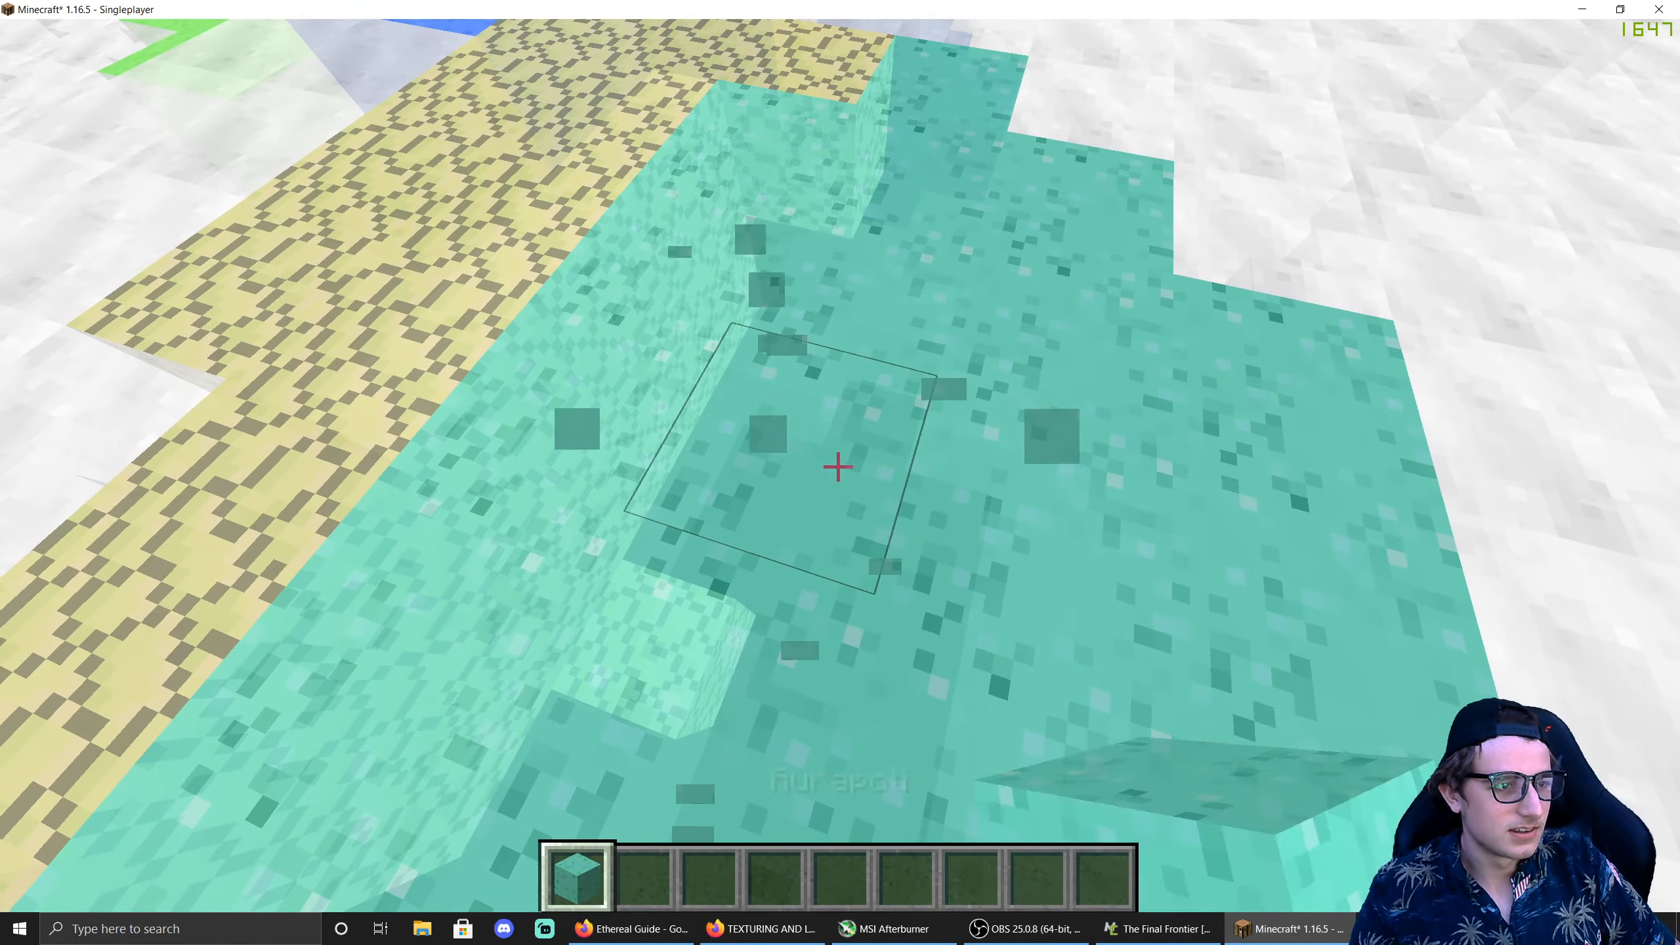
left_click(838, 466)
left_click(838, 466)
key("w")
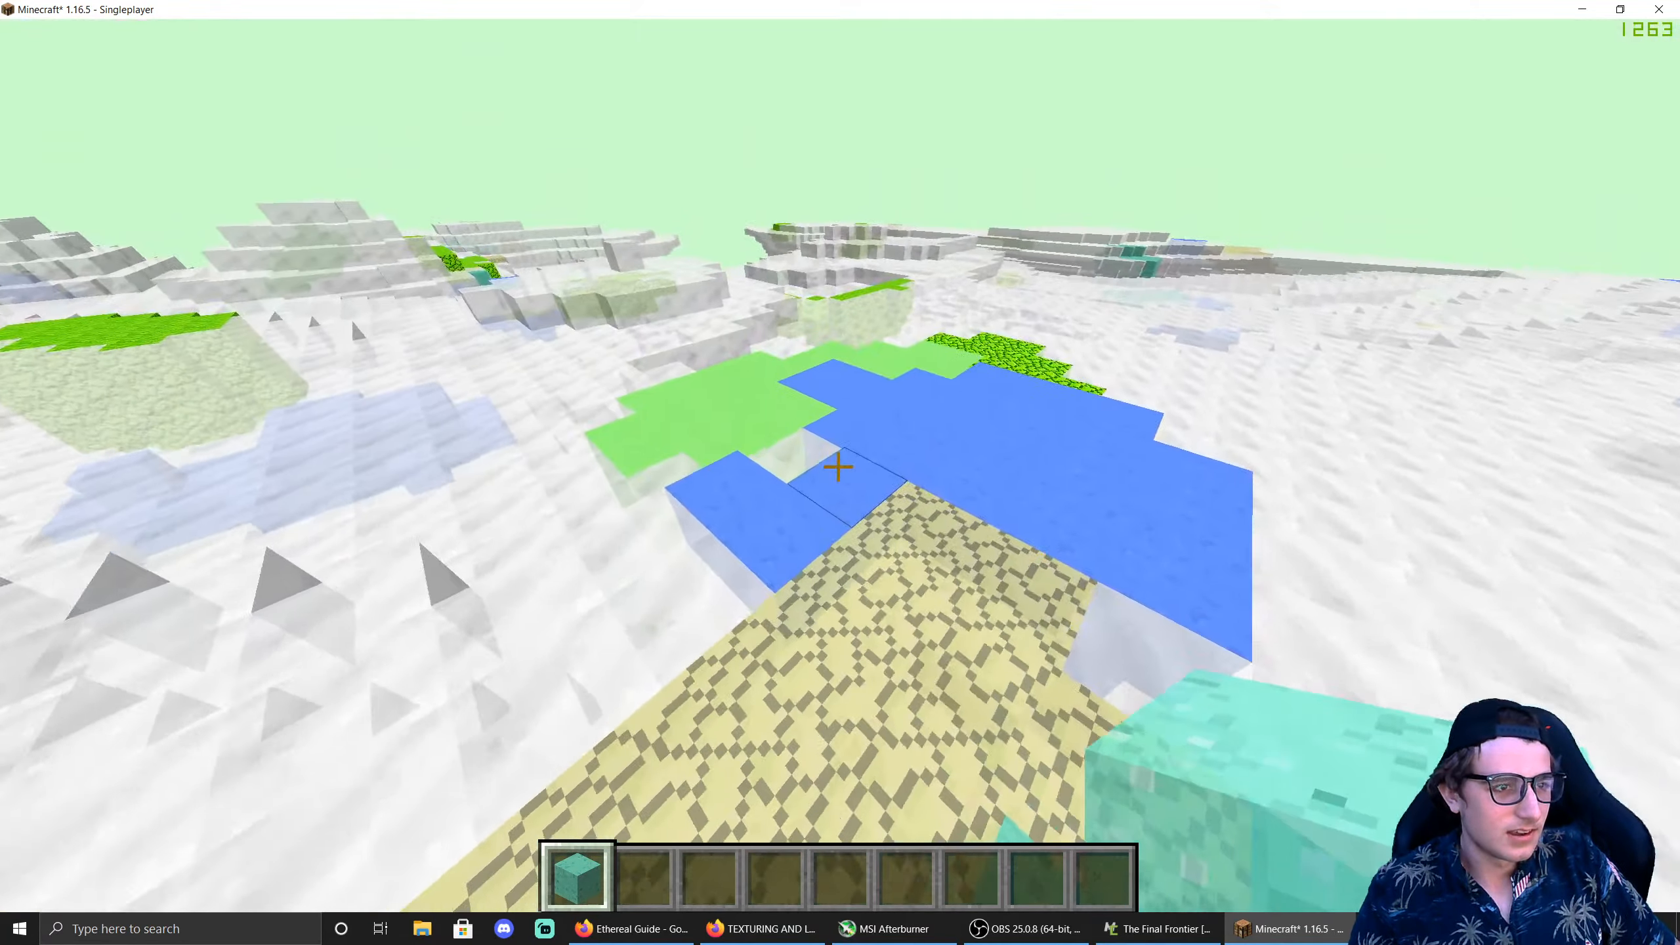
Step: Break into the blue deposit beside the Flavustone and pick its Nifidai block into the hotbar
key("shift")
key("w")
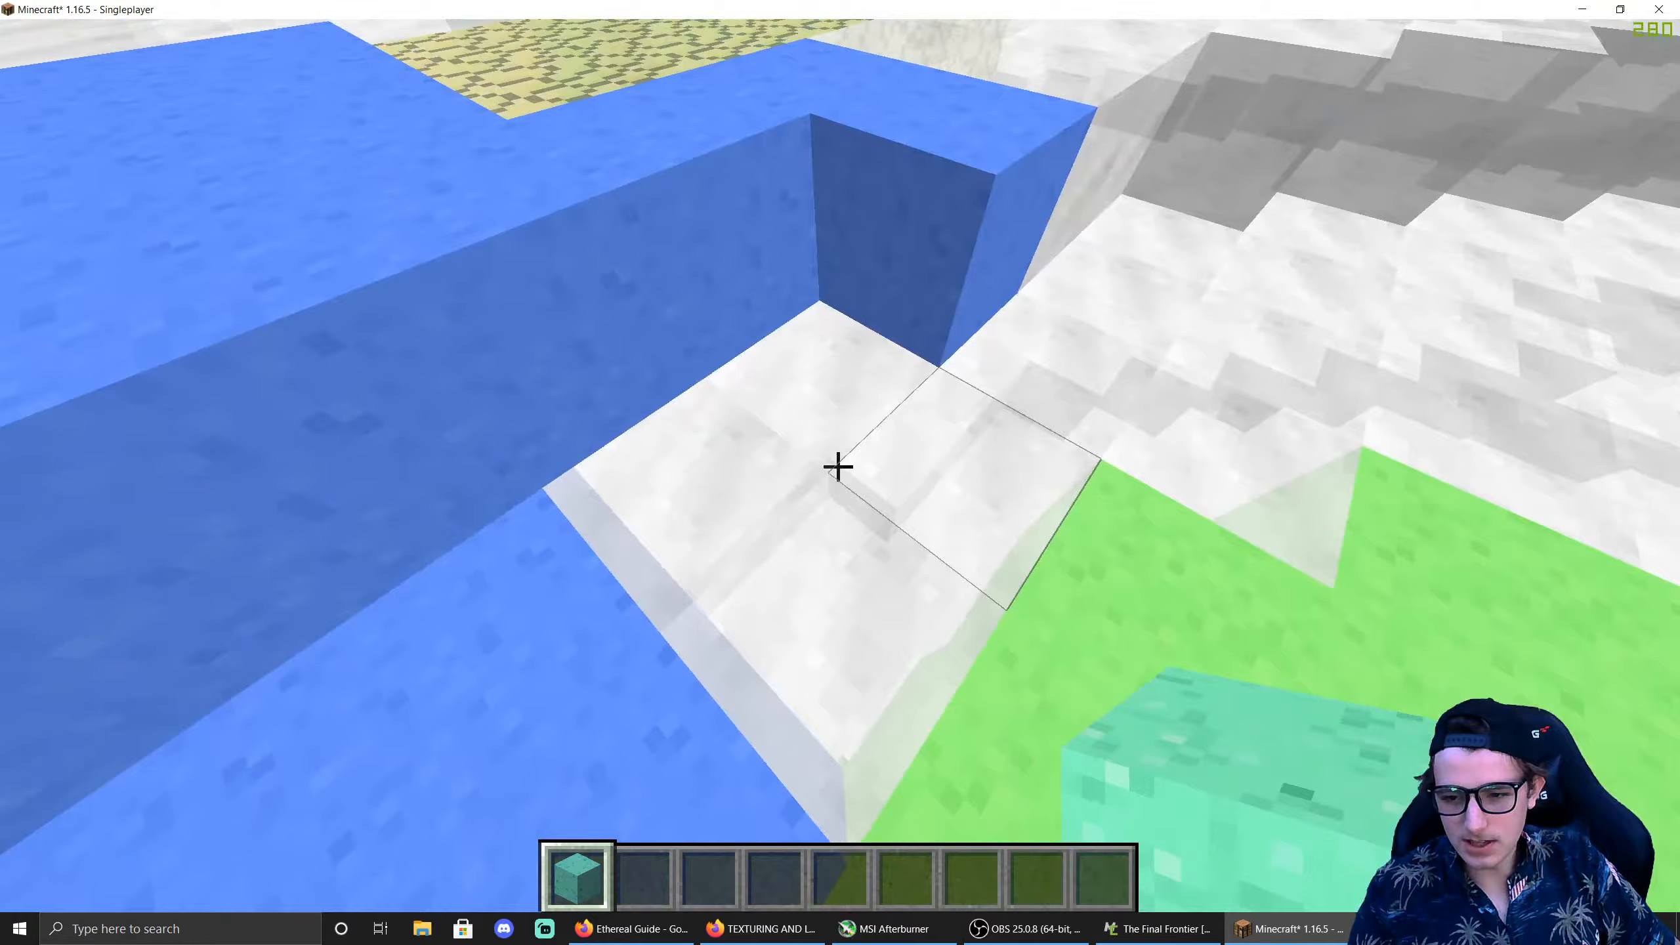
left_click(838, 466)
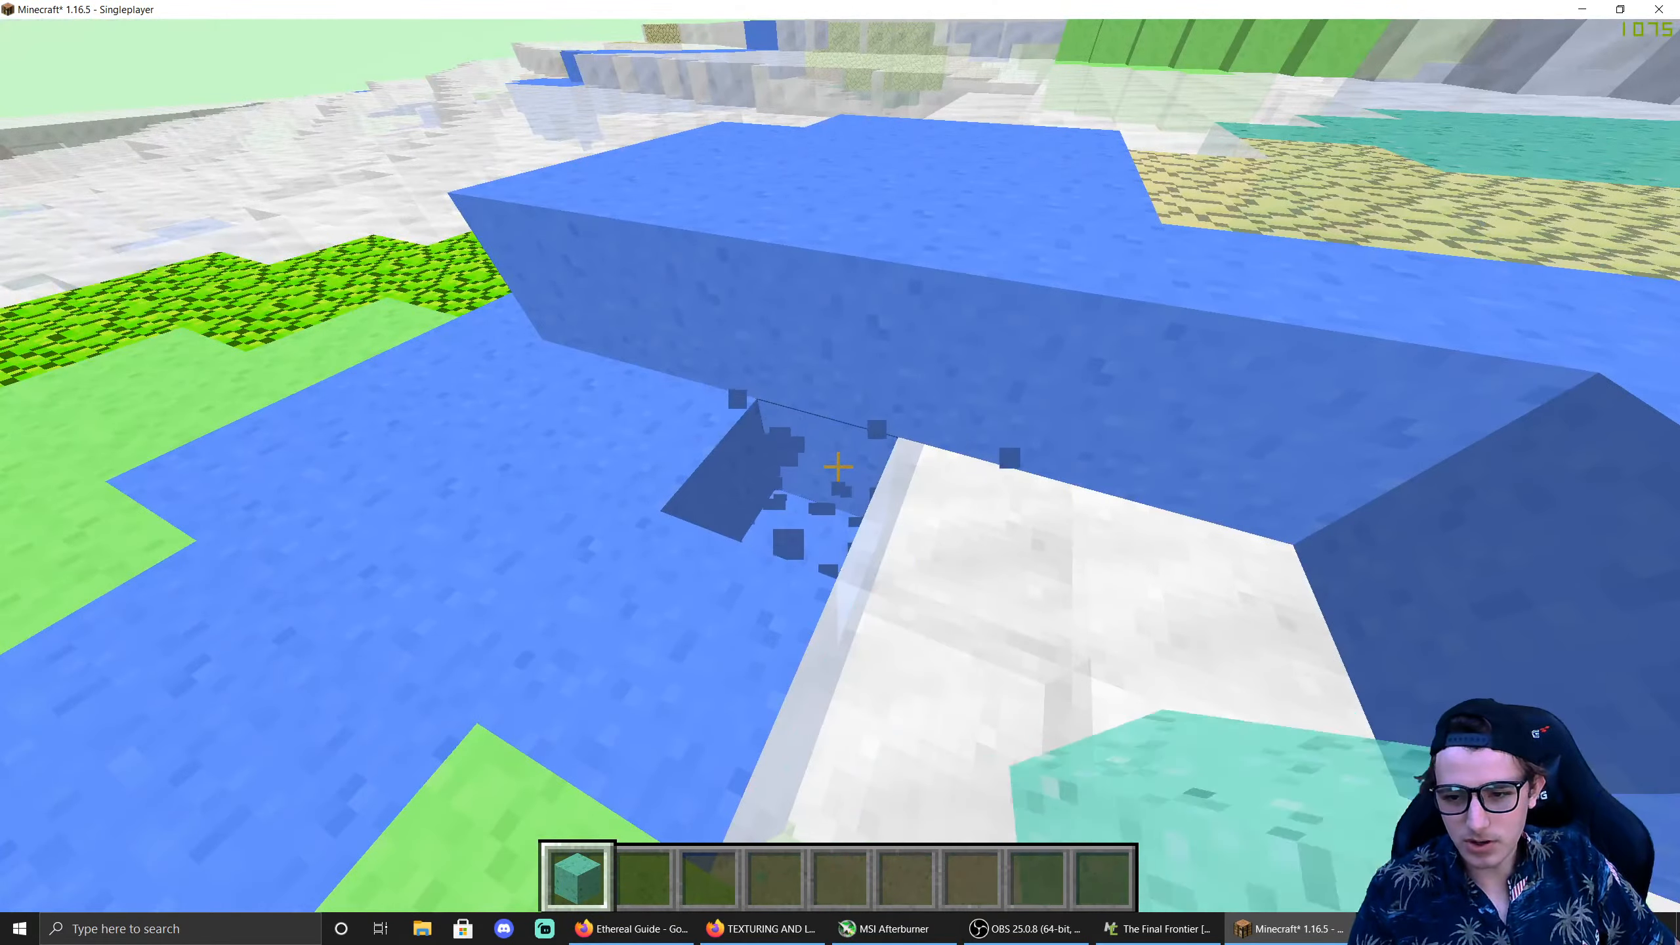
middle_click(838, 467)
key("w")
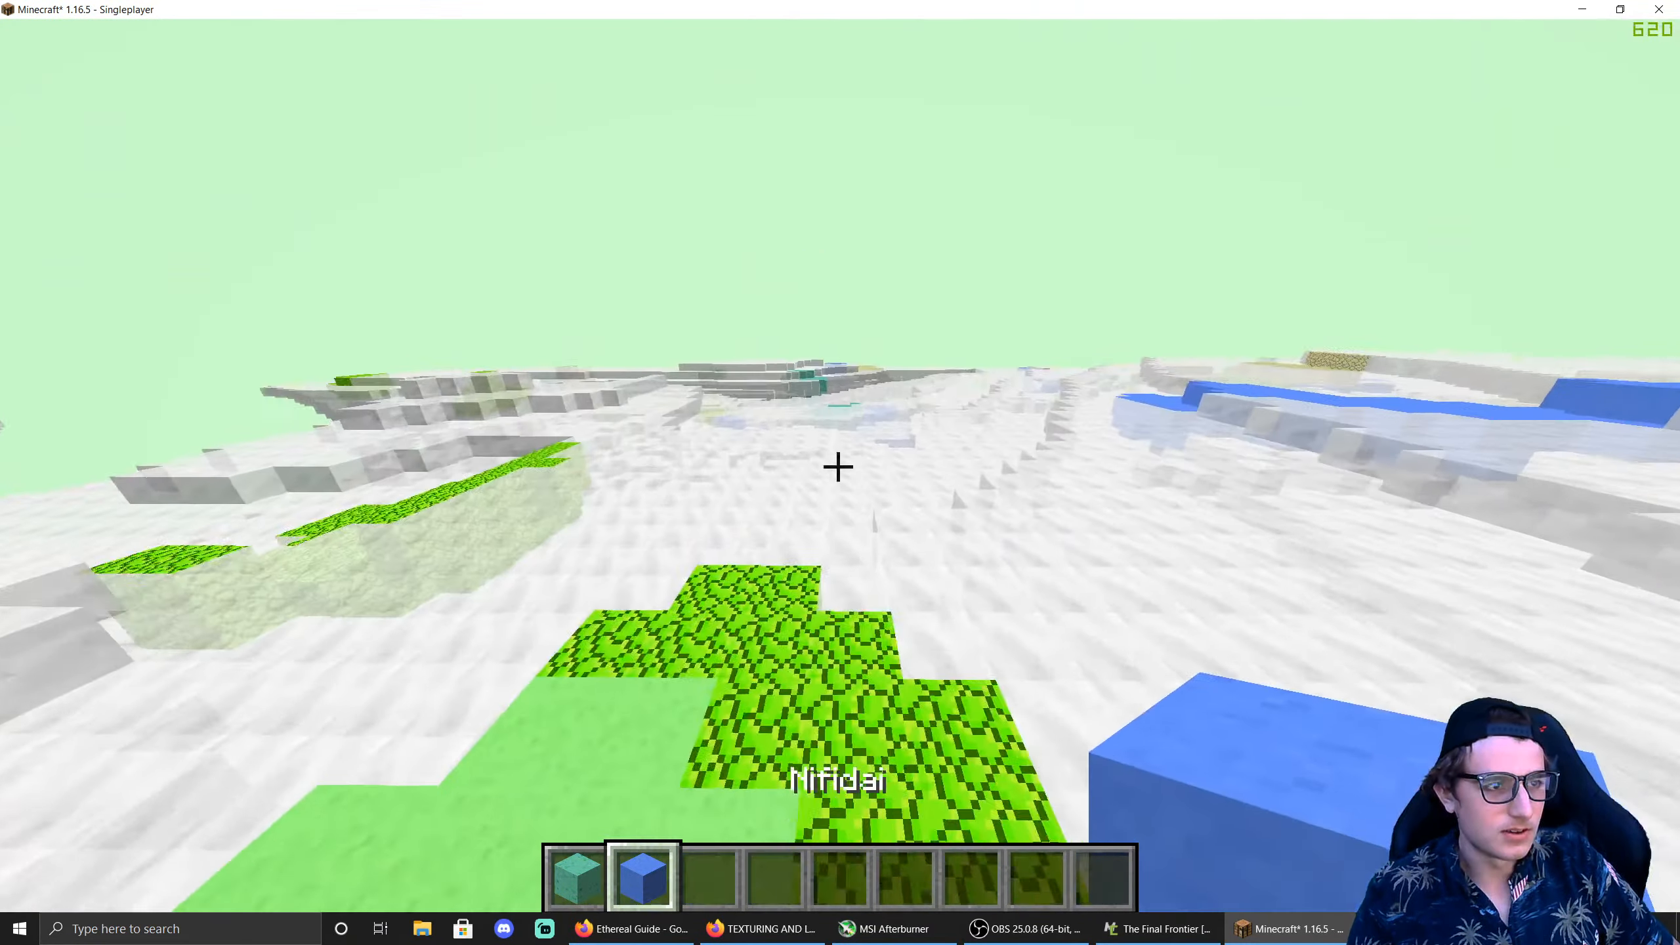
key("w")
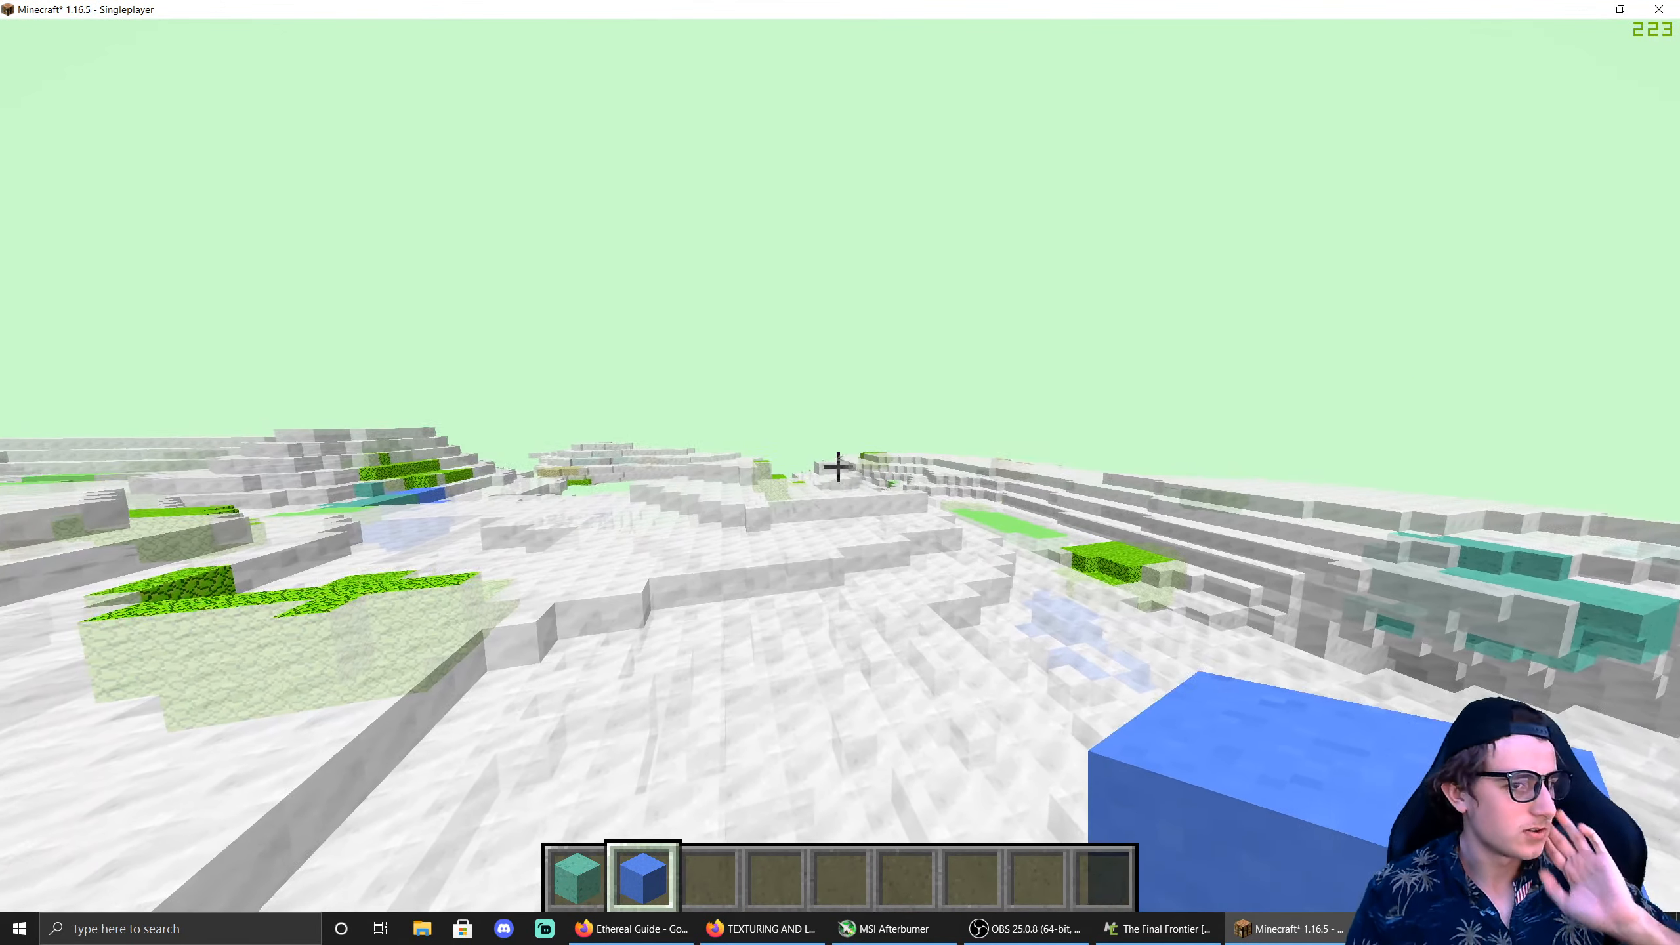
Step: Leave the test world and quit the Minecraft client to return to MCreator
key("1")
key("Escape")
left_click(844, 612)
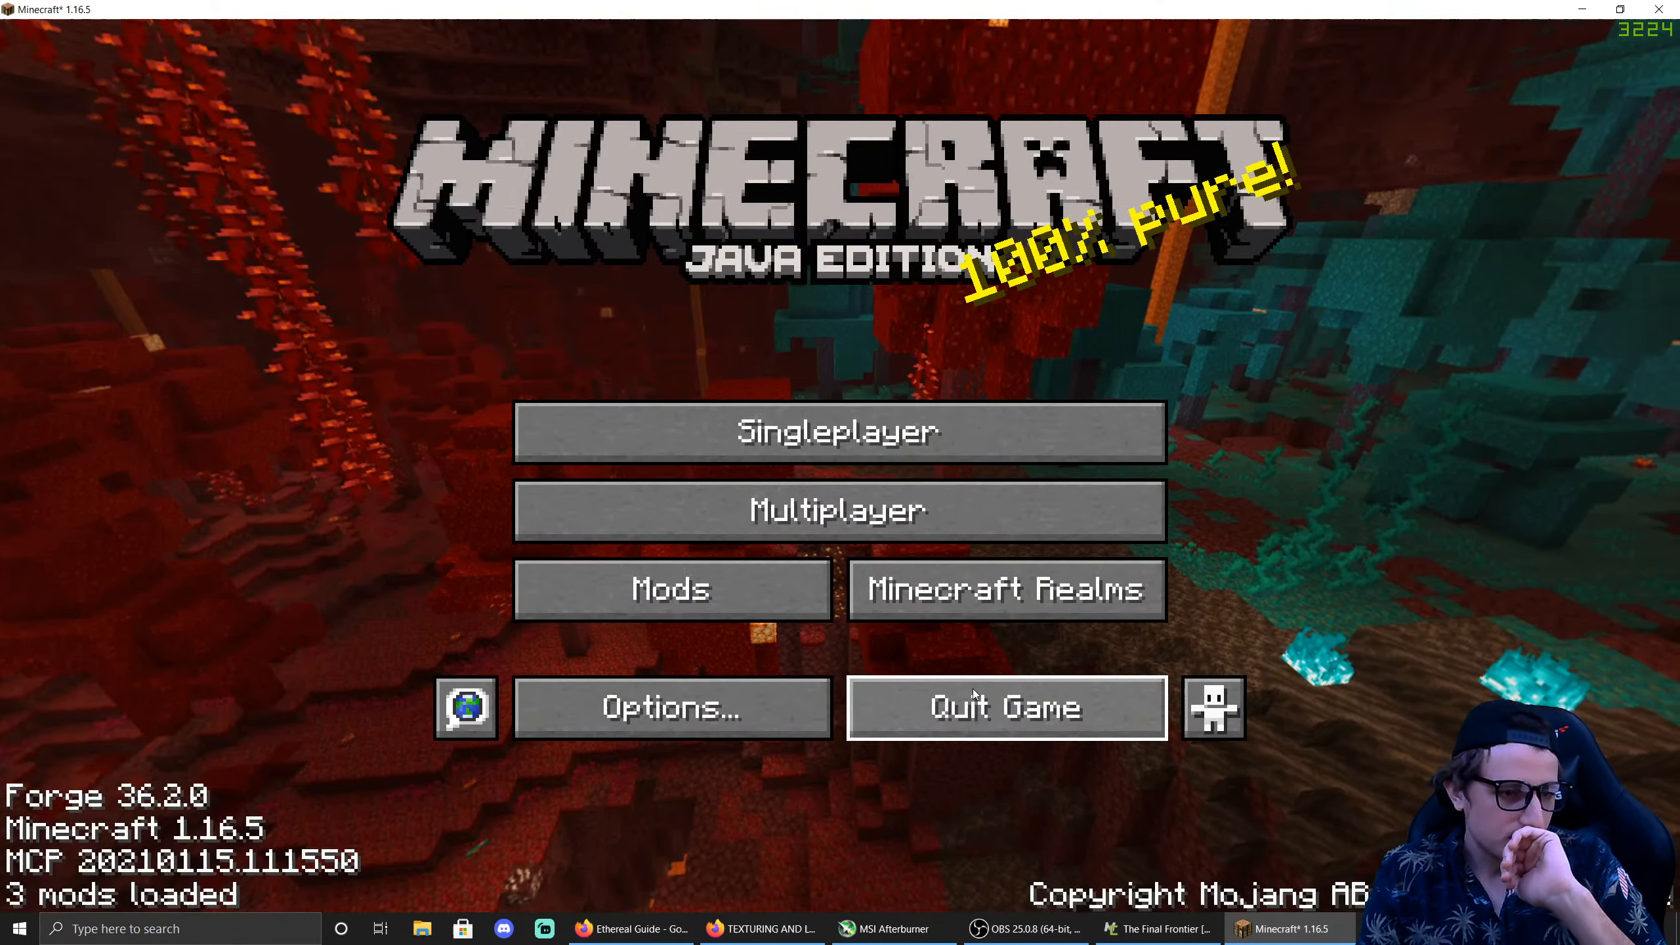
left_click(972, 688)
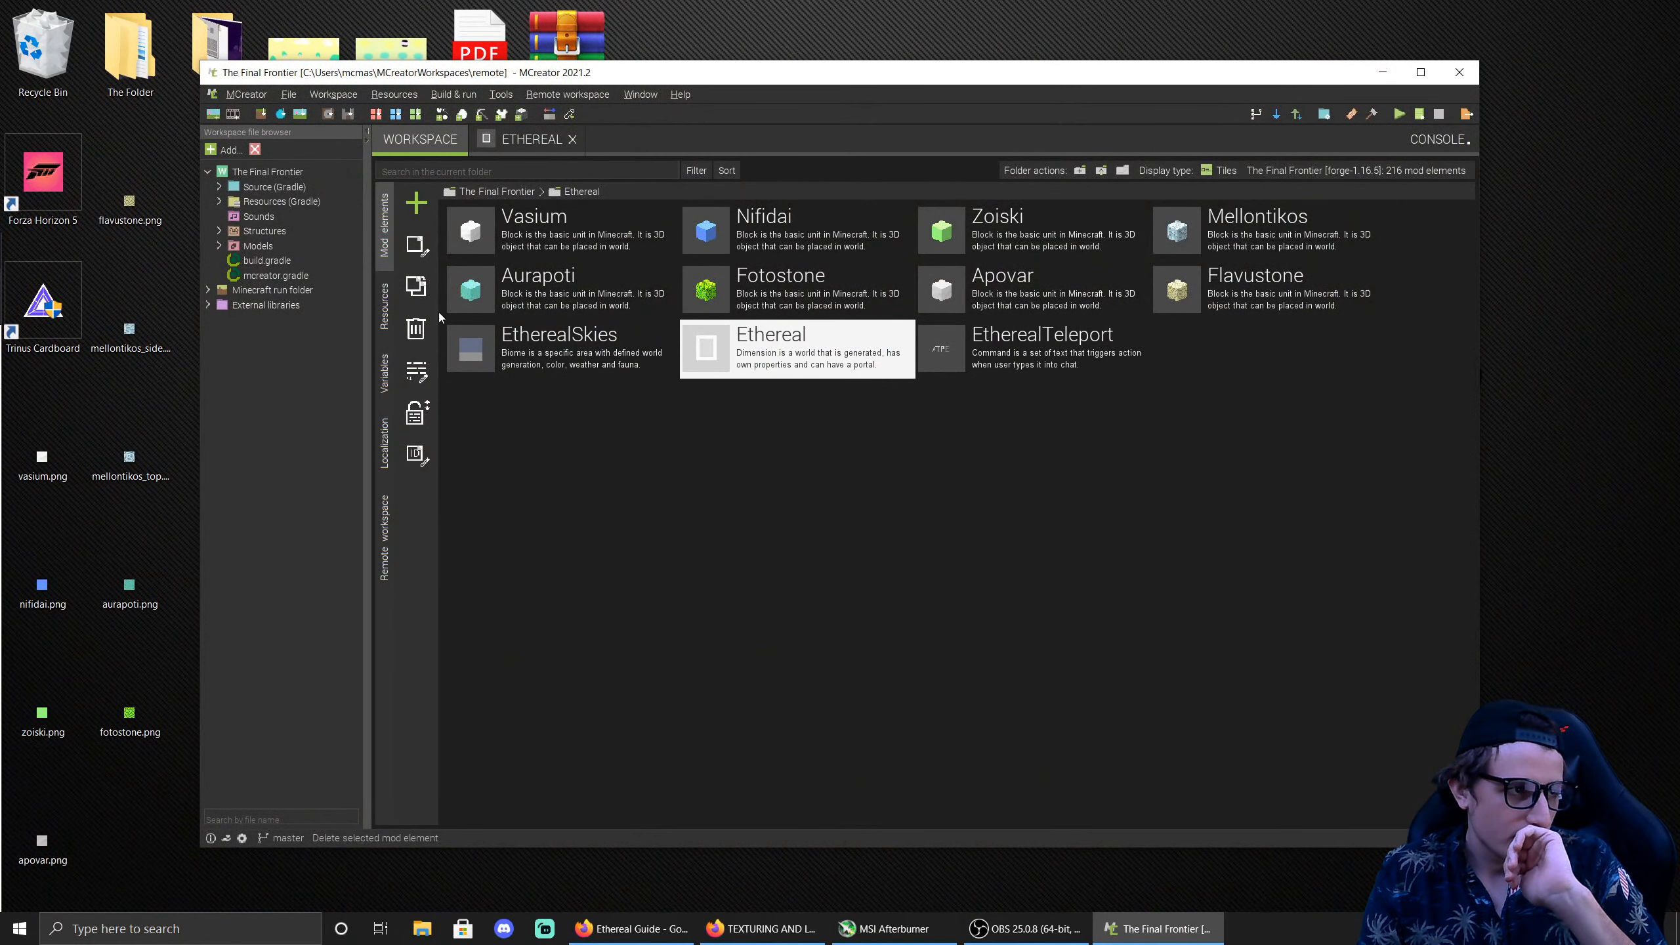
Step: View the Ethereal dimension's generated EtherealDimension.java code from start to end, then close it
left_click(416, 373)
left_click(634, 382)
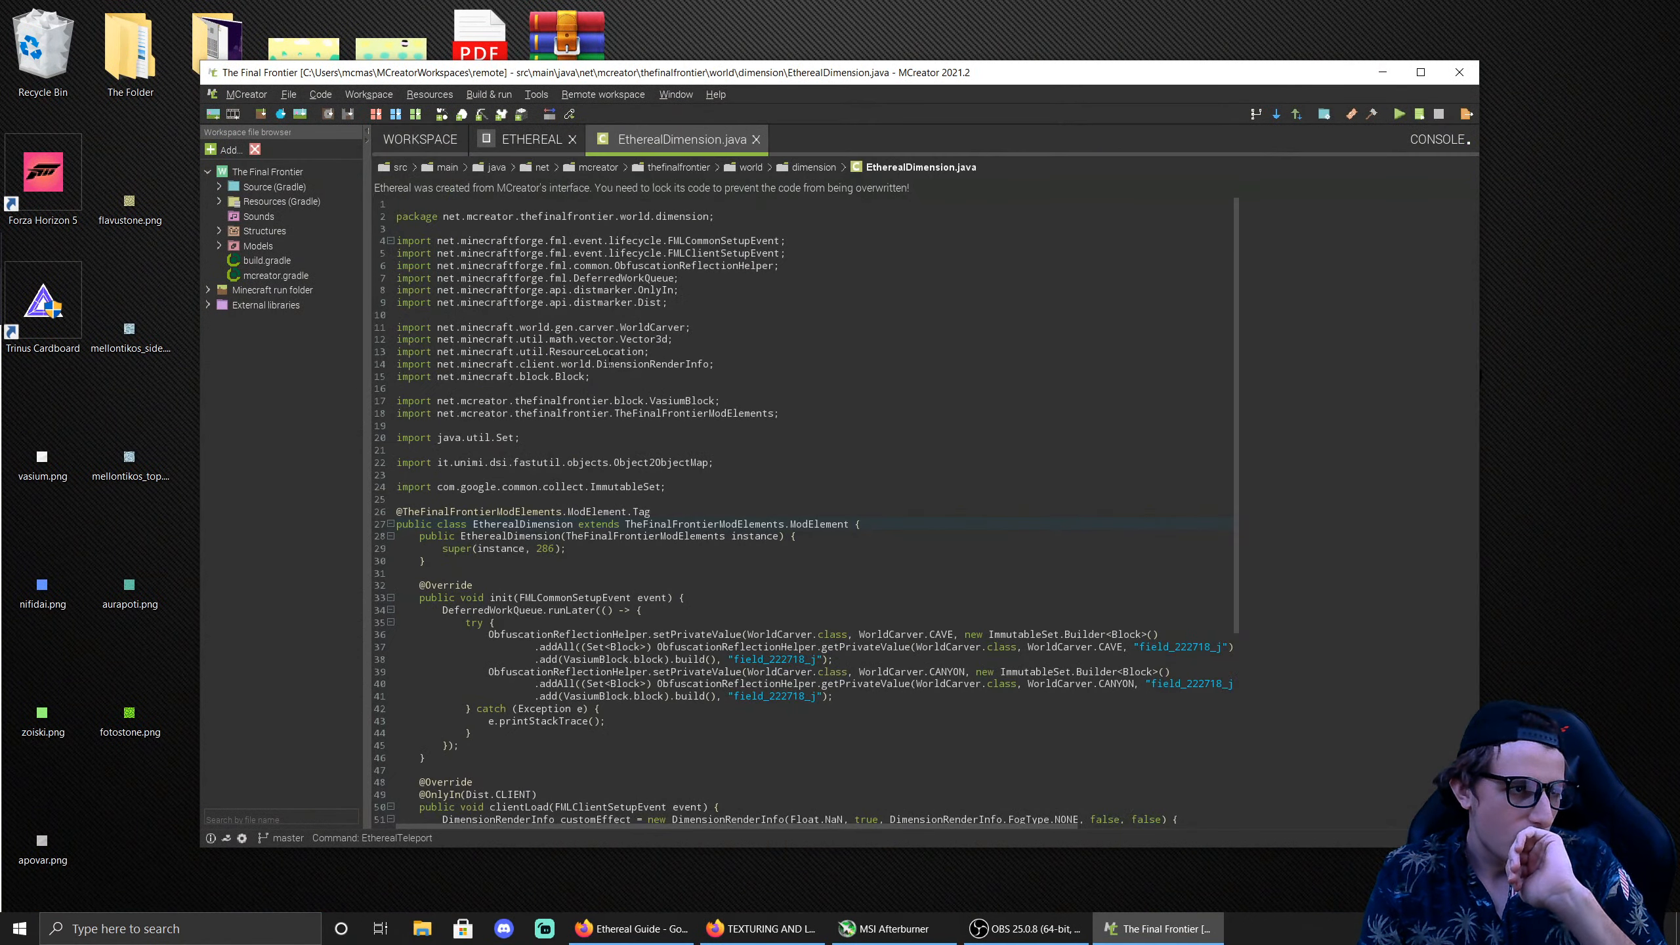
scroll(687, 547, "down", 7)
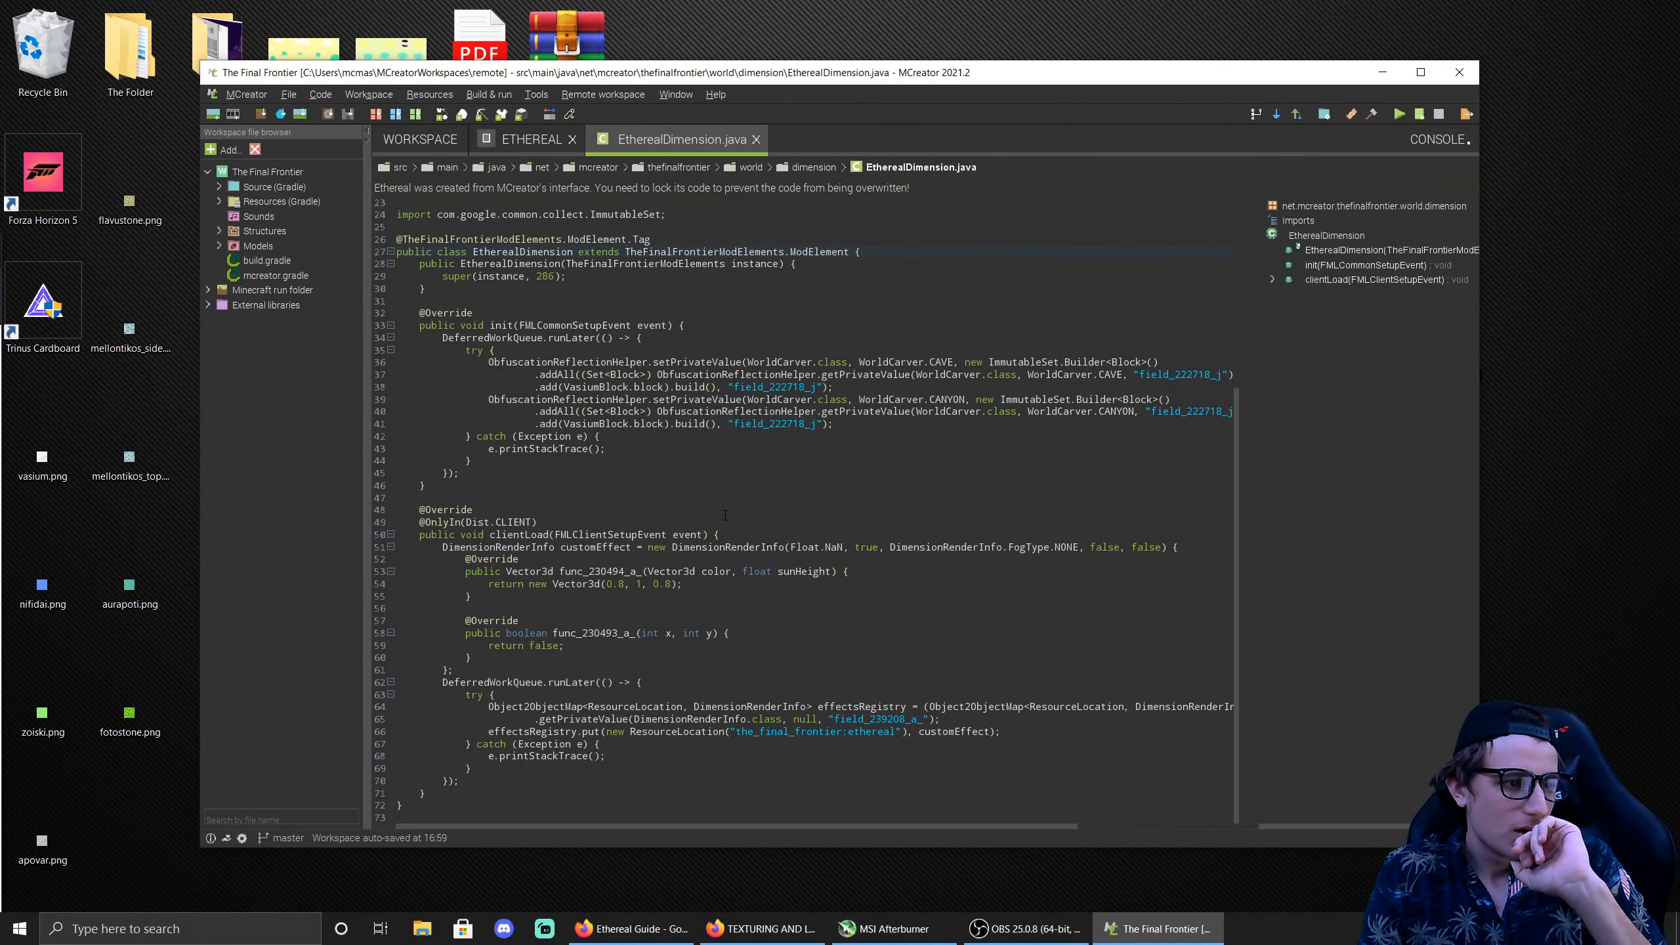
scroll(718, 501, "up", 7)
left_click(756, 139)
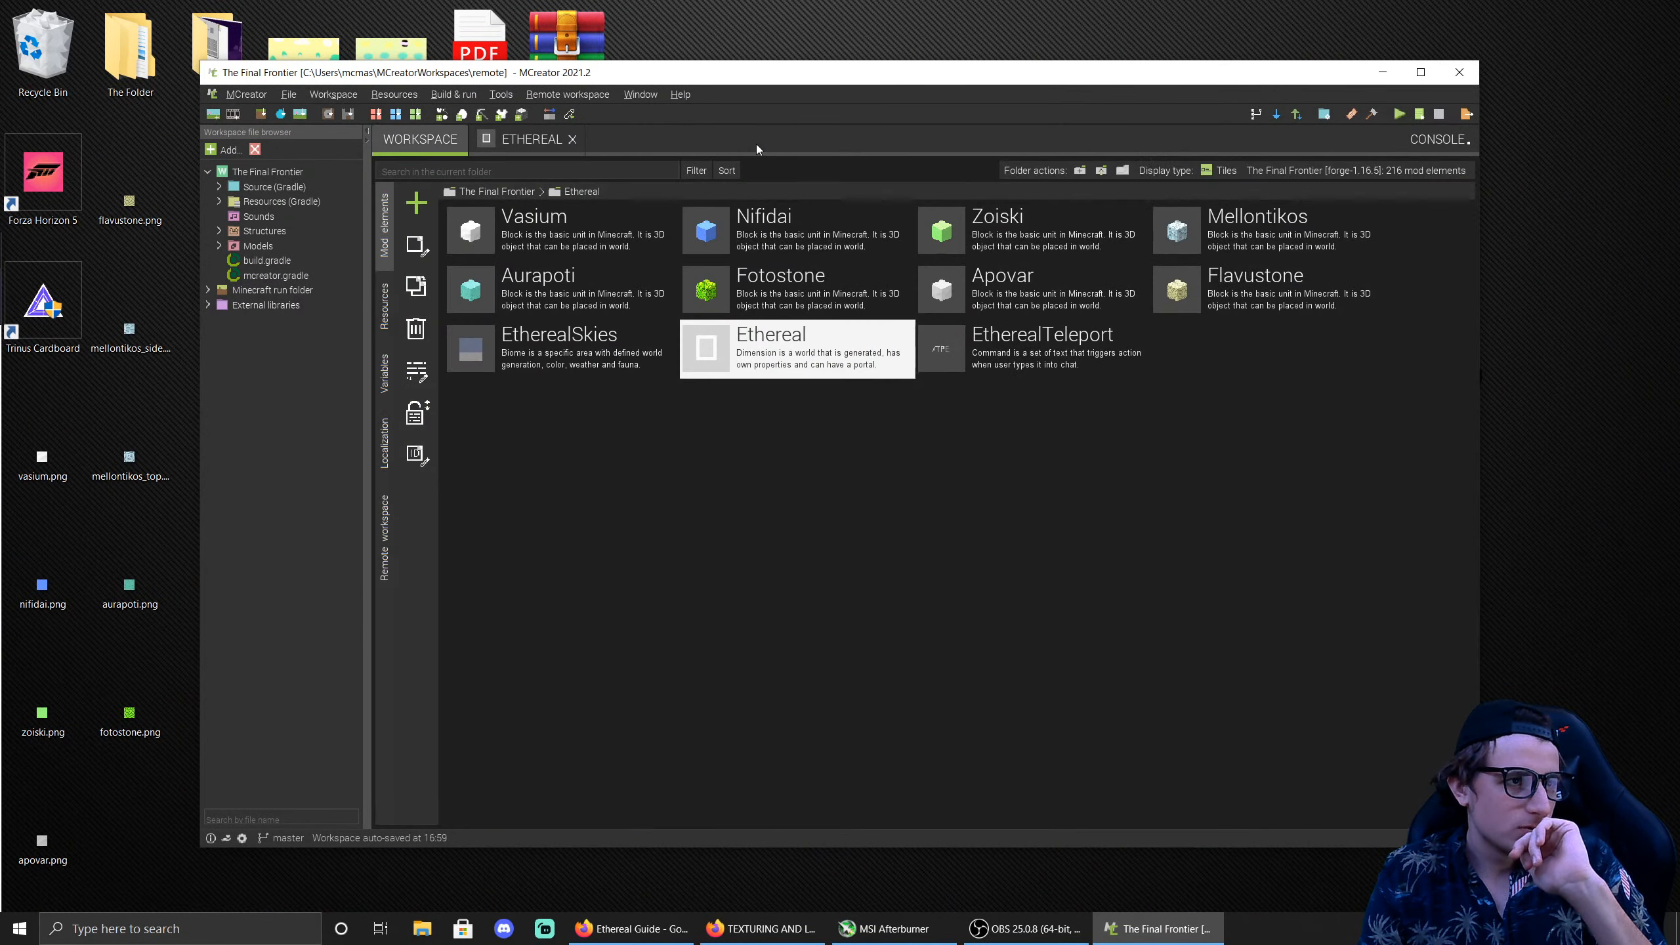
Step: View the Ethereal dimension's generated ethereal.json file with its noise and biome settings, and close it
left_click(416, 373)
left_click(504, 426)
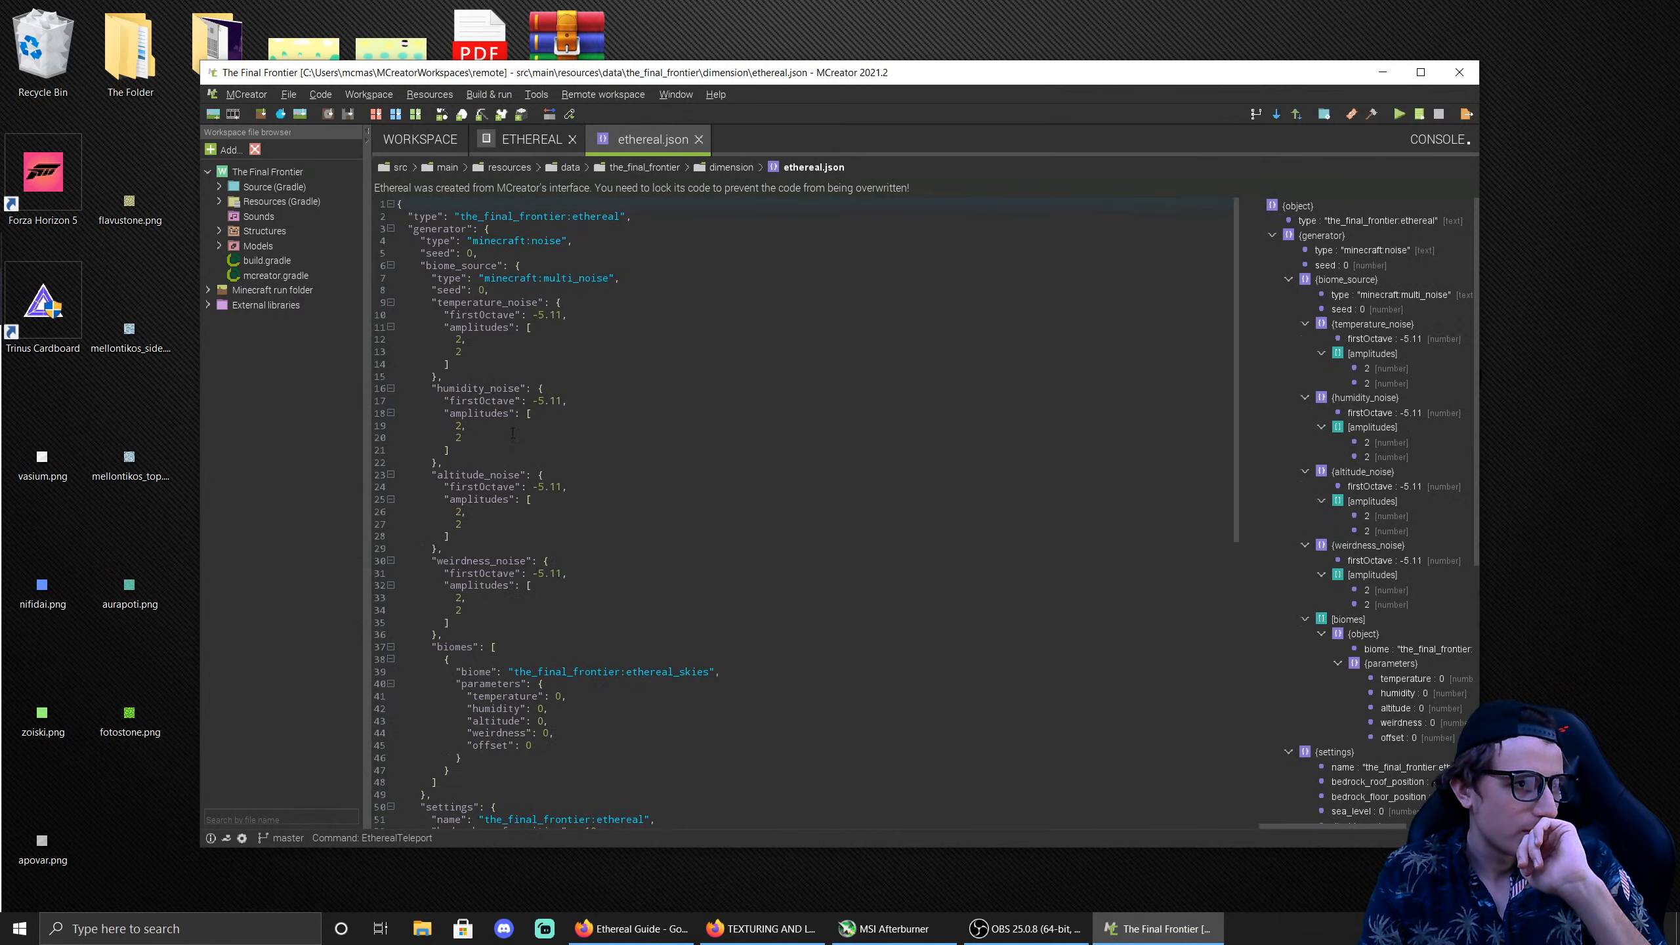
left_click(698, 139)
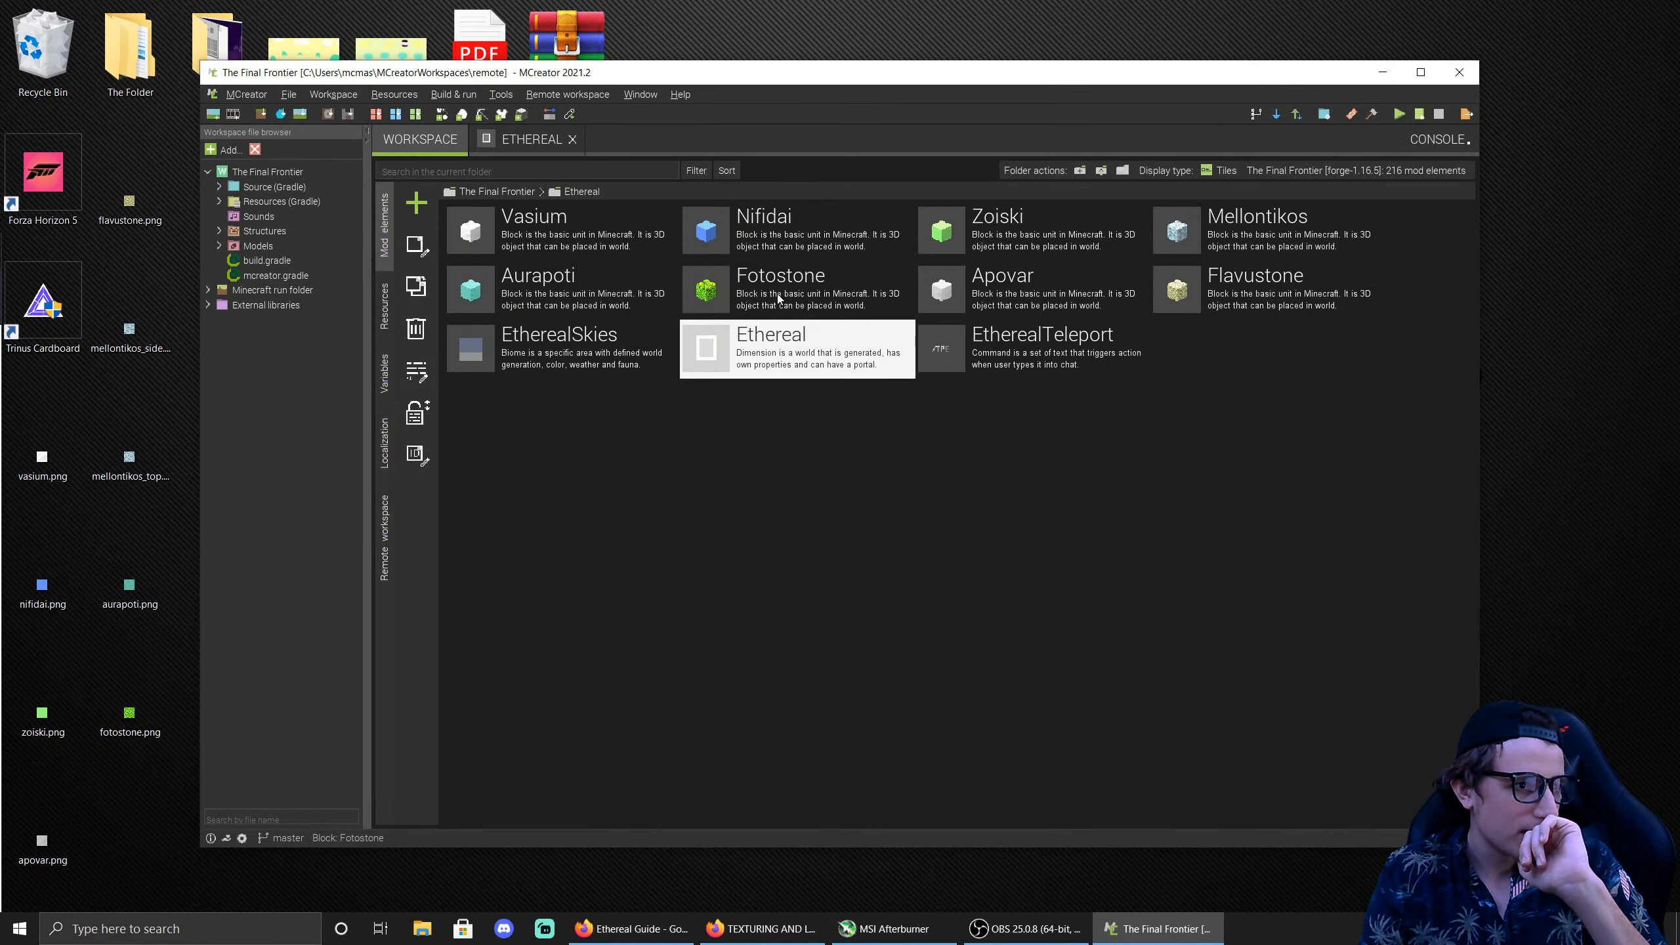
Step: Review the ethereal.json dimension type file for the Ethereal dimension's properties, and close it
left_click(429, 383)
left_click(509, 399)
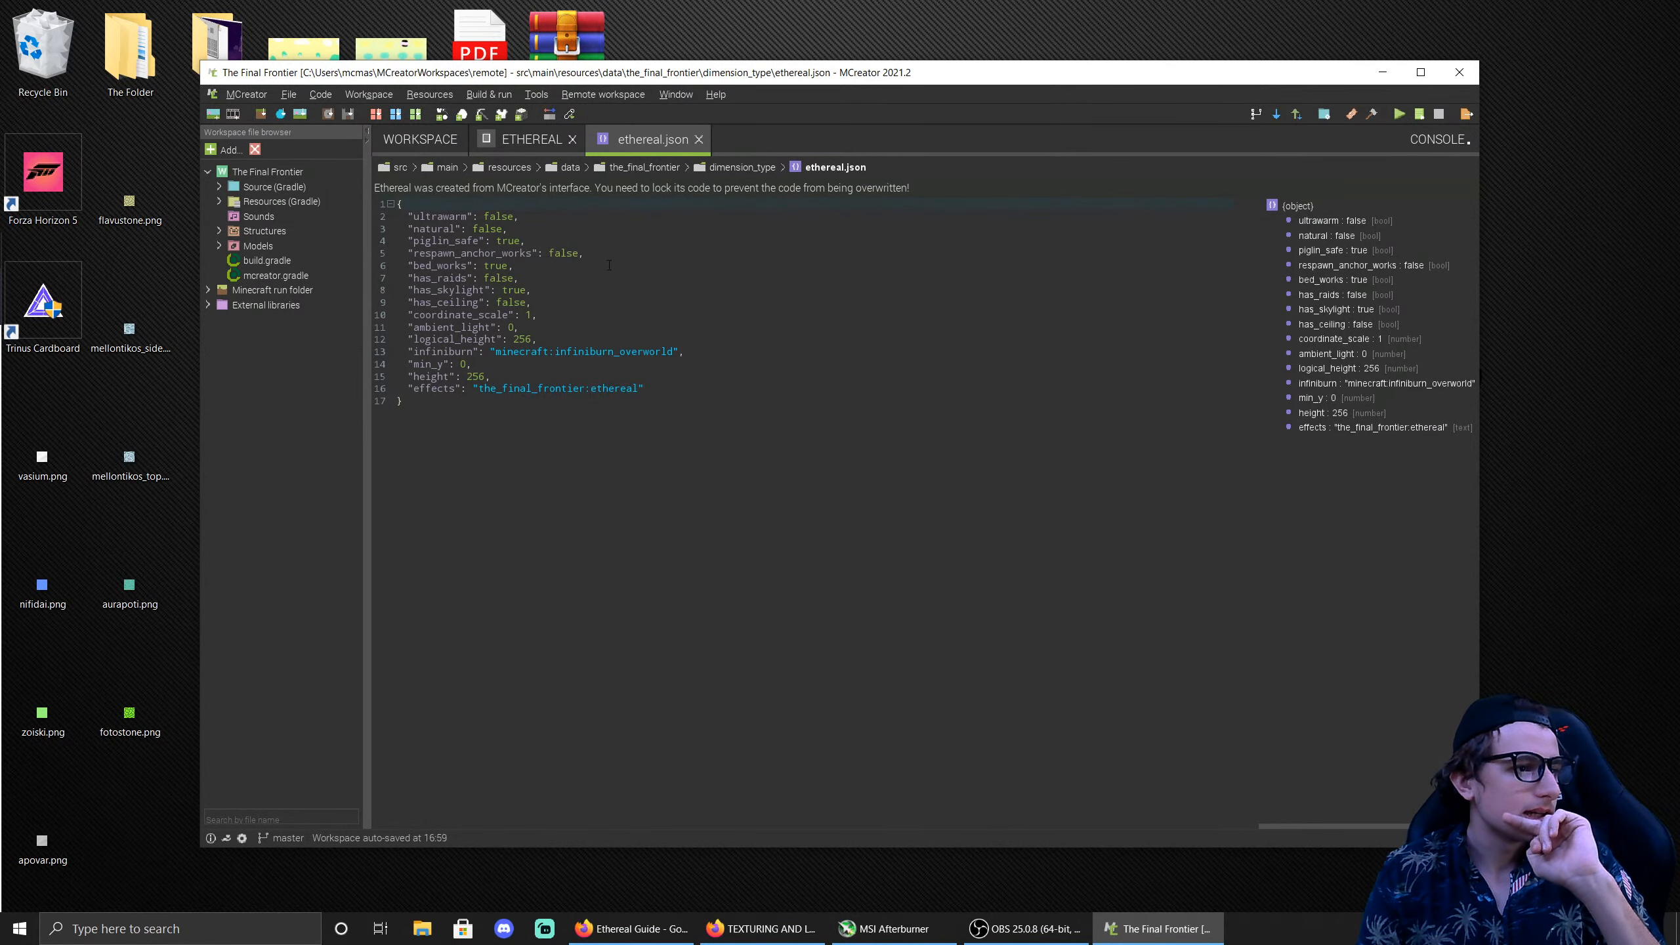
left_click(698, 139)
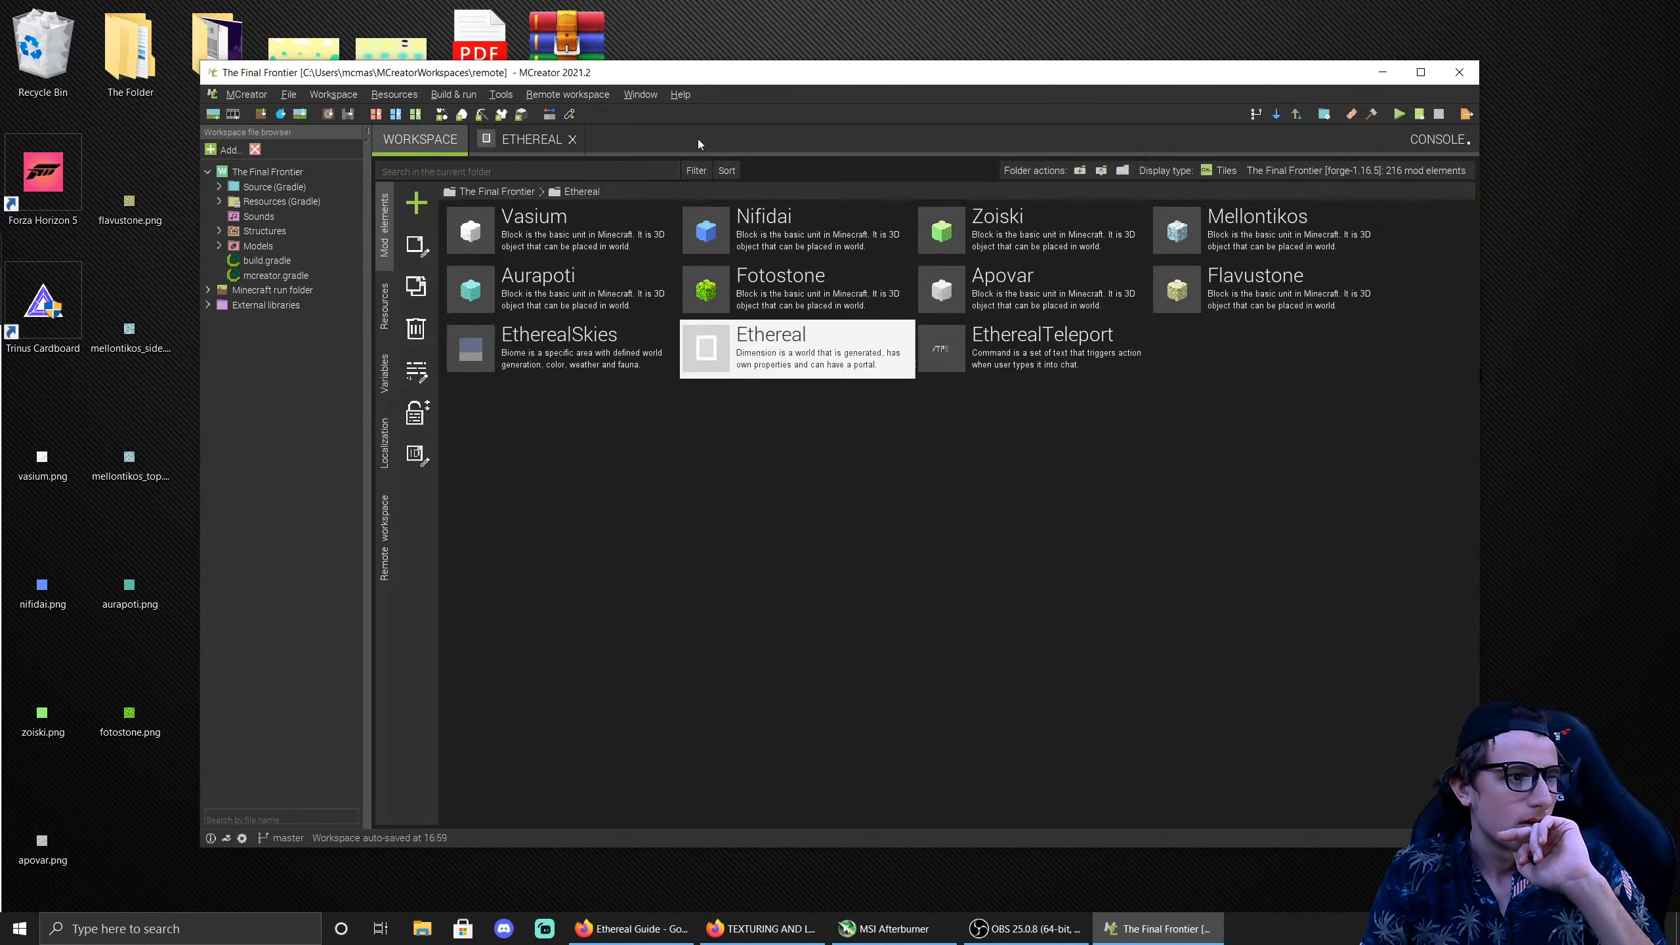
Step: Set the EtherealSkies biome's base height to 10 and height variation to 2, and save the mod element
double_click(588, 349)
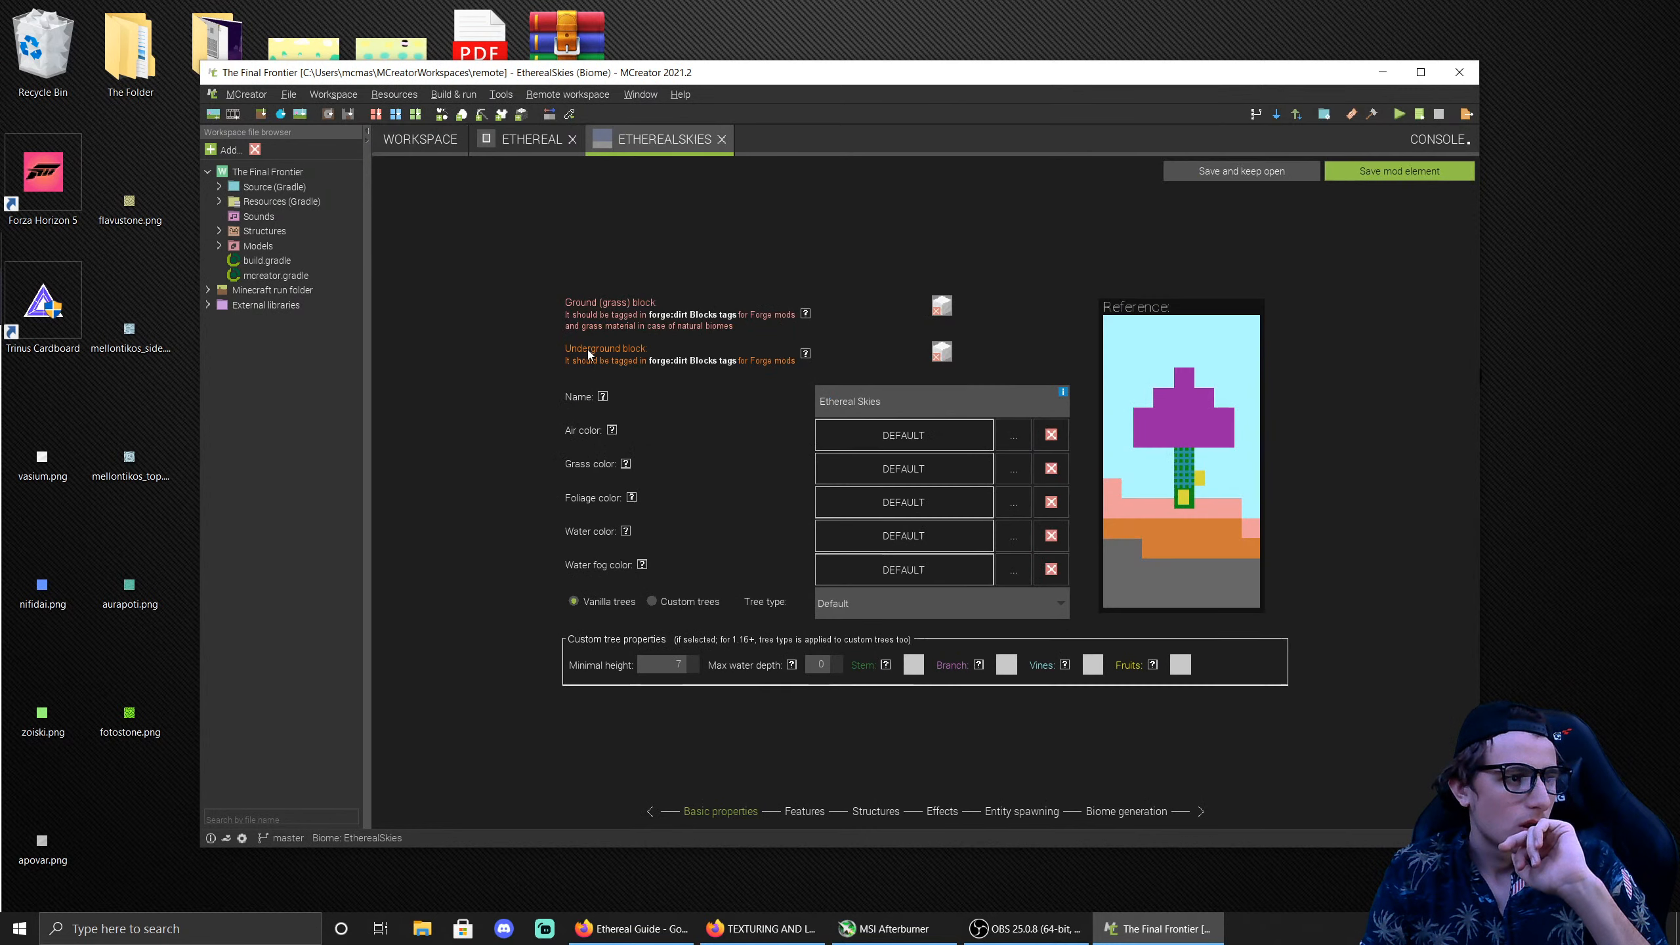
left_click(801, 812)
left_click(890, 812)
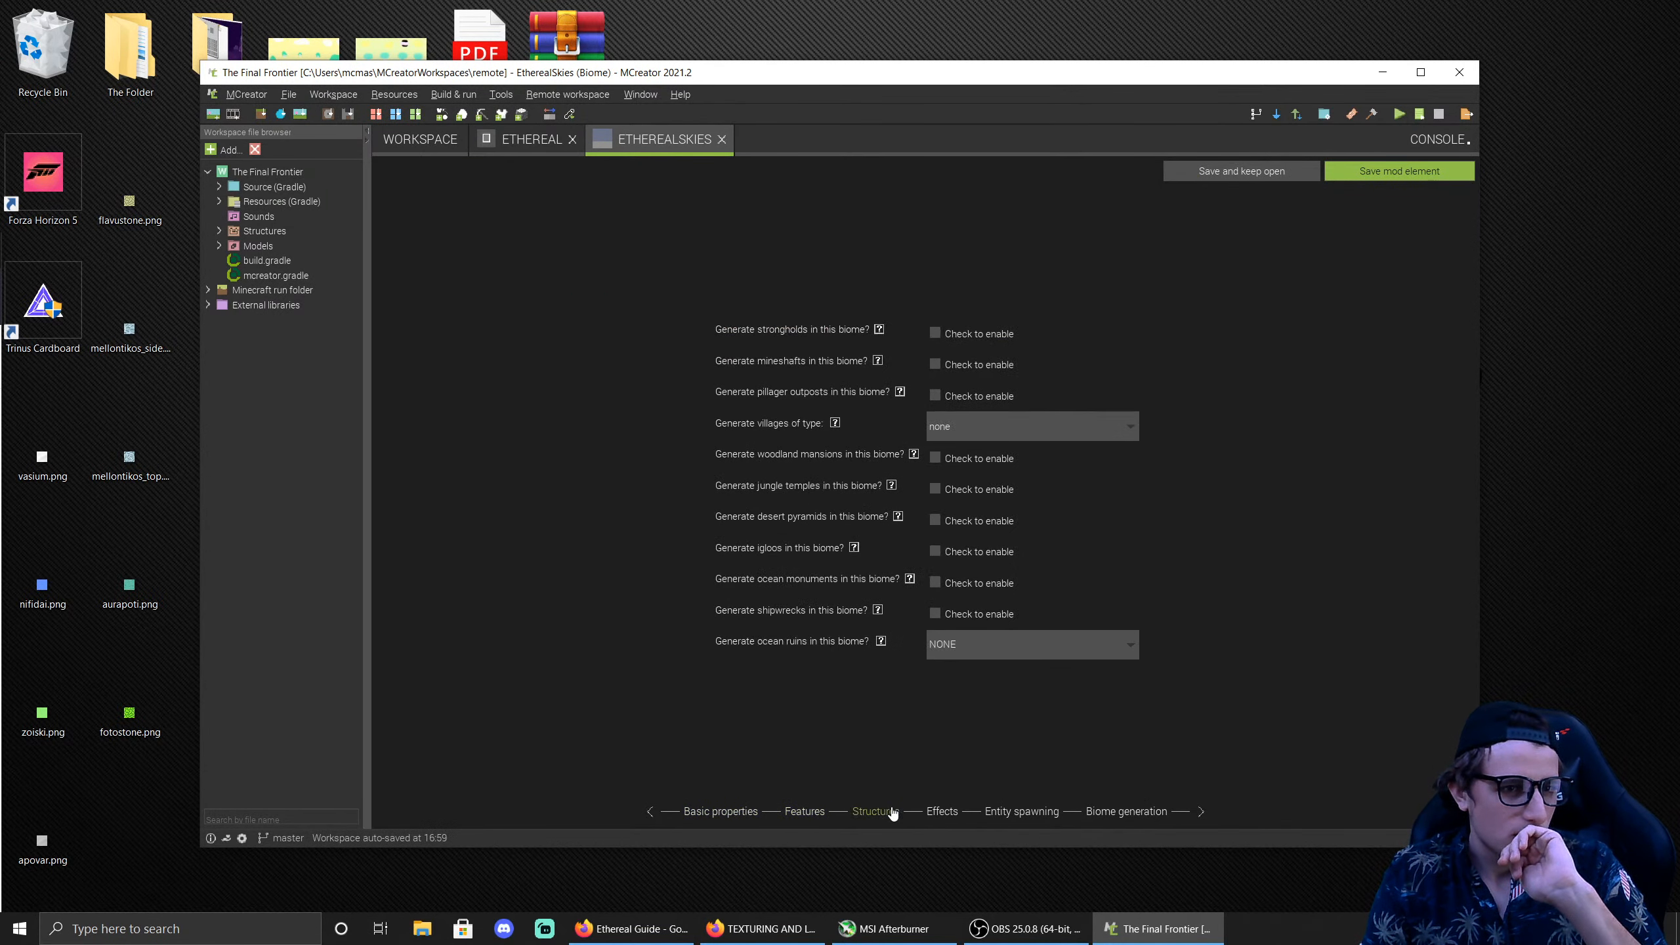
left_click(947, 815)
left_click(1035, 818)
left_click(1115, 819)
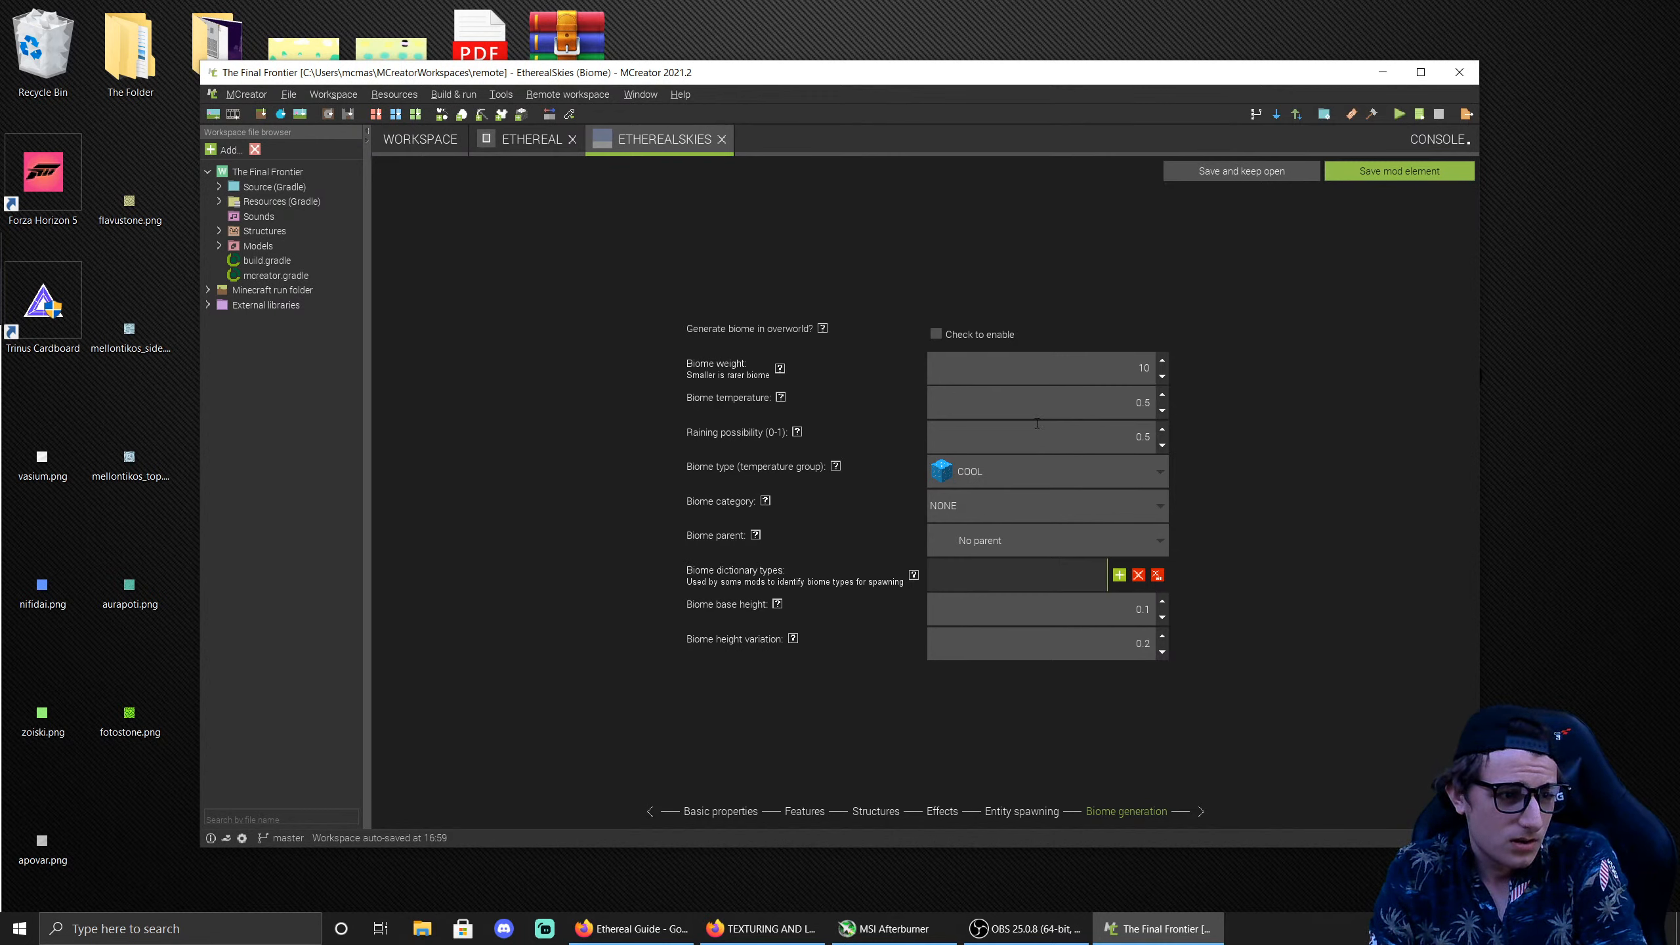
double_click(1143, 607)
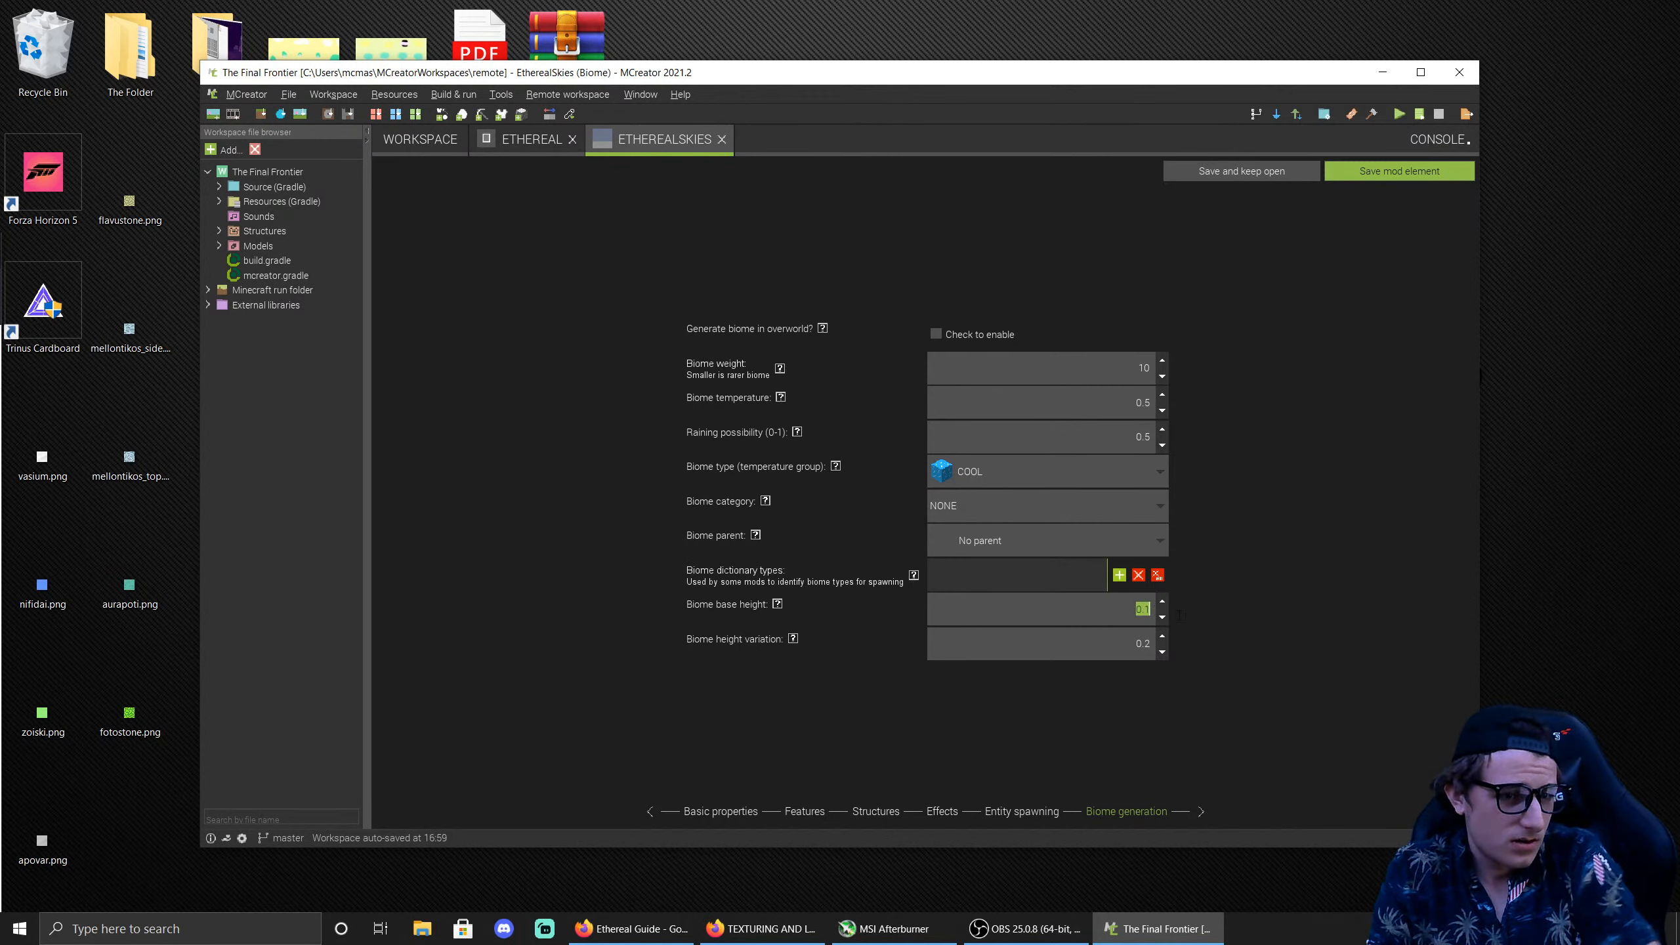
type("12")
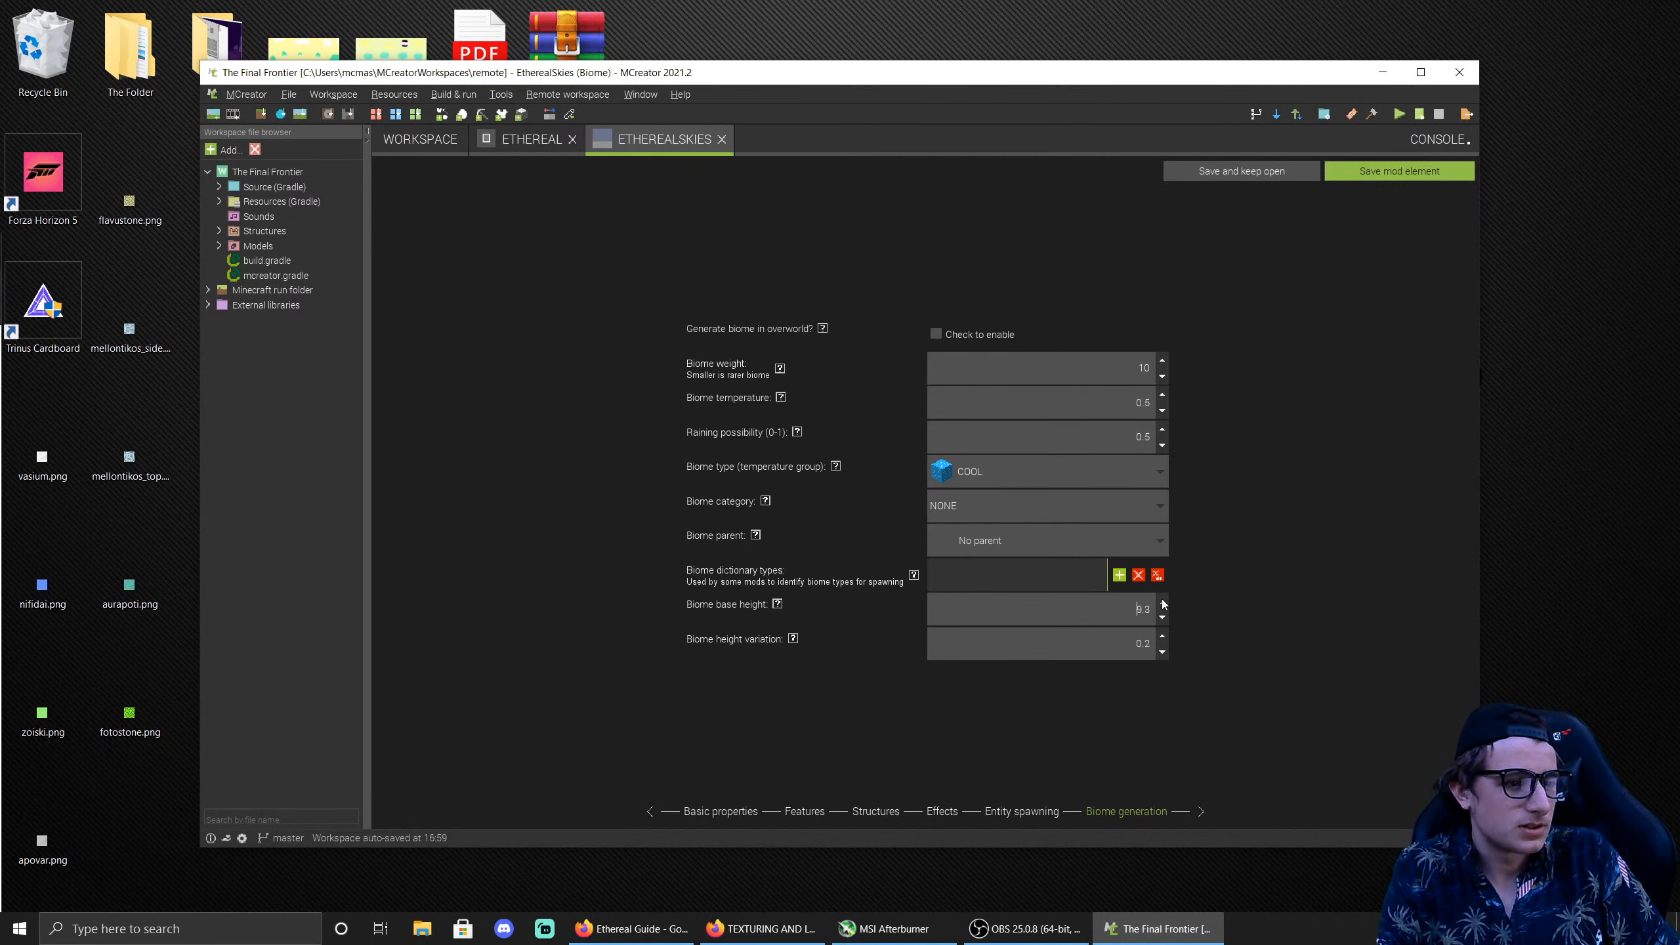
left_click_drag(1110, 643, 1200, 640)
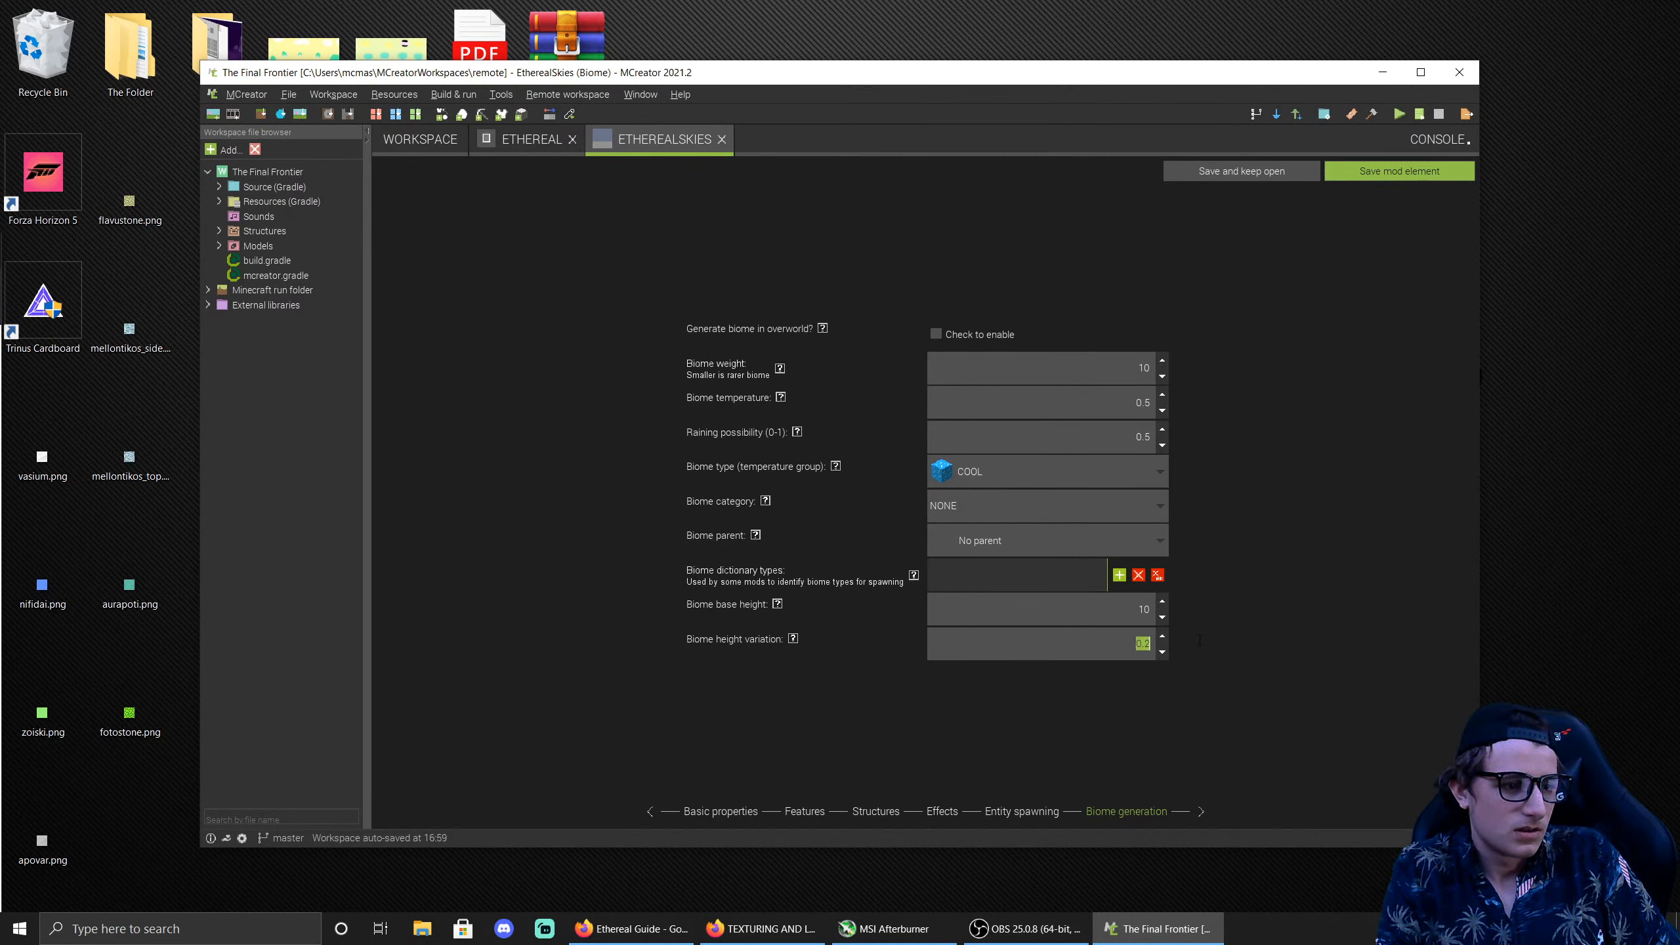
type("12")
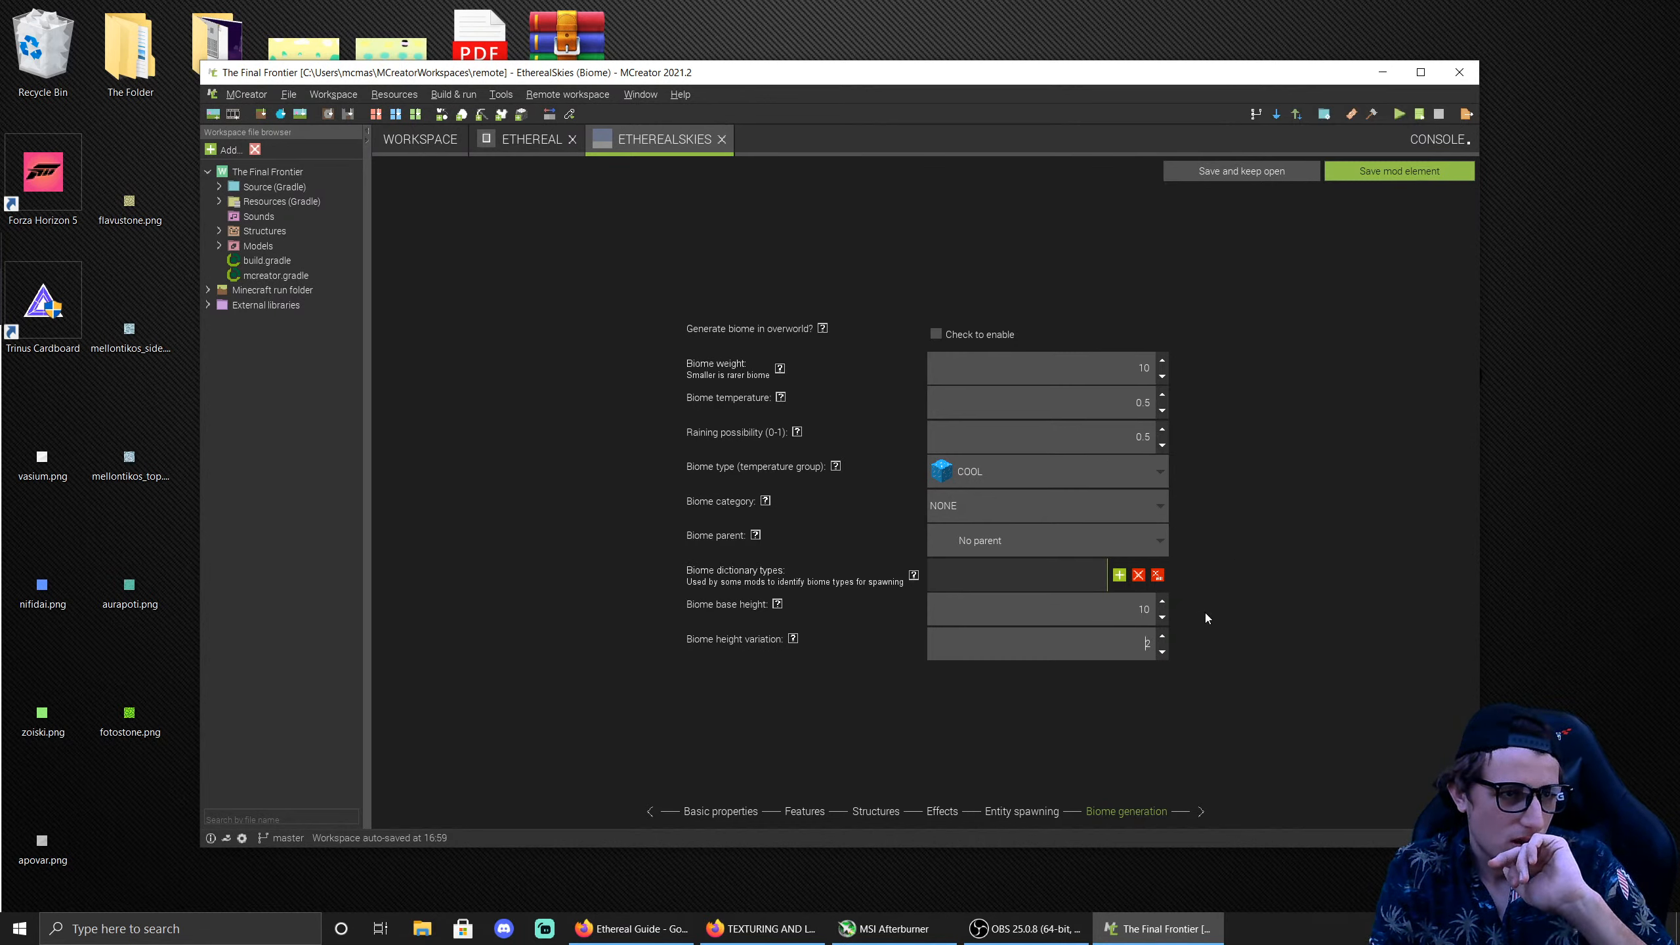
left_click(1361, 174)
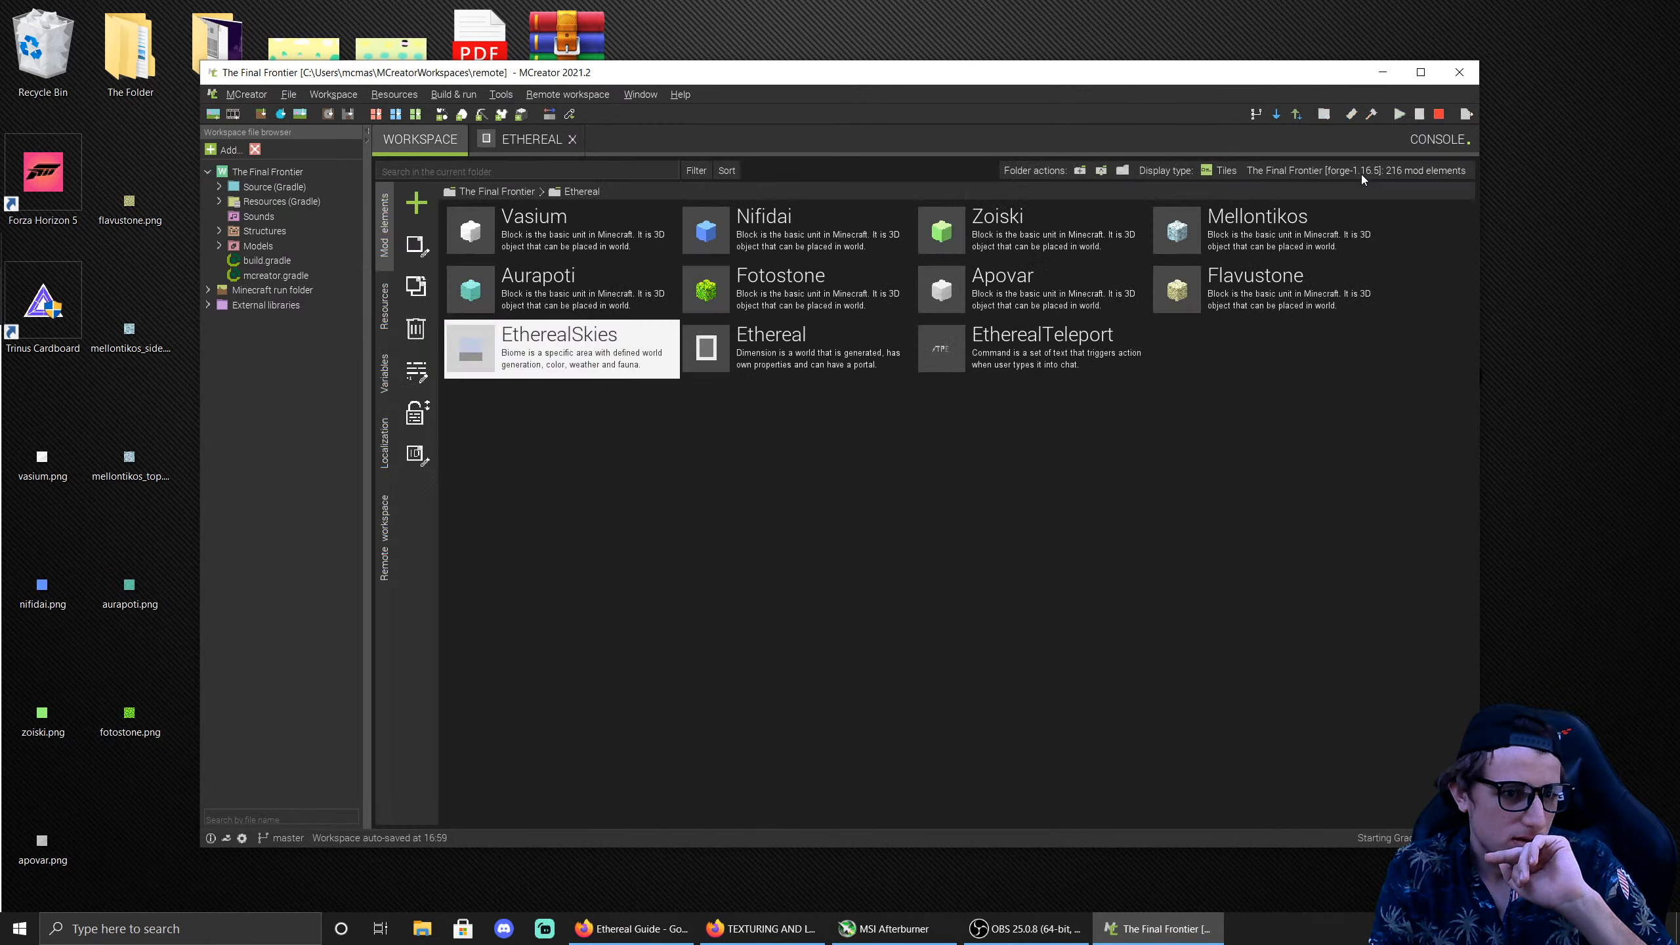
Step: Duplicate the EtherealSkies biome as a new mod element named EtherealGrounds
left_click(417, 288)
type("E")
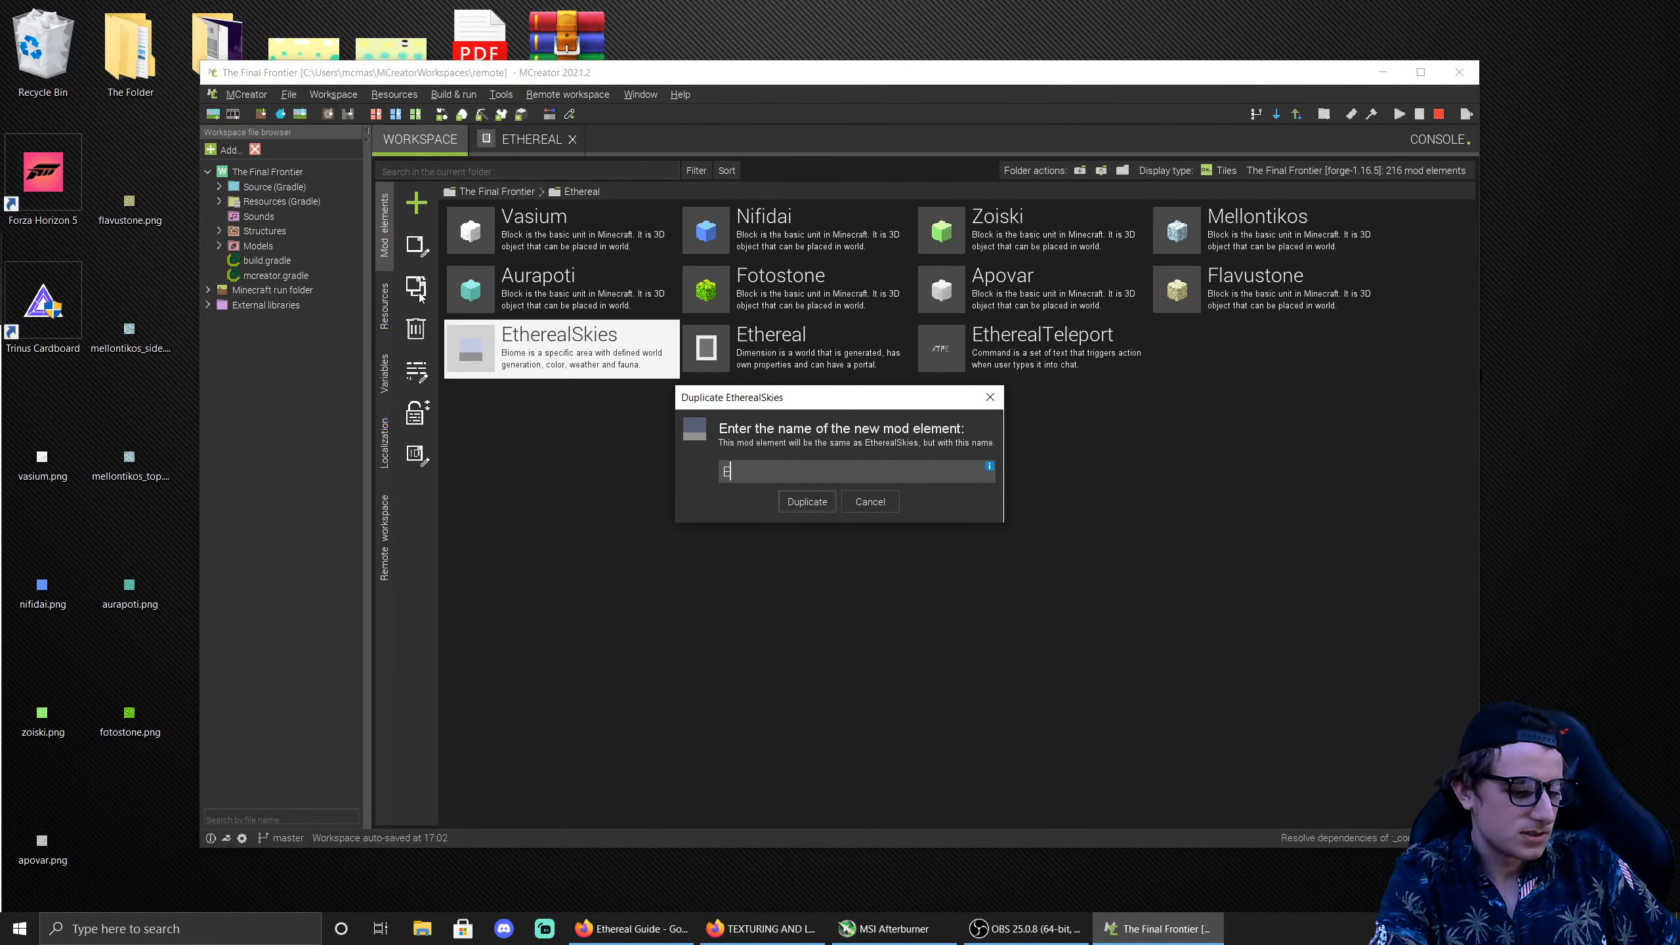
type("therealGr")
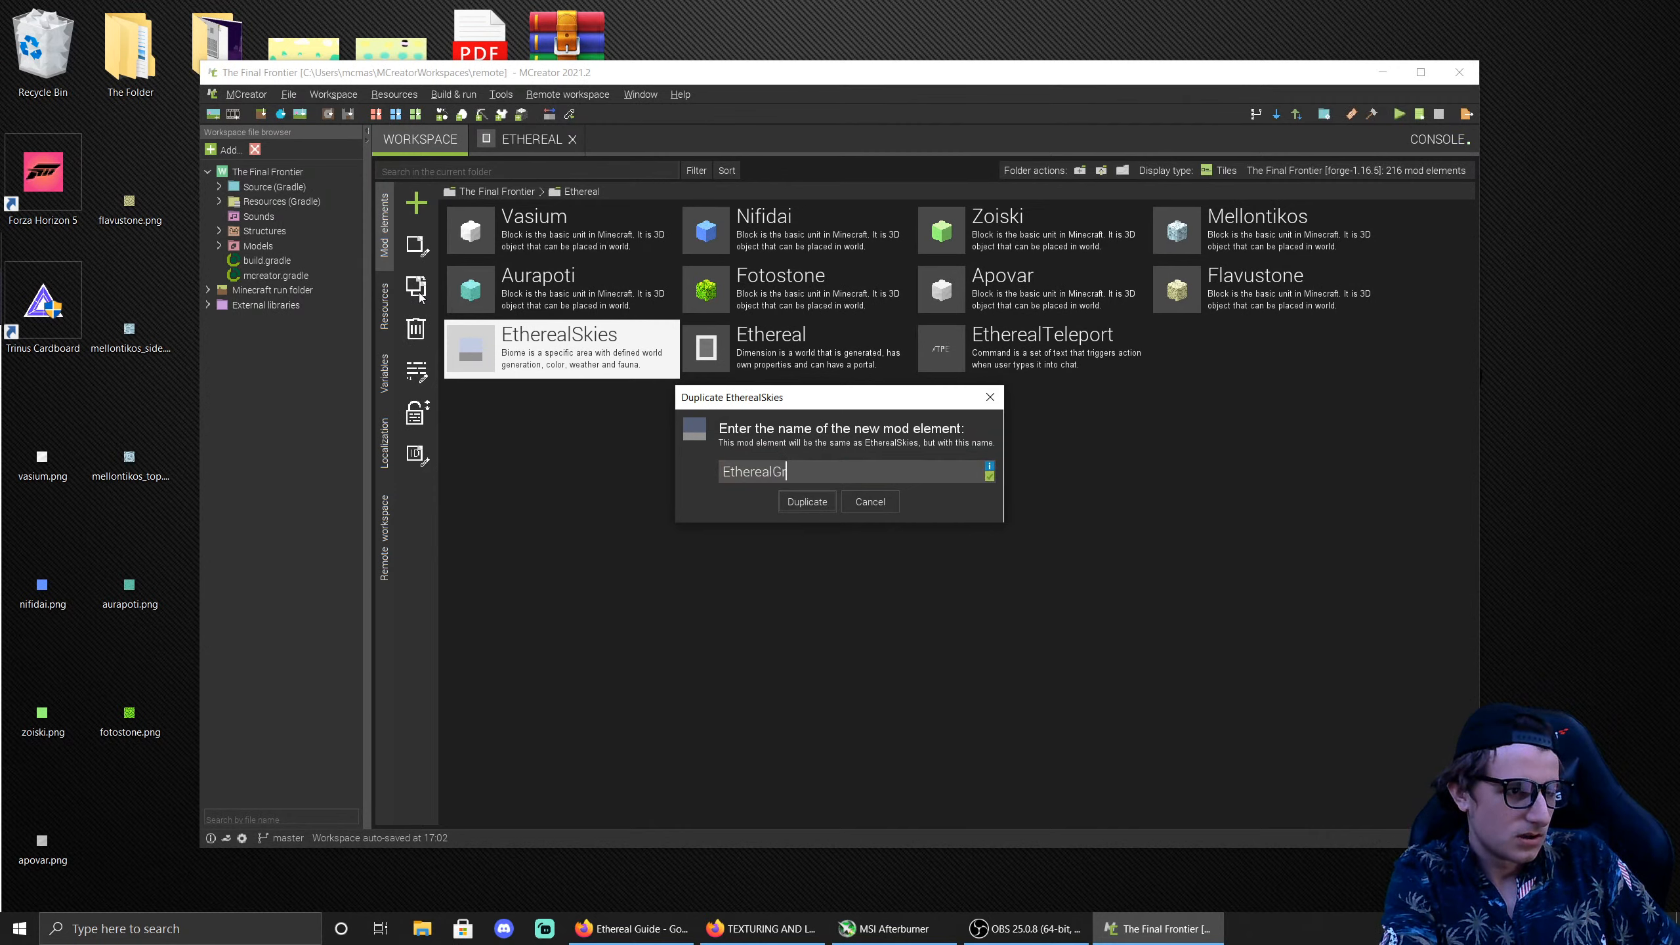
type("ou")
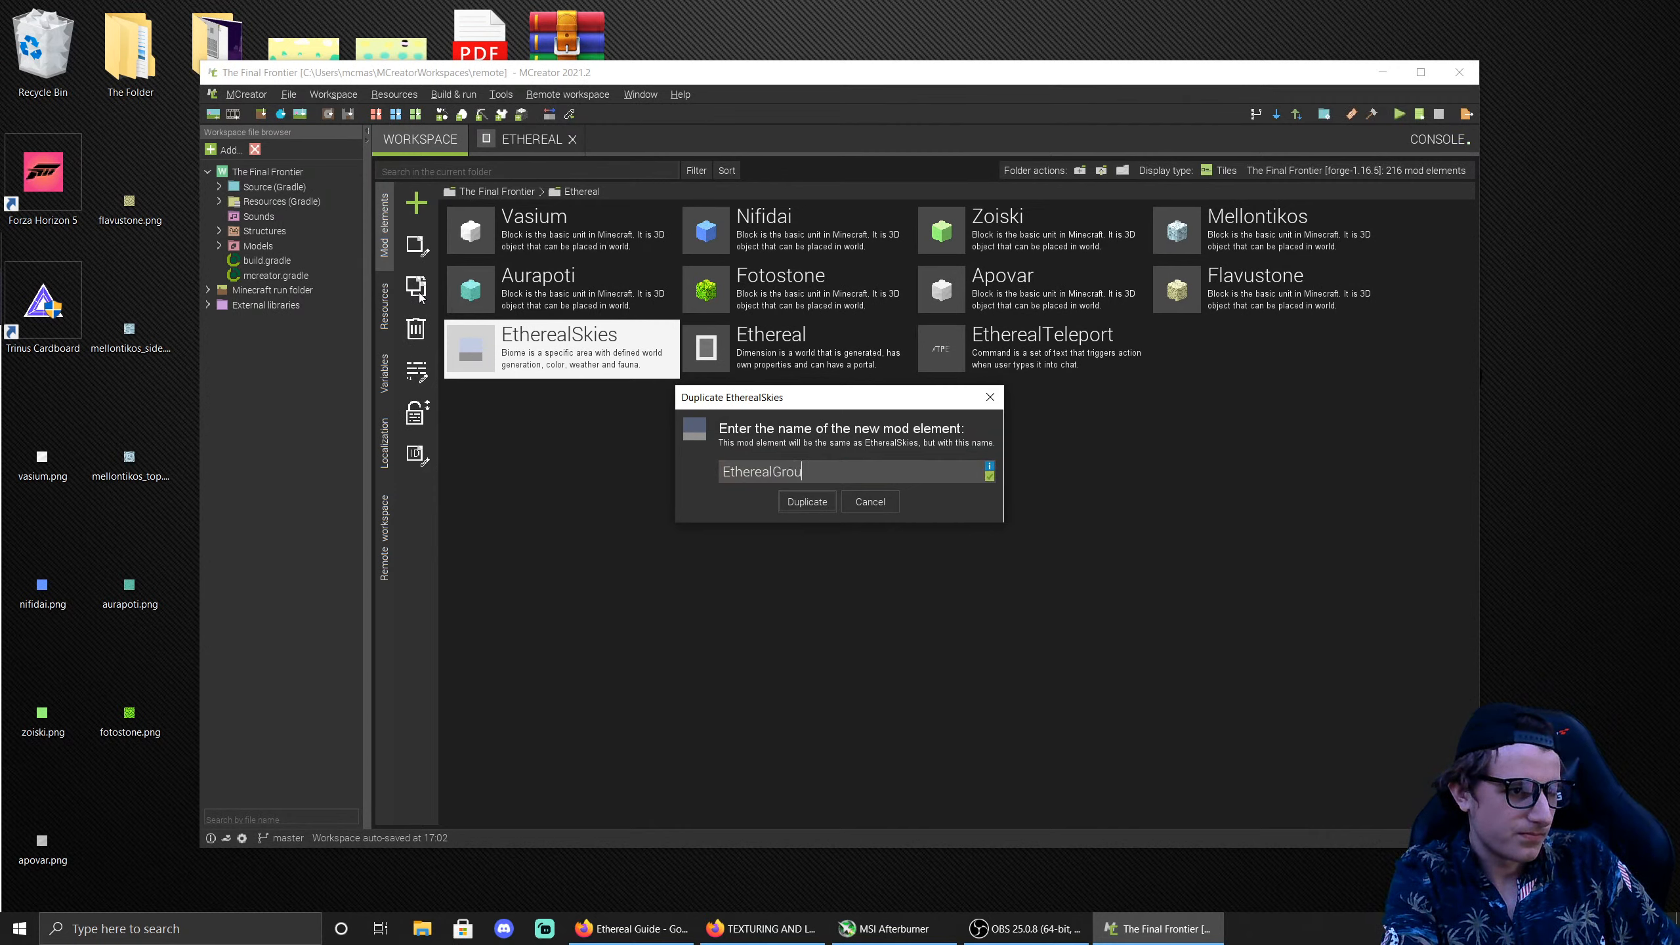
type("nds")
key("Return")
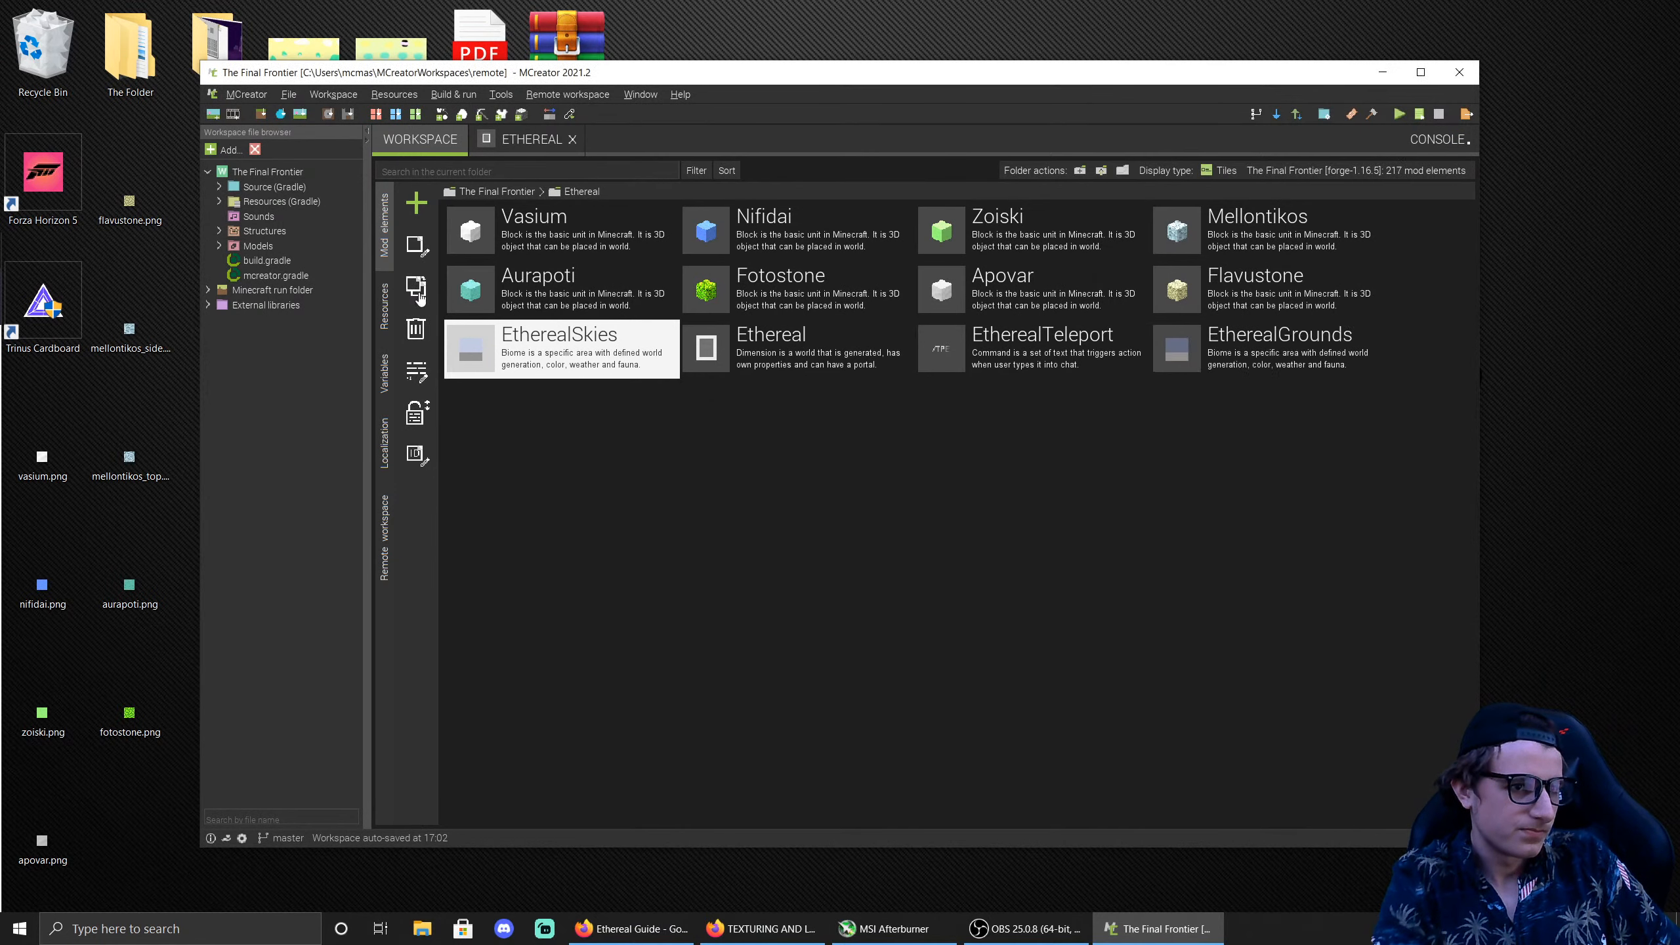
Step: Open the EtherealGrounds biome and set its underground block to Nifidai and its ground block to Zoiski
double_click(1220, 369)
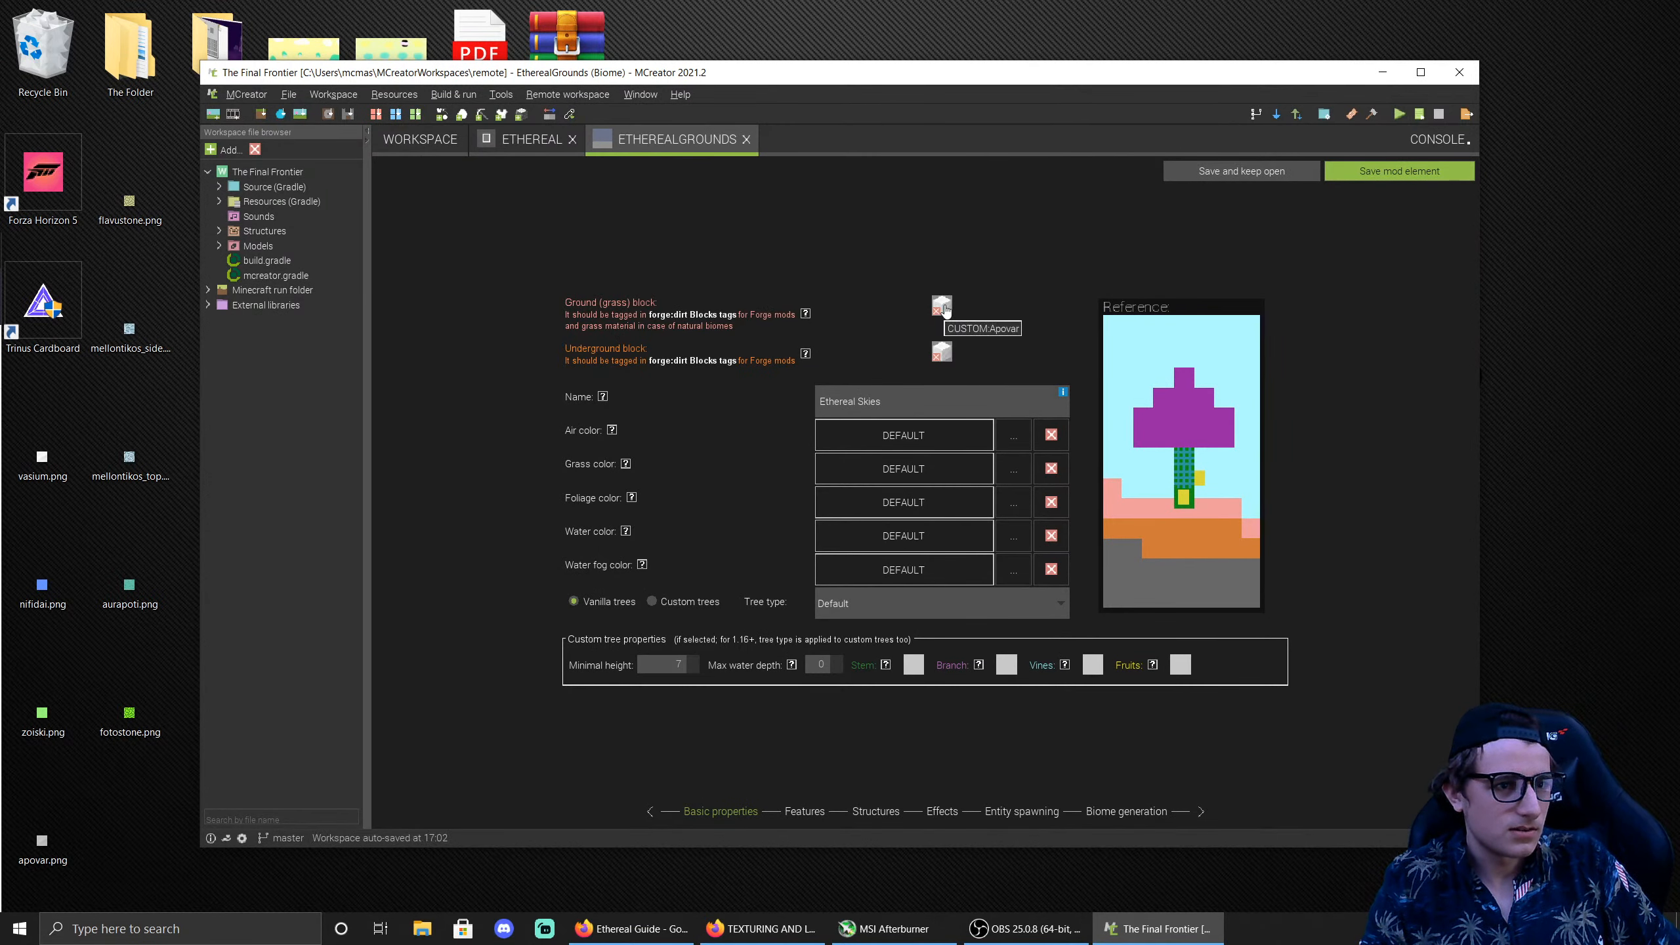
left_click(941, 352)
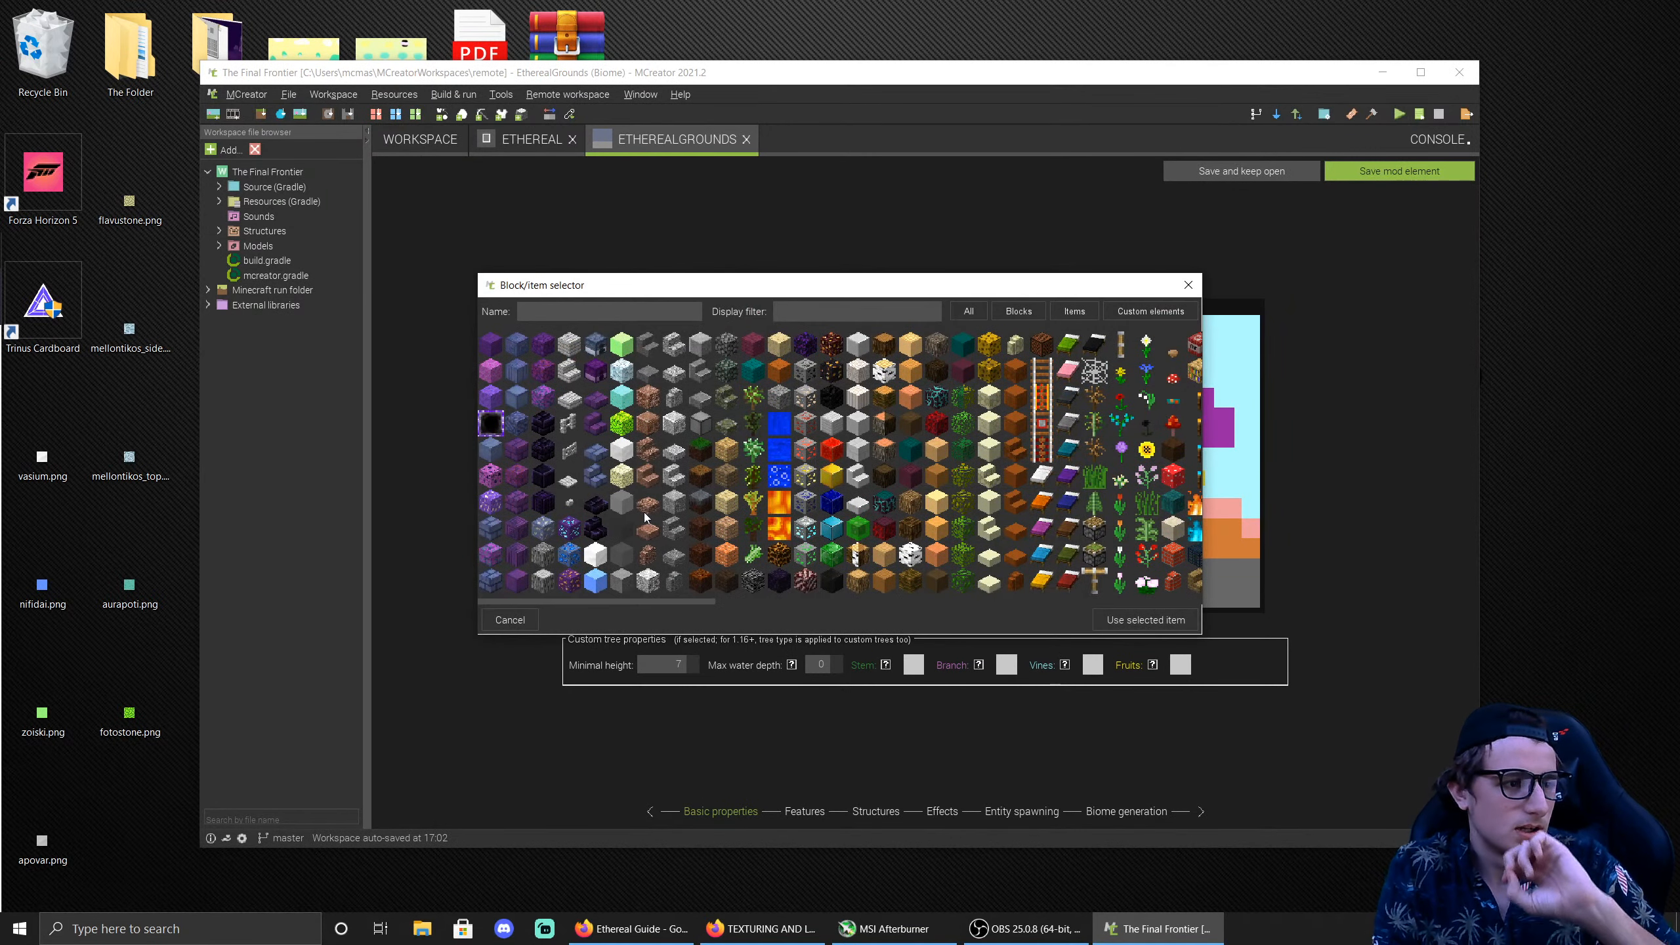
double_click(595, 585)
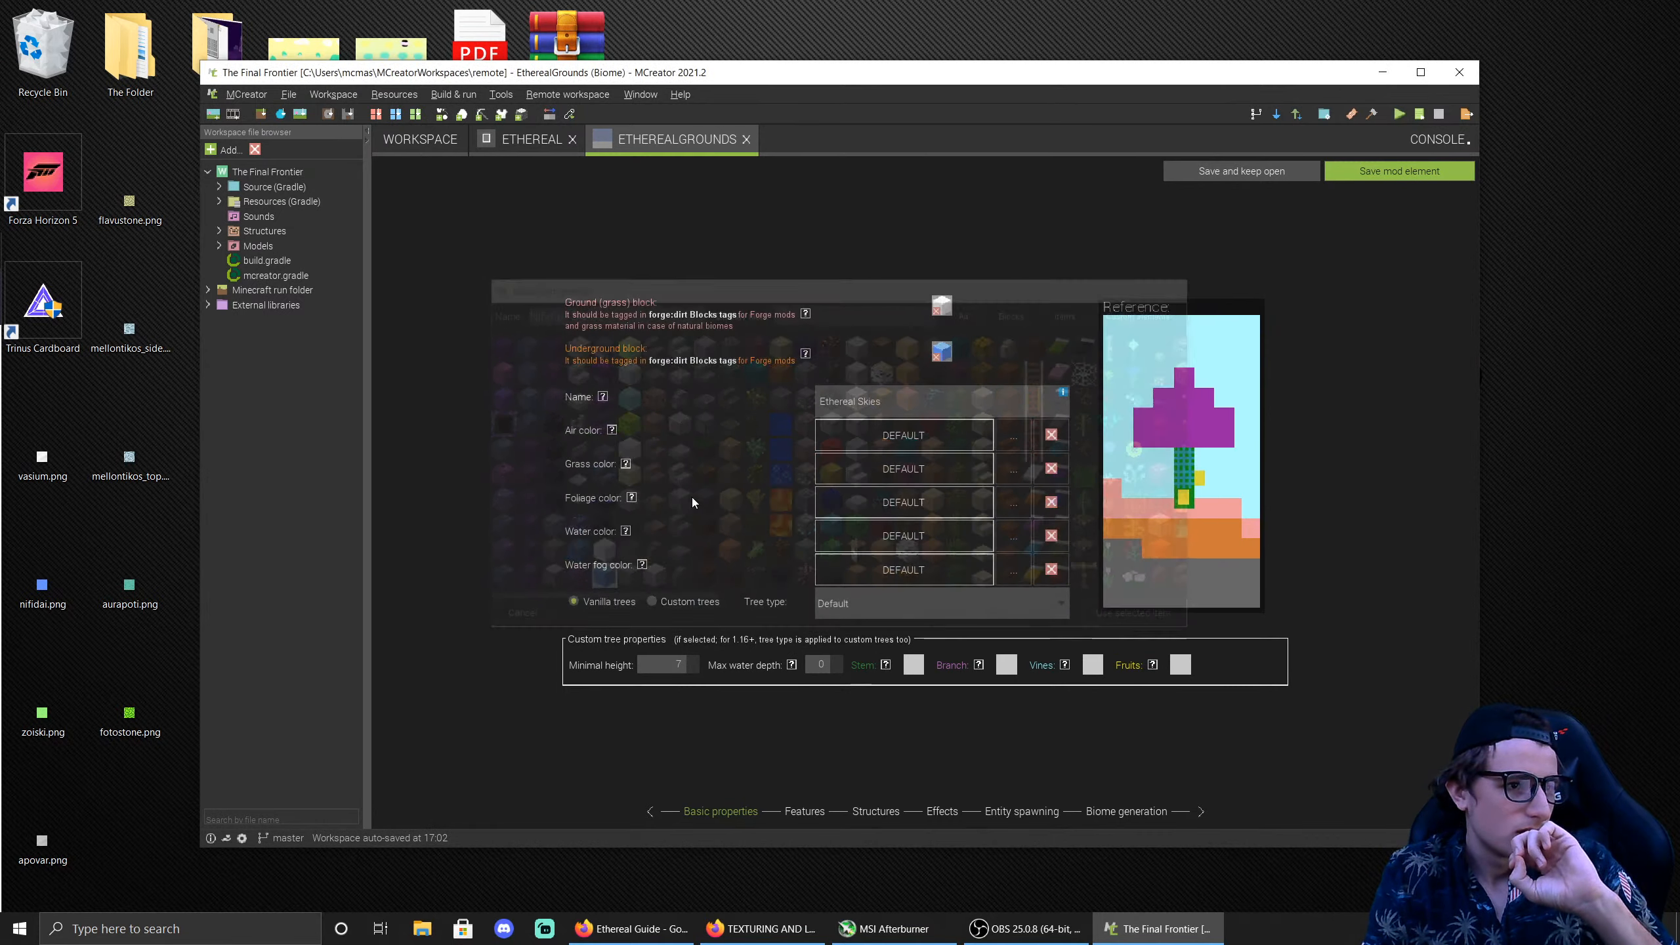
left_click(947, 306)
double_click(628, 344)
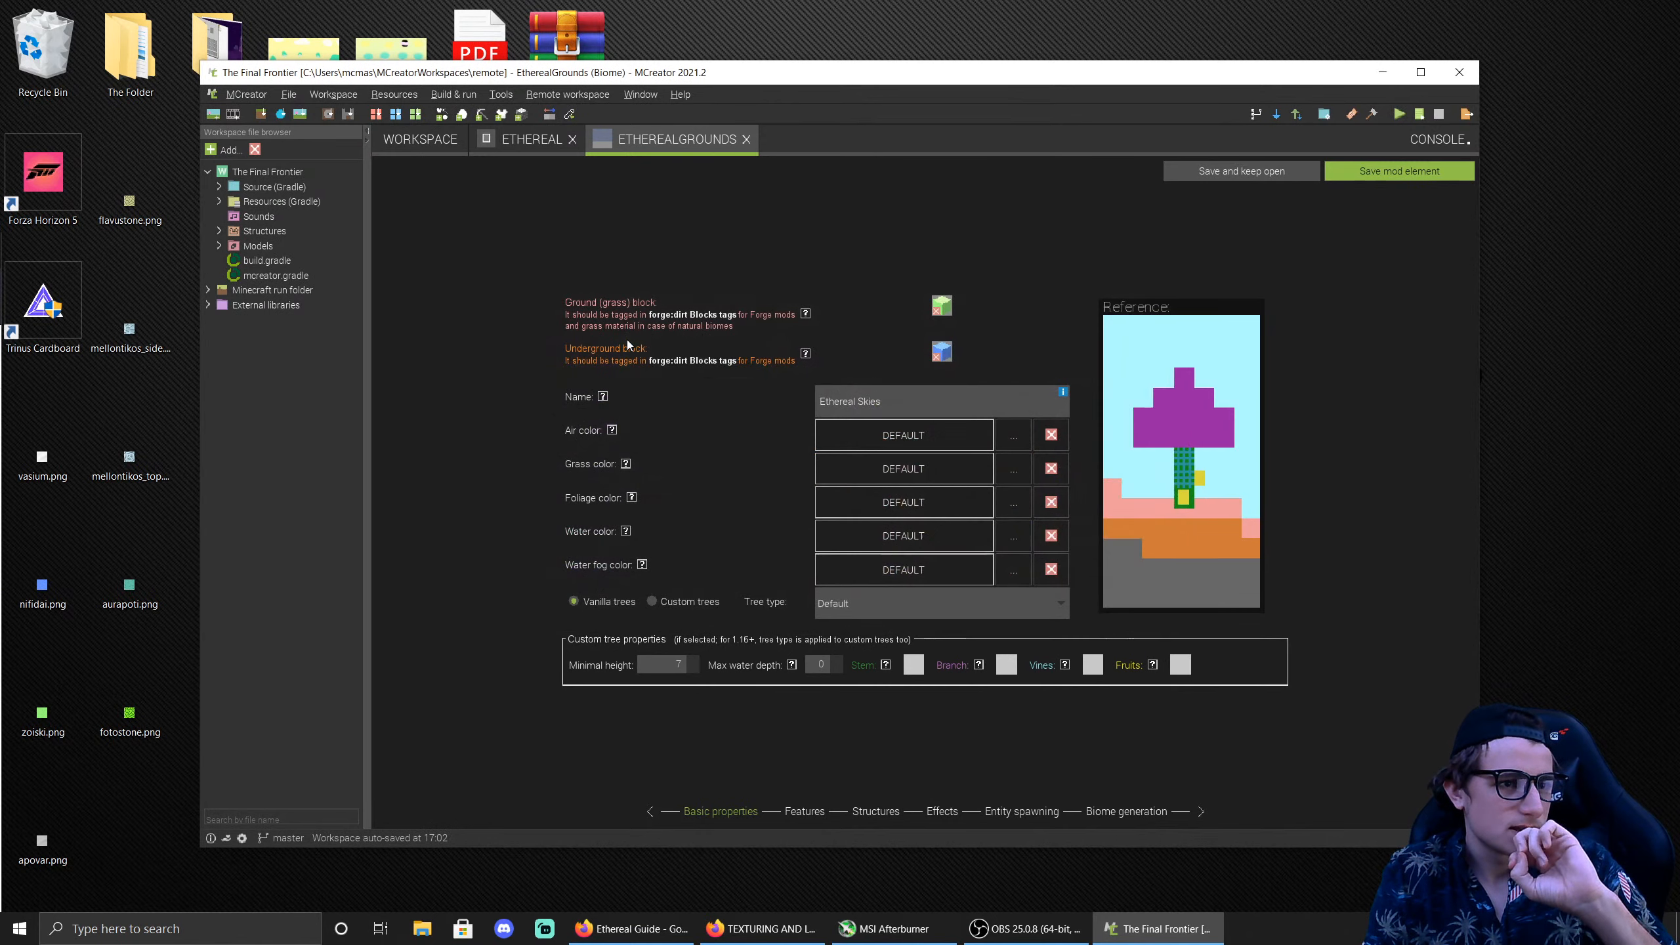
Step: Set the EtherealGrounds biome's base height to 5 and height variation to 1, and save the mod element
left_click(801, 809)
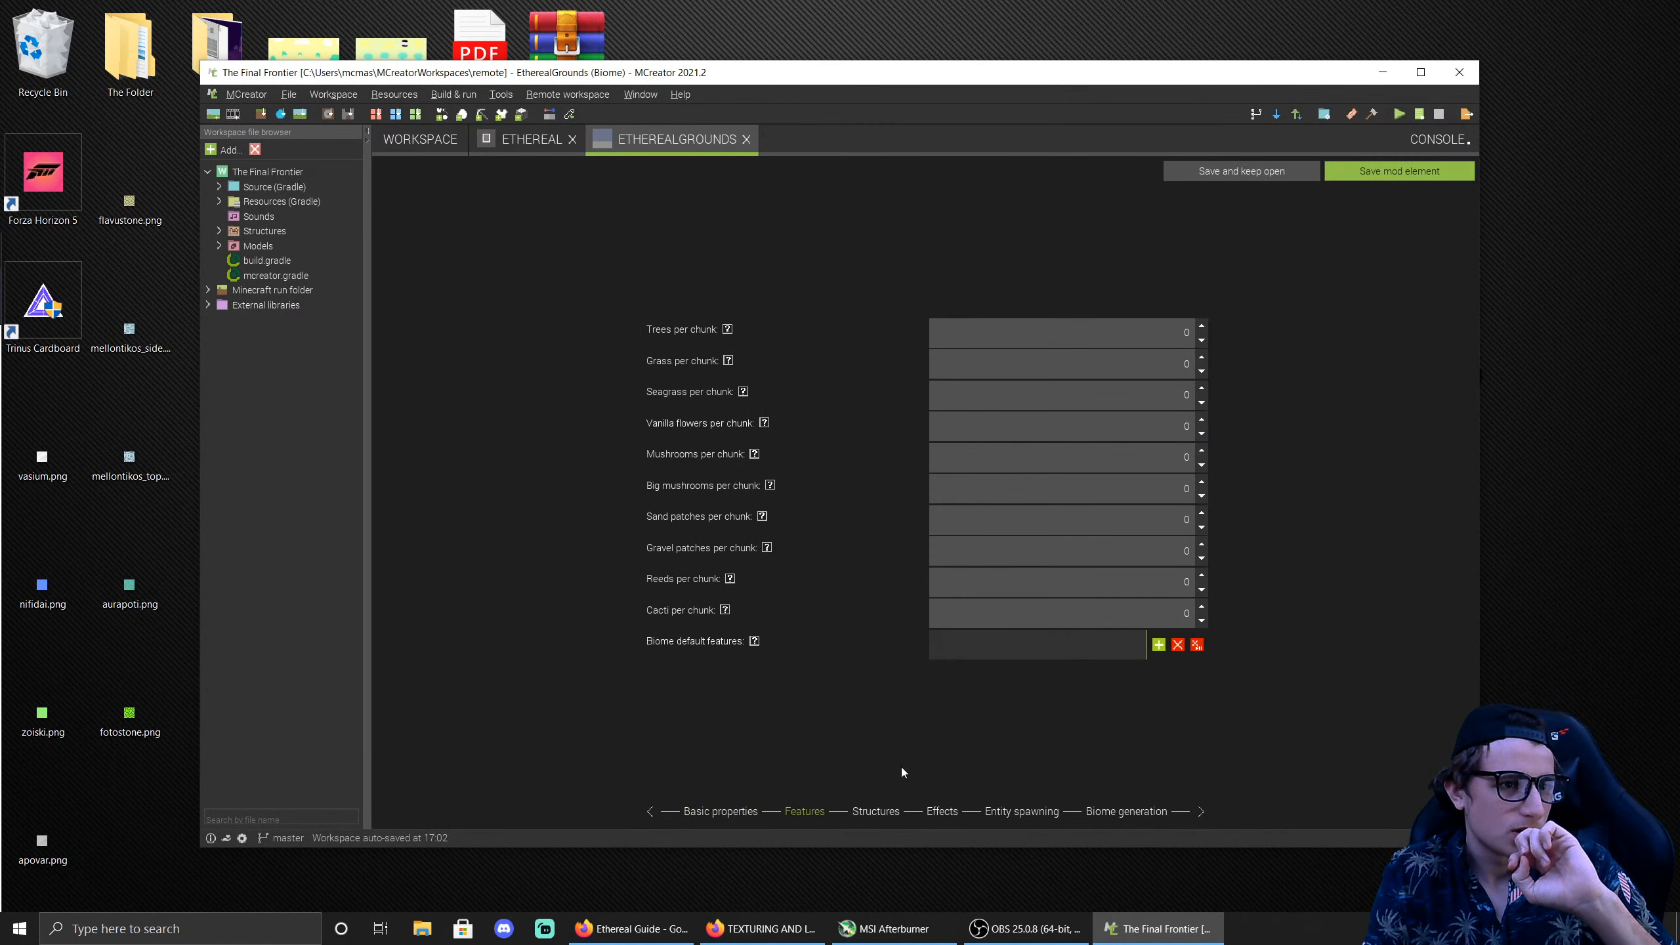
left_click(892, 815)
left_click(1126, 813)
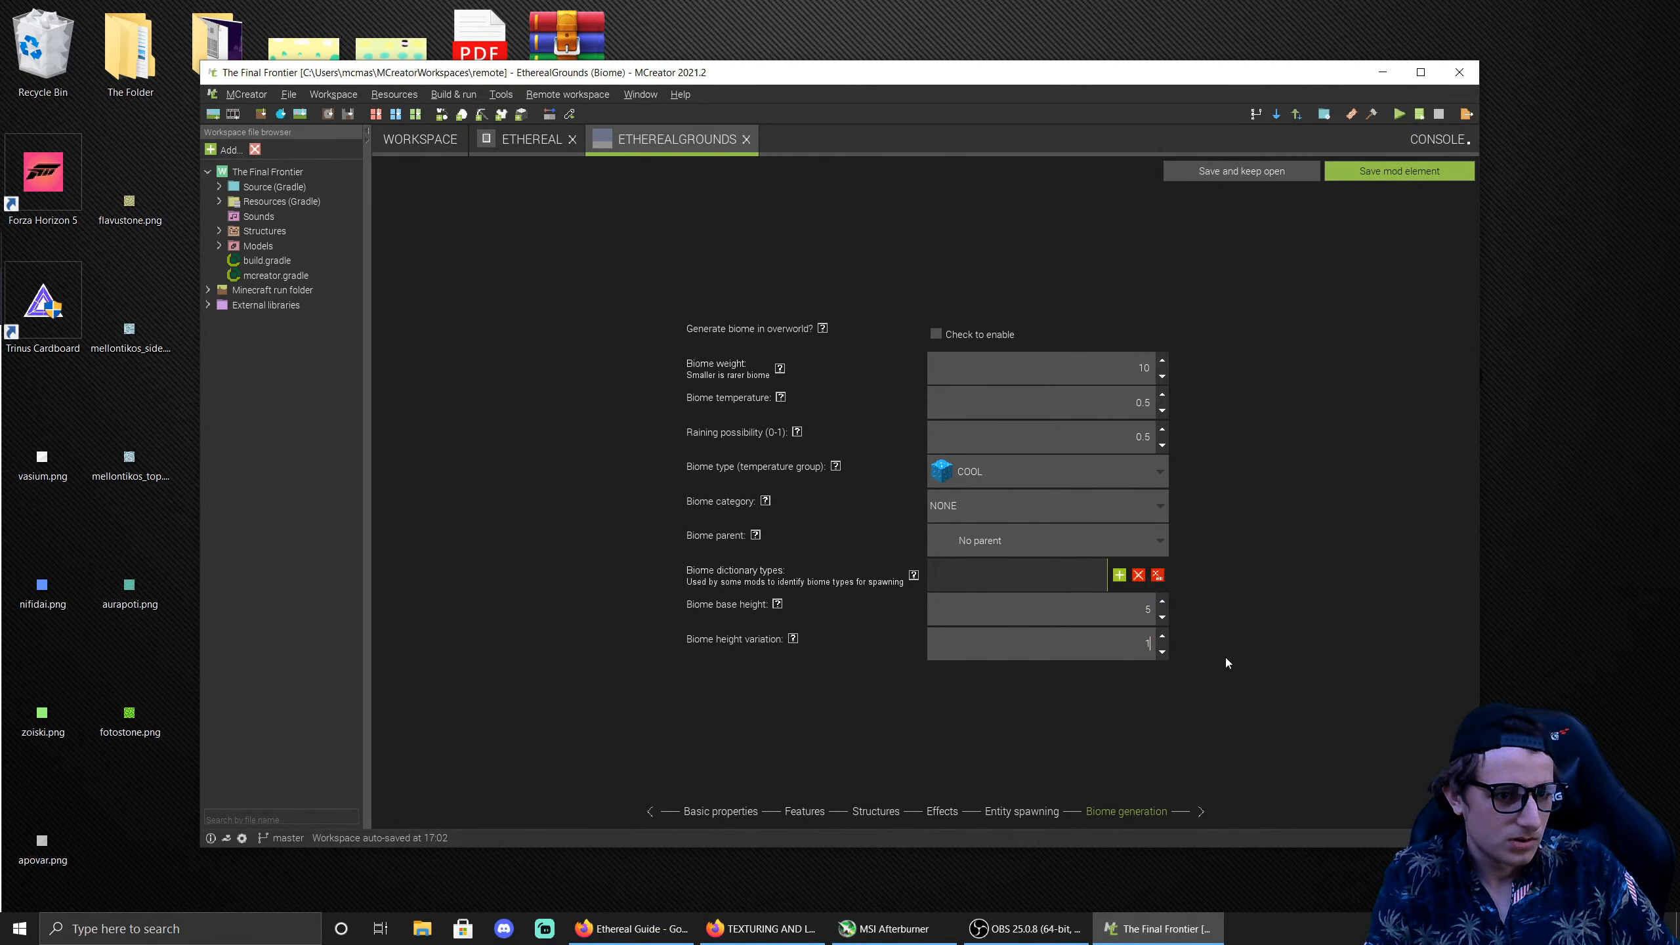
left_click(1353, 171)
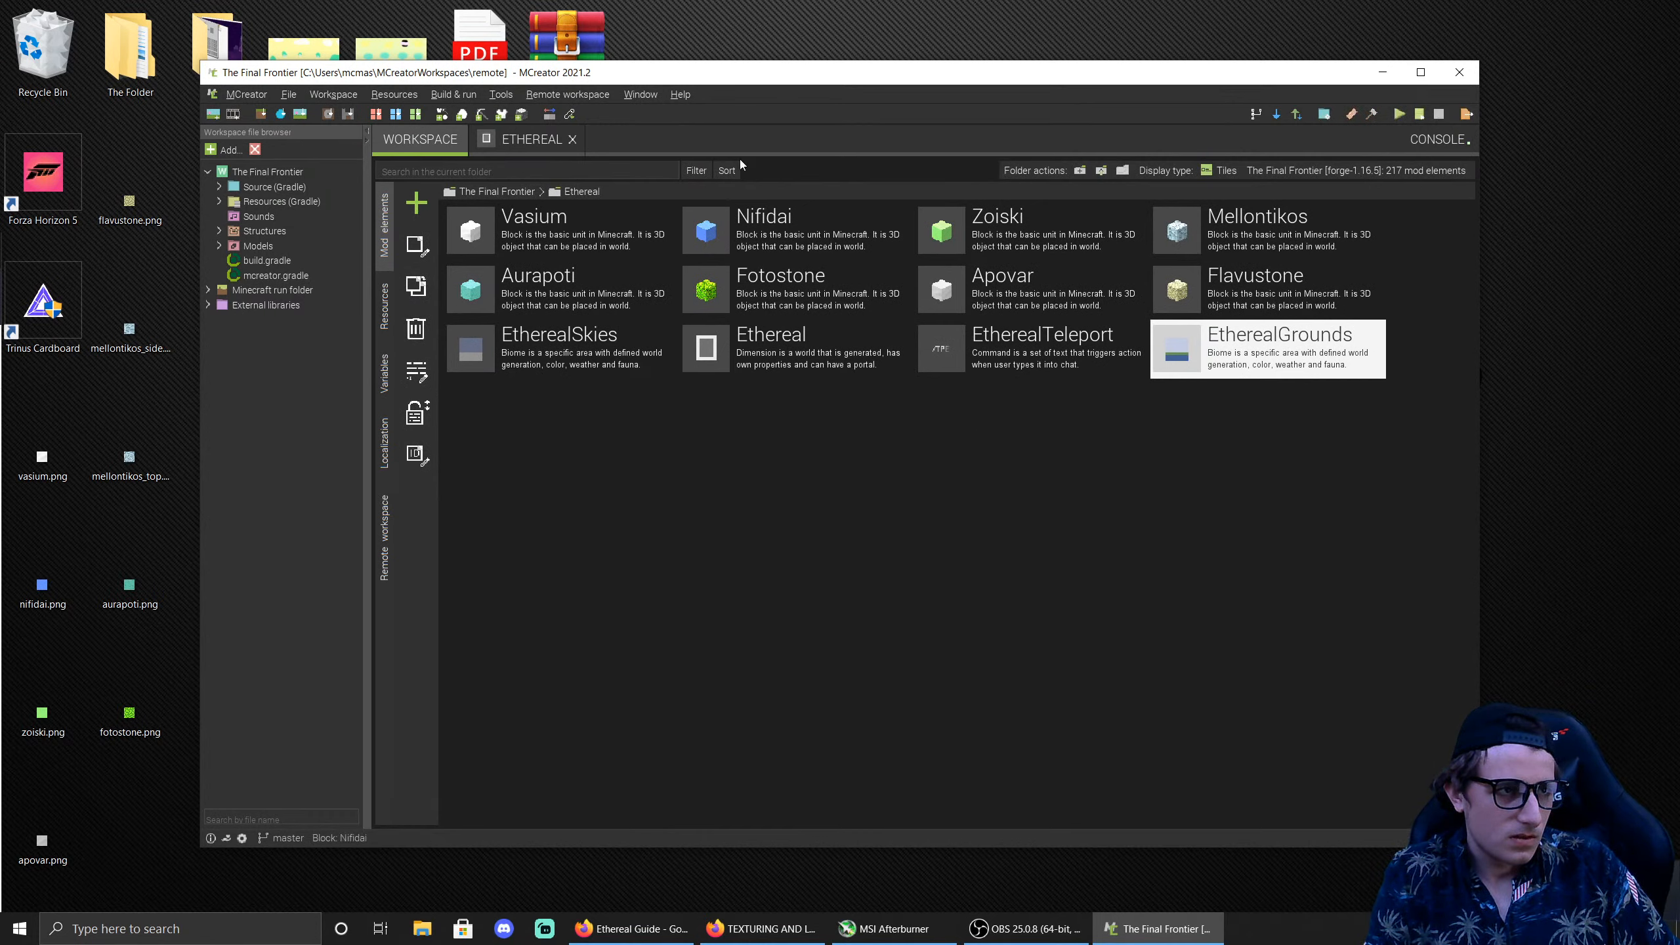
Step: Run the Minecraft client and create a new Creative world with the default name, accepting the experimental settings
left_click(455, 94)
left_click(503, 255)
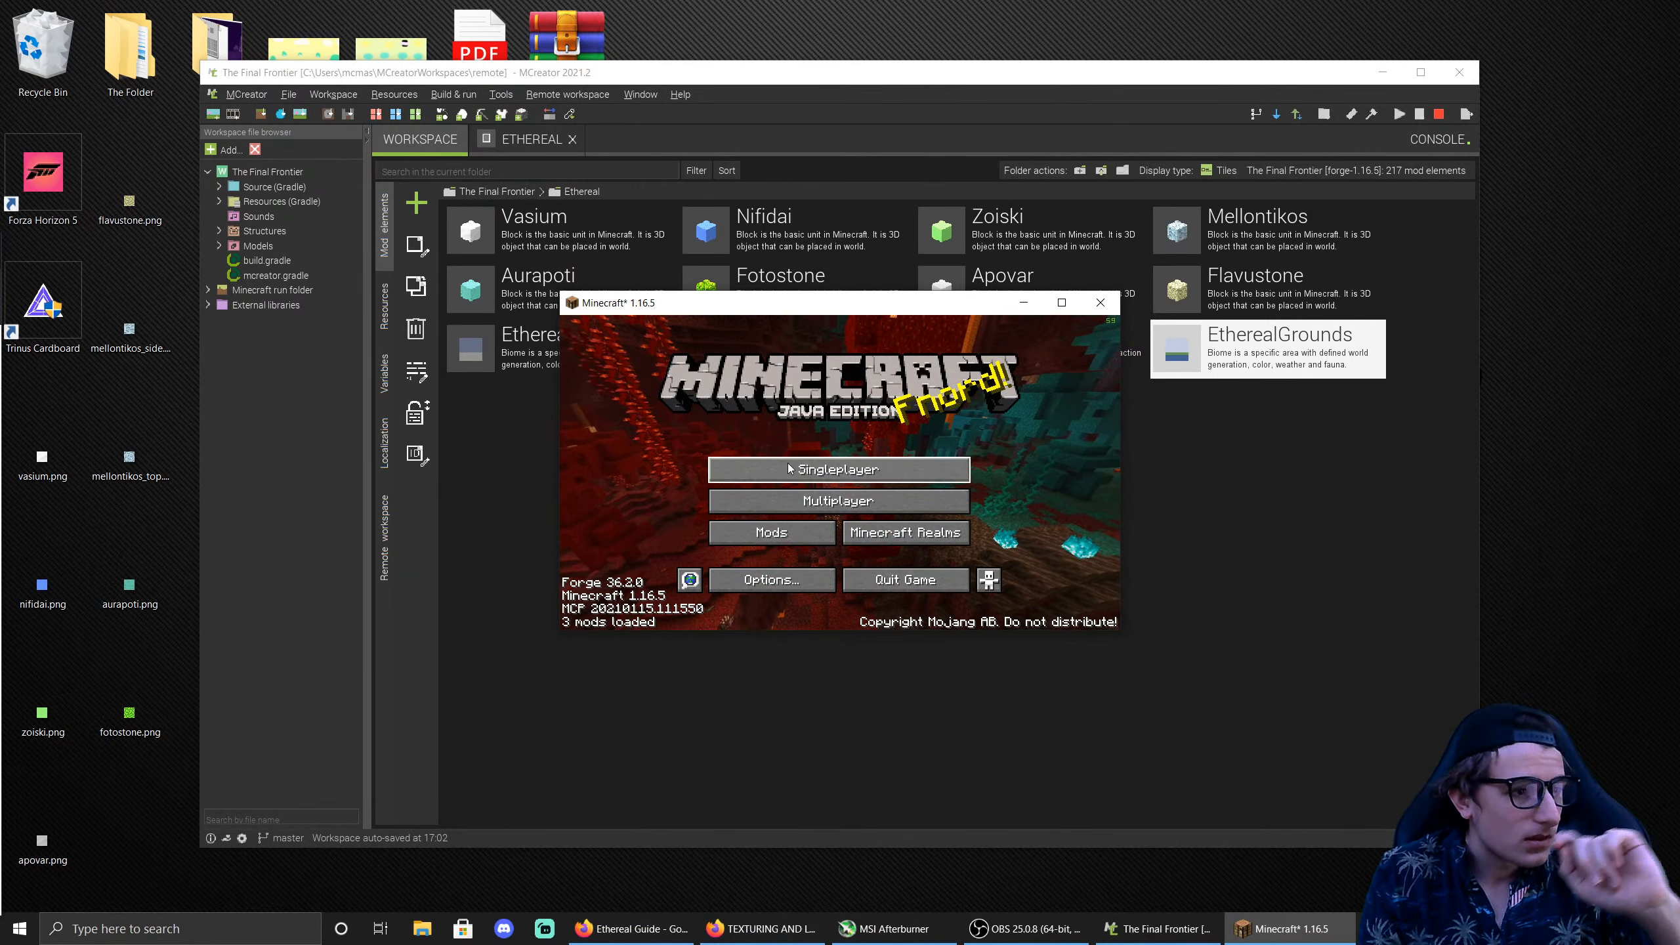
left_click(812, 469)
left_click(926, 573)
left_click(734, 460)
left_click(734, 460)
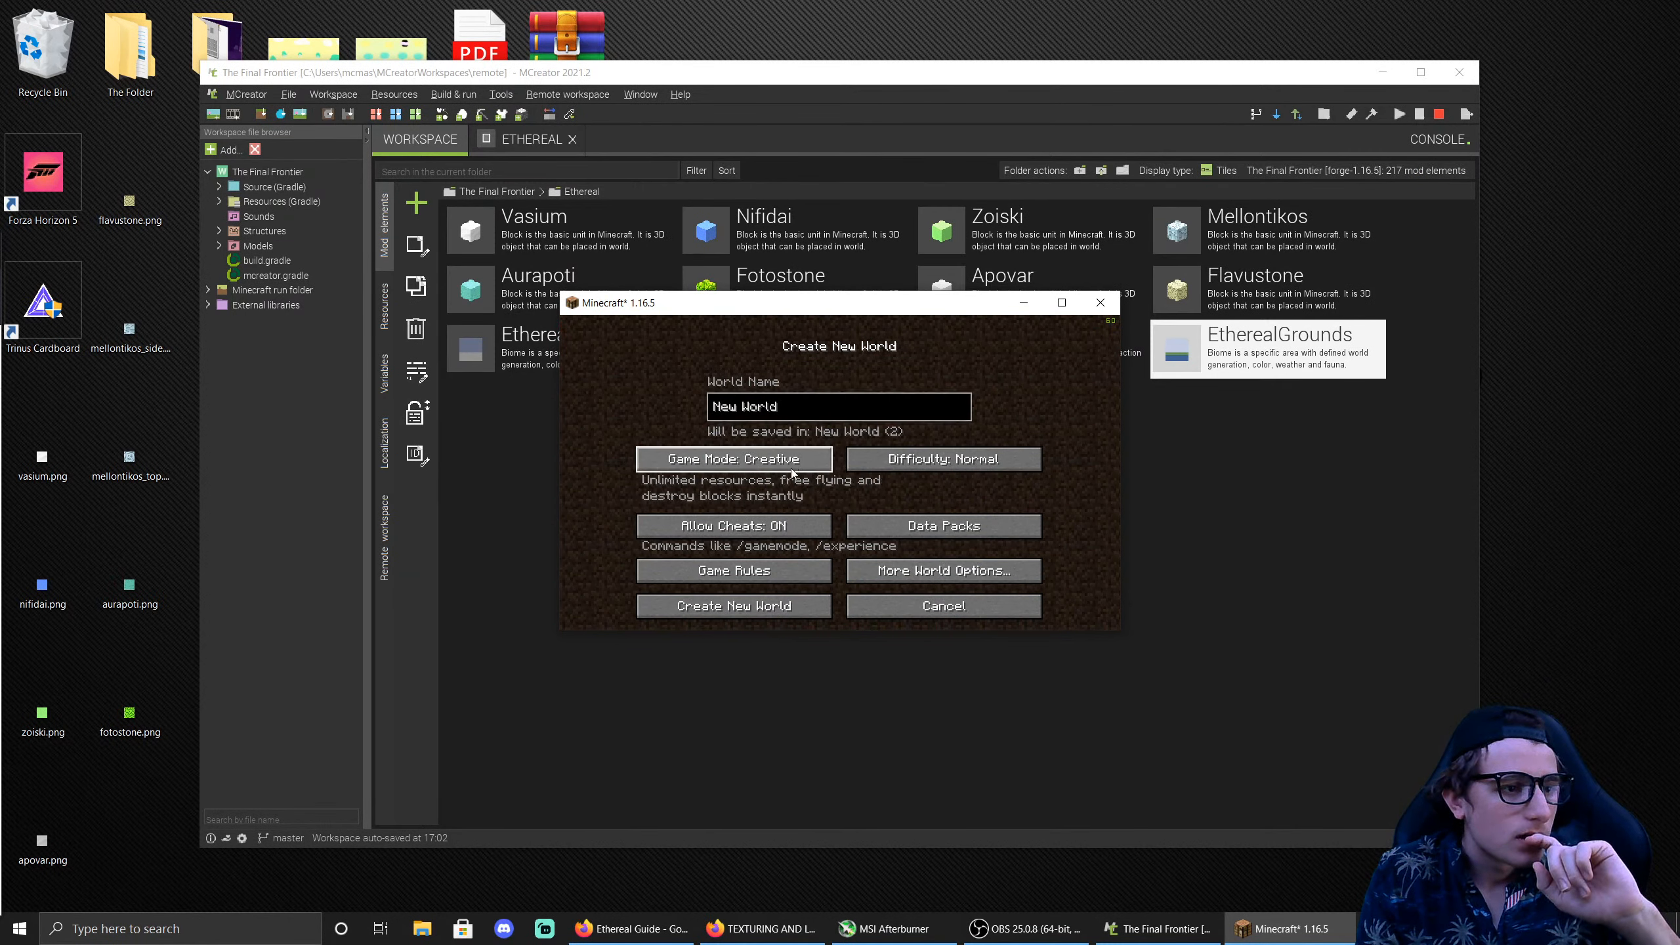
left_click(807, 610)
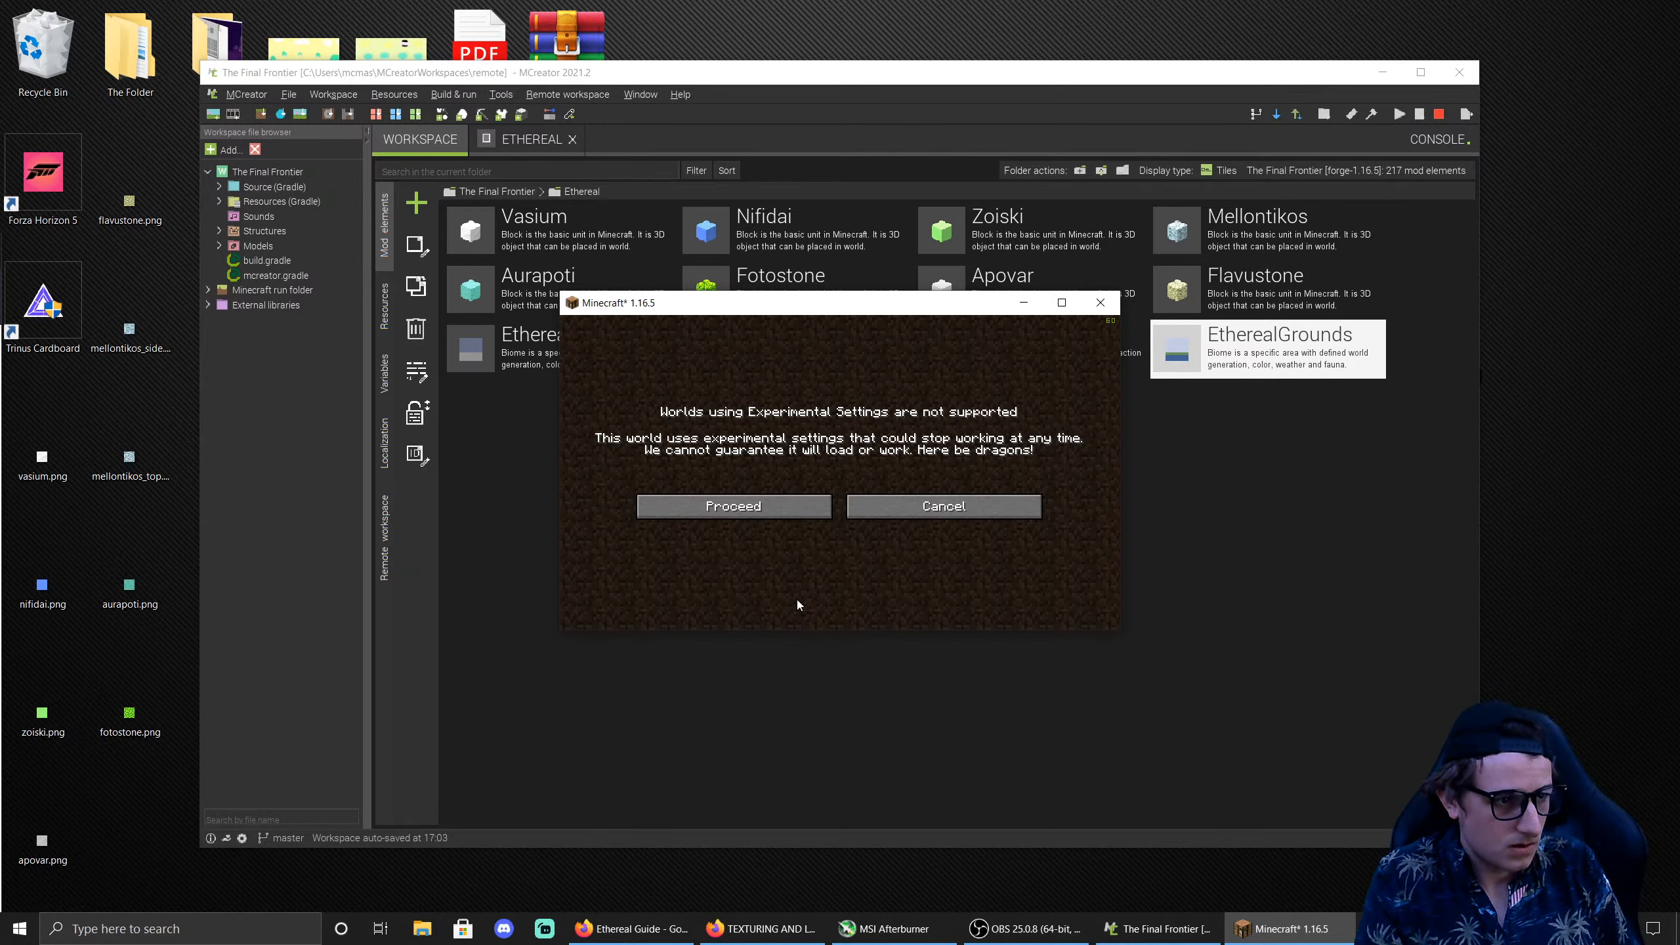
left_click(744, 521)
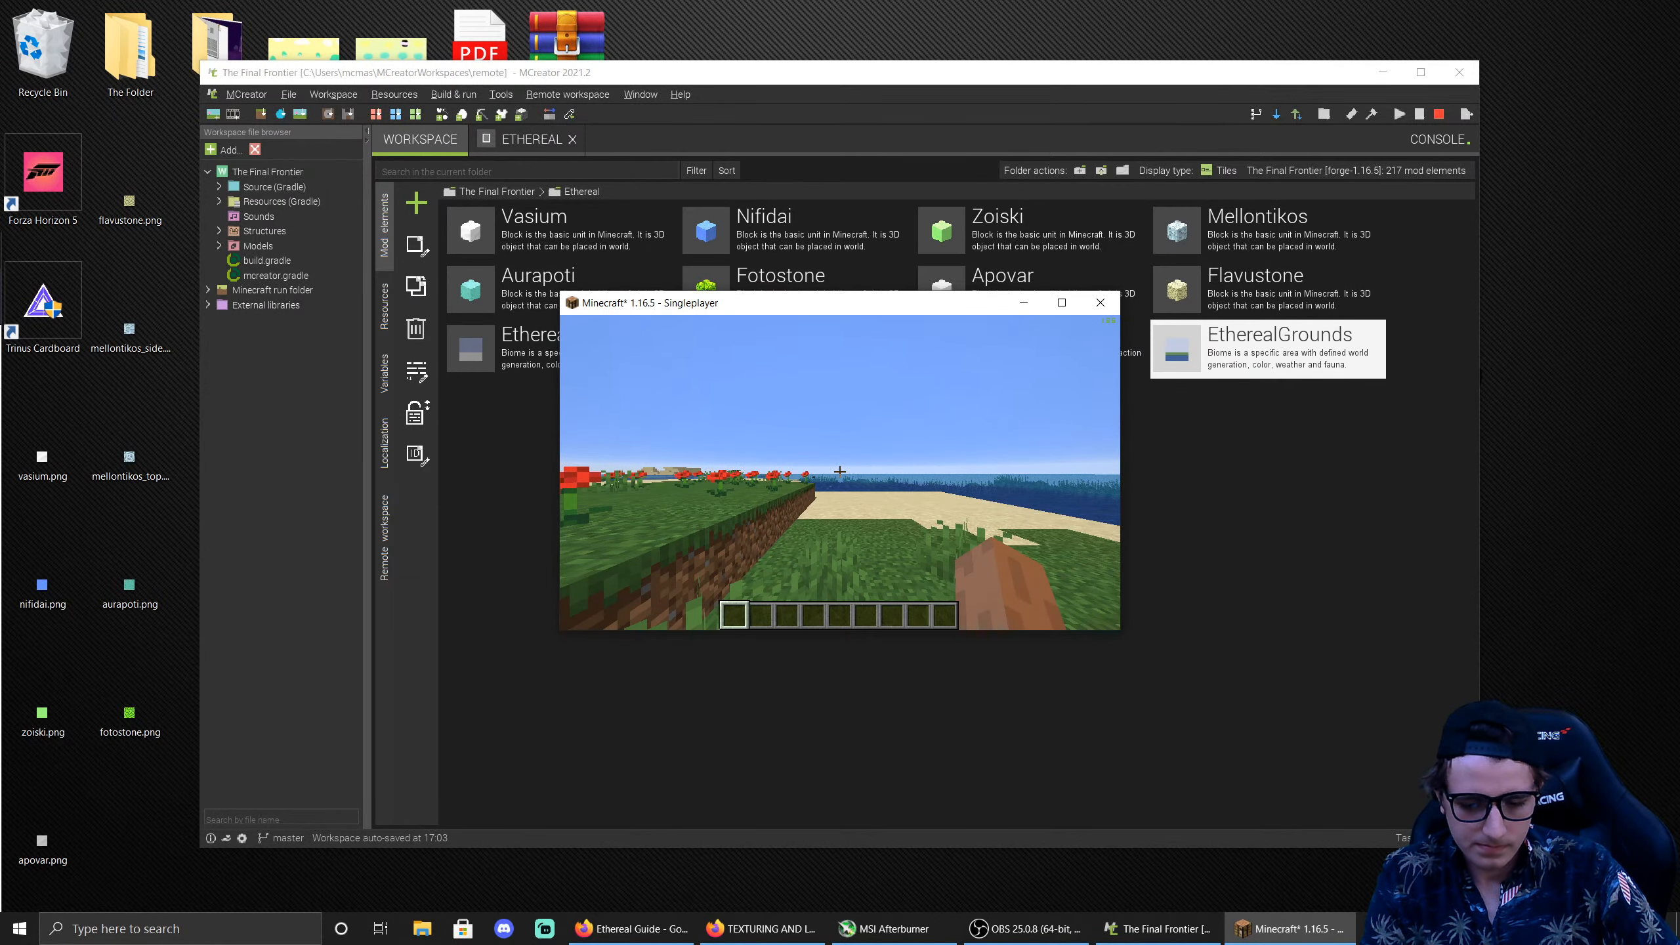
Step: Maximize the game window and teleport to the Ethereal dimension with the mod's teleport command
key("Escape")
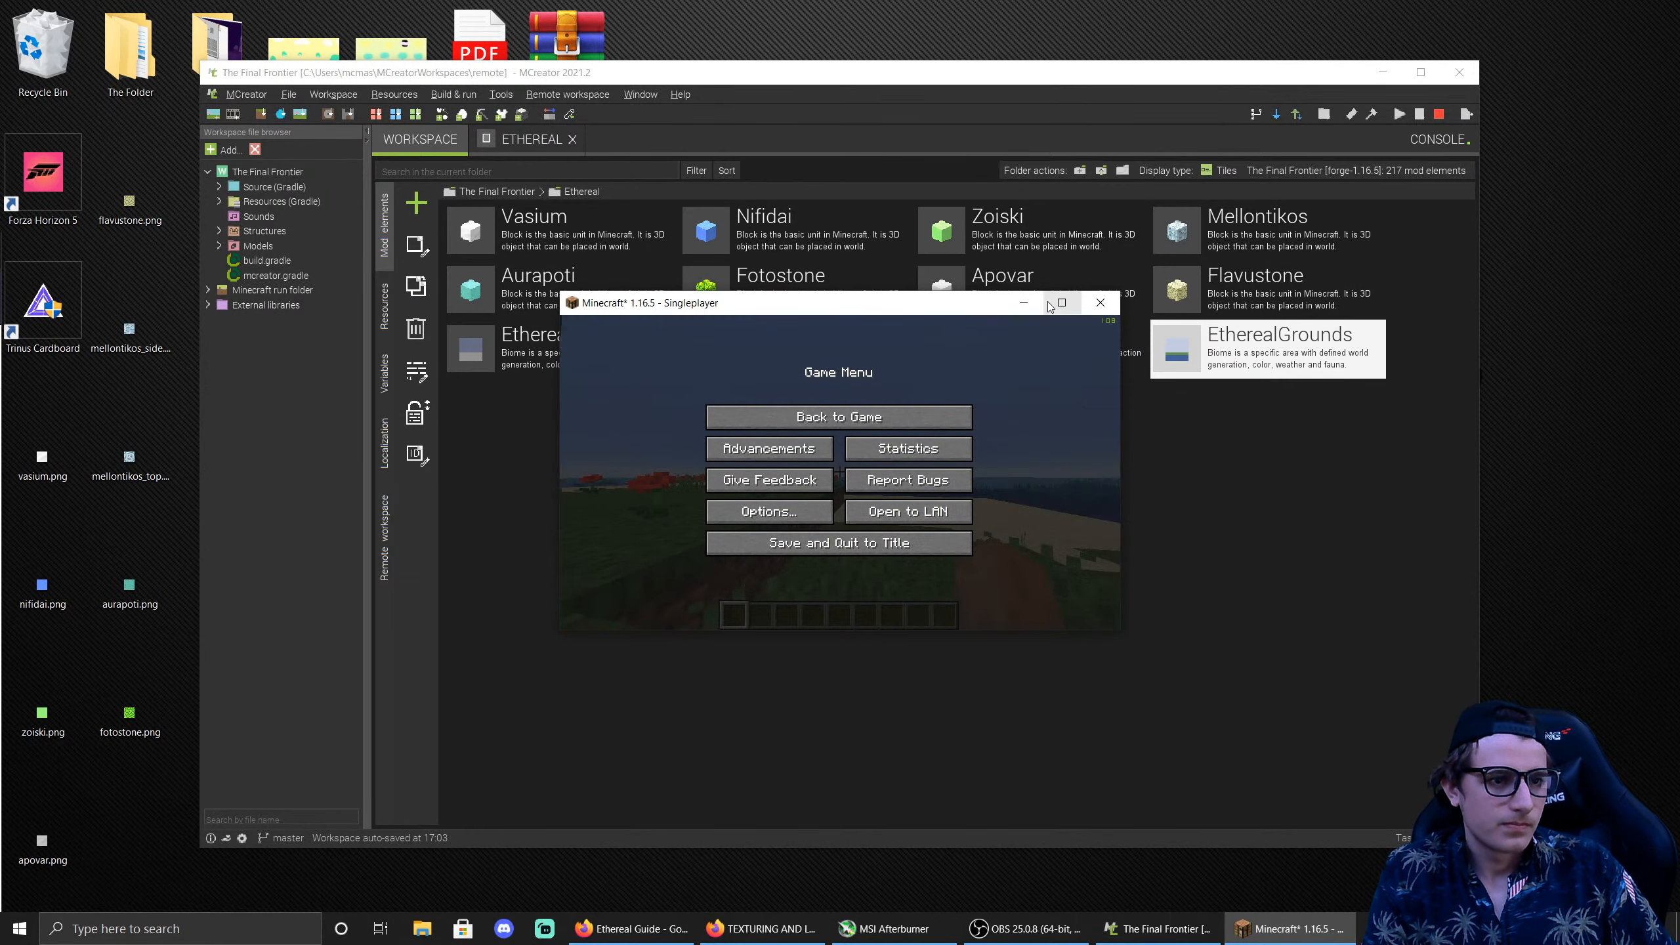
left_click(1061, 303)
key("Escape")
type("/t")
key("BackSpace")
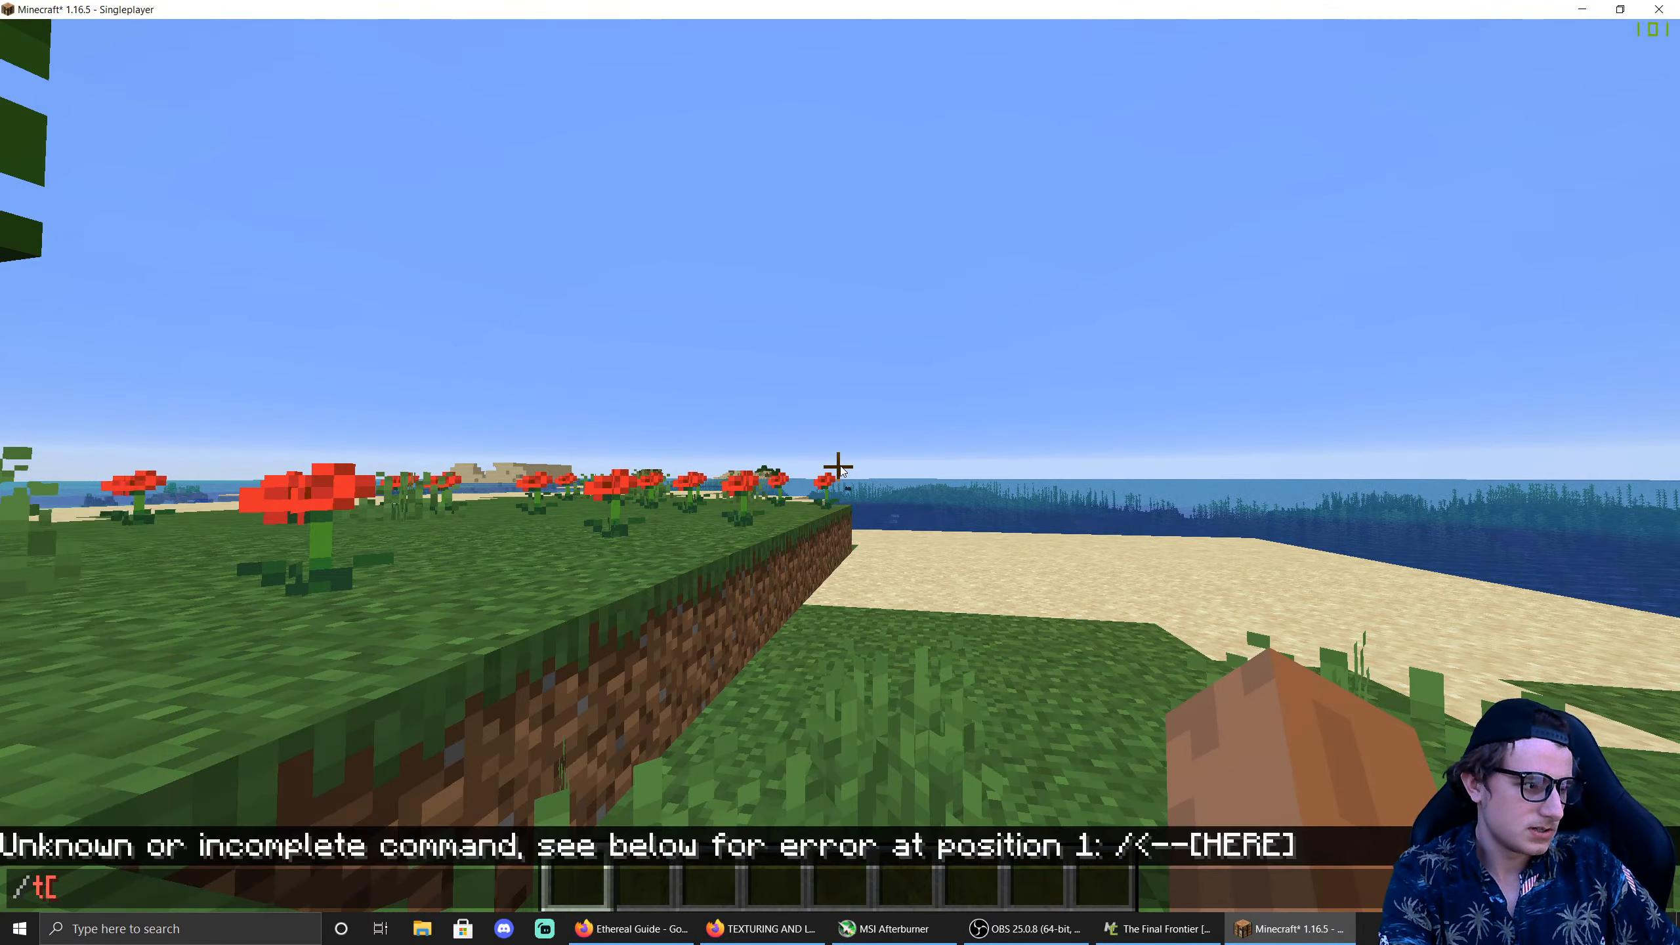
type("tpend")
key("Return")
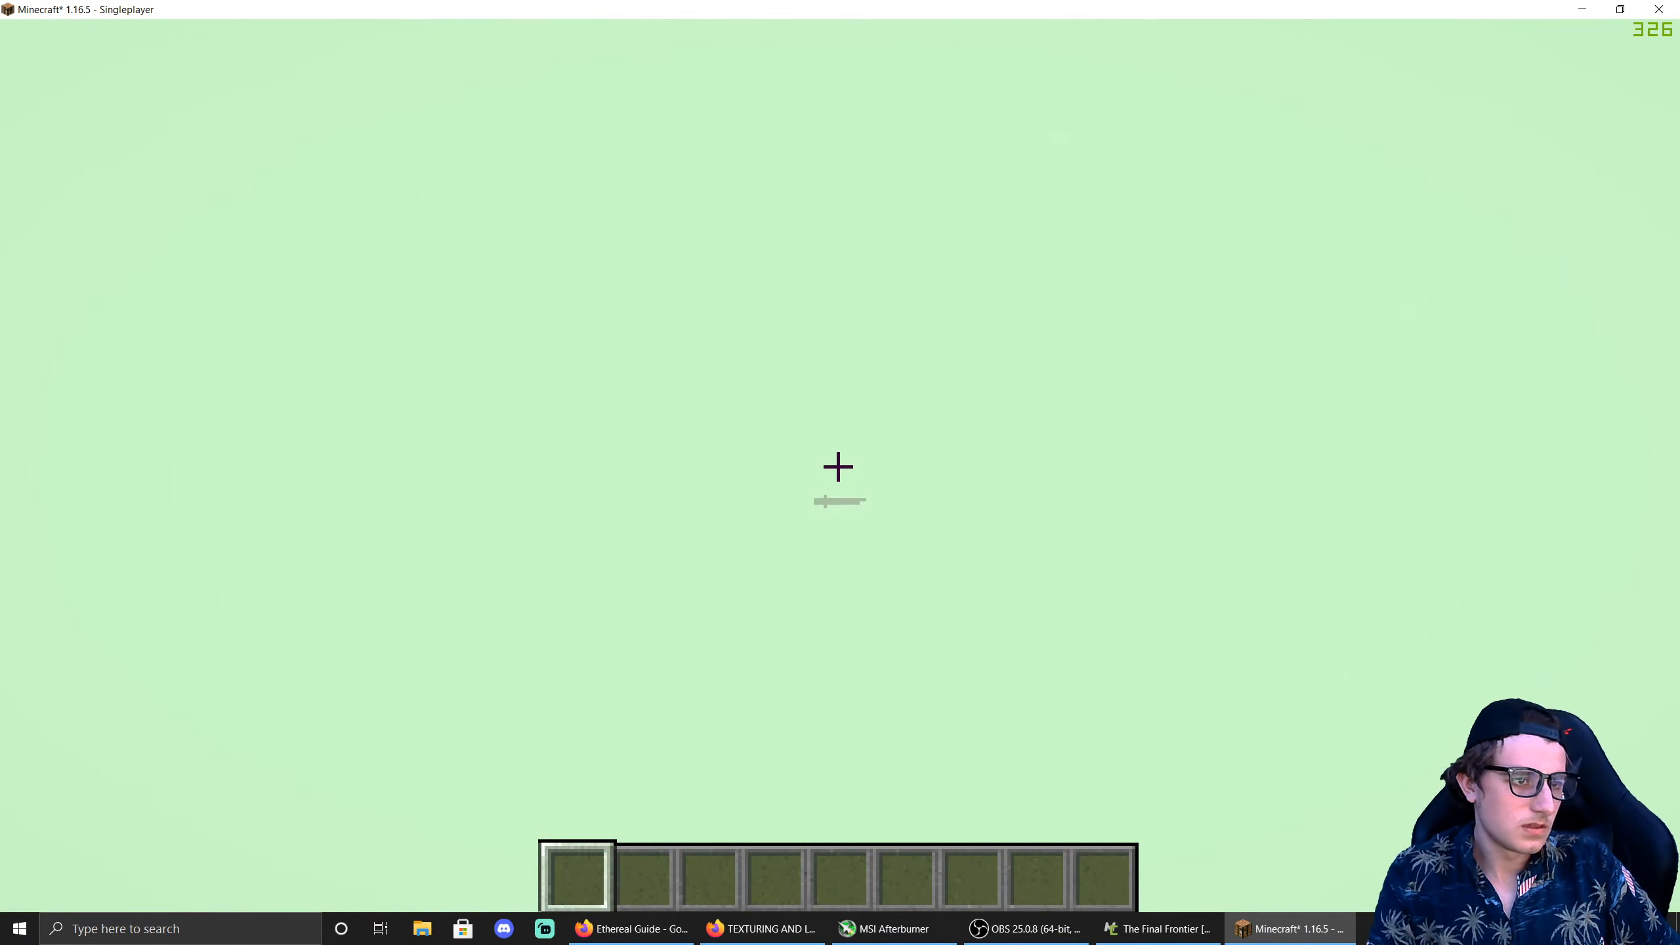
Step: Fly over and beneath the Ethereal dimension's floating terrain to examine its shape and block patches
key("w")
key("space")
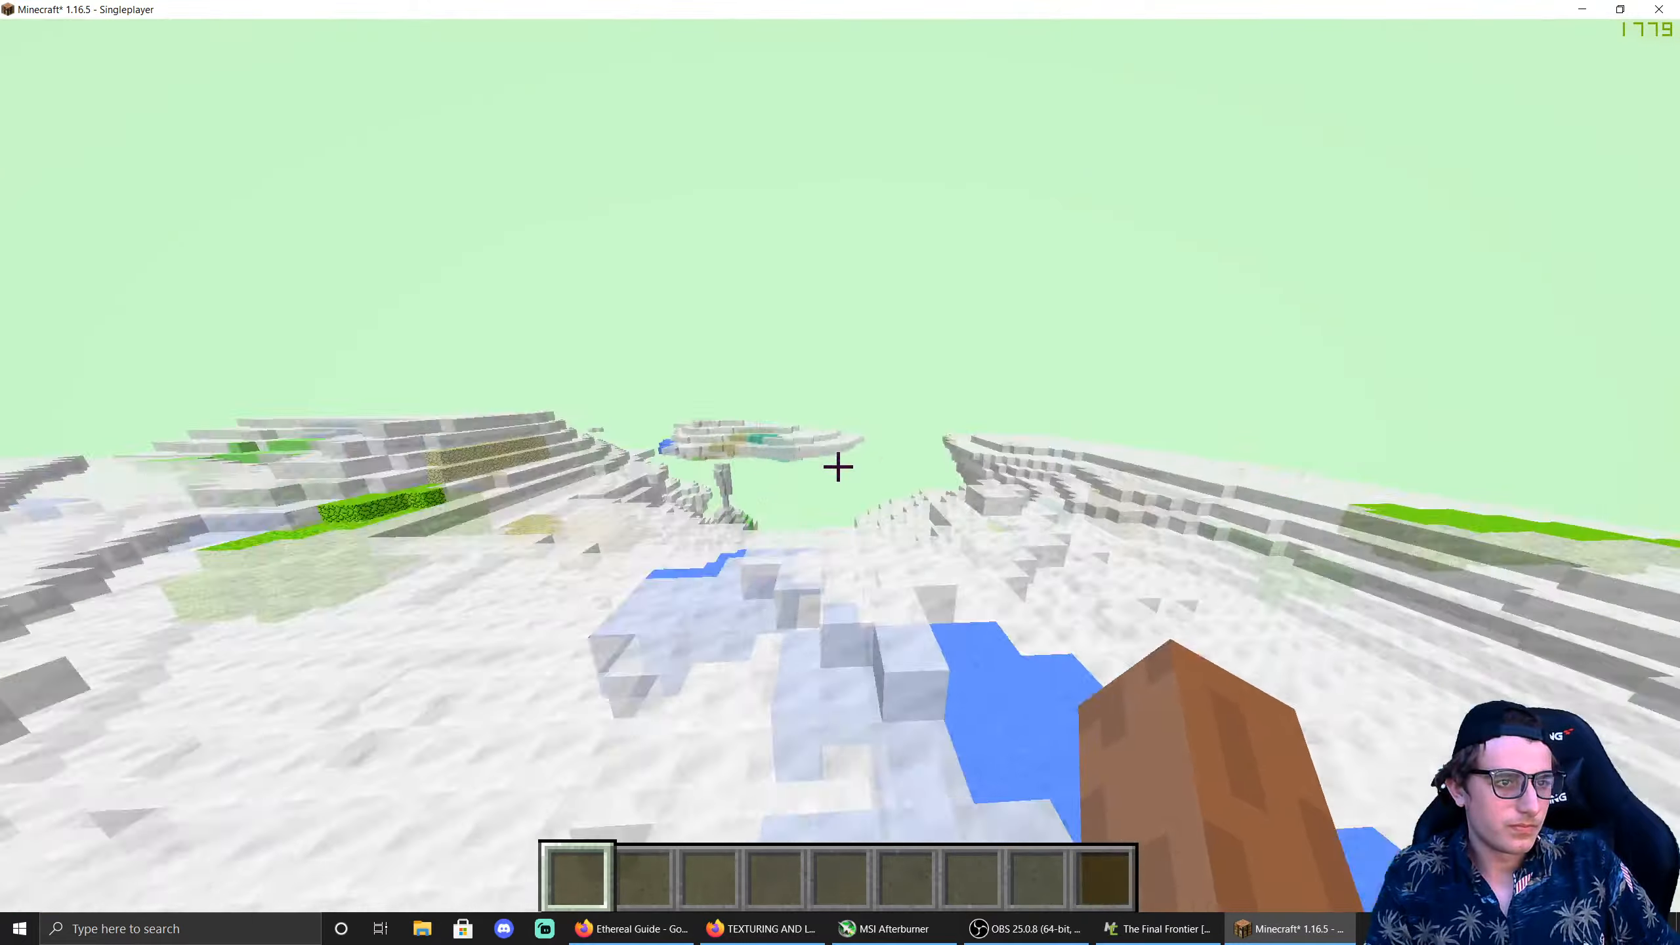
key("w")
key("shift")
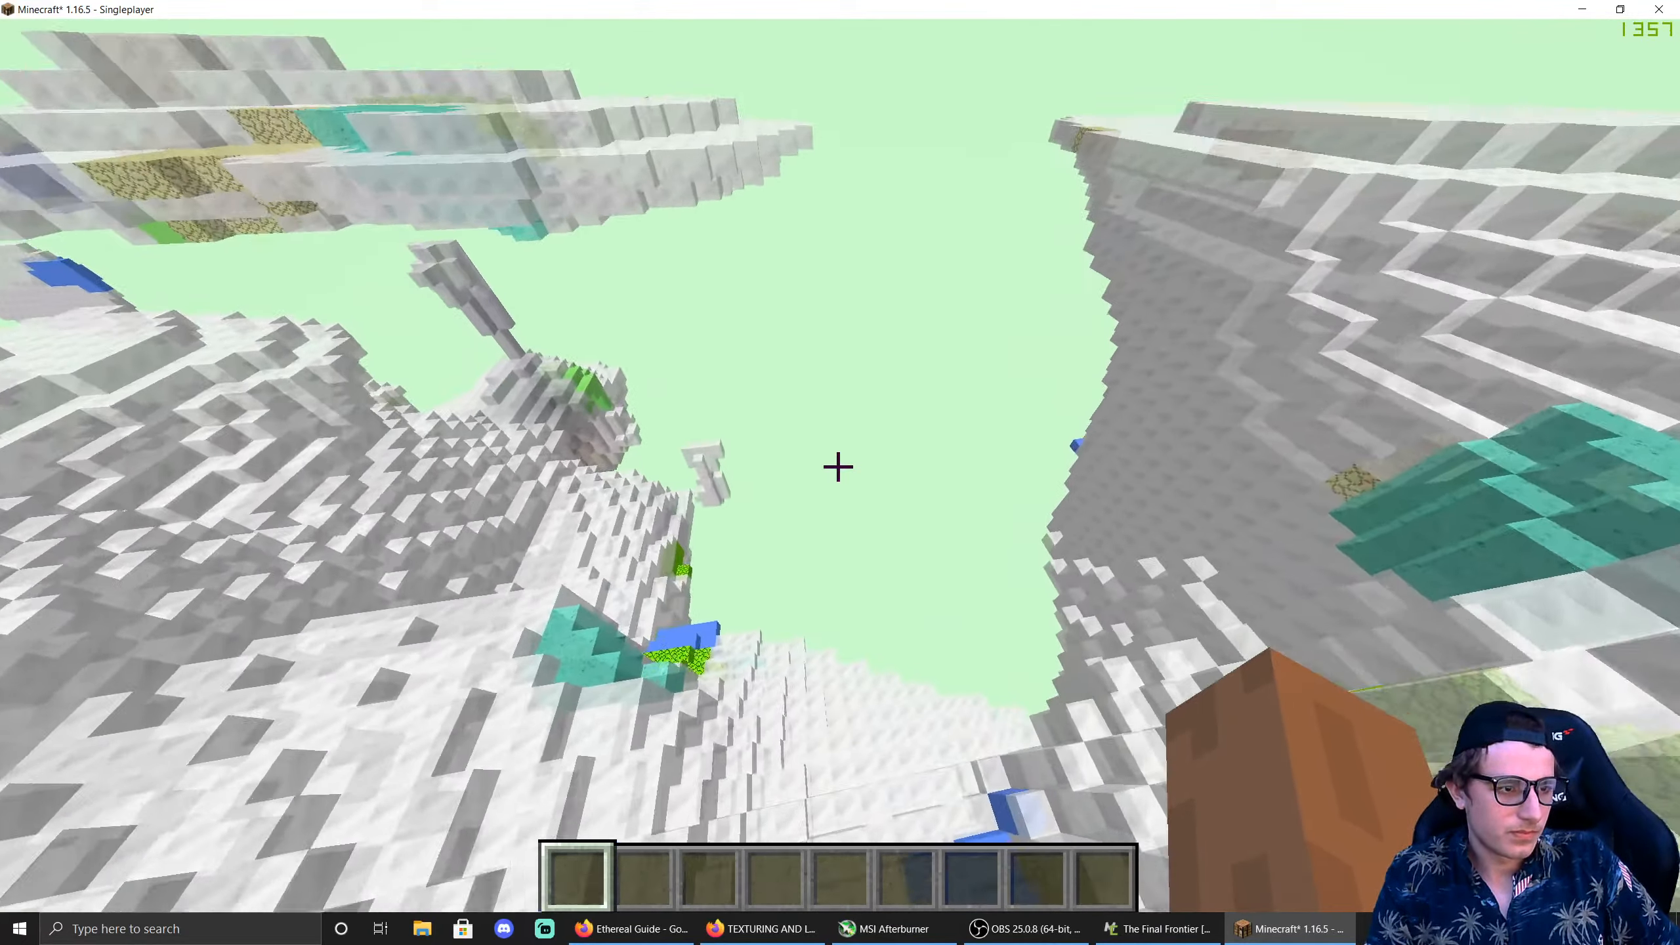
key("w")
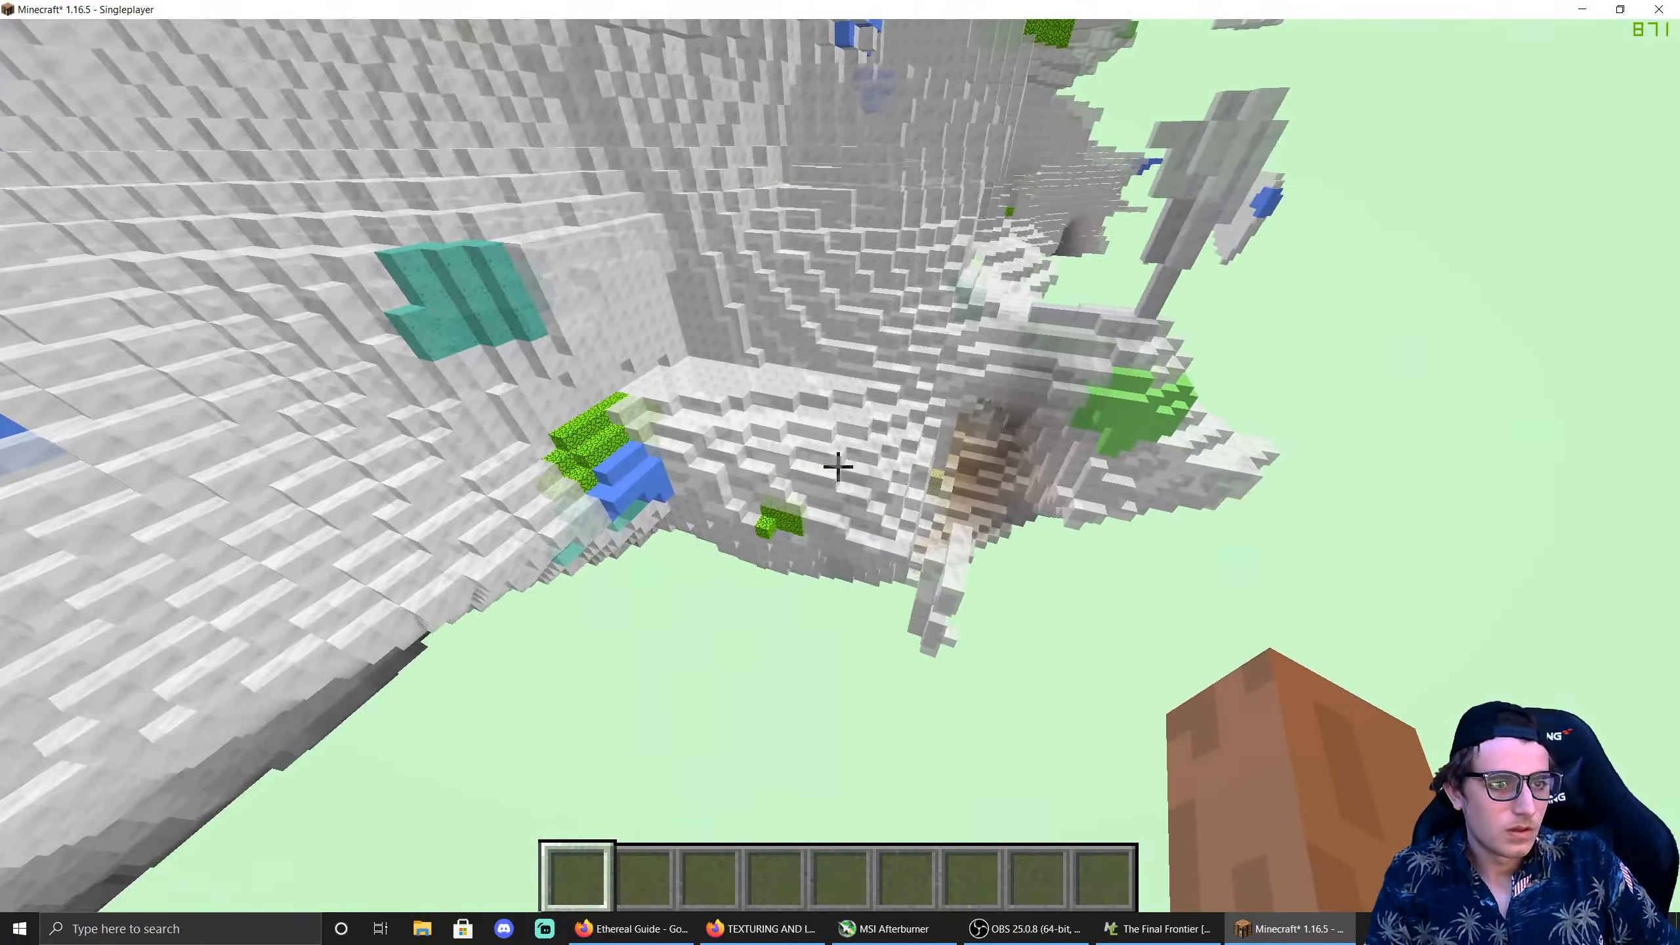
key("s")
key("shift")
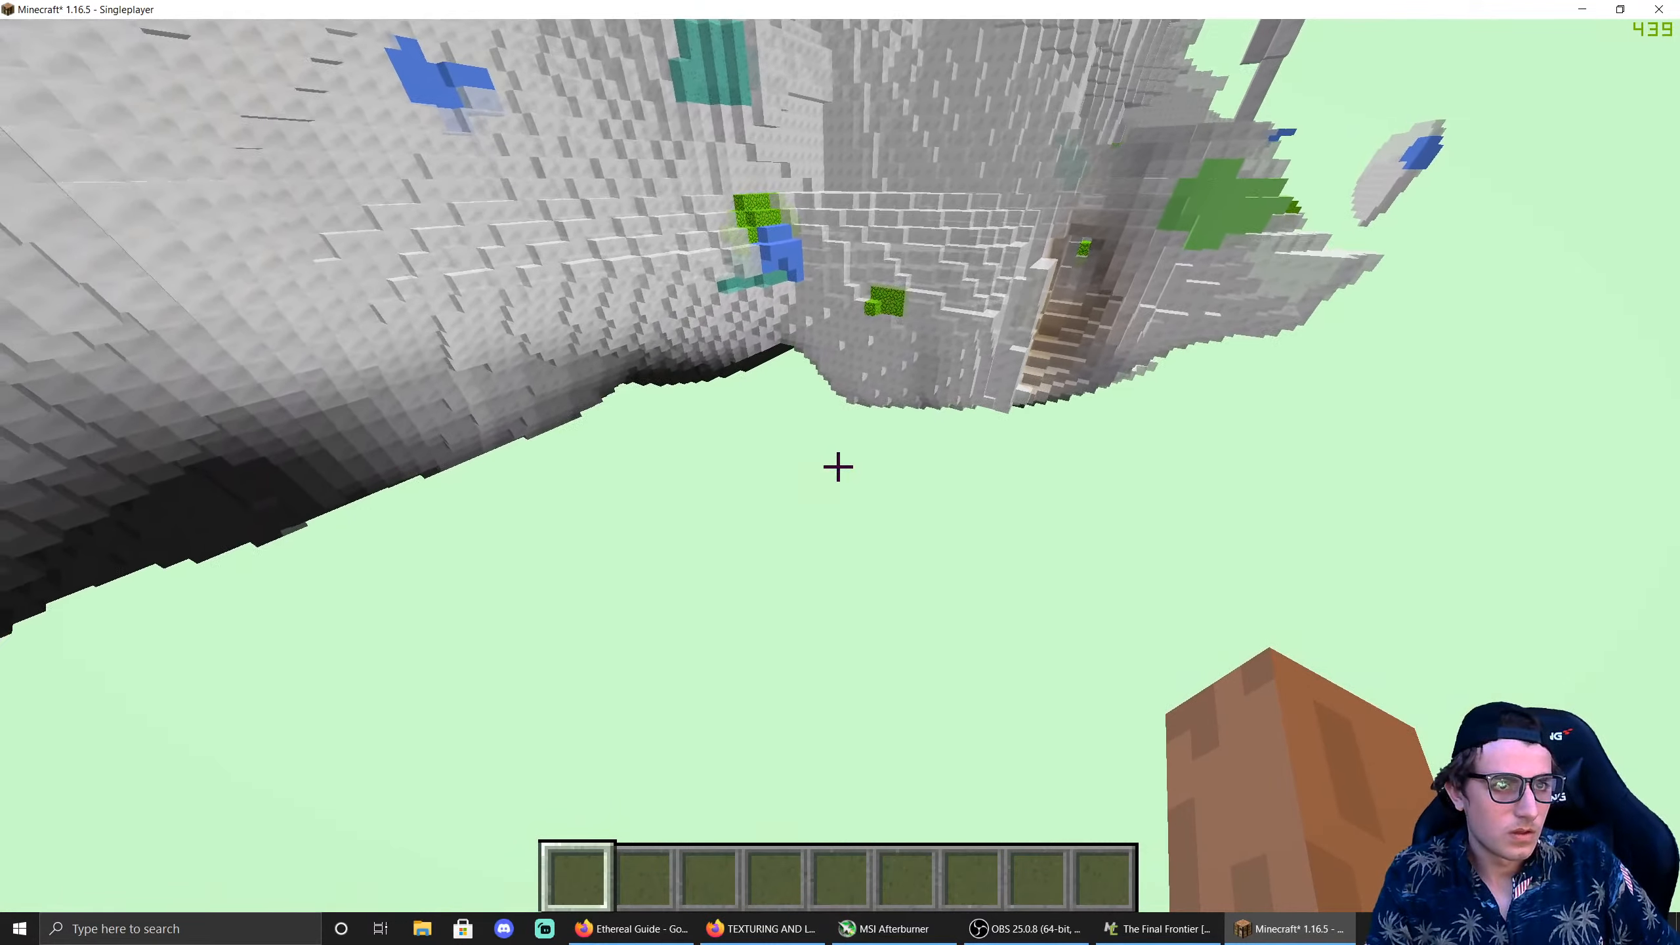
key("w")
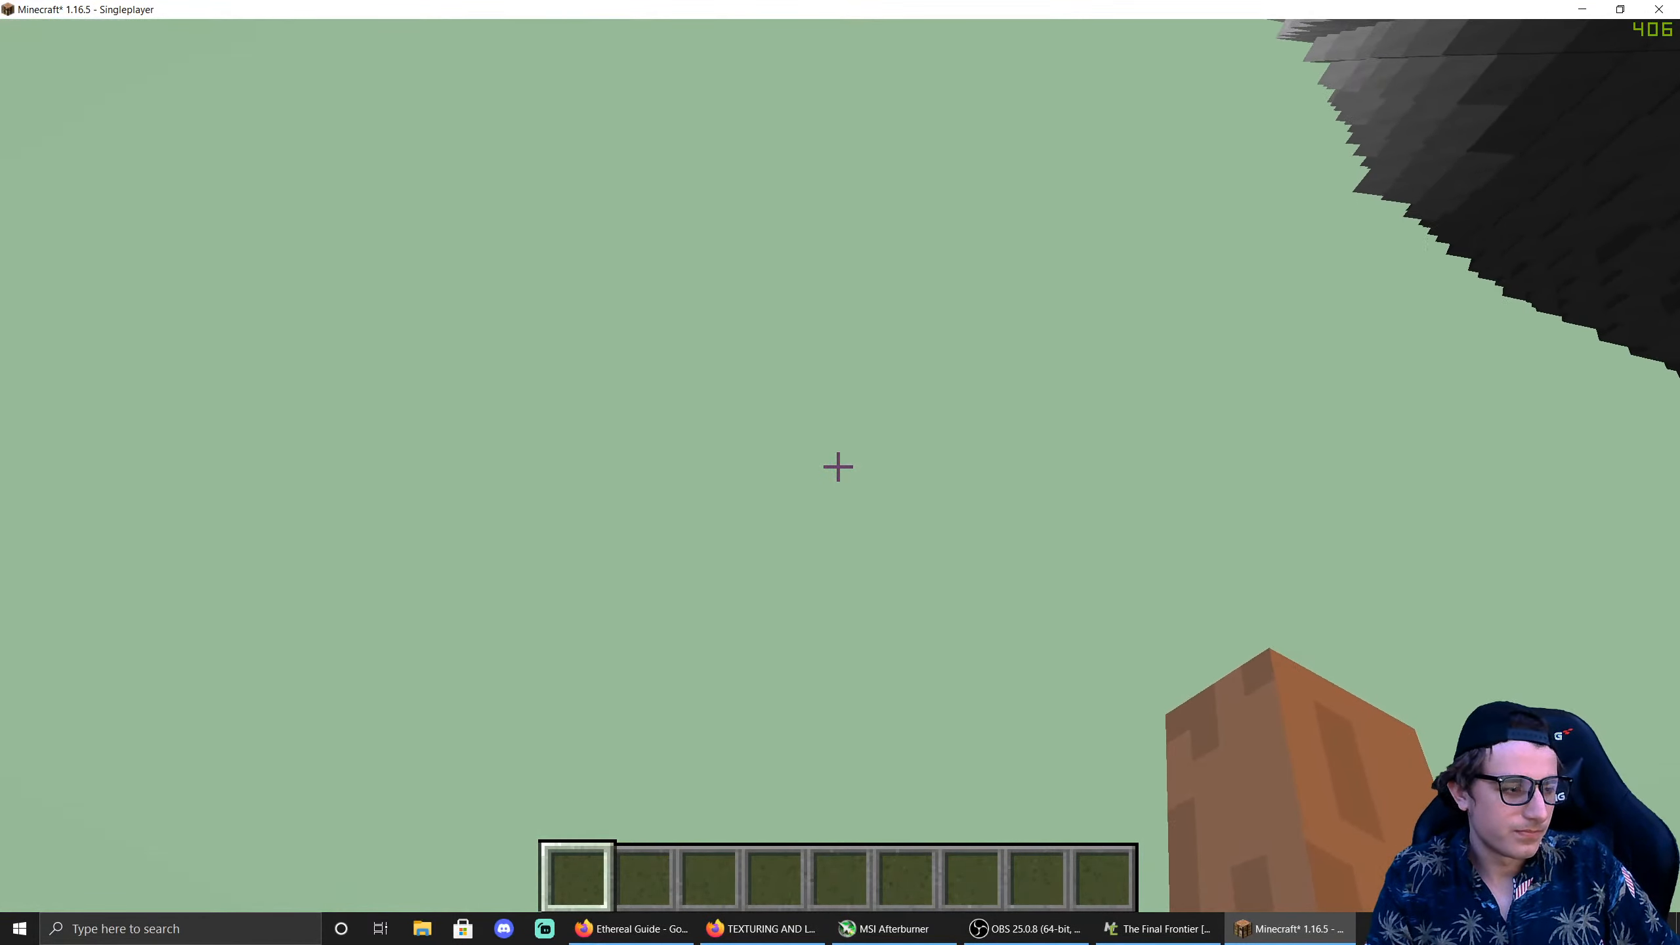
Step: Show the debug overlay and fly around below the Ethereal islands to check which biome generates there
key("F3")
key("shift")
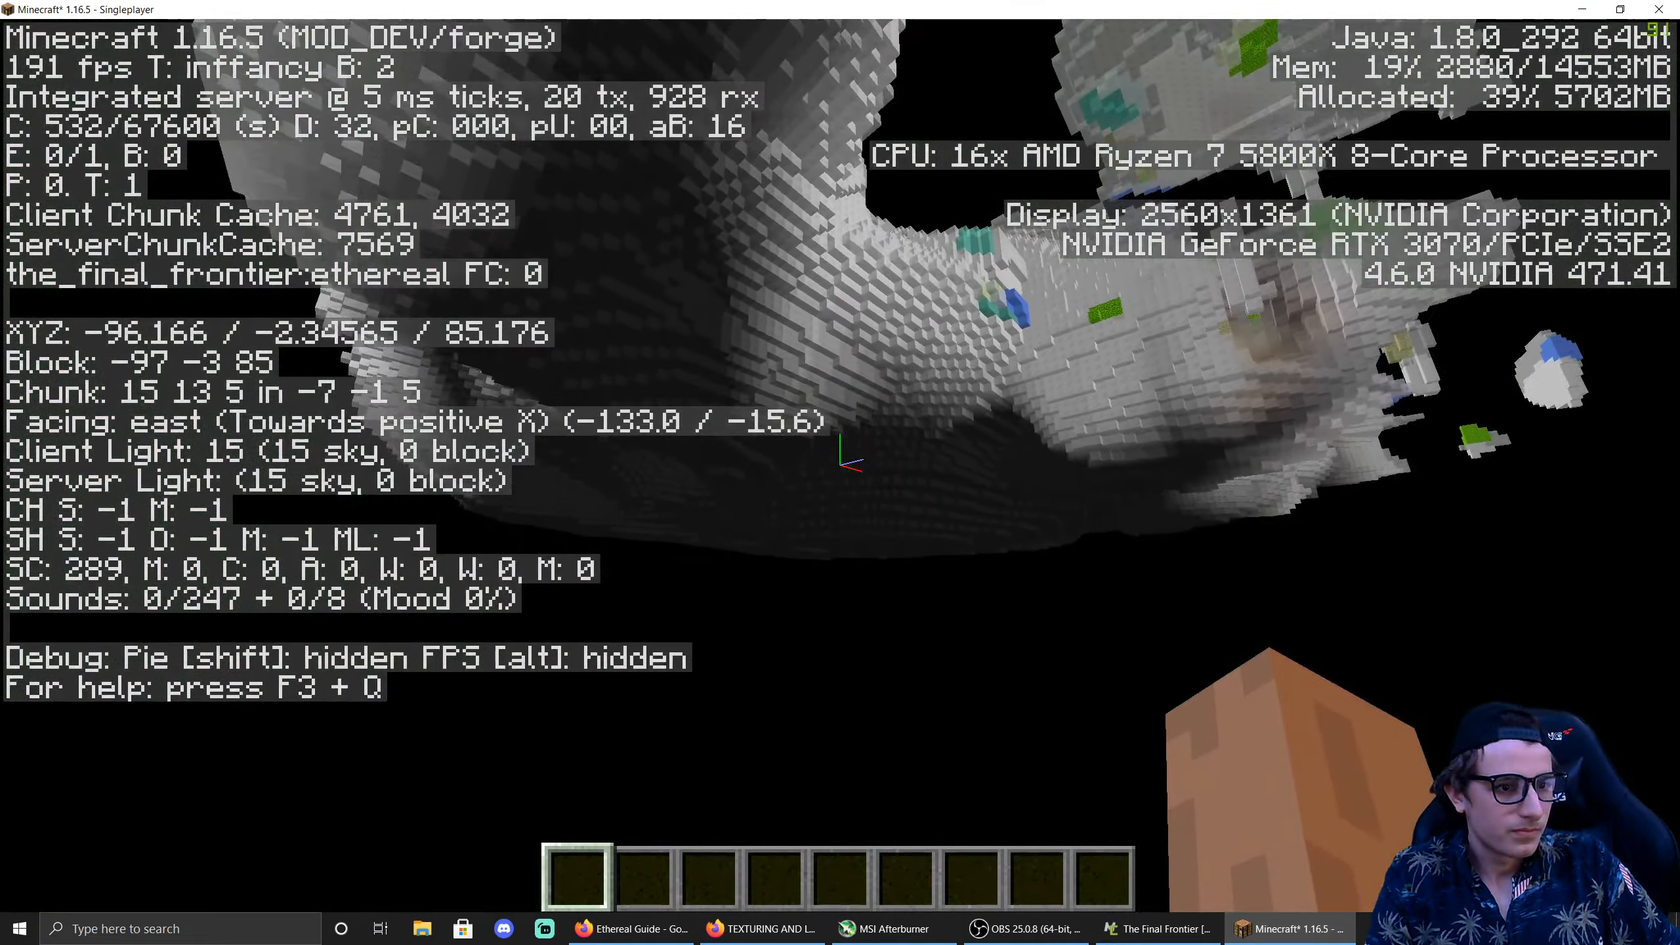
key("space")
key("space")
key("w")
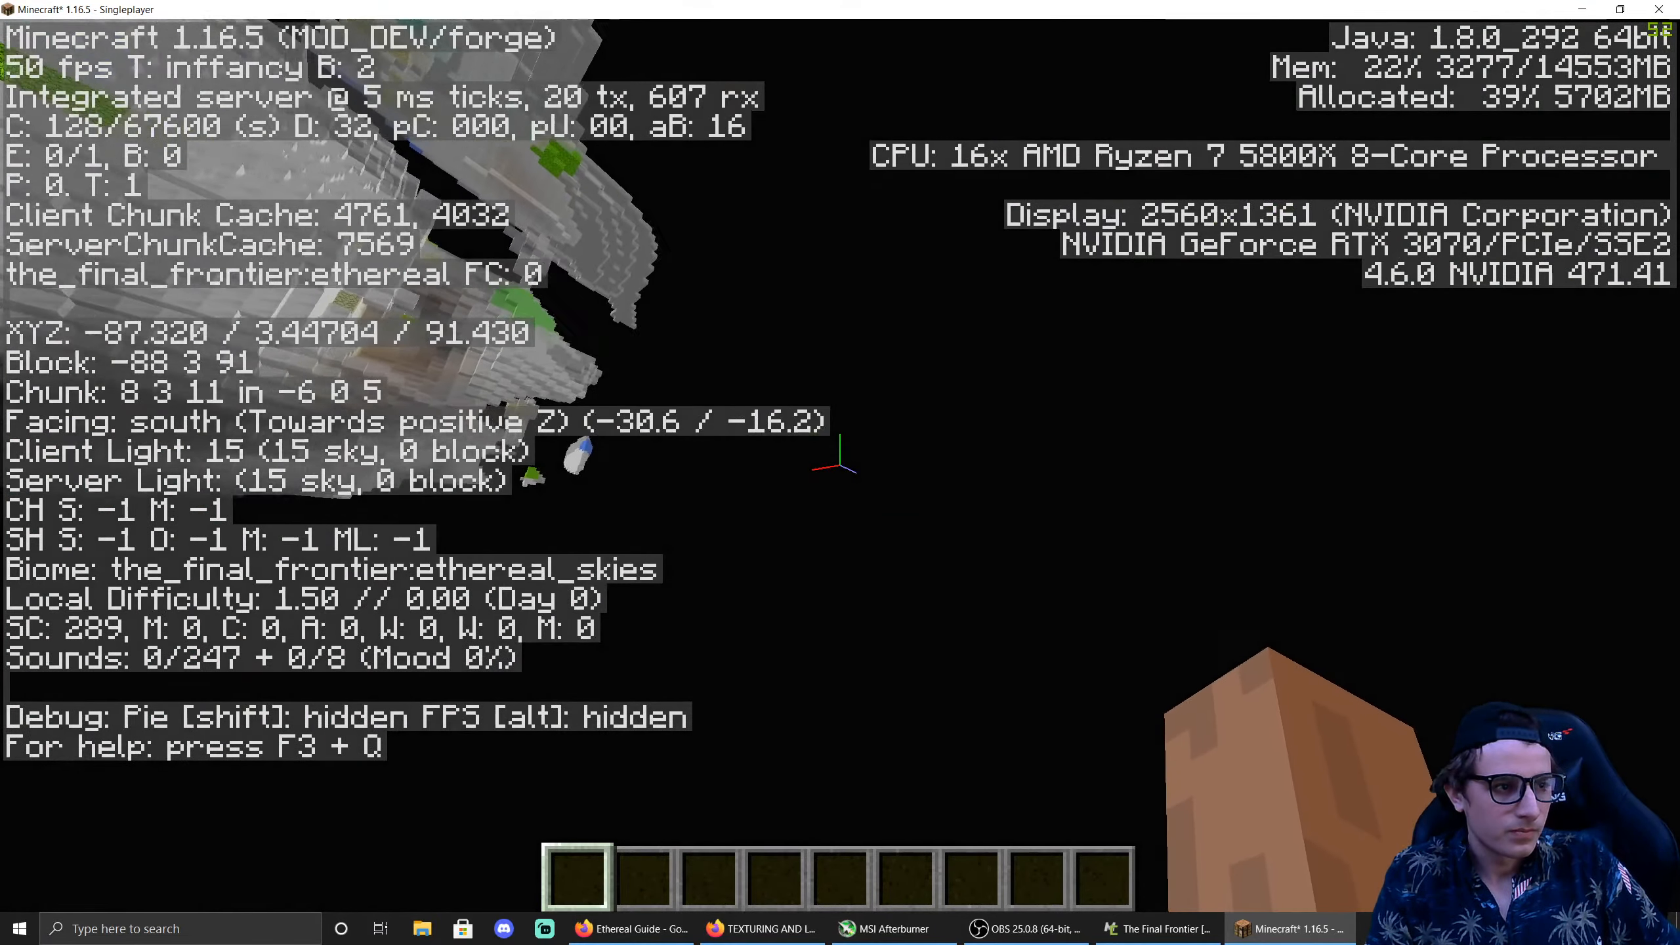
key("space")
key("s")
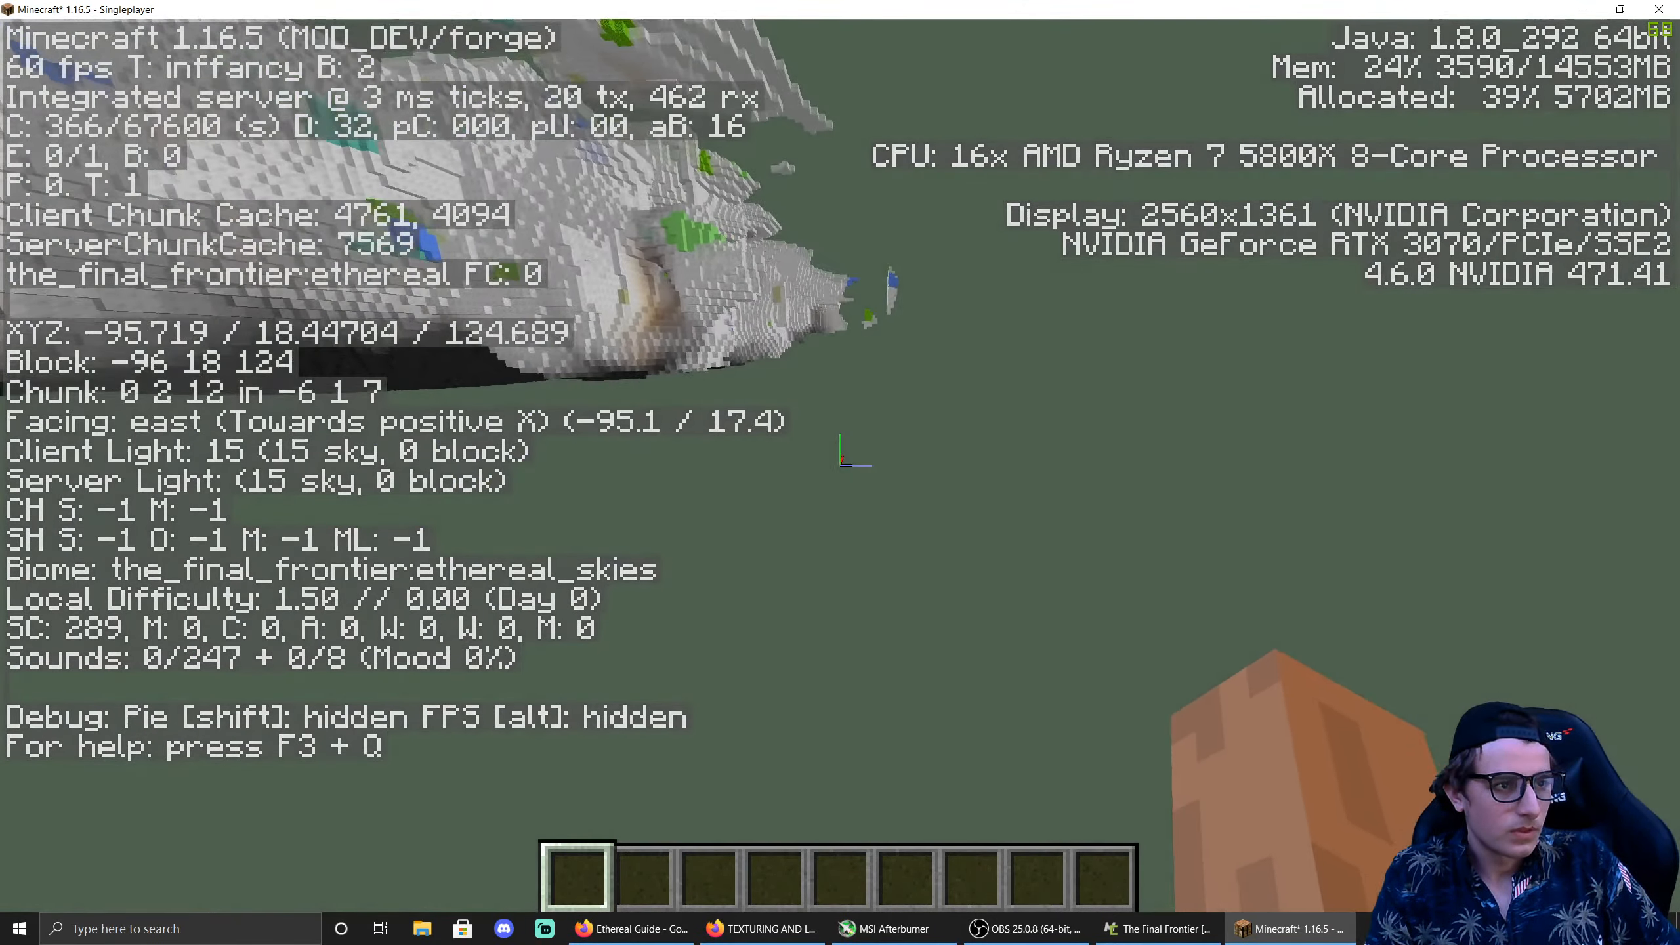
key("space")
key("a")
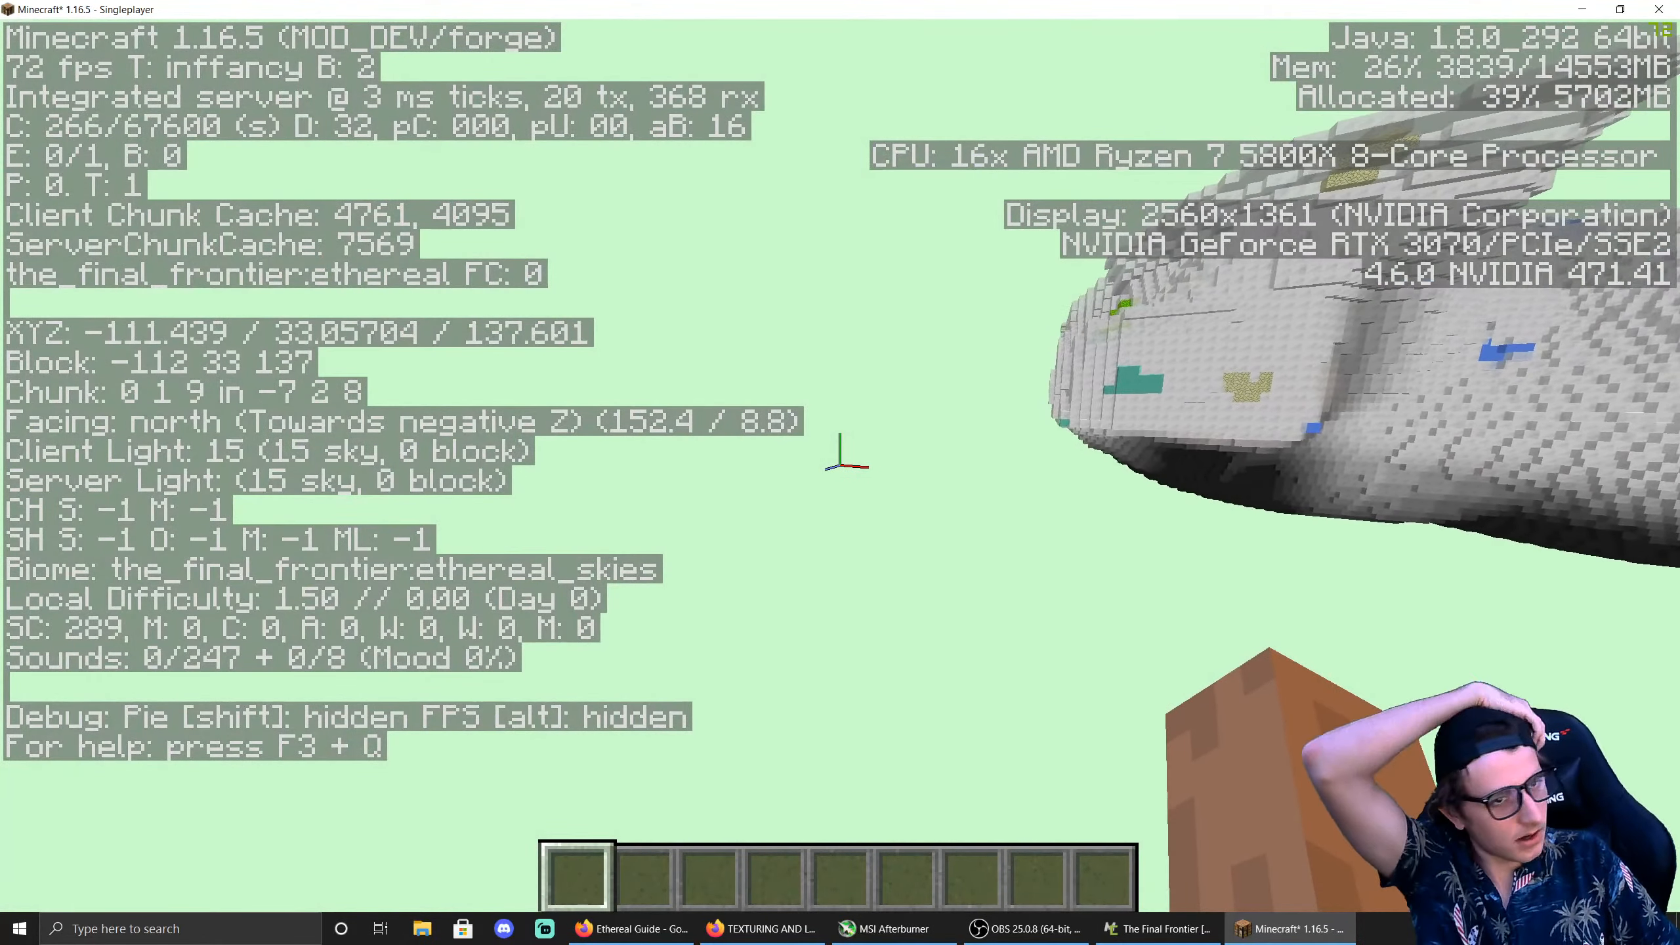
Step: Hide the debug overlay and view the floating island from a distance with the front-facing third-person camera
key("a")
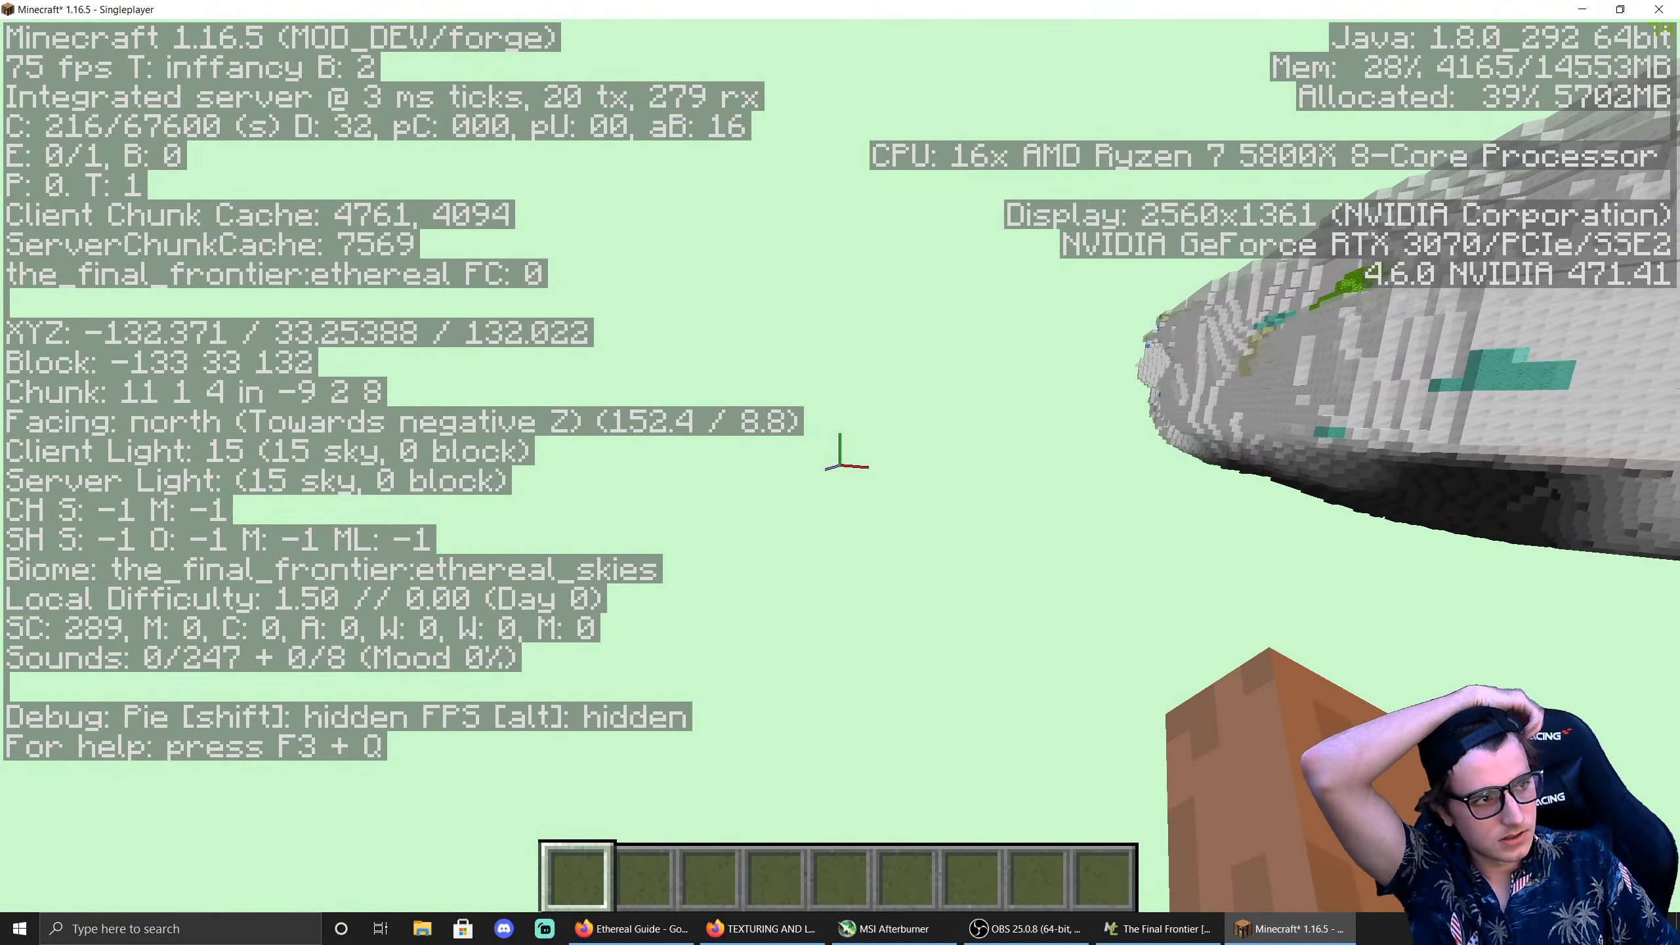
key("F3")
key("w")
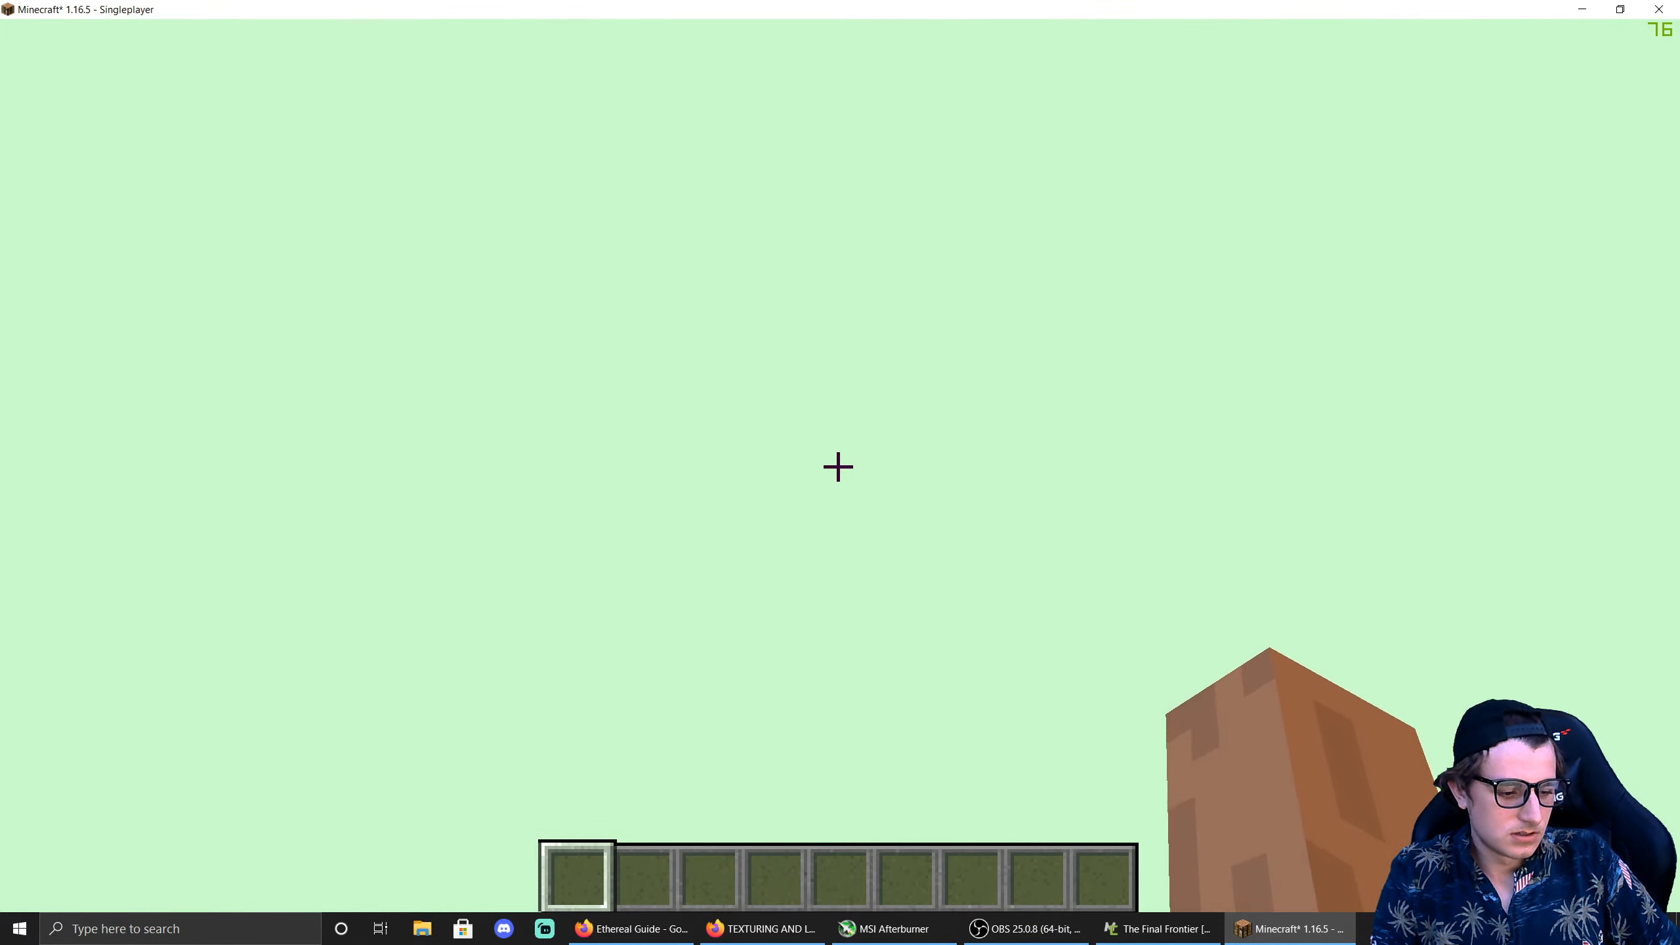
key("F5")
key("F5")
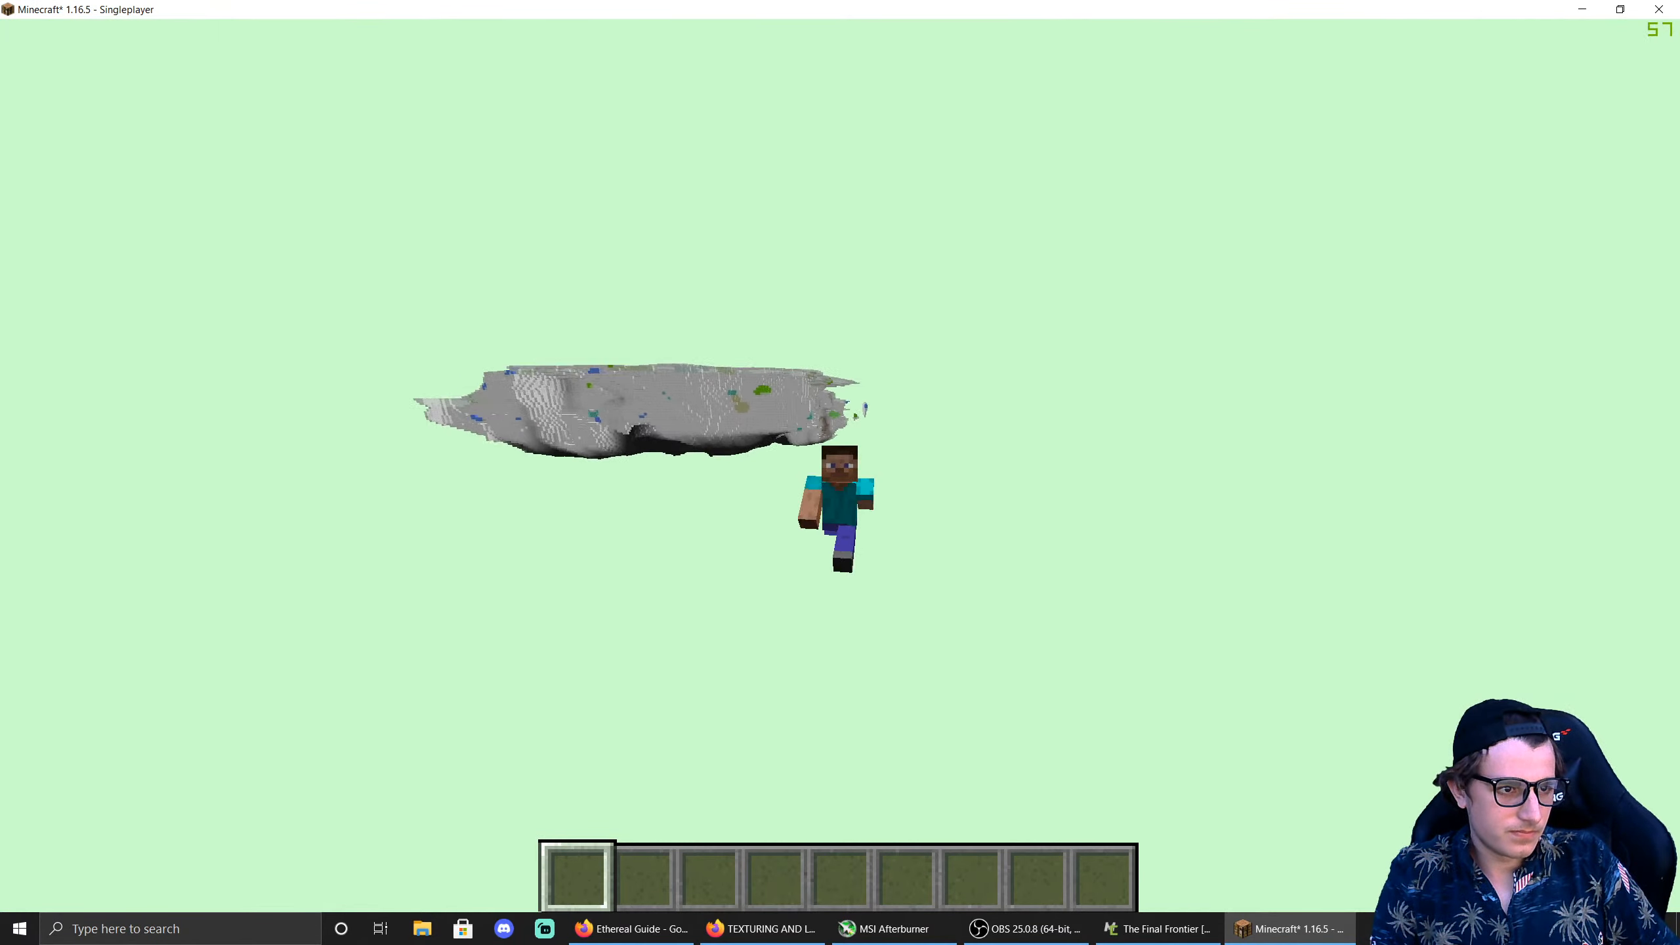
key("w")
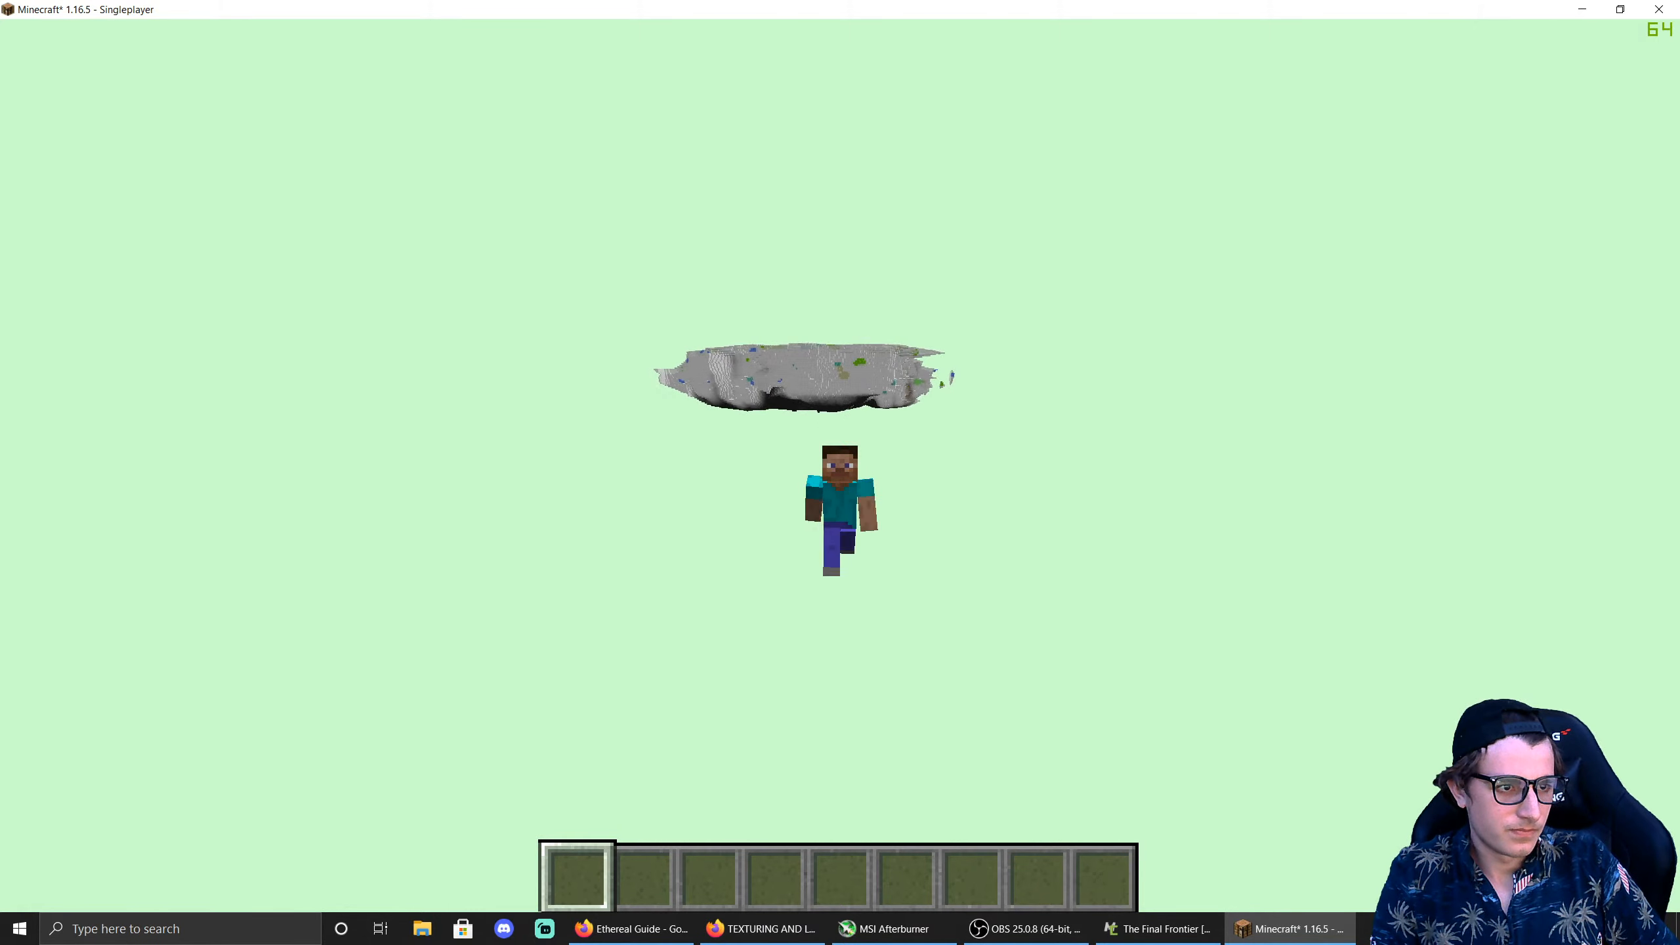
Step: Teleport the nearest player to X 900 and Z 900 at the current height, and return to first-person view
type("/tp @p 90")
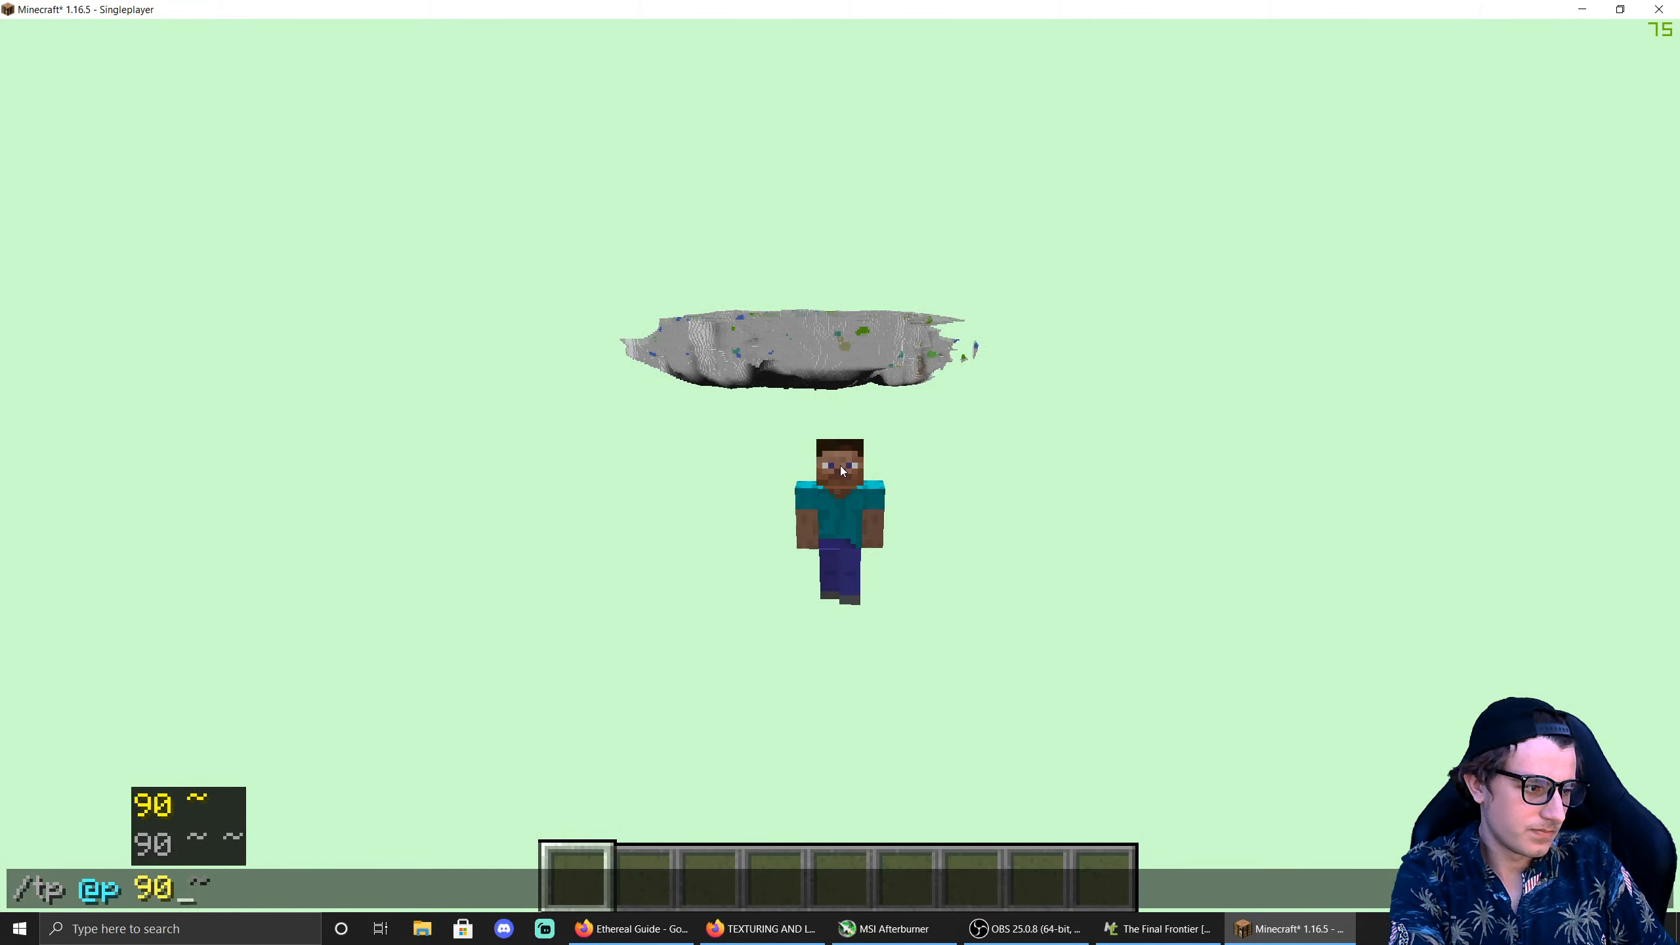
type("0 ~ 900")
key("Return")
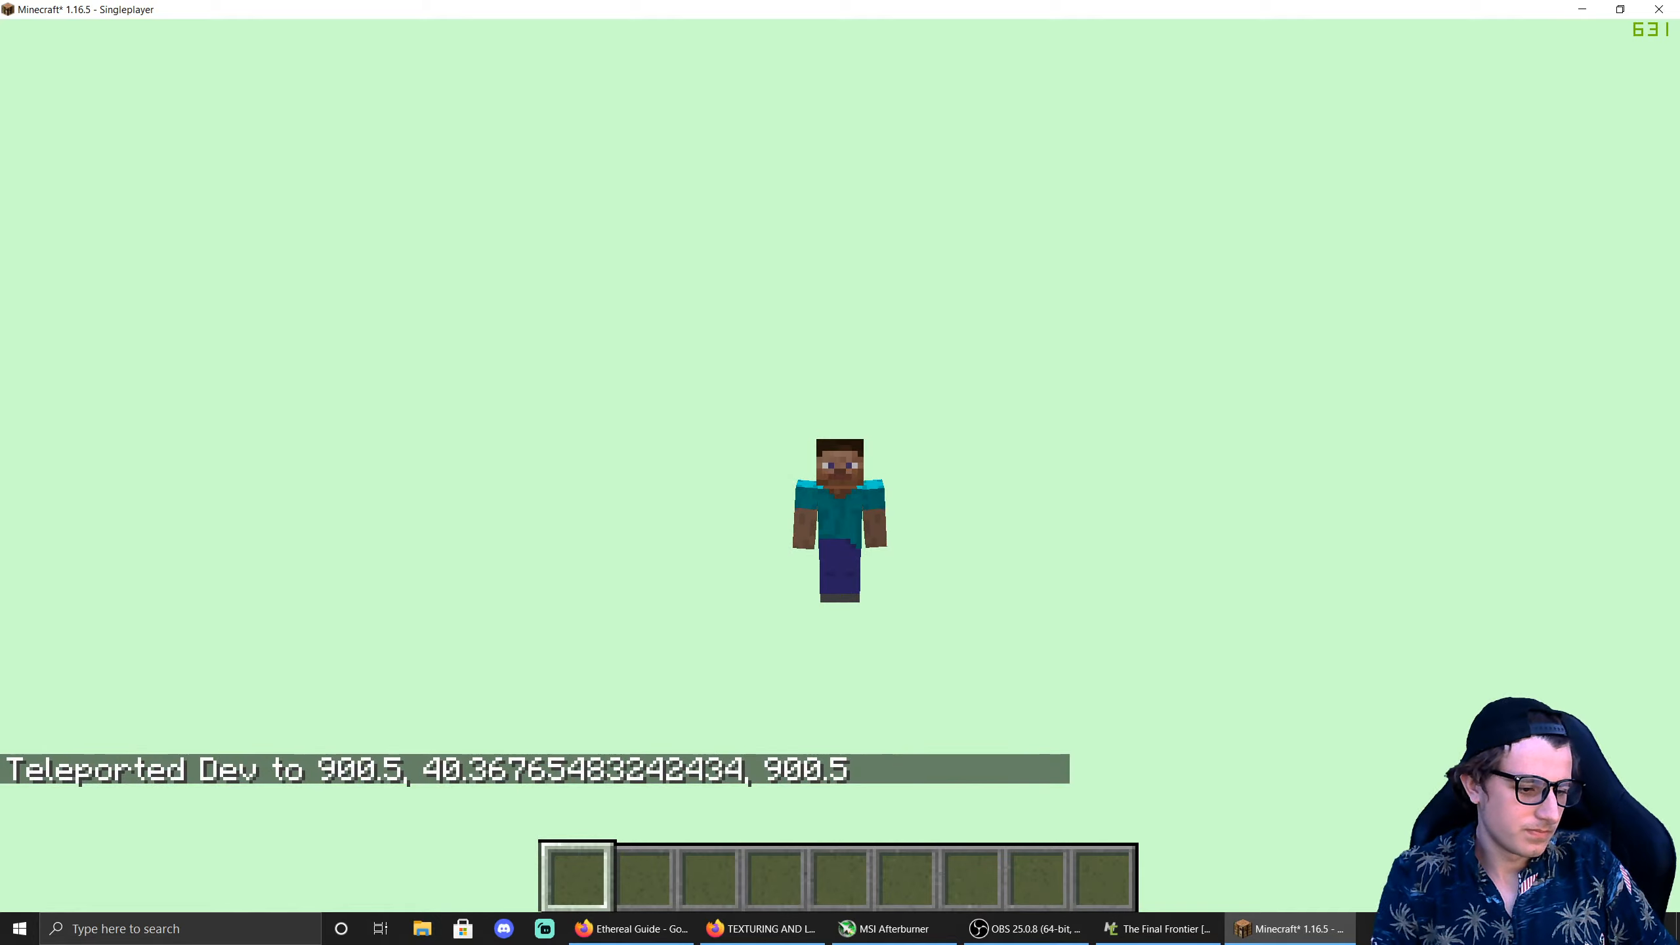
key("F5")
key("F5")
key("F5")
key("F5")
Step: Break the surrounding blocks at the teleport location and fly up above the terrain surface
left_click(837, 466)
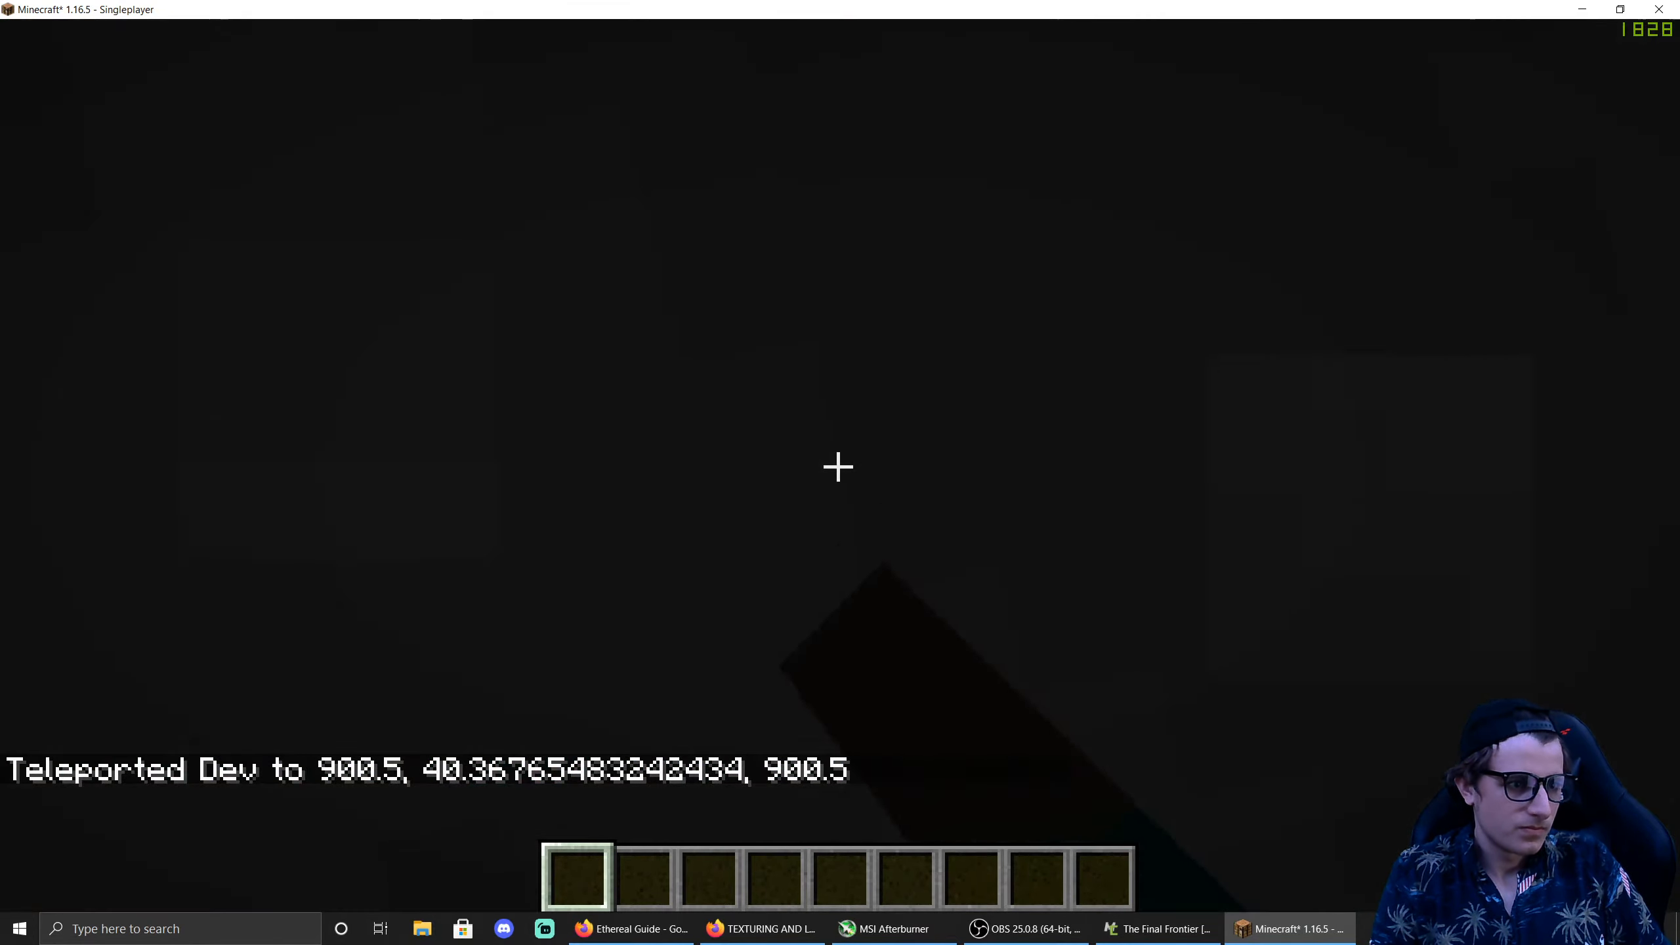
left_click(838, 467)
left_click(837, 466)
left_click(838, 466)
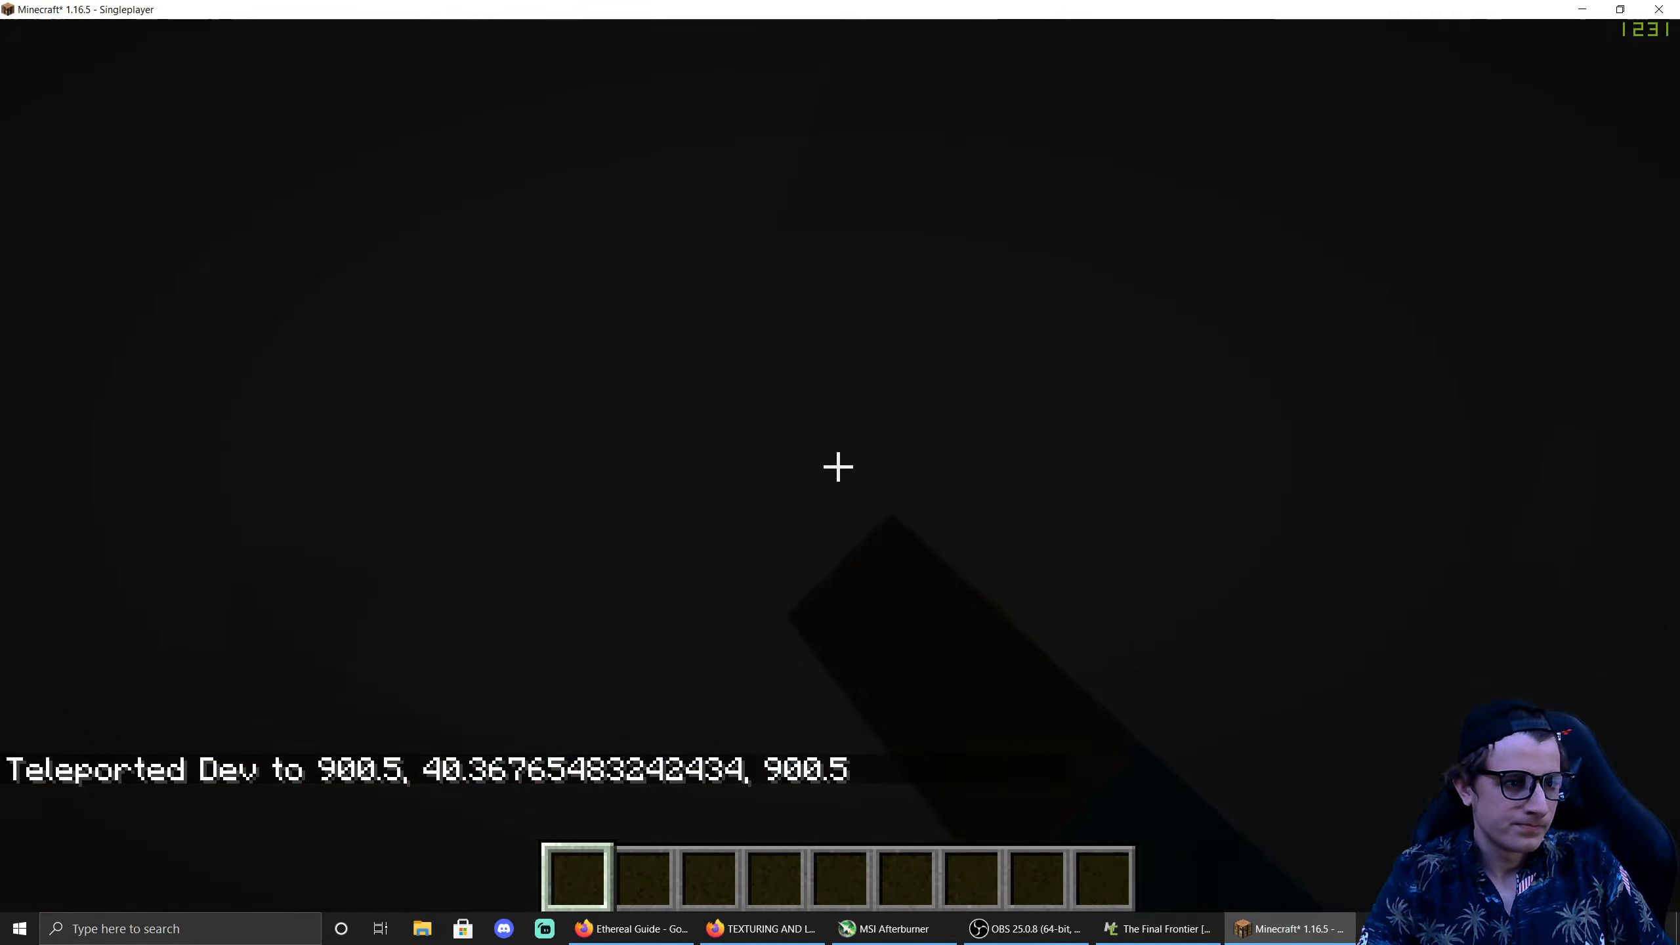
left_click(838, 466)
left_click(838, 466)
key("space")
key("w")
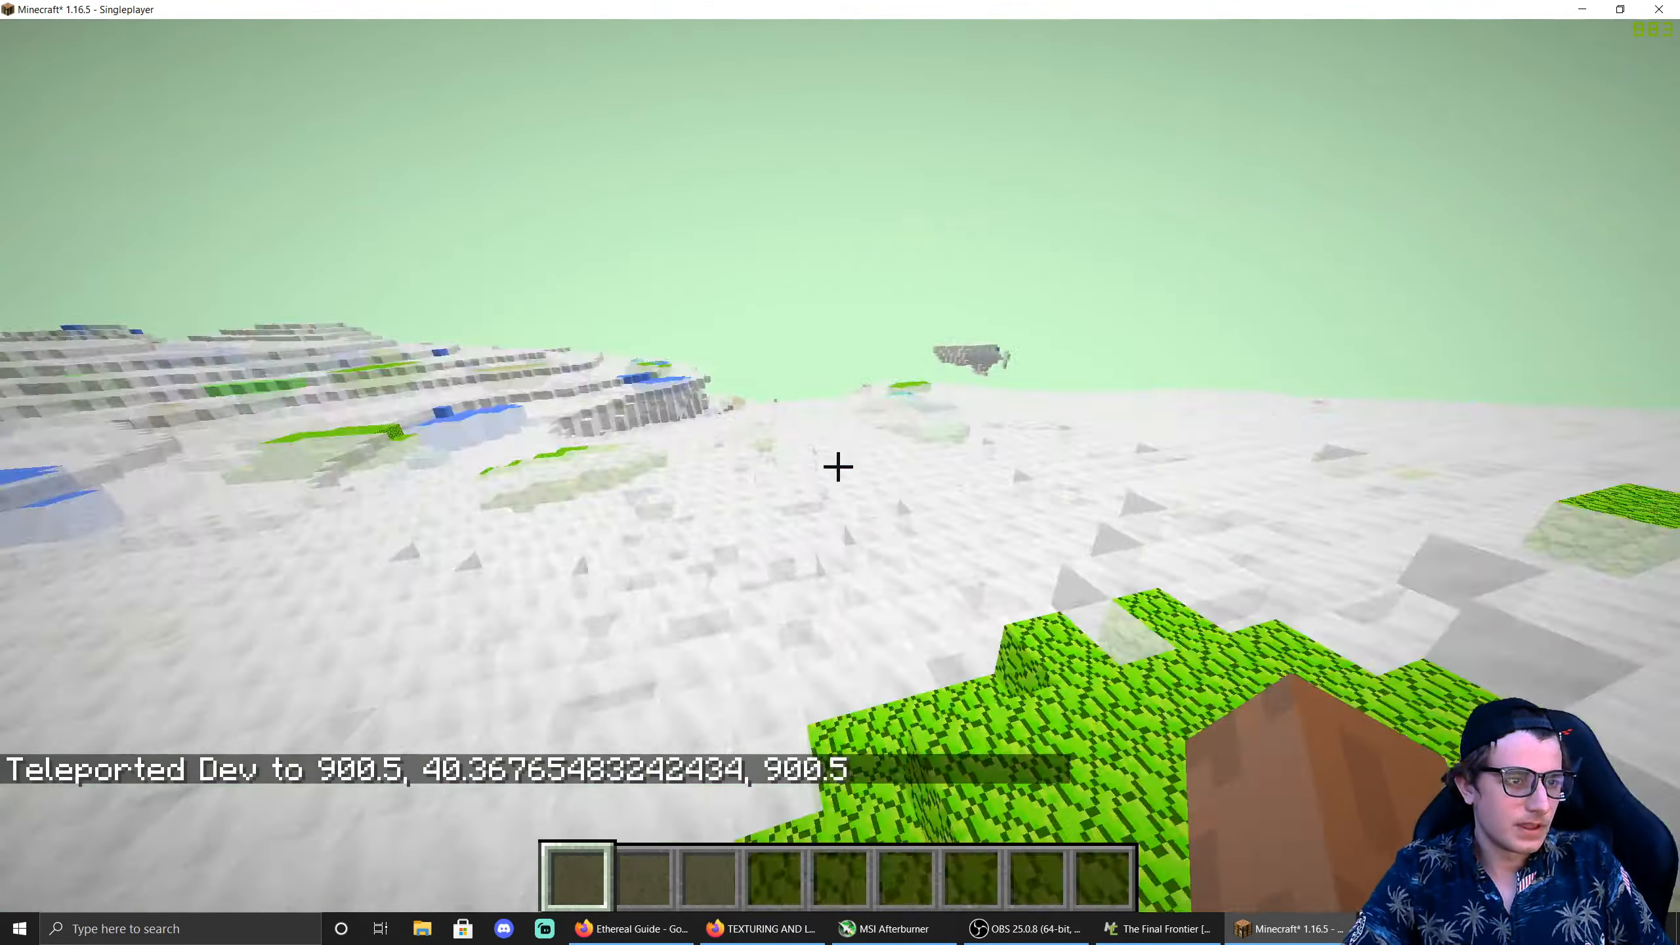
Step: Fly across the Ethereal islands around the new location to examine their surface, gaps and neighbouring landmasses
key("w")
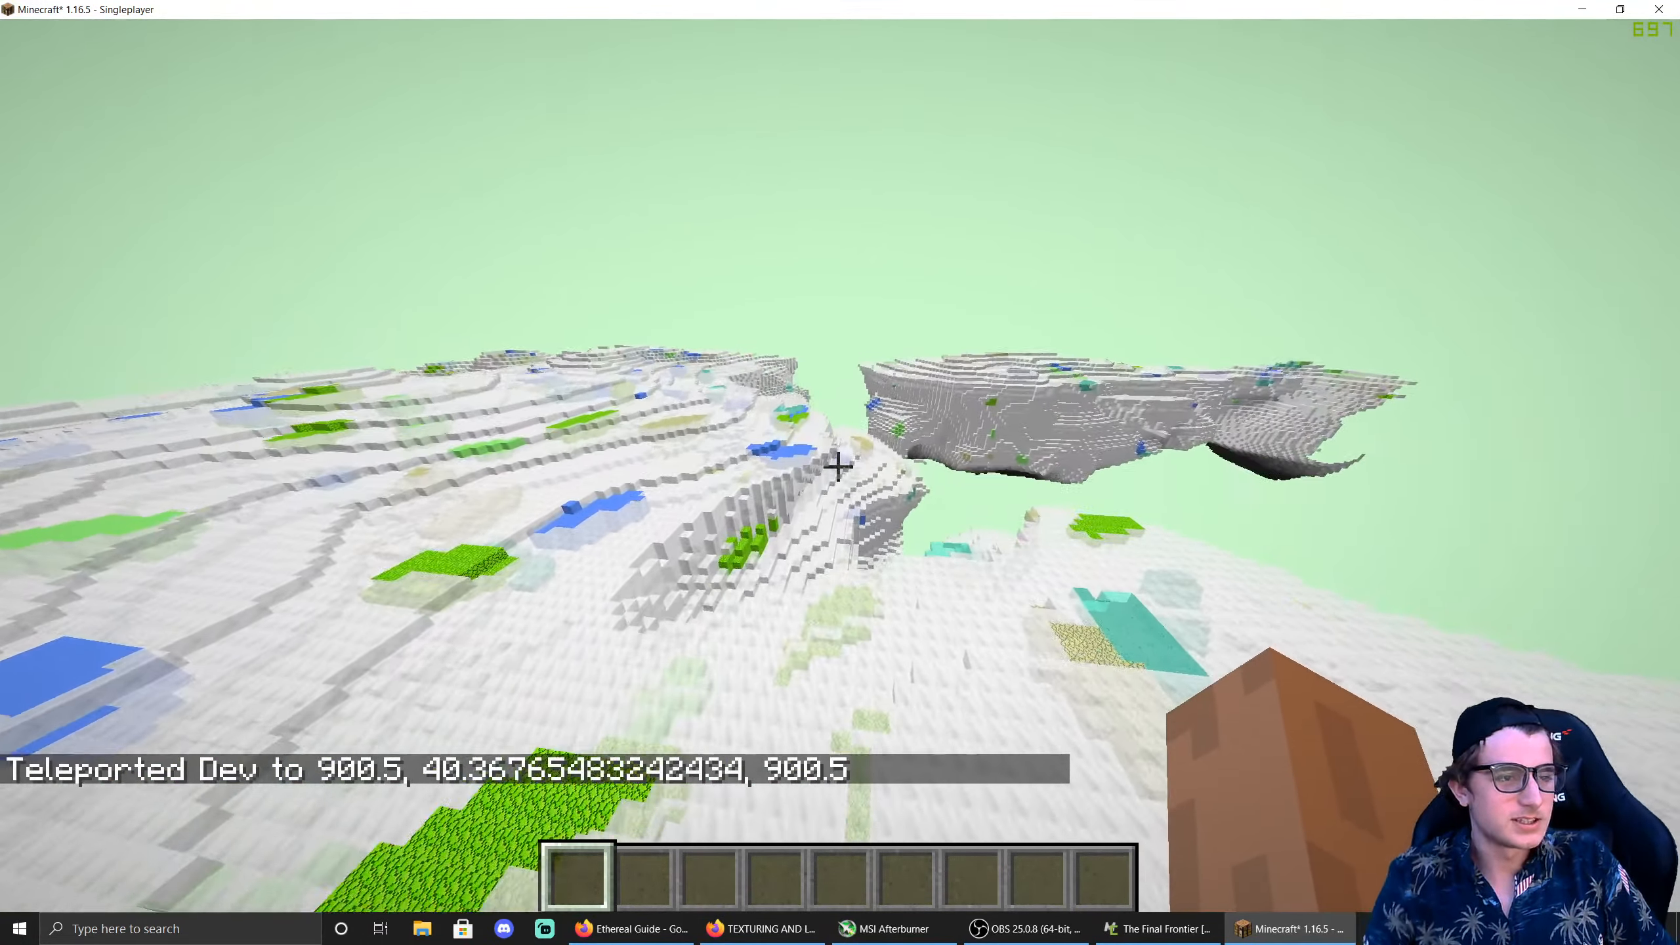
key("w")
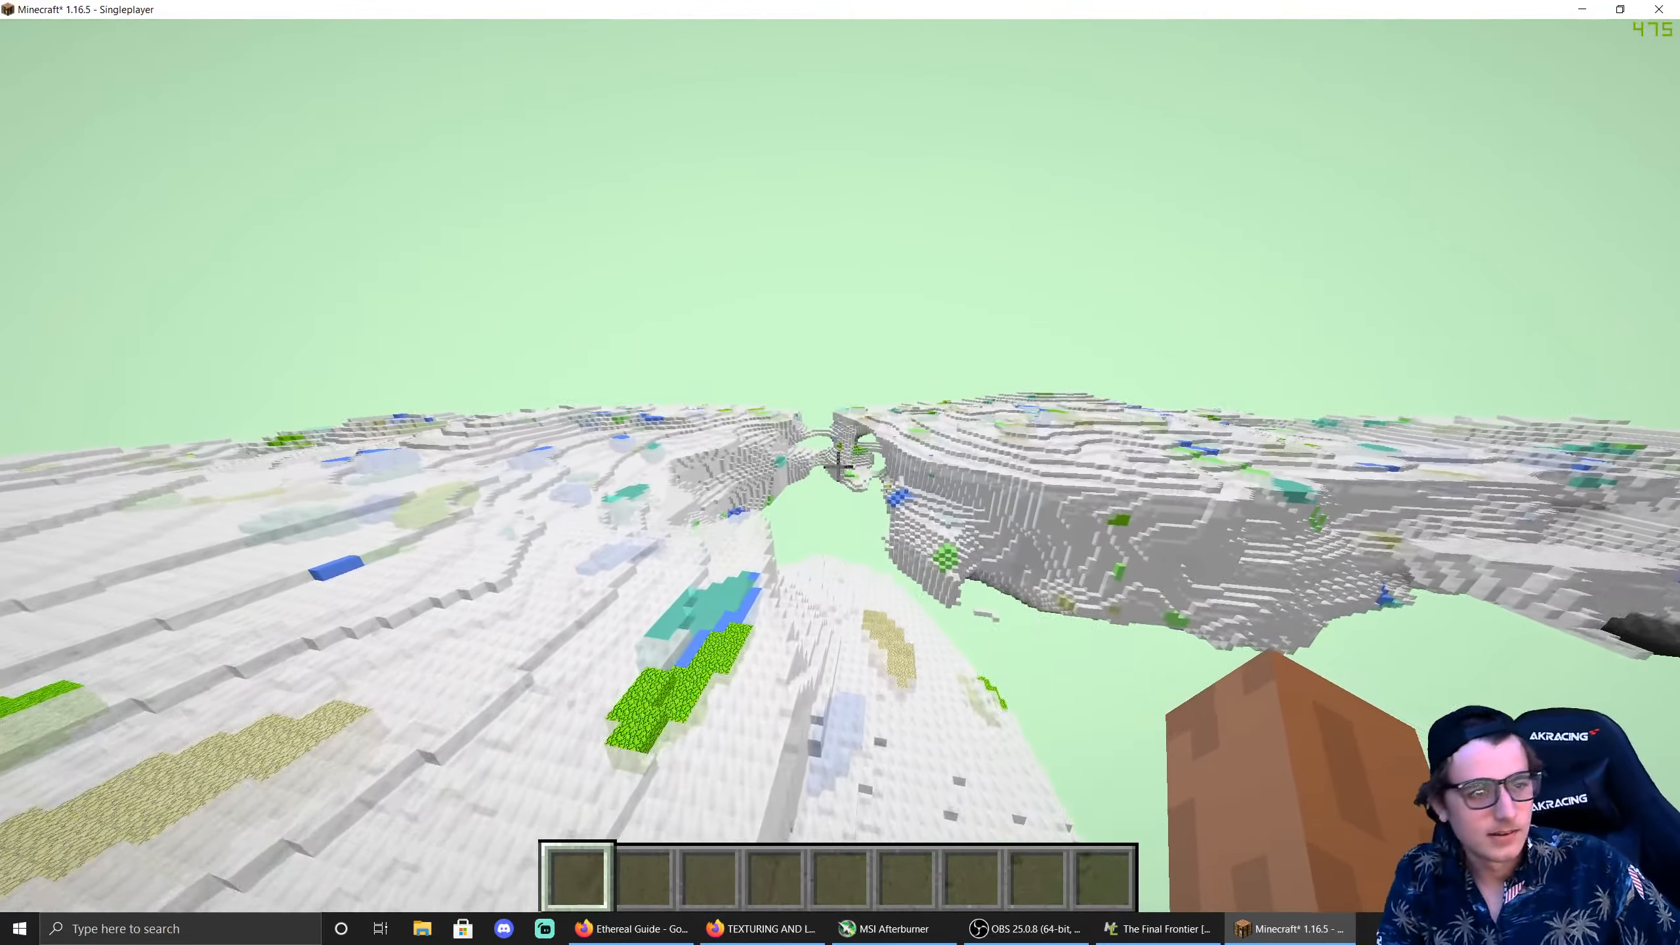
key("w")
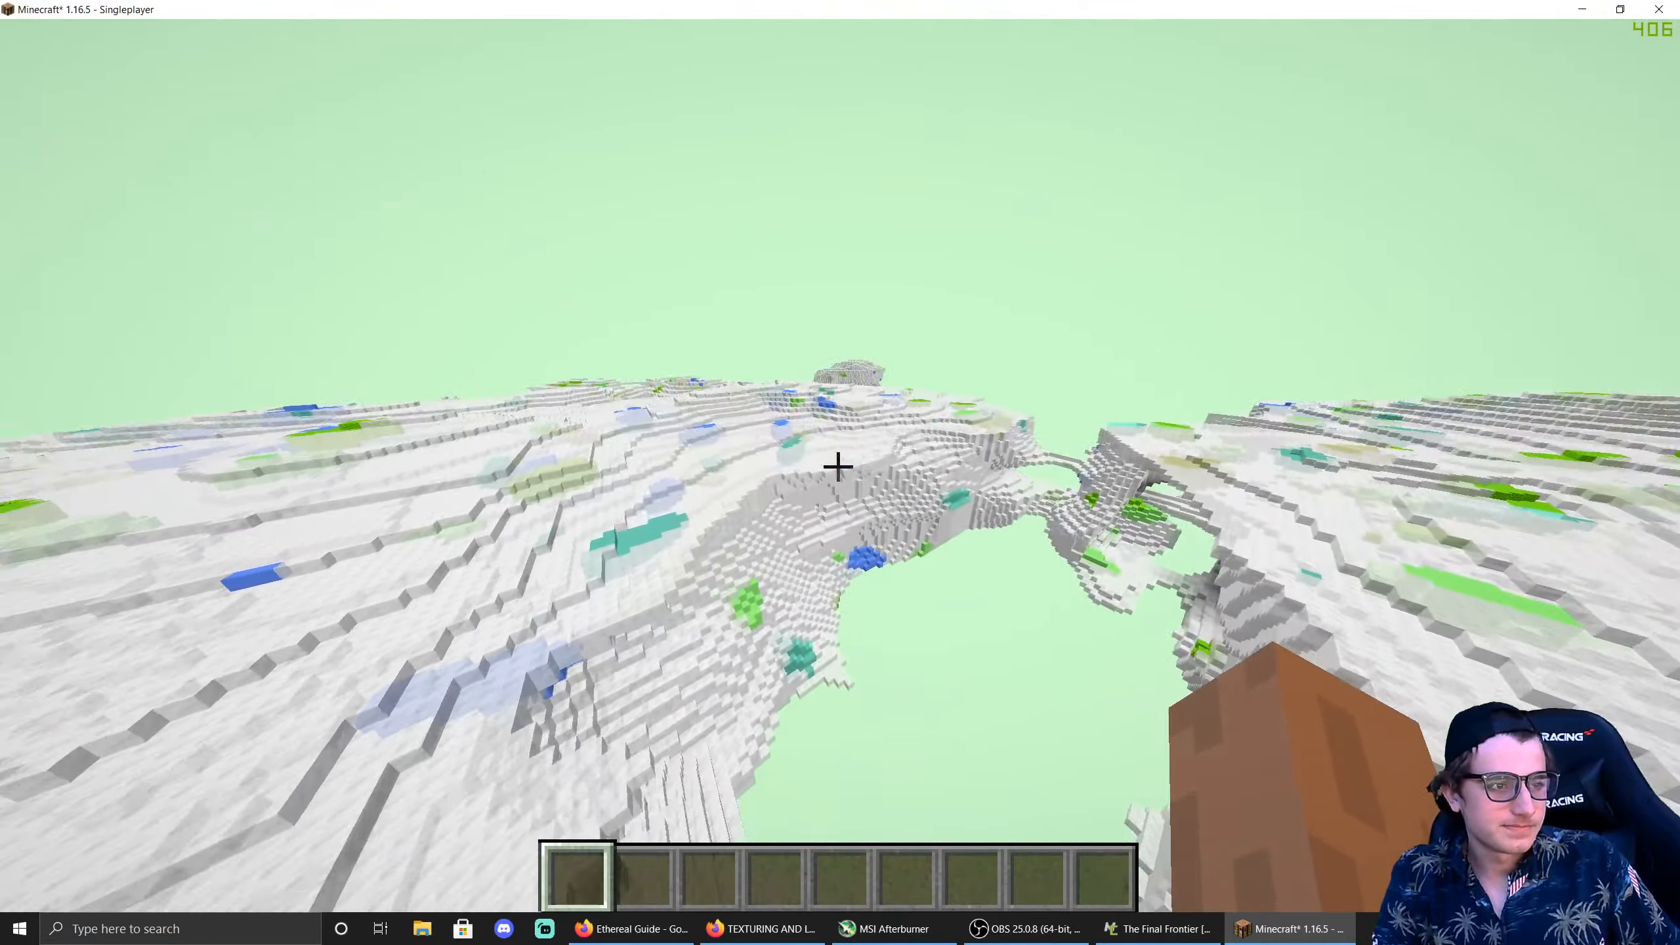
key("w")
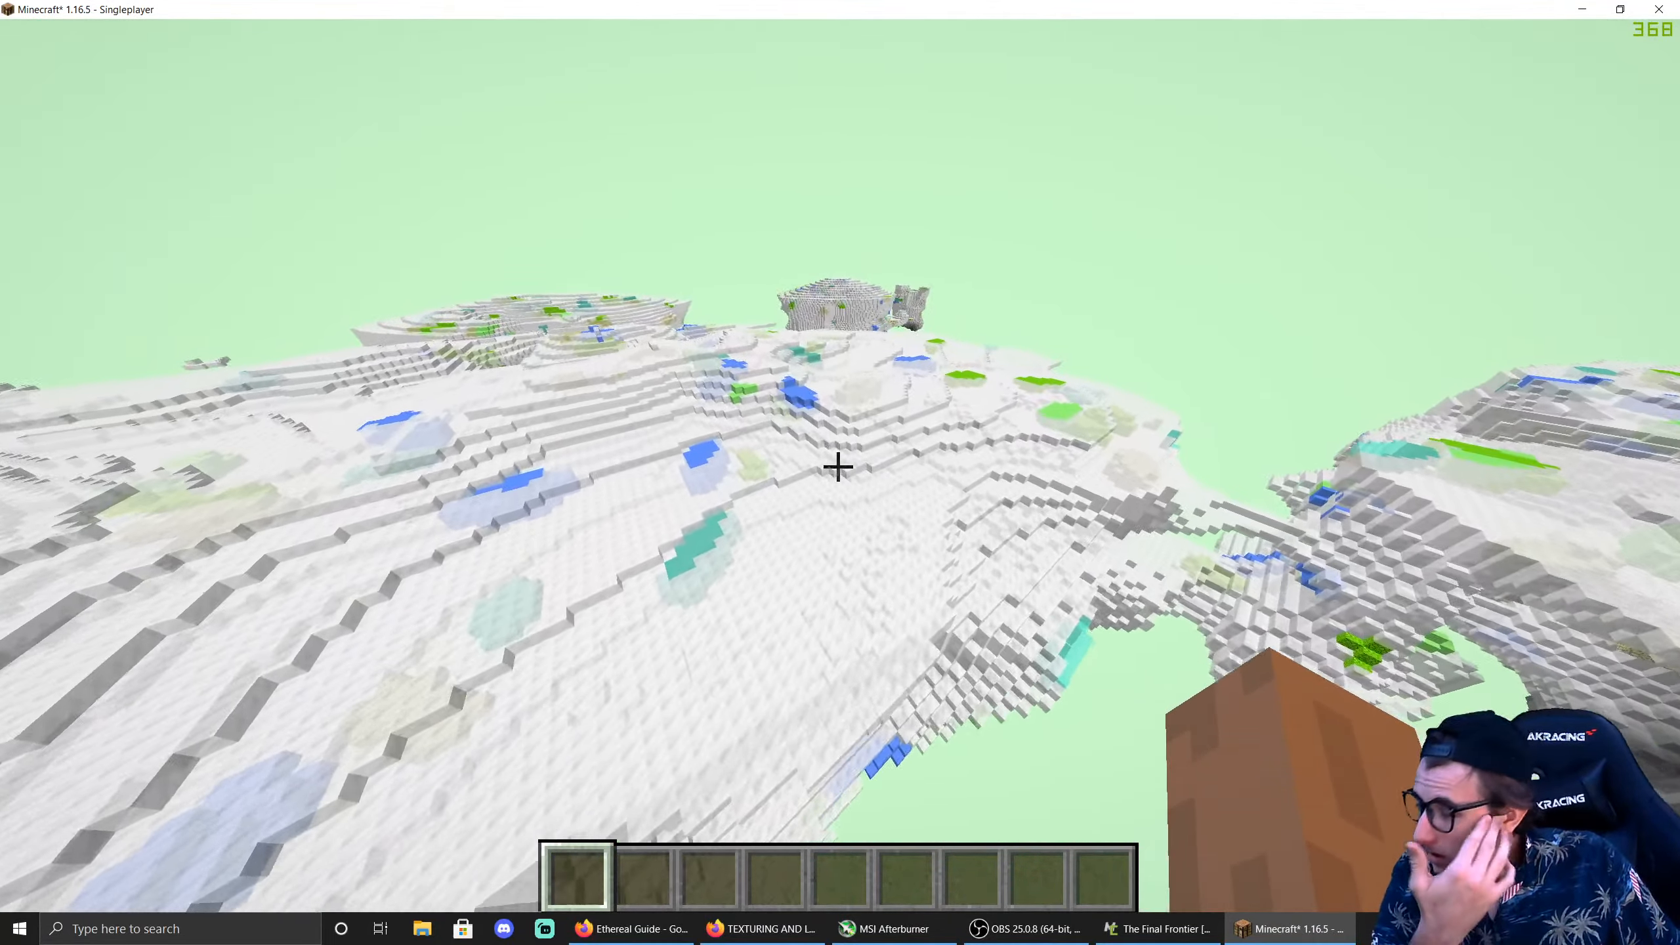
key("w")
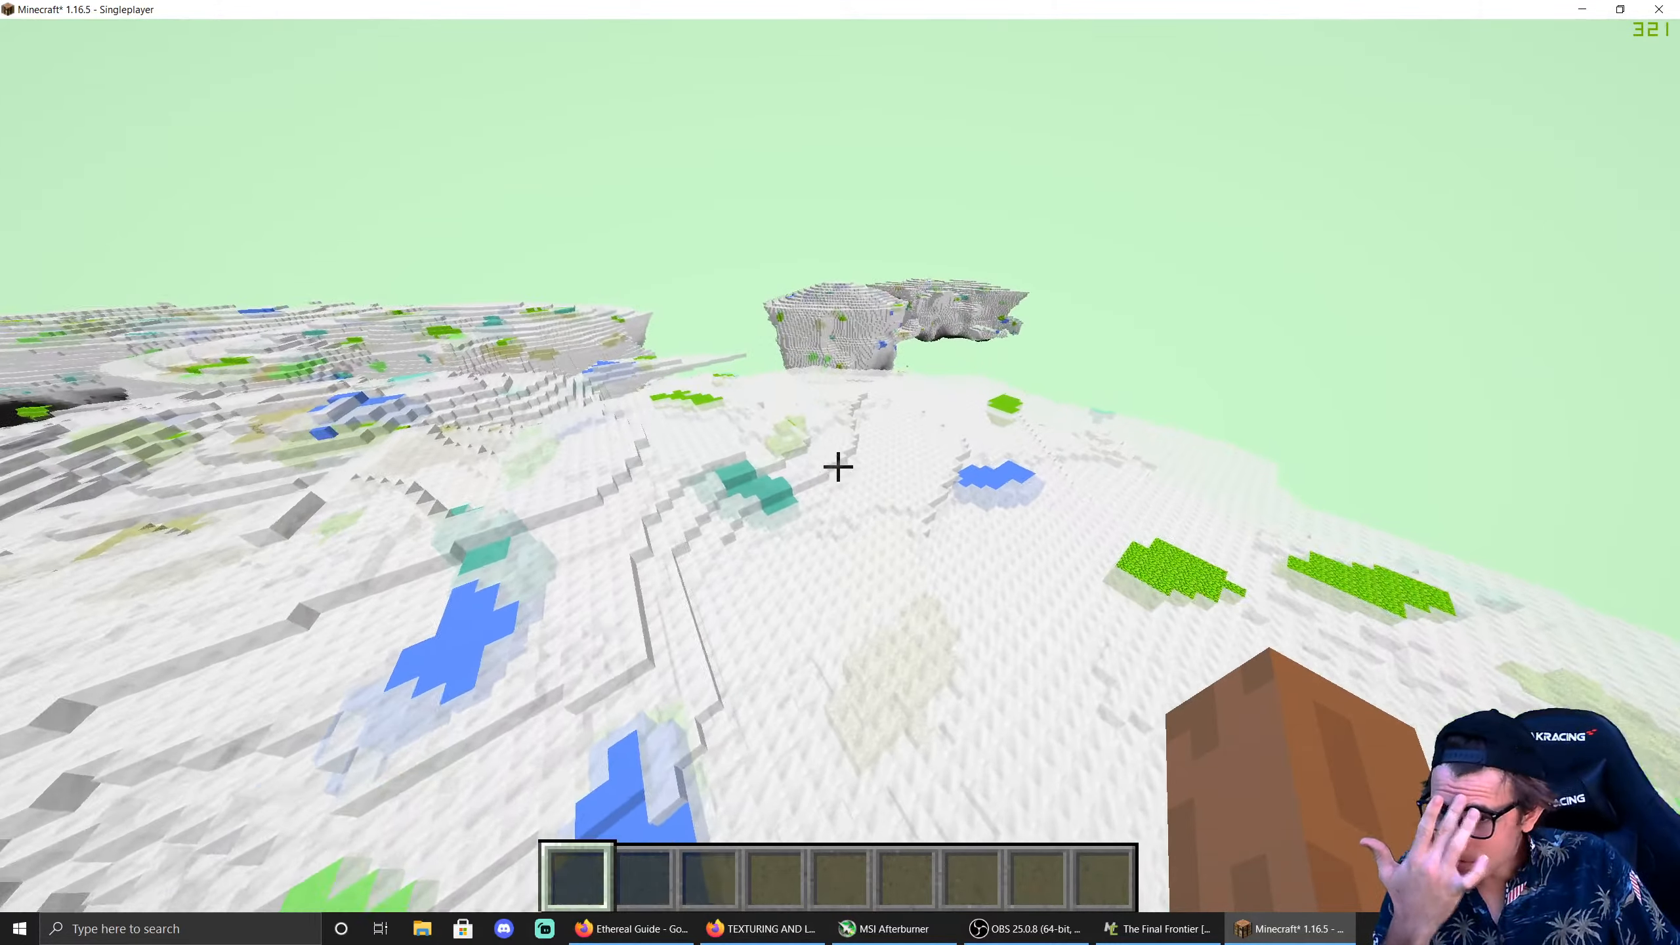
key("w")
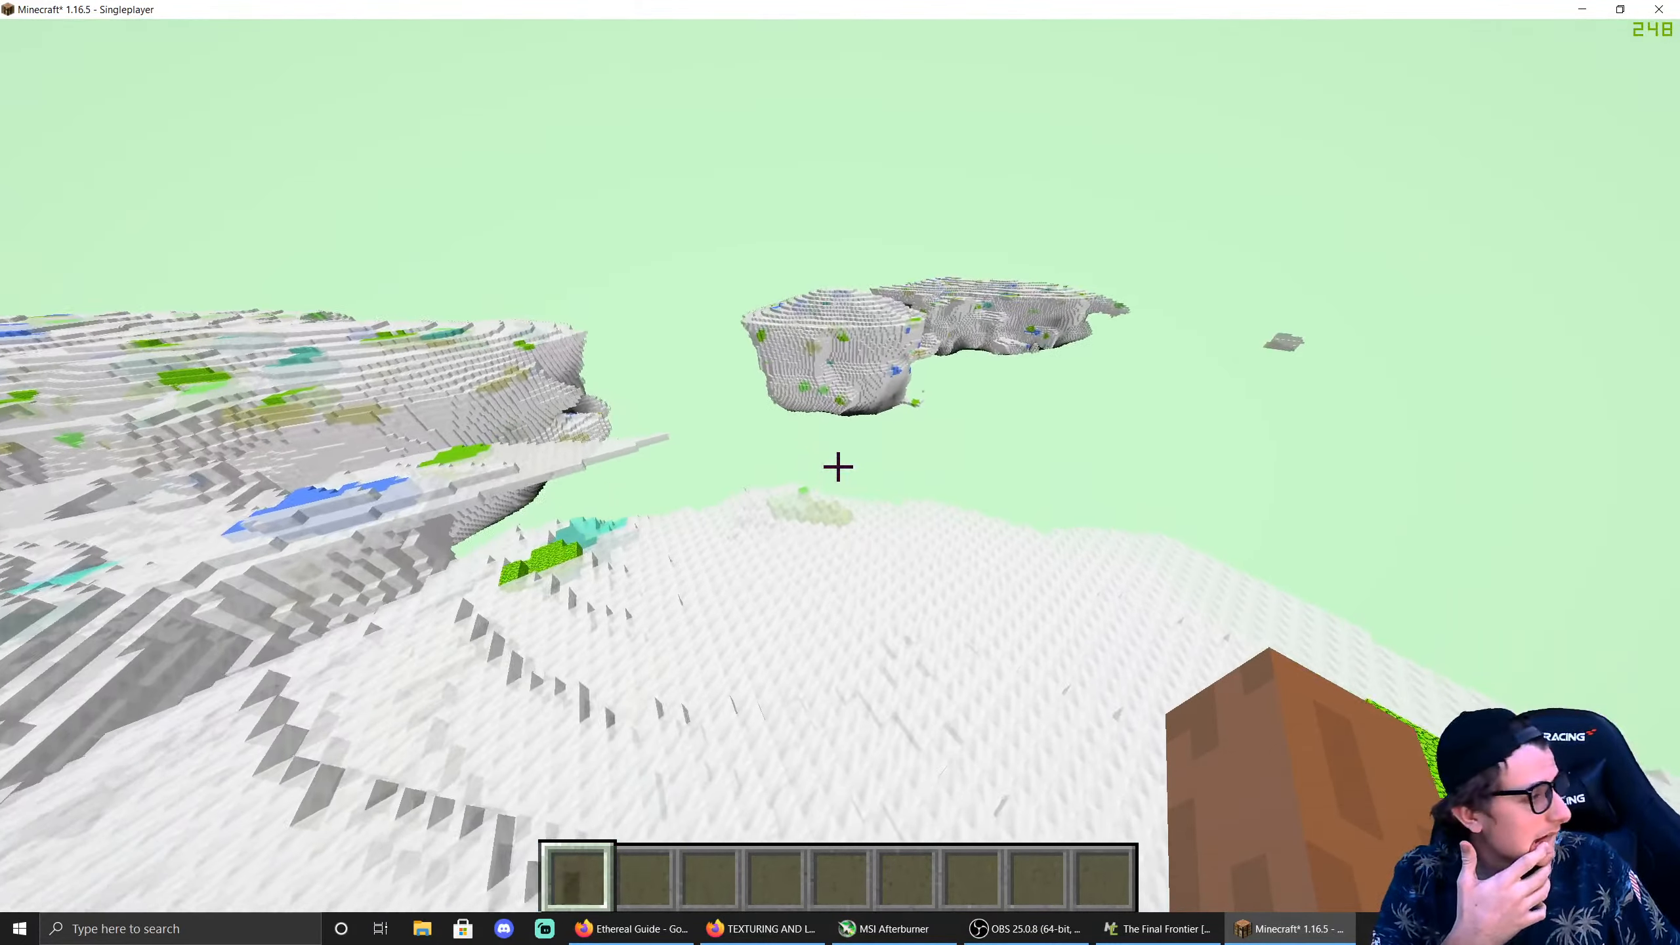
key("w")
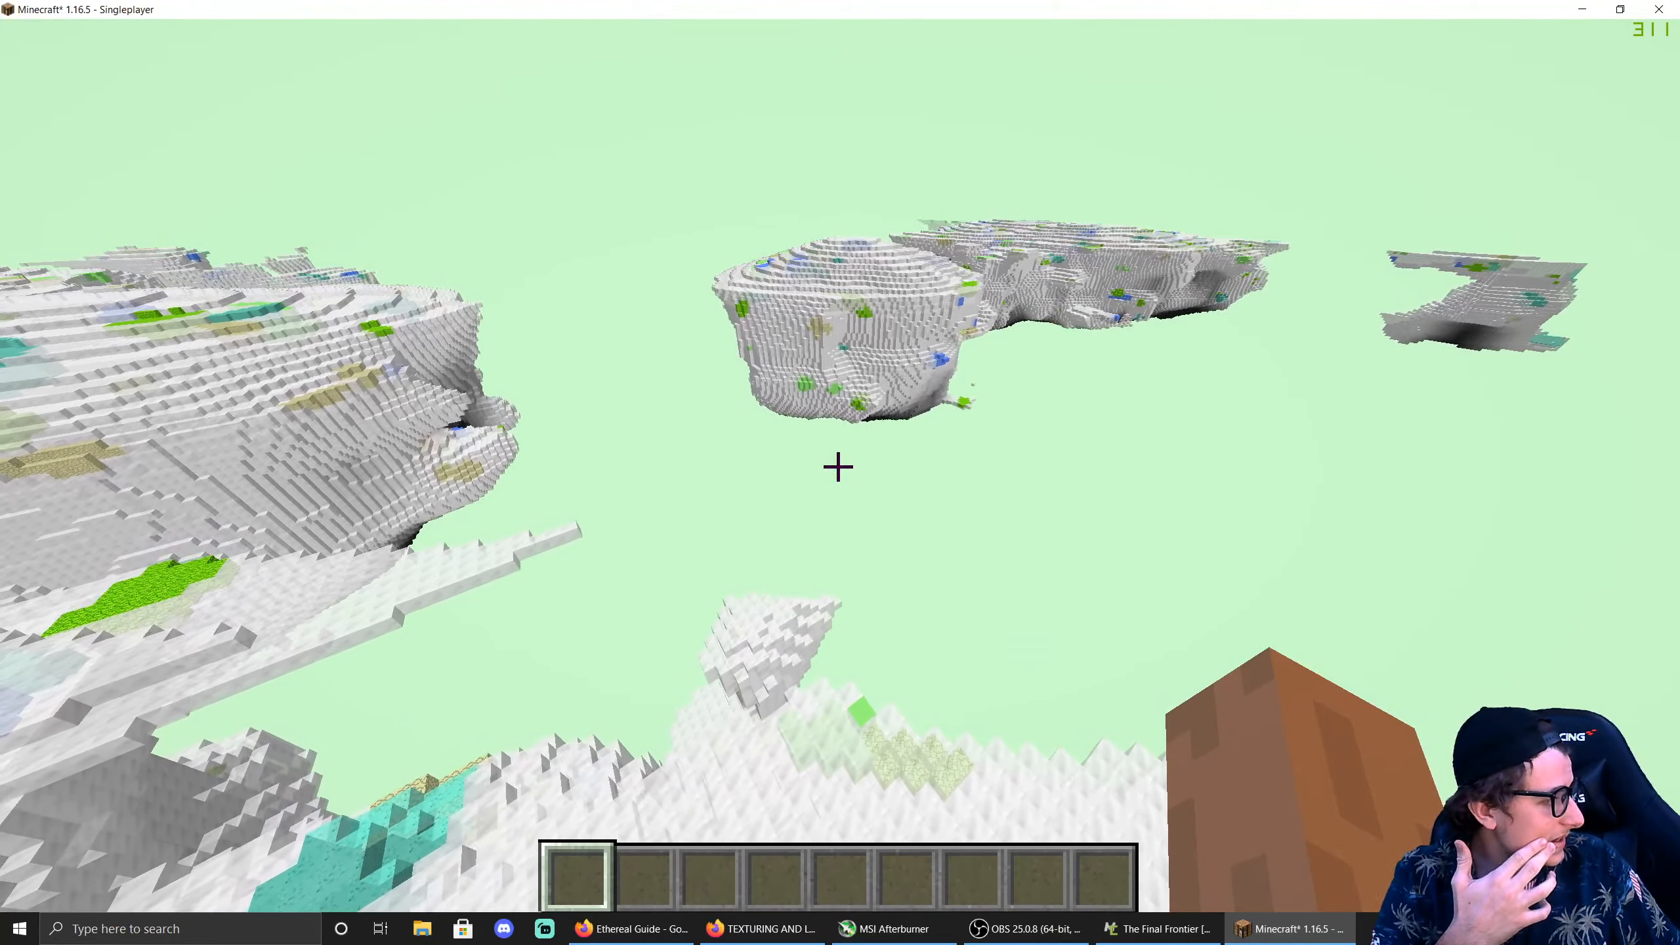
key("w")
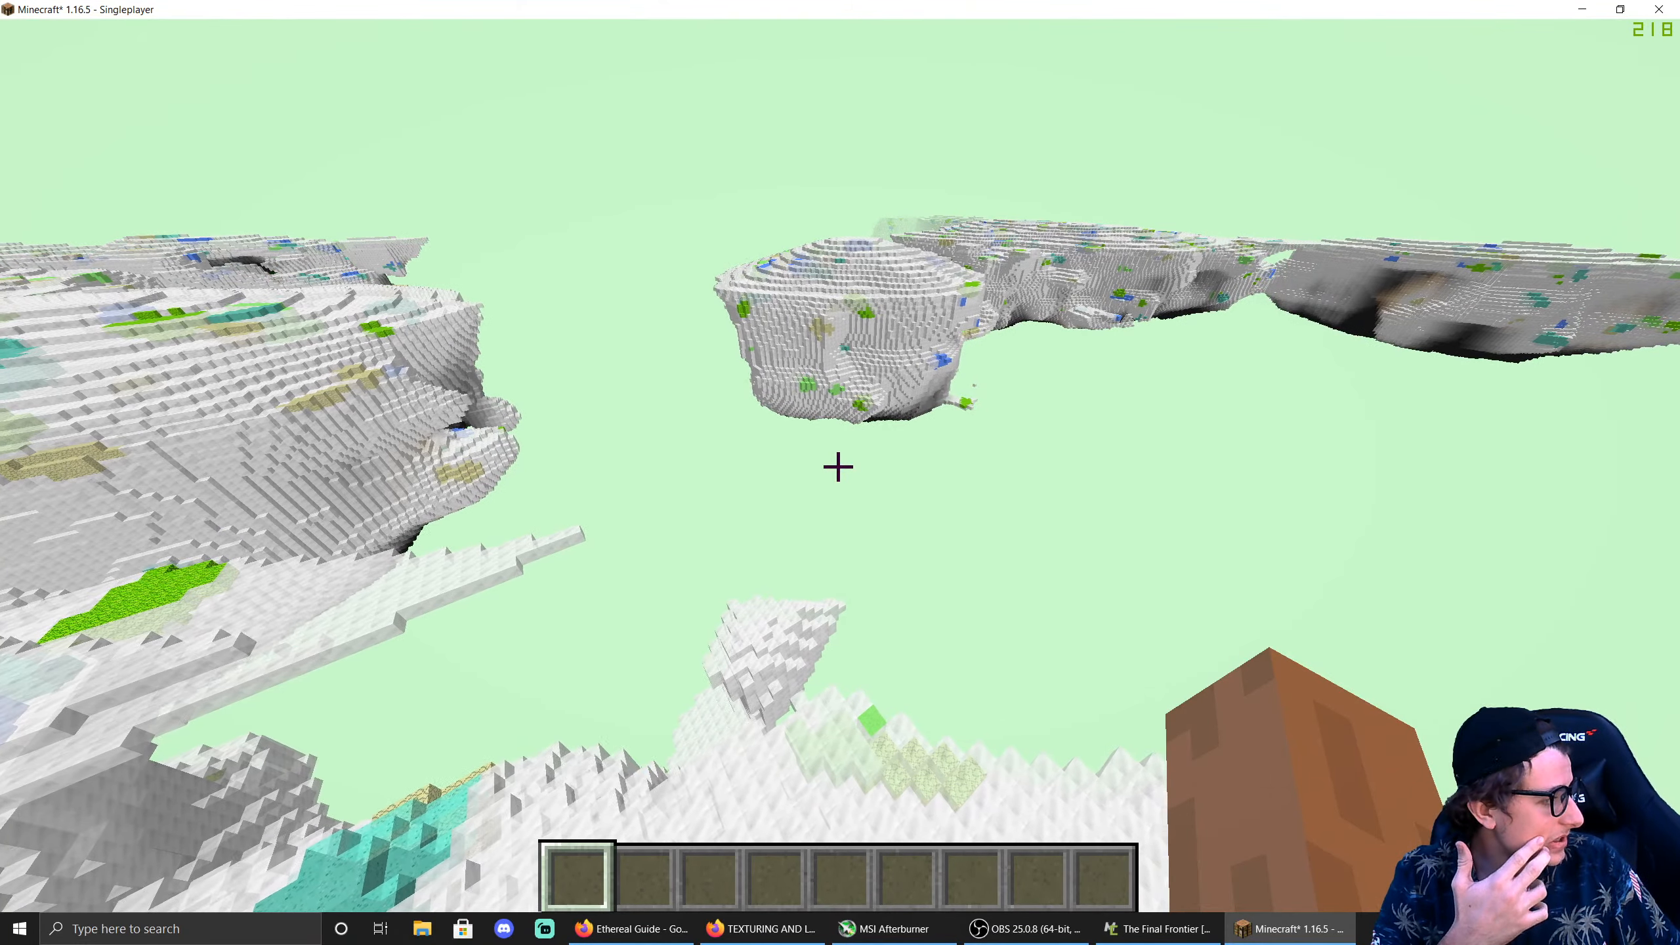
key("w")
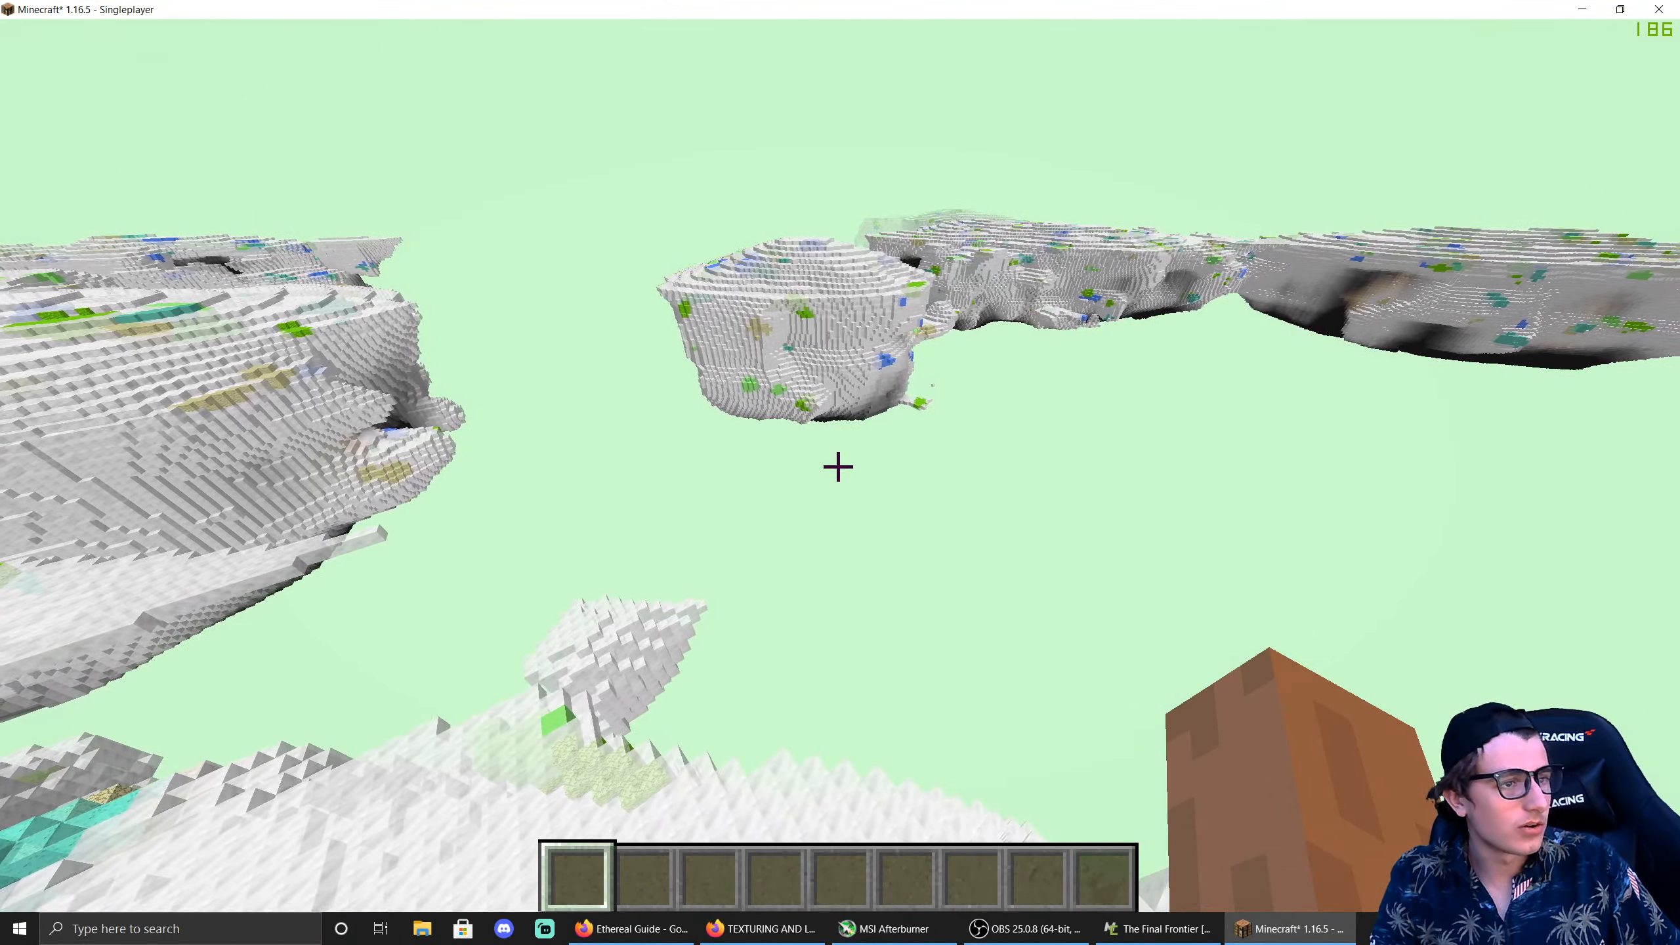
Step: Leave the test world and quit Minecraft
key("Escape")
left_click(924, 602)
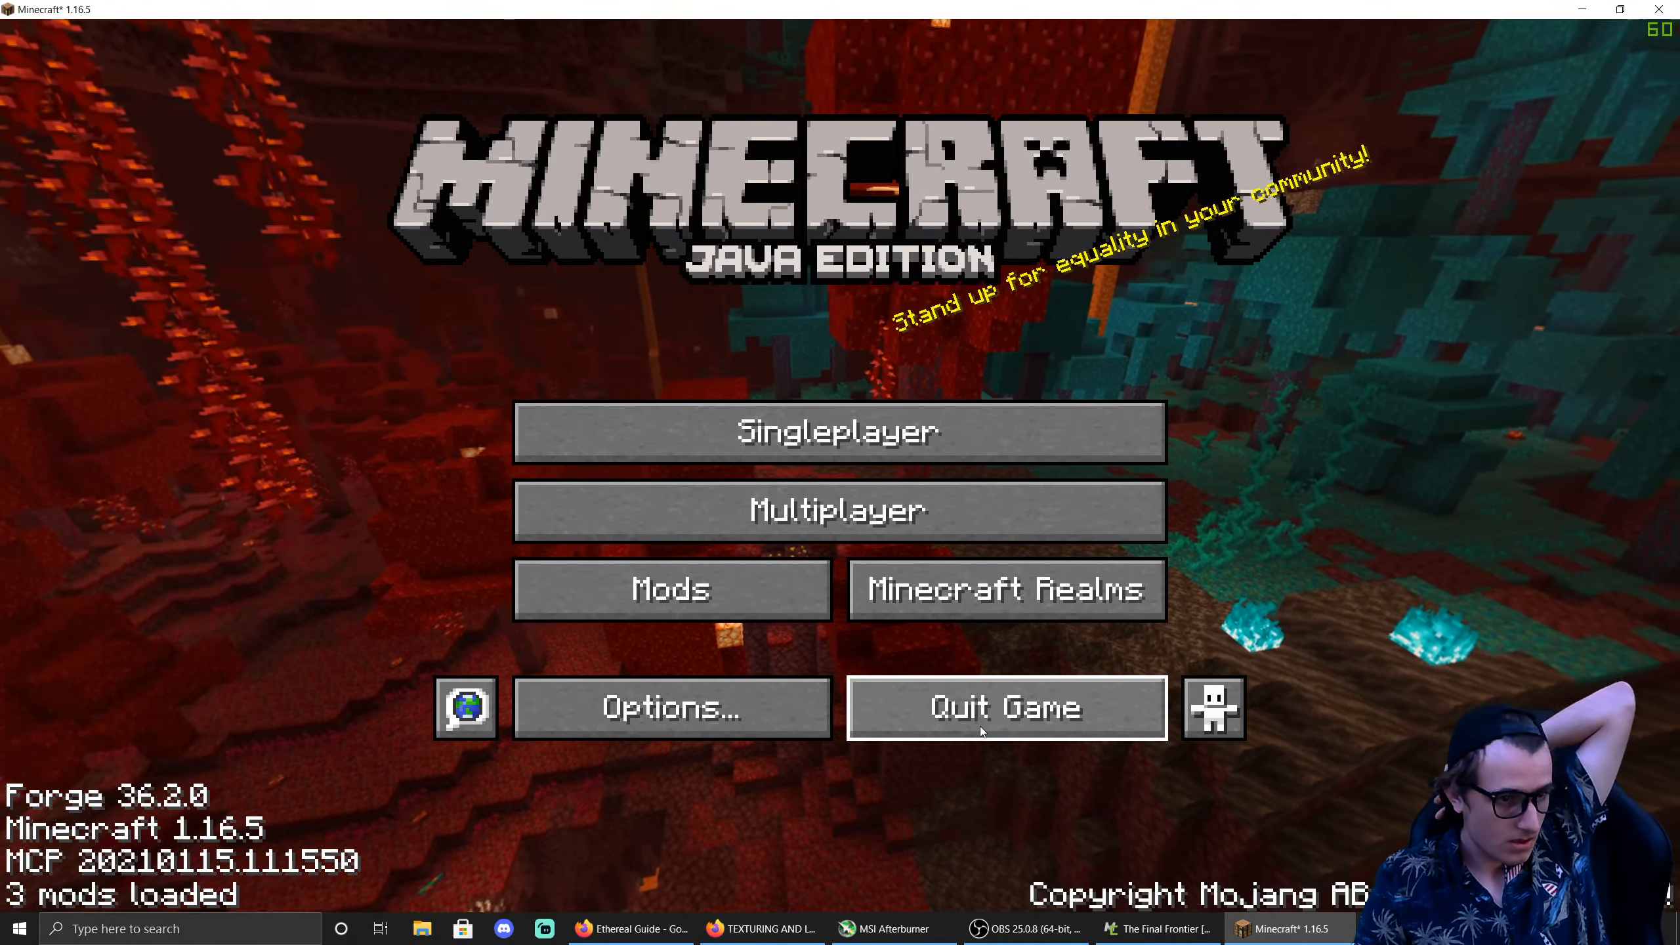
left_click(980, 730)
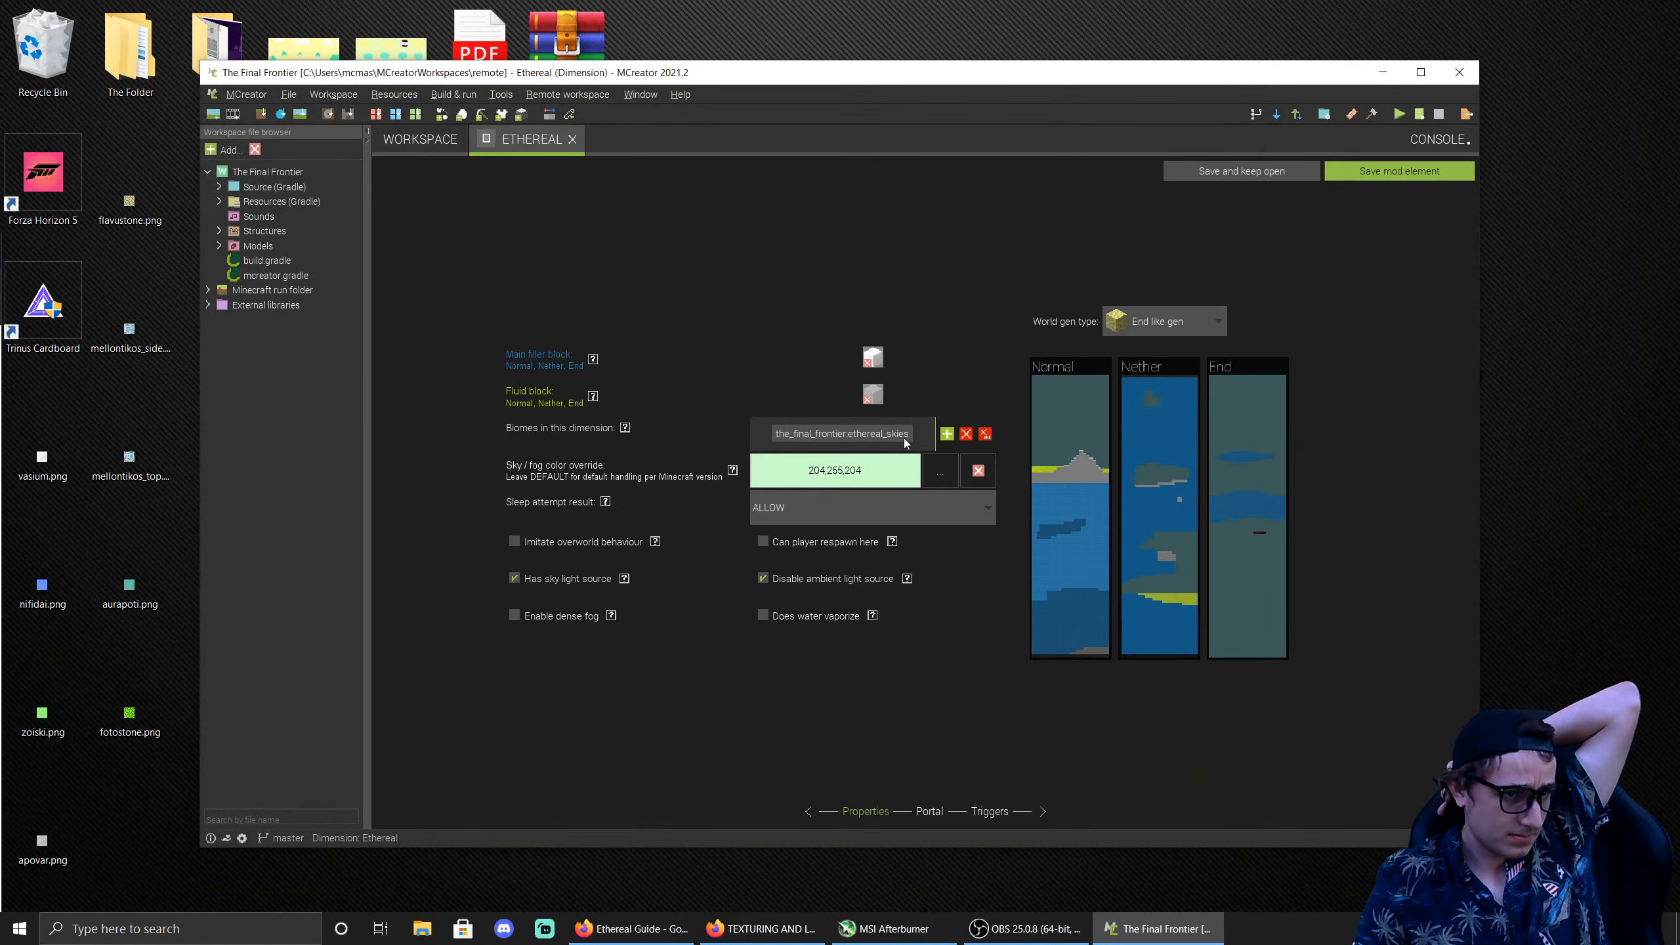
Step: Add the EtherealGrounds biome to the Ethereal dimension's biome list and save the dimension
left_click(946, 434)
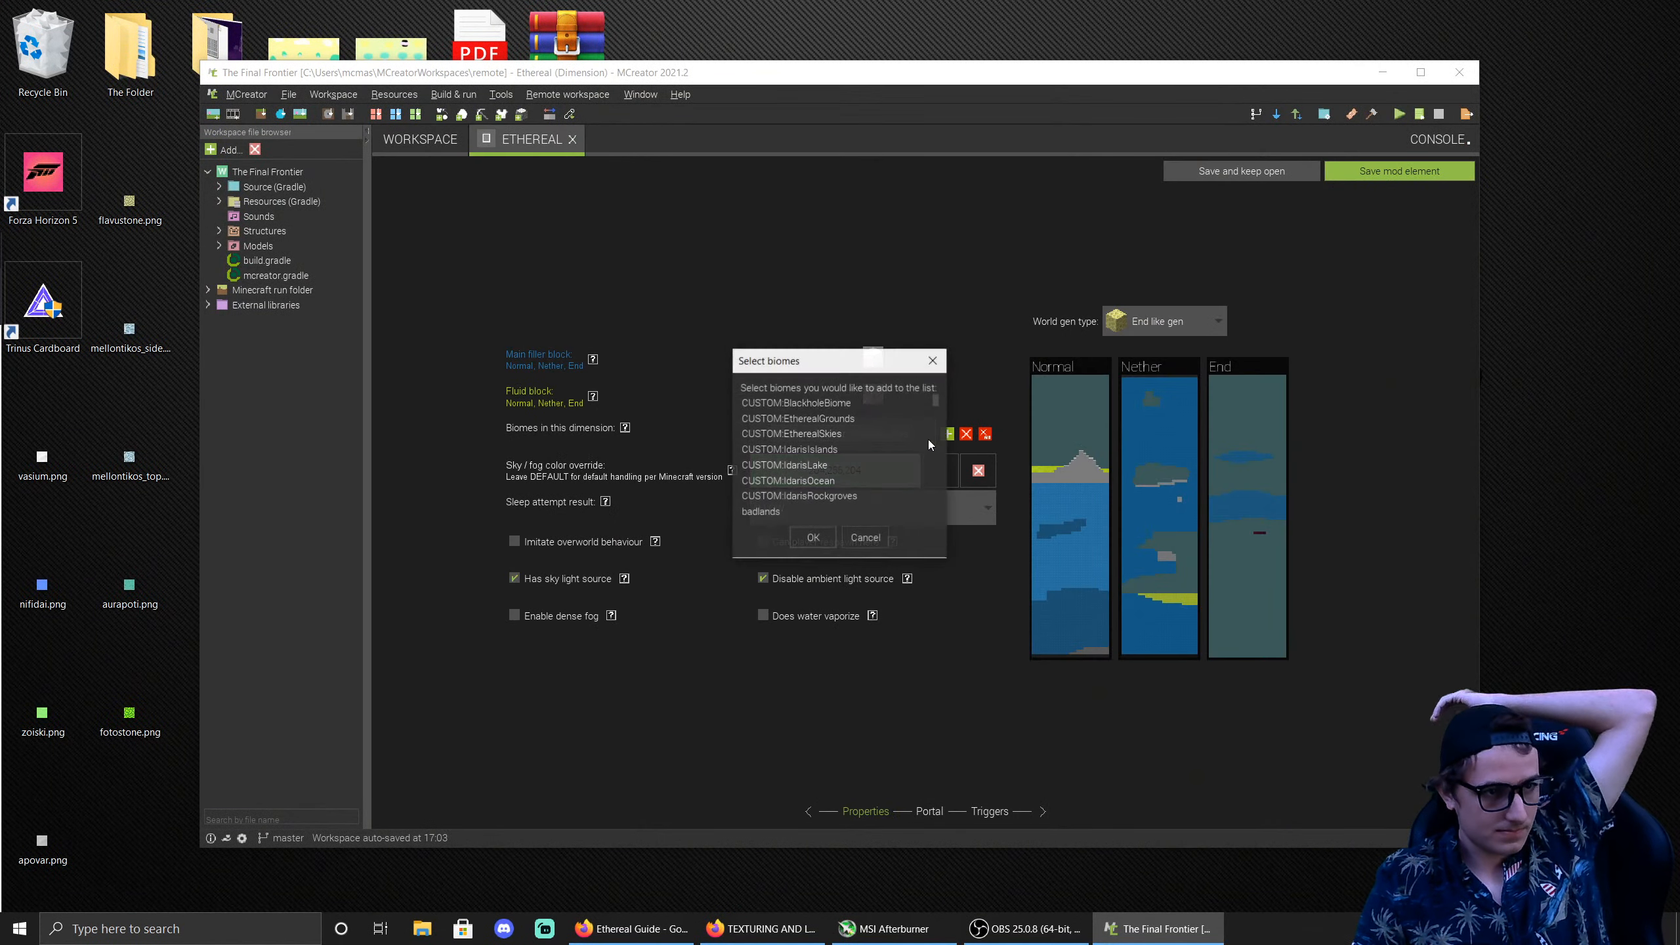
left_click(830, 431)
left_click(813, 538)
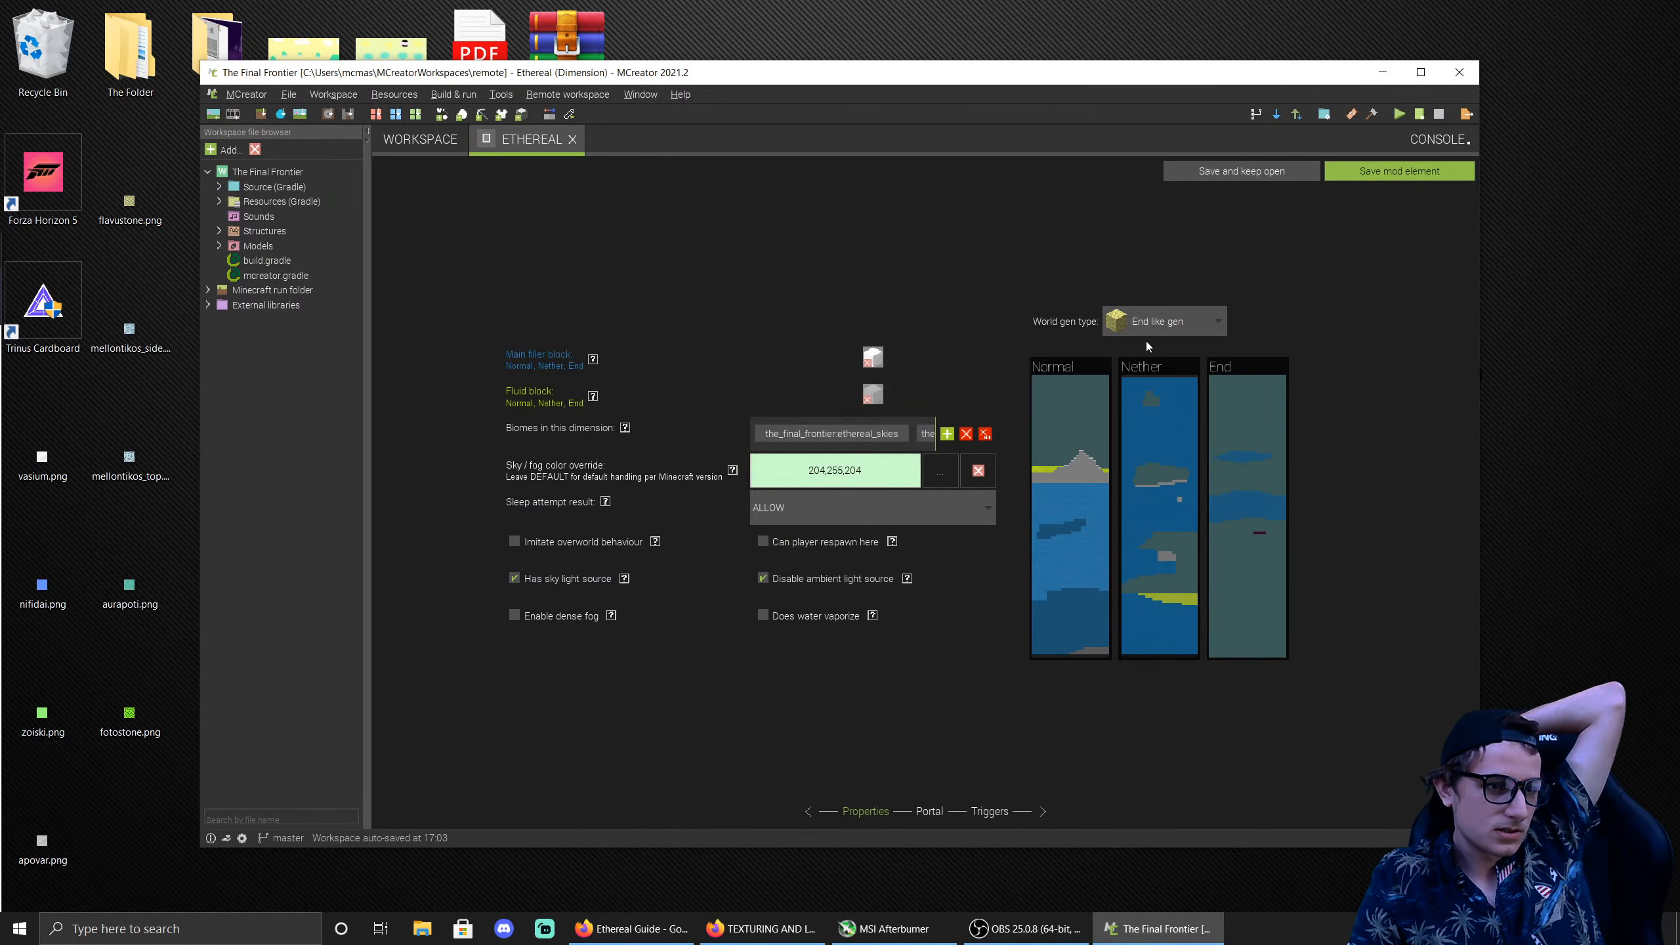
left_click(1362, 173)
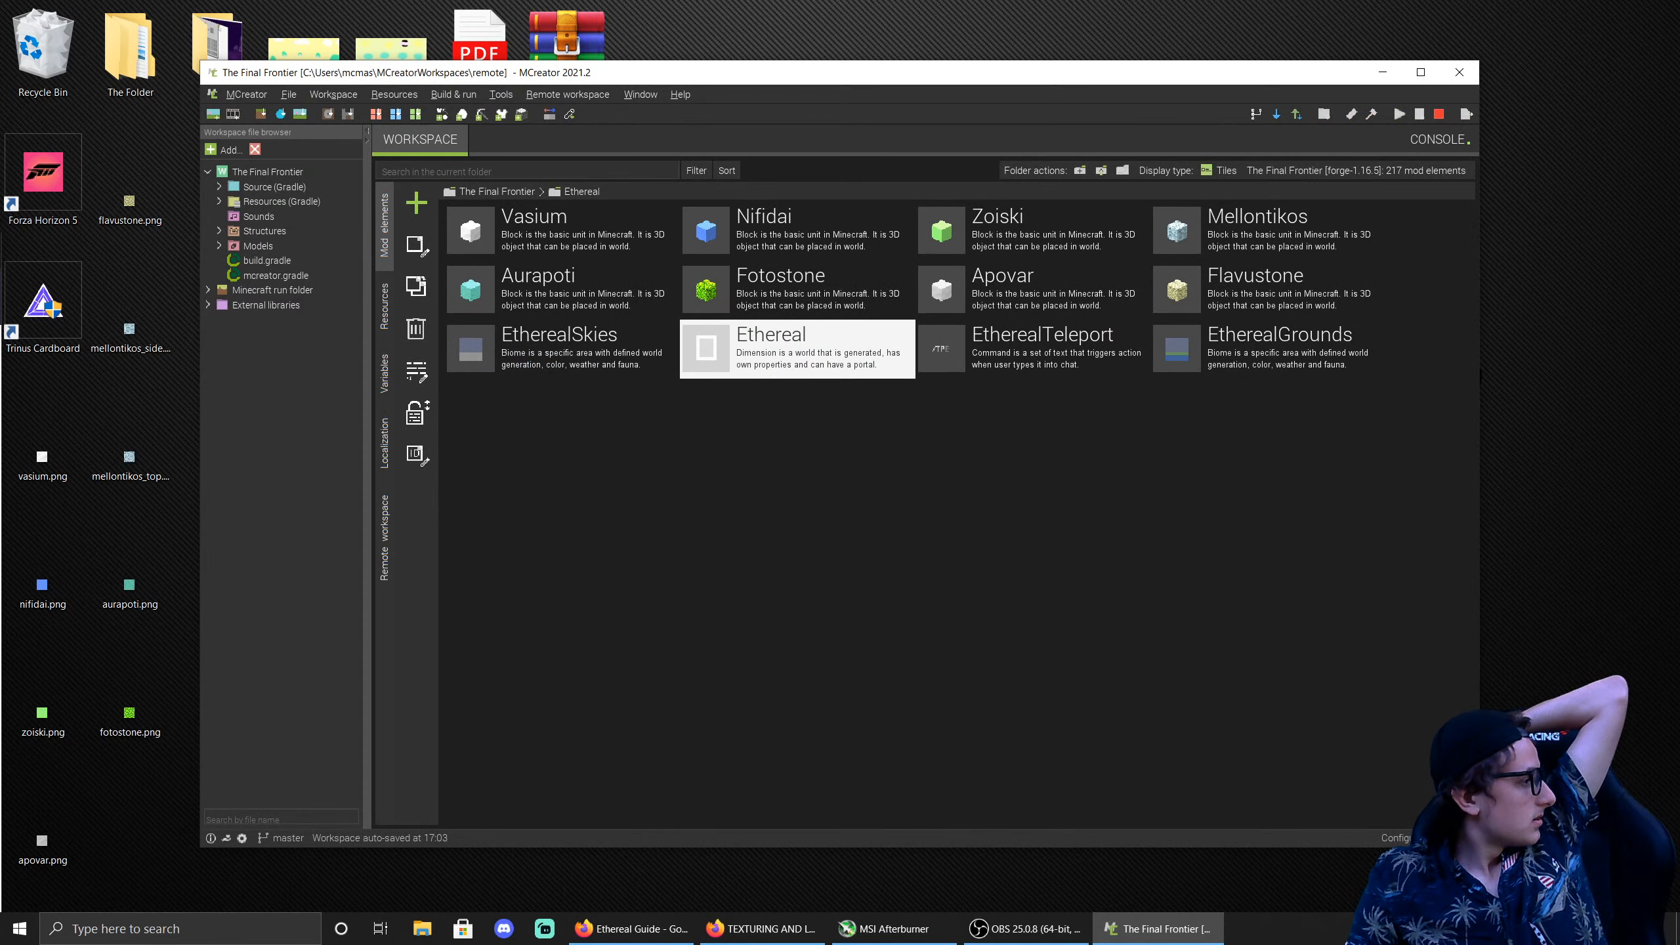
Step: Set the EtherealSkies biome's depth to 12f in its source code and save the file with its code locked
left_click(532, 349)
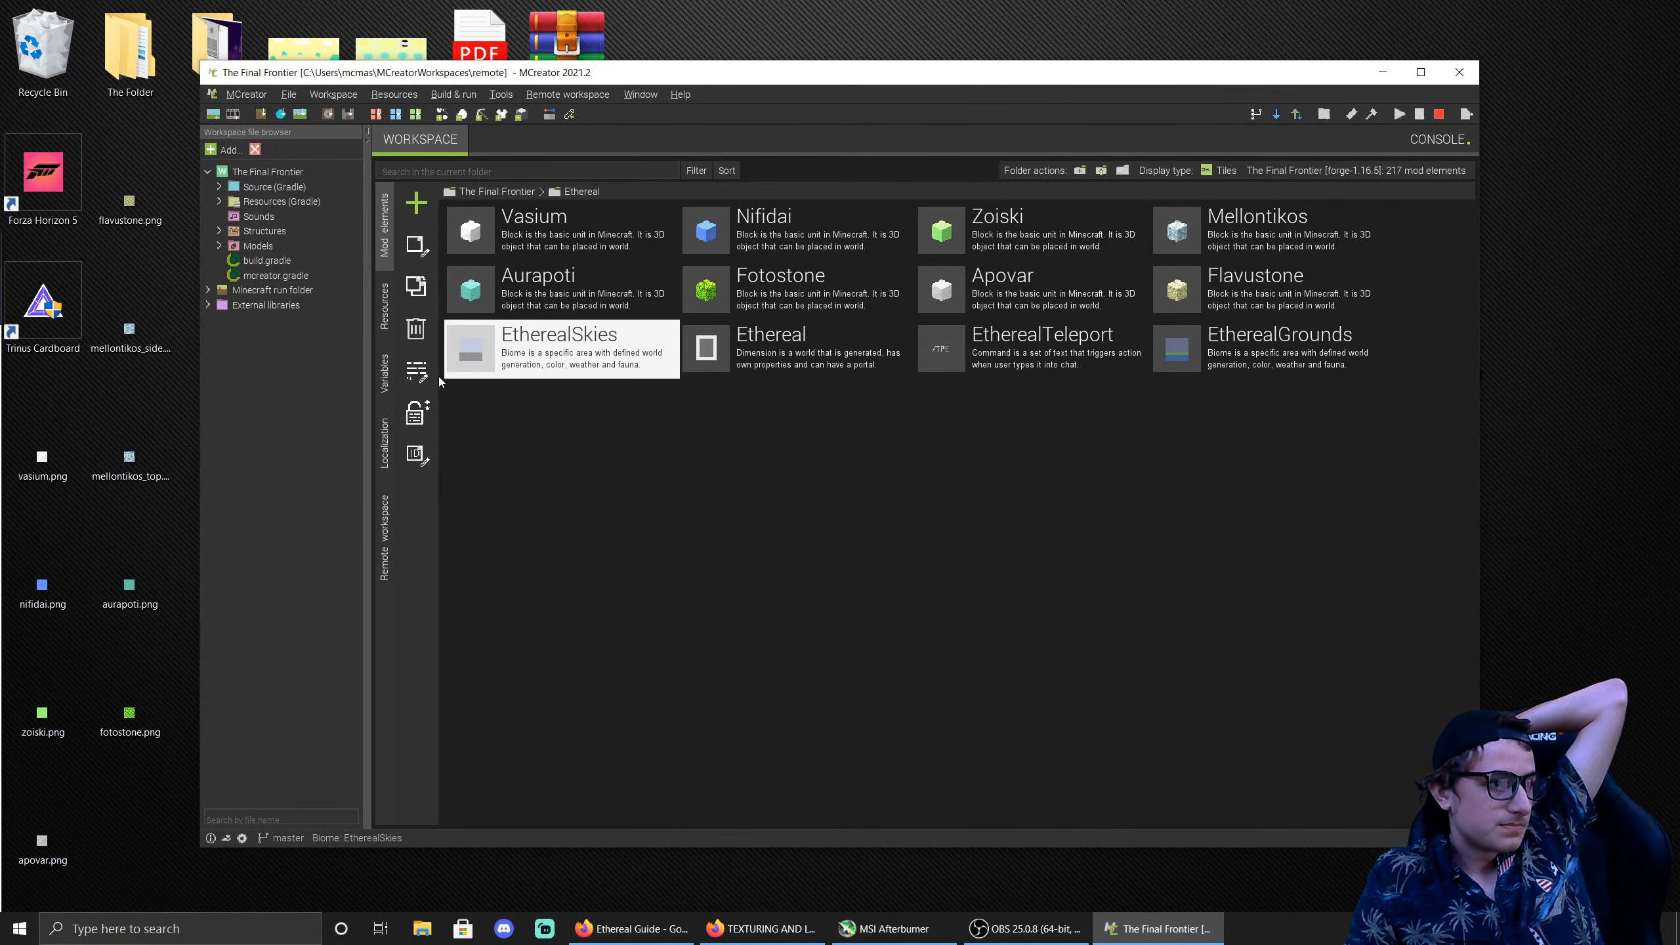
left_click(417, 372)
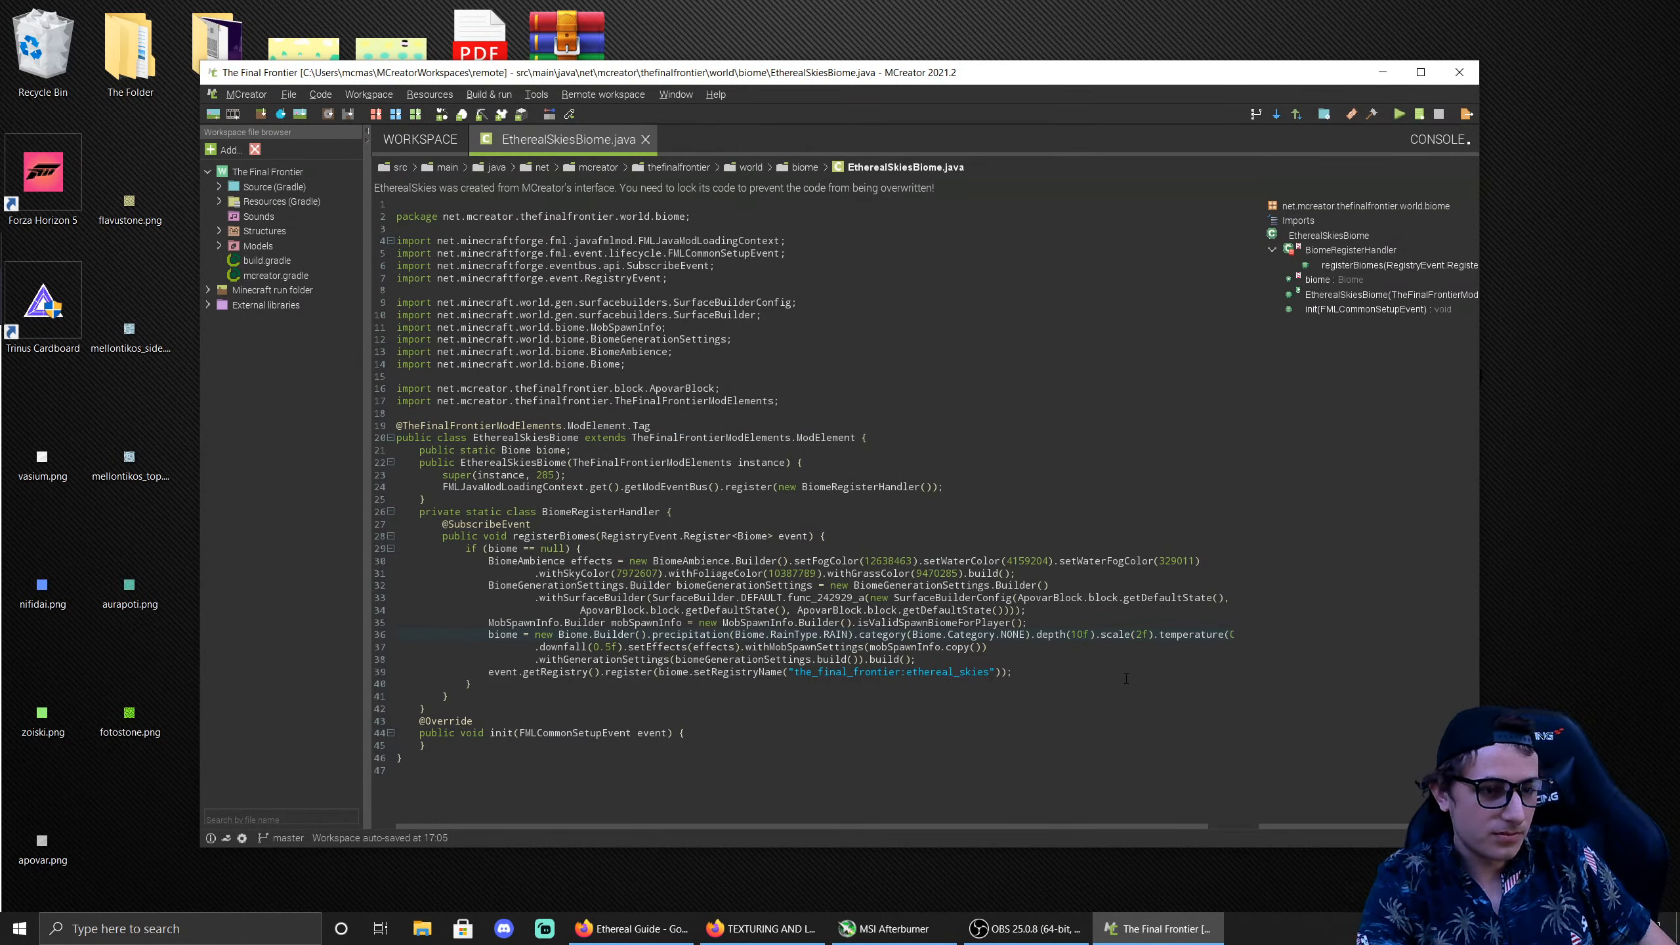
key("BackSpace")
type("2")
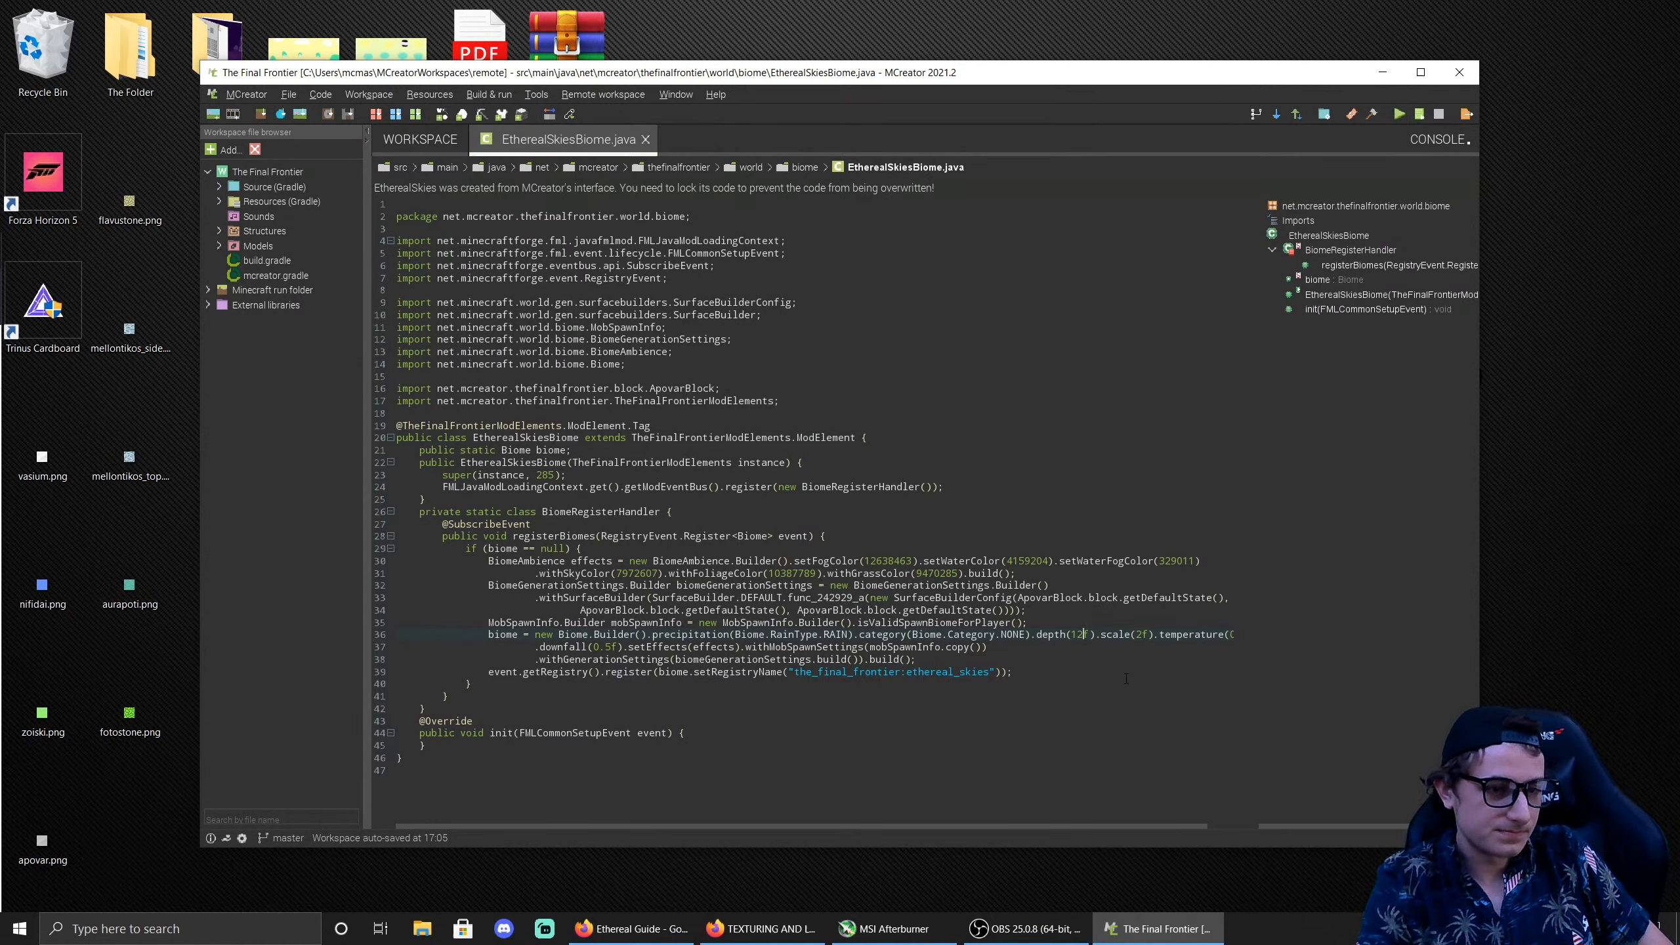
left_click(644, 139)
left_click(757, 479)
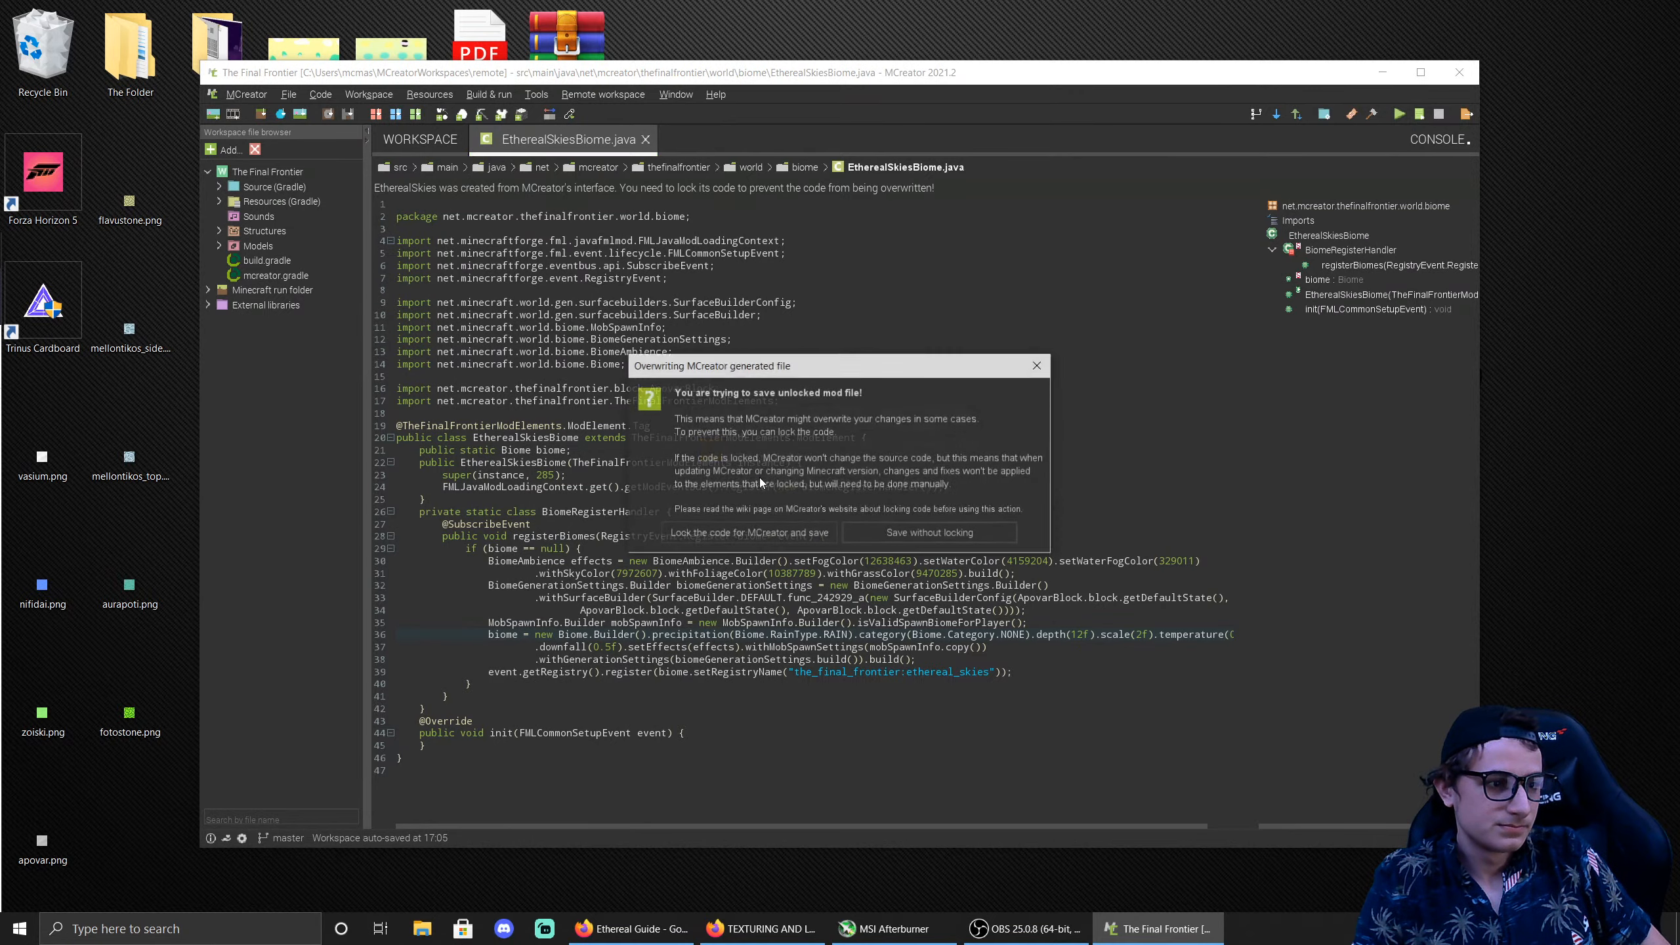
left_click(795, 532)
Step: Edit the EtherealGrounds biome's source code to use depth 1f and scale 1f, and save the file with its code locked
double_click(1243, 347)
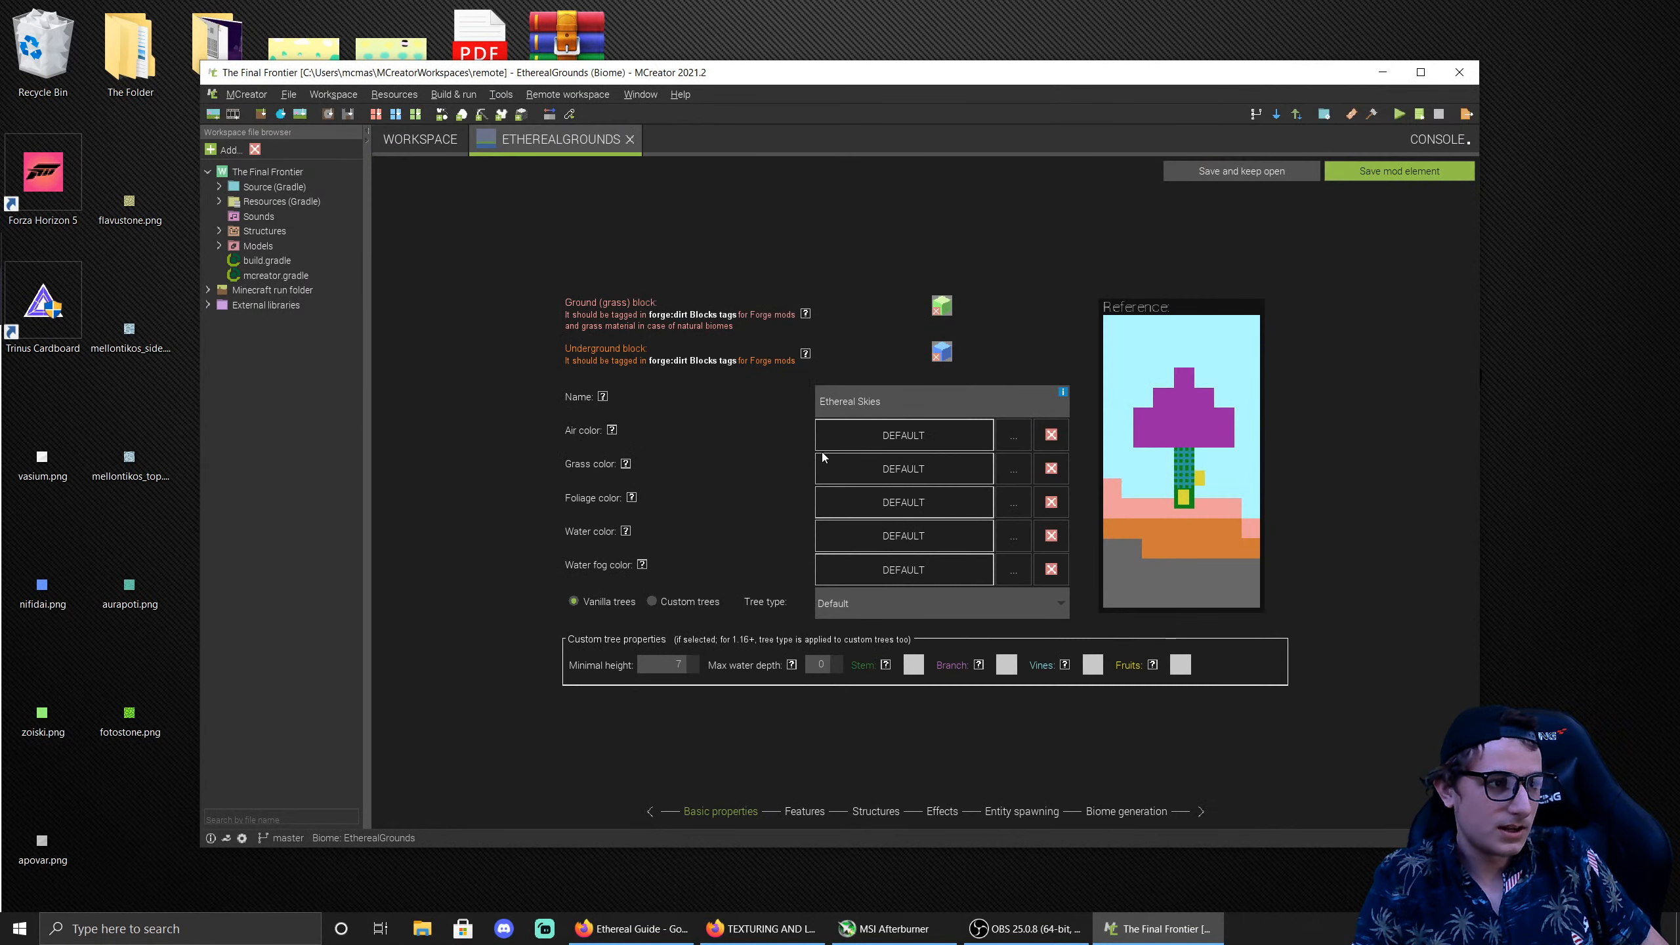
left_click(630, 140)
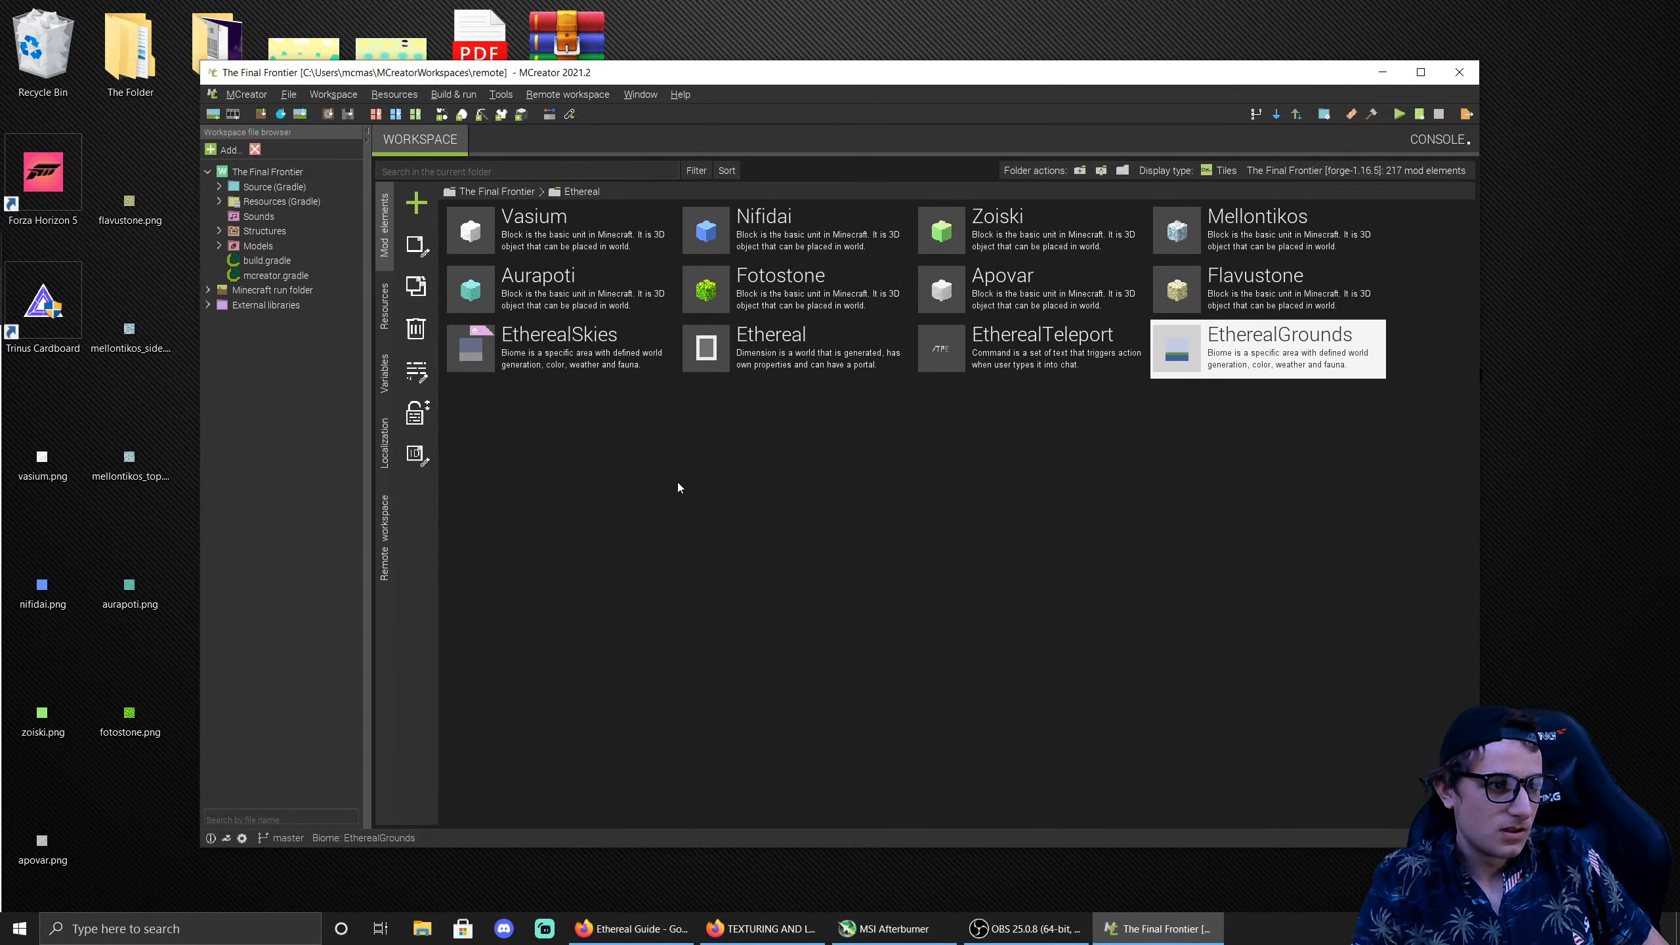
left_click(424, 383)
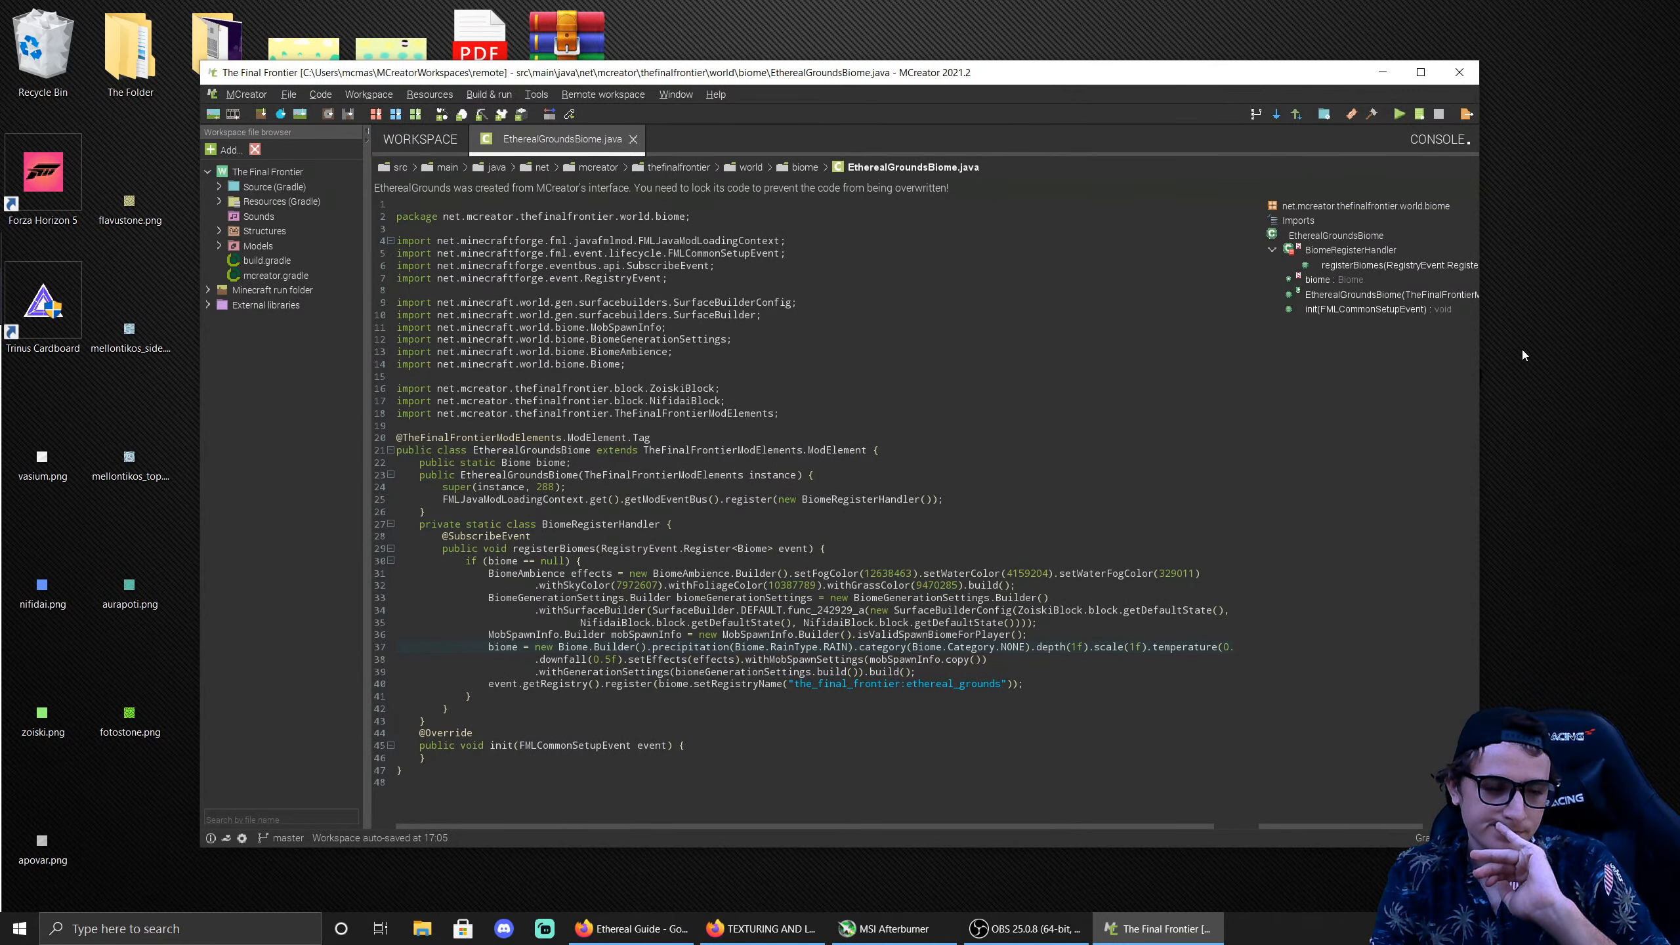
left_click(632, 140)
left_click(749, 478)
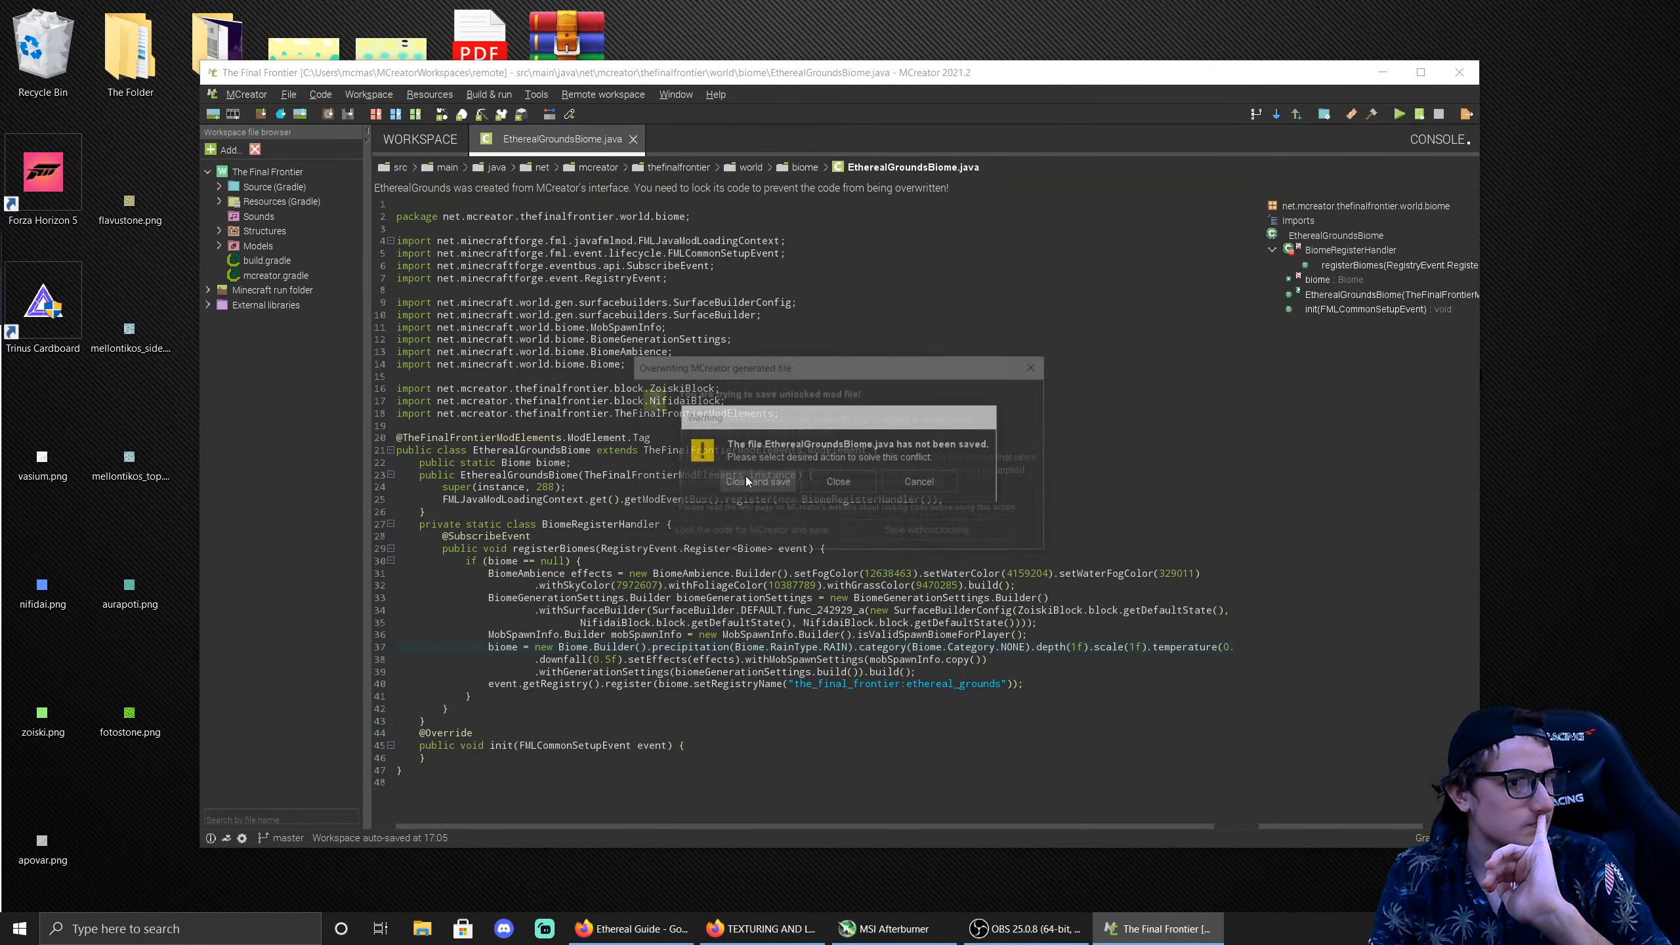
left_click(774, 535)
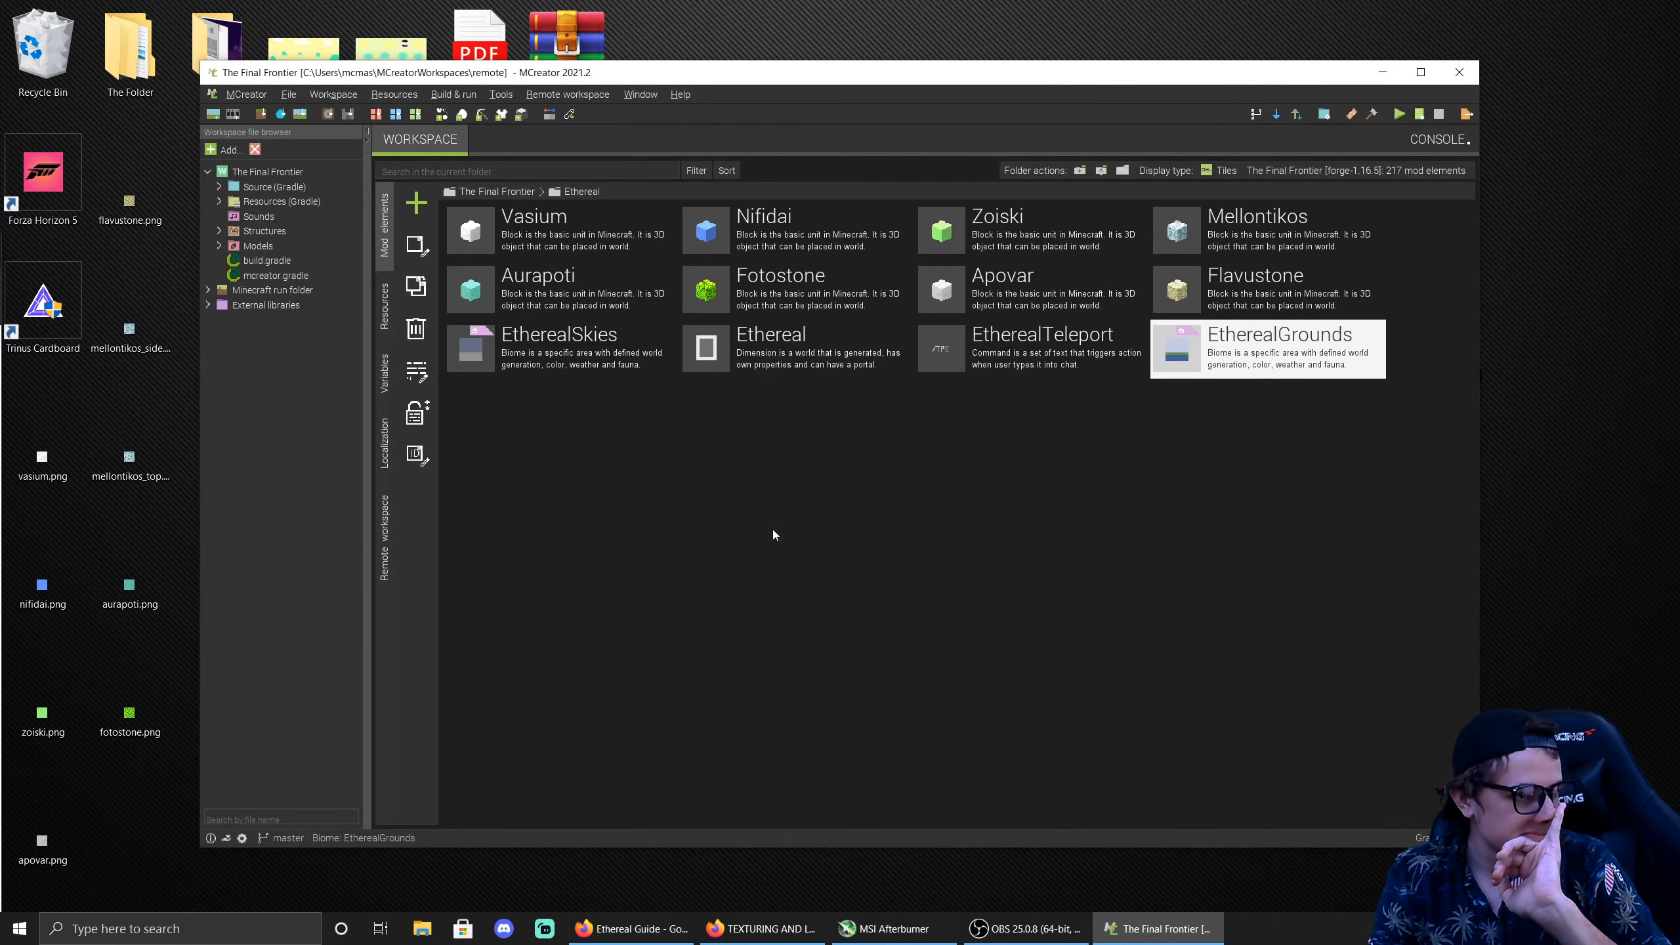
Step: Launch the Minecraft test client, create a new creative world despite the experimental settings, and maximize the game window
left_click(453, 95)
left_click(486, 280)
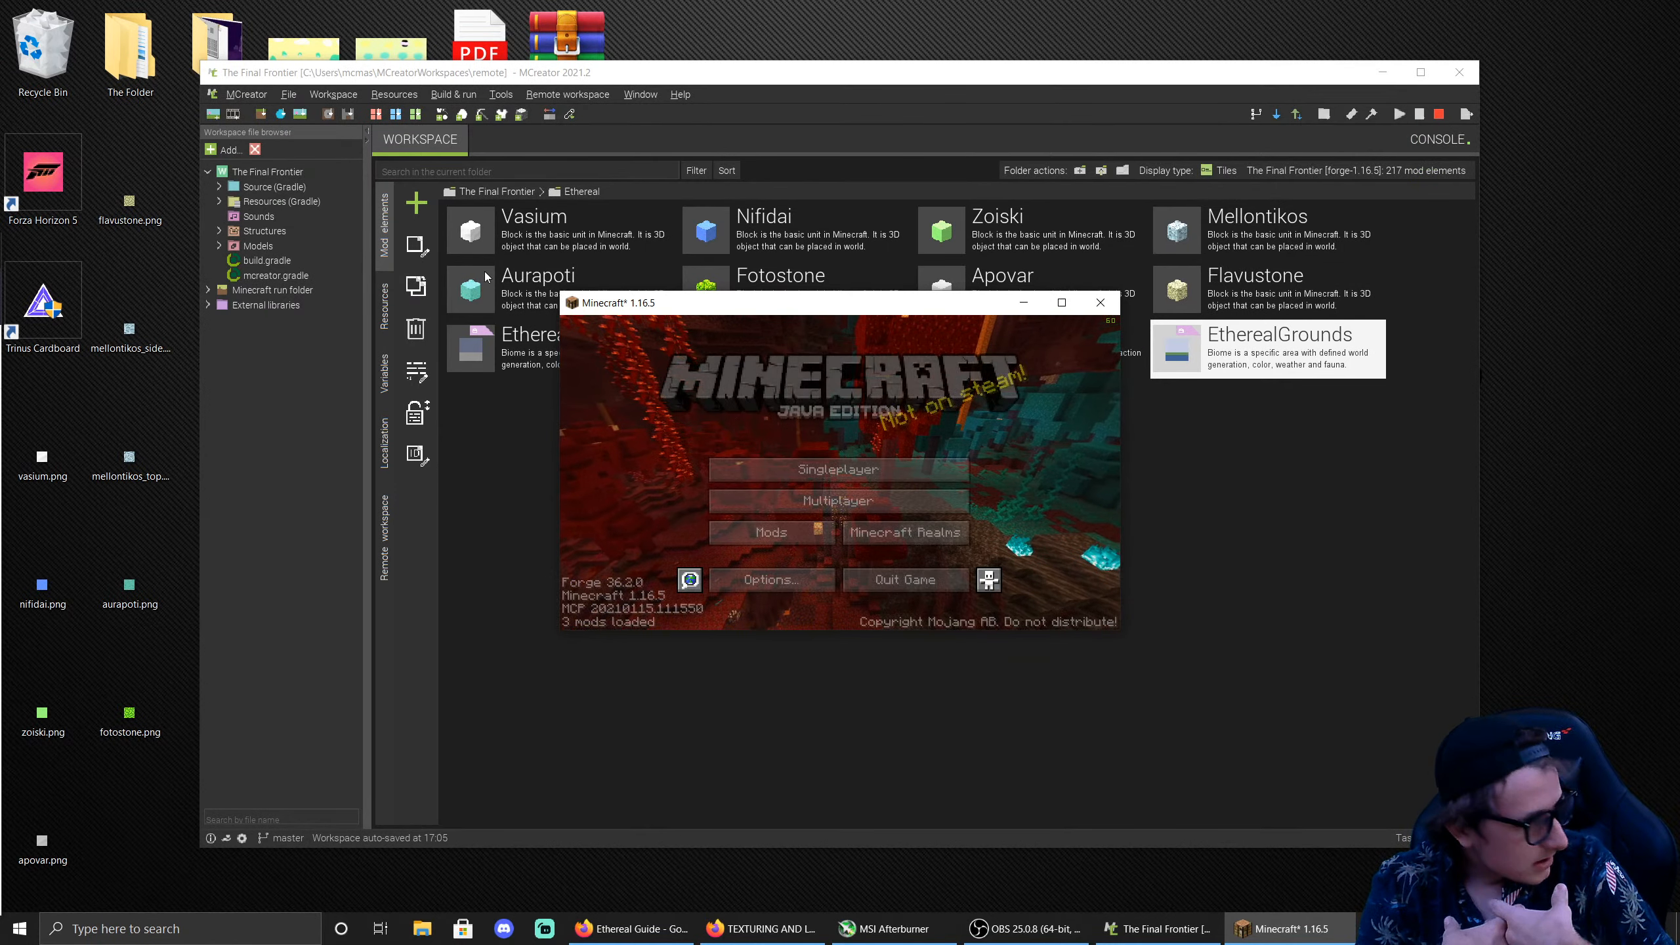
left_click(795, 475)
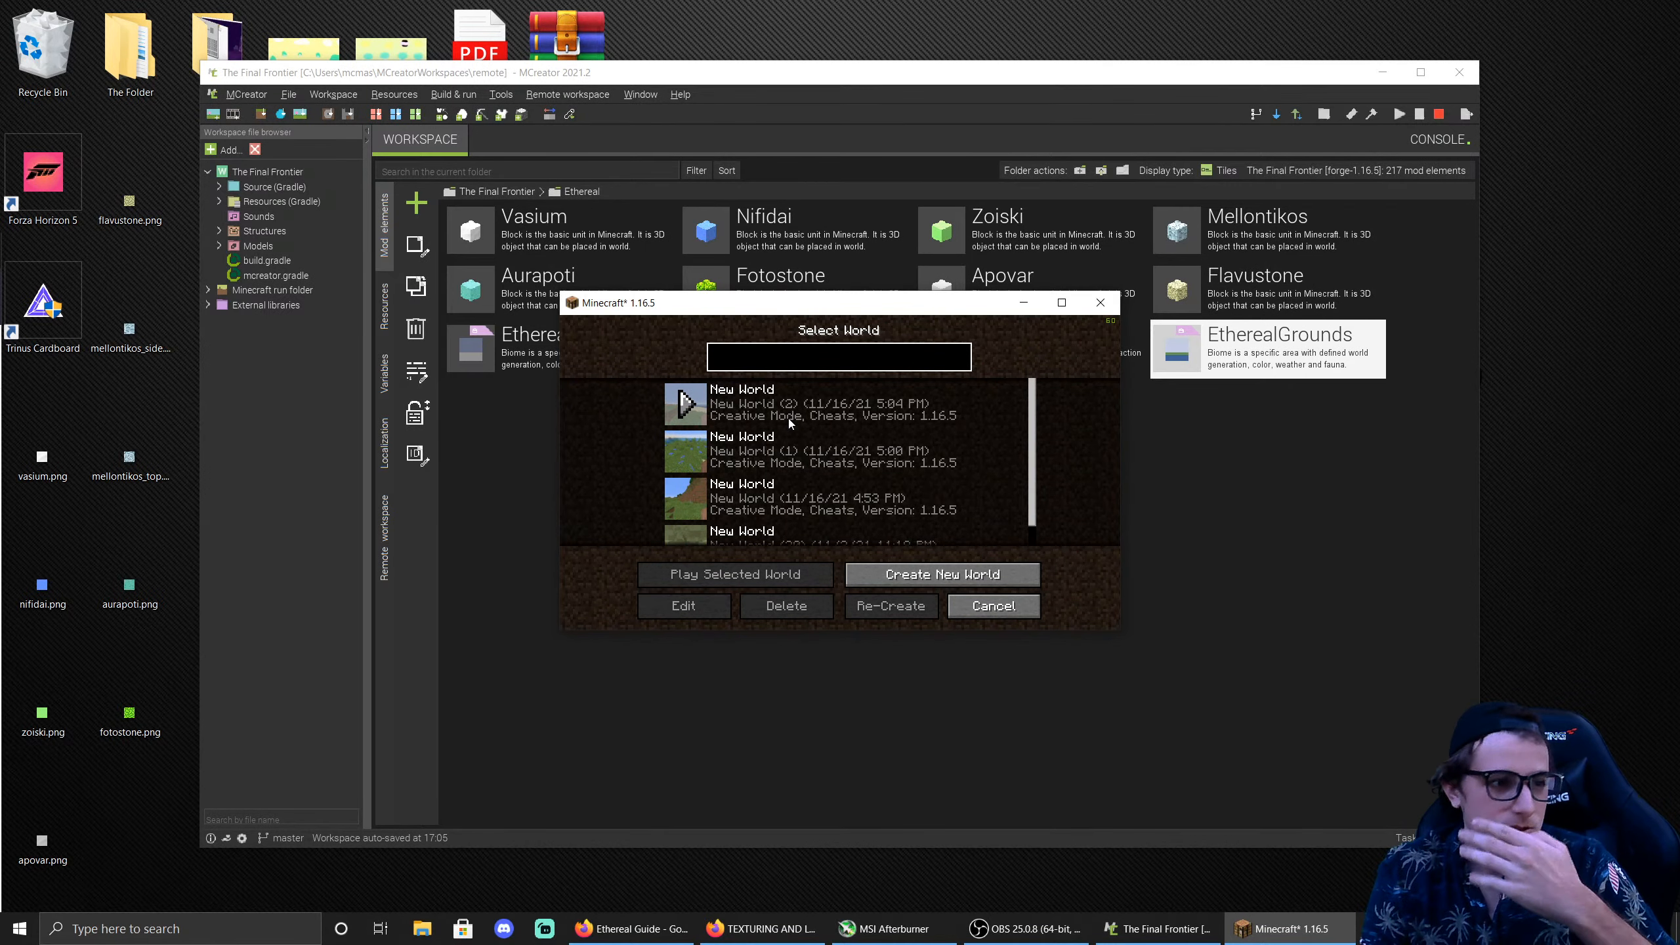
left_click(933, 582)
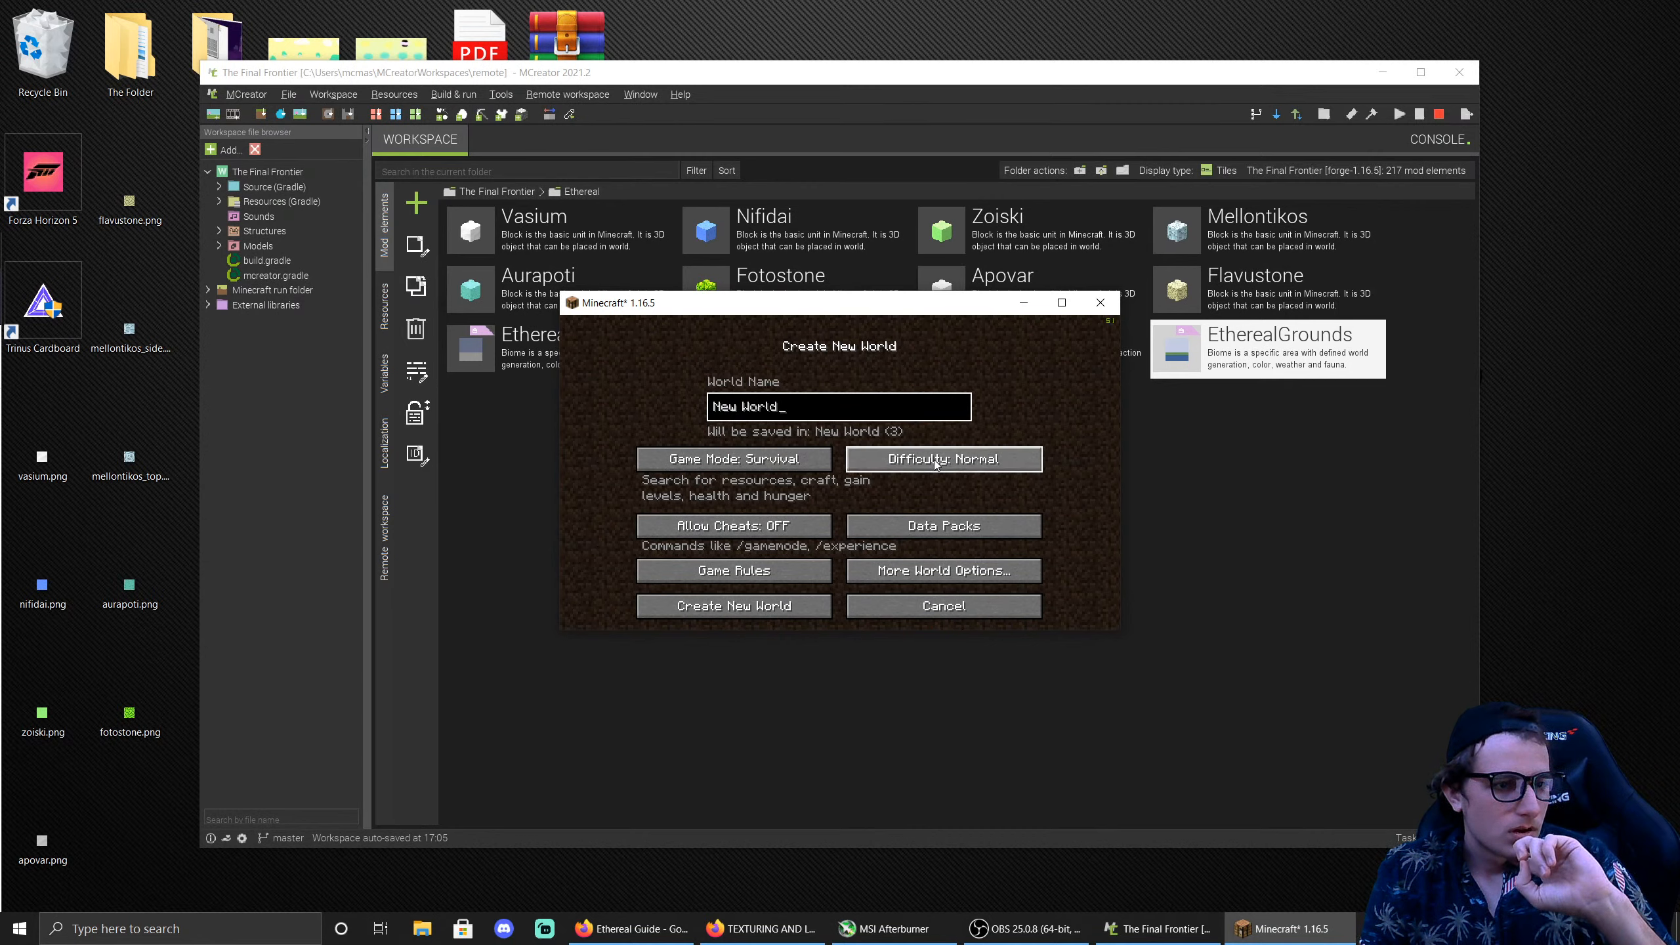
left_click(764, 612)
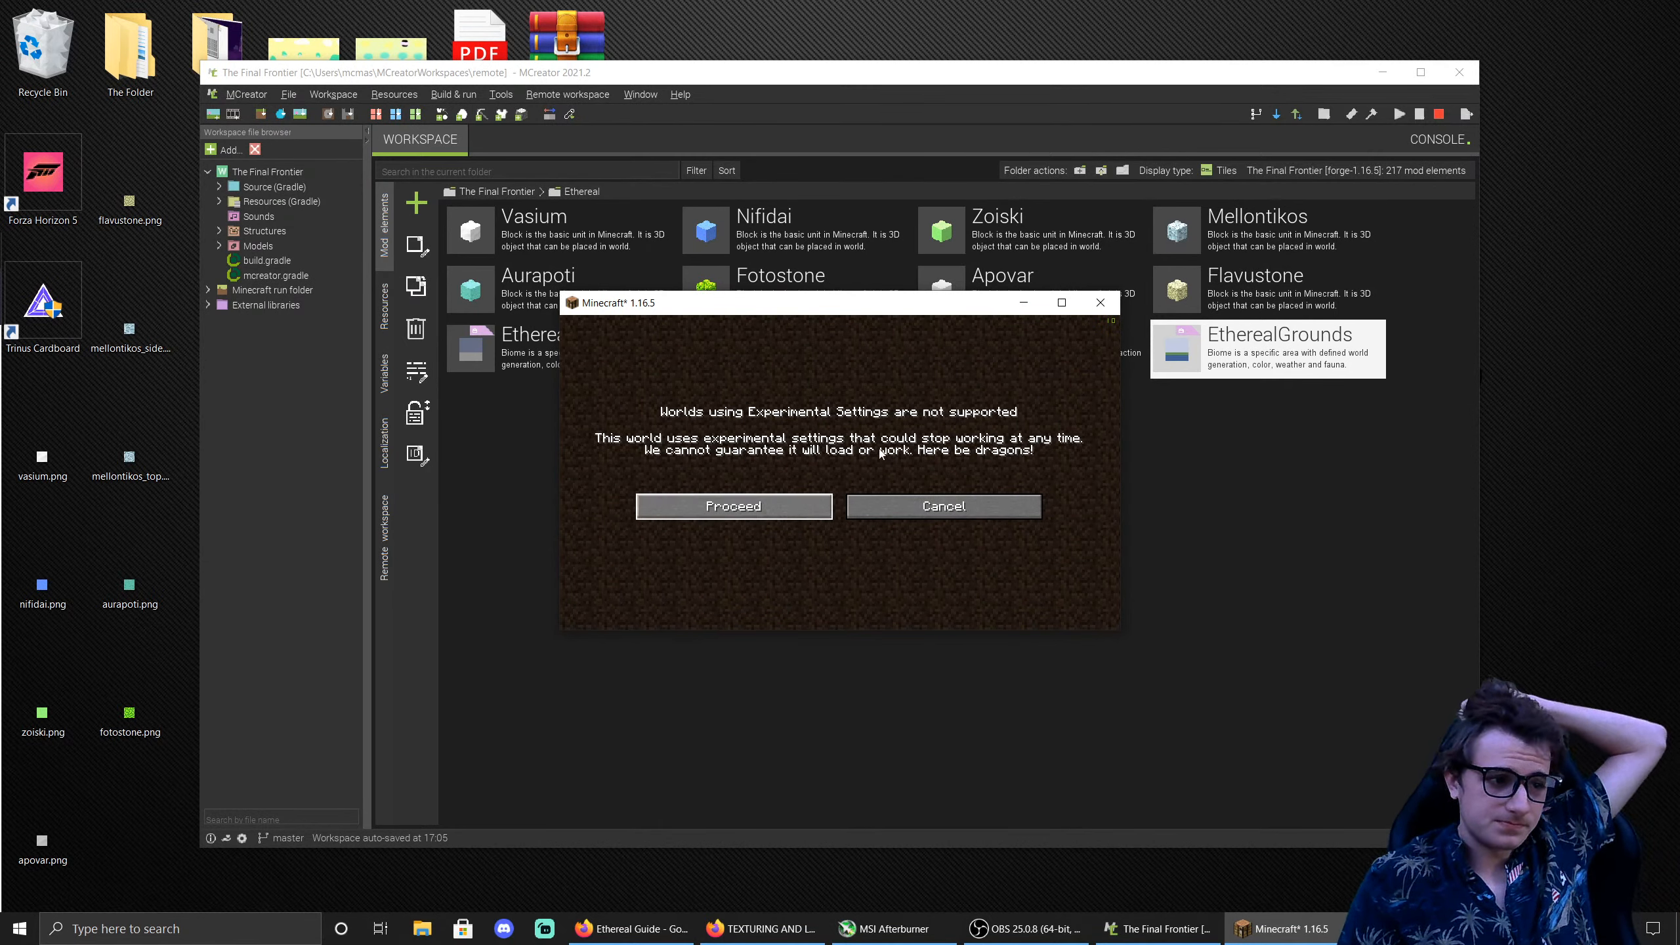
key("Return")
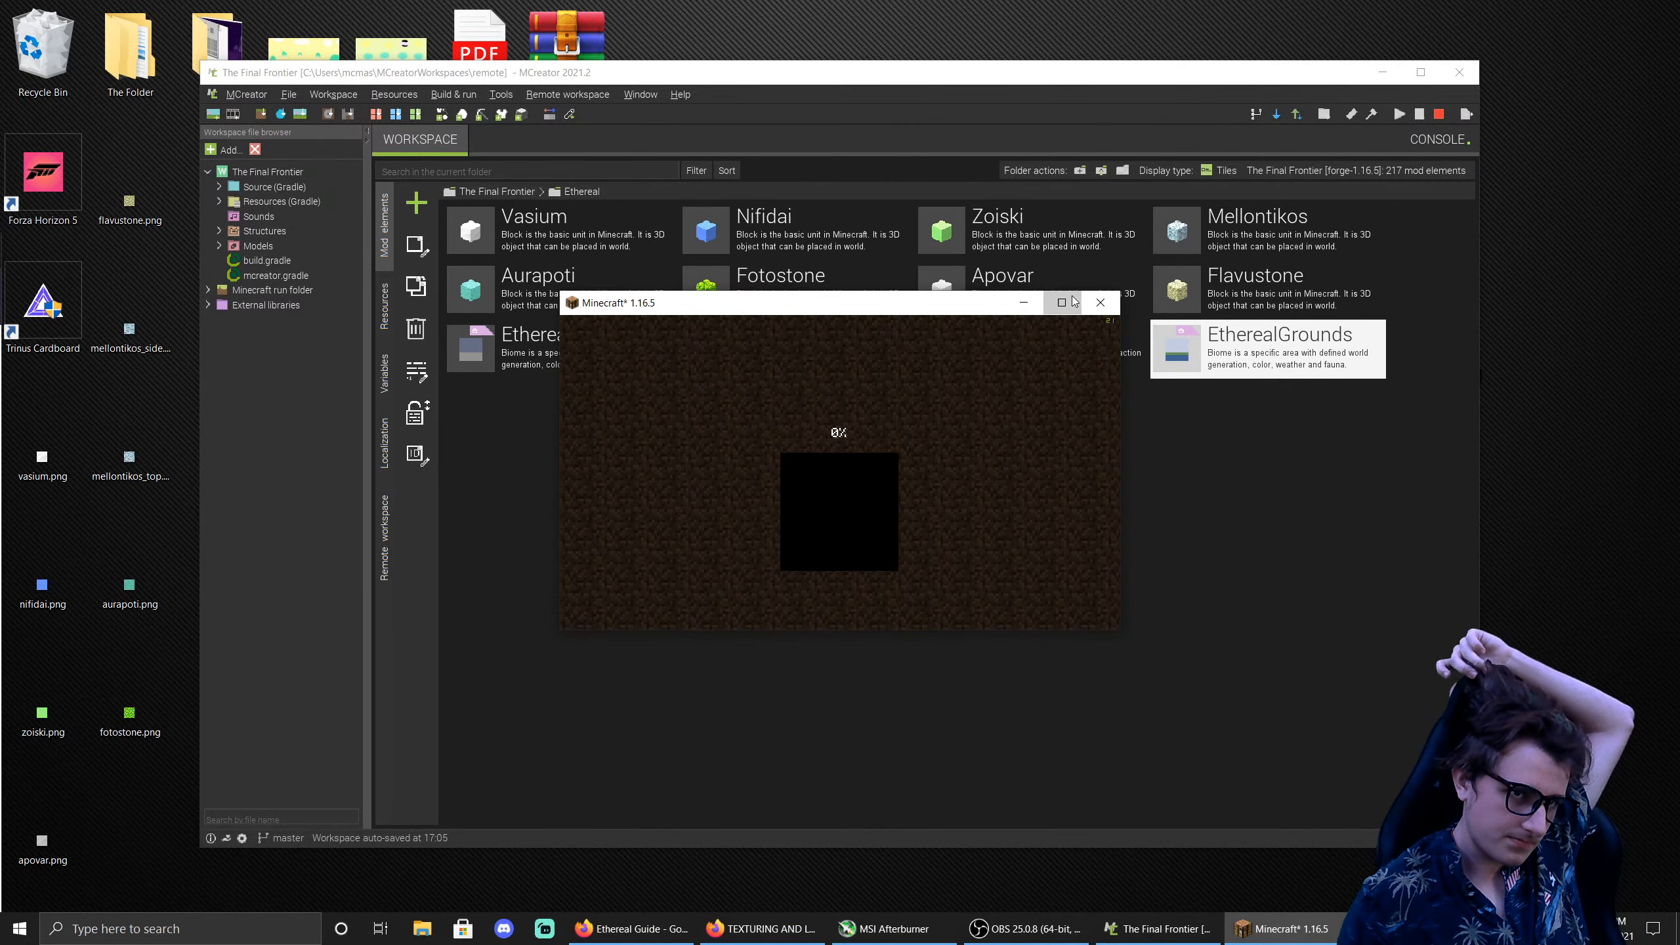
left_click(1062, 302)
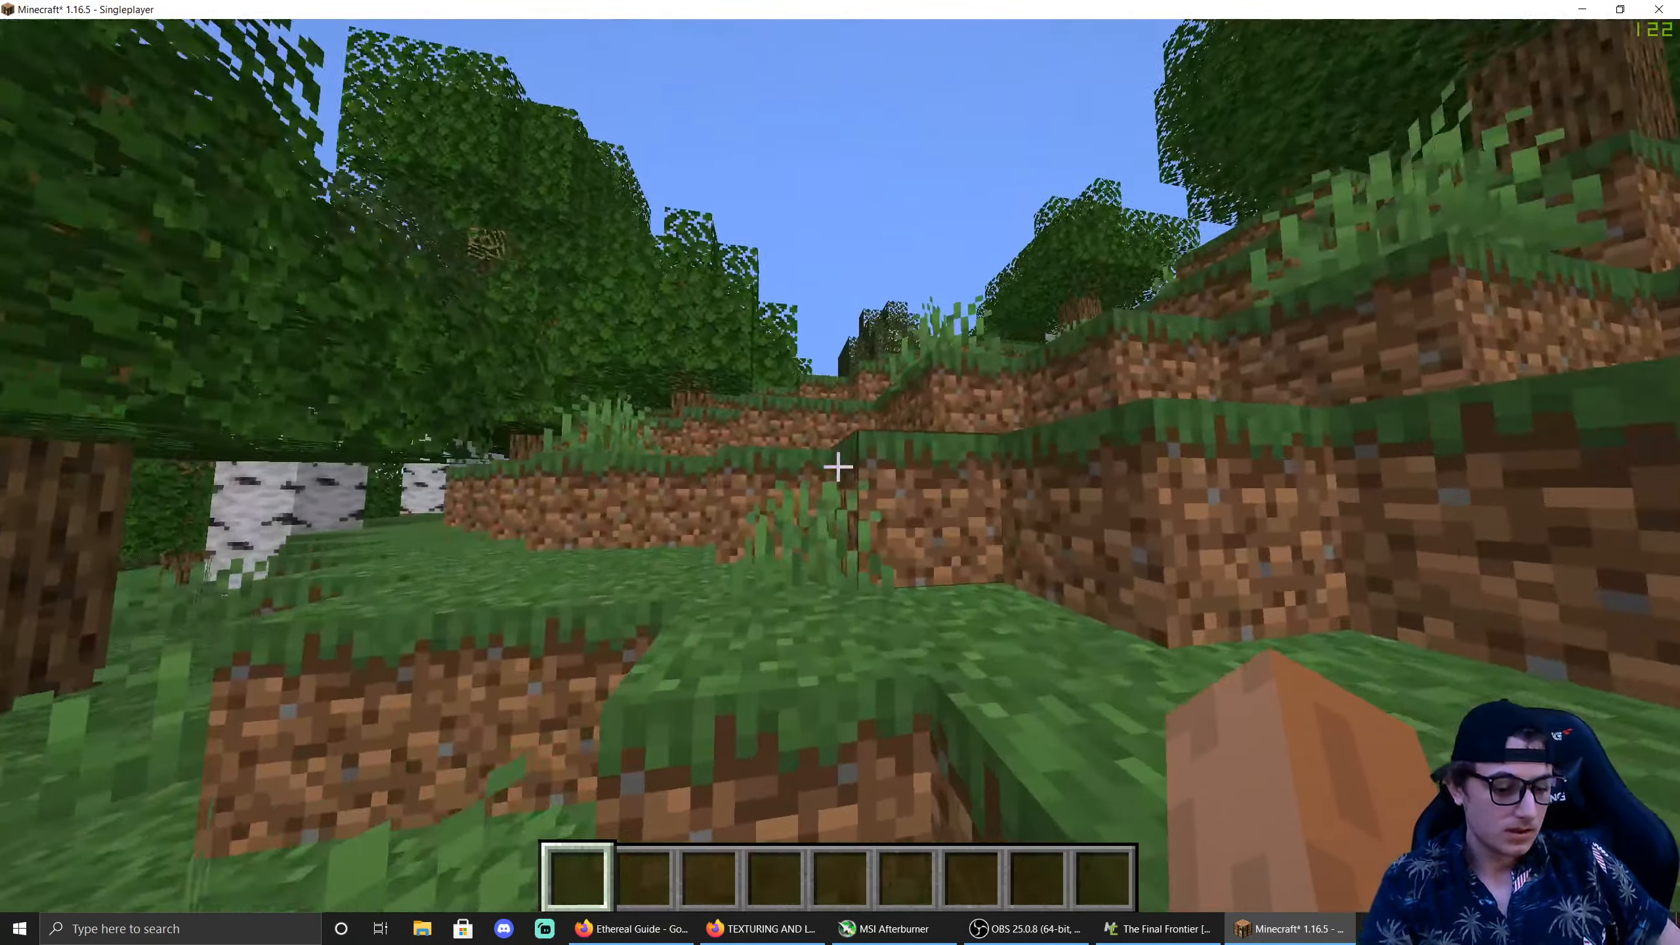
Step: Teleport to the Ethereal dimension with the /tpeth command
type("/tpeth")
key("Return")
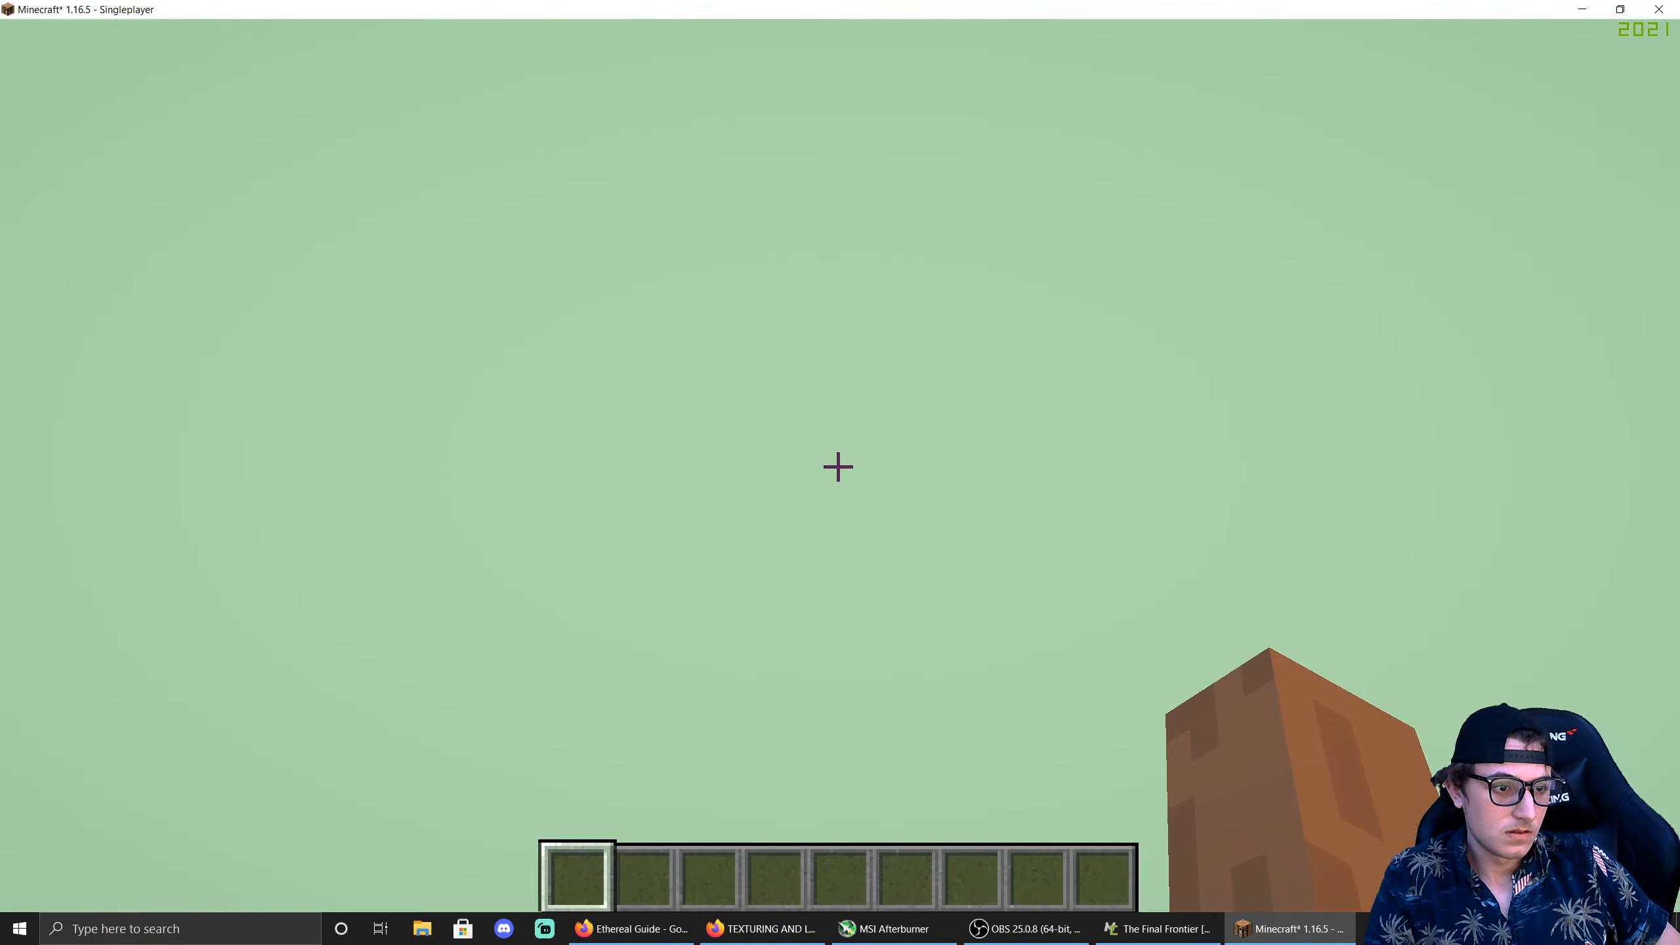
key("F3")
key("F3")
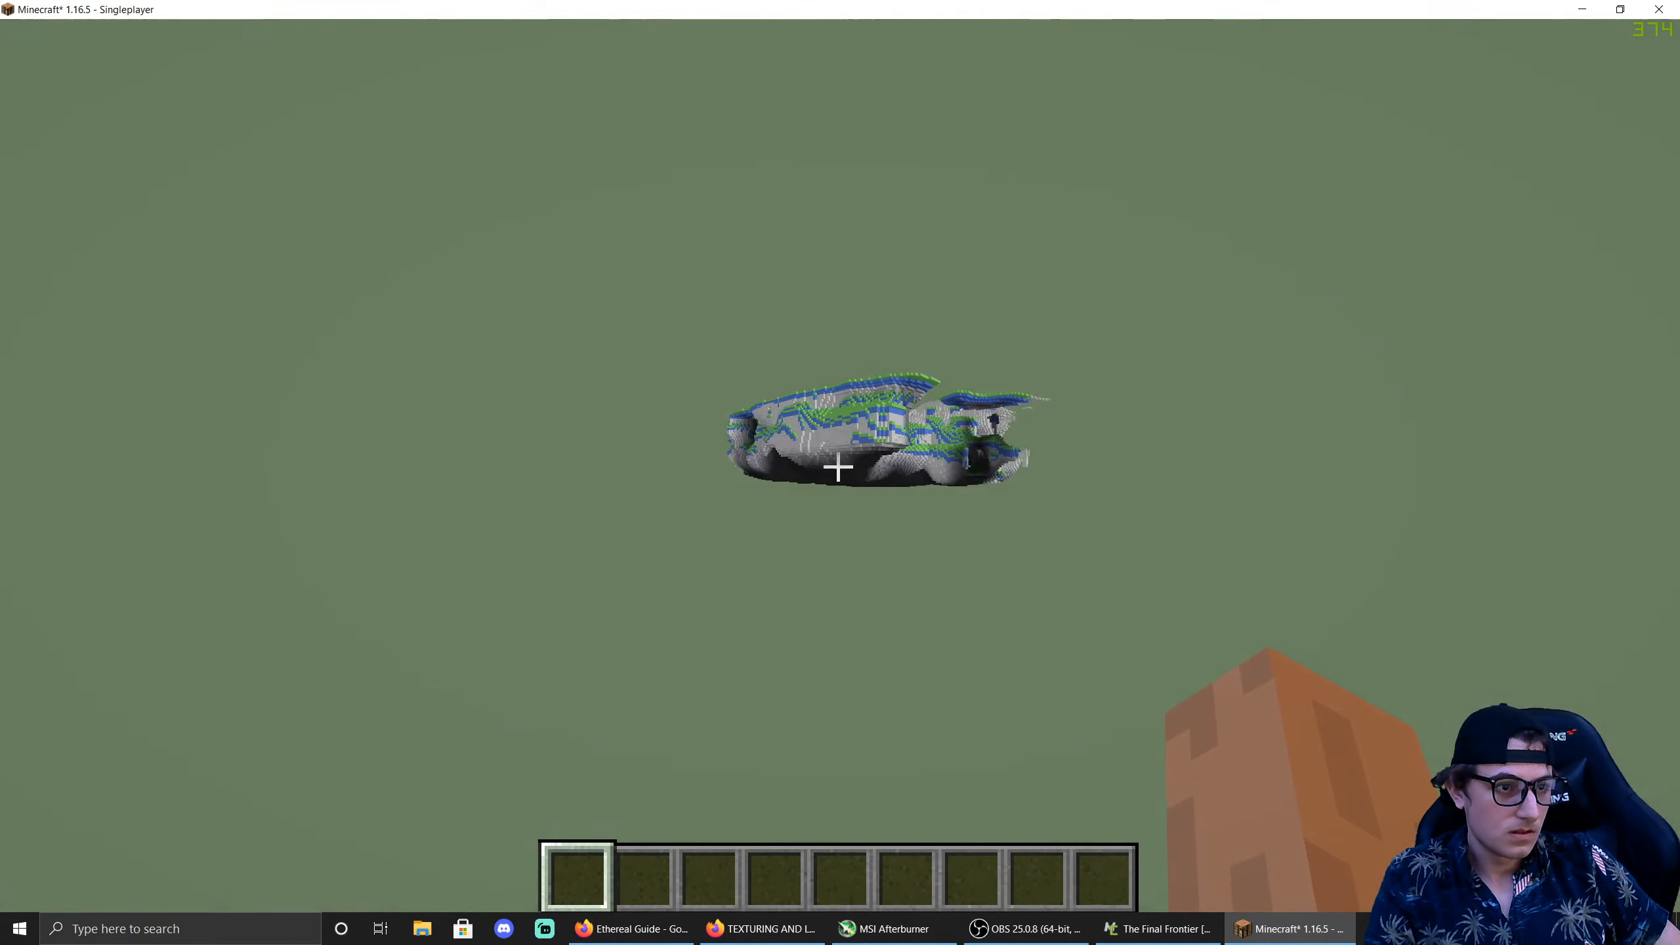
Step: Fly to the floating Ethereal island and over its surface to examine the generated terrain
key("w")
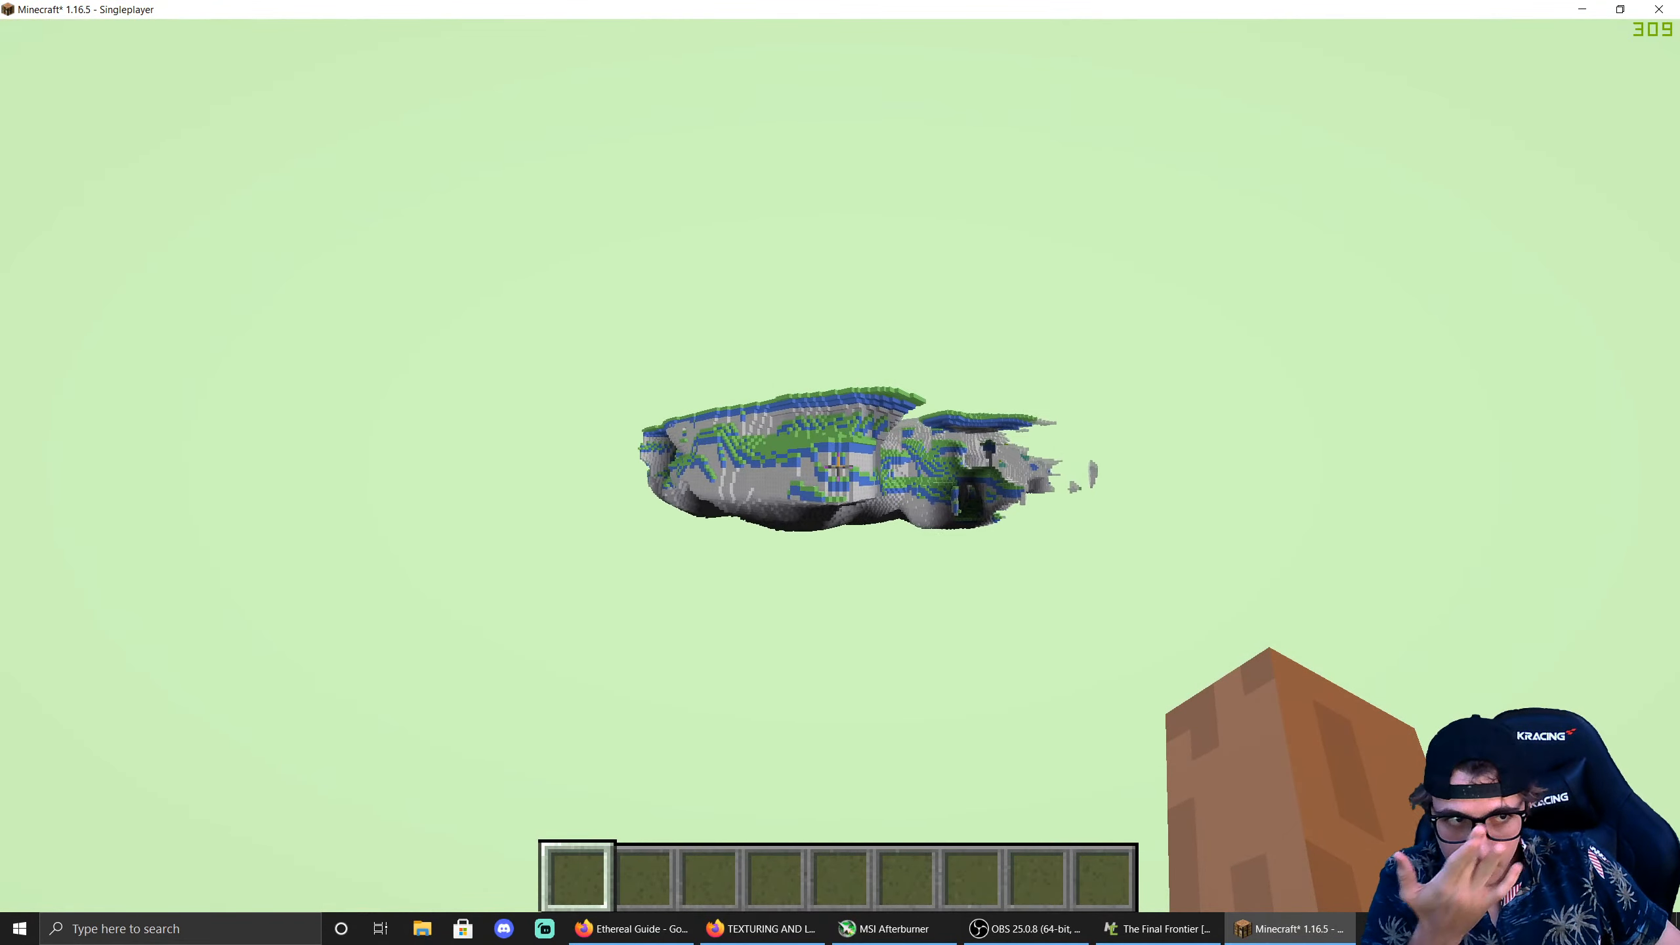
key("w")
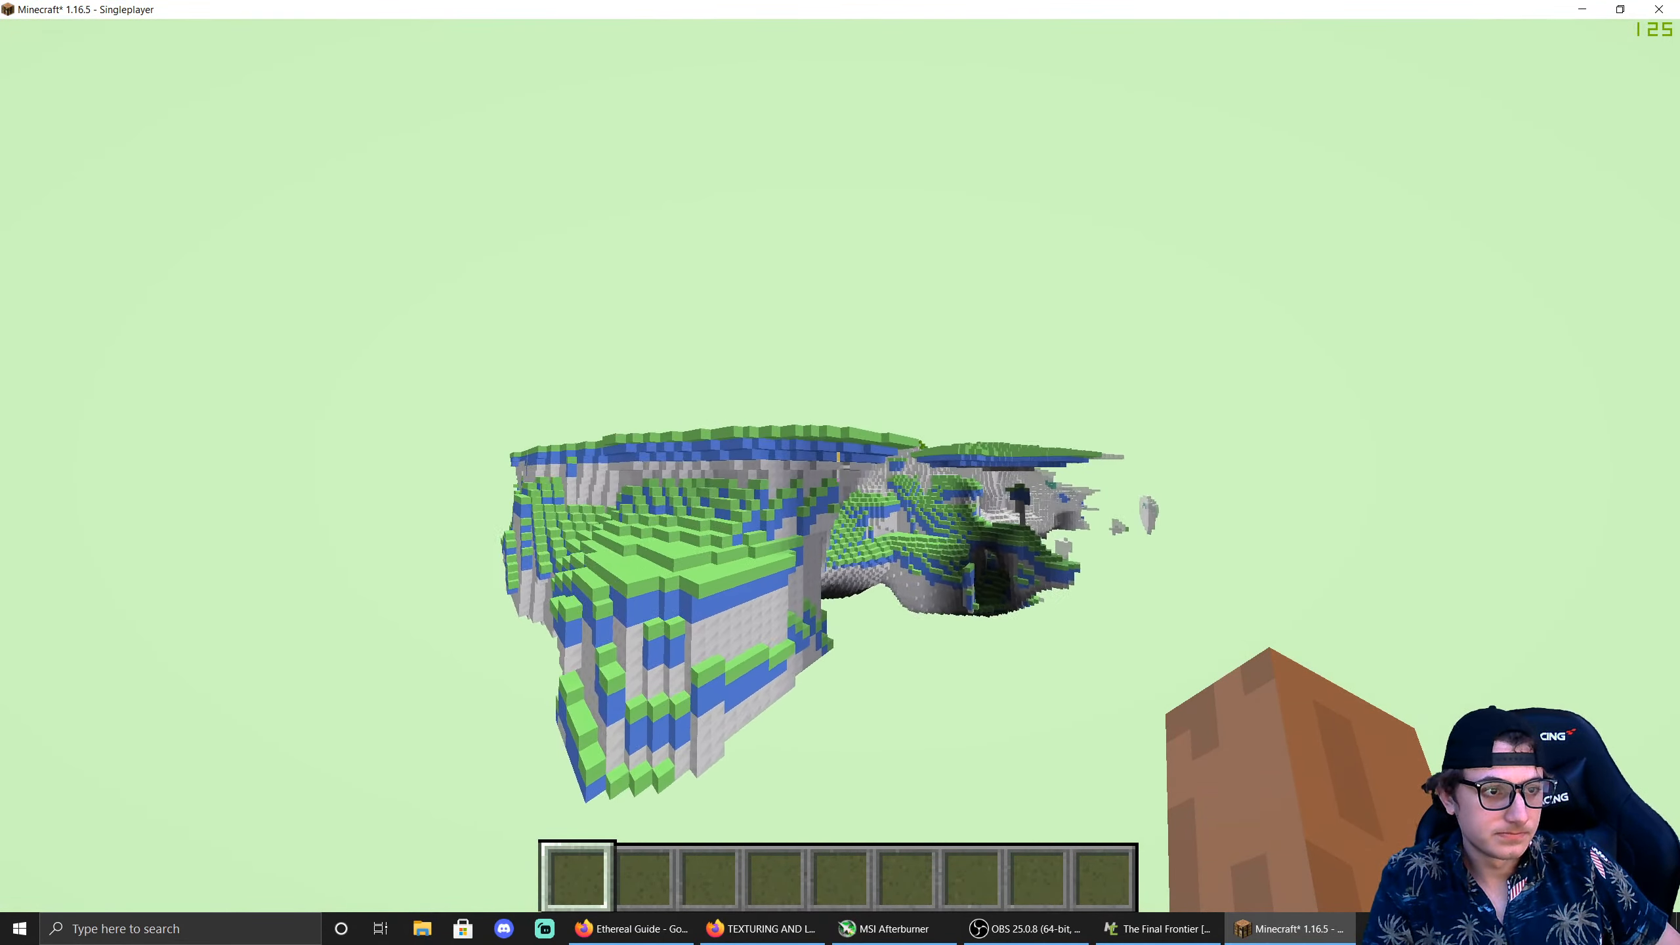
key("w")
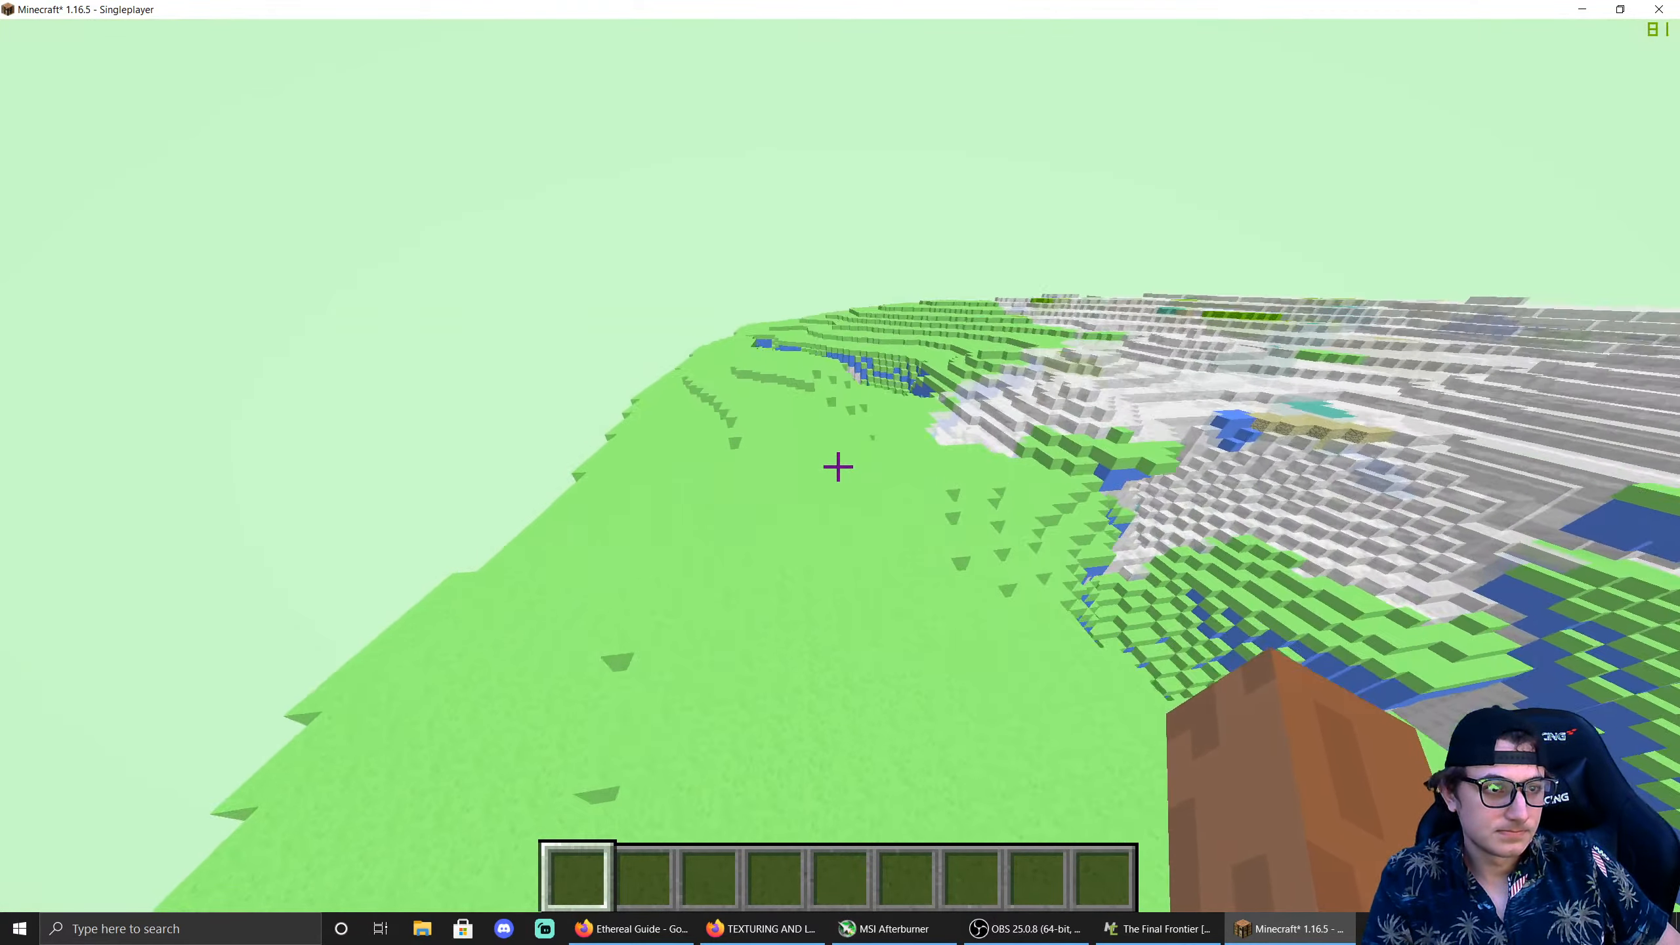
key("w")
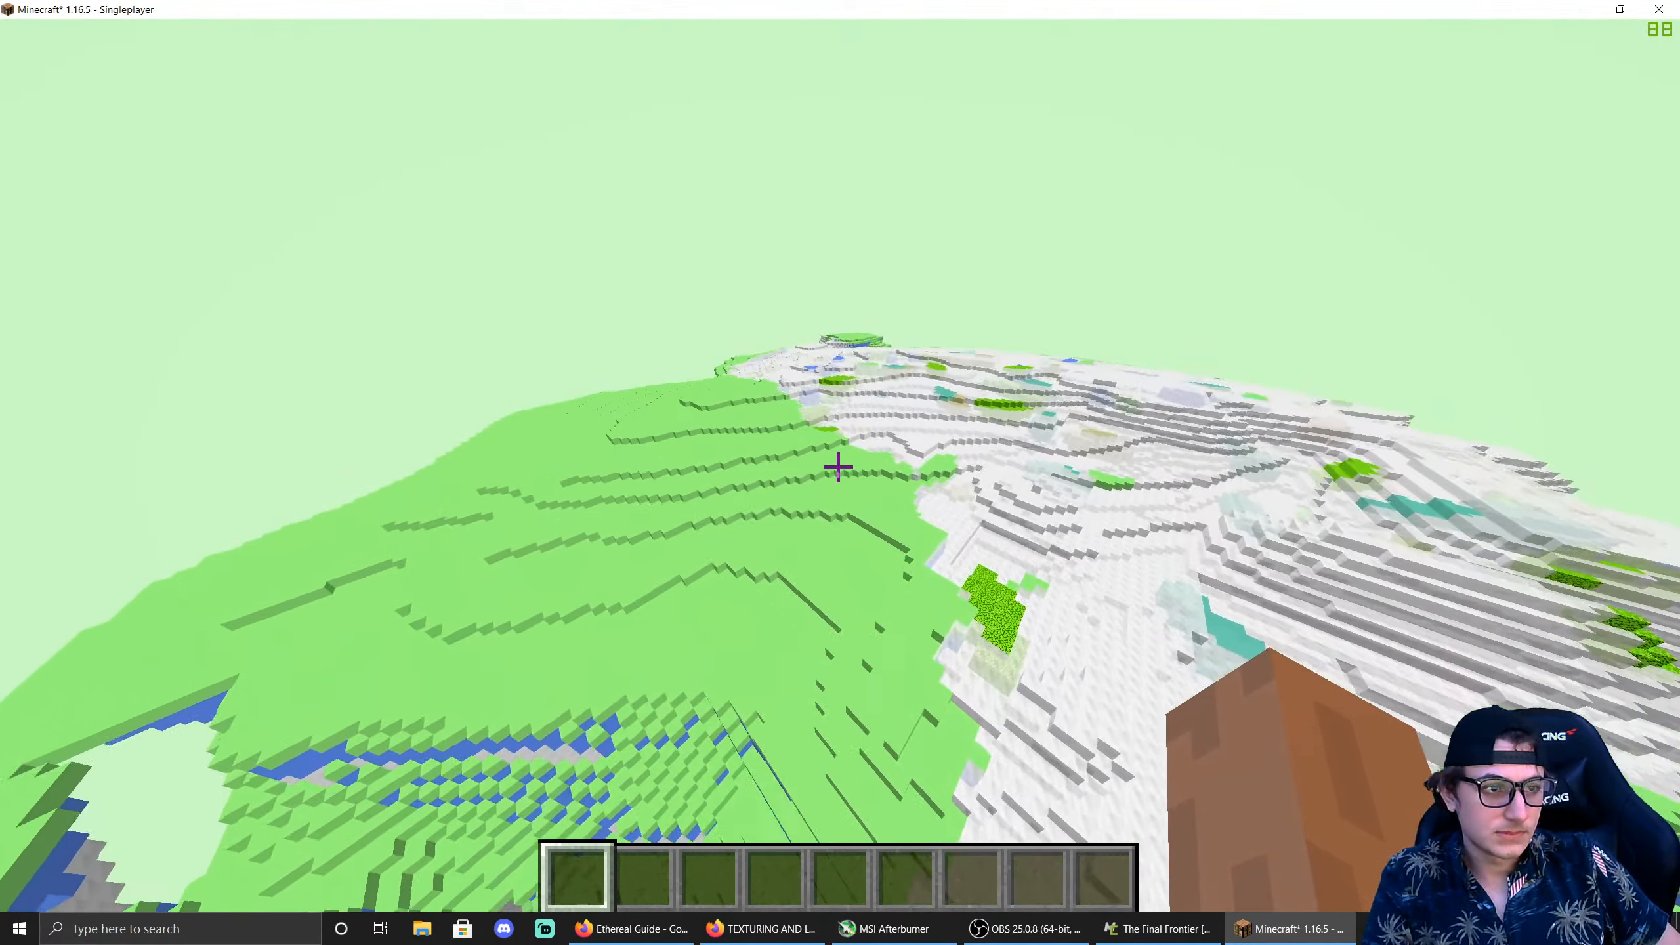
key("w")
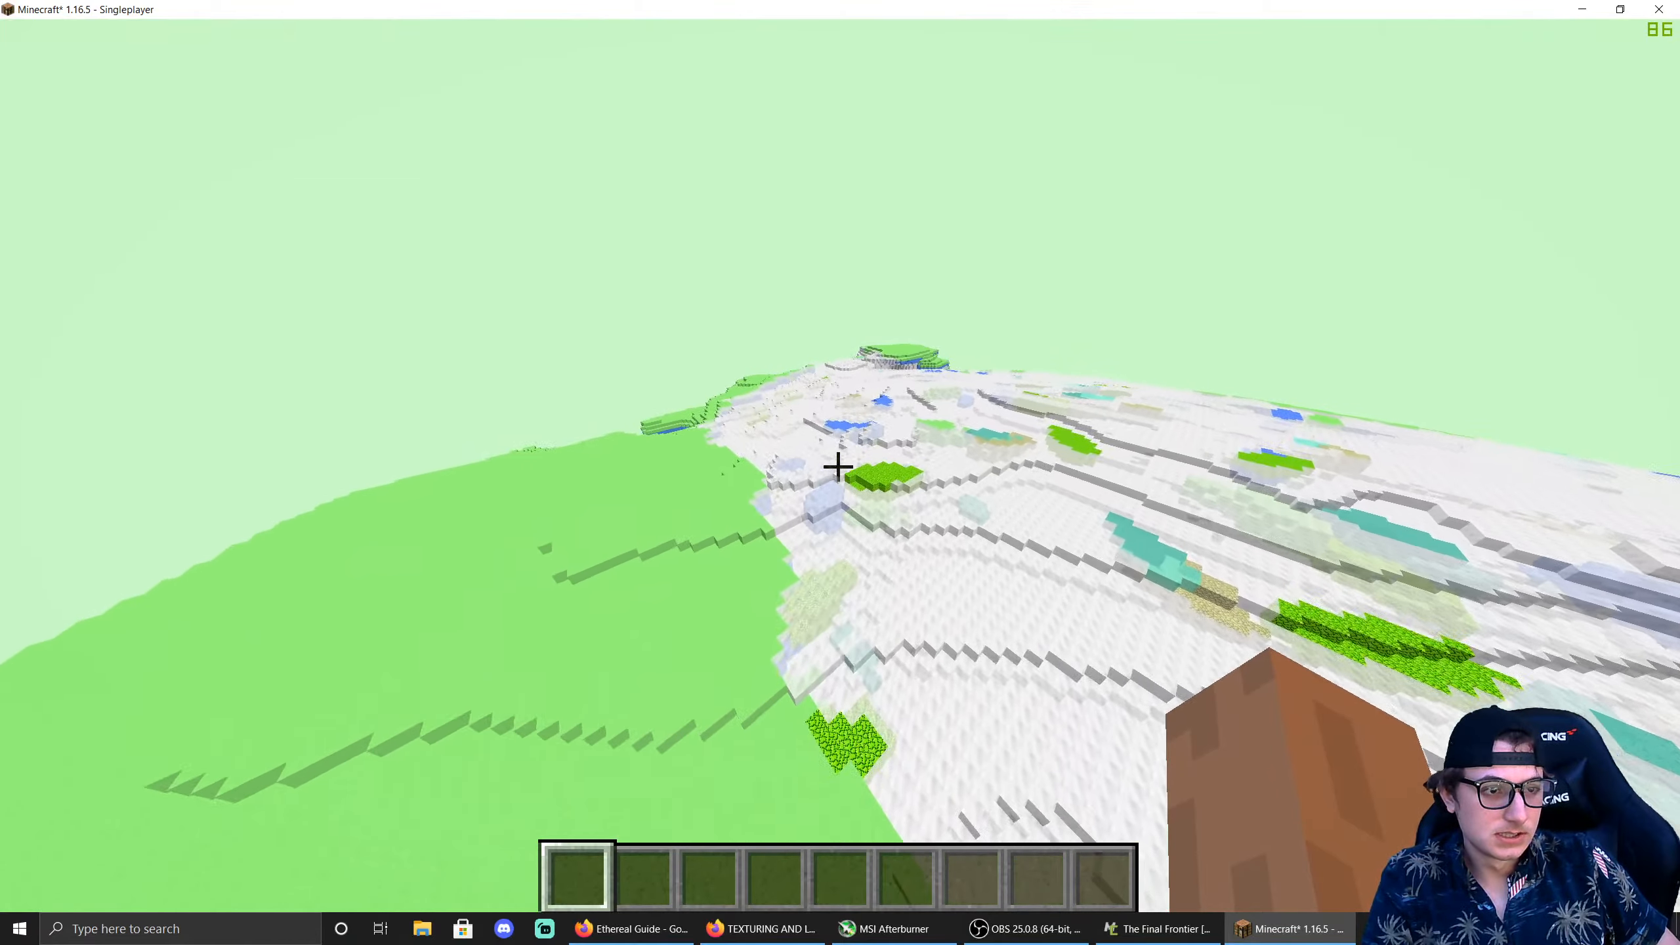
key("w")
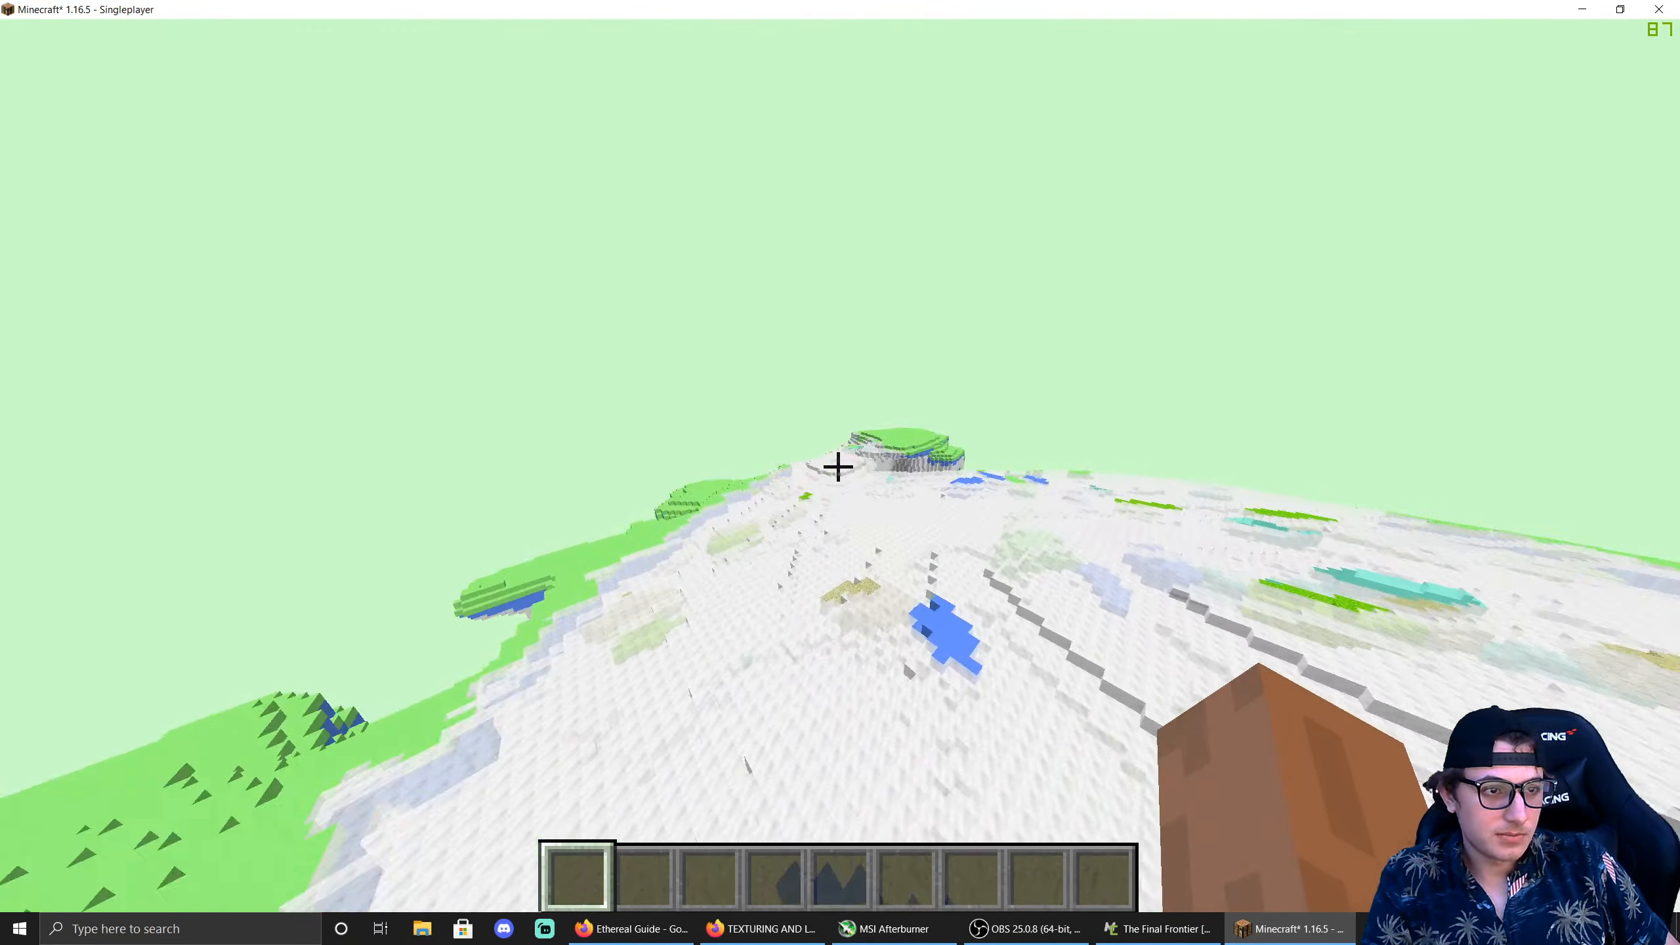
key("w")
Step: Teleport the player to x 890 and z 900 at the current height with /tp @p 890 ~ 900
key("slash")
type("tpend")
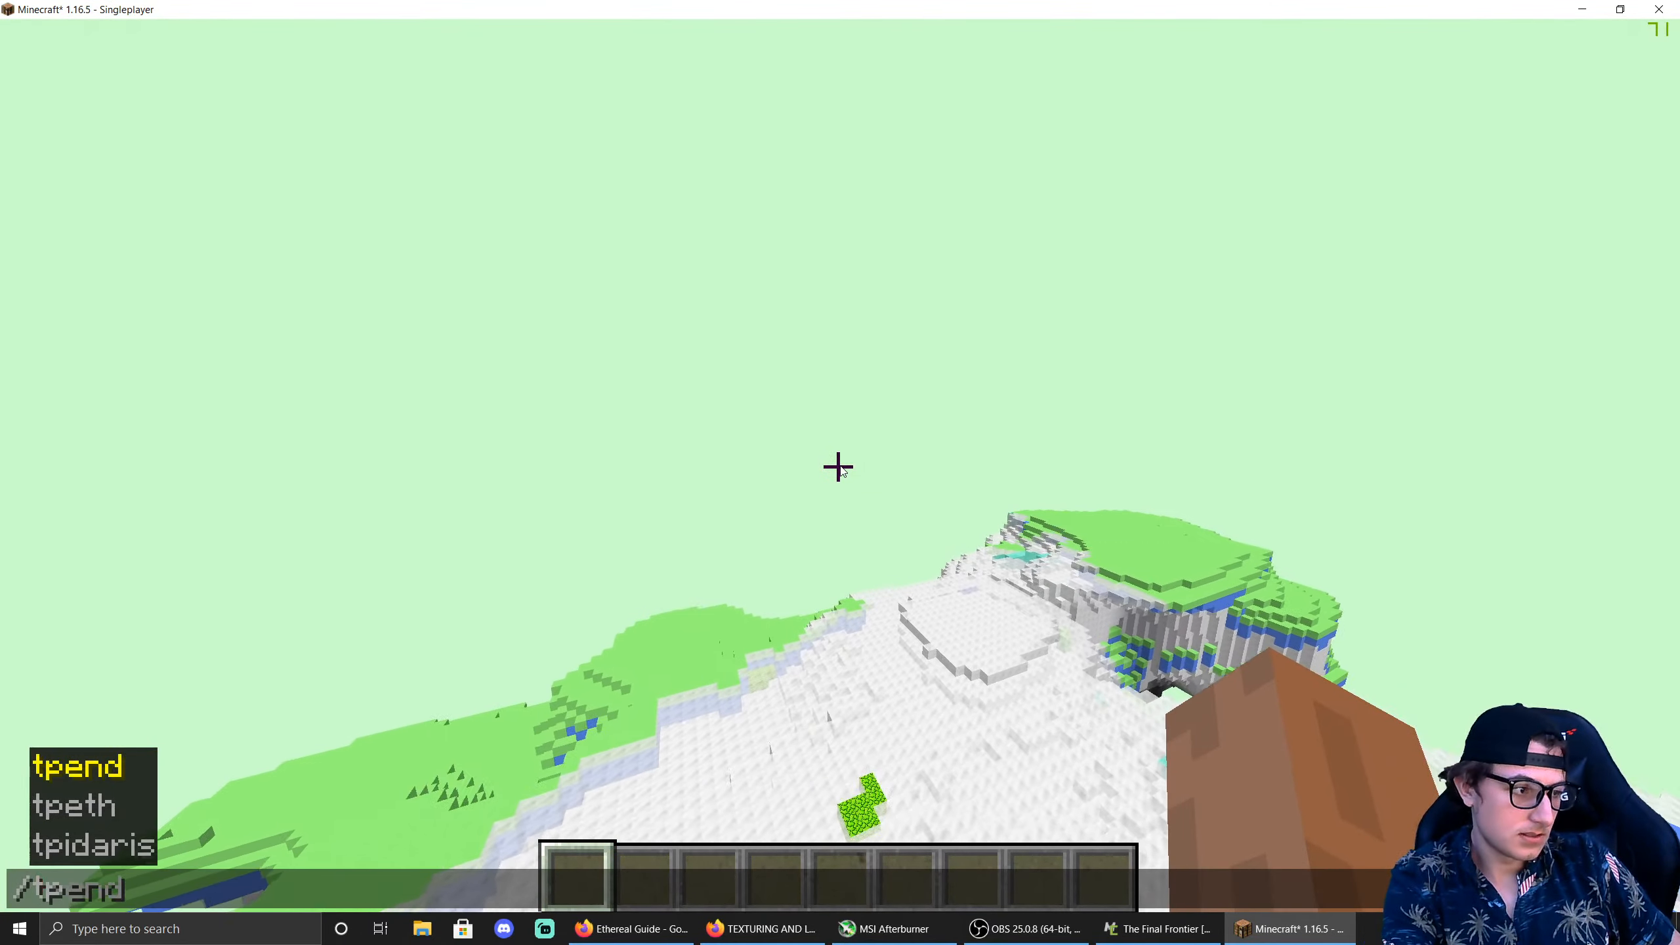
key("BackSpace")
key("BackSpace")
key("BackSpace")
type("@p 890")
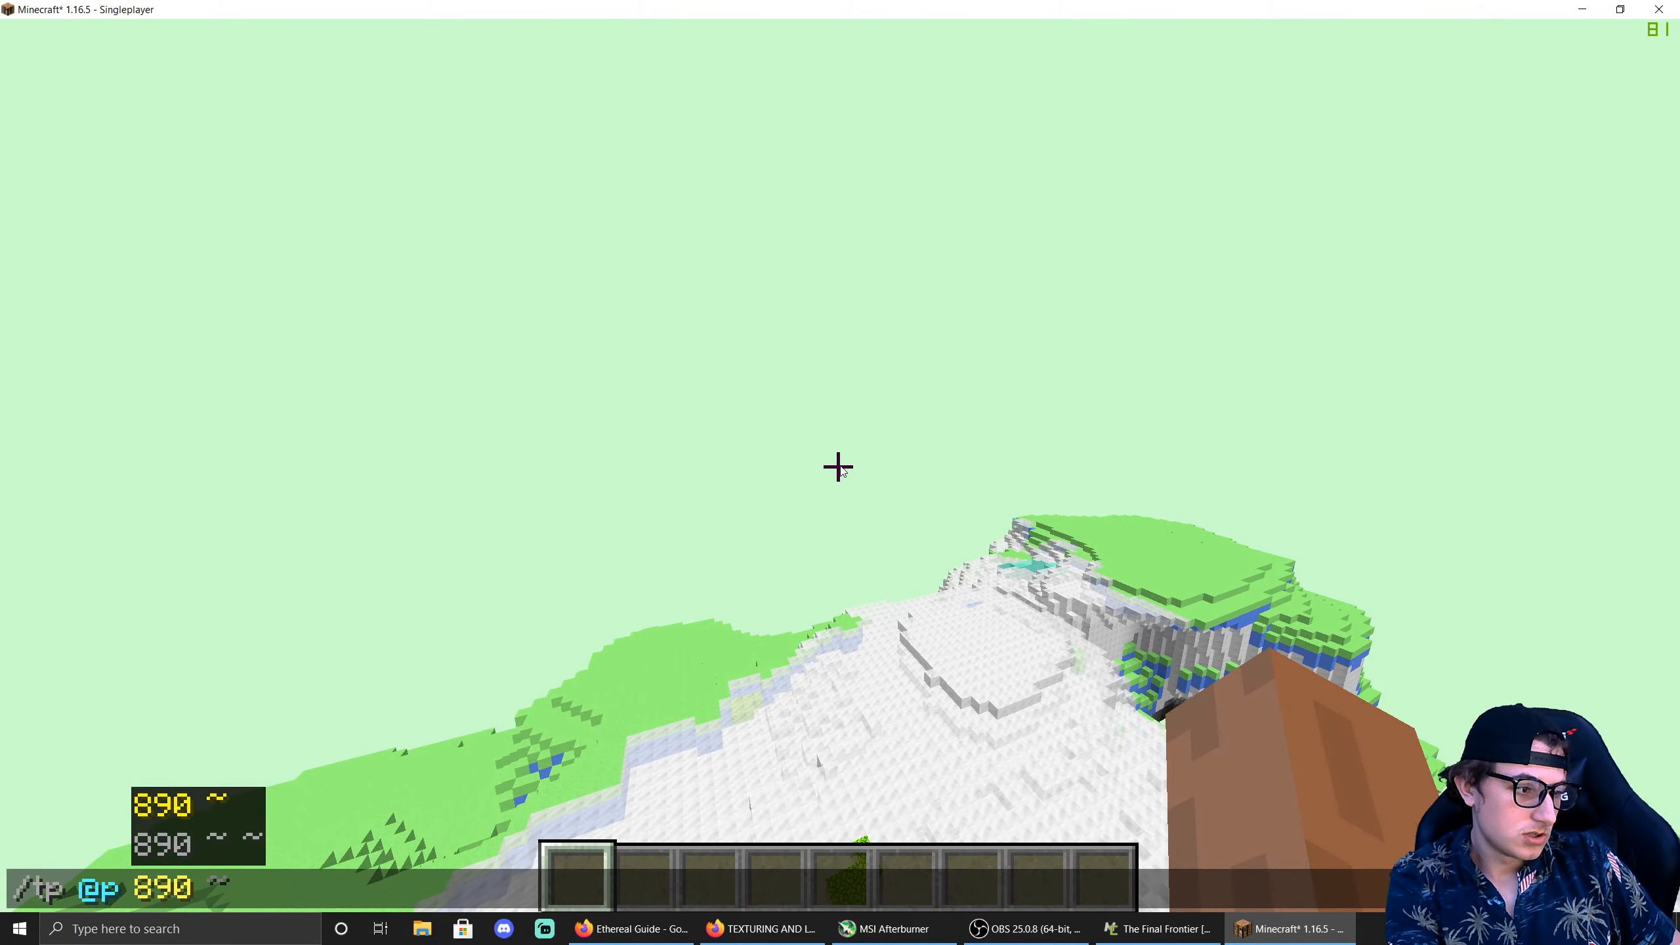
type(" ~ 900")
key("Return")
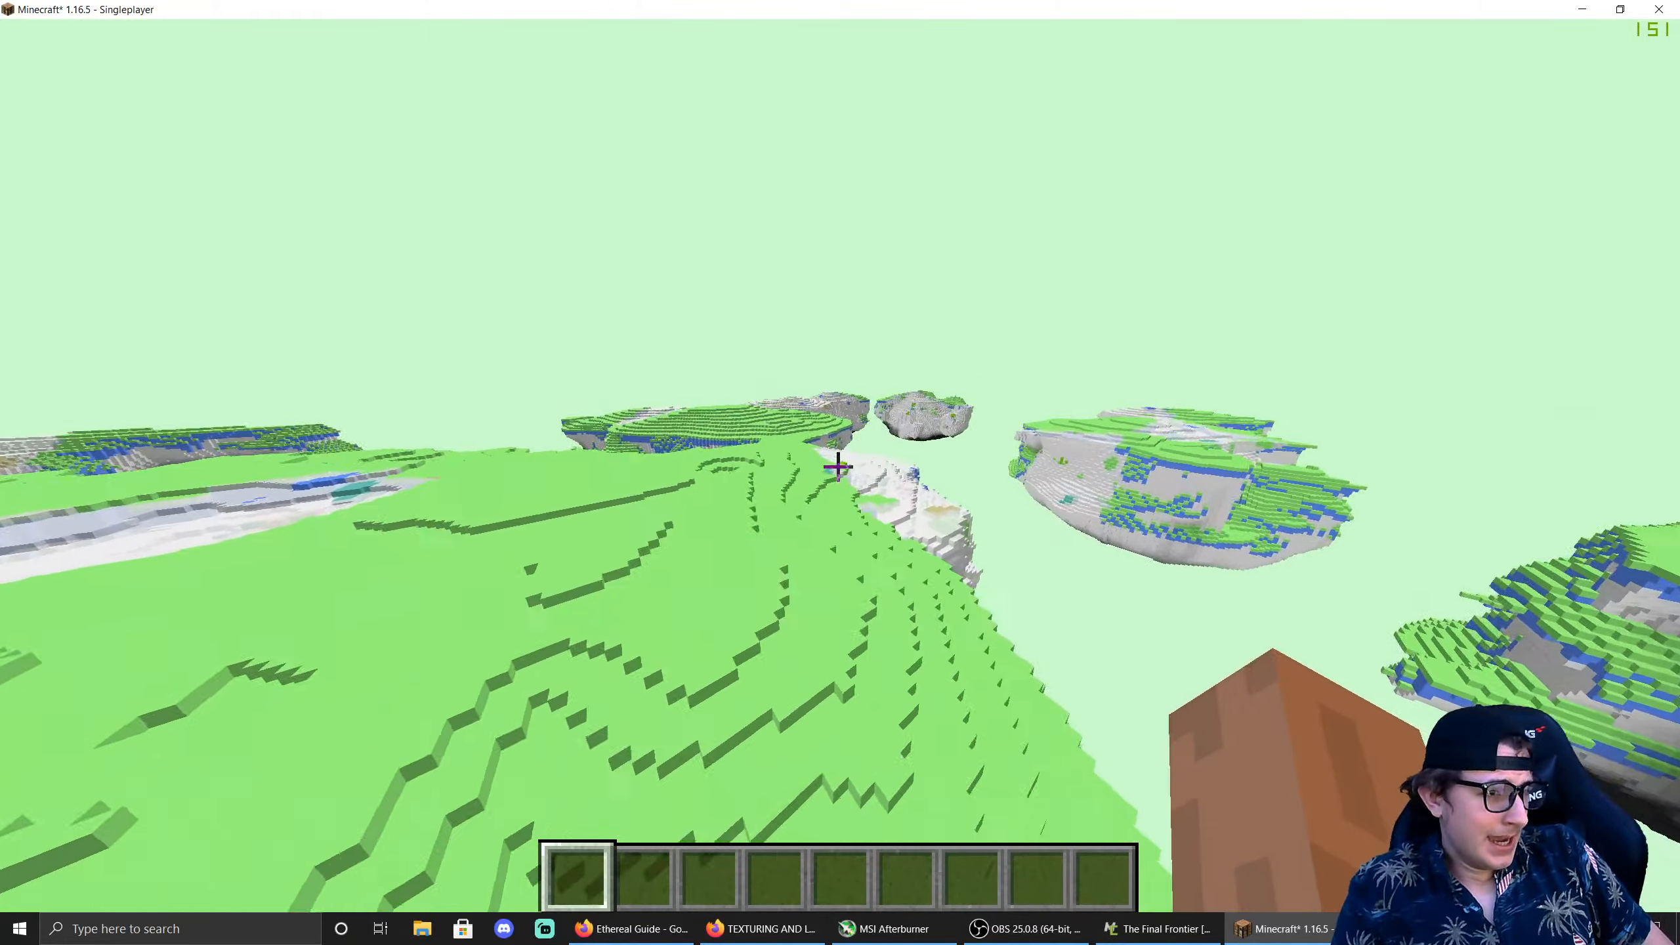
Step: Examine the island's surface blocks up close and fly across the neighbouring Ethereal islands to compare their heights and shapes
key("w")
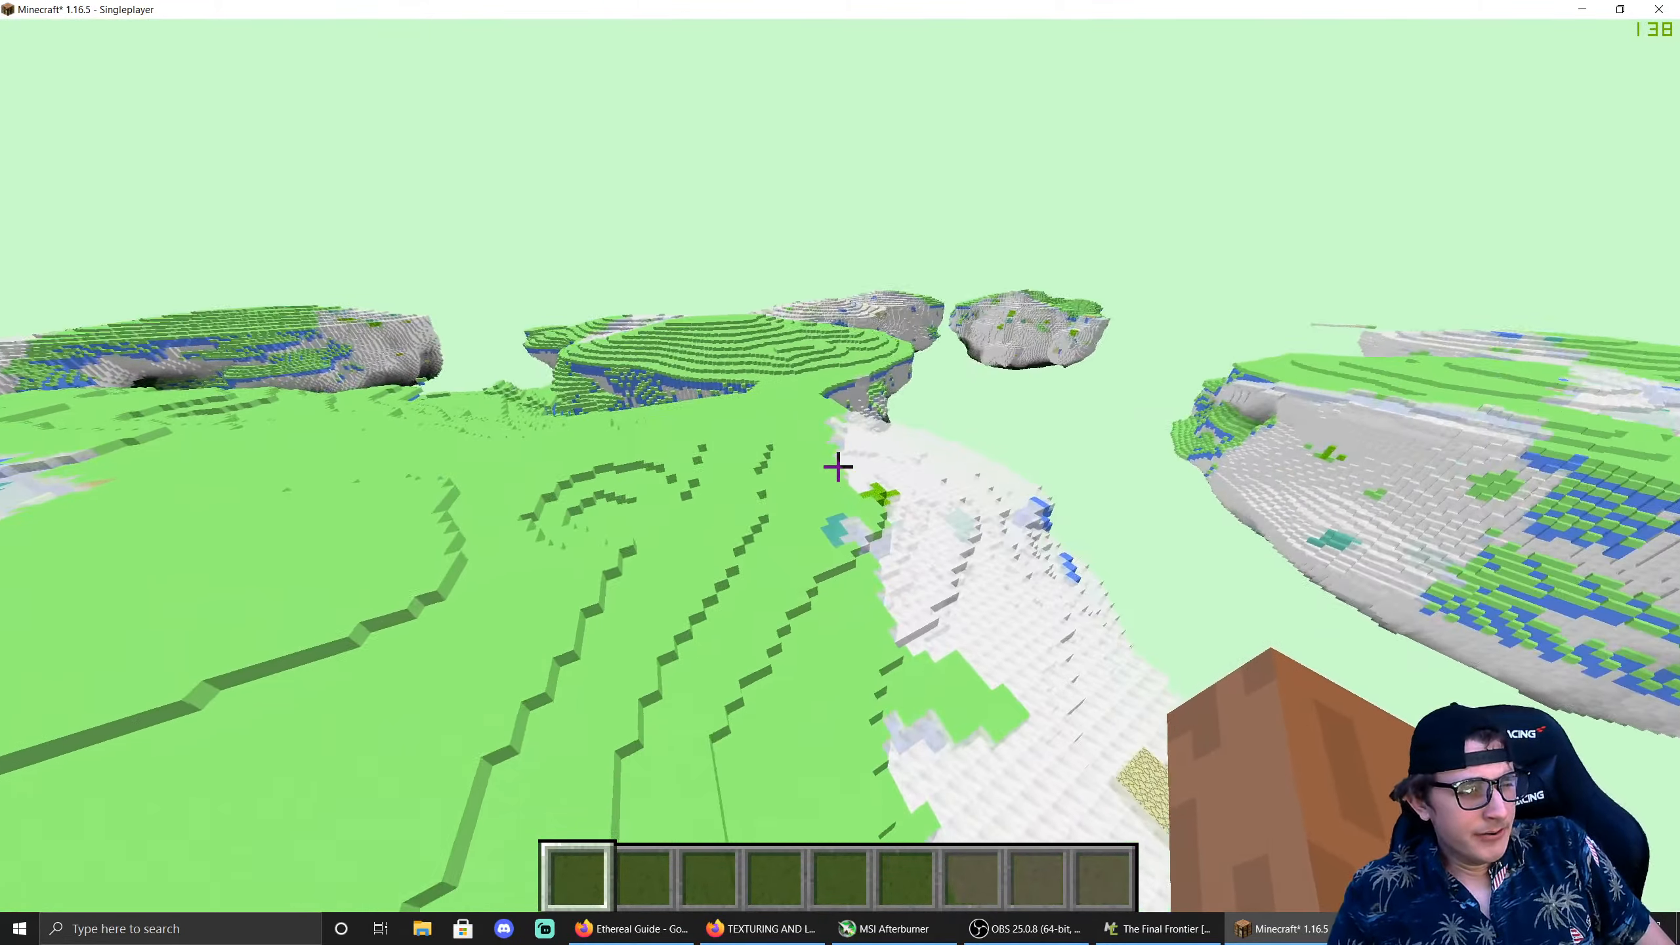
key("w")
key("shift")
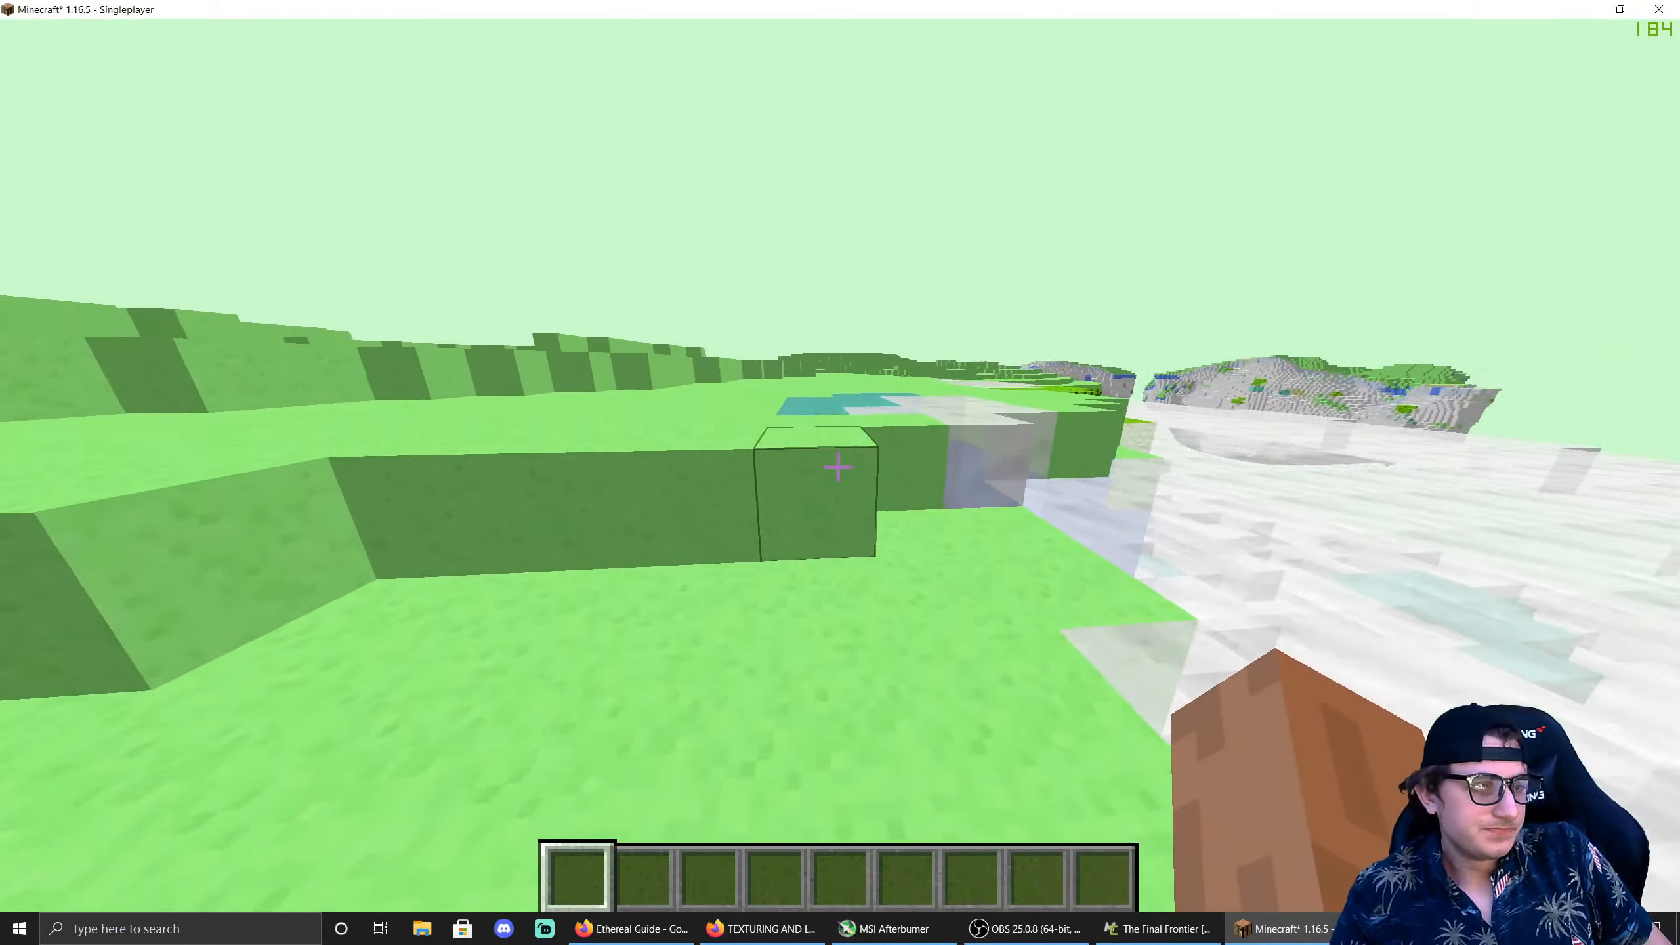
key("w")
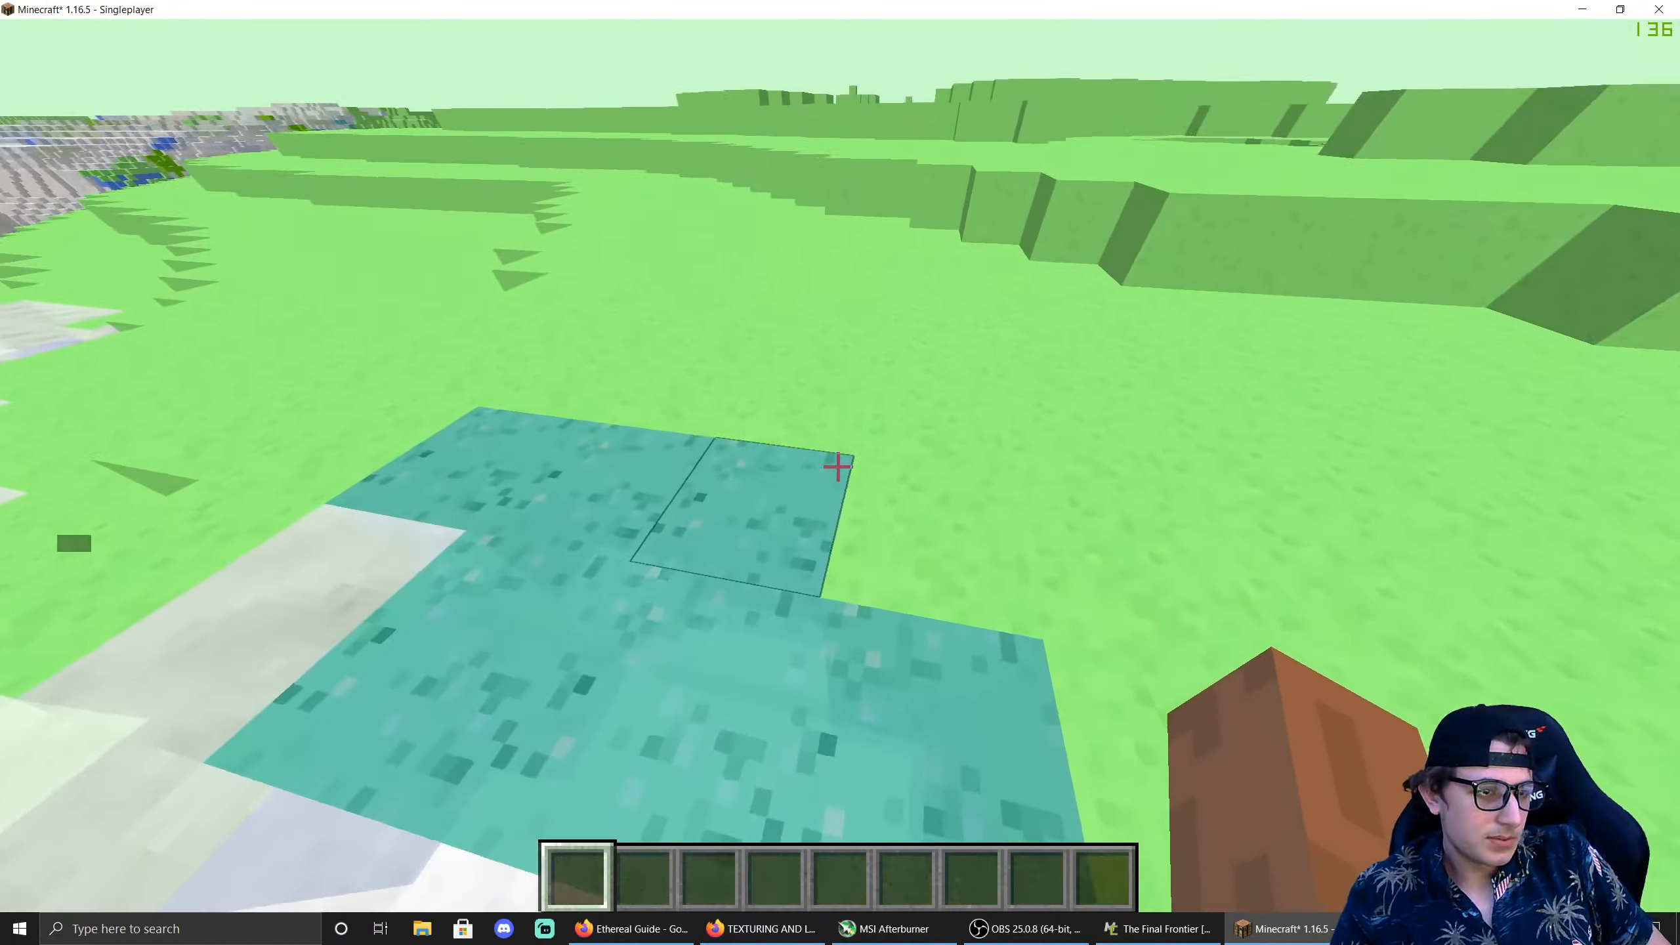
key("w")
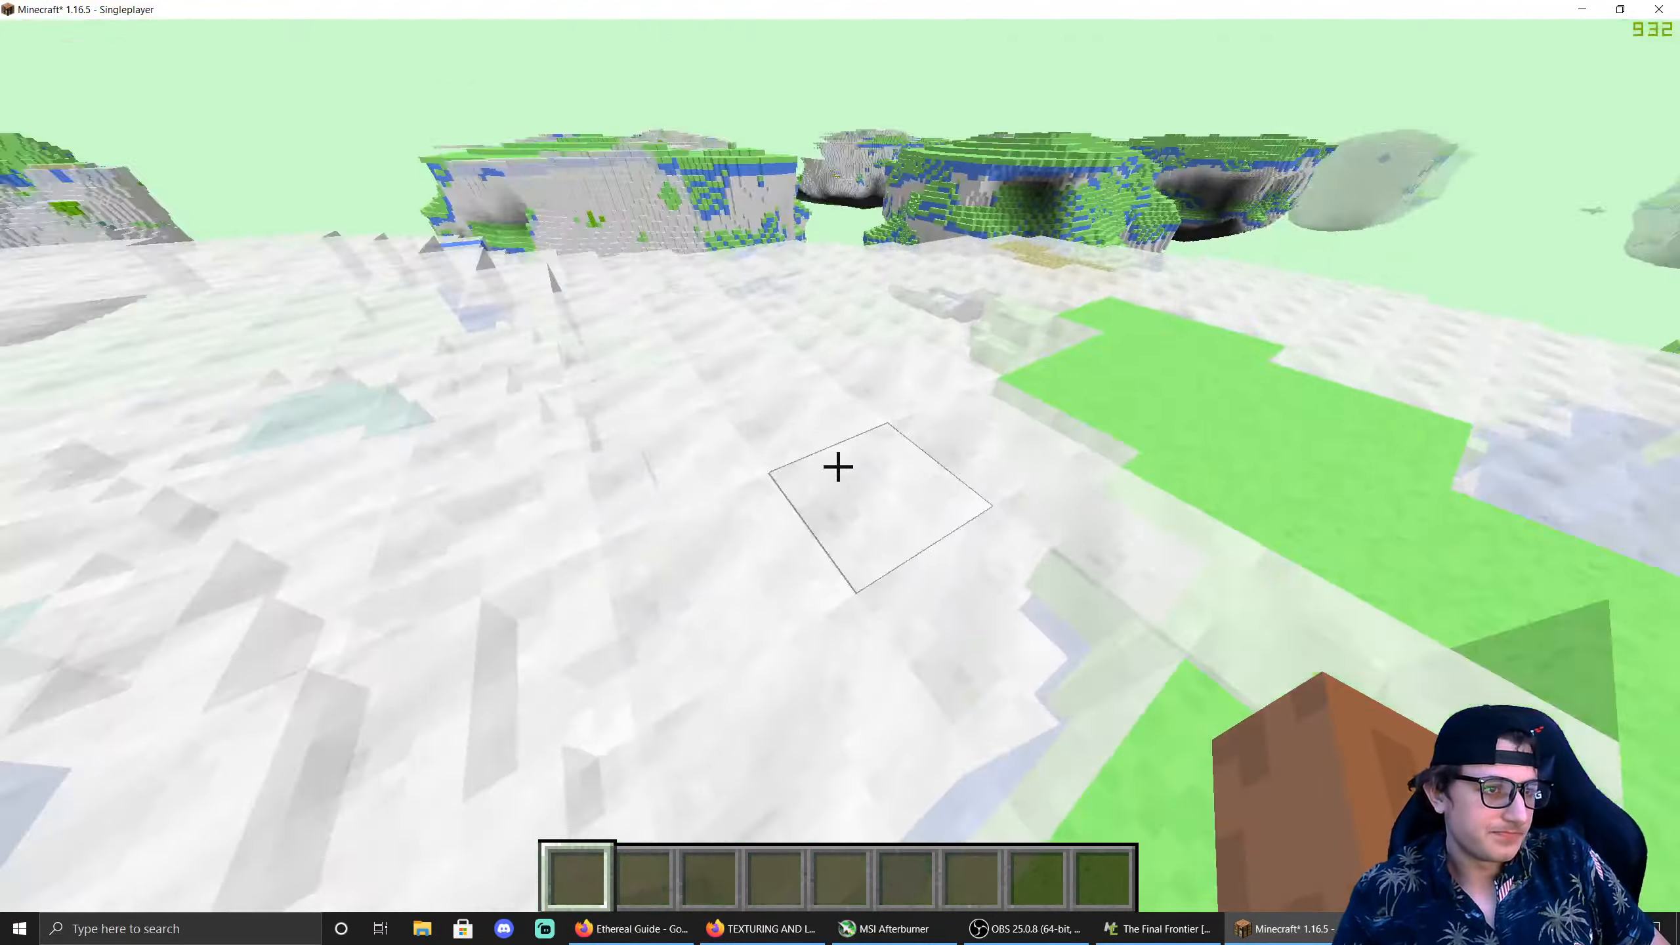
key("w")
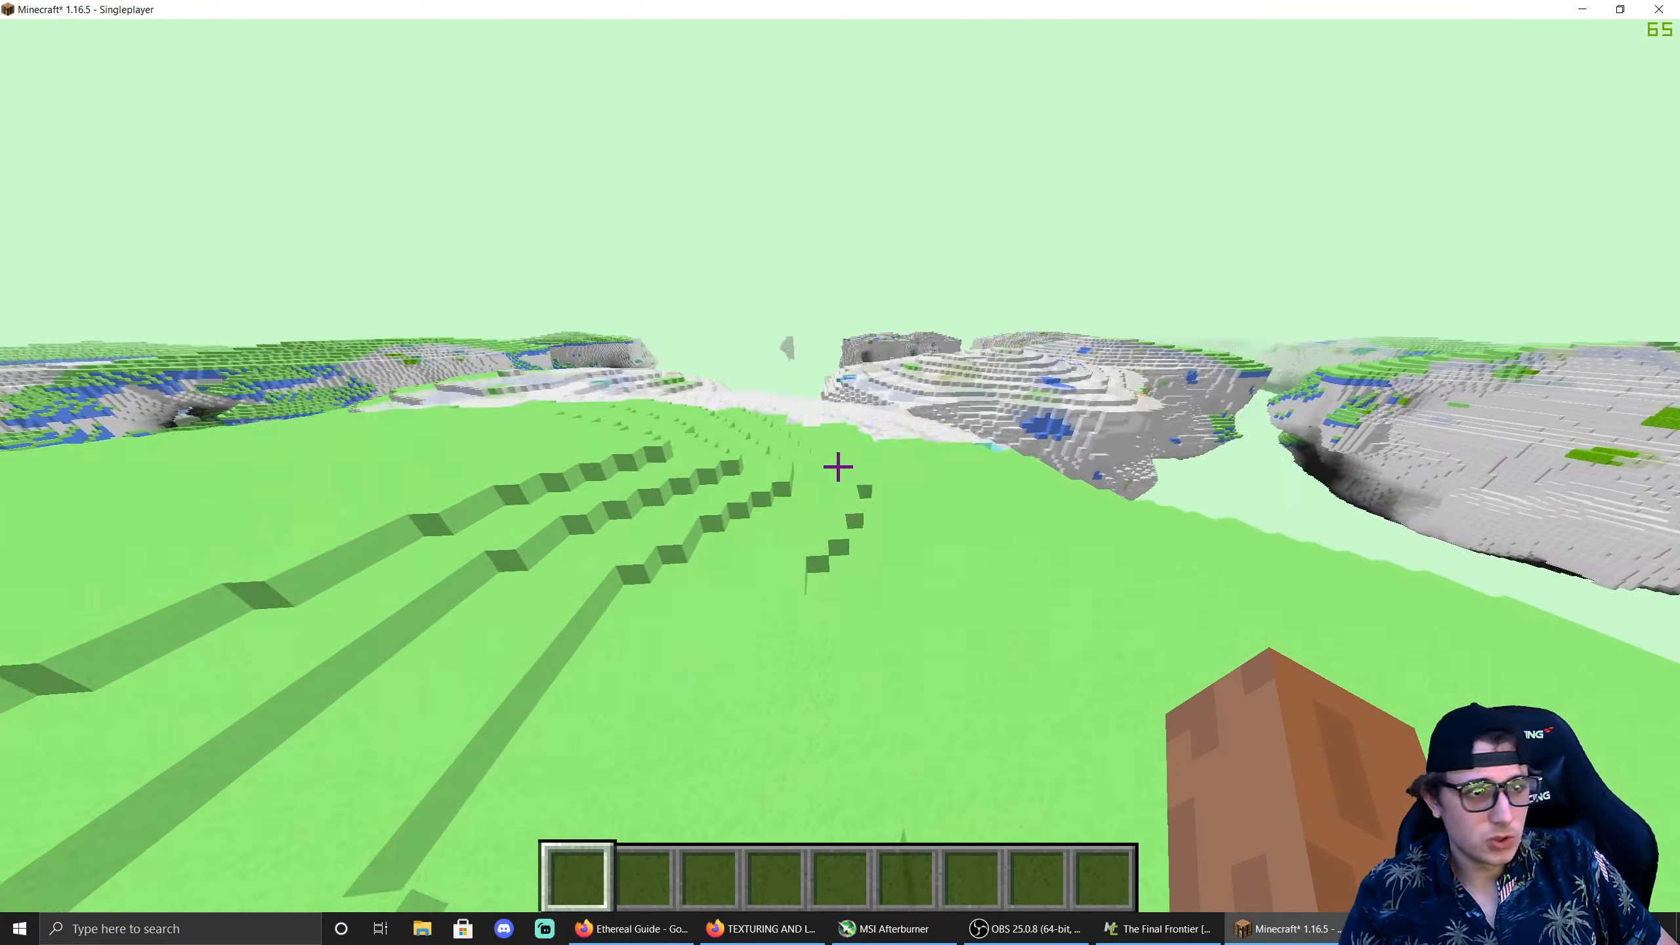
key("w")
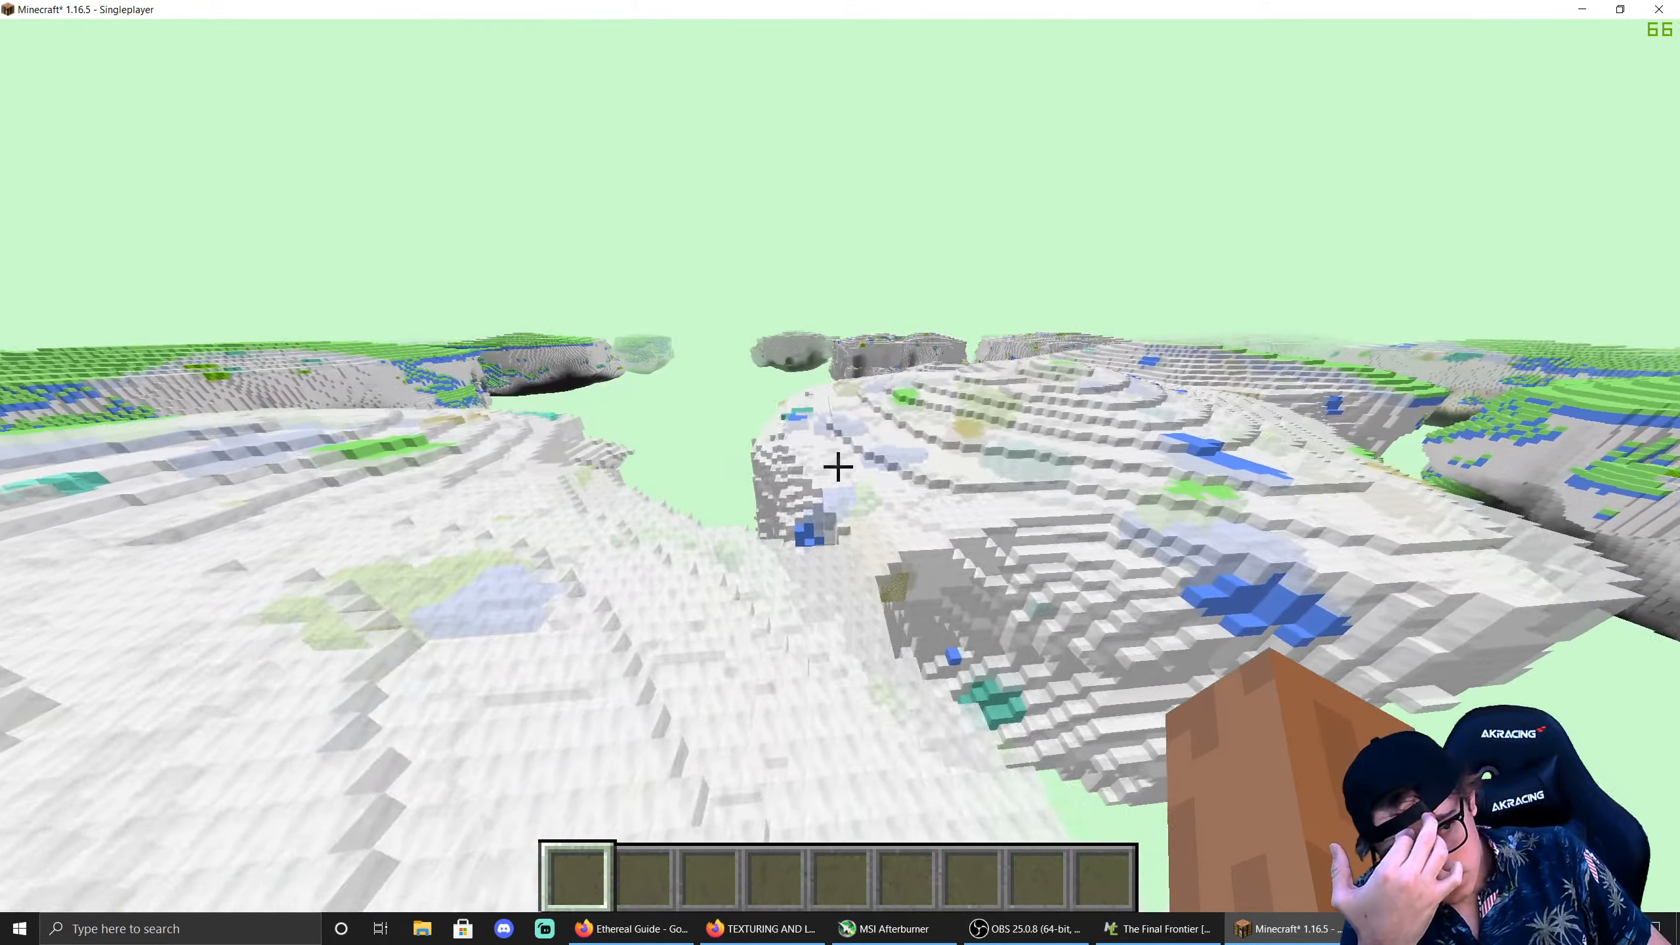
key("w")
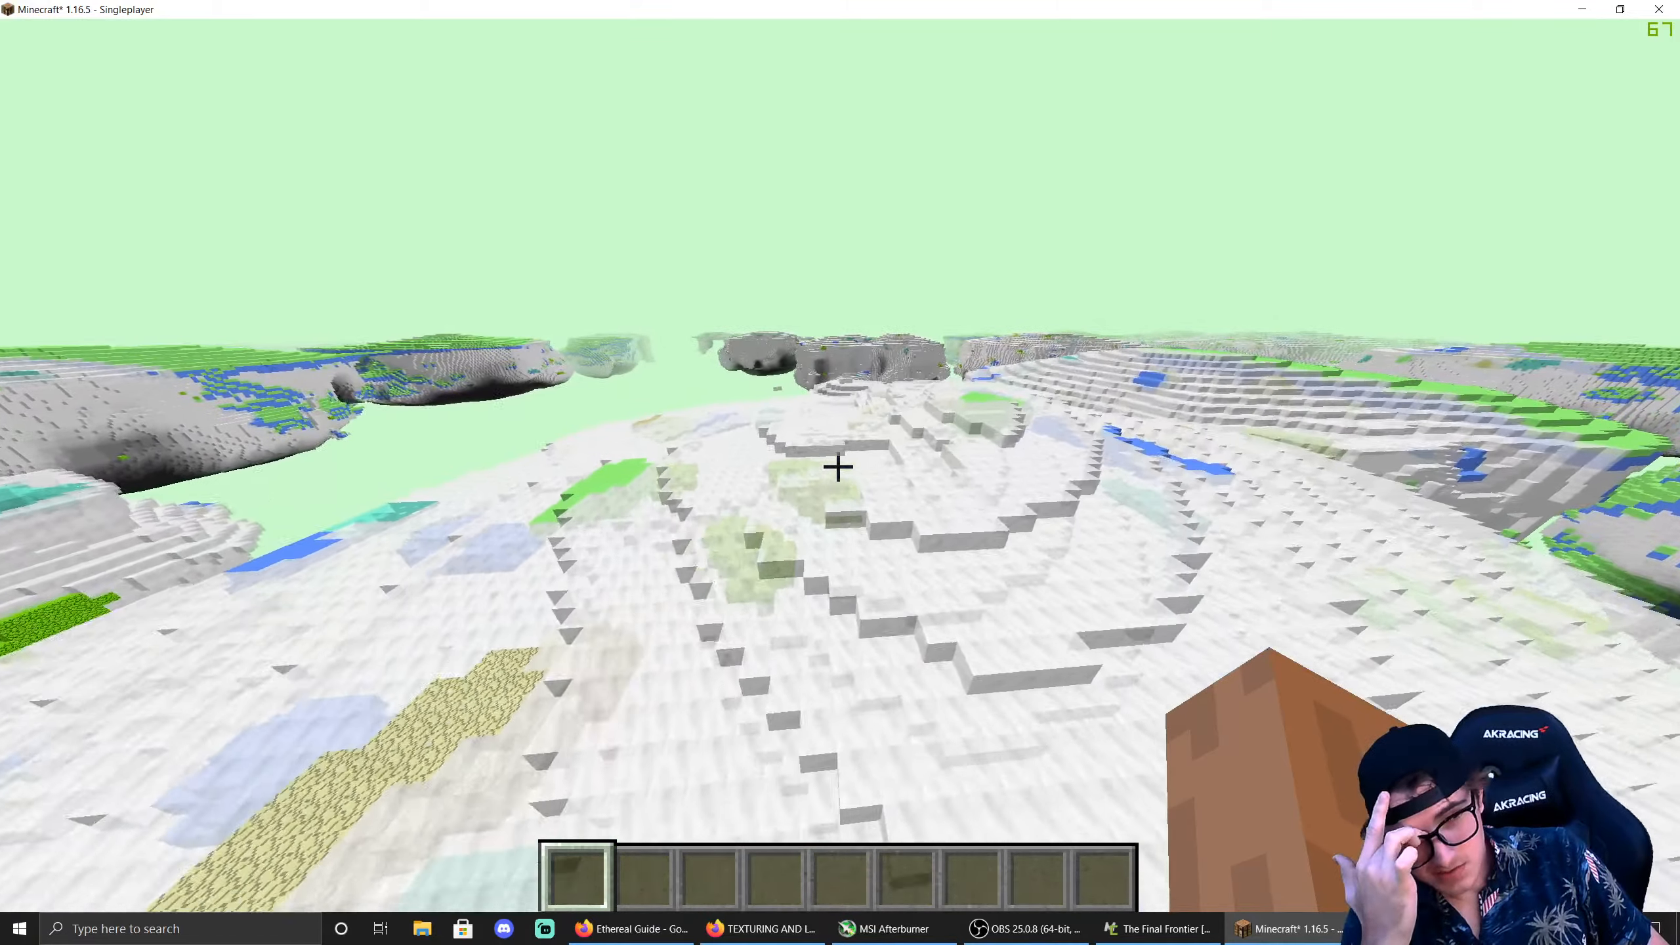
key("w")
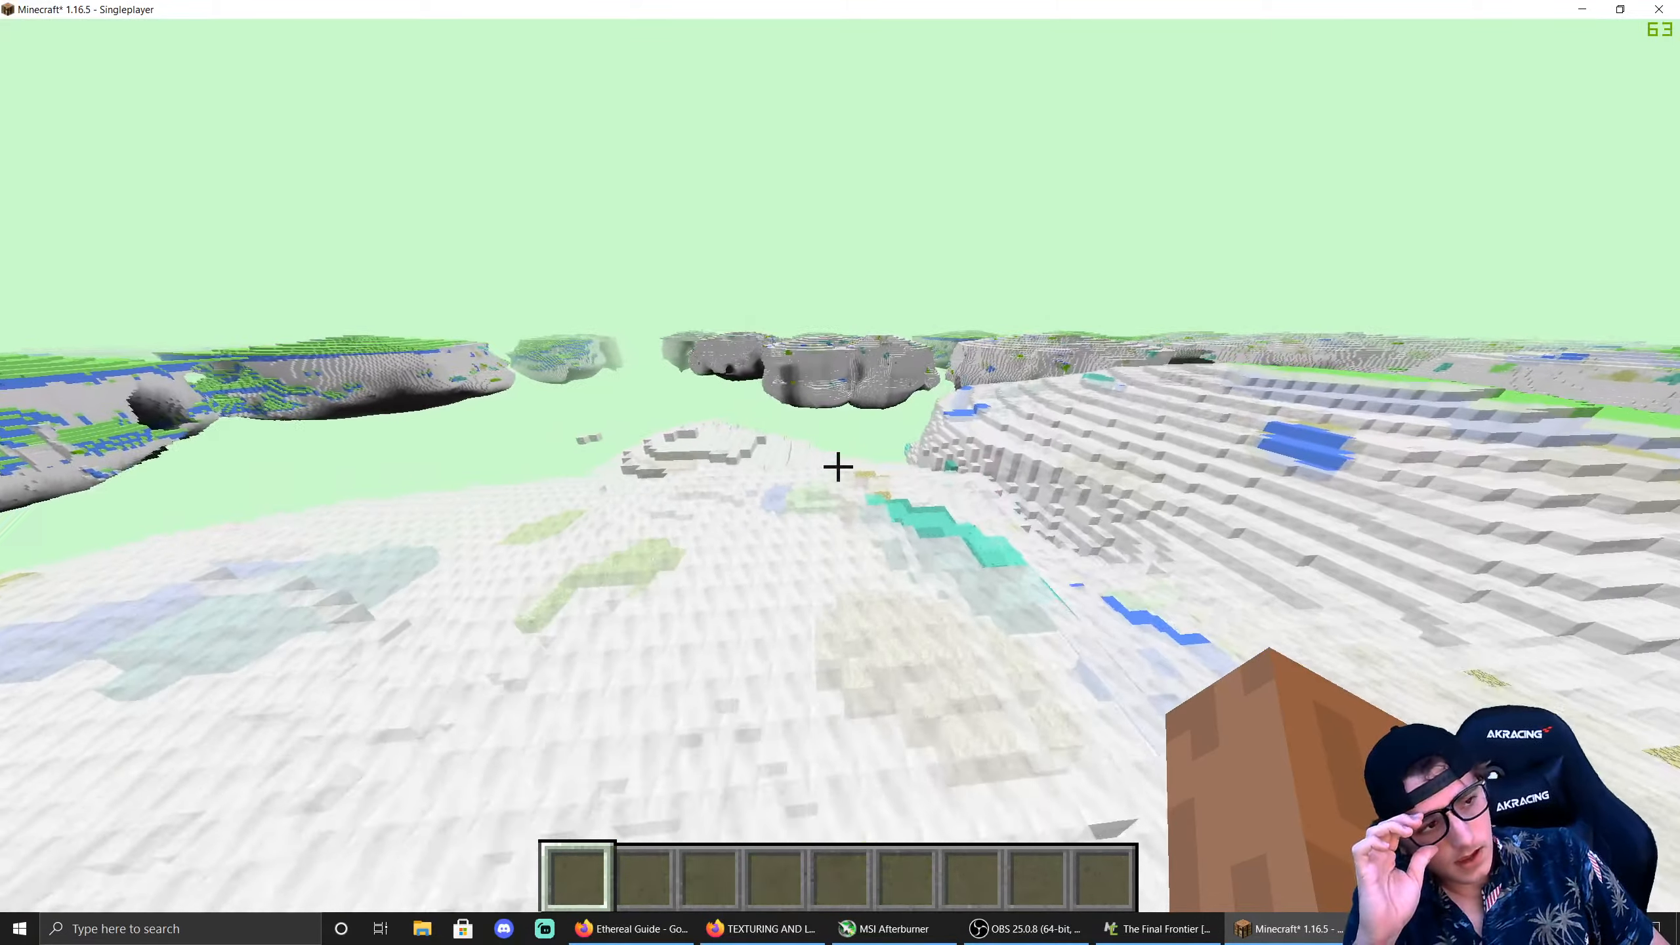
key("w")
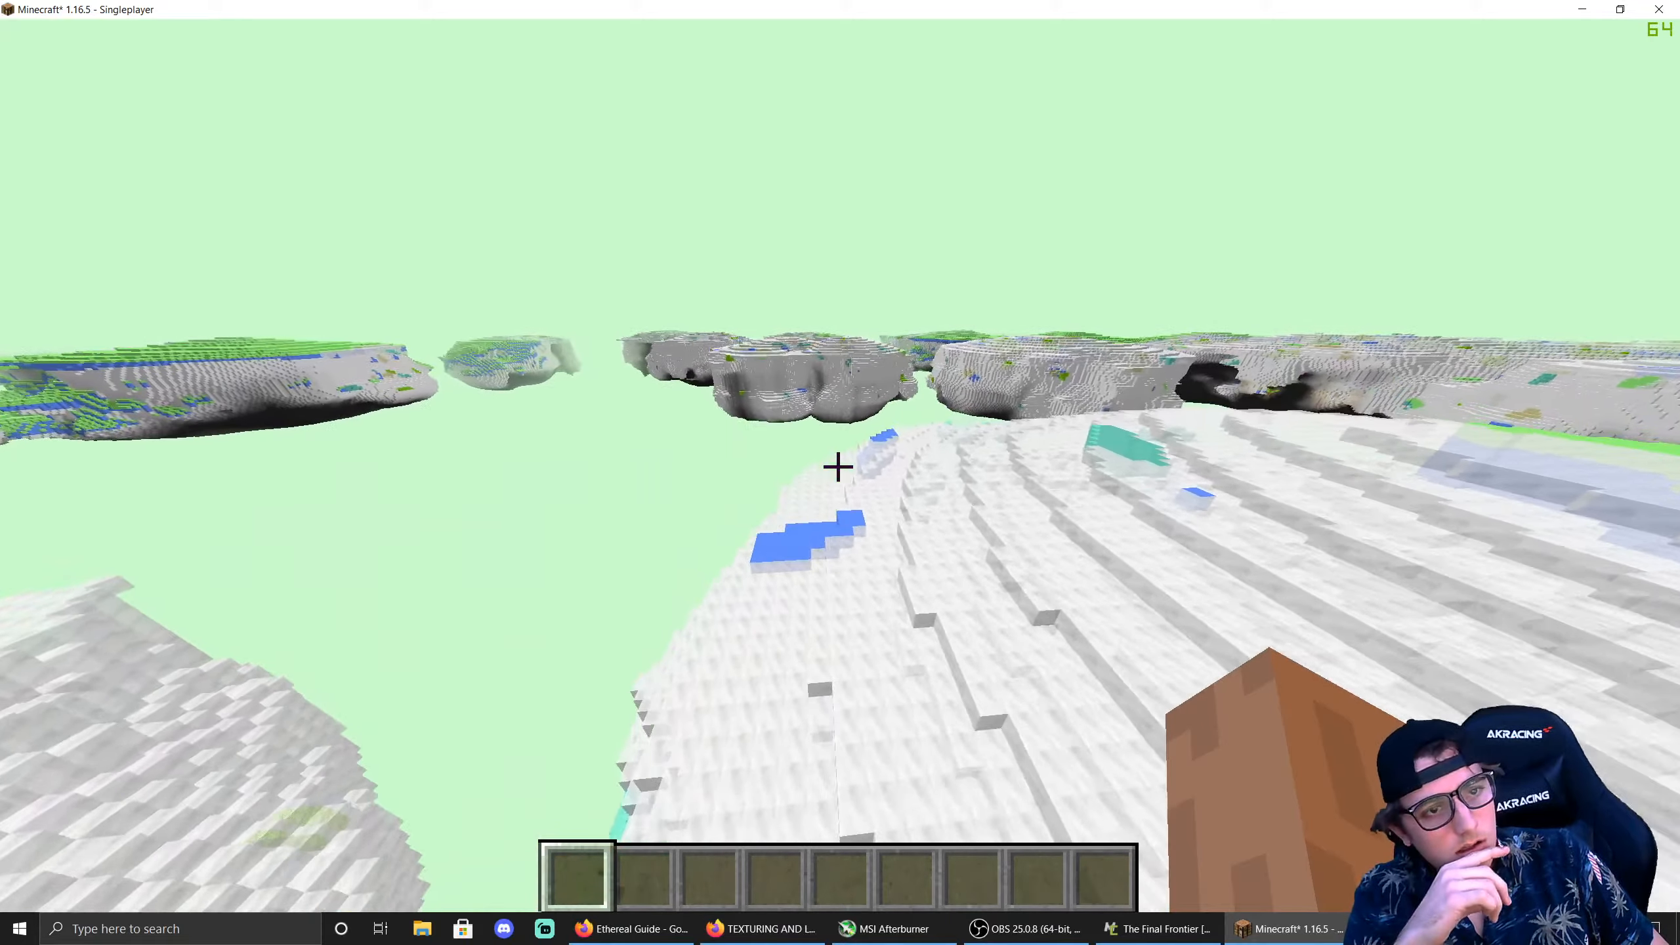
key("w")
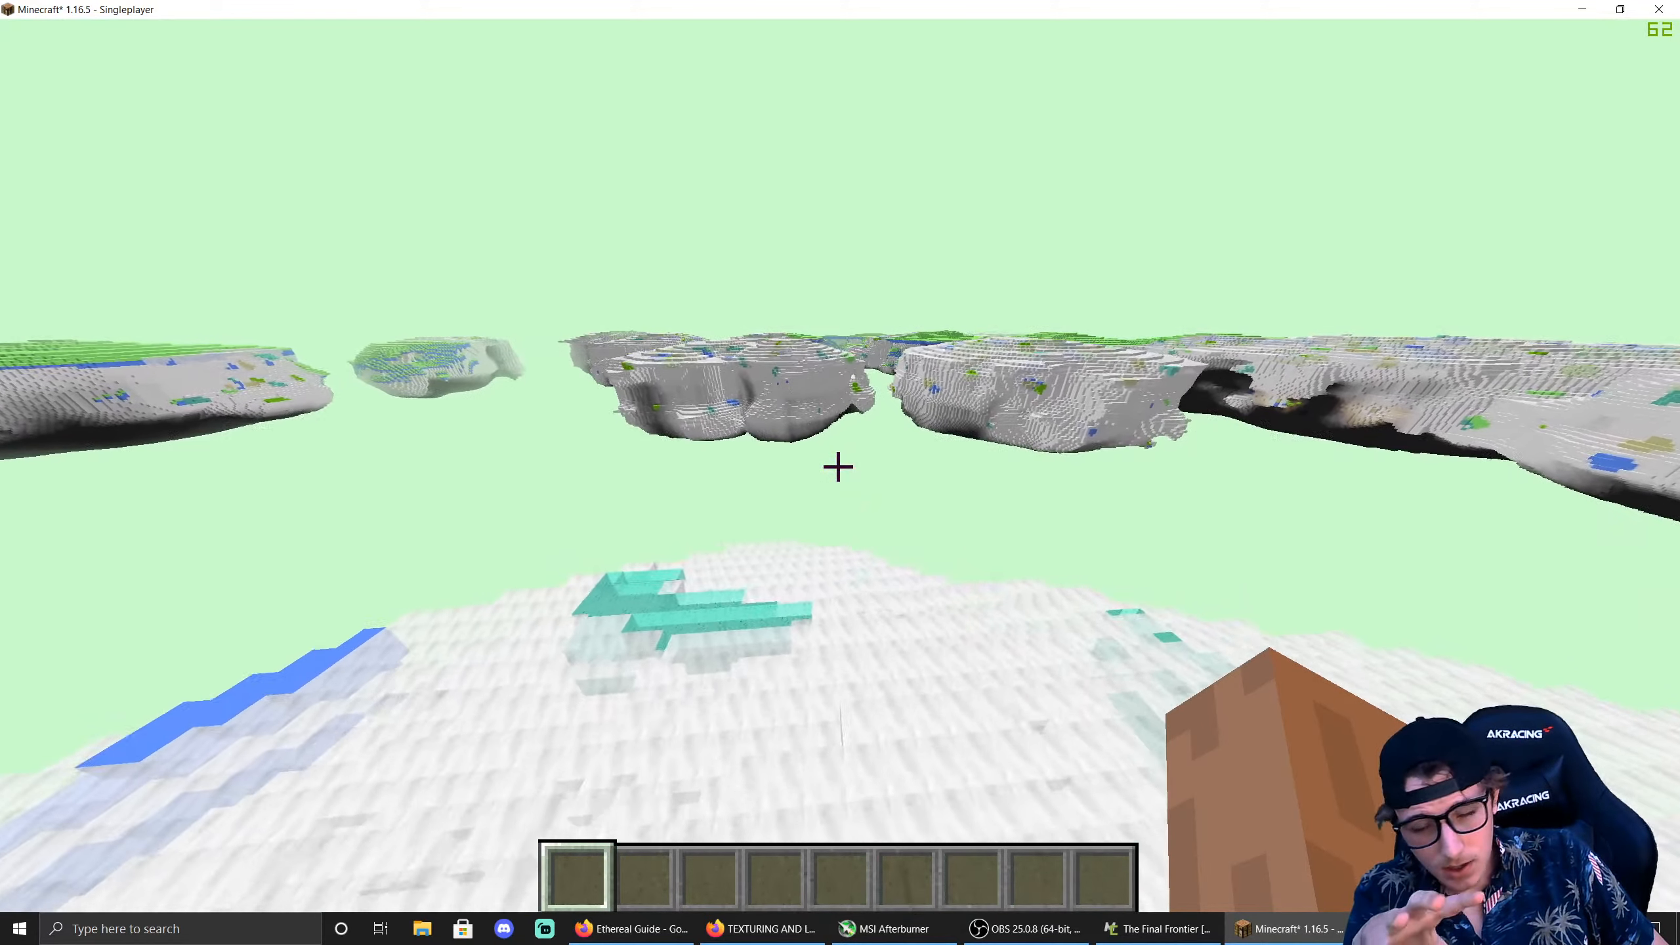
key("w")
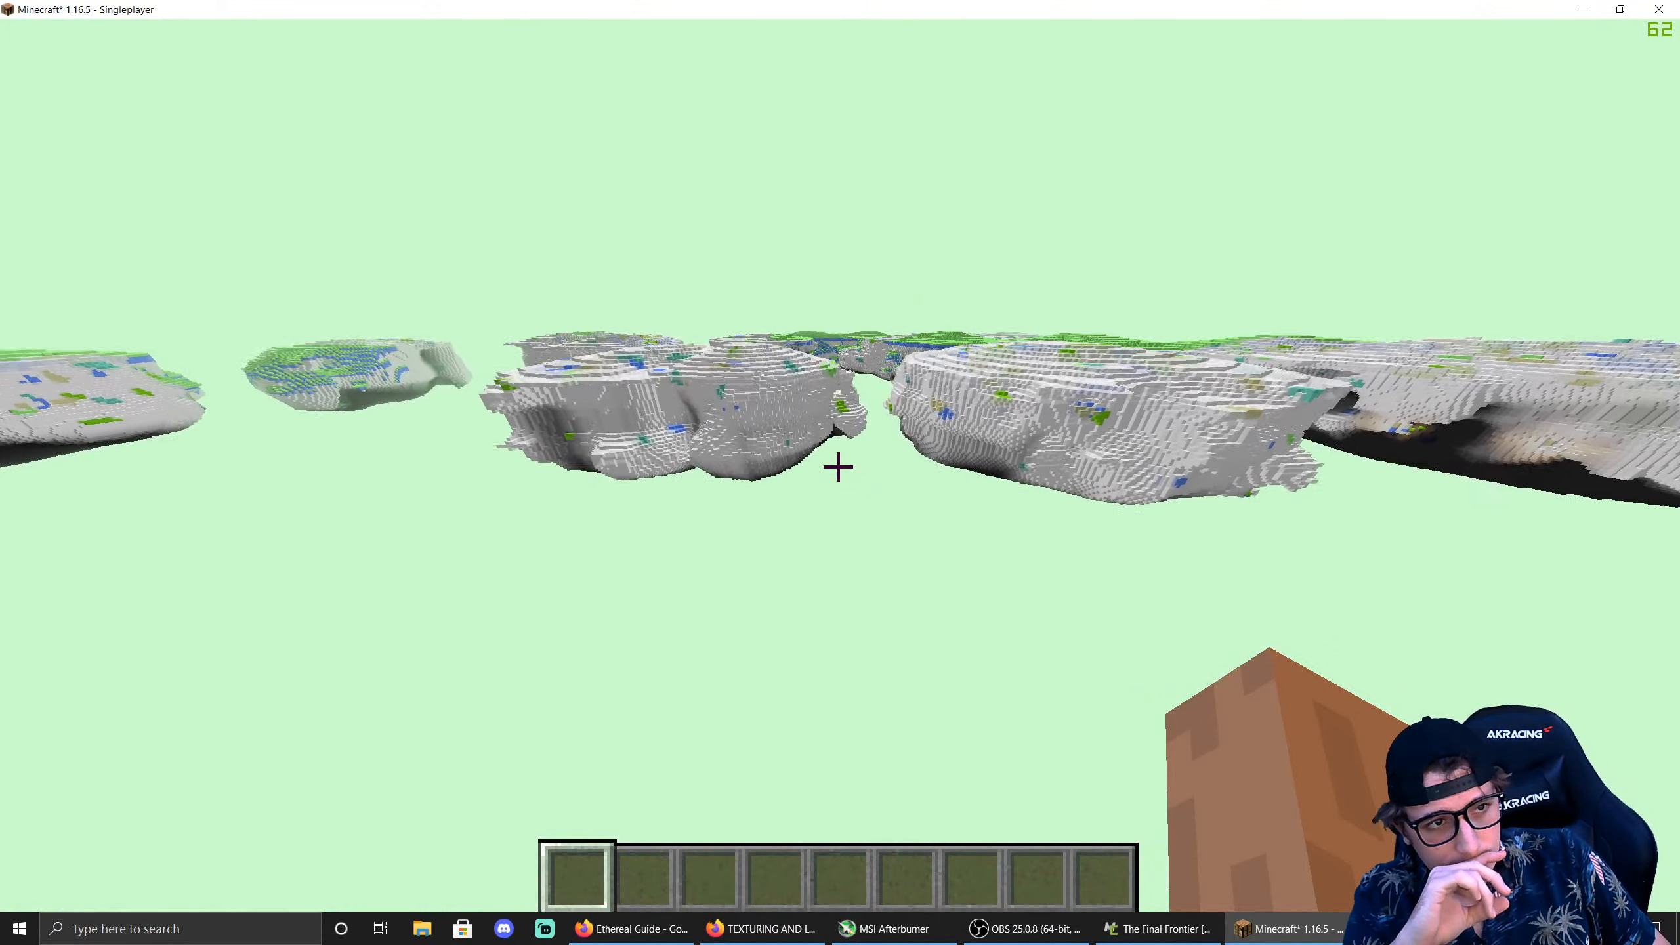
key("w")
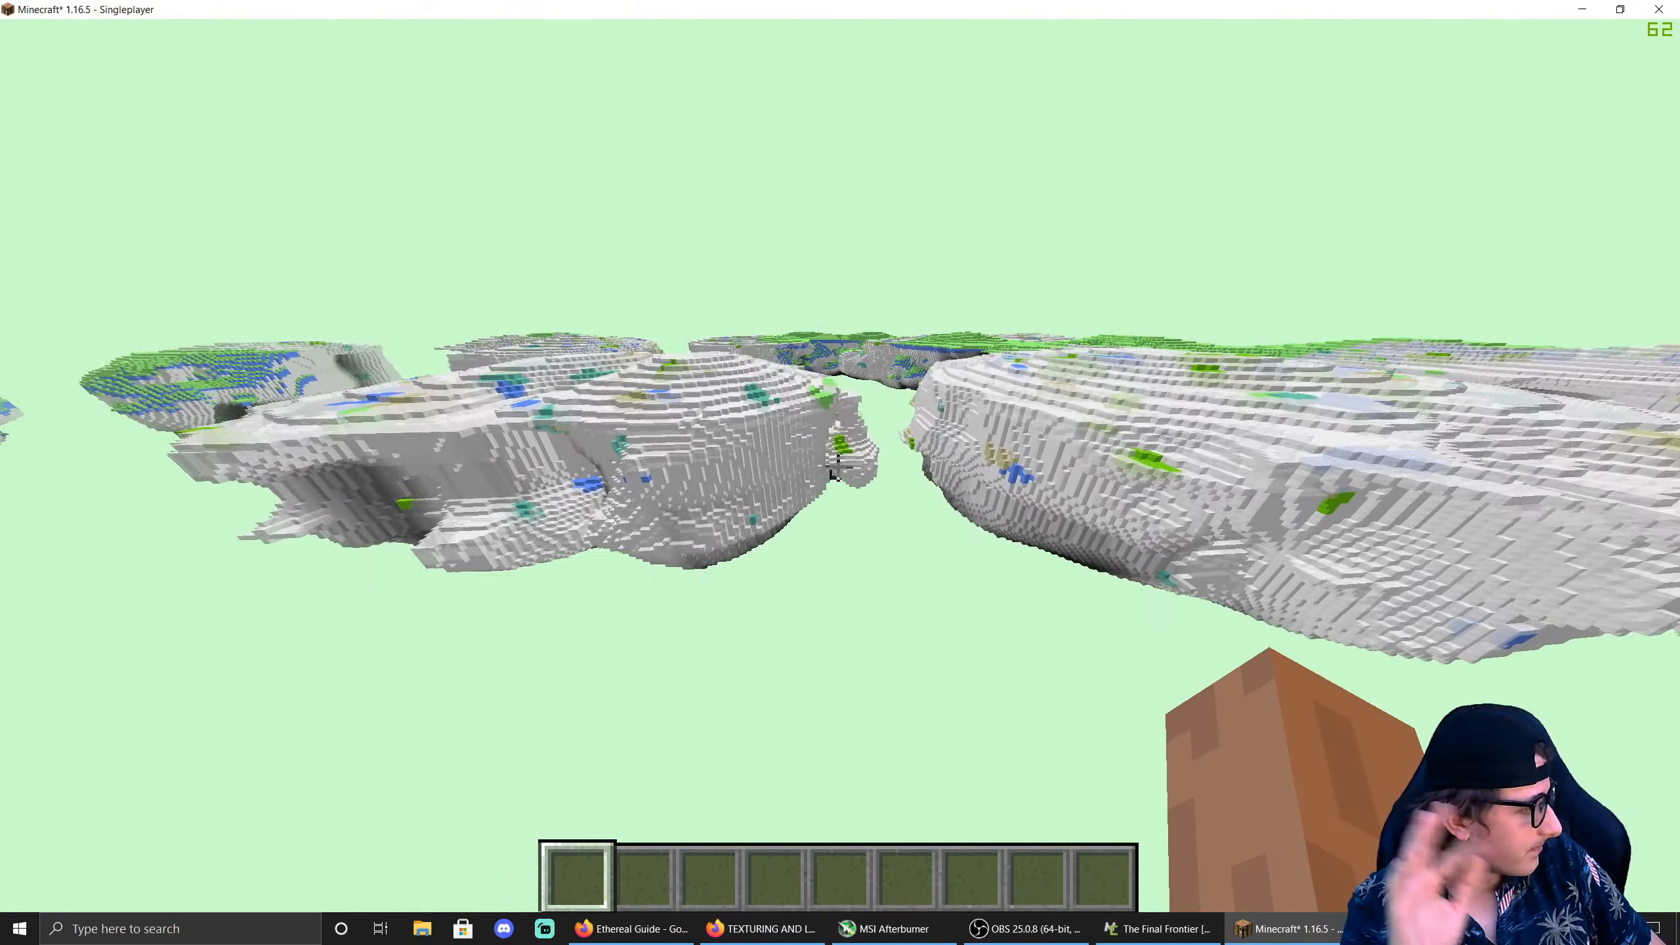
type("w")
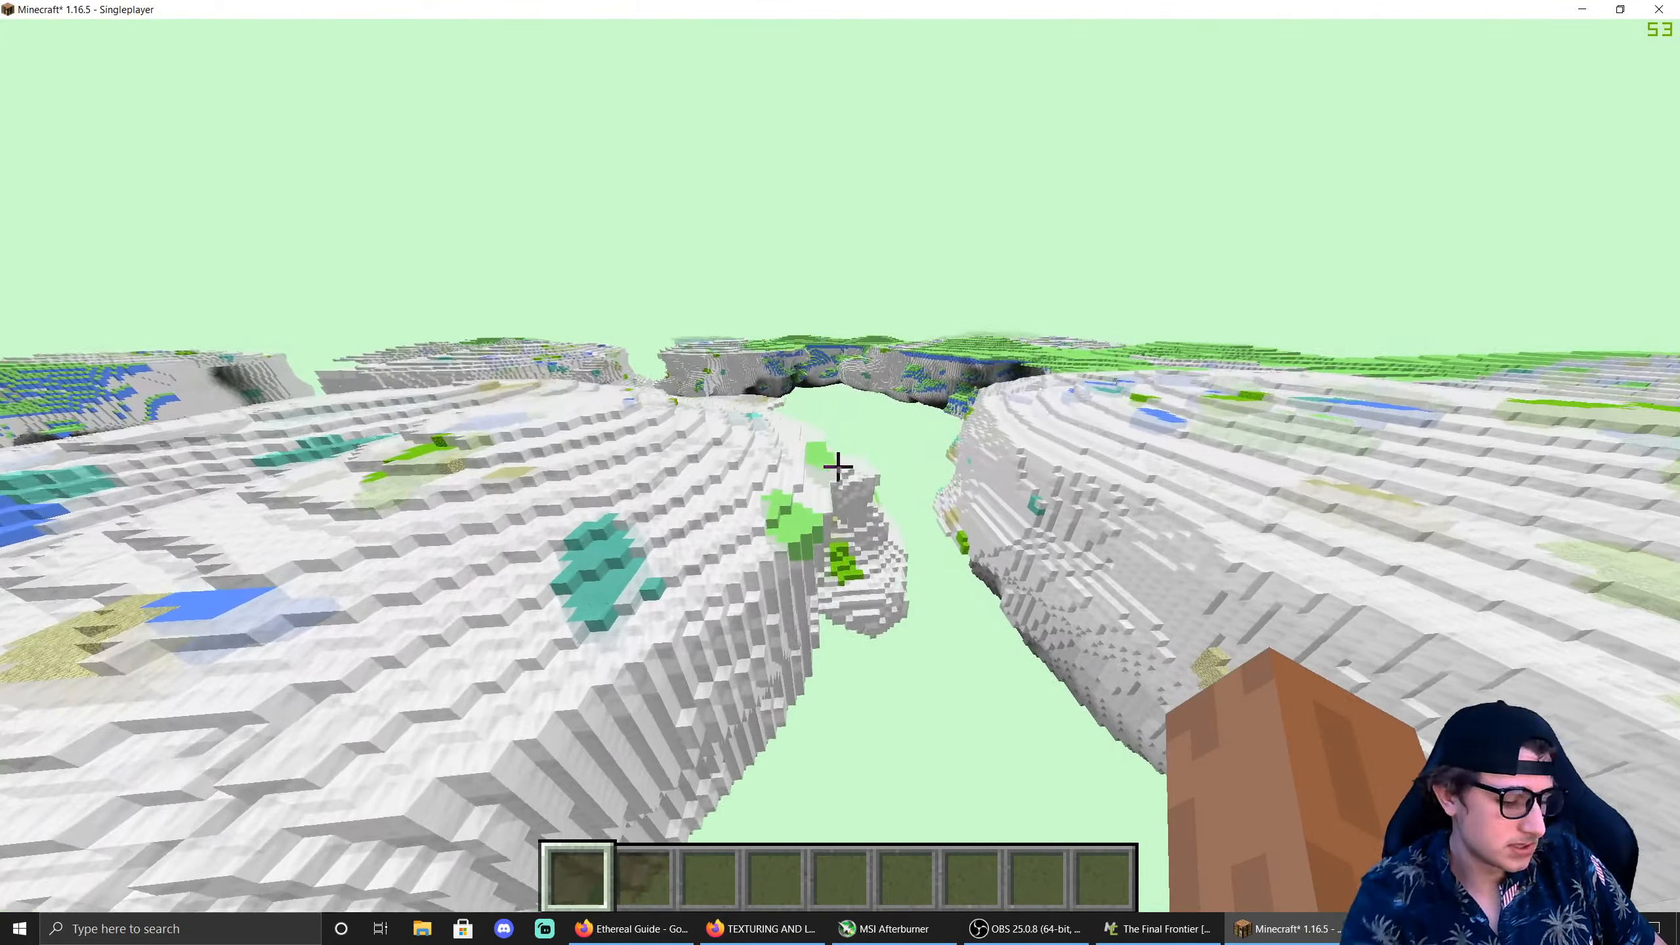
Step: Try to find the EtherealGrounds biome with the command /locatebiome ethereal_grounds
type("/locatge")
key("BackSpace")
key("BackSpace")
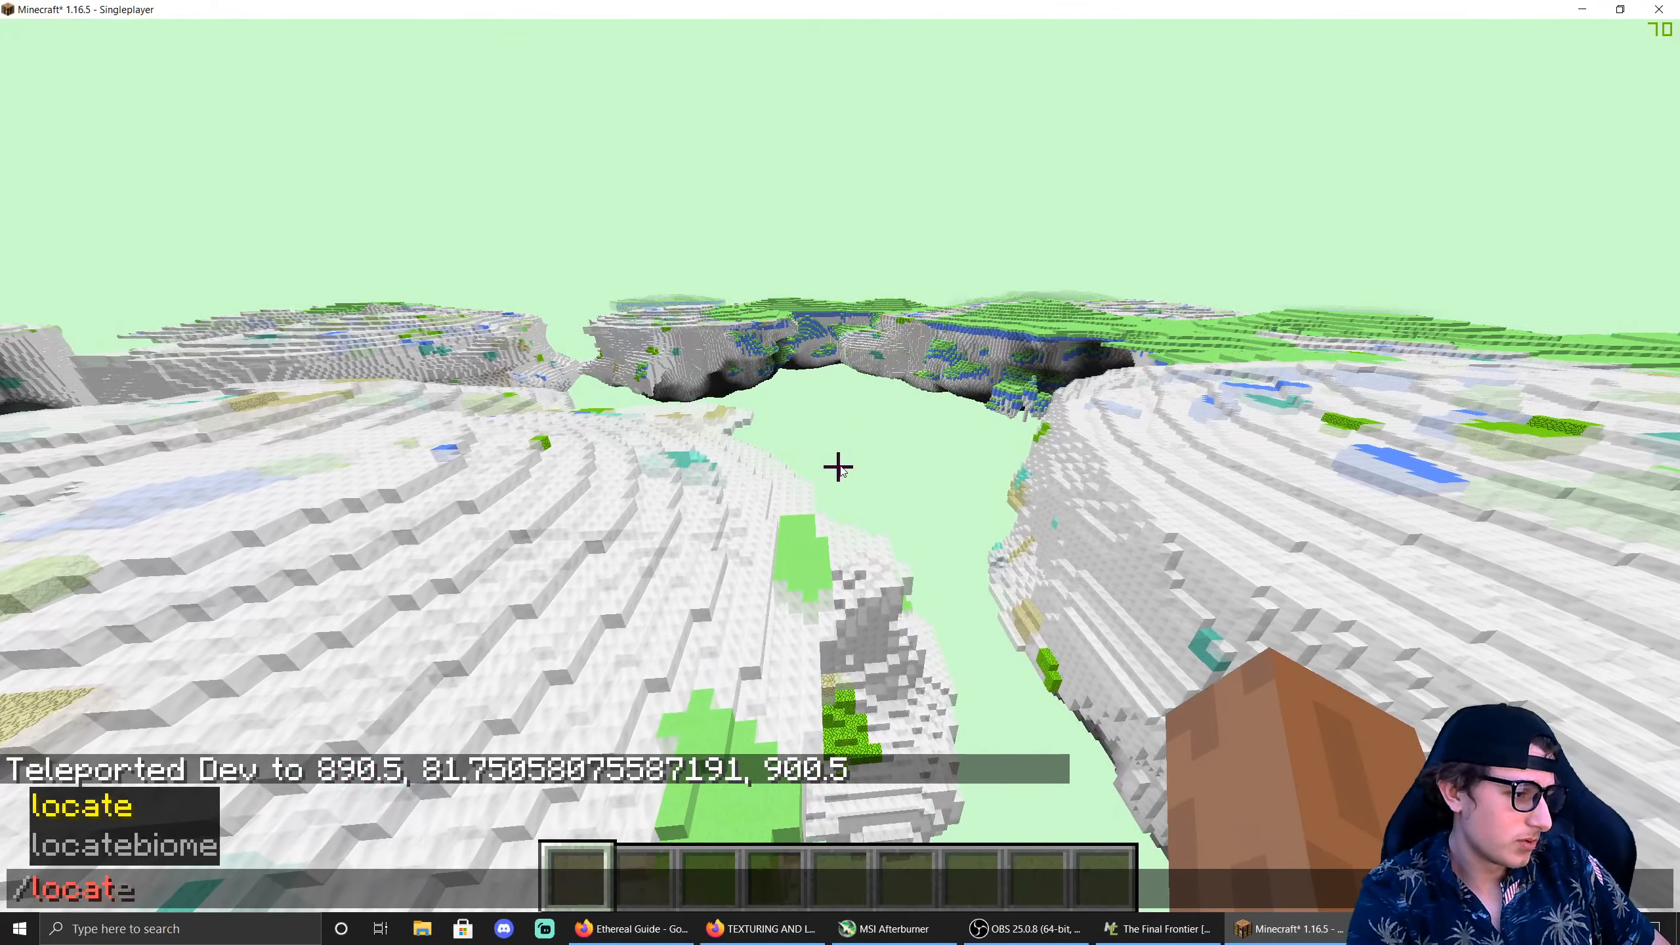
type("ebiome eh")
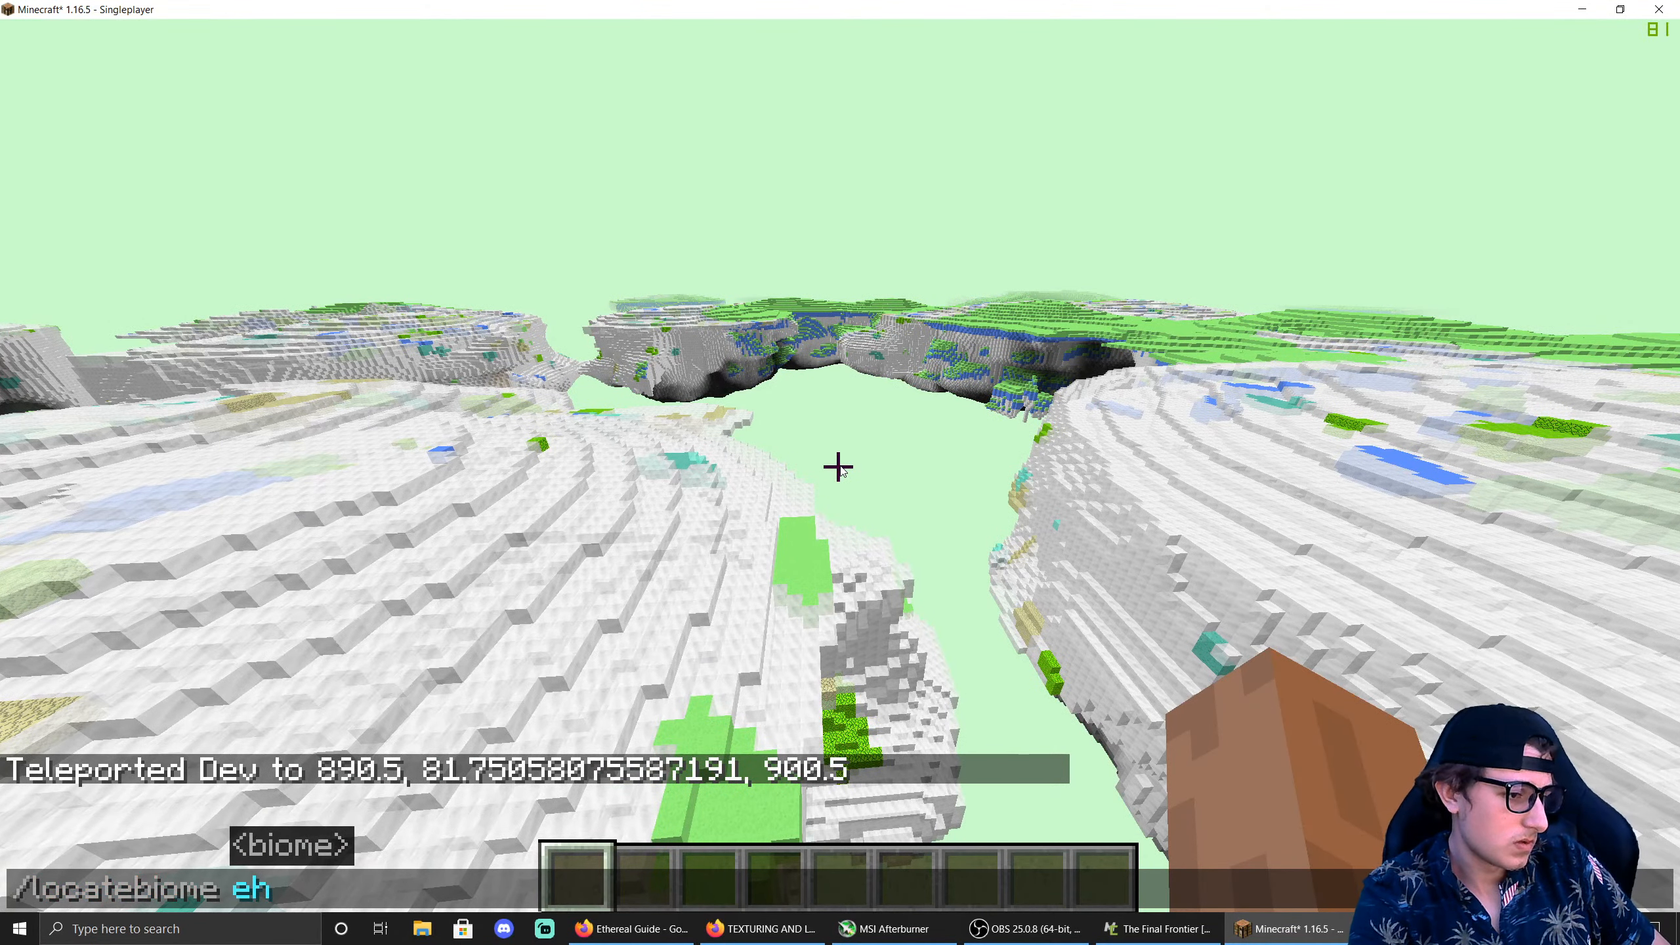
key("BackSpace")
key("BackSpace")
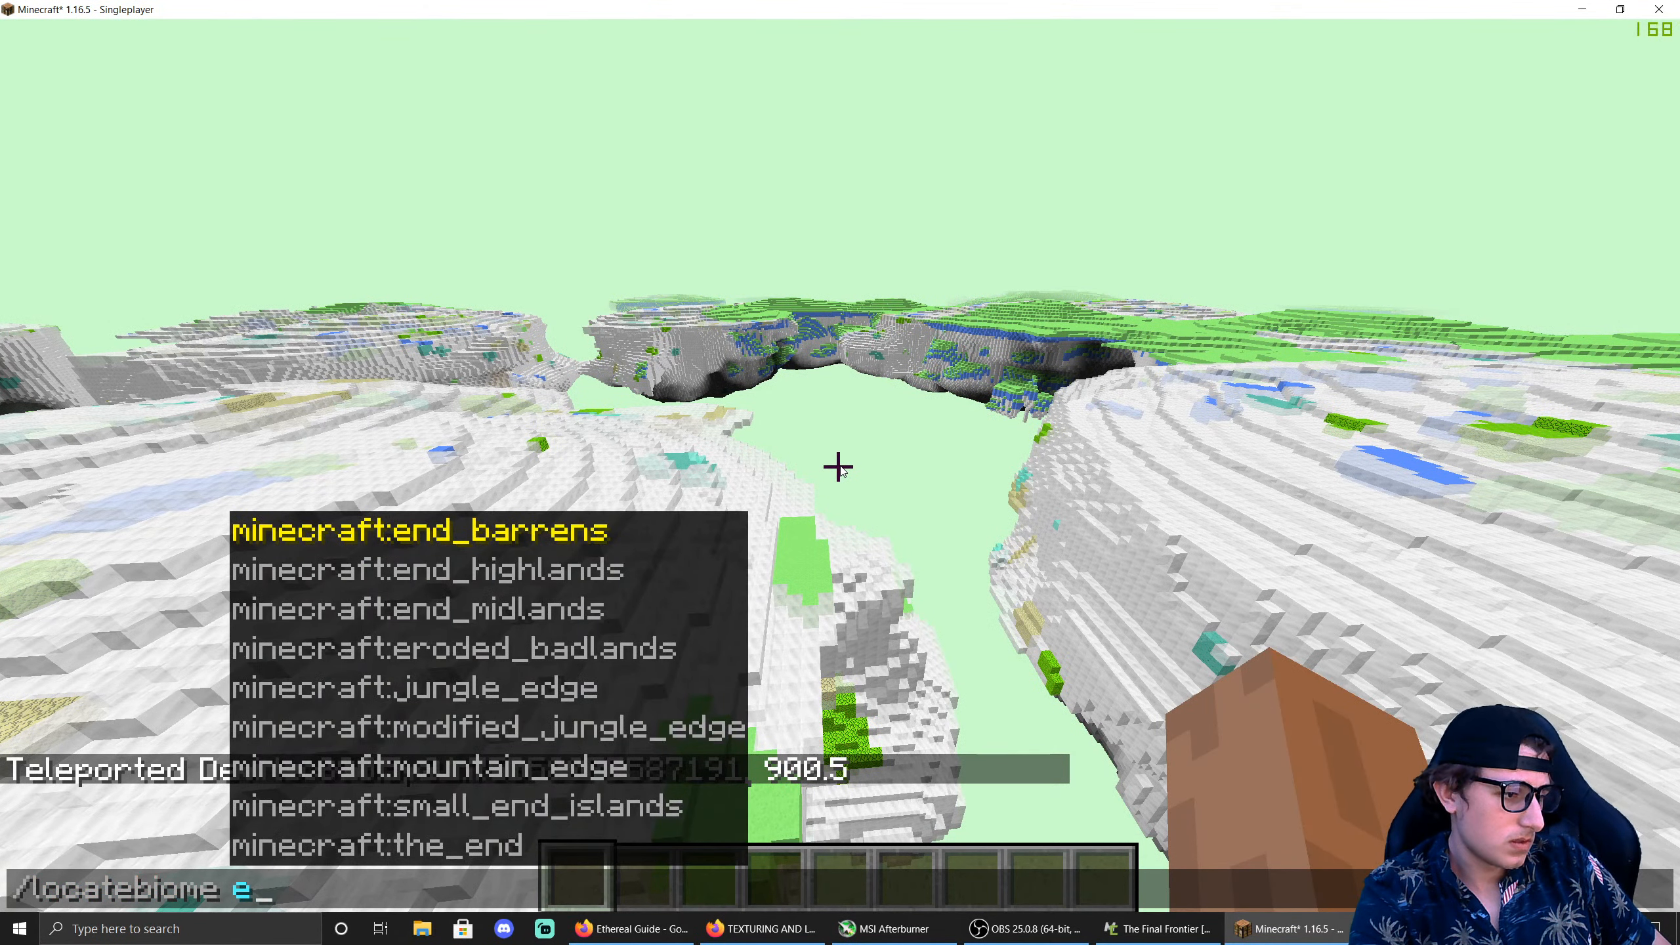
type("thereal")
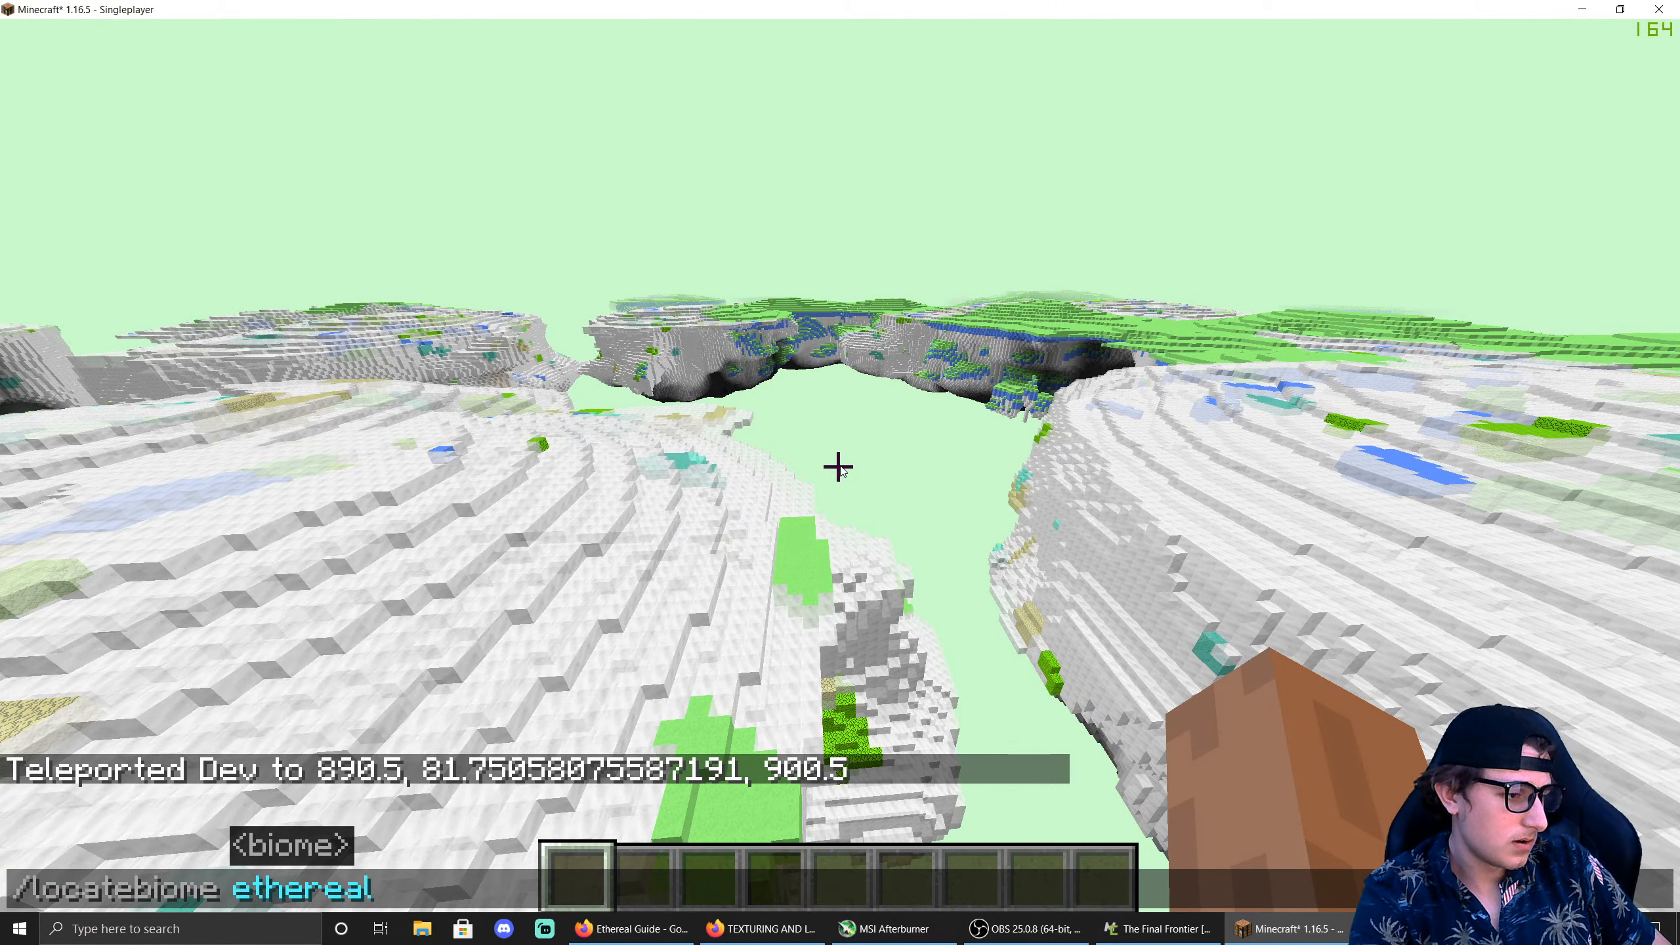
type("_grounds")
key("Return")
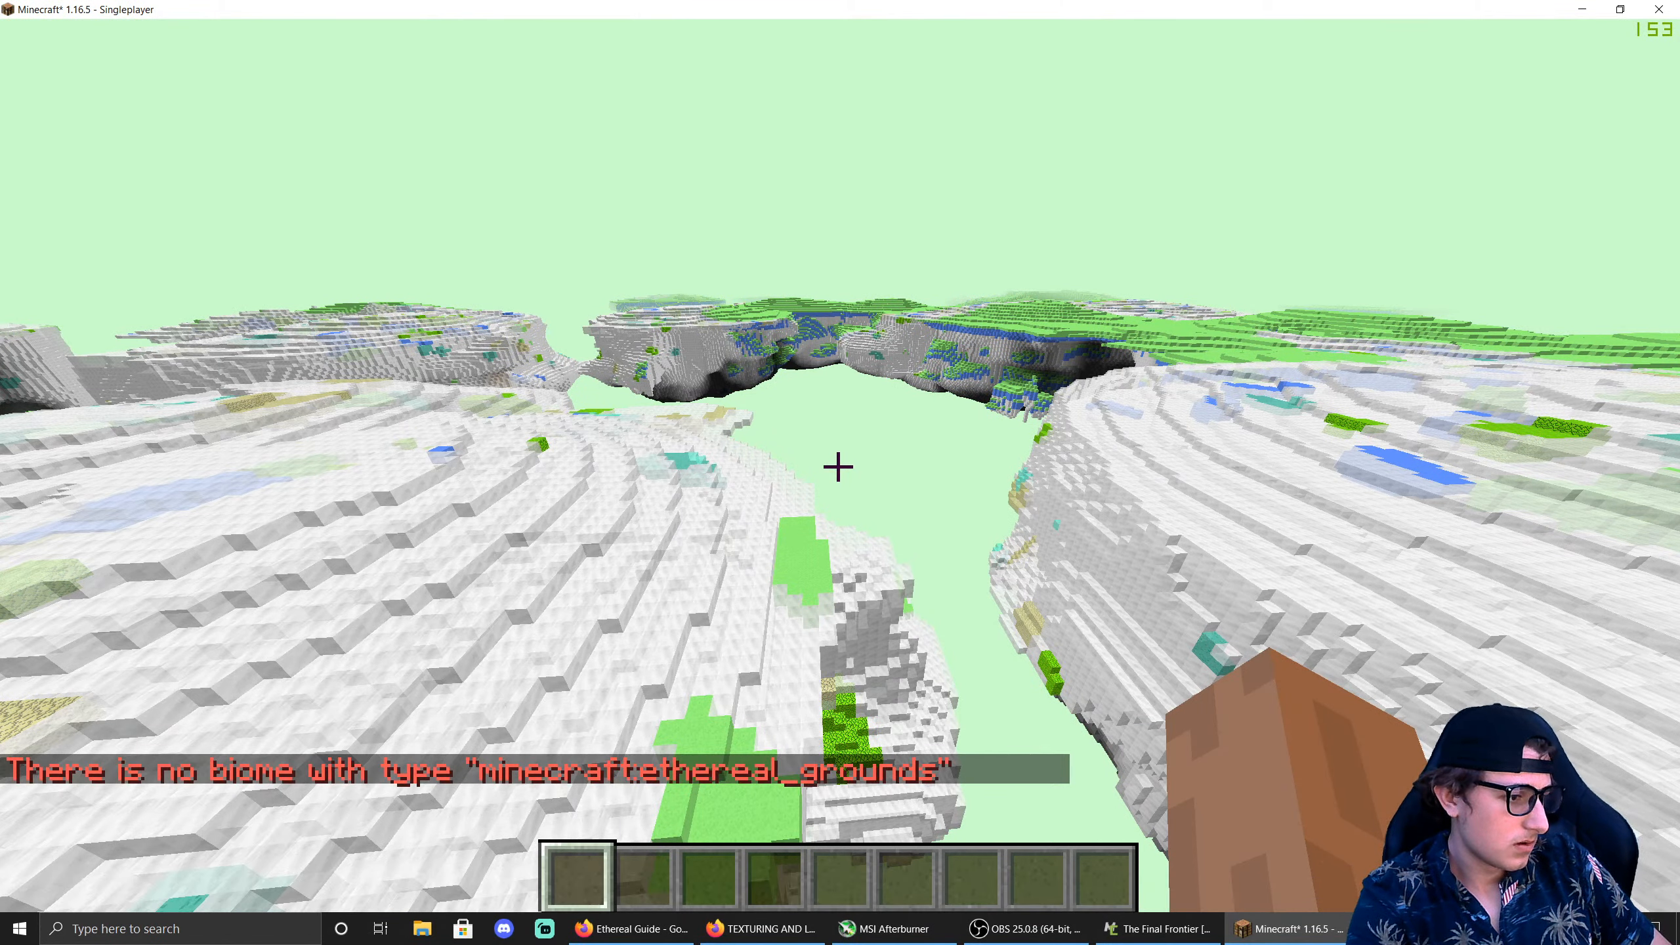
Step: Try to locate the EtherealGrounds biome by adding the the_final_frontier namespace to the previous /locatebiome command
key("t")
key("Up")
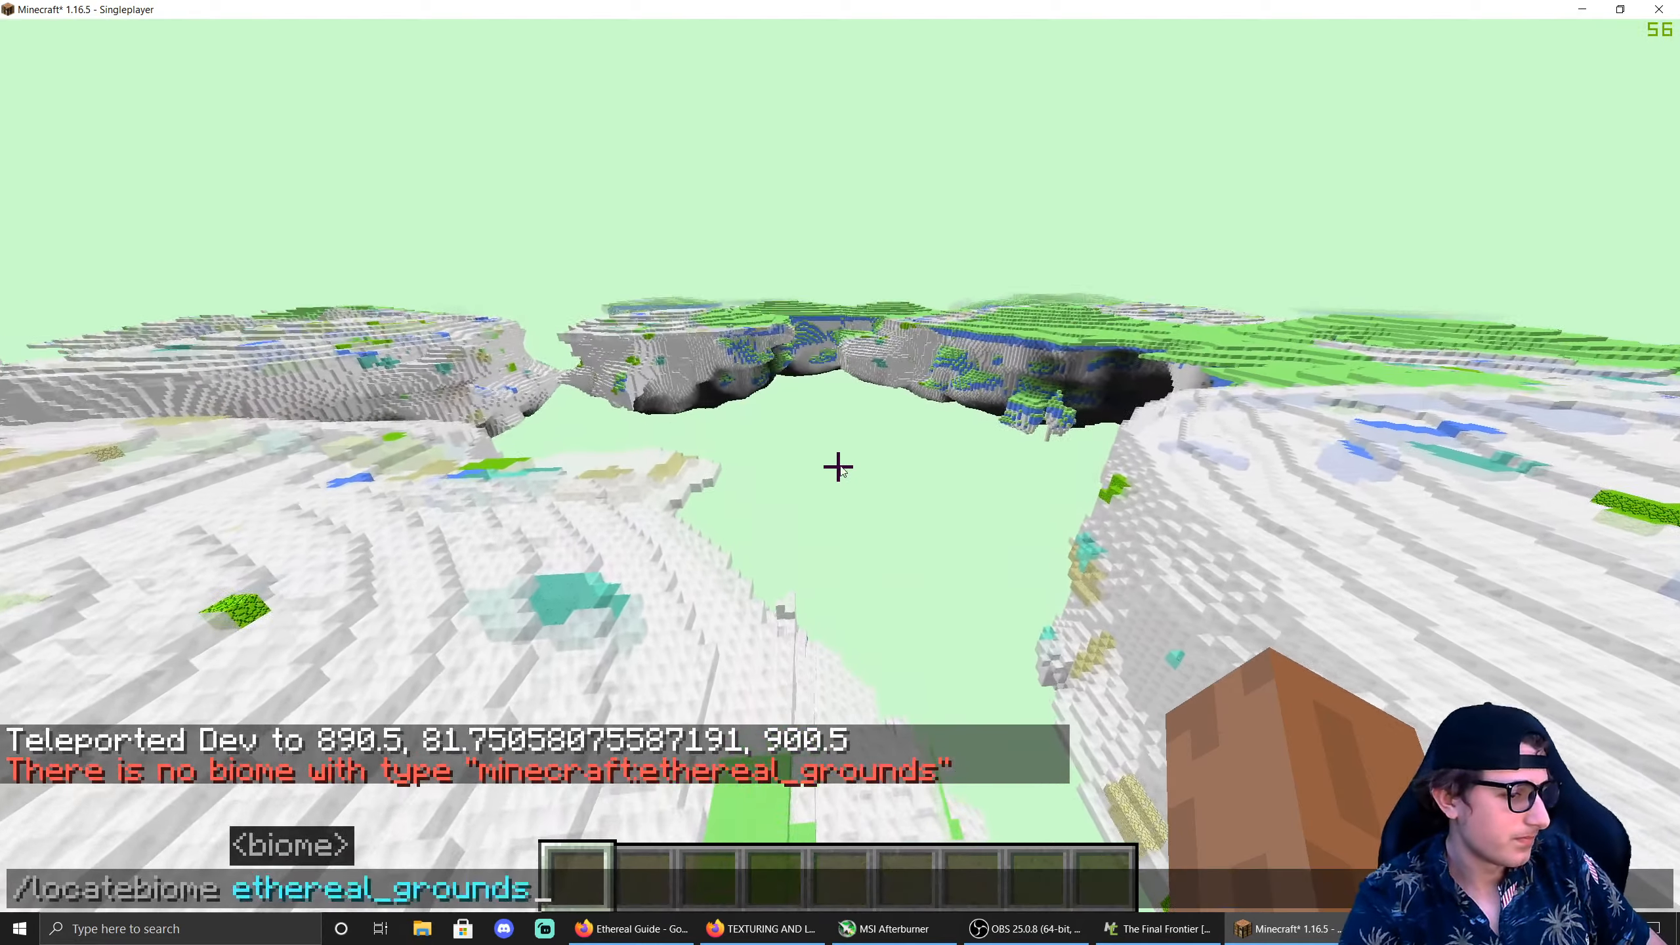
key("Left")
key("Left")
key("Left")
key("Left")
key("Left")
key("Left")
key("Left")
key("Left")
key("Left")
key("Left")
key("Left")
key("Left")
key("Left")
key("Left")
key("Left")
key("Left")
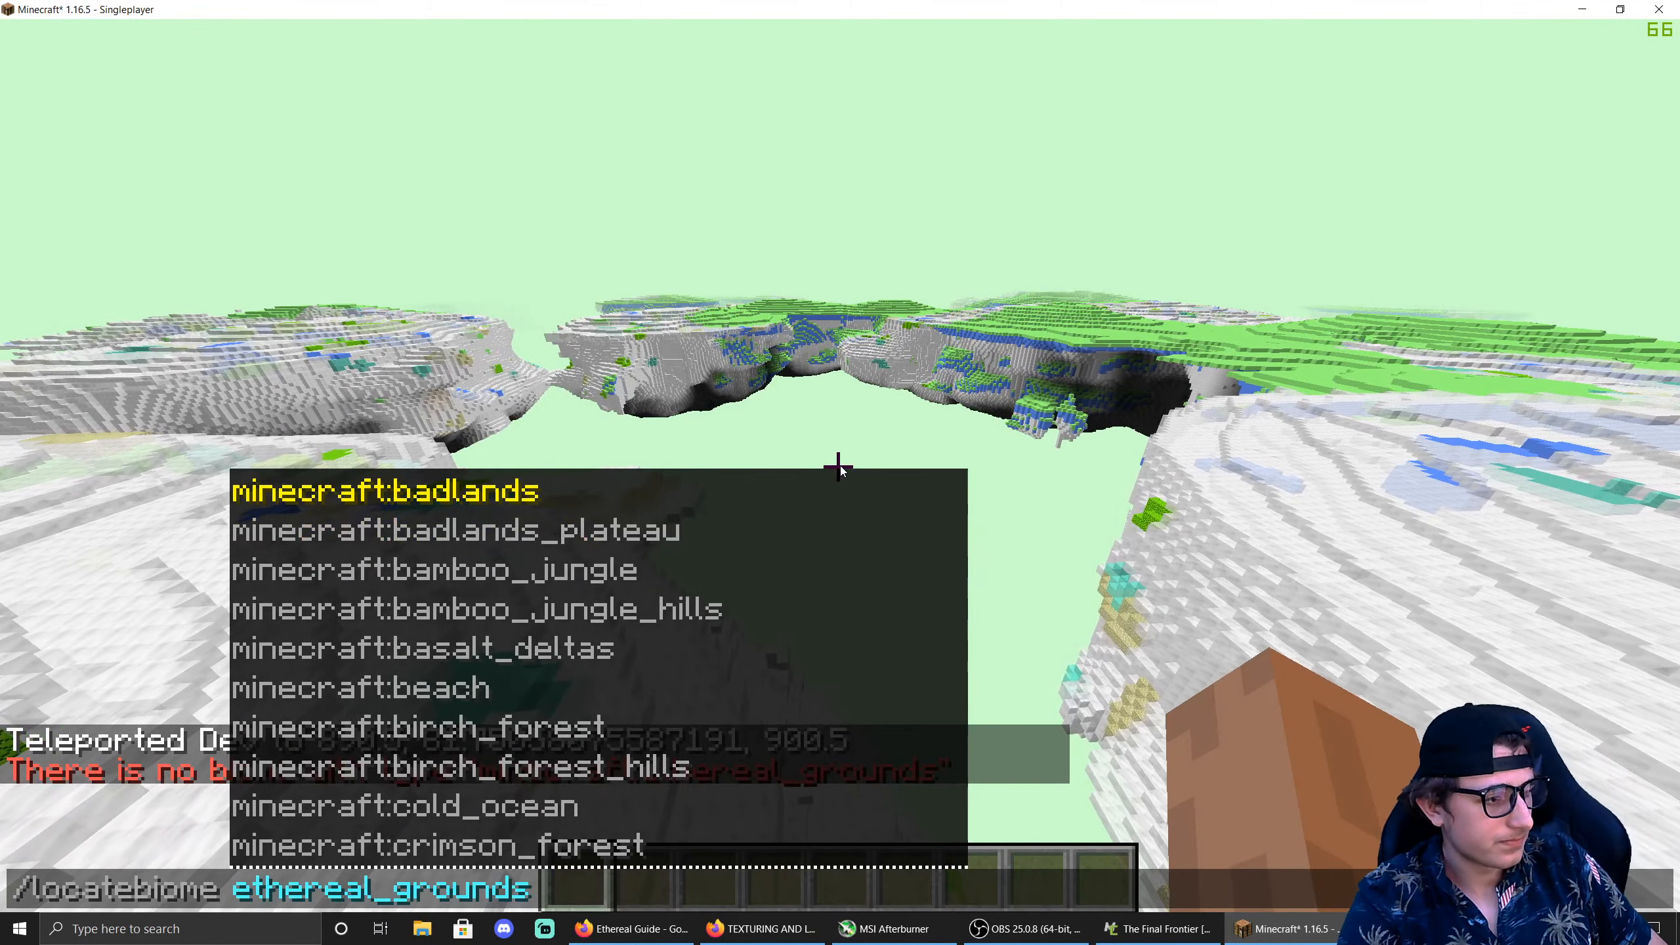
type("the")
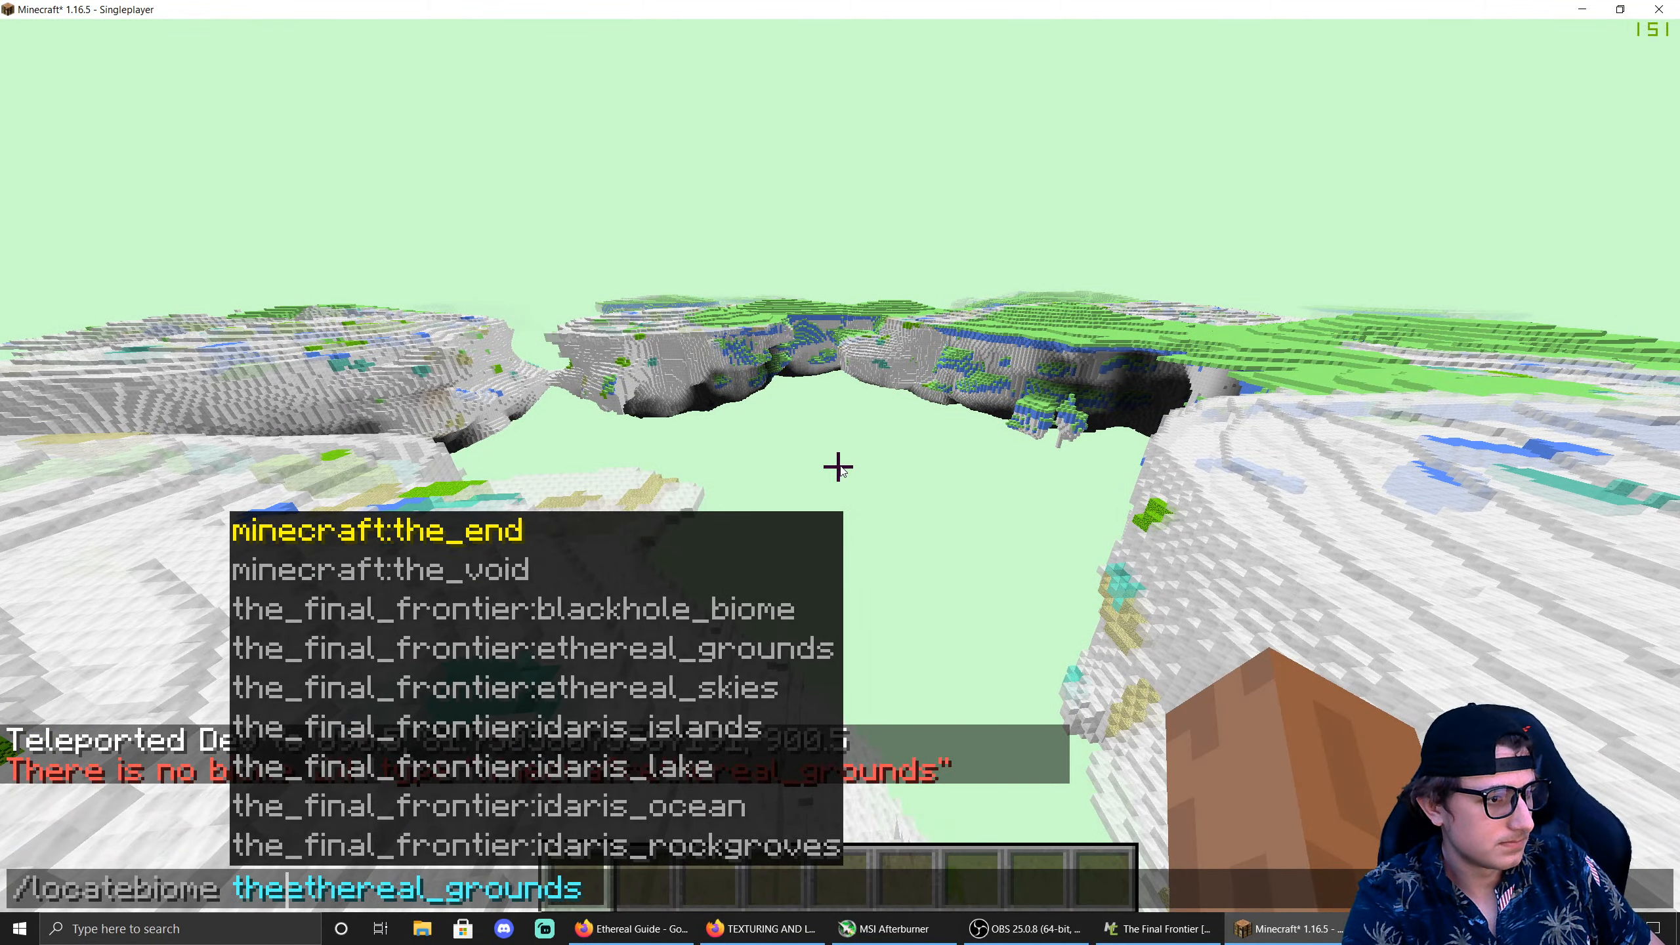
key("Tab")
key("Return")
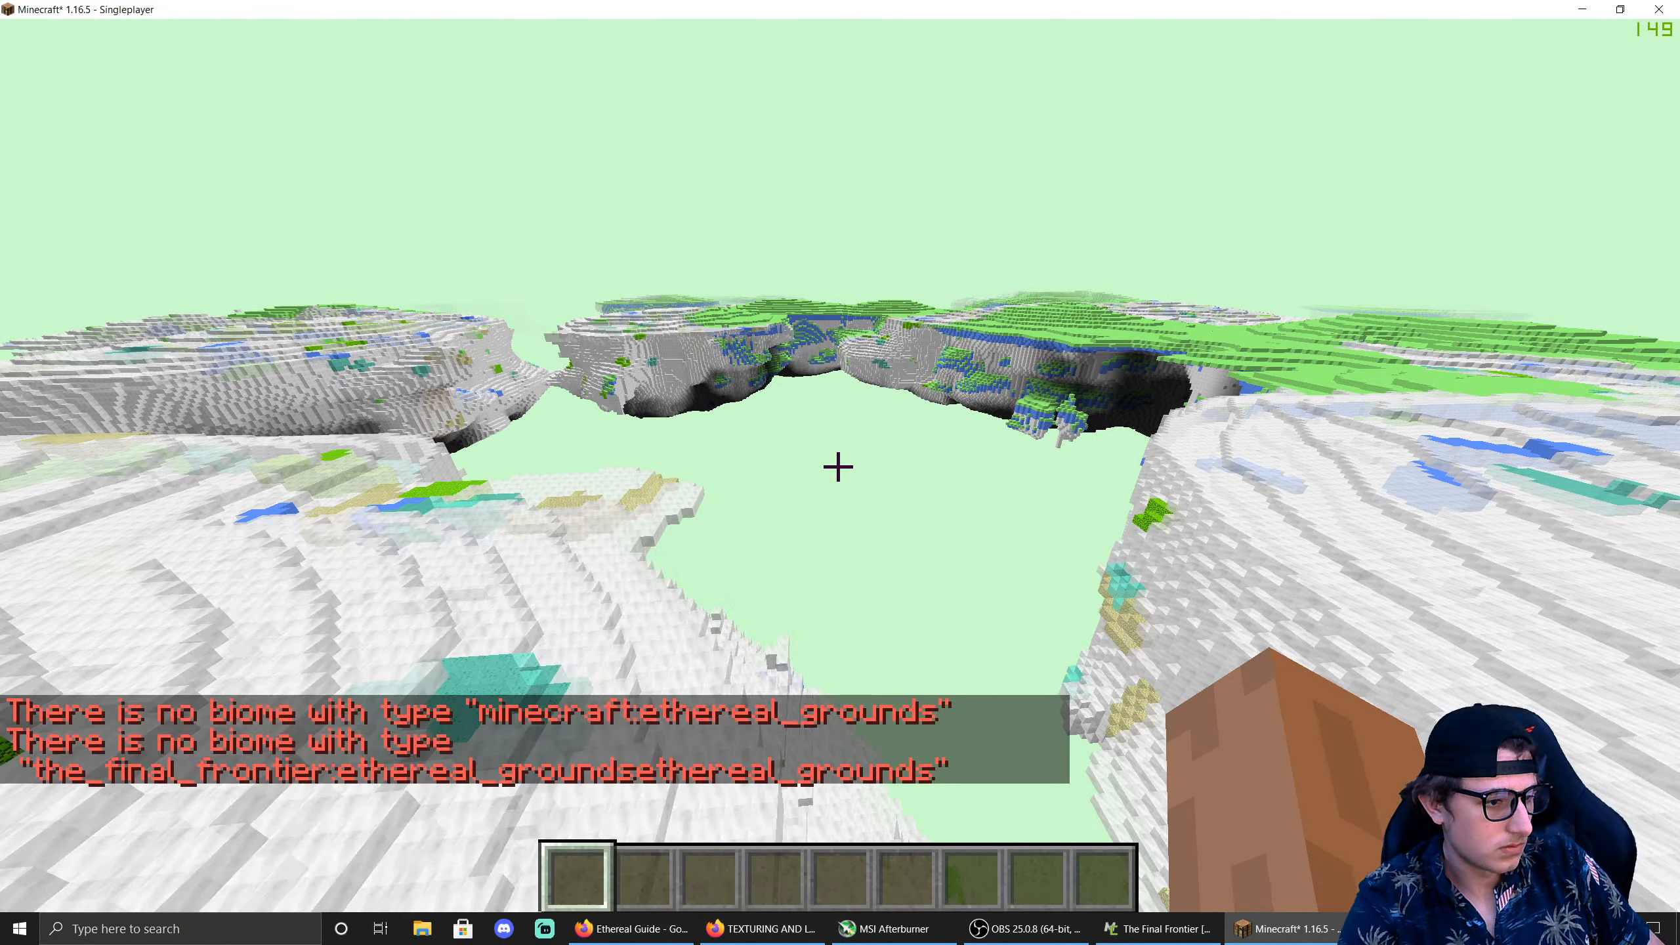
Step: Remove the duplicated biome name from the command and run /locatebiome the_final_frontier:ethereal_grounds
key("t")
key("Up")
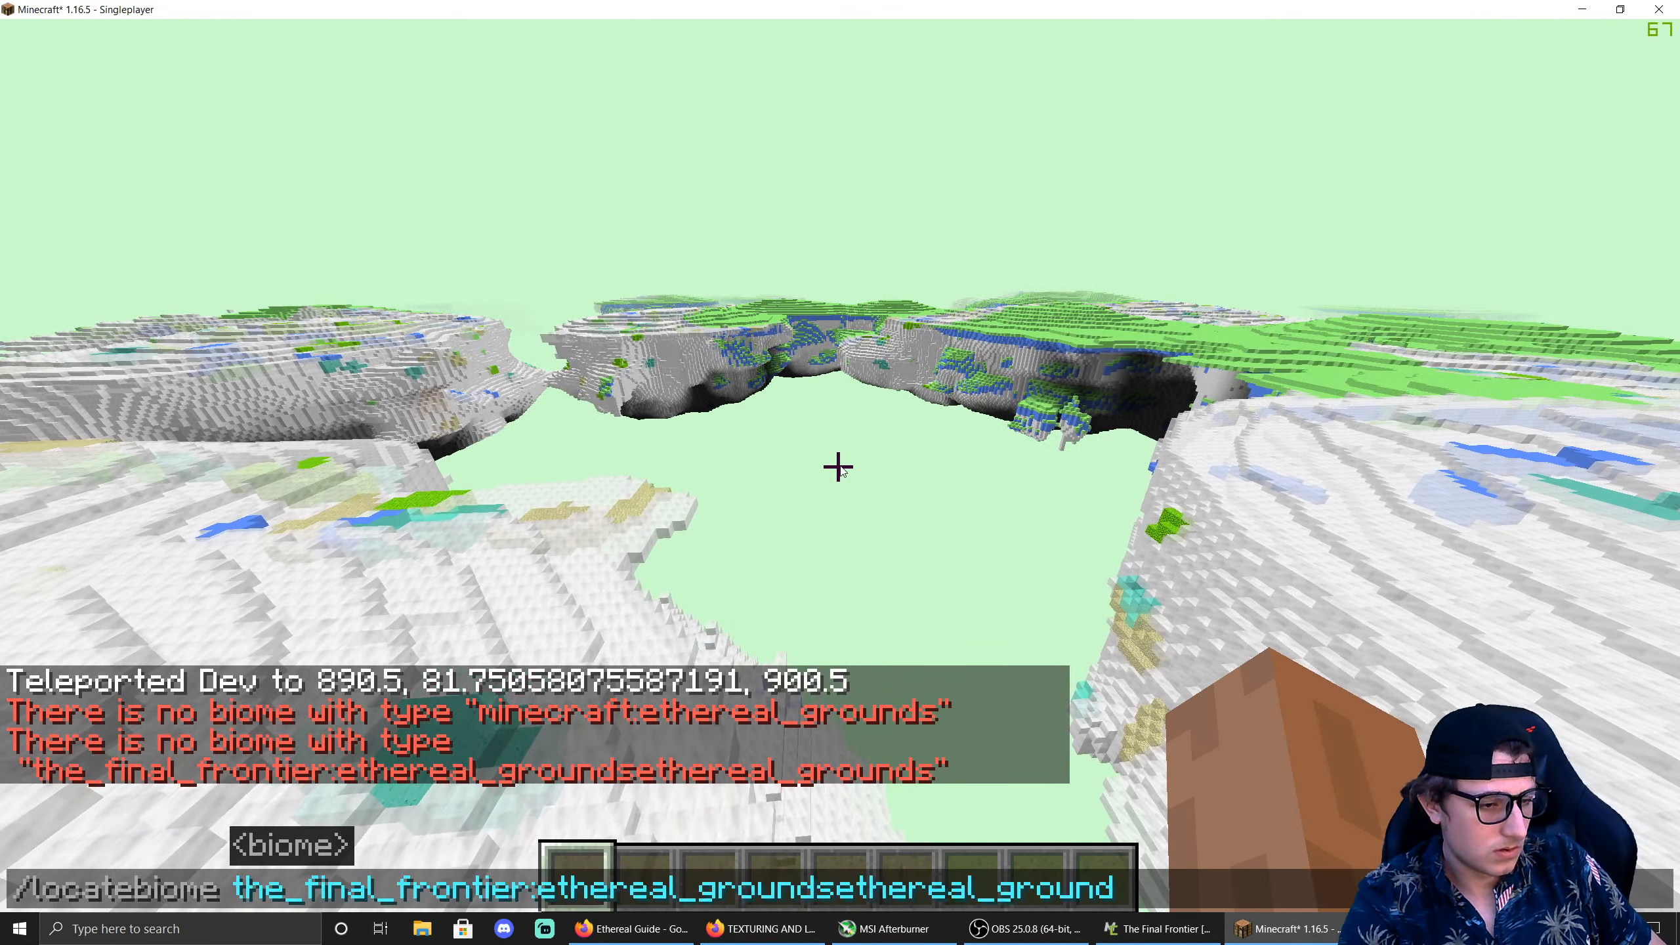
key("BackSpace")
key("Return")
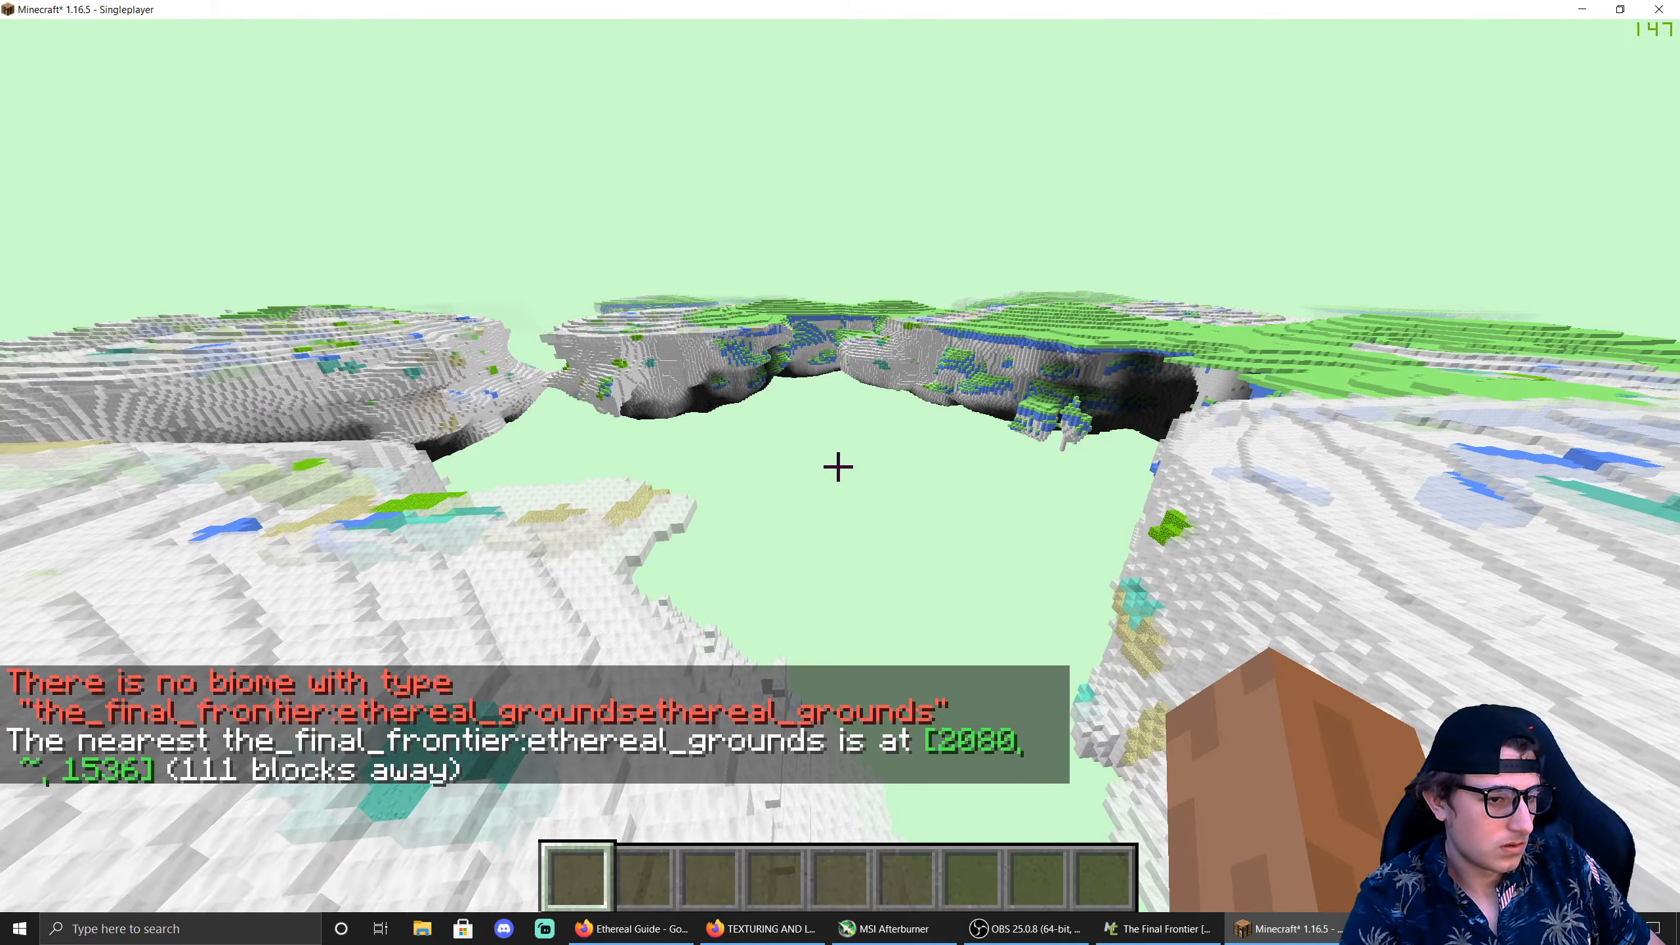
Step: Teleport the player to the located EtherealGrounds coordinates, x 2080 and z 1536, at the current height
key("t")
left_click(986, 747)
key("Return")
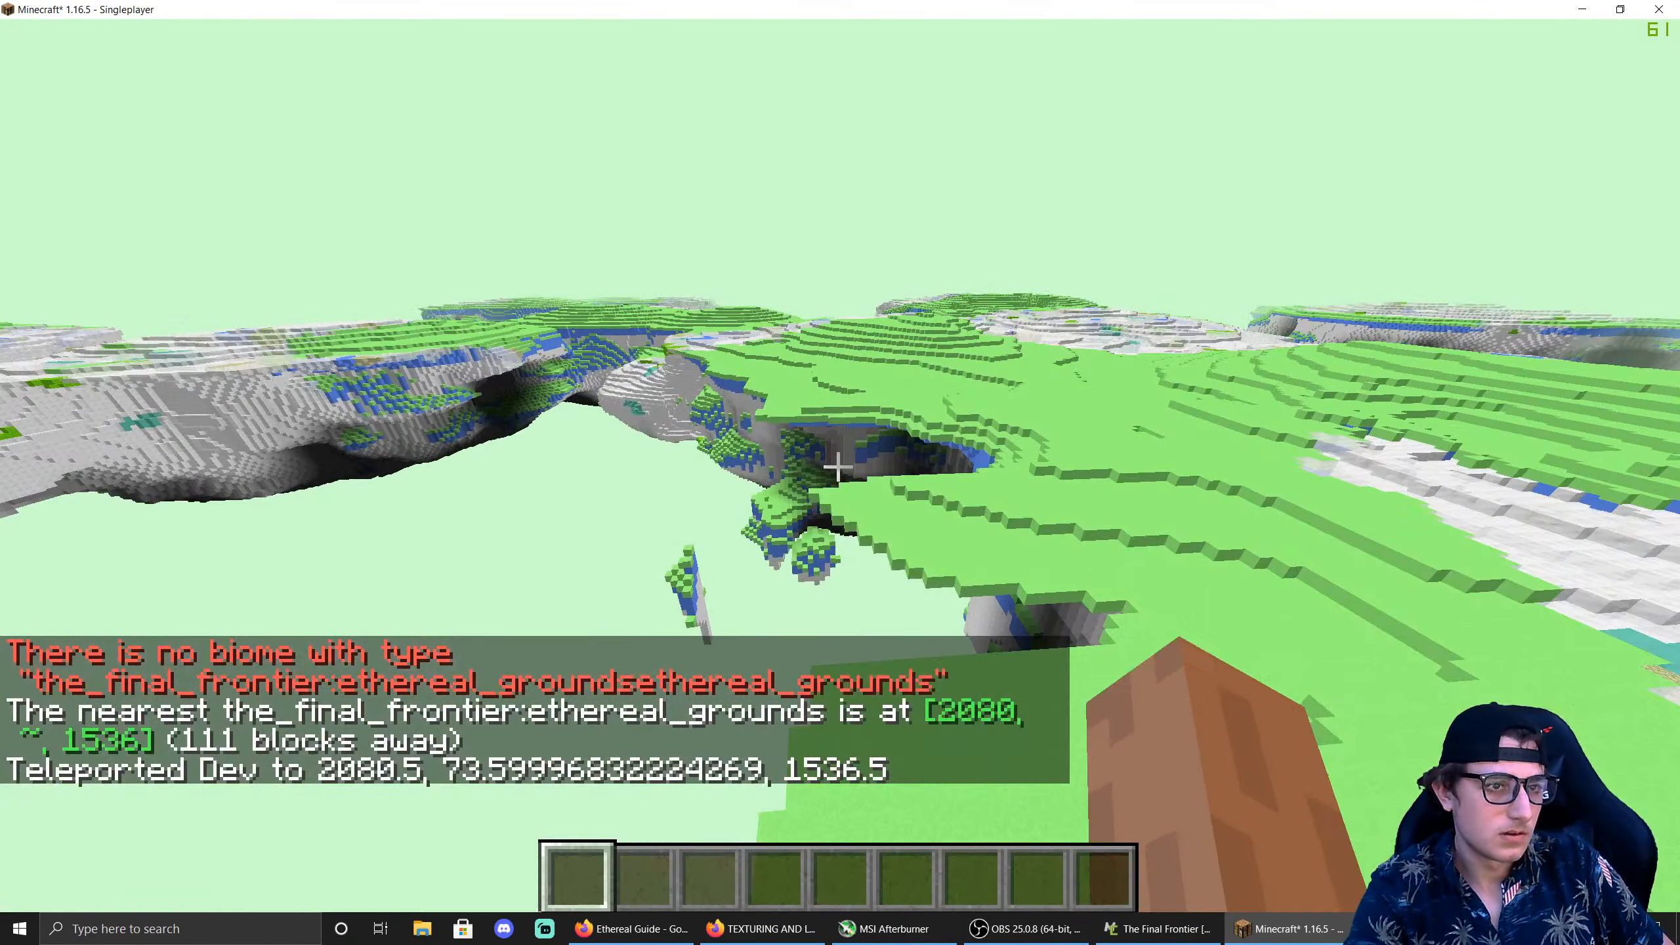
Step: Fly over the white islands and the green EtherealGrounds terrain to examine their shapes and how the biomes blend
key("w")
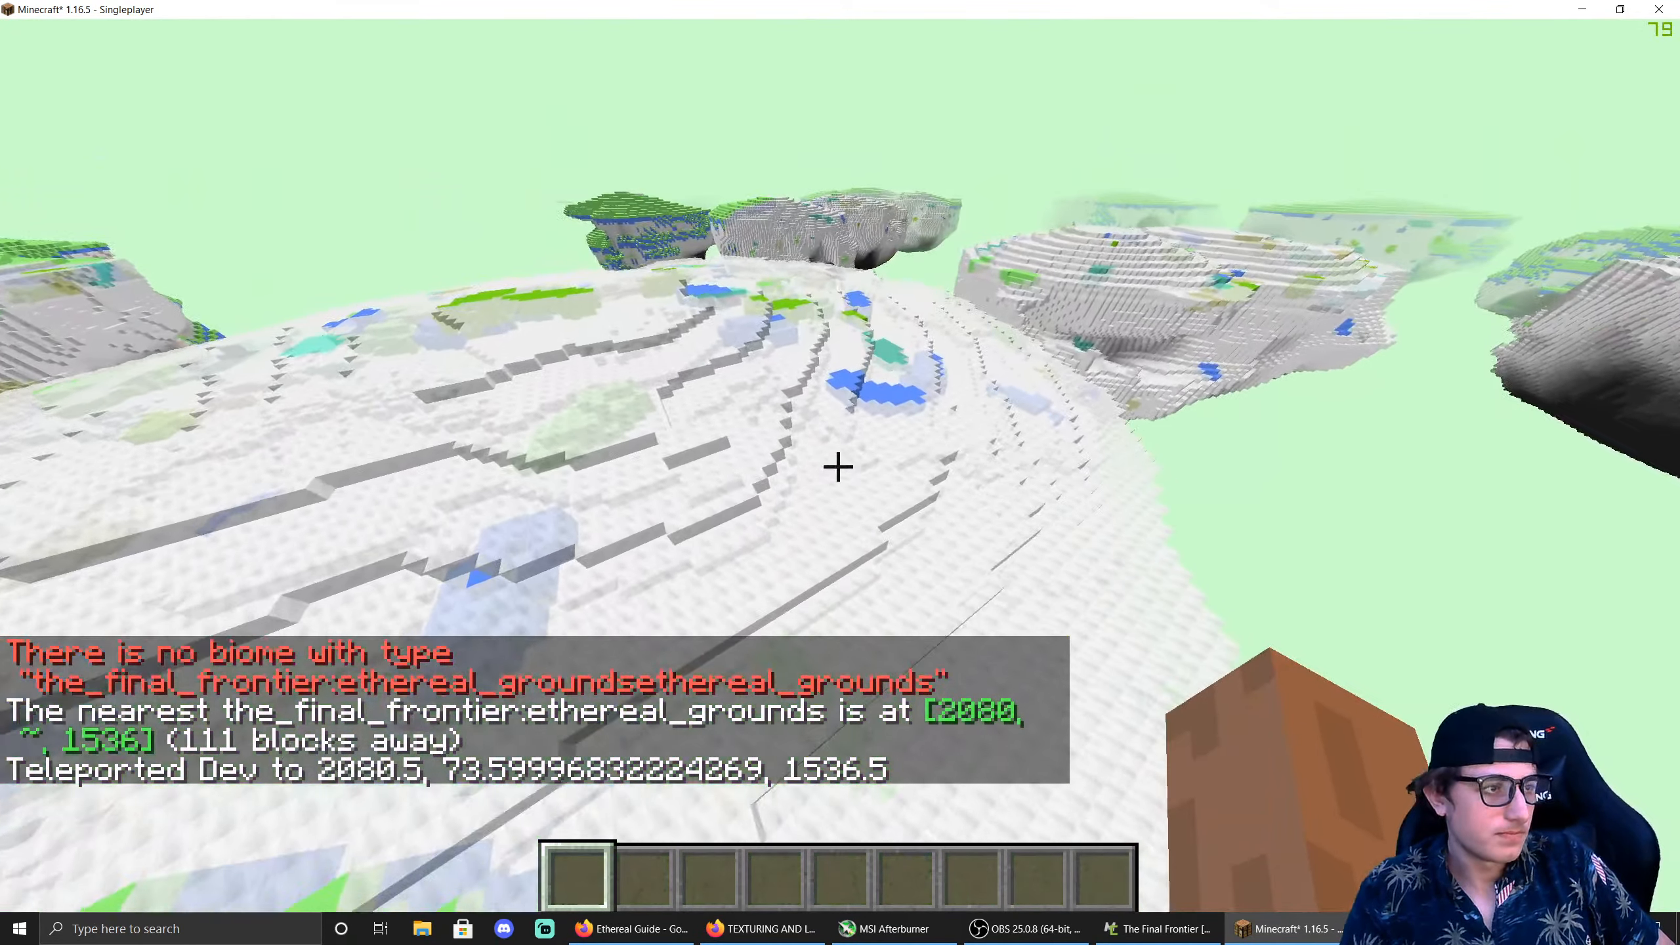
key("w")
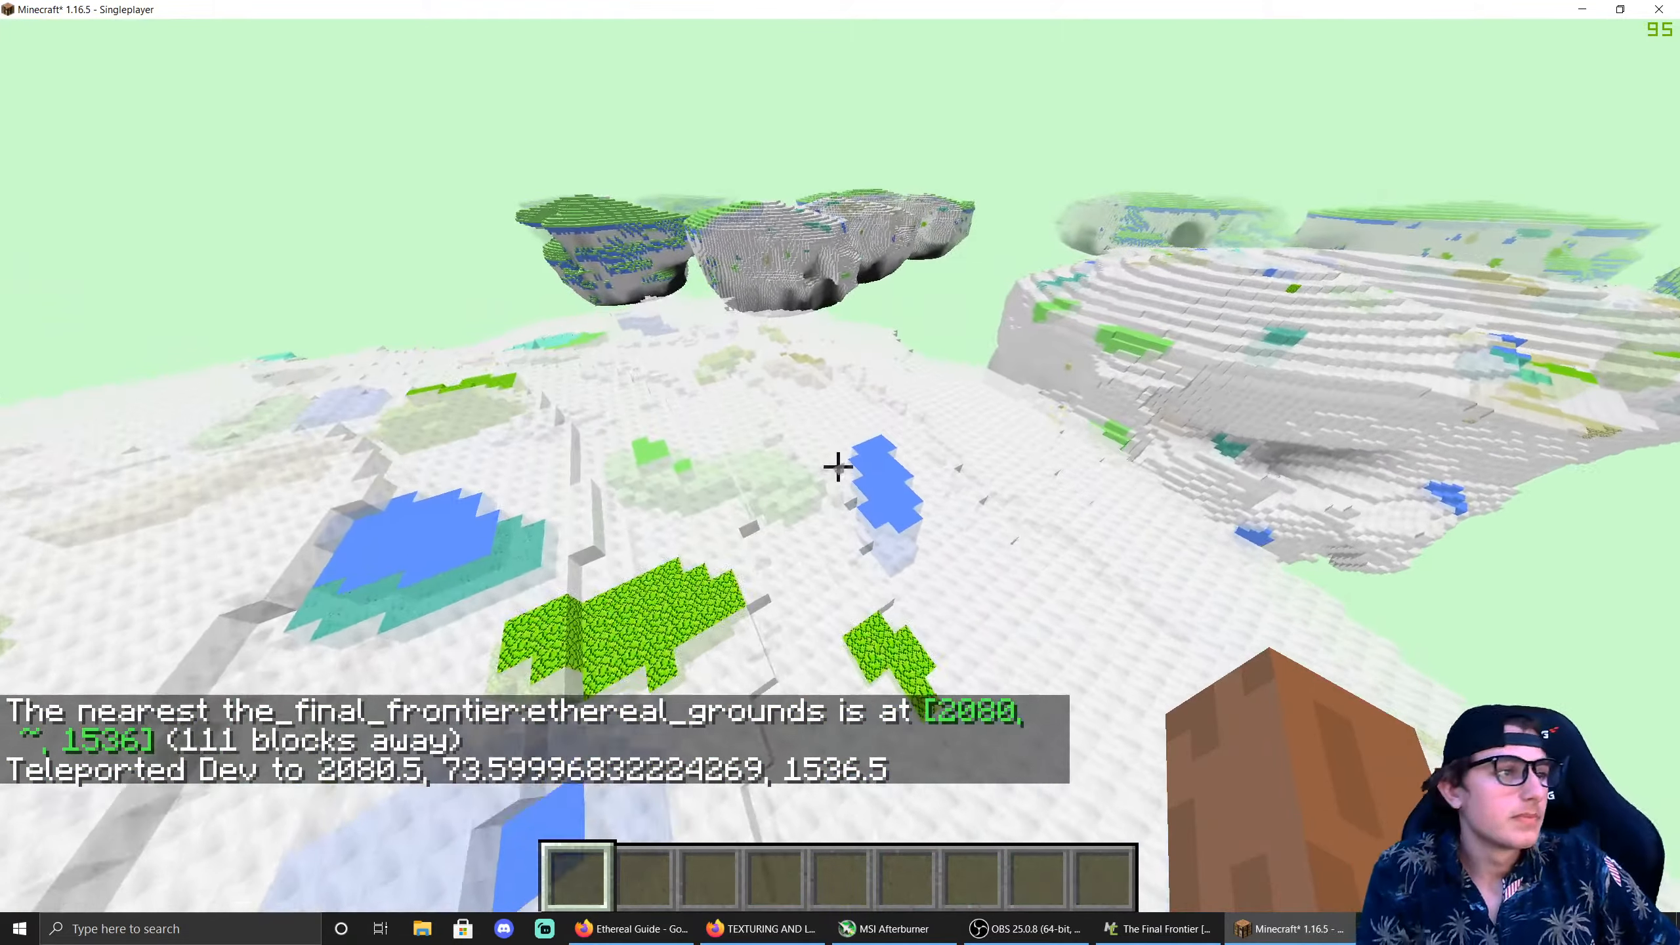
key("w")
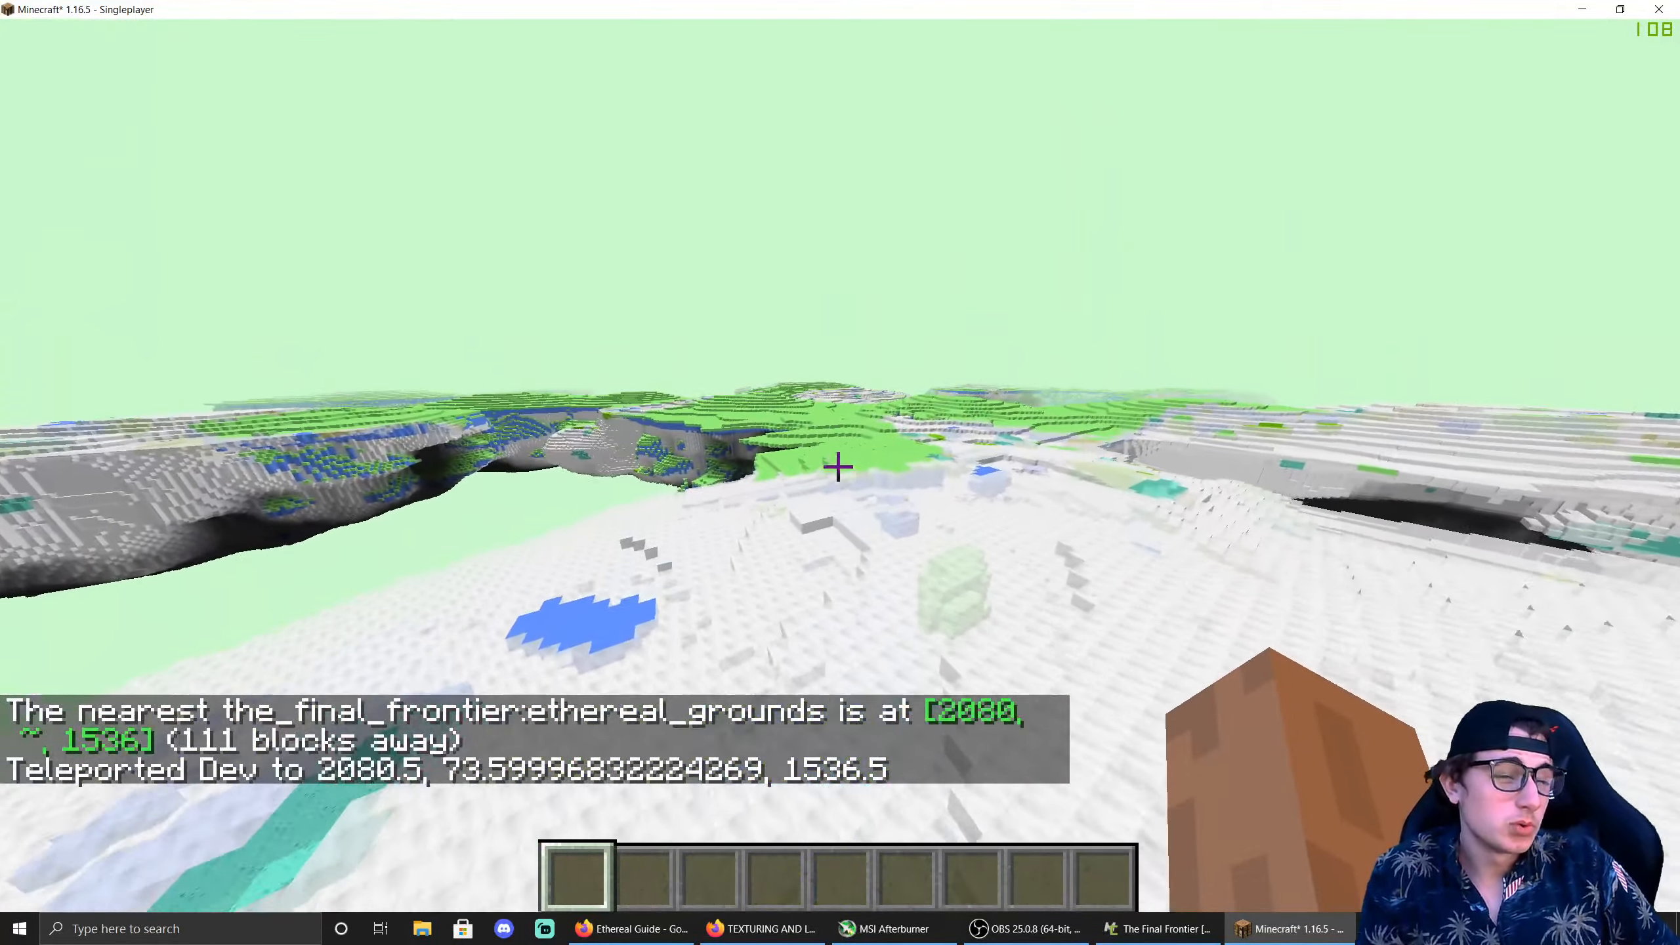
key("w")
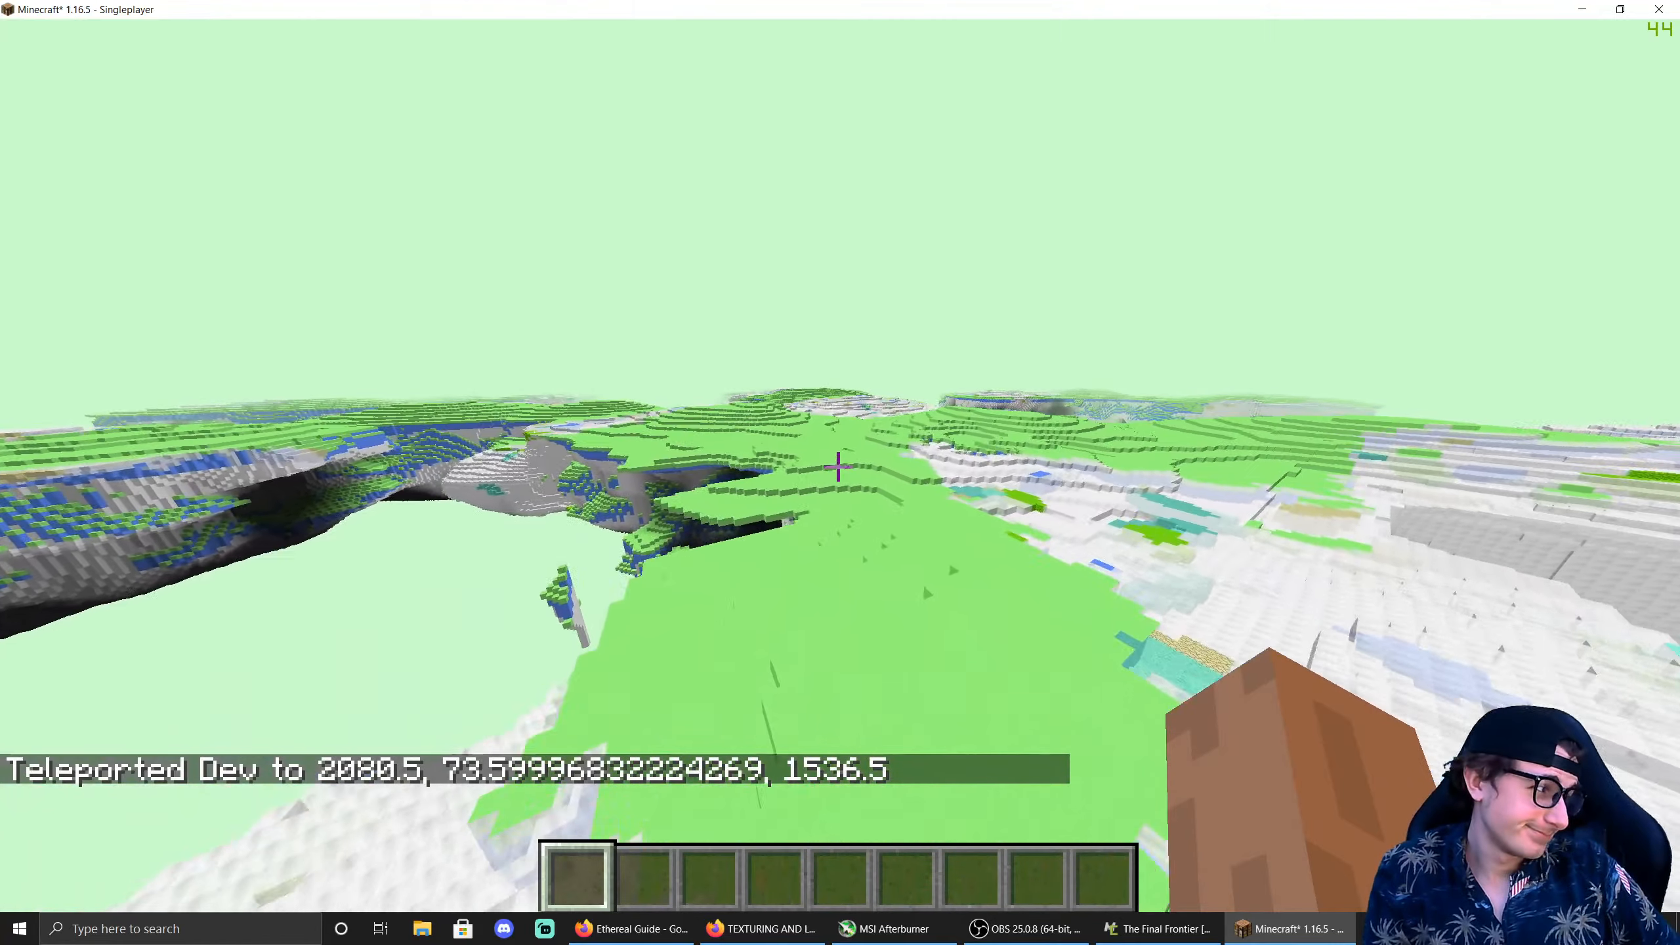
key("w")
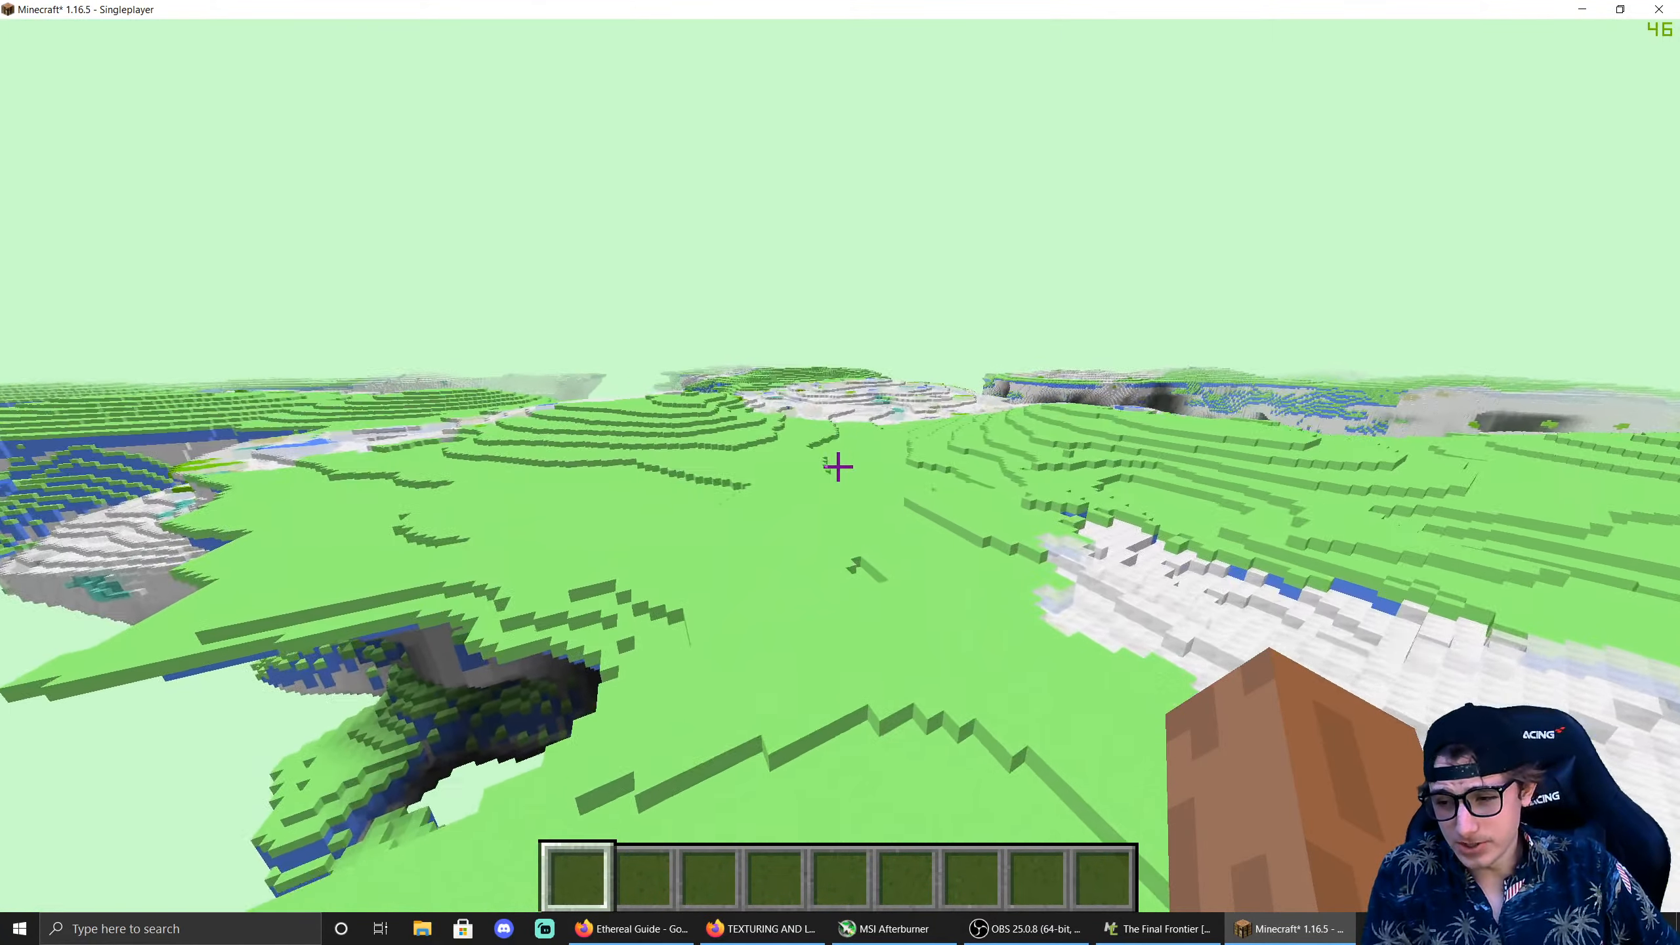
key("w")
Step: Save and leave the world, and quit Minecraft to return to the MCreator workspace
key("Escape")
left_click(824, 629)
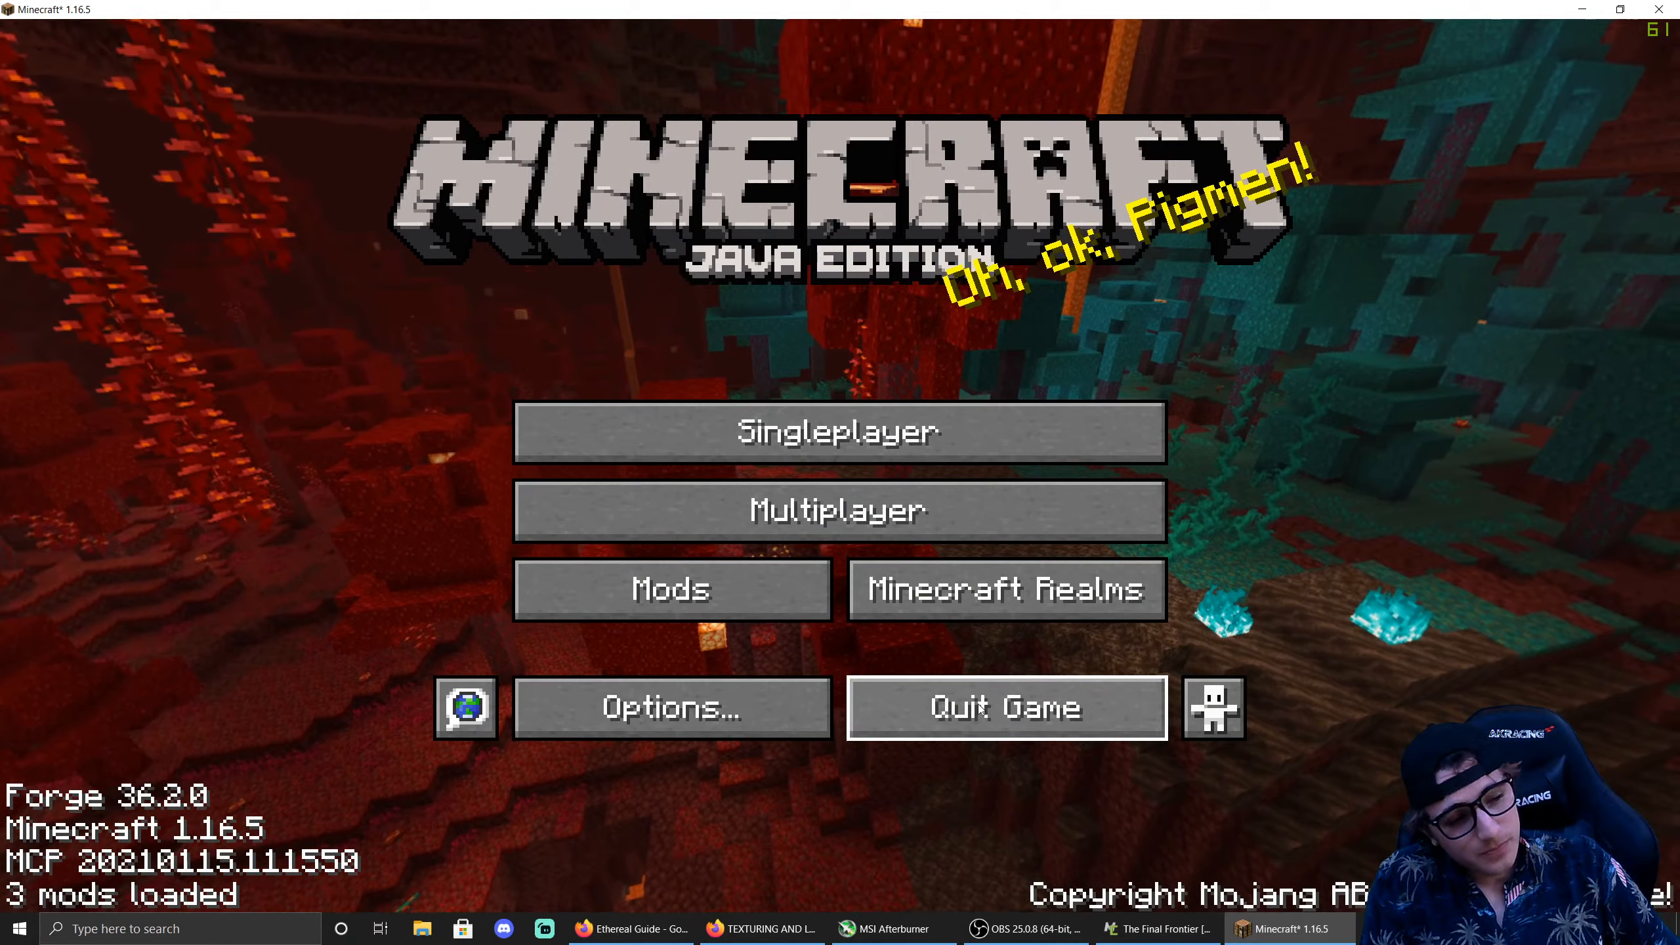
left_click(980, 708)
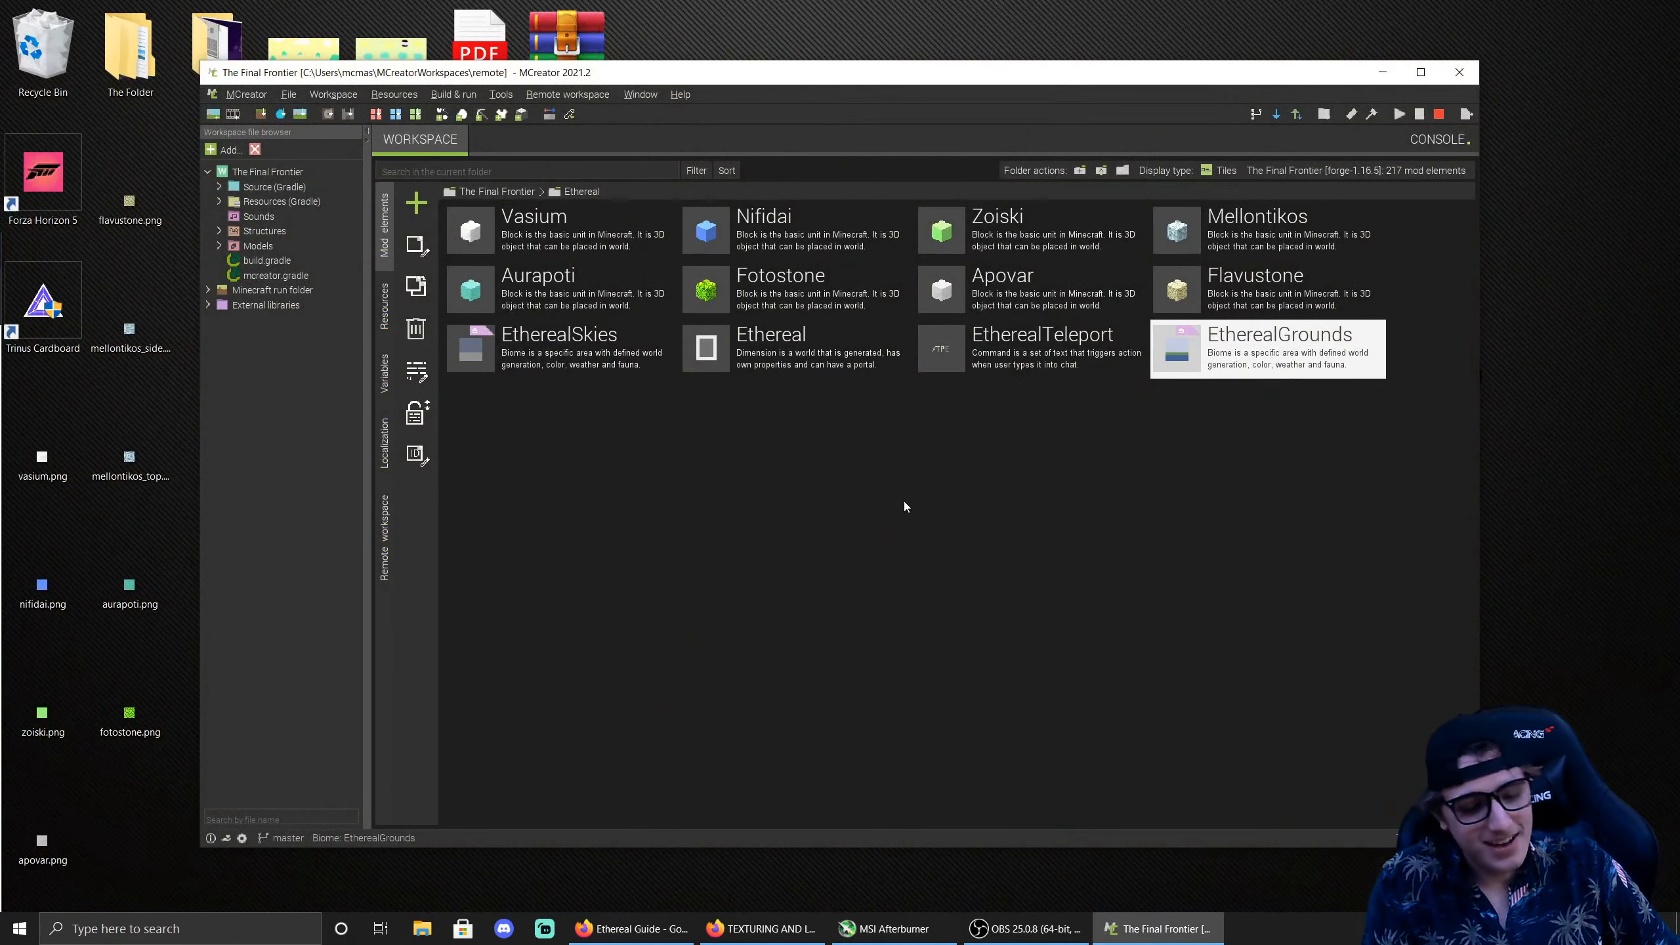